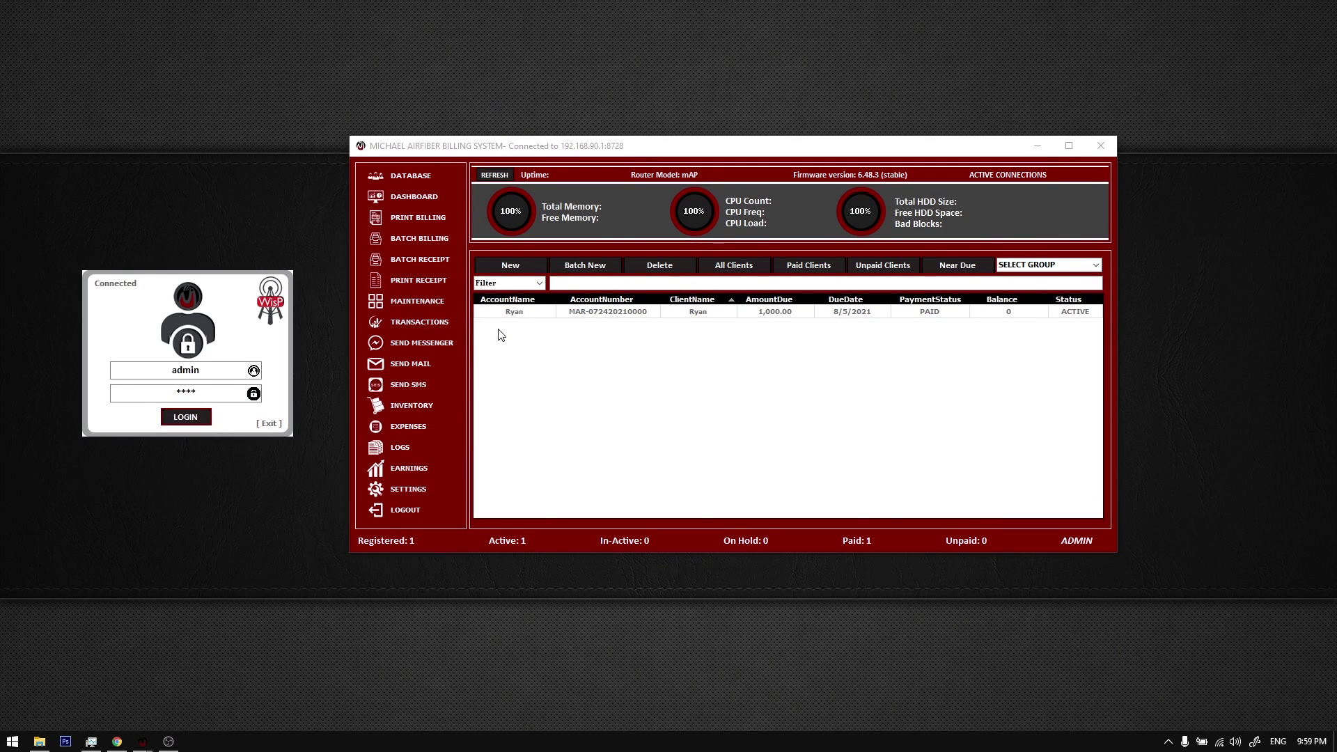
Step: Nudge the billing window and the login box into new positions on screen
drag(451, 139, 431, 131)
mouse_move(218, 309)
mouse_down()
mouse_move(226, 328)
mouse_move(237, 306)
mouse_move(222, 300)
mouse_up()
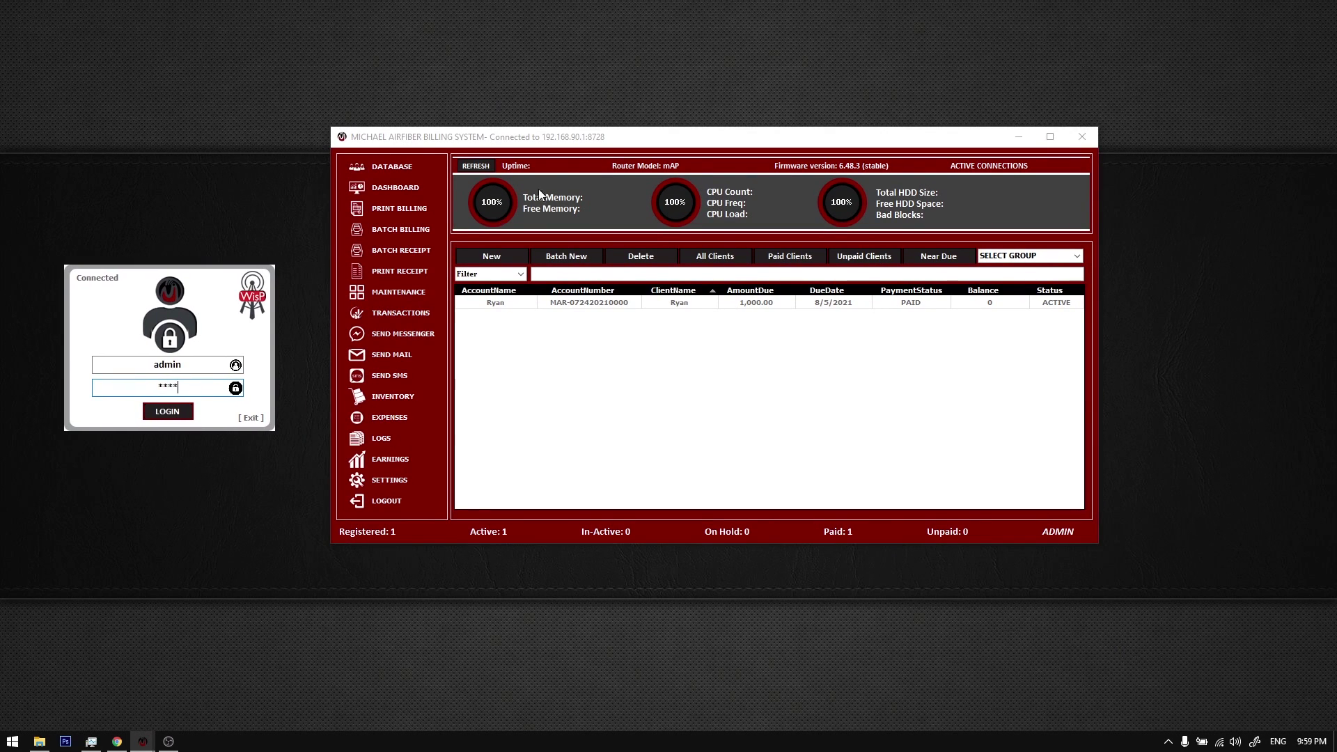
drag(544, 143, 541, 156)
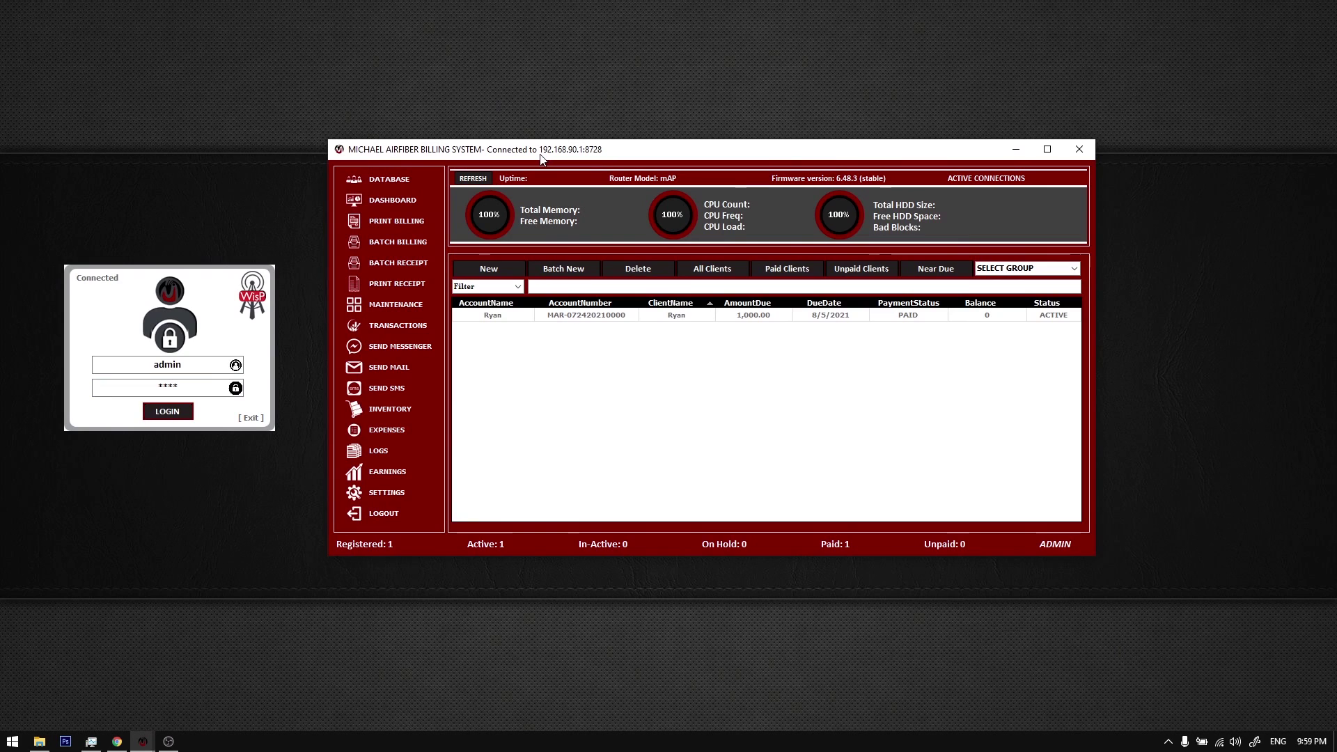
drag(273, 275, 256, 284)
mouse_move(392, 153)
mouse_down()
mouse_move(374, 156)
mouse_move(401, 156)
mouse_up()
drag(260, 298, 258, 301)
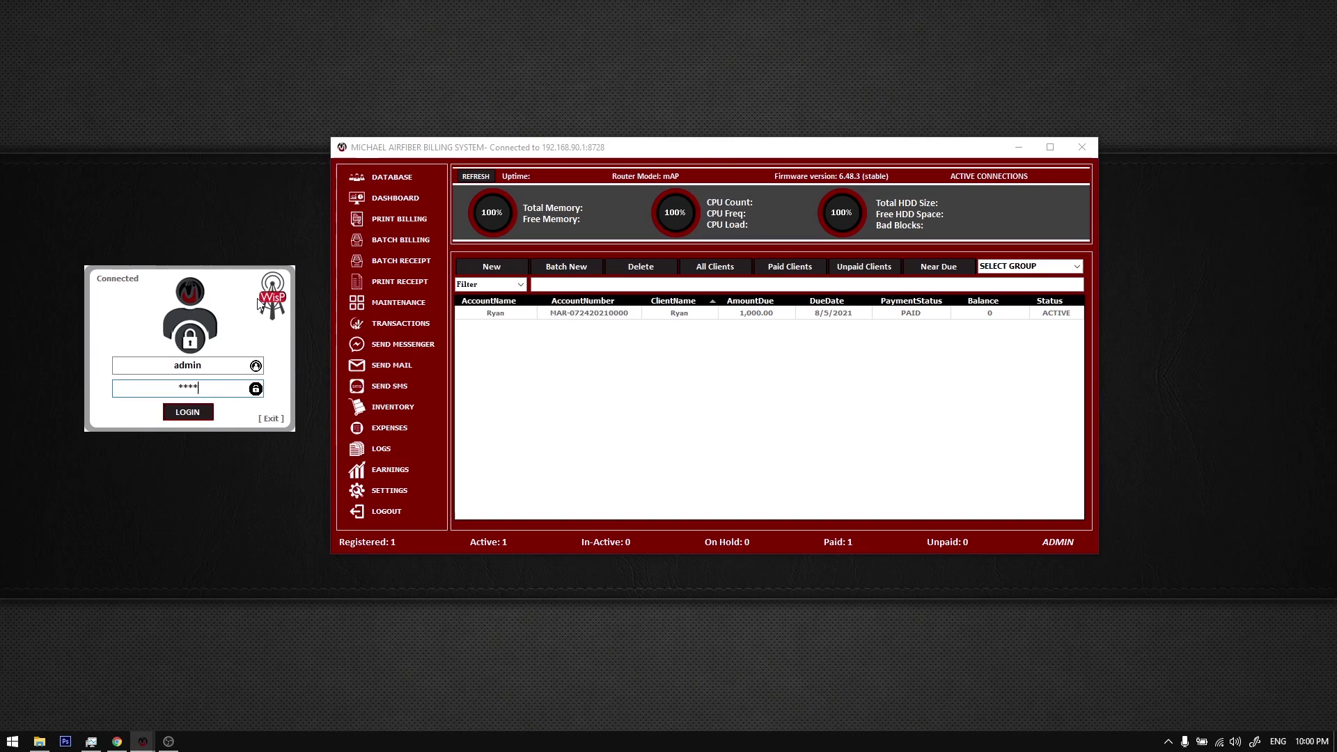
Step: Refresh the desktop, then return focus to the login password field
right_click(215, 203)
click(252, 248)
right_click(219, 180)
right_click(231, 170)
mouse_move(244, 180)
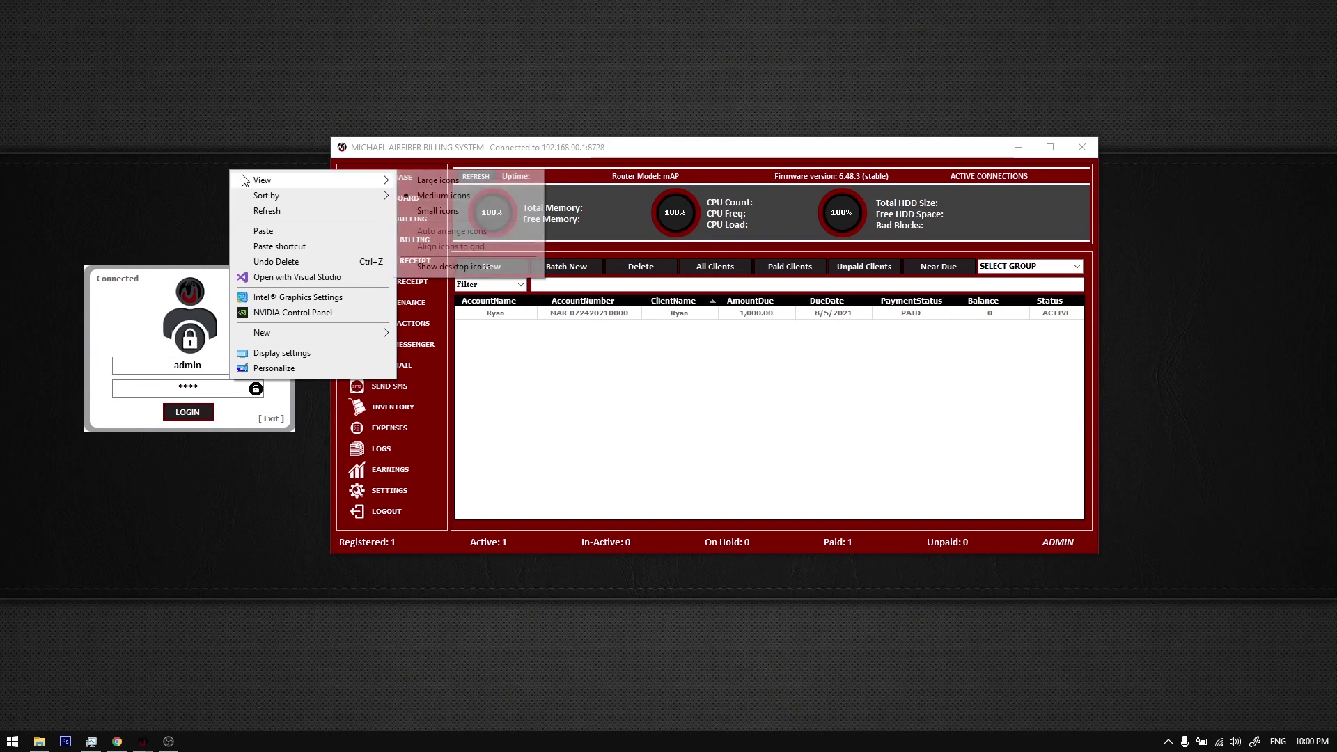
right_click(232, 143)
click(255, 185)
click(227, 288)
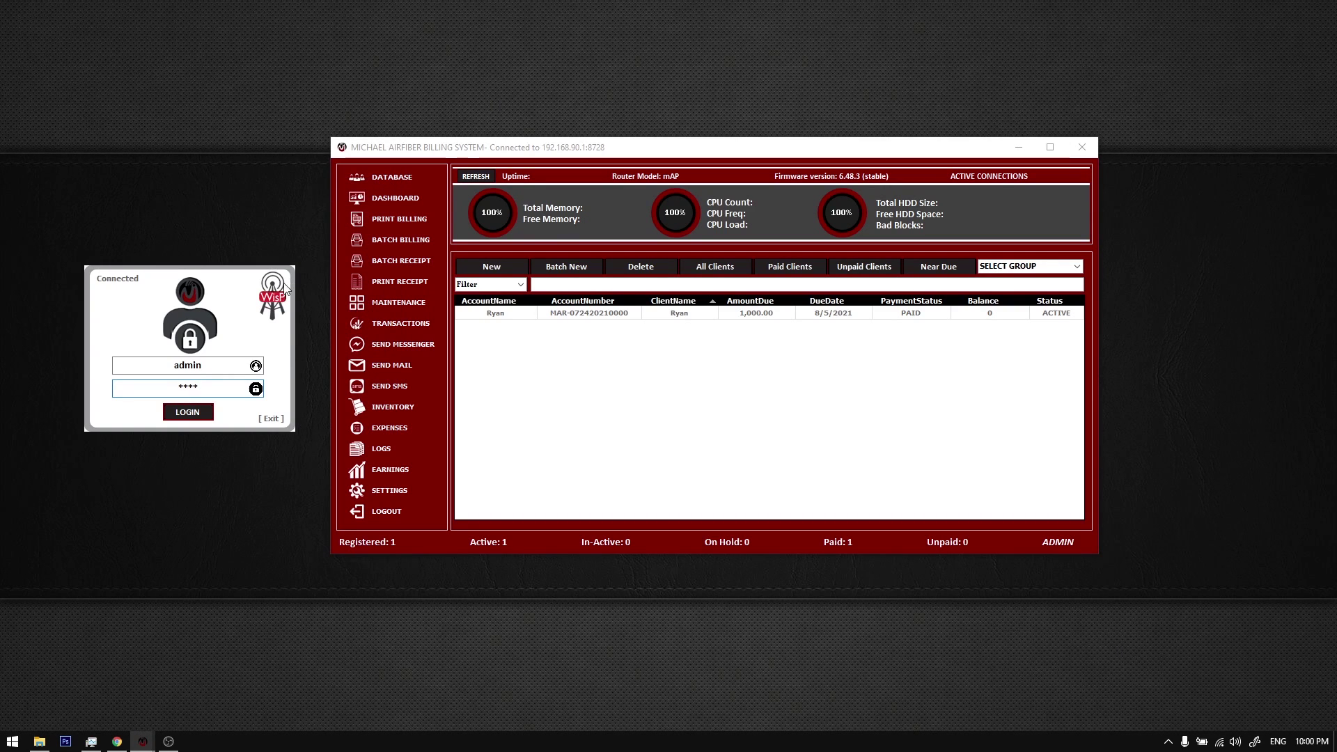
Step: Show the desktop icons, then hide them again
right_click(112, 160)
mouse_move(145, 176)
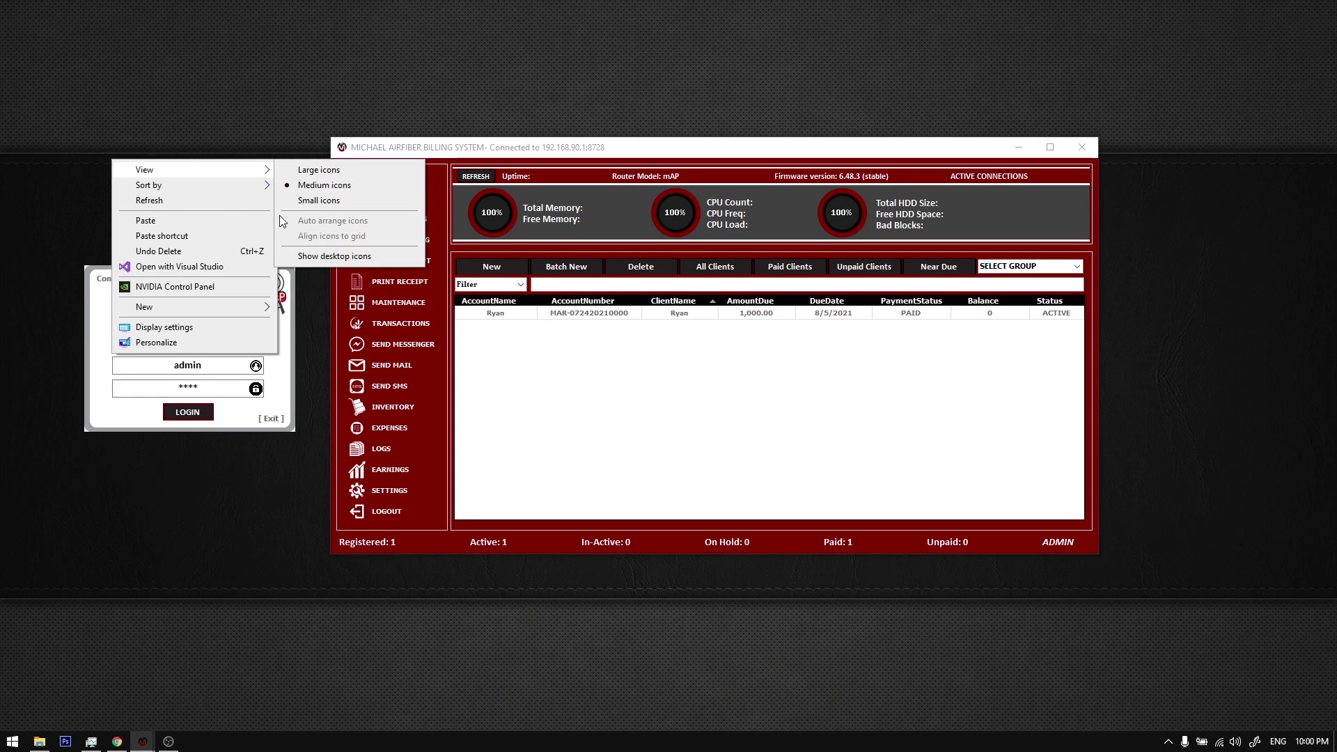
click(307, 254)
right_click(236, 153)
mouse_move(256, 164)
click(432, 250)
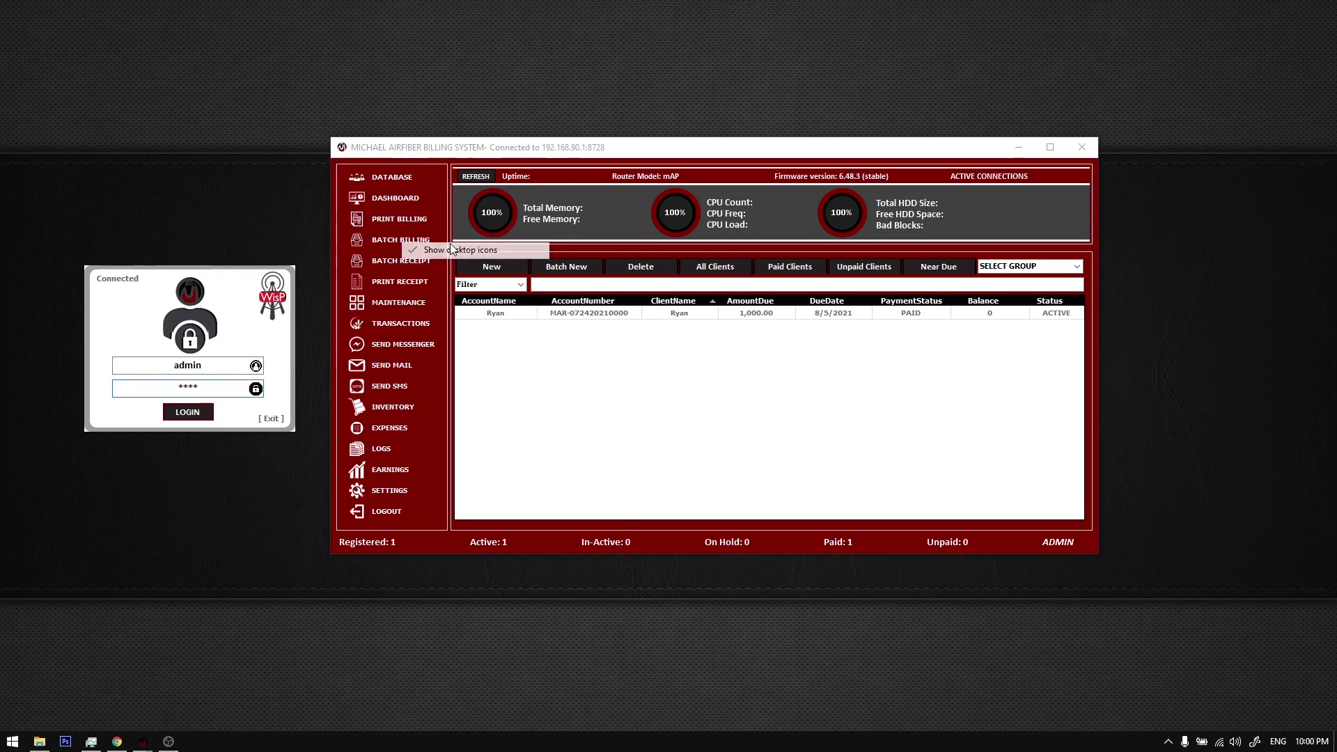
Step: Shift the billing window and login box around and bring the login box back into focus
drag(541, 150, 540, 161)
drag(255, 288, 260, 290)
drag(436, 163, 439, 150)
right_click(255, 159)
click(290, 114)
drag(385, 141, 377, 131)
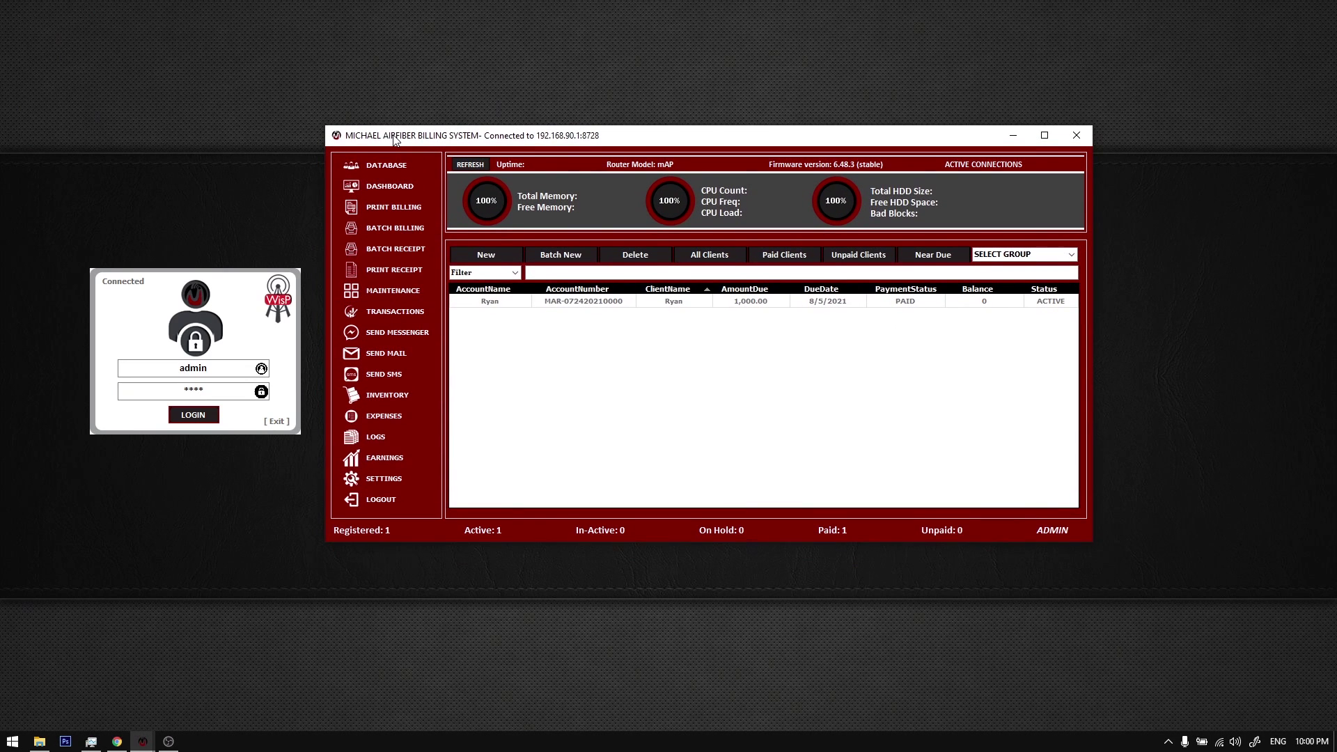
drag(217, 273, 211, 254)
drag(457, 142, 459, 135)
click(283, 174)
drag(251, 282, 254, 281)
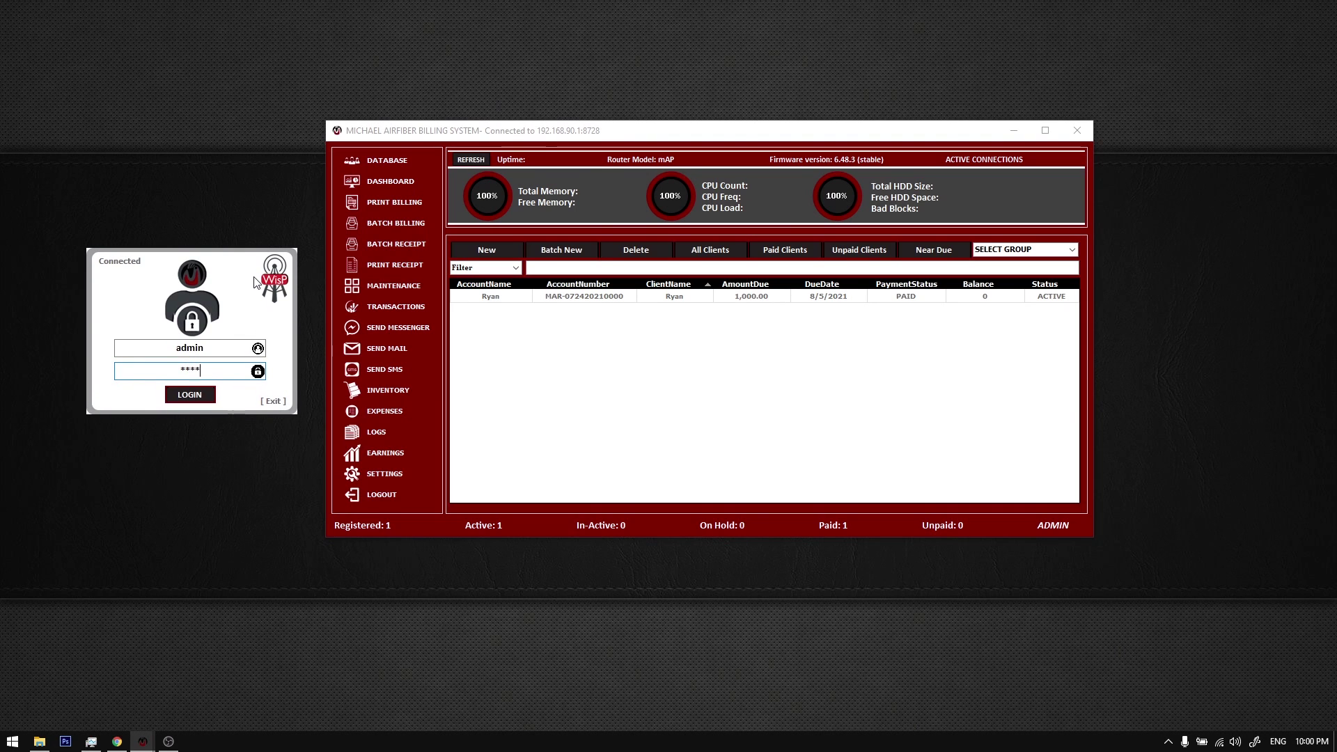
click(1169, 741)
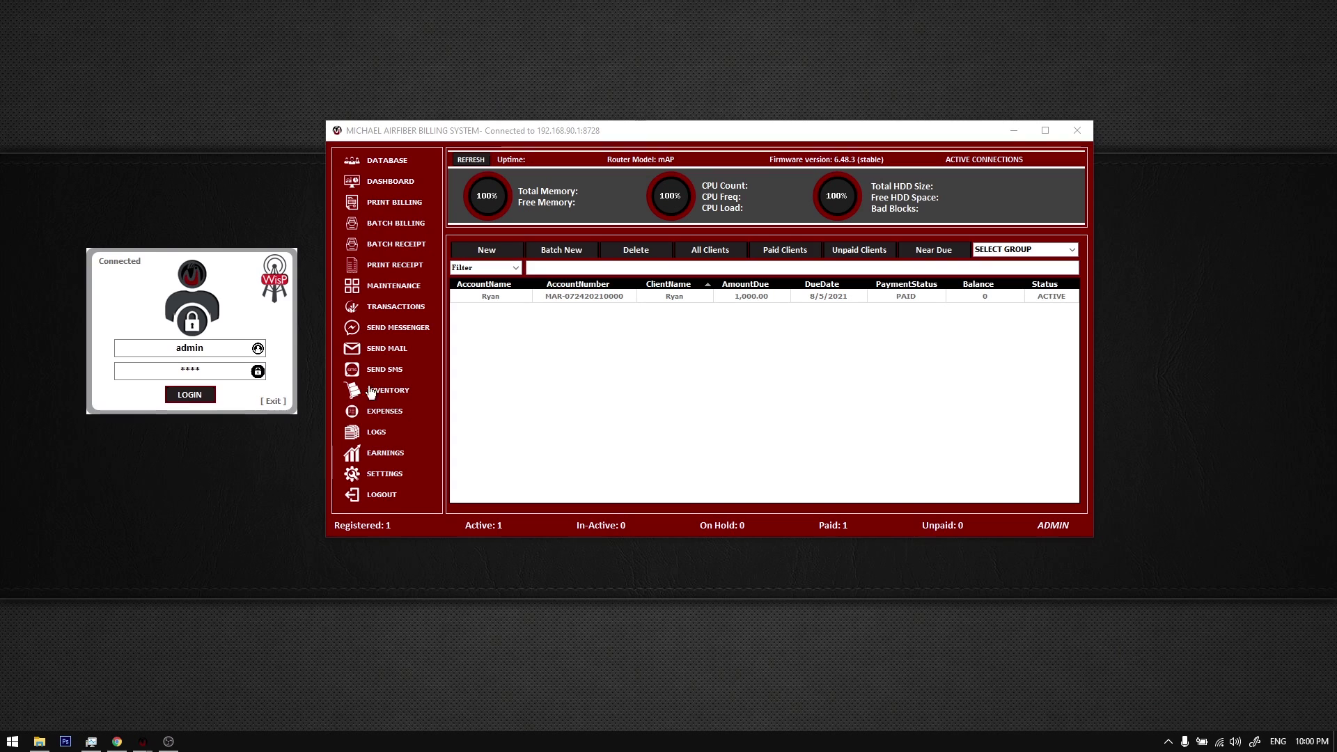
click(279, 281)
Step: Nudge the billing window and login box slightly right
right_click(222, 190)
click(216, 154)
drag(364, 132, 372, 133)
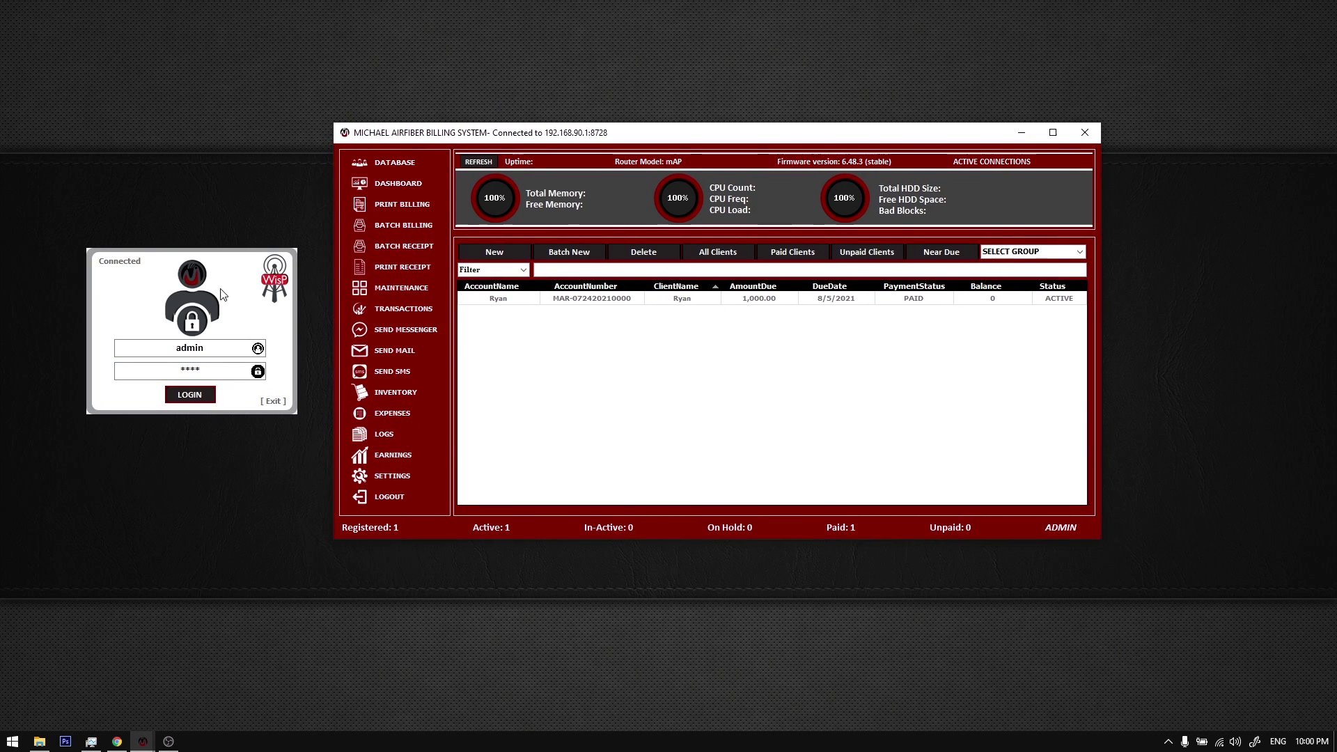
click(597, 405)
mouse_move(256, 322)
mouse_down()
mouse_move(245, 310)
mouse_move(259, 321)
mouse_up()
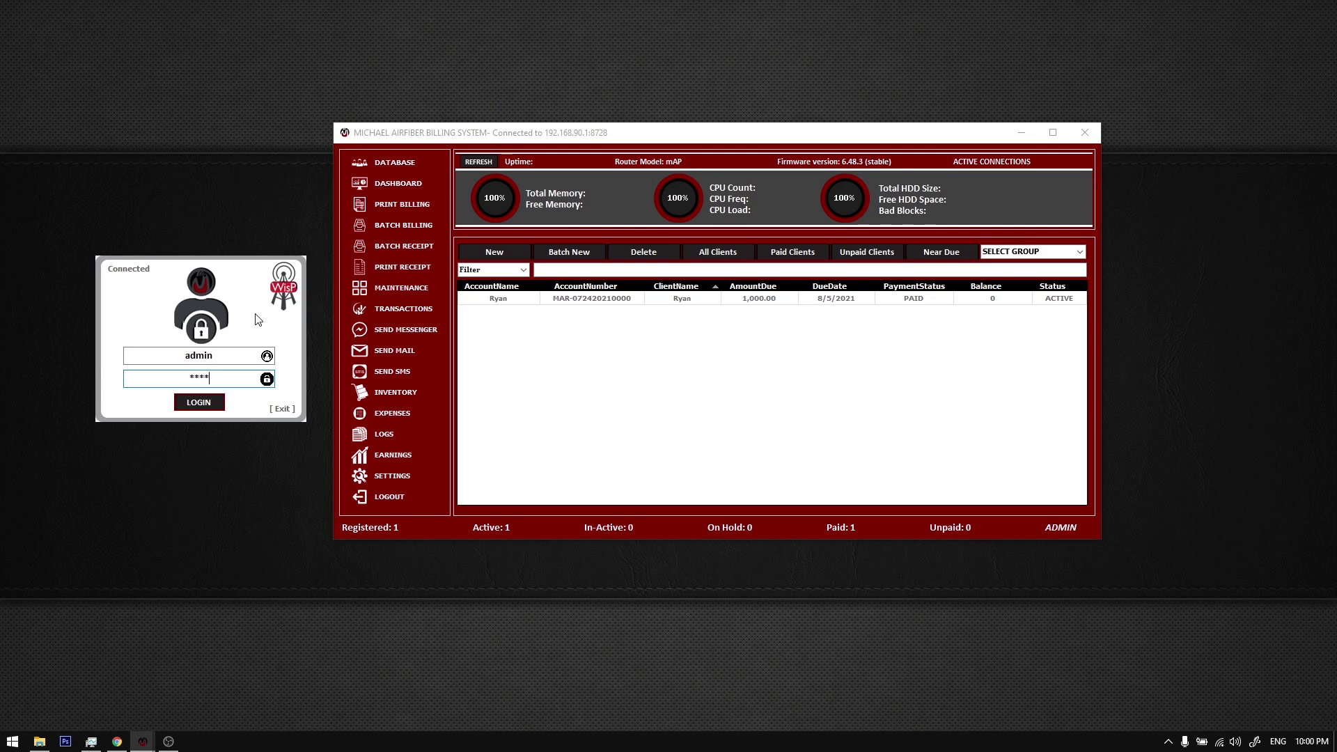
right_click(225, 149)
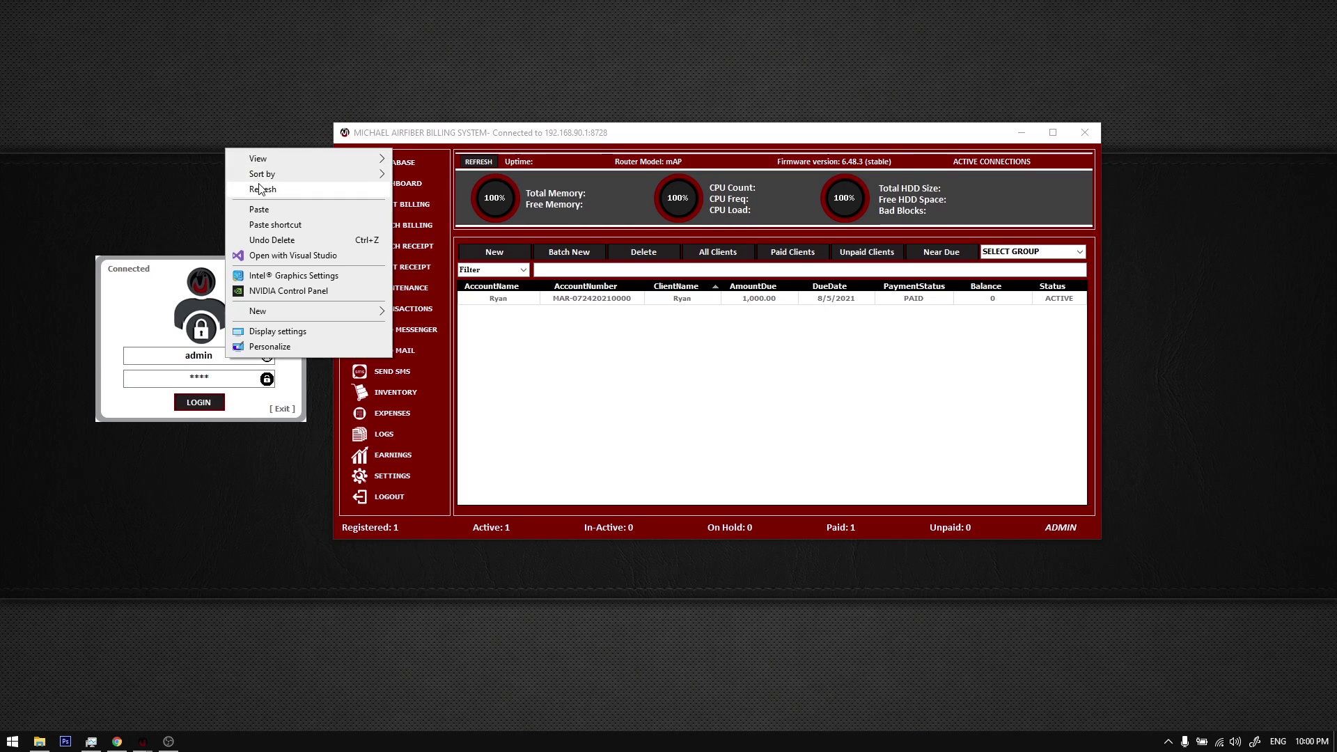
click(259, 188)
Step: Refresh the desktop and move the billing window up and right, shifting the login box
right_click(235, 165)
click(255, 201)
click(462, 133)
drag(463, 132, 464, 121)
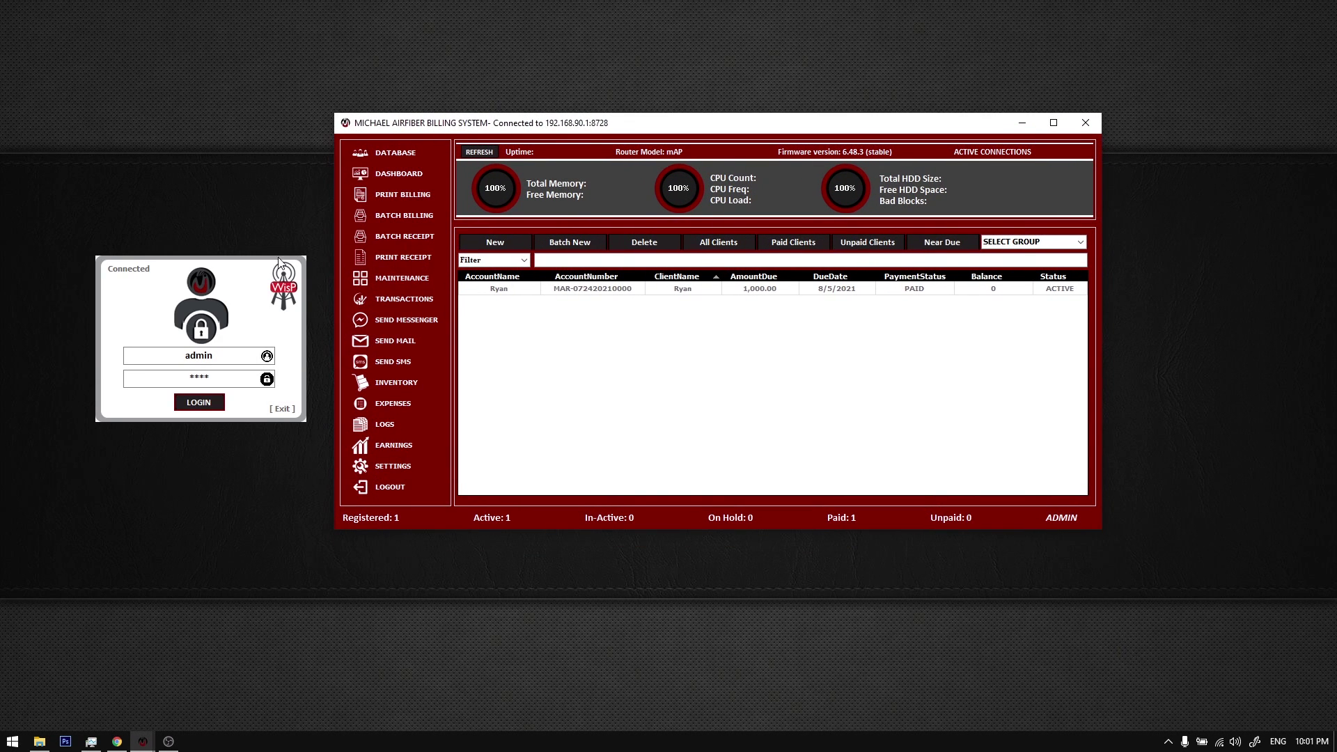
drag(279, 259, 287, 263)
click(618, 371)
drag(563, 129, 580, 138)
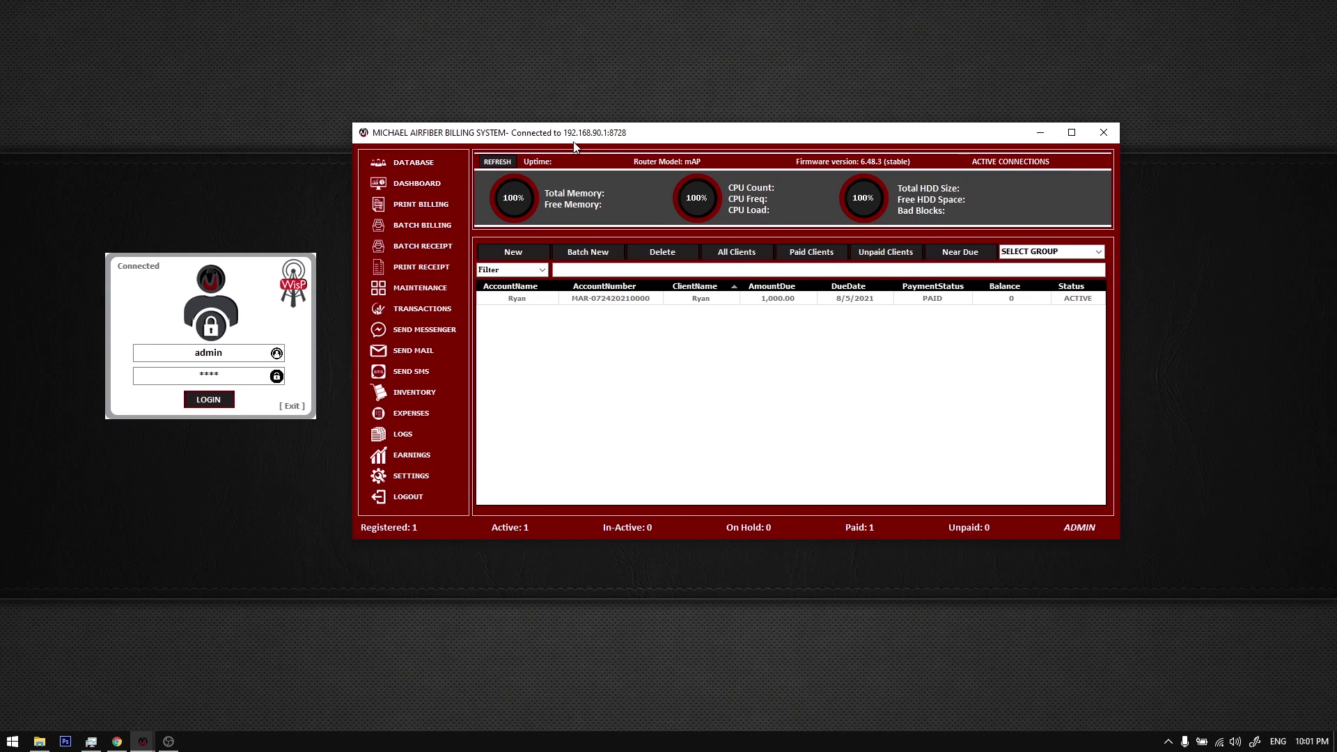
drag(277, 324, 286, 327)
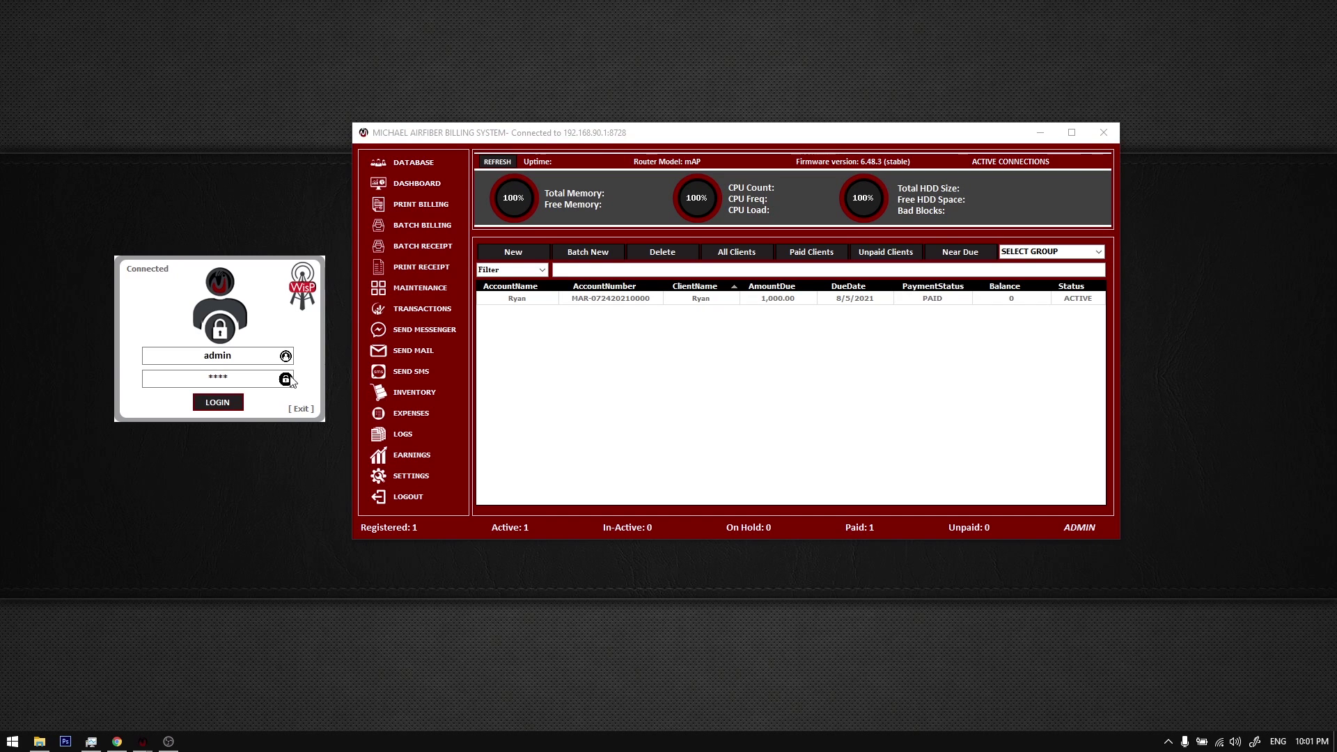
drag(291, 382, 283, 385)
Step: Lower the login box, move the billing window left and down, and refresh the desktop
right_click(270, 151)
click(249, 169)
right_click(263, 171)
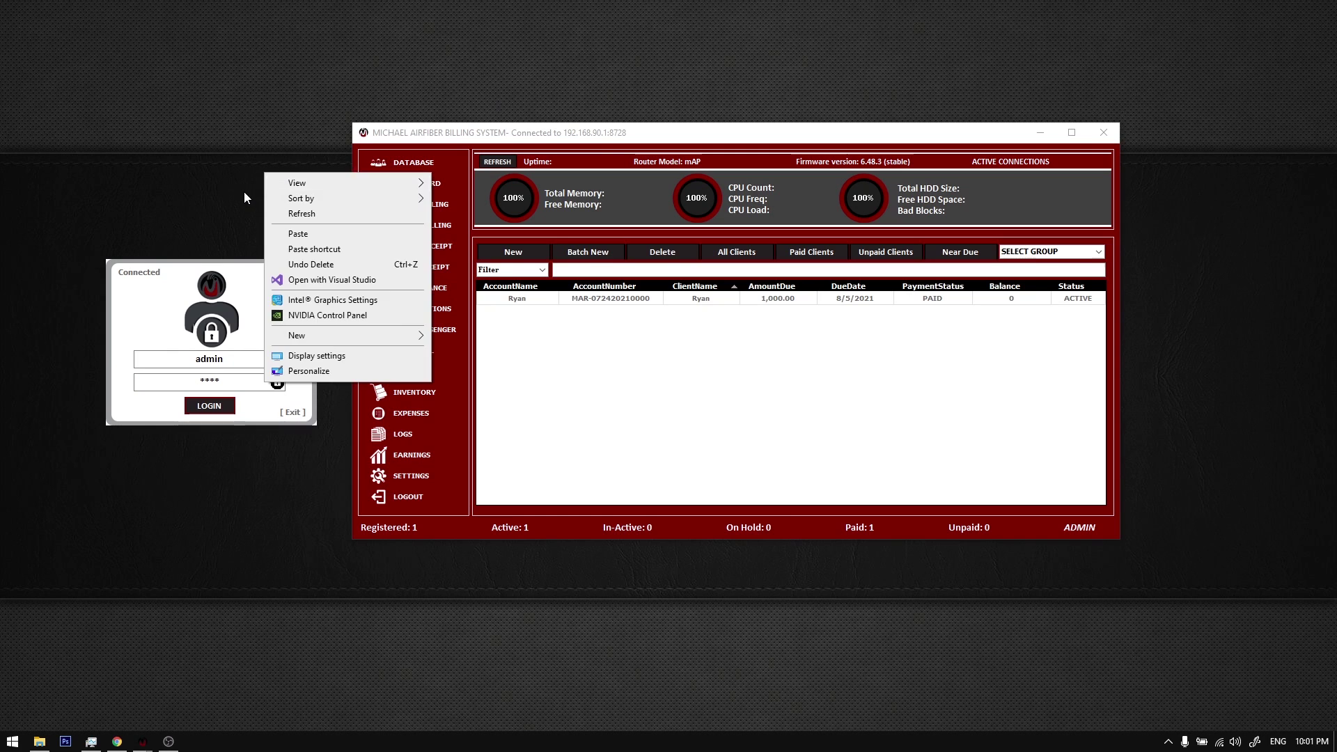
click(244, 193)
drag(247, 294, 251, 304)
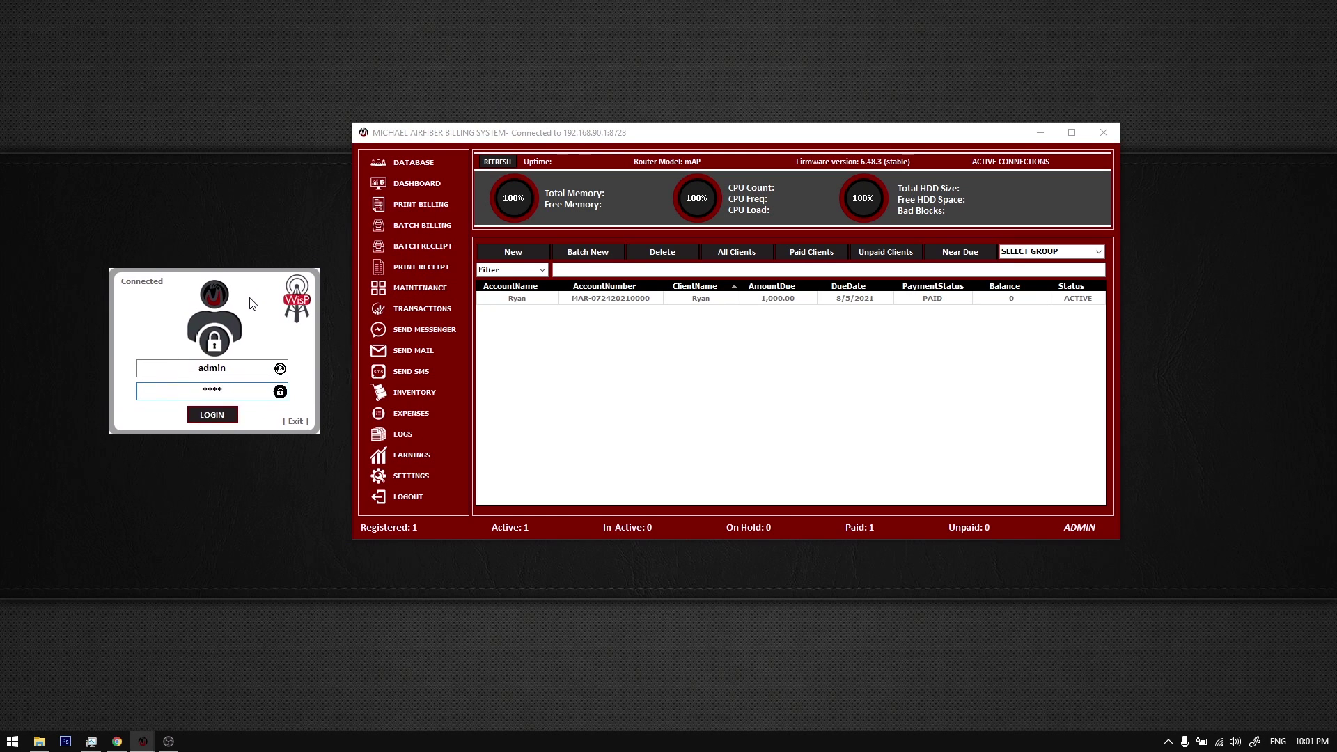
click(262, 192)
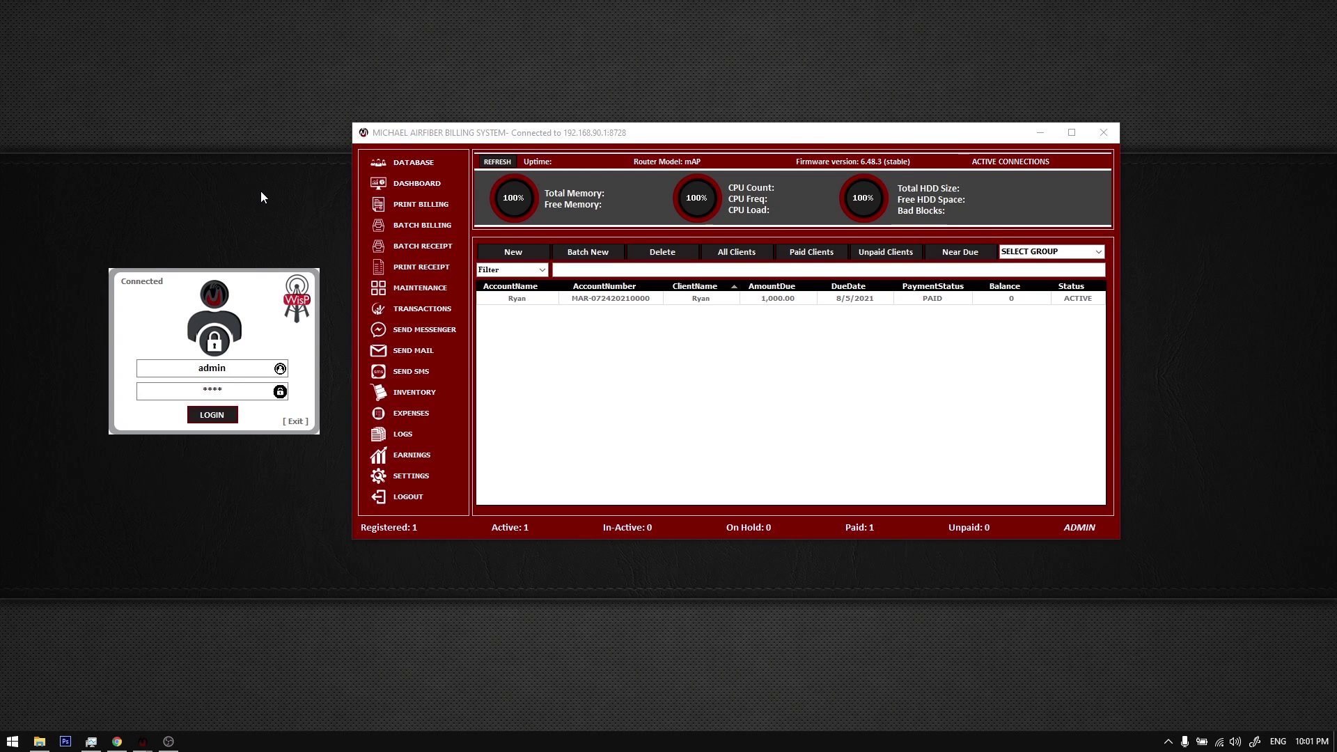
drag(466, 139, 459, 146)
drag(285, 288, 282, 292)
drag(433, 146, 420, 151)
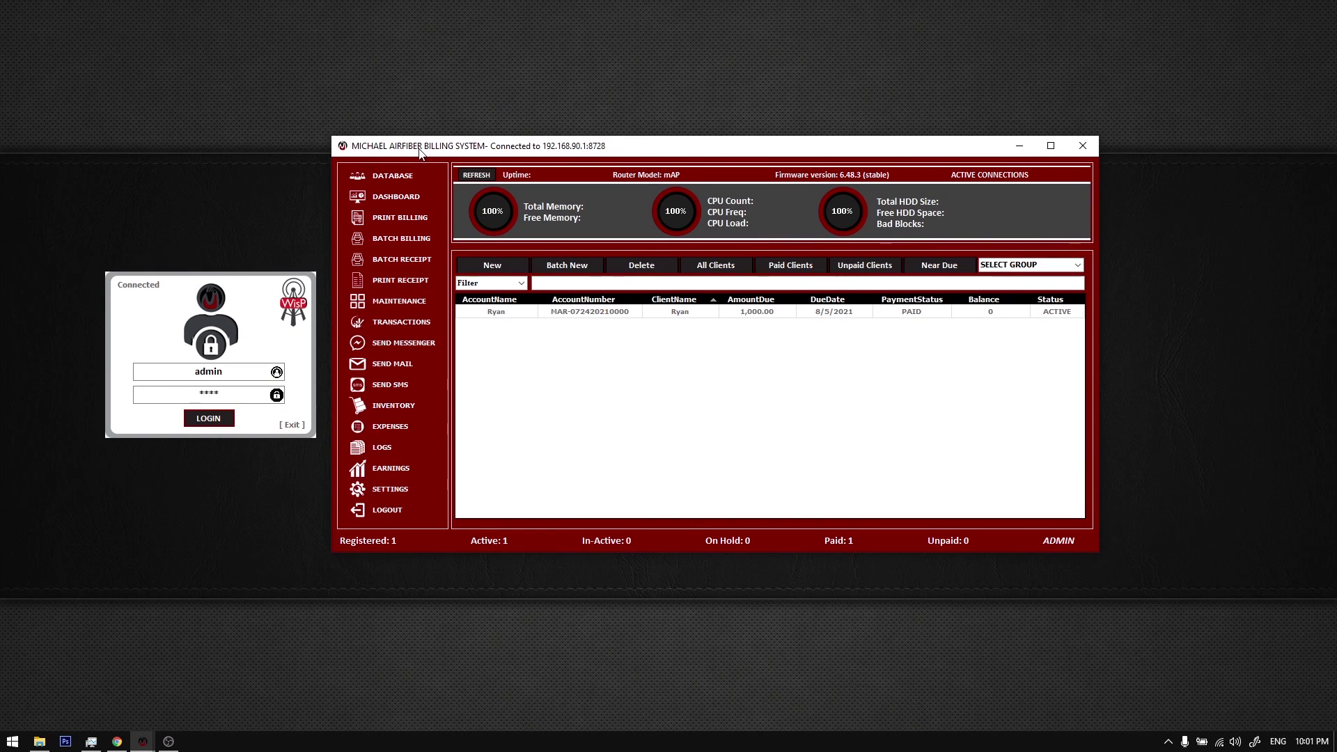
right_click(194, 192)
click(223, 231)
Step: Re-nudge both windows, refresh the desktop, and deactivate the billing window
drag(216, 296, 213, 296)
mouse_move(385, 159)
mouse_down()
mouse_move(406, 160)
mouse_move(392, 161)
mouse_up()
mouse_move(255, 322)
mouse_down()
mouse_move(234, 301)
mouse_move(243, 318)
mouse_up()
click(615, 400)
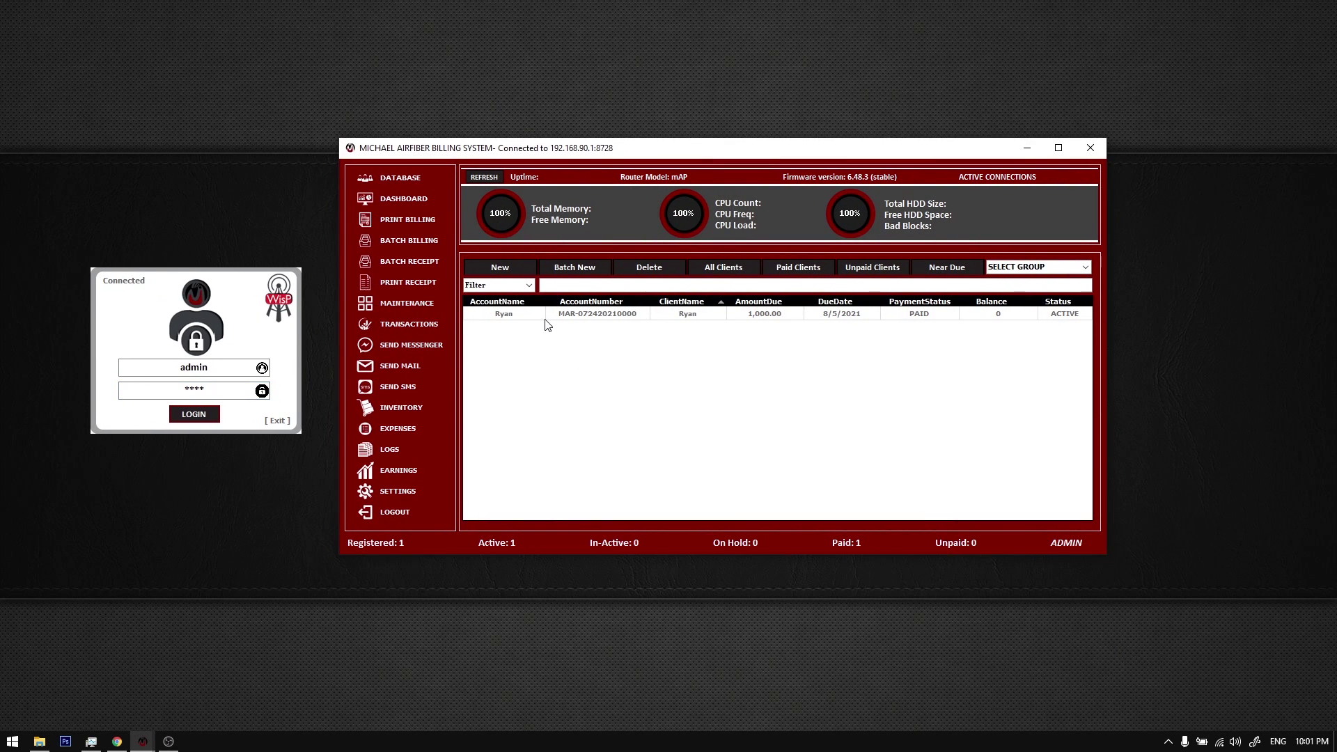
drag(544, 148, 529, 153)
right_click(553, 77)
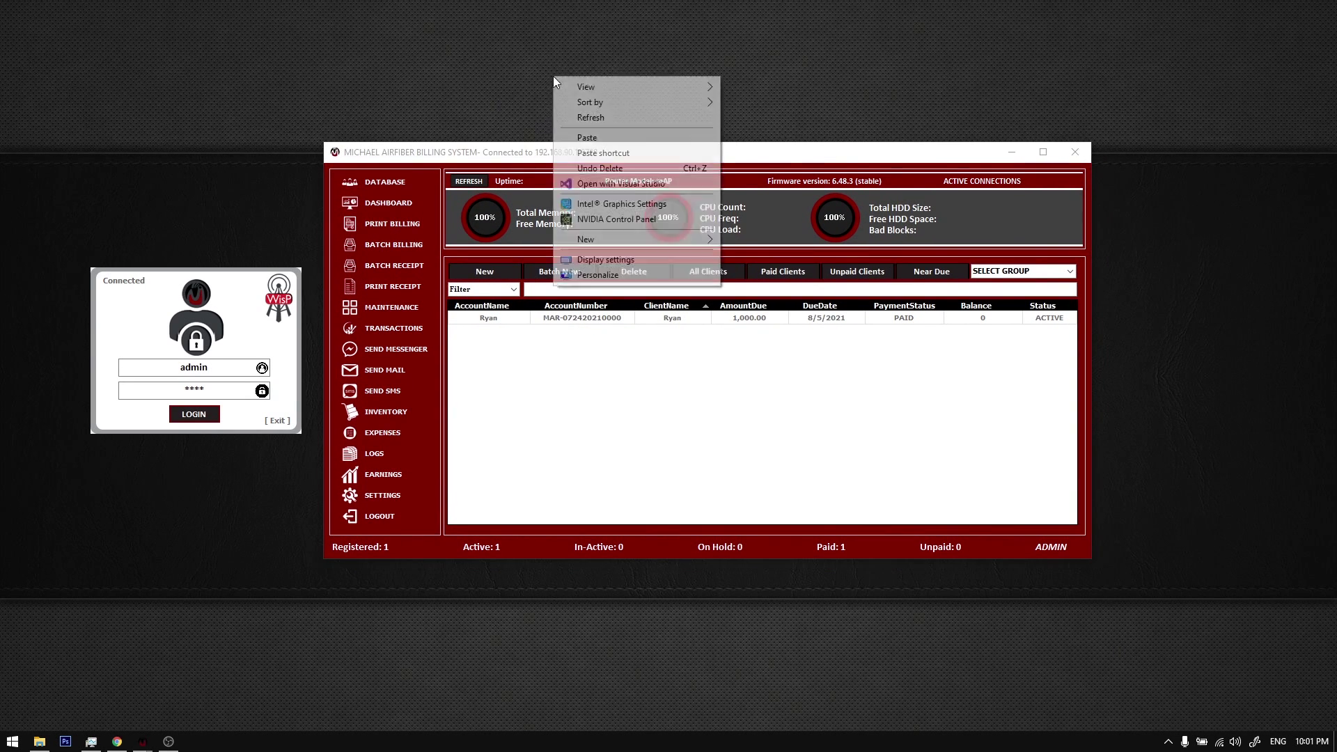
click(583, 116)
drag(572, 154, 573, 156)
click(562, 112)
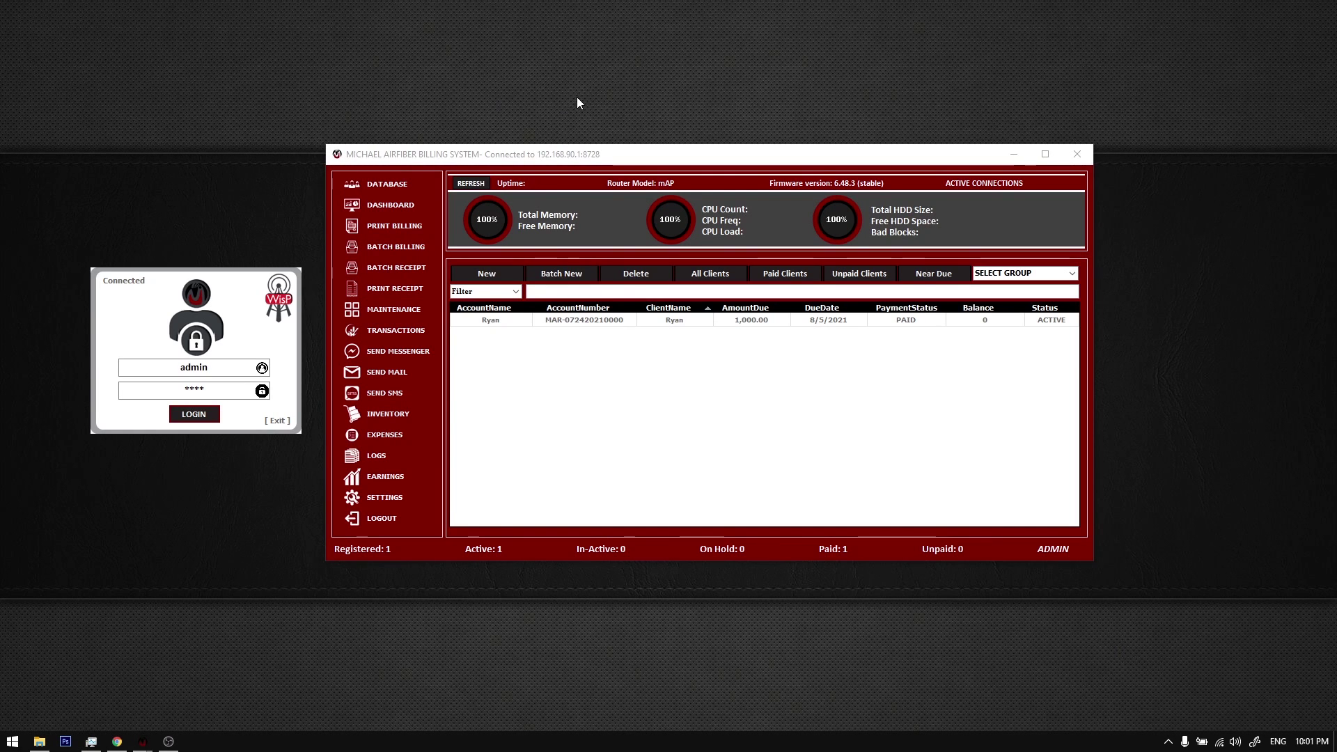
Step: Move the login box and billing window further down, then refresh the desktop
mouse_move(125, 748)
drag(278, 315, 276, 325)
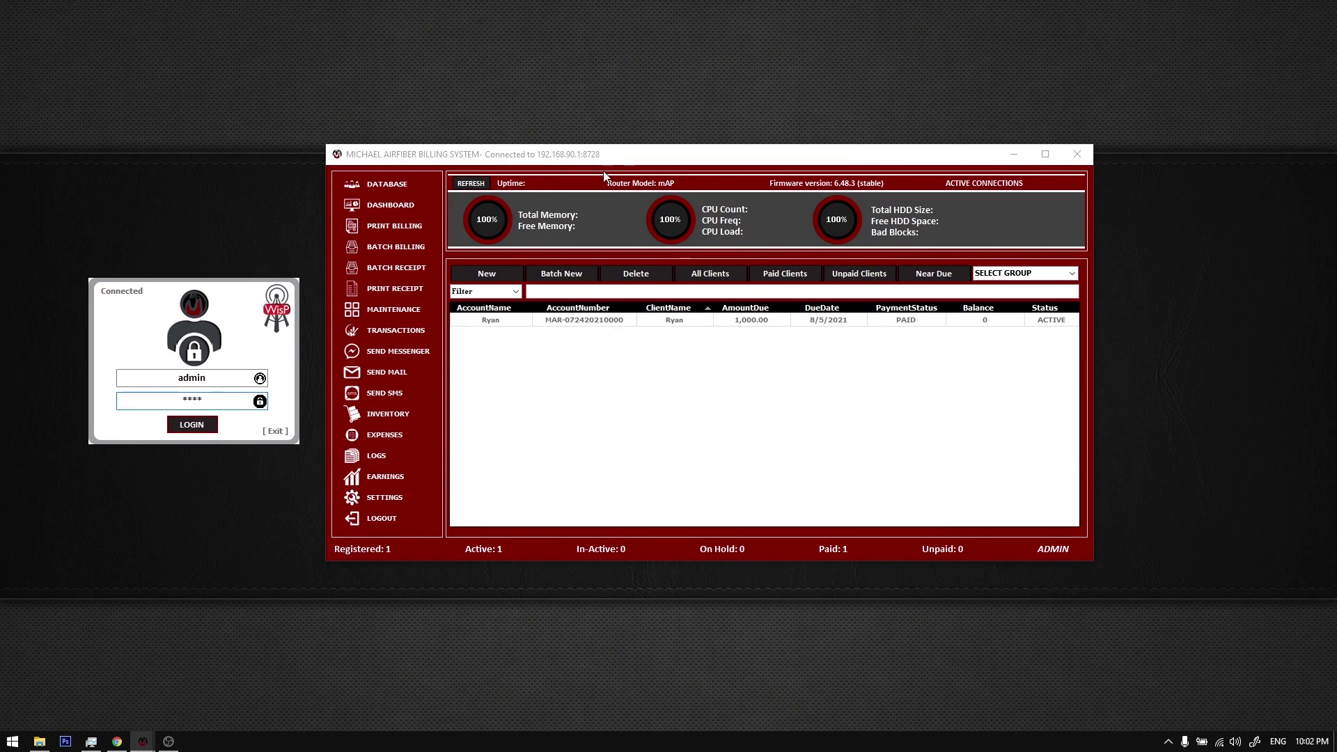
drag(610, 161, 604, 176)
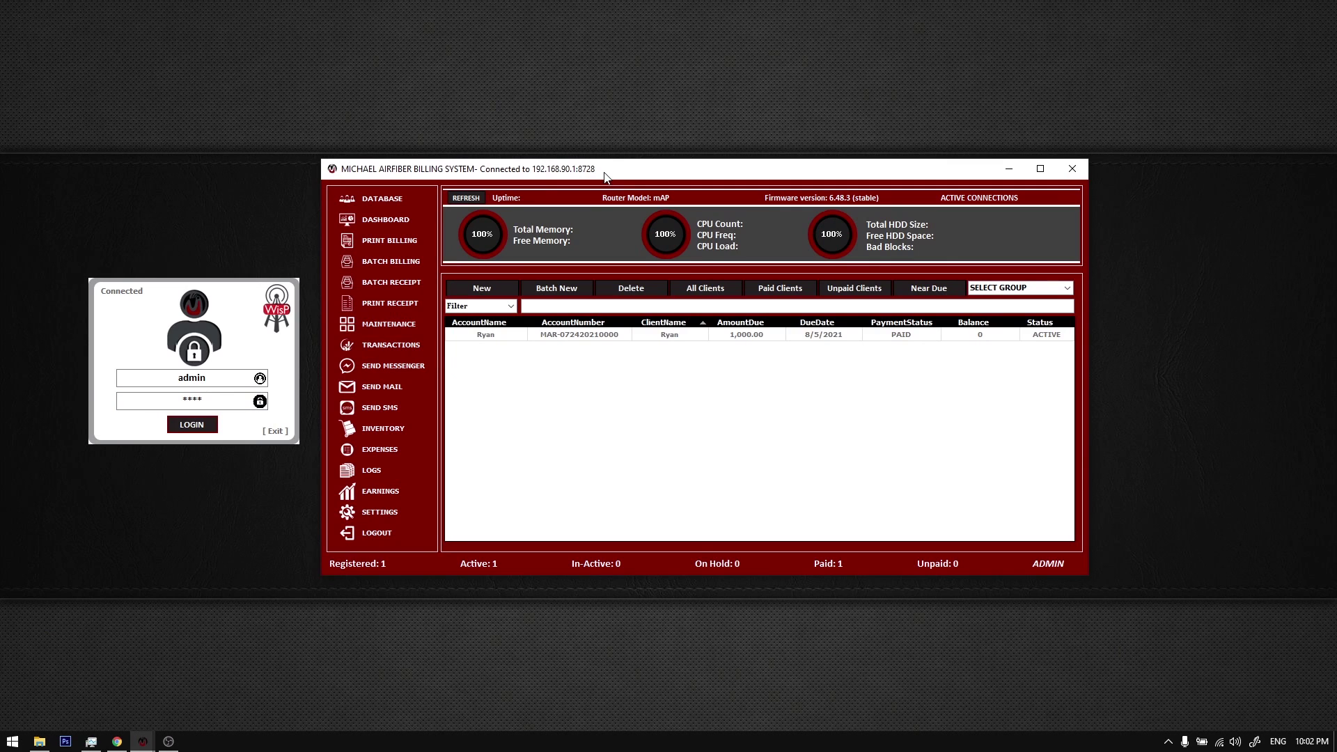
right_click(603, 78)
click(611, 172)
drag(611, 172, 615, 180)
drag(233, 314, 237, 326)
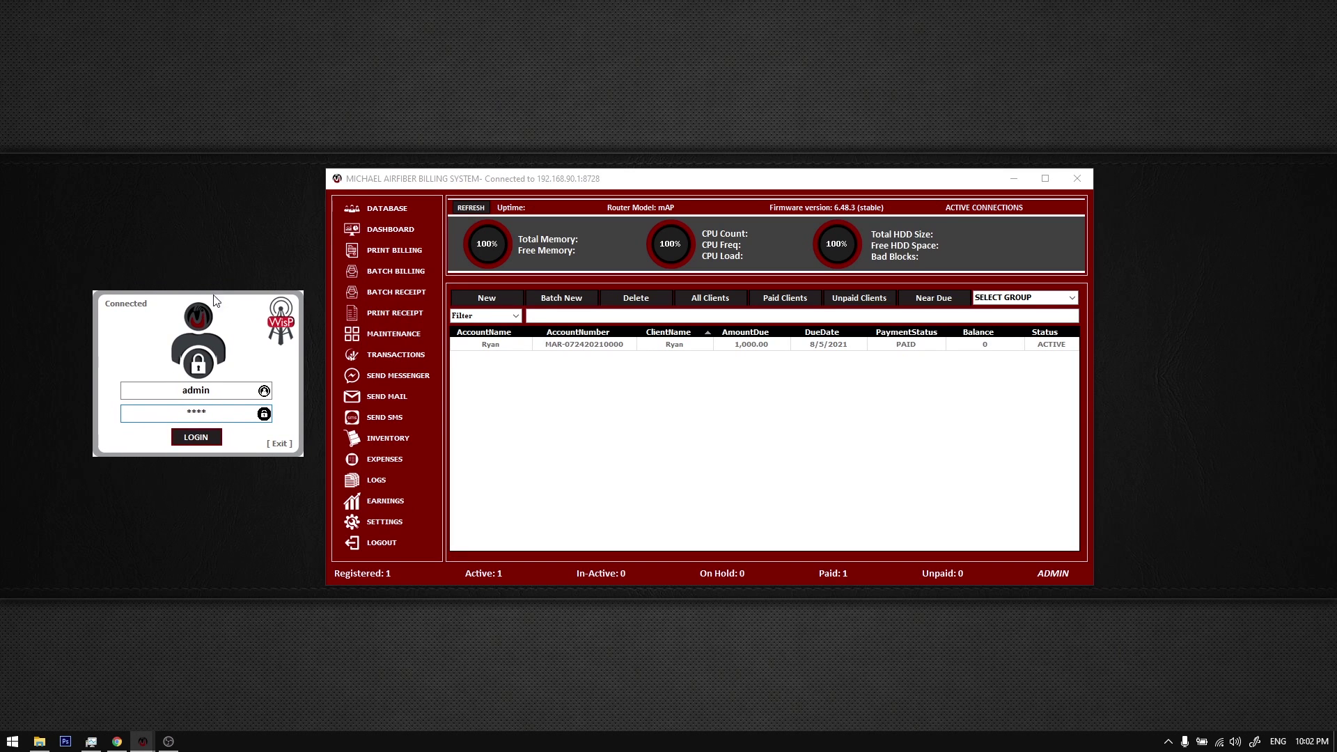
right_click(204, 214)
click(235, 245)
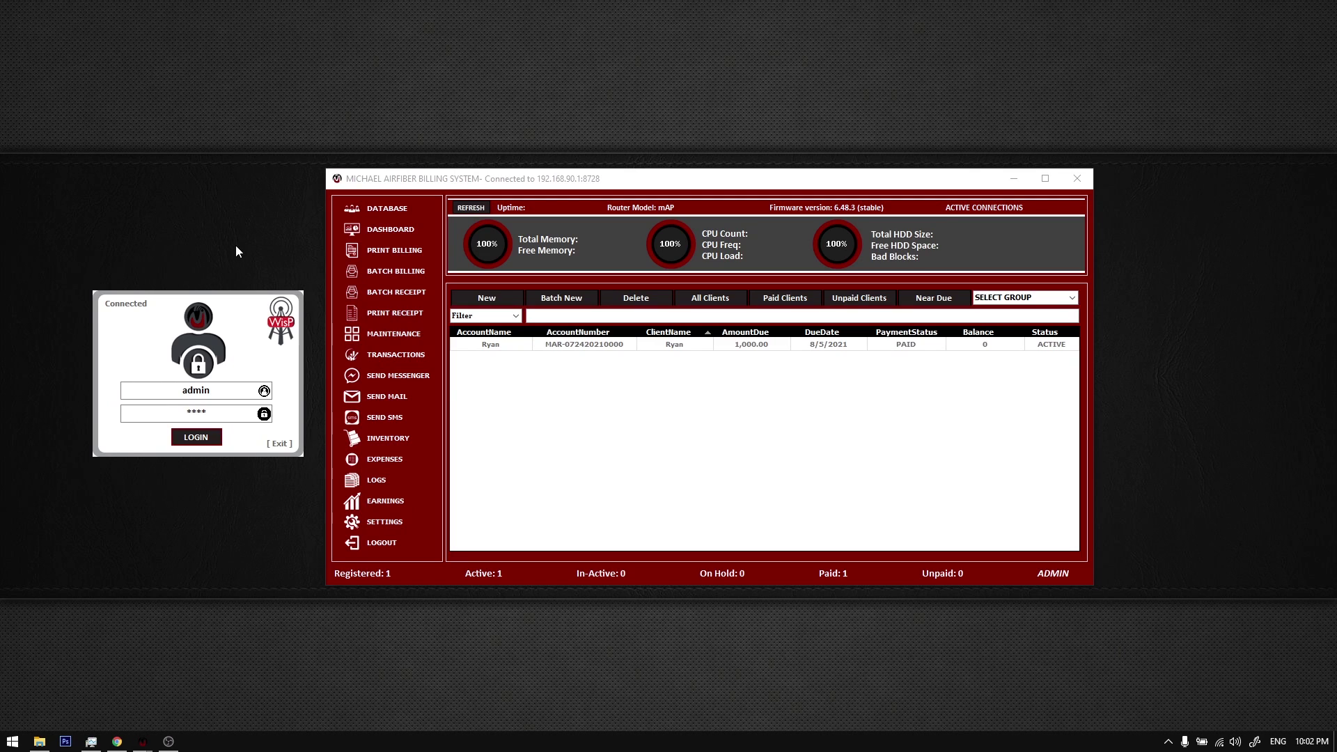
Step: Shift both windows left and refresh the desktop repeatedly while waiting for stats
drag(493, 186, 485, 185)
mouse_move(254, 323)
mouse_down()
mouse_move(240, 307)
mouse_move(236, 316)
mouse_up()
right_click(225, 216)
click(246, 253)
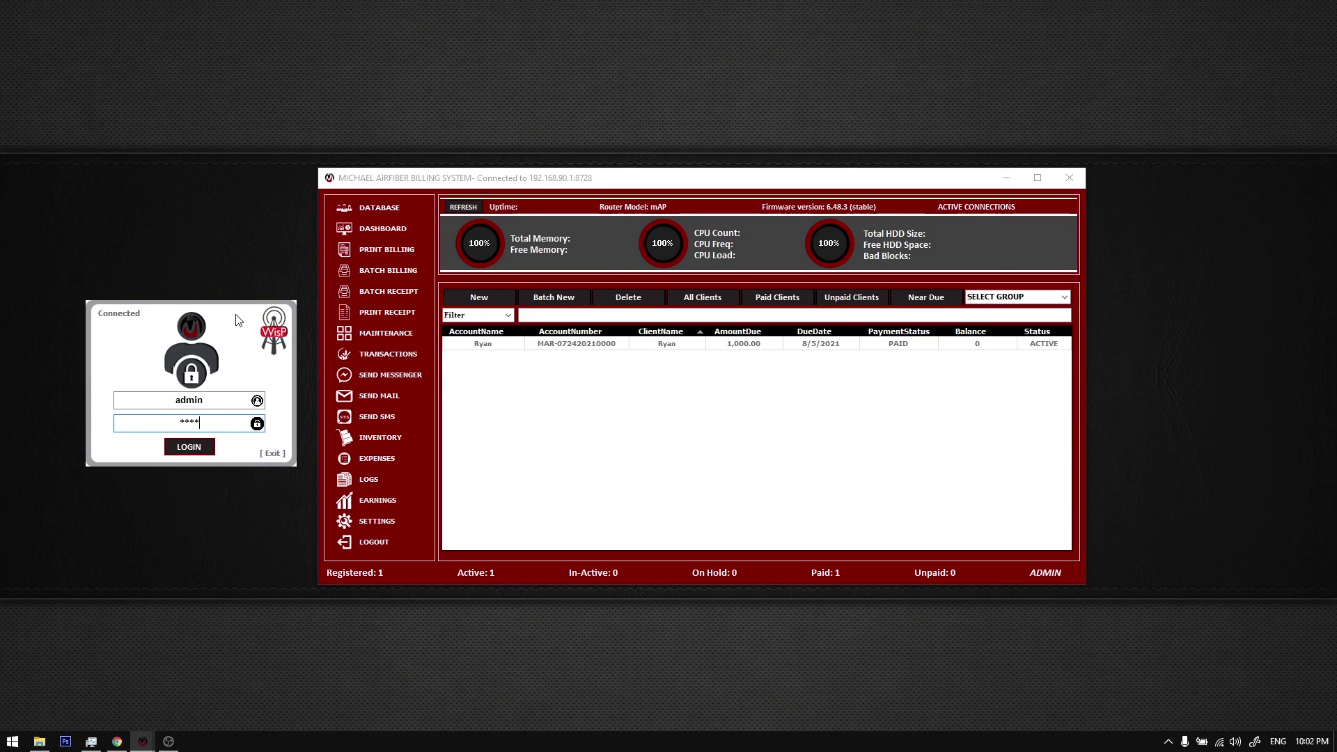
right_click(225, 220)
click(265, 263)
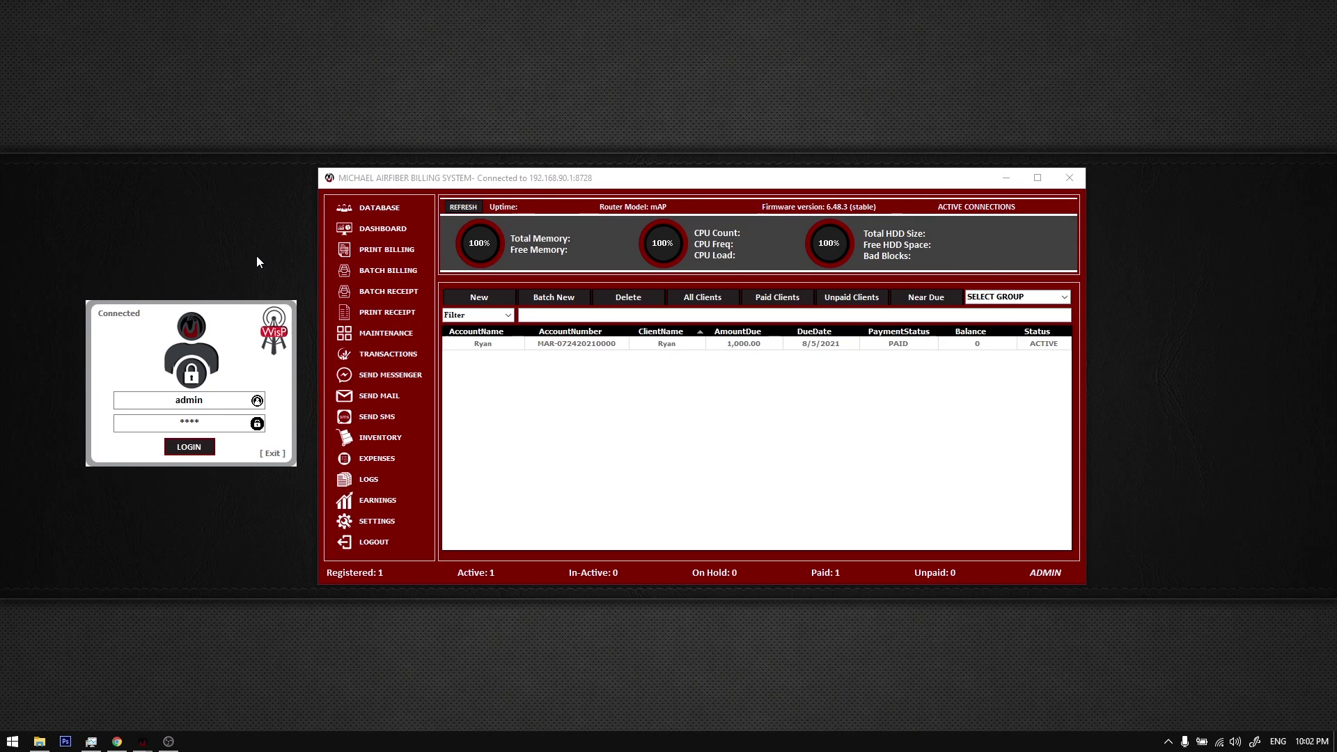
right_click(194, 215)
click(219, 257)
right_click(185, 215)
click(212, 259)
Step: Adjust the login box position, refresh twice more, and switch back to the login box
drag(213, 312, 218, 306)
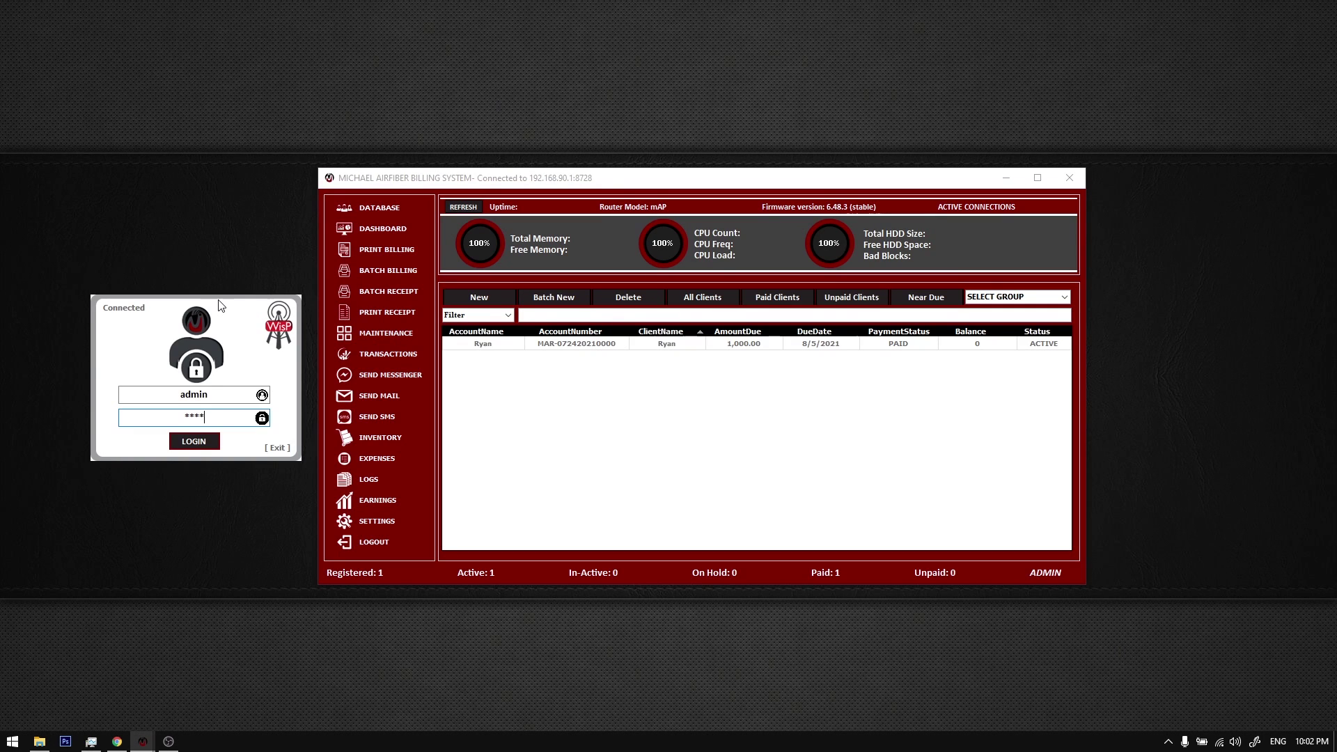
drag(222, 309, 206, 303)
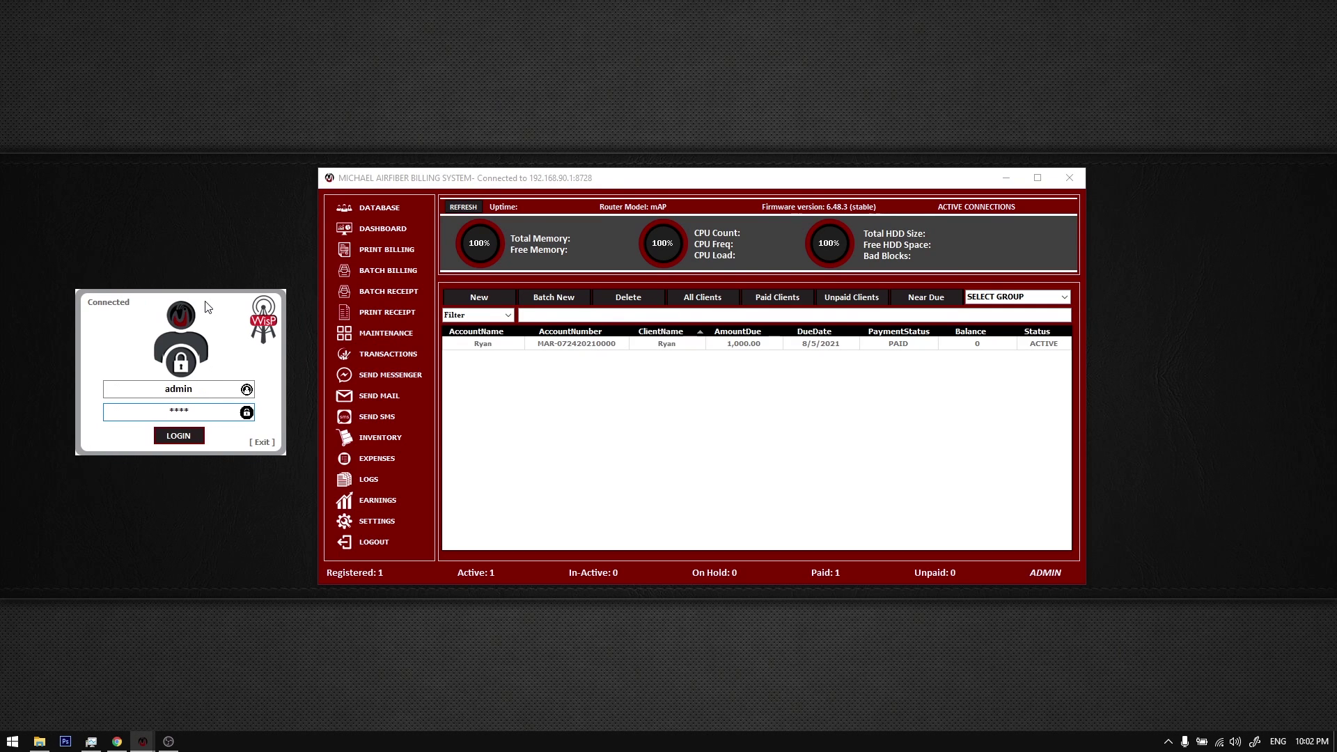
right_click(220, 211)
click(251, 255)
drag(220, 314, 226, 319)
mouse_move(459, 183)
mouse_down()
mouse_move(470, 183)
mouse_move(460, 177)
mouse_up()
right_click(231, 202)
click(253, 237)
key(alt+Tab)
Step: Bring the billing window forward, open the microphone privacy settings, and refresh the desktop
click(383, 192)
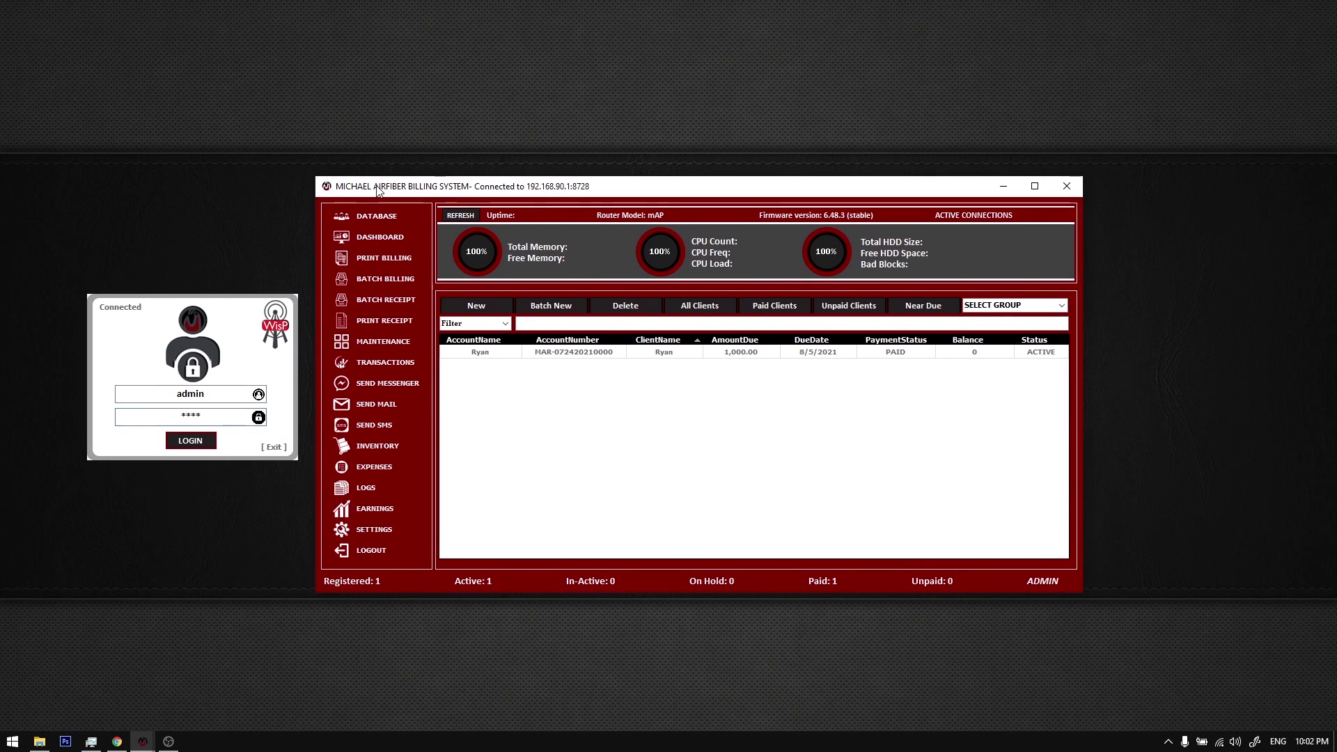
drag(384, 190, 383, 188)
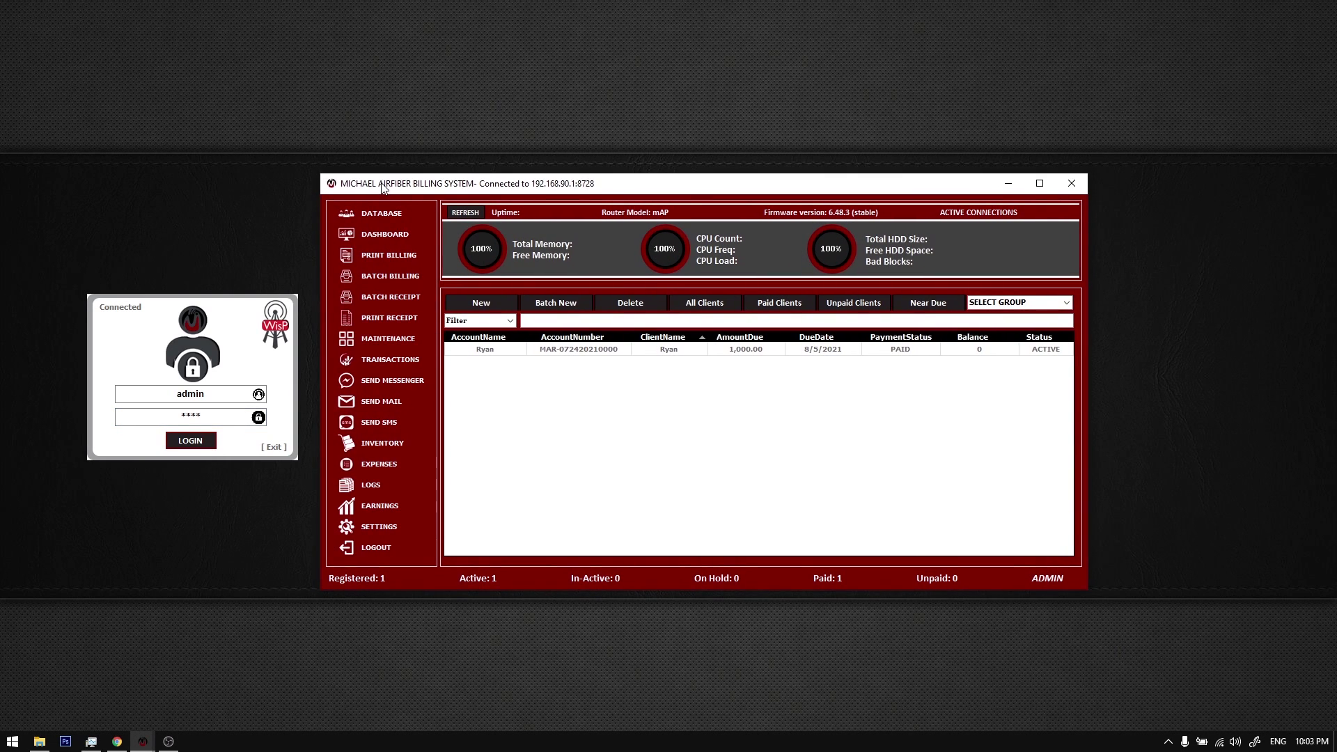
click(253, 313)
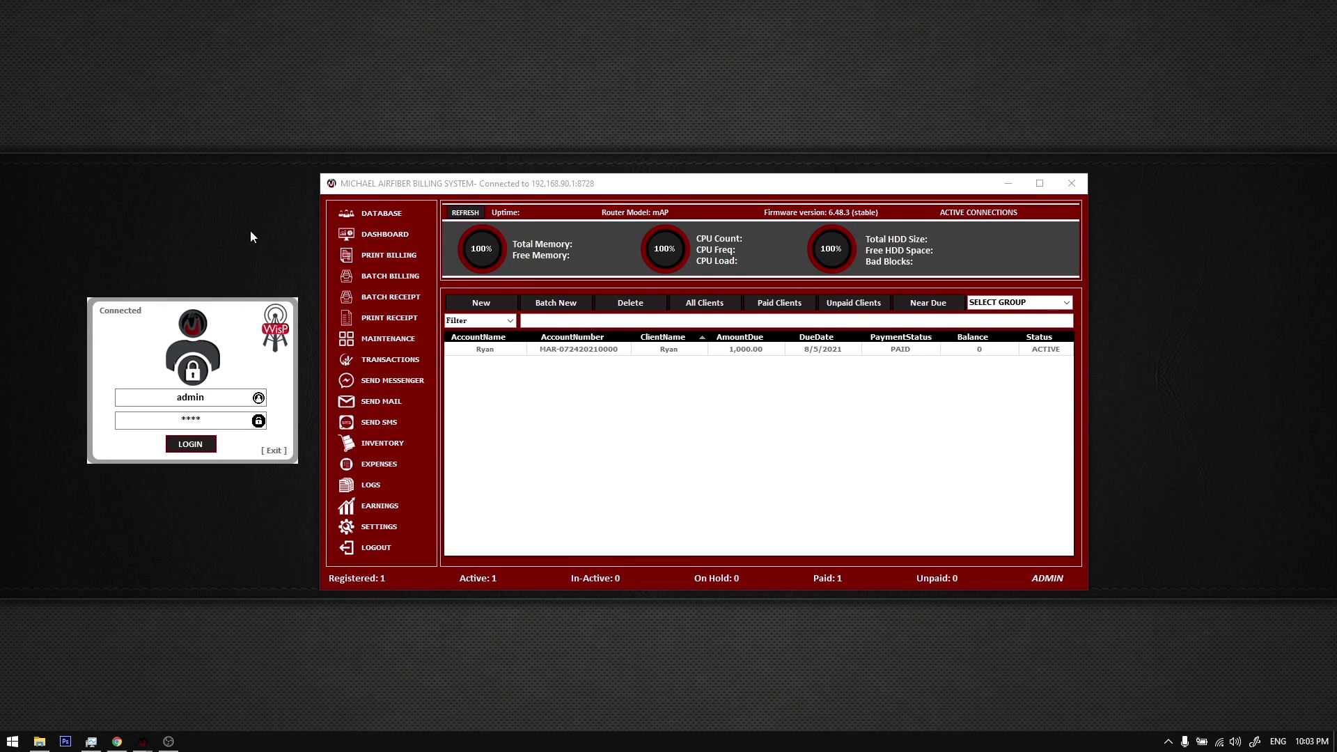
click(1184, 742)
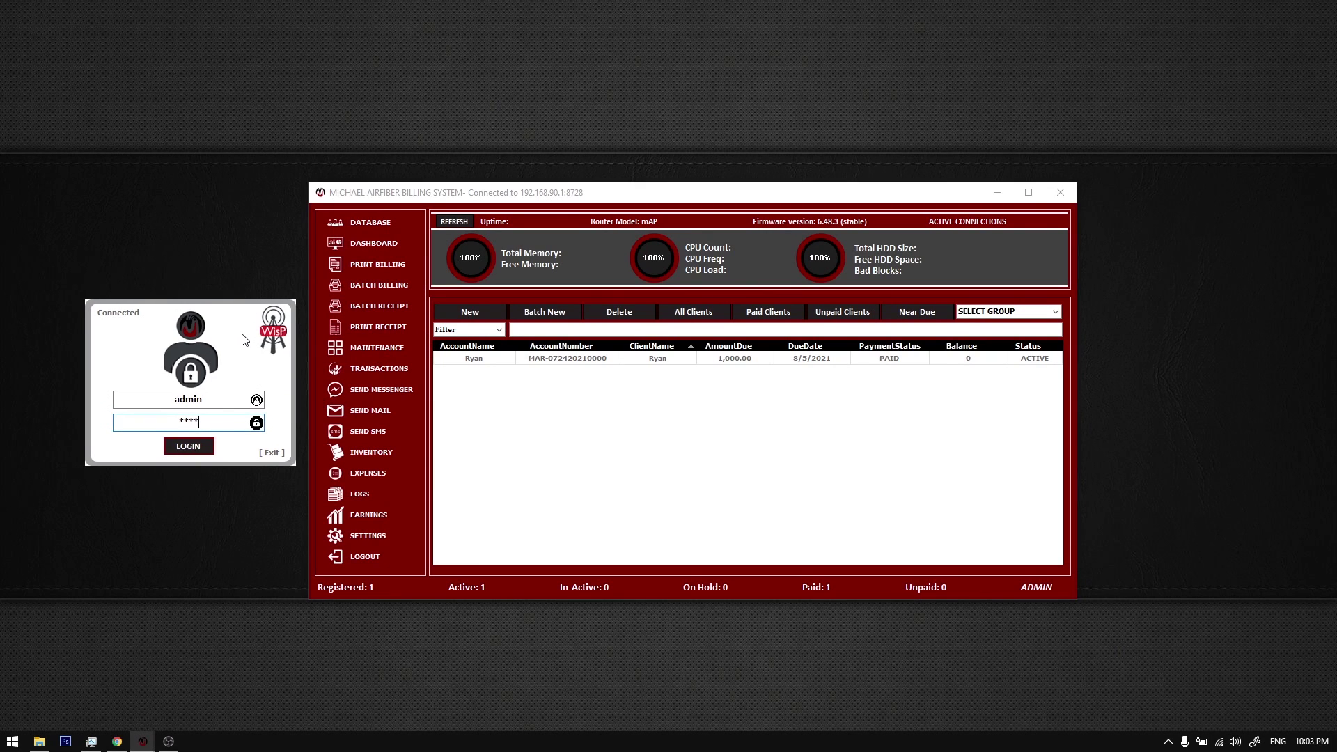
right_click(230, 237)
click(259, 278)
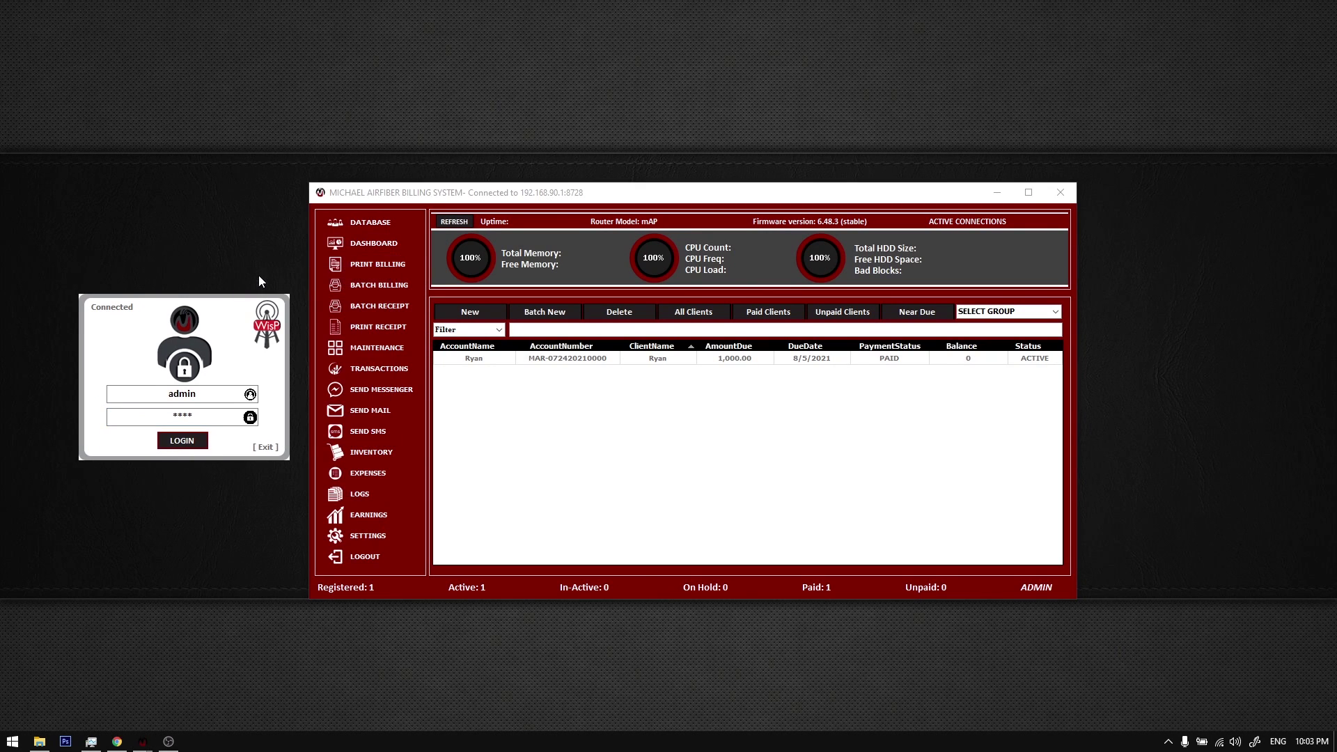
Step: Reposition the billing window left and the login box up, refreshing the desktop twice
click(264, 309)
drag(444, 193, 446, 197)
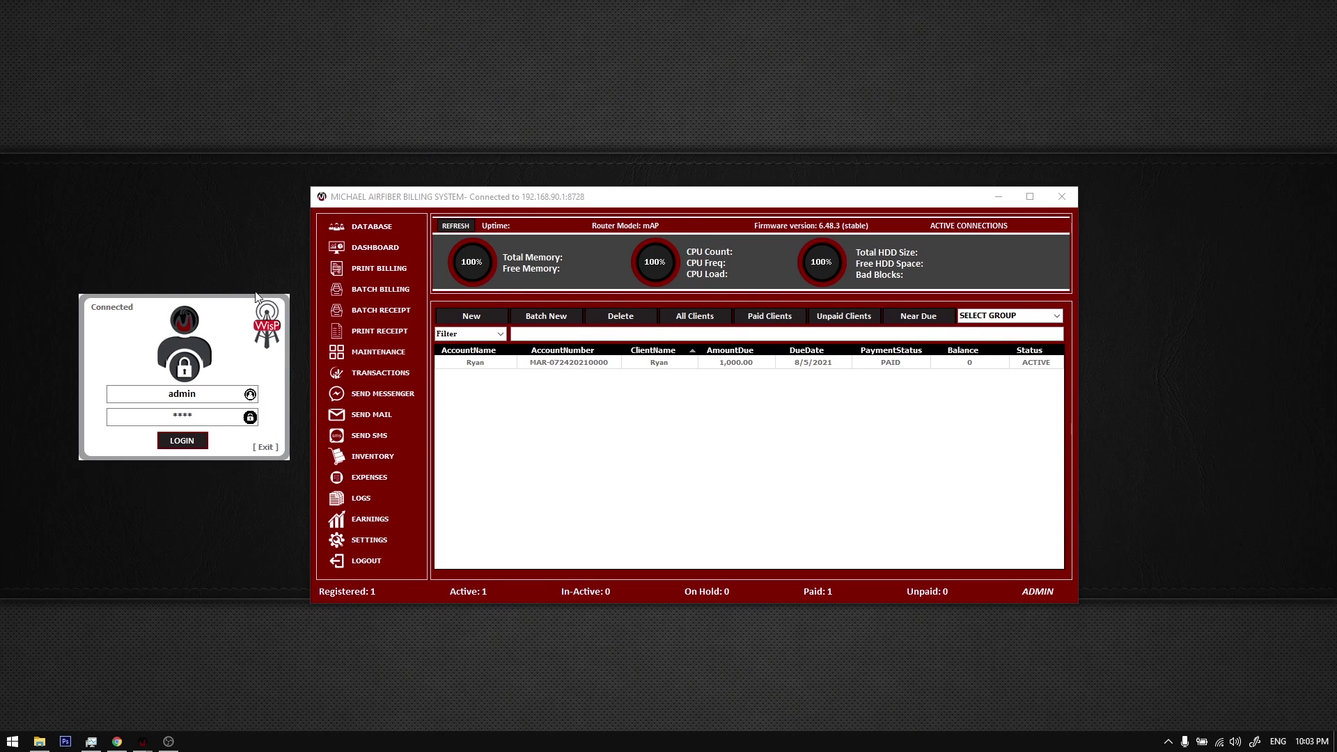
mouse_move(528, 198)
mouse_down()
mouse_move(542, 199)
mouse_move(515, 201)
mouse_move(523, 187)
mouse_up()
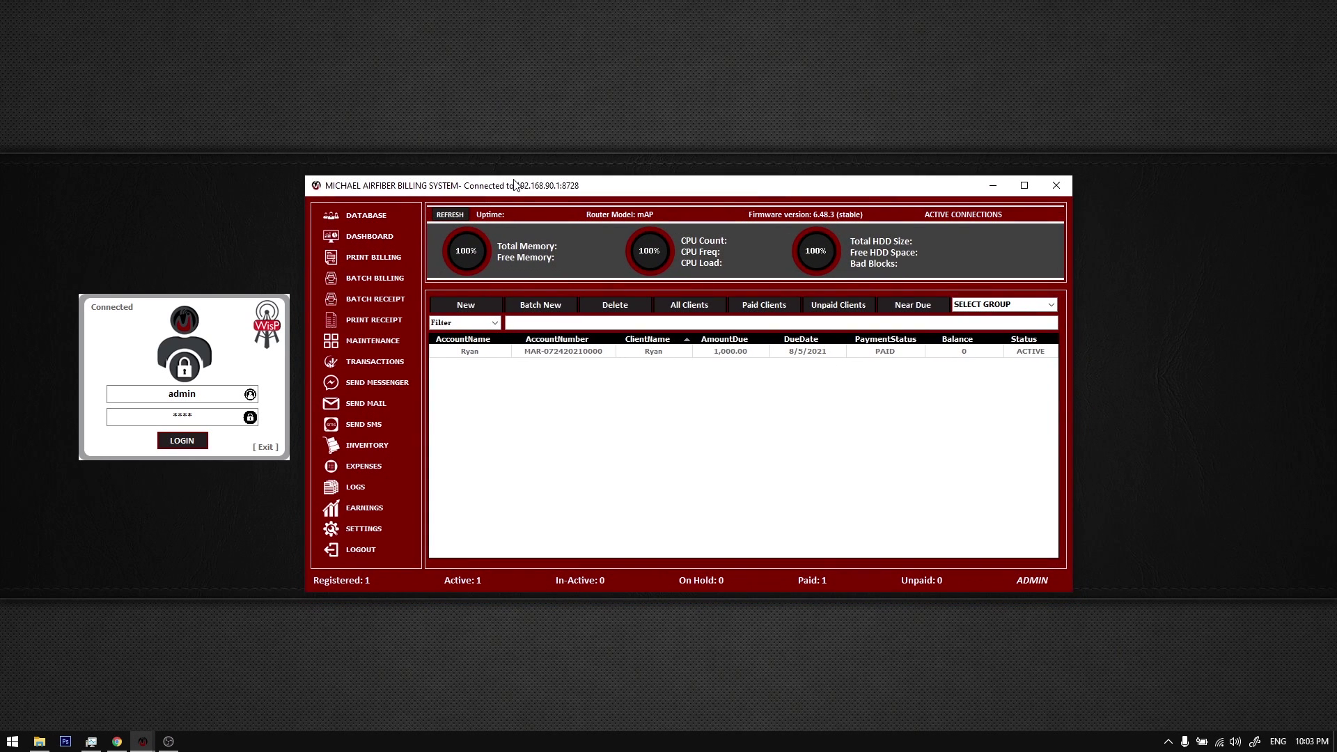
drag(201, 349, 205, 337)
right_click(208, 234)
click(230, 275)
right_click(193, 208)
click(230, 248)
Step: Settle both windows in place and select the only client account row
drag(413, 188, 414, 183)
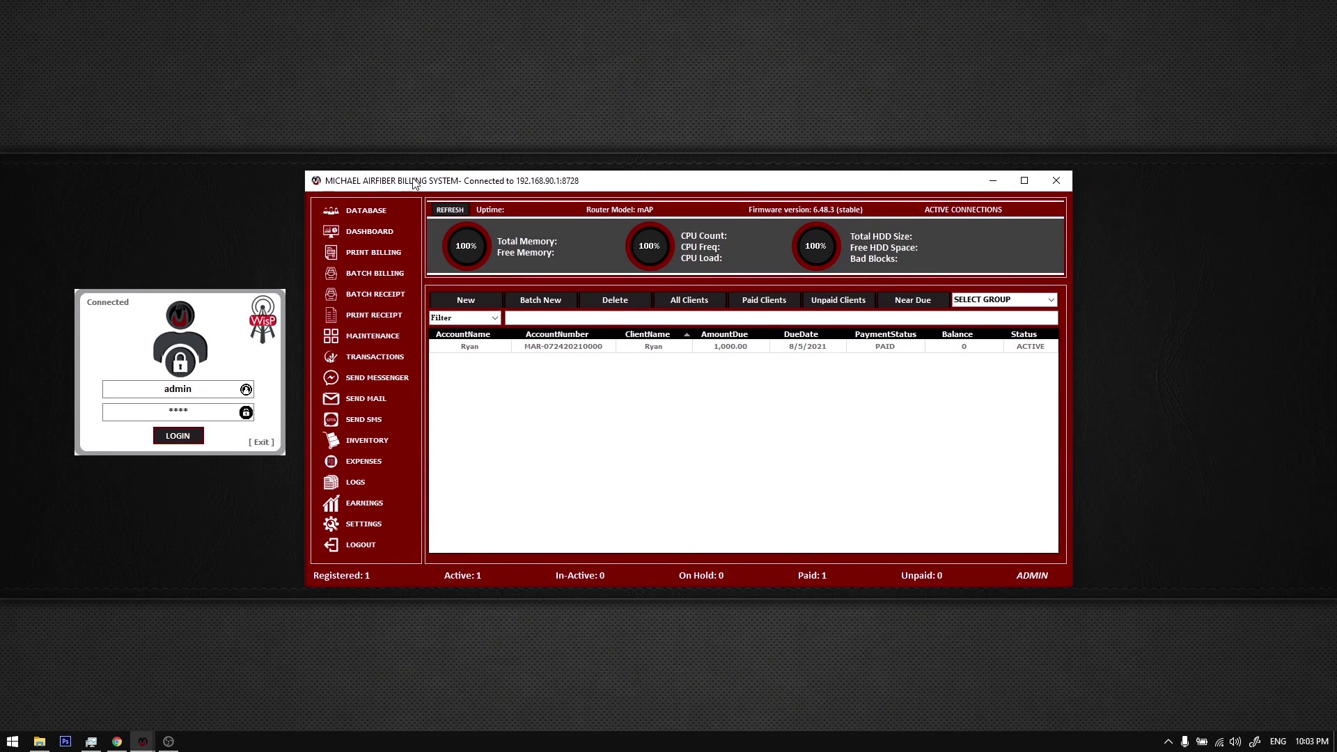
drag(265, 309, 266, 306)
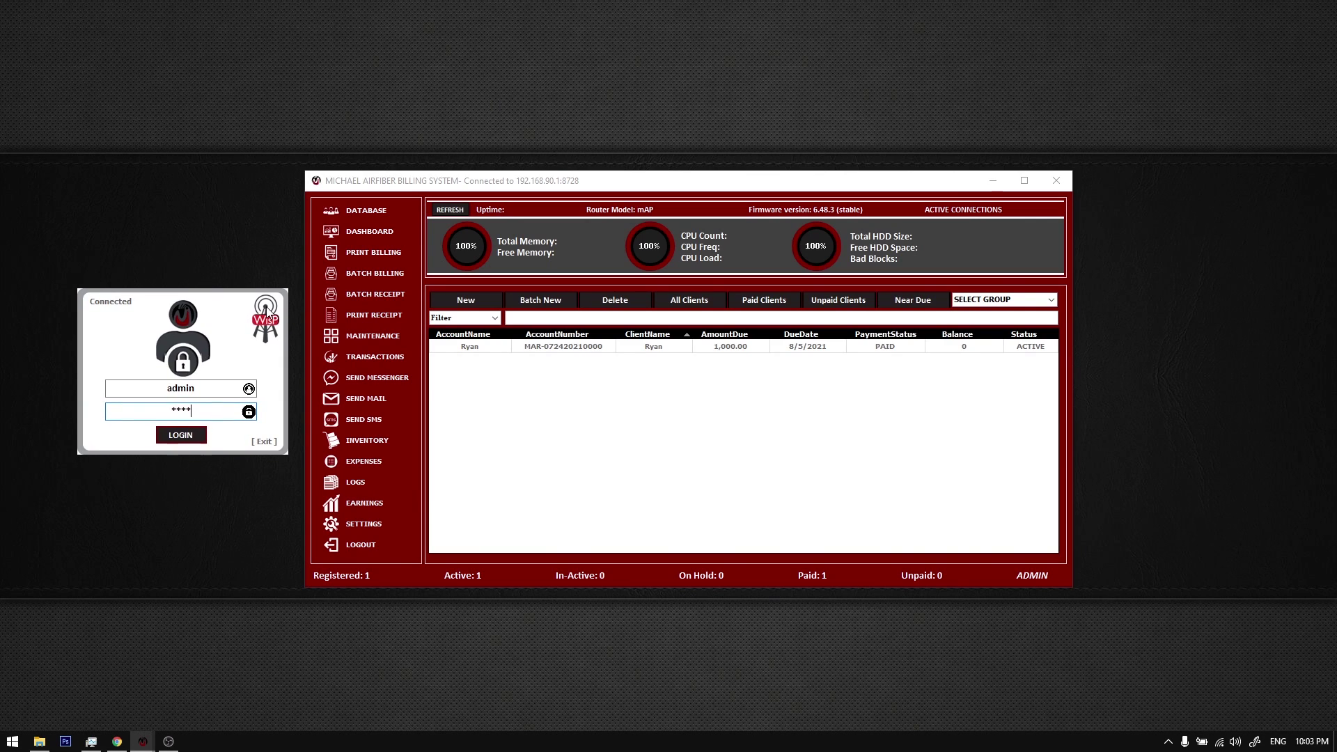
click(446, 209)
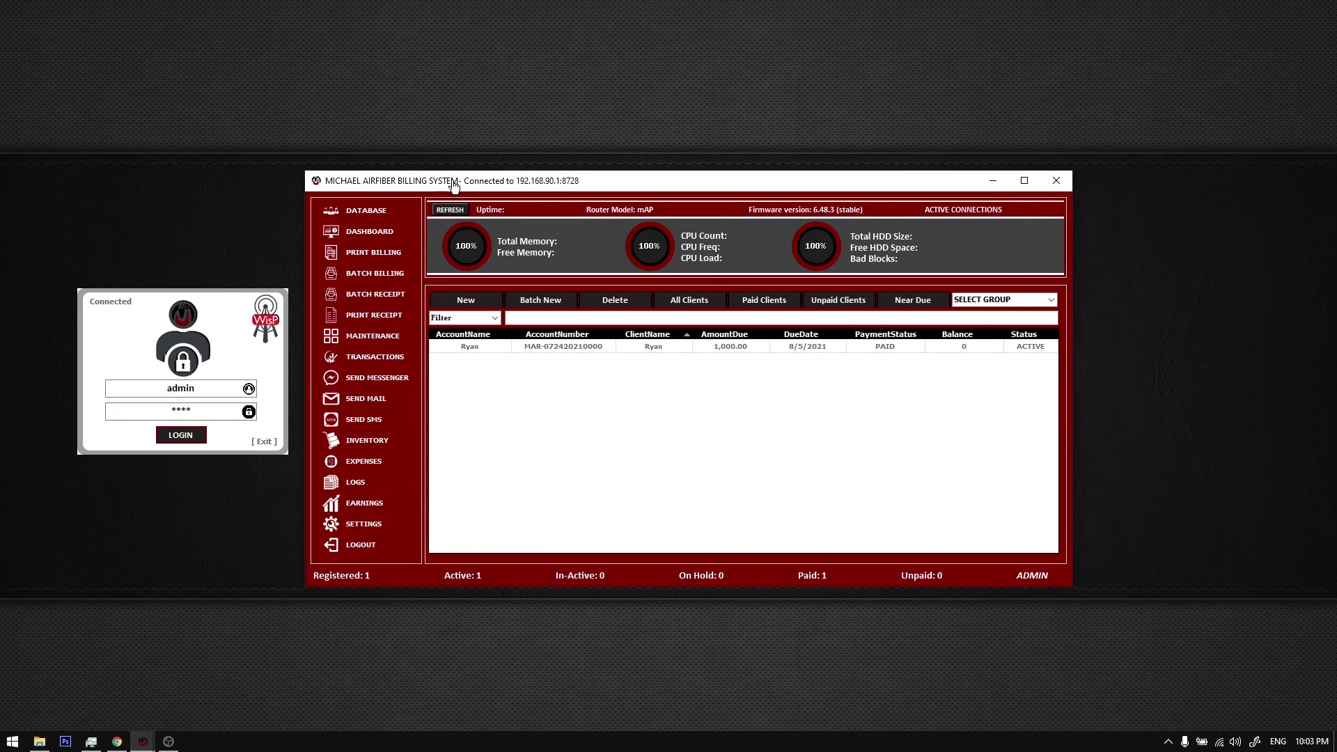
drag(453, 186, 458, 187)
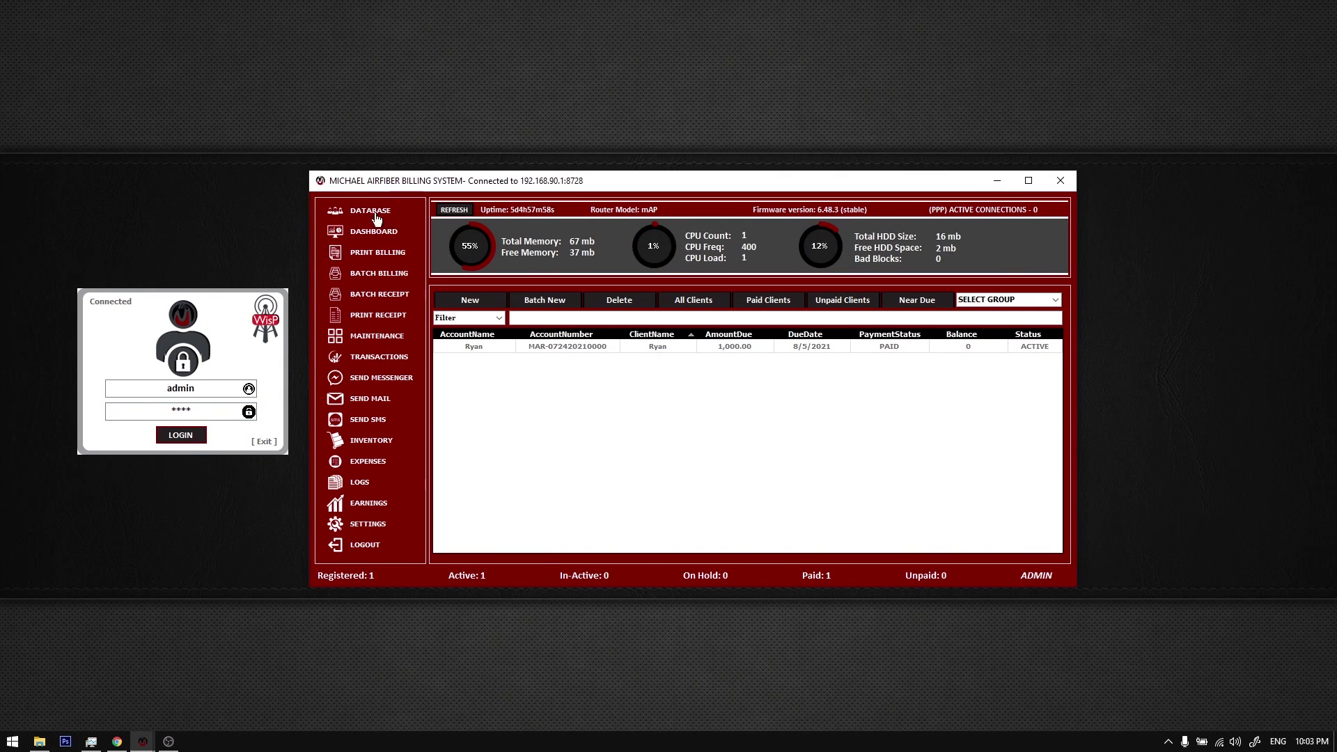
click(230, 365)
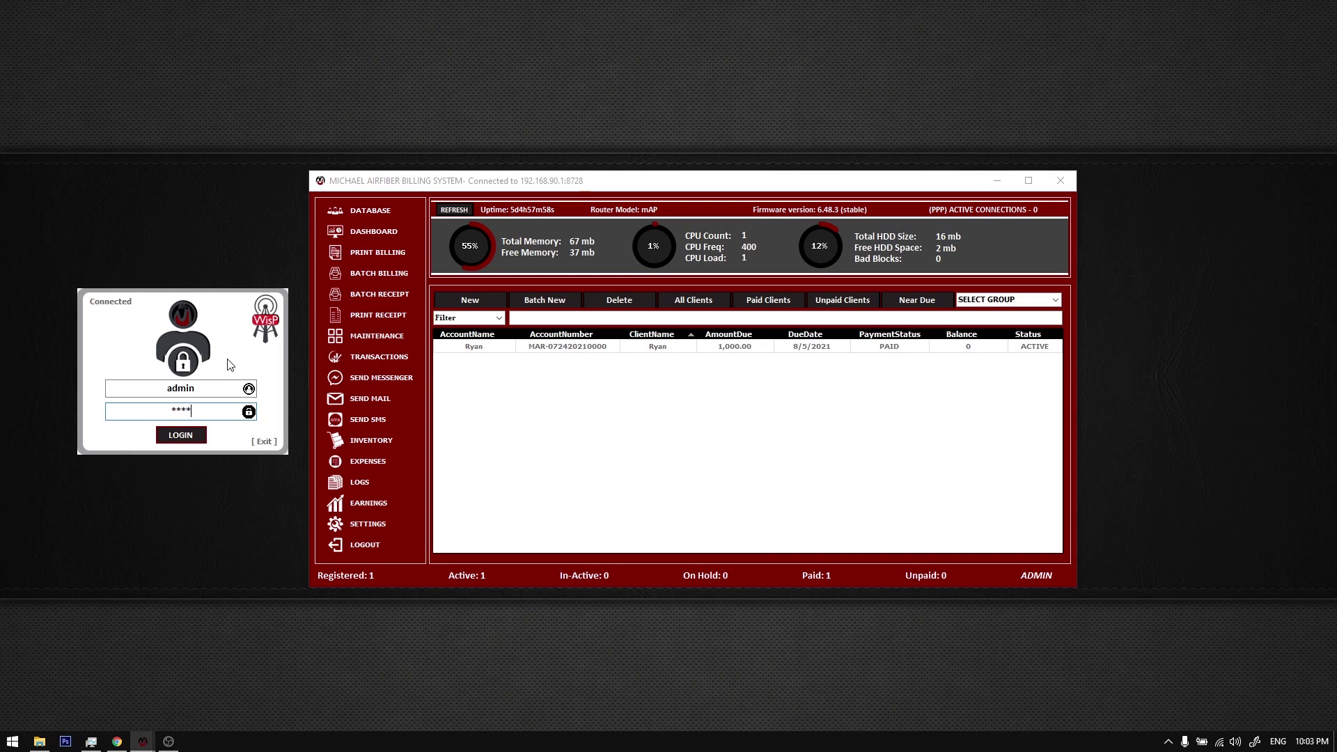
click(470, 351)
double_click(472, 353)
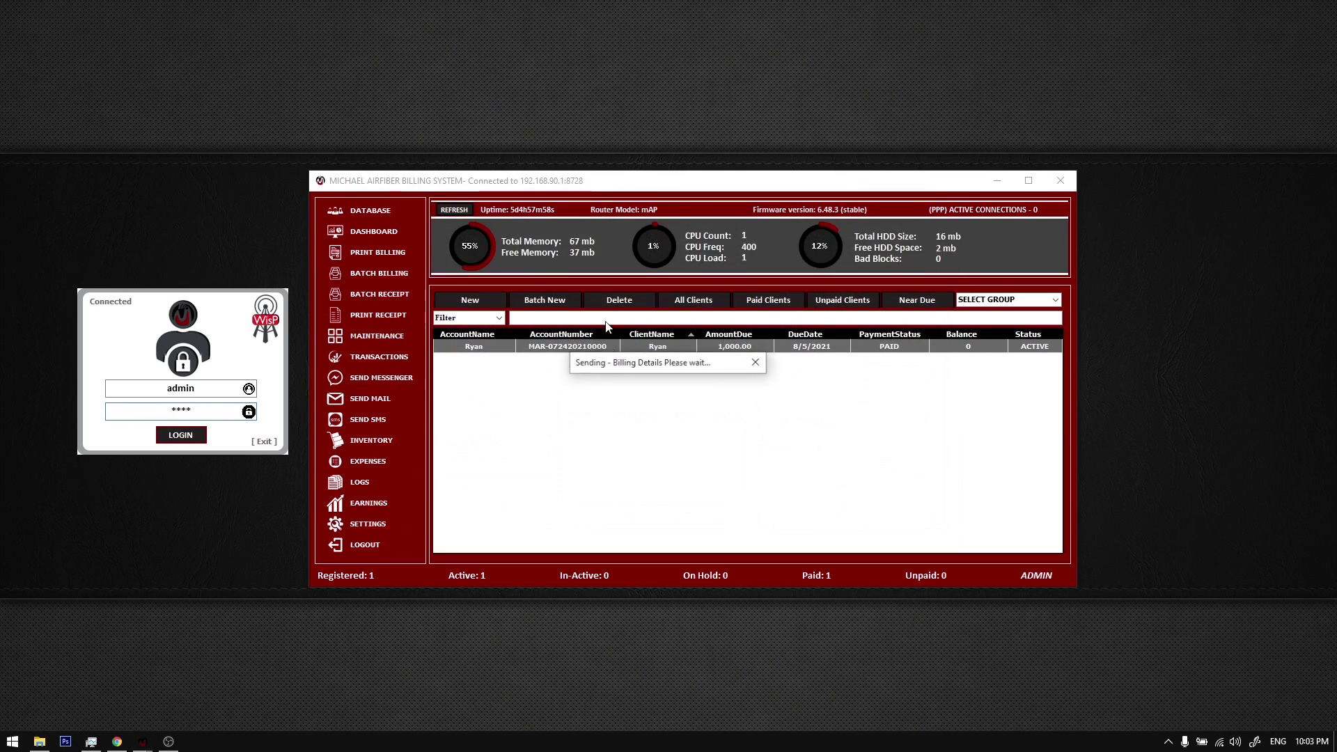
right_click(608, 347)
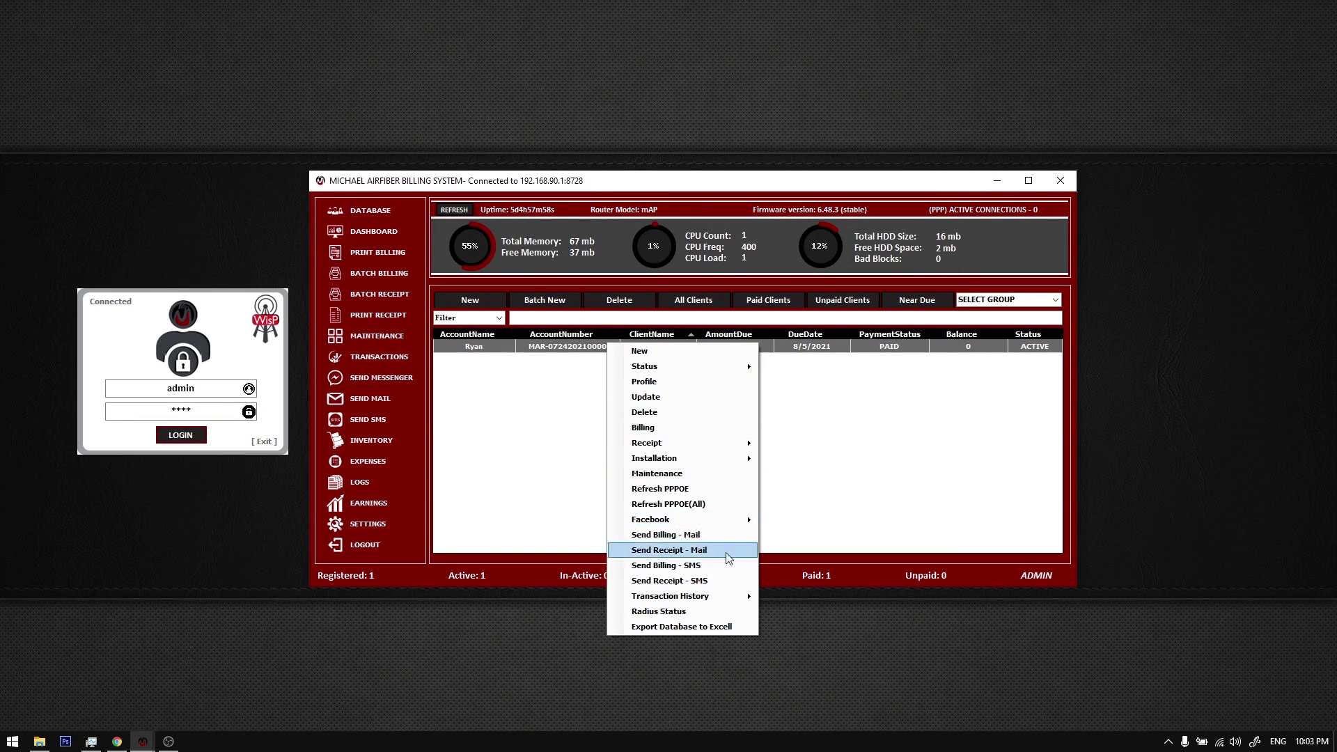
mouse_move(731, 597)
click(779, 615)
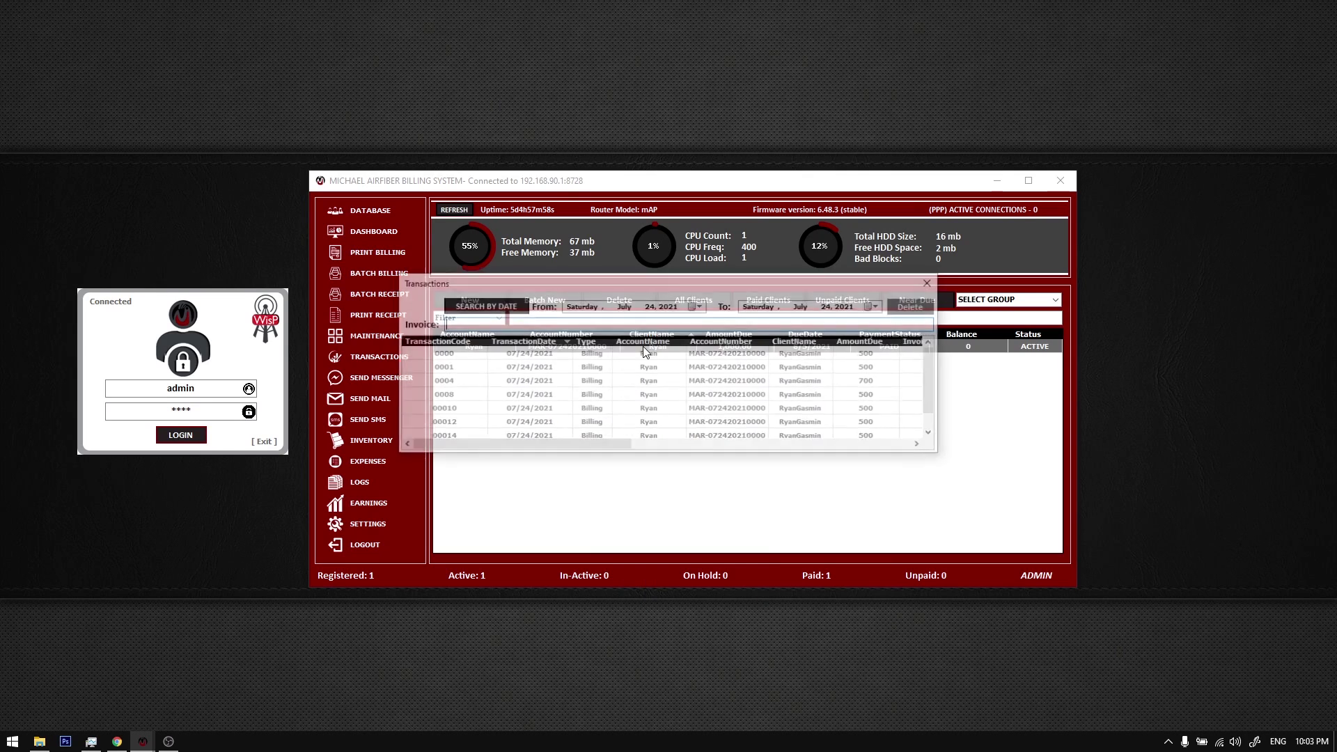
double_click(585, 358)
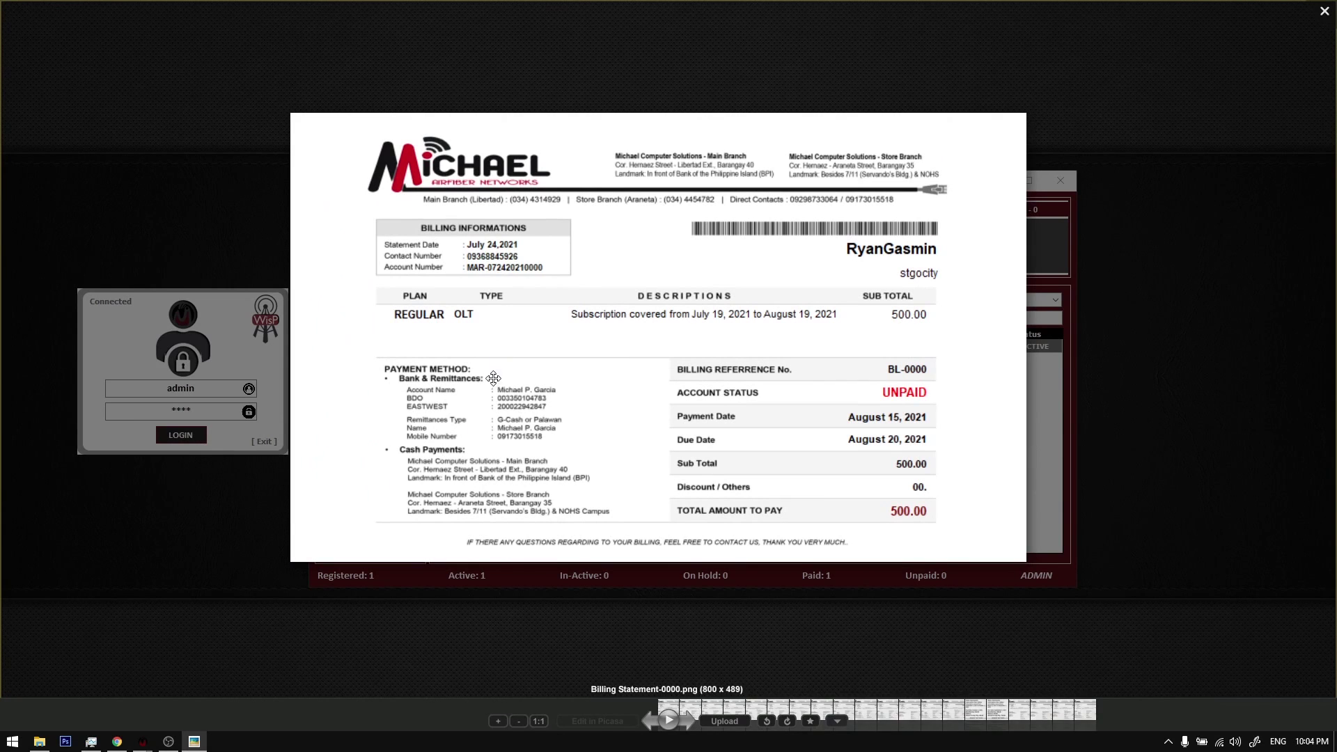
key(Escape)
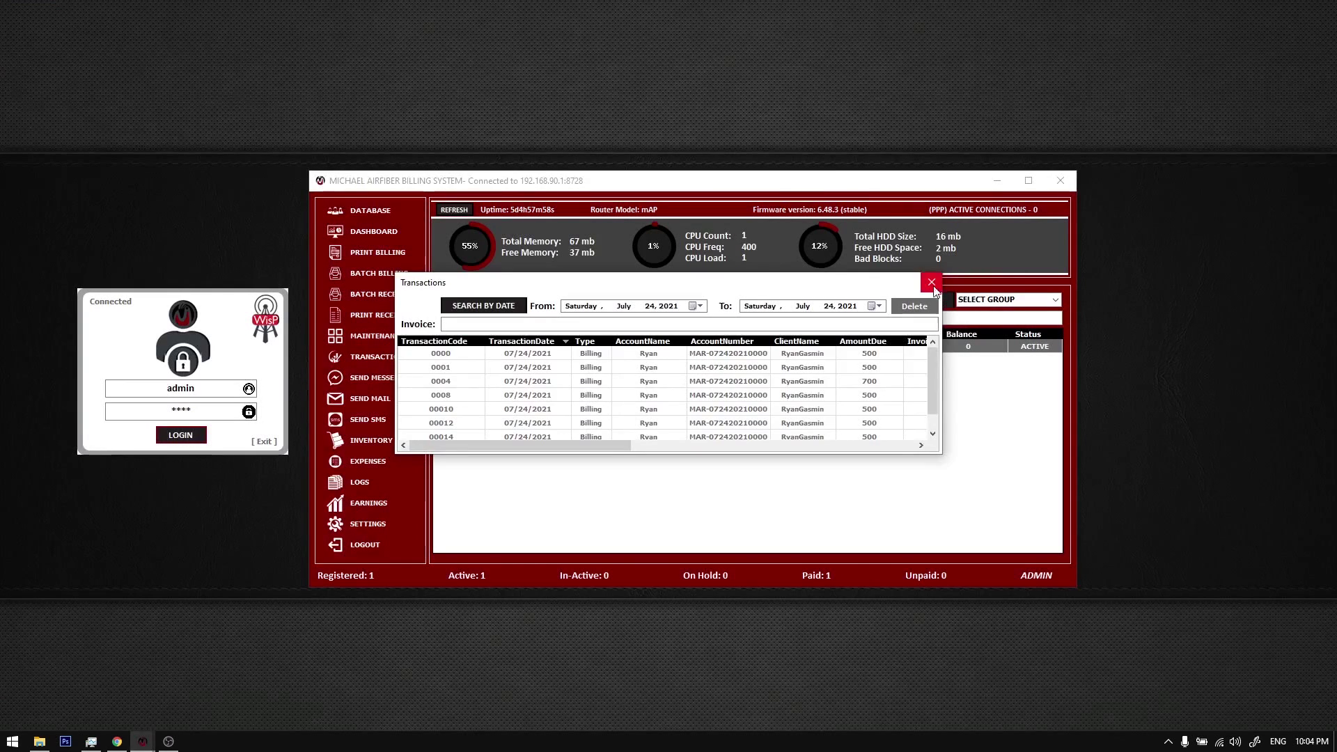
click(932, 282)
click(382, 210)
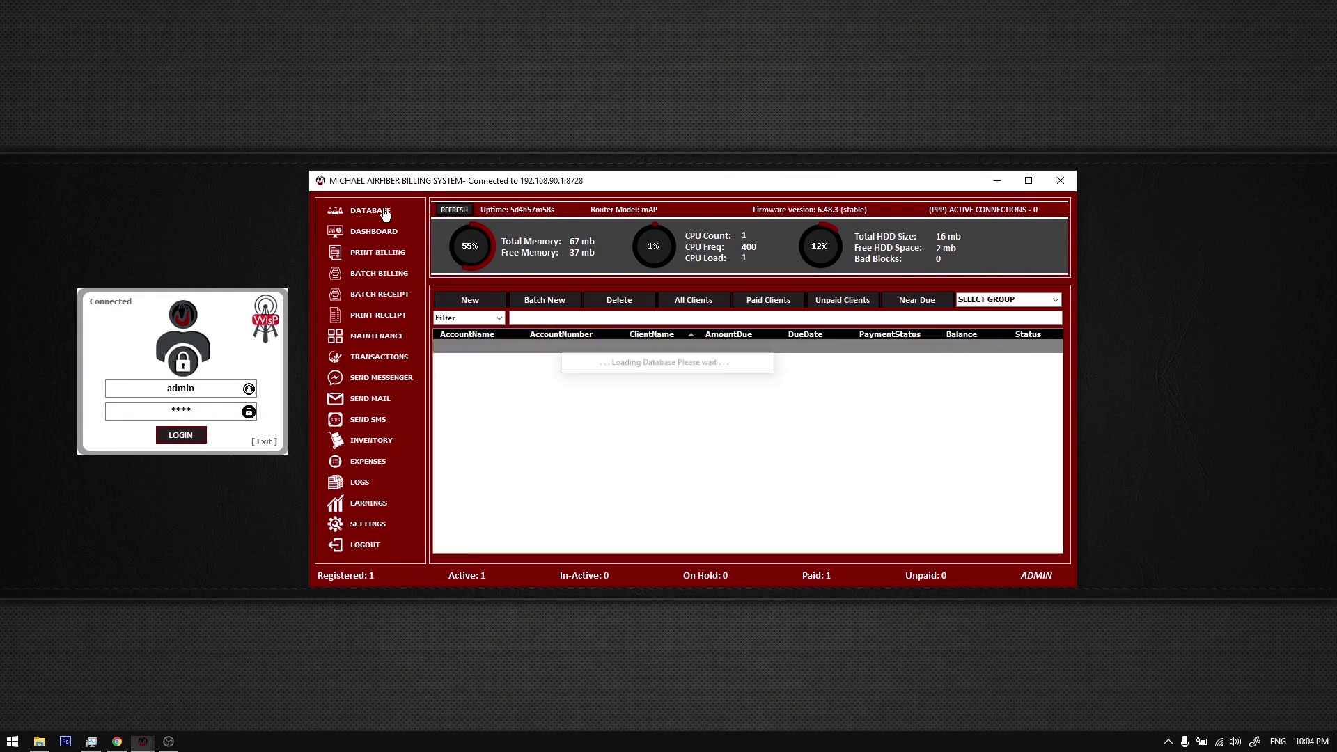
Step: Shuffle the login box and billing window slightly, then refresh the desktop
drag(245, 316, 245, 321)
drag(453, 186, 455, 191)
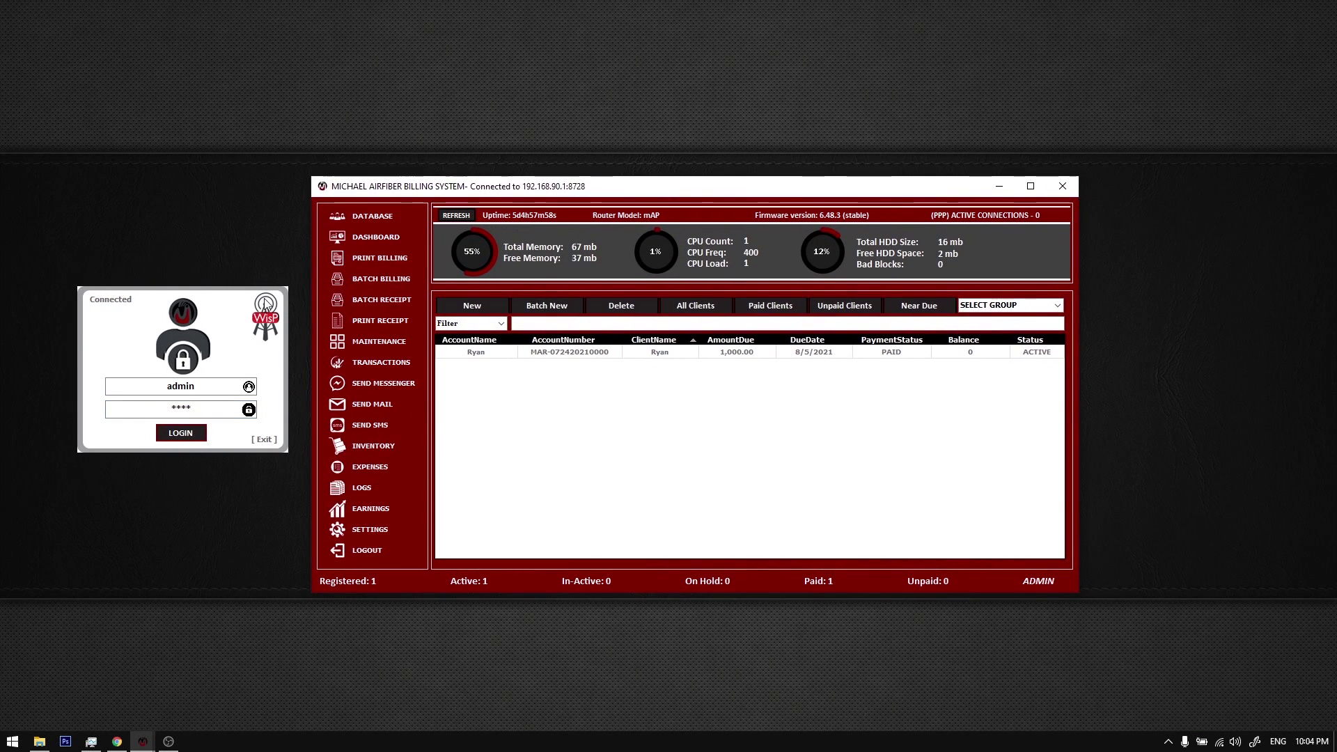
drag(266, 299, 273, 315)
drag(526, 183, 531, 188)
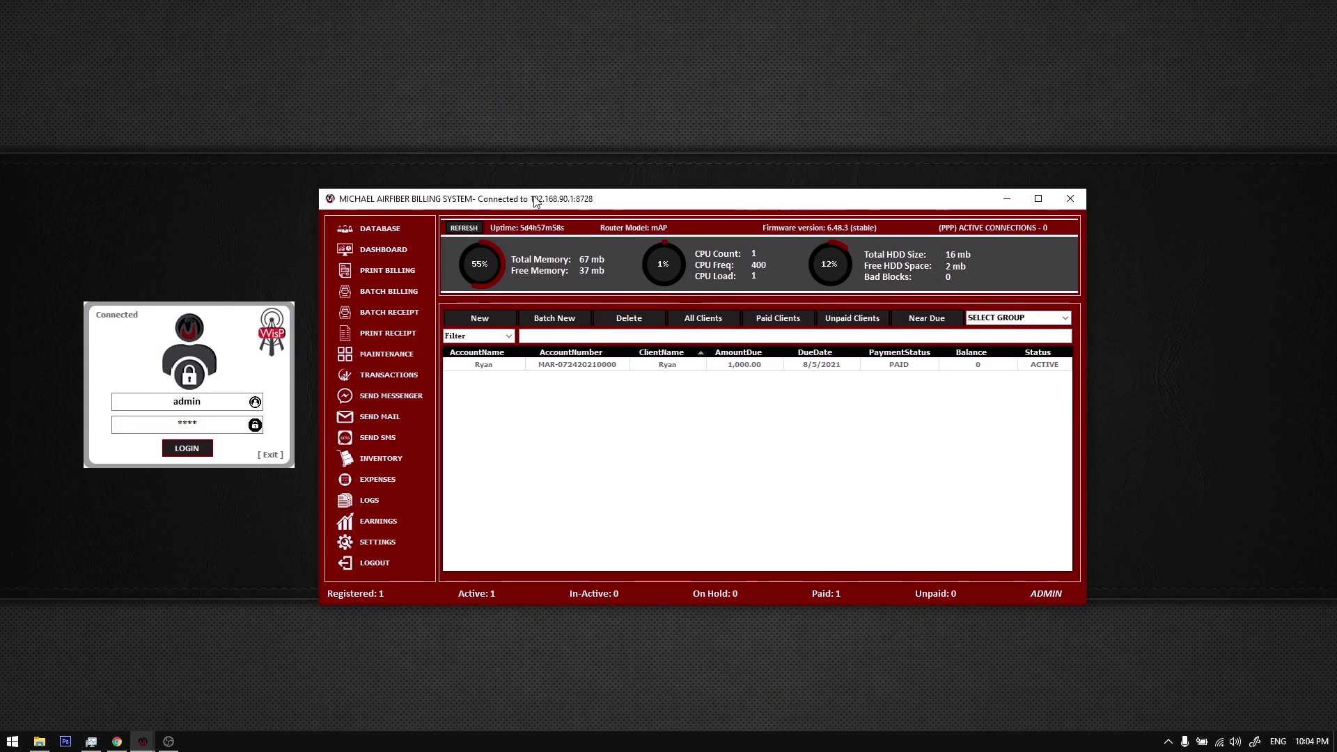
drag(202, 345, 203, 343)
mouse_move(558, 202)
mouse_down()
mouse_move(554, 182)
mouse_move(548, 194)
mouse_up()
right_click(516, 135)
click(555, 178)
Step: Focus the login password field, nudge the login box, and refresh the desktop twice
click(282, 328)
drag(283, 328, 281, 328)
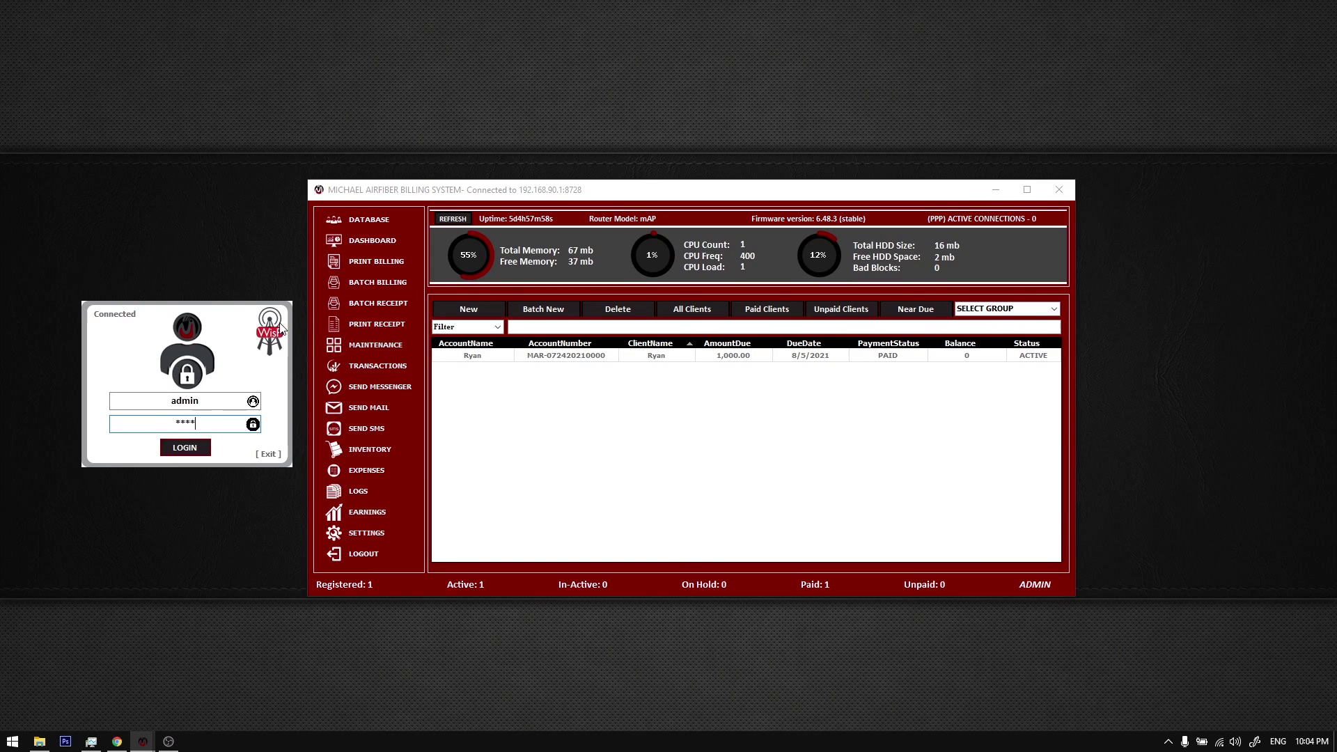
right_click(250, 223)
click(279, 265)
click(370, 197)
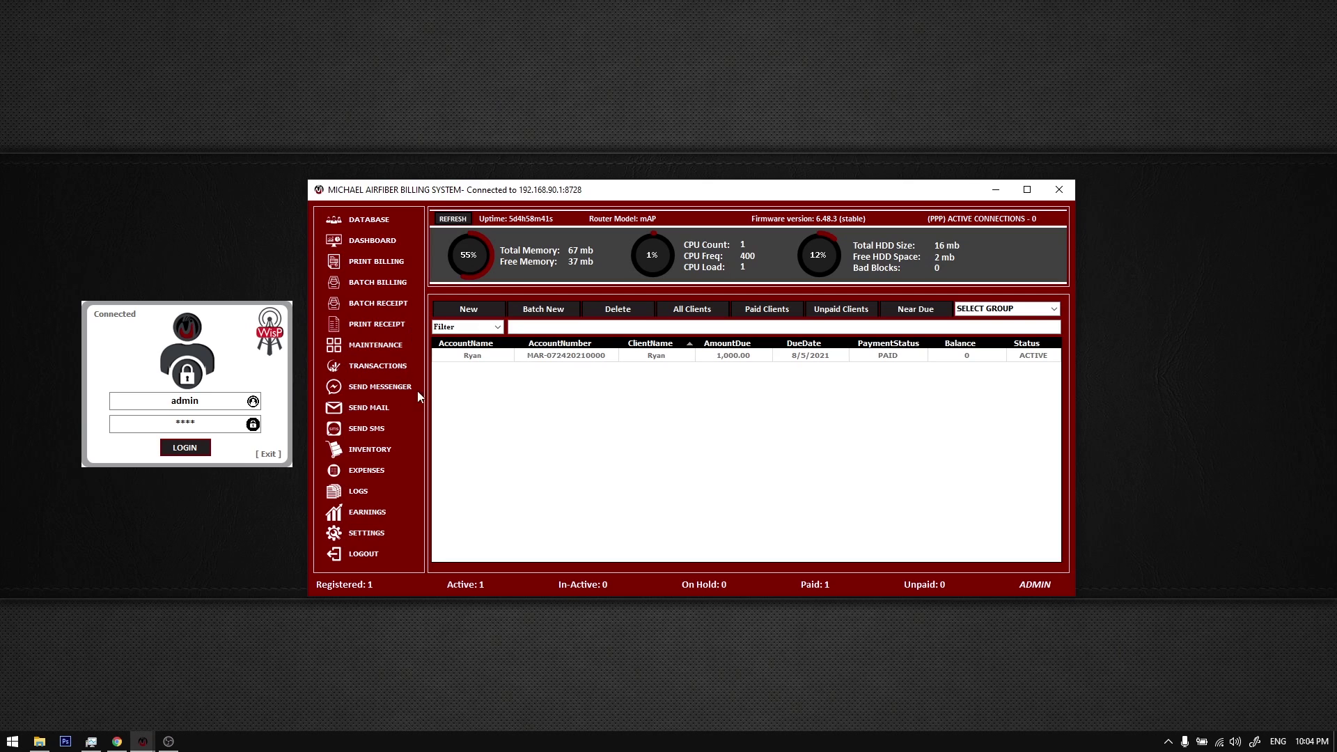
drag(239, 346, 238, 342)
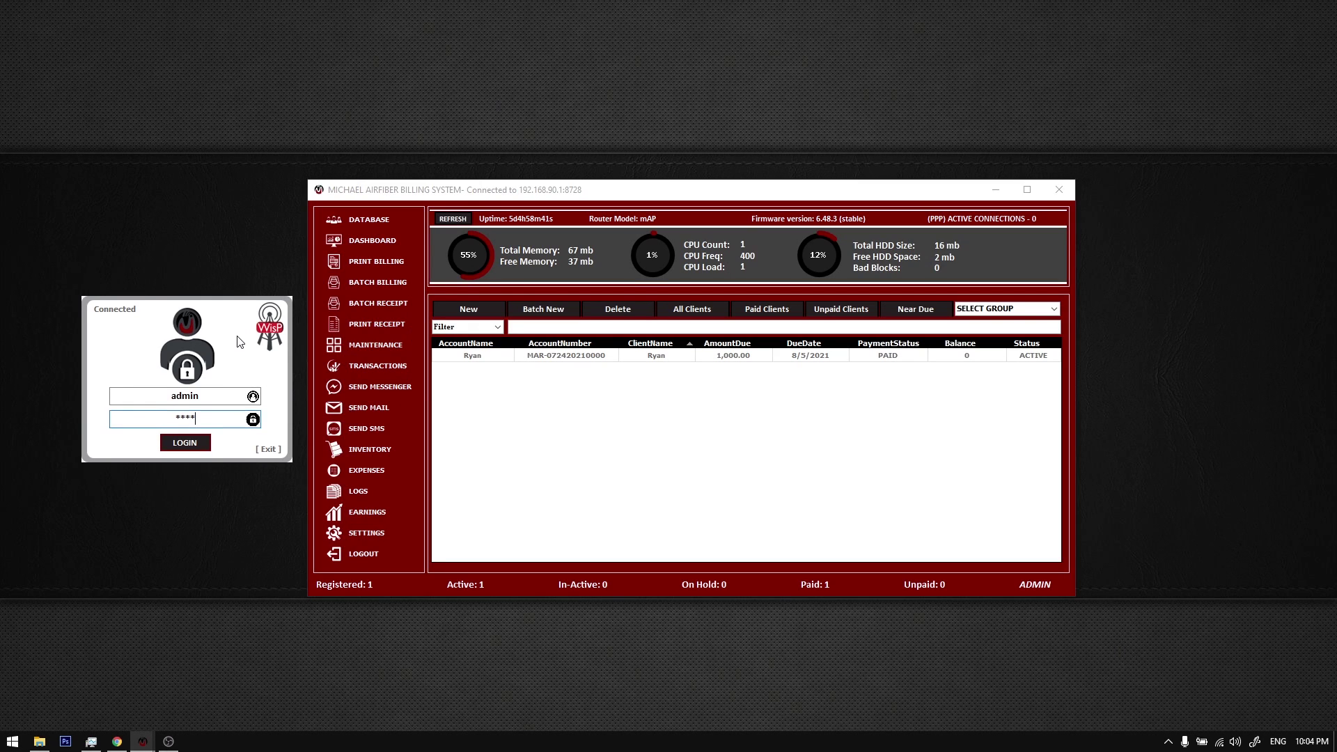
right_click(214, 211)
click(252, 247)
Step: Bring the billing window forward, move it right, and reload the client database list
click(465, 221)
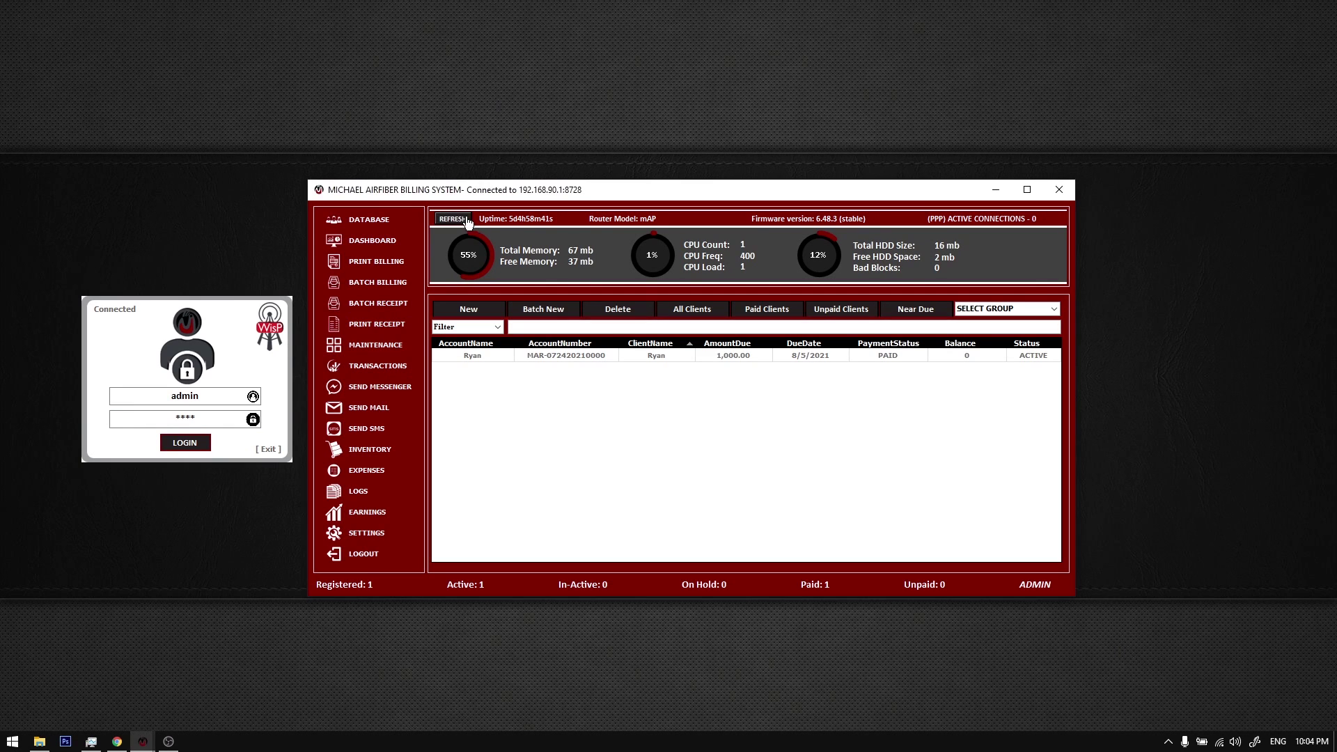
right_click(480, 141)
click(405, 202)
drag(405, 202, 463, 190)
click(397, 223)
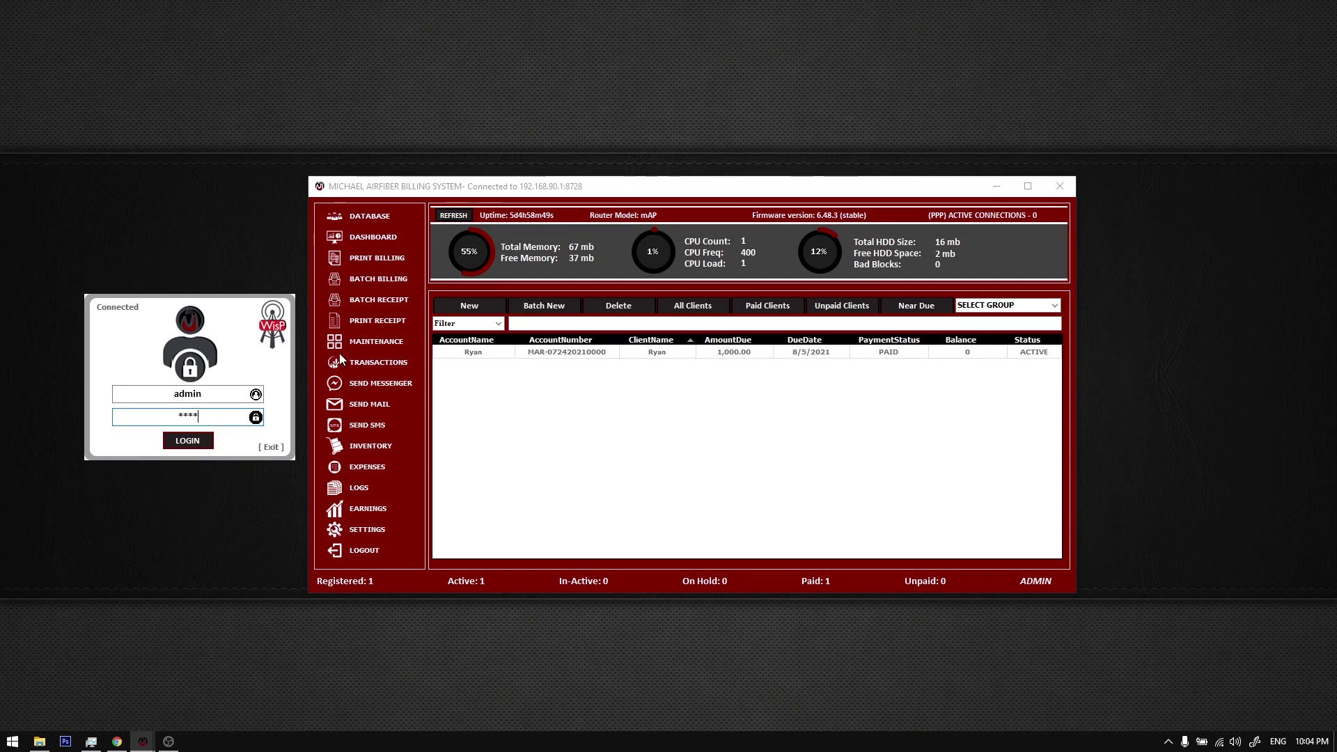
drag(409, 199, 419, 209)
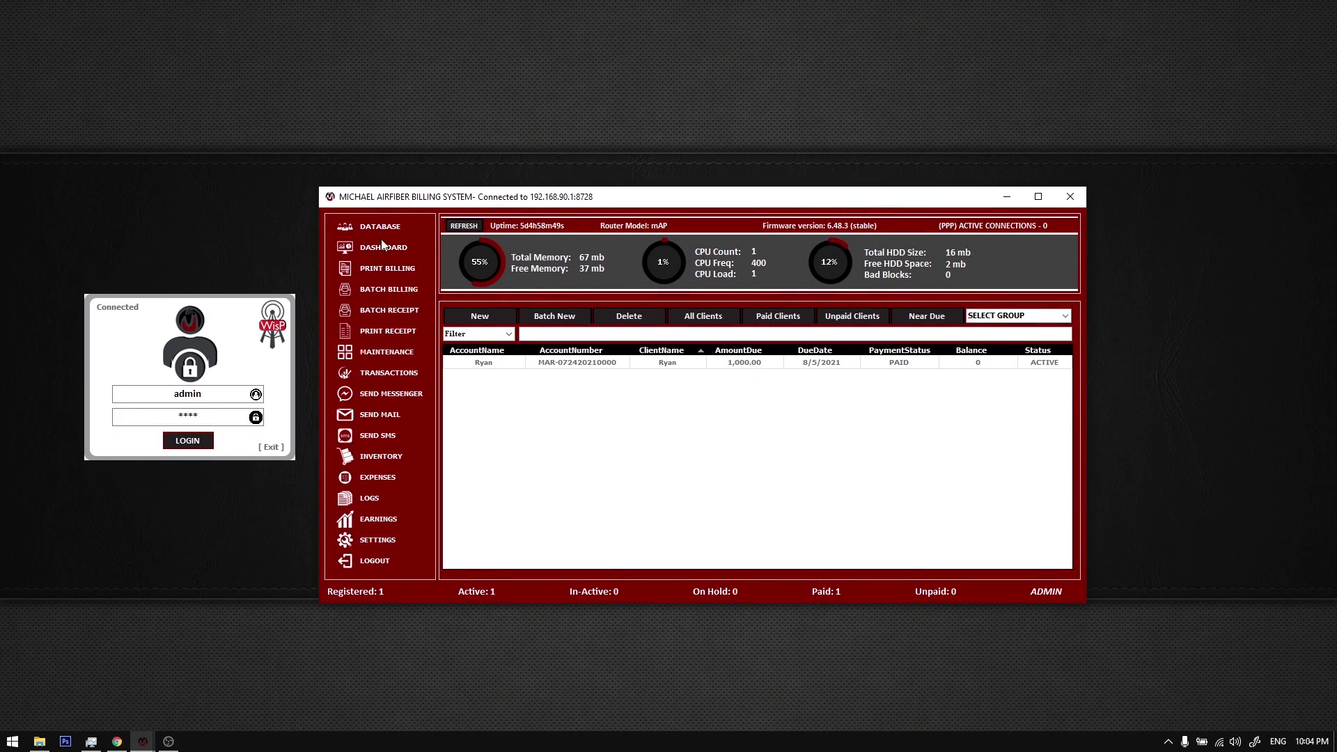
Step: Bring the login dialog to the front, refresh the desktop, and reveal hidden tray icons
drag(213, 370, 212, 371)
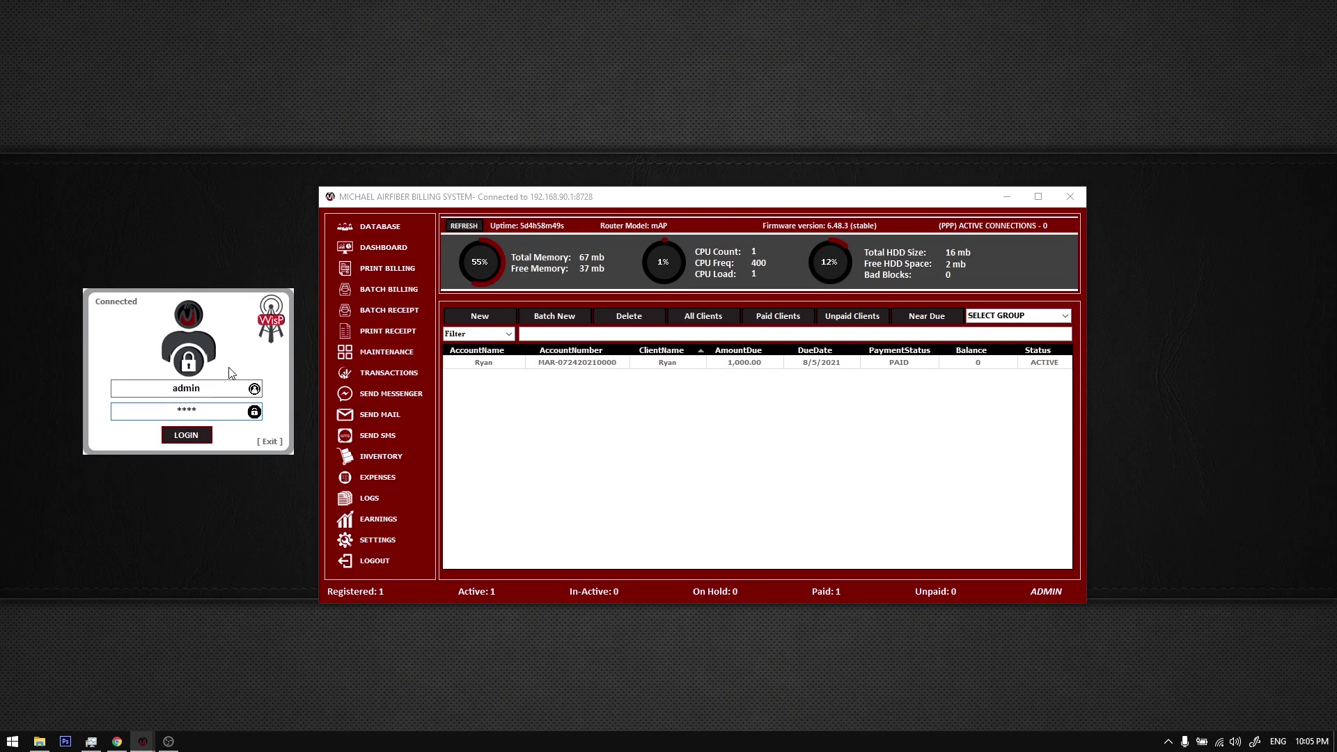
drag(499, 202, 481, 186)
click(259, 307)
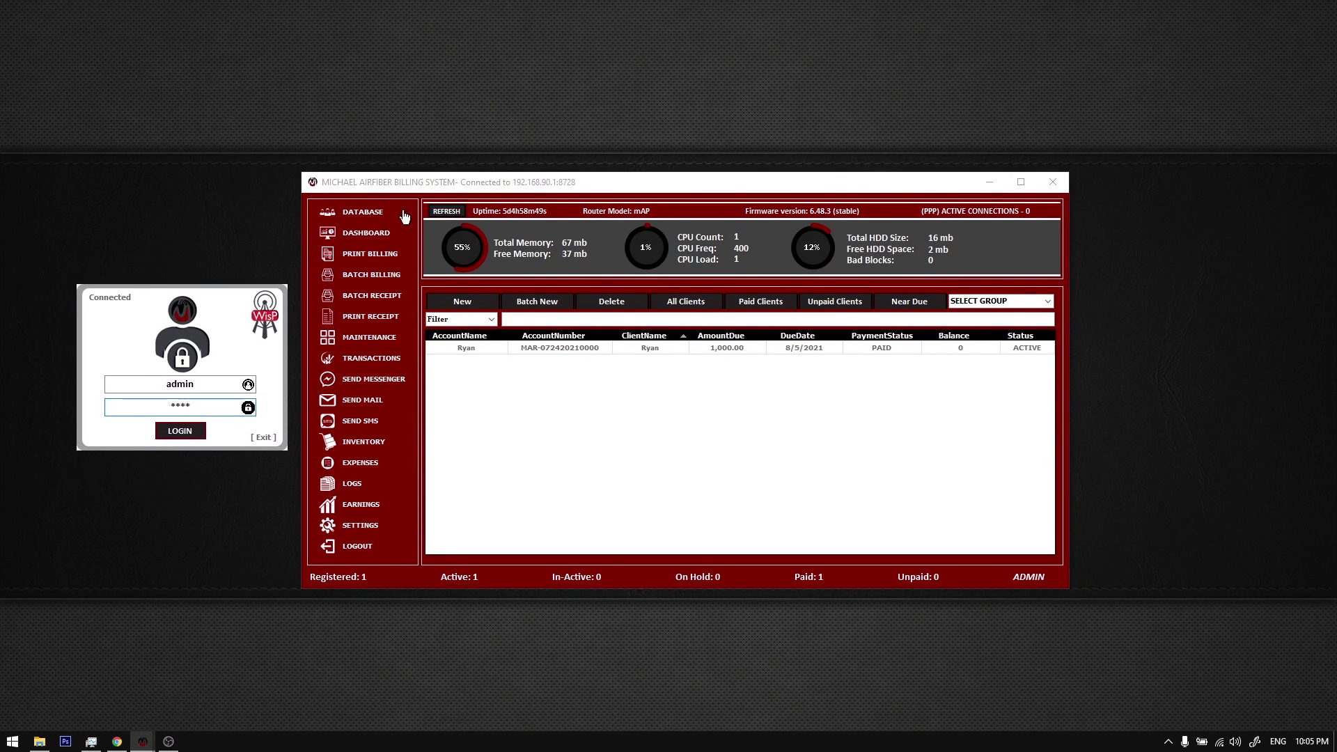
drag(413, 189, 408, 195)
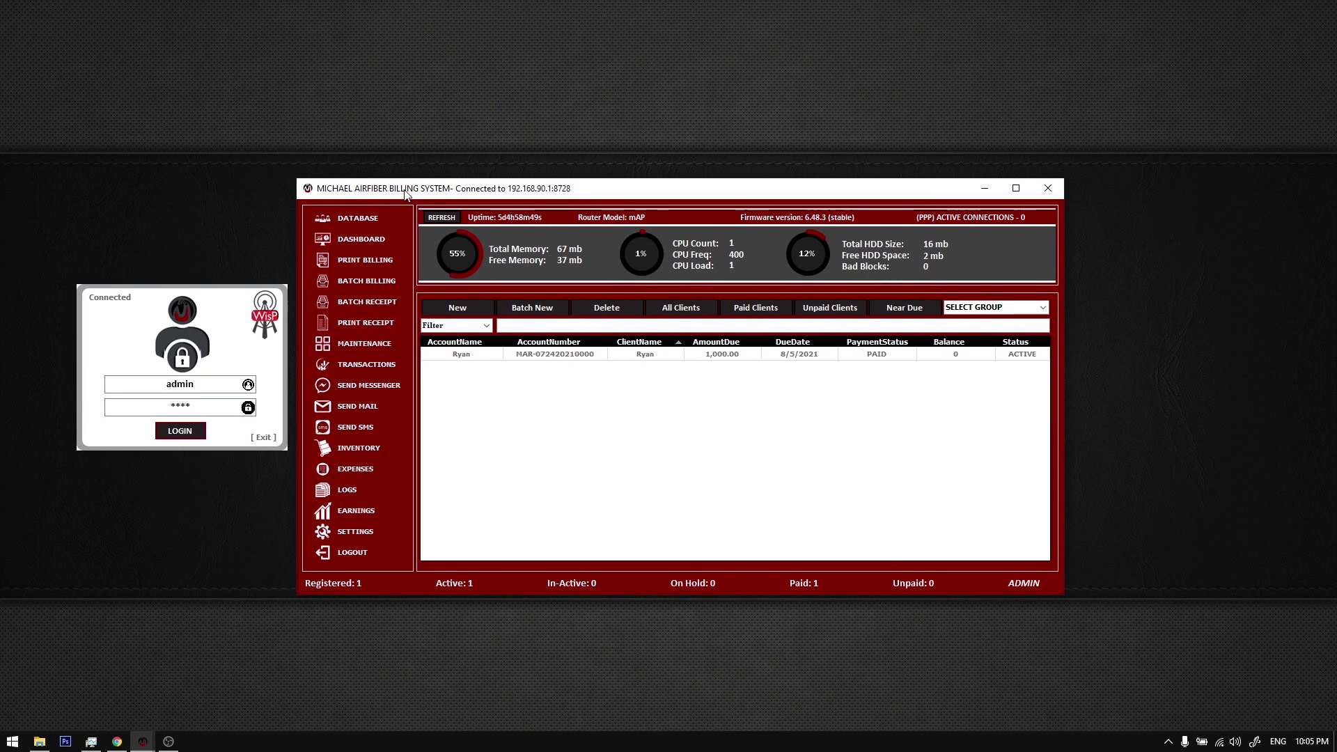
right_click(181, 192)
click(230, 234)
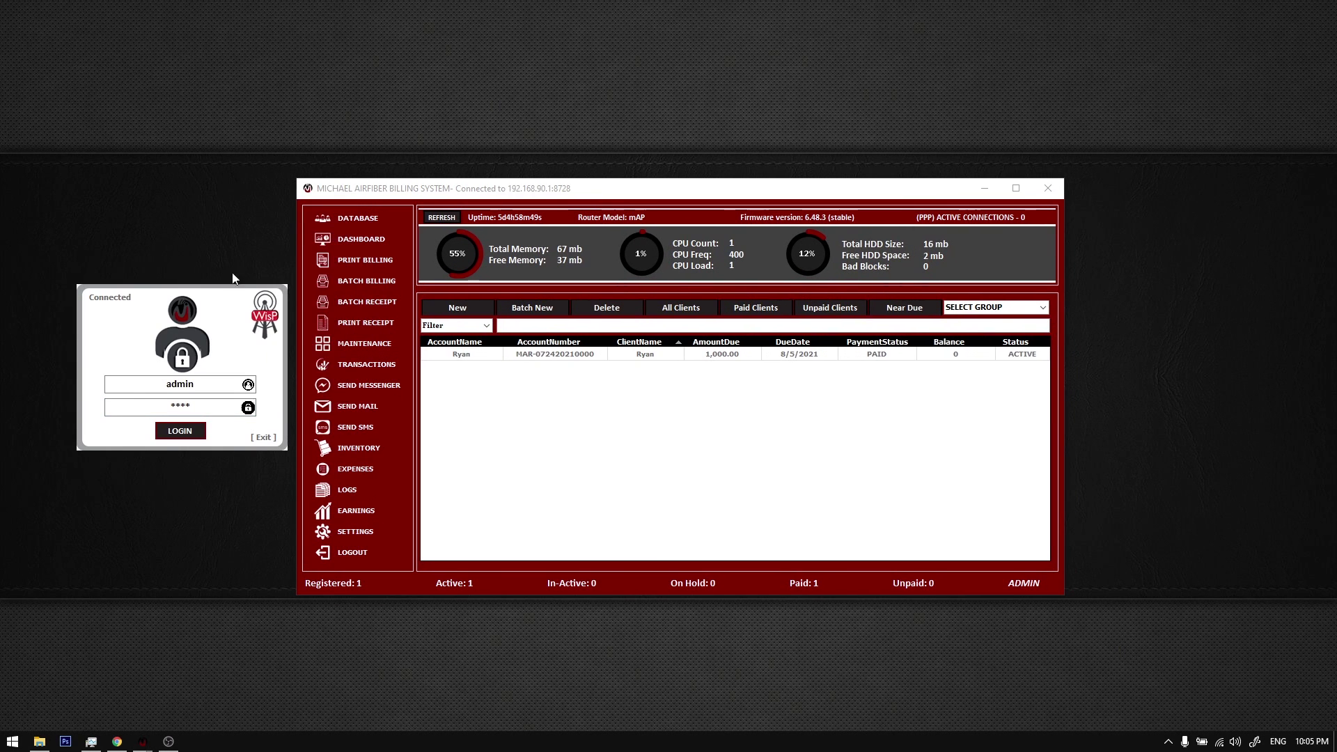
click(1168, 743)
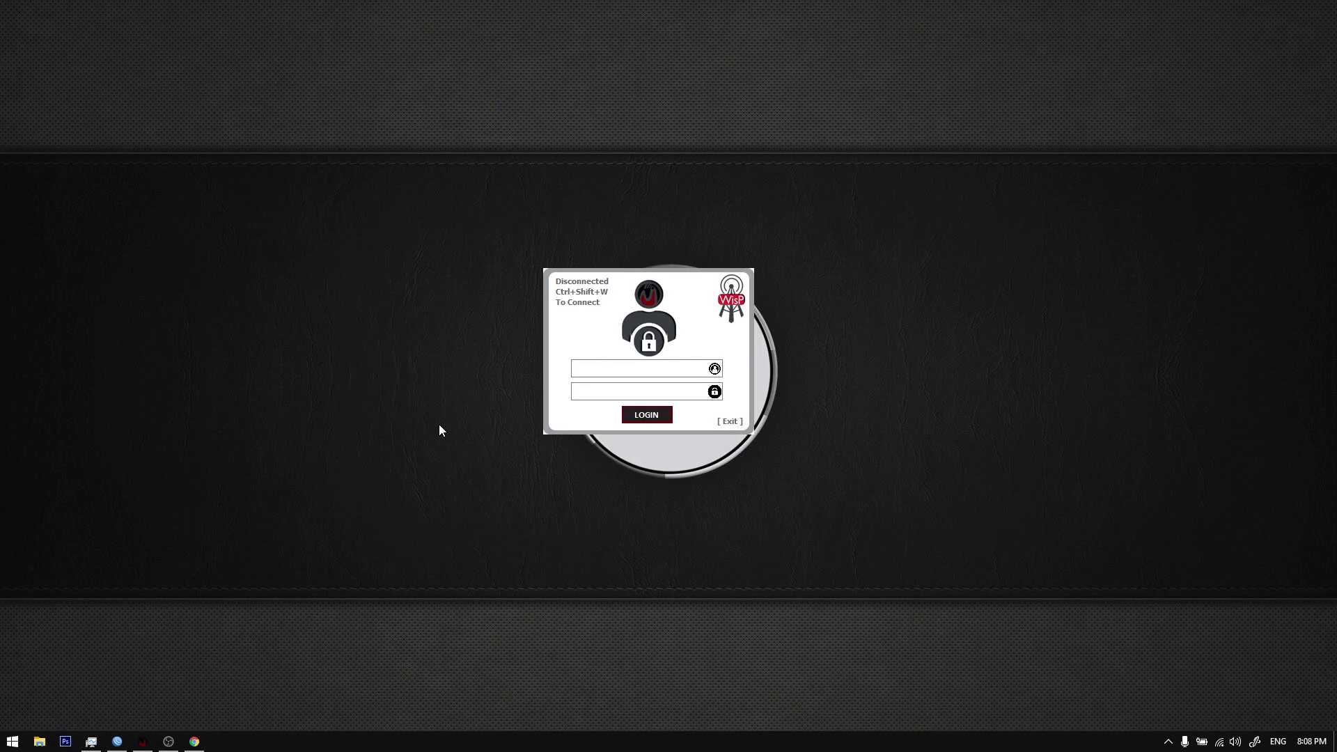
Step: Shift the login dialog down-right and restore WinBox from the taskbar showing its neighbors
click(1168, 742)
click(1168, 743)
drag(678, 298, 685, 303)
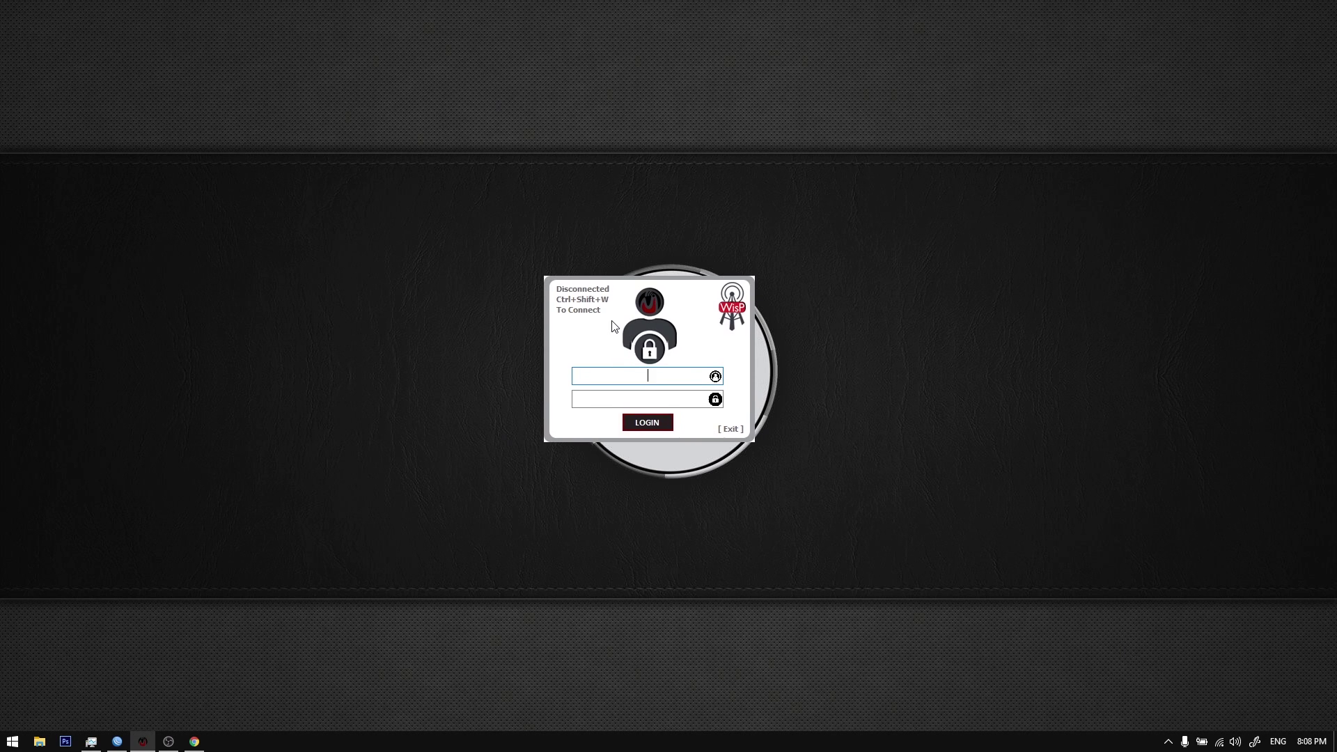
drag(636, 327, 642, 339)
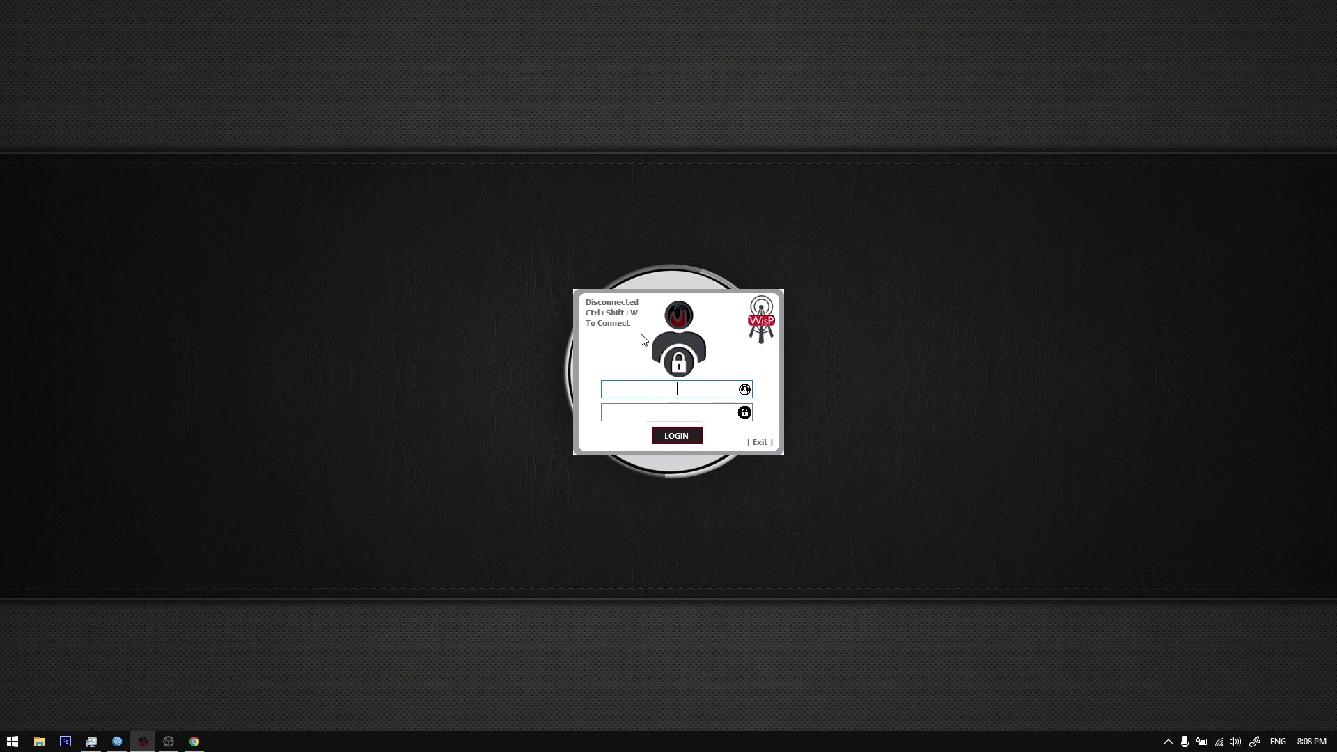
click(117, 742)
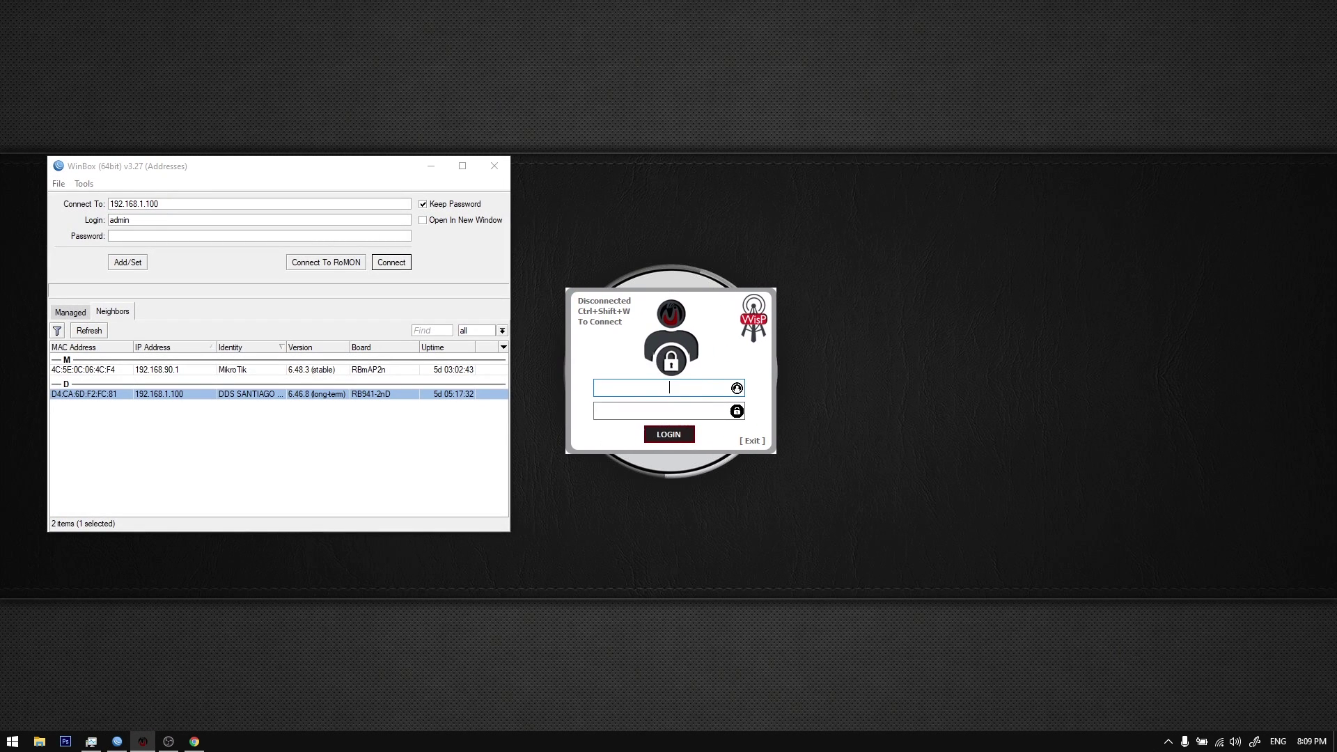
Step: Bring WinBox forward and pick the MikroTik neighbor at 192.168.90.1 in the Neighbors list
click(1167, 742)
click(1167, 744)
click(392, 447)
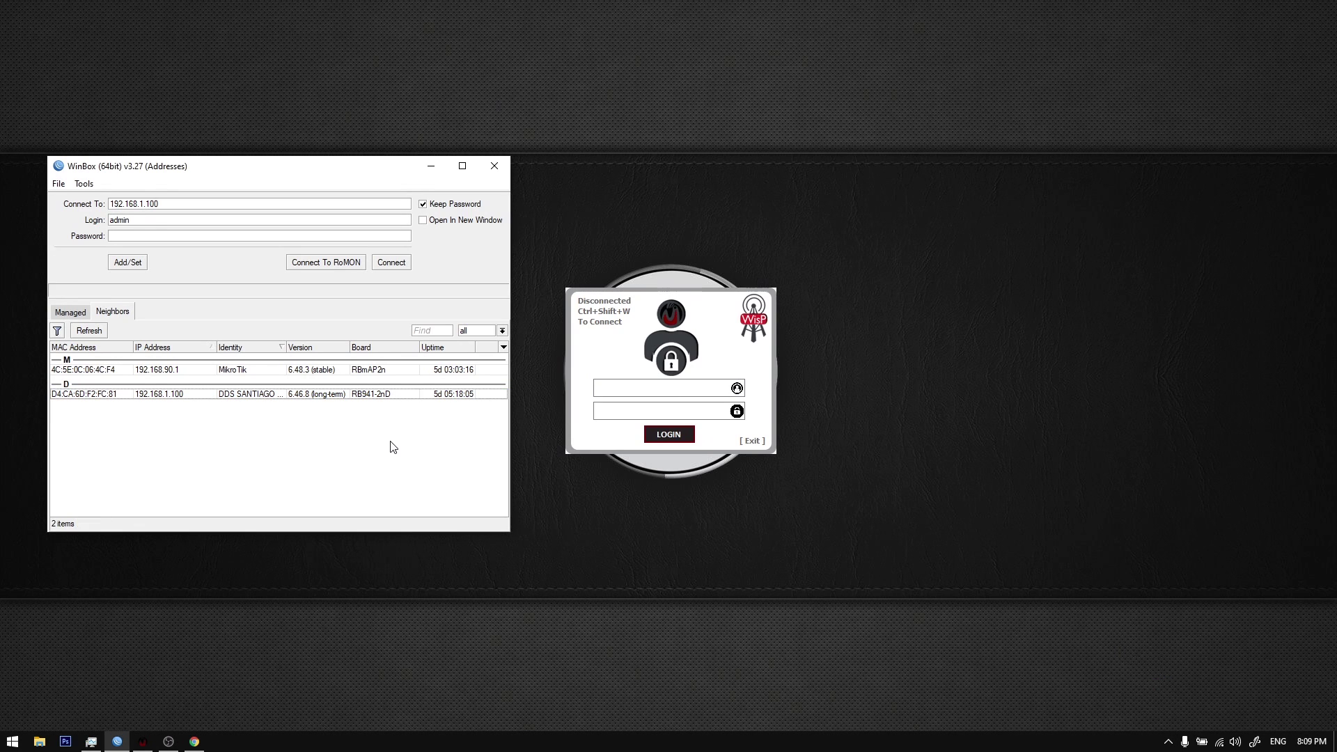
click(257, 394)
click(249, 371)
click(257, 396)
click(253, 373)
click(250, 395)
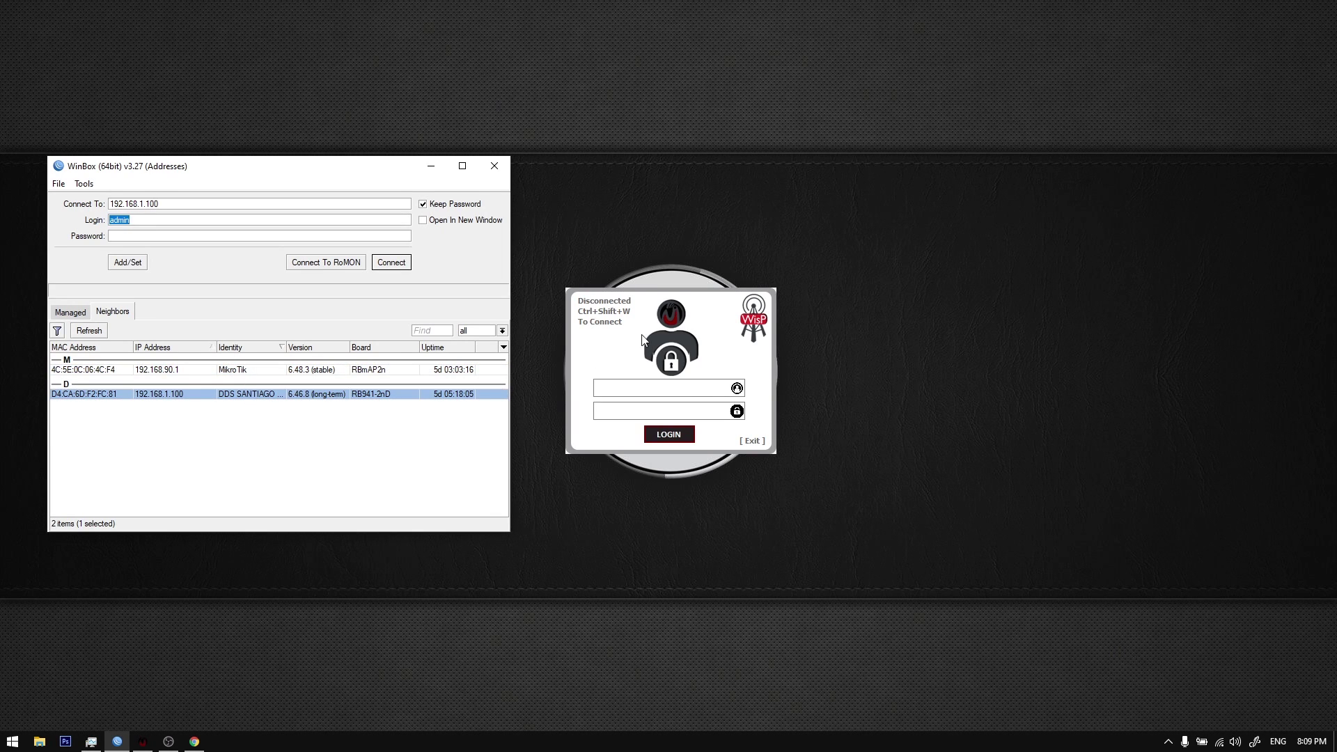
drag(643, 339, 646, 341)
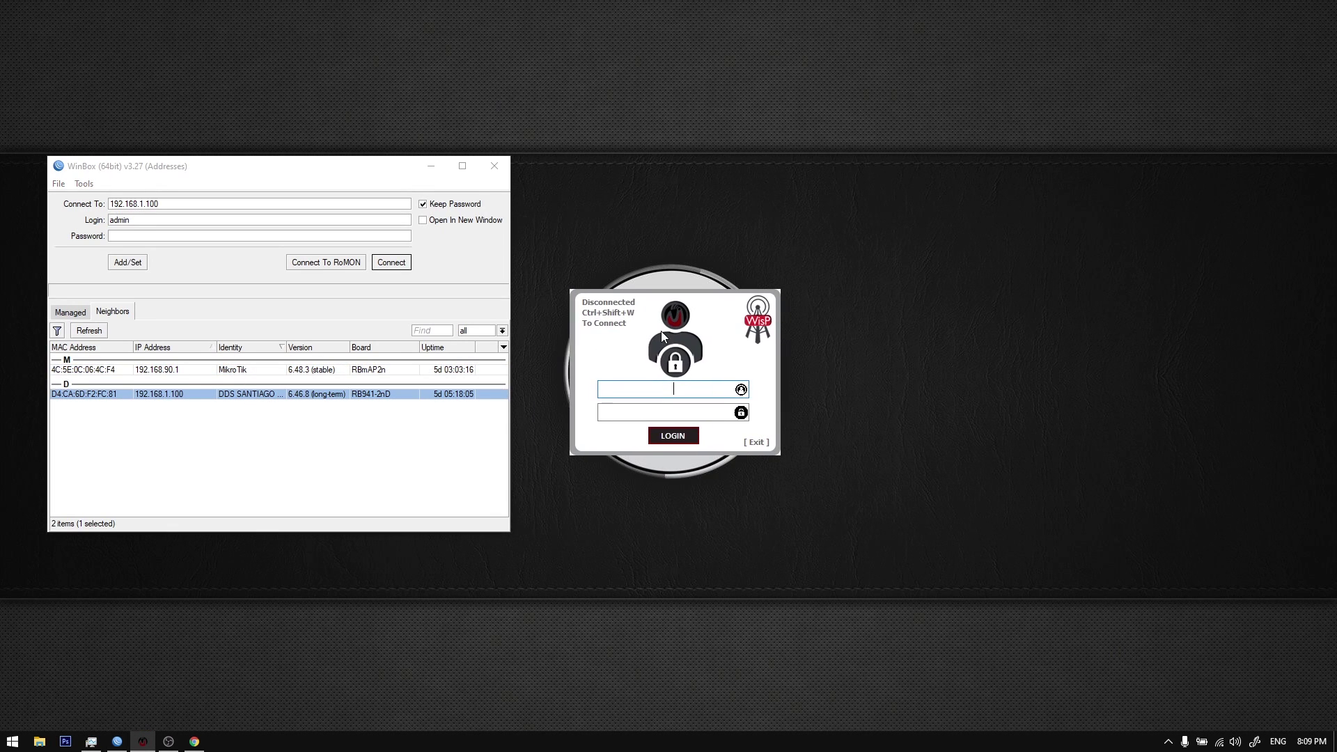
click(206, 371)
click(218, 395)
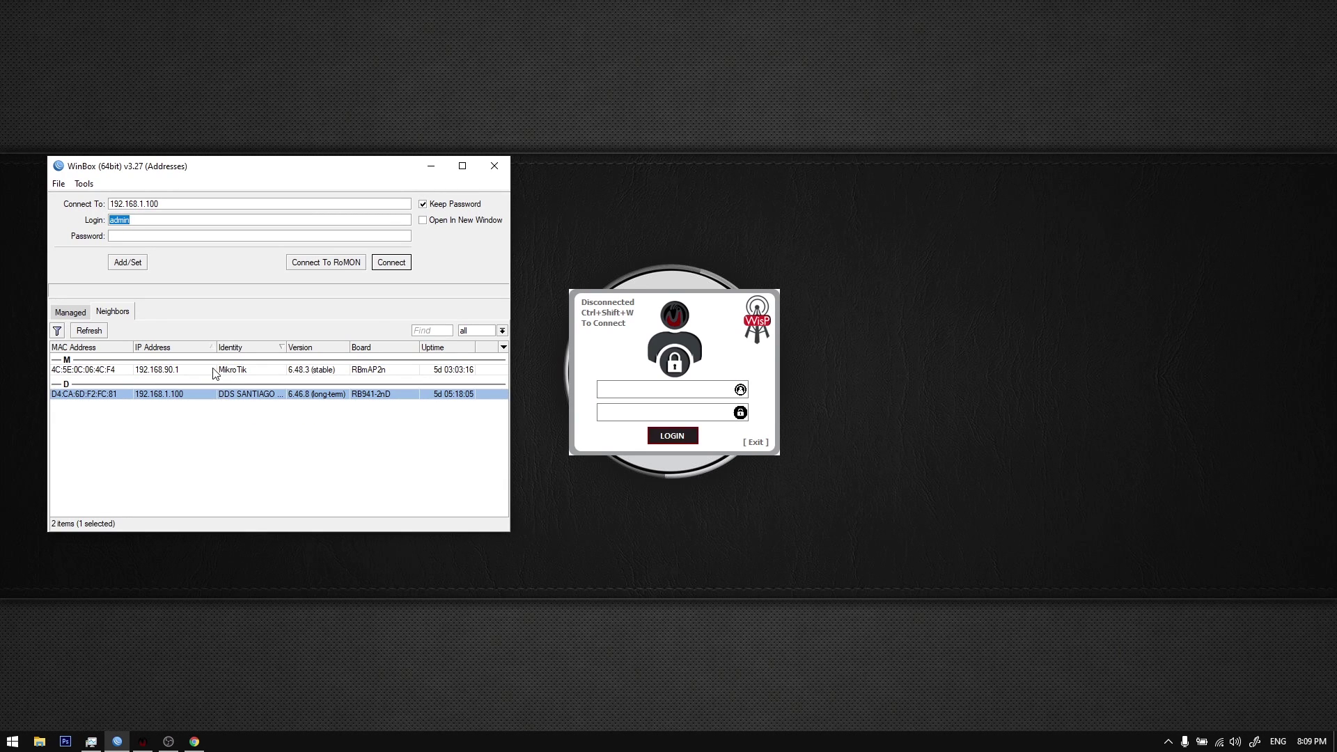
click(215, 371)
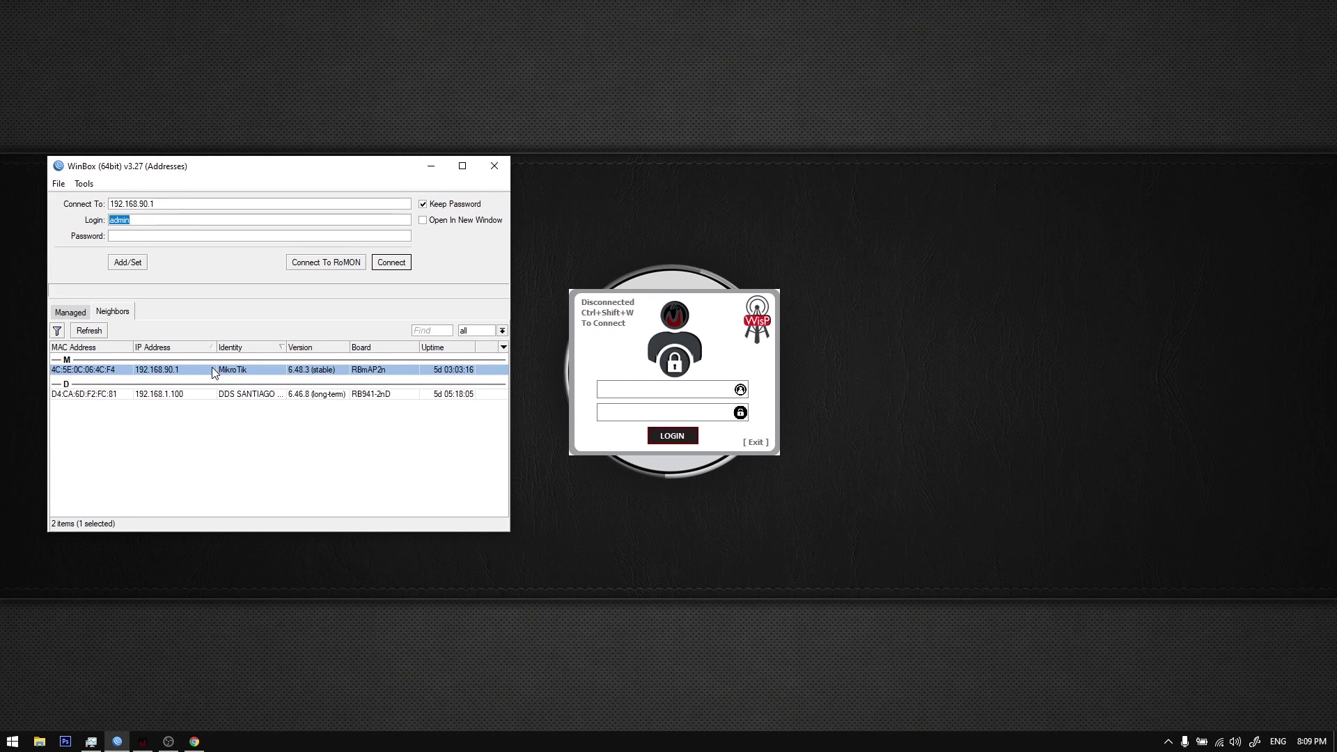
Step: Connect to the router at 192.168.90.1 and select api under IP > Services
double_click(212, 369)
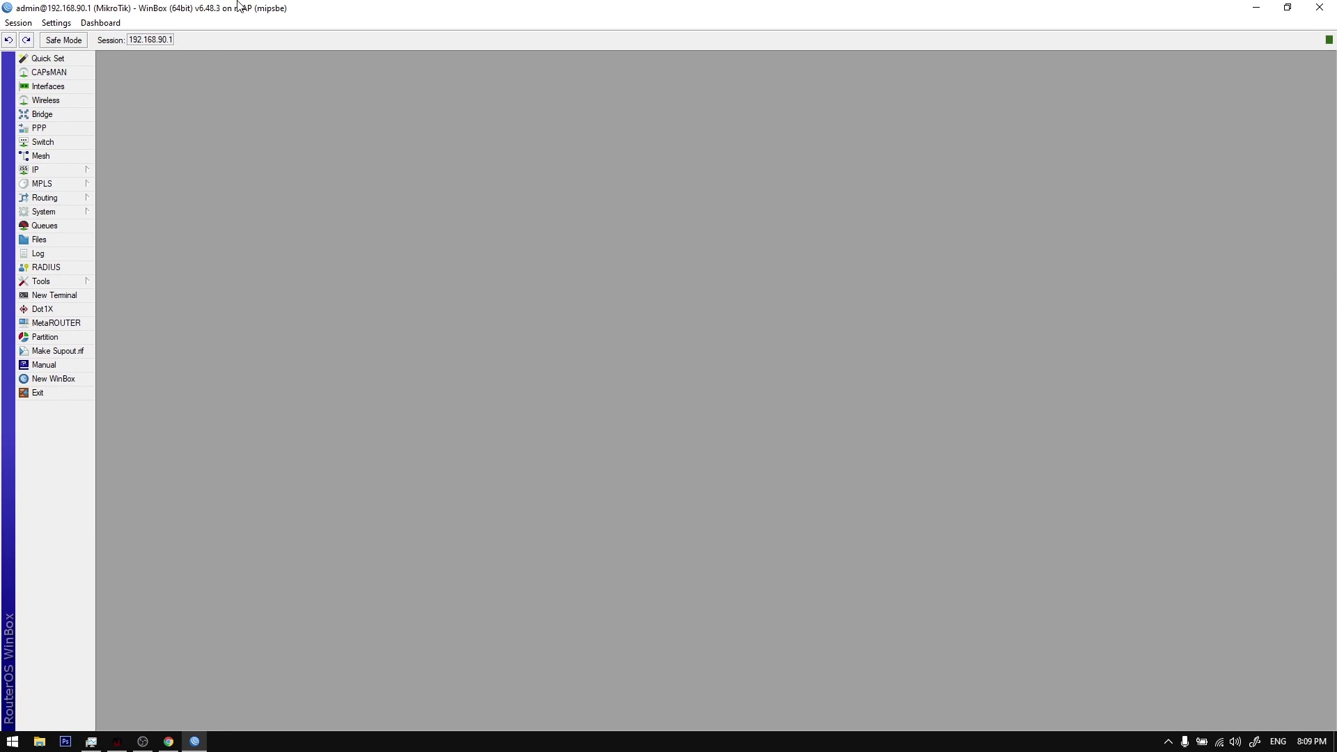
click(78, 173)
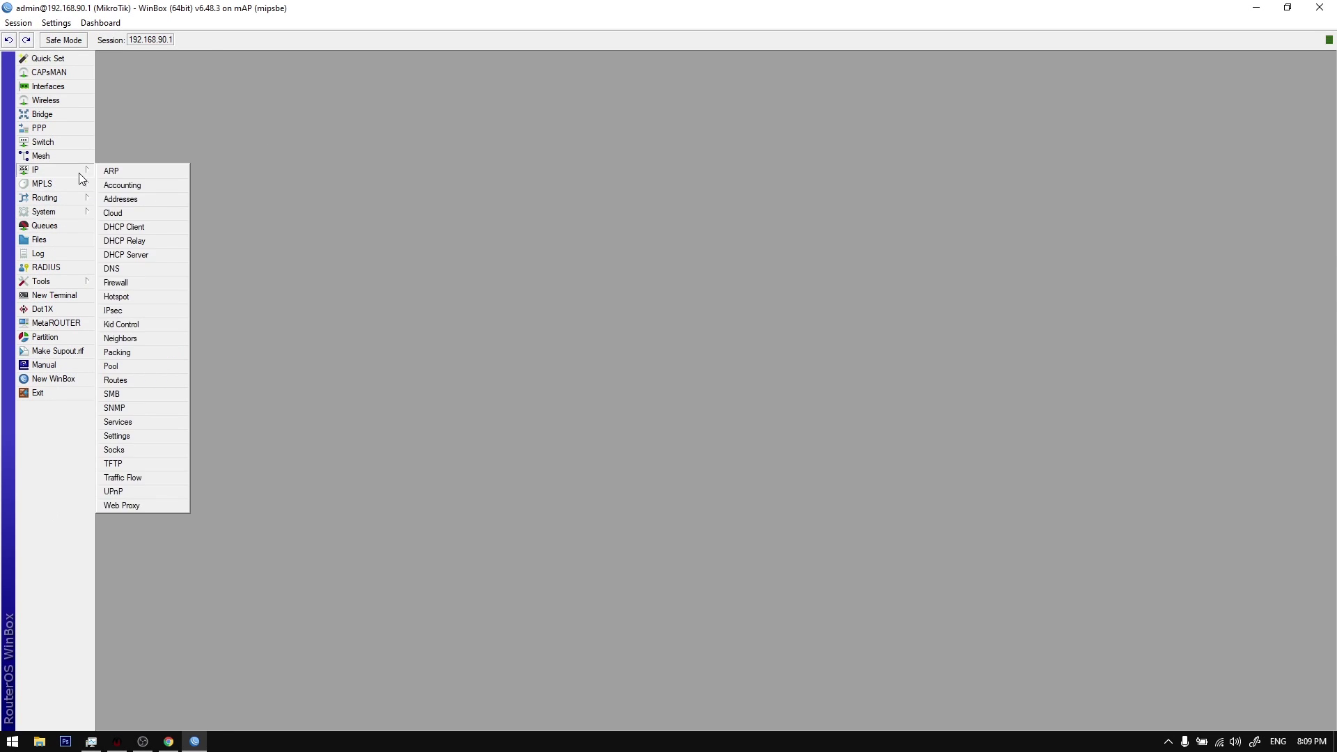
click(132, 428)
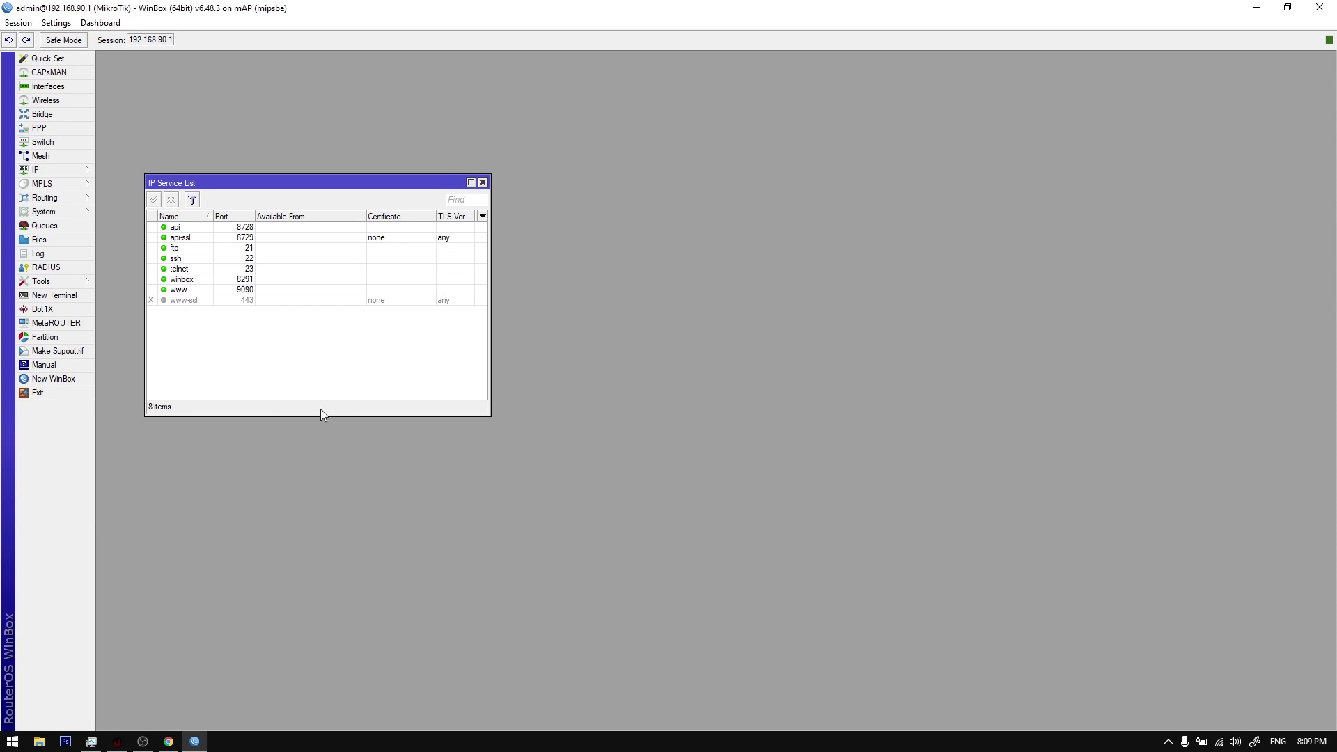
click(255, 228)
Step: Check the api service settings showing port 8728, then minimize WinBox
click(1168, 741)
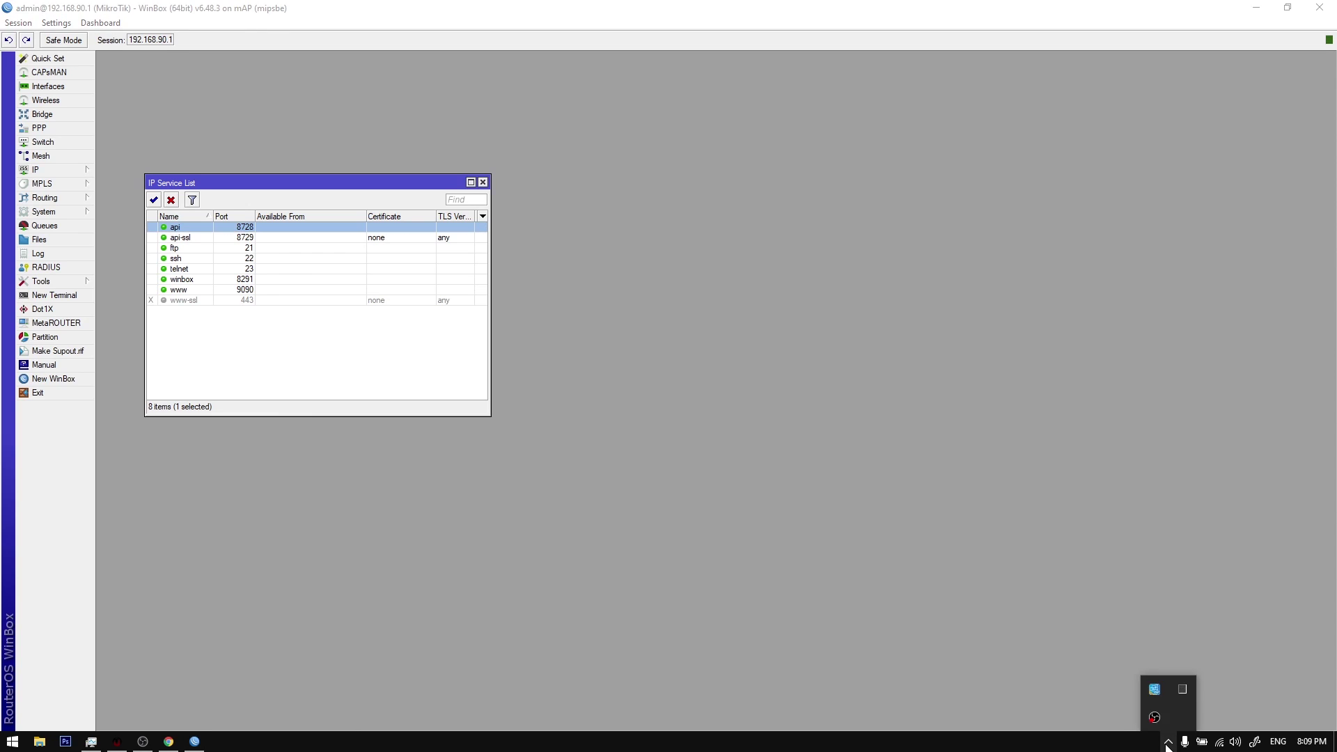
double_click(266, 227)
key(Escape)
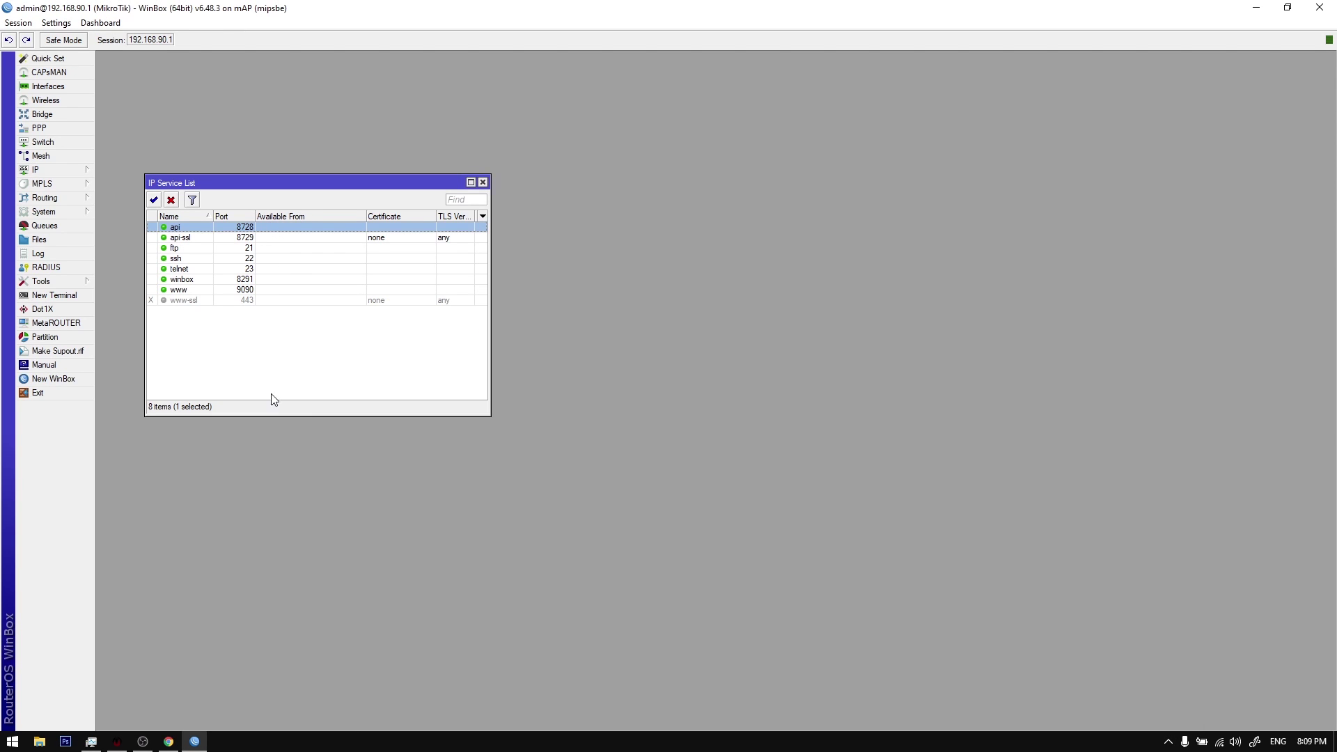
click(195, 739)
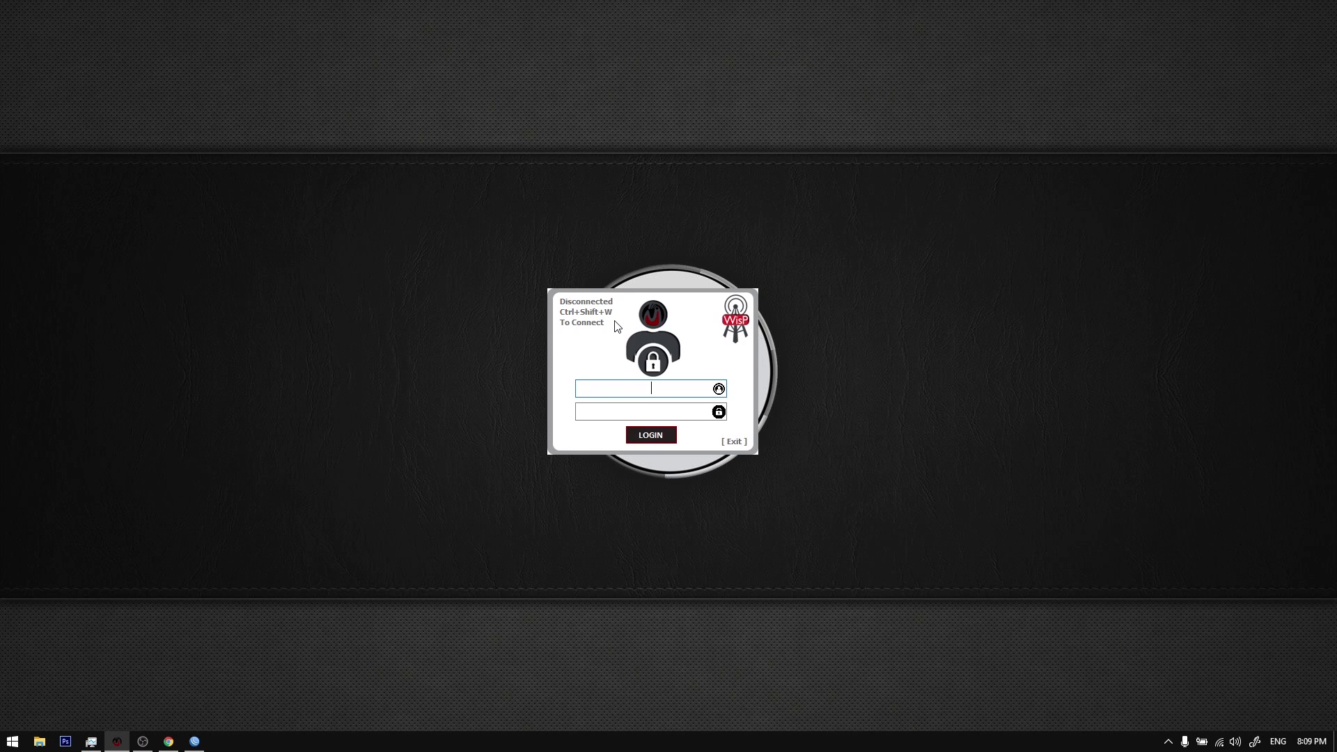
Step: Open the Servers dialog with Ctrl+Shift+W and enter MAPLITE as the server name
key(ctrl+shift+w)
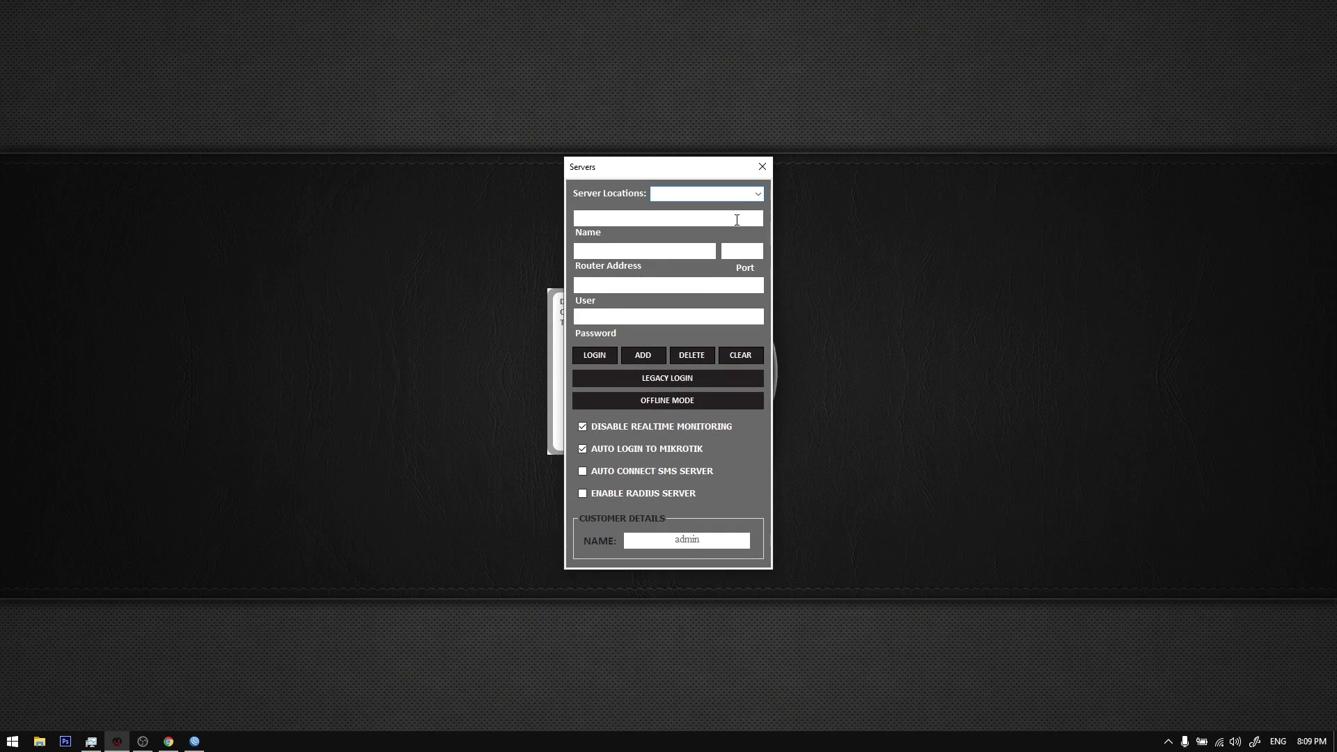
click(758, 194)
click(758, 194)
drag(689, 170, 703, 169)
click(769, 201)
click(768, 200)
click(768, 200)
click(769, 201)
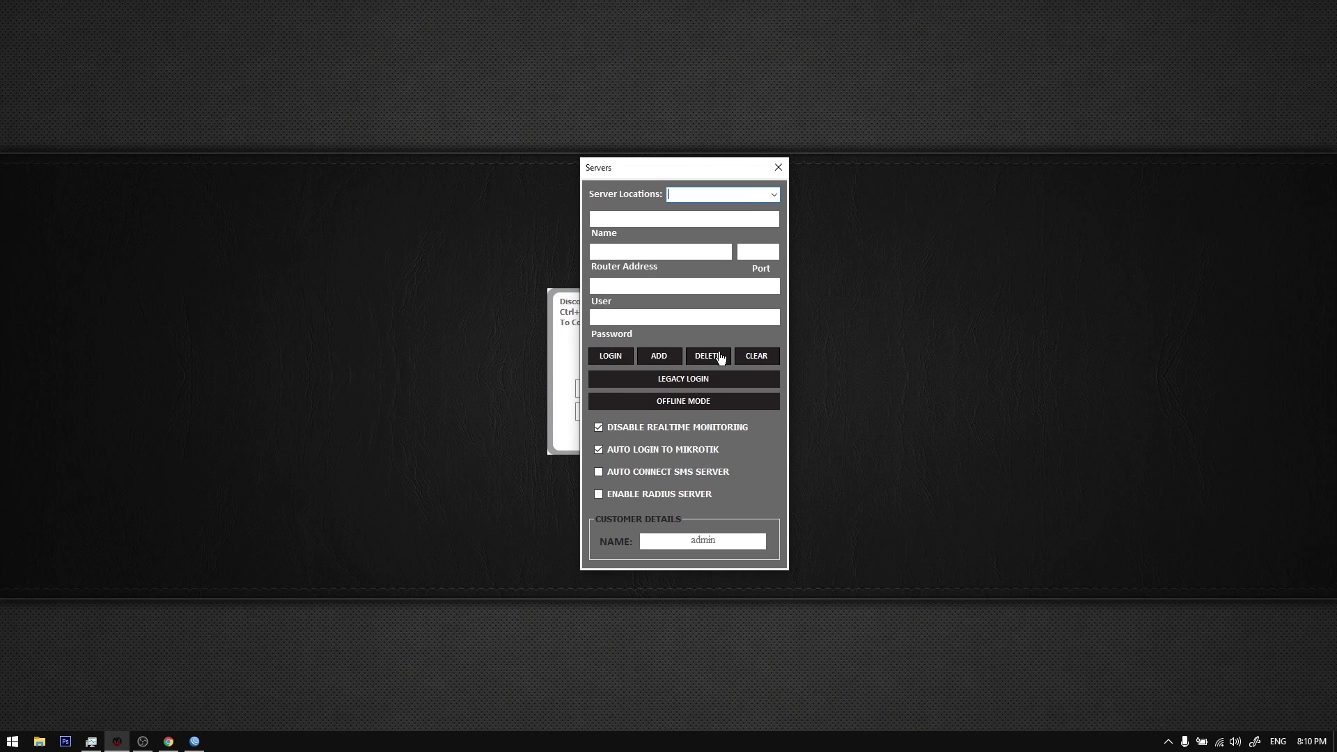
key(Tab)
click(737, 216)
text(MAPLITE)
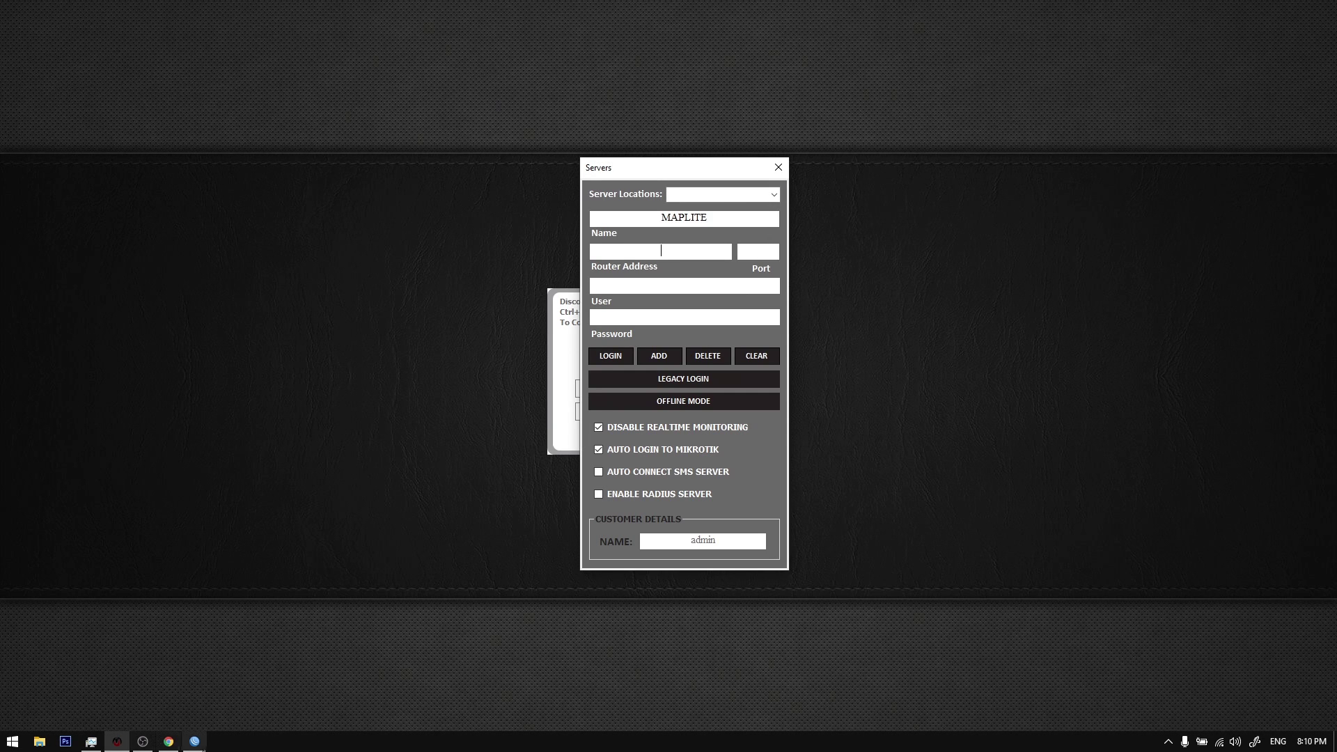
Step: Disconnect the WinBox session and enter 192.168.90.1 as the router address
click(196, 743)
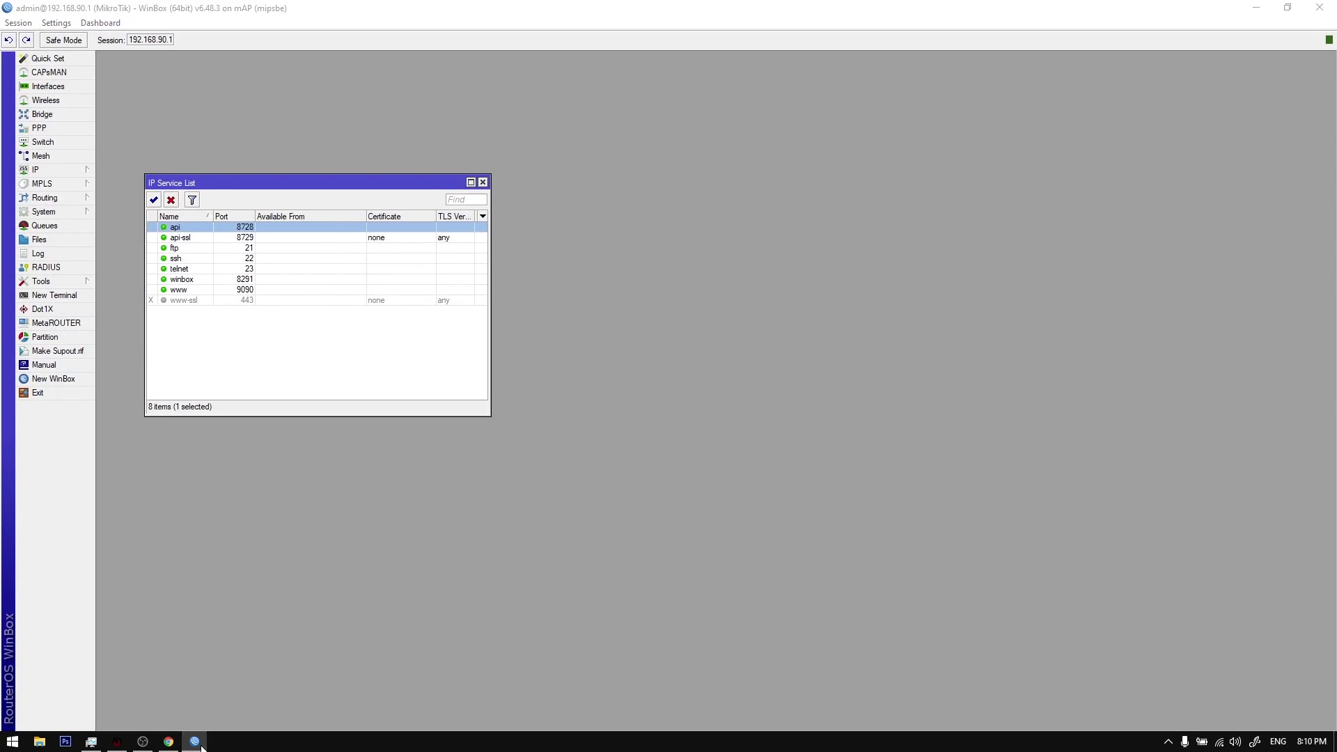
click(196, 743)
click(195, 743)
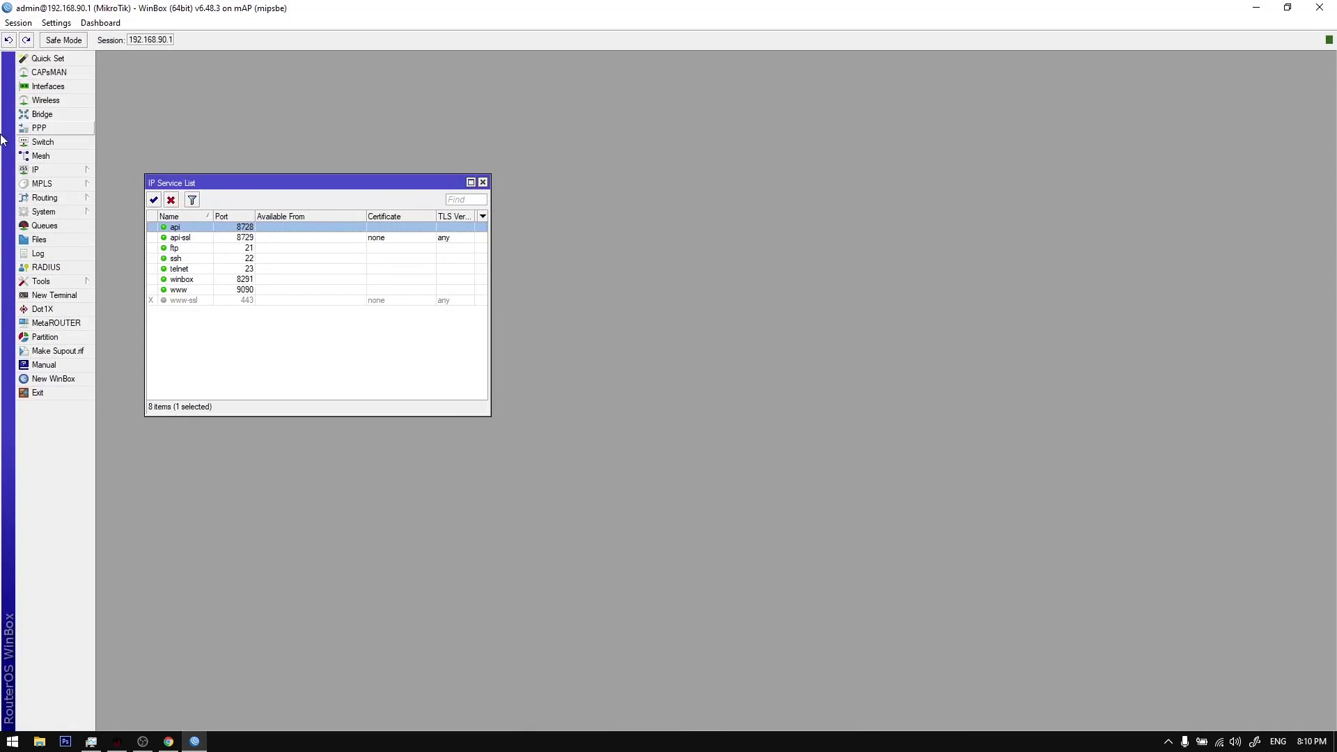
click(15, 21)
click(49, 147)
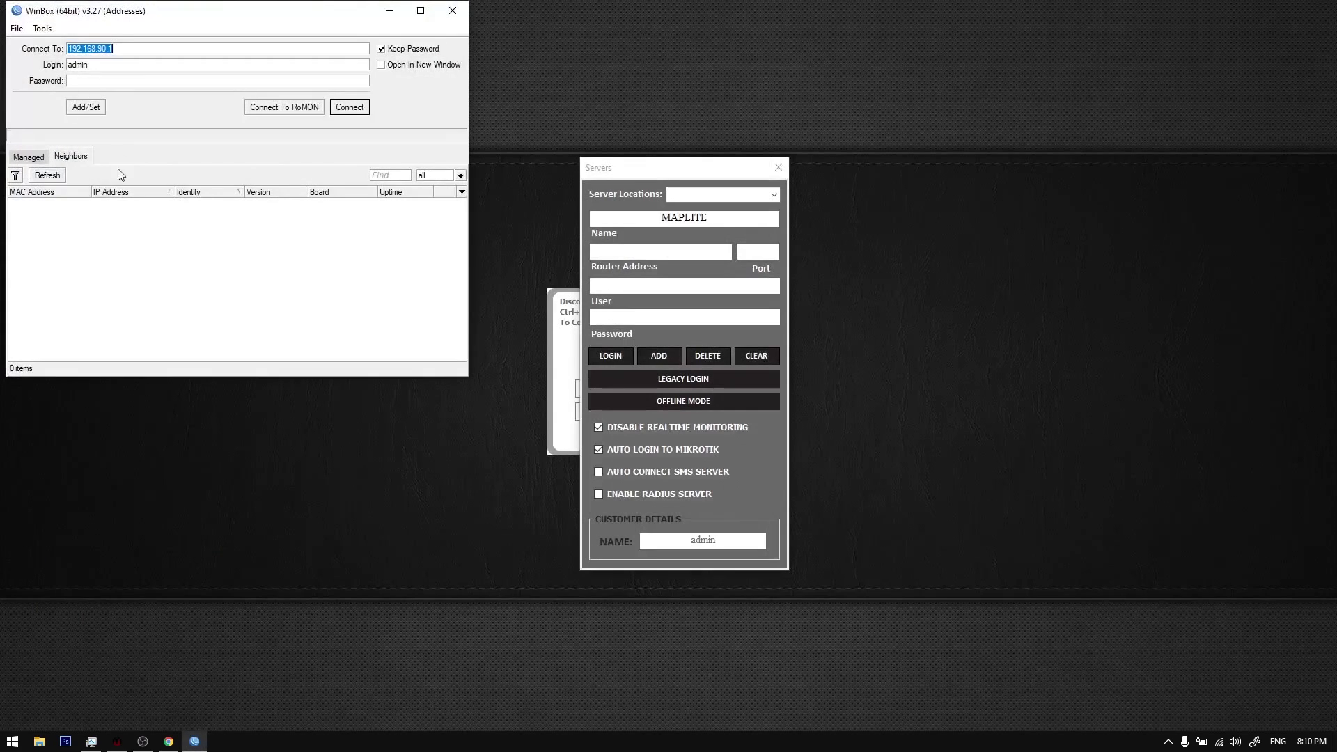
click(632, 256)
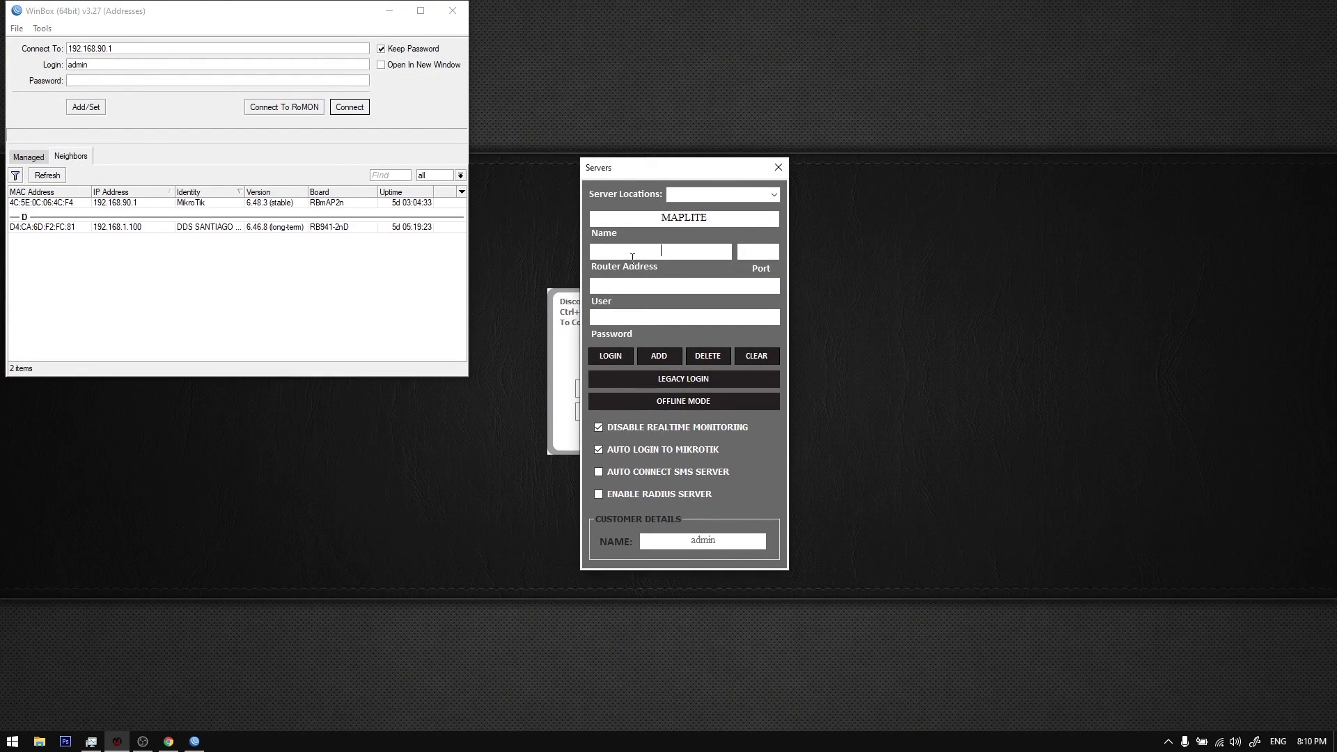
text(192.168.90.1)
Step: Confirm the api port in WinBox, enter port 8728 and user admin, and add the server
double_click(252, 202)
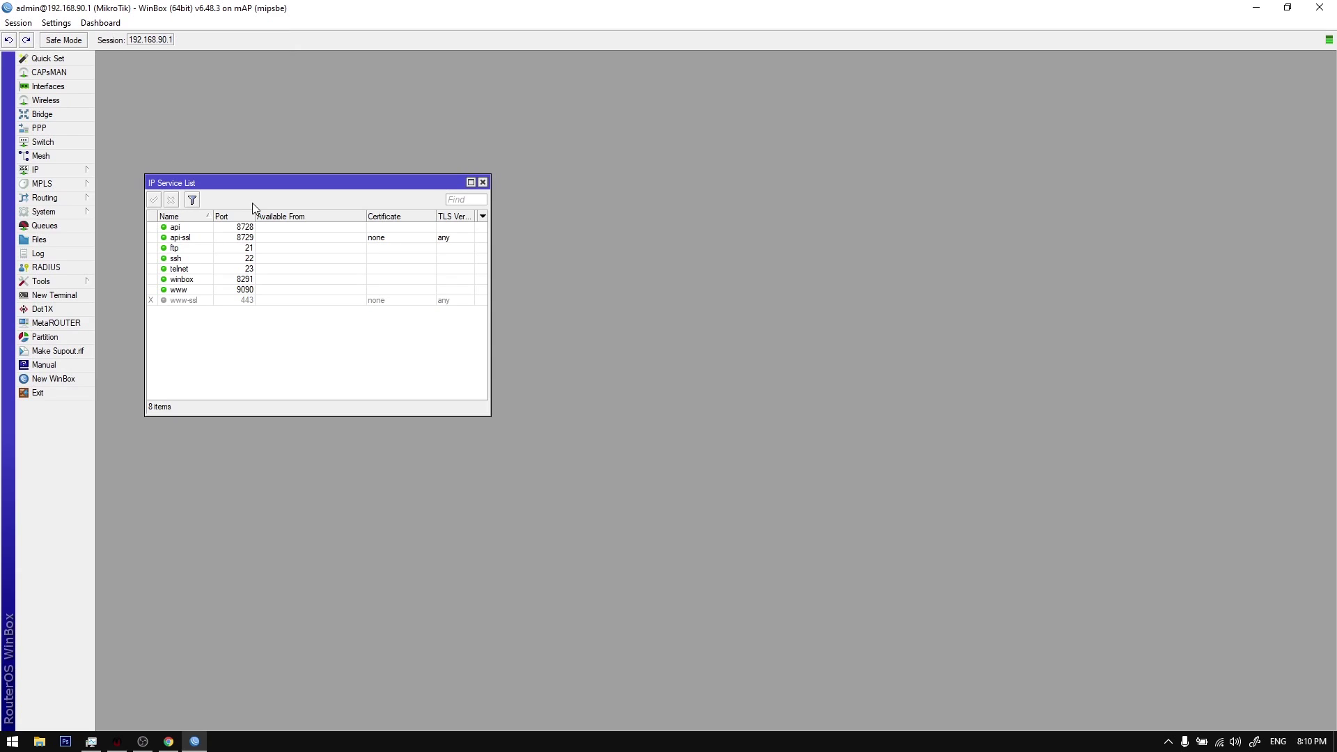
click(214, 227)
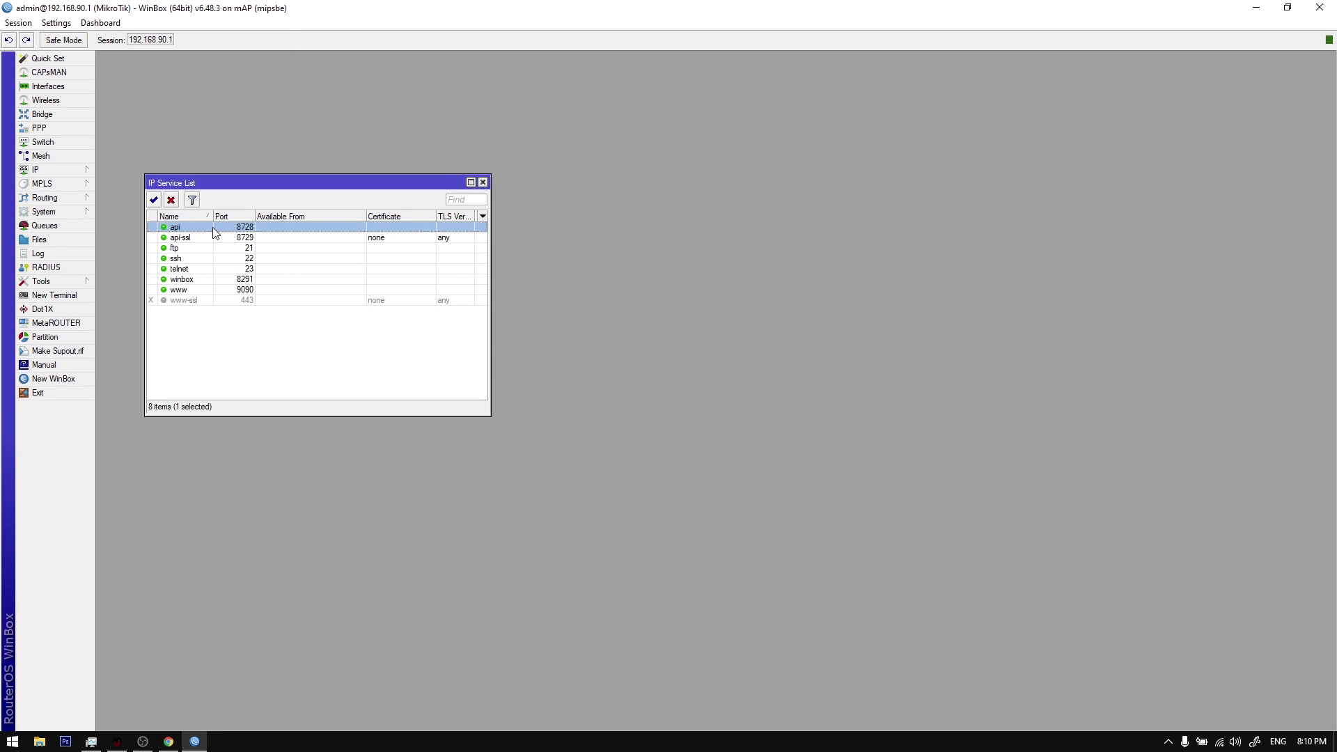
click(117, 742)
click(766, 252)
text(8728)
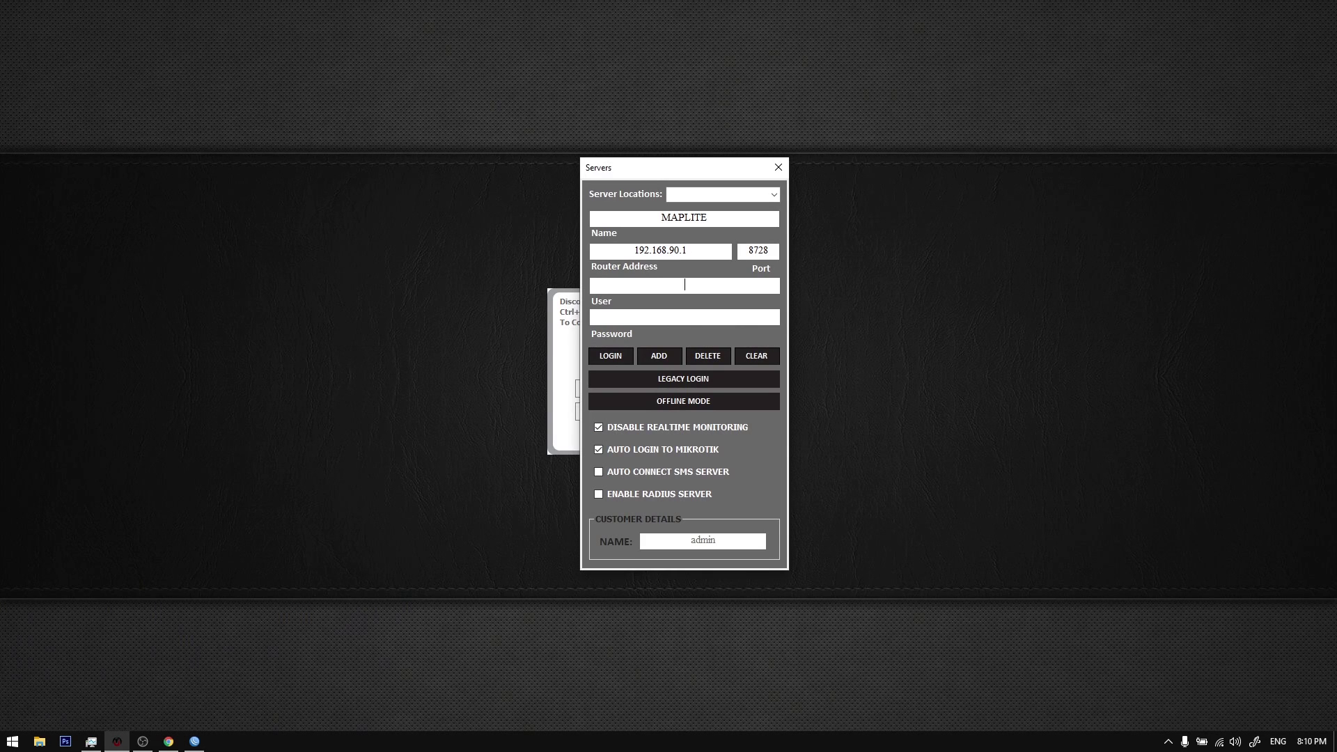
key(Tab)
text(admin)
click(661, 367)
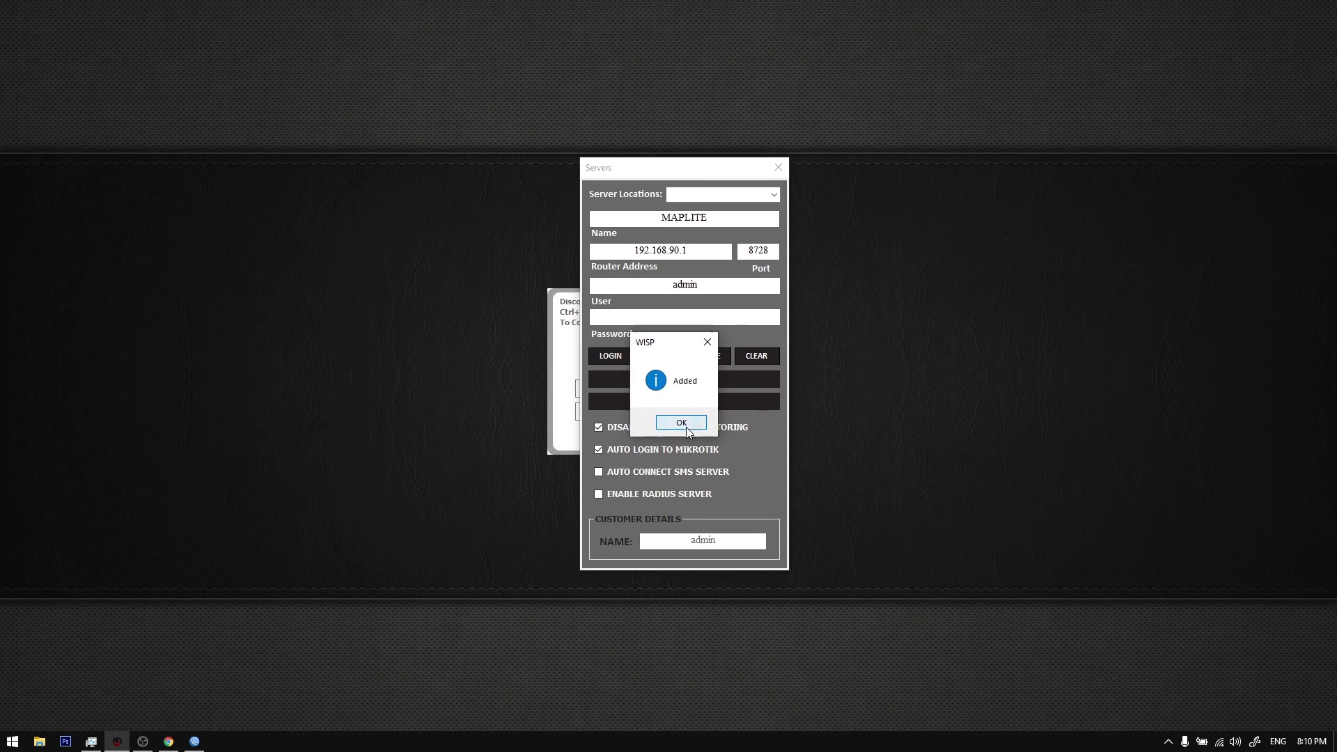
Step: Acknowledge 'Added', load MAPLITE from Server Locations, and return to WinBox's services view
click(681, 421)
click(773, 195)
click(763, 211)
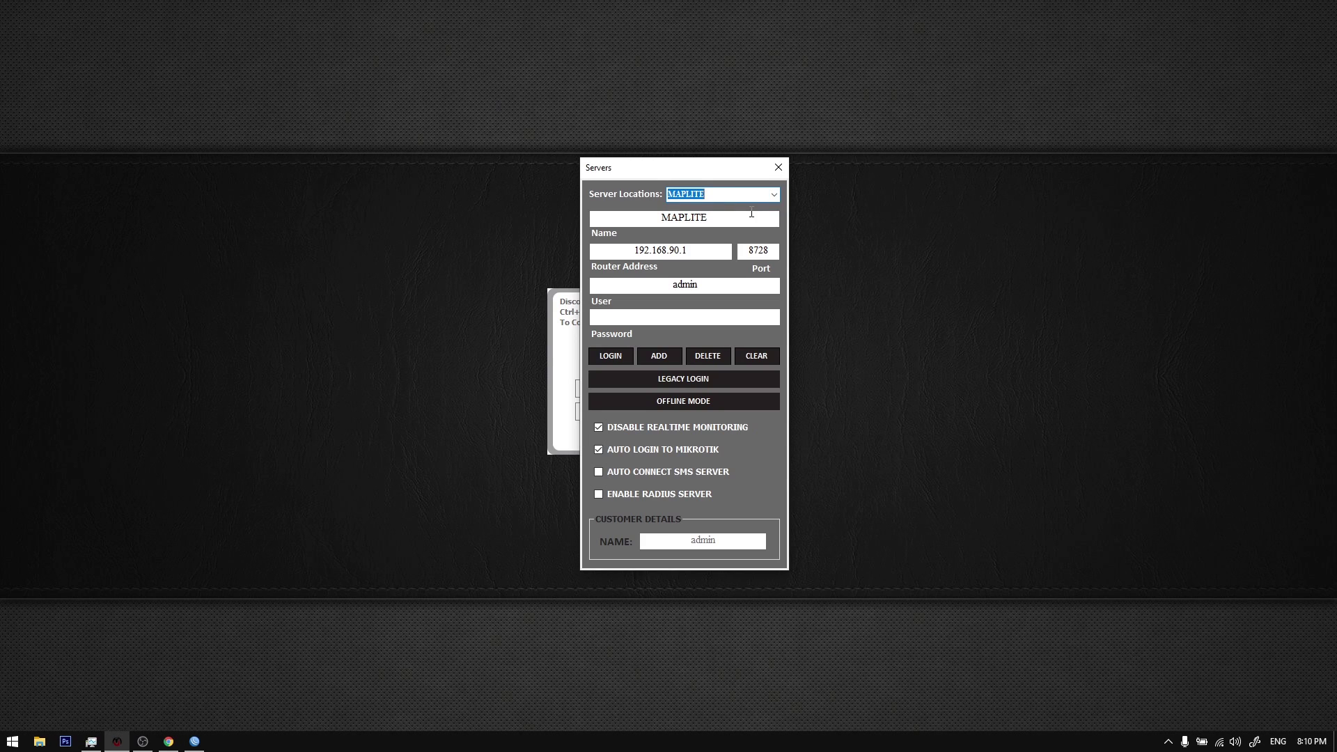
click(700, 249)
drag(662, 170, 633, 182)
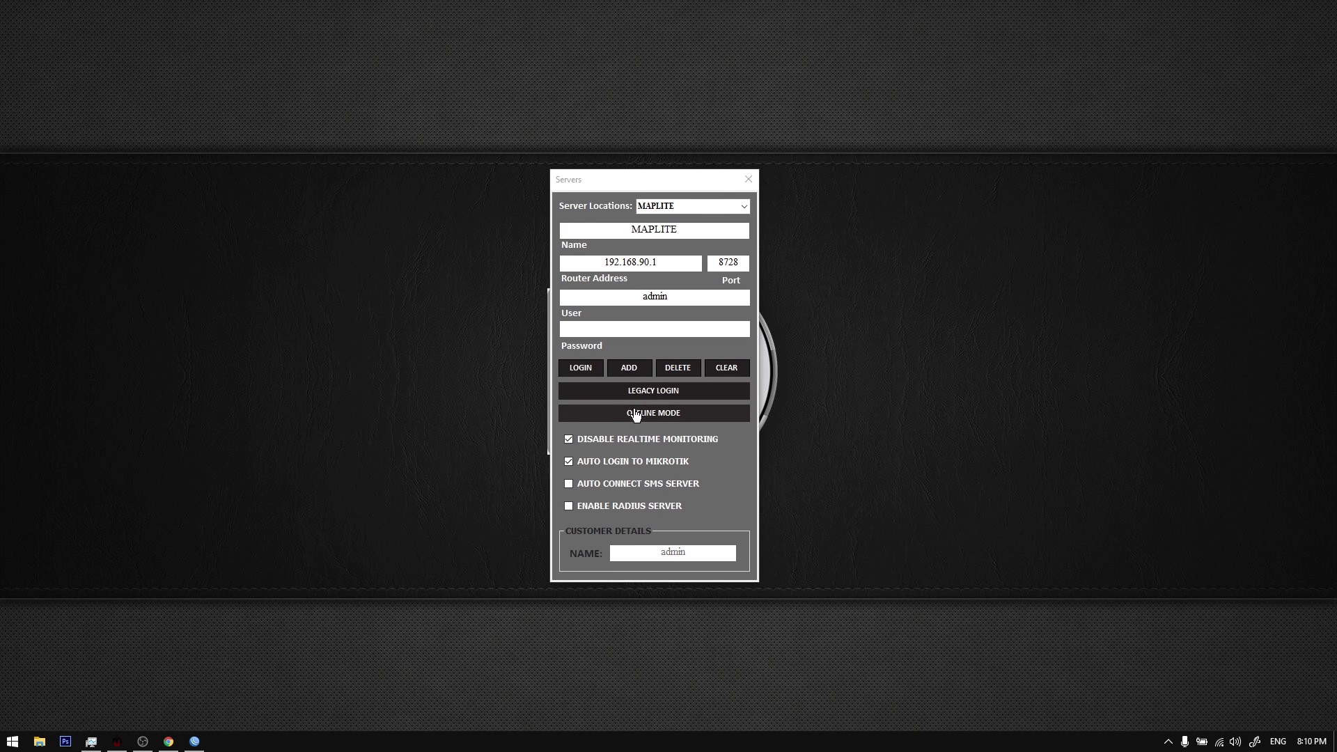
click(679, 298)
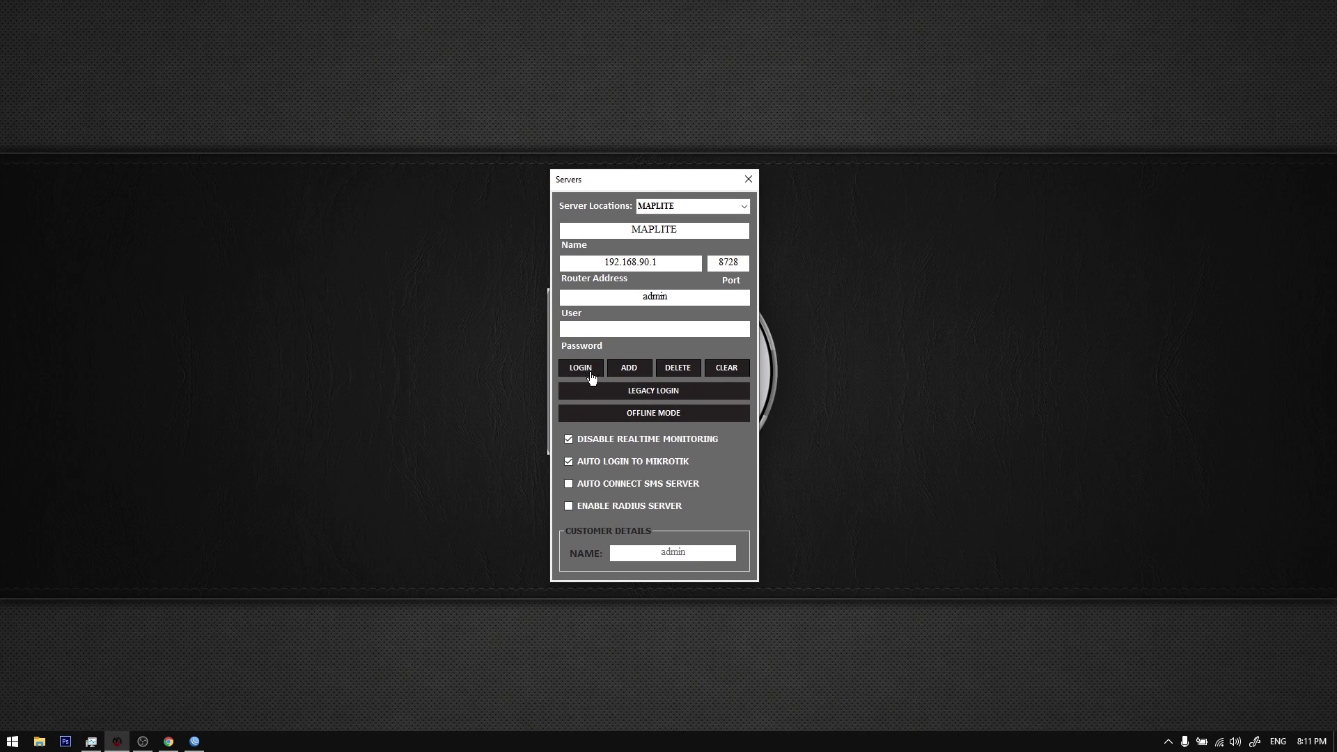
click(409, 343)
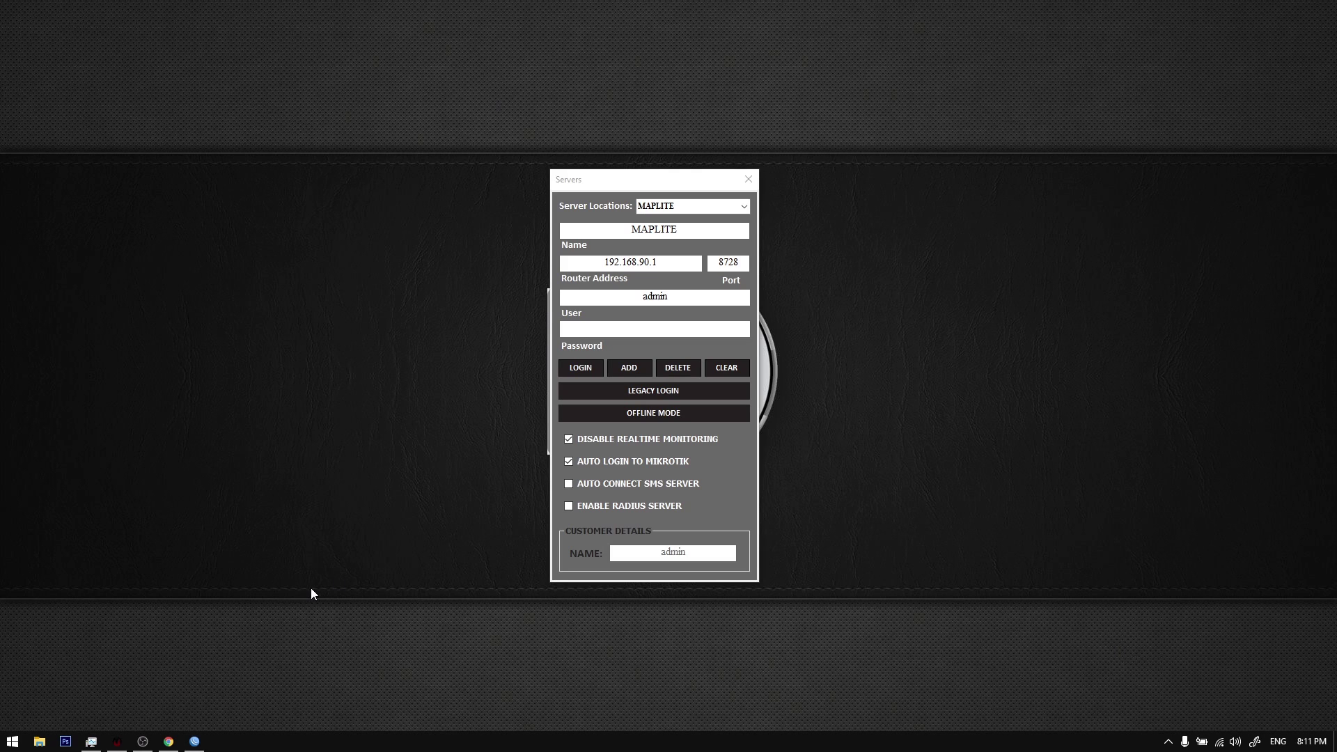
click(193, 742)
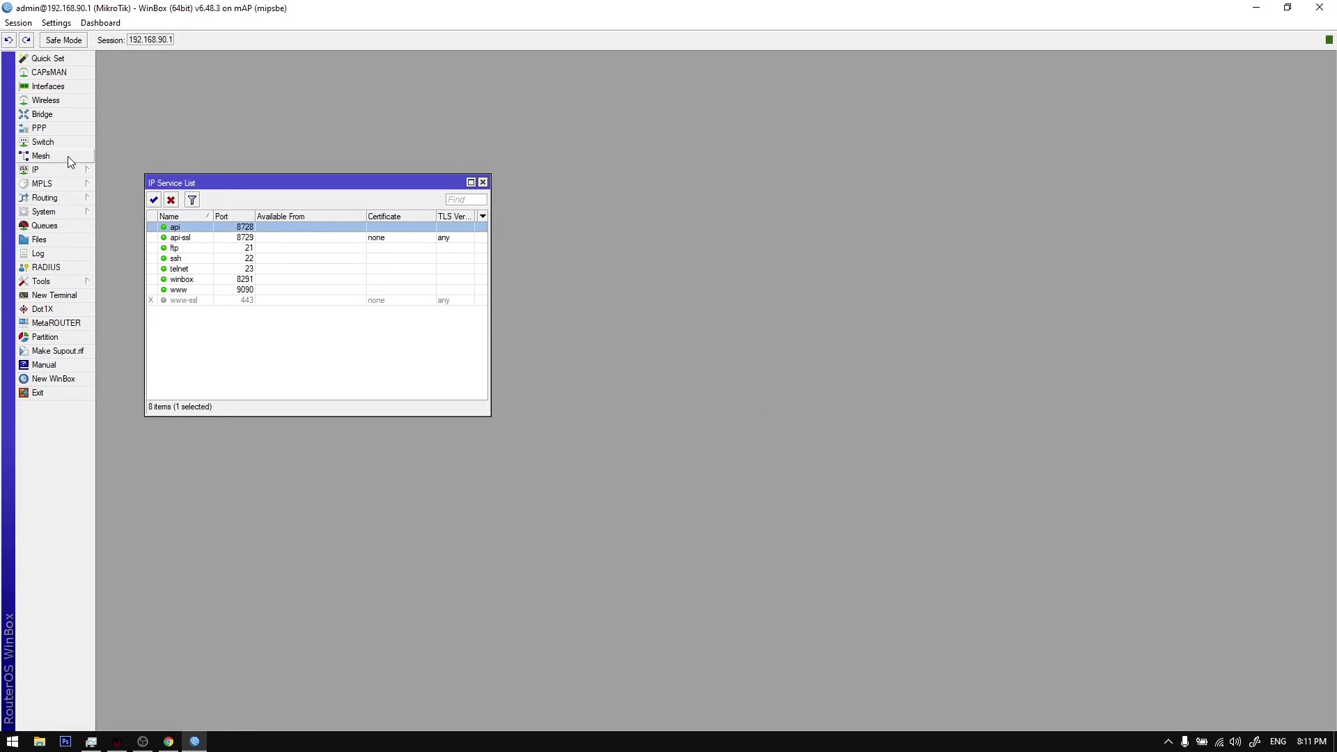
Step: Check PPP Authentication&Accounting under PPP Secrets, then tick ENABLE RADIUS SERVER for MAPLITE
click(57, 127)
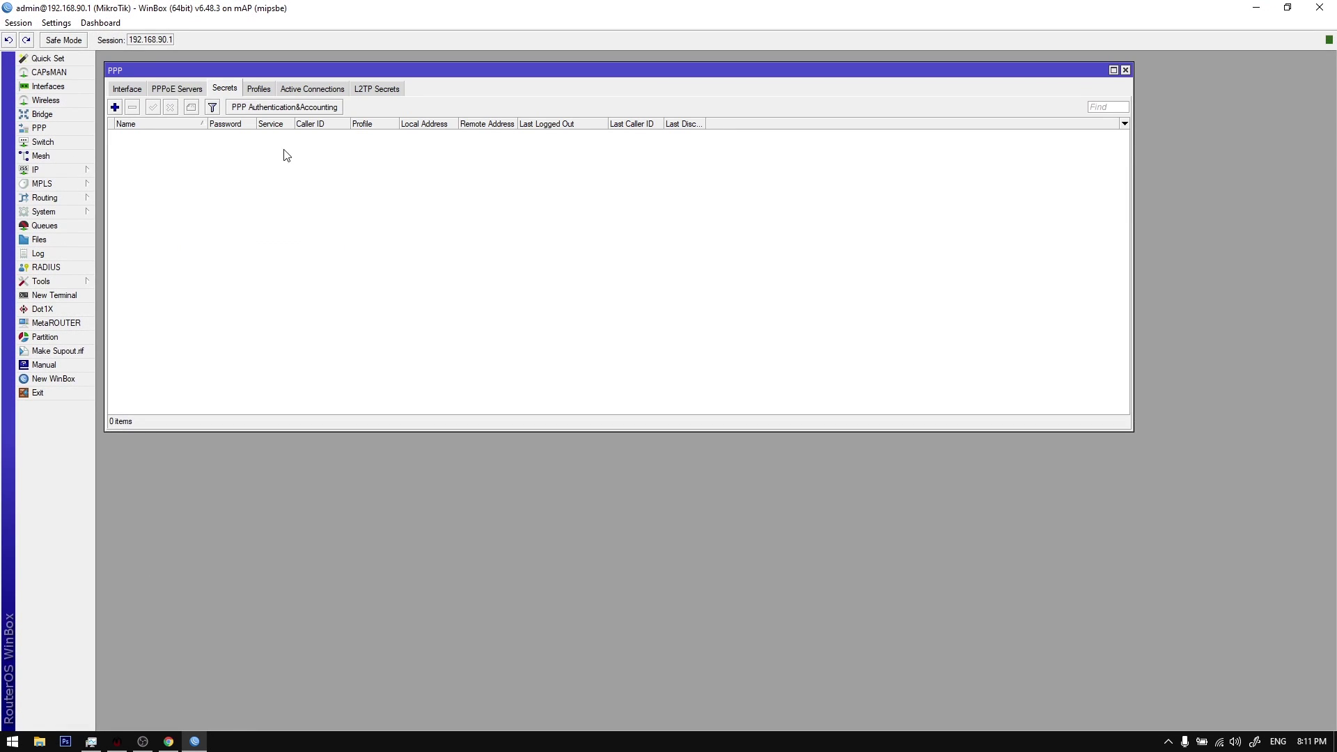
click(264, 109)
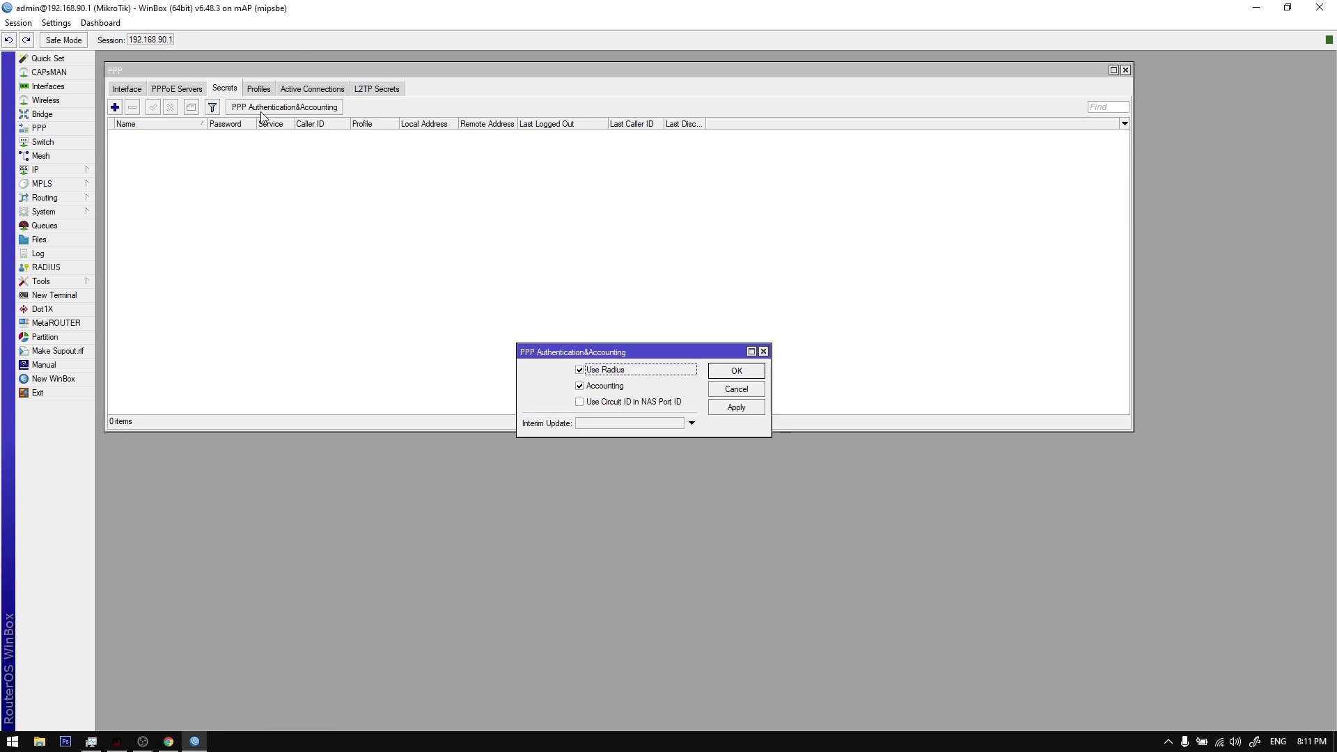
key(Return)
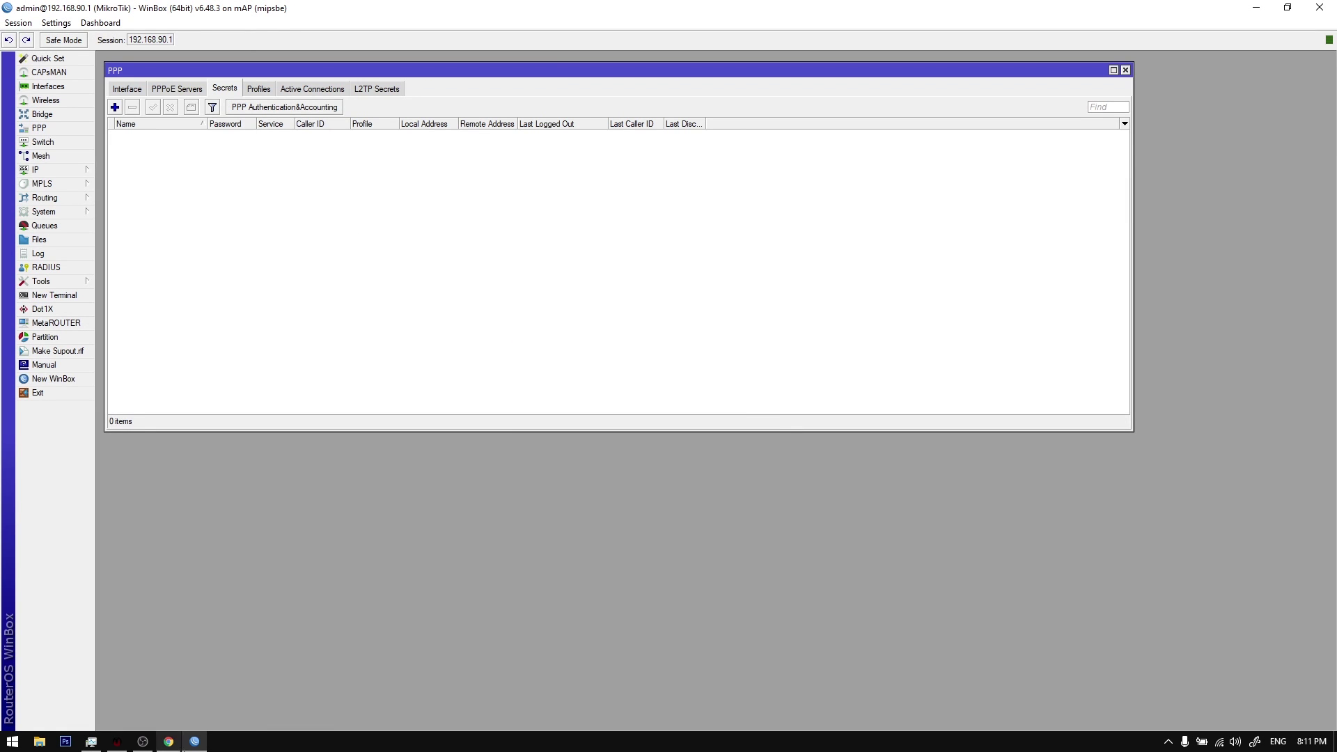
click(195, 742)
click(631, 504)
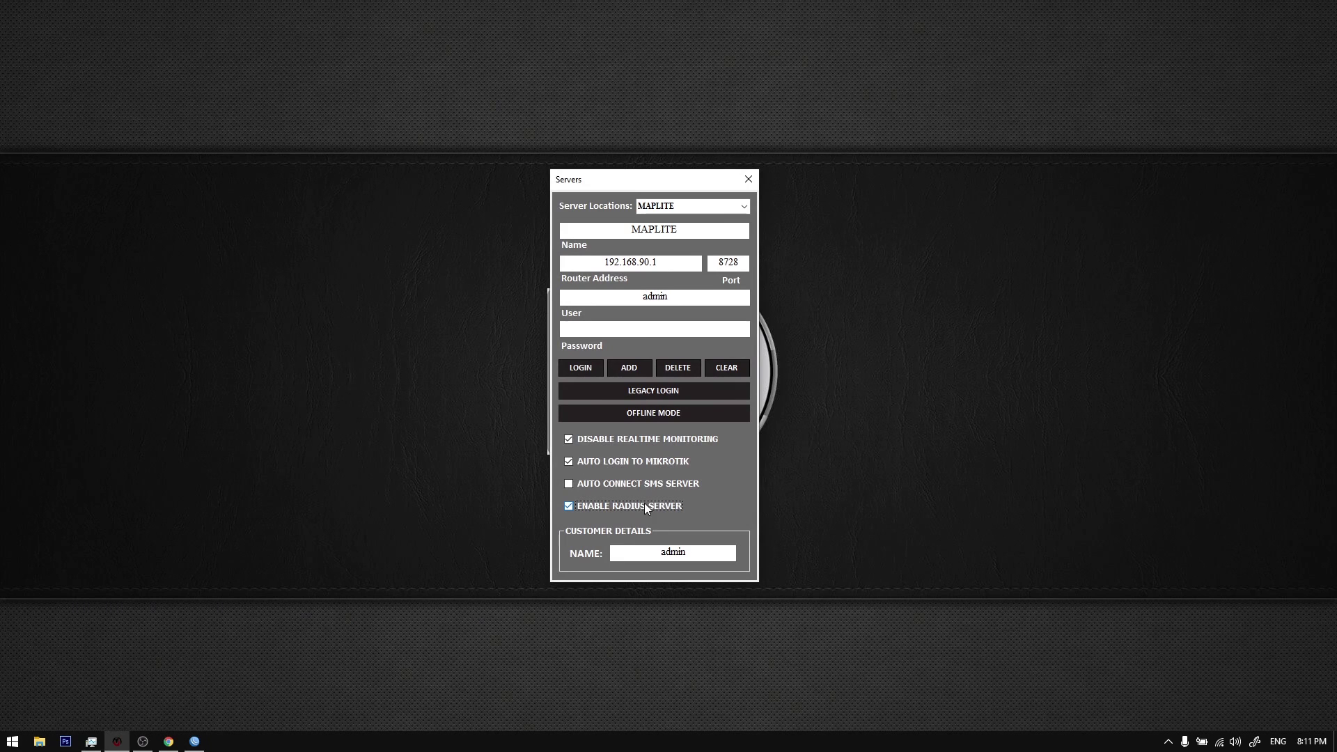
Step: Select the text in the customer name field of the Servers window
double_click(649, 551)
click(650, 551)
double_click(649, 551)
click(649, 550)
double_click(644, 554)
click(701, 553)
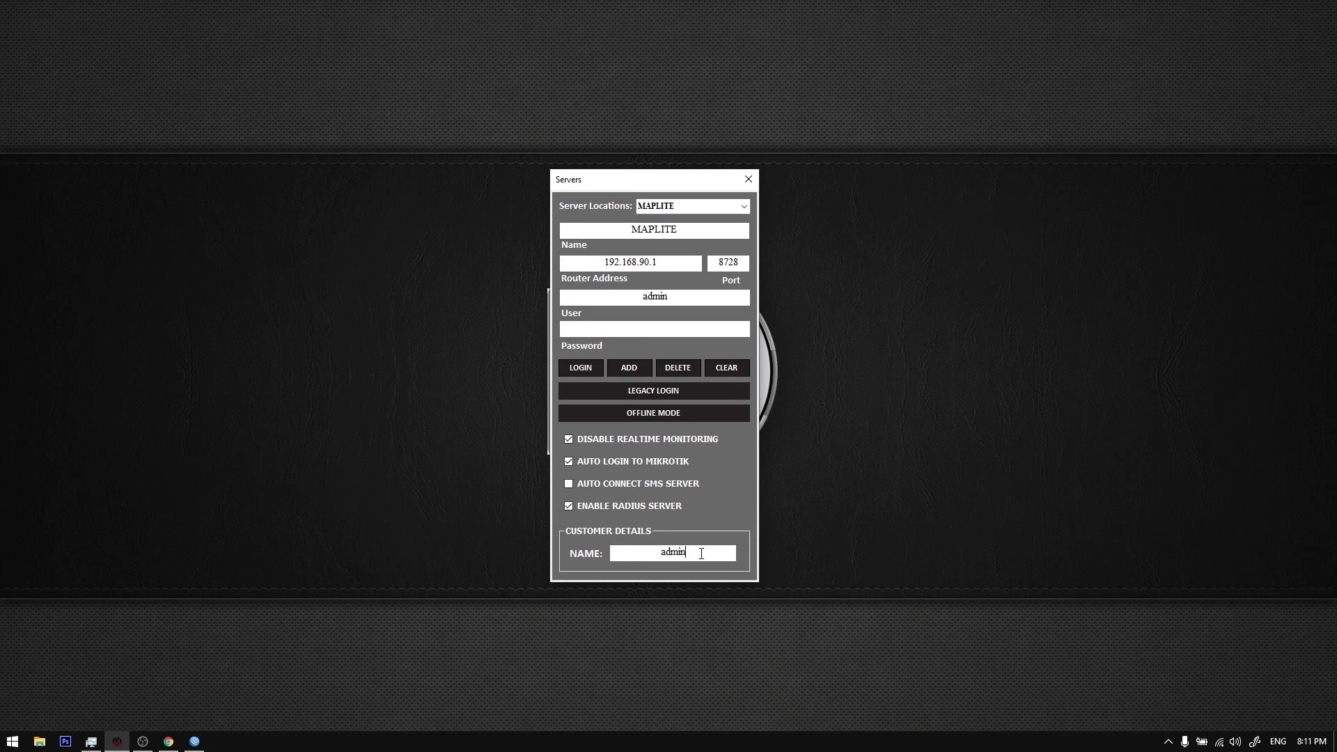
Step: Open 192.168.90.1:9090/userman in a new Chrome tab and log in as admin
click(168, 742)
key(ctrl+t)
text(192.168.90.1:9090/userman)
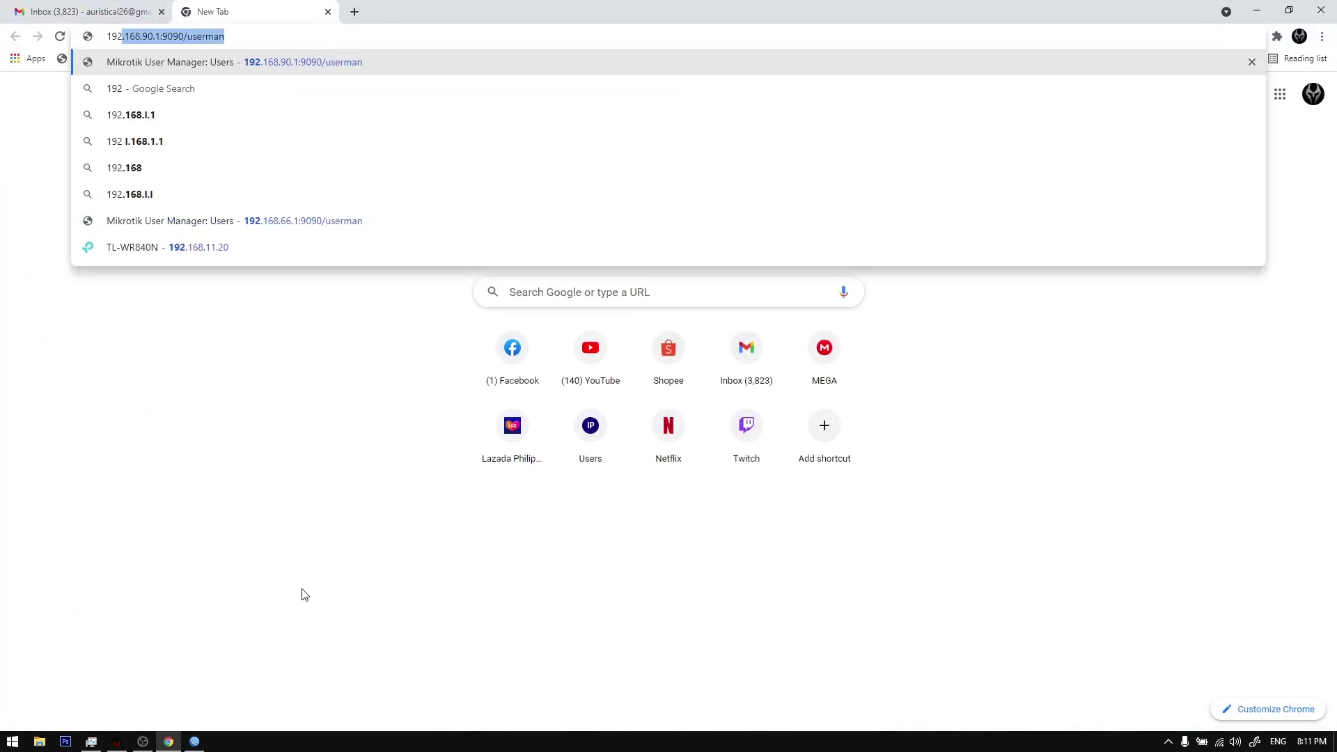
key(Return)
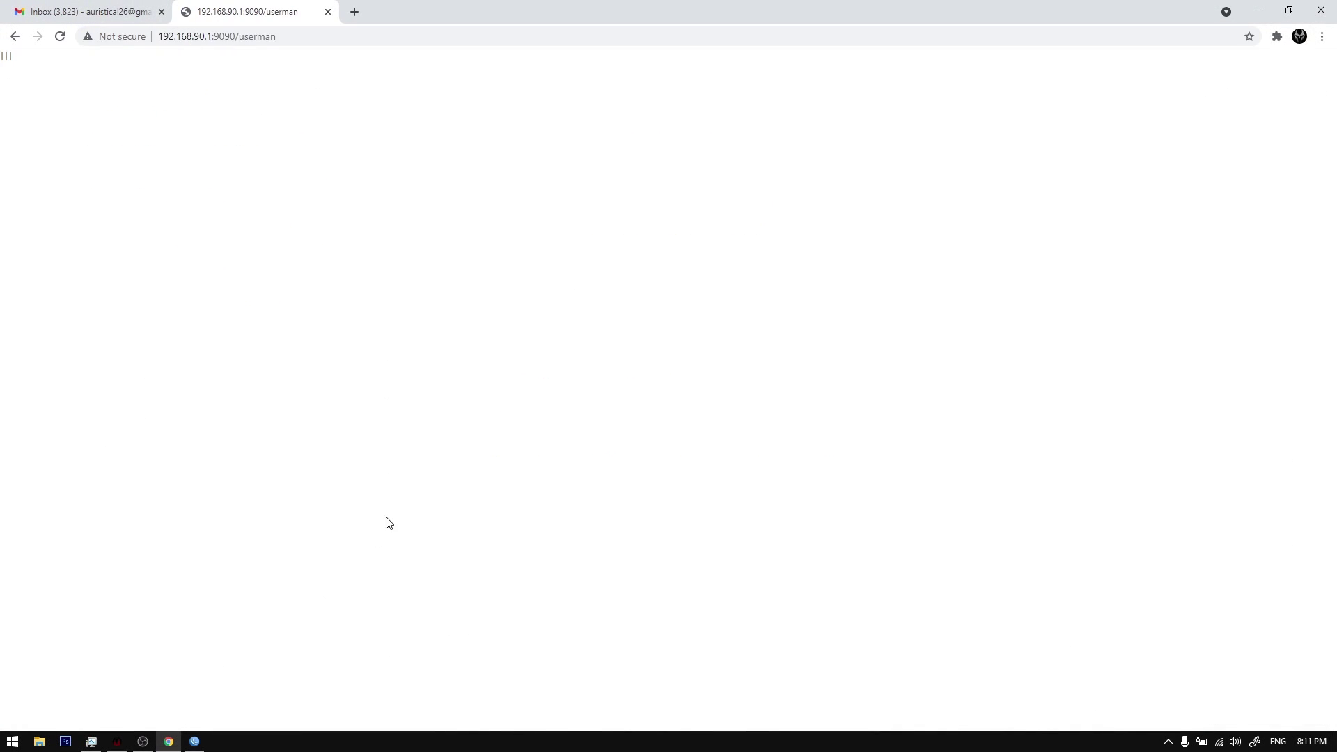
text(admin)
click(658, 410)
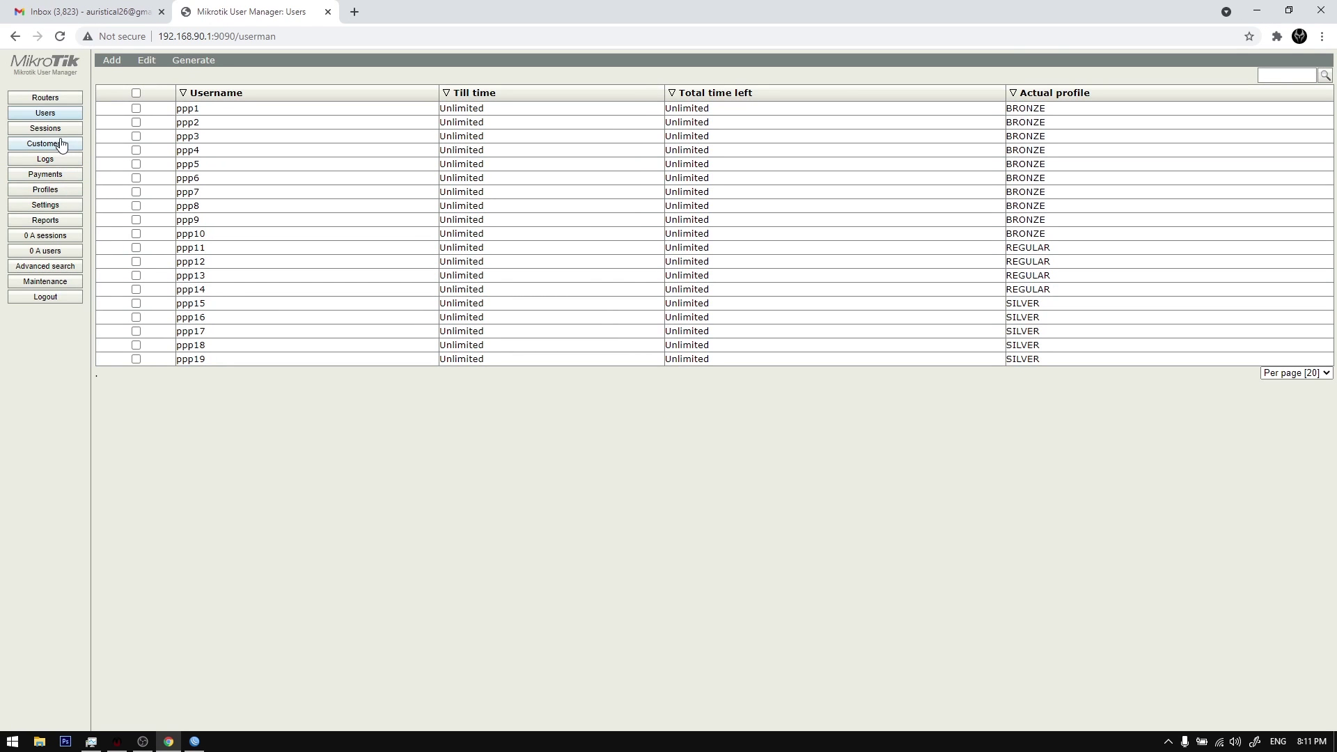
Step: View the owner entry under Customers, close it, and open the Sessions page
click(62, 144)
click(220, 105)
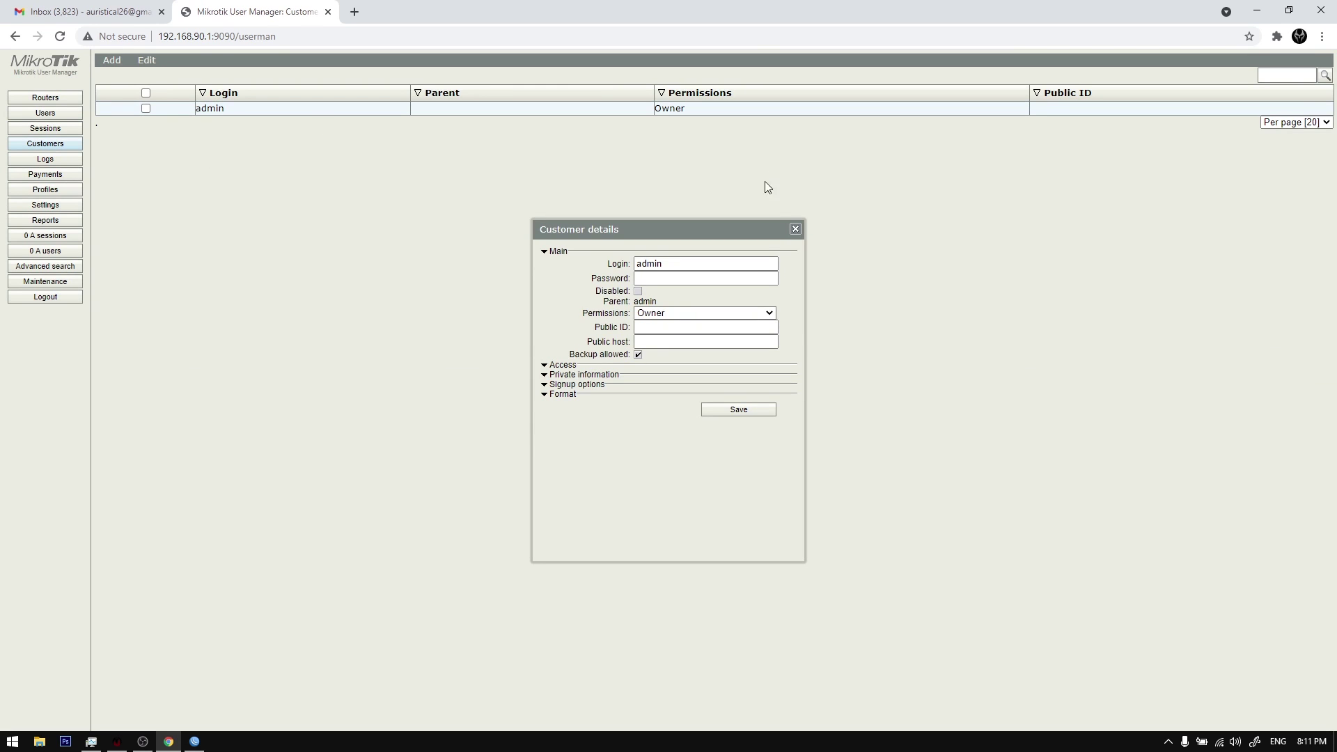
click(794, 230)
click(194, 742)
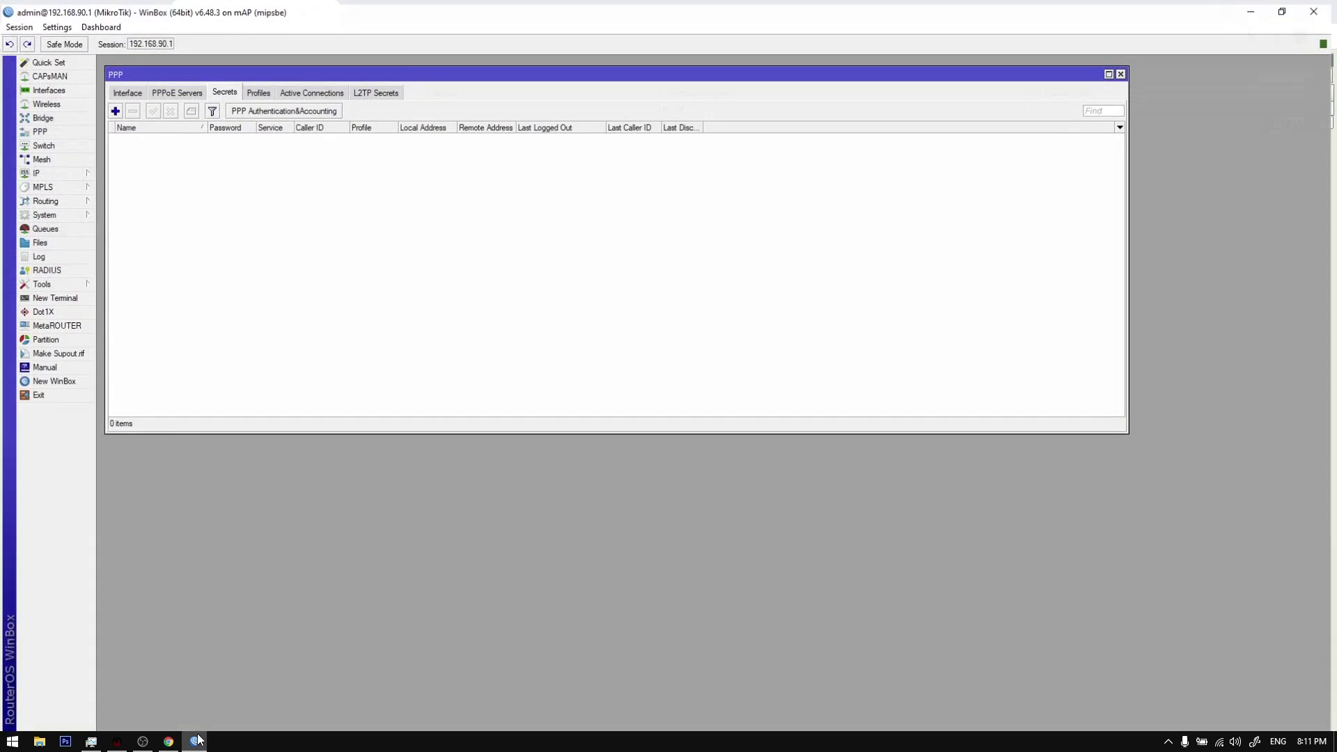
click(195, 742)
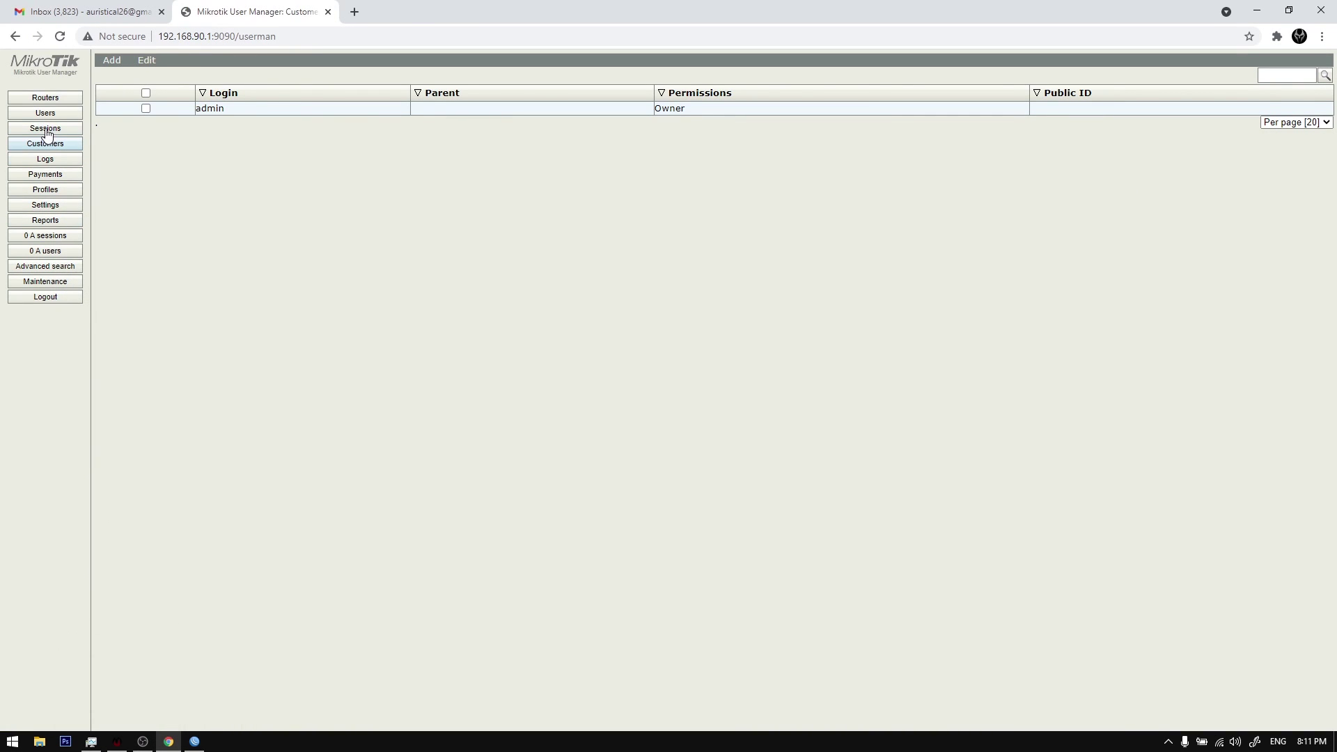
click(73, 128)
click(194, 741)
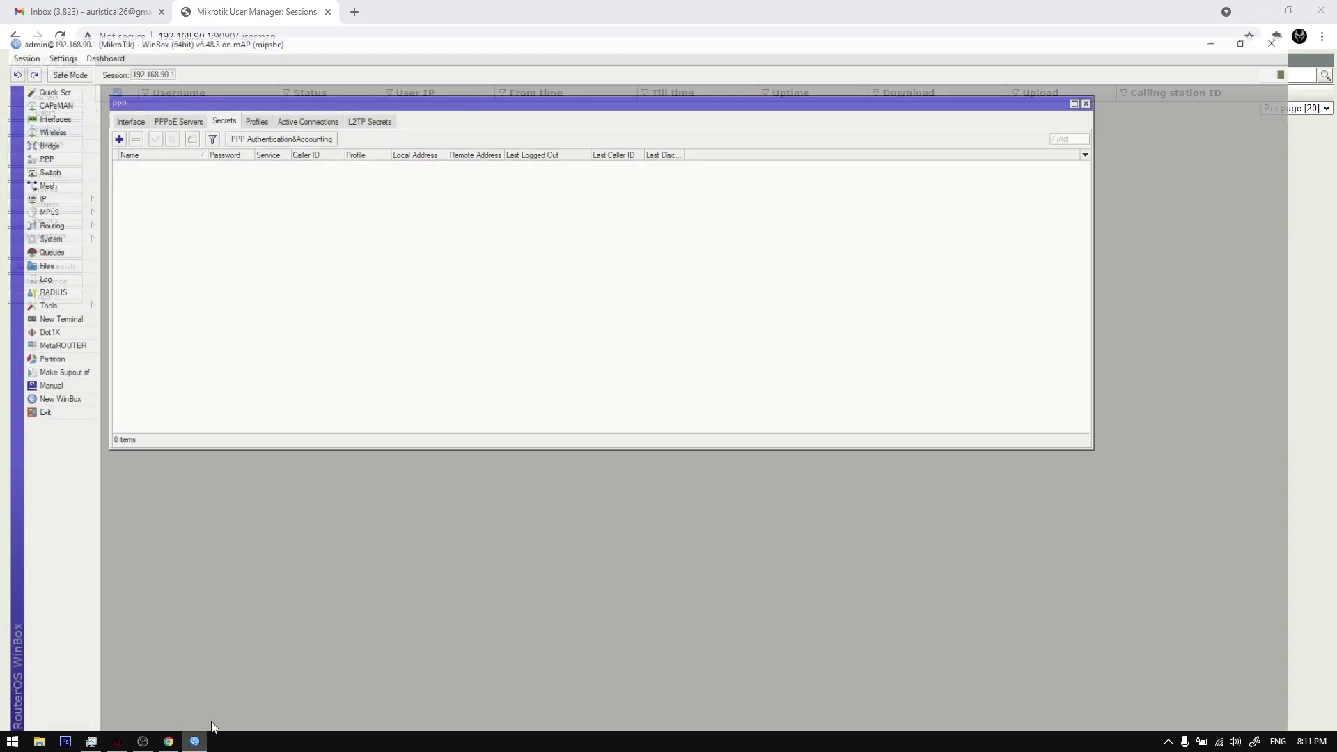
click(202, 745)
Step: Toggle ENABLE RADIUS SERVER on MAPLITE, leaving it unchecked
click(1250, 7)
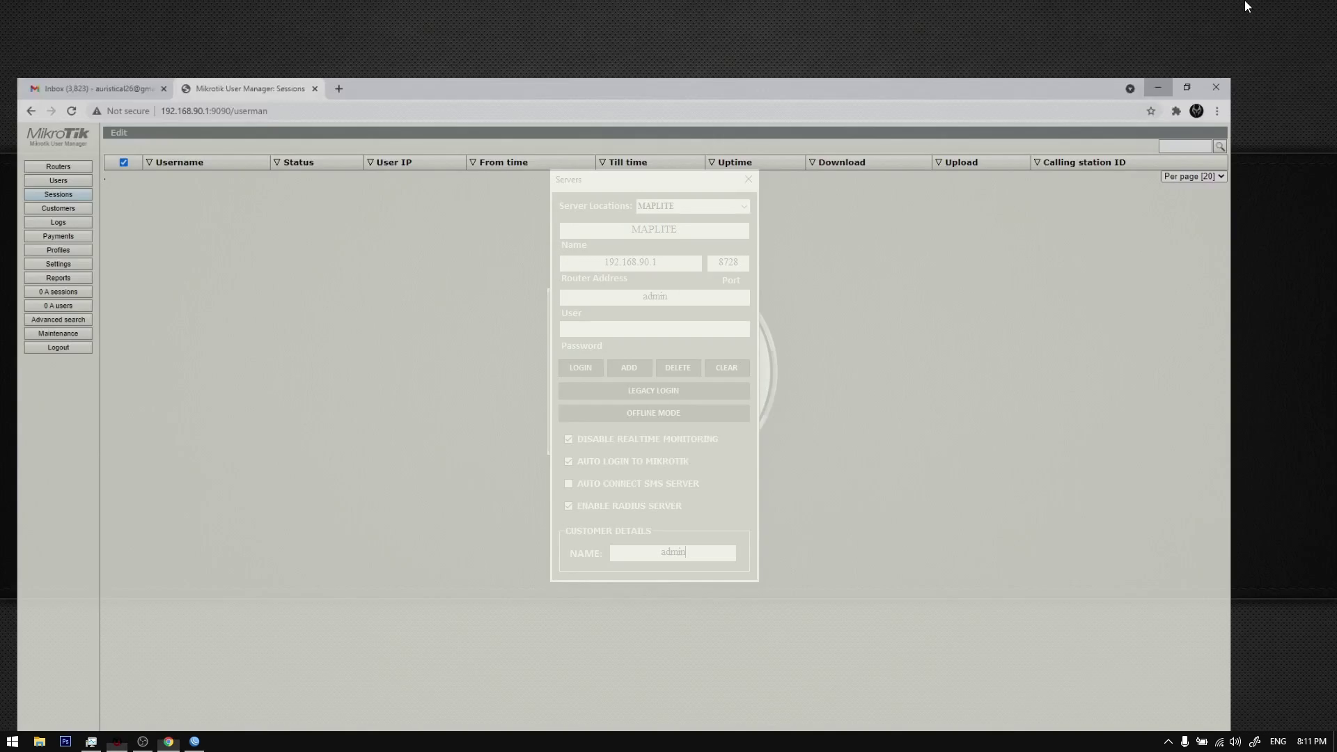
click(645, 503)
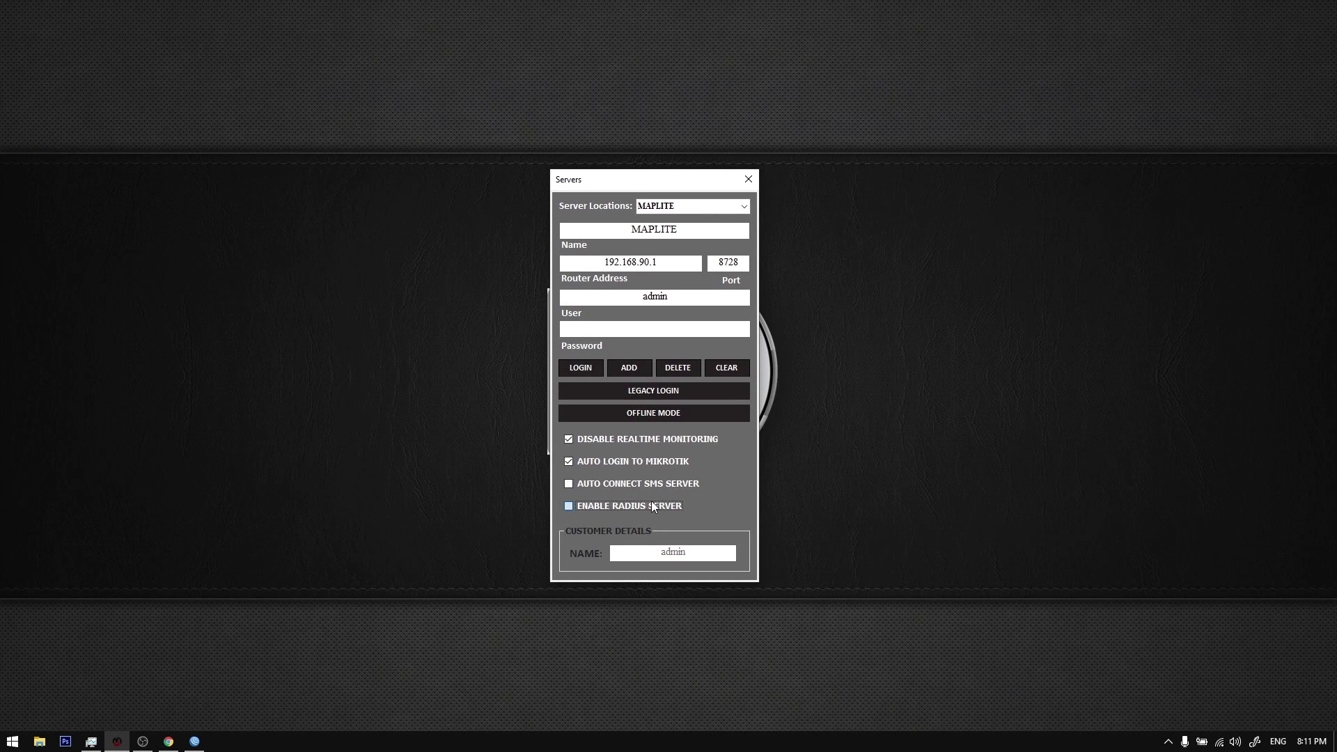
click(194, 742)
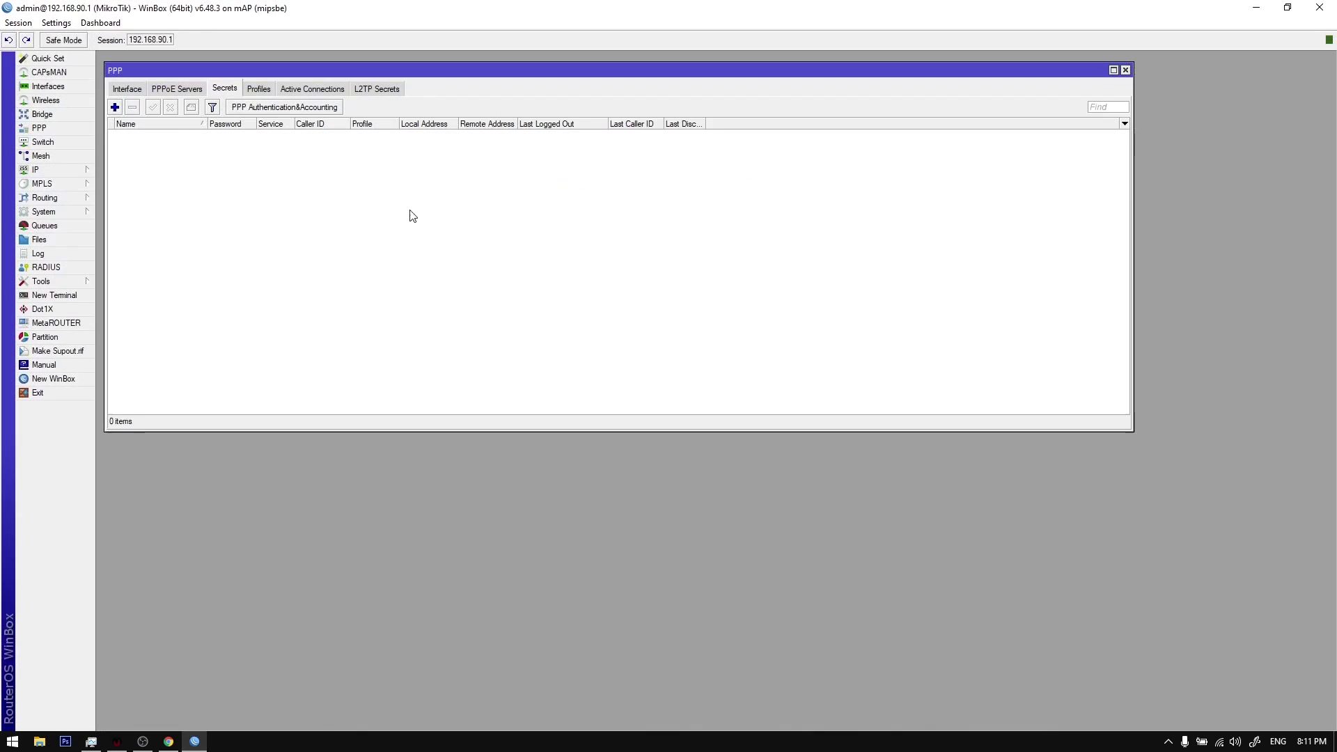
click(195, 741)
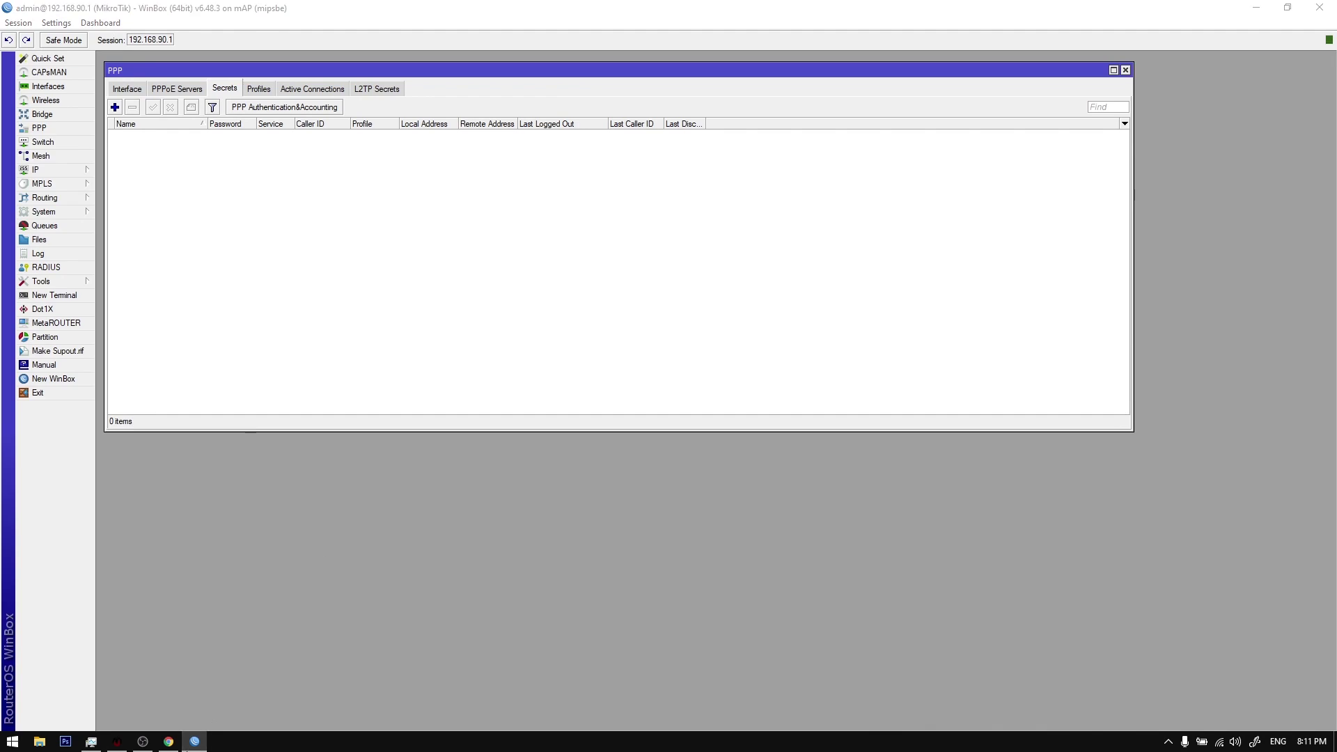
click(651, 507)
click(674, 503)
click(653, 507)
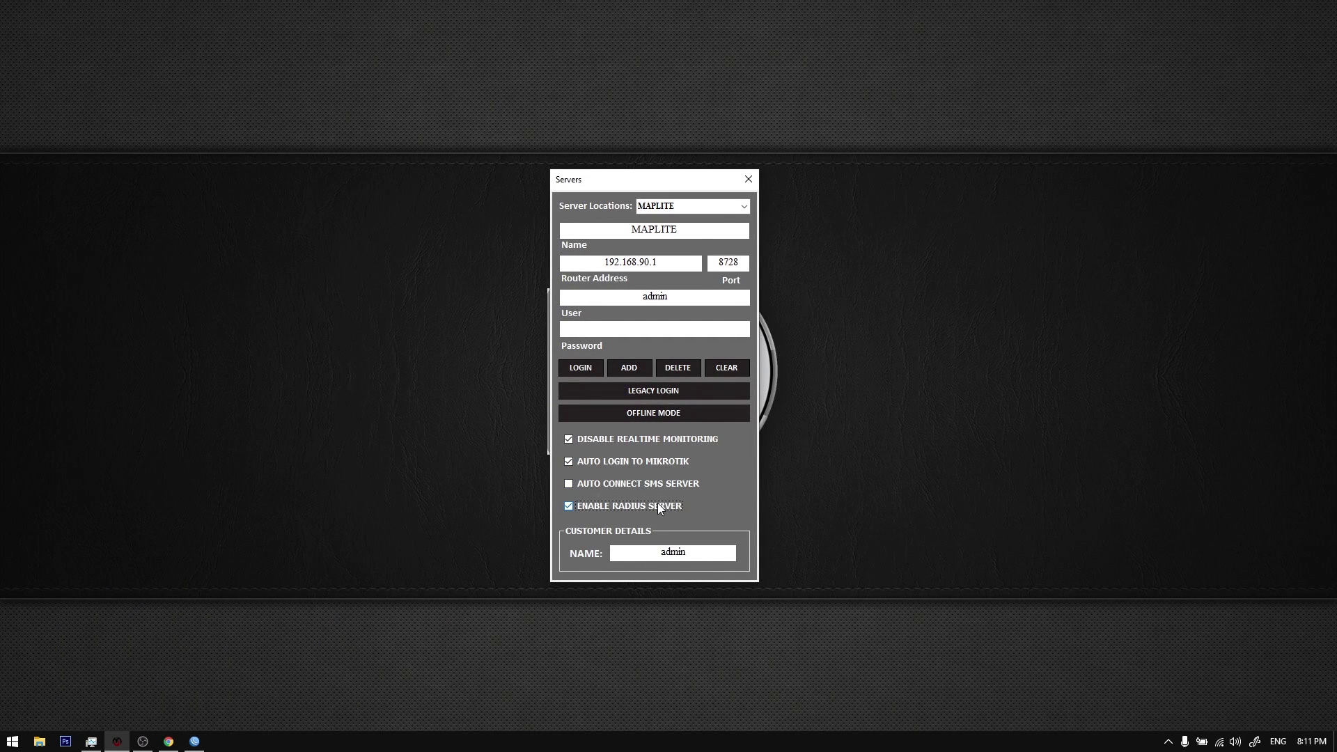
click(659, 507)
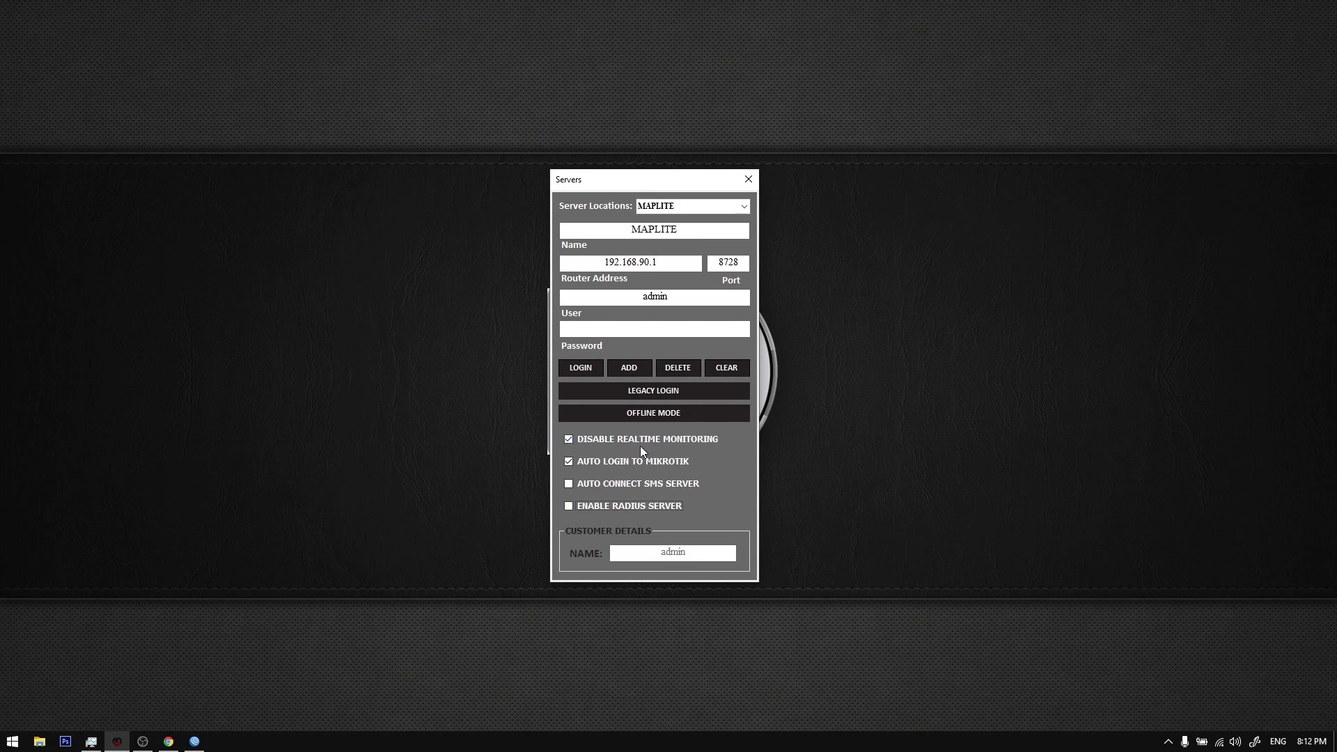
click(673, 439)
Step: Move the Servers window aside, review the MAPLITE name and router address, then close it
drag(648, 182, 812, 207)
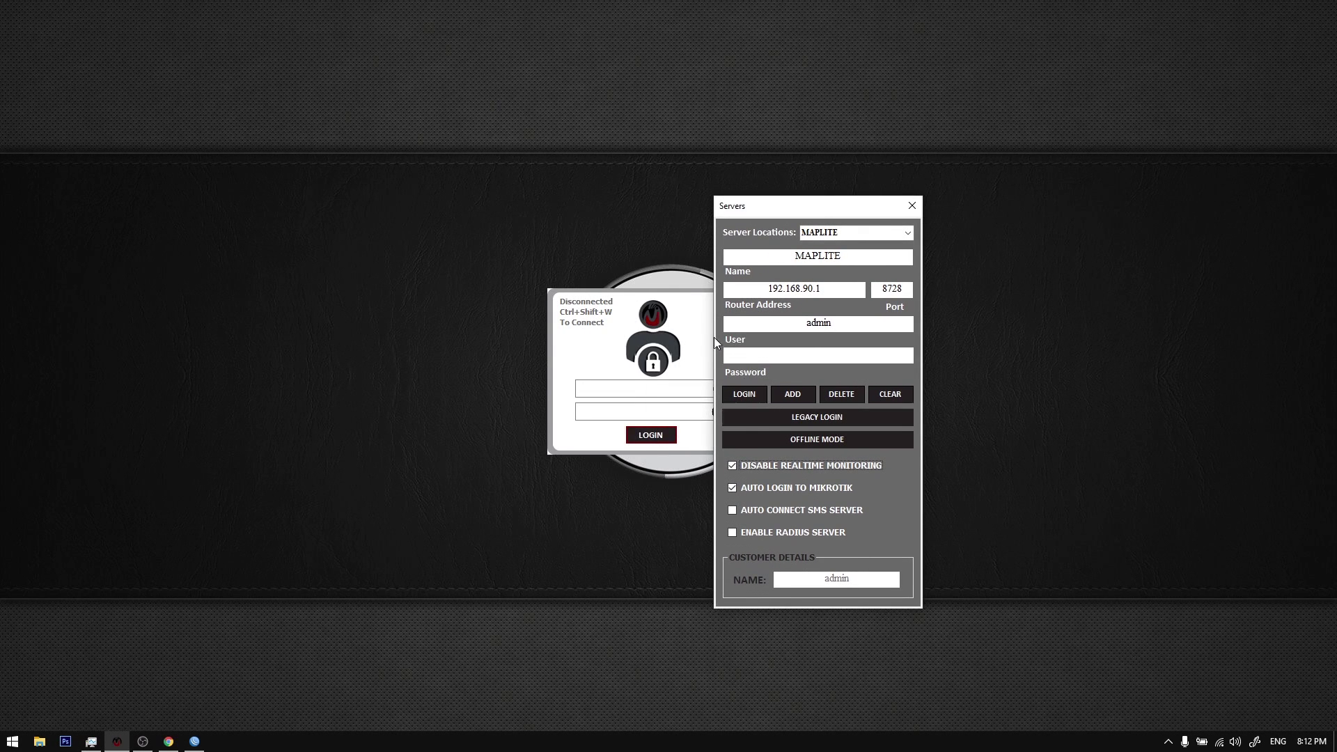
click(615, 325)
drag(836, 206, 782, 213)
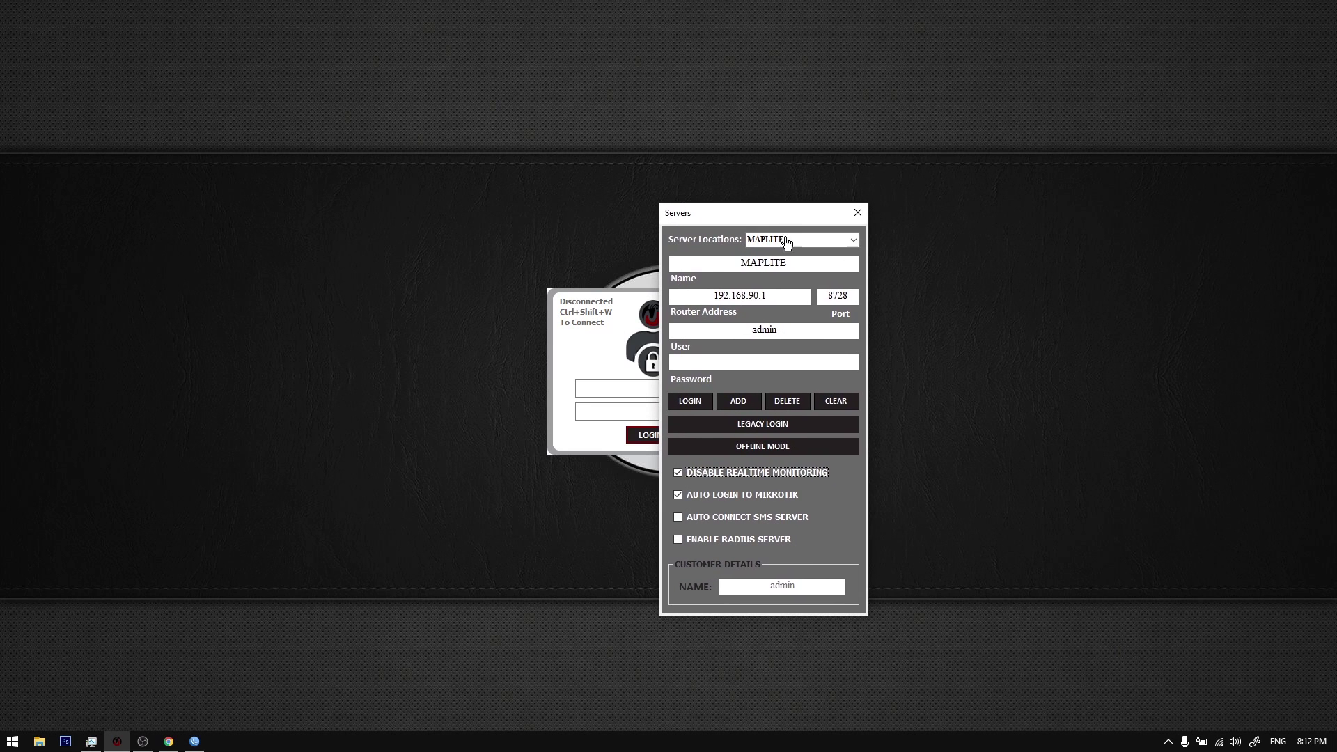
drag(793, 263, 730, 262)
click(731, 262)
drag(812, 262, 733, 263)
click(788, 295)
click(758, 295)
click(858, 213)
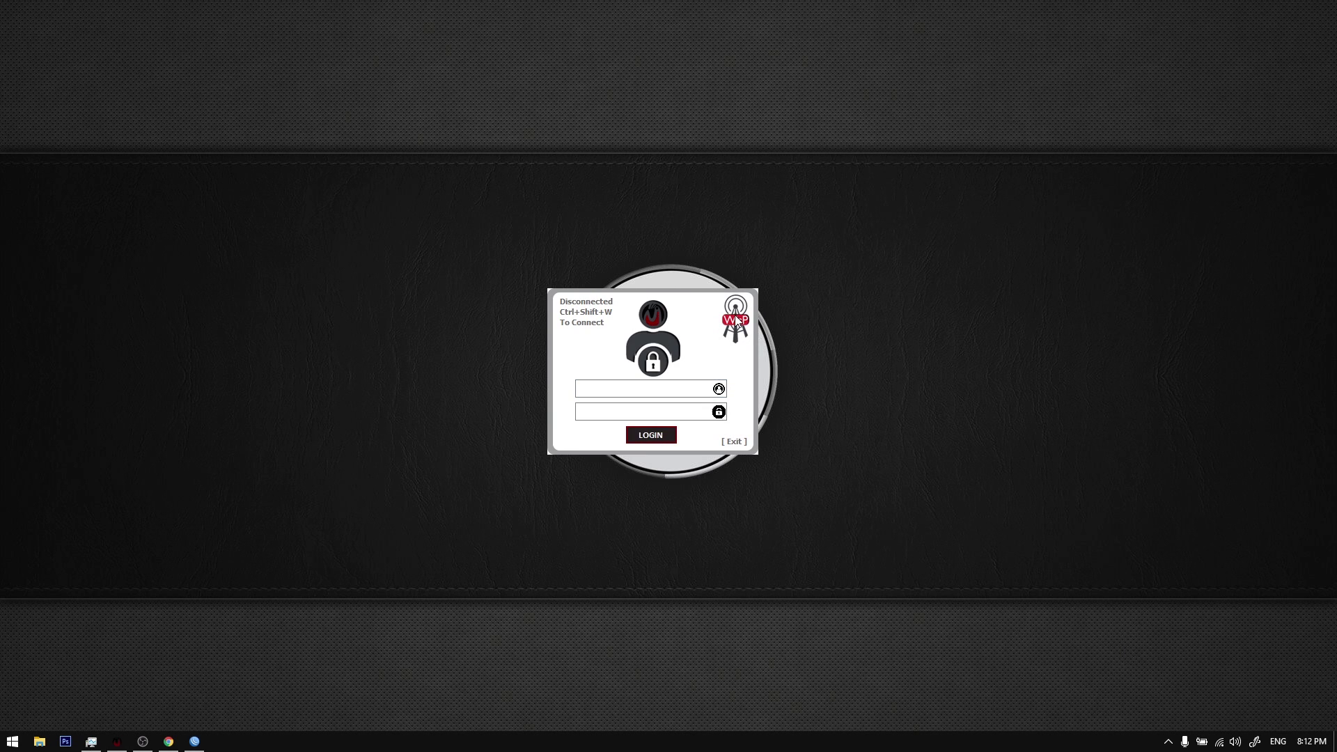
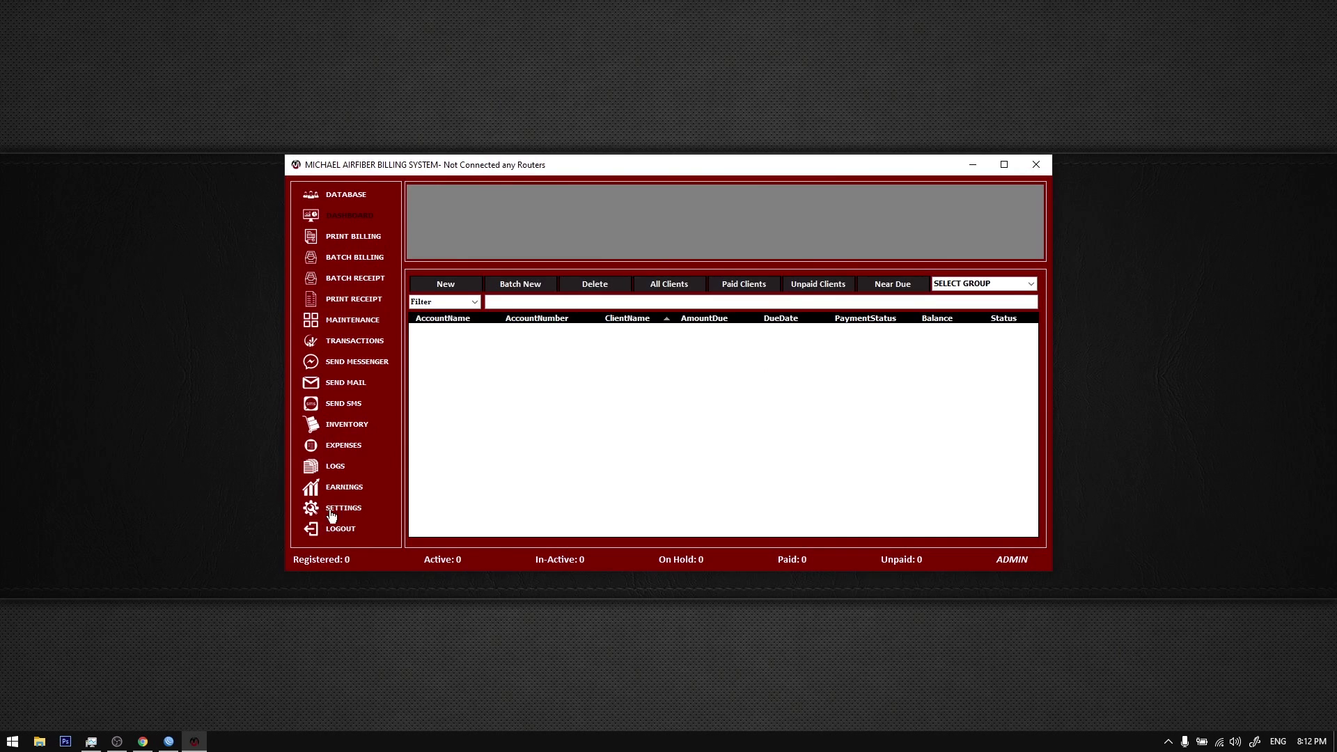
Step: Enable the Dedicated SMS Server in SMS Settings, check port 8728, and connect it
click(334, 511)
click(746, 379)
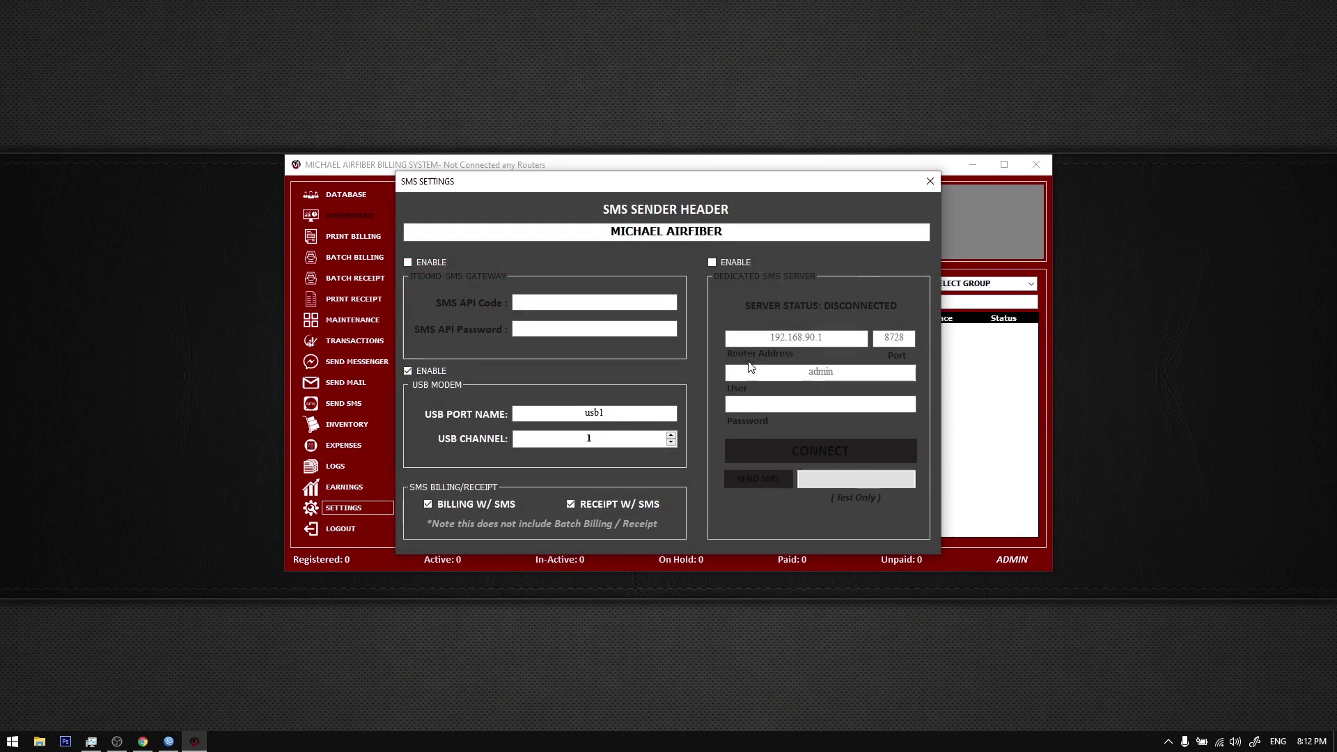
click(735, 264)
key(Tab)
click(843, 335)
key(Tab)
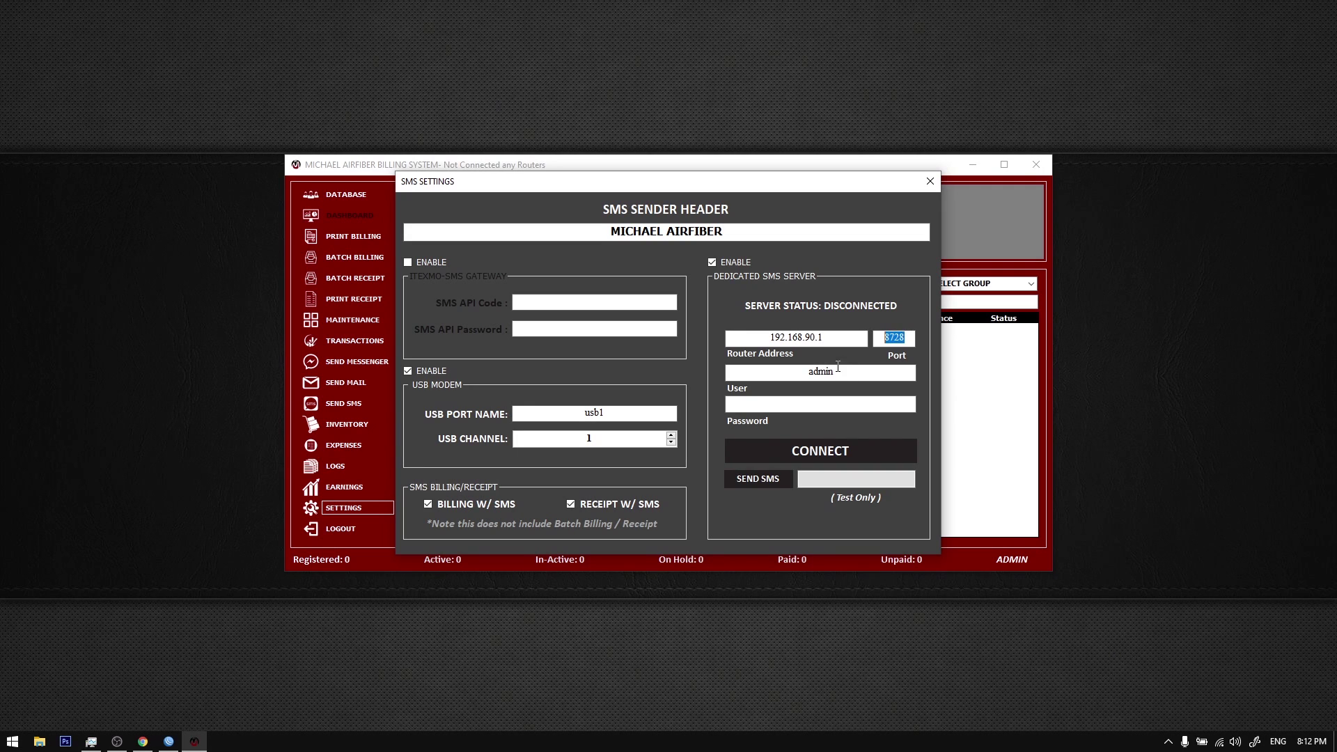
mouse_move(834, 371)
mouse_down()
mouse_move(810, 373)
mouse_move(829, 373)
mouse_up()
click(824, 452)
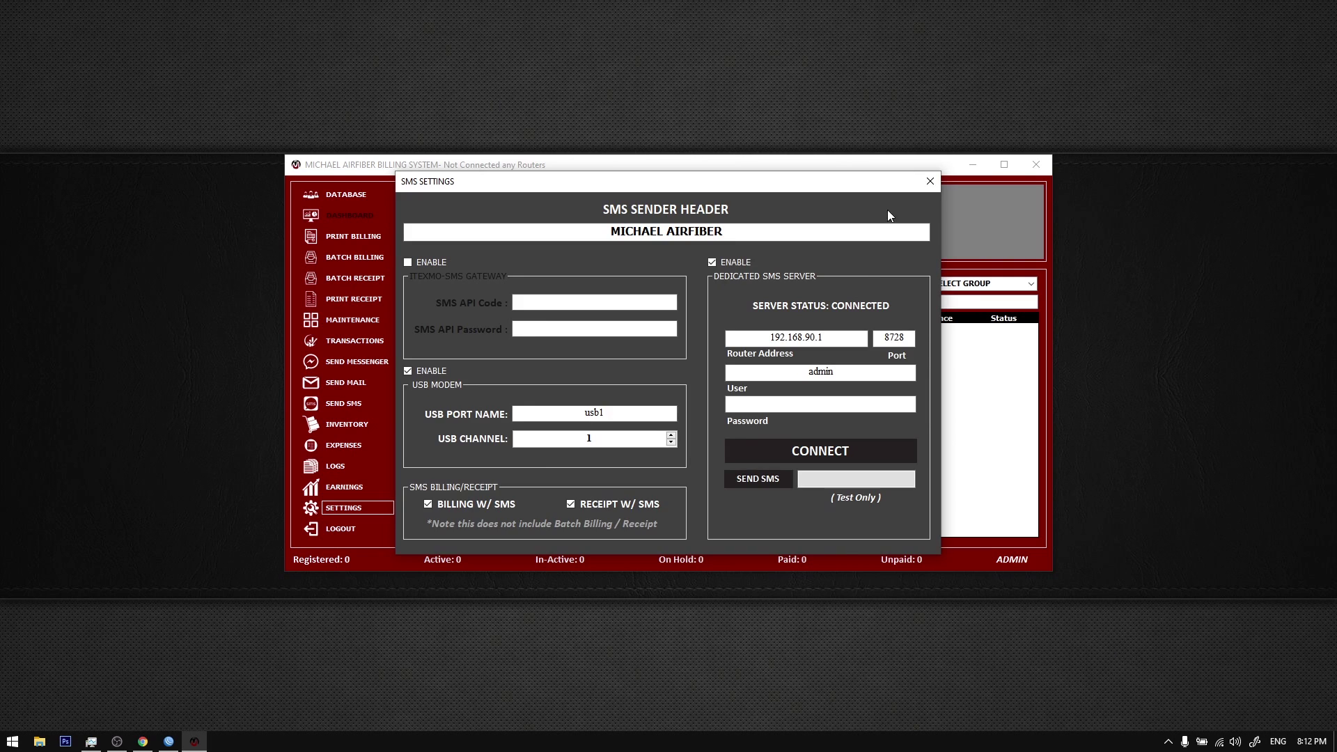
click(928, 182)
click(798, 234)
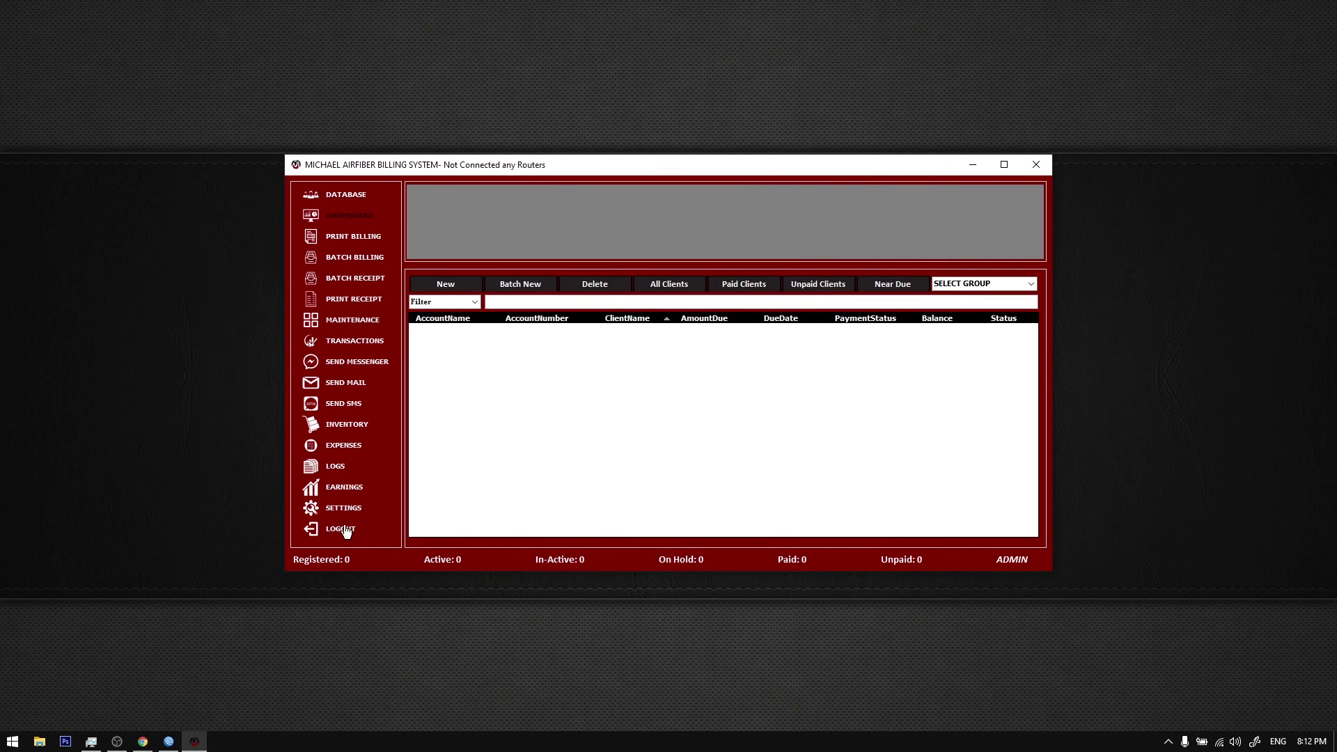
Step: Log out of the billing system and bring up the server connection settings
click(341, 528)
text(ad)
key(ctrl+shift+w)
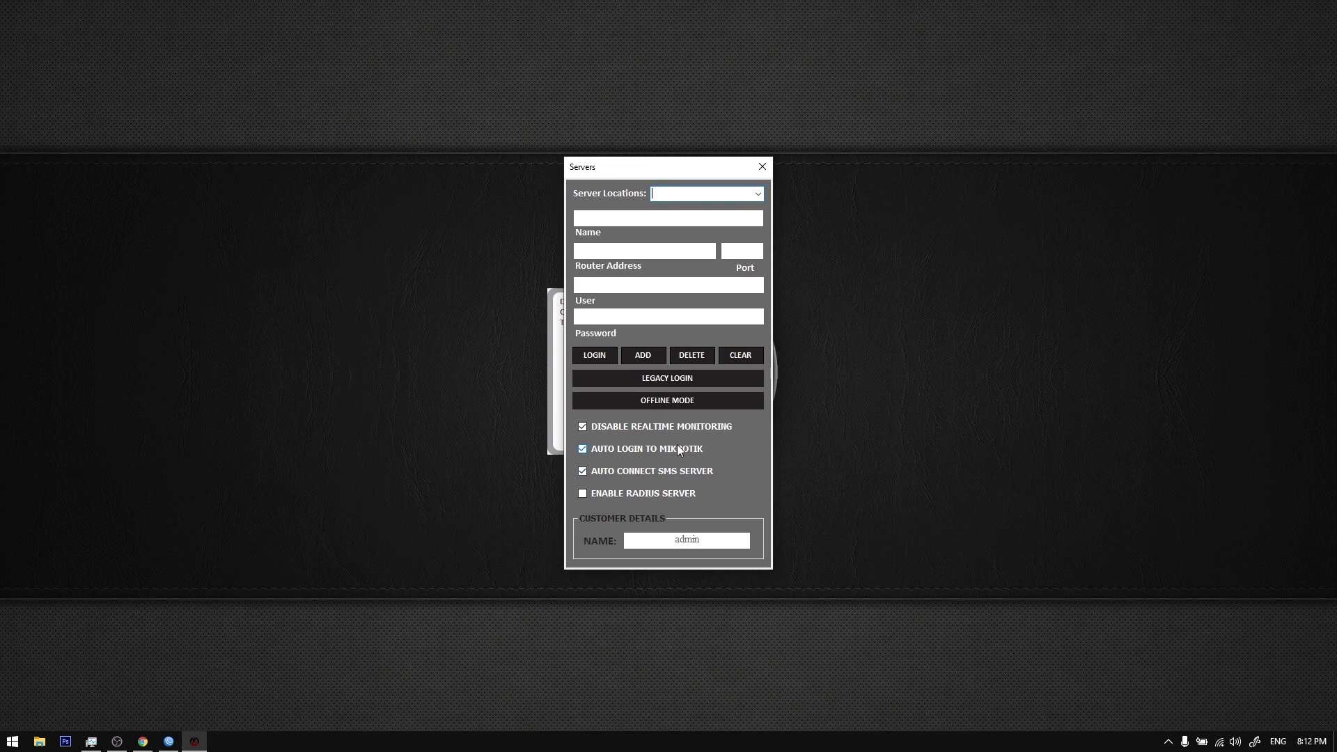
Step: Choose MAPLITE as the server location and connect to that router
click(763, 167)
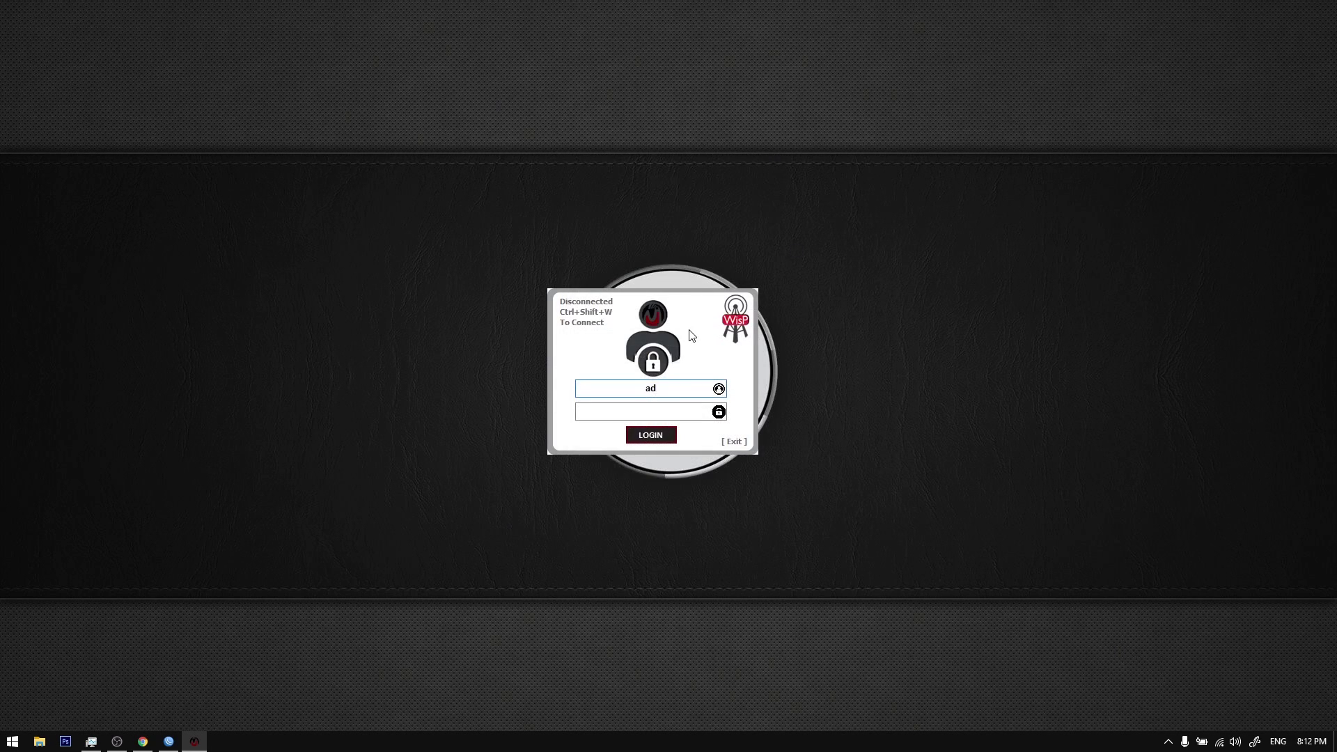
key(BackSpace)
key(BackSpace)
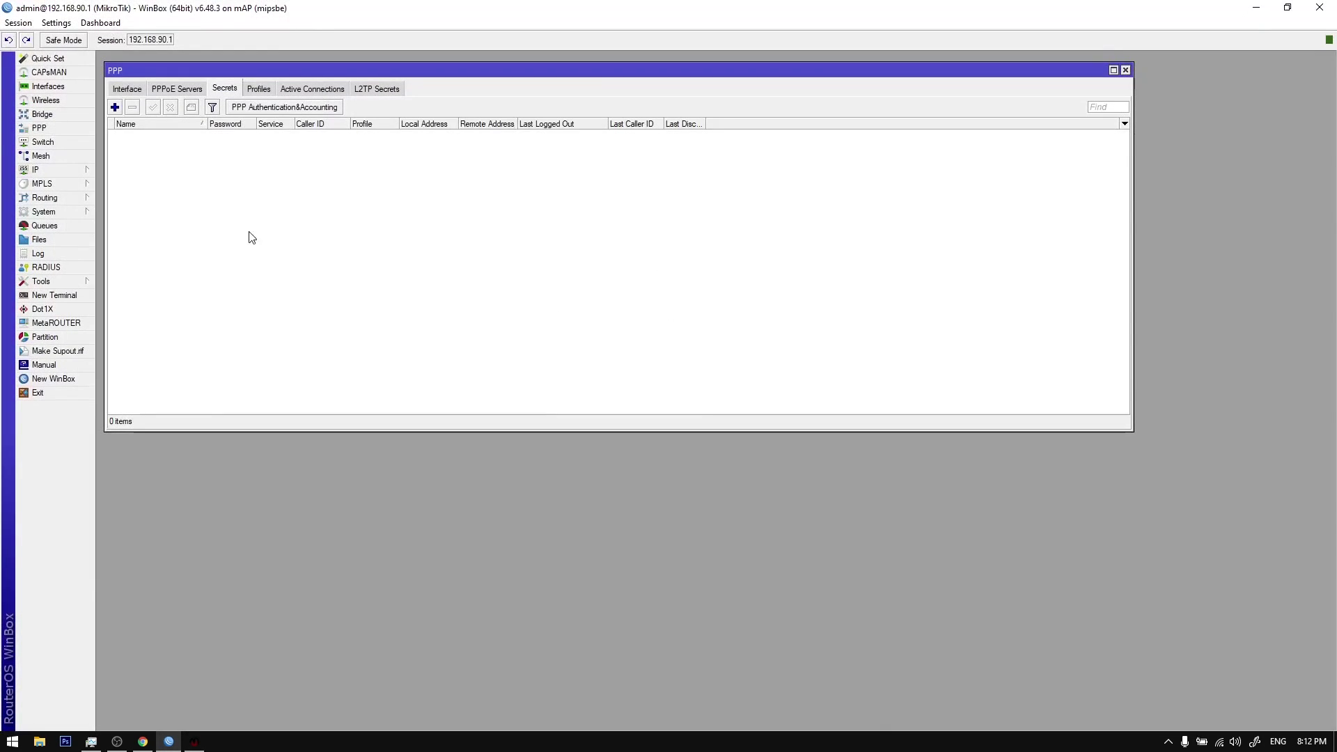
click(195, 742)
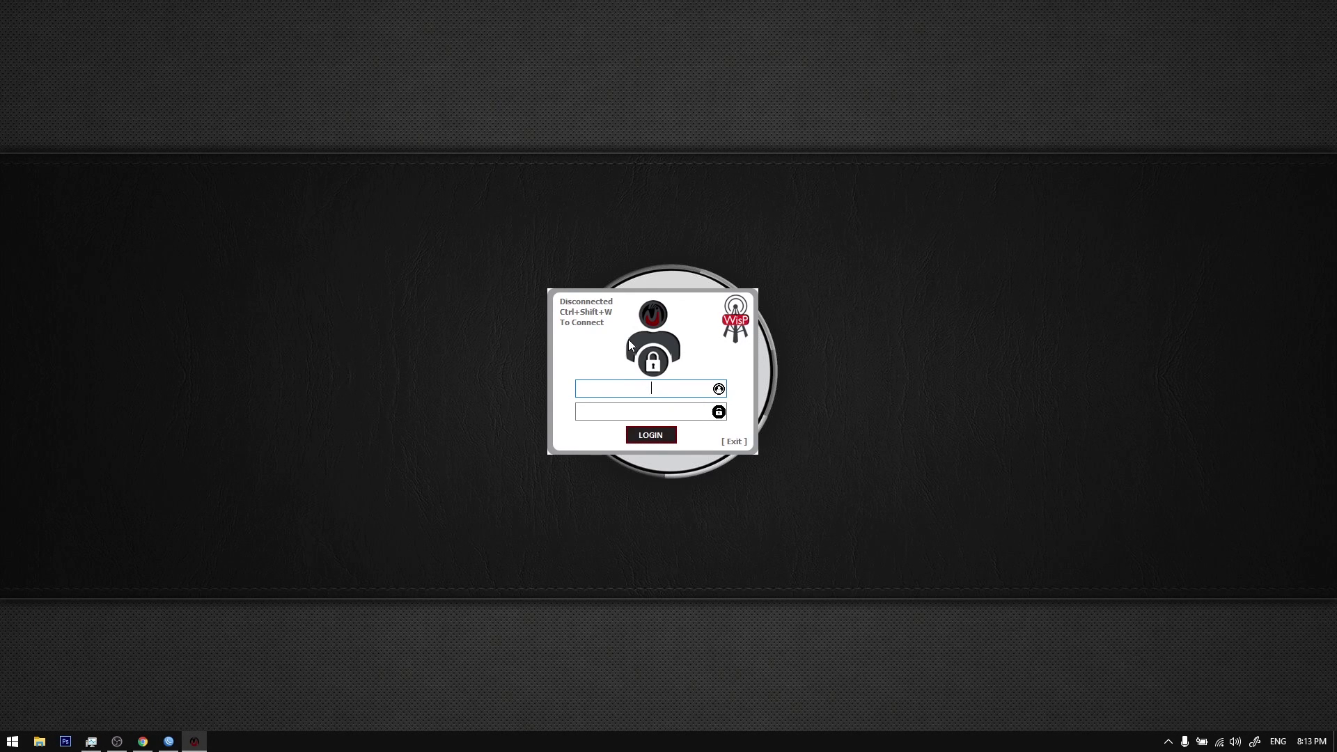
key(ctrl+shift+w)
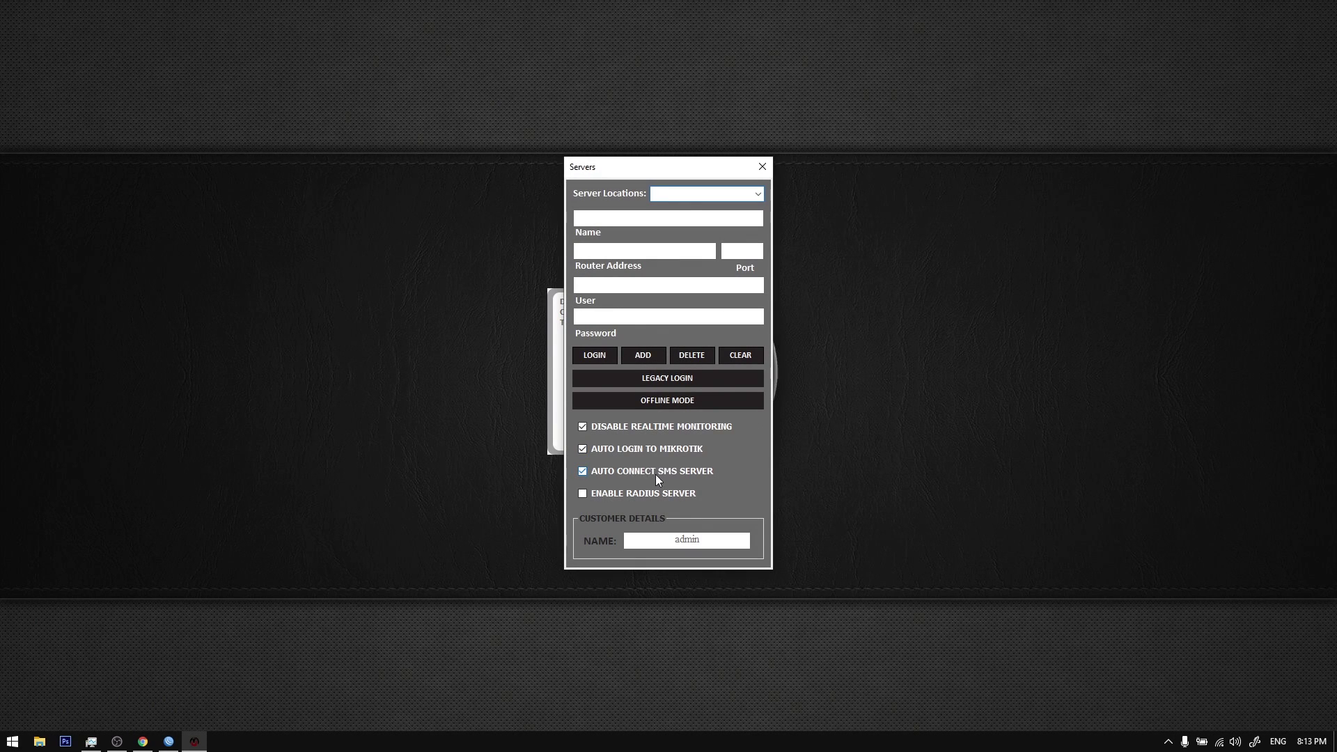
click(758, 194)
click(696, 210)
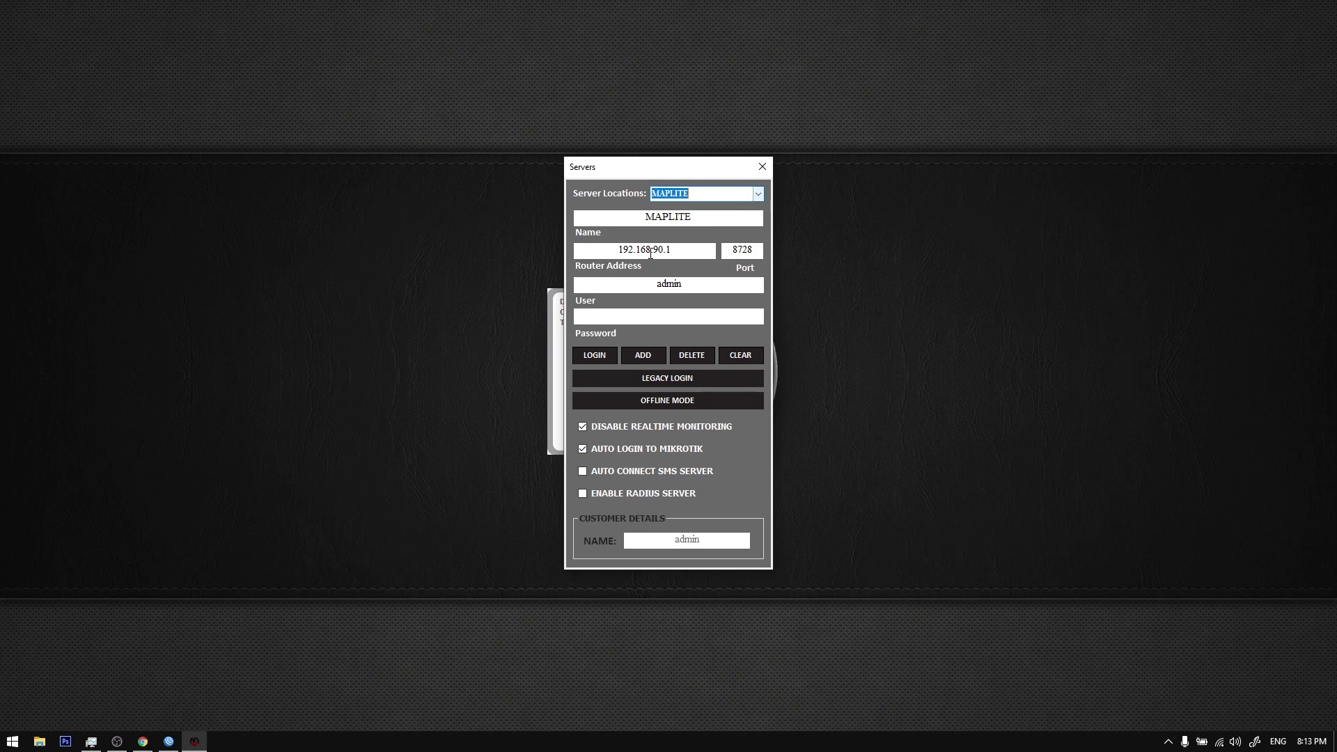
click(595, 356)
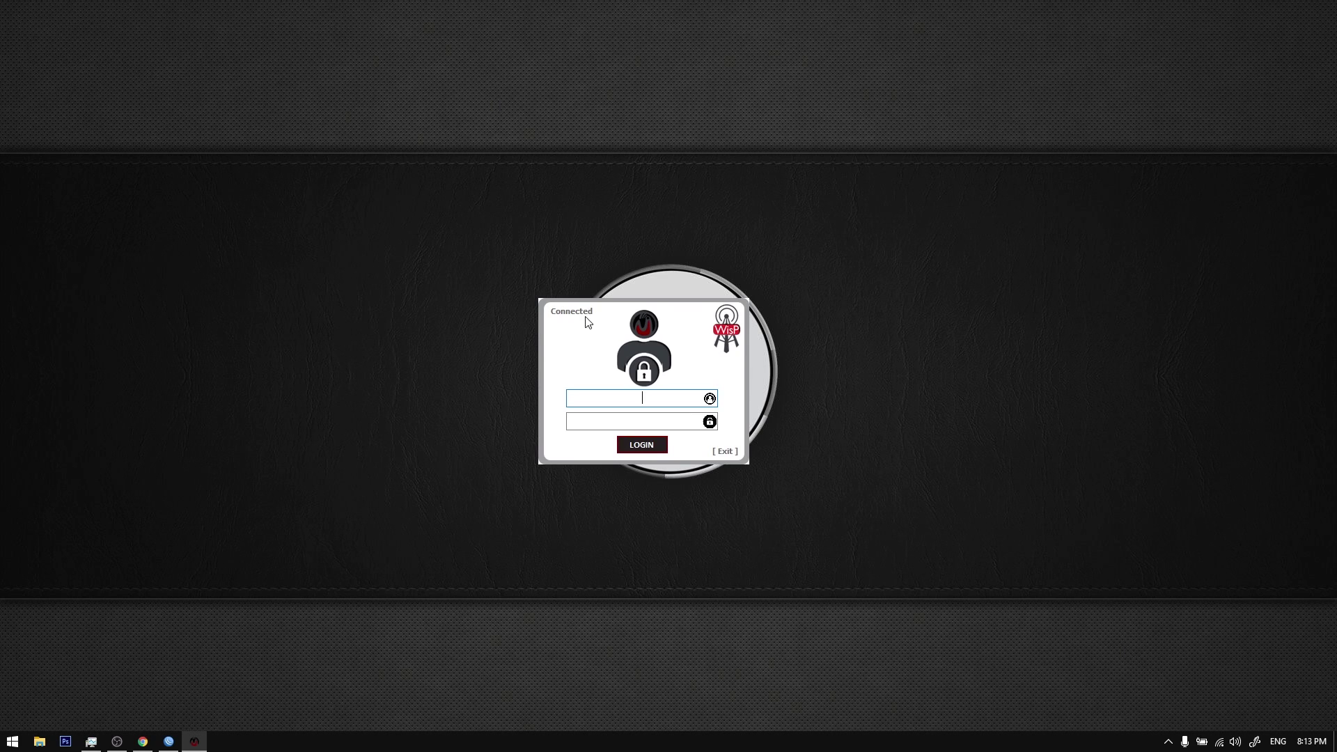
Step: Log in with the admin username and password
text(admin)
key(Tab)
text(****)
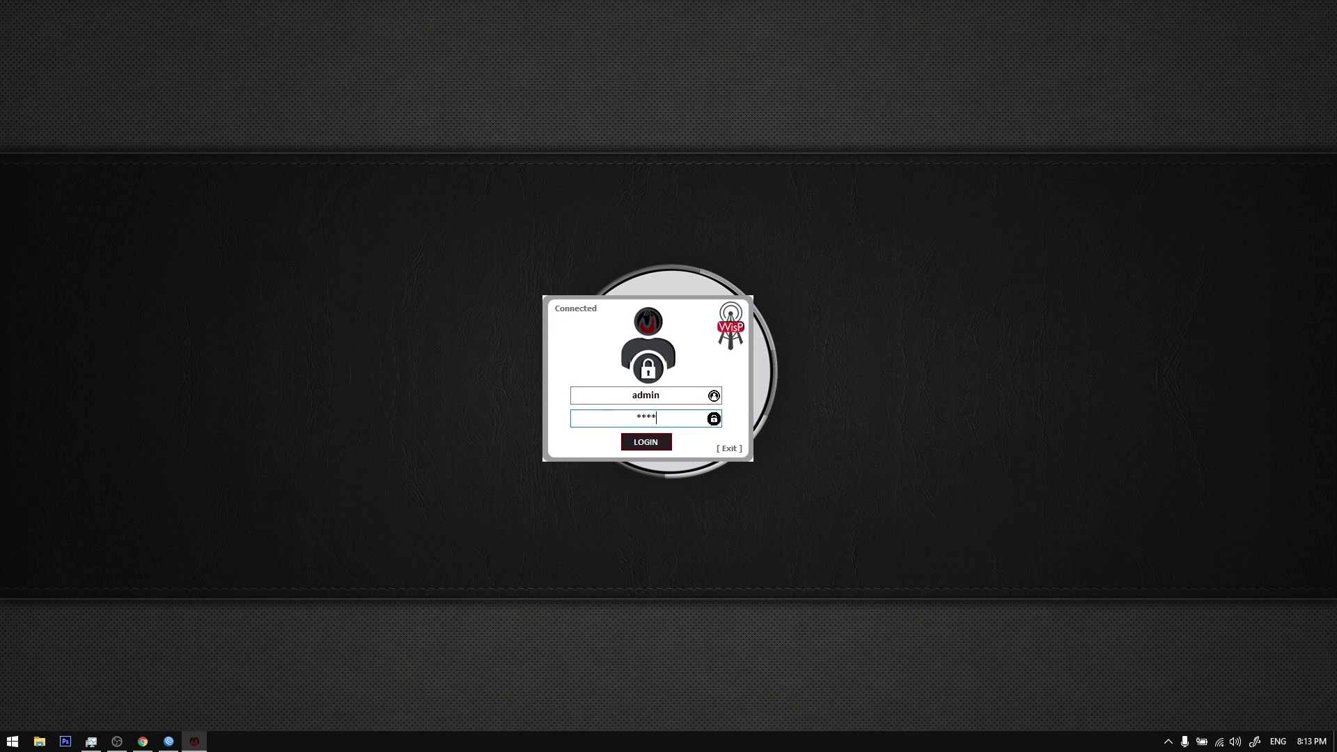
key(Return)
key(Return)
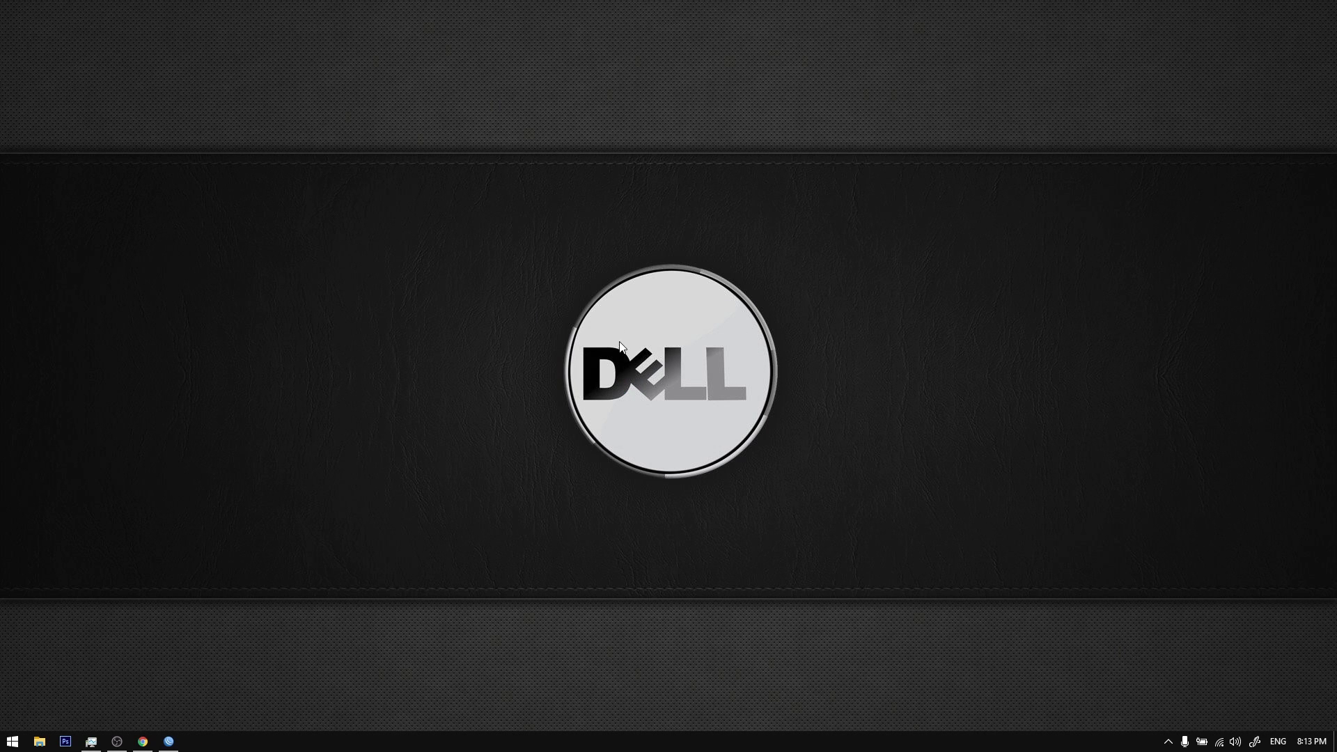
mouse_move(544, 168)
mouse_down()
mouse_move(532, 159)
mouse_move(539, 171)
mouse_up()
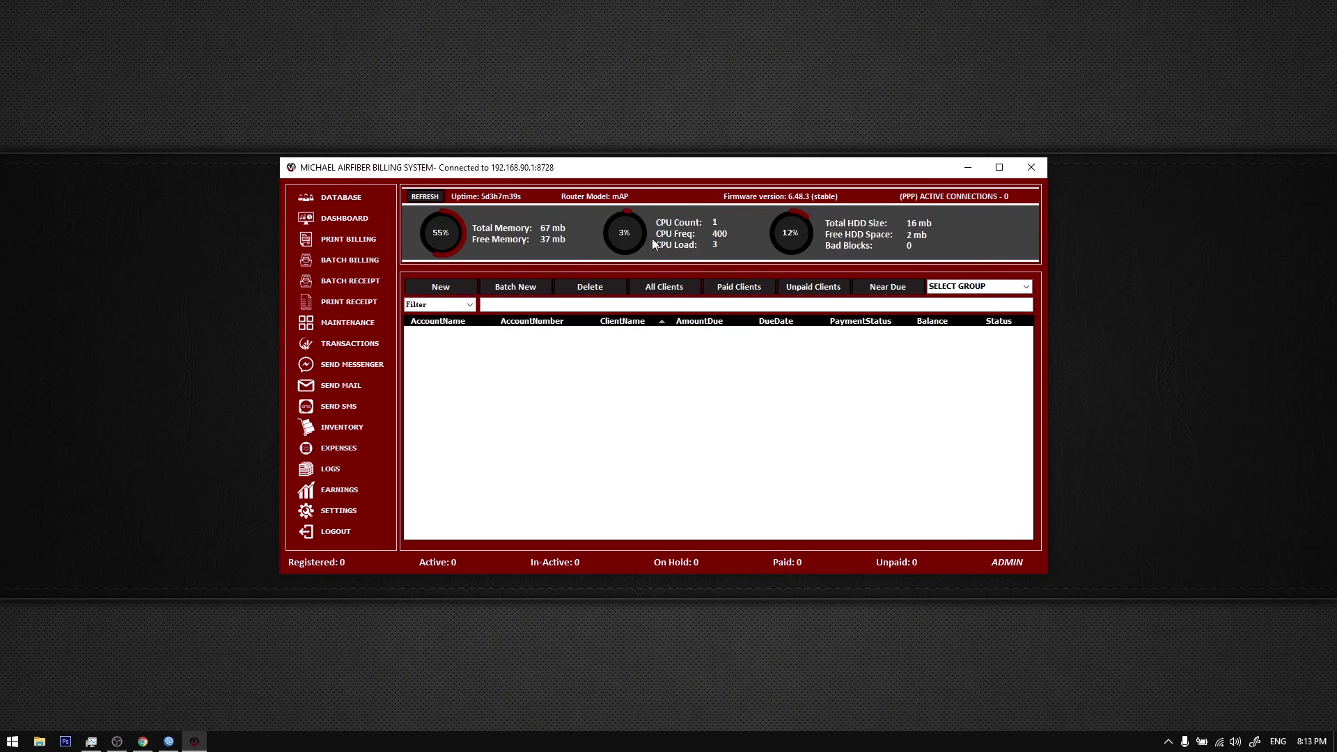
Step: Refresh the router stats, log out, and log back in as admin
click(425, 196)
click(337, 532)
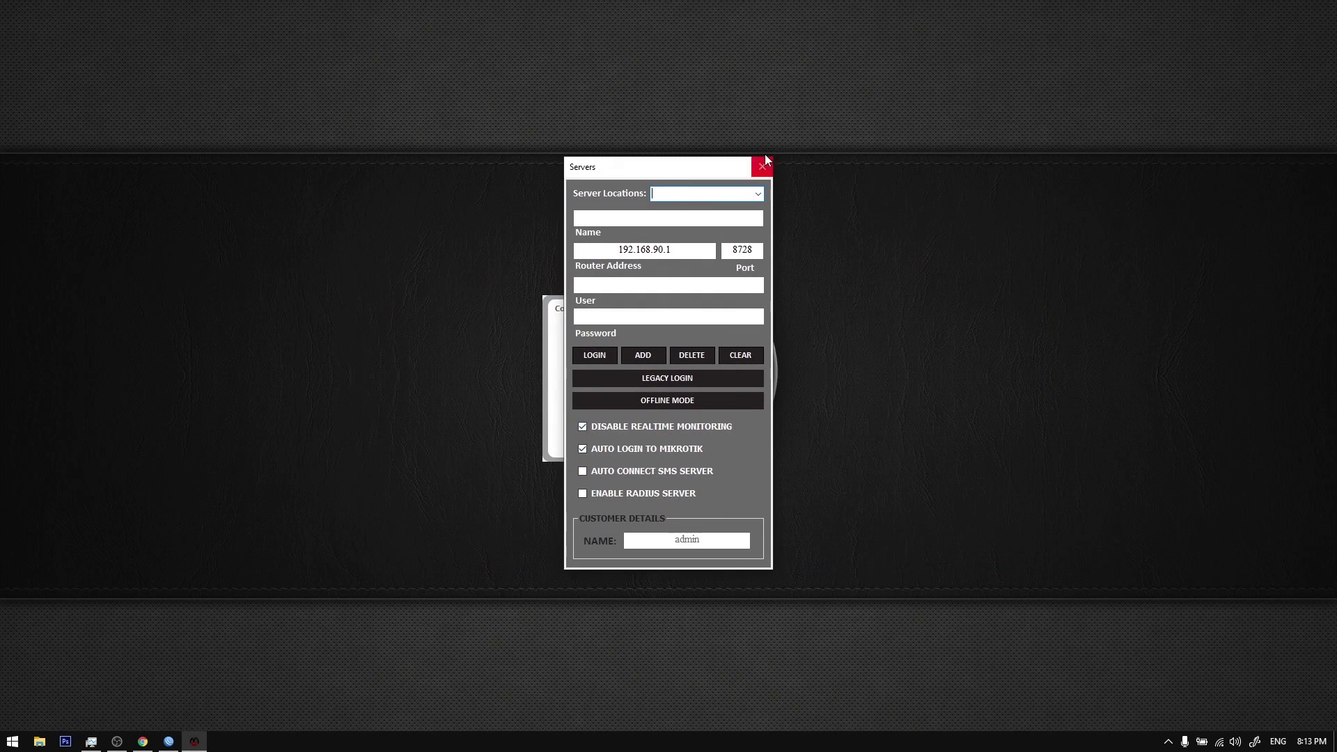
click(762, 167)
key(Tab)
key(Return)
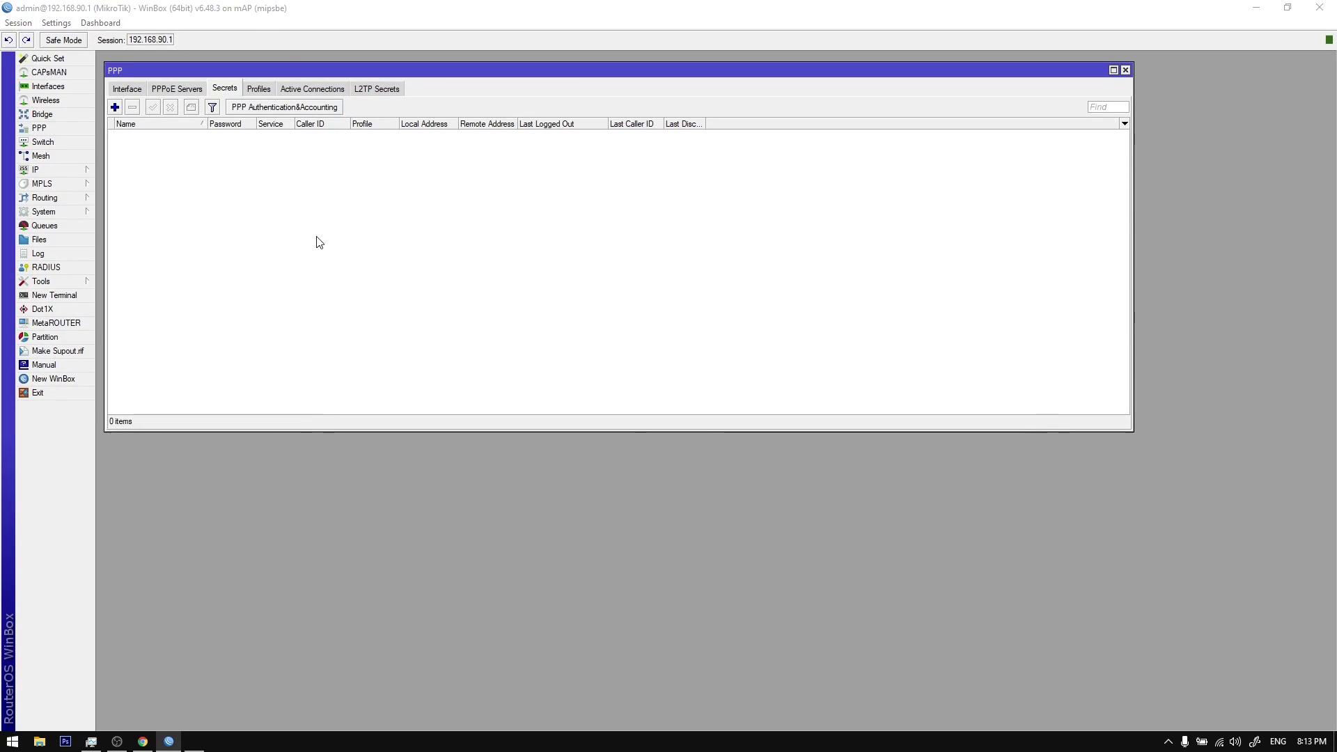
drag(495, 166, 537, 191)
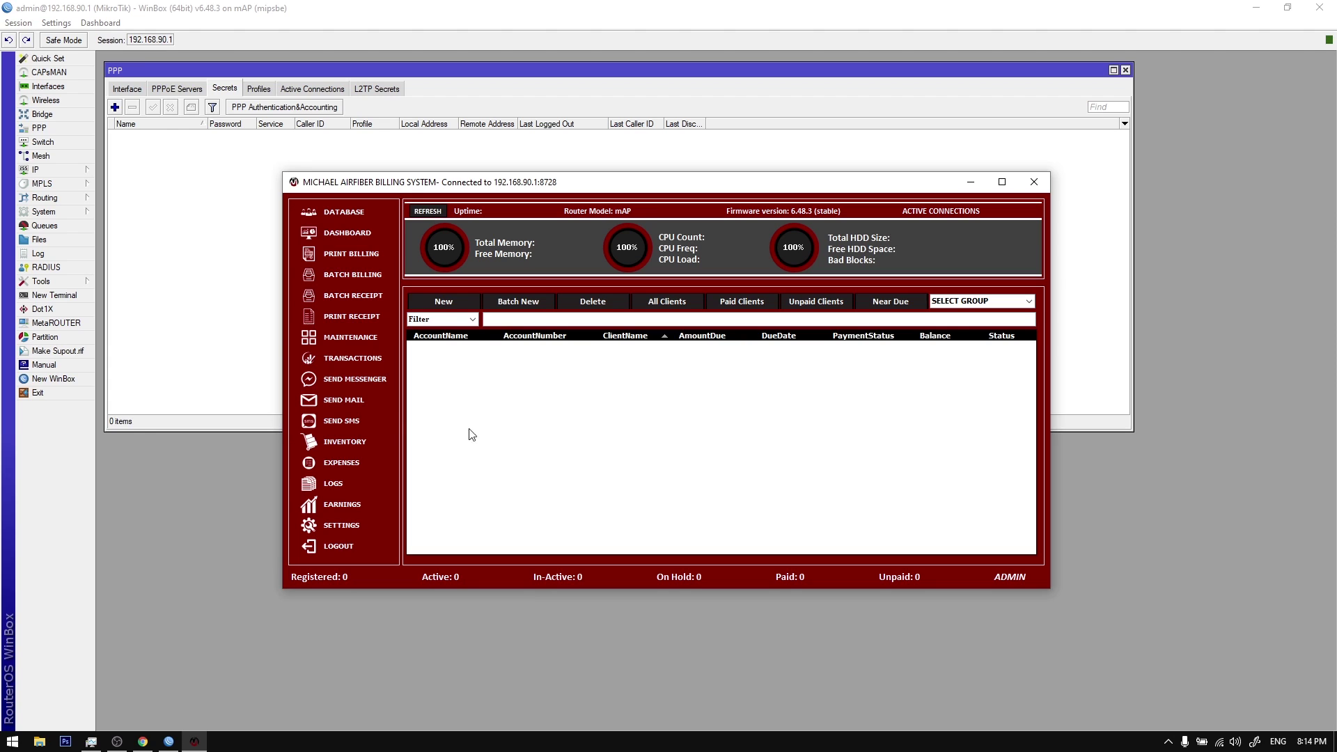
Step: Remove the DISCONNECT, BRONZE, REGULAR and SILVER profiles from WinBox's PPP Profiles list
click(267, 88)
click(232, 124)
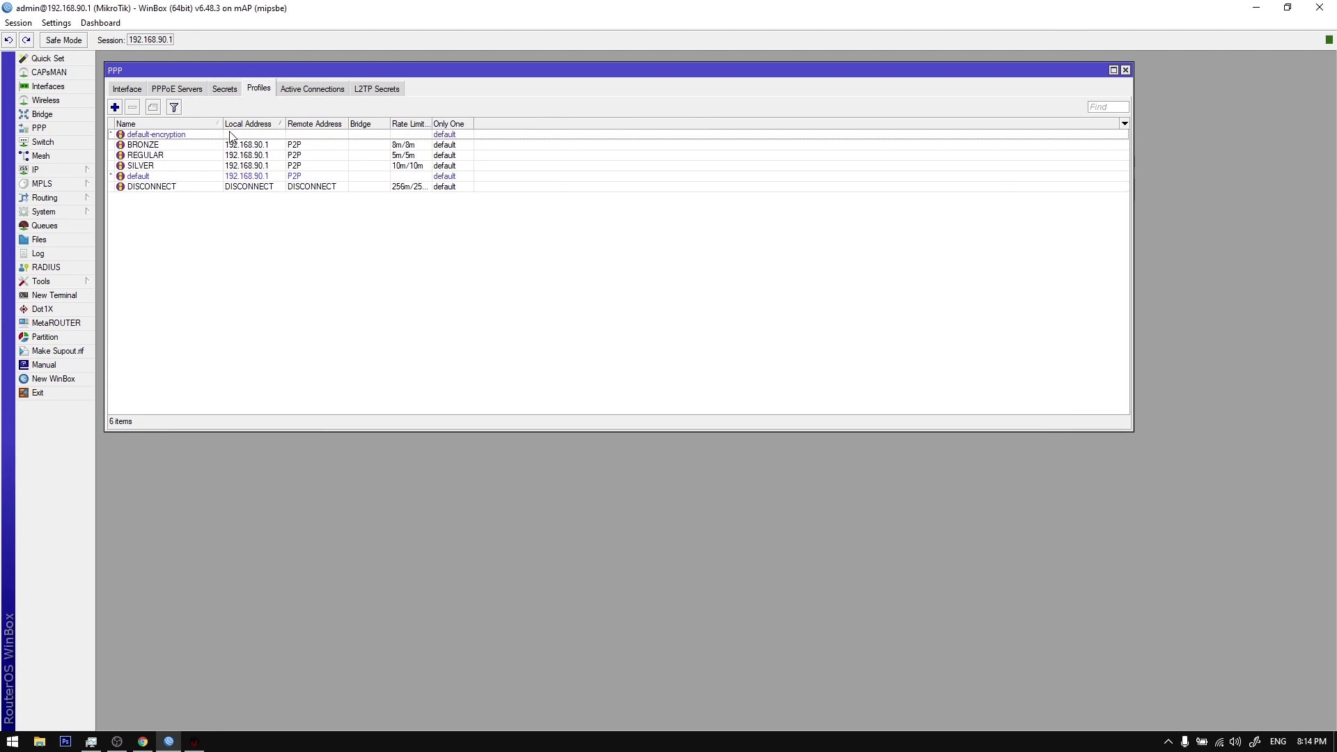
click(233, 124)
click(234, 137)
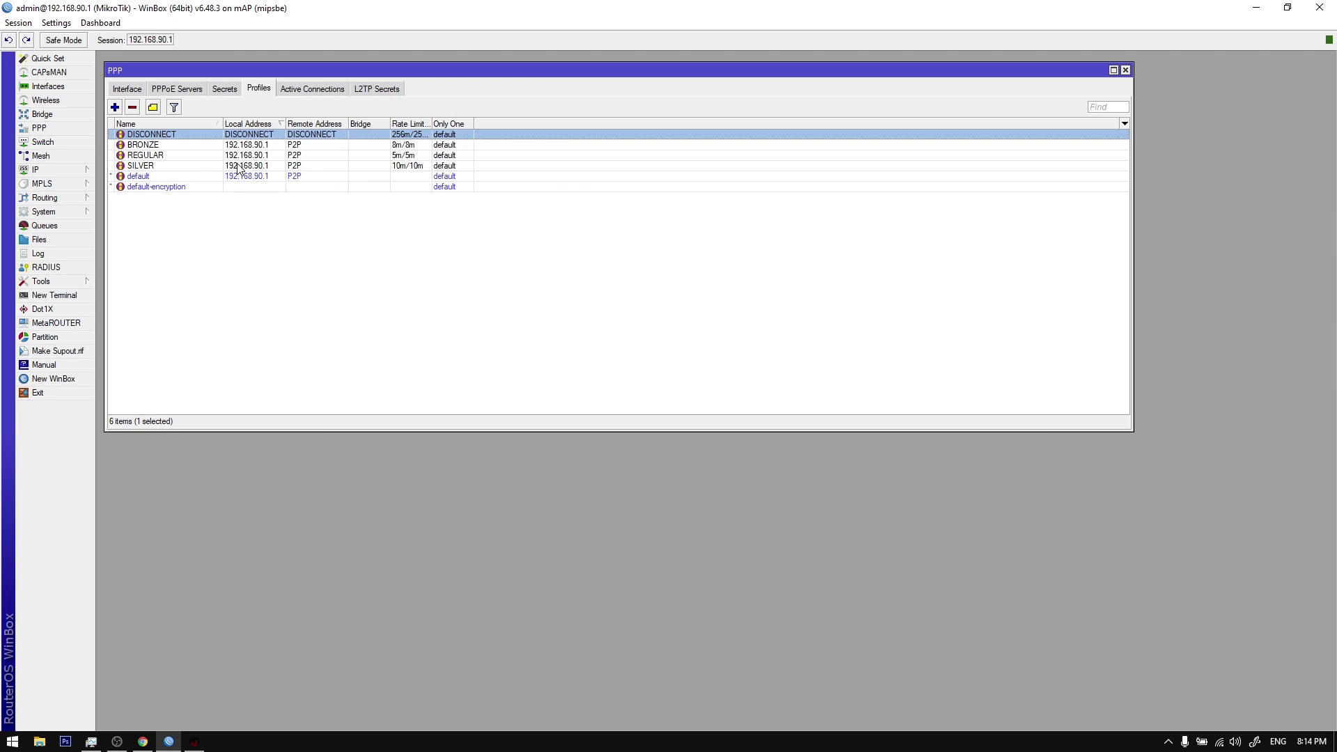
shift+click(239, 166)
click(132, 107)
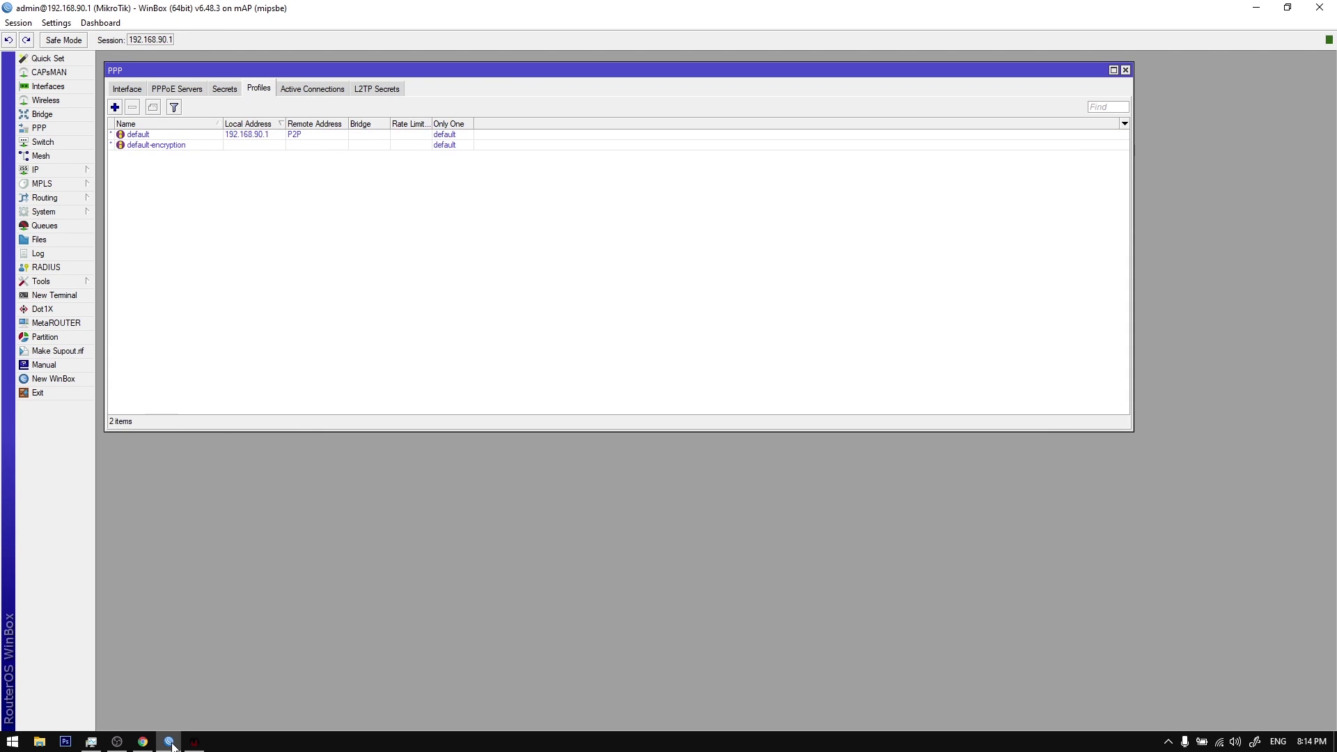
click(194, 742)
Step: Start a new plan REGULAR at 5m download/upload with P2P local and remote pools
click(342, 525)
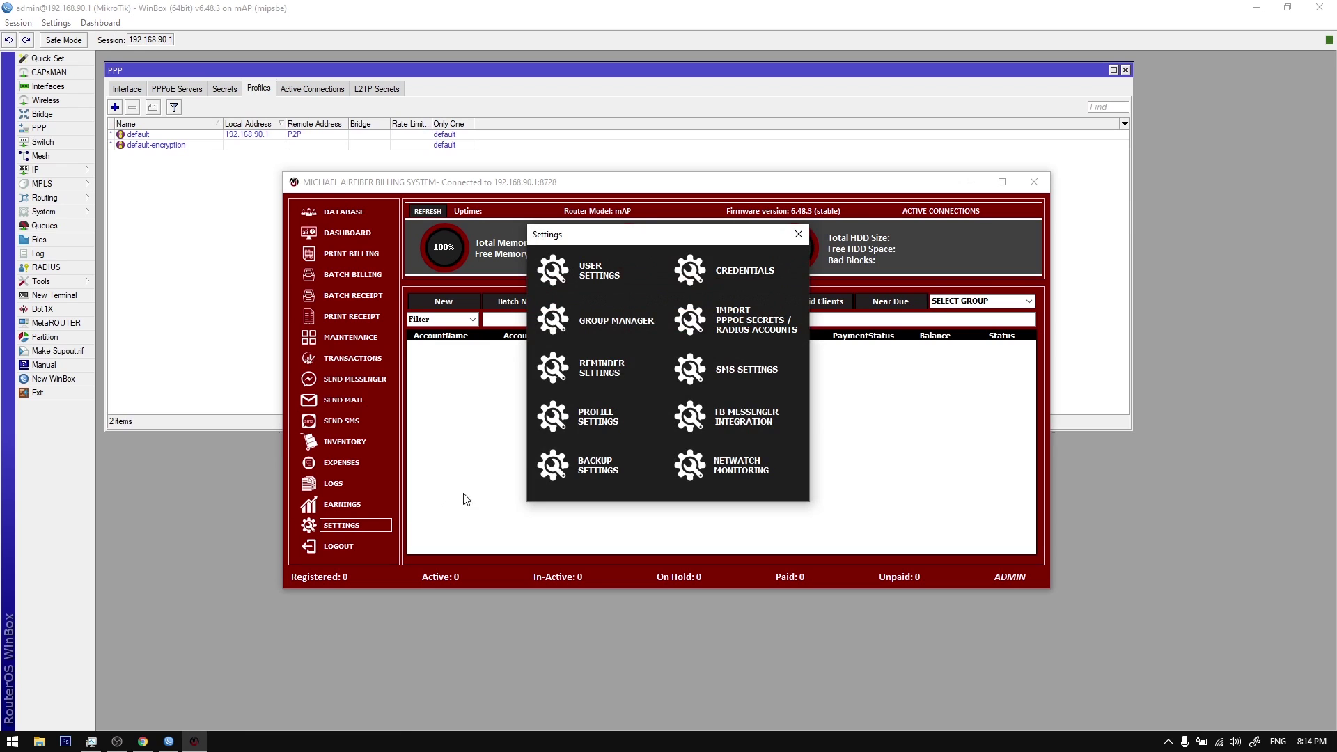
click(597, 416)
click(1168, 742)
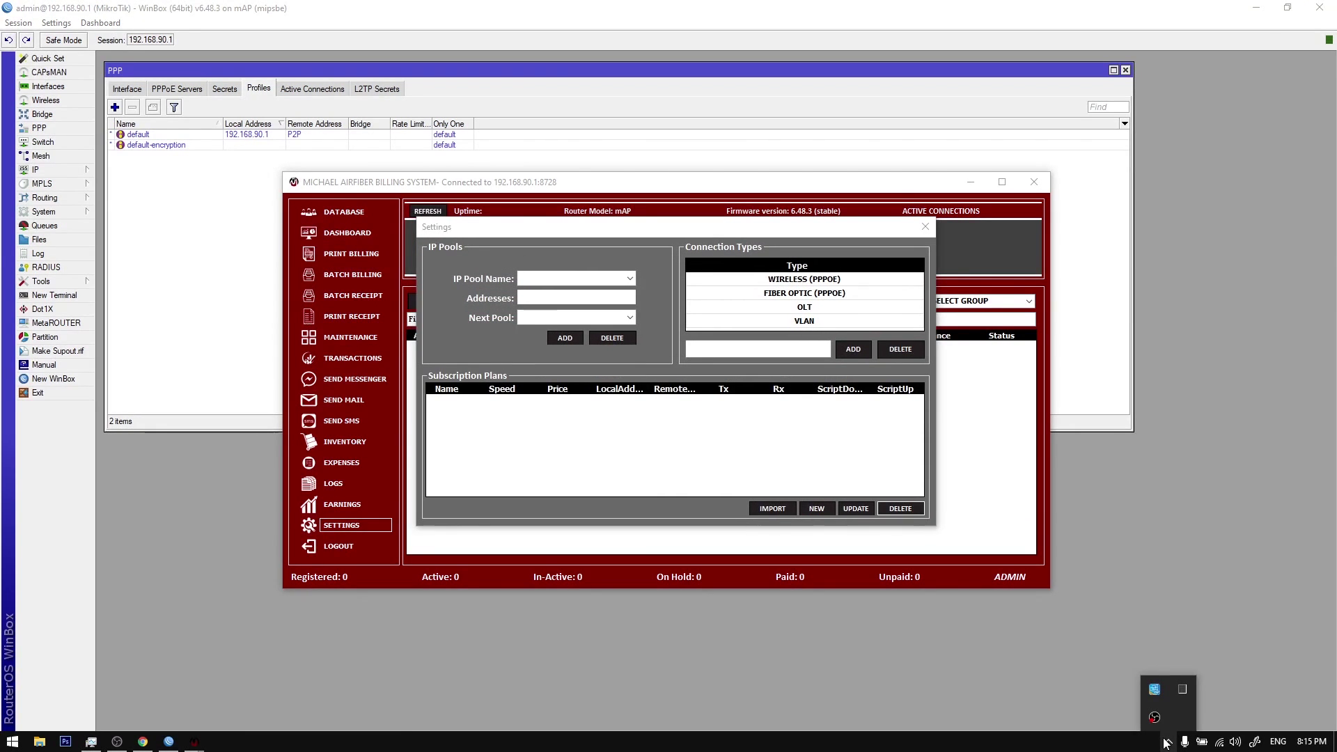
click(811, 454)
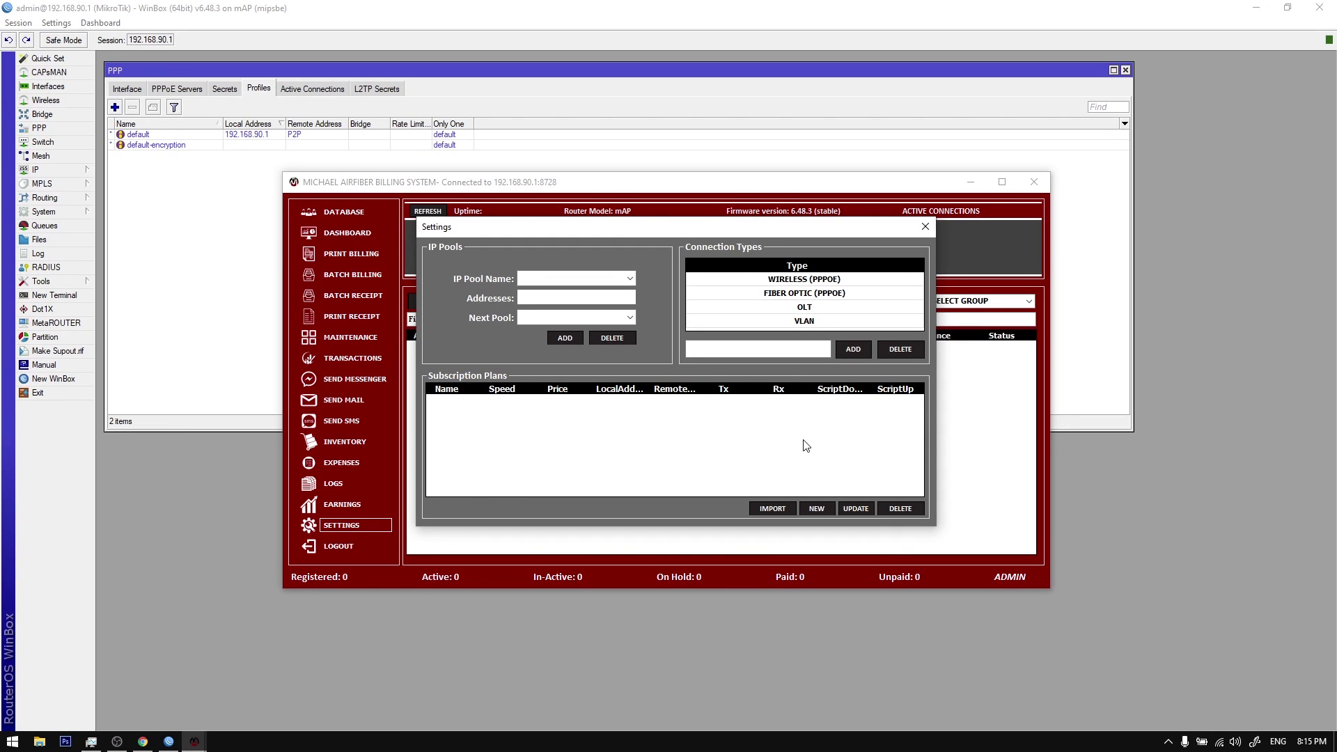
click(821, 510)
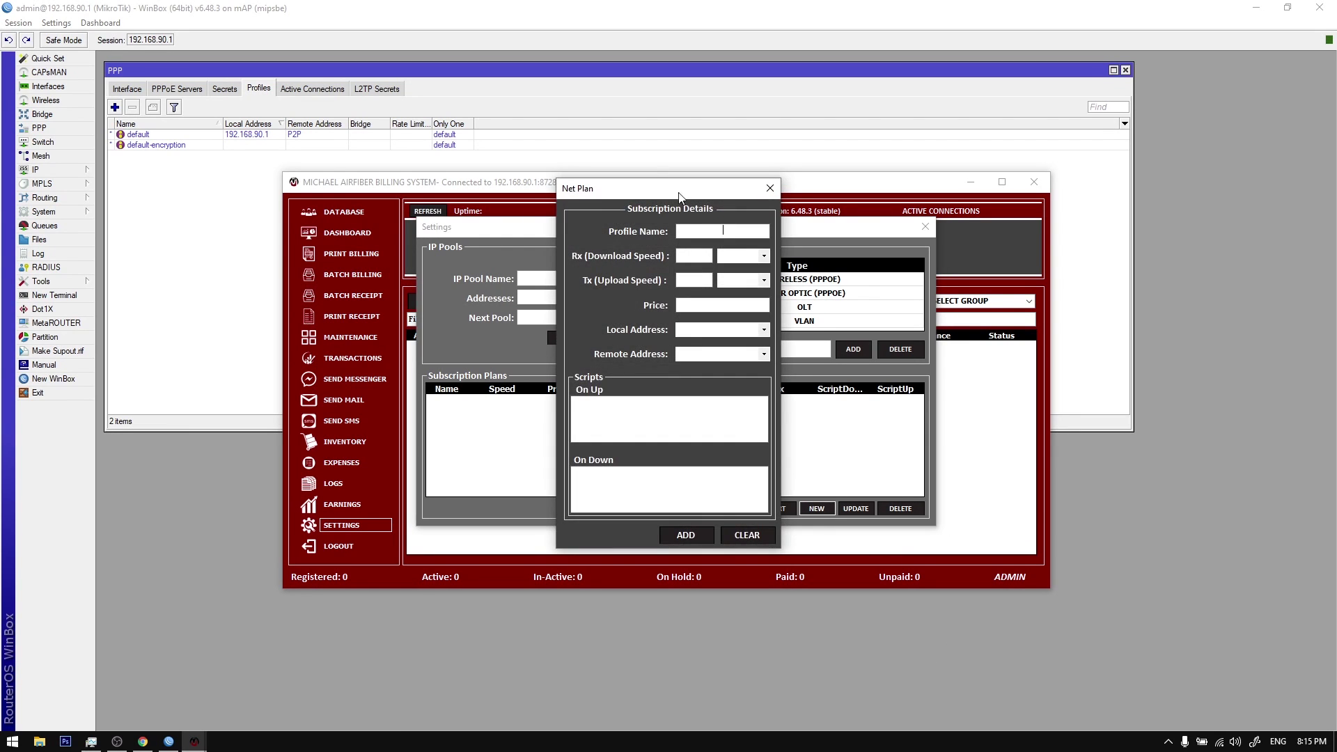
text(REGULAR)
text(5)
click(764, 256)
click(766, 281)
click(759, 299)
click(762, 311)
click(764, 329)
click(756, 343)
click(764, 354)
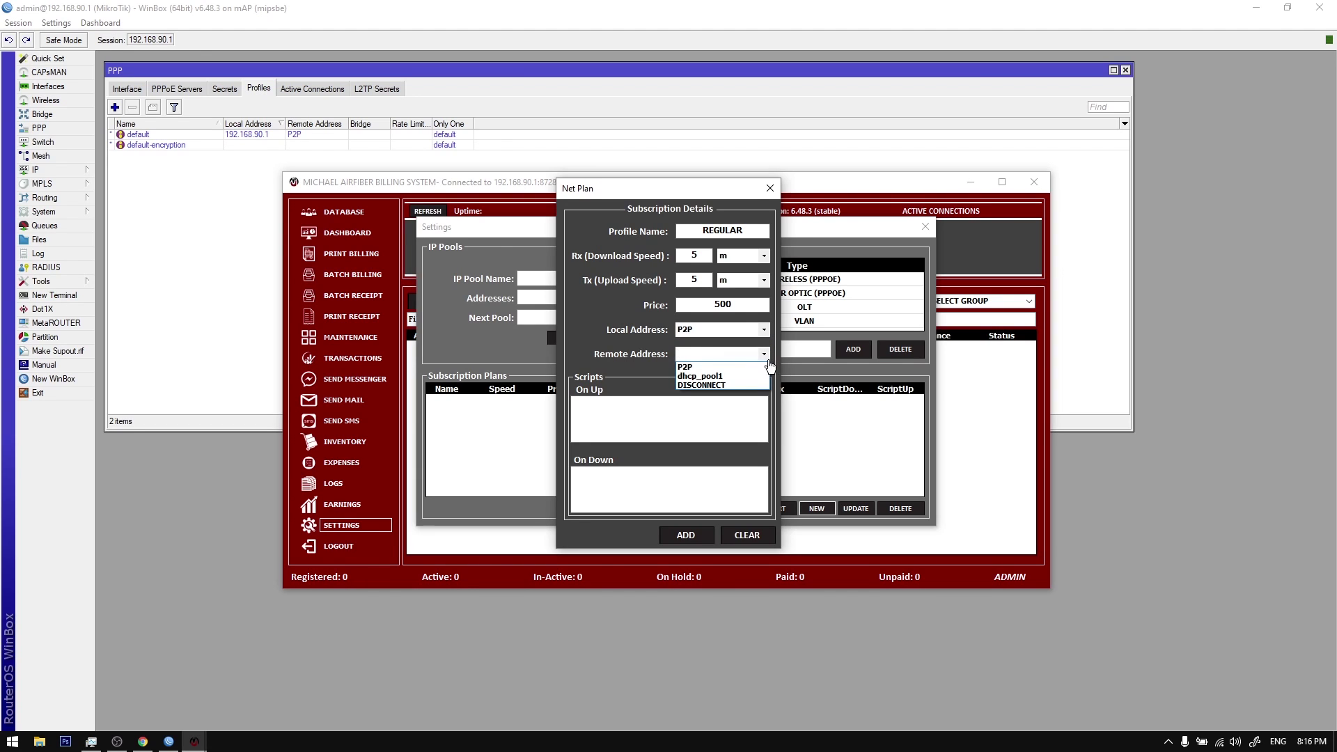
click(759, 368)
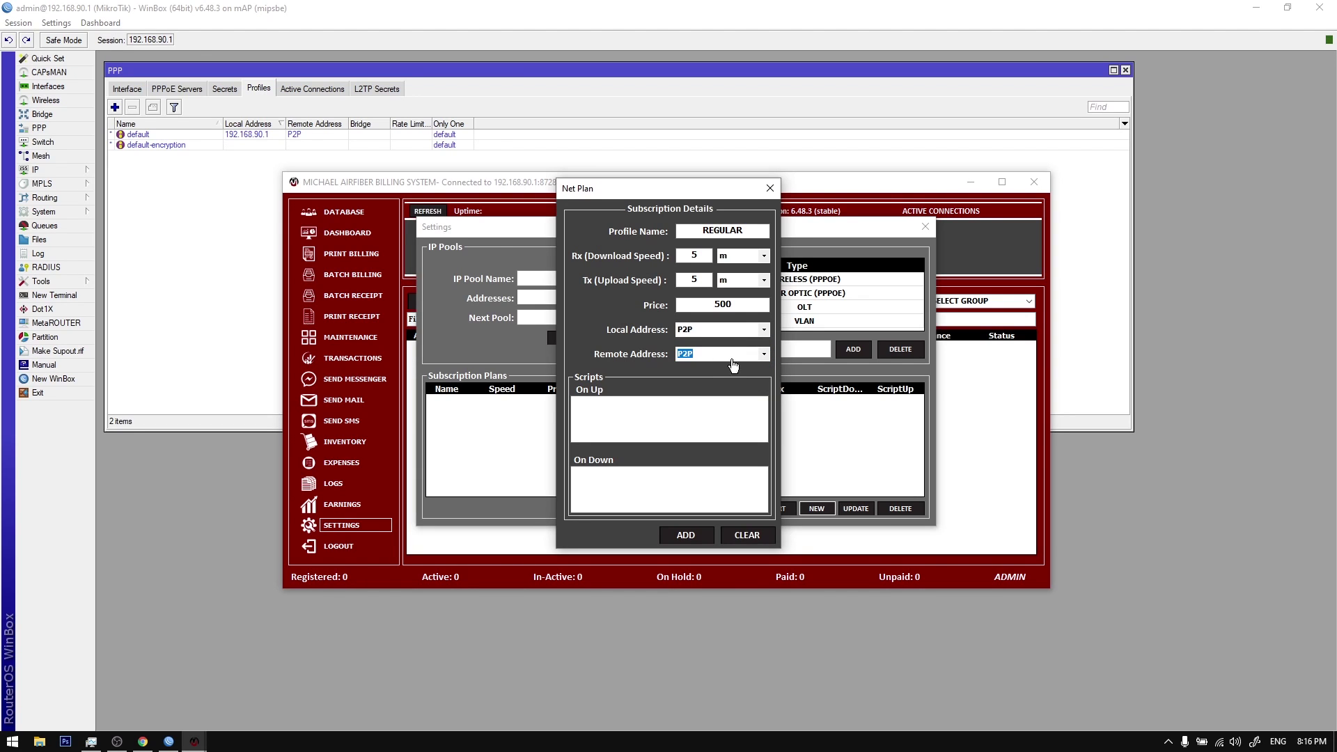
Step: Check the default PPP profile and the DISCONNECT, P2P and dhcp_pool1 IP pools in WinBox
double_click(250, 135)
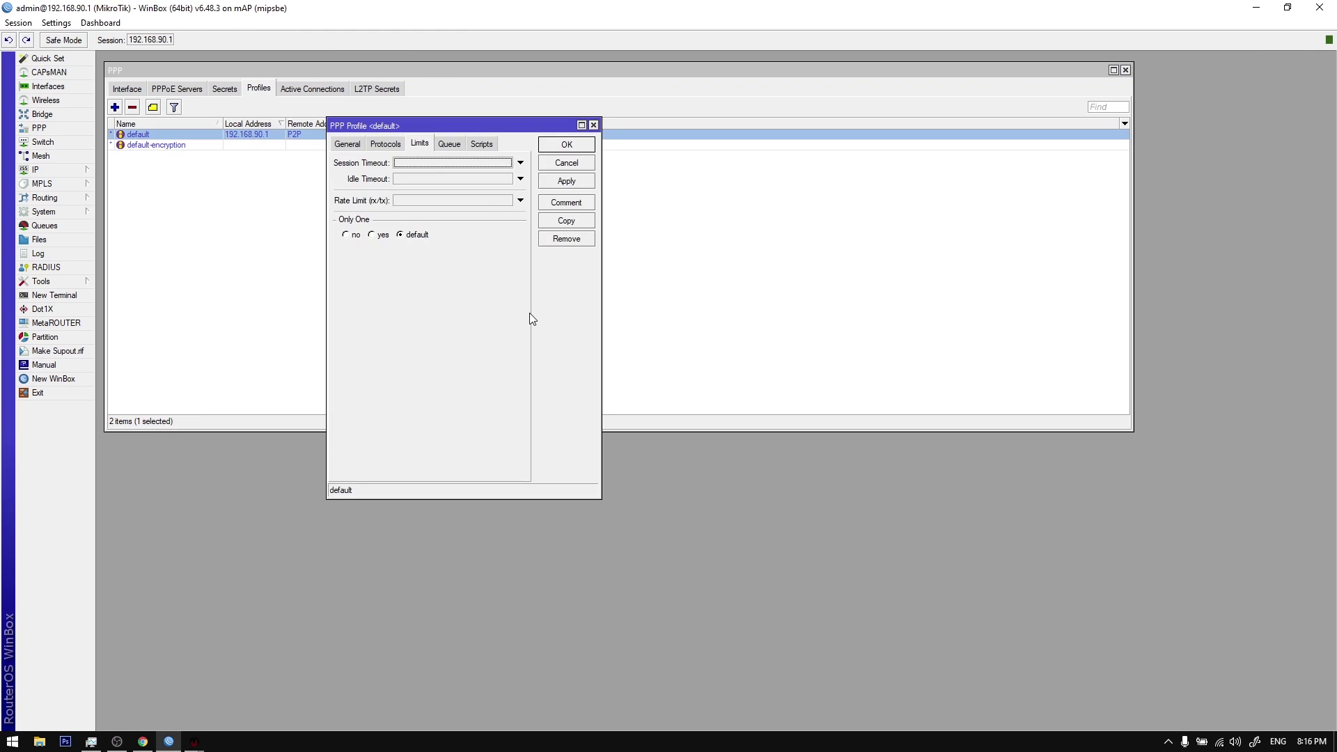
key(Escape)
click(45, 169)
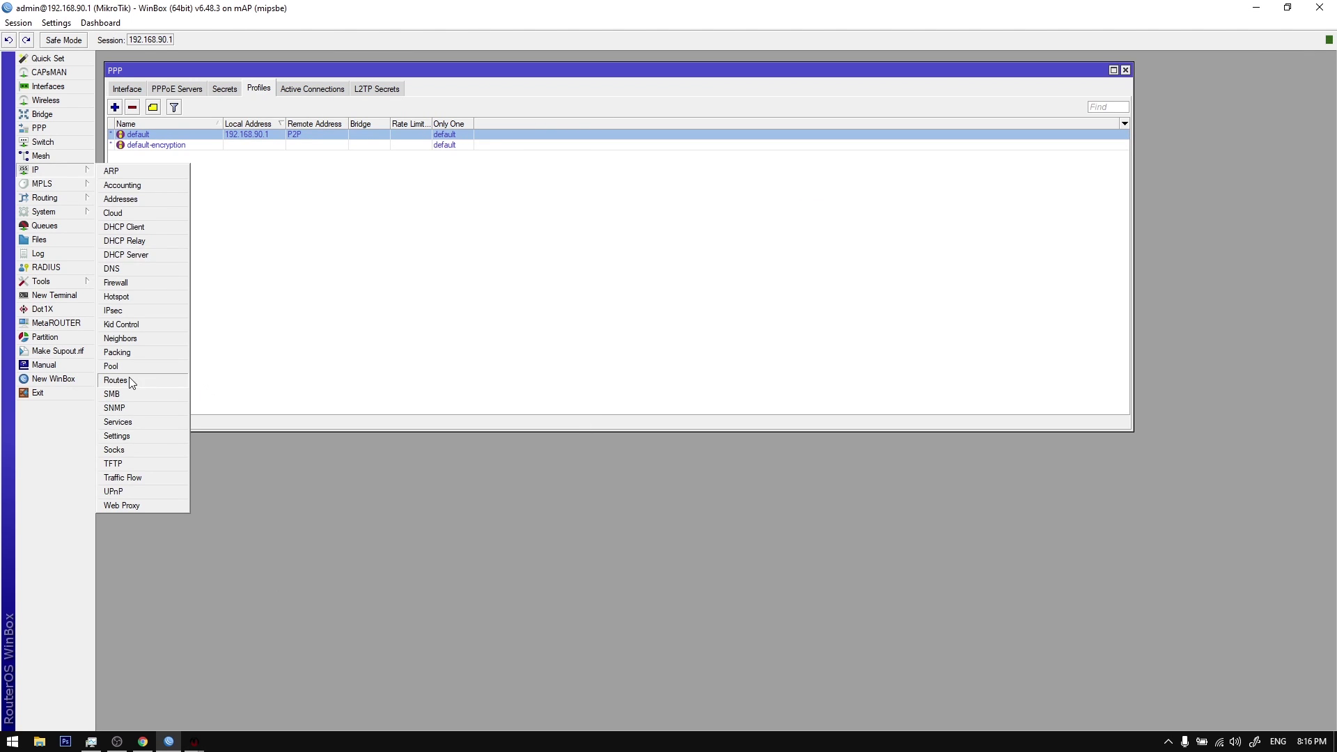
click(125, 367)
click(526, 332)
click(526, 342)
click(524, 352)
click(525, 332)
click(526, 341)
key(Escape)
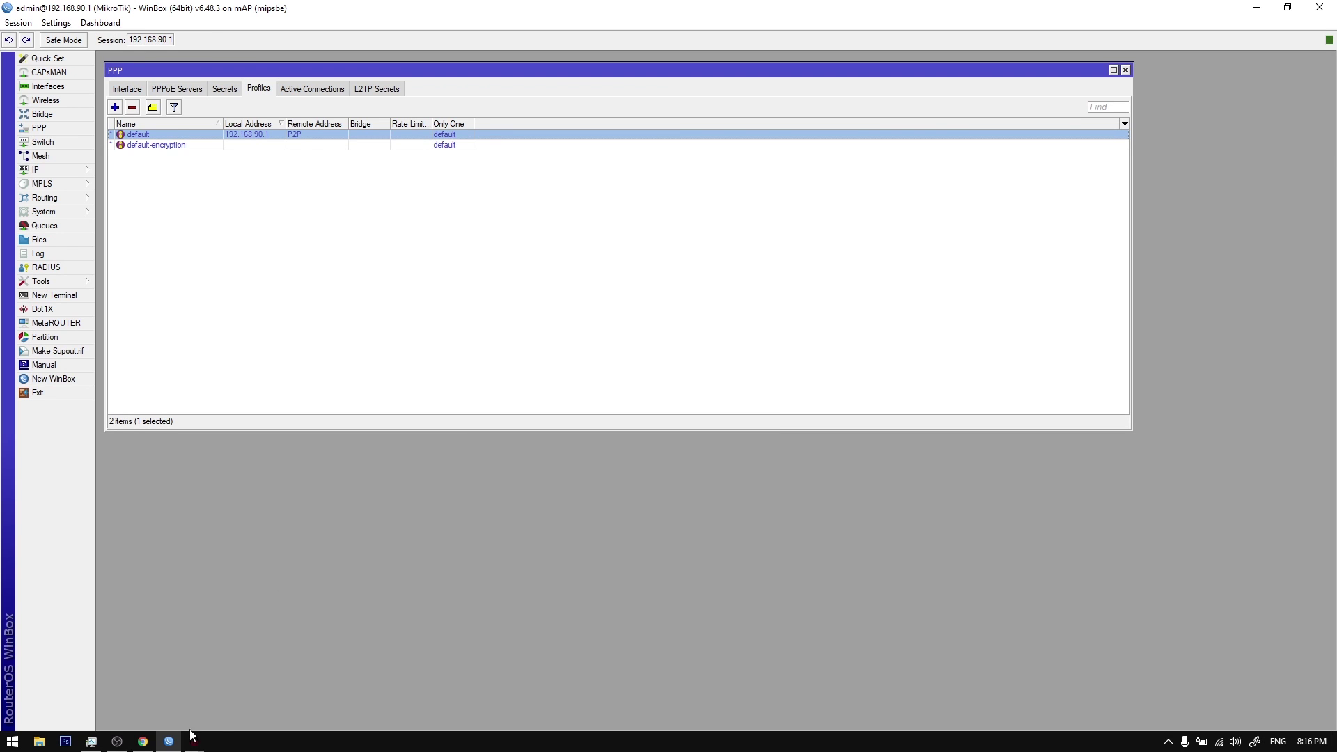
mouse_move(195, 742)
click(333, 637)
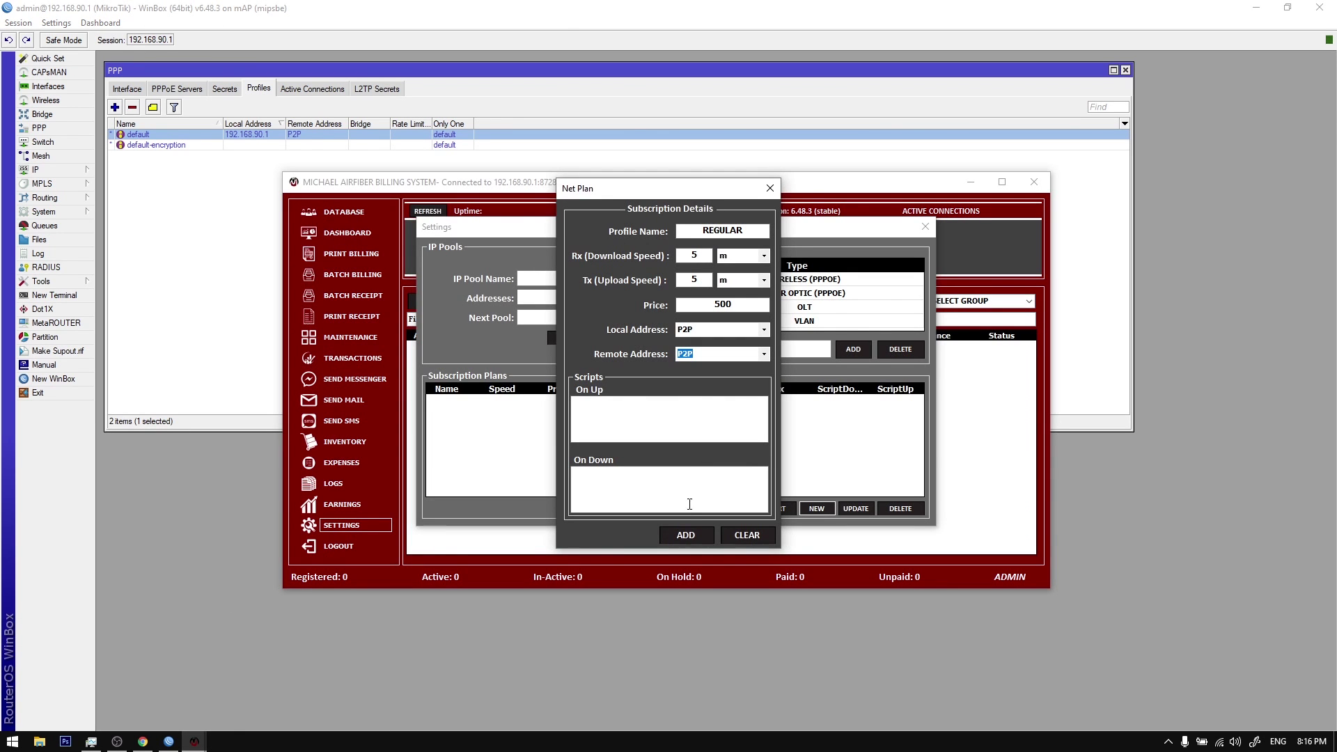
Step: Save the REGULAR plan and acknowledge the Added message
click(683, 537)
click(686, 409)
click(684, 536)
click(674, 426)
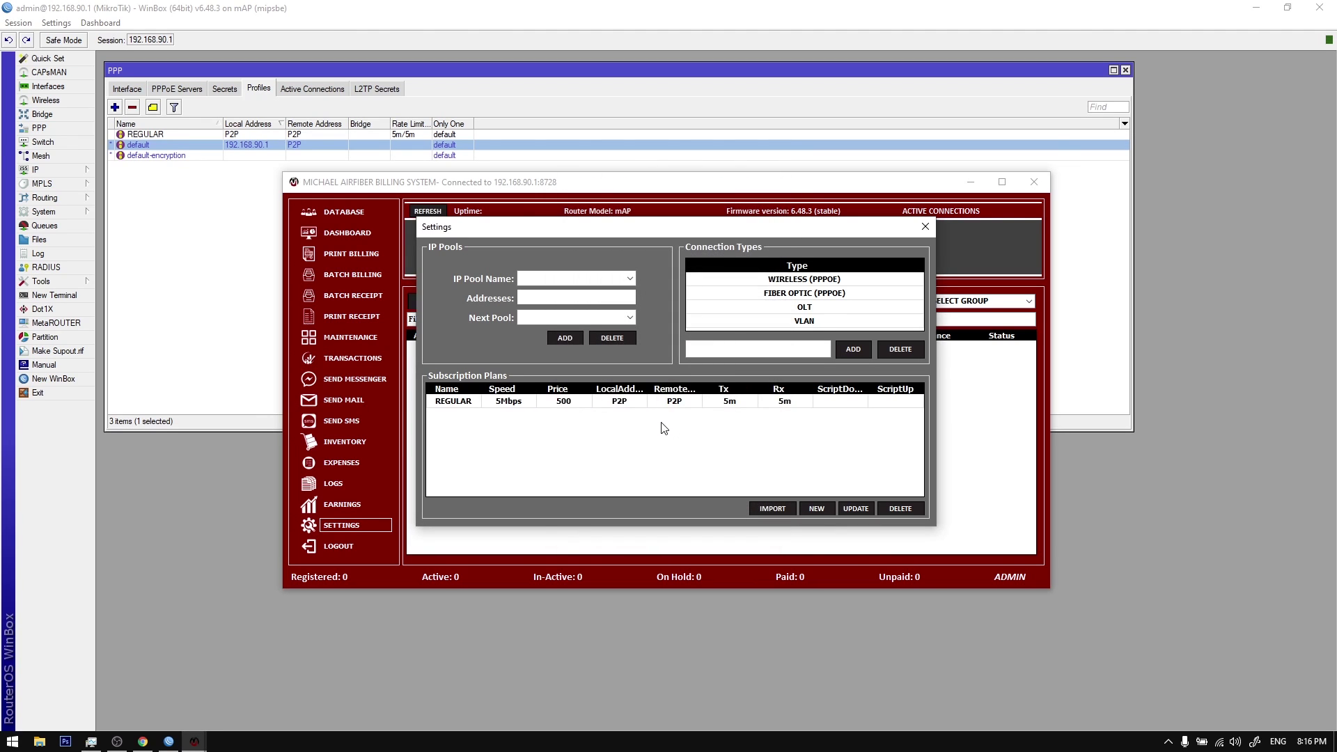
Step: Confirm the REGULAR profile on the router, then delete the REGULAR plan in billing settings
click(179, 133)
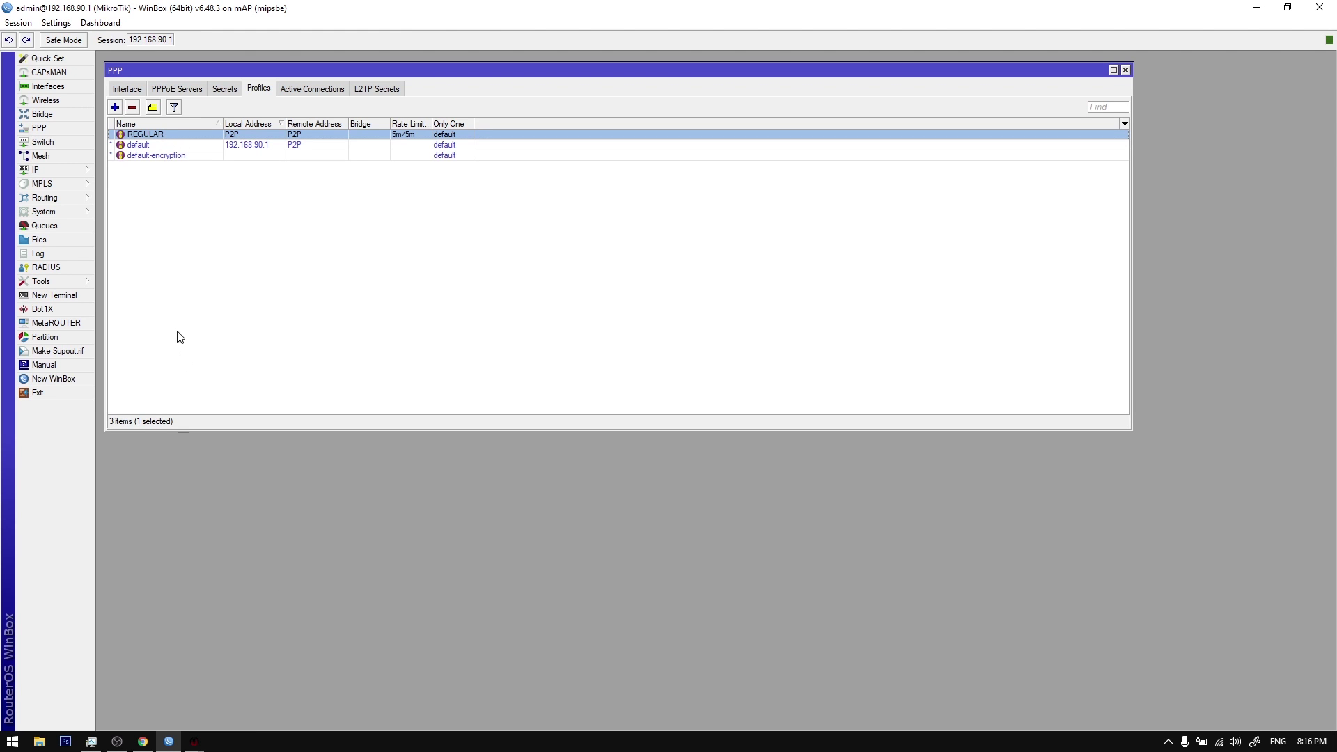
mouse_move(195, 741)
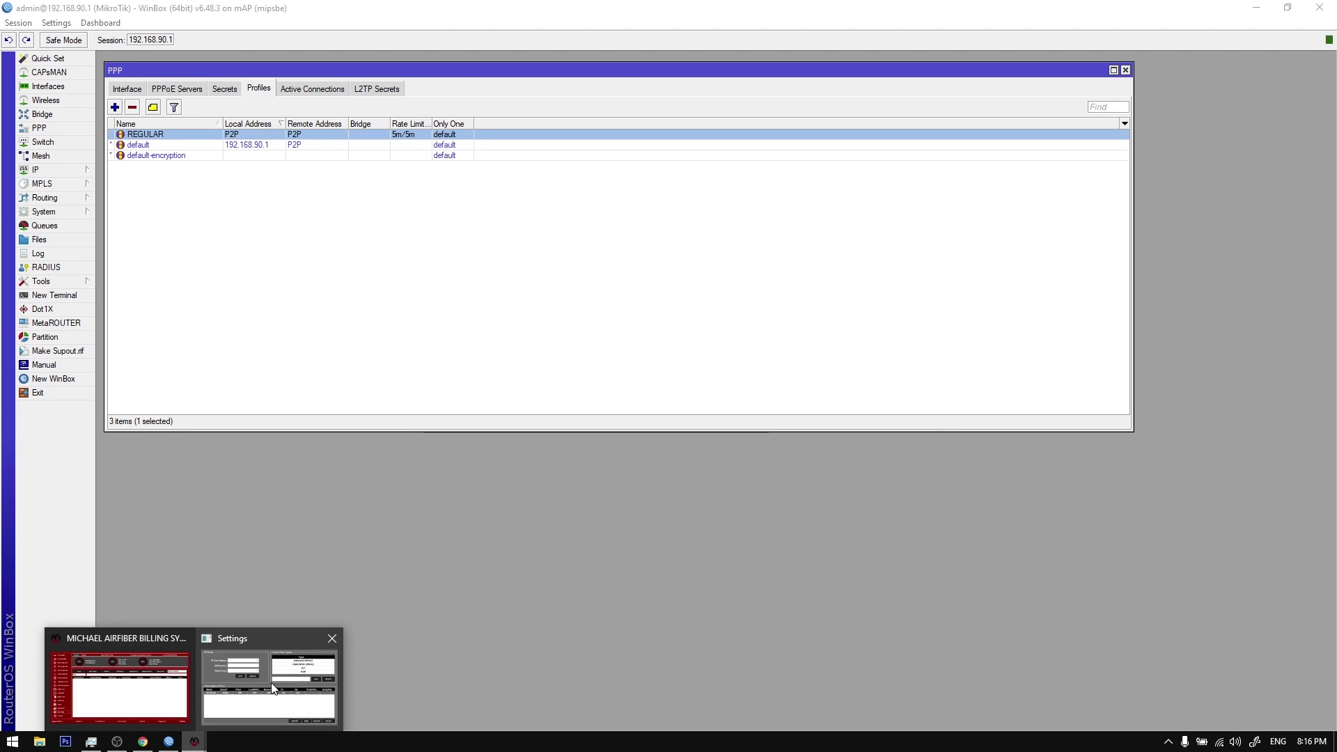
click(268, 682)
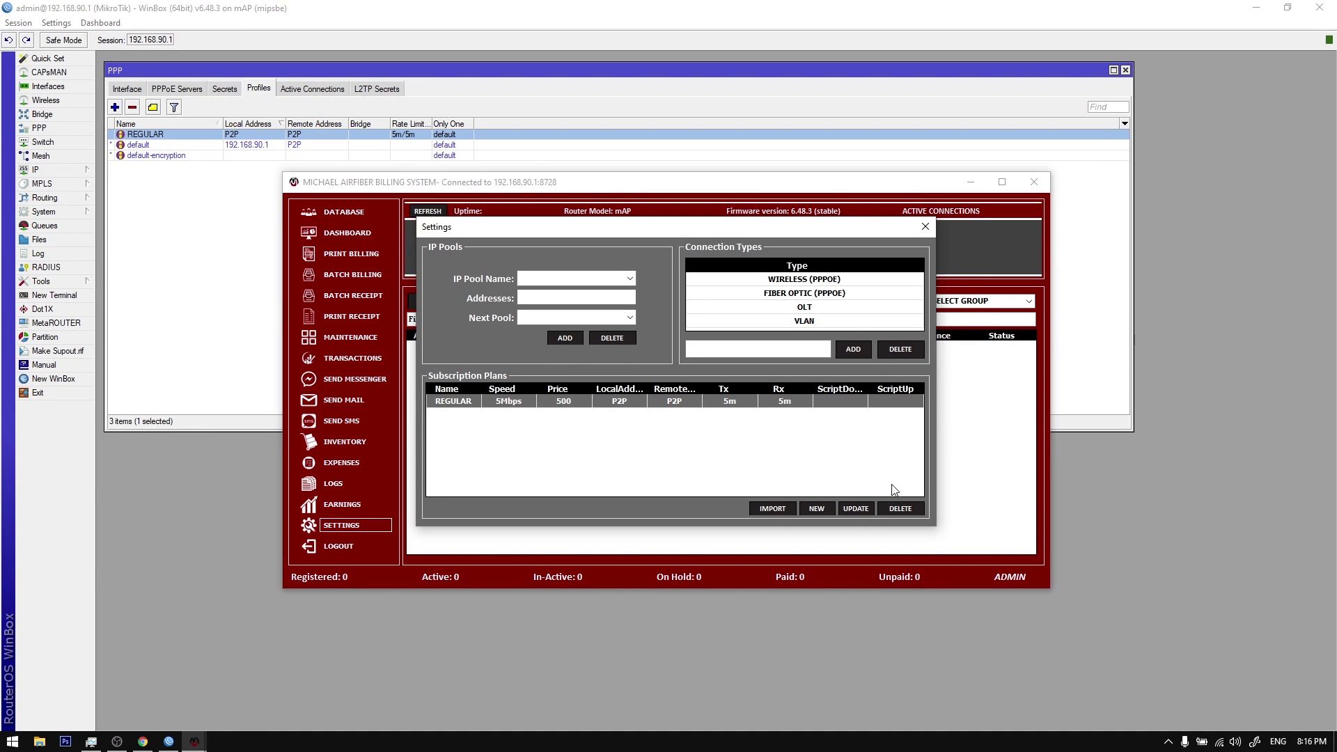
click(1172, 744)
click(1174, 744)
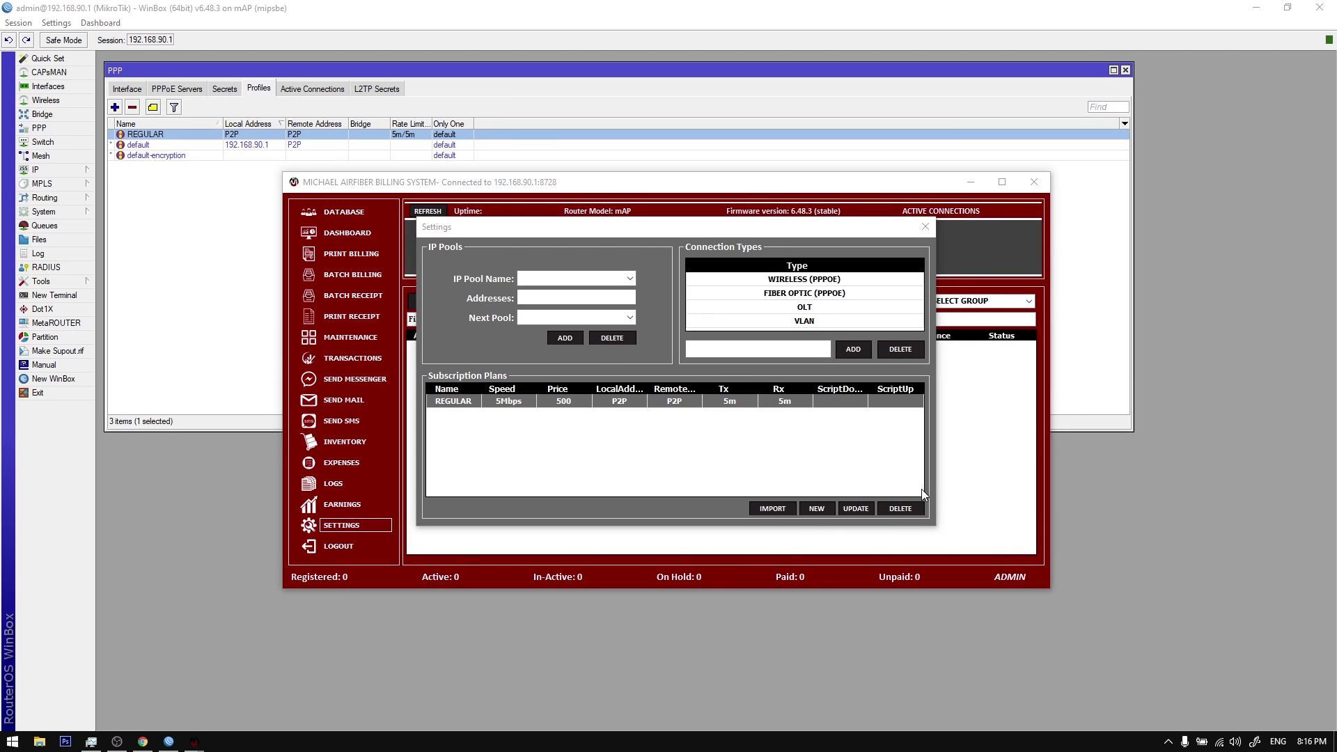
click(903, 507)
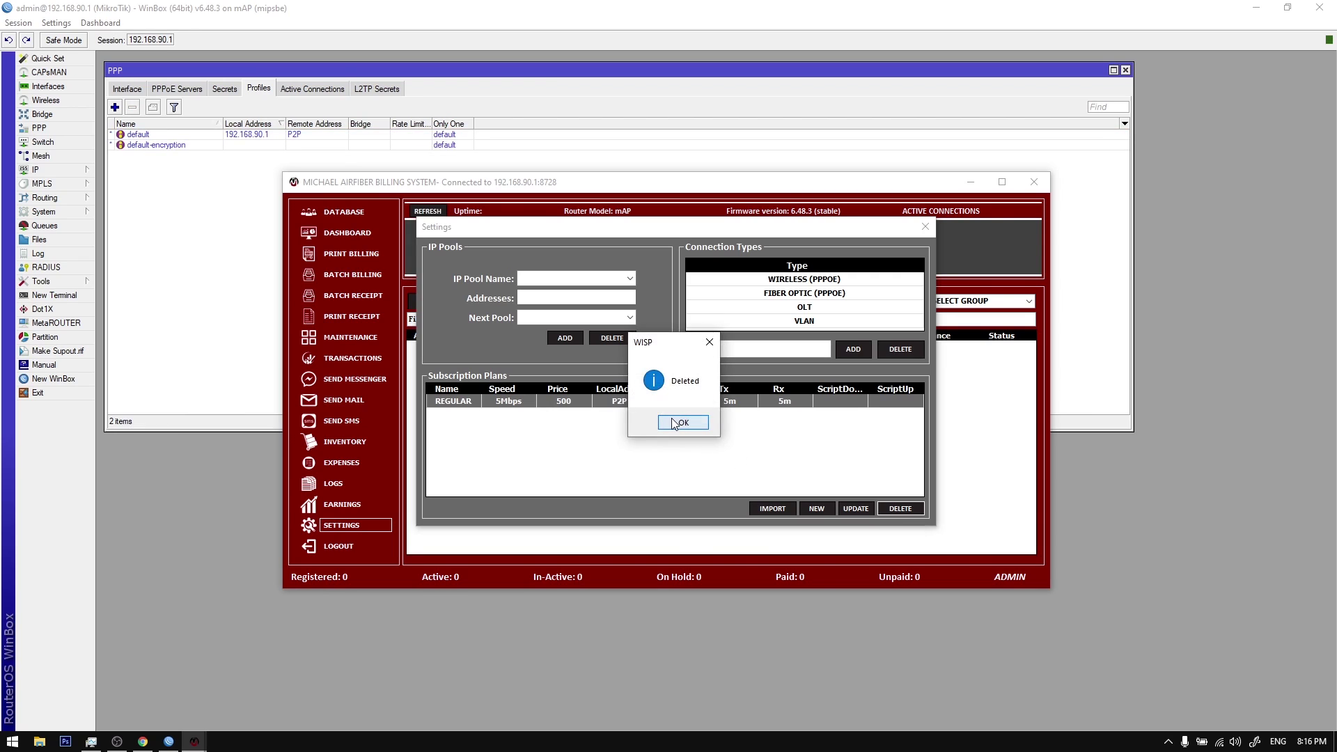
click(677, 423)
Step: Start a new PPP profile in WinBox on its General settings
click(239, 260)
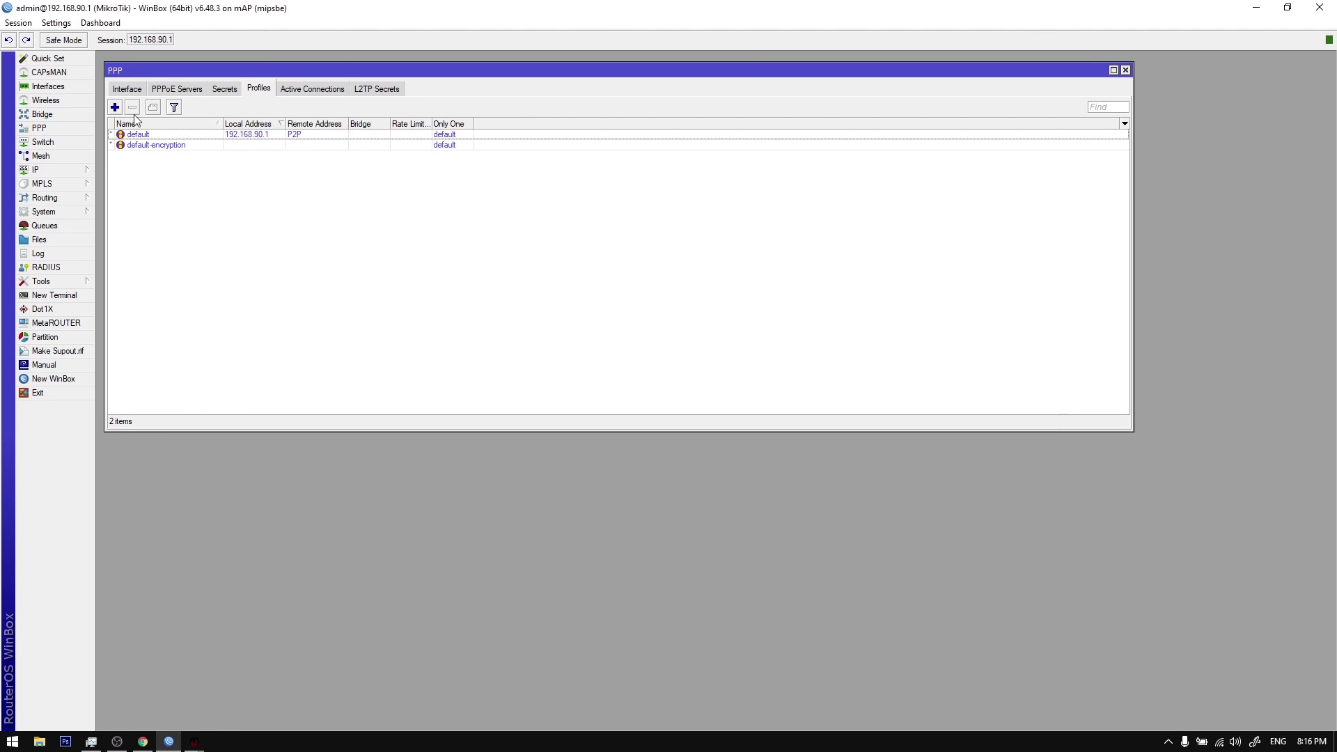
click(116, 107)
click(350, 144)
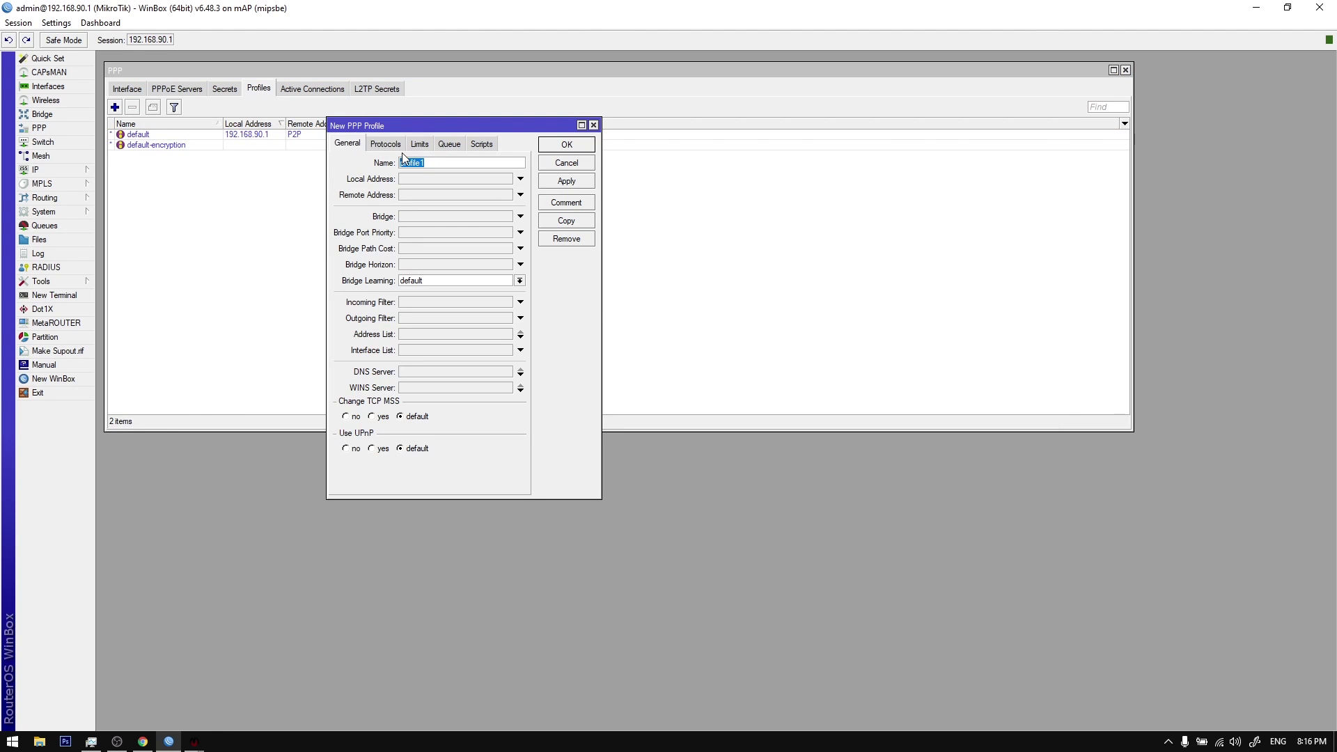
Step: Name the profile REGULAR, use P2P for local and remote addresses, and limit the rate to 5m/5m
key(BackSpace)
click(521, 179)
click(506, 179)
click(494, 198)
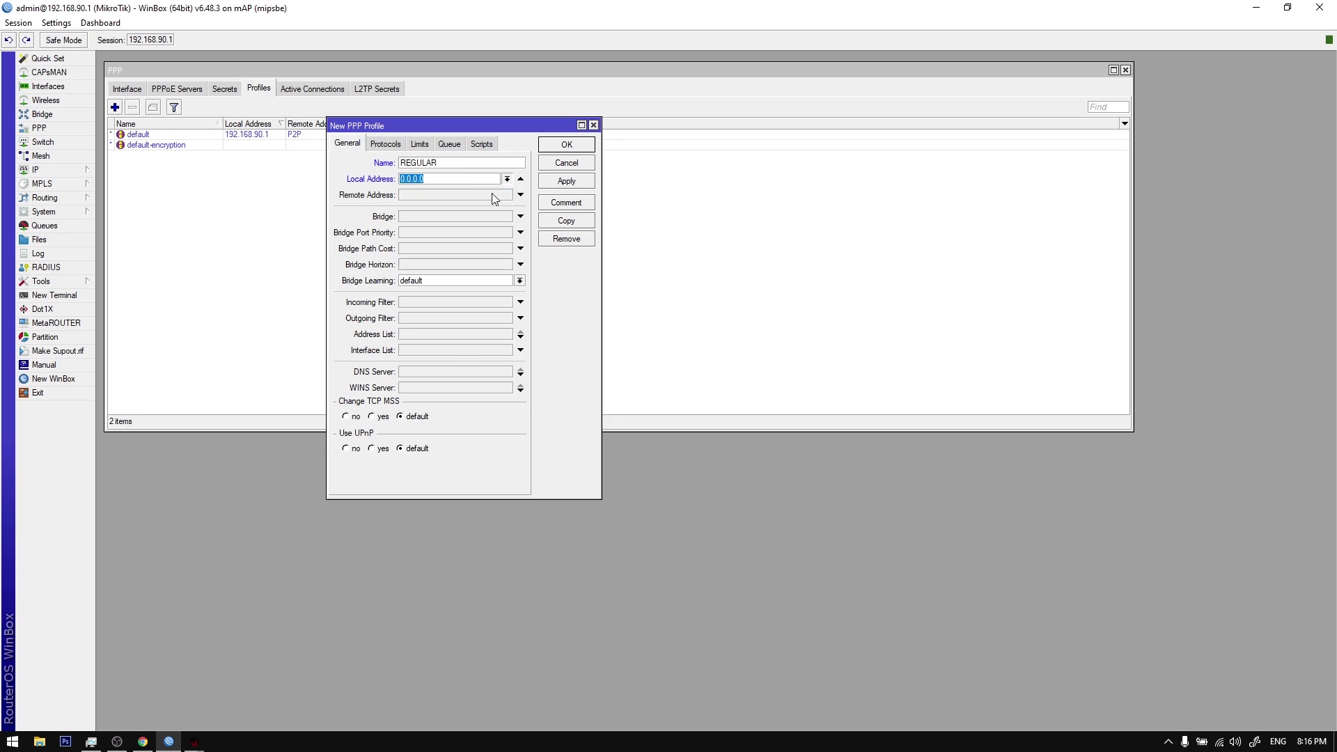
click(500, 198)
text(P2P)
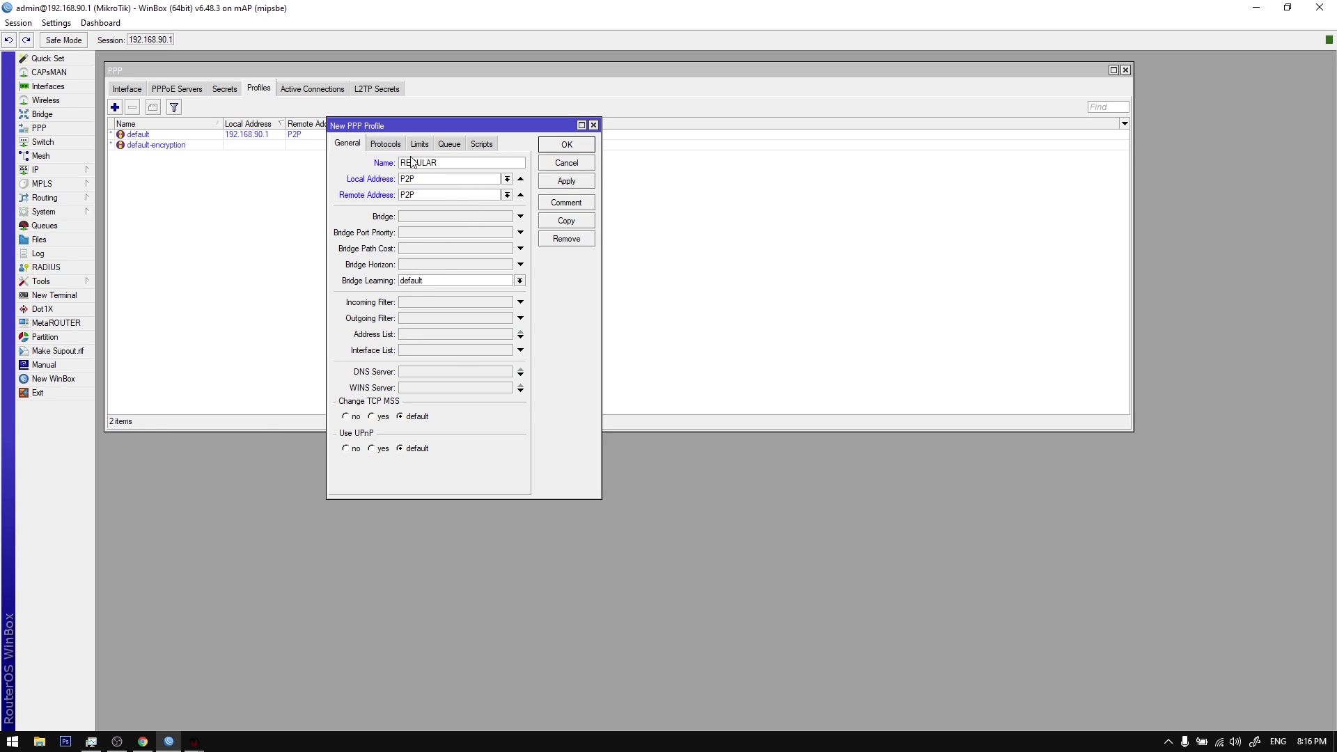
click(385, 143)
click(420, 143)
click(415, 200)
text(5)
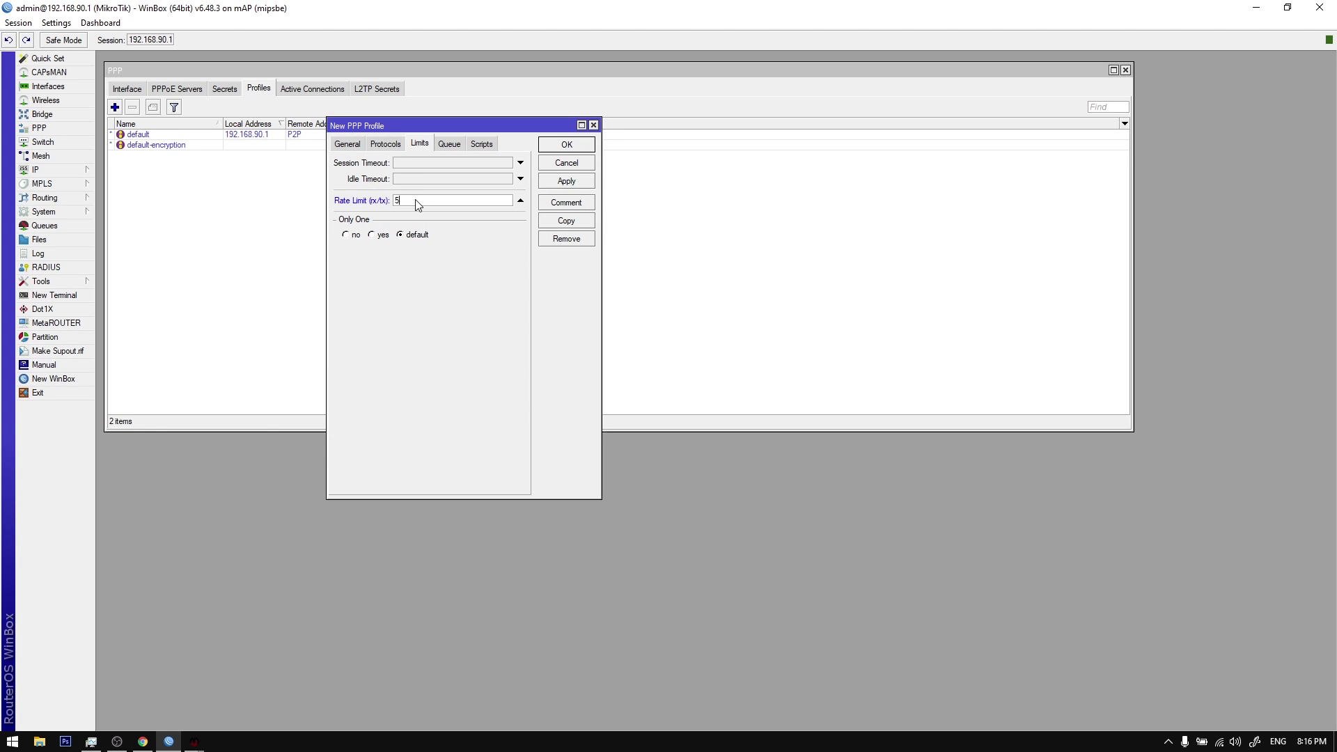
text(m/5m)
click(552, 149)
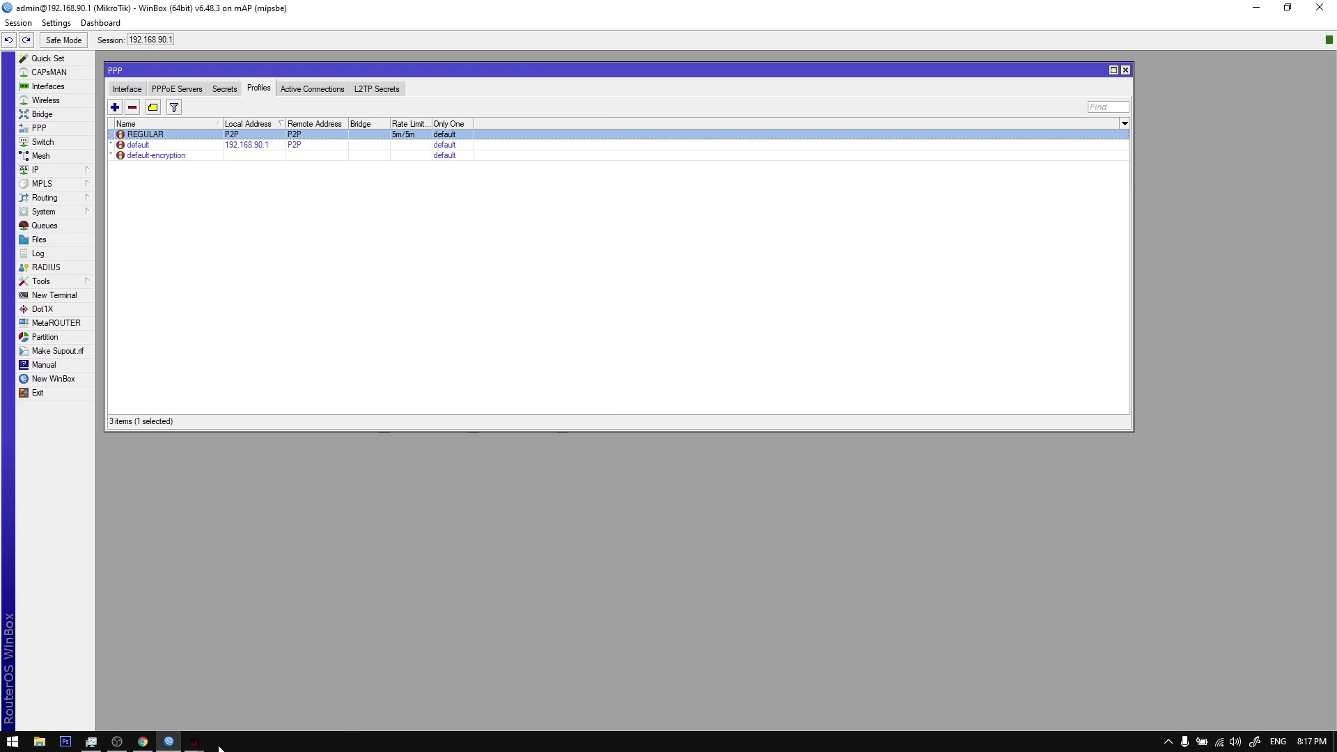
Step: Import the router's REGULAR profile as a billing plan priced 500
mouse_move(196, 743)
click(301, 670)
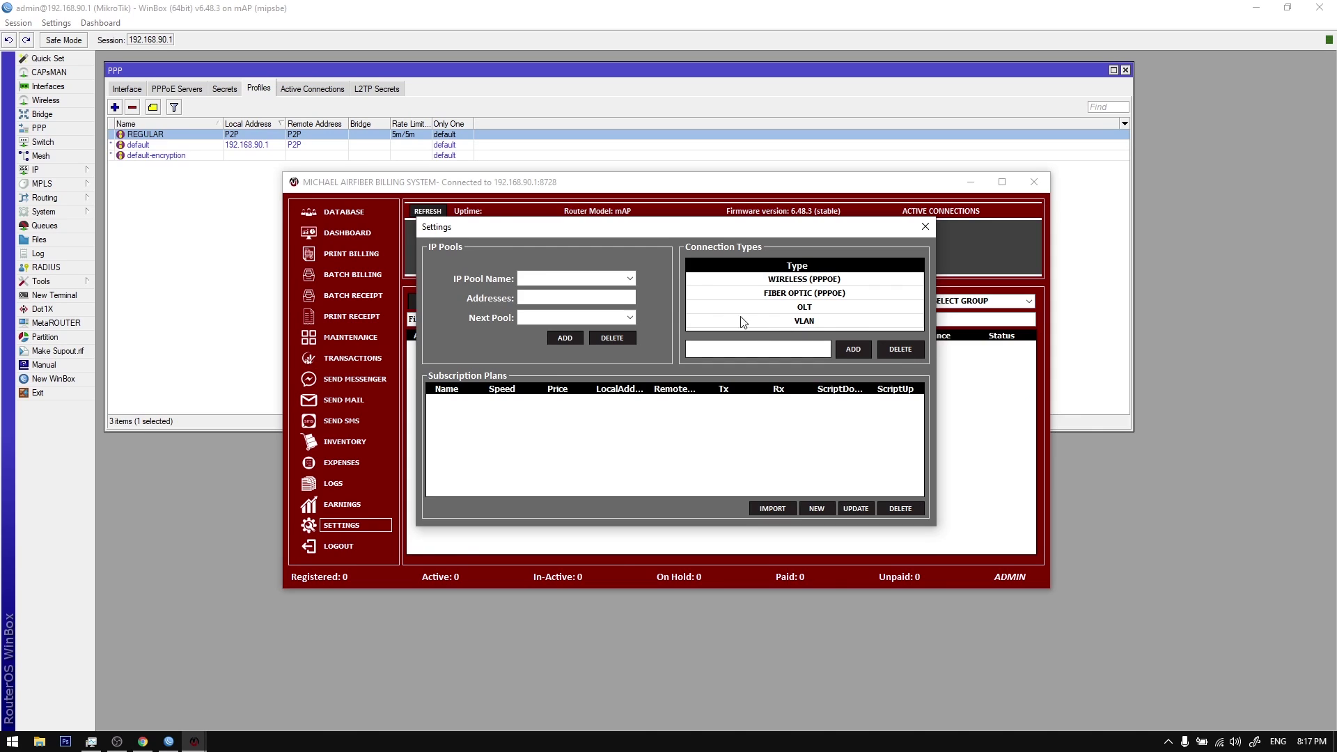
click(766, 550)
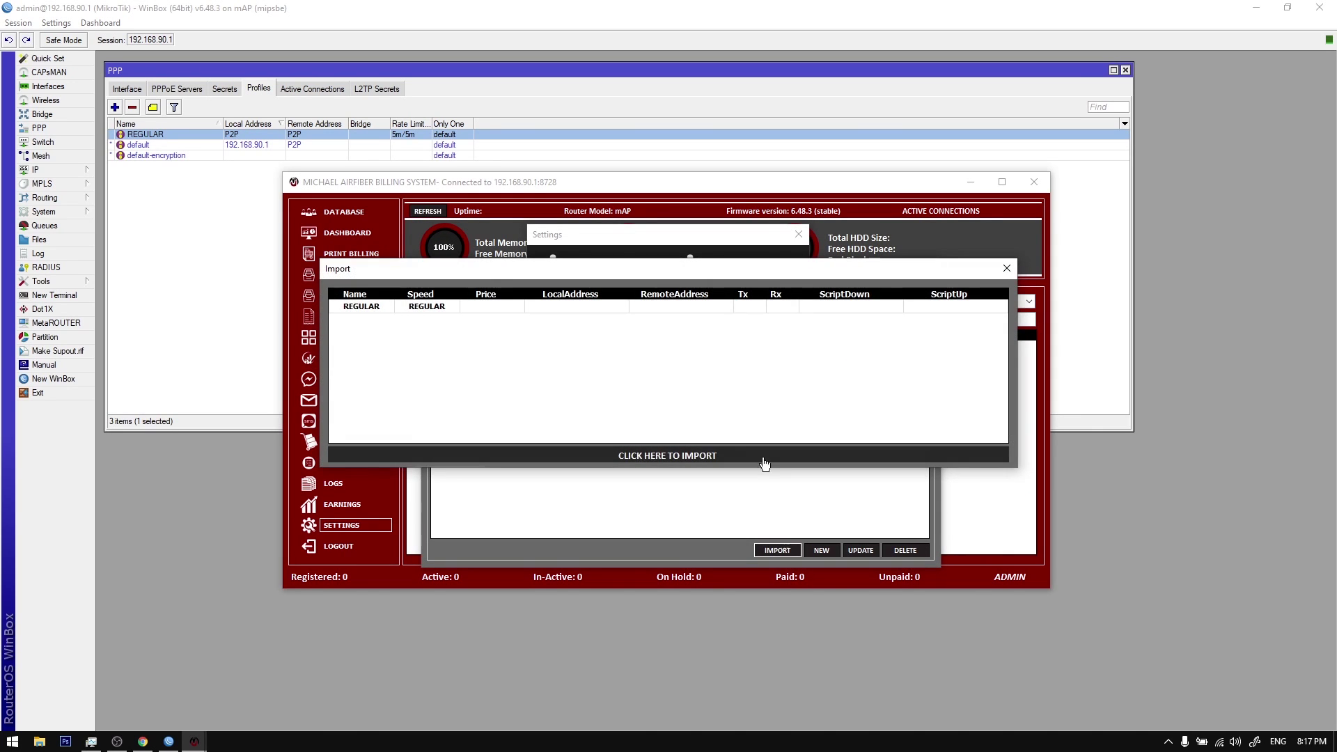
click(479, 309)
text(500)
click(661, 457)
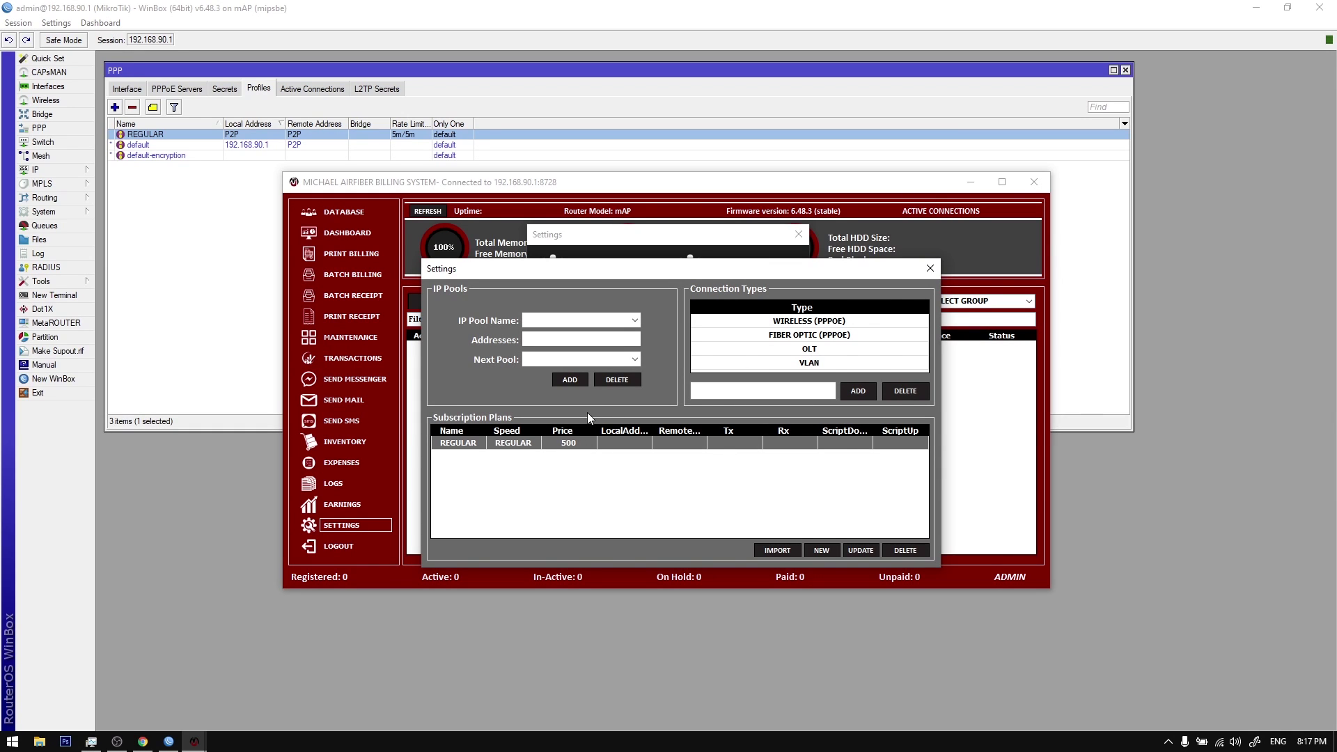
Step: Look through the WIRELESS (PPPOE), FIBER OPTIC (PPPOE) and VLAN connection types, then close Settings
click(801, 323)
click(803, 335)
click(805, 361)
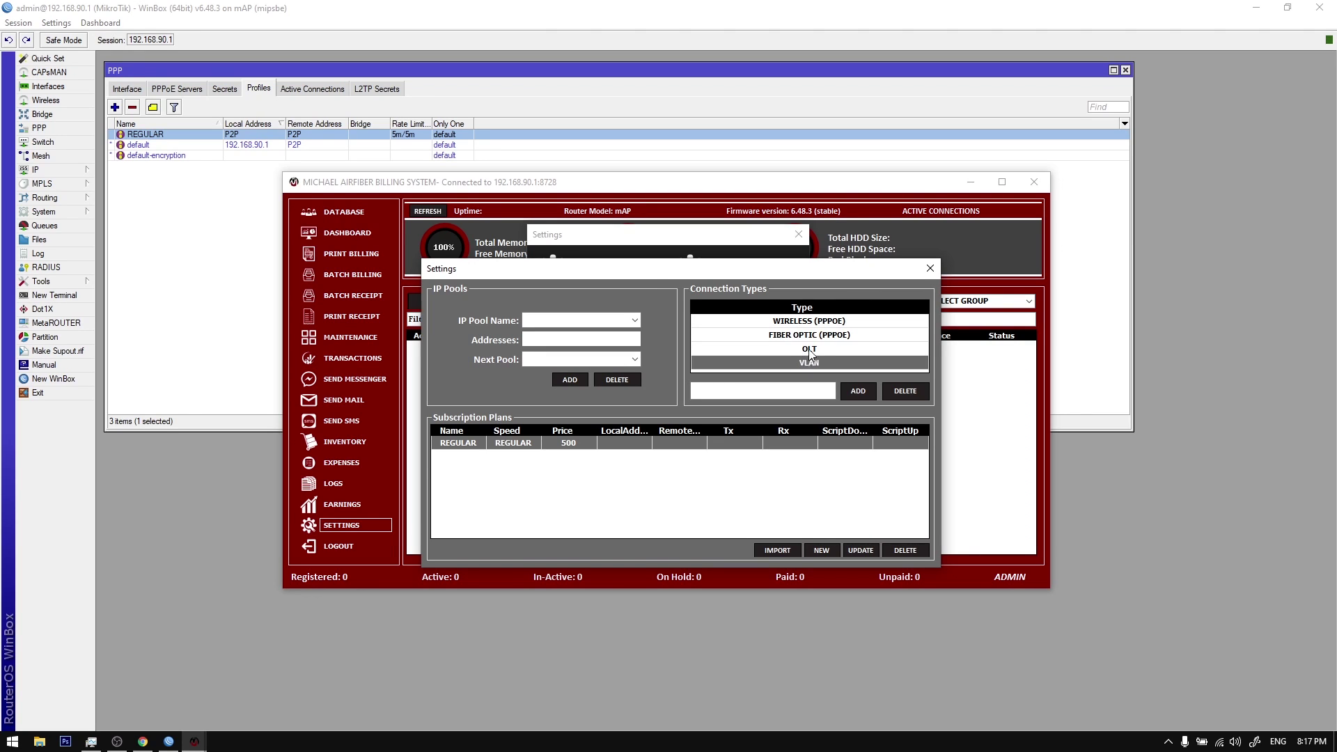
click(814, 337)
click(816, 324)
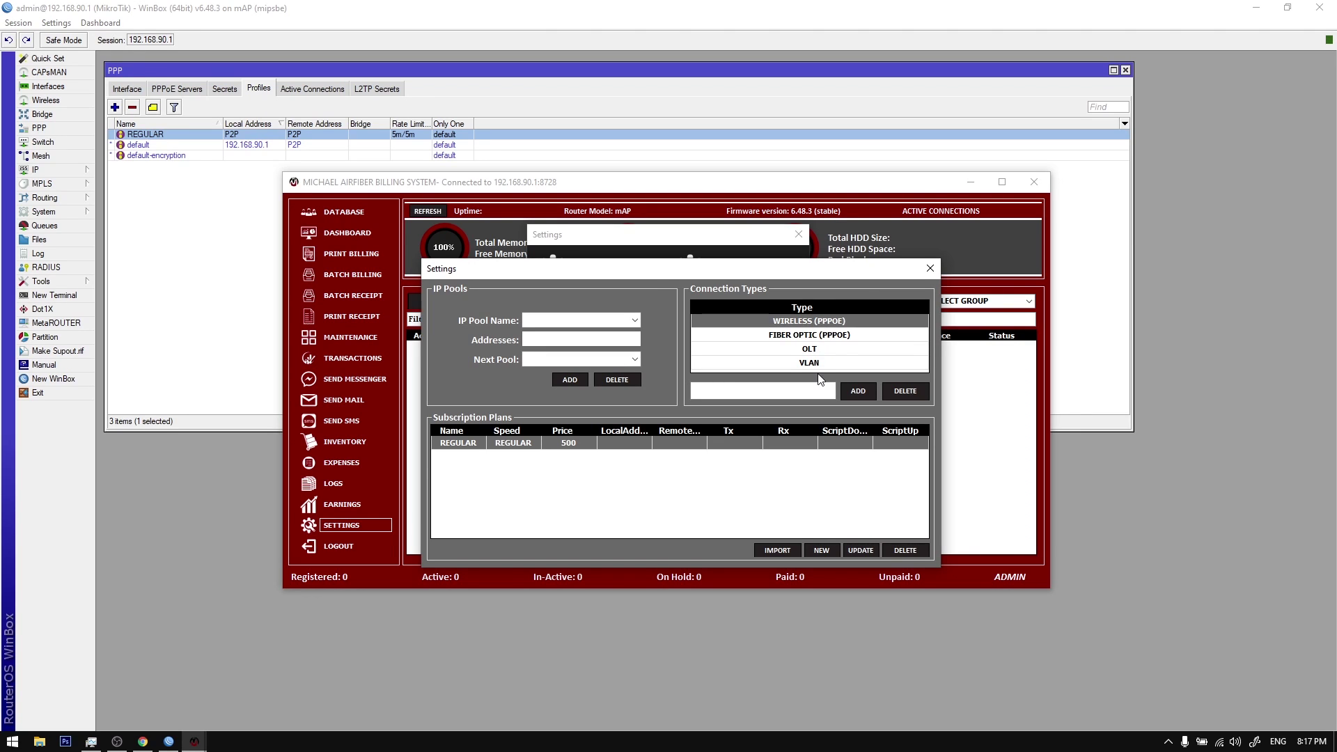
click(828, 337)
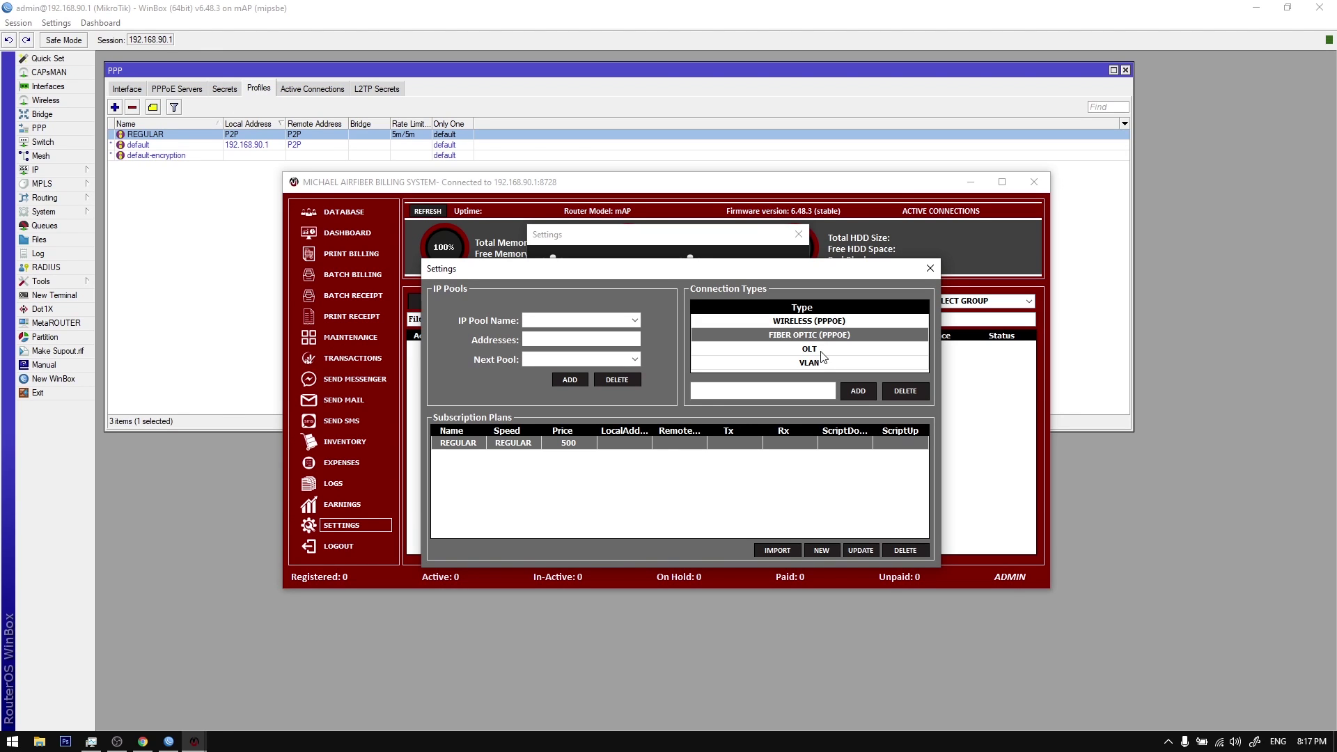
click(819, 349)
click(804, 363)
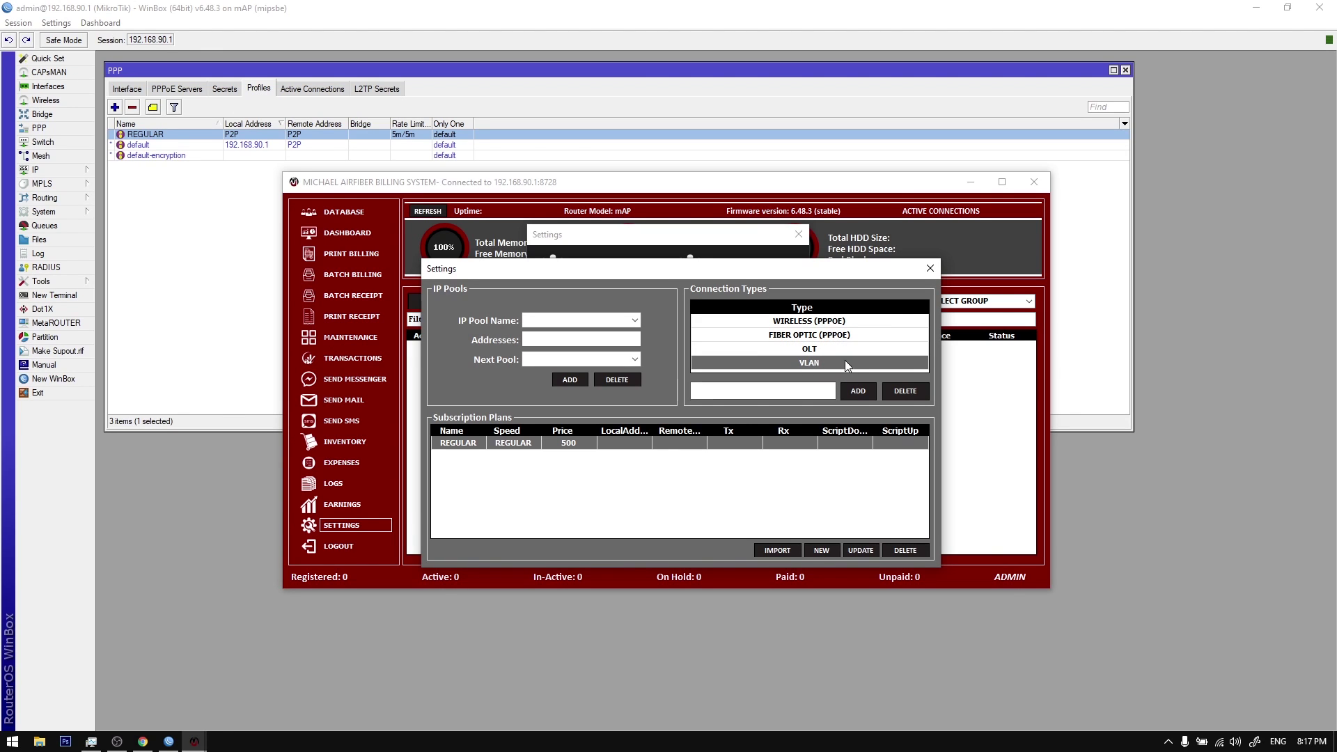
click(795, 388)
click(930, 268)
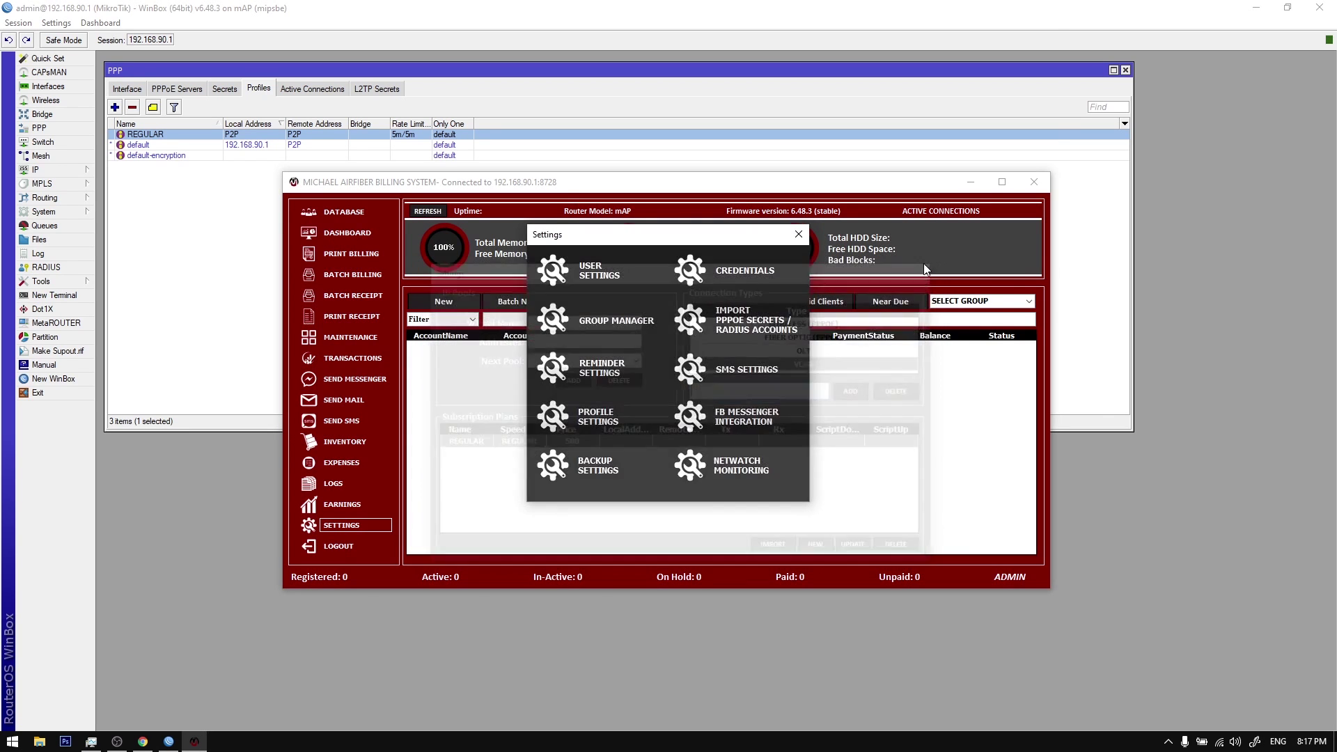
click(799, 234)
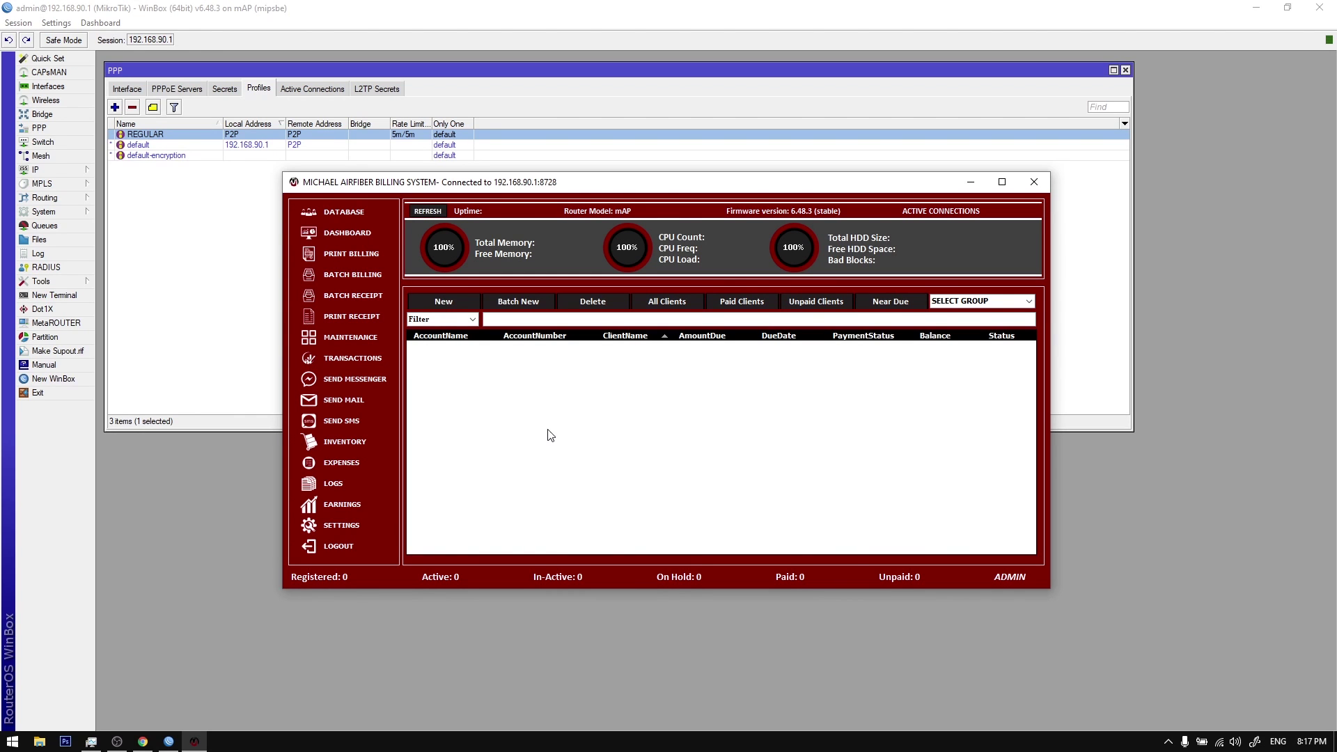
Step: Begin a new client registration and set a photo from Pictures as the profile picture
click(445, 302)
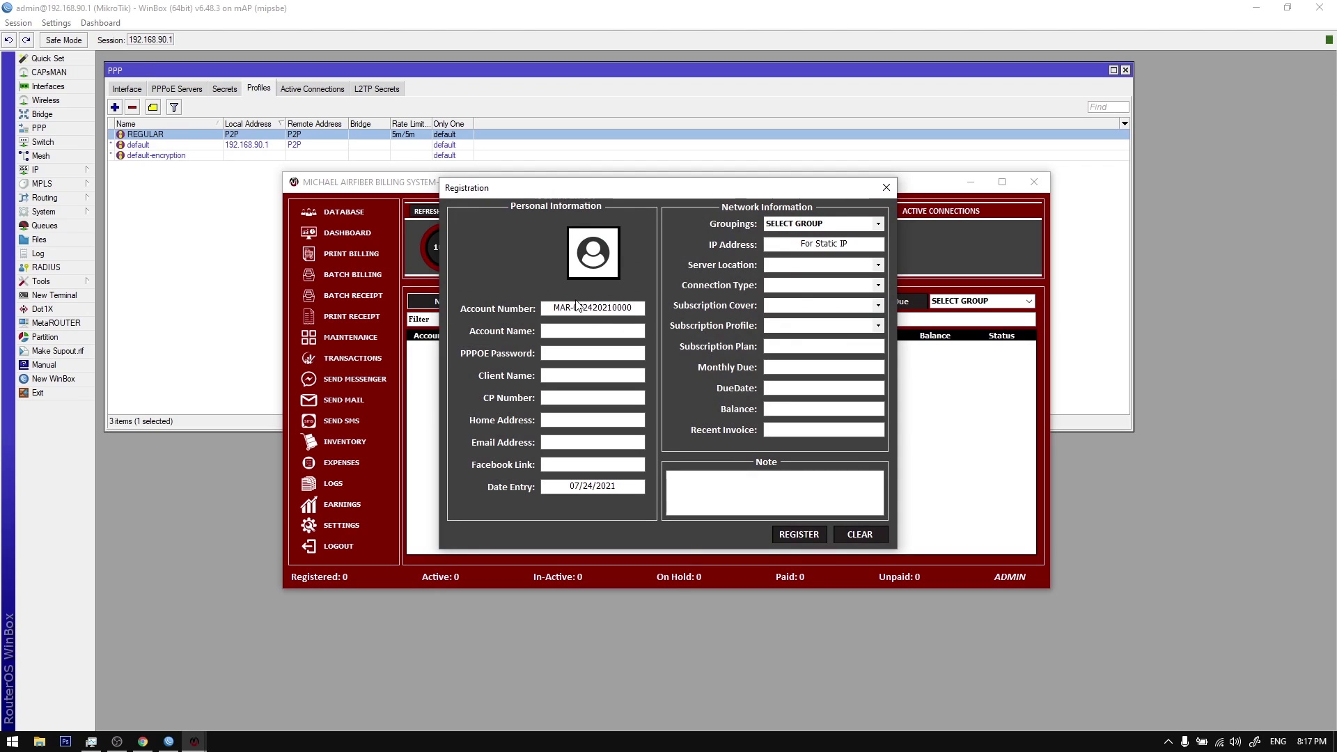
drag(549, 311, 646, 308)
click(634, 310)
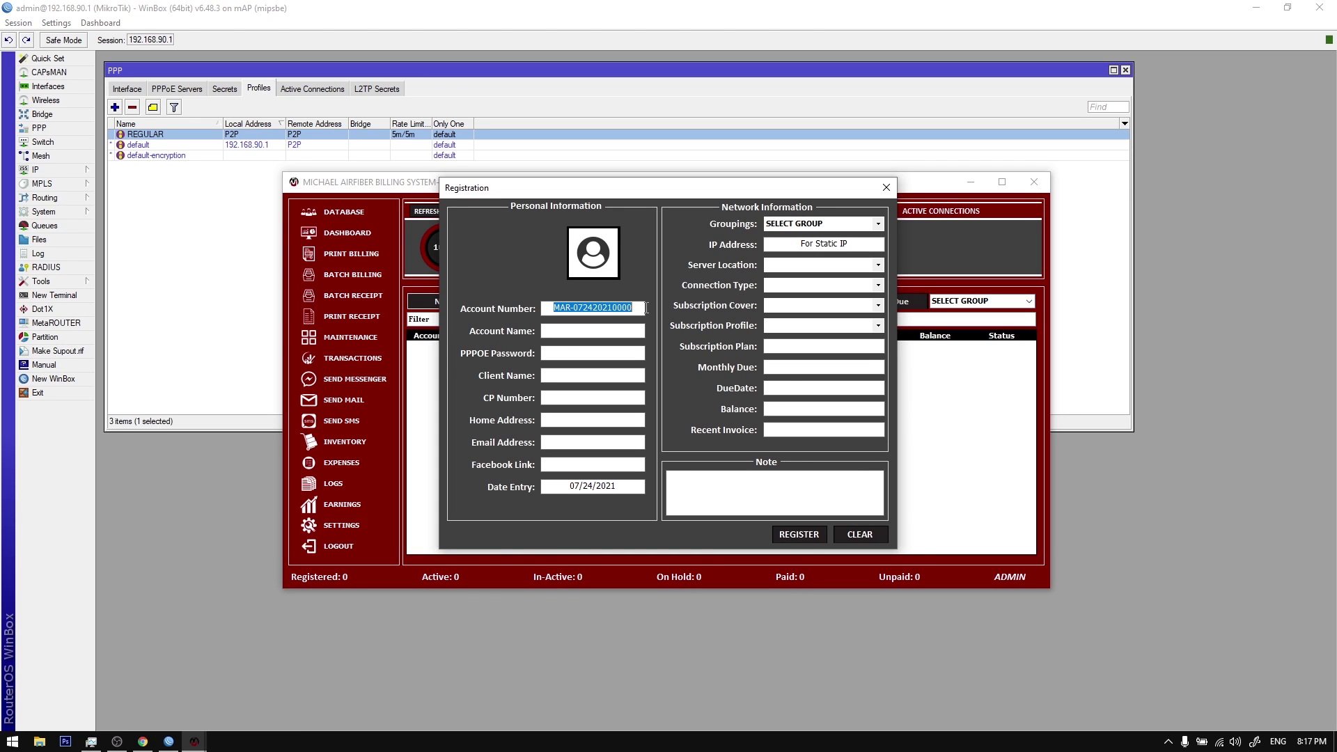
click(599, 309)
click(591, 263)
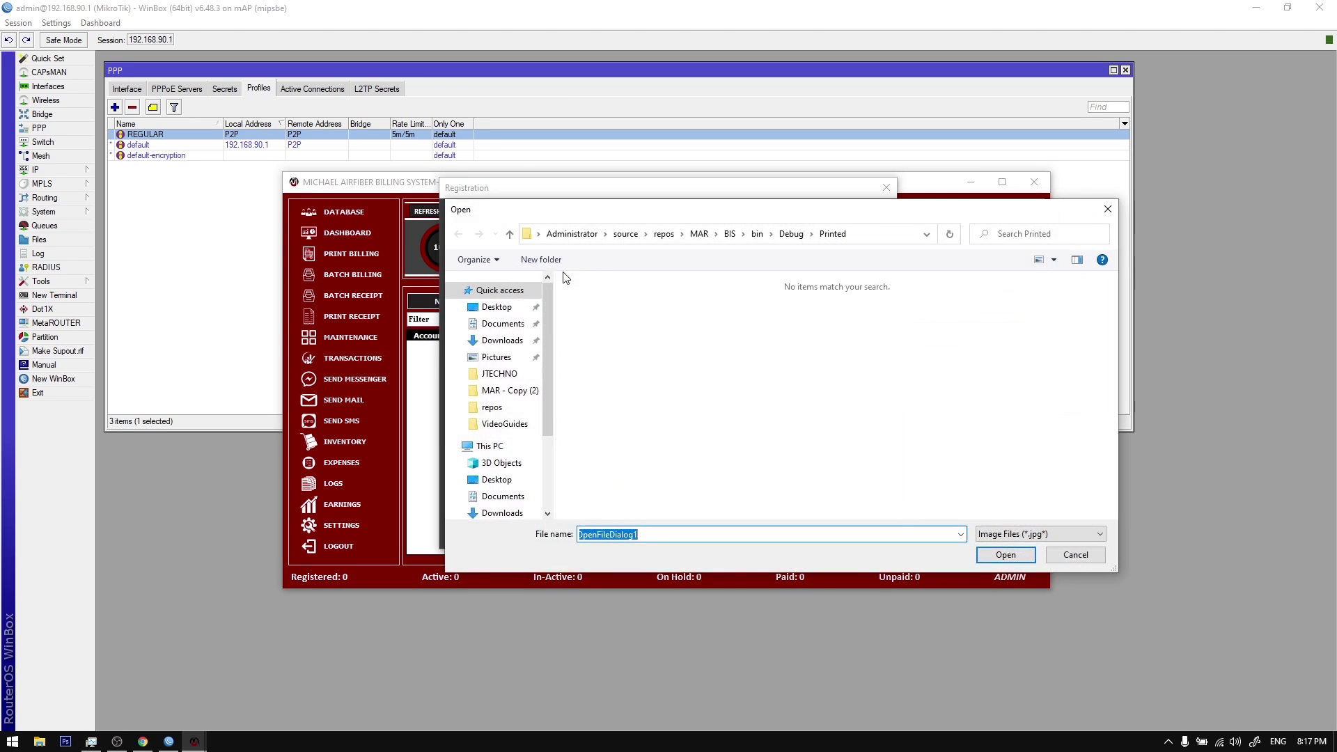
click(496, 358)
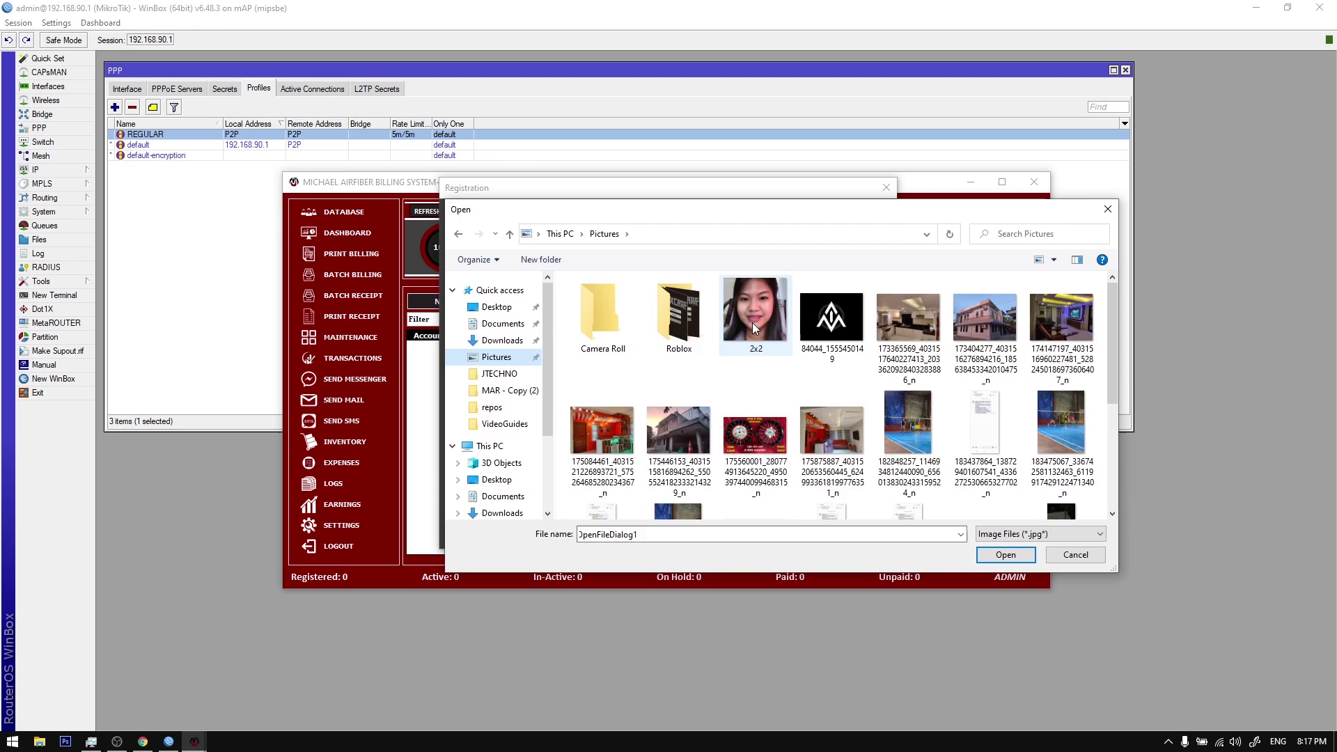
double_click(752, 323)
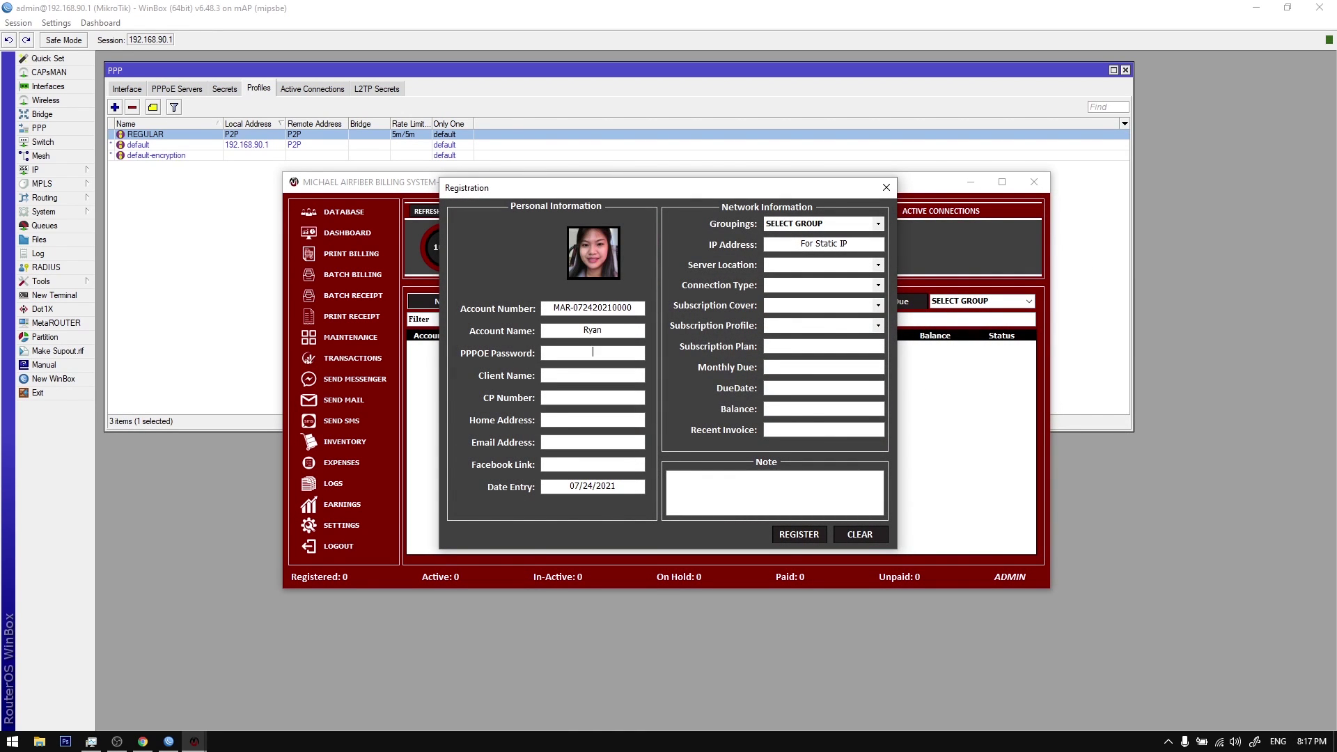
Step: Enter the client's PPPoE password, name, phone number and e-mail address, then choose a group
click(593, 352)
key(Tab)
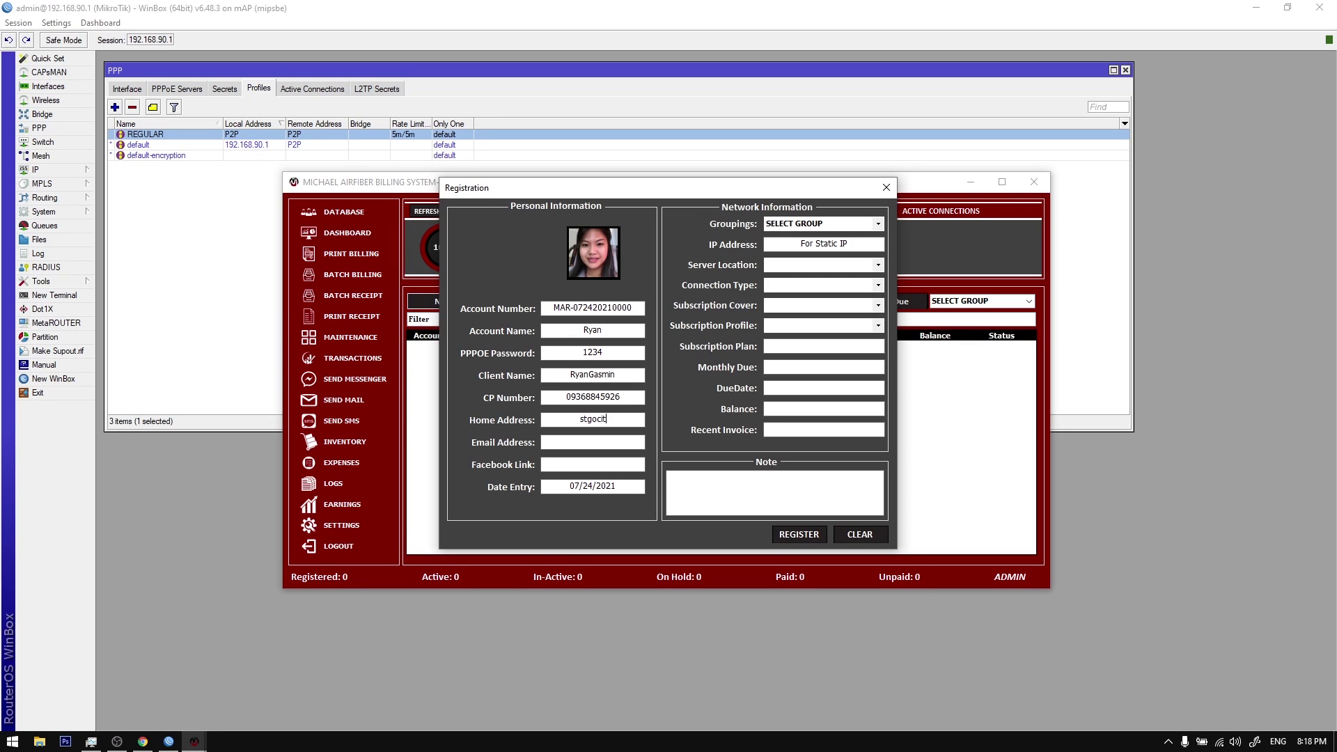
click(879, 223)
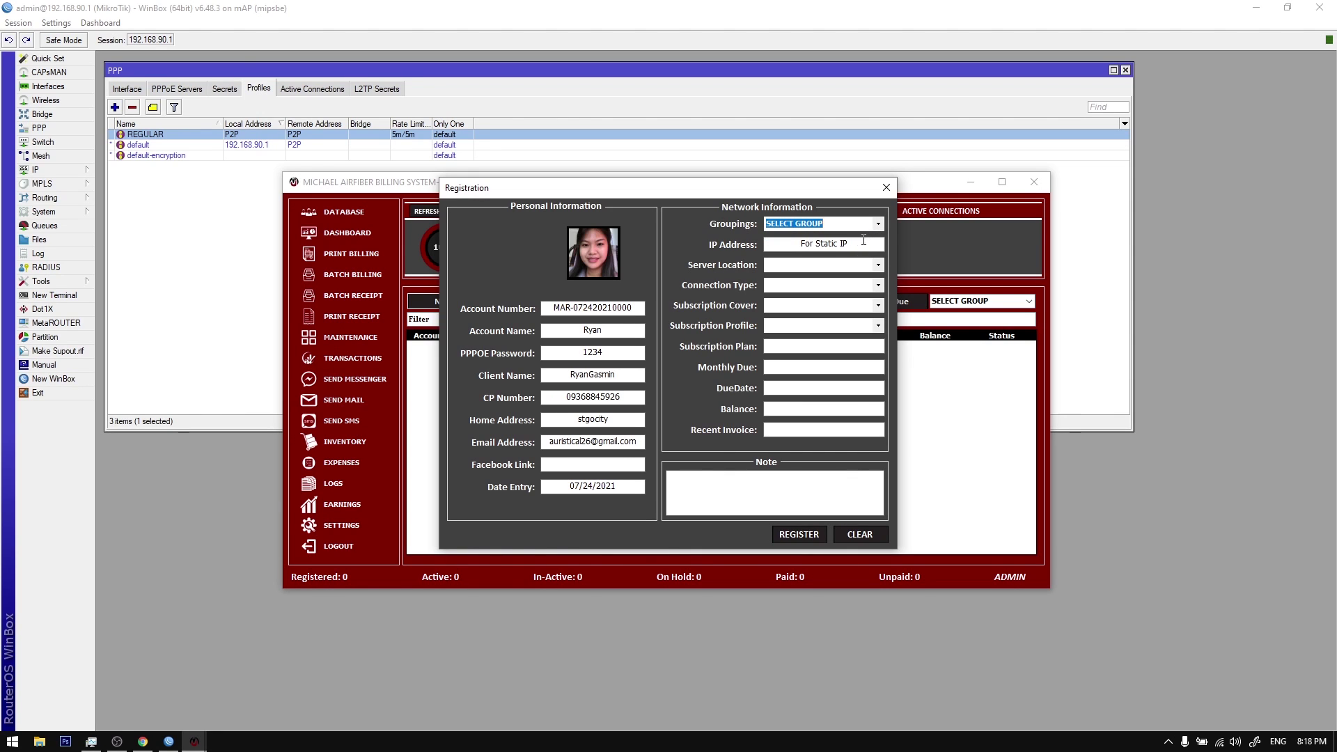
Step: Set server location MAPLITE, connection type OLT, cover 20-20 and profile REGULAR
click(883, 246)
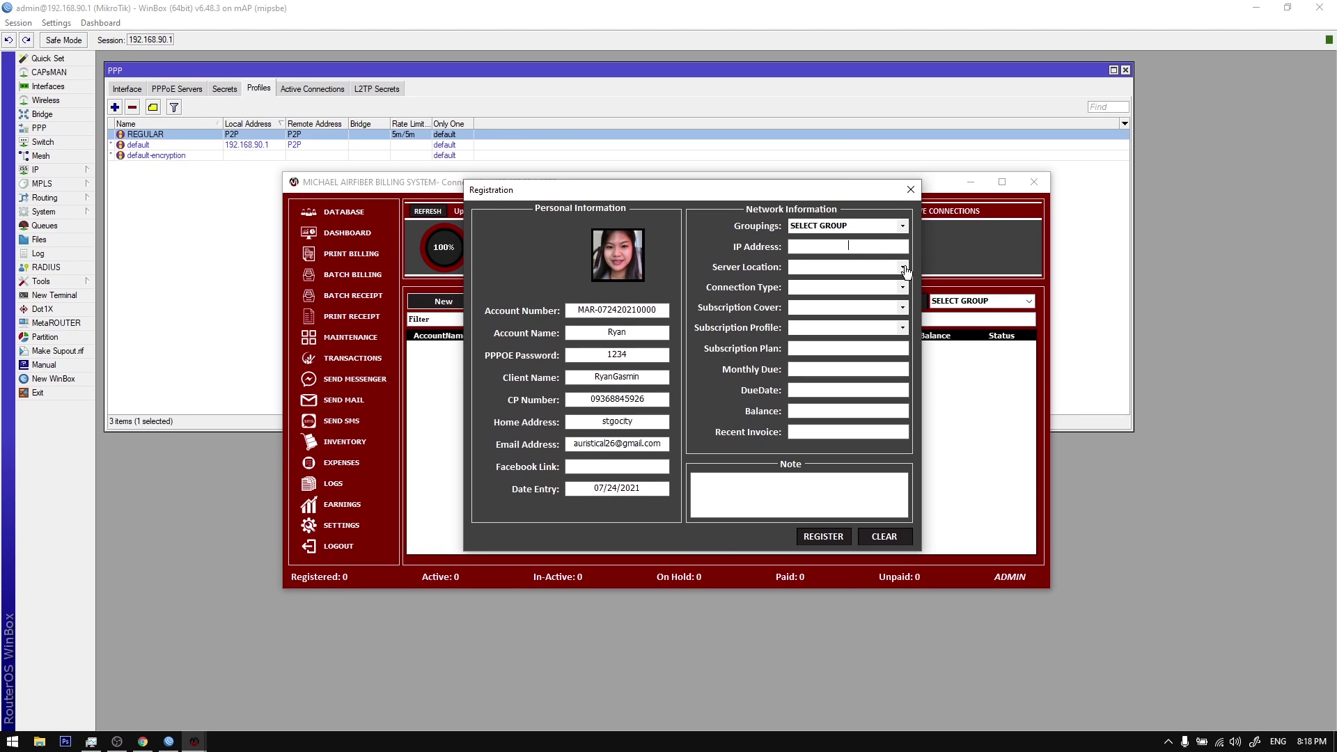
click(904, 268)
click(899, 279)
click(903, 287)
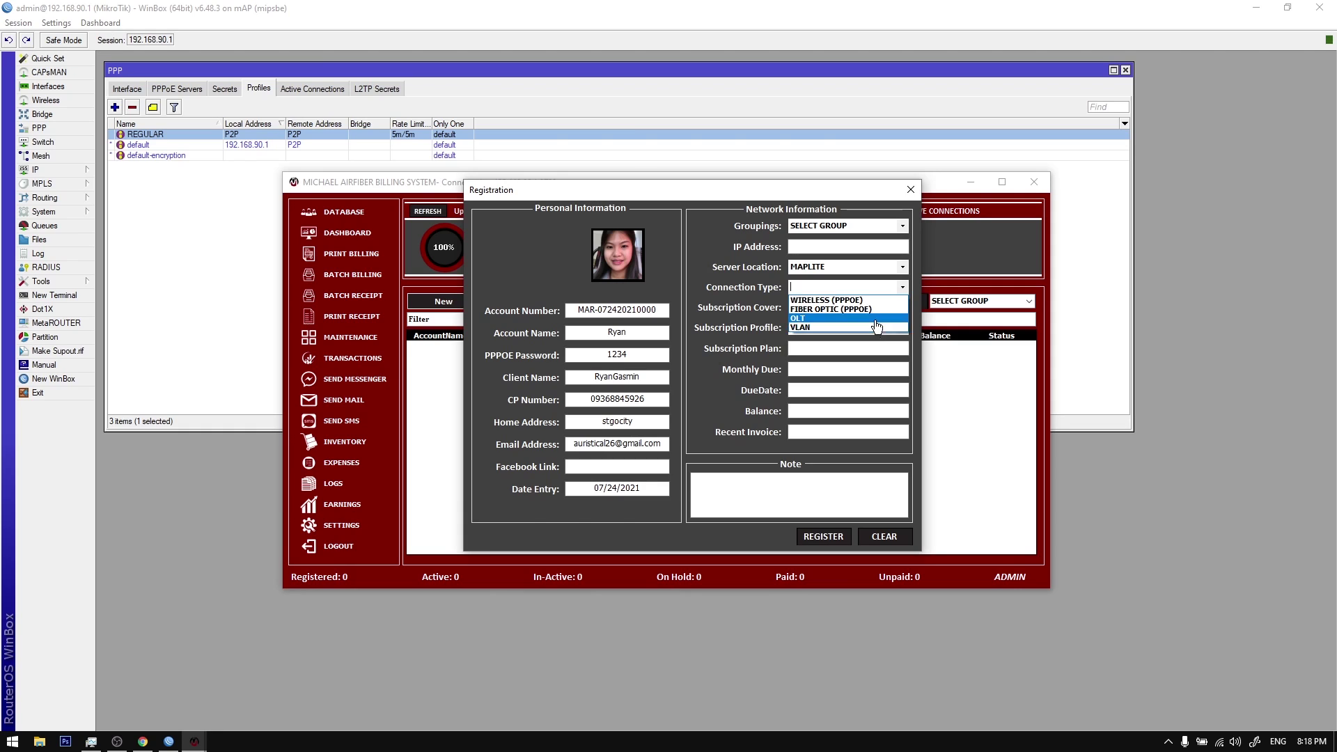
click(883, 318)
click(903, 308)
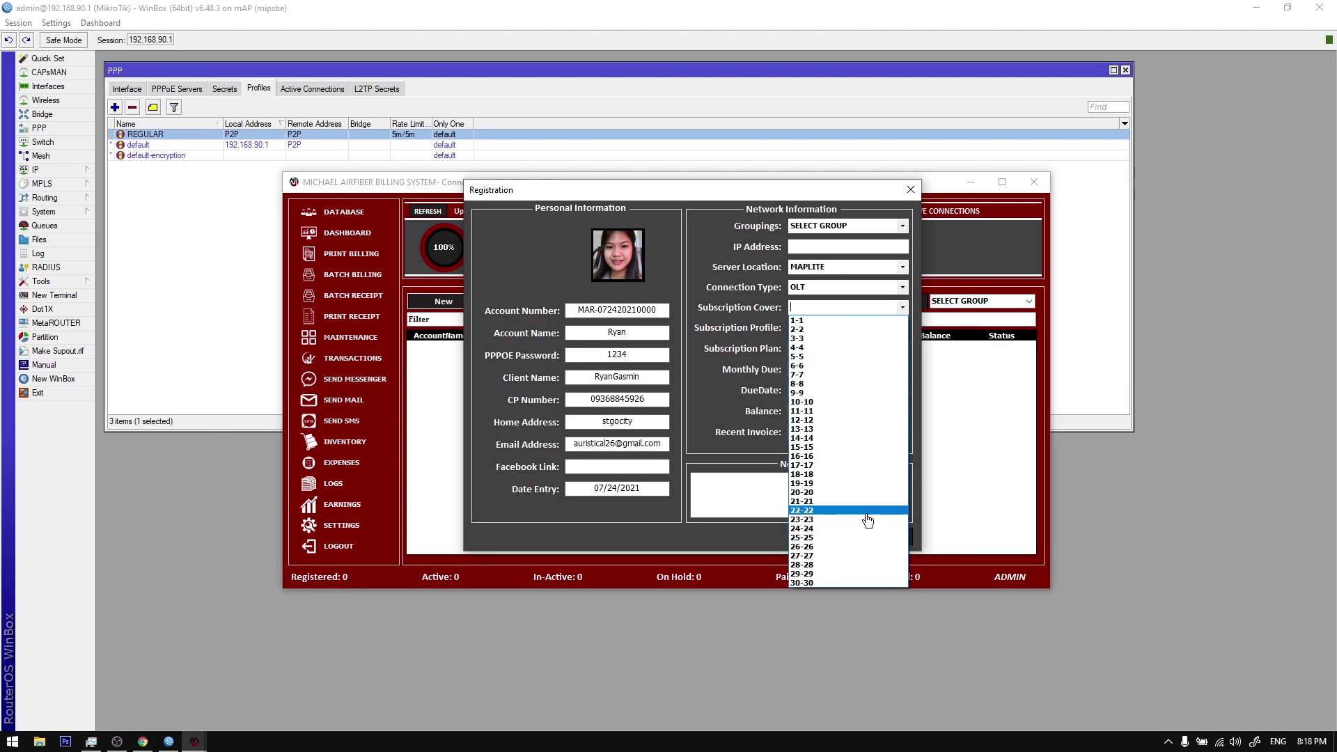
click(846, 493)
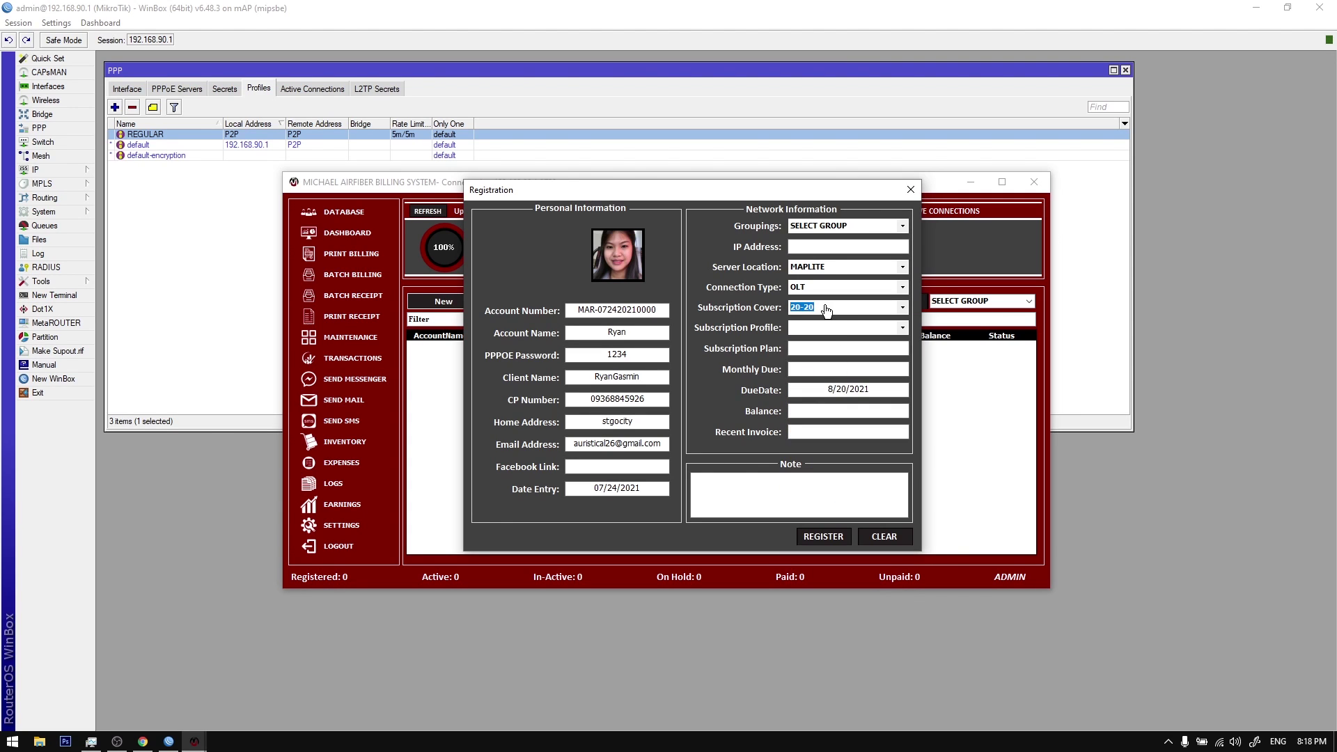
click(900, 330)
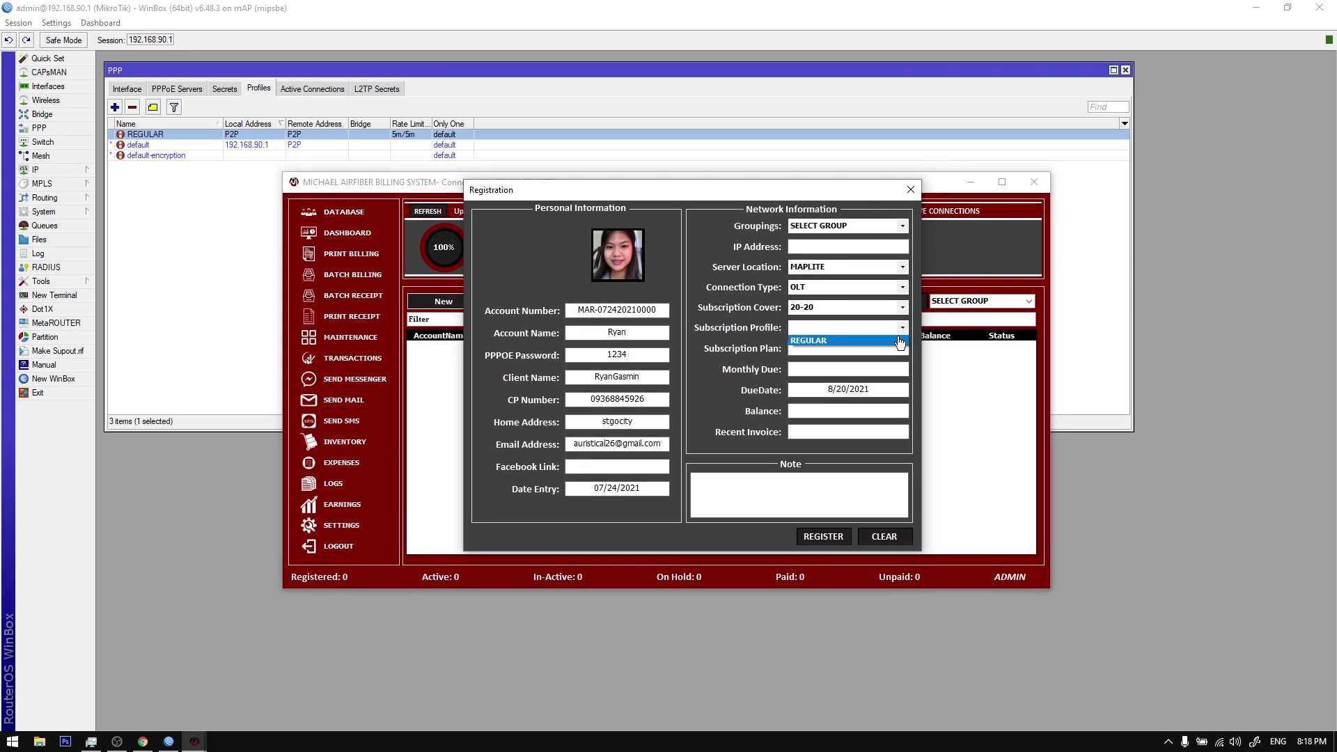
click(900, 341)
Step: Verify the 500.00 monthly due and due date, then register the client
click(827, 368)
click(827, 369)
drag(826, 368, 874, 388)
click(871, 369)
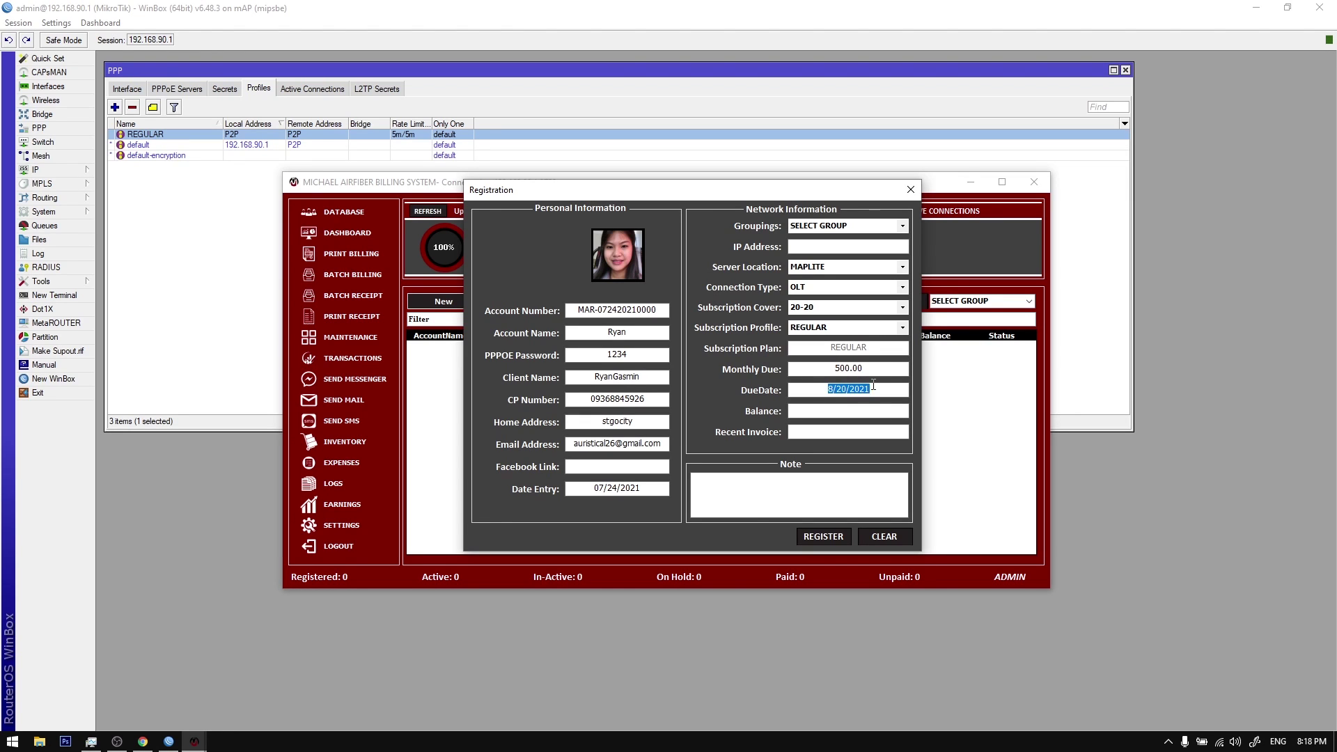
click(850, 411)
click(816, 543)
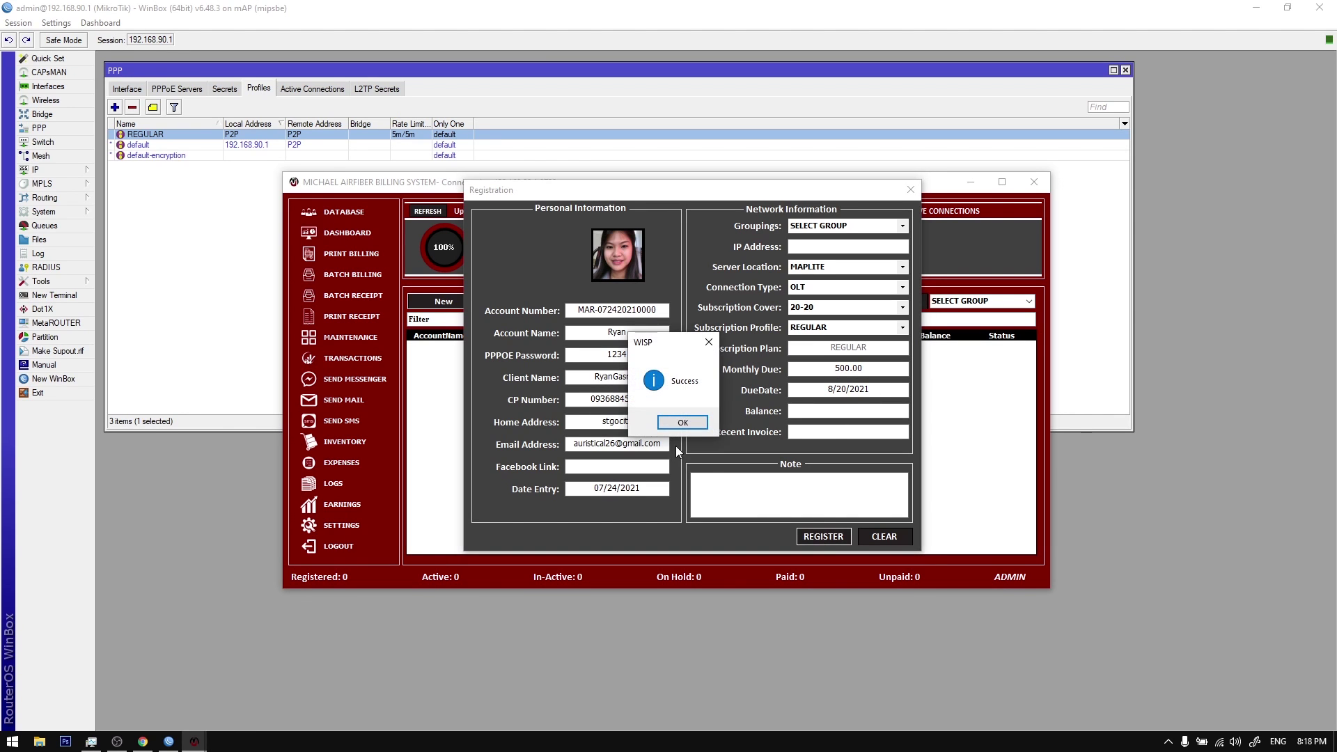
click(681, 427)
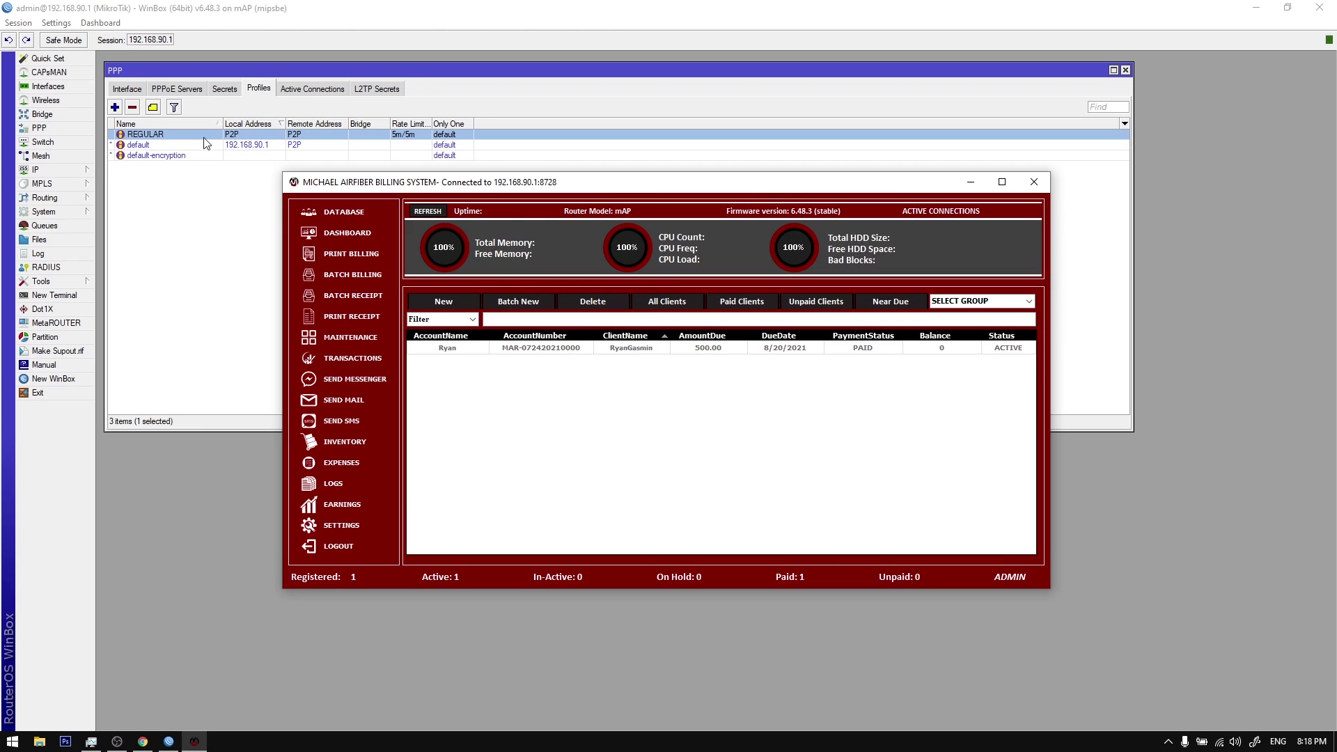
Step: Open the client's PPP secret, which uses the REGULAR profile, and move it aside
click(226, 90)
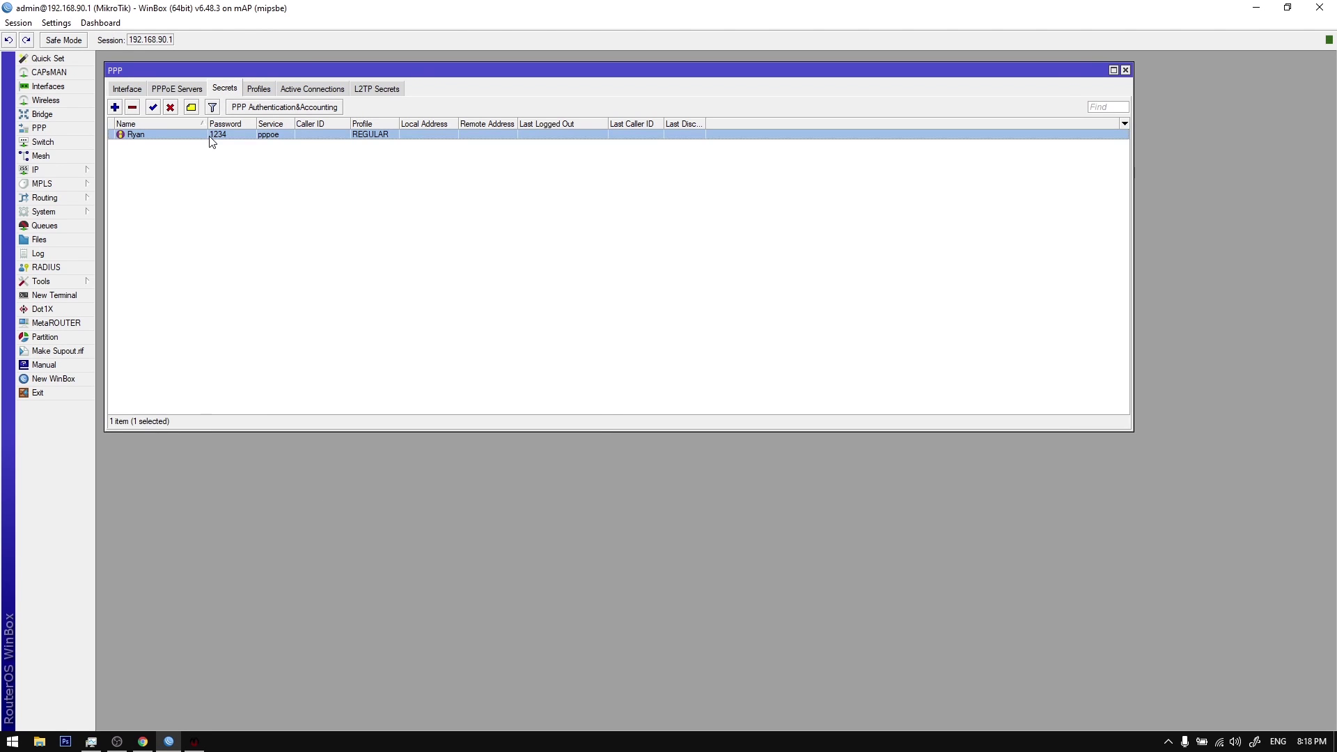
double_click(211, 136)
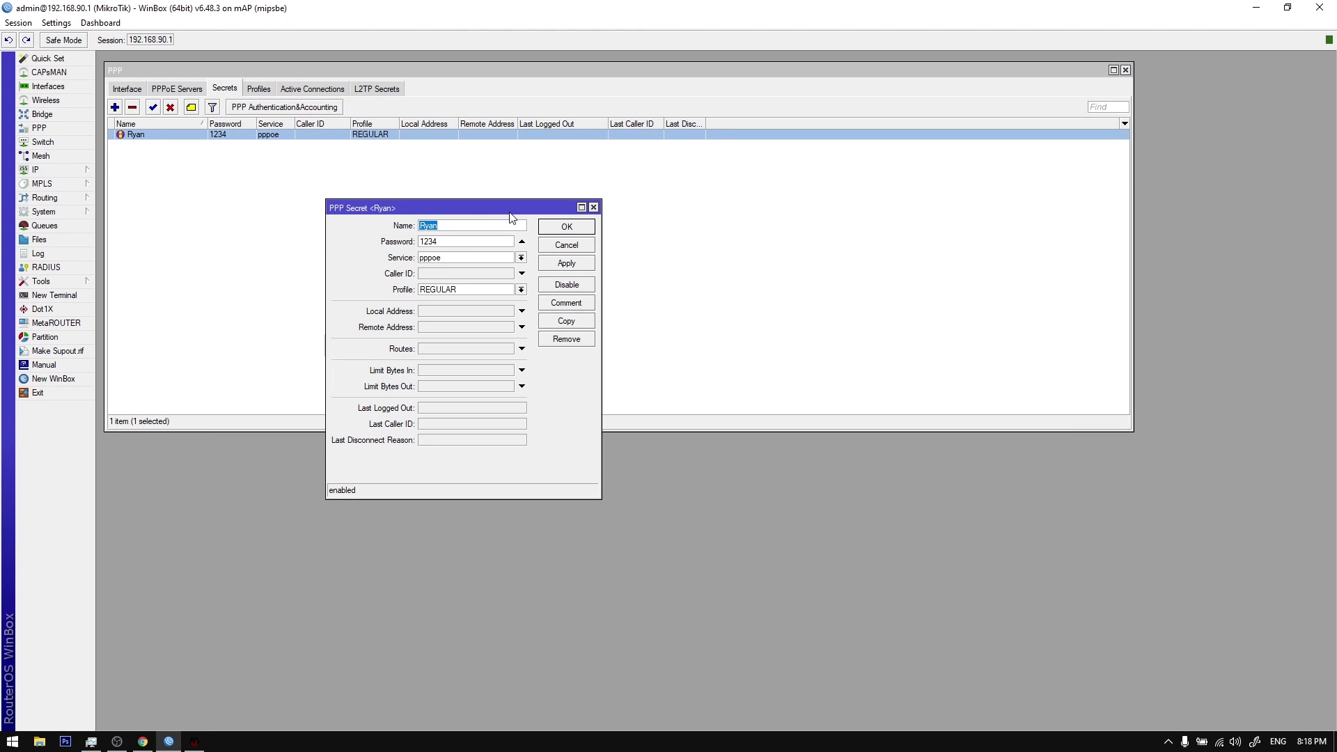
drag(464, 214, 540, 207)
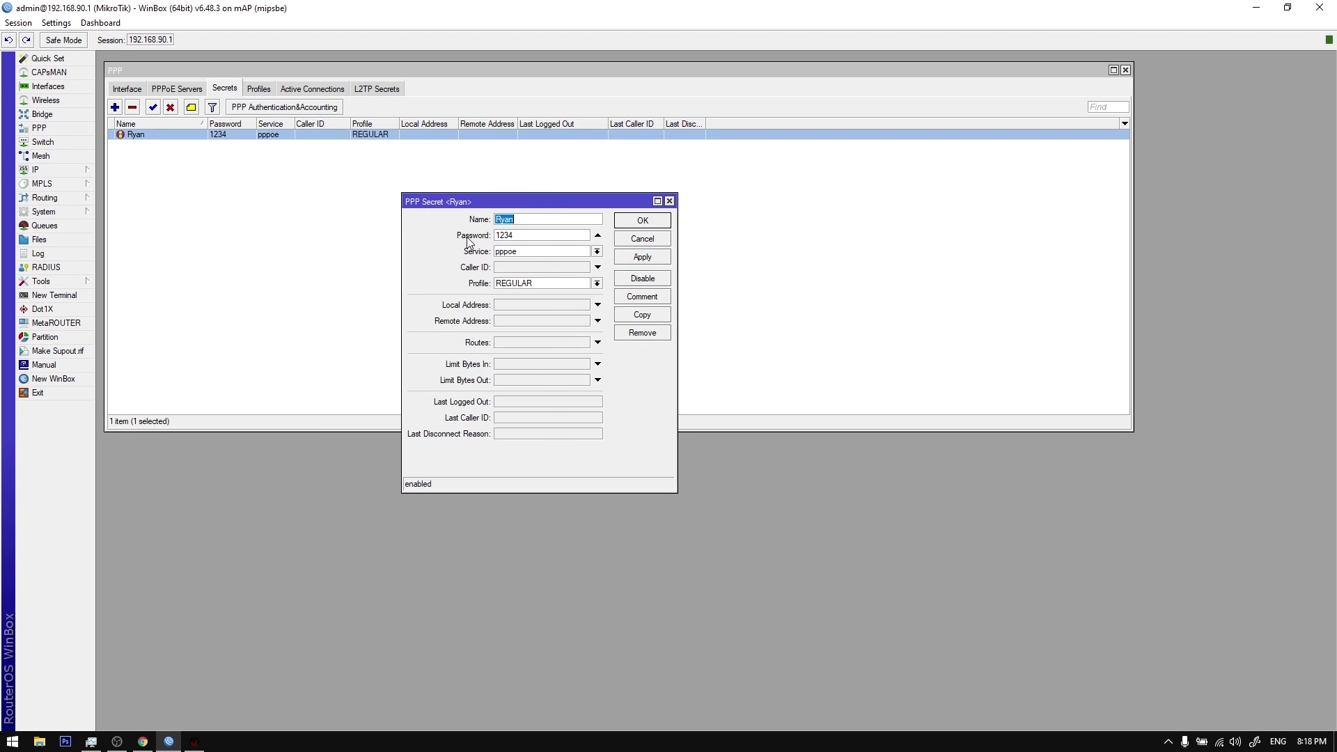
Step: Open System > Scheduler with the SMS and disconnect notice entries, arranging the windows
click(73, 212)
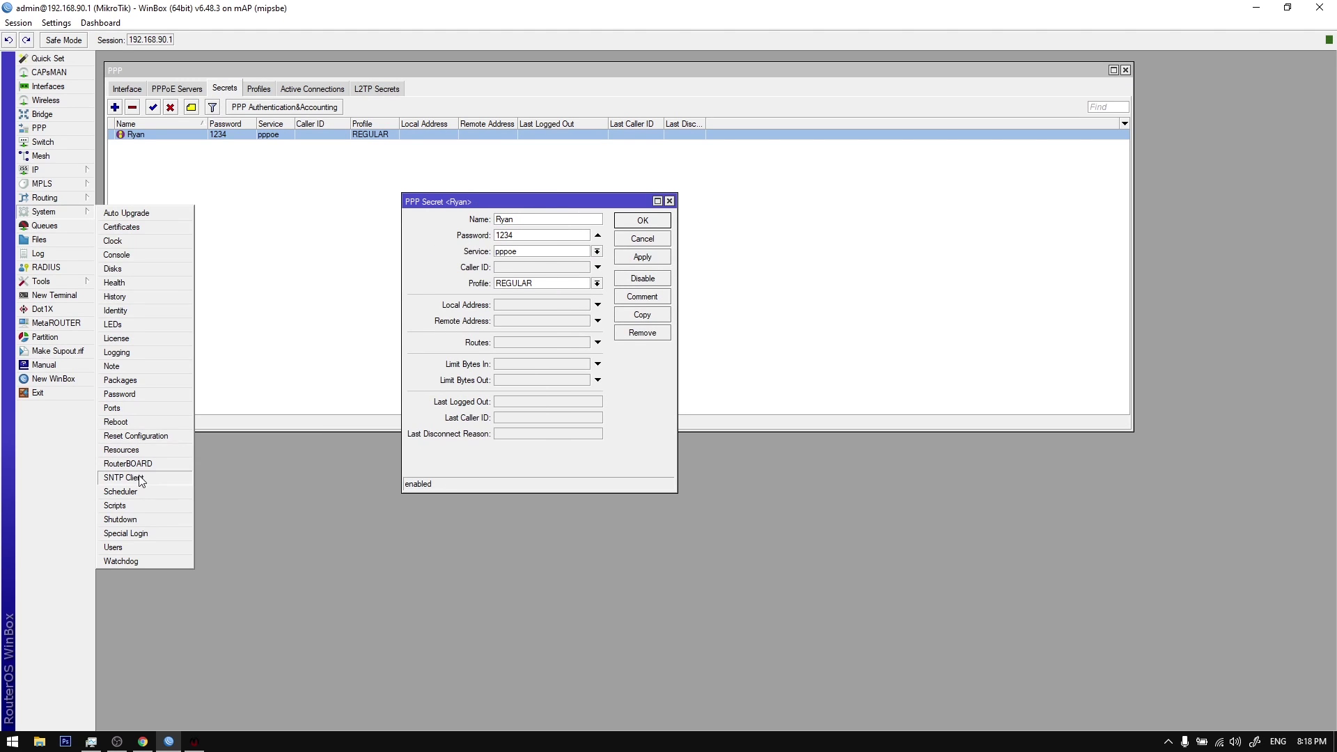
click(124, 492)
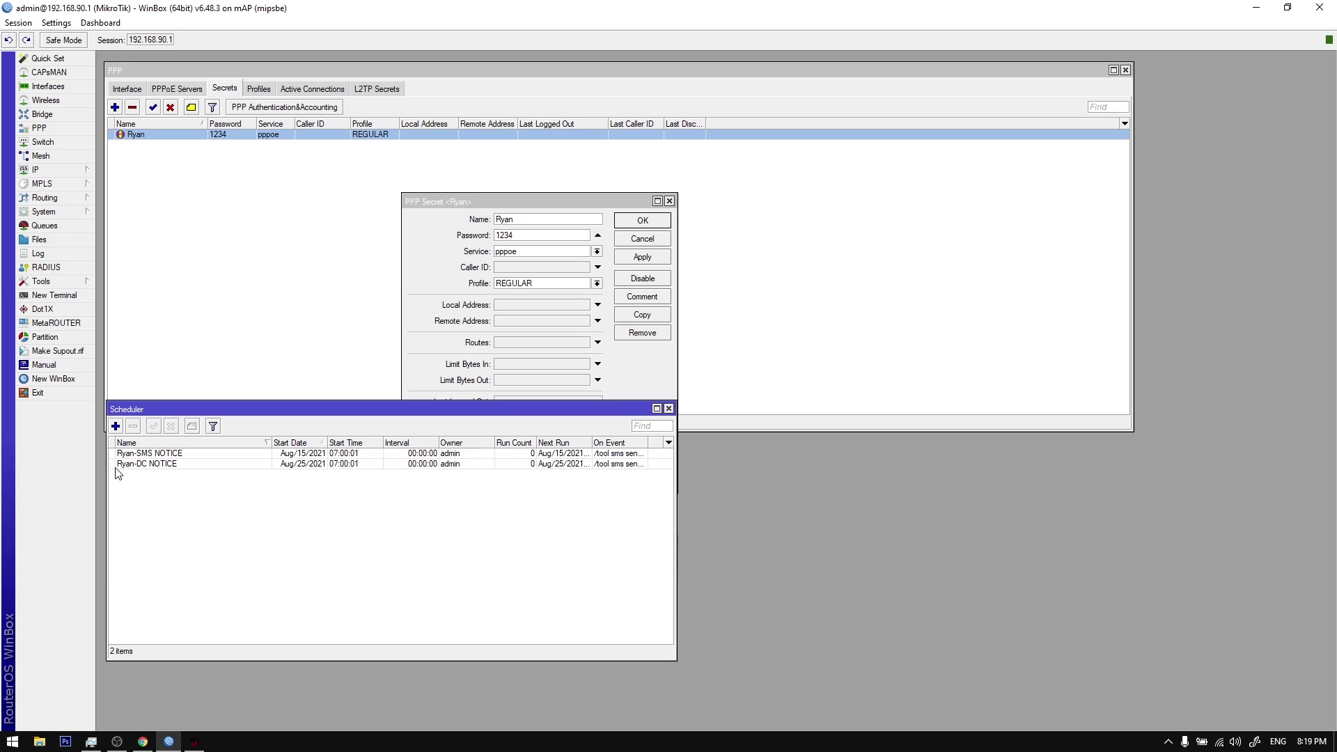
drag(226, 416, 232, 435)
drag(423, 203, 135, 135)
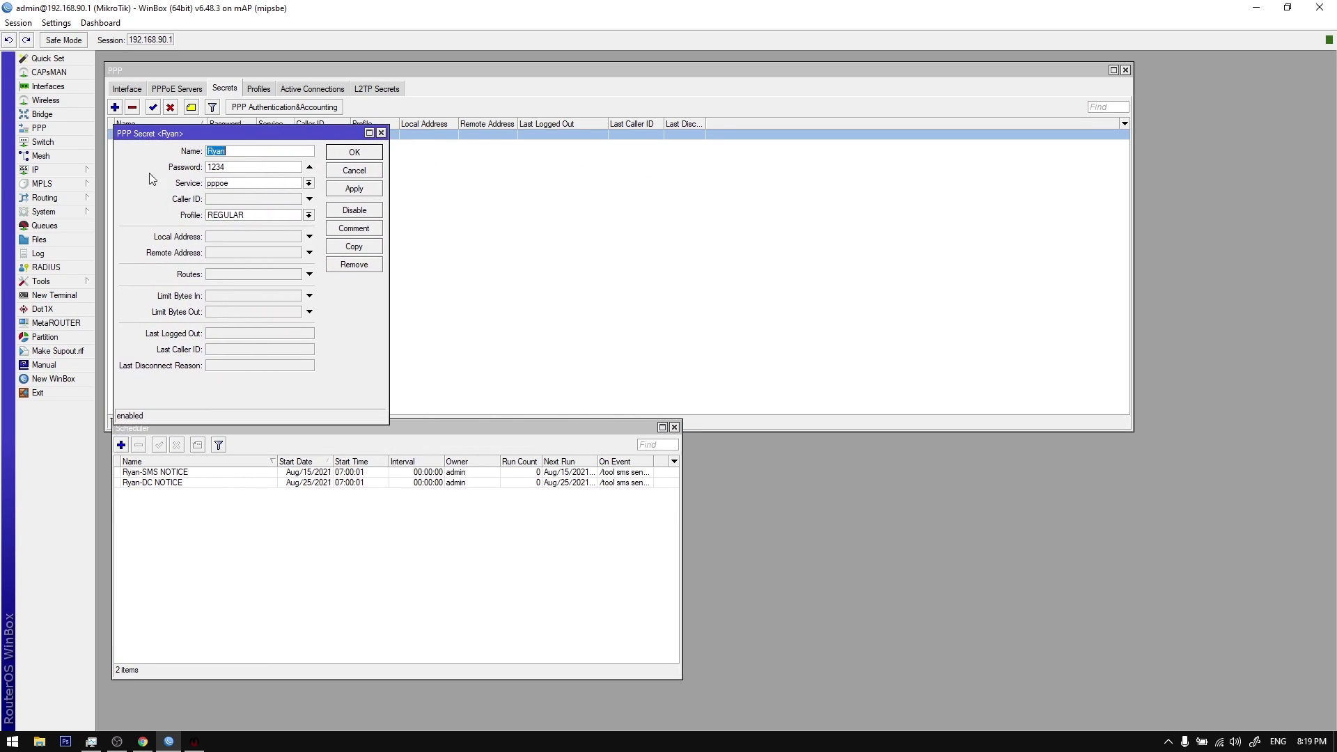
click(294, 553)
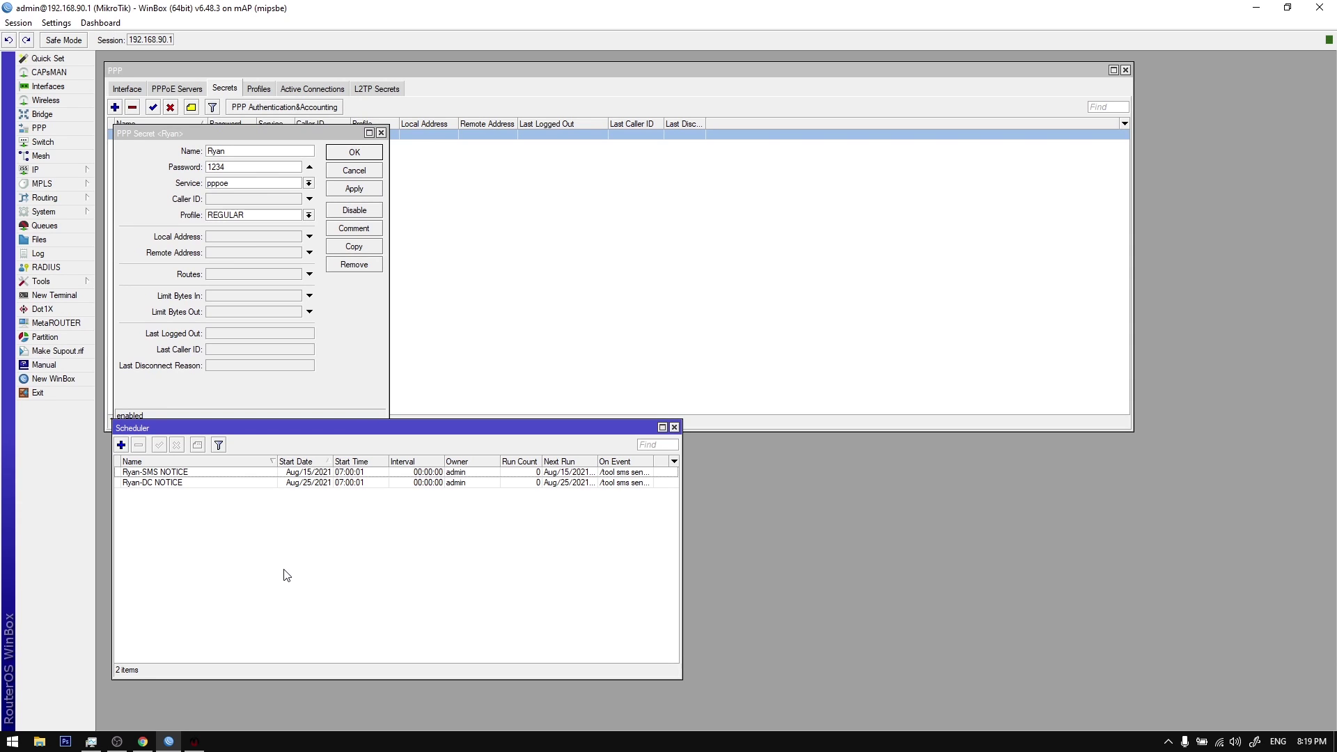
click(303, 473)
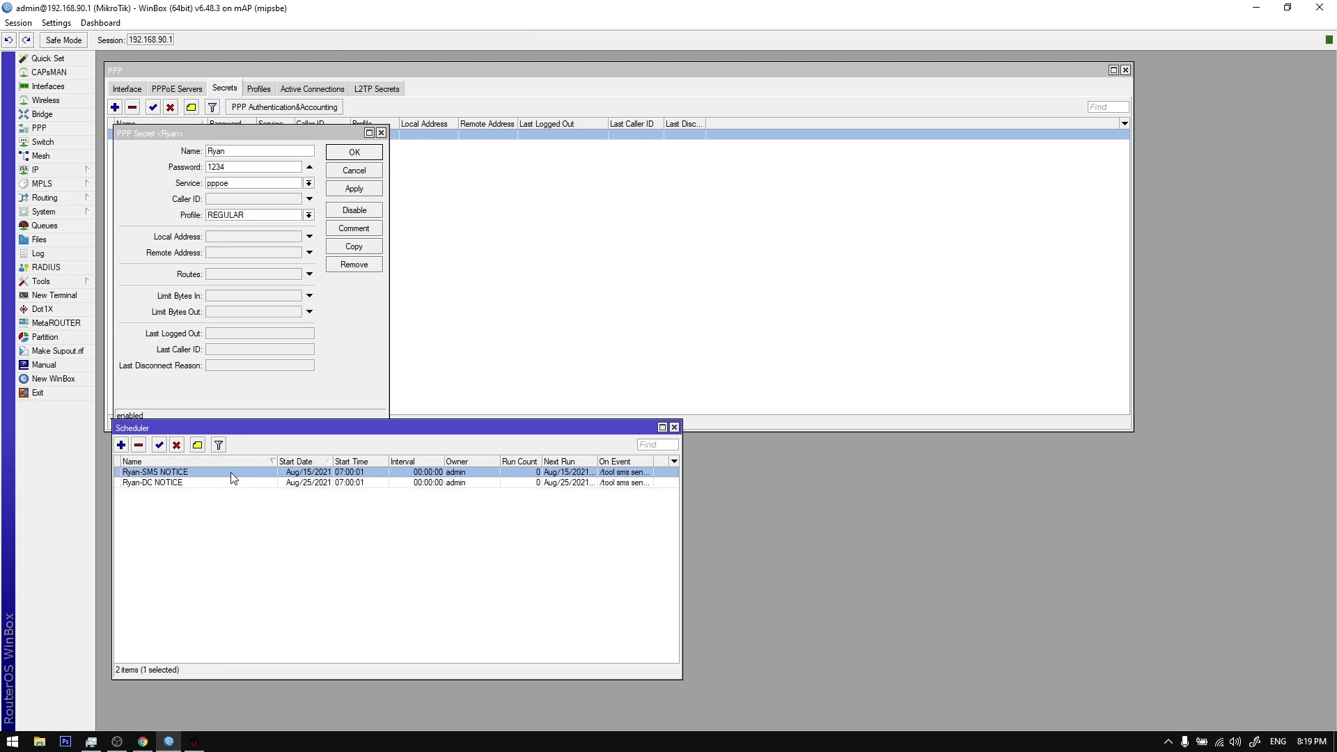
Step: Inspect the SMS notice schedule's billing message script
click(230, 483)
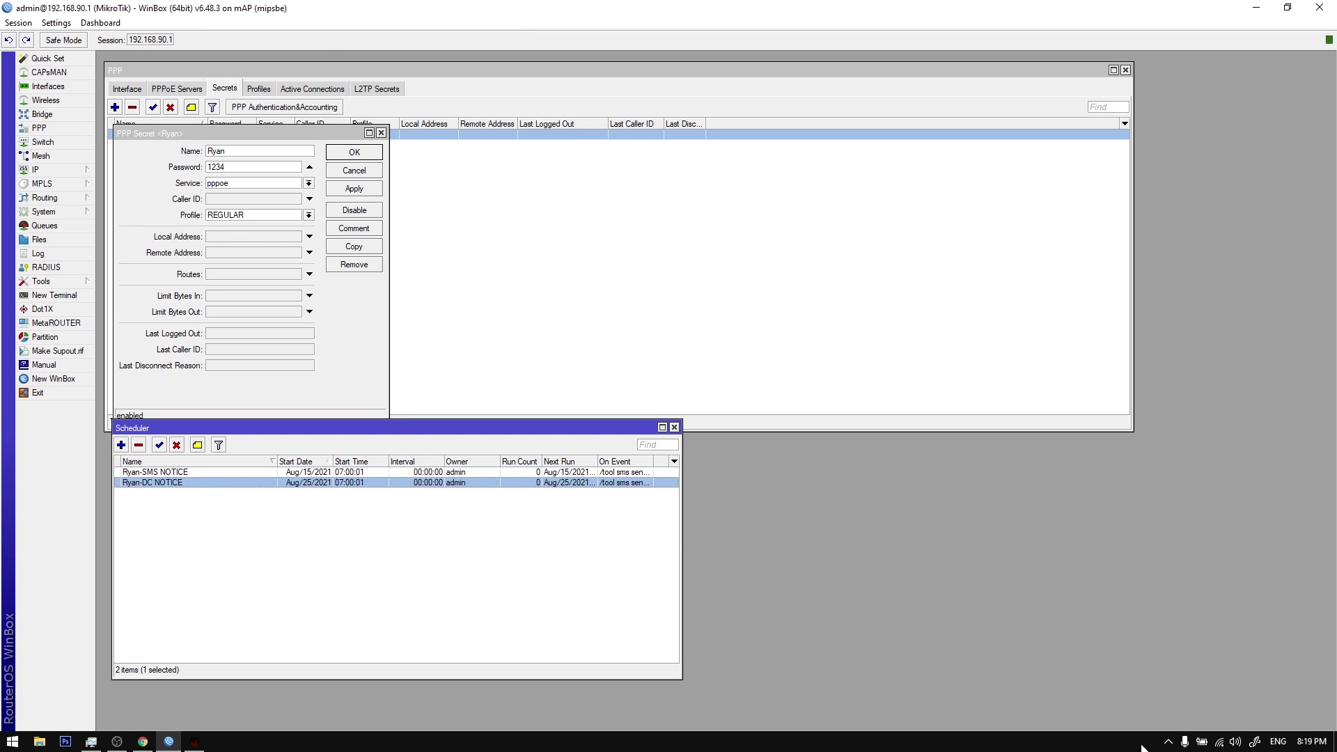
click(1168, 741)
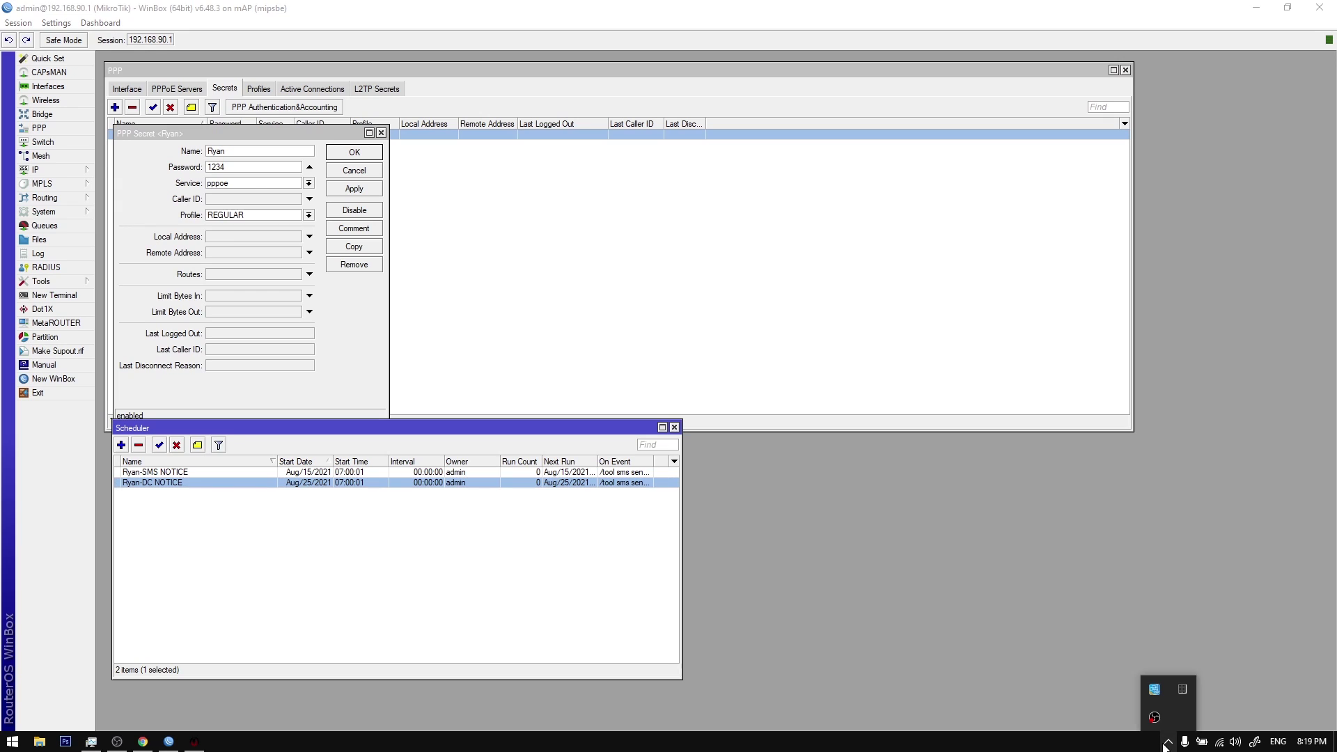
click(278, 472)
double_click(261, 472)
scroll(188, 501, down, 1)
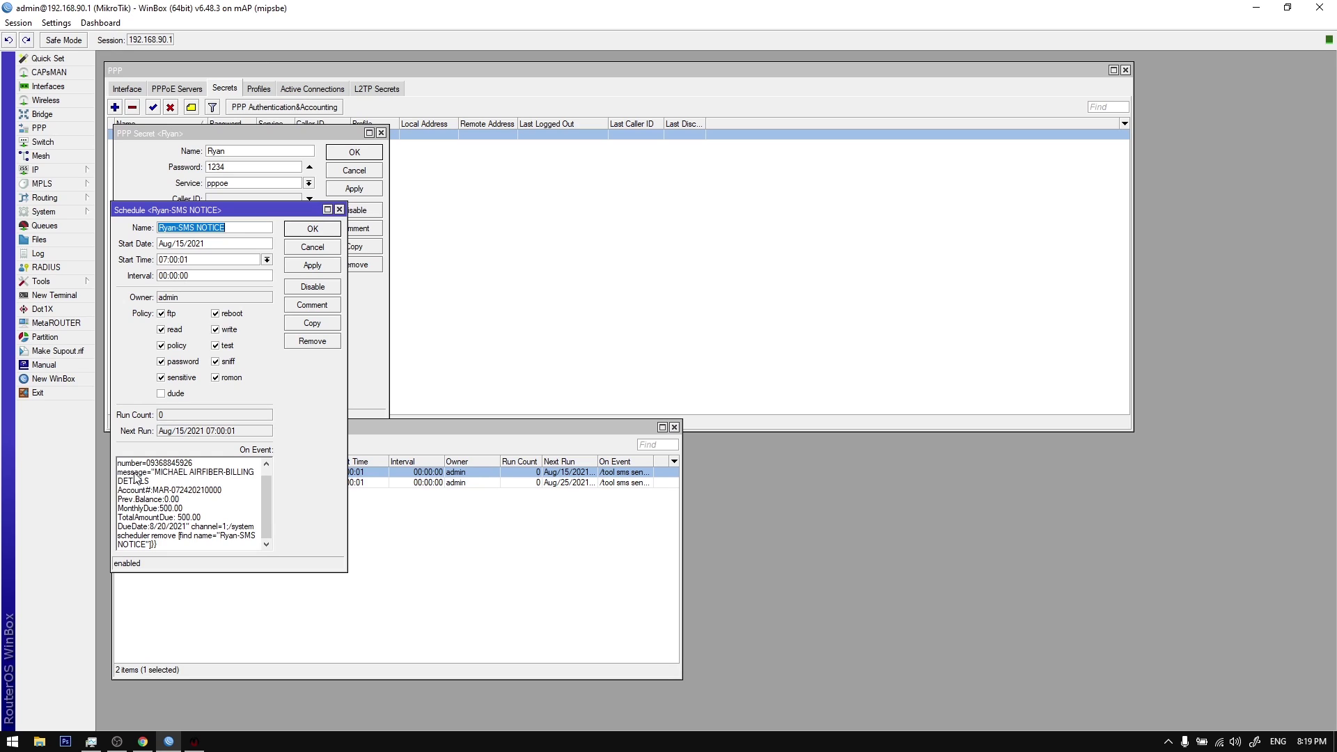
drag(155, 476, 203, 519)
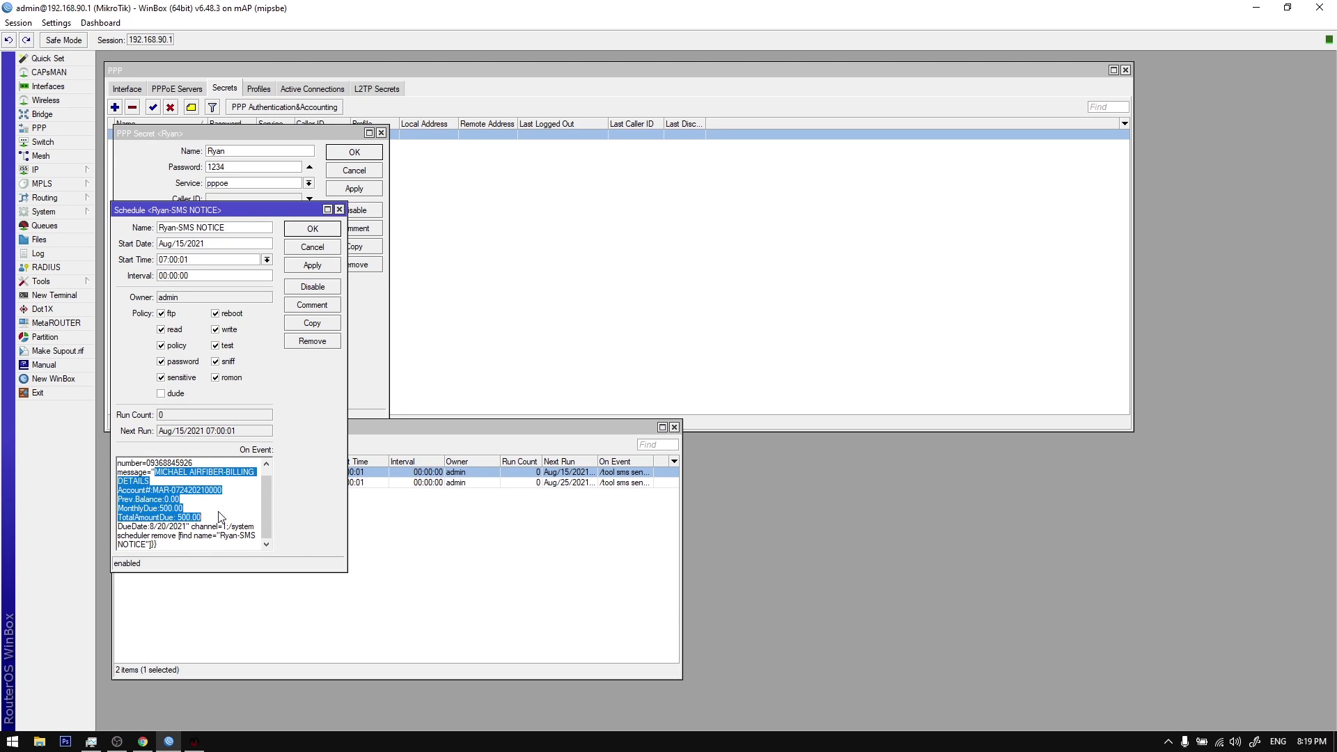
click(339, 210)
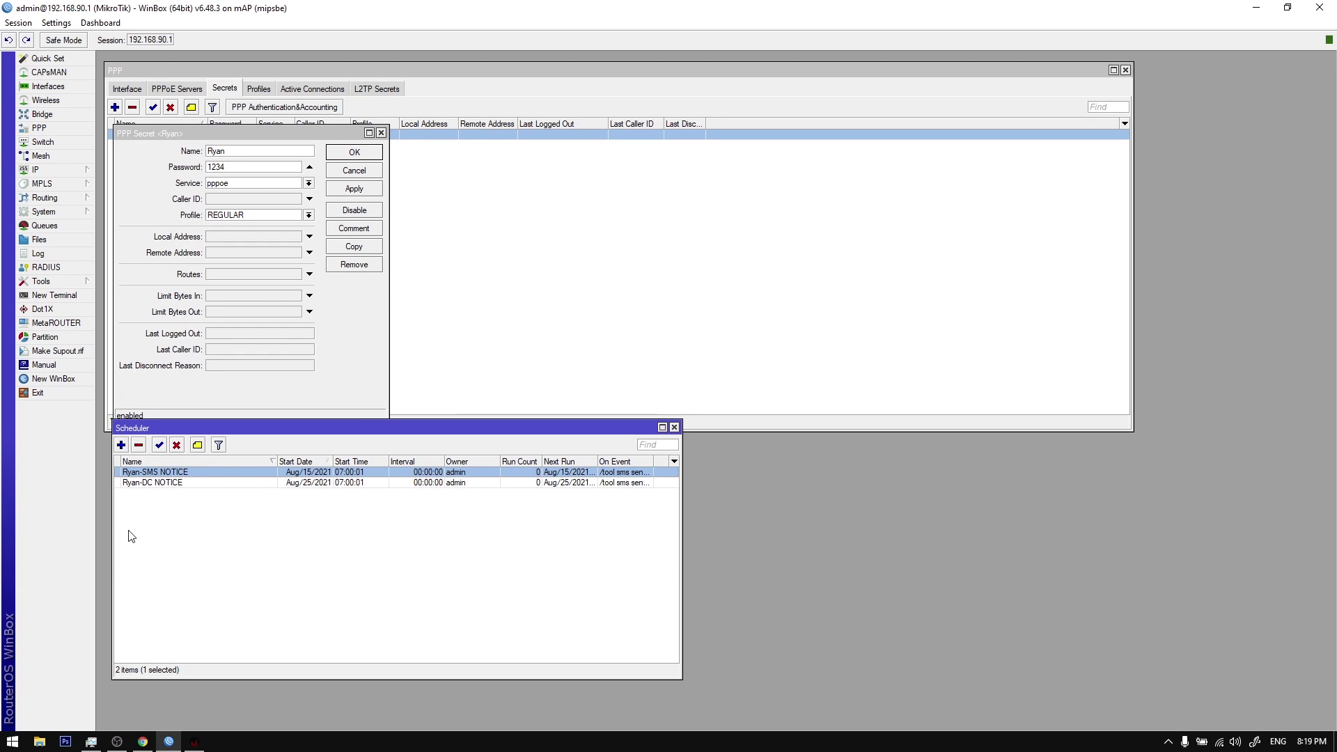
Step: Inspect the disconnection notice schedule's message script and close the client's PPP secret
double_click(165, 483)
scroll(152, 479, down, 1)
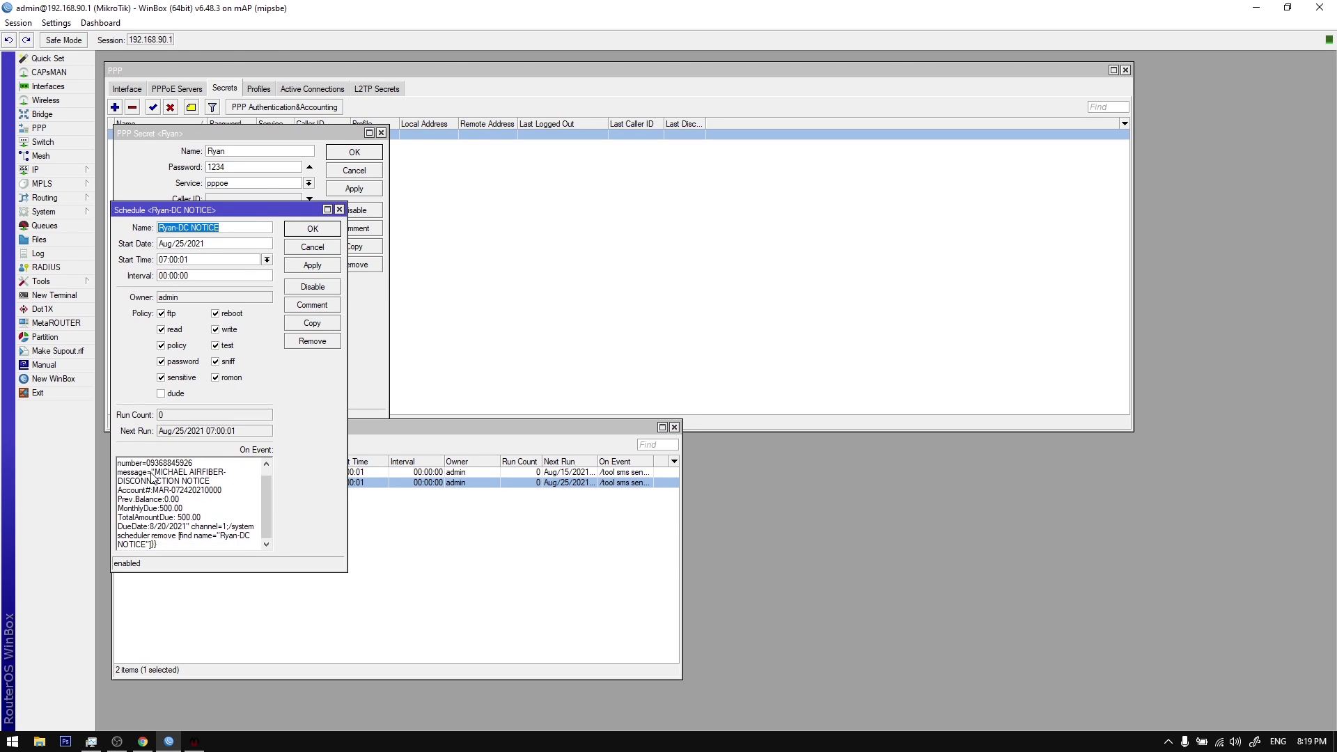
drag(149, 467, 218, 522)
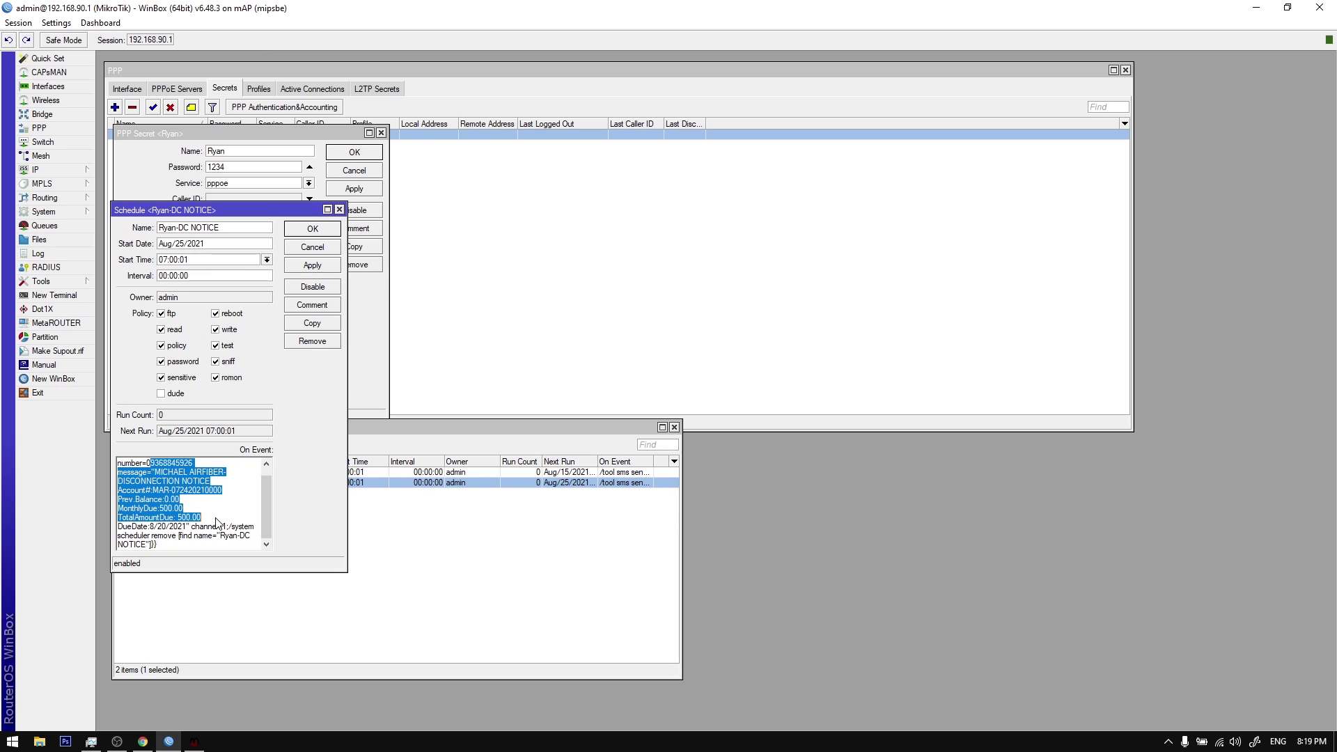
scroll(219, 518, up, 1)
scroll(220, 517, down, 1)
scroll(220, 517, up, 1)
click(339, 209)
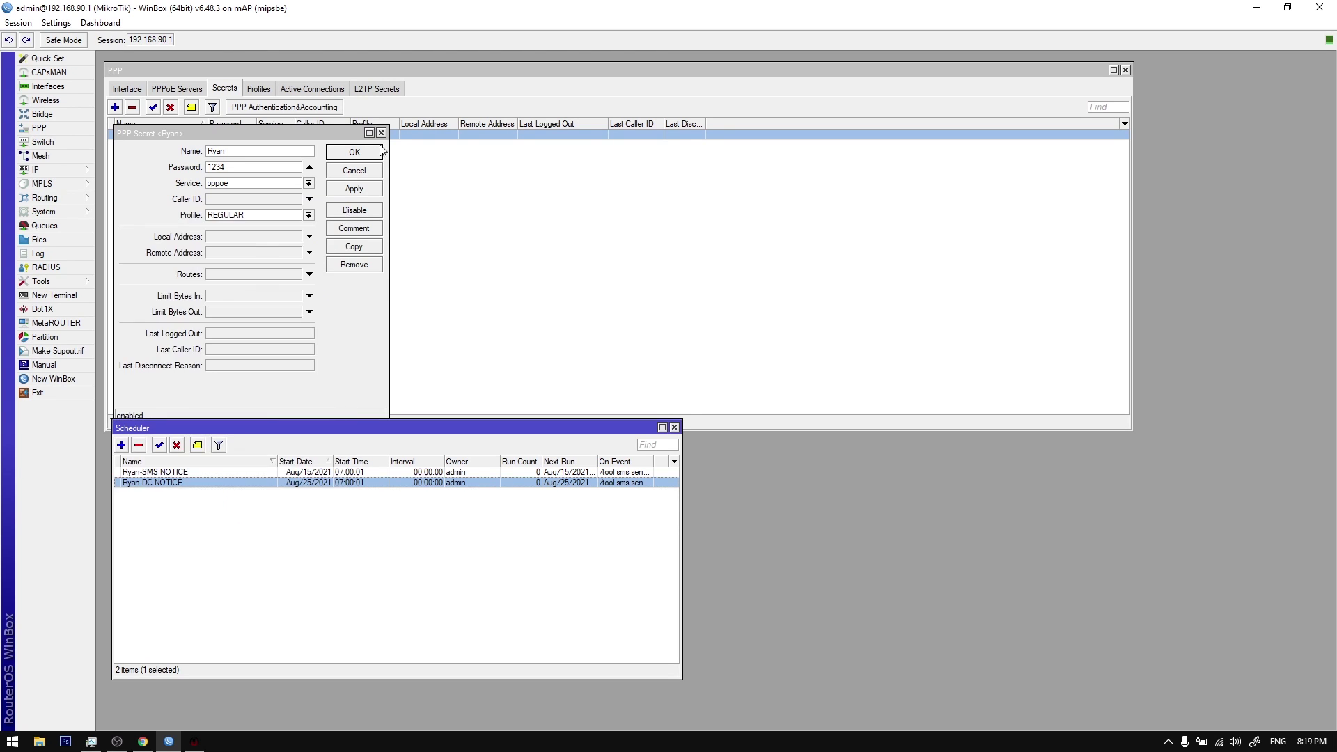
click(381, 133)
Step: Reopen the SMS and disconnection notice schedules and place them side by side
double_click(258, 471)
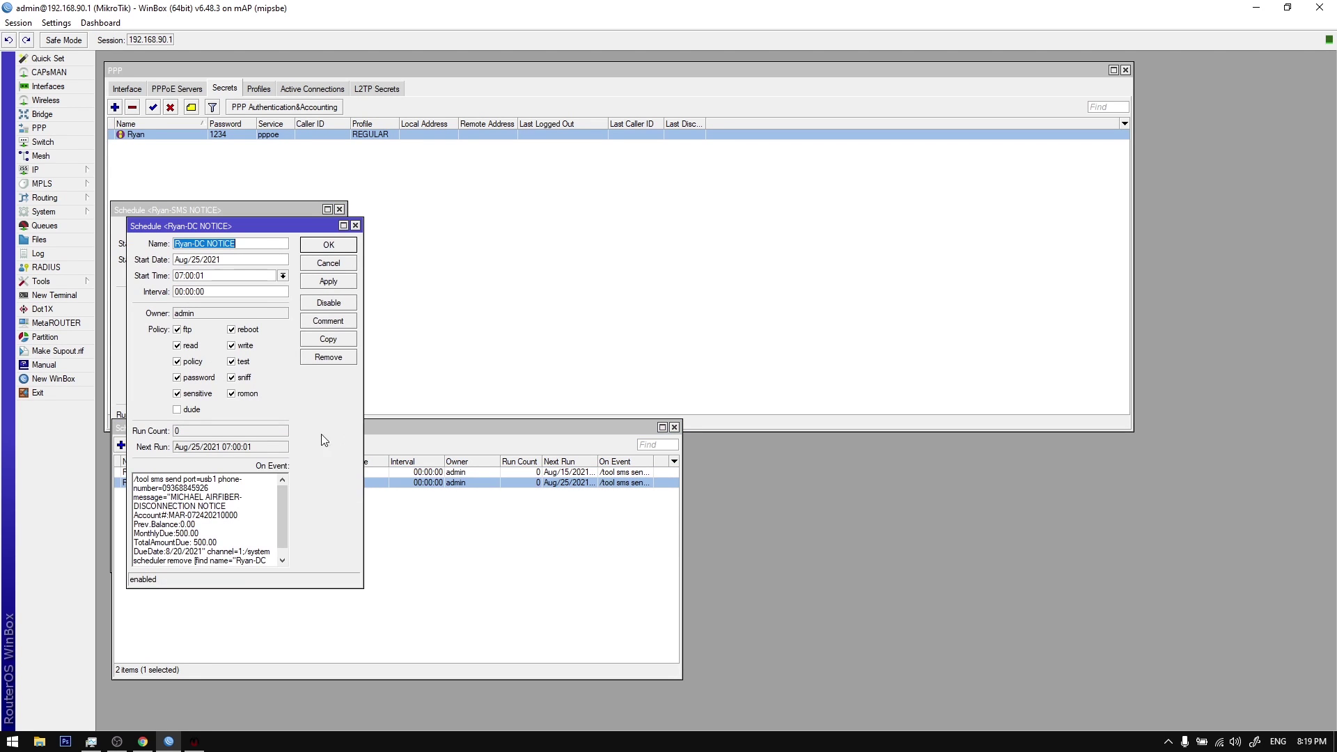
double_click(359, 483)
drag(681, 176, 556, 202)
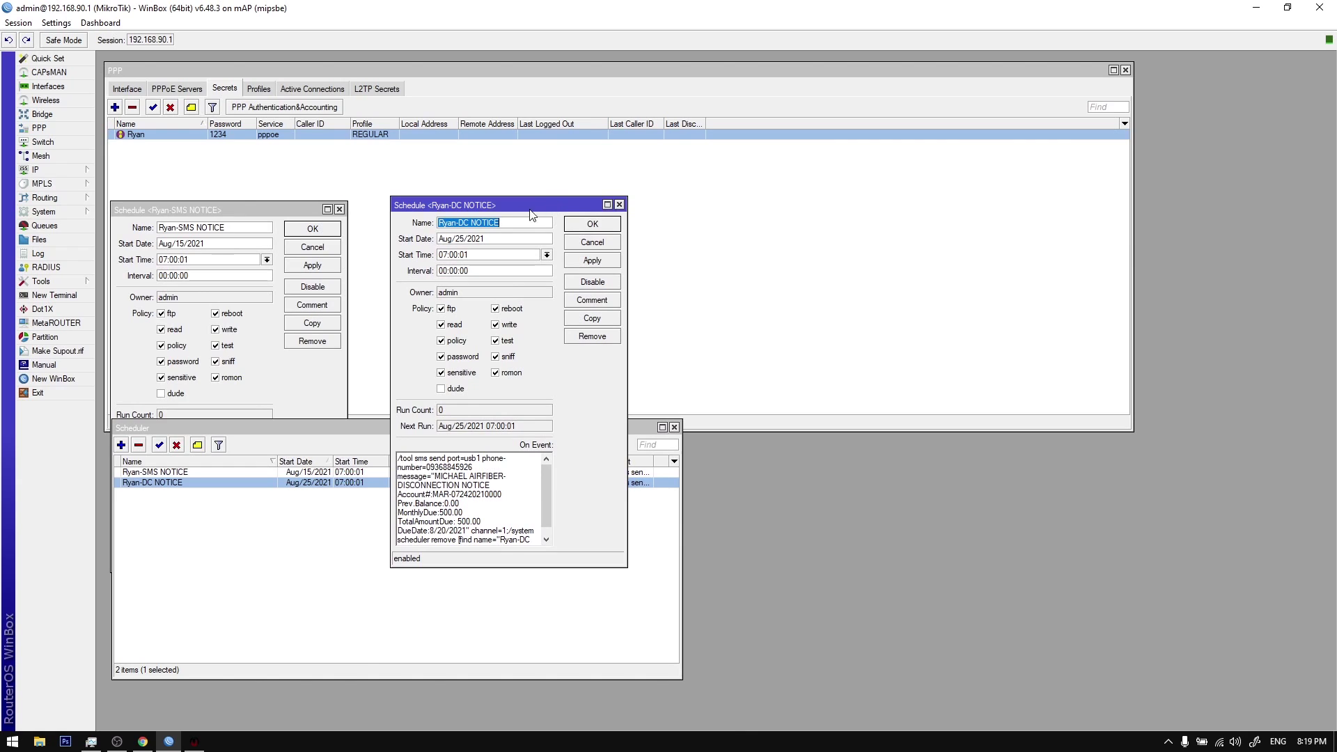
drag(278, 209, 316, 204)
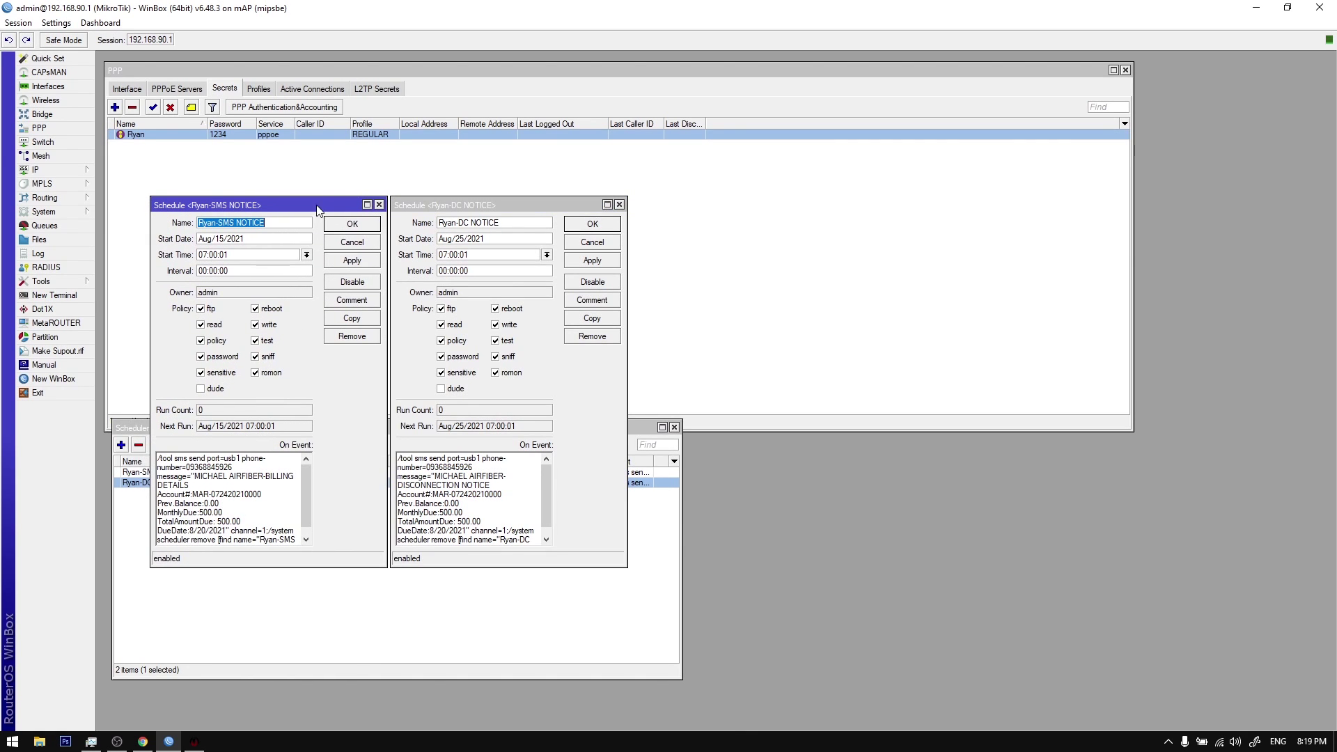
click(275, 226)
Step: Check the client's 8/20/2021 due date in the billing system's update form
click(194, 741)
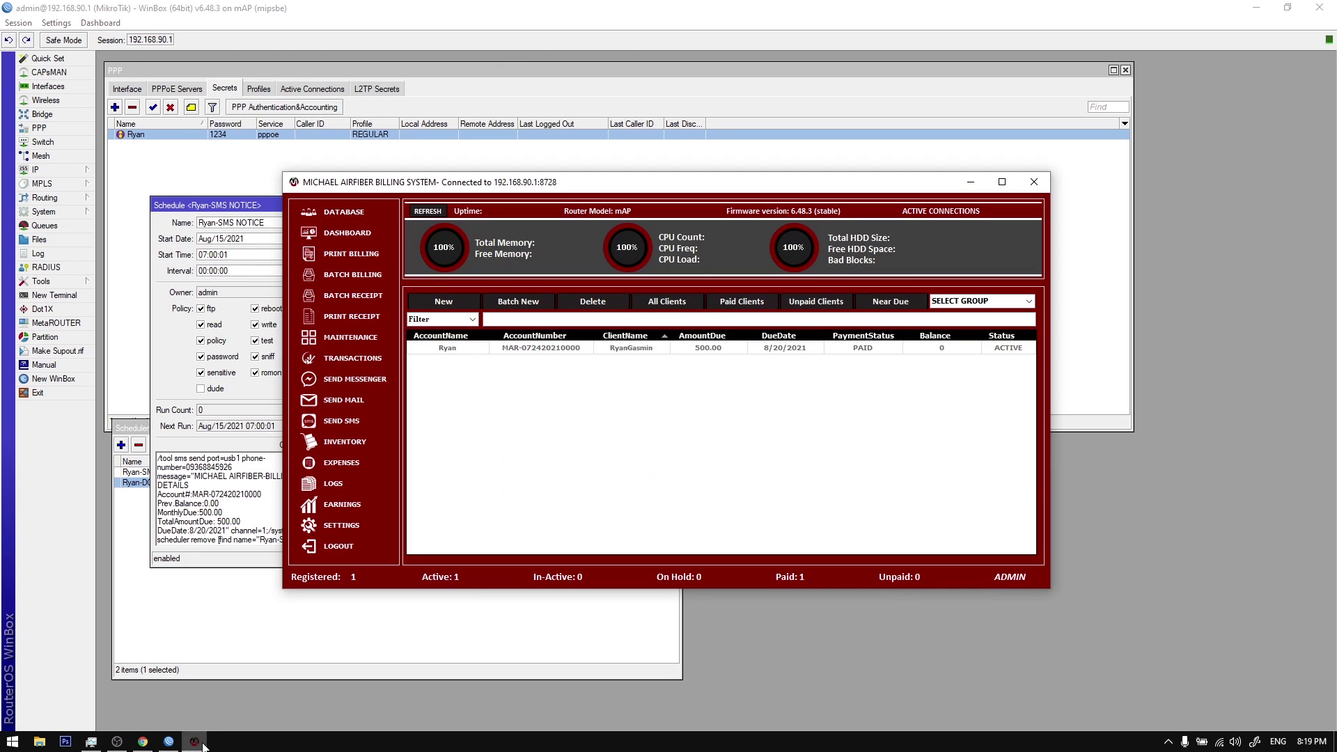
click(758, 351)
right_click(756, 352)
click(780, 372)
drag(798, 386, 849, 388)
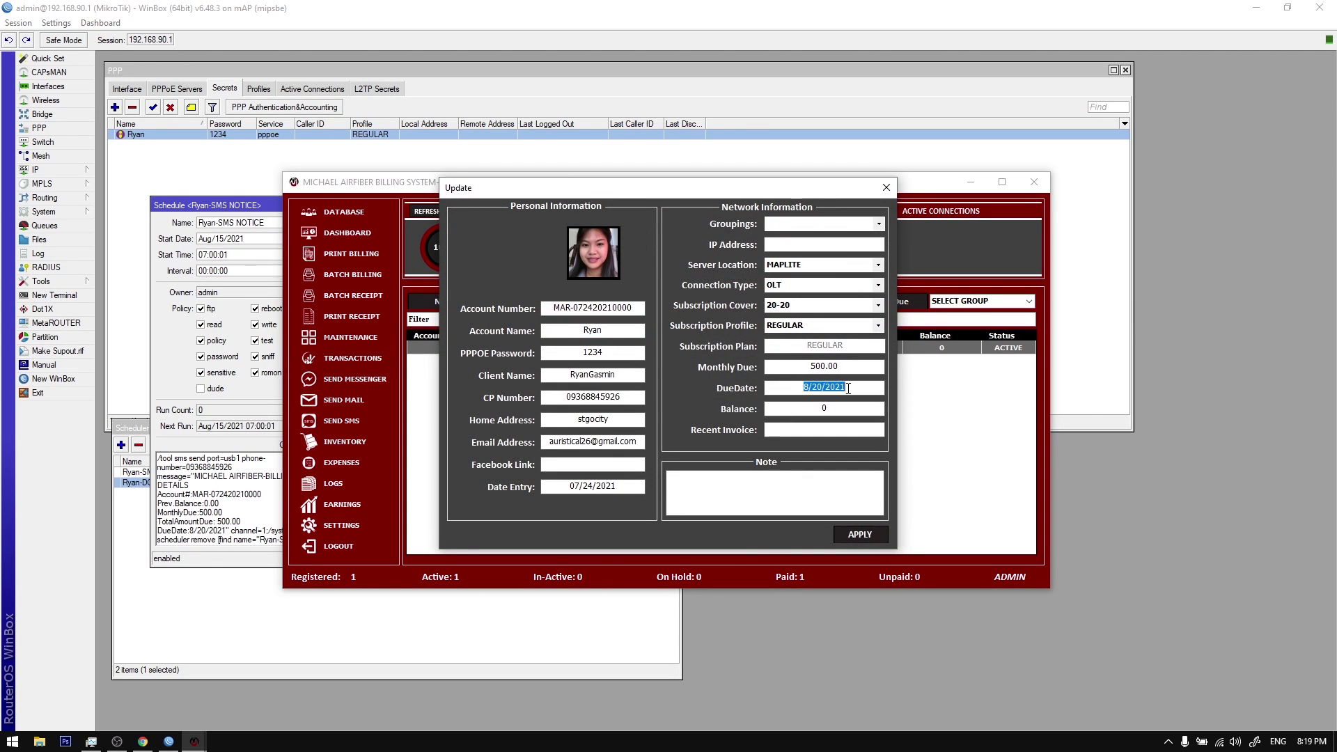
click(243, 239)
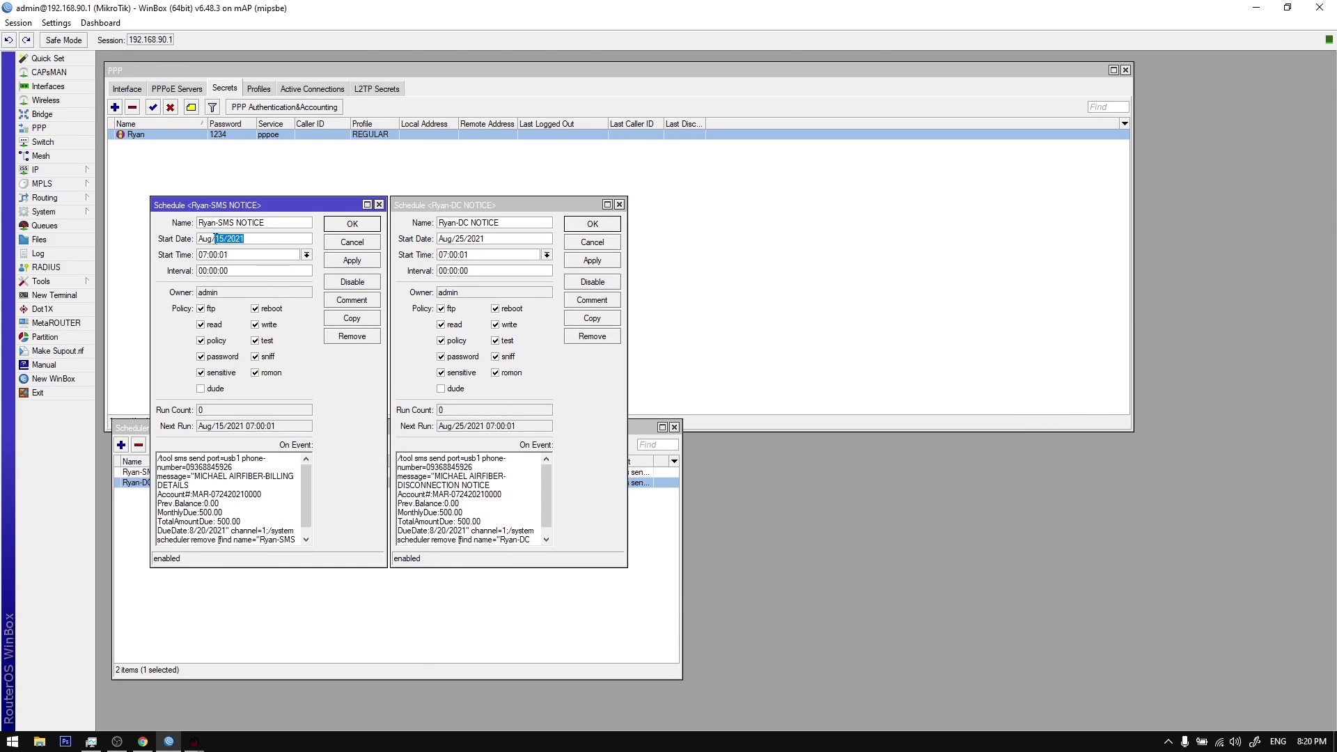
mouse_move(189, 742)
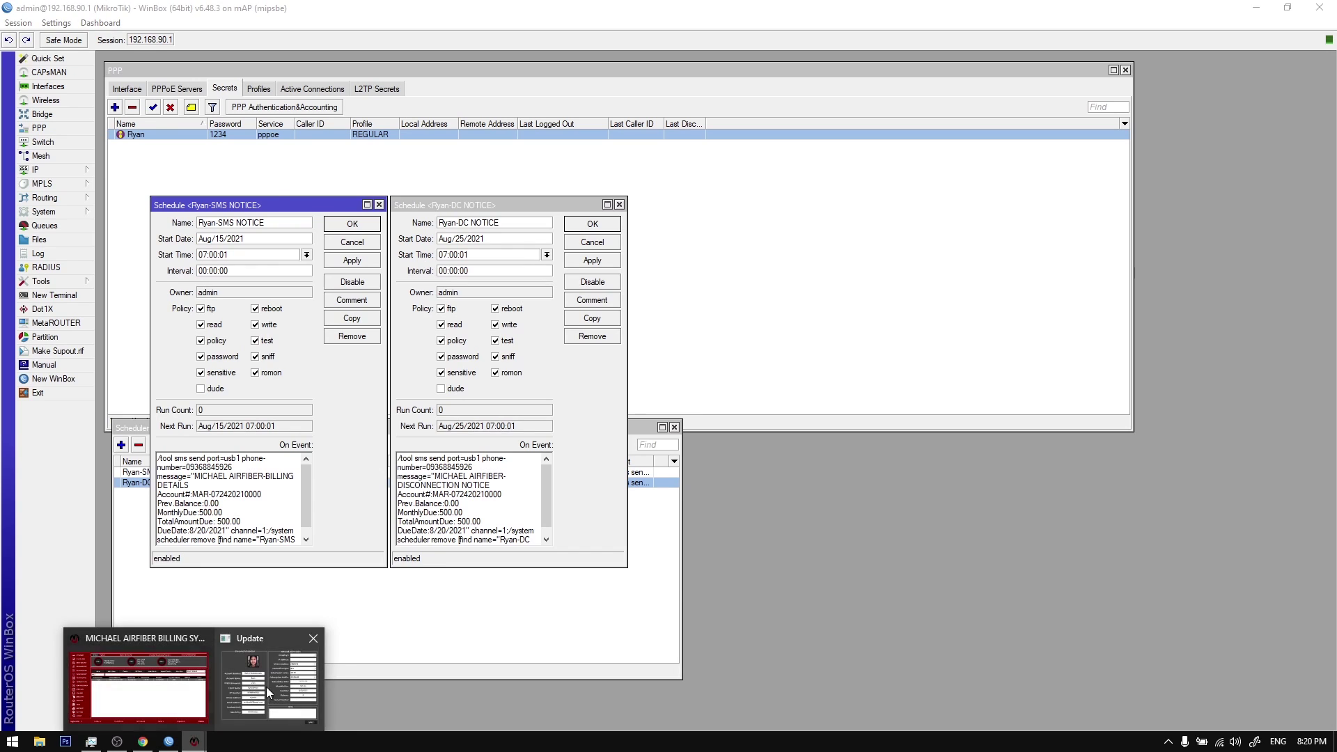
click(270, 691)
Step: Compare the SMS script's due date with the disconnection schedule's start date
click(194, 542)
drag(191, 532, 223, 534)
click(225, 535)
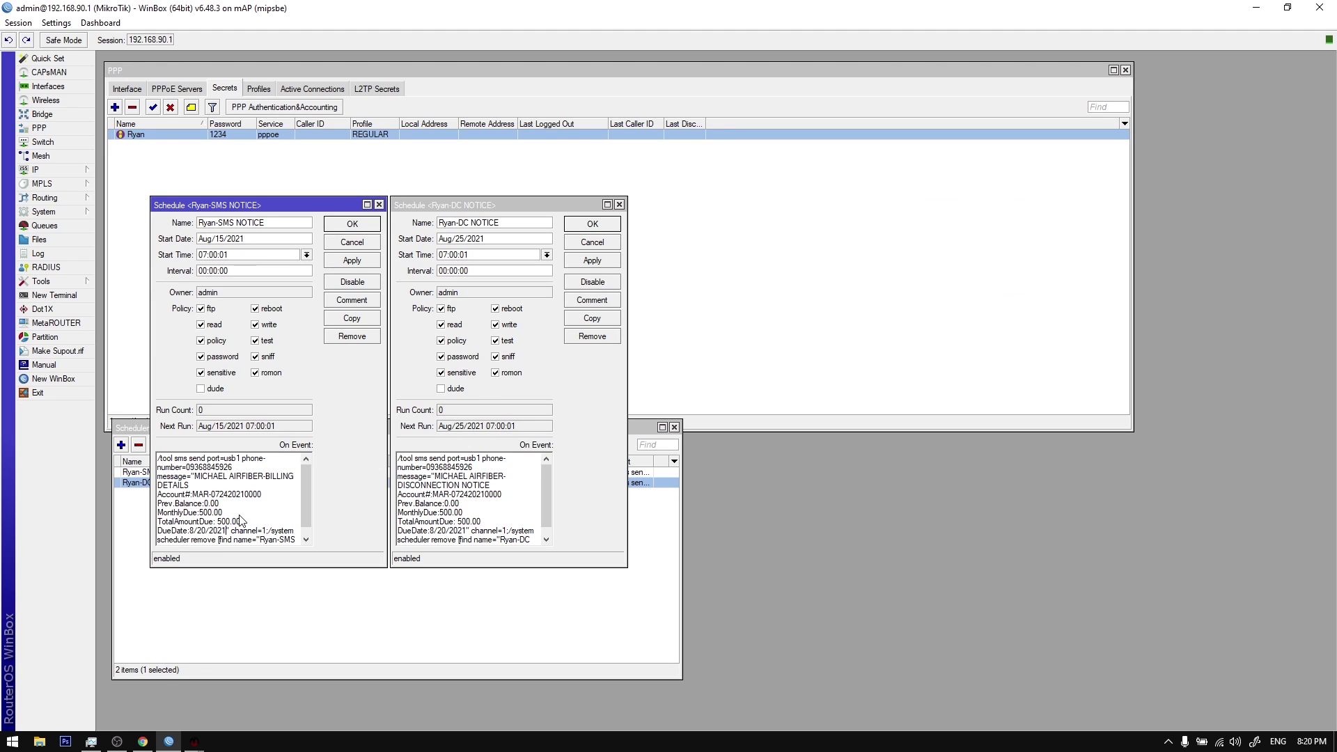
scroll(240, 521, down, 1)
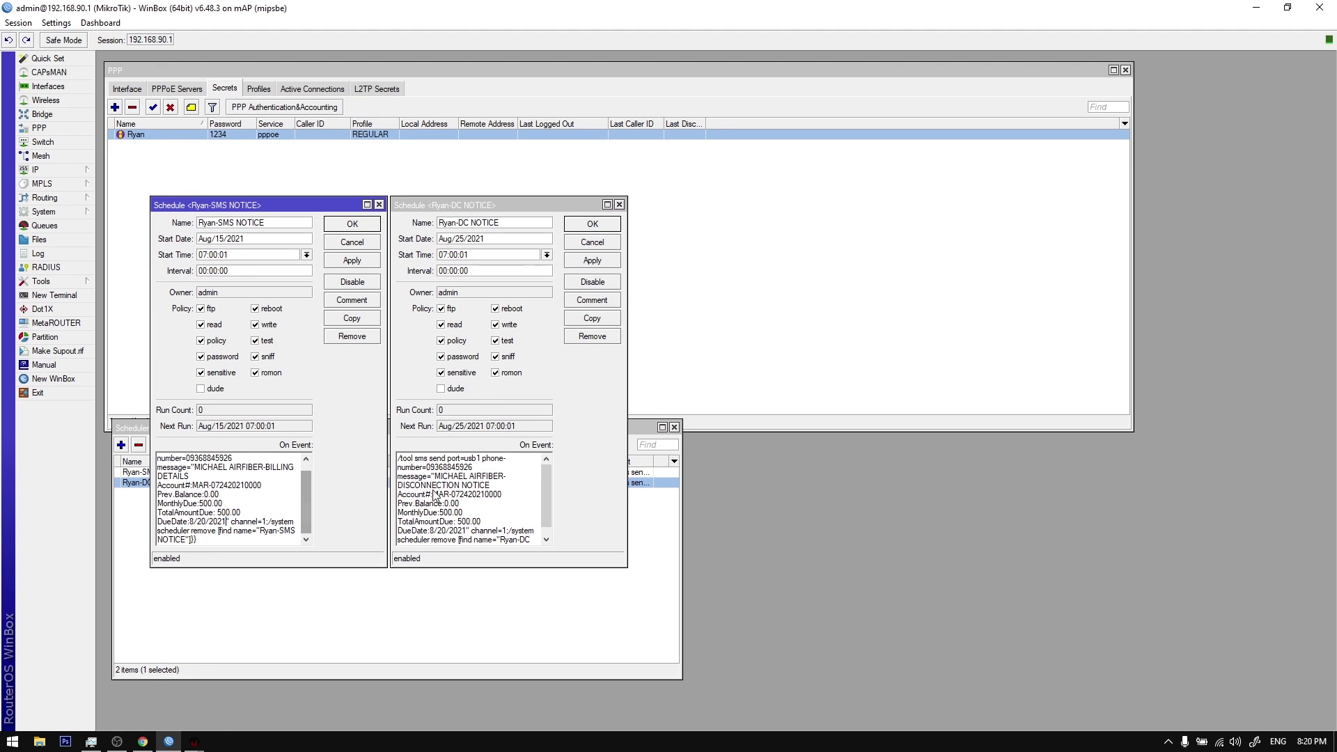
click(485, 498)
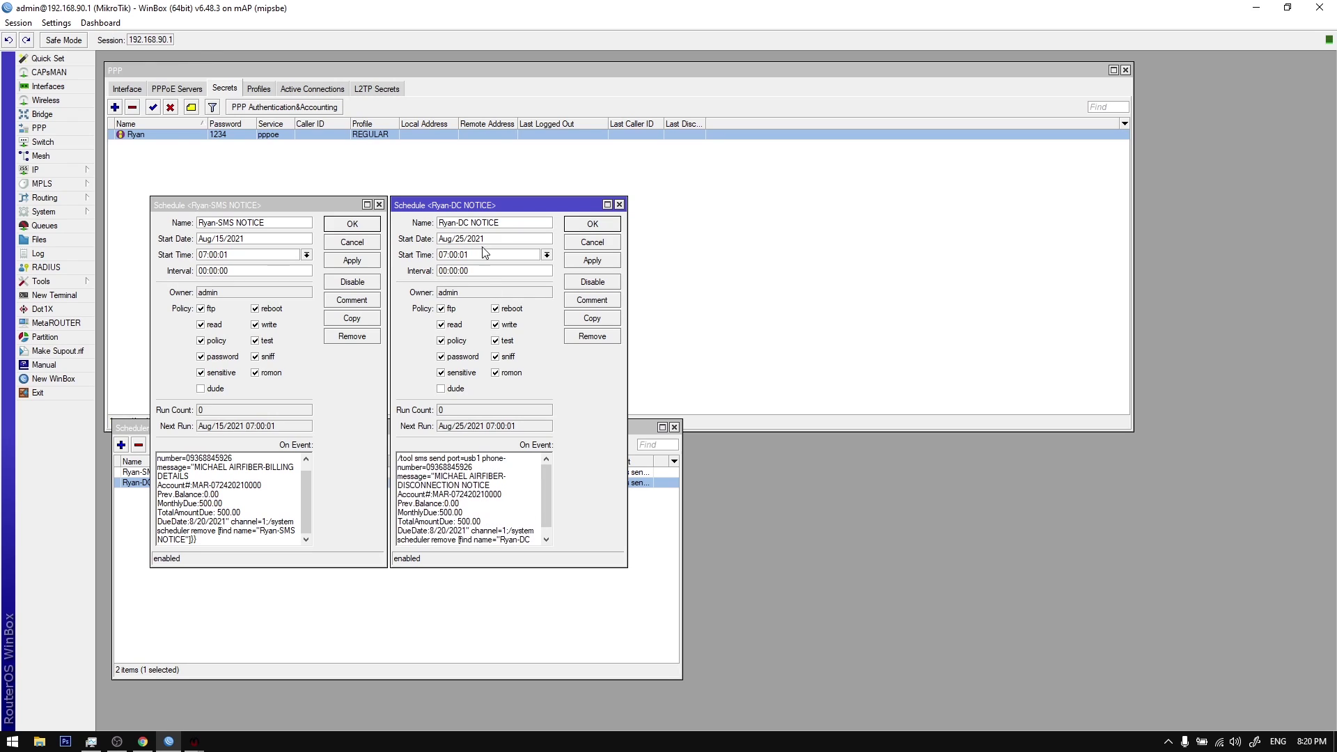
mouse_move(477, 231)
mouse_down()
mouse_move(439, 238)
mouse_move(475, 238)
mouse_up()
click(440, 238)
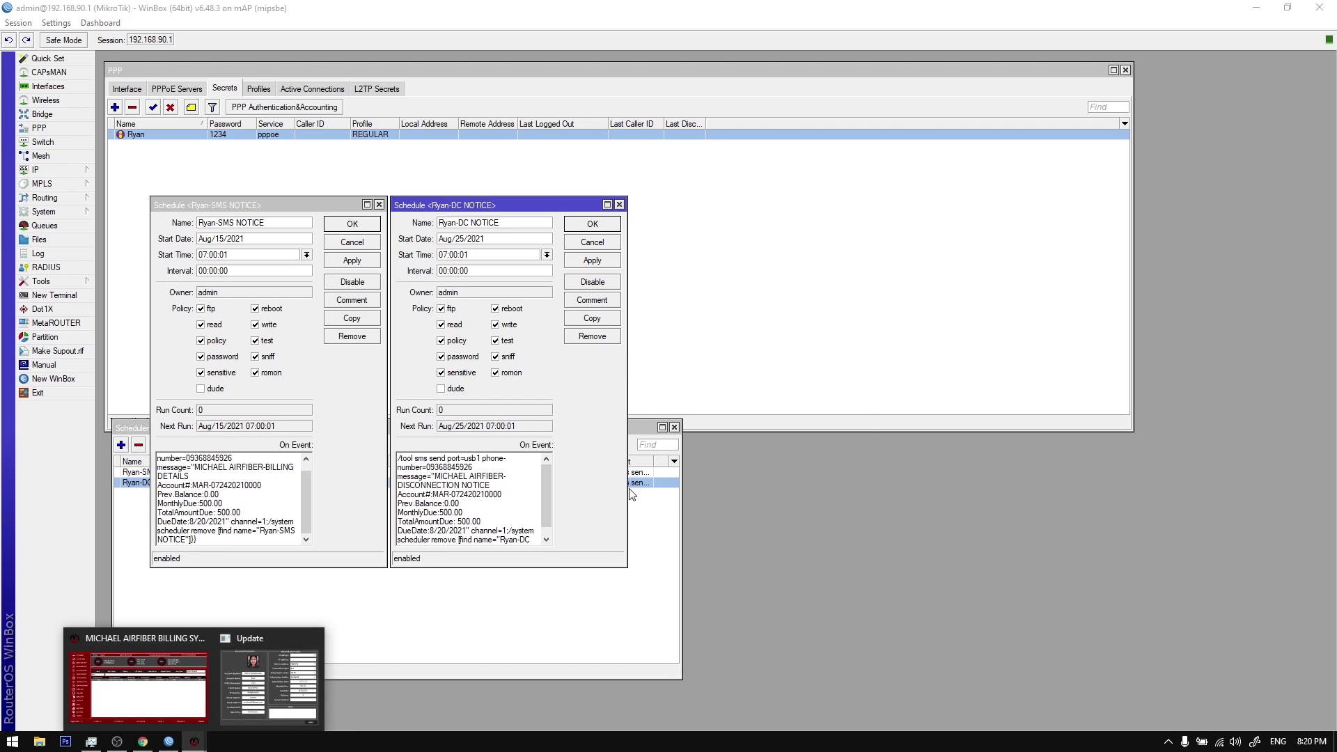
Step: Review the notice message lines in the disconnection schedule's script
click(194, 741)
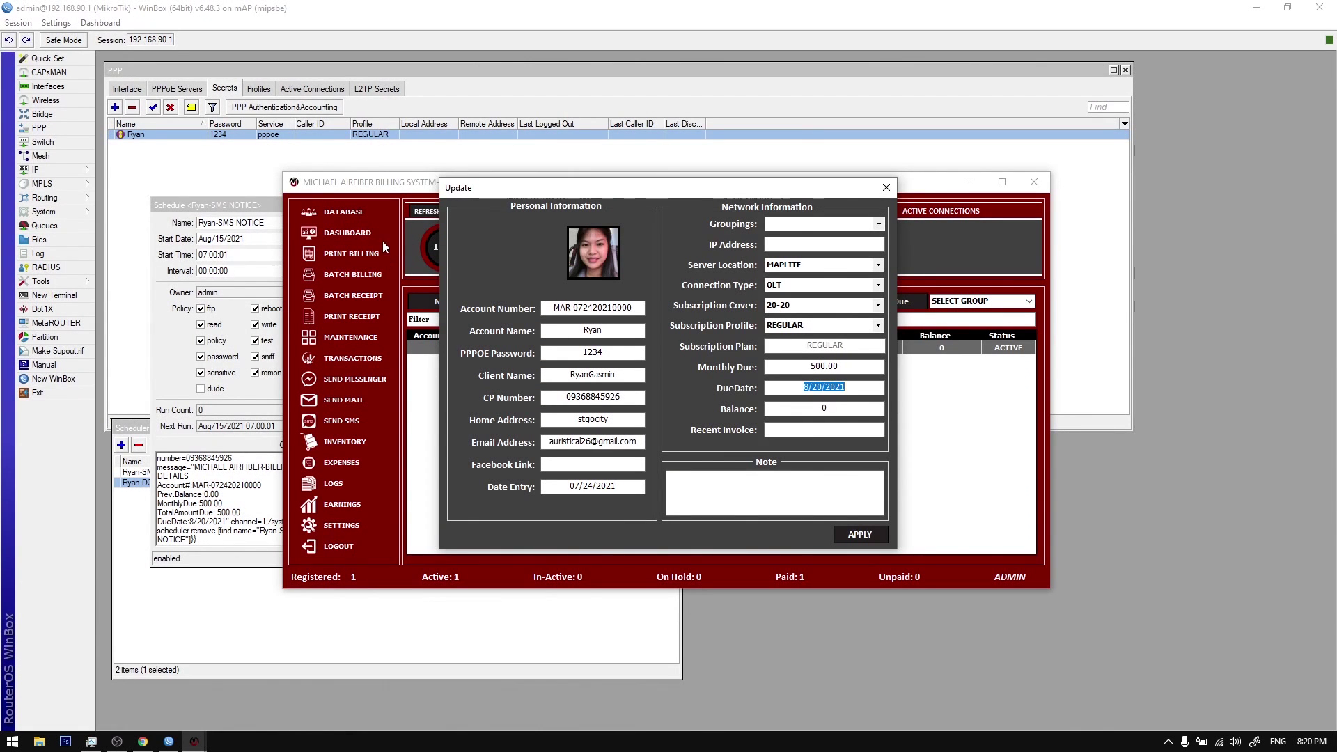
click(276, 204)
click(441, 207)
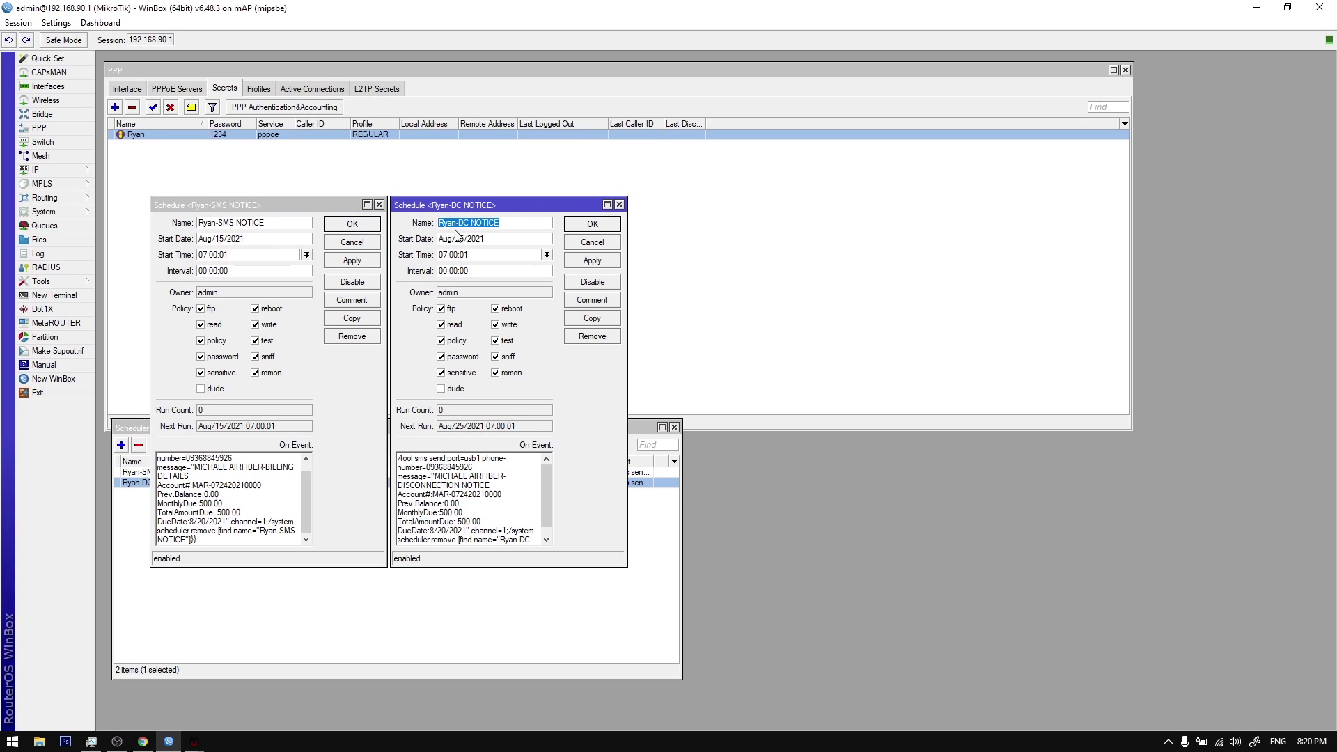
key(Tab)
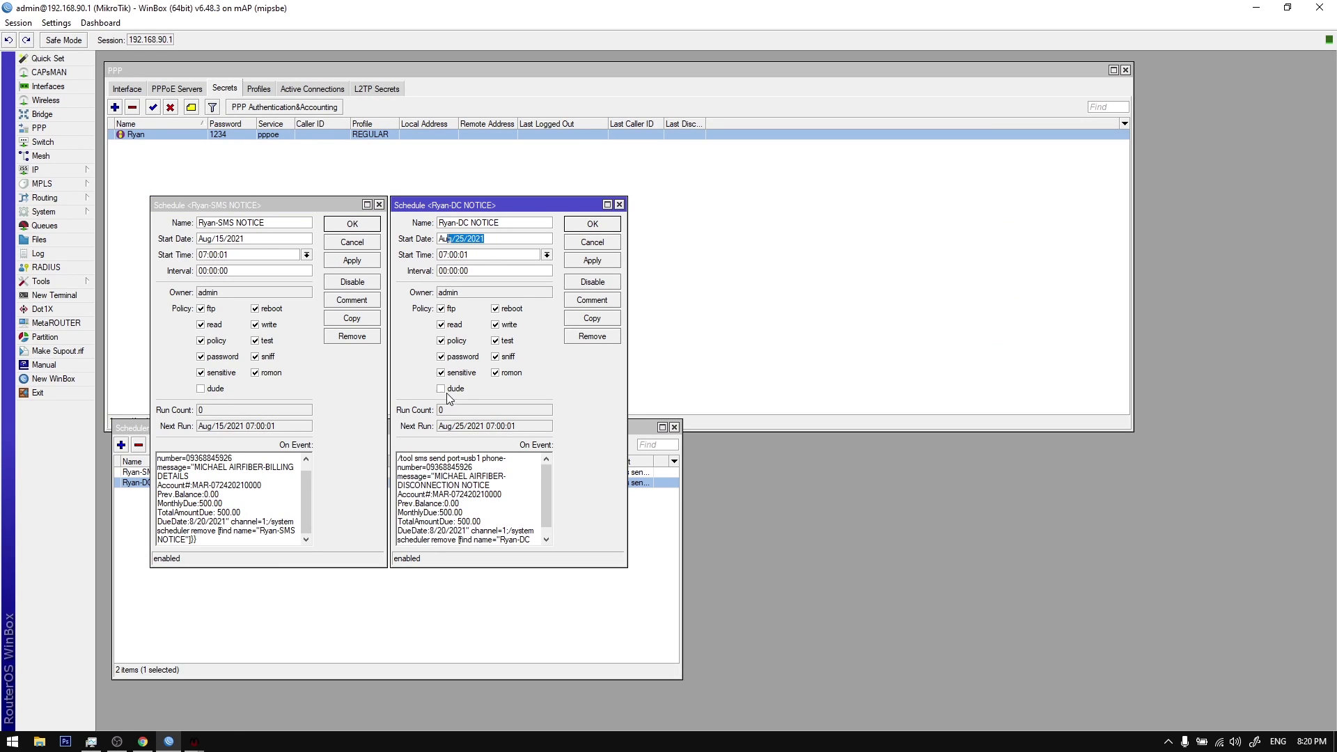
drag(403, 476, 490, 523)
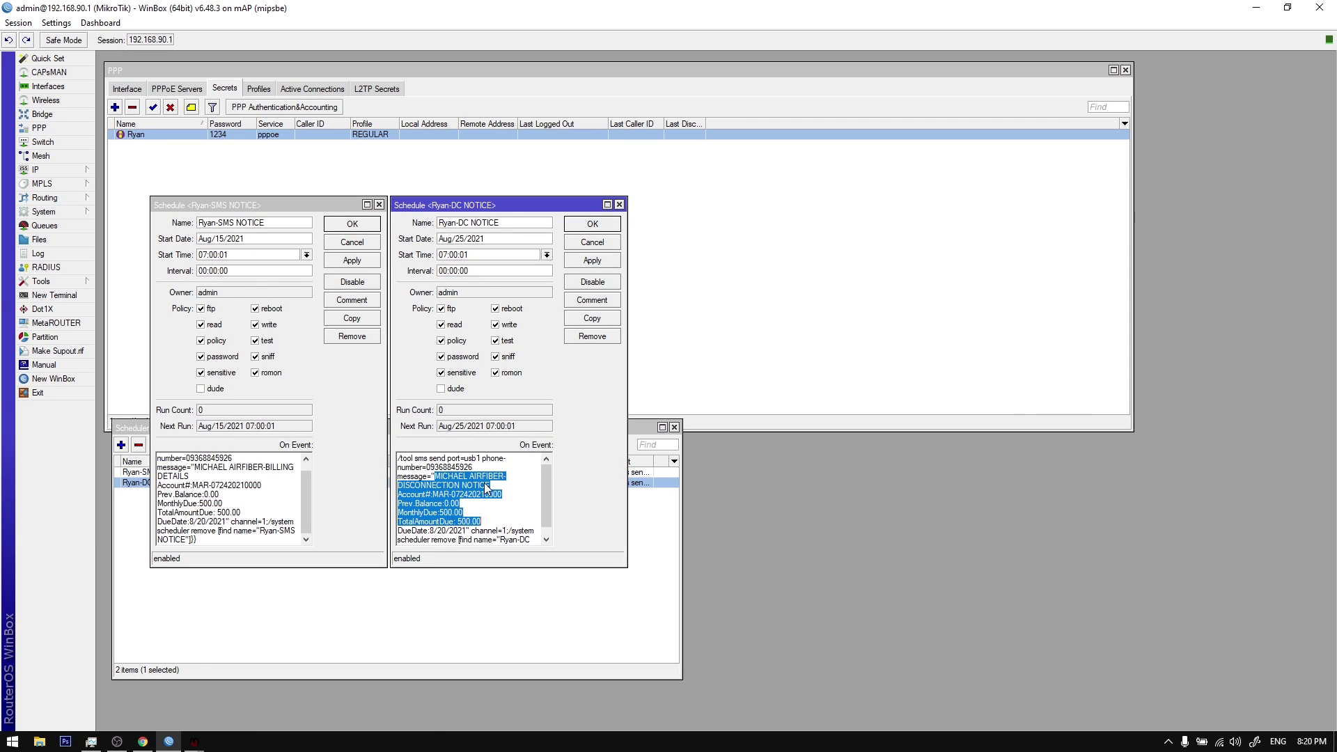
scroll(484, 486, down, 1)
click(476, 484)
drag(434, 469, 488, 505)
click(496, 503)
scroll(498, 506, up, 2)
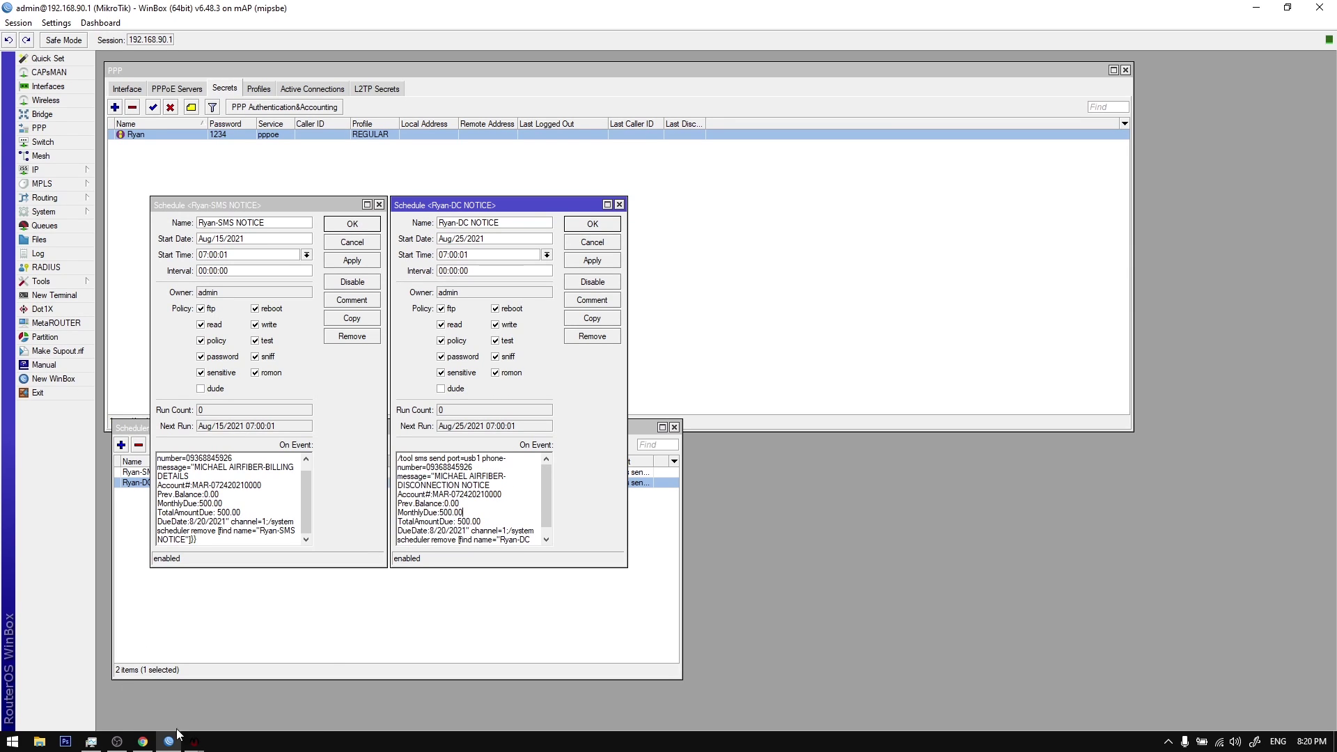
Step: Turn on Autodisconnect / Autochange profile in the billing system's Reminder Settings
click(268, 675)
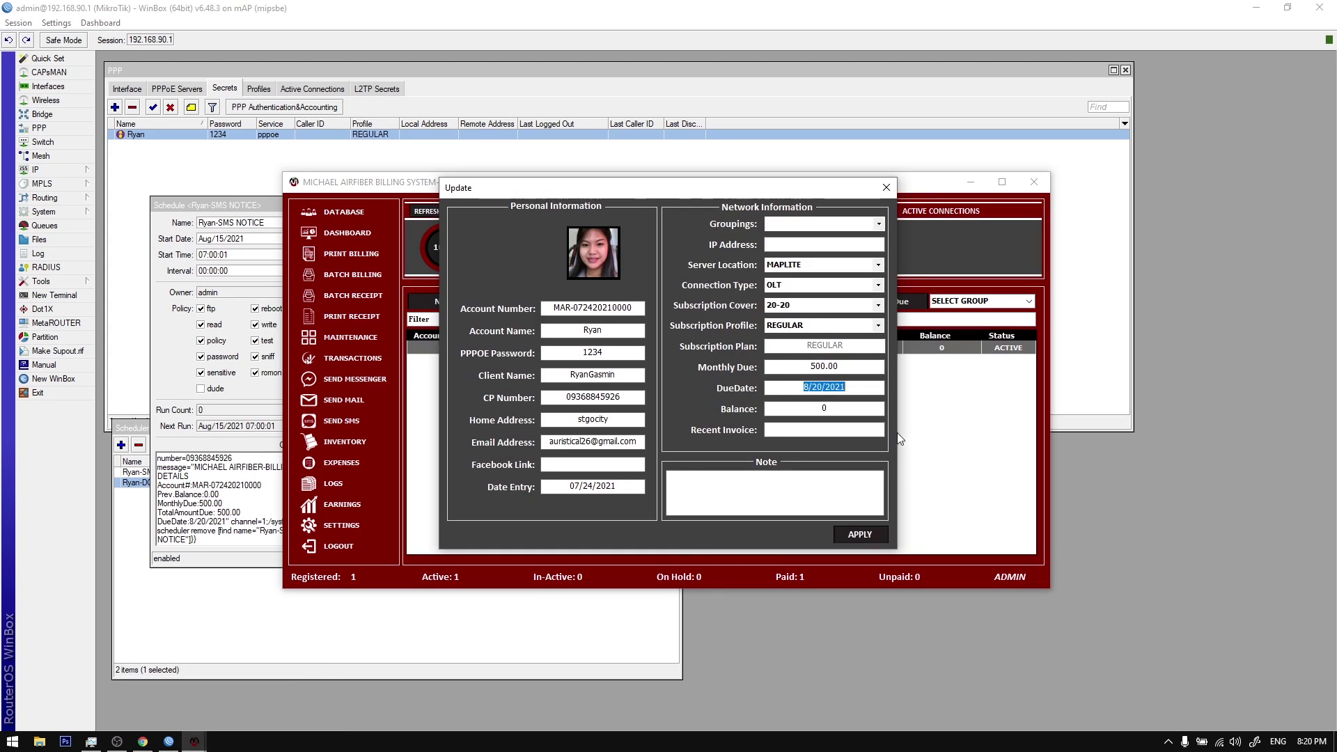
click(886, 187)
drag(628, 191, 943, 284)
click(657, 565)
click(861, 418)
drag(666, 205, 935, 211)
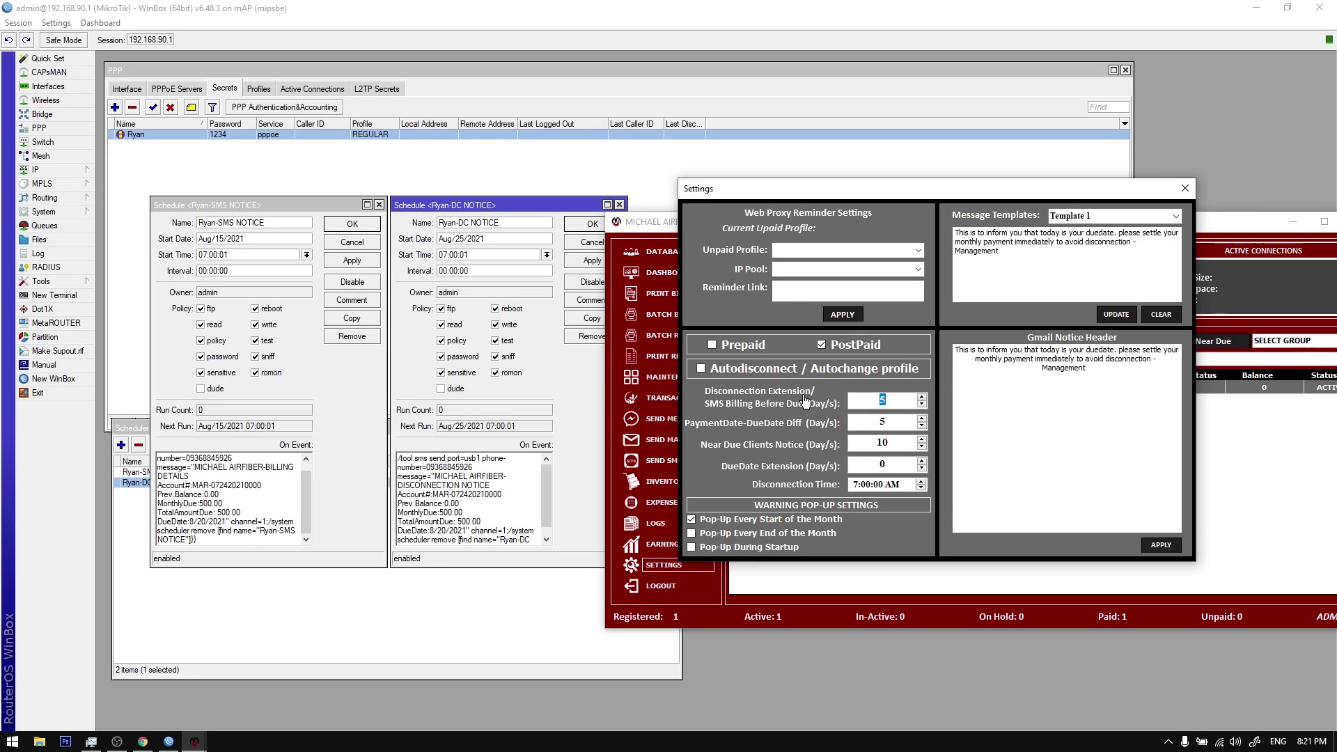
click(758, 368)
click(1185, 188)
click(1056, 284)
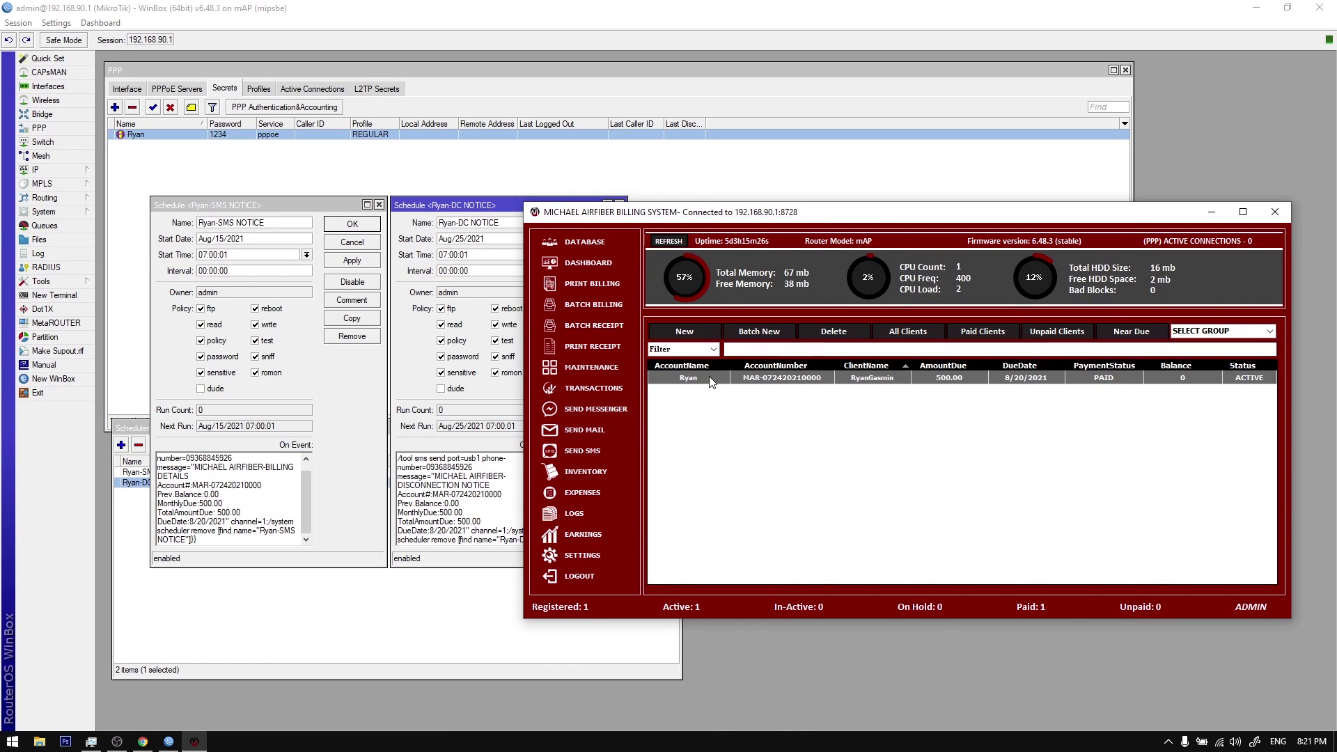
Step: Rearrange the disconnection schedule and PPP windows, returning to the billing system
click(506, 221)
drag(500, 222, 422, 227)
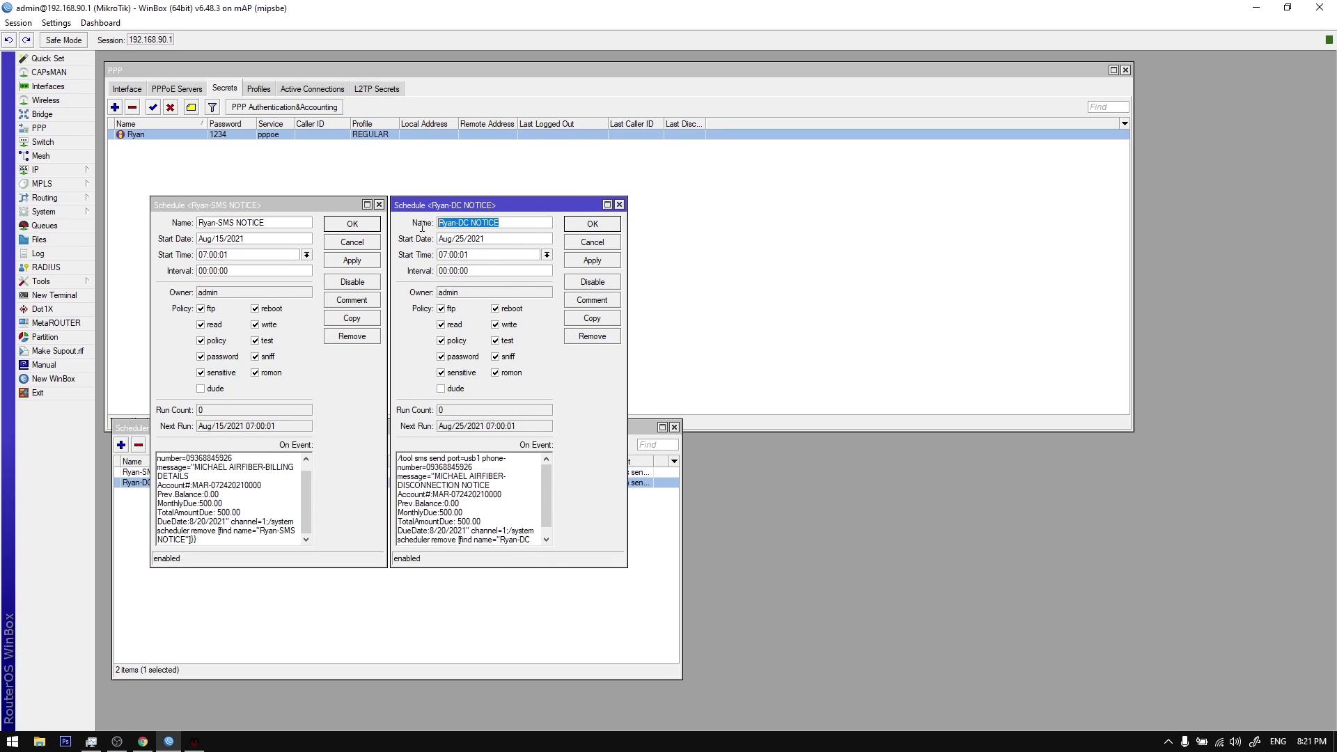
click(299, 137)
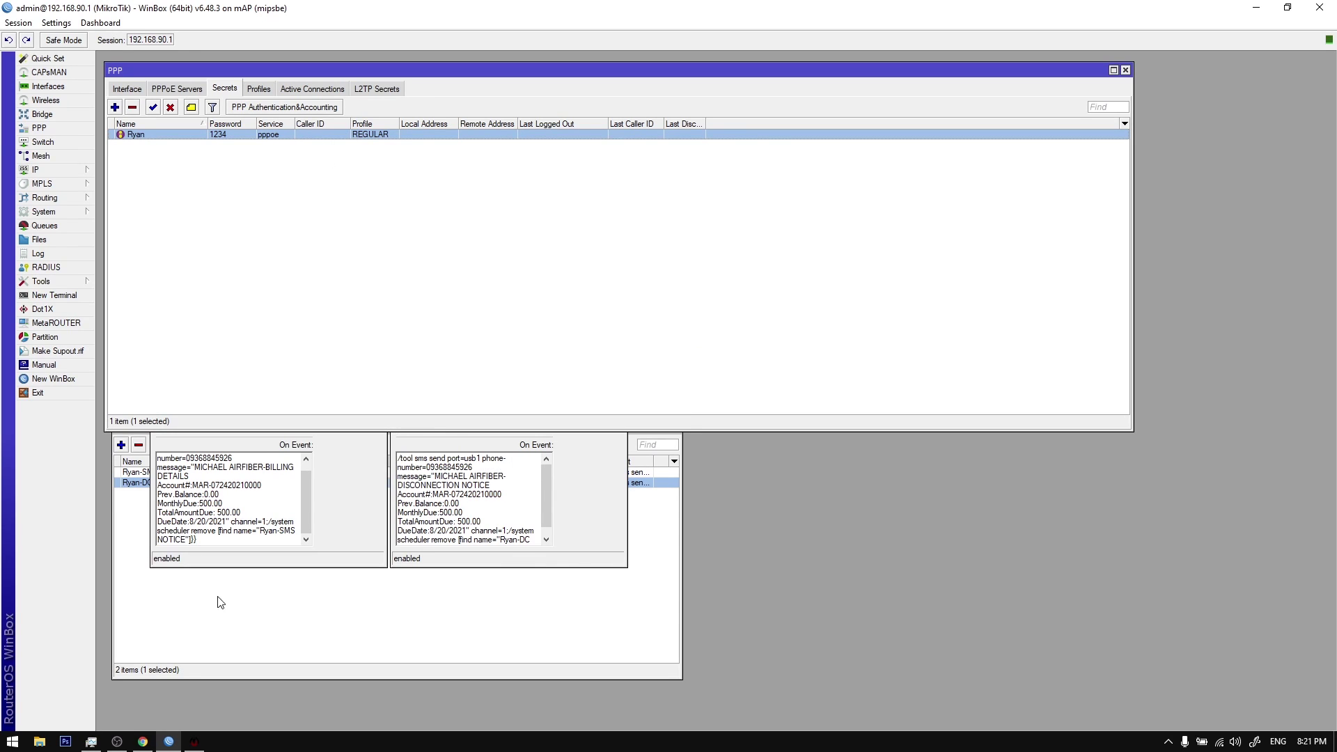
click(197, 739)
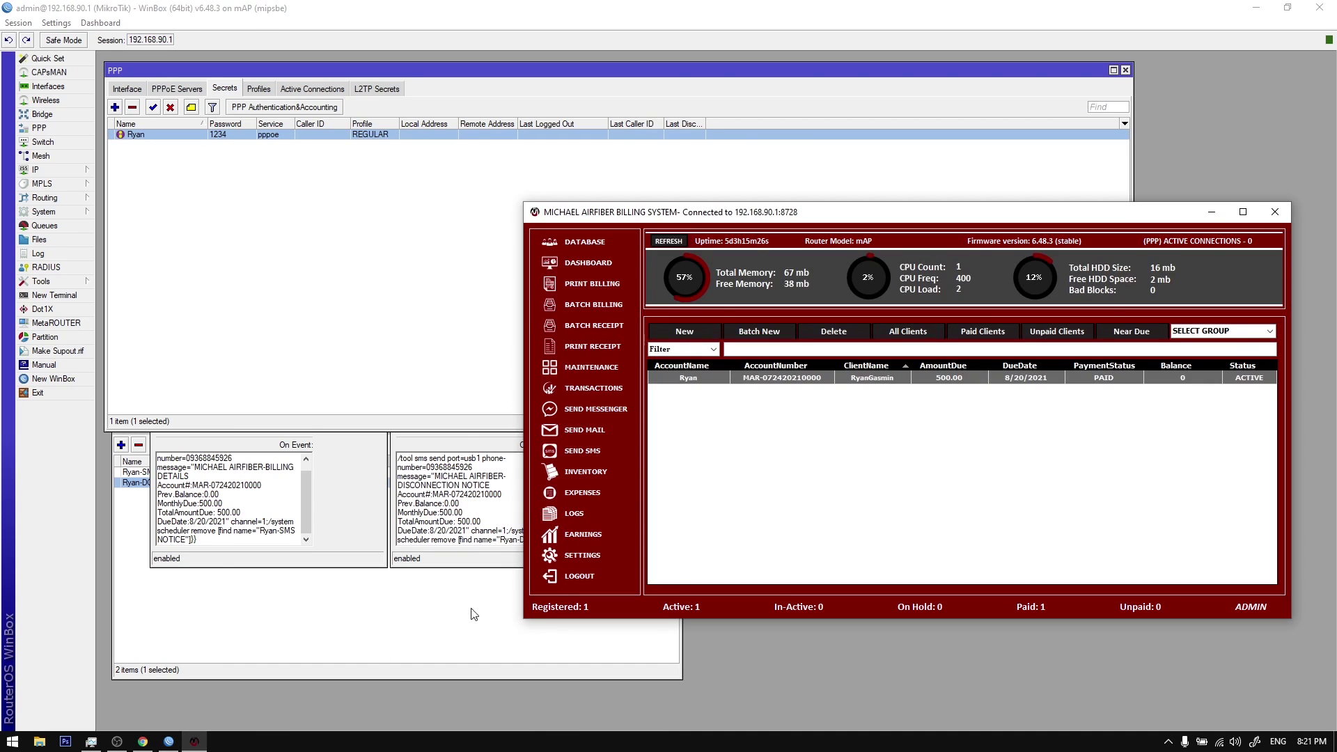
Step: Start a new subscription plan named DISCONNECT in Profile Settings
click(587, 556)
drag(683, 236, 869, 267)
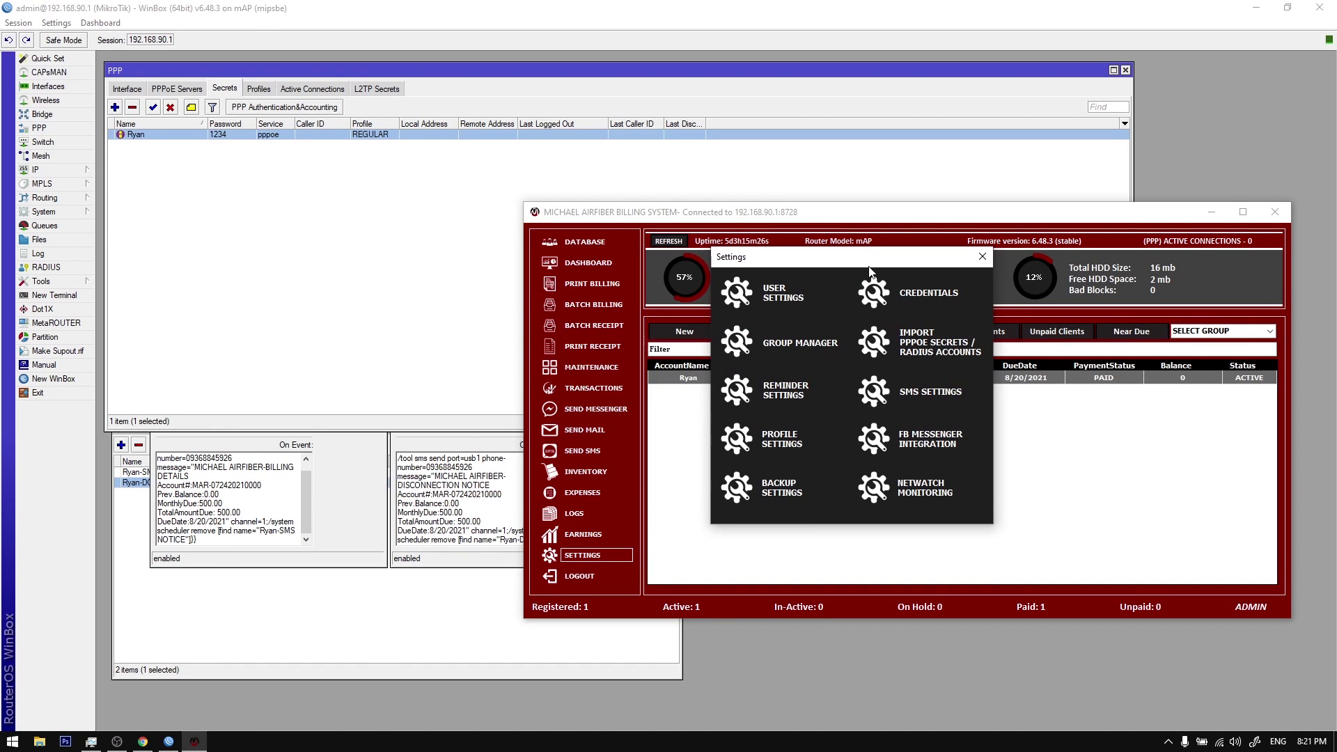
click(780, 448)
drag(754, 221, 945, 264)
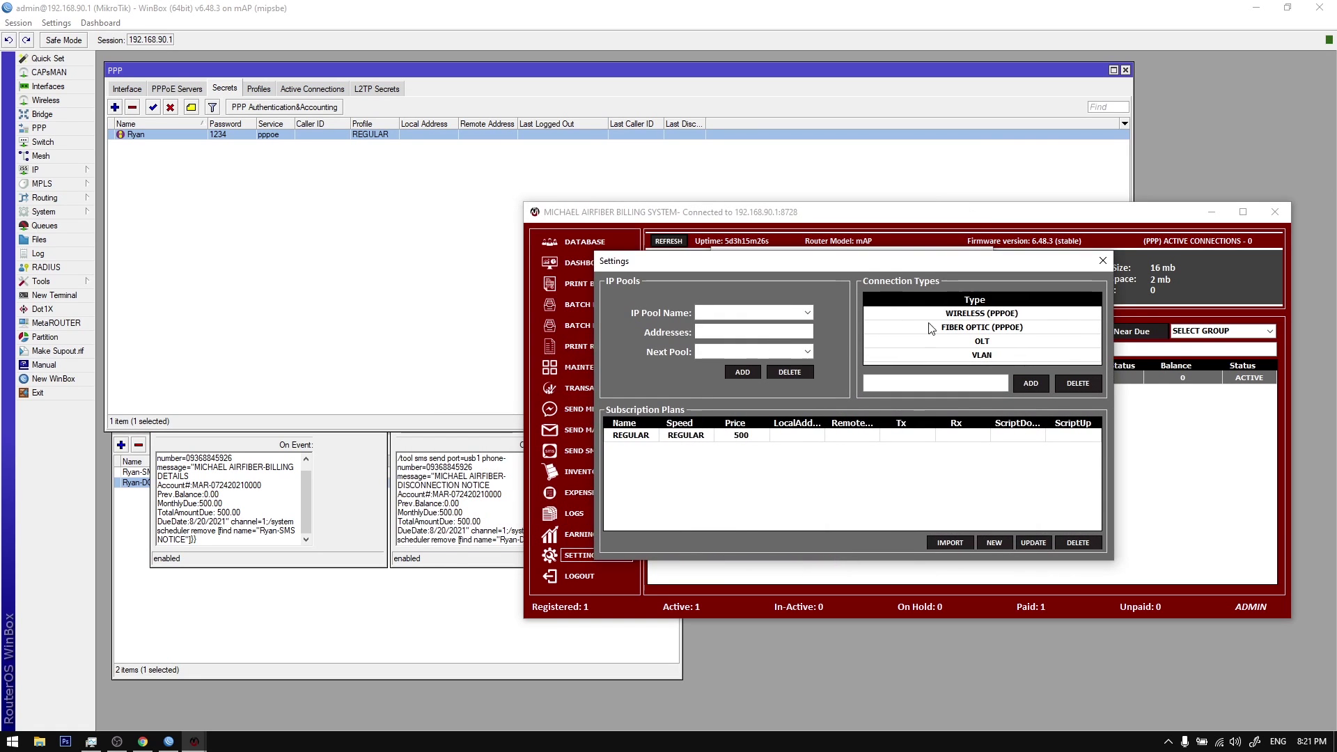
click(994, 542)
text(DISCONNECT)
Step: Set the DISCONNECT plan's download and upload speeds to 256k and its price to 1
click(712, 256)
click(708, 279)
text(256)
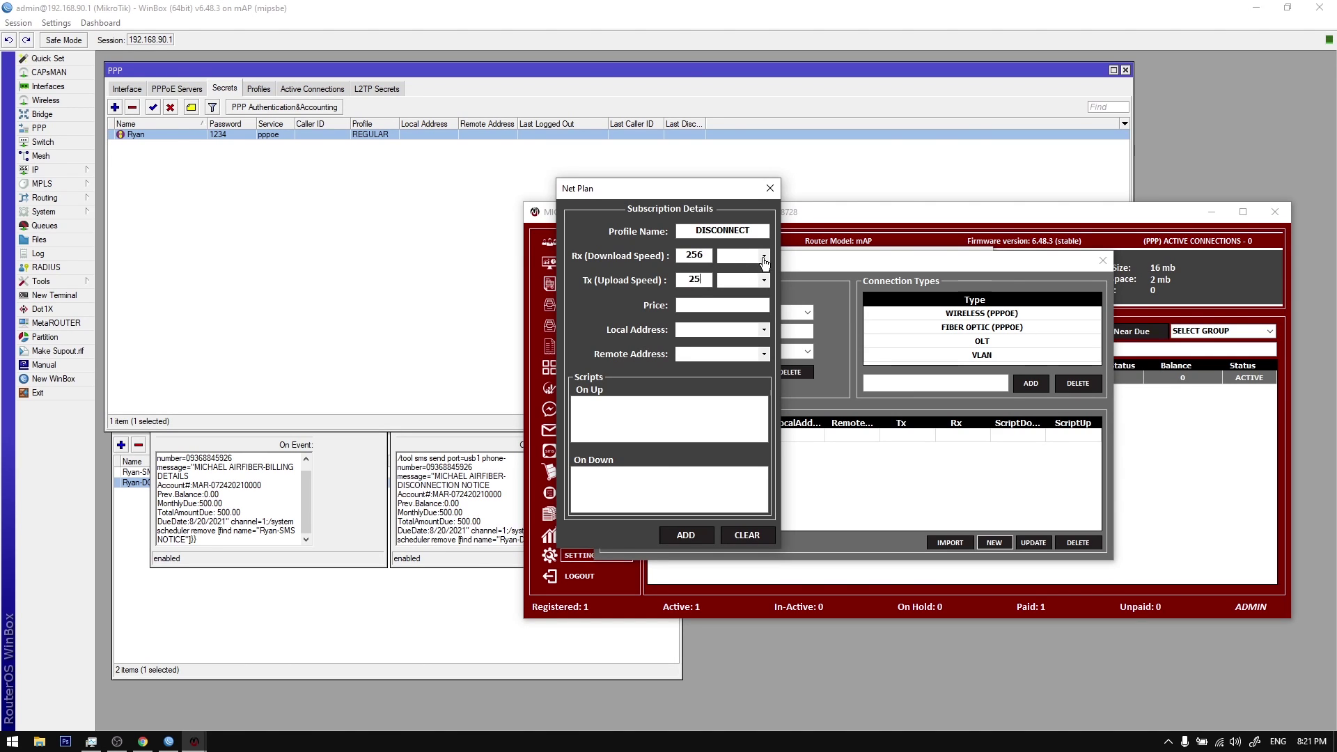
click(764, 255)
click(742, 269)
click(764, 280)
click(741, 293)
click(739, 307)
text(1)
Step: Set DISCONNECT as the local and remote address, then add the plan
click(764, 329)
click(754, 362)
click(764, 353)
click(730, 369)
click(689, 535)
click(683, 428)
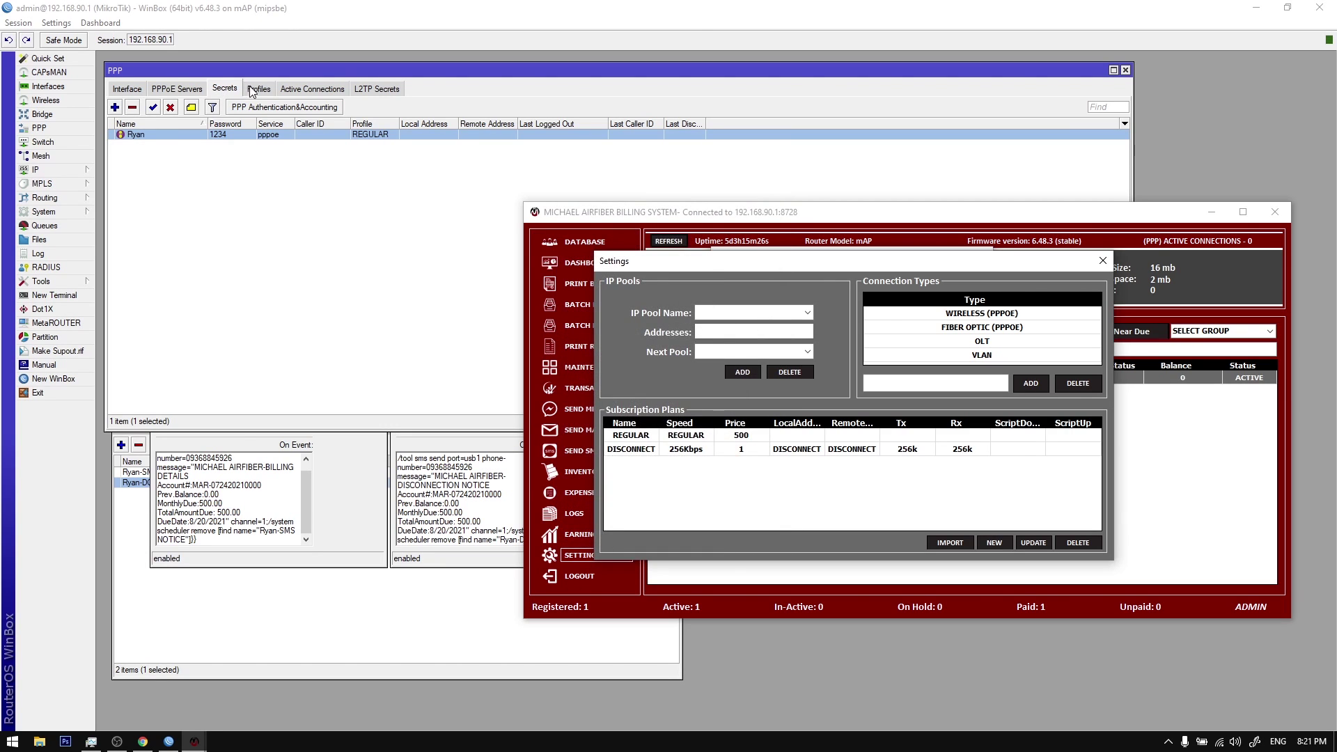
click(249, 87)
Step: Check the DISCONNECT profile's 256k/256k limits and the disconnection notice schedule
double_click(245, 147)
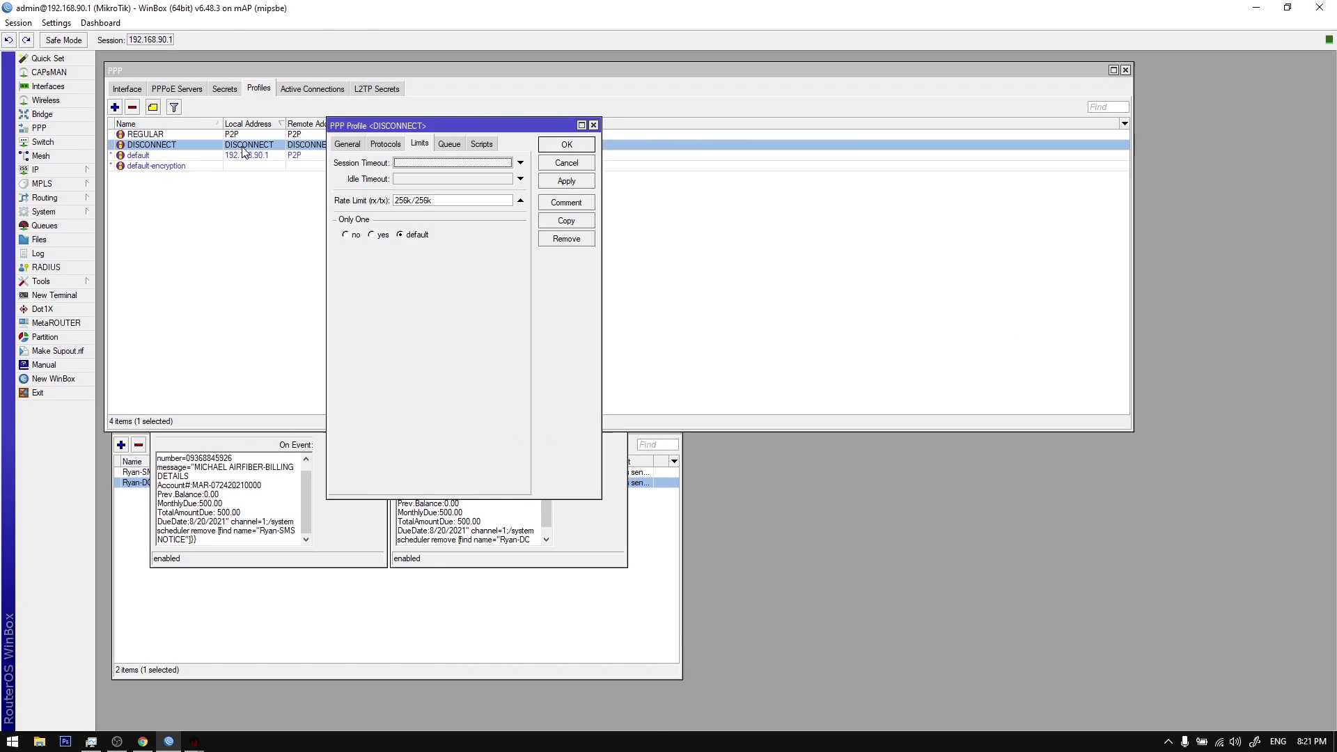
key(Escape)
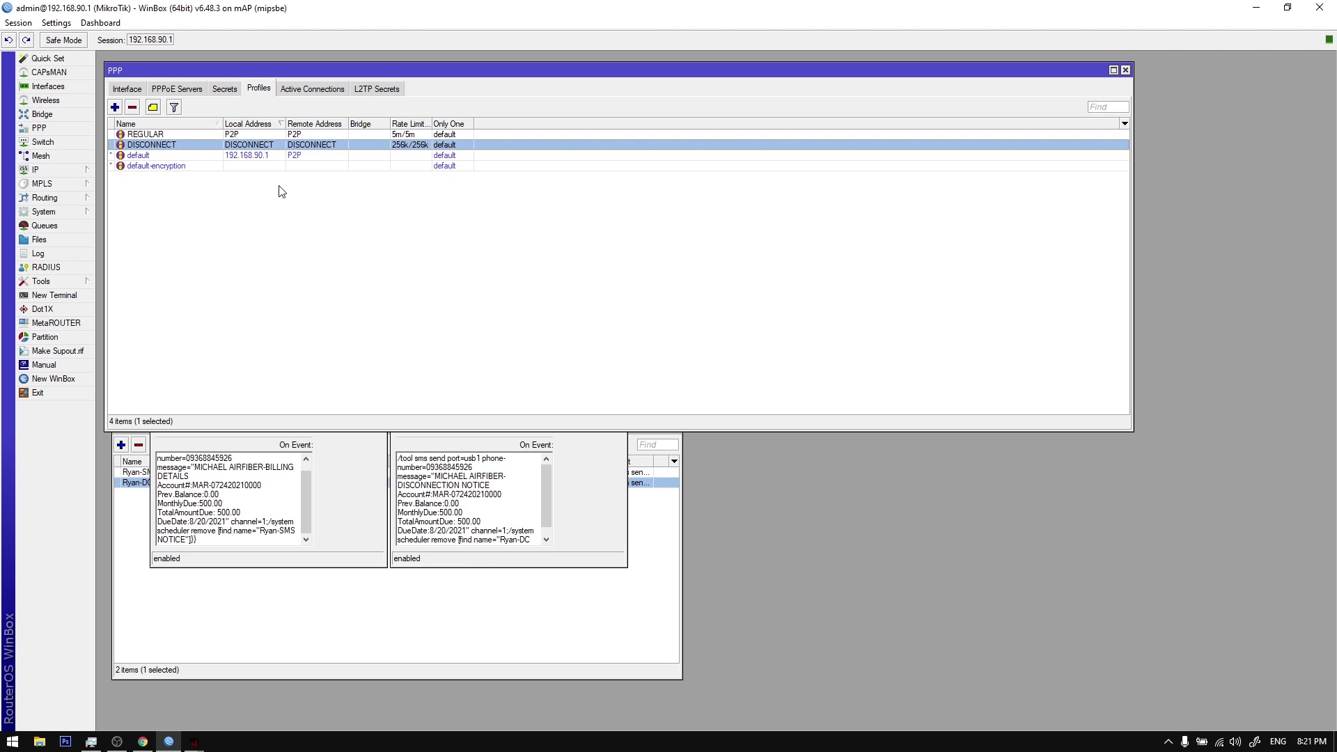
double_click(600, 543)
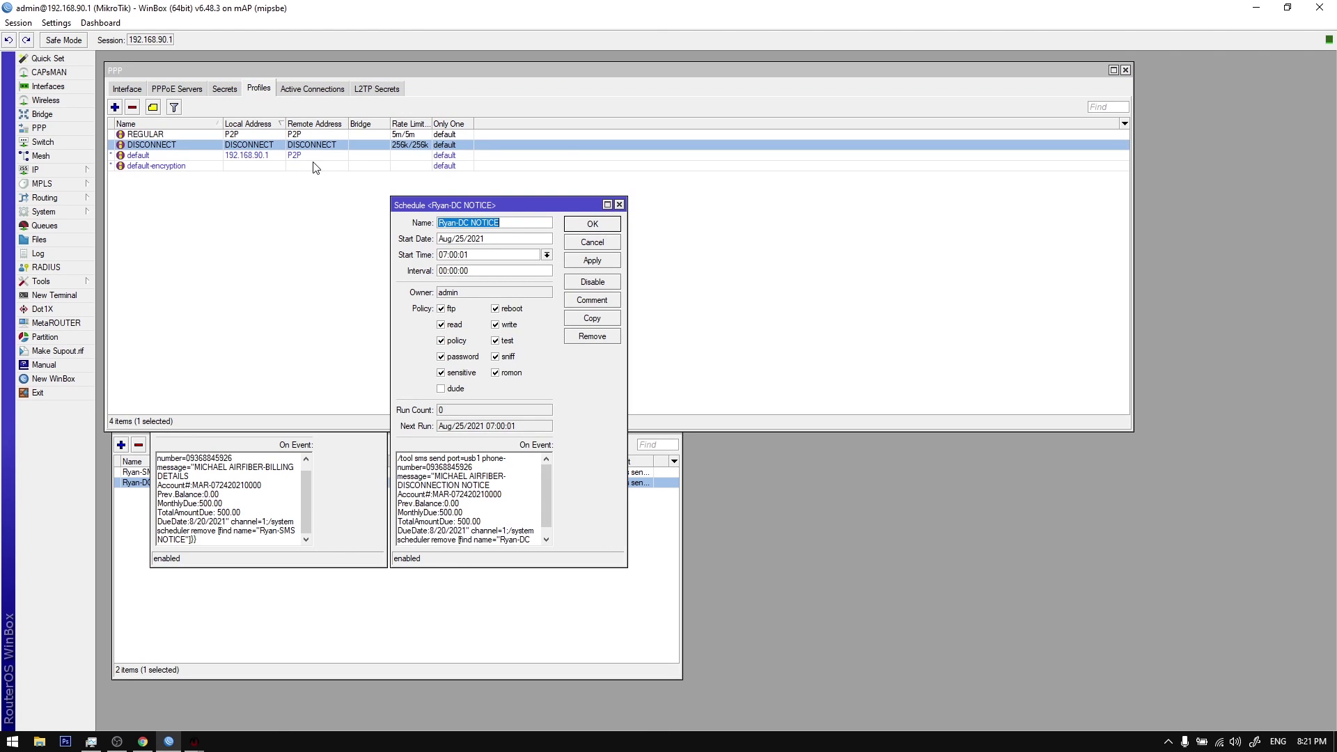
key(Escape)
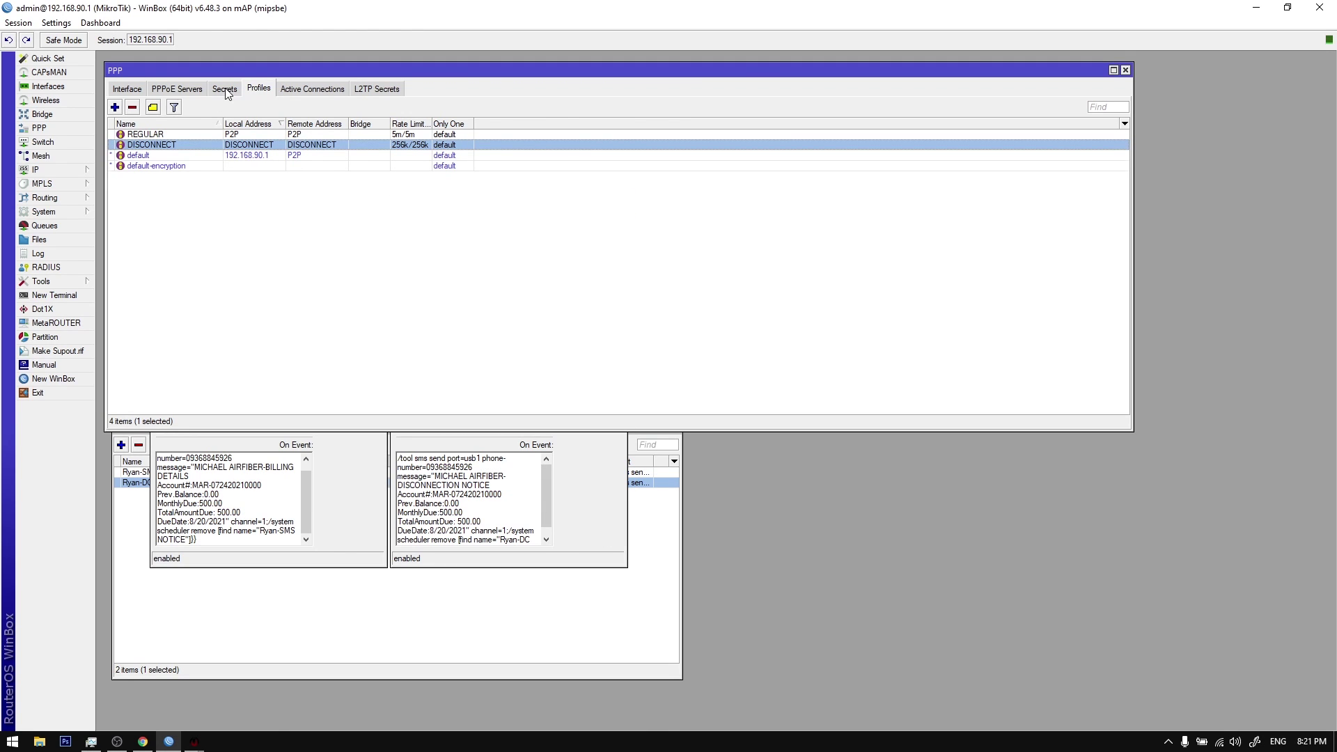
Step: Recheck the client's PPP secret and the DISCONNECT profile, then return to billing settings
click(225, 89)
double_click(245, 134)
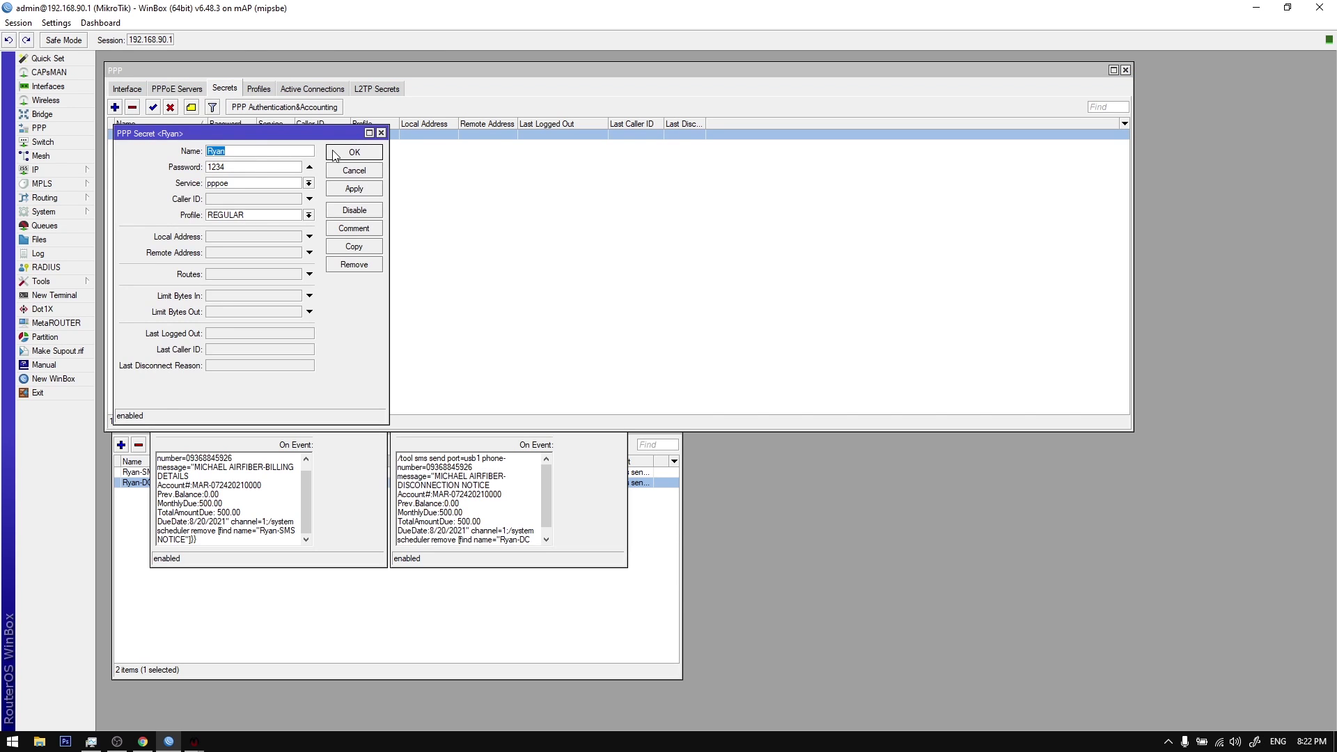
click(381, 132)
click(259, 89)
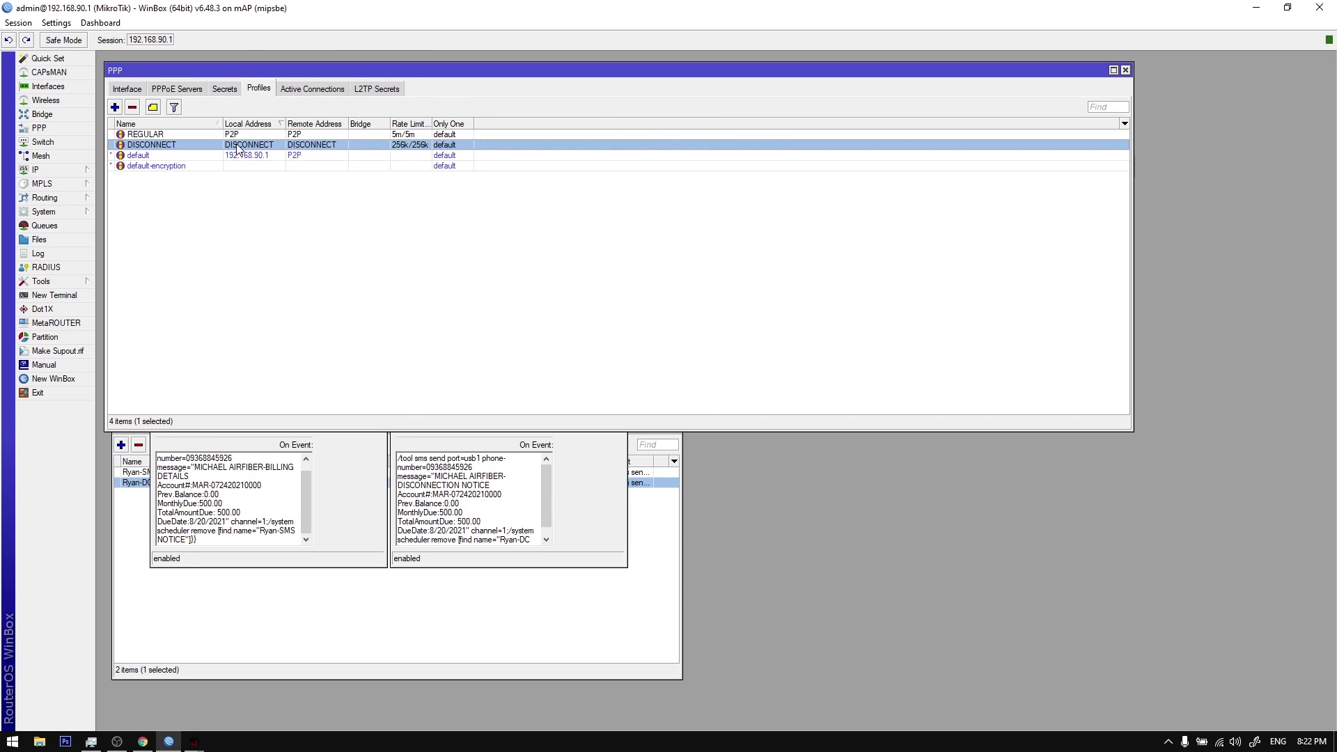
double_click(237, 147)
click(590, 139)
mouse_move(193, 743)
click(193, 705)
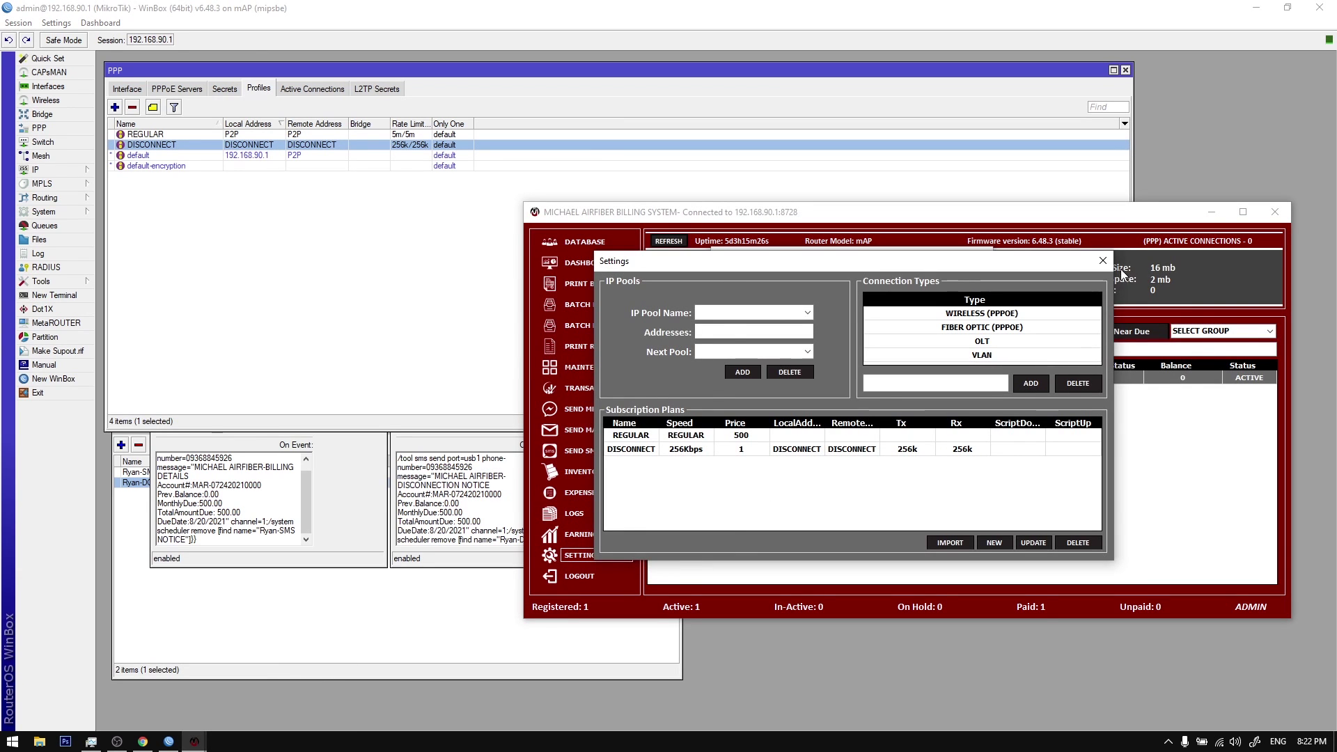
Step: Set the unpaid profile and IP pool to DISCONNECT in Reminder Settings
click(1103, 260)
click(784, 395)
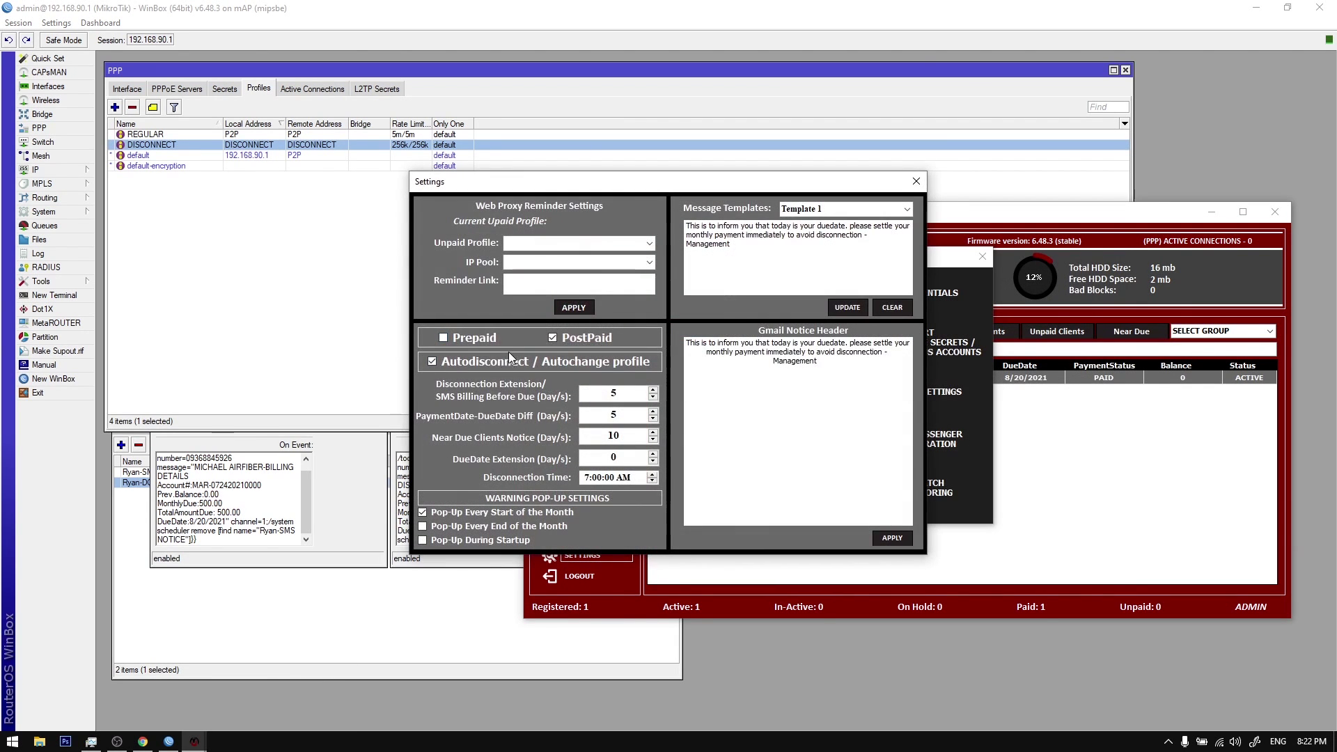
click(649, 243)
click(613, 278)
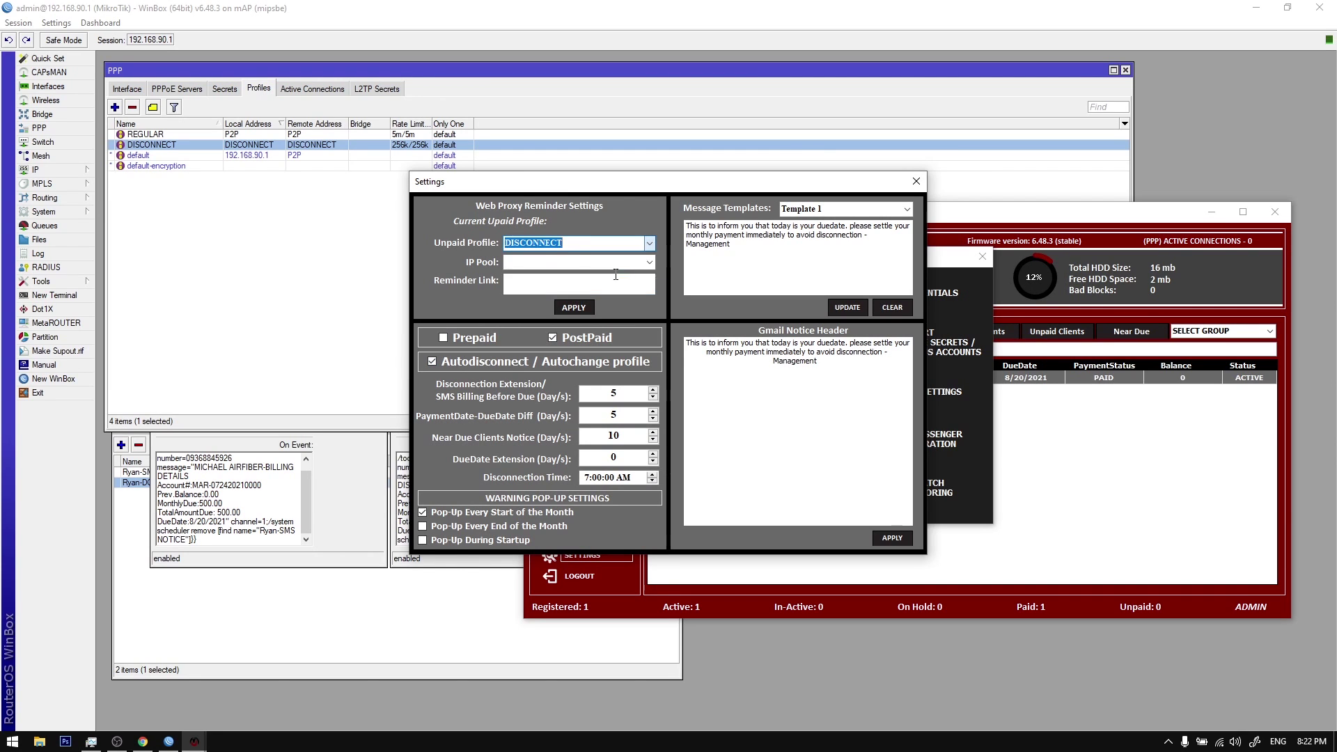
click(649, 263)
click(534, 276)
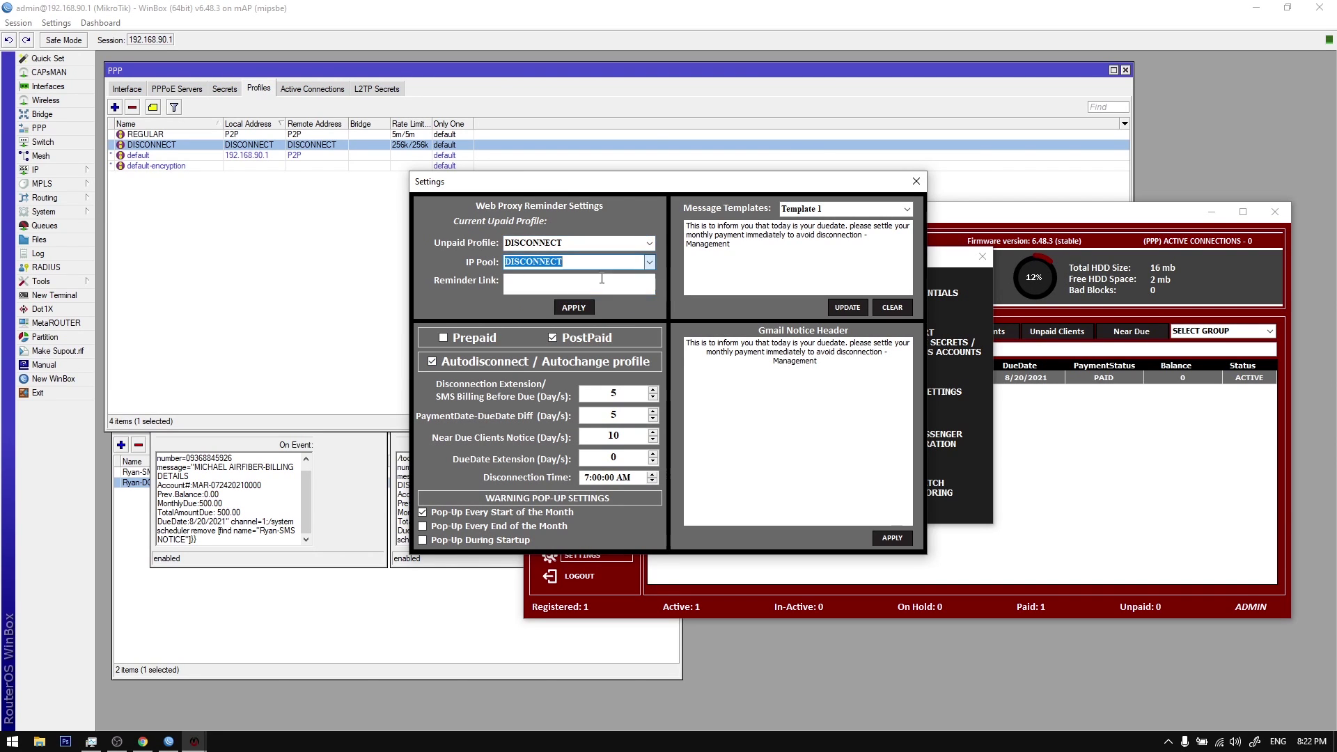
click(573, 308)
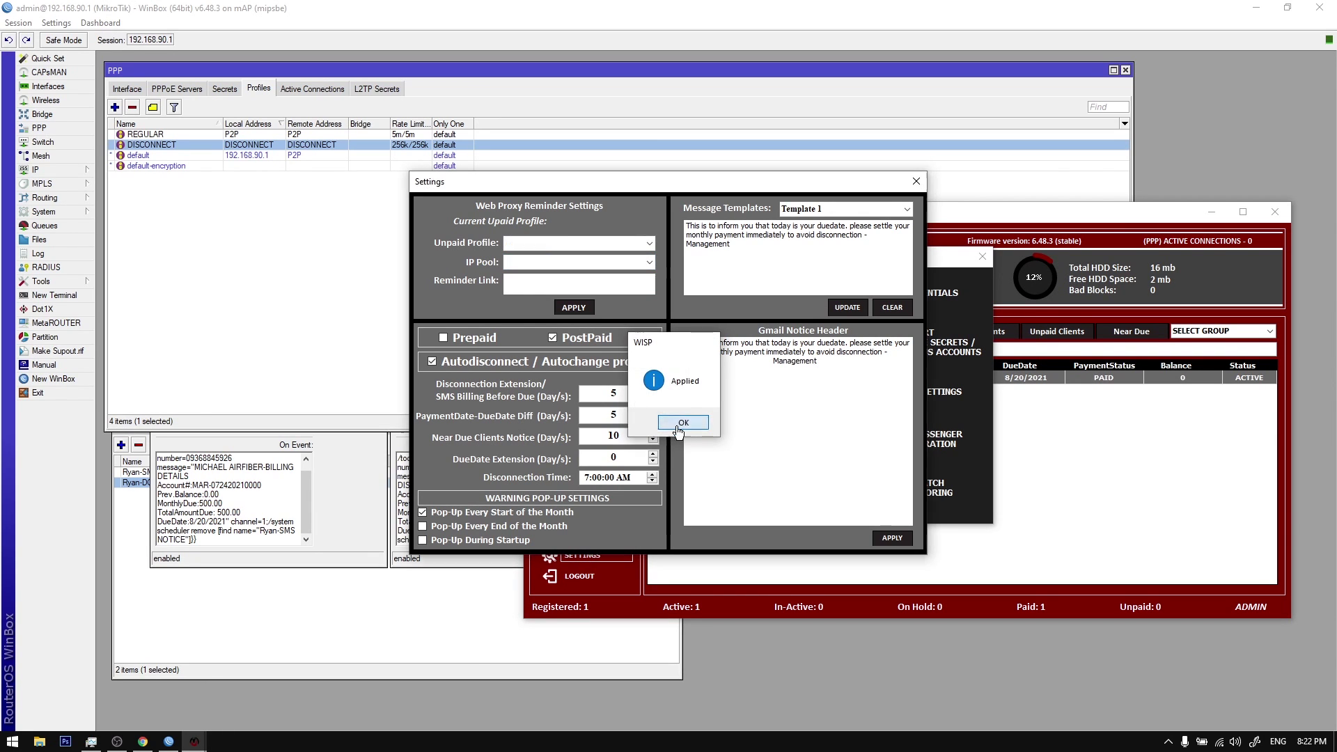
click(679, 430)
Step: Close the settings and run Refresh PPPOE on the client's row
click(916, 181)
click(982, 256)
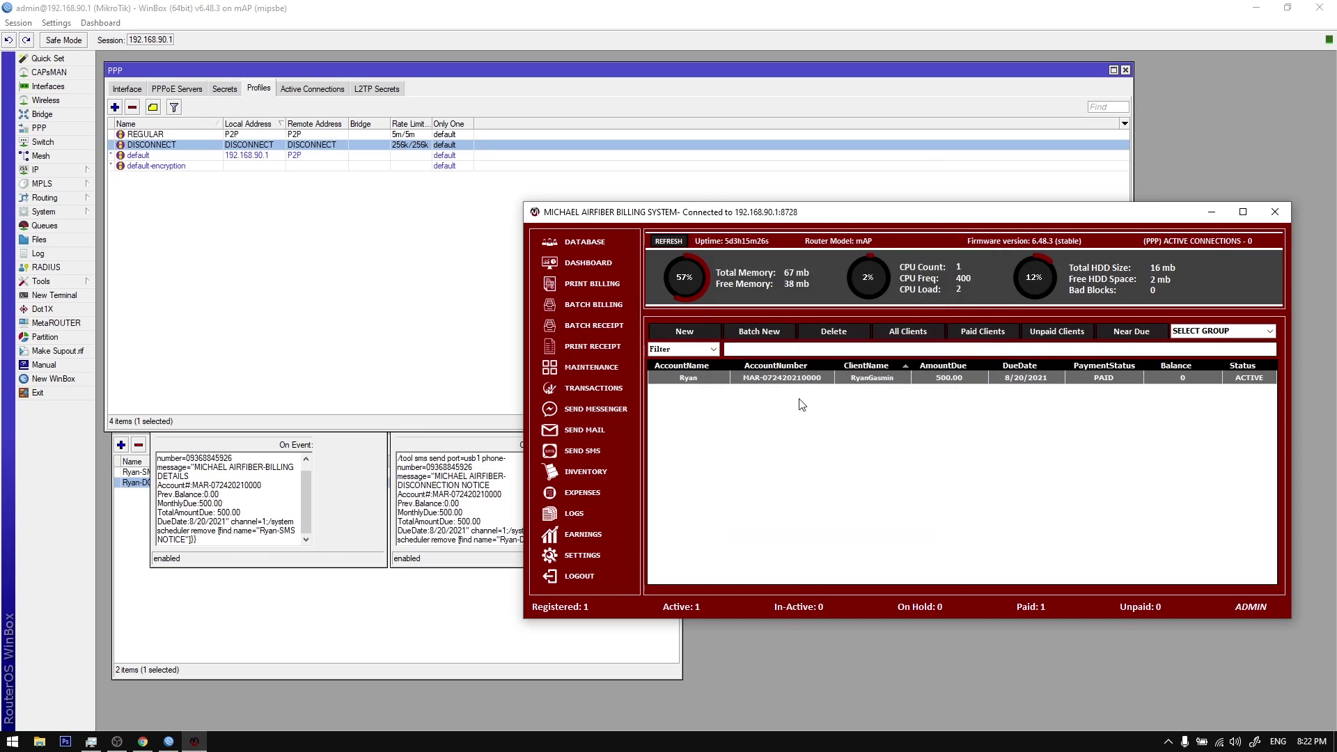
right_click(806, 377)
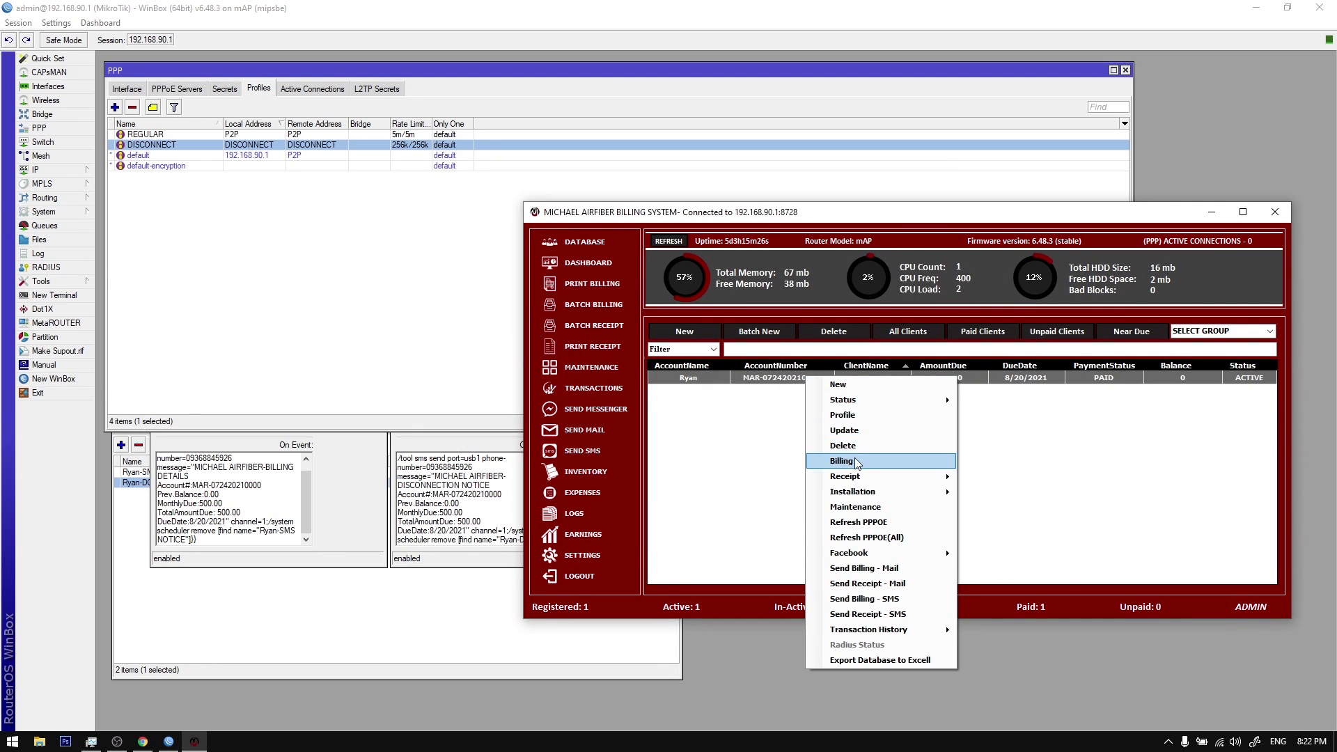
click(867, 522)
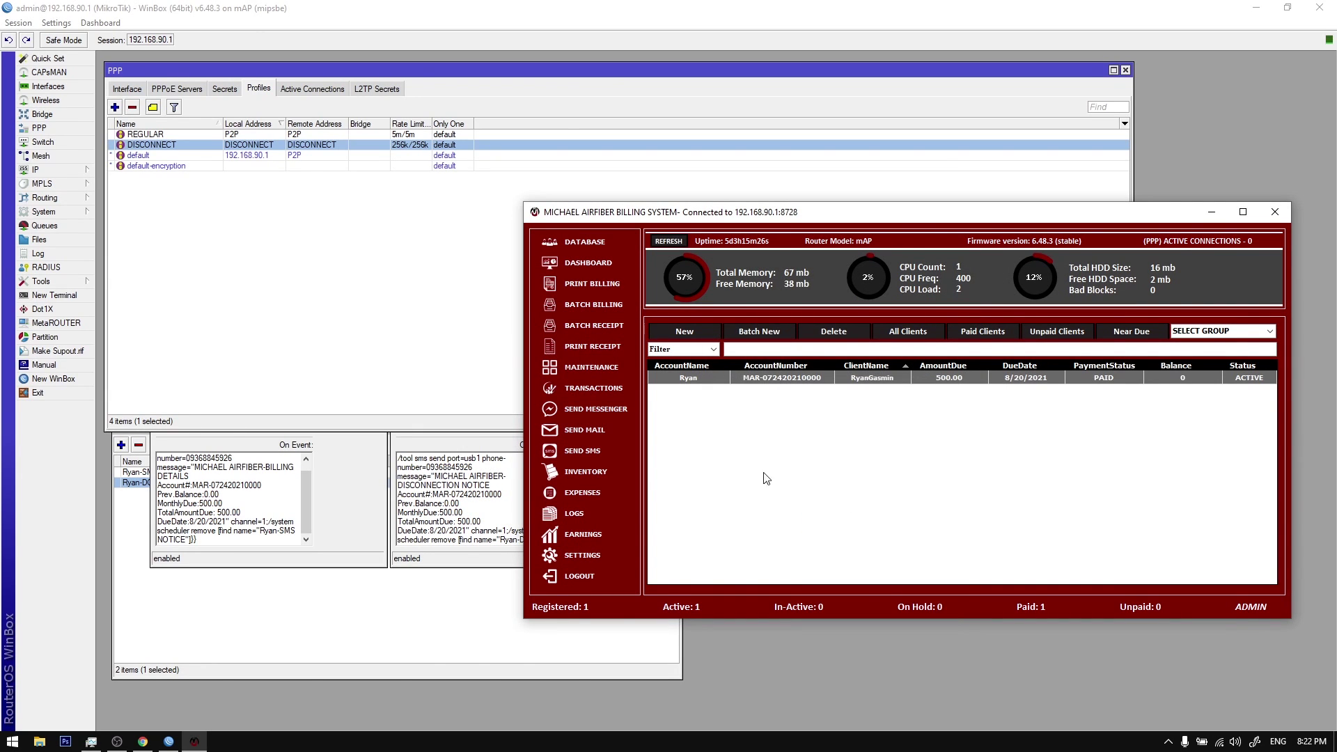
click(328, 558)
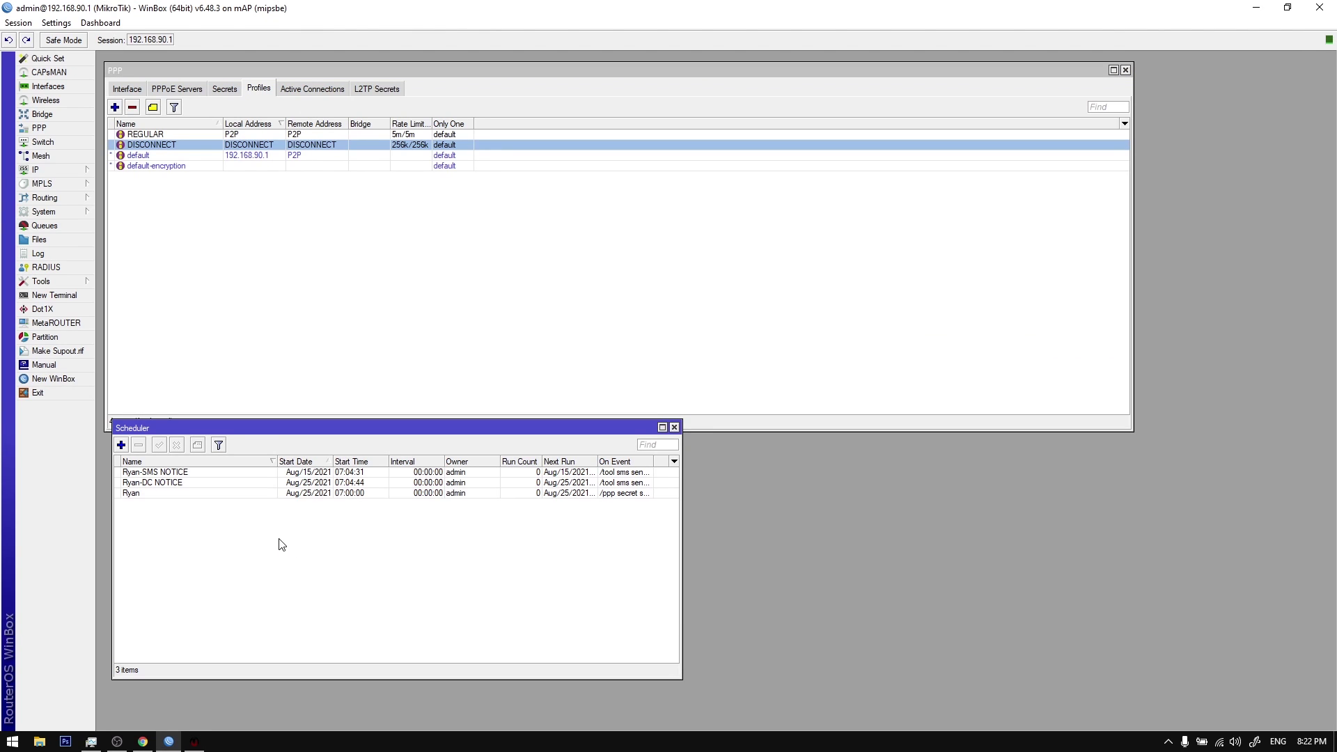
Step: Review the Aug/25/2021 07:00:00 disconnect job's profile-change script beside the disconnection notice
click(190, 493)
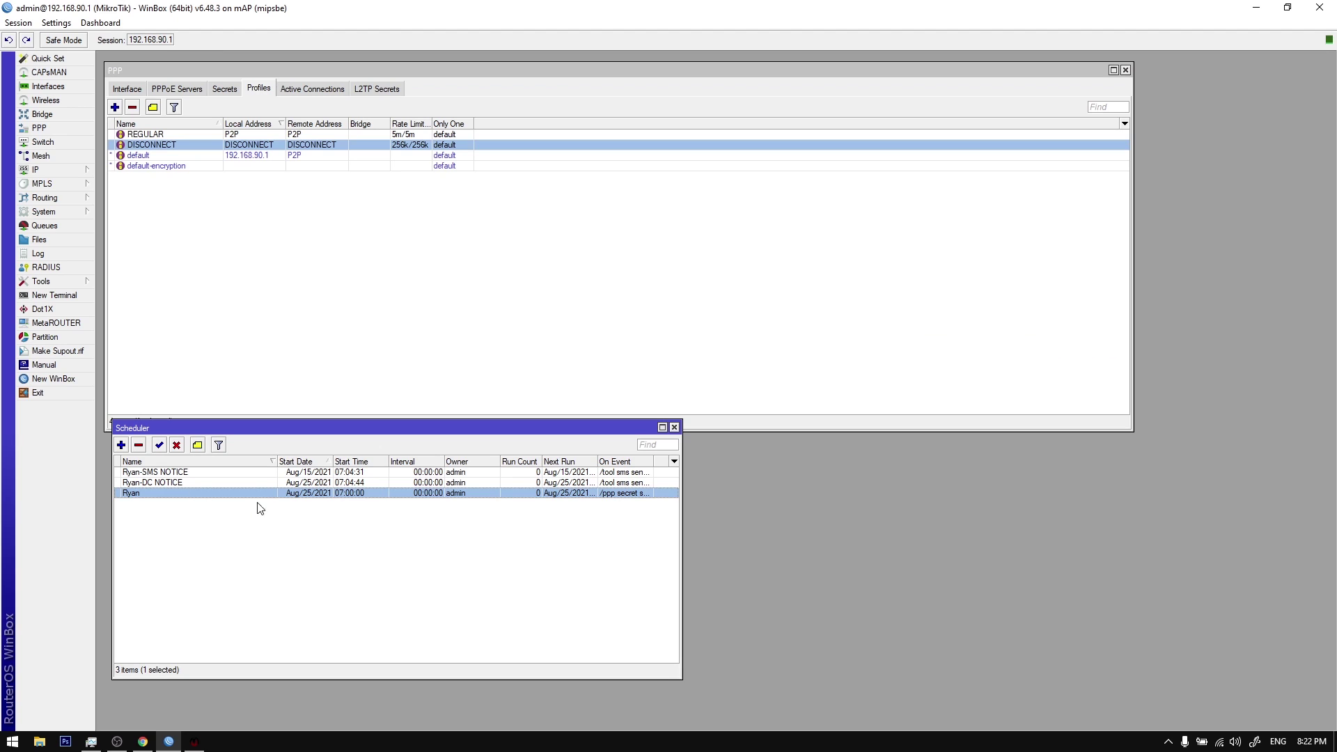
double_click(189, 492)
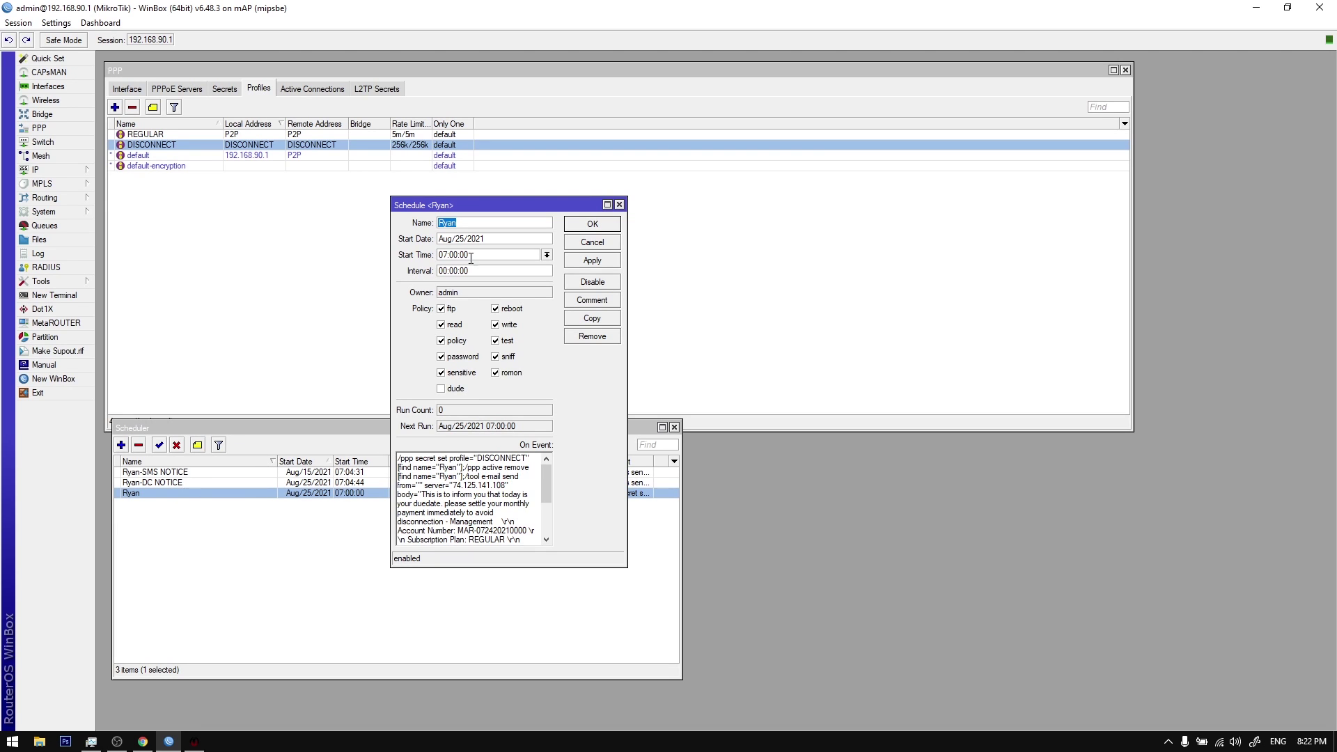
drag(439, 239, 759, 233)
double_click(160, 482)
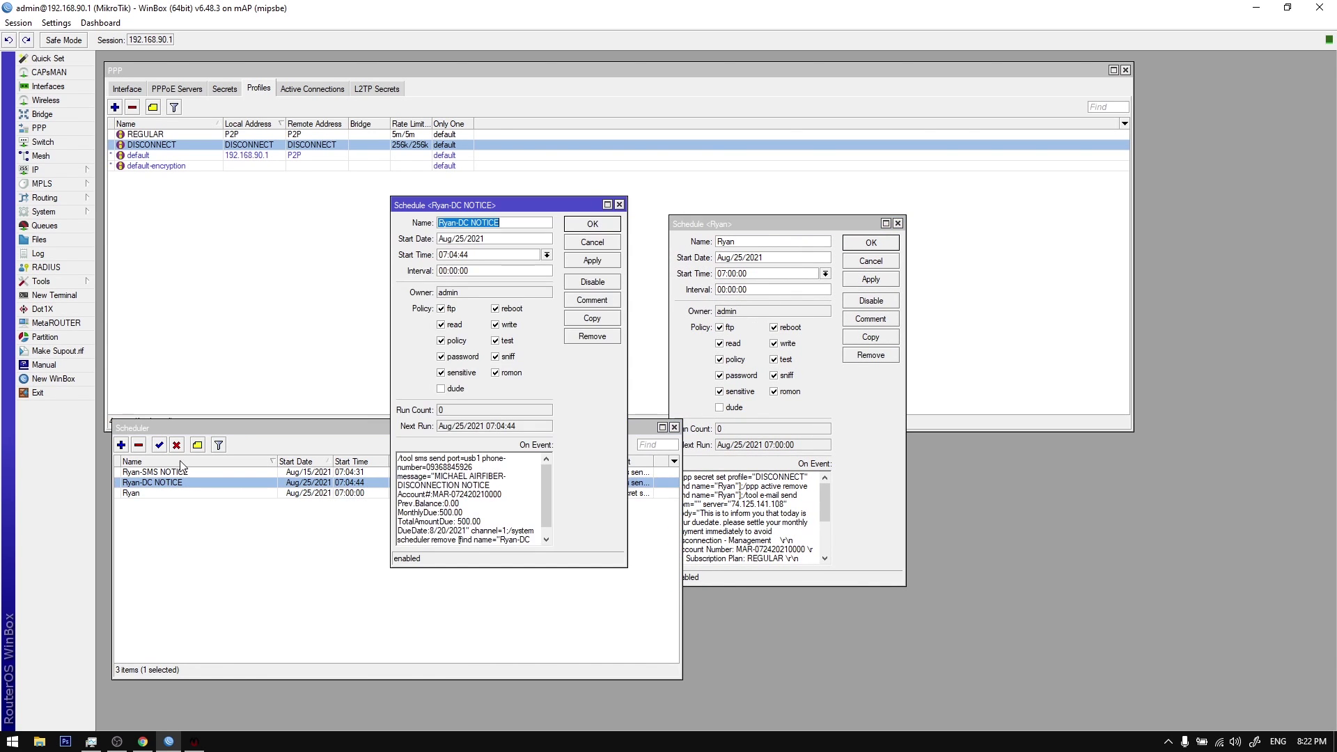
drag(506, 217, 431, 216)
drag(743, 223, 699, 210)
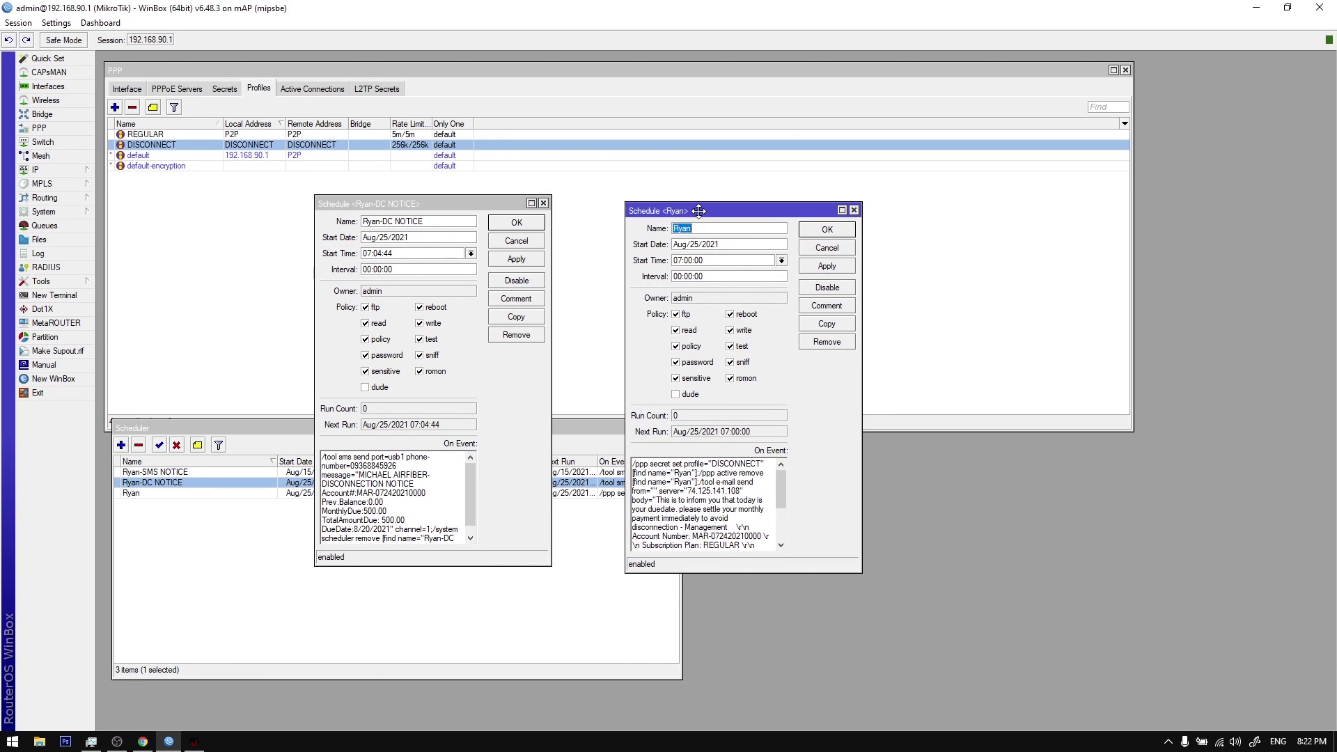
drag(635, 464, 766, 465)
click(712, 478)
Step: Check the DISCONNECT profile's 256k/256k rate limit, general and protocol settings
double_click(253, 147)
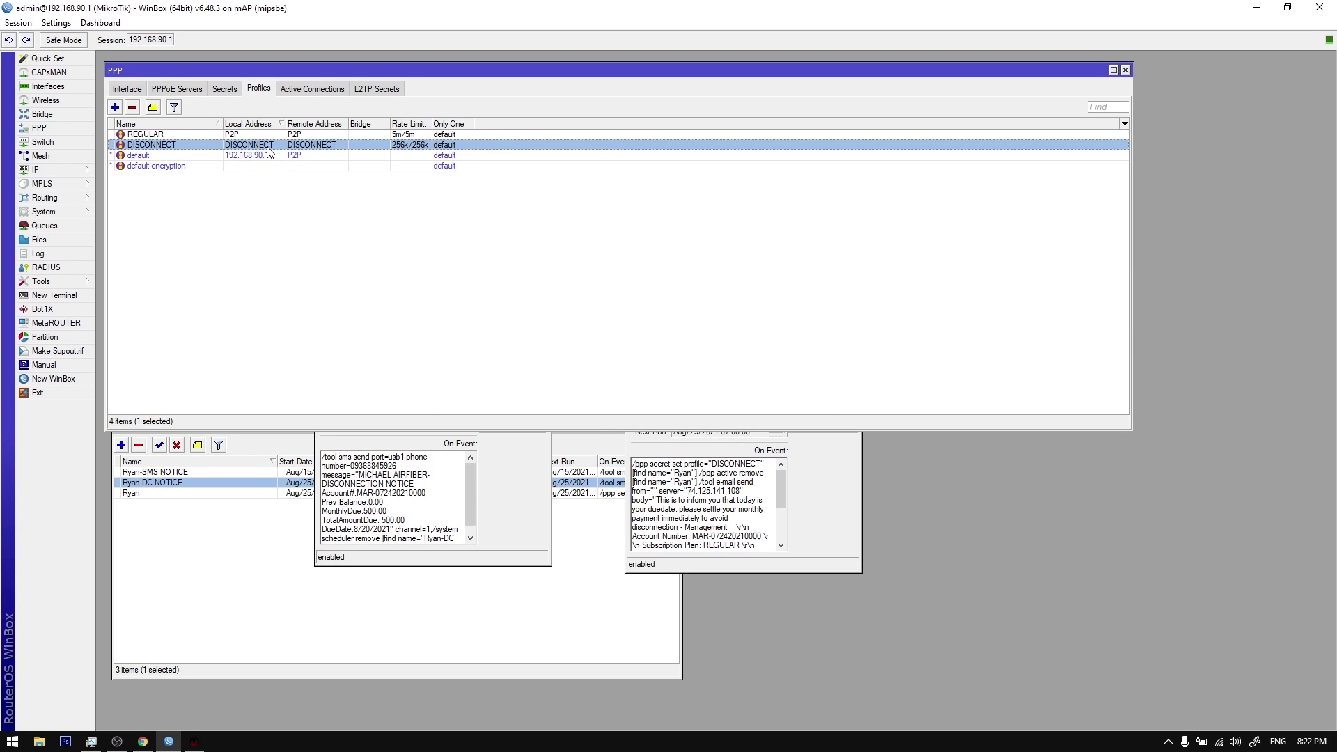
drag(460, 201, 335, 208)
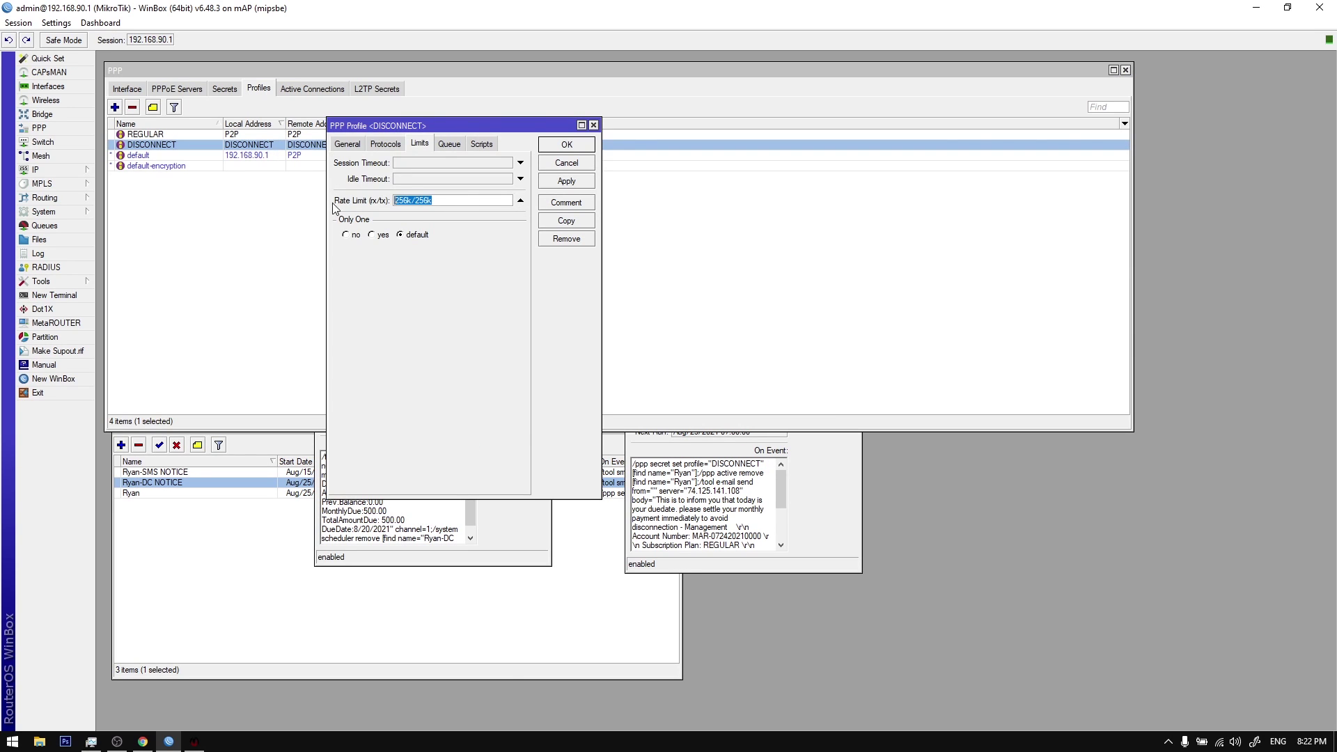
click(348, 148)
click(566, 145)
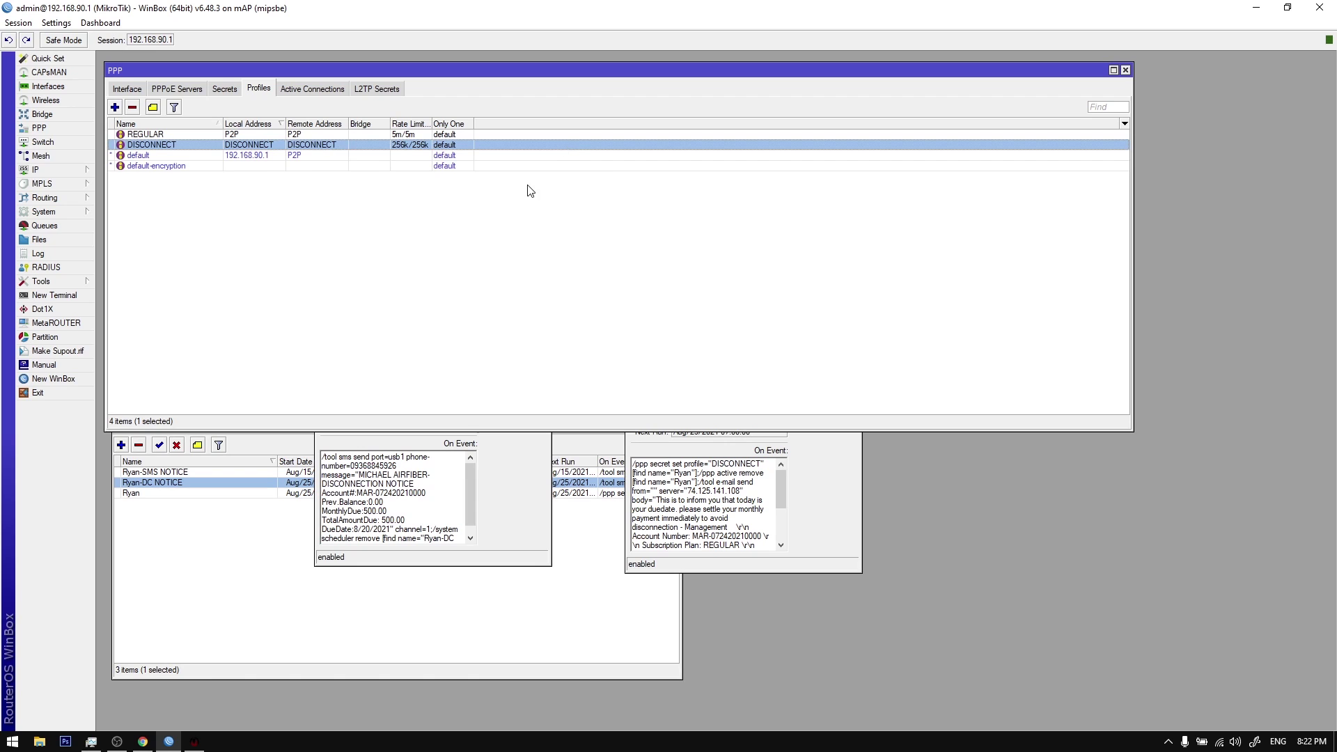
double_click(367, 148)
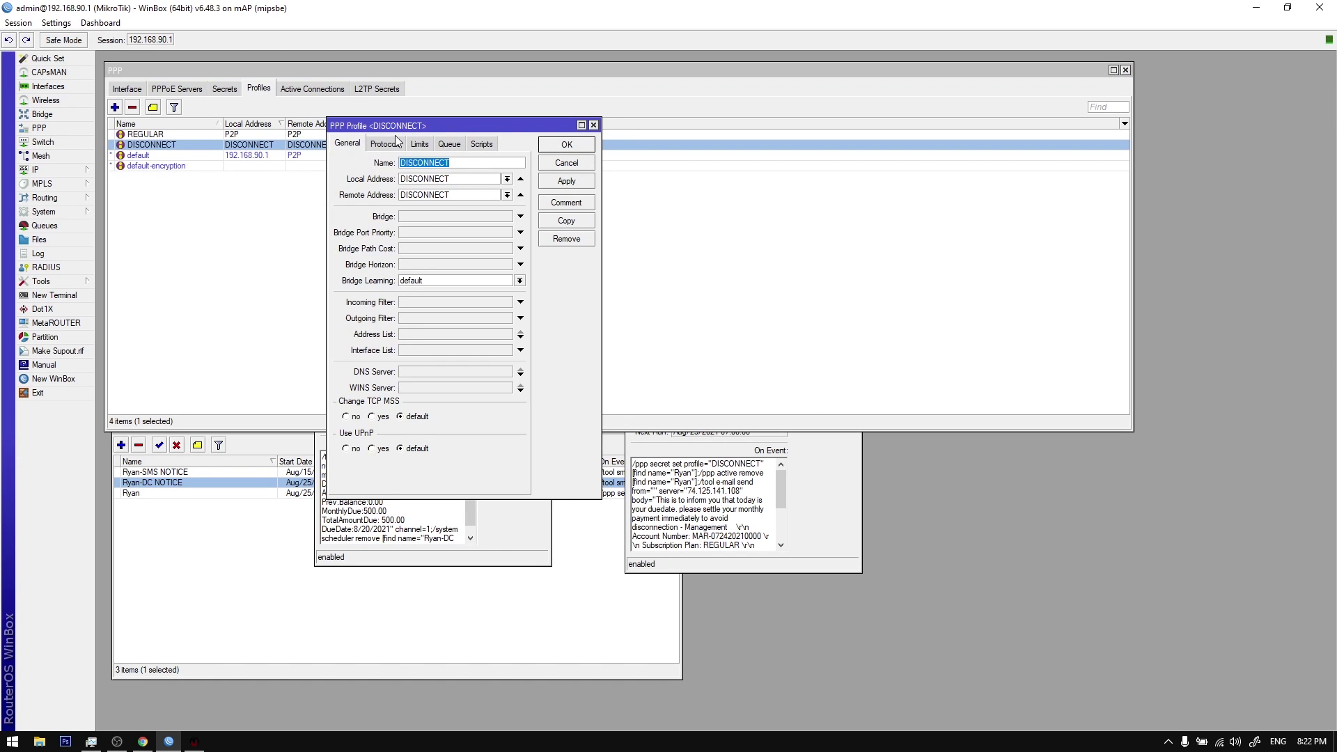
click(387, 144)
click(422, 144)
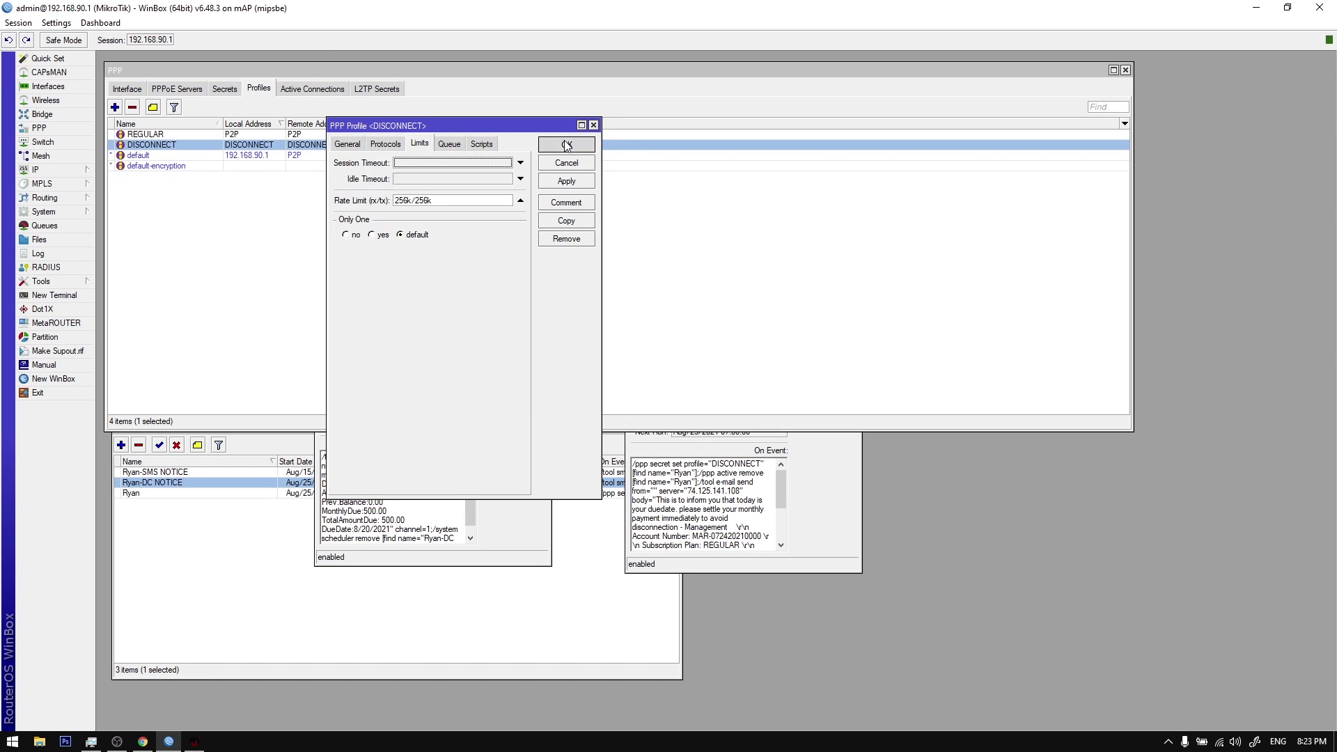
click(566, 144)
Step: Review the disconnect script's active-connection removal command
click(700, 481)
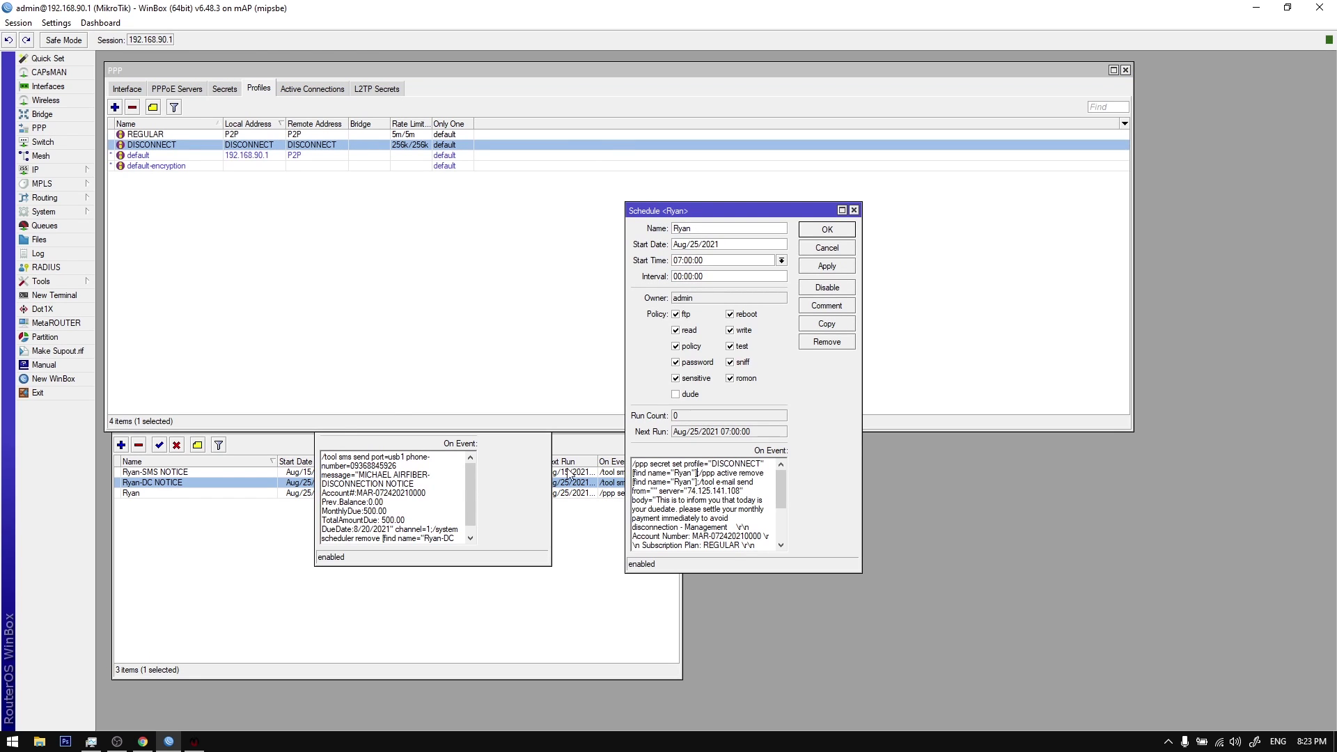
mouse_move(705, 484)
mouse_down()
mouse_move(756, 496)
mouse_move(731, 476)
mouse_move(756, 486)
mouse_move(670, 488)
mouse_move(711, 479)
mouse_up()
click(711, 496)
click(734, 487)
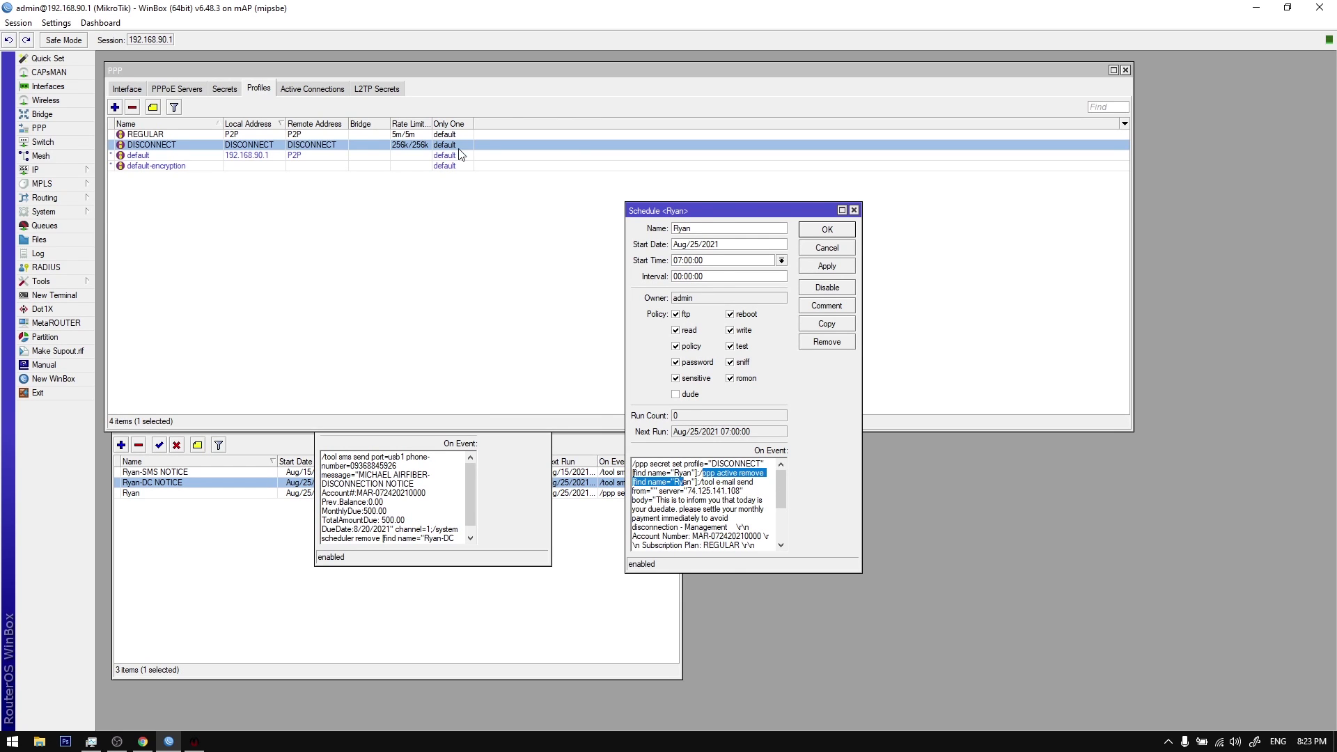
Step: Confirm PPP Active Connections is empty at 0 items, rechecking the DISCONNECT profile
click(371, 123)
click(322, 91)
click(262, 88)
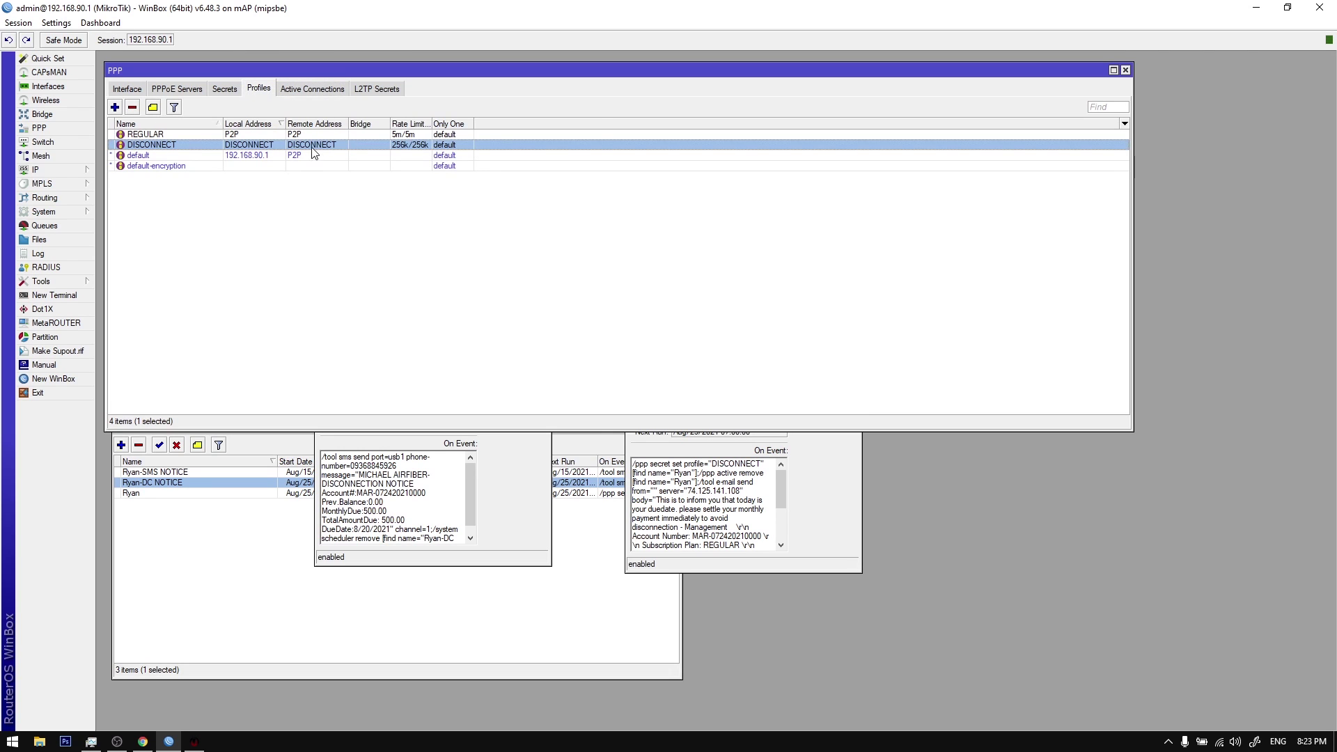
double_click(313, 153)
click(581, 125)
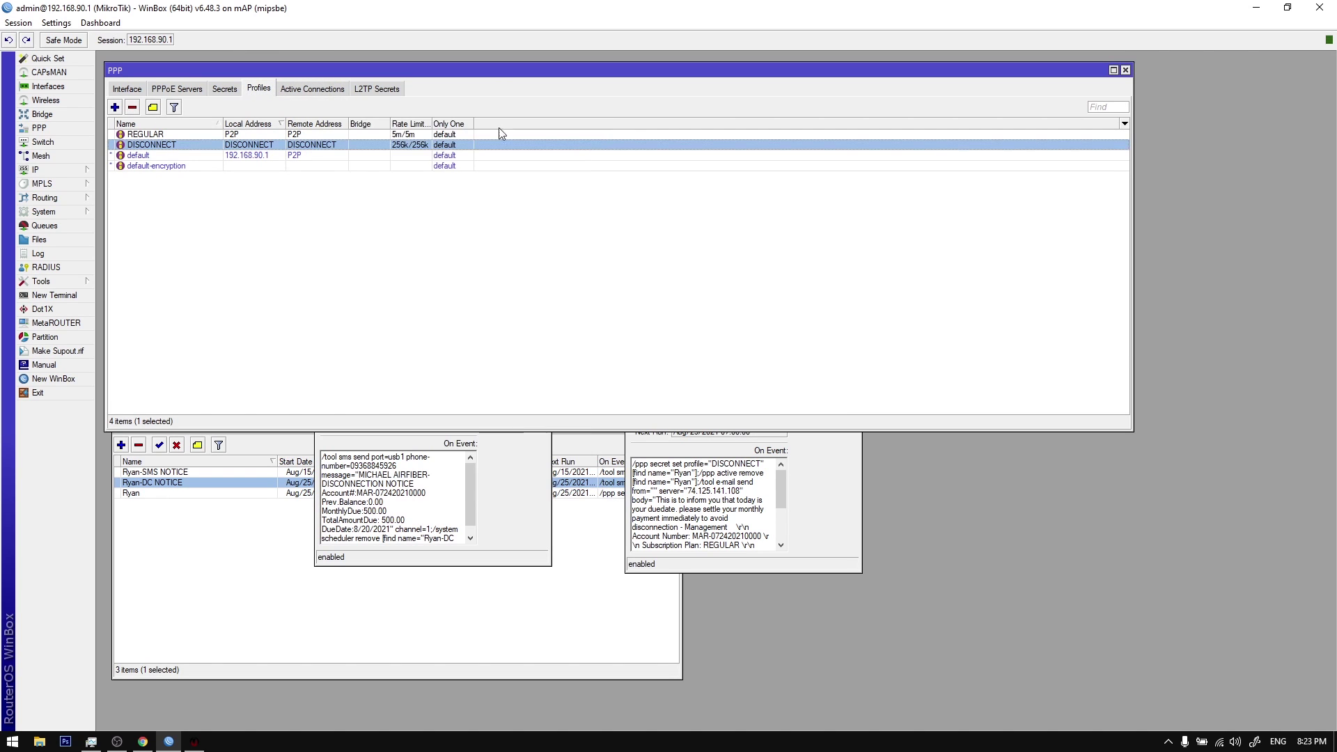
click(332, 91)
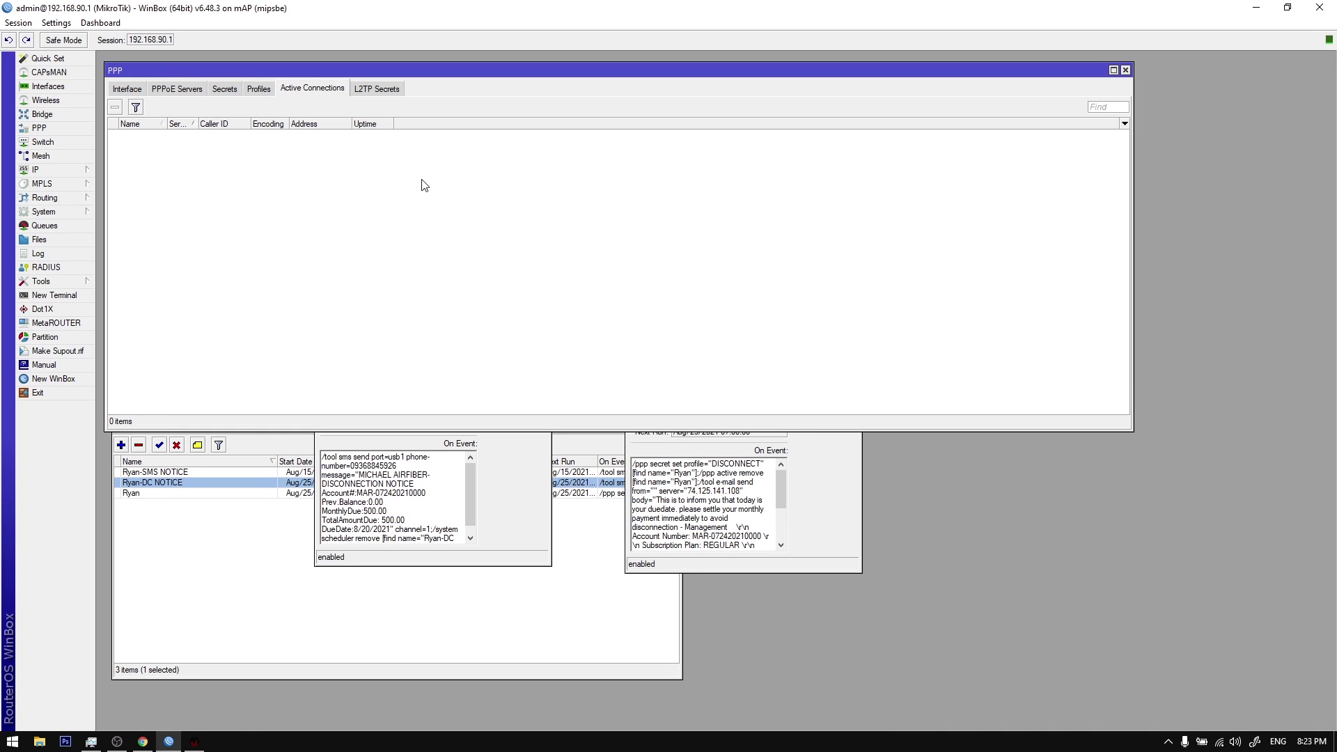
Step: Review the disconnect and notice schedule scripts, then close both schedule entries
click(715, 489)
drag(710, 464, 766, 469)
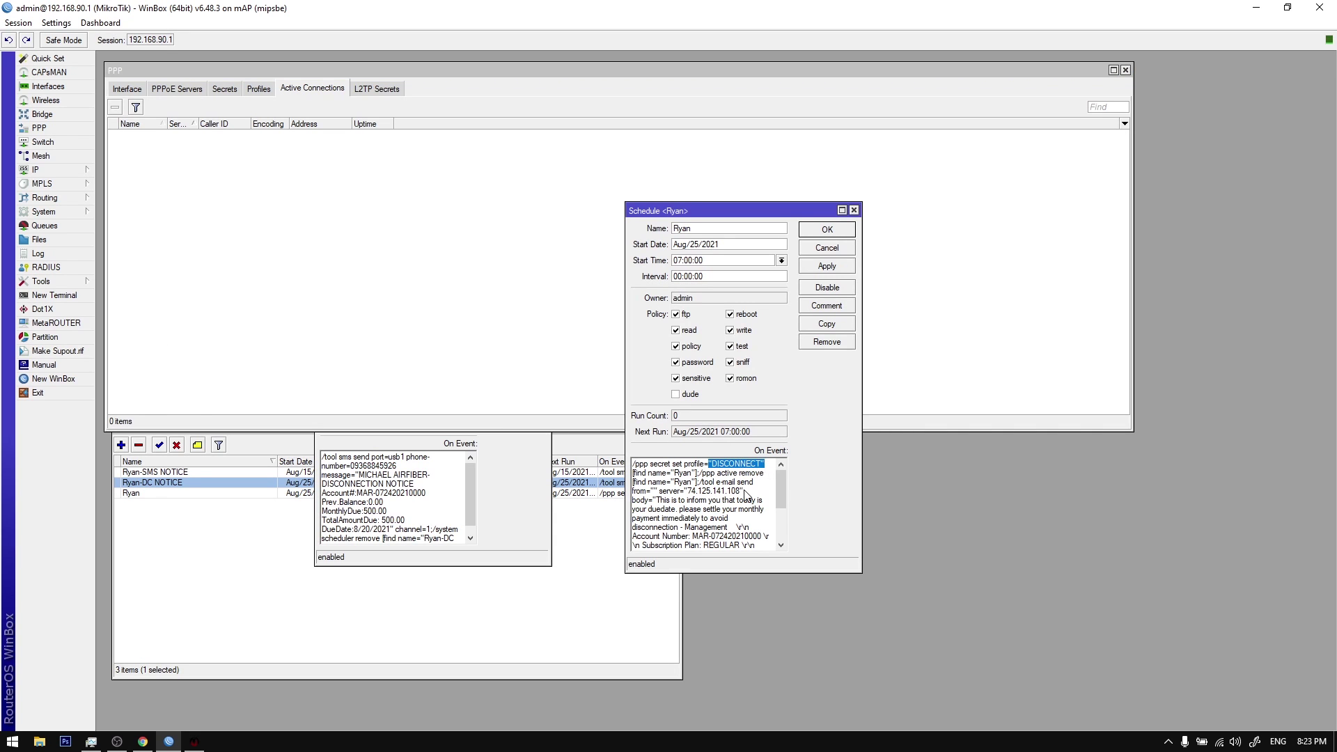
scroll(745, 495, down, 3)
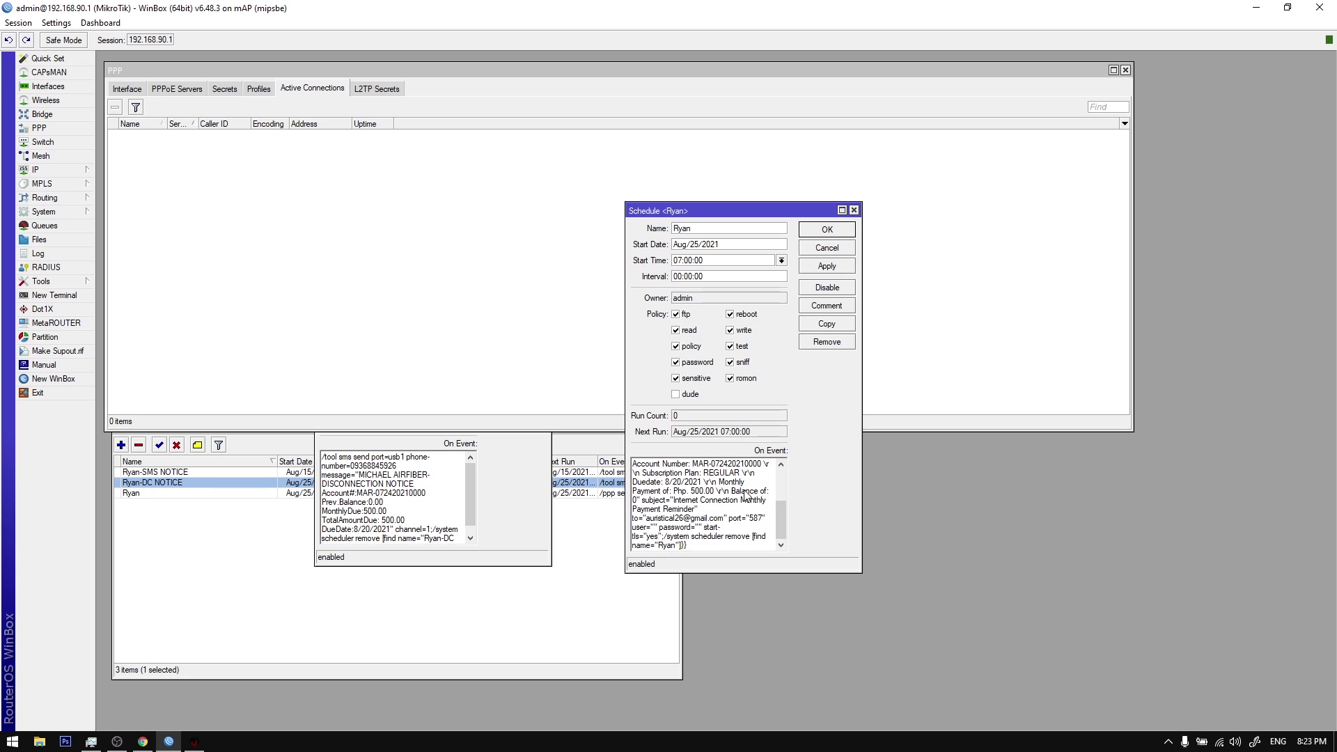
scroll(746, 496, up, 3)
click(831, 232)
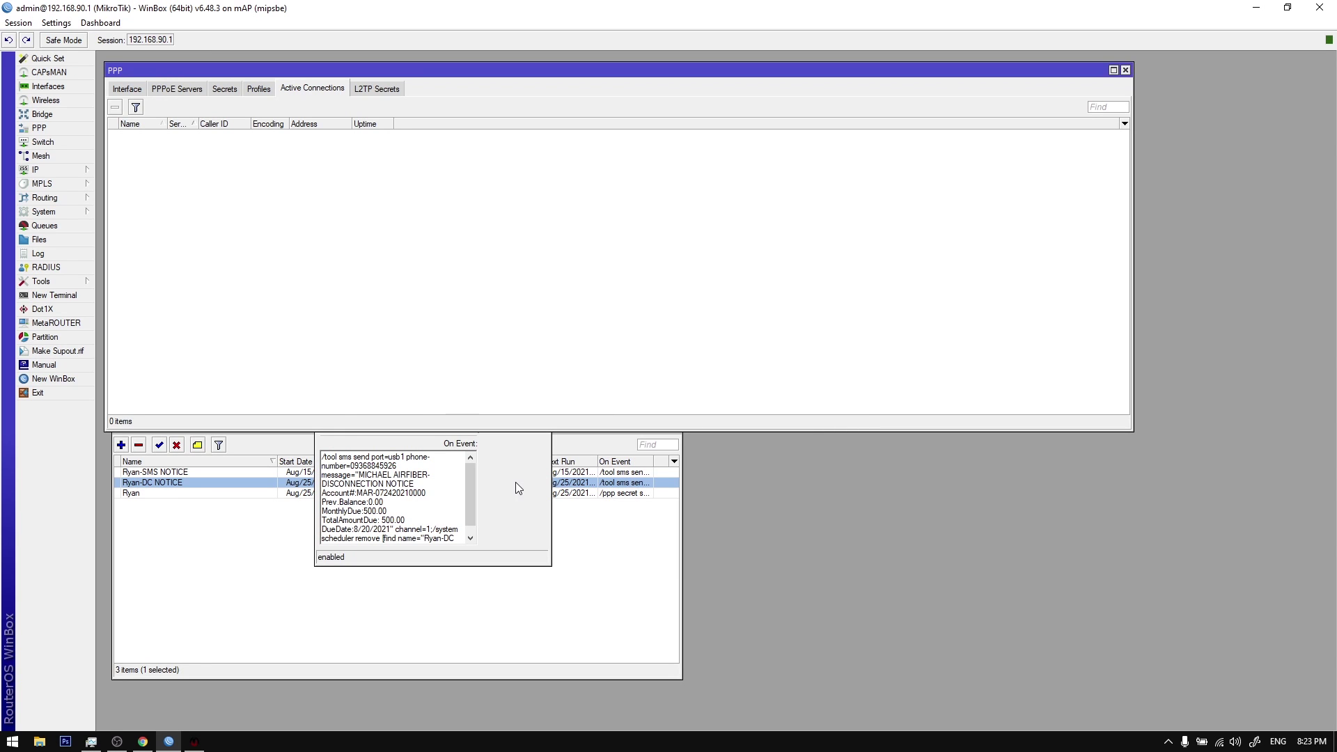
click(516, 482)
click(508, 223)
Step: Select all three scheduler entries, delete them, and bring the billing system back in front
click(230, 509)
click(157, 474)
click(158, 484)
click(161, 494)
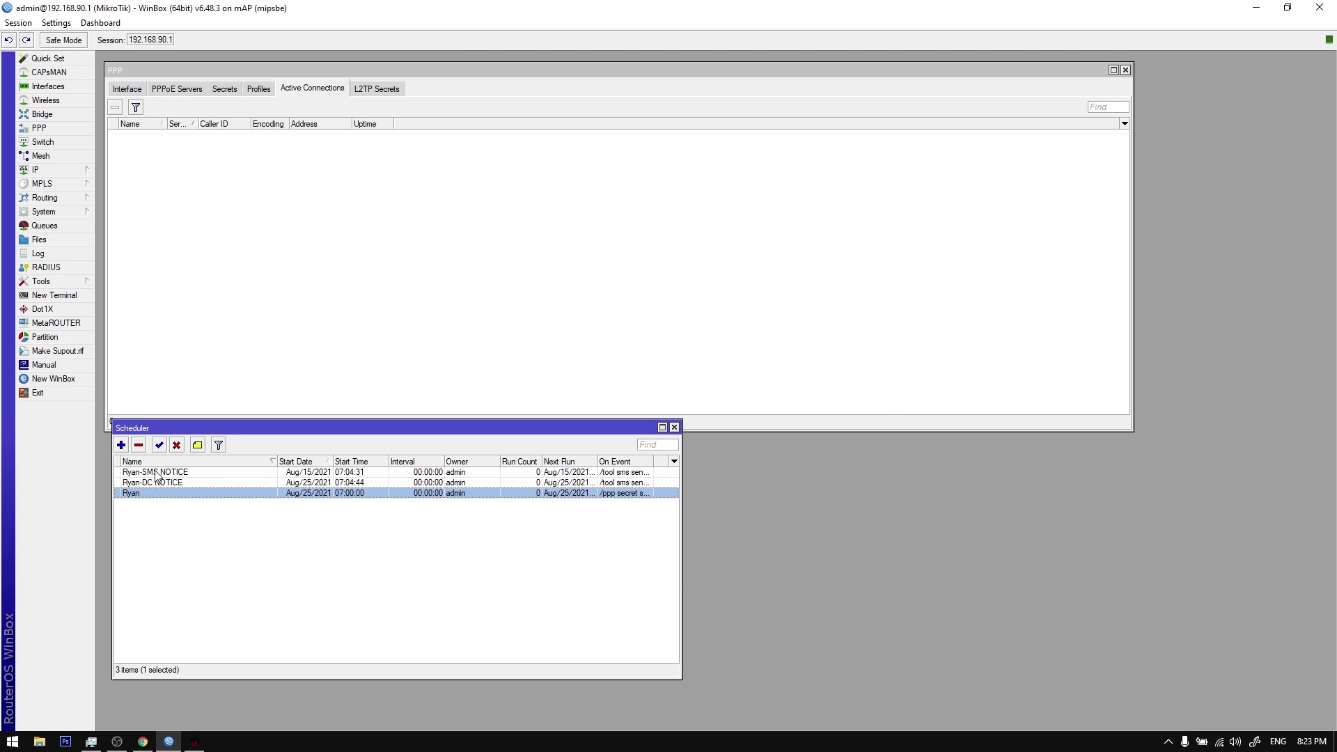
click(157, 476)
click(159, 484)
click(159, 494)
click(195, 742)
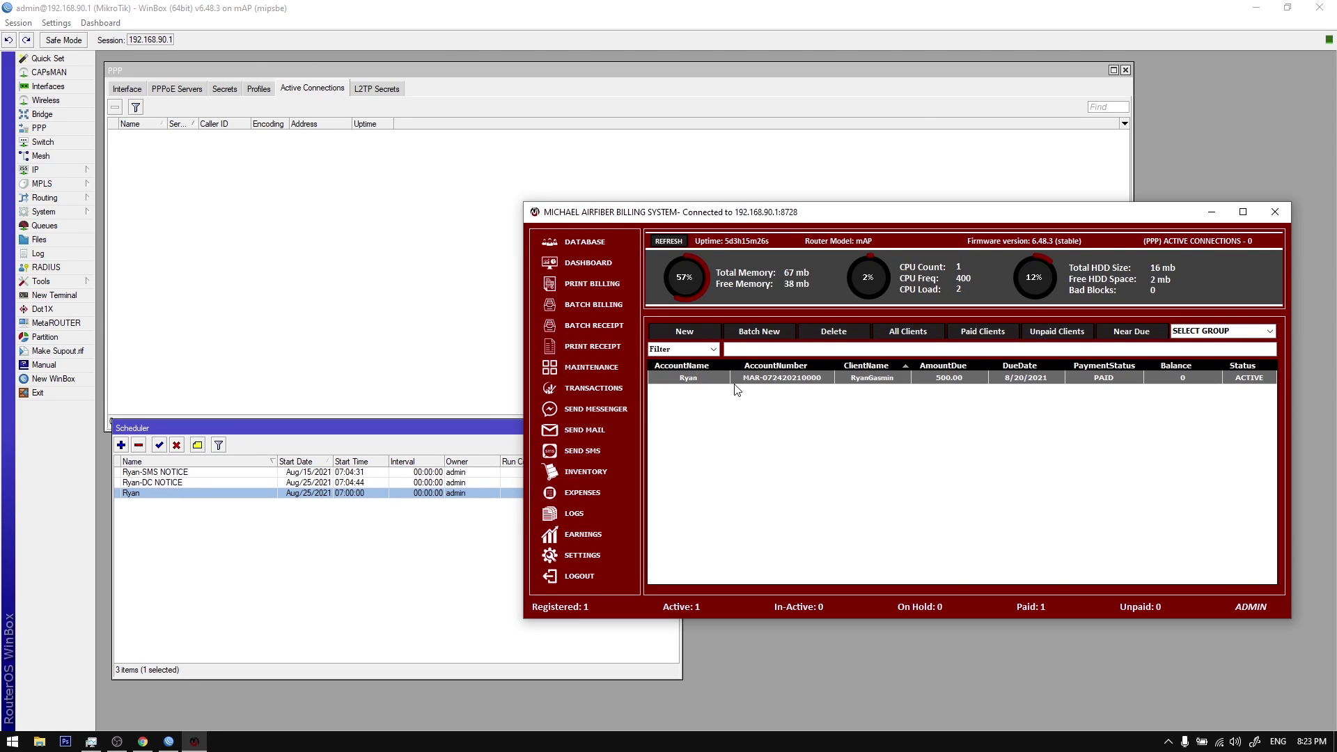
click(298, 529)
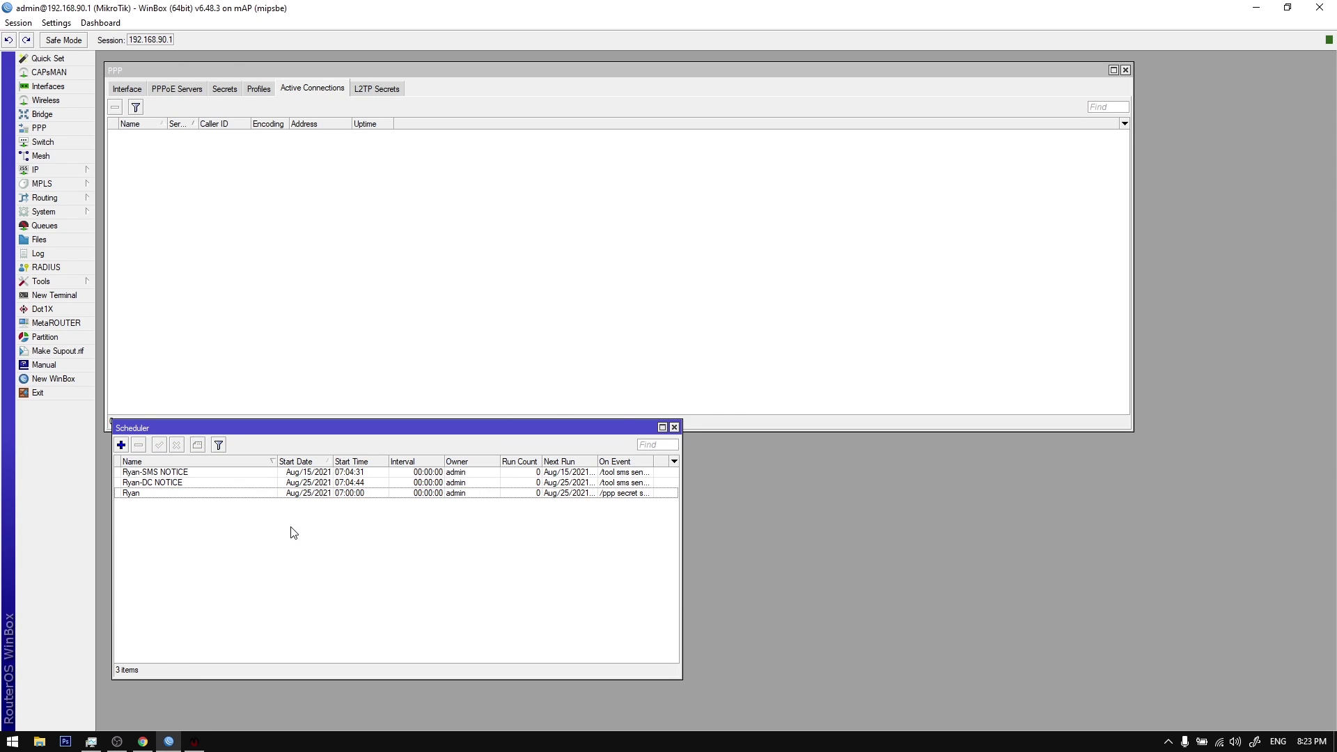
key(ctrl+a)
click(144, 445)
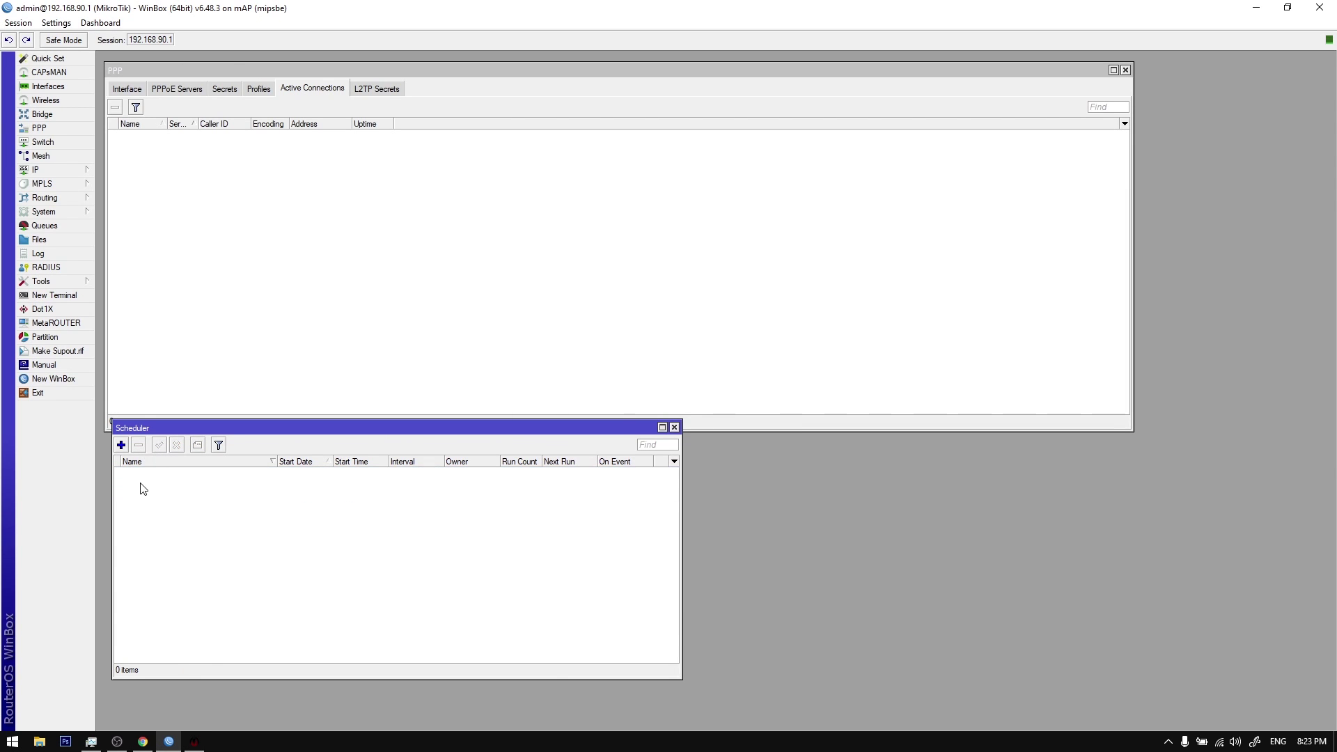
click(194, 742)
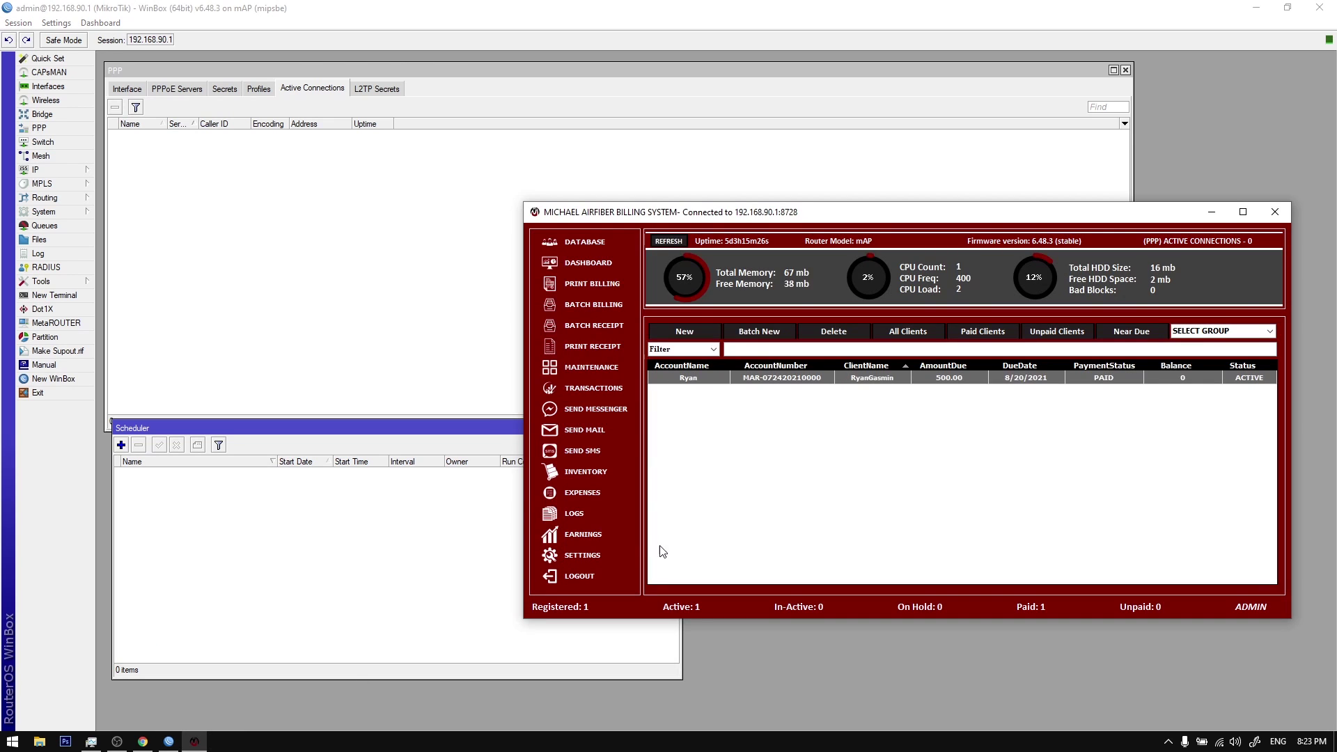
Step: Open the billing system's SMS SETTINGS, showing USB port usb1 on channel 1
click(582, 555)
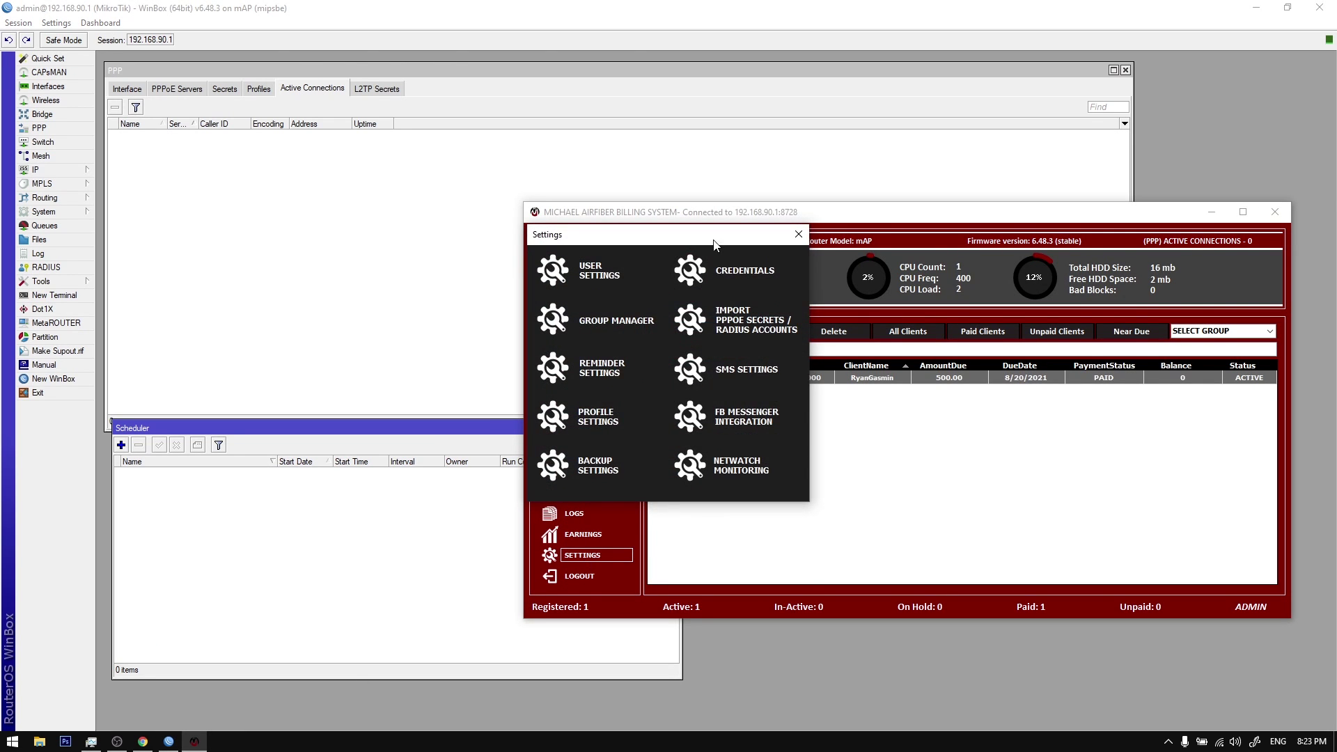
drag(716, 244, 1040, 285)
click(1053, 412)
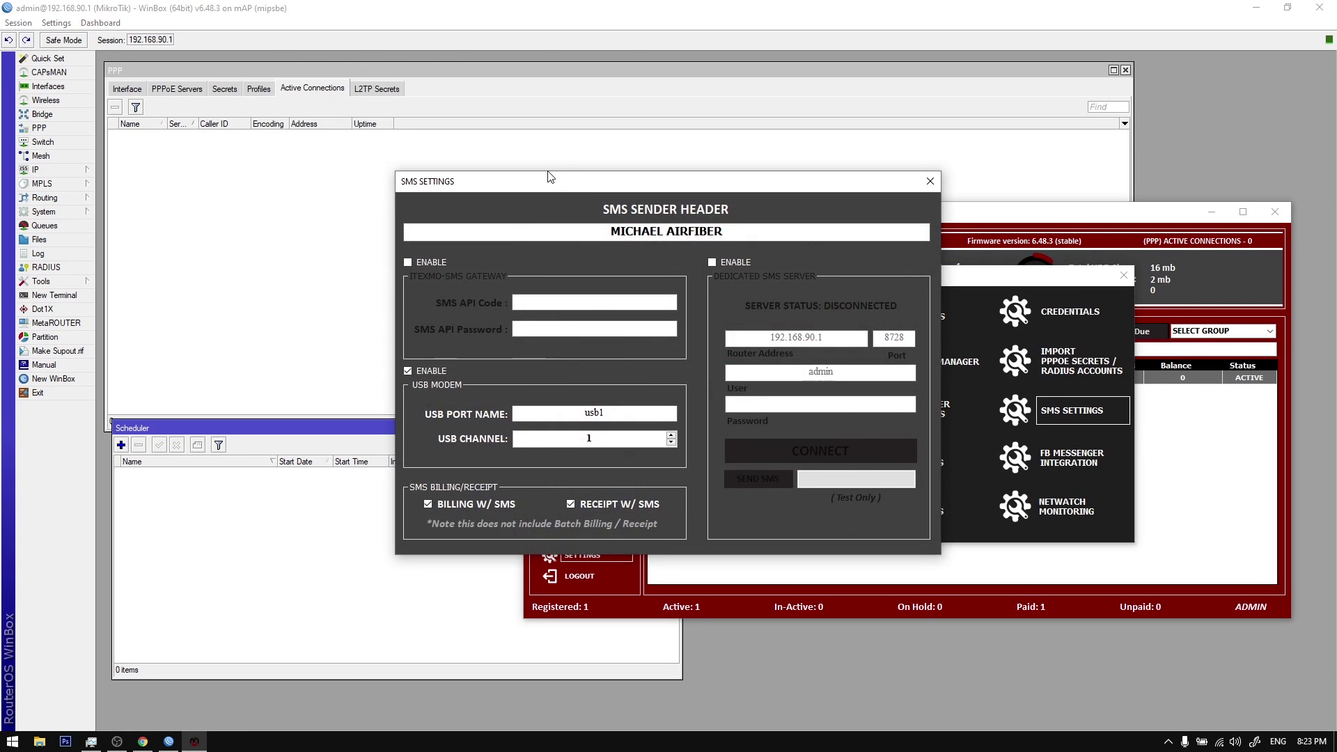
drag(582, 185, 842, 253)
click(814, 298)
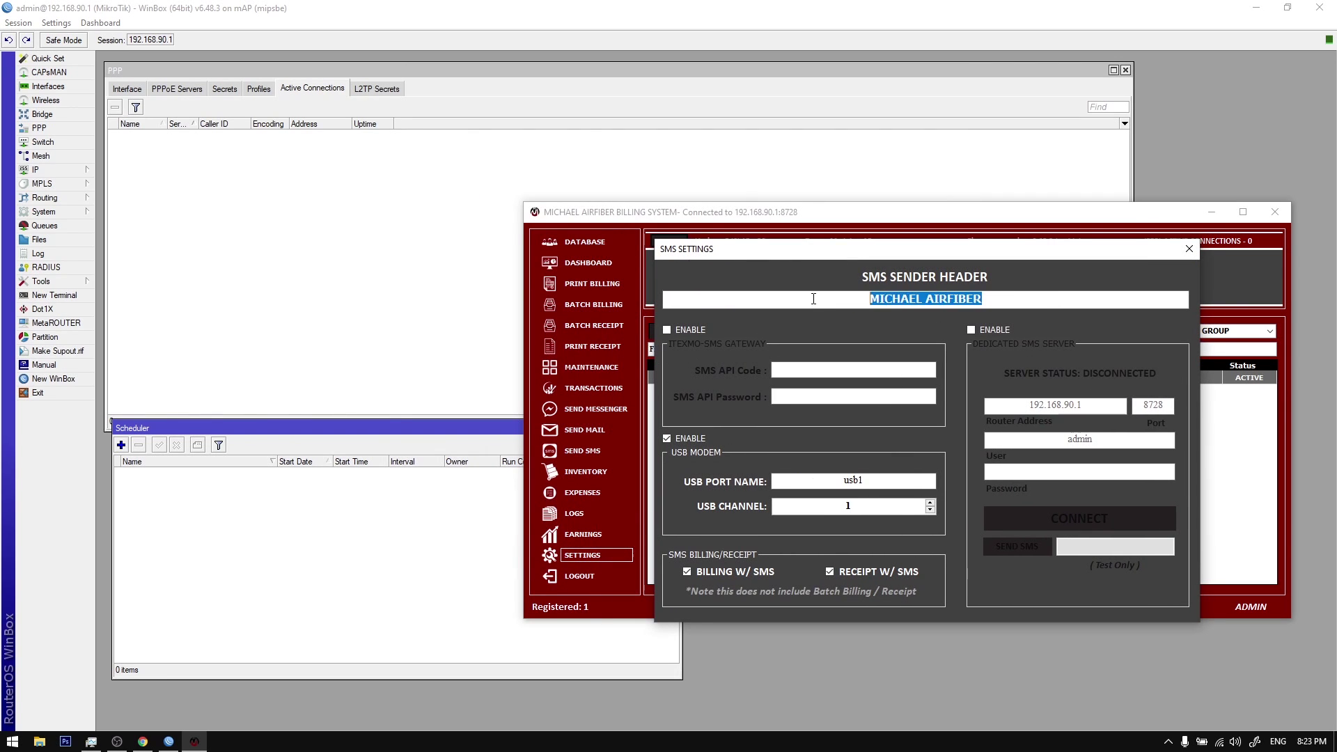
drag(983, 298, 965, 318)
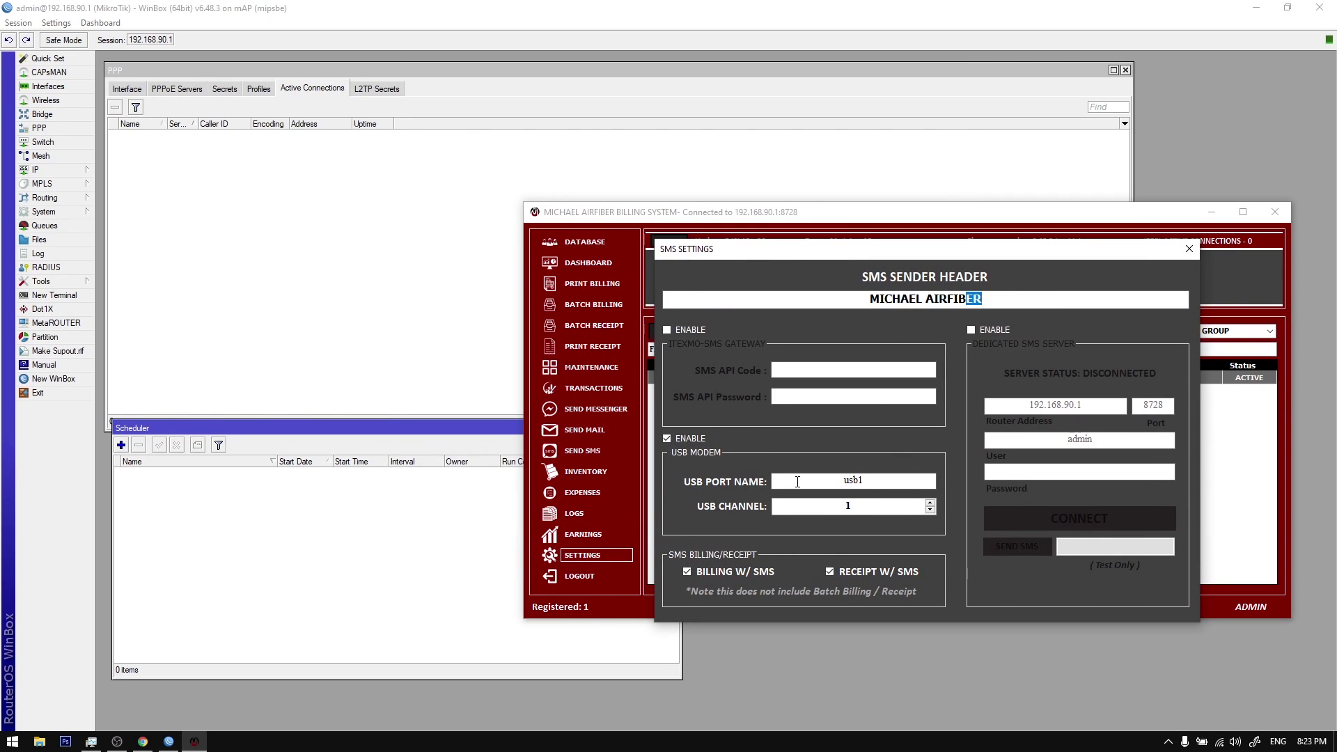
double_click(822, 488)
click(807, 492)
Step: Open WinBox's System > Ports list and view the usb1 port's settings
click(69, 211)
click(38, 213)
click(59, 212)
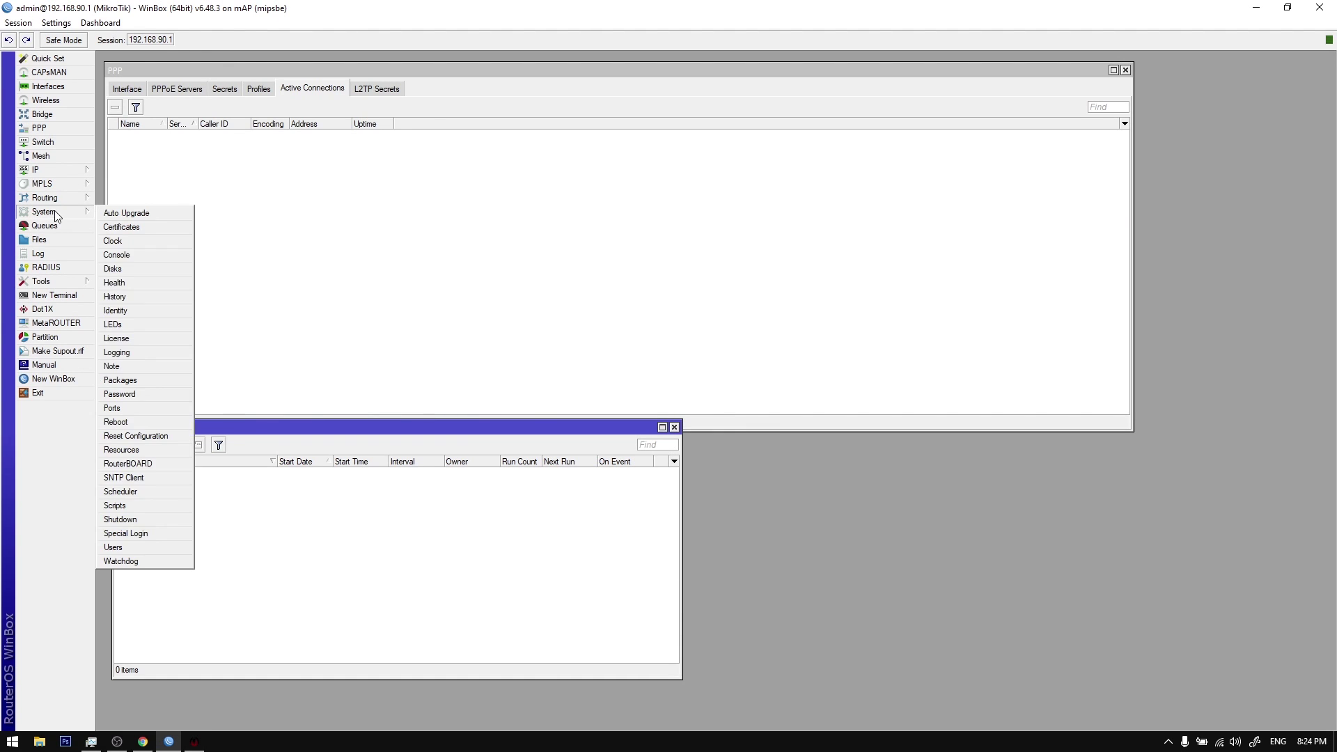
click(131, 408)
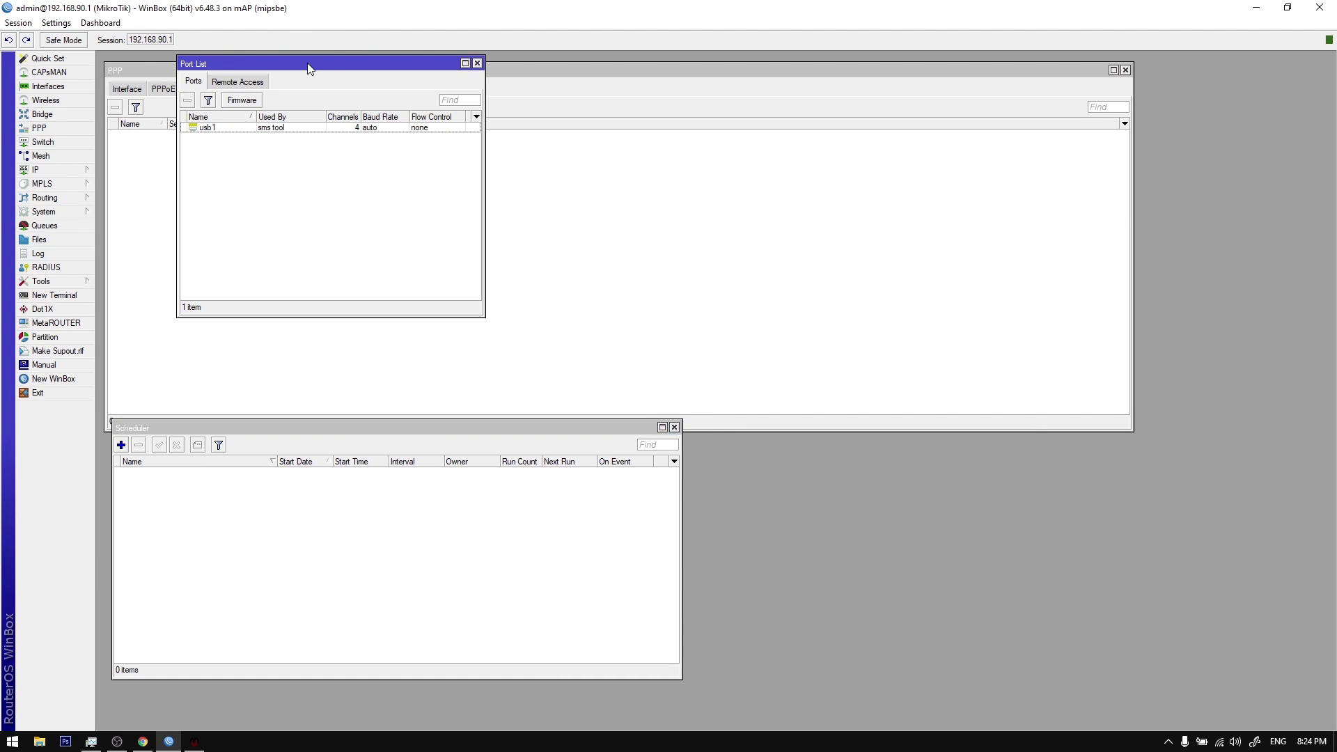
drag(310, 68, 862, 181)
double_click(825, 244)
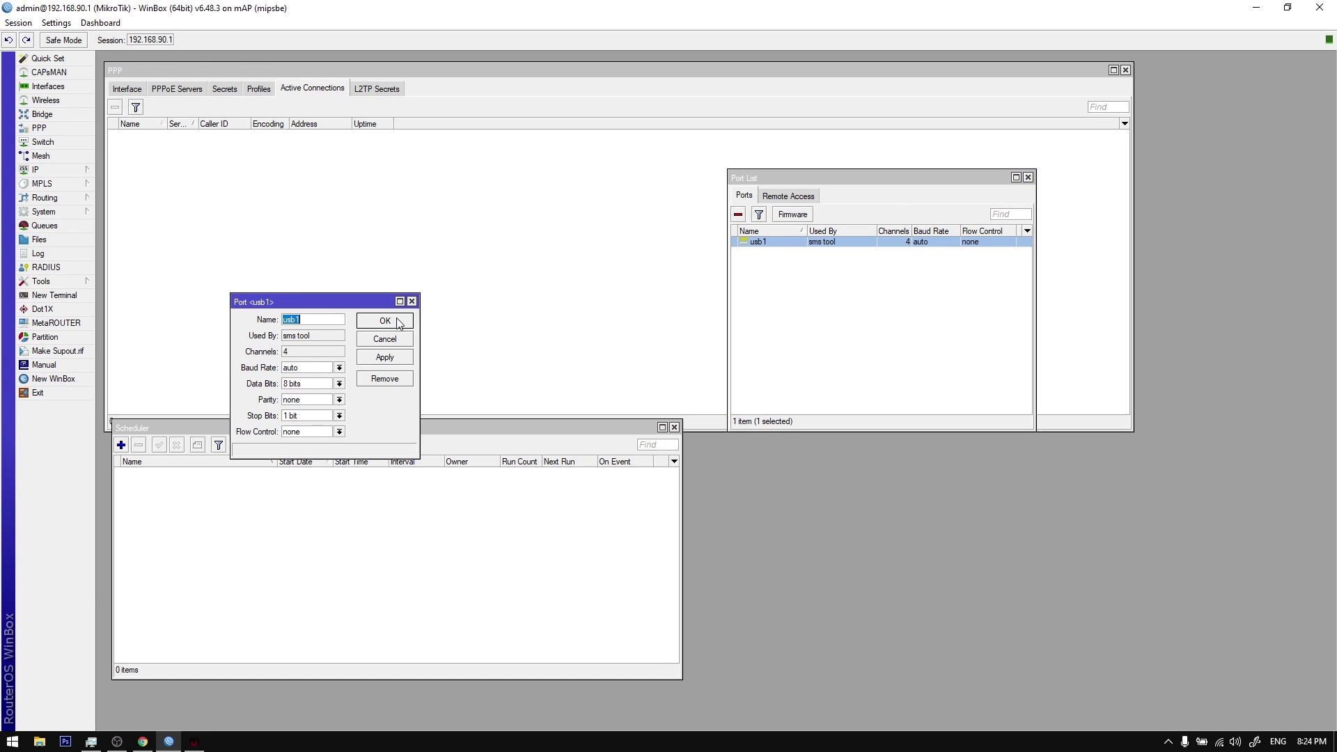
click(412, 301)
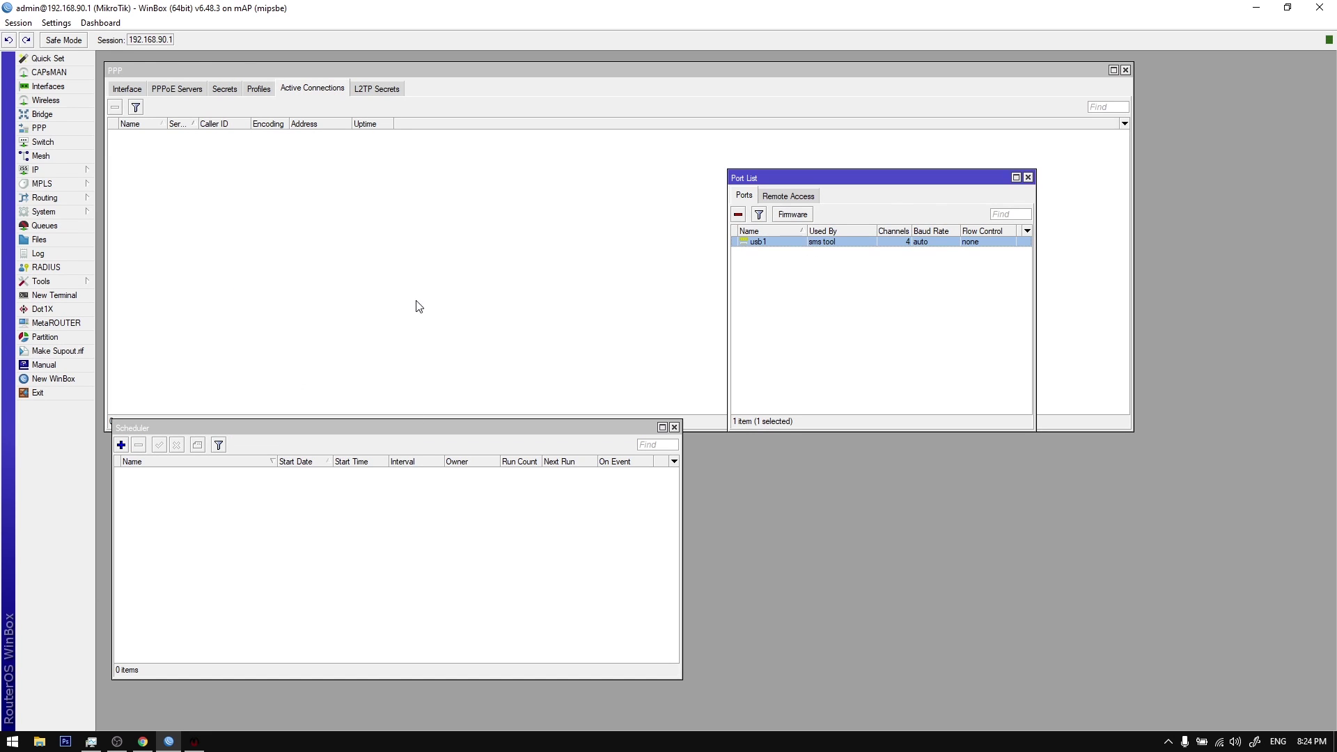
double_click(759, 244)
Step: Confirm the router's usb1 port matches the billing app's USB port name usb1
click(194, 742)
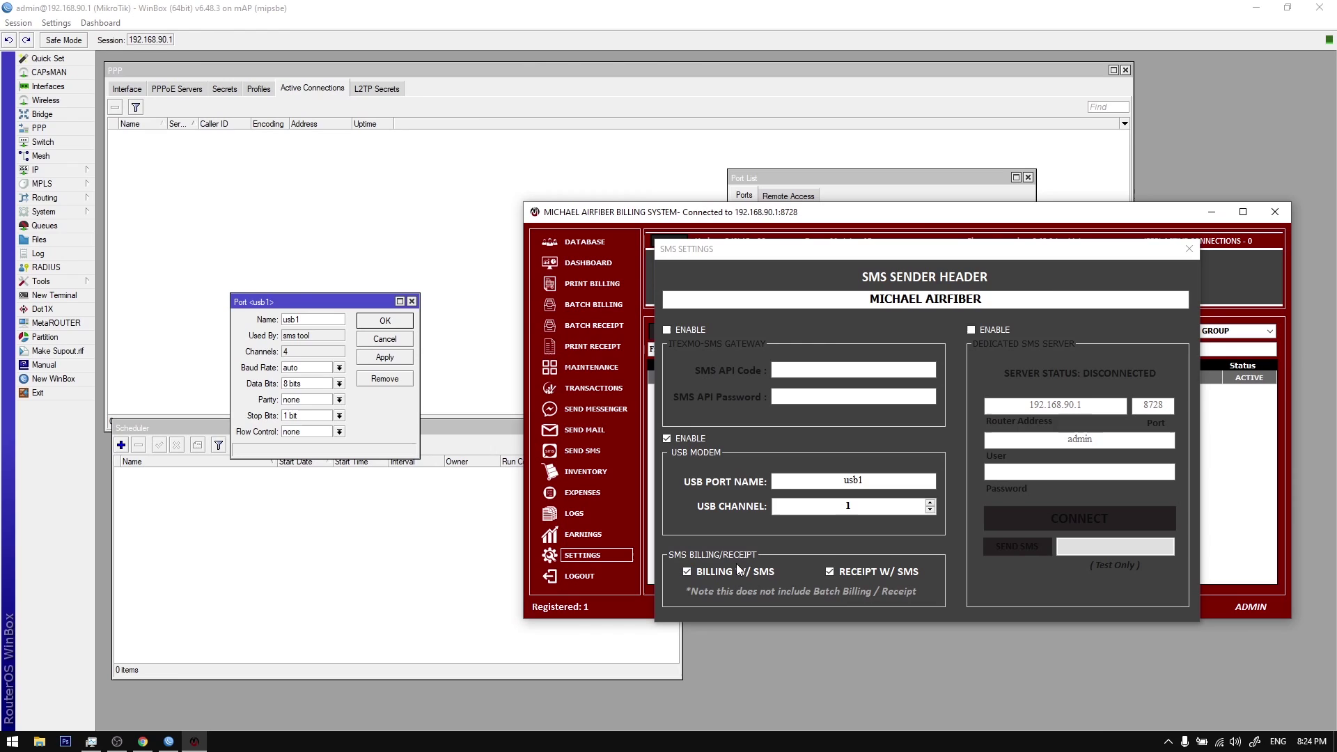
click(1168, 742)
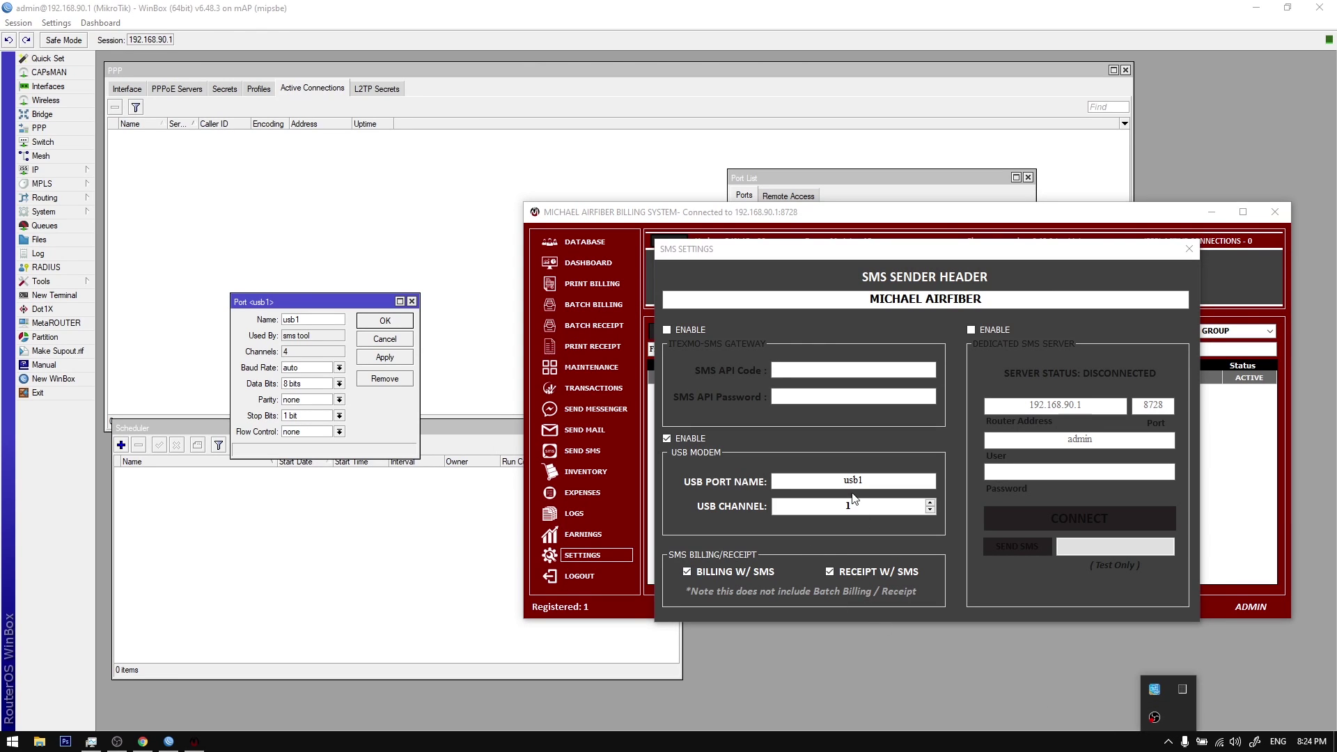
click(900, 479)
double_click(891, 481)
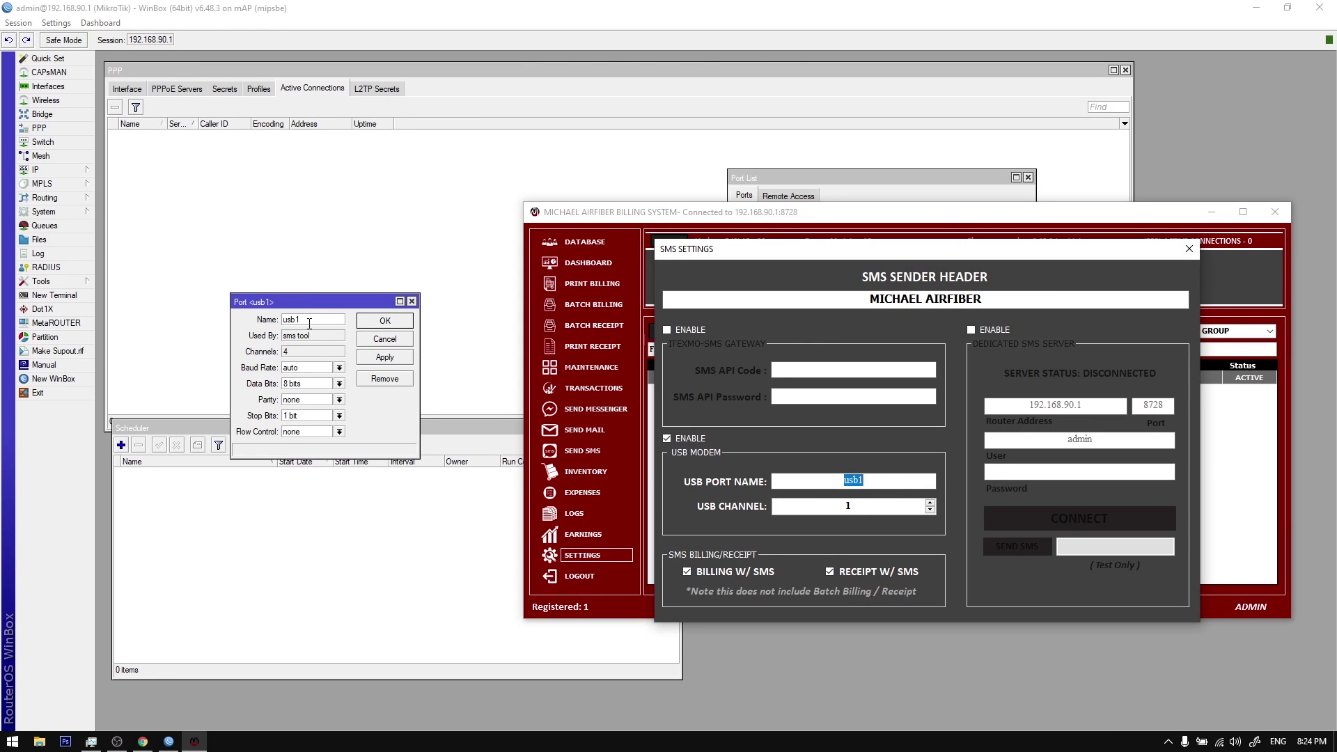
drag(309, 324, 257, 321)
click(374, 321)
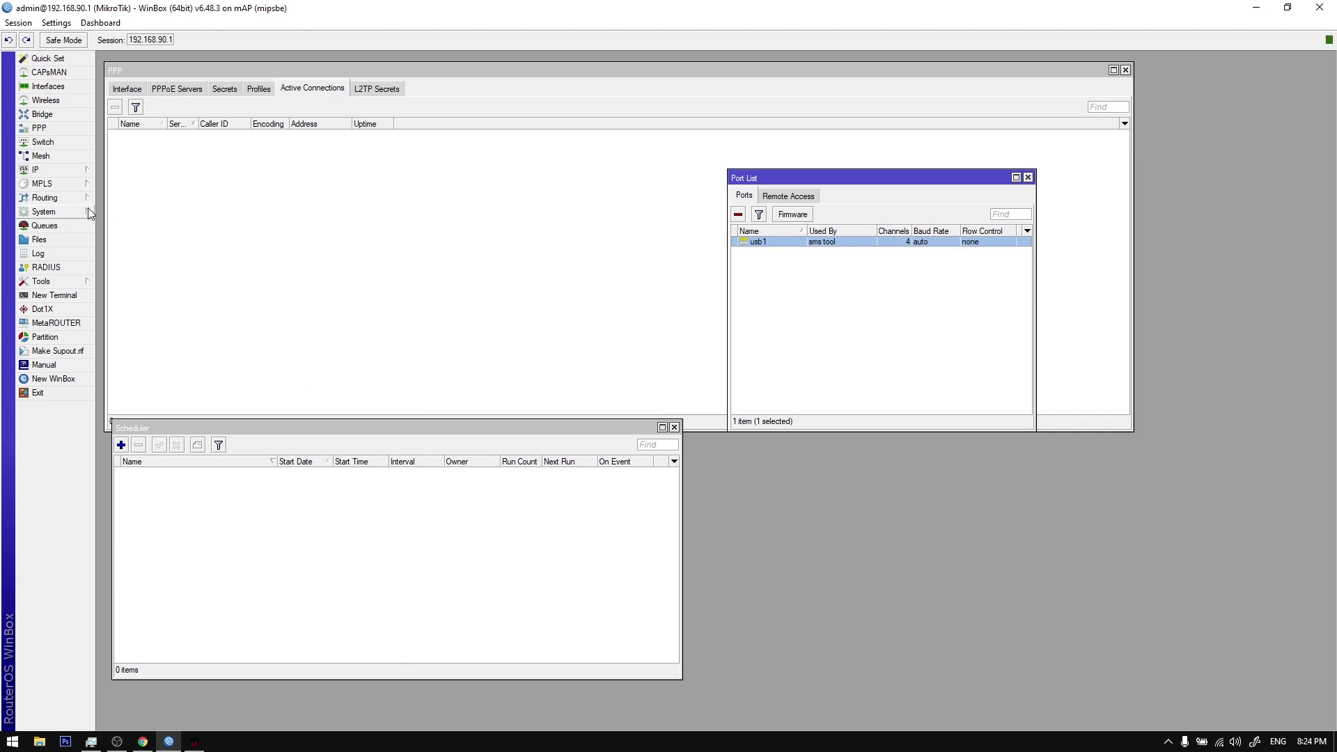
click(46, 211)
click(45, 281)
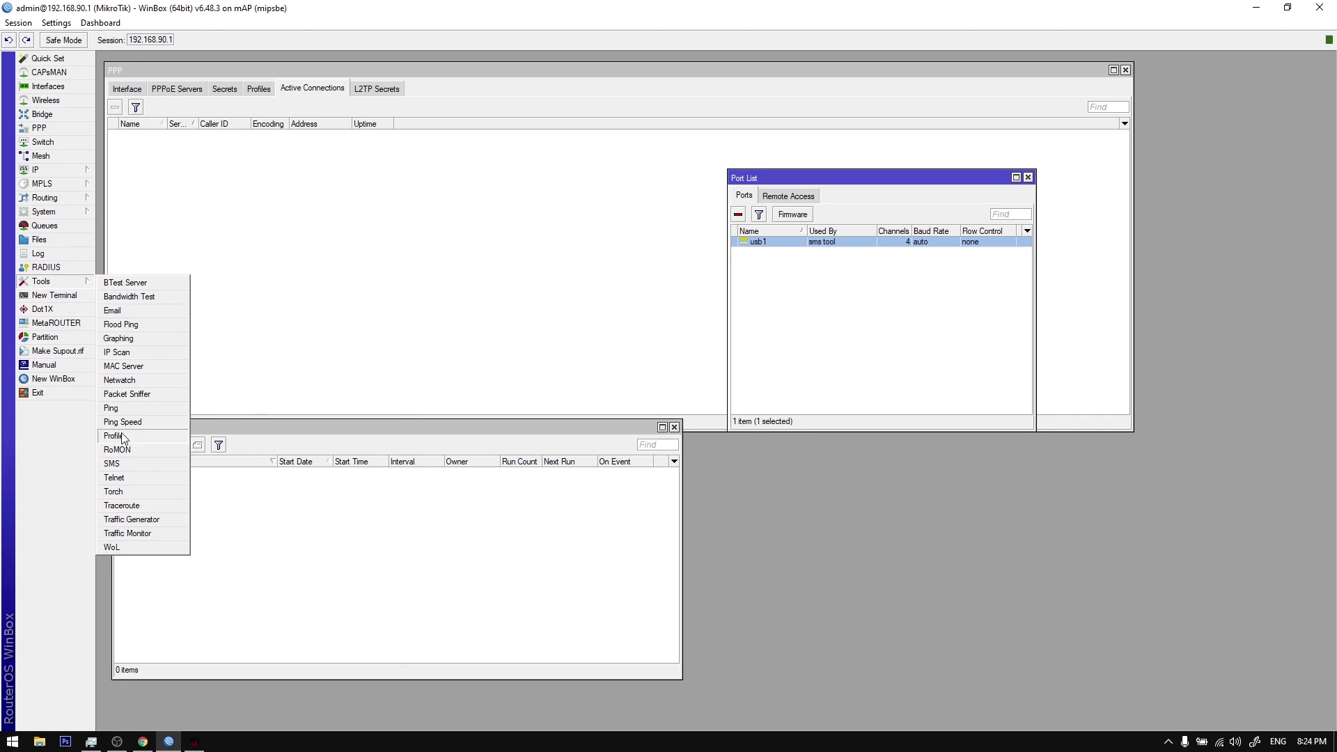
Step: Compare the router's SMS settings with the billing app's usb1, channel 1 settings
click(119, 464)
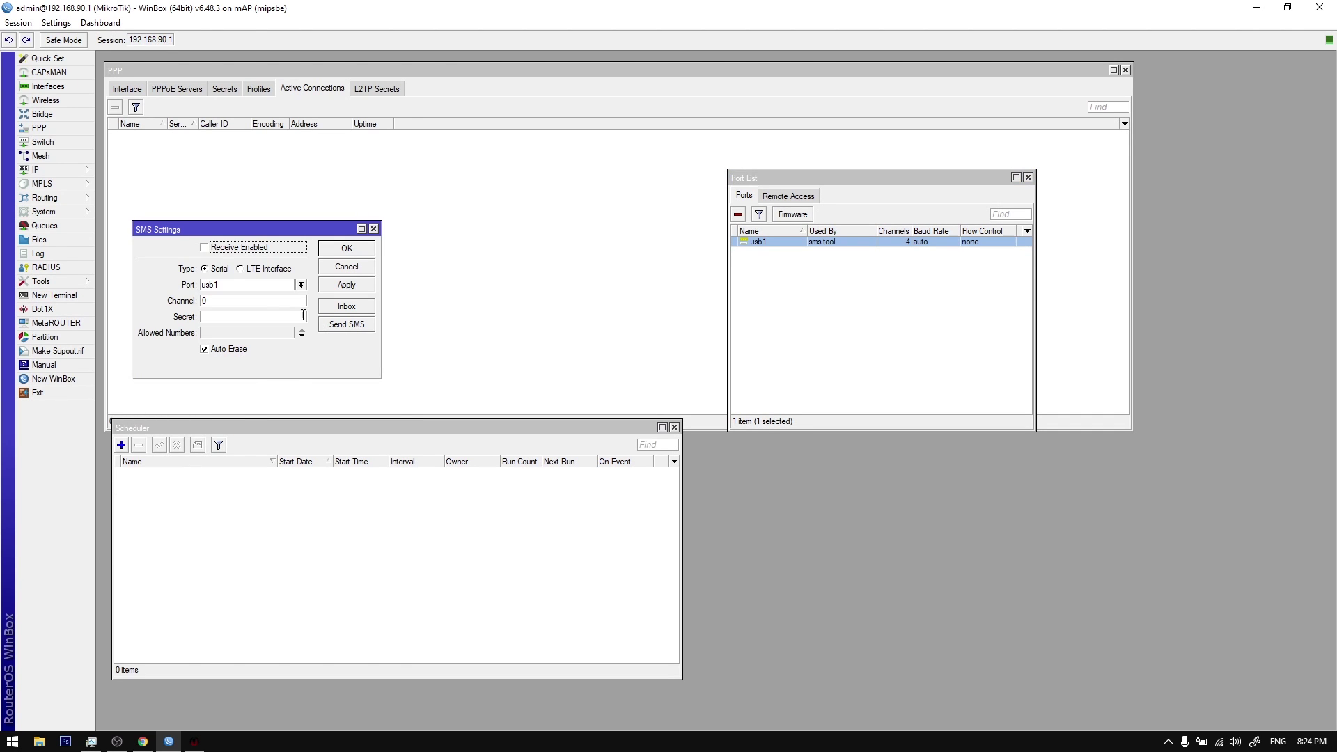
click(195, 742)
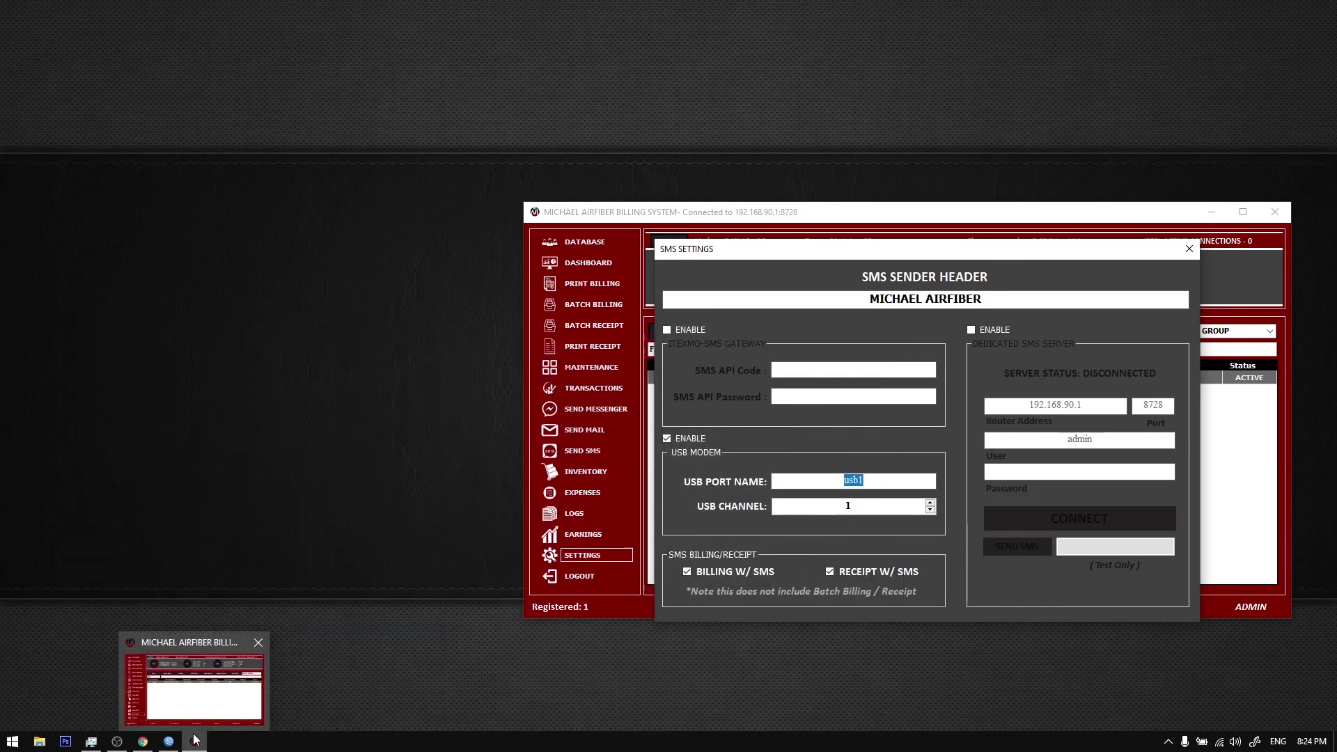
click(194, 742)
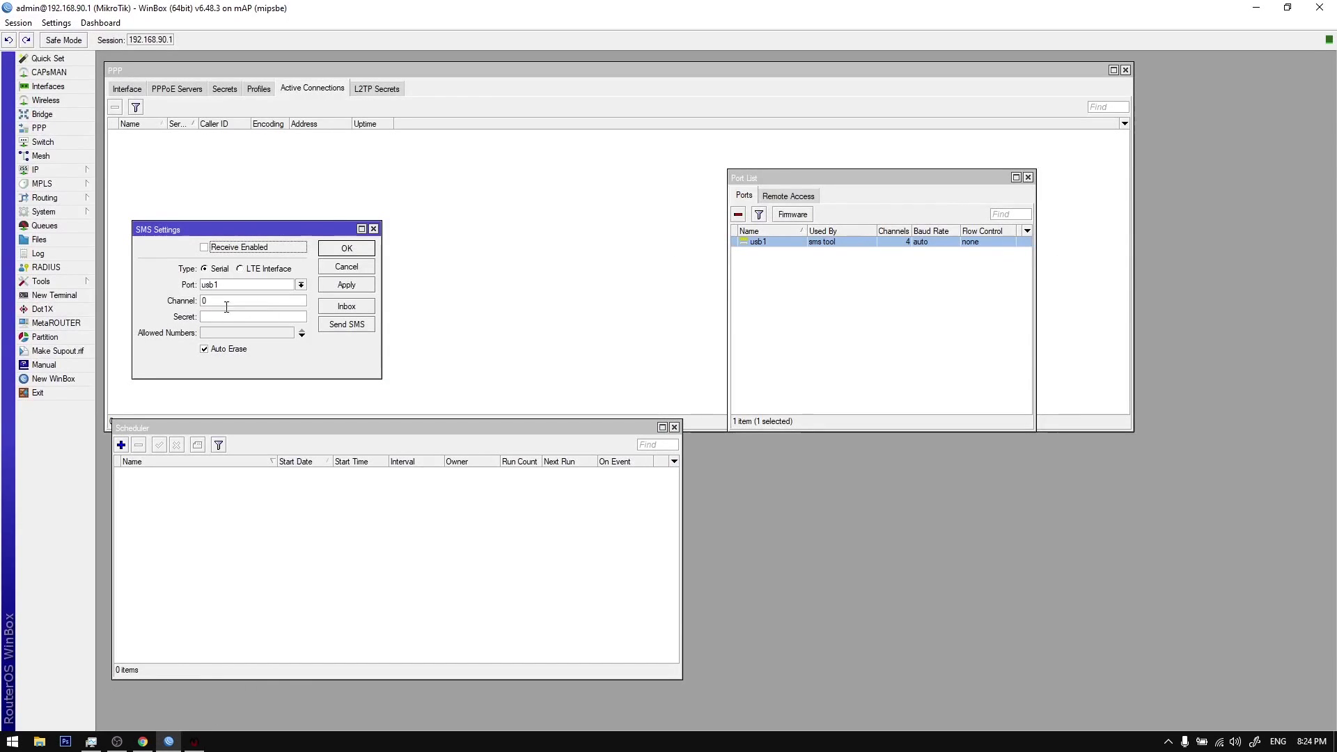
click(194, 742)
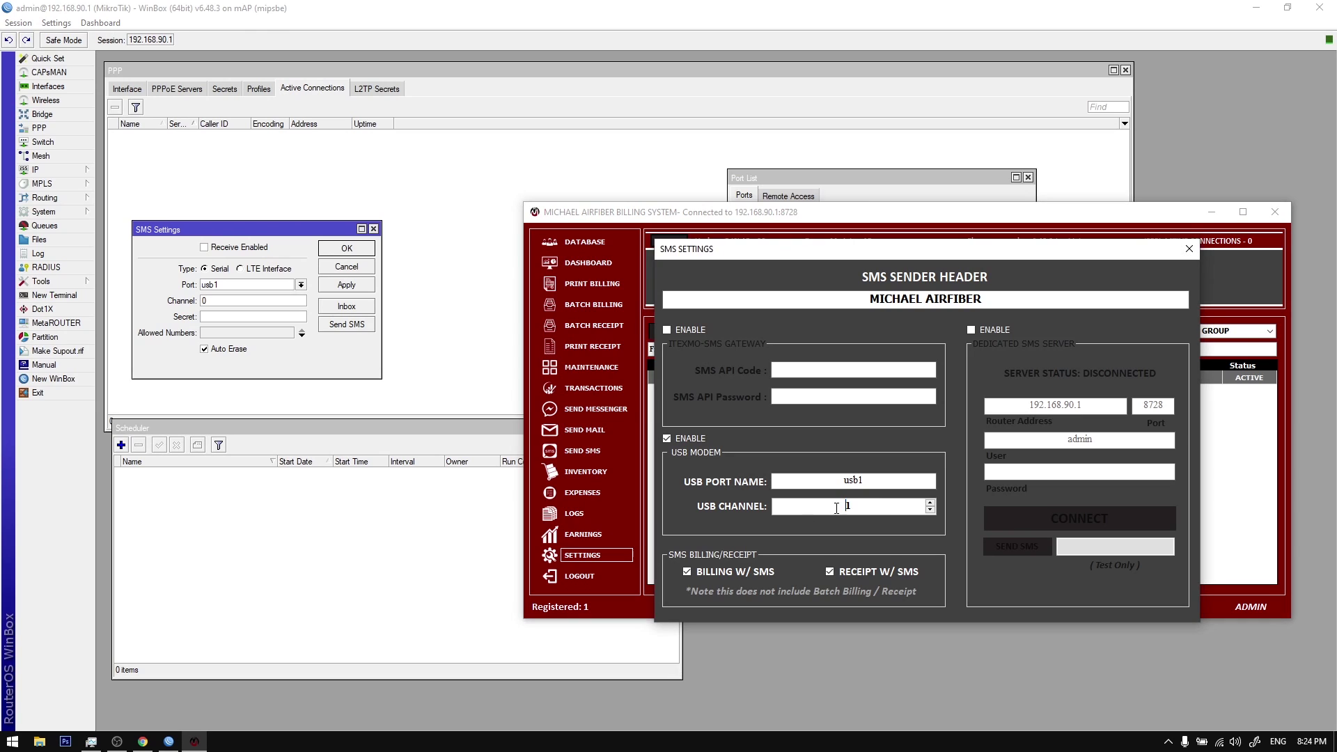
double_click(890, 504)
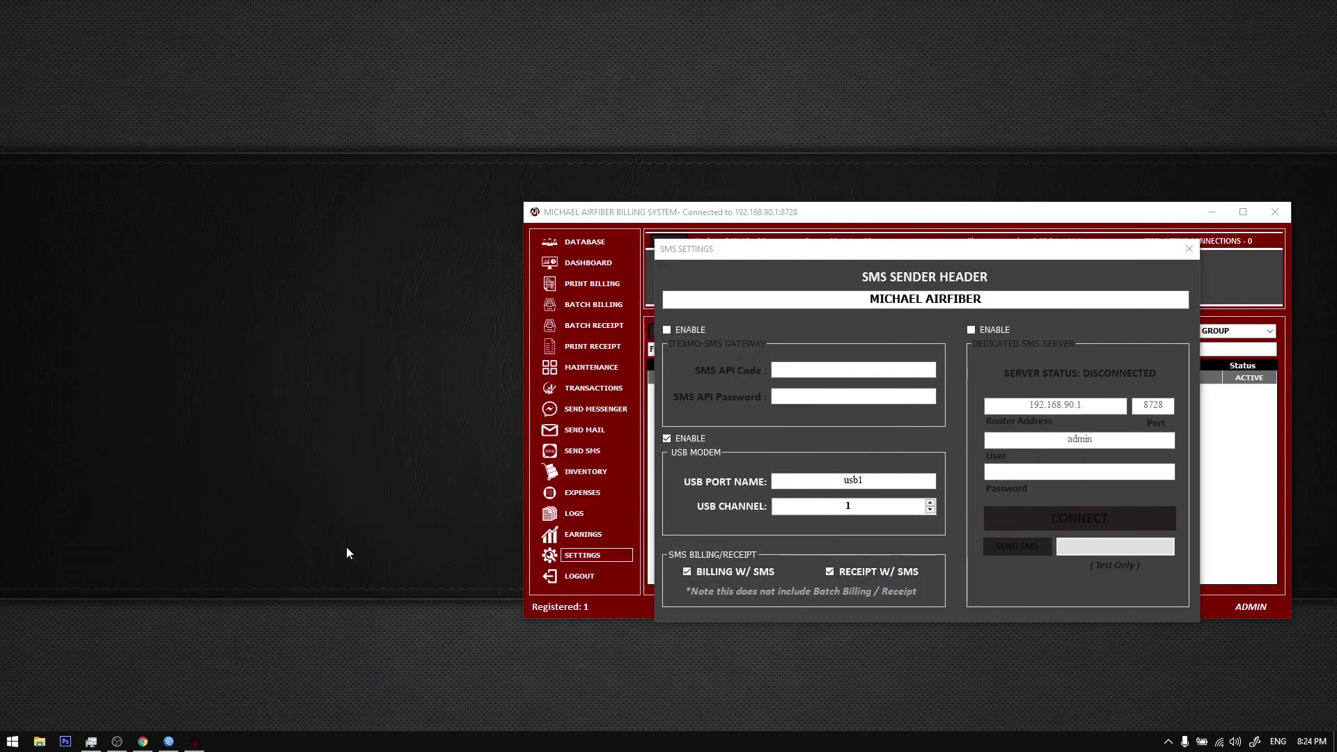
Step: Connect AnyDesk to the phone's remote session using its Remote Desk ID
mouse_move(522, 724)
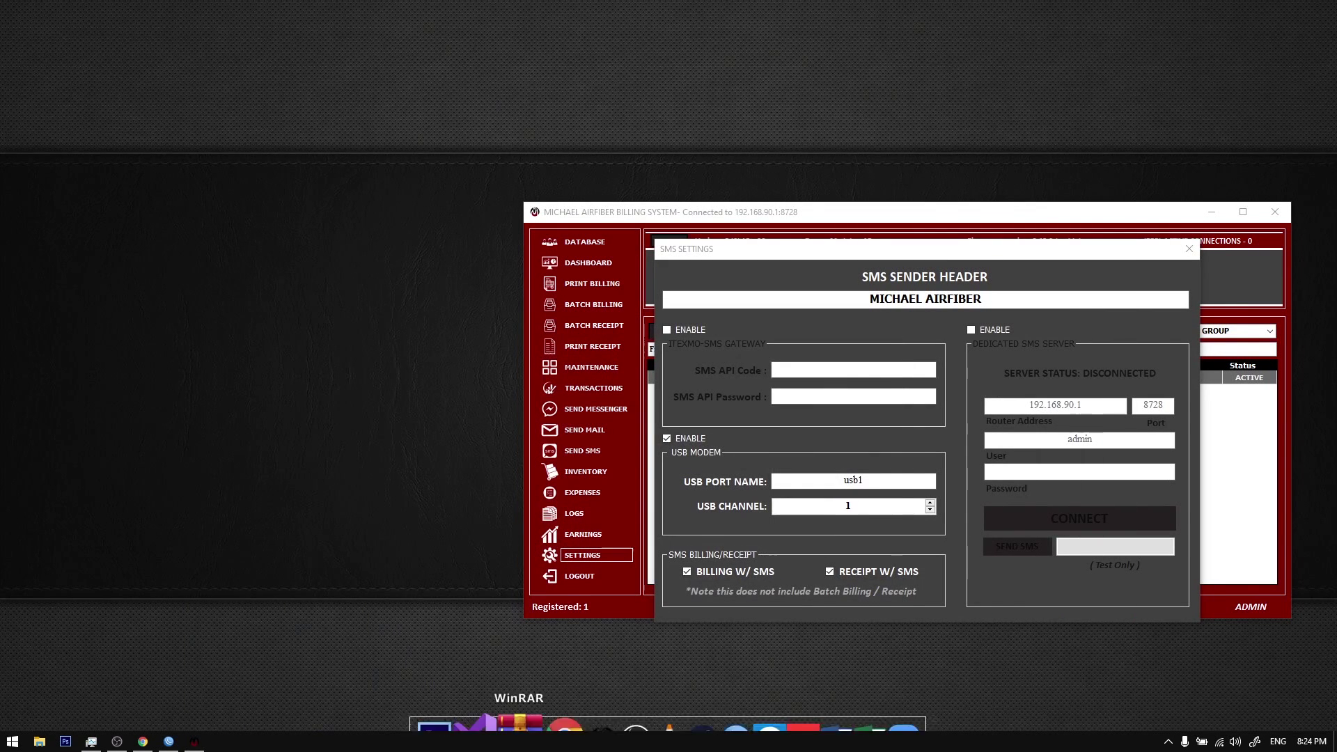
click(787, 670)
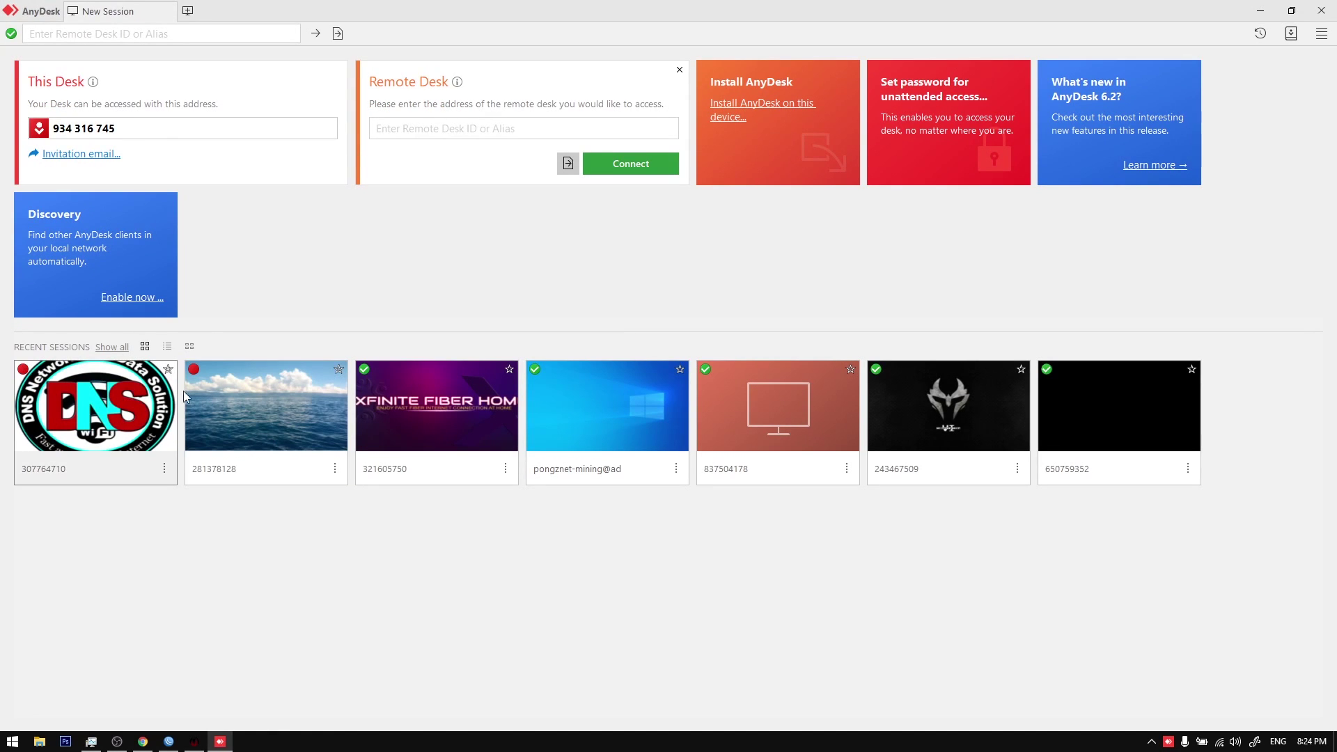
click(398, 126)
text(837)
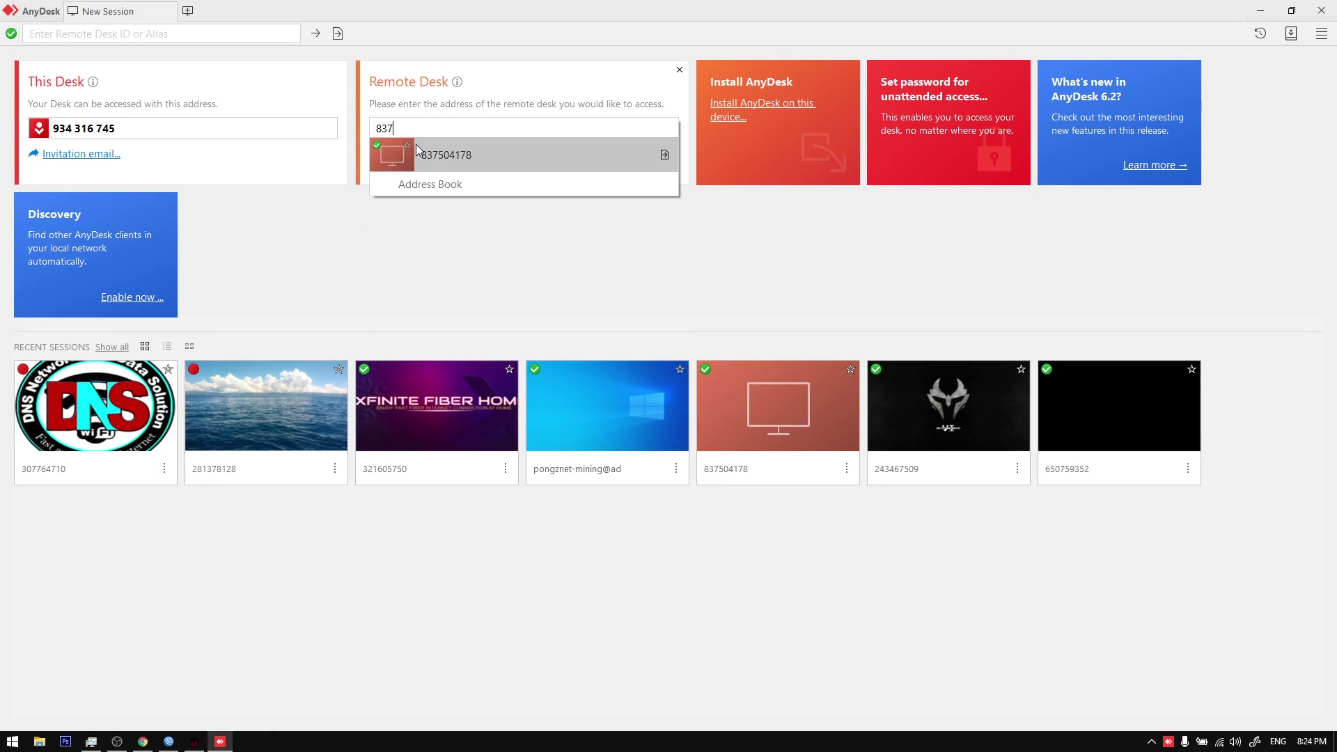
click(418, 150)
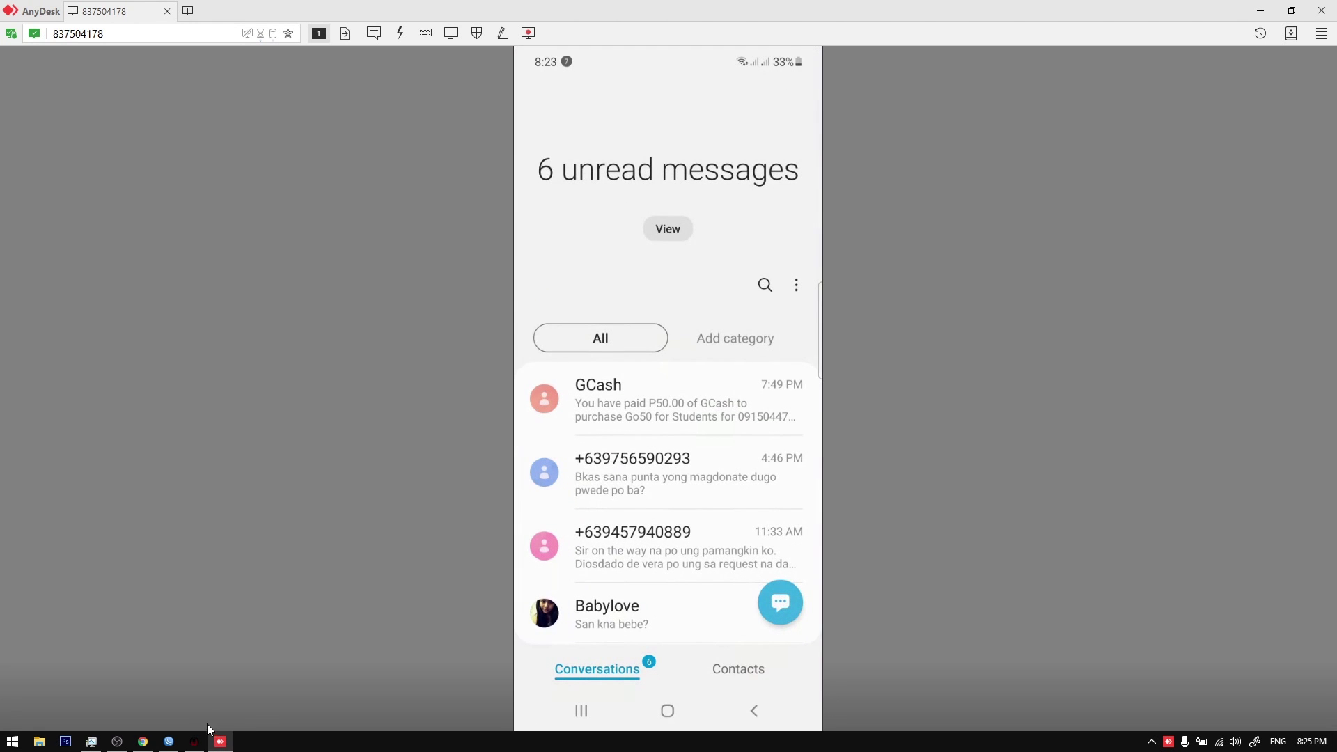
click(214, 747)
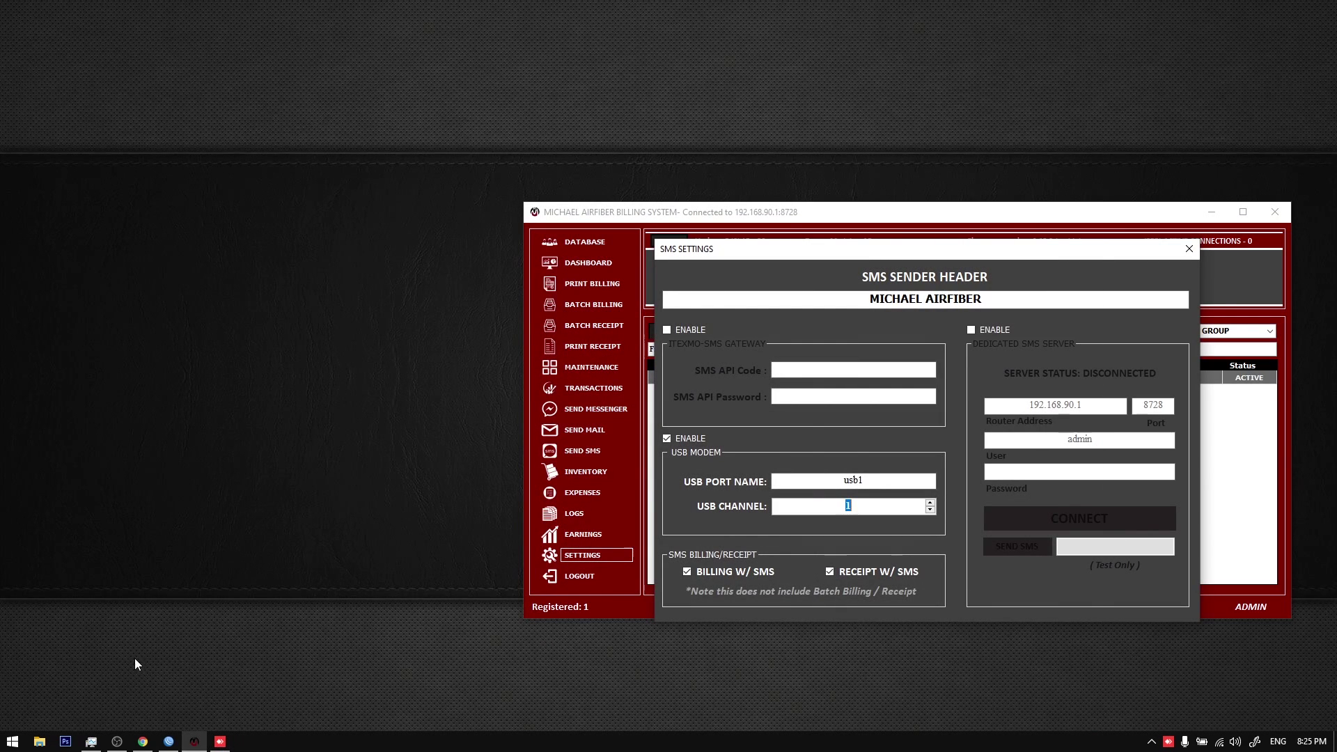
Step: Send a test SMS to the phone's number and dismiss the timeout error
click(169, 742)
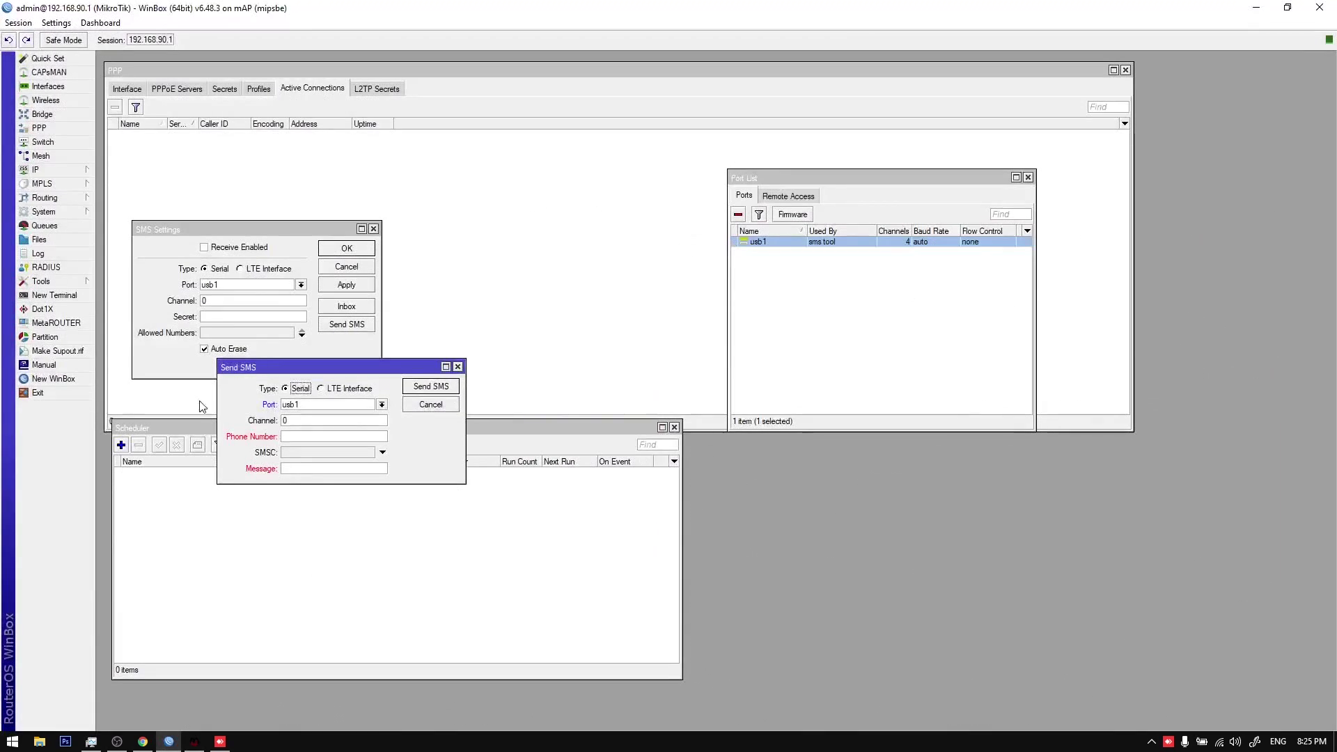
double_click(315, 420)
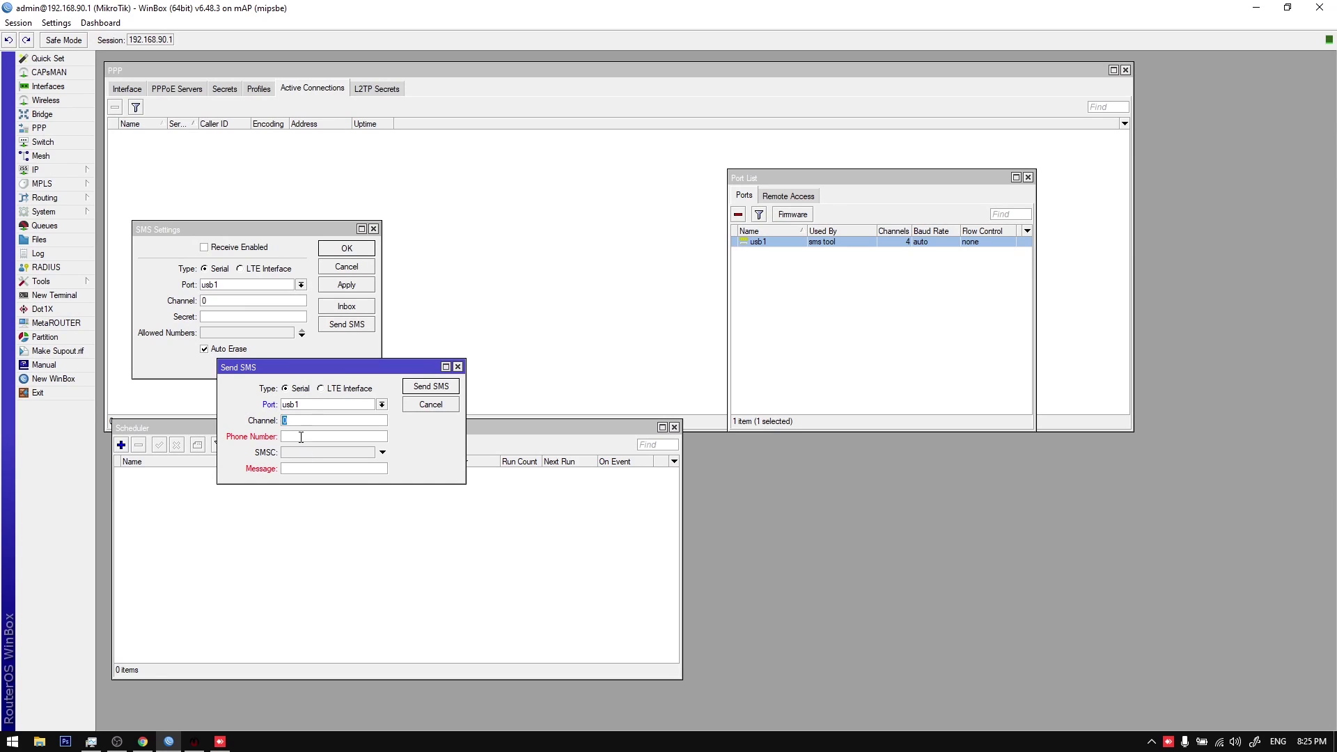
click(301, 437)
key(Tab)
key(Tab)
click(412, 390)
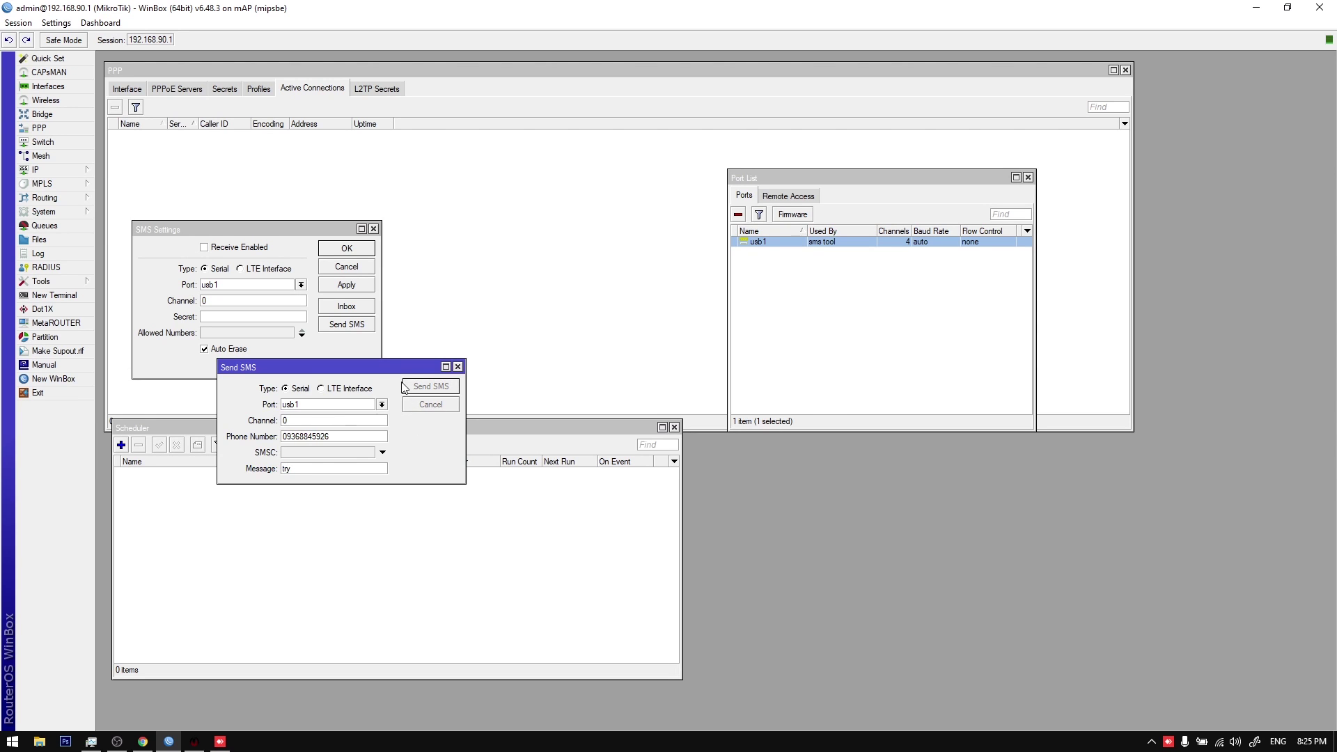
drag(397, 367, 481, 360)
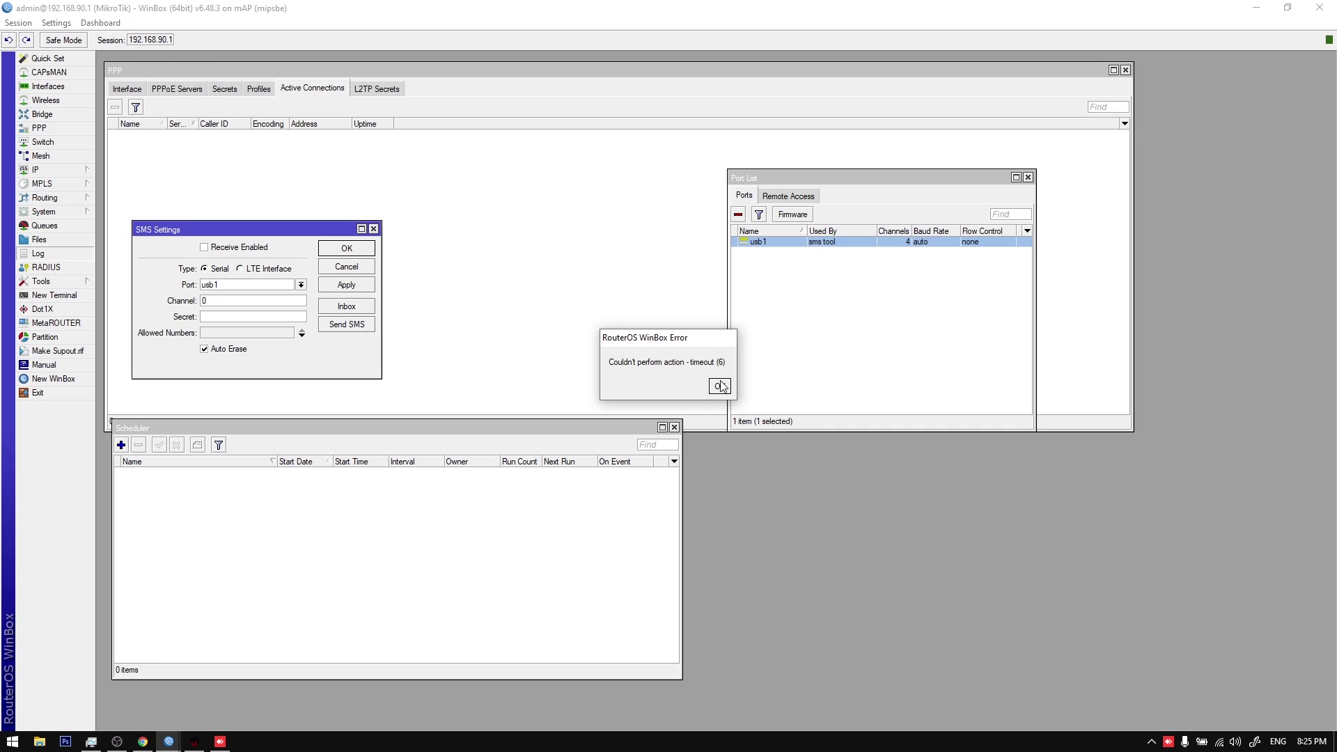
click(719, 386)
Step: Close the Scheduler and resend the test SMS on channel 1
click(282, 445)
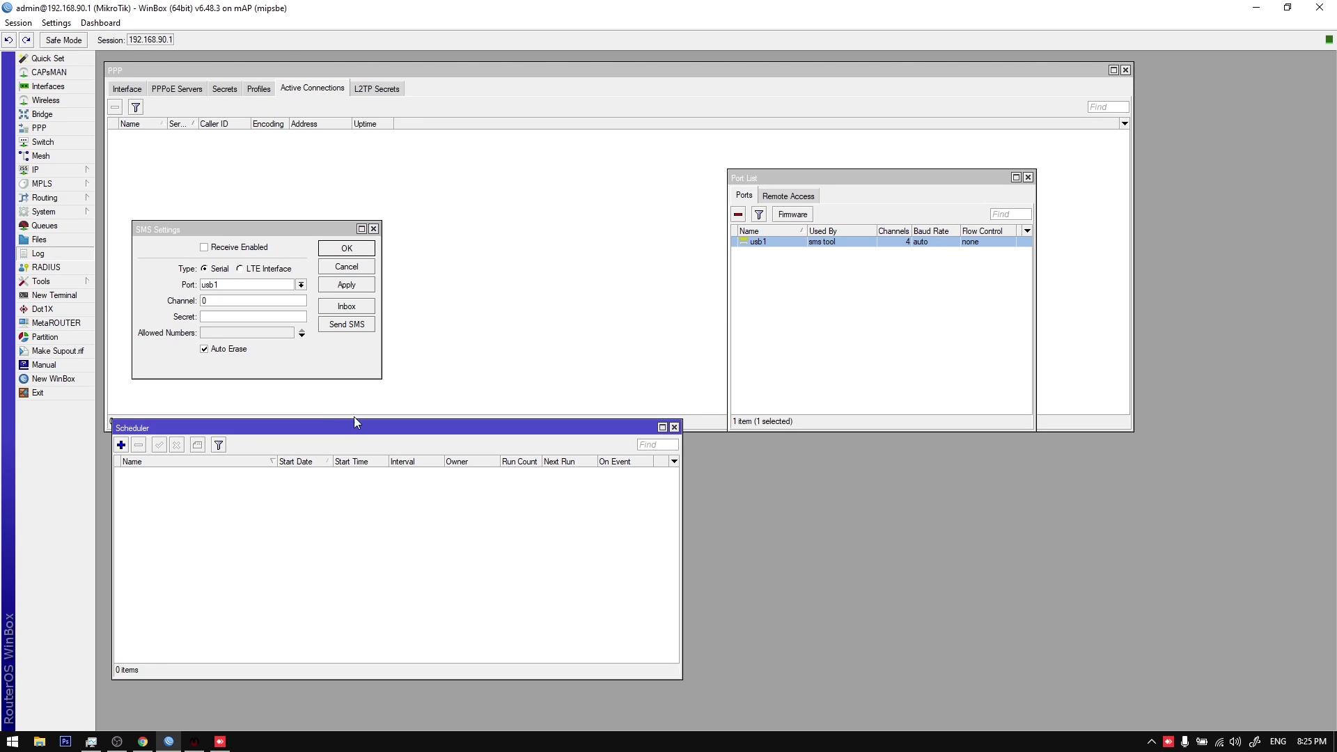
key(Escape)
click(341, 325)
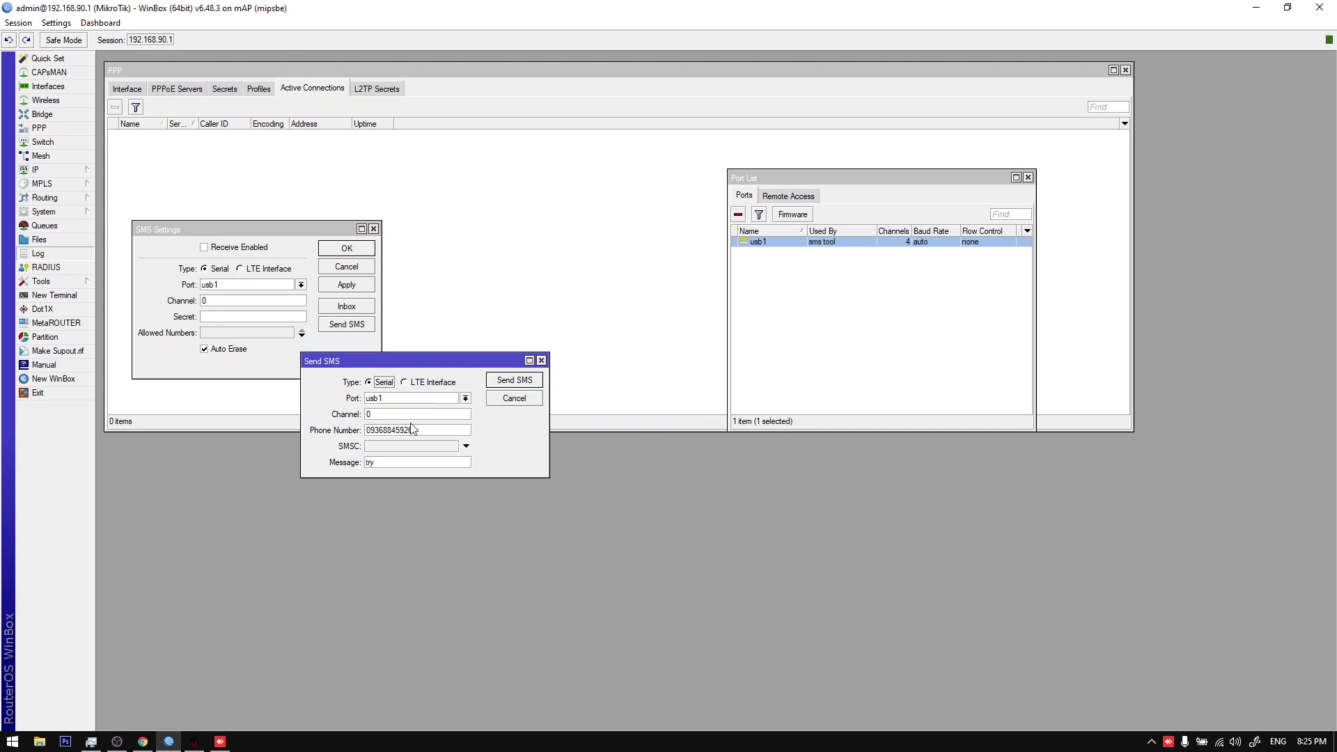
text(1)
click(510, 384)
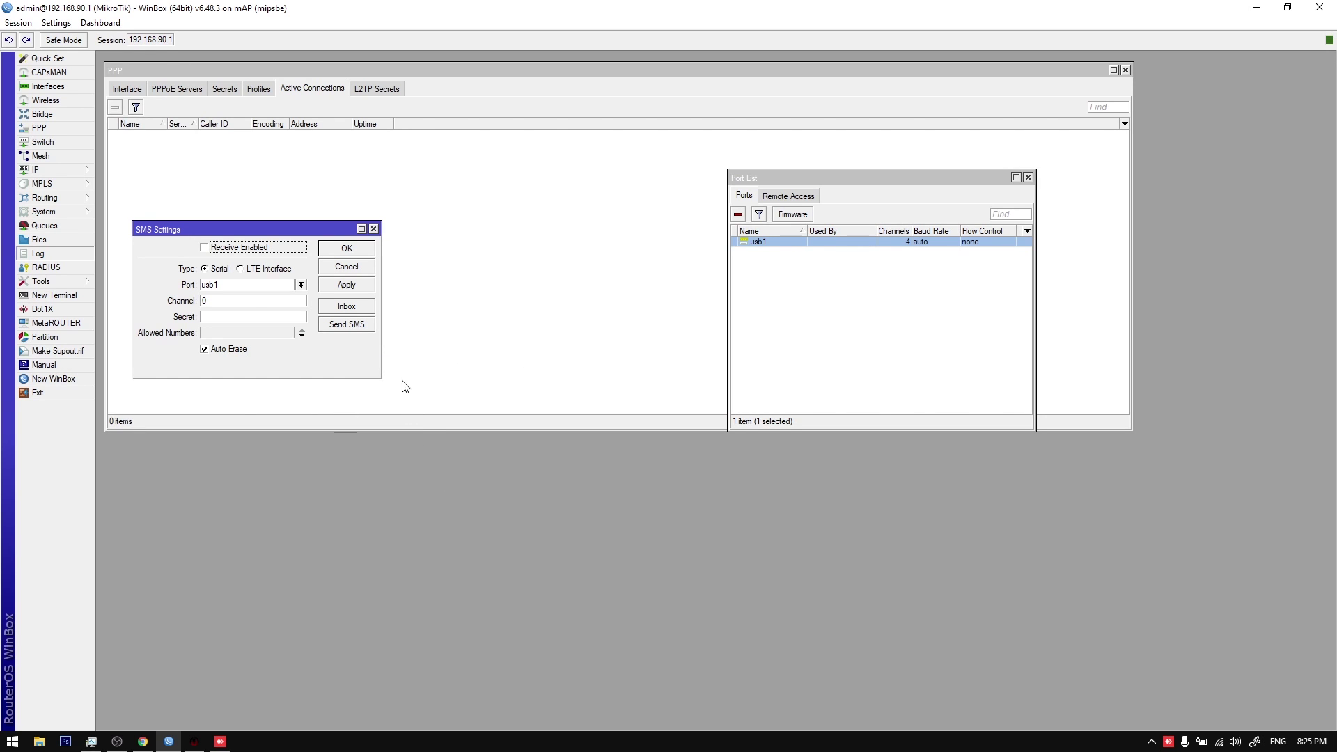
click(347, 325)
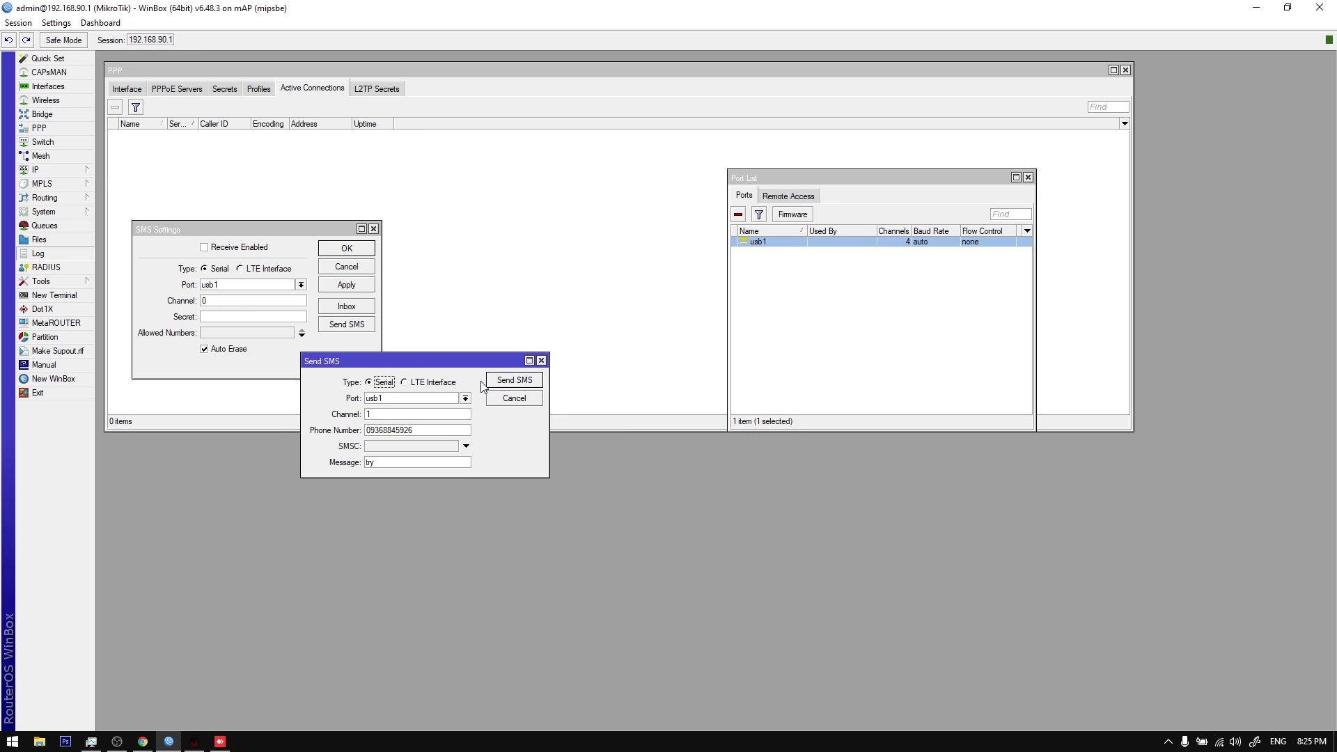
click(220, 742)
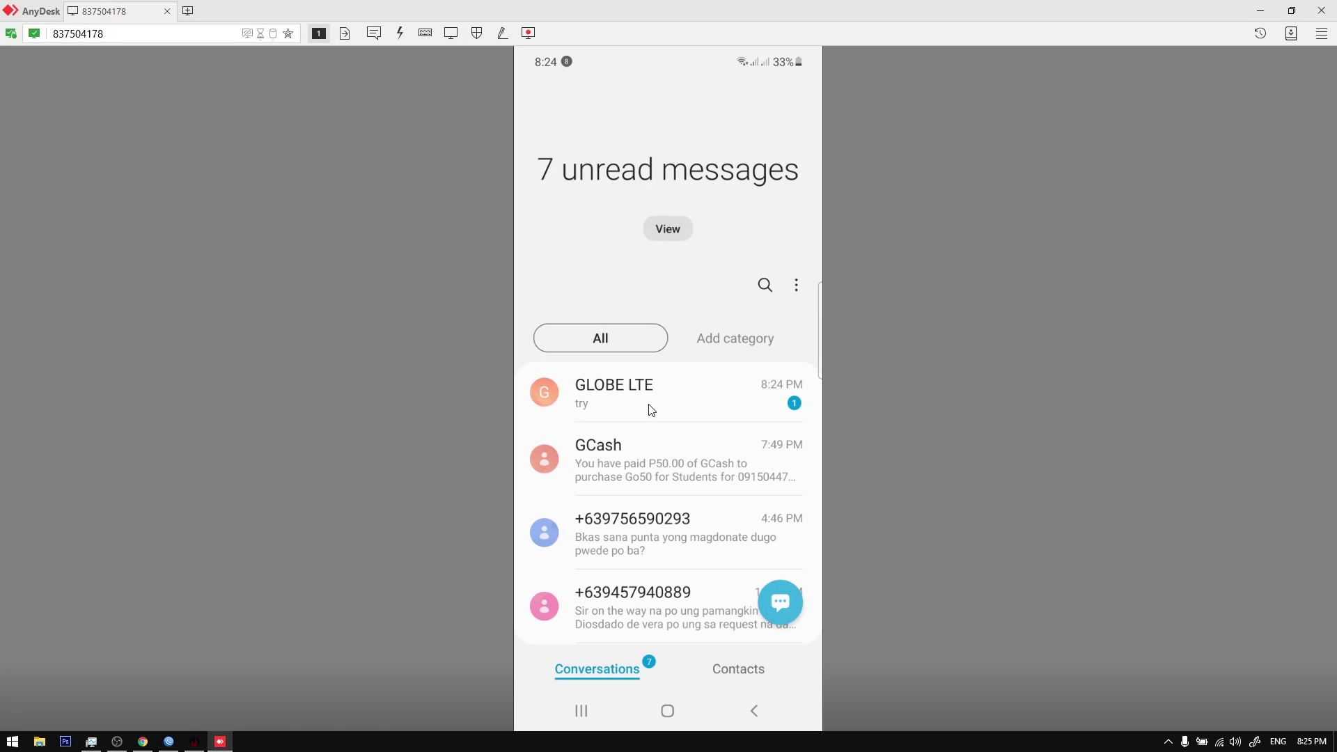
Step: Check the phone's conversation, then try sending the SMS on channel 2, which times out
click(651, 411)
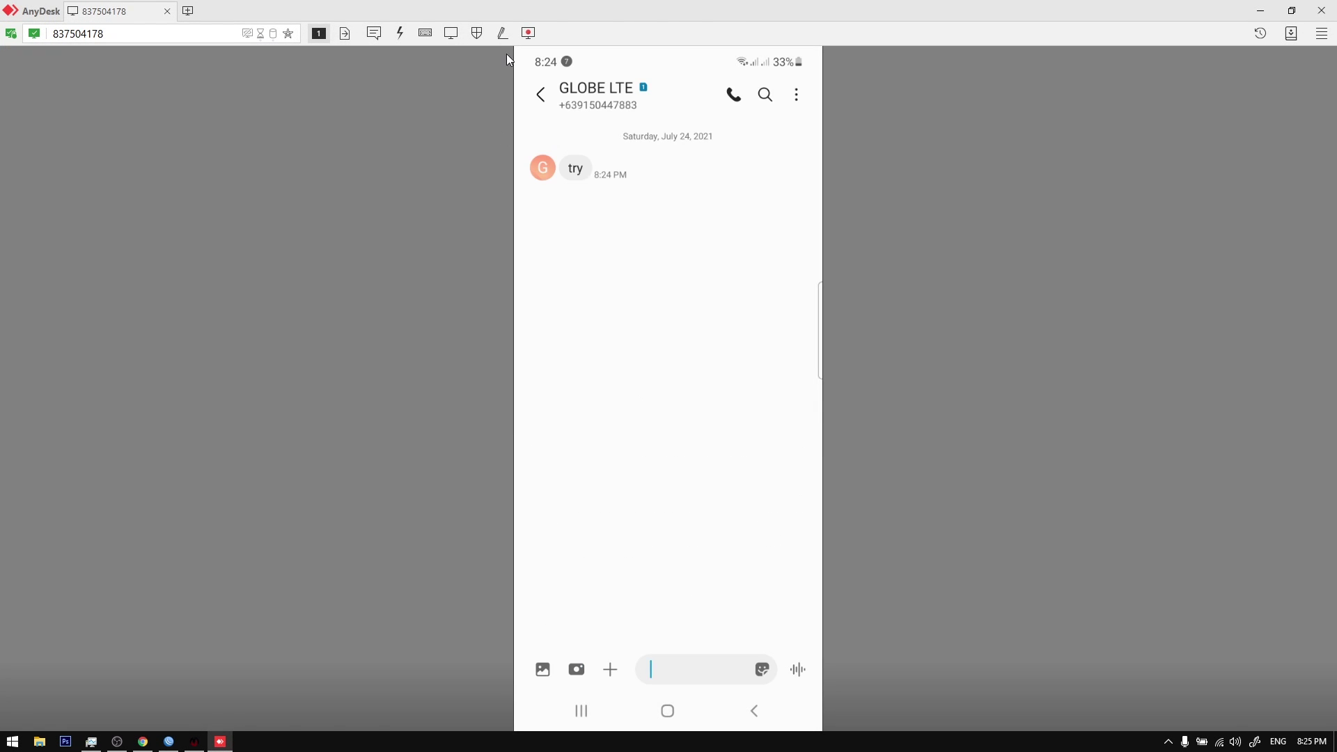
click(1261, 11)
click(418, 415)
text(2)
click(502, 381)
drag(461, 365, 511, 397)
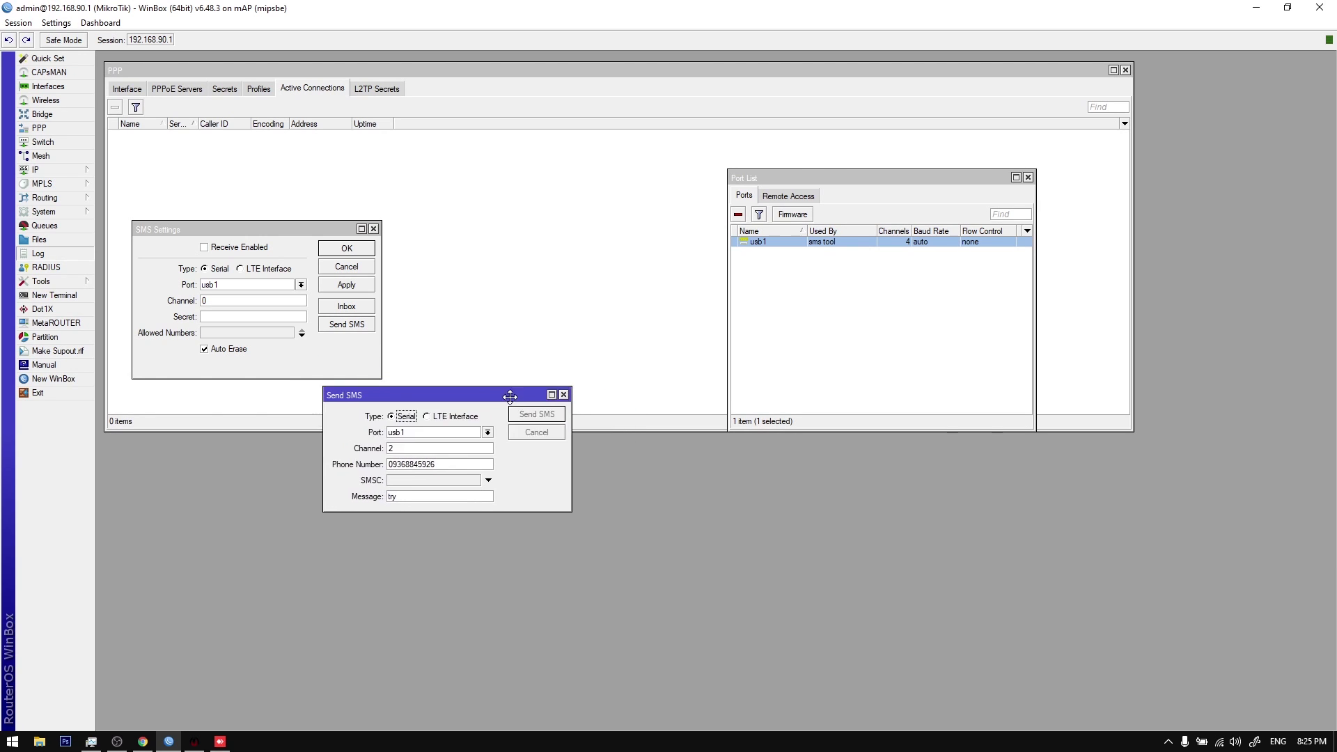
click(725, 387)
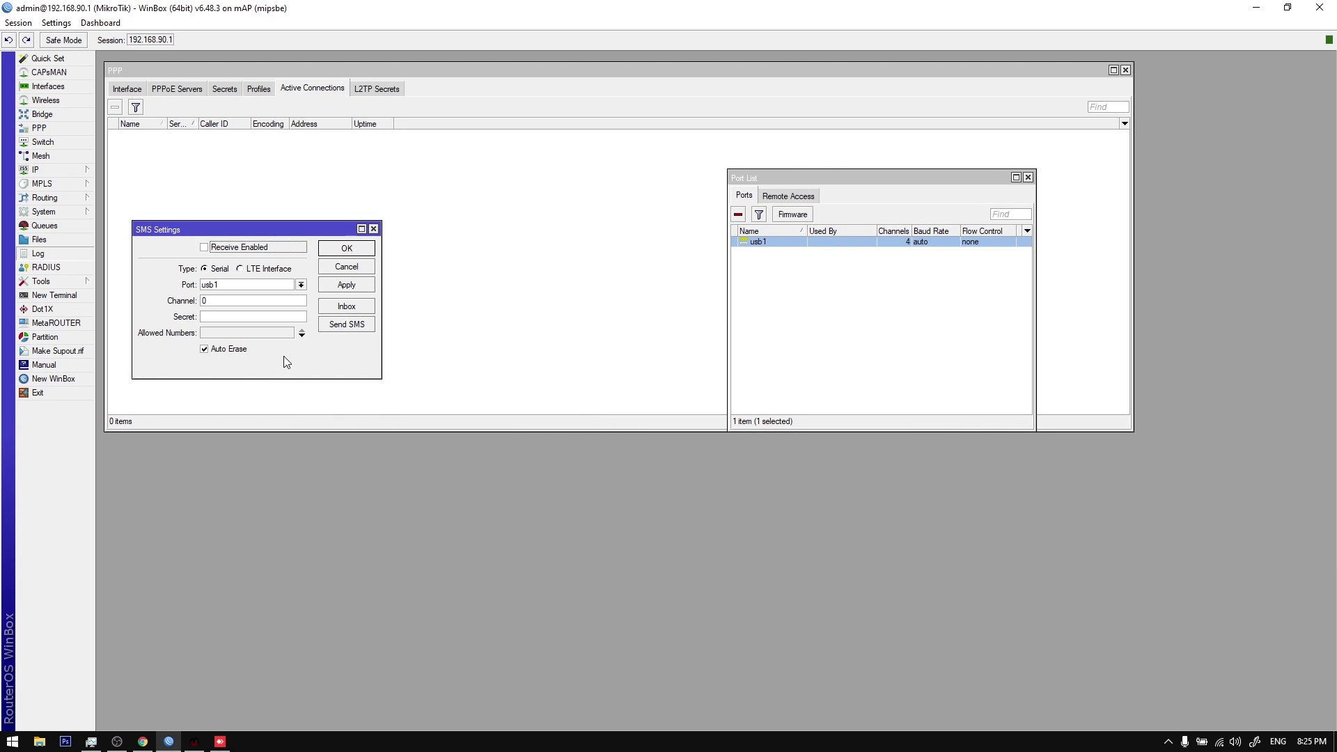
Step: Resend the SMS on channel 1, confirm it on the phone, and minimise AnyDesk
click(330, 326)
double_click(454, 448)
text(1)
click(563, 414)
click(220, 743)
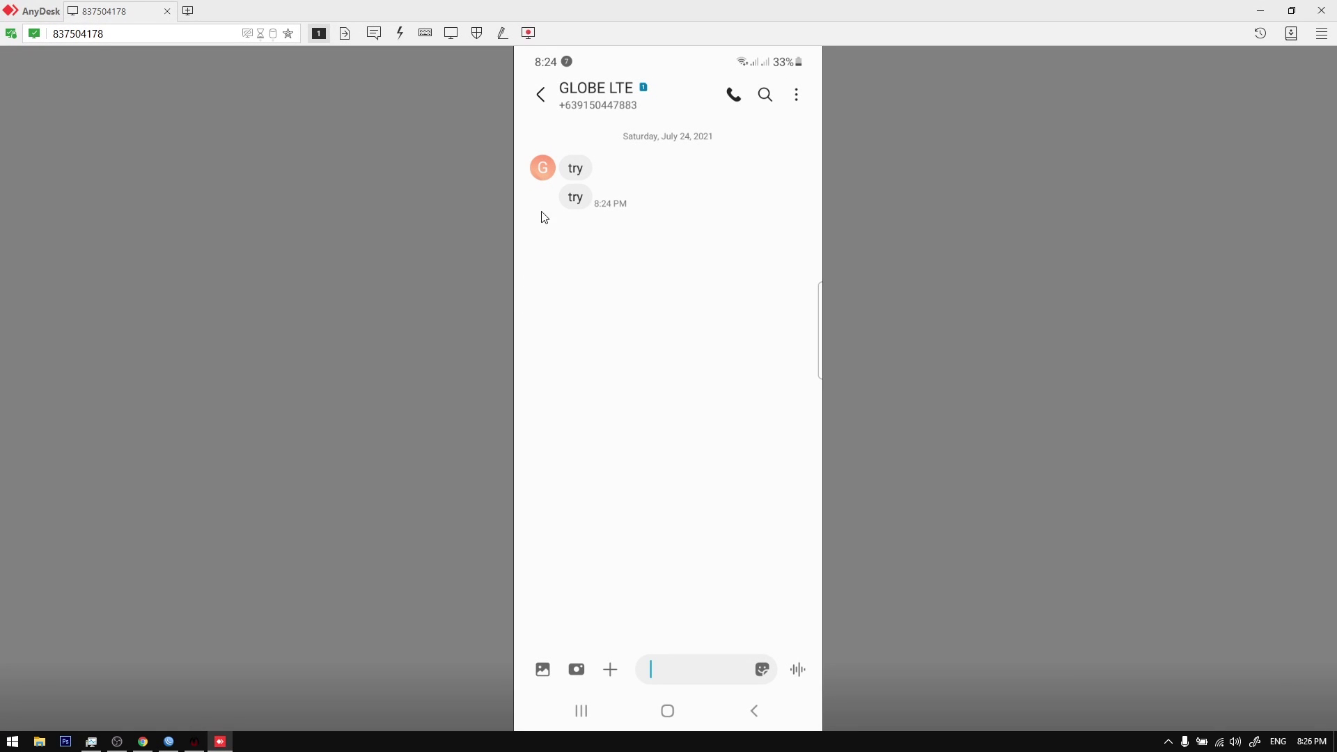
right_click(578, 202)
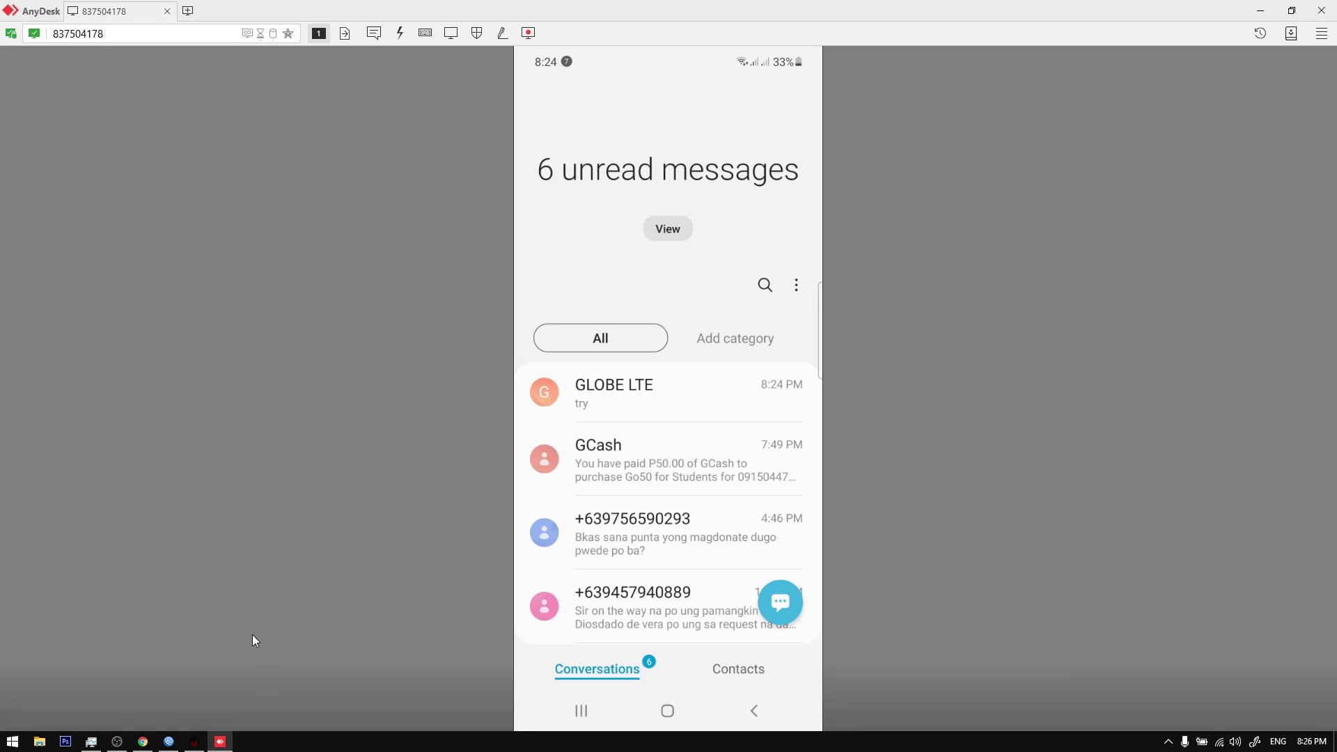
click(220, 743)
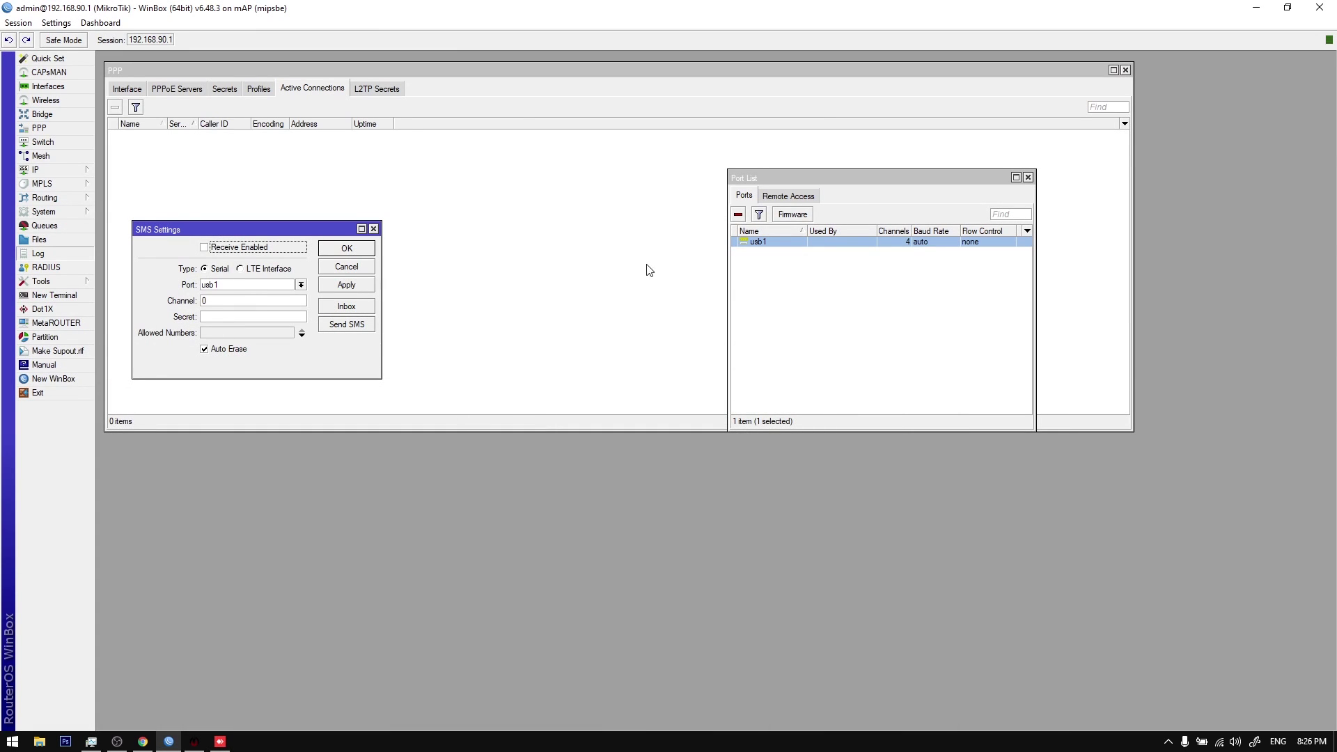
Step: Close the Send SMS form and billing SMS settings, then open WinBox's System > Scheduler
click(346, 325)
key(Escape)
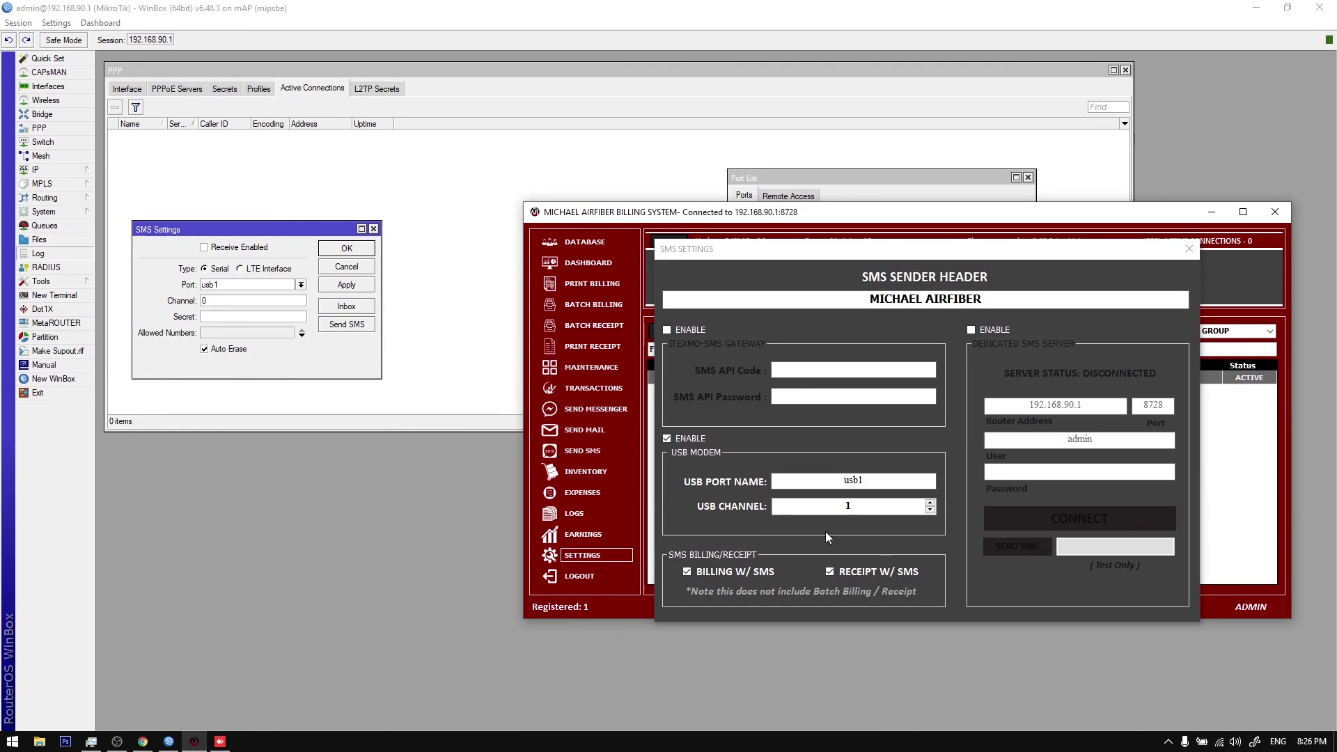
click(1188, 247)
click(1122, 273)
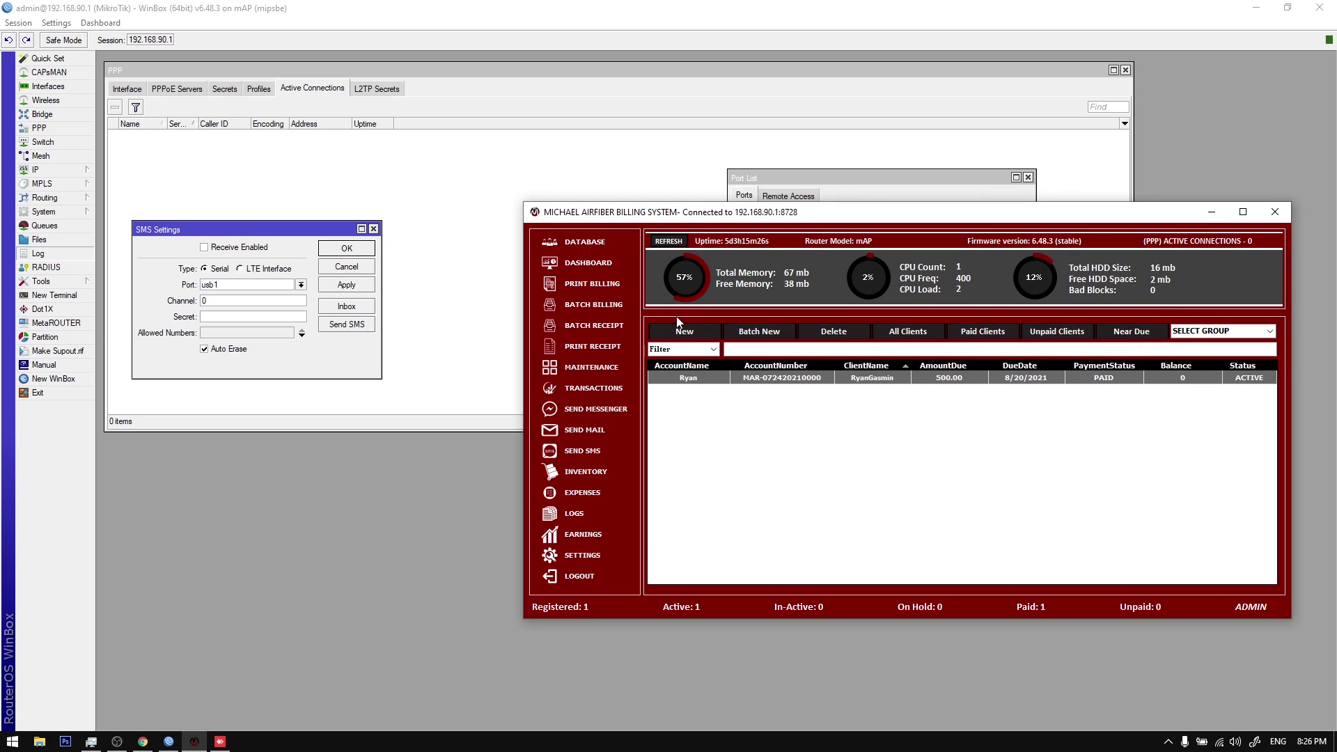
click(55, 284)
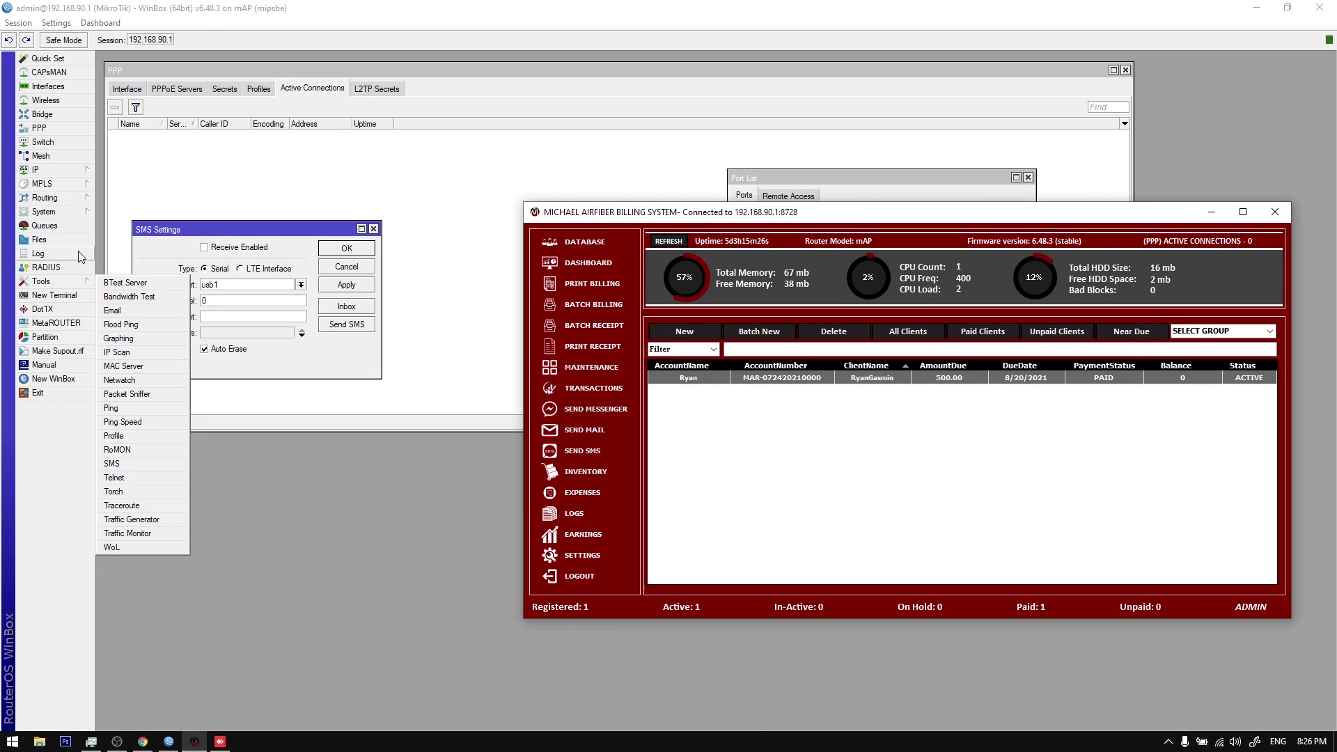
click(44, 211)
click(129, 492)
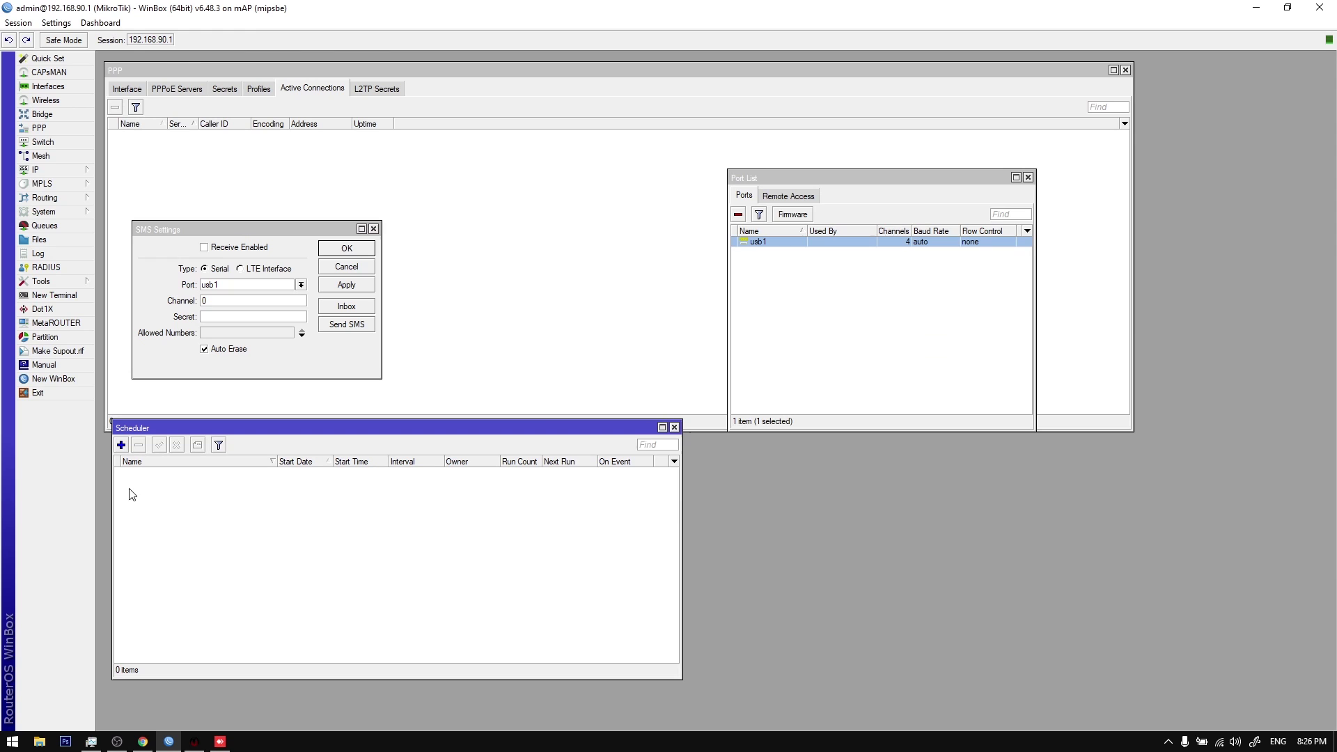
Step: Run Refresh PPPoE(All) on the client row and inspect the new SMS NOTICE schedule script
click(194, 741)
right_click(830, 385)
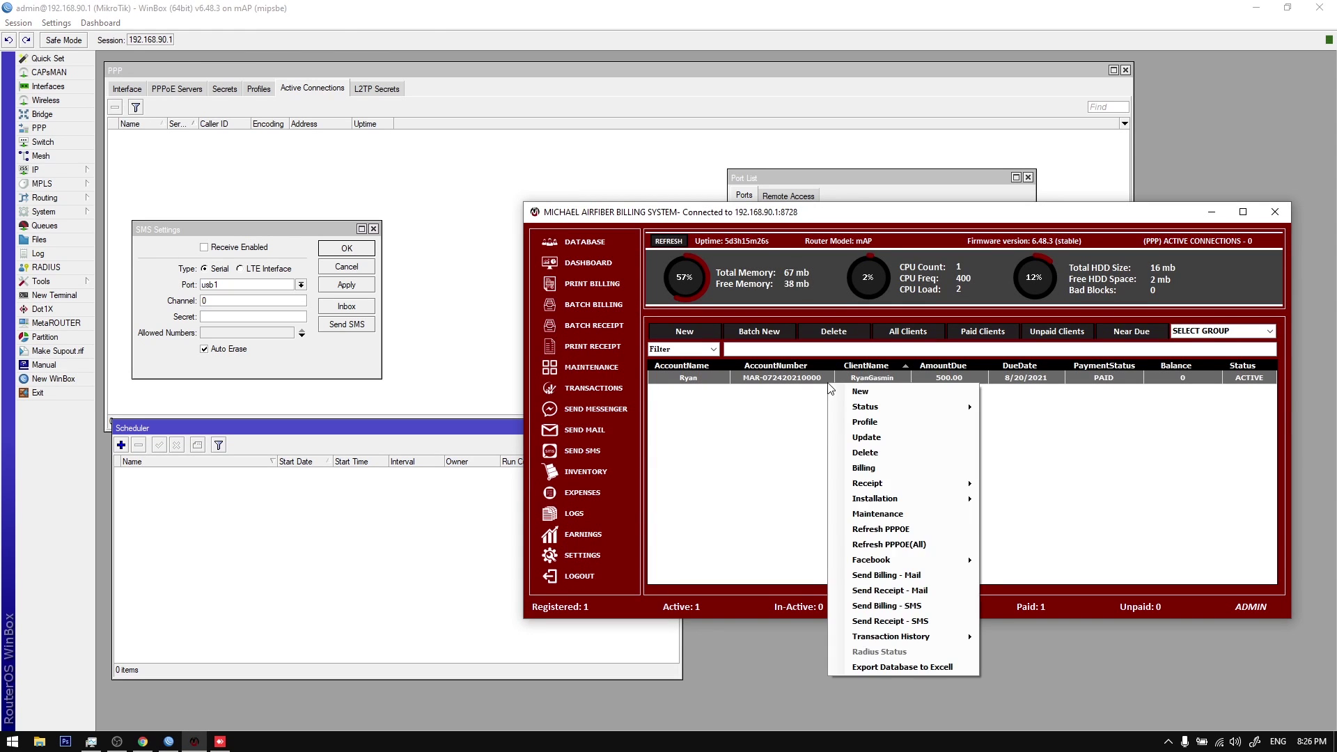
click(894, 530)
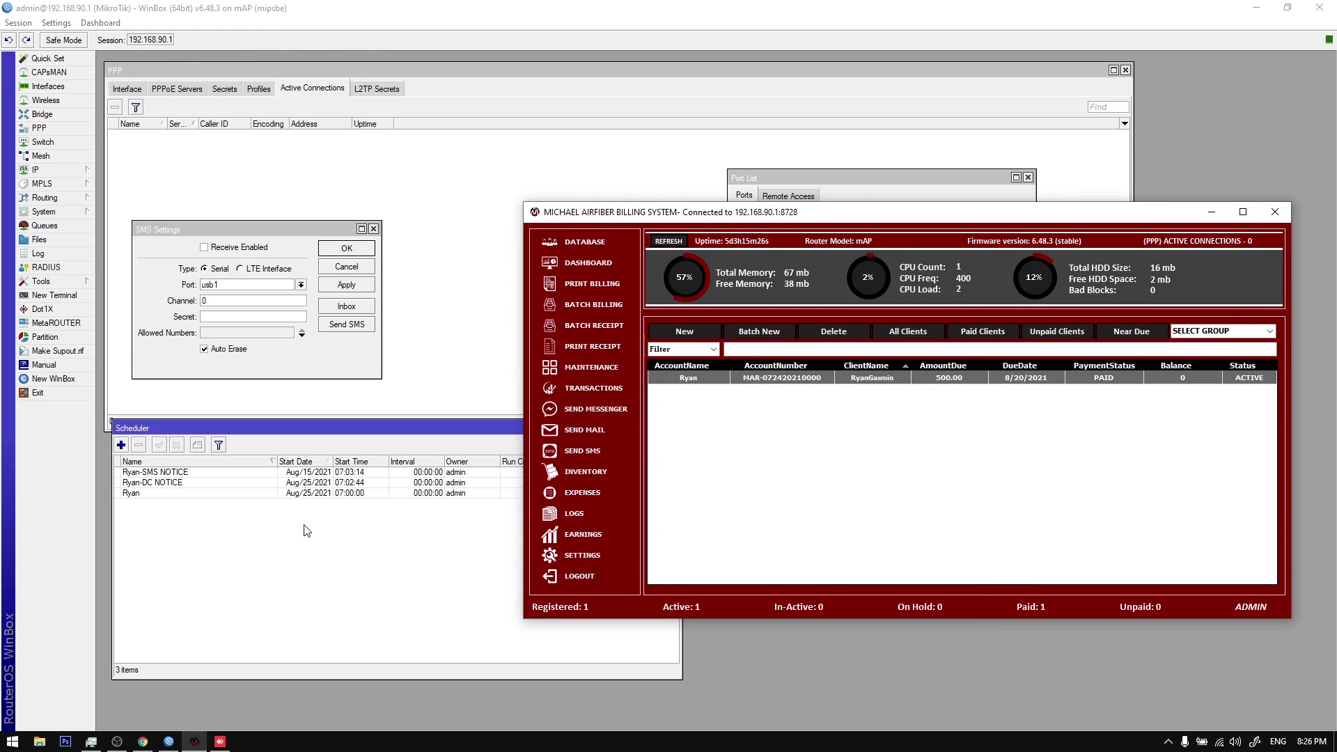
double_click(181, 474)
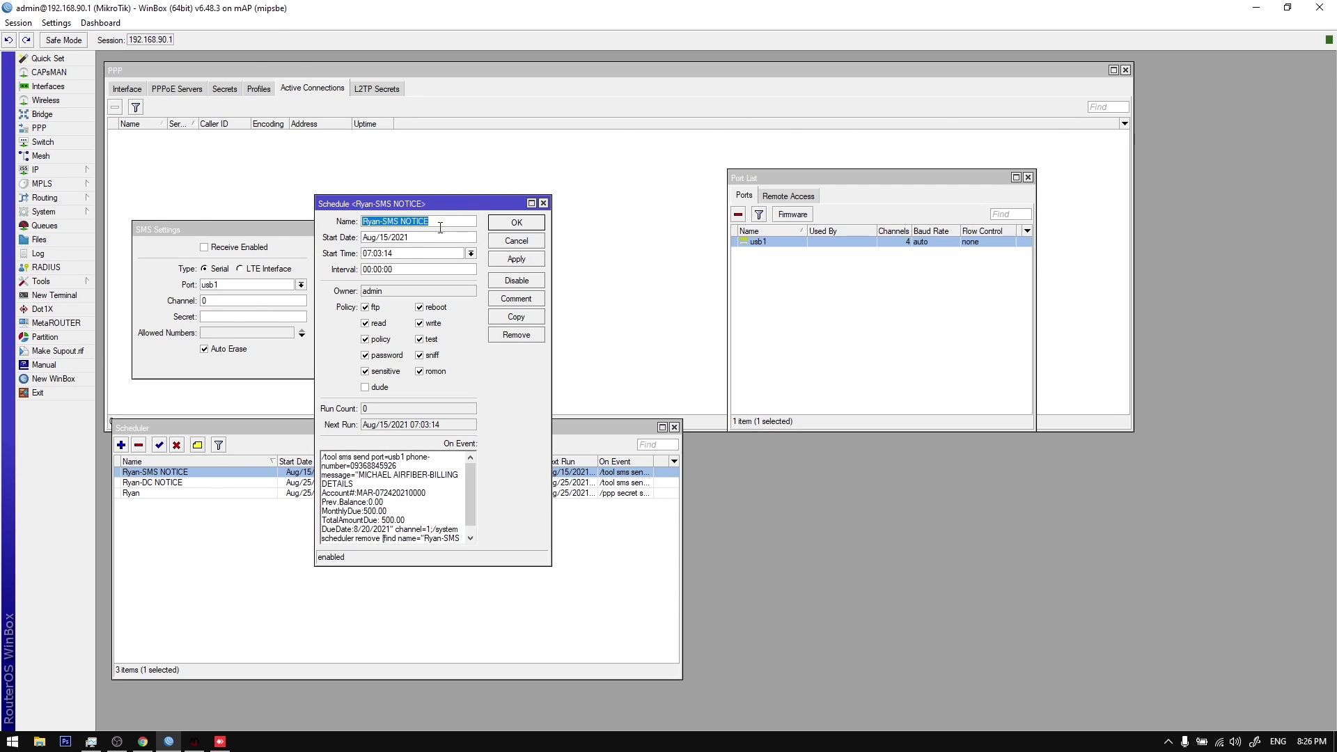
key(Tab)
click(194, 741)
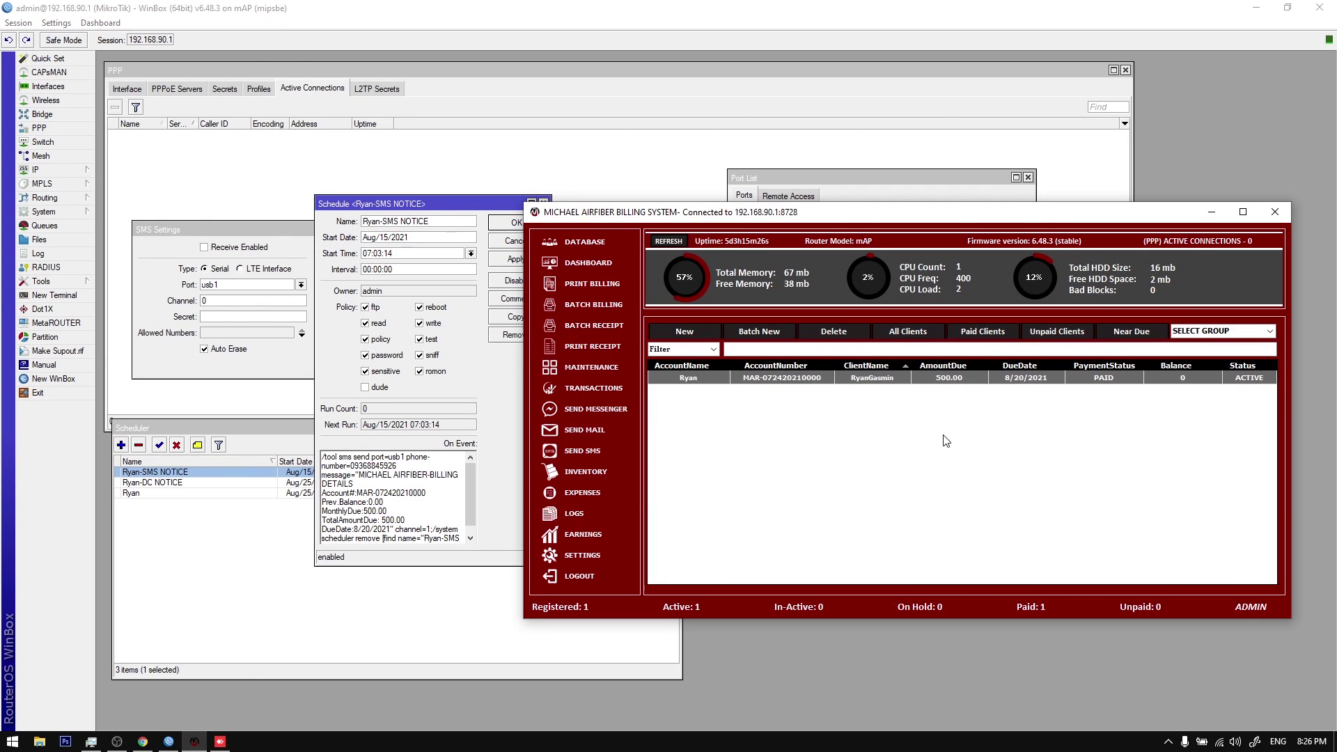
drag(340, 466, 409, 526)
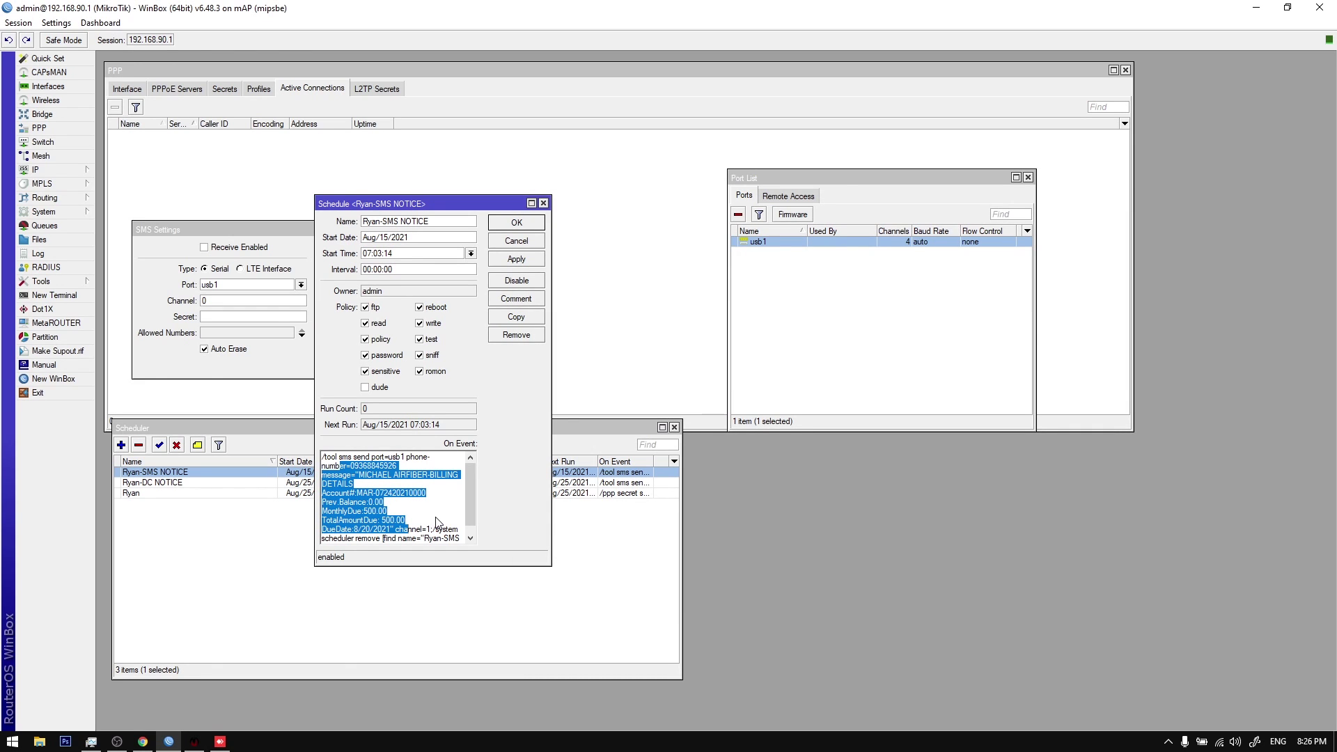
Step: Review the DC NOTICE and disconnect schedule scripts, then return to the billing client list
double_click(179, 484)
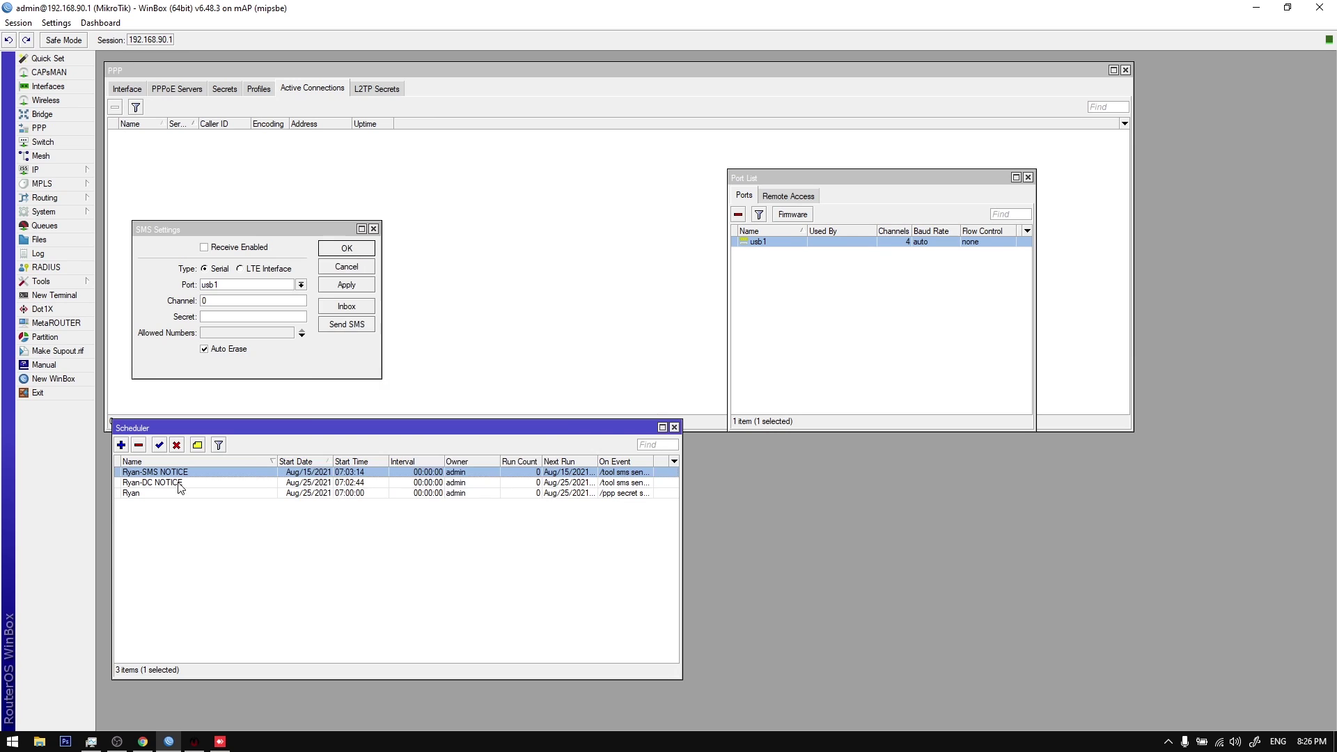
drag(354, 467, 418, 522)
key(Escape)
double_click(291, 492)
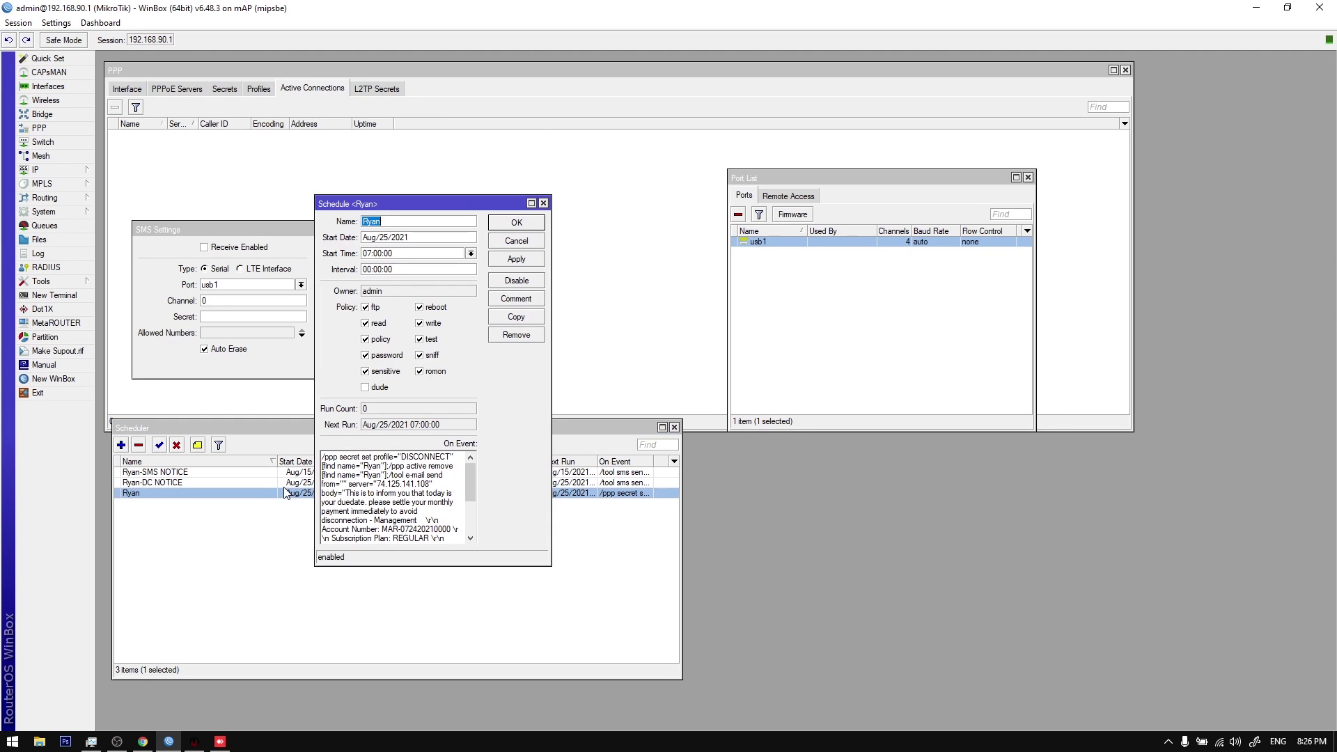
scroll(436, 481, down, 3)
scroll(423, 483, up, 5)
key(Escape)
drag(292, 516, 135, 469)
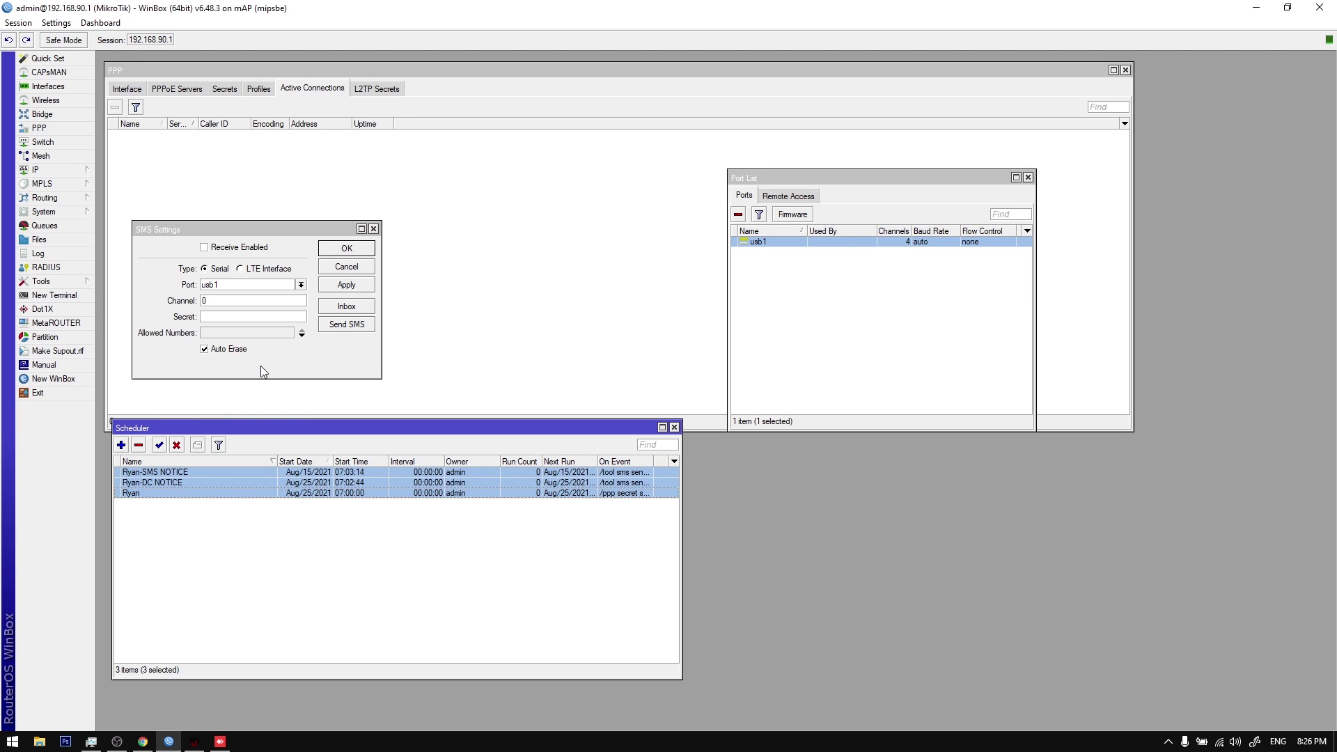
click(195, 742)
right_click(823, 381)
click(733, 443)
click(597, 555)
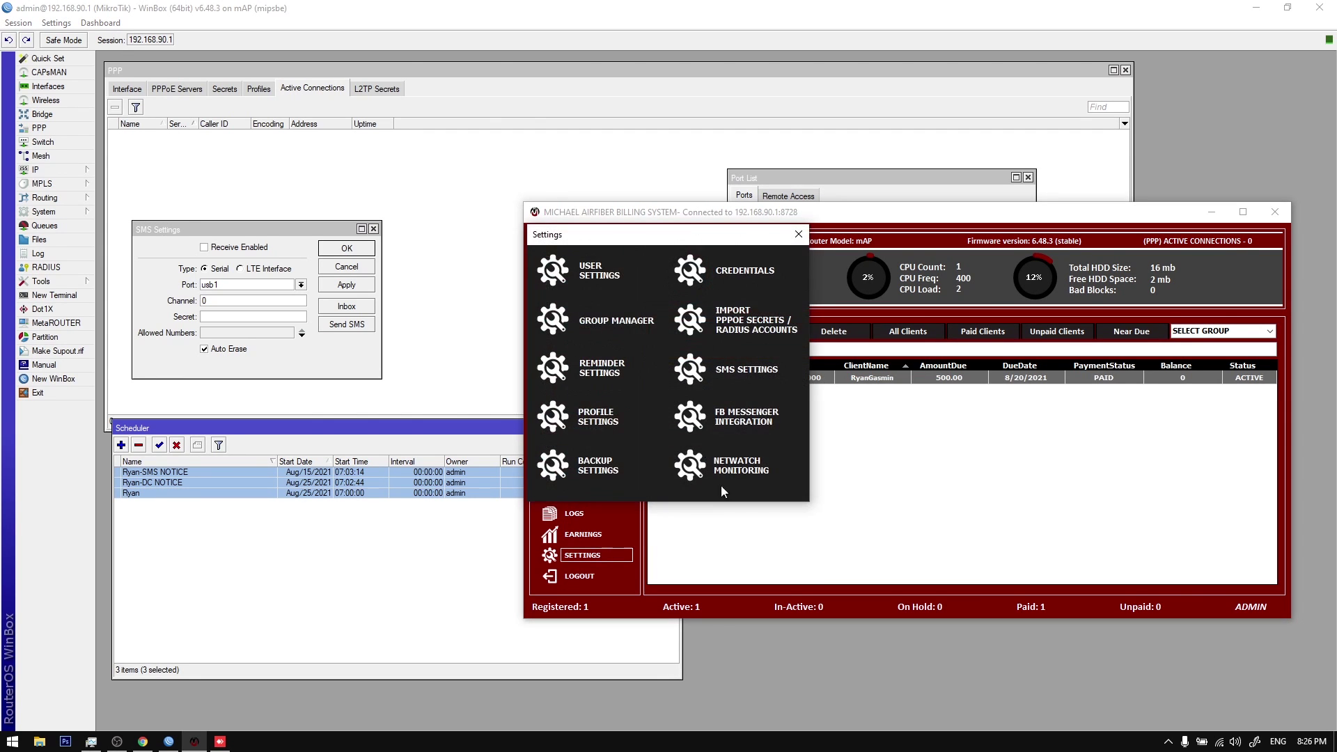
click(897, 451)
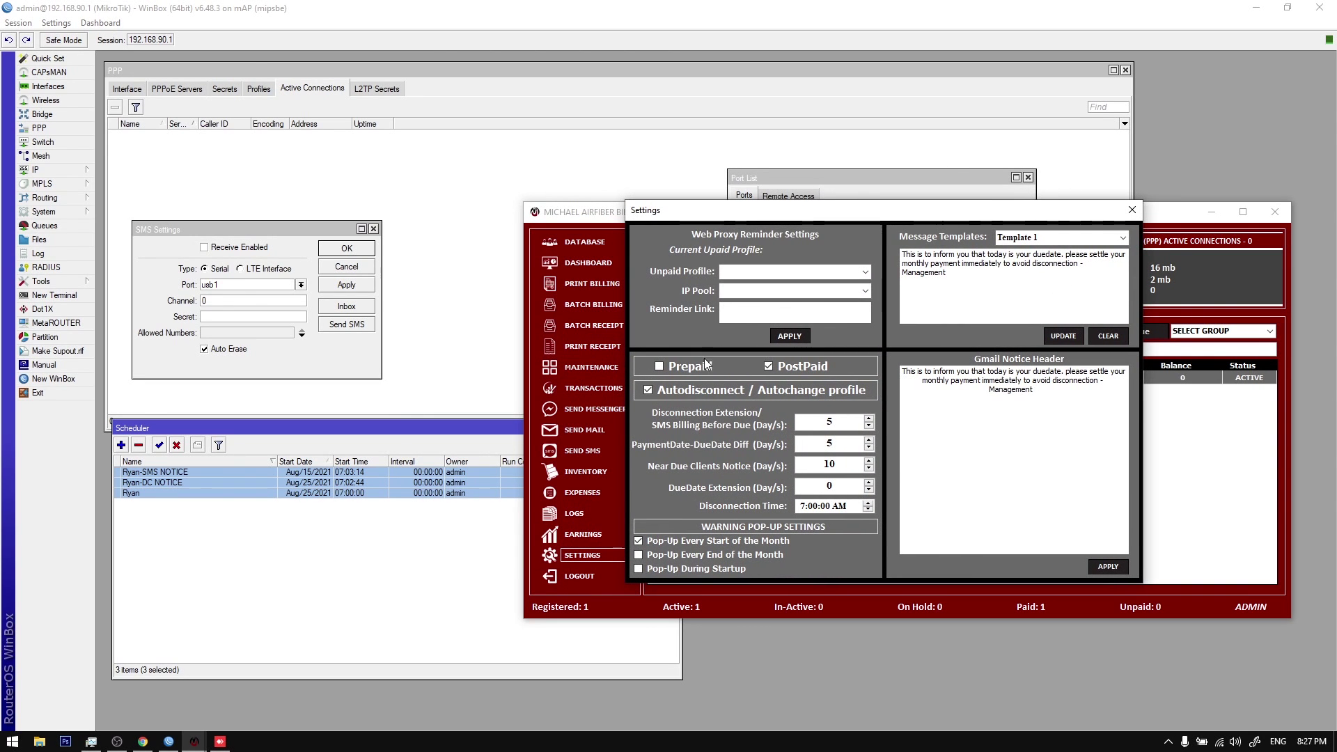
click(700, 365)
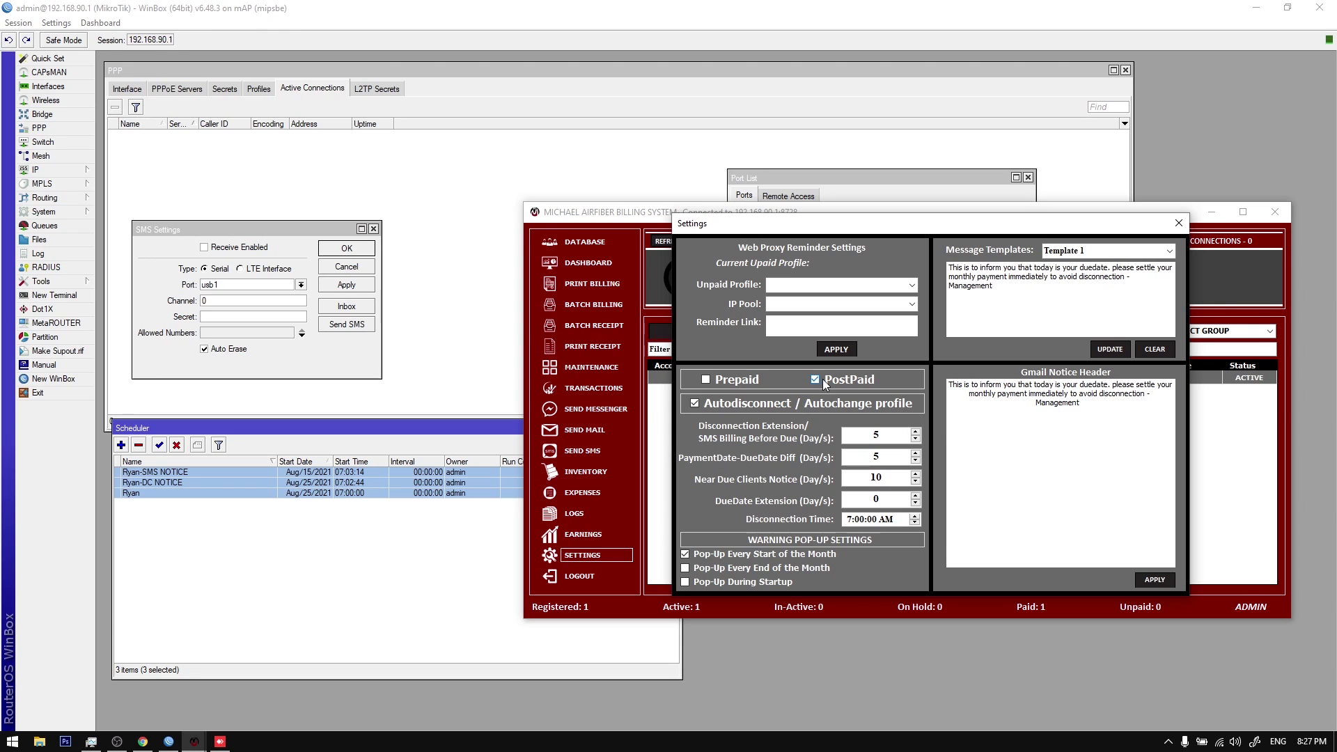
click(1178, 223)
click(1094, 311)
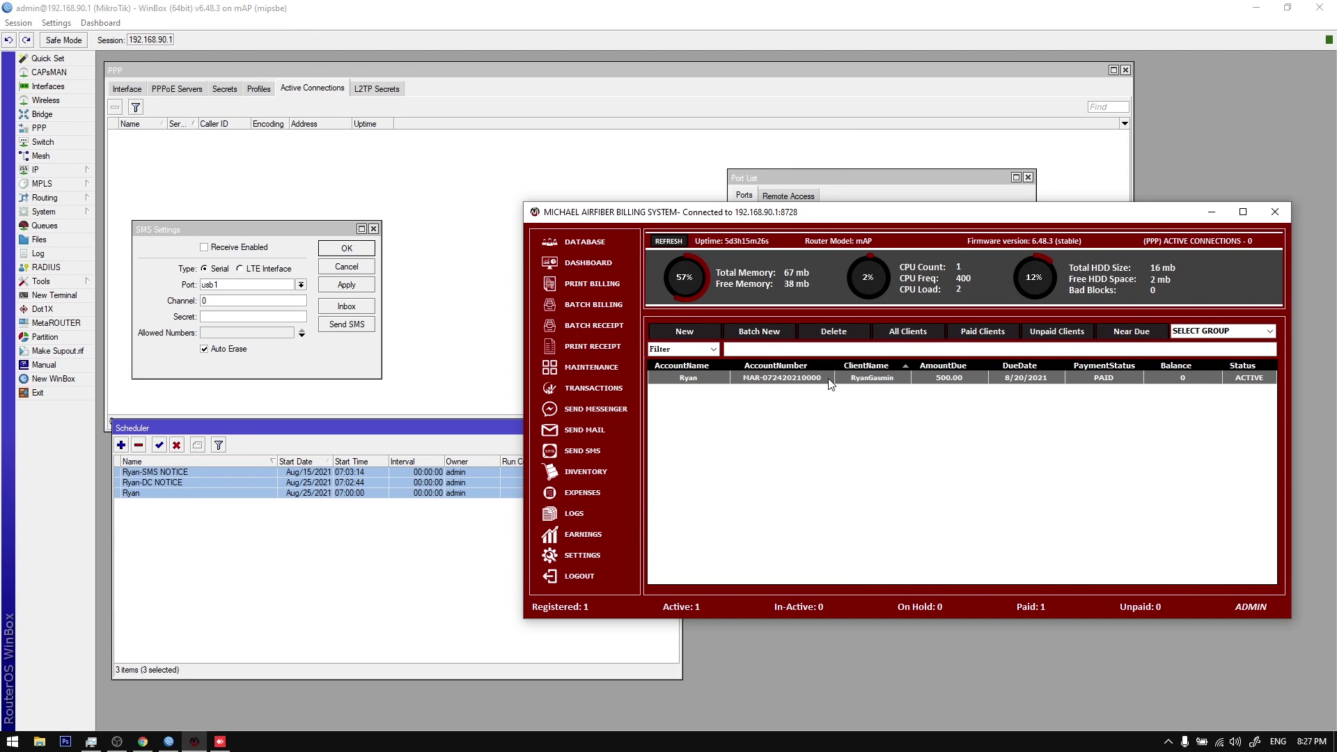
Step: Open and close the client's billing statement a few times from the client row
double_click(830, 380)
key(Escape)
right_click(830, 380)
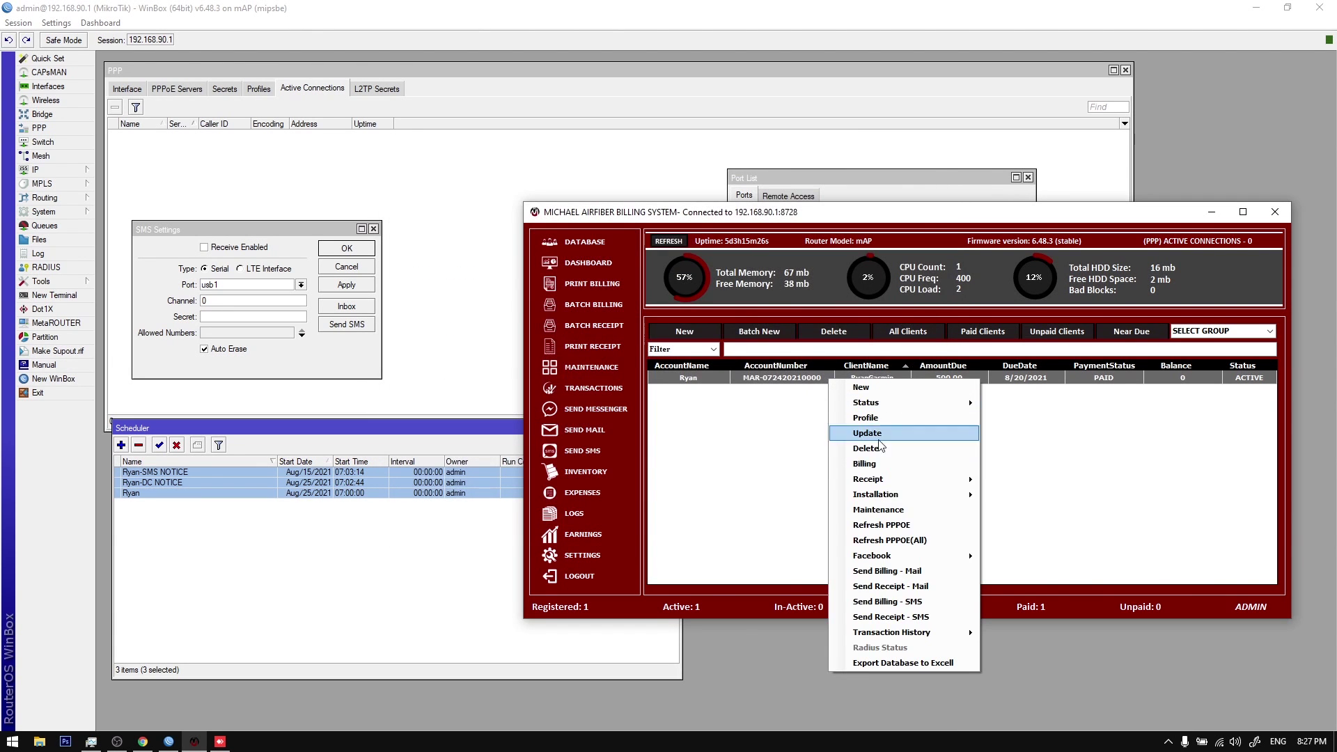
click(880, 464)
key(Escape)
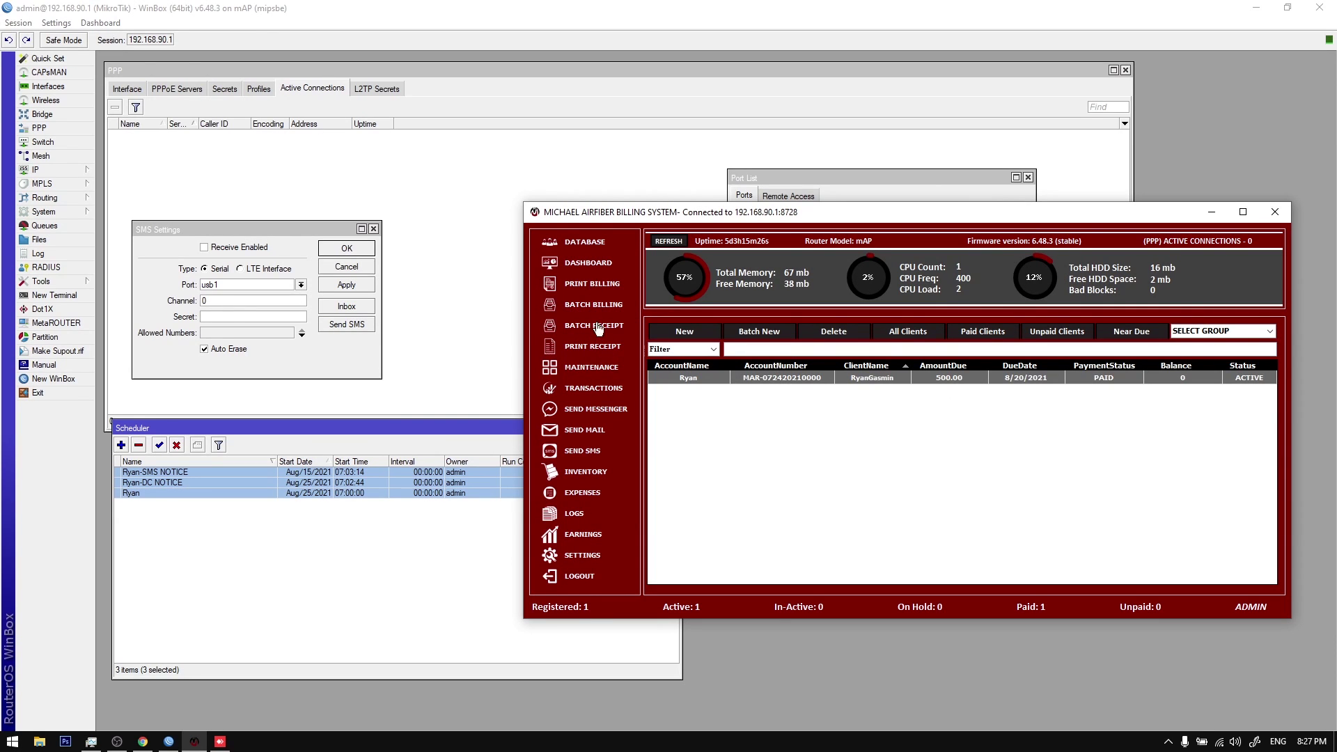
click(593, 292)
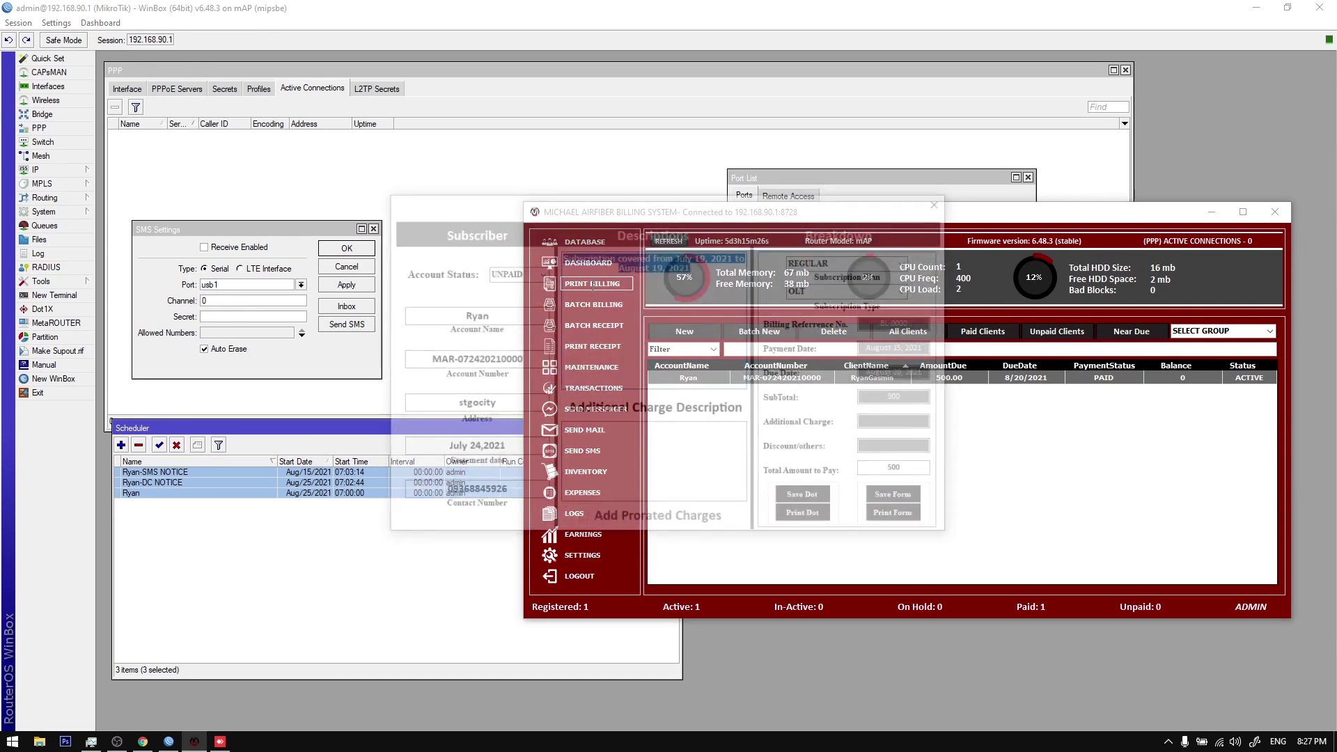
key(Escape)
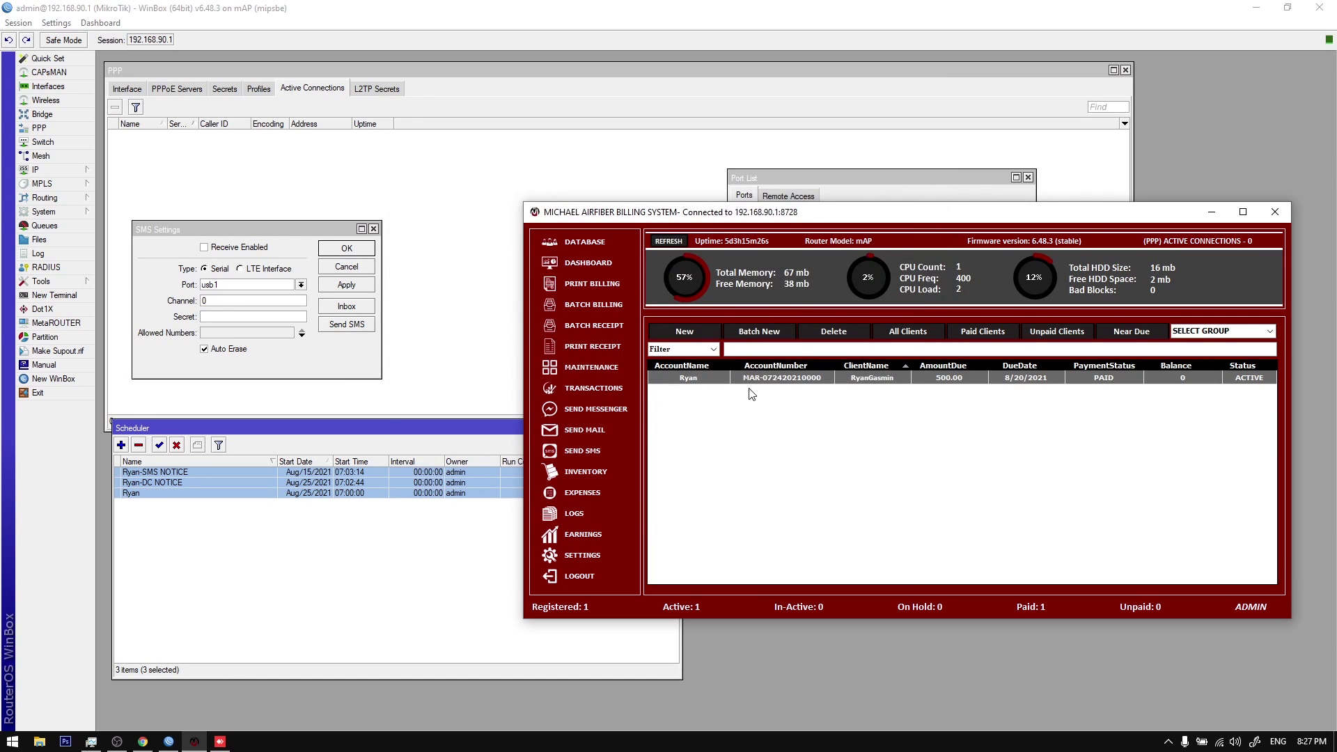
Step: Reopen the billing statement and check its July 19 – August 19, 2021 coverage and due date
double_click(745, 377)
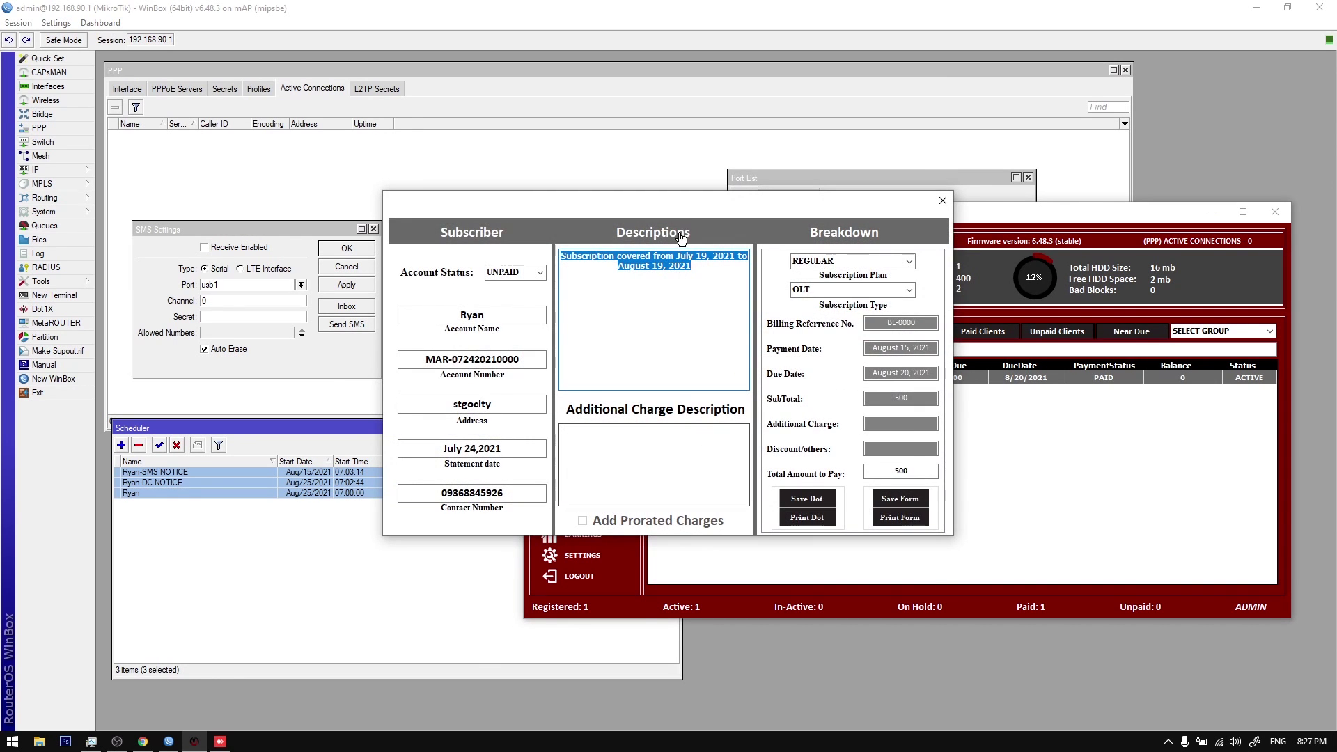
drag(754, 257, 770, 439)
click(809, 514)
drag(956, 603, 1028, 610)
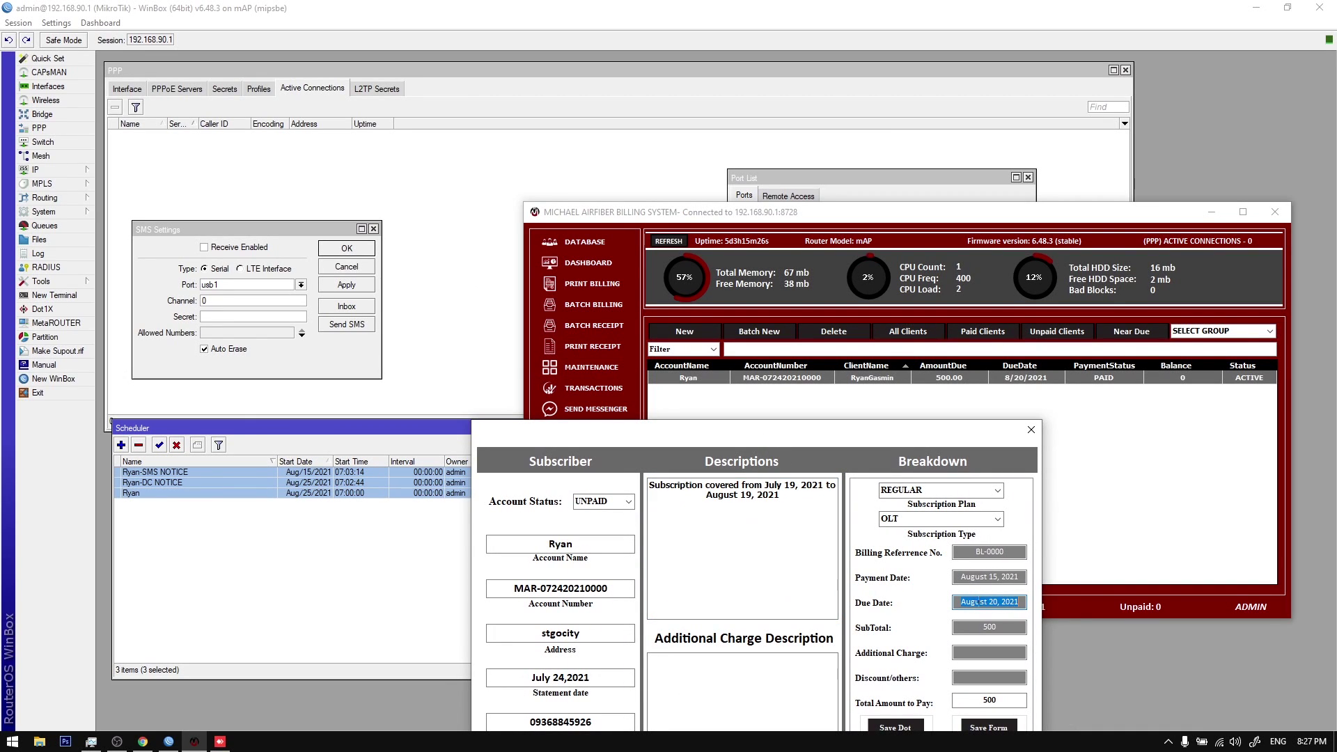
click(667, 488)
drag(763, 486, 796, 486)
drag(707, 495, 777, 500)
Step: Review the statement's description, due date and payment date, then close it
click(785, 500)
triple_click(786, 501)
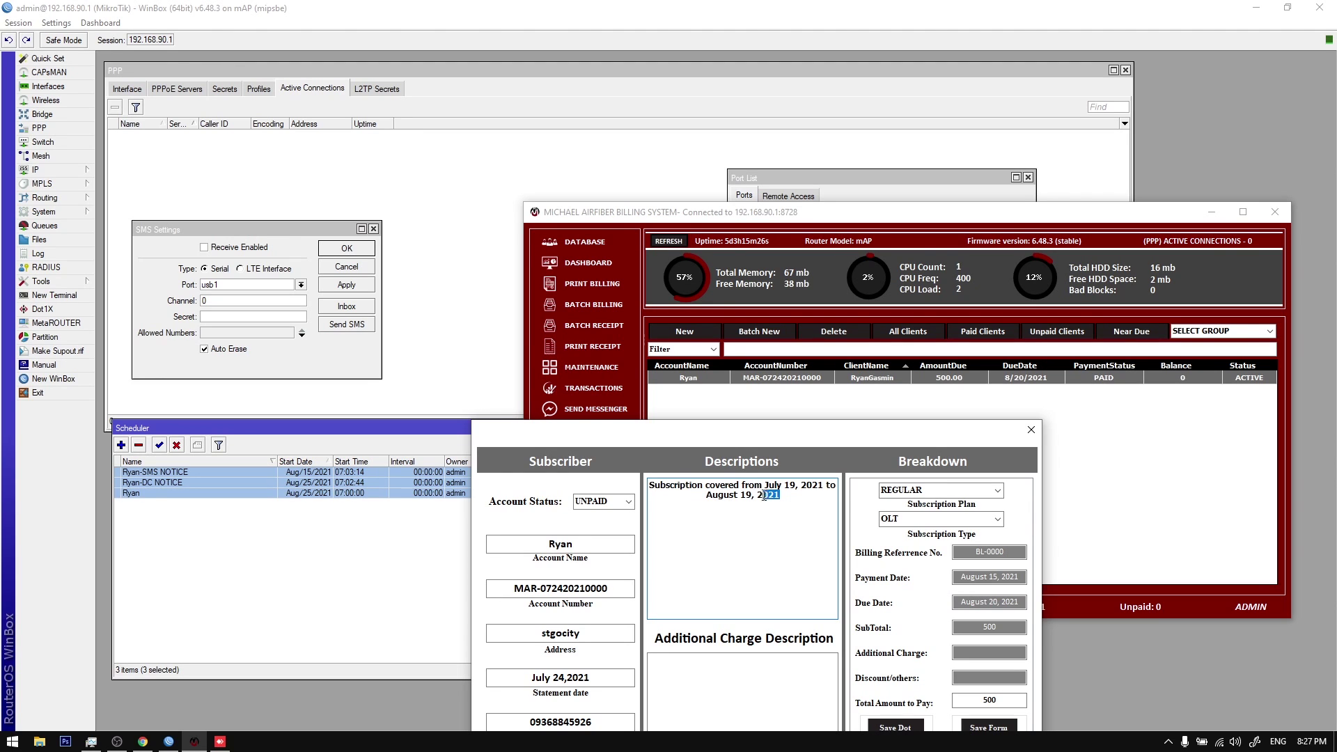
click(787, 511)
drag(772, 436, 757, 402)
triple_click(783, 458)
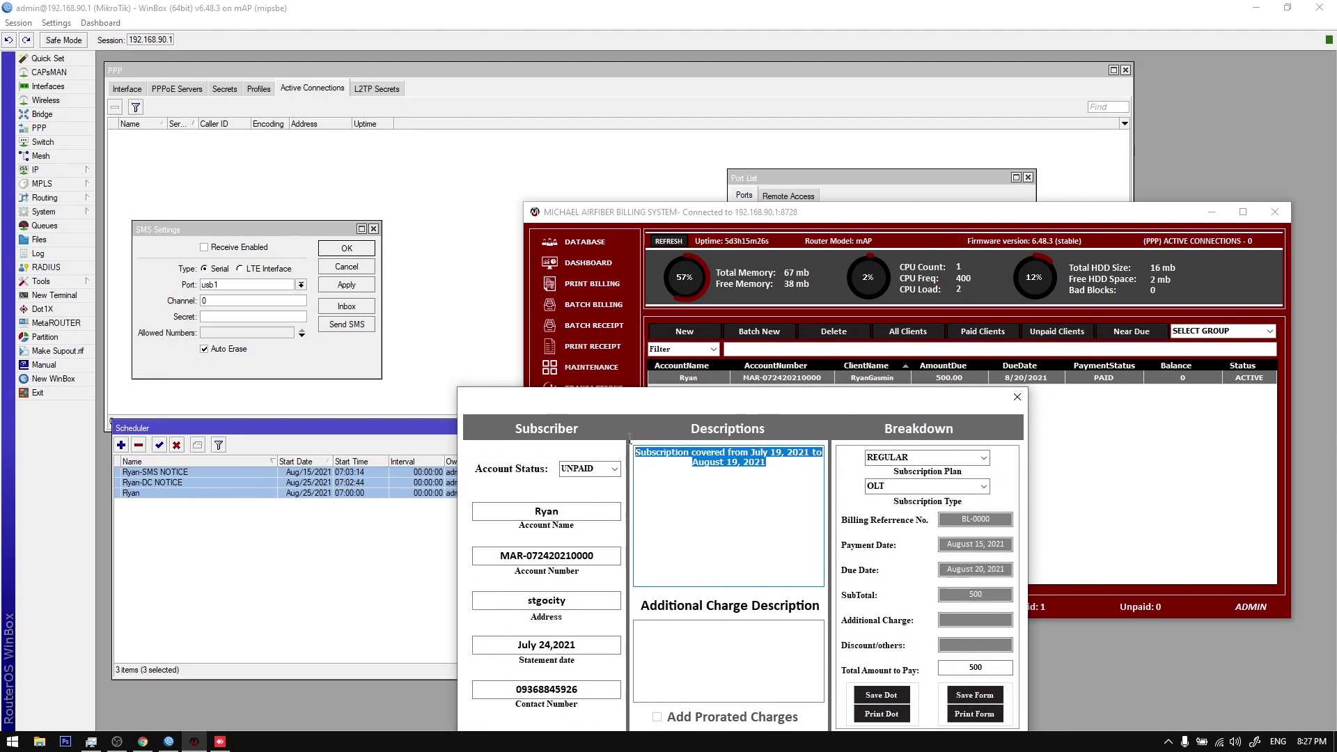
click(996, 571)
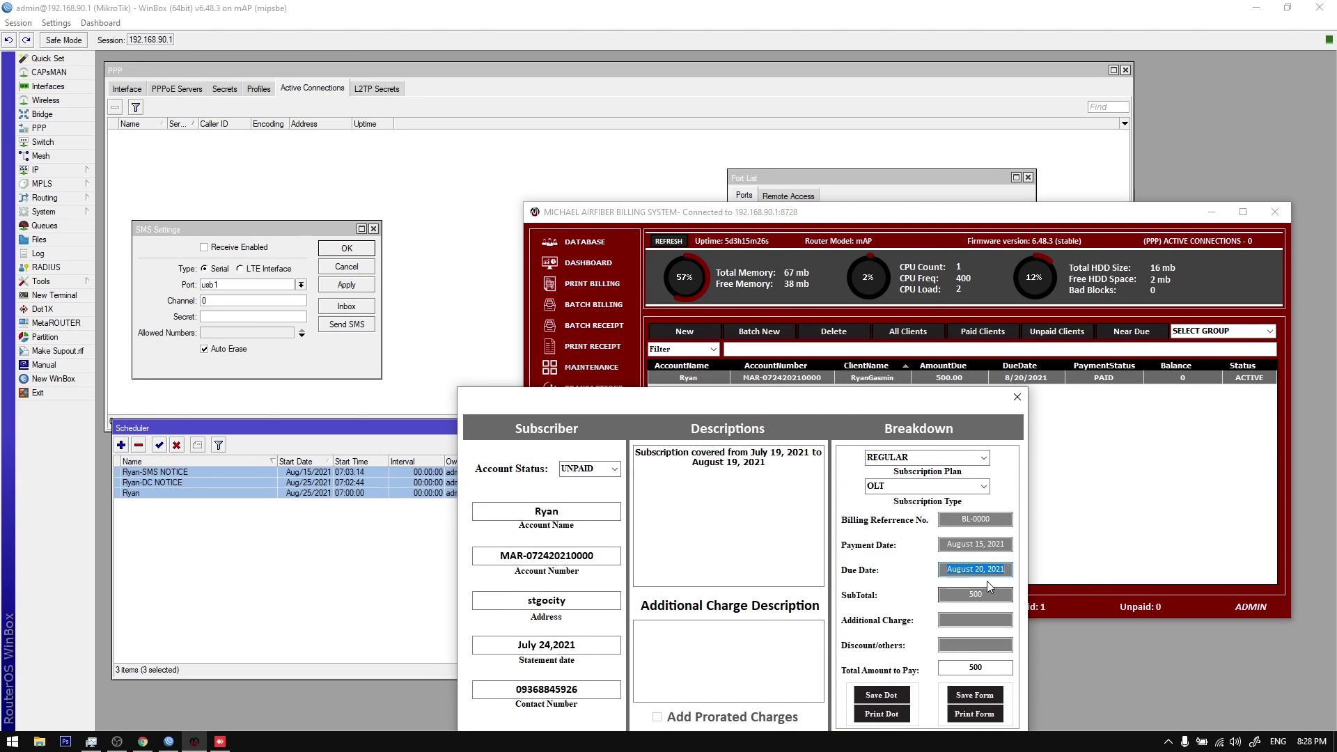
click(1005, 549)
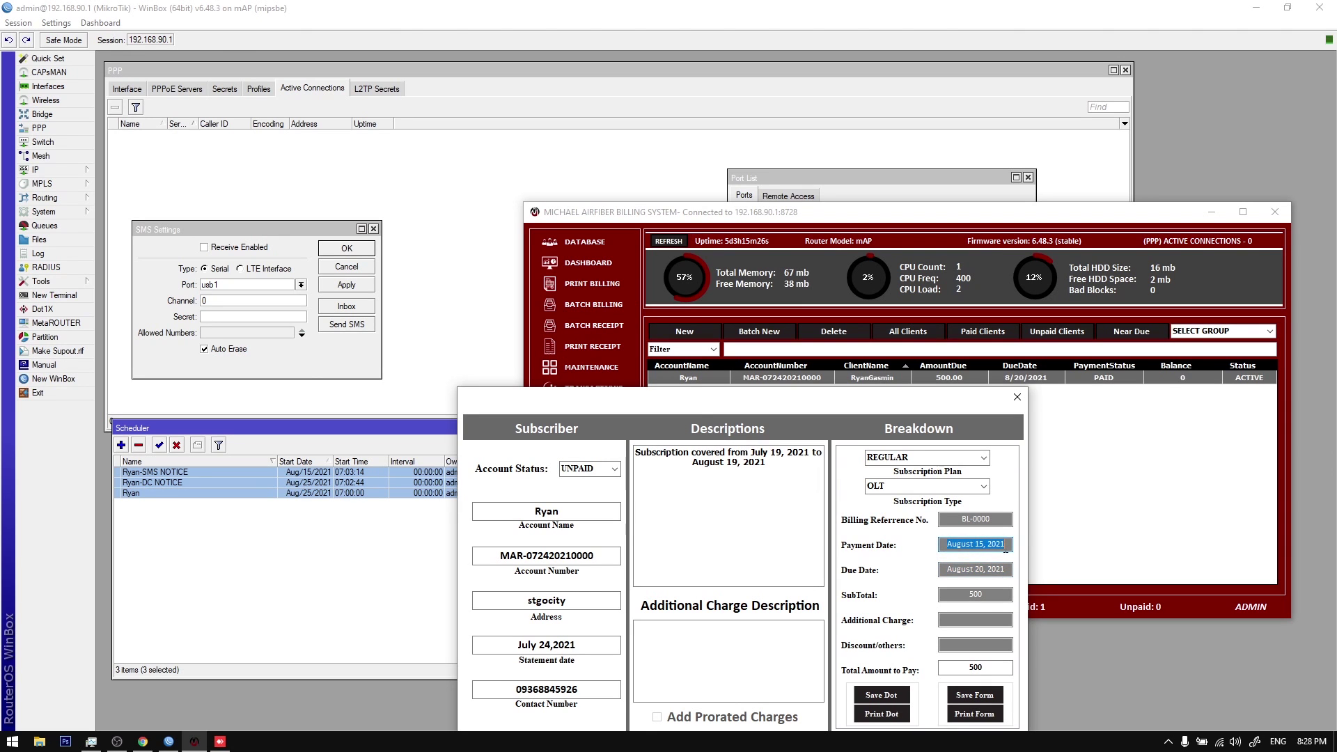
click(1018, 397)
Step: Open Reminder Settings from the billing system's Settings, then close both without changes
click(585, 559)
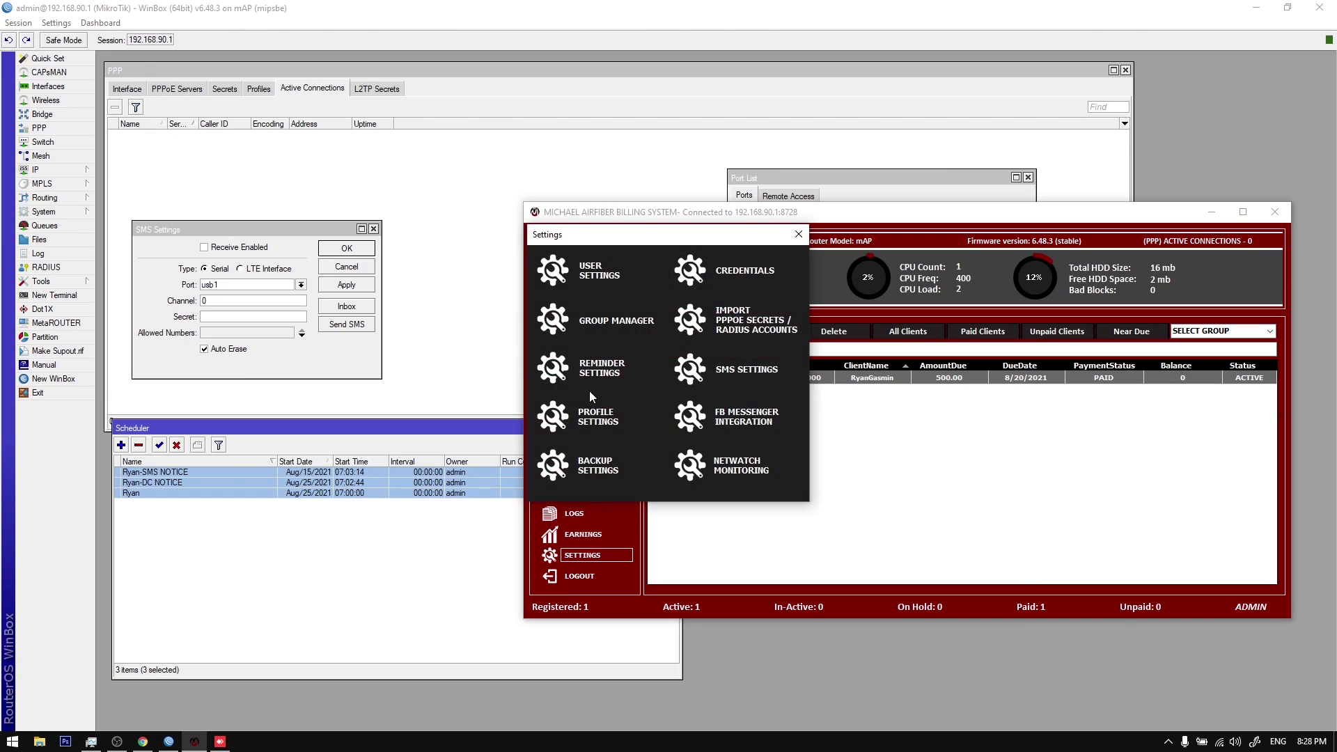
click(591, 375)
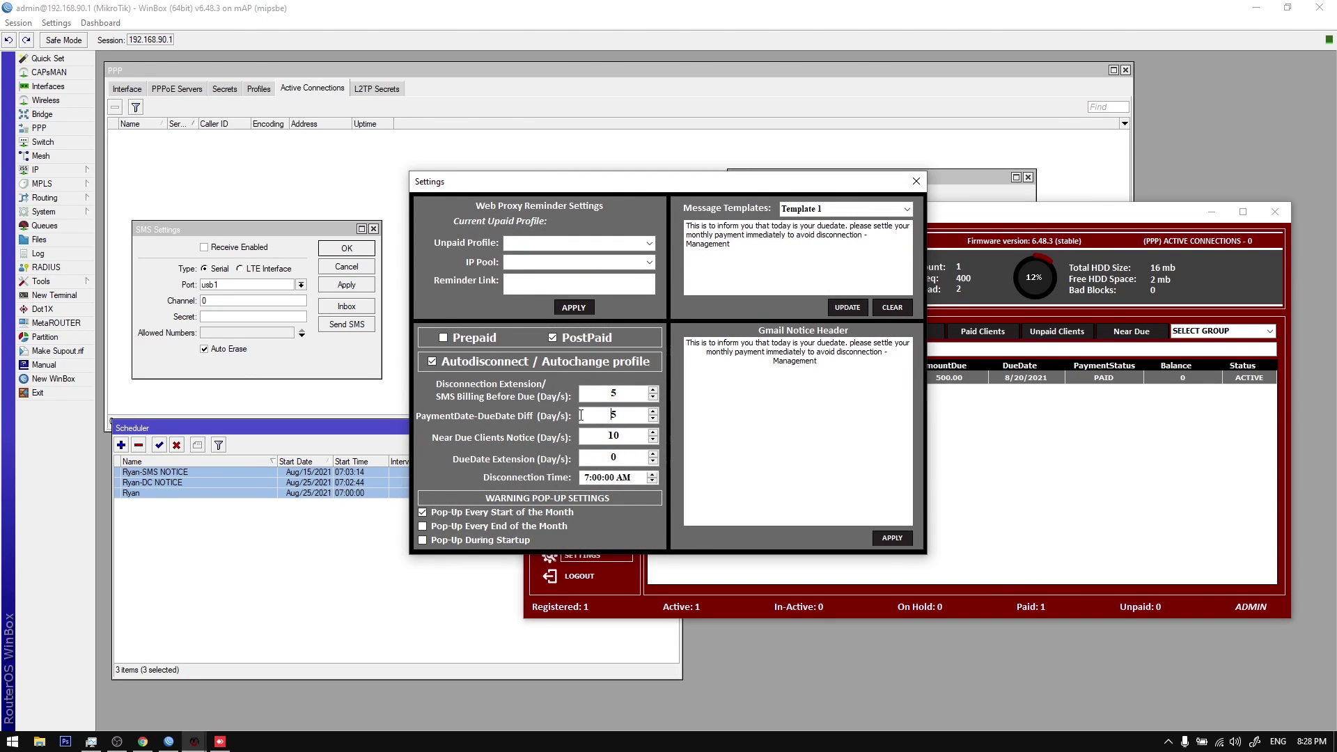
click(916, 181)
click(796, 230)
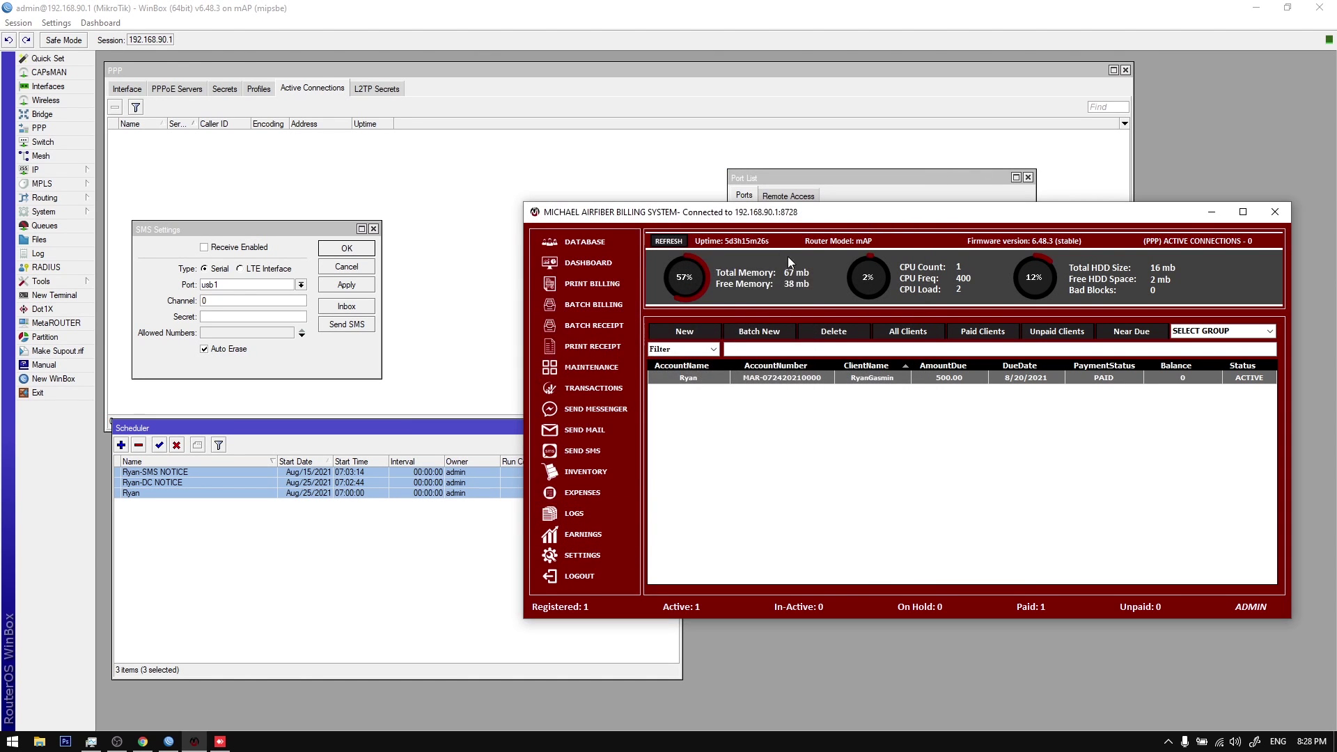
Step: Check the Payment Date on the client's billing form and save the 500 statement to send it
double_click(878, 377)
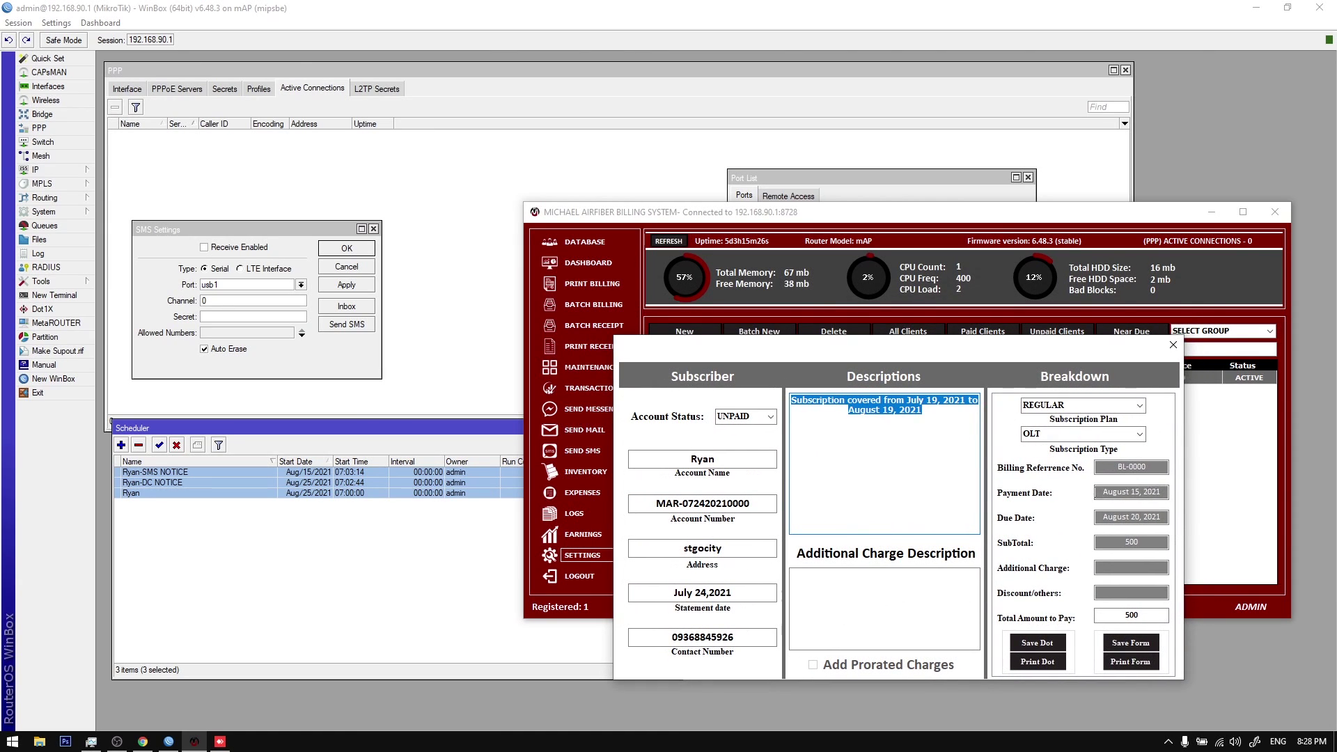
click(1114, 491)
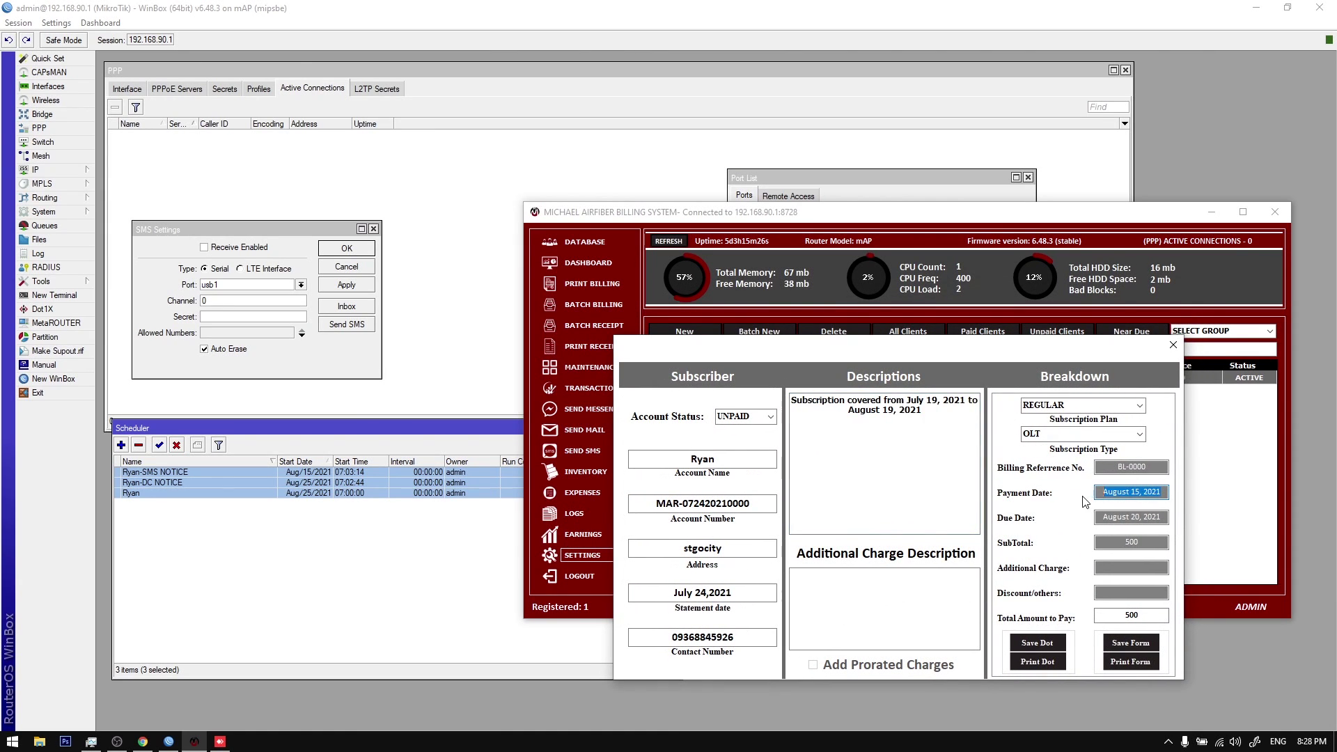
key(Right)
drag(1104, 492, 1155, 495)
key(Right)
click(1136, 642)
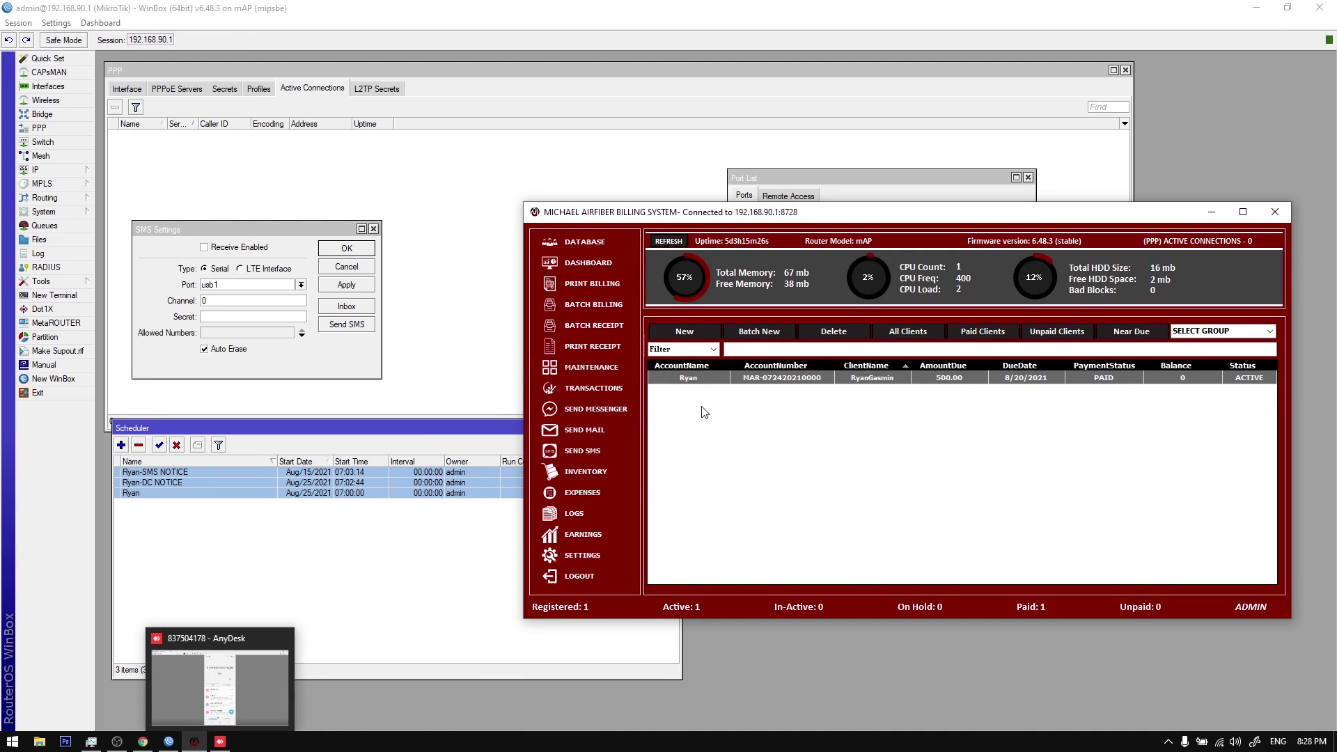
Step: Open the client's Transaction History > Billings from the row's context menu
right_click(702, 381)
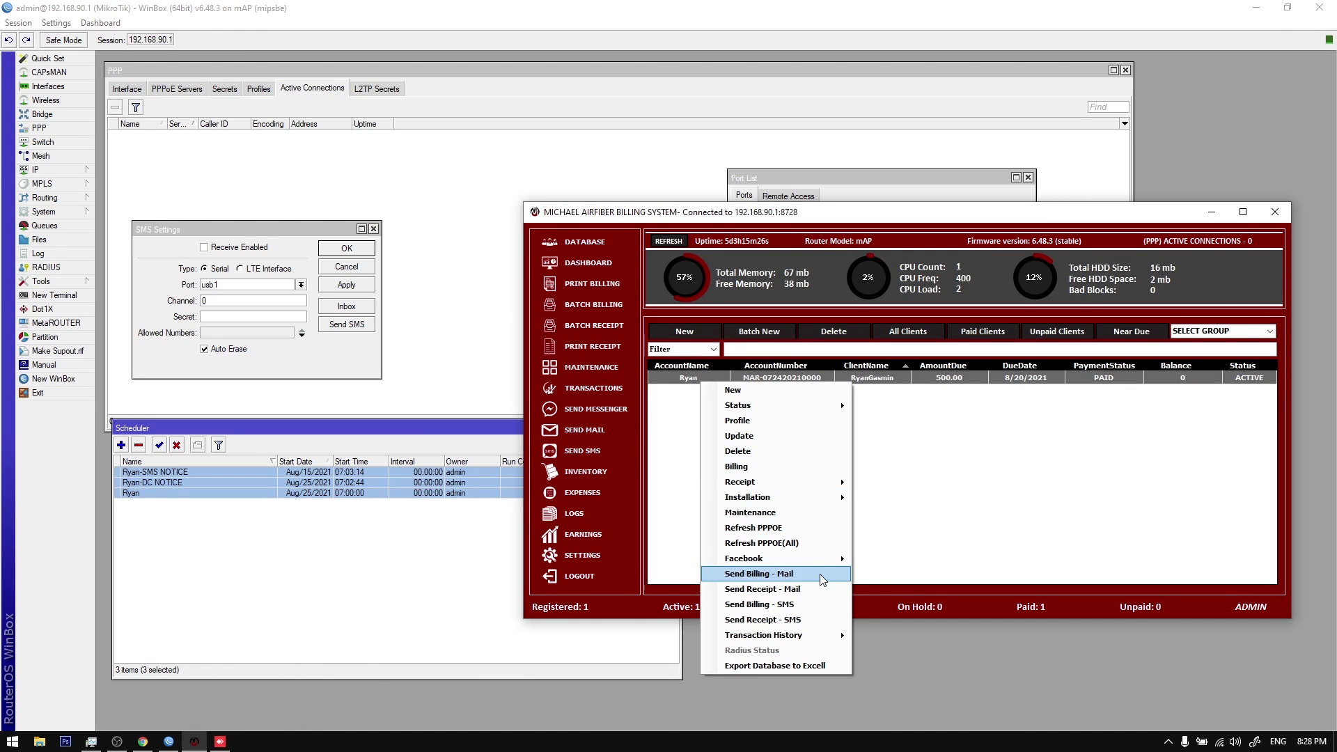
mouse_move(812, 640)
click(879, 651)
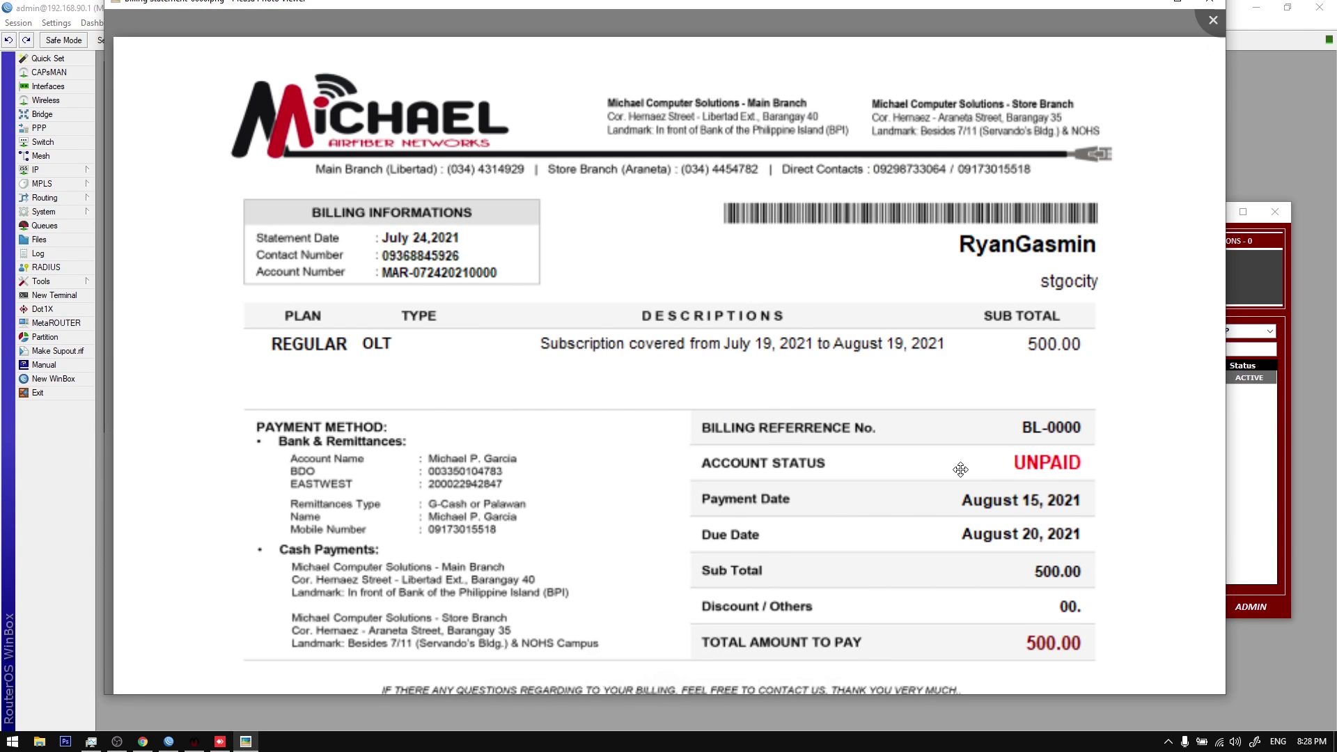
Step: Zoom through the saved statement image (500.00 unpaid, due August 20, 2021), then close the viewer
scroll(892, 425, down, 1)
scroll(892, 425, up, 2)
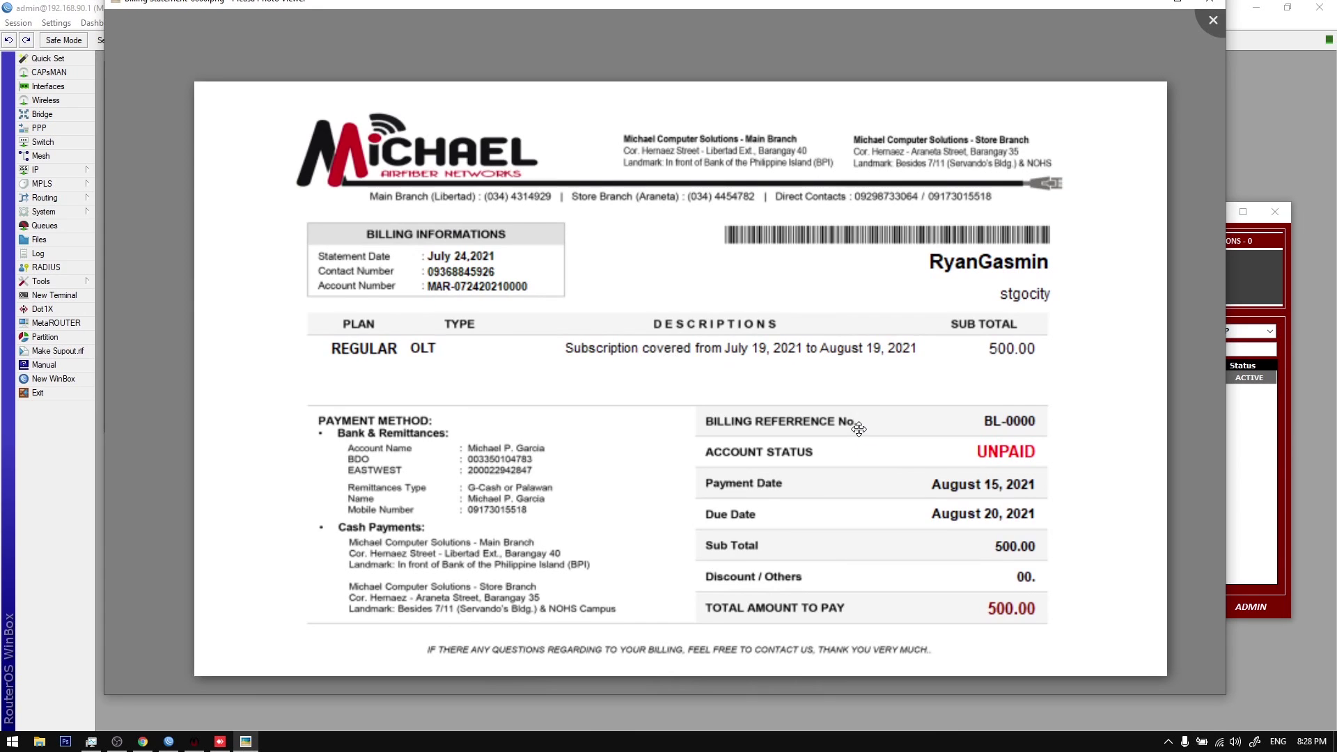
scroll(846, 424, down, 2)
scroll(1149, 84, up, 1)
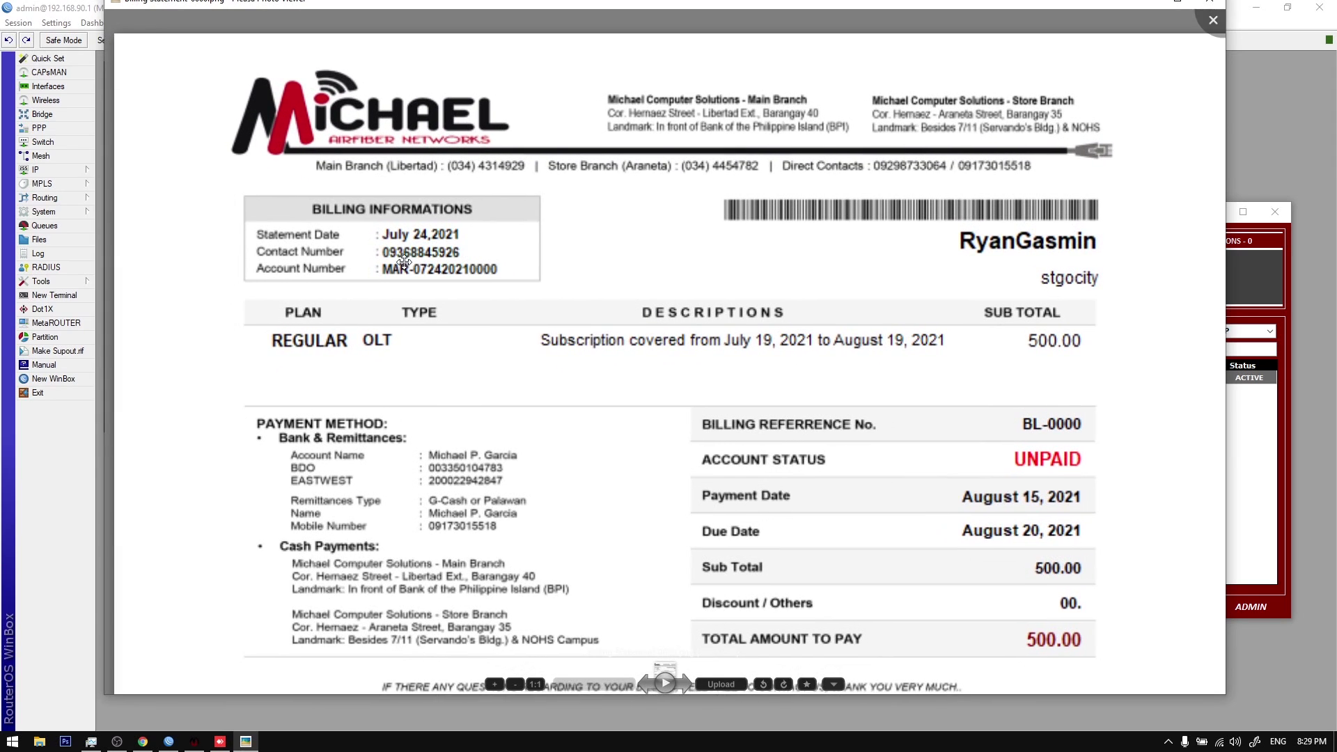
scroll(481, 249, up, 4)
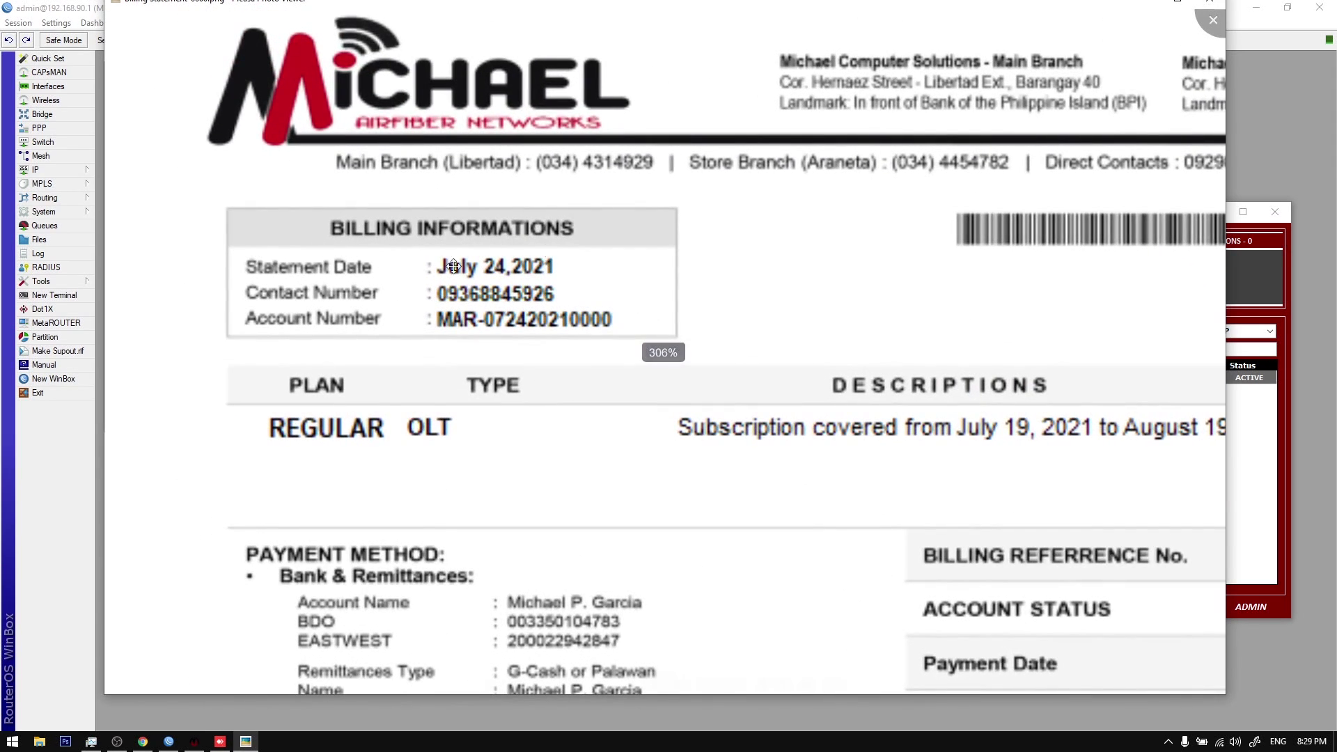
scroll(488, 264, down, 4)
scroll(1229, 59, down, 2)
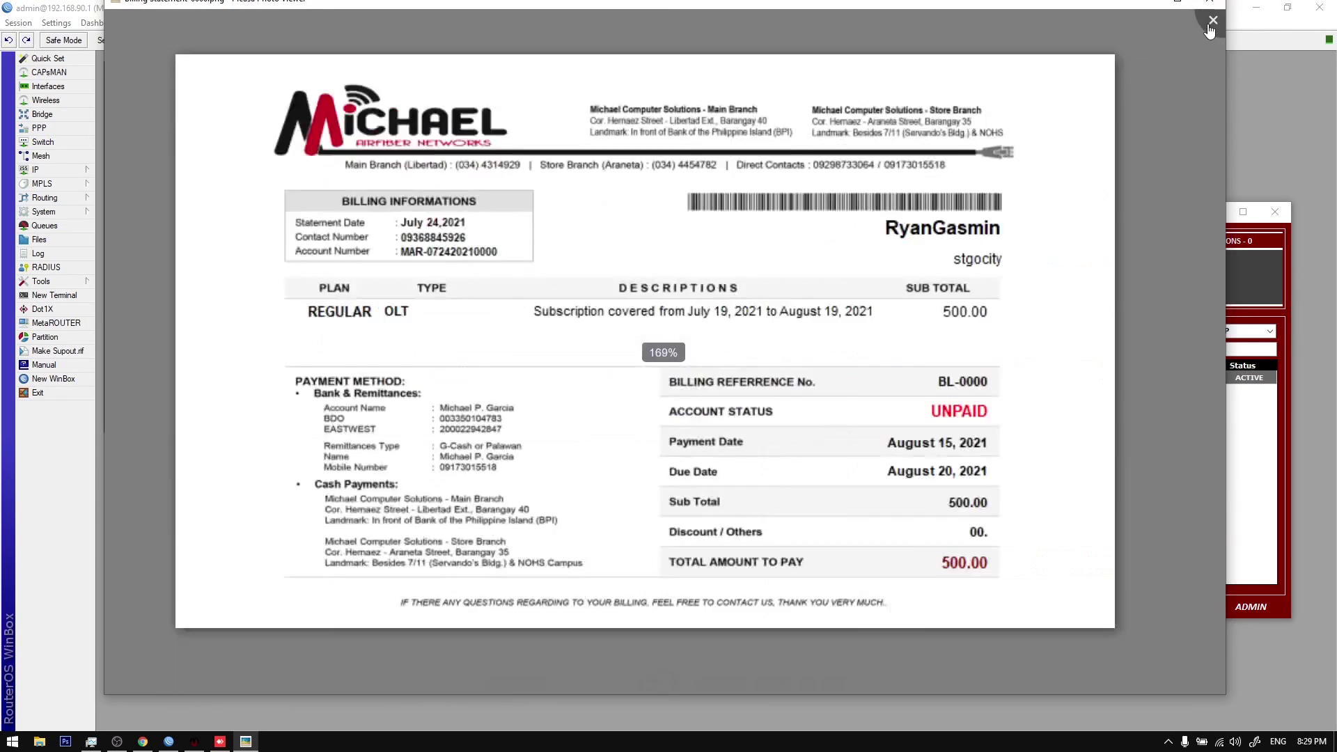
click(1212, 21)
click(557, 553)
Step: Move the Settings panel aside, open Reminder Settings, and close both again
drag(690, 241, 884, 296)
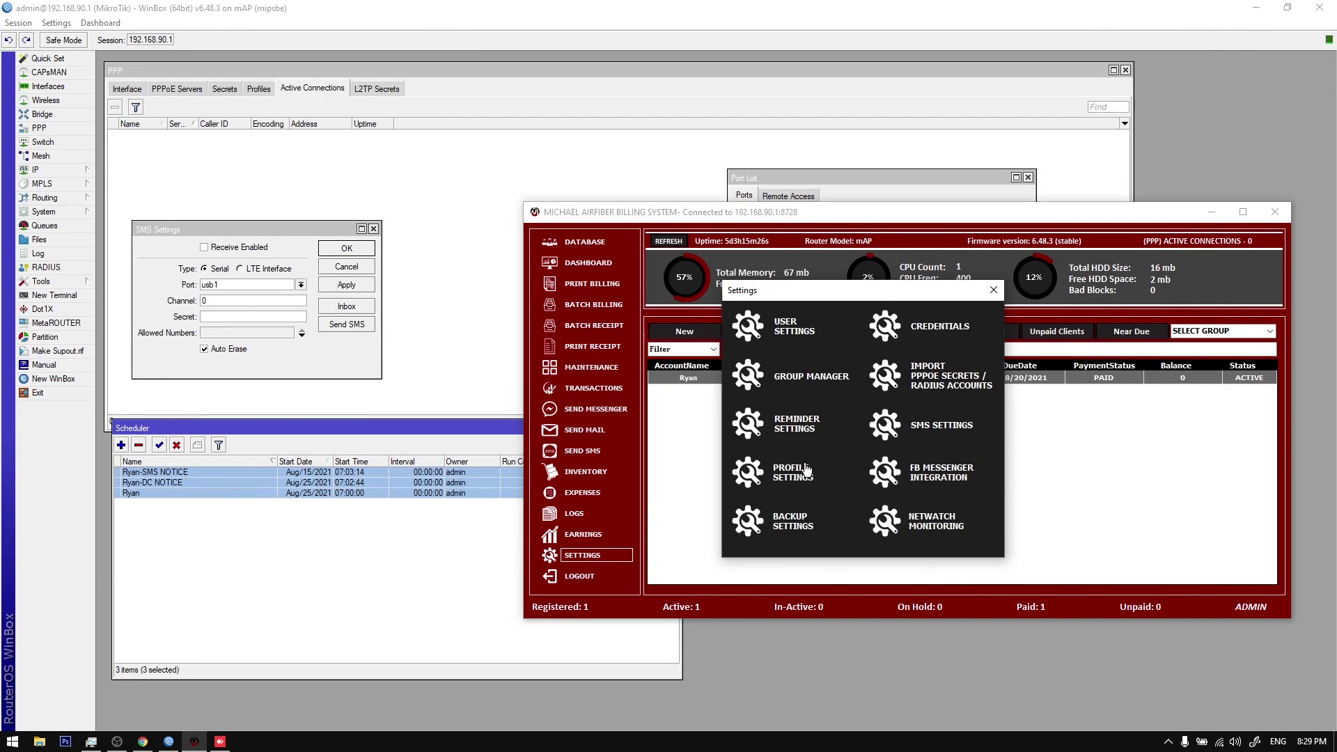
click(792, 426)
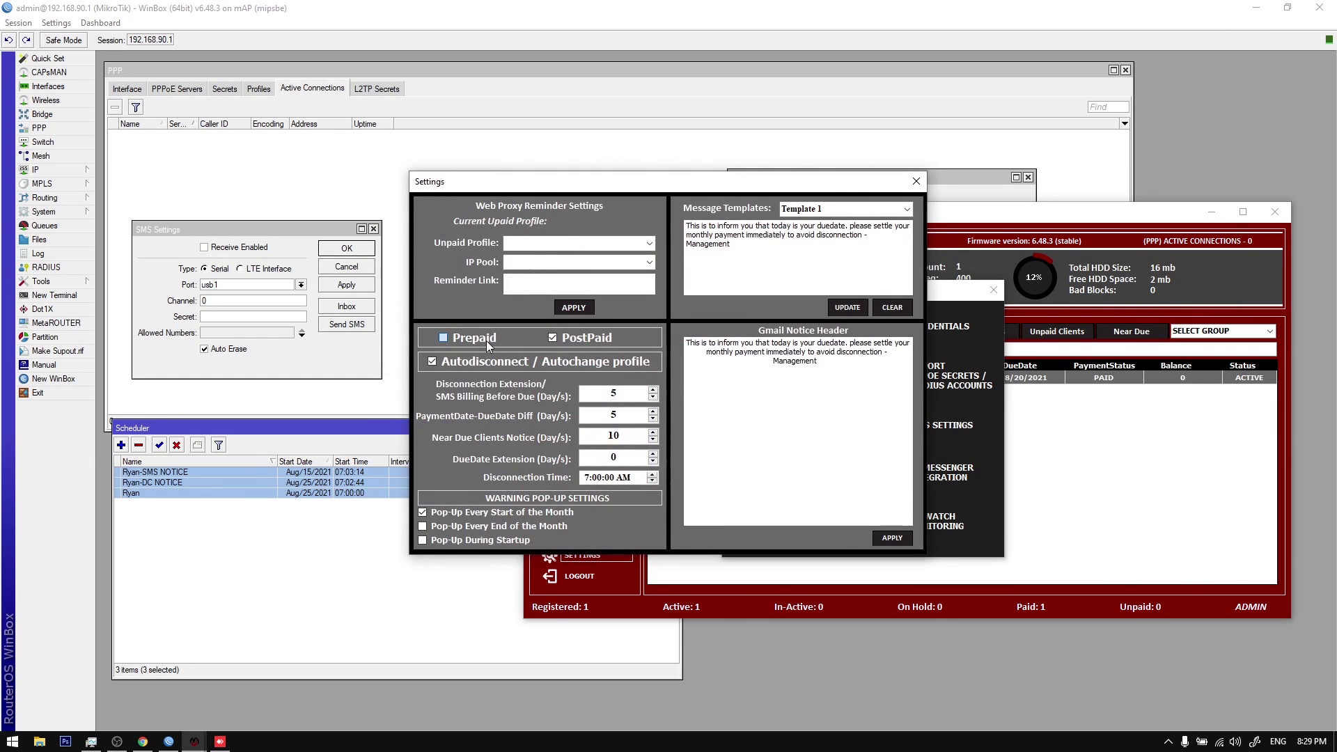
click(916, 181)
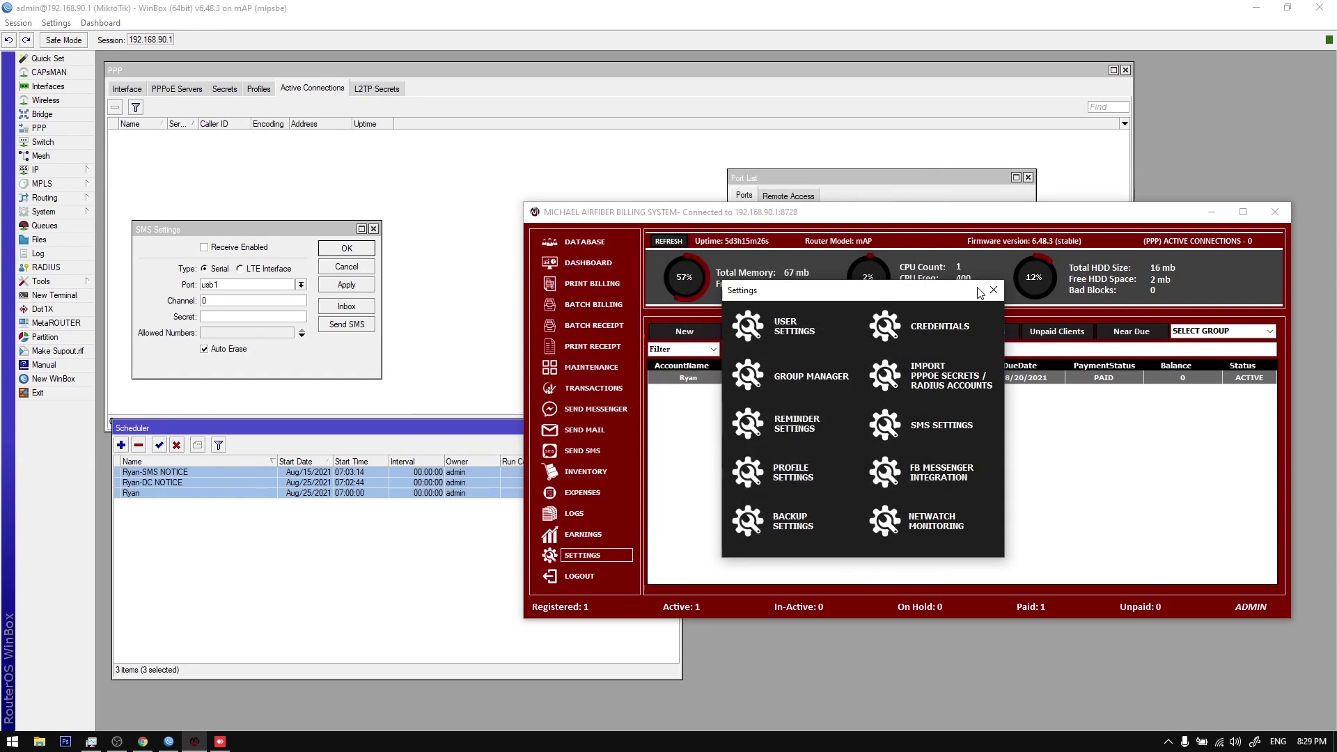
click(993, 292)
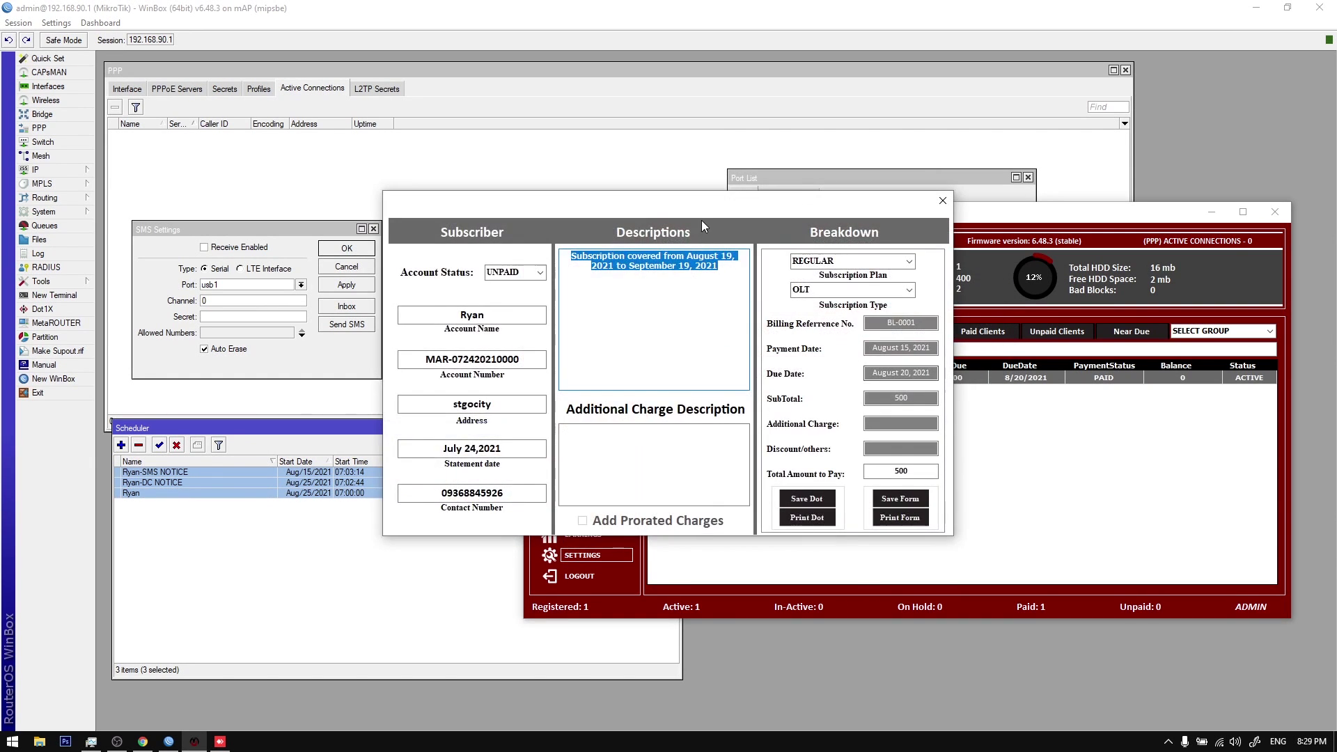
Step: Inspect the billing form's due date and subscription description, then close the form
drag(755, 211, 901, 338)
key(Tab)
key(Tab)
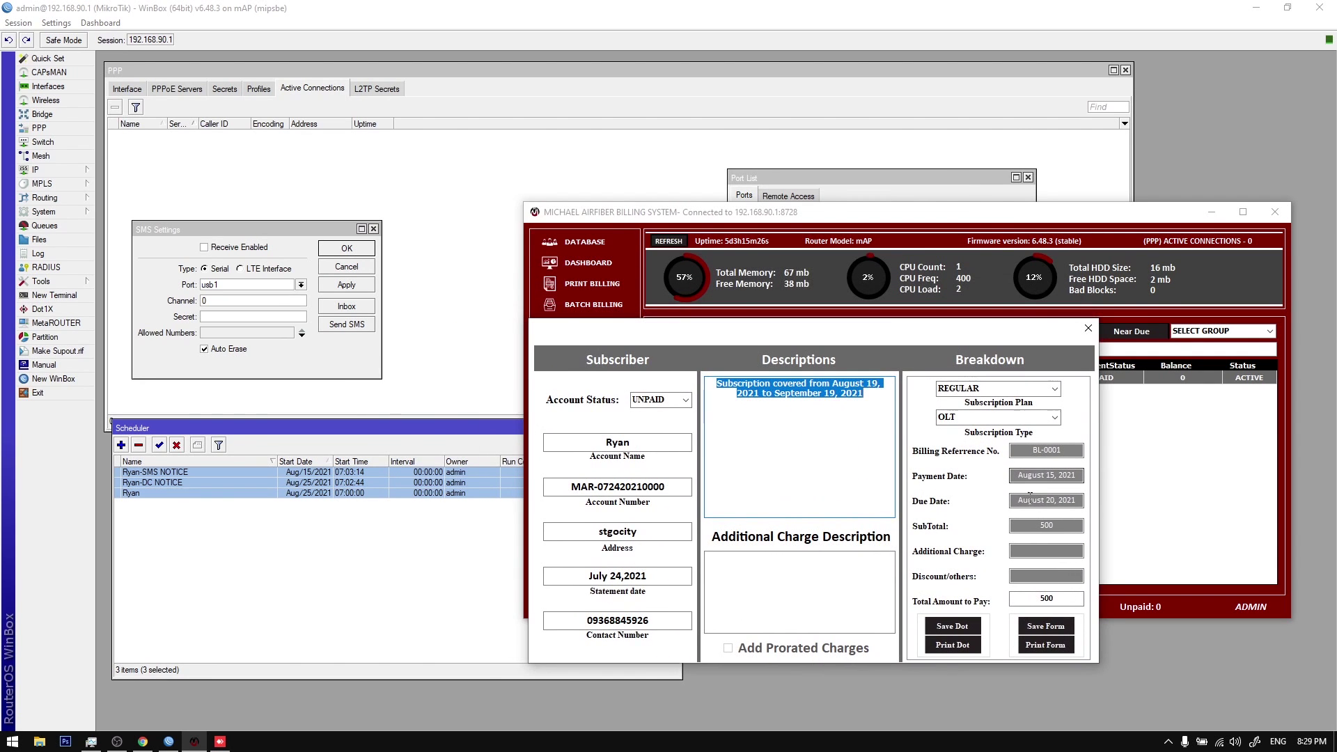
click(1041, 496)
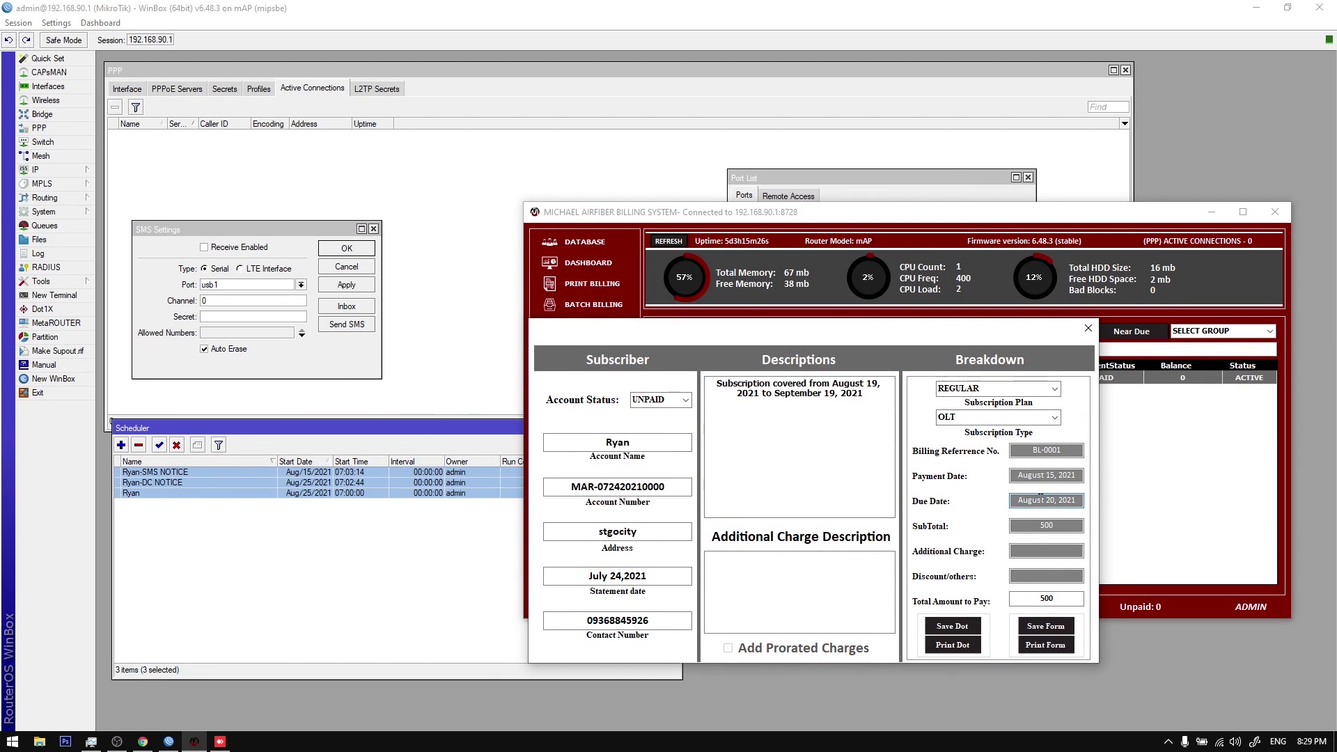
drag(1017, 504, 1087, 507)
drag(721, 379, 874, 390)
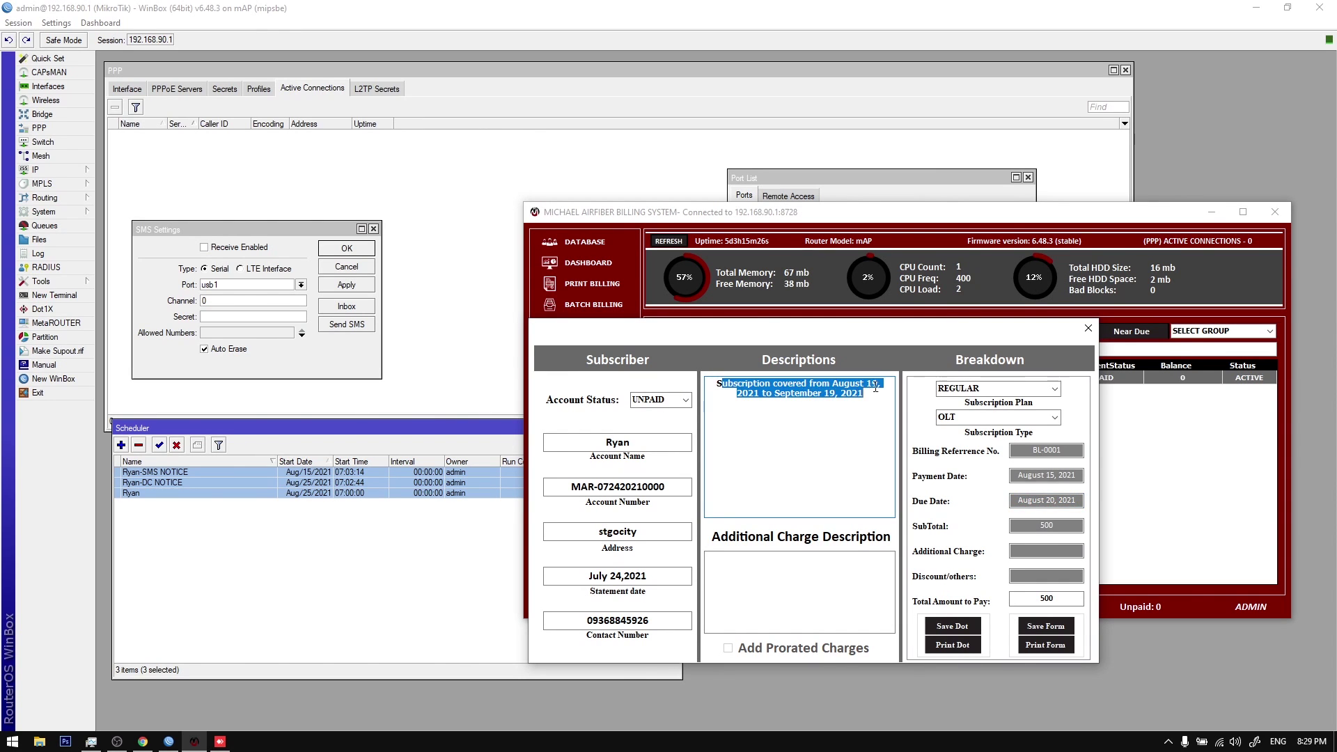
click(873, 385)
drag(735, 394, 881, 395)
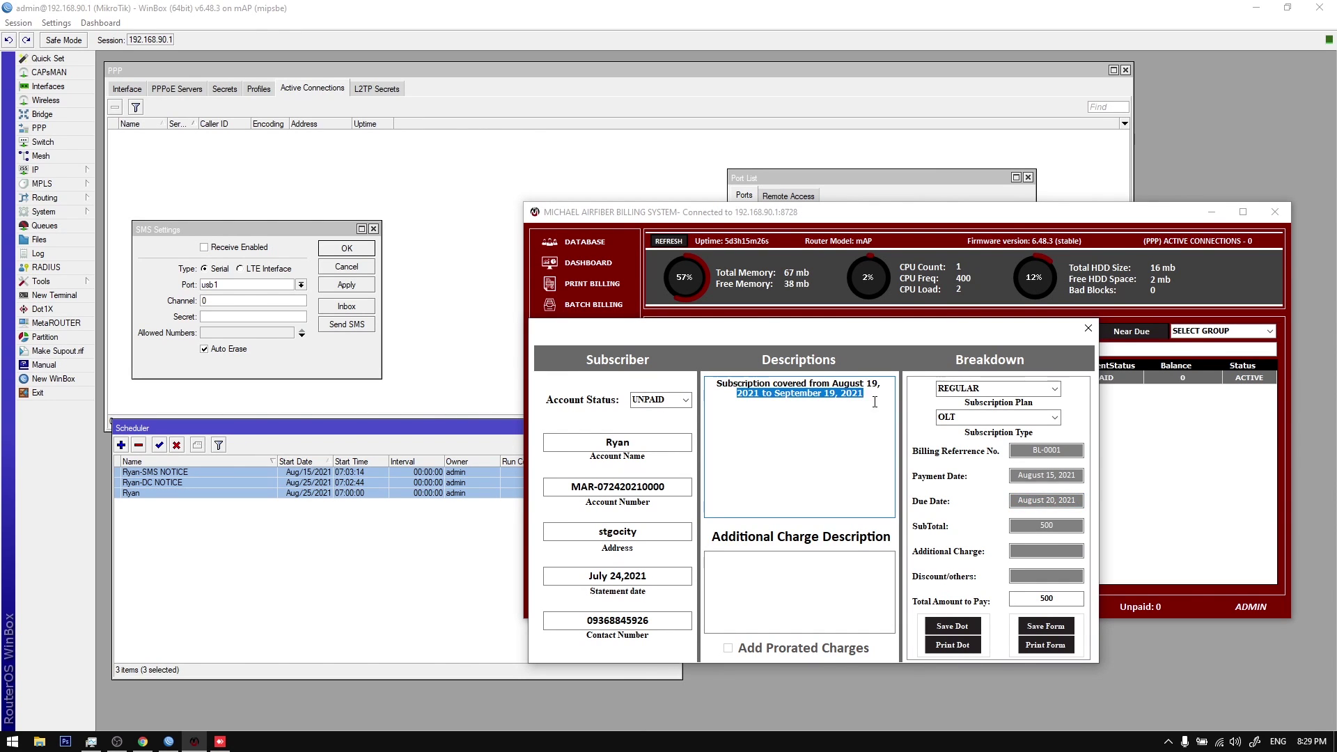
click(830, 395)
mouse_move(723, 384)
mouse_down()
mouse_move(862, 395)
mouse_move(717, 383)
mouse_up()
click(858, 394)
Step: Switch the billing mode to PostPaid in Reminder Settings and close the settings
click(1168, 742)
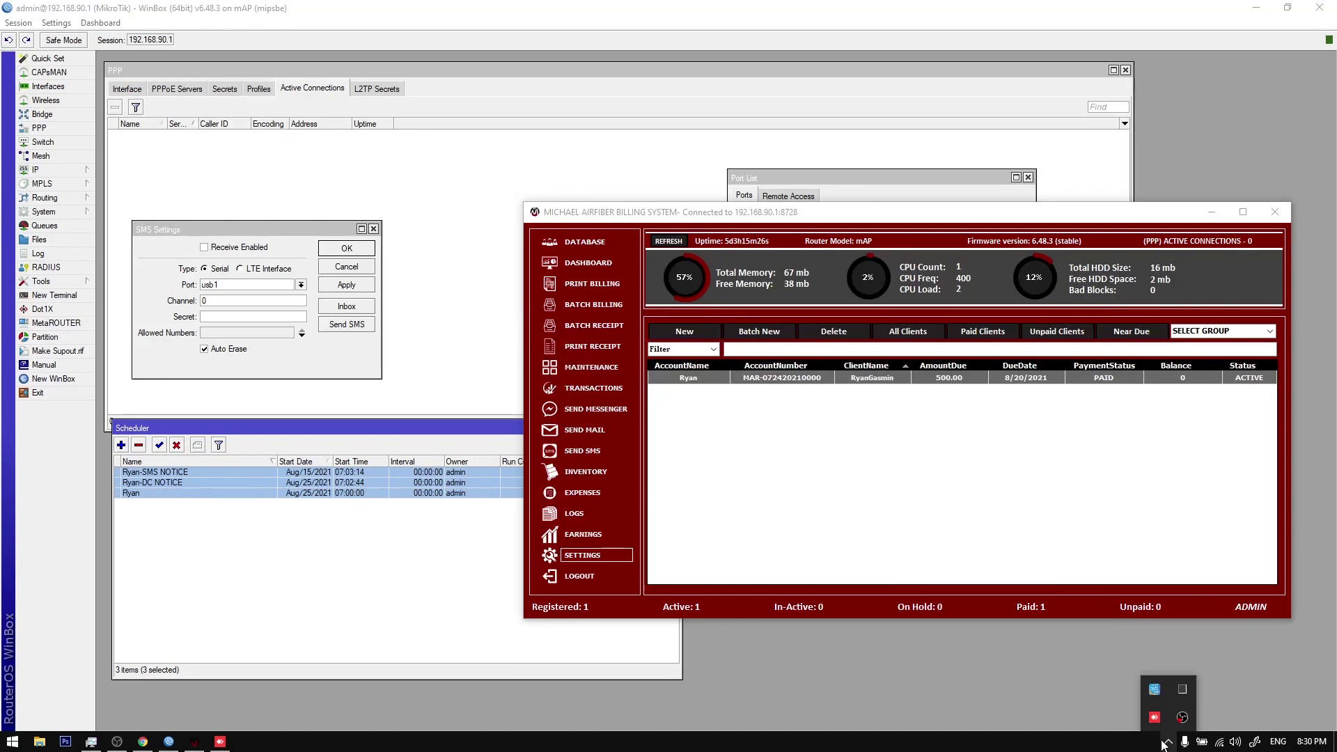
click(592, 555)
click(599, 376)
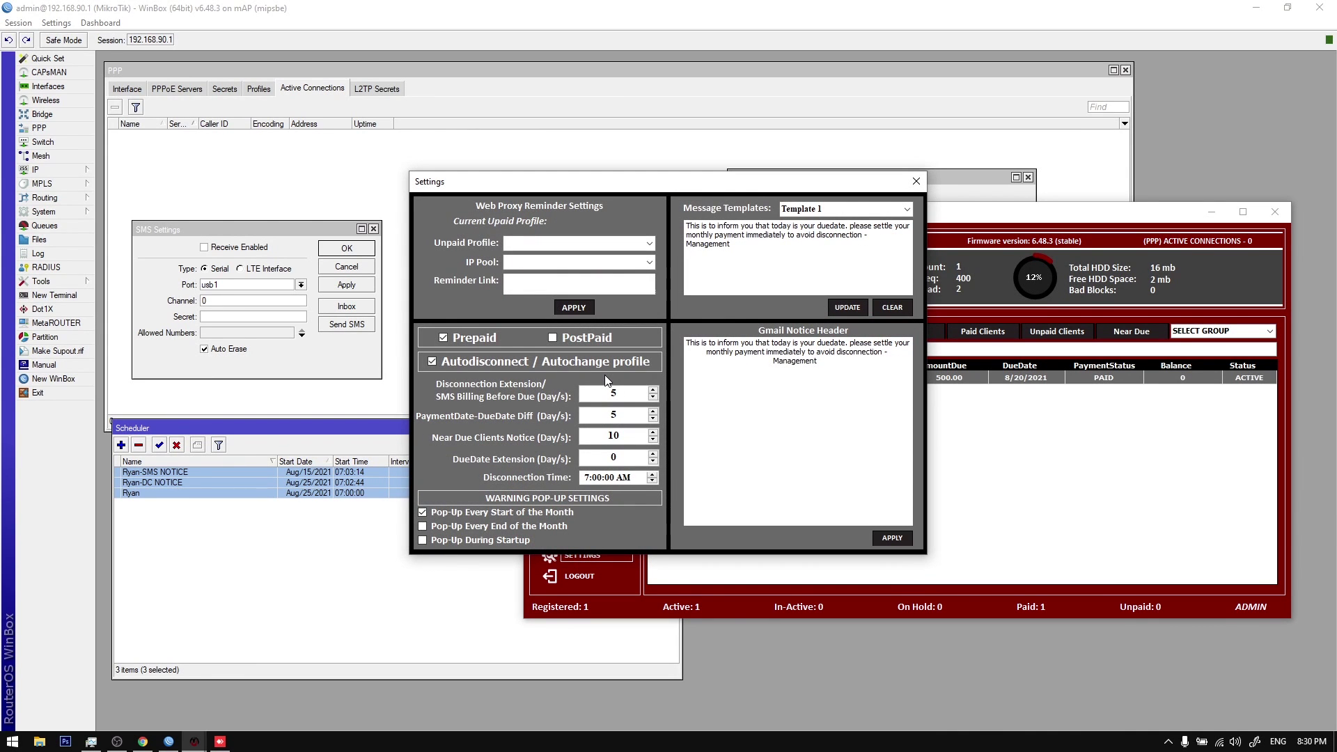
drag(649, 184, 768, 231)
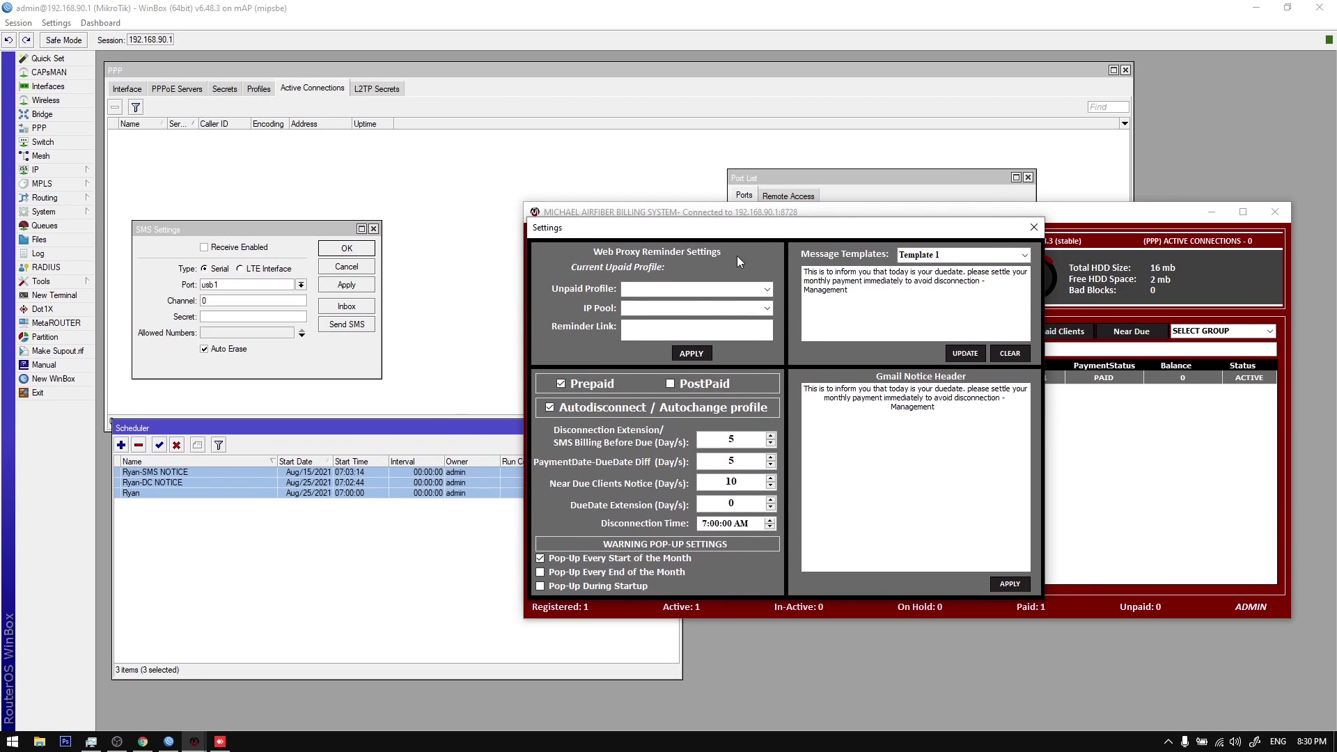
click(669, 384)
click(1034, 227)
click(799, 234)
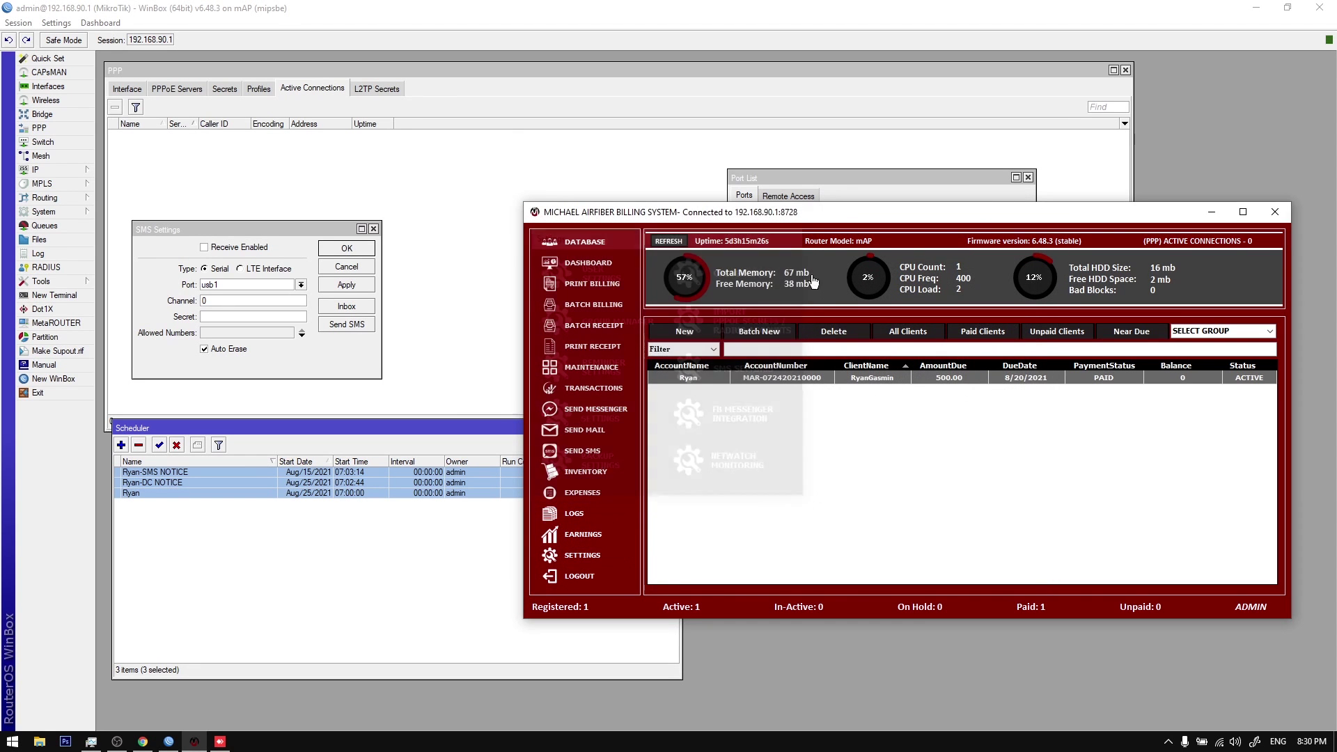
Step: Refresh the client's PPPoE account on the MikroTik router
right_click(832, 378)
click(883, 519)
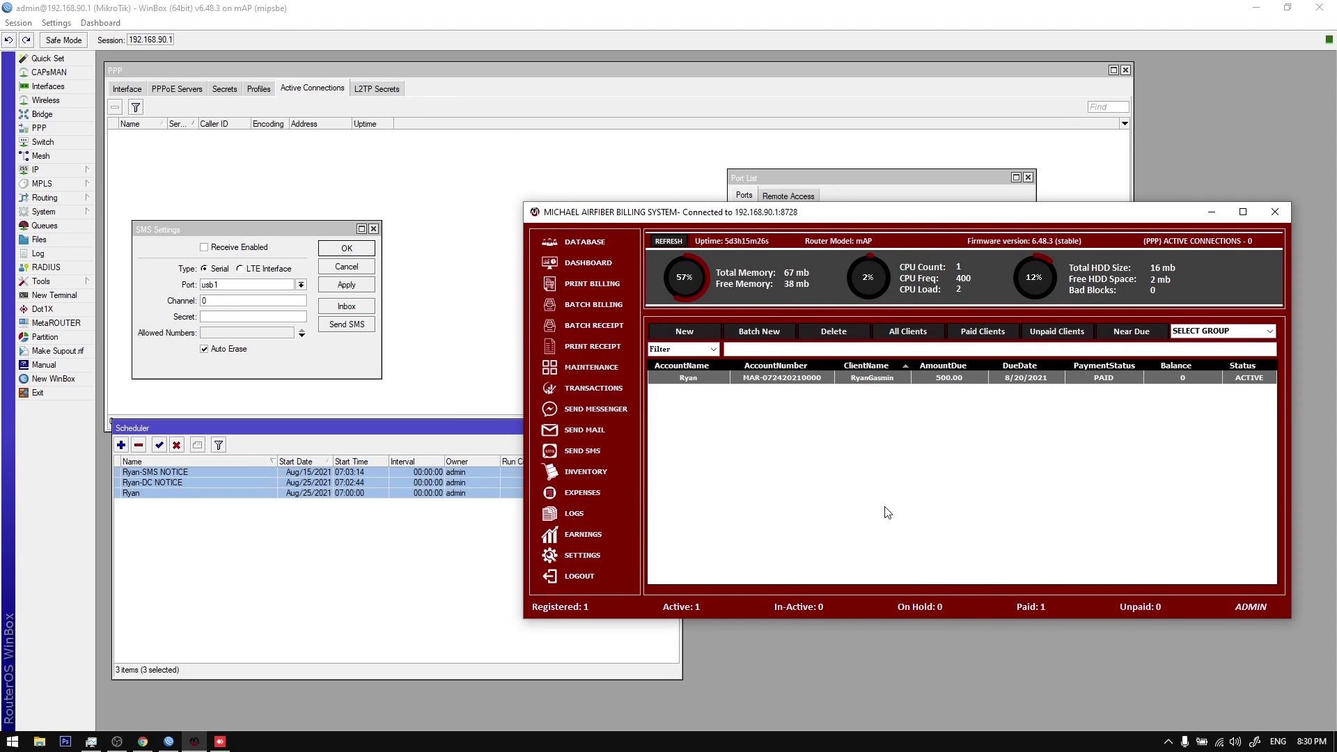
click(201, 518)
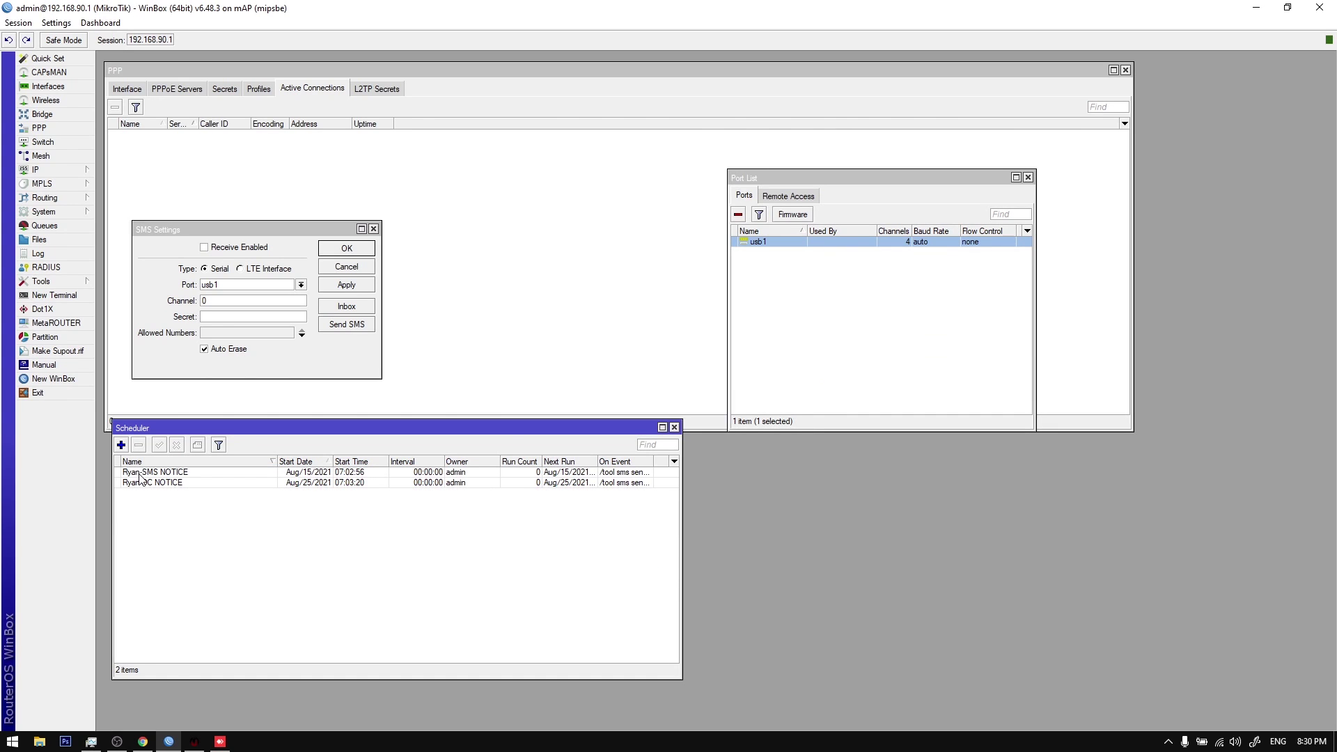
Step: Click through the SMS and DC notice entries in WinBox's Scheduler list
click(143, 473)
click(150, 483)
click(173, 503)
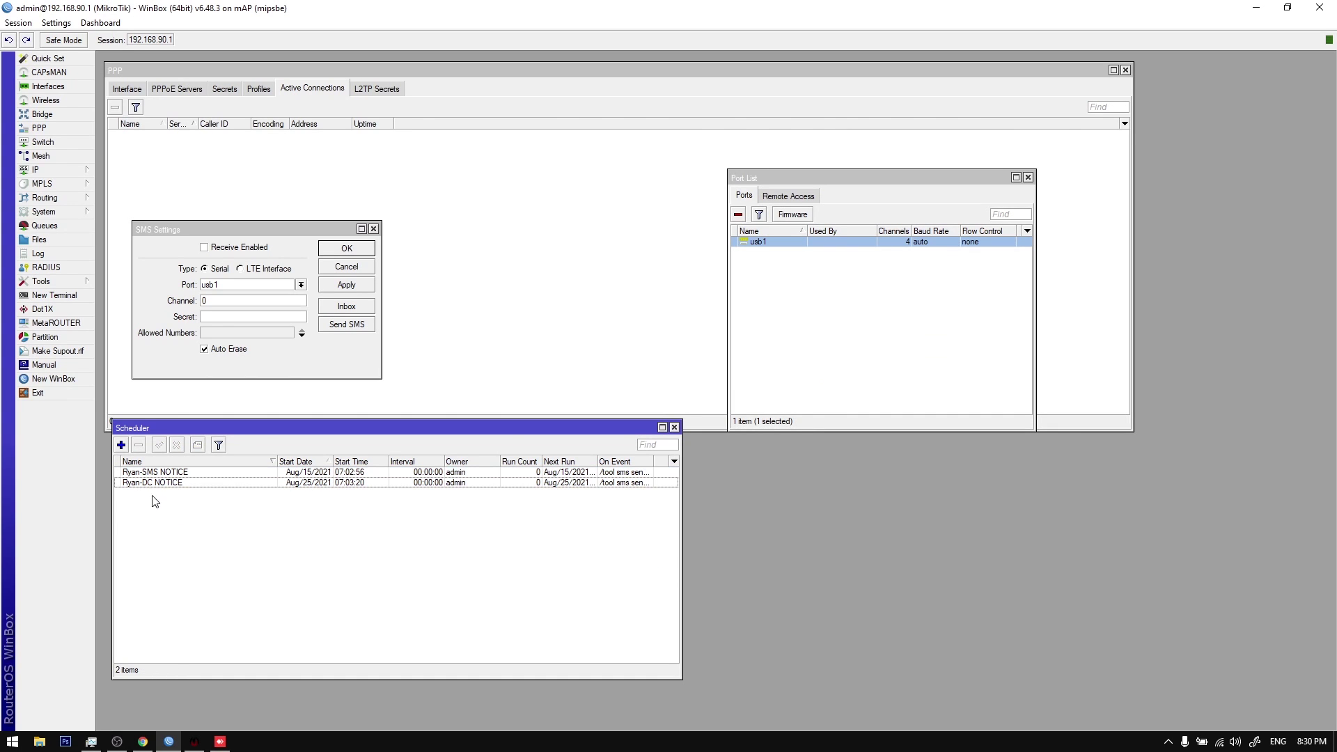
click(155, 483)
click(158, 474)
click(159, 483)
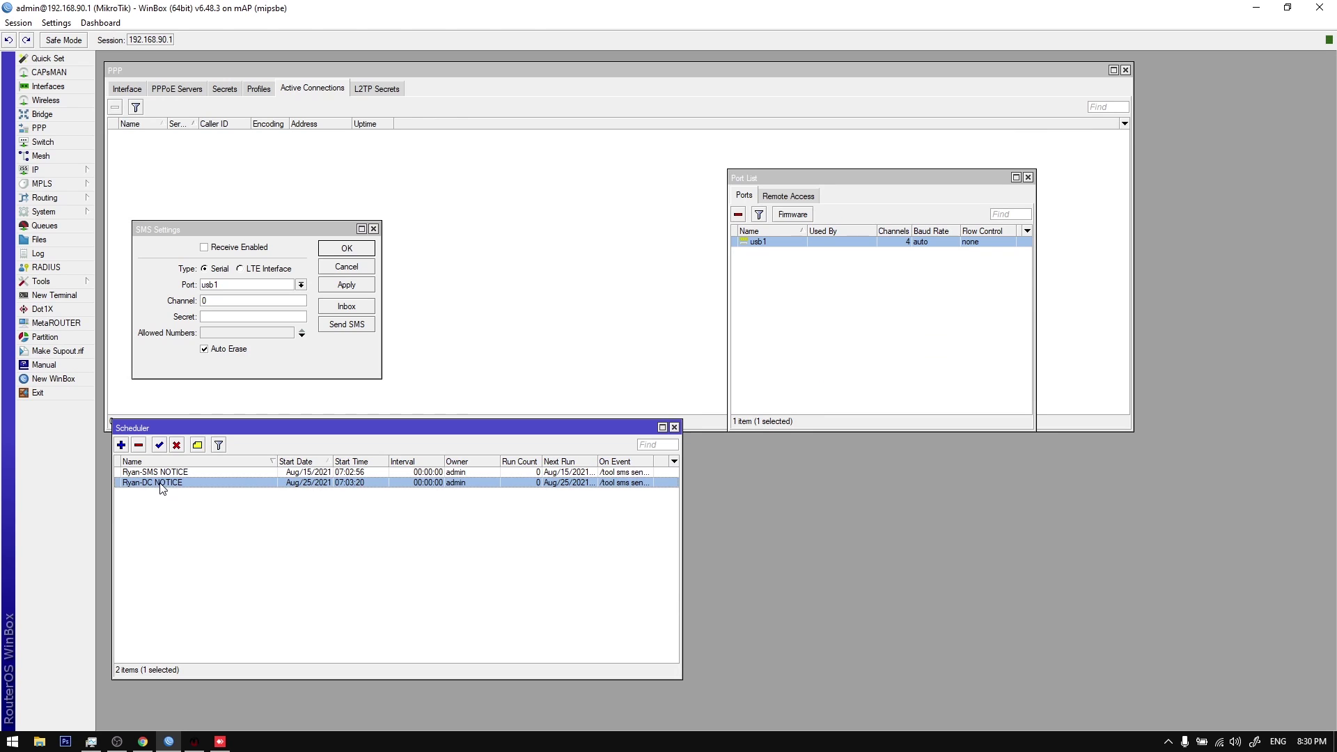
click(160, 474)
shift+click(161, 484)
click(161, 483)
click(158, 473)
click(159, 483)
click(160, 474)
click(159, 483)
Step: Bring the billing system back to the front, showing the client at 500.00, PAID and ACTIVE
click(194, 741)
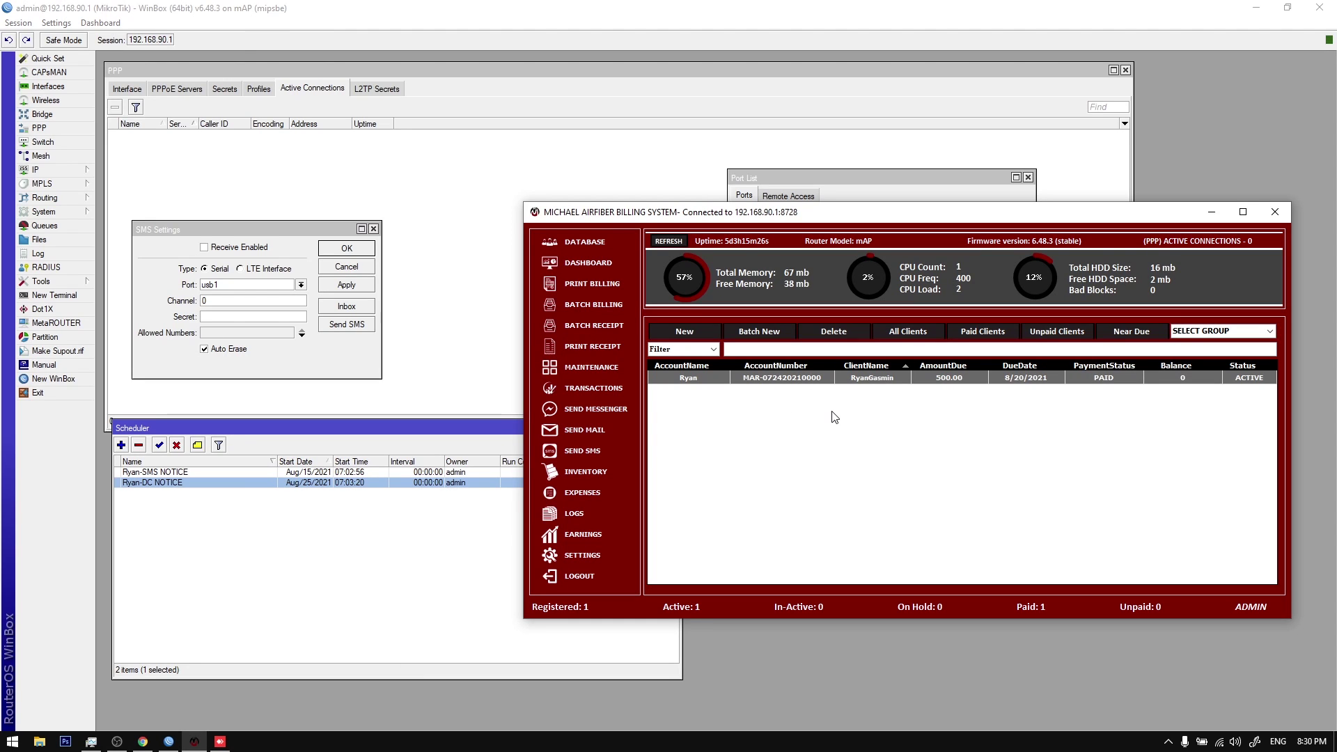
click(1165, 746)
click(954, 488)
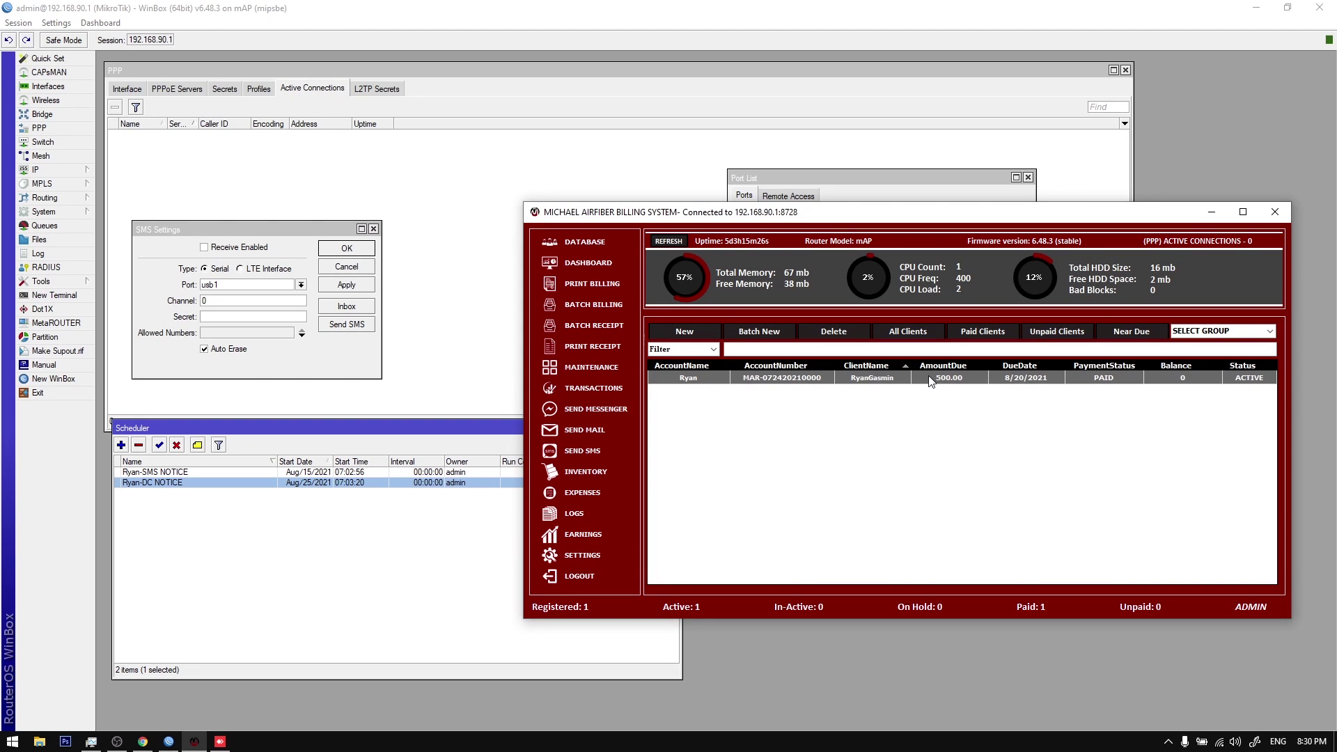
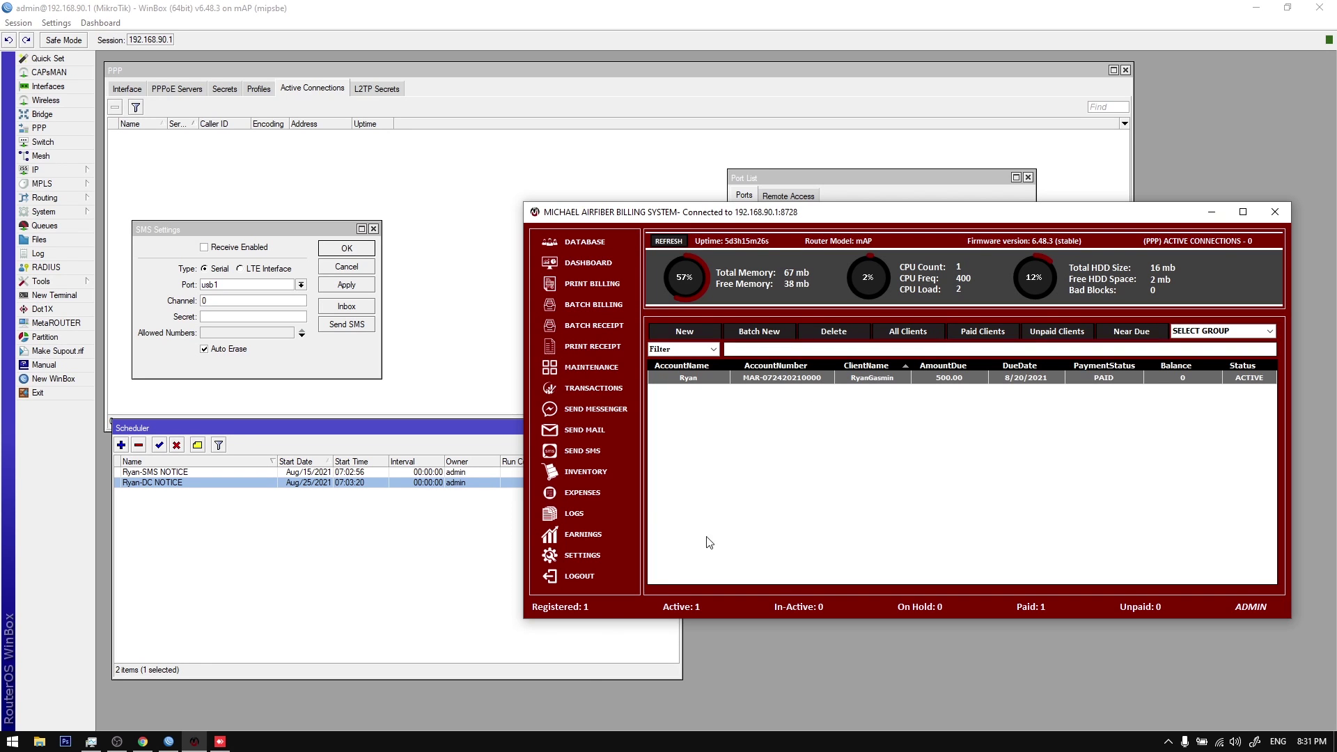
Step: Check Reminder Settings' Near Due Clients Notice value of 10 days and close it unchanged
click(582, 555)
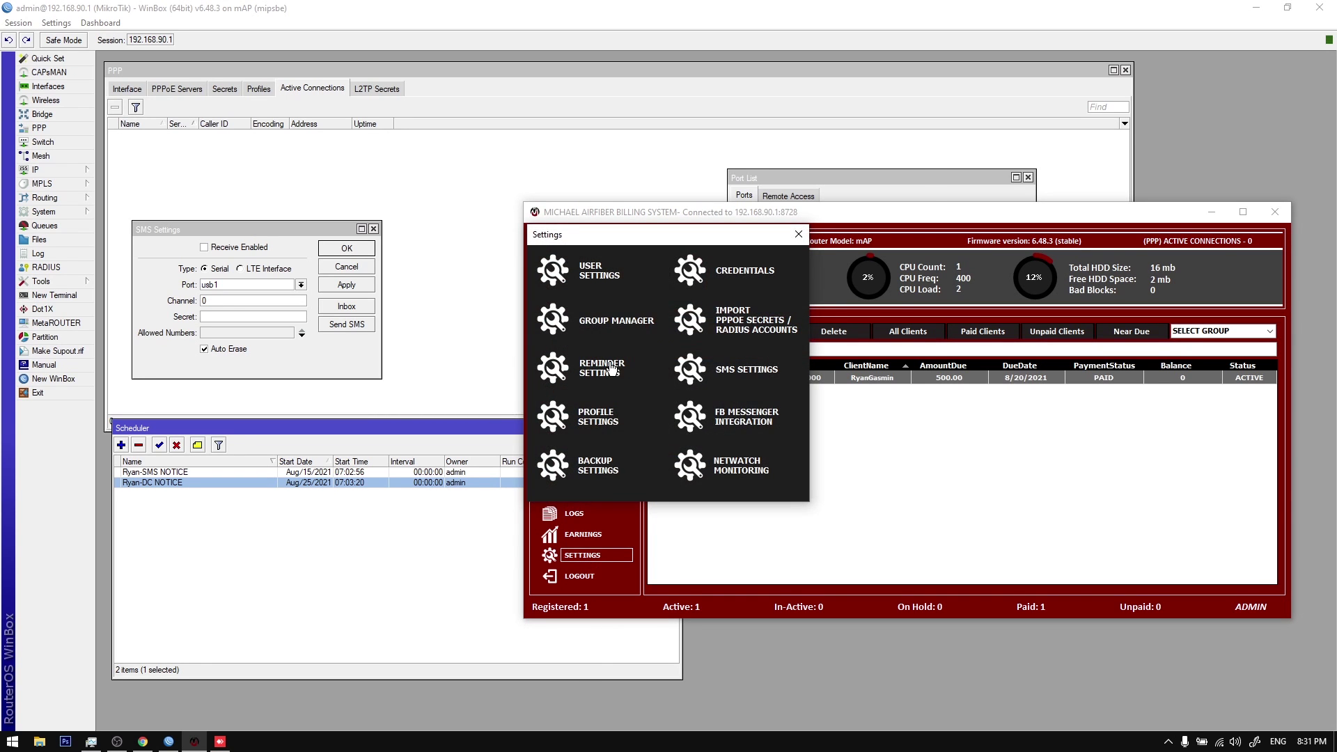
click(608, 366)
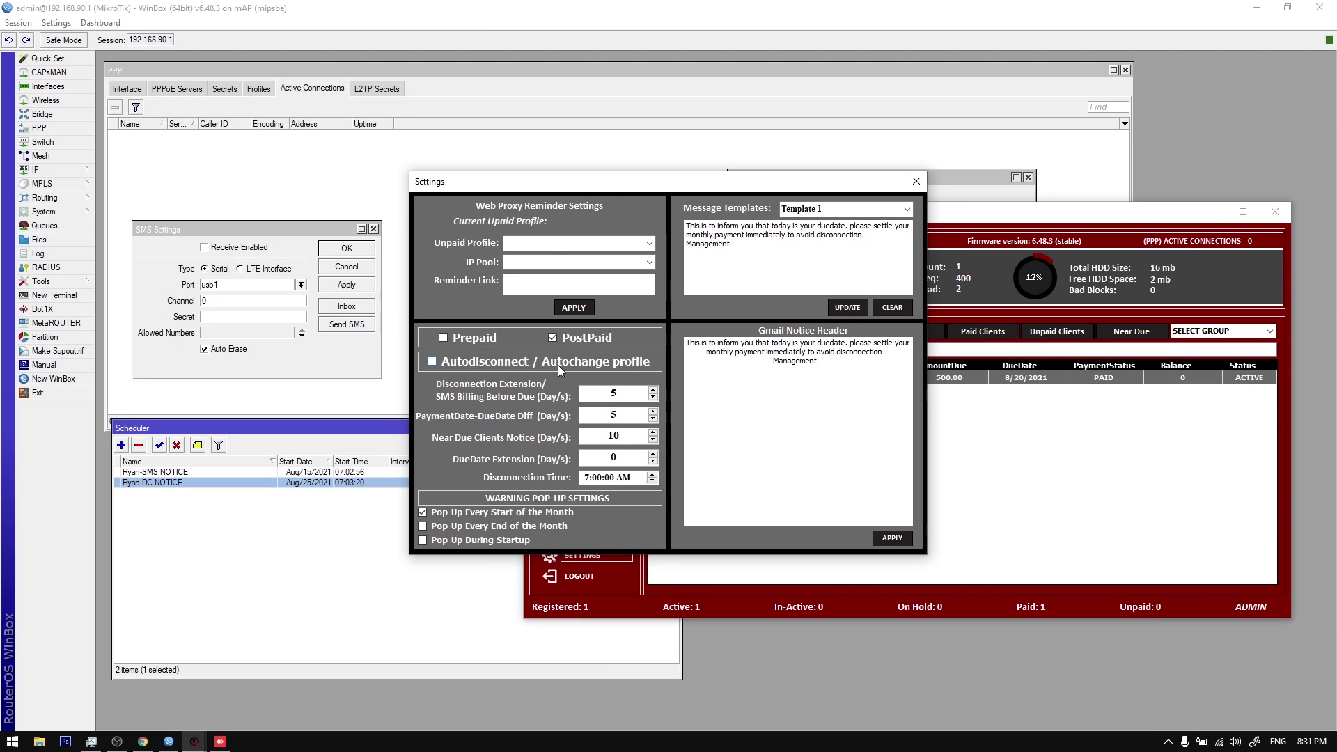
drag(599, 190, 692, 216)
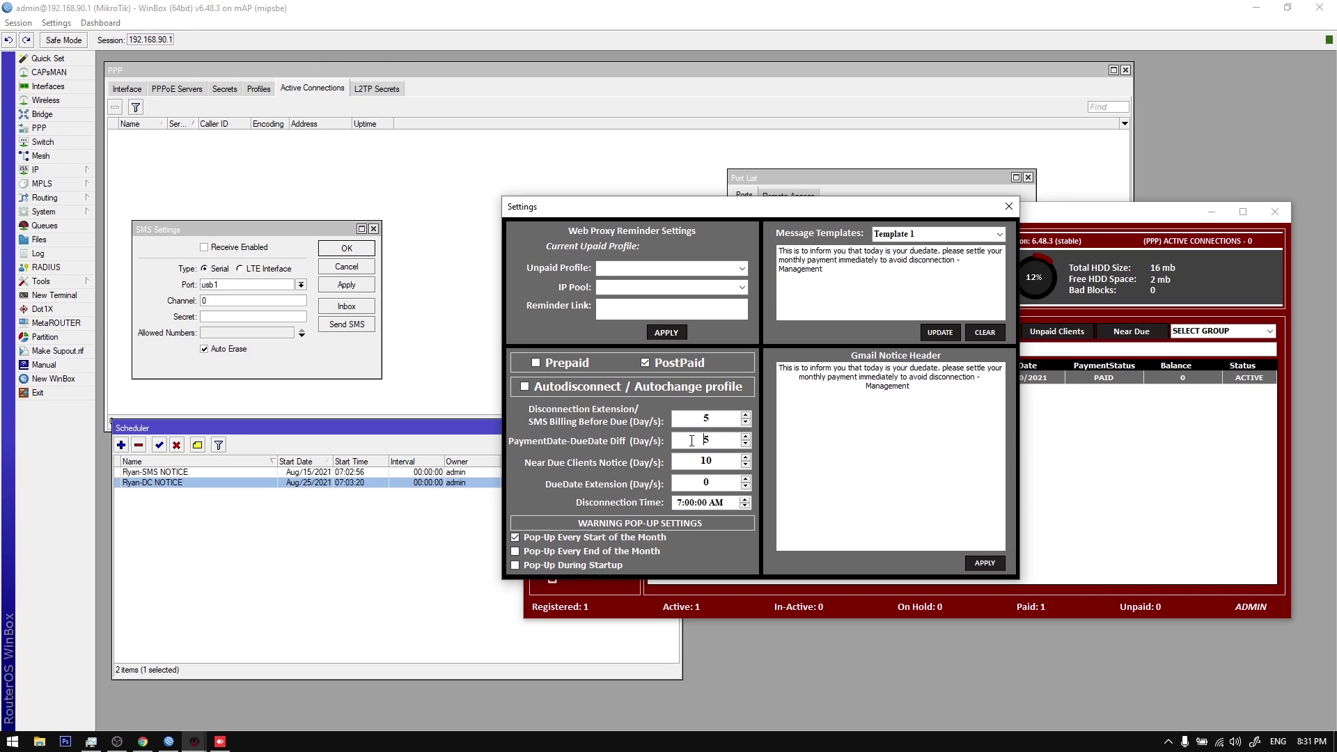
click(689, 462)
click(695, 460)
click(1007, 207)
click(797, 235)
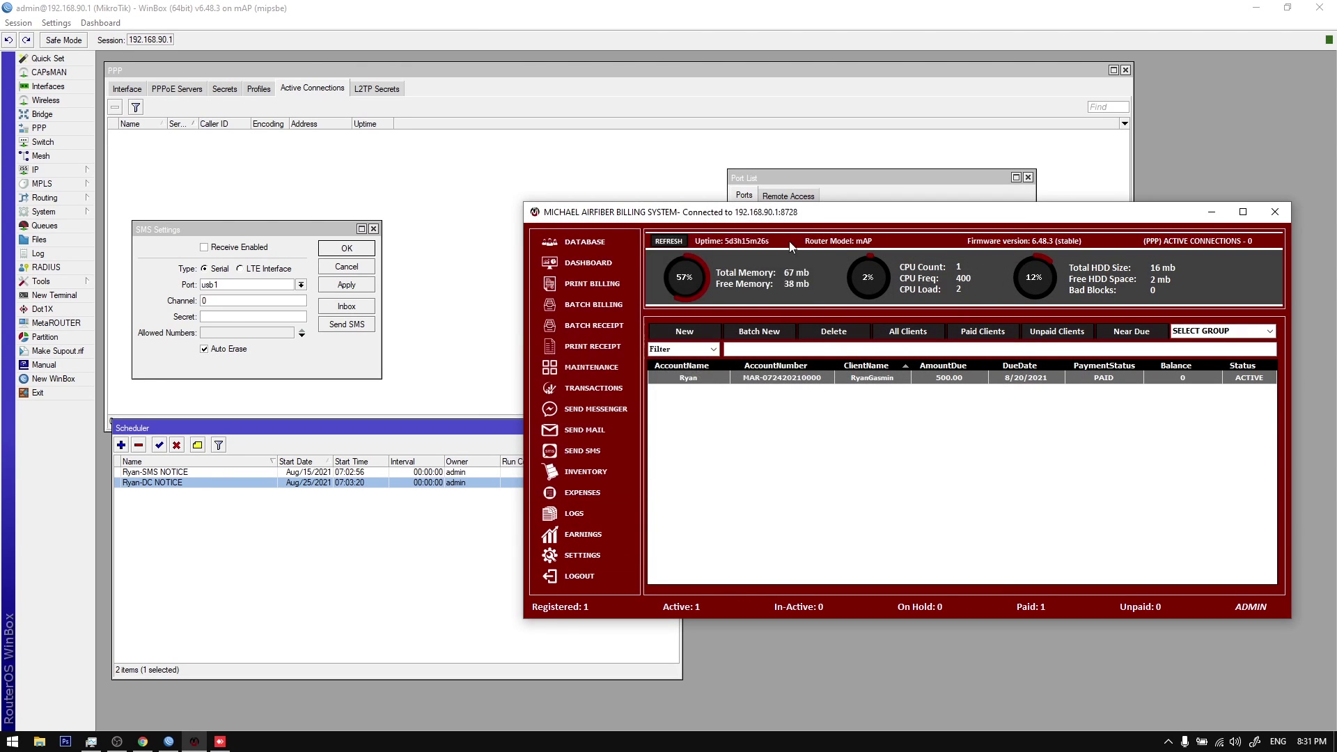
Step: Reopen Reminder Settings, reselect the 10-day near-due value, and close settings without changes
click(587, 557)
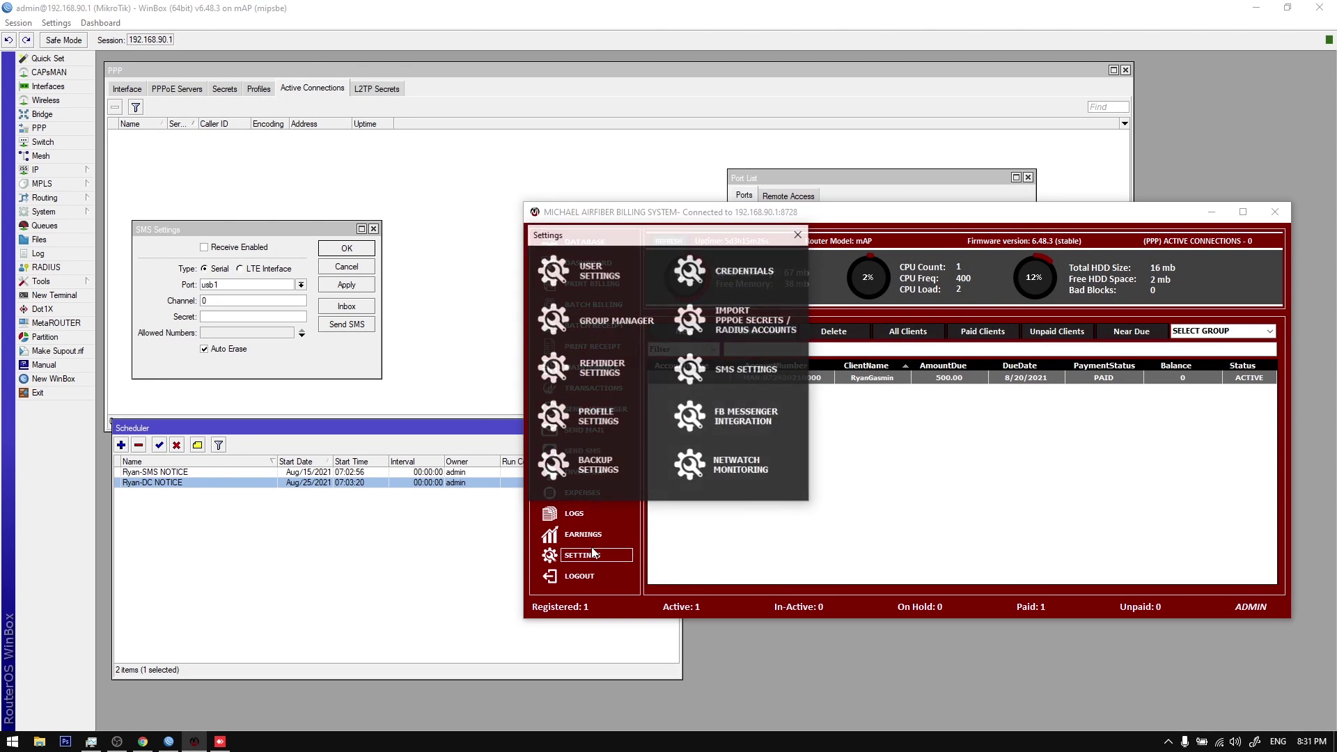
click(616, 364)
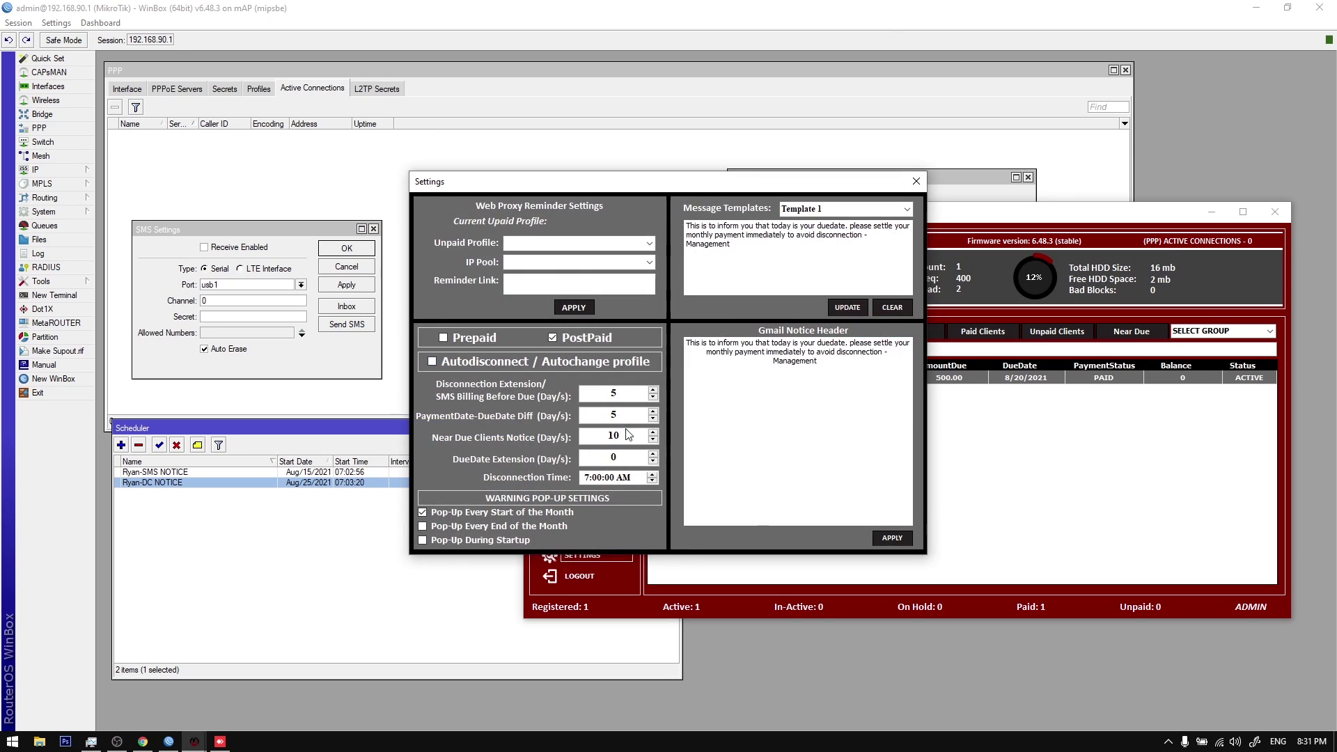
double_click(608, 436)
click(1169, 743)
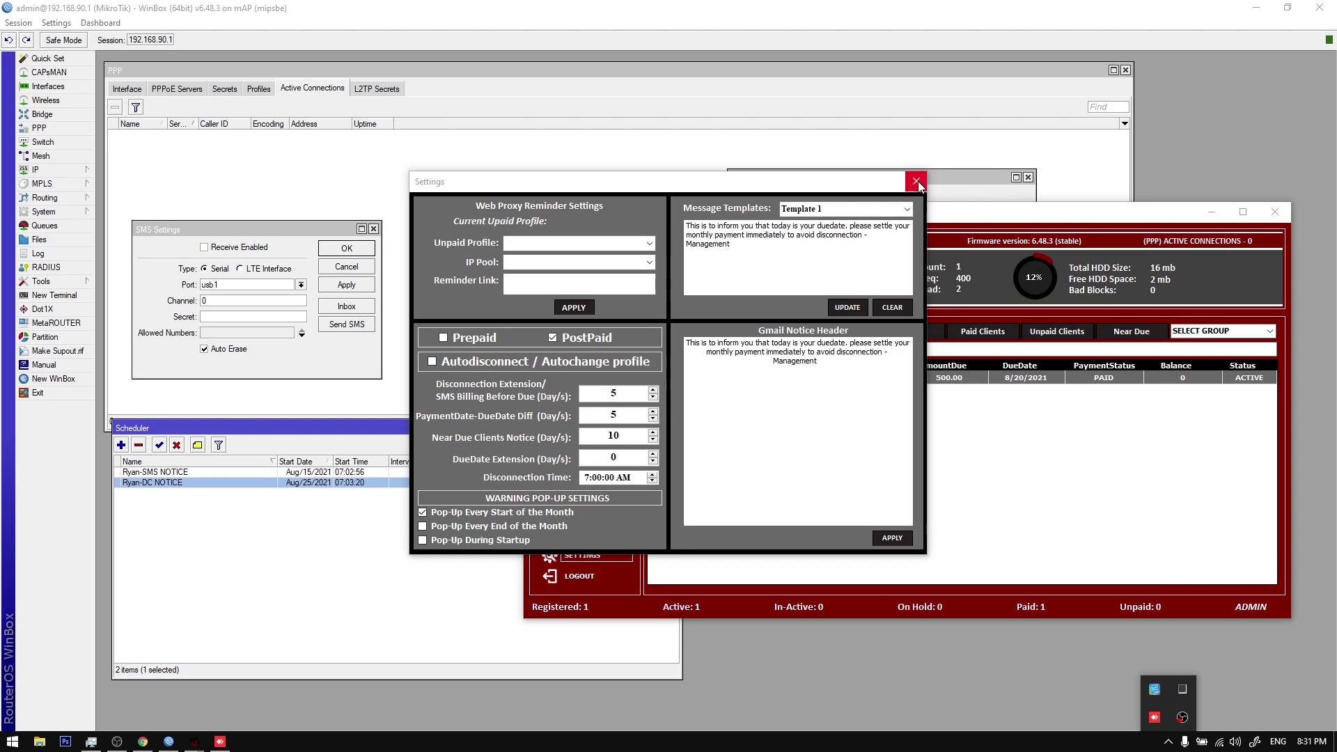
click(611, 435)
click(630, 436)
click(916, 180)
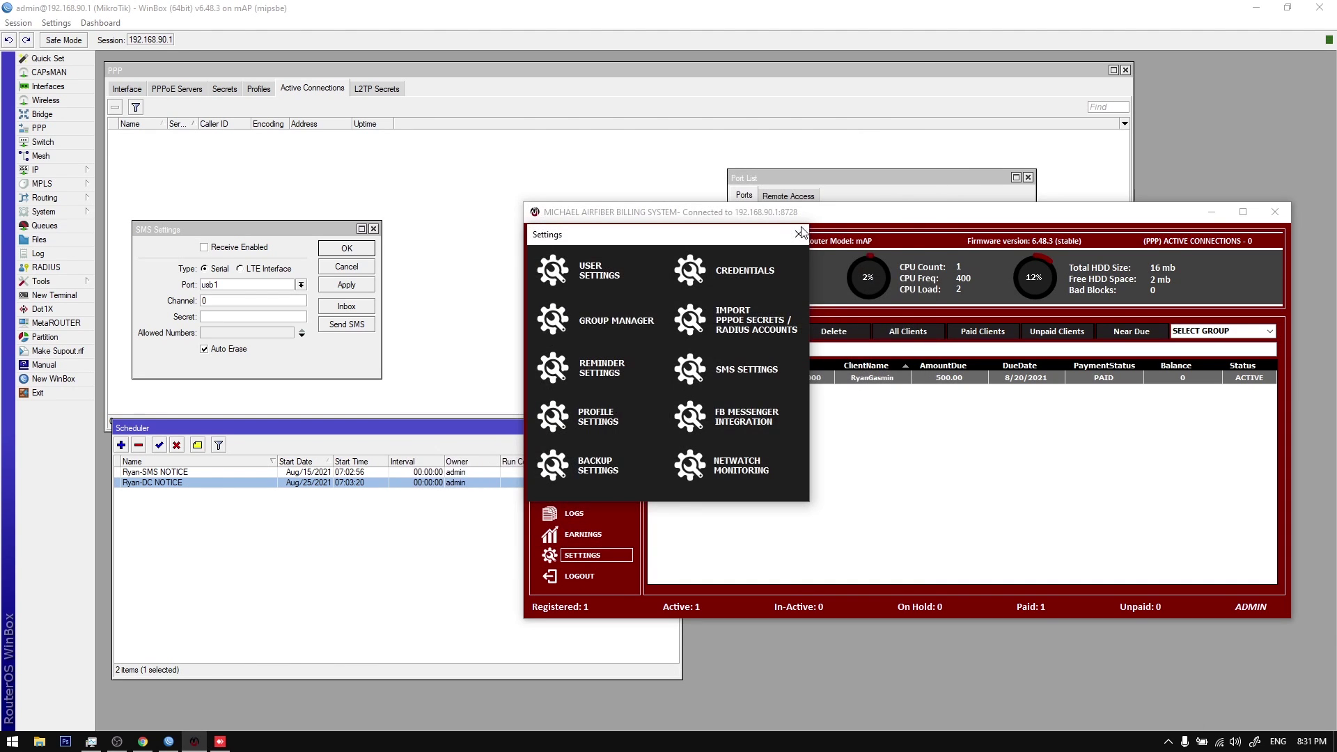
Step: Show the taskbar calendar for July 2021
click(1279, 742)
click(1282, 742)
click(1308, 743)
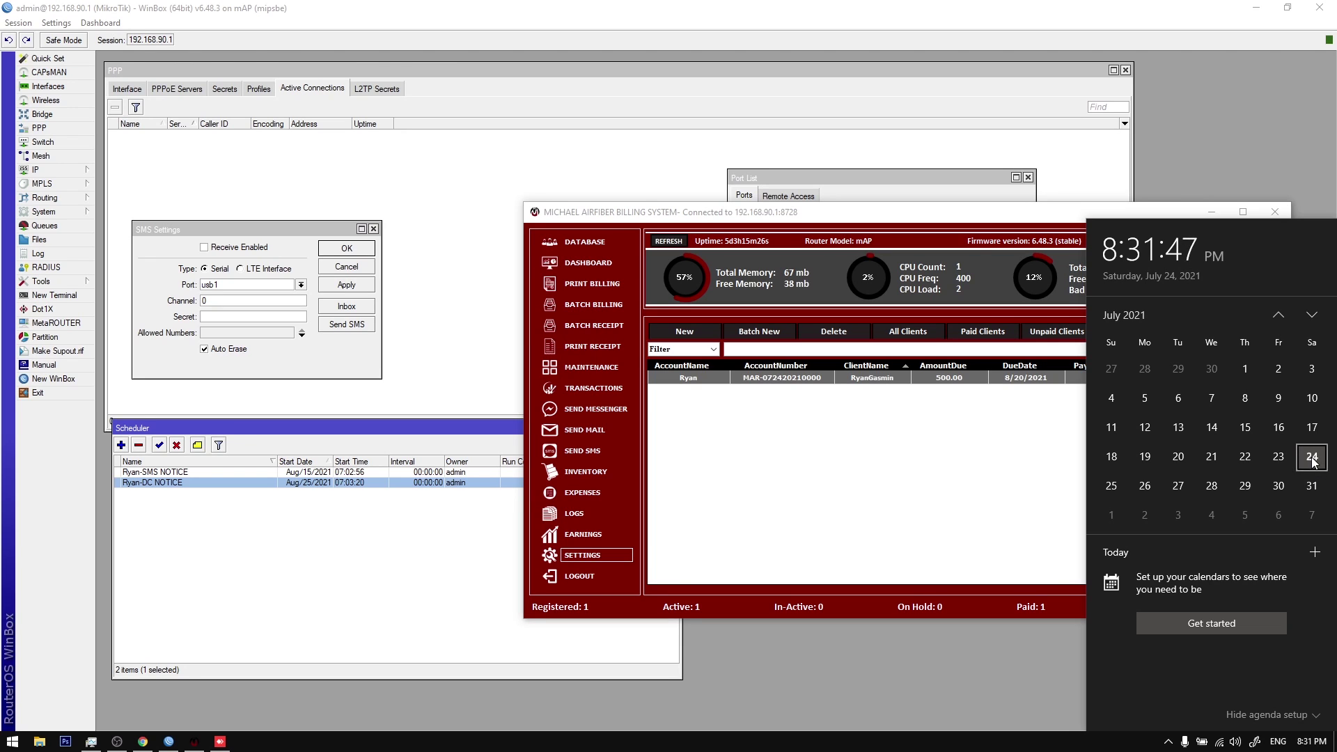
Step: Browse the calendar from late July 2021 through August 2
click(1149, 486)
click(1176, 488)
click(1212, 487)
click(1245, 487)
click(1279, 486)
click(1308, 489)
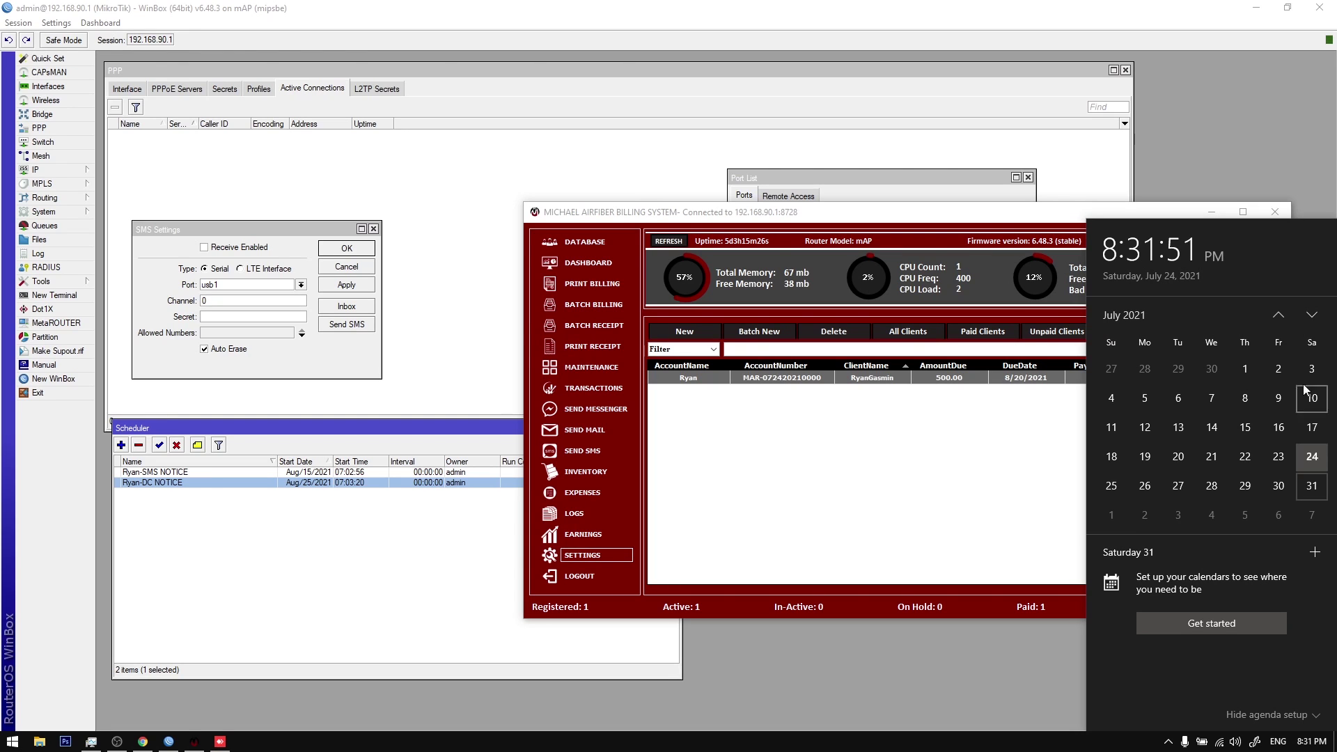
click(1313, 316)
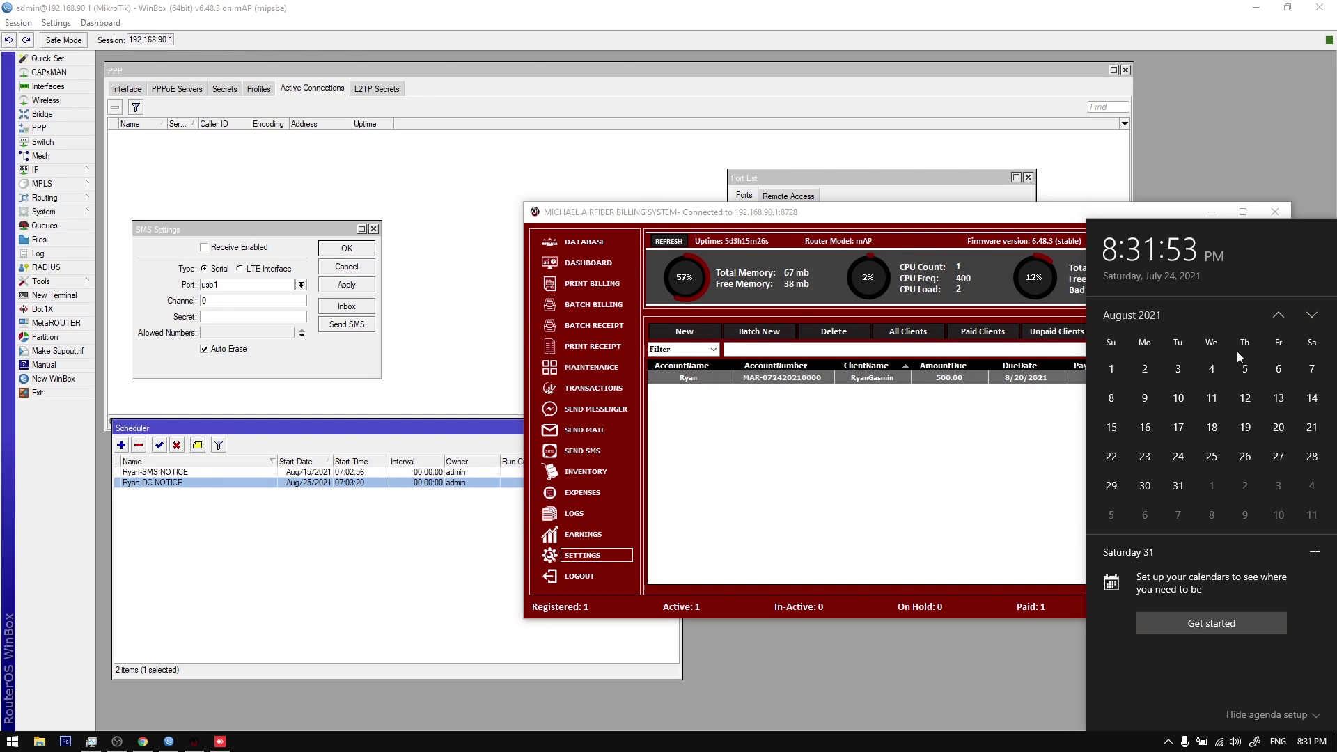
click(1111, 368)
click(1146, 368)
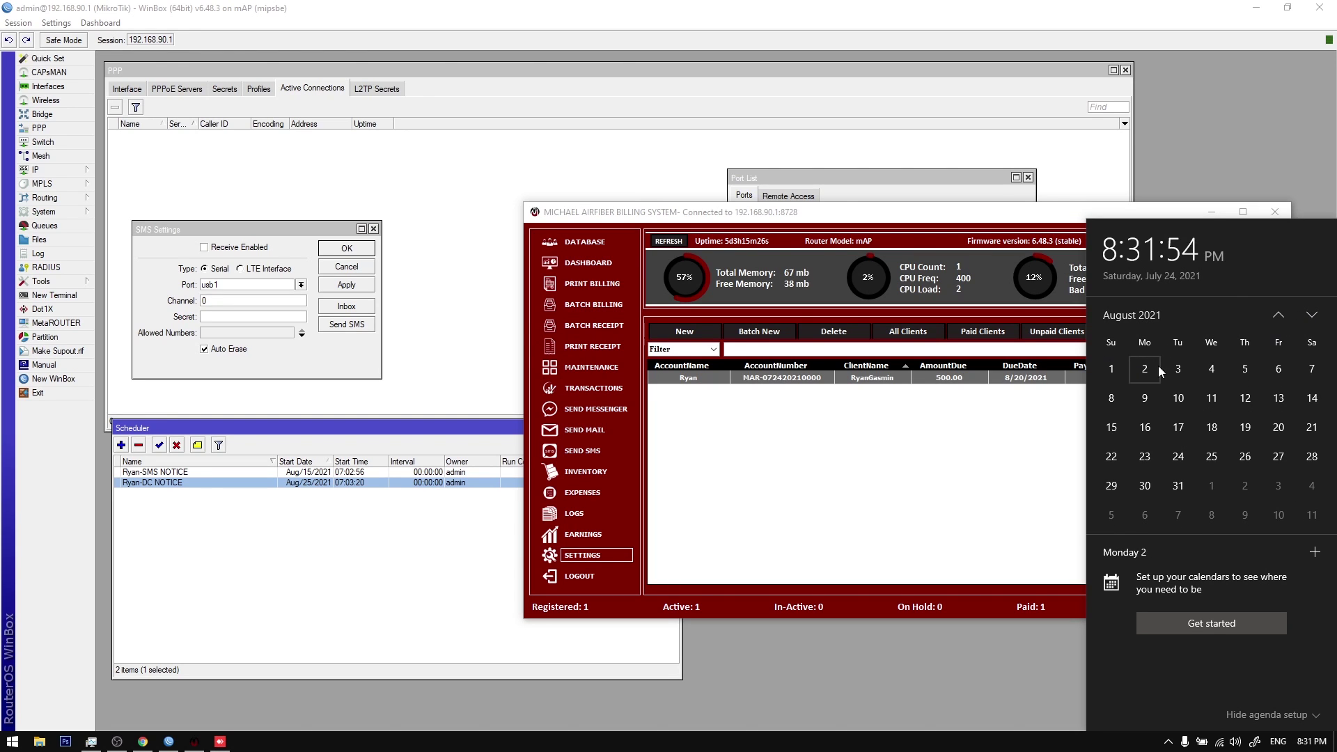
click(1277, 315)
click(1313, 457)
click(1313, 315)
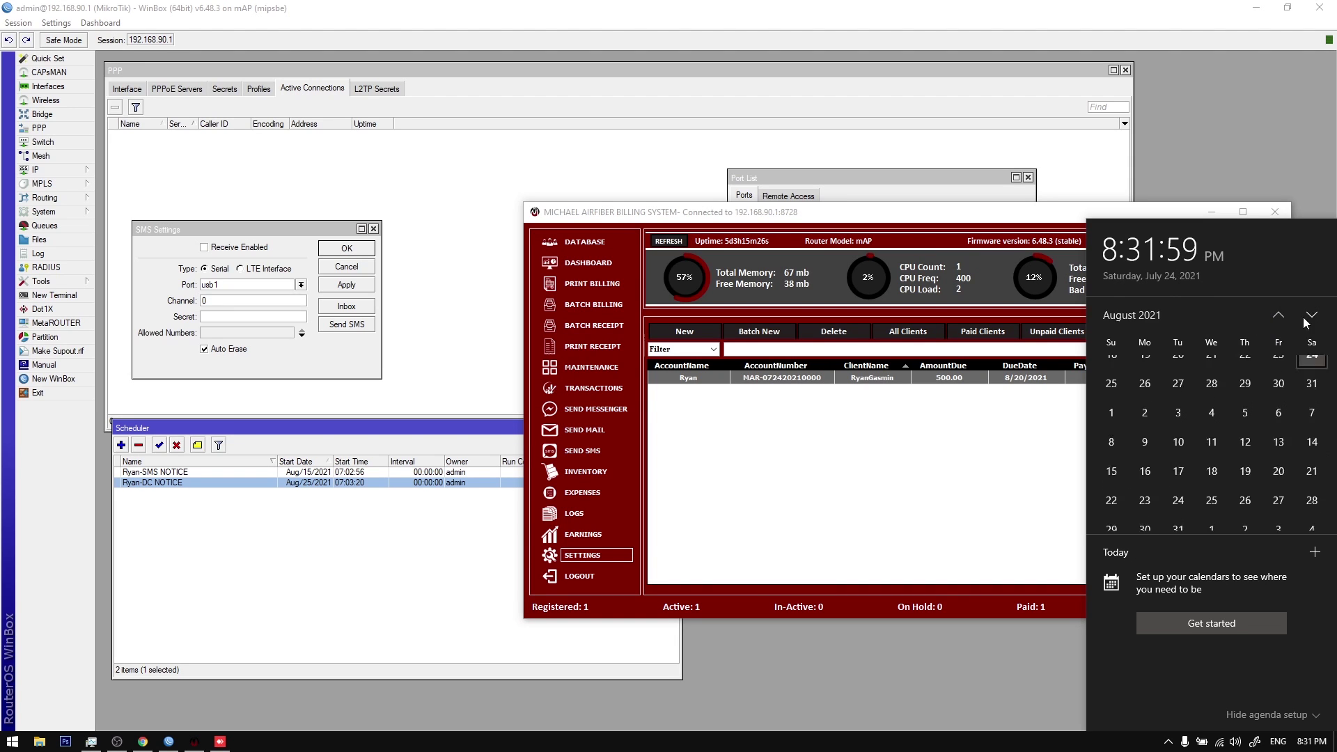
click(1135, 370)
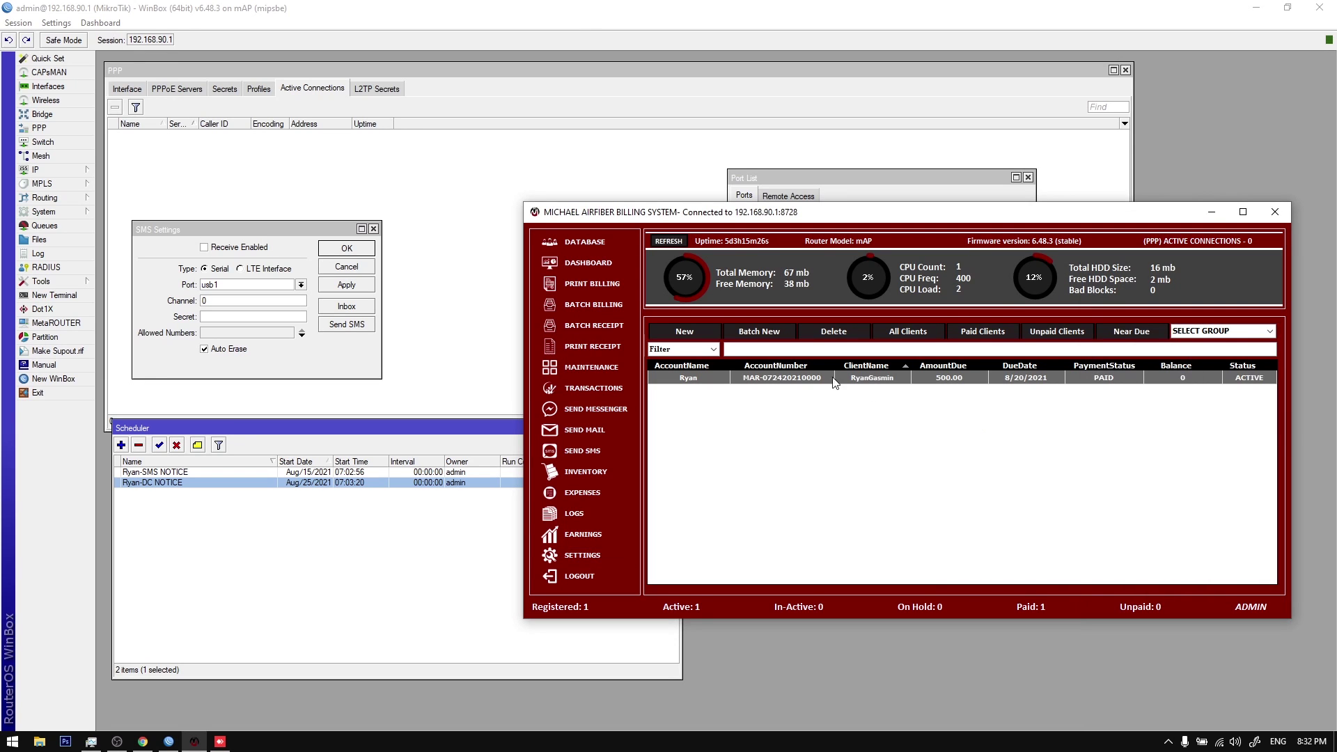
Step: Filter to near-due clients and preview the Messenger, Mail and SMS send forms, closing each
click(1136, 340)
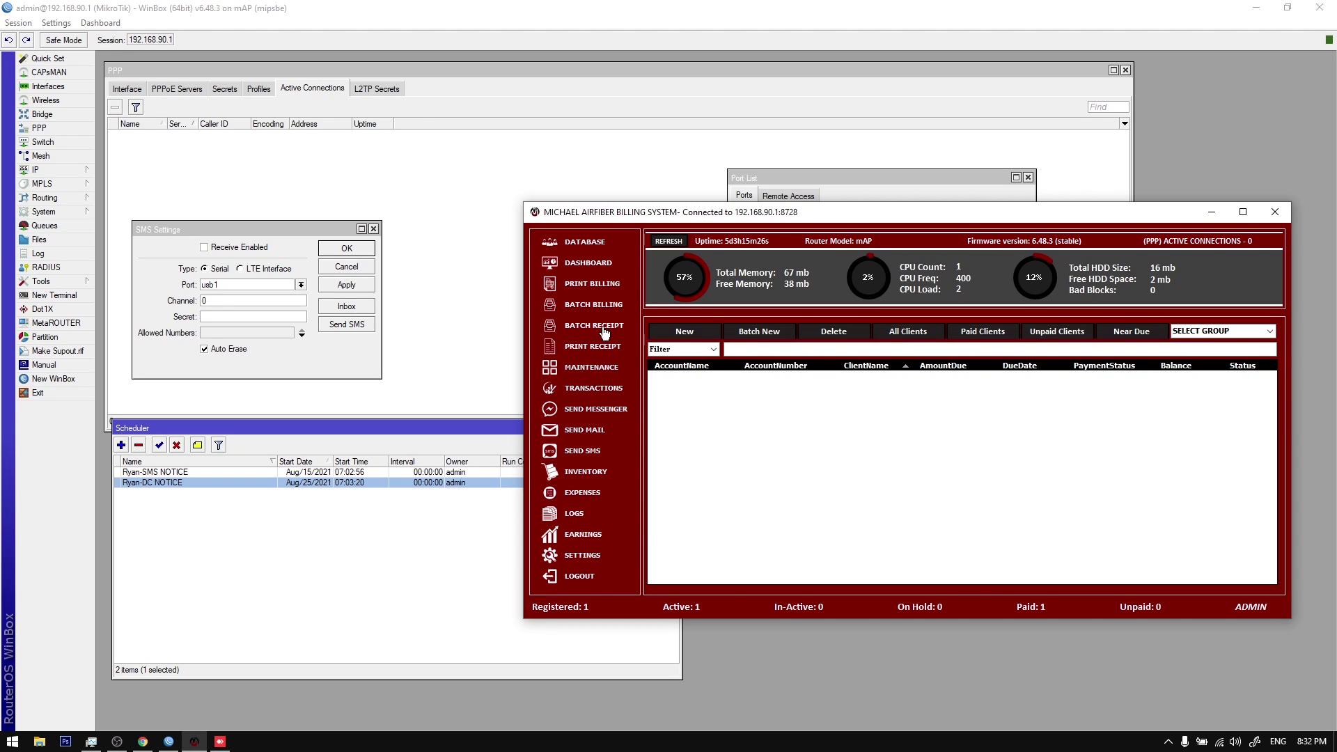
click(611, 411)
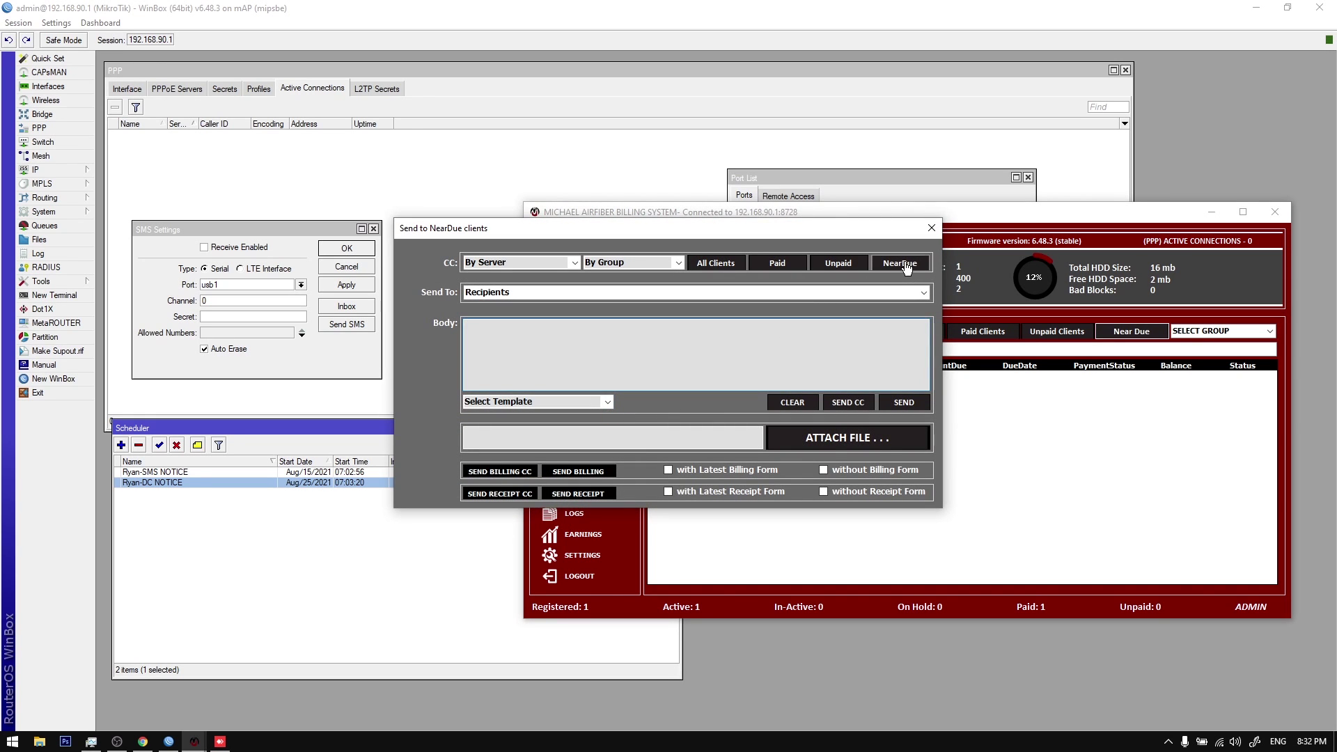
click(931, 229)
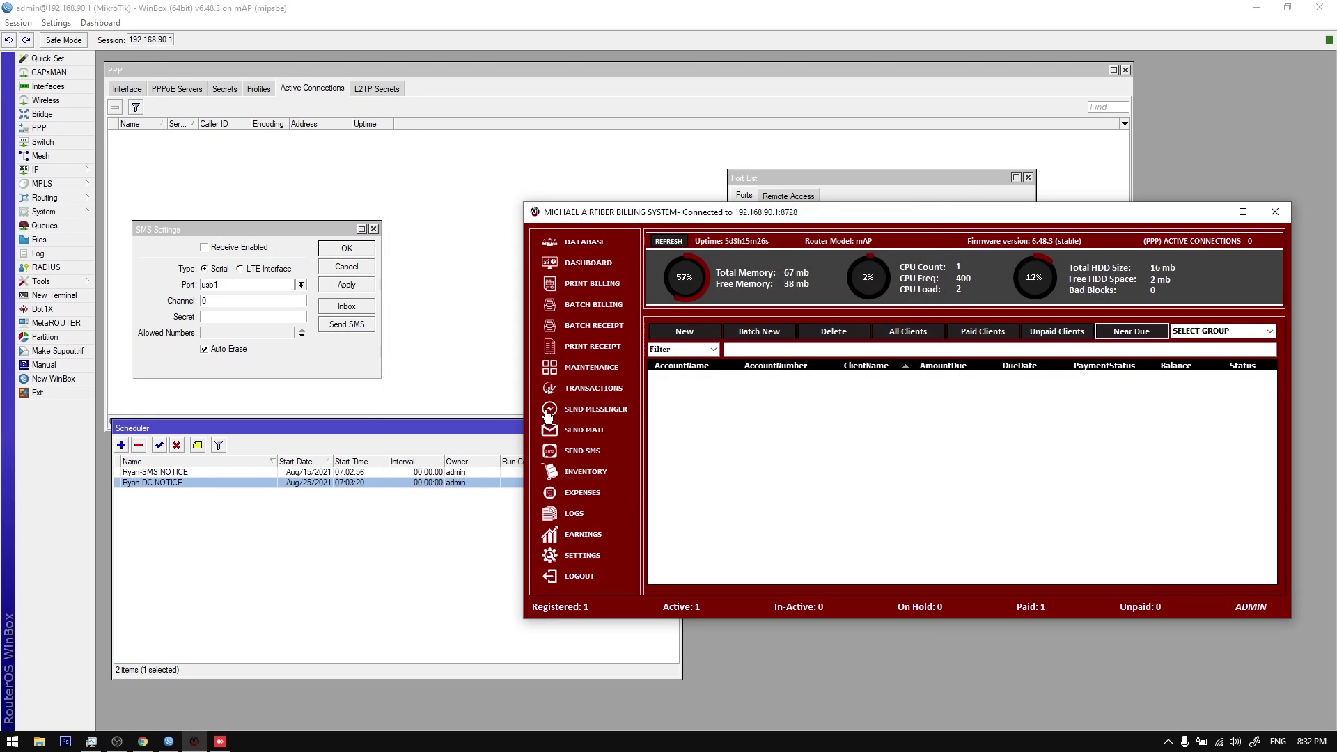
click(585, 433)
click(897, 247)
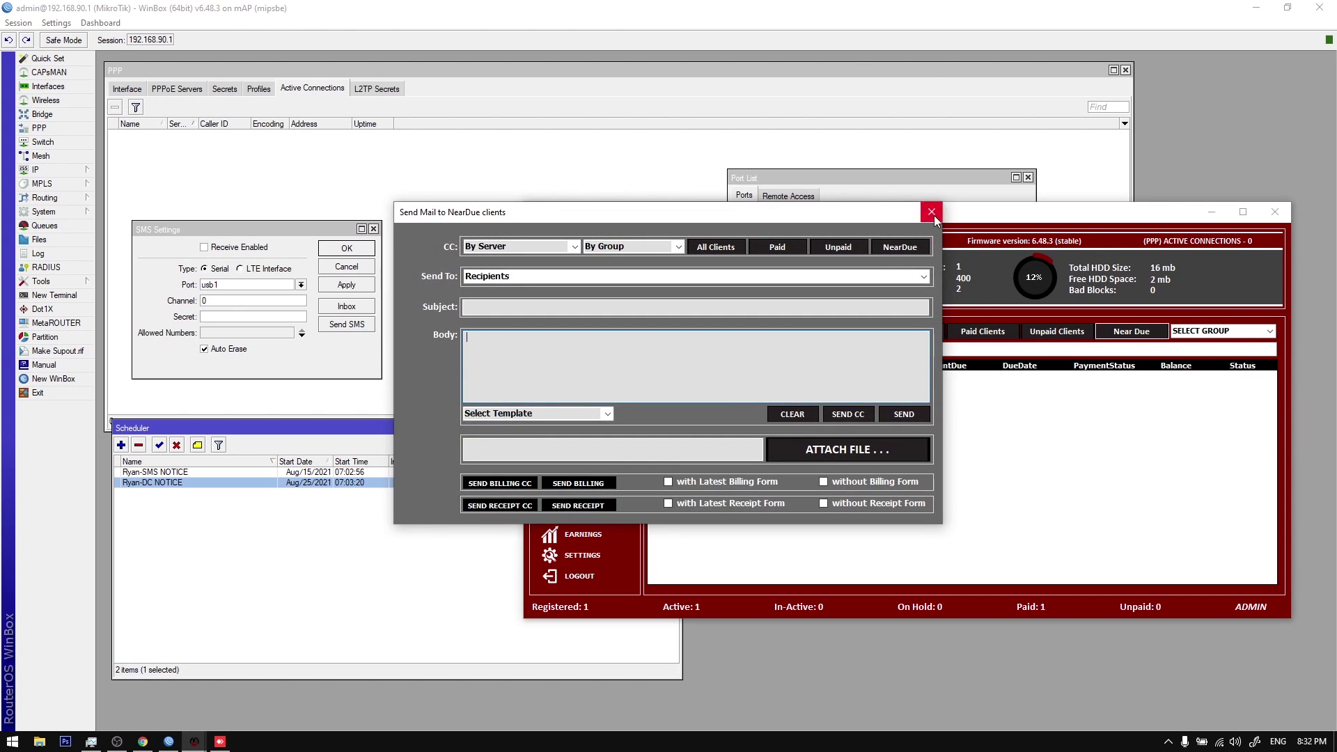
click(933, 215)
click(593, 451)
click(889, 297)
click(933, 260)
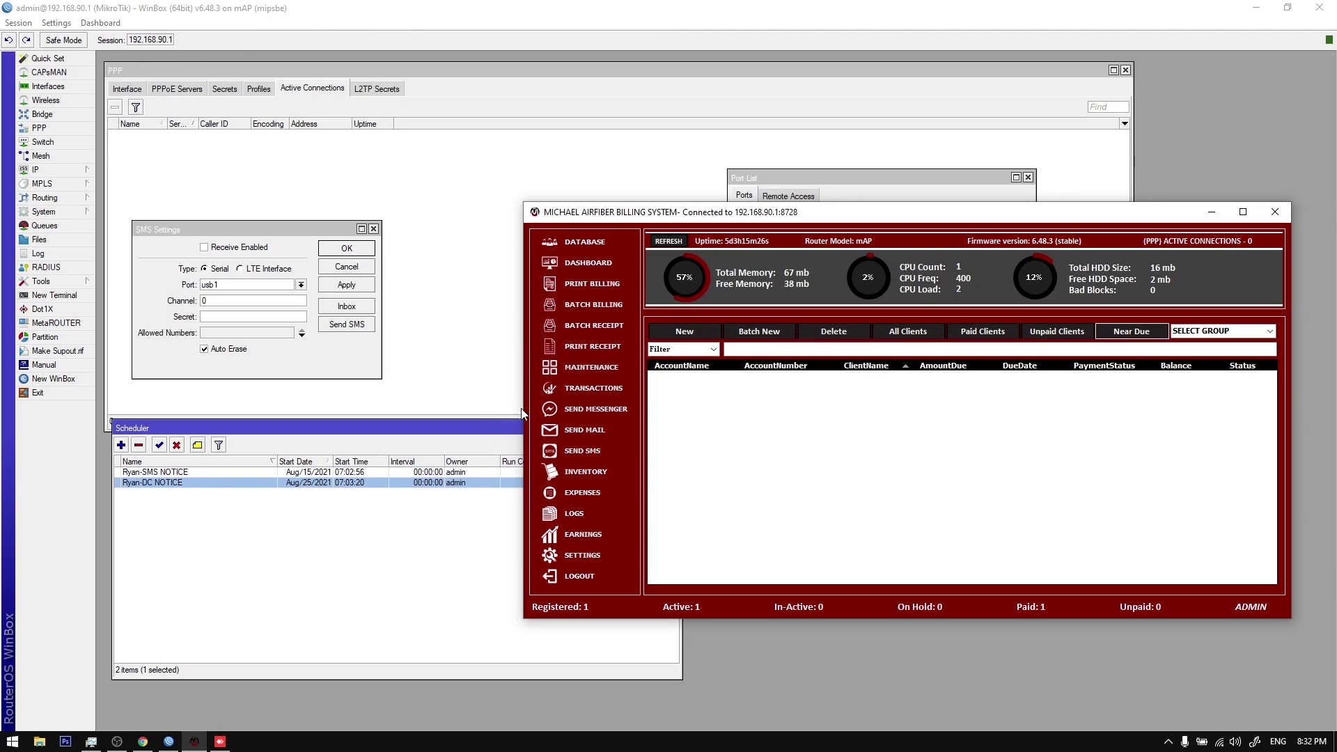
Step: Preview Batch Billing and Batch Receipt options, closing both to reload the client list
click(599, 307)
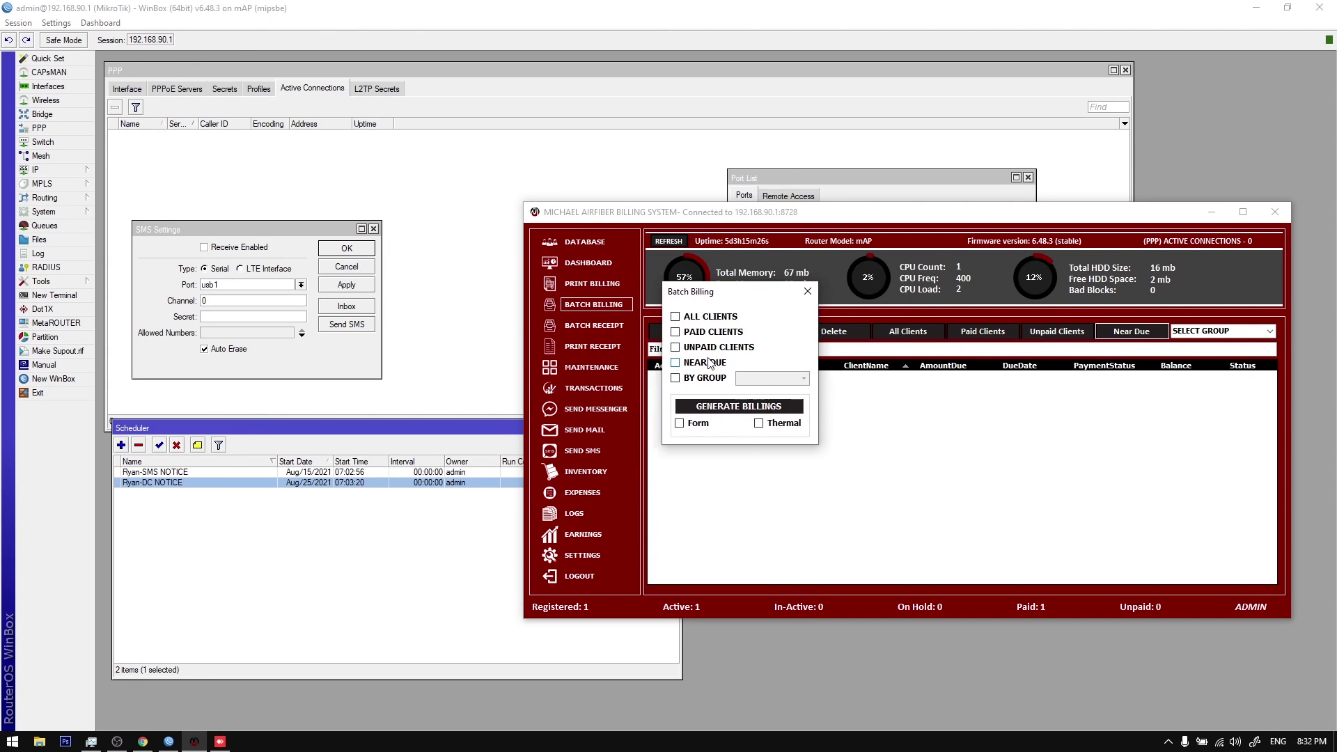
click(807, 291)
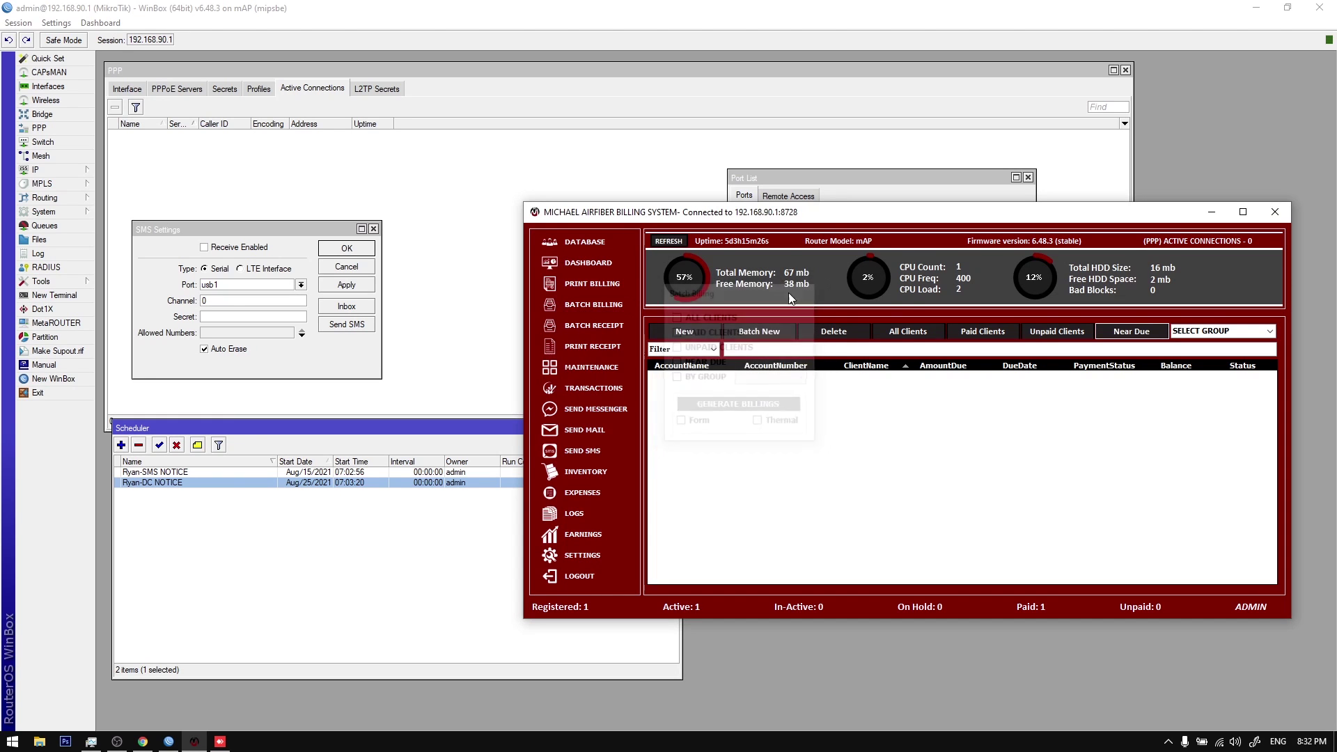
click(608, 328)
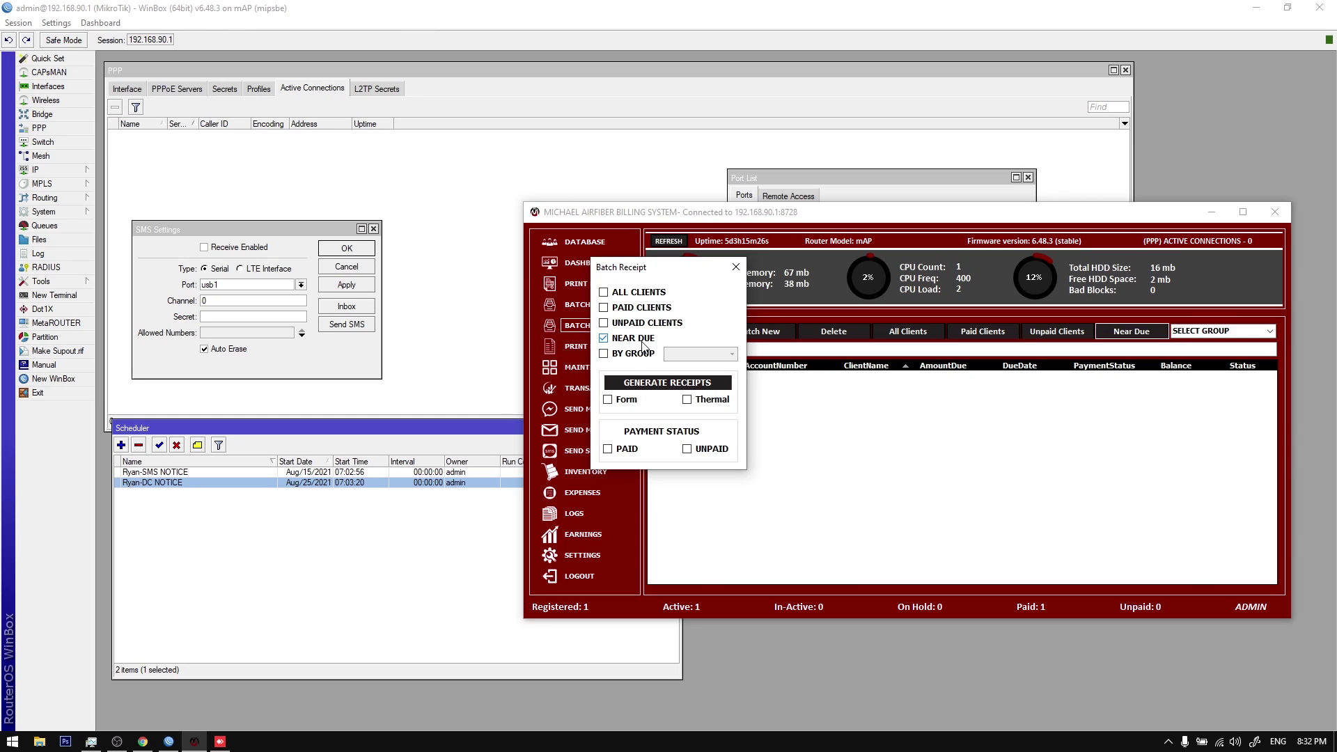
click(736, 267)
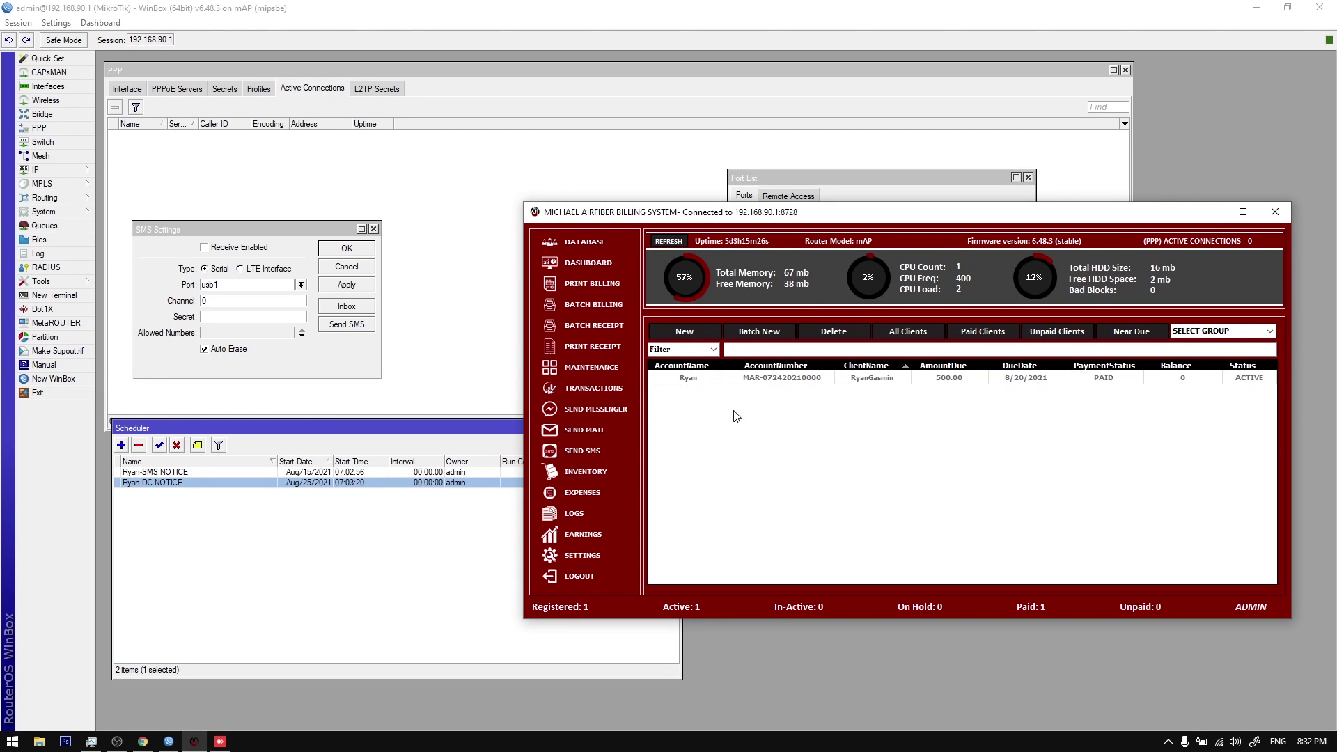
click(1168, 741)
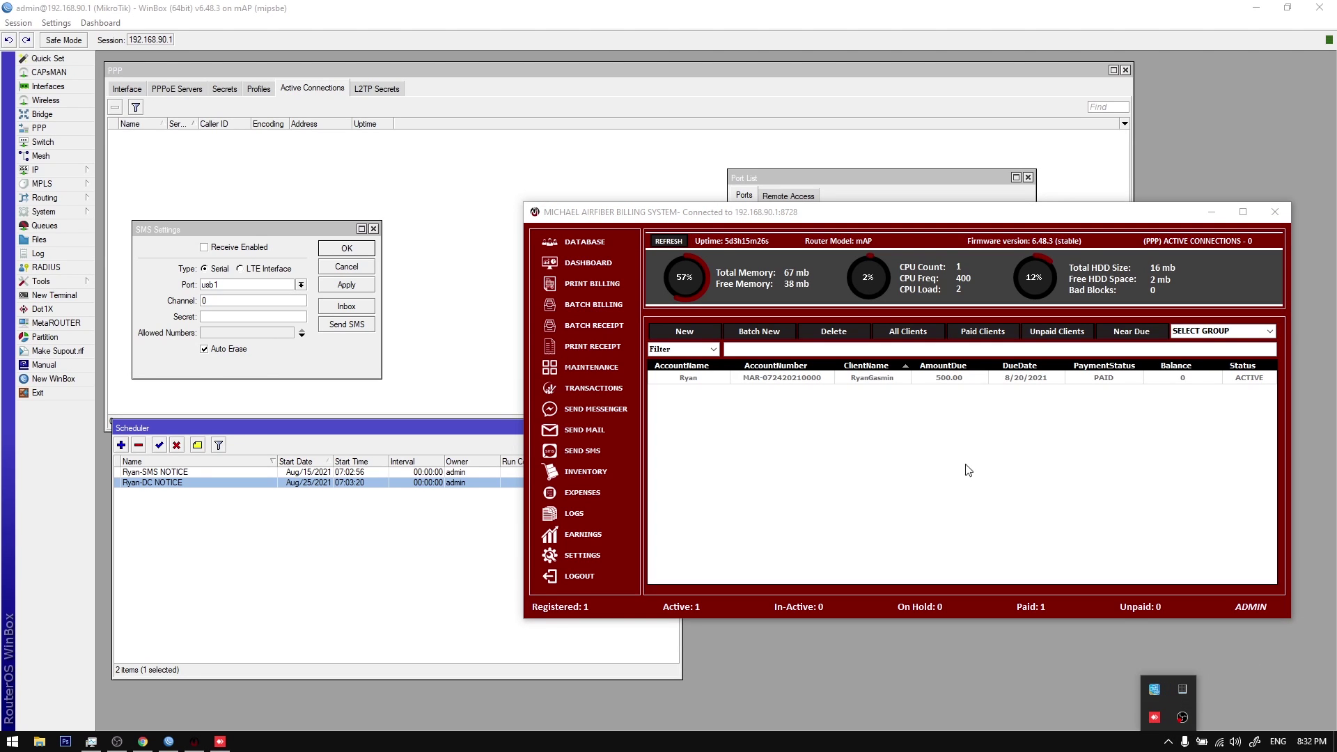
Step: Change the client's due date to 8/1/2021 and save the update
right_click(972, 386)
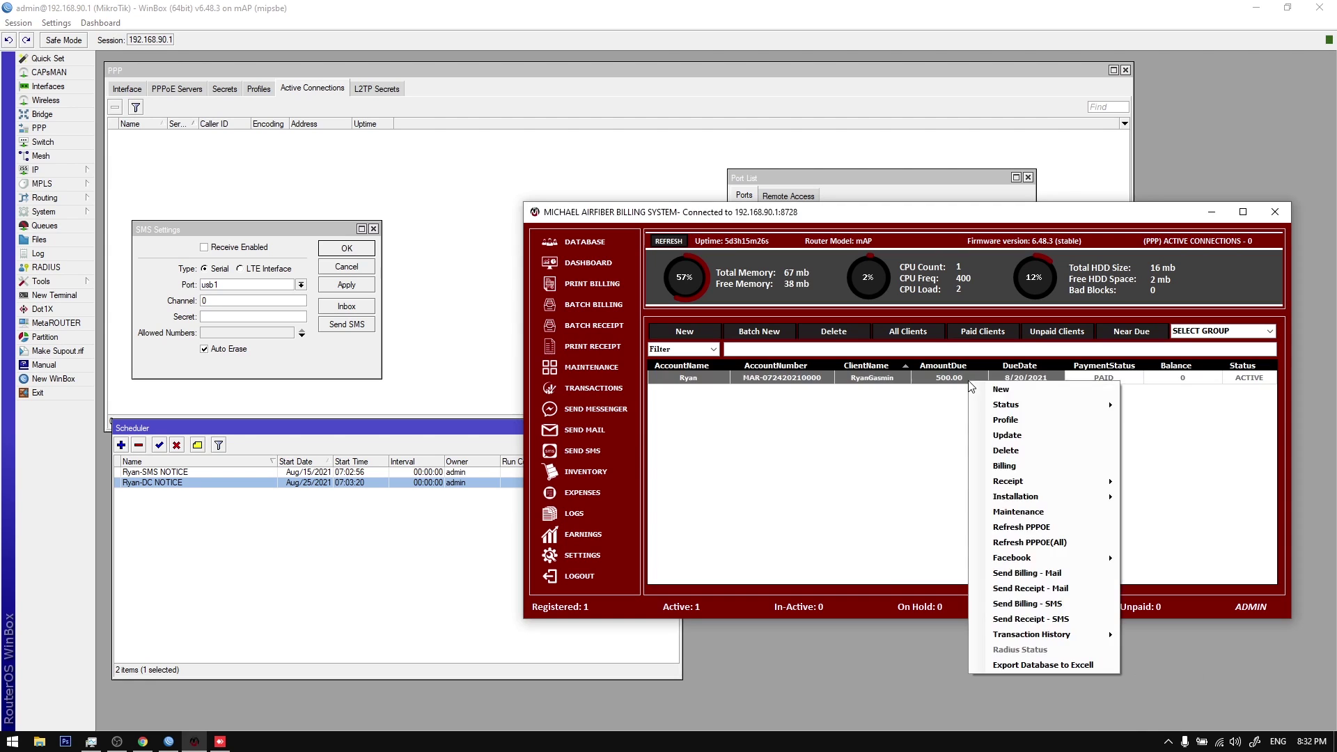
click(1128, 437)
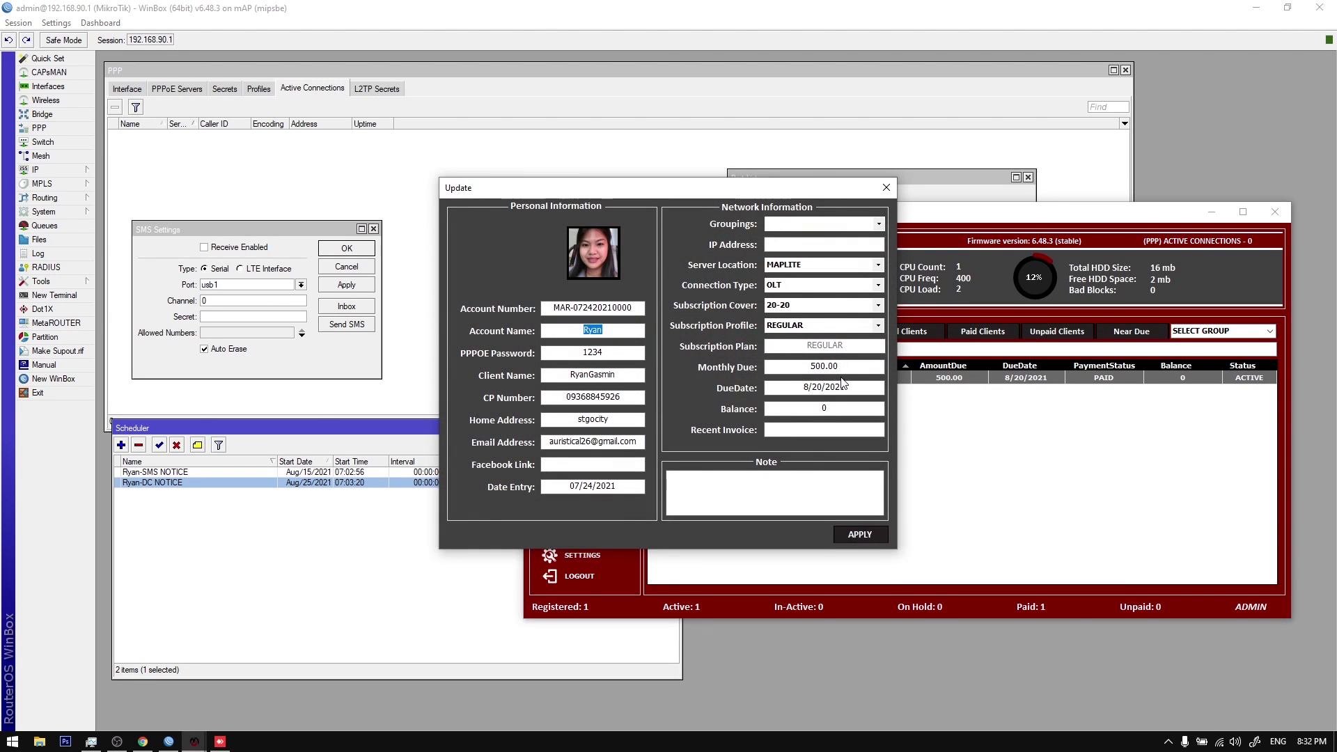
drag(733, 198, 882, 251)
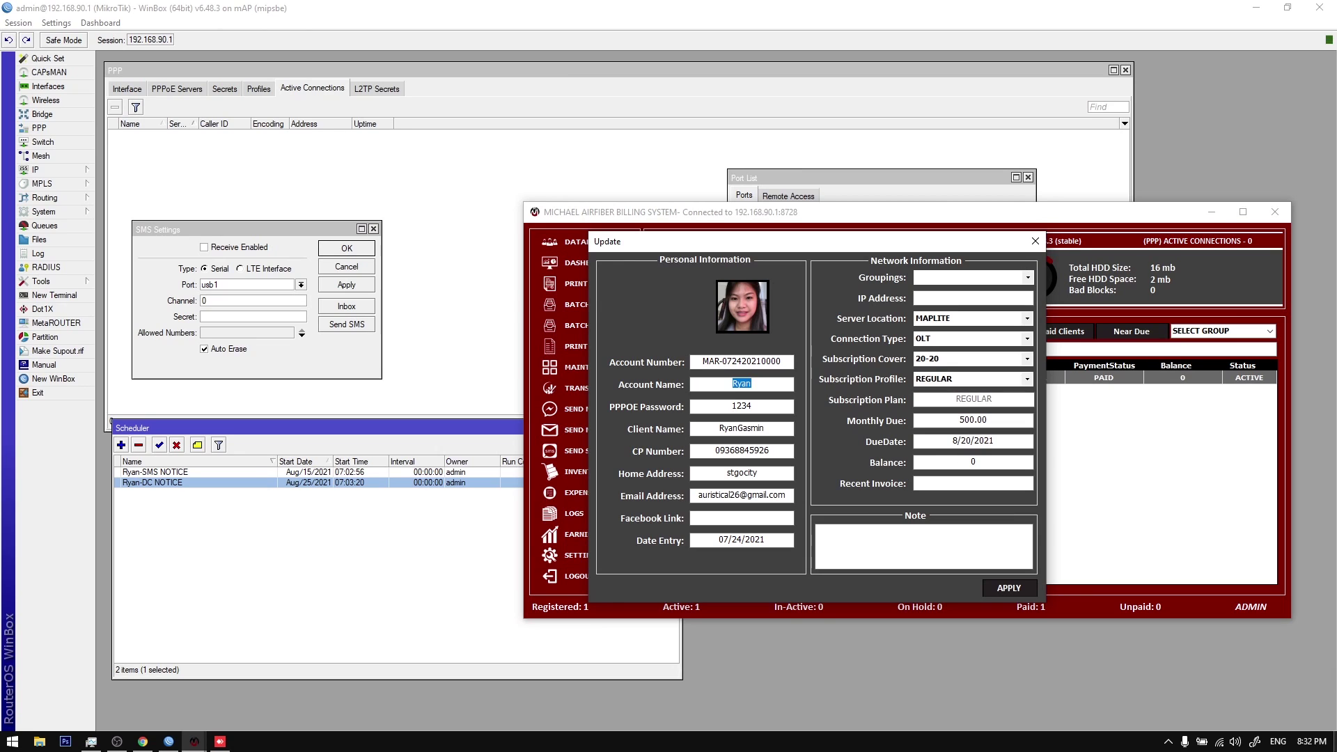
click(1311, 742)
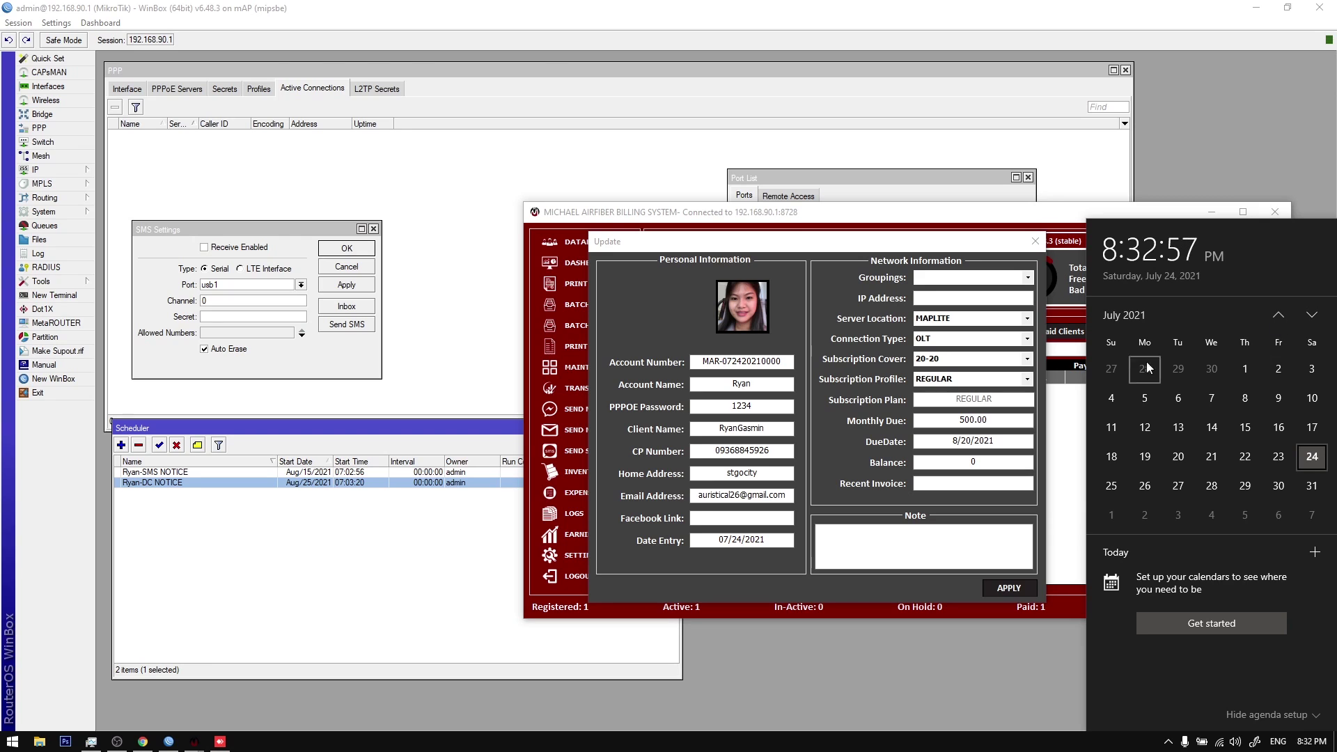
click(959, 441)
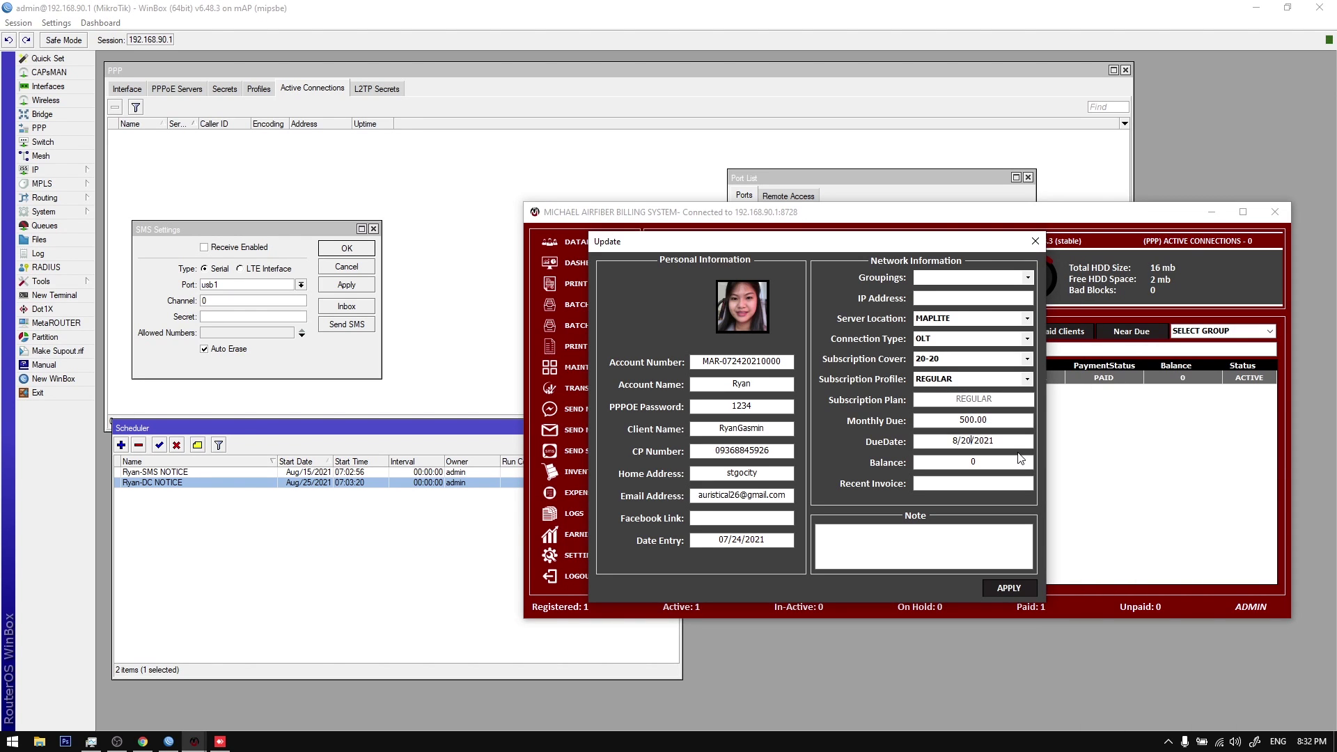
key(Delete)
key(Delete)
text(1)
click(994, 588)
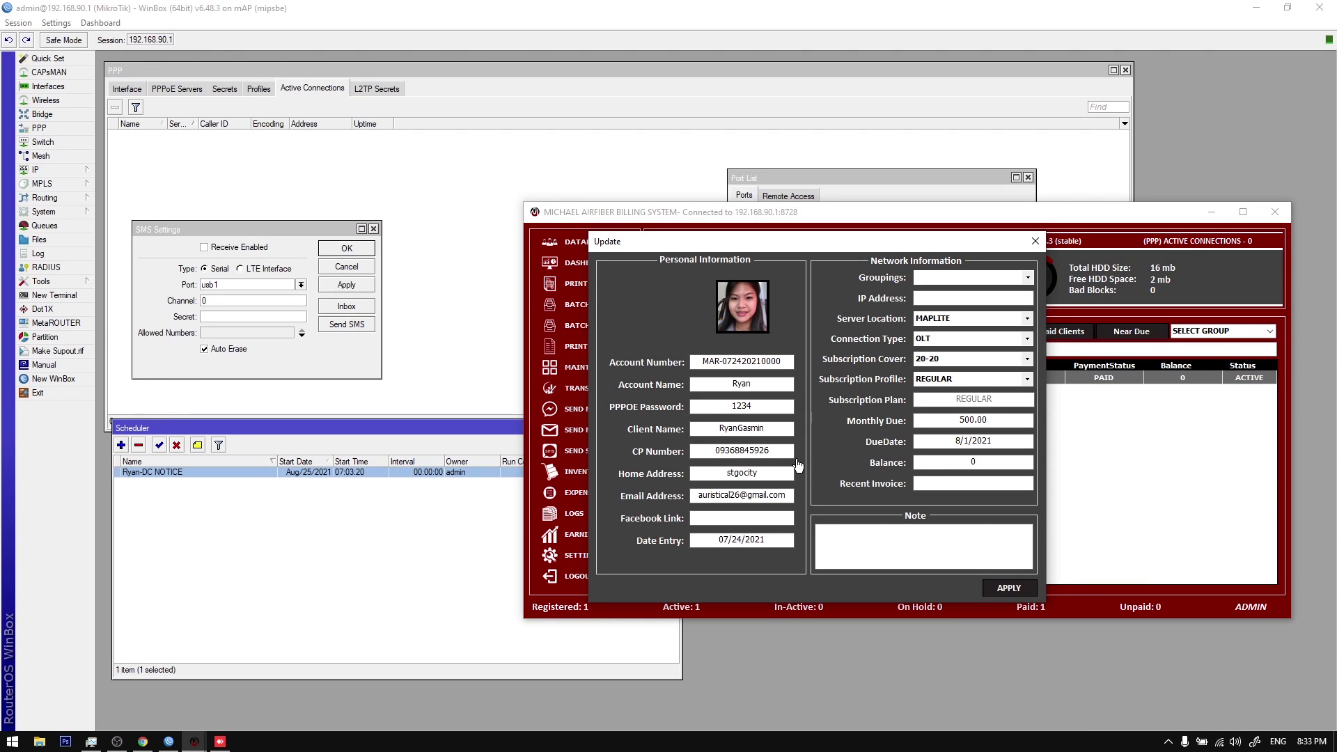
click(683, 422)
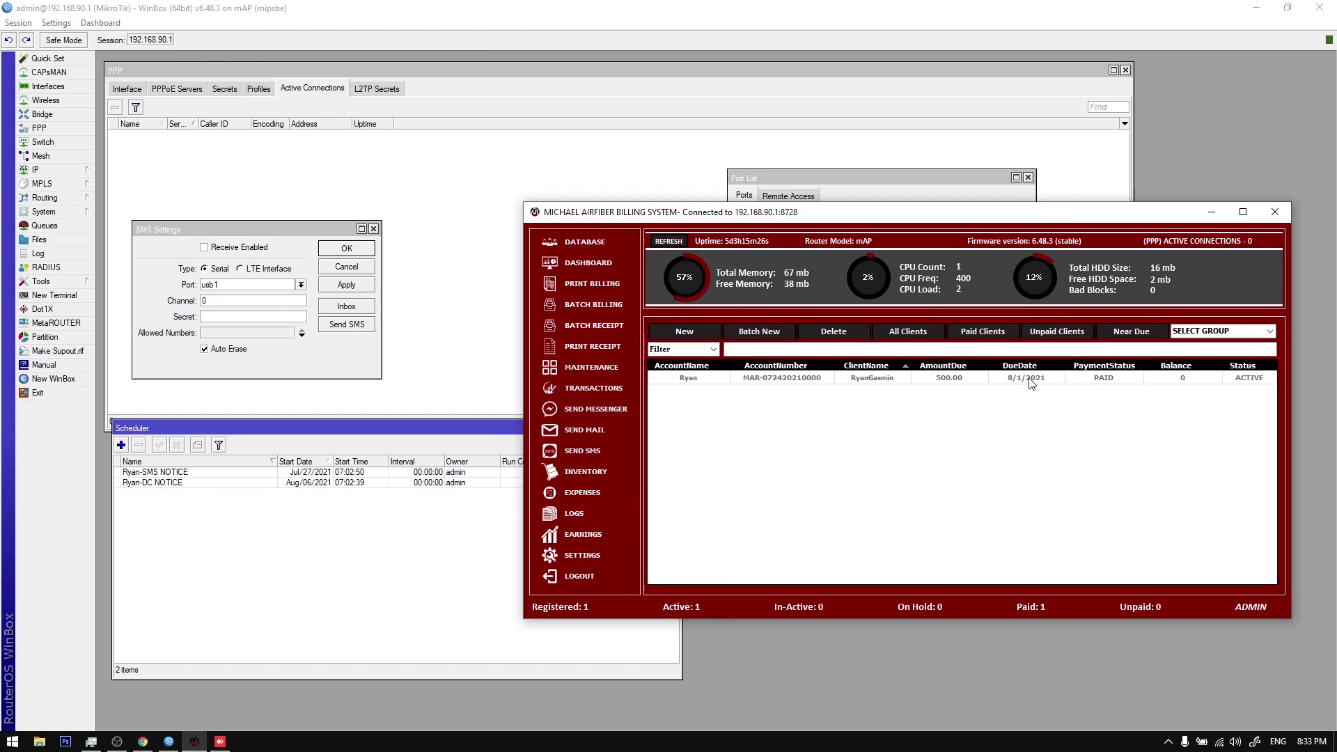
Step: Filter to near-due clients, then list all clients again
click(1112, 340)
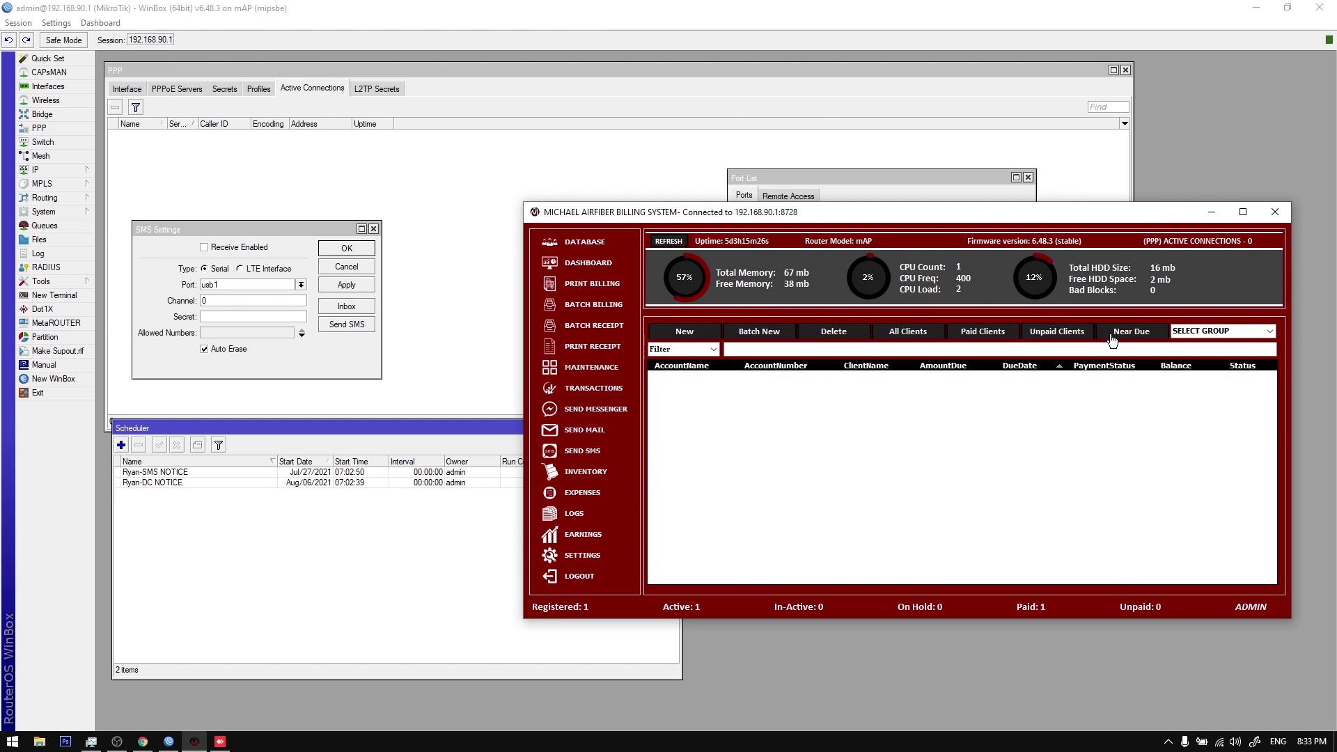
click(941, 451)
click(906, 333)
right_click(916, 385)
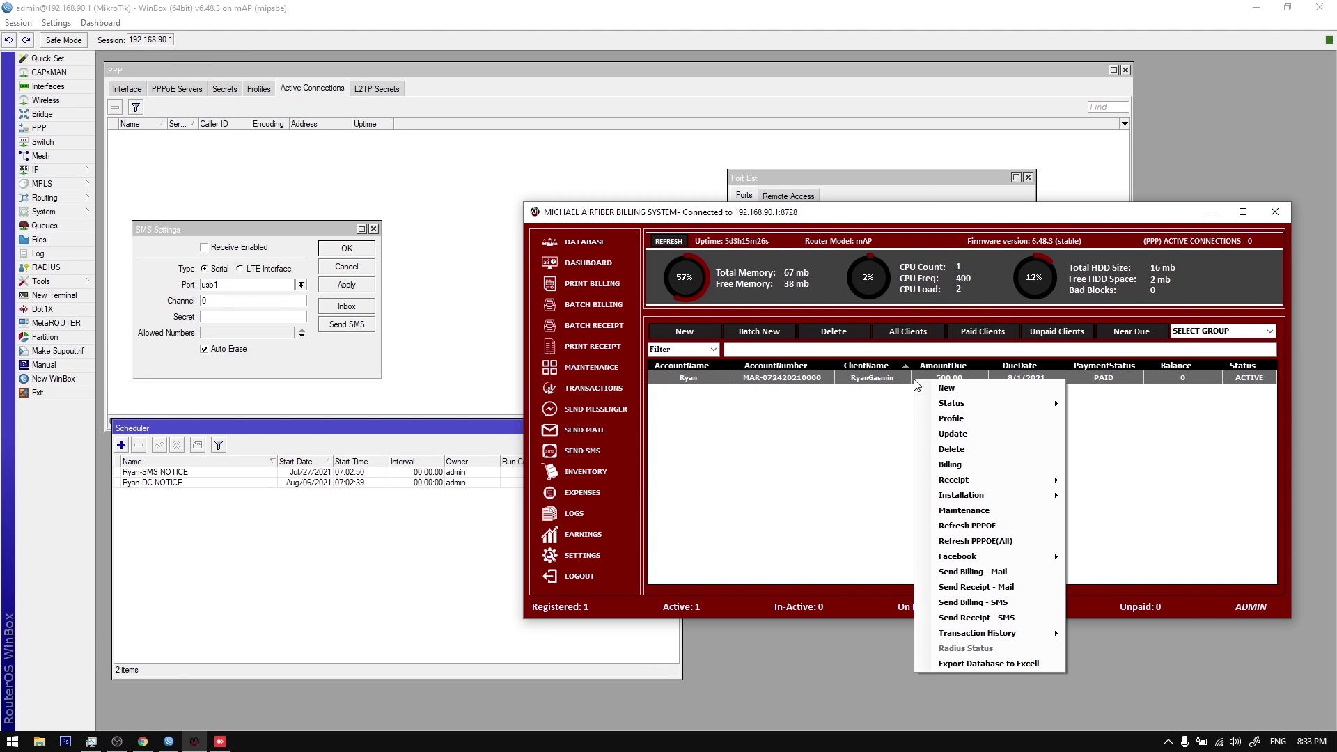
Step: Peek at Reminder Settings, close it, and sort the client list by DueDate
click(575, 557)
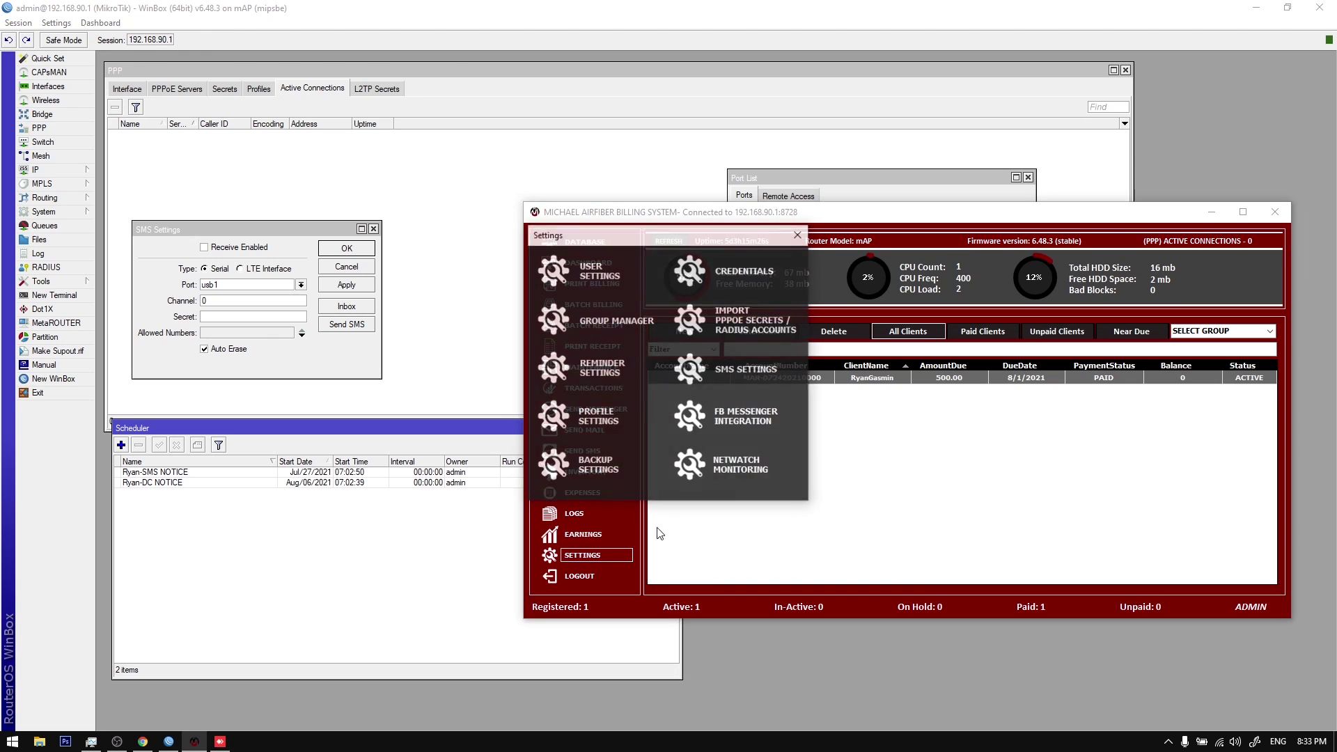
click(671, 354)
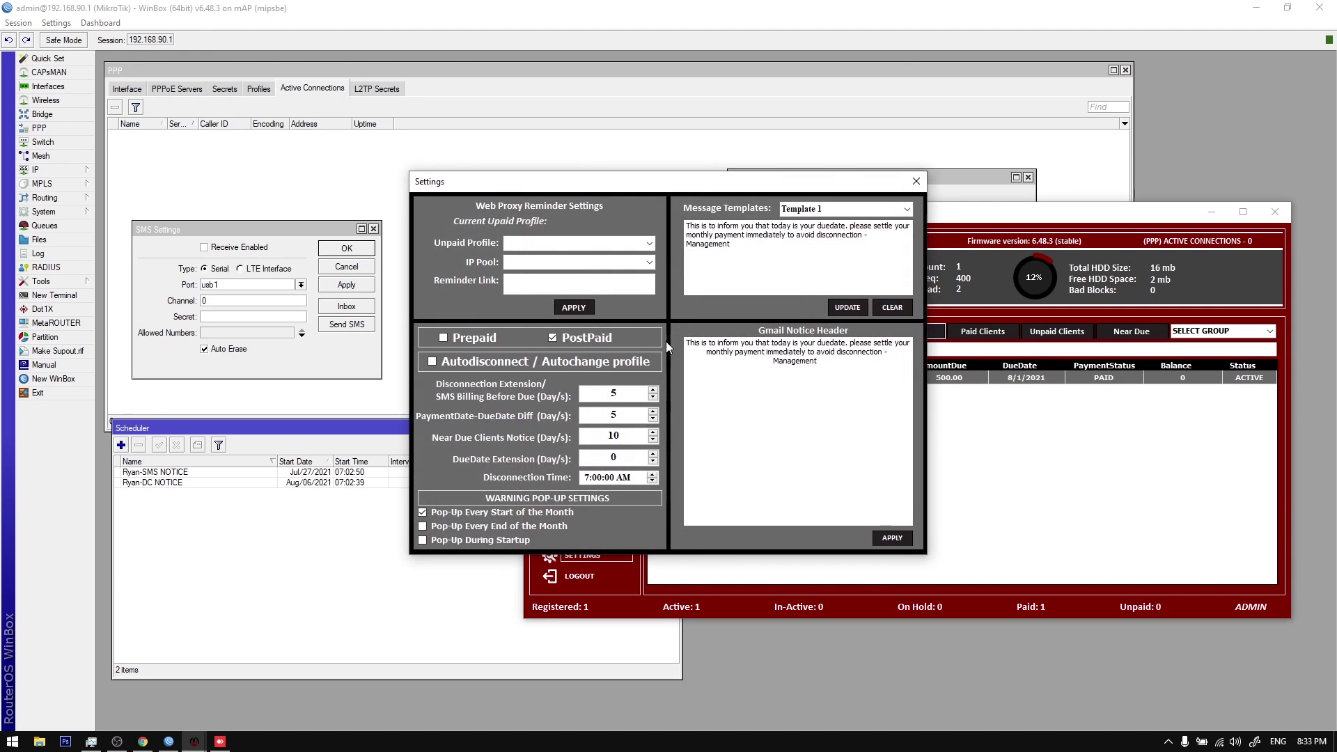
click(914, 181)
click(818, 247)
click(1037, 365)
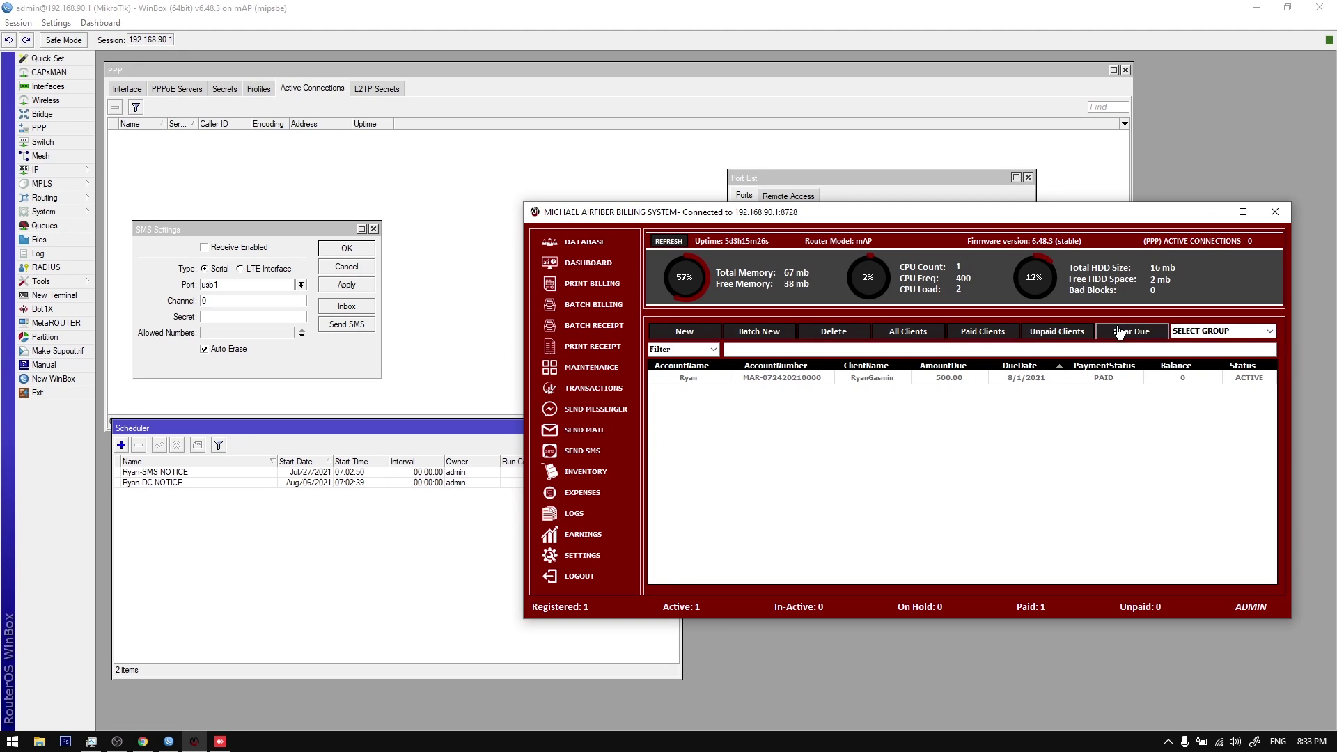
Step: Start a new client registration with the account name, phone number and home address
click(597, 306)
click(738, 290)
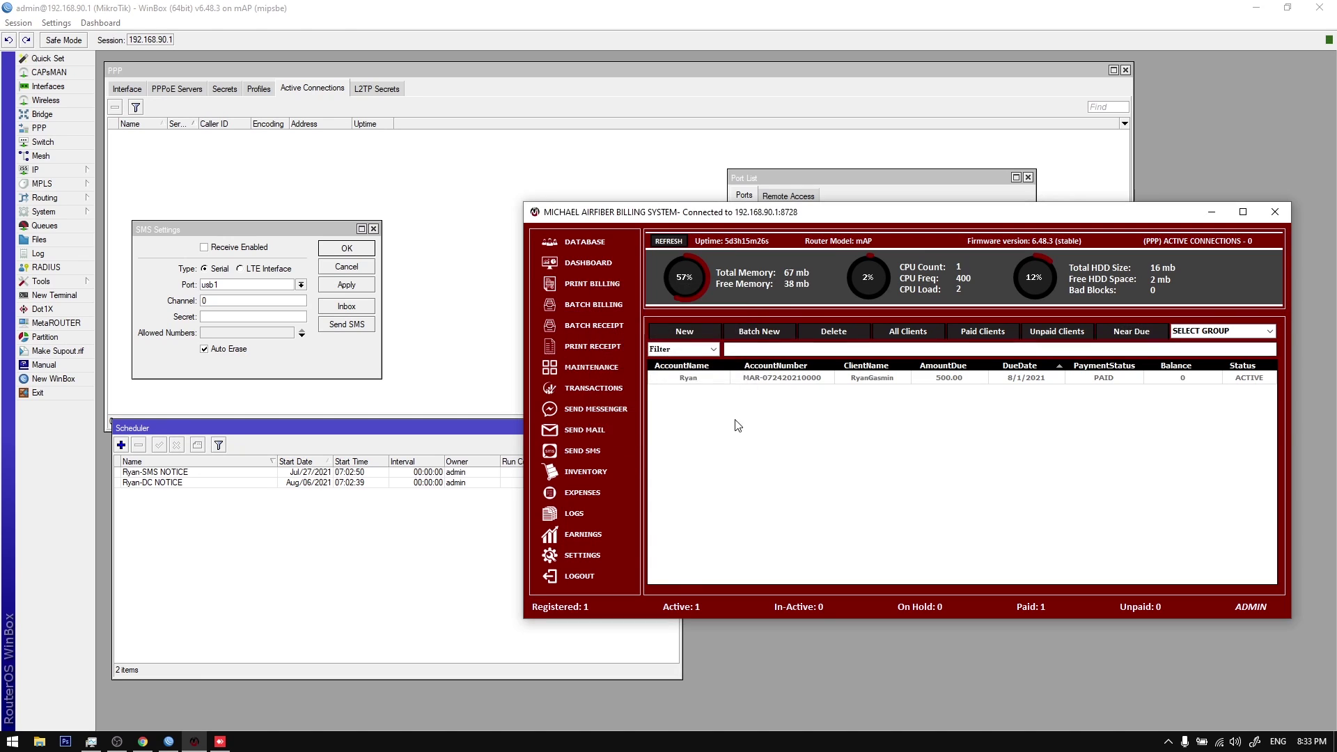
click(707, 331)
text(Va)
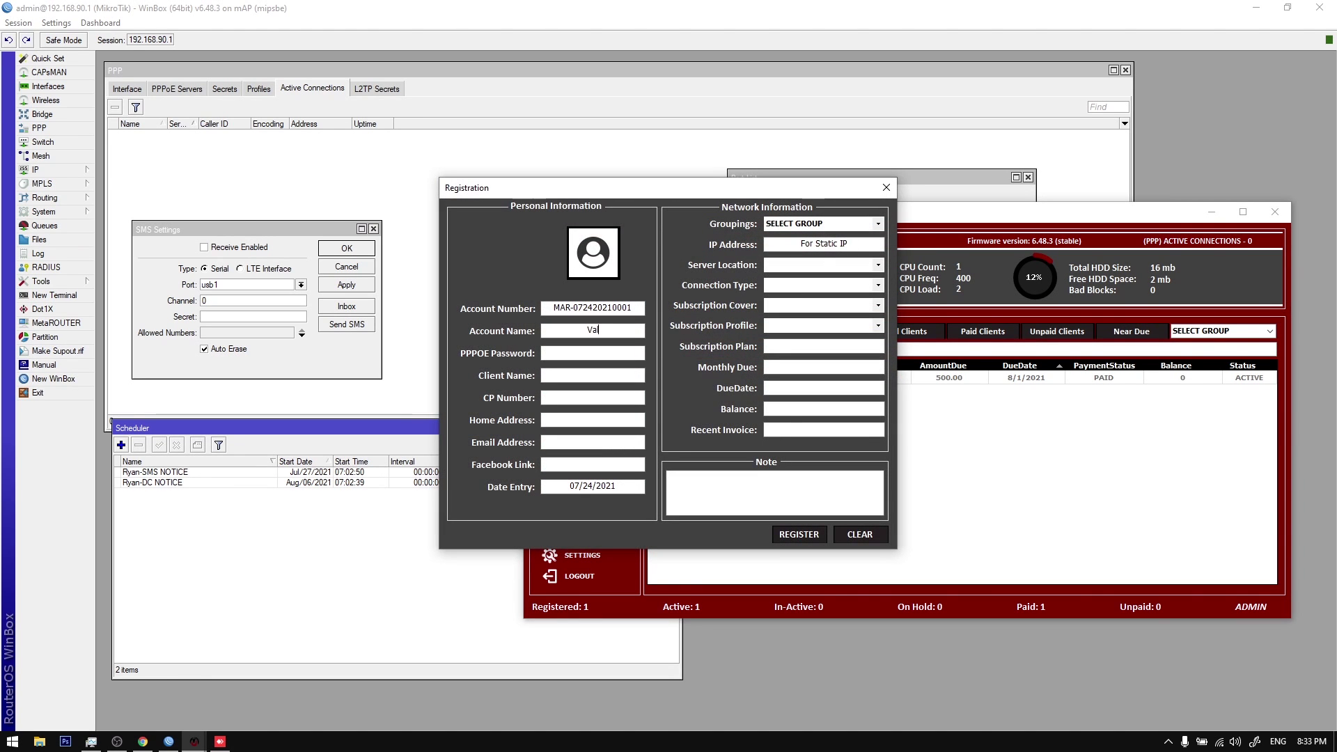
key(BackSpace)
key(BackSpace)
key(BackSpace)
key(Tab)
key(Tab)
text(s)
text(asfd)
Step: Choose MAPLITE, FIBER OPTIC (PPPOE), cover 2-2 and REGULAR profile, then register the client
click(878, 264)
click(877, 277)
click(877, 285)
click(878, 316)
click(874, 322)
click(878, 326)
click(836, 346)
click(878, 326)
click(822, 337)
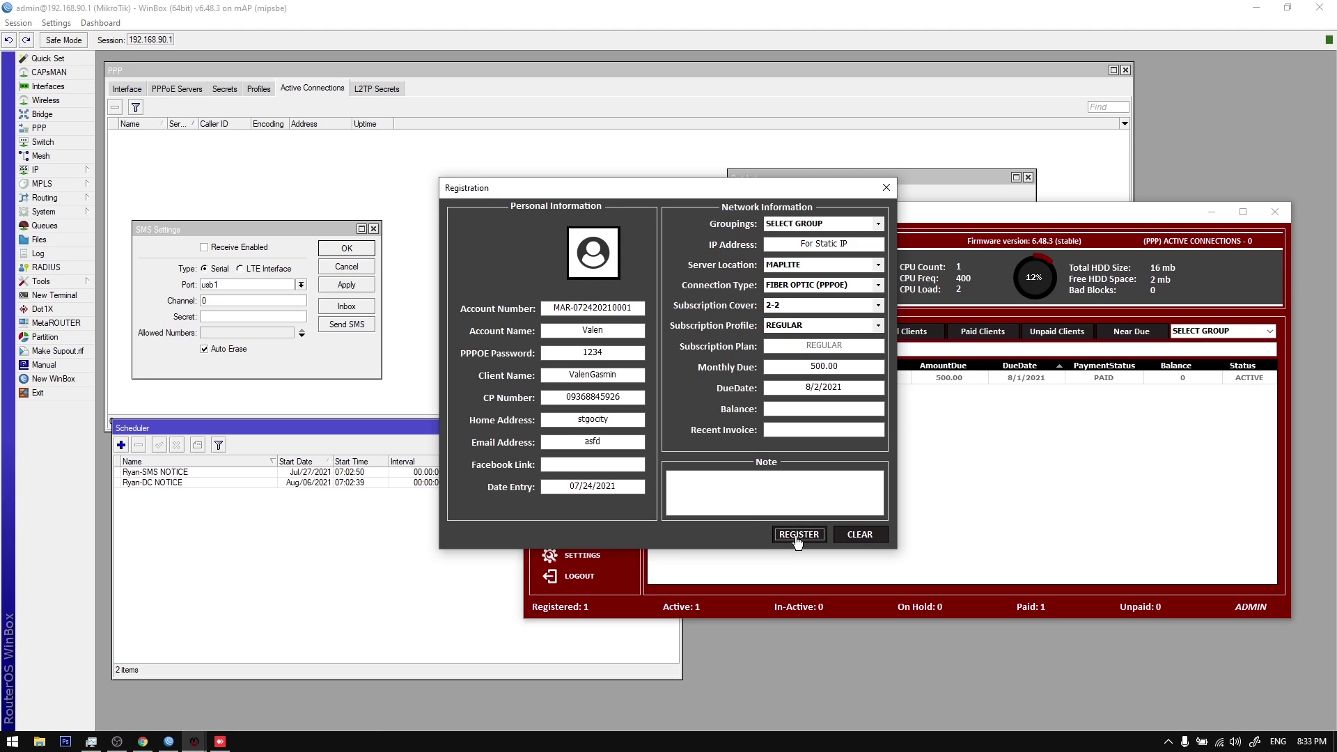
click(798, 535)
click(683, 422)
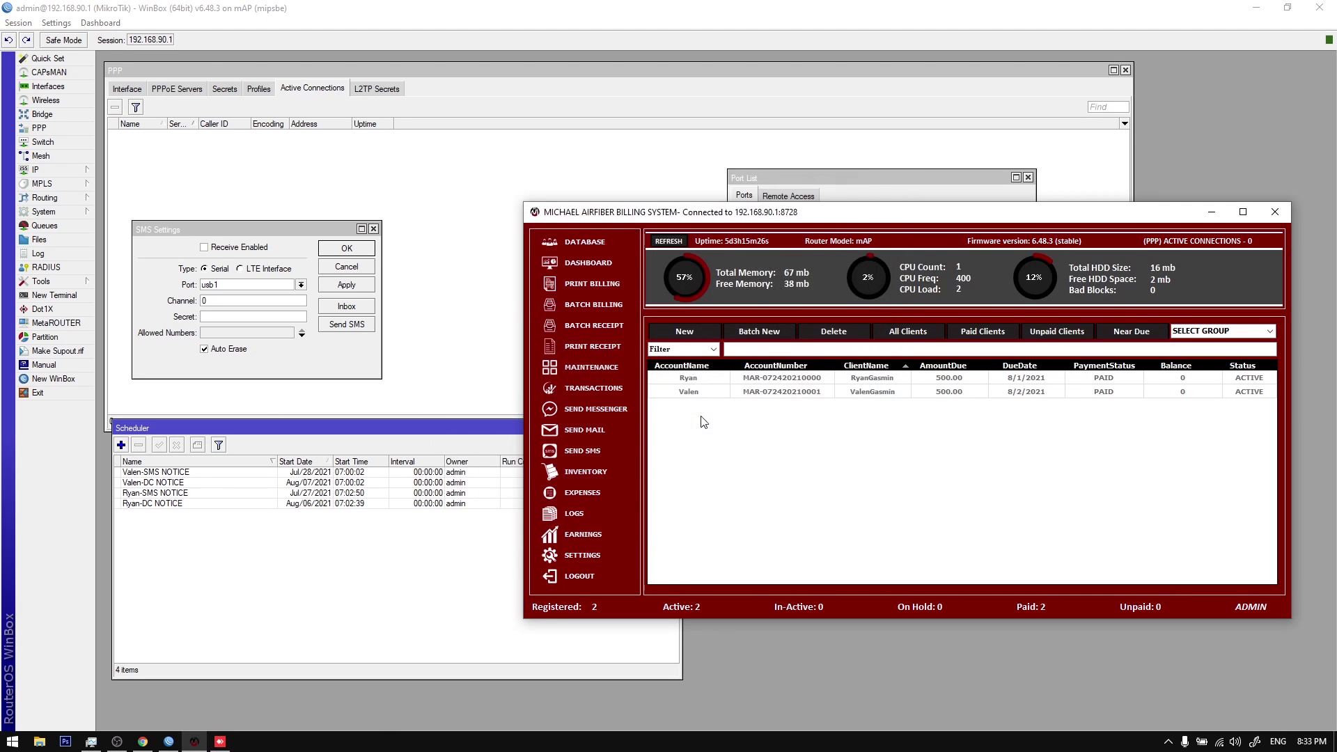
Step: Change the new client's due date to 8/20/2021 and save
right_click(907, 391)
click(942, 455)
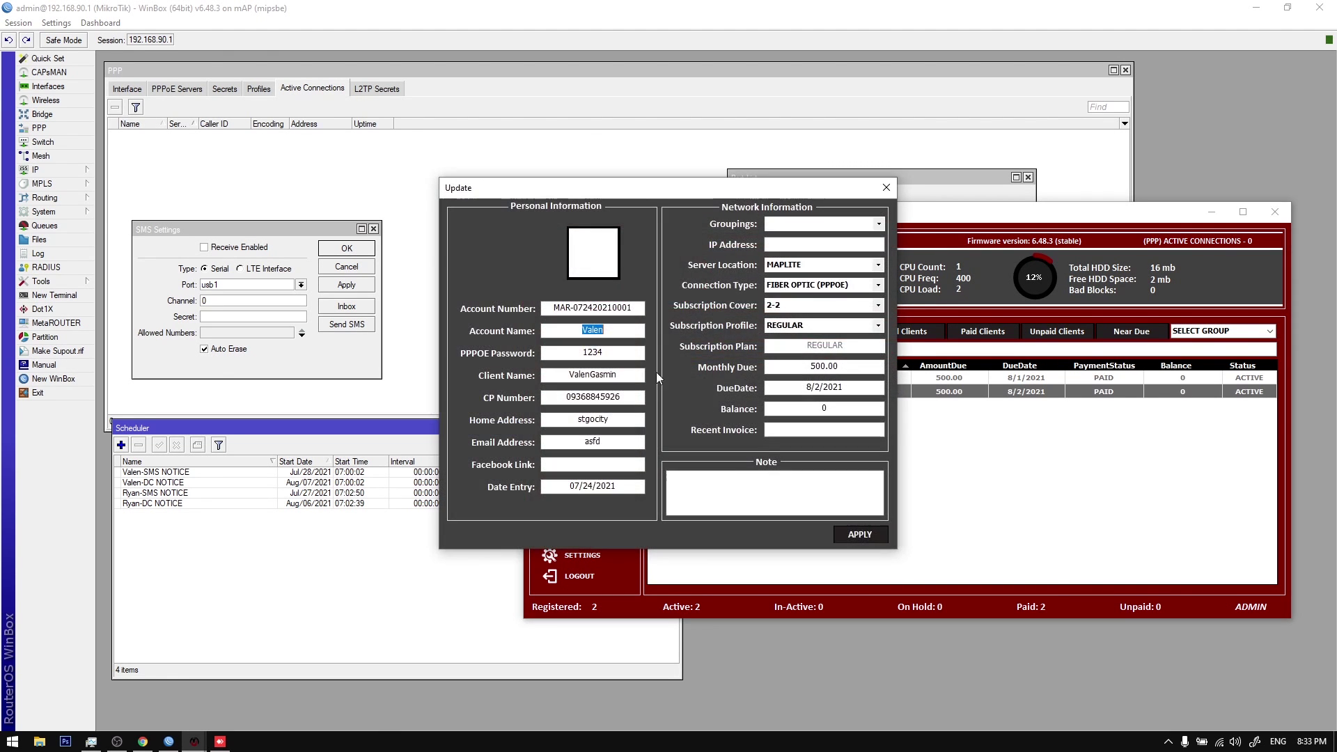
click(818, 387)
text(0)
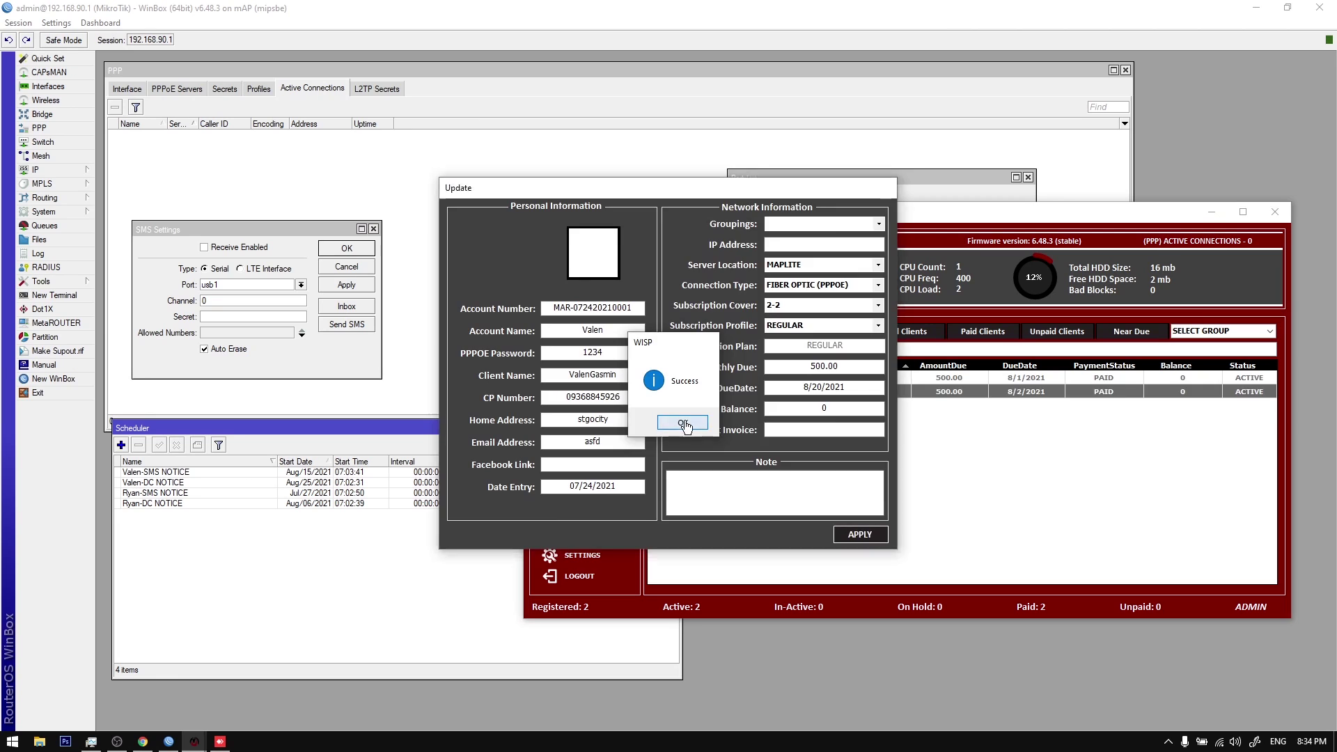
click(685, 423)
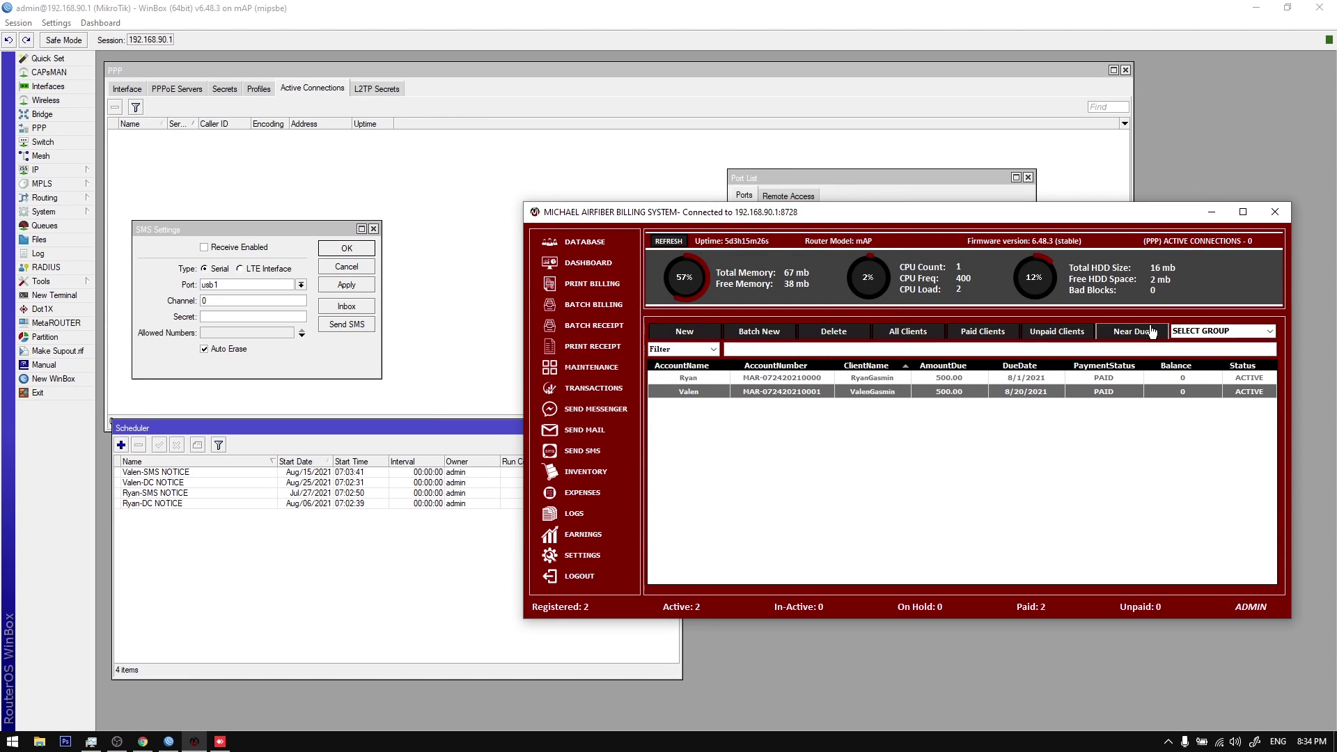
click(1020, 366)
click(1025, 379)
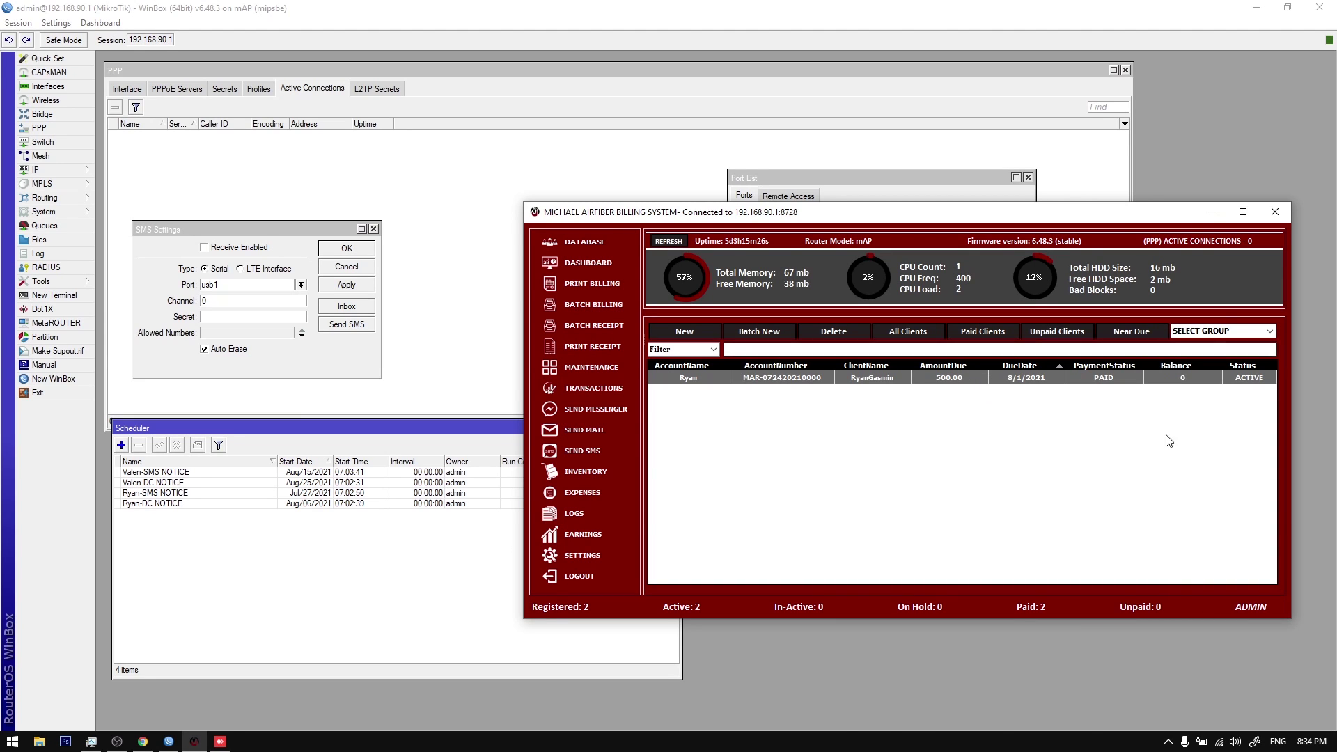
click(1303, 743)
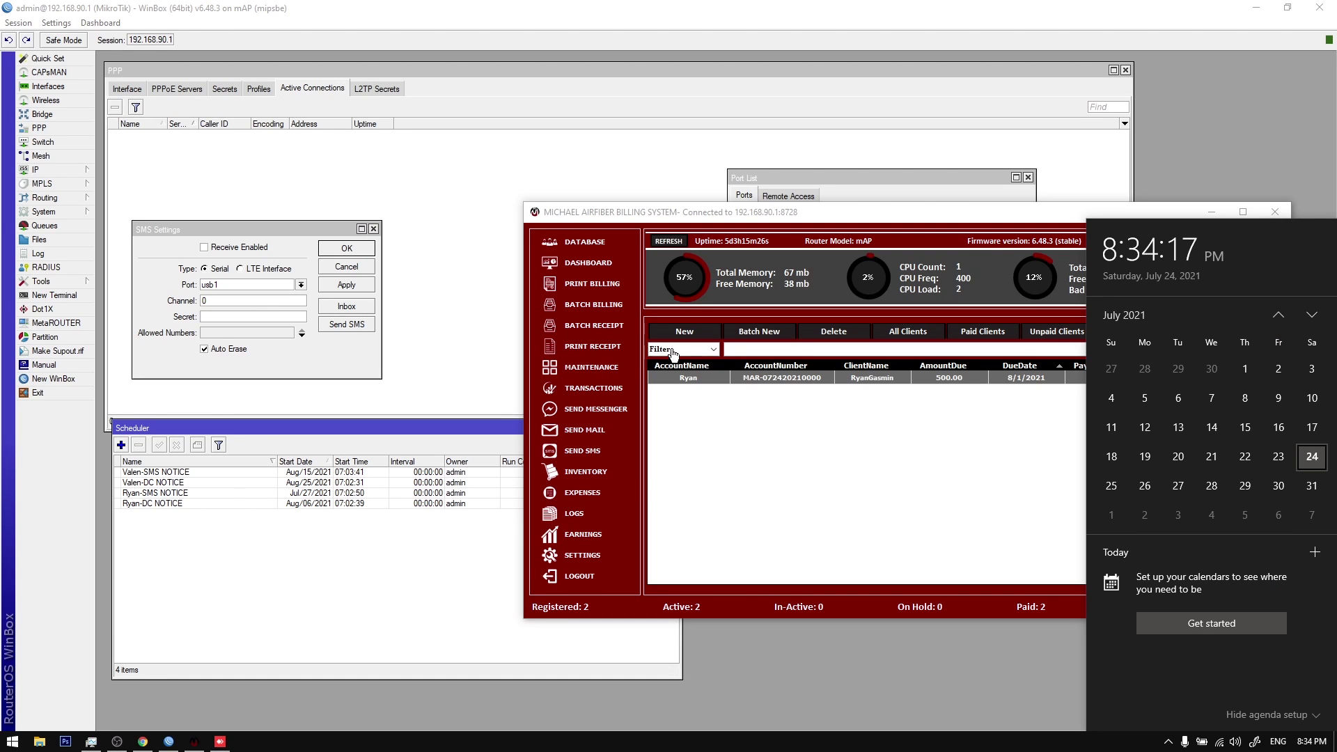
click(595, 244)
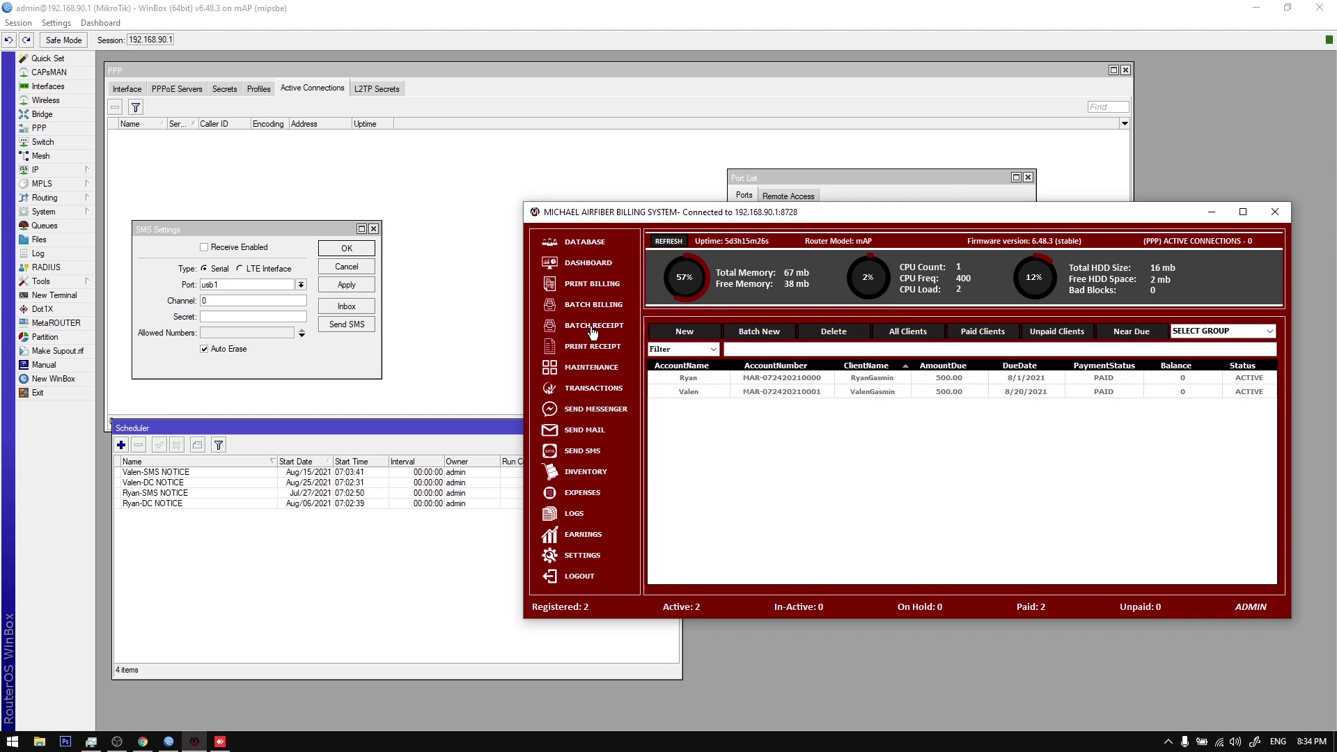
click(591, 451)
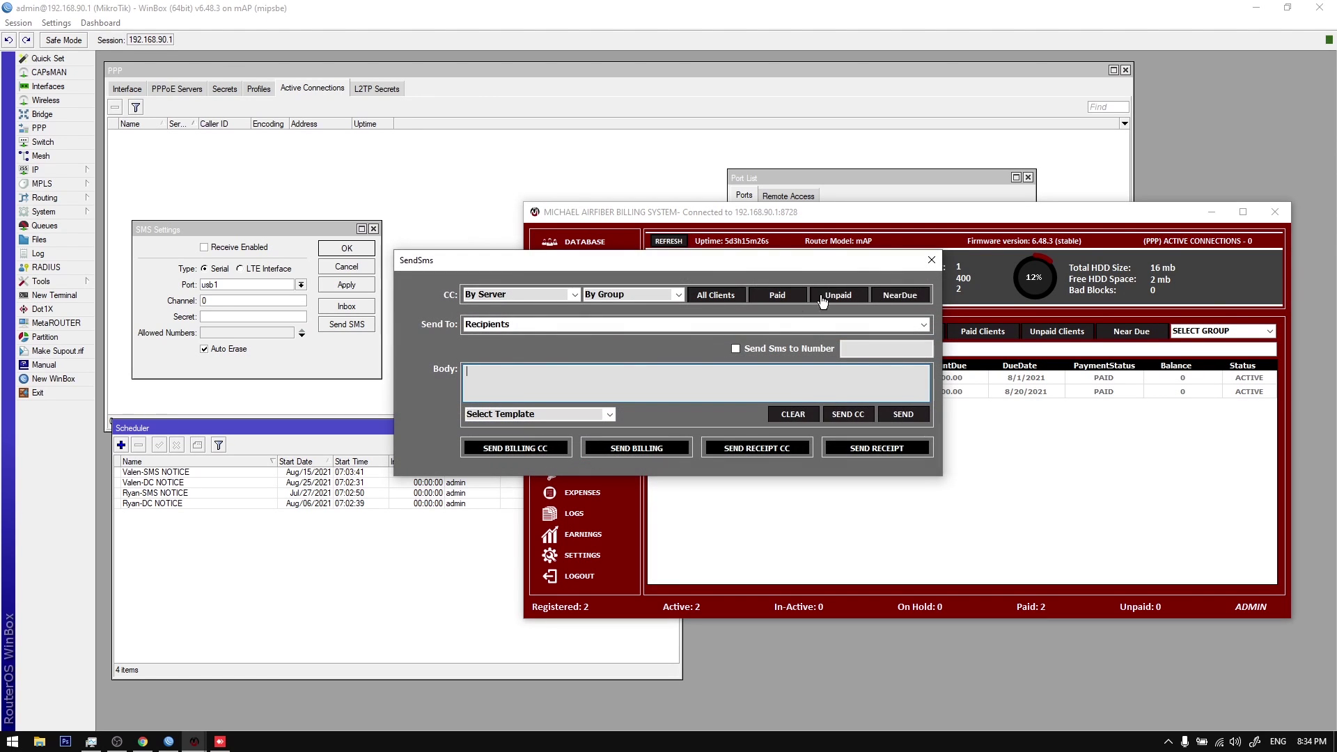
click(912, 297)
click(923, 324)
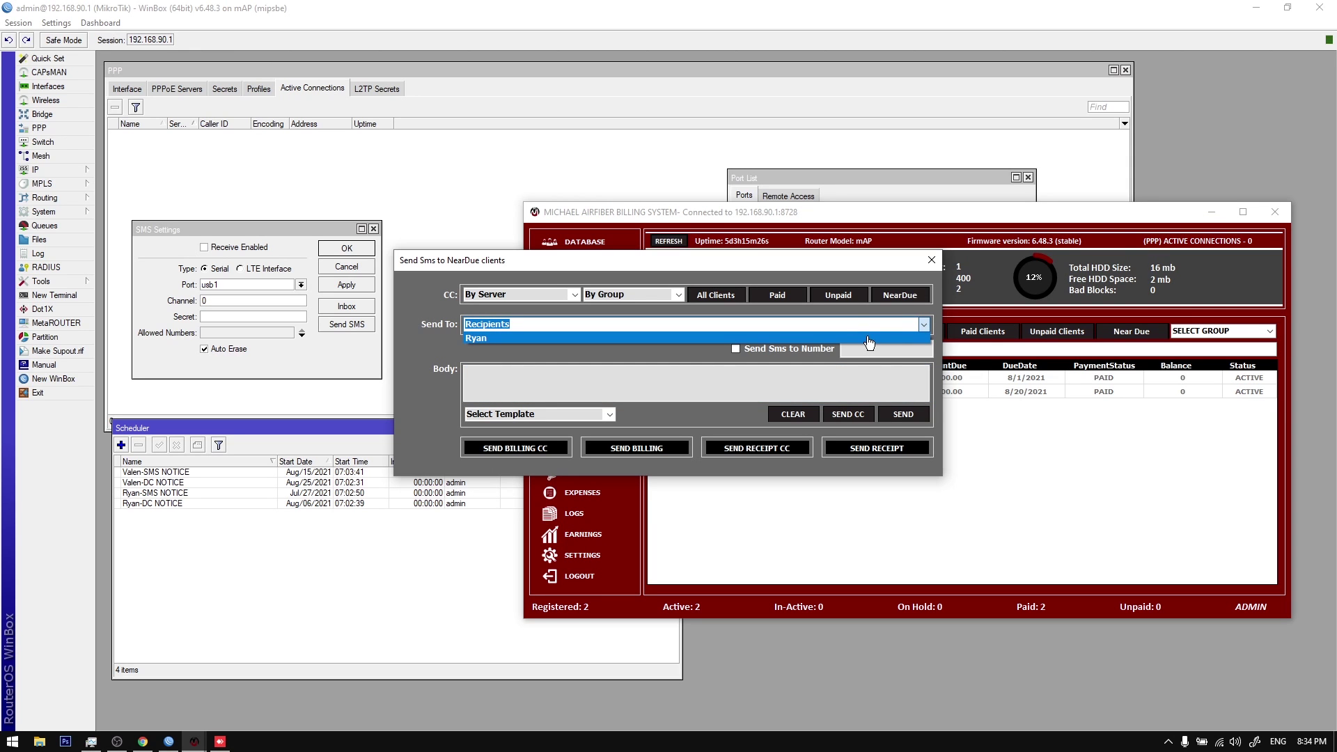
click(933, 262)
click(932, 261)
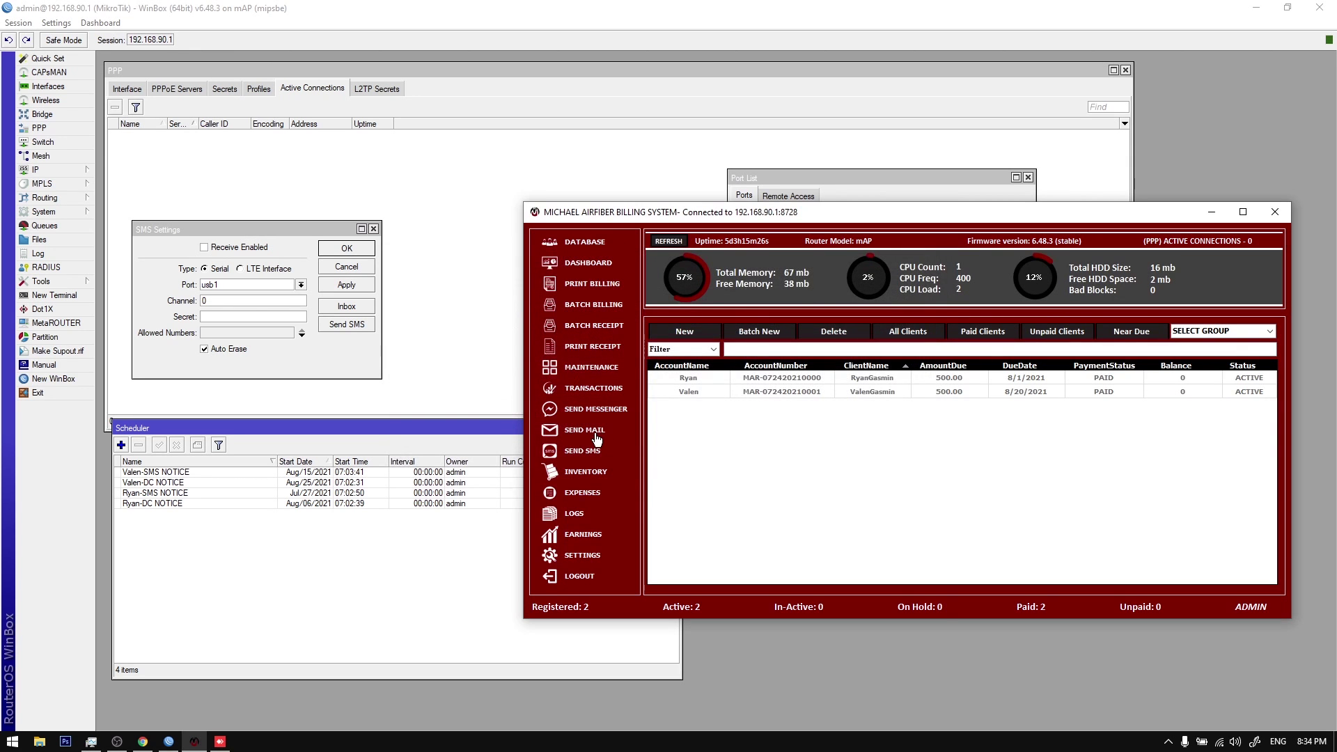
Step: Target near-due clients in Send Mail, review the recipient list, then close it
click(597, 437)
click(897, 247)
click(924, 282)
click(933, 212)
click(933, 212)
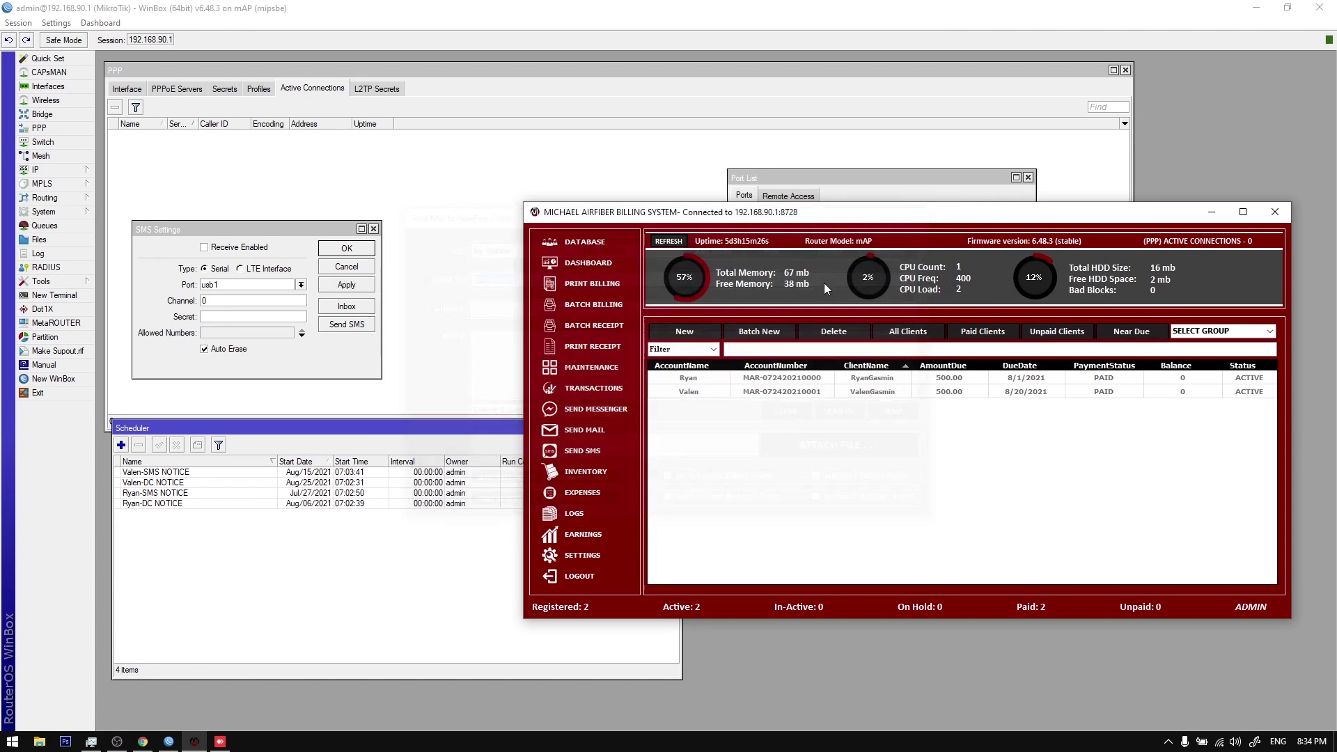
Step: Target near-due clients in Send Messenger, close it, and bring up Batch Billing
click(596, 409)
click(911, 269)
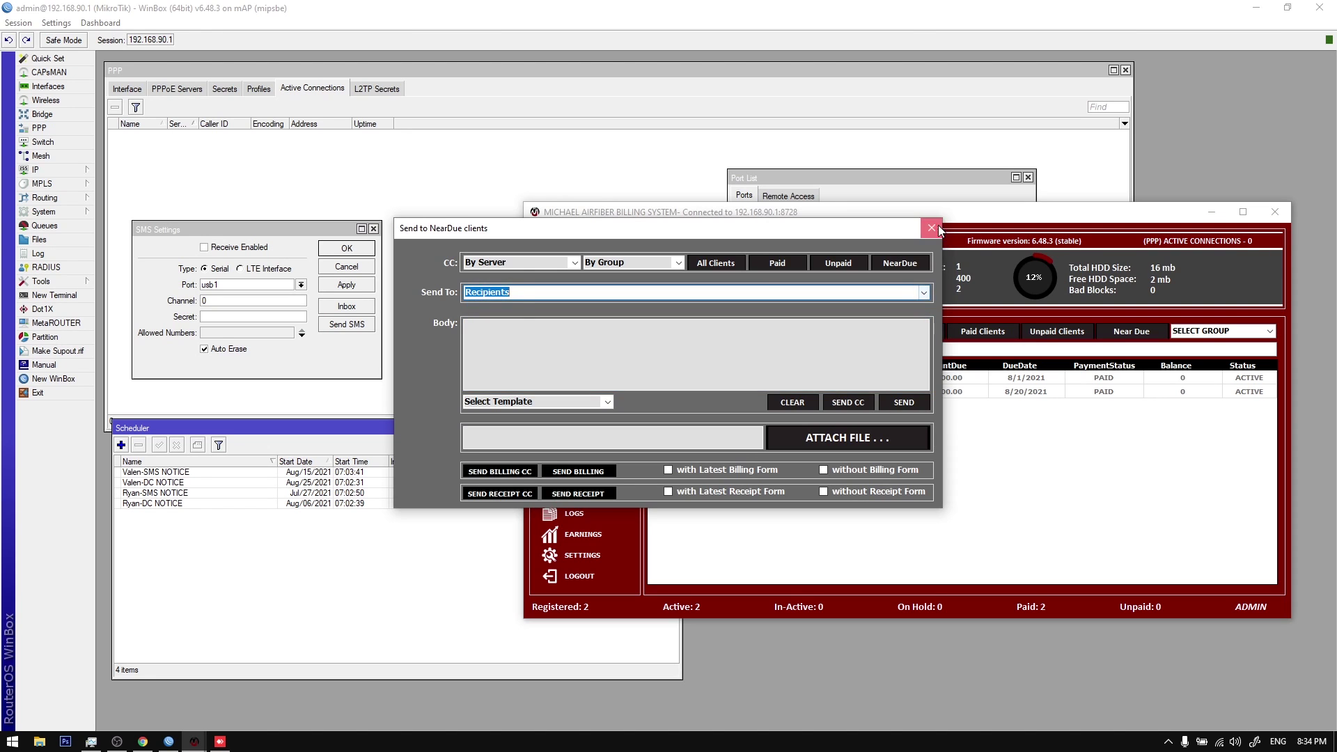
click(932, 228)
click(607, 307)
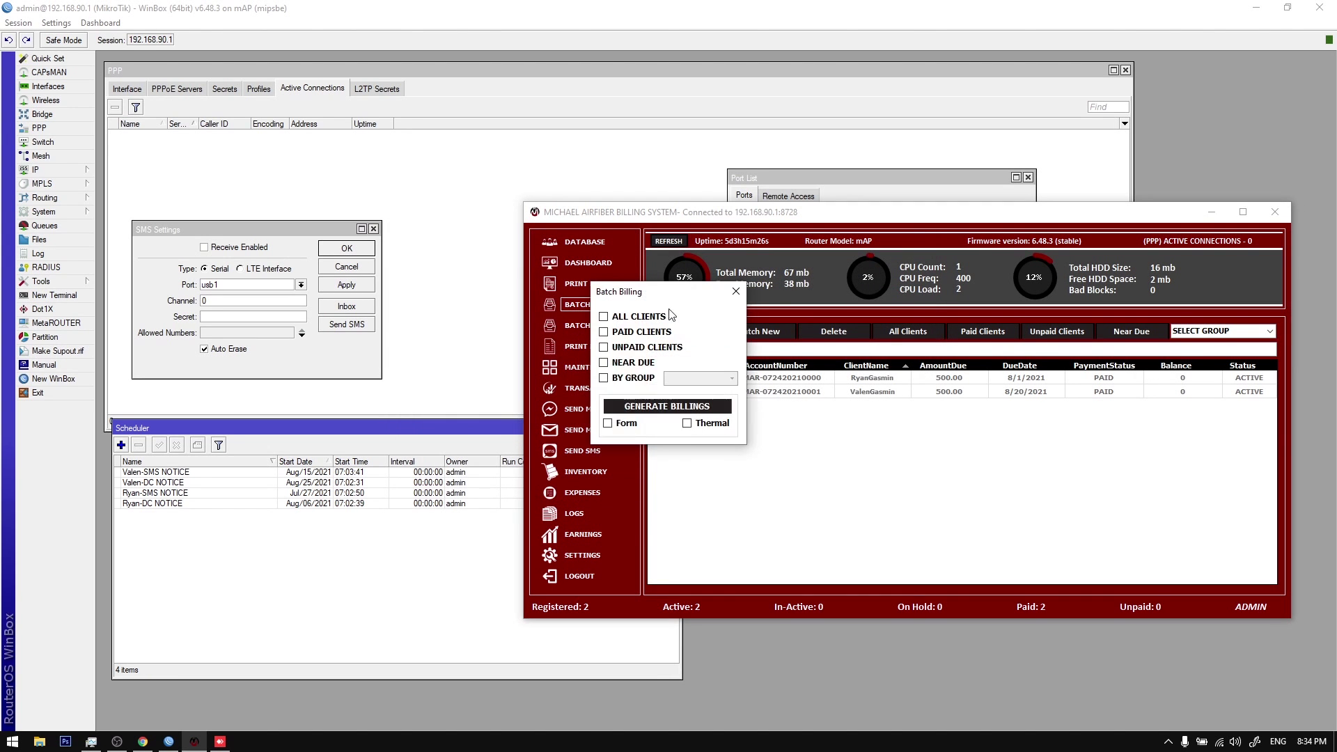
Step: Generate NEAR DUE billing statements in Form layout into the Billing-07-24-2021 folder
click(635, 365)
click(643, 408)
click(715, 423)
Step: View Billing Statement-0001.png in Picasa Photo Viewer, then close it
click(717, 416)
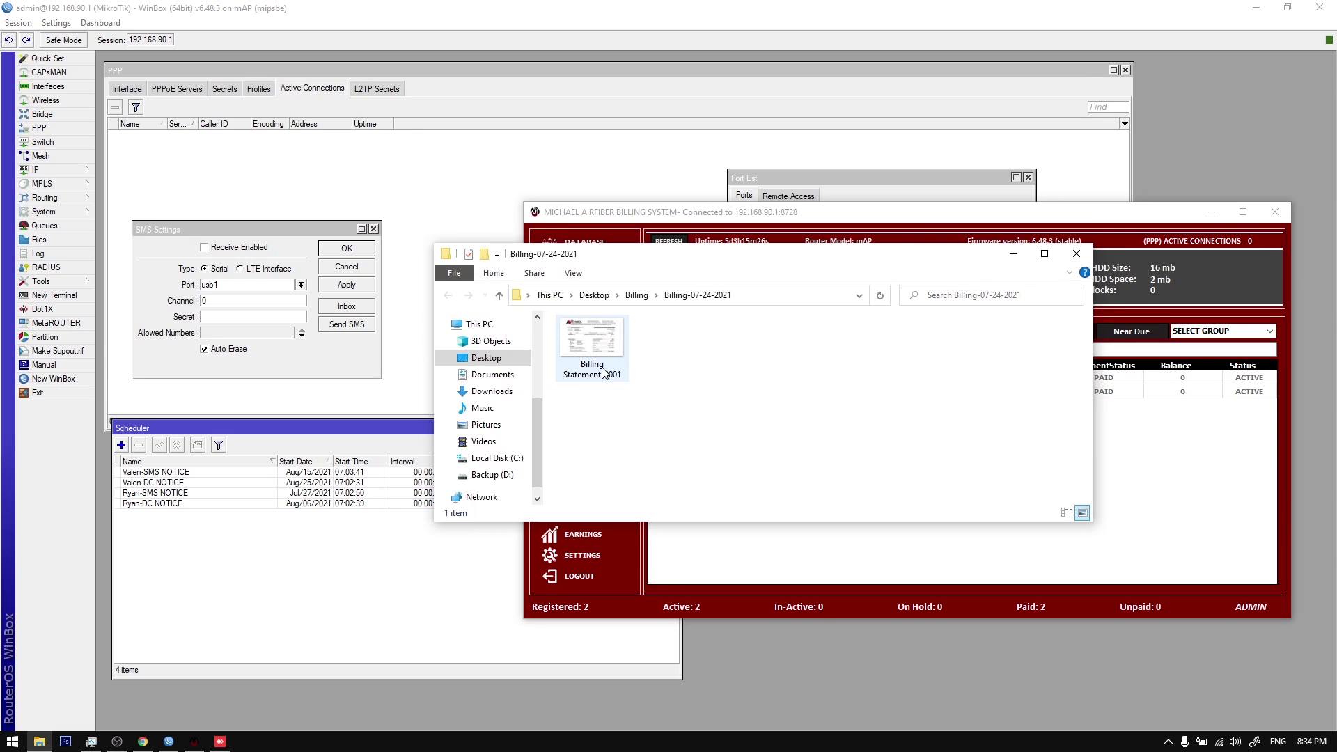
double_click(594, 348)
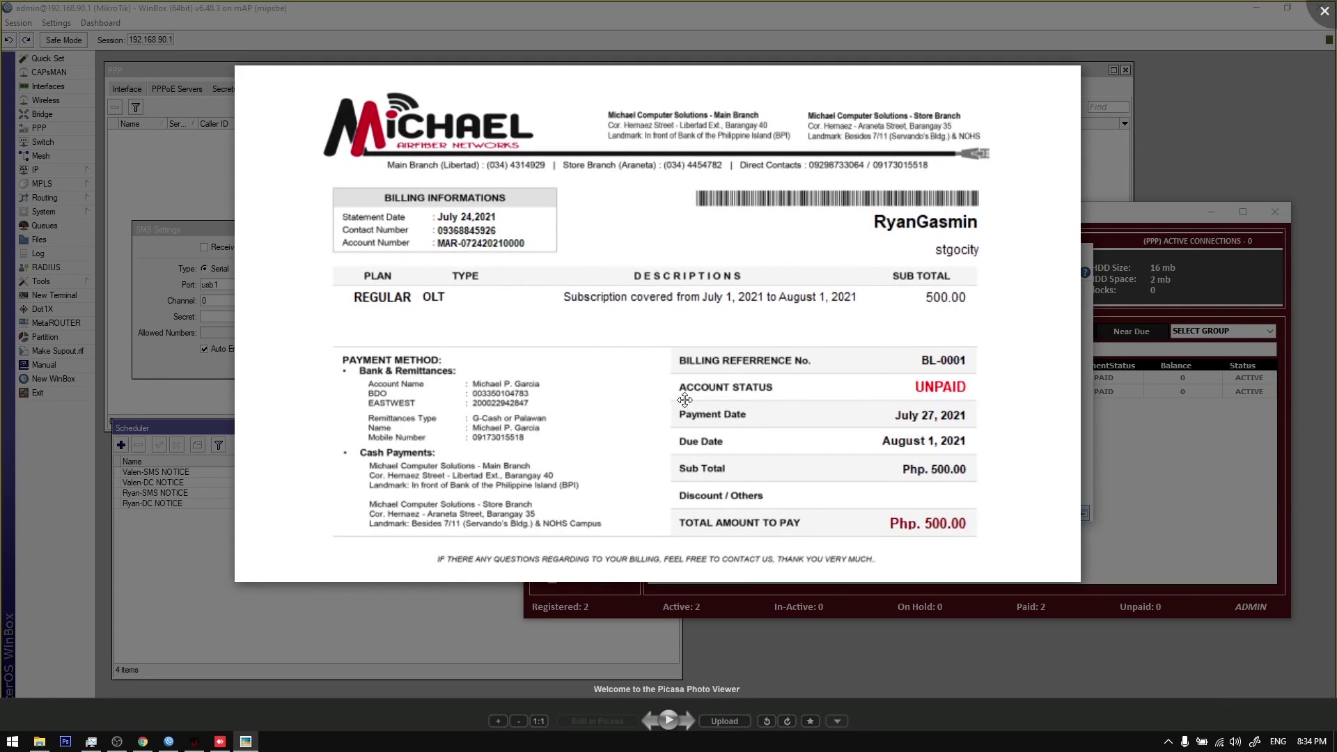
click(1168, 742)
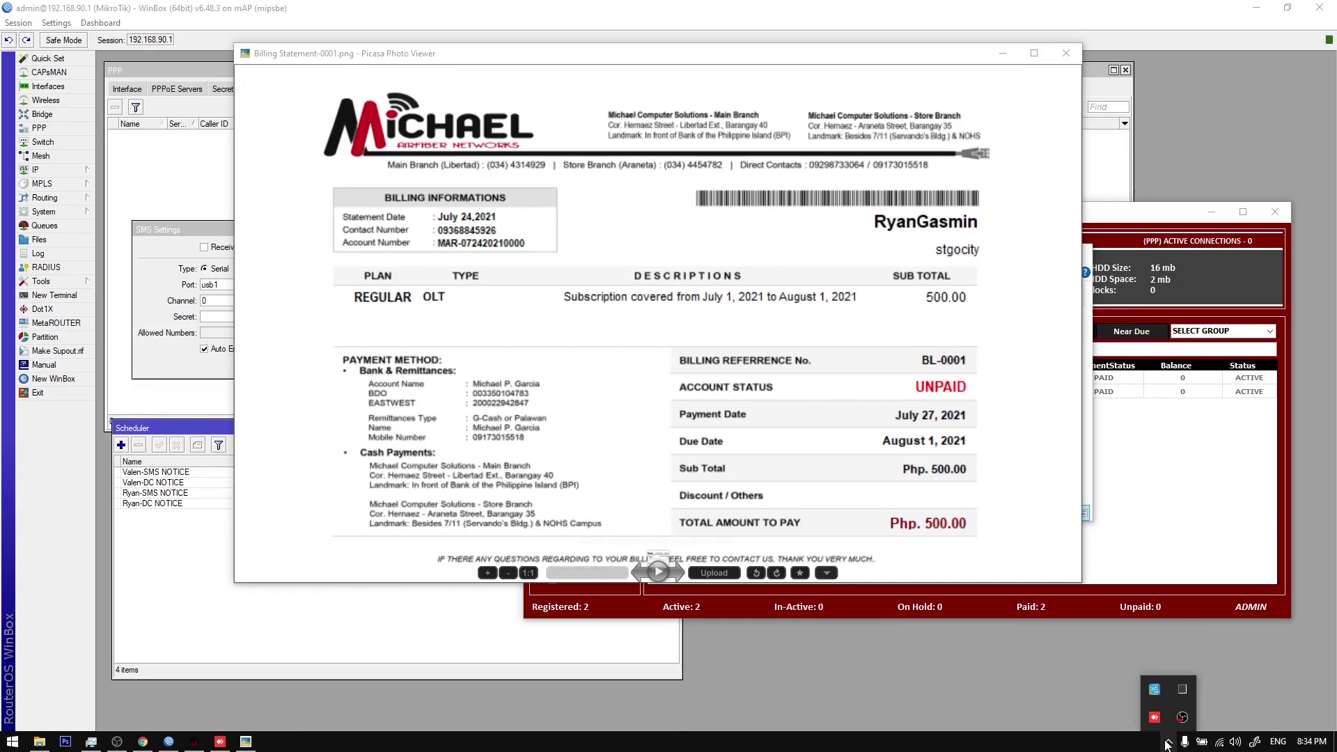
click(1066, 53)
click(962, 292)
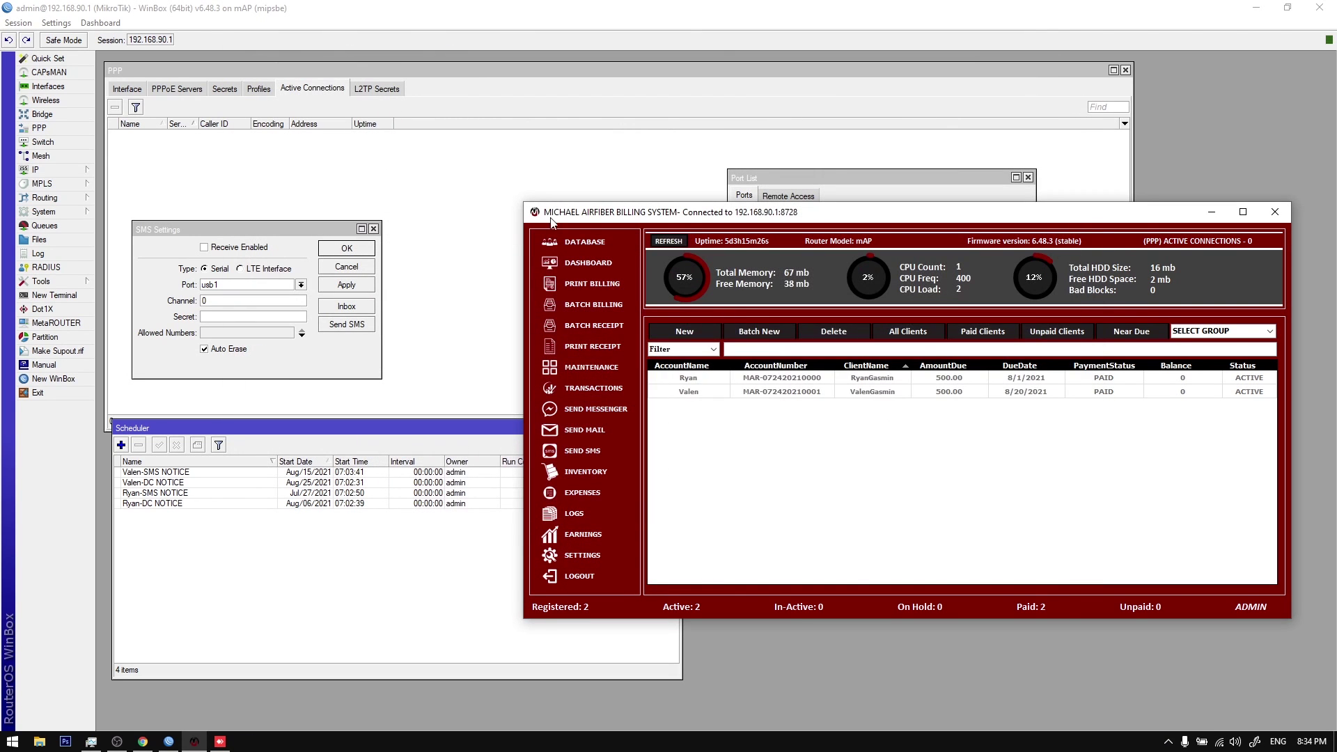
Step: Select each client's row and glance at the scheduled SMS notices
click(589, 249)
click(829, 392)
click(1097, 381)
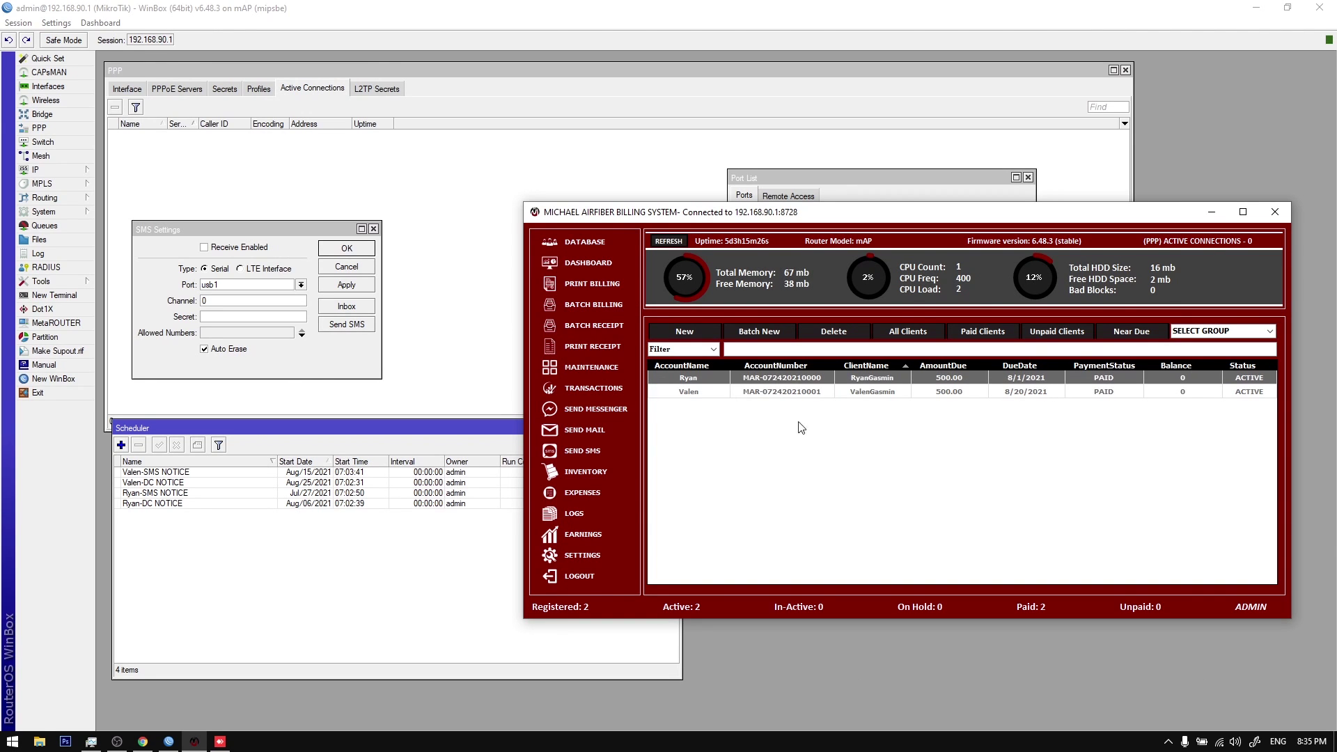
click(386, 528)
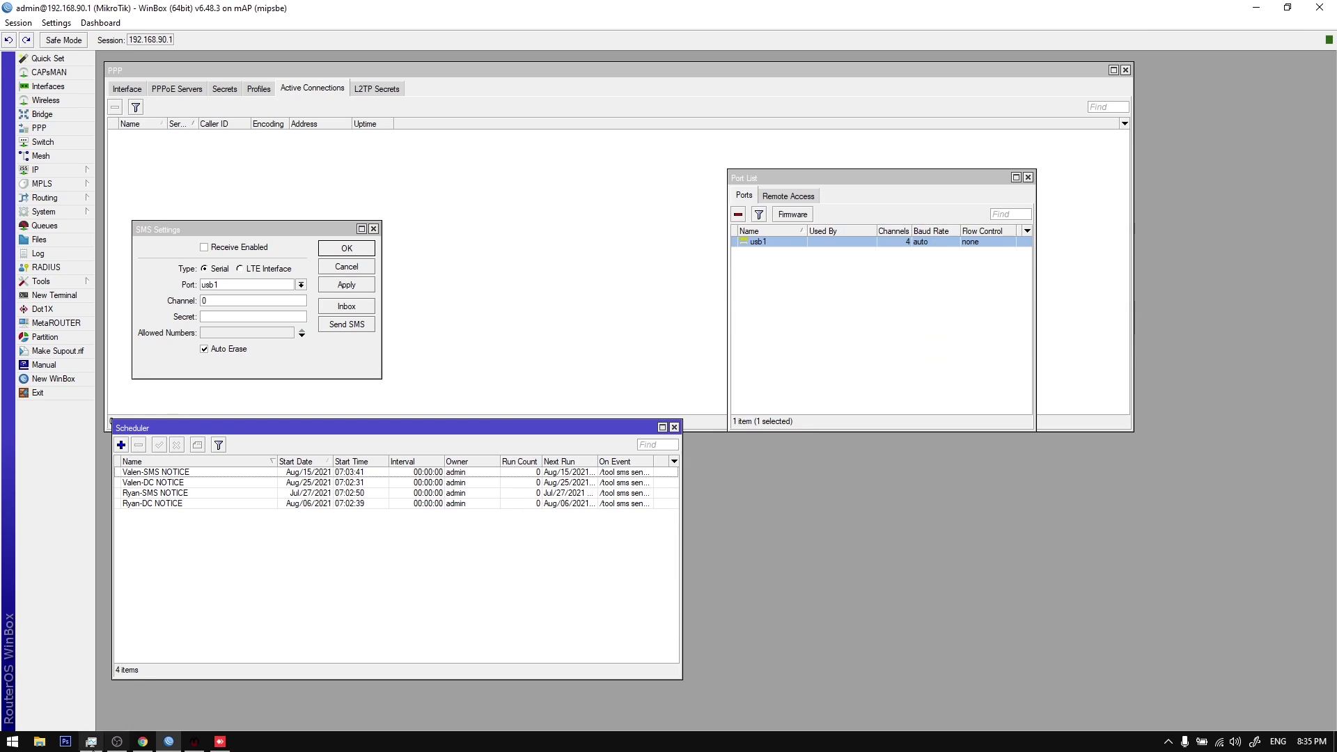
click(192, 743)
Step: Review Reminder Settings showing a 0-day due-date extension, then close the settings windows
click(589, 555)
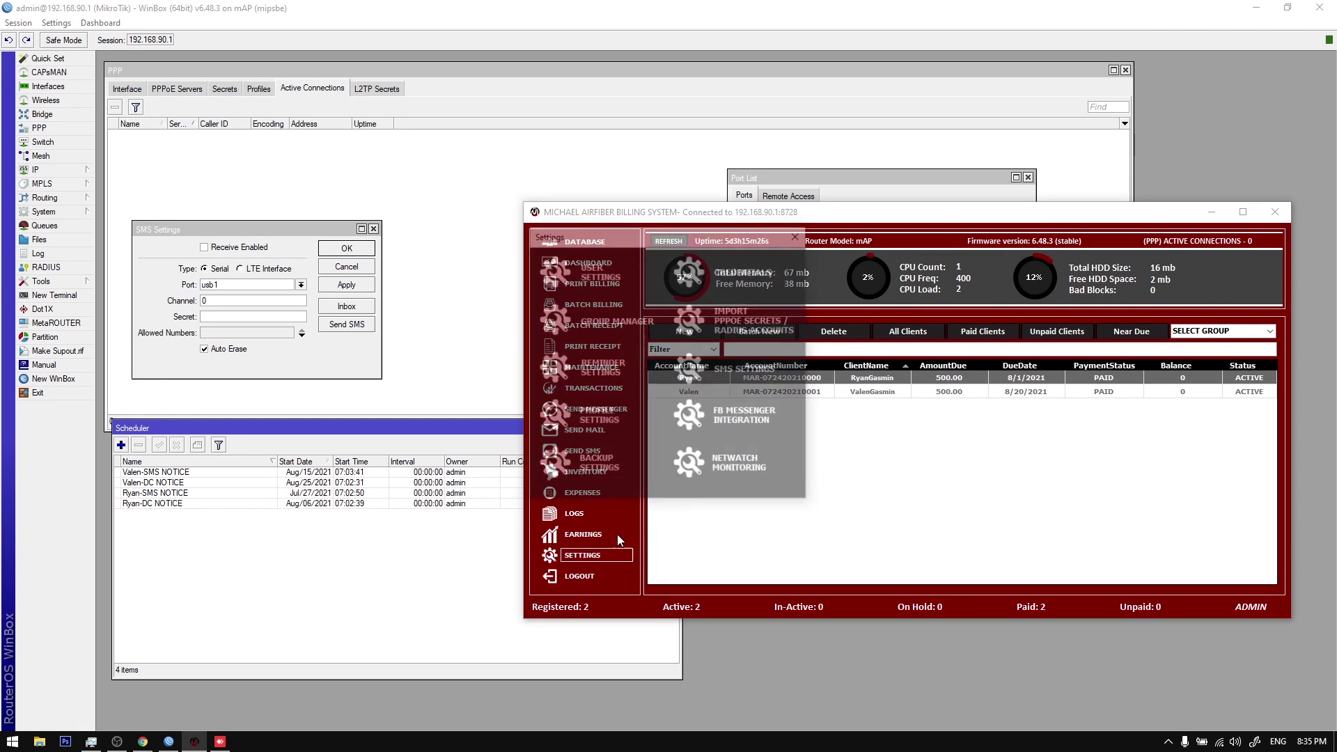
click(600, 364)
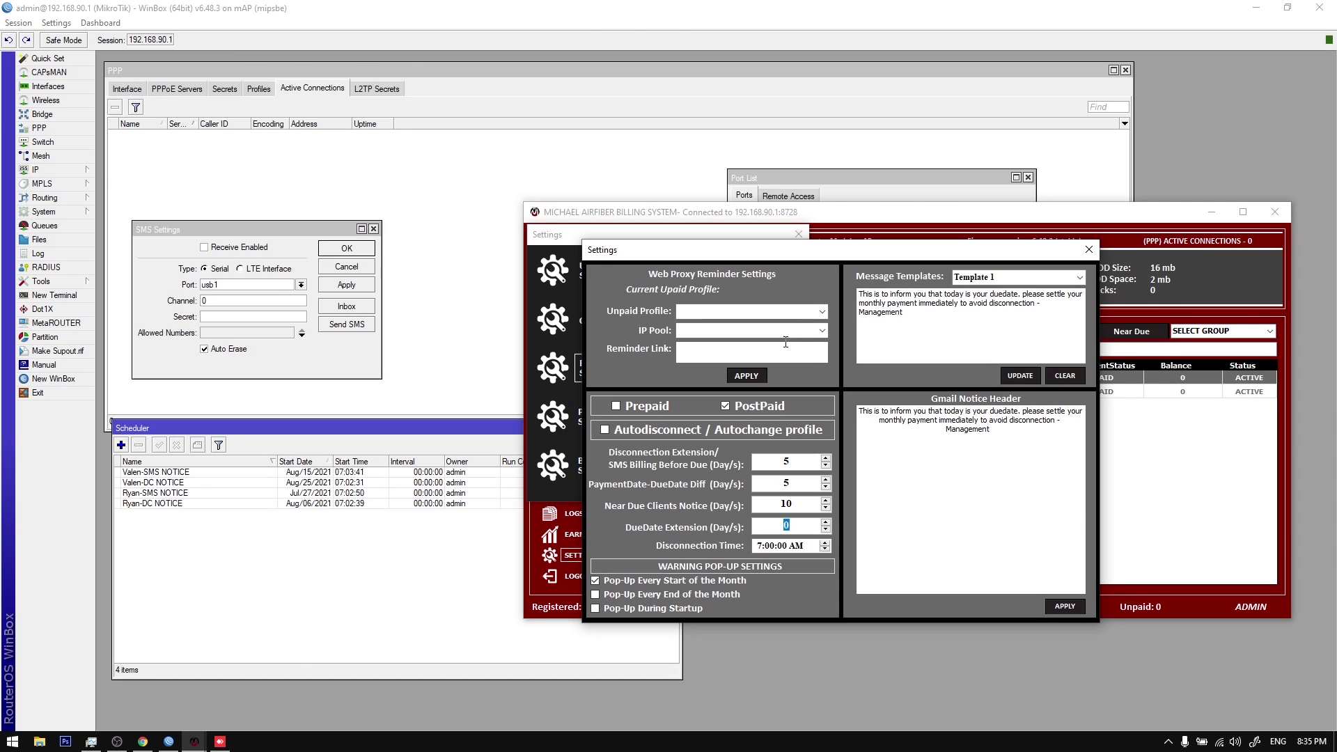
click(1088, 249)
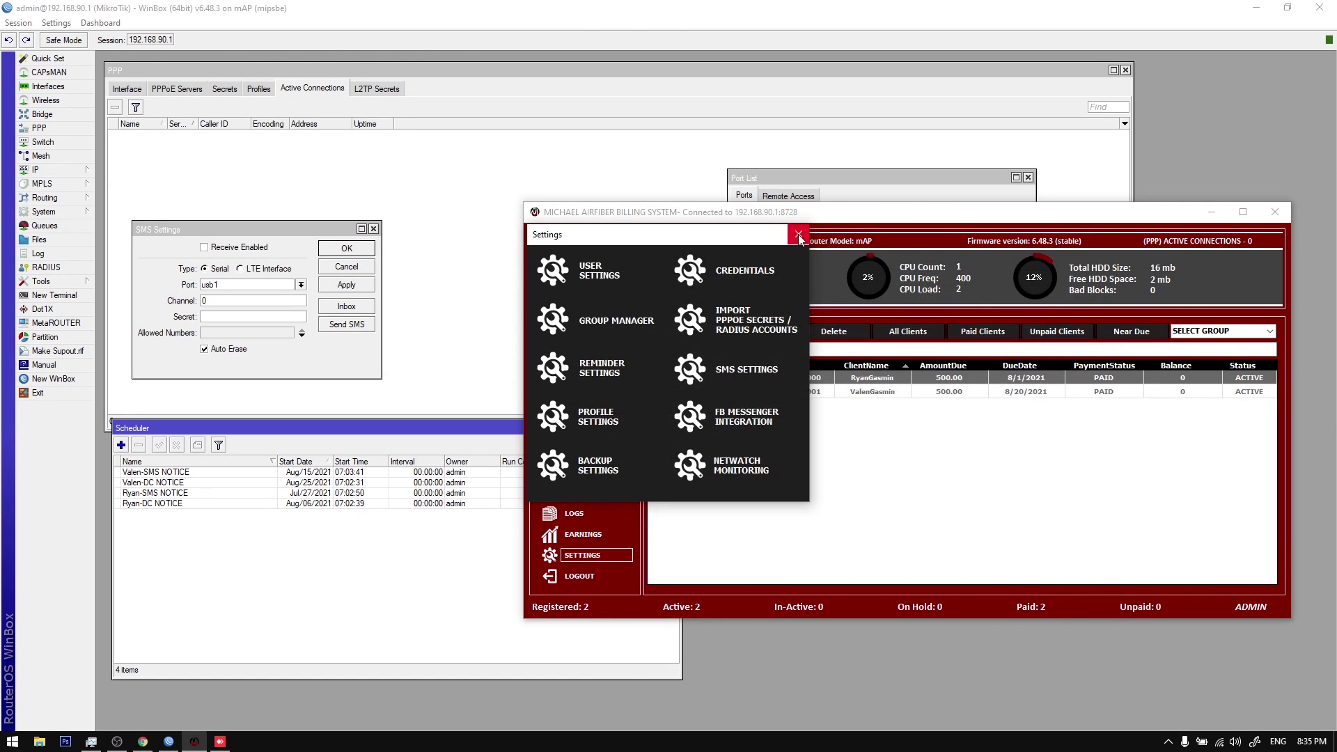
click(799, 234)
click(686, 332)
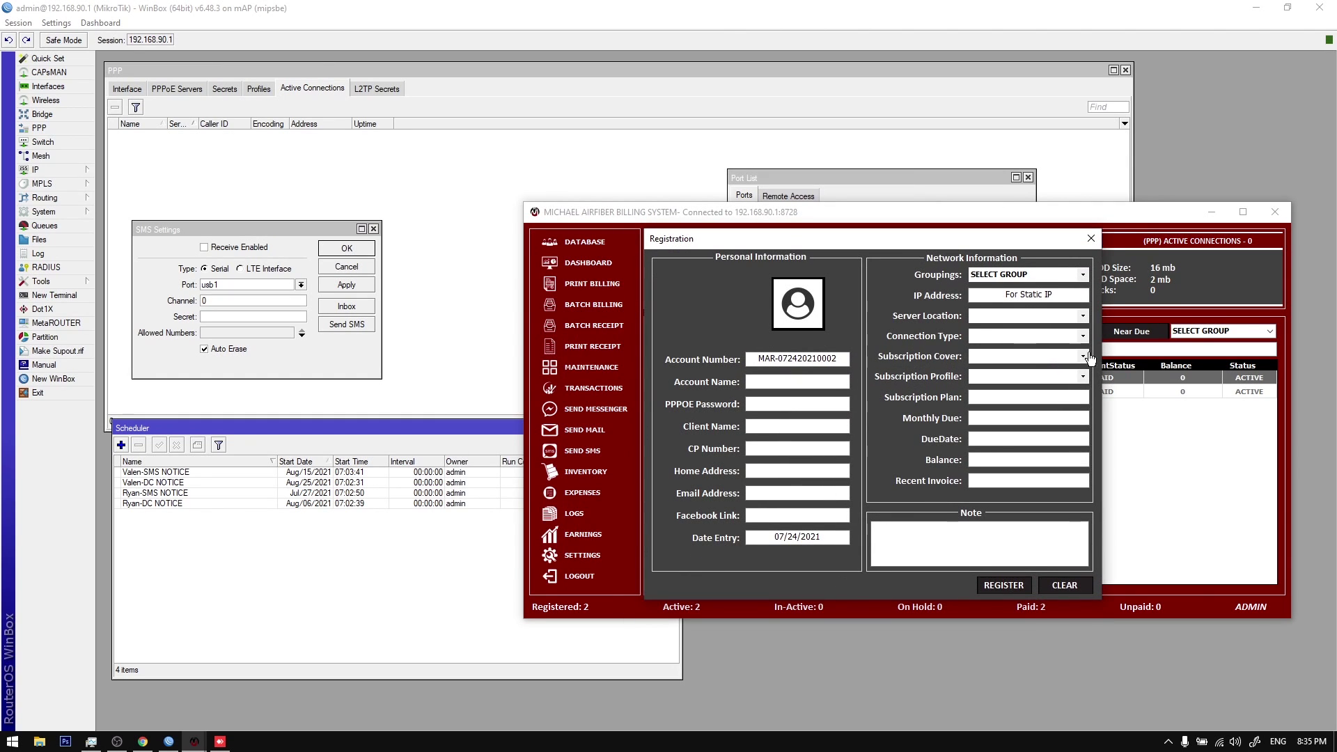
click(1084, 356)
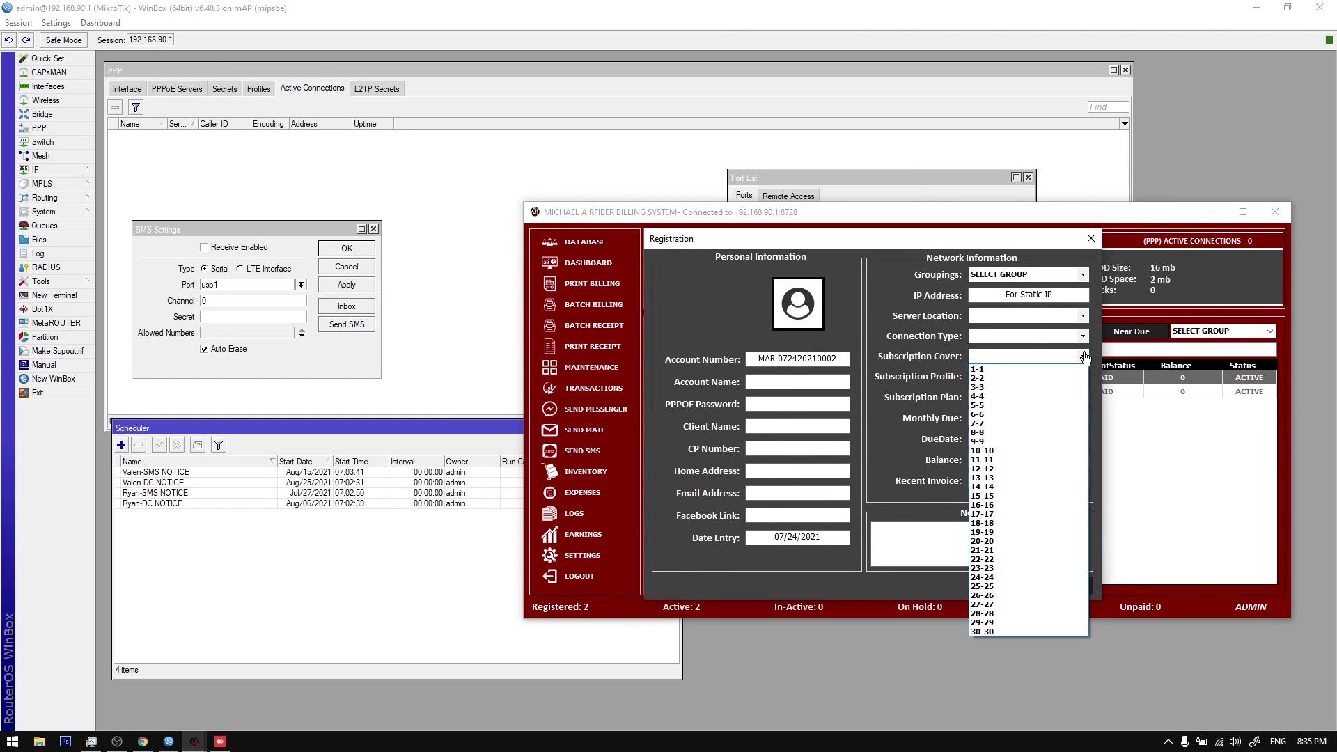
click(1031, 495)
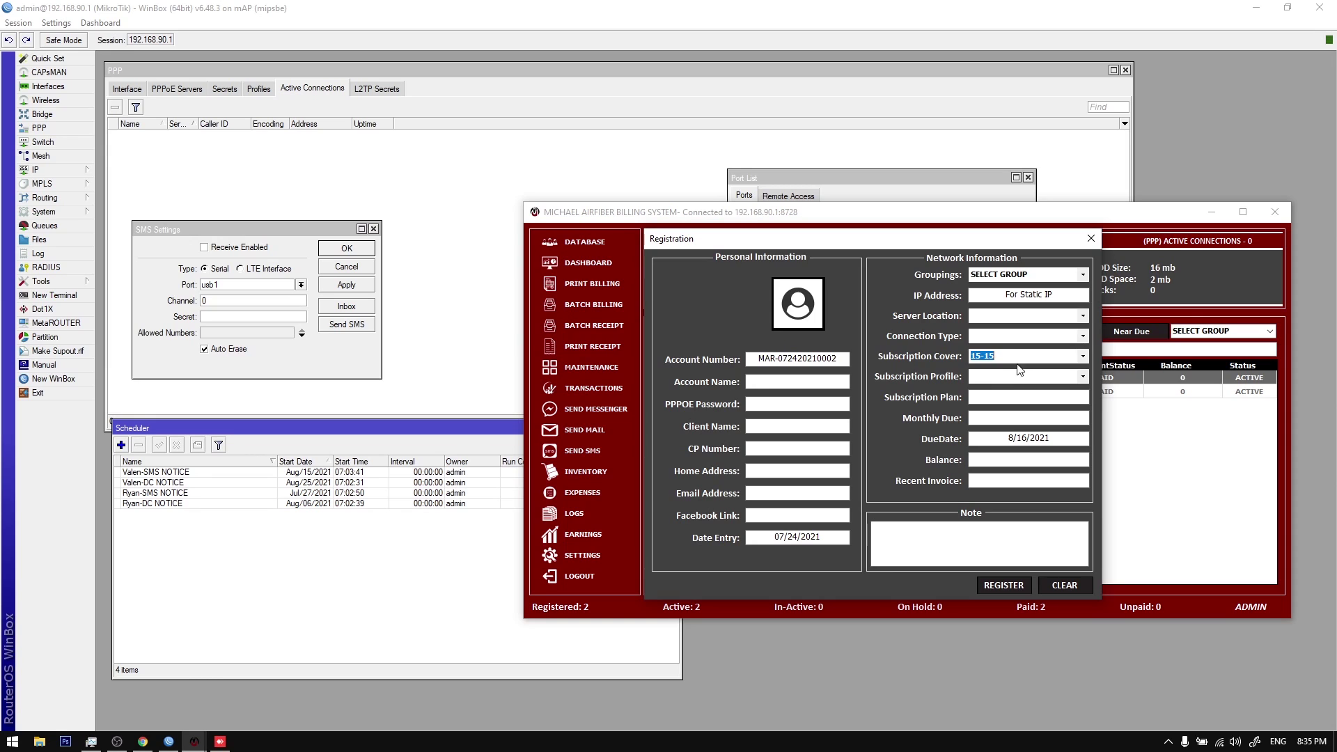
click(1083, 356)
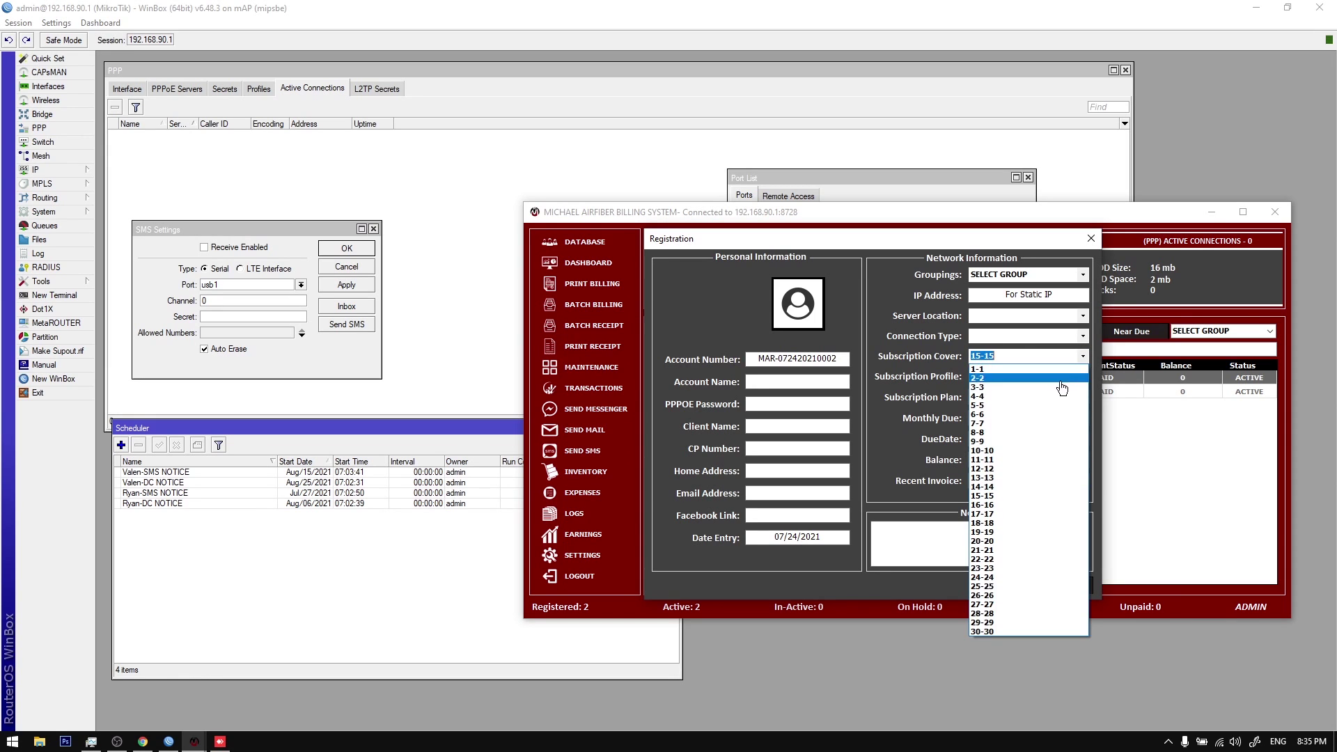
click(1027, 447)
click(1082, 356)
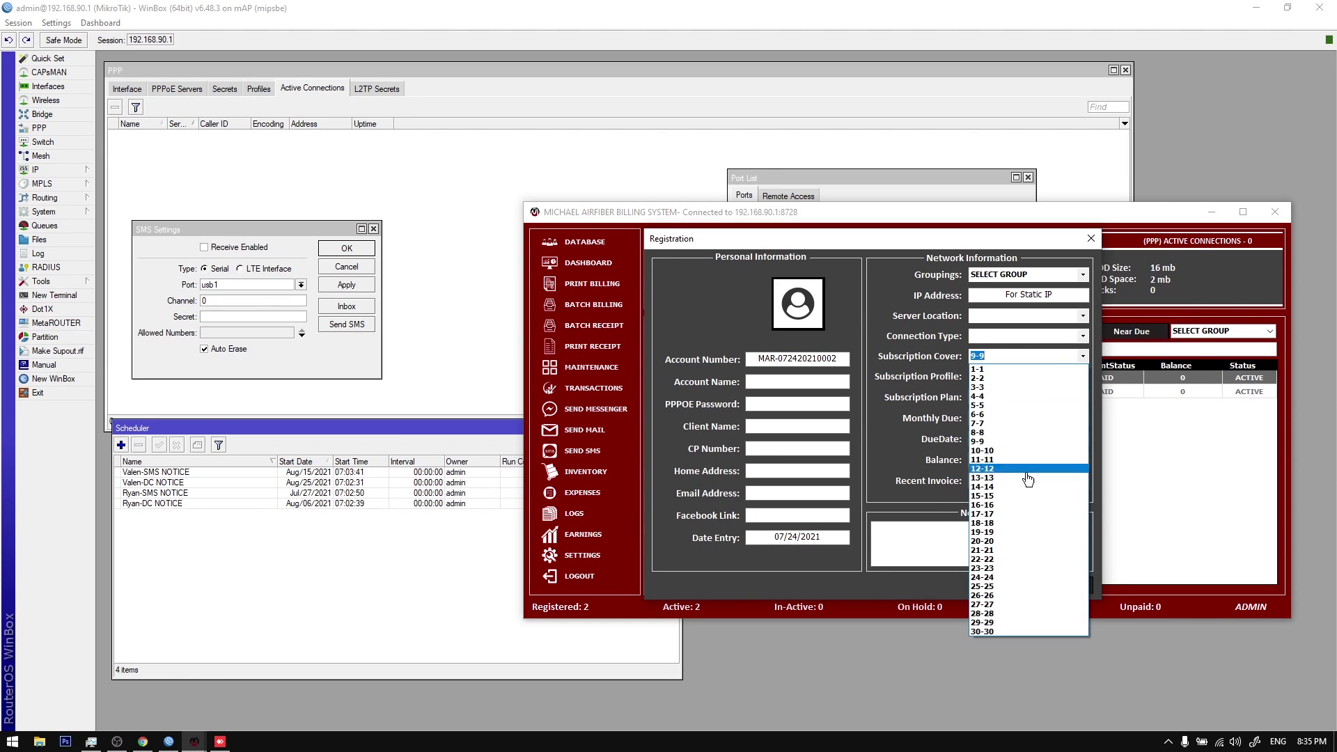
click(1027, 497)
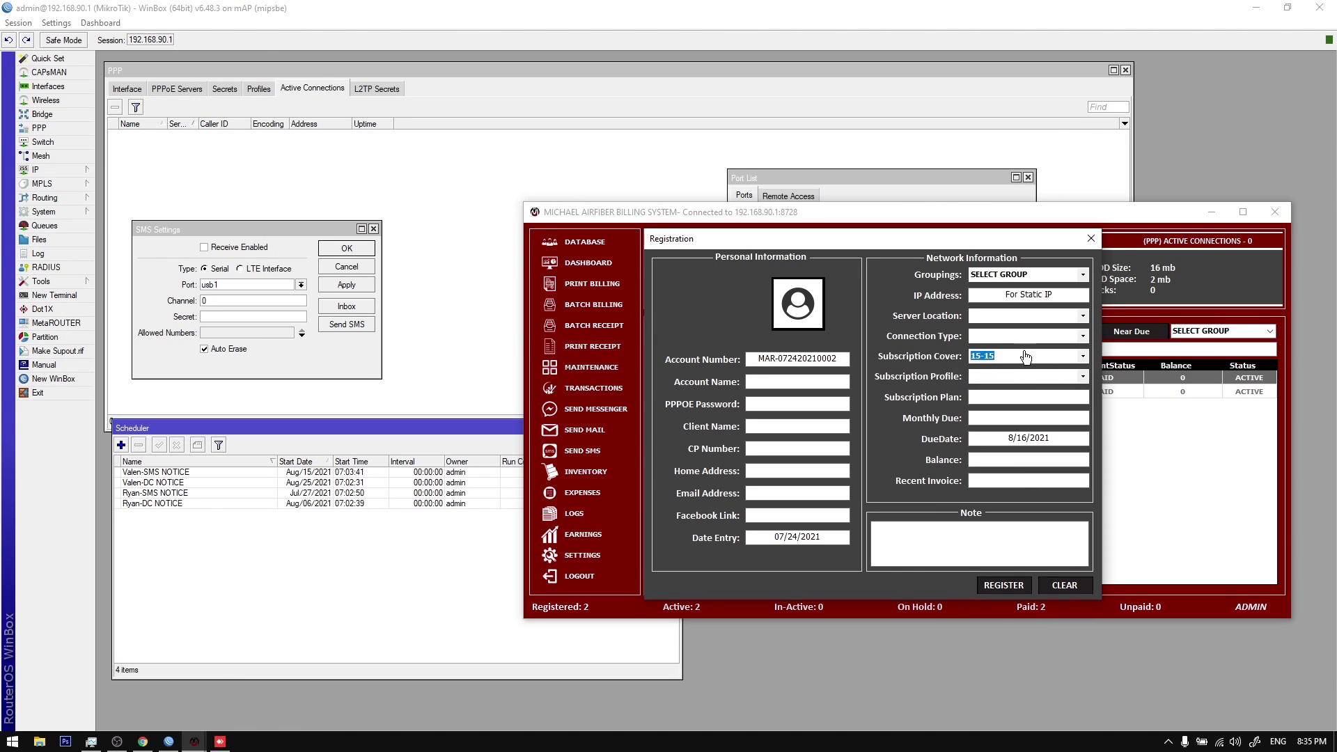
click(1090, 239)
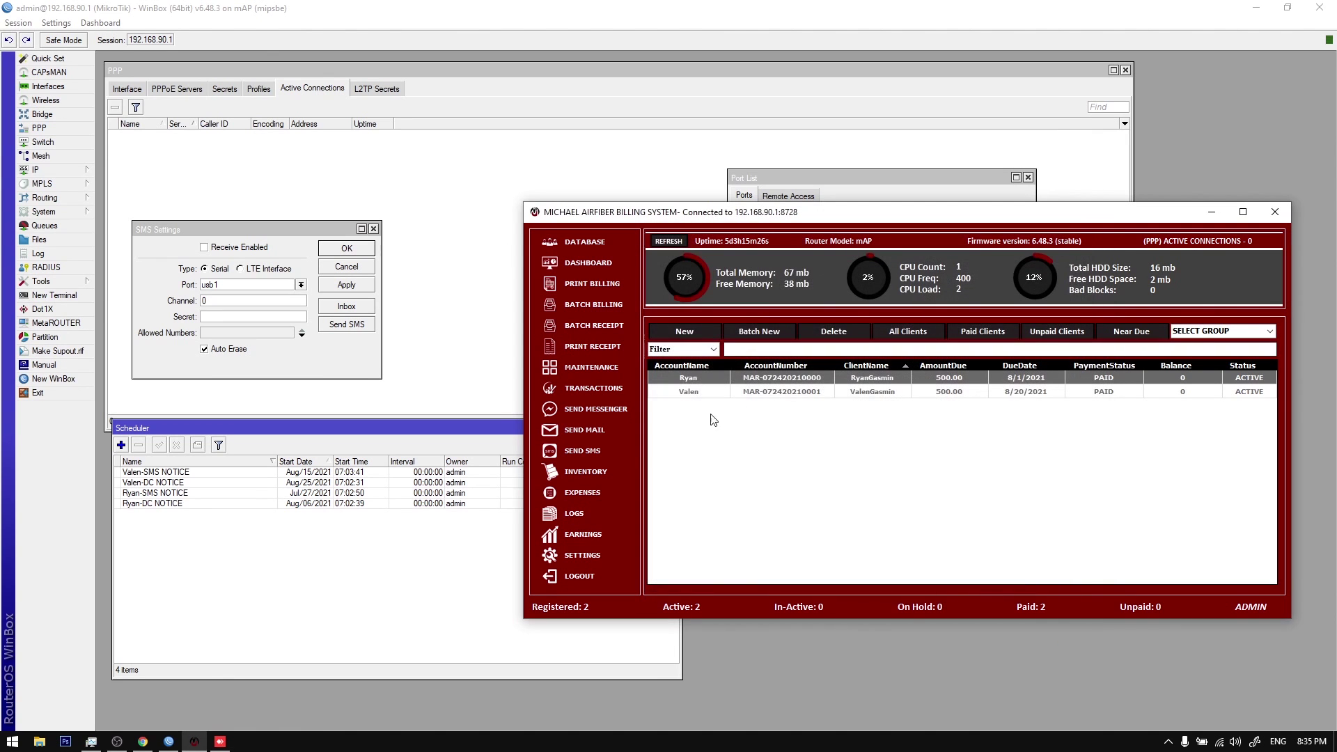
Step: Glance at Reminder Settings and close it along with the settings menu
click(583, 555)
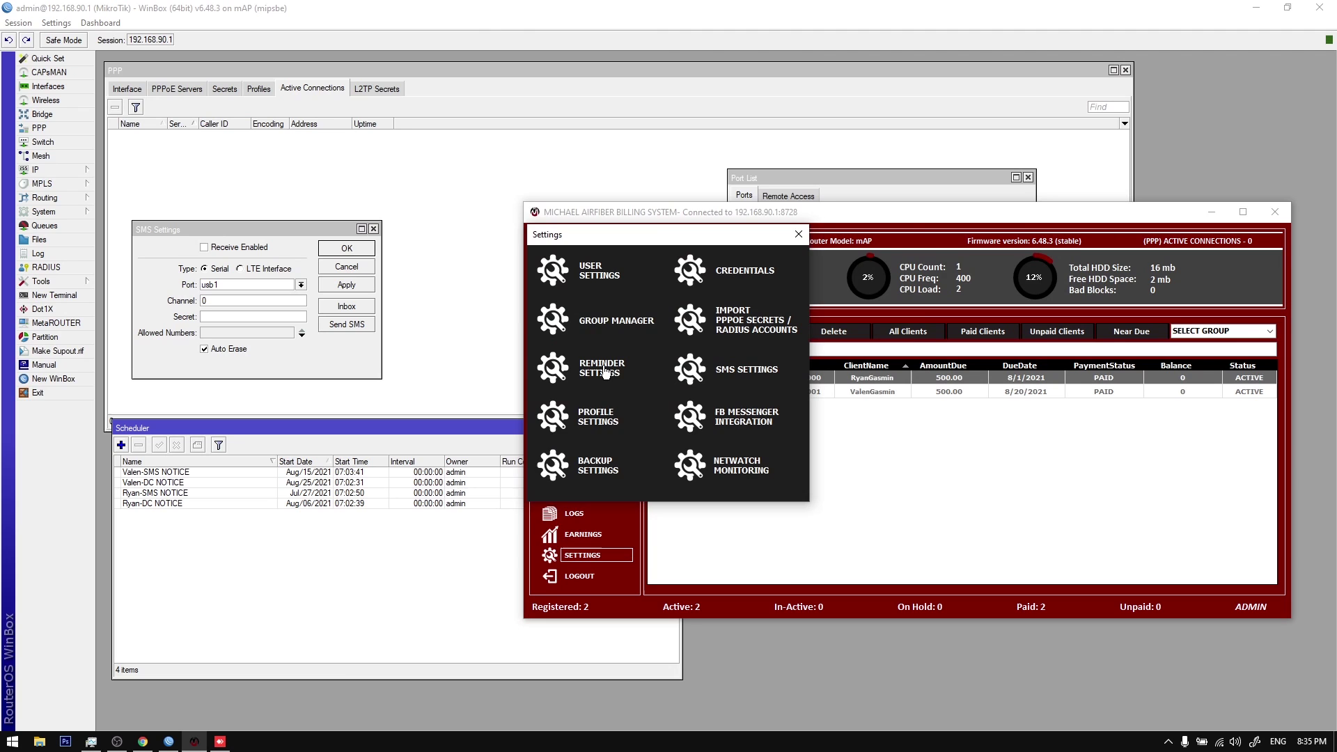
click(604, 372)
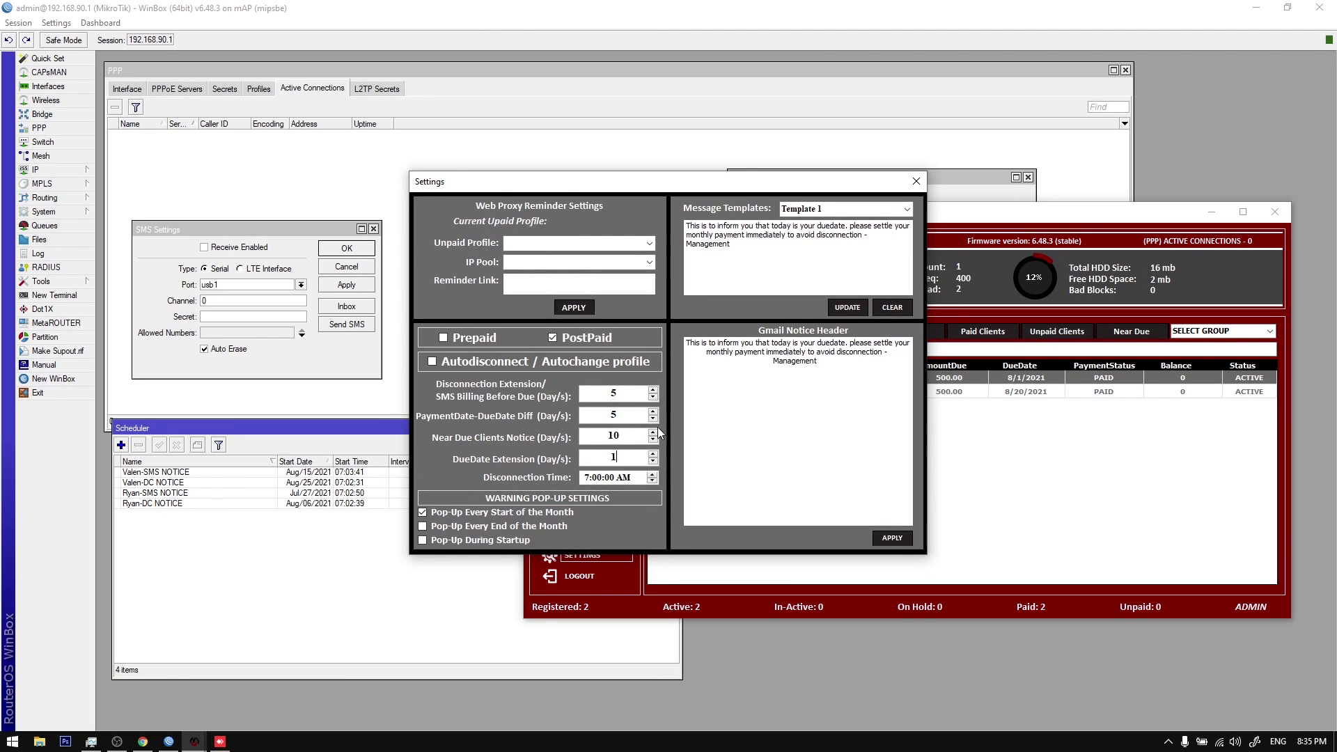
click(918, 185)
key(Escape)
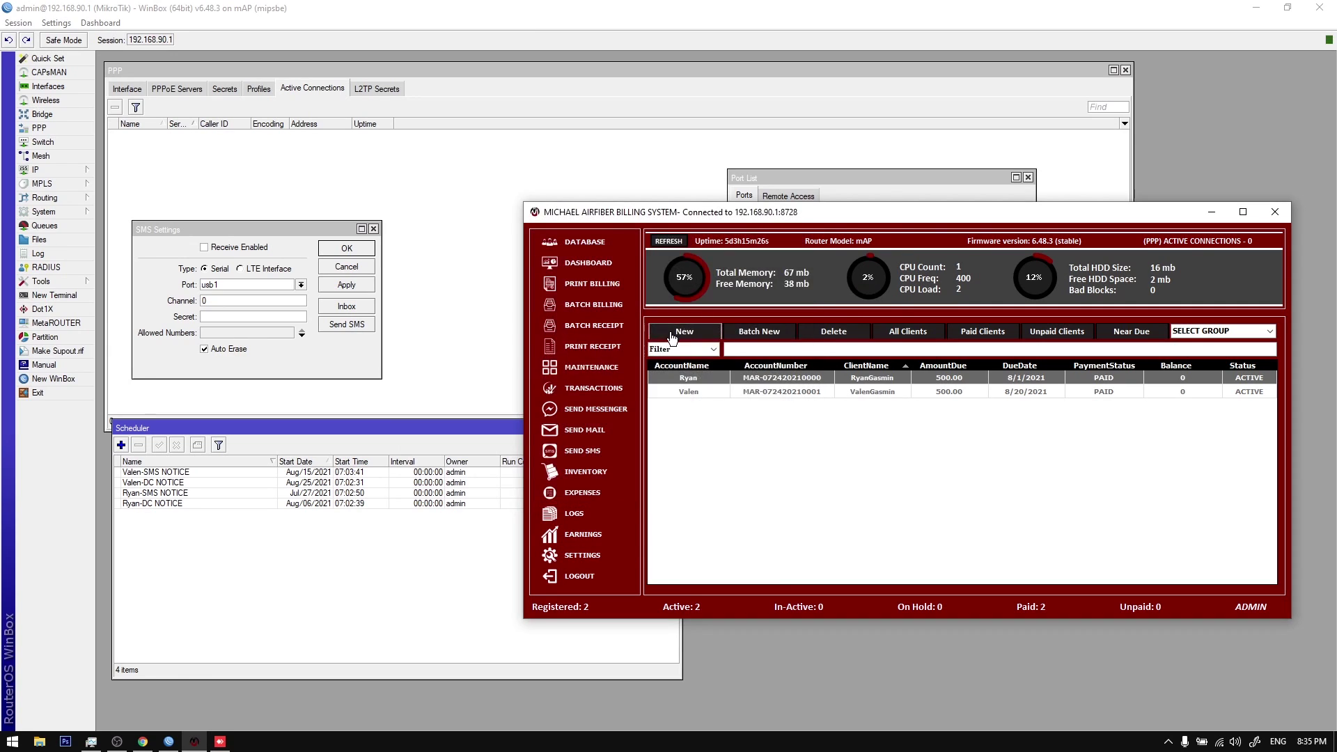
Step: In a new registration form, try subscription covers 2-2, 14-14, then settle on 1-1
click(847, 406)
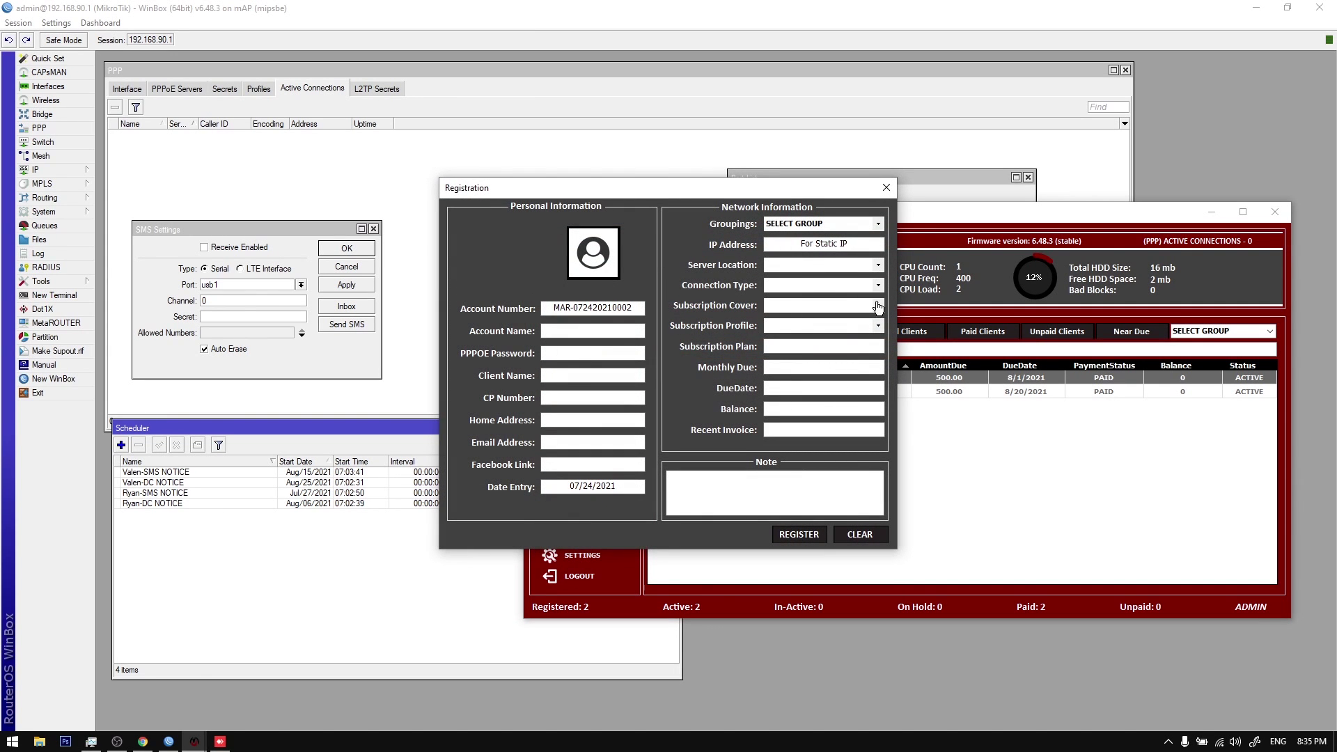
click(1311, 740)
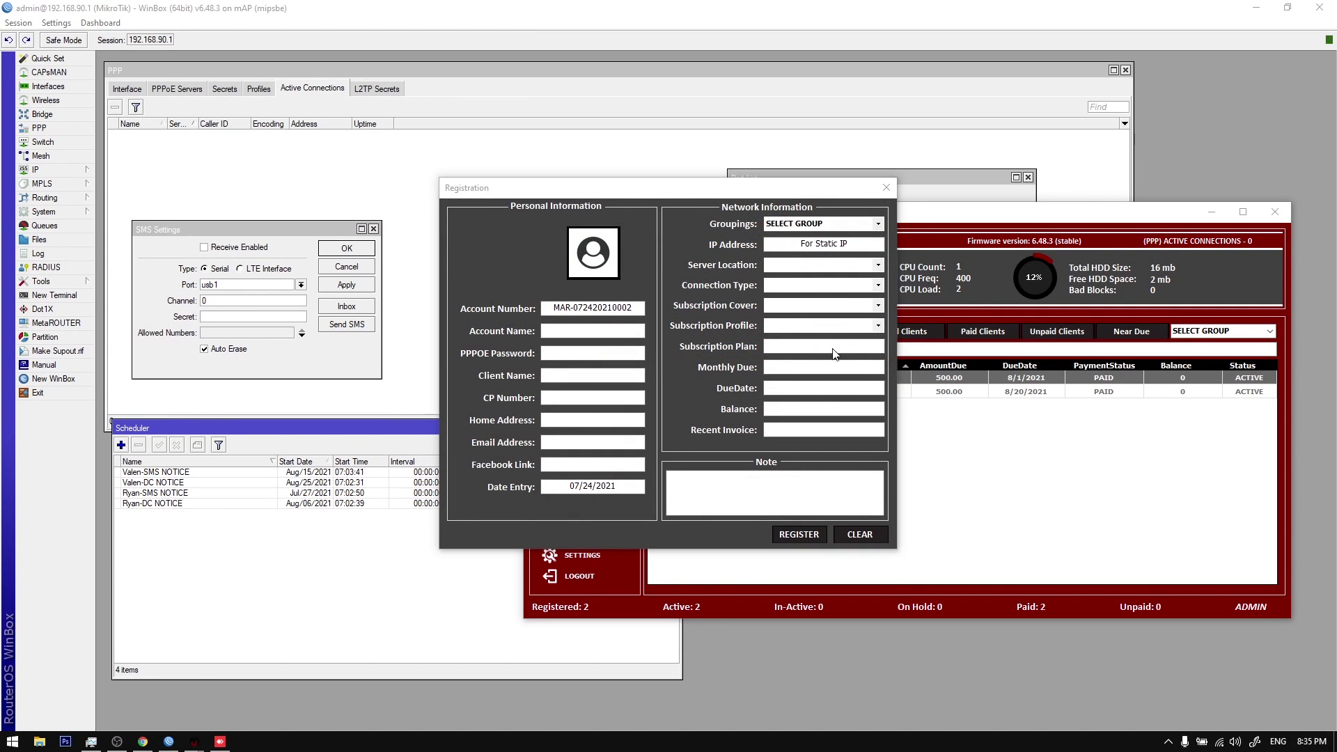
click(878, 306)
click(876, 324)
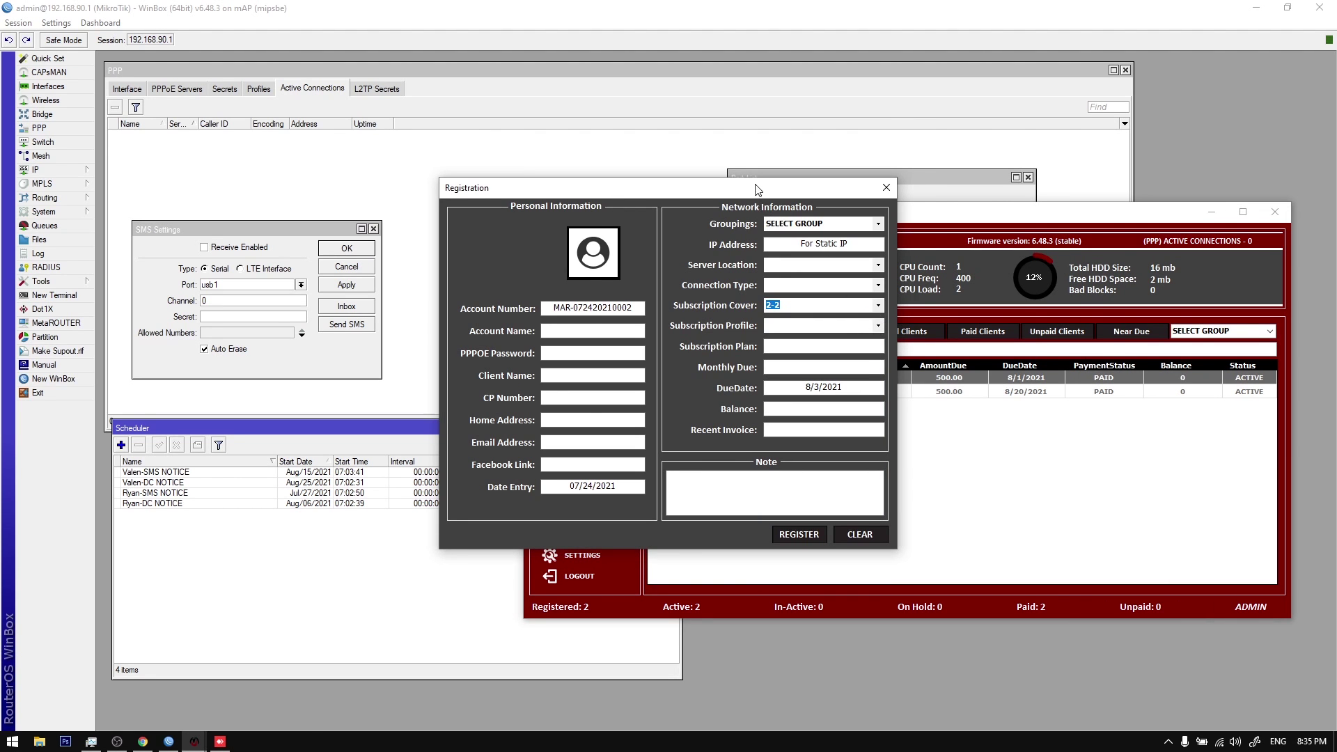
drag(758, 189, 920, 237)
click(1040, 352)
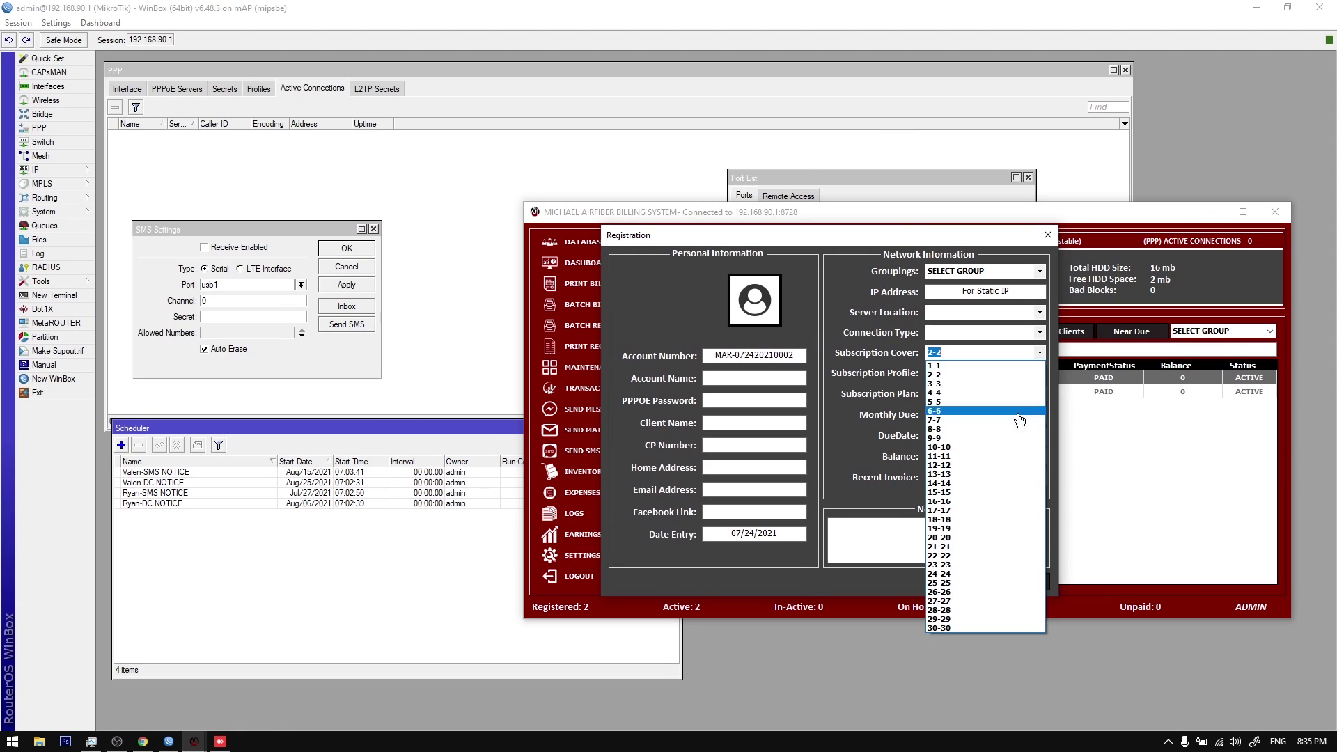
click(1017, 487)
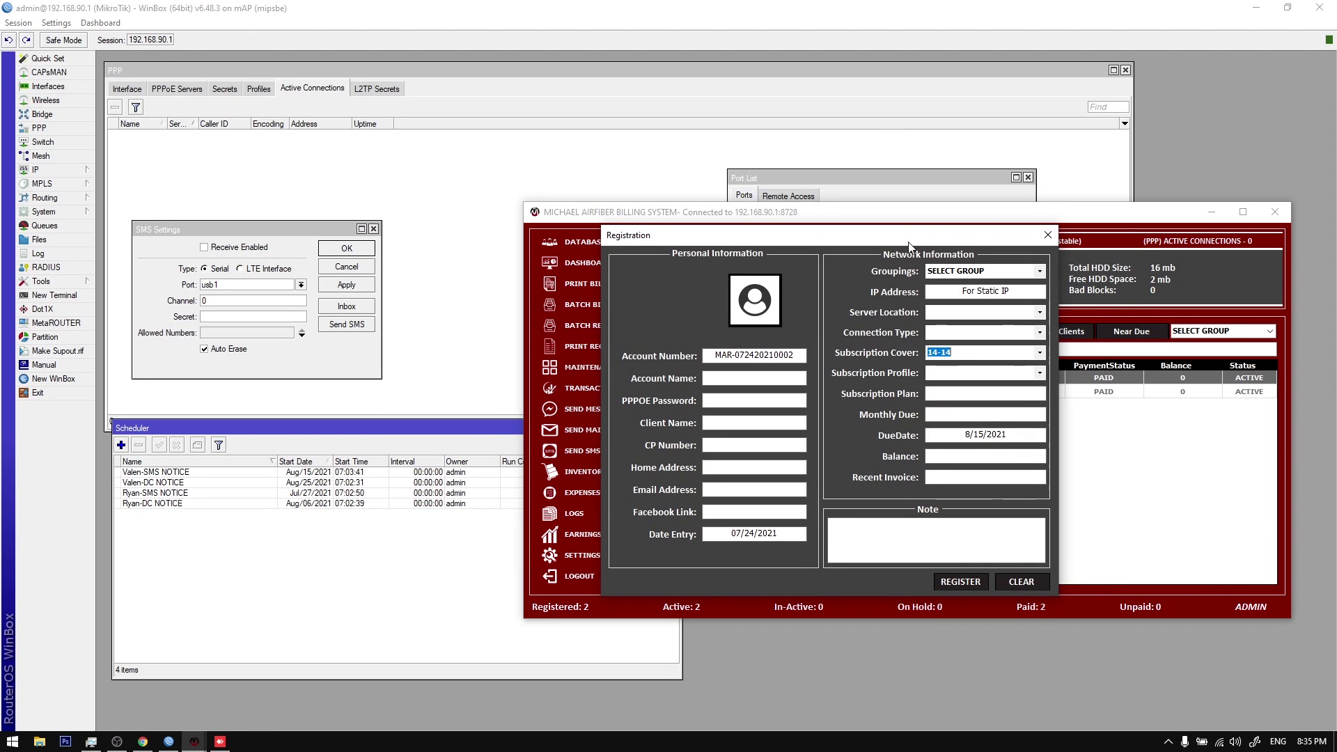
drag(908, 240, 988, 246)
click(1121, 358)
scroll(1111, 418, up, 5)
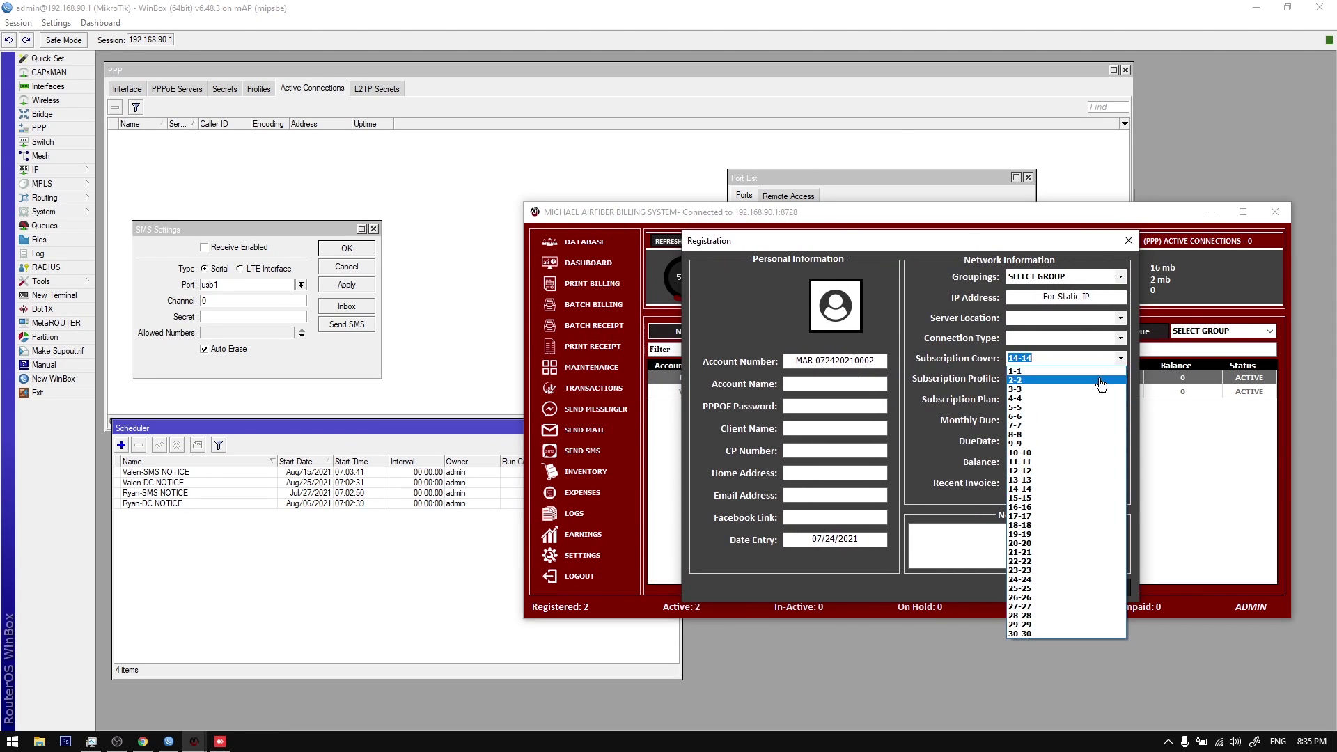
click(1107, 377)
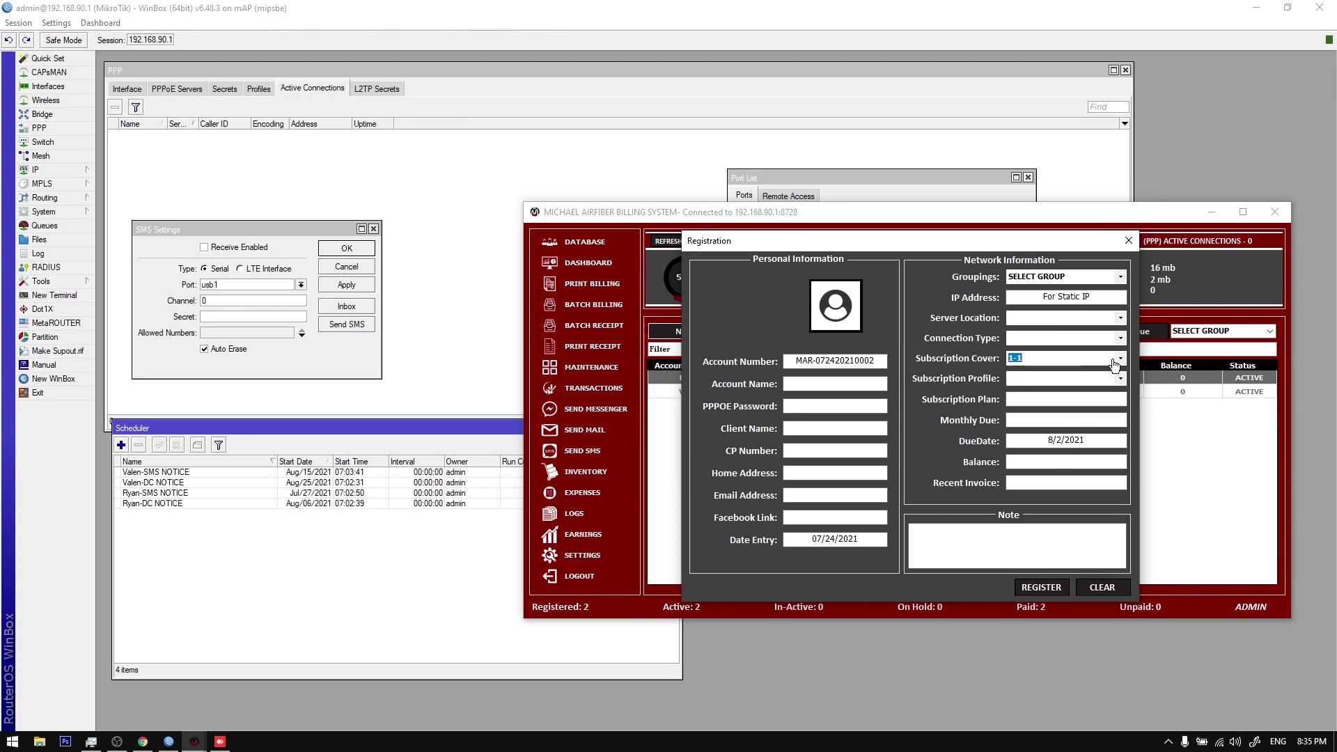
drag(1120, 240, 1114, 199)
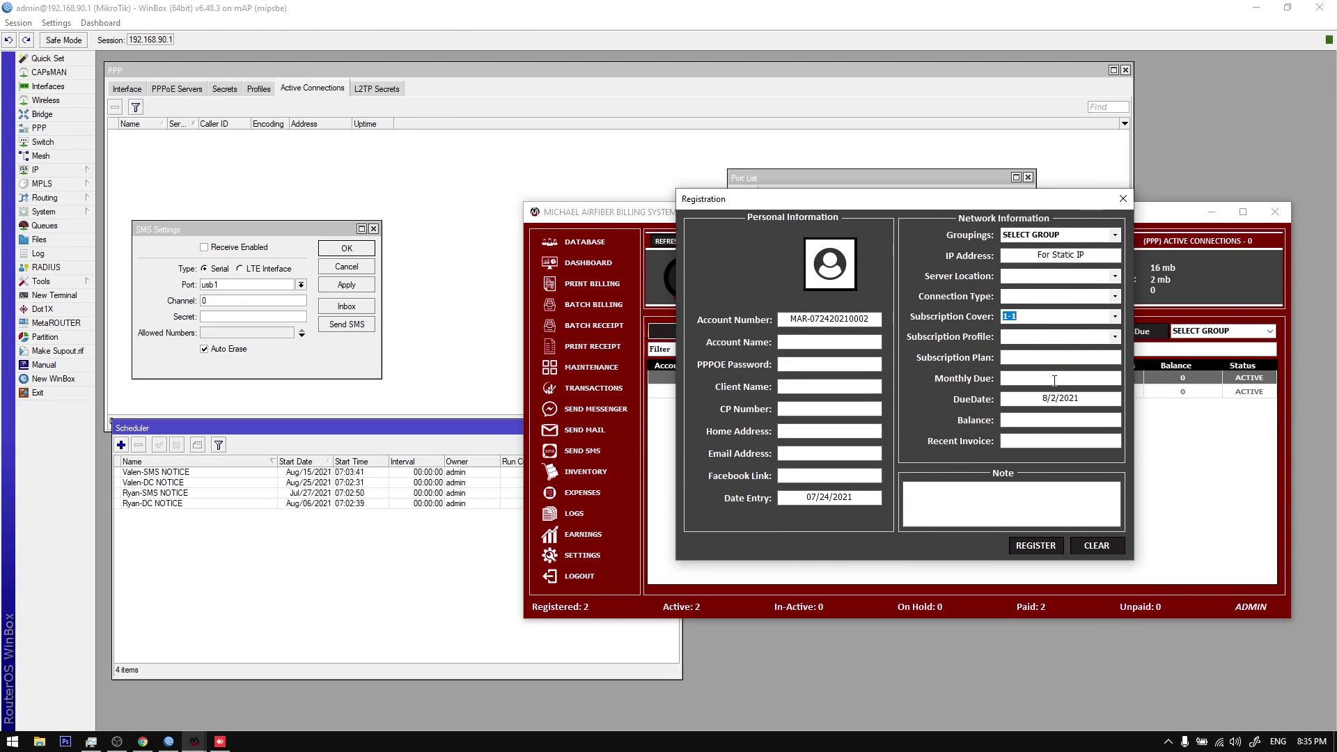
Step: Select the 8/2/2021 due date, then minimize and restore the billing windows
double_click(1050, 401)
double_click(1050, 402)
click(1050, 401)
click(1122, 198)
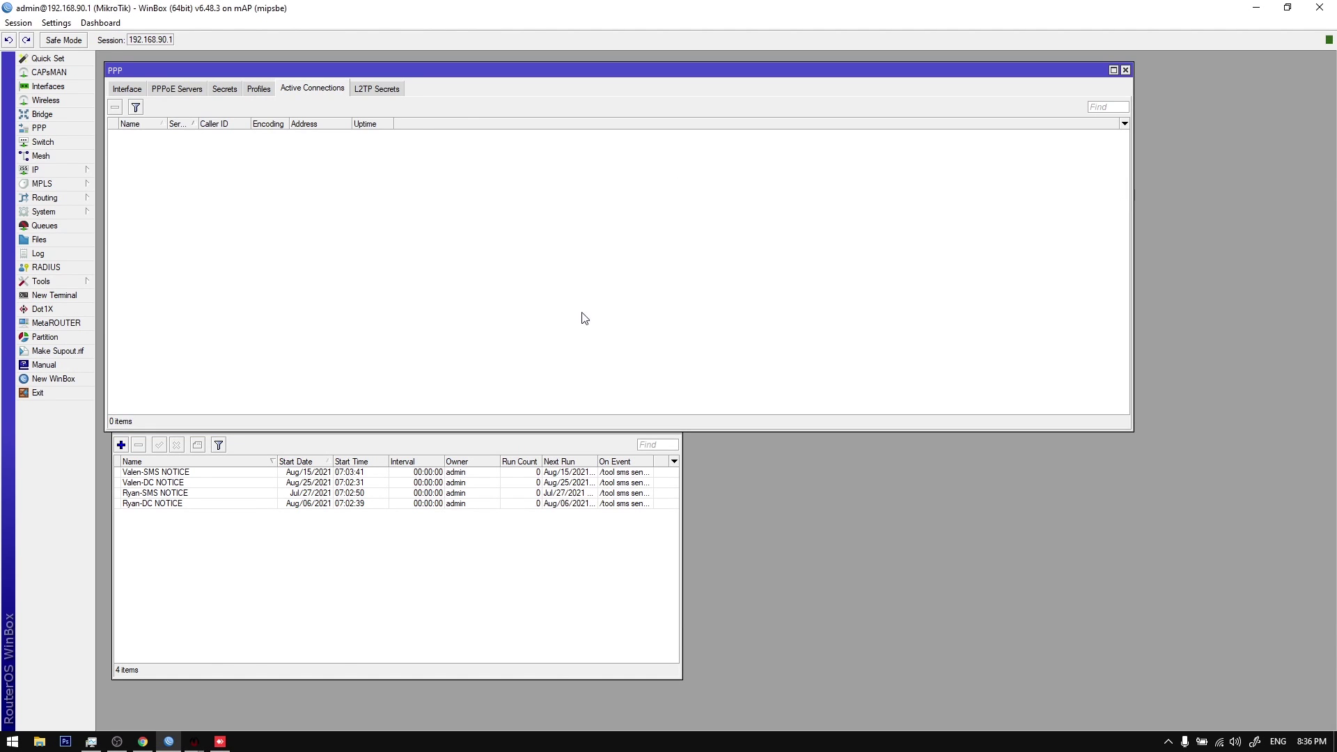
mouse_move(195, 742)
click(310, 688)
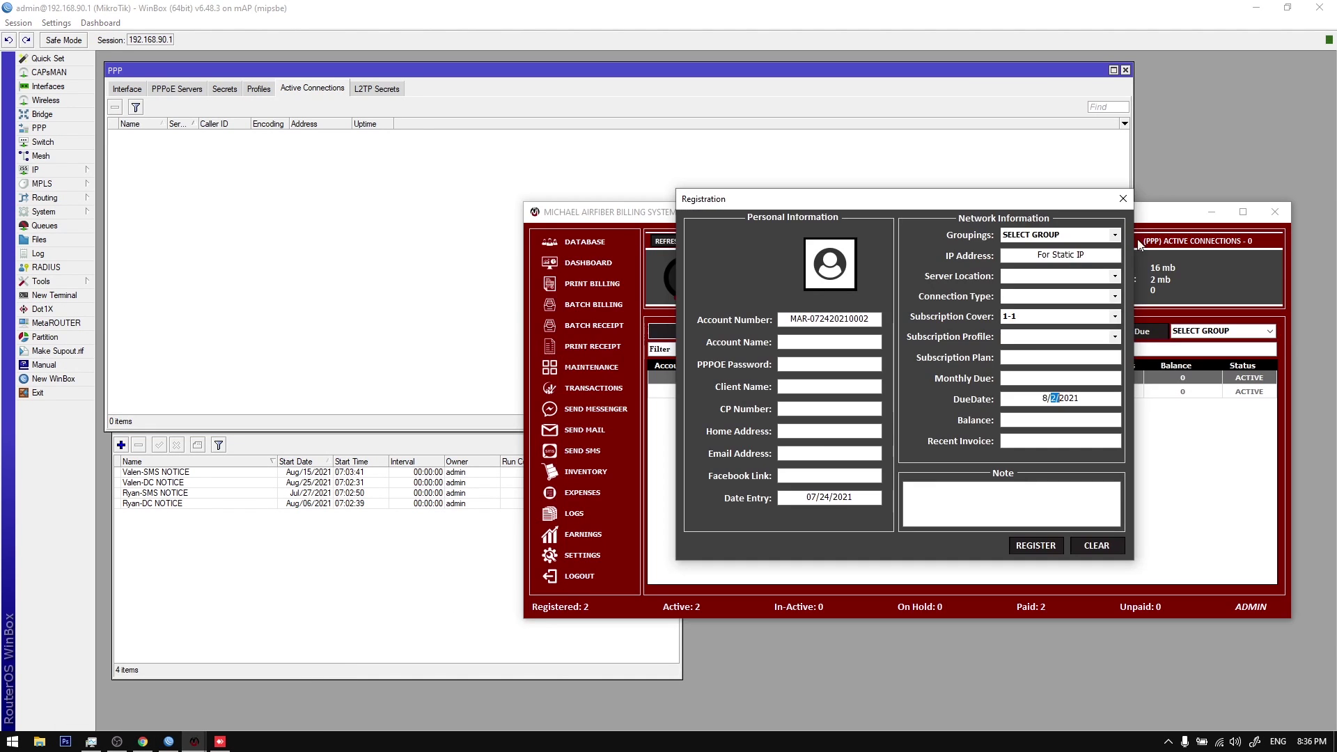
Step: Review the Reminder Settings, then close them and the Settings menu
click(582, 557)
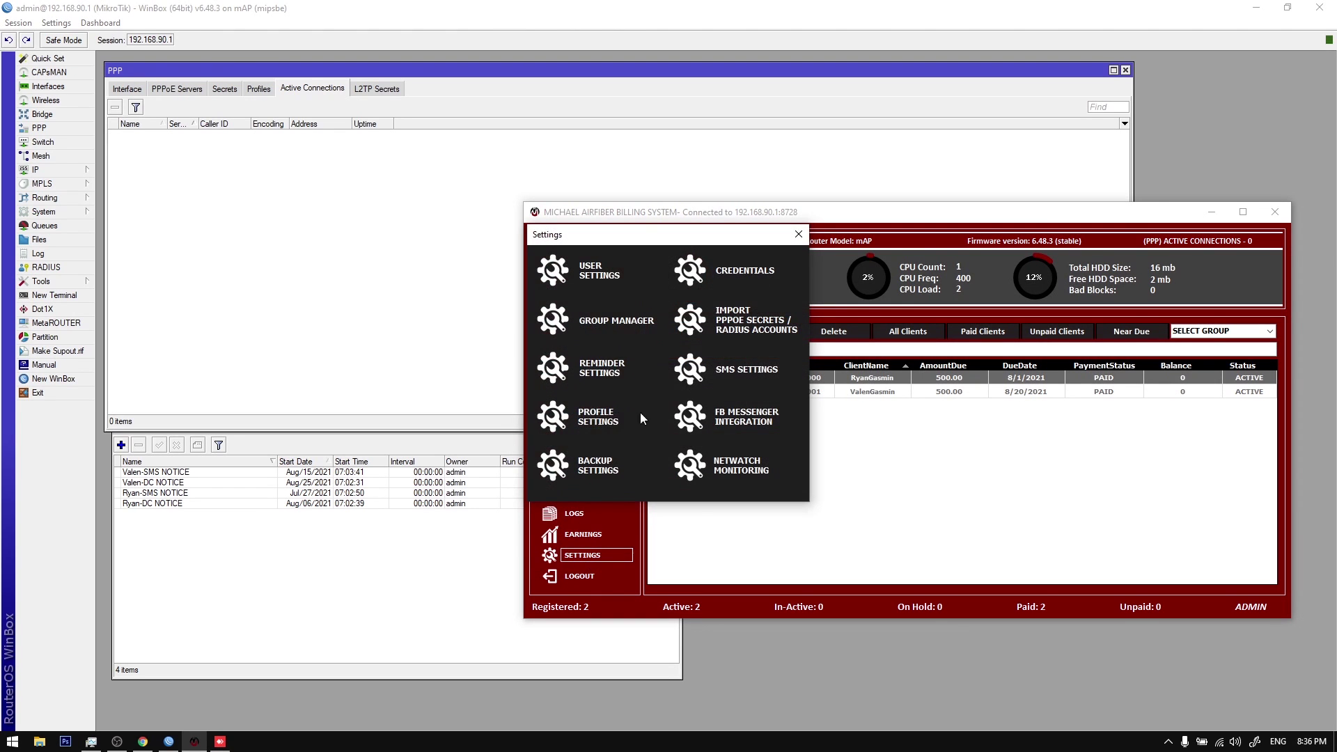
click(673, 399)
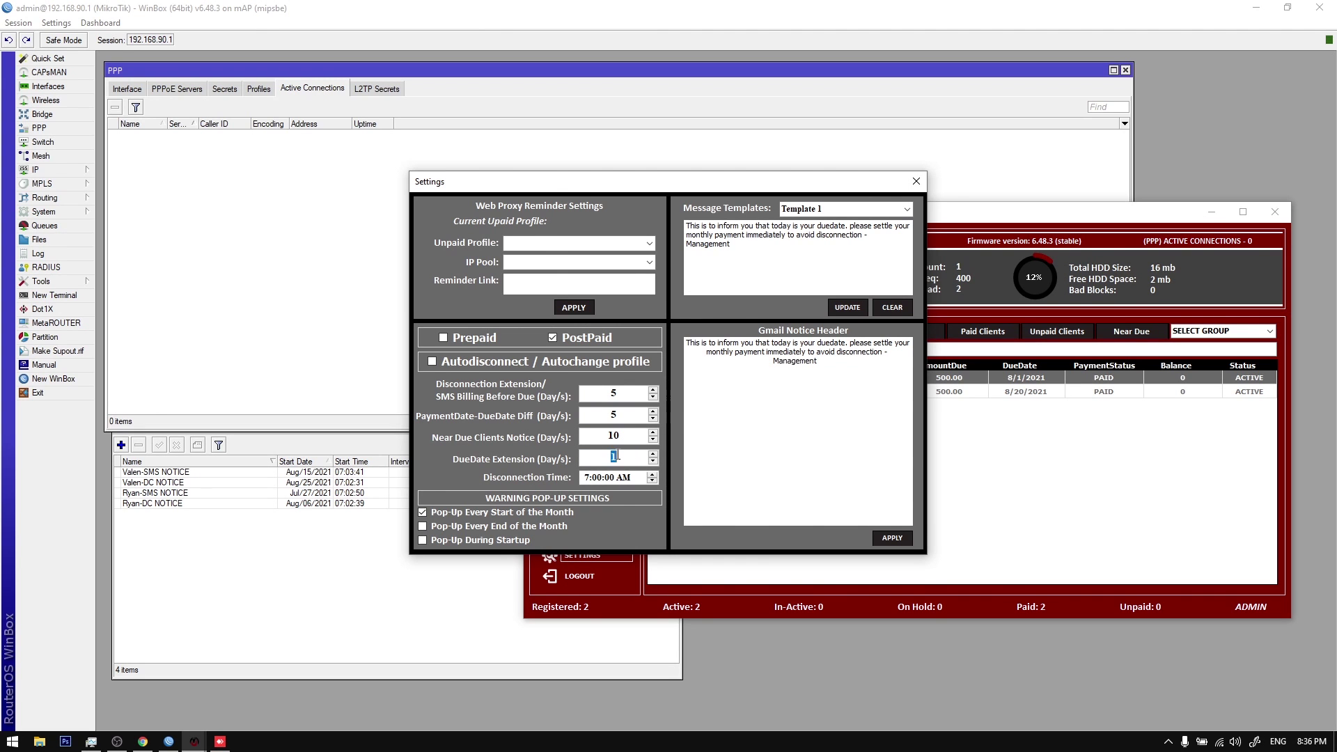
click(916, 181)
click(810, 231)
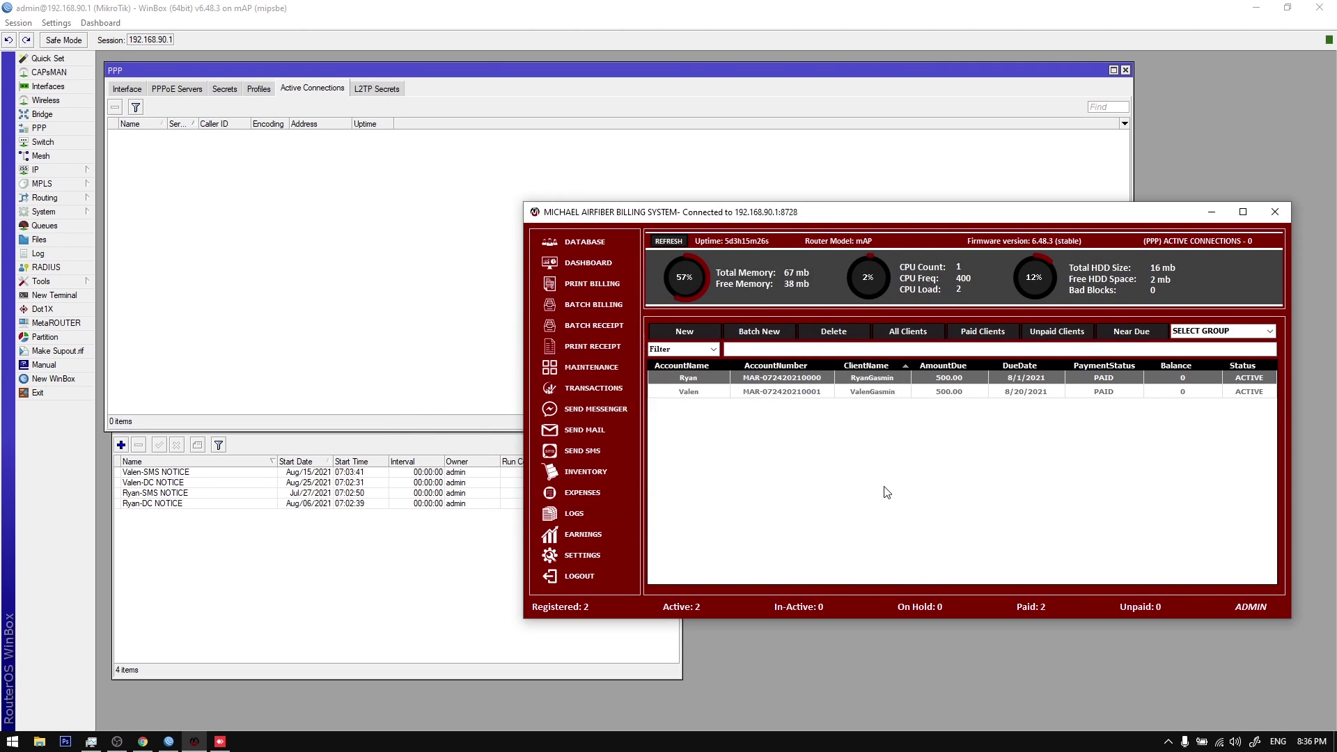
Step: In a new registration, try subscription cover 24-24, check due date 8/25/2021, then close the form
click(878, 307)
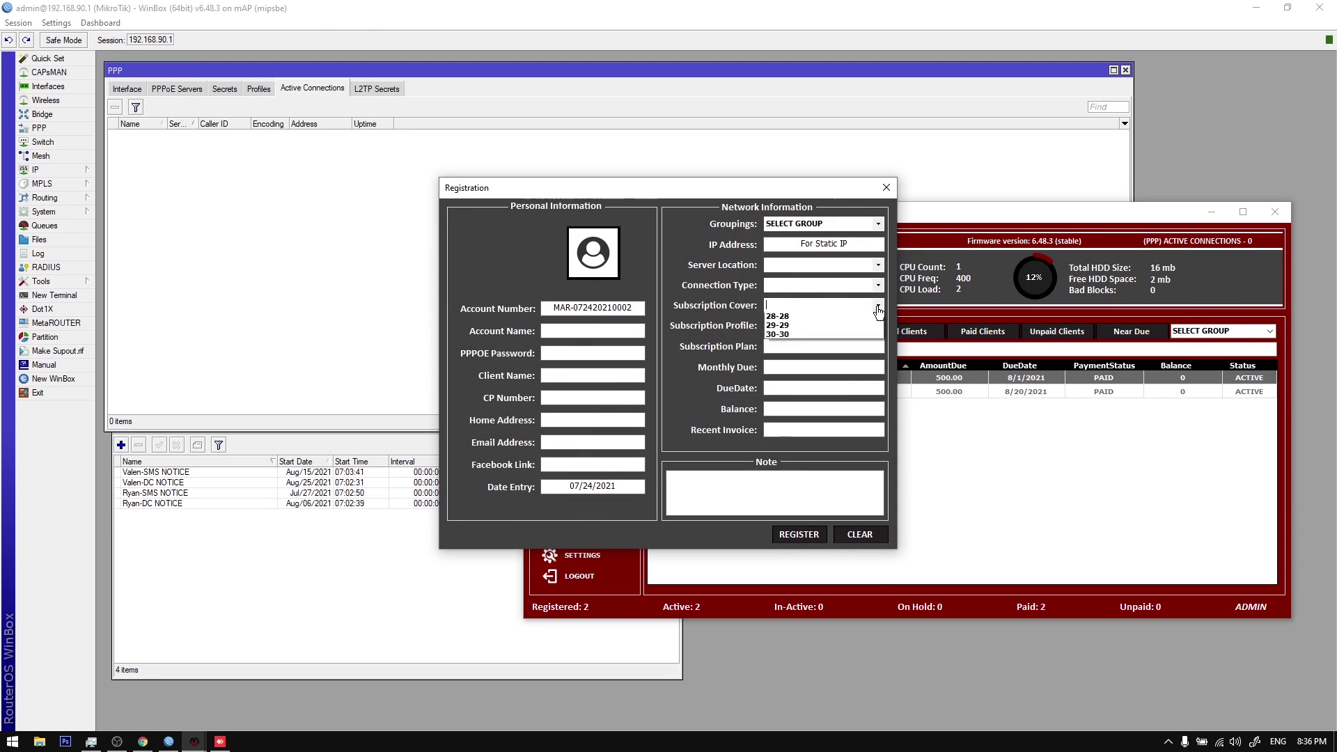
click(808, 521)
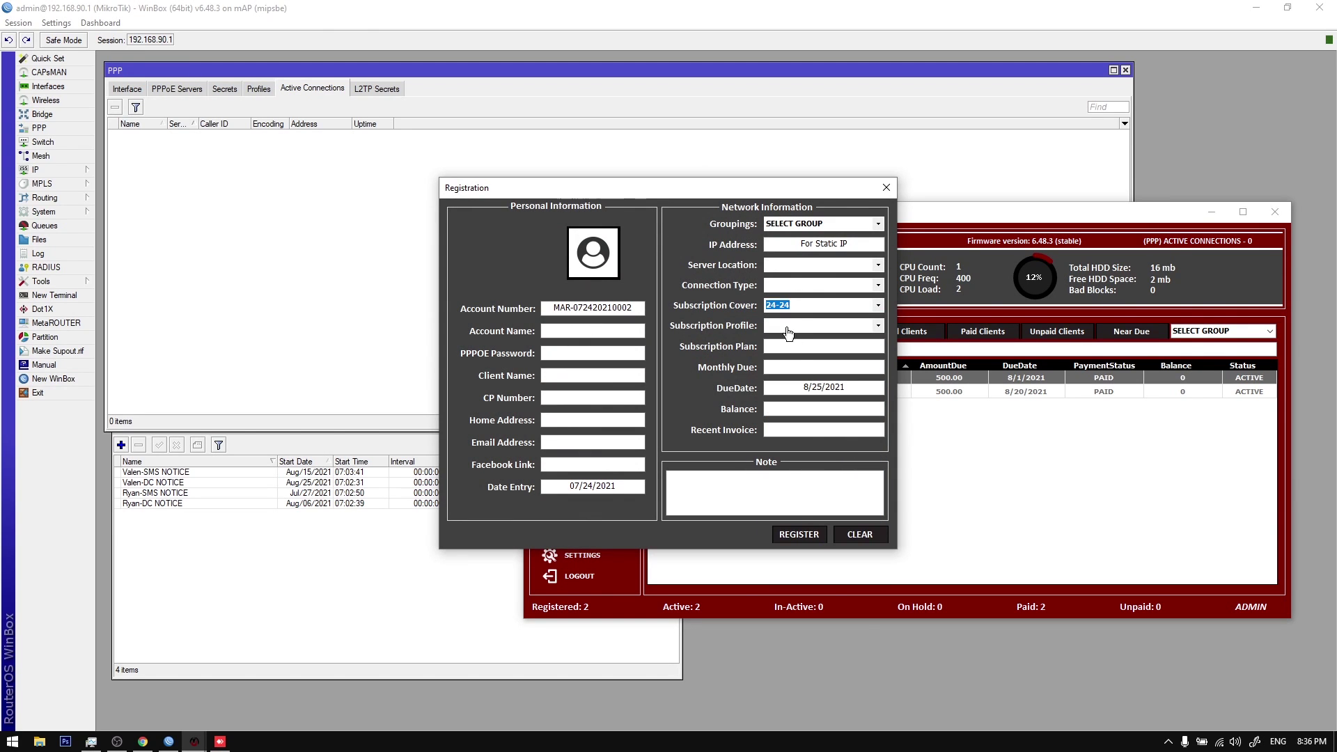
drag(801, 388, 861, 386)
click(886, 187)
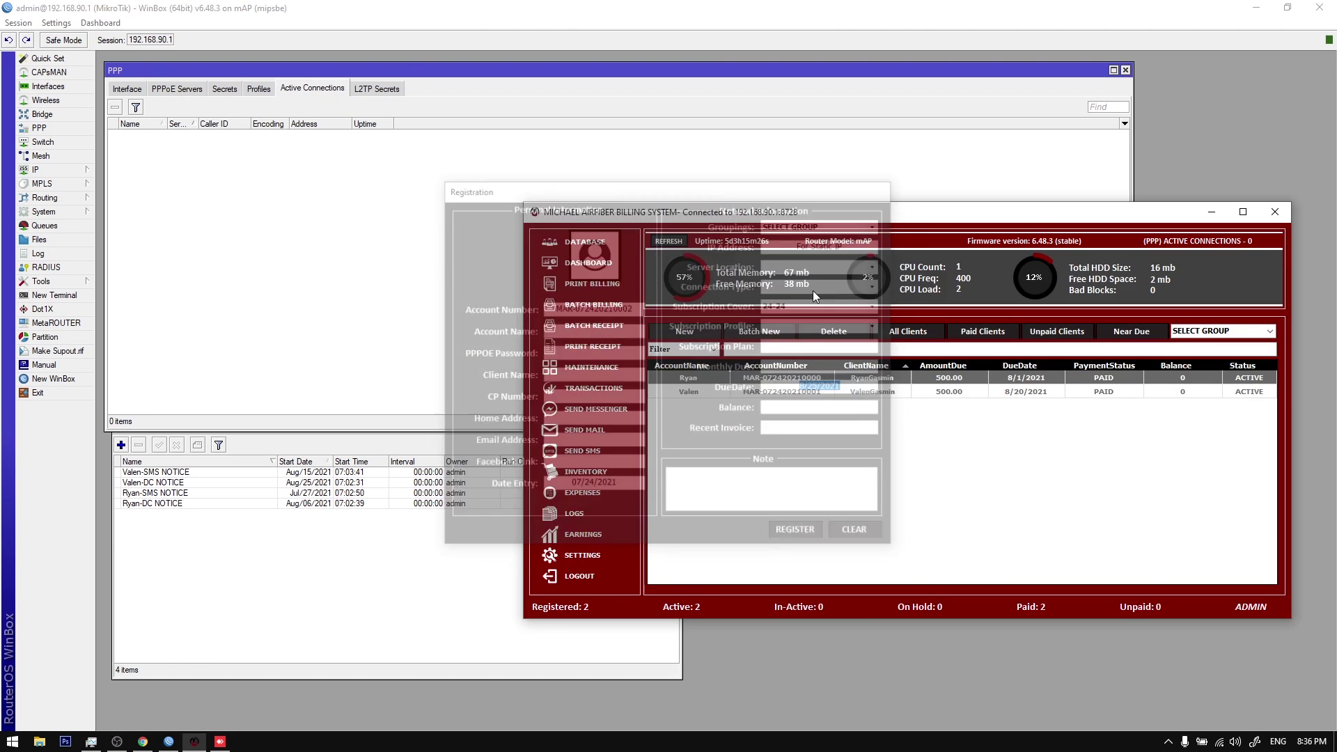
Step: Reopen the Reminder Settings briefly and close them again
click(582, 555)
click(609, 374)
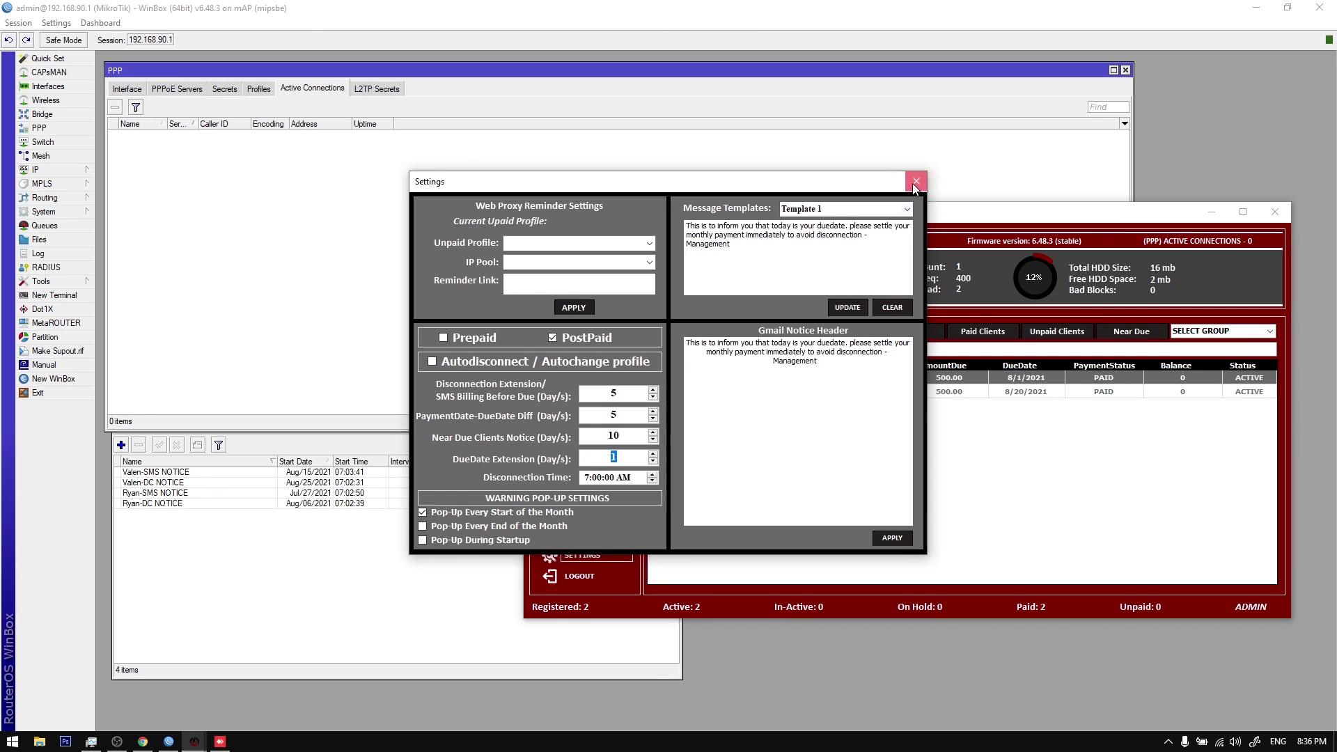
click(916, 181)
Step: Start a new registration, trying covers 4-4 and 21-21 before settling on 11-11
click(799, 234)
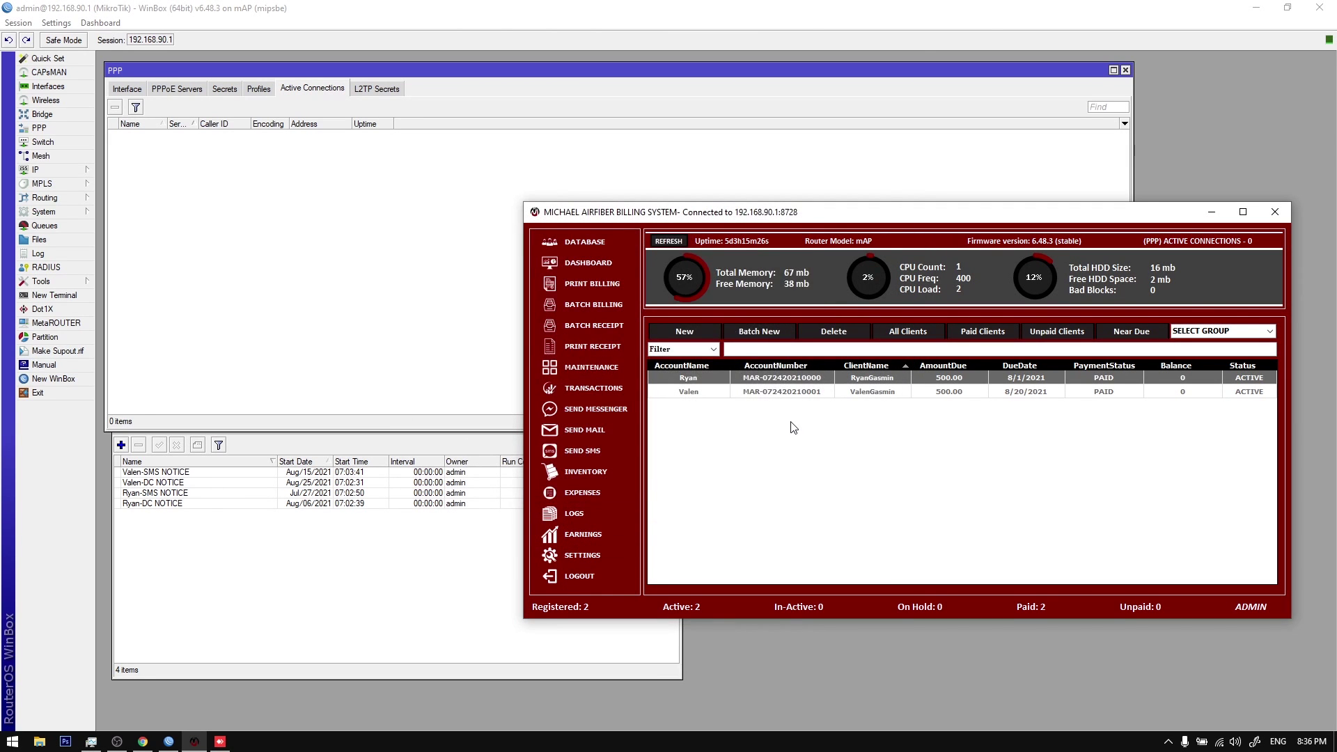
click(867, 309)
click(868, 341)
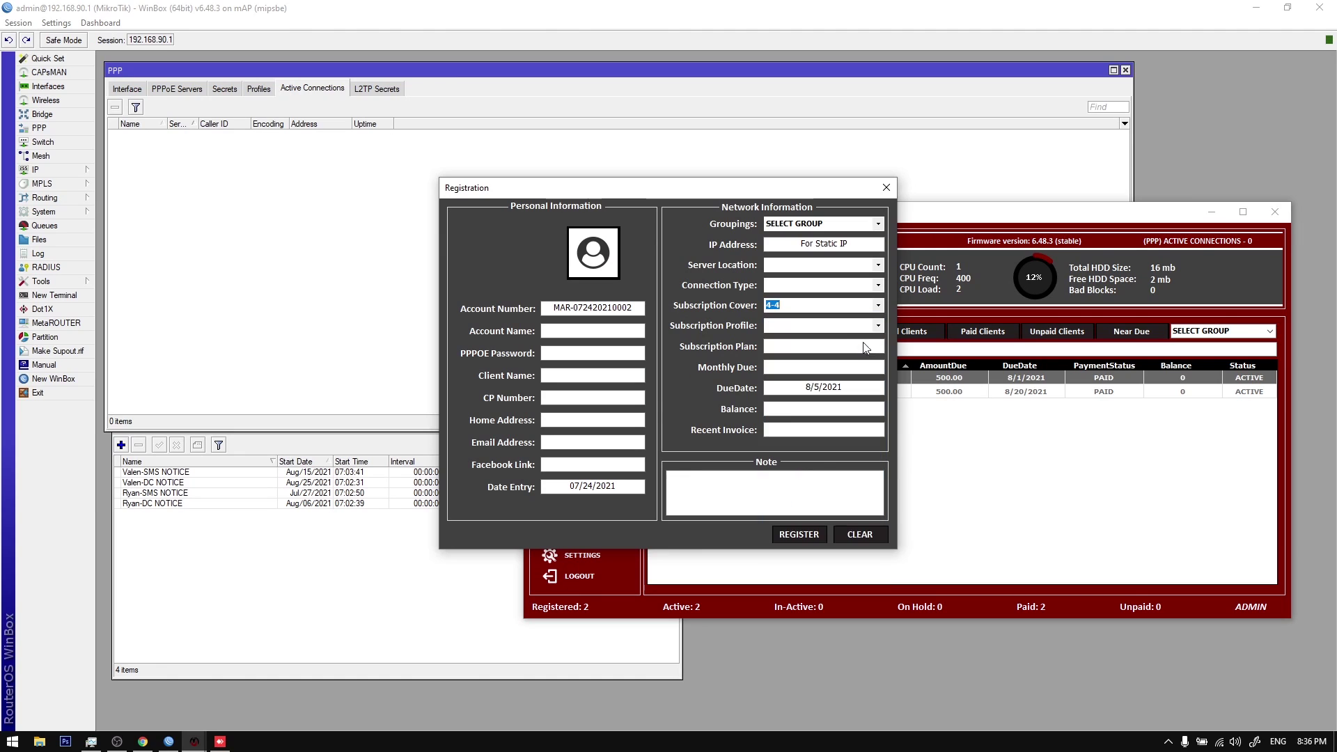
click(876, 307)
click(845, 502)
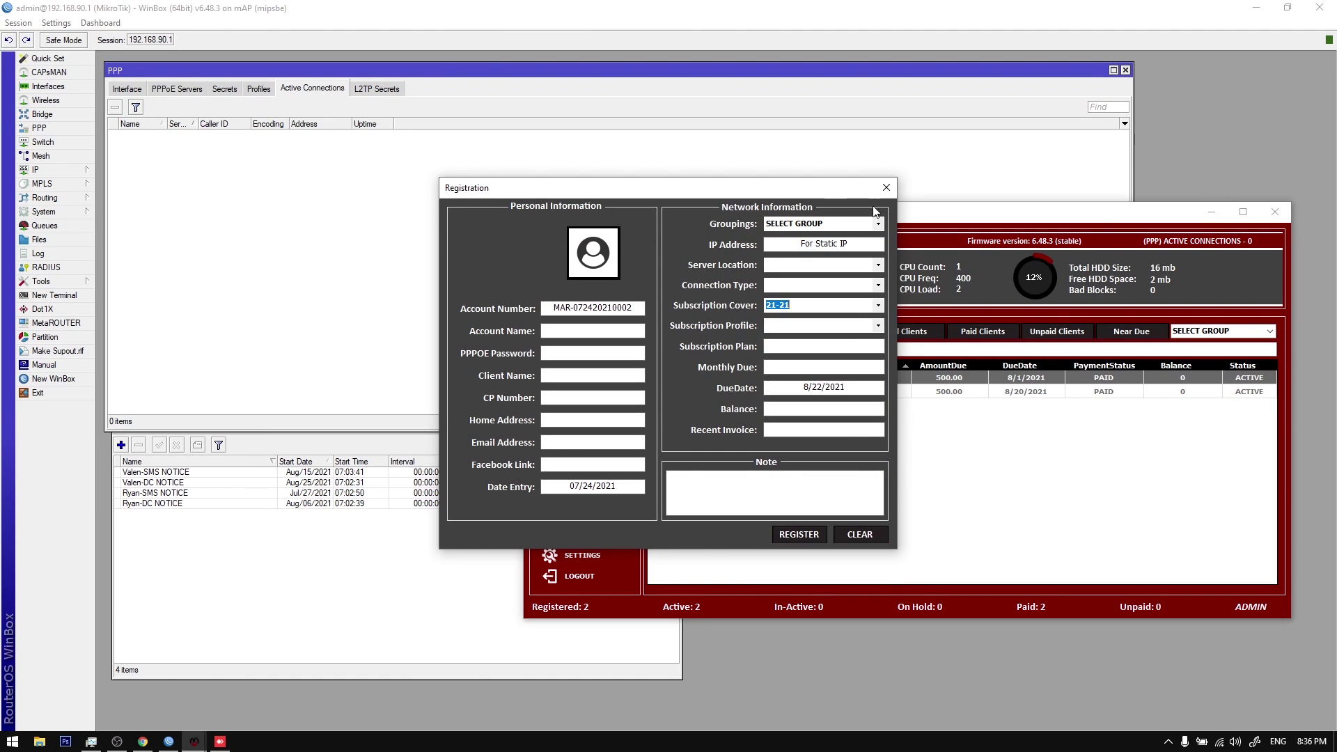
click(877, 310)
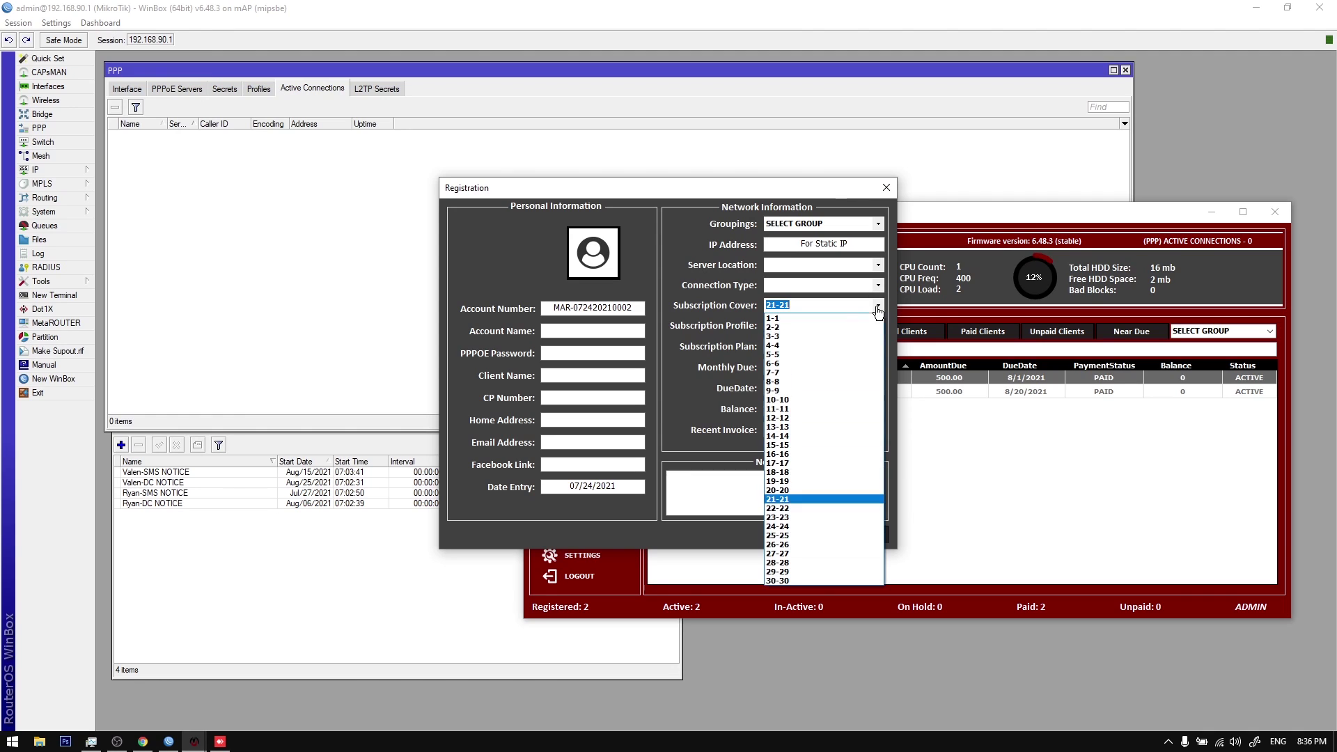
click(815, 409)
Step: Move the registration form aside, check the 8/12/2021 due date, and close it unregistered
click(794, 307)
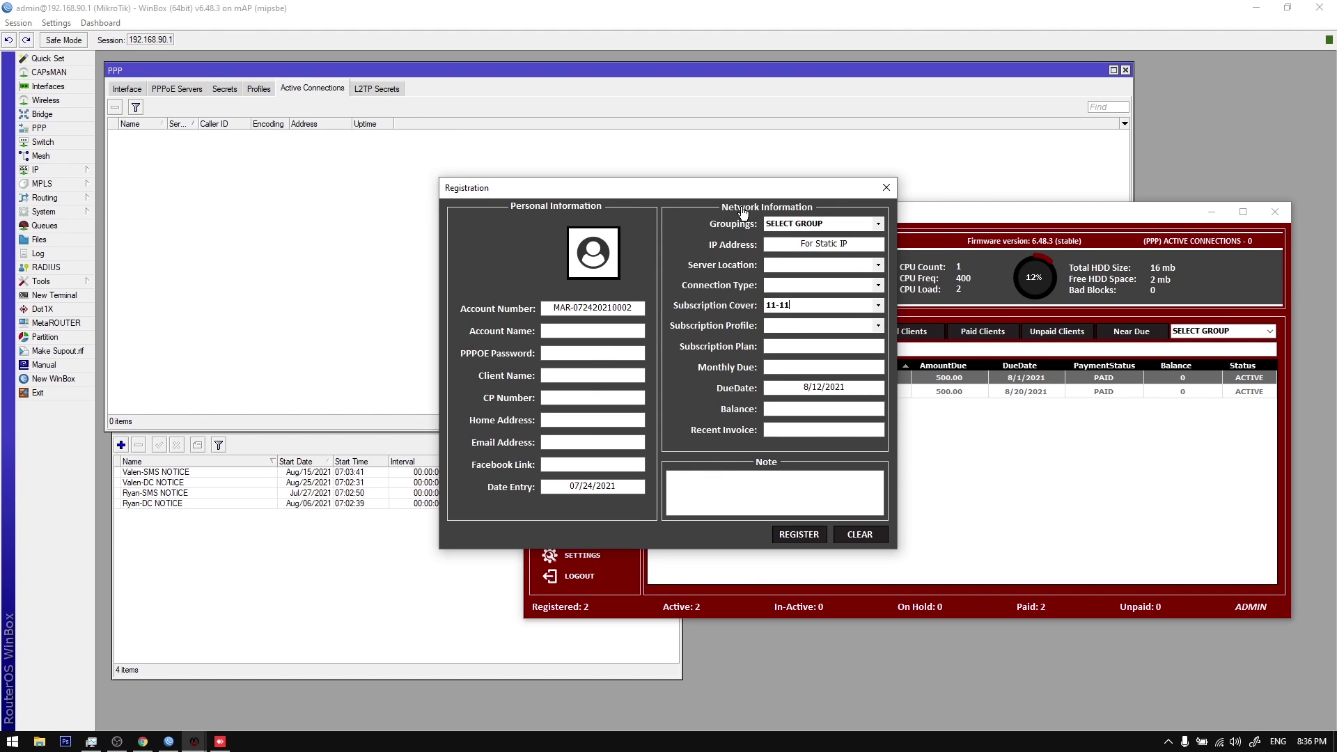
drag(741, 193, 853, 213)
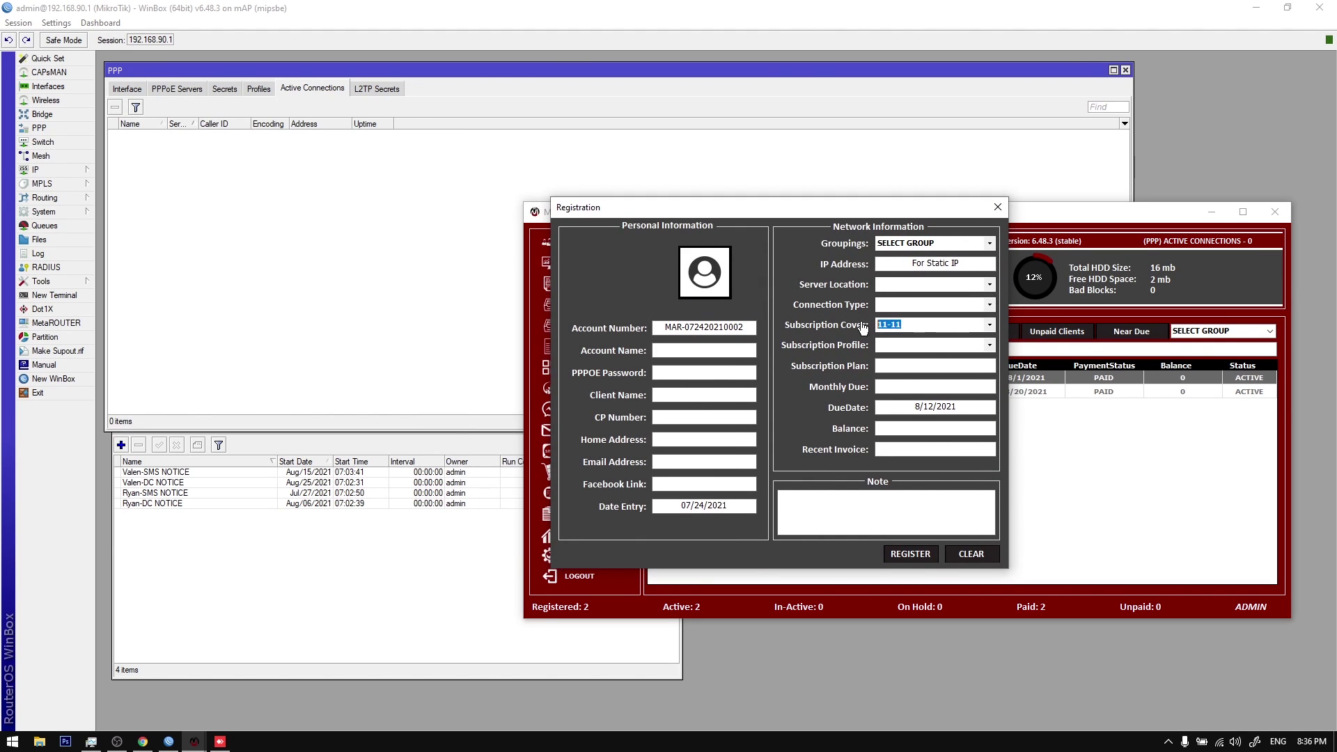
drag(914, 407, 969, 407)
click(916, 407)
click(908, 404)
click(961, 407)
Step: Open the general Settings and inspect the DueDate Extension and Disconnection Time fields
click(997, 207)
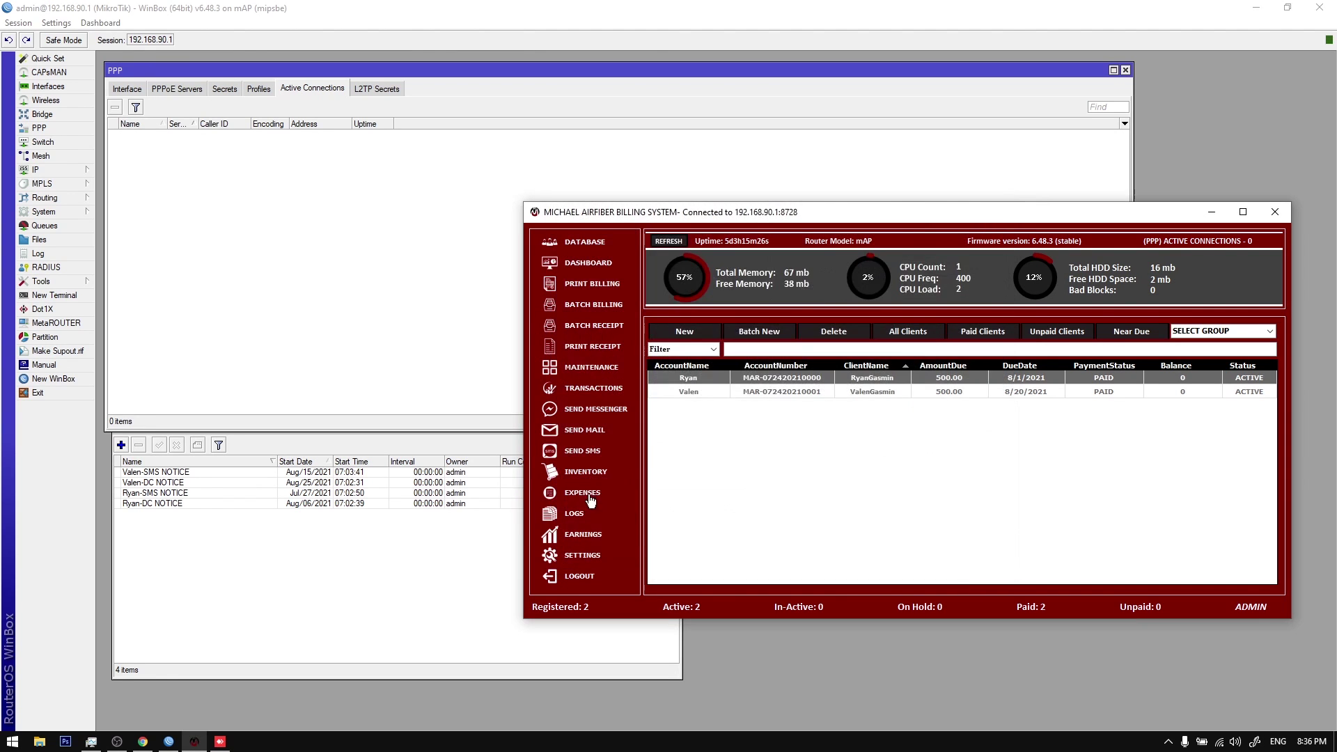
click(587, 557)
click(564, 426)
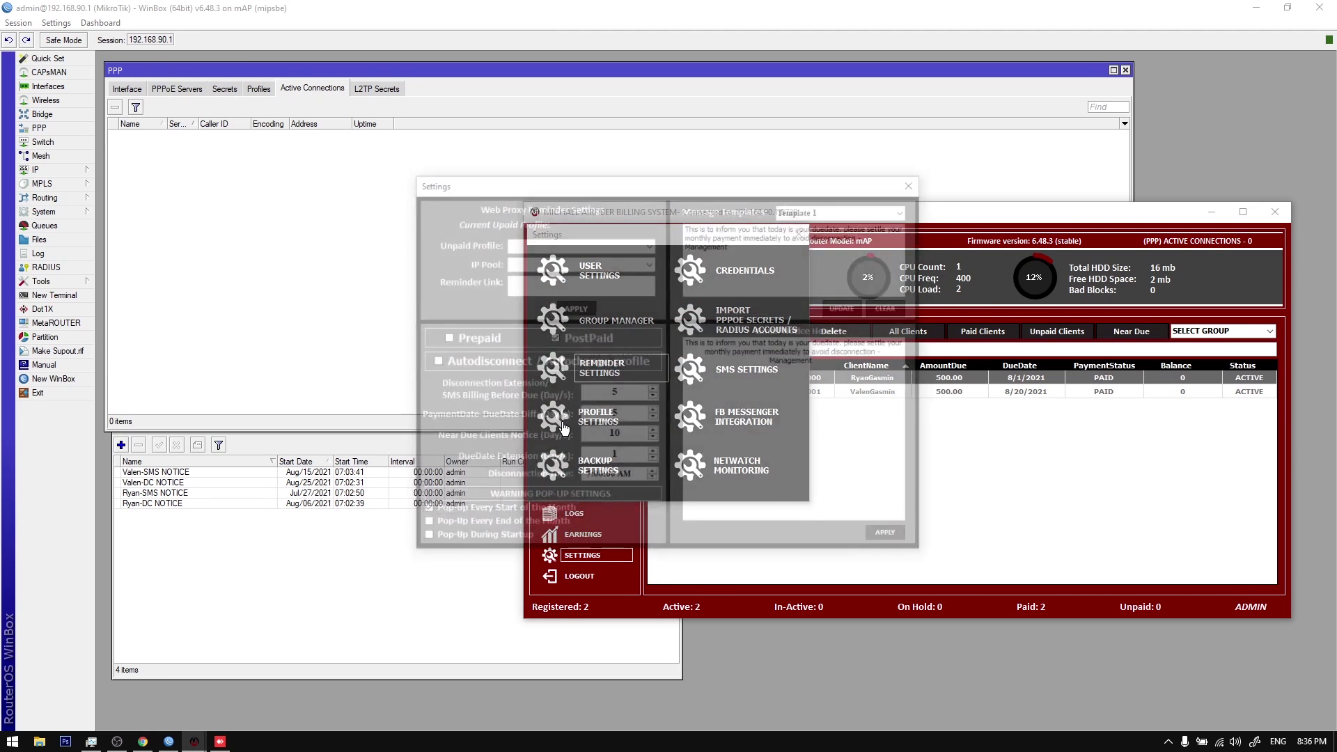
click(599, 456)
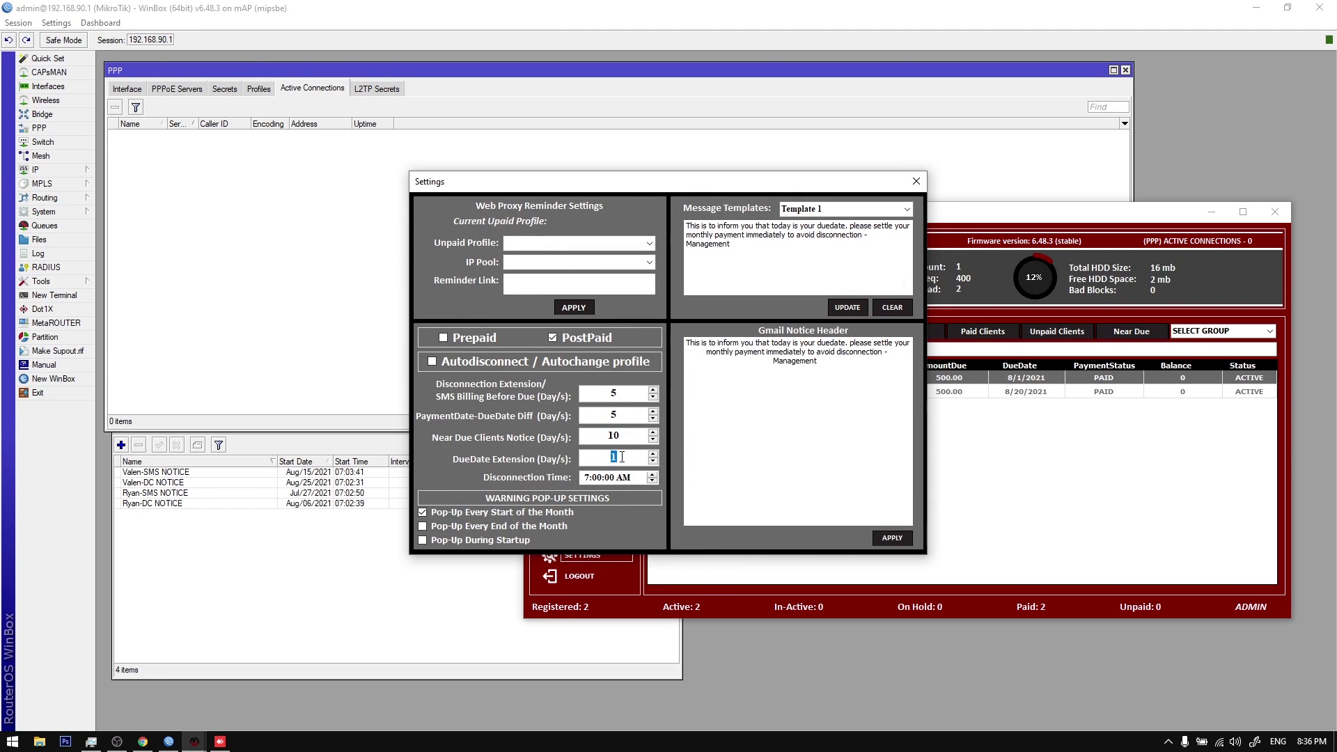
click(585, 479)
click(621, 480)
Step: Switch to WinBox's Scheduler and select a notice job
click(293, 492)
click(296, 472)
click(300, 492)
Step: Click through the four Scheduler notice jobs to compare them
click(302, 472)
click(304, 483)
click(307, 504)
click(307, 474)
click(308, 484)
click(309, 493)
click(311, 504)
click(312, 474)
click(308, 493)
click(307, 504)
click(308, 474)
Step: Inspect the SMS and disconnection notice jobs' start times without changing them
double_click(307, 476)
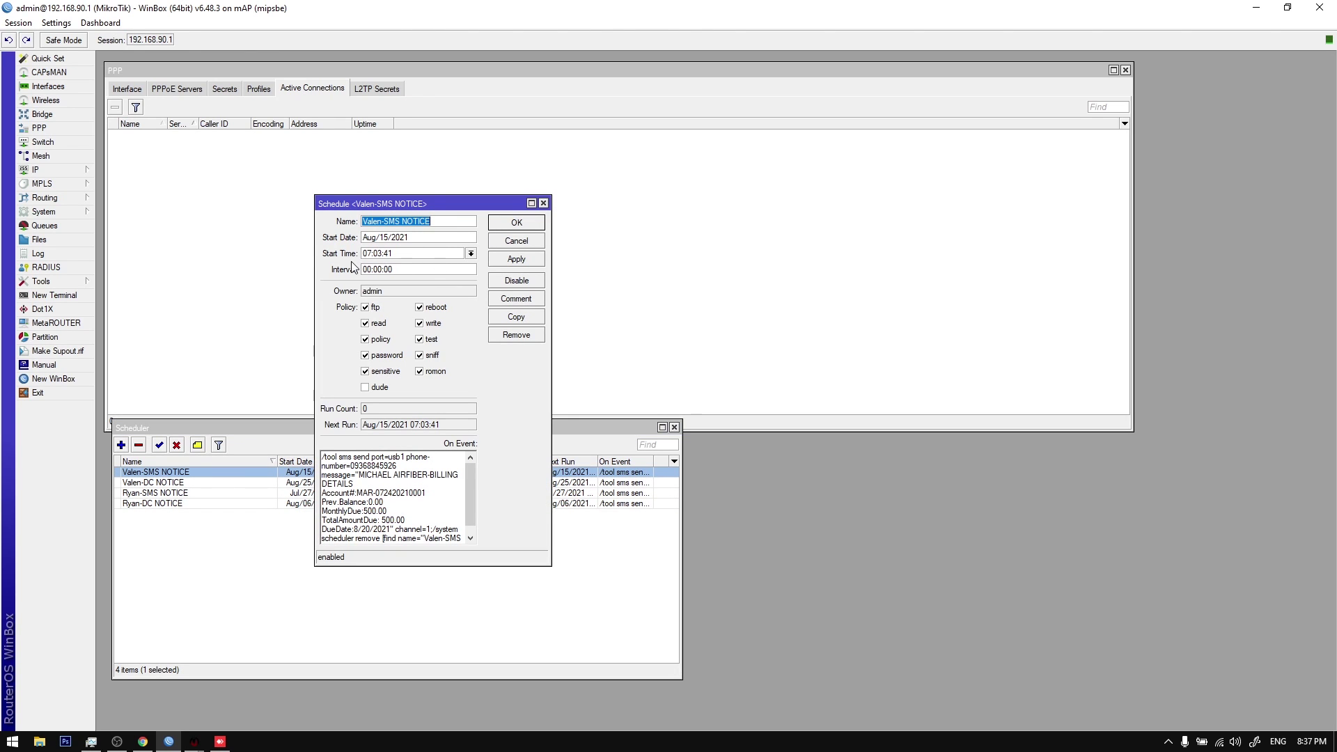
click(392, 254)
click(543, 203)
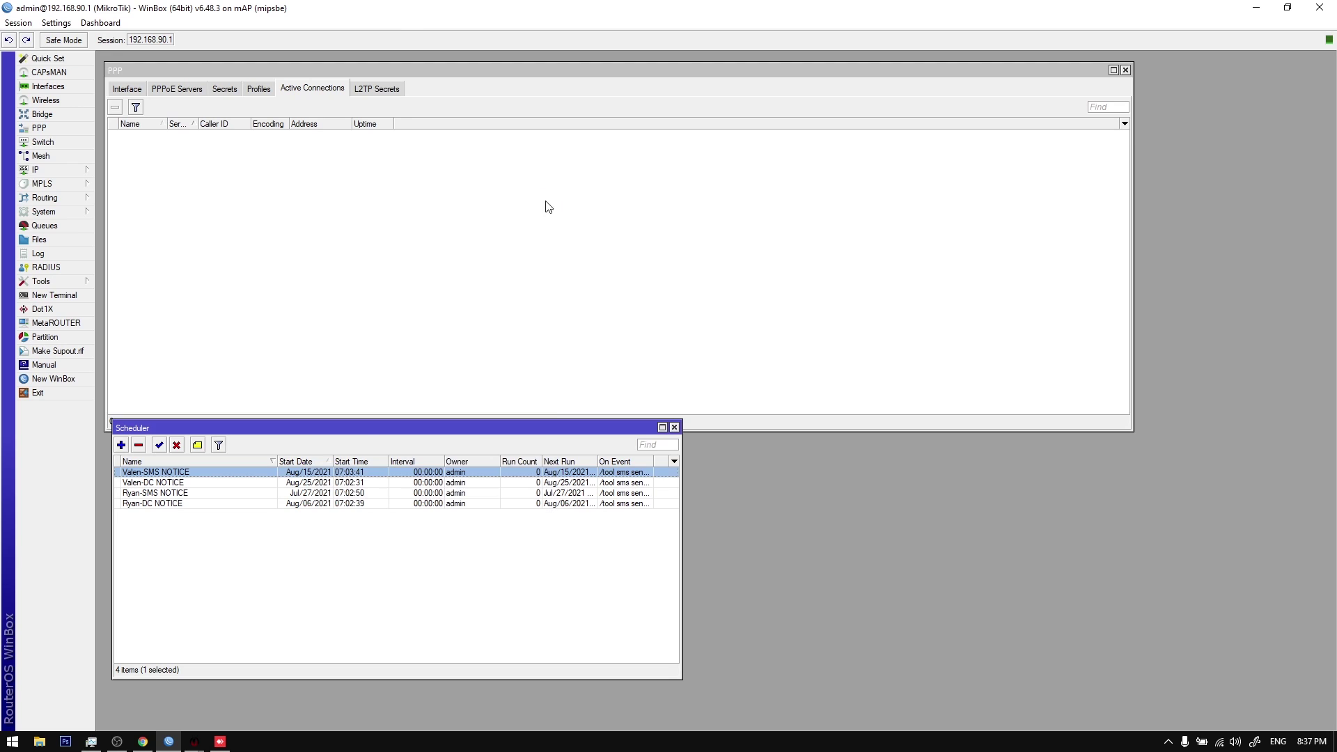
double_click(365, 473)
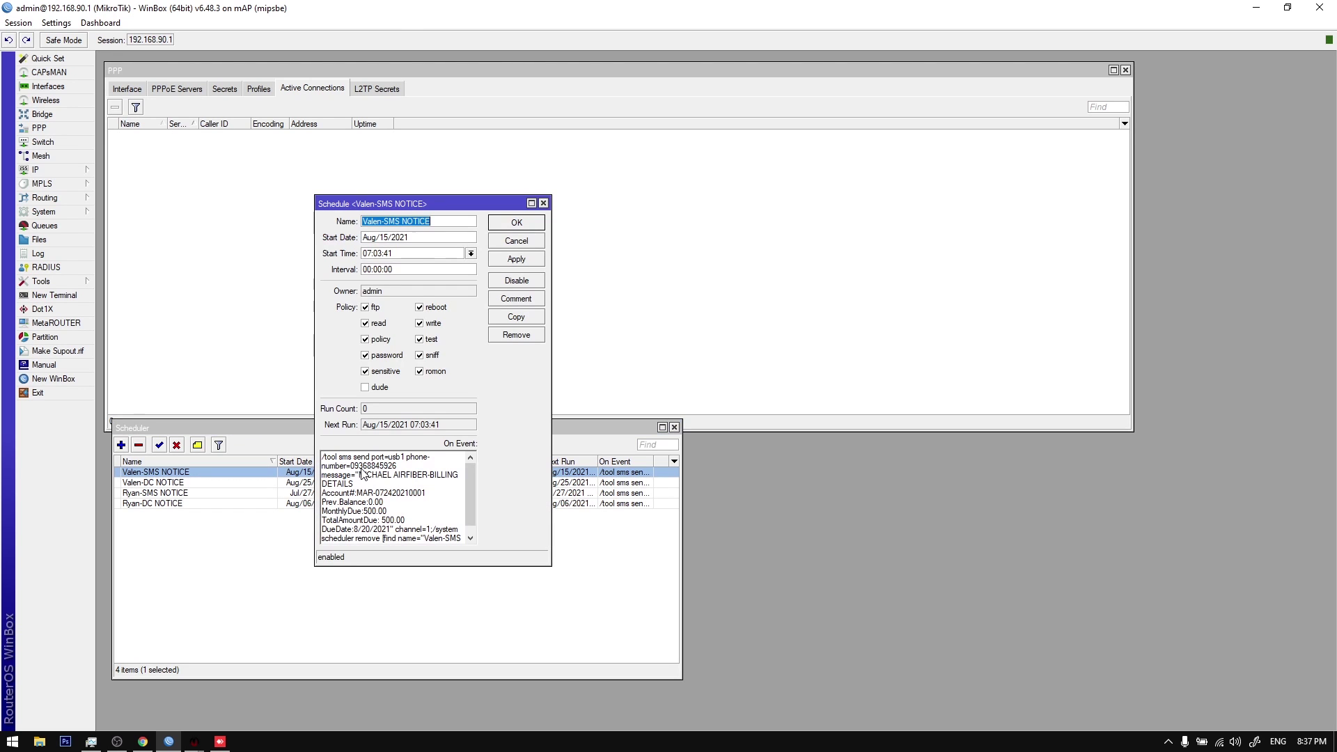
click(416, 254)
click(416, 253)
click(516, 222)
double_click(313, 484)
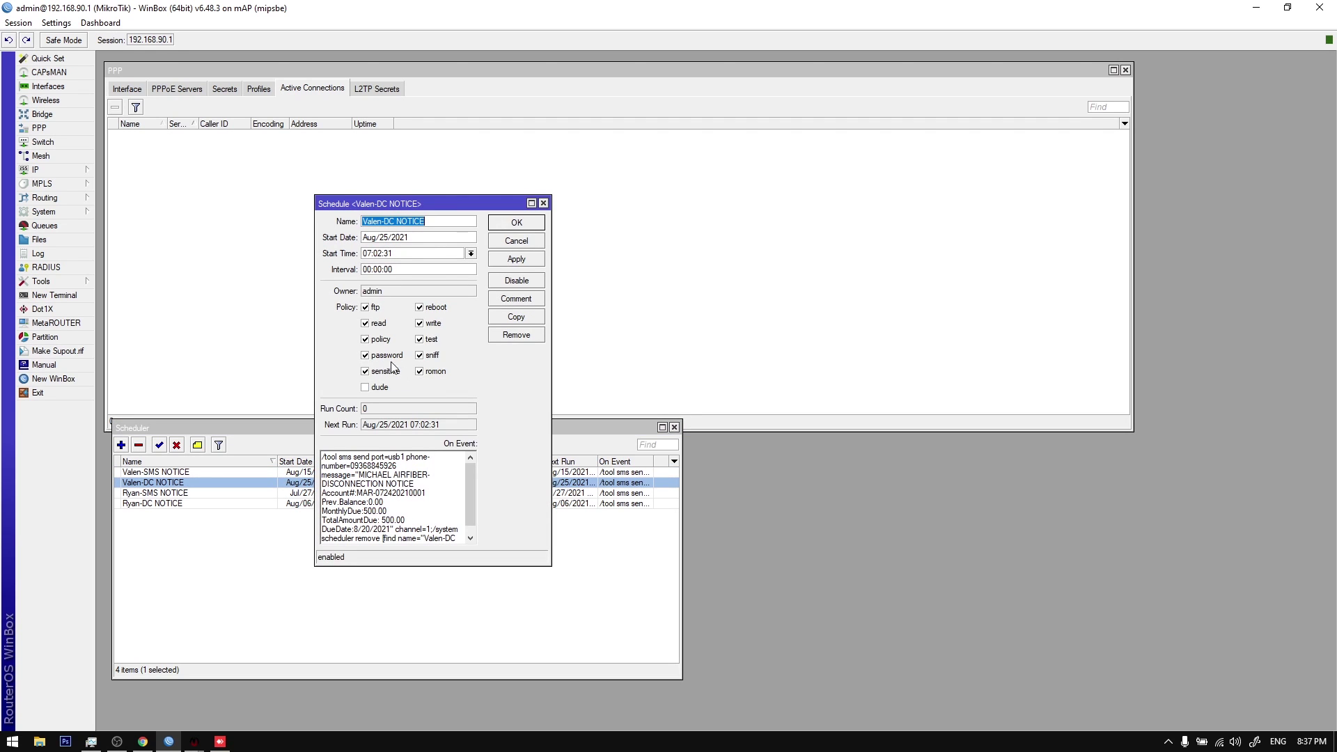
click(416, 253)
click(417, 253)
click(516, 222)
Step: Compare the billing settings with the SMS notice job's start time, leaving it unchanged
mouse_move(195, 741)
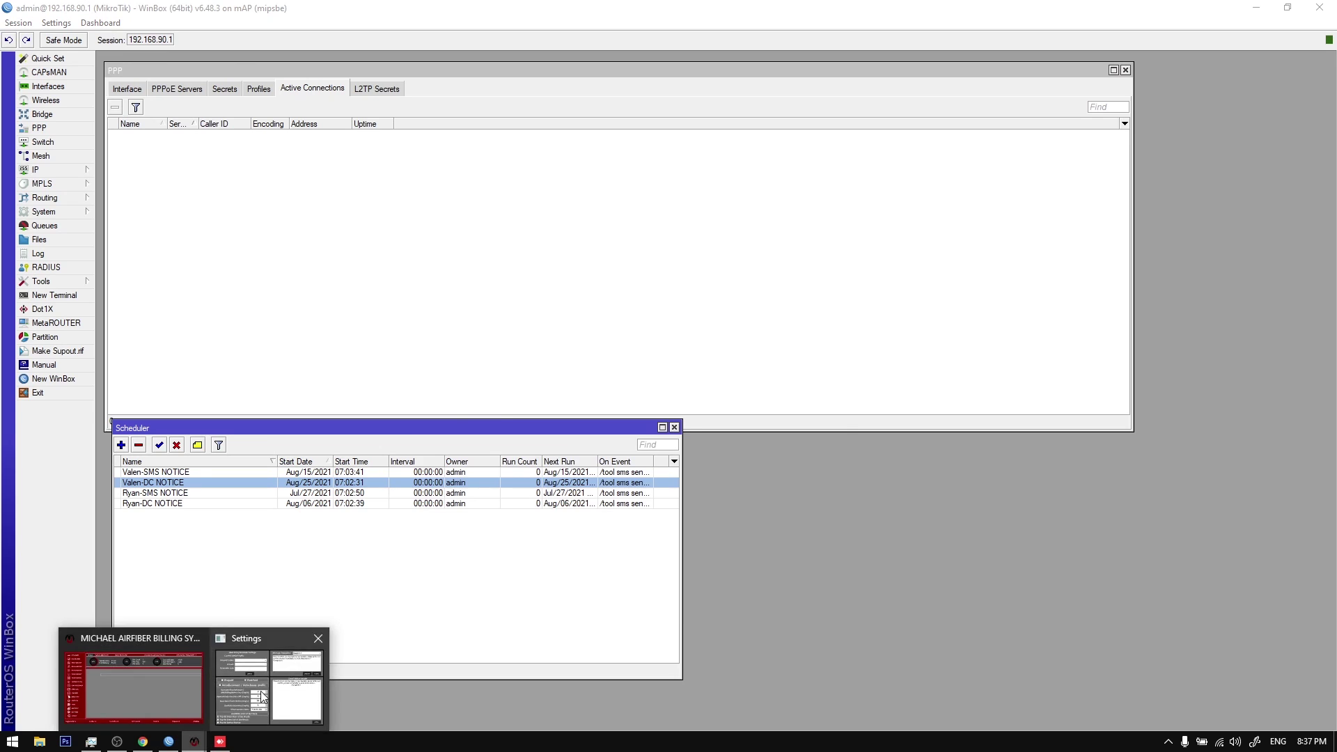
click(278, 679)
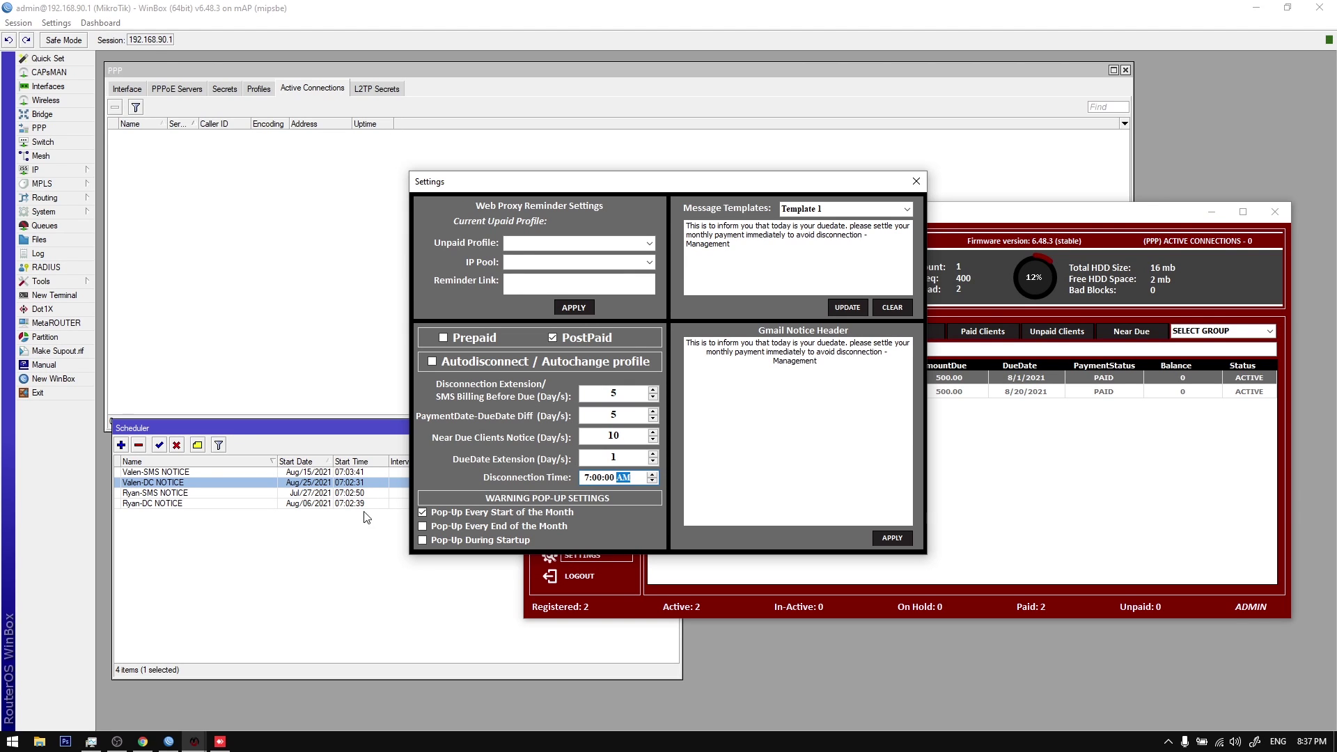
double_click(363, 472)
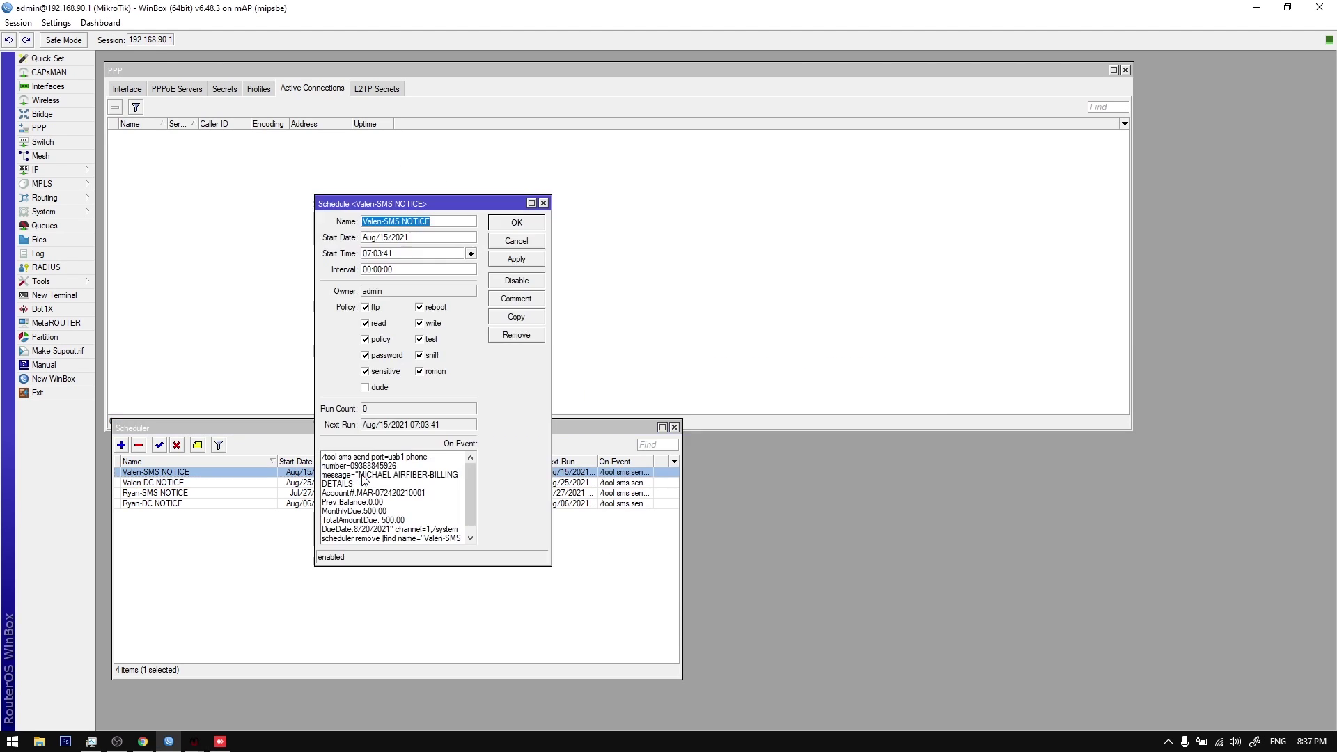
click(410, 255)
click(394, 254)
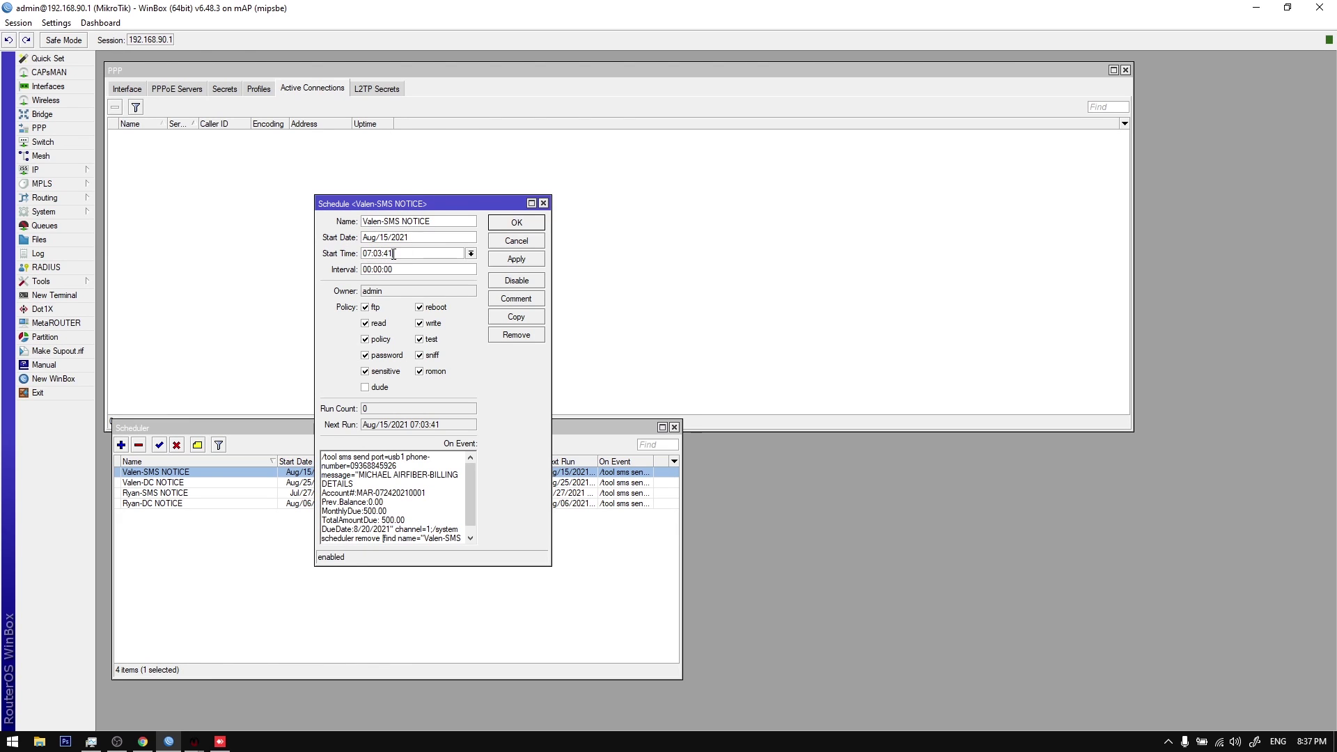
click(517, 223)
mouse_move(194, 741)
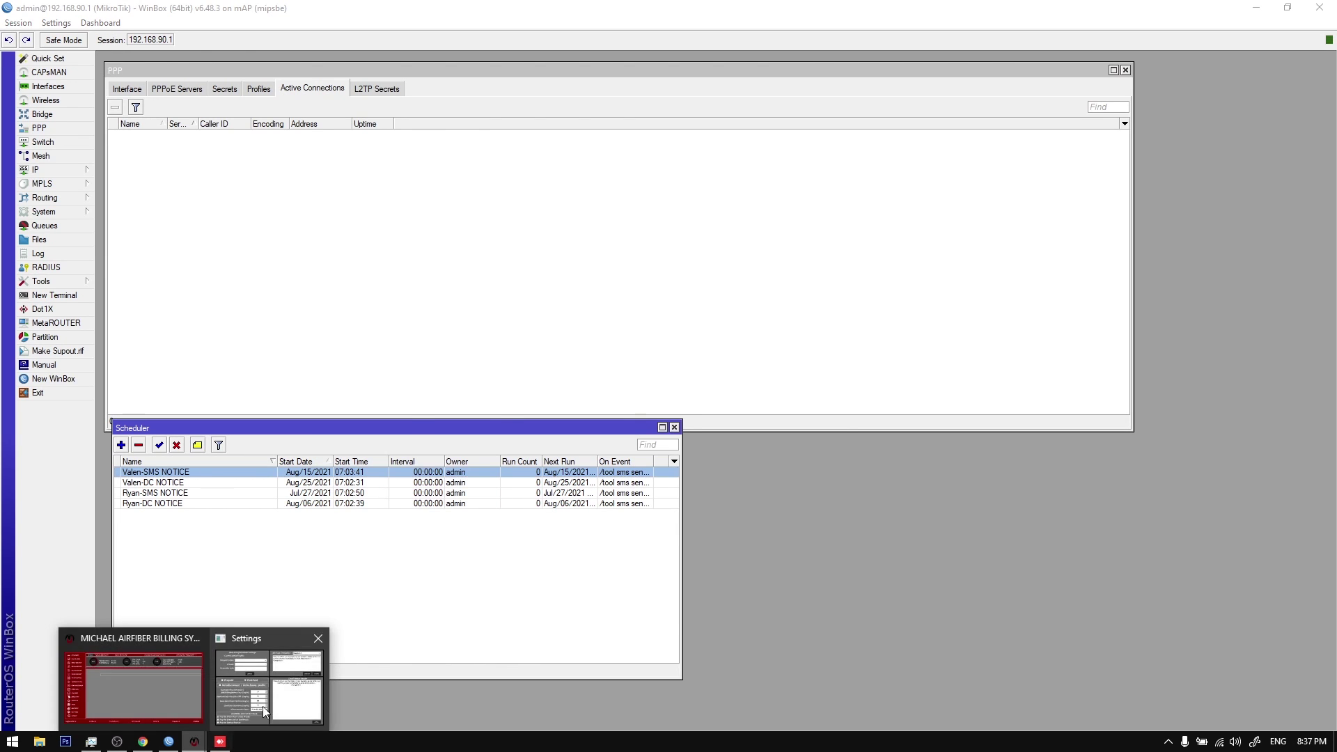
click(266, 703)
Step: Select the SMS and disconnection notice jobs in turn in the Scheduler list
click(346, 485)
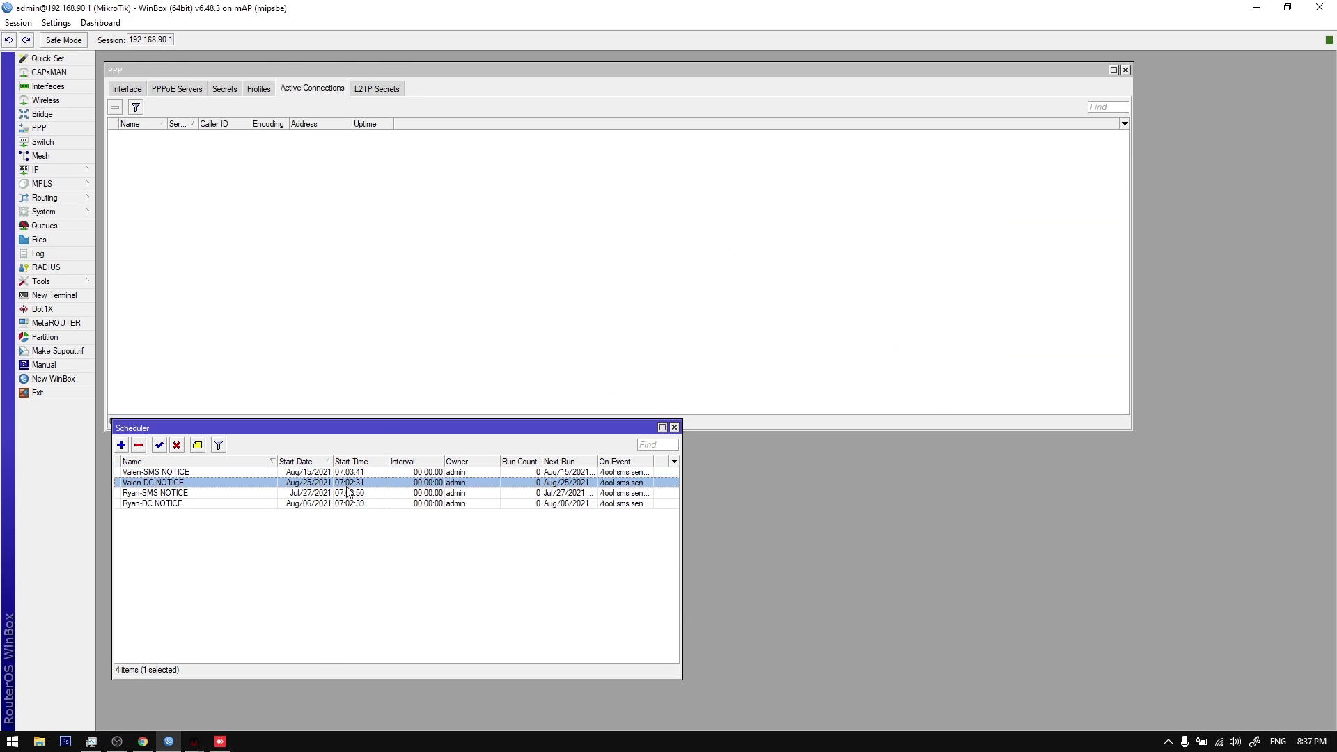
click(350, 493)
click(349, 516)
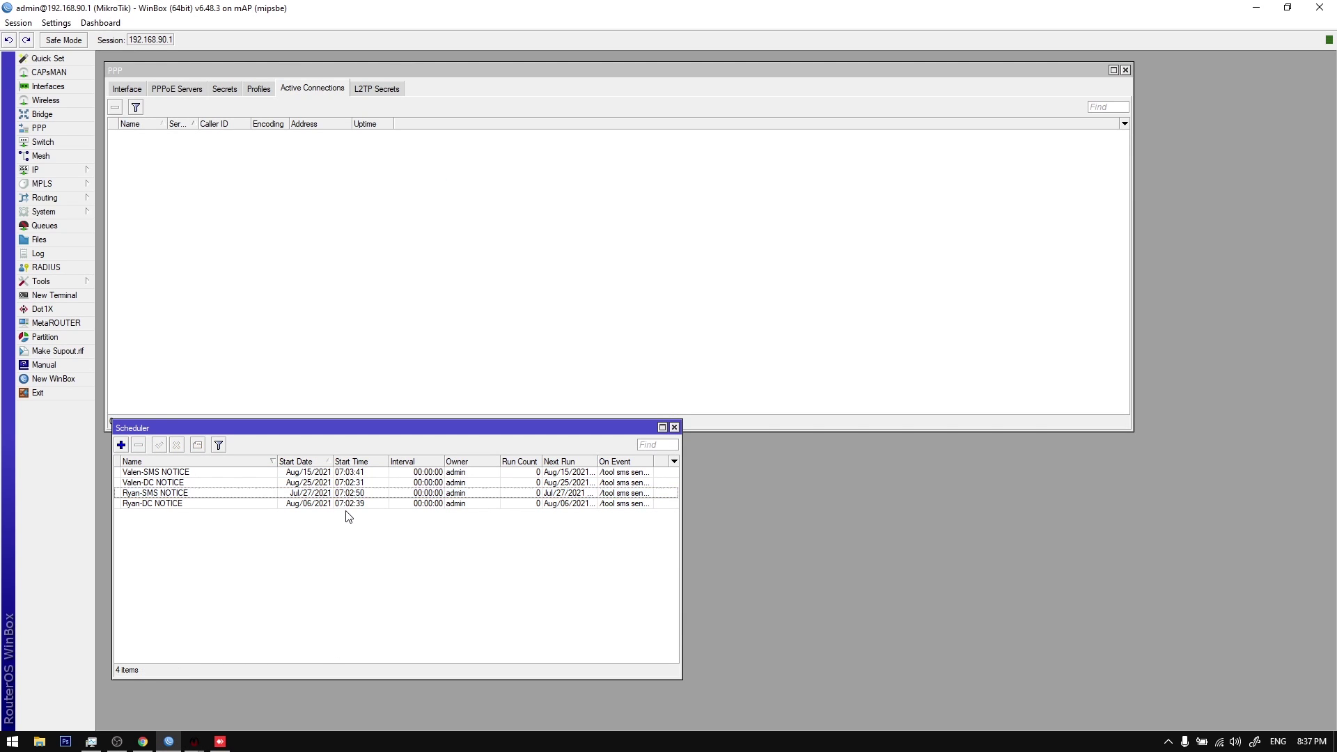
click(355, 474)
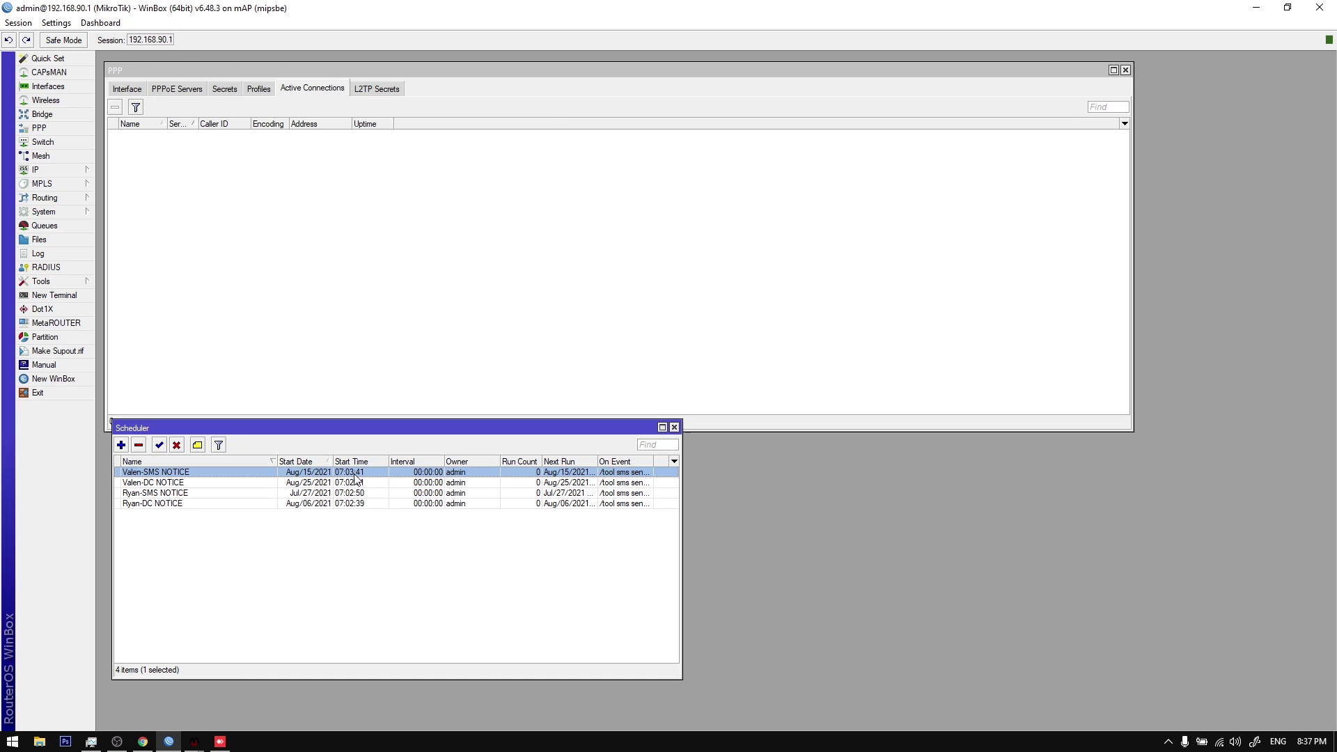
shift+click(359, 505)
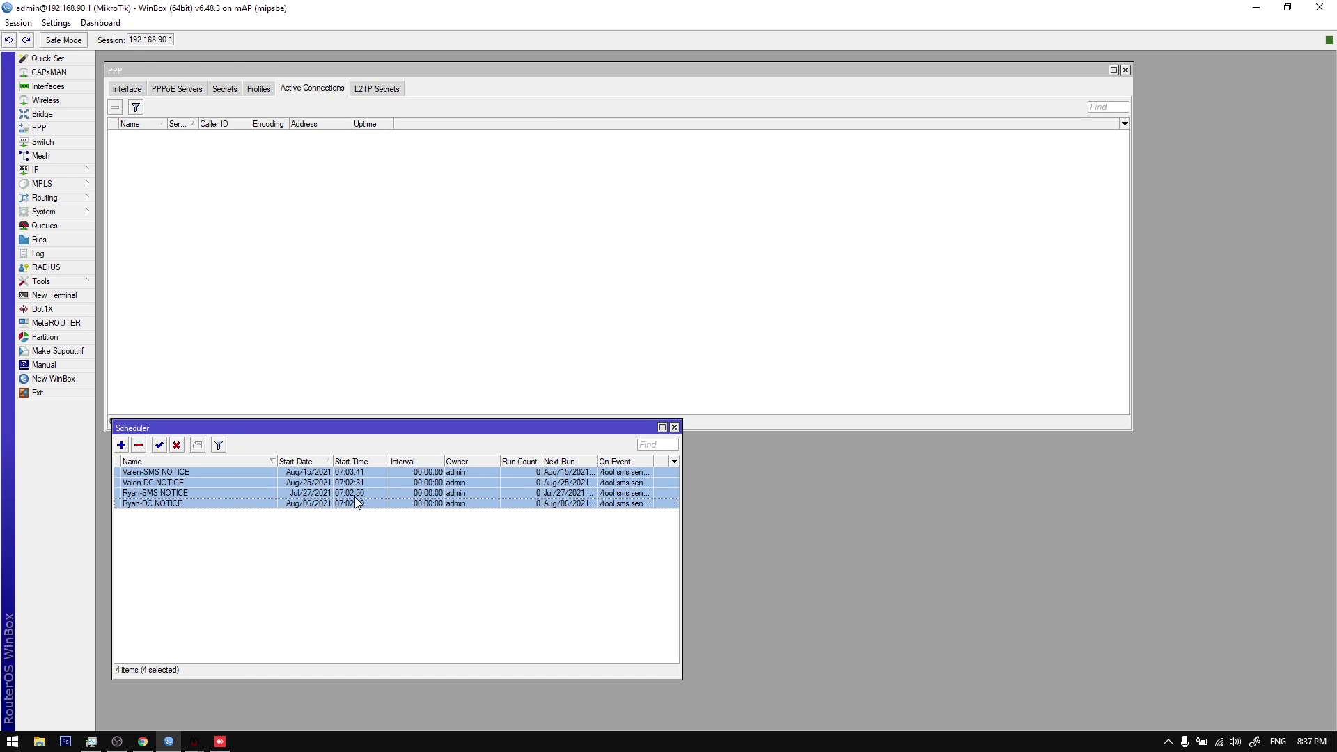
click(359, 506)
click(358, 492)
click(358, 483)
click(358, 504)
click(359, 493)
click(359, 483)
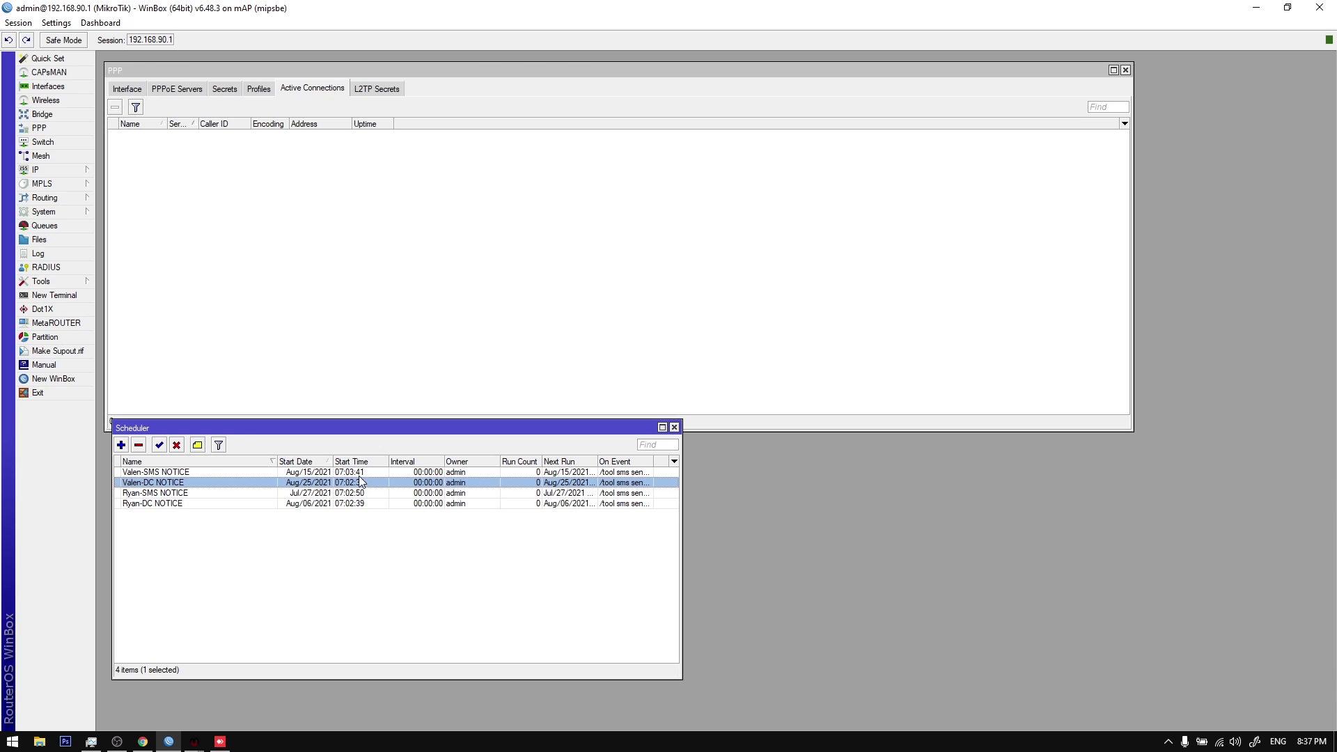
click(359, 472)
Step: Sort the notice jobs by Start Time, earliest first, then return to billing settings
click(360, 461)
click(361, 462)
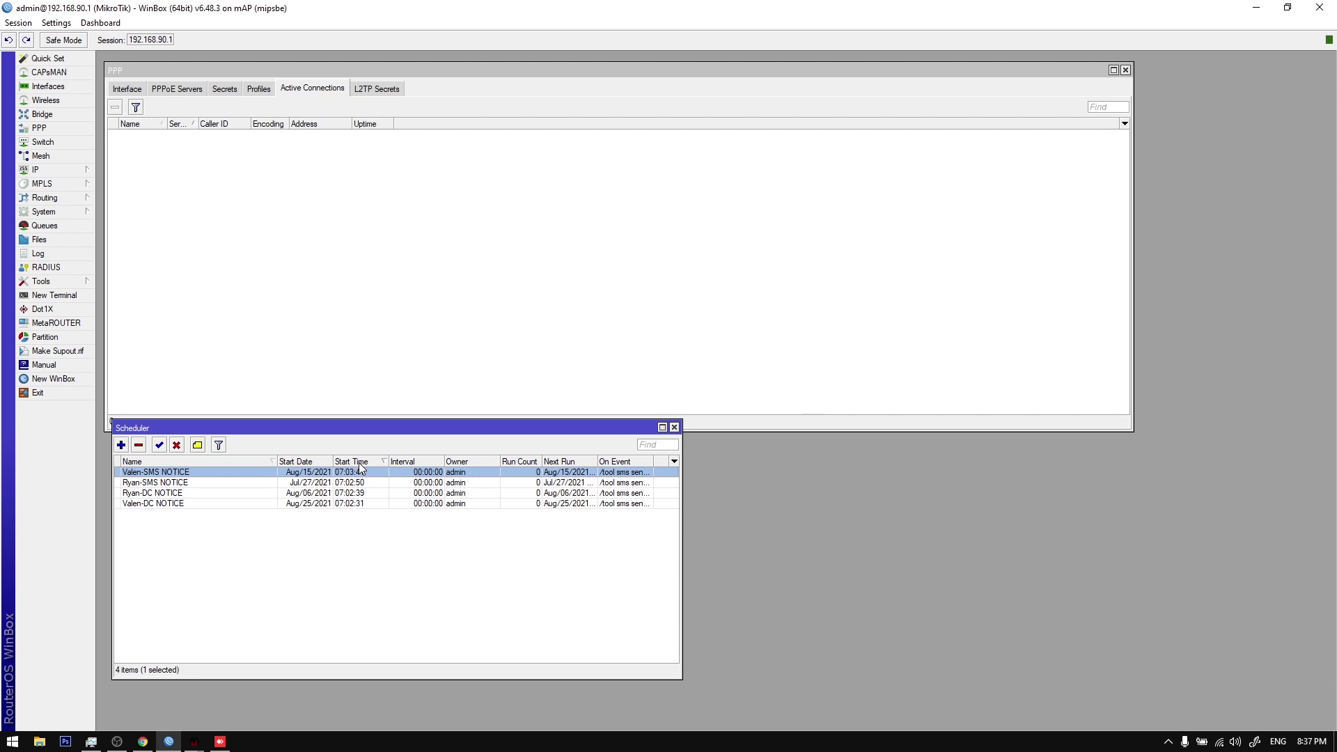
click(361, 463)
mouse_move(194, 741)
click(246, 686)
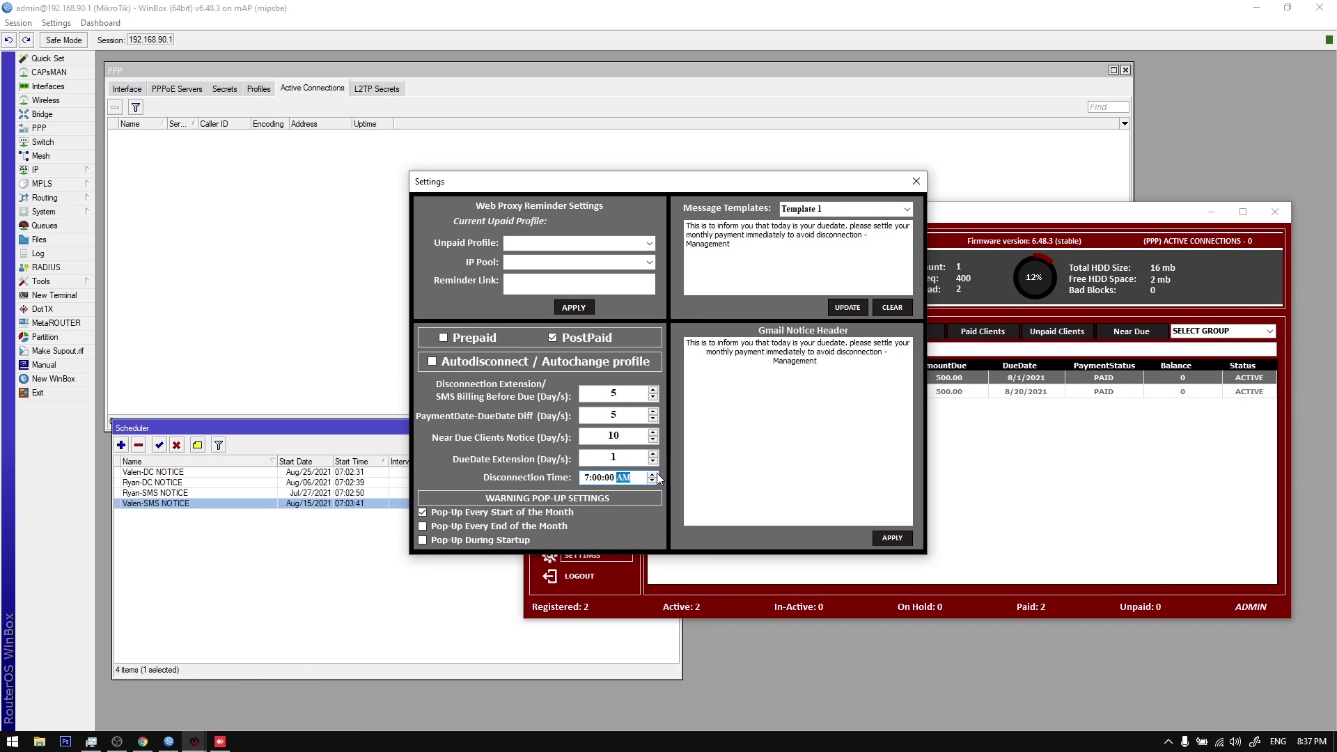
Step: Set Disconnection Time to 9:00 AM, apply it, and close Settings
click(588, 478)
click(908, 539)
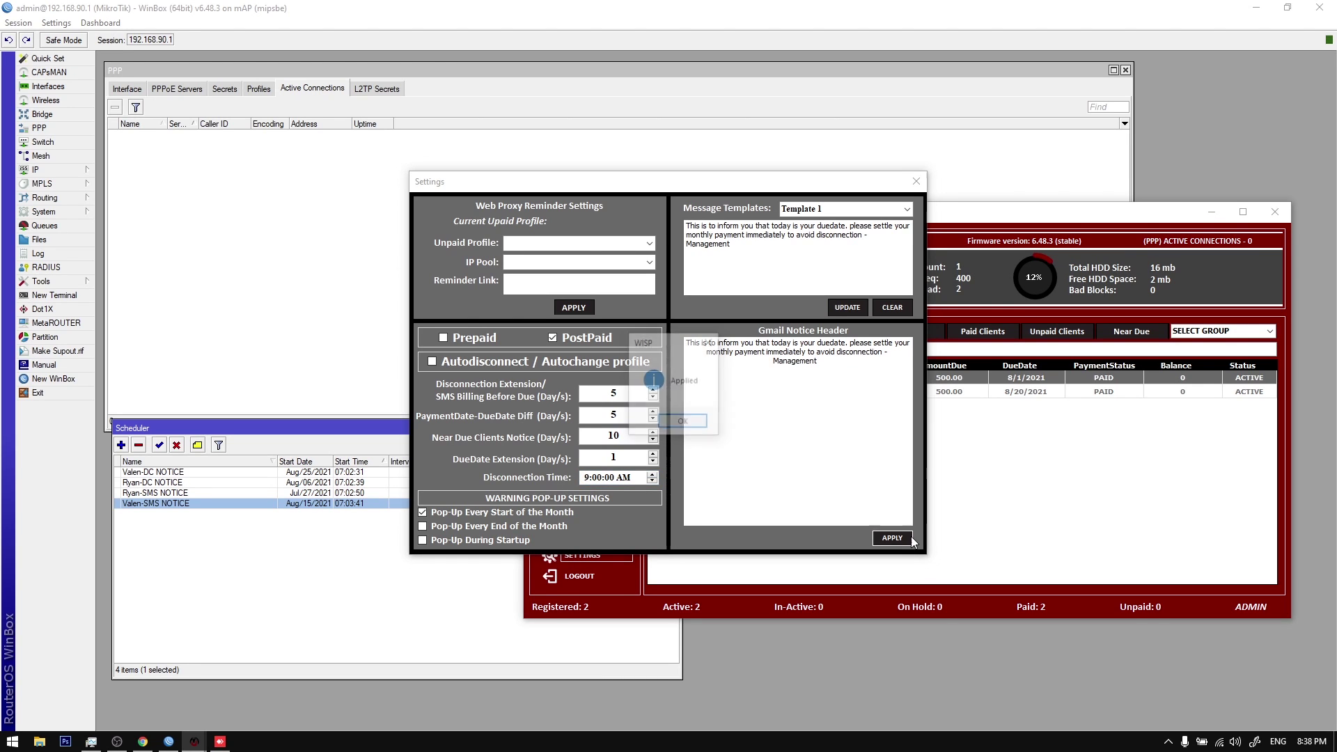
click(690, 433)
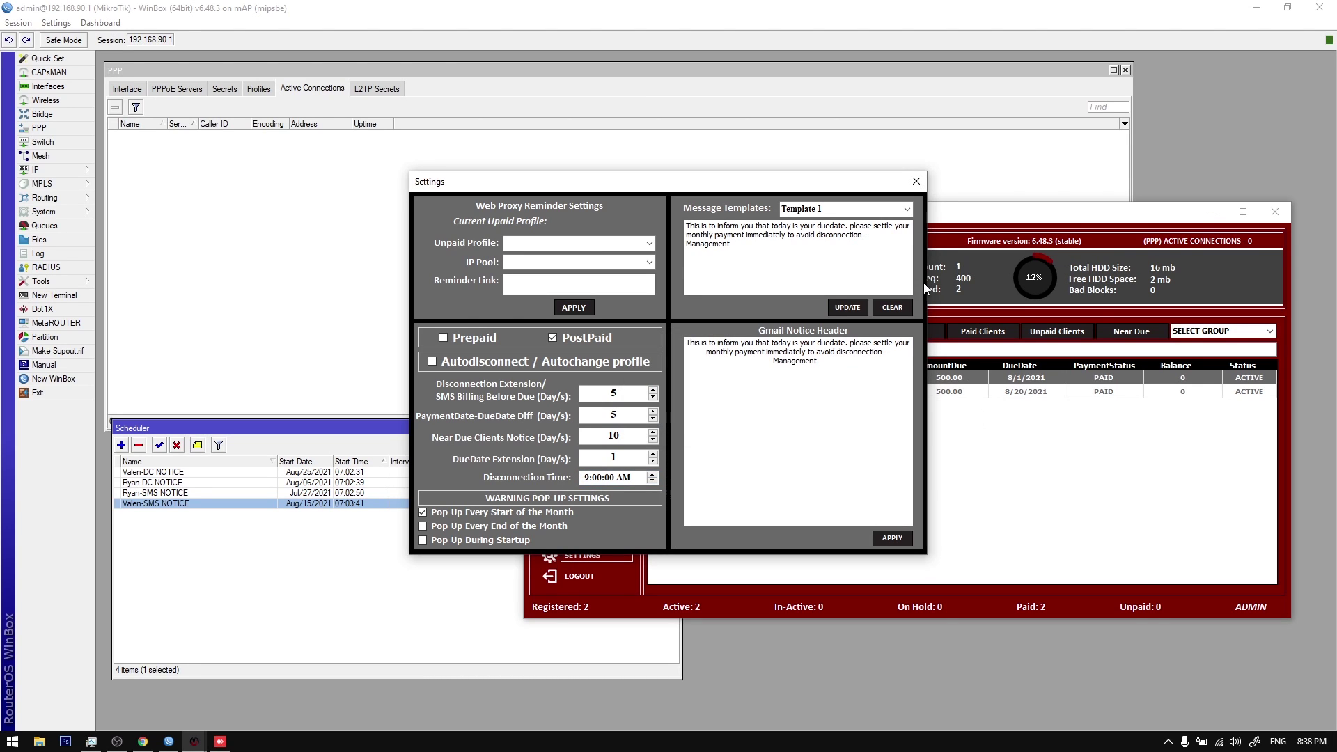
click(916, 181)
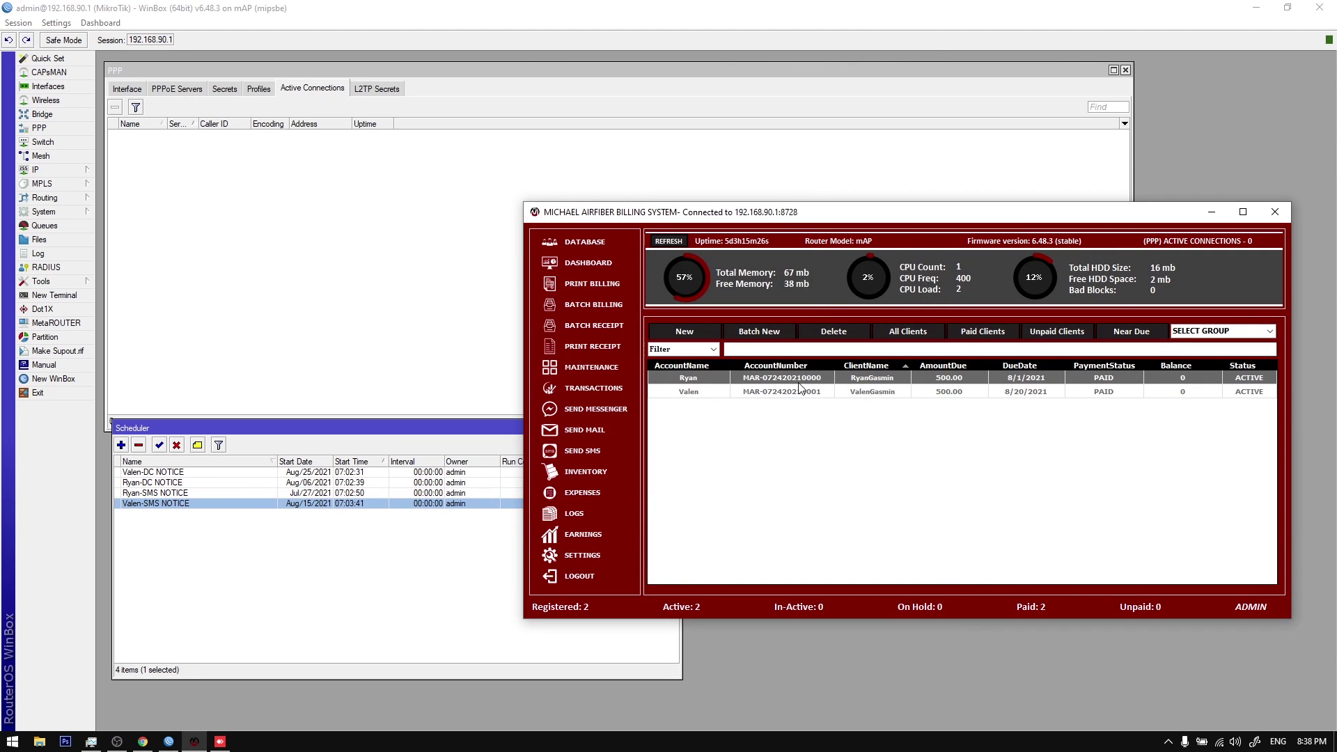
Step: Open a client's options without choosing anything, glance at the Scheduler, and return
right_click(799, 388)
click(754, 428)
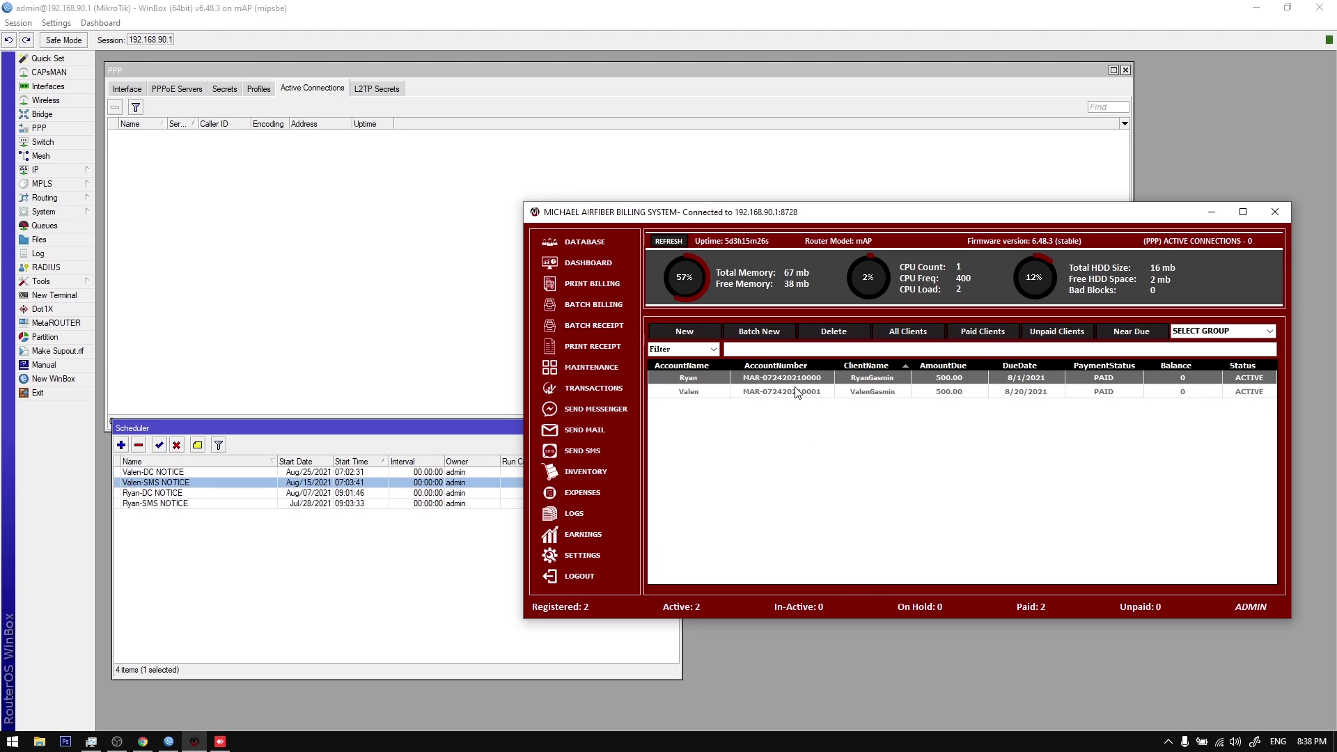
click(345, 494)
click(341, 503)
click(341, 493)
click(194, 741)
Step: Refresh PPPoE secrets from the second client's menu, accepting the CPU warning
right_click(803, 392)
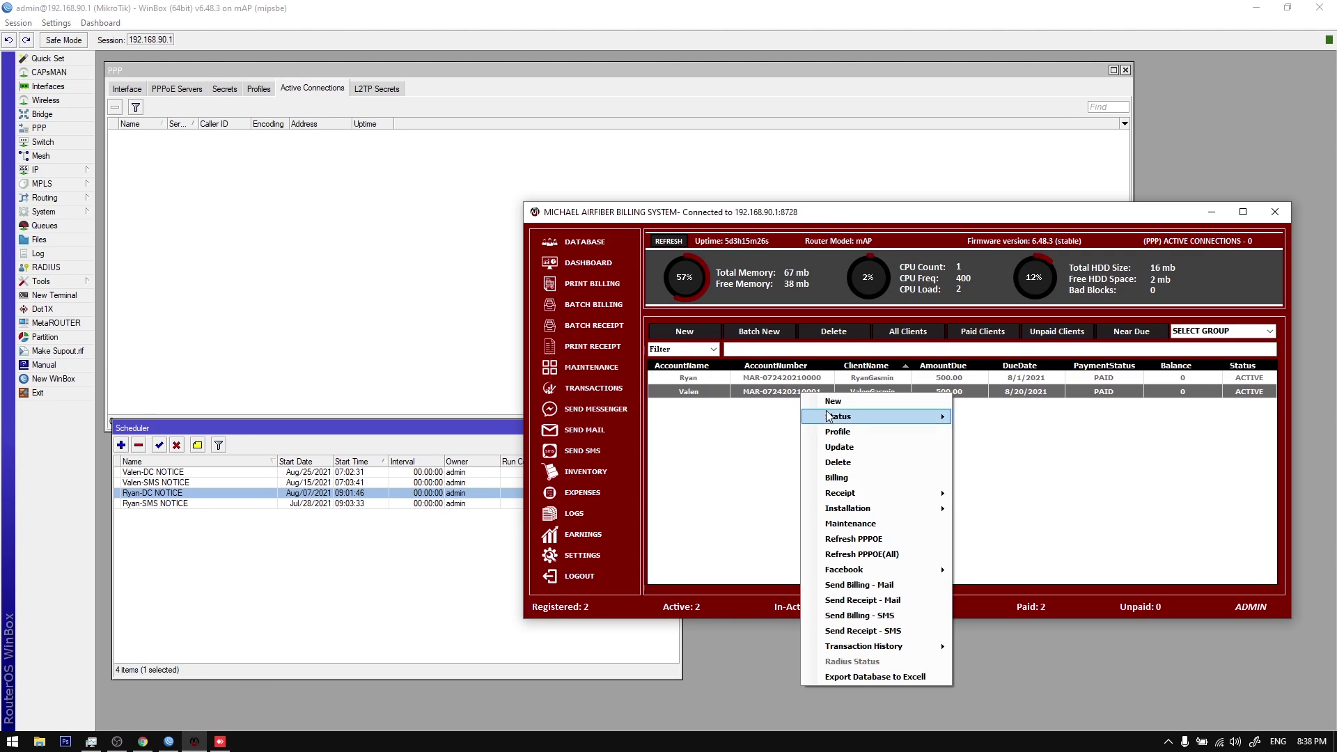
click(871, 555)
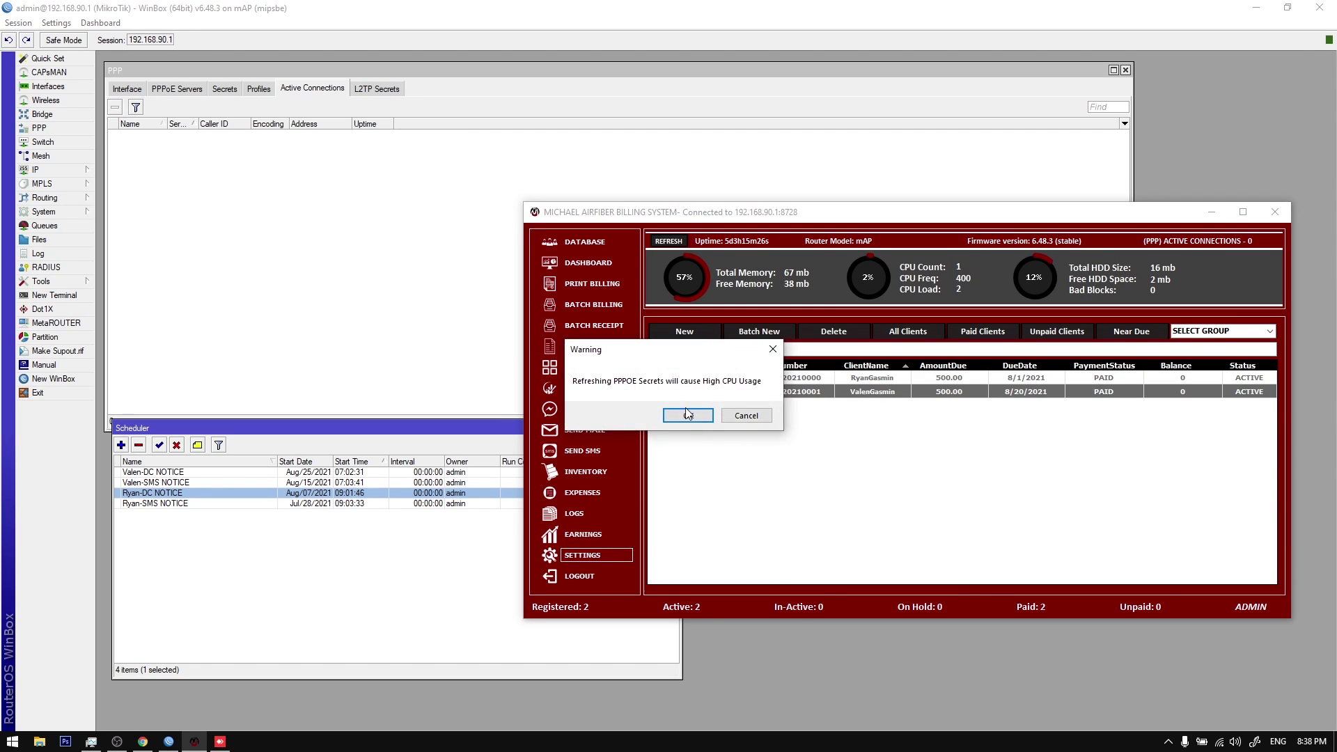
click(688, 414)
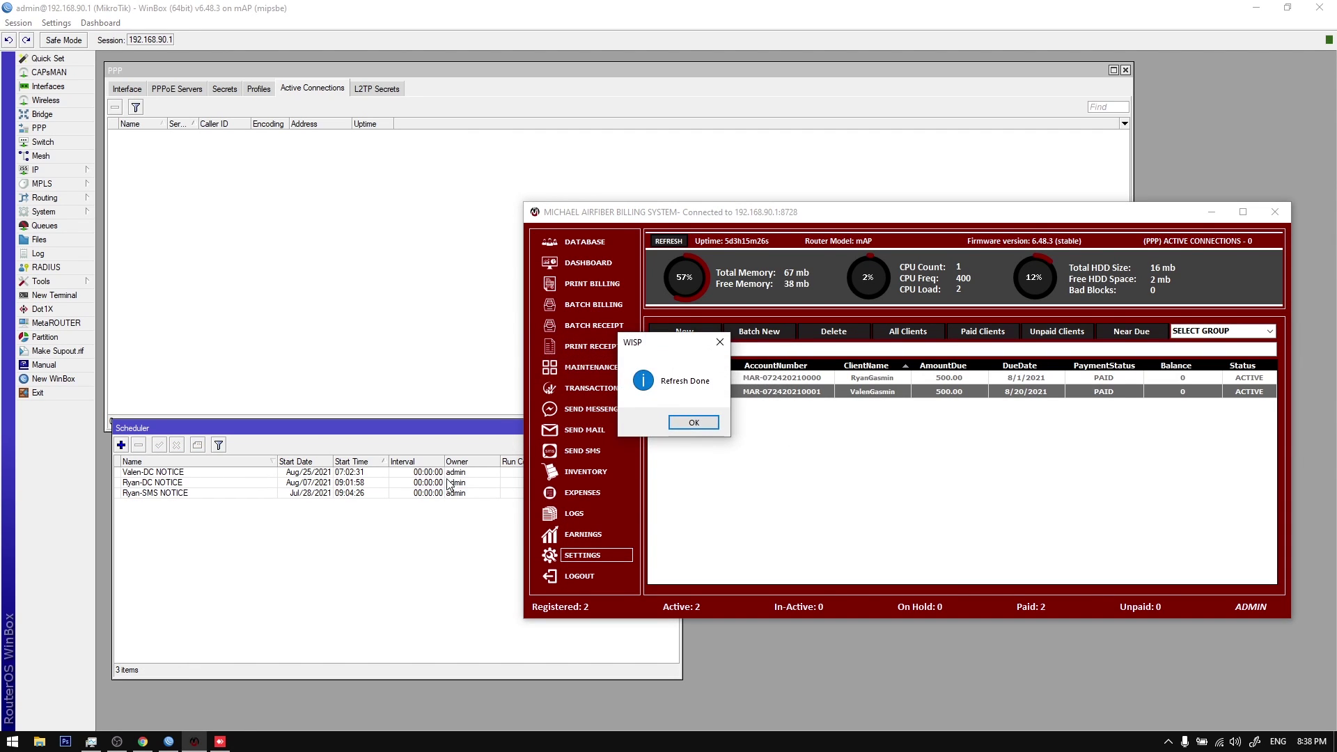
click(688, 422)
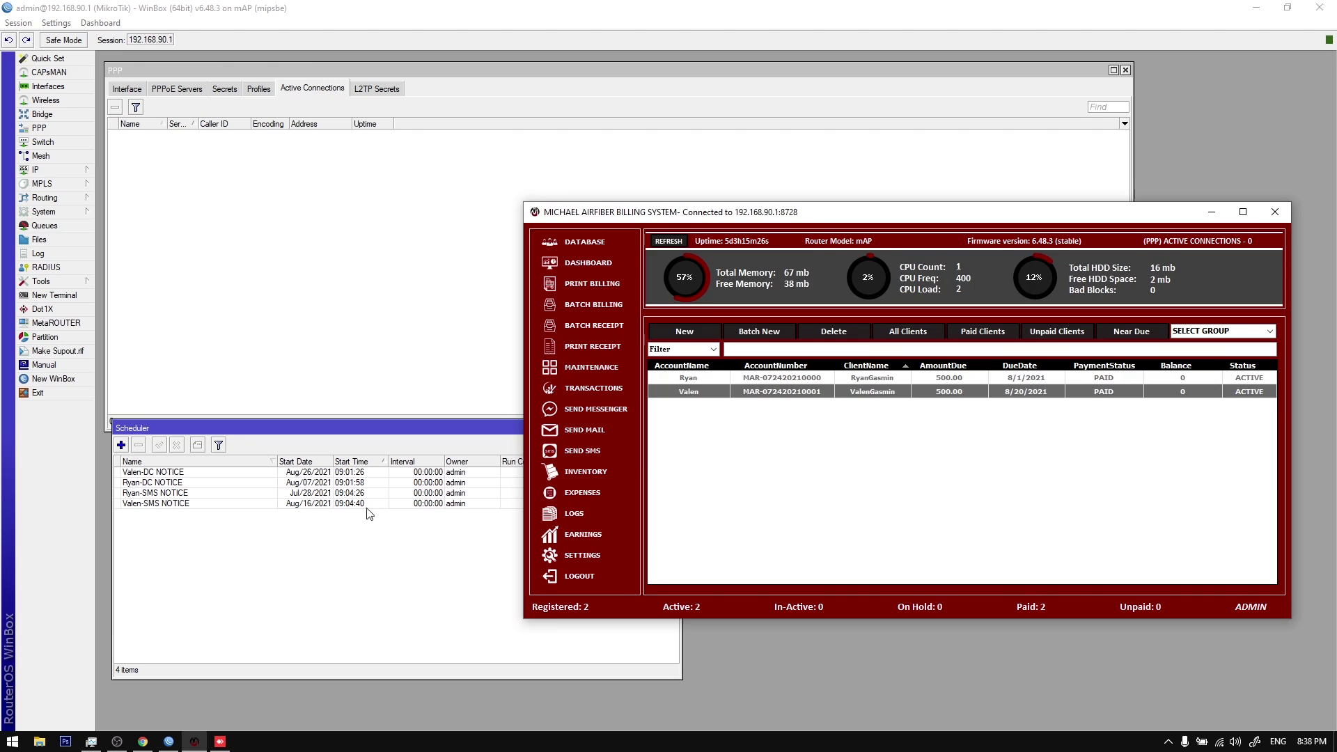
Step: Check the rescheduled notice jobs in WinBox's Scheduler, then return to billing
click(369, 494)
click(355, 475)
click(360, 489)
click(345, 505)
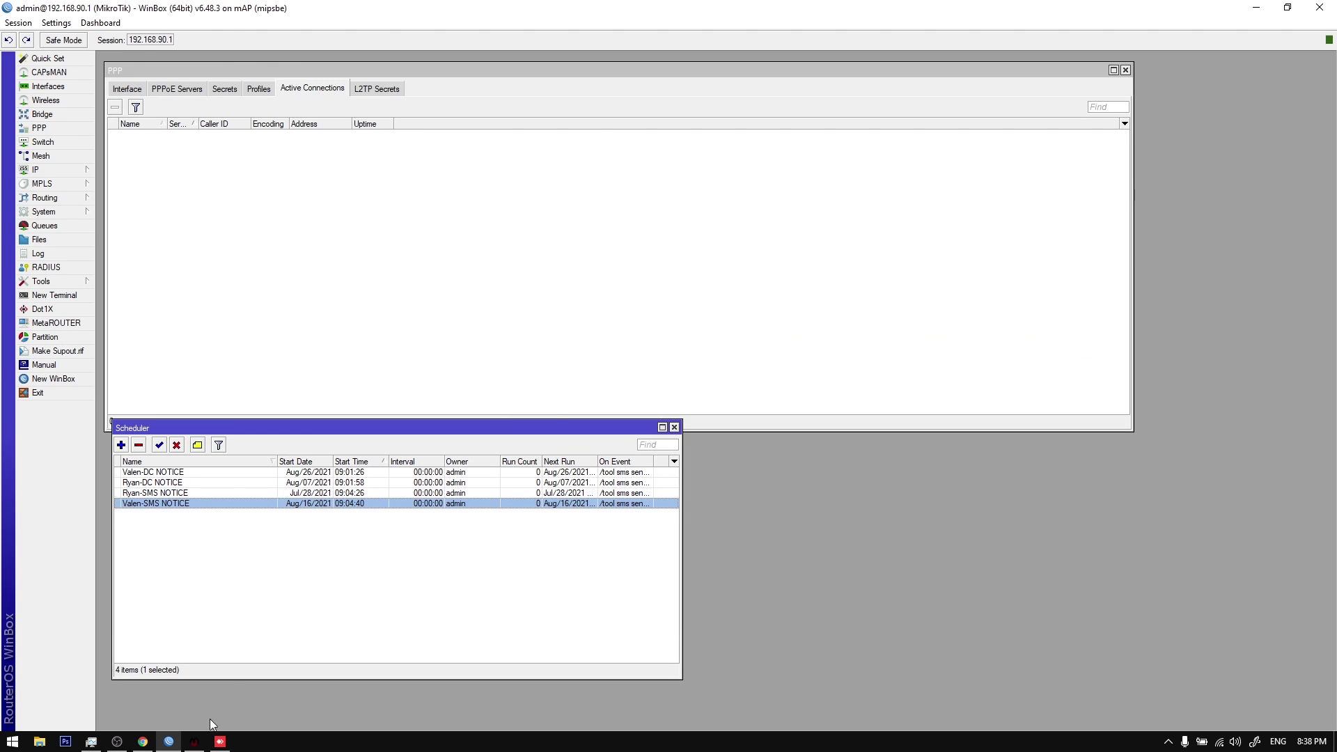
click(195, 741)
Step: Open the Settings menu, move it aside, and check the first Scheduler entry in WinBox
click(583, 556)
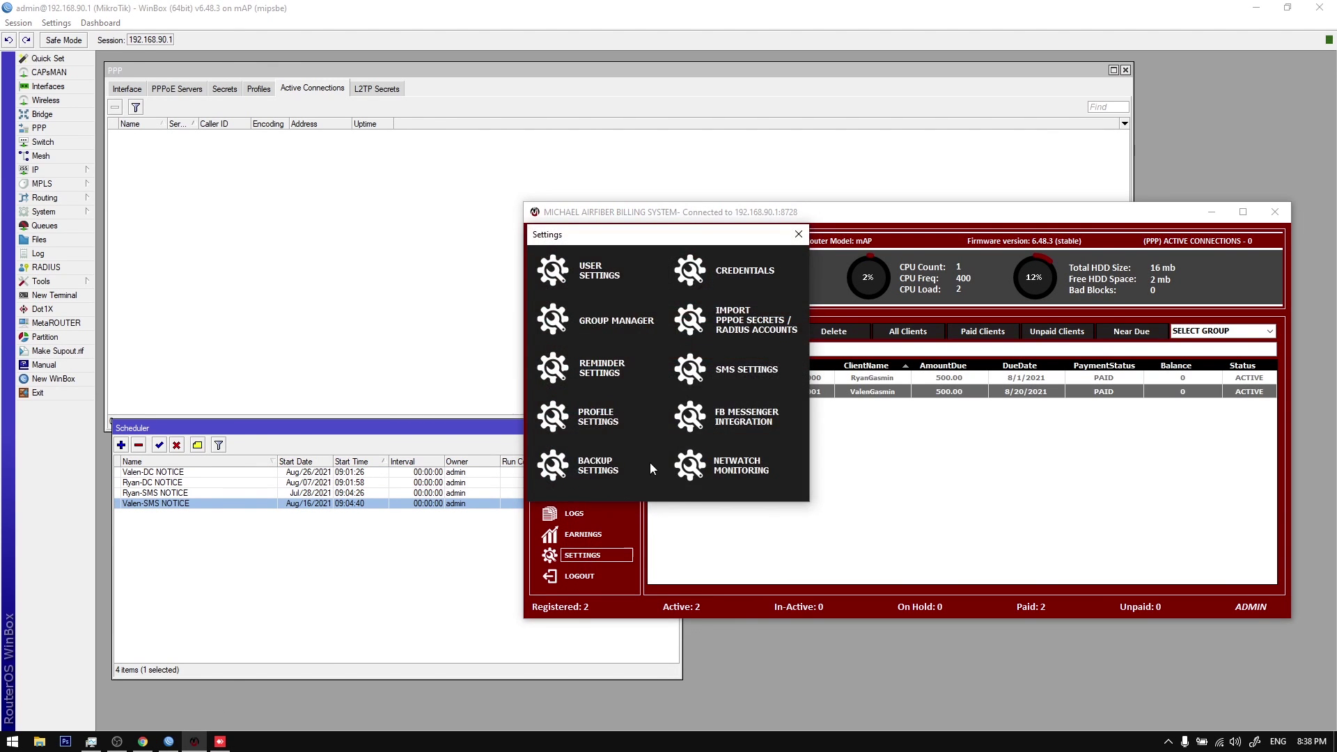
drag(656, 235, 733, 261)
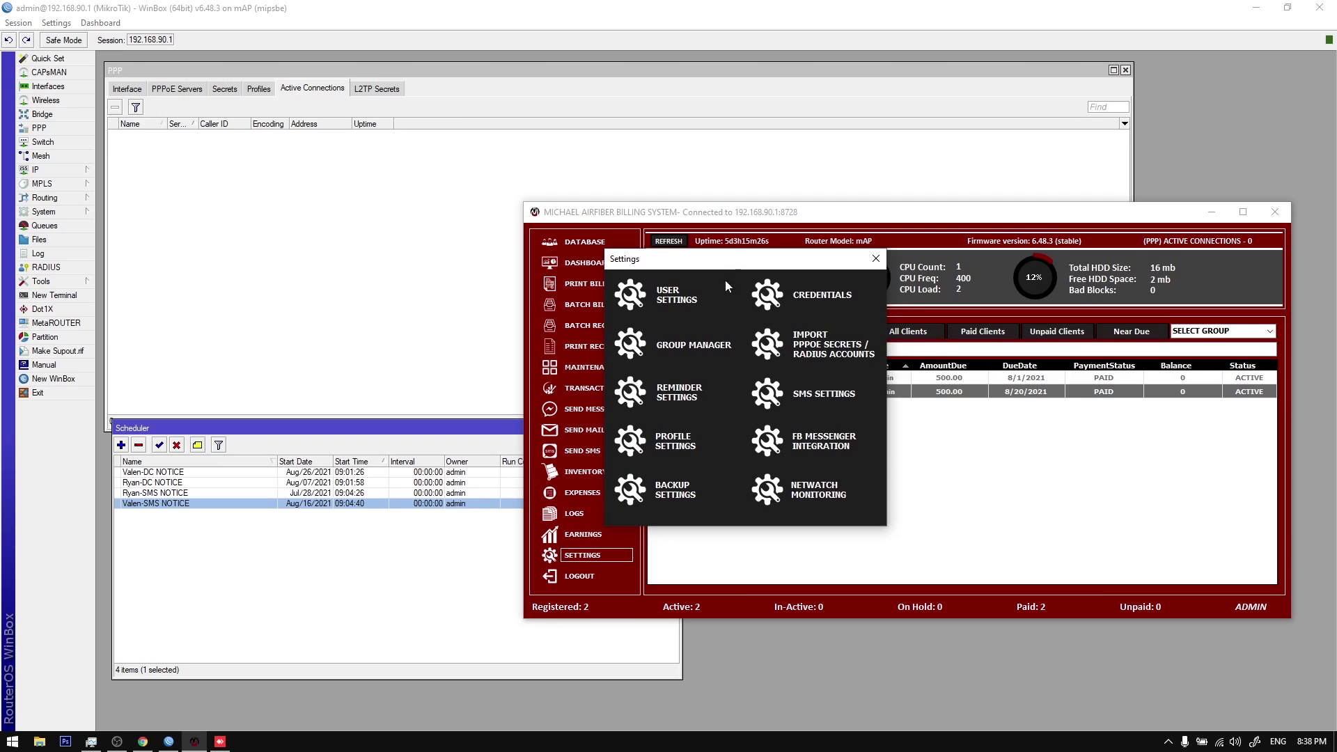
click(346, 504)
click(346, 473)
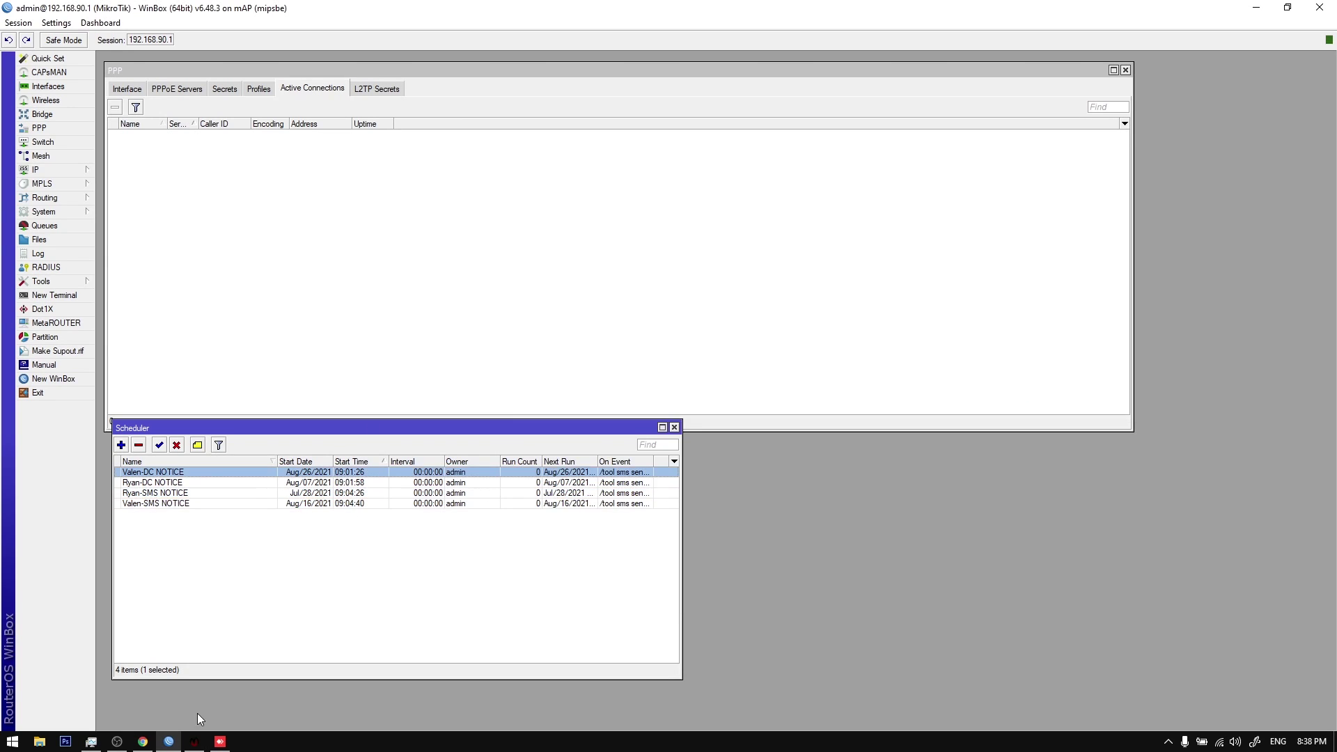
click(195, 741)
Step: Reposition the Reminder Settings window, then close it, the Settings menu, and move the main window
click(682, 395)
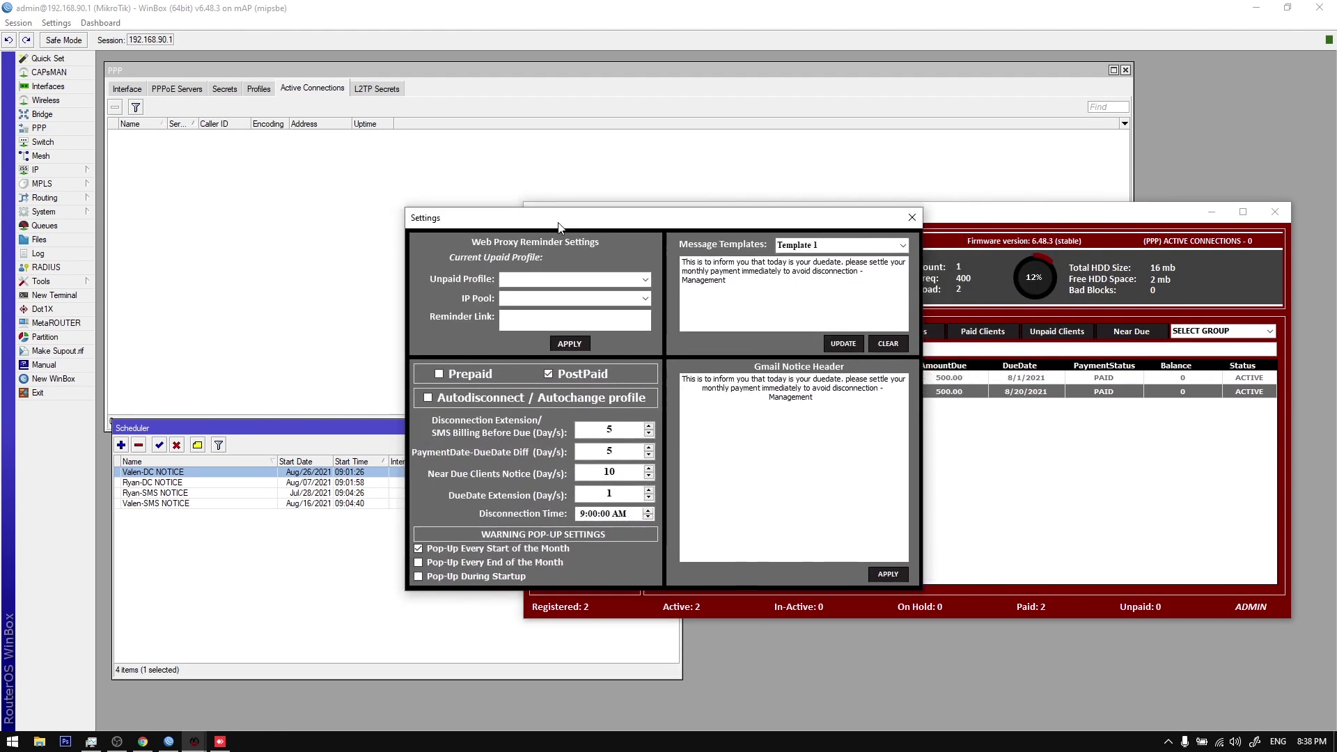
drag(562, 191, 611, 199)
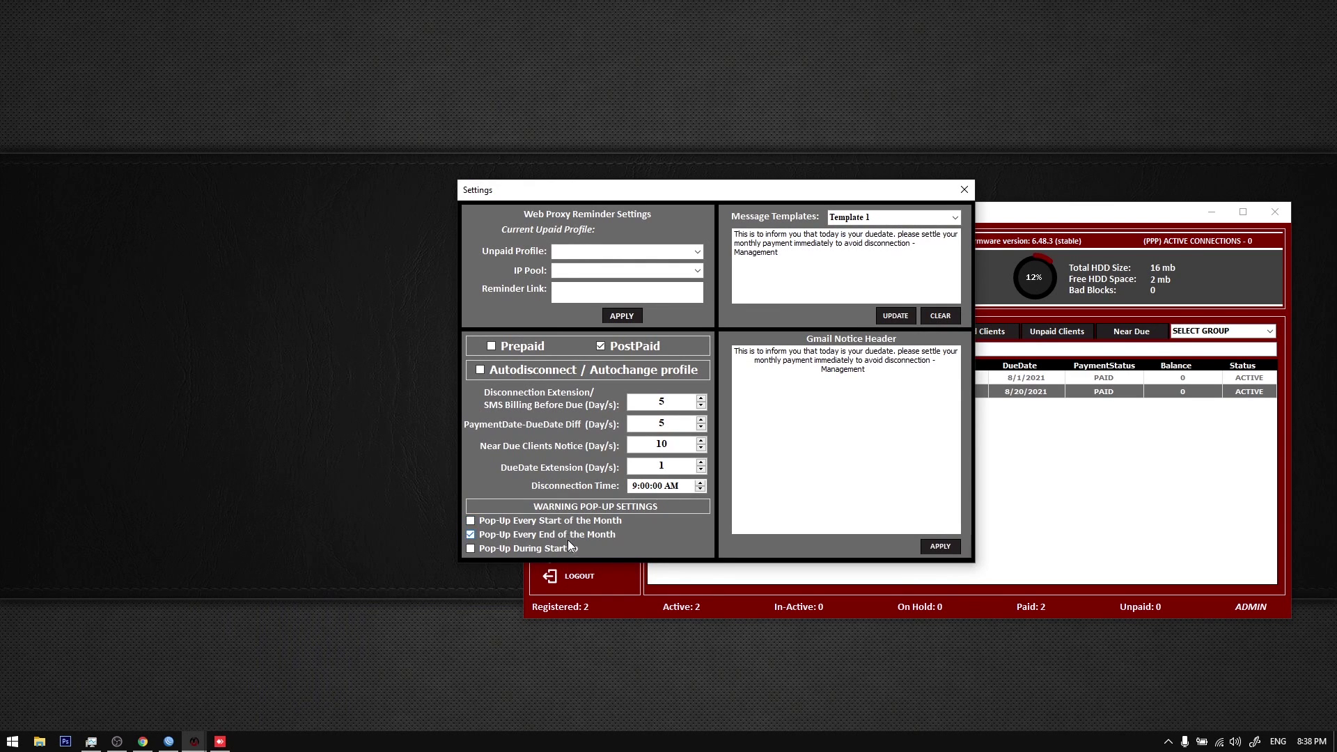
drag(646, 191, 691, 257)
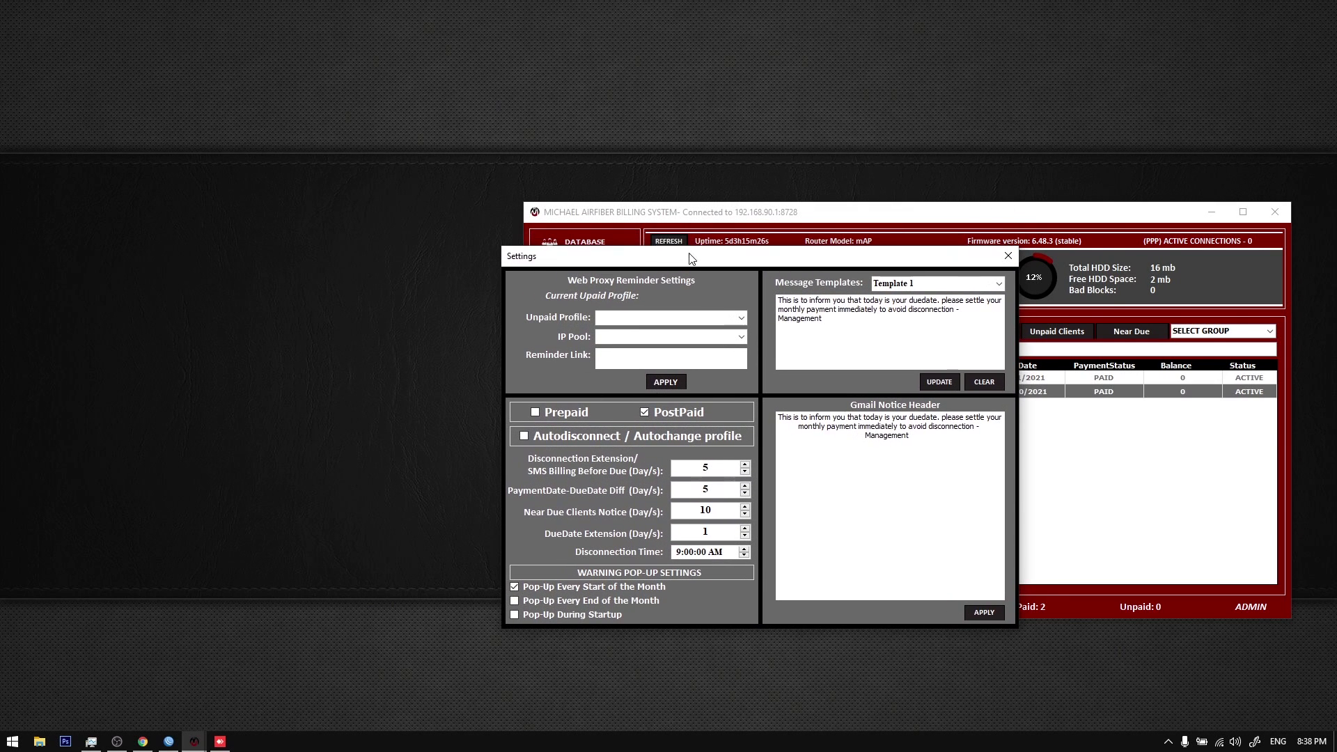
right_click(696, 152)
drag(726, 264, 663, 285)
drag(759, 277, 734, 329)
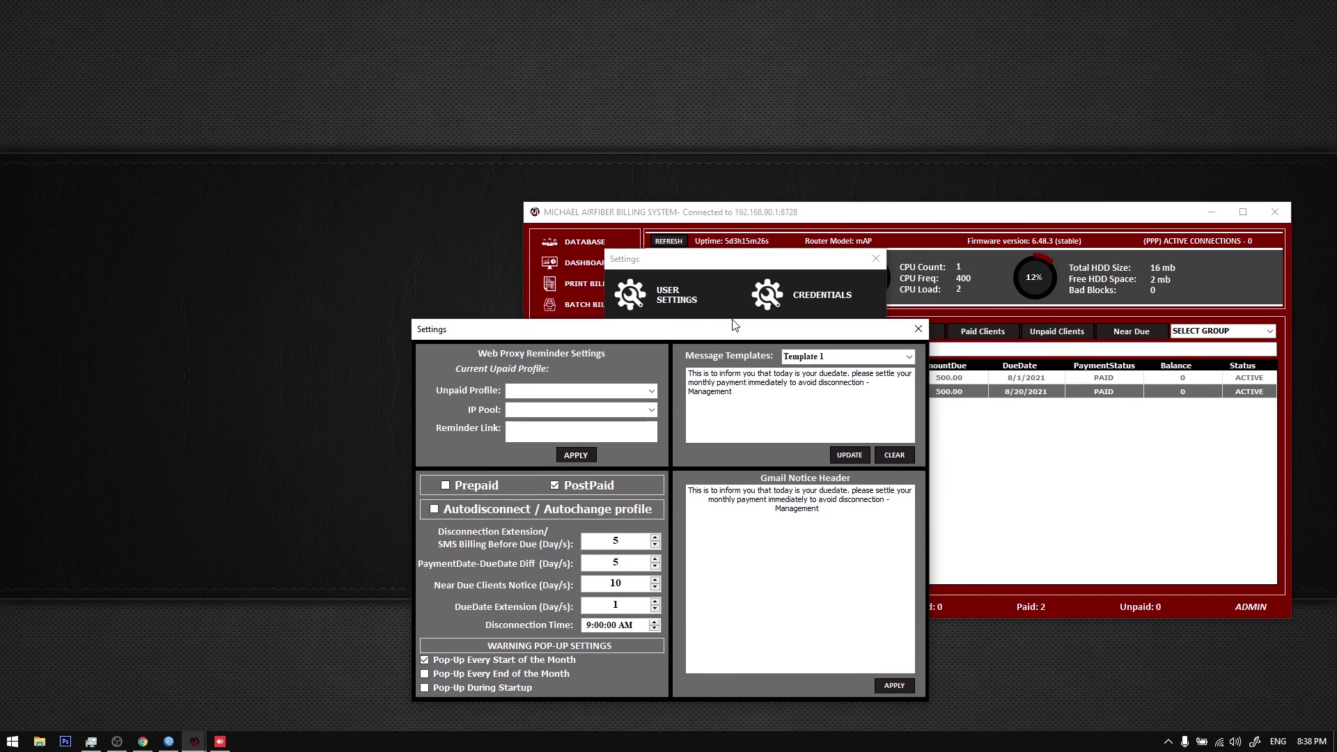
click(919, 329)
click(876, 258)
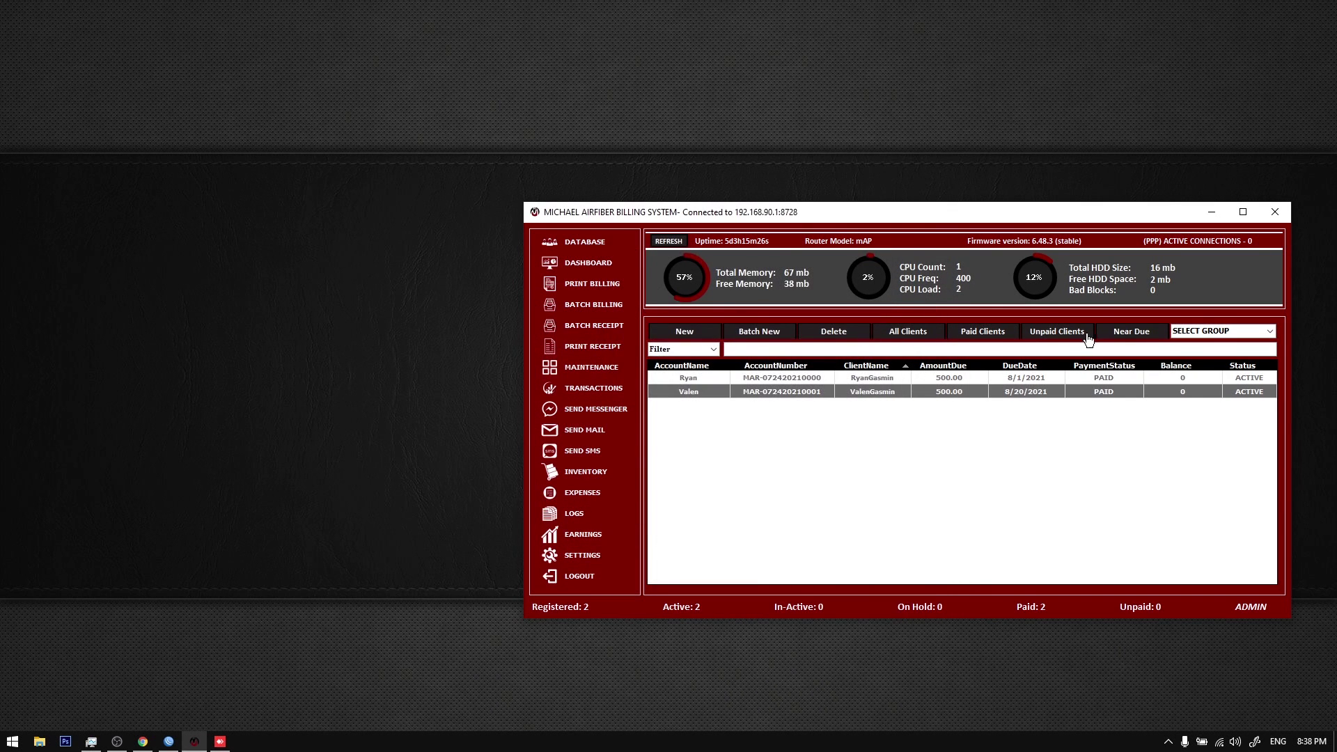
drag(883, 245, 654, 225)
Step: Set the warning pop-up to 'Pop-Up During Startup' only in Reminder Settings and apply it
click(353, 536)
click(588, 372)
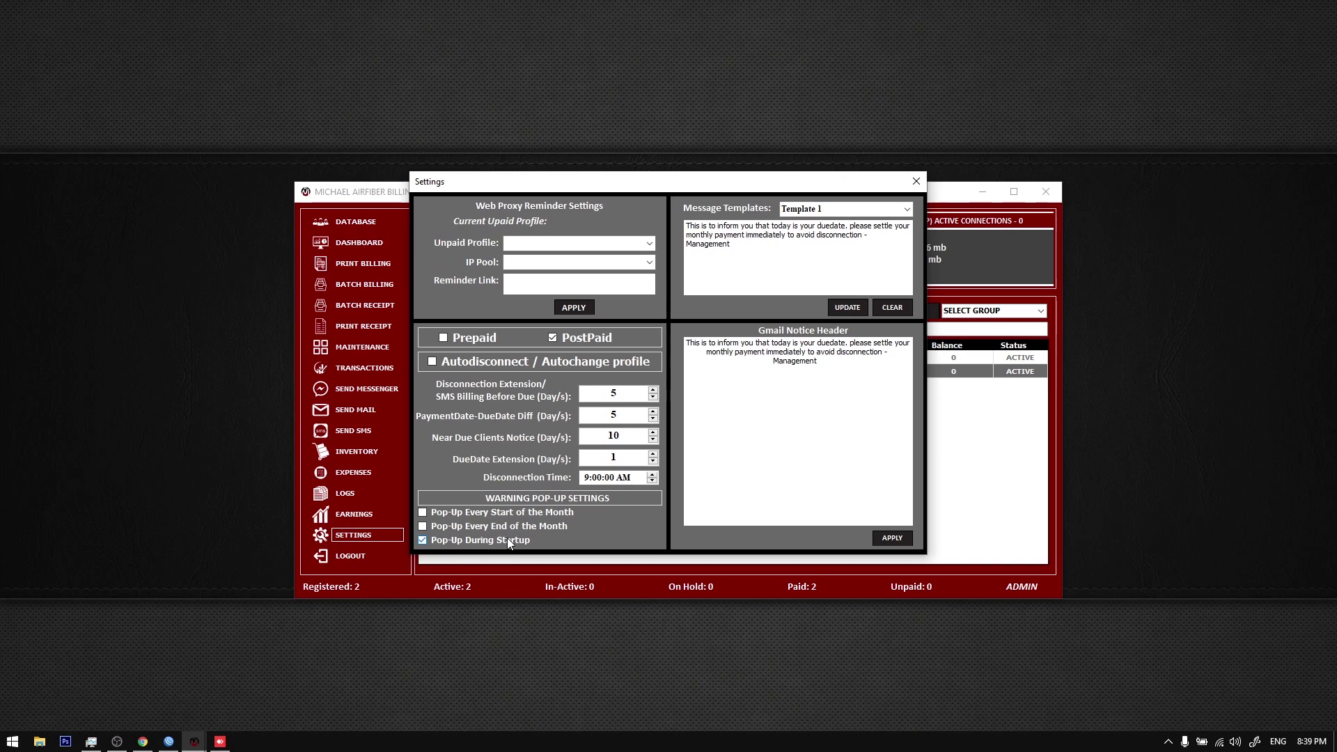
click(890, 536)
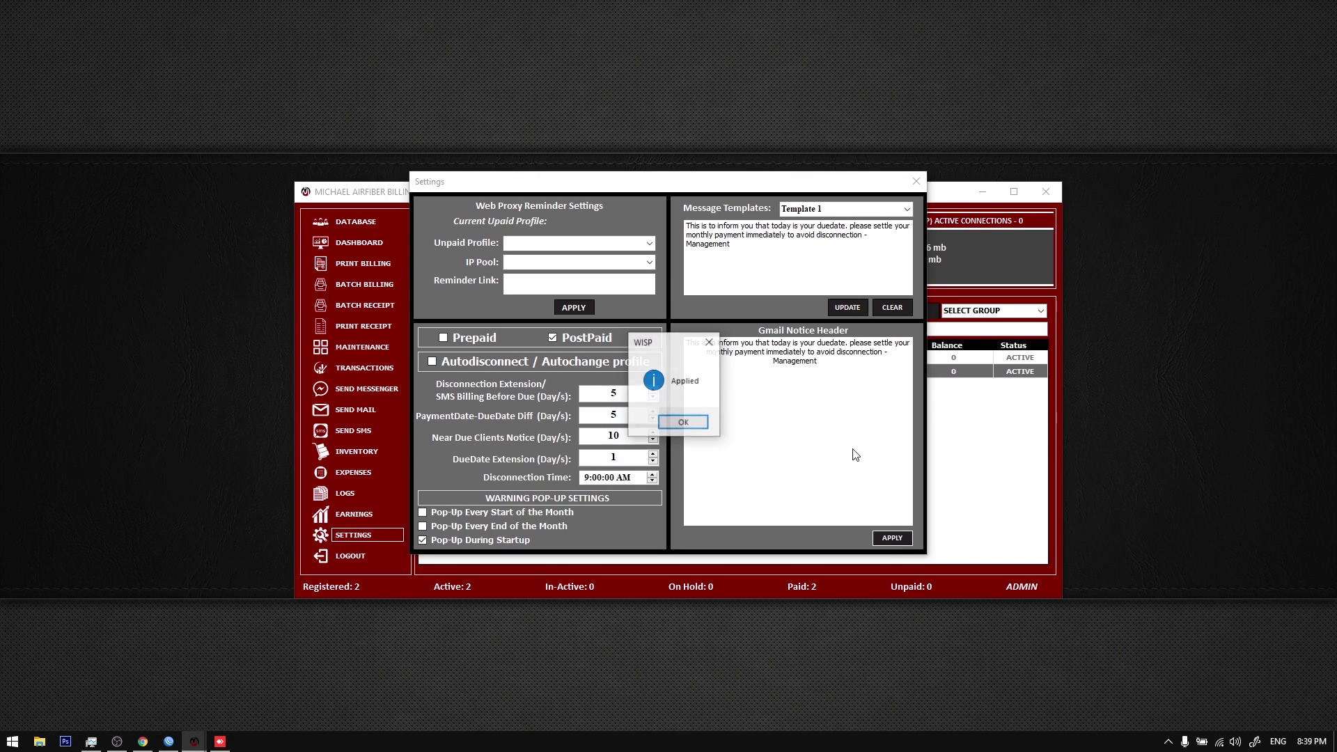
click(686, 420)
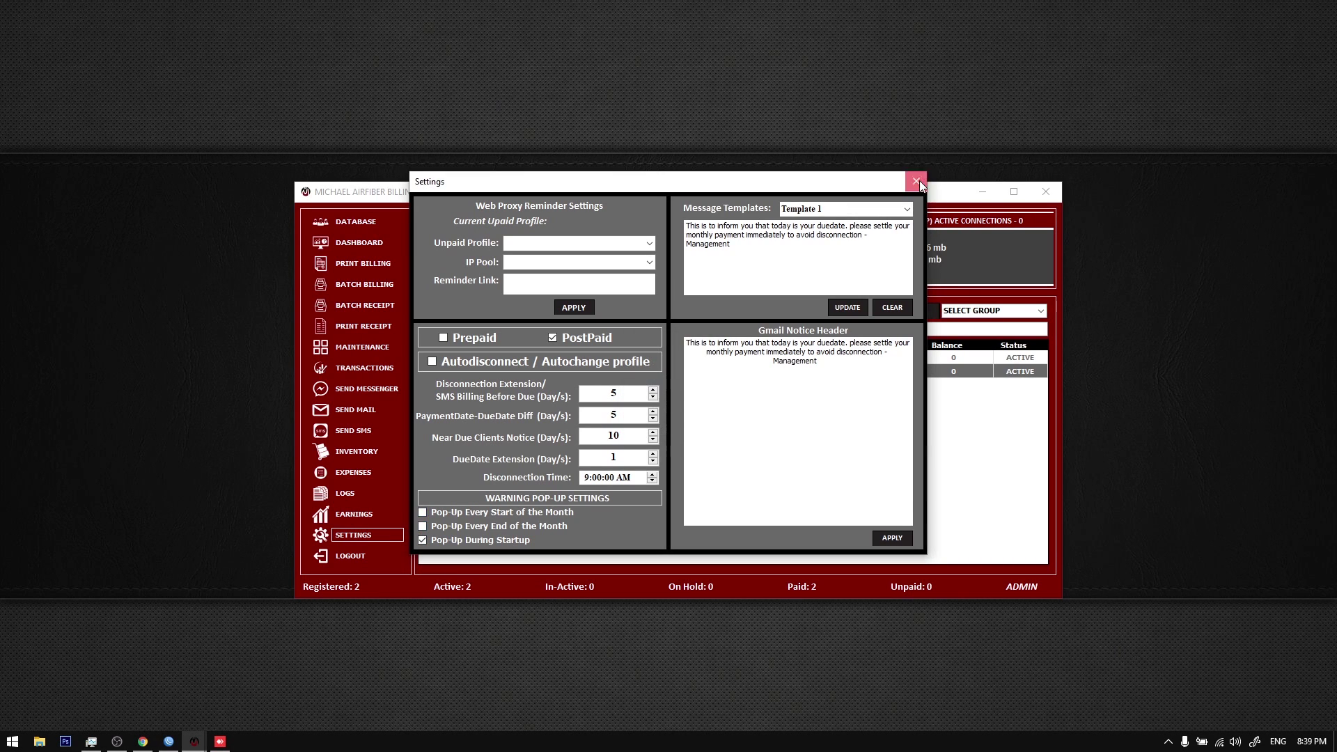
click(916, 181)
Step: Log out and log back in with the admin account credentials
click(798, 234)
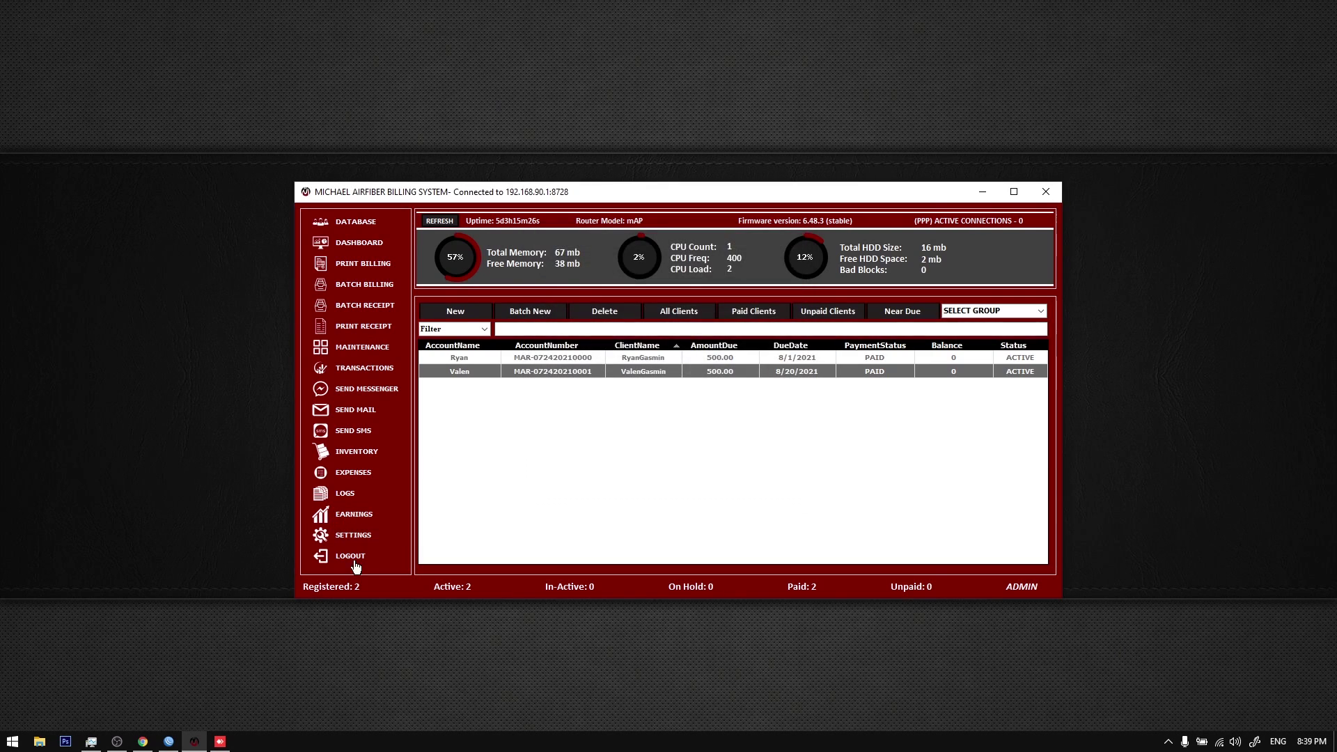
click(352, 557)
key(Tab)
key(Return)
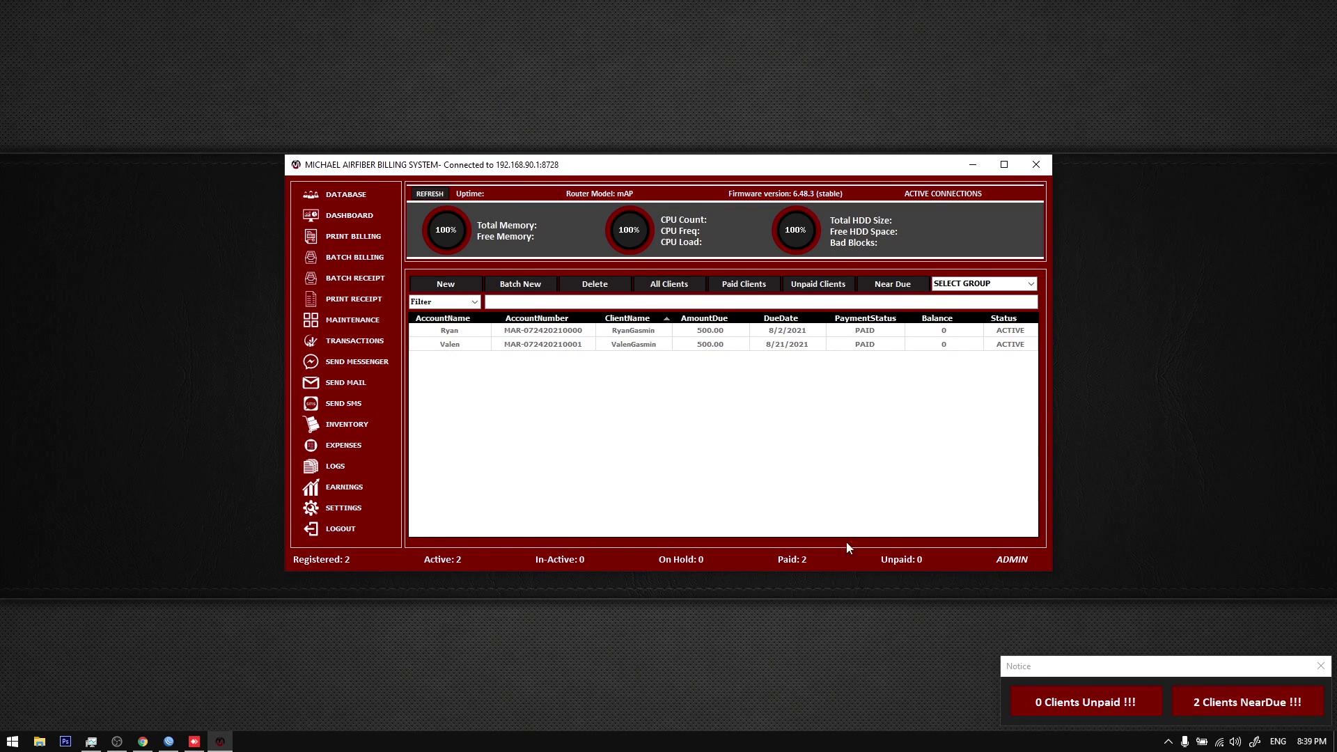
Step: Reload the DATABASE view several times and check the system date
click(351, 198)
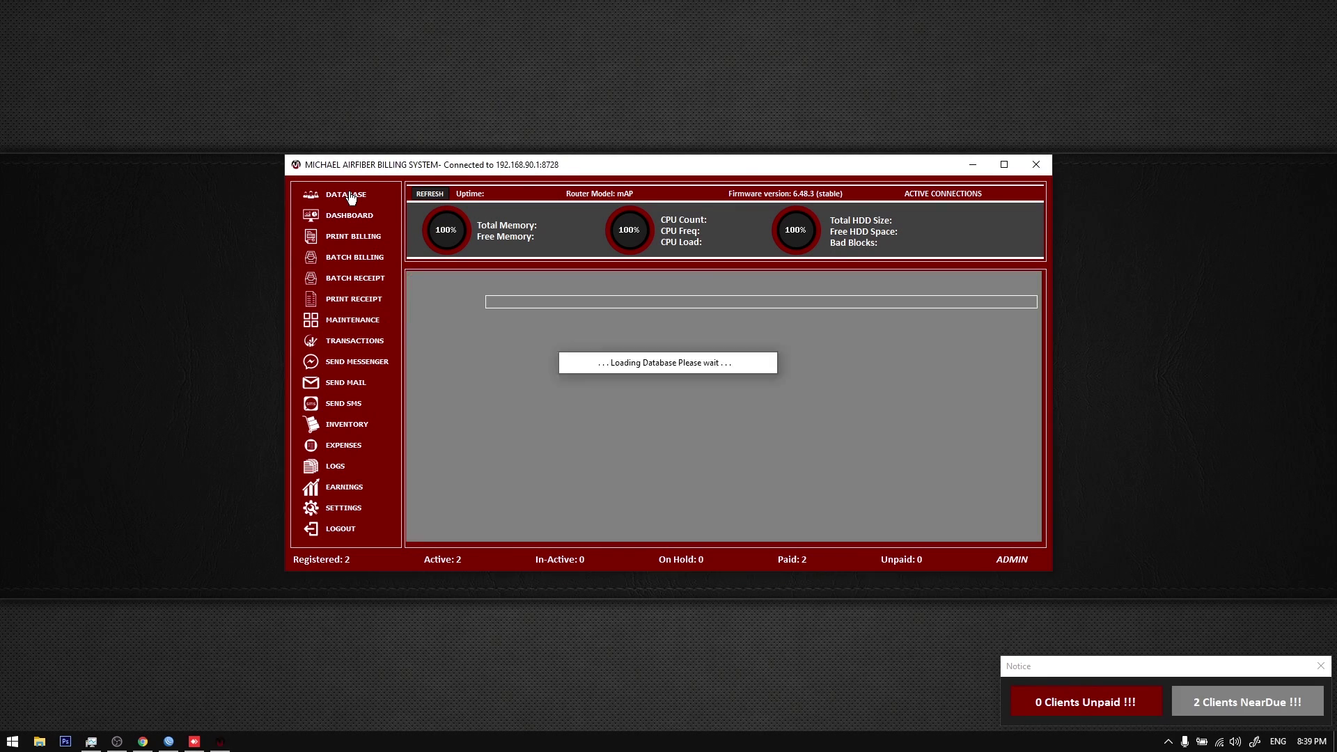
click(351, 197)
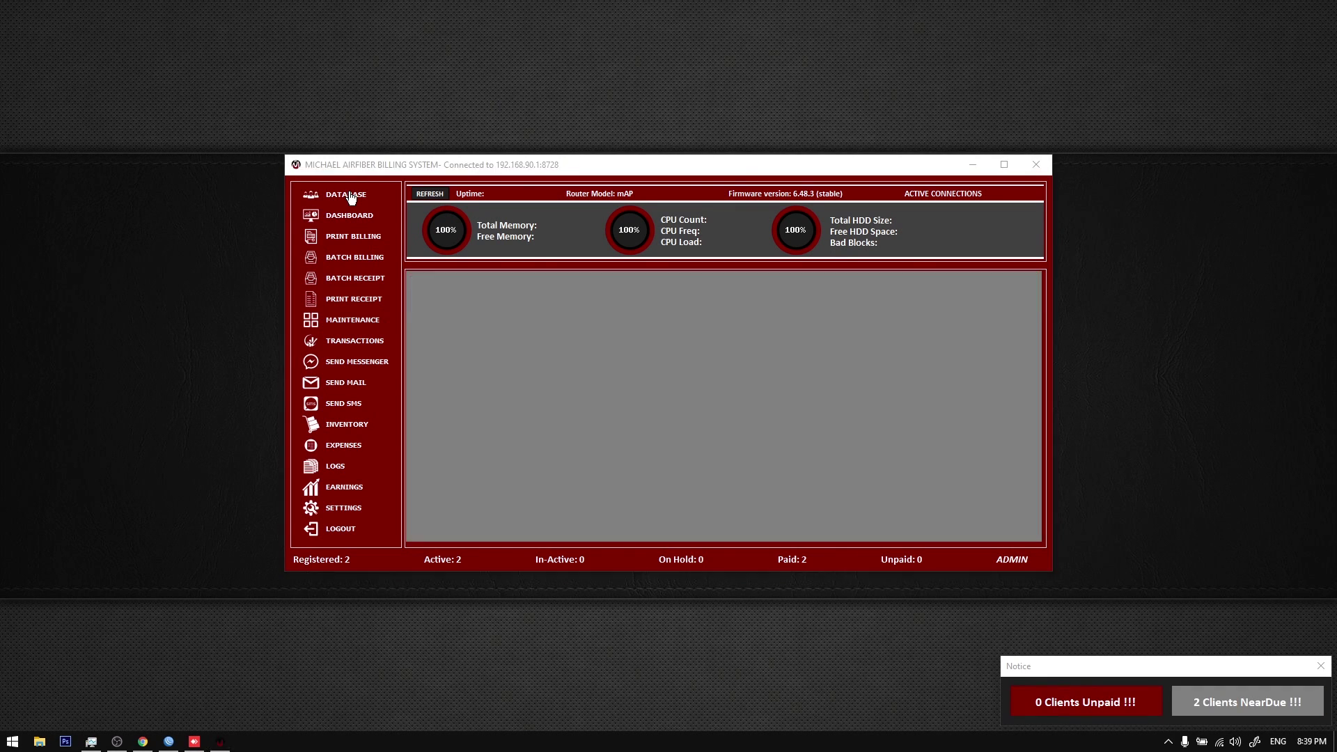
click(351, 197)
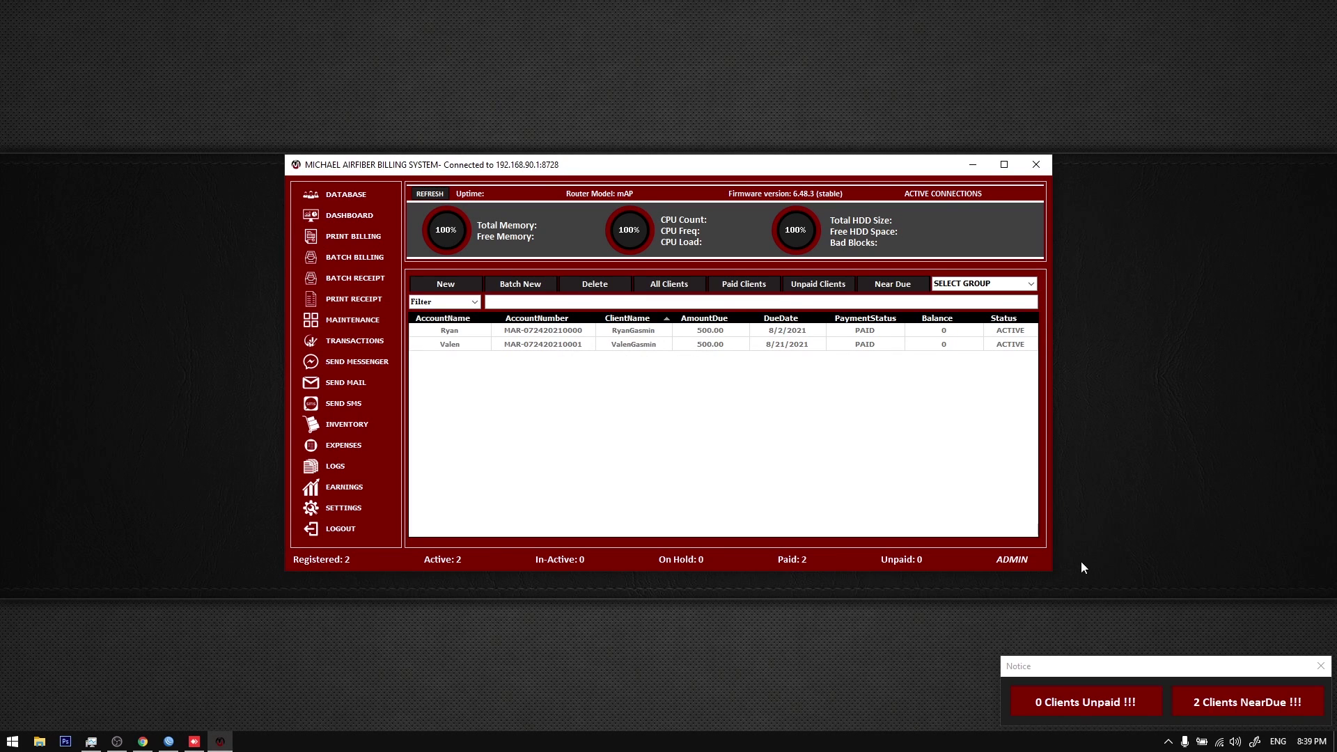
click(1310, 746)
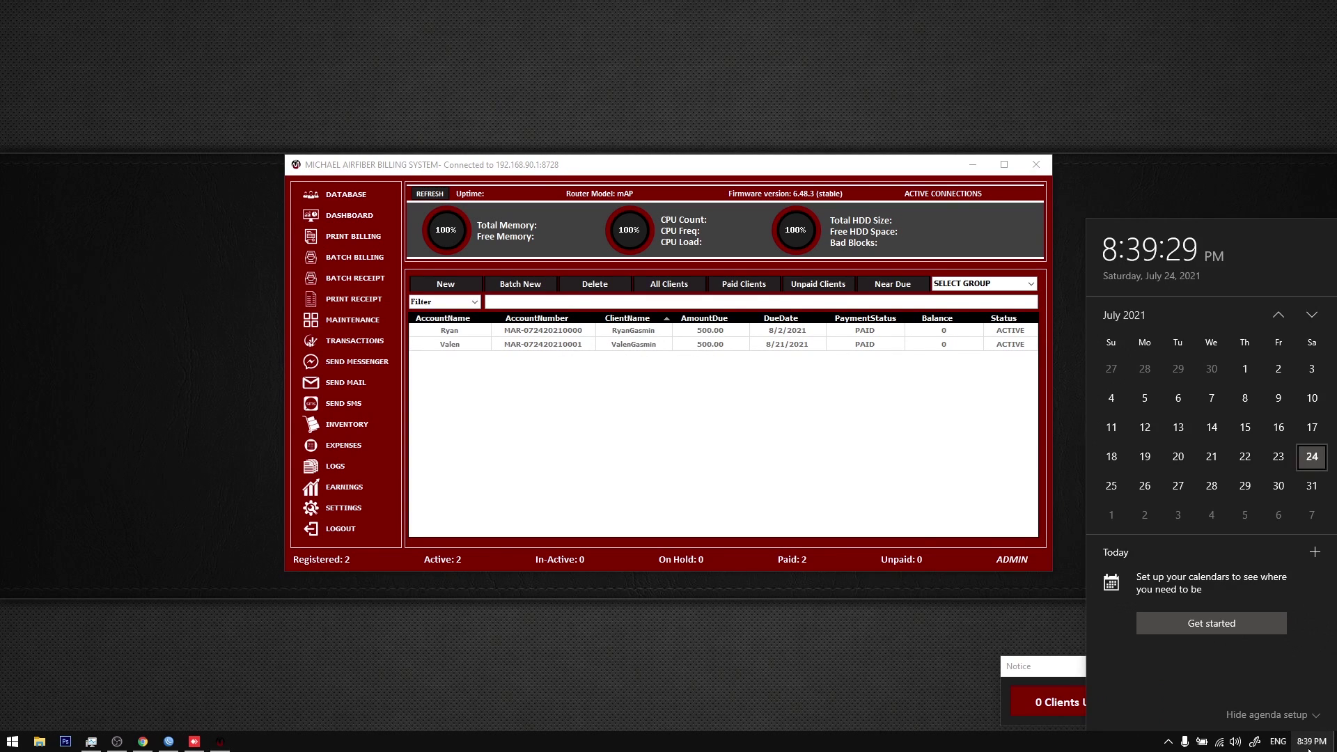
click(1309, 744)
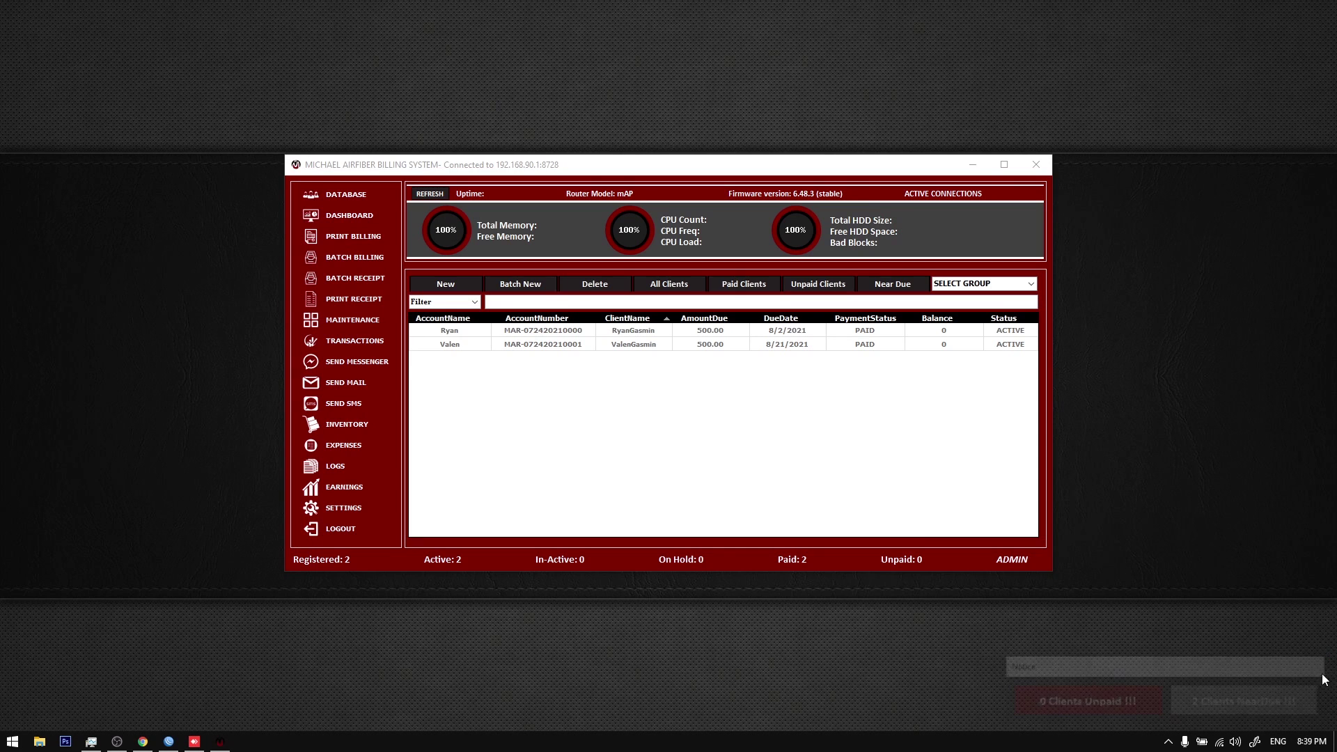
Step: Review Reminder Settings, reload DATABASE, and open the Group Manager from Settings
click(334, 507)
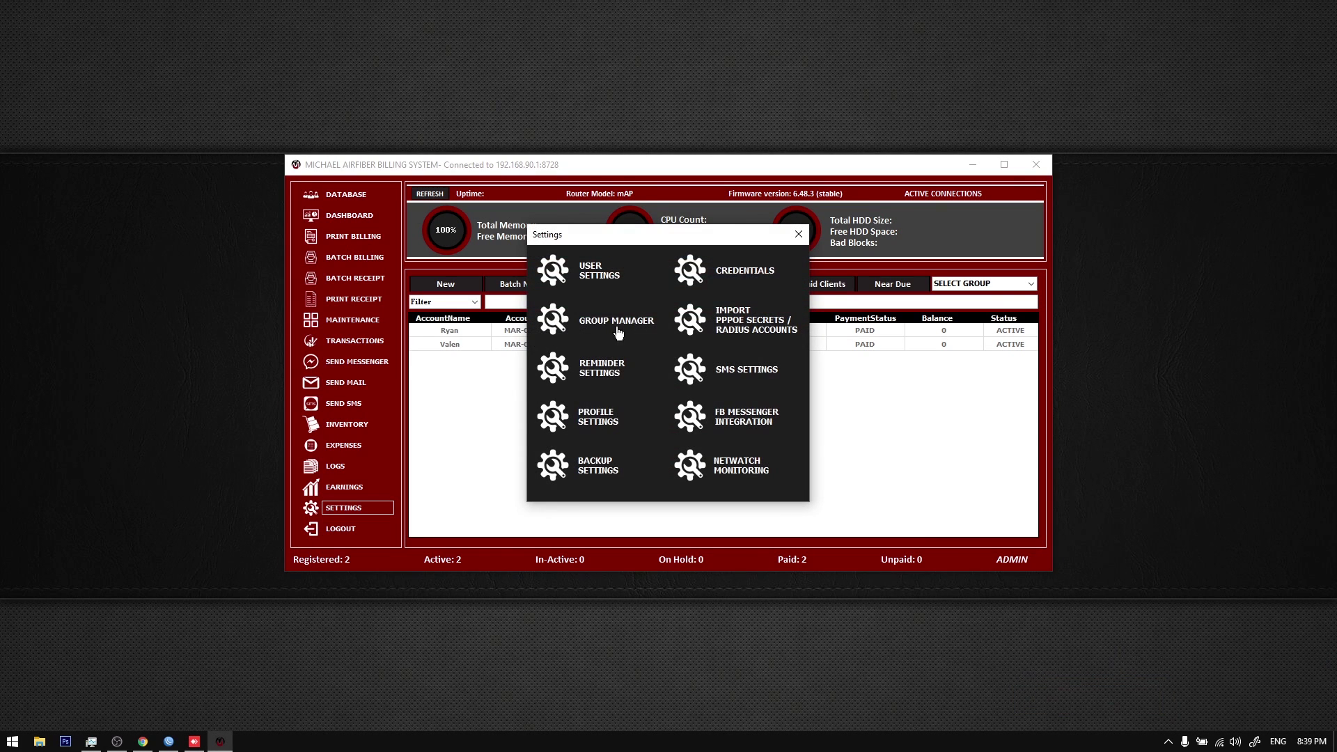
click(603, 368)
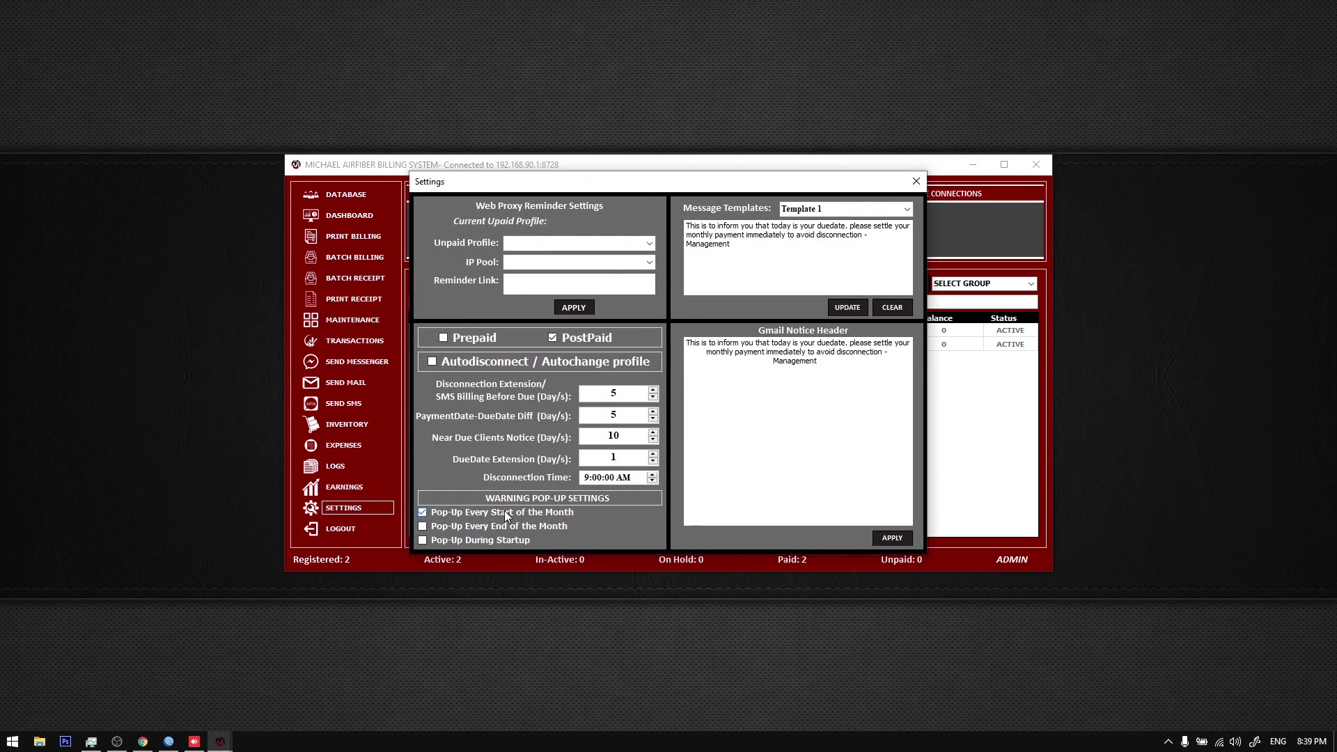
click(916, 181)
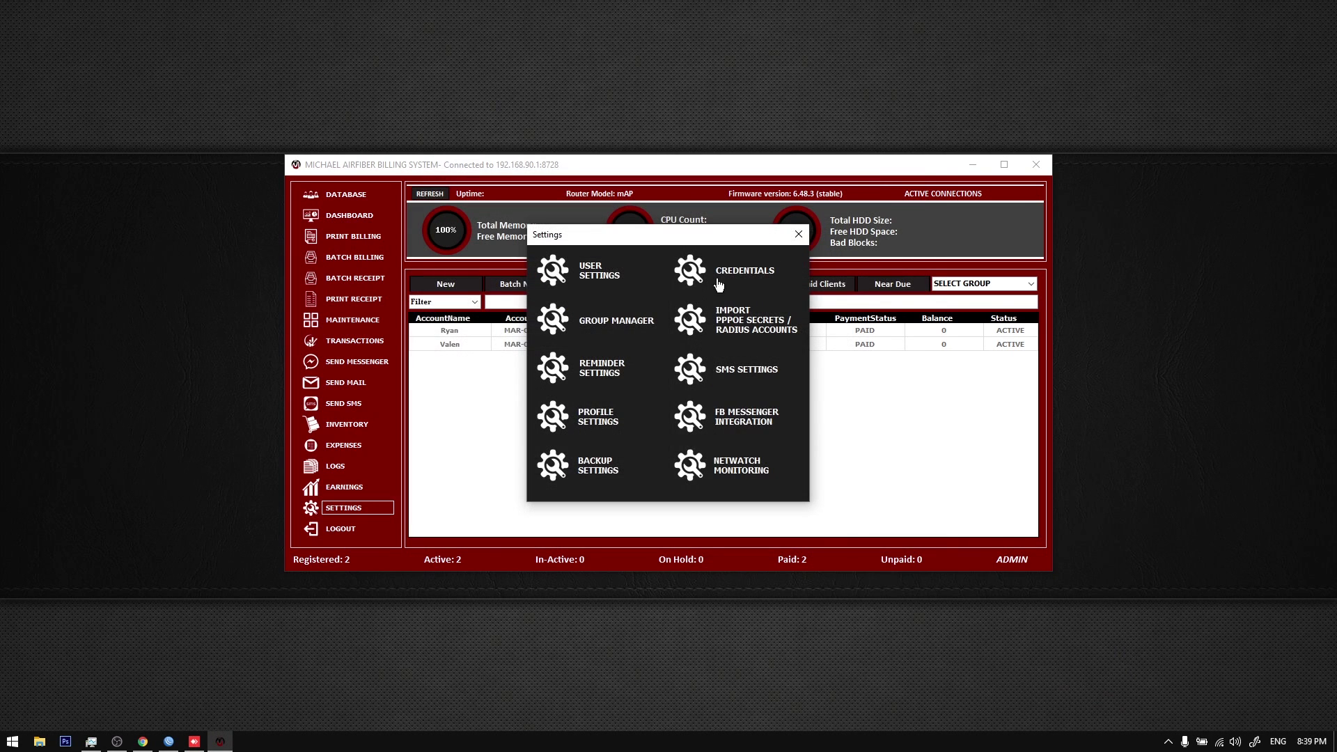
click(798, 236)
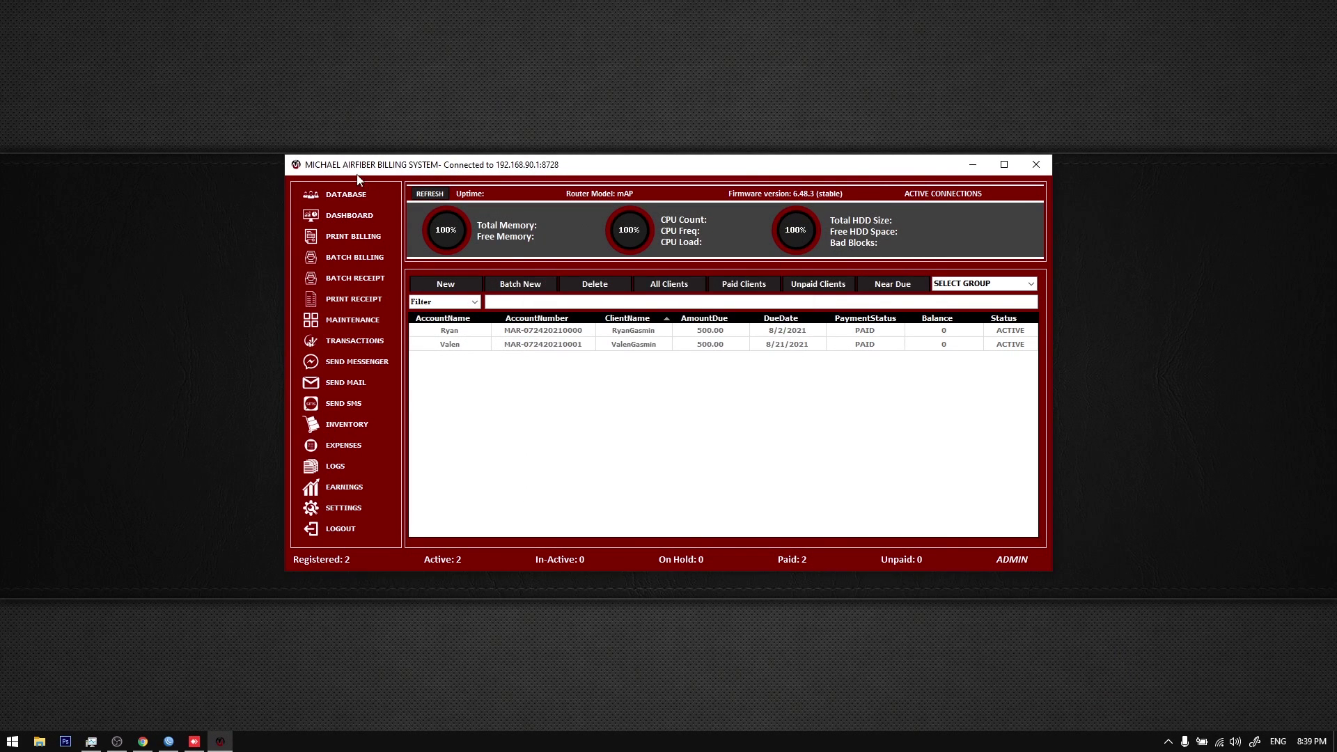
click(351, 193)
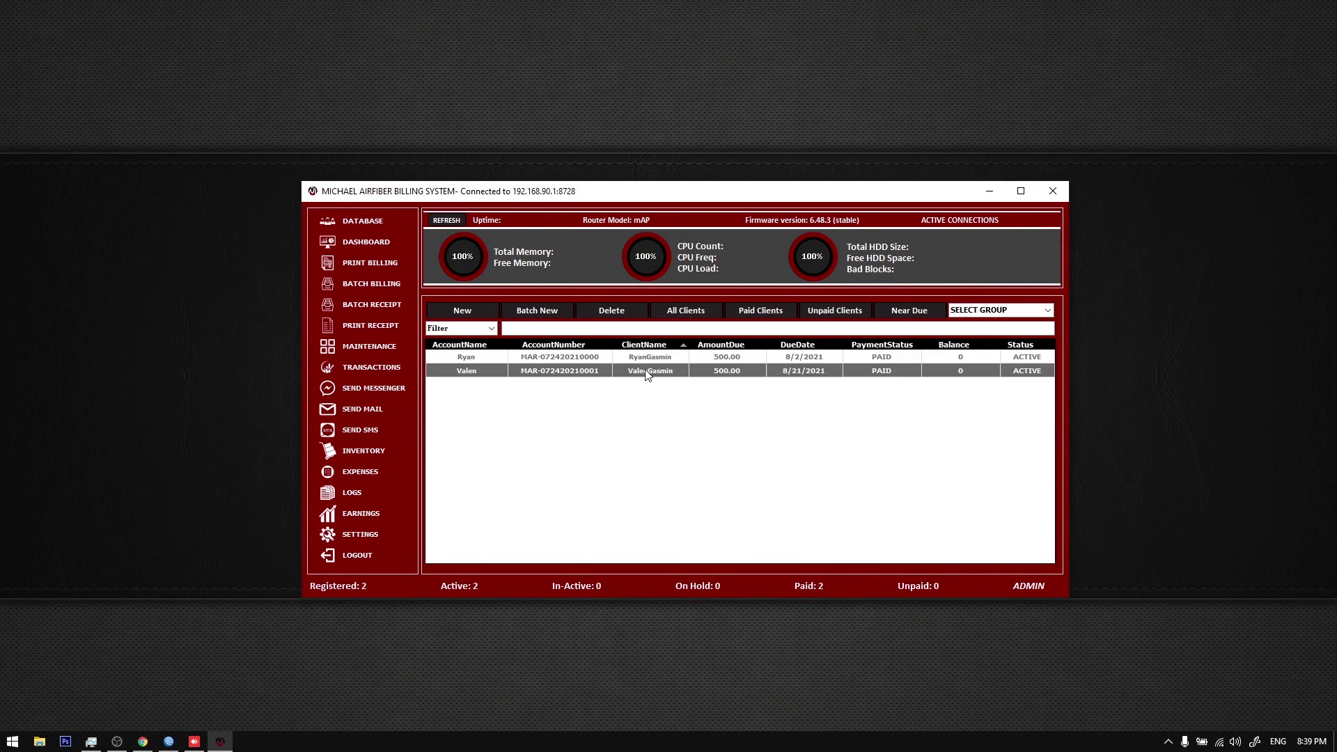
click(400, 532)
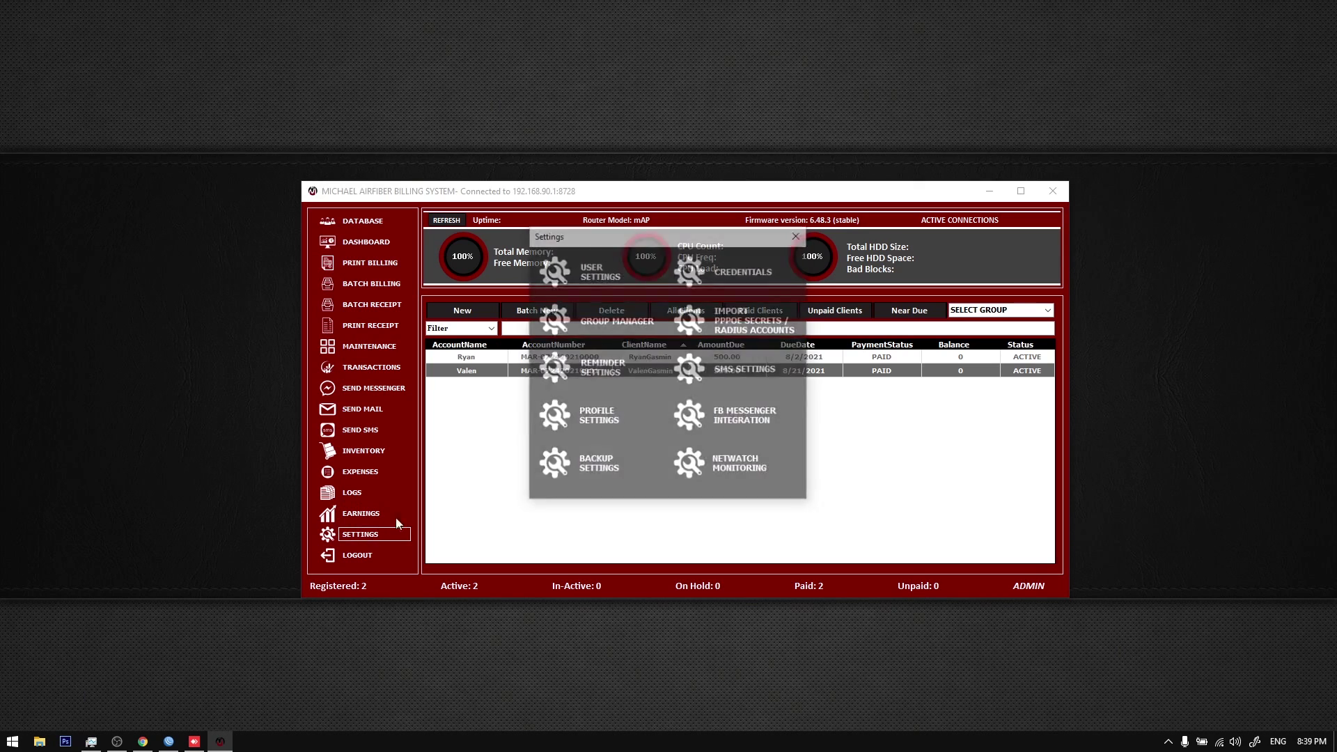
click(616, 333)
Step: Create the client groups BARANGAY 1 and BARANGAY 2 in the Group Manager
drag(605, 259, 617, 307)
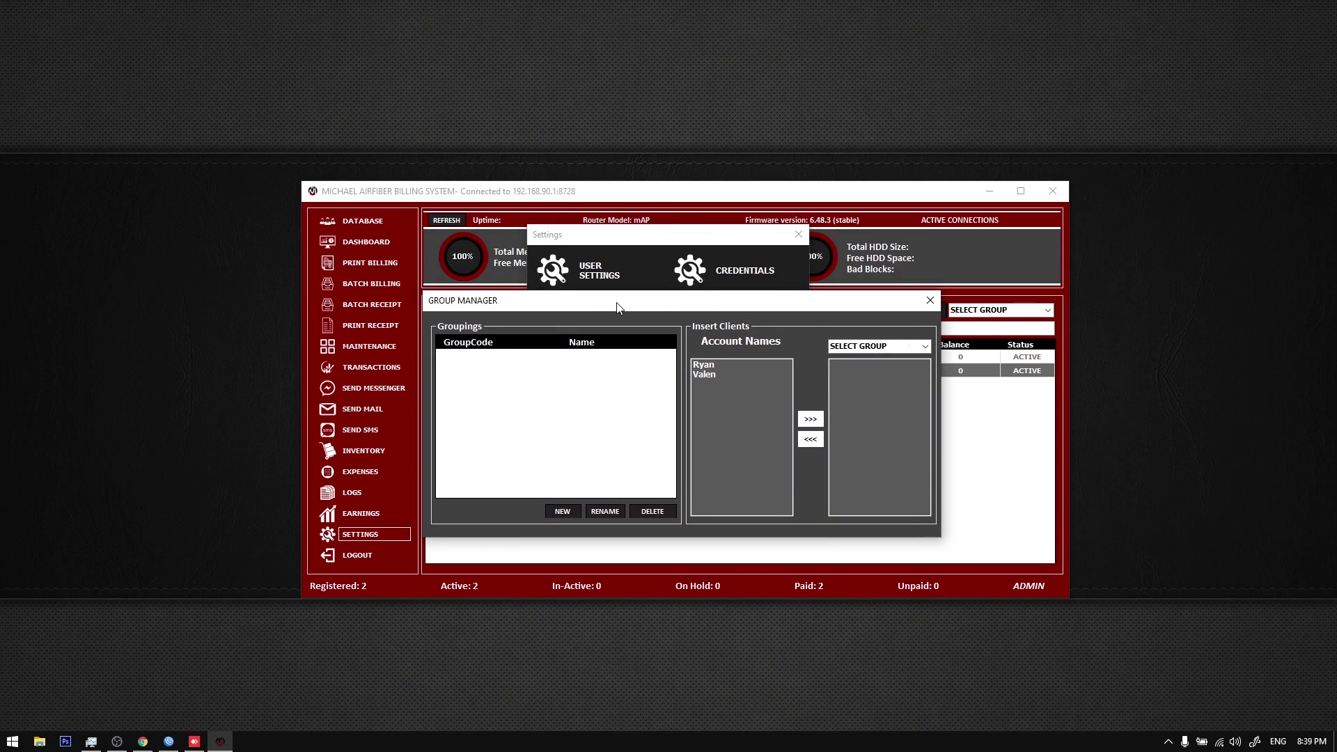
click(568, 513)
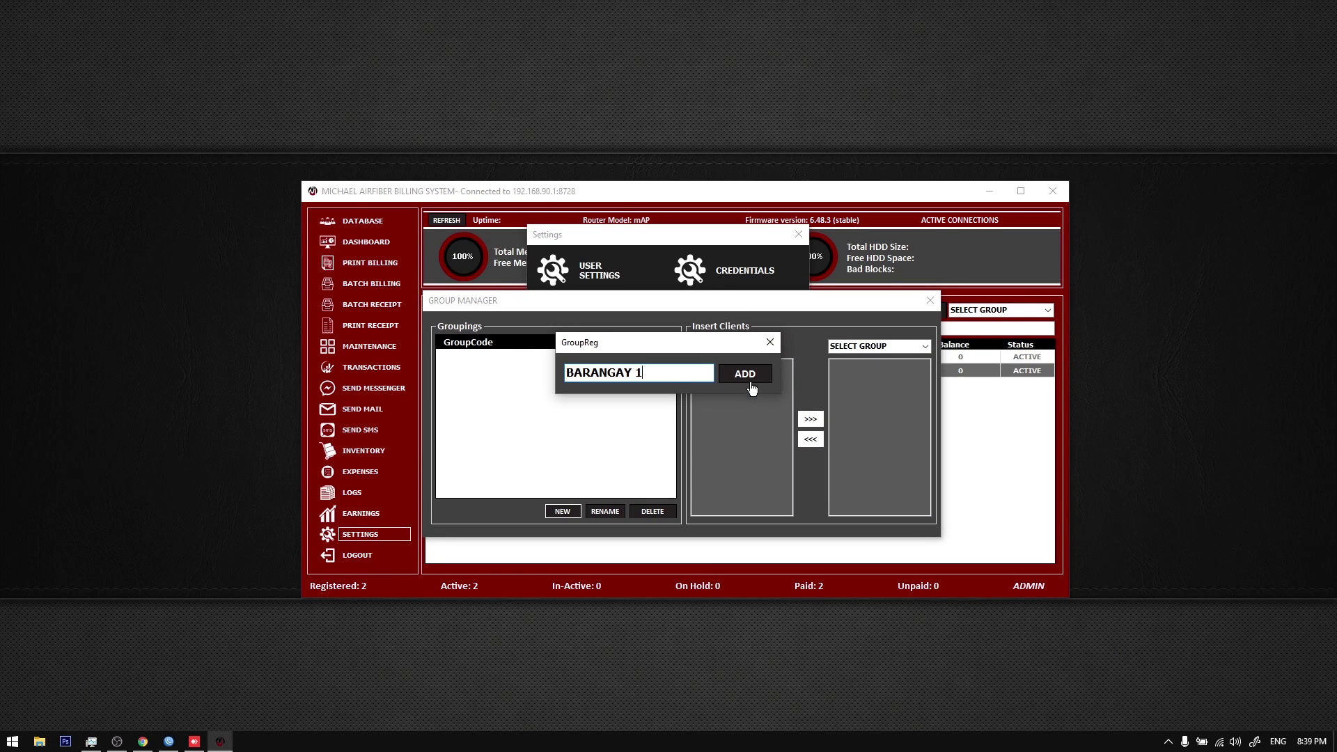
click(769, 342)
click(563, 511)
text(G)
click(738, 374)
Step: Move one unassigned client into BARANGAY 1 and the other into BARANGAY 2
click(926, 347)
click(855, 359)
click(740, 365)
click(810, 419)
click(925, 347)
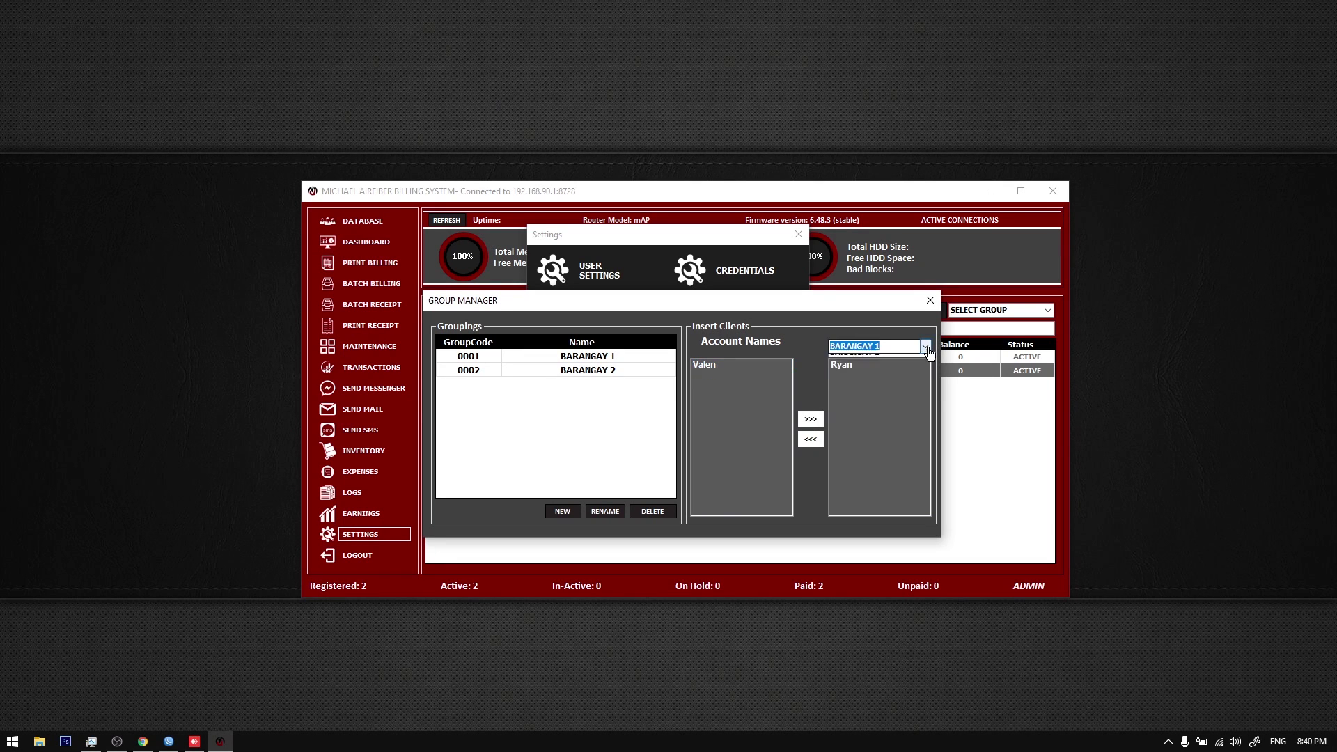
click(926, 369)
click(762, 369)
click(810, 419)
Step: Check each group's members, close the Group Manager and filter the client list to BARANGAY 1
click(925, 349)
click(925, 348)
click(925, 348)
click(925, 348)
click(925, 348)
click(925, 348)
click(929, 300)
click(800, 236)
click(1031, 310)
click(1046, 325)
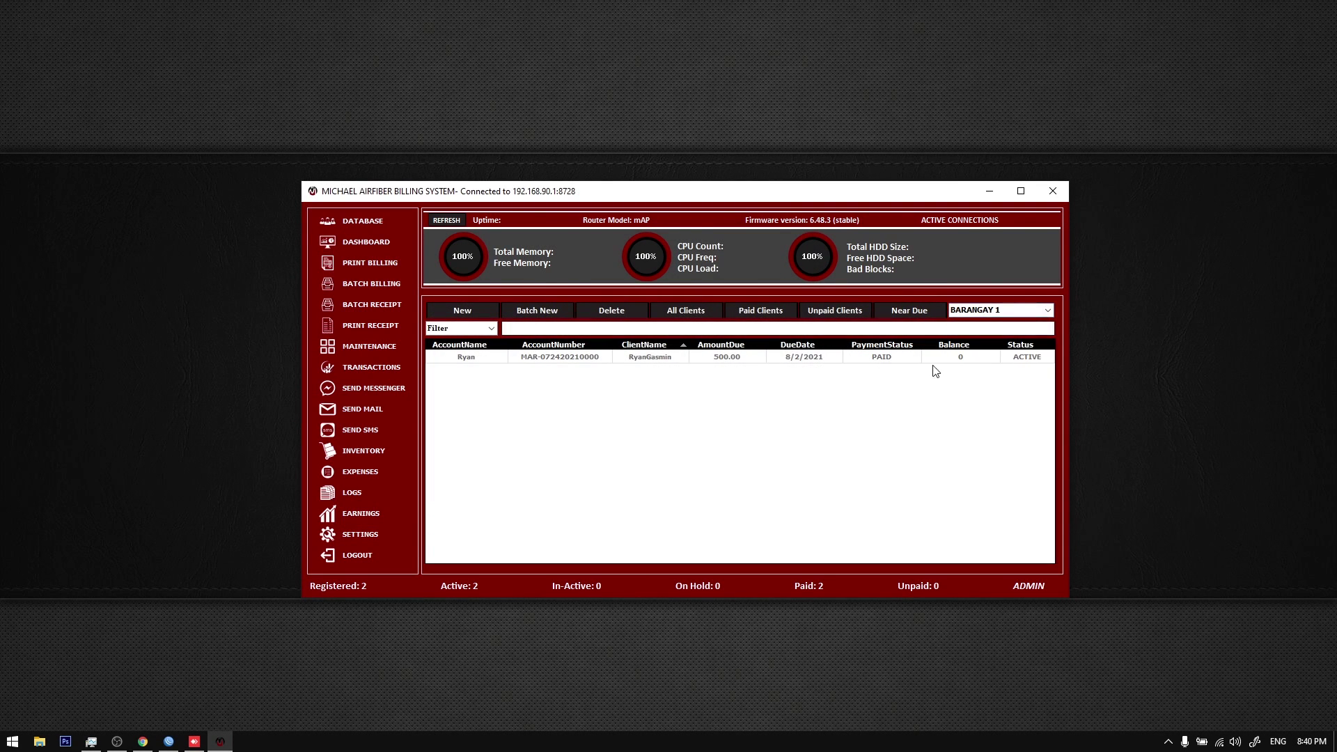
Step: Switch the client list filter to BARANGAY 2, then back to BARANGAY 1
click(1047, 310)
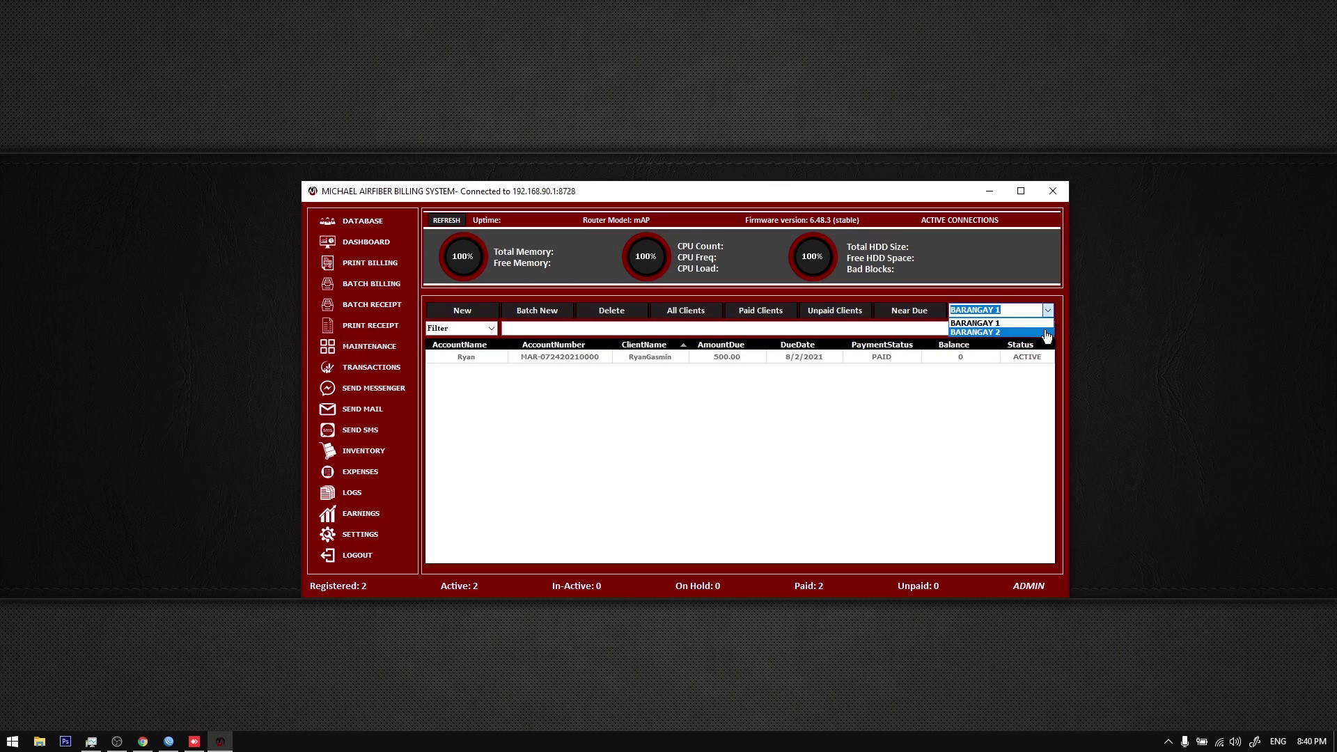
click(1046, 333)
click(1048, 310)
click(1043, 323)
Step: Turn on BY GROUP billing in the Batch Billing window
click(371, 283)
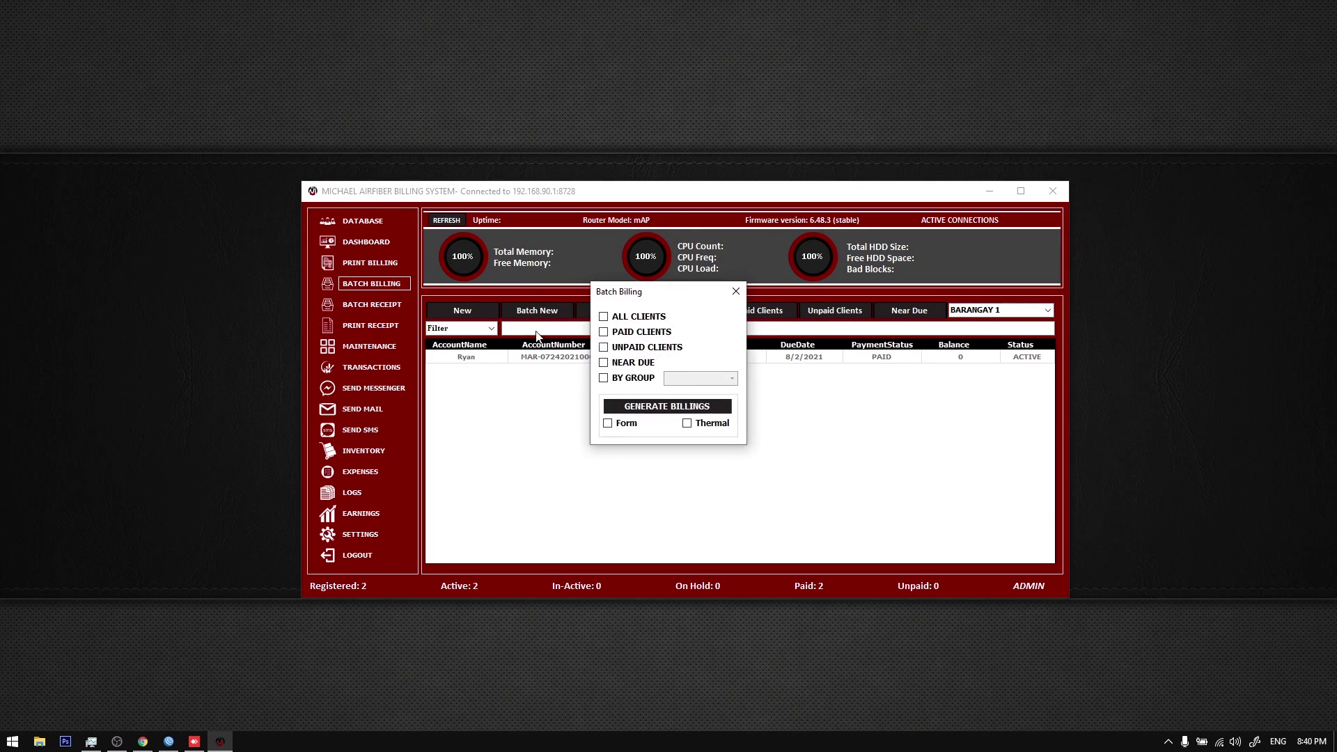
click(603, 377)
click(732, 378)
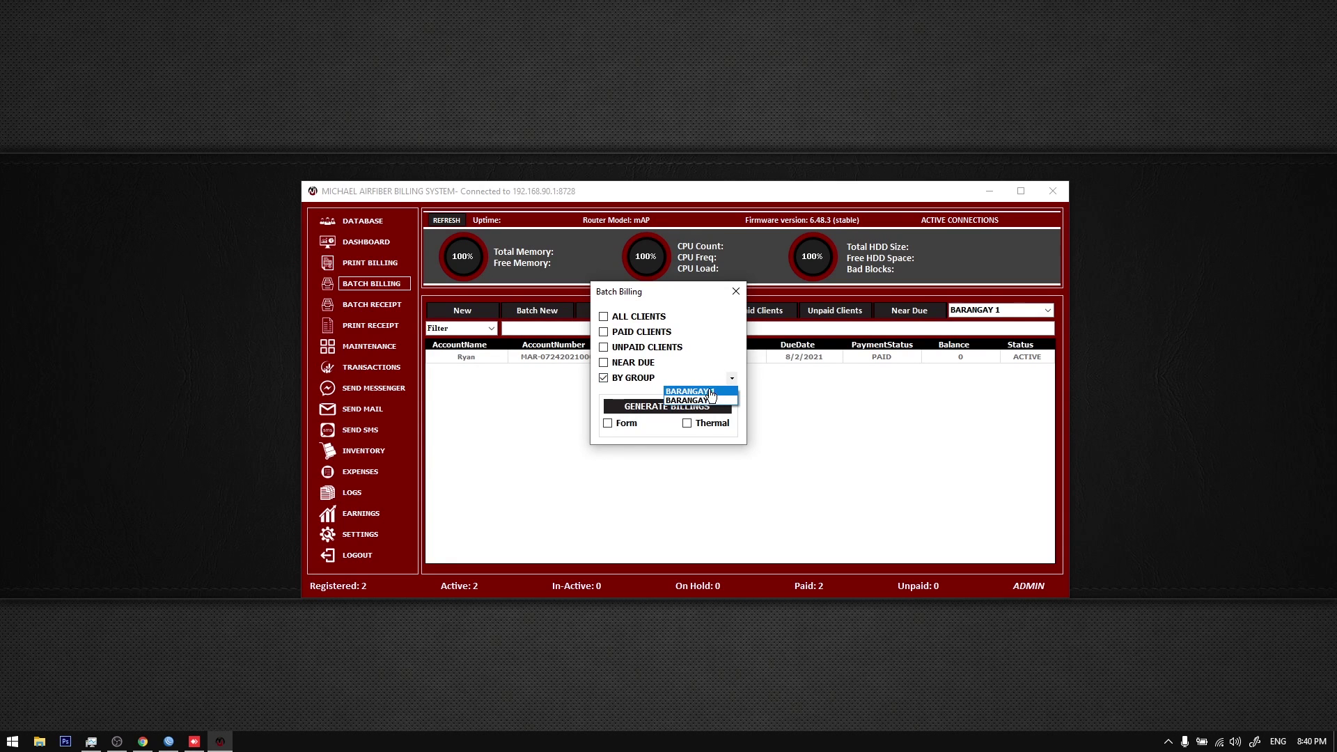
click(736, 292)
click(736, 292)
Step: Turn on BY GROUP receipts in the Batch Receipt window
click(394, 306)
click(615, 355)
click(737, 356)
click(736, 268)
Step: Set Send Messenger to group BARANGAY 1 and review its recipients
click(373, 388)
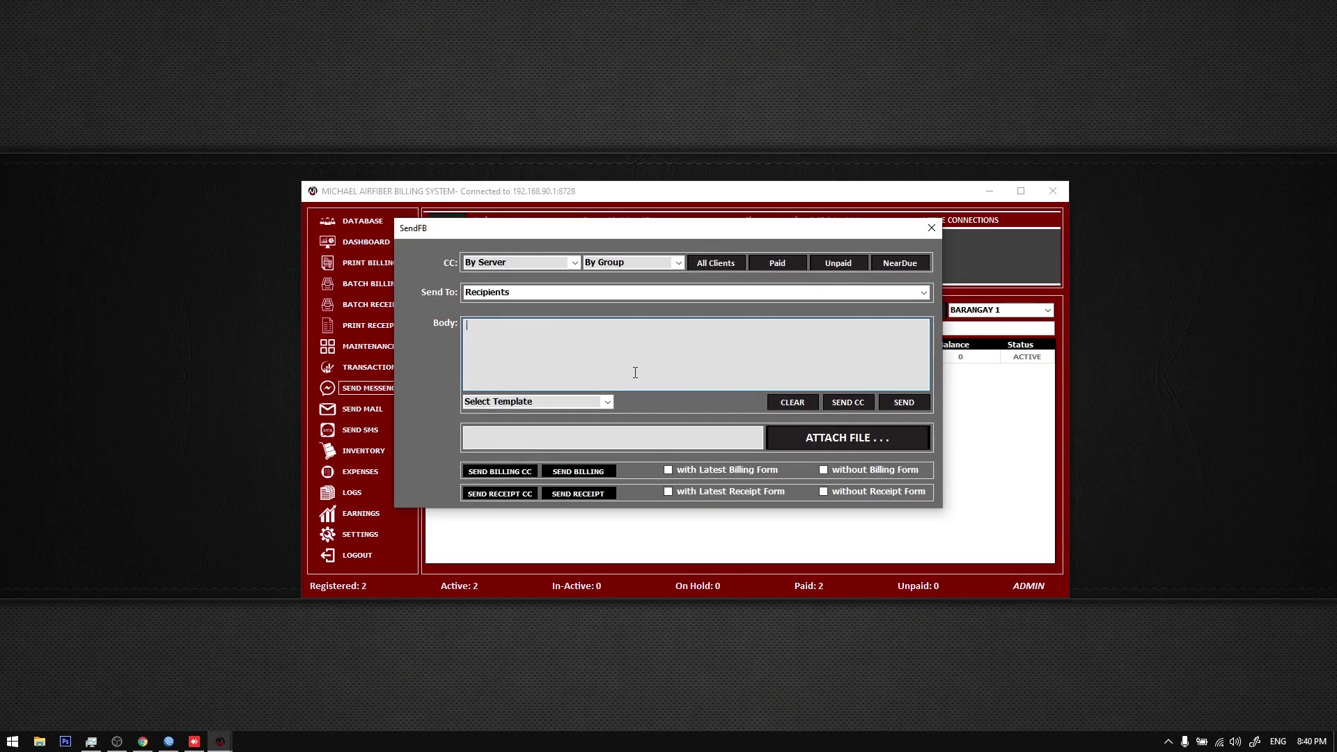
click(679, 263)
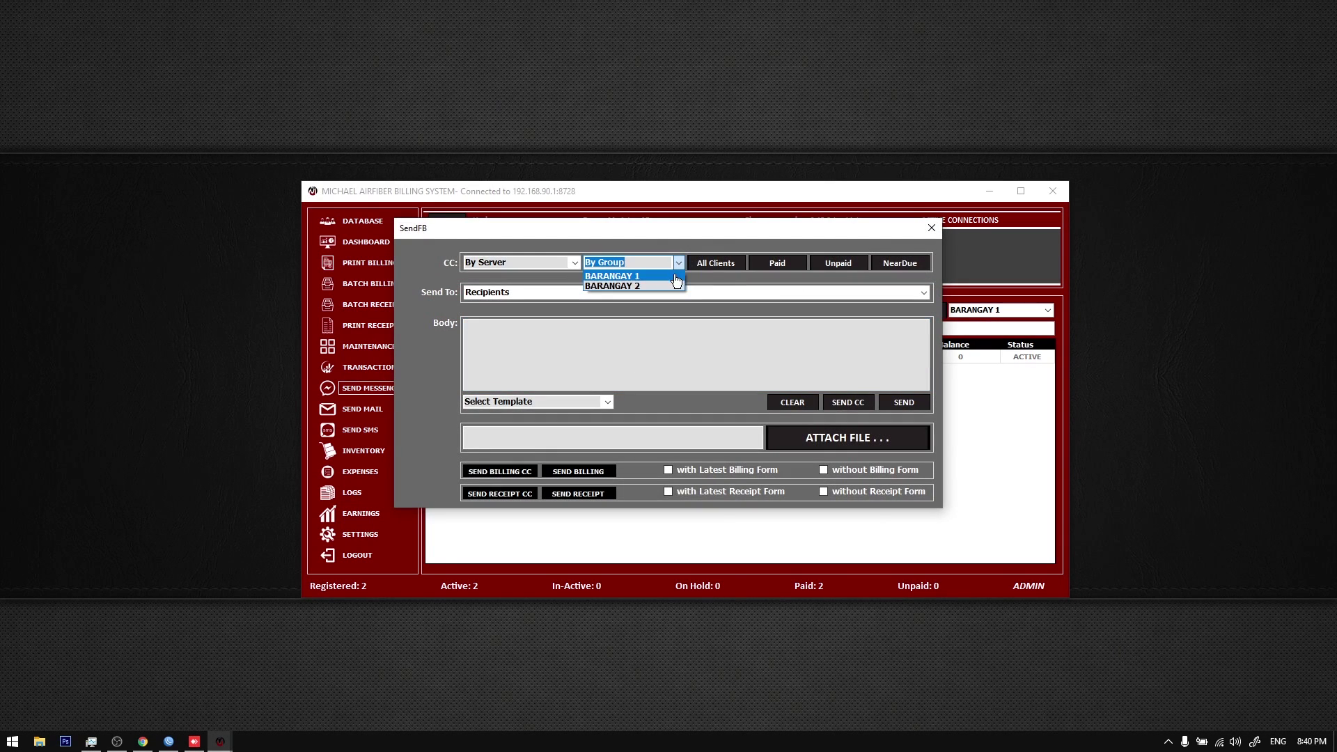
click(627, 282)
click(925, 293)
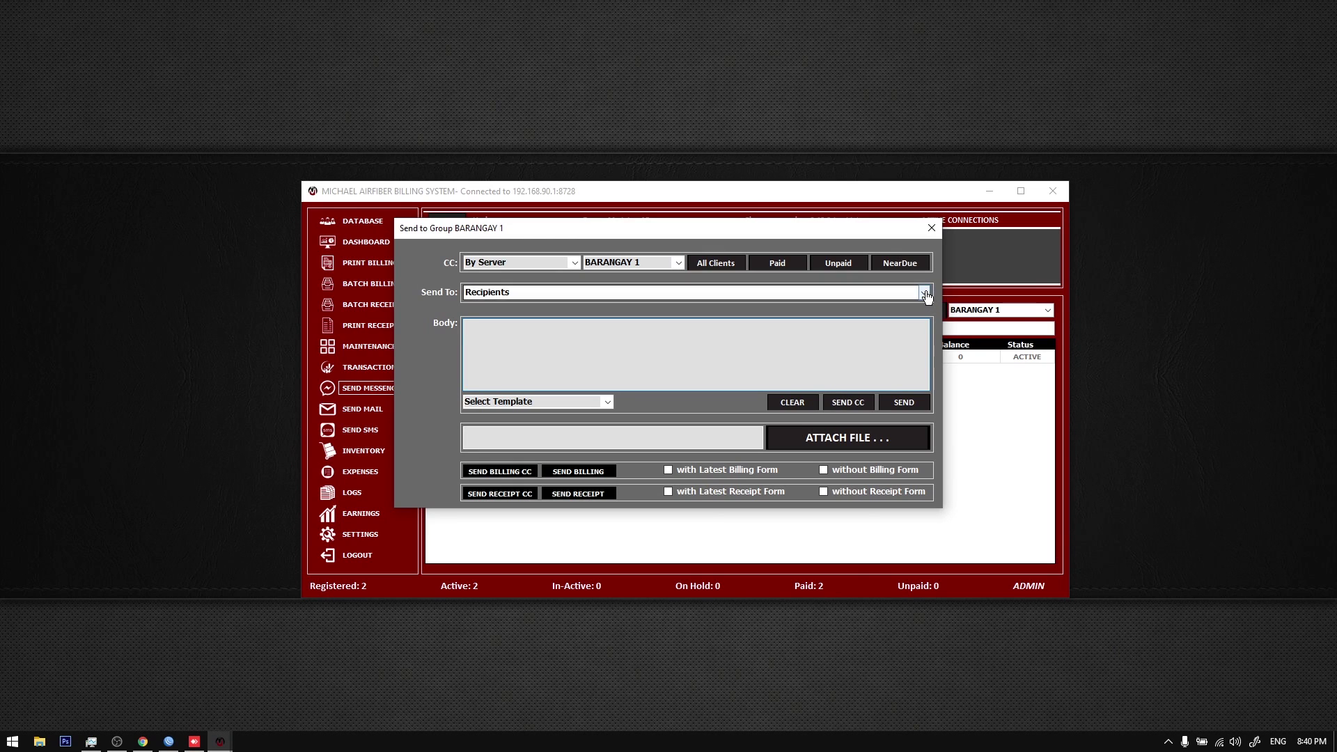
click(925, 293)
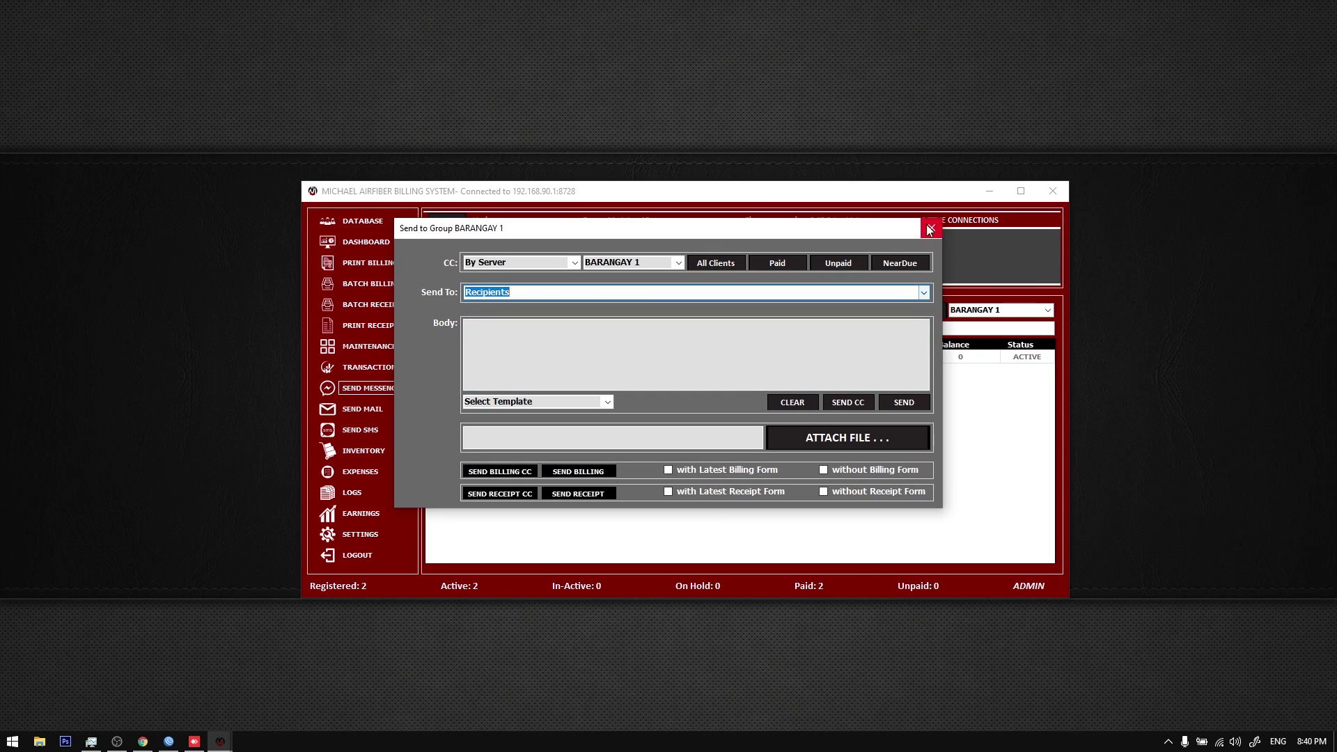
click(930, 230)
Step: Address Send Mail to group BARANGAY 1
click(375, 408)
click(679, 247)
click(612, 260)
click(933, 185)
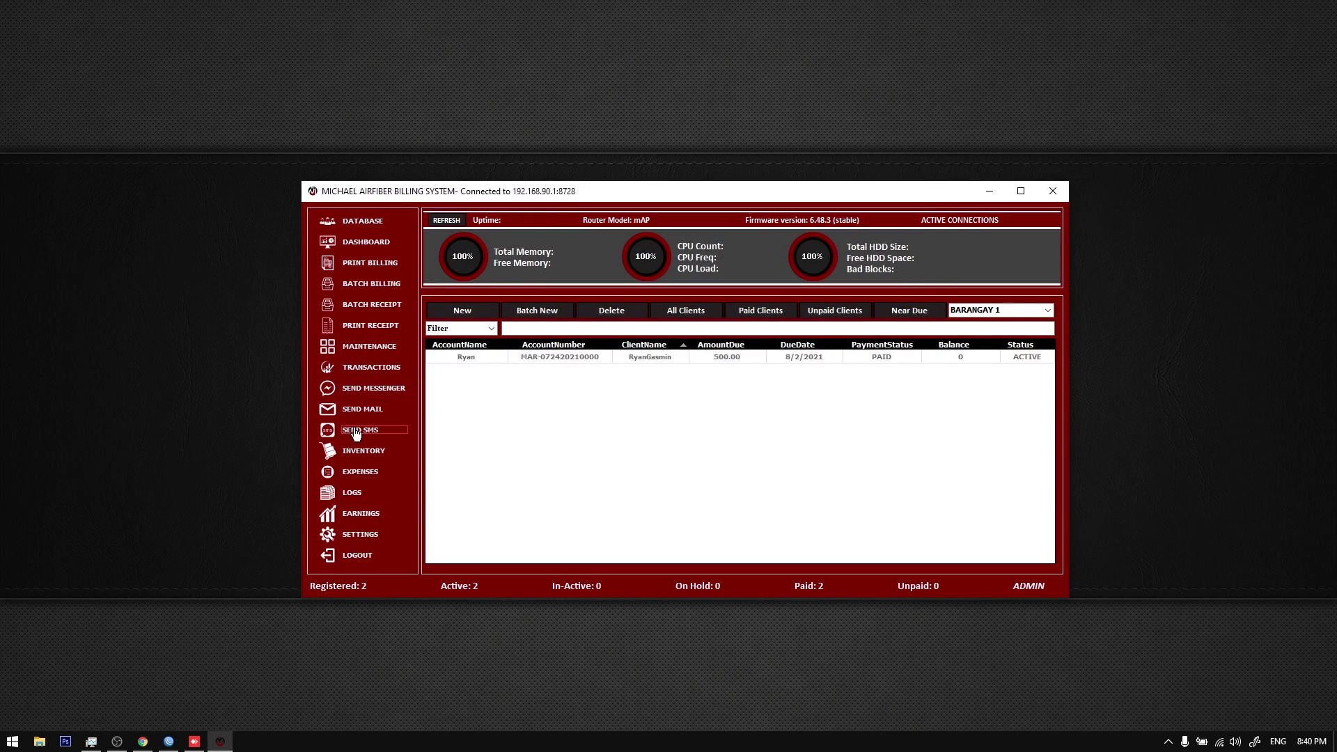
Step: Address Send SMS to group BARANGAY 1, then reload the full client list
click(355, 432)
click(631, 294)
click(613, 307)
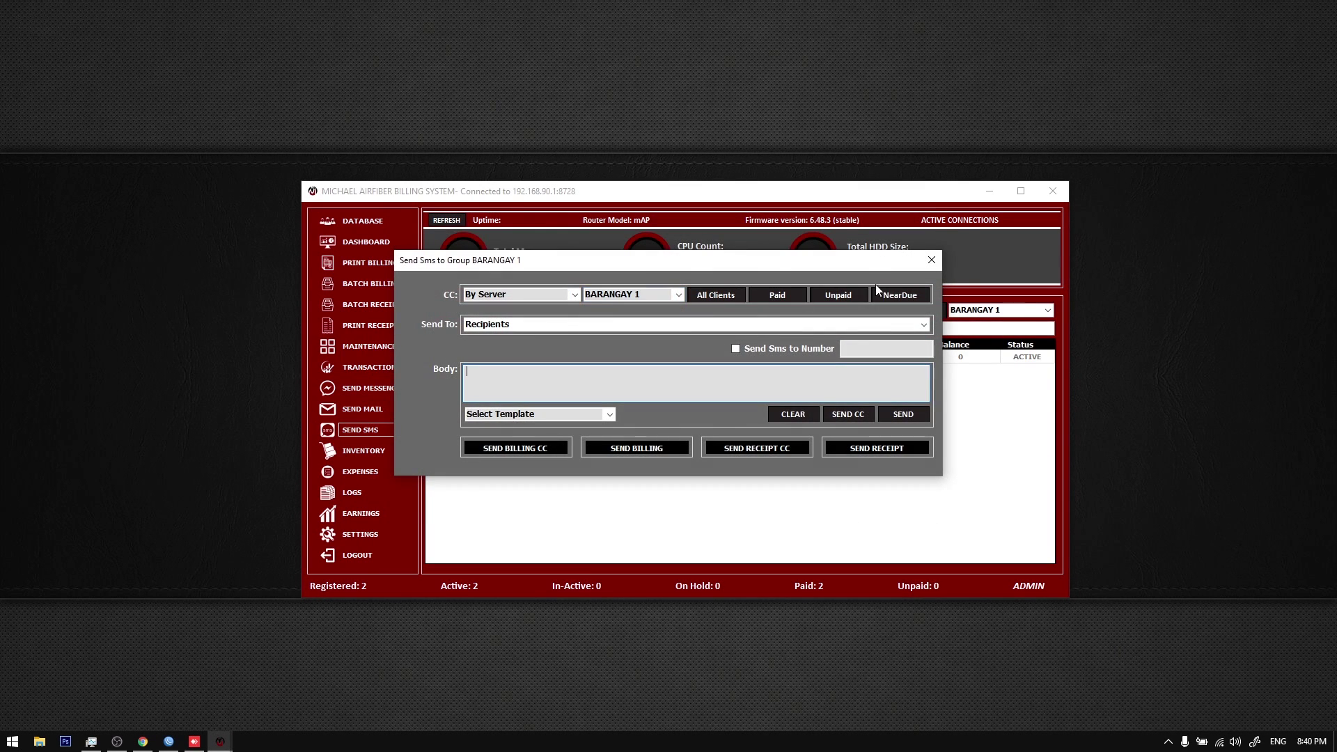
click(932, 261)
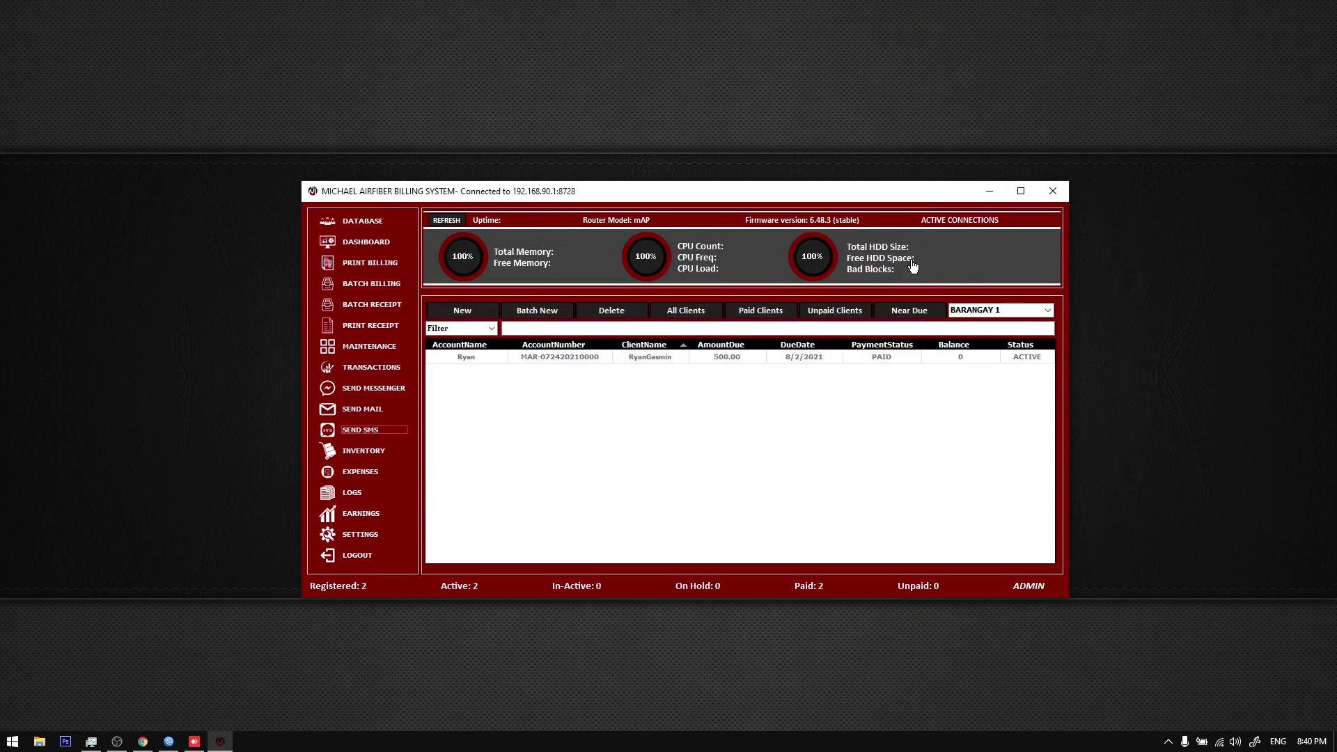
click(369, 222)
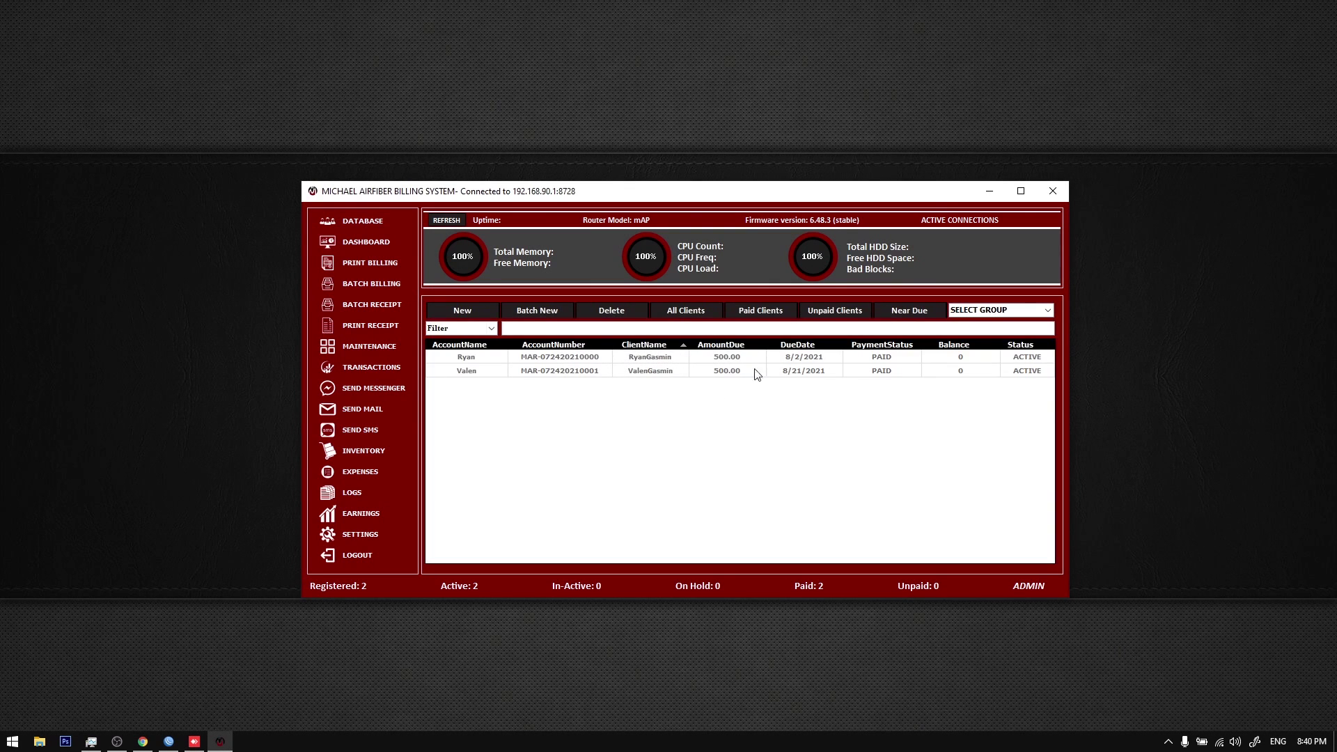
Step: In User Settings, view the ADMIN, CASHIER and EMPLOYEE accounts, clear the fields and close the window
click(365, 533)
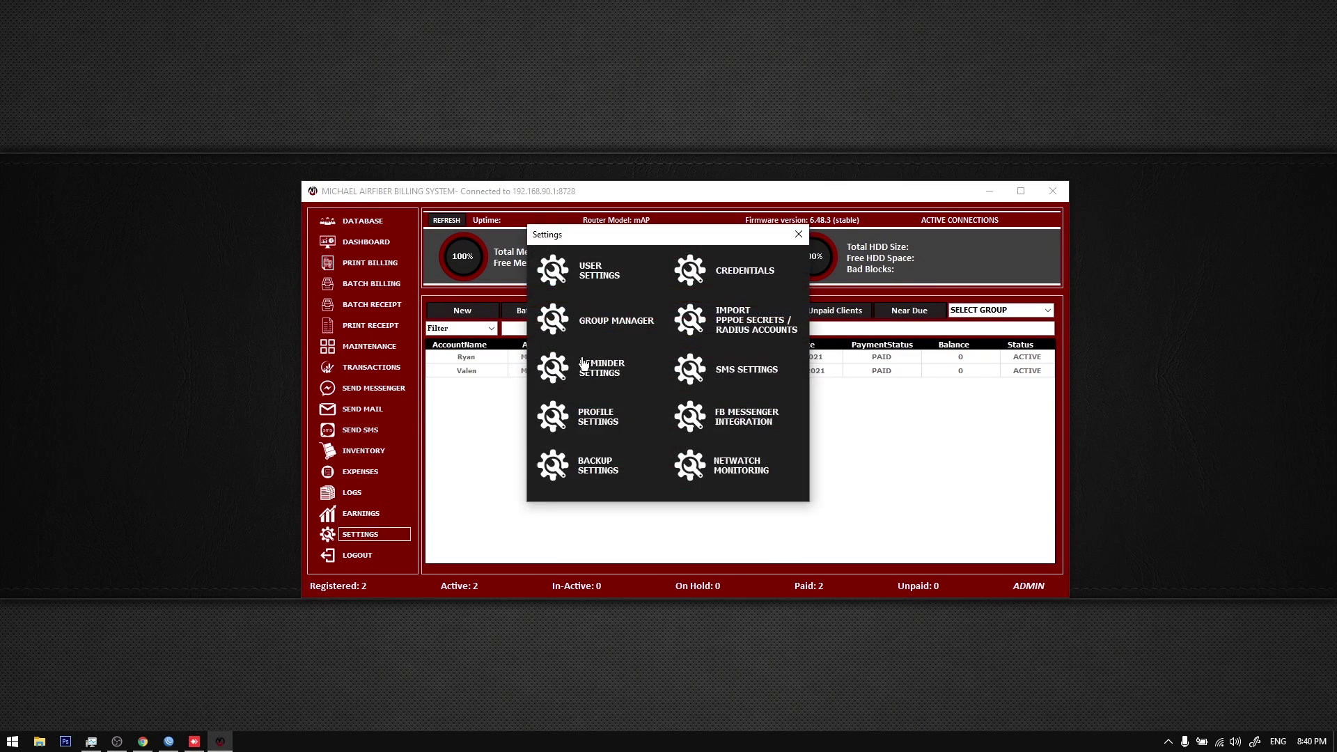
click(606, 273)
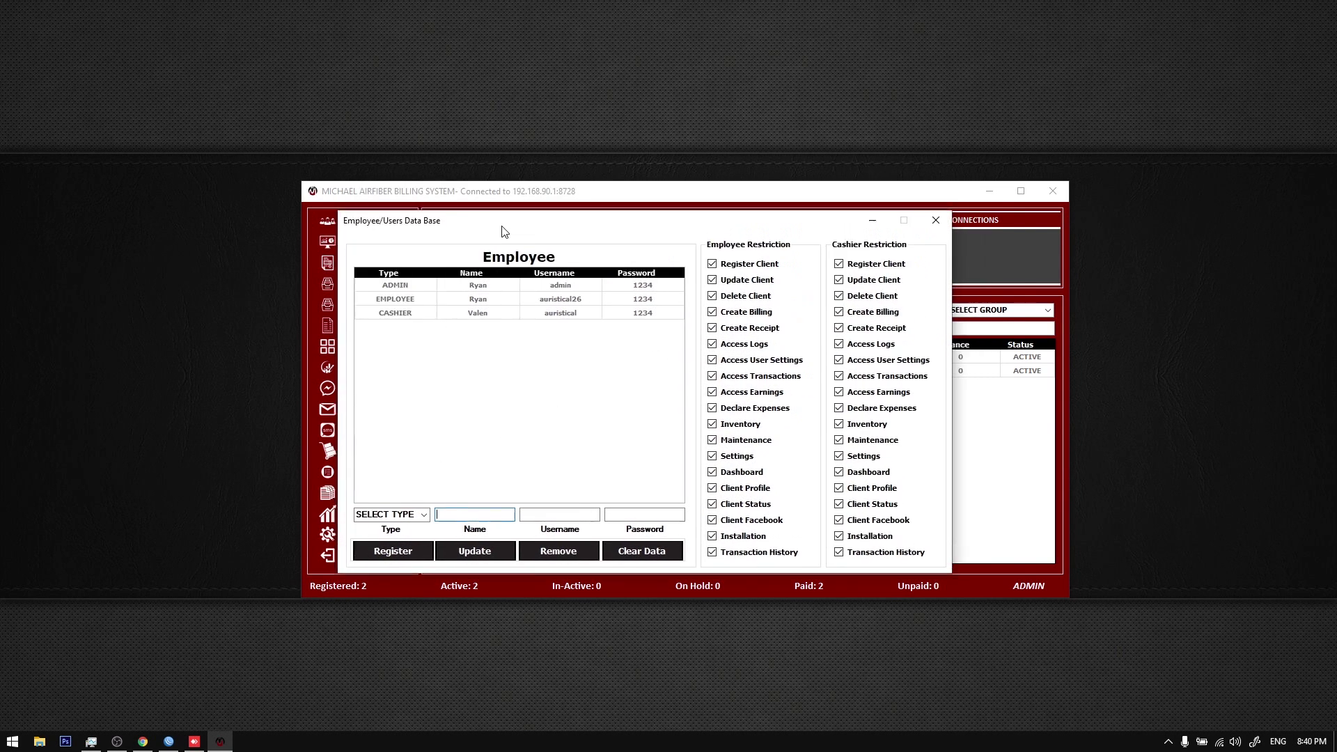
click(482, 513)
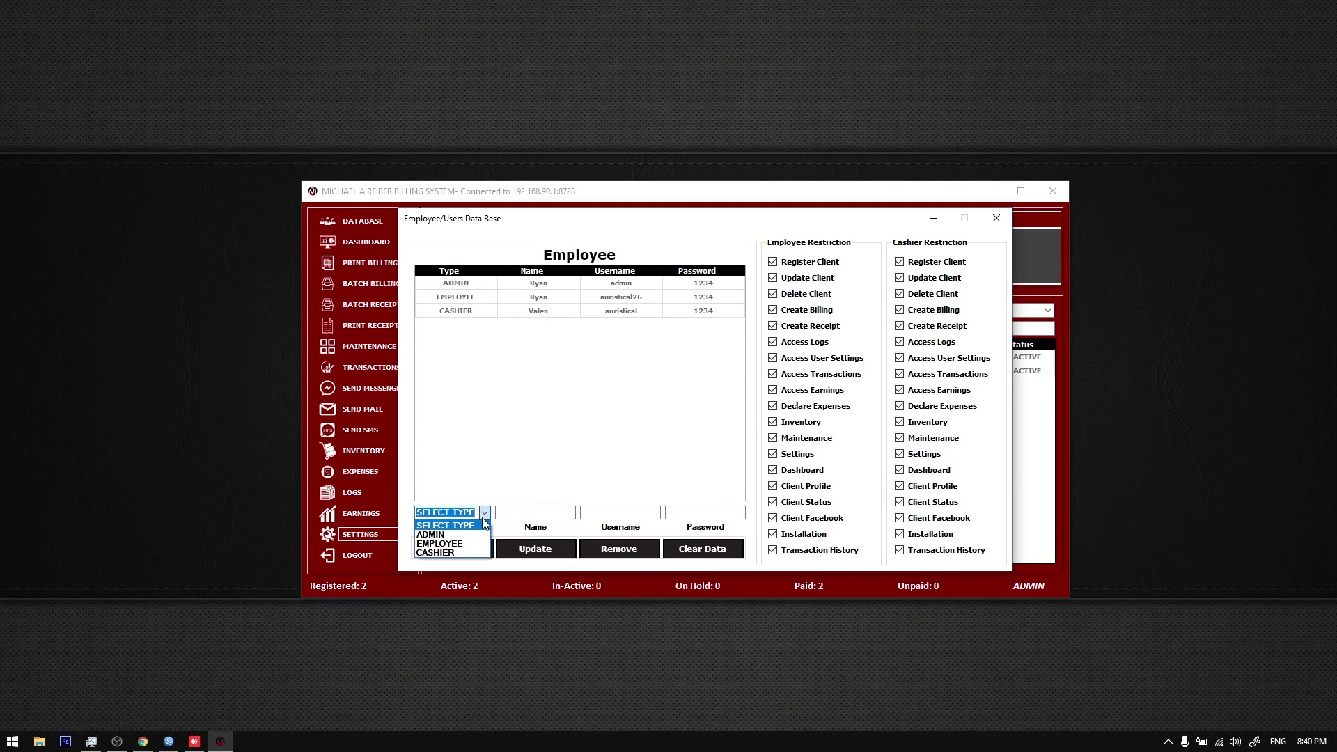
click(625, 352)
click(593, 286)
click(594, 314)
click(600, 301)
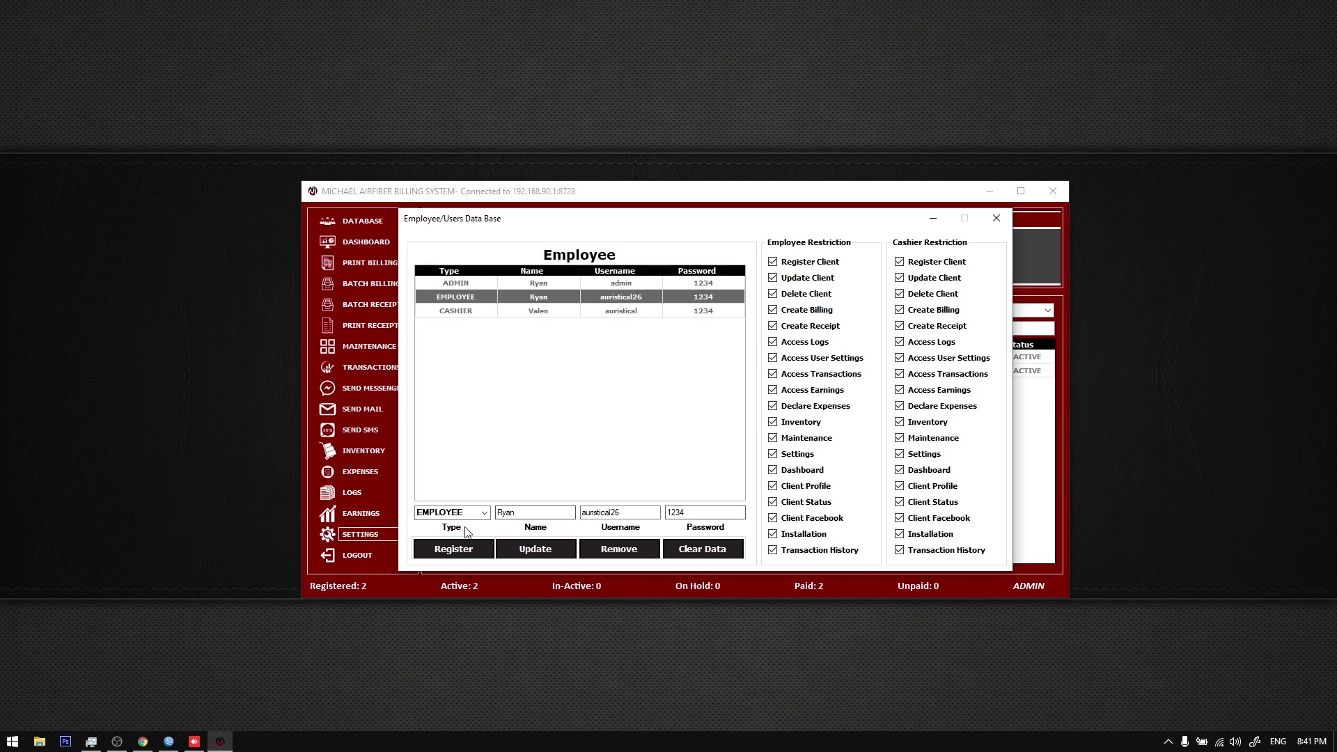
click(695, 555)
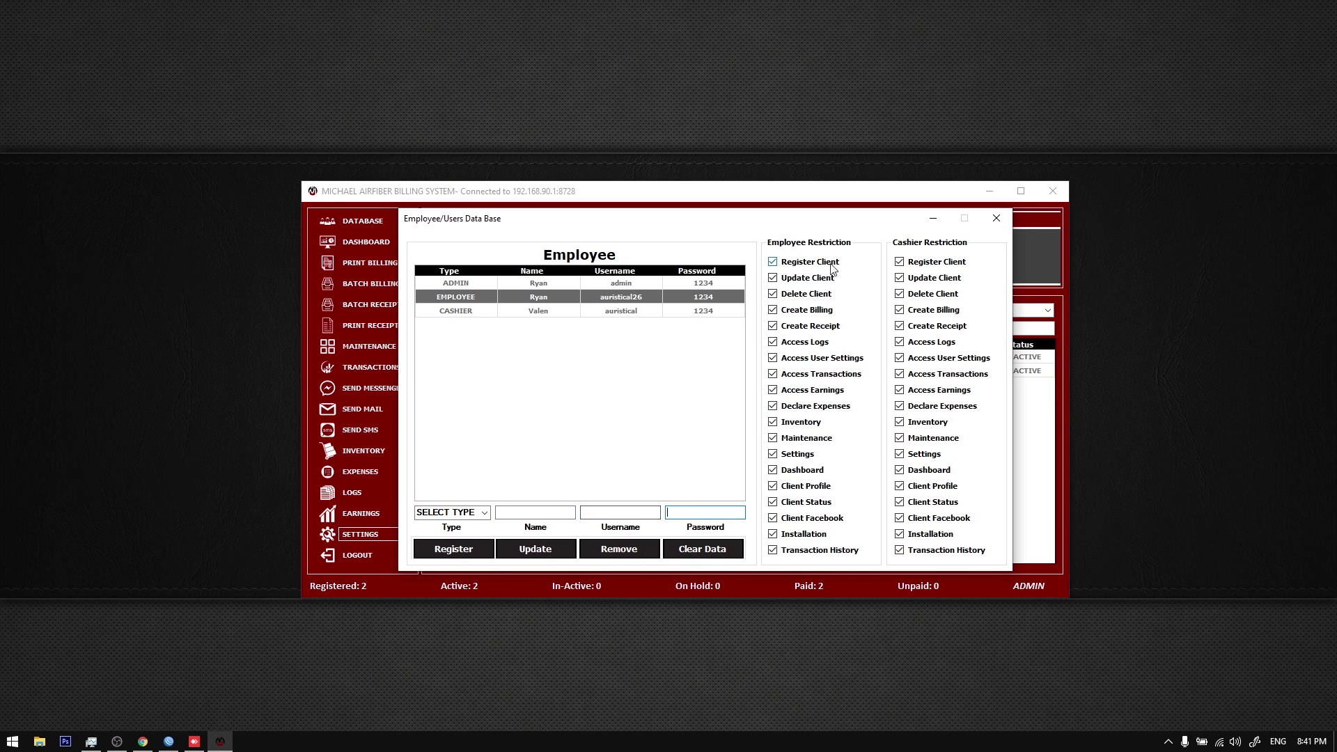
click(987, 225)
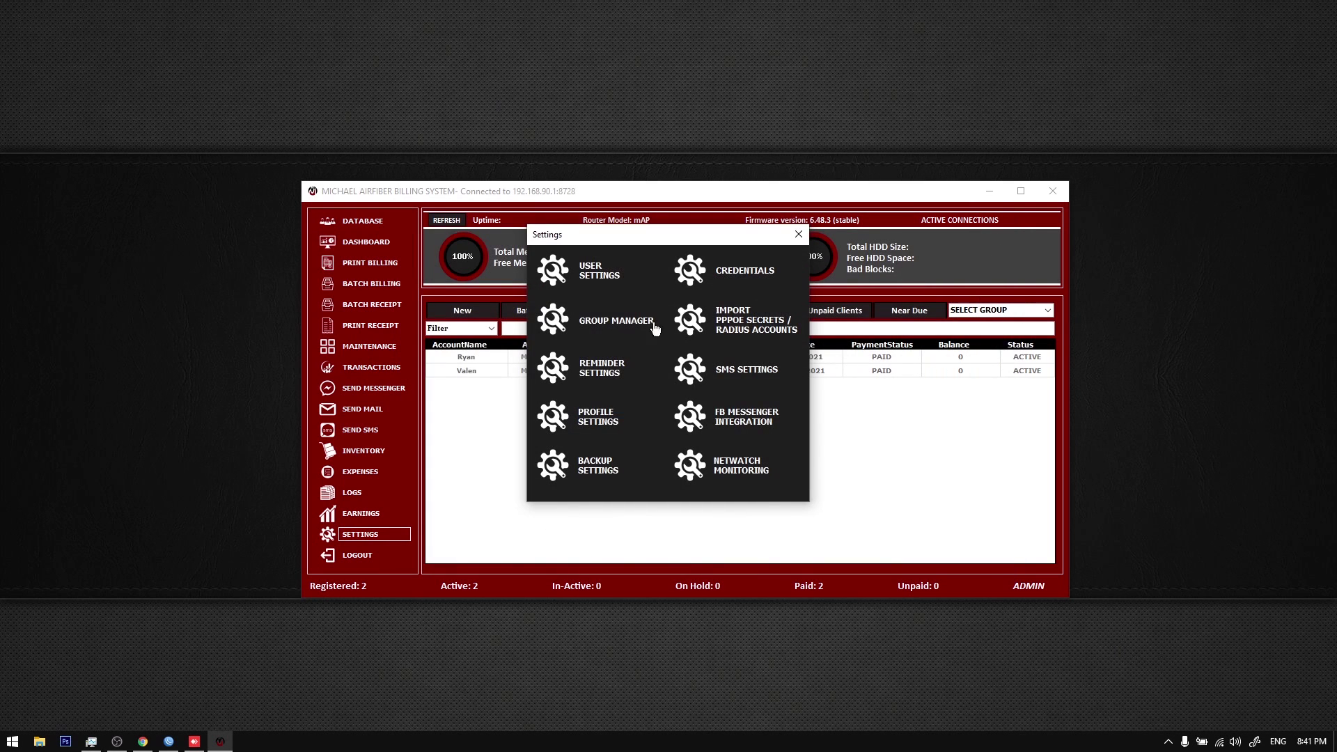
Step: In Profile Settings, select the DISCONNECT subscription plan and close the window
click(1169, 742)
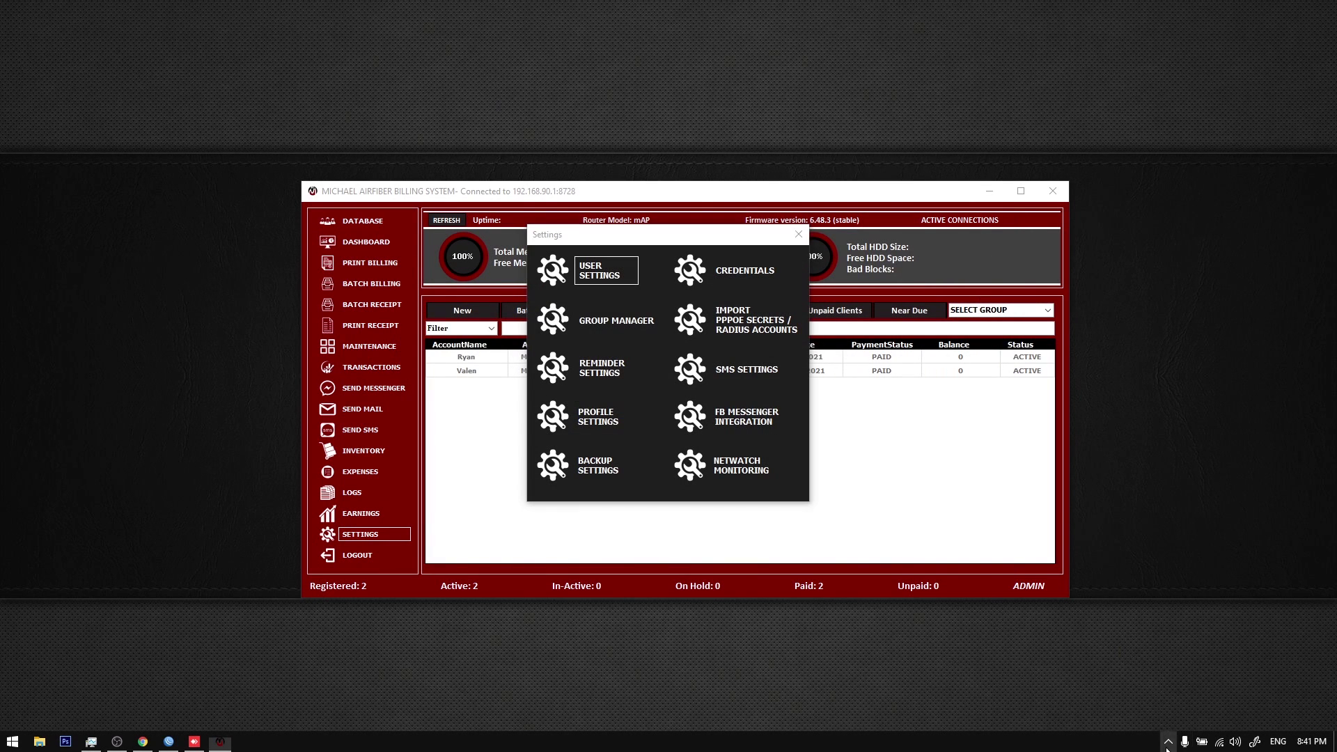
click(605, 418)
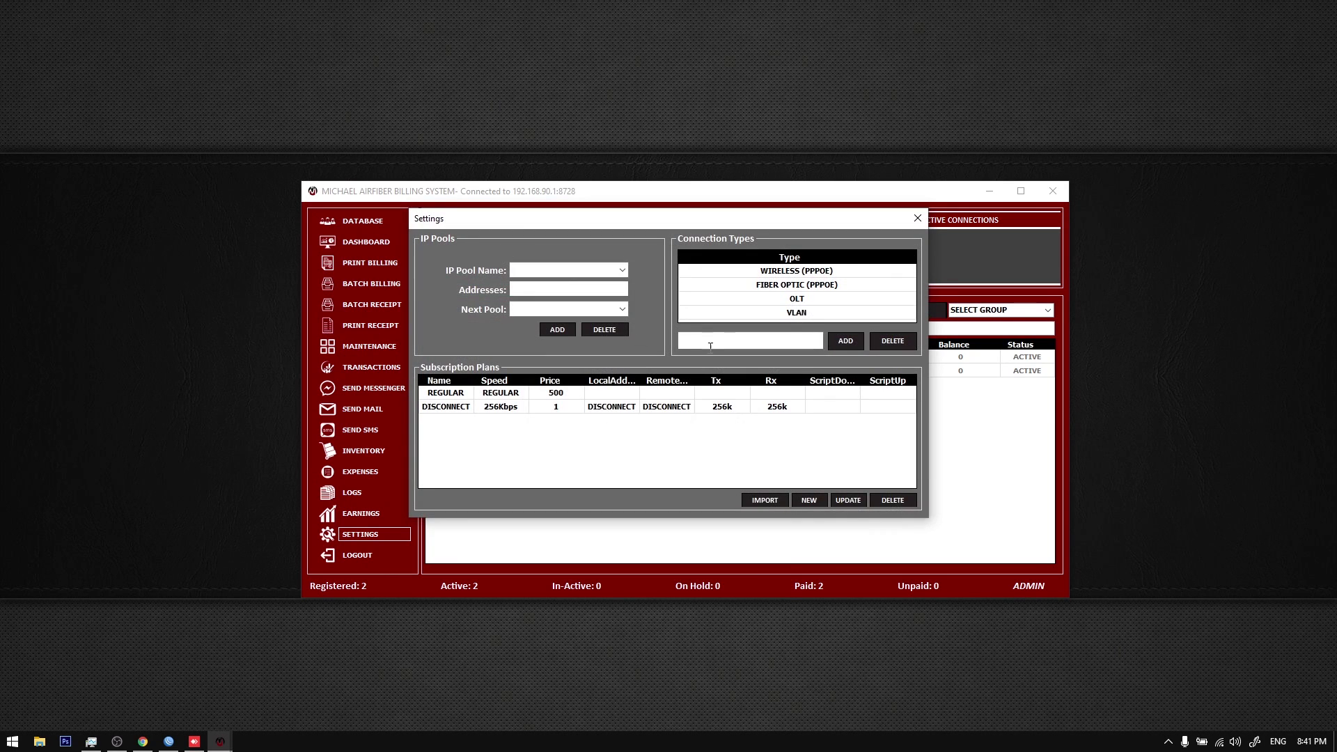
click(684, 414)
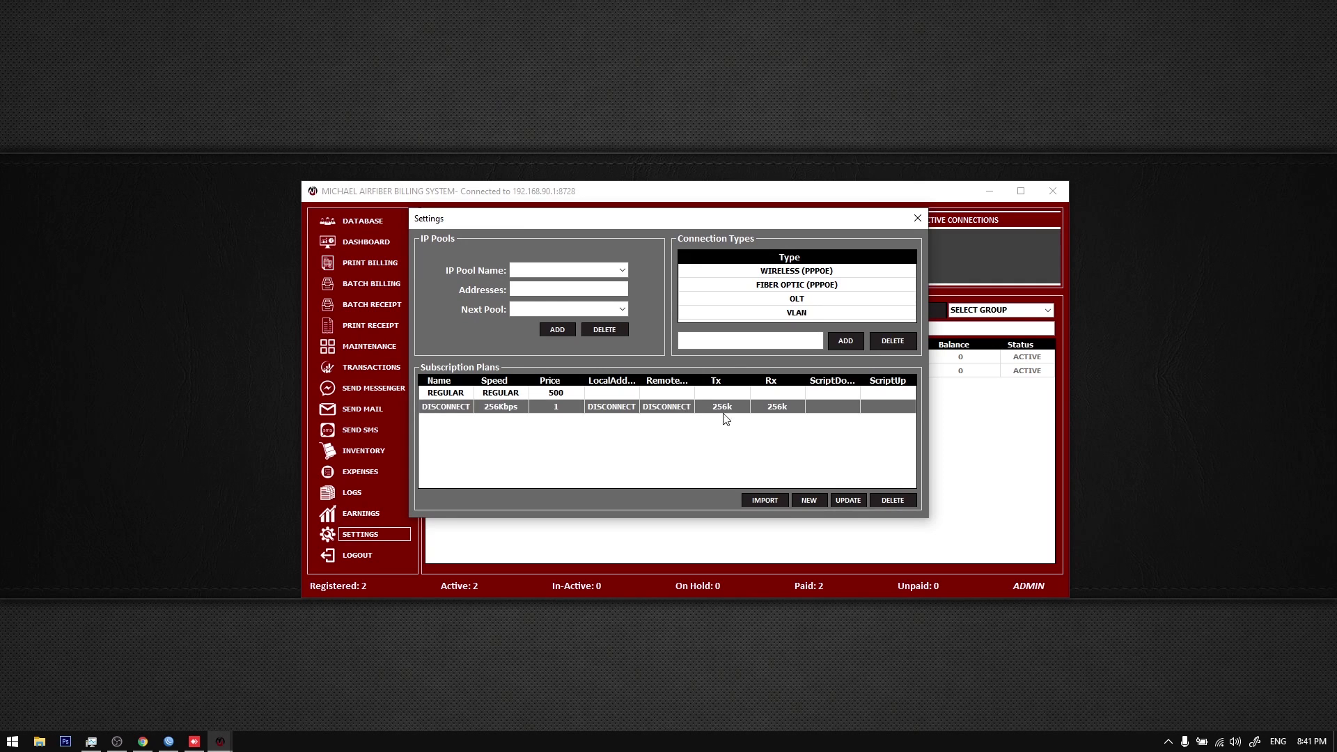
click(917, 220)
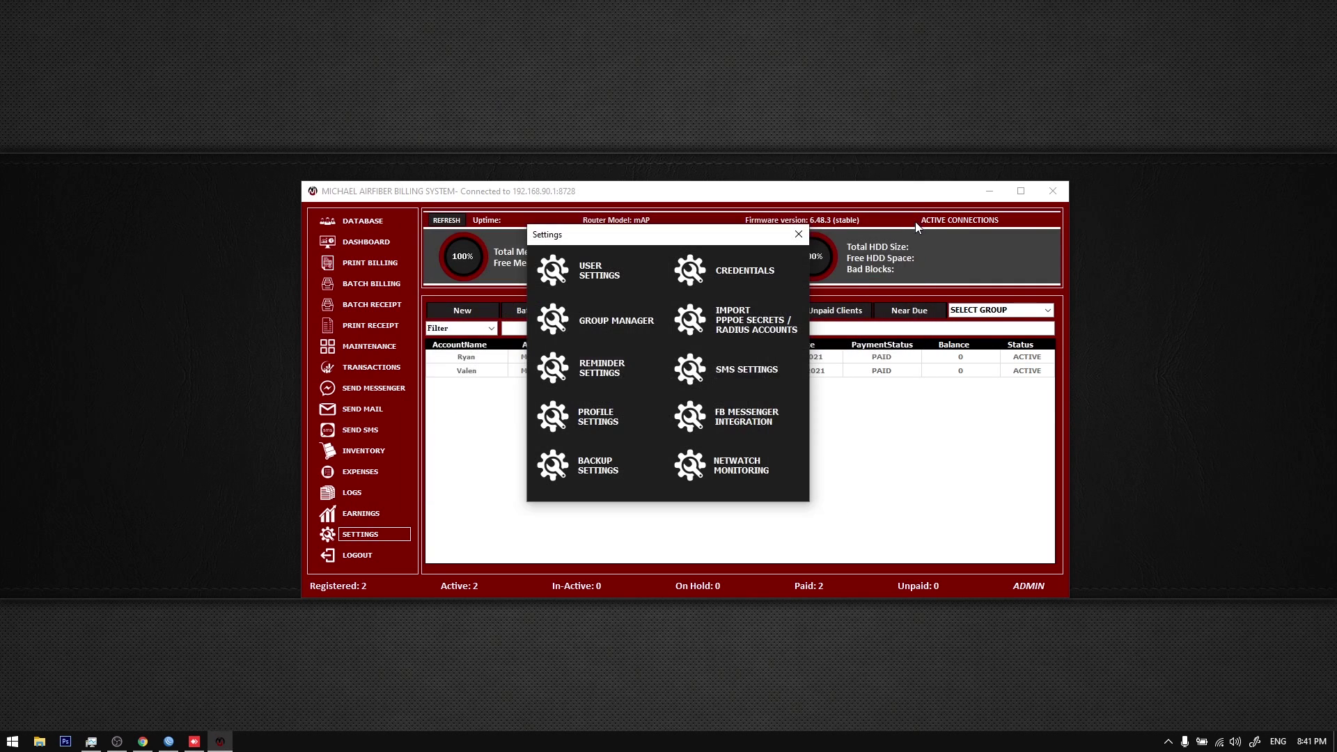
Step: Open Backup Settings and select backups DataJuly24-2021-7.37.16.db and DataJuly24-2021-8.13.19.db
click(599, 470)
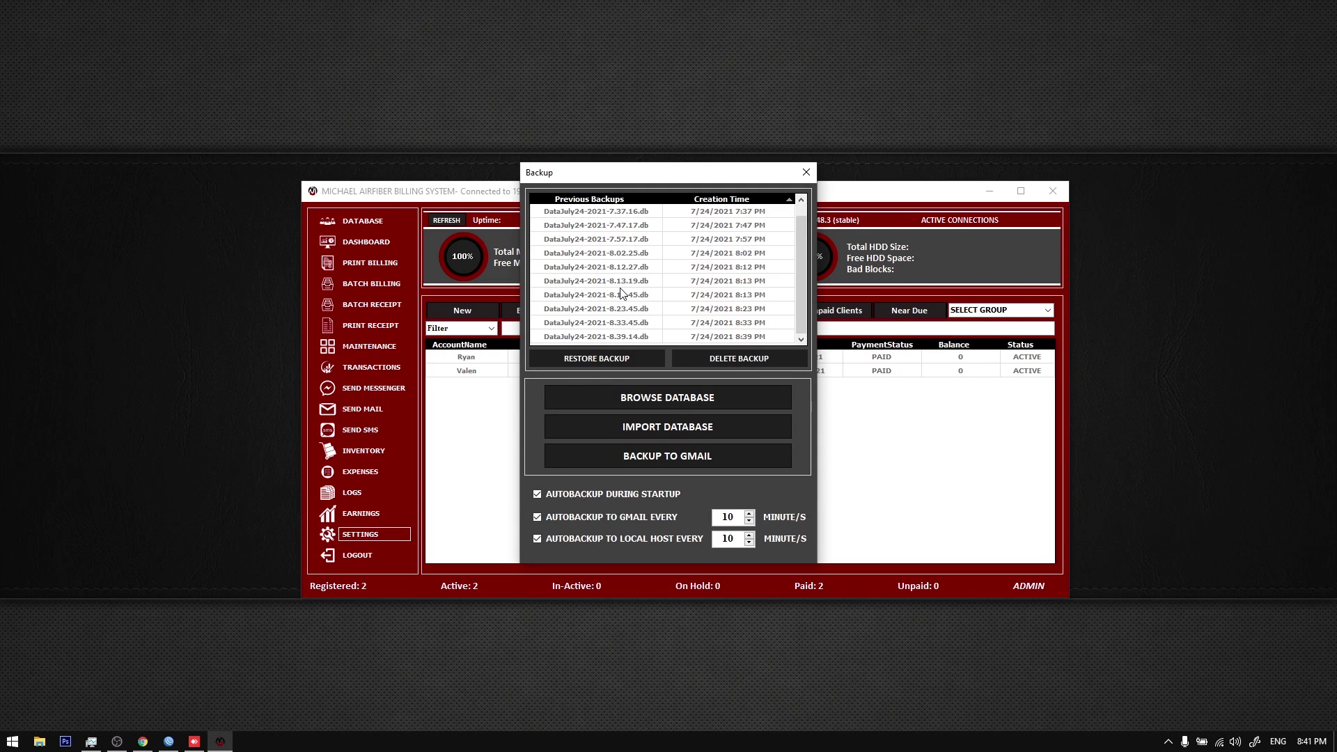
click(639, 225)
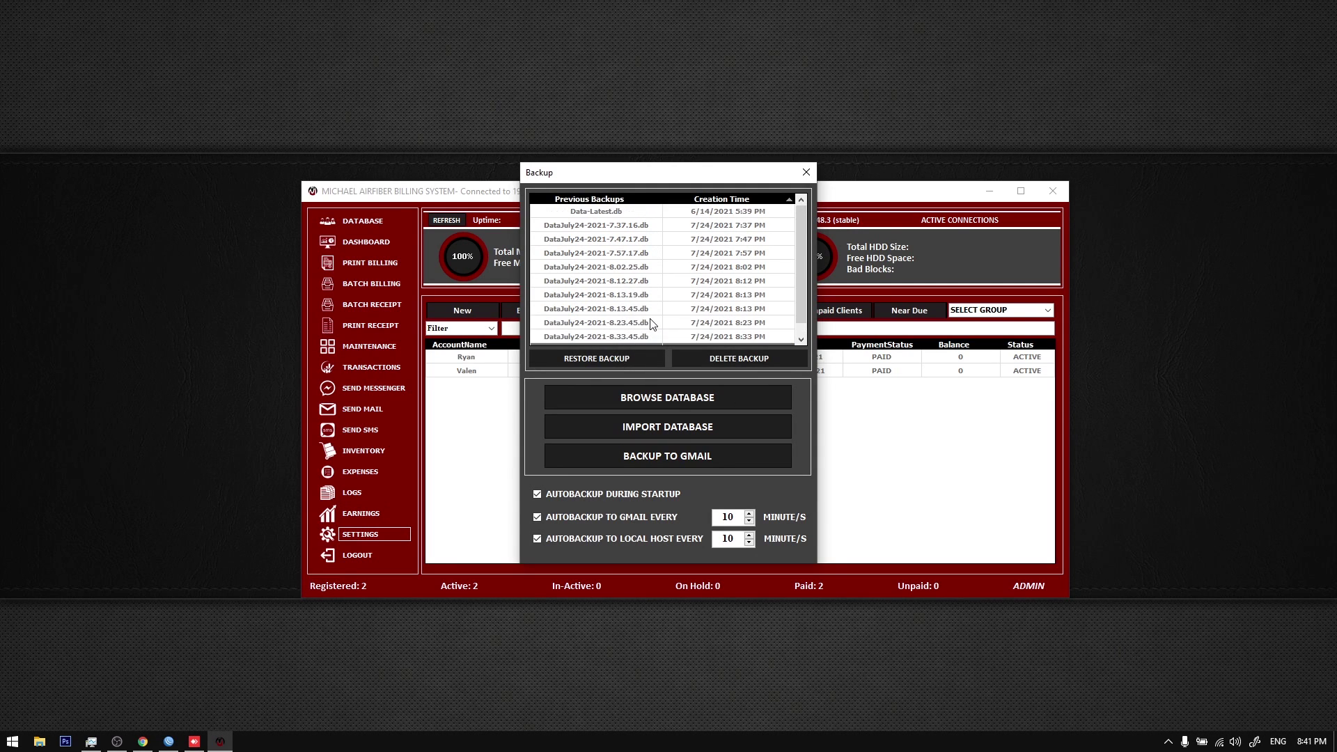
click(635, 294)
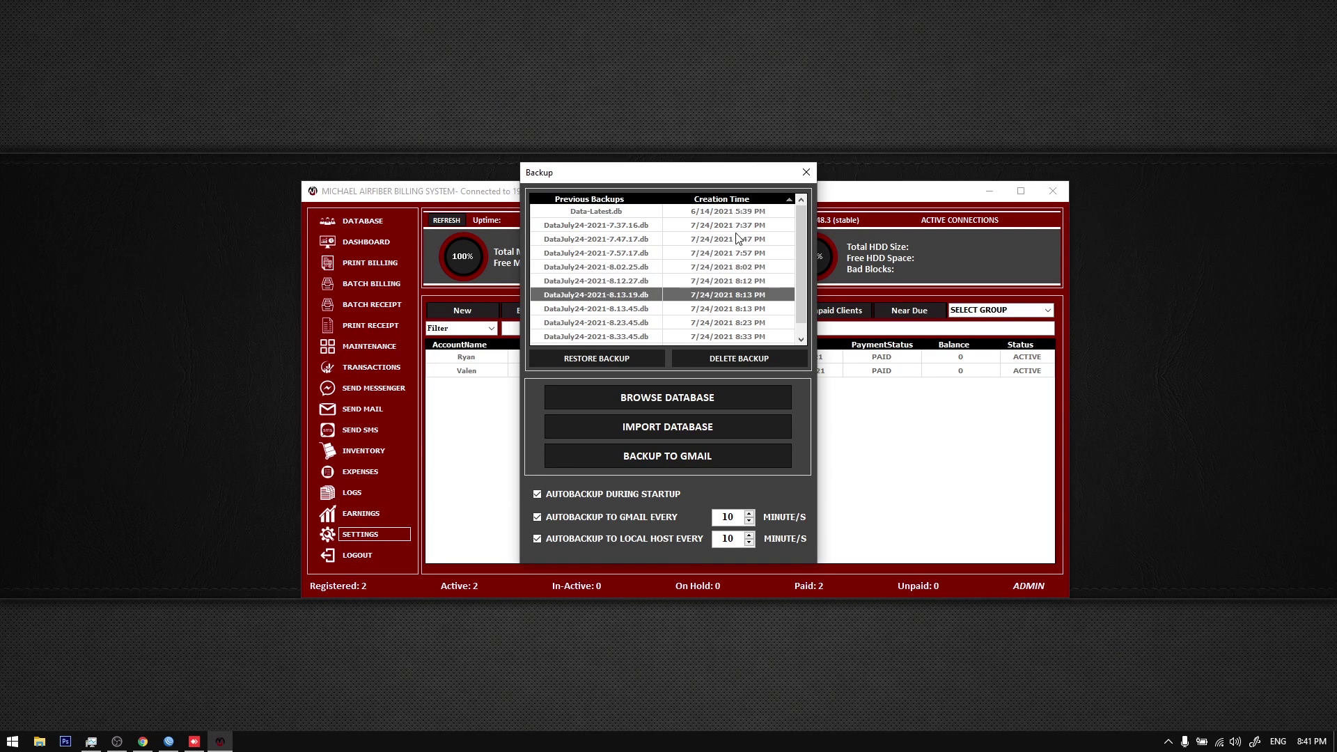
scroll(751, 255, down, 1)
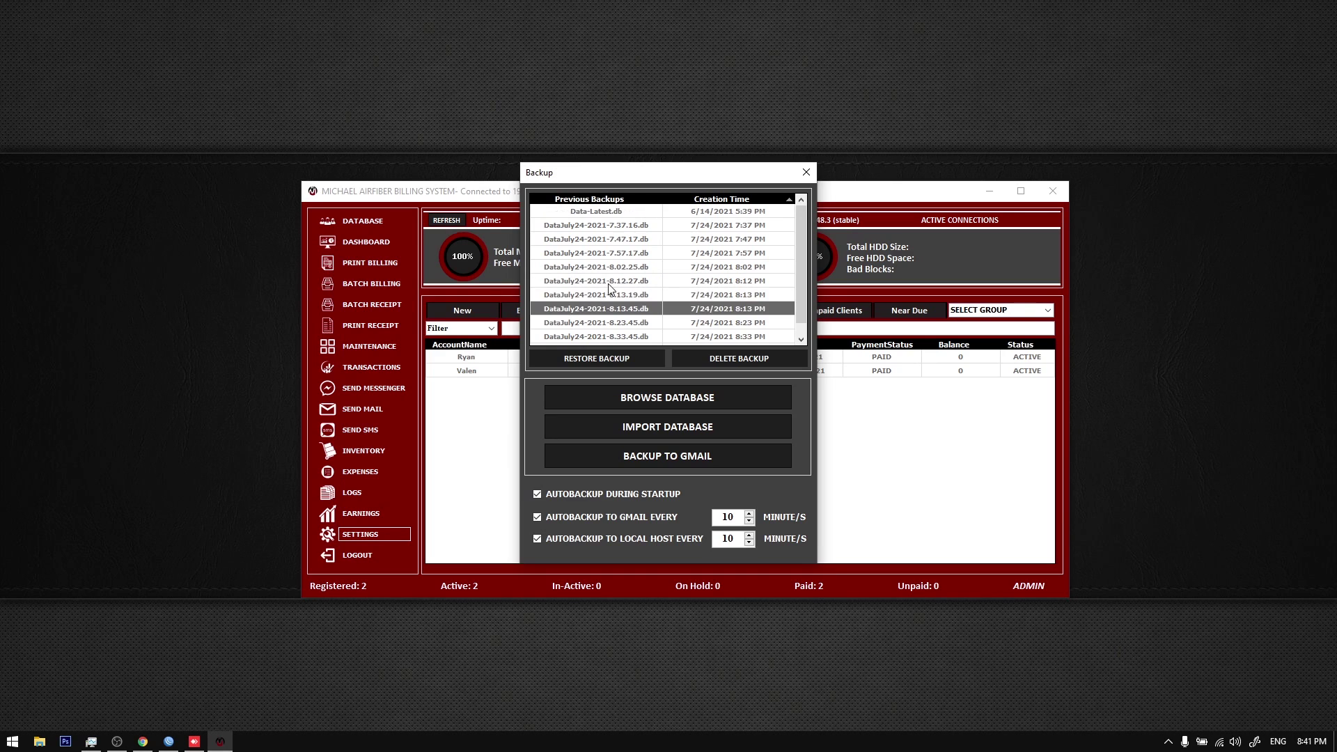
Step: Open the database in DB Browser for SQLite and browse the settings, credential and client tables
click(678, 406)
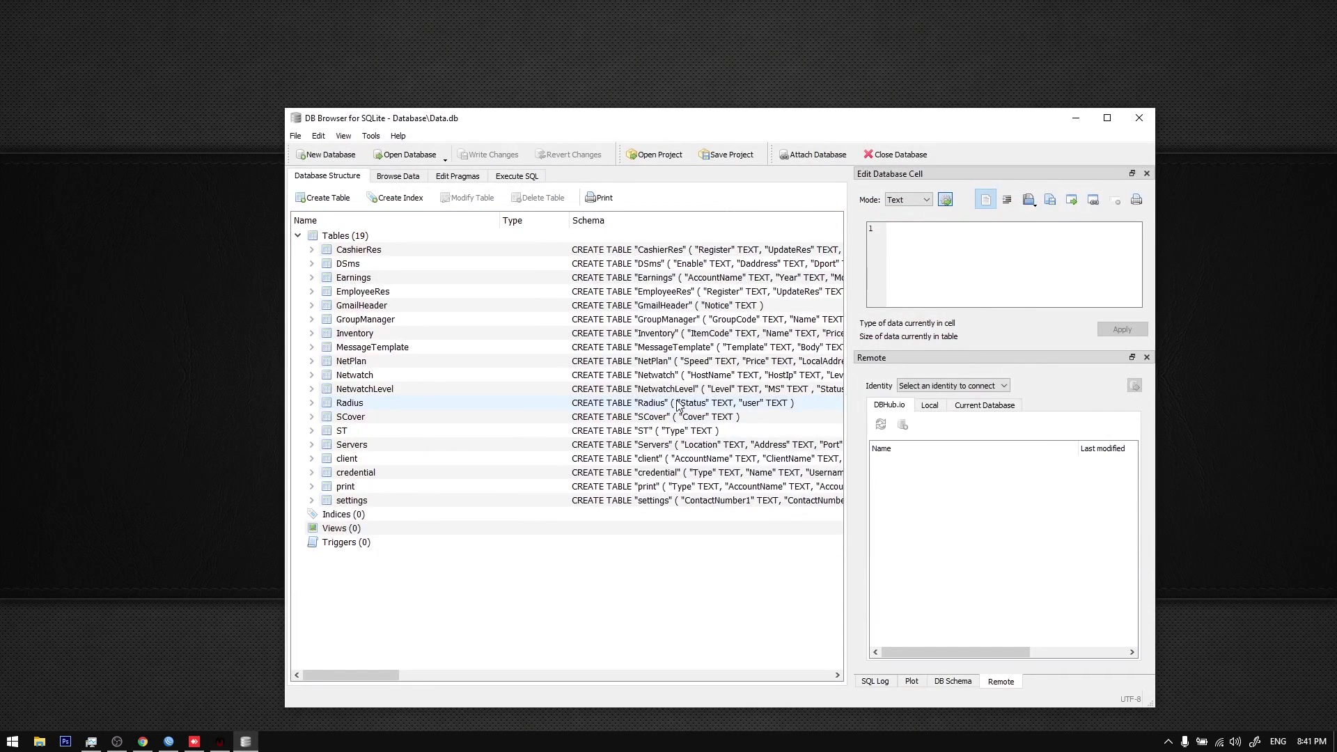
click(395, 176)
click(389, 199)
click(365, 464)
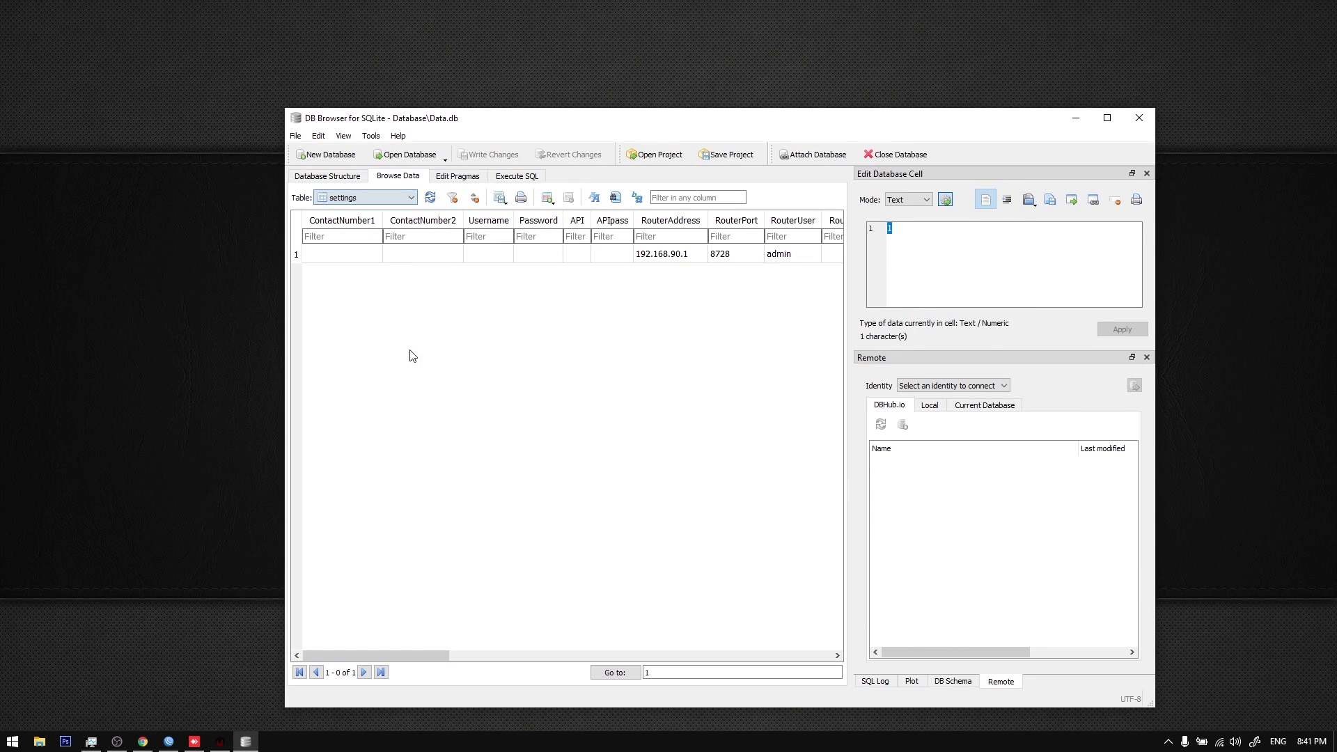
drag(405, 655, 391, 275)
click(369, 198)
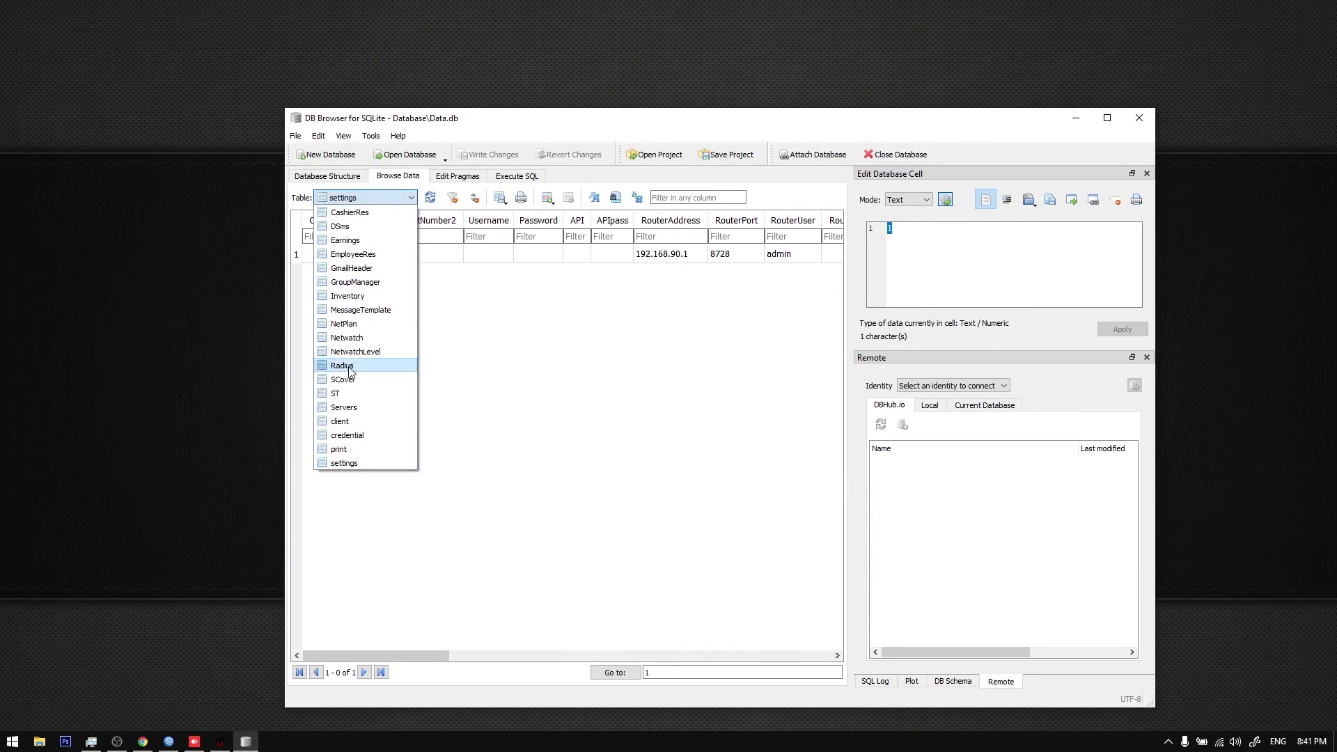
click(348, 435)
click(380, 199)
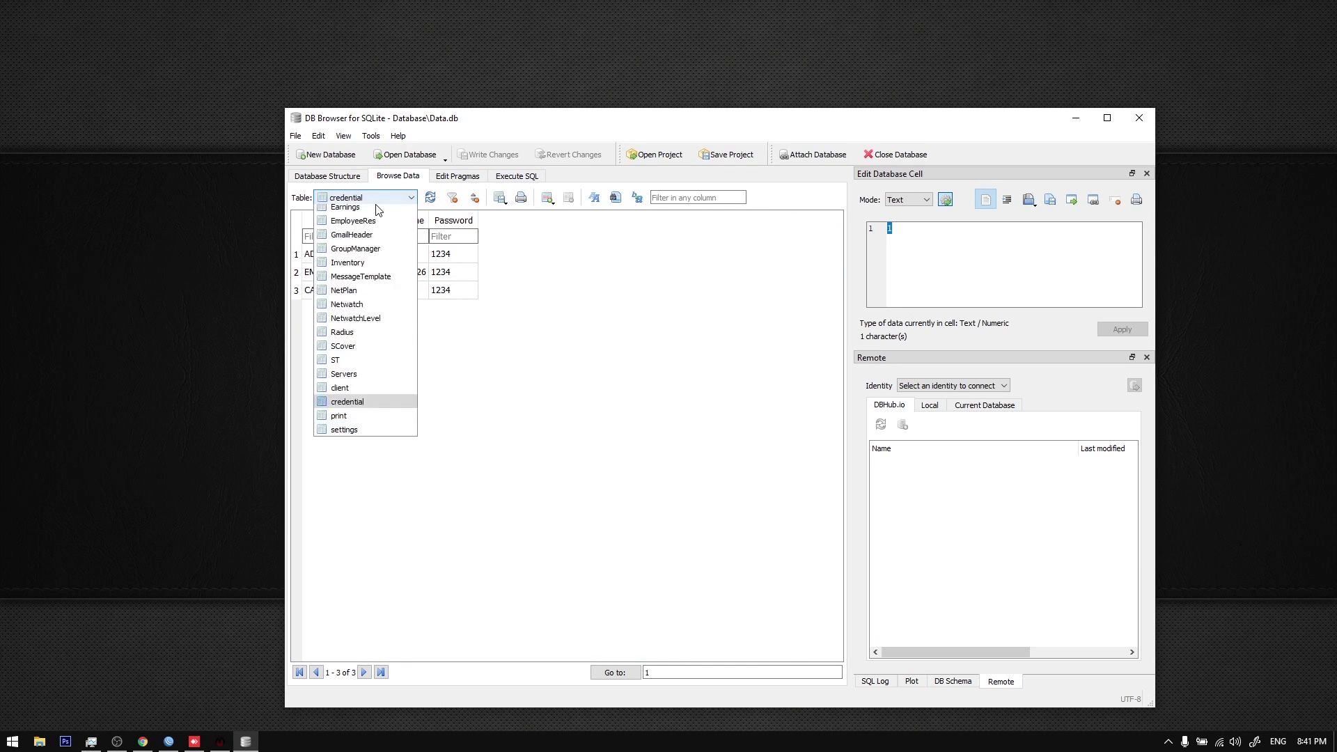
click(340, 421)
double_click(508, 119)
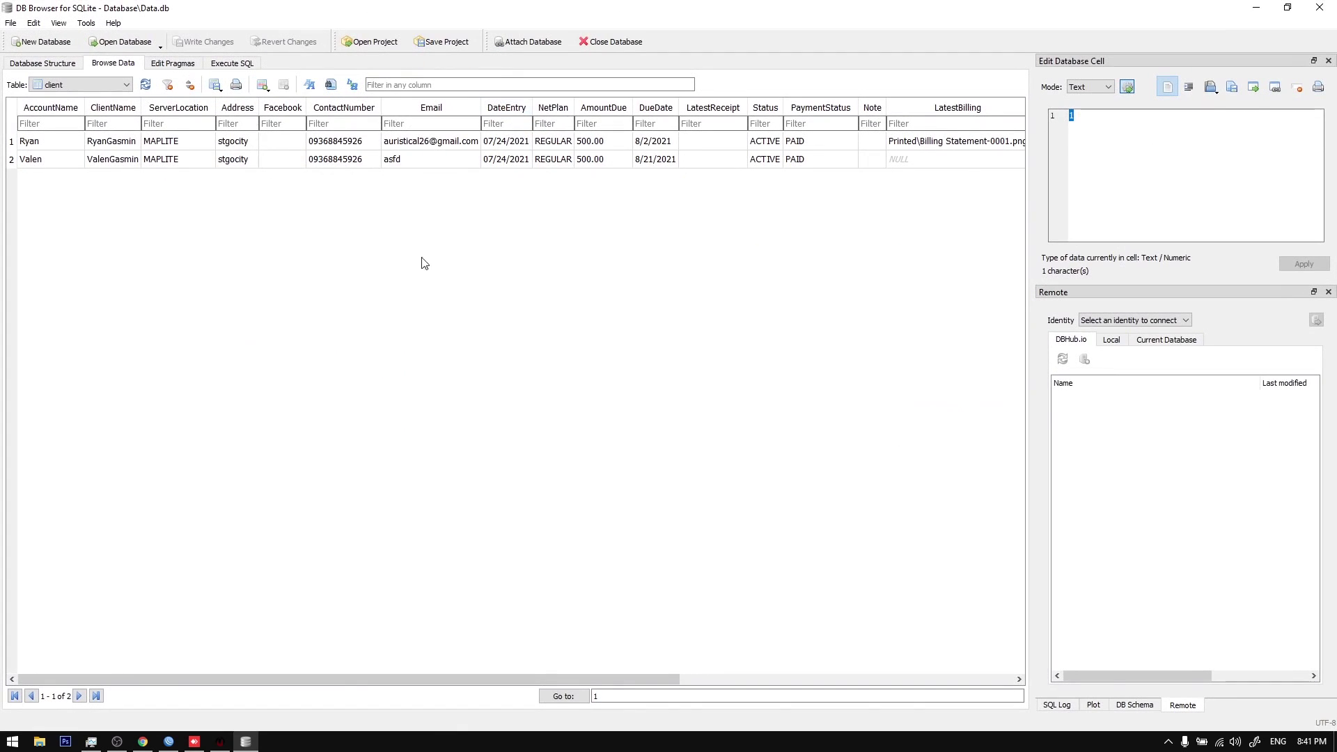
drag(452, 679, 286, 630)
Step: Paste BARANGAY 1 into the second client's Grouping cell in place of BARANGAY 2
click(77, 166)
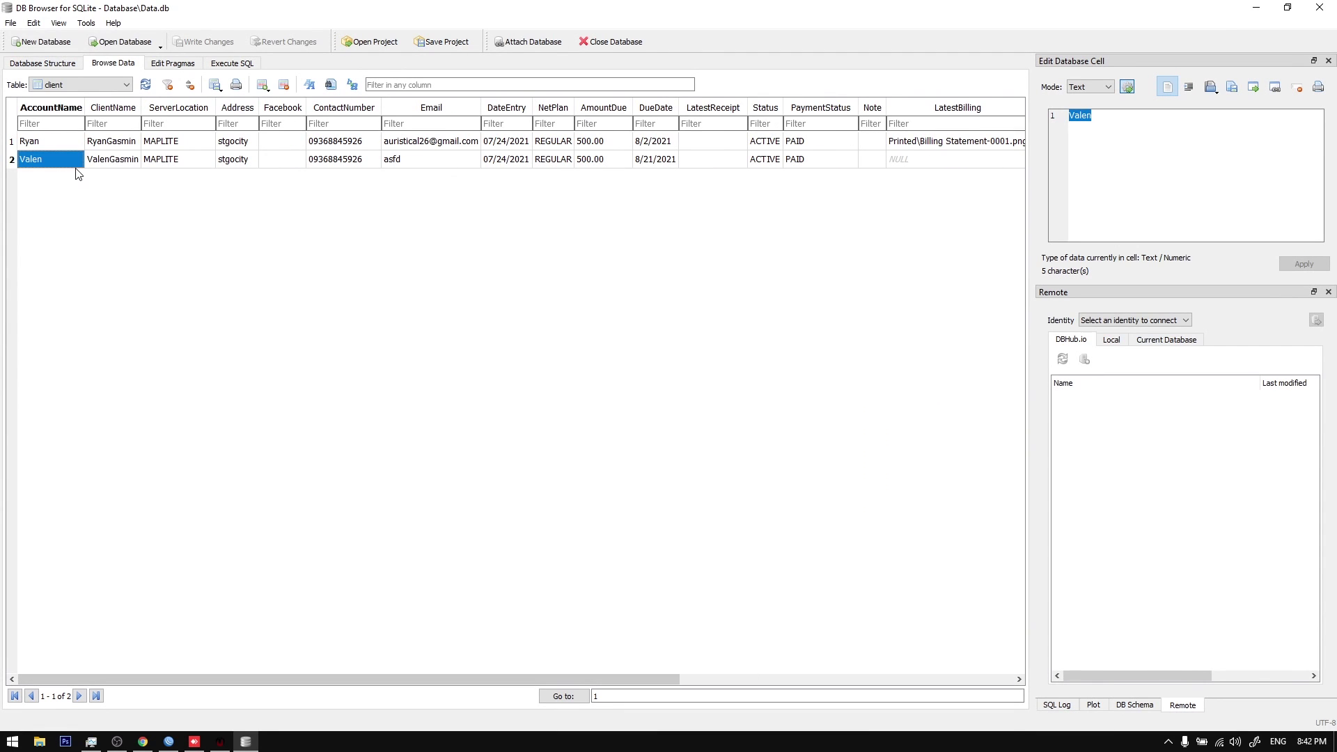
key(Right)
key(End)
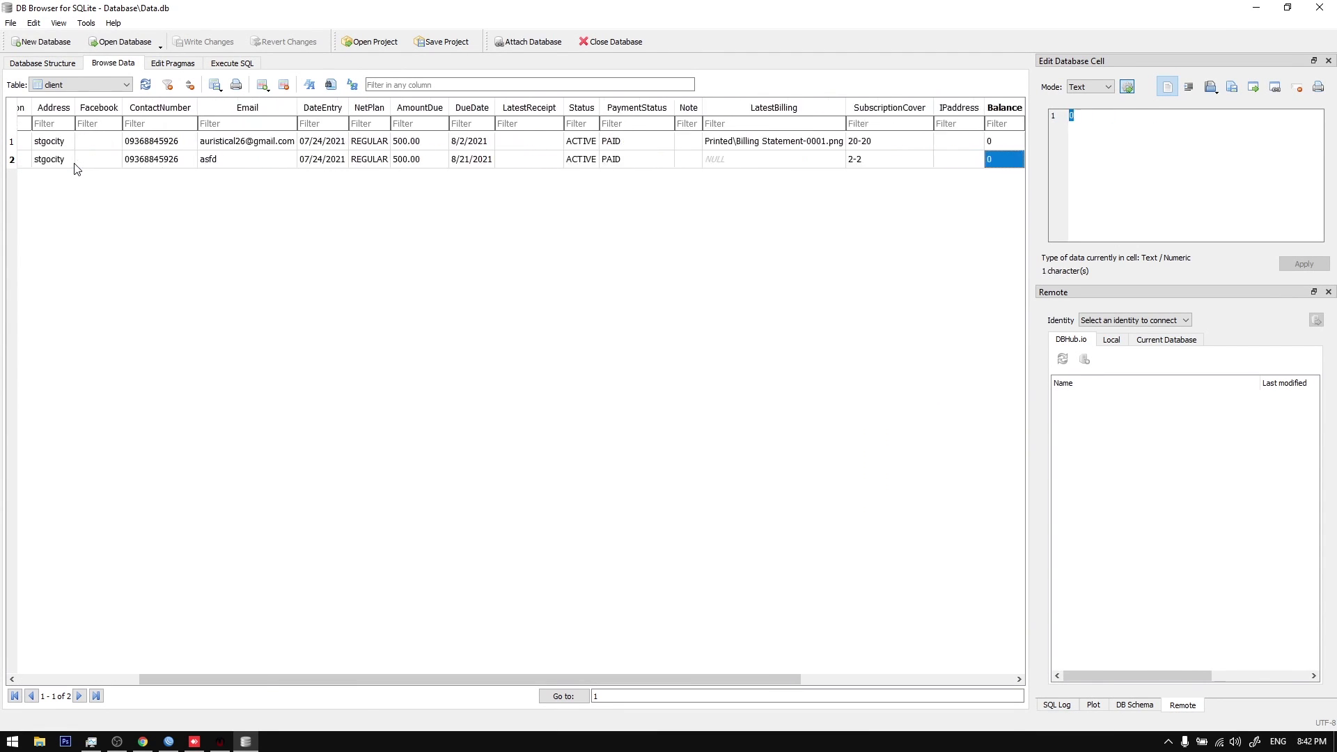
key(Left)
key(Left)
key(Left)
key(Left)
key(Left)
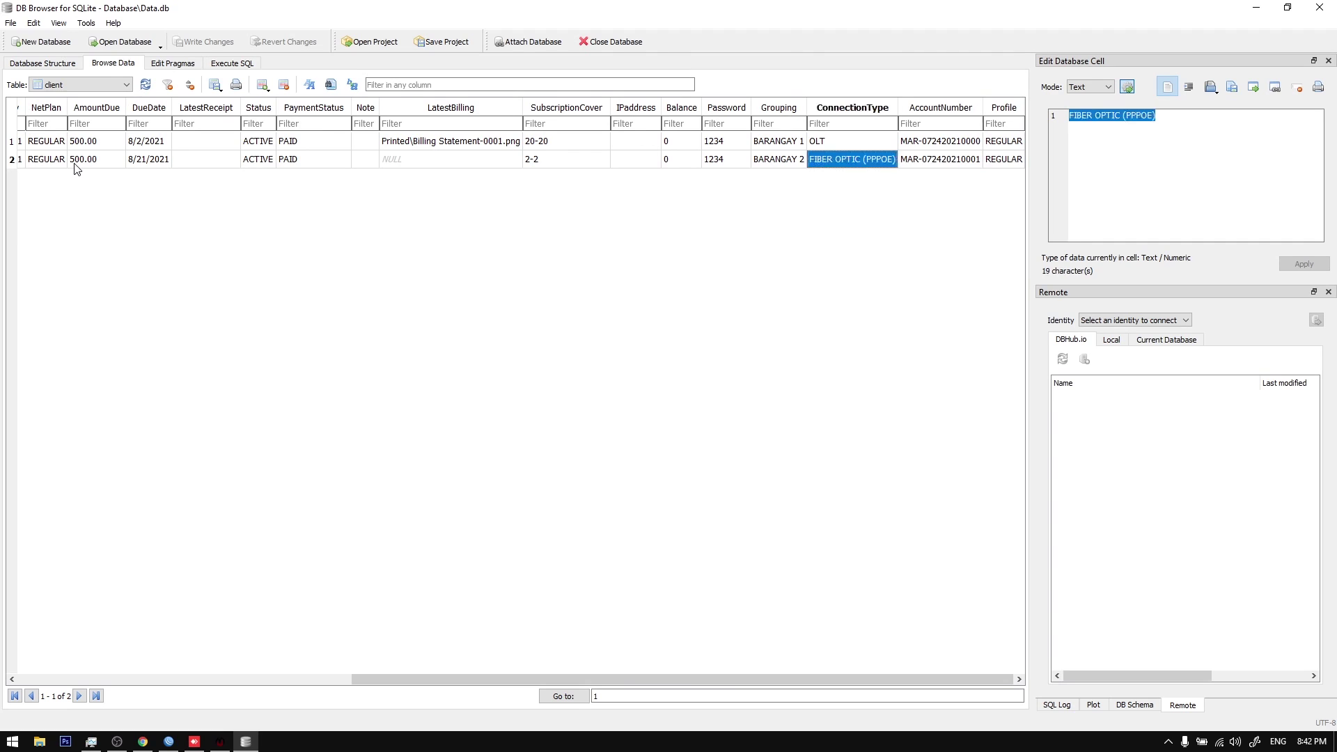
key(Right)
key(Right)
key(Left)
key(Right)
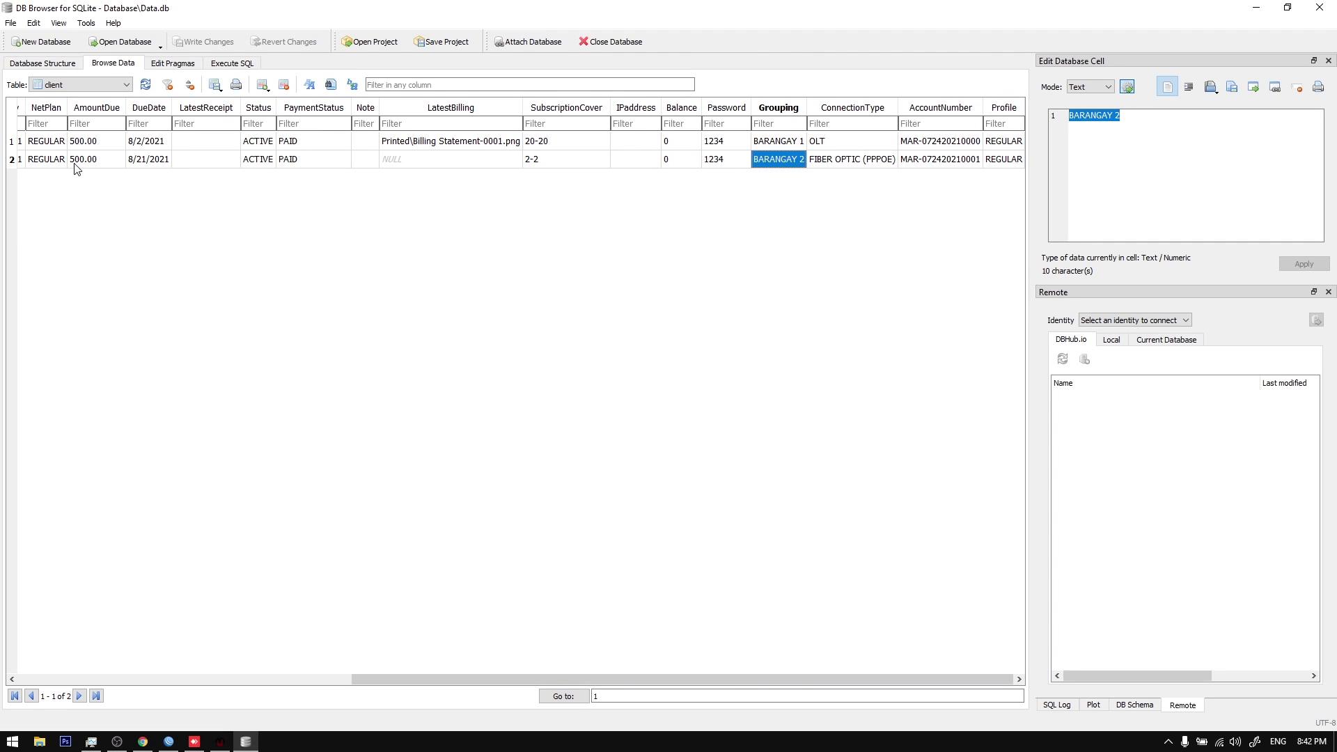
click(798, 147)
click(796, 160)
text(BARANGAY 1)
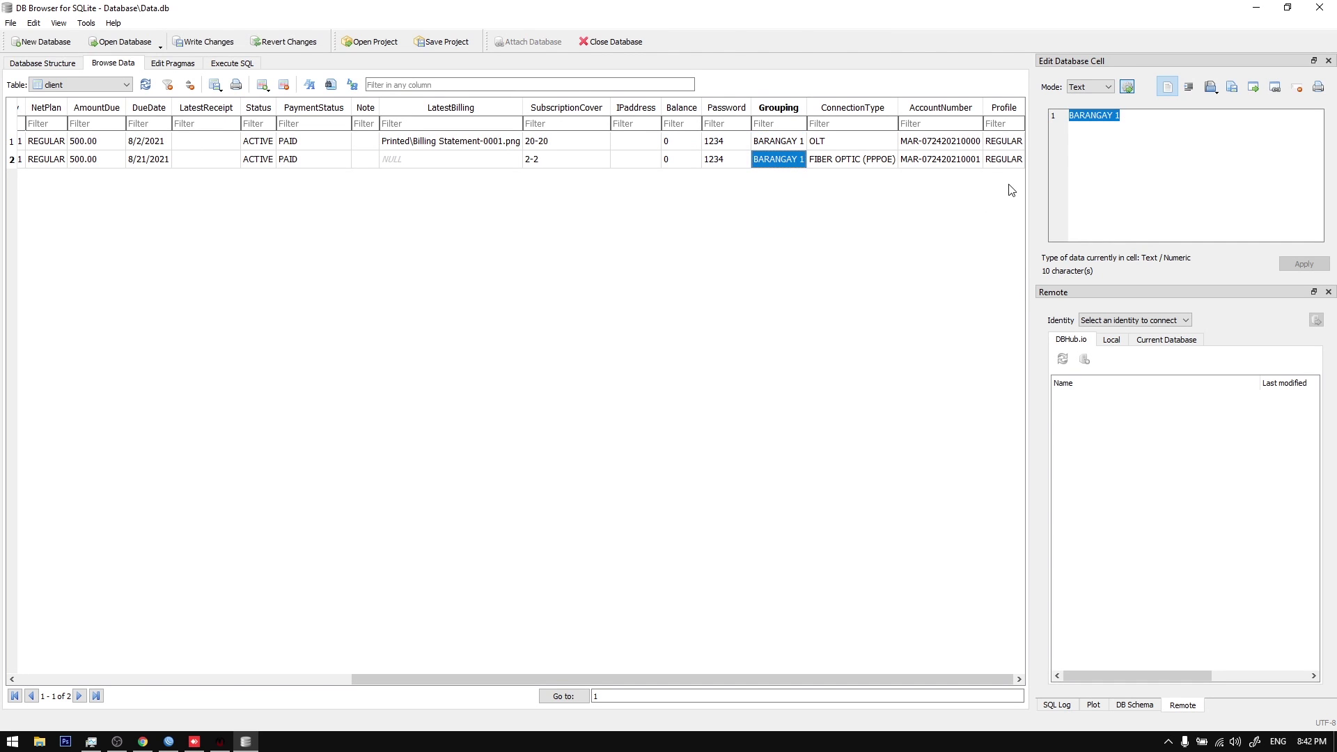
click(1157, 136)
click(833, 265)
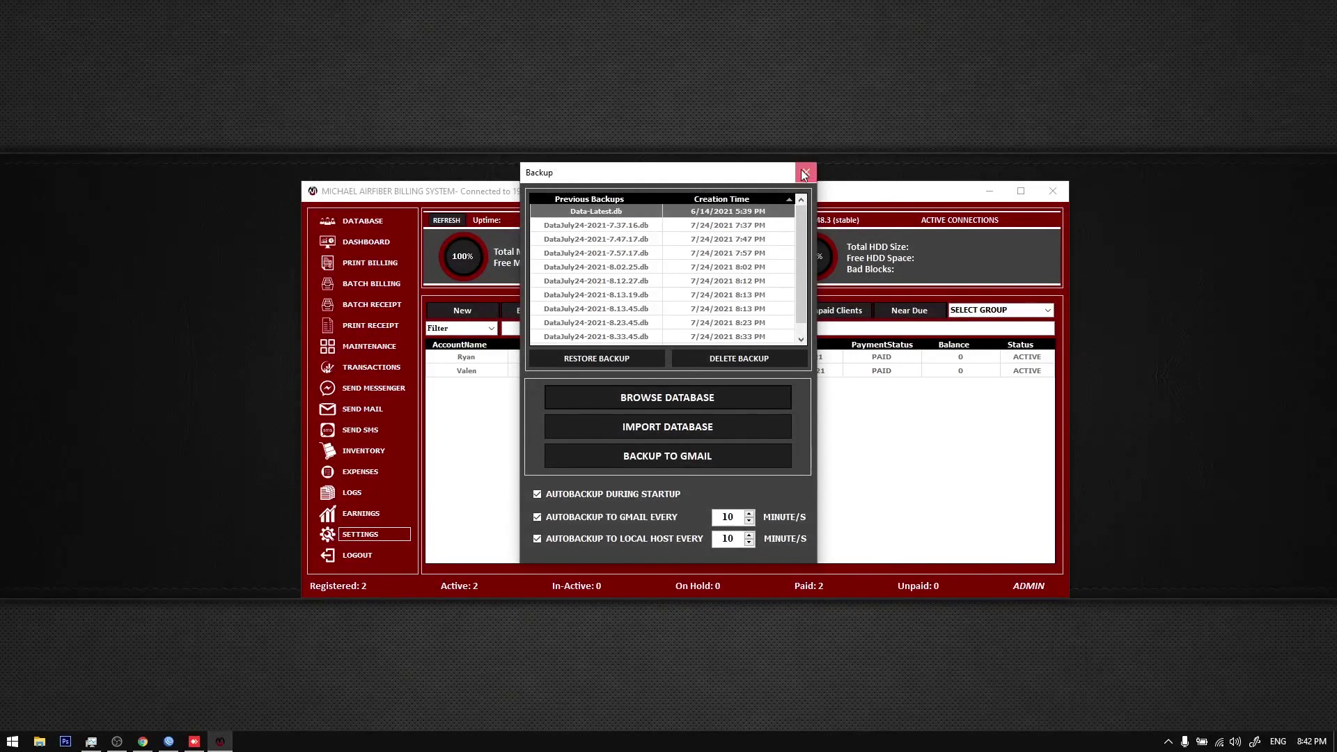
click(805, 173)
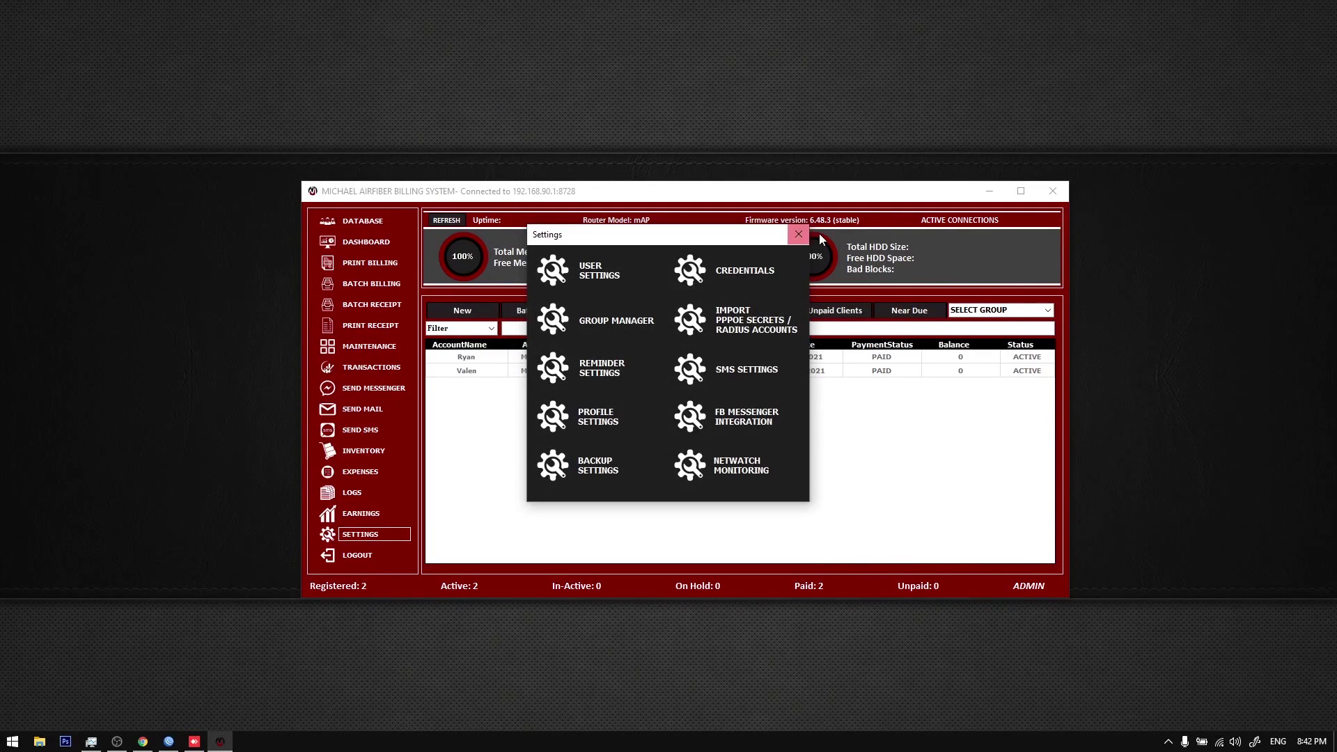
Step: Reload the client list, filter it to BARANGAY 1, then show the full list again
click(516, 234)
click(354, 223)
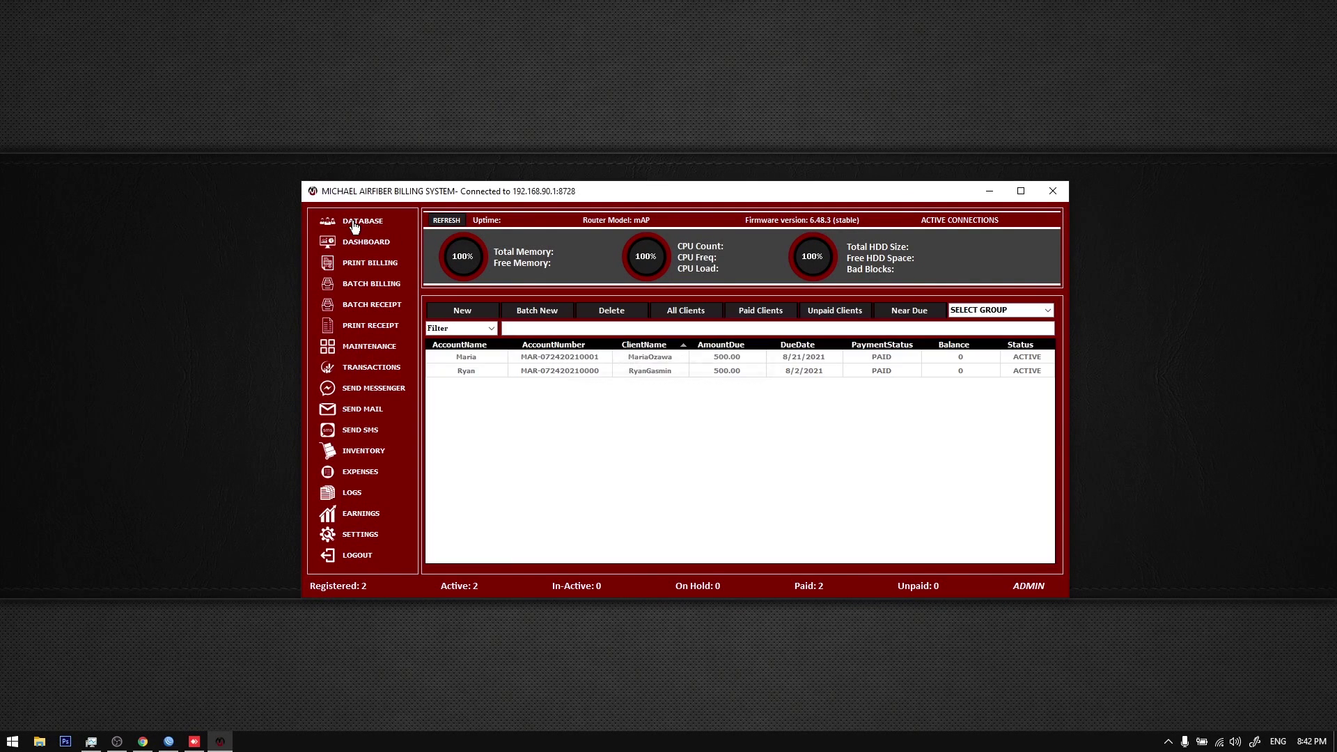
click(504, 357)
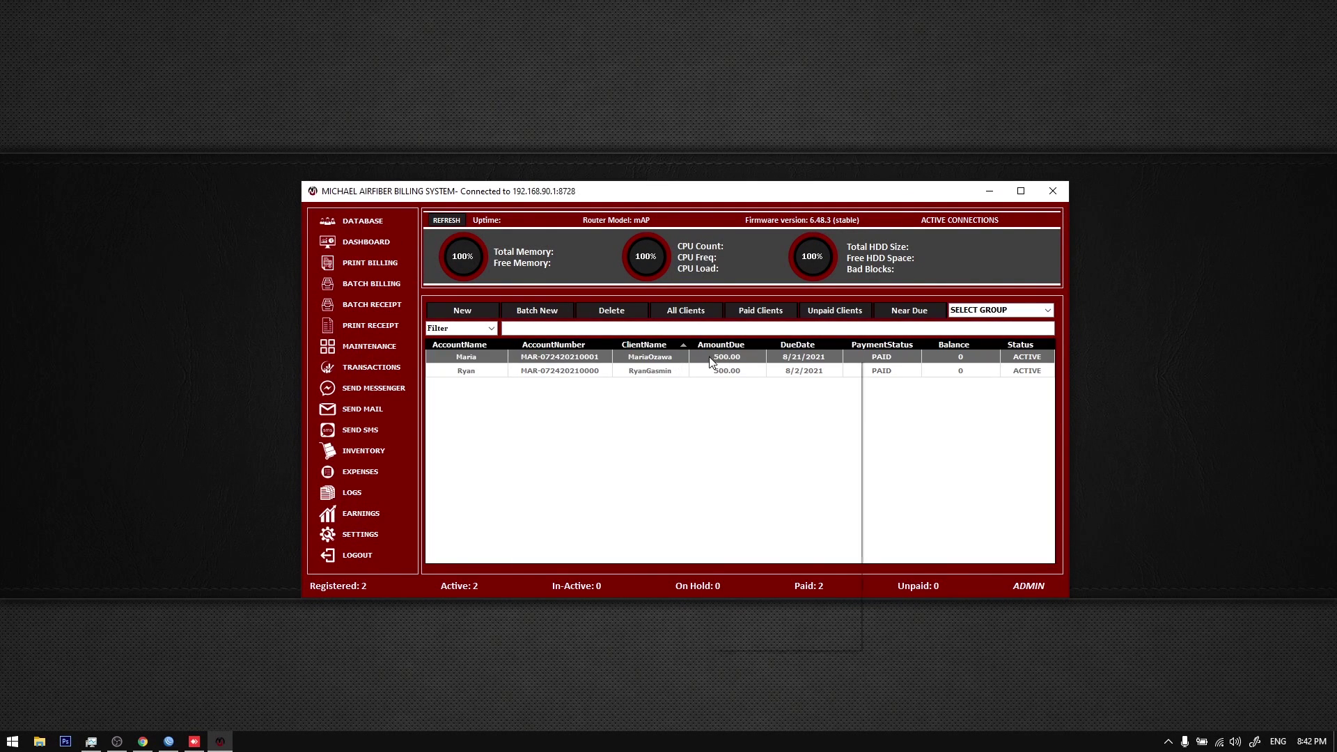
click(1048, 311)
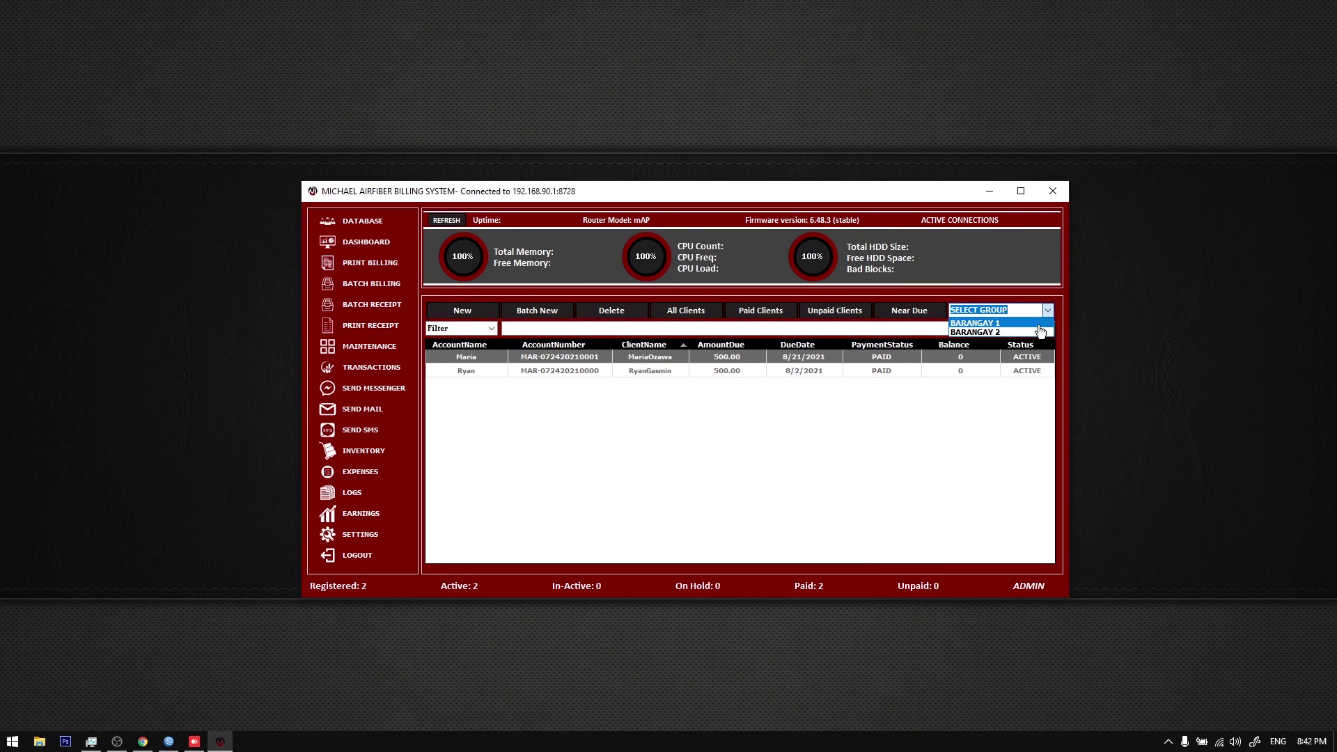
click(976, 322)
click(769, 359)
click(362, 221)
Step: In Backup Settings, start Import Database, browse to the NIS Systems folder, then cancel
click(368, 534)
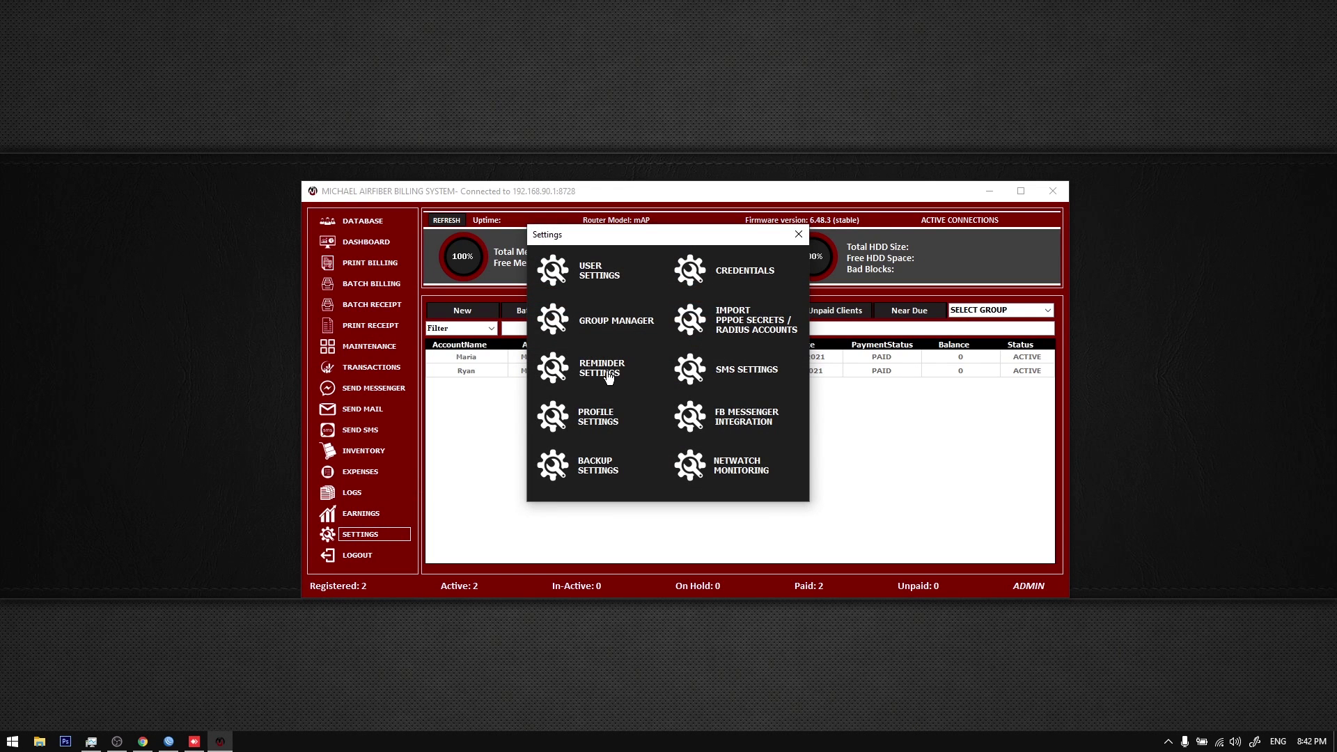
click(597, 470)
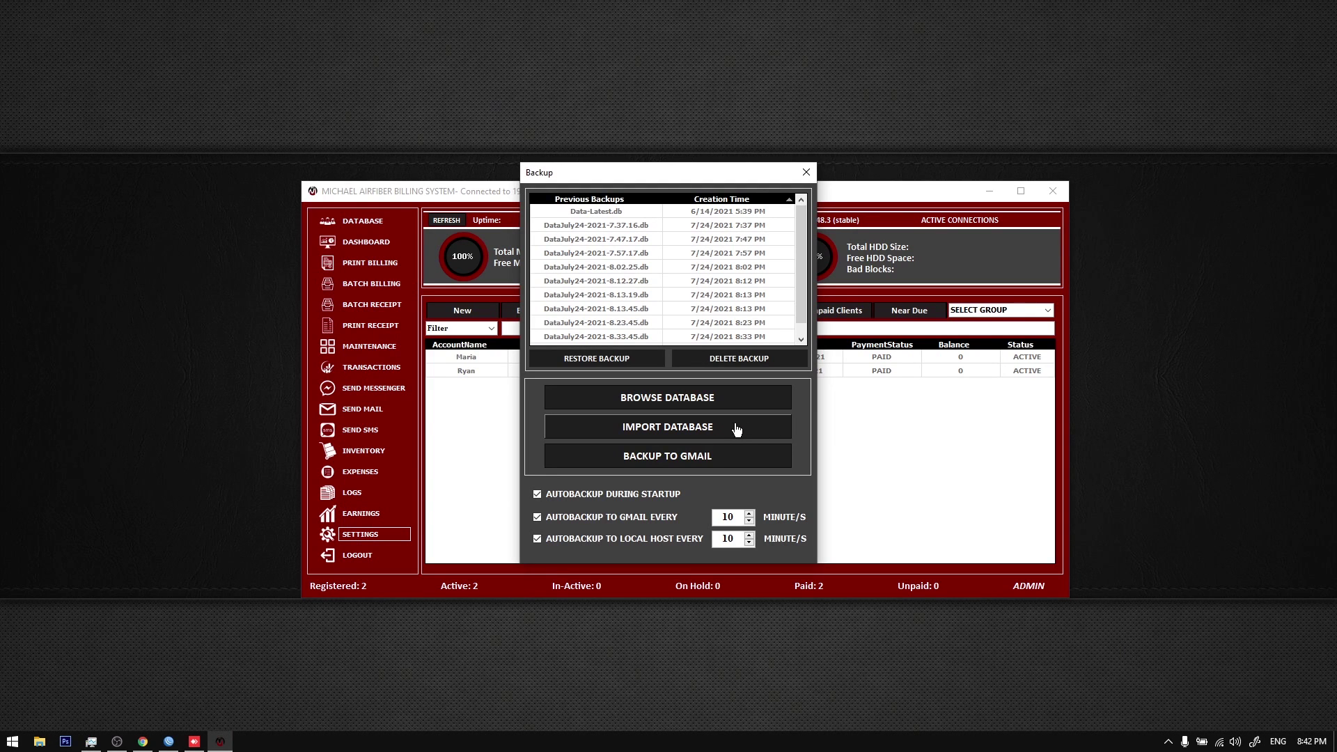
click(707, 430)
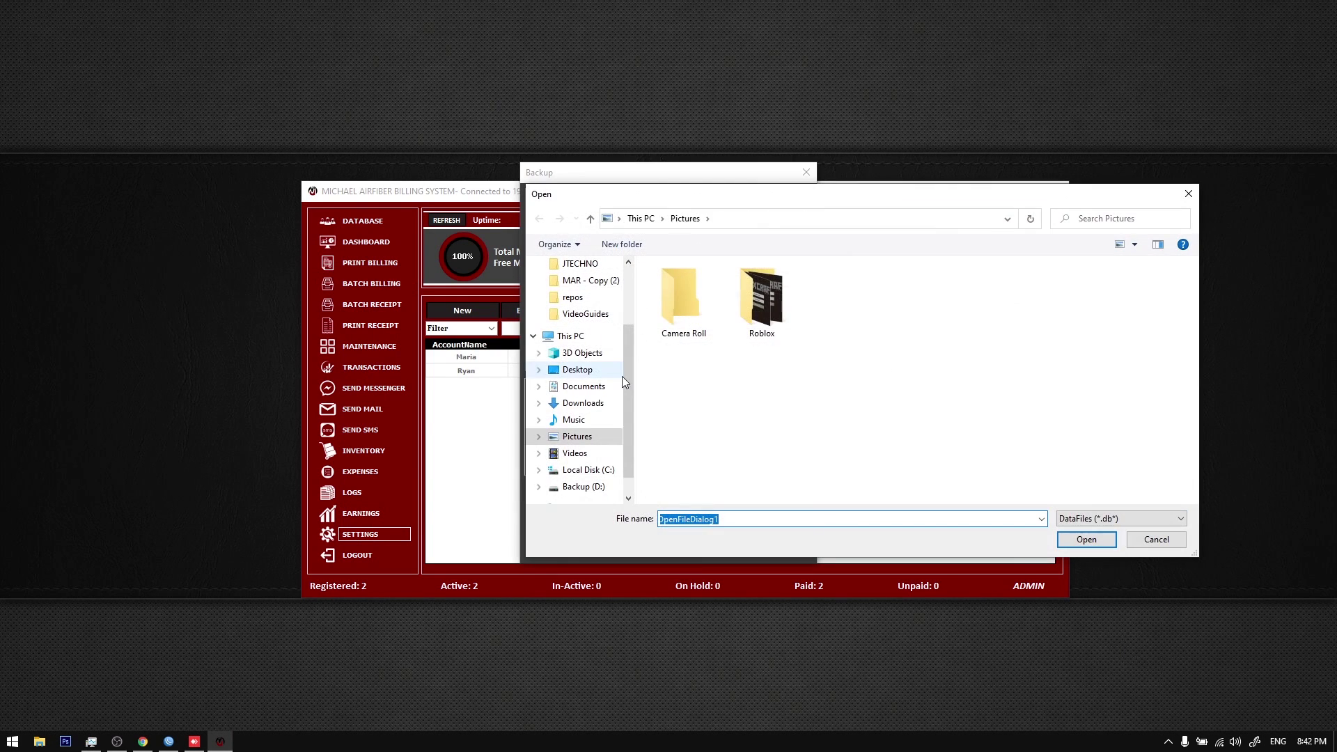
drag(672, 197, 892, 241)
click(793, 417)
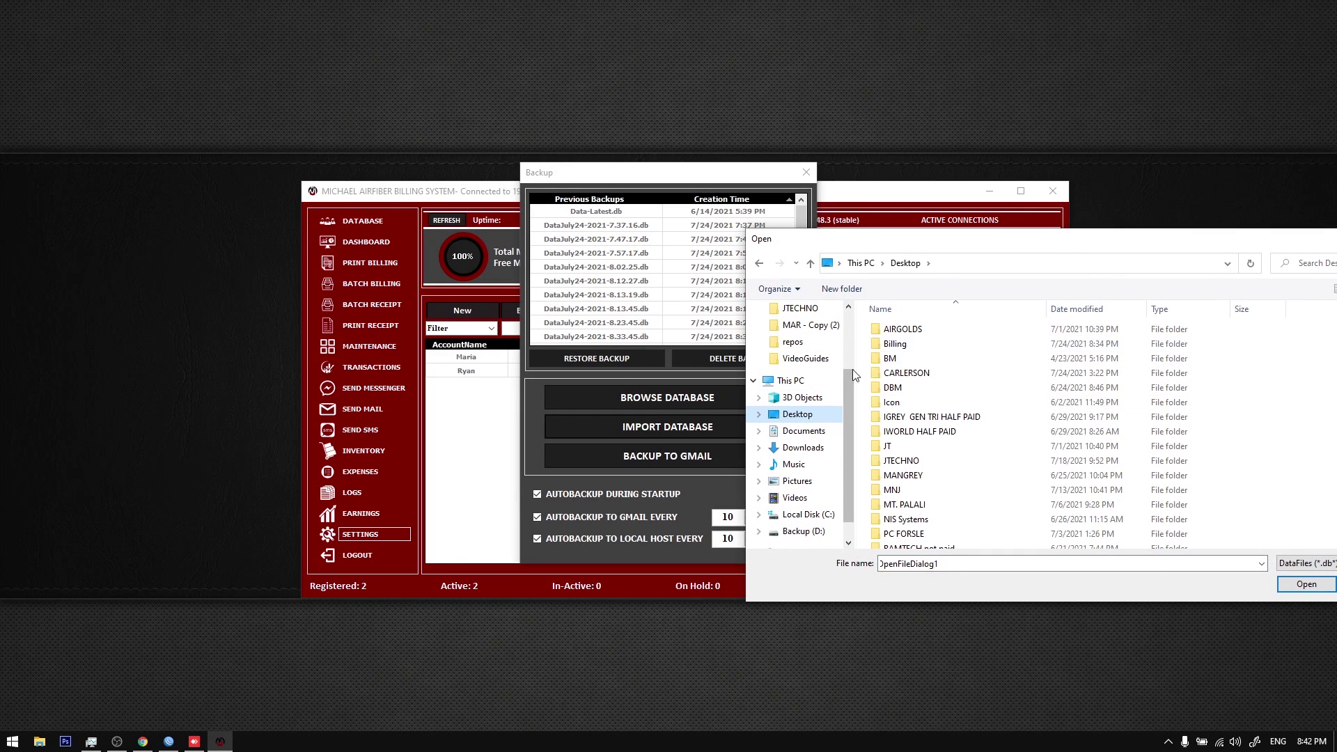
click(912, 348)
double_click(936, 519)
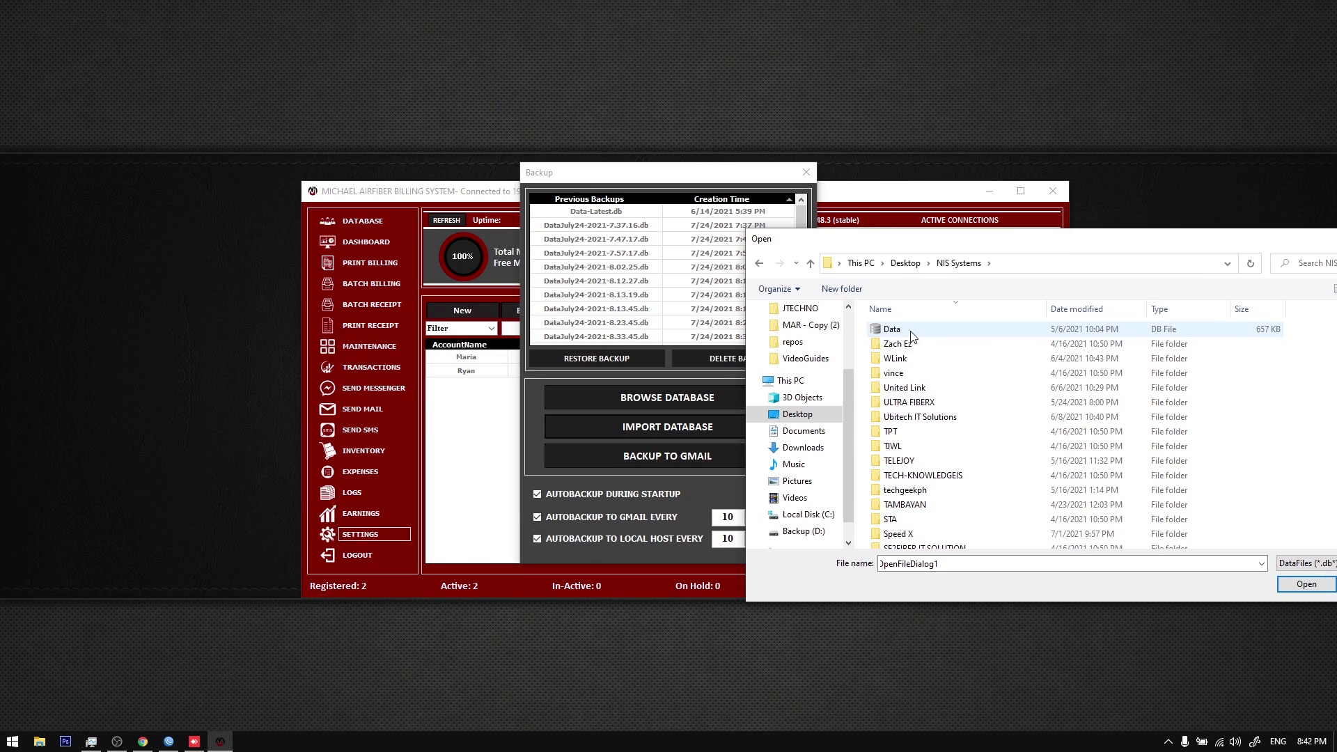
drag(1187, 243, 843, 240)
click(1065, 241)
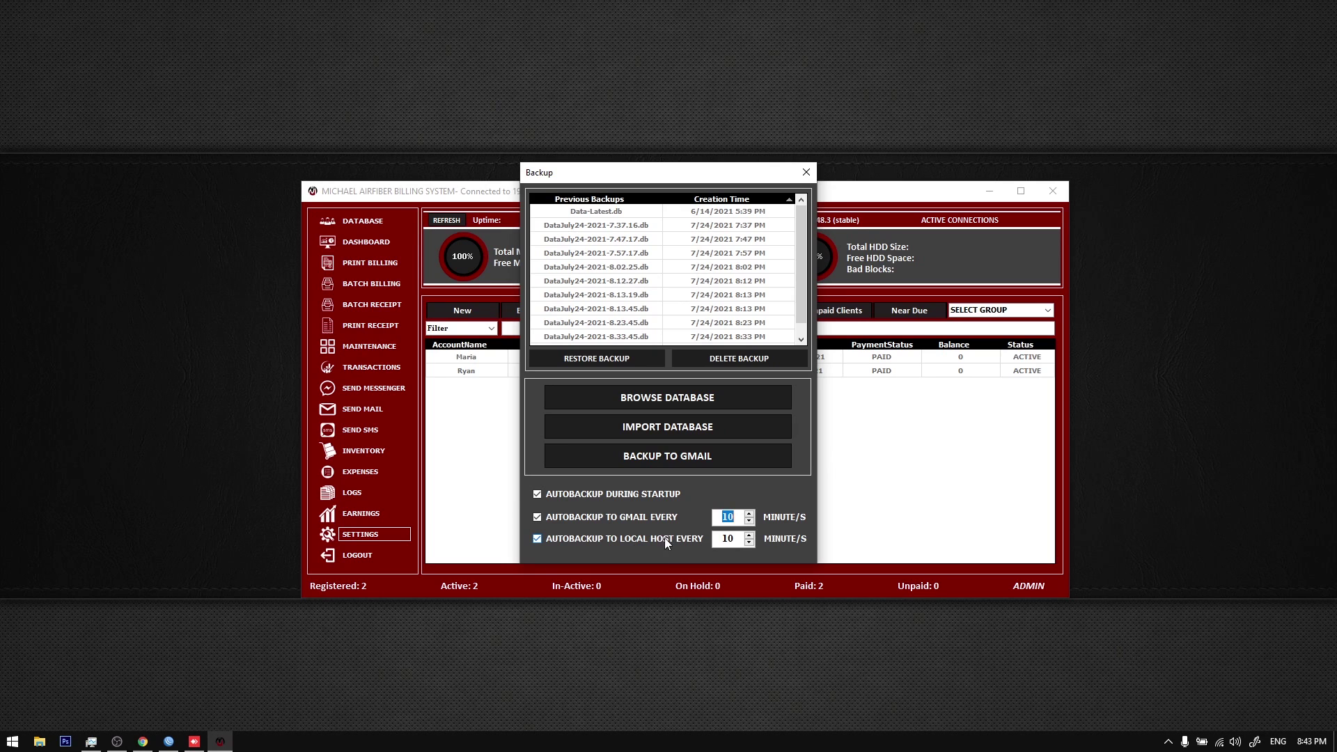
drag(729, 539, 746, 538)
Step: From the Gmail inbox in the browser, open the Google Account management page
click(143, 741)
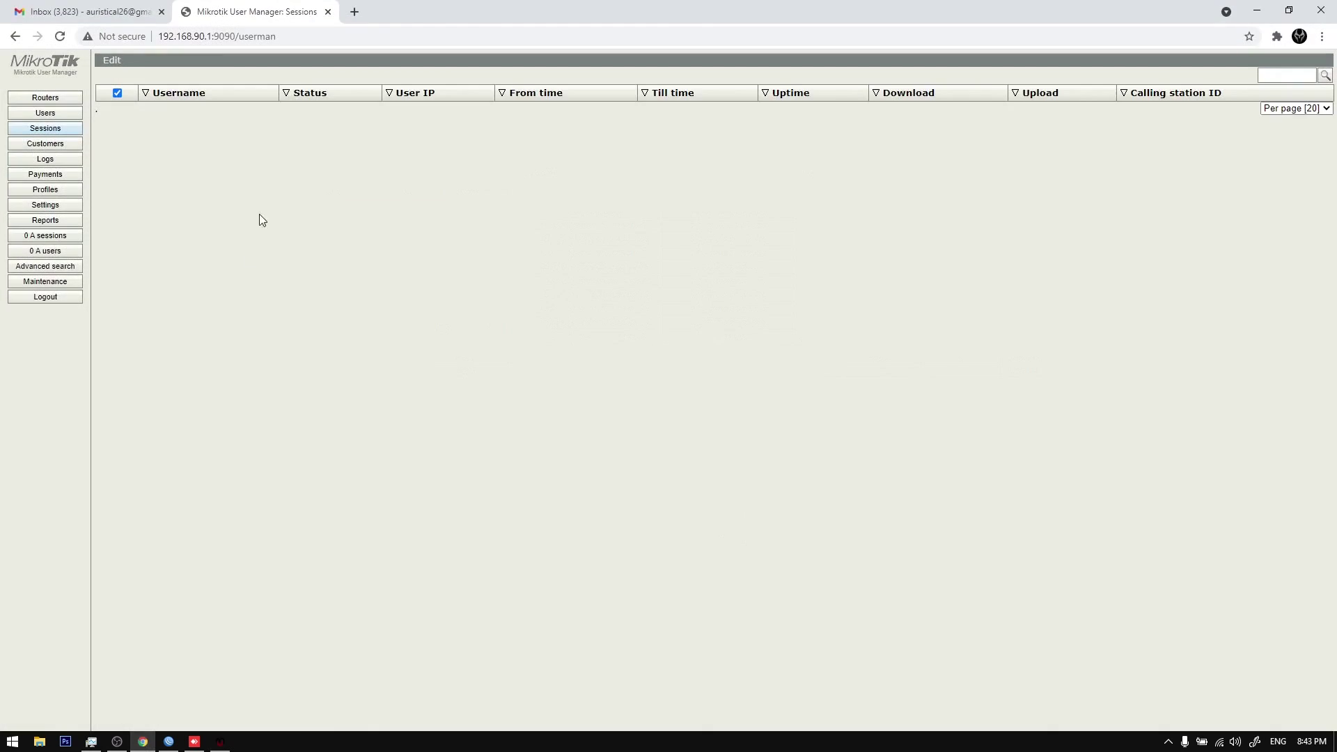
click(98, 9)
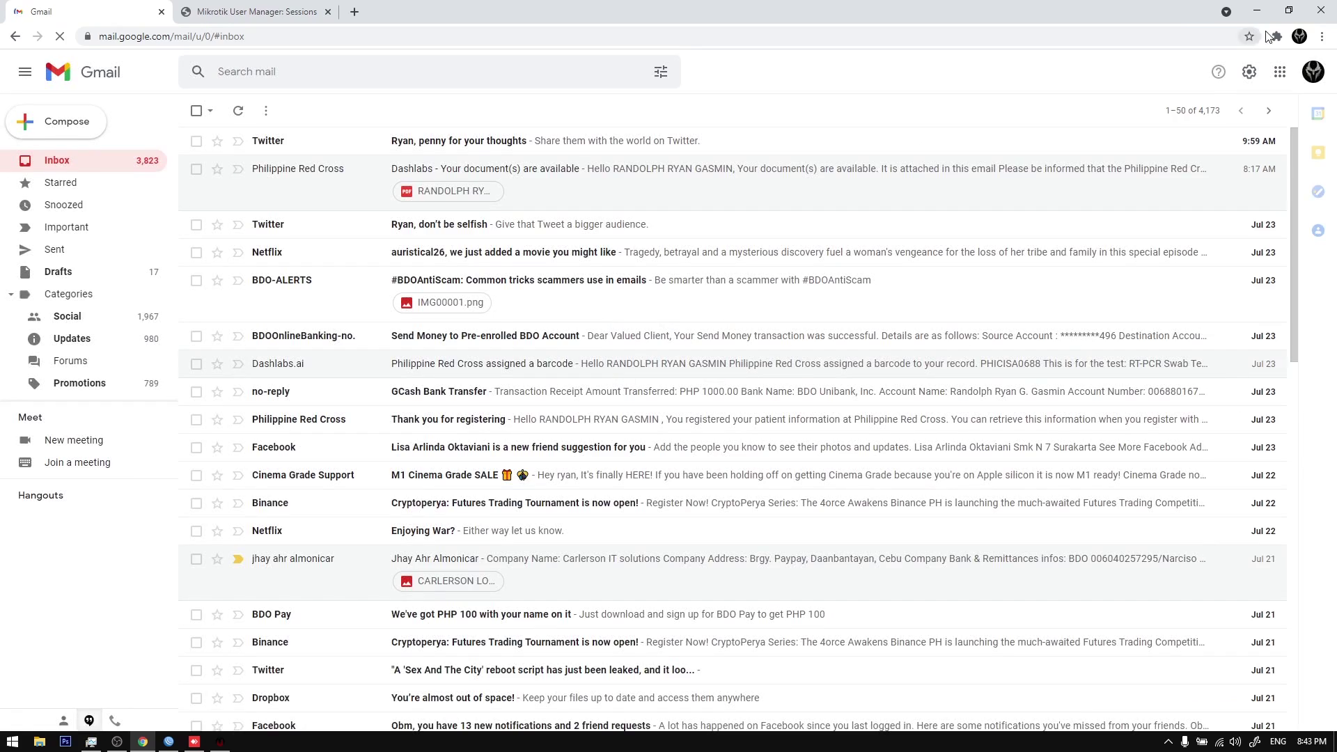
click(1277, 75)
click(1314, 72)
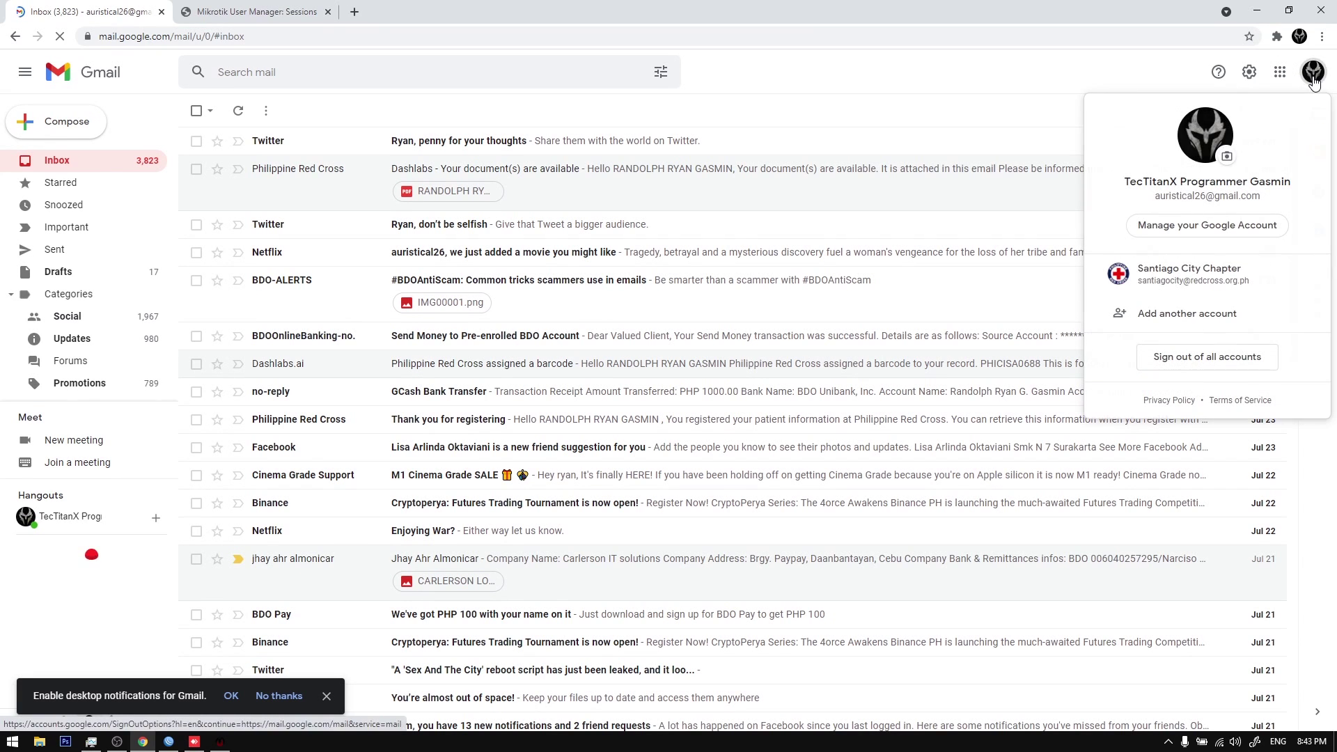
click(1205, 225)
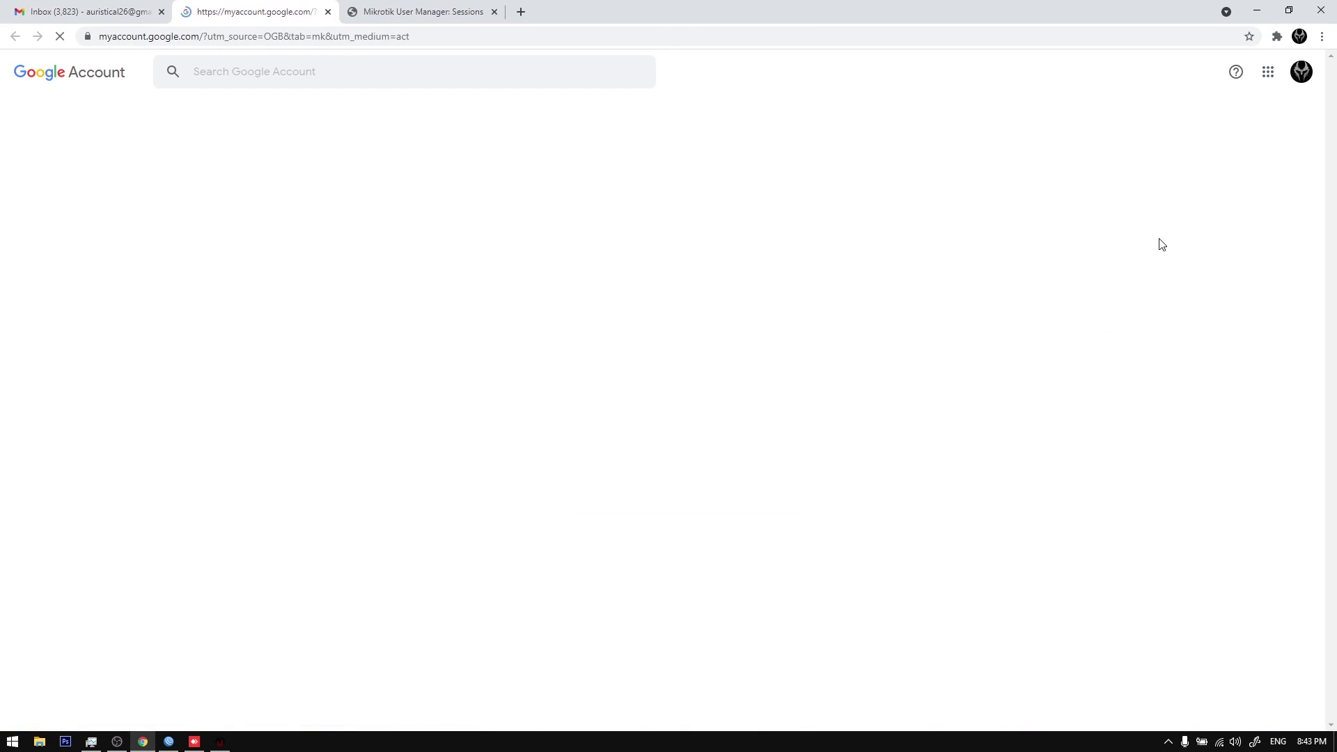
click(328, 12)
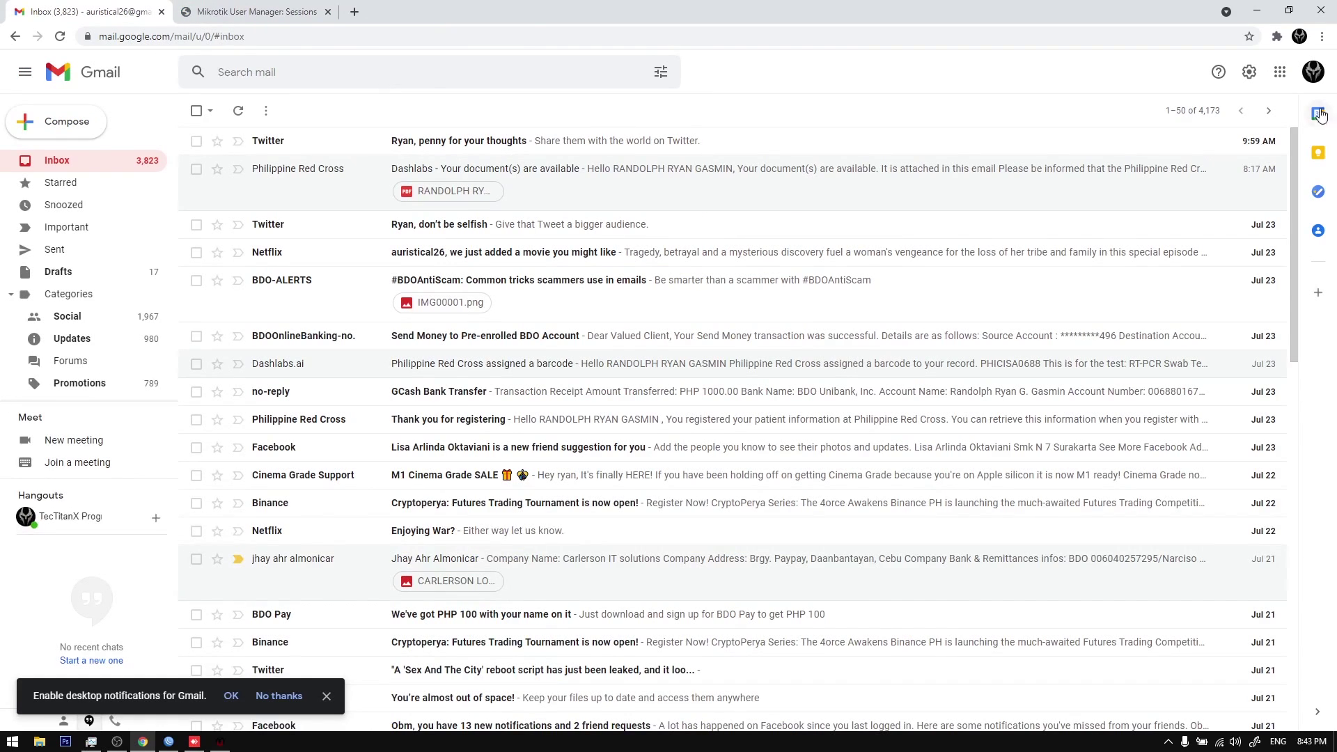
click(1314, 72)
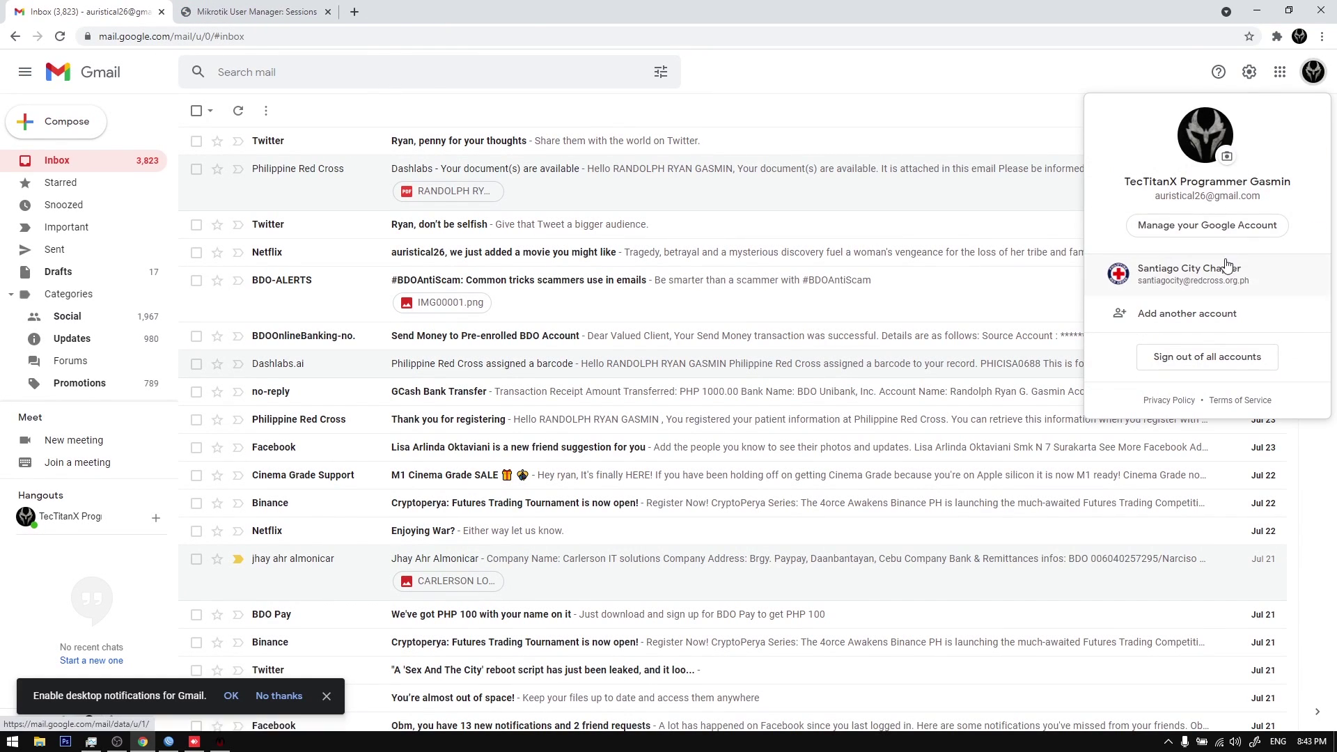
click(1208, 225)
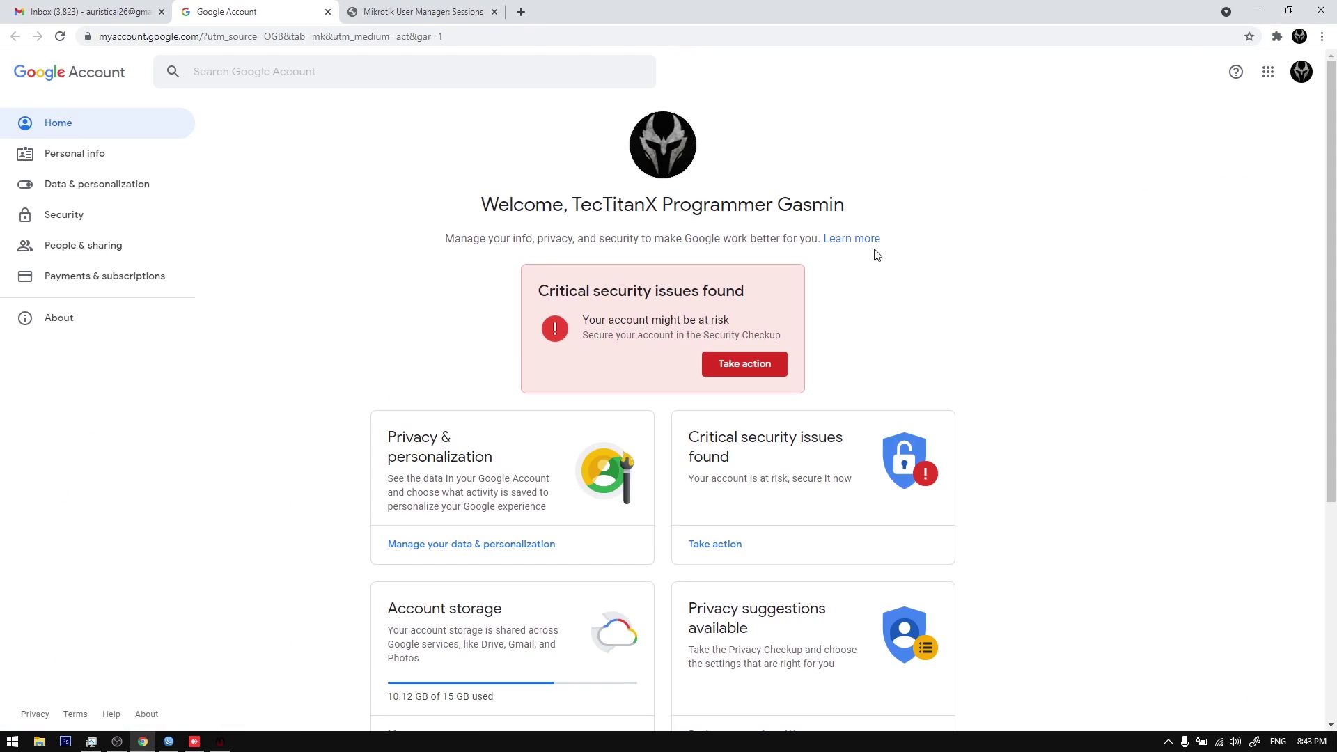
Step: Turn on less secure app access in Google Account Security, then return to Gmail
click(102, 219)
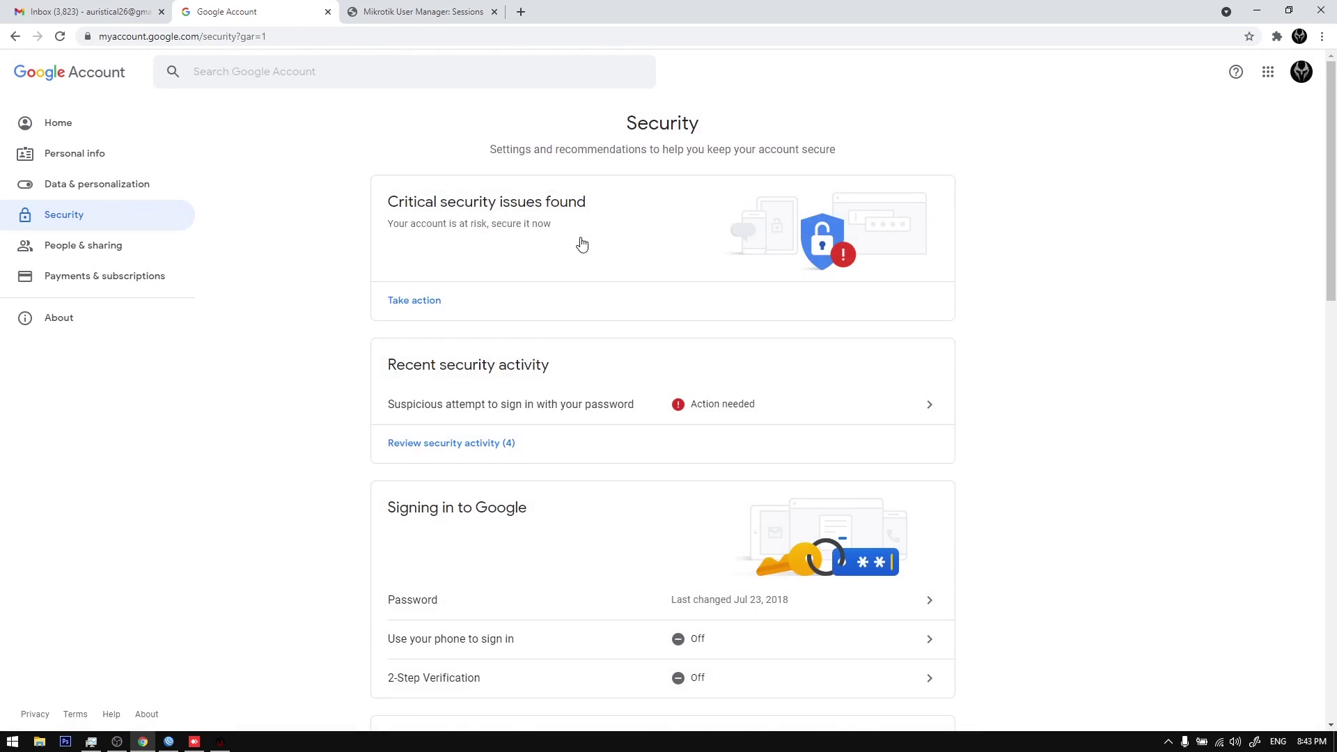
scroll(583, 244, down, 15)
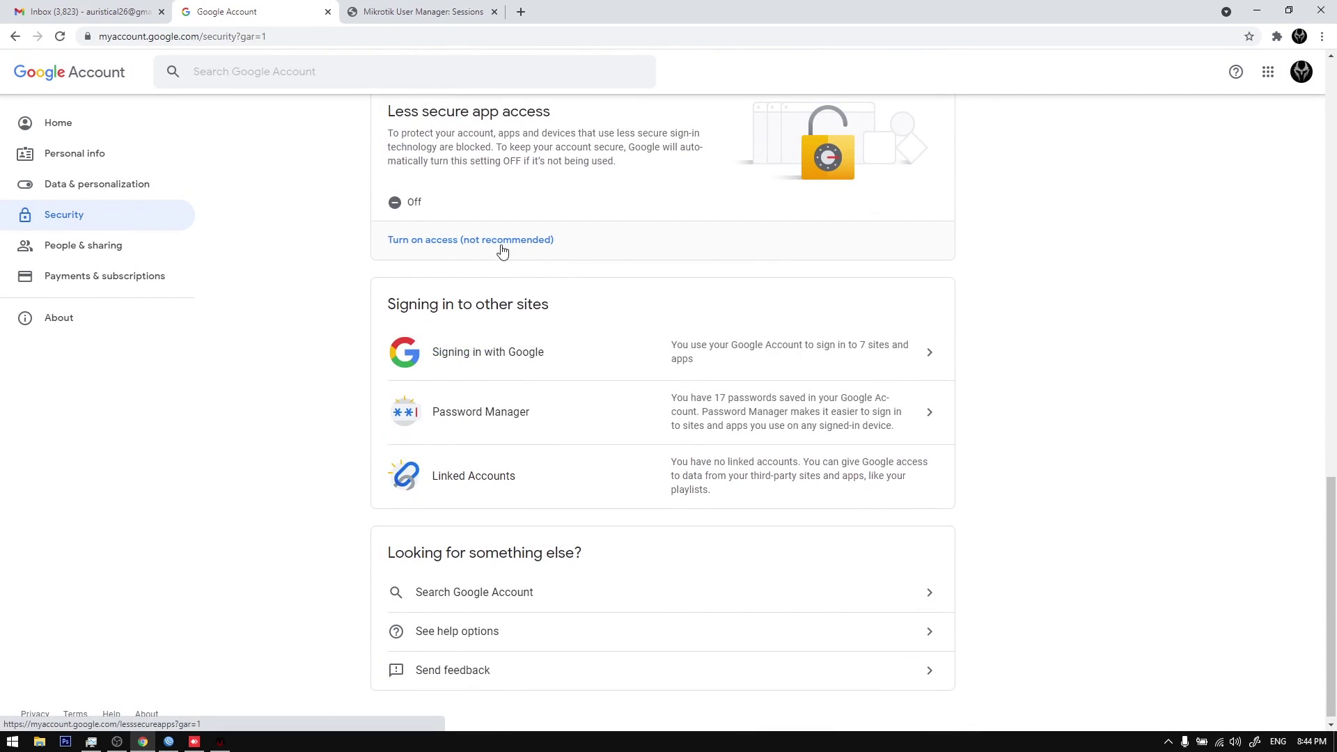
scroll(503, 251, up, 1)
click(500, 317)
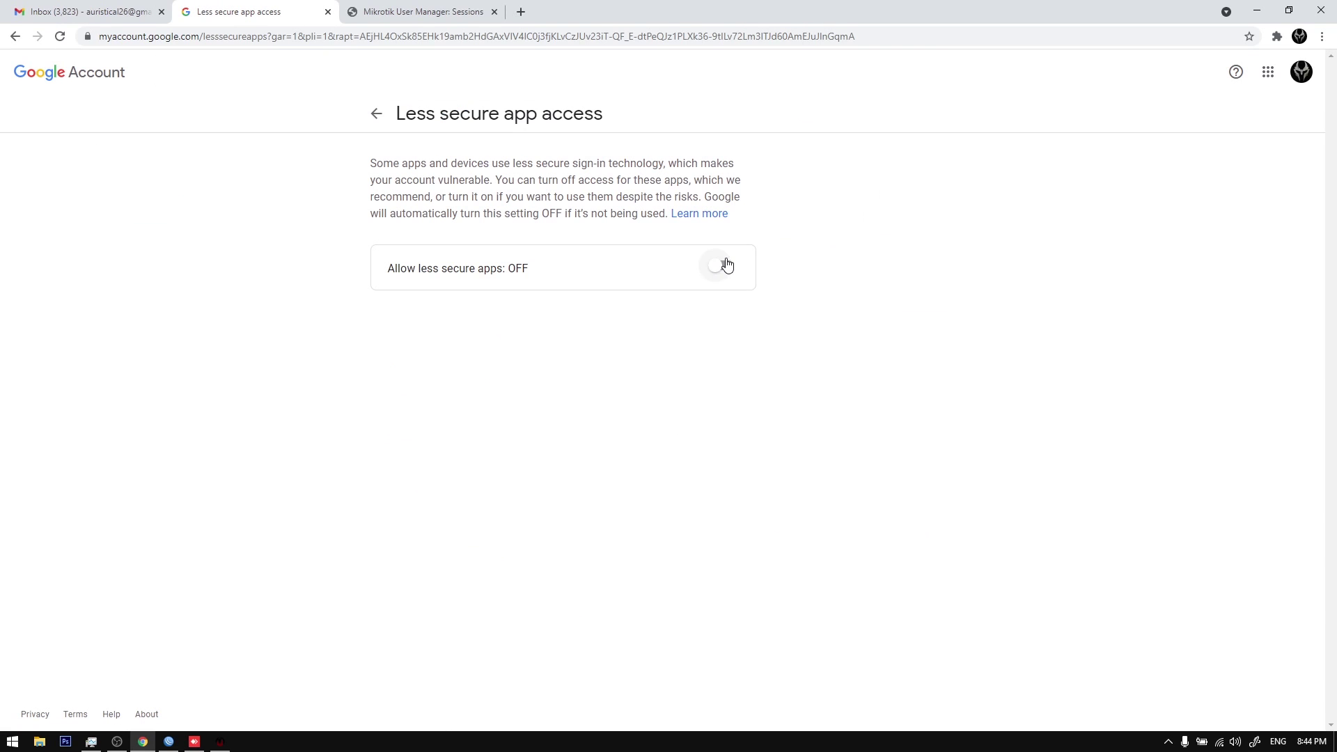
click(725, 264)
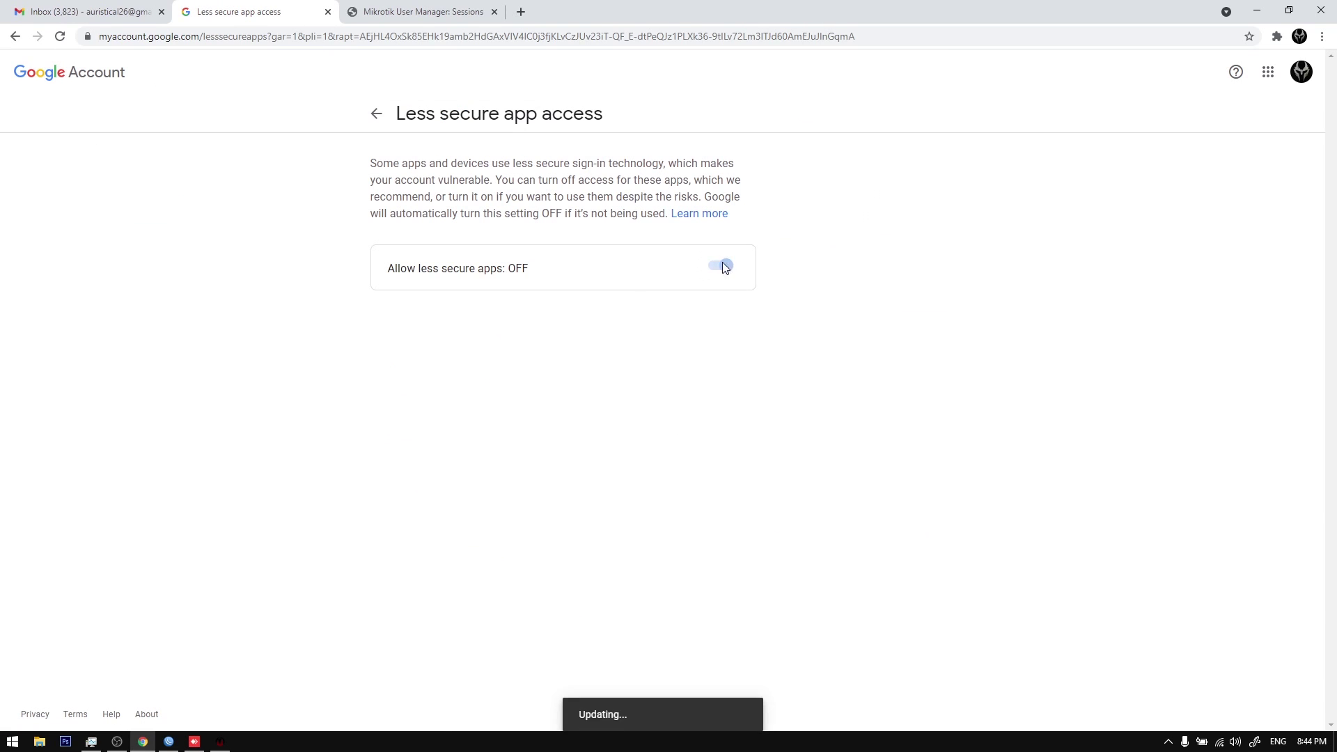
click(377, 113)
scroll(555, 436, down, 9)
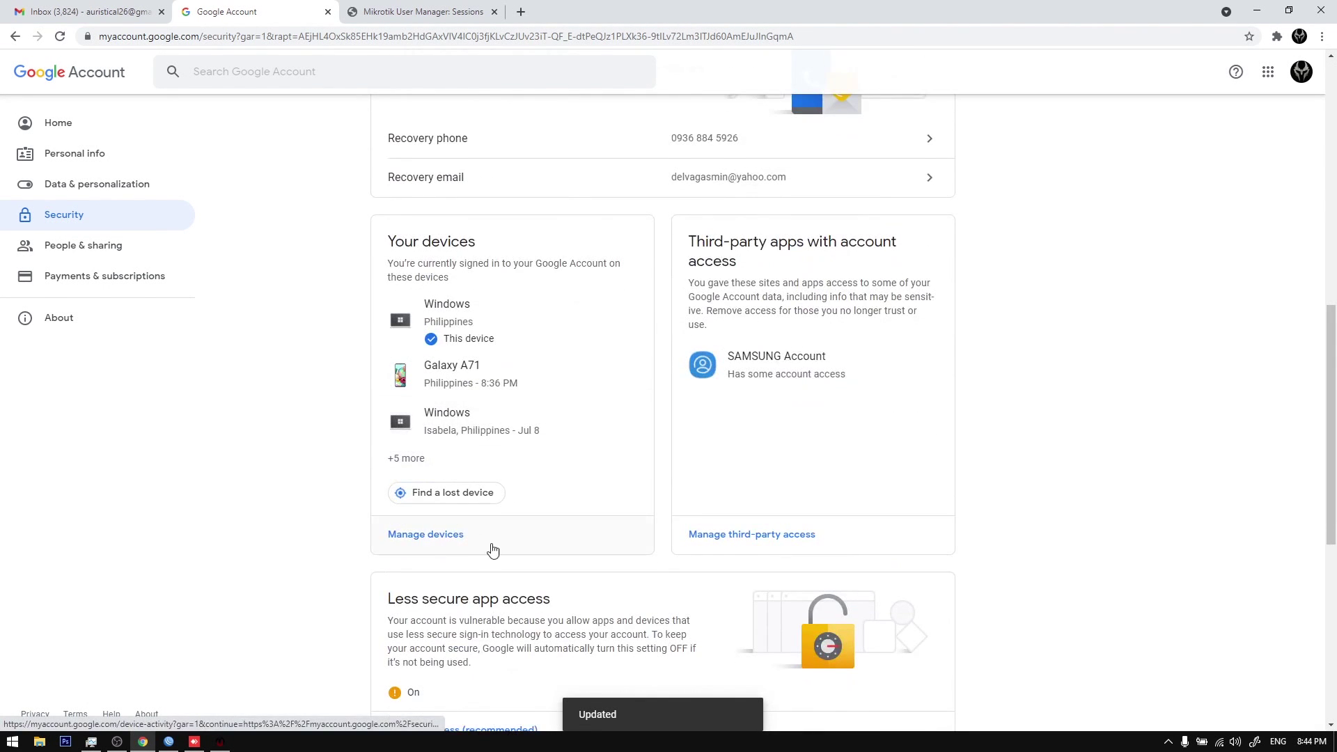
scroll(453, 564, down, 3)
scroll(453, 540, up, 12)
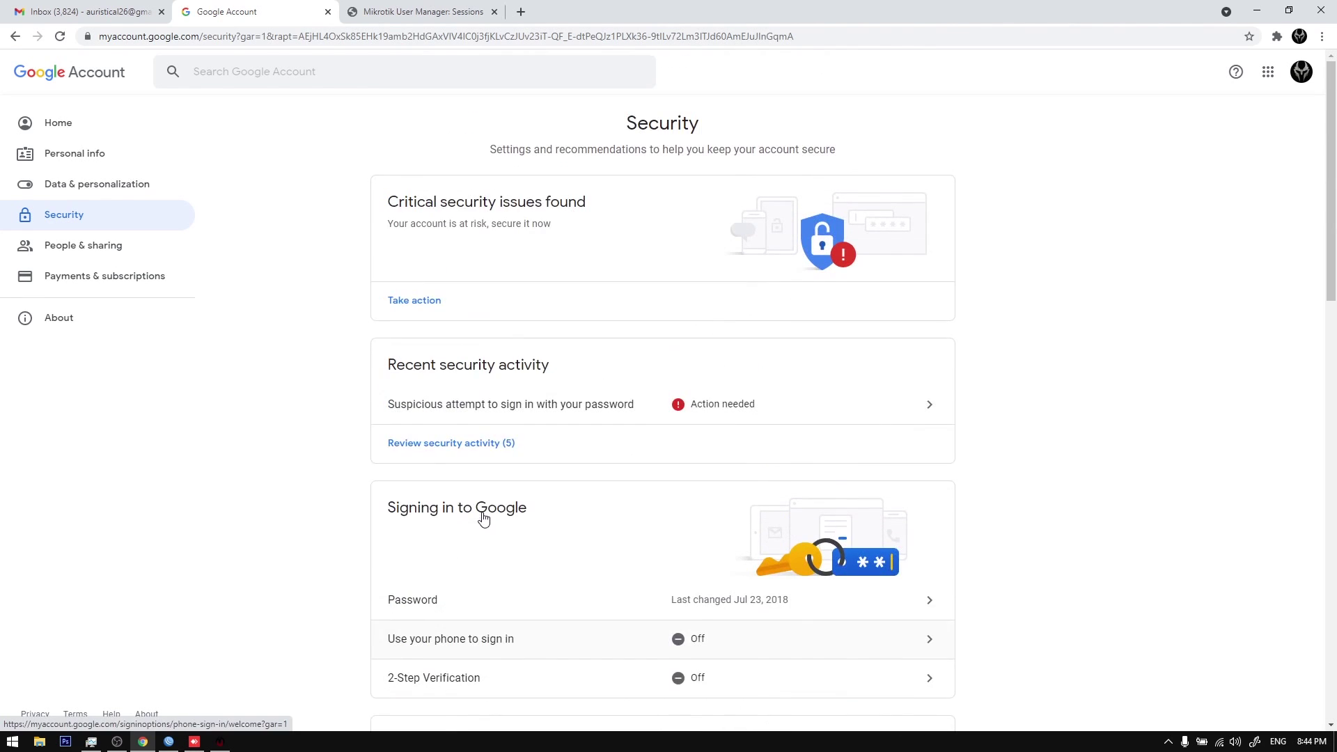
scroll(446, 487, down, 3)
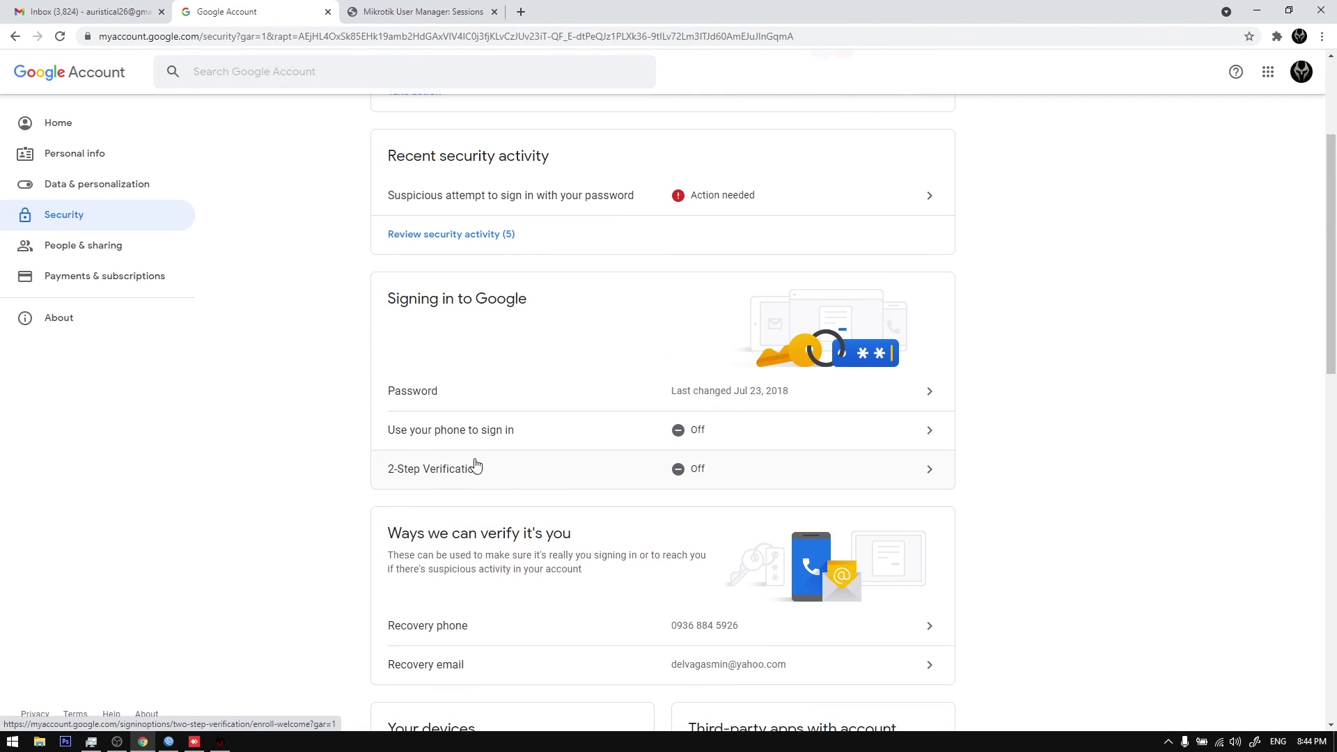
scroll(542, 414, down, 5)
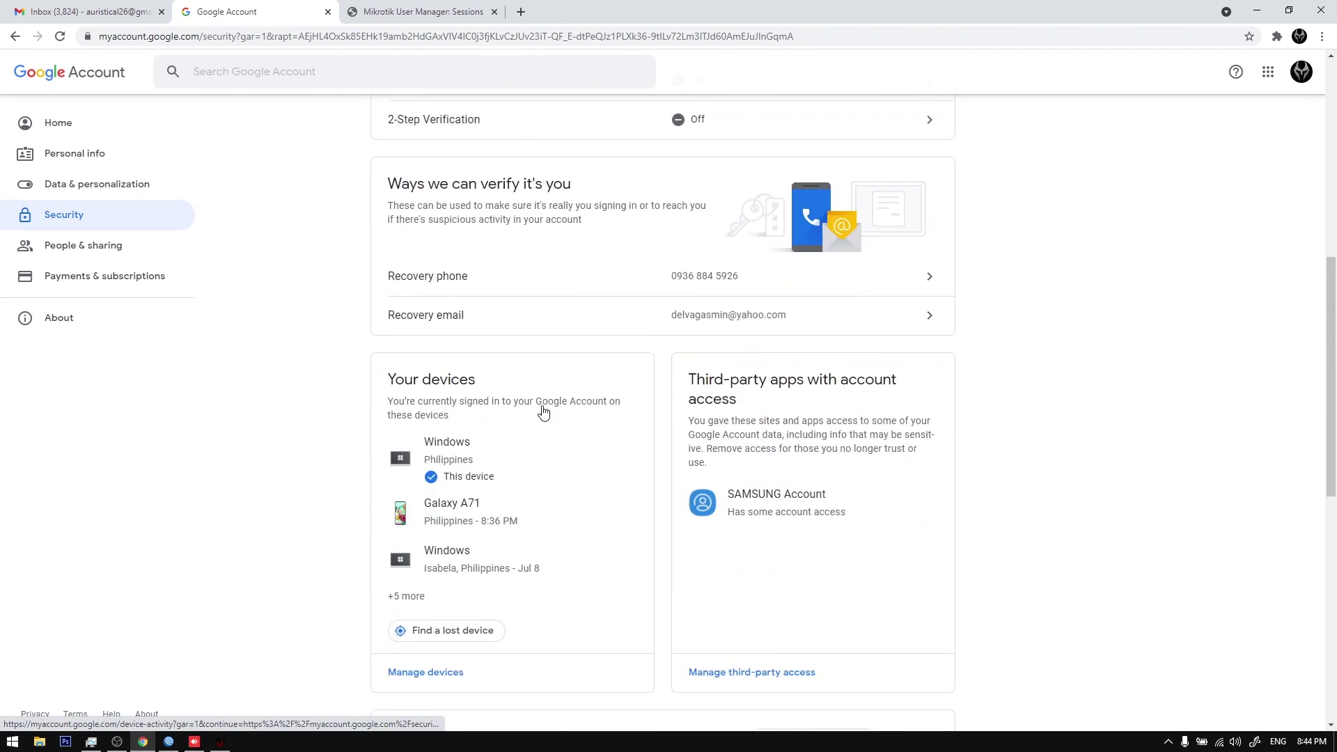
scroll(543, 414, down, 3)
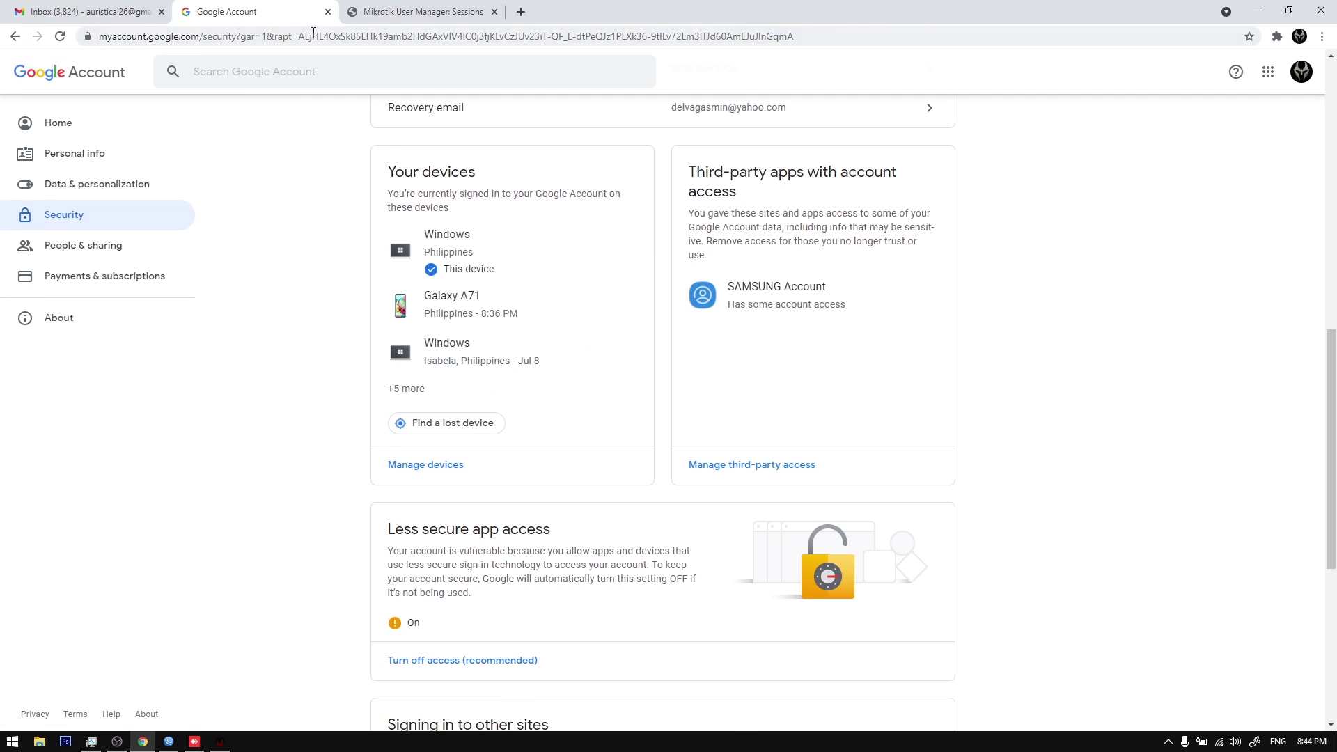
click(328, 12)
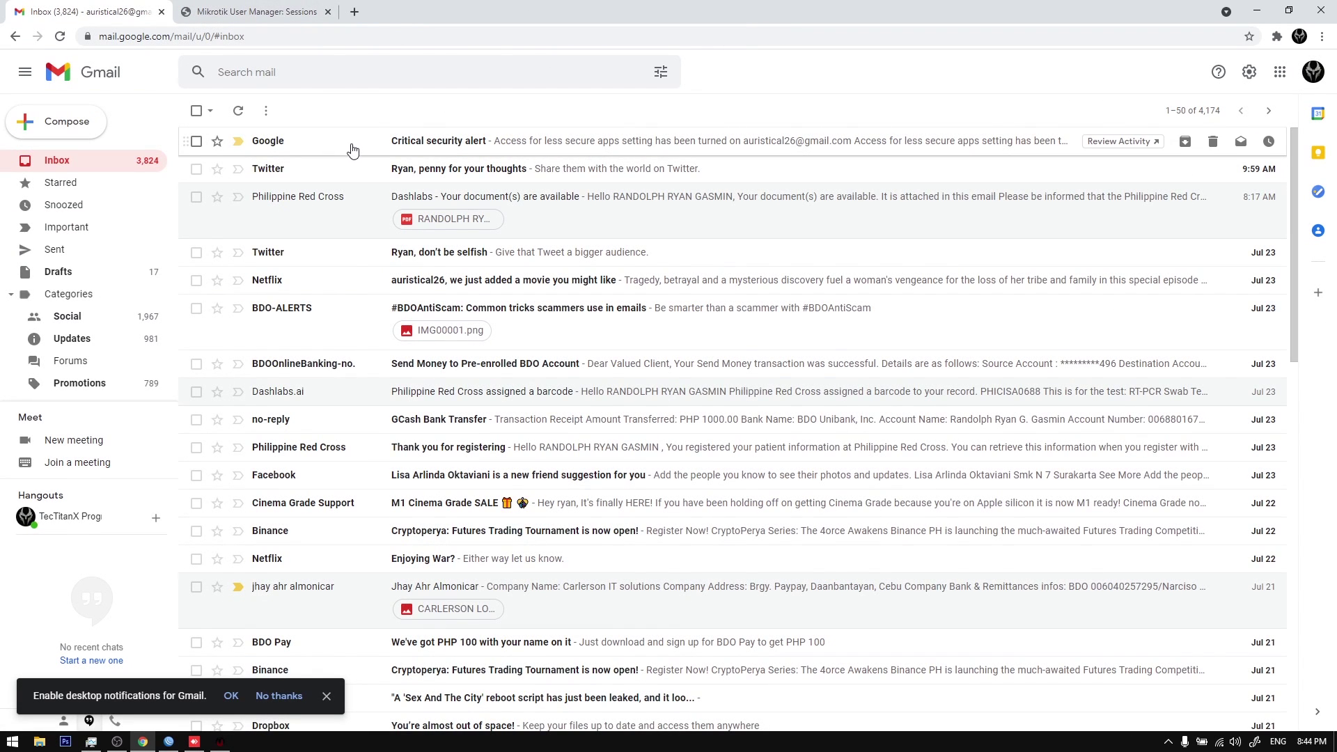
Step: Confirm the critical security alert with 'Yes, it was me' and bring the billing system back
click(353, 146)
click(736, 480)
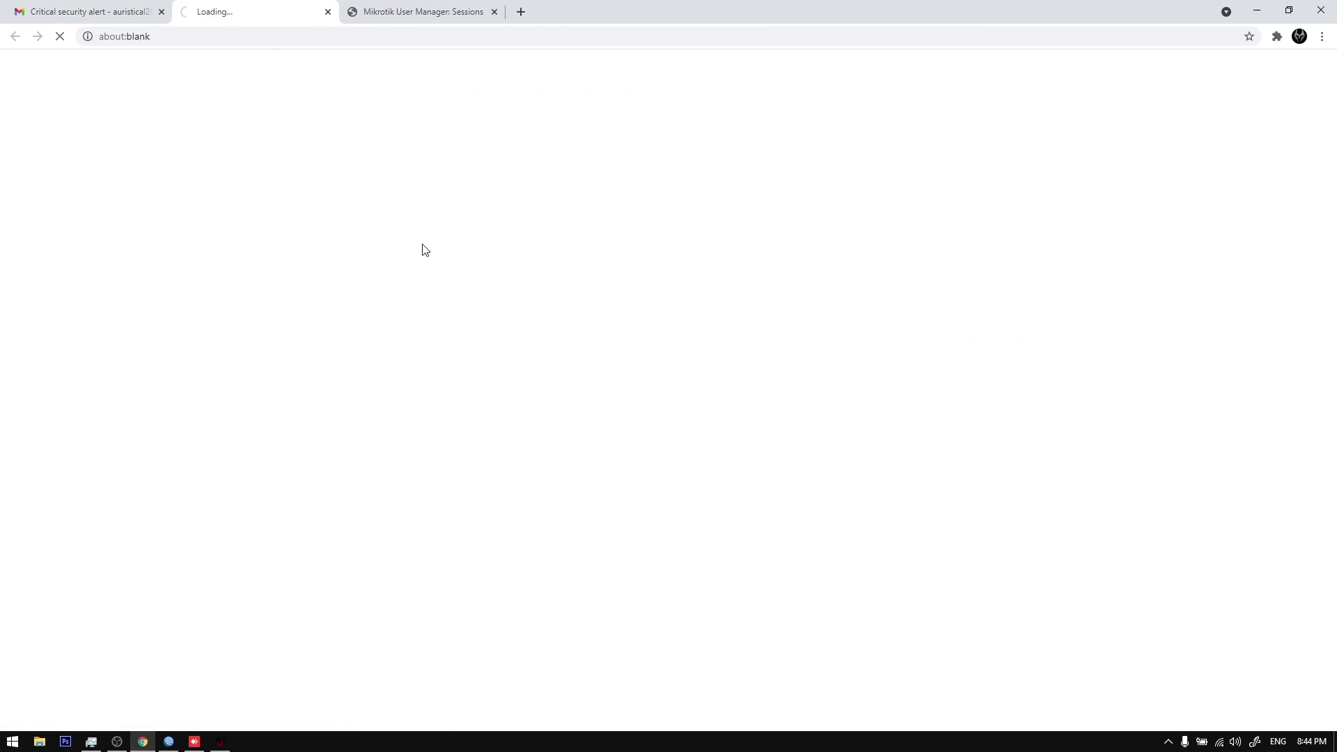
click(739, 363)
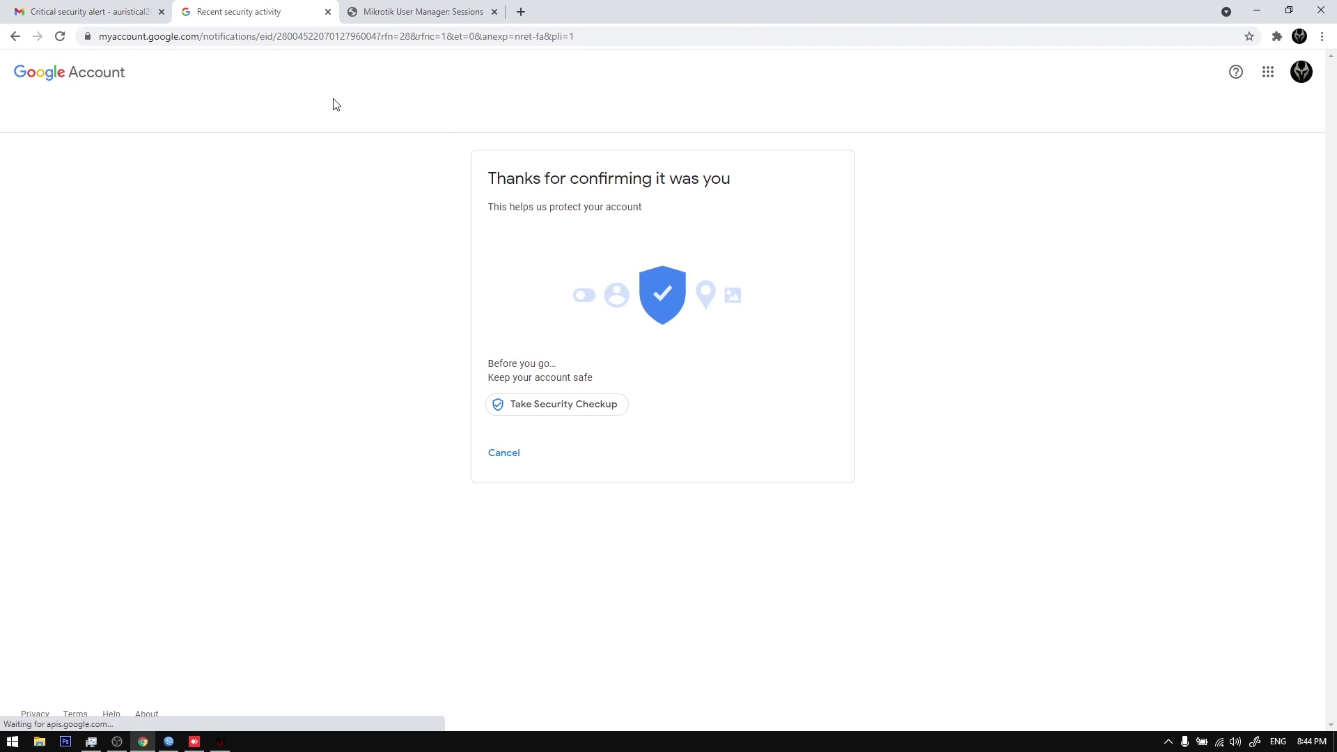
click(328, 12)
click(101, 166)
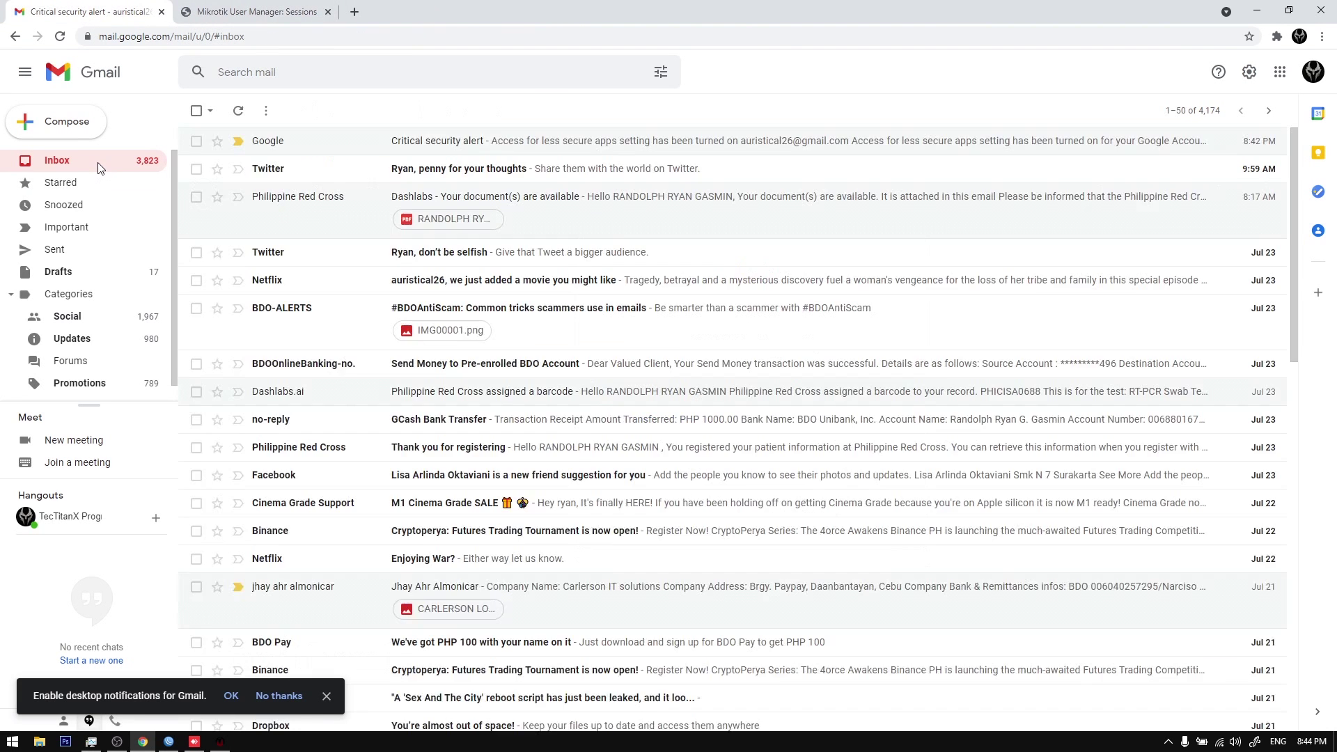
click(220, 742)
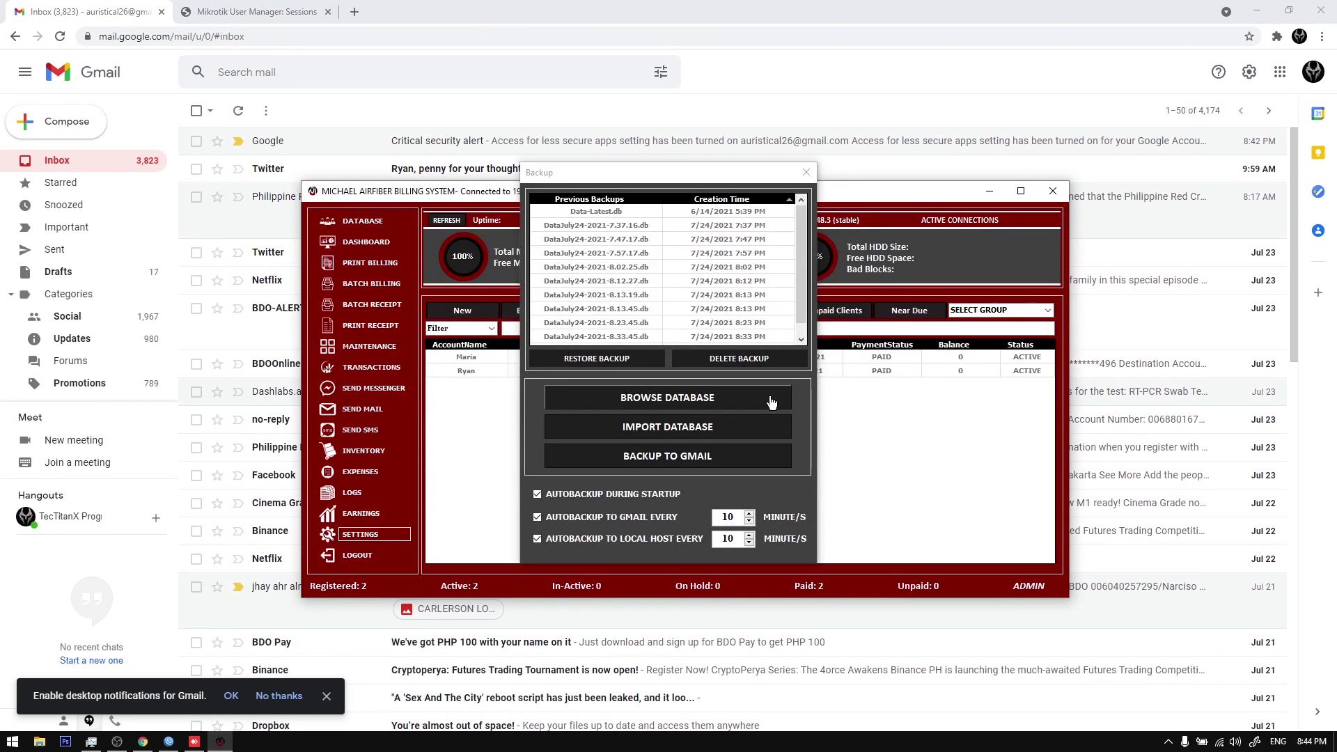
Step: After the first Gmail backup fails, save the Gmail username and password under Settings > Credentials
click(664, 459)
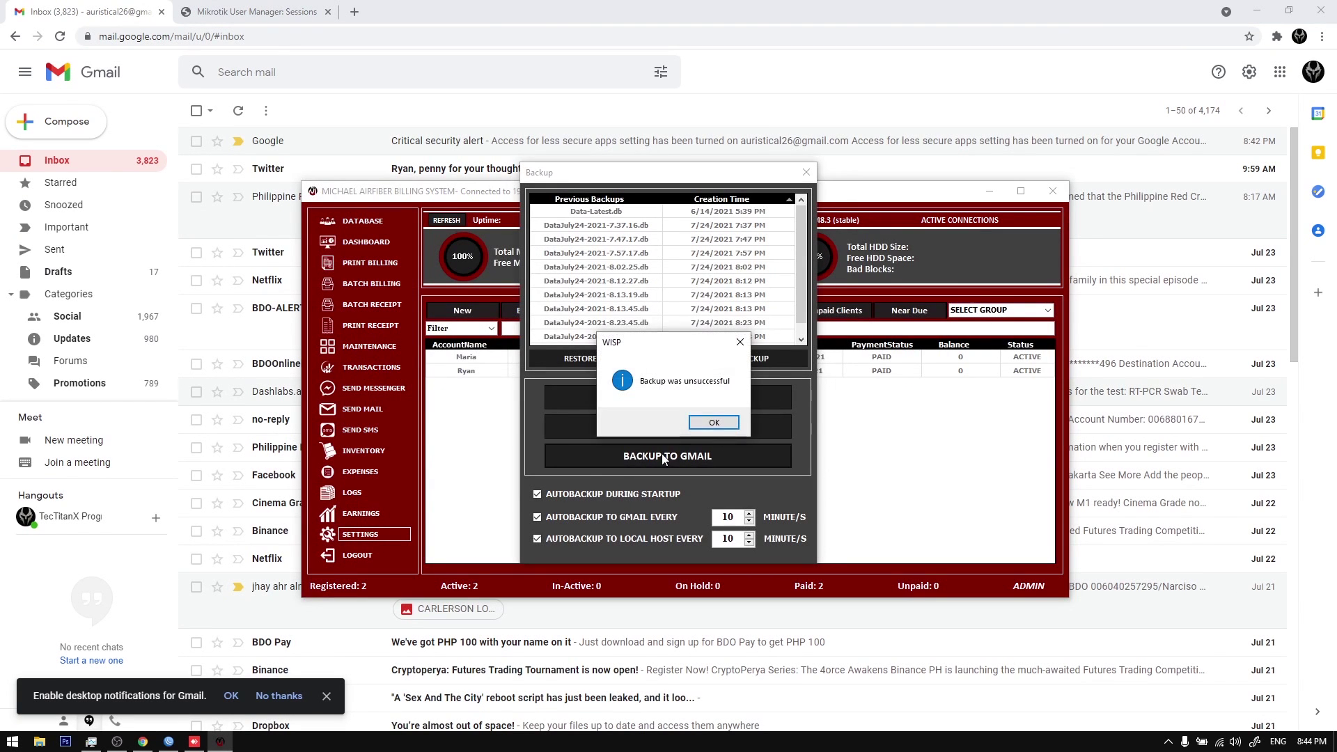
click(714, 423)
click(806, 172)
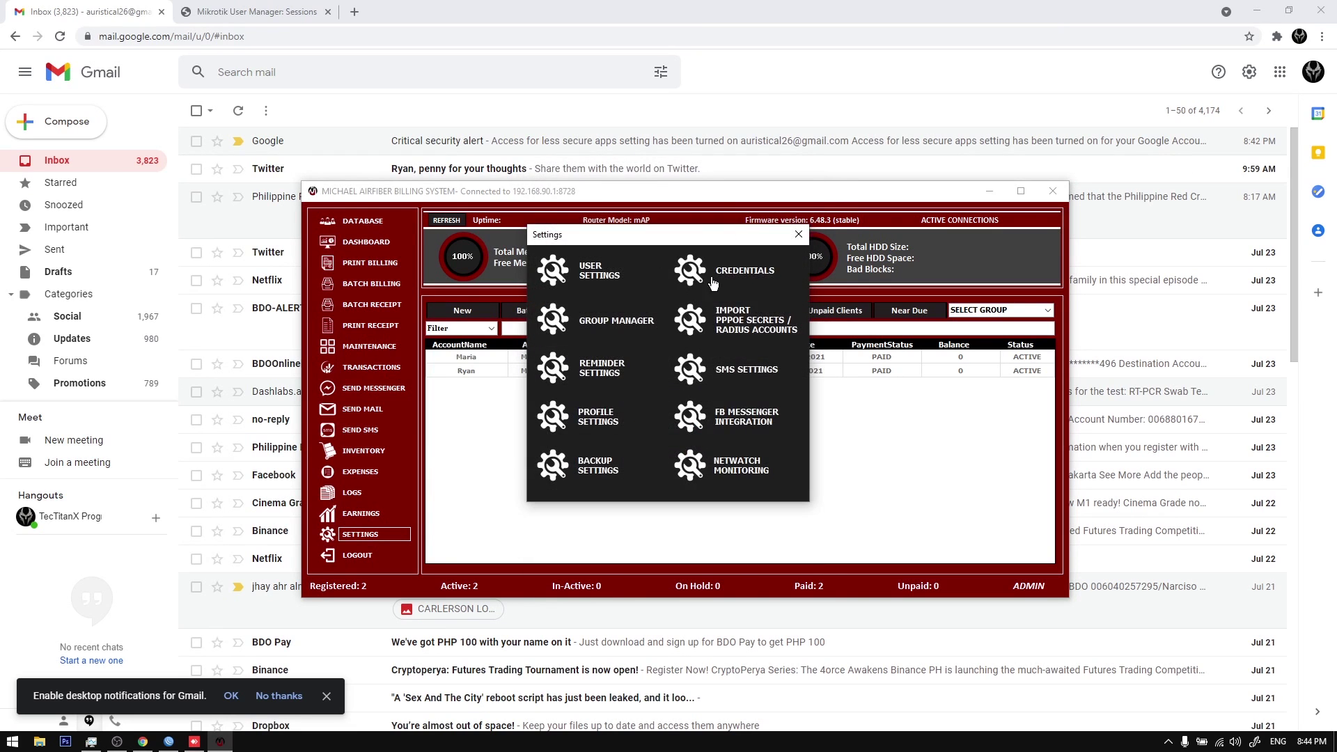
click(734, 278)
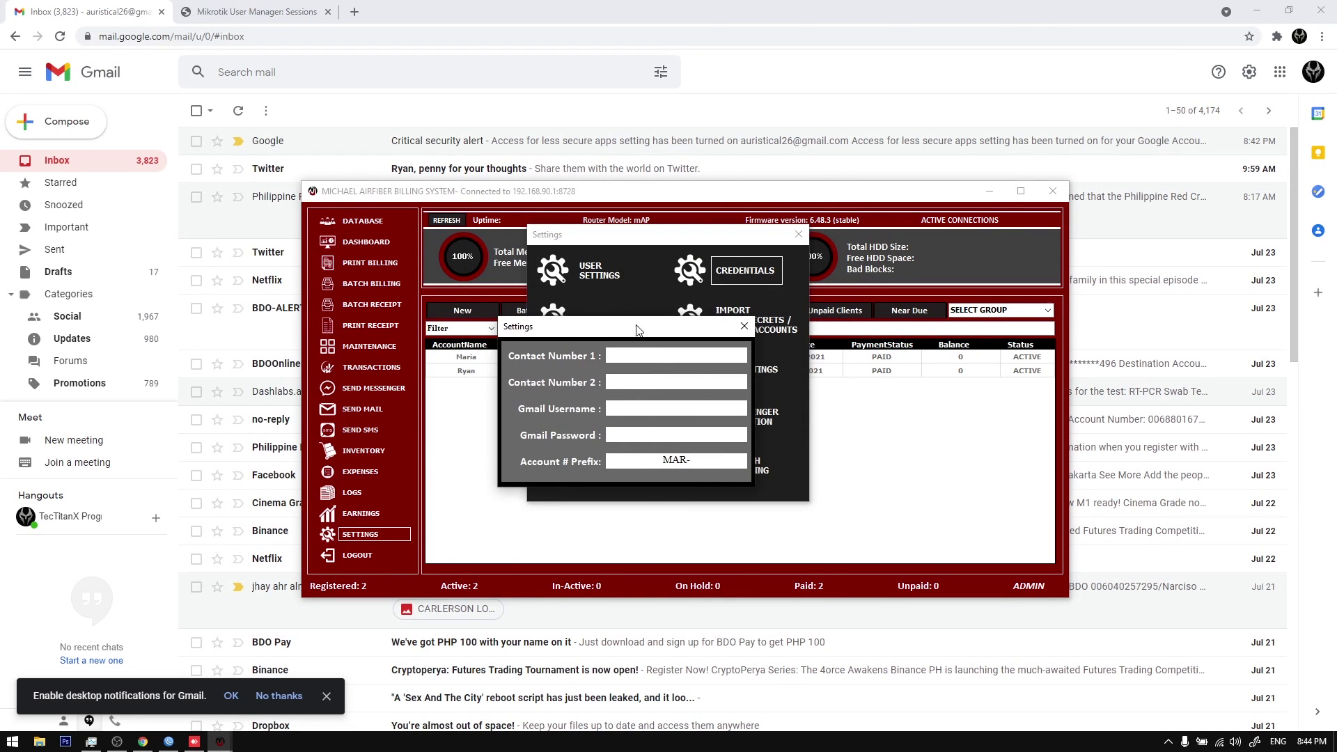
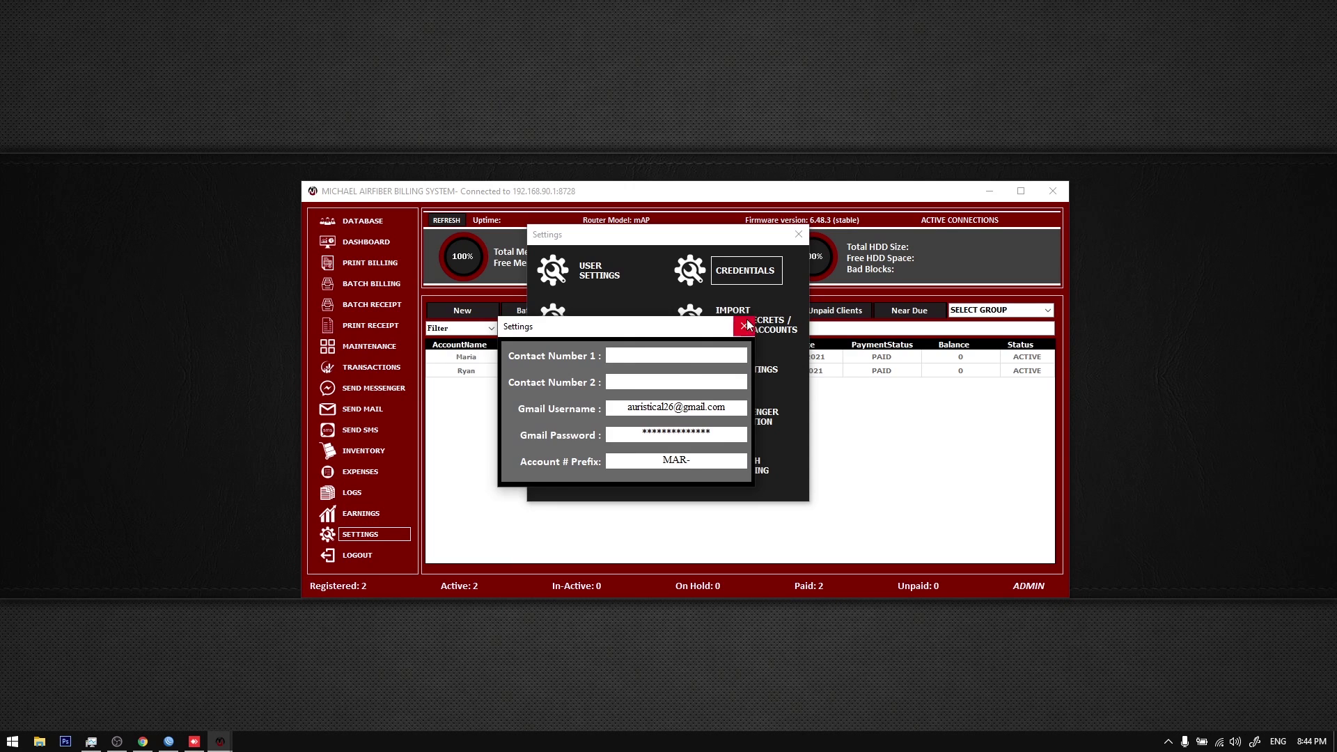
click(745, 326)
click(799, 234)
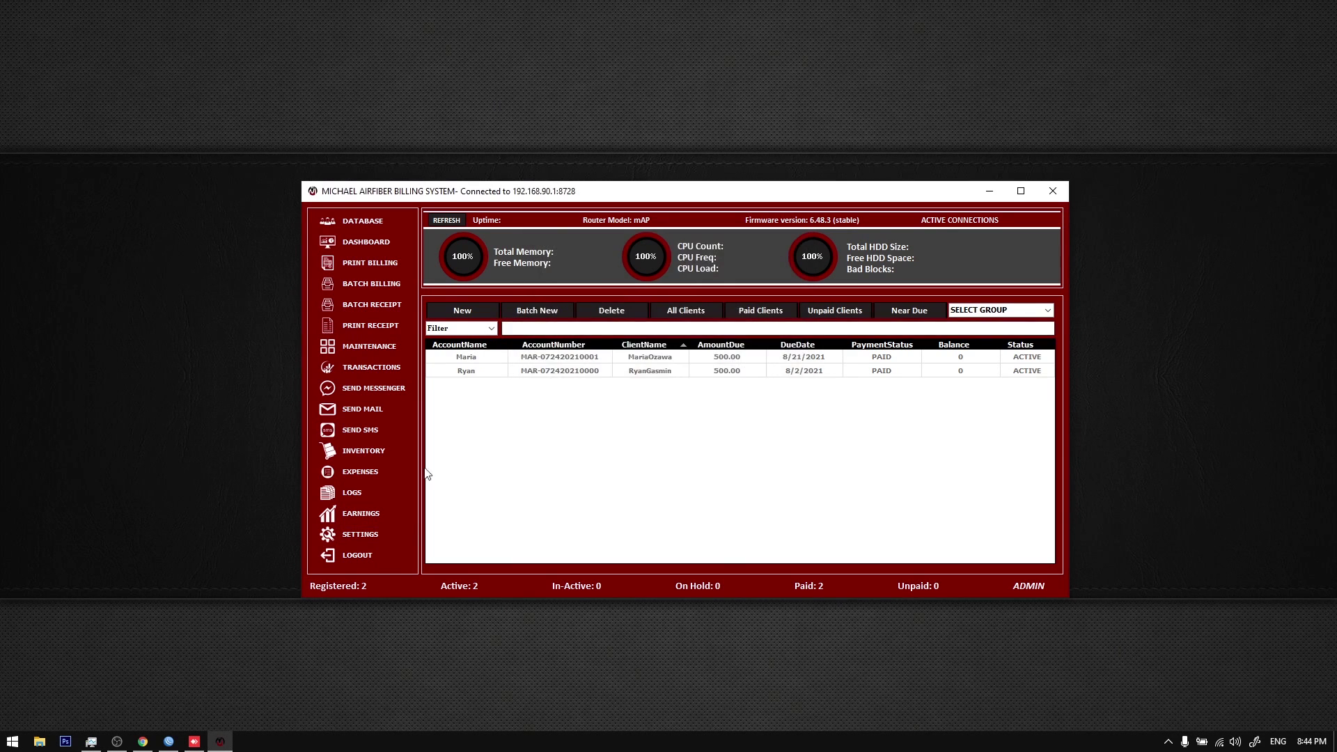
Step: Run Backup to Gmail again and confirm the success message, then check Gmail for the backup
click(408, 534)
click(606, 471)
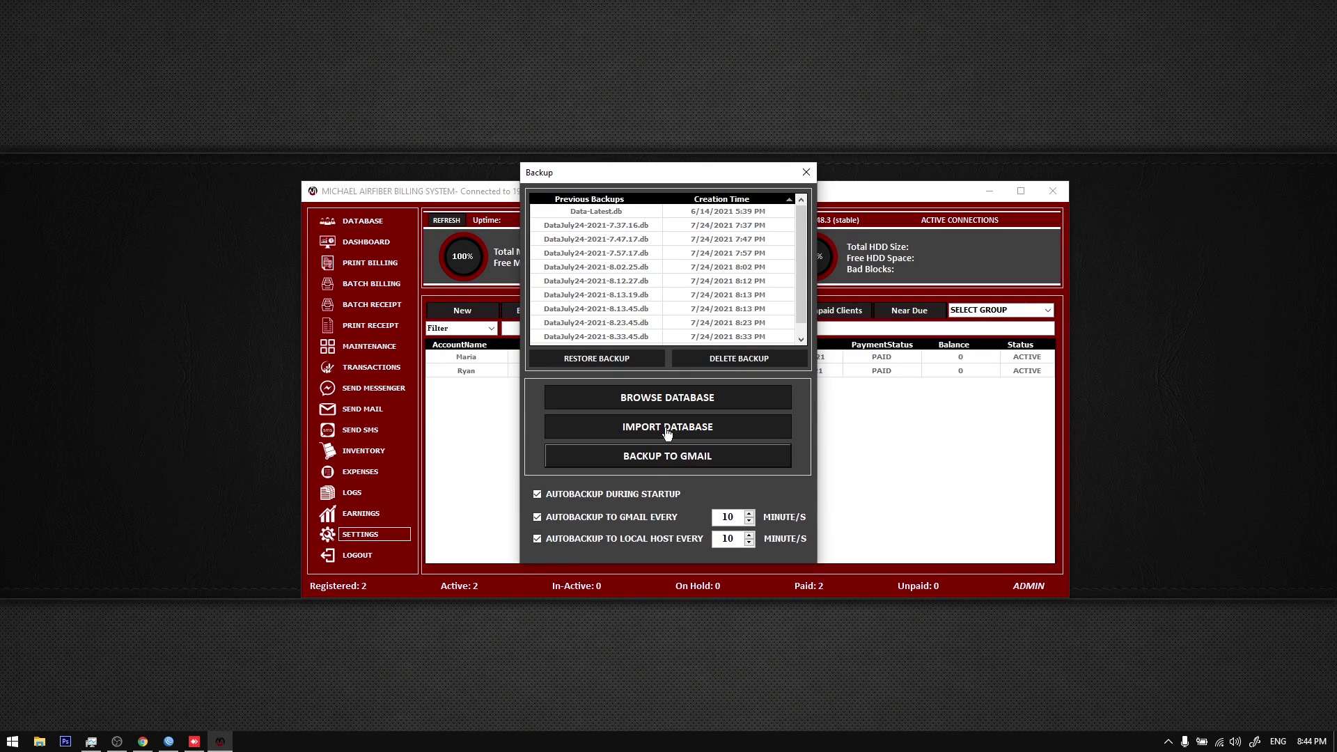
click(143, 741)
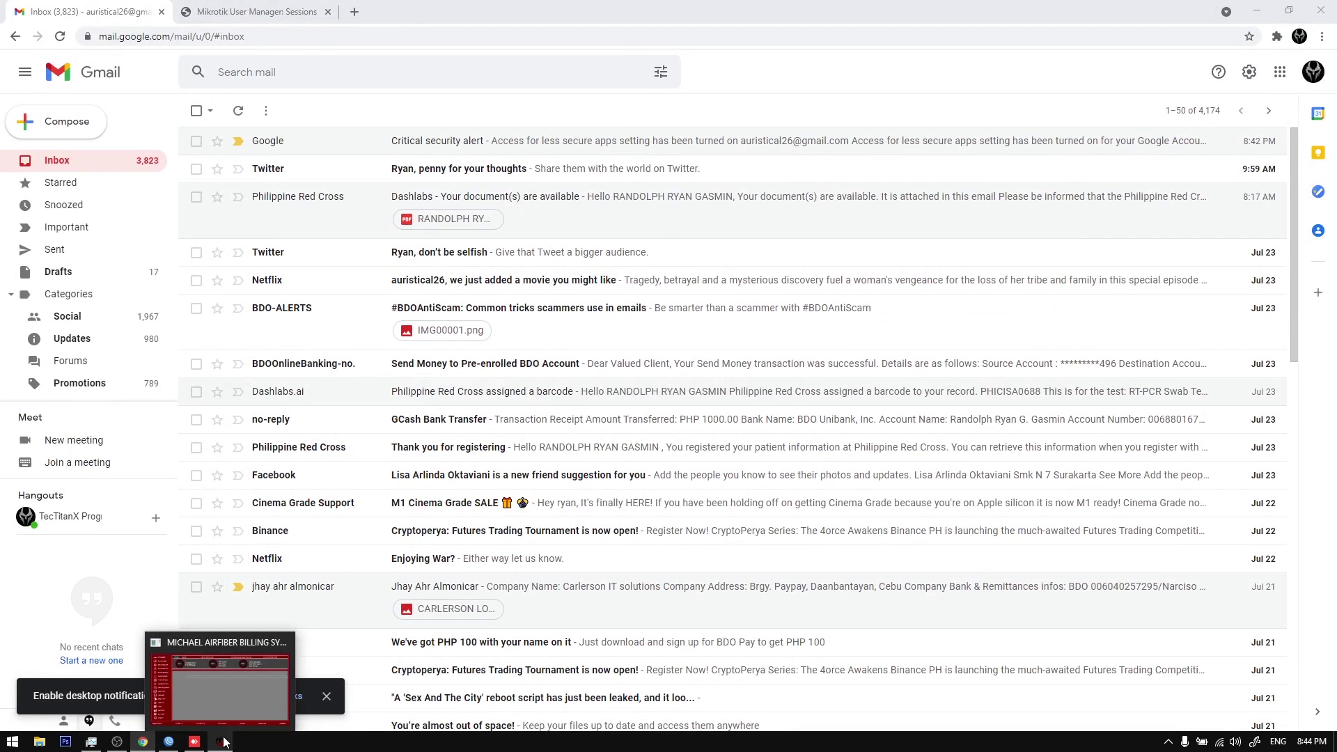
click(219, 741)
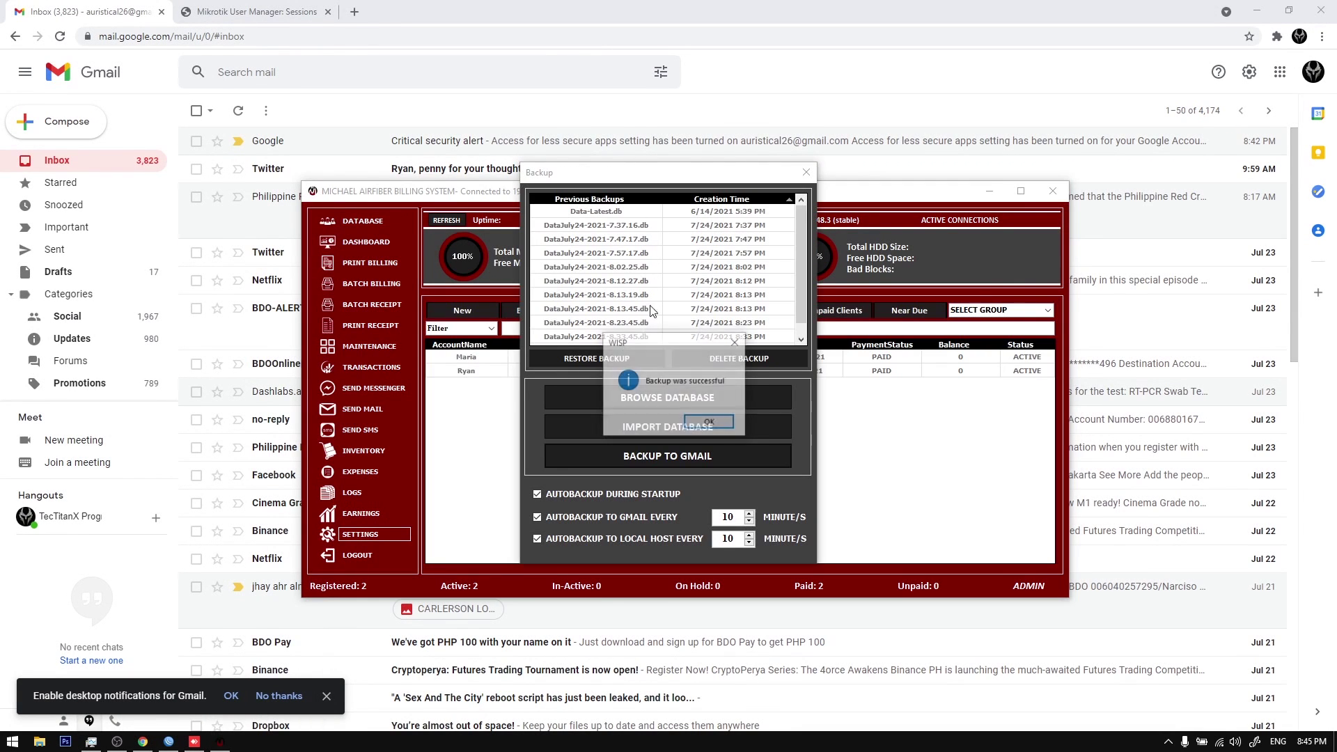
click(702, 426)
click(508, 39)
Step: Open the DATA BACKUP email and preview its Data-Latest.db attachment
click(432, 142)
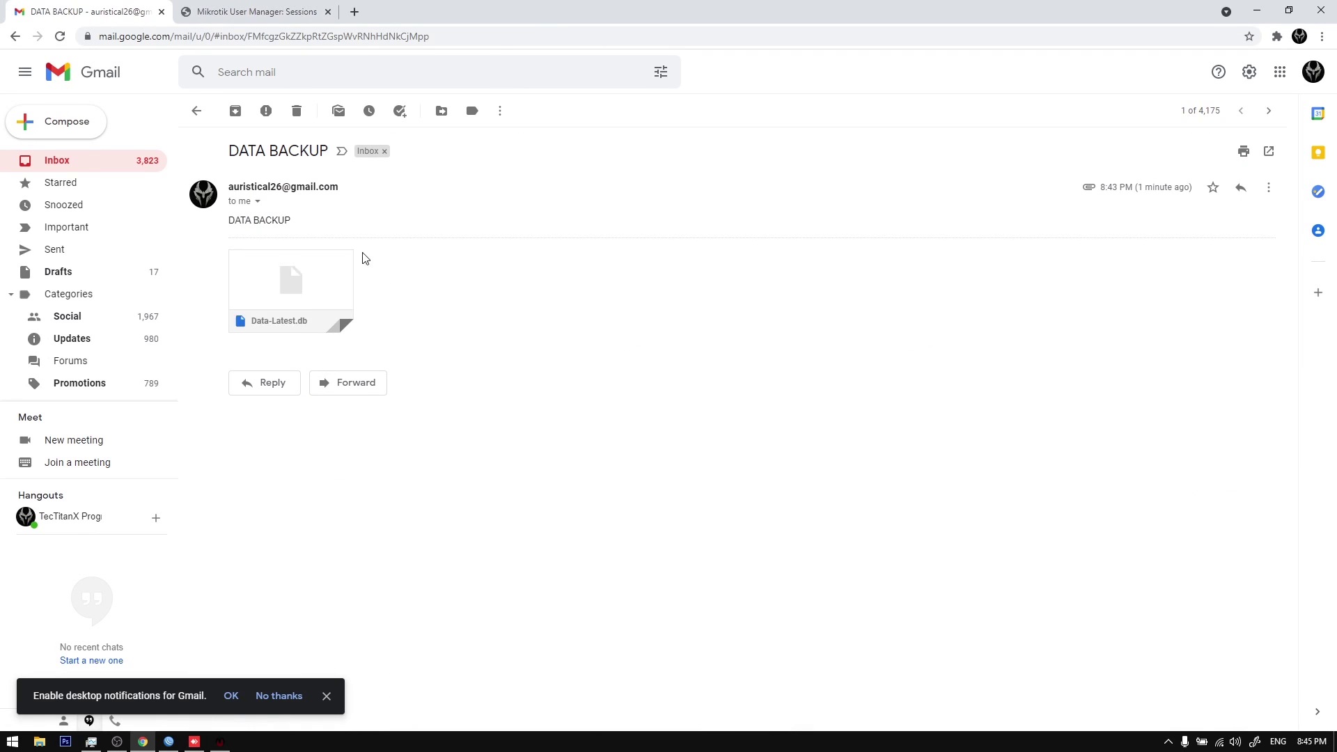
click(278, 290)
click(438, 286)
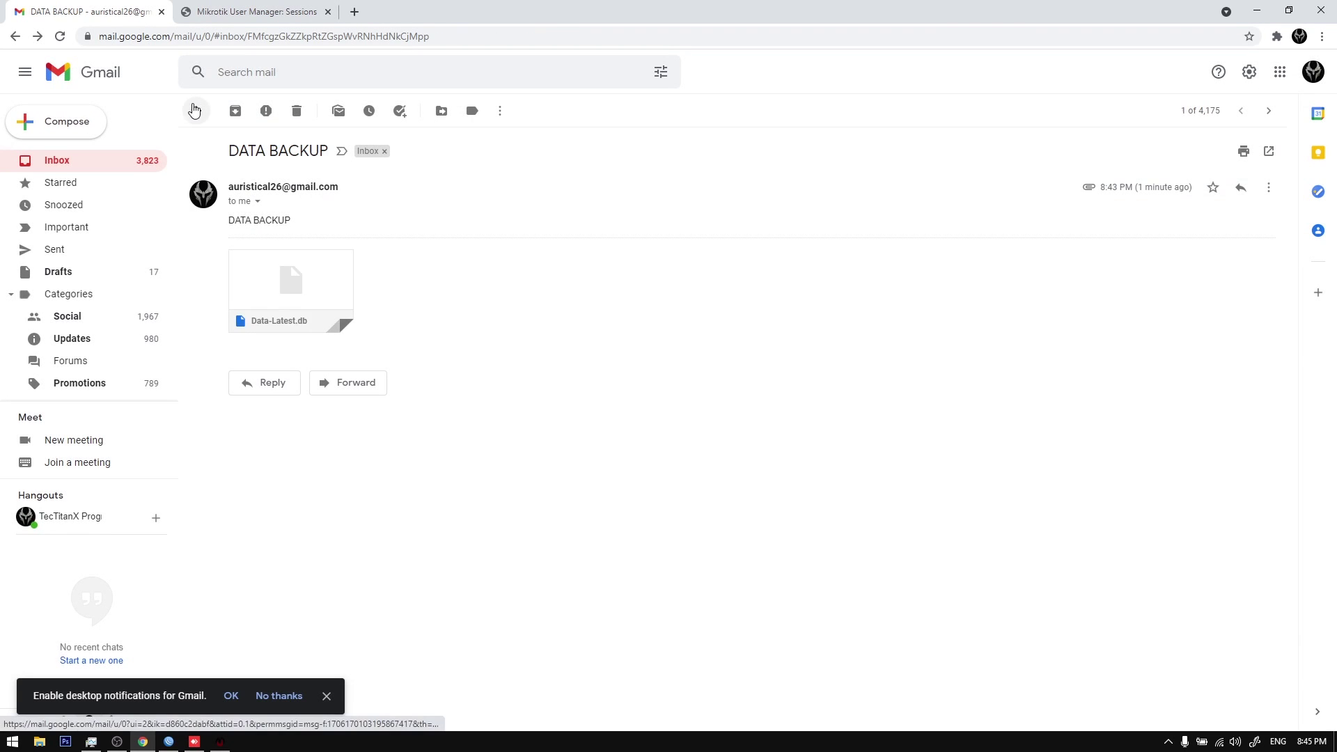
Step: Move the DATA BACKUP email to Trash from the inbox and return to the billing system
click(195, 110)
click(195, 140)
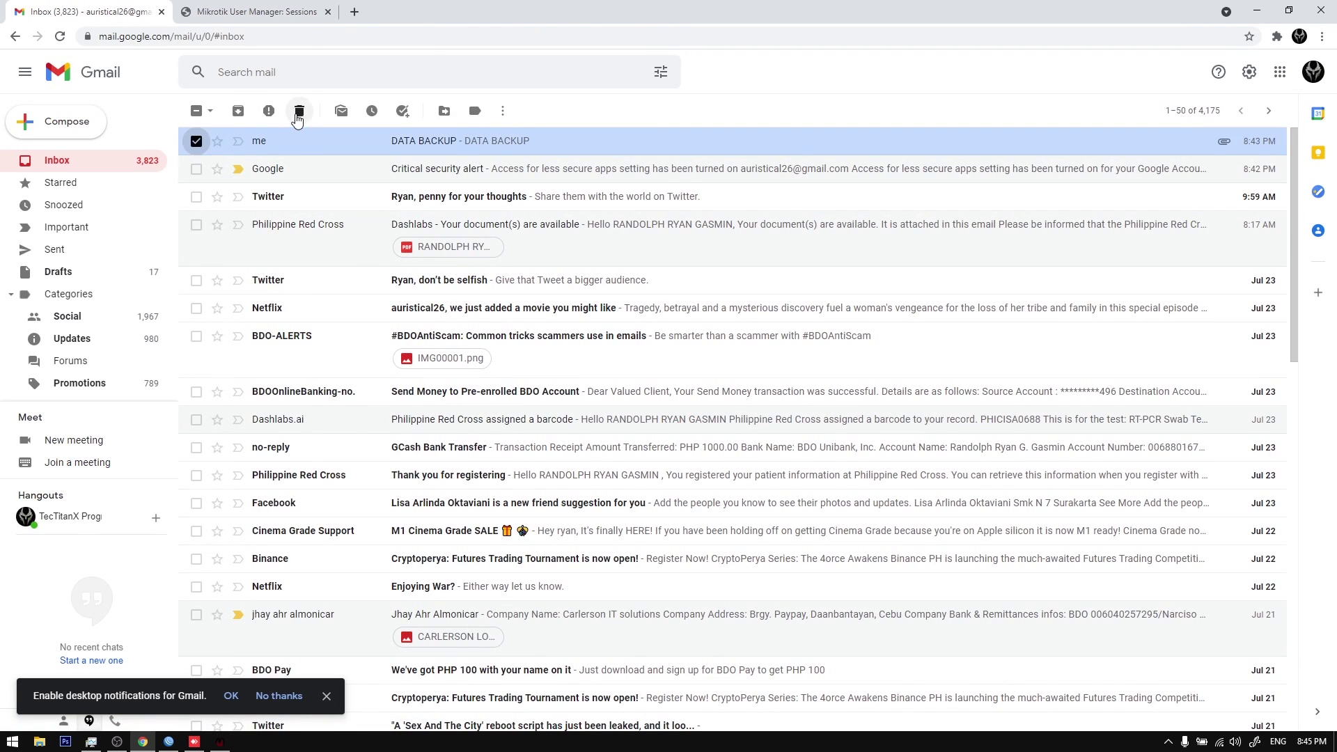
click(294, 110)
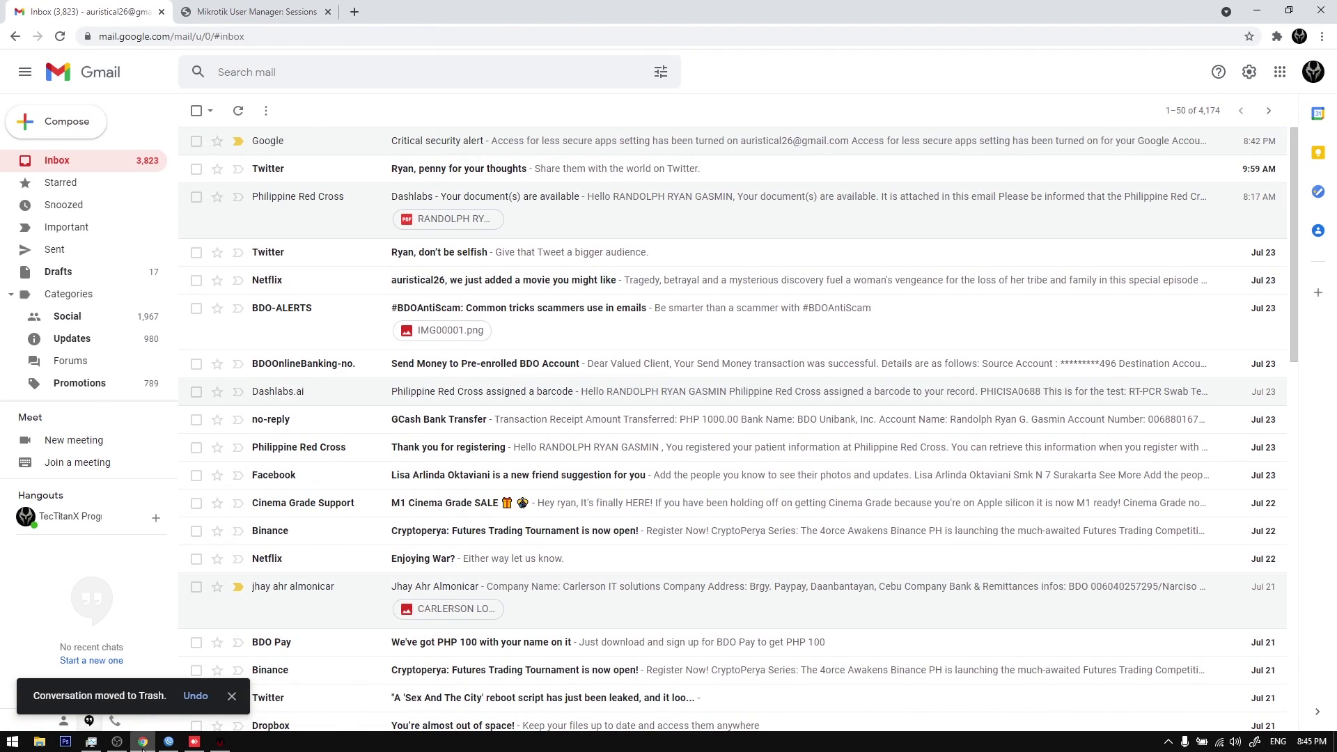
click(220, 741)
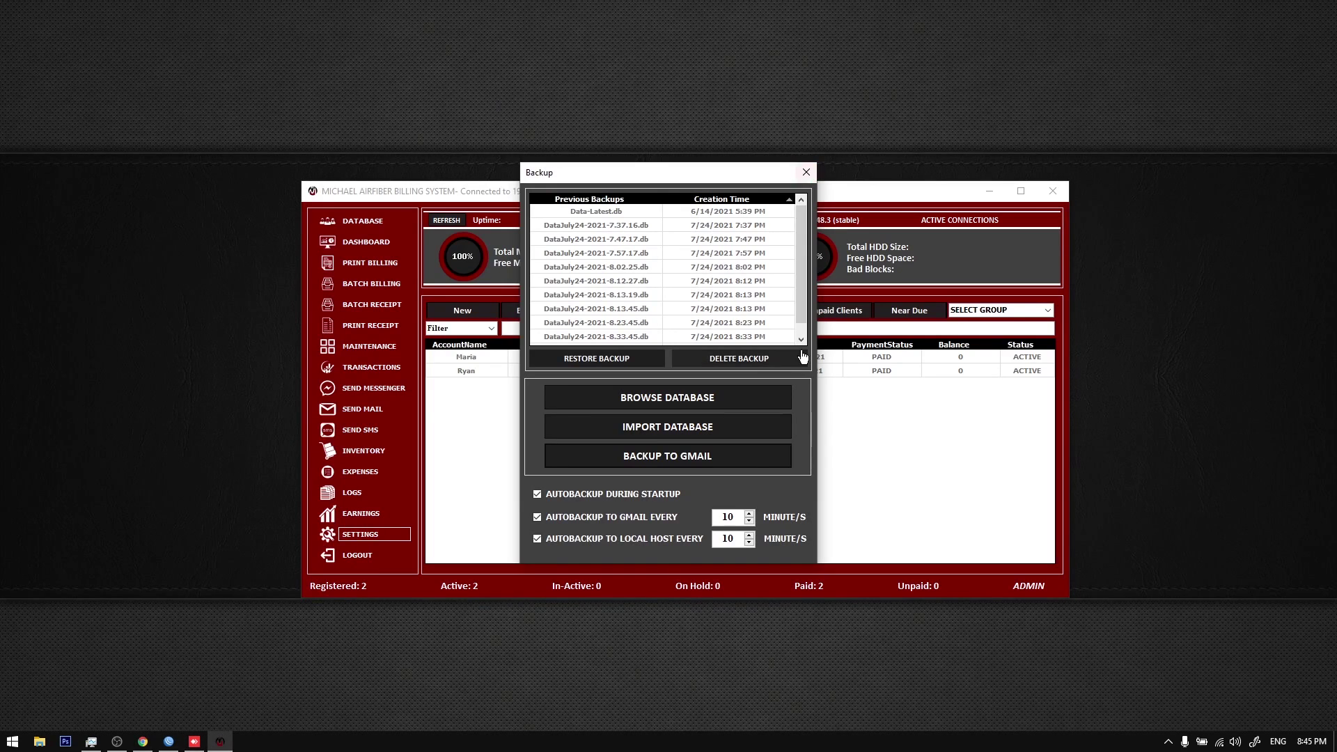
Step: Glance at the Gmail autobackup interval value, then close the Backup window
drag(726, 517, 735, 517)
click(143, 741)
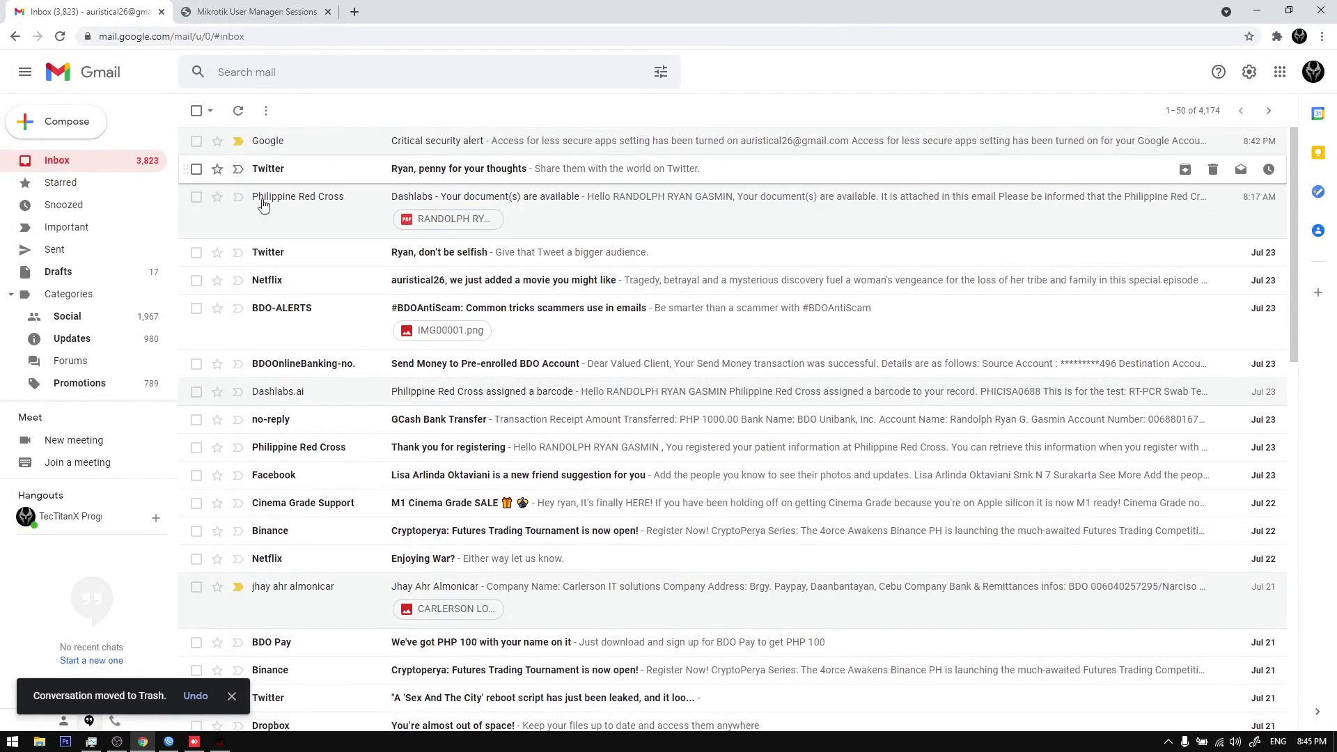
click(143, 741)
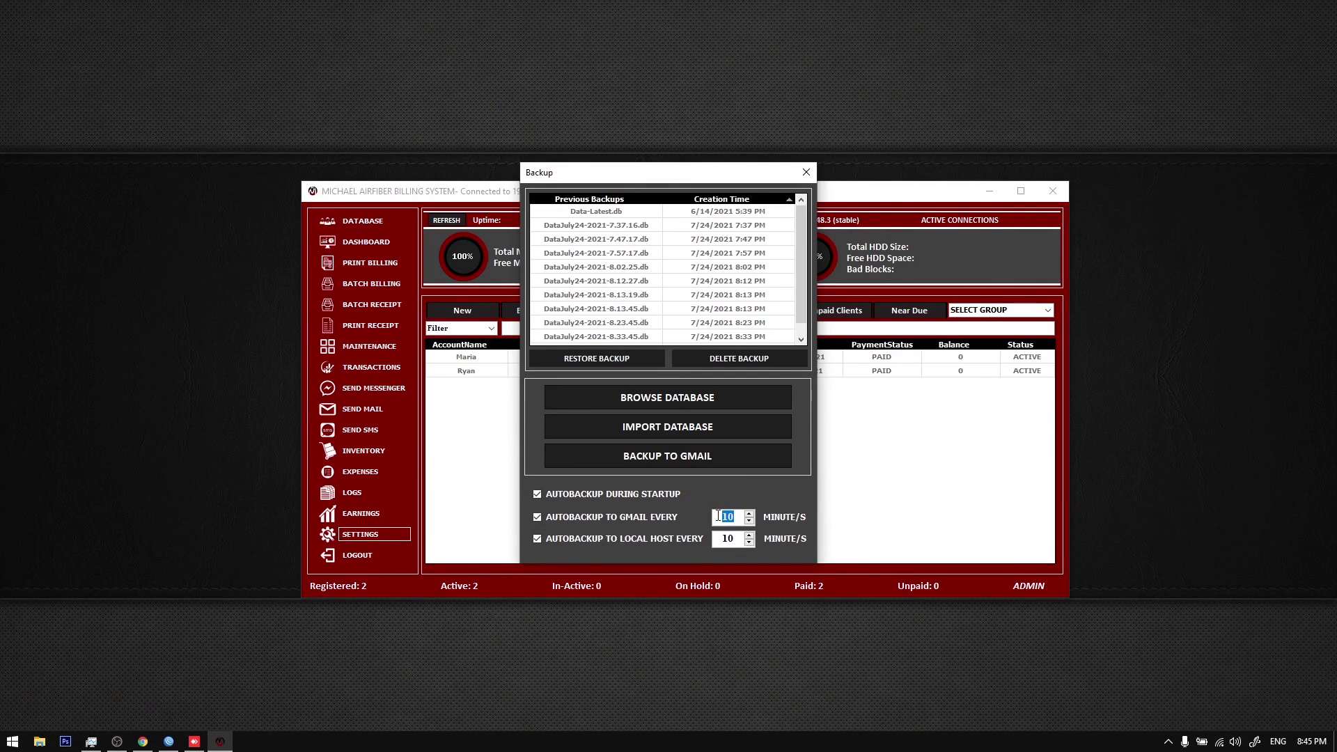
click(806, 172)
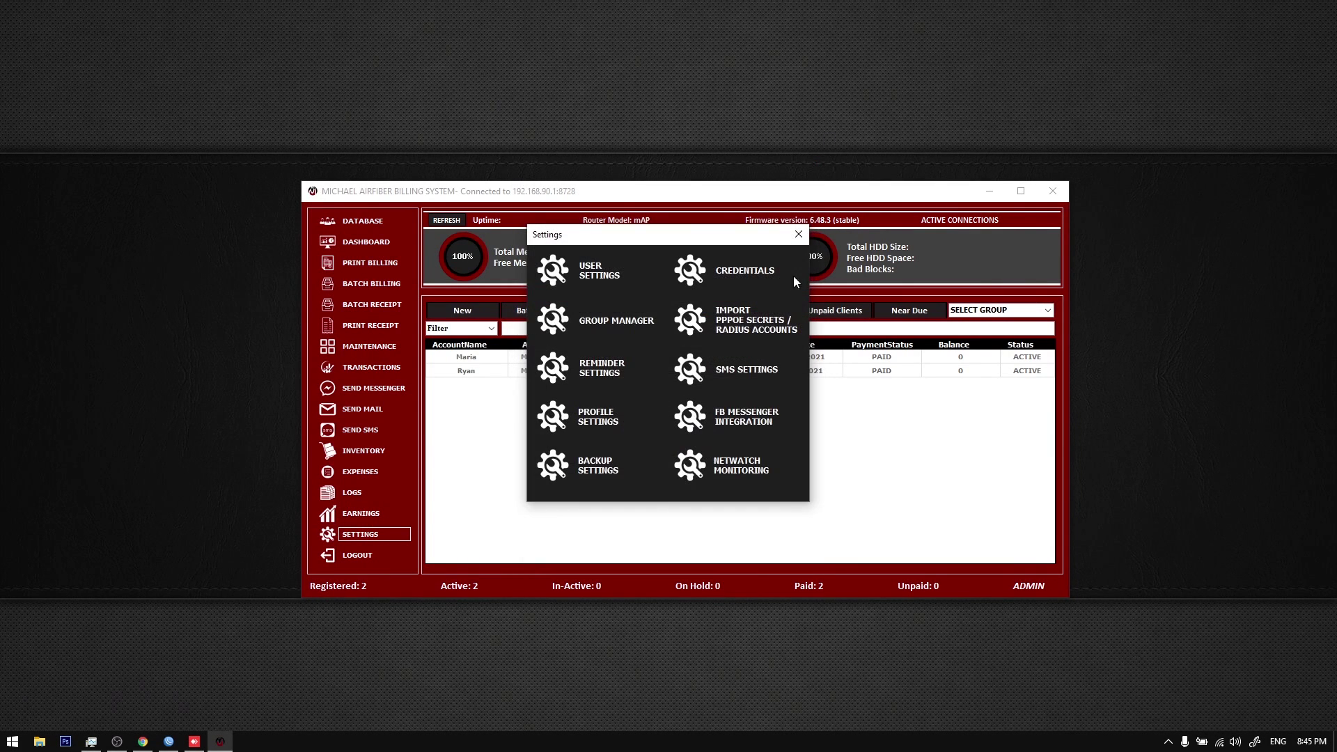
Step: Review the saved Gmail username and password in the Credentials form
click(757, 273)
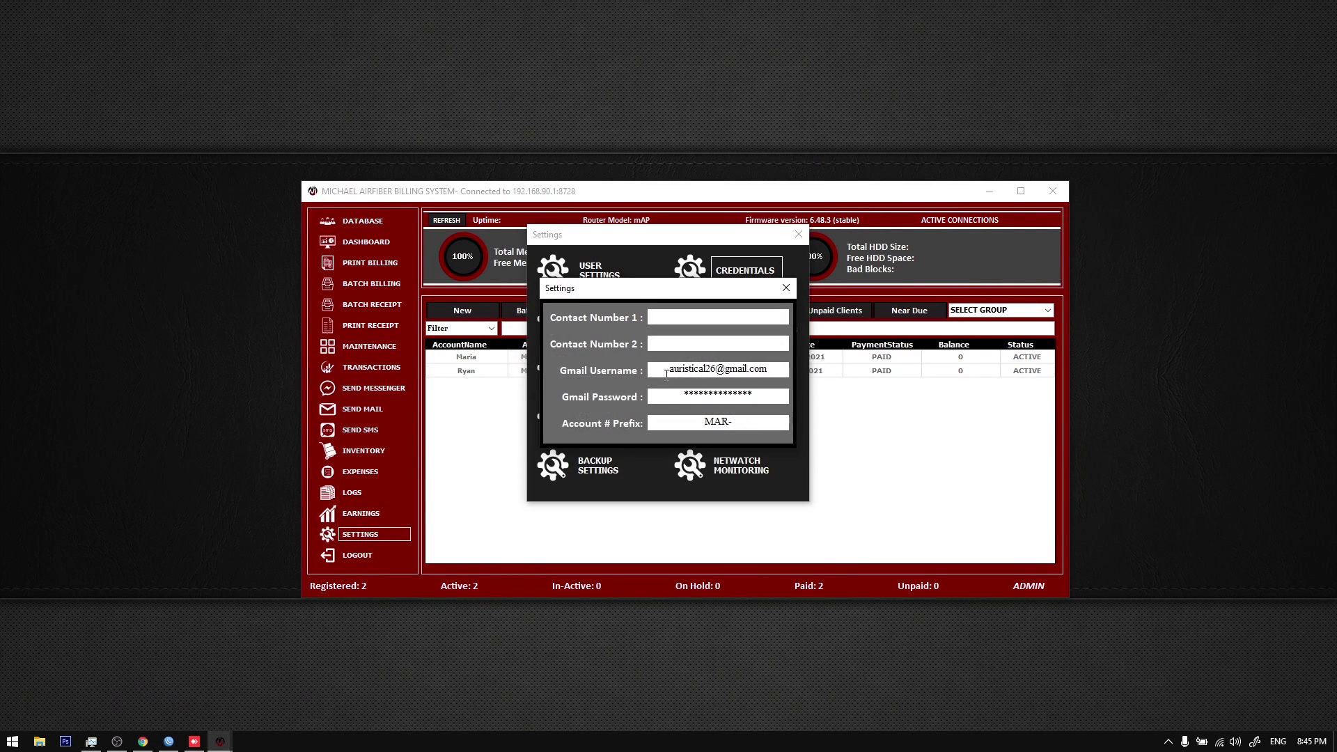
drag(666, 373, 786, 364)
key(Tab)
key(shift+Tab)
key(Tab)
click(787, 287)
Step: Check the Google Account Security settings in Chrome, then close the page
click(143, 742)
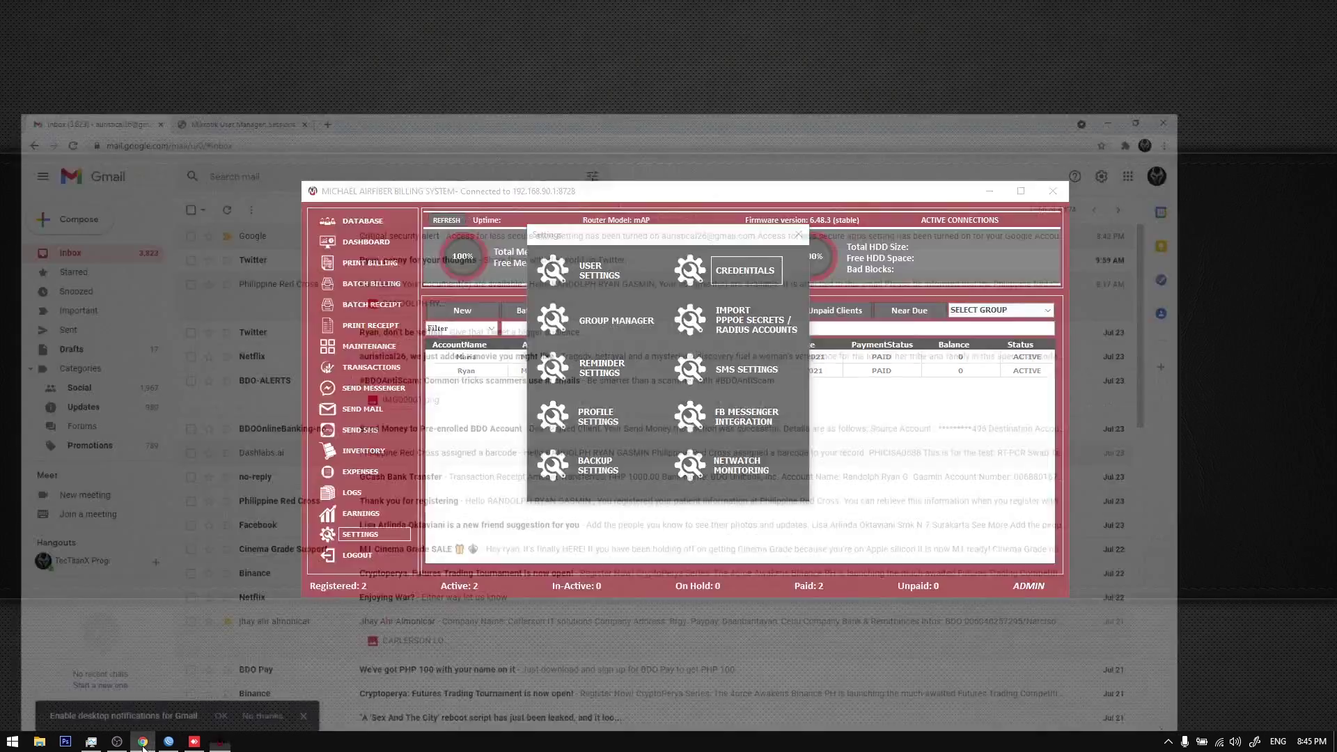
click(1313, 72)
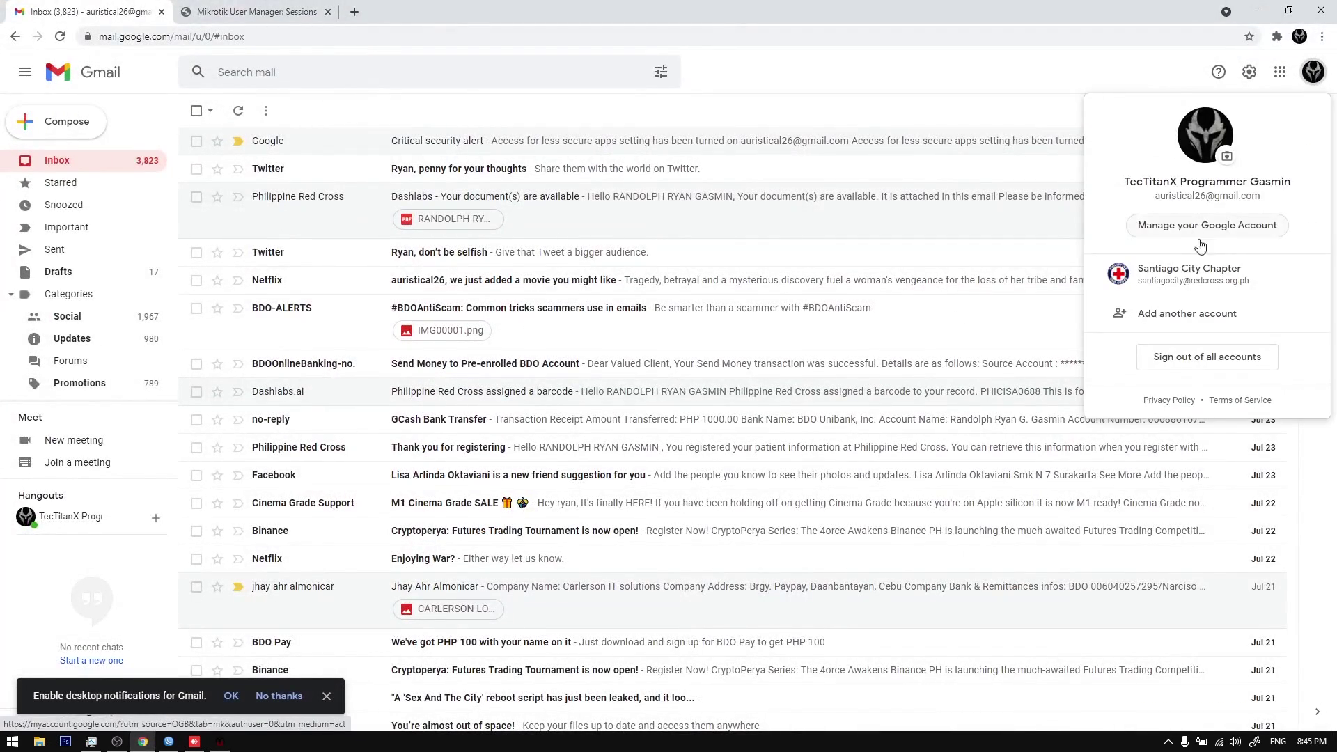
click(1189, 225)
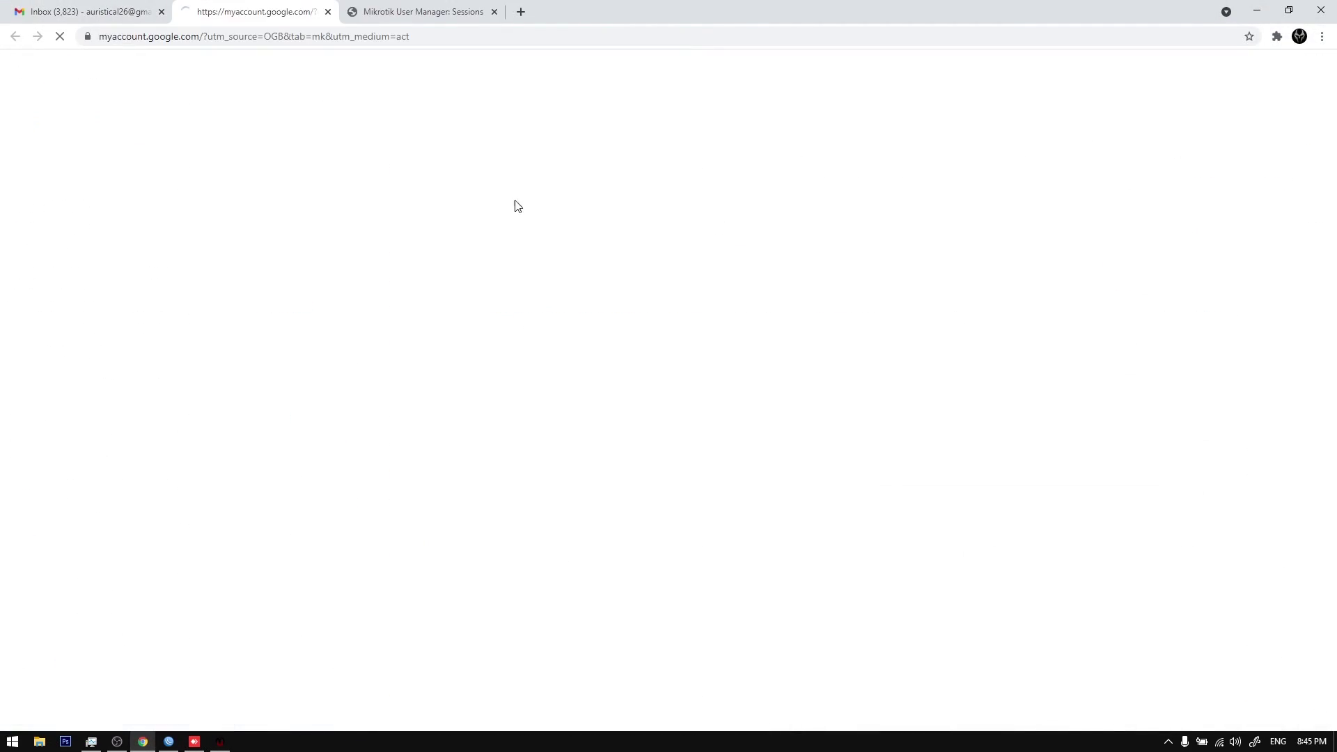
click(99, 222)
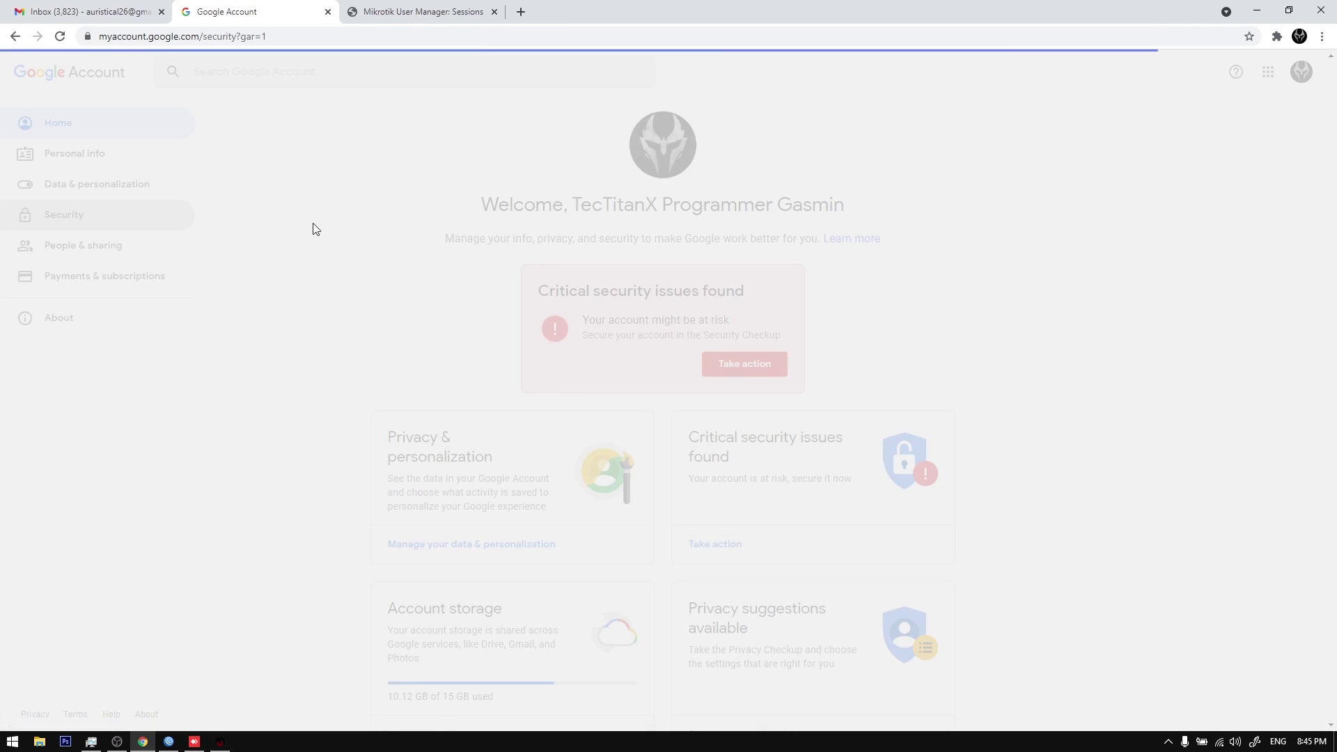
click(327, 12)
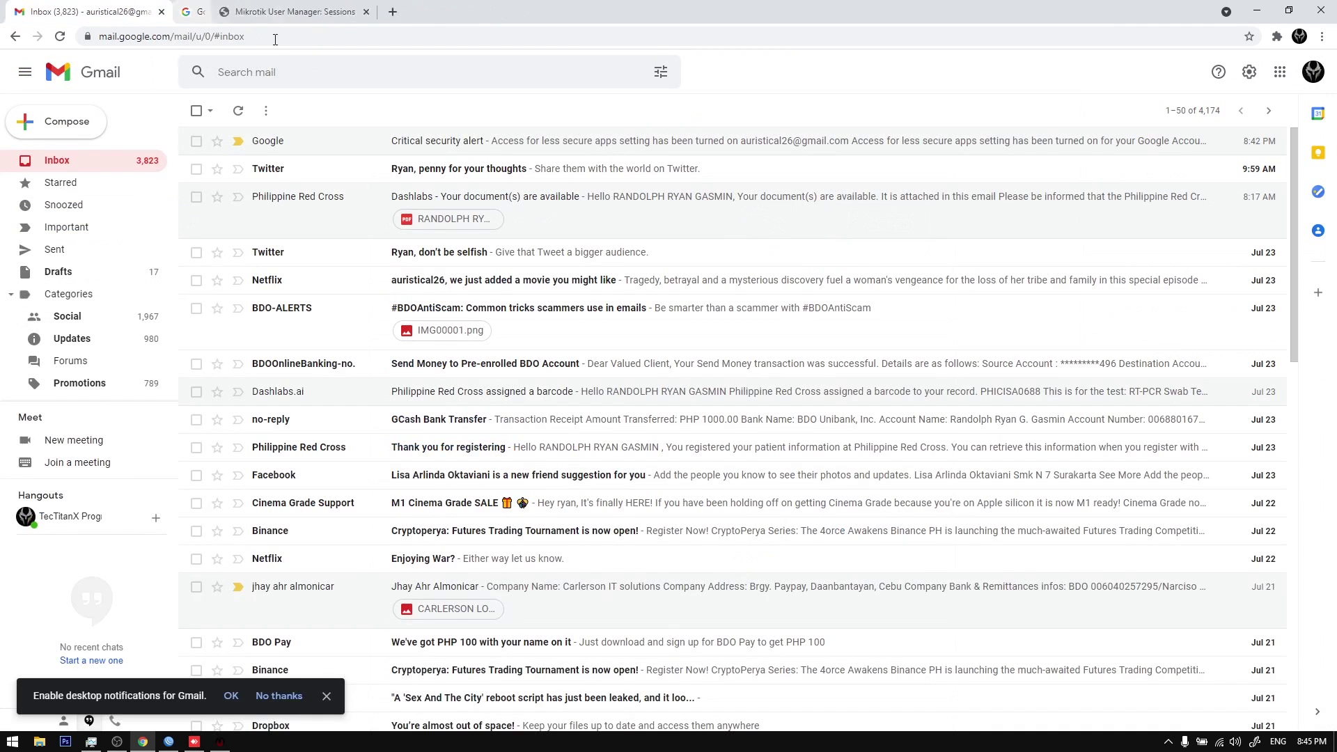
Step: Reopen the Credentials form and move it slightly down and left
click(142, 741)
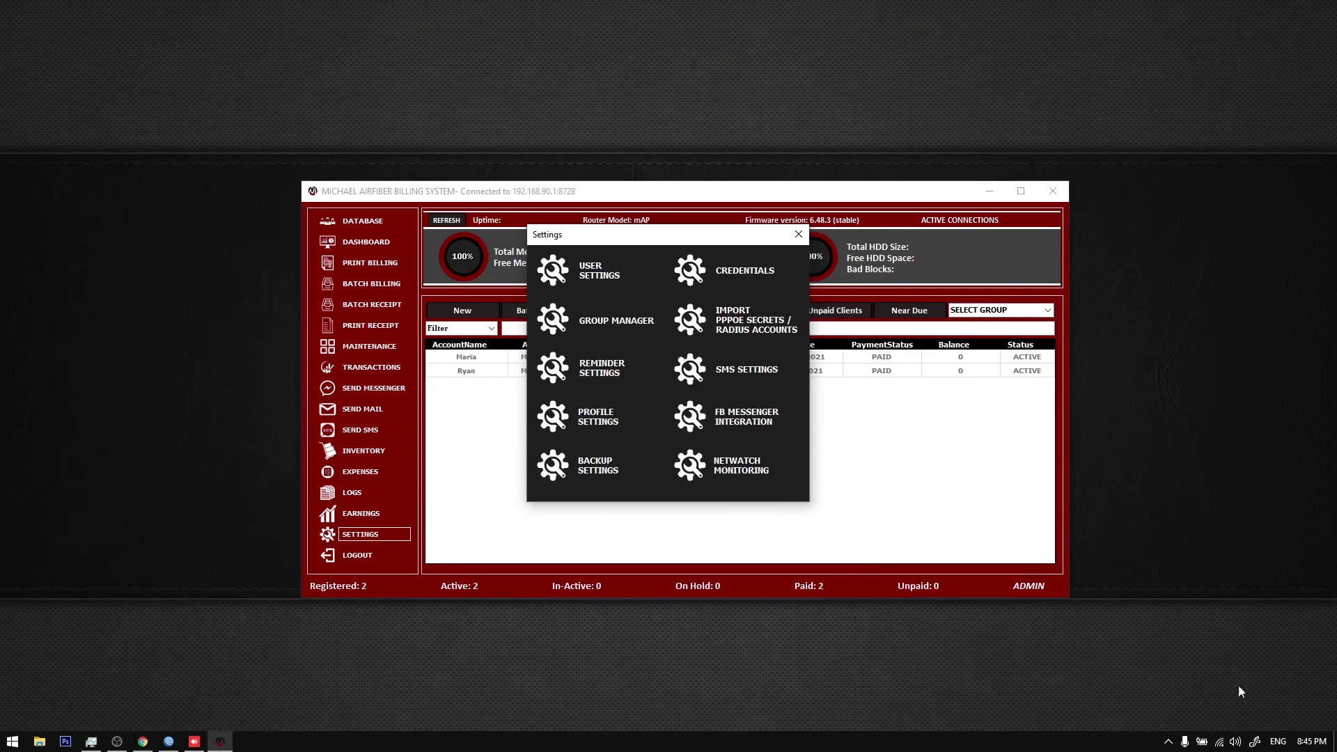
click(749, 265)
drag(692, 295, 661, 325)
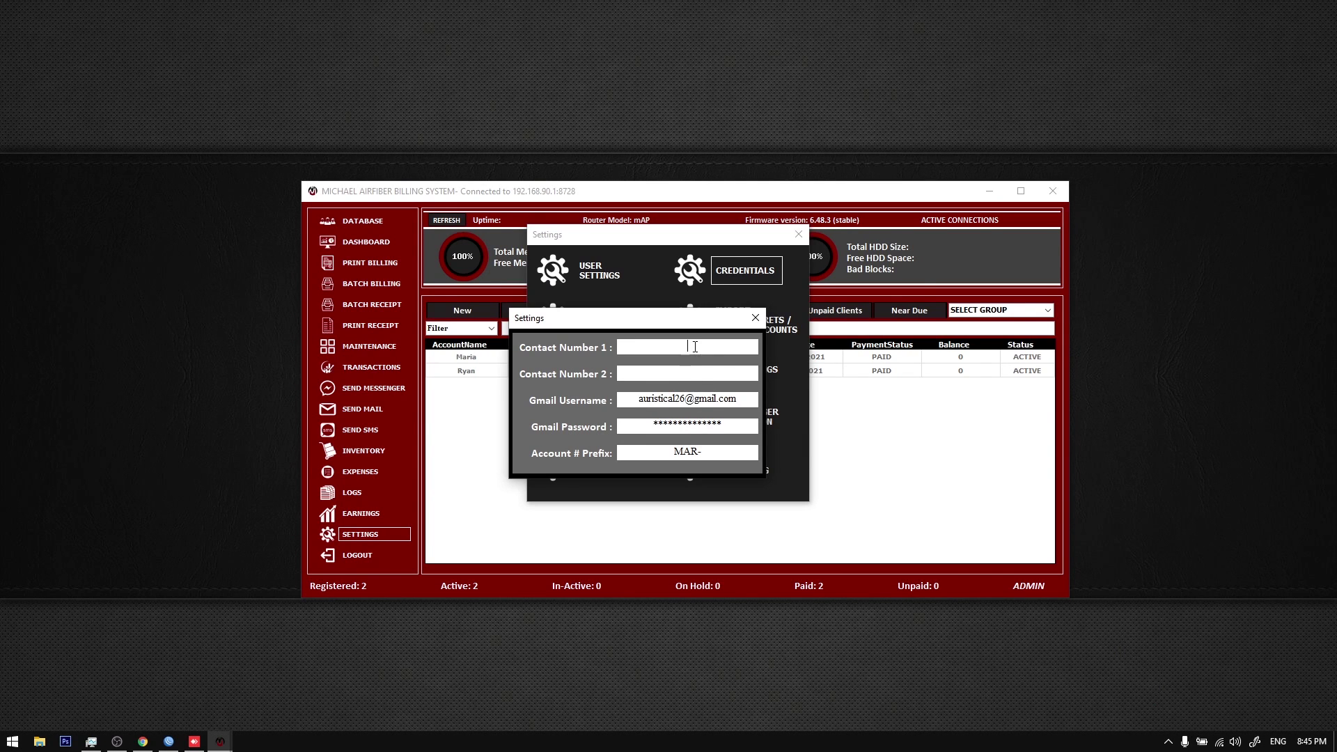
Step: Review the mail username, password and MAR- account prefix in Credentials, then close Settings
double_click(648, 398)
key(End)
drag(661, 424, 754, 424)
key(End)
drag(673, 451, 730, 451)
key(End)
click(755, 318)
click(799, 234)
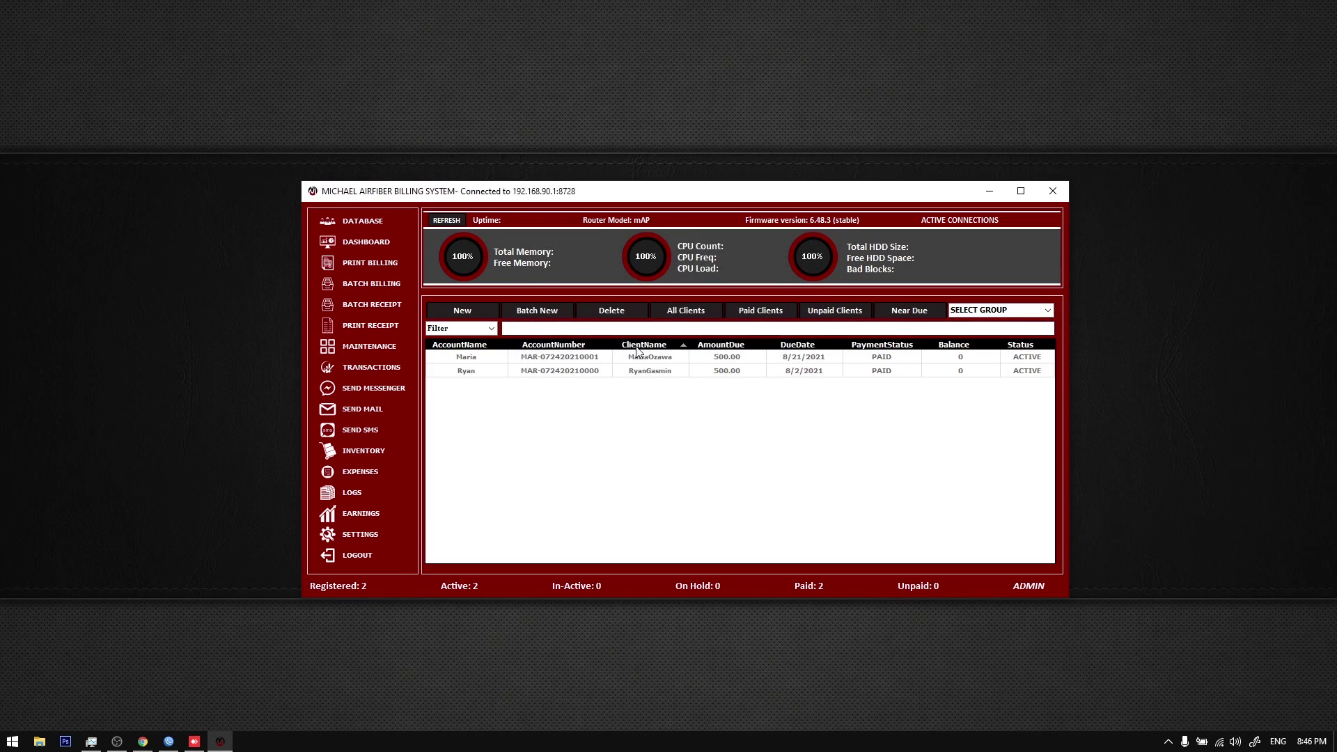
Step: Inspect the second client's MAR- account number in its update form
right_click(589, 374)
click(626, 427)
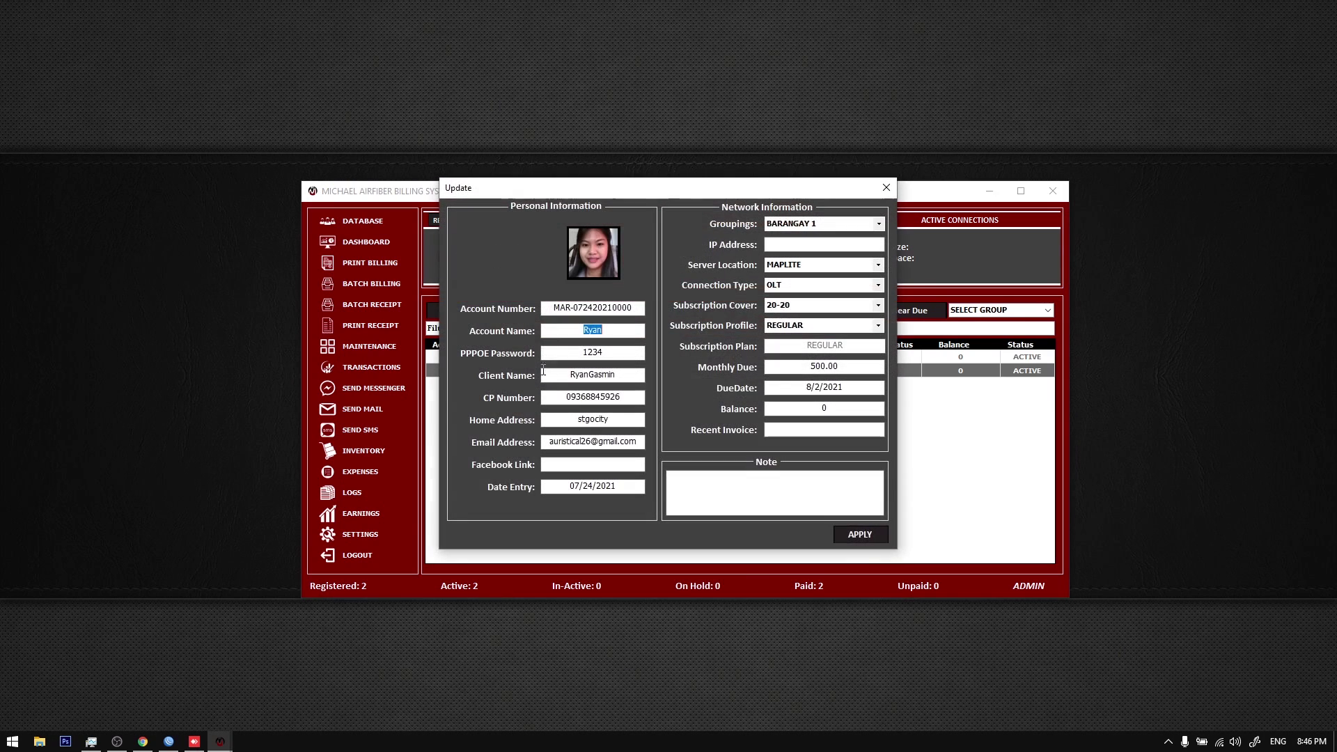
double_click(557, 310)
click(566, 310)
drag(575, 307, 516, 304)
click(887, 187)
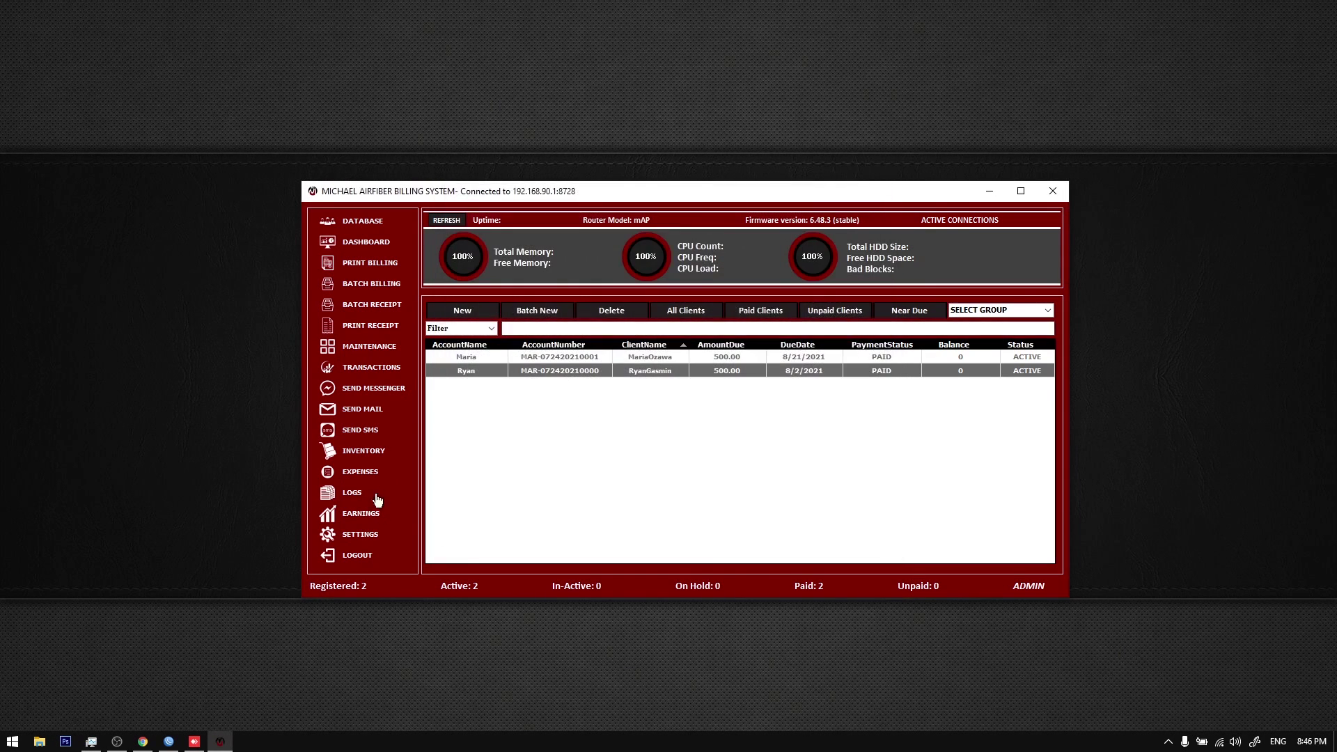
Step: Change the Account # Prefix to IGREY- and reload the client list
click(348, 535)
click(736, 275)
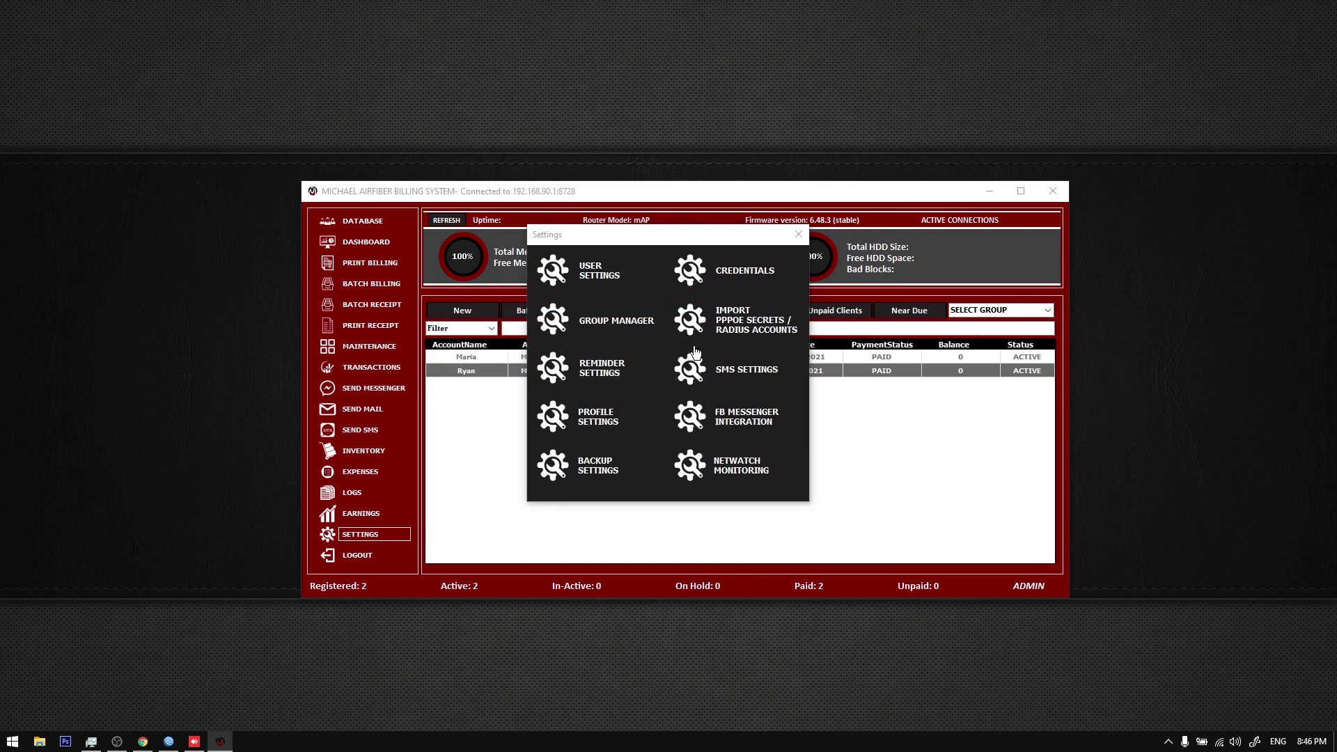
drag(759, 419, 638, 416)
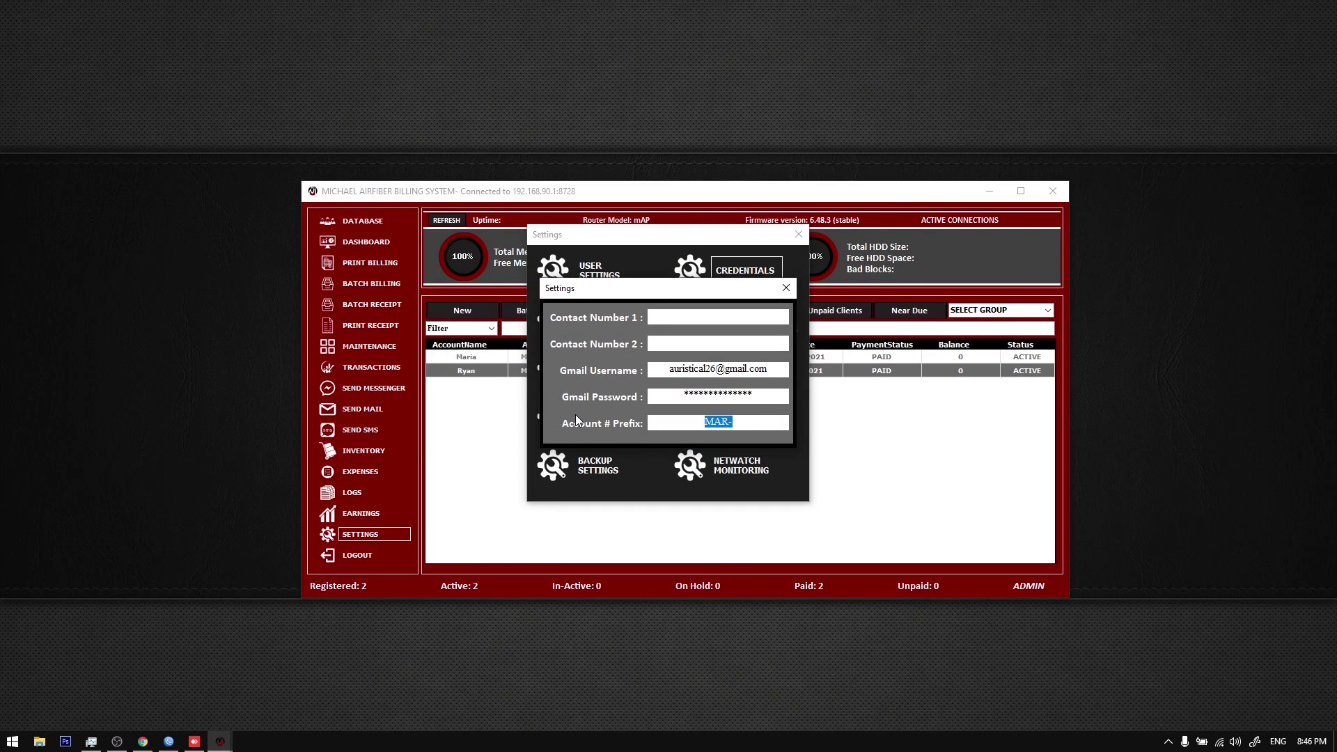
text(IGREY-)
click(786, 288)
click(799, 235)
click(326, 222)
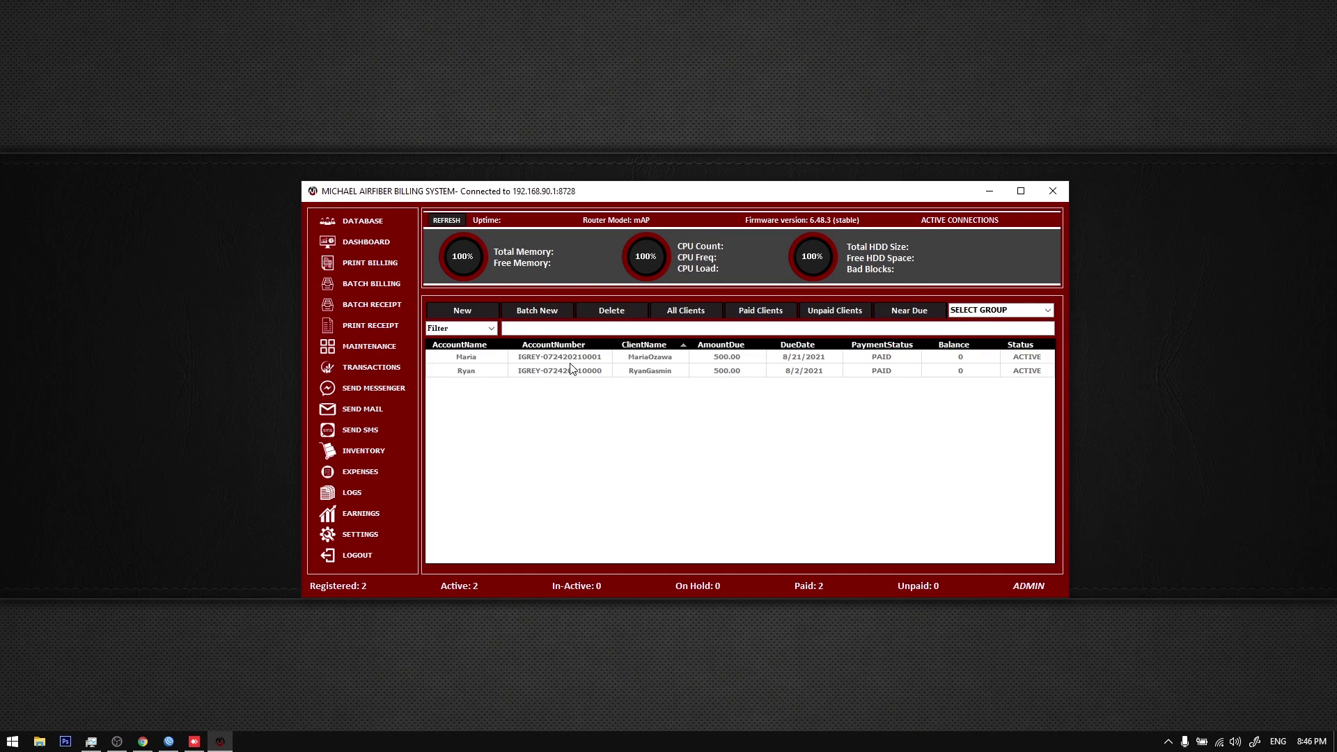
Step: Check that the first client's account number now starts with IGREY-
right_click(567, 356)
click(613, 411)
drag(627, 308, 527, 305)
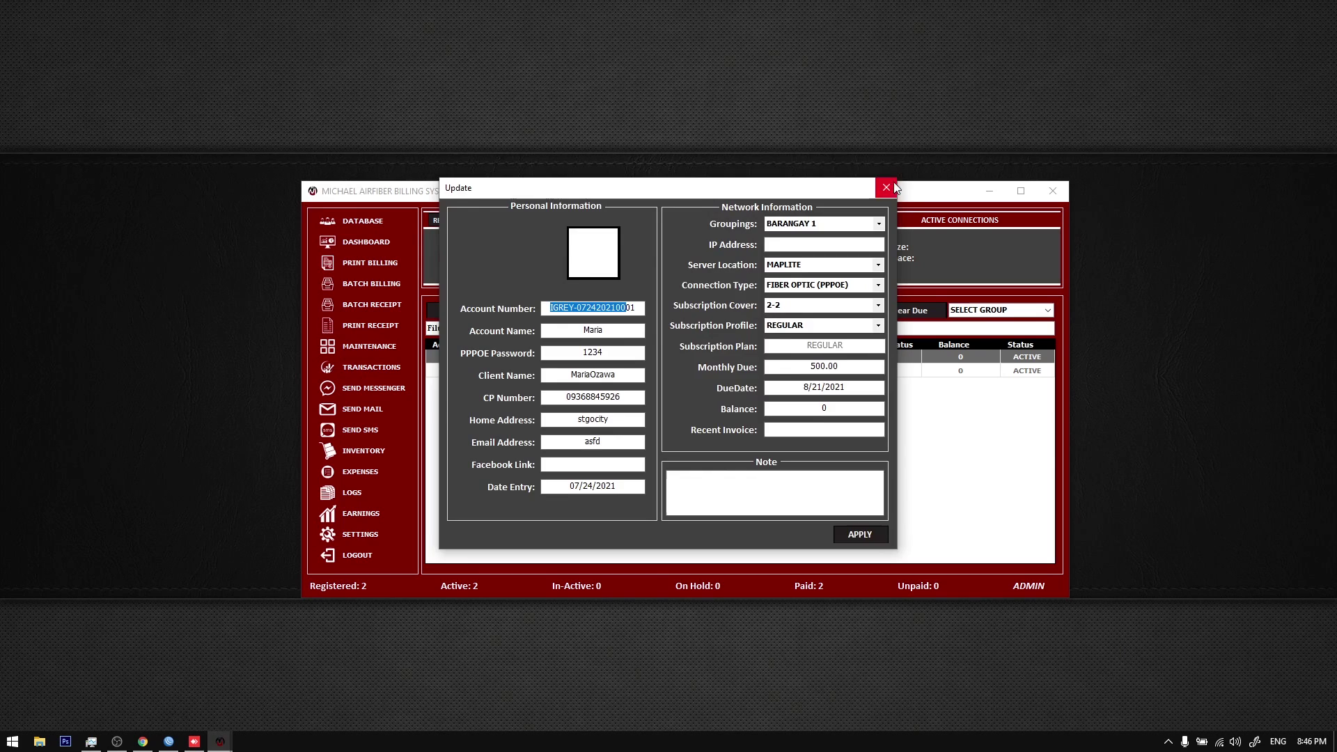
click(886, 187)
Step: Restore the Account # Prefix to MAR- and reload the client list
click(361, 535)
click(748, 286)
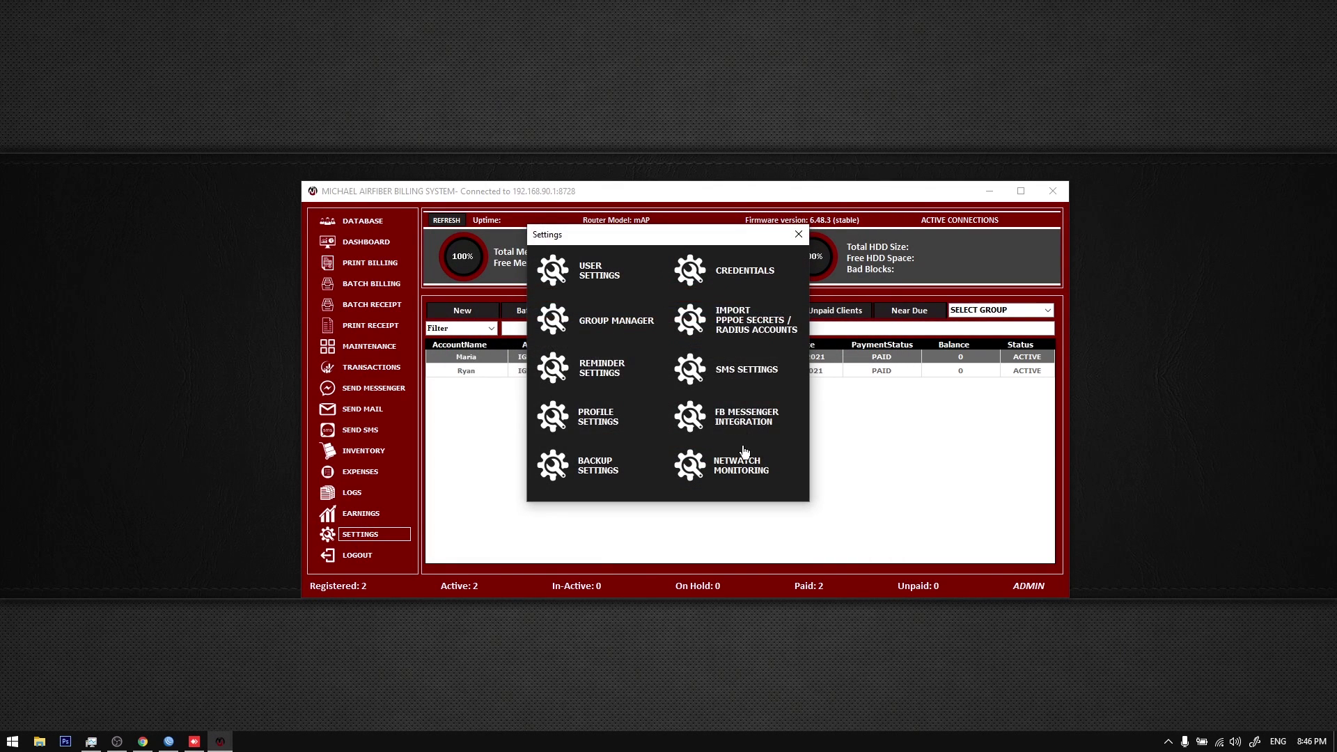
text(ma)
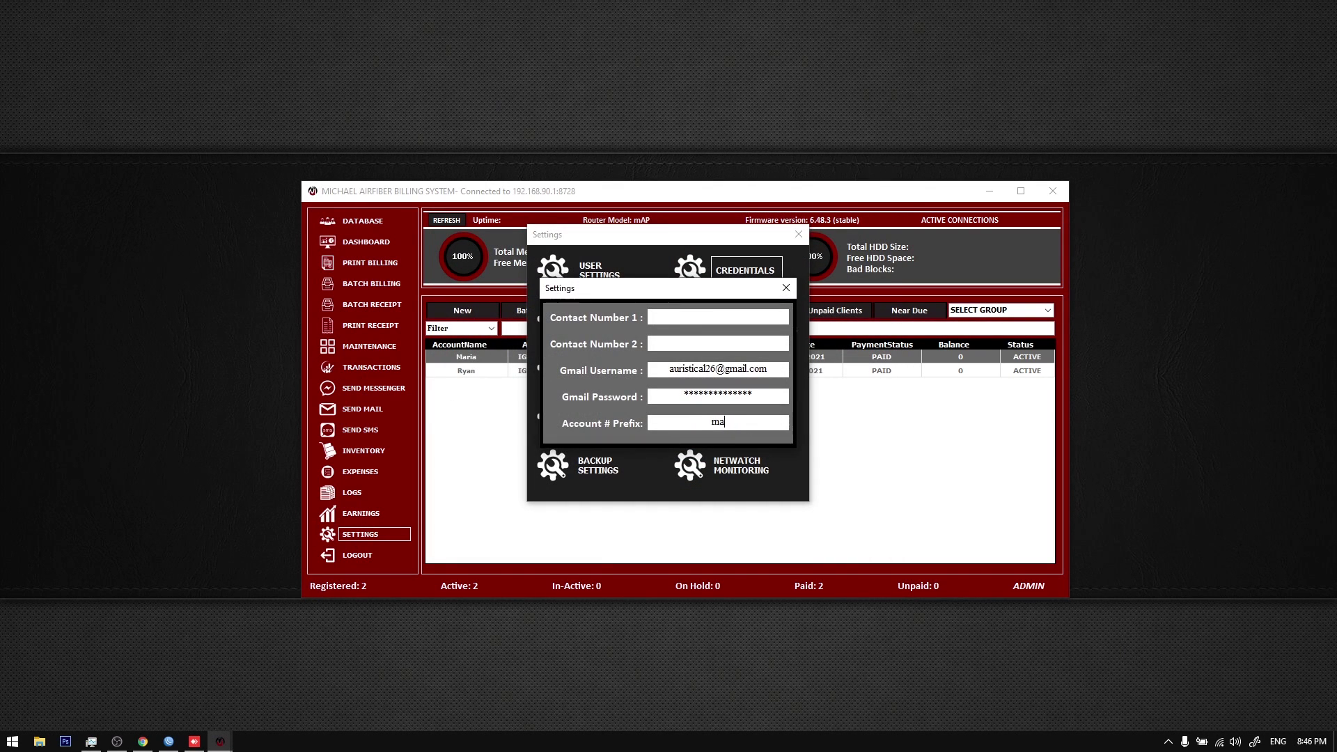
text(rAR-)
click(787, 288)
click(799, 234)
click(382, 249)
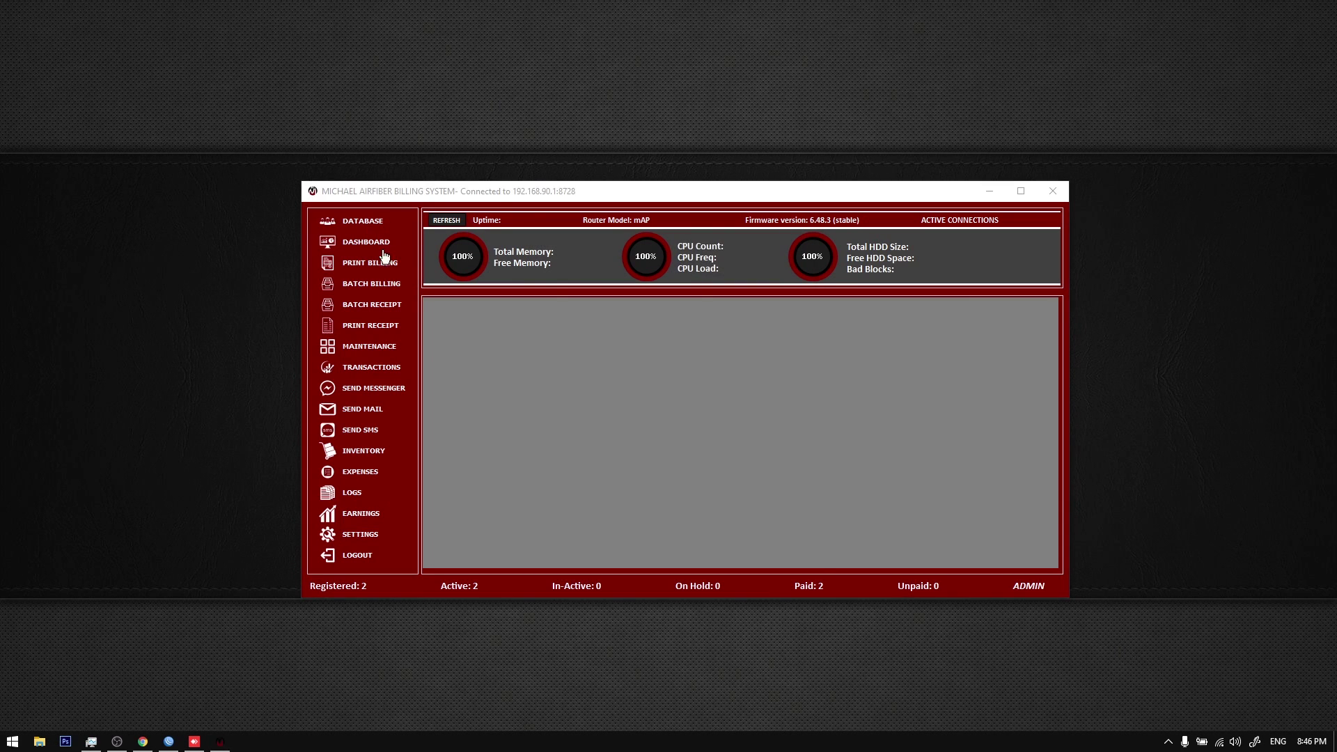
Step: Look at the Import PPPoE Secrets options in Settings, then close them
click(362, 536)
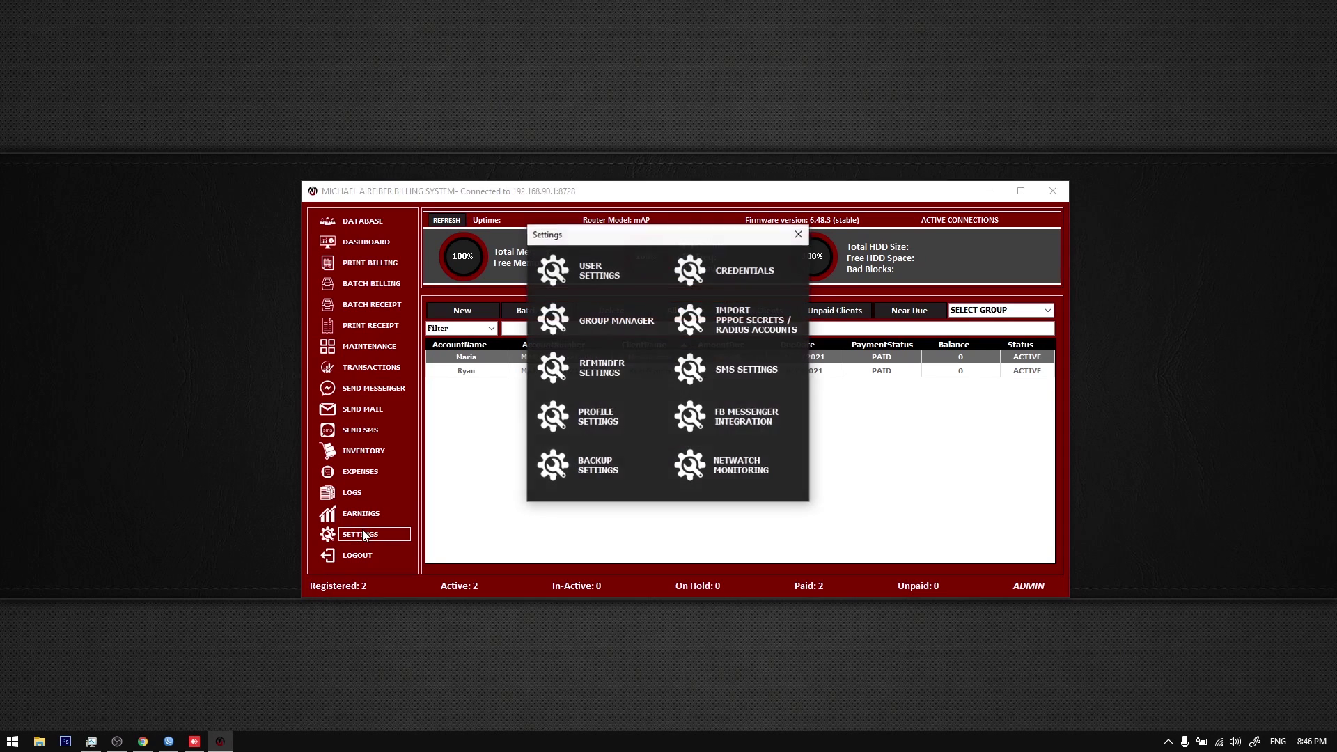
click(749, 333)
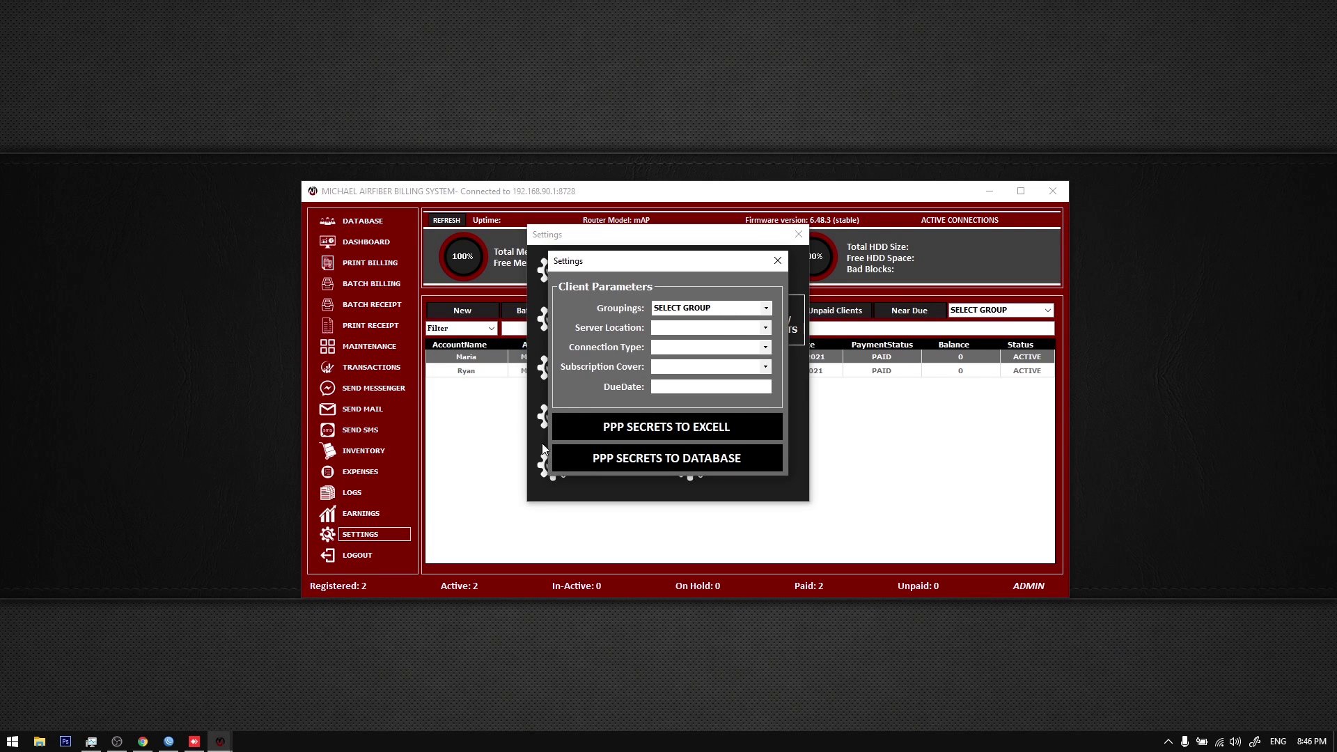
click(799, 233)
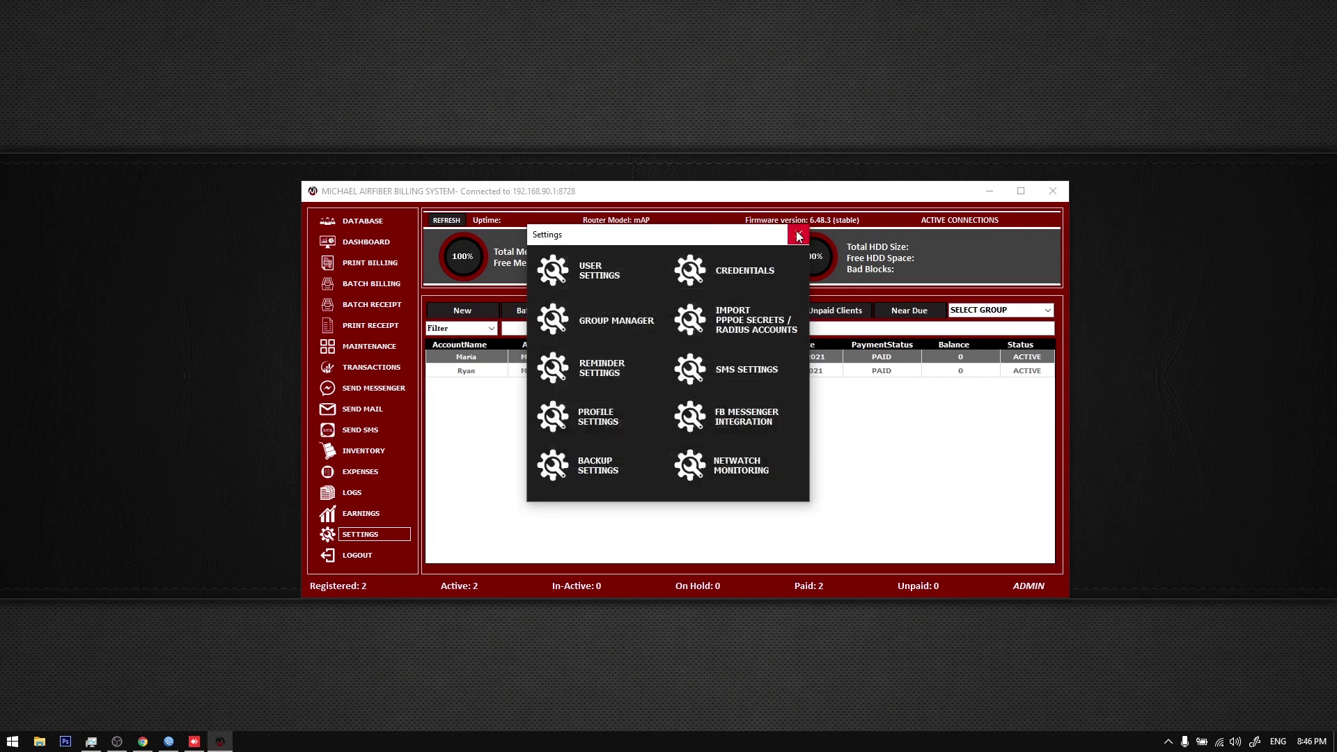
click(799, 232)
Step: Delete all selected clients, confirming with OK
click(610, 310)
click(692, 412)
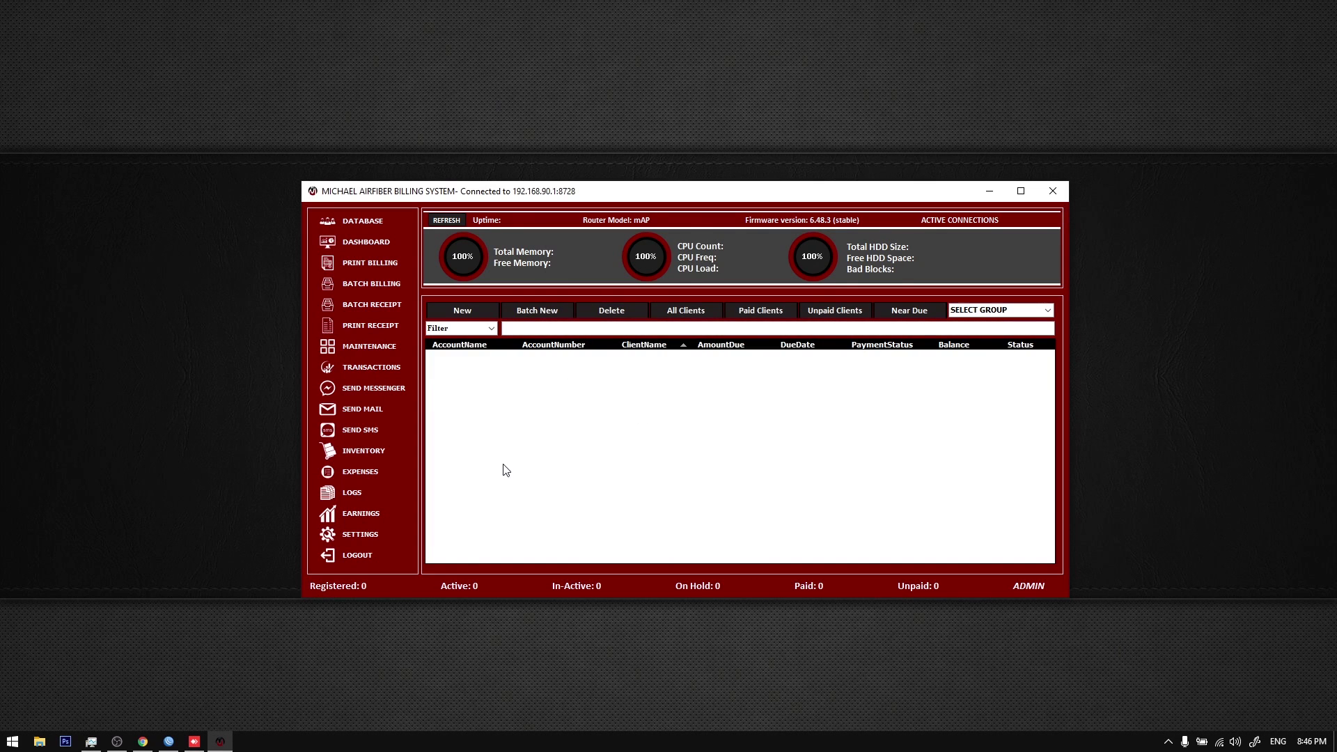
click(169, 742)
Step: Remove all scheduler entries and the existing PPP secret in WinBox
click(256, 523)
key(ctrl+a)
click(138, 446)
click(224, 89)
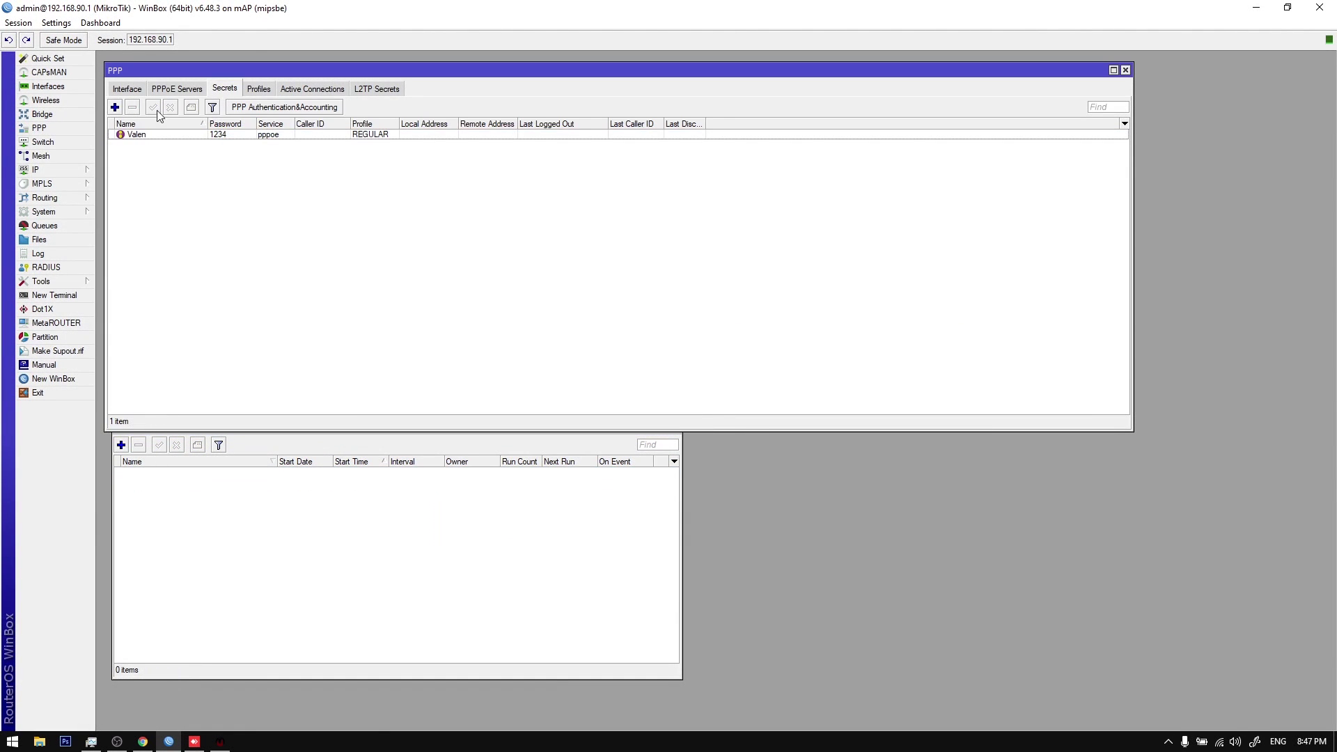
click(173, 132)
key(Delete)
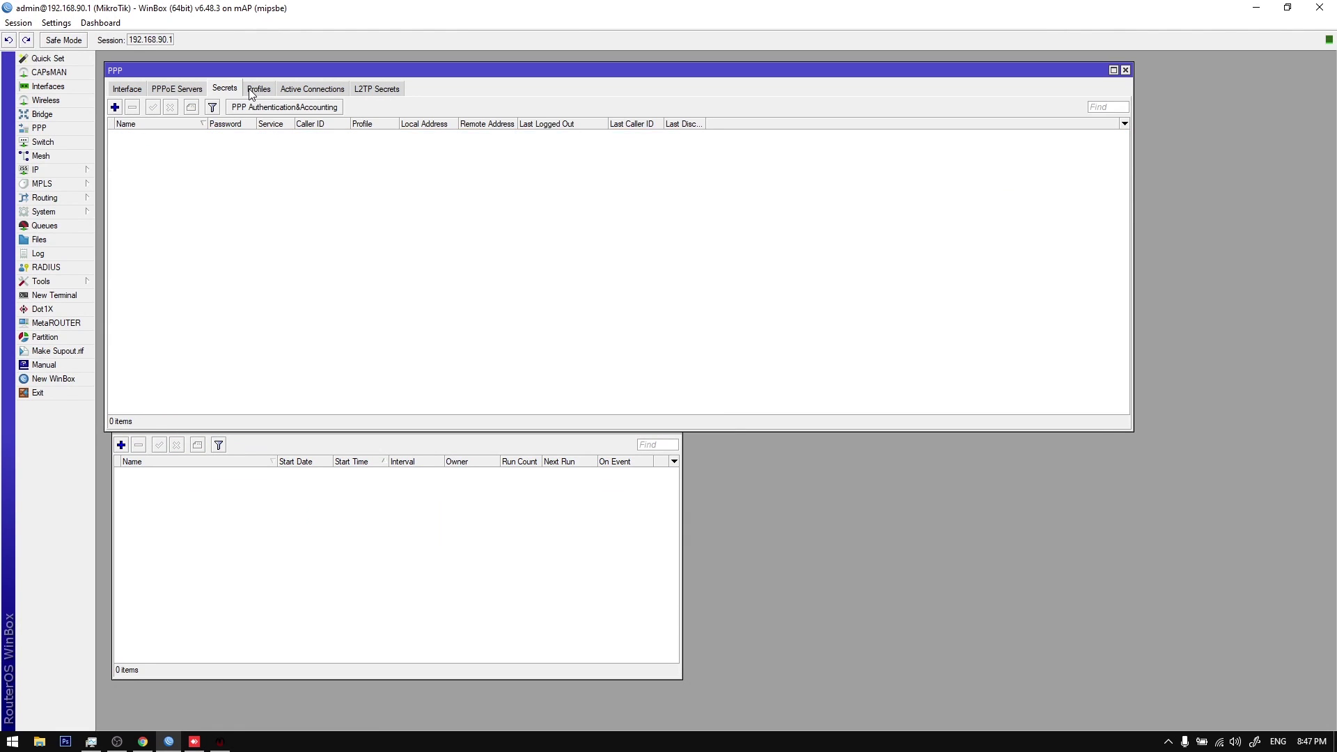
Step: Create pppoe secret ppp1 on the REGULAR profile with the local address cleared
click(253, 91)
click(225, 89)
click(116, 108)
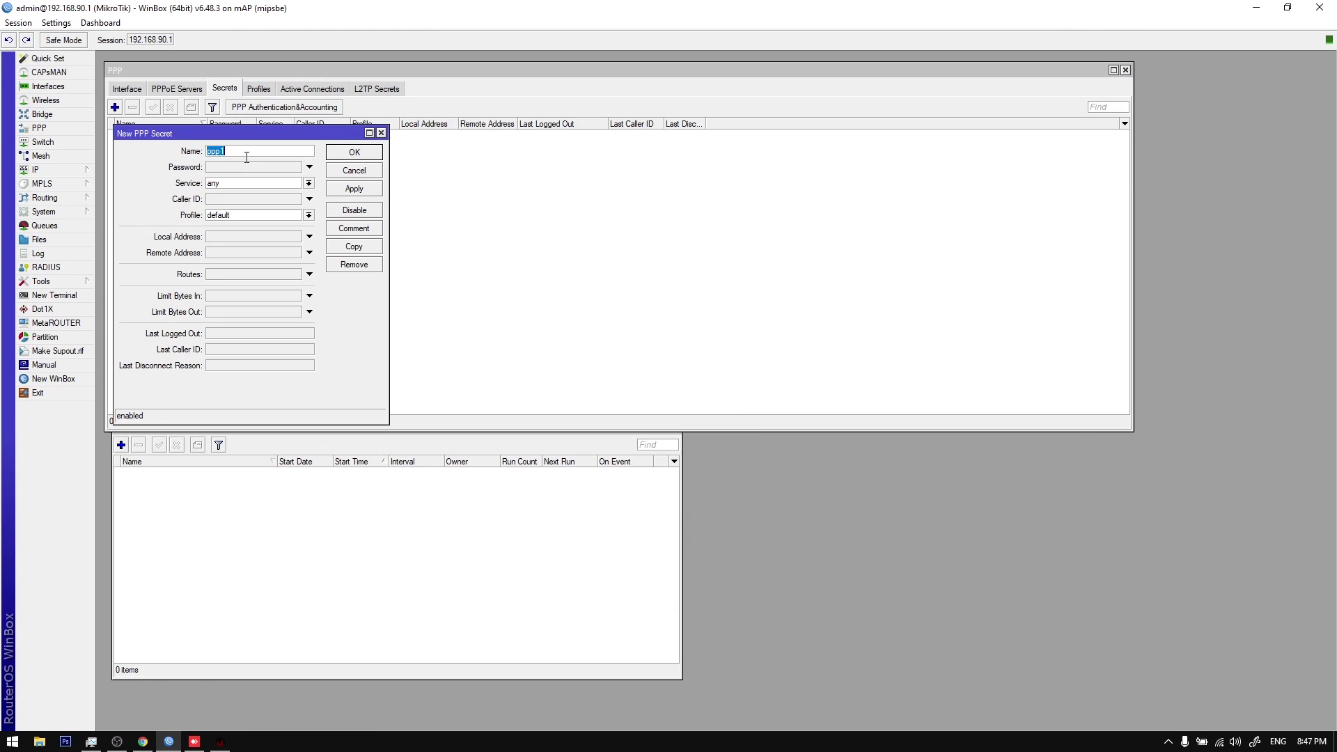
click(308, 183)
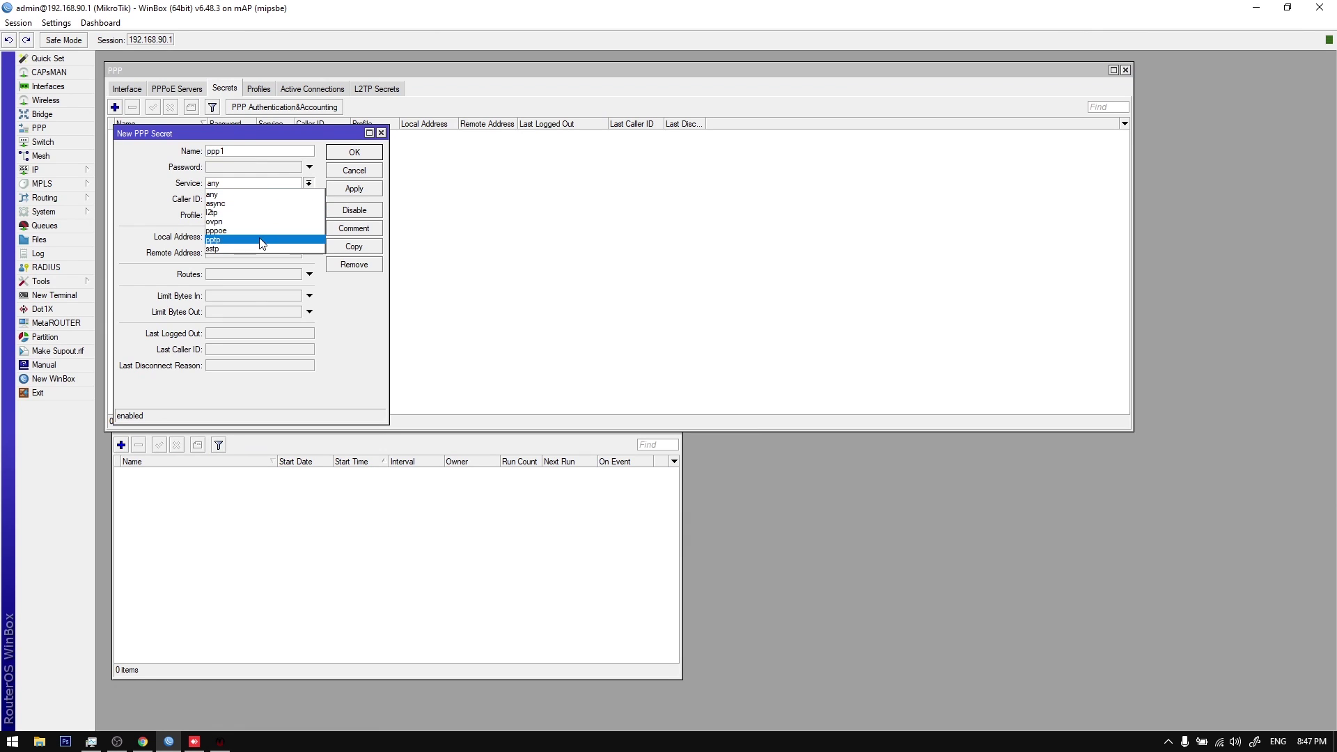
click(260, 231)
click(308, 215)
click(277, 239)
click(276, 237)
click(309, 238)
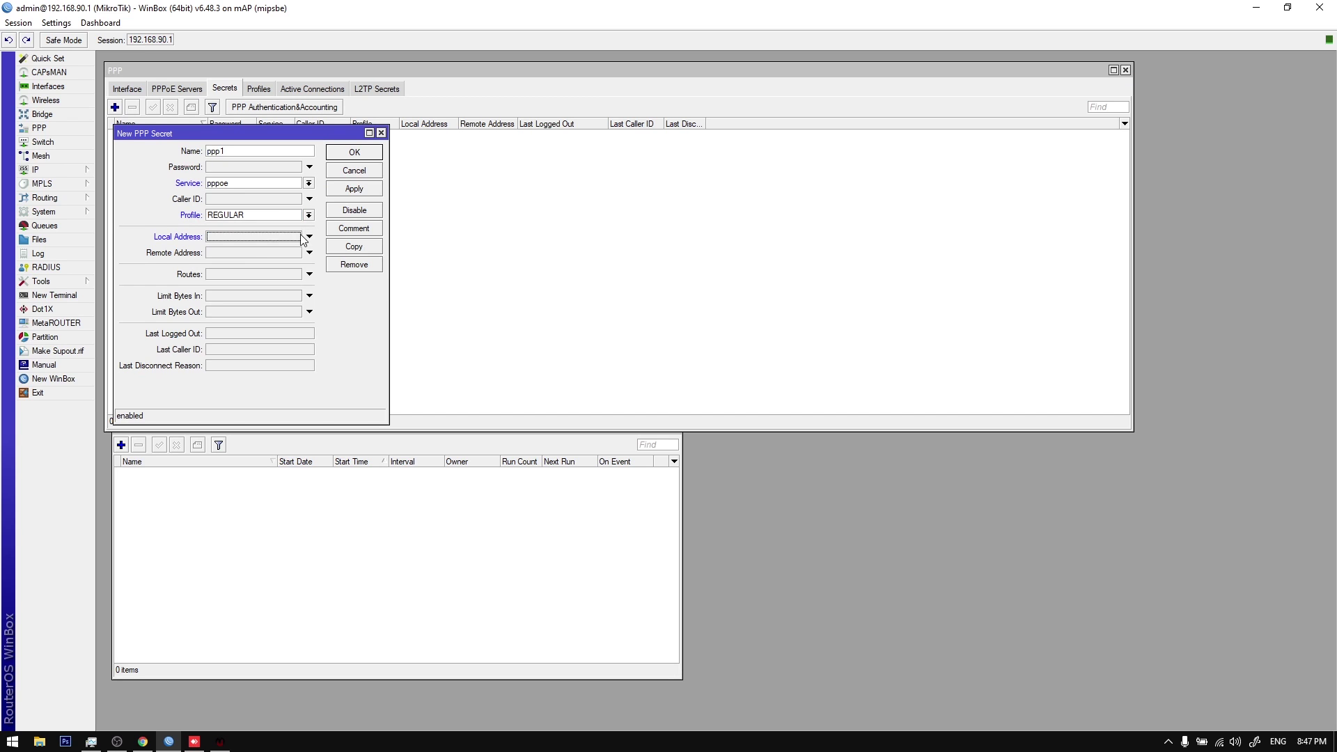
click(355, 190)
click(349, 155)
Step: Copy the ppp1 secret, then remove the extra copied entries
double_click(302, 137)
click(370, 247)
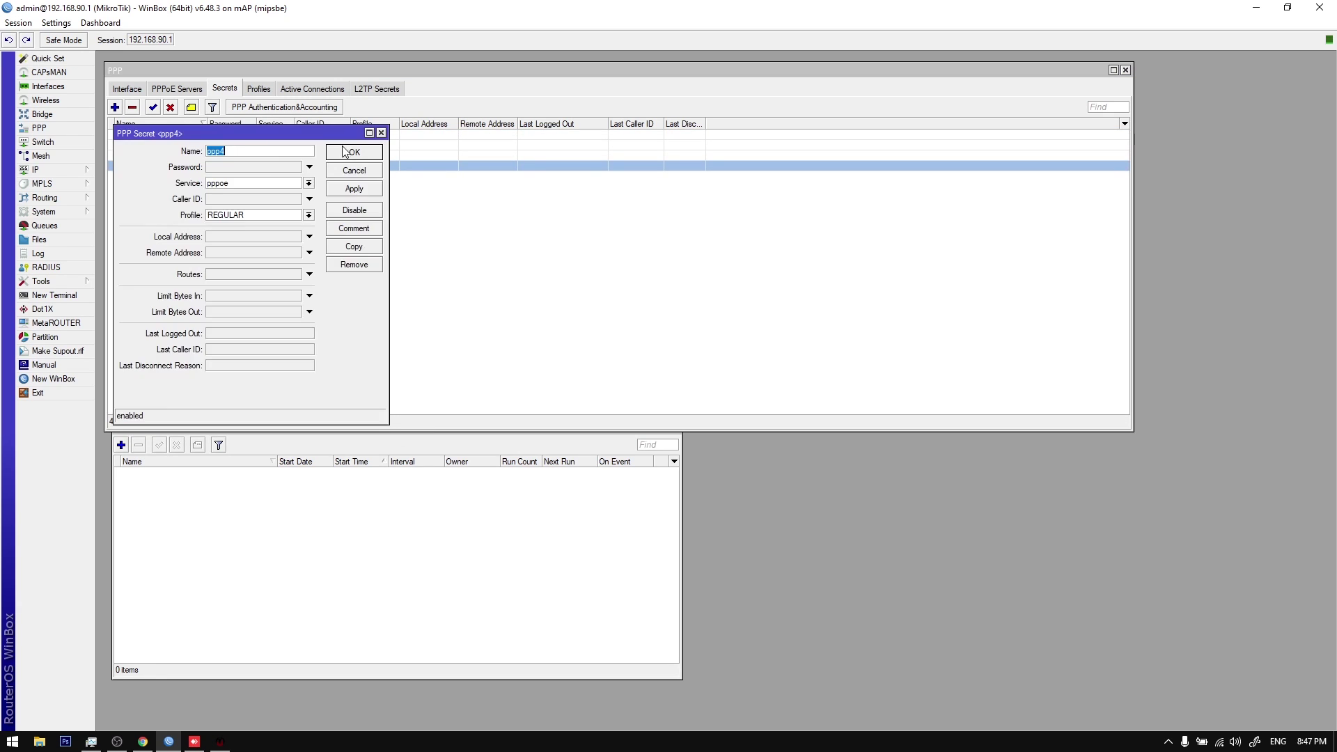
click(341, 150)
click(333, 155)
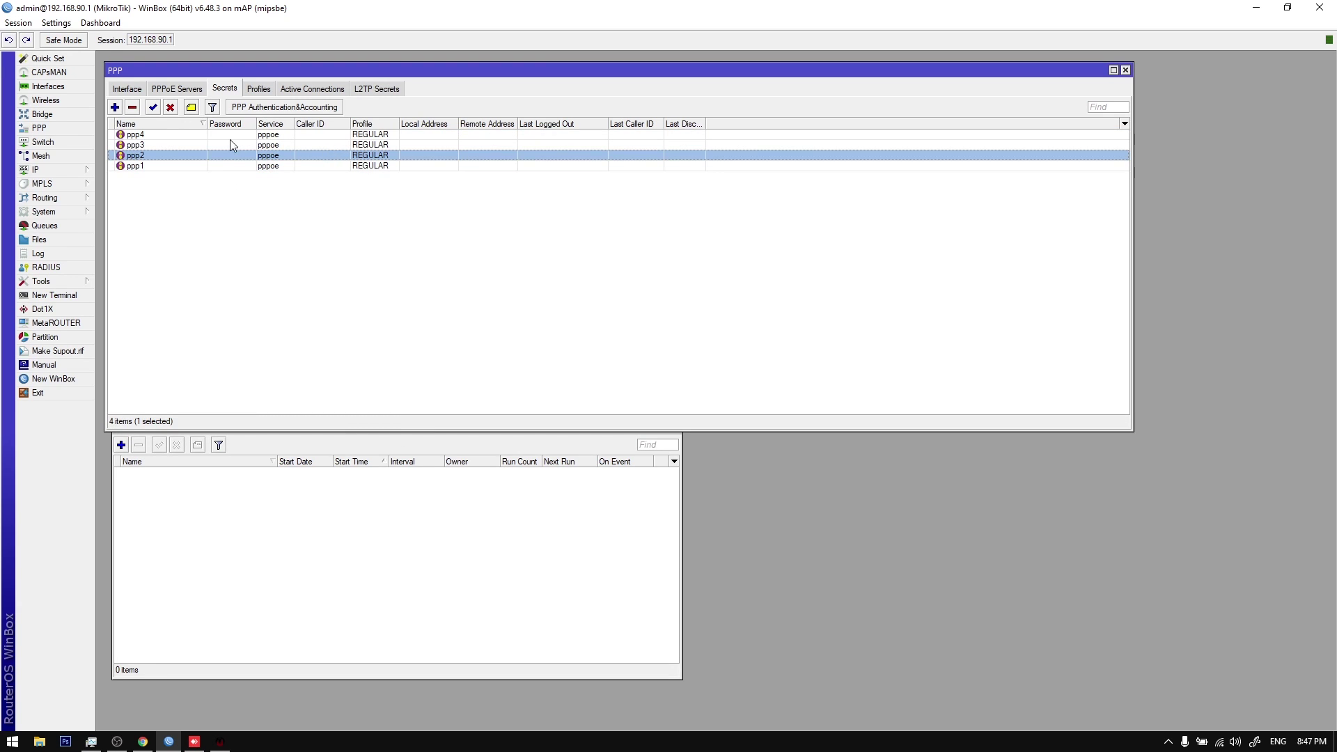
shift+click(196, 134)
click(133, 106)
double_click(164, 134)
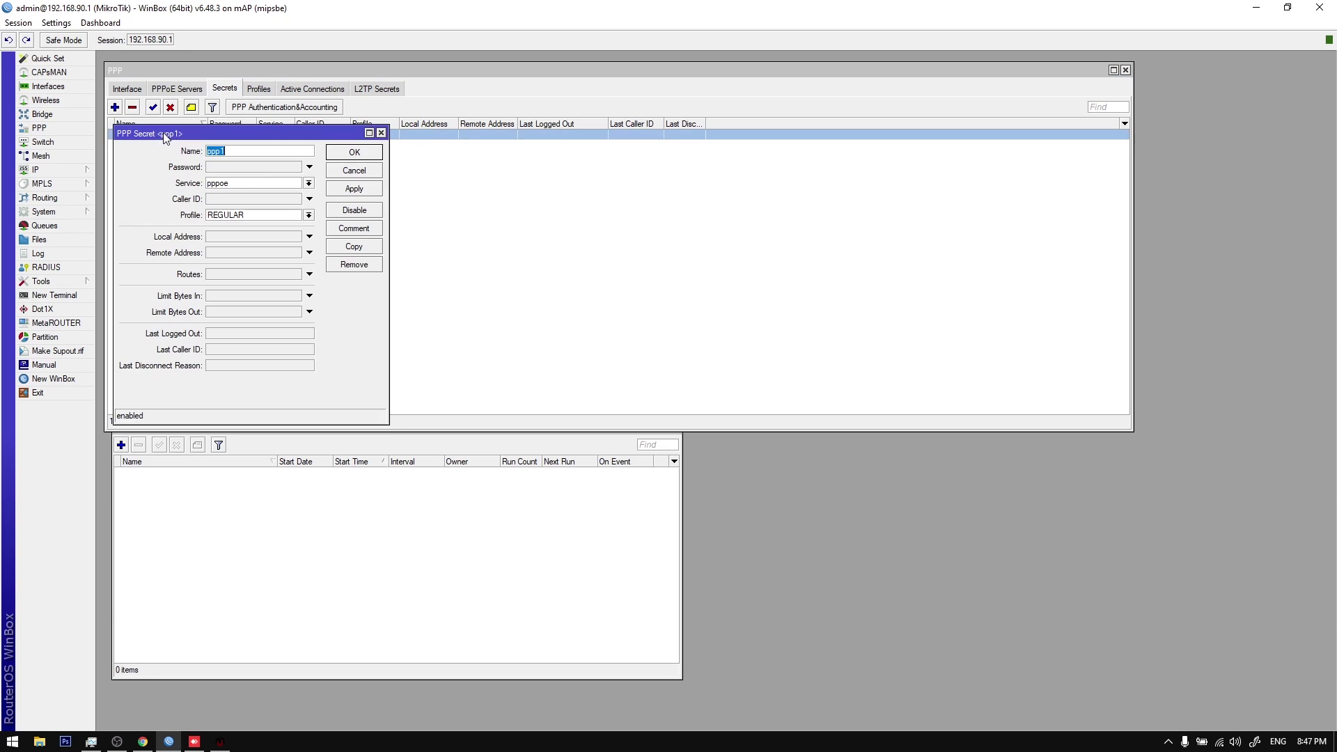
click(244, 167)
click(354, 152)
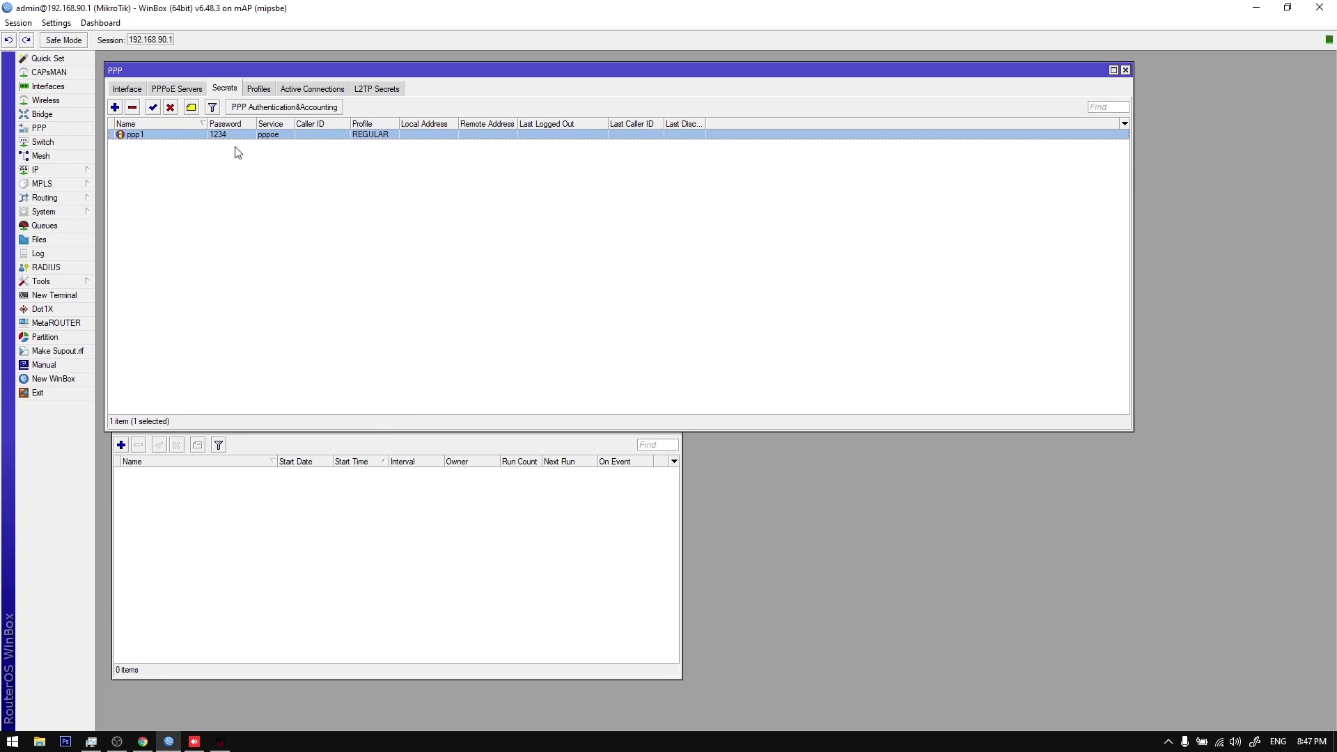
Step: Copy ppp1 repeatedly to create secrets ppp2 through ppp20
double_click(214, 135)
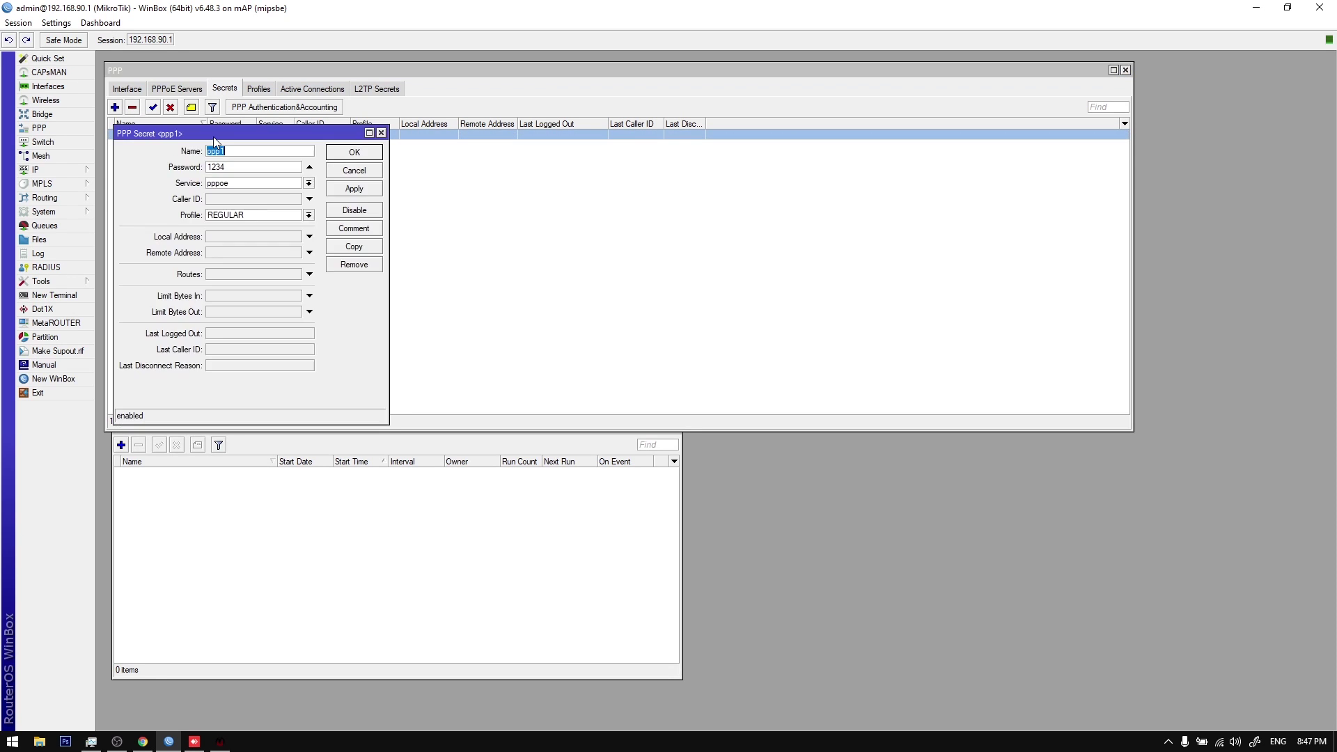
click(353, 248)
click(354, 249)
click(354, 250)
click(355, 250)
click(357, 254)
click(358, 254)
click(357, 254)
click(358, 254)
click(358, 254)
click(359, 254)
click(359, 254)
click(358, 254)
click(359, 254)
click(359, 254)
click(359, 254)
click(358, 254)
click(359, 254)
click(359, 255)
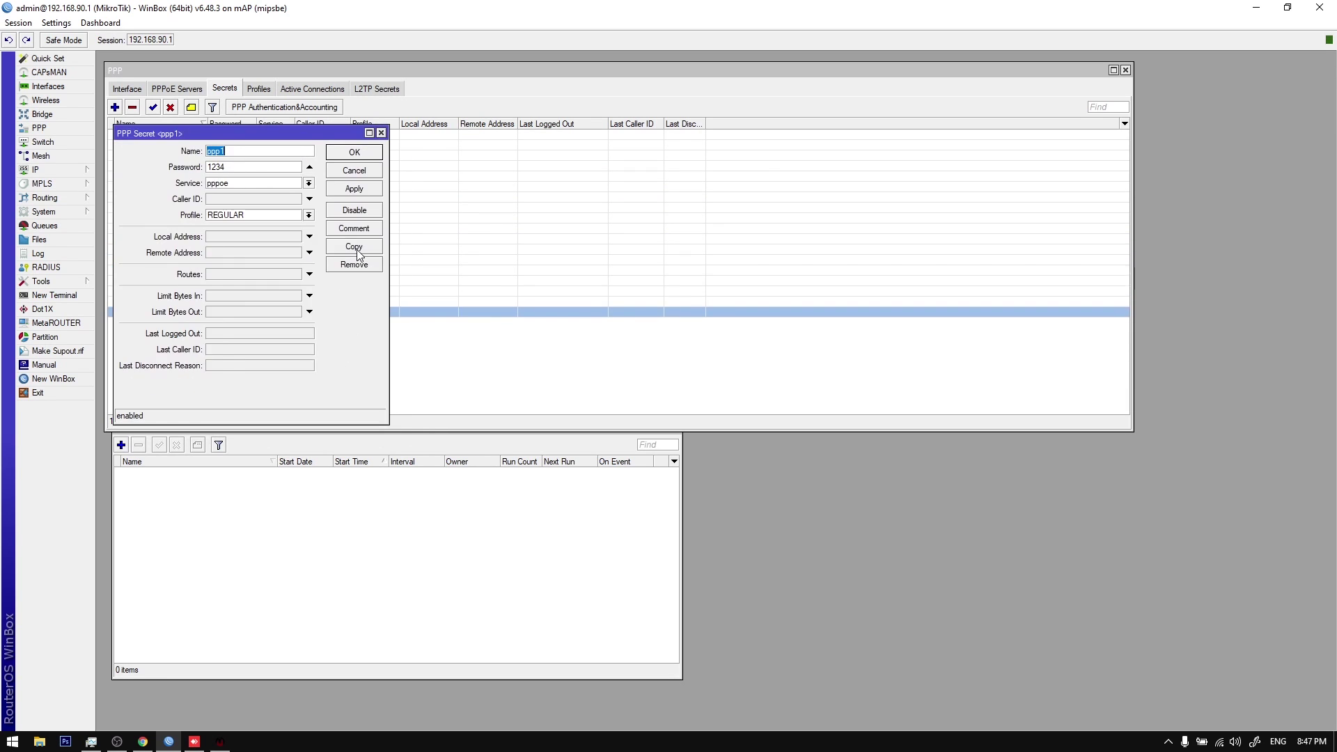
click(359, 254)
click(359, 254)
click(278, 129)
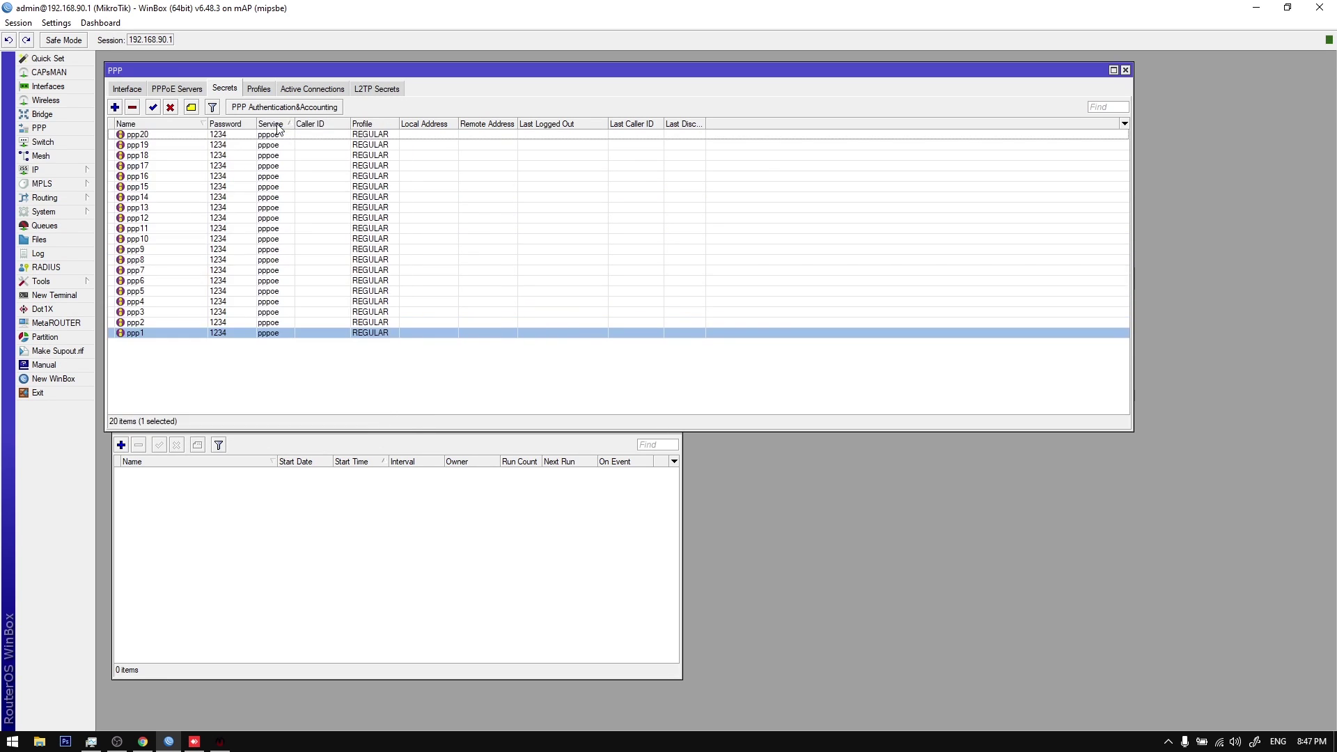
Step: Check the secrets and profiles lists, then reload the billing system's client view
click(322, 177)
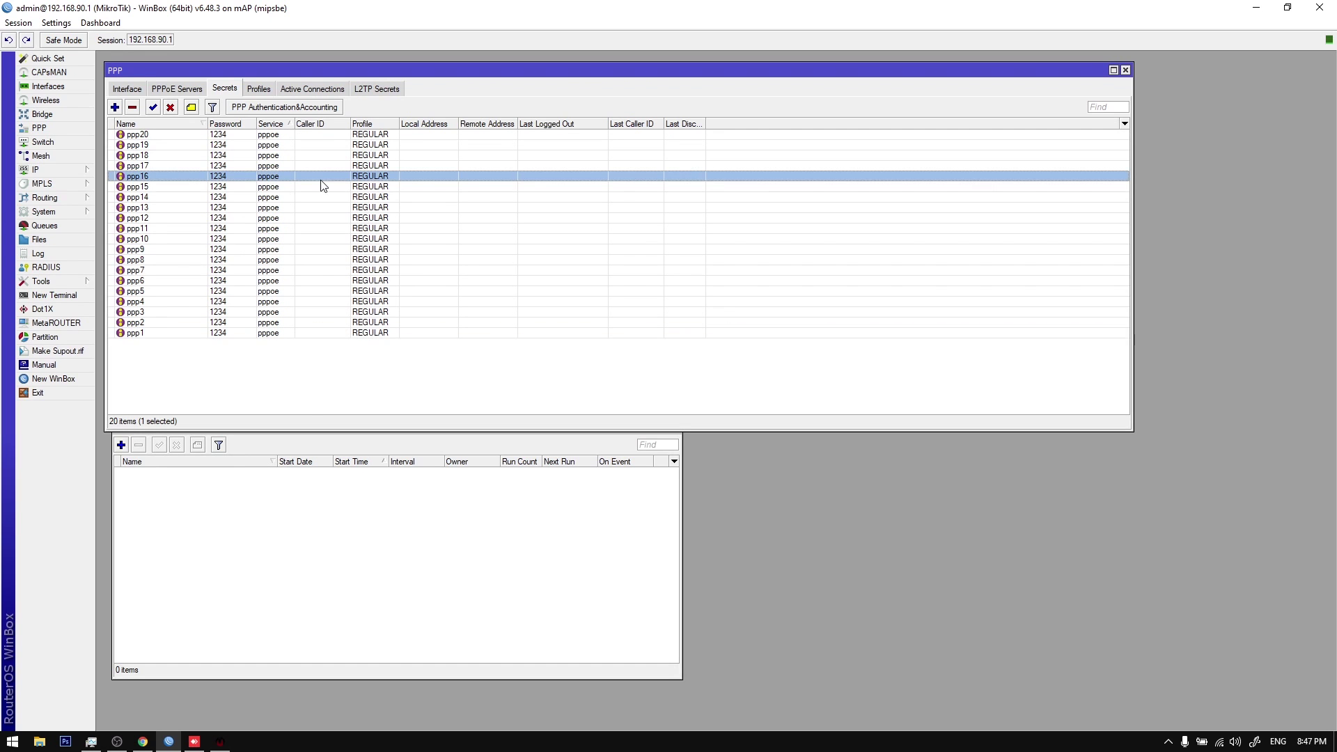
click(258, 90)
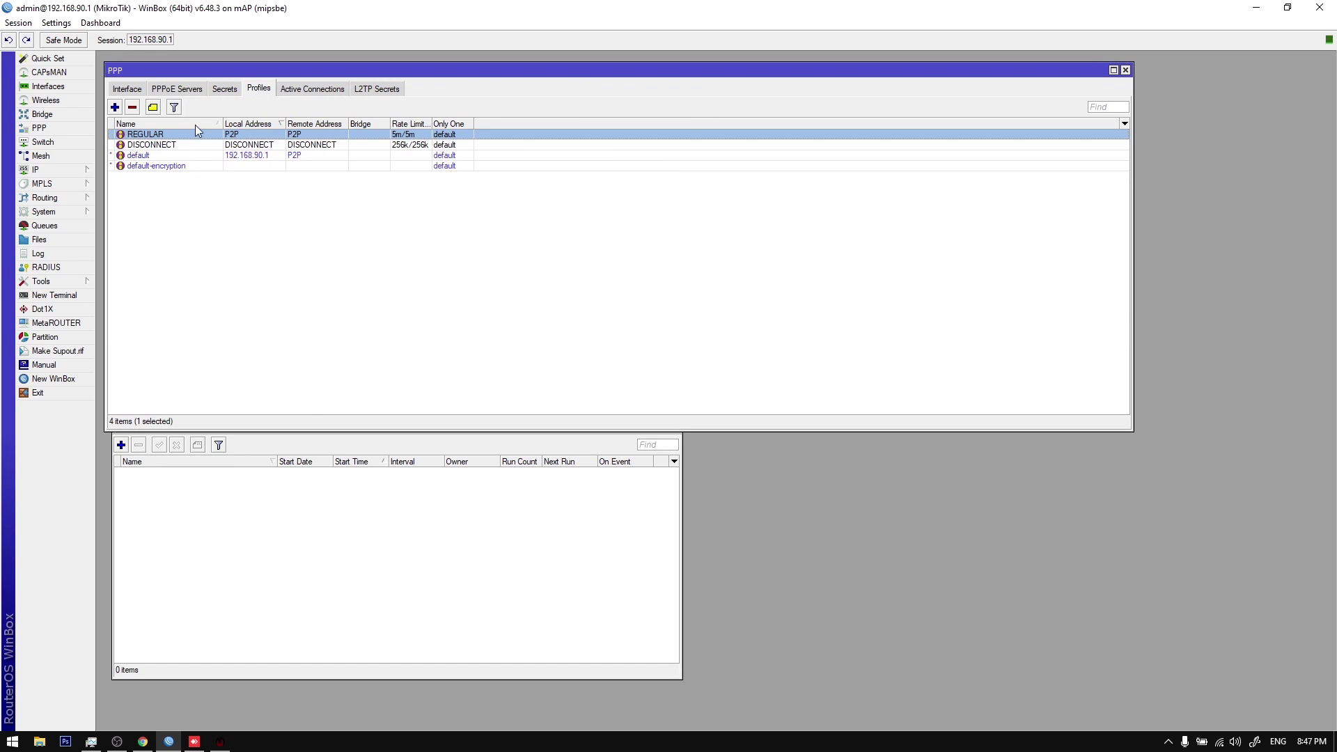
click(226, 90)
click(221, 743)
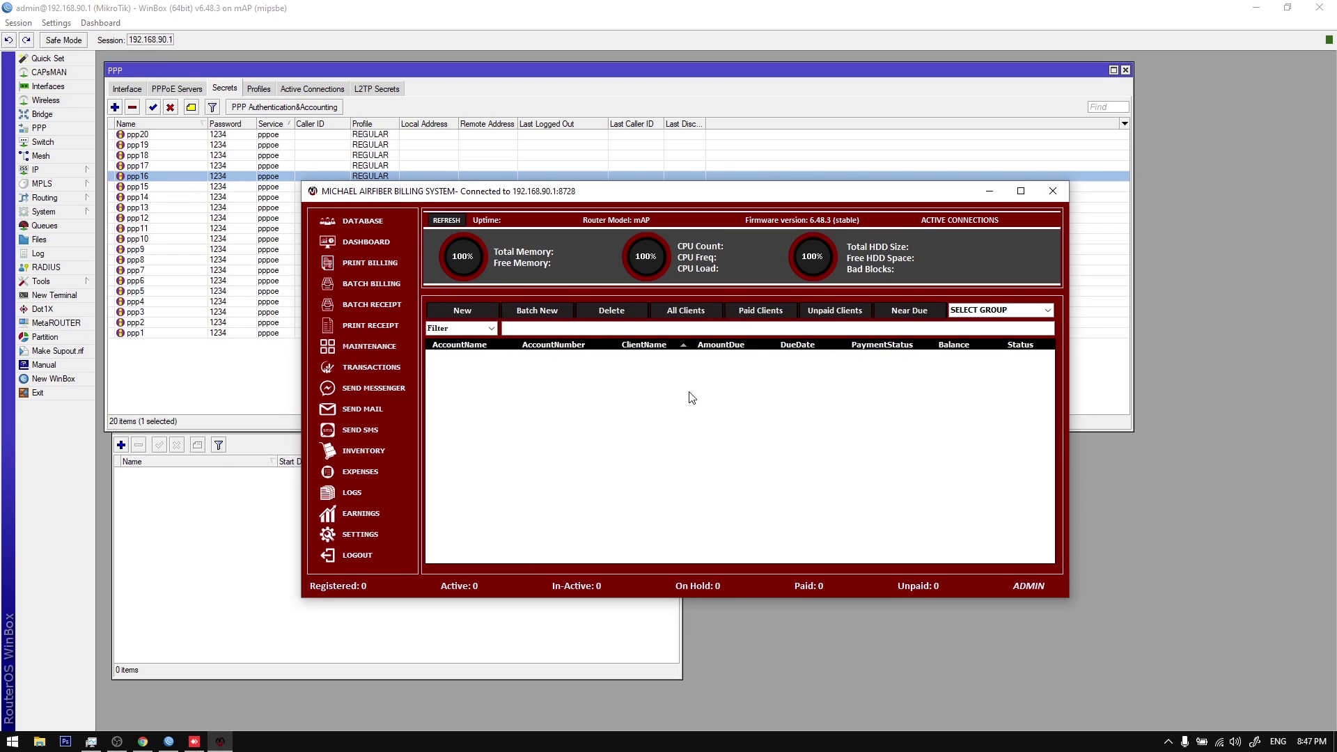
click(361, 222)
Step: Inspect the DISCONNECT profile and the ppp14 secret's details, then close them
click(262, 92)
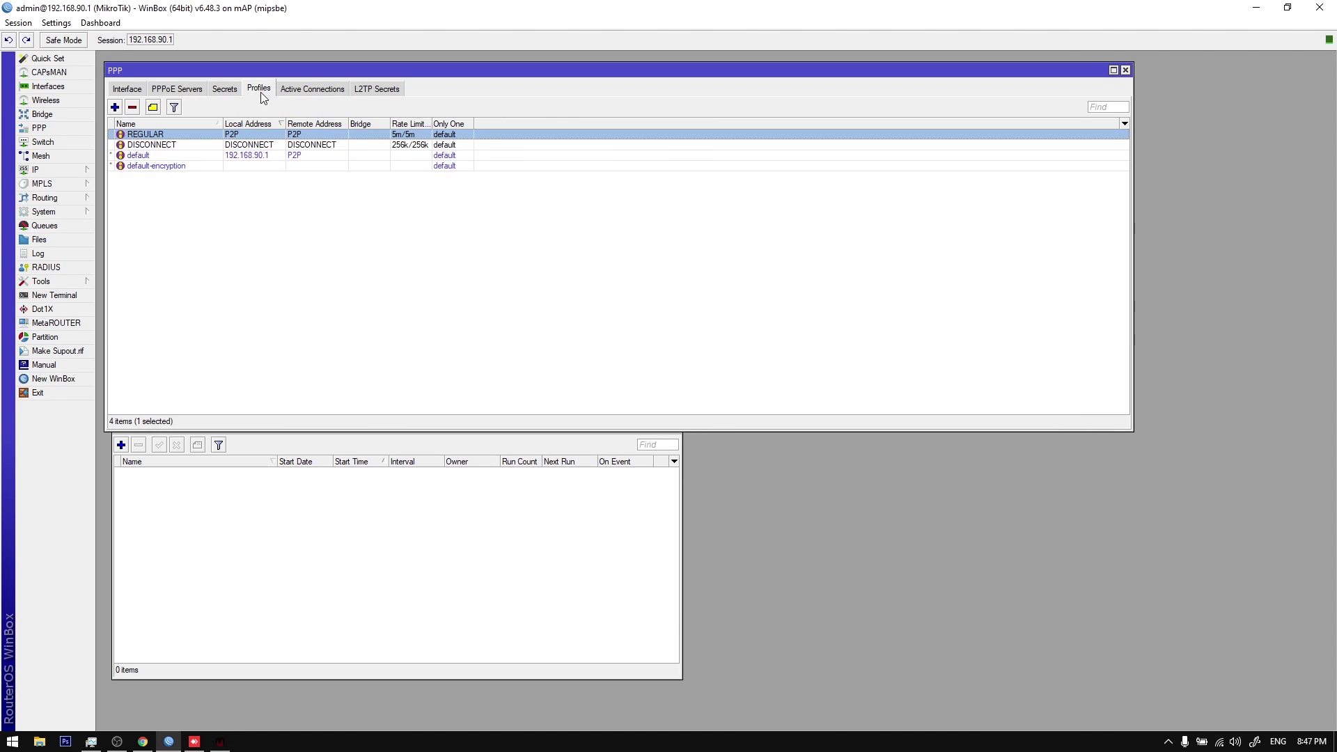
click(211, 144)
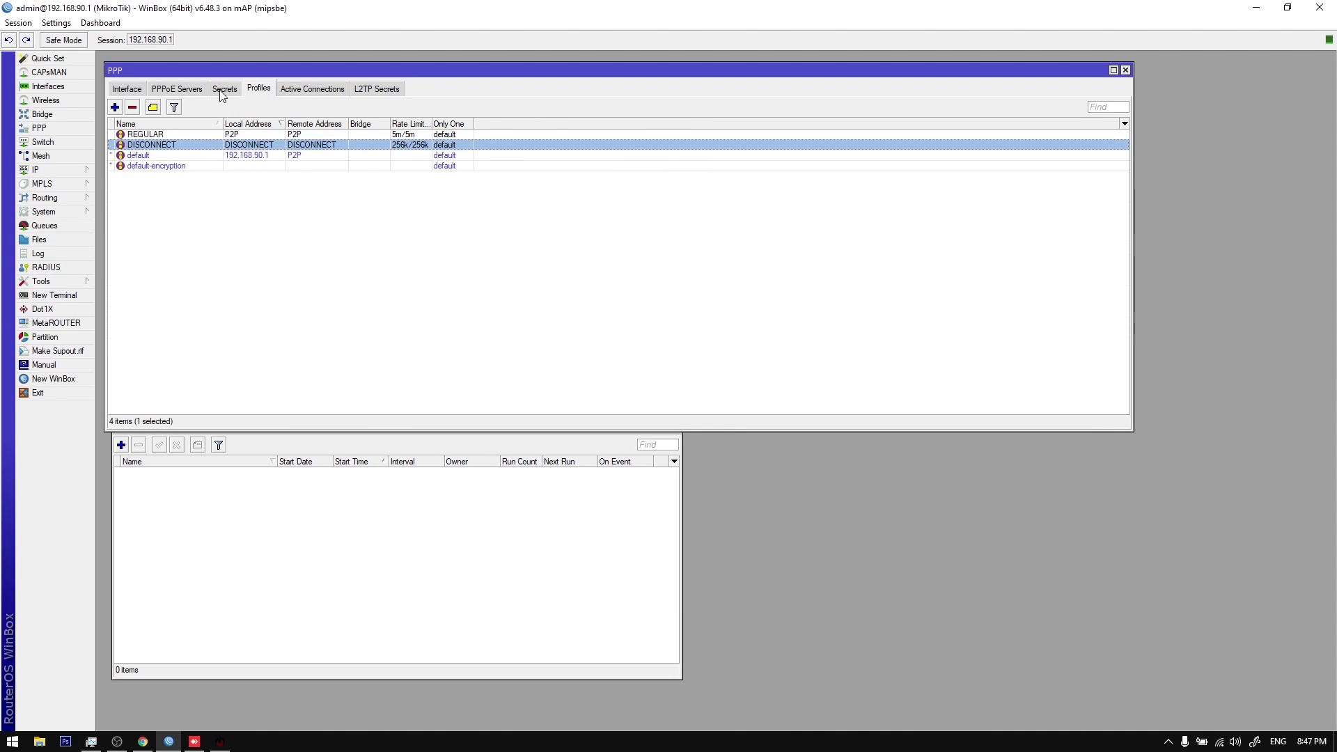
click(218, 90)
click(214, 155)
double_click(223, 201)
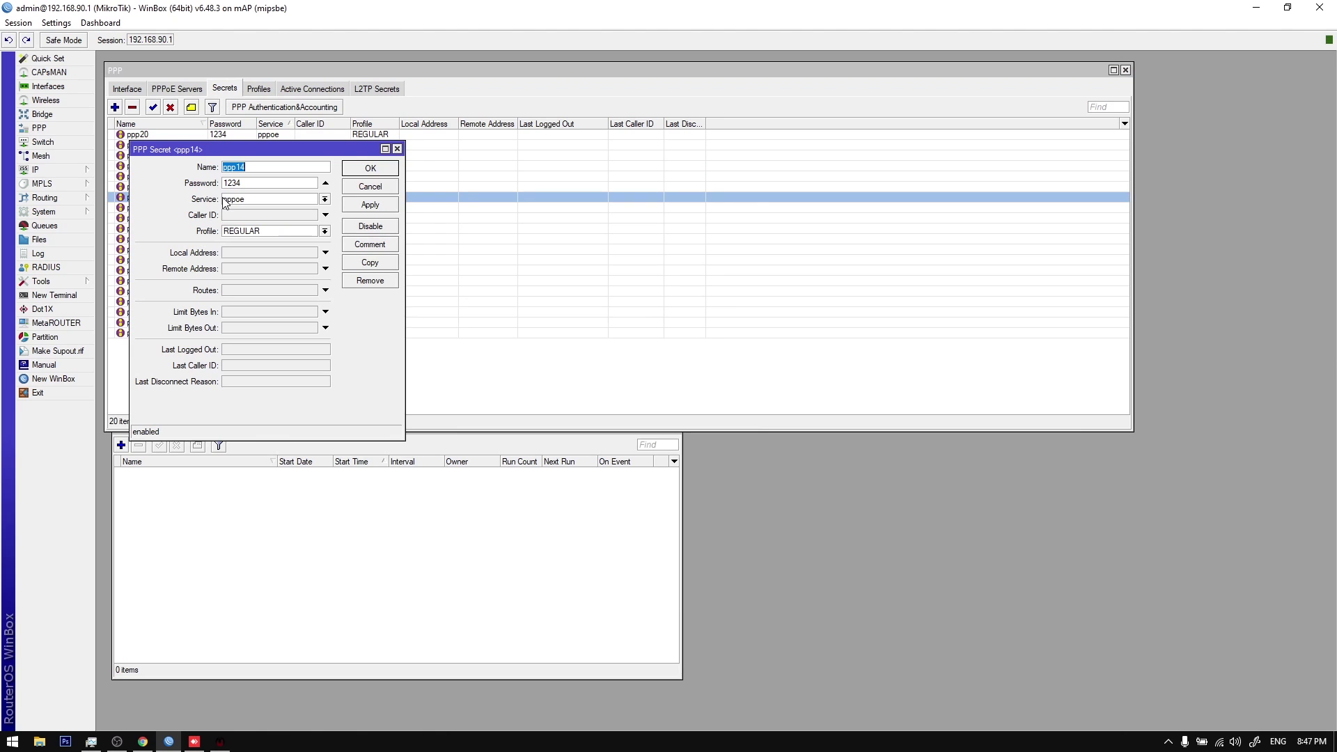
click(221, 742)
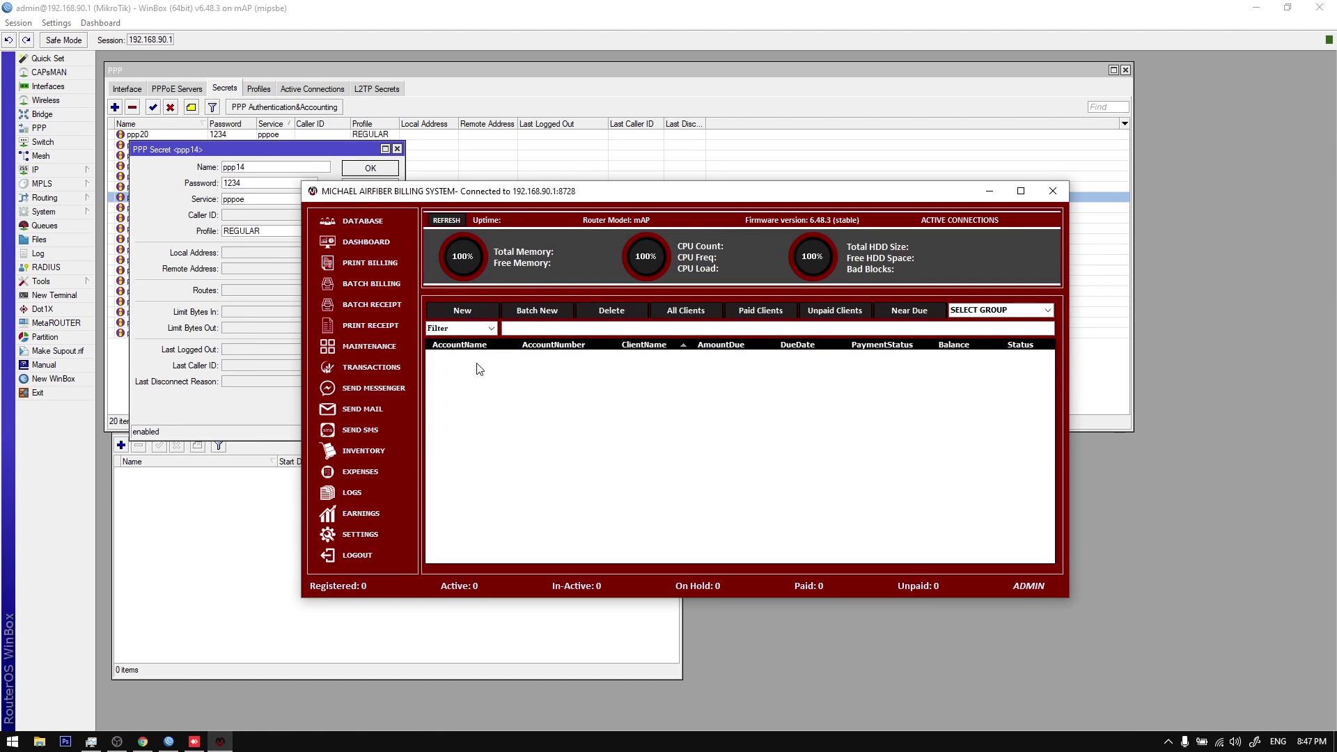
click(400, 149)
click(400, 149)
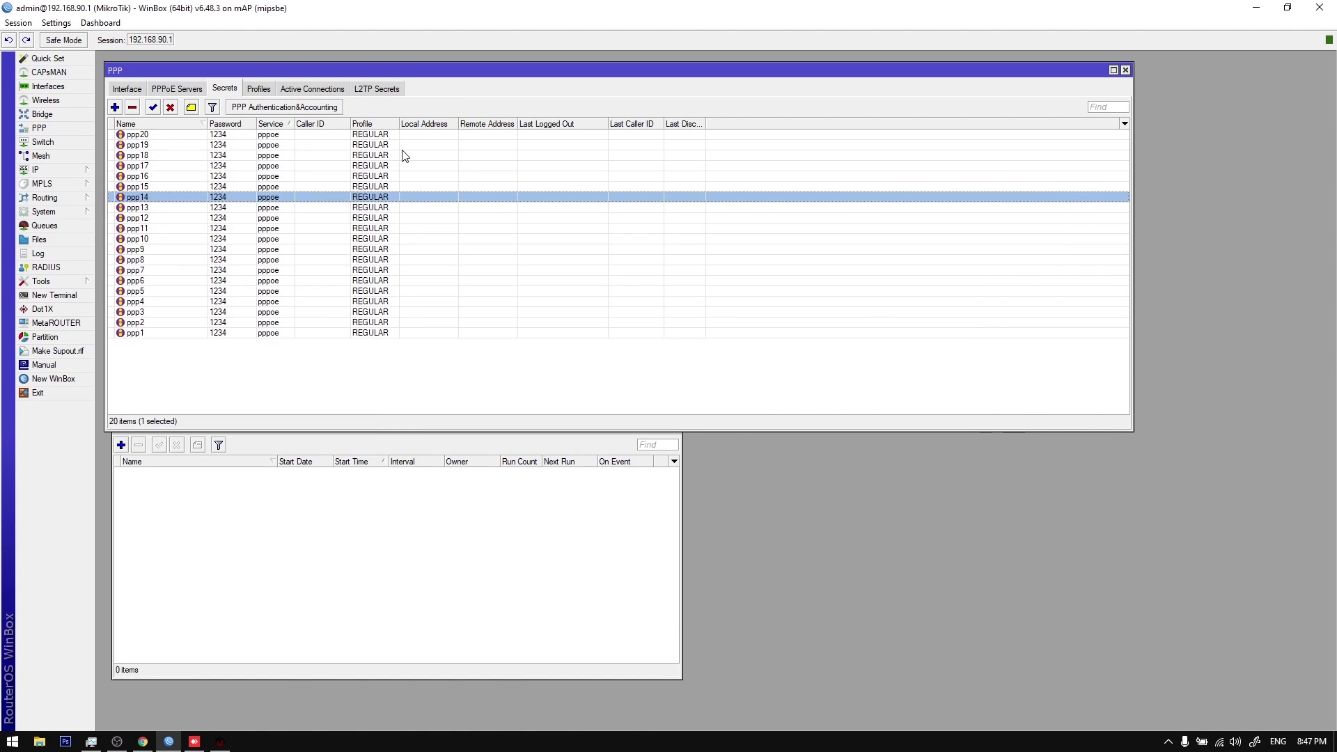
Step: Delete the DISCONNECT and REGULAR subscription plans in Profile Settings
click(220, 741)
click(361, 536)
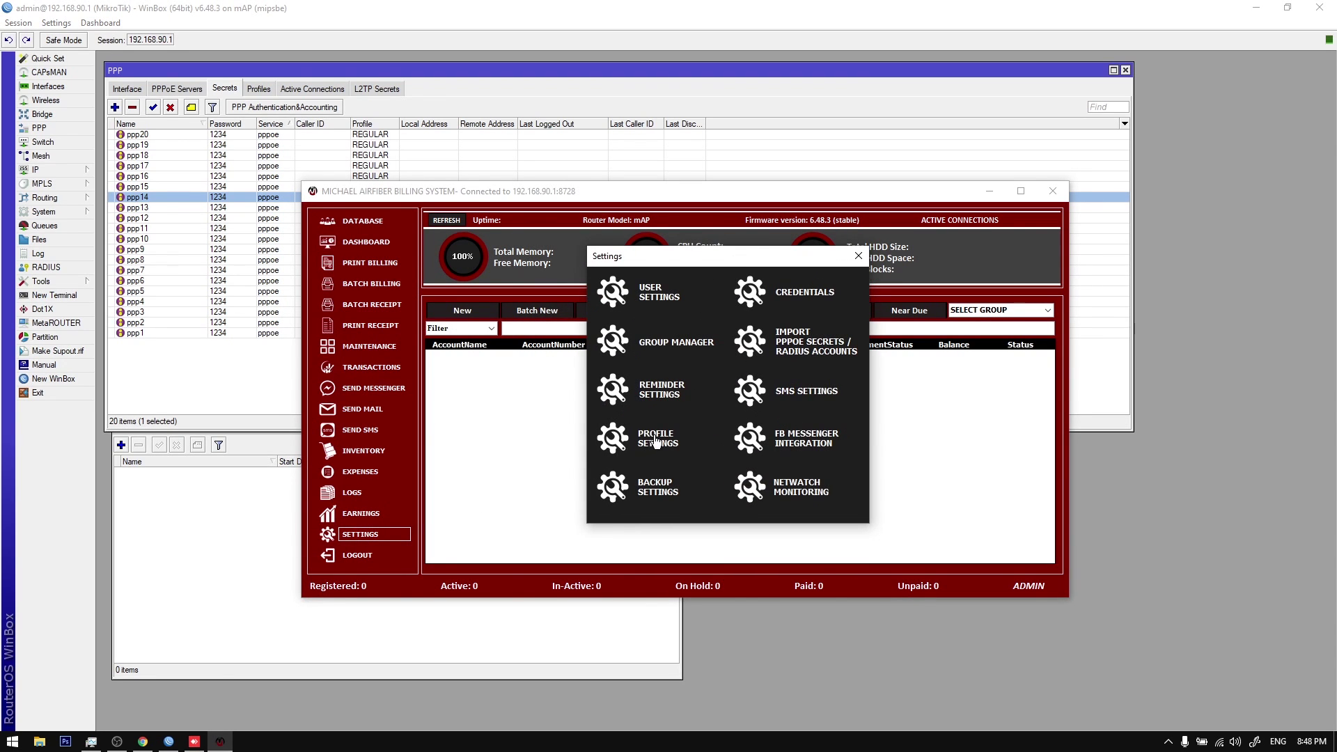
click(623, 449)
click(662, 408)
click(886, 507)
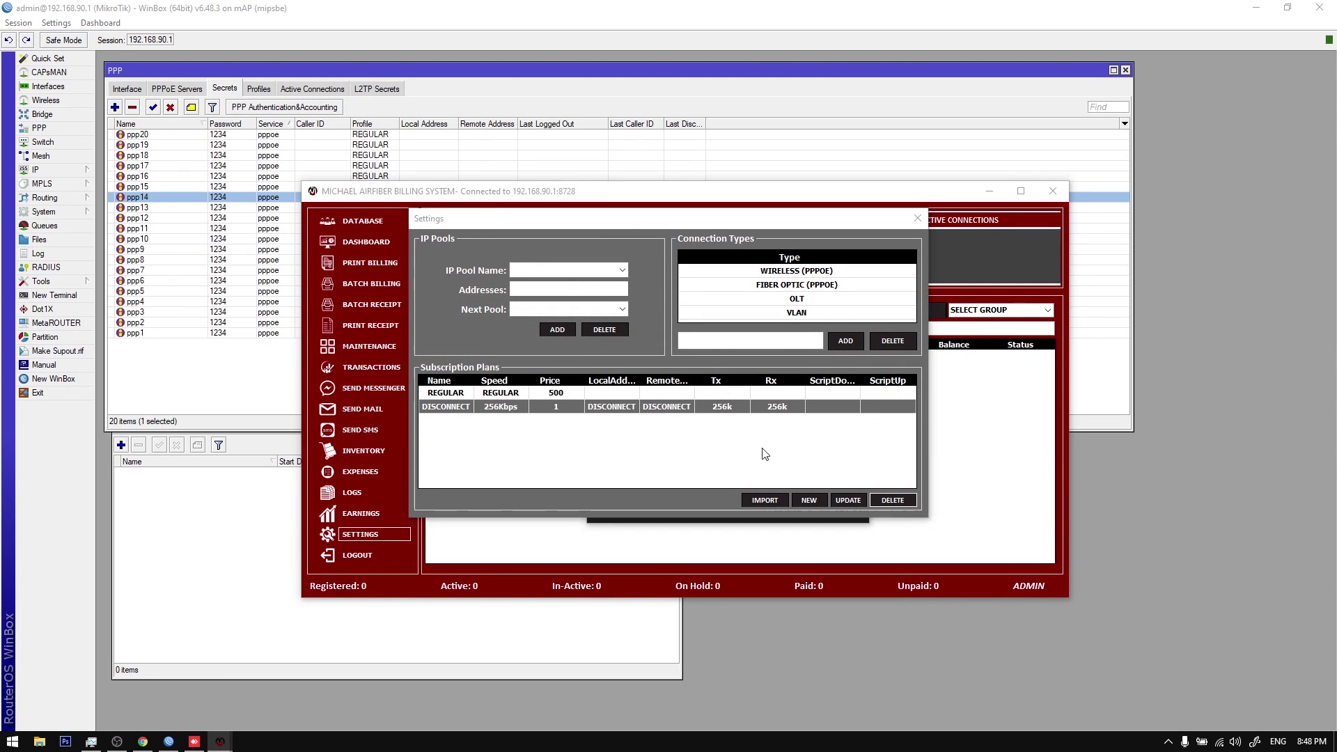
click(680, 421)
click(882, 500)
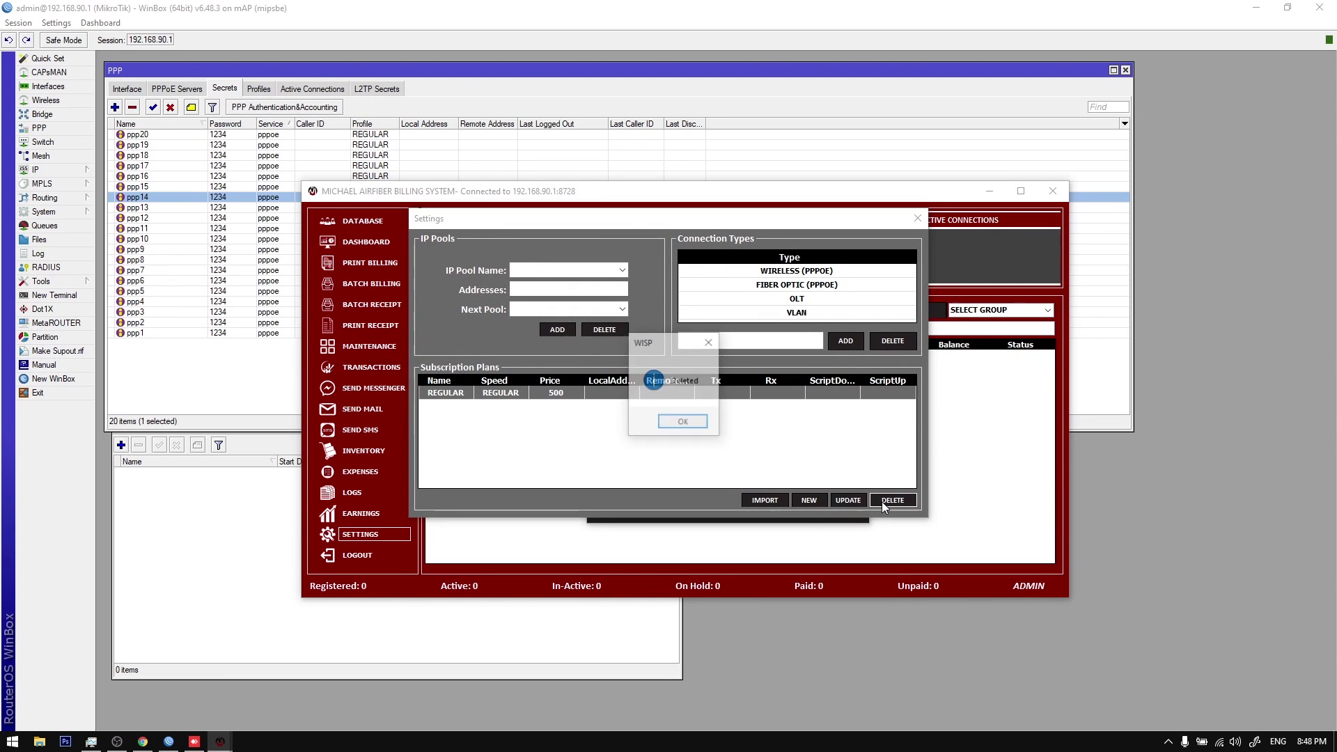
click(690, 425)
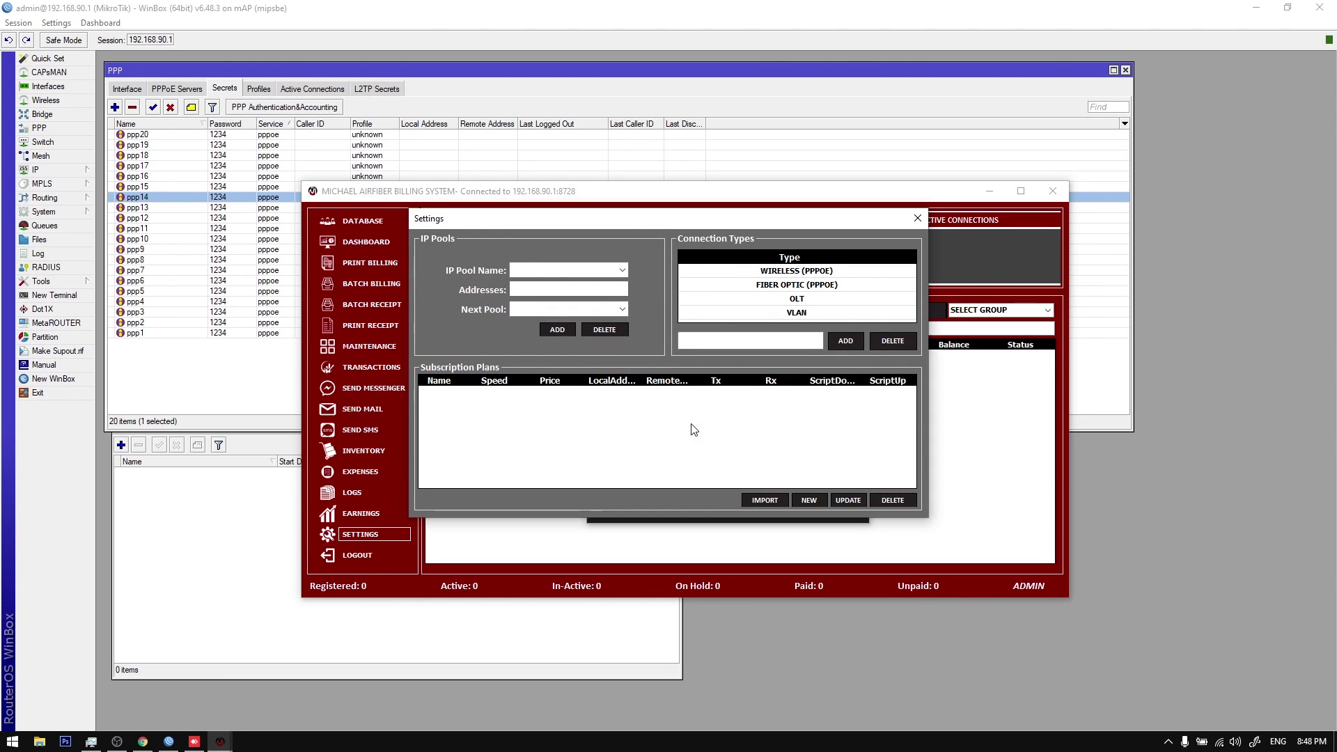
Step: Open the plan import list, find it empty, and close it
click(760, 501)
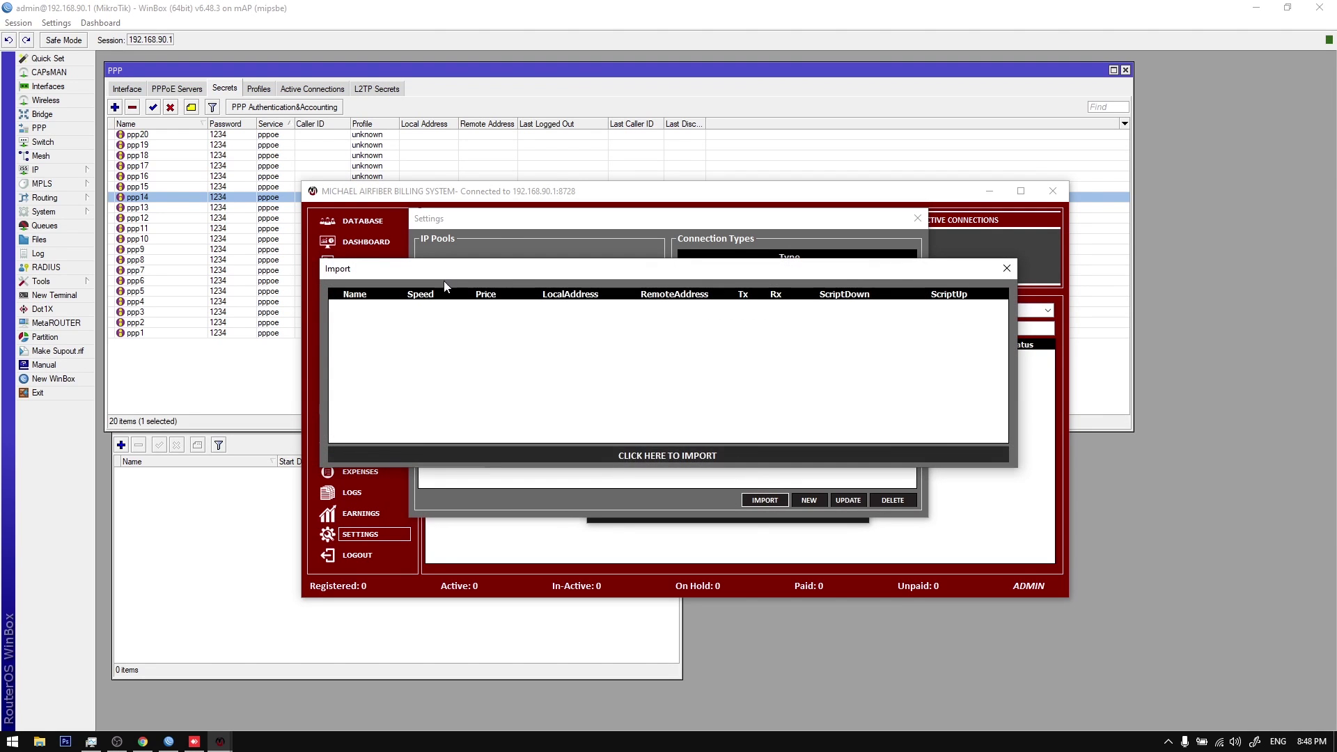
click(1007, 268)
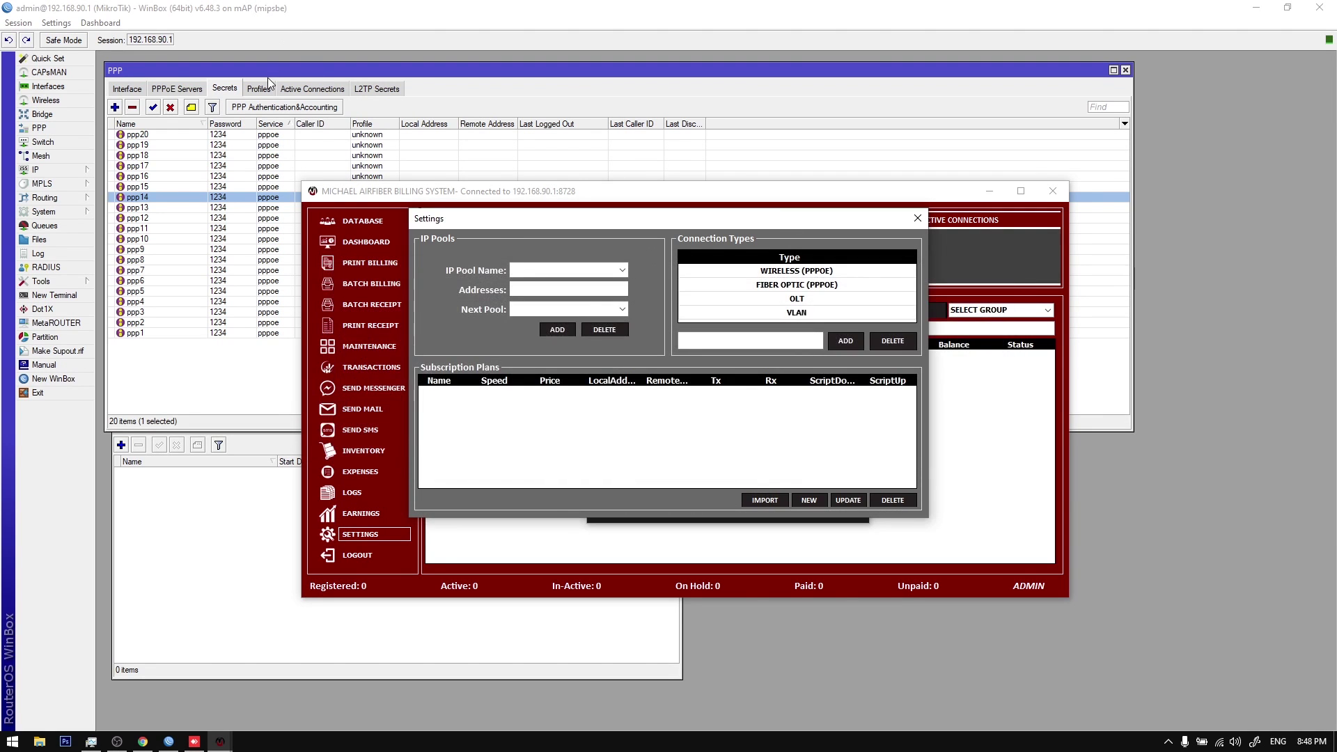
click(263, 89)
Step: Add PPP profile REGULAR with P2P local and remote addresses and a 5m/5m rate limit
click(115, 108)
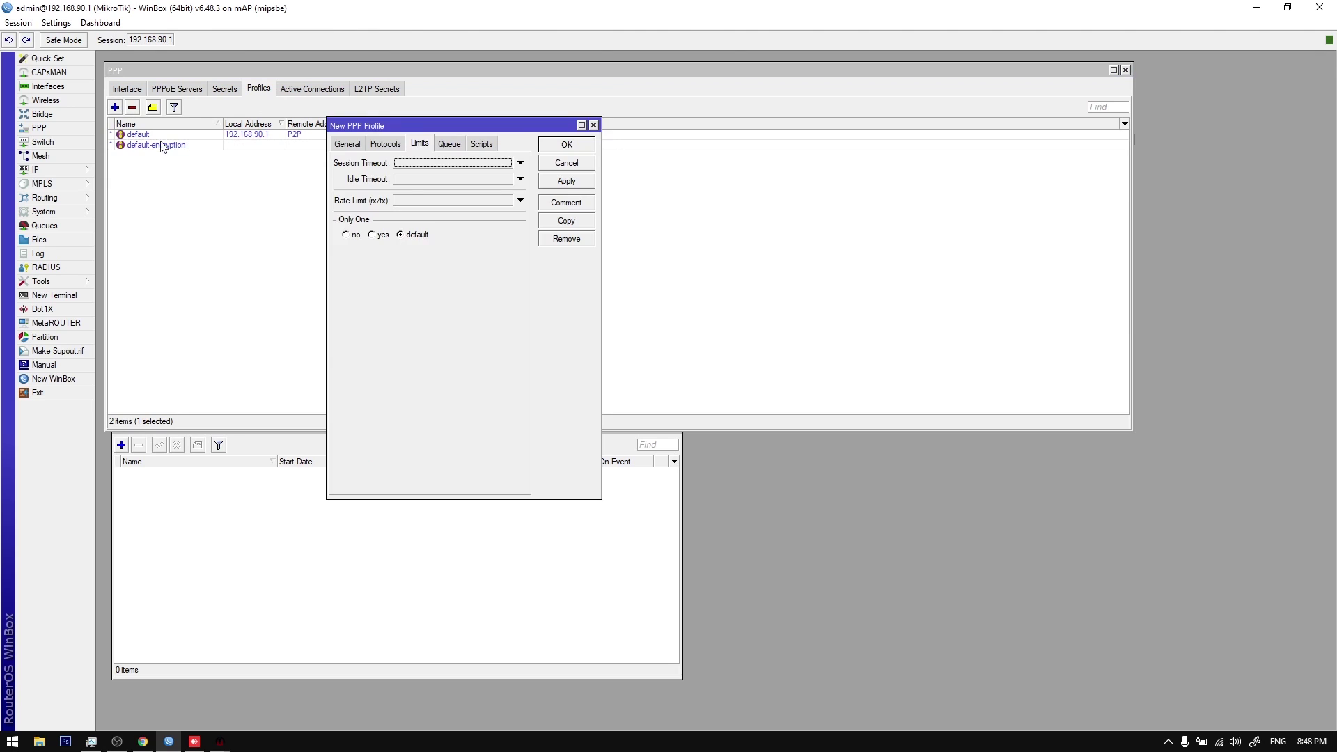
click(347, 144)
text(REGULAR)
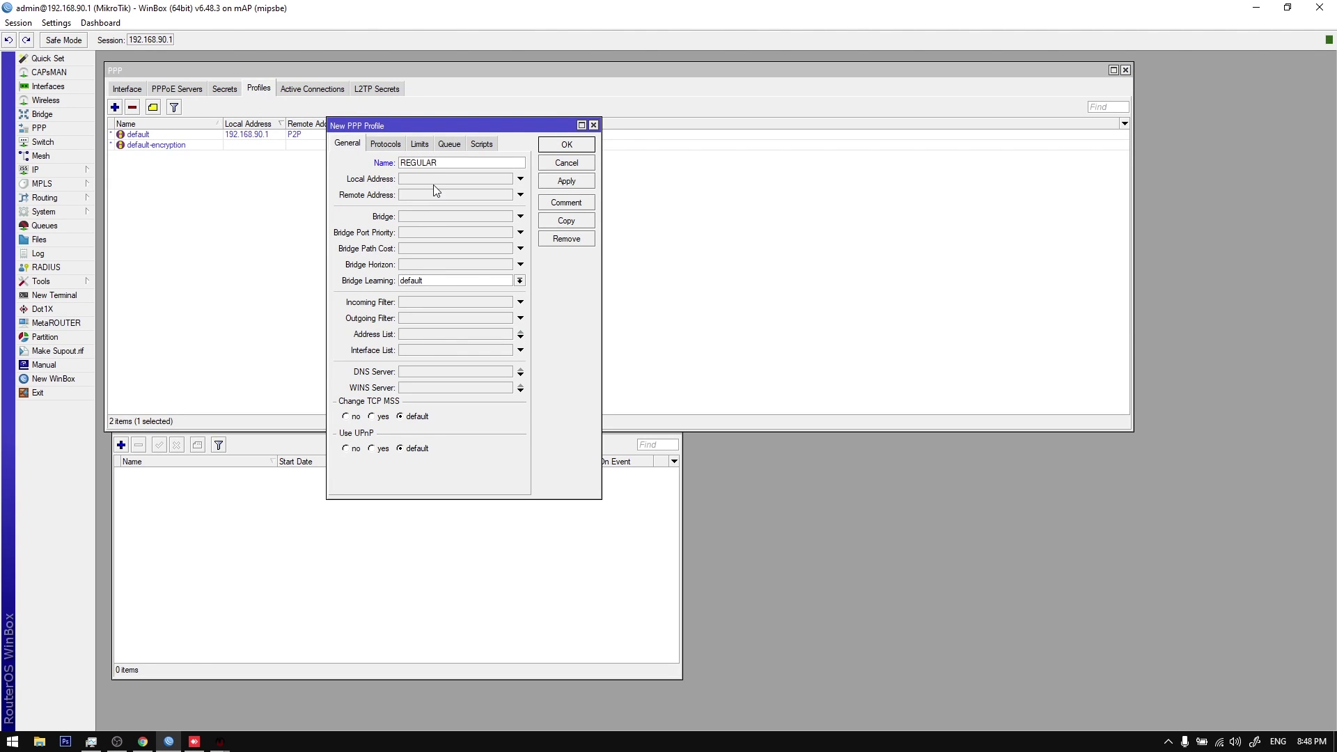
click(460, 180)
text(p)
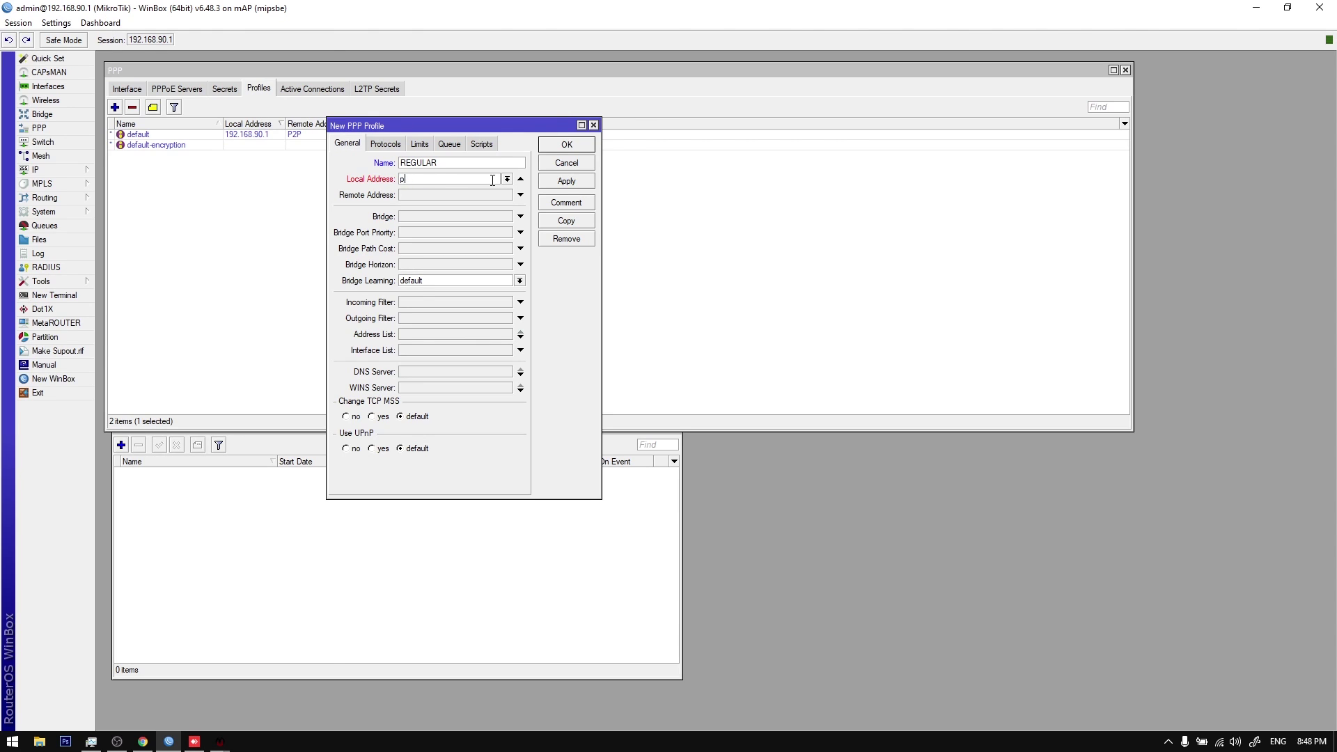
click(506, 179)
click(474, 199)
click(480, 195)
click(419, 144)
click(427, 200)
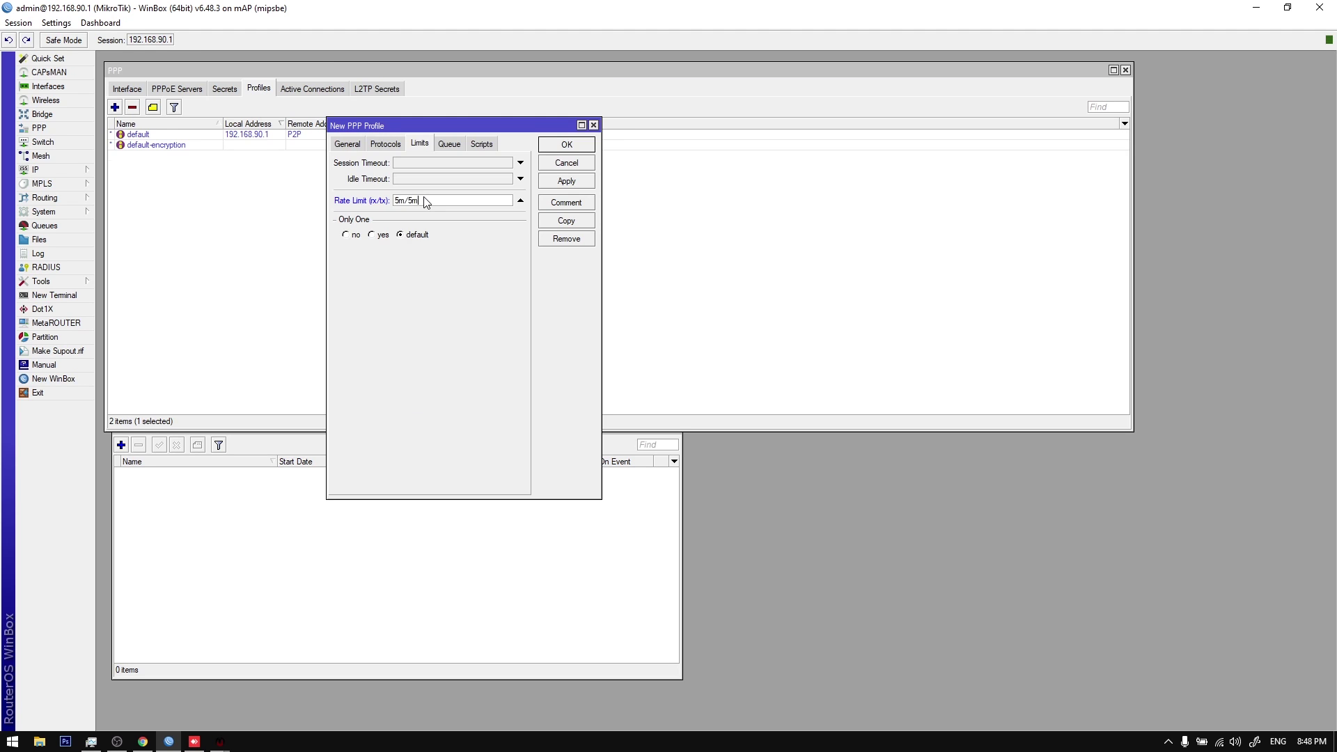
text(5m/5m)
key(Return)
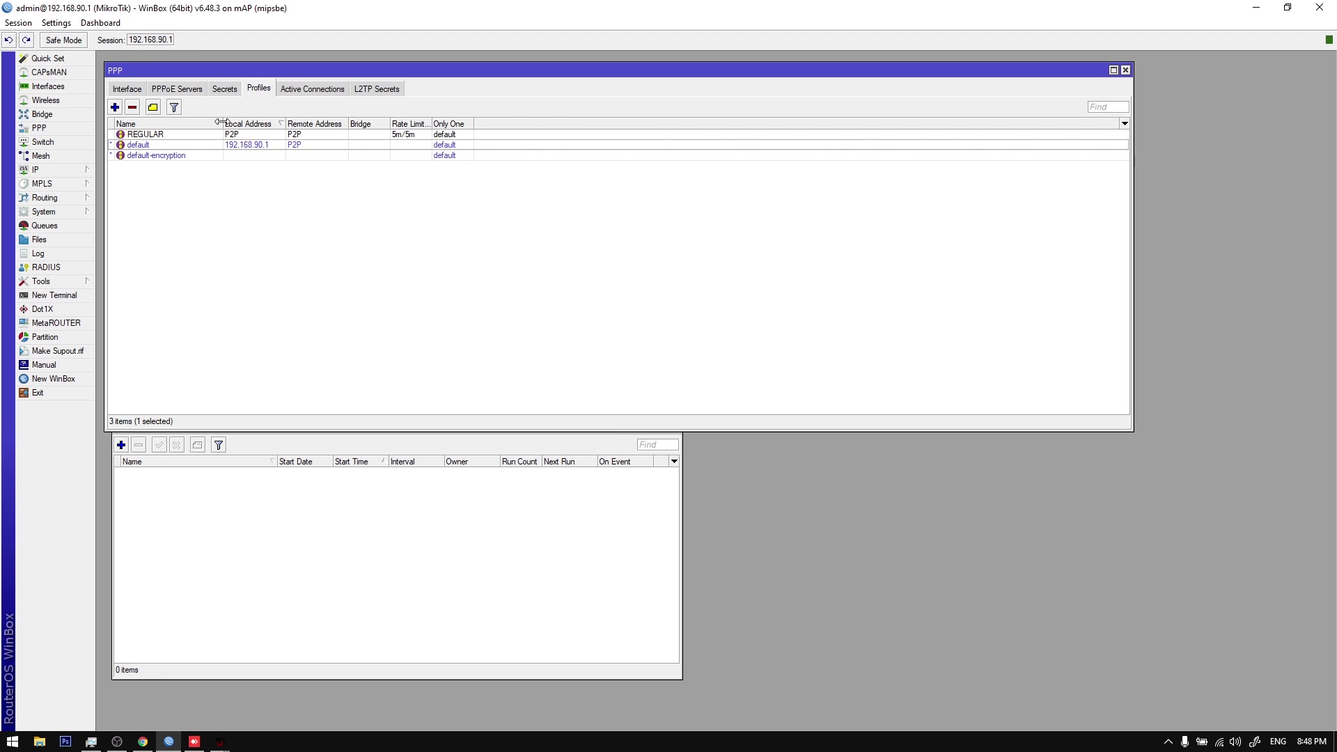
Step: Remove the PPP secrets ppp2 through ppp20
click(226, 89)
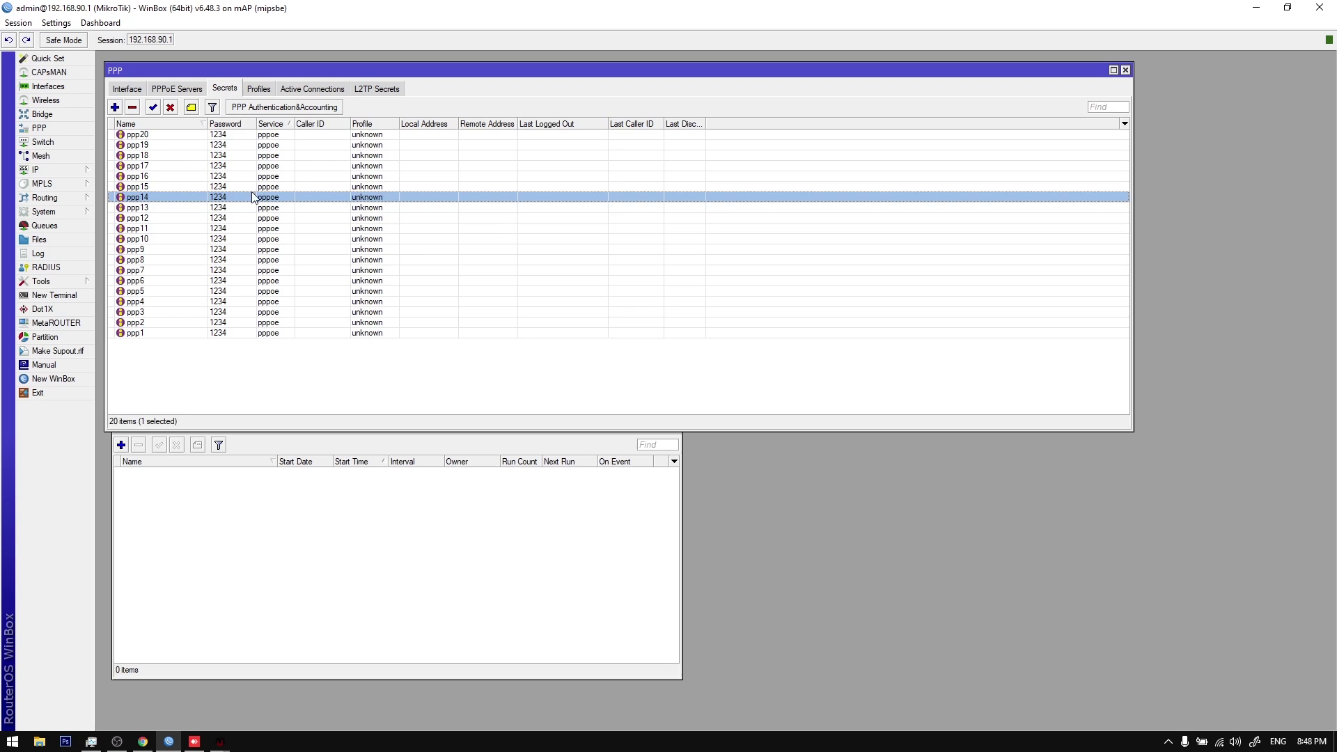
click(232, 137)
shift+click(216, 322)
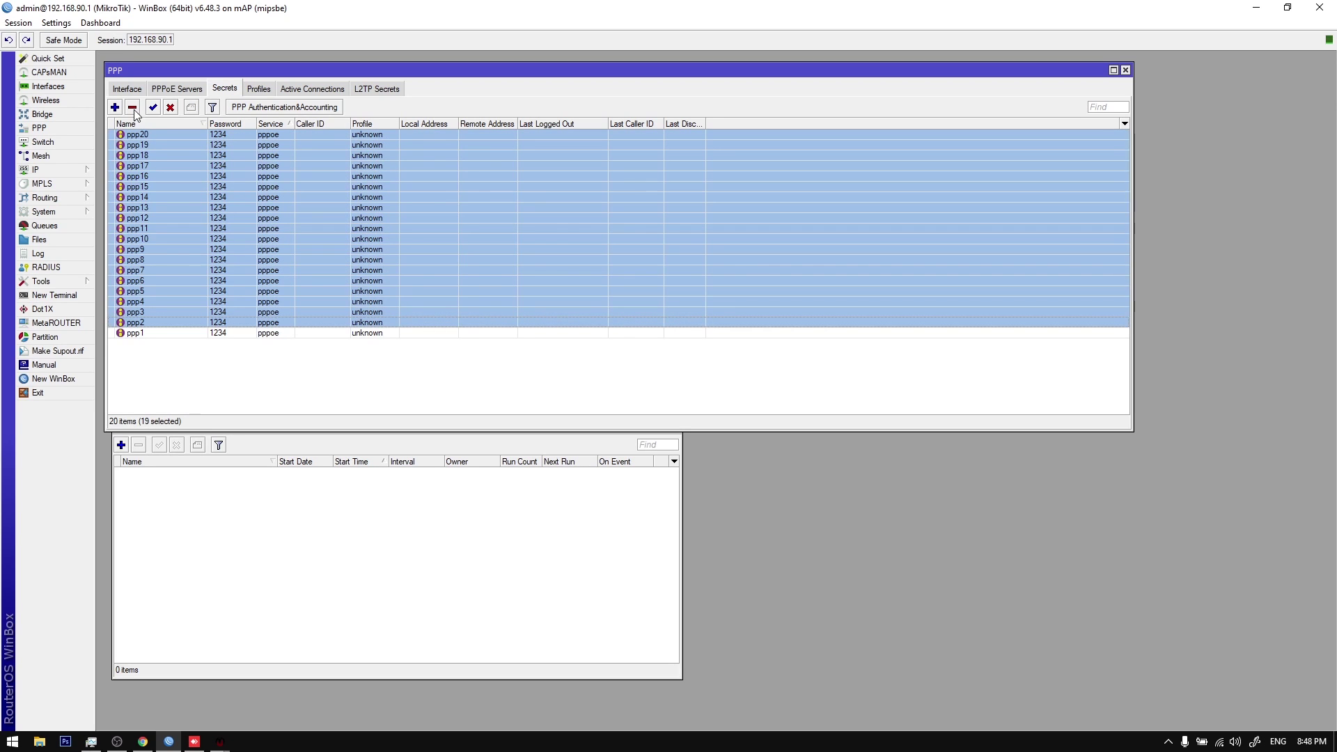
click(133, 108)
Step: Set the ppp1 secret's profile to REGULAR
double_click(153, 135)
click(308, 214)
click(278, 232)
click(353, 152)
Step: Copy ppp1 repeatedly to recreate secrets ppp2–ppp20 with the REGULAR profile
double_click(275, 135)
click(367, 256)
click(367, 257)
click(367, 257)
click(367, 257)
click(367, 257)
click(367, 258)
click(367, 259)
click(367, 259)
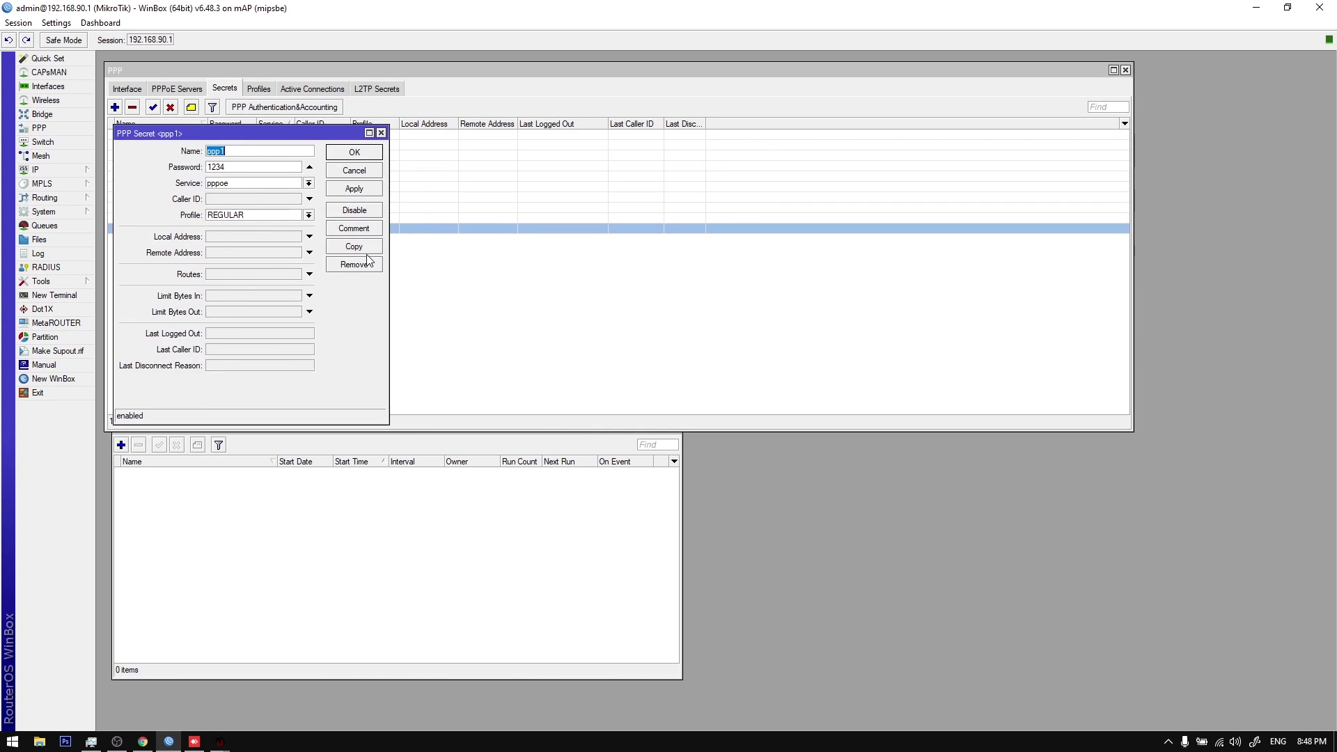
click(367, 260)
click(369, 261)
click(369, 261)
click(369, 261)
click(369, 261)
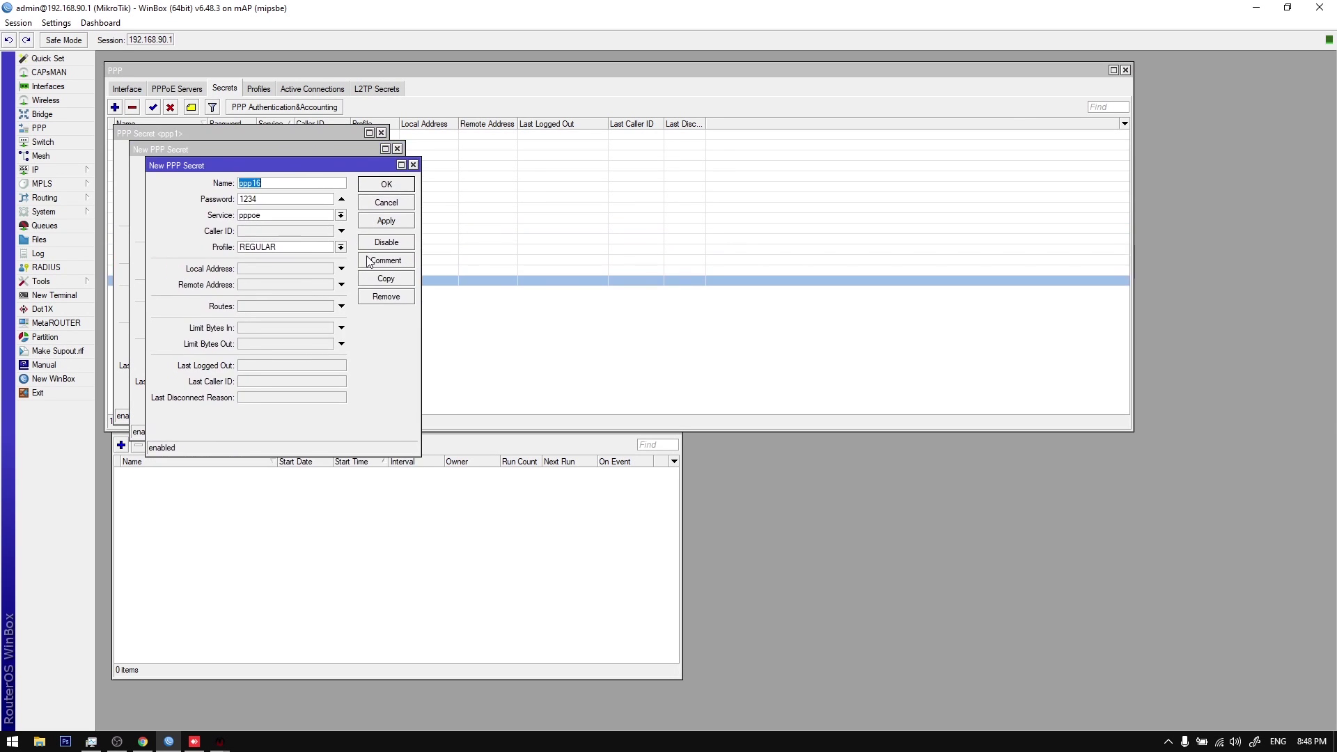
click(369, 261)
click(369, 261)
click(369, 261)
click(369, 261)
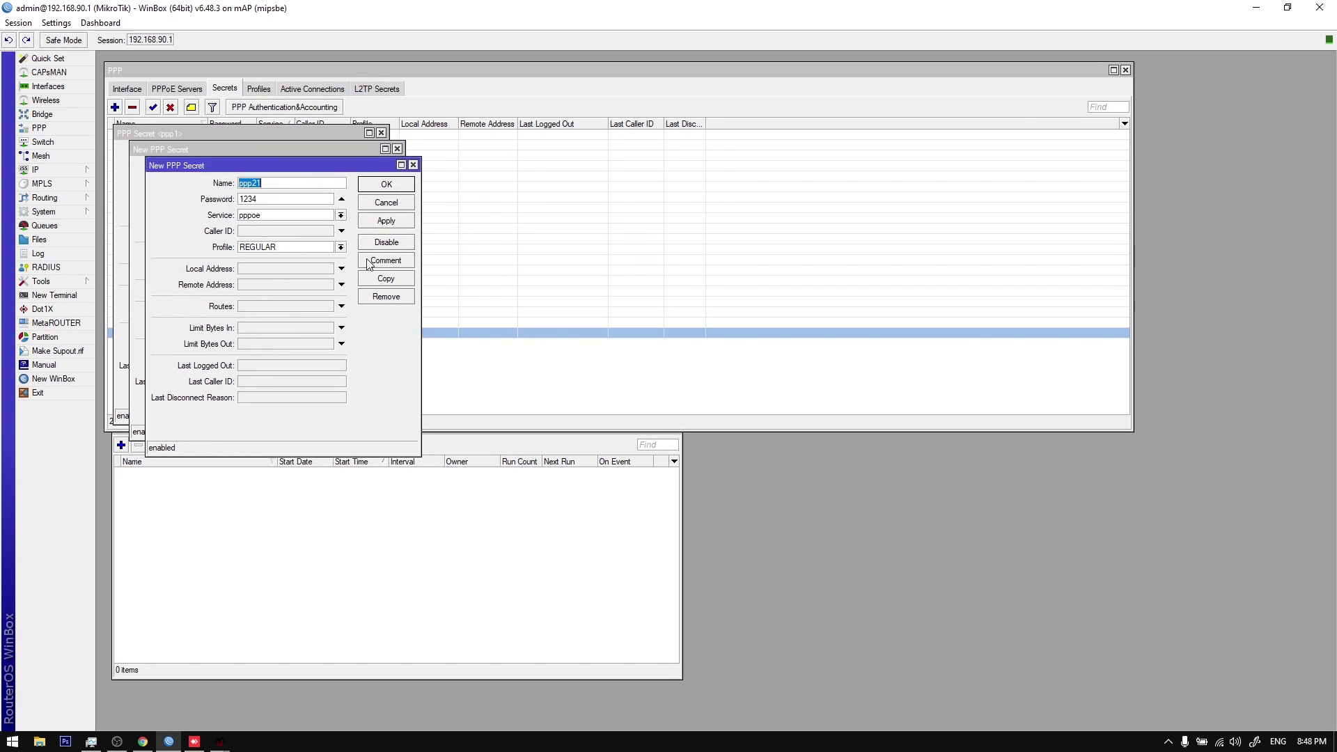
click(369, 262)
key(Return)
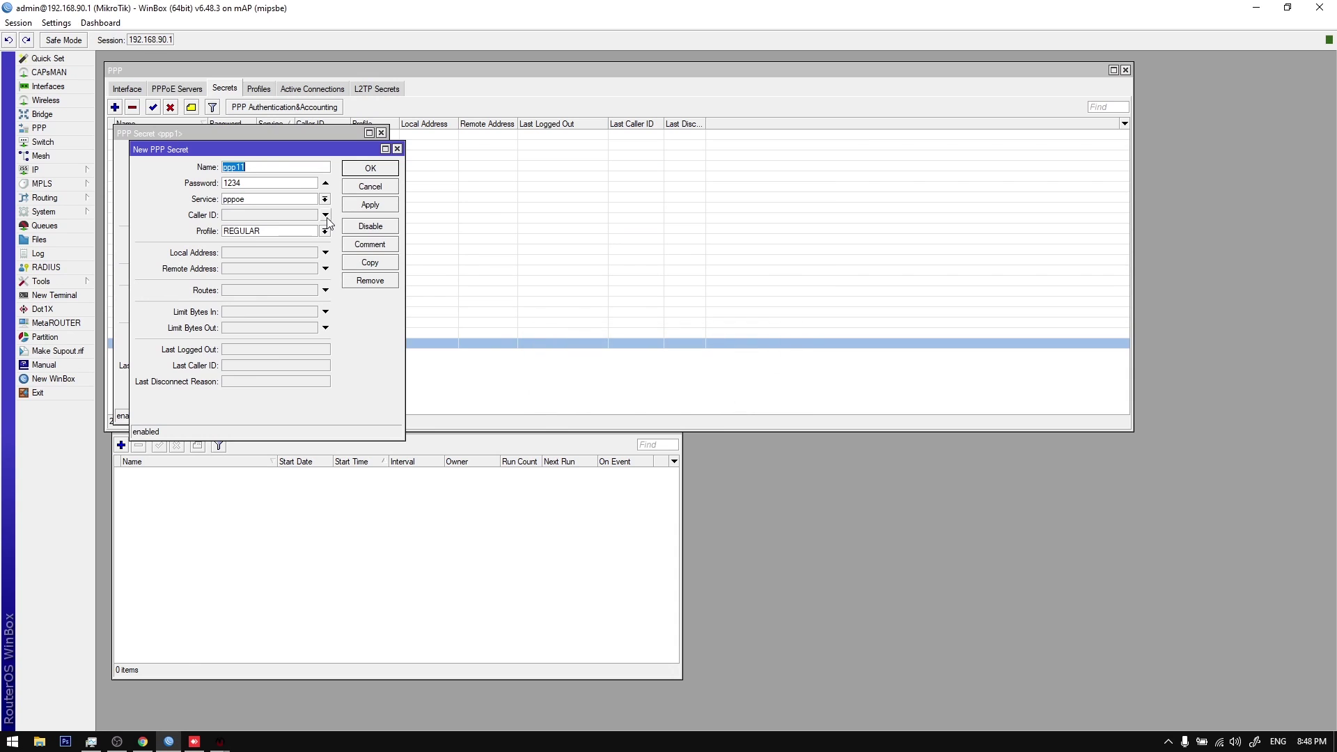
key(Escape)
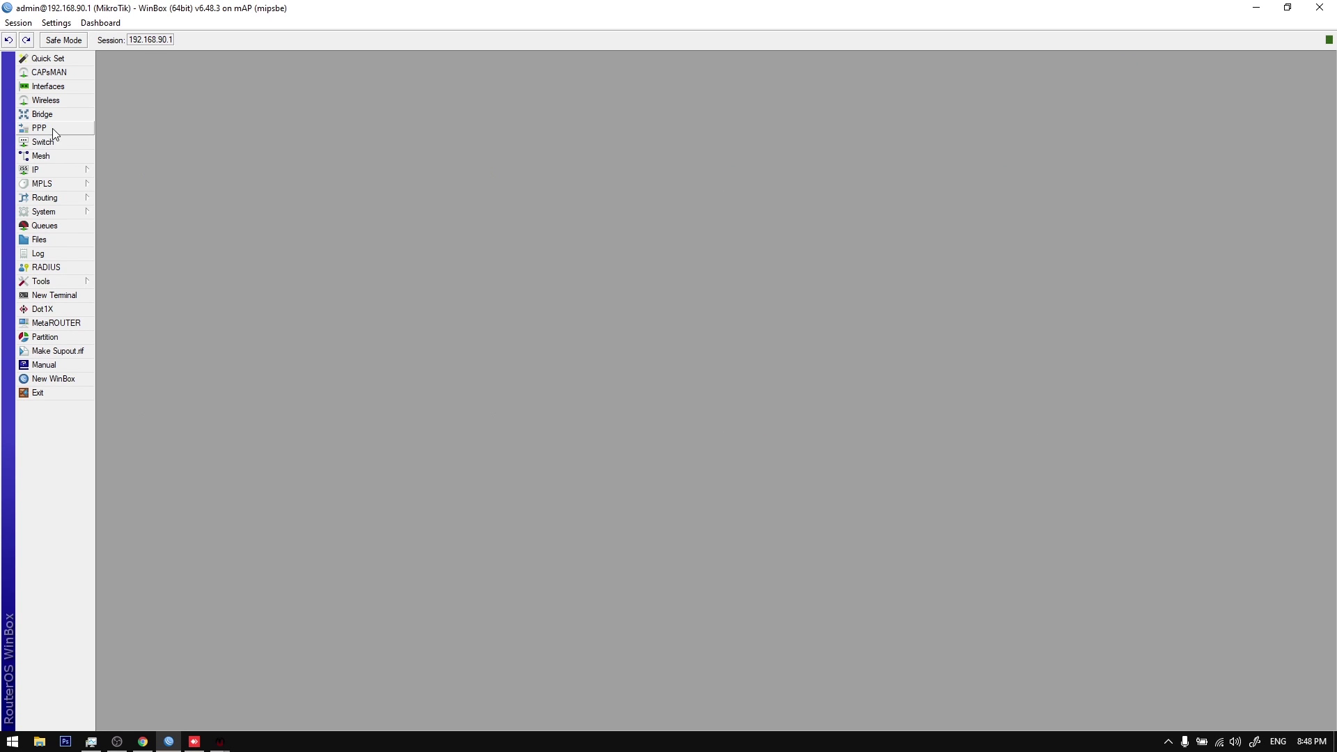
Step: Delete the extra ppp21 secret and select the REGULAR profile in the profiles list
click(54, 127)
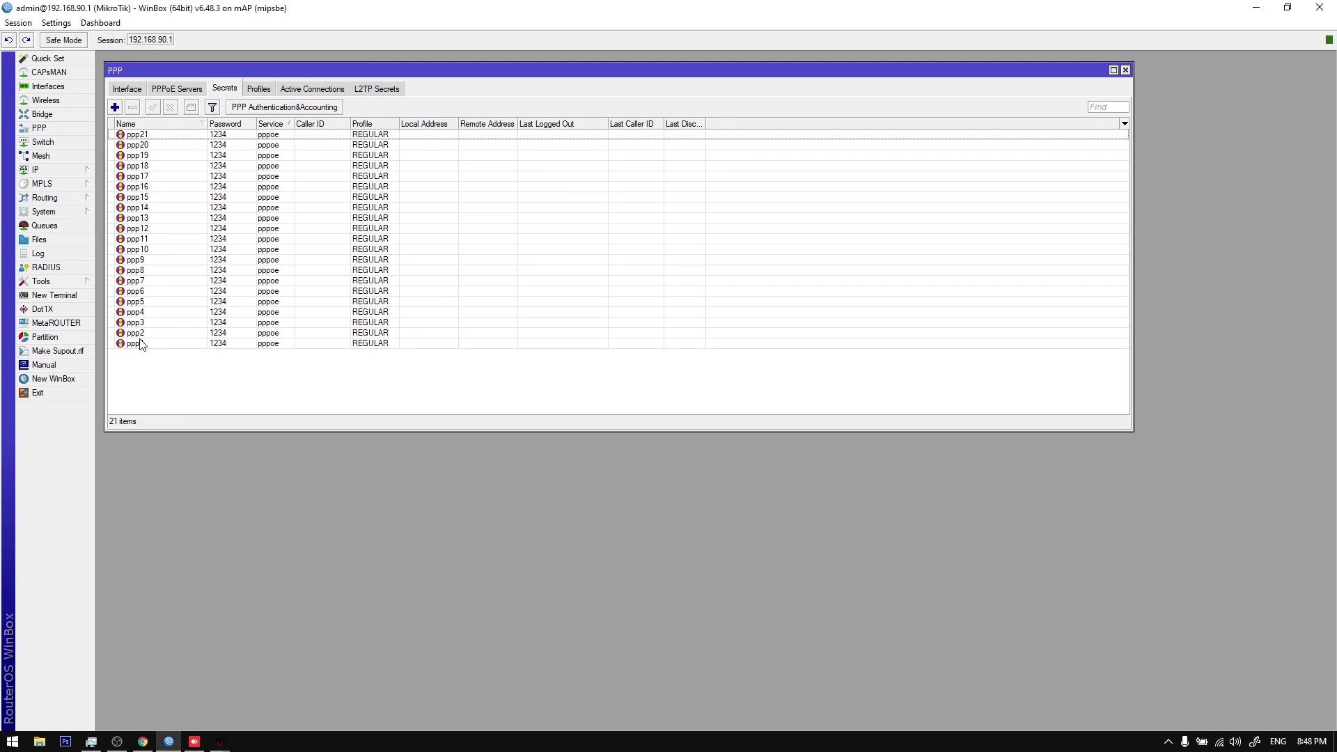
click(142, 134)
click(132, 106)
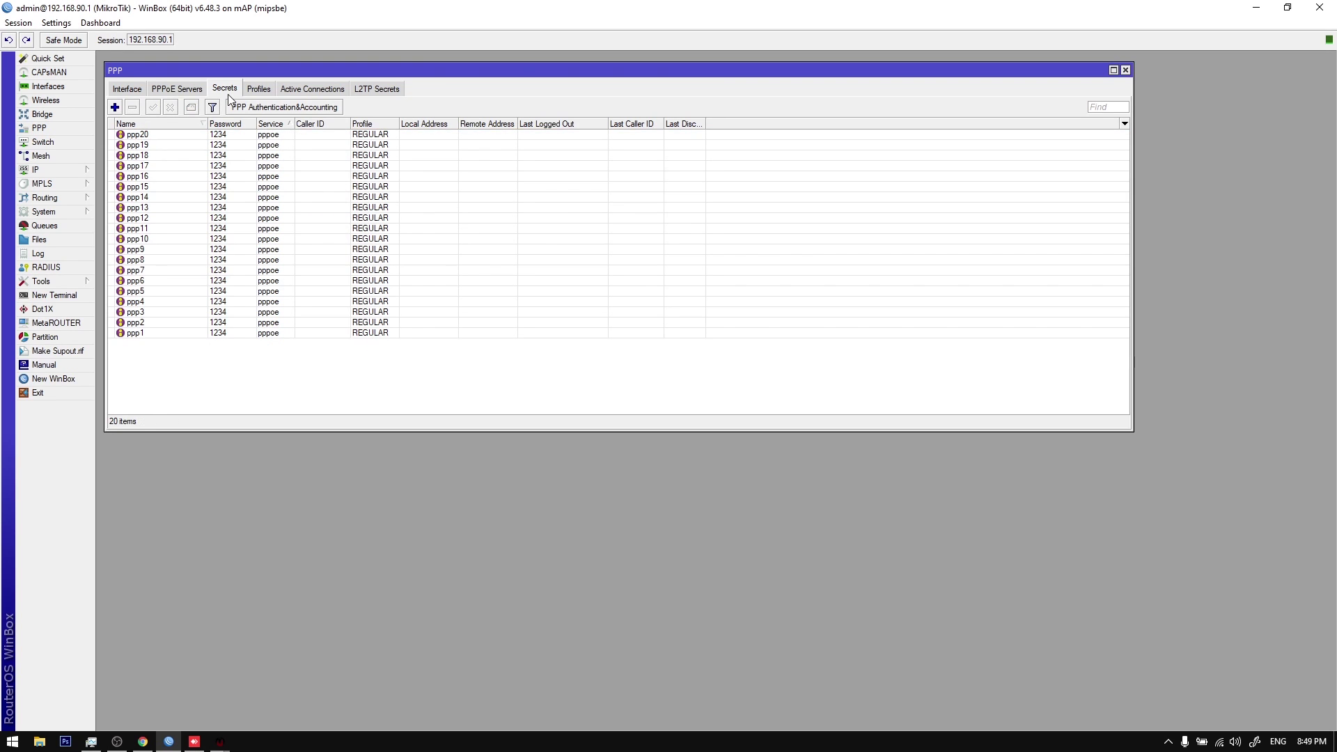
click(258, 89)
click(195, 135)
Step: Open the billing system's router-profile import list and compare it with WinBox's PPP profiles
mouse_move(218, 740)
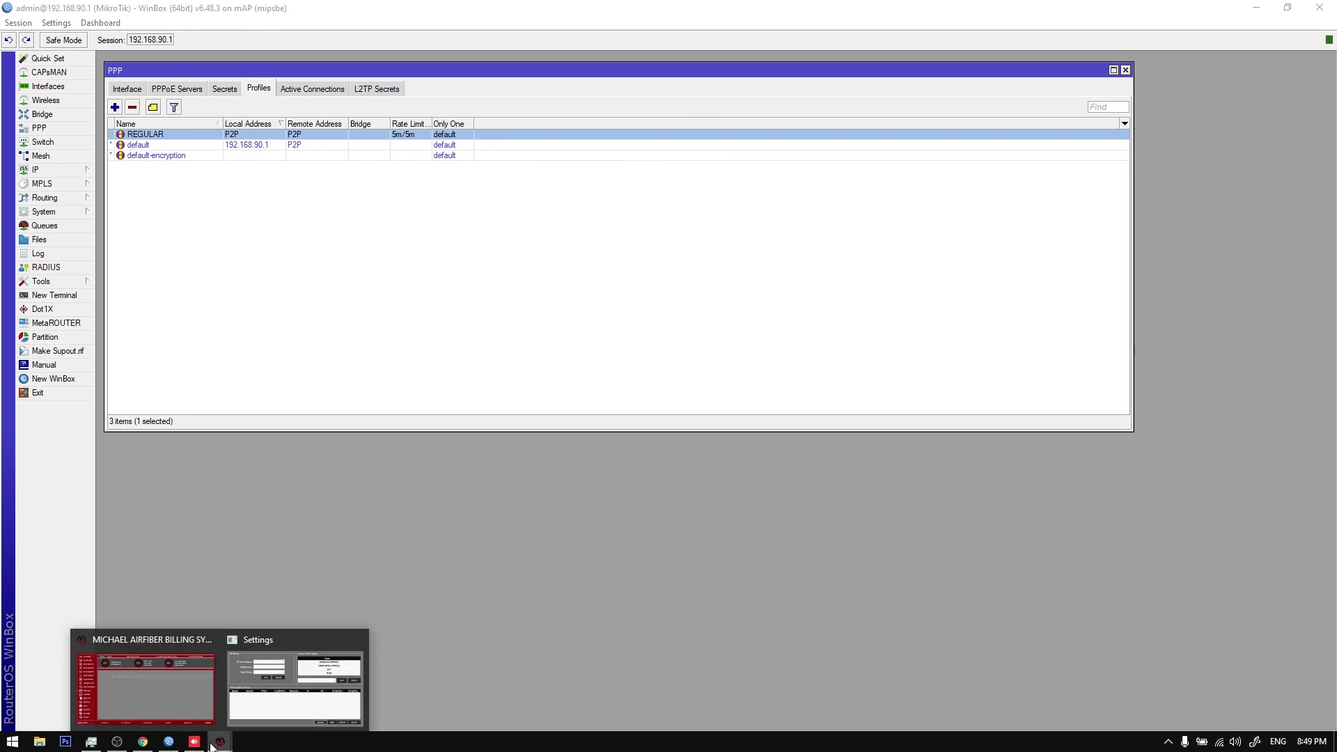
click(246, 714)
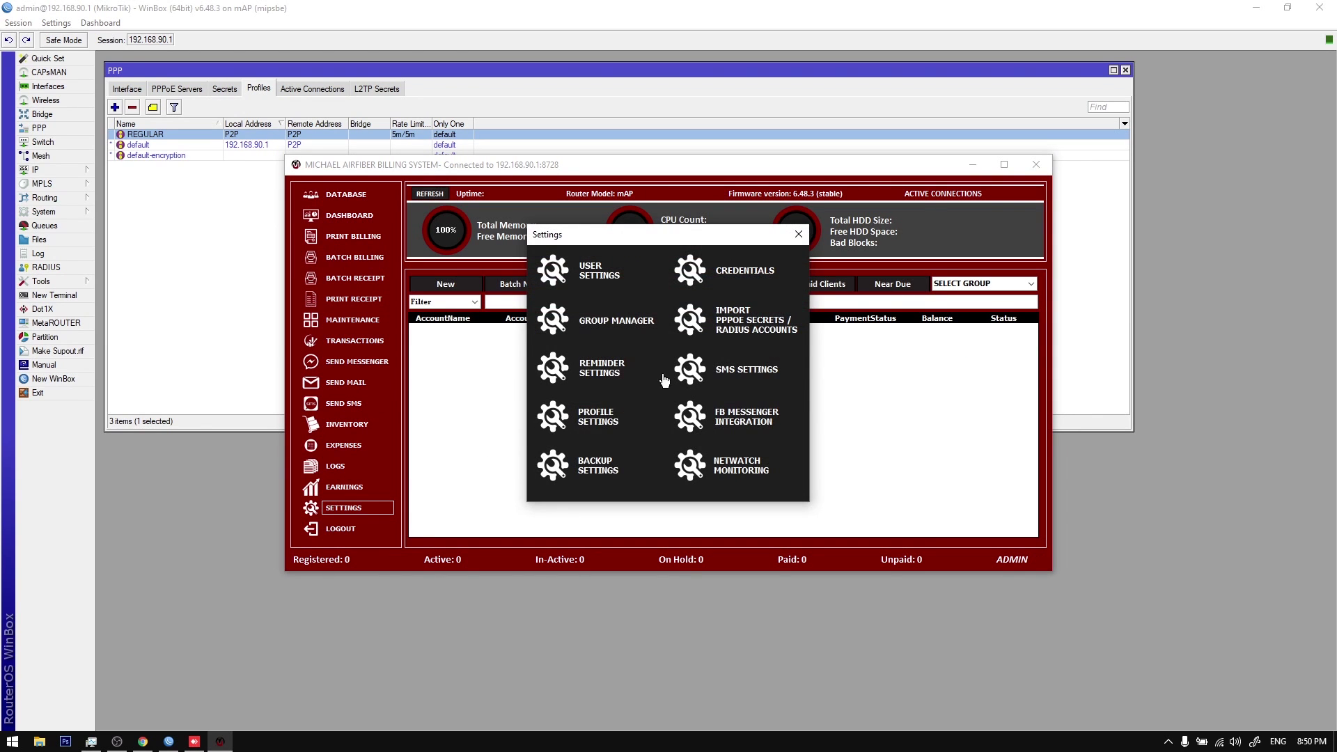
click(636, 353)
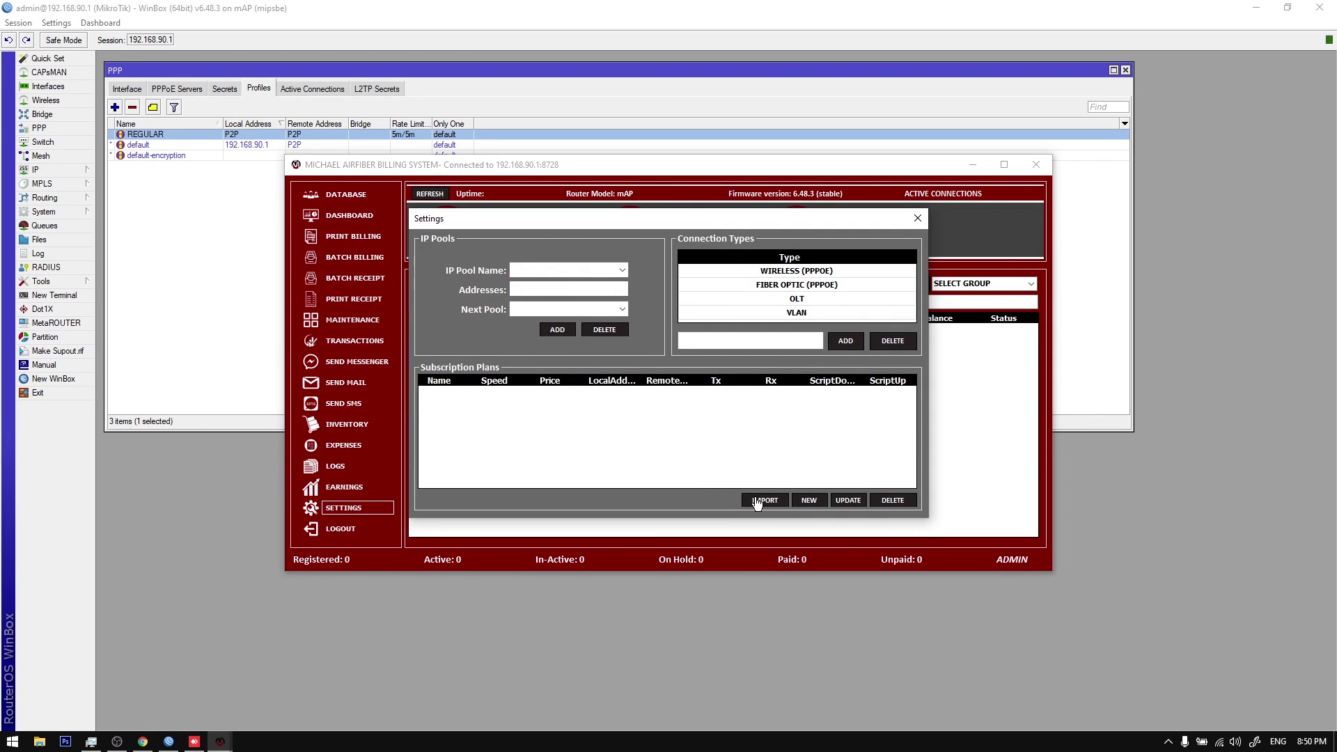
click(758, 501)
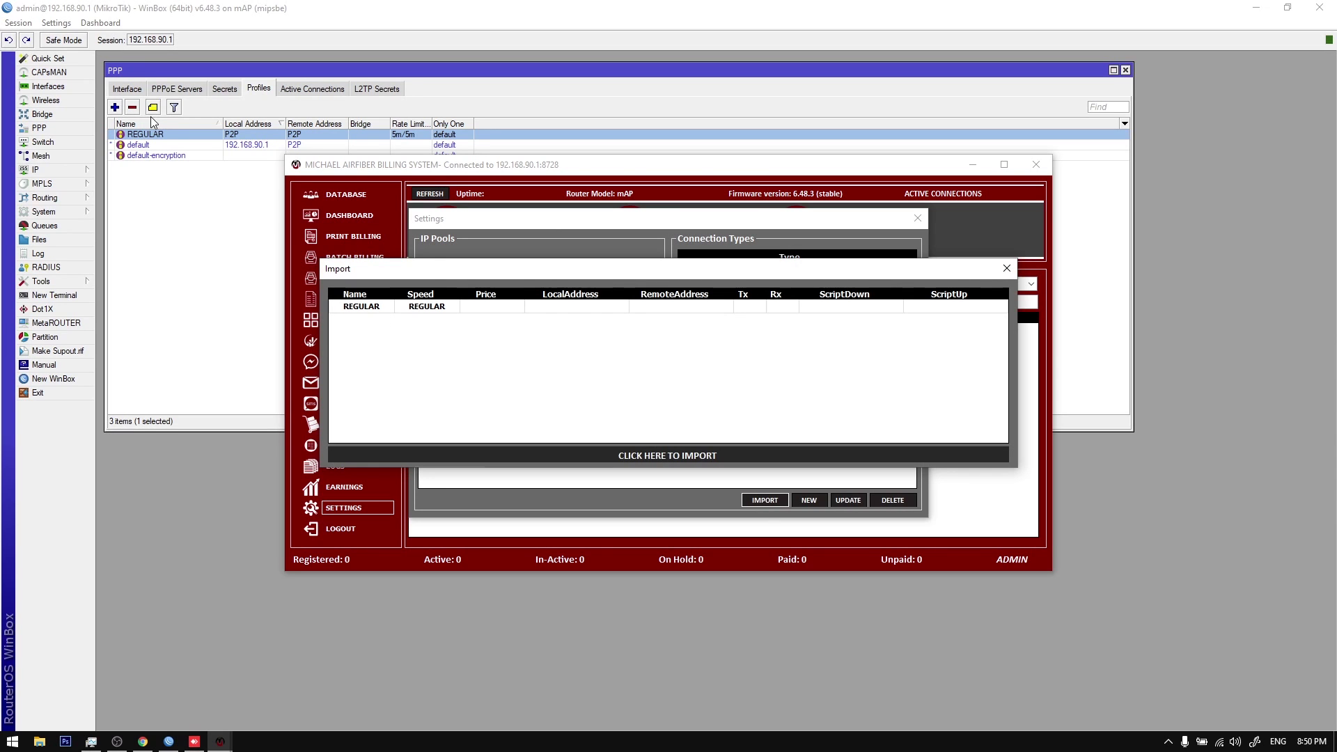
click(224, 88)
click(258, 89)
Step: Import the REGULAR plan priced at 500 and close the Subscription Plans Settings
mouse_move(221, 742)
click(330, 670)
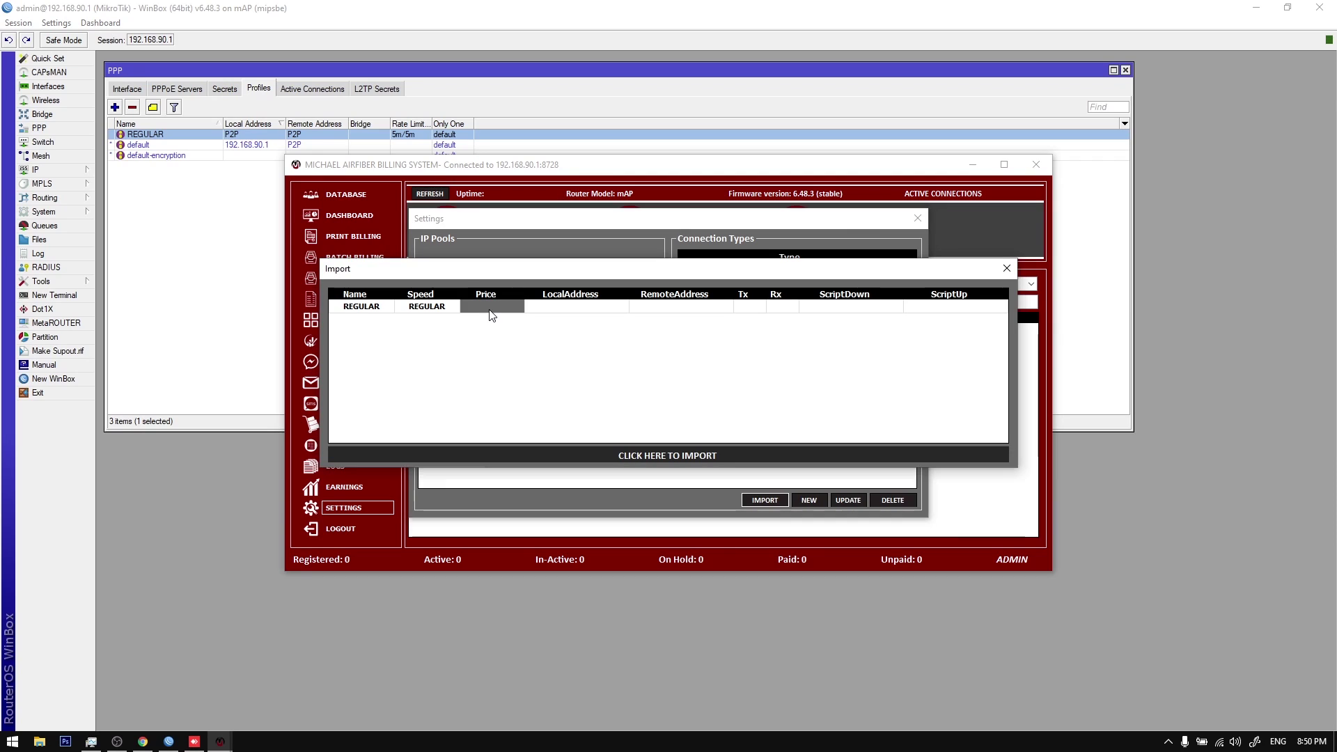
text(500)
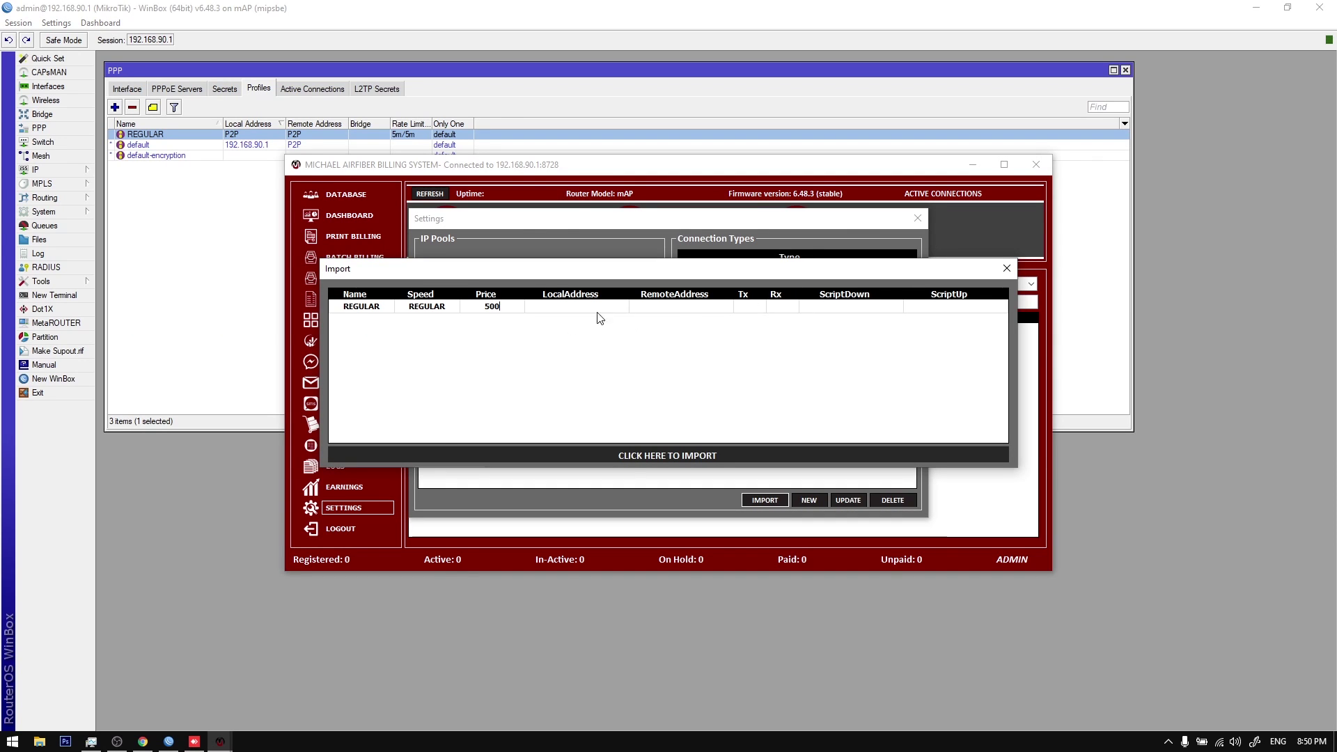
click(616, 452)
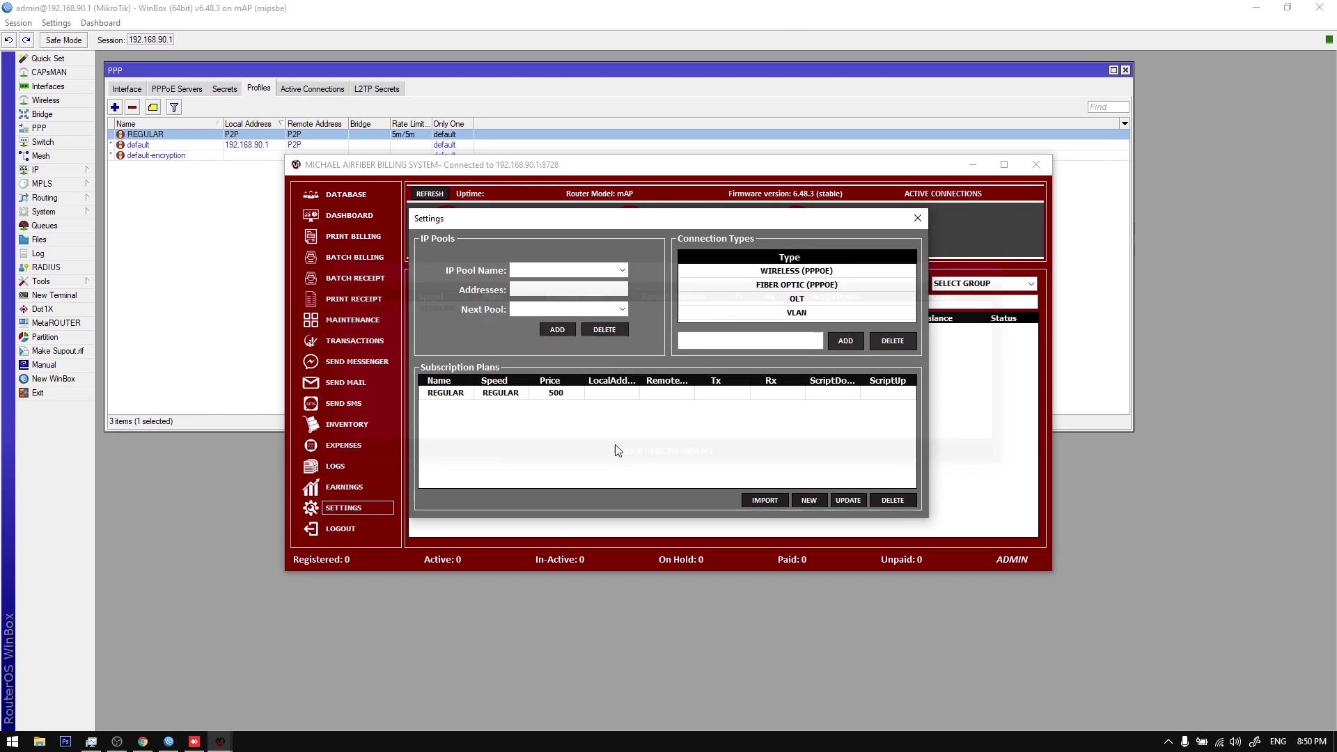
click(560, 400)
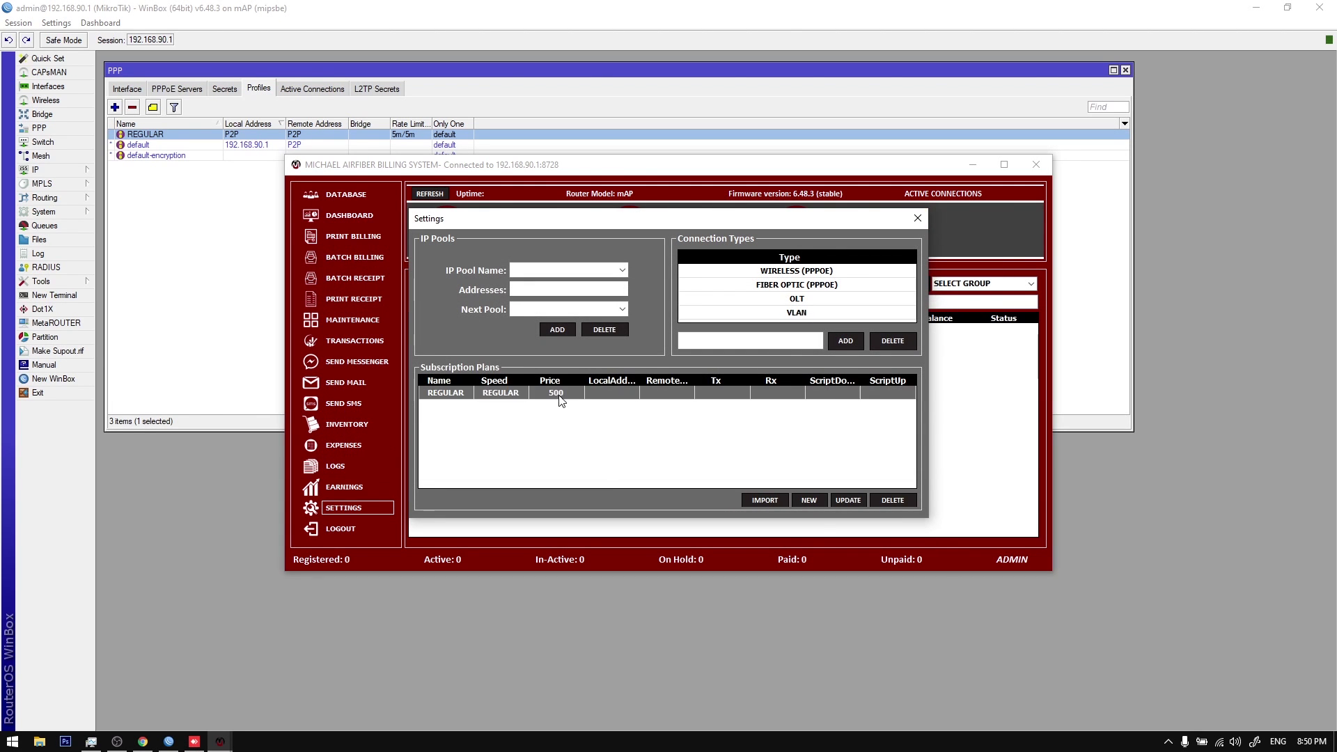
click(918, 218)
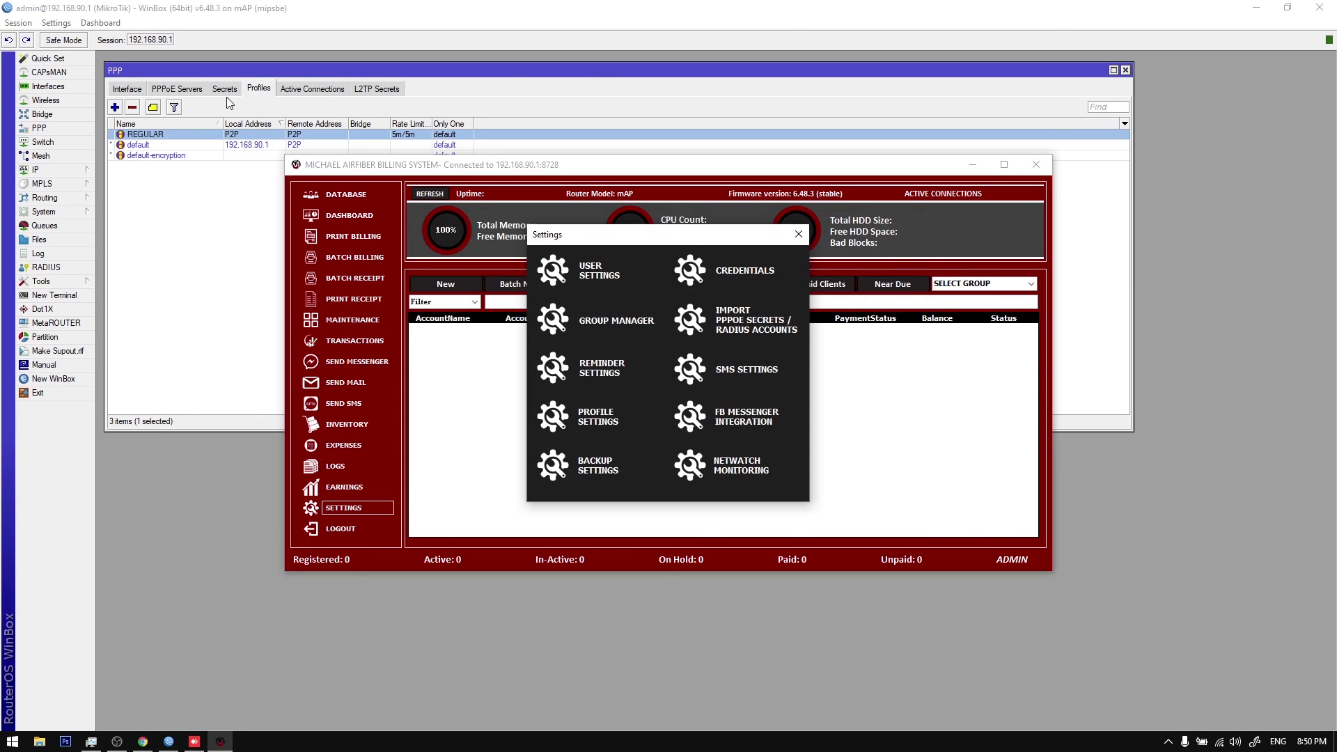
click(227, 90)
Step: Set the PPPoE import options to BARANGAY 1, MAPLITE, WIRELESS (PPPOE) and cover 15-15
click(355, 155)
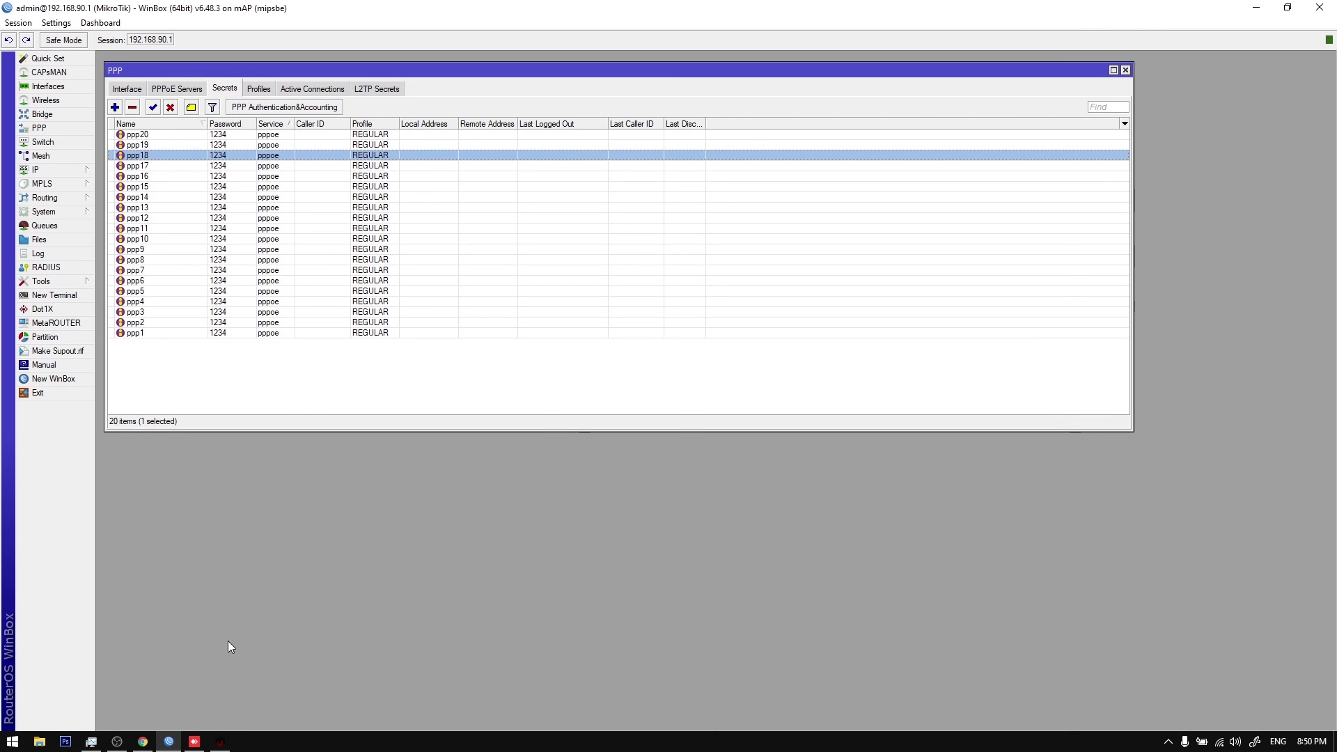
click(220, 741)
click(752, 333)
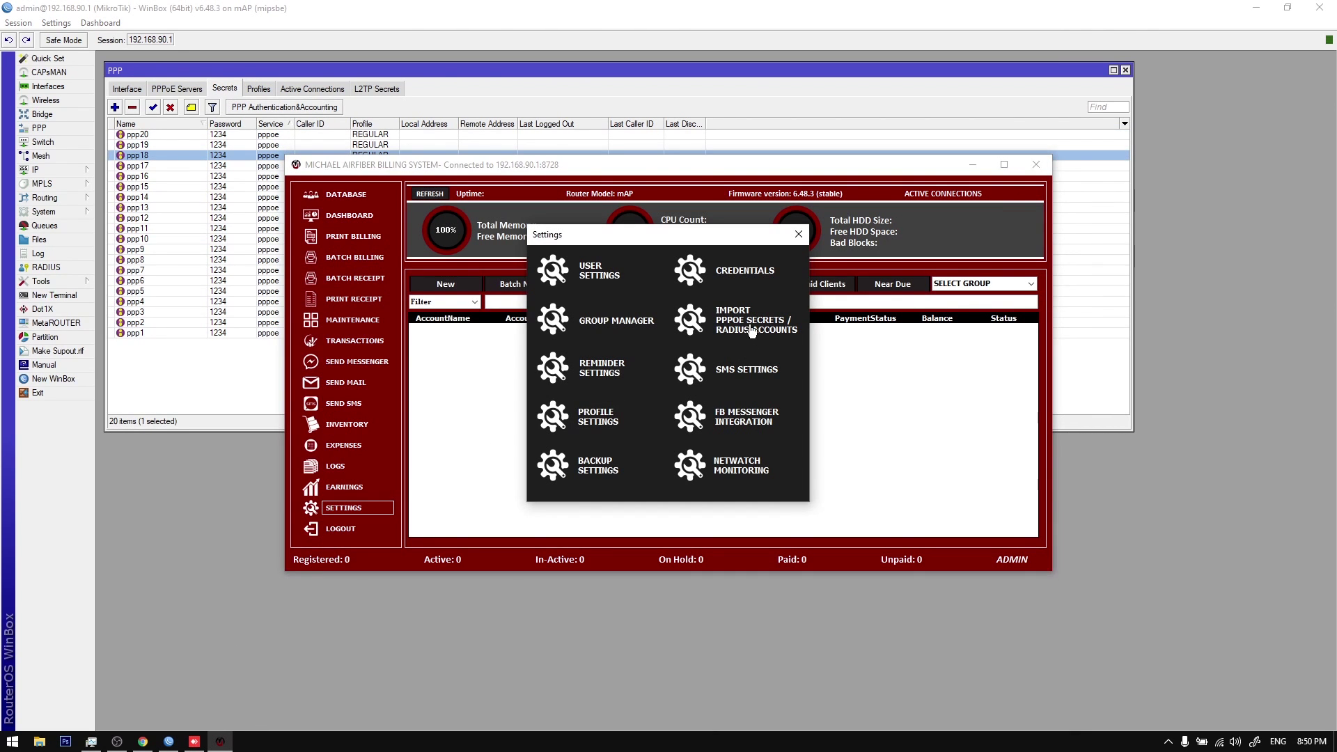
click(752, 319)
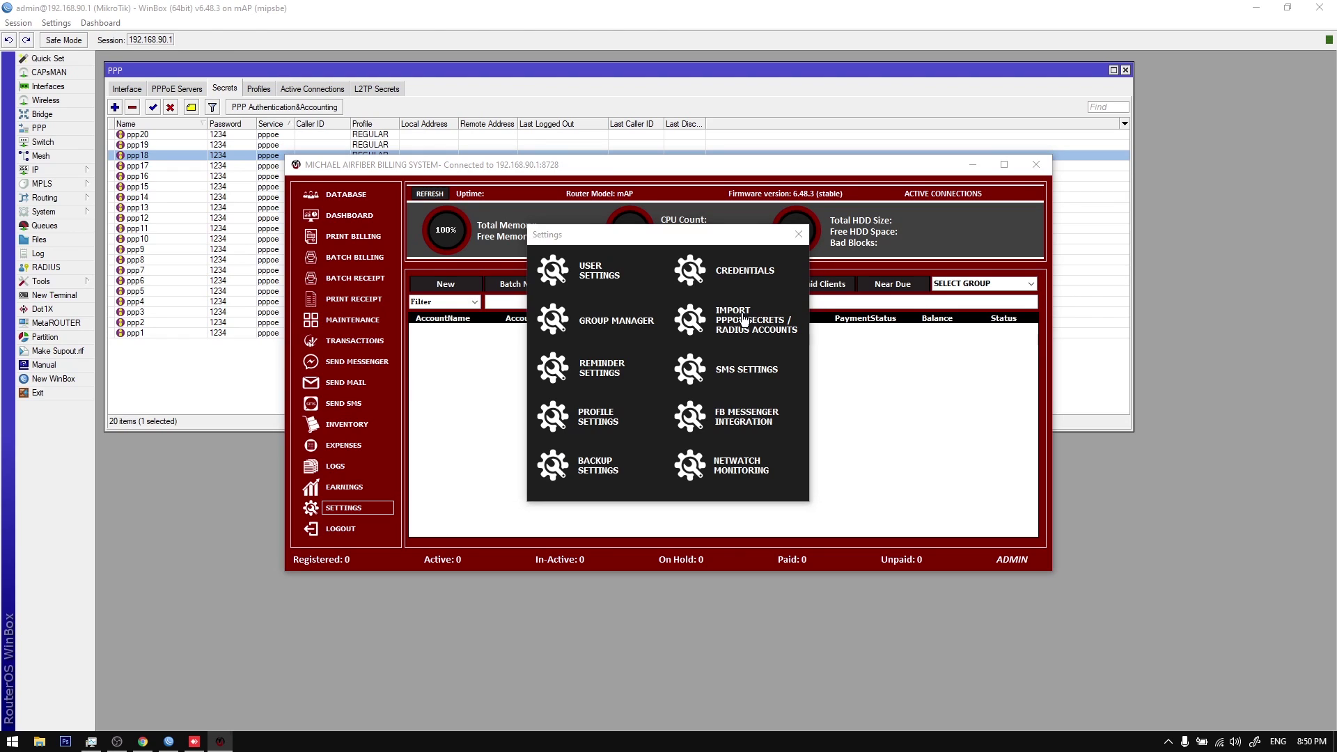
click(766, 308)
click(759, 318)
click(766, 328)
click(765, 339)
click(766, 348)
click(759, 357)
click(765, 367)
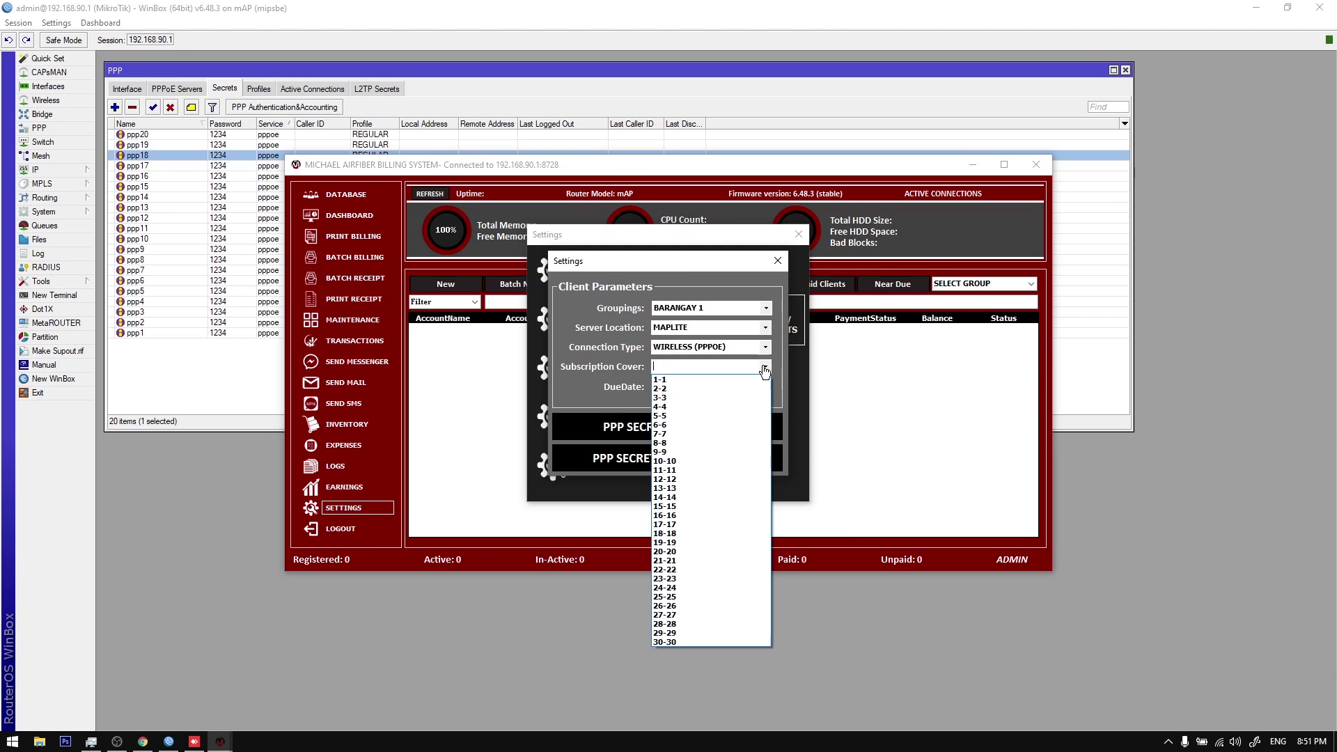
click(716, 507)
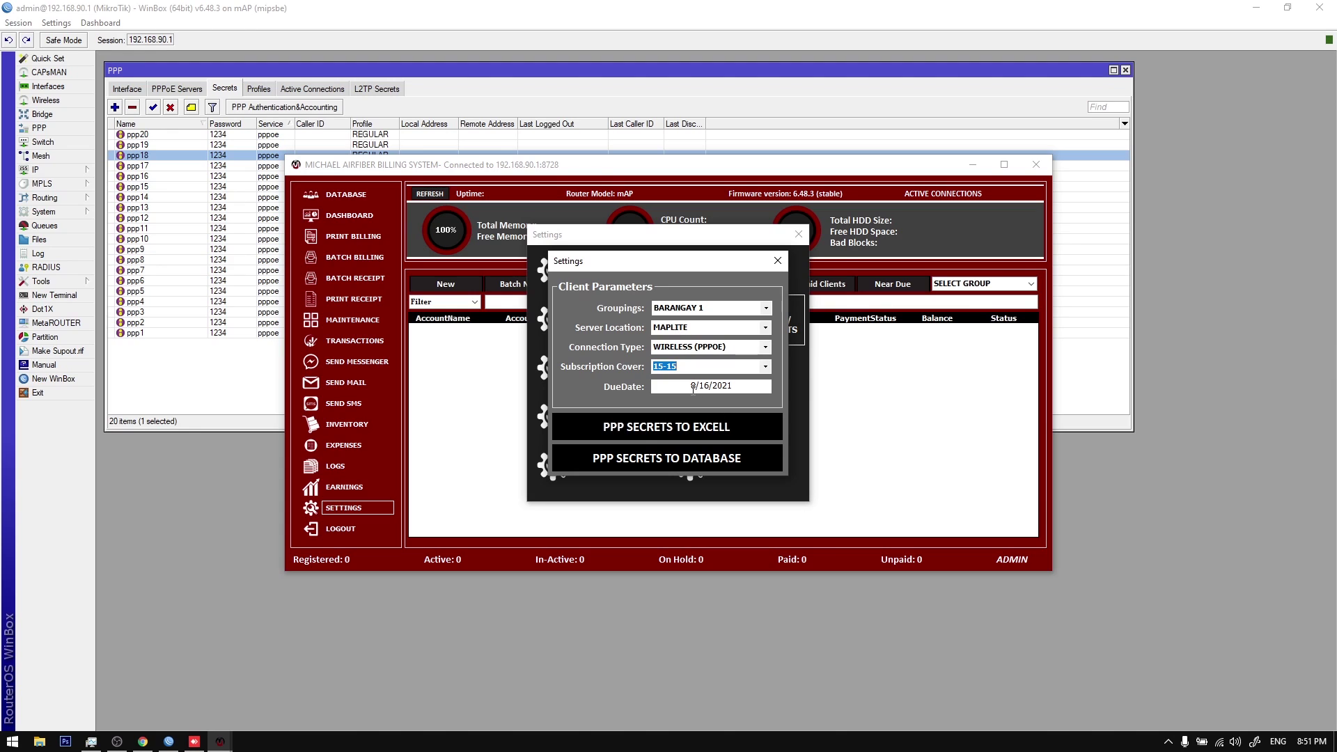
Step: Run PPP SECRETS TO DATABASE, then log back in as admin with the password
click(697, 471)
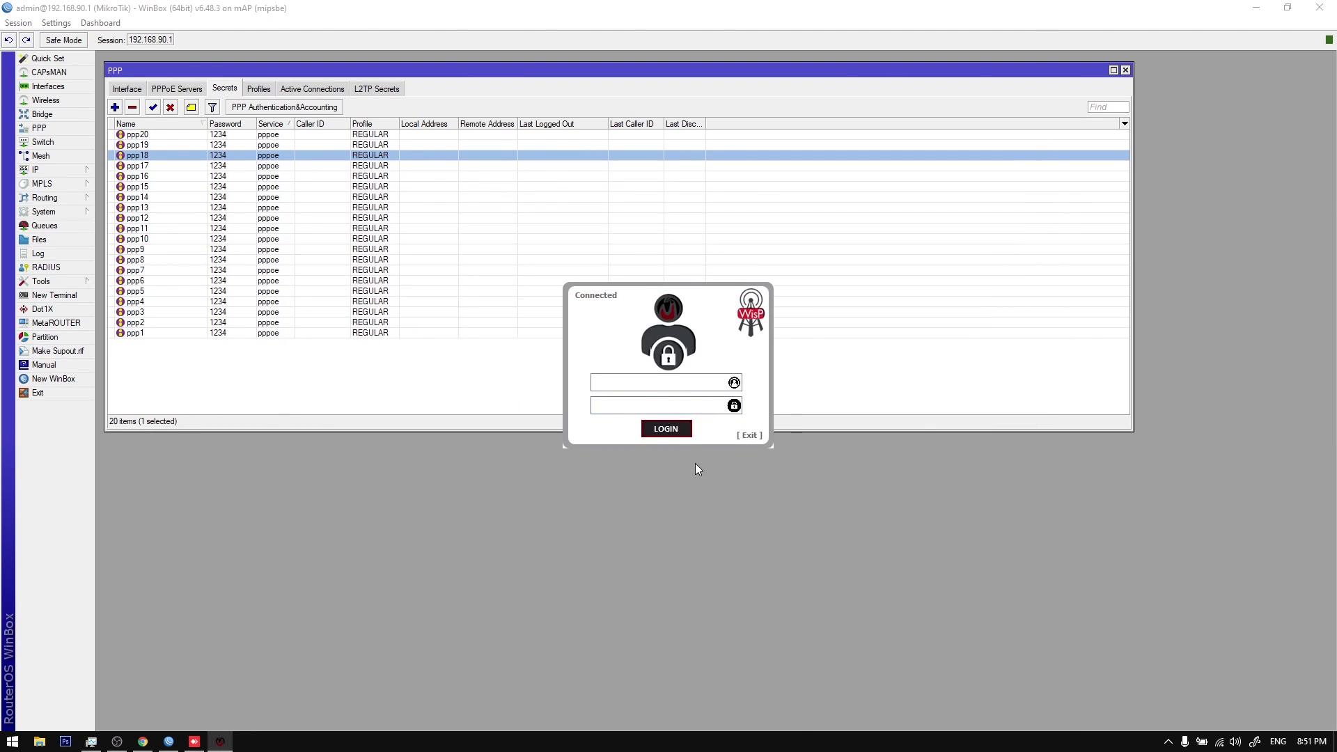
click(666, 406)
key(Return)
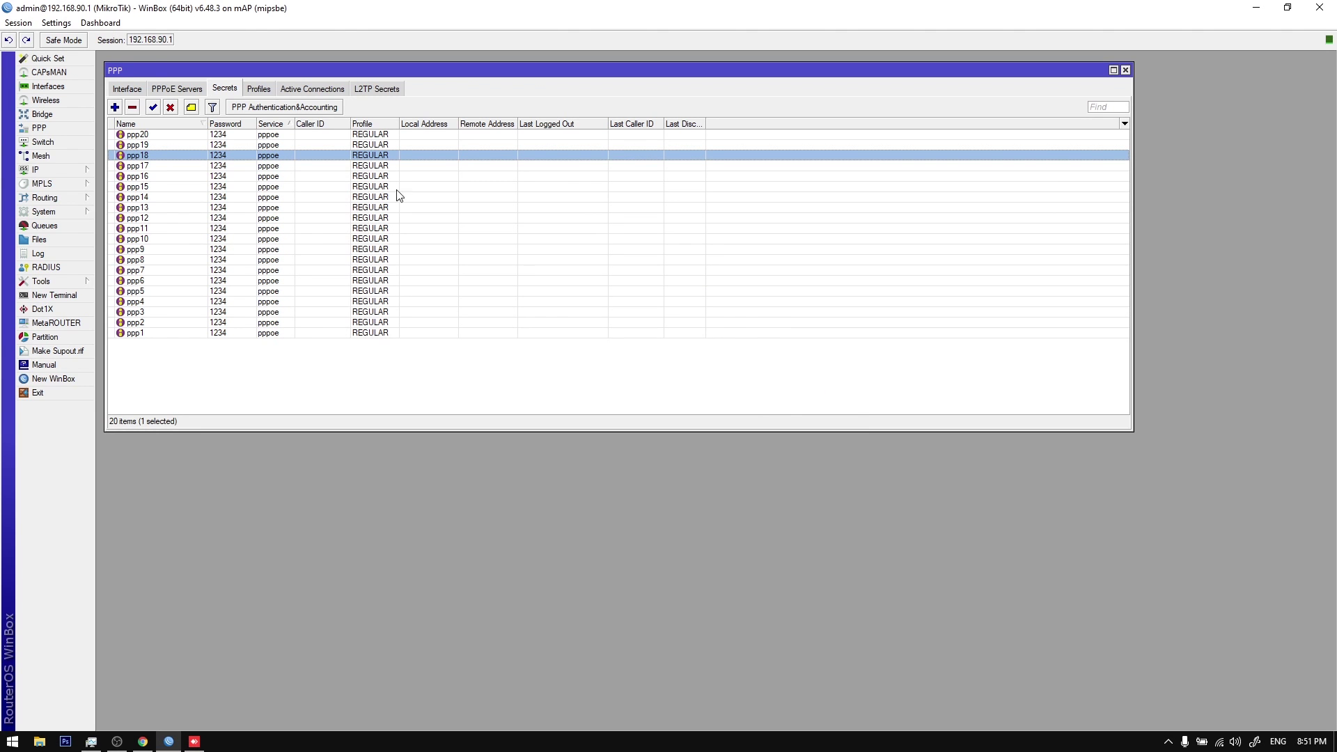
Step: Sort the client list by account name and start a deletion, then cancel it
click(265, 146)
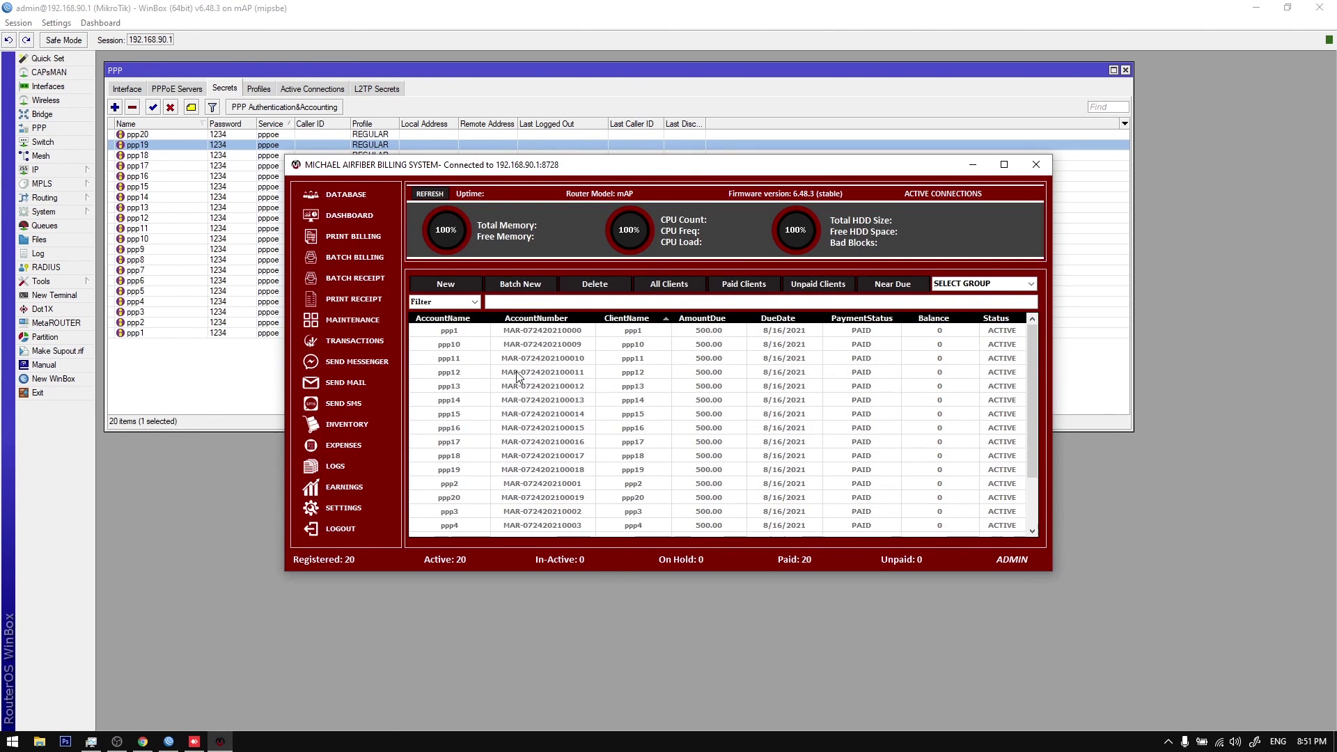
click(464, 319)
click(464, 319)
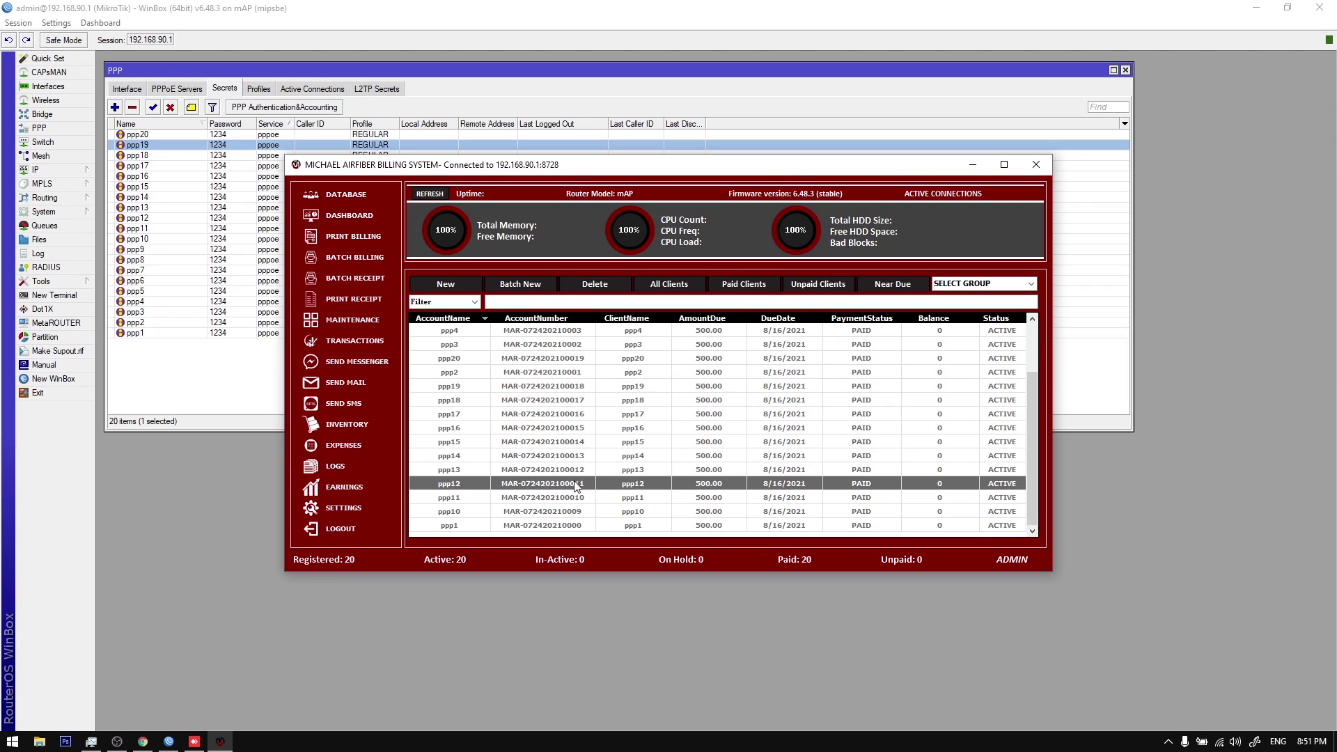
click(562, 401)
click(595, 283)
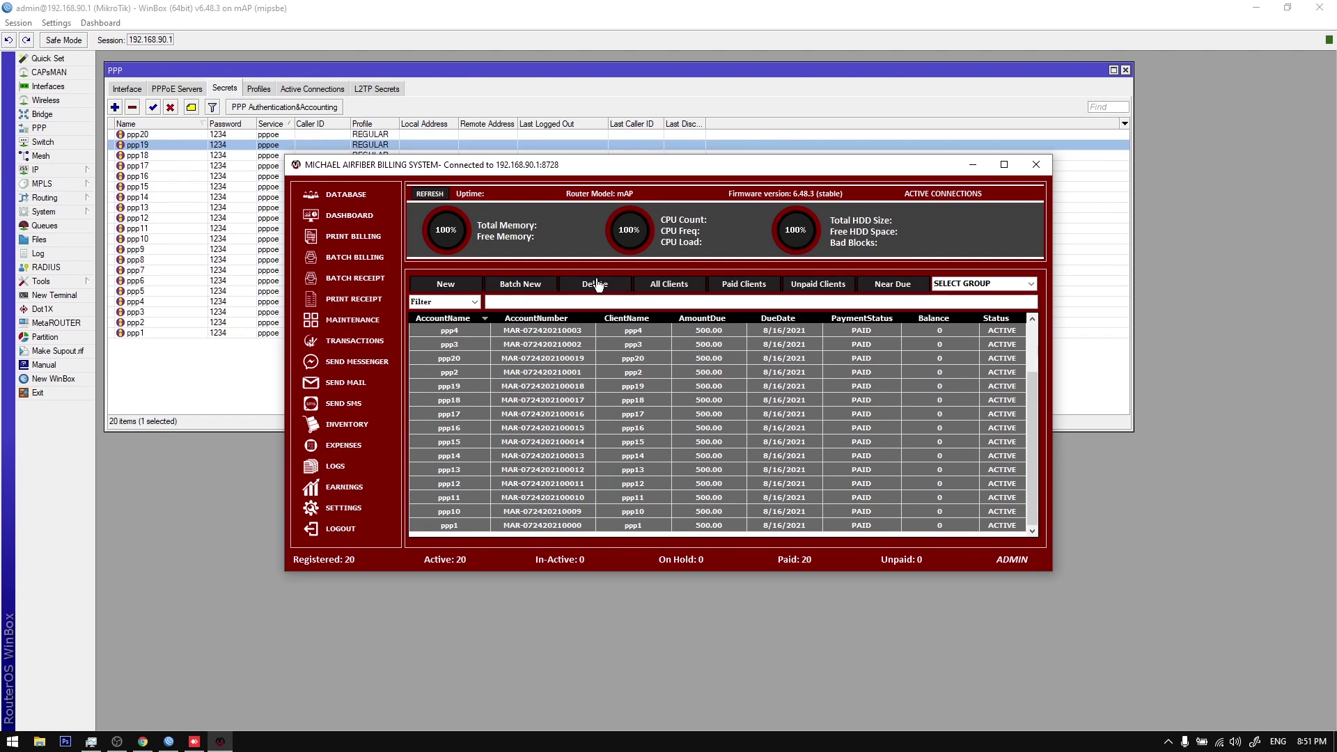
click(742, 416)
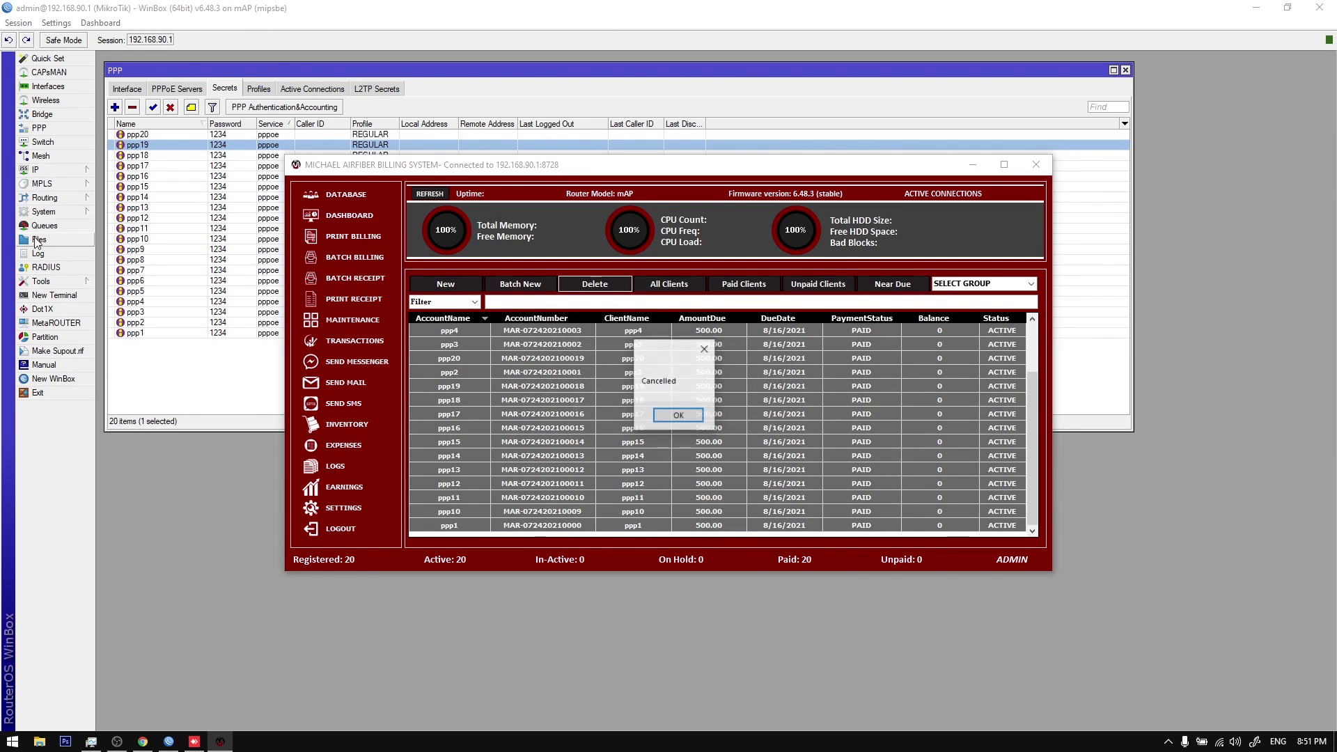
Step: Check the router's scheduler list, then select and delete all 20 clients
click(44, 212)
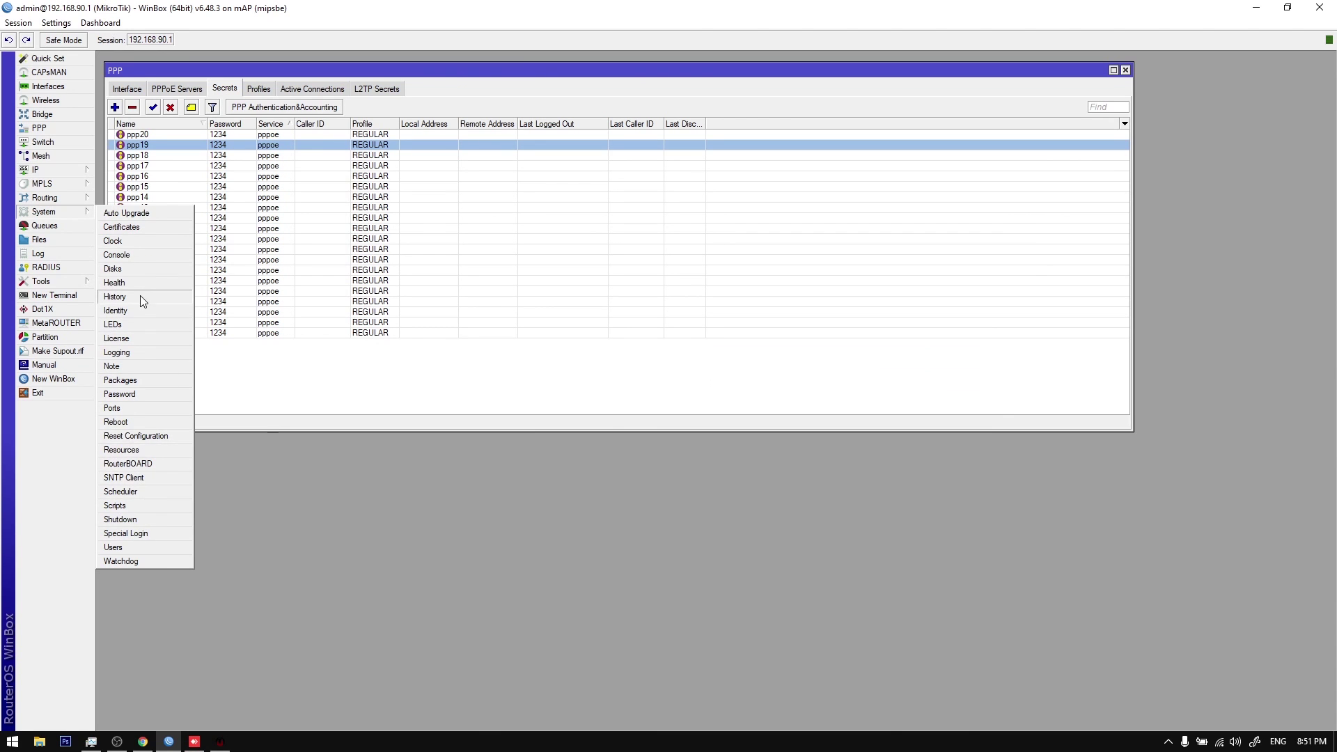
click(137, 490)
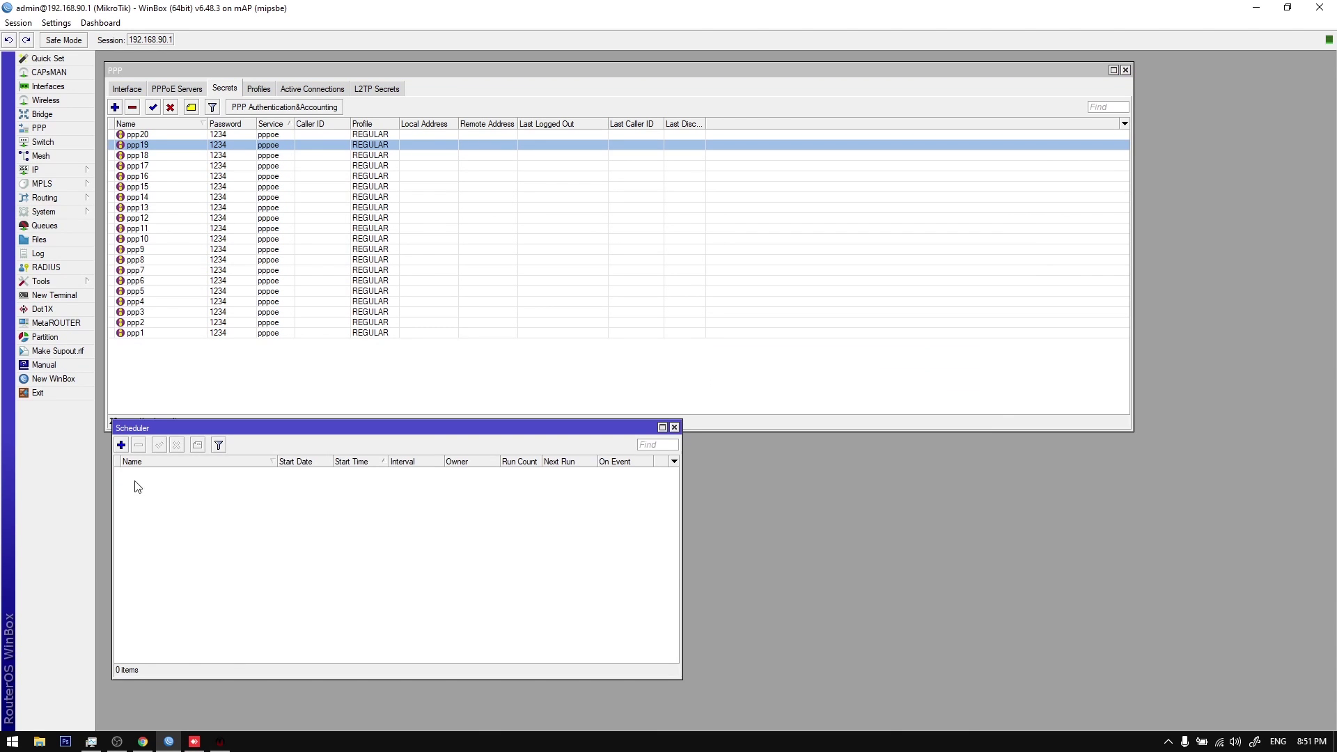
click(220, 741)
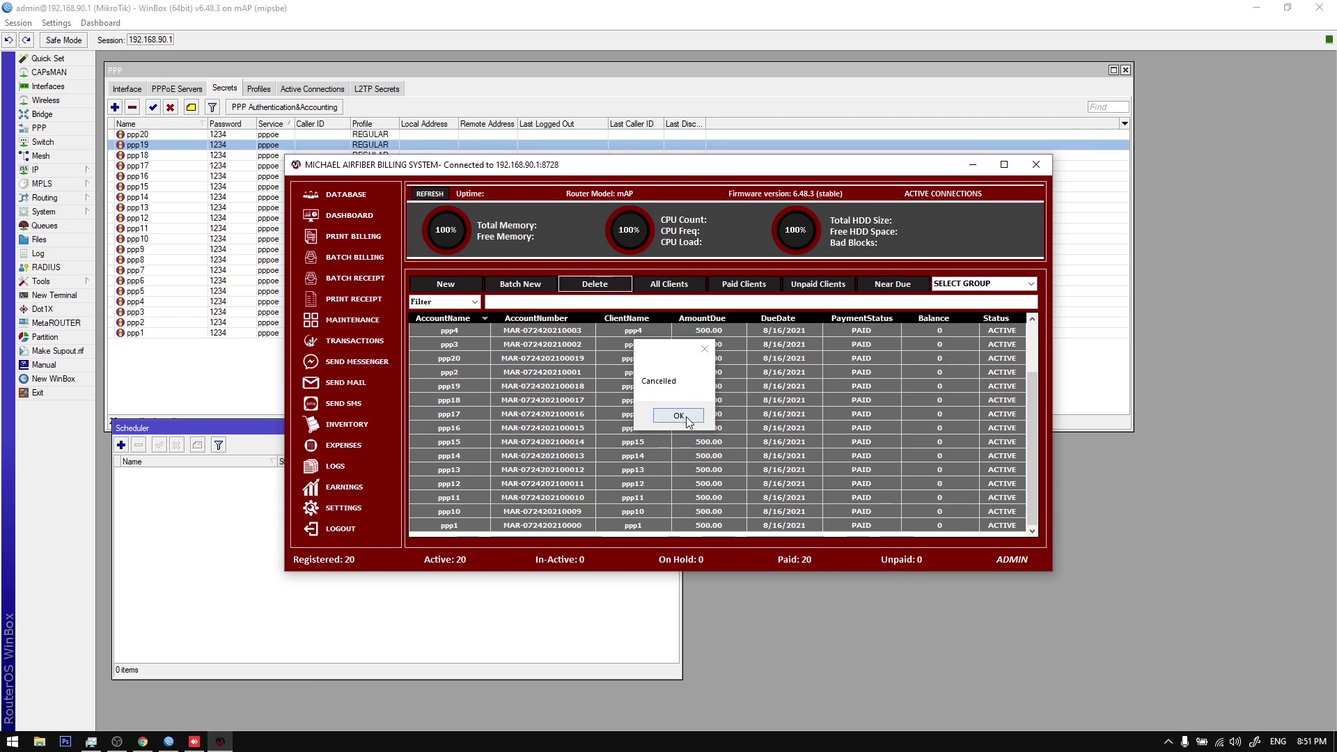
click(678, 415)
click(592, 367)
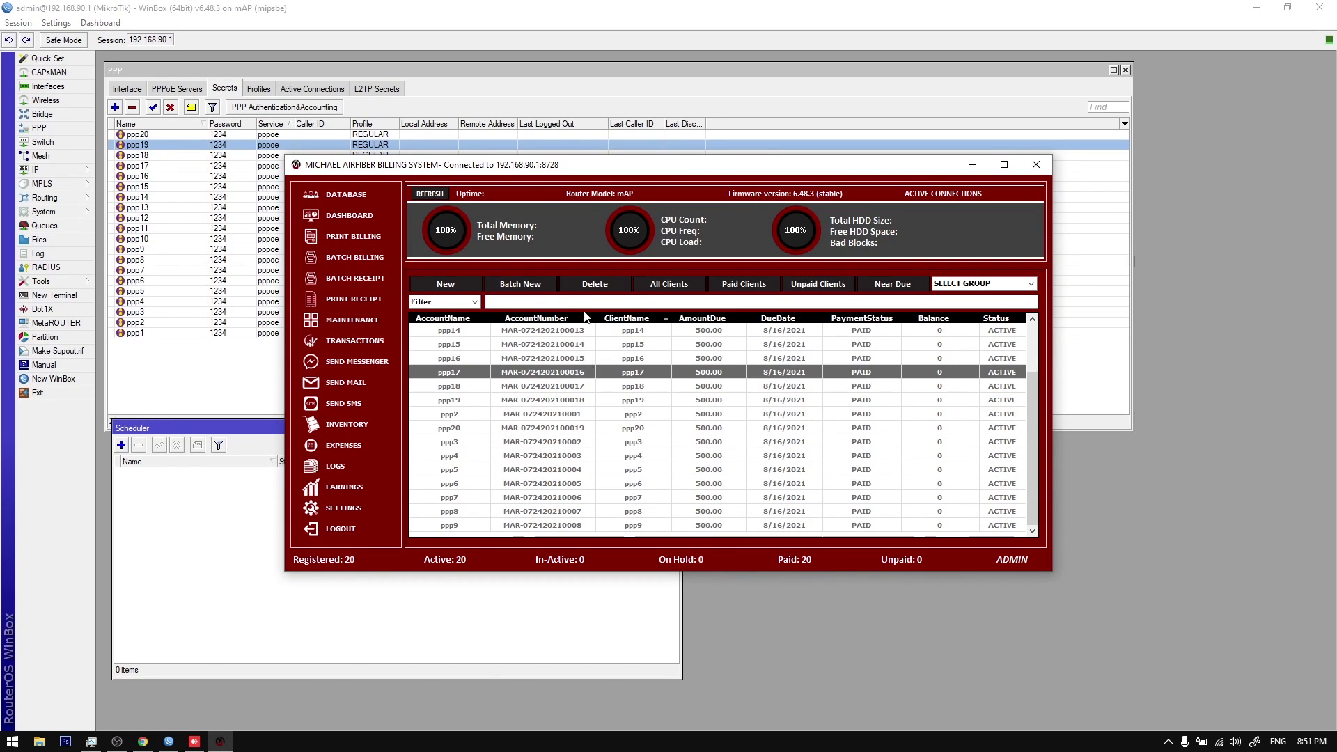
click(594, 283)
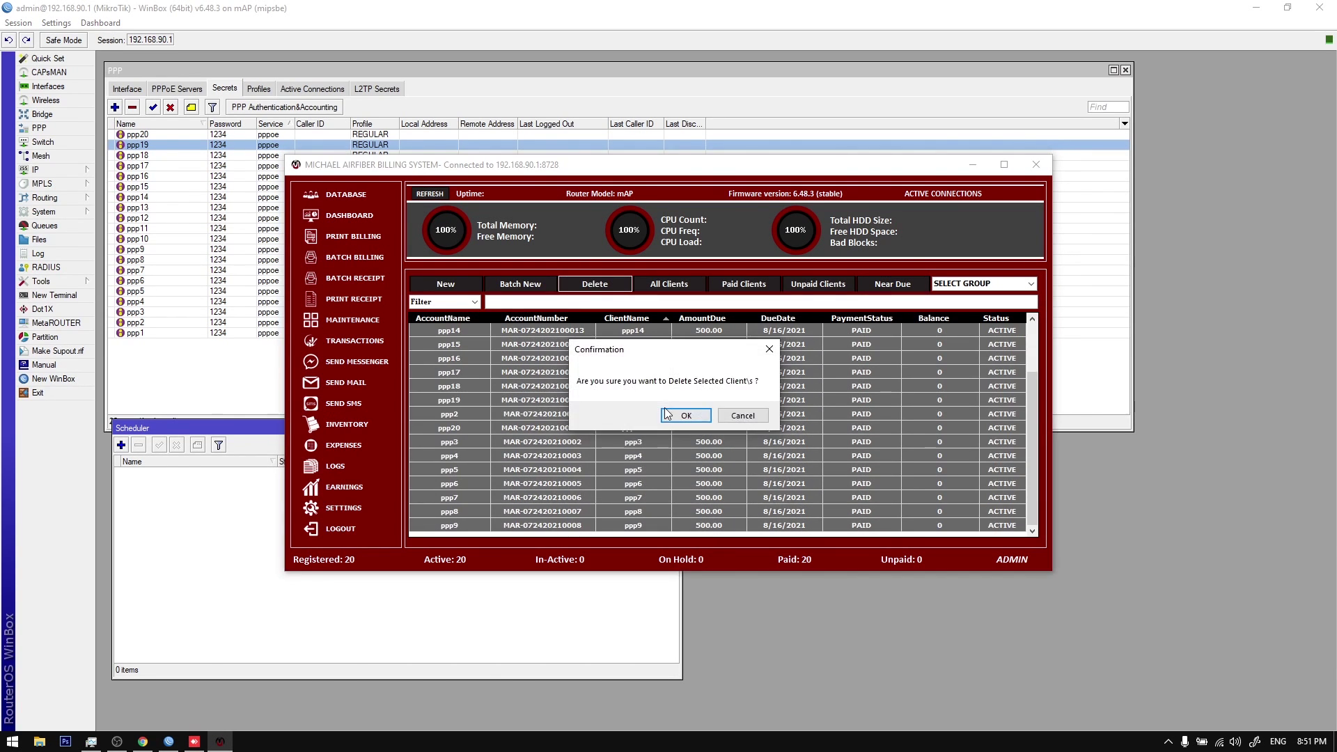
click(669, 415)
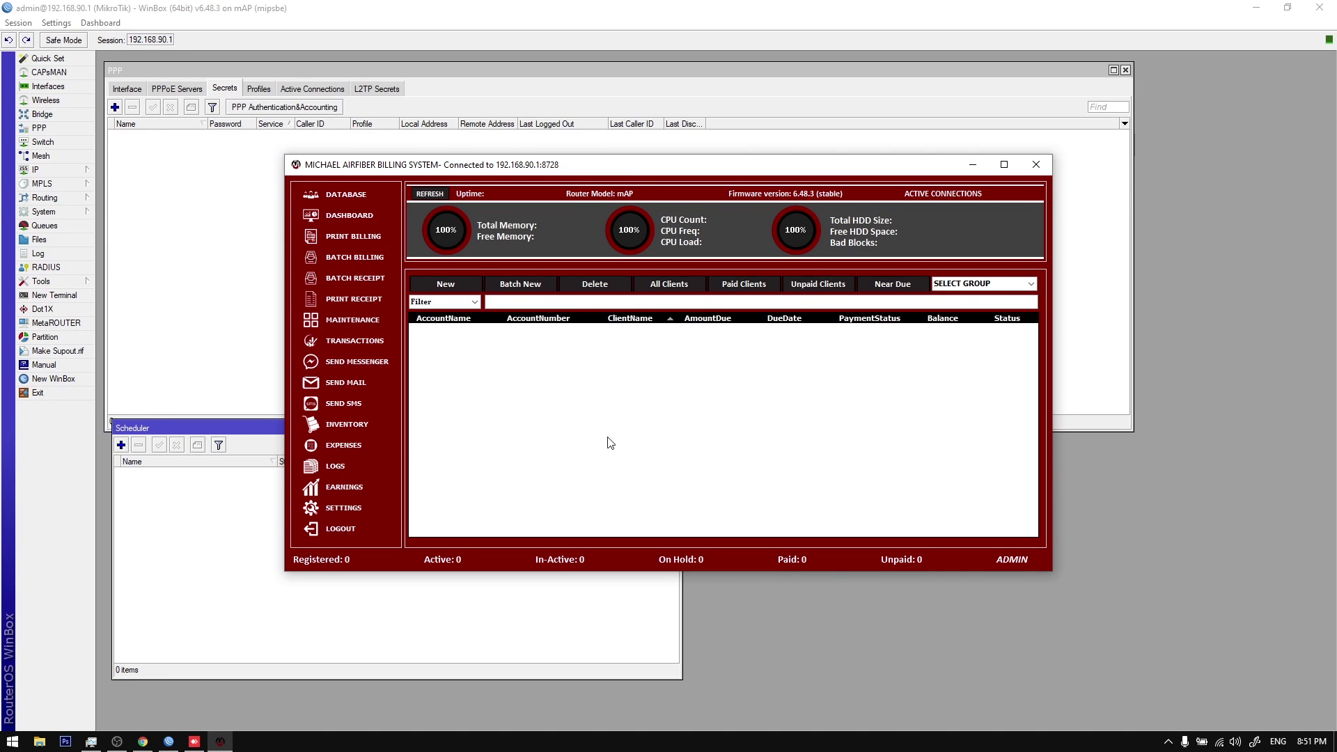
Step: Delete the REGULAR subscription plan in Profile Settings and close Settings
click(340, 519)
click(660, 420)
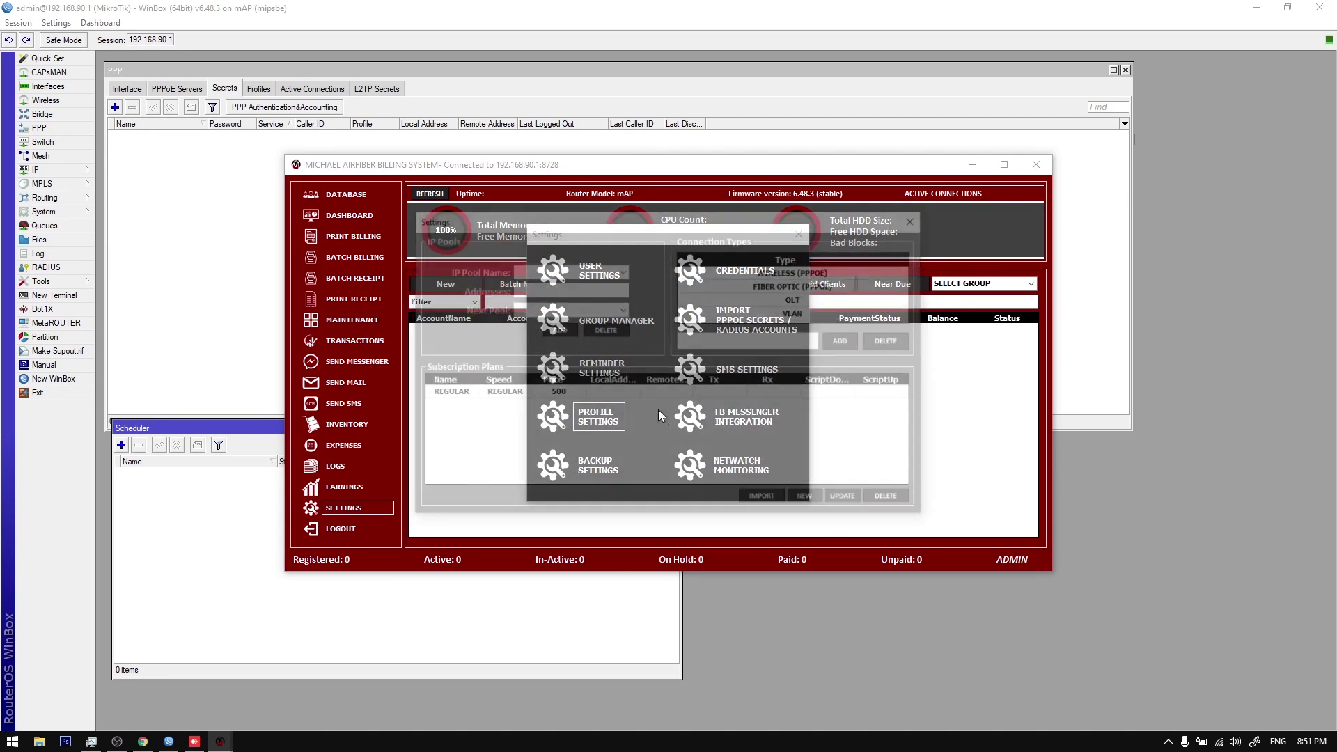
click(627, 395)
click(893, 500)
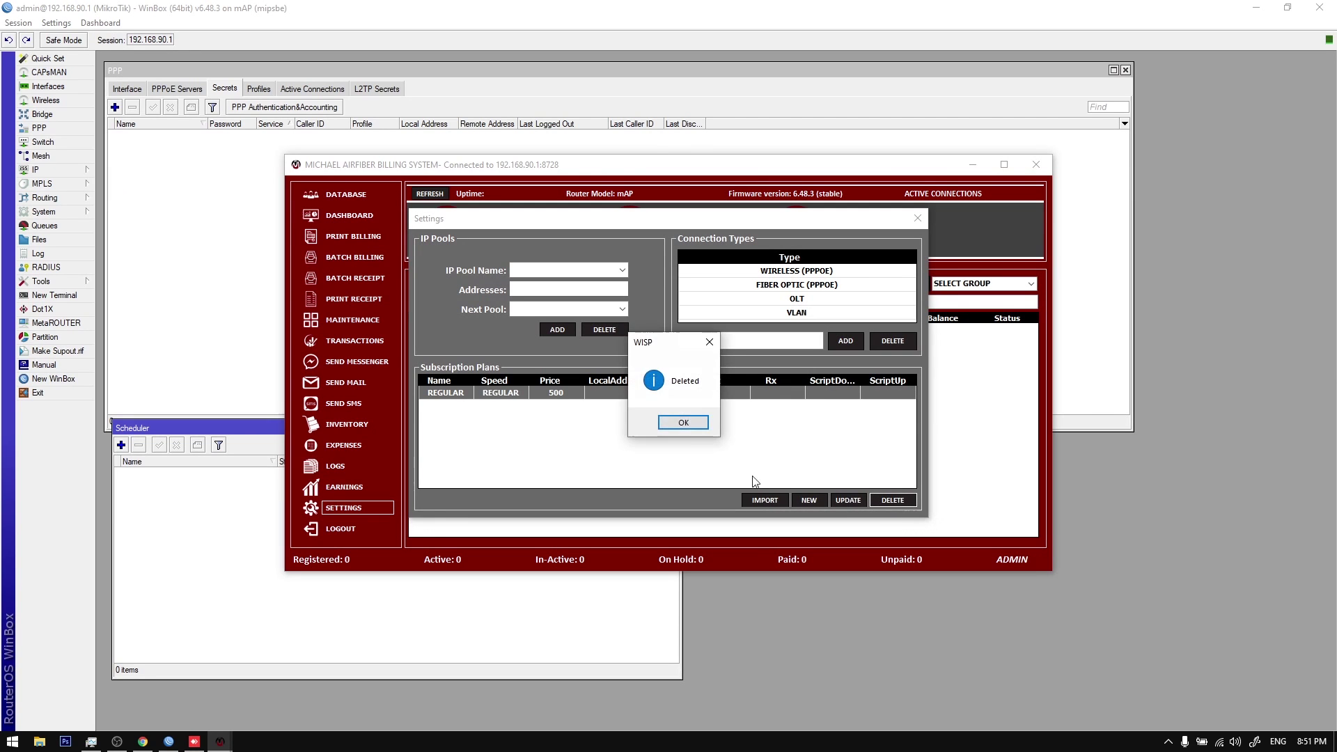
click(684, 422)
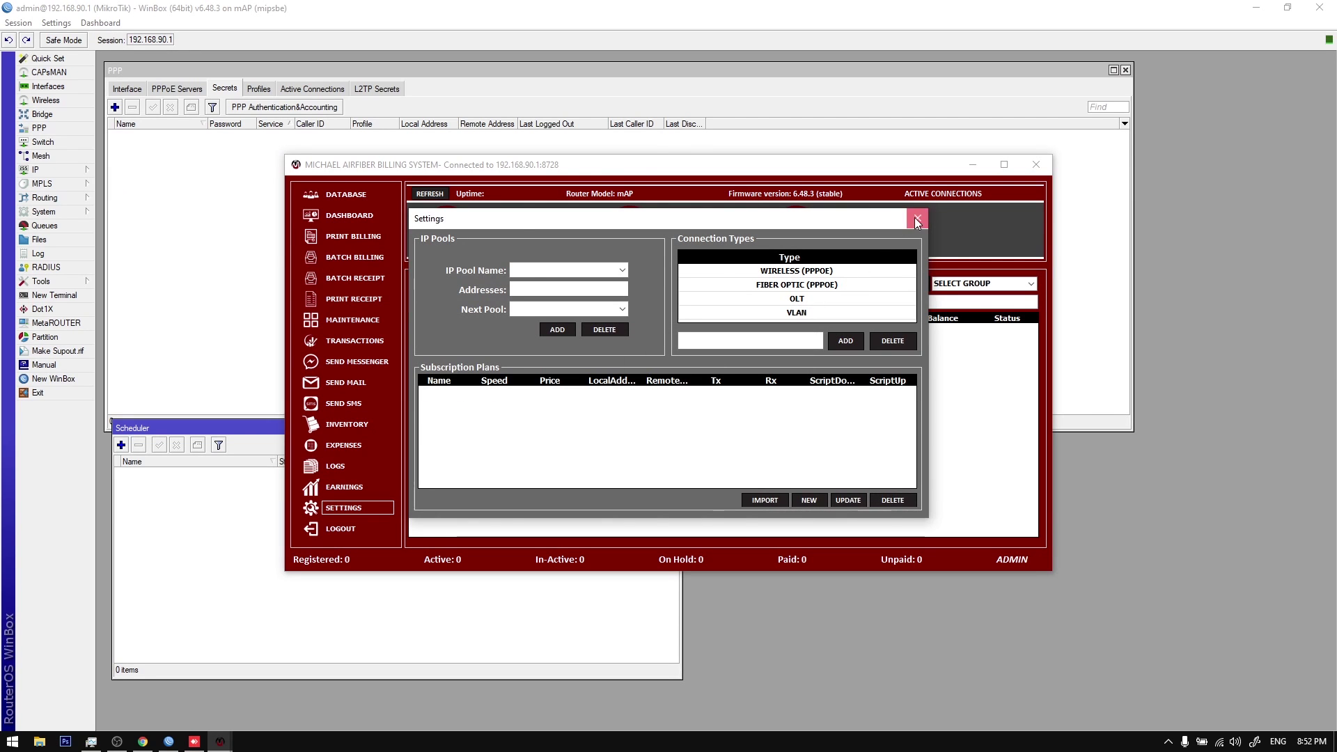
click(916, 218)
click(799, 234)
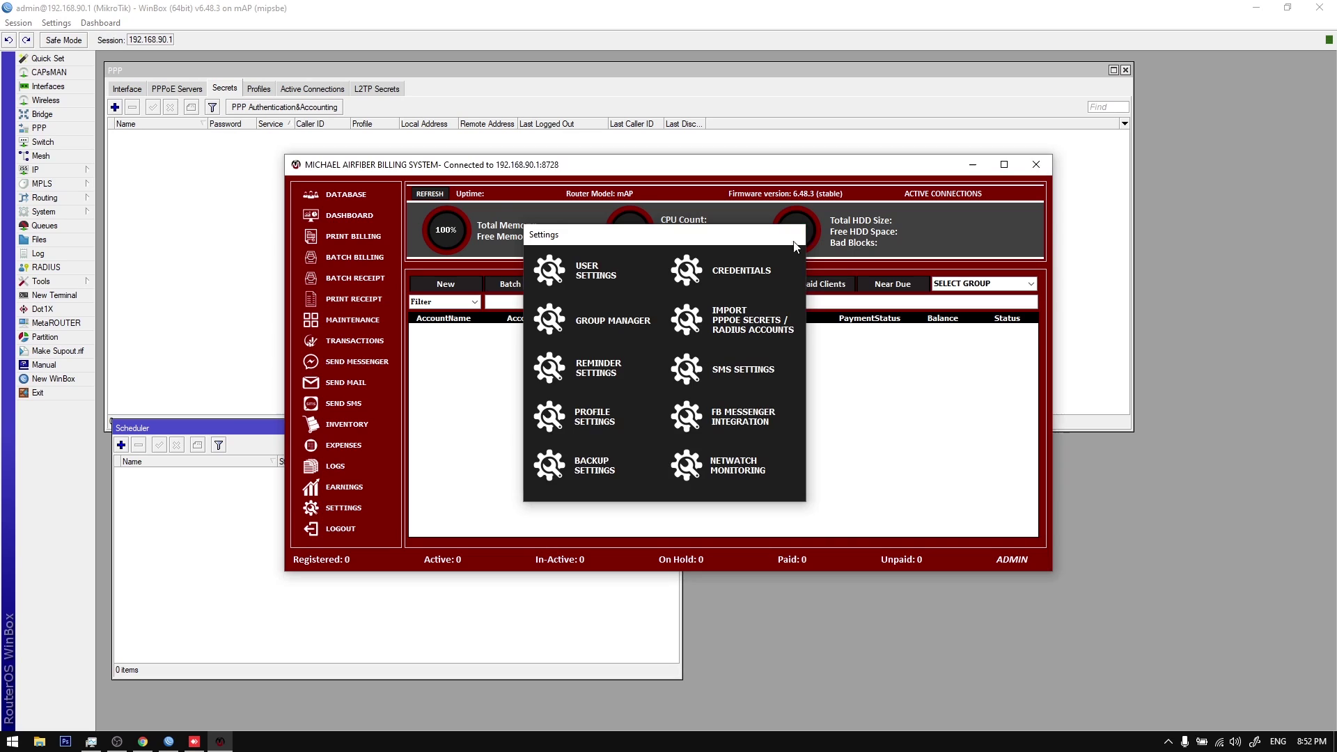
click(259, 89)
Step: Recreate the REGULAR PPP profile with P2P local and remote addresses
click(114, 111)
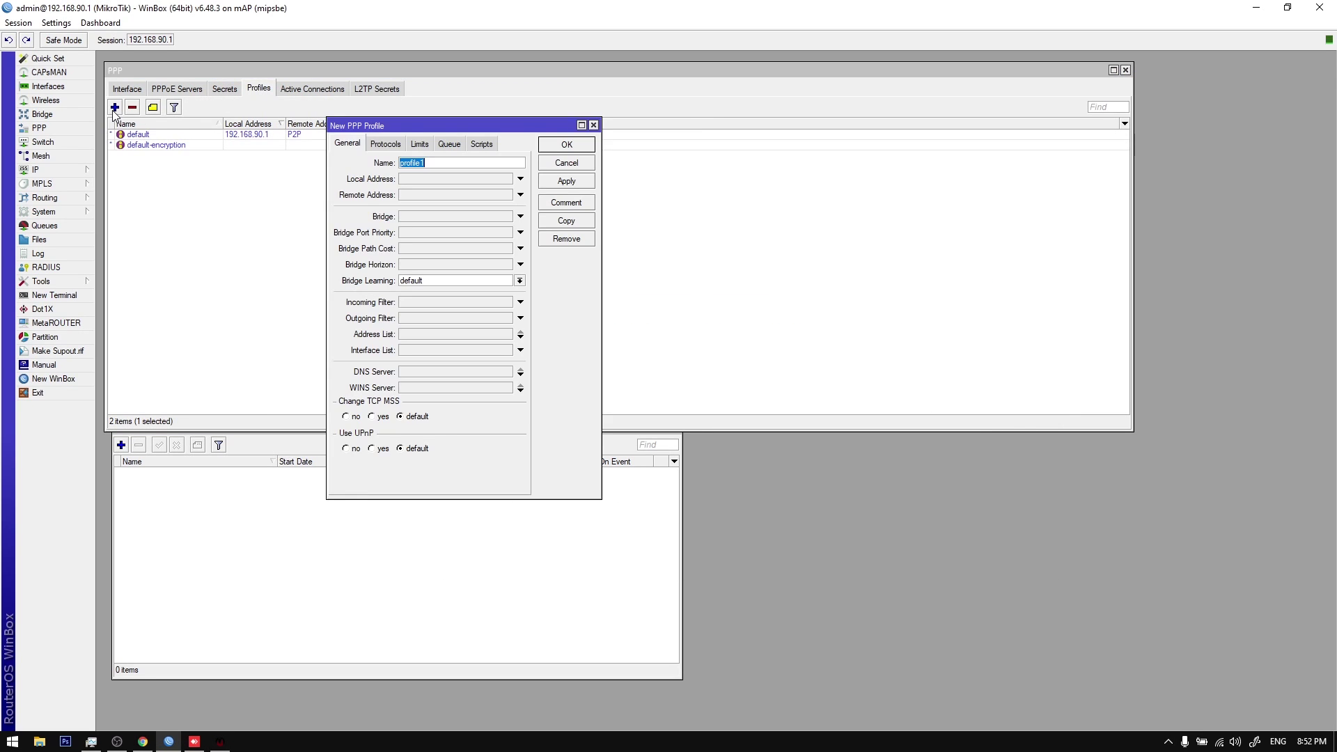
key(Escape)
click(115, 109)
text(REGULAR)
click(443, 180)
click(507, 179)
click(499, 200)
click(494, 195)
text(P2P)
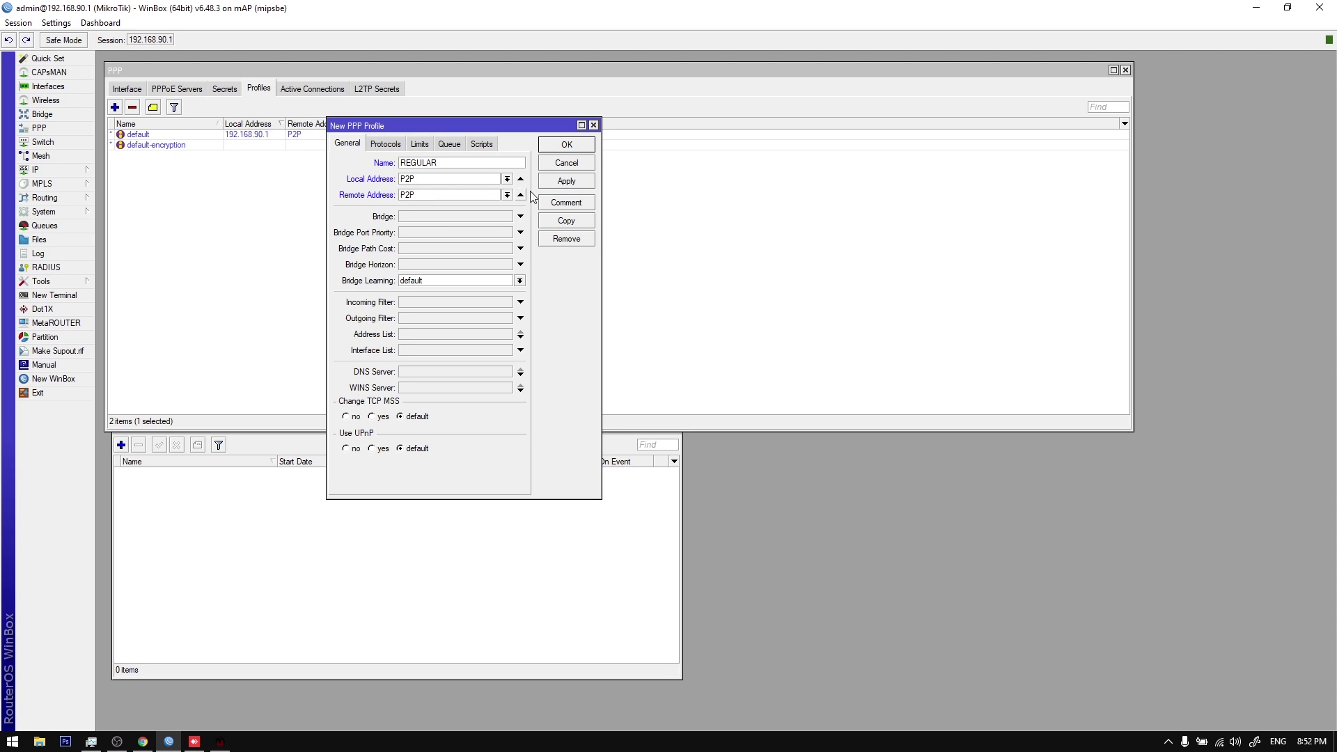
click(418, 144)
click(420, 201)
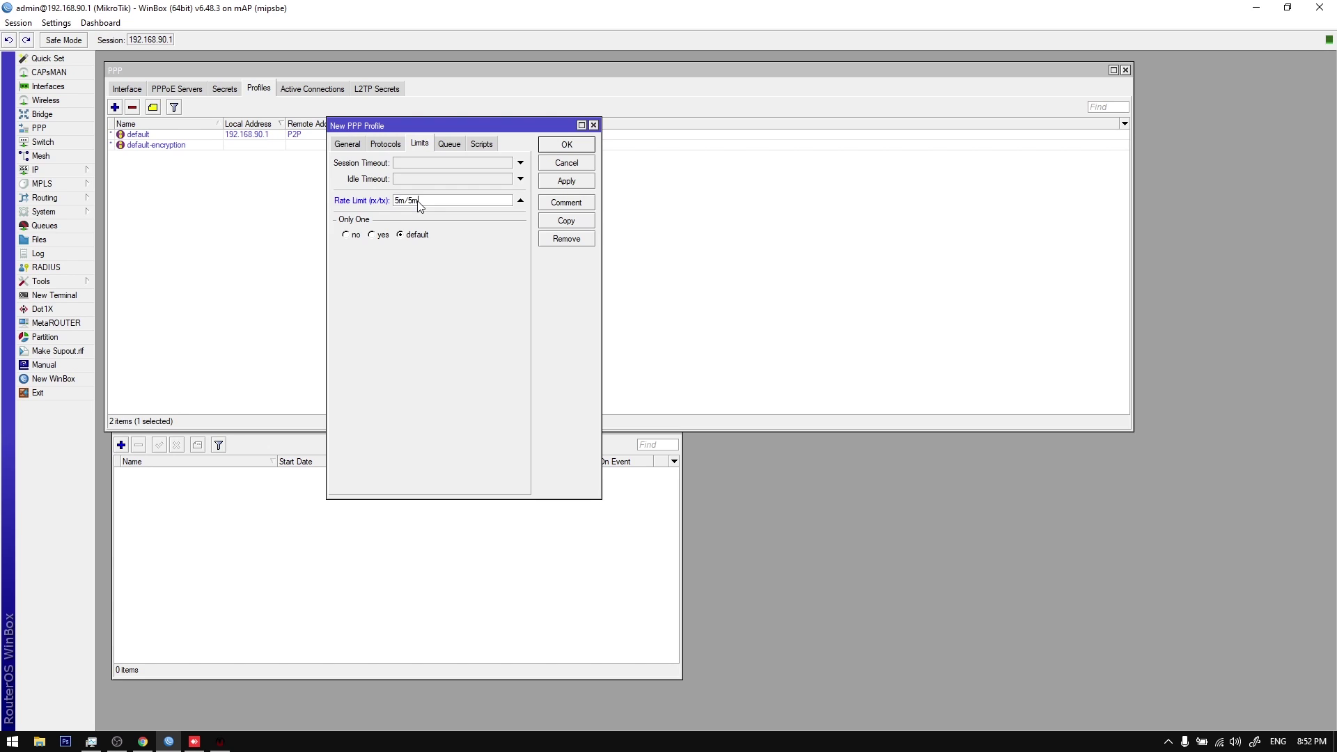
key(Return)
Step: Copy REGULAR into a new profile named SILVER with a 10m/10m rate limit
double_click(289, 137)
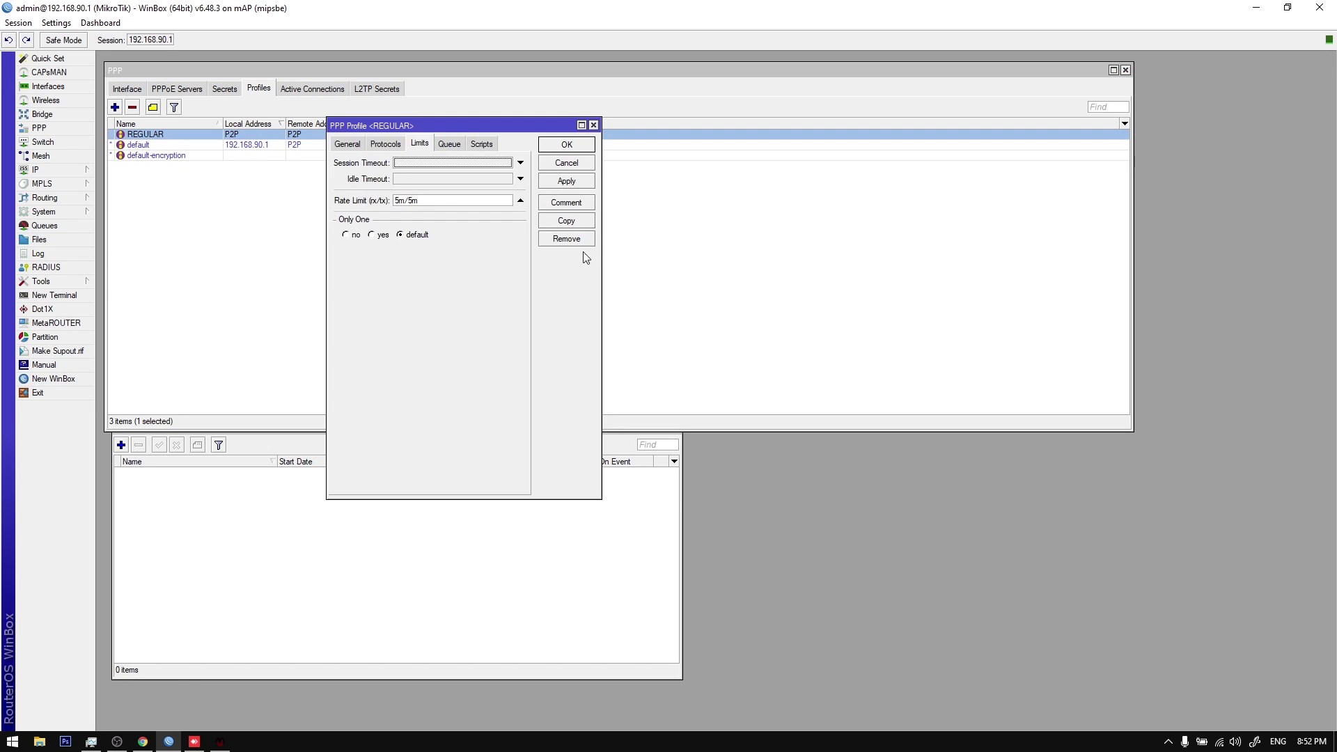
click(583, 222)
click(378, 161)
text(SILVER)
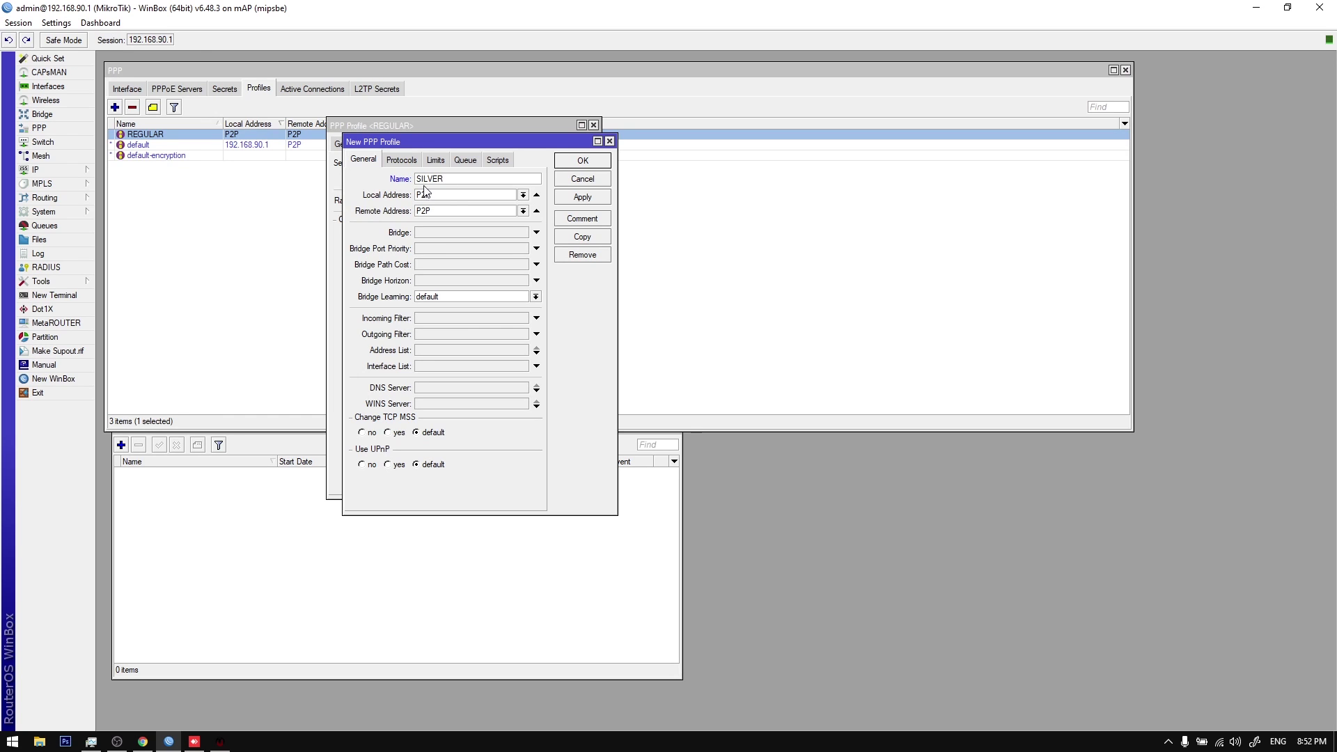
click(401, 160)
click(436, 160)
double_click(449, 216)
text(10)
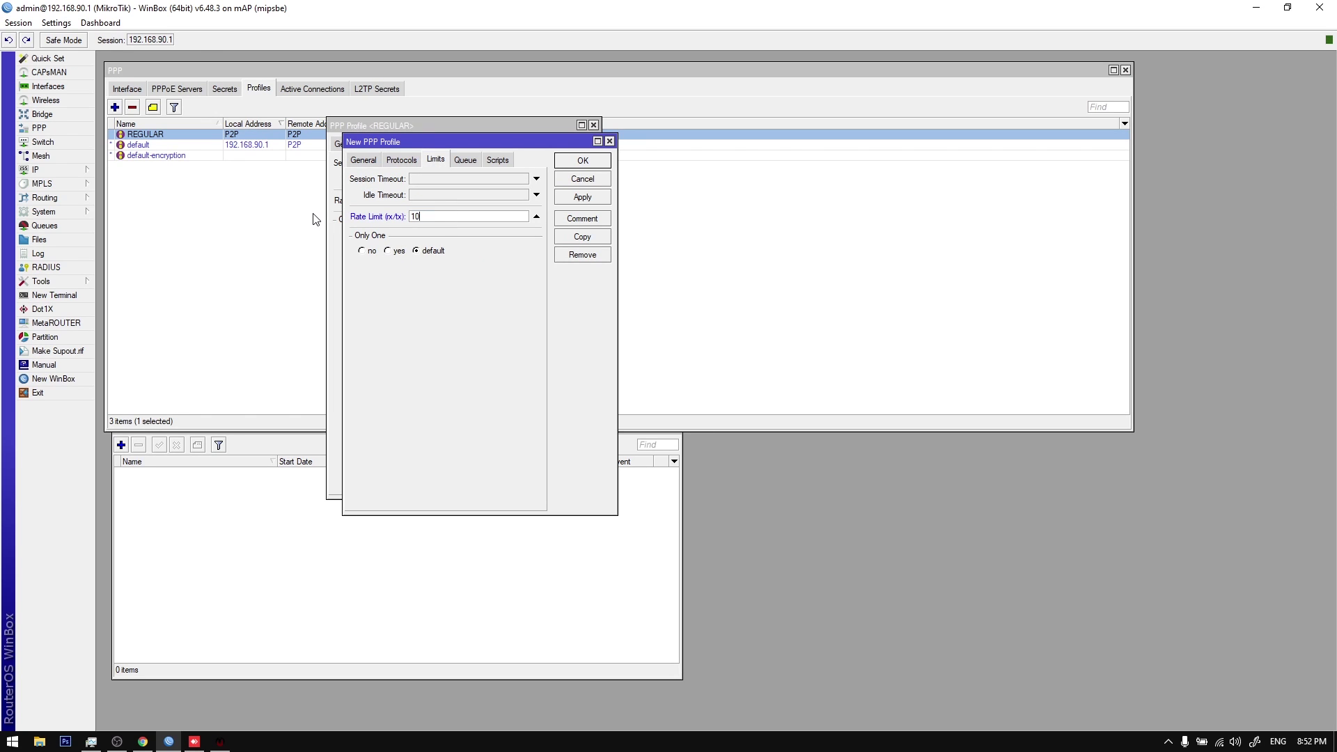
key(Return)
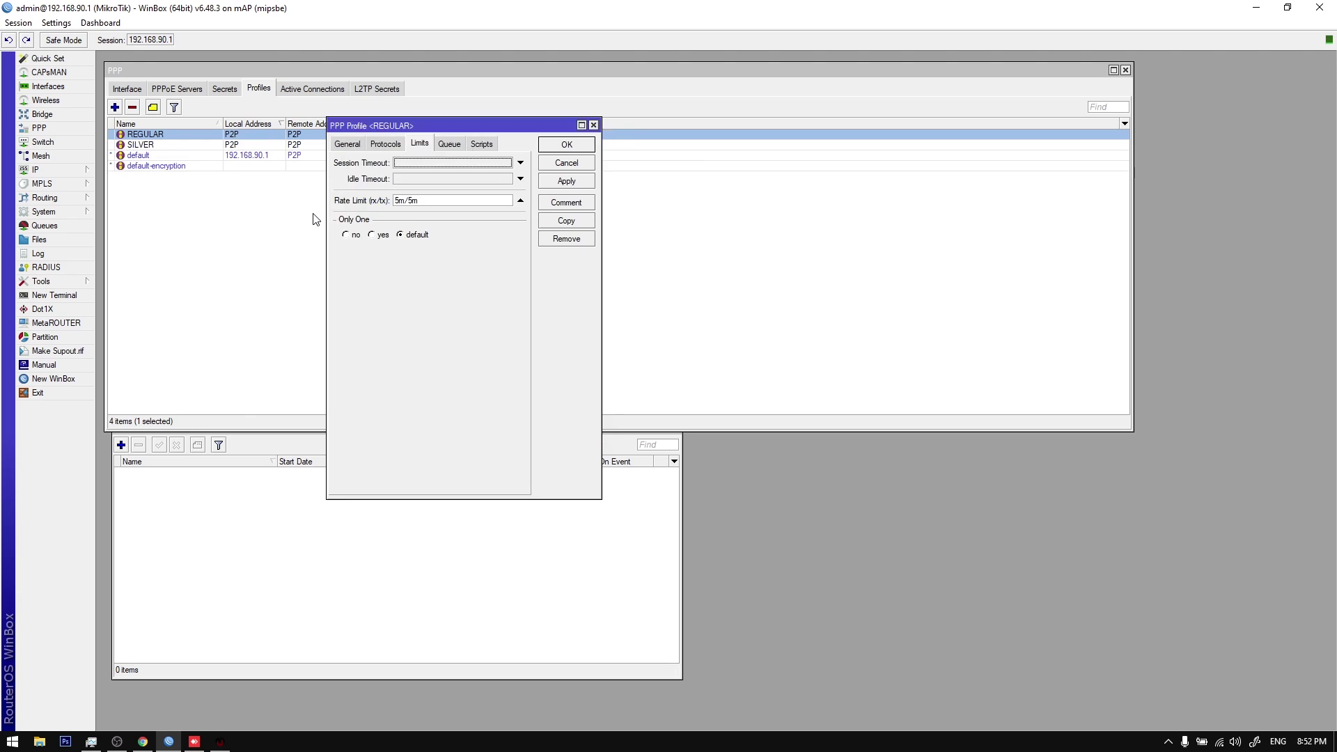
key(Escape)
click(224, 88)
Step: Add PPP secret ppp1 with a password, service pppoe and the REGULAR profile
click(114, 108)
click(244, 167)
click(309, 182)
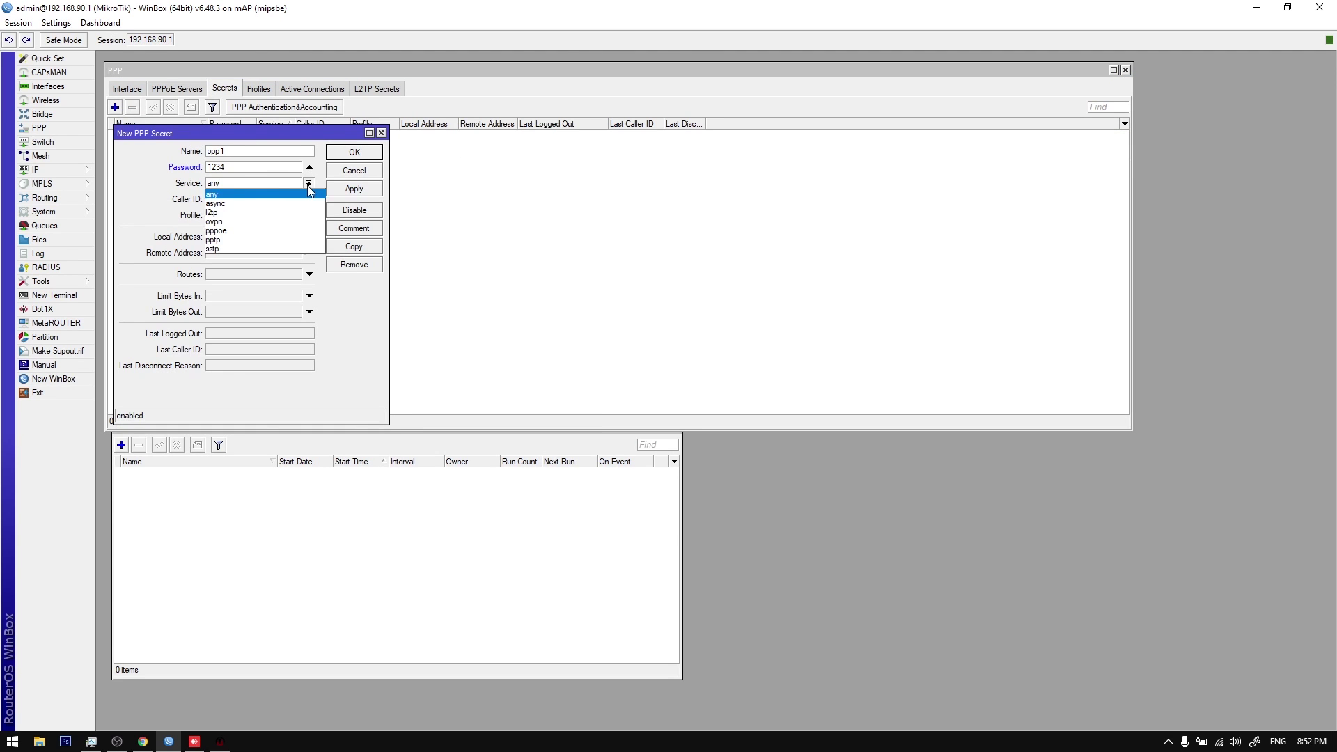
click(284, 231)
click(284, 221)
click(286, 230)
click(348, 189)
click(351, 153)
Step: Copy ppp1 repeatedly to create secrets ppp2 through ppp10 on REGULAR
double_click(338, 135)
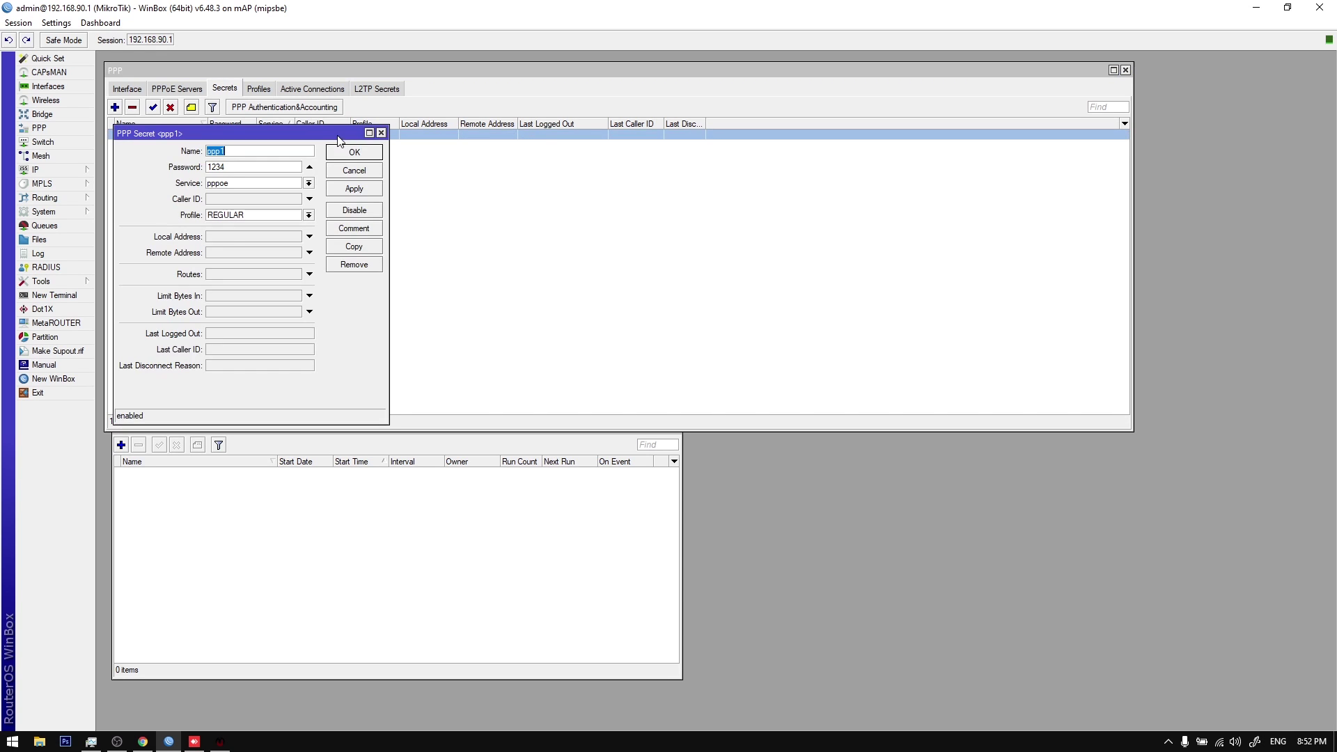
click(362, 246)
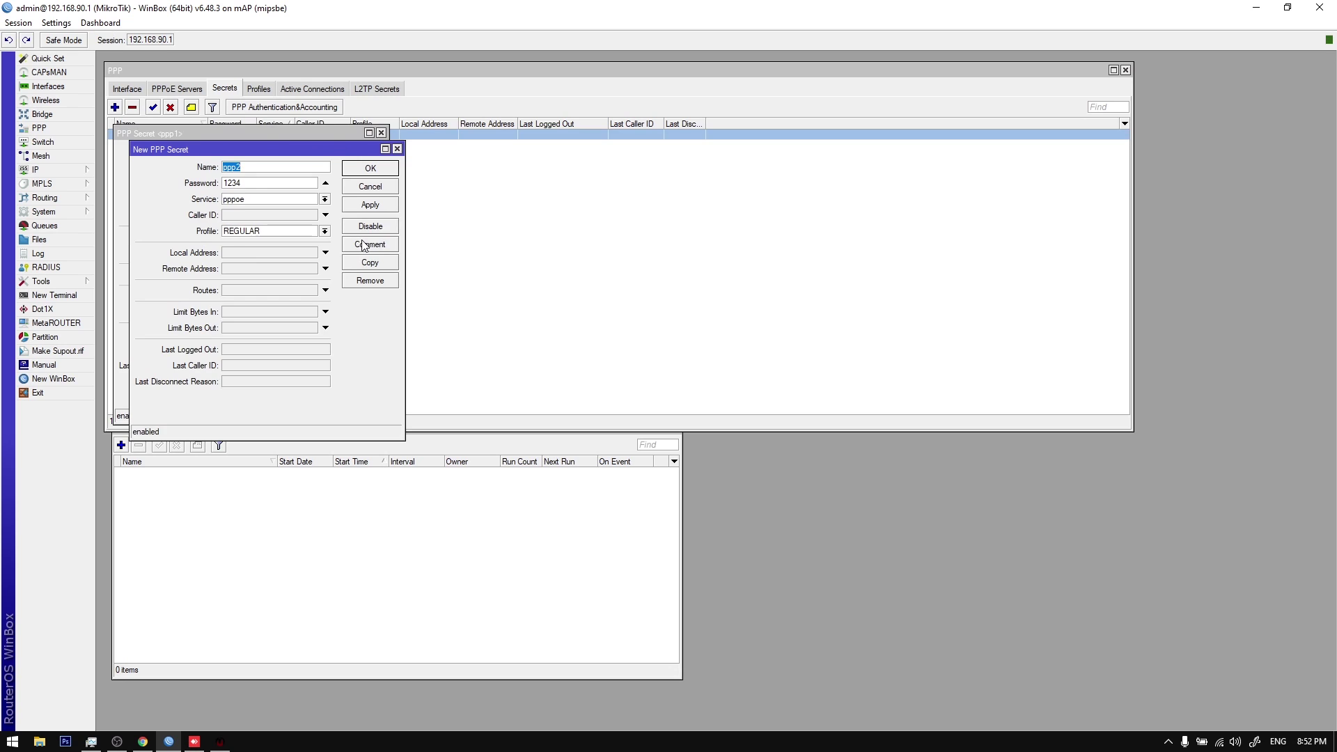
key(Return)
click(368, 247)
click(369, 248)
click(371, 250)
click(373, 250)
click(372, 250)
key(Return)
click(371, 250)
click(371, 251)
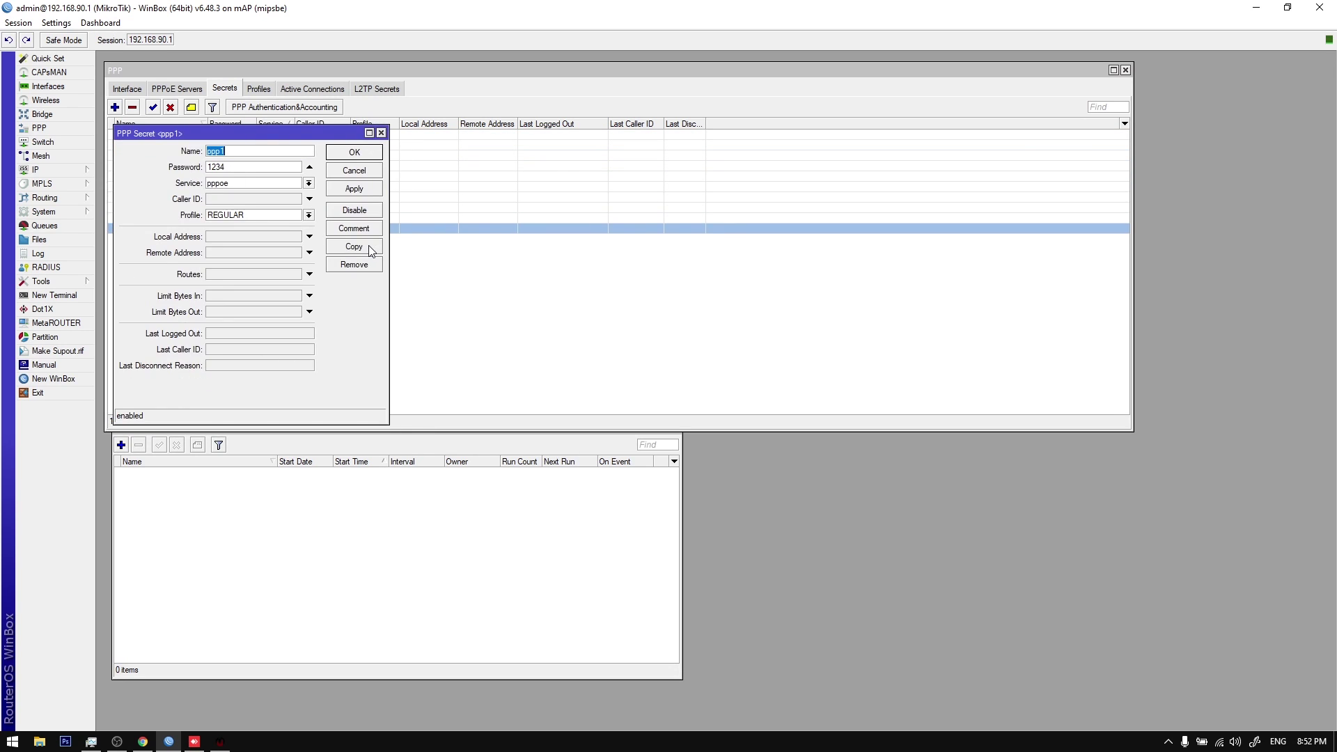
key(Return)
Step: Copy a secret as ppp11 and assign it the SILVER profile
double_click(285, 229)
click(354, 246)
click(294, 230)
click(282, 256)
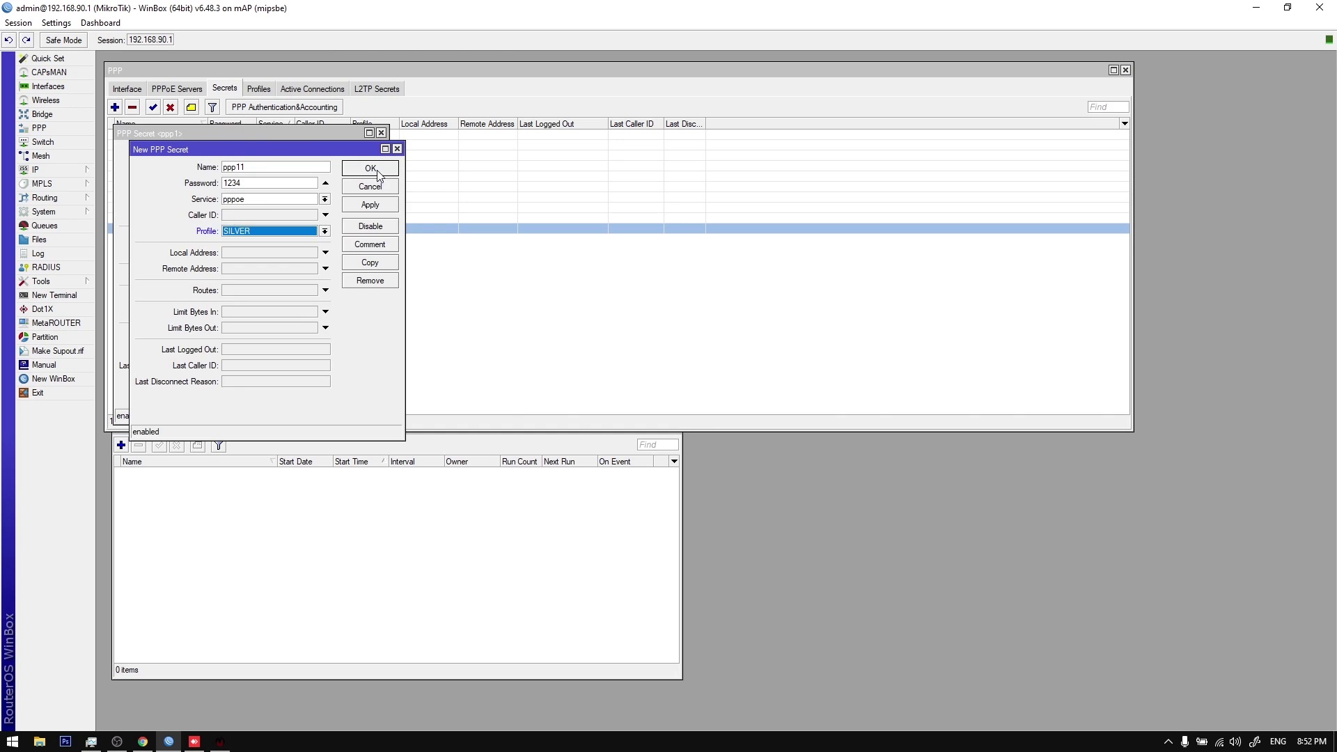
click(378, 174)
Step: Copy the SILVER secret repeatedly to create the remaining secrets up to ppp21
double_click(362, 135)
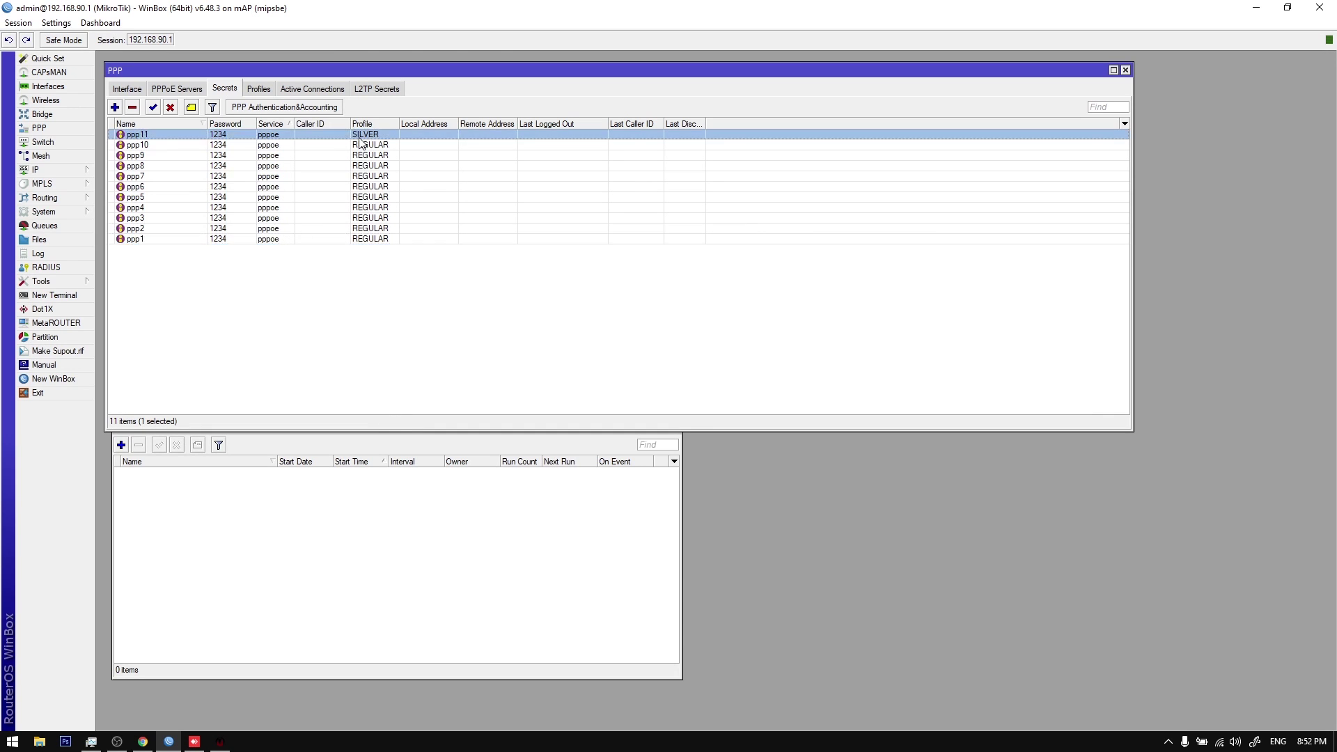
click(355, 189)
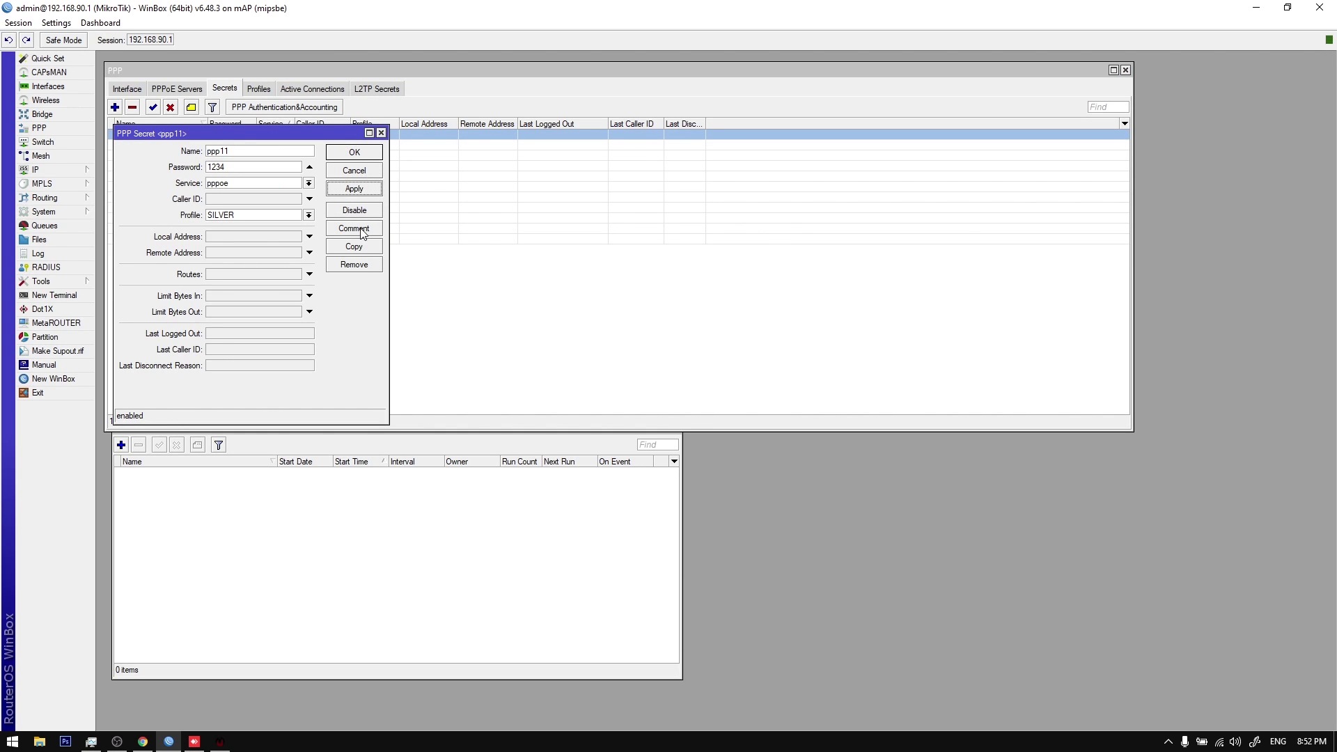
click(367, 252)
key(Return)
click(367, 252)
key(Return)
click(367, 252)
key(Return)
click(367, 252)
key(Return)
click(367, 252)
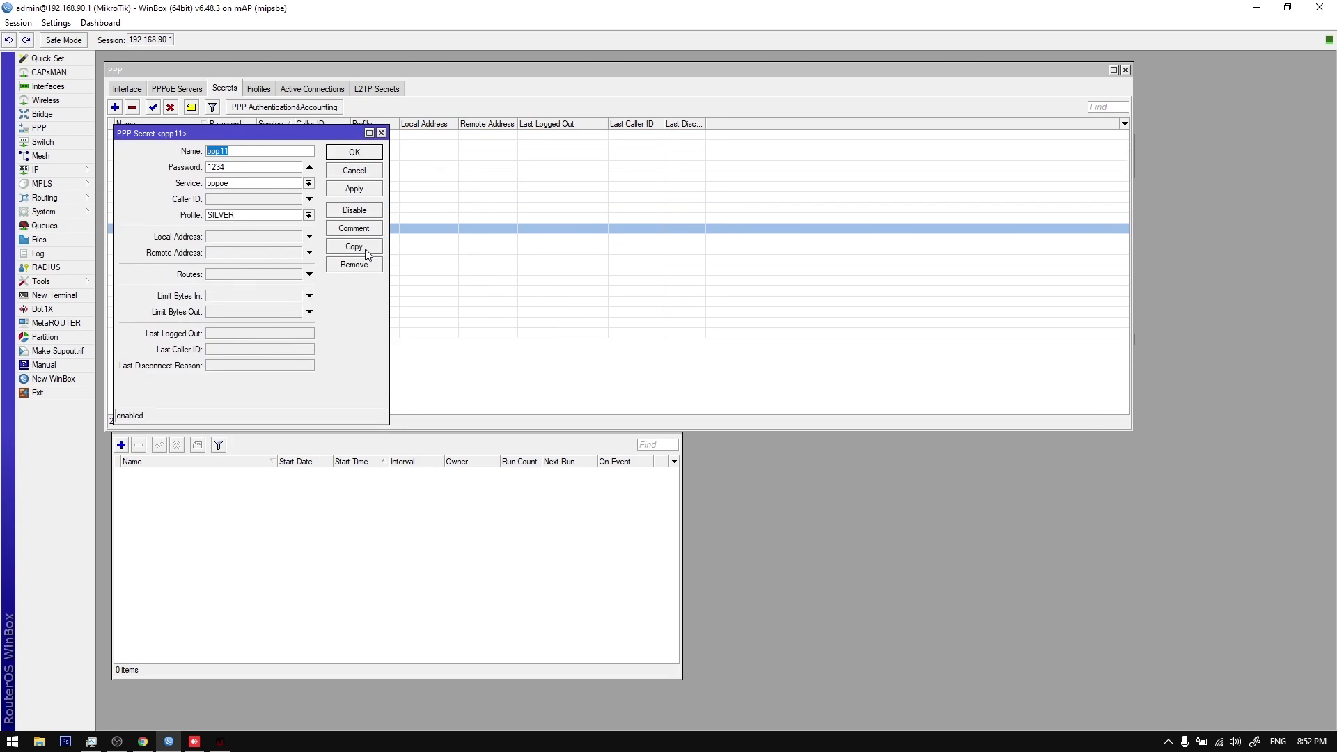
key(Return)
key(Return)
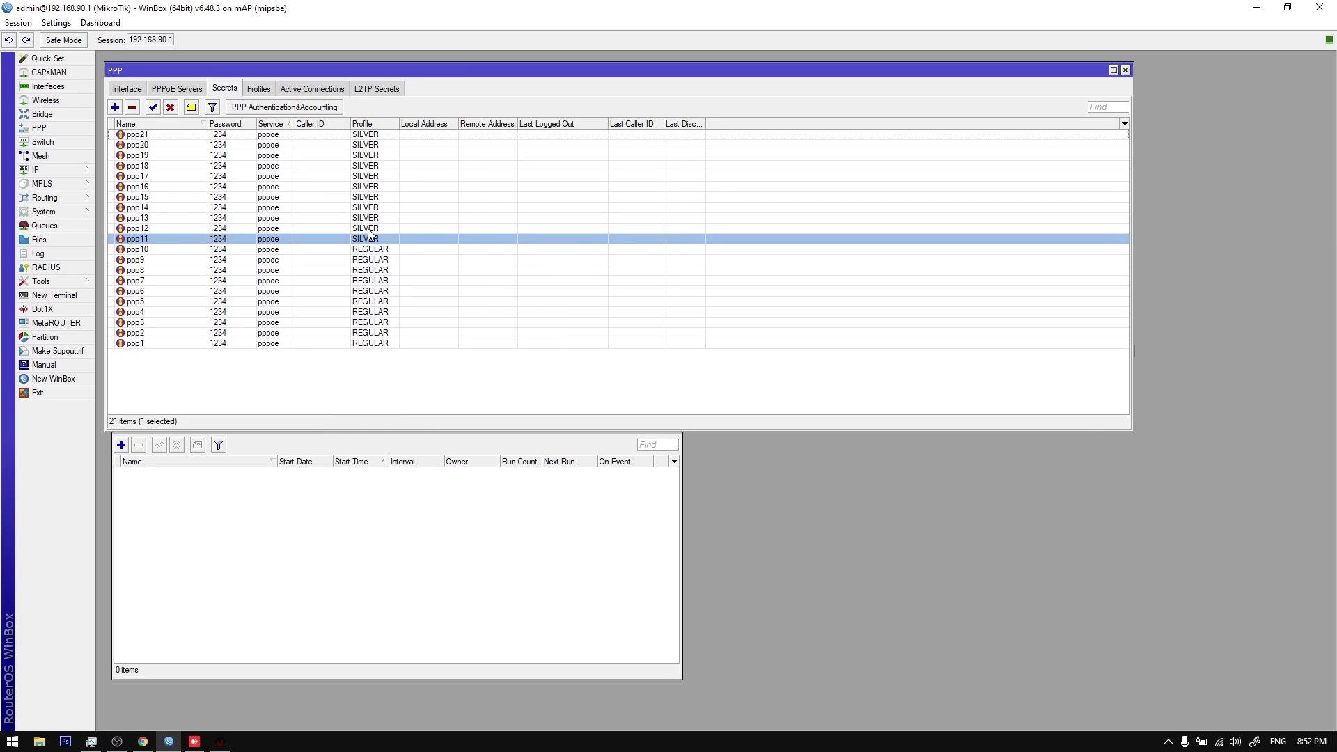
Step: Check the secrets and profiles lists, then return to the billing system window
click(393, 262)
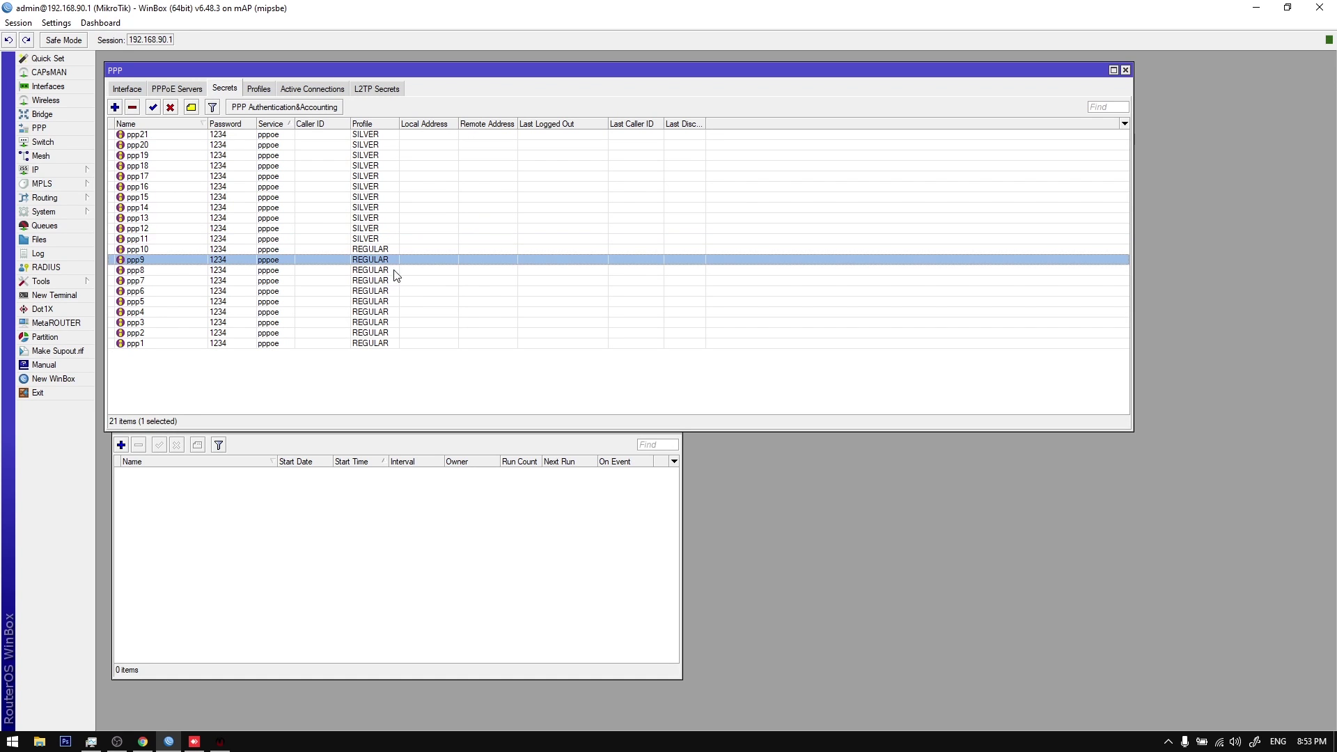
click(257, 89)
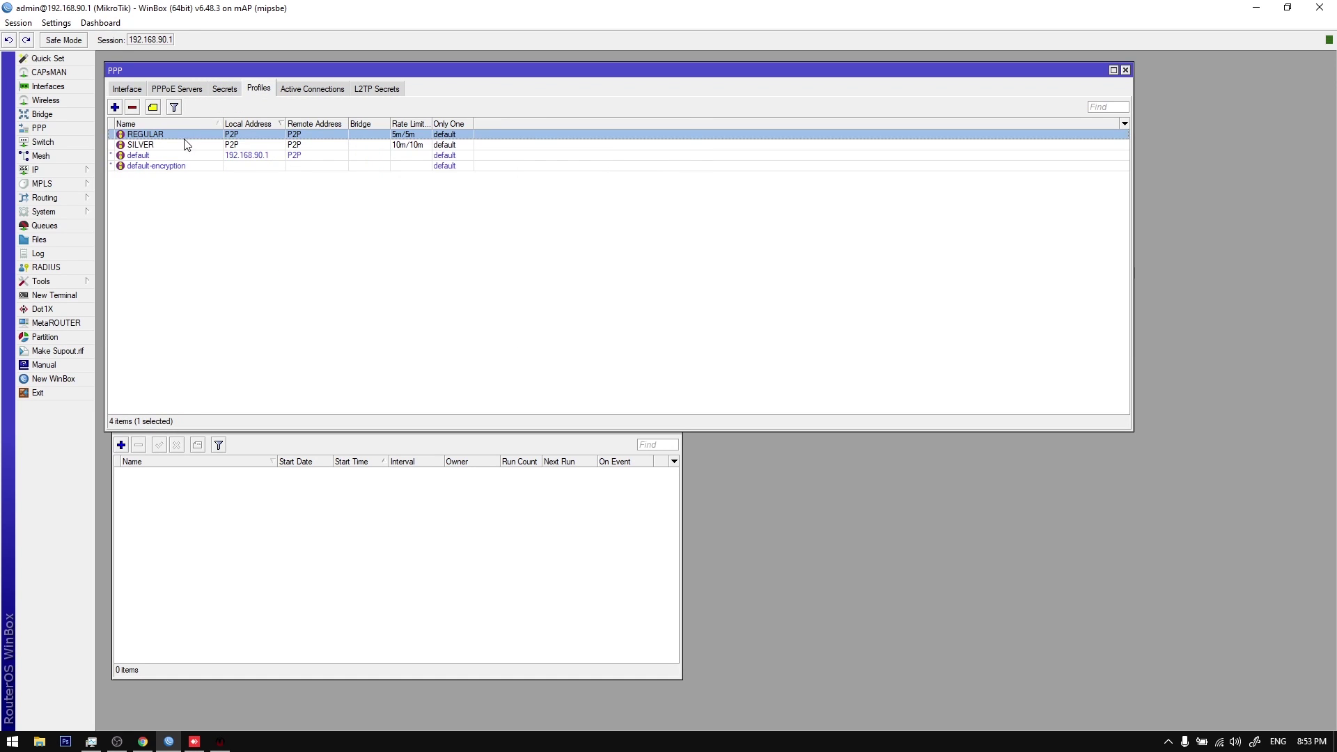
click(226, 89)
click(280, 145)
click(303, 260)
click(316, 313)
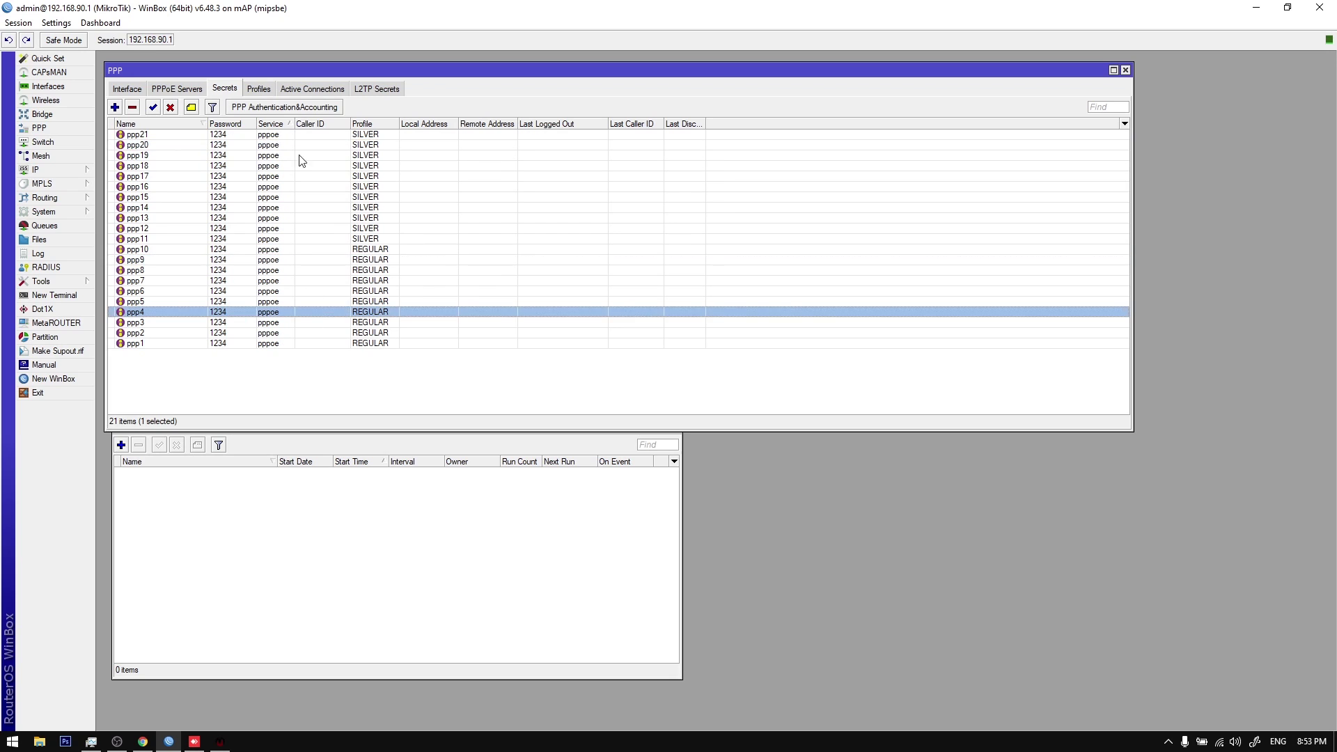
click(259, 91)
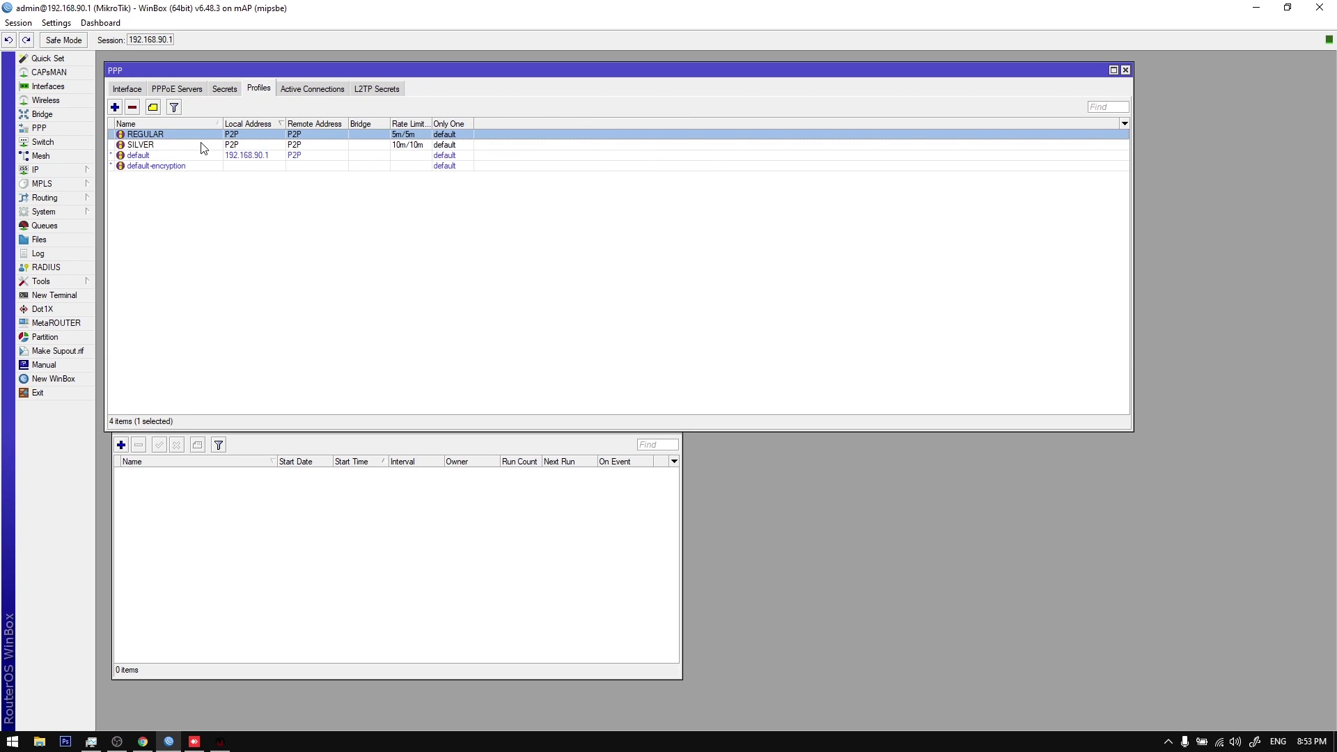
click(203, 147)
click(220, 742)
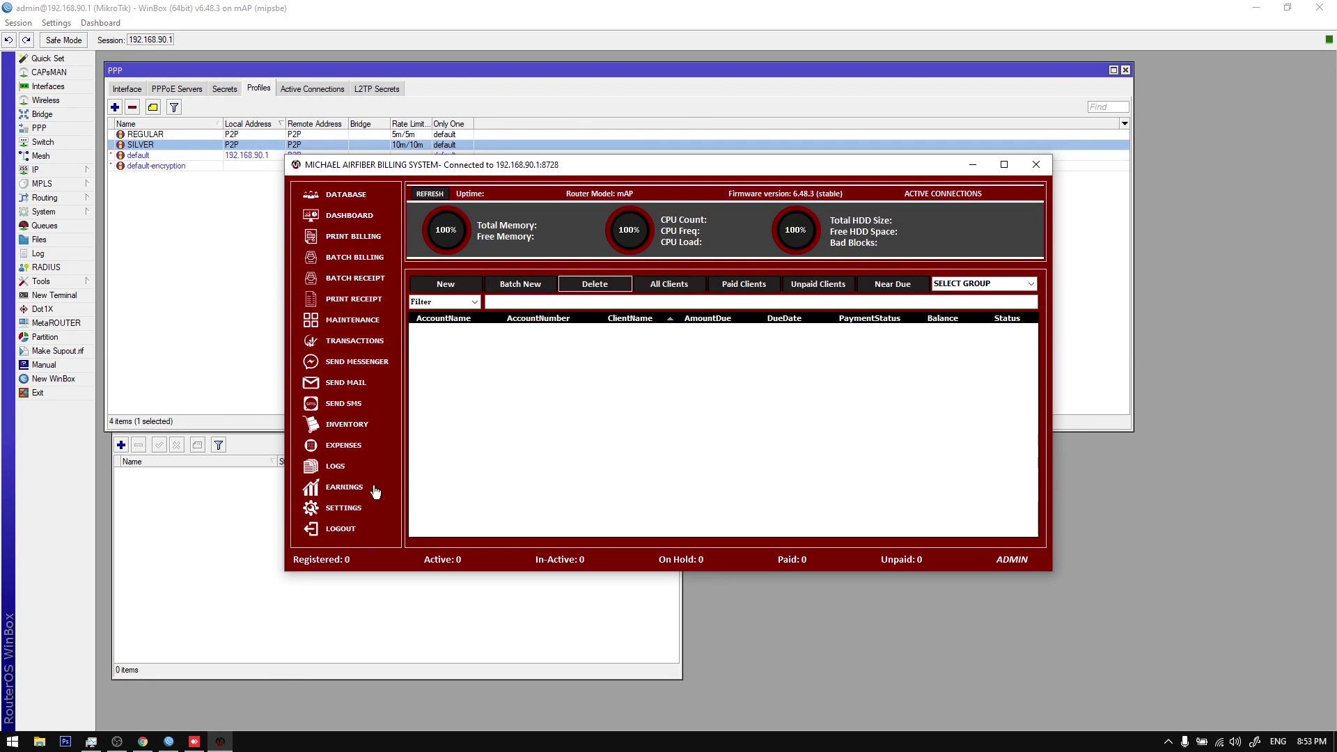
Step: Import the router's profiles as plans: REGULAR priced 500 and SILVER priced 1000
click(344, 509)
click(598, 421)
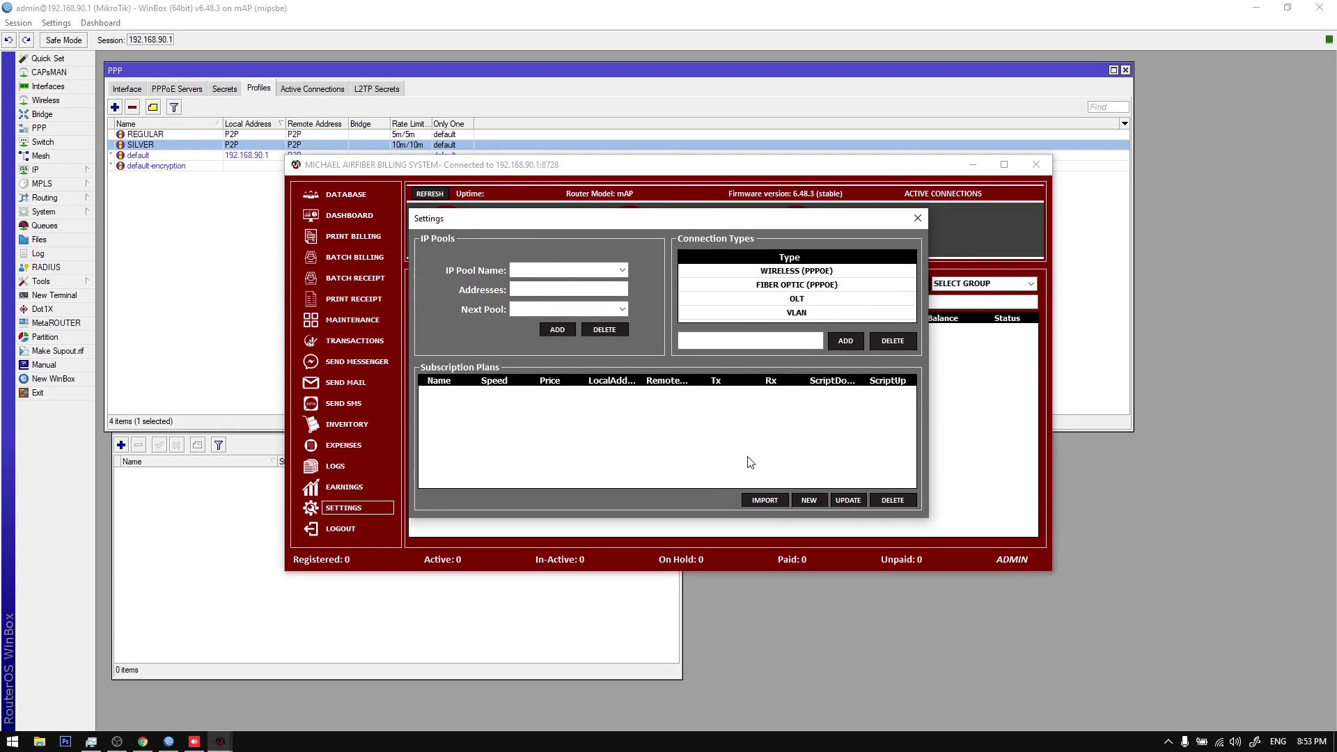
click(770, 498)
click(486, 311)
text(500)
click(492, 320)
text(1000)
click(645, 453)
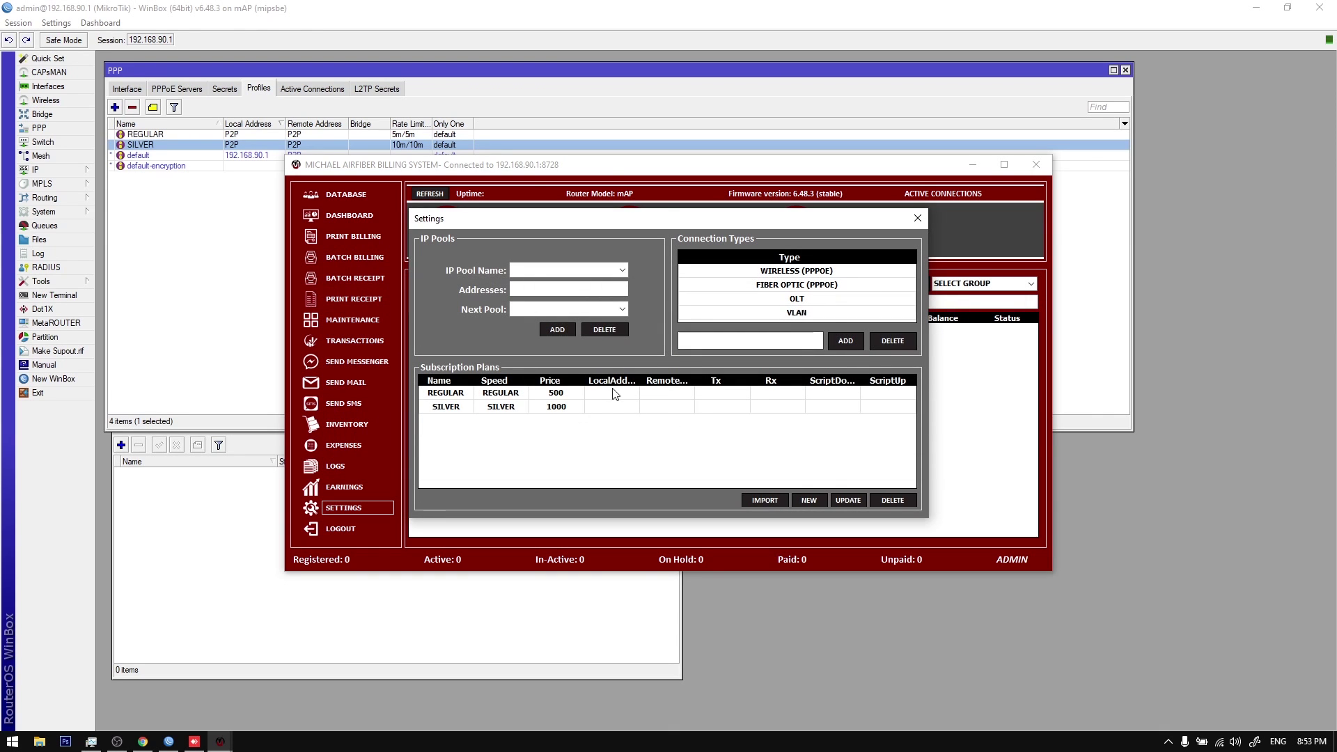
drag(597, 395, 610, 406)
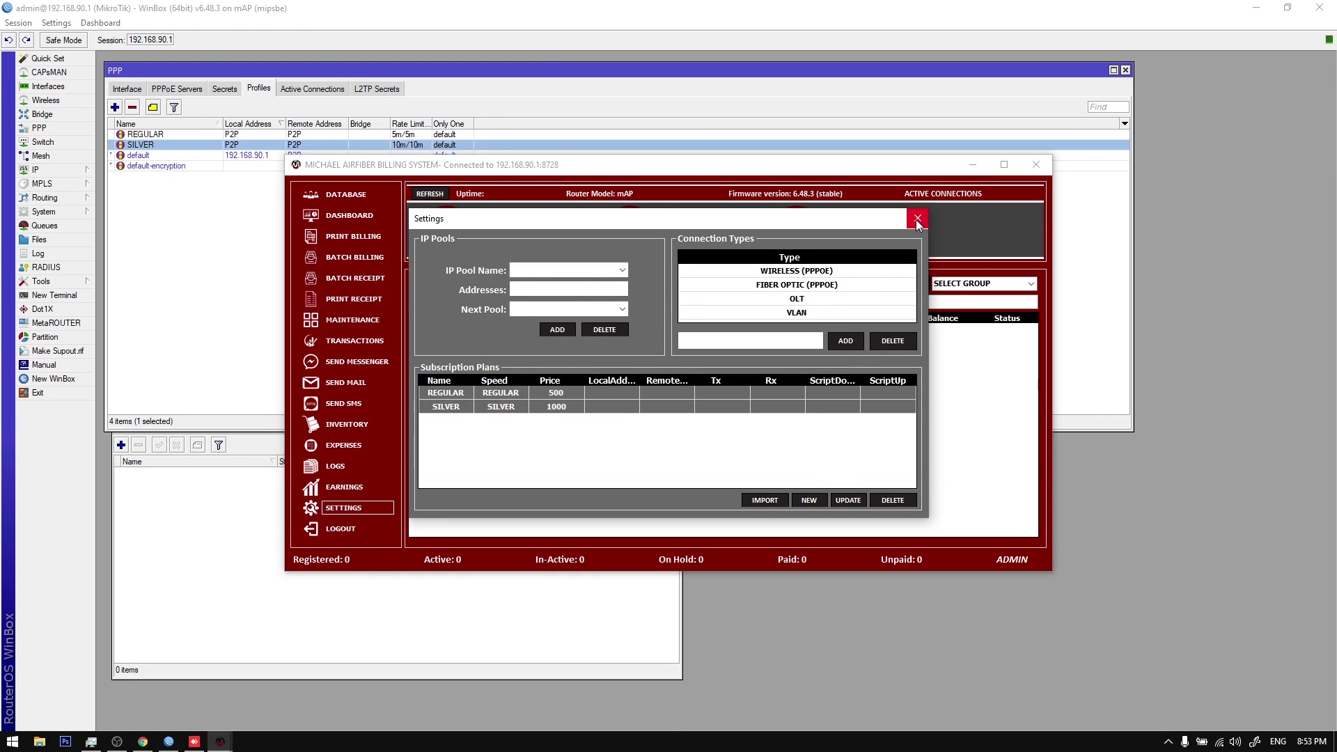
click(917, 219)
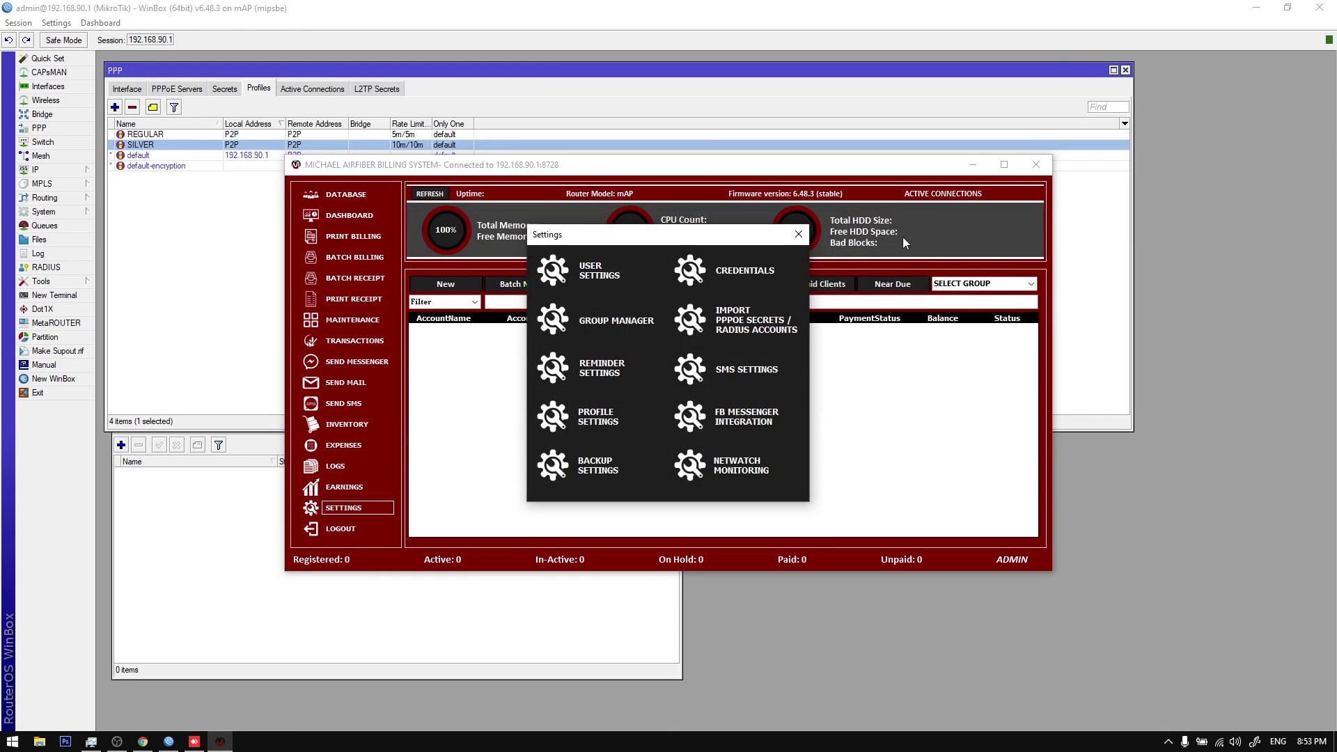
Step: Export PPP secrets to Excel with server MAPLITE, FIBER OPTIC (PPPOE) and cover 15-15
click(756, 319)
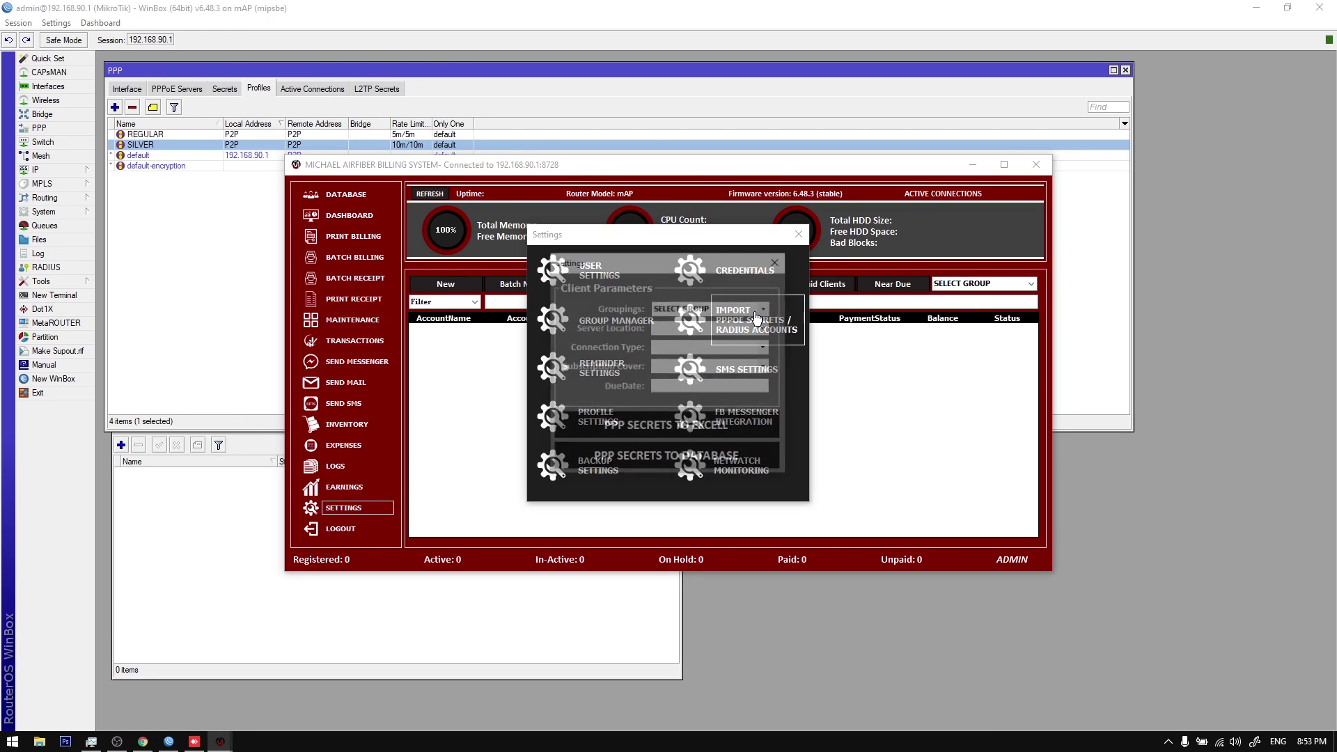
click(765, 307)
click(765, 308)
click(765, 327)
click(738, 337)
click(765, 346)
click(757, 369)
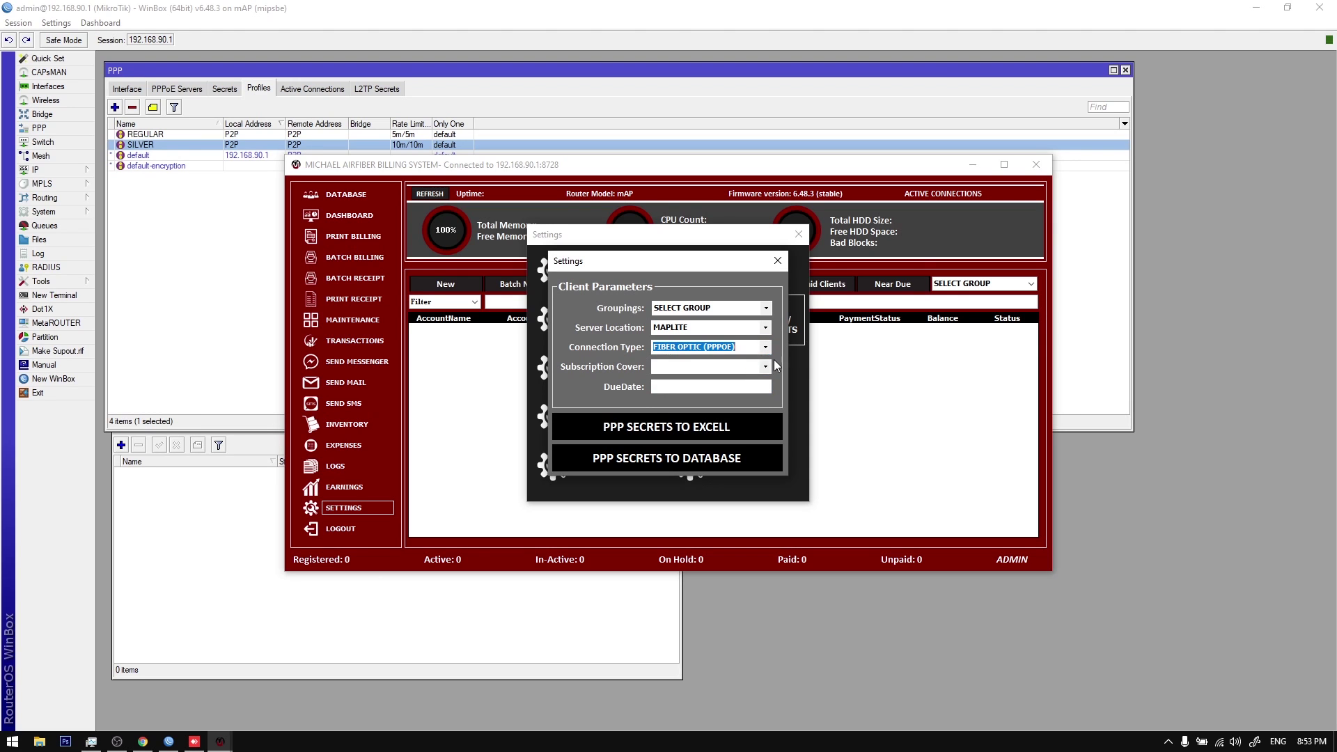
click(766, 366)
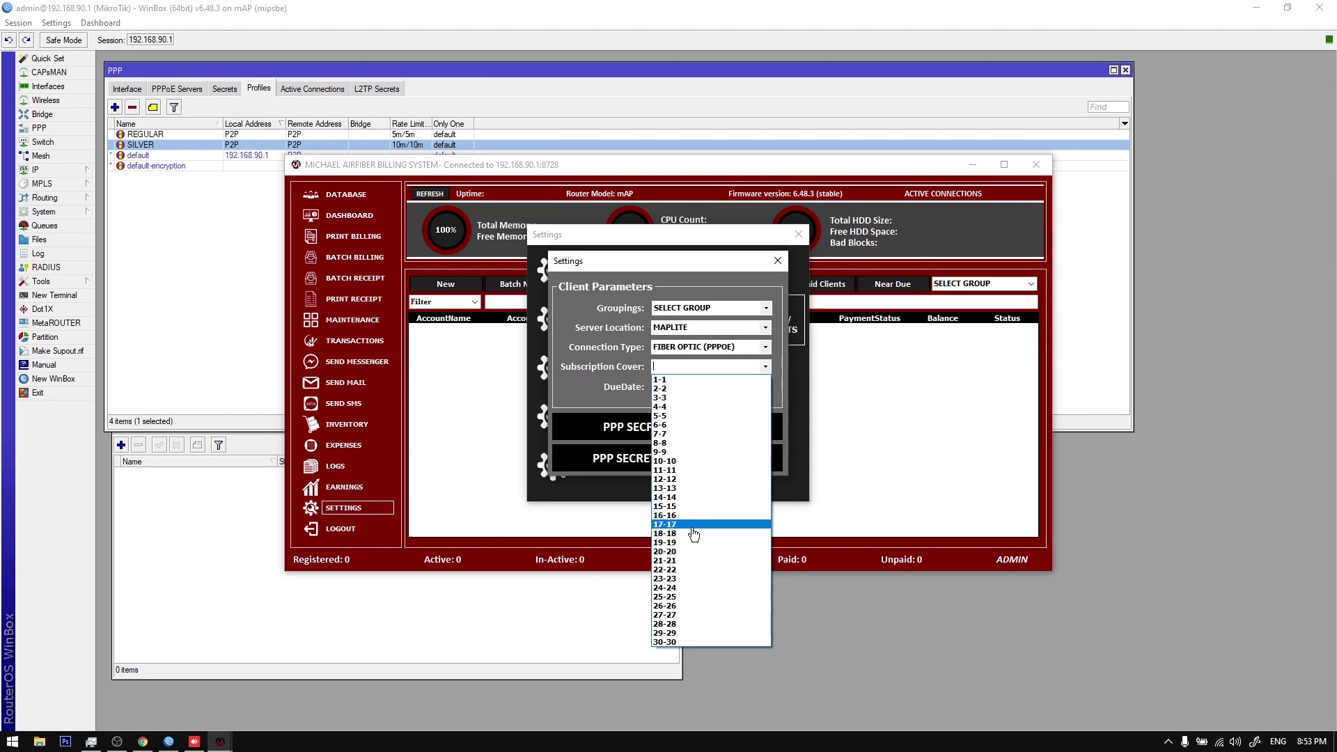
click(696, 506)
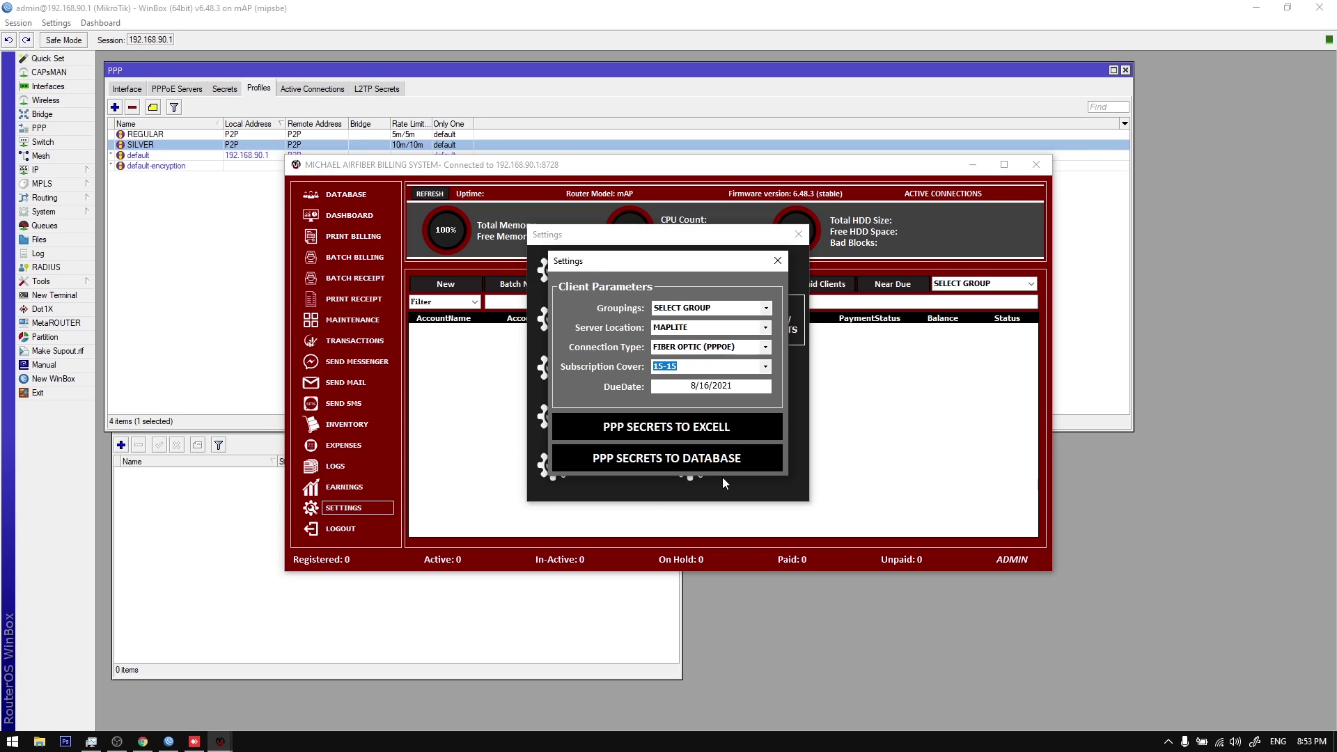
click(704, 436)
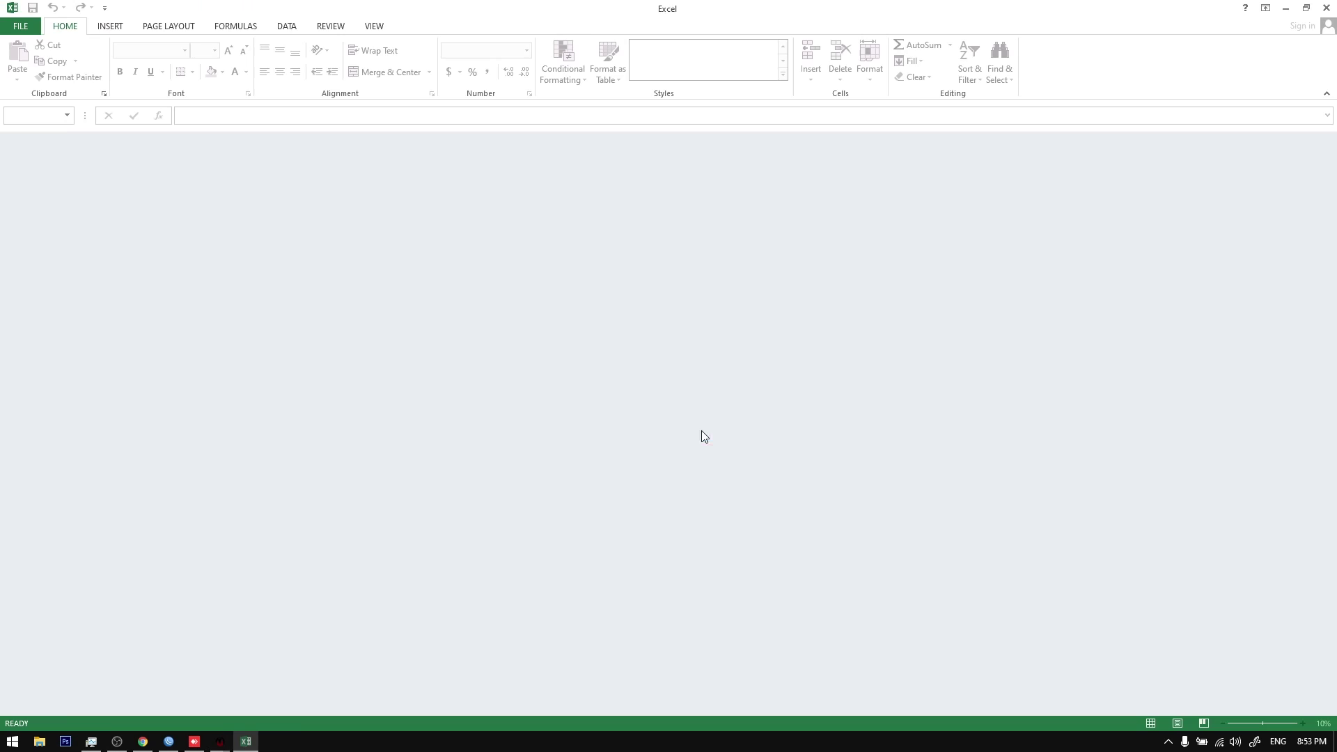
Step: Open the export as an XML table, review the client columns, then close Excel unsaved
click(613, 408)
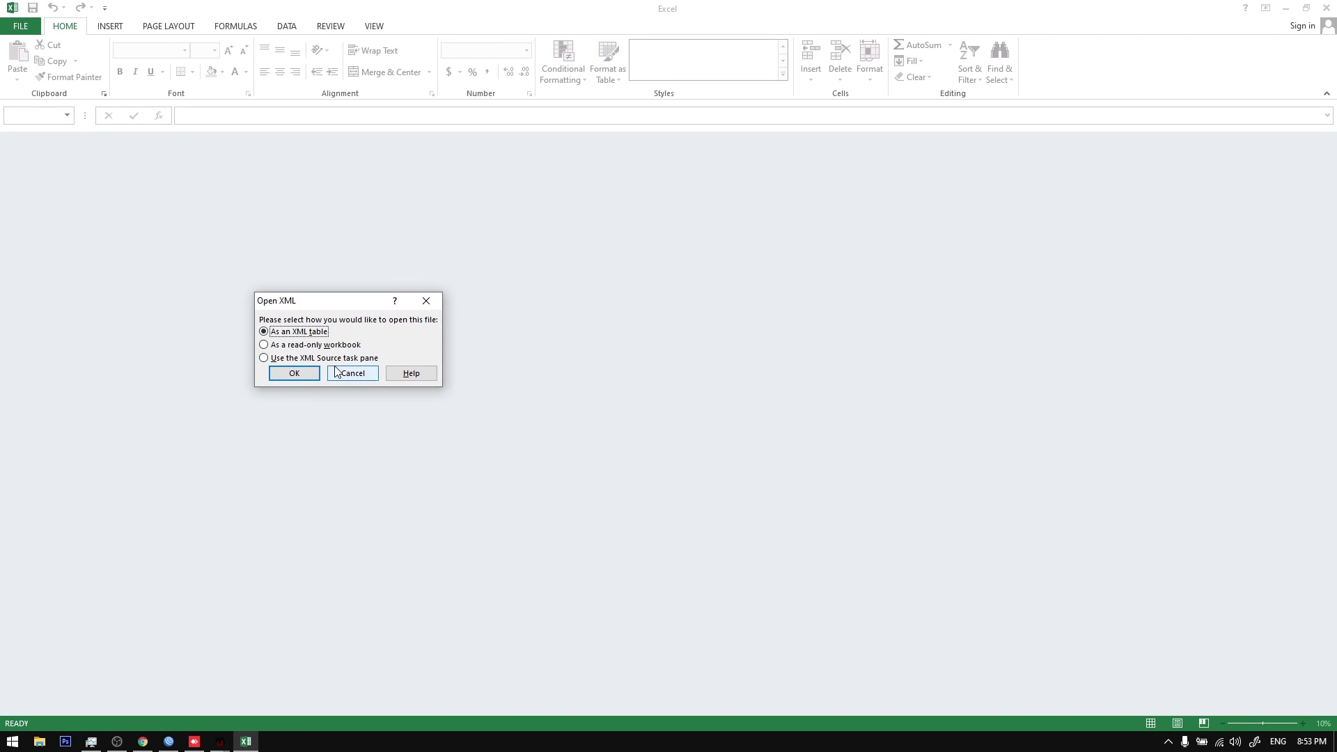
click(307, 374)
scroll(242, 244, up, 4)
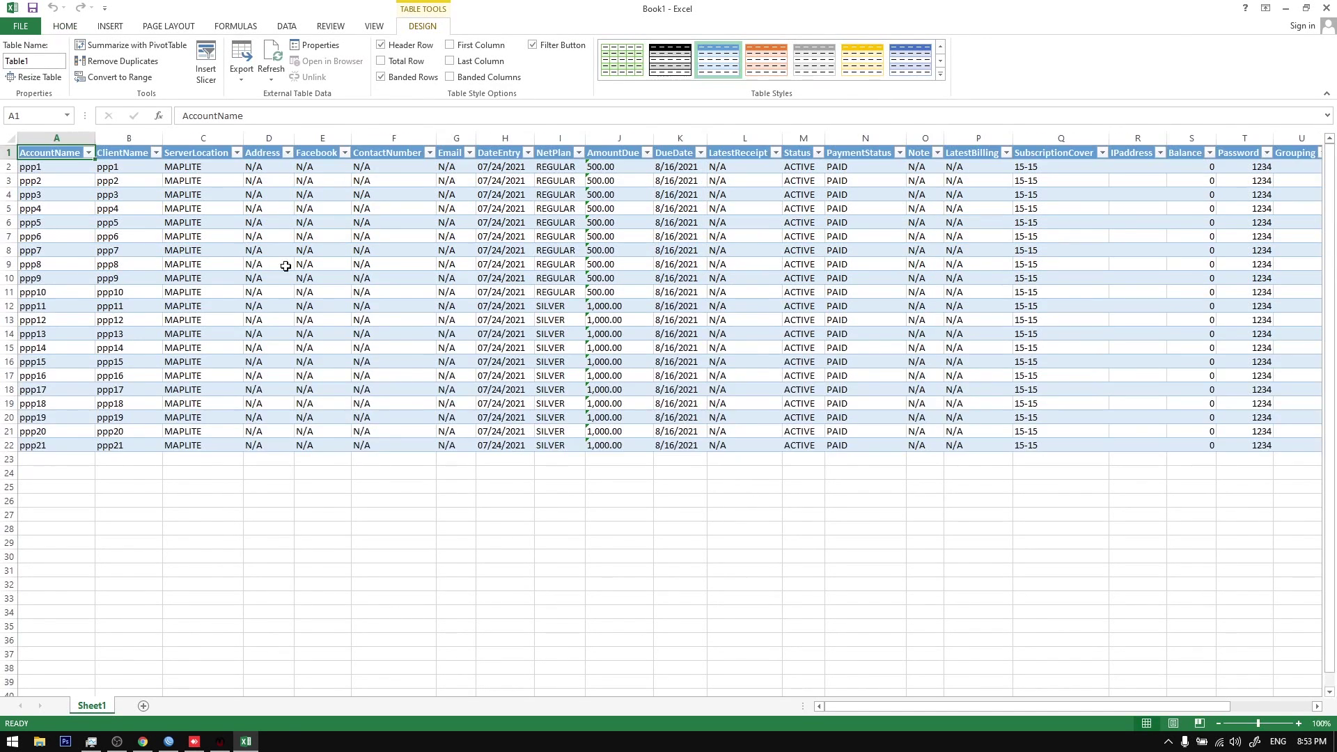
drag(861, 707, 1164, 726)
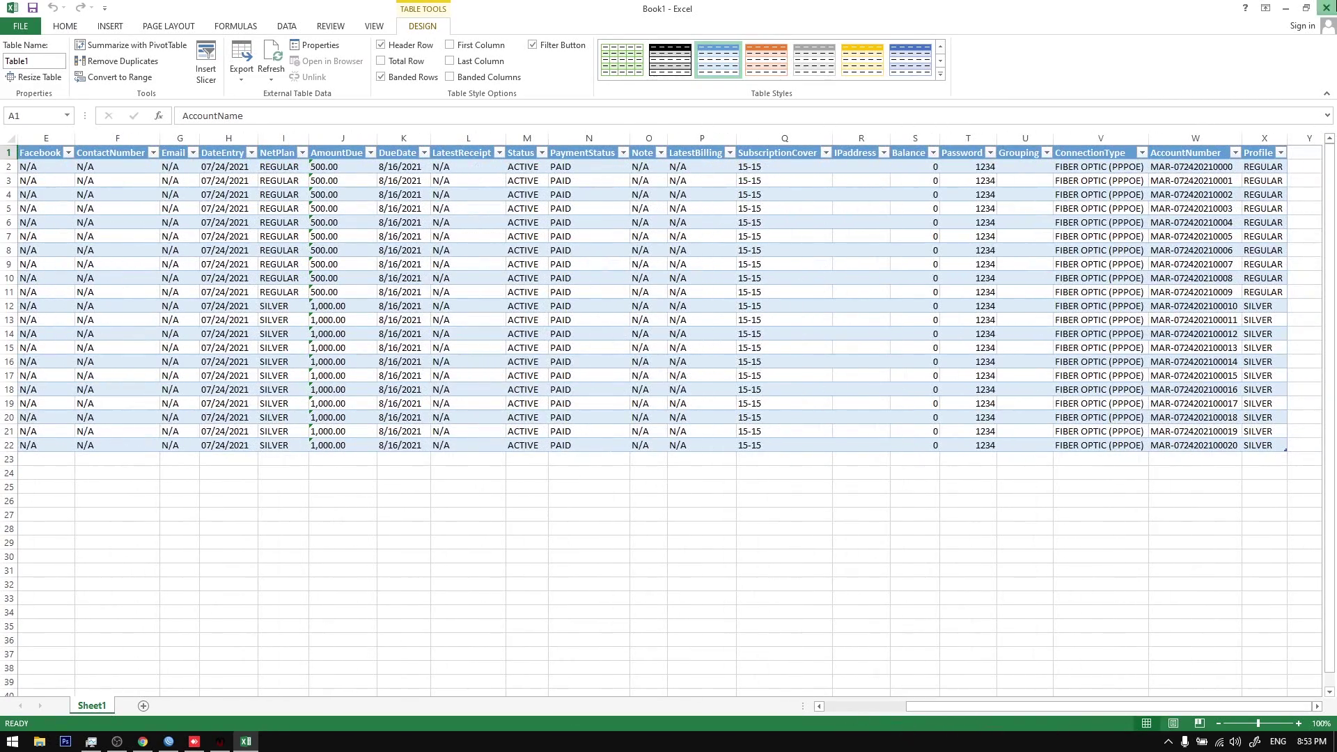
click(1326, 8)
click(662, 390)
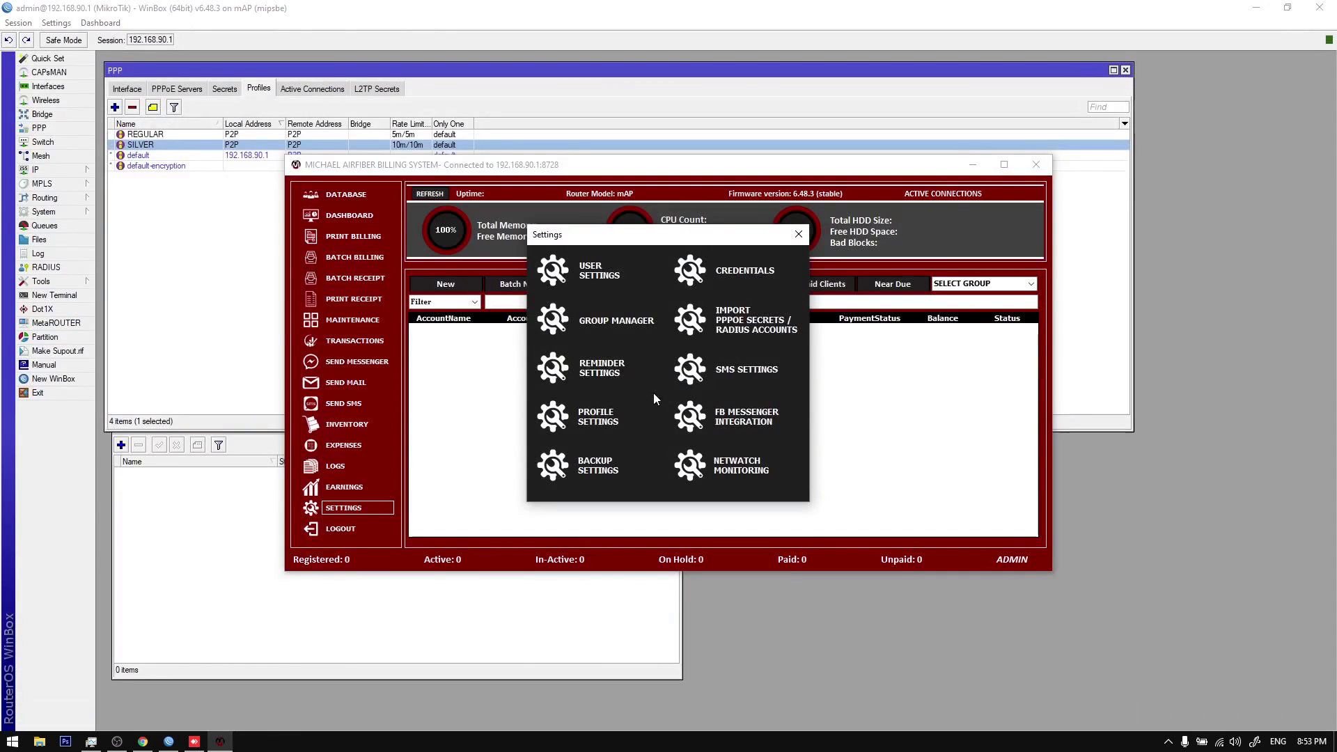
Step: Import PPP secrets to the database: MAPLITE, FIBER OPTIC (PPPOE), cover 3-3, due 8/4/2021
click(754, 321)
click(765, 328)
click(764, 348)
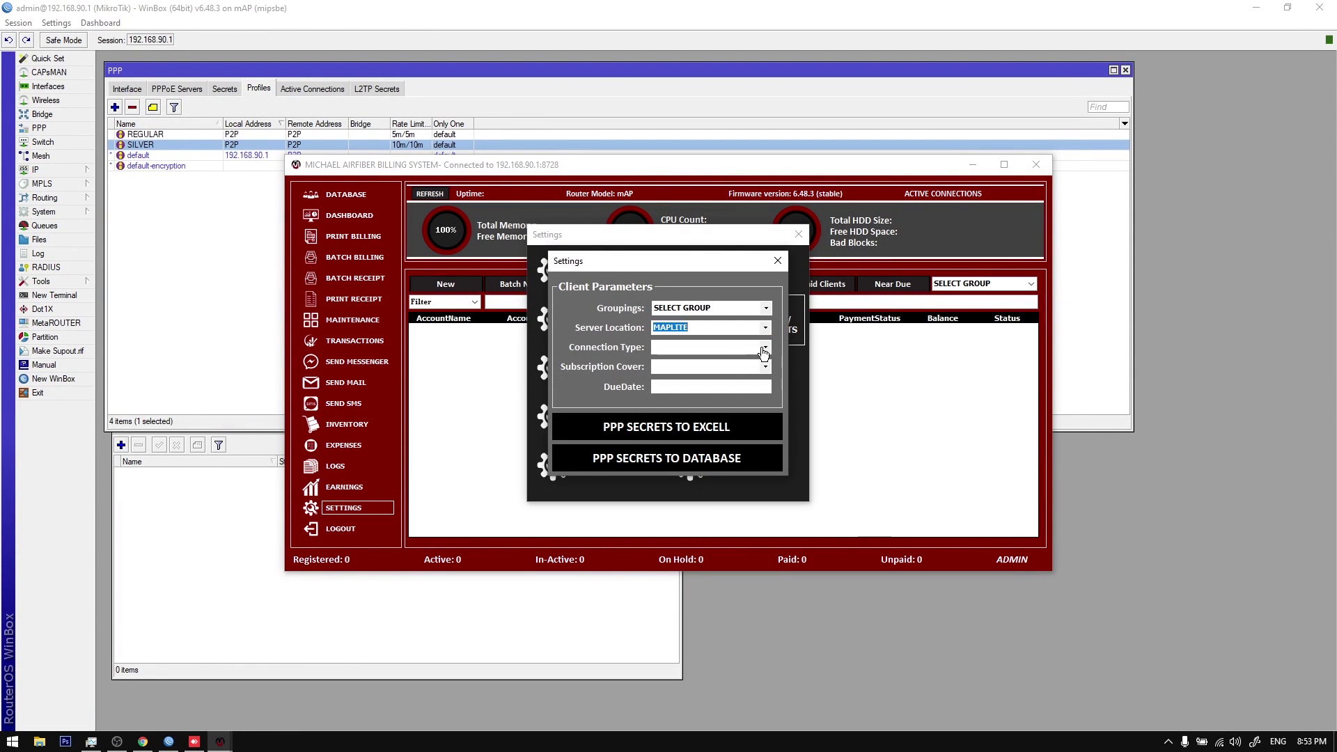
click(738, 358)
click(766, 367)
click(750, 399)
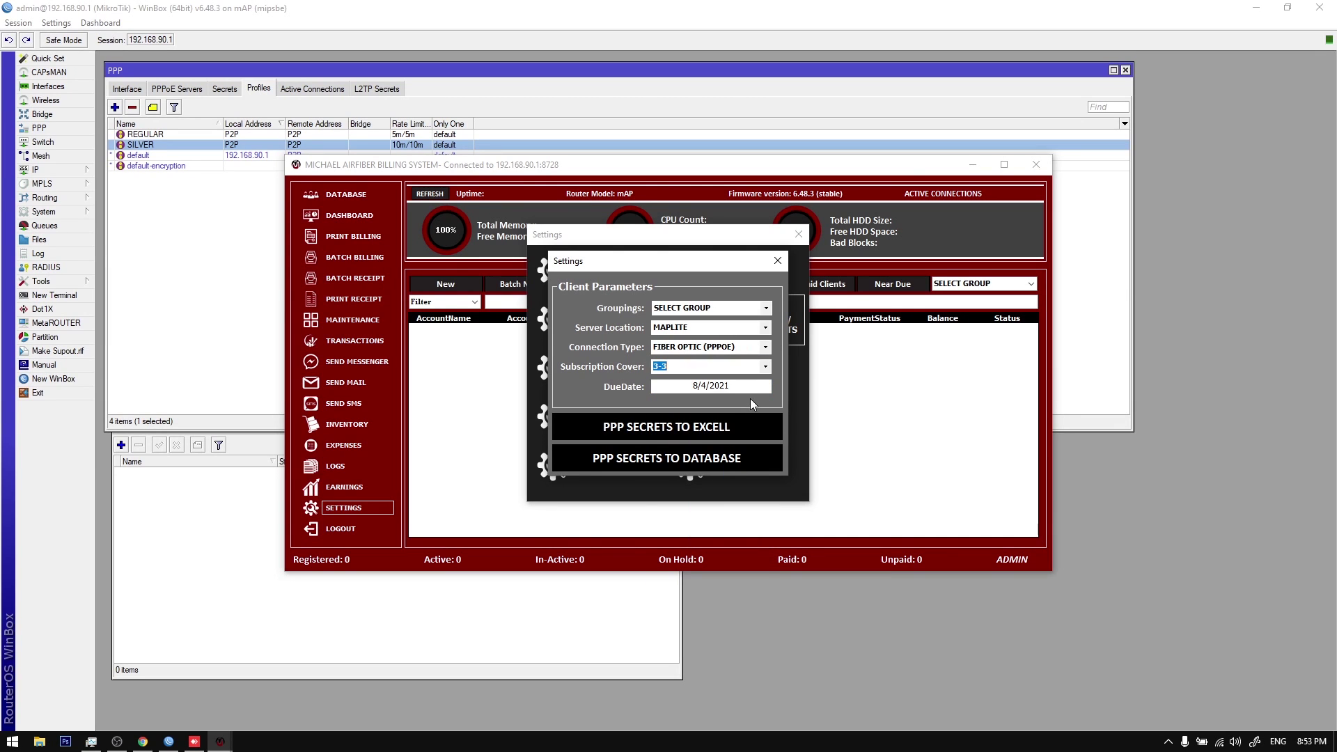
click(673, 458)
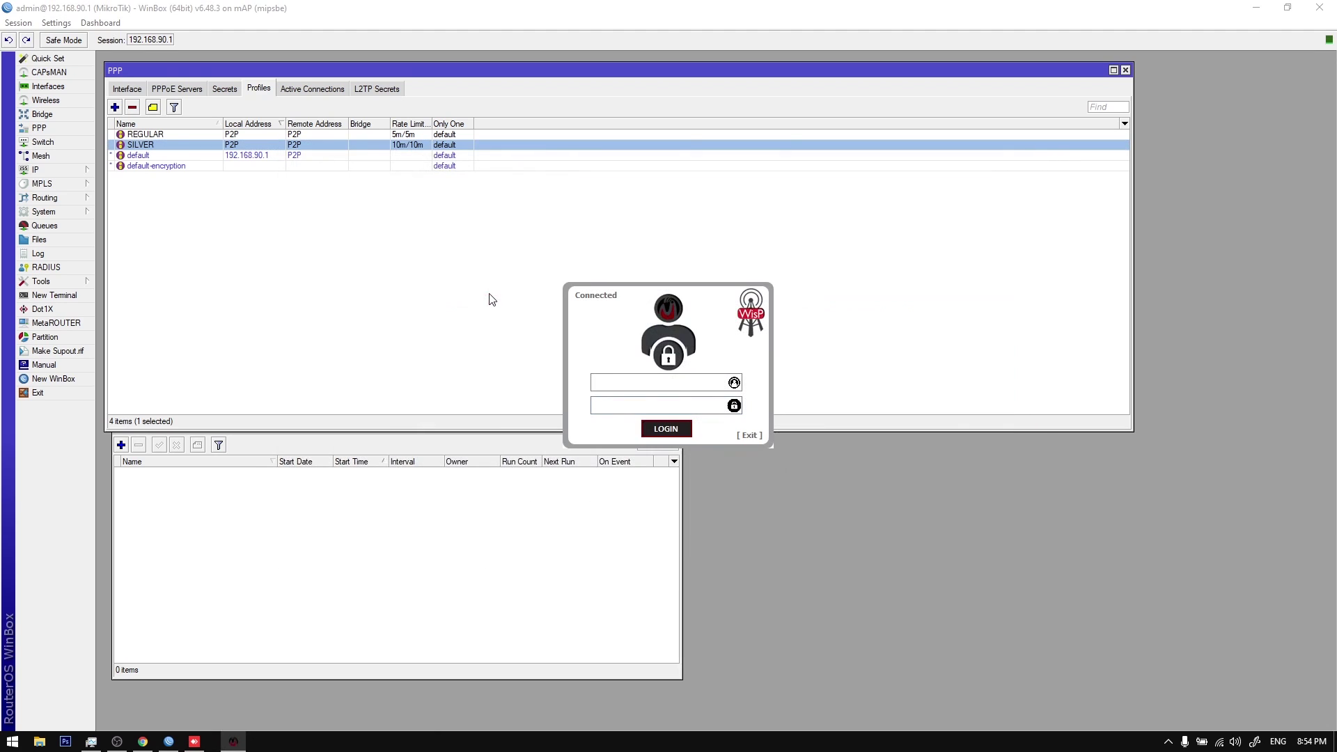
Step: Log back in to the billing system with the admin credentials
text(admin)
key(Tab)
text(a)
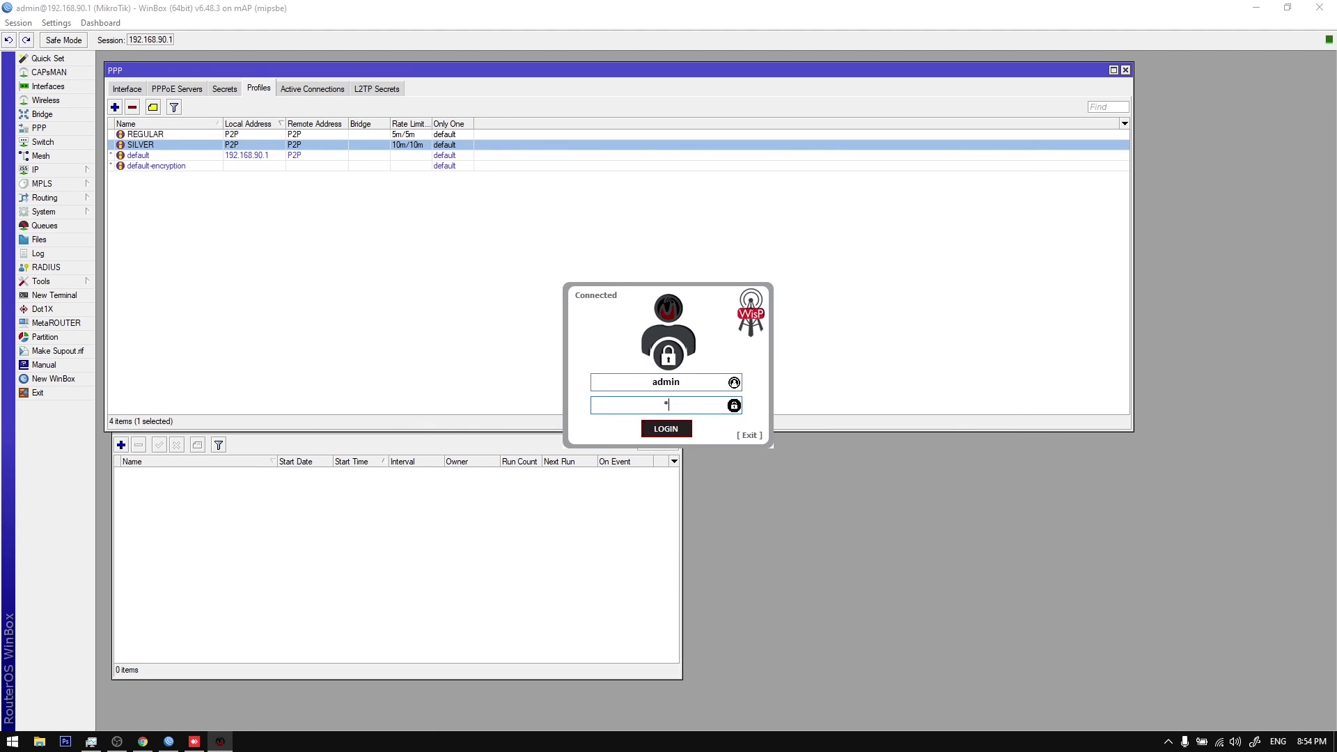
key(Return)
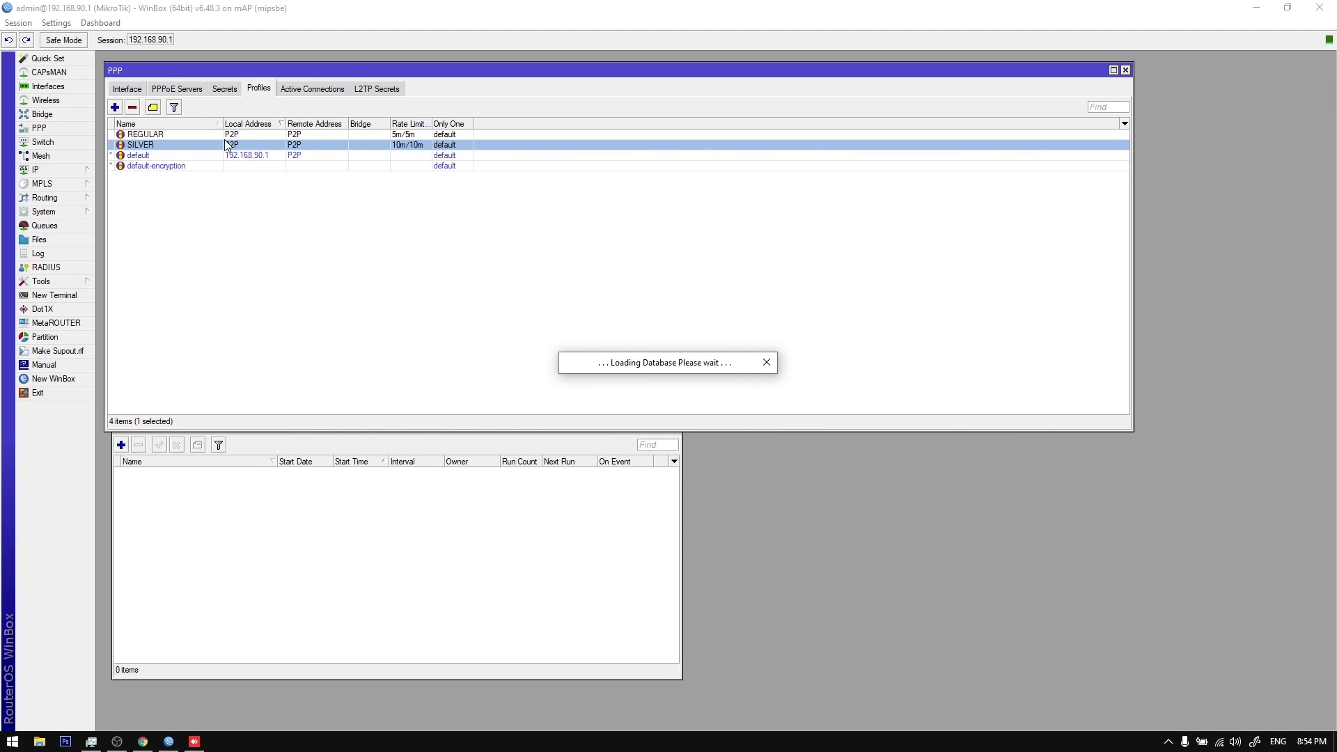
click(232, 94)
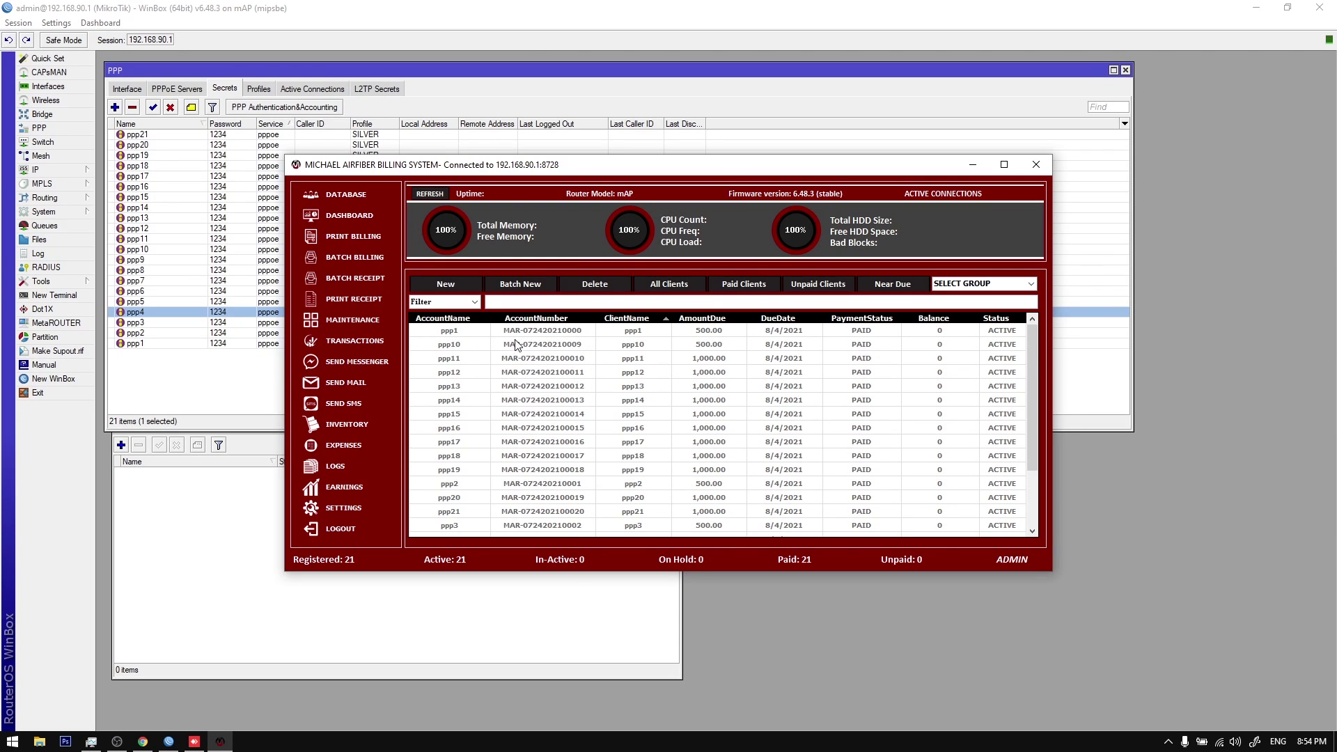
Step: Inspect client ppp1's details via Update without changes, then look at clients ppp11 and ppp12
right_click(514, 334)
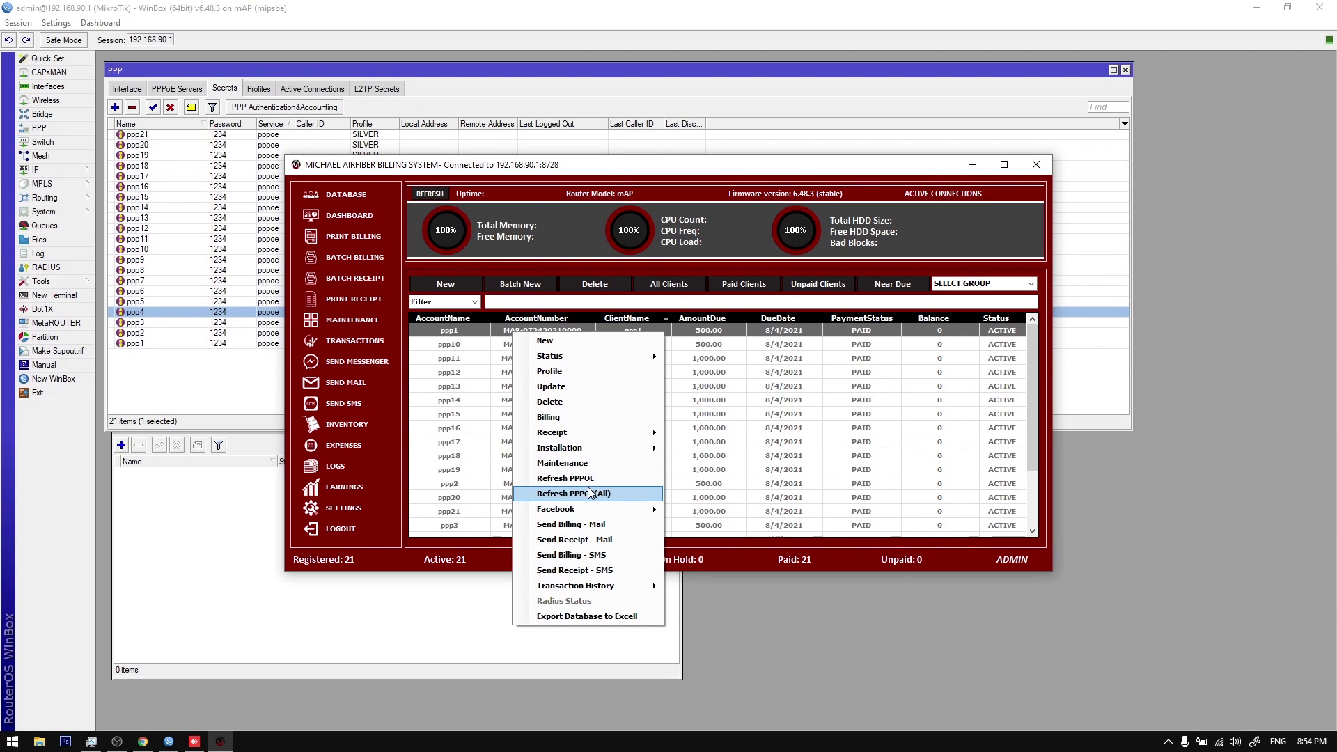
click(555, 388)
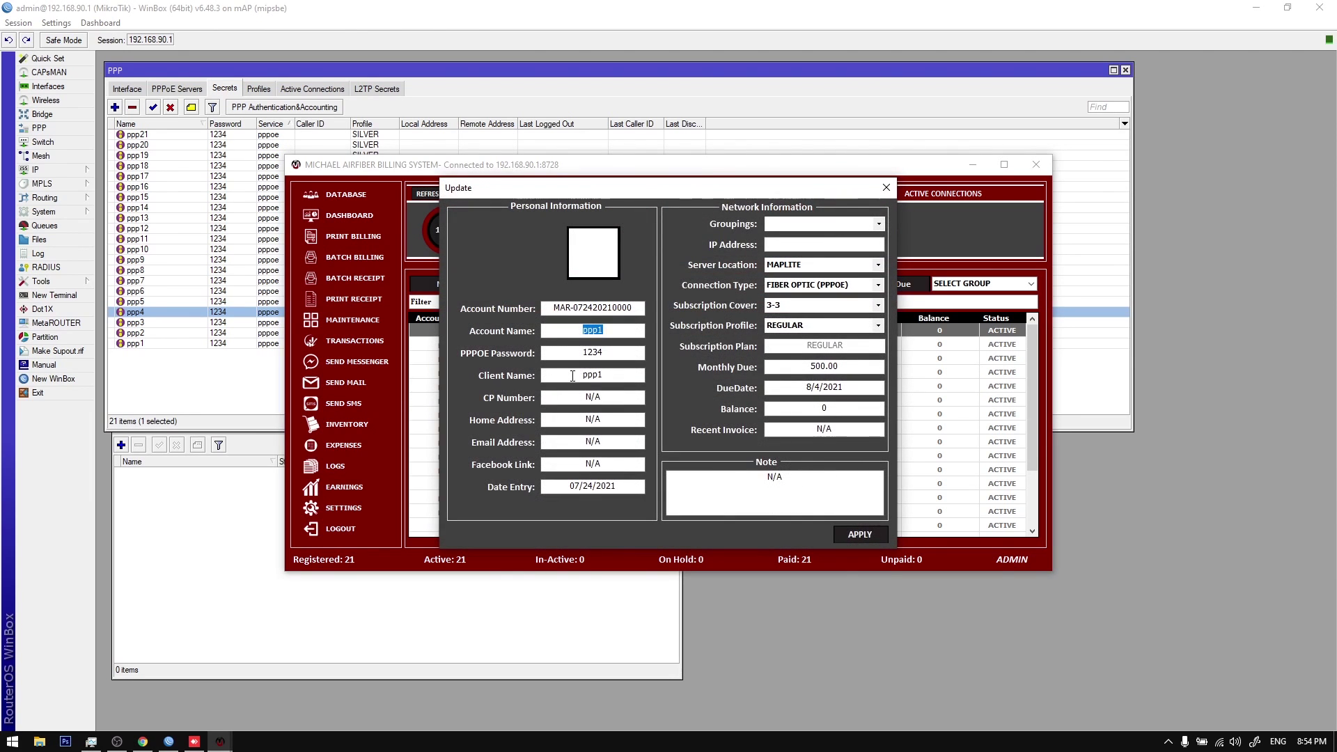
click(572, 376)
click(619, 402)
key(Tab)
key(Tab)
key(Tab)
click(796, 391)
click(886, 188)
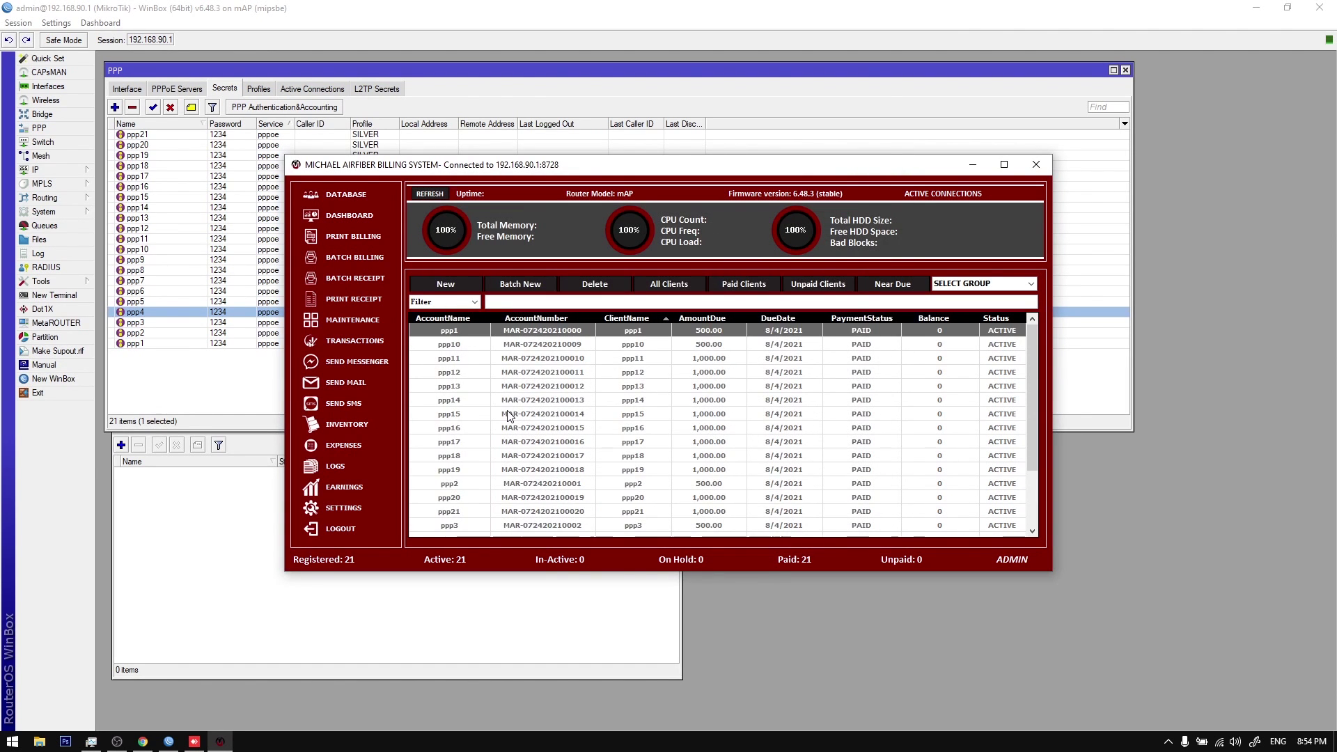
click(525, 360)
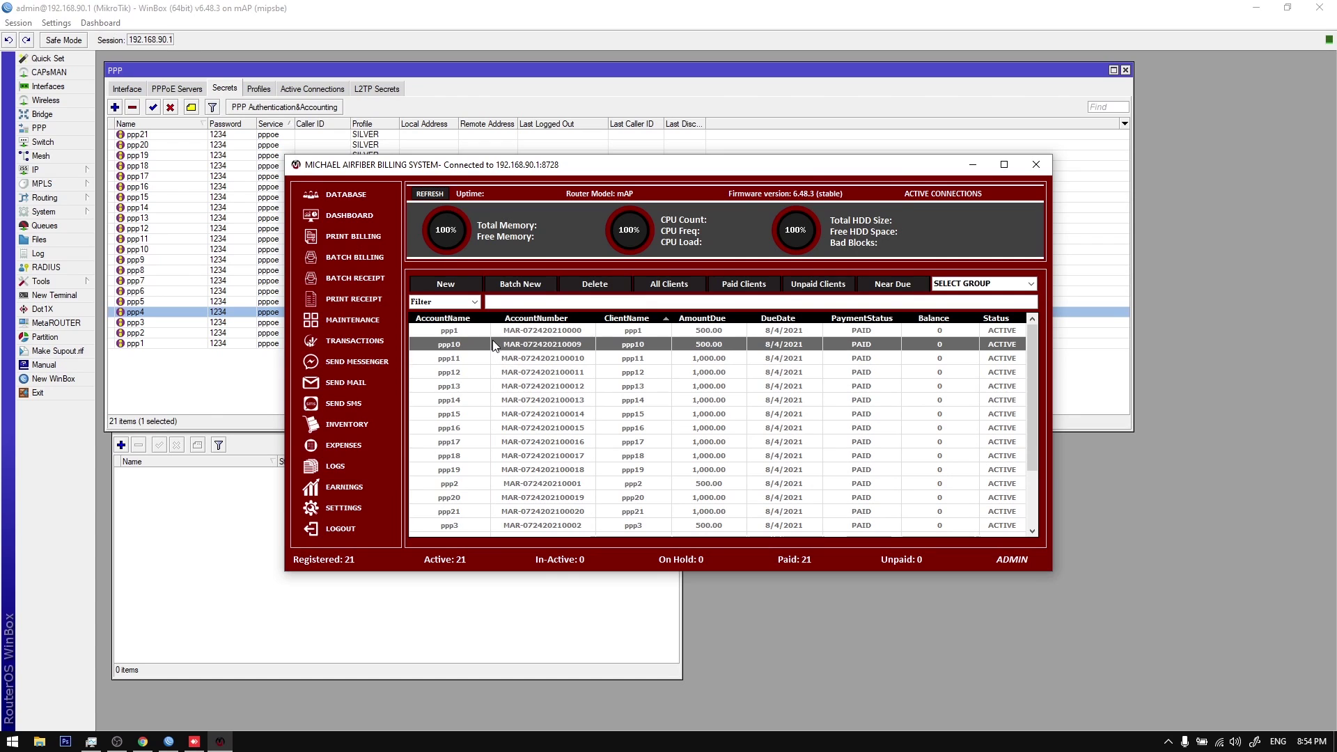
click(509, 377)
right_click(537, 382)
Step: In WinBox, delete all 21 PPP secrets and the REGULAR and SILVER profiles
click(471, 374)
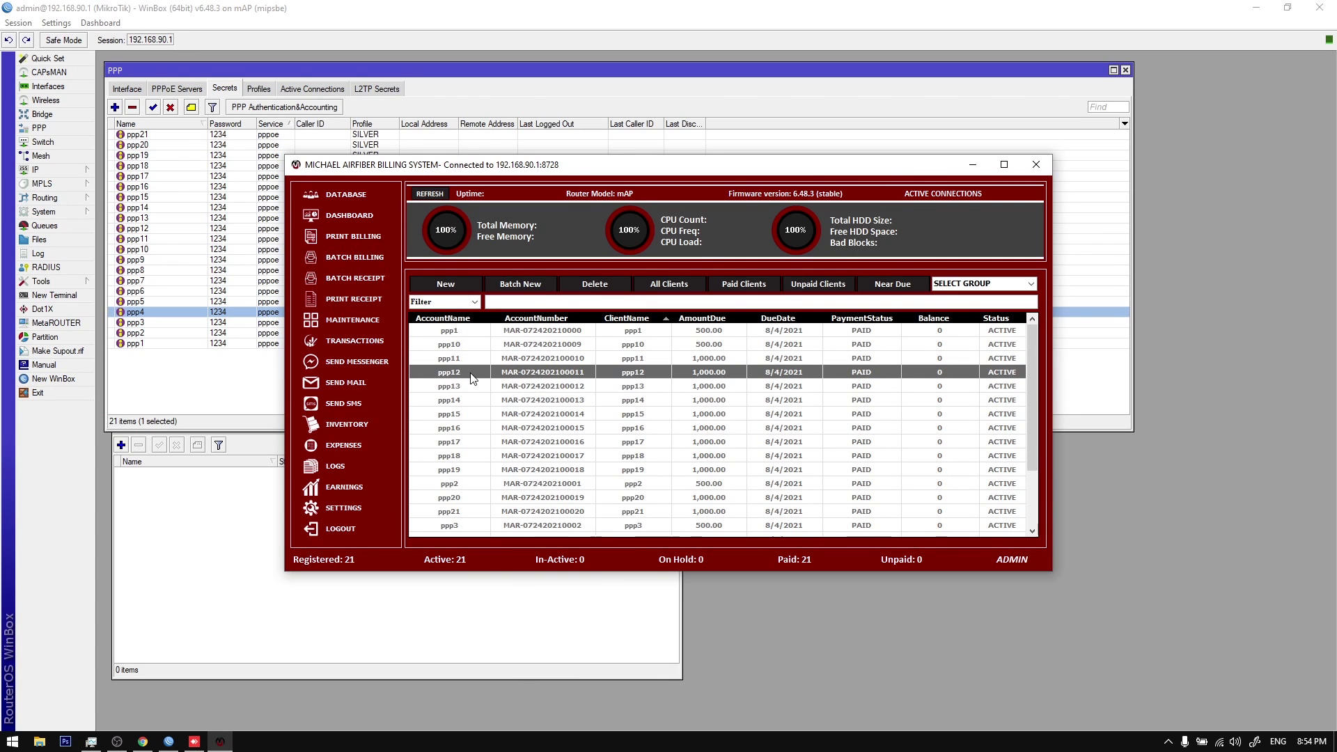
drag(156, 373, 102, 107)
click(131, 109)
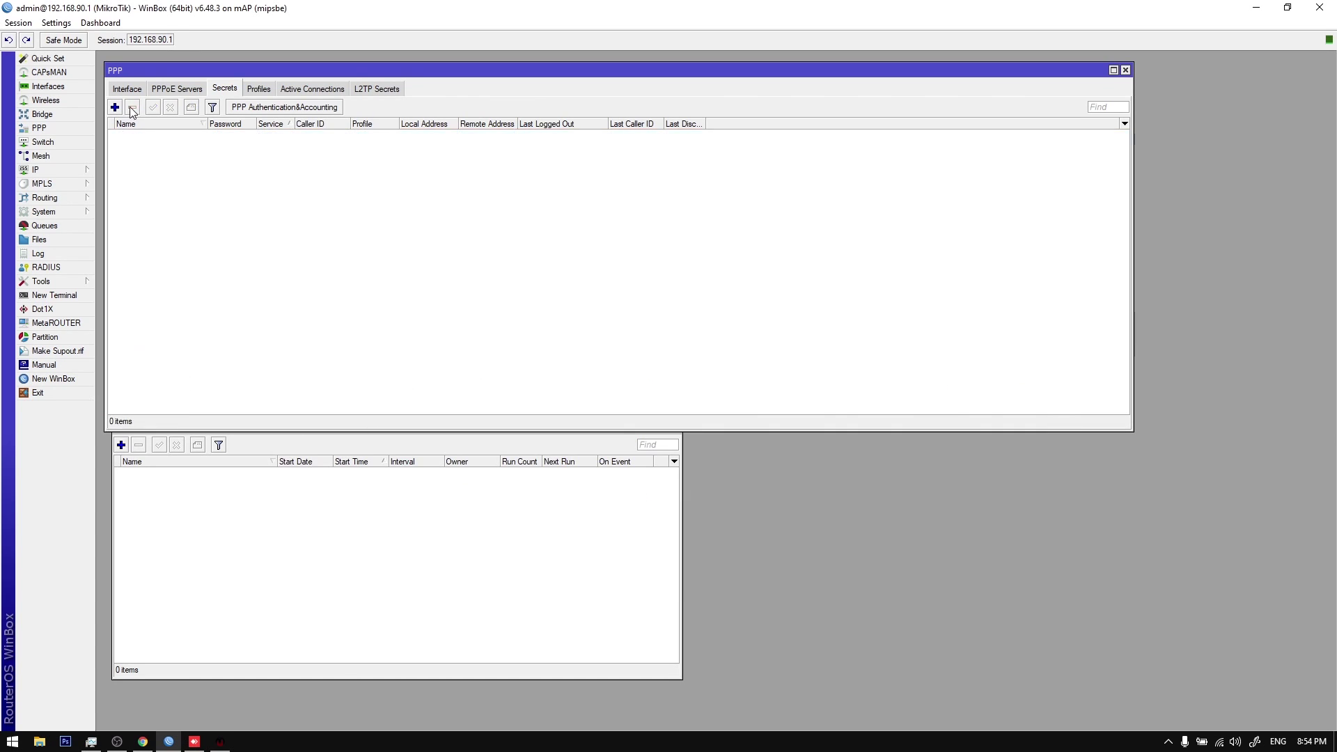
click(251, 90)
click(202, 133)
shift+click(191, 149)
click(133, 108)
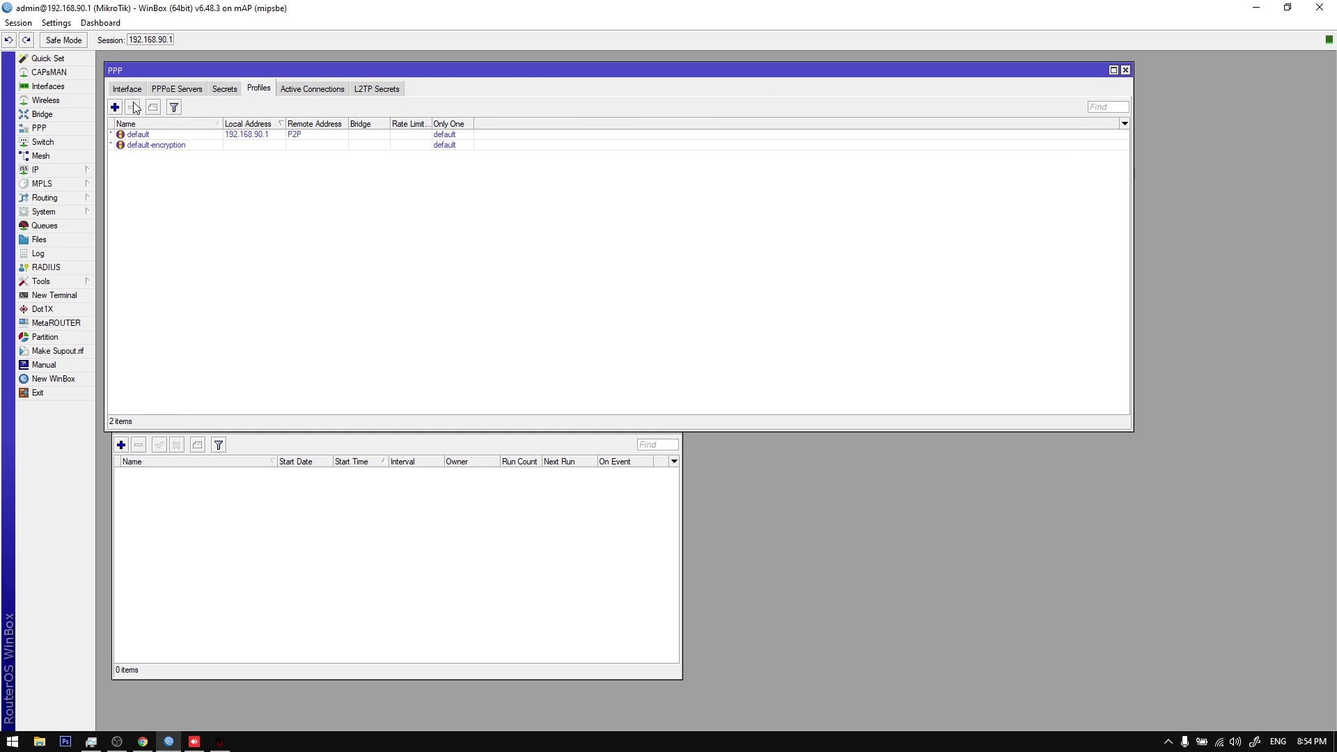
click(220, 741)
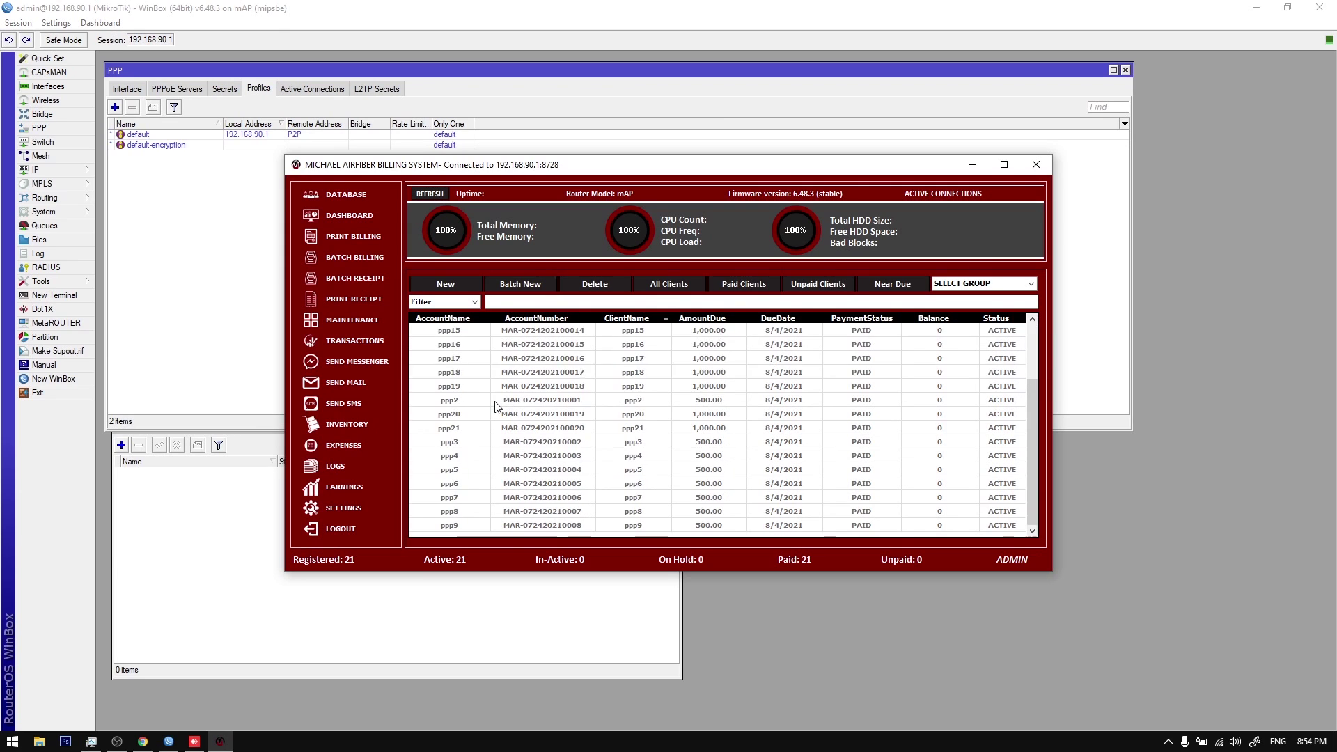
Step: Open the pools, connection types and plans settings alongside WinBox's PPP profiles list
scroll(495, 406, up, 1)
click(353, 503)
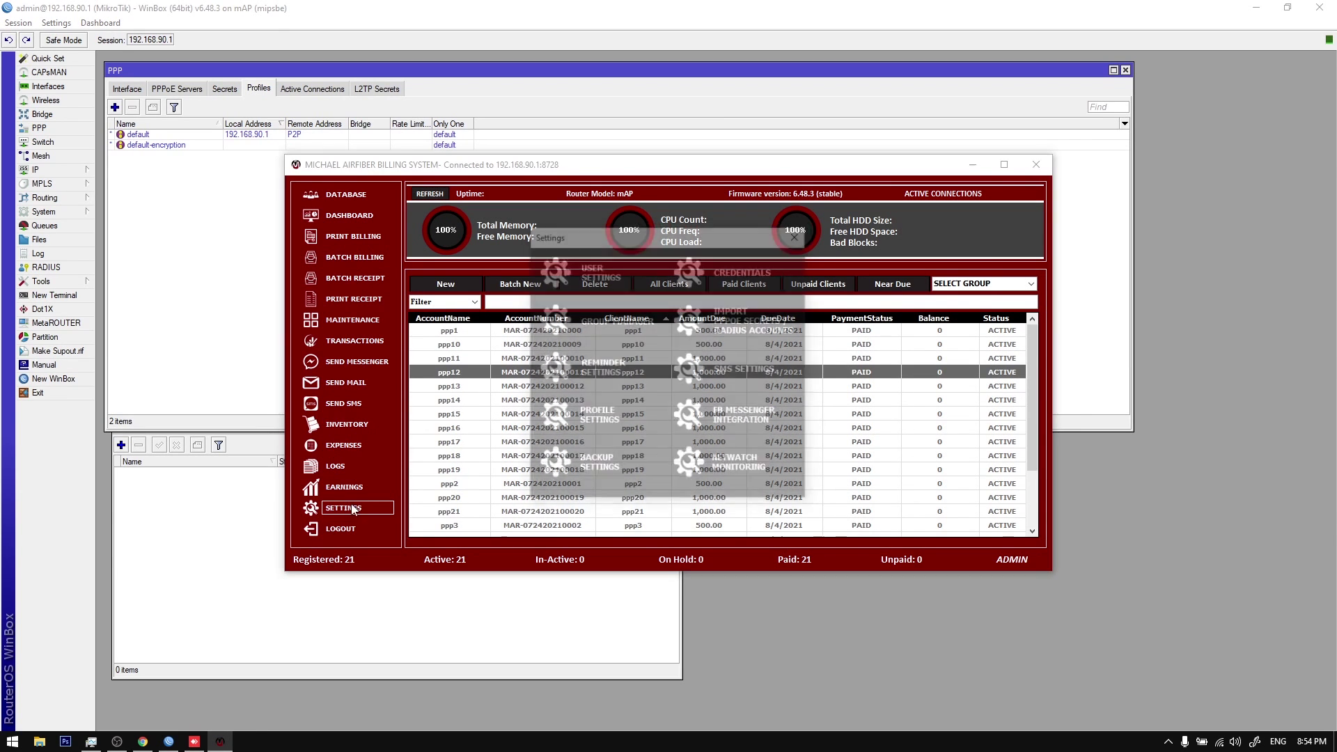
click(609, 427)
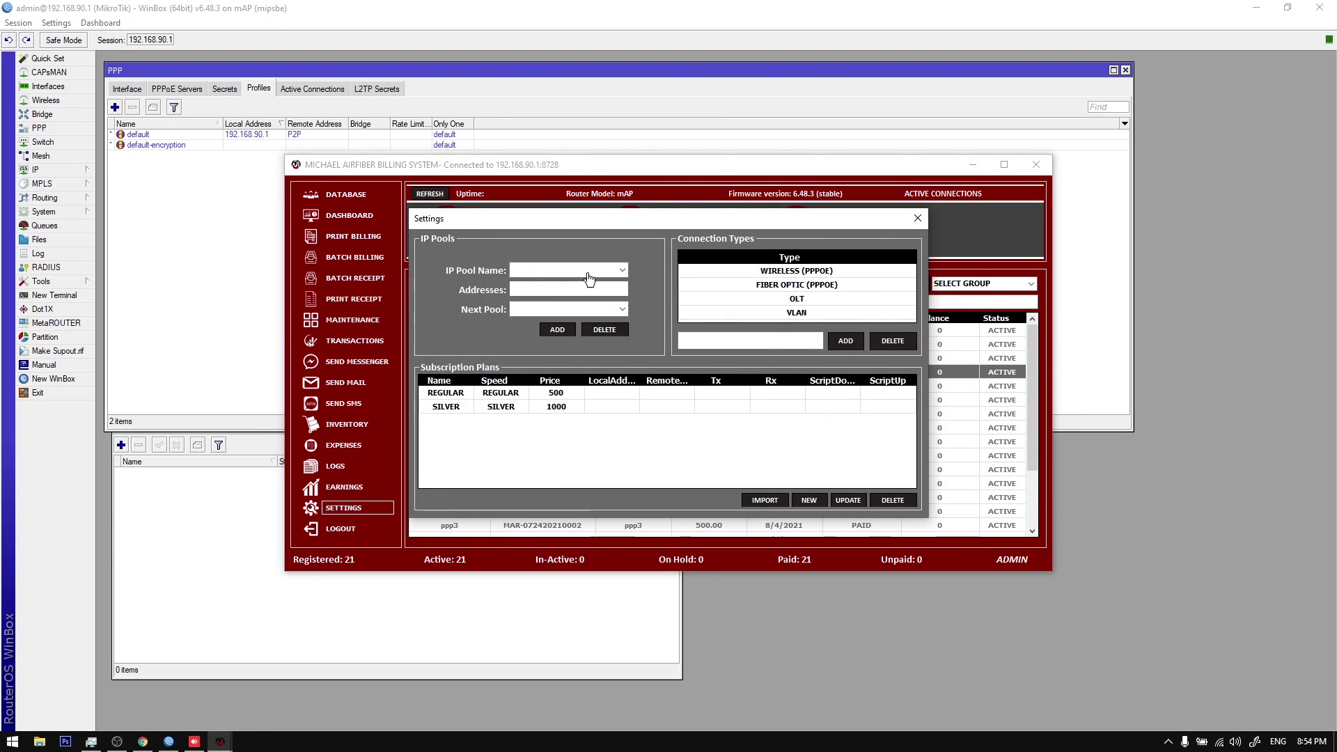
drag(600, 220, 612, 224)
click(230, 91)
click(259, 91)
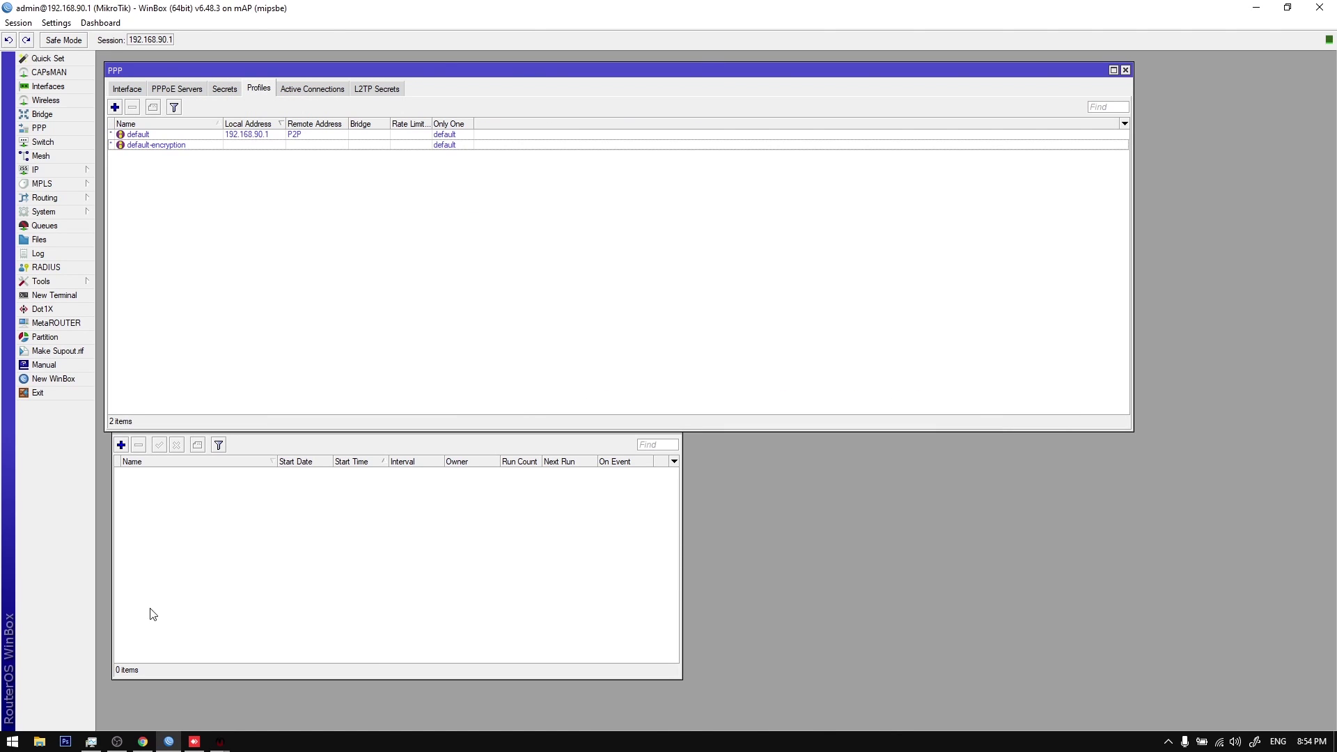
mouse_move(220, 742)
click(306, 670)
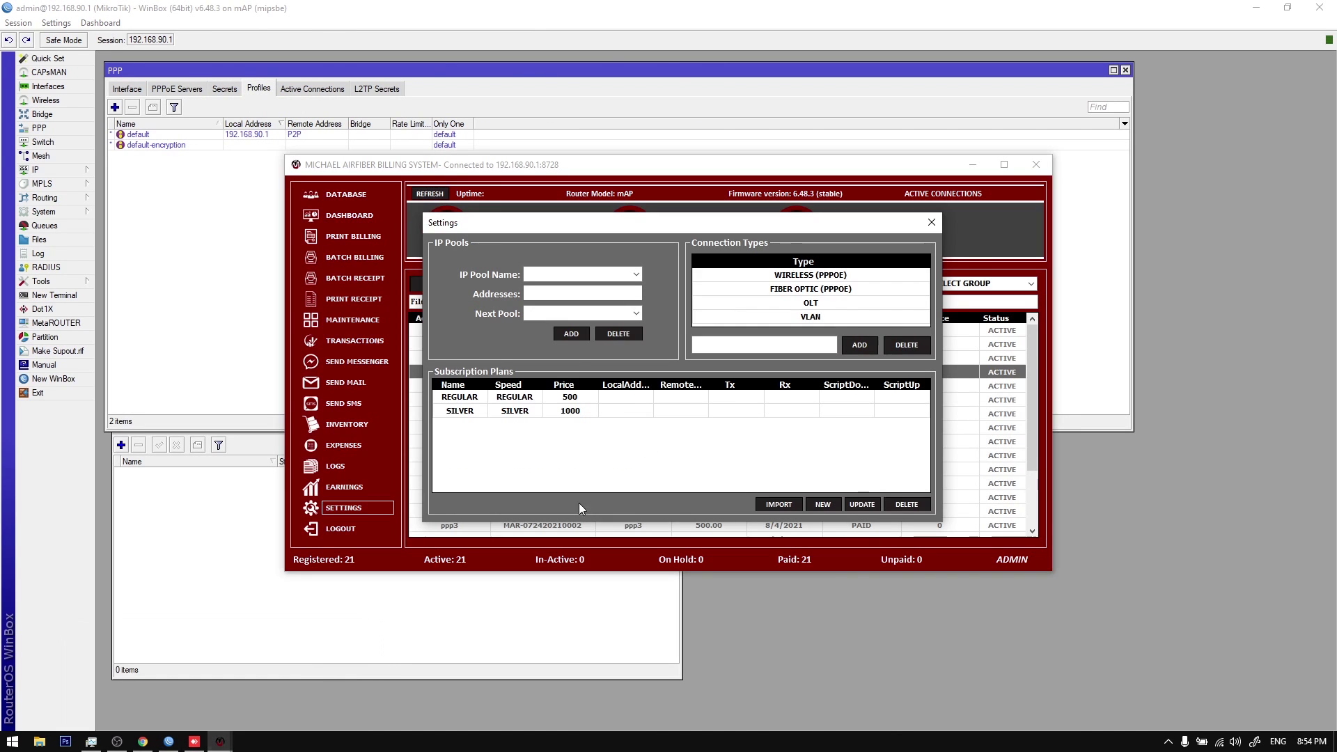
Step: Refresh the REGULAR and SILVER plan profiles on the router
right_click(608, 395)
click(639, 418)
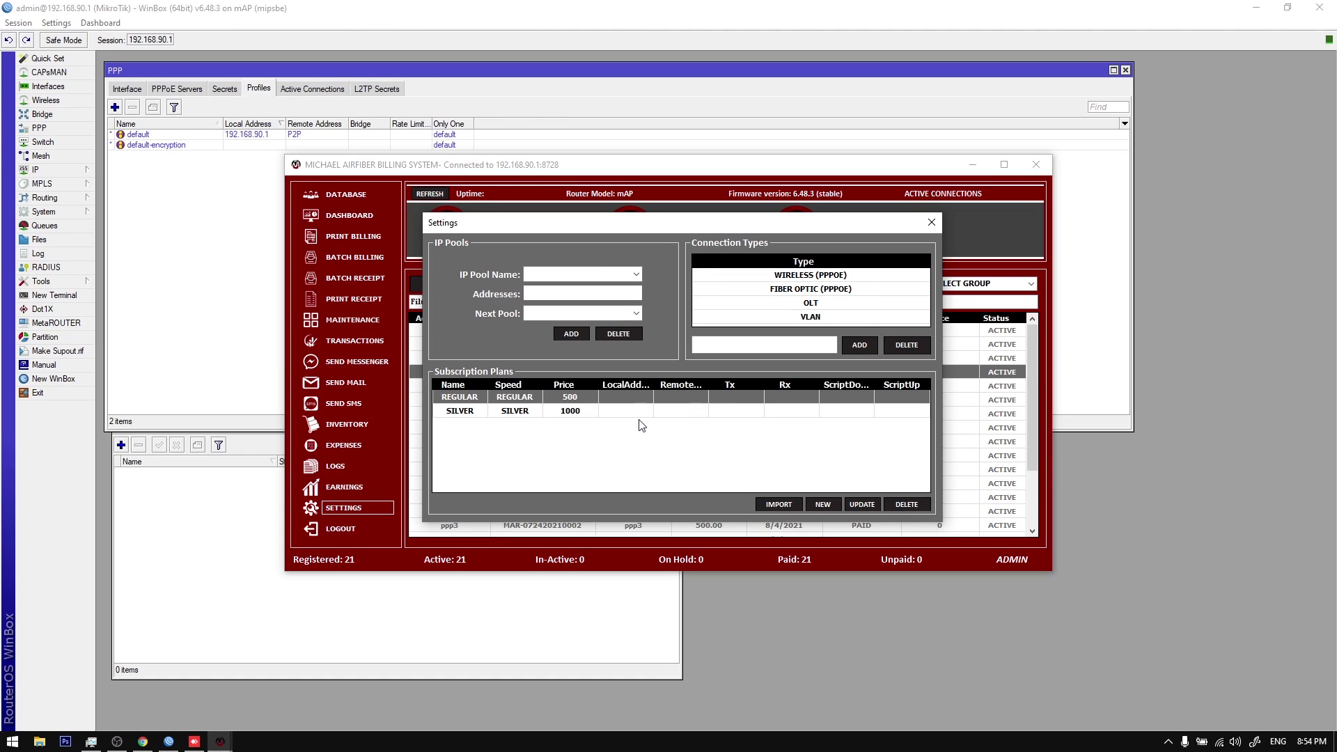
right_click(568, 416)
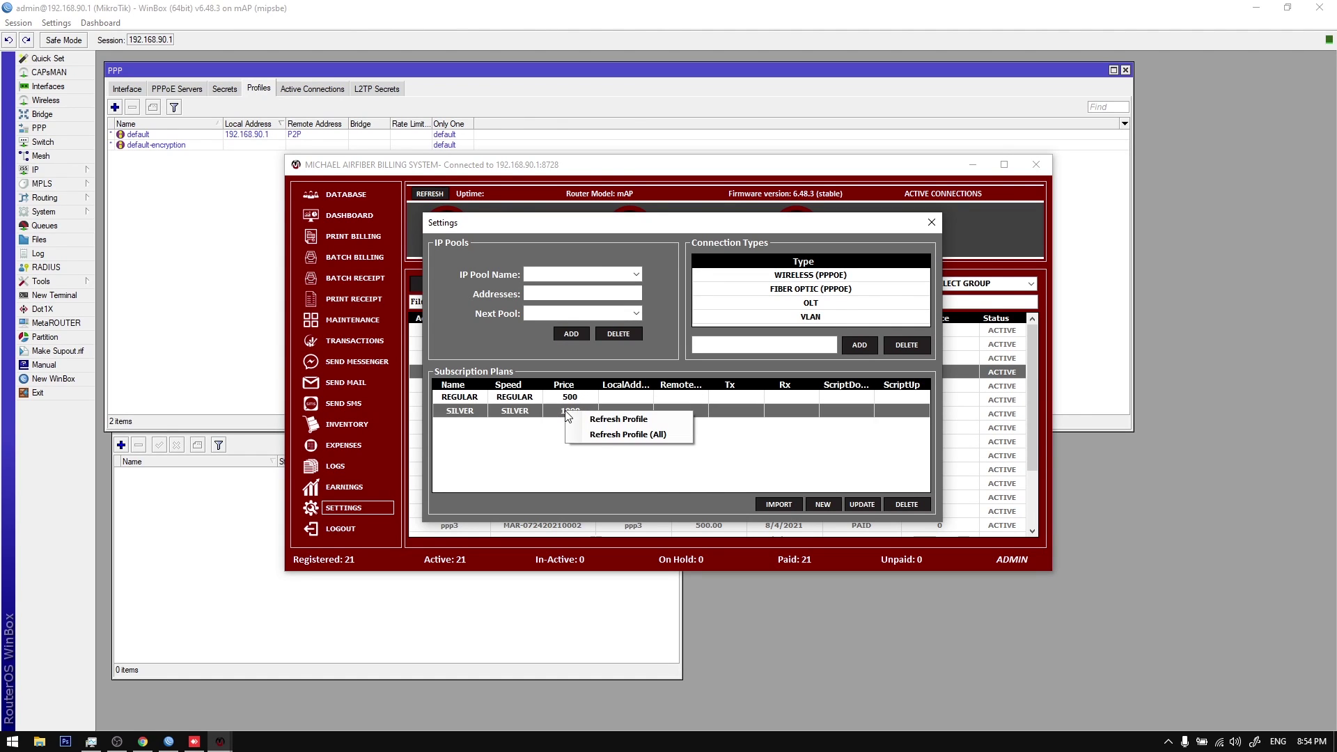
click(606, 434)
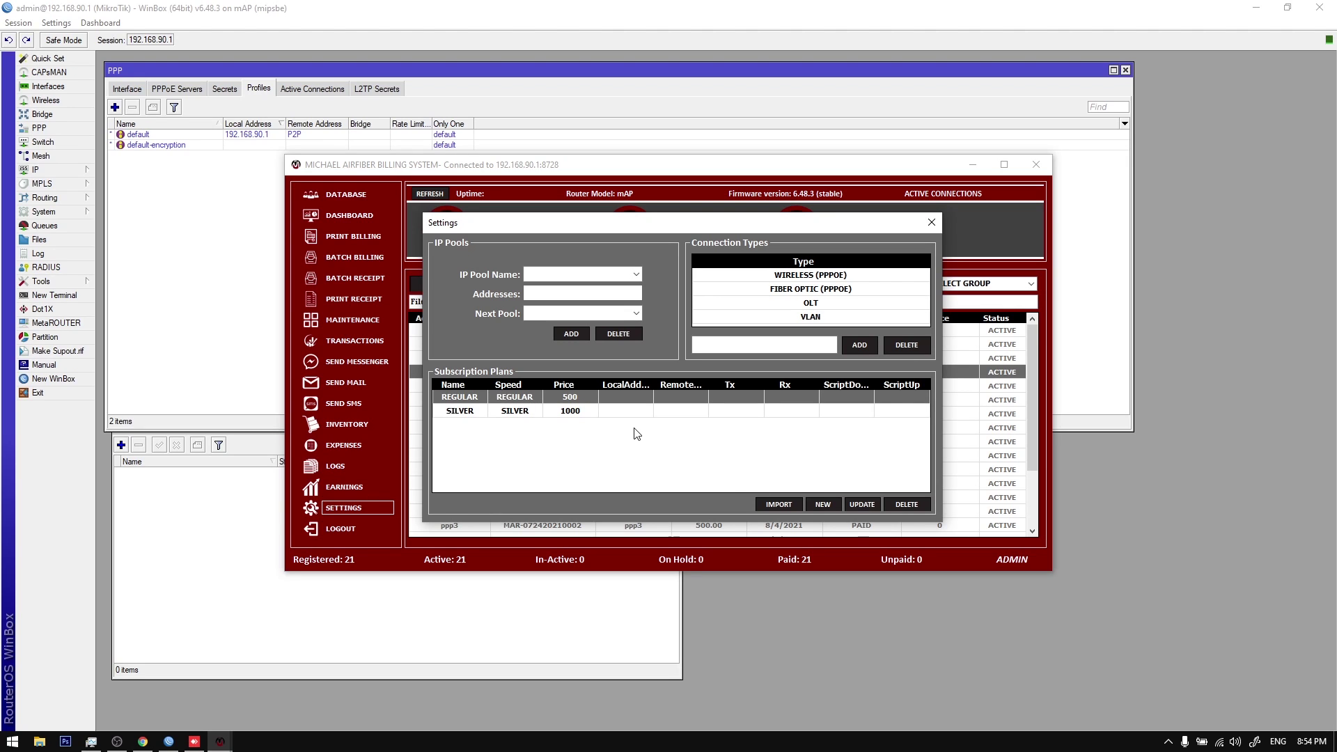
right_click(596, 395)
click(600, 401)
Step: Update the REGULAR plan to 5m download/upload with P2P local and remote addresses
click(856, 511)
click(707, 256)
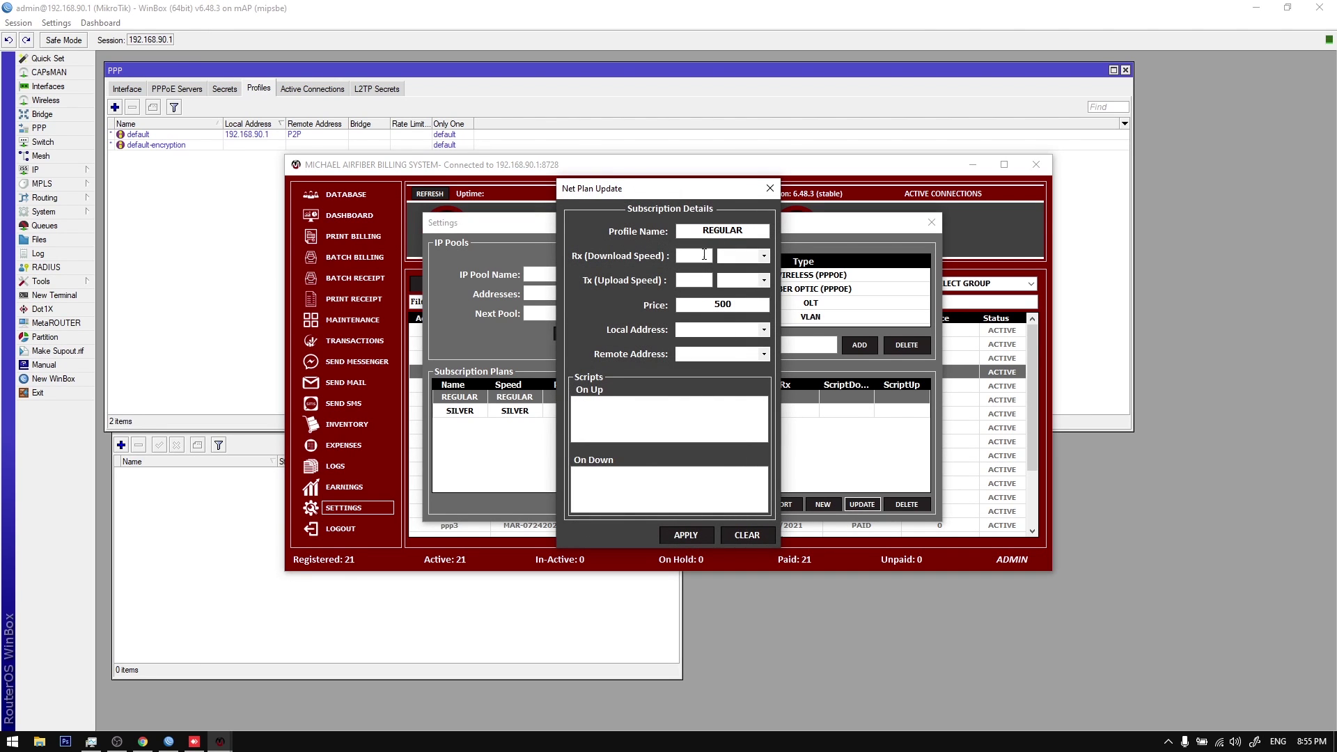
click(764, 256)
click(719, 280)
click(765, 281)
click(757, 301)
click(764, 330)
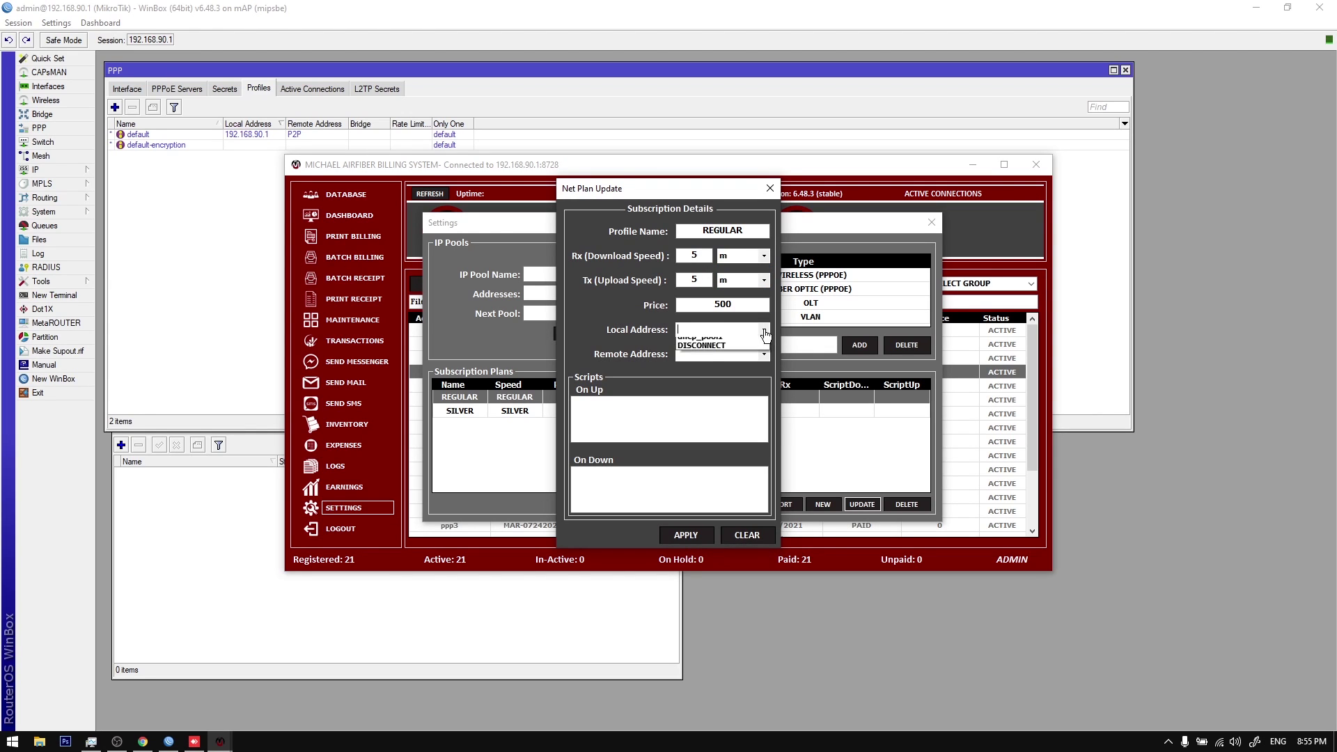
click(756, 343)
click(764, 354)
click(731, 368)
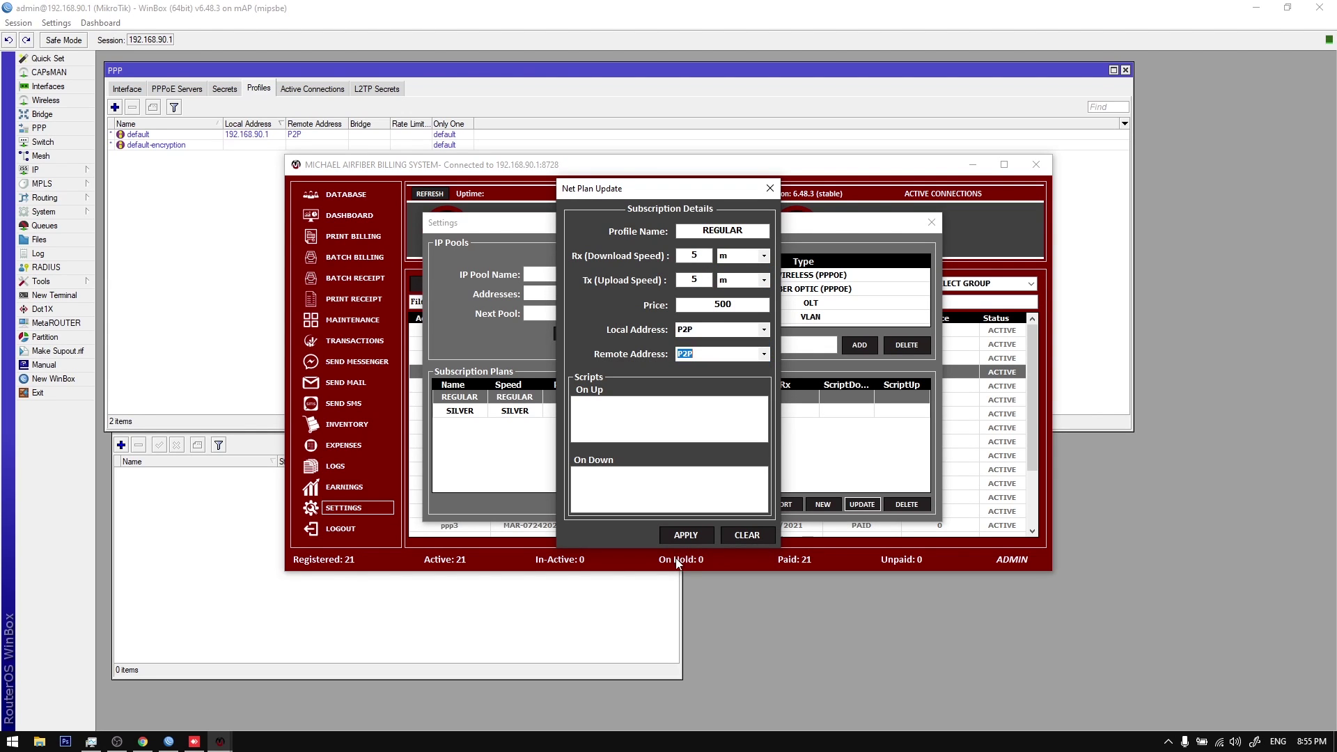
click(686, 535)
click(679, 423)
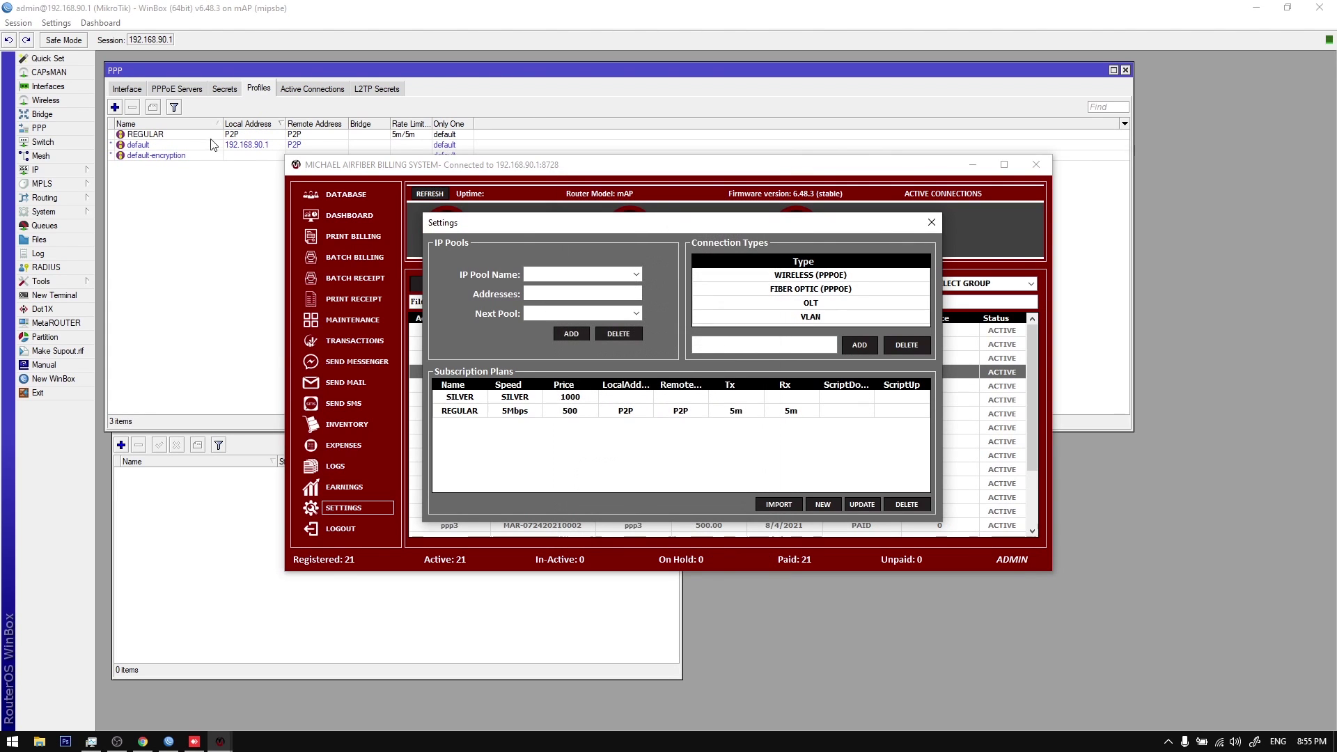
Step: Update the SILVER plan to 10m download/upload with P2P local and remote addresses
click(621, 401)
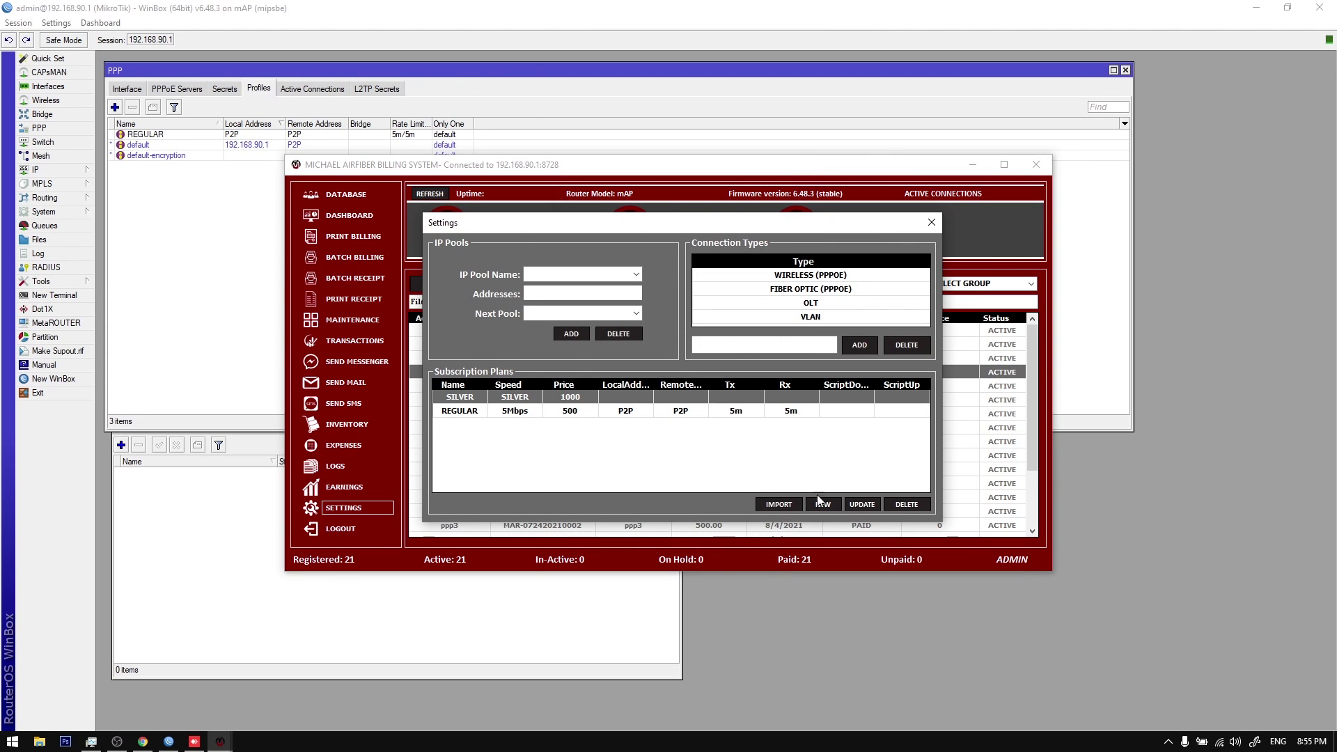
click(862, 504)
text(5)
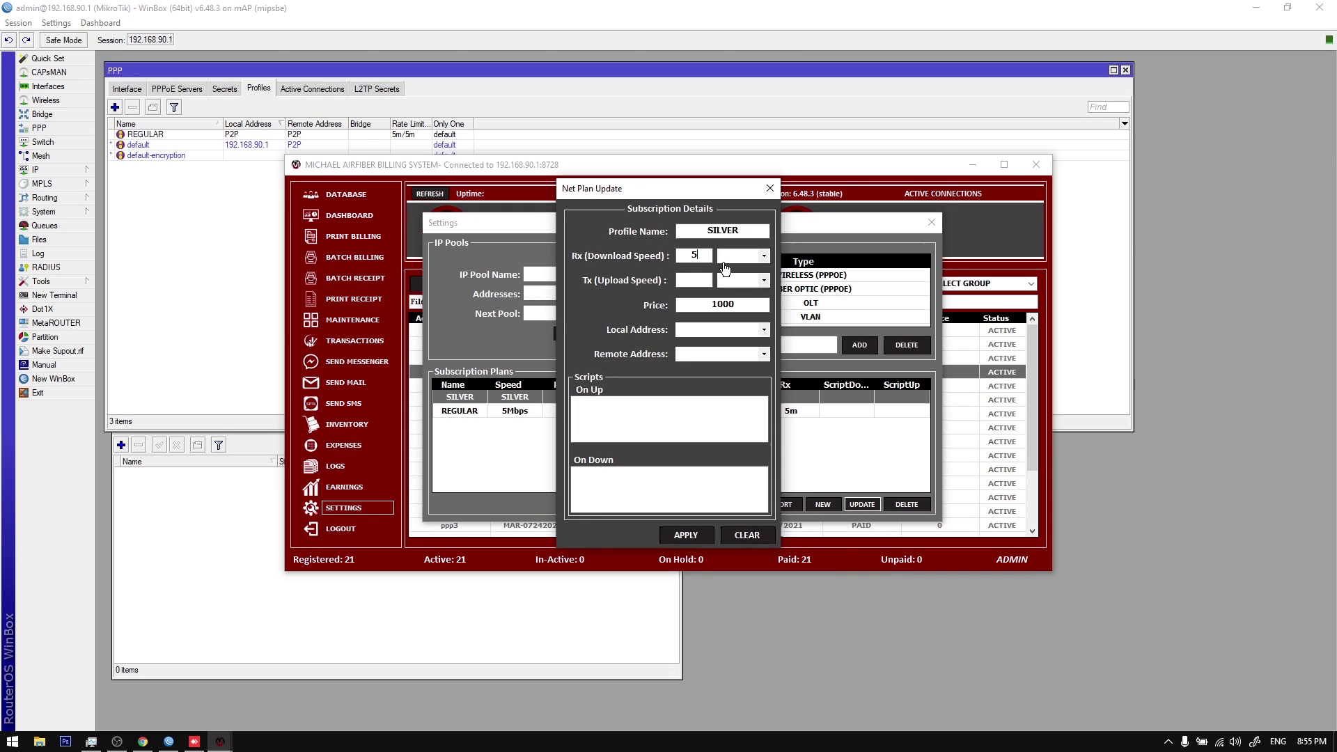
text(0)
click(765, 256)
click(725, 269)
click(764, 280)
click(724, 294)
click(764, 330)
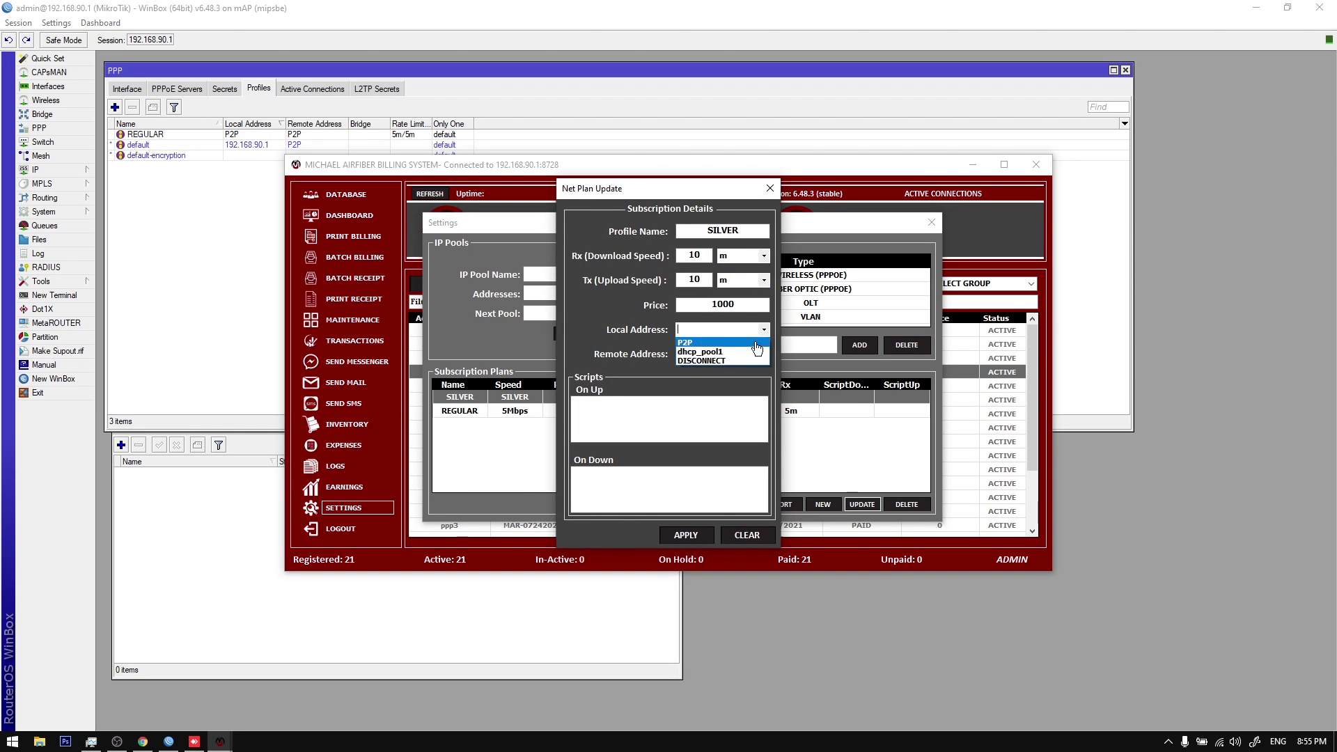
click(764, 359)
click(764, 355)
click(717, 367)
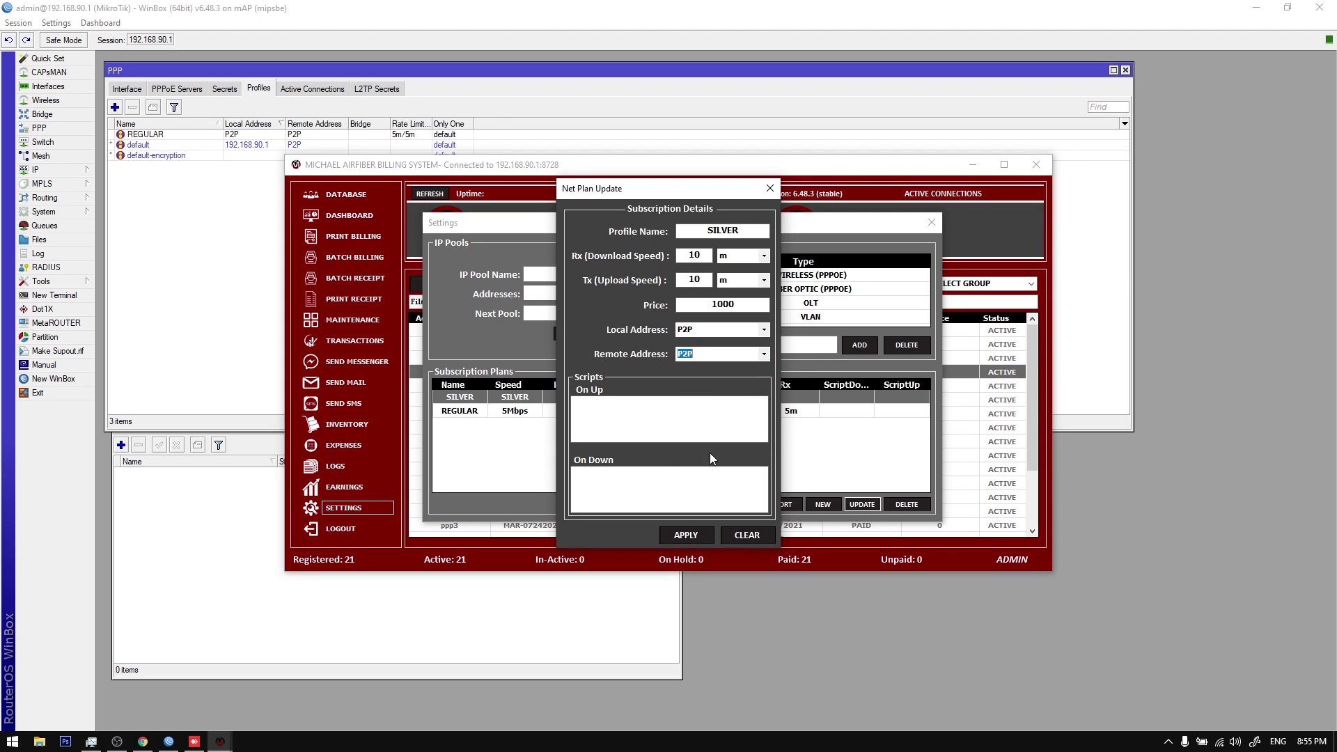
click(686, 535)
click(666, 422)
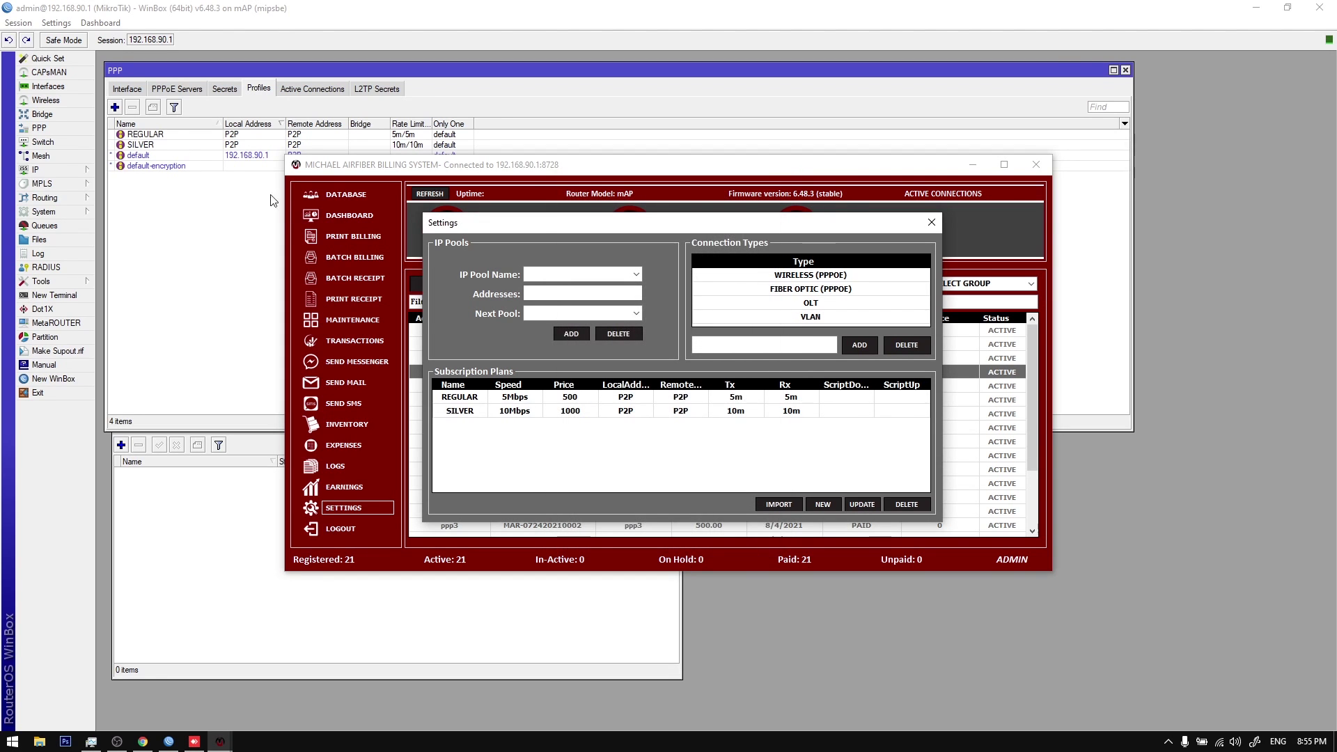
click(243, 144)
Step: Push the REGULAR and SILVER subscription plans to WinBox as PPP profiles with Refresh Profile
shift+click(243, 135)
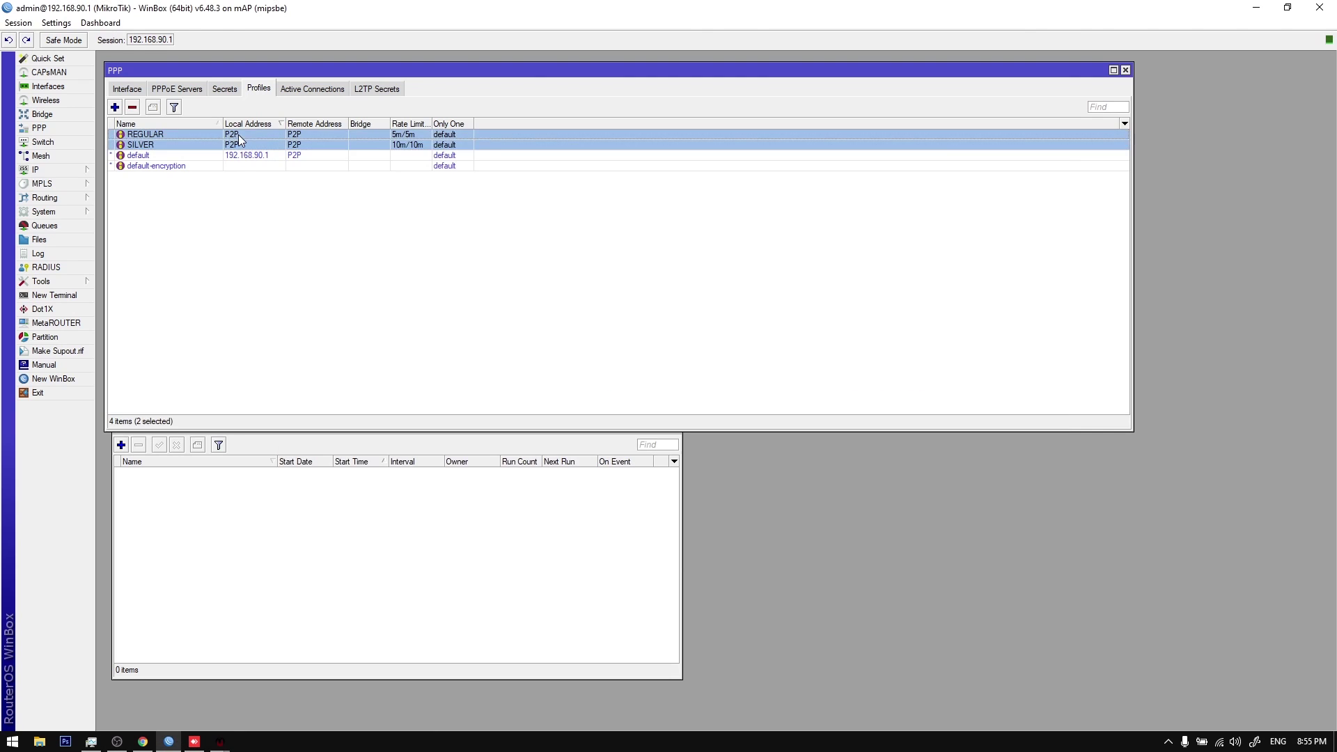
click(133, 107)
mouse_move(220, 742)
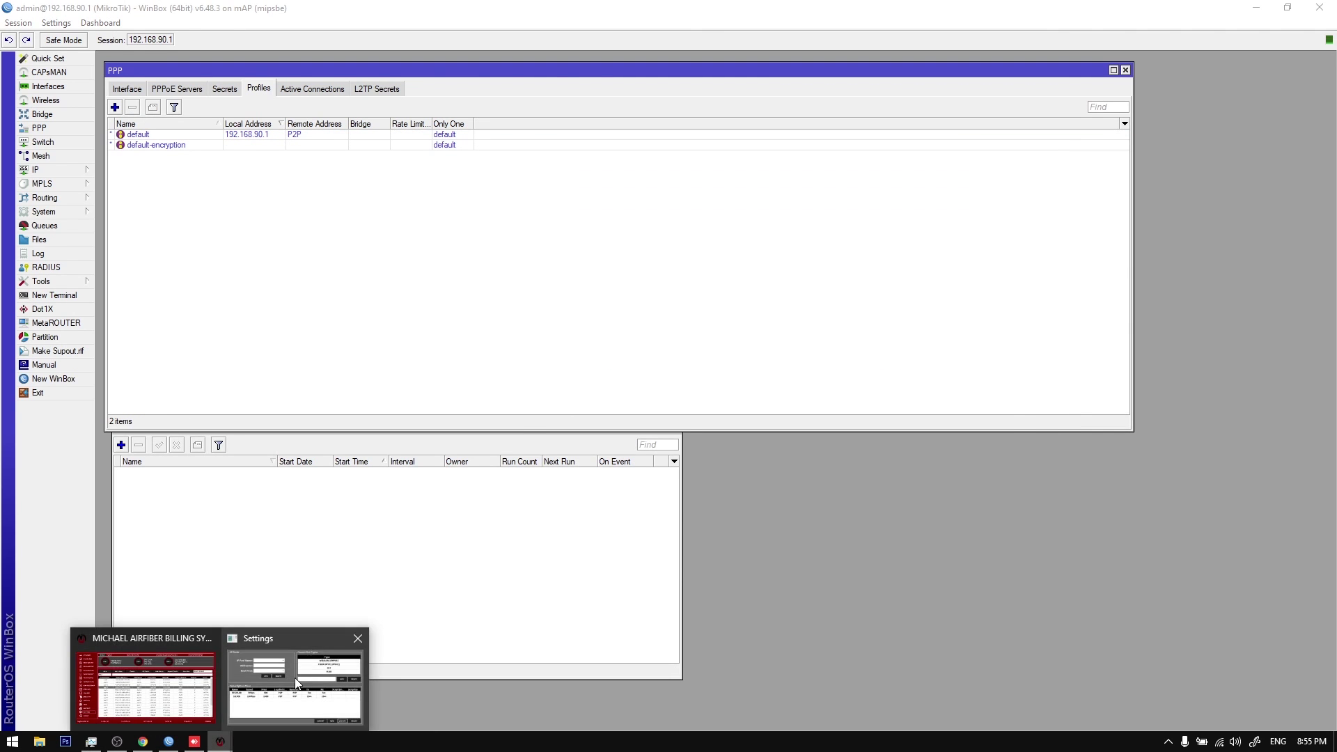
click(294, 679)
right_click(572, 402)
click(625, 408)
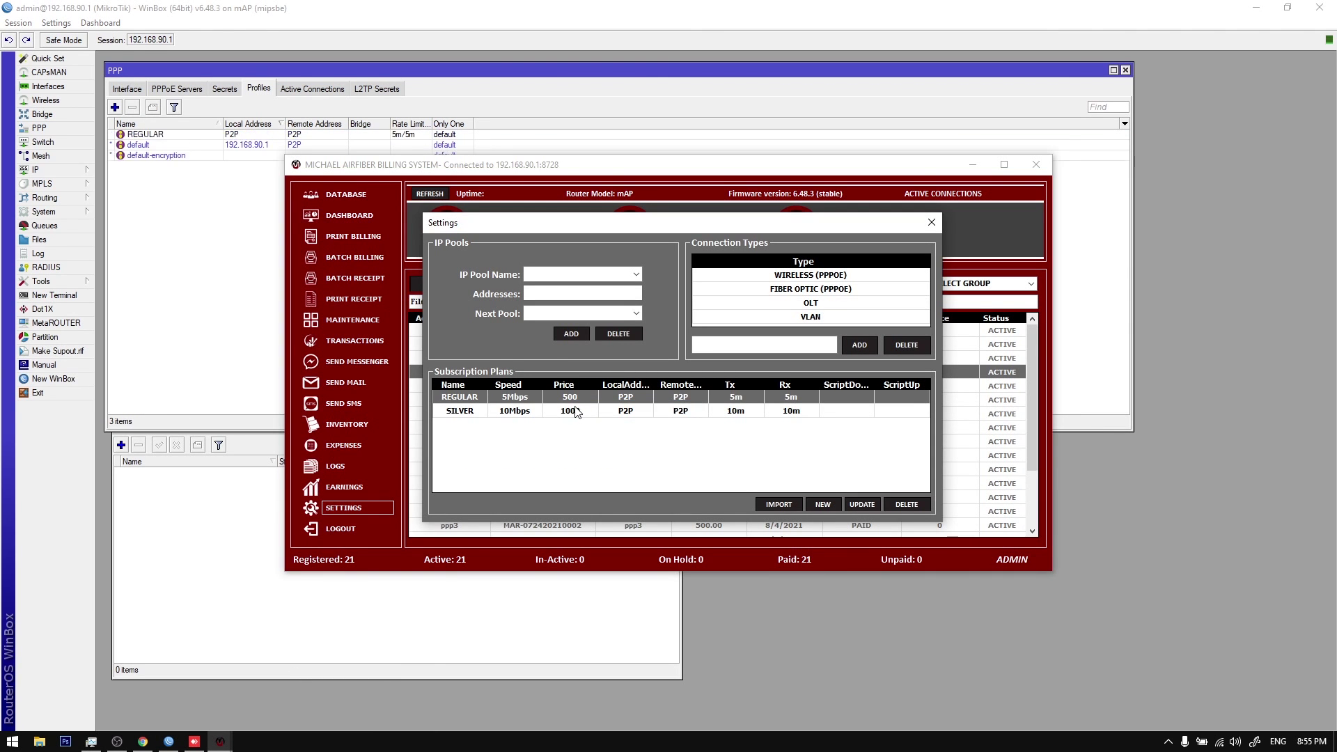
Step: Delete the REGULAR and SILVER profiles in WinBox and show the empty PPP Secrets list
click(164, 144)
shift+click(165, 135)
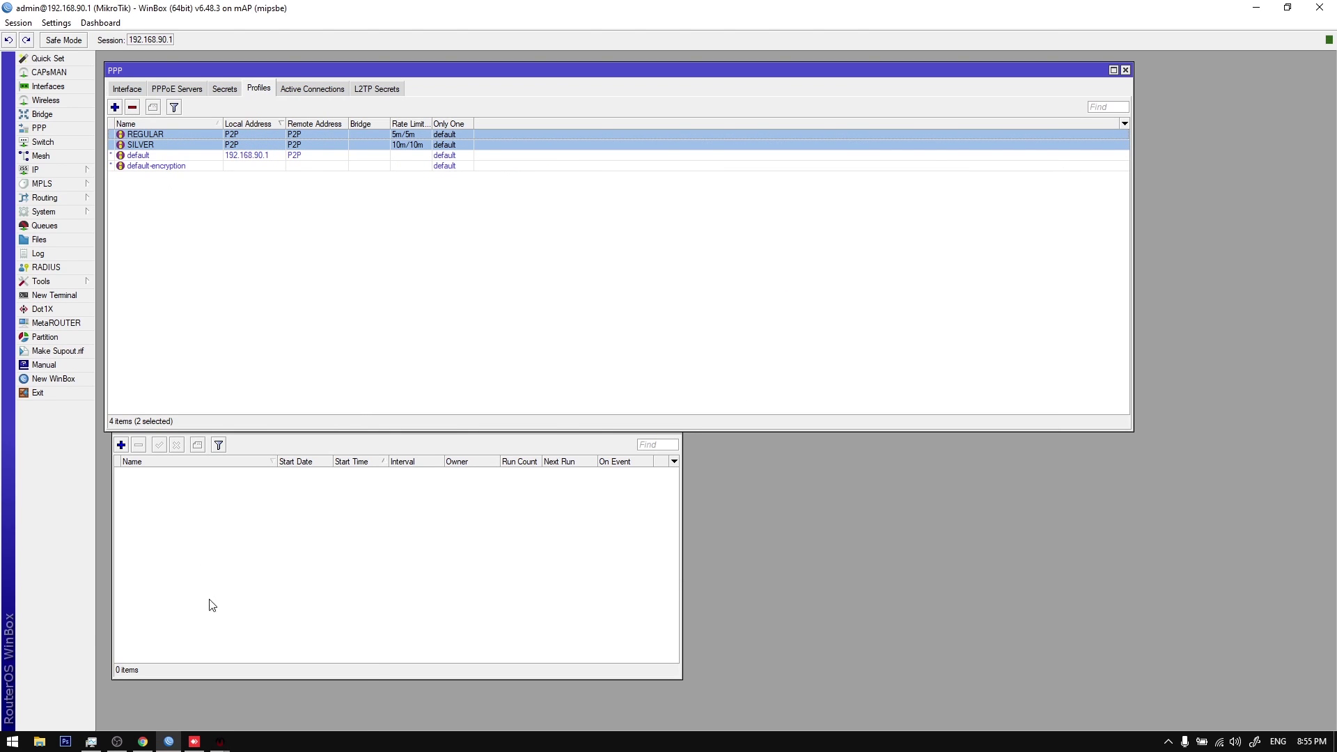
click(131, 106)
click(253, 692)
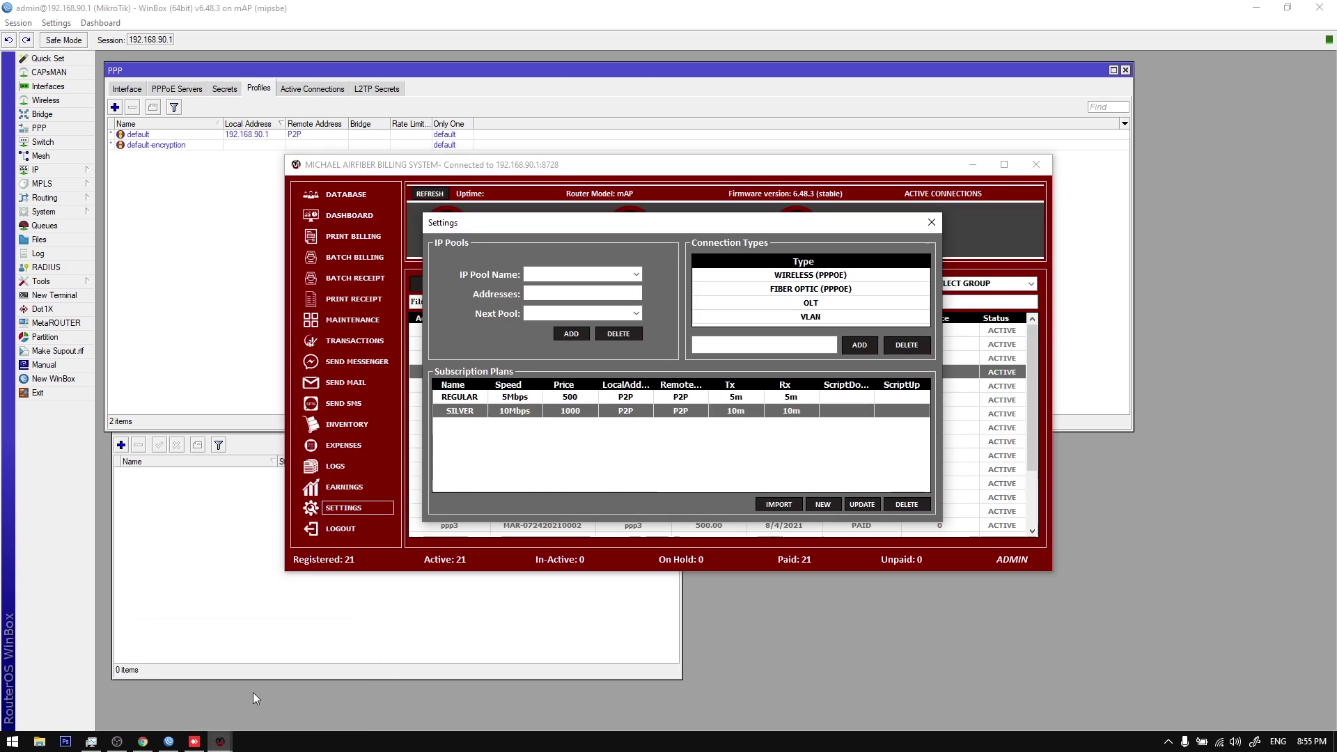
click(566, 396)
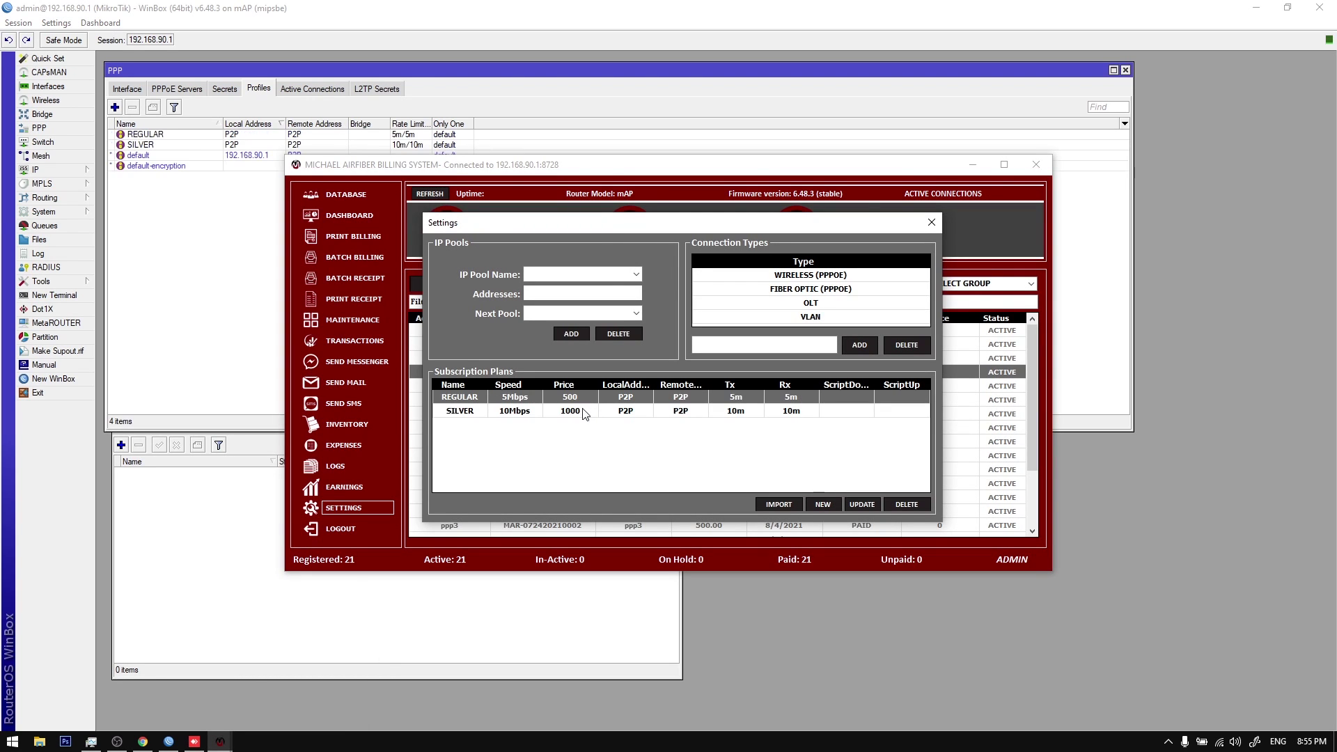
click(225, 135)
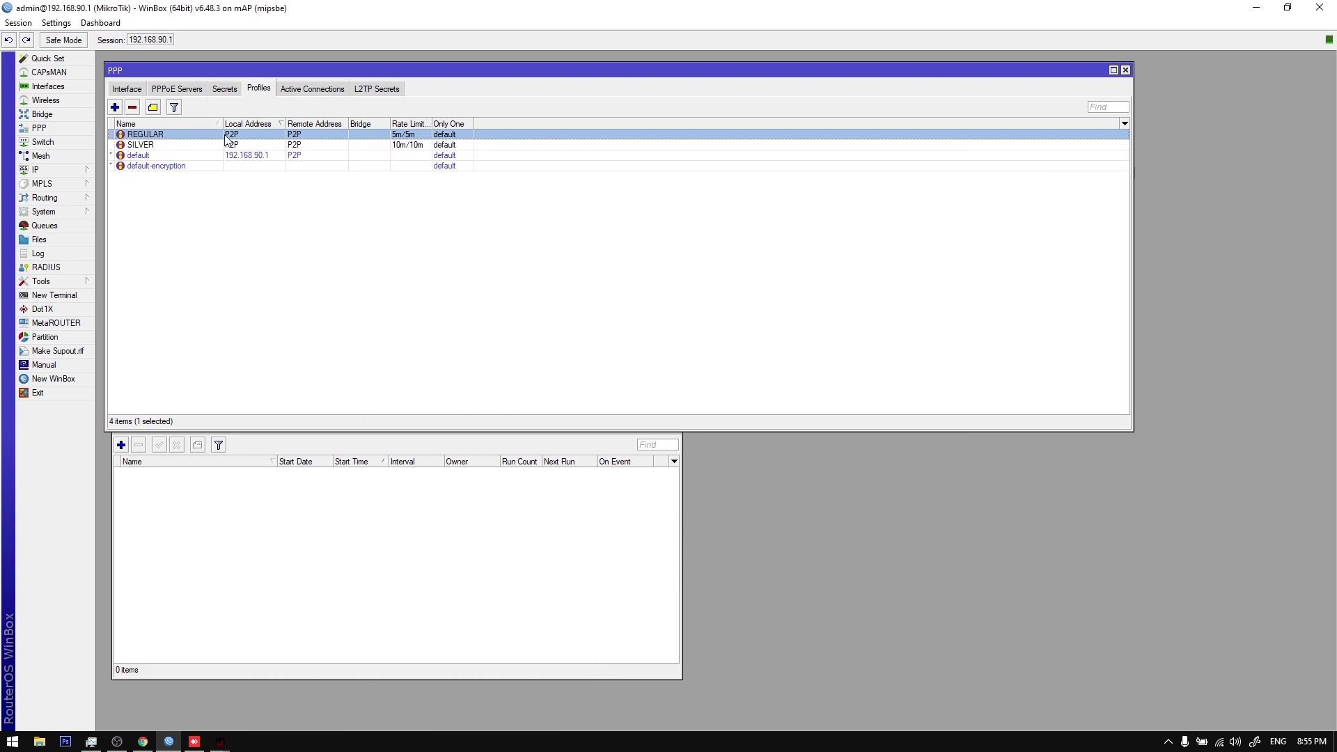
click(225, 89)
Step: Close the settings and regenerate all clients as PPPoE secrets with Refresh PPPOE (All)
mouse_move(220, 742)
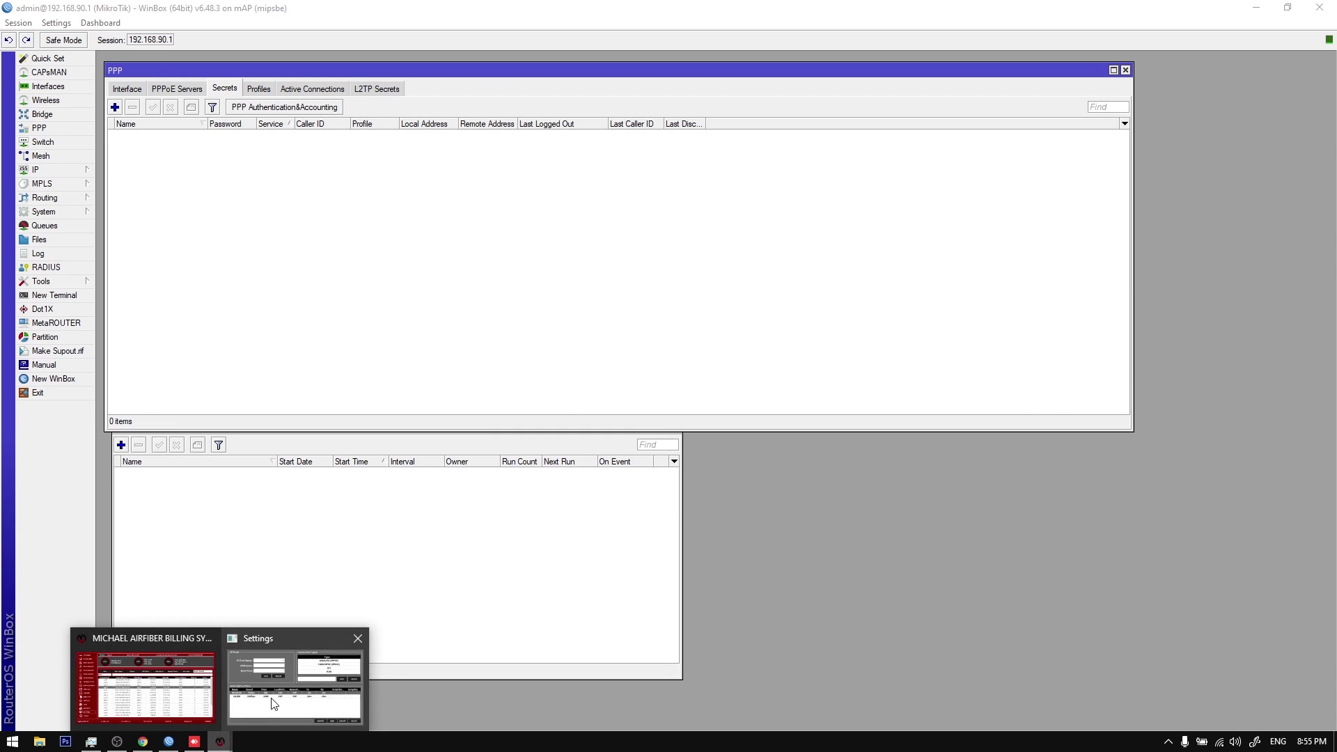
click(272, 703)
click(932, 222)
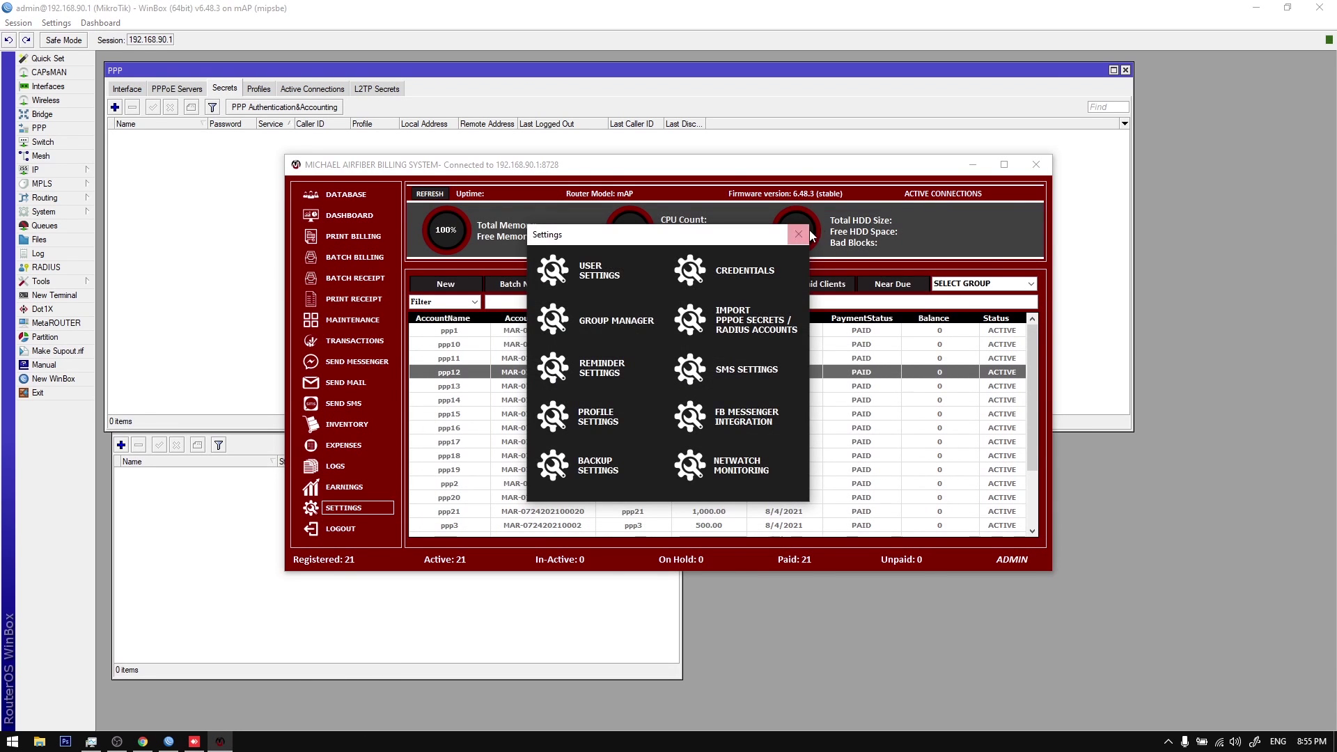
click(799, 234)
right_click(594, 342)
click(653, 520)
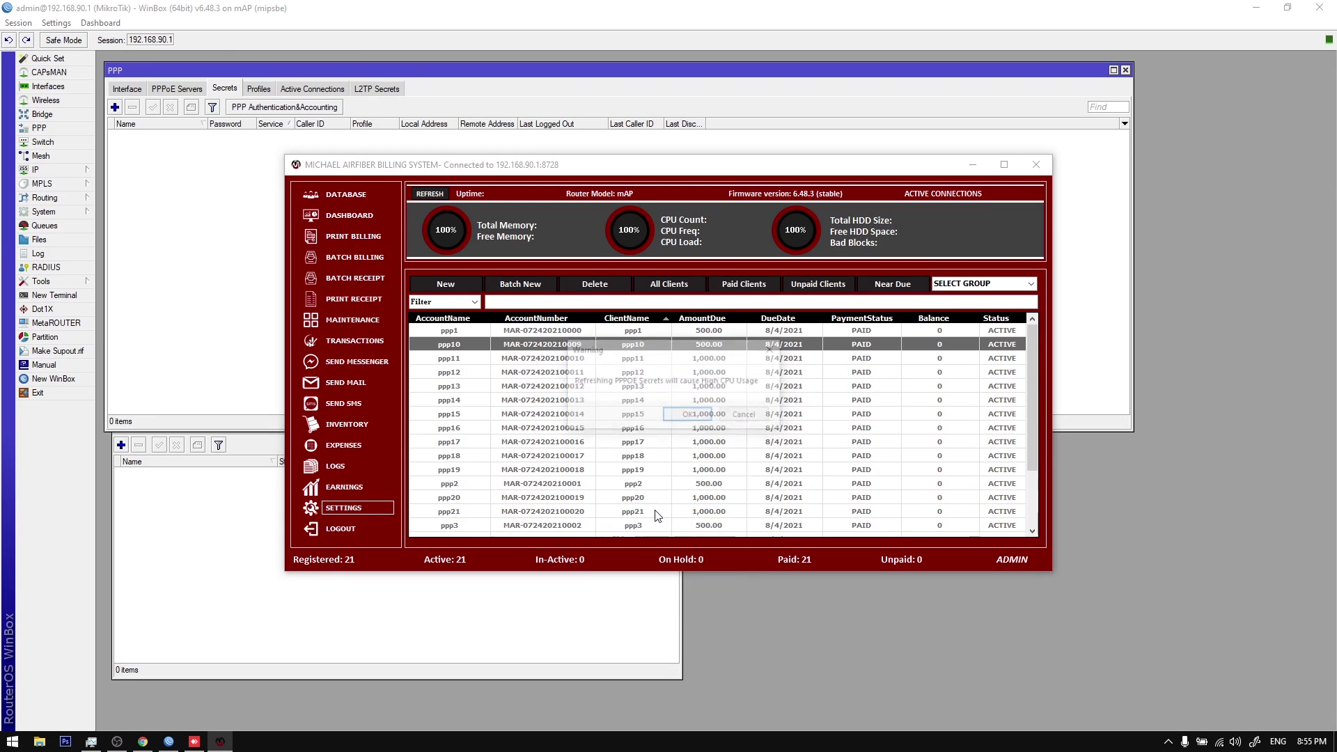
click(676, 416)
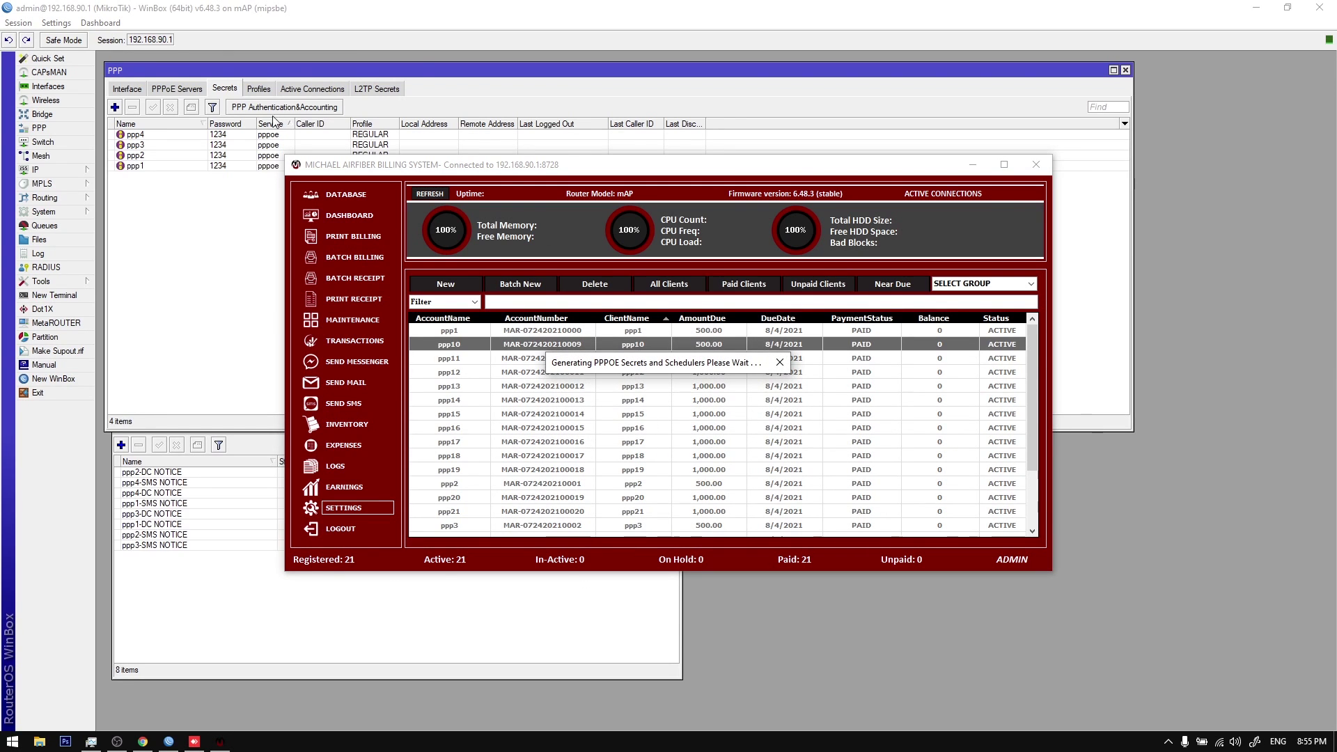
Step: Review WinBox's secrets ppp1–ppp21 and 42 scheduler entries, then dismiss the completion message
click(253, 209)
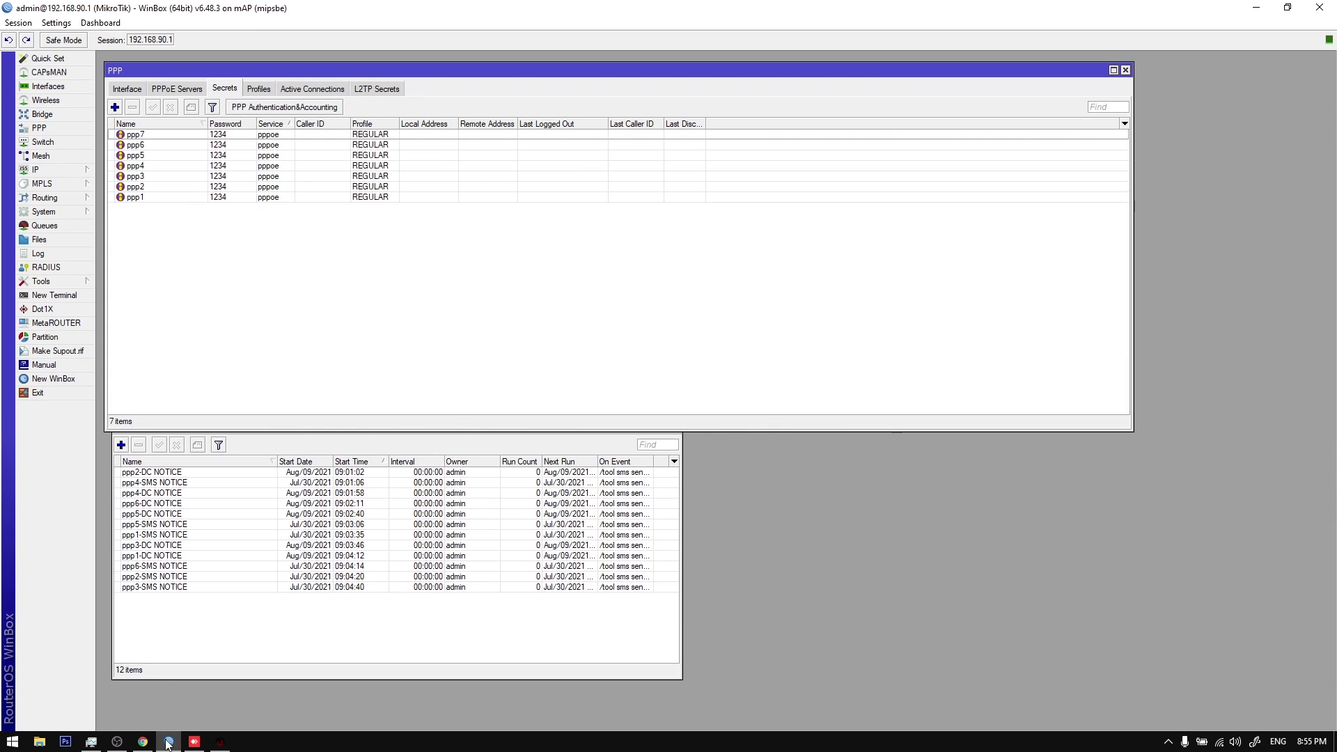
mouse_move(220, 741)
click(297, 675)
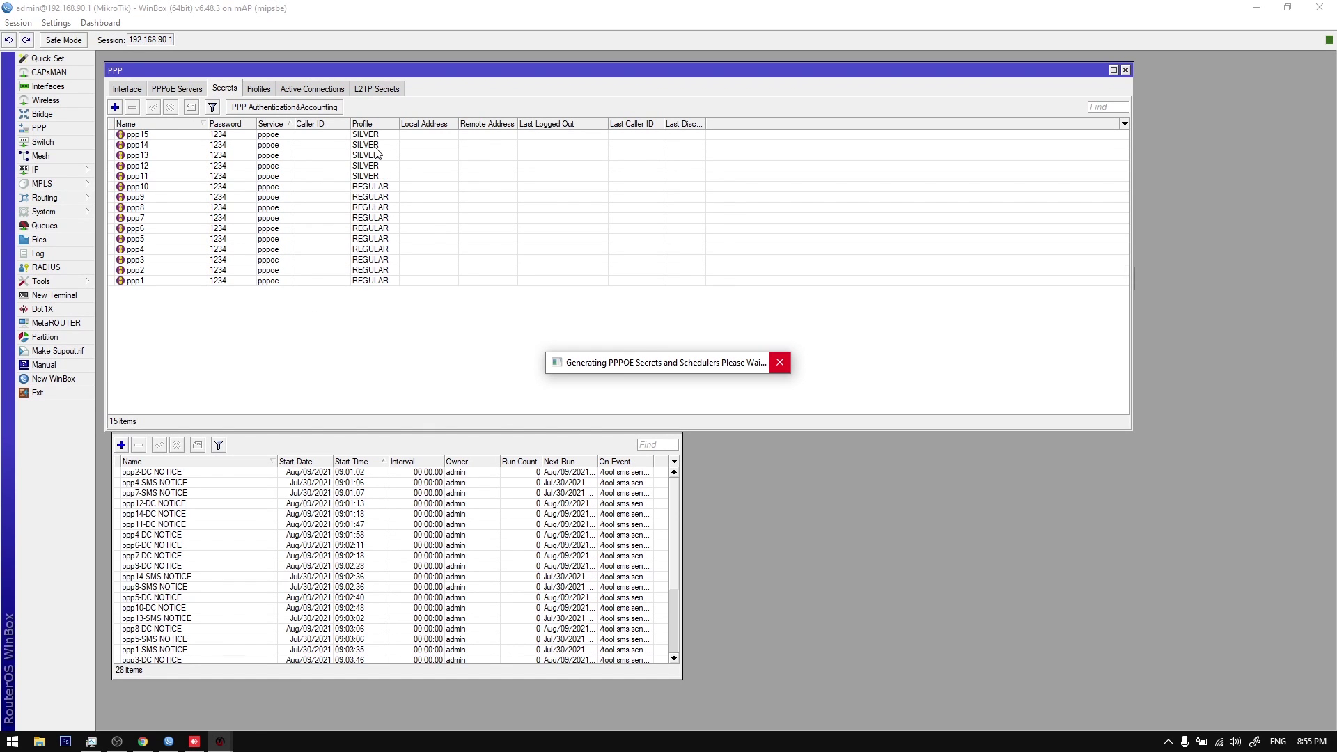
click(271, 516)
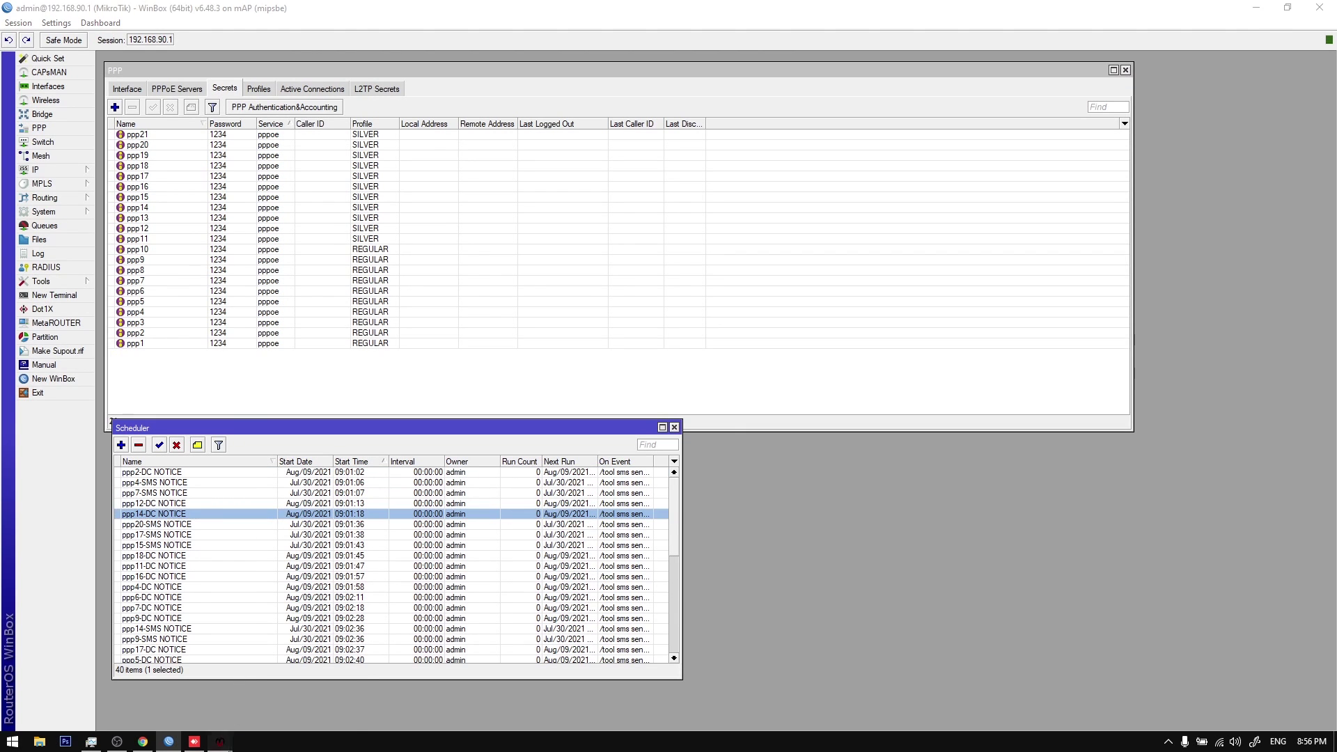
click(259, 372)
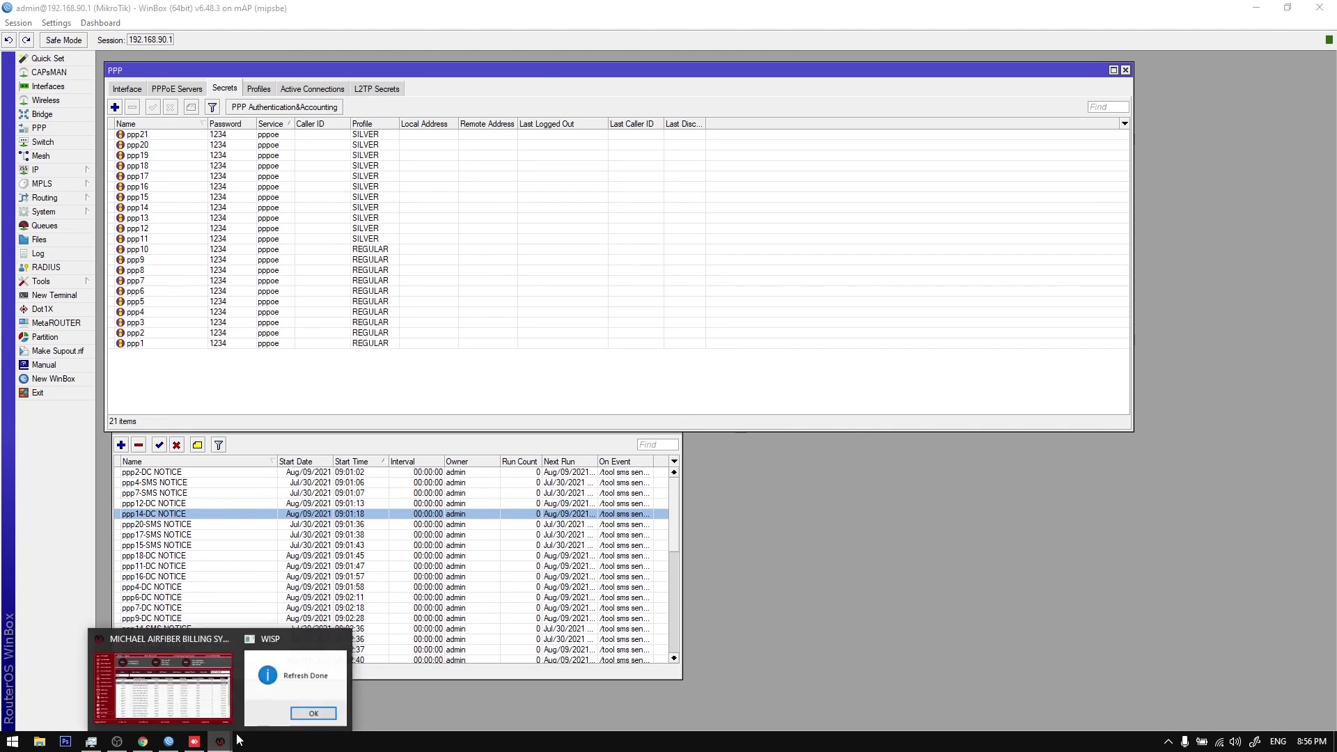
click(286, 682)
click(693, 422)
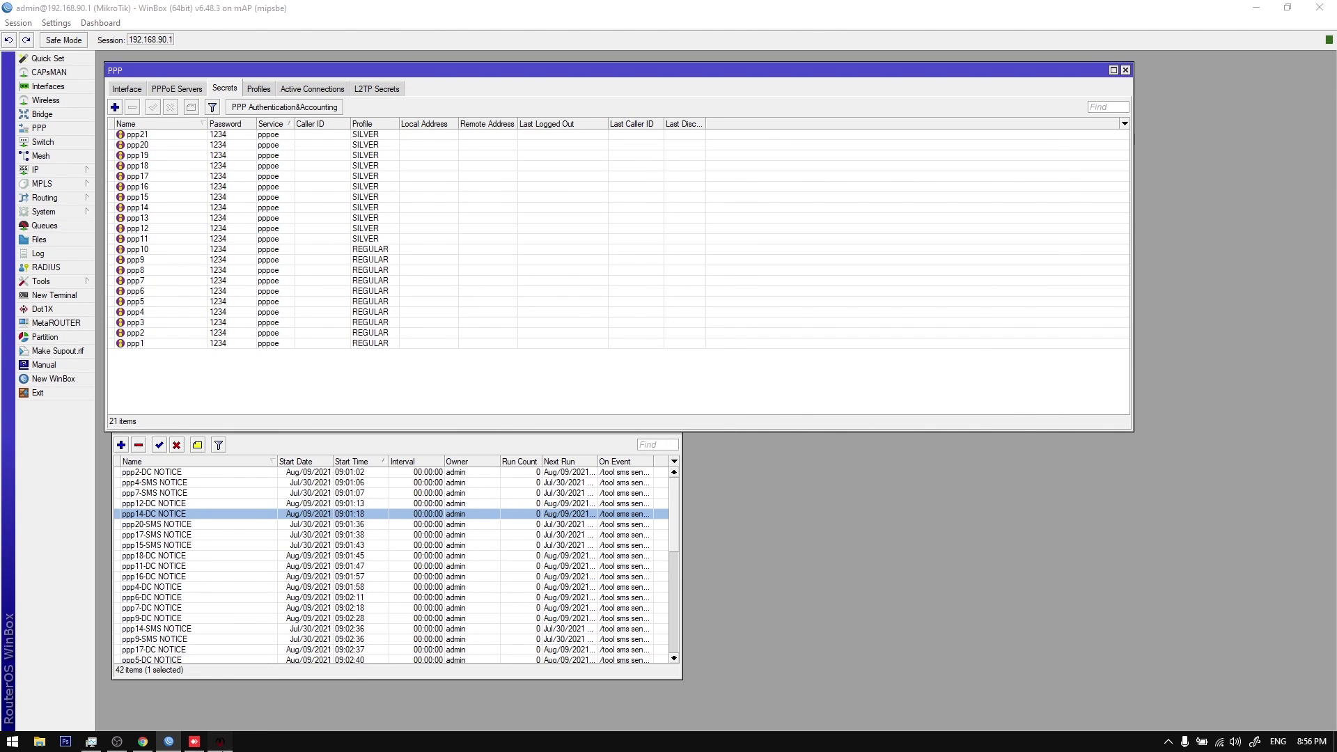
scroll(603, 437, up, 2)
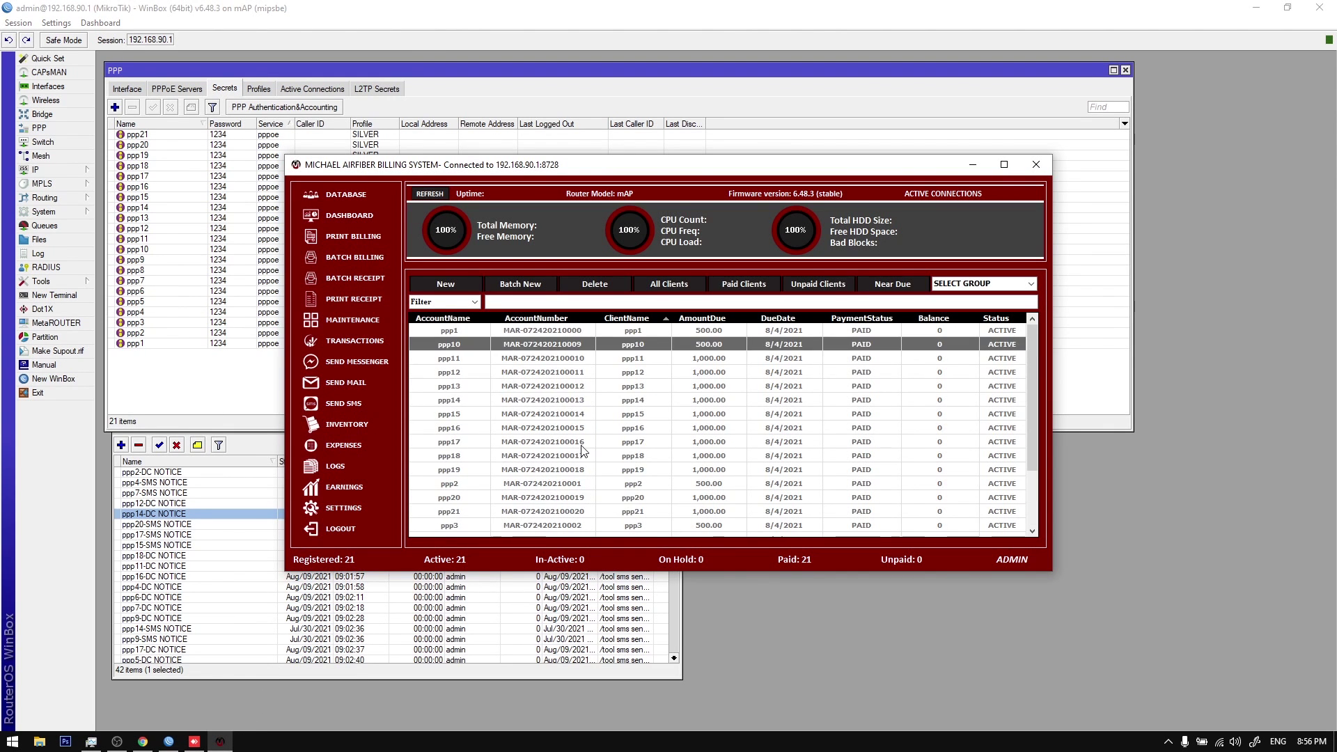
Step: In SMS settings, enable the ITEXMO gateway, then switch back to the USB modem
click(348, 509)
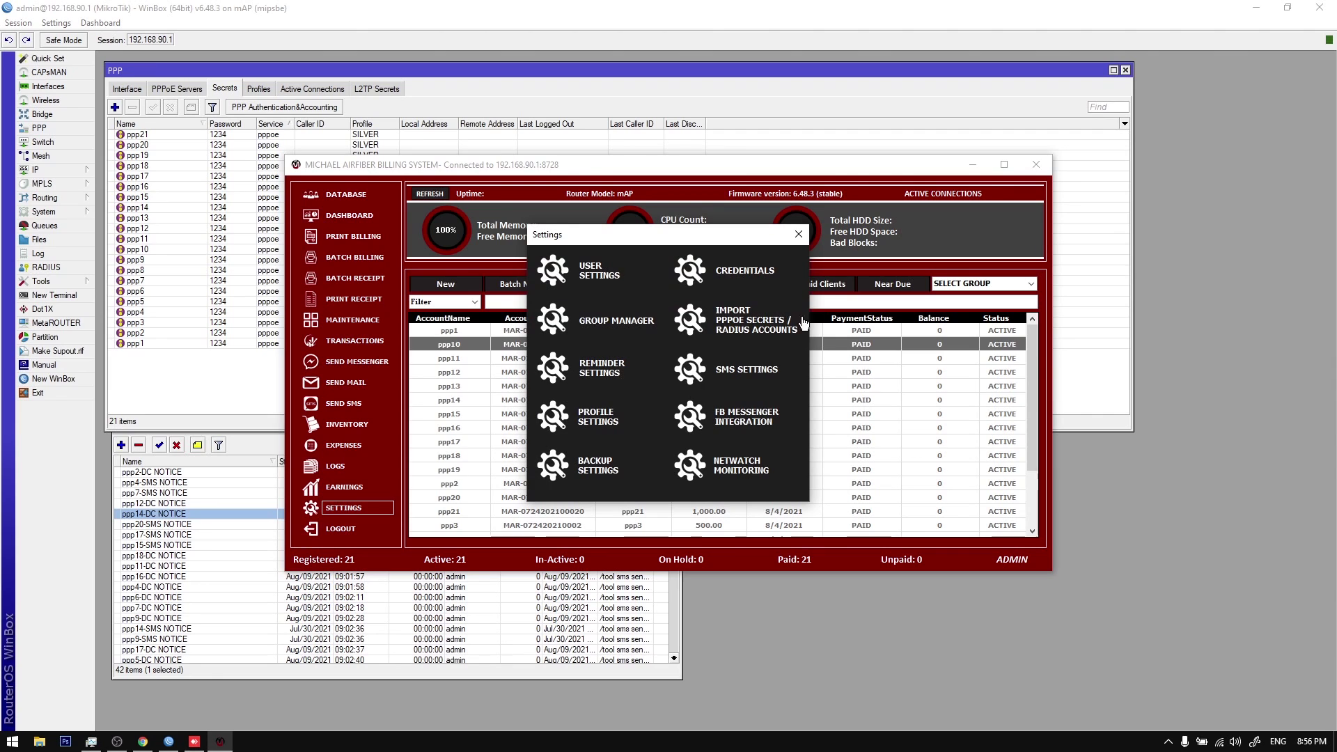
click(760, 381)
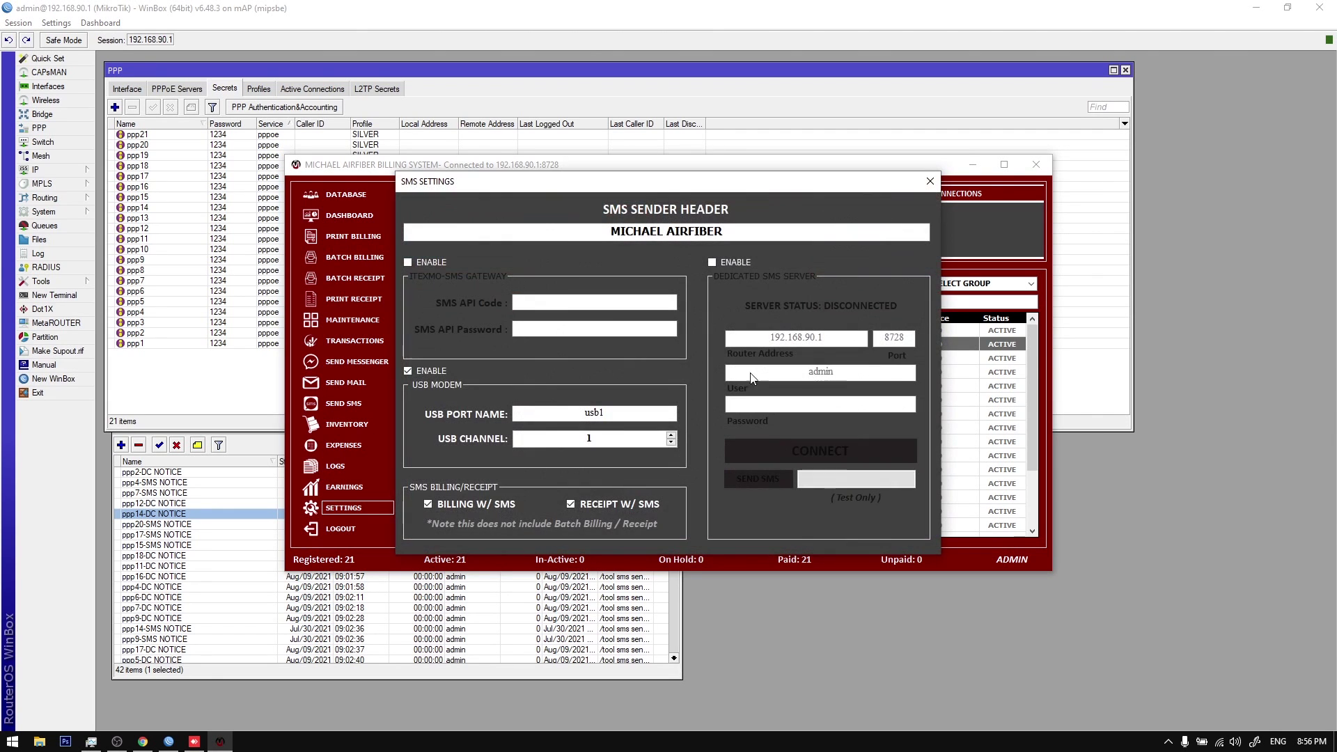
click(425, 266)
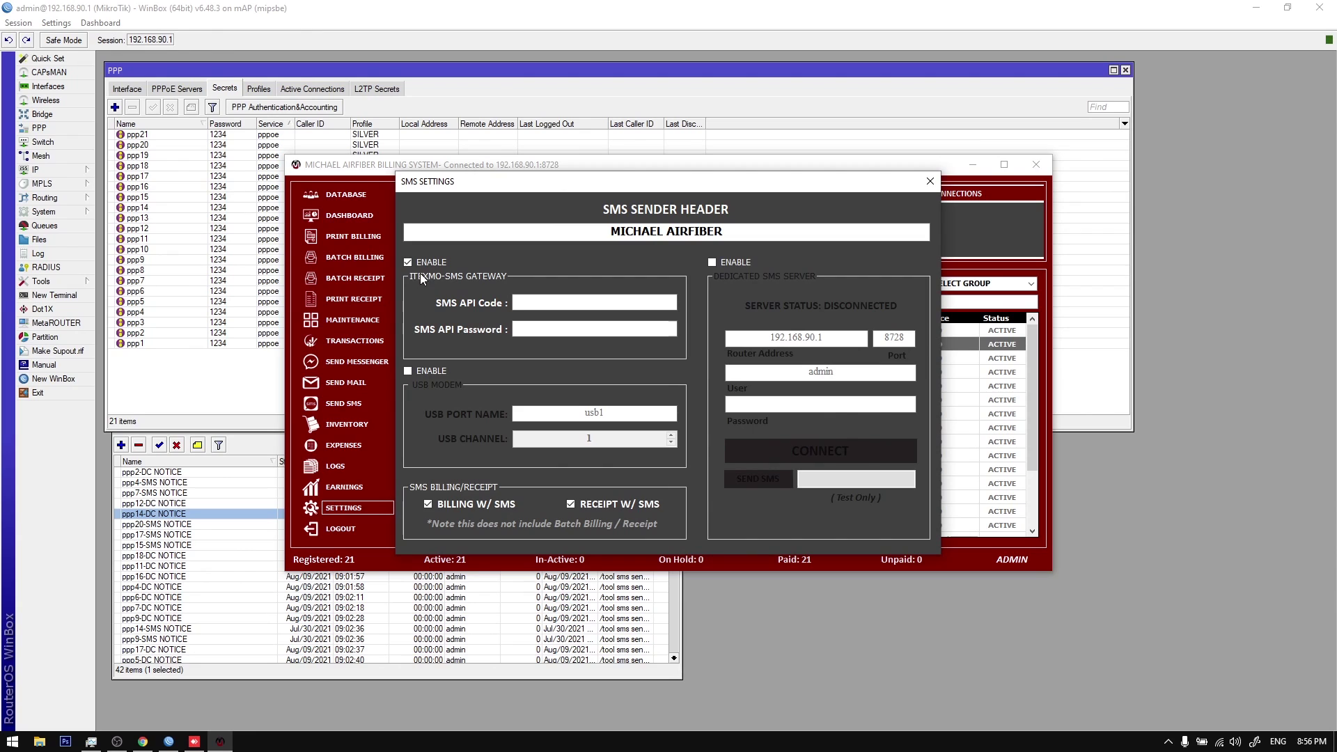
click(441, 369)
Step: Check the USB modem port usb1 and channel 1, then close the SMS settings
double_click(606, 418)
click(626, 416)
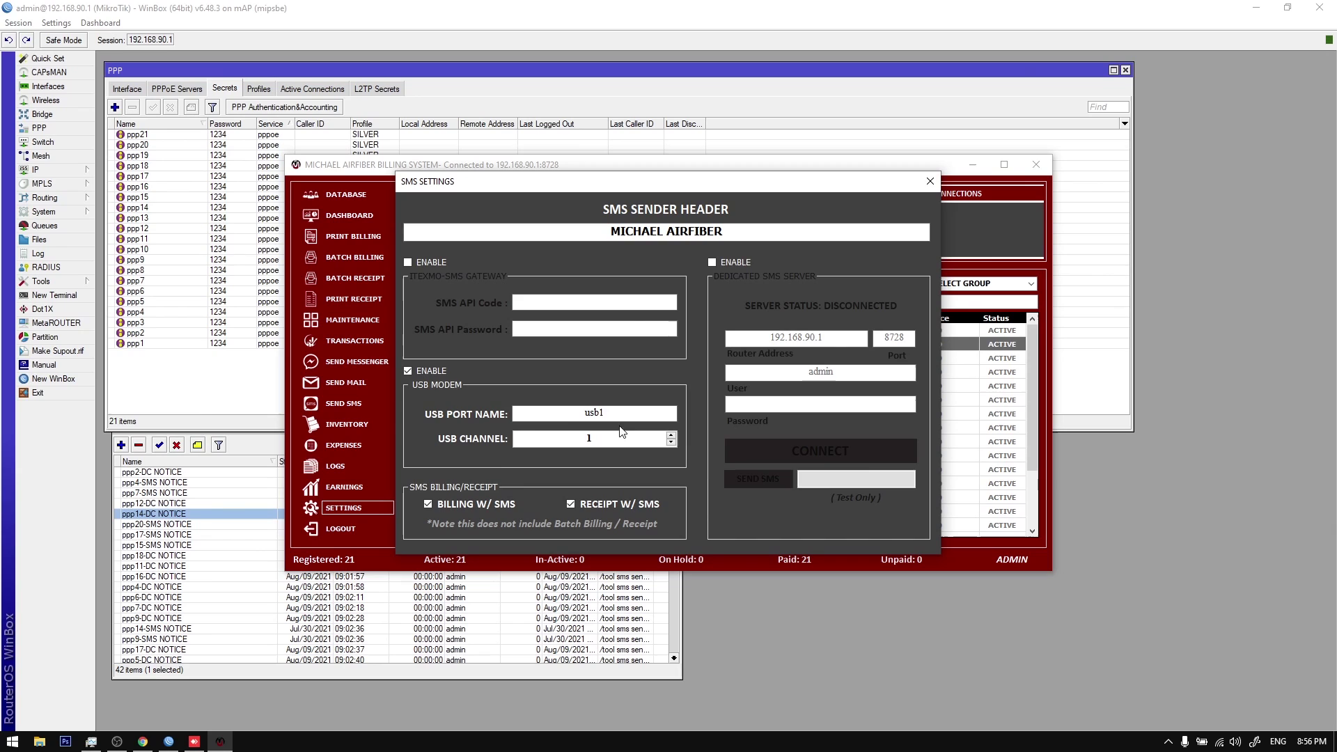
drag(581, 411, 616, 413)
click(566, 416)
drag(574, 414, 600, 414)
double_click(601, 414)
double_click(638, 439)
click(930, 181)
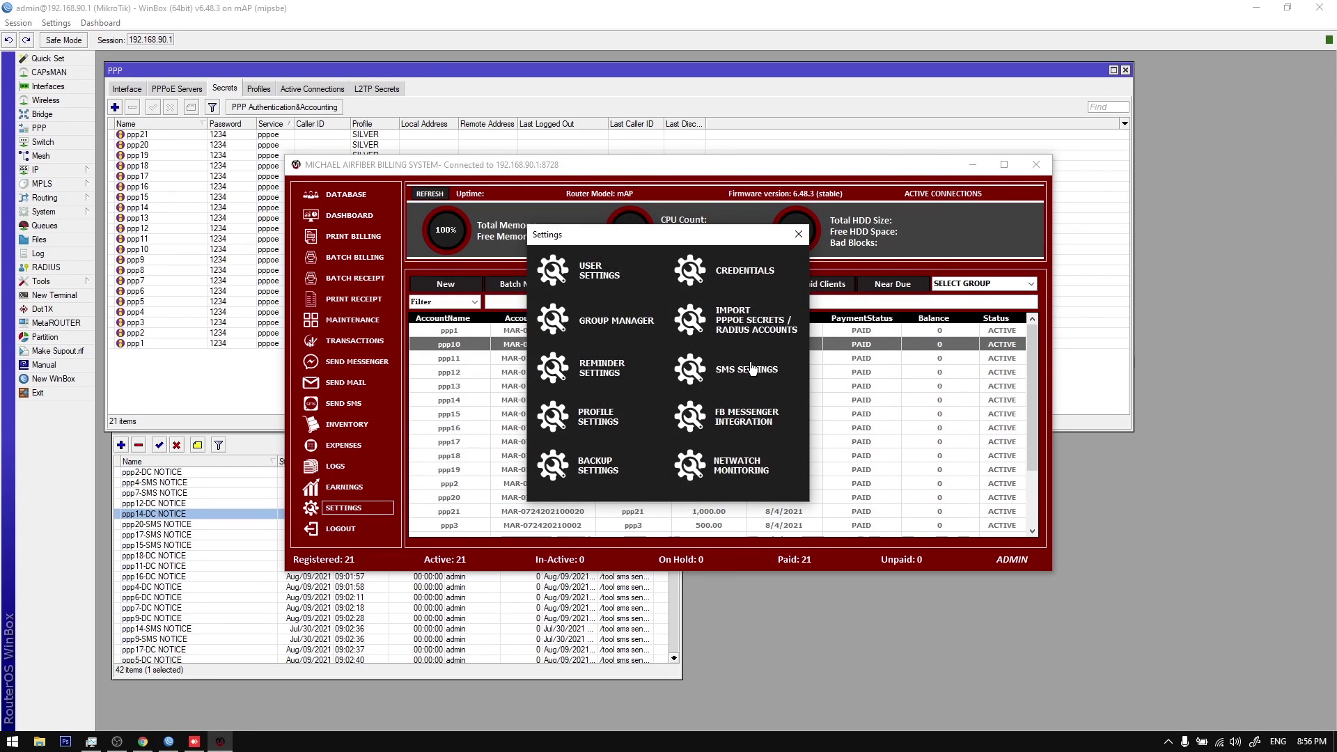
Step: Close the settings menu and open ppp1's Update window, then close it
click(797, 237)
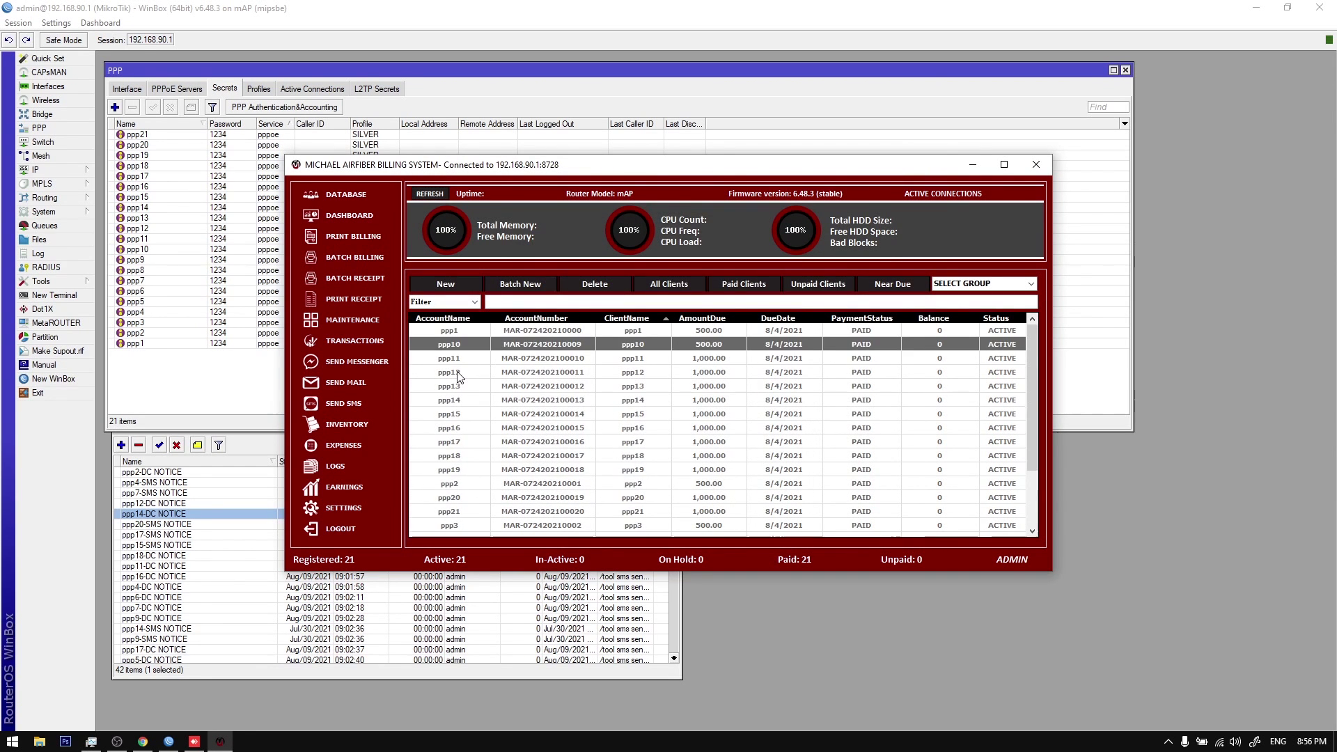
click(538, 331)
right_click(521, 335)
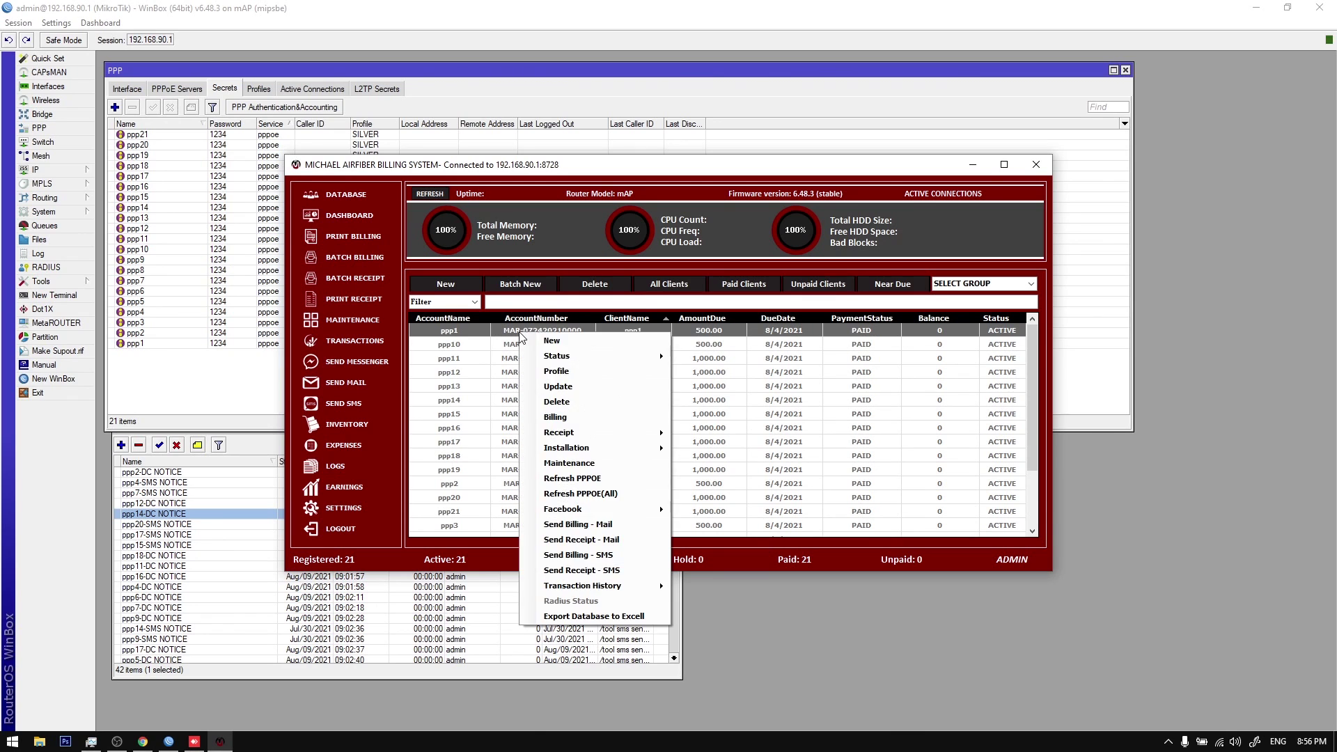
click(567, 367)
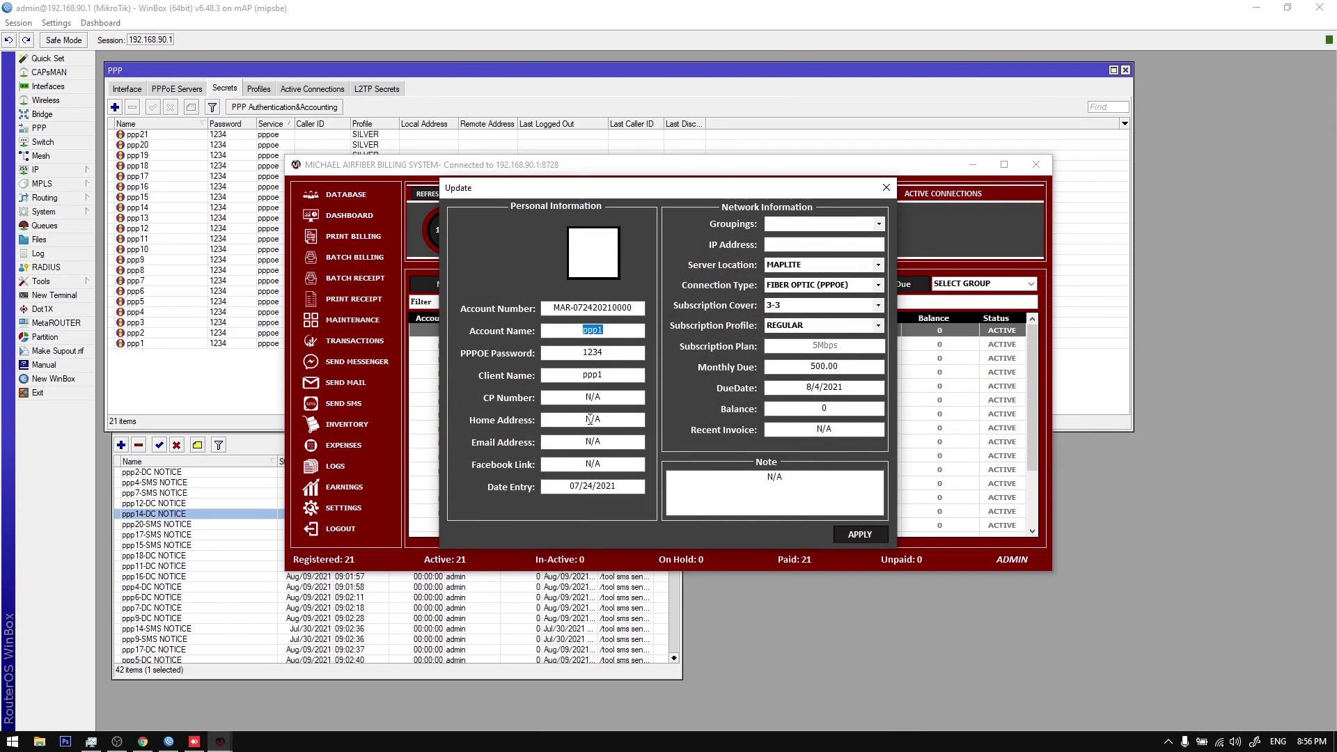
key(Escape)
Step: Select all clients in the table and delete them
click(493, 443)
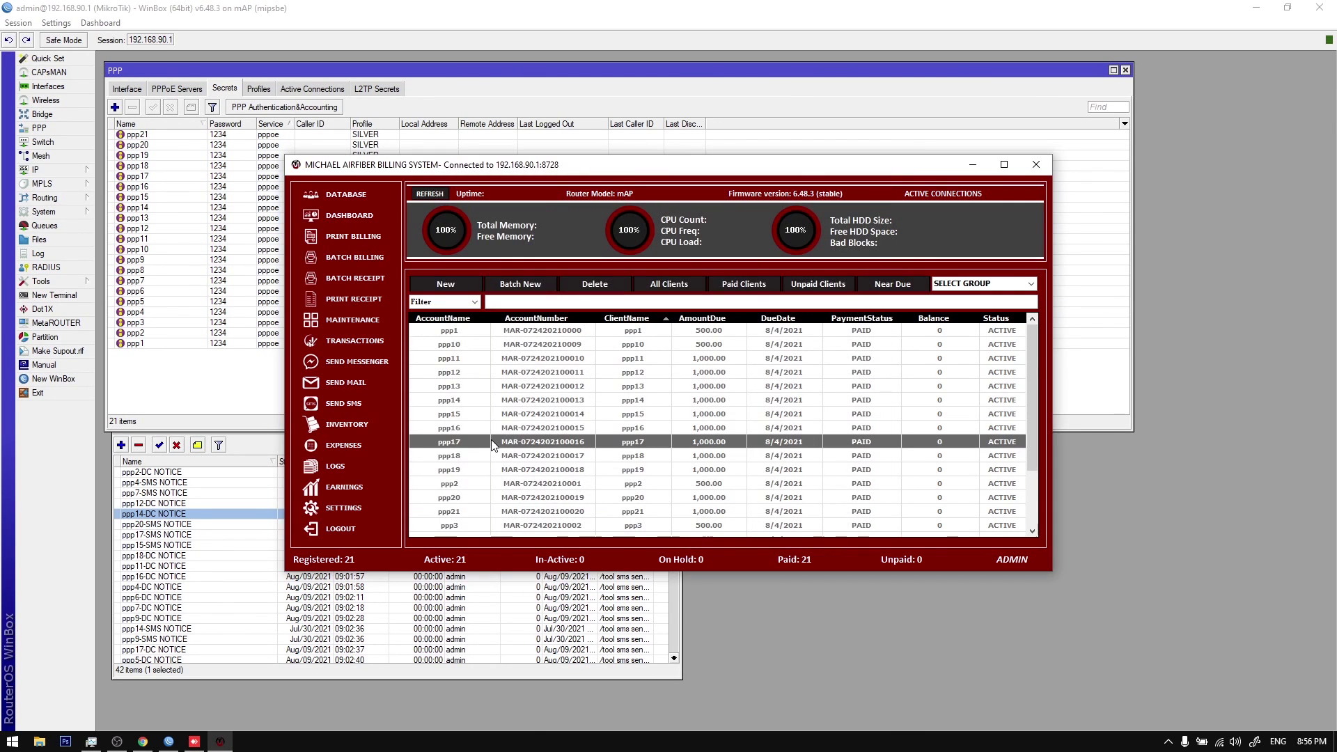
click(449, 358)
key(ctrl+a)
click(595, 285)
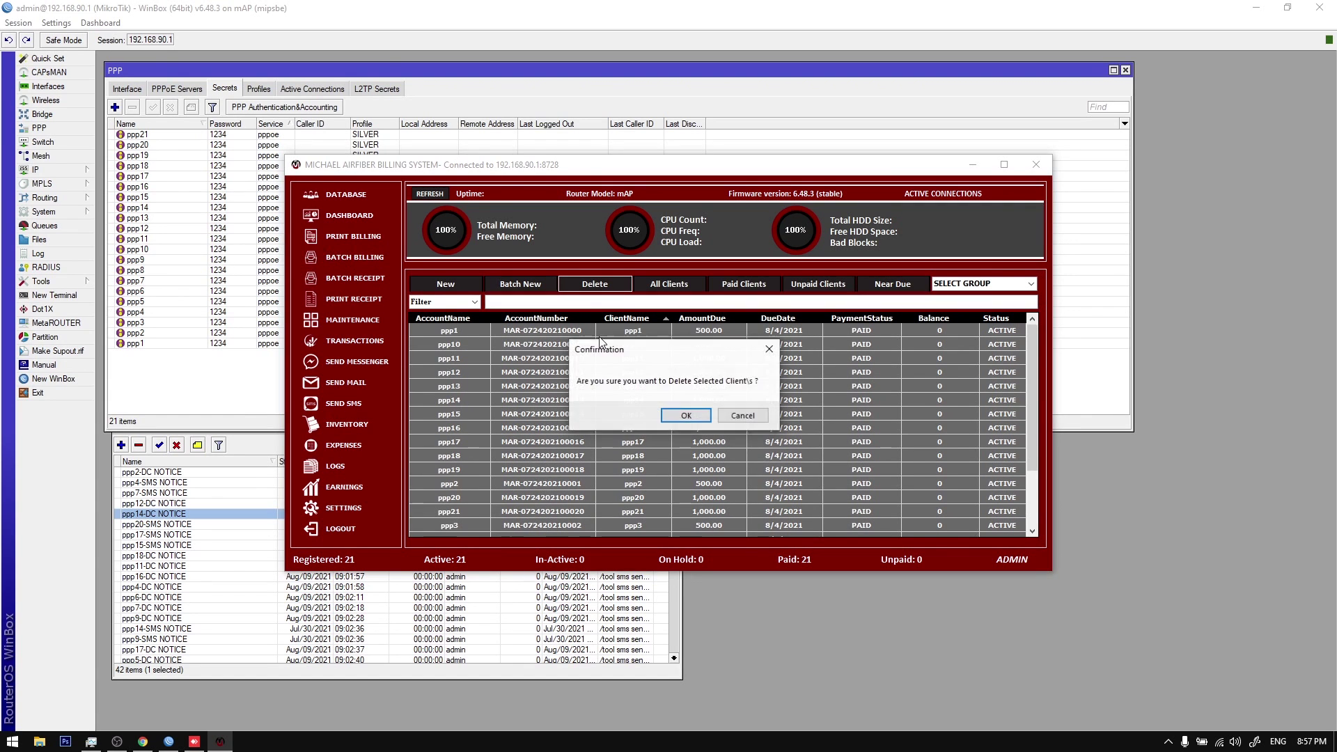
click(682, 417)
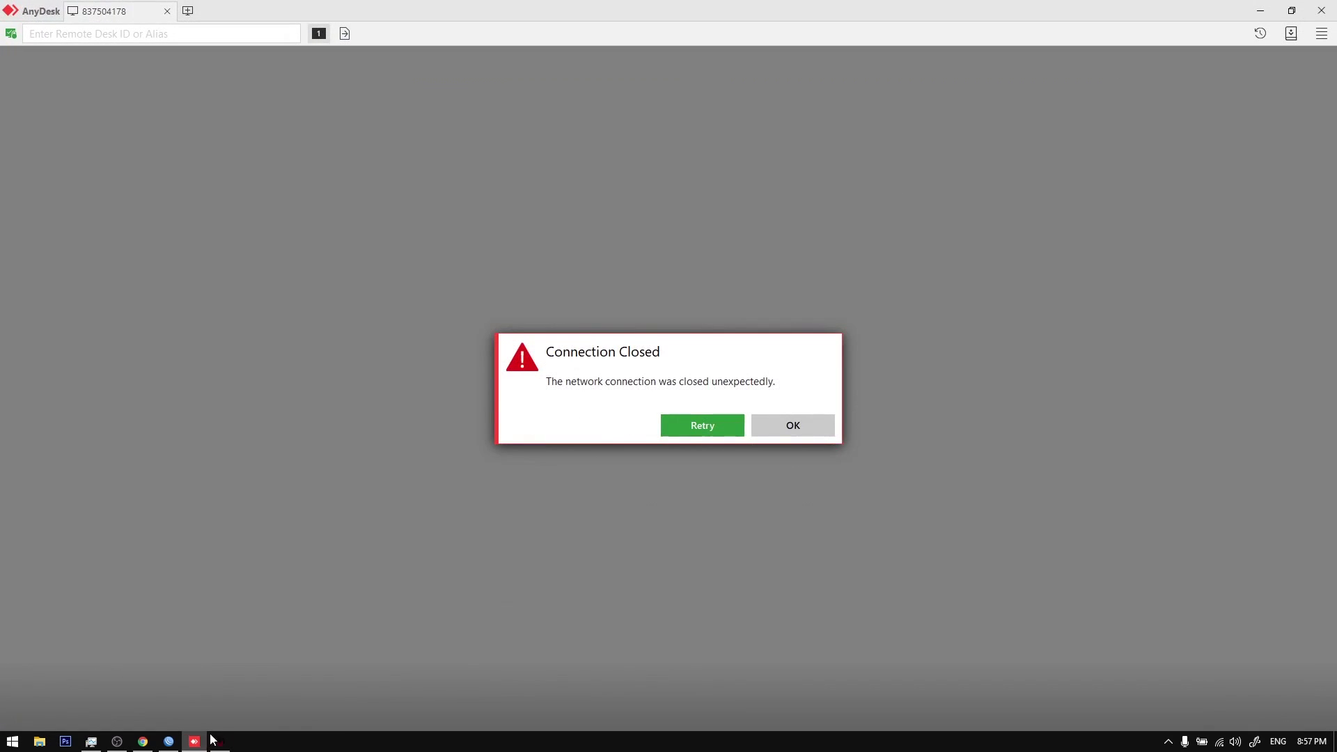
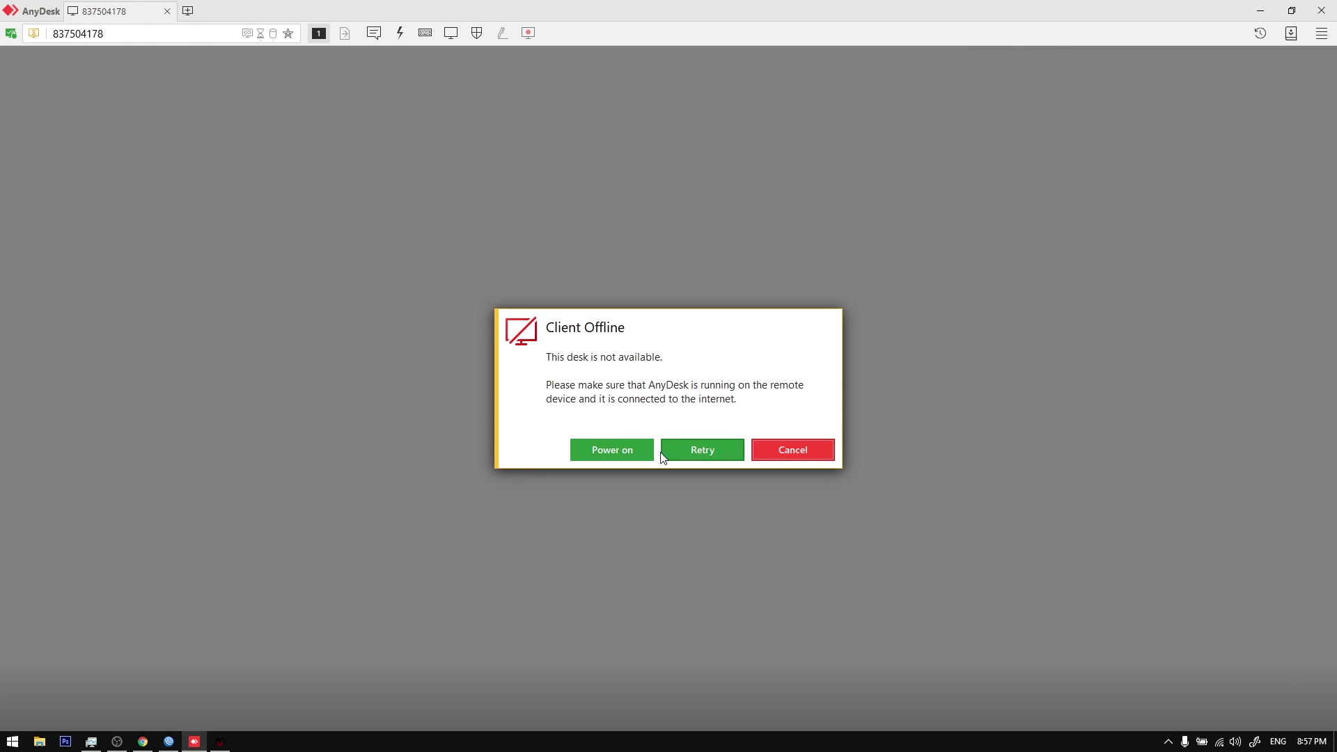
Step: Retry the offline AnyDesk connection to the phone and close the stalled session
click(701, 449)
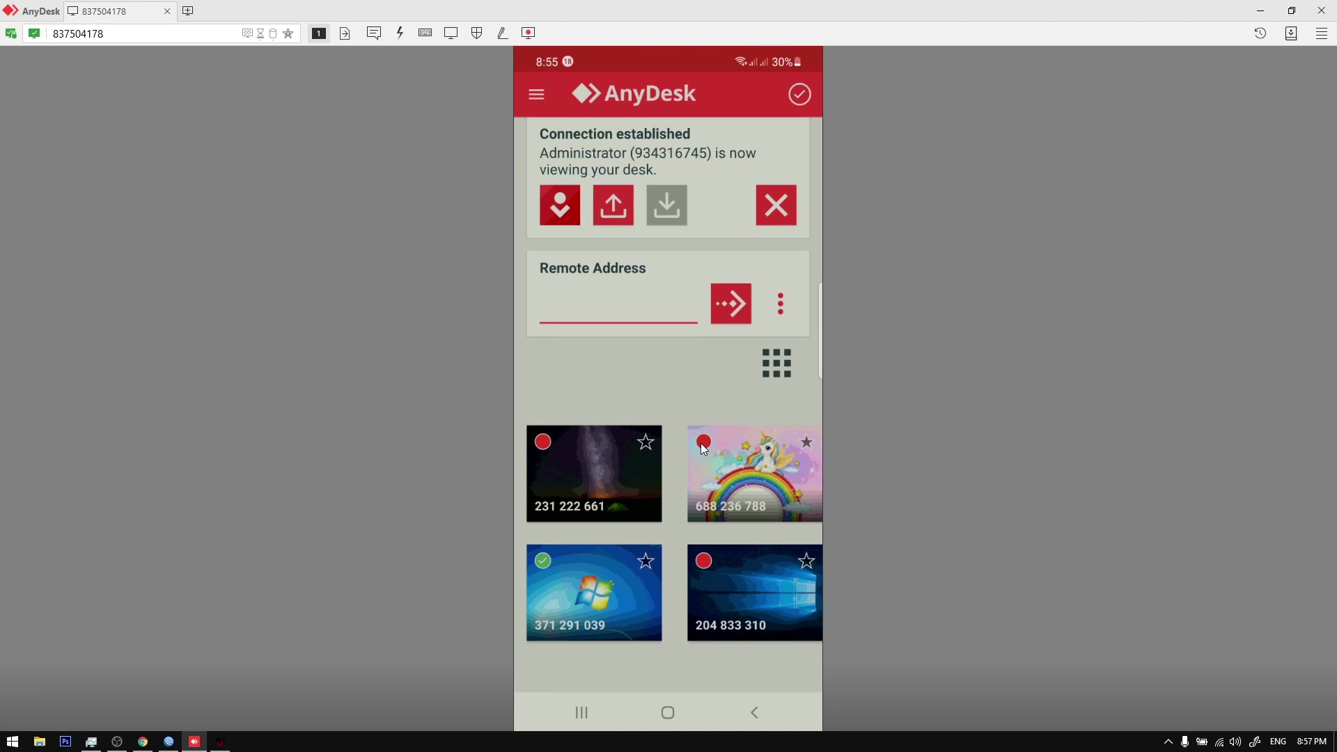
click(202, 742)
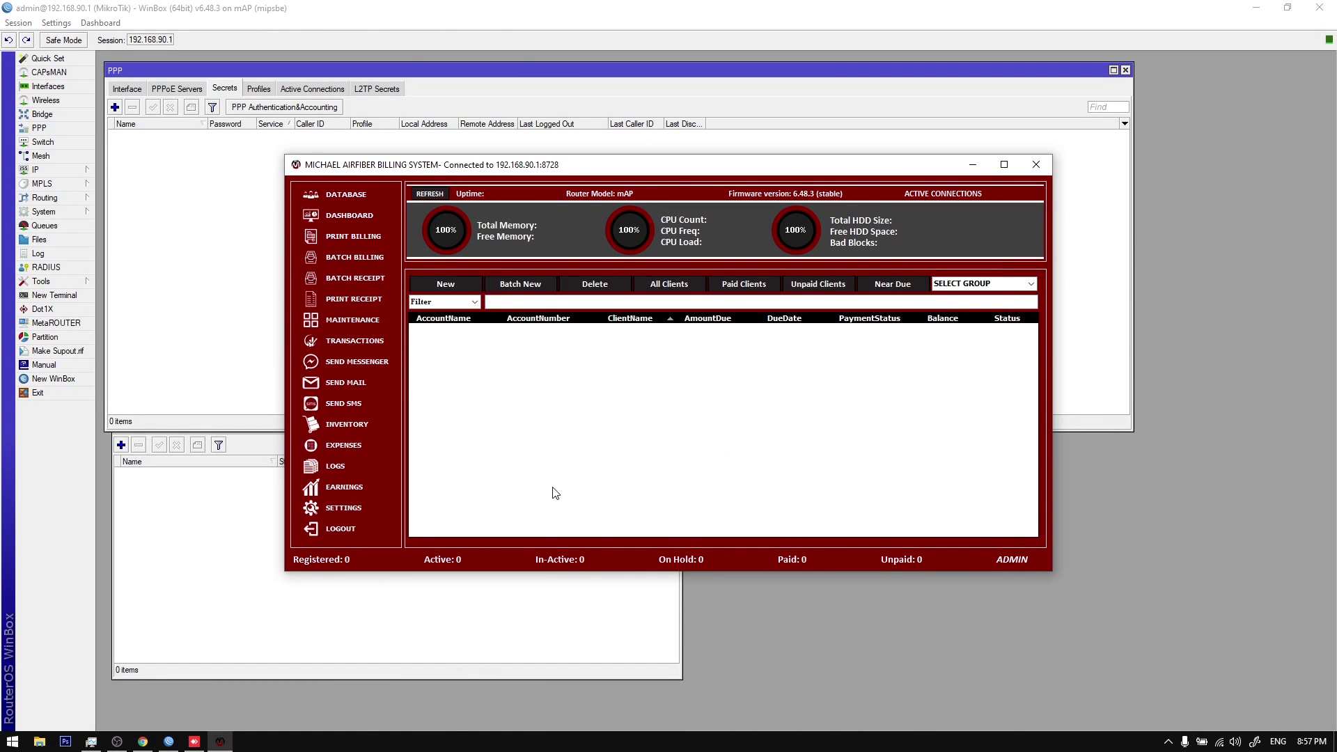
click(195, 743)
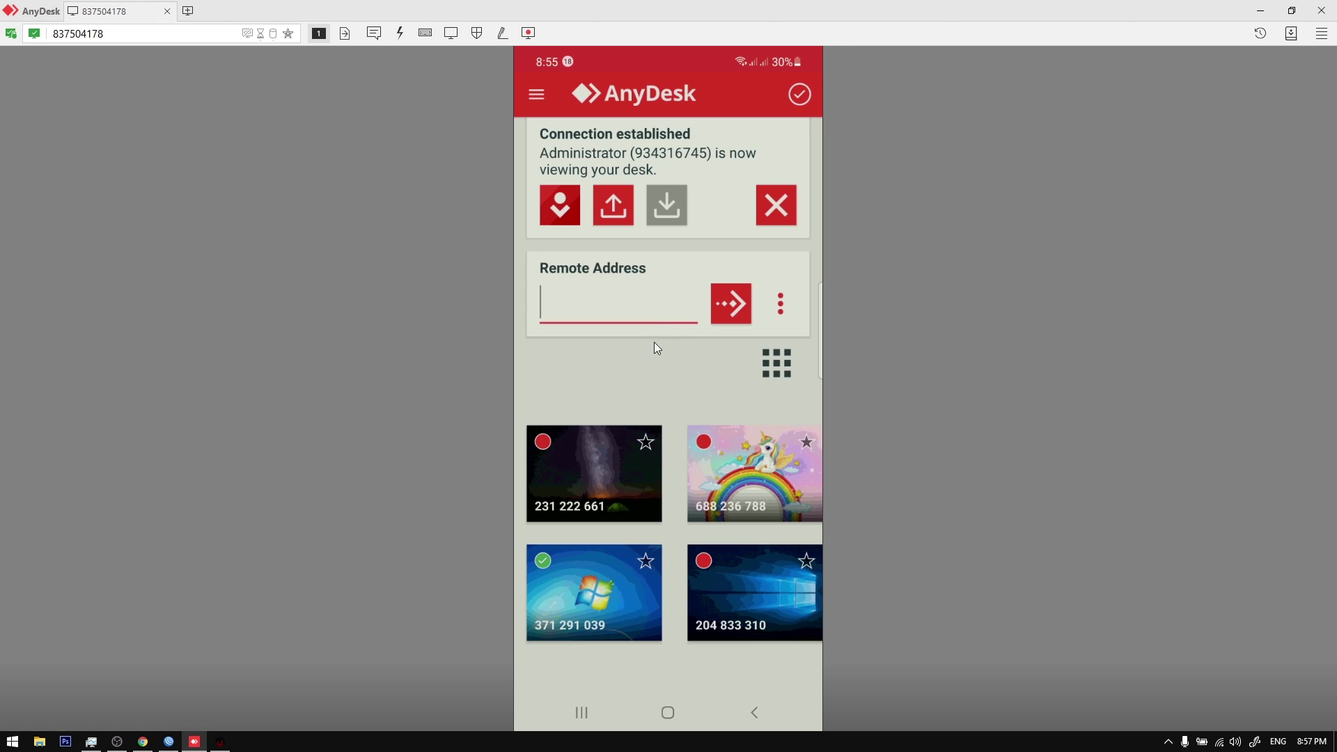
click(167, 11)
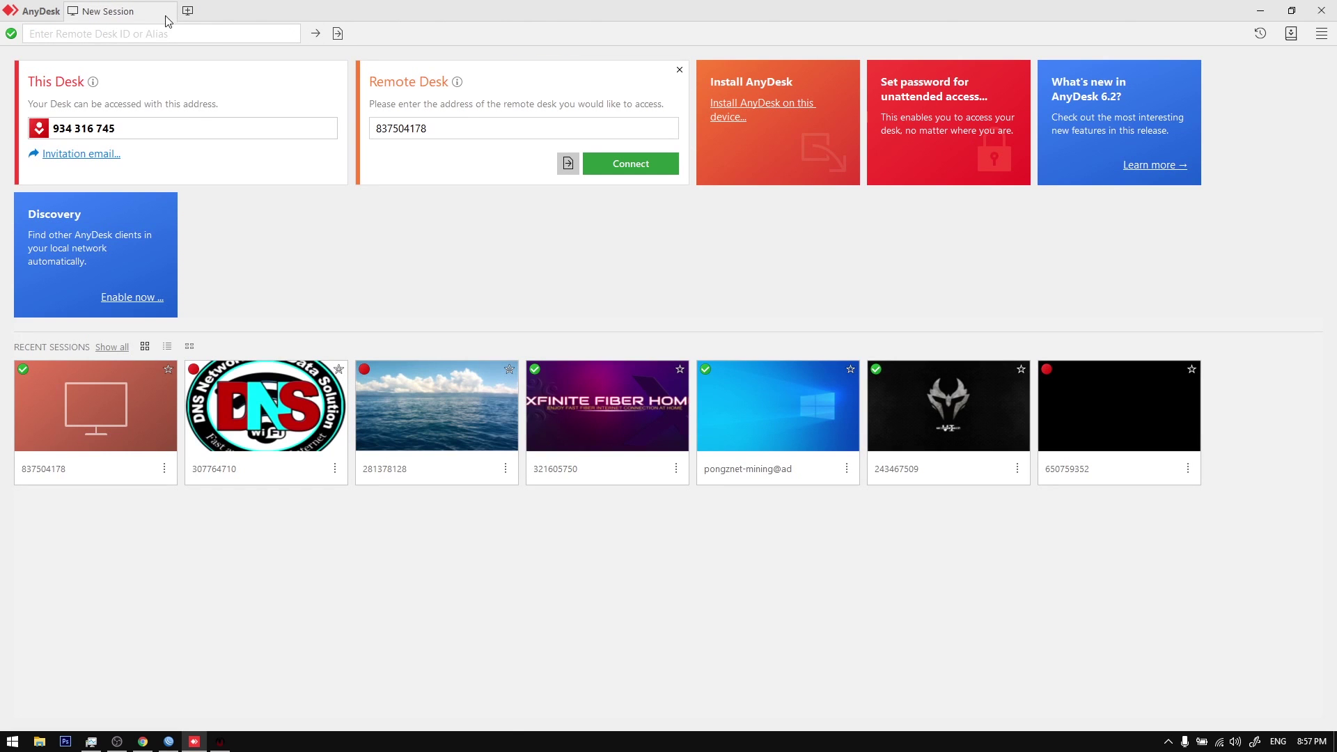
click(127, 399)
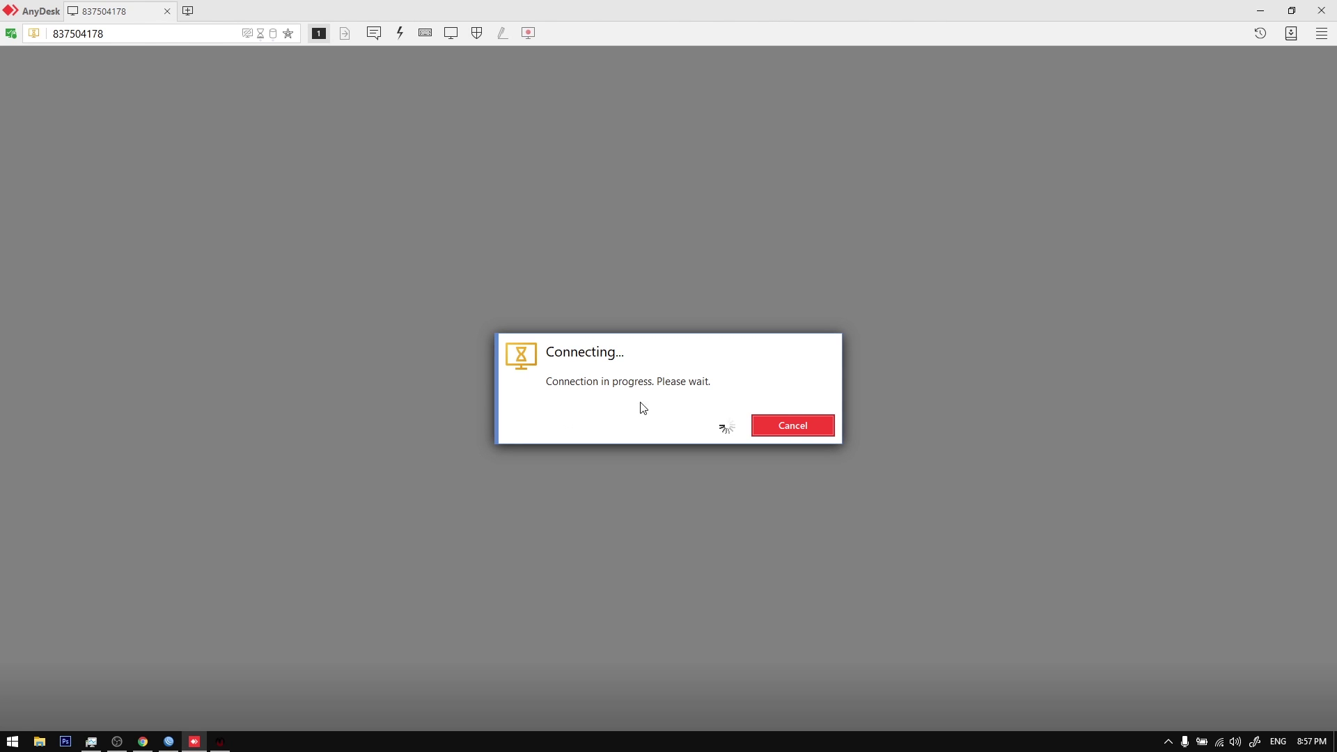
click(787, 422)
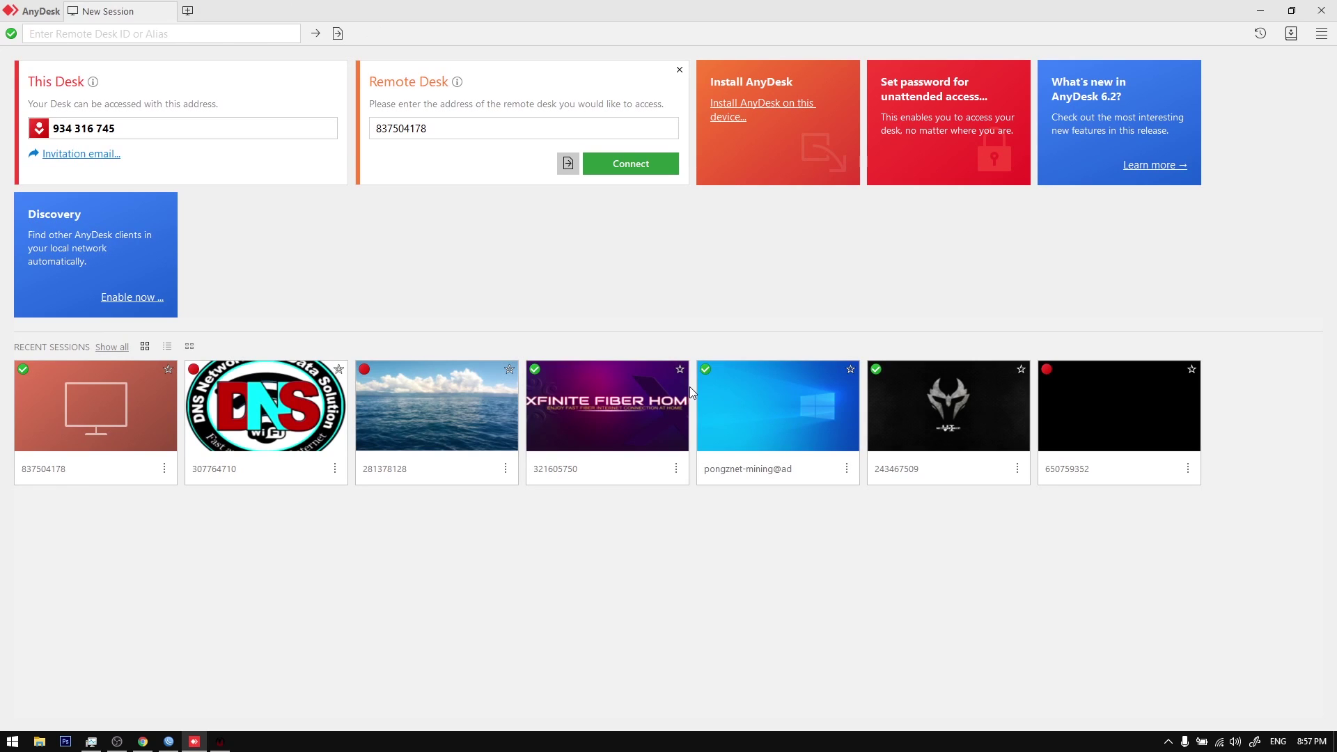
Step: Reconnect to the phone via its address and recent-session tile until its Messages inbox shows
click(550, 128)
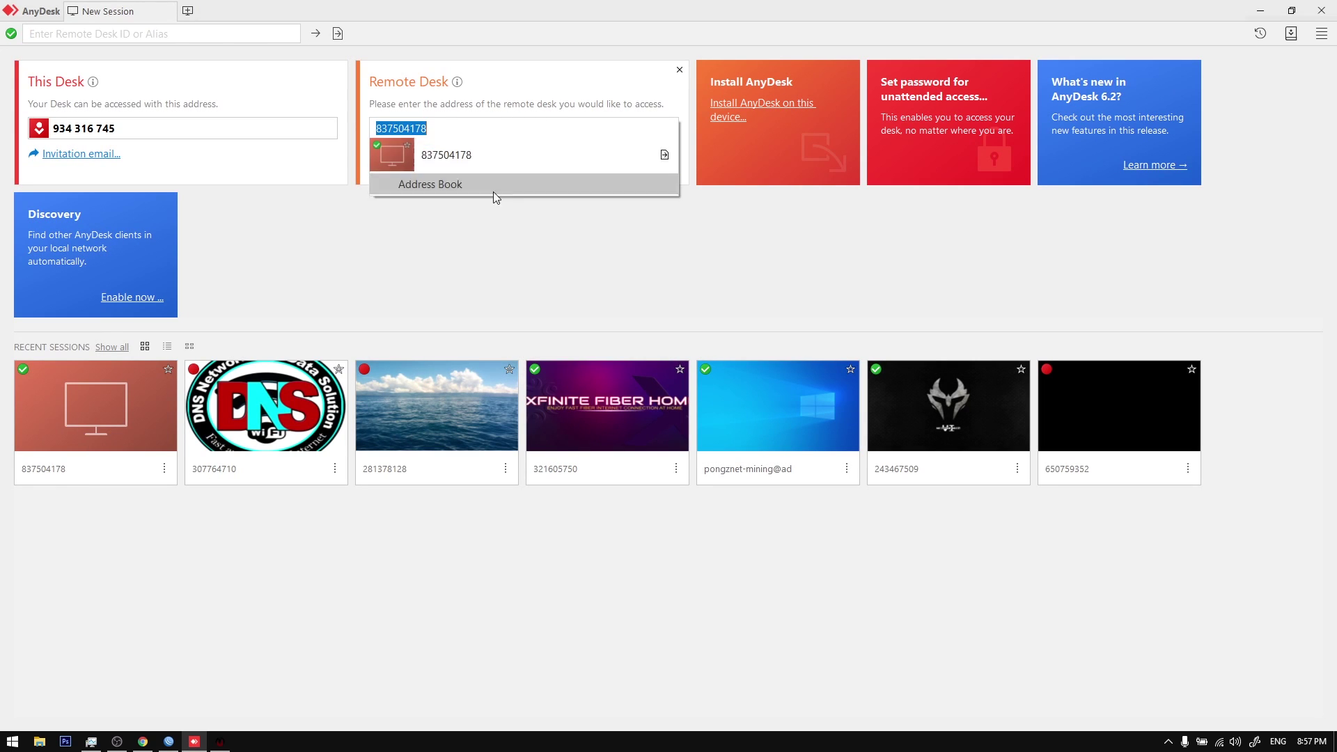
click(652, 171)
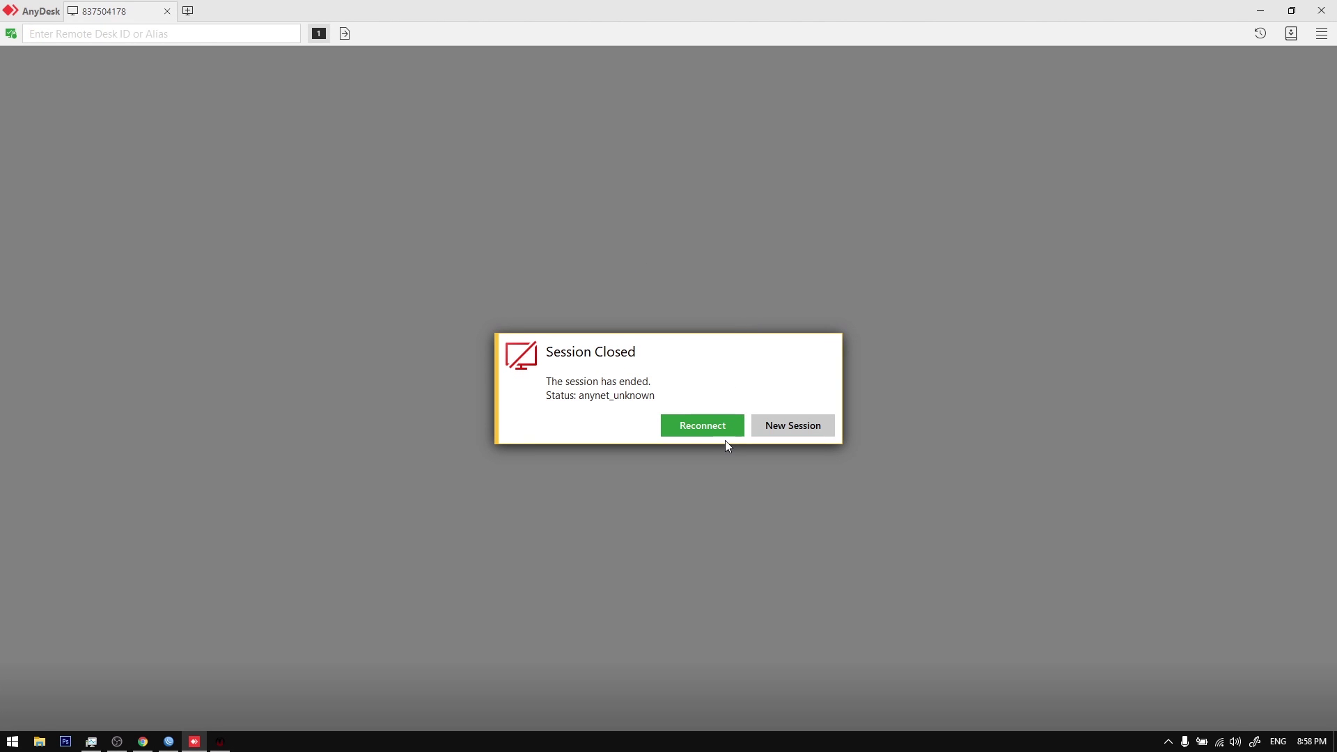
click(732, 429)
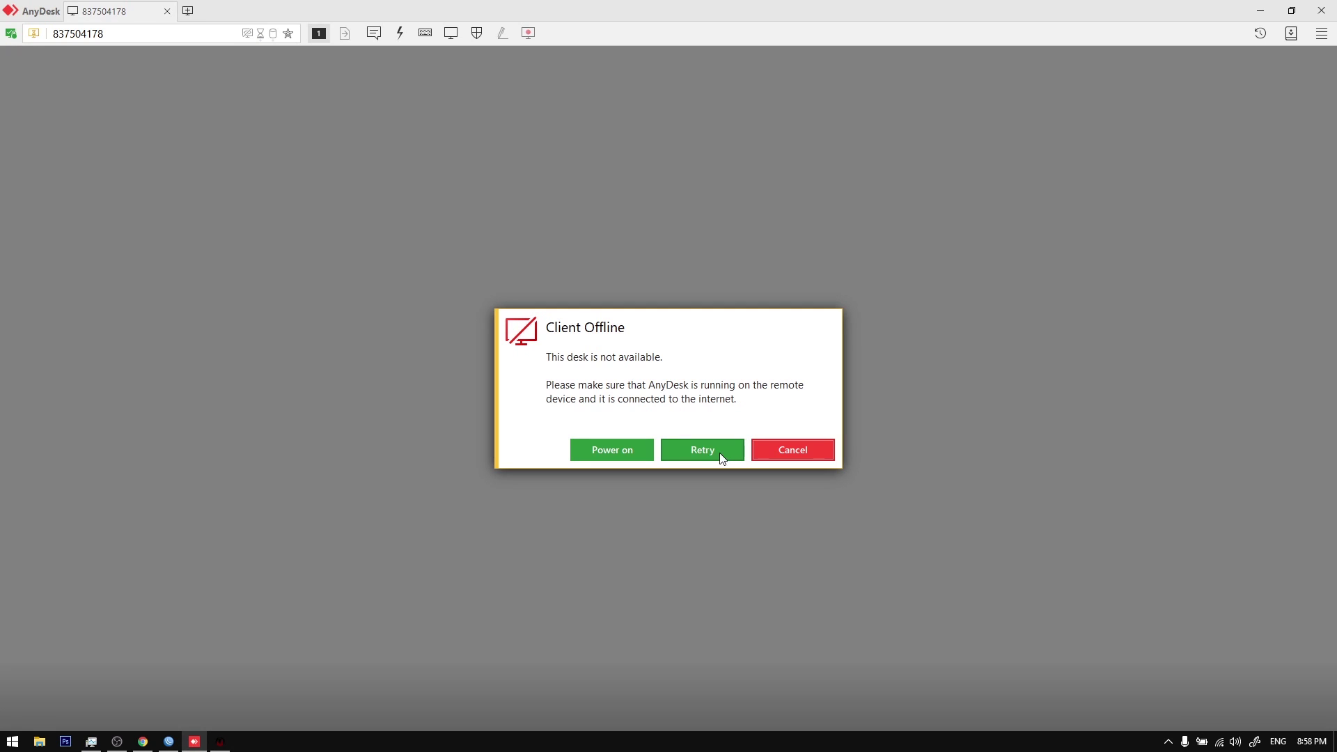
click(771, 452)
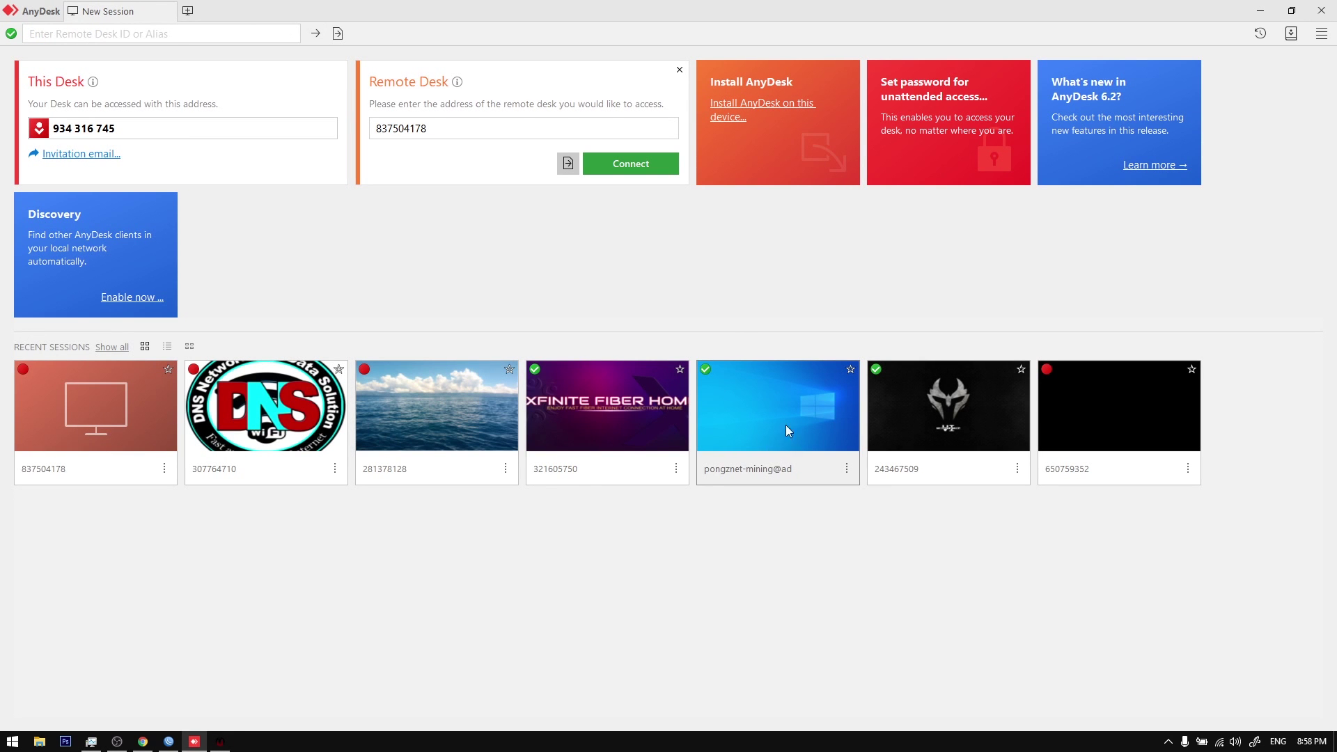
click(624, 172)
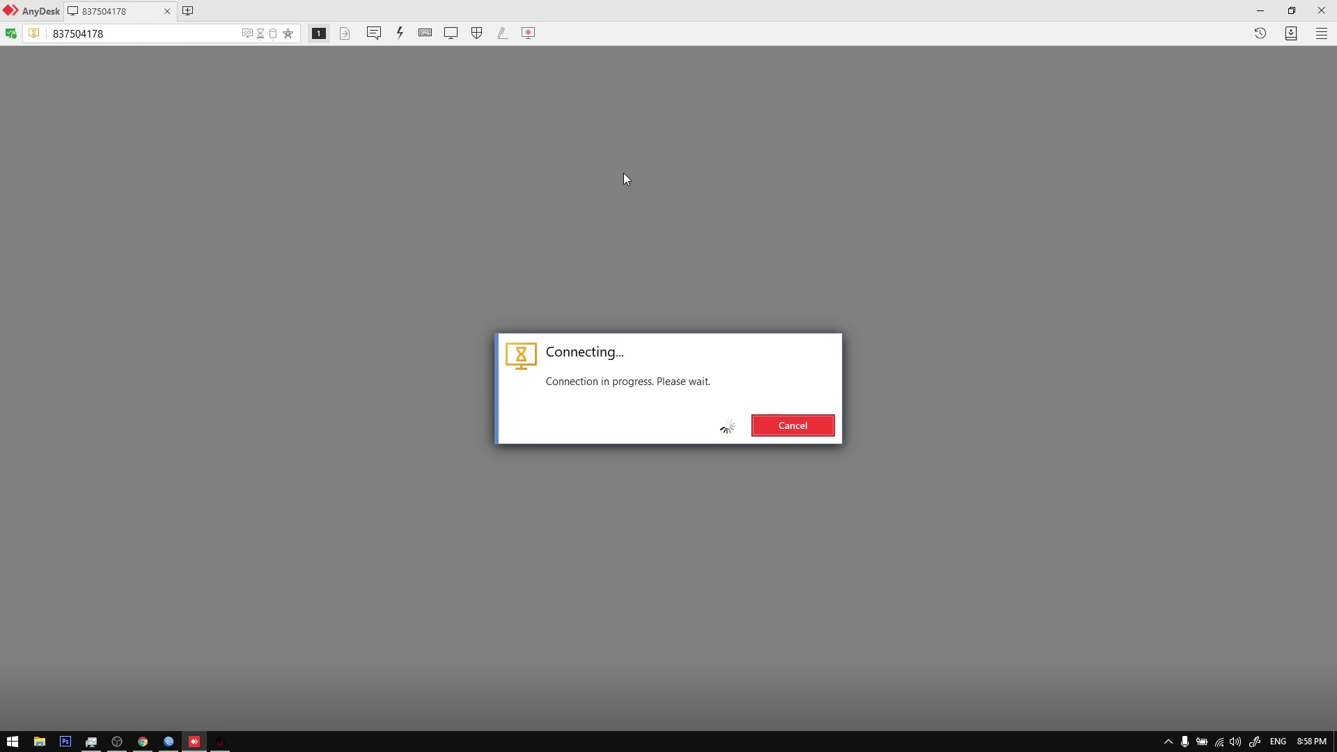
click(788, 422)
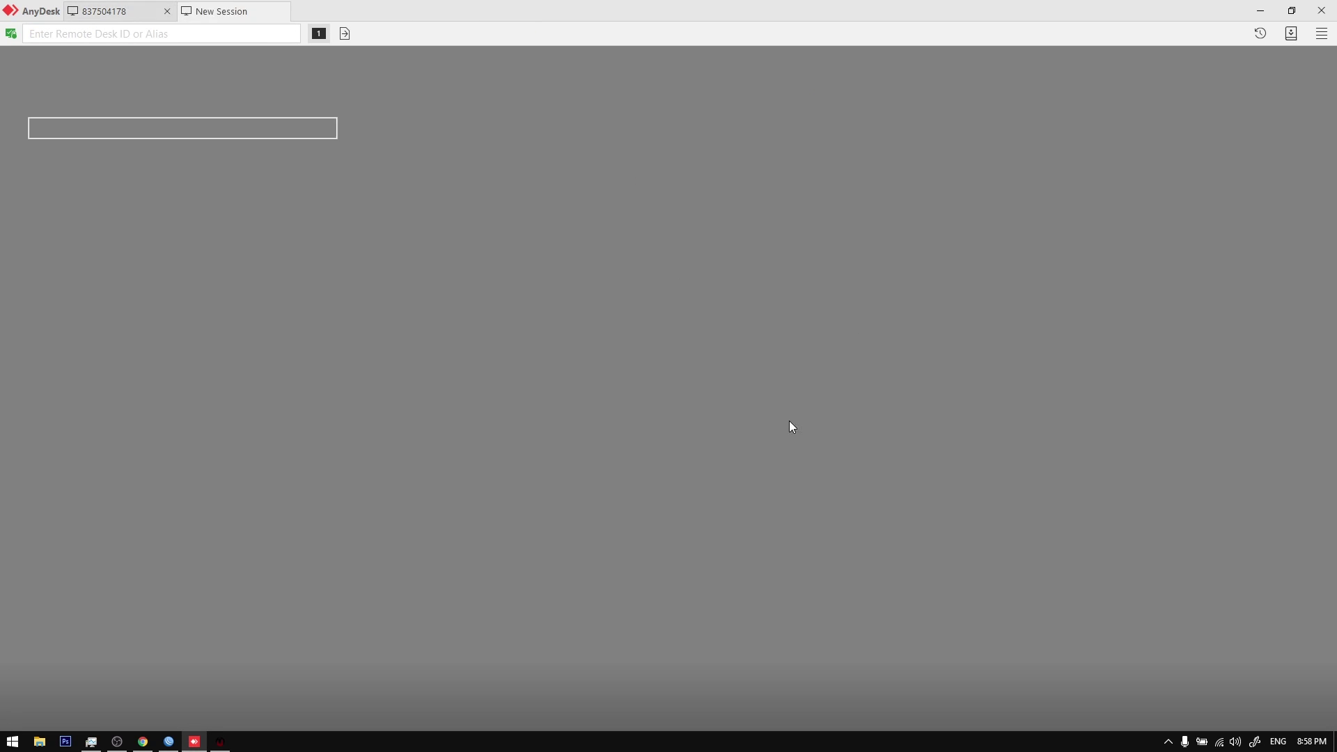
click(453, 128)
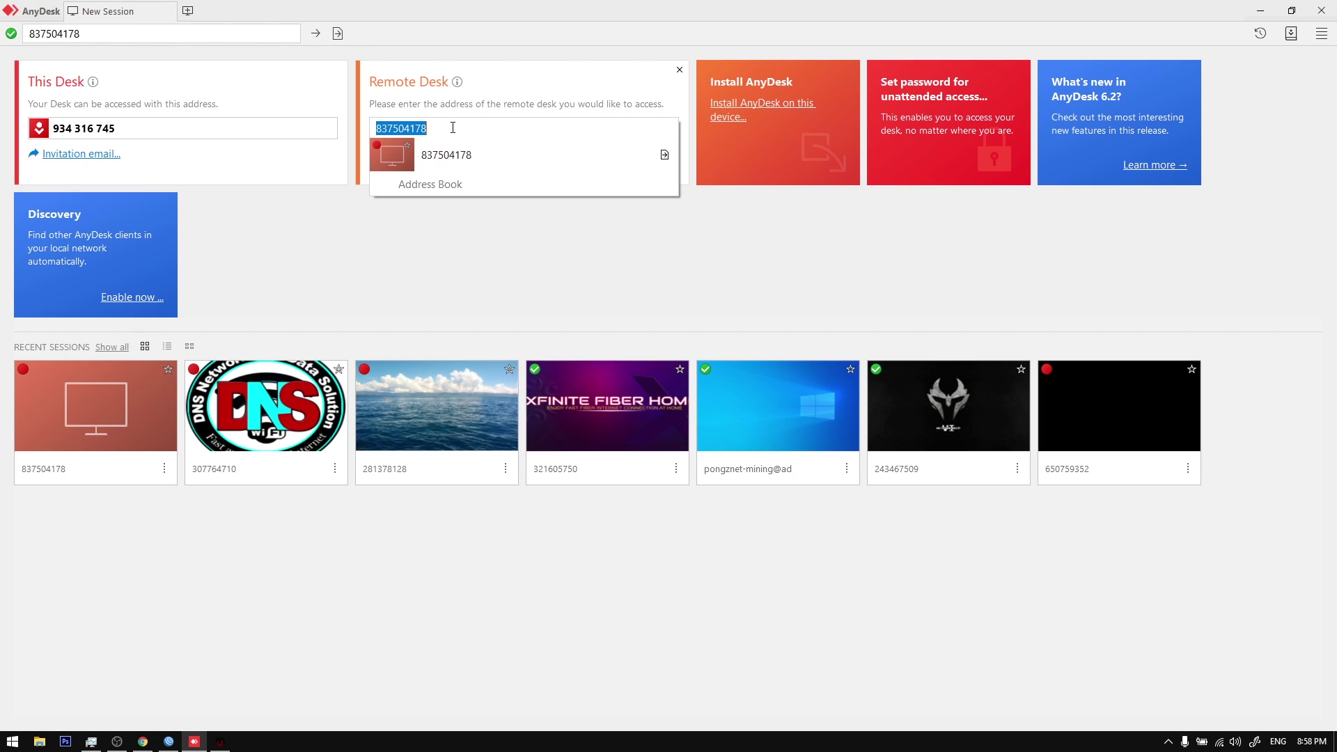
click(477, 272)
click(97, 410)
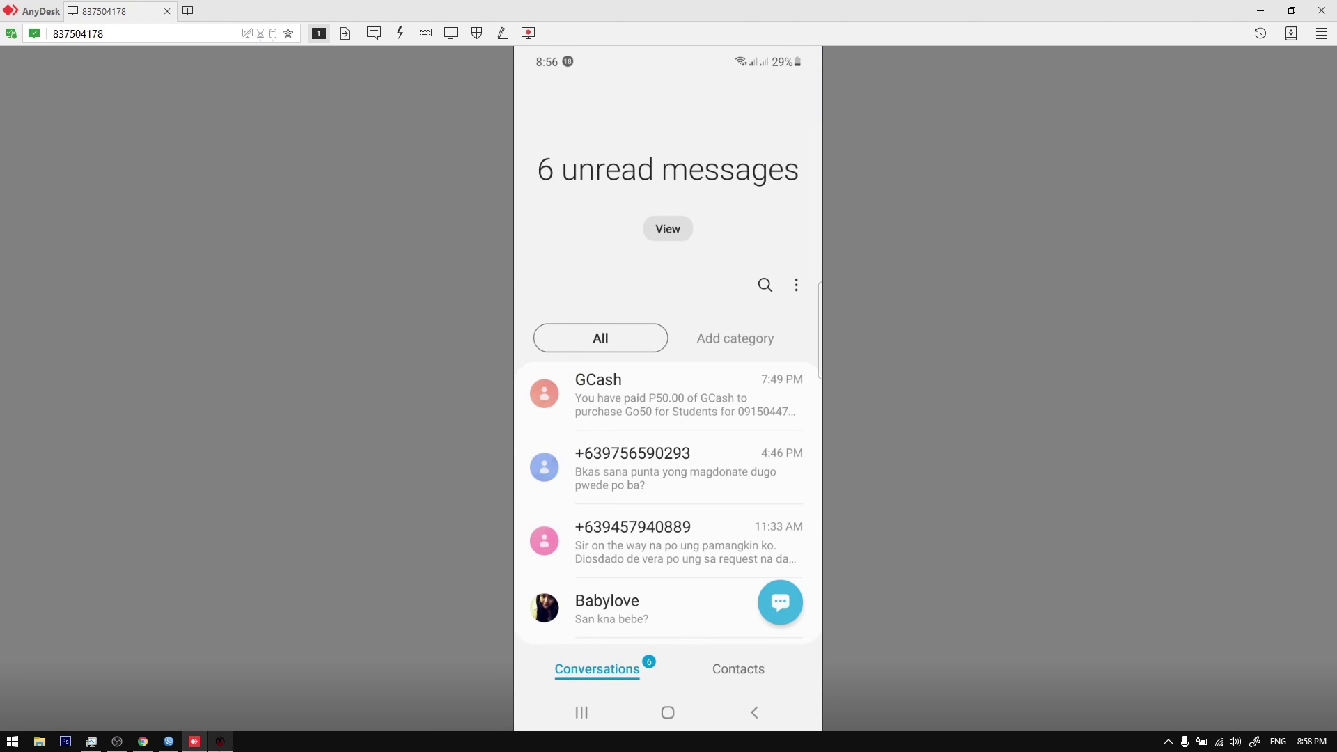
Step: Start a new client registration and fill in the account name, PPPoE password, client name, phone and address
click(220, 741)
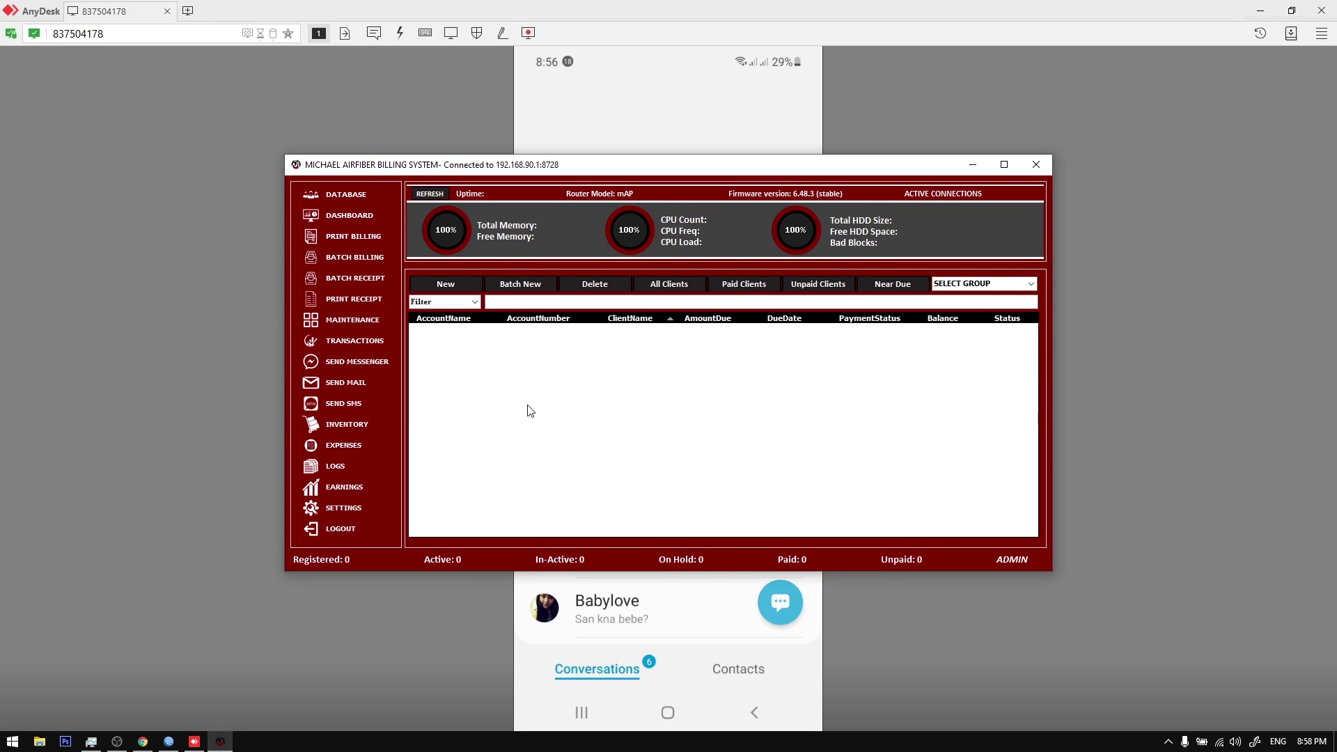
double_click(529, 409)
text(Ryan)
click(594, 374)
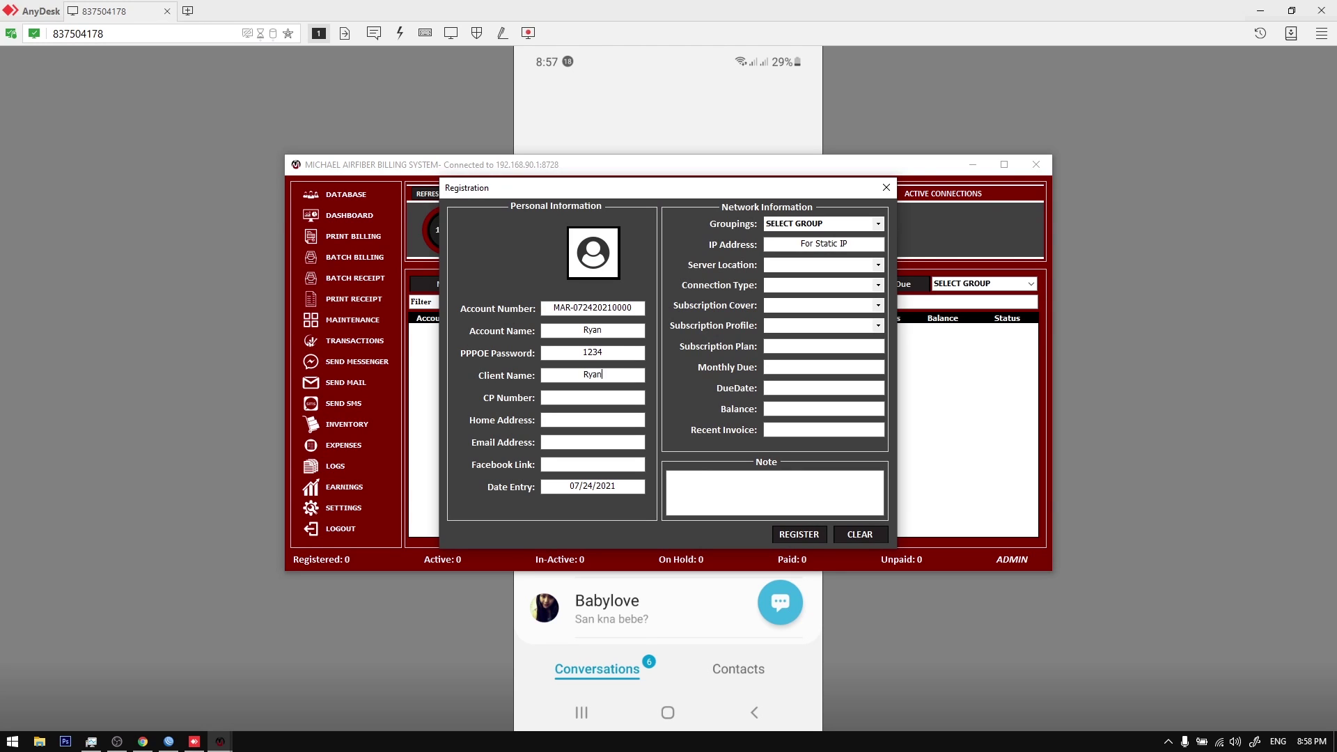
key(Tab)
key(Tab)
text(sgt)
text(g)
text(goc)
text(ity)
Step: Choose MAPLITE, FIBER OPTIC (PPPOE), cover 2-2, REGULAR profile, and register the client
click(878, 265)
click(875, 277)
click(878, 285)
click(876, 307)
click(876, 309)
click(871, 317)
click(877, 326)
click(822, 336)
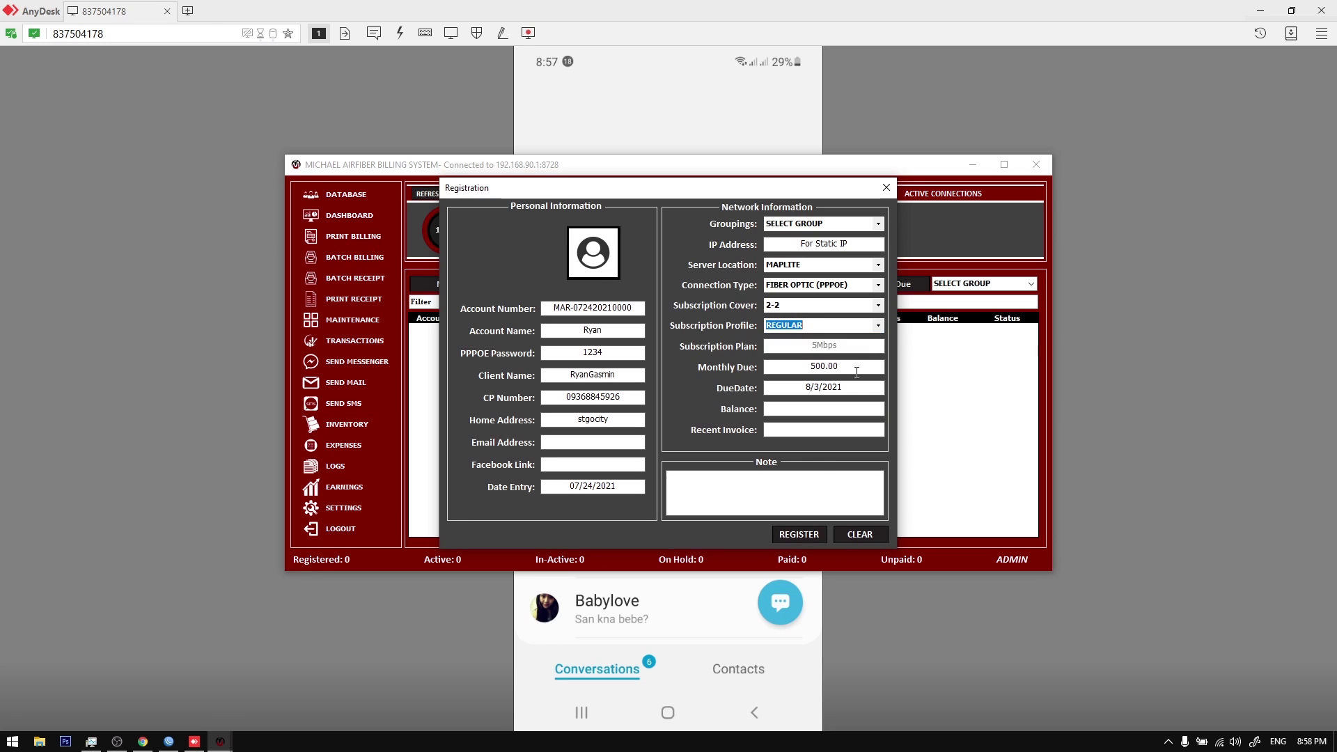
click(797, 535)
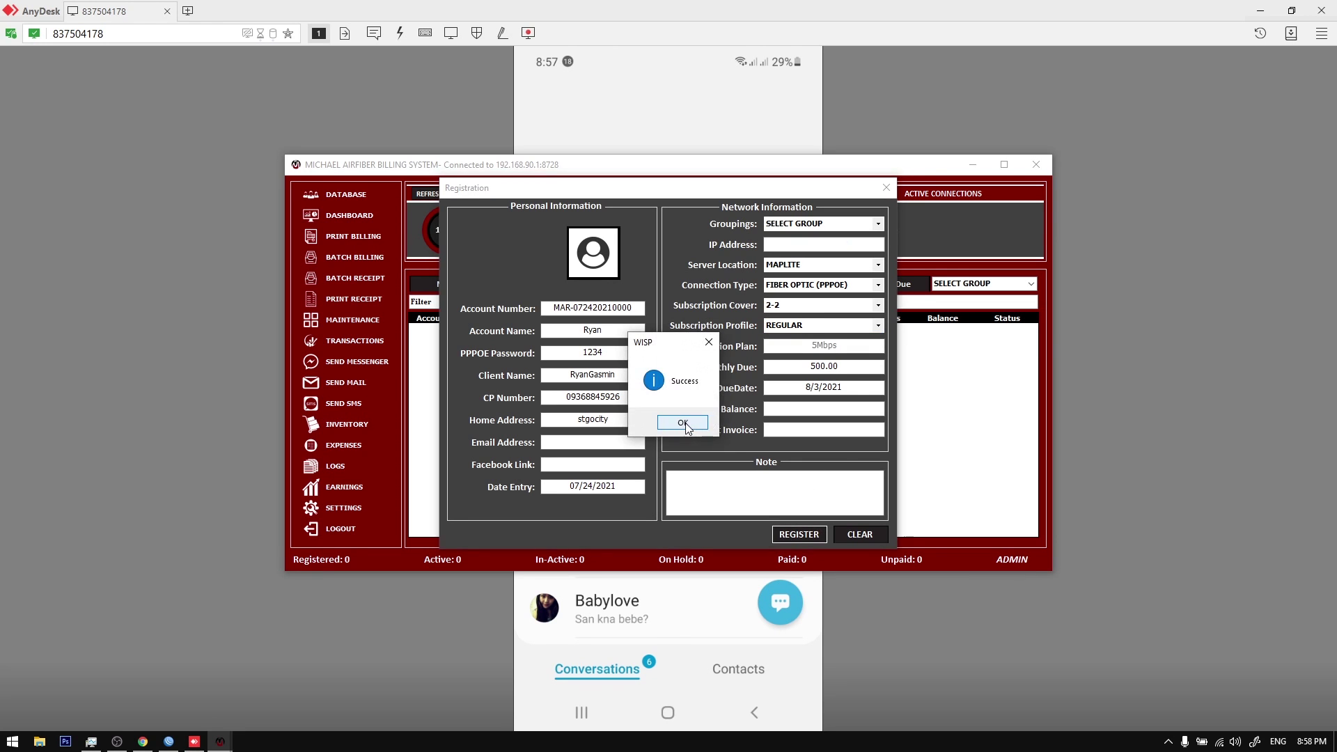
click(679, 422)
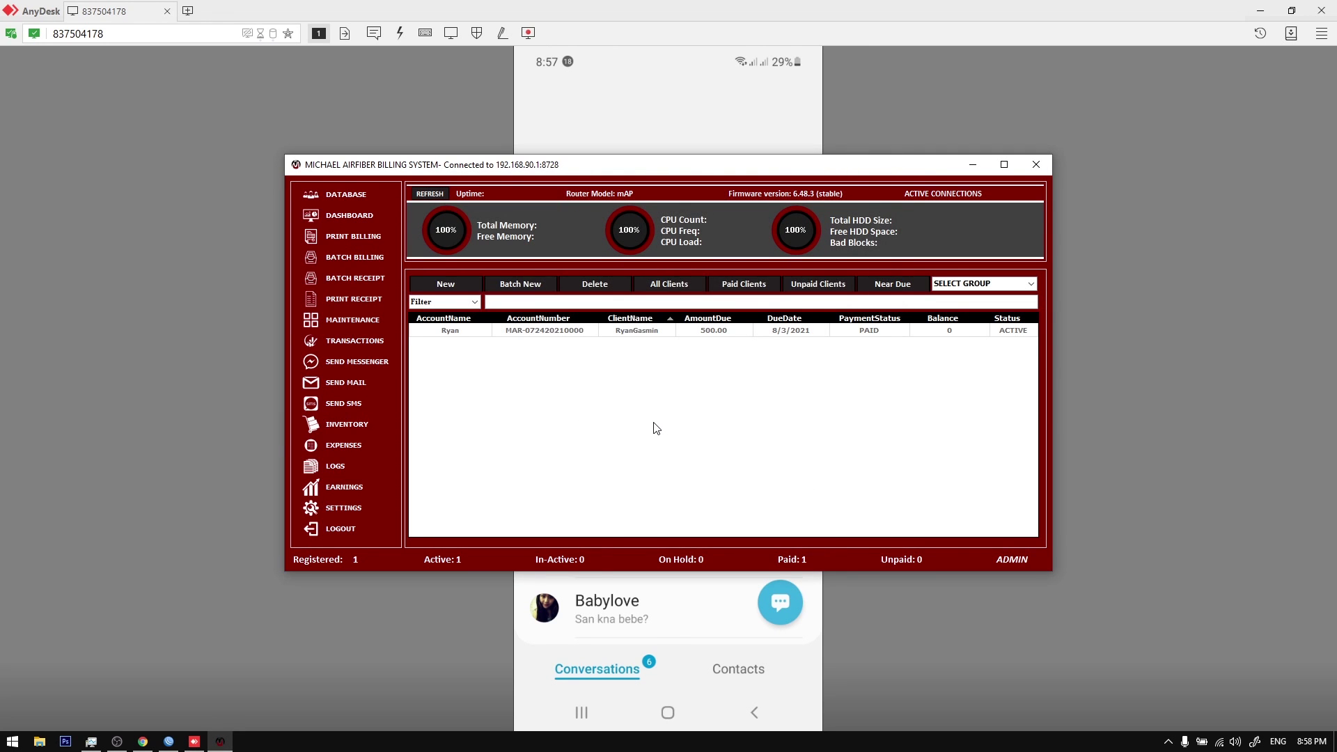
Step: Open a fresh registration form and enter the second client's name, phone number and address
click(194, 744)
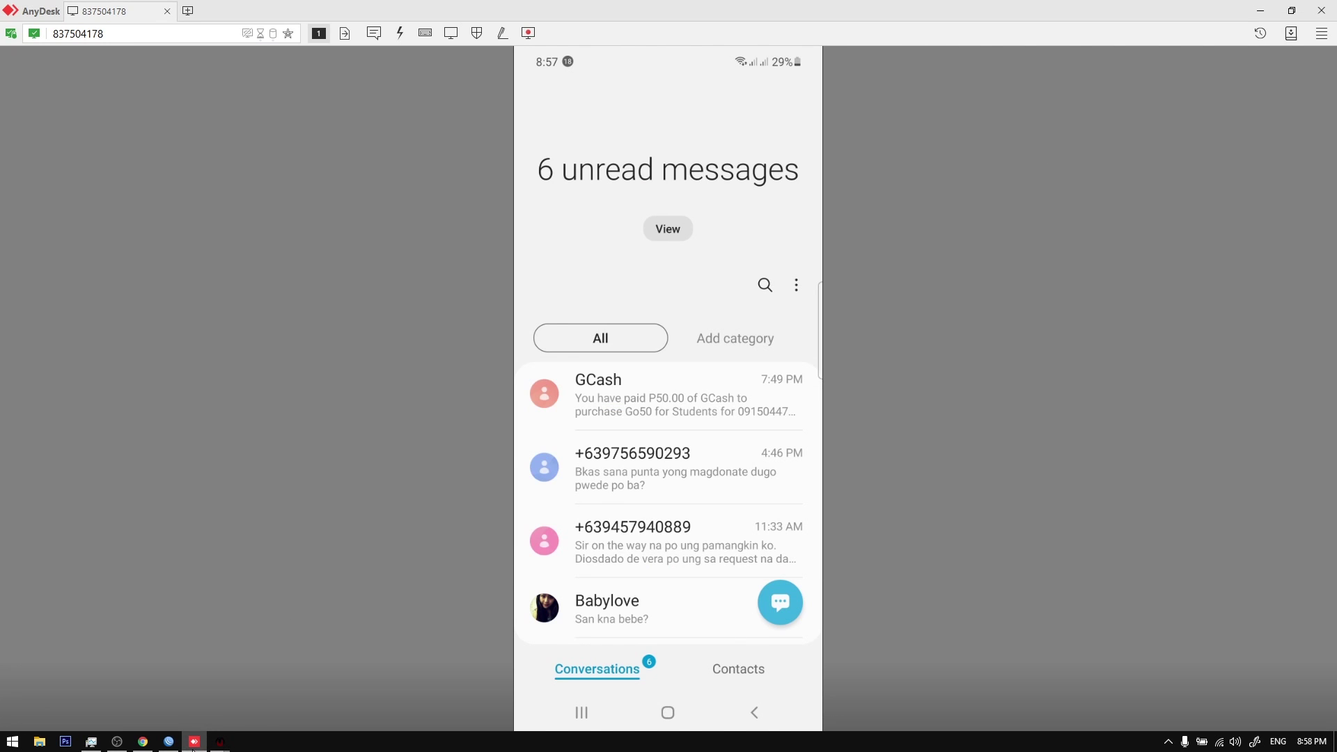
click(193, 743)
text(Valen)
key(Tab)
text(stgocity)
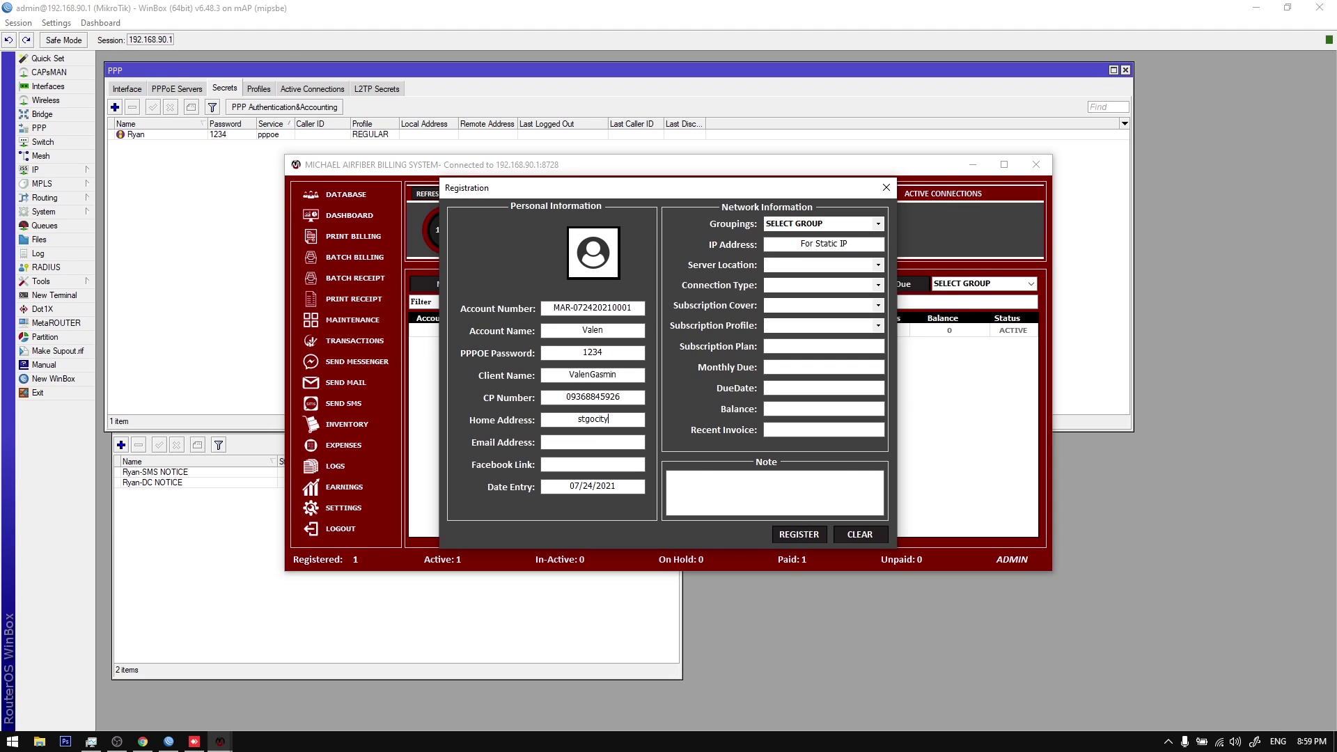
Step: Choose MAPLITE, WIRELESS (PPPOE), cover 2-2, REGULAR profile, and register the second client
click(877, 266)
click(870, 276)
click(876, 285)
click(870, 296)
click(877, 305)
click(864, 332)
click(878, 325)
click(871, 339)
click(799, 535)
click(688, 422)
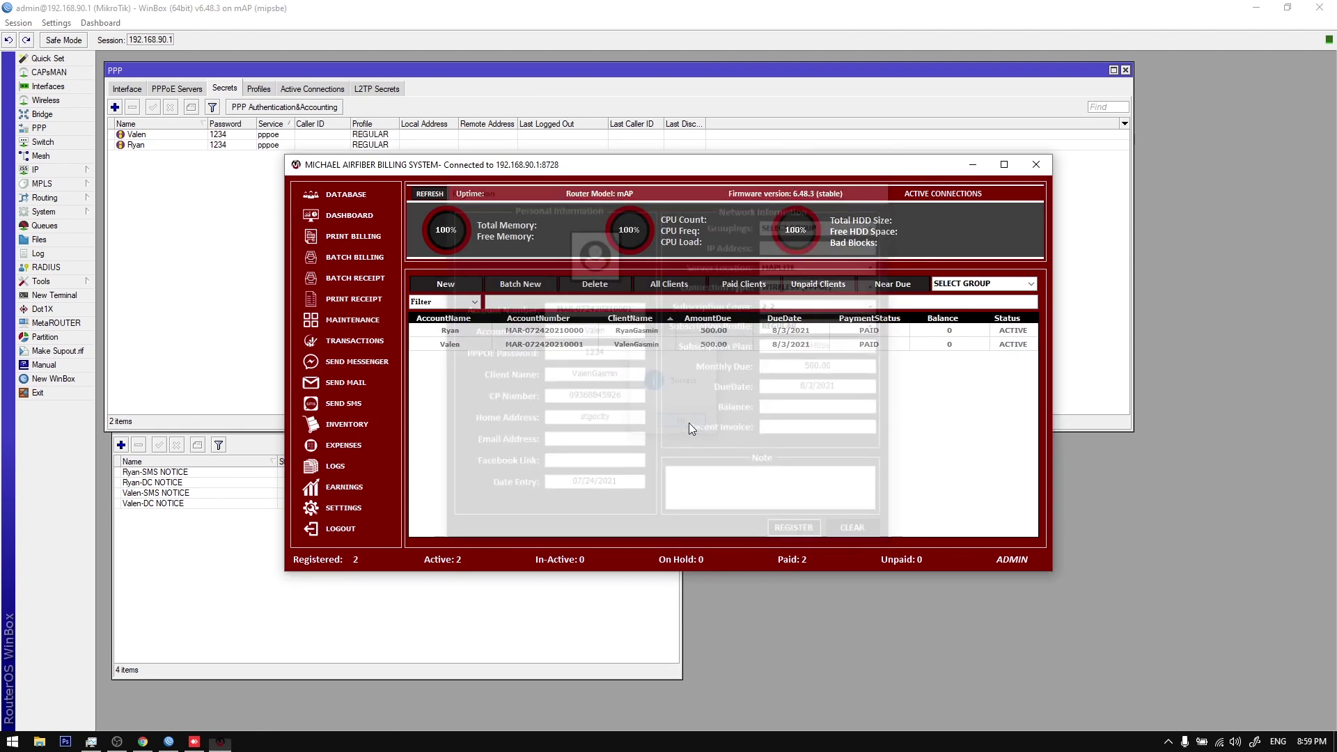
drag(653, 166, 630, 168)
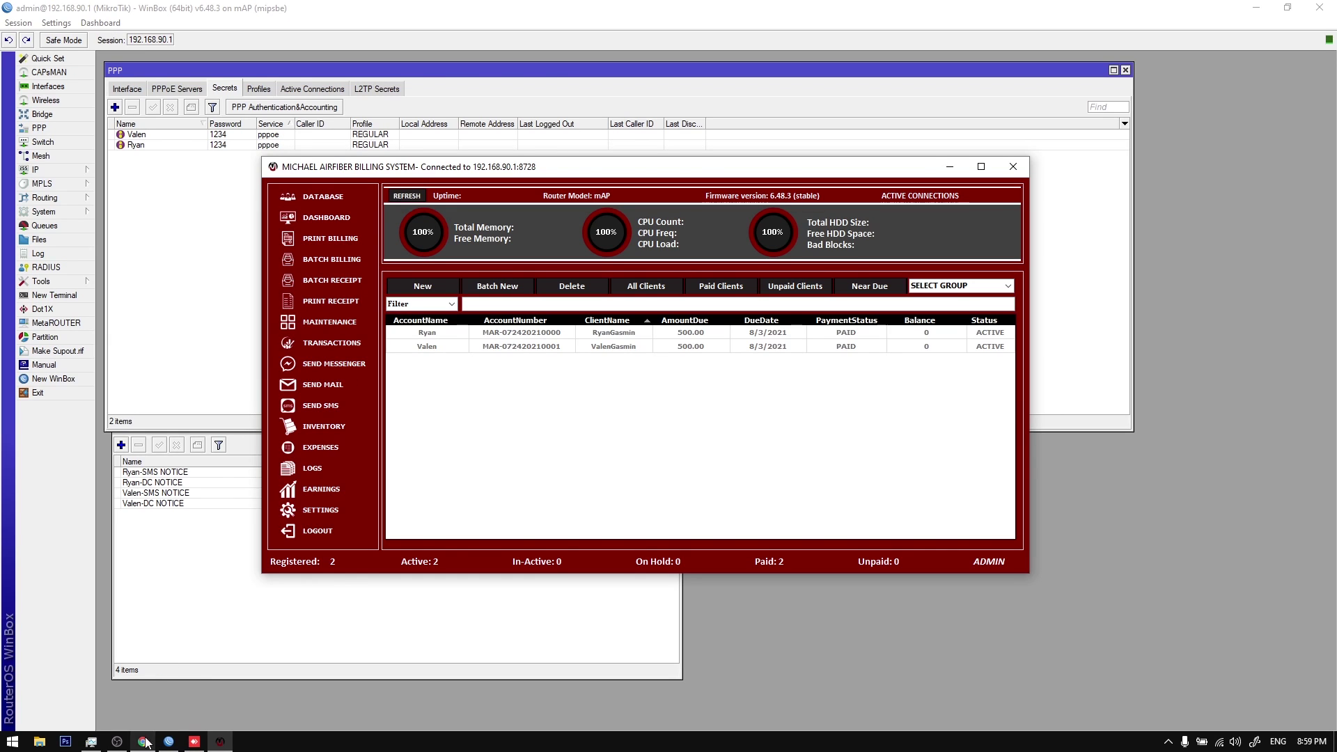
Step: Send the first client's billing by SMS from the row's Send Billing - SMS action
click(1168, 741)
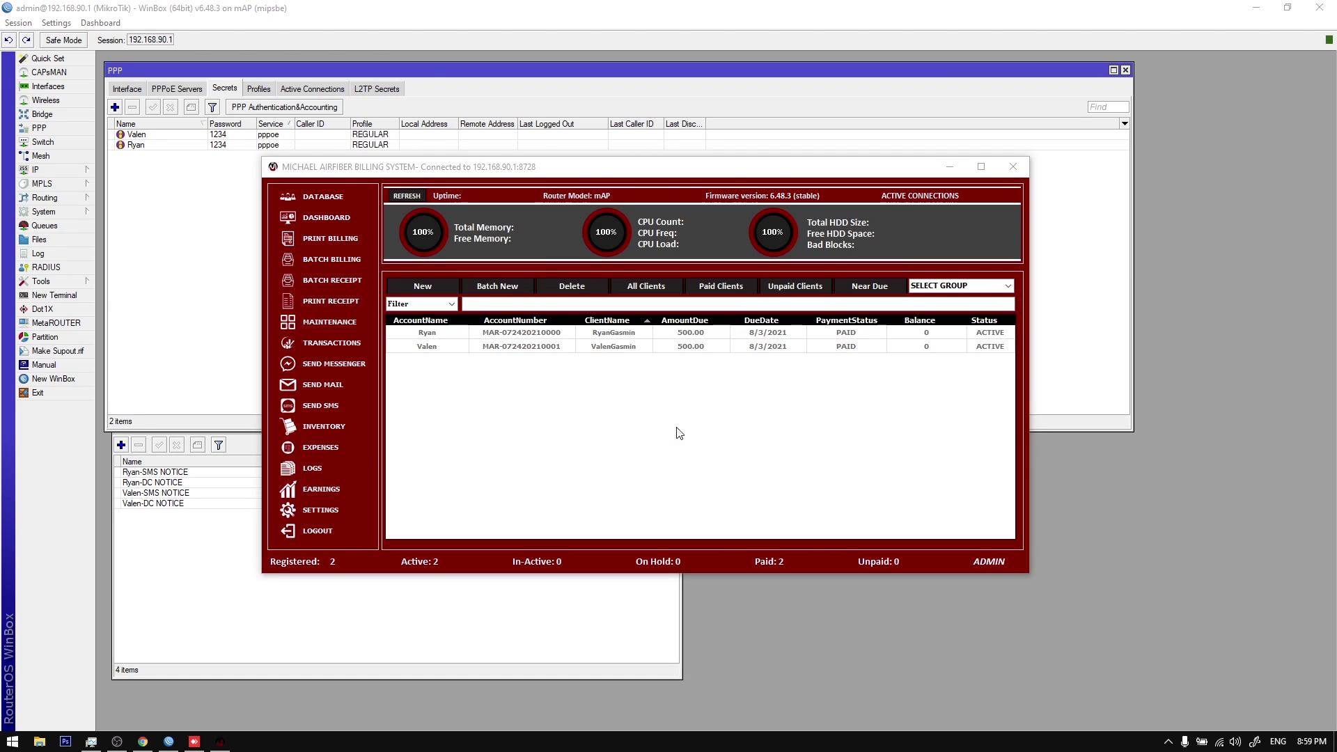
click(450, 333)
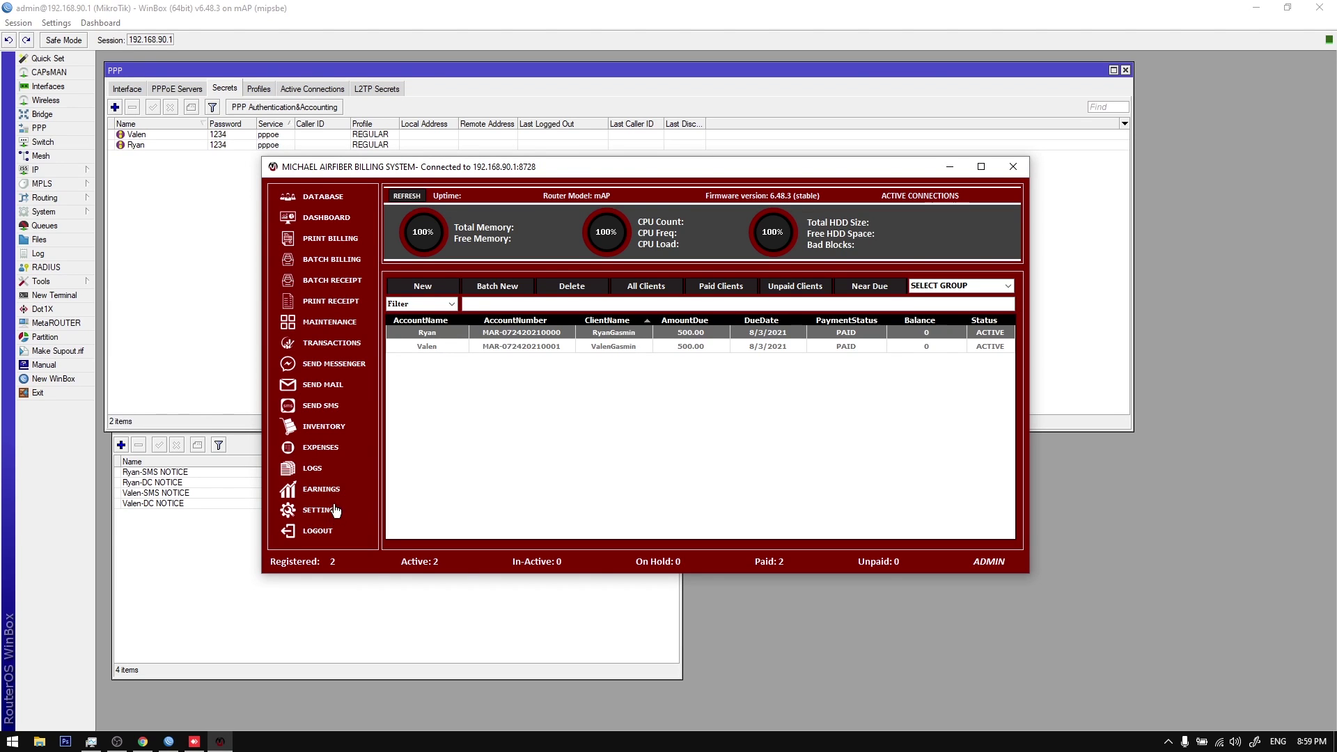
right_click(429, 334)
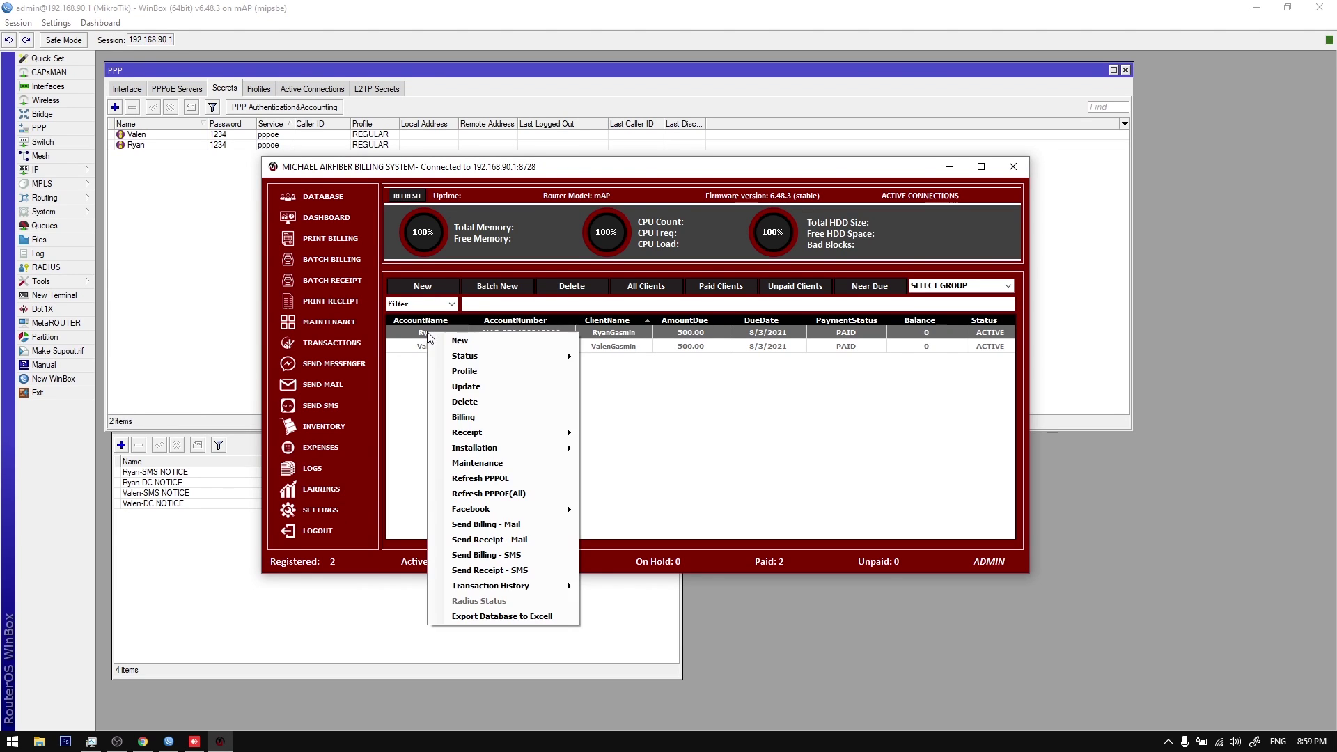
click(536, 557)
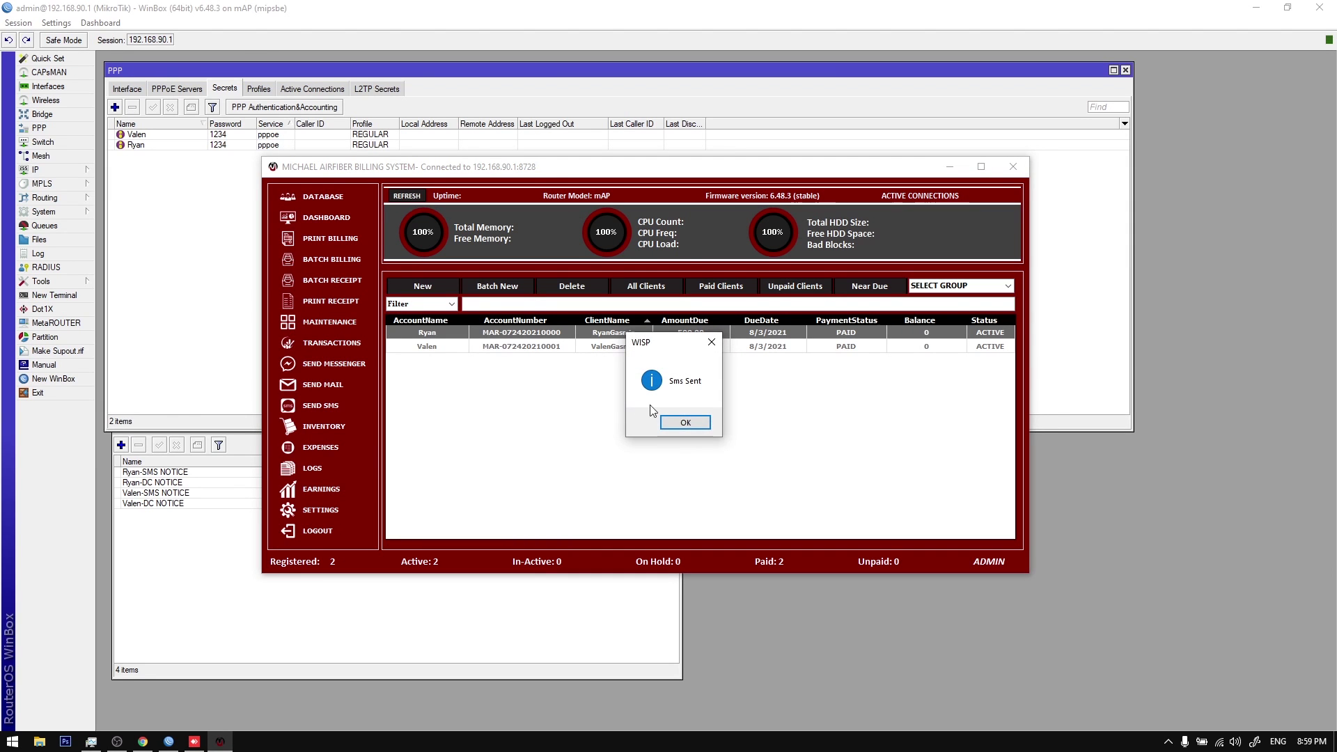
click(687, 422)
Step: Check the billing SMS on the phone showing 500.00 due 8/3/2021
click(195, 741)
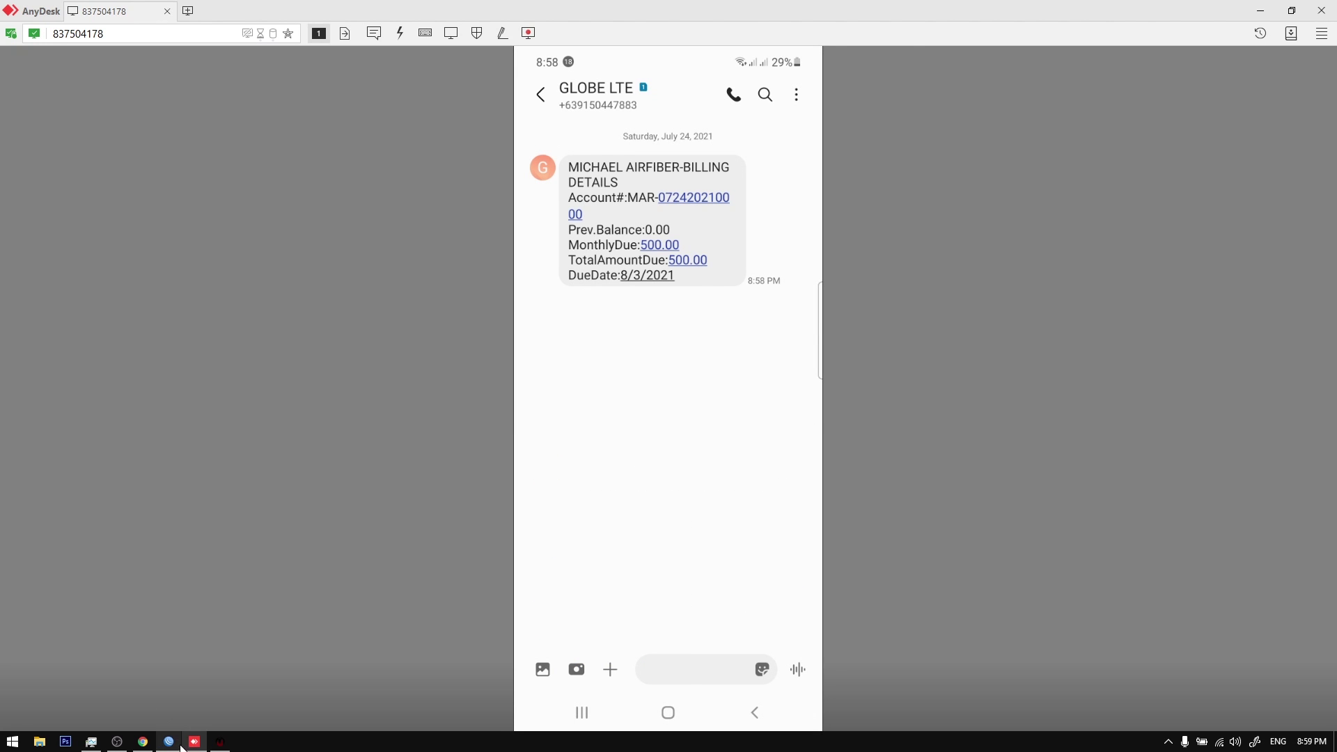
click(194, 741)
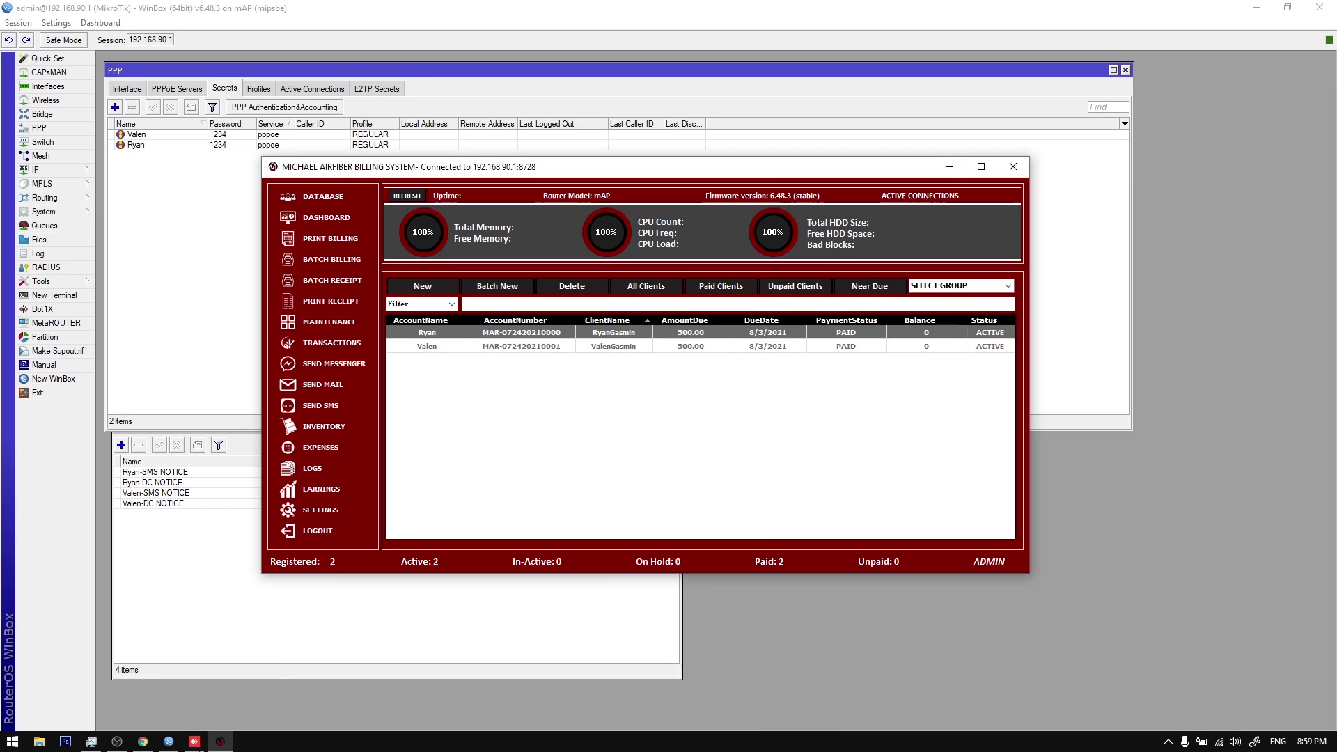
click(192, 744)
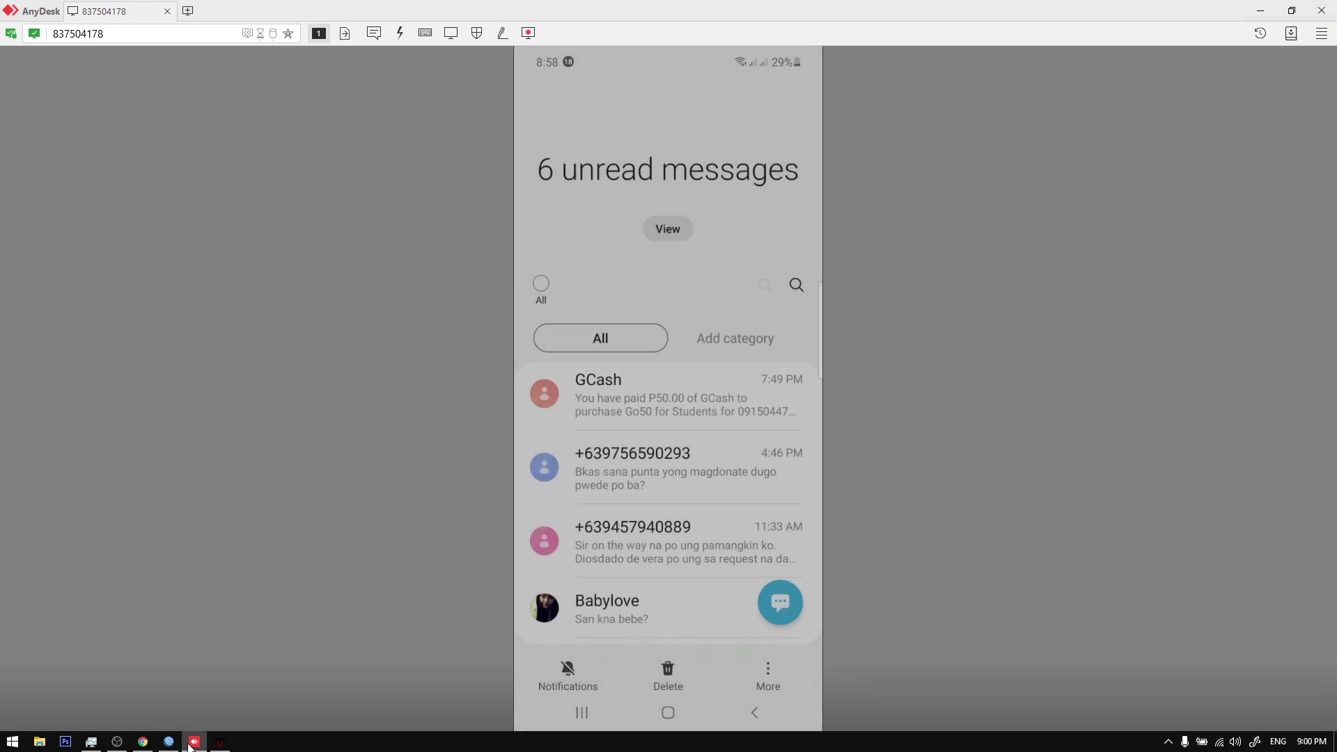
Step: Open the SMS settings to review them, then close the settings panels
click(192, 744)
click(319, 511)
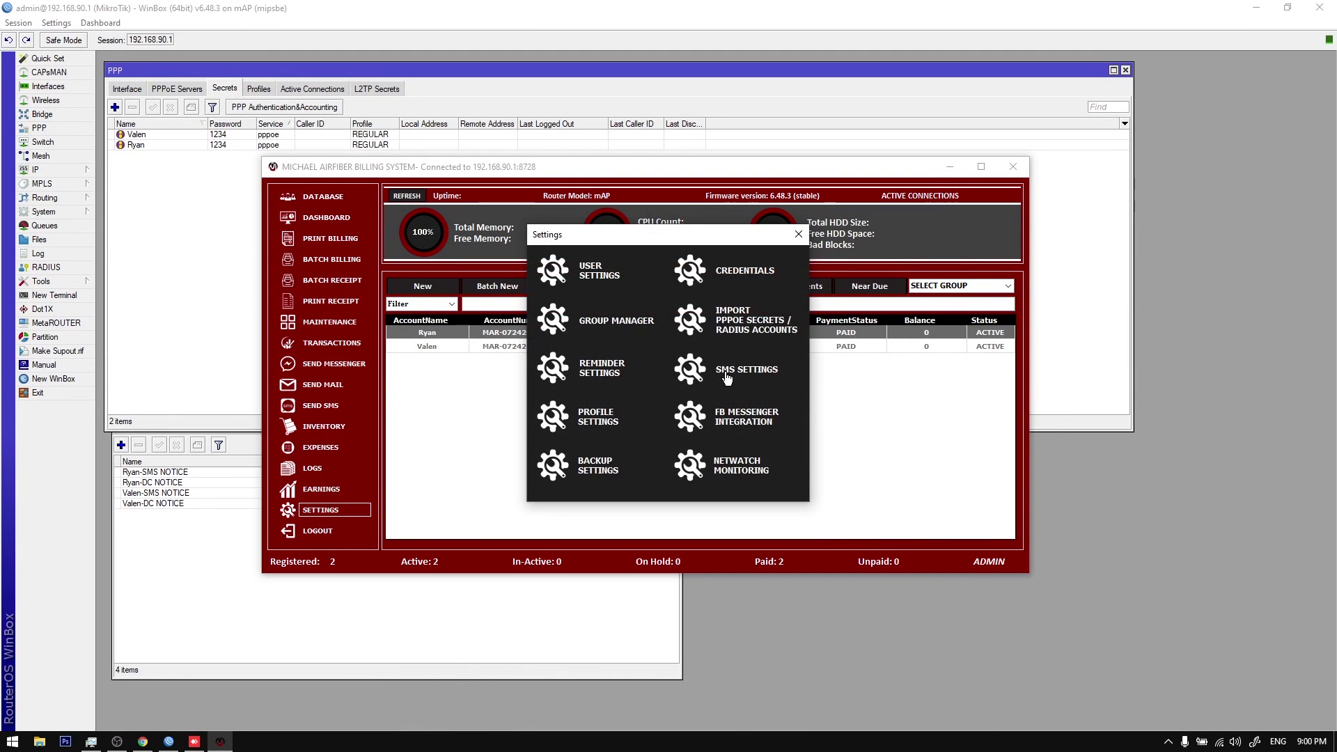
click(726, 376)
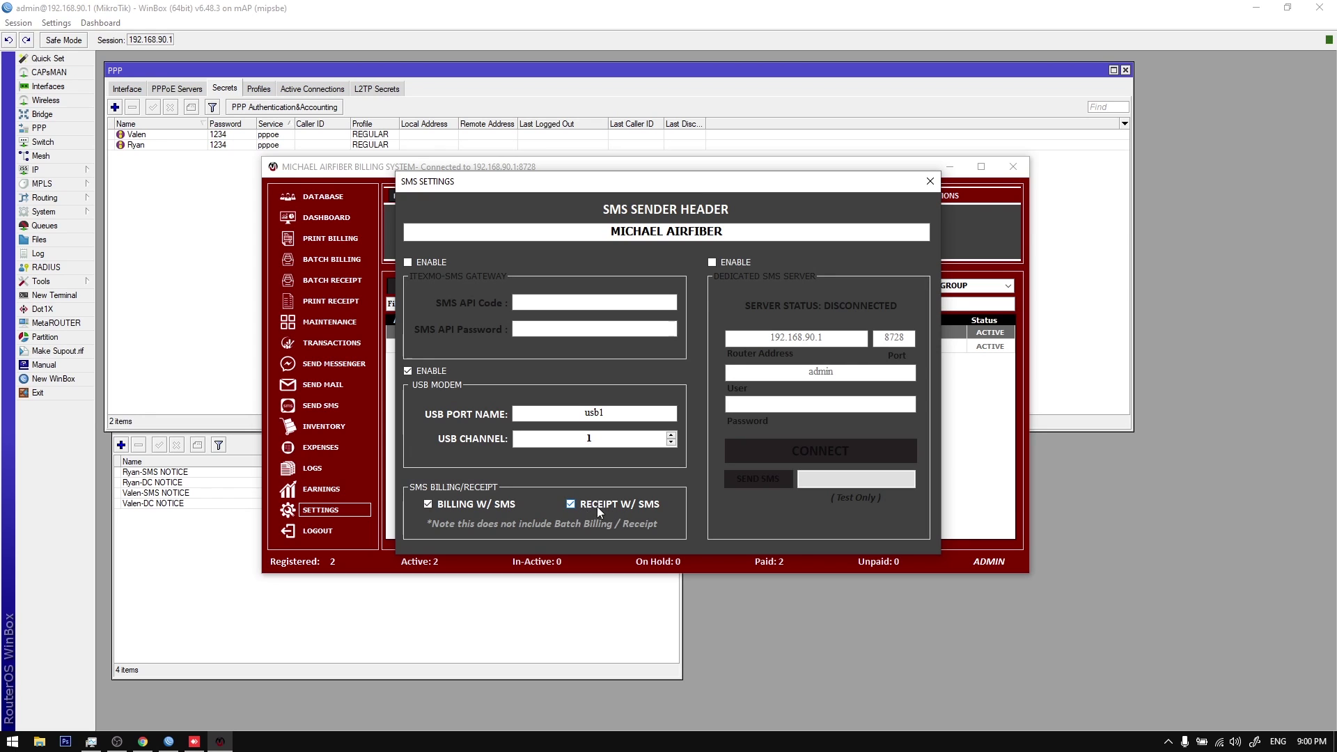
click(930, 181)
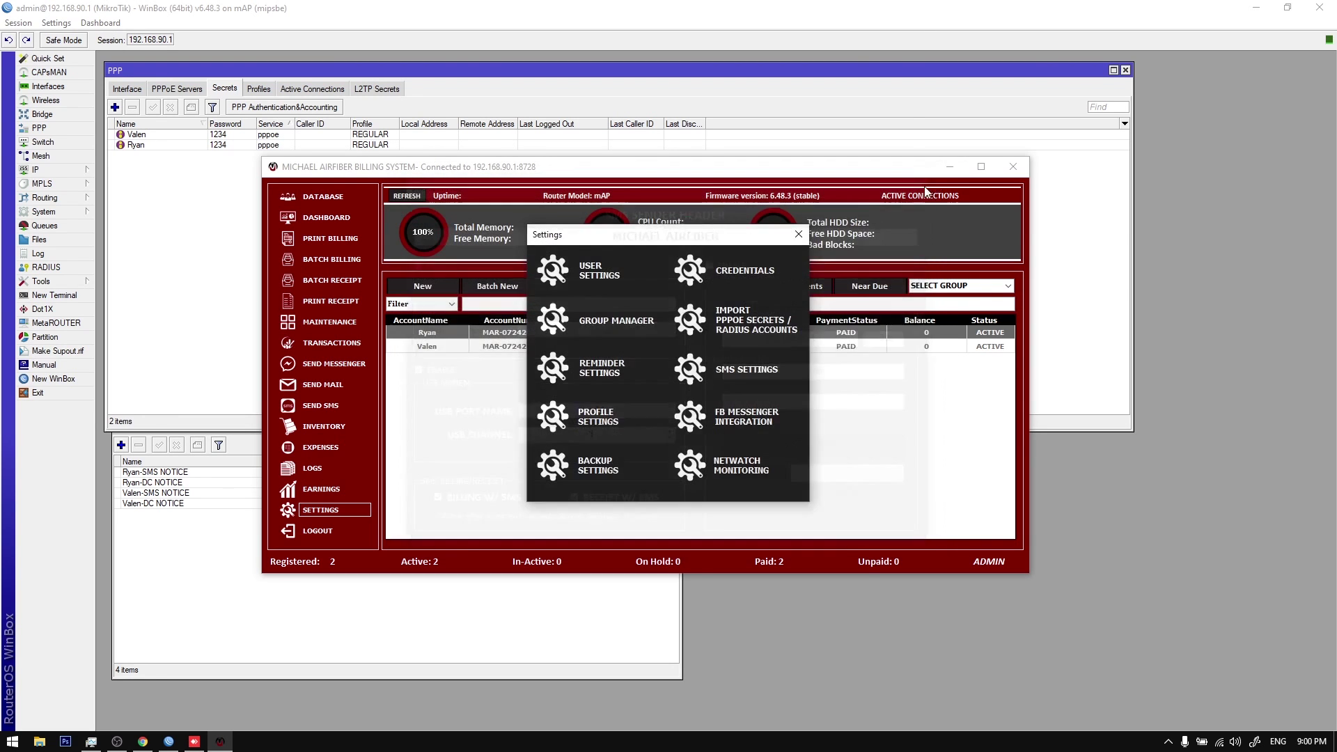
click(798, 234)
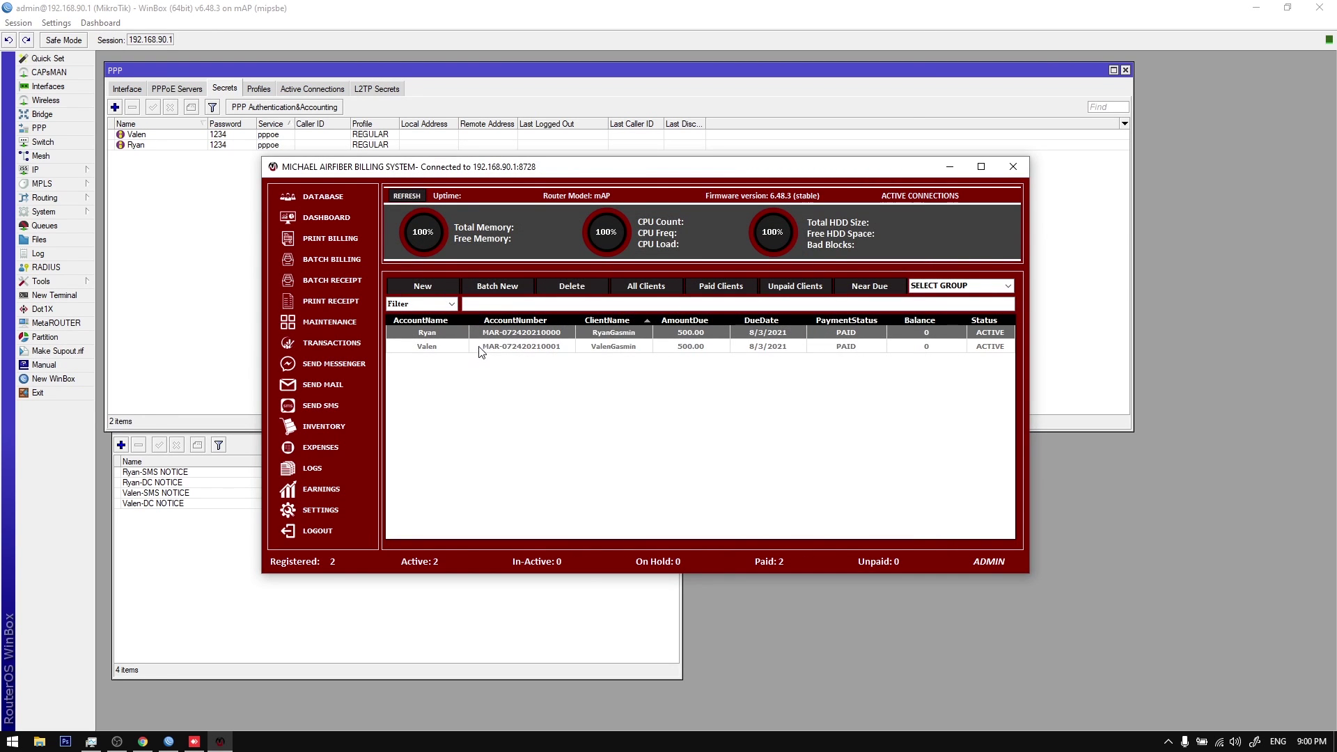
Step: Send the second client's billing details and select the arriving GLOBE LTE SMS on the phone
click(487, 347)
double_click(487, 347)
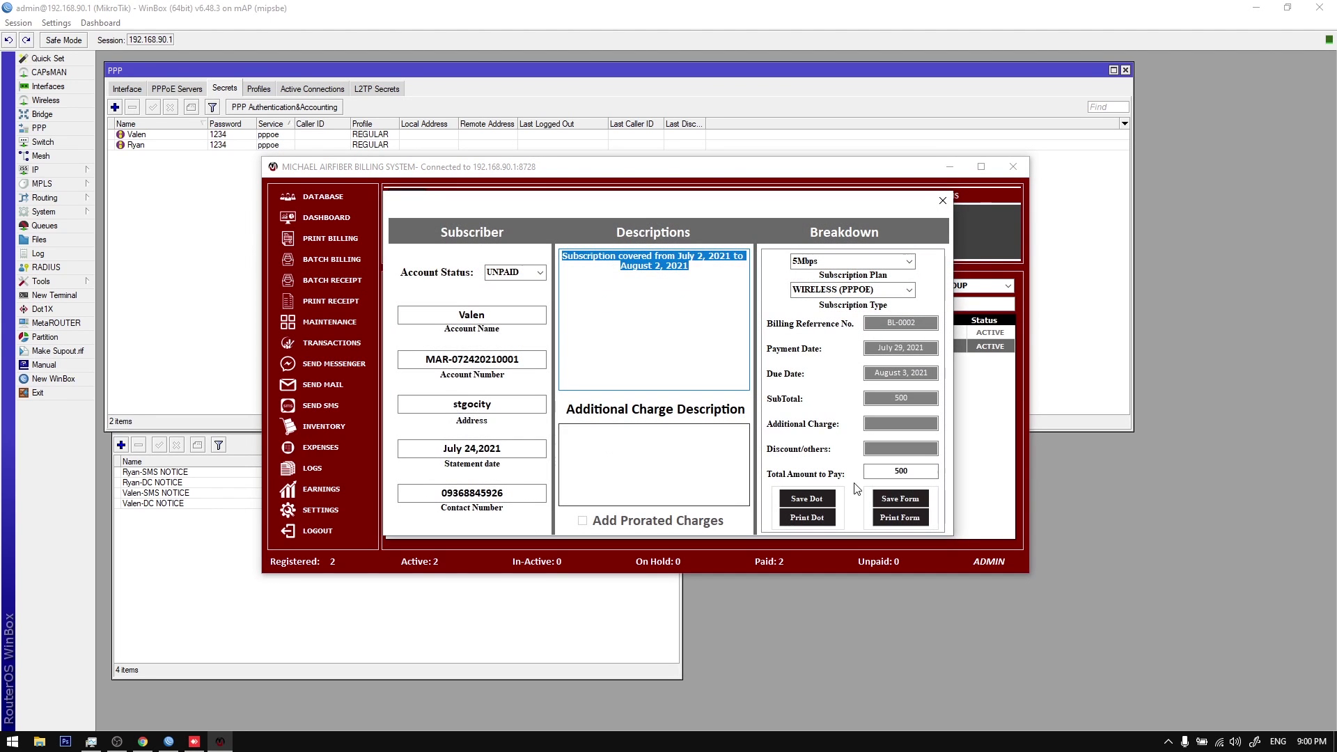
click(903, 499)
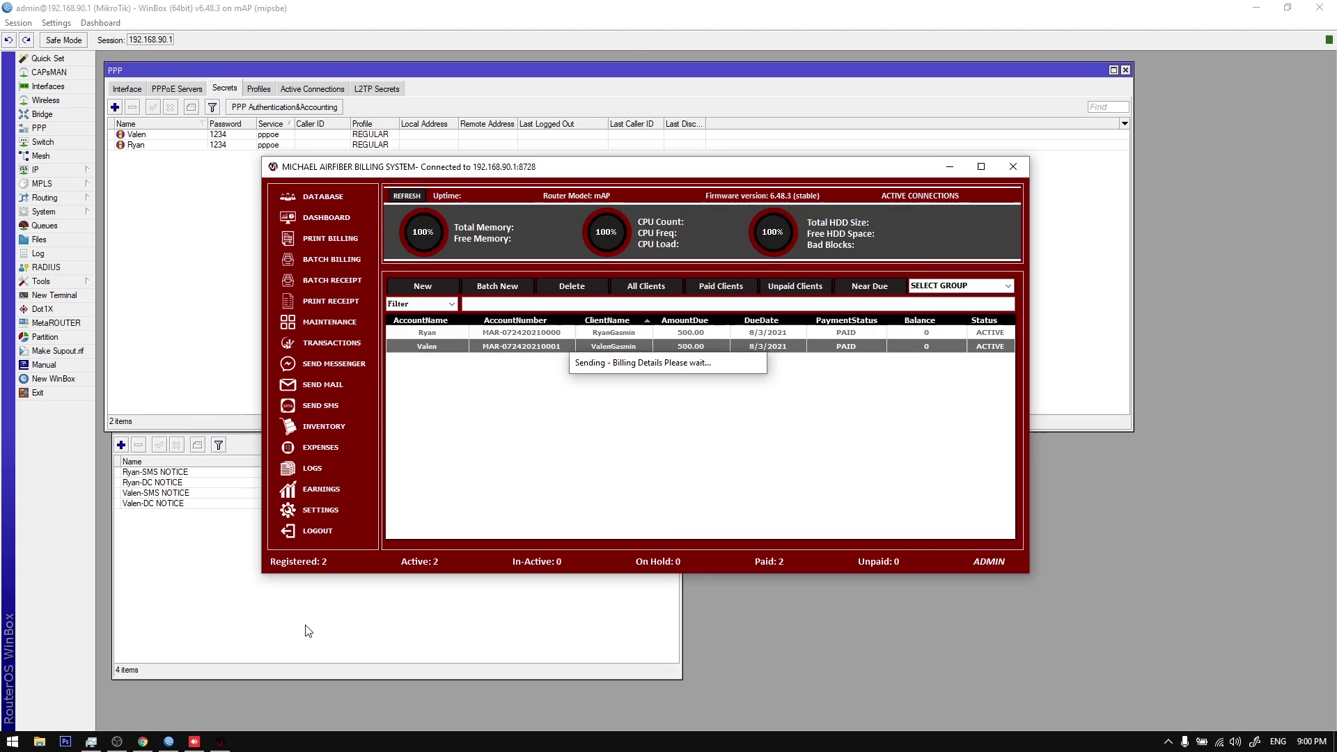
click(195, 742)
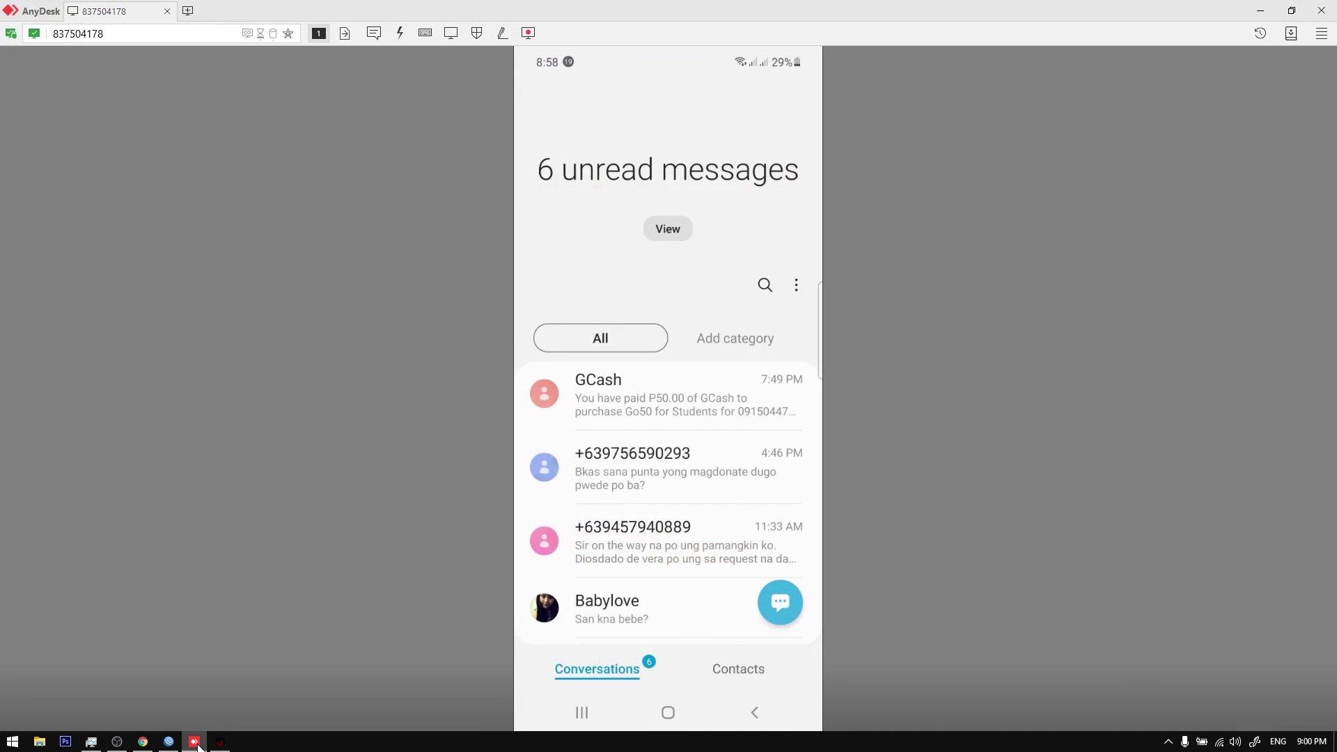
click(707, 419)
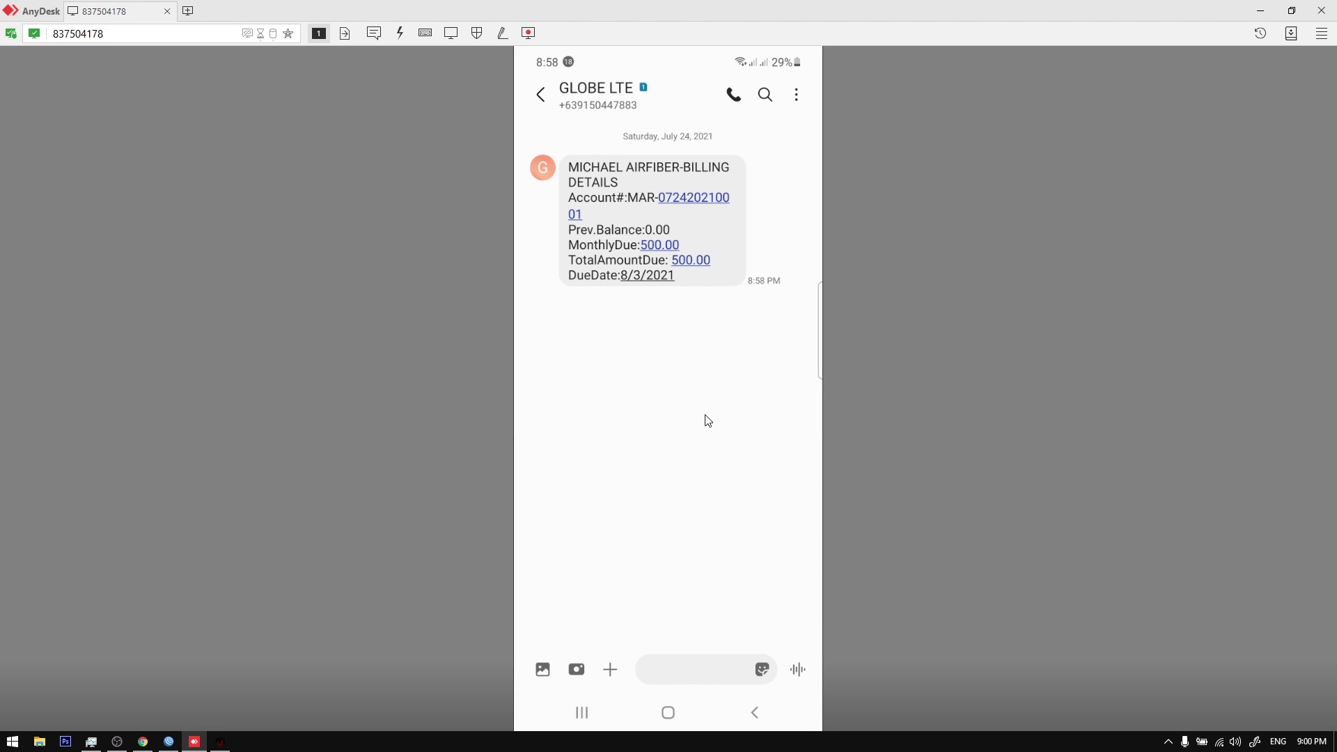
right_click(707, 420)
drag(708, 420, 707, 421)
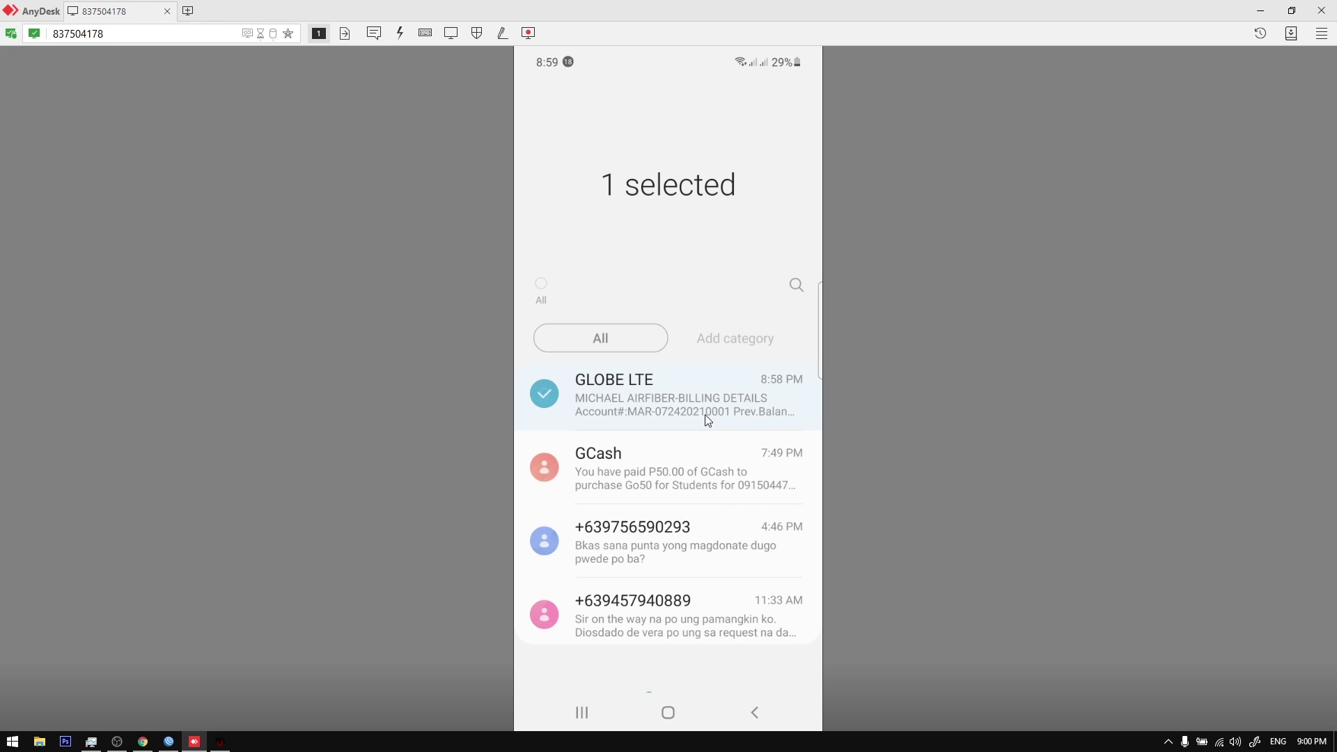
Step: Delete the GLOBE LTE conversation on the phone and return to the billing system
click(168, 742)
click(194, 742)
click(194, 742)
Step: Record the first client's payment with sales invoice 123 and preview the receipt
double_click(600, 331)
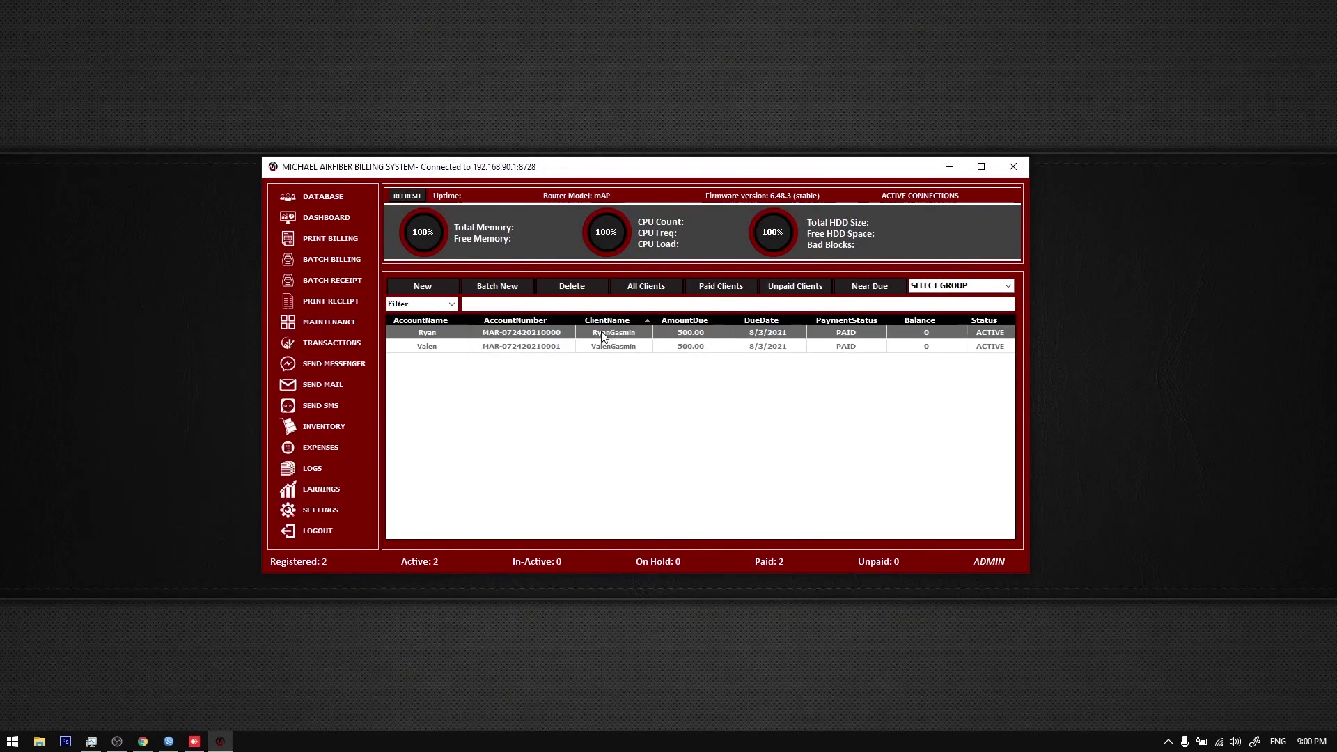
click(504, 499)
text(124124)
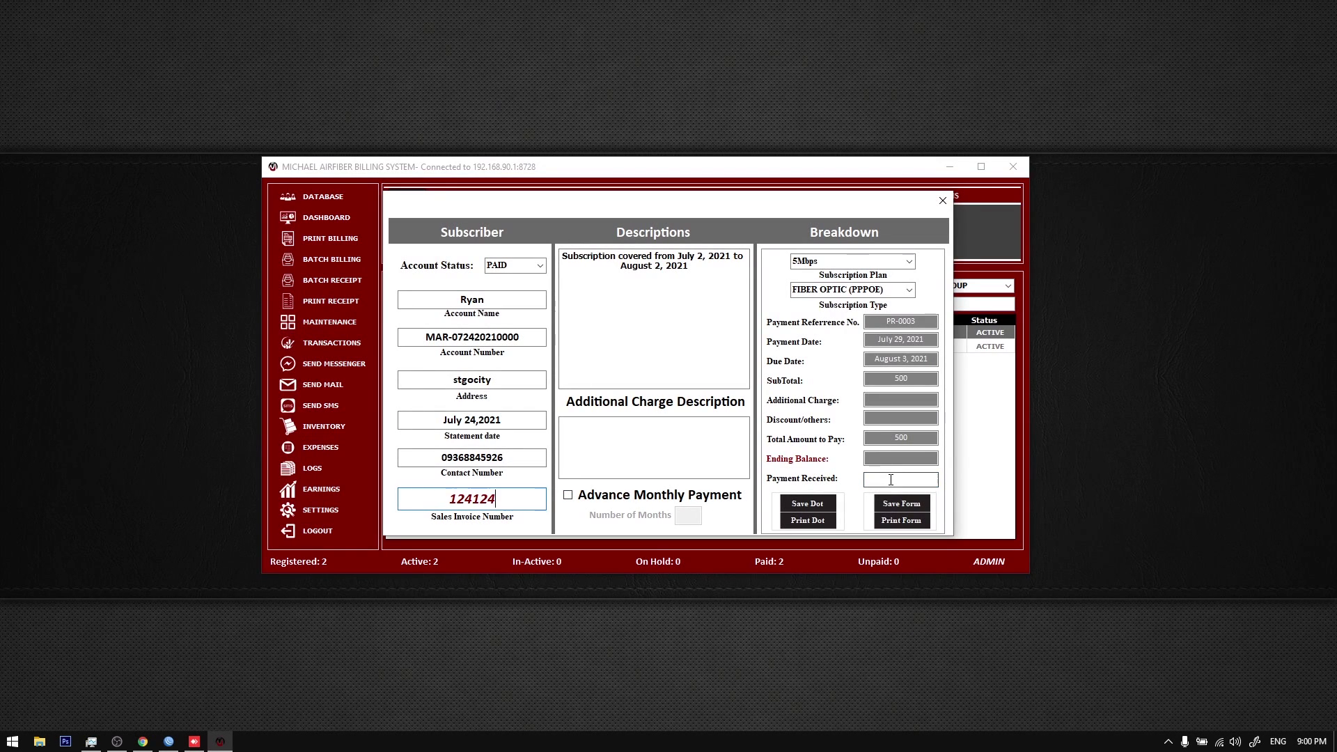
double_click(480, 507)
text(123)
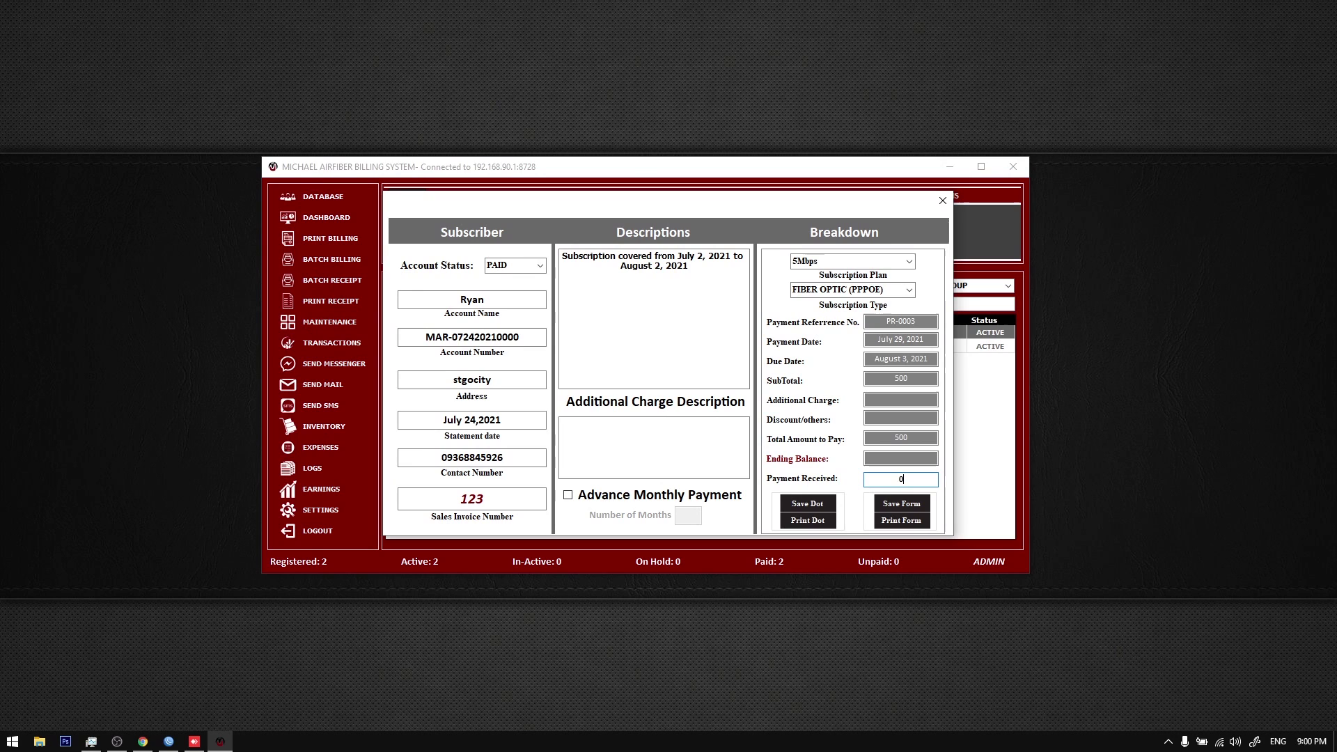
click(920, 505)
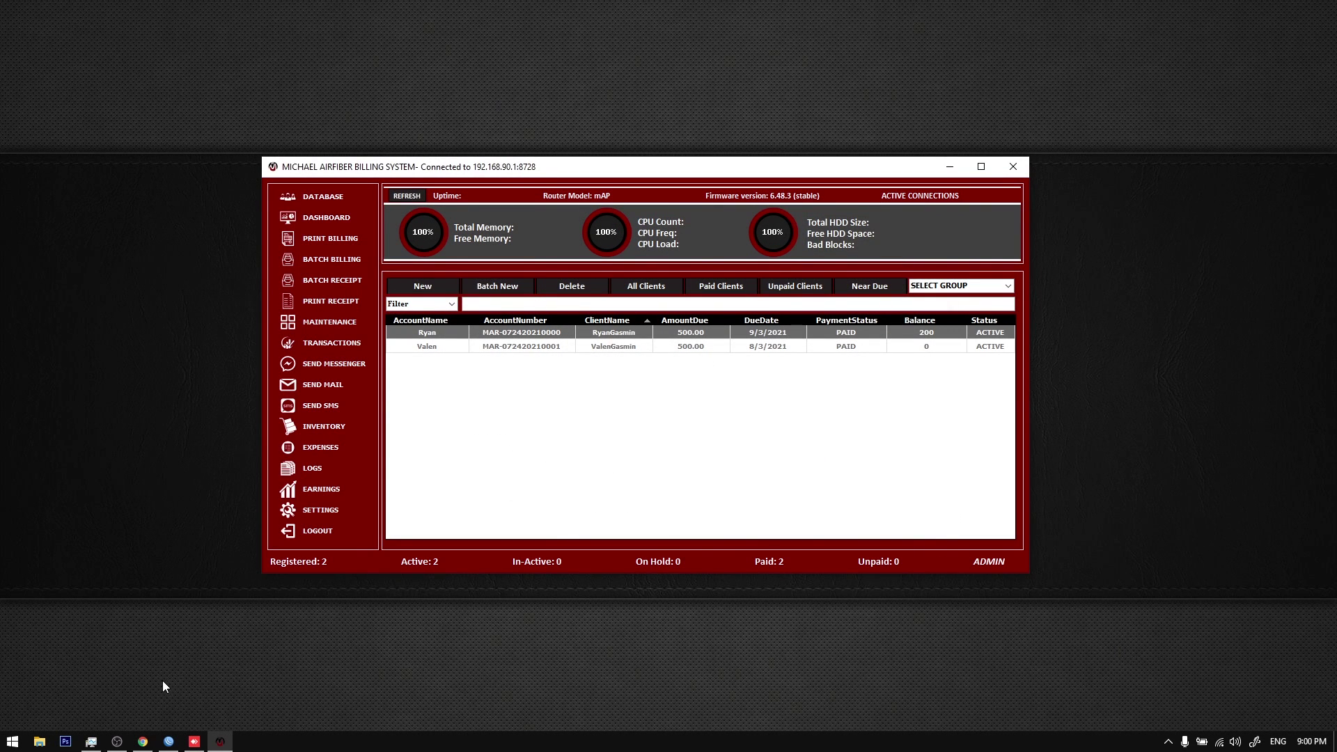
Step: Read the receipt SMS on the phone: 300.00 paid, 200.00 balance, invoice 123, due 9/3/2021
click(194, 741)
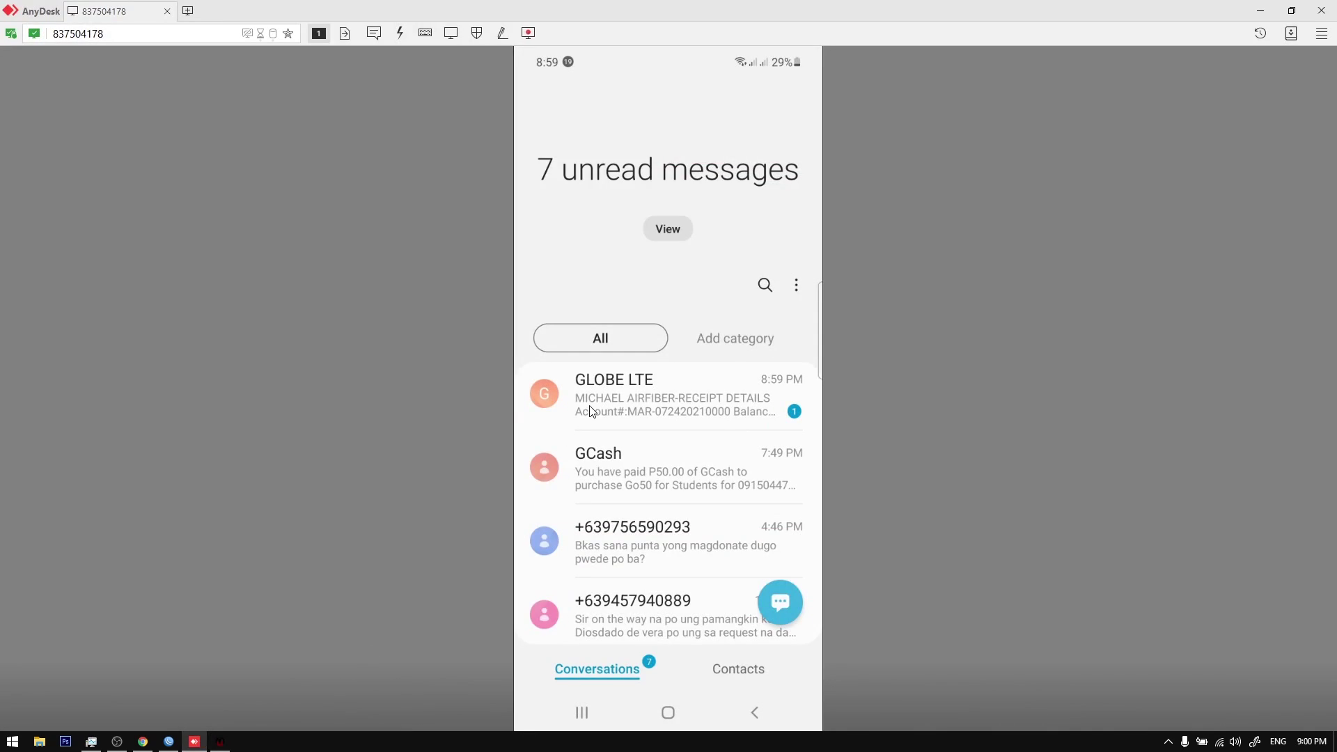
click(590, 411)
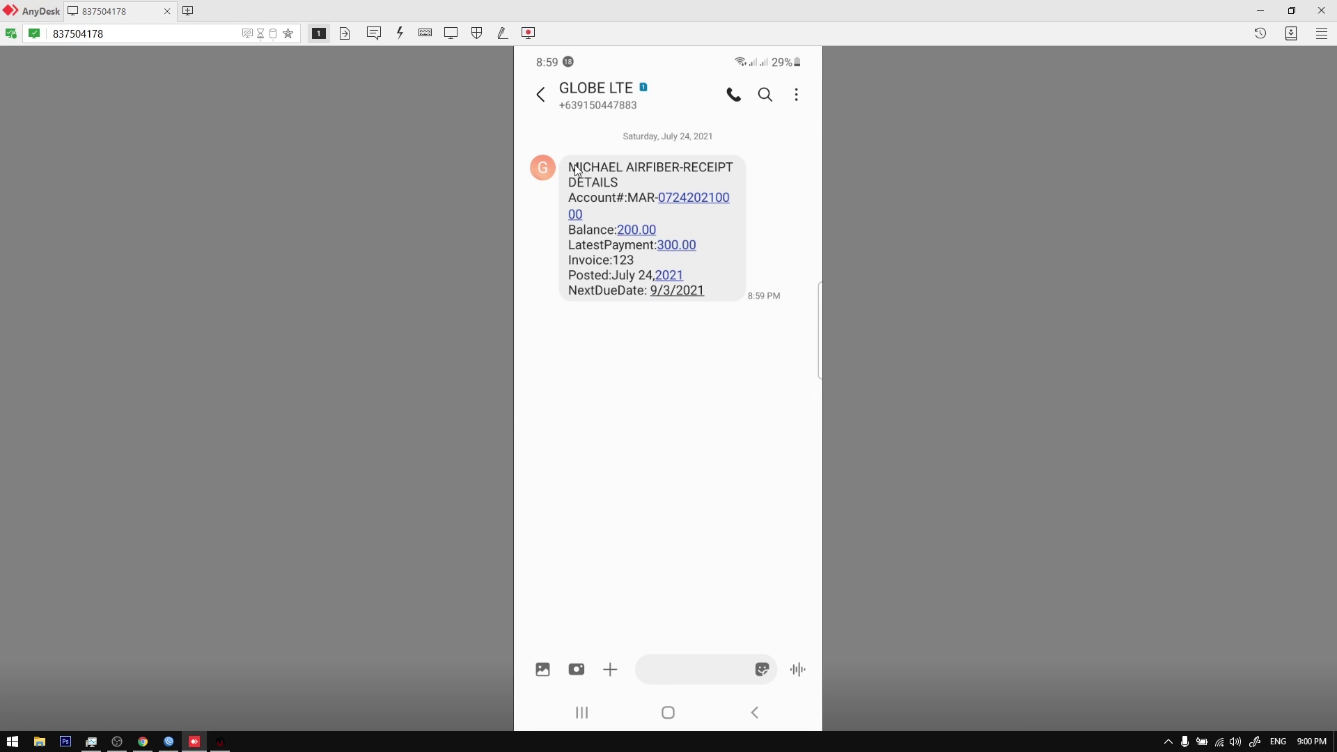
click(641, 274)
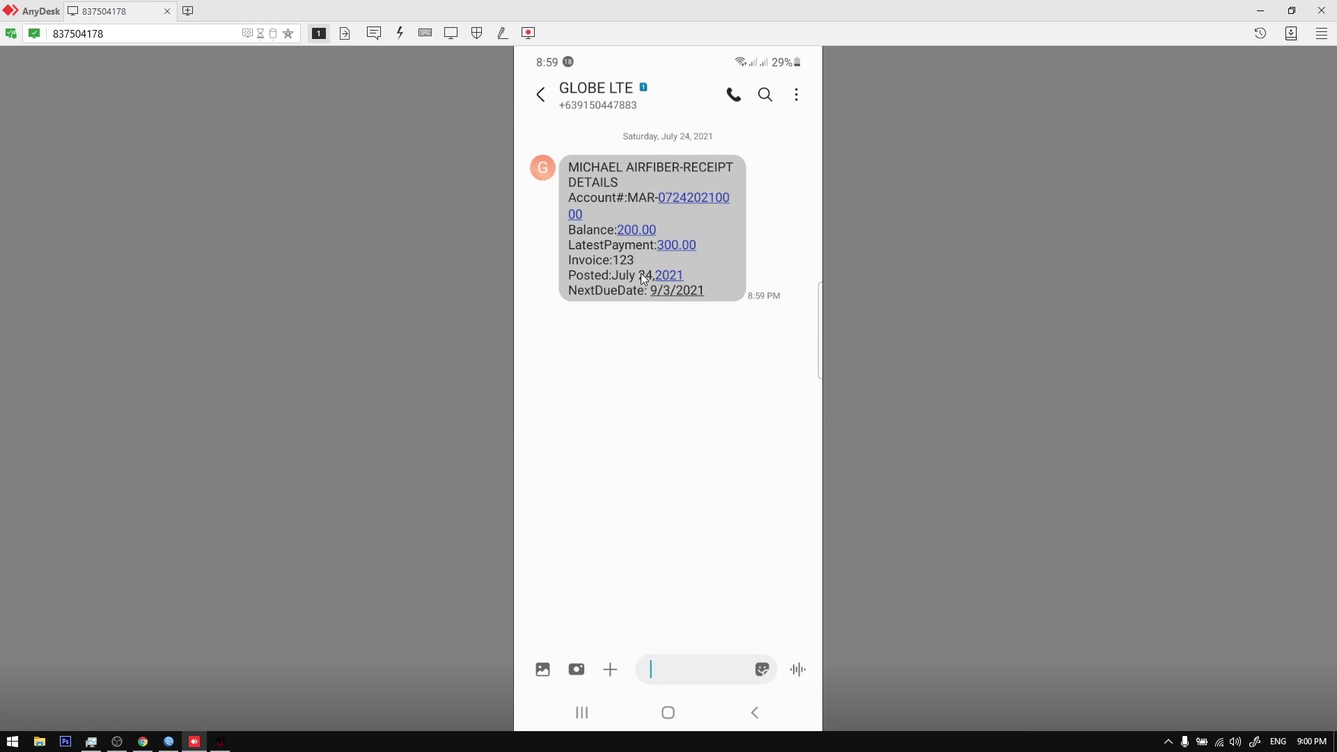
click(1319, 743)
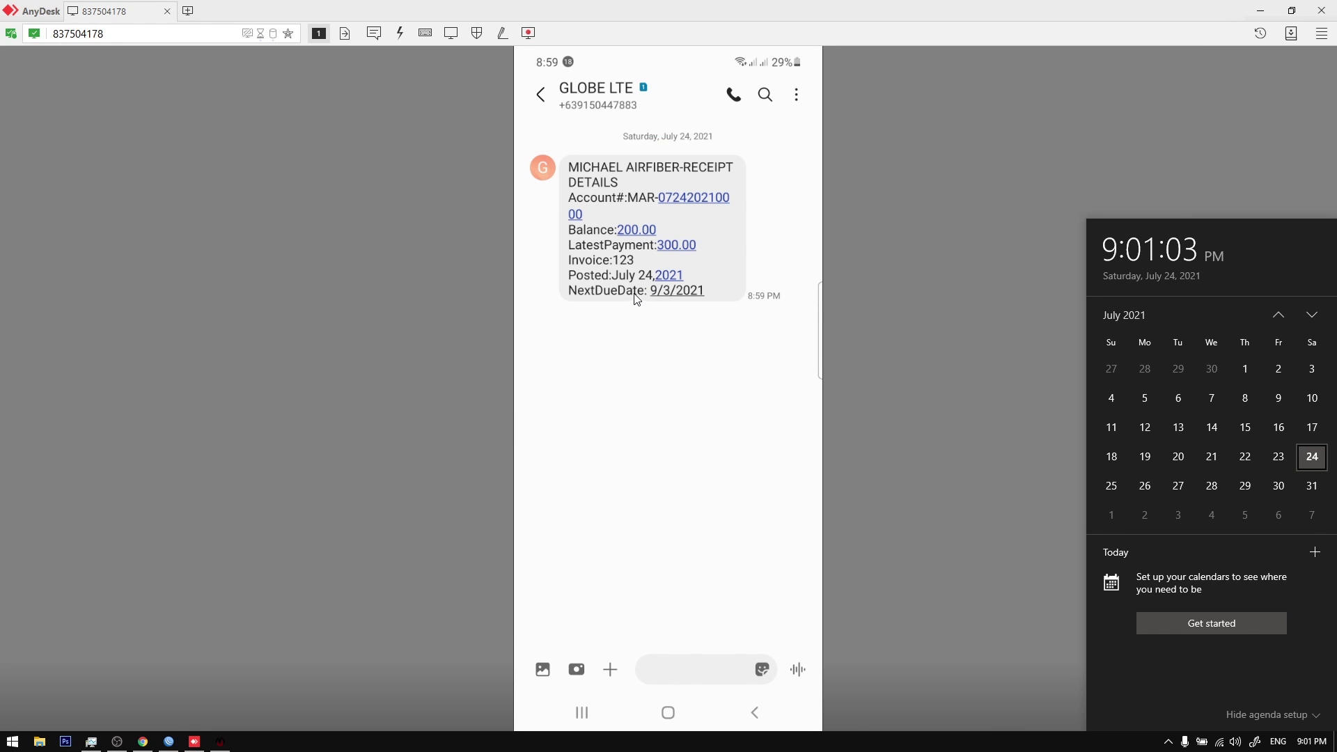
click(636, 298)
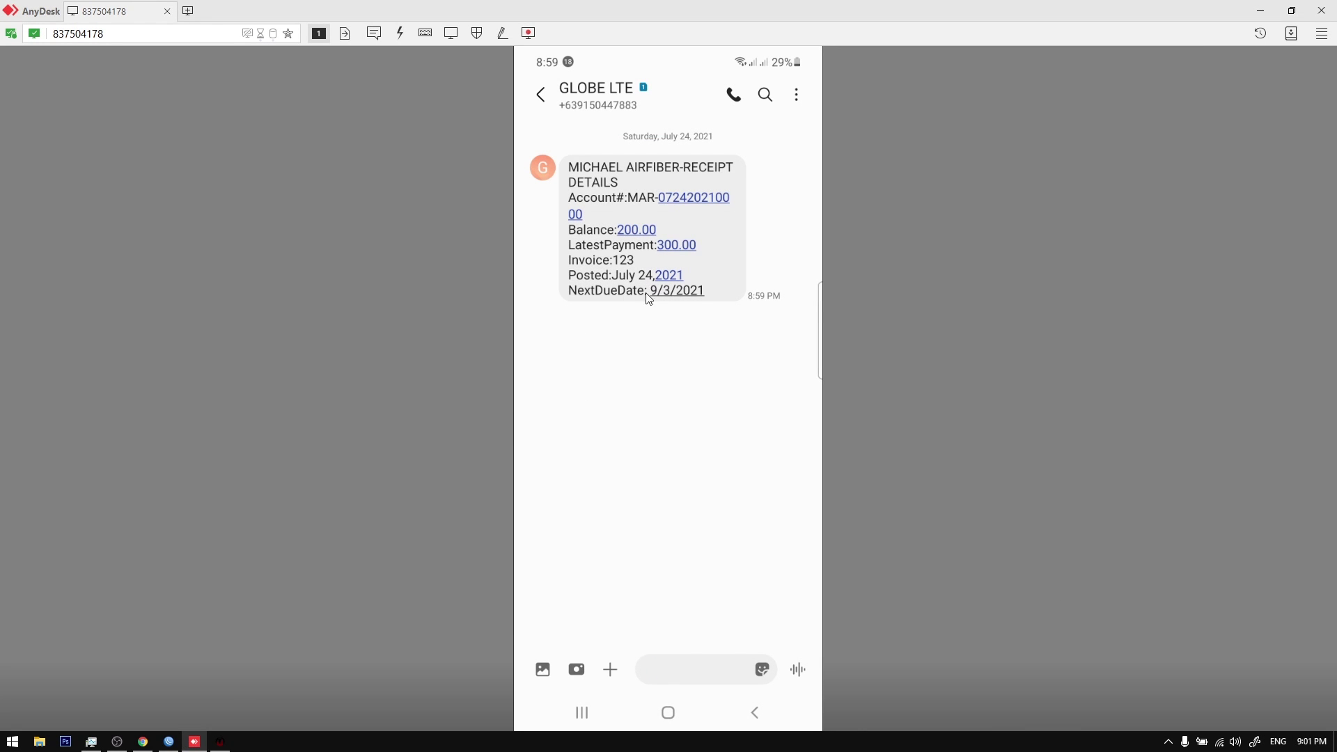
click(220, 741)
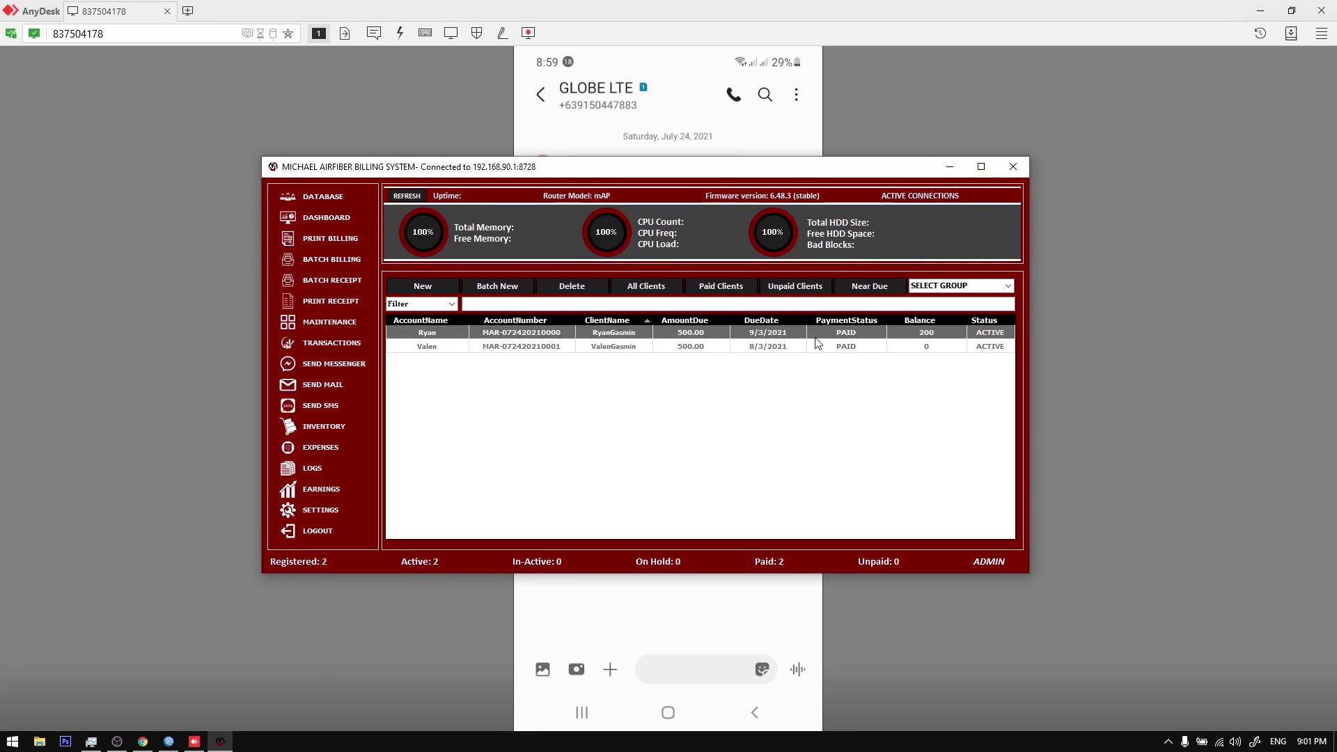
Step: Open the SEND SMS window and browse its By Server and By Group lists
drag(749, 176, 792, 273)
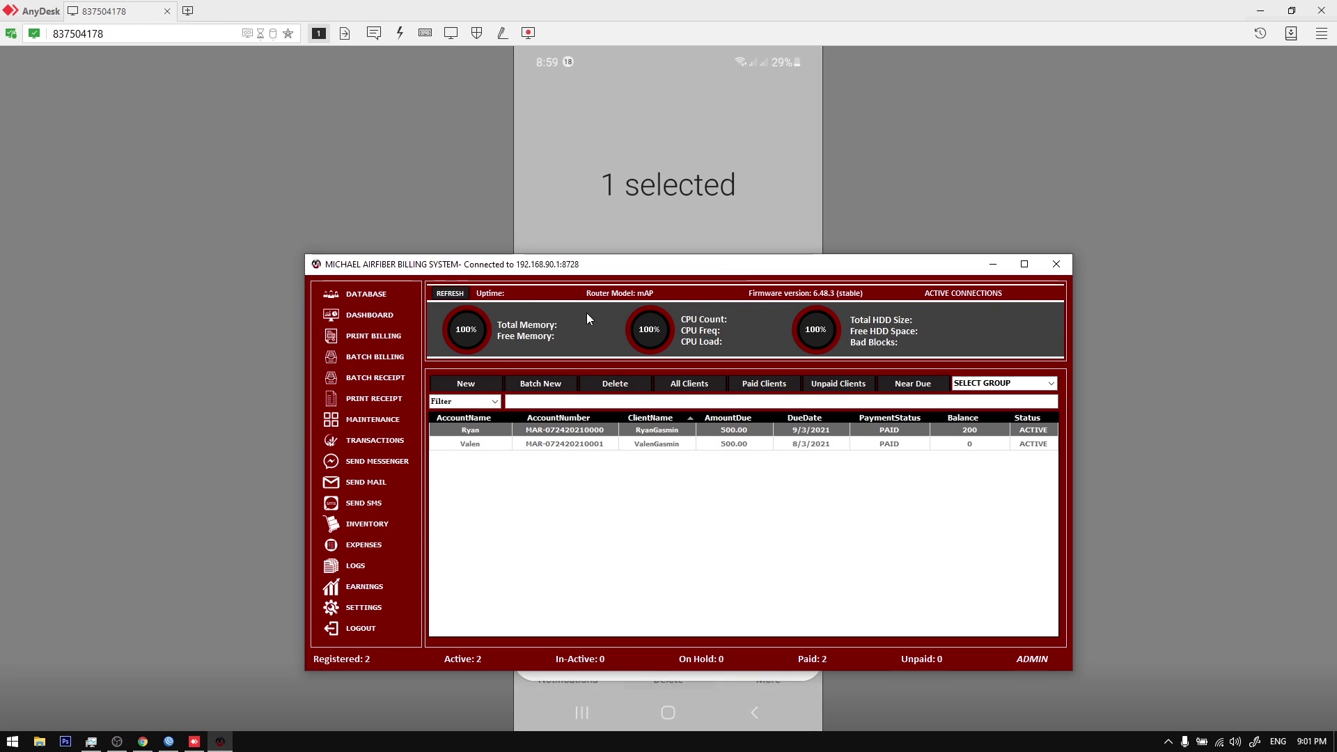
click(369, 504)
drag(576, 260, 599, 286)
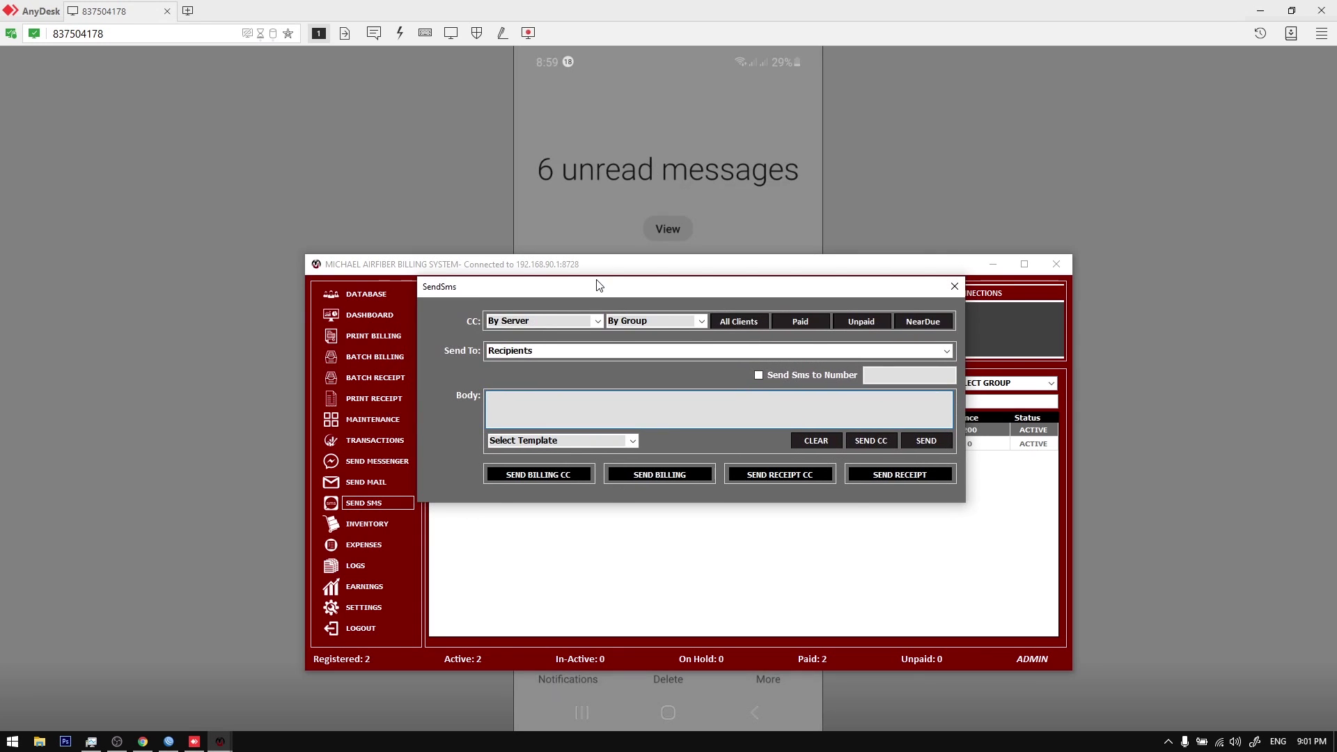
click(600, 321)
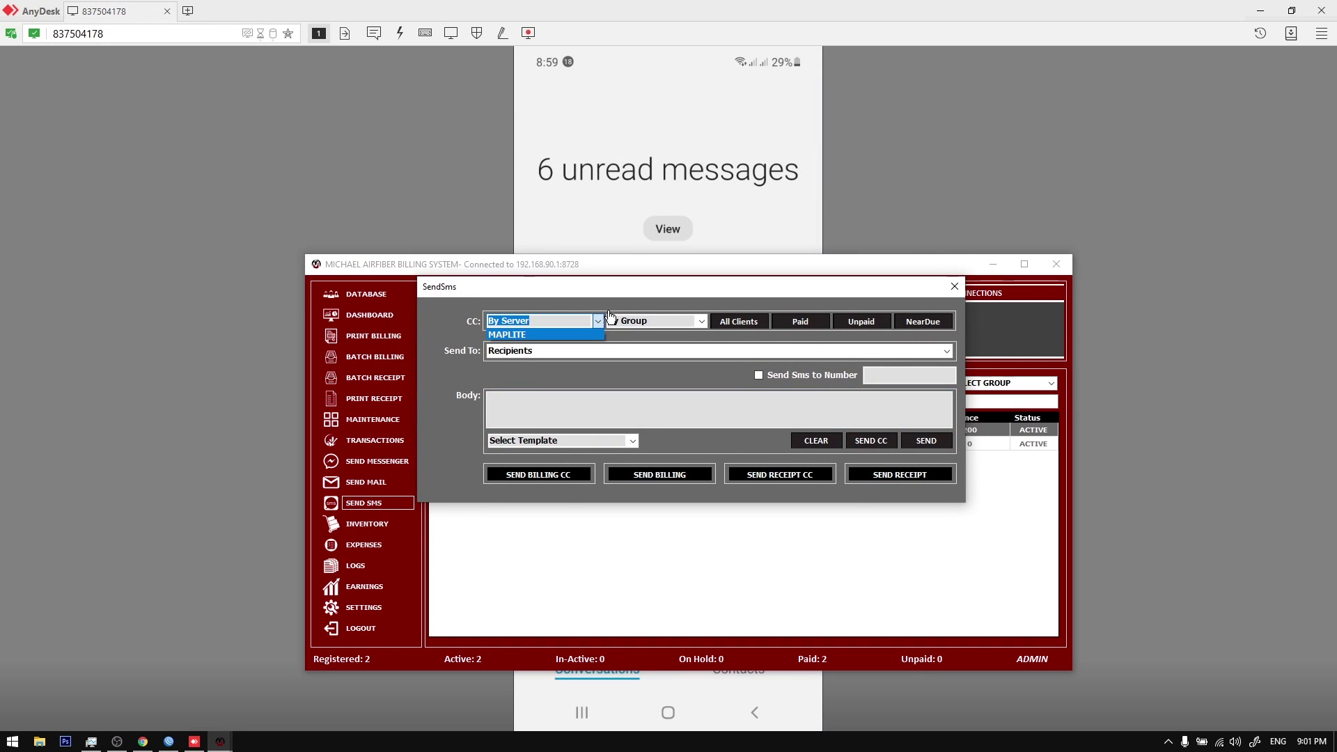
click(705, 321)
click(702, 321)
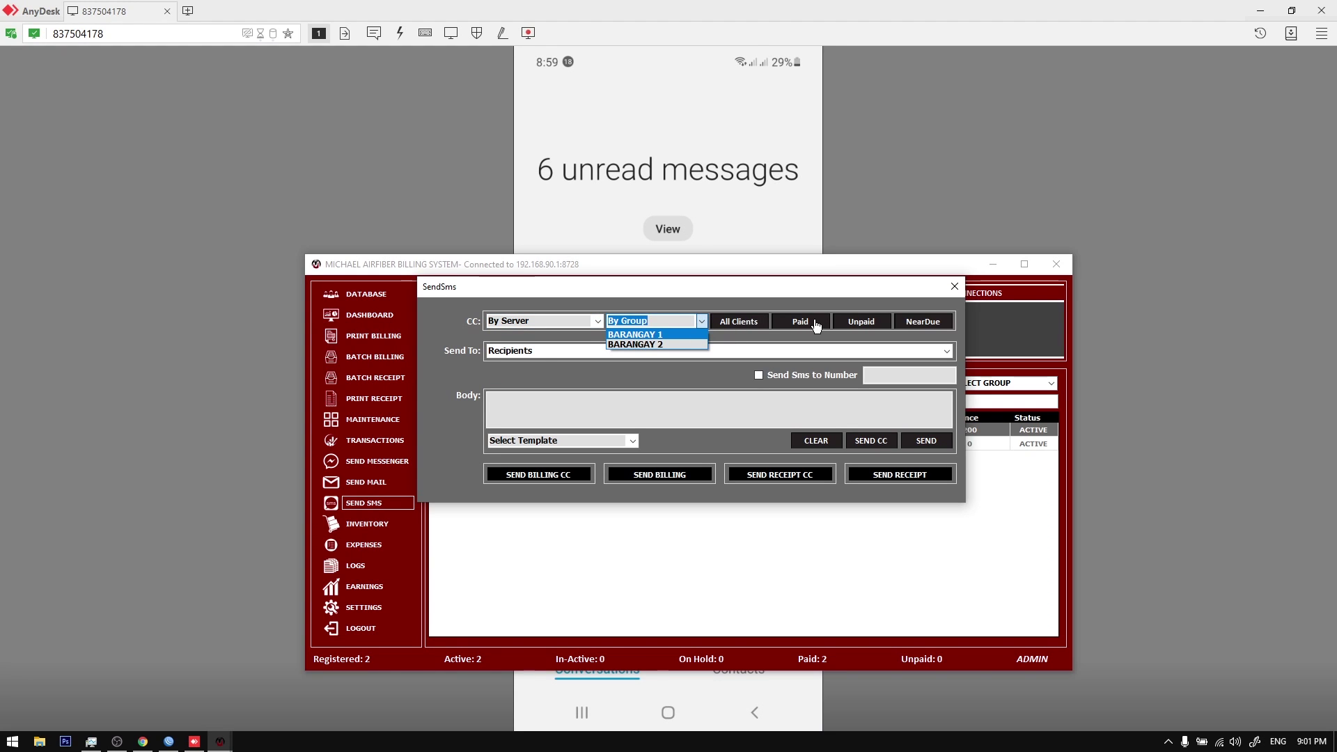
click(850, 306)
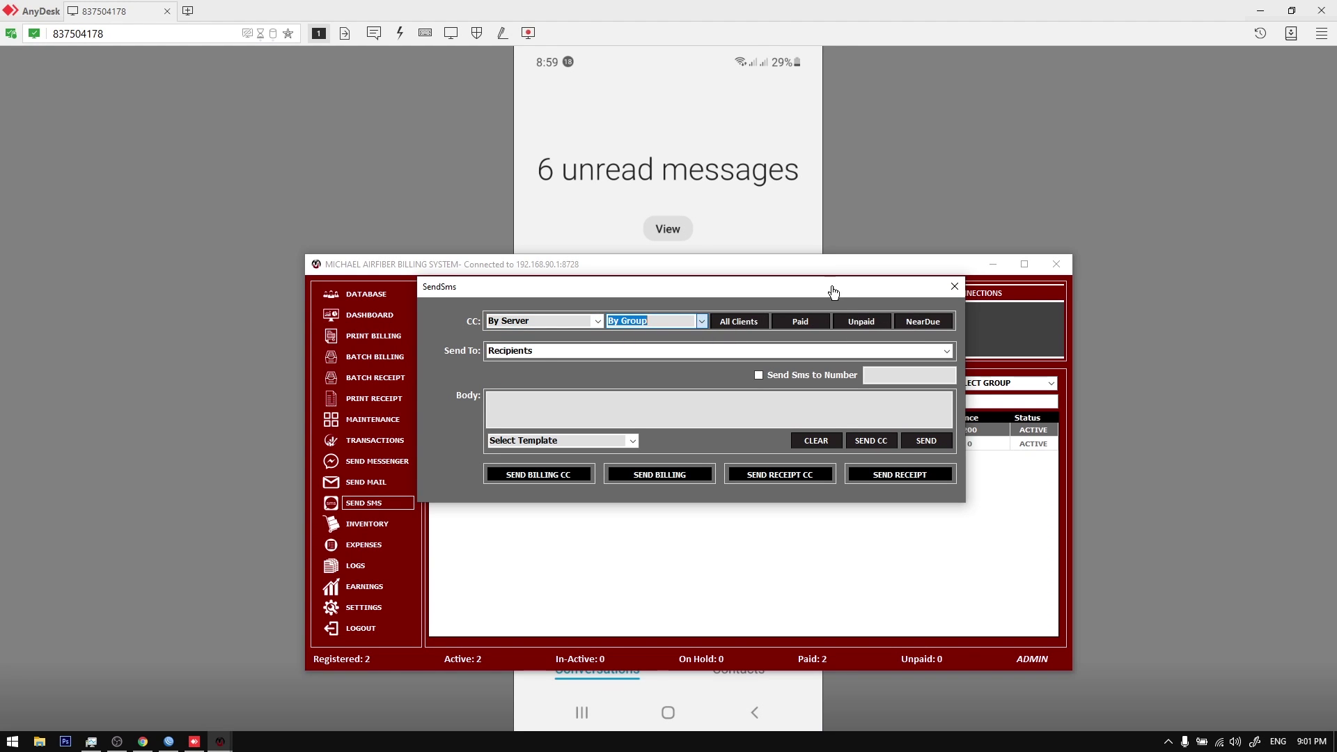
drag(814, 285, 836, 300)
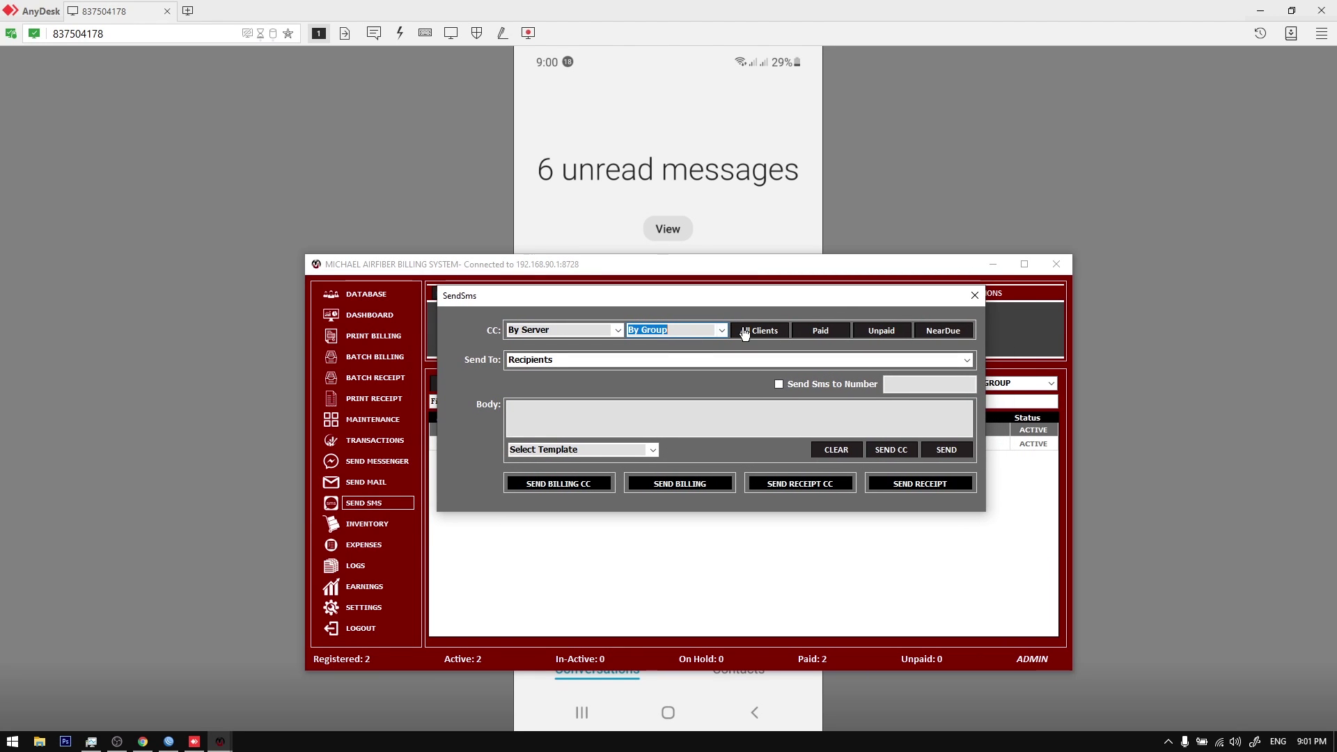
Step: Address the SMS to All Clients and check the Send To recipients list
click(752, 332)
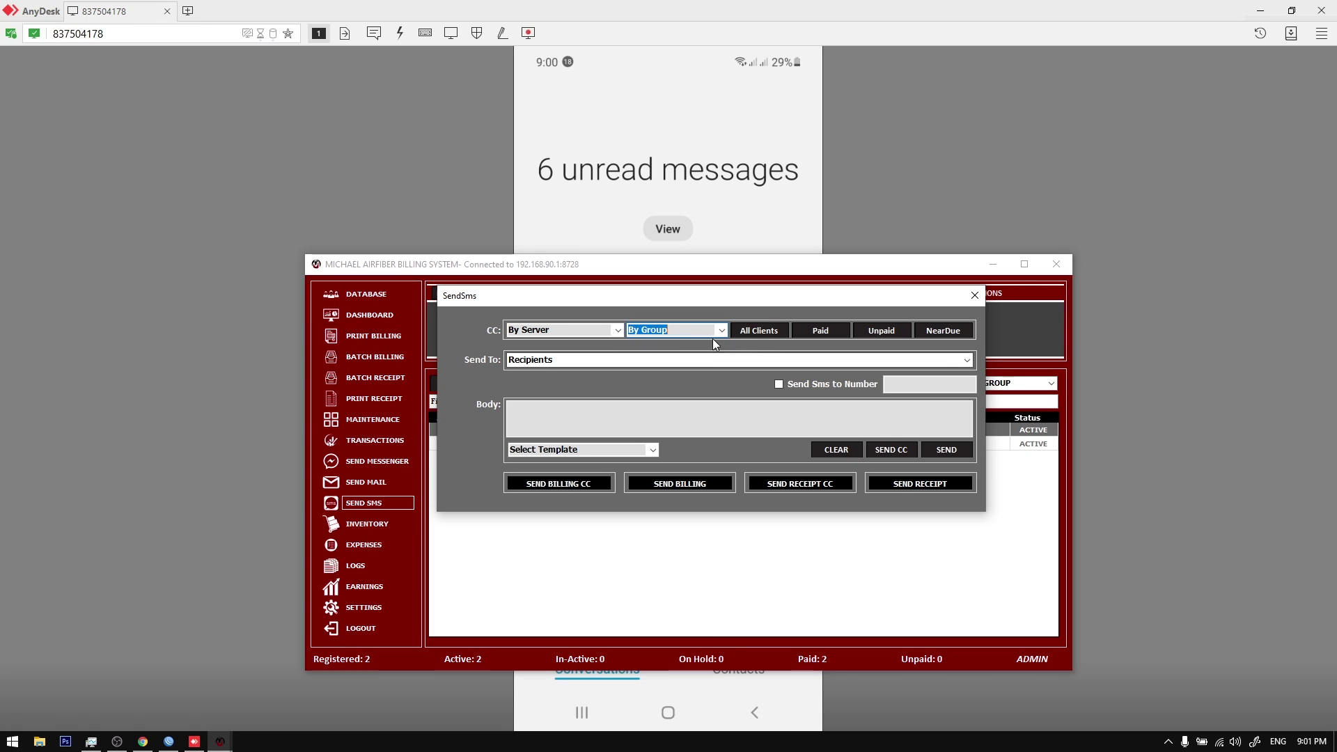
click(764, 335)
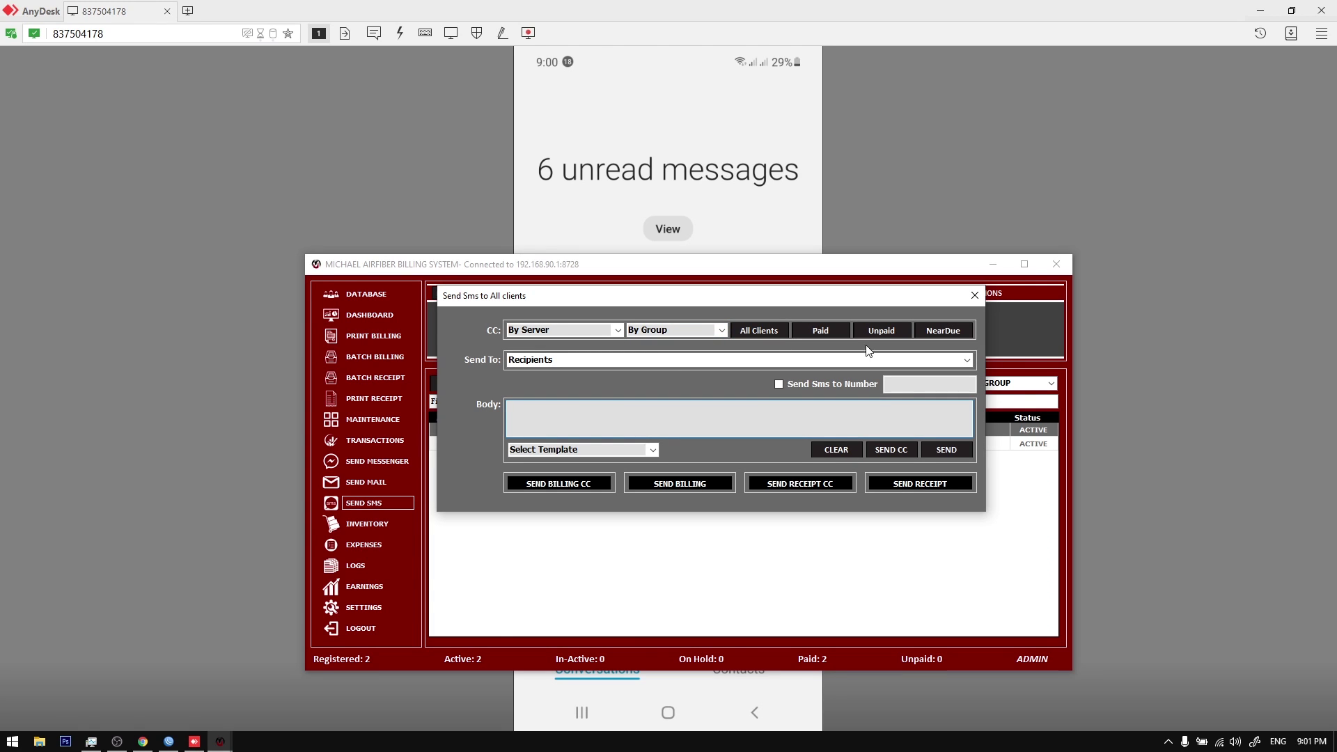
click(968, 361)
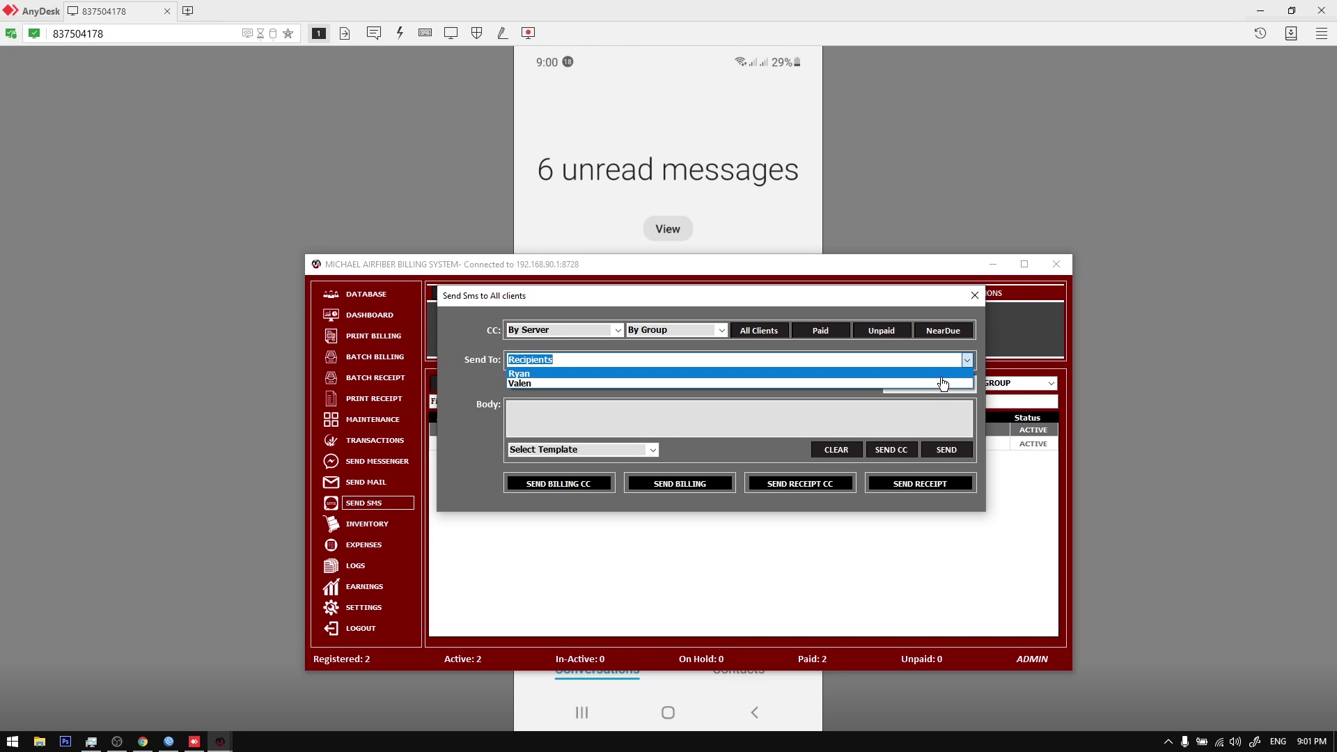
click(641, 360)
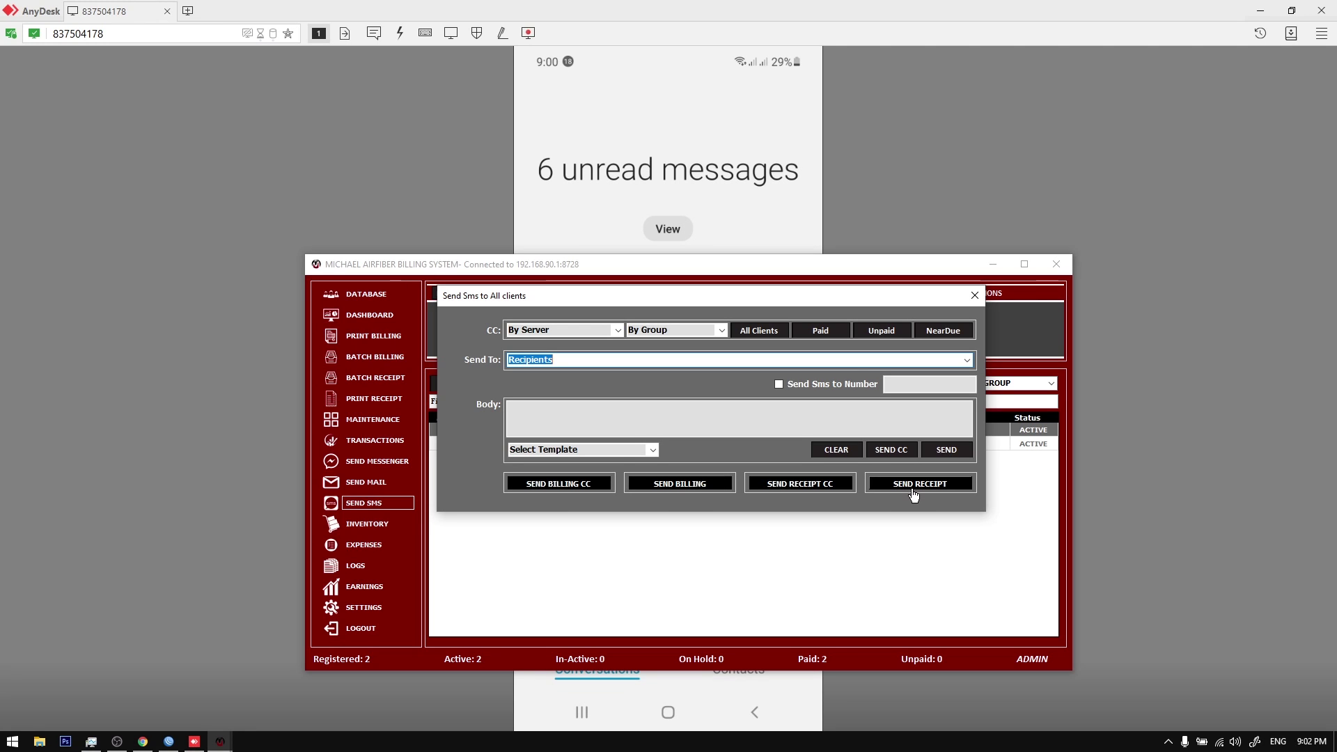
click(968, 361)
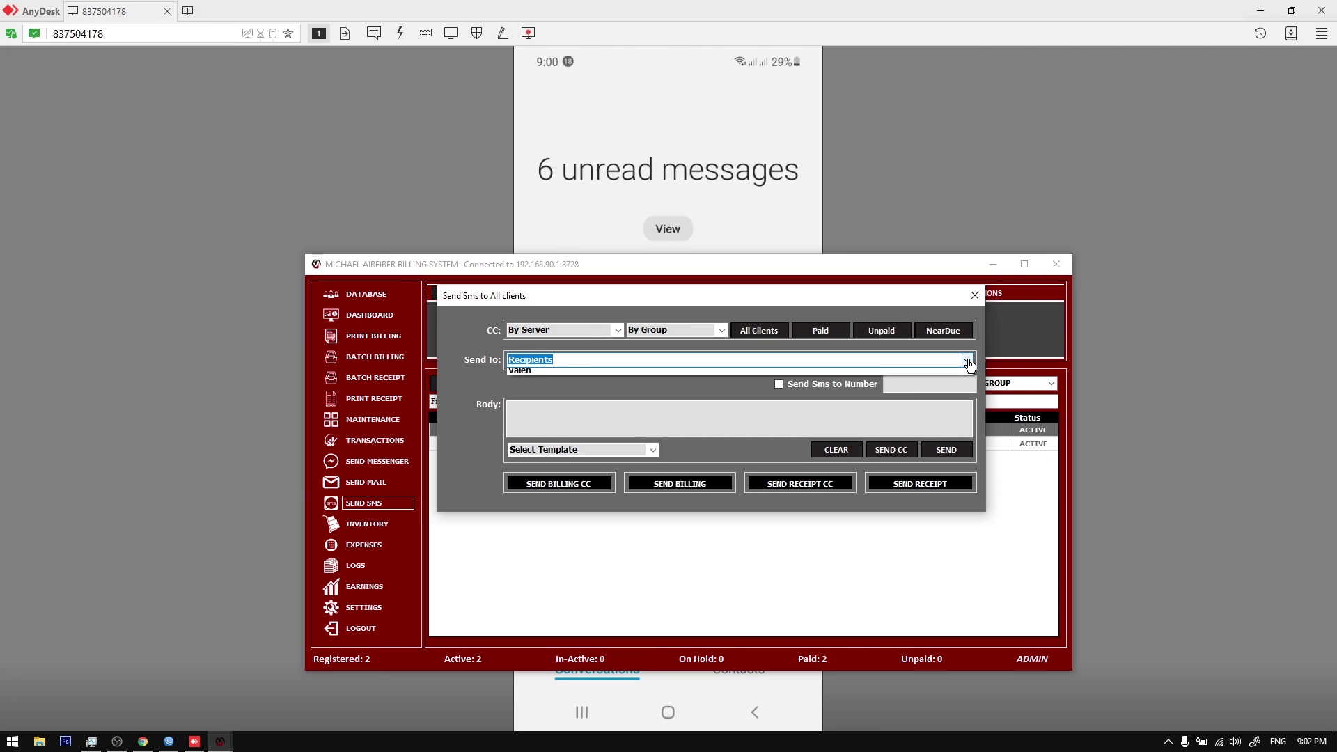
click(486, 369)
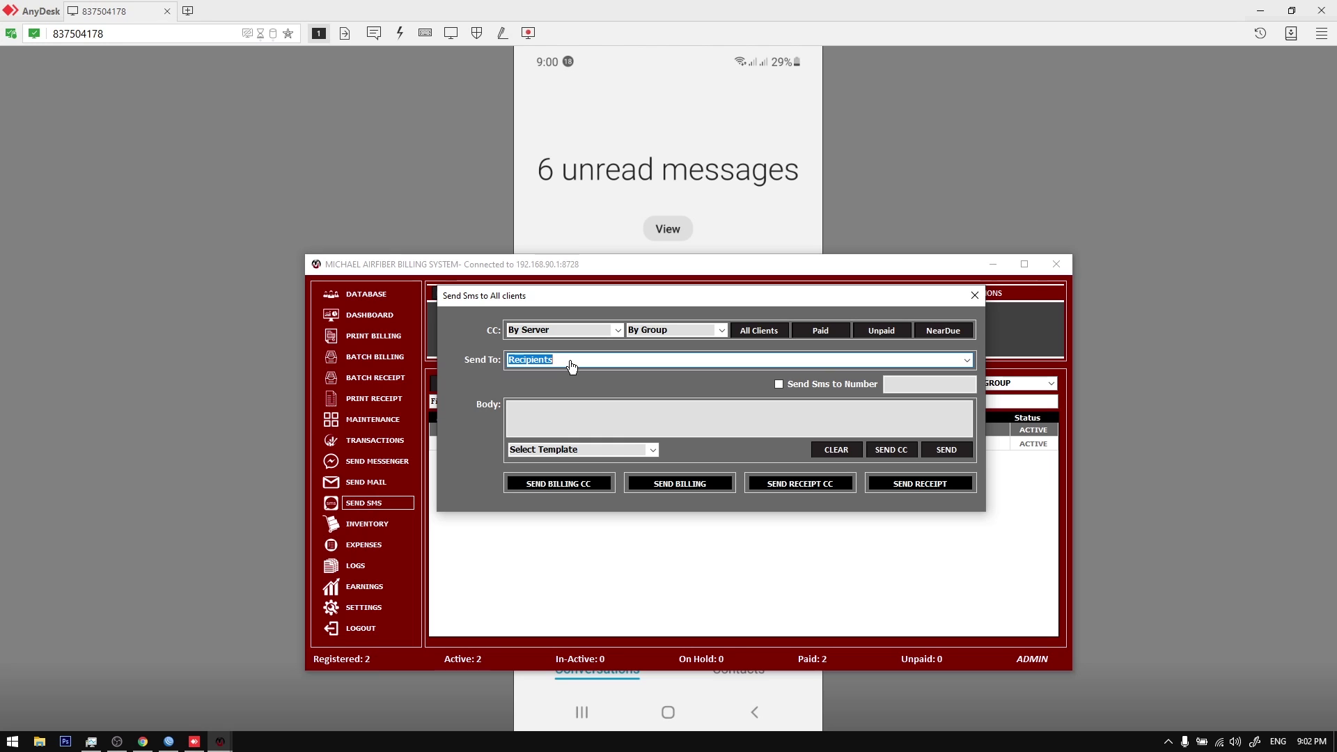
drag(723, 296, 651, 385)
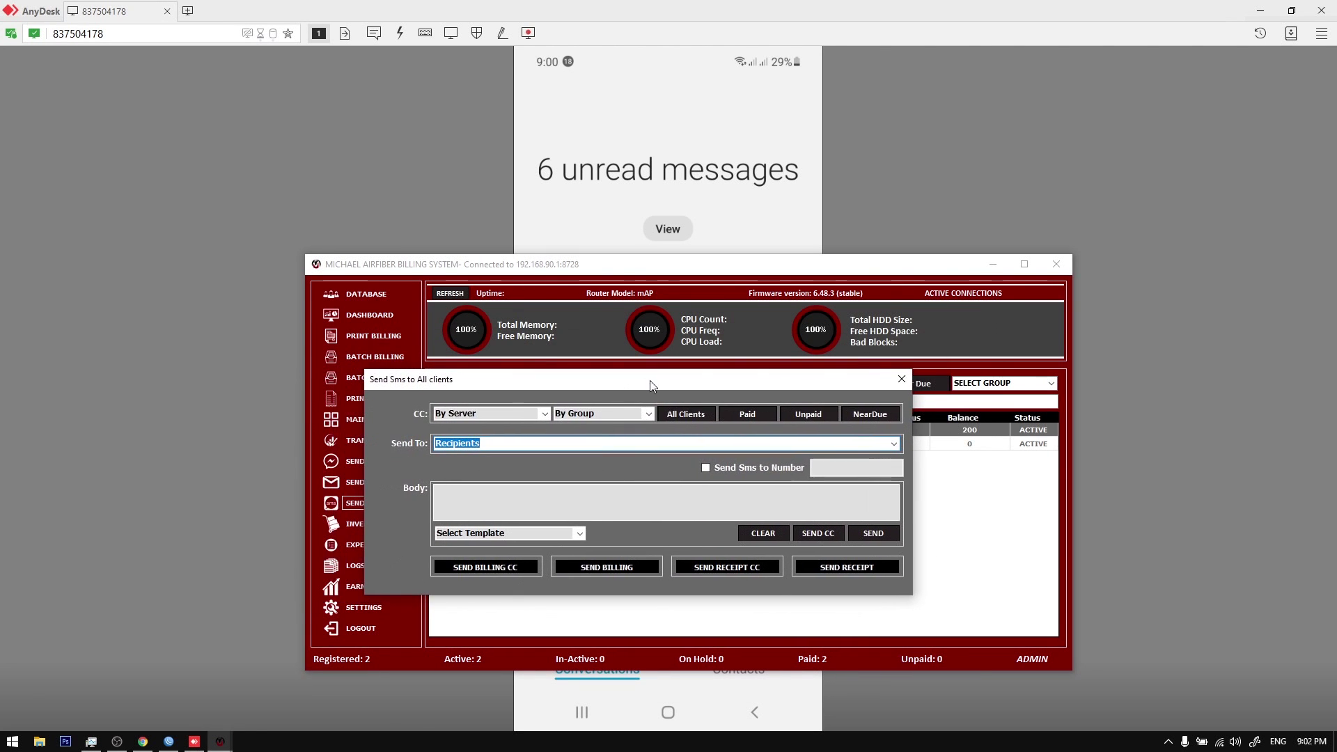
Step: Close the SMS window, then open and close the first client's Update form
click(901, 379)
right_click(778, 439)
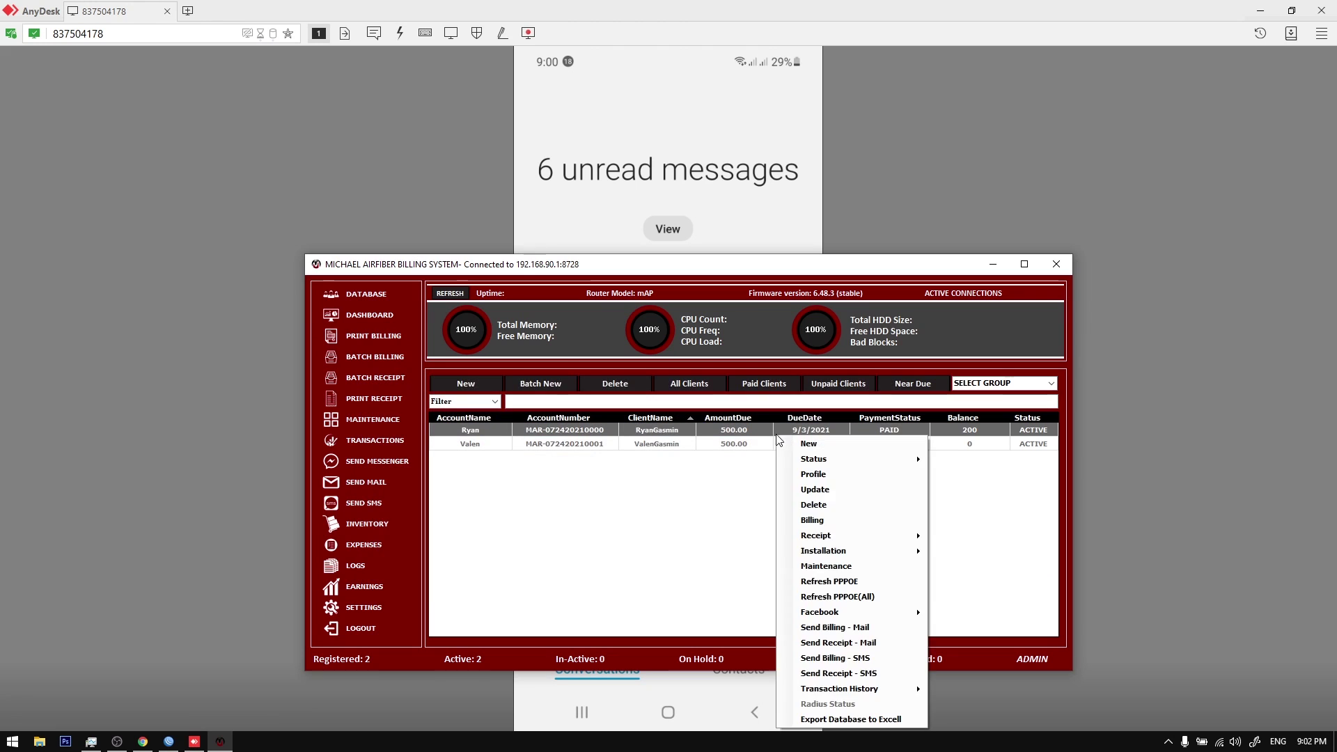
click(808, 490)
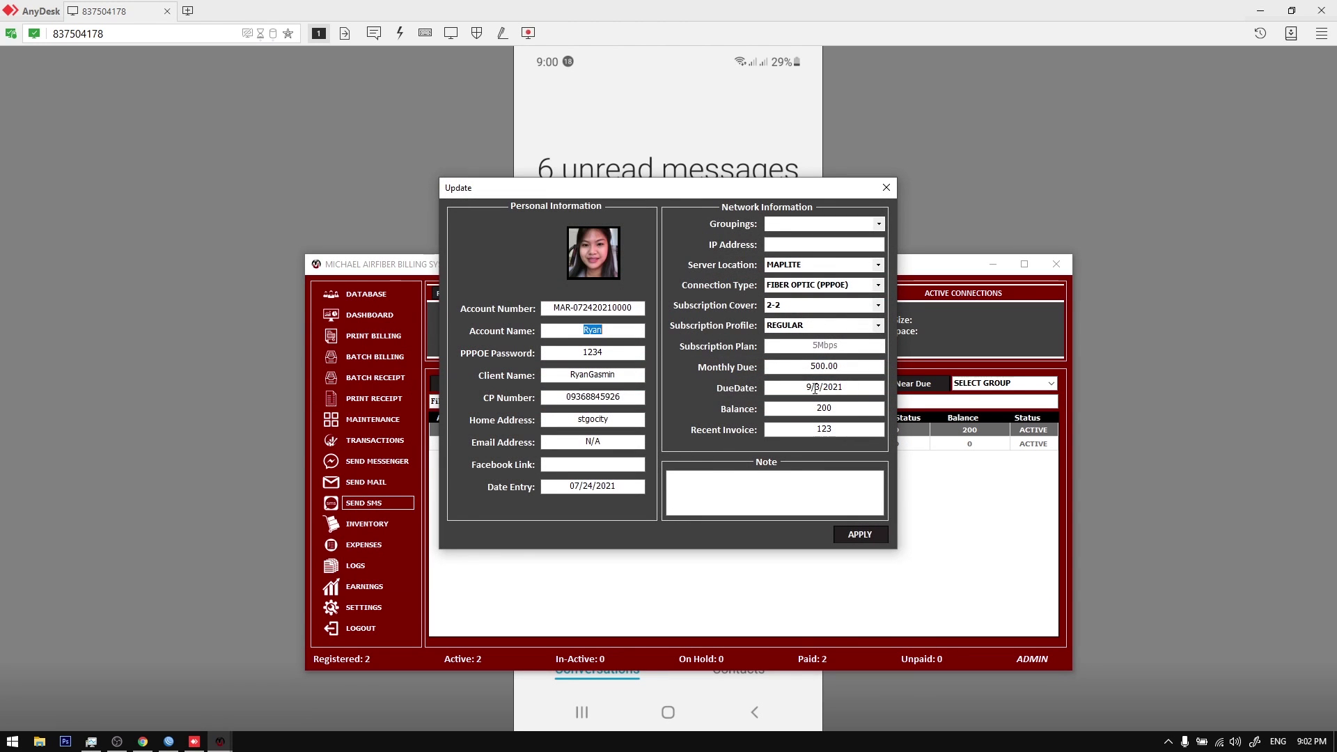
click(886, 187)
Step: Change the second client's due date to 7/3/2021 via Update, leaving them UNPAID
right_click(868, 441)
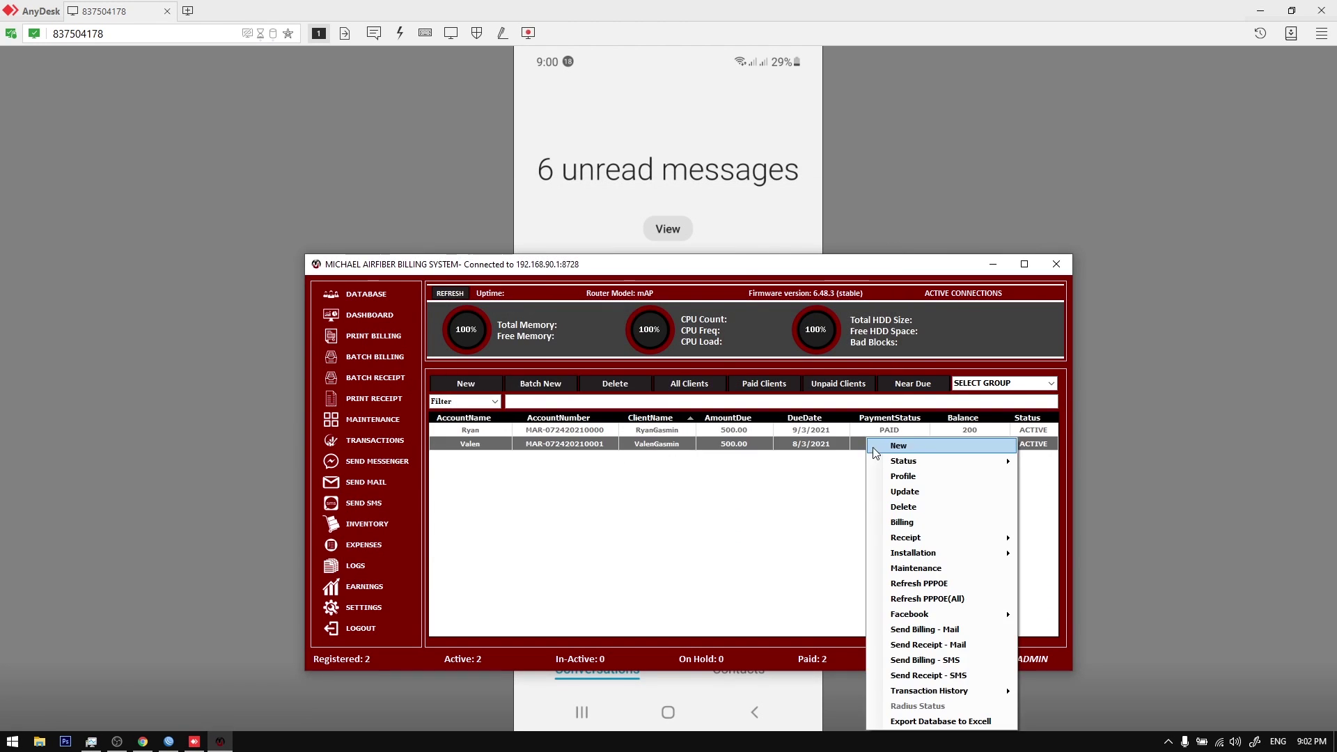
click(900, 491)
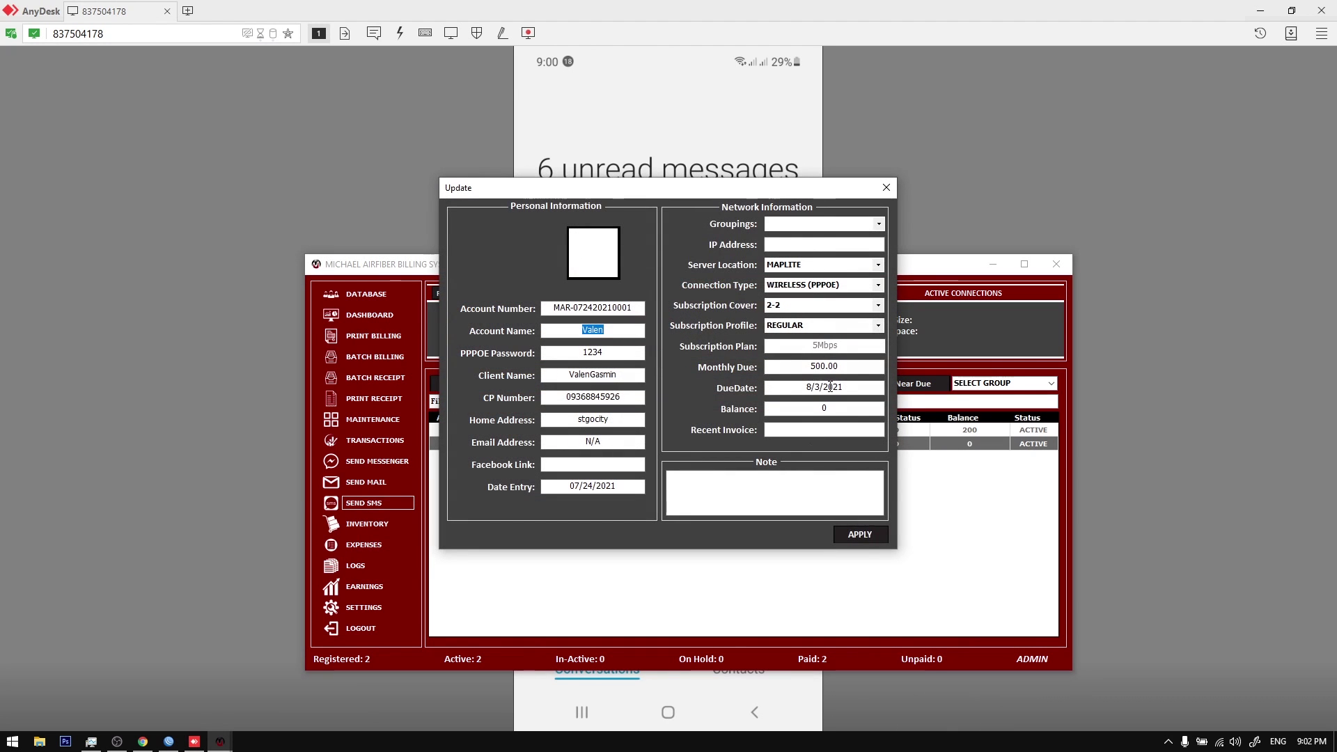
click(784, 387)
text(7)
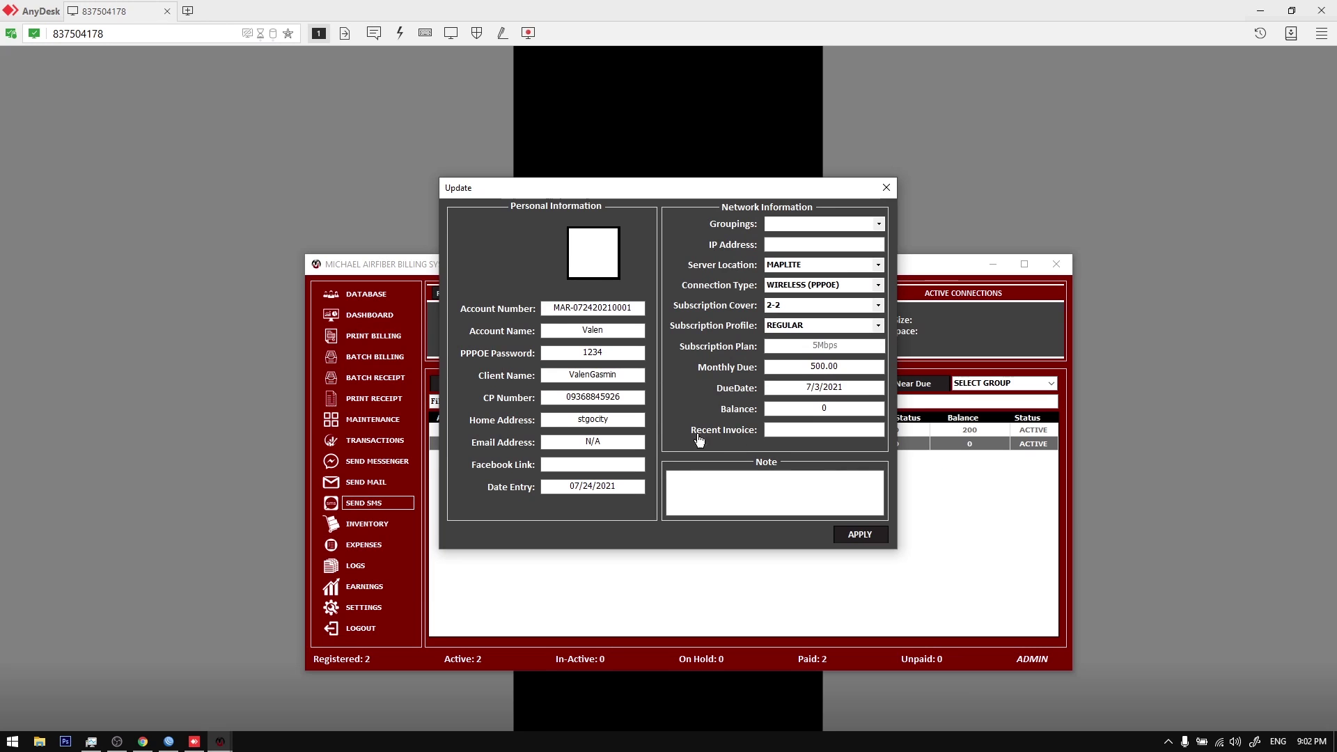
key(Return)
click(676, 425)
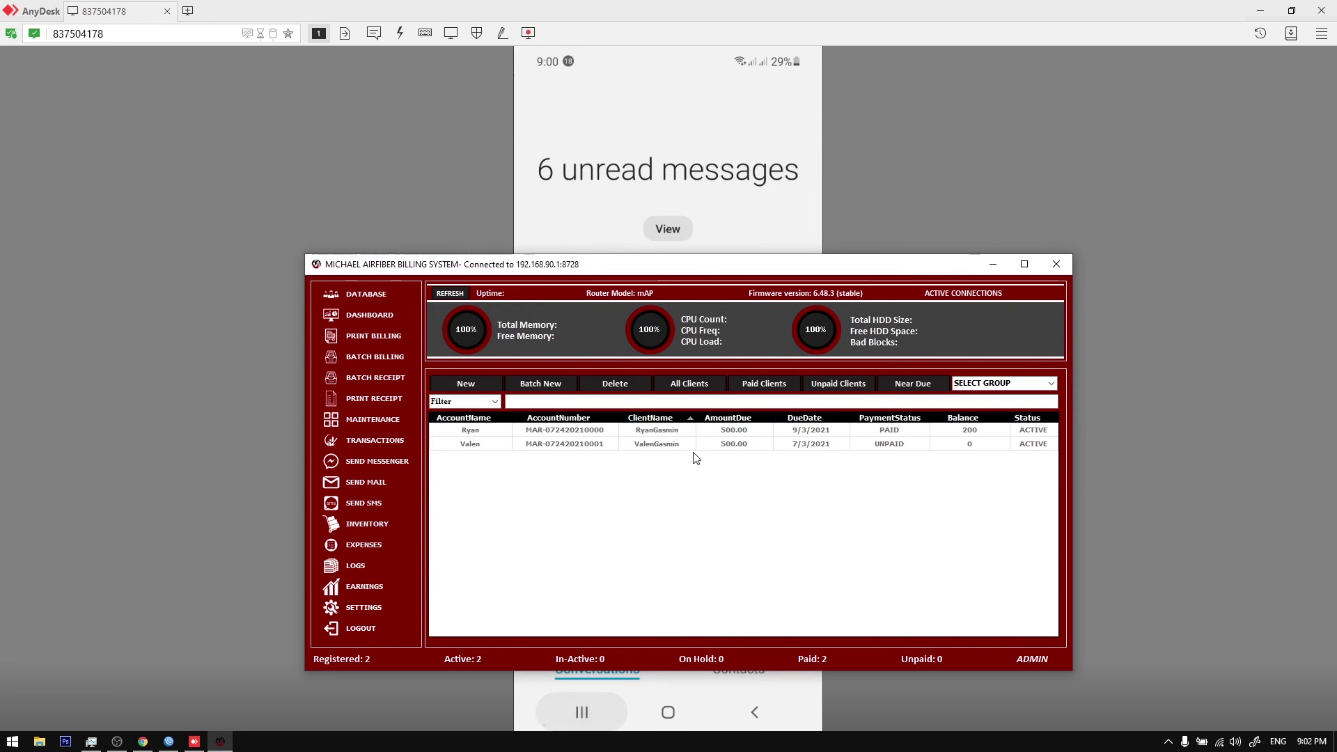
click(715, 449)
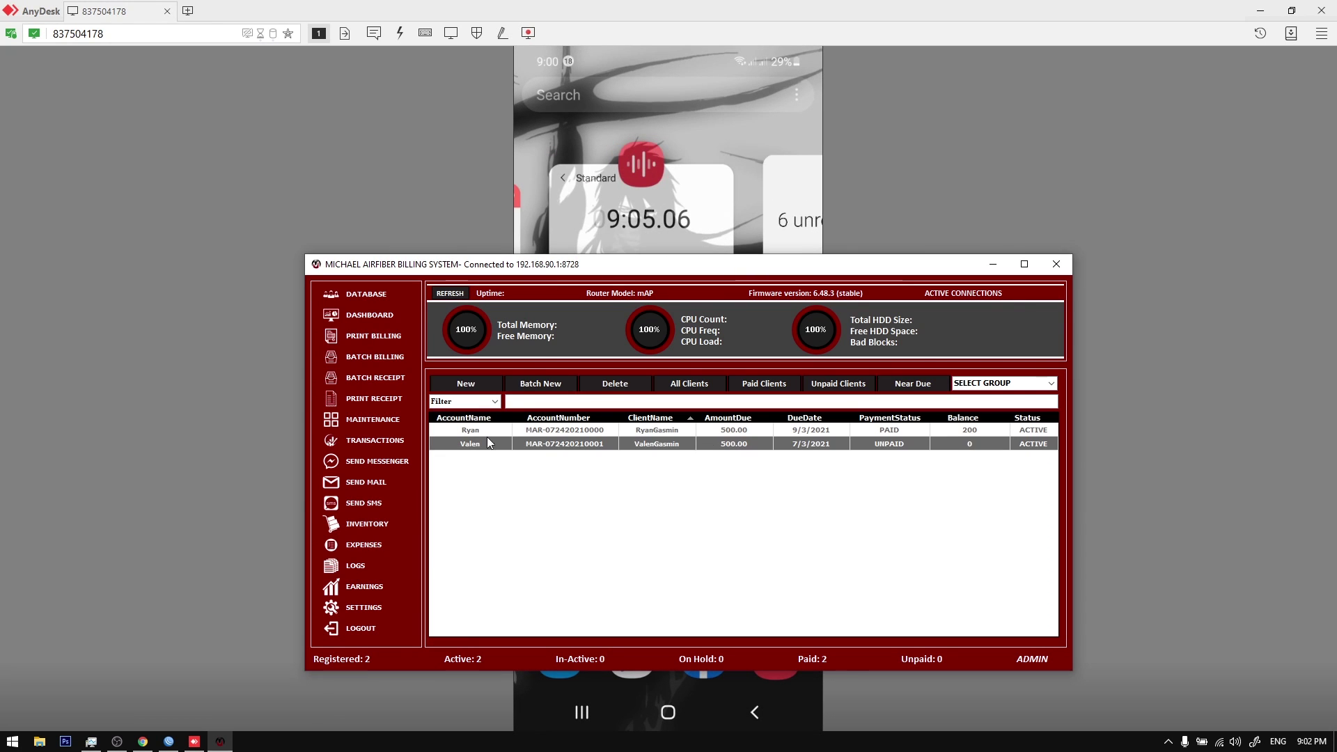
Step: Preview the Send Messenger and Send SMS windows and their recipient list, then refresh the client grid
click(399, 462)
click(924, 230)
click(367, 505)
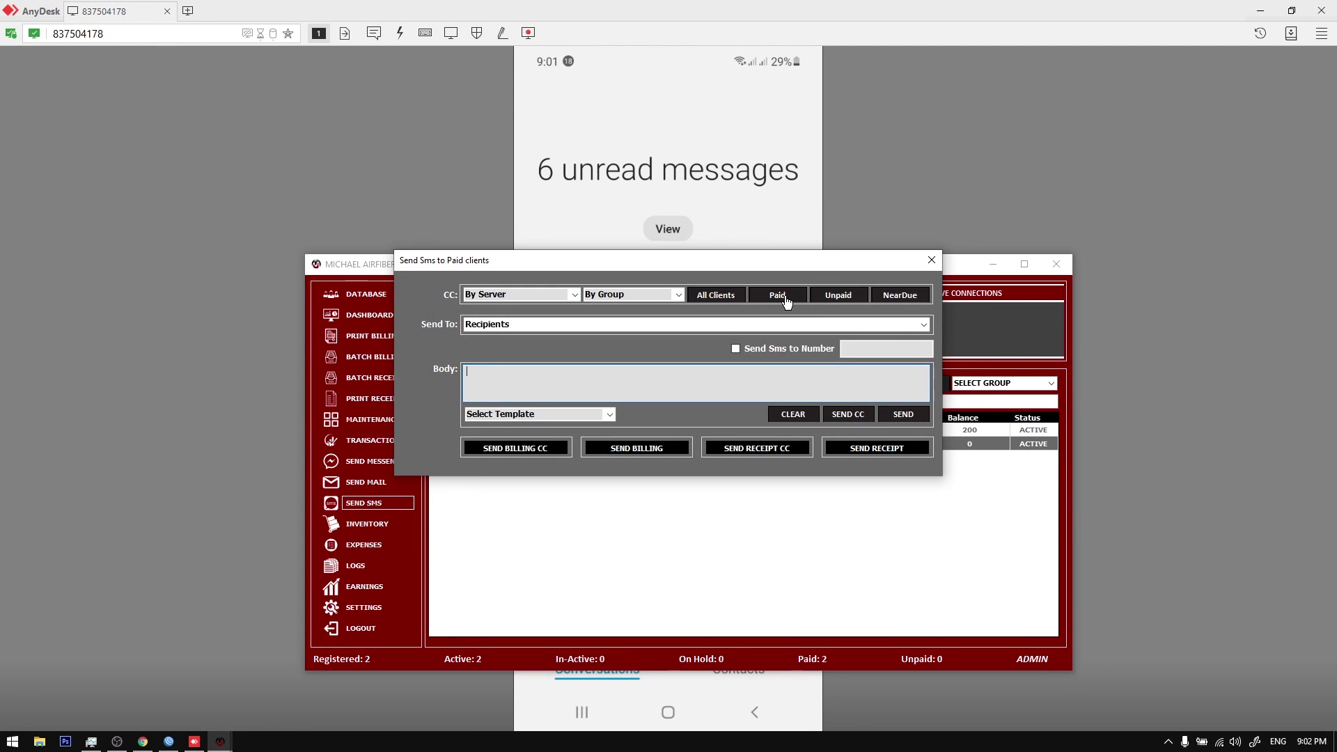
click(924, 324)
click(923, 325)
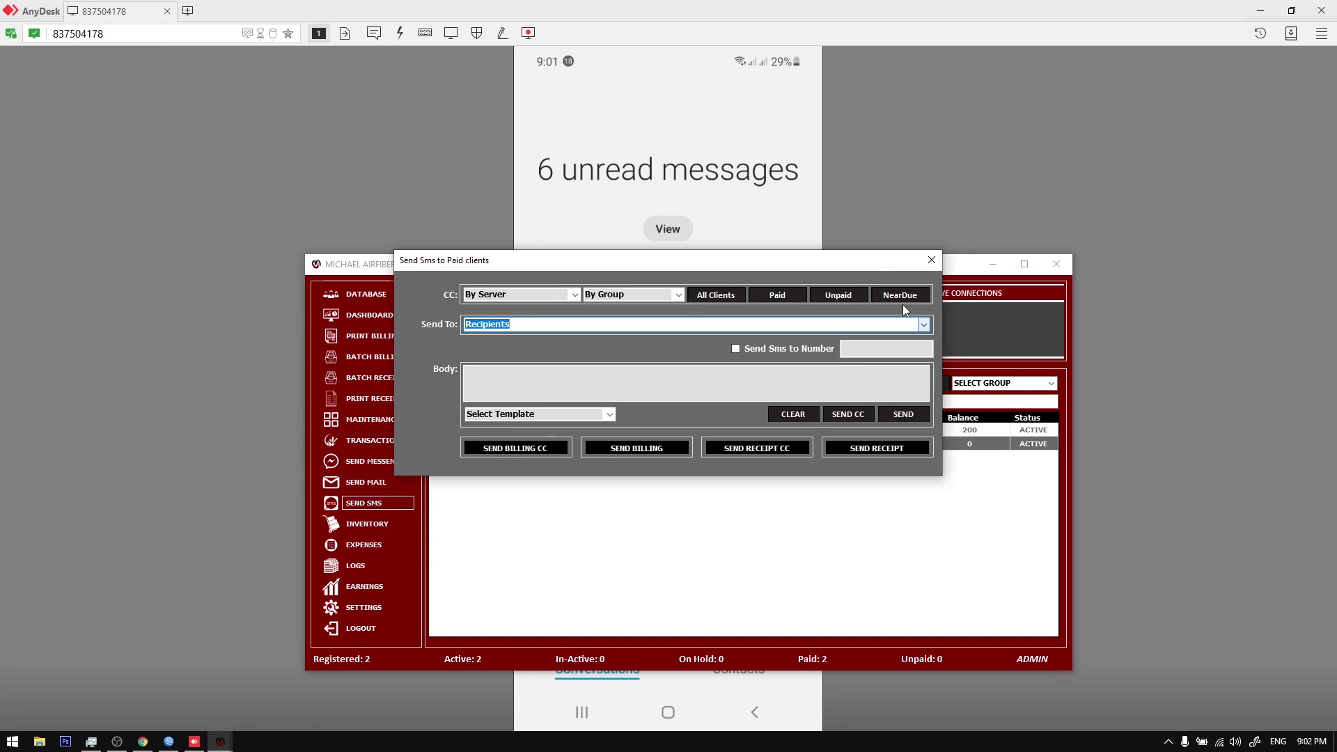
click(931, 260)
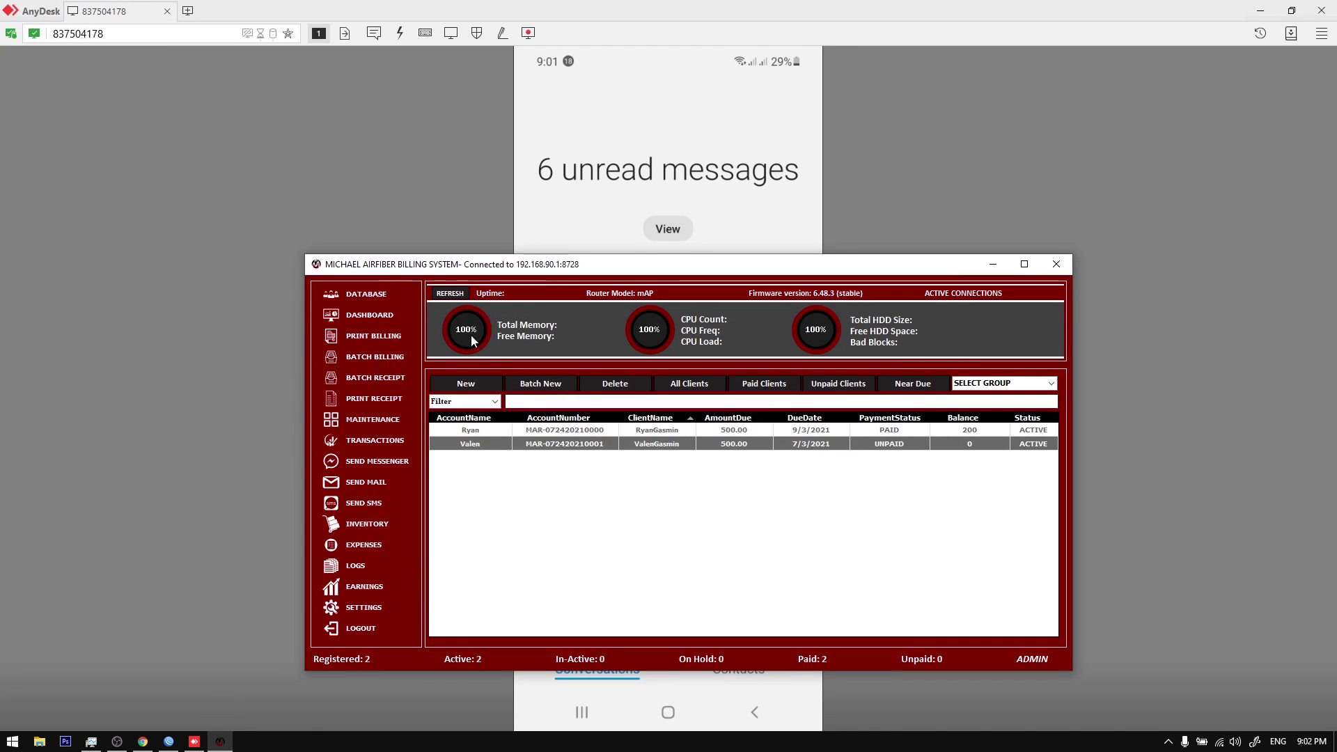
click(367, 296)
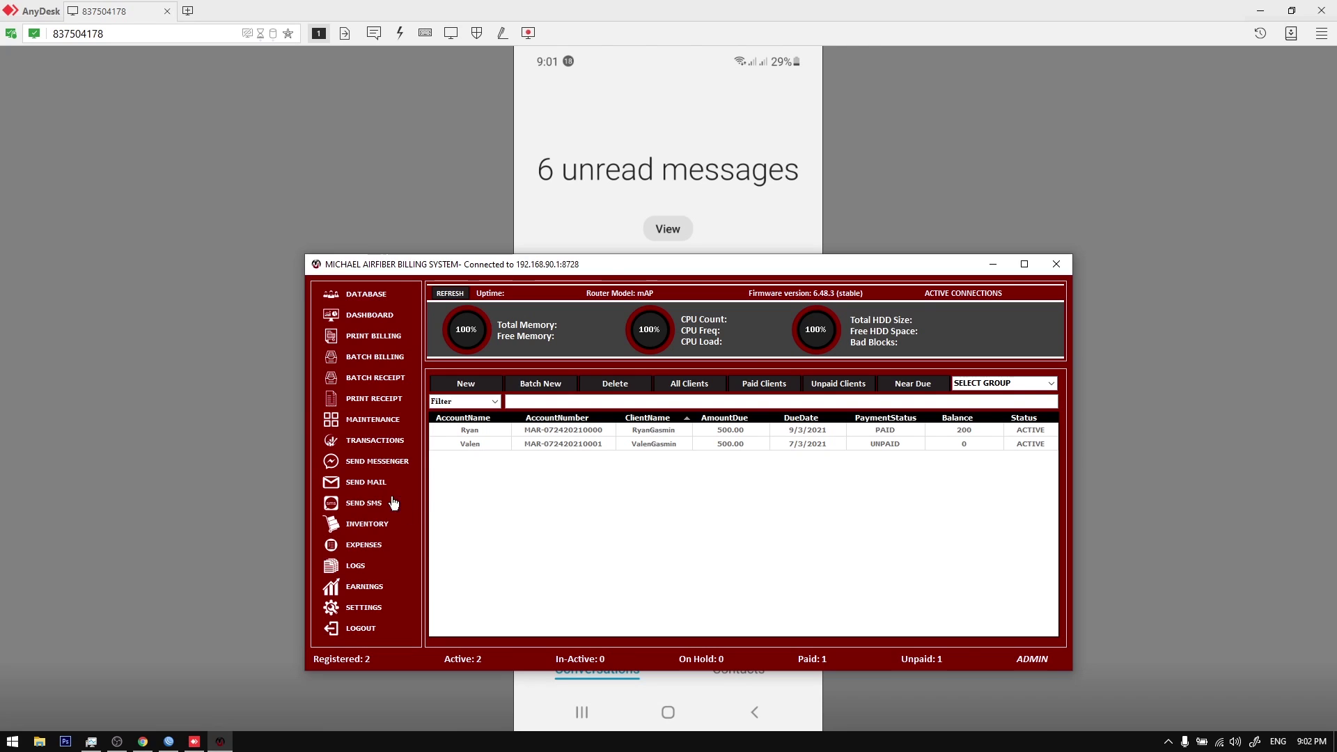
Step: Reopen Send SMS, address it to Unpaid clients and check who is in the recipient list
click(369, 502)
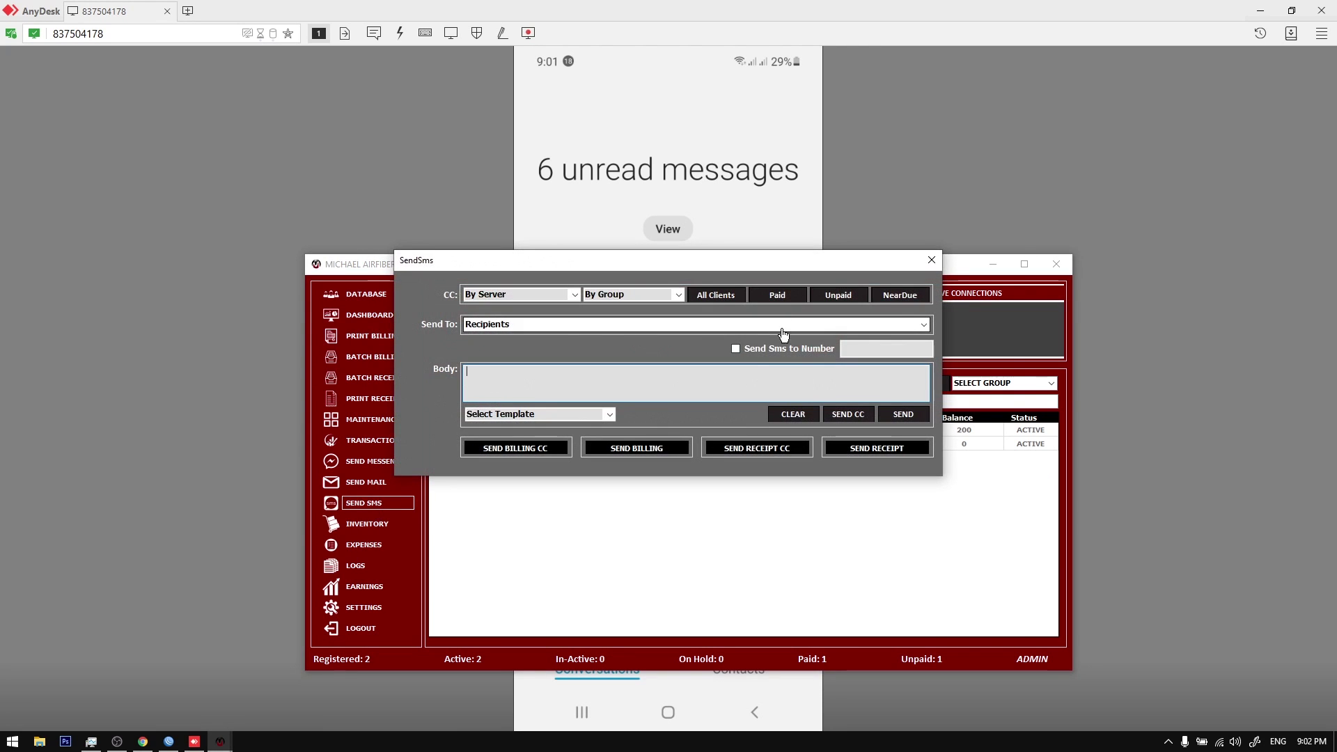
click(918, 324)
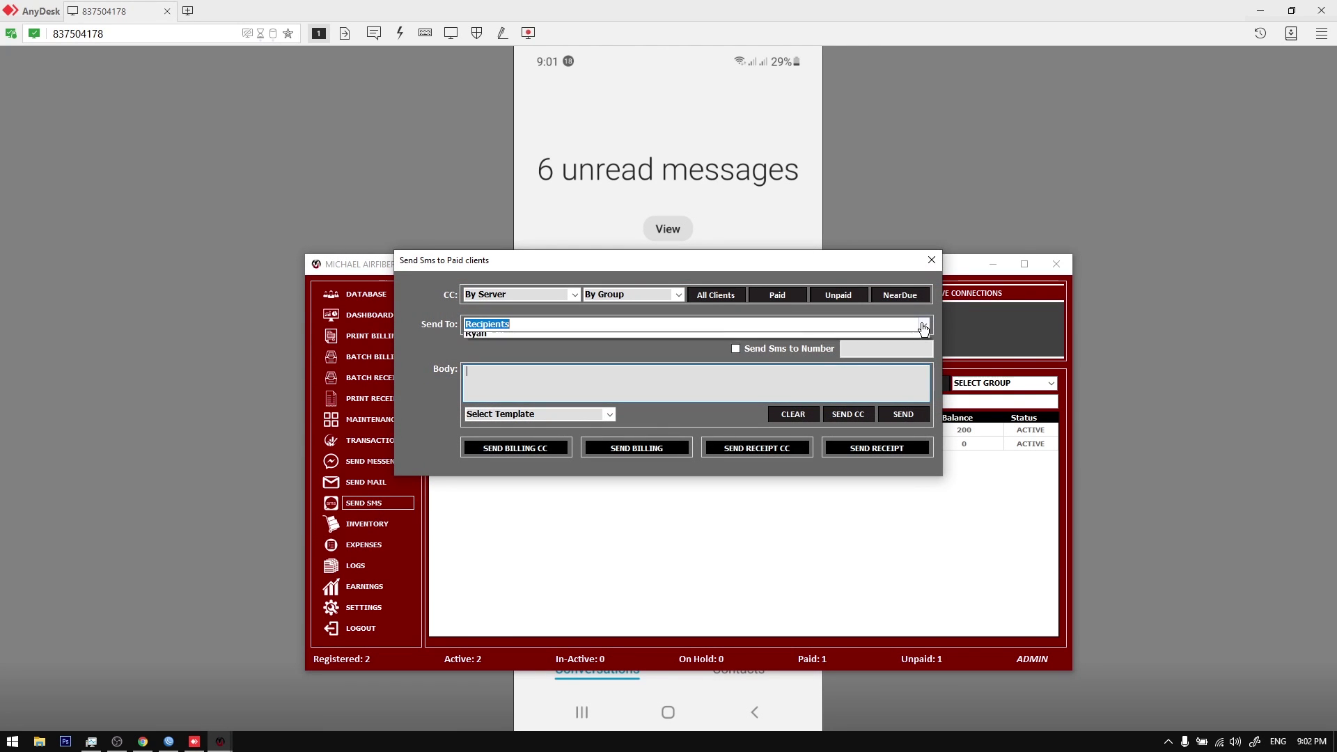
click(797, 284)
click(865, 322)
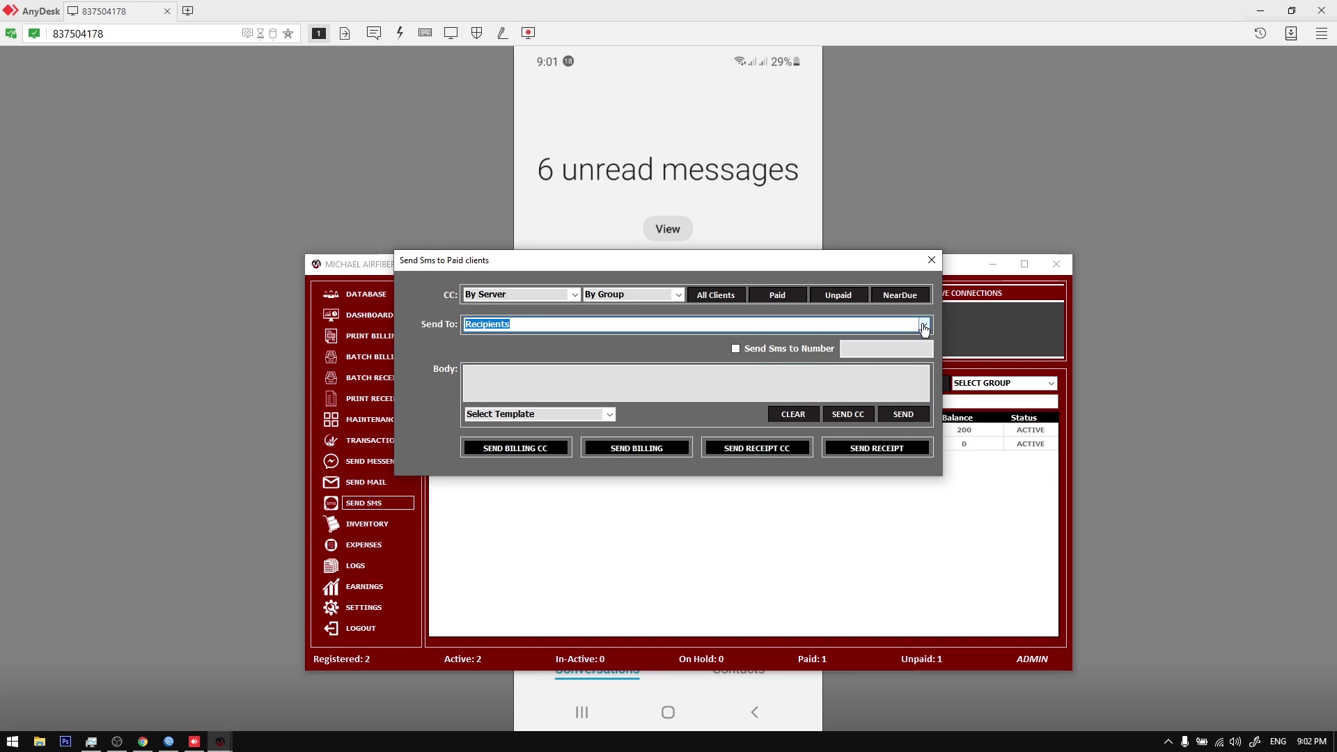
click(925, 328)
click(838, 295)
click(925, 326)
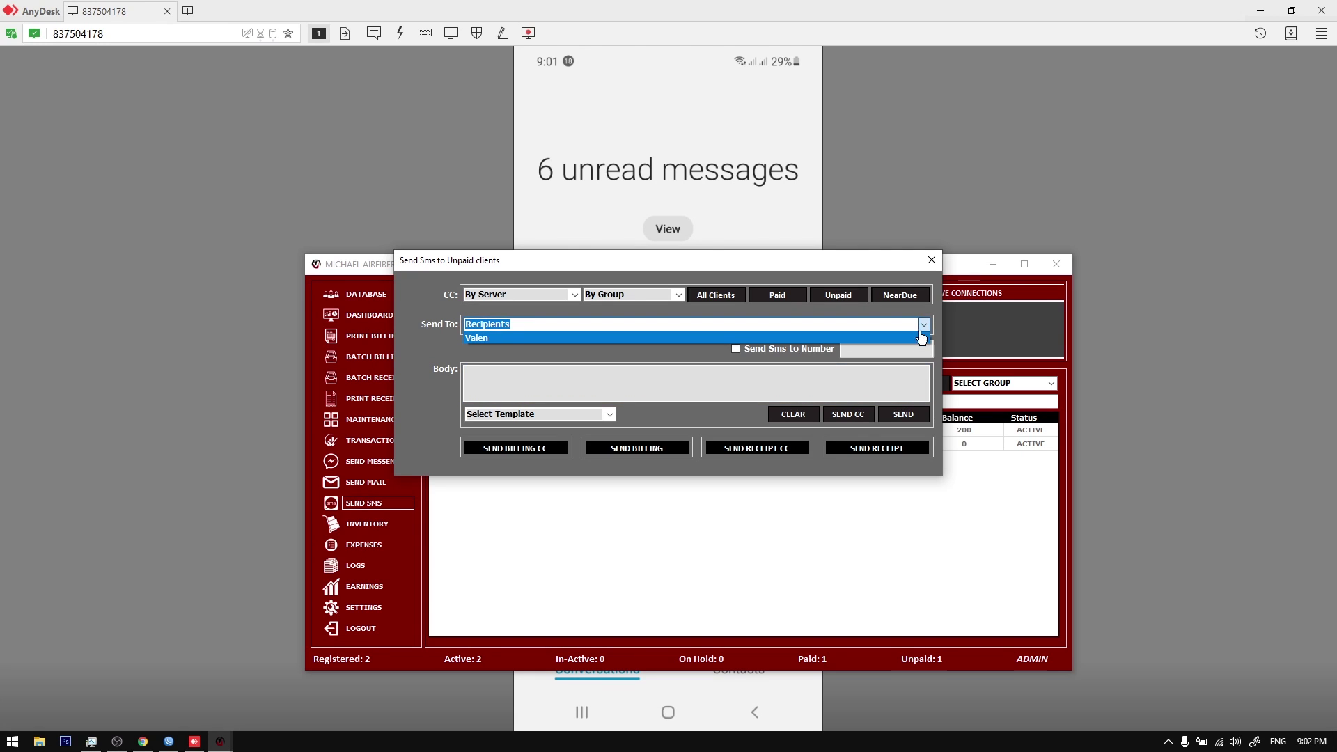
click(919, 328)
click(920, 328)
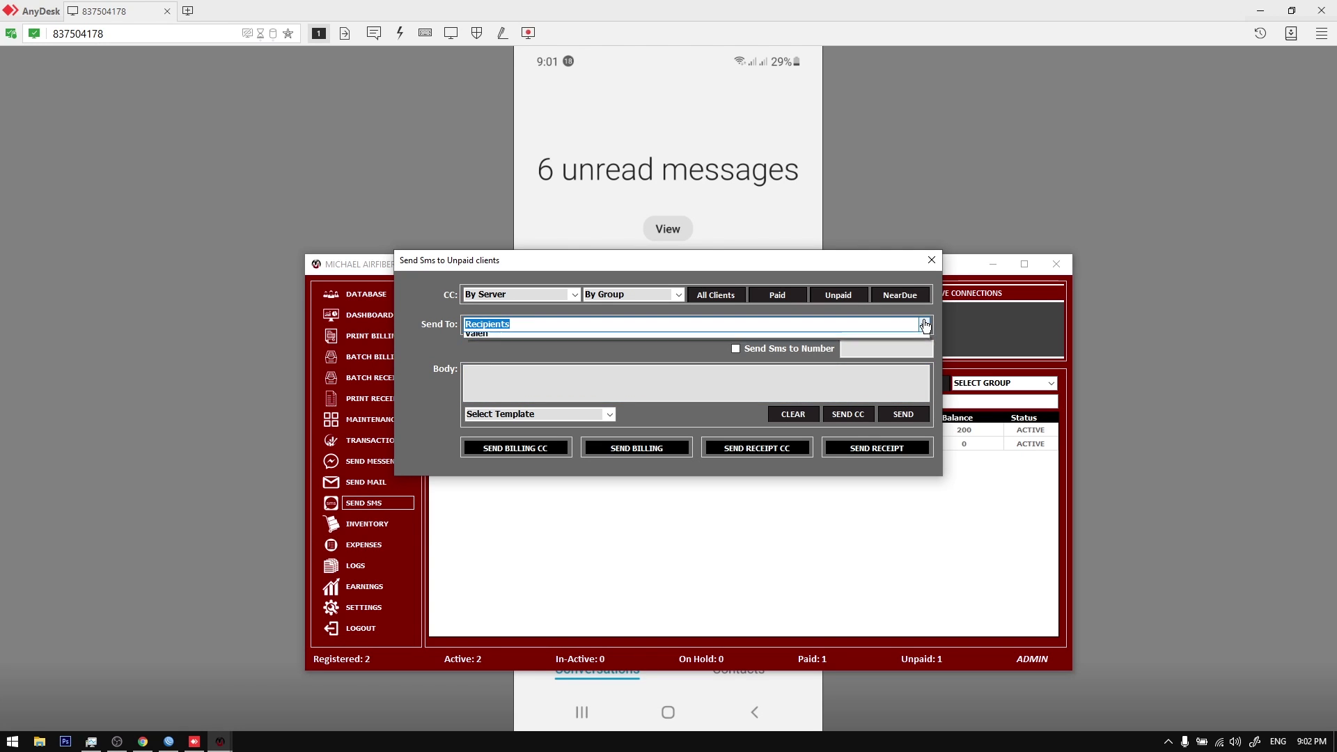
Step: Switch the SMS recipients to All clients, review the client groups, then close the SMS window
click(718, 299)
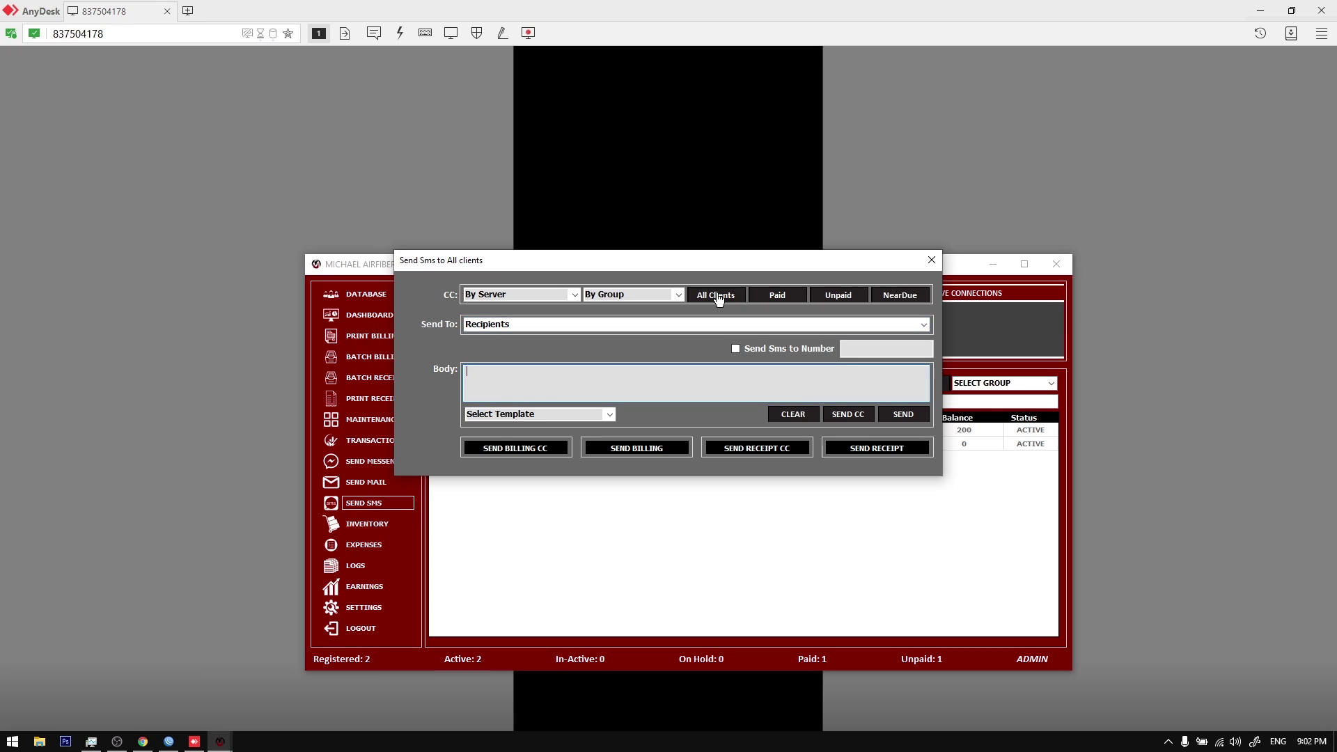
click(923, 325)
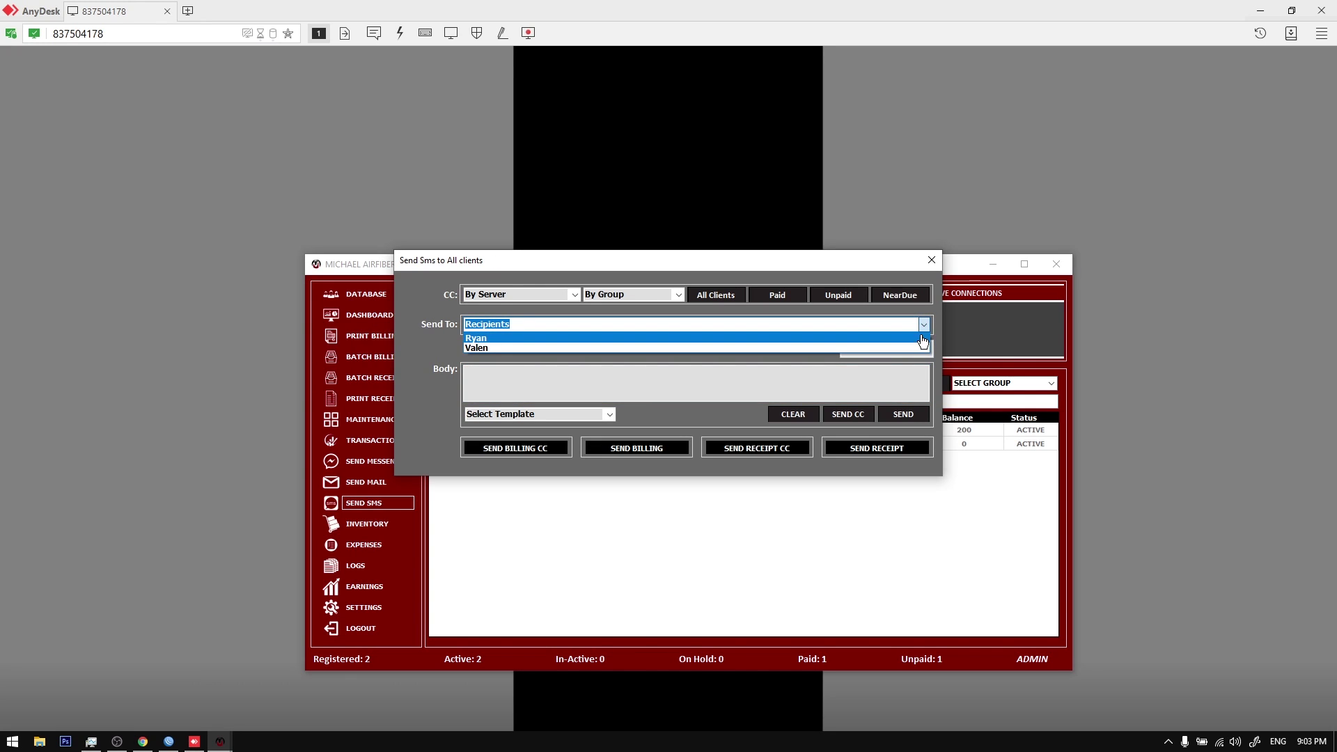
click(924, 330)
click(678, 295)
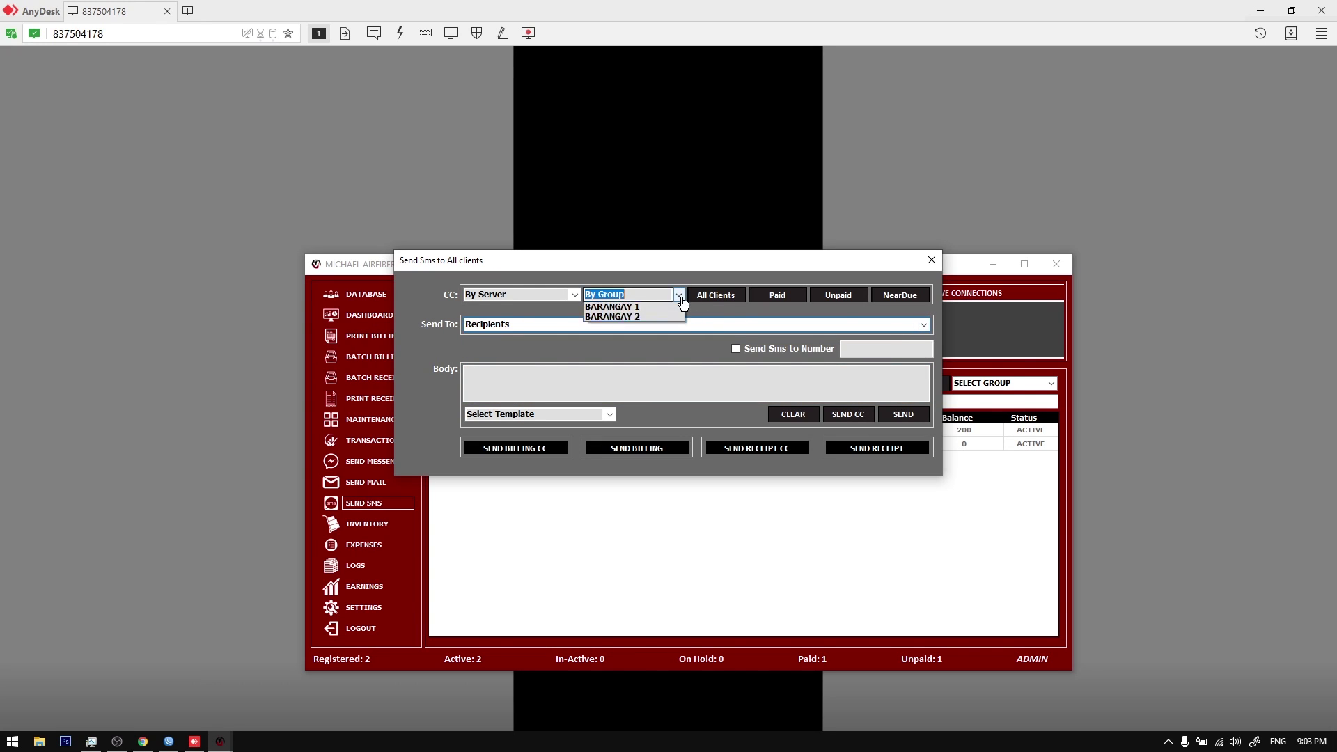
click(697, 269)
drag(697, 270, 650, 310)
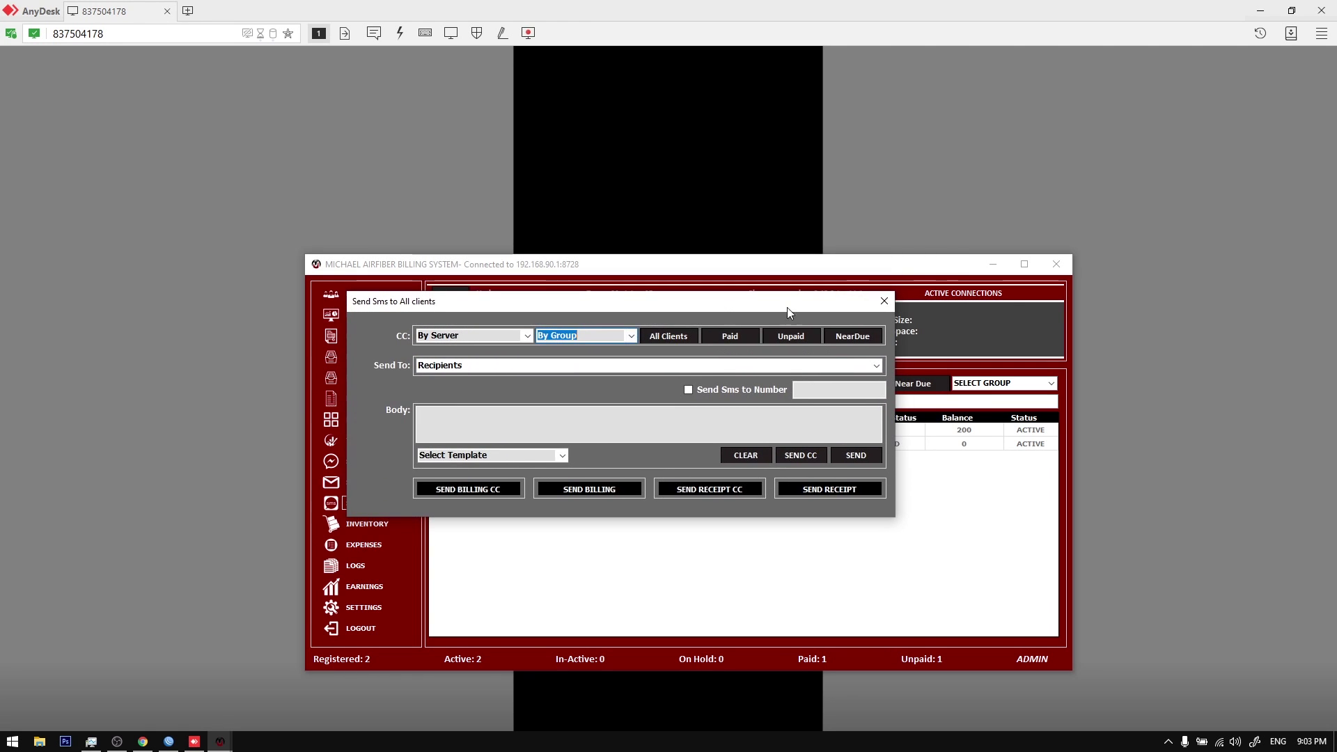
click(886, 302)
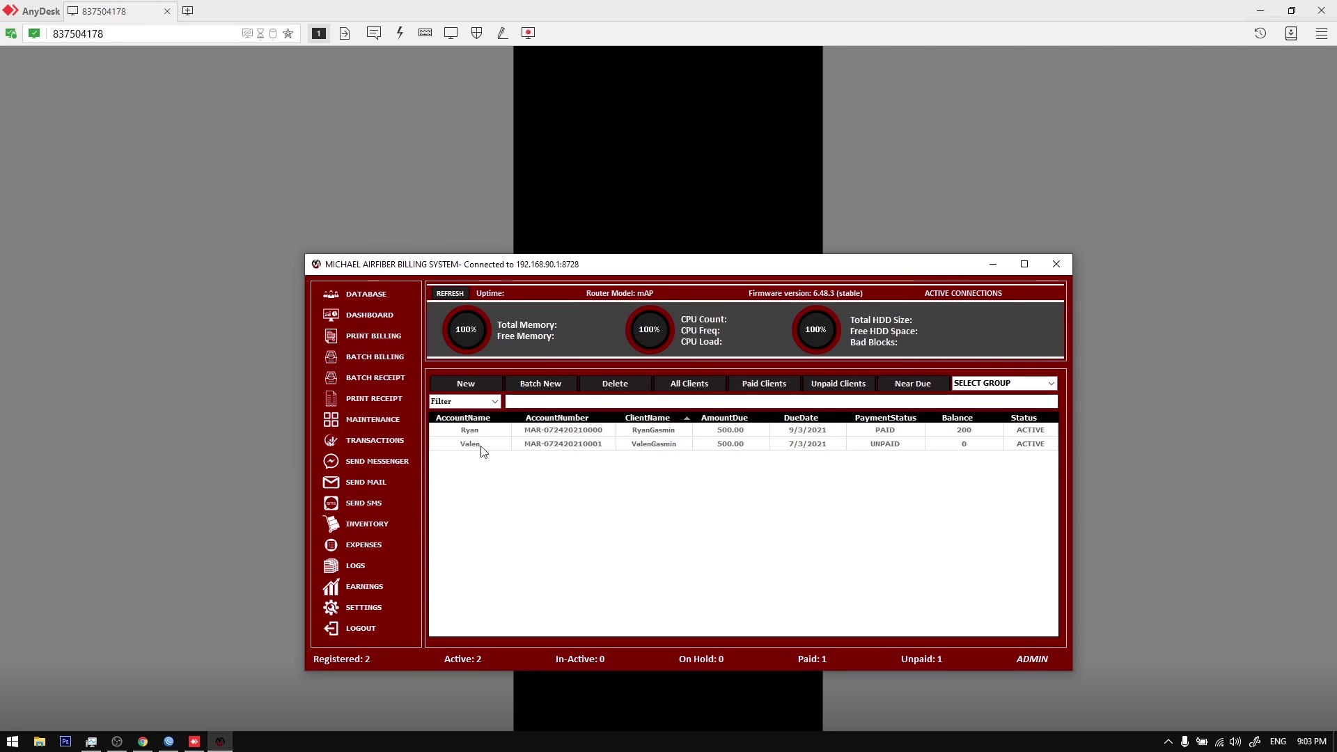
Step: Look over Settings > Group Manager, then open the Update form for the first client's row
click(364, 607)
click(607, 338)
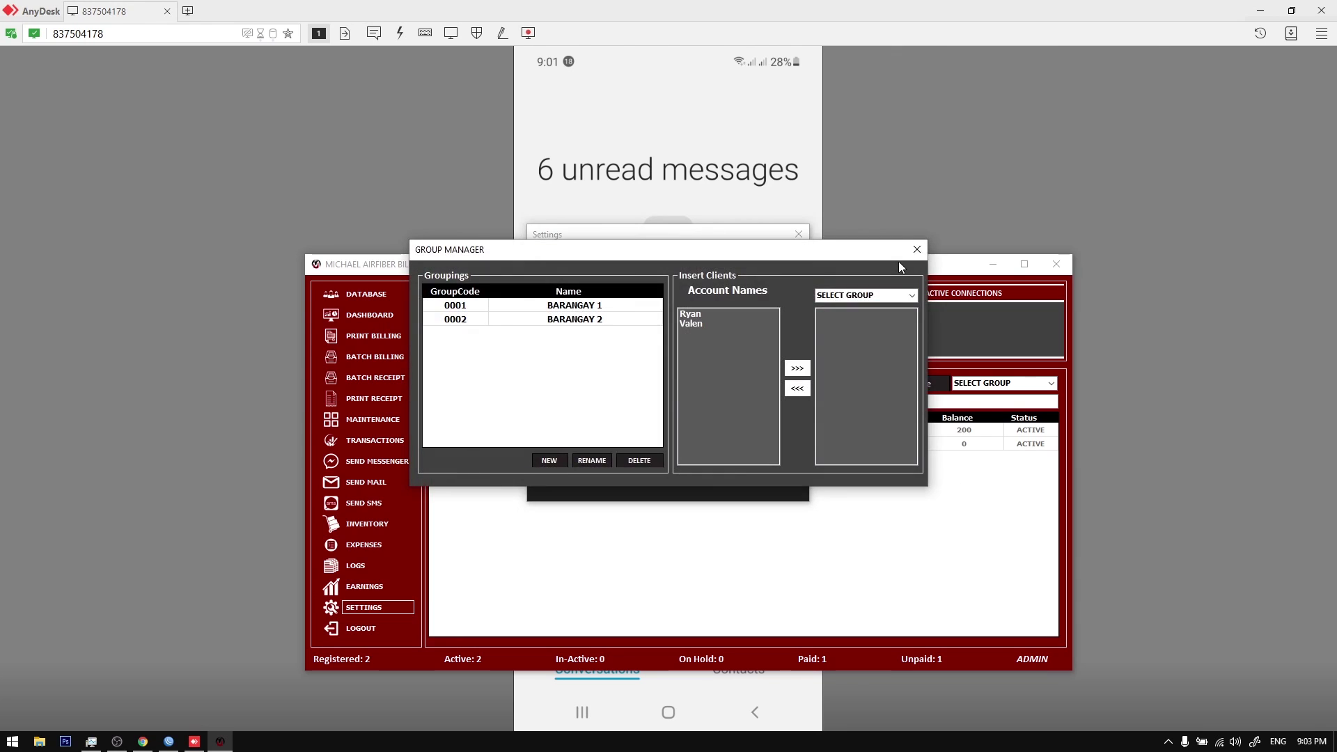
click(913, 248)
click(801, 246)
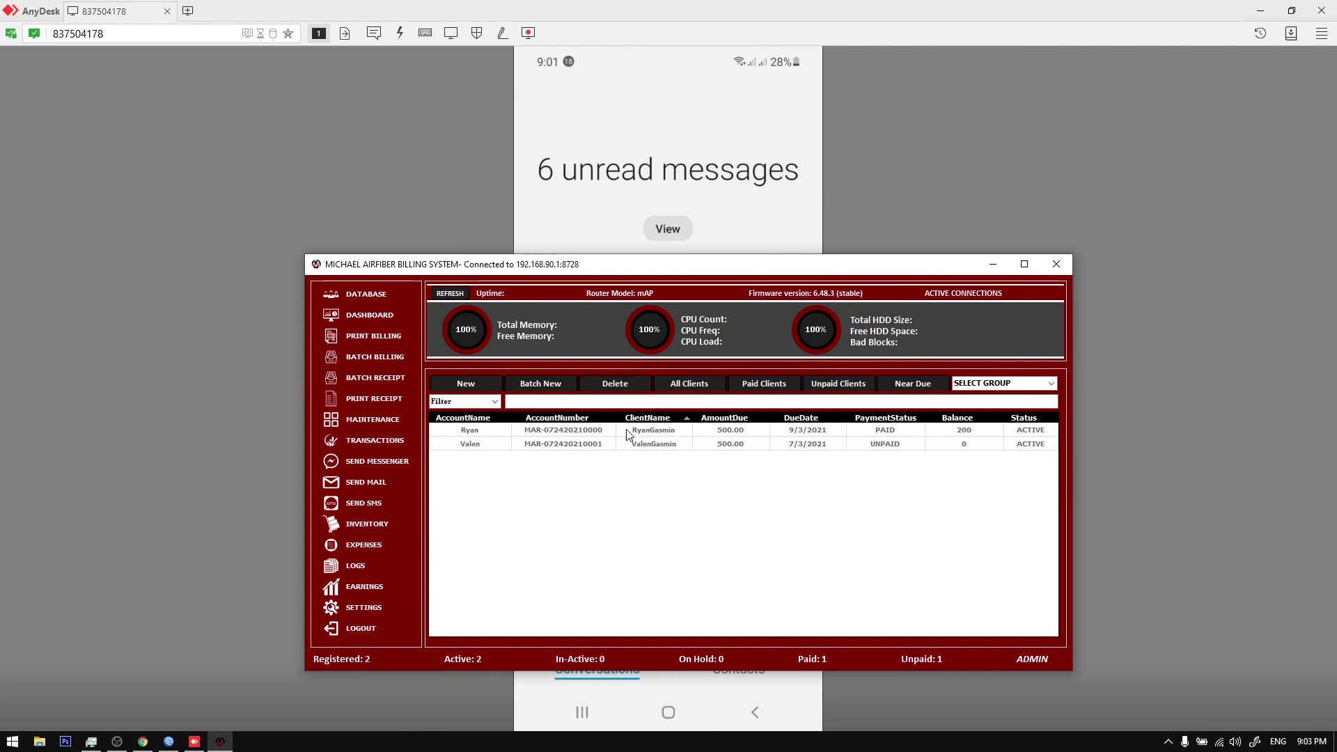
right_click(625, 430)
click(660, 482)
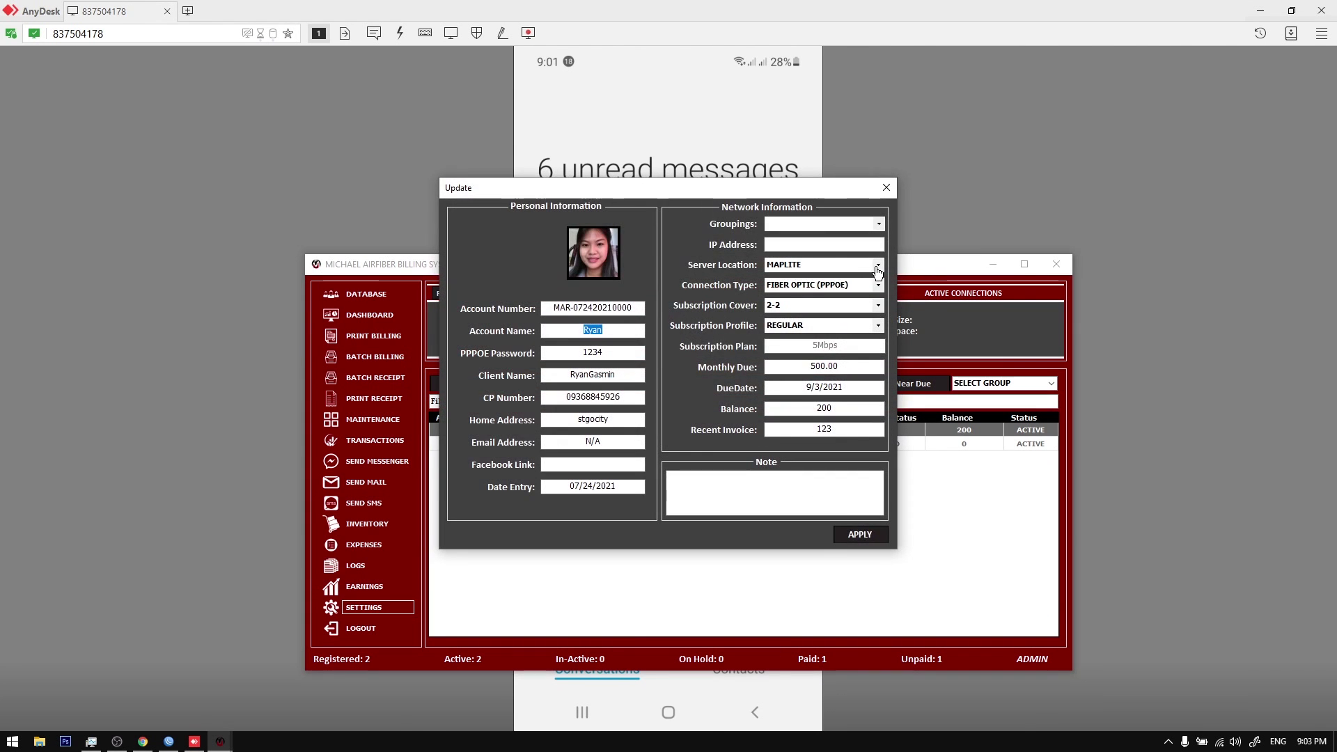
Step: Check the server location options and close the first client's Update form
click(877, 271)
click(885, 188)
click(886, 187)
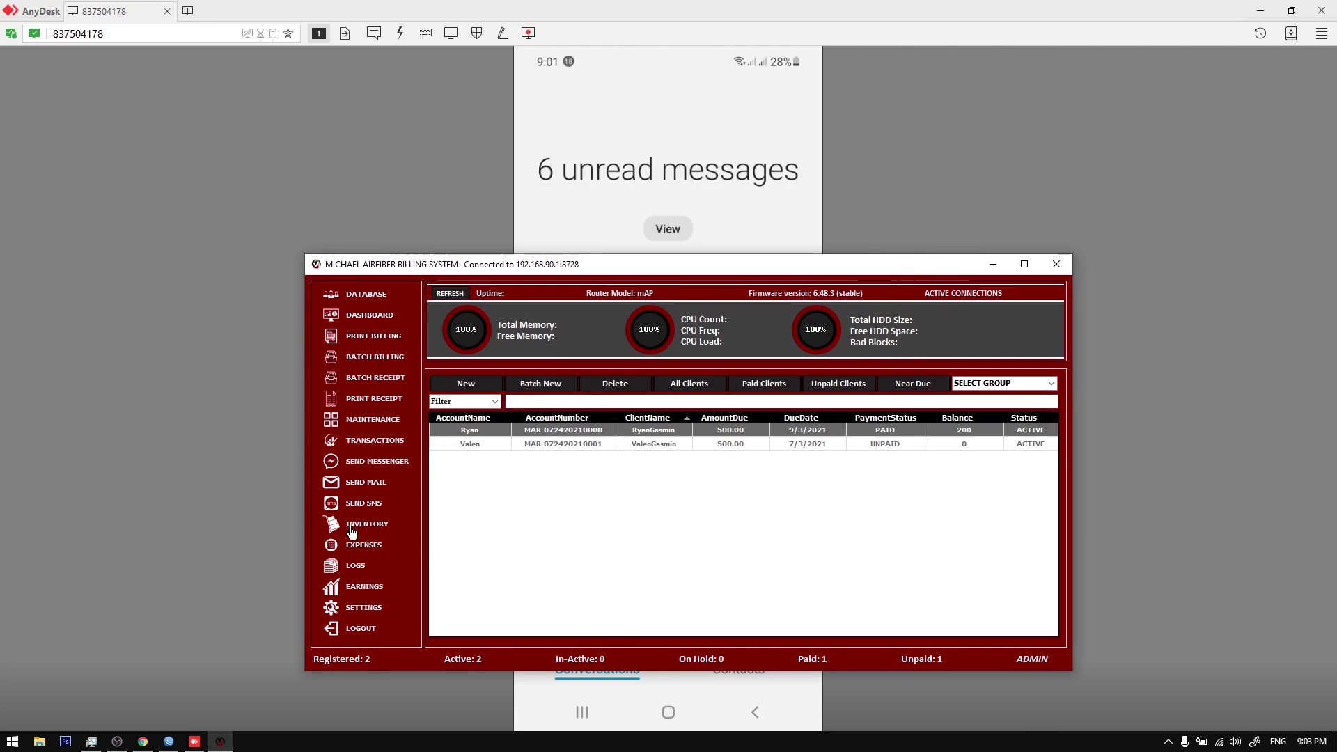
Step: Send the billing SMS to Paid clients with SEND BILLING CC and acknowledge 'Sms Sent'
click(372, 509)
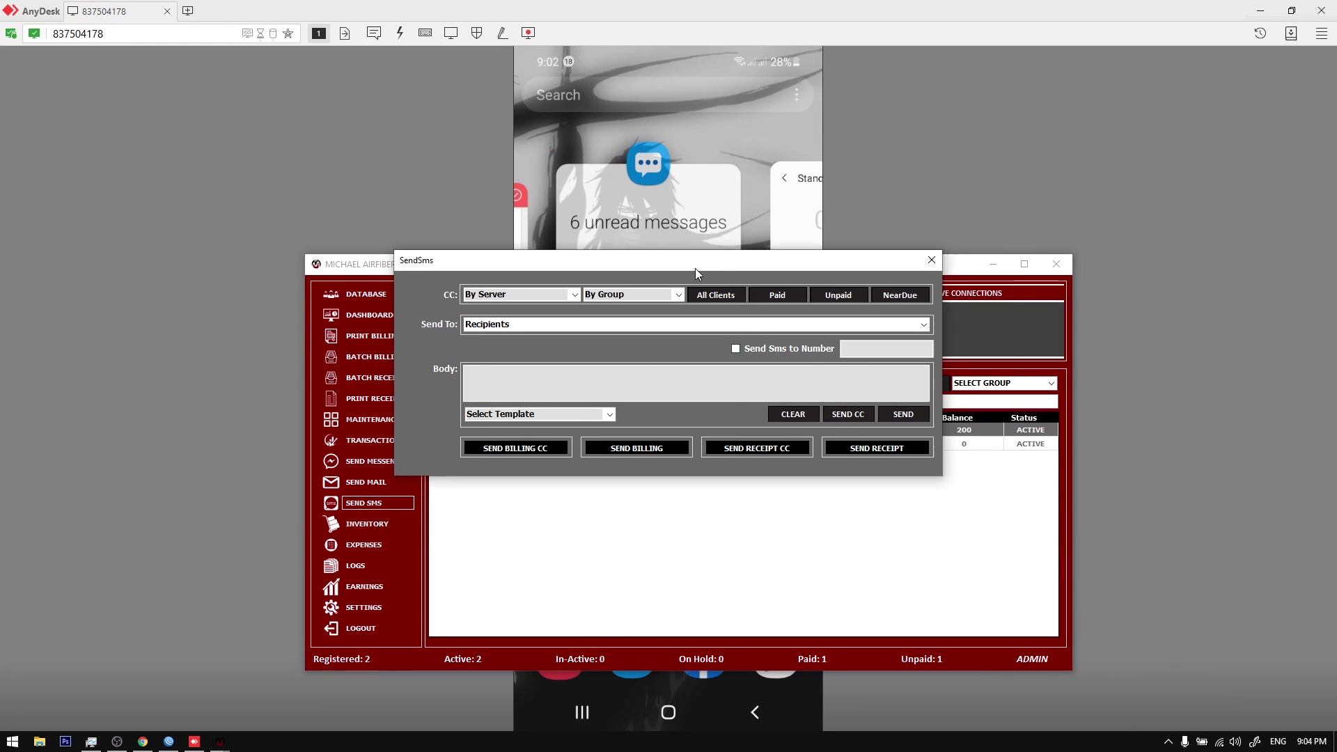
drag(695, 269, 696, 358)
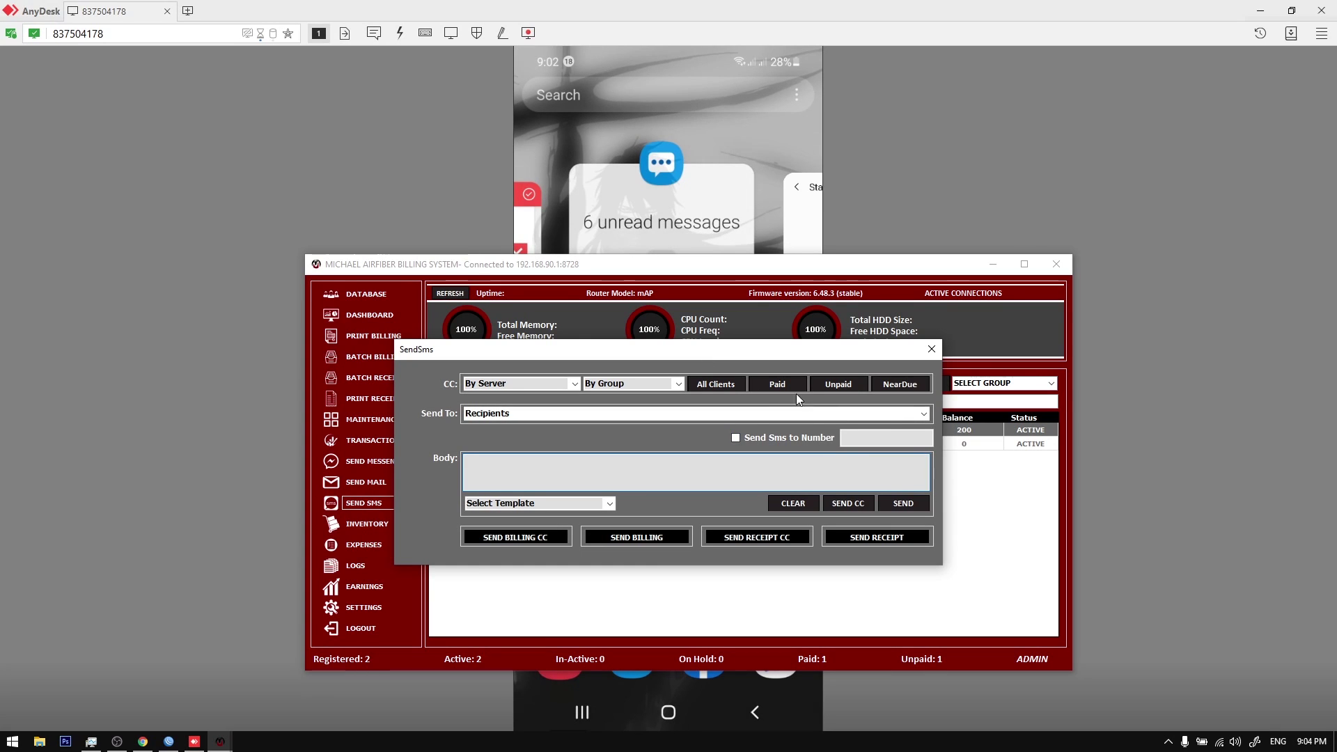
click(923, 413)
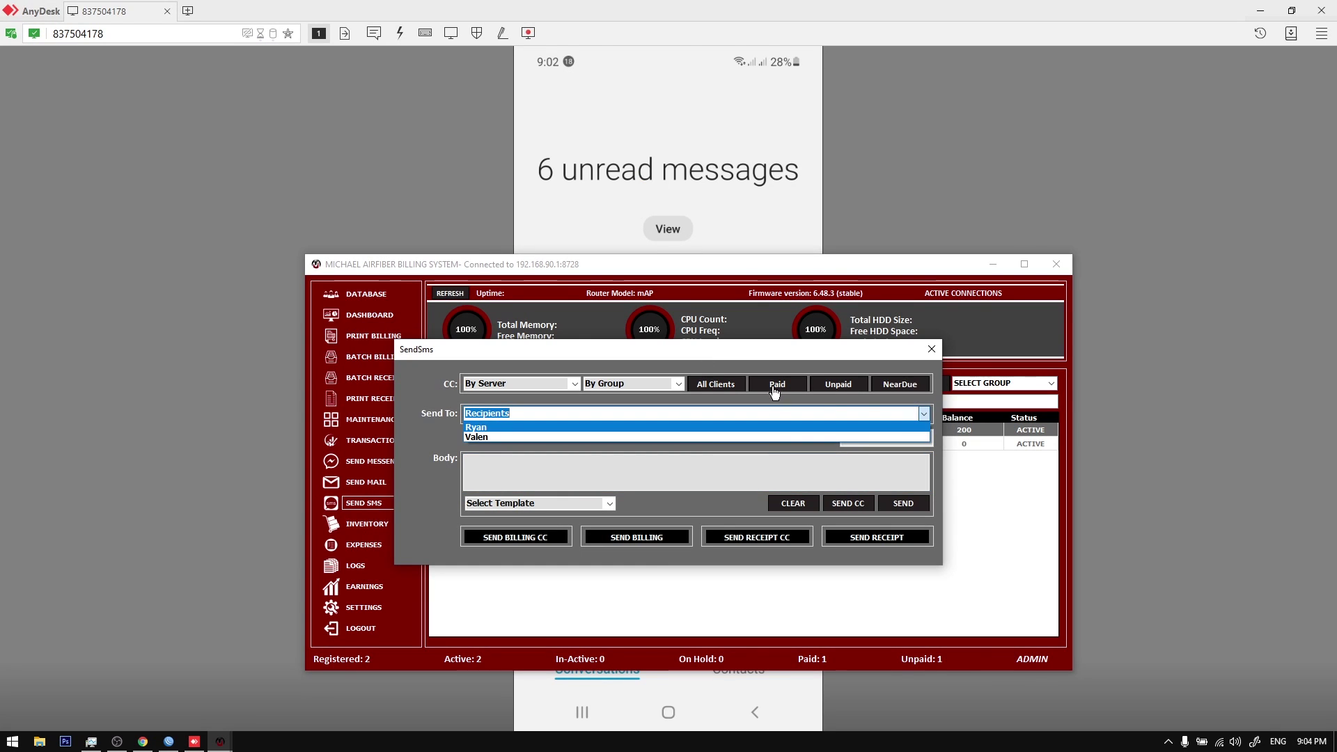
click(774, 391)
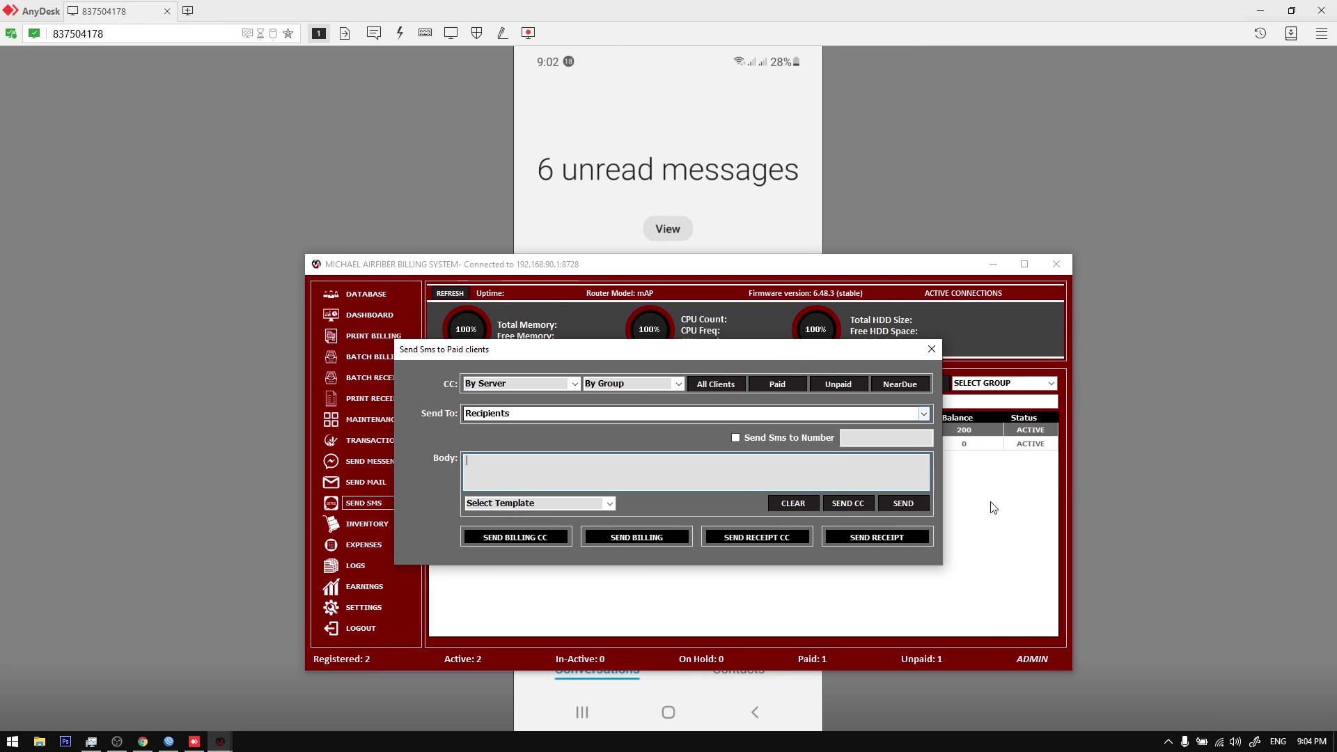
click(784, 380)
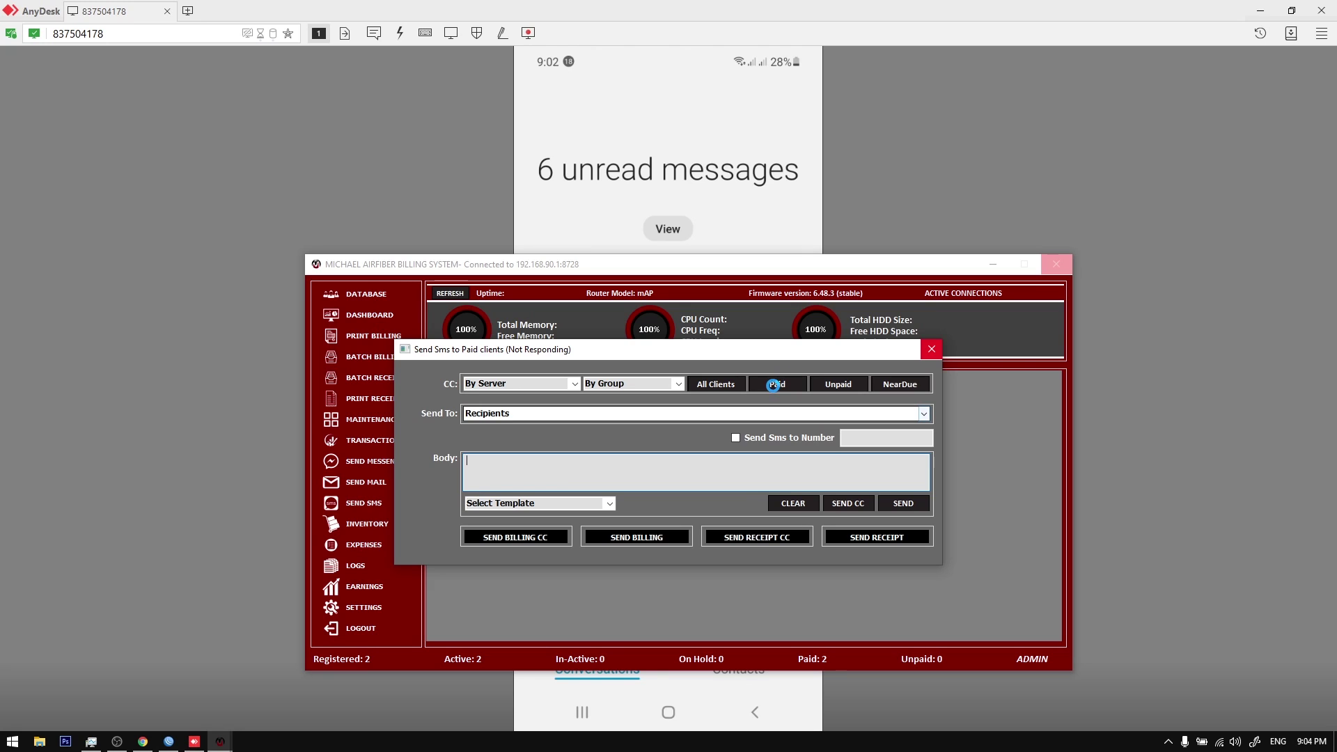
click(931, 458)
click(801, 388)
drag(801, 388, 838, 342)
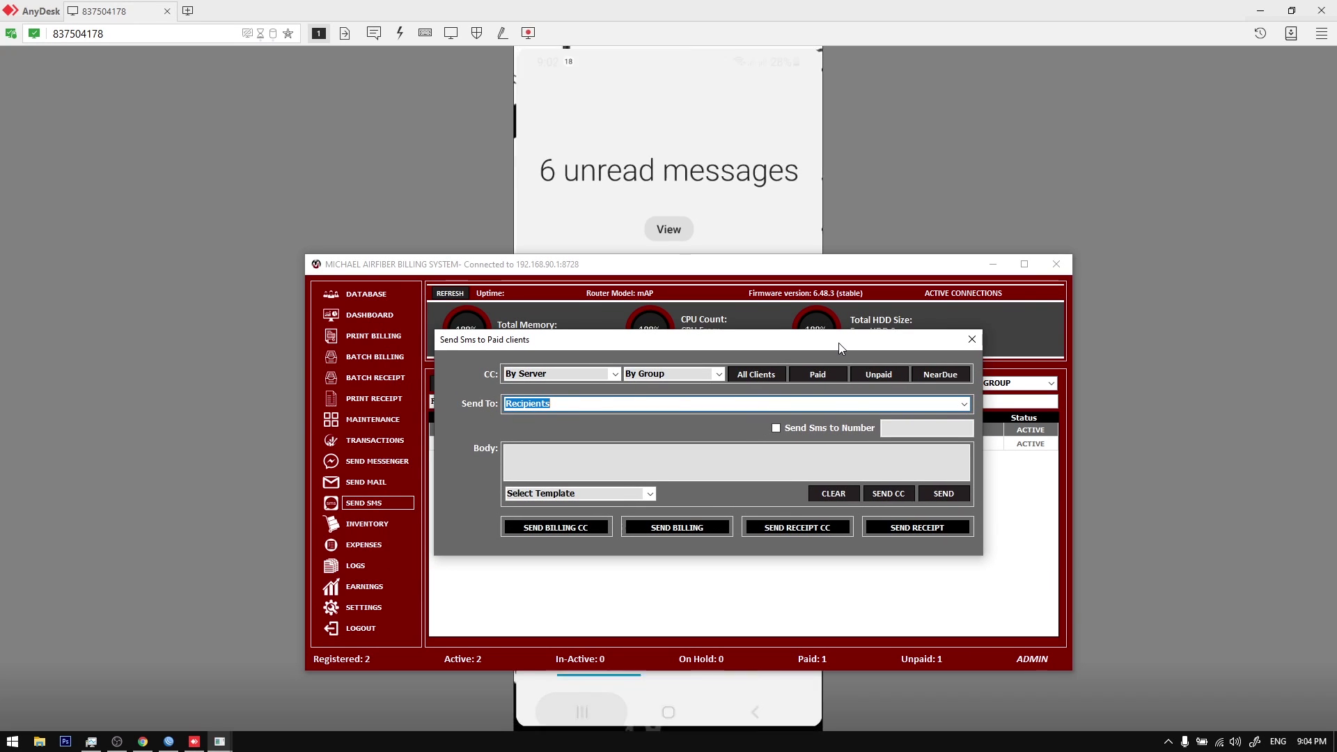
click(575, 530)
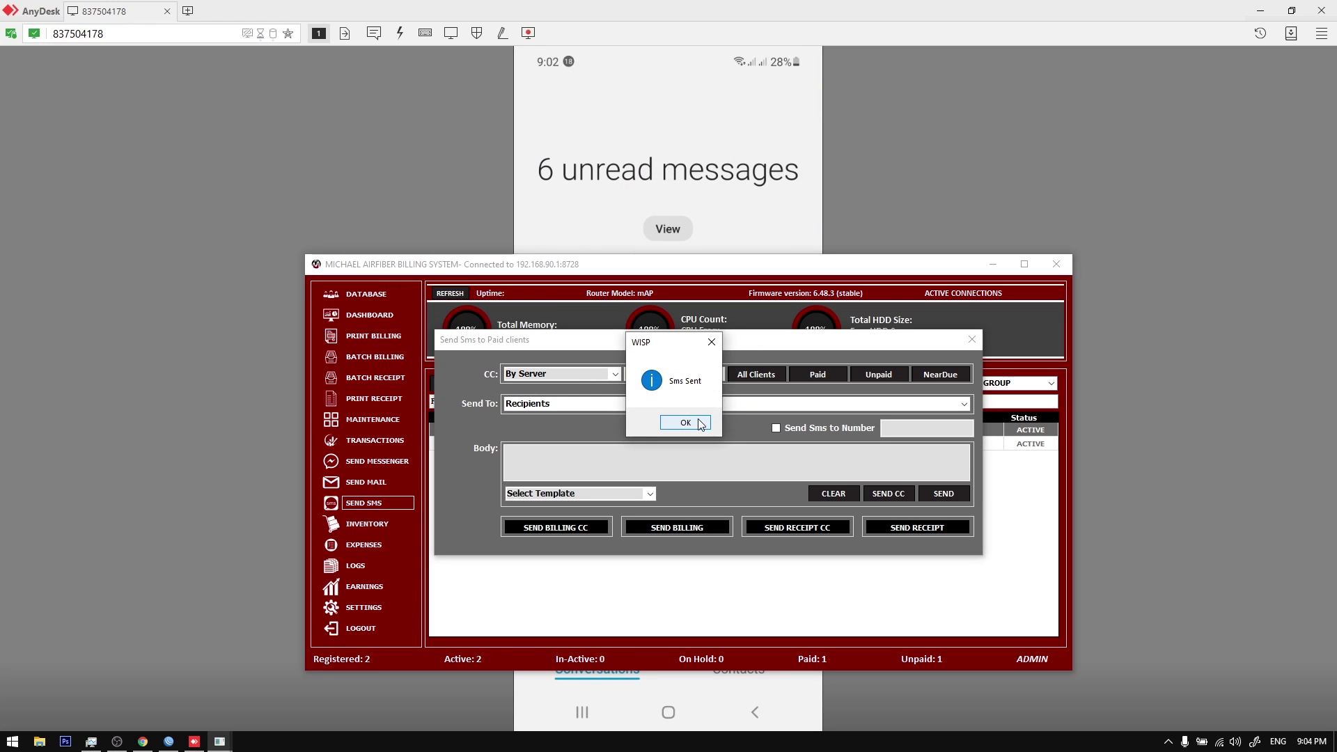
click(699, 423)
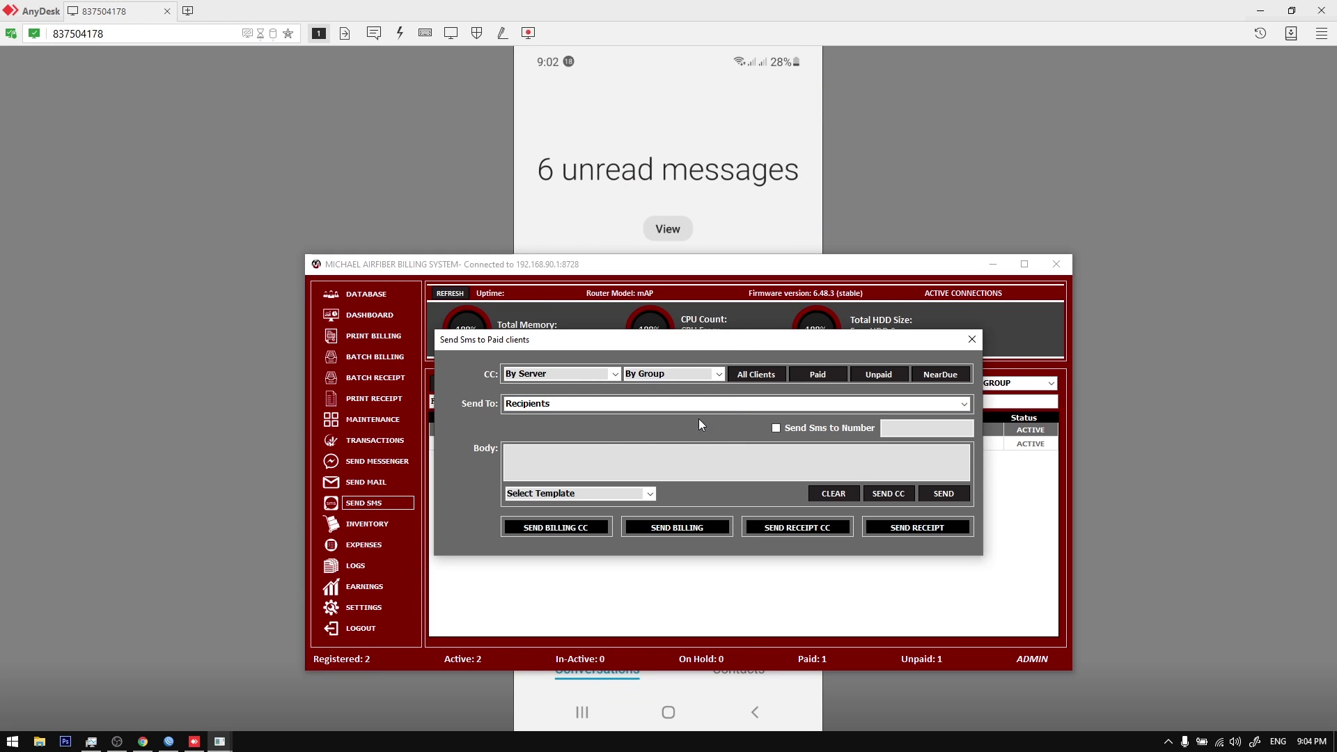
Step: Read the GLOBE LTE billing text on the phone (700.00 due 9/3/2021), then close the SMS window
click(776, 38)
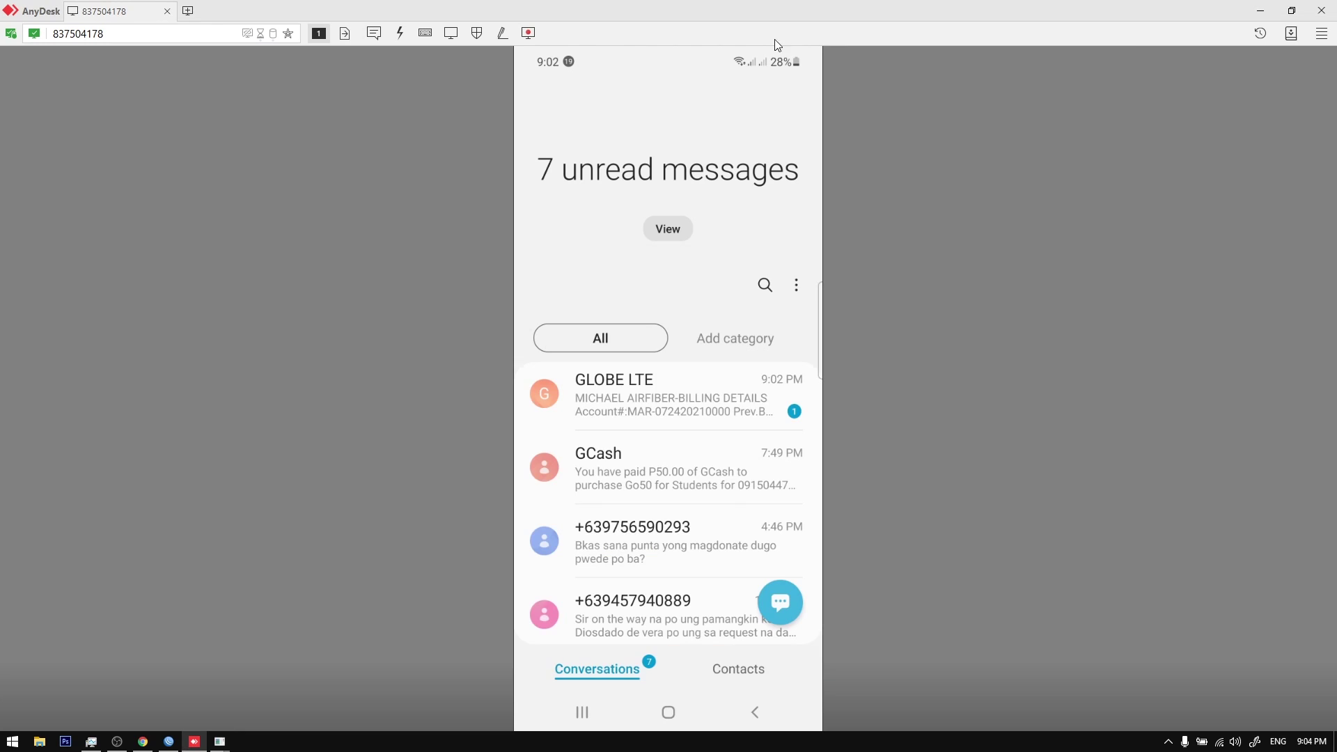
click(662, 394)
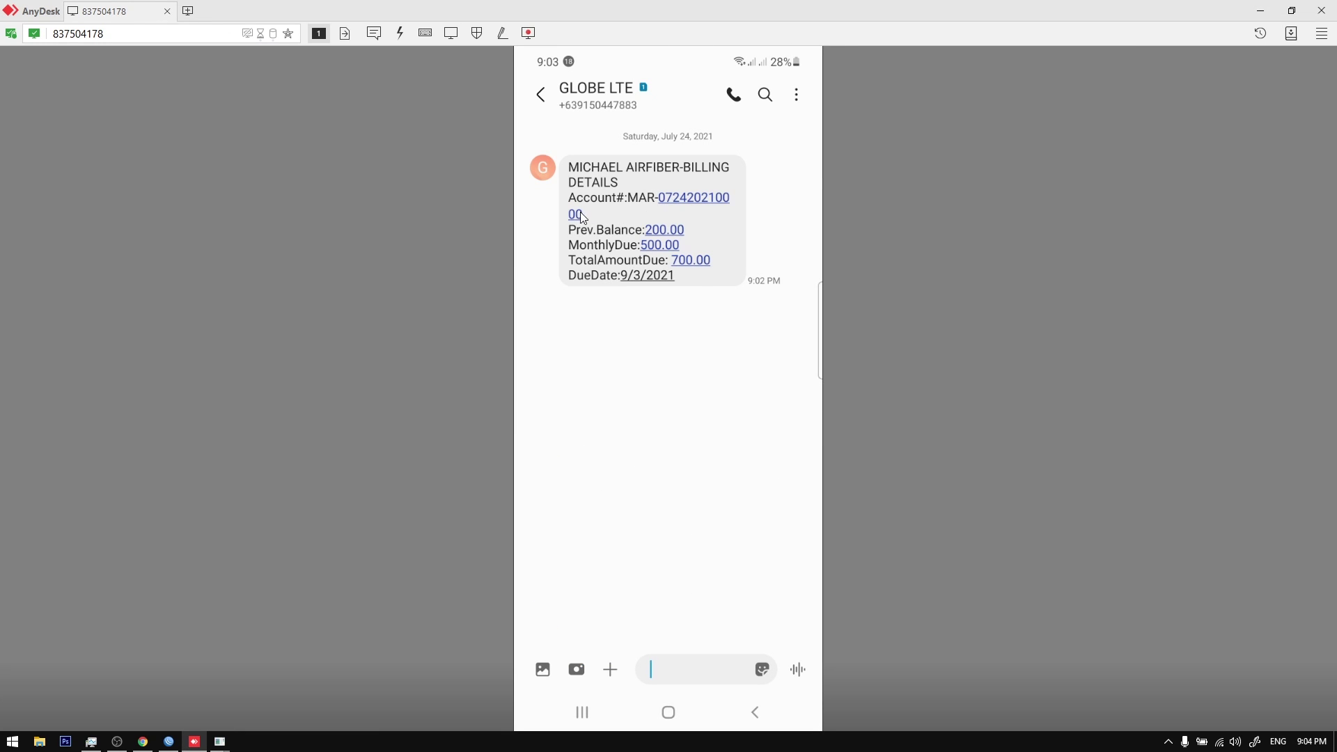
mouse_move(220, 741)
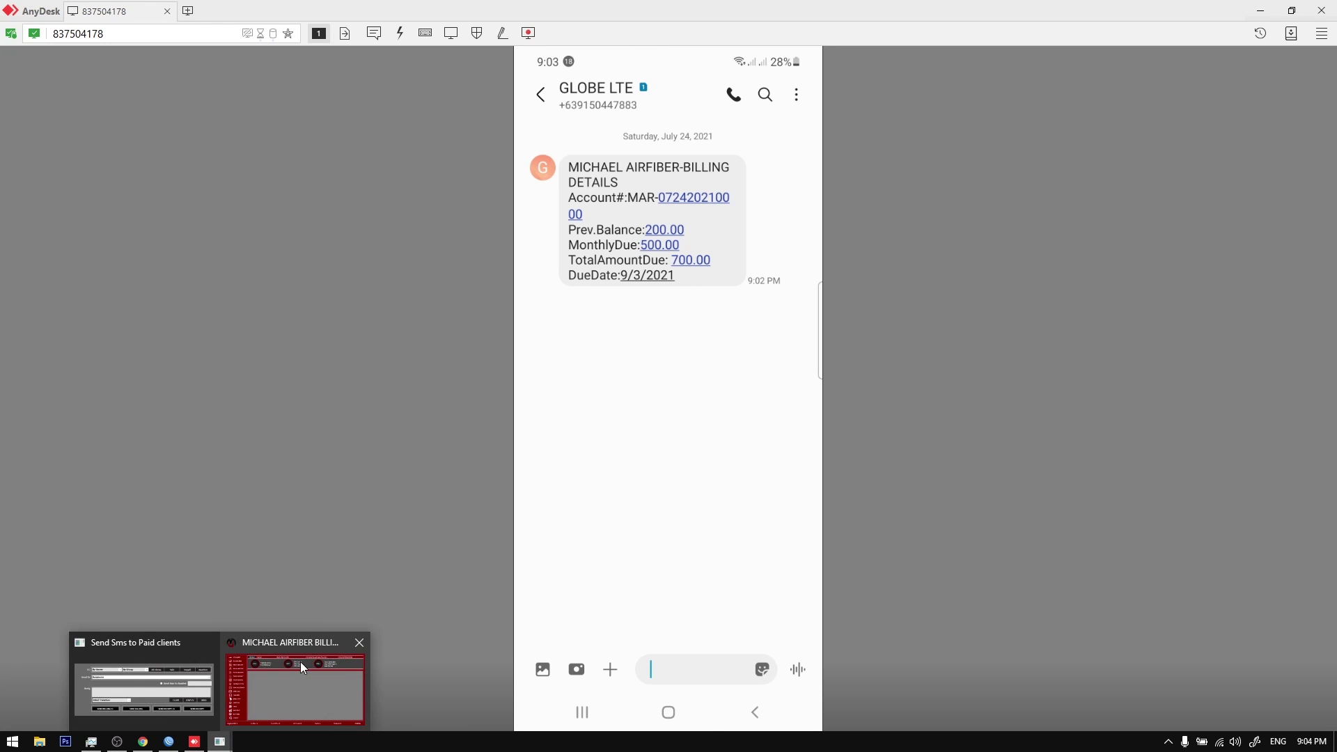
click(302, 663)
click(978, 349)
Step: Open the first client's account details to inspect the account number, closing without changes
right_click(696, 439)
click(681, 441)
right_click(681, 441)
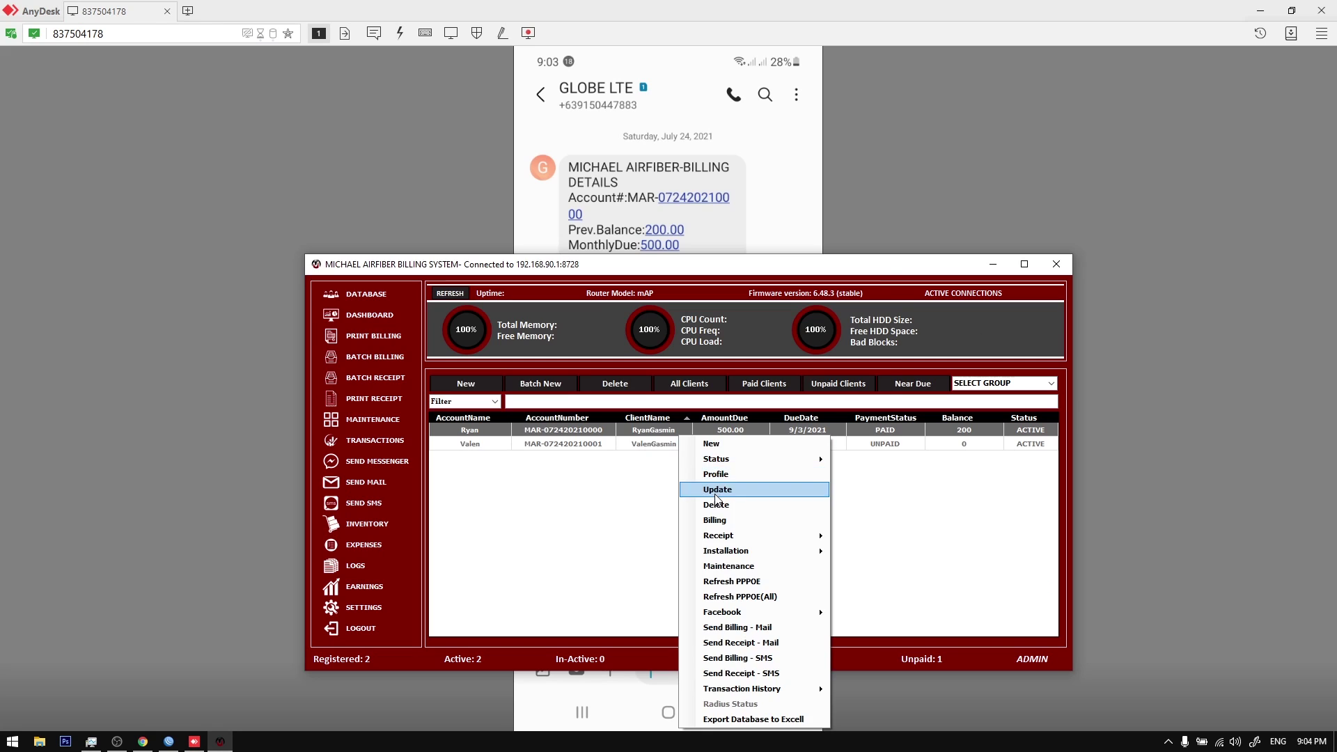
click(704, 491)
drag(637, 311, 595, 306)
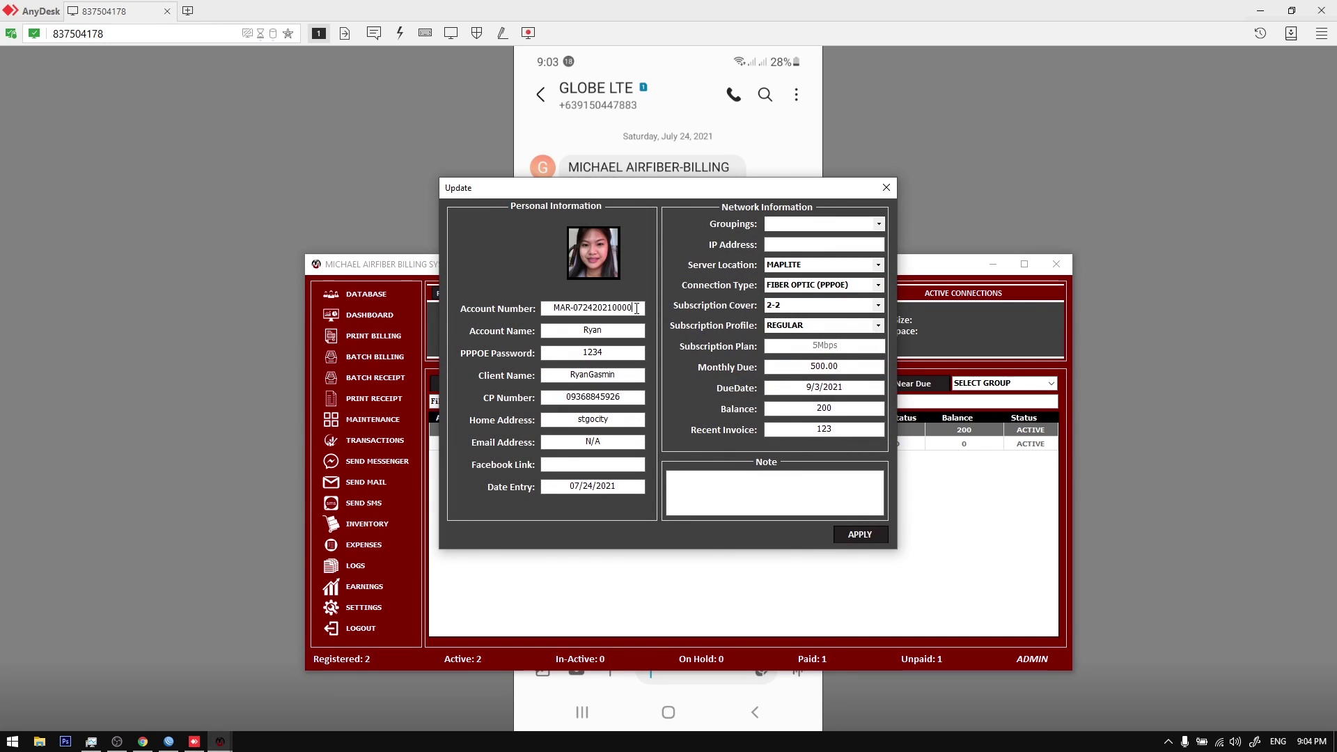
click(885, 190)
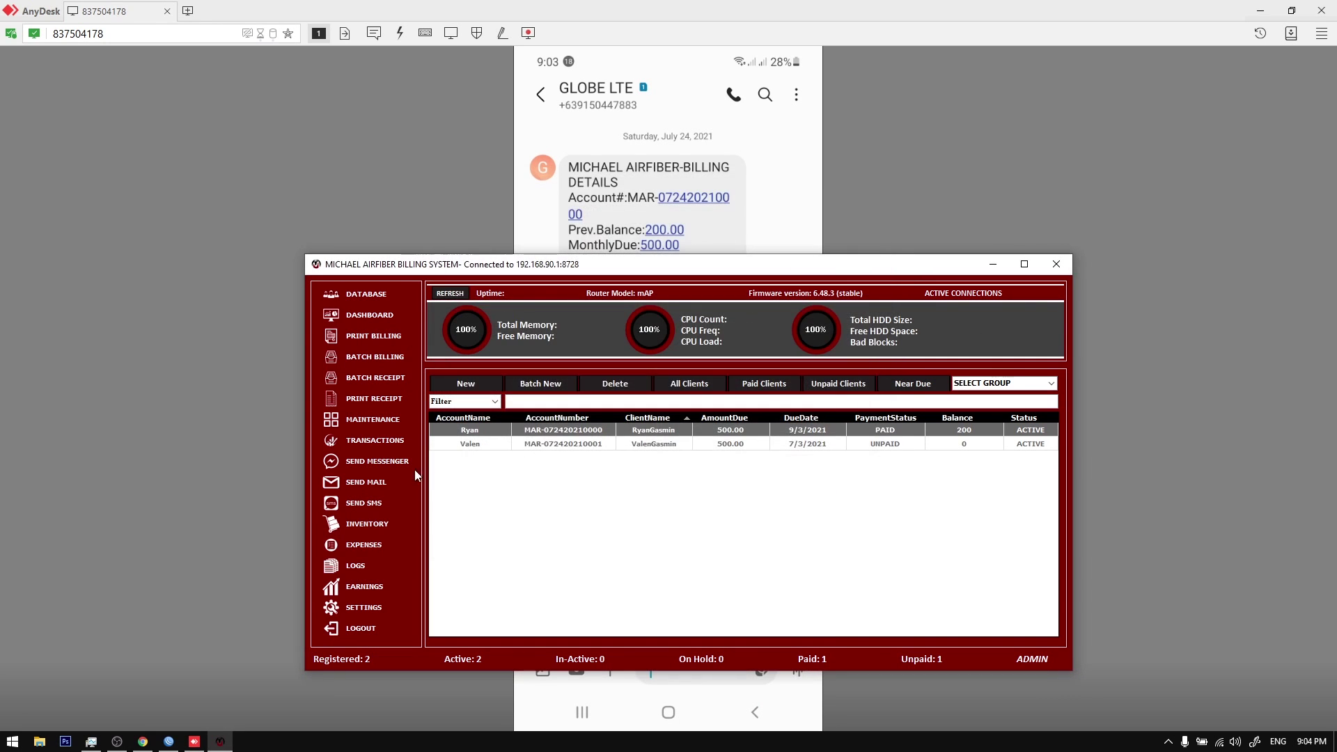
Step: Preview the Messenger window with Unpaid clients as recipients, then close it
click(380, 462)
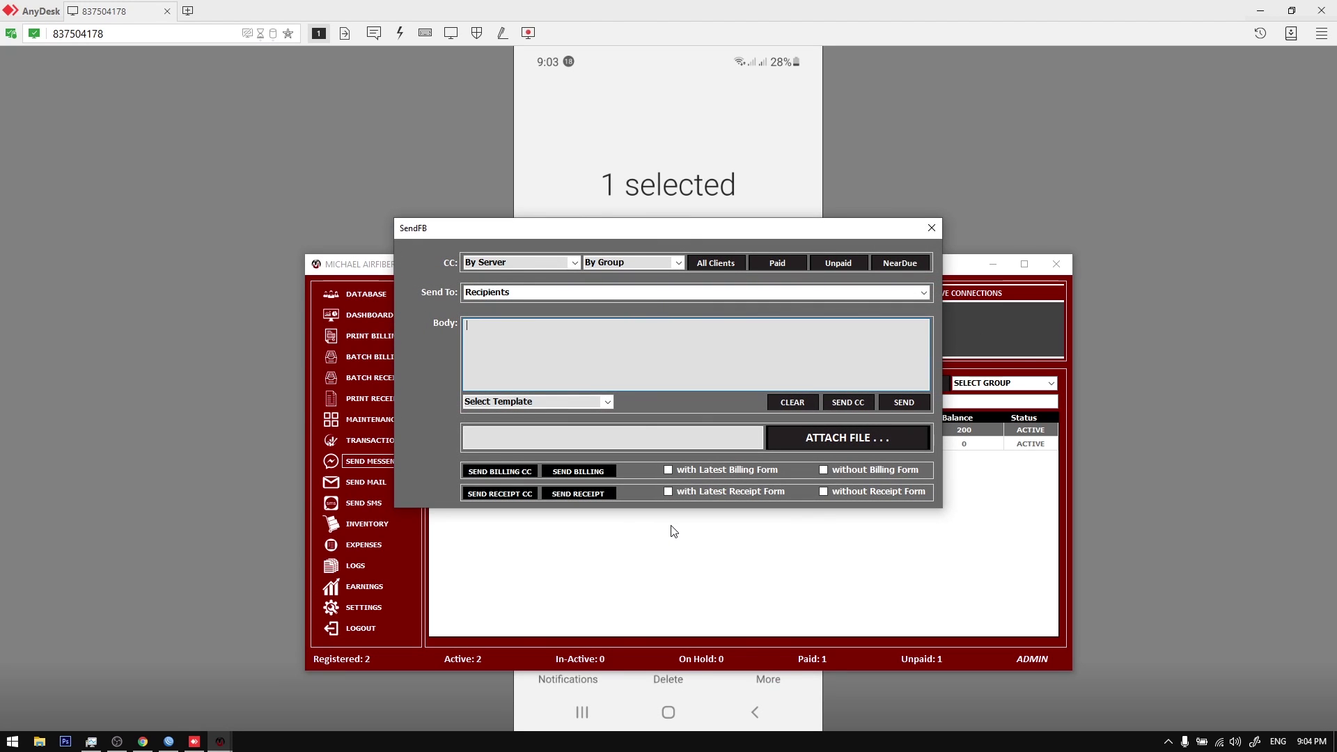
click(830, 267)
click(882, 296)
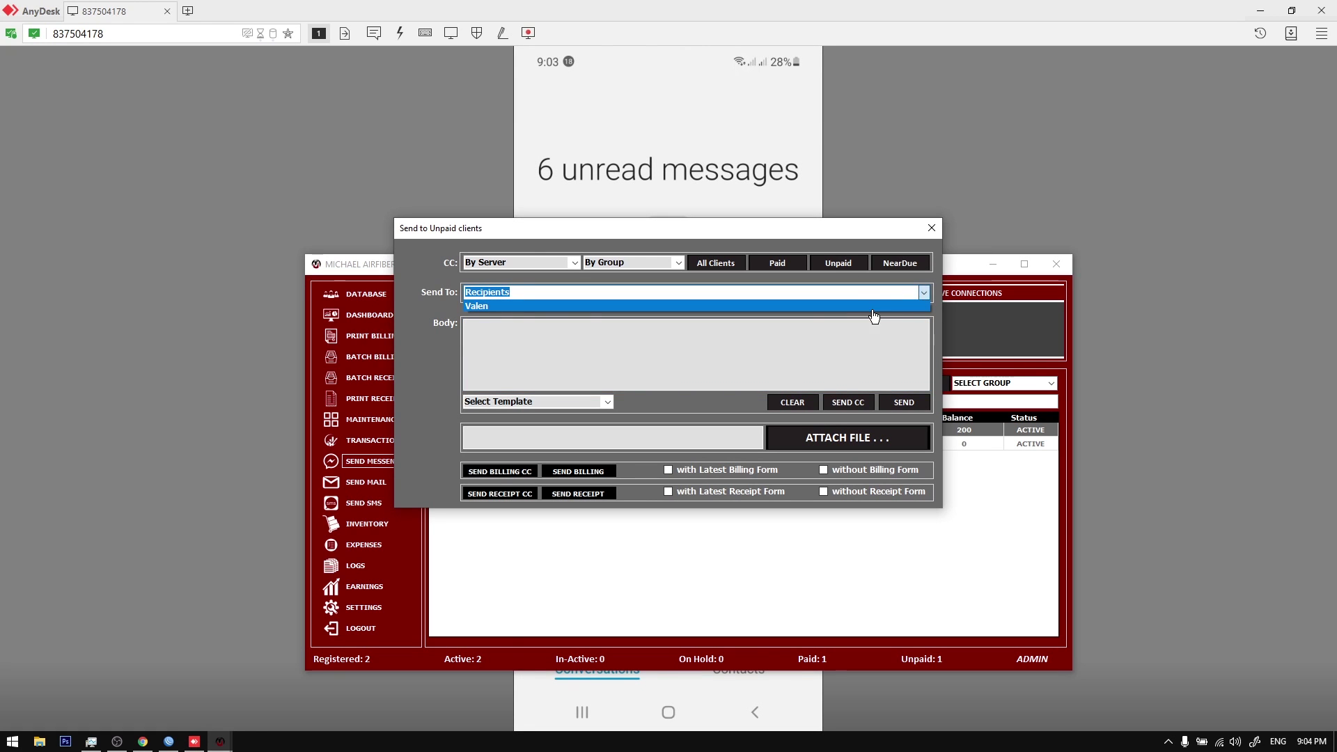
click(426, 362)
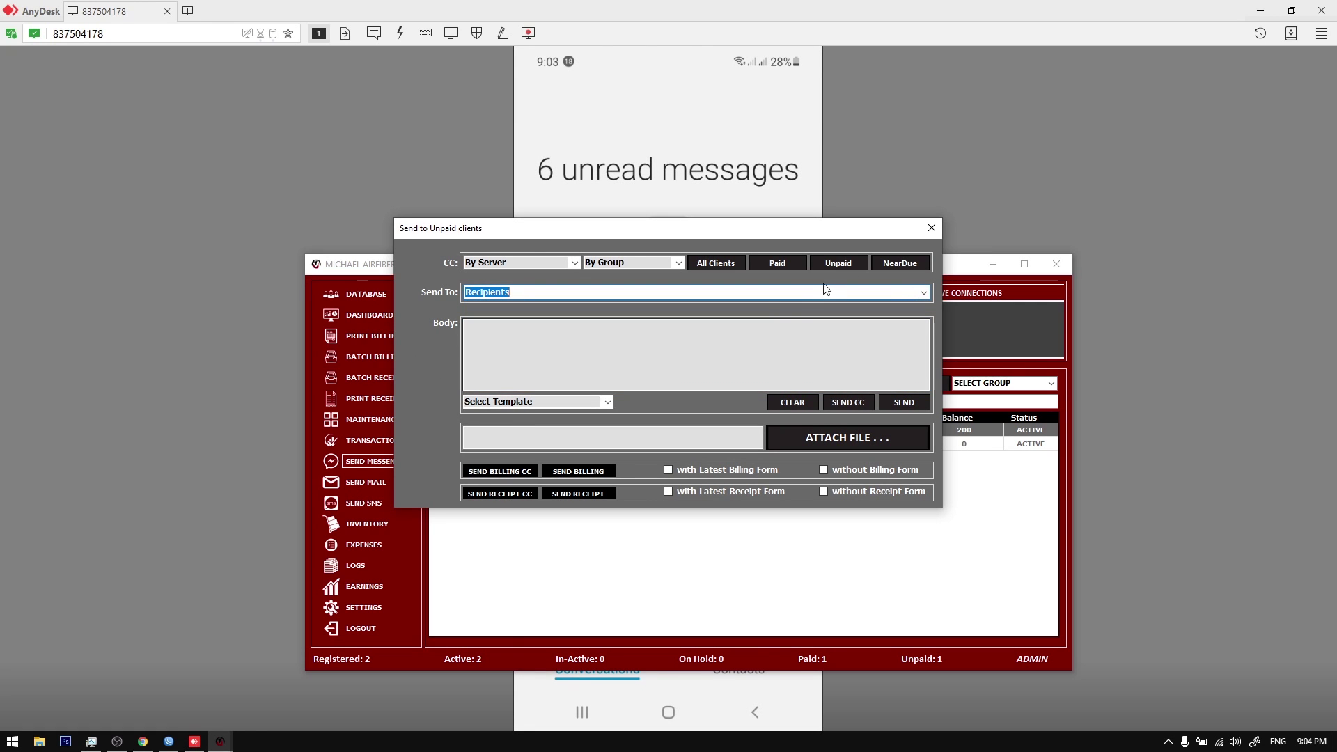
click(929, 229)
Step: Send the billing SMS to Unpaid clients, acknowledge 'Sms Sent', and close the SMS window
click(373, 504)
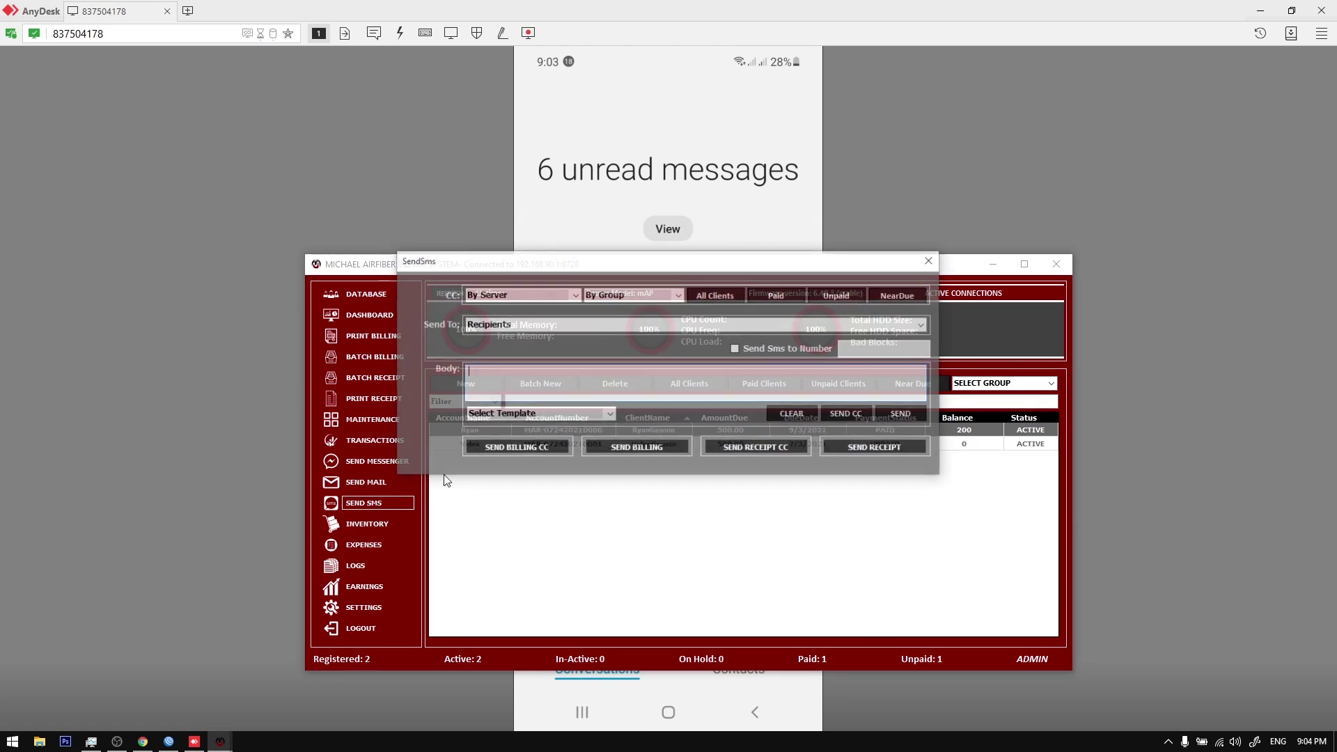
click(838, 296)
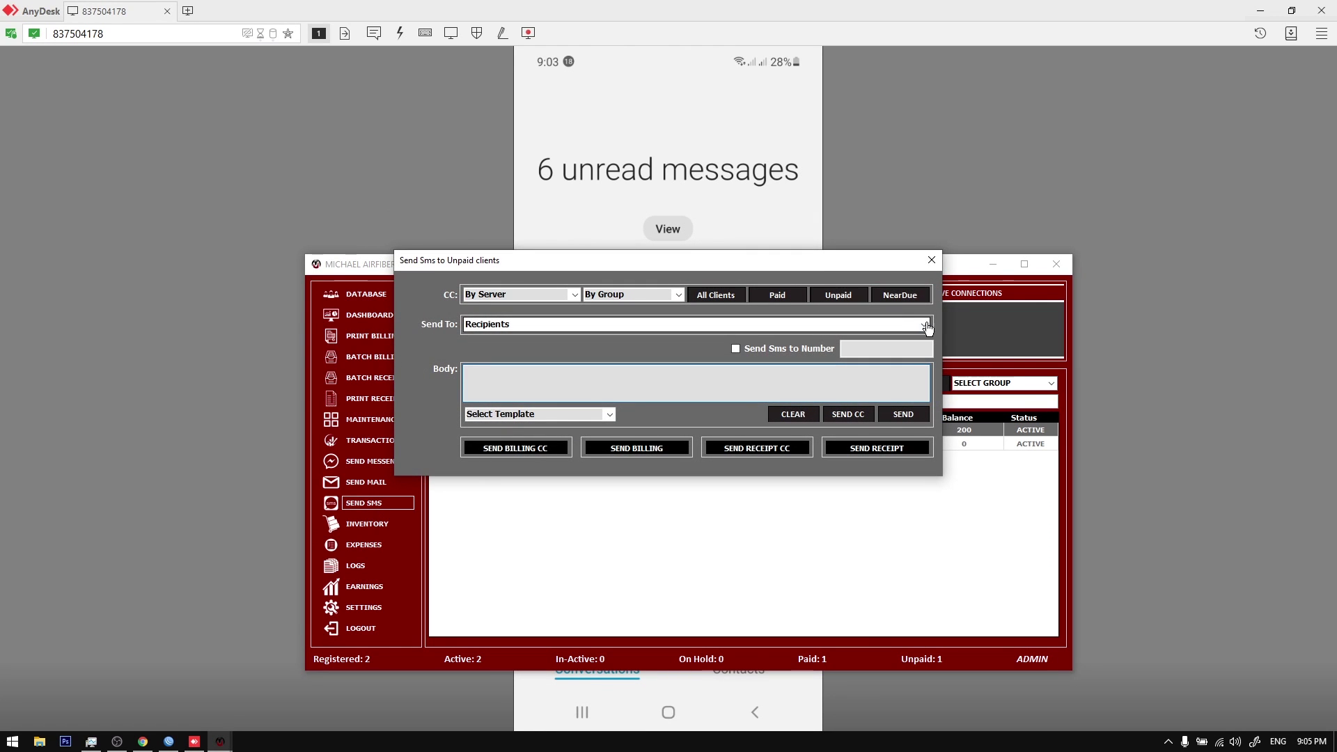
click(431, 350)
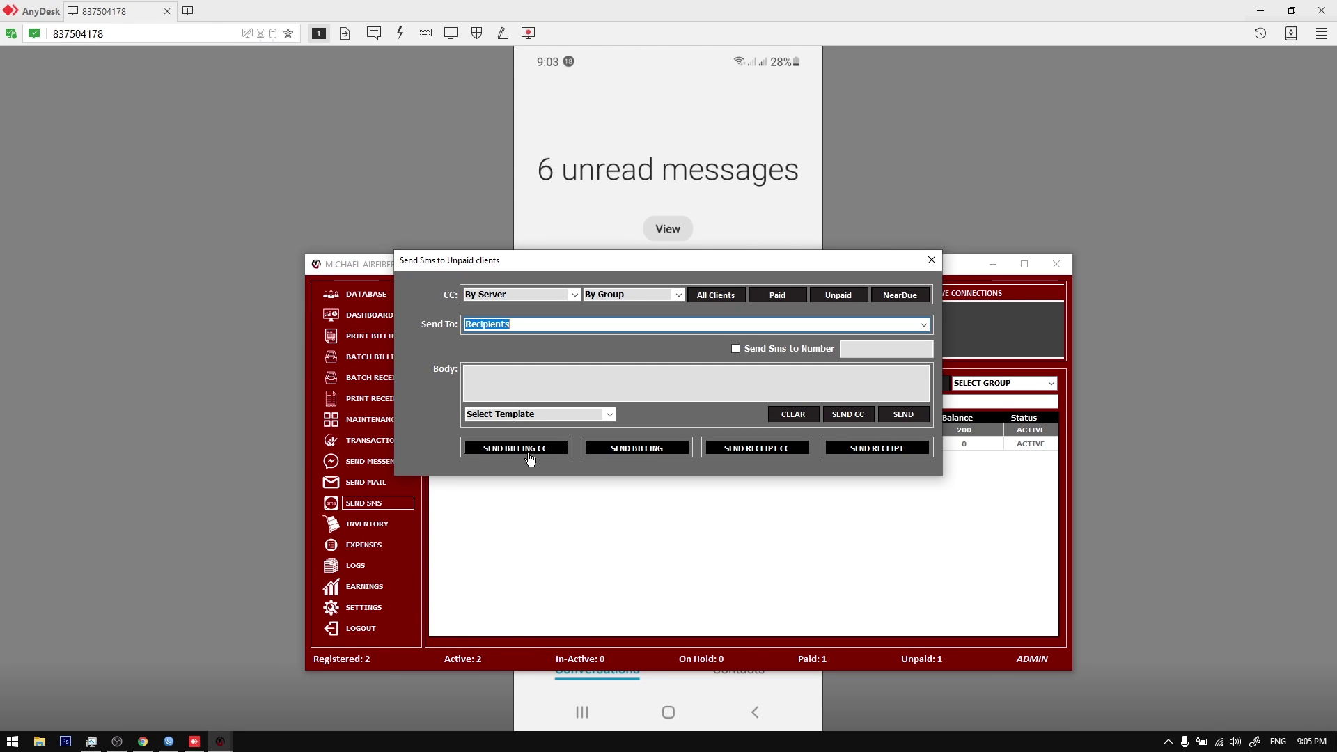
click(529, 449)
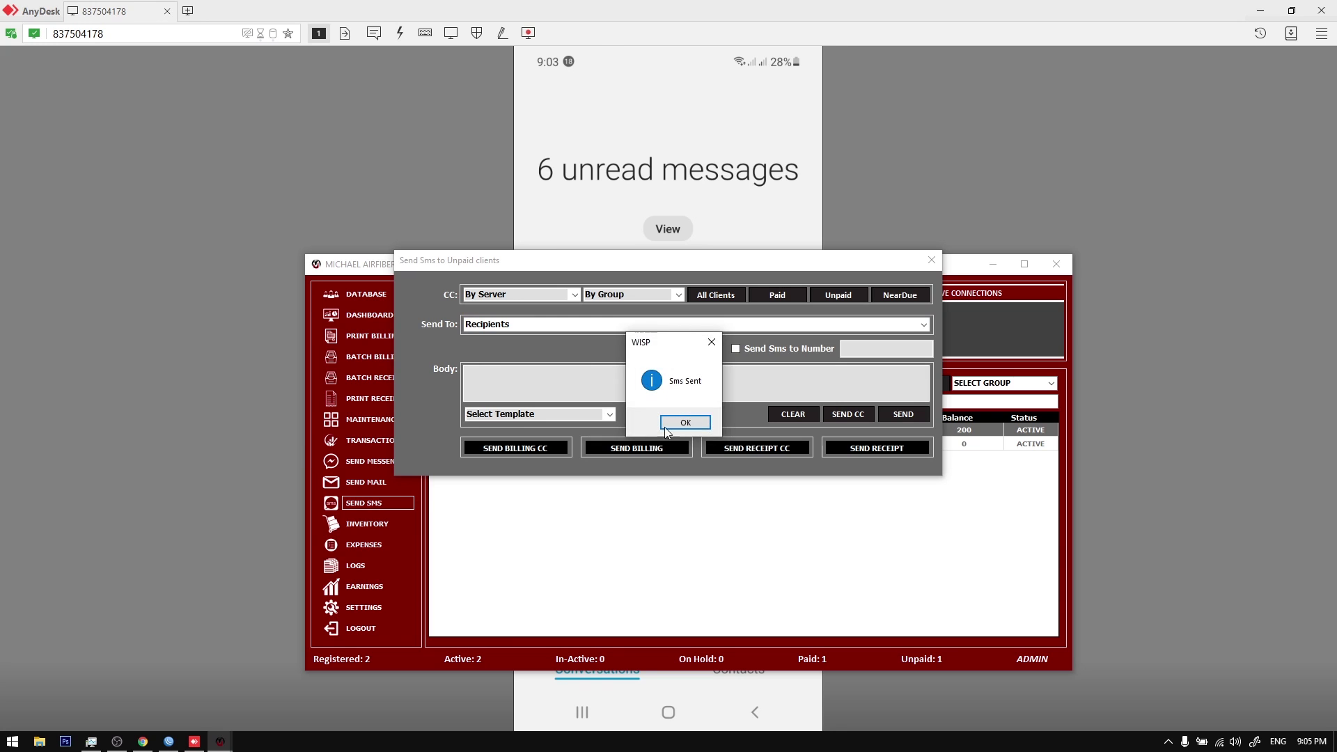
click(678, 421)
click(932, 260)
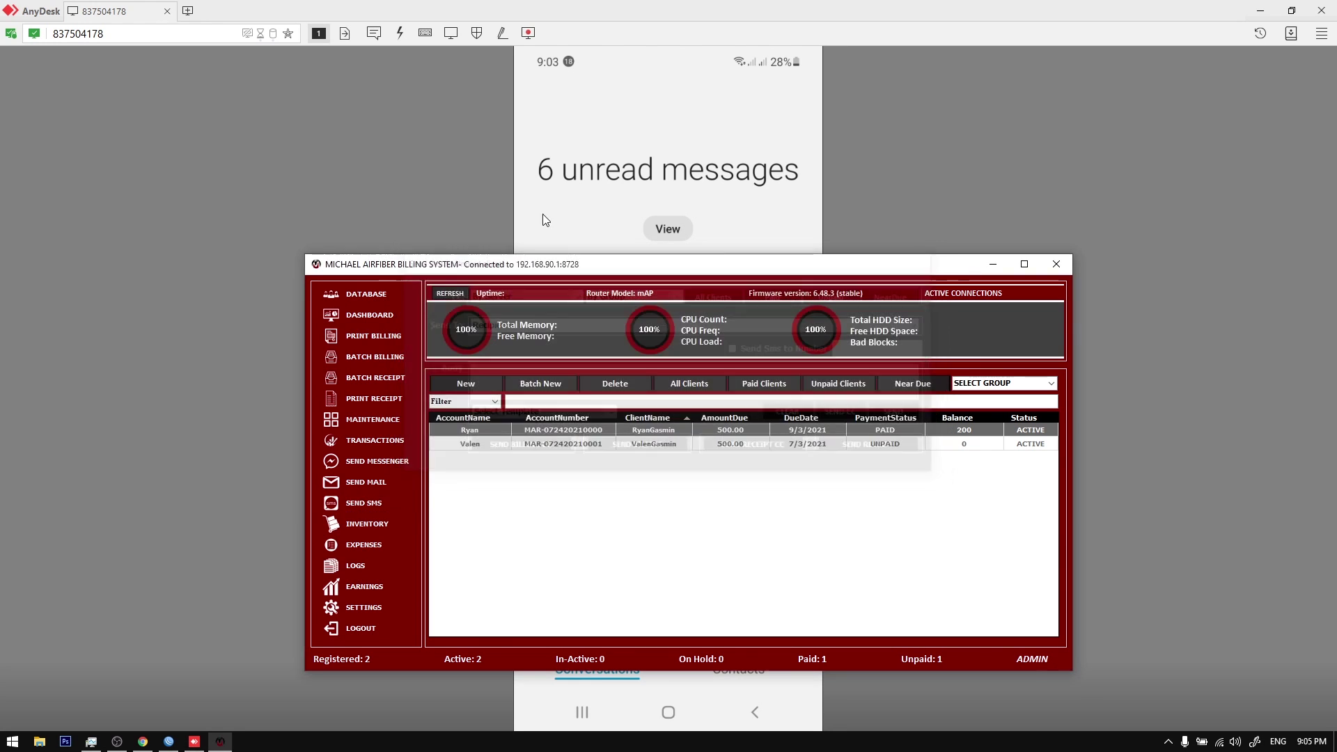
click(412, 173)
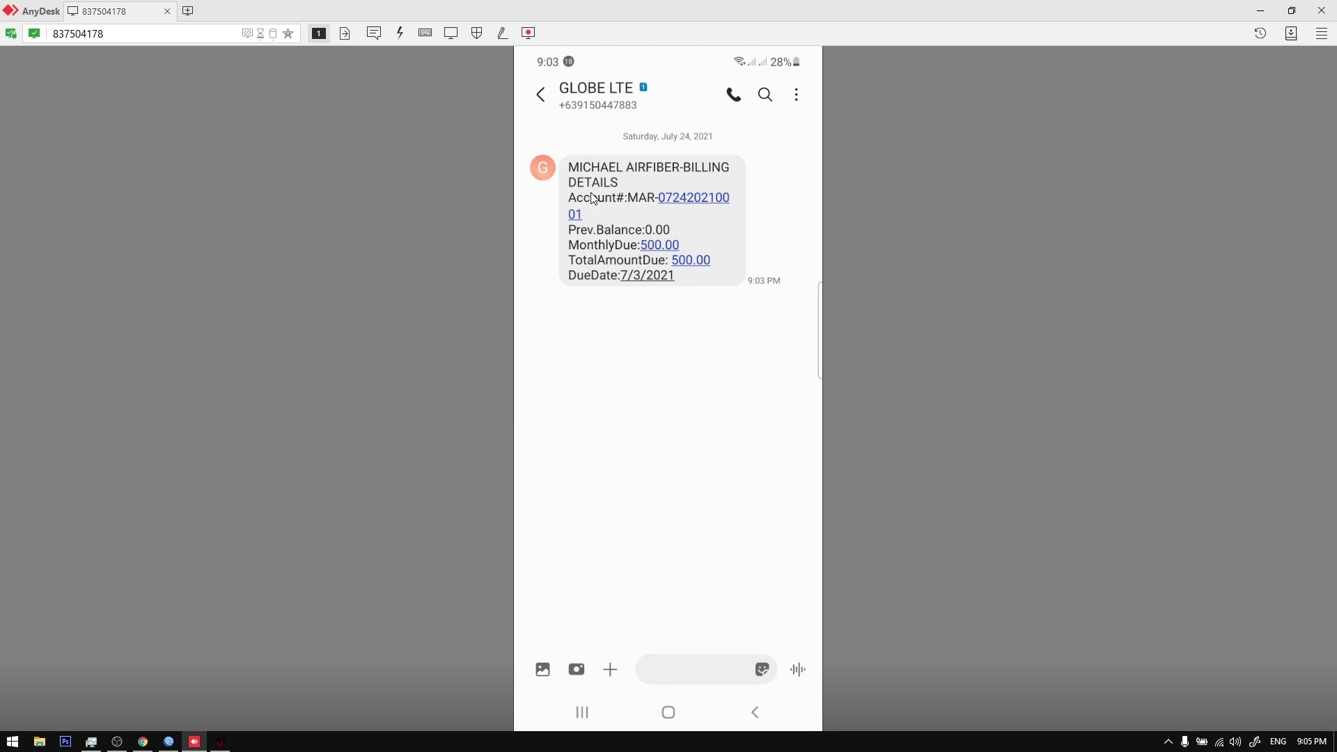
Step: Read the unpaid client's new billing text on the phone (500.00 due 7/3/2021), then return to the client list
click(584, 215)
click(218, 745)
right_click(673, 440)
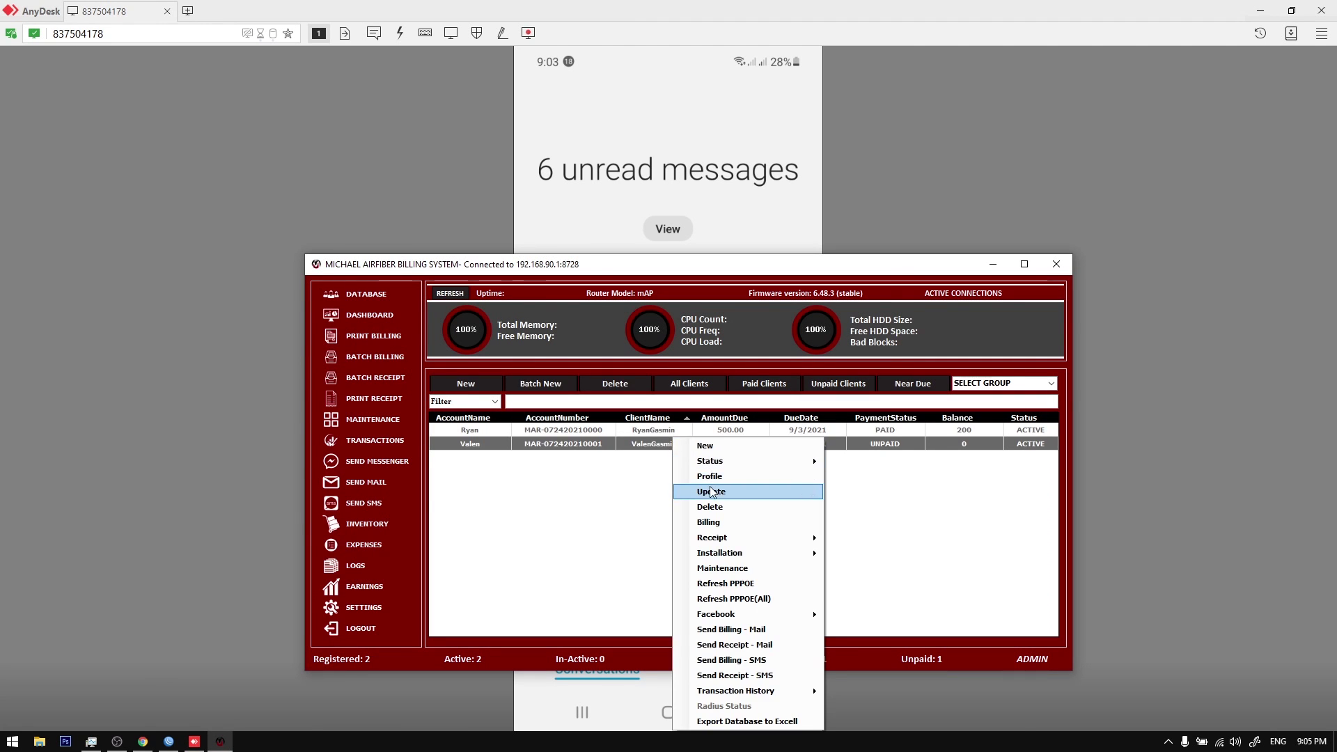
Step: Look at the second client's account details, closing them without changes
click(711, 492)
key(shift+Tab)
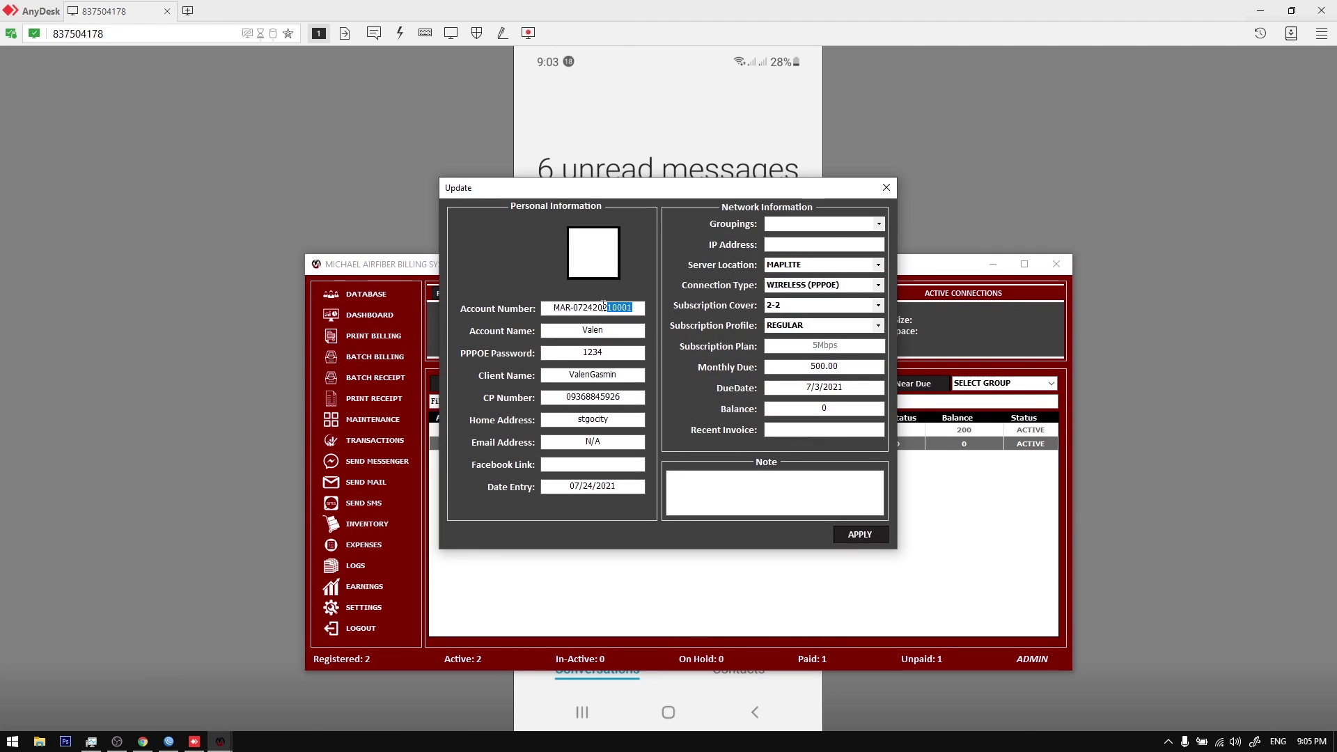
click(885, 188)
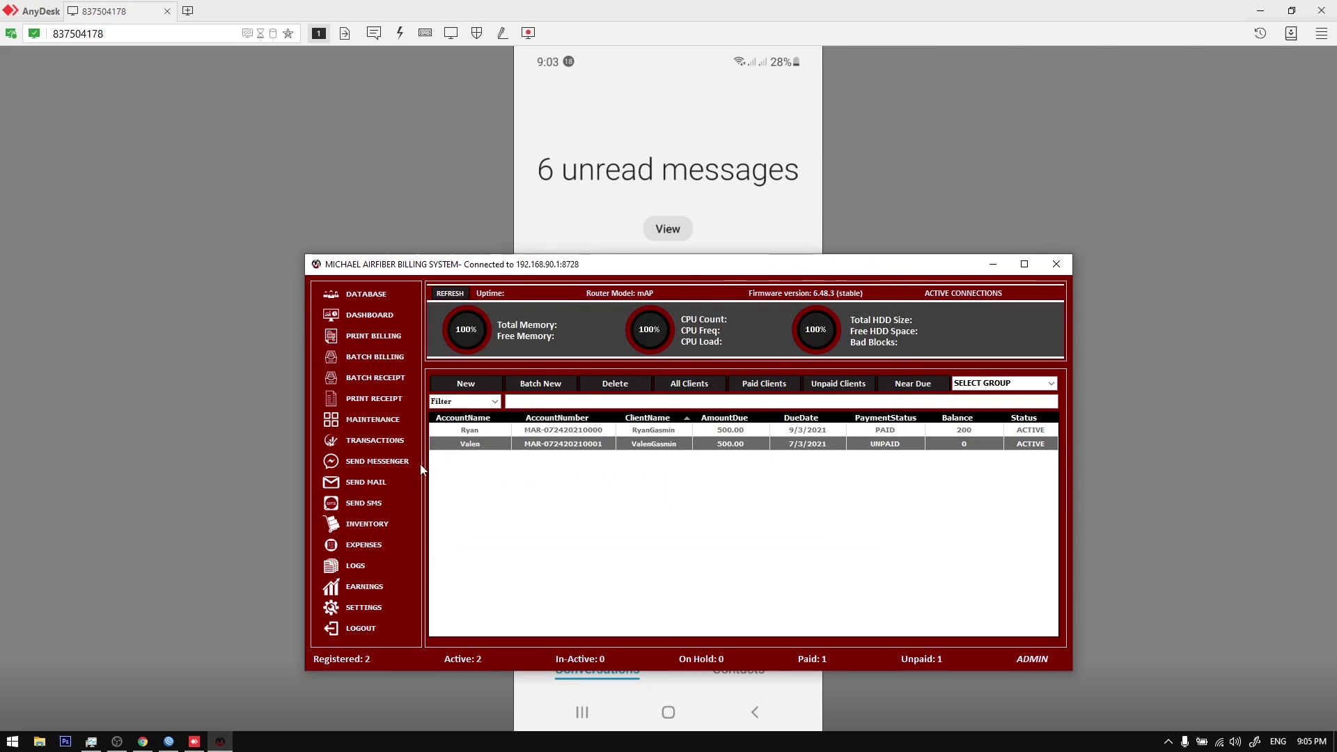
Step: Send the billing SMS to the paid client alone via Send To, then switch to the phone
click(369, 504)
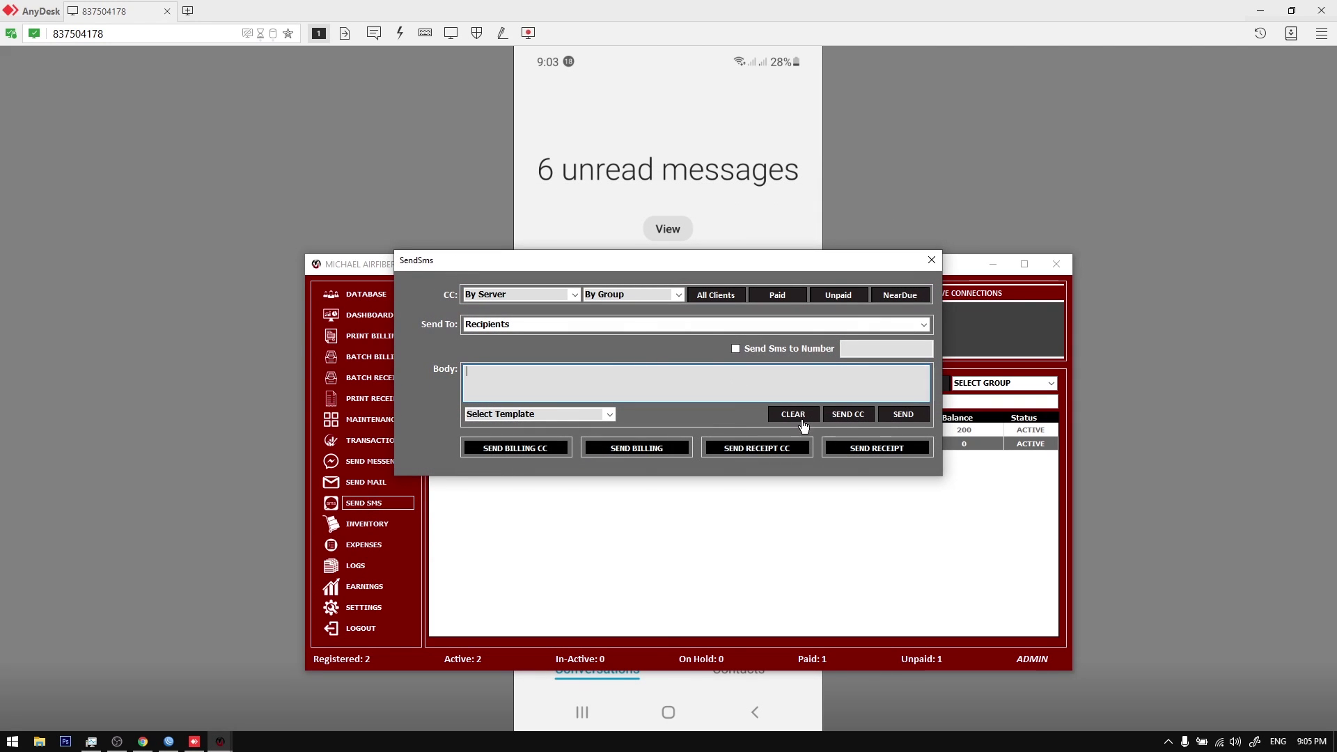
click(923, 325)
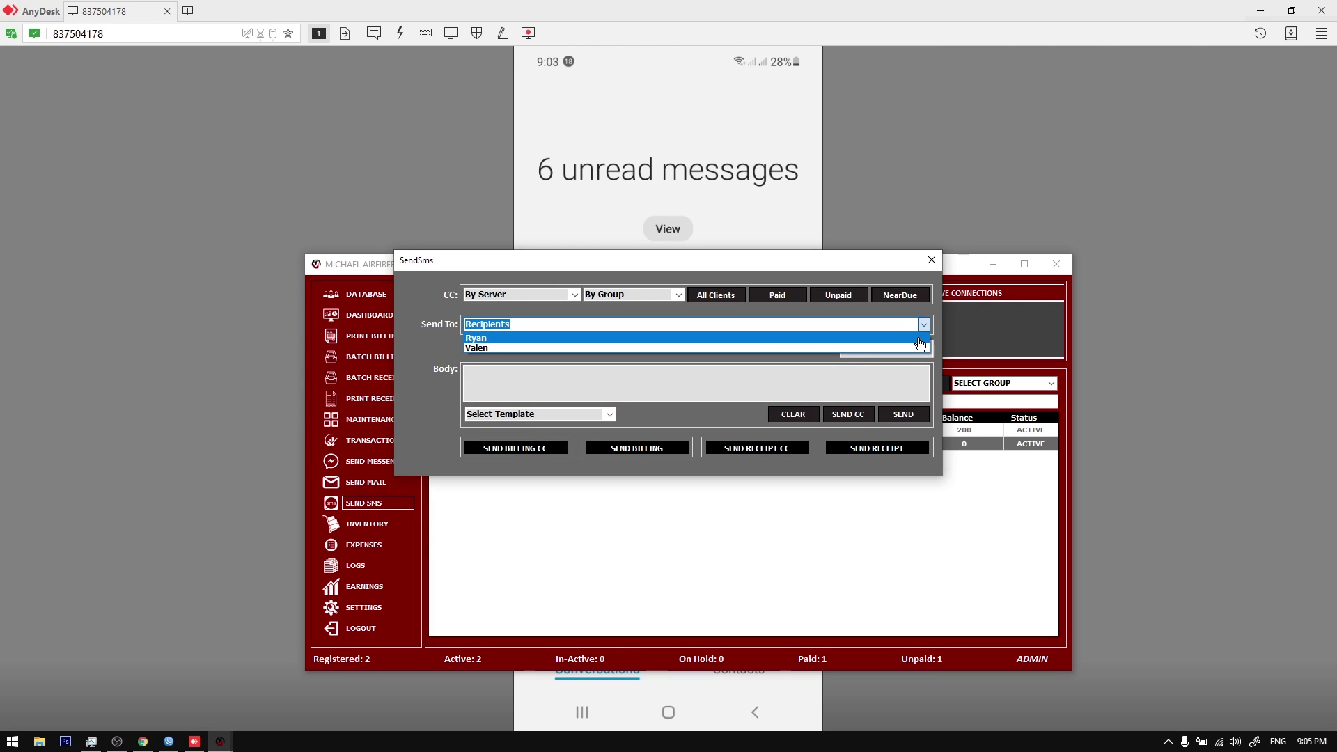
click(918, 338)
text(Rya)
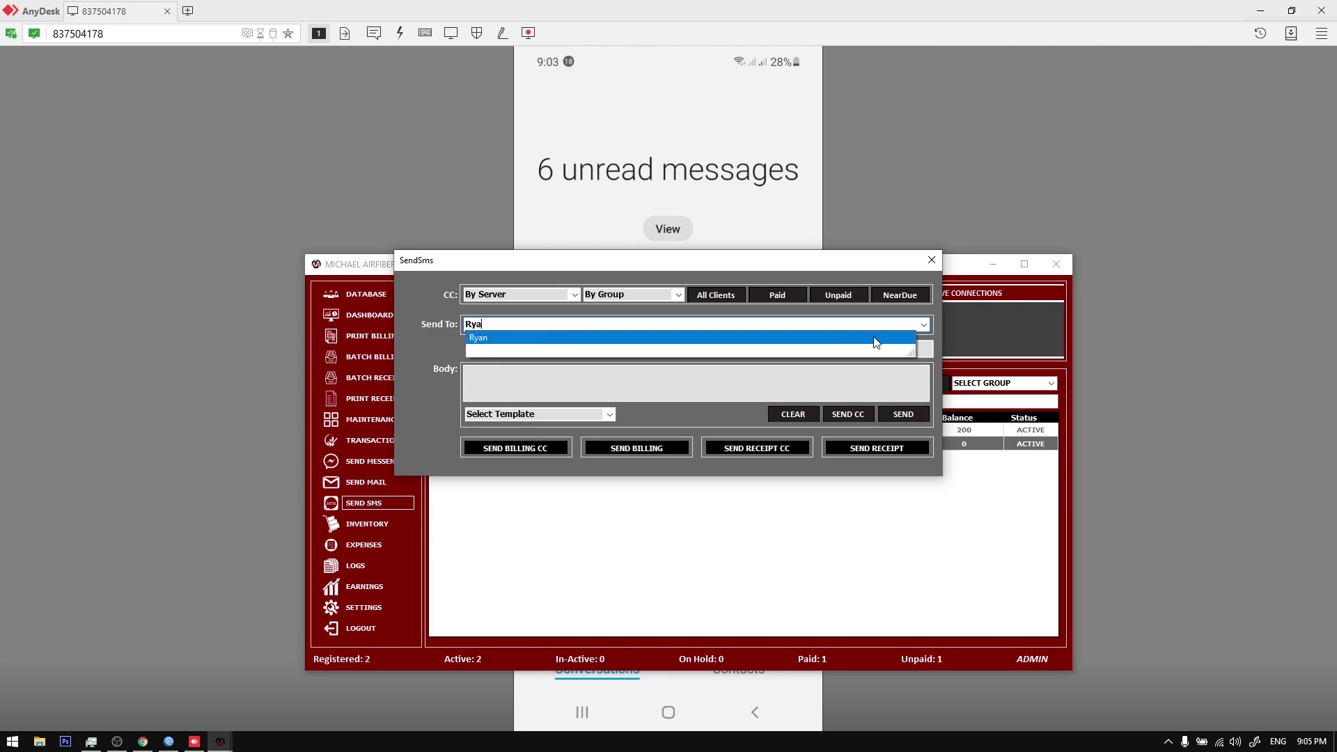
click(541, 338)
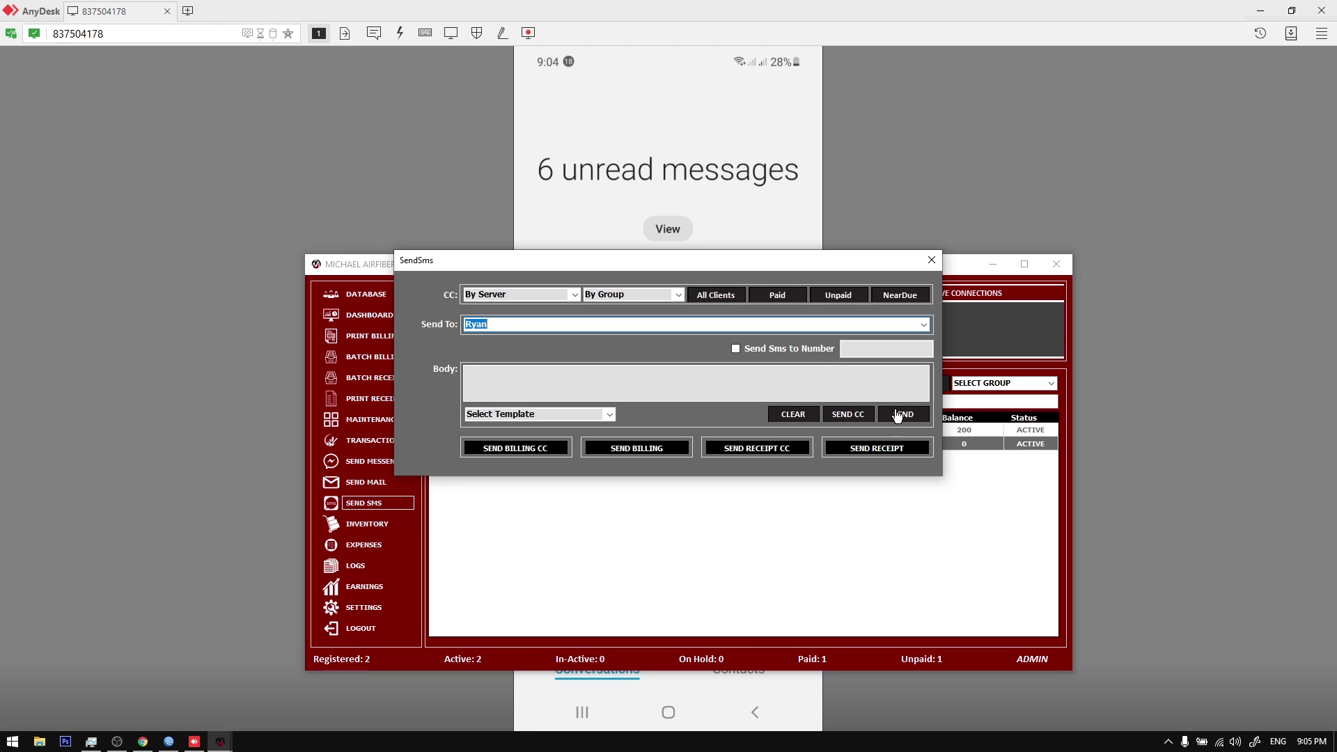
click(640, 454)
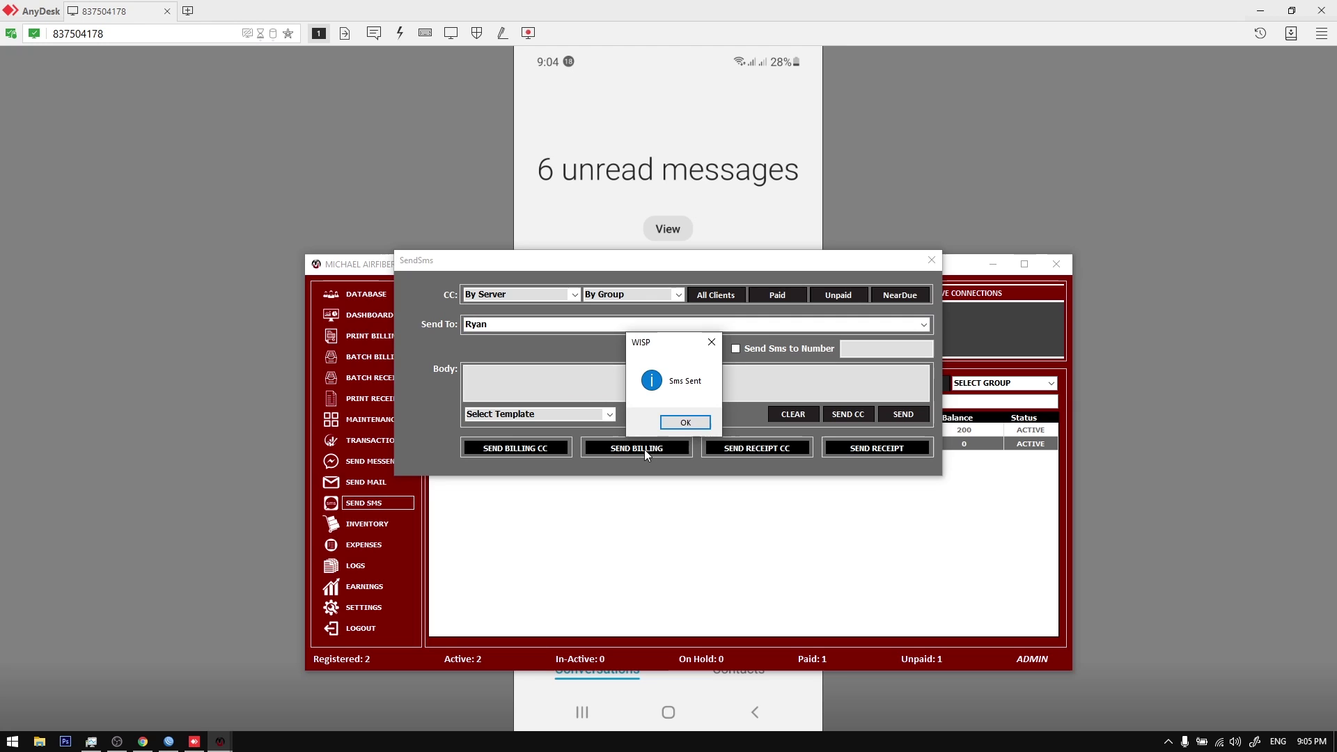
click(674, 427)
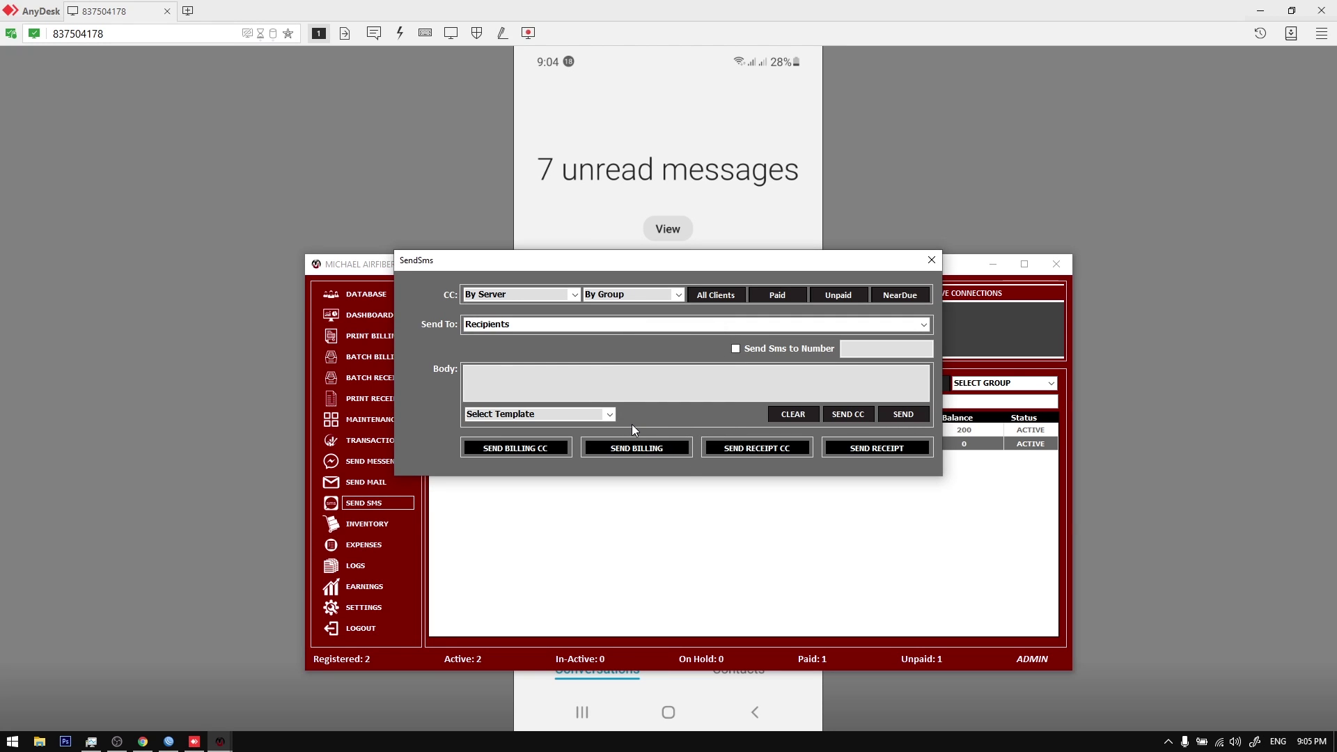
click(943, 157)
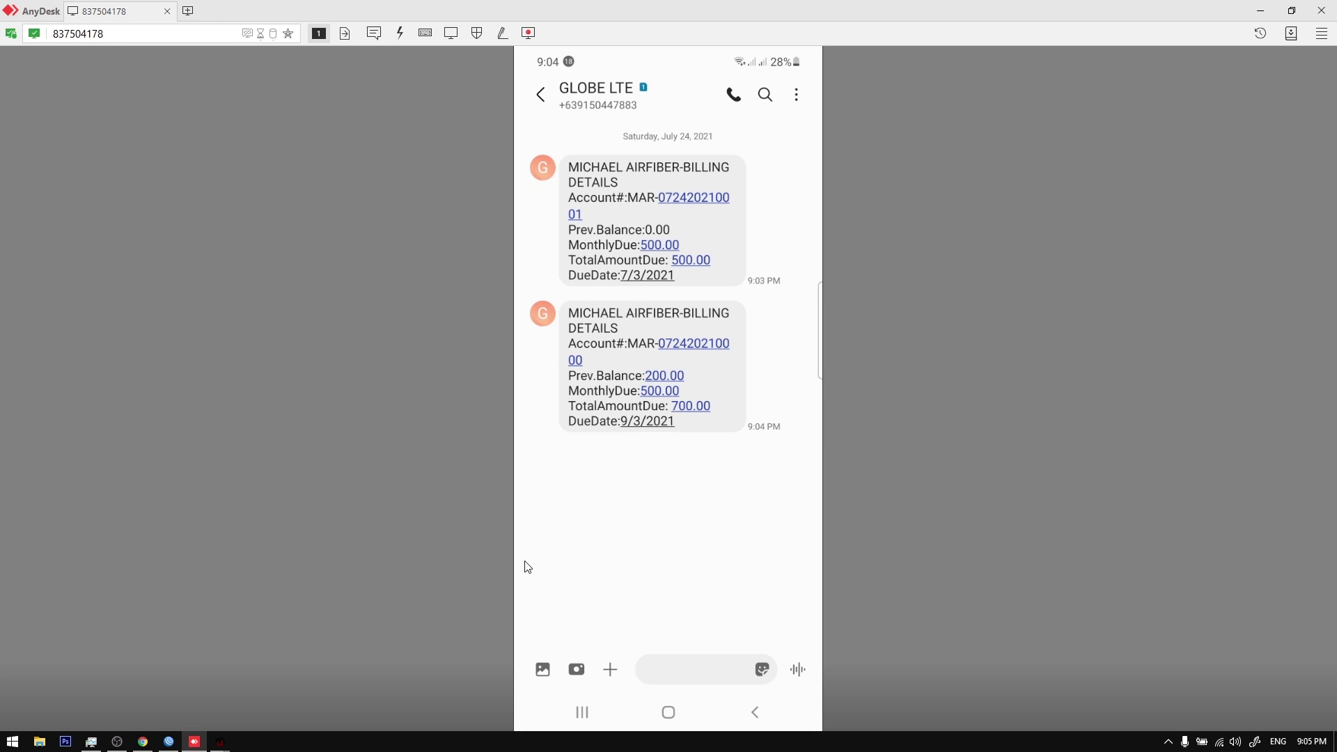
Step: Tap the account number link on the phone, then bring back the SMS window and move it lower
click(584, 360)
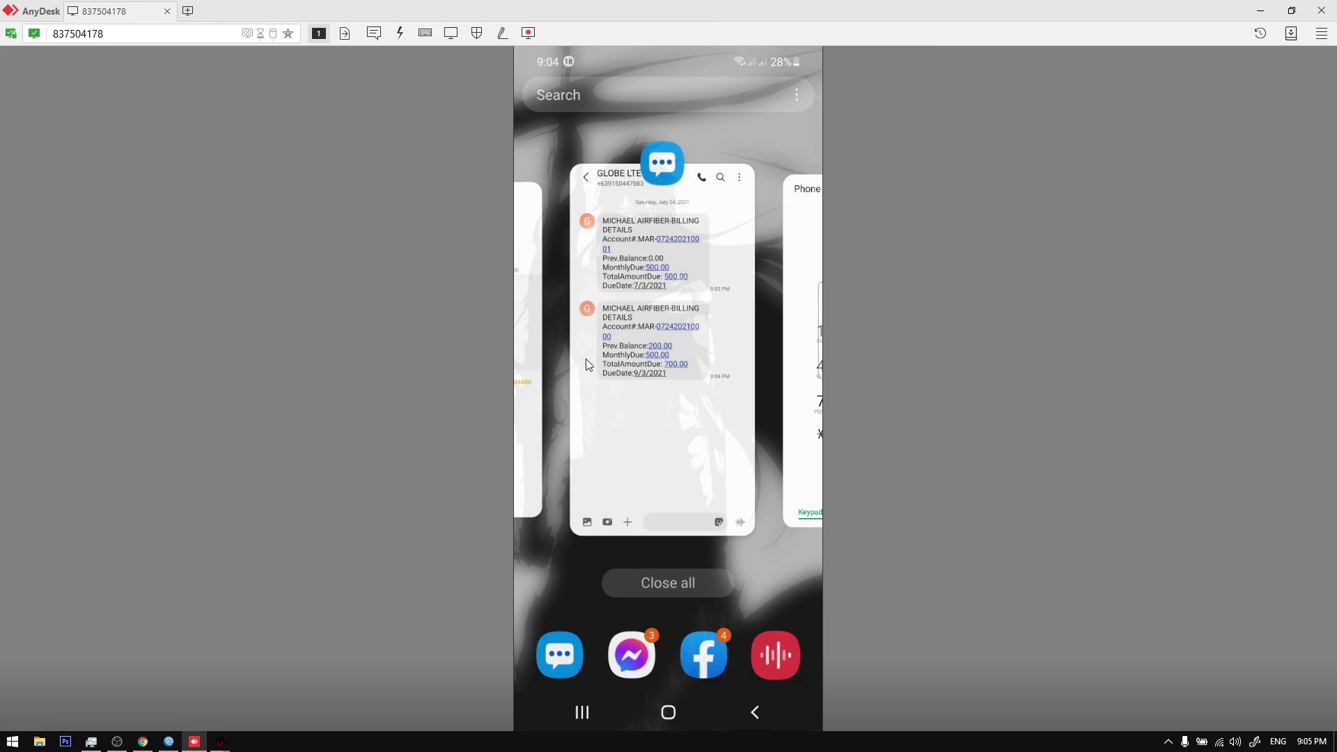
click(1165, 742)
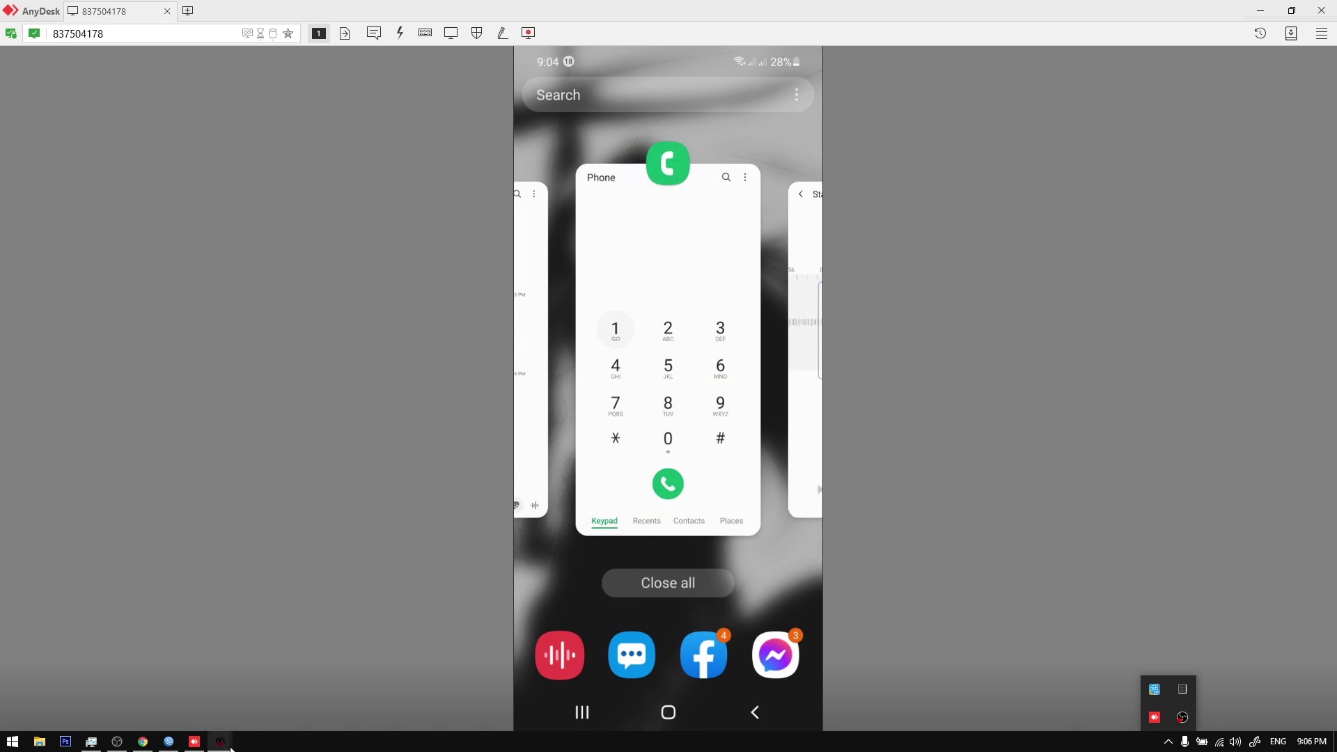
mouse_move(220, 741)
click(281, 690)
drag(712, 269, 718, 402)
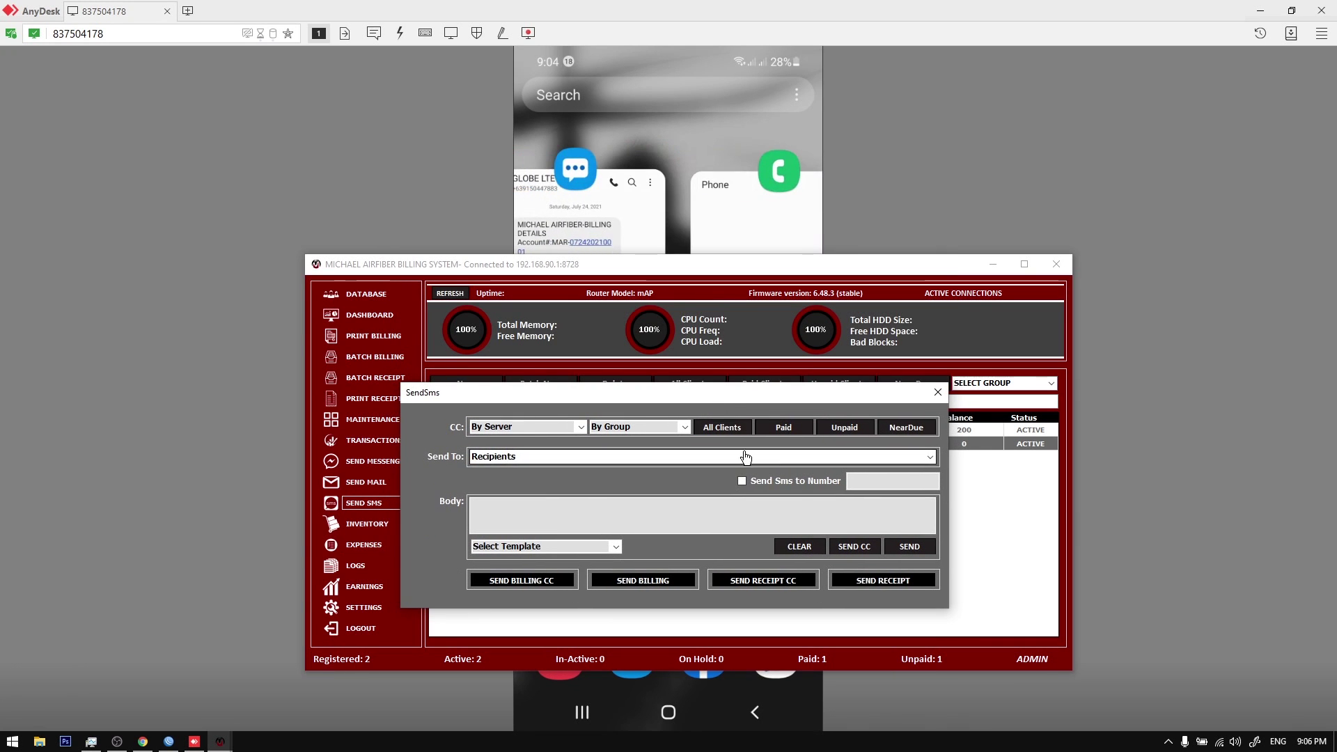
Step: Switch the SMS form to sending to a typed number and enter the recipient's phone number
click(777, 481)
click(829, 481)
click(780, 482)
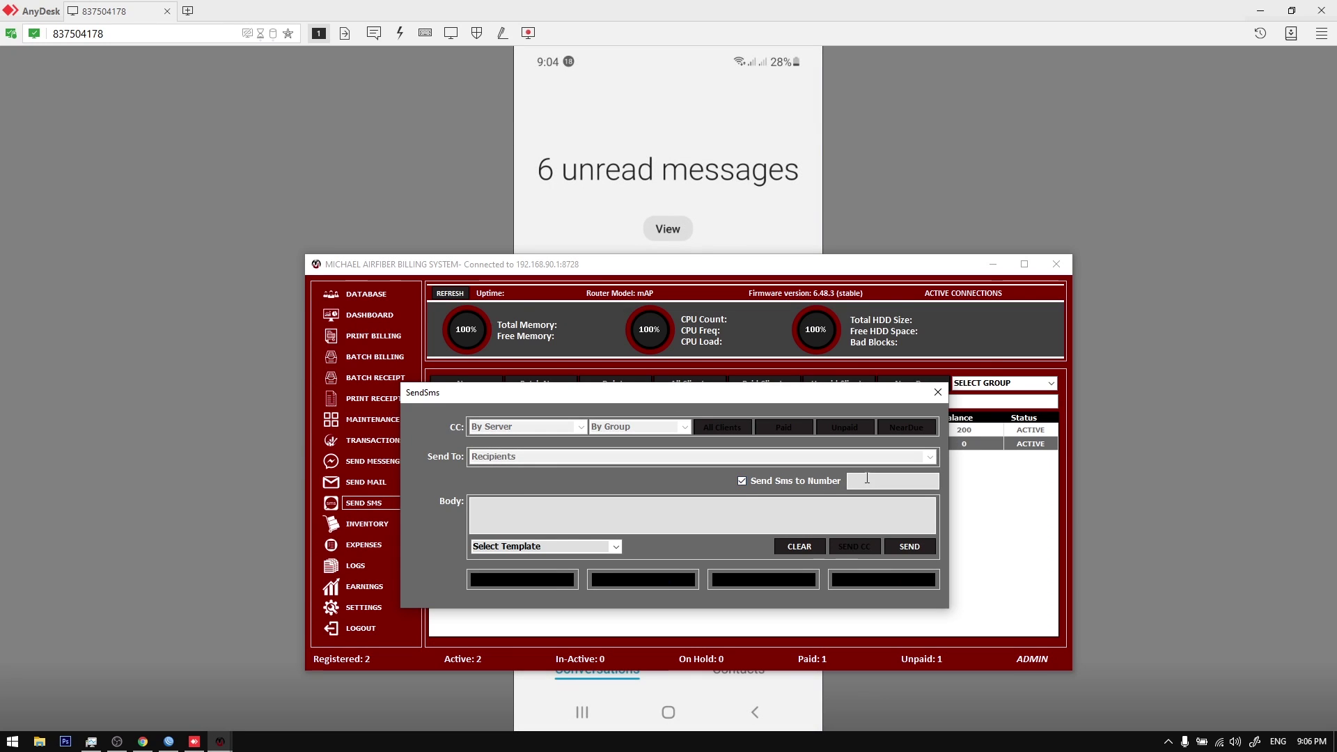
click(766, 482)
click(766, 482)
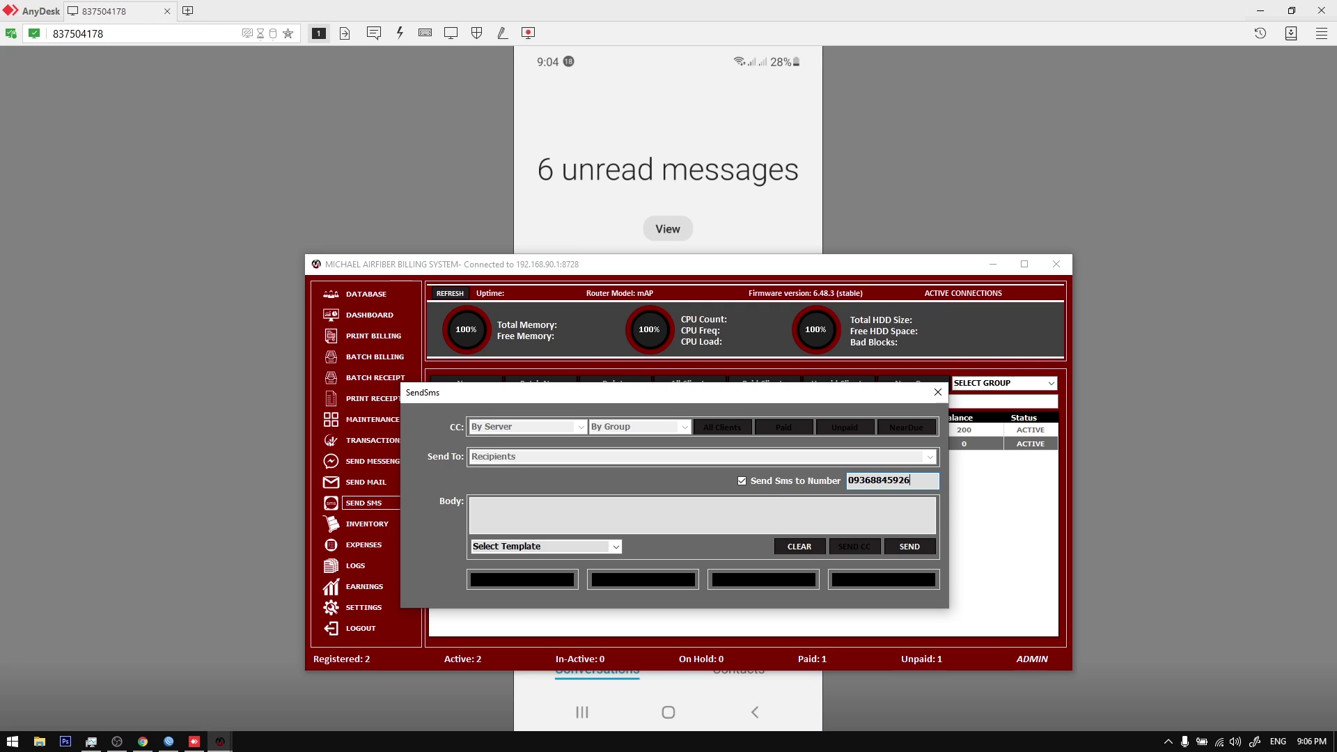
Step: Send the Template 1 due-date reminder to that number, check it on the phone, then return
click(615, 547)
click(543, 562)
click(630, 520)
click(903, 548)
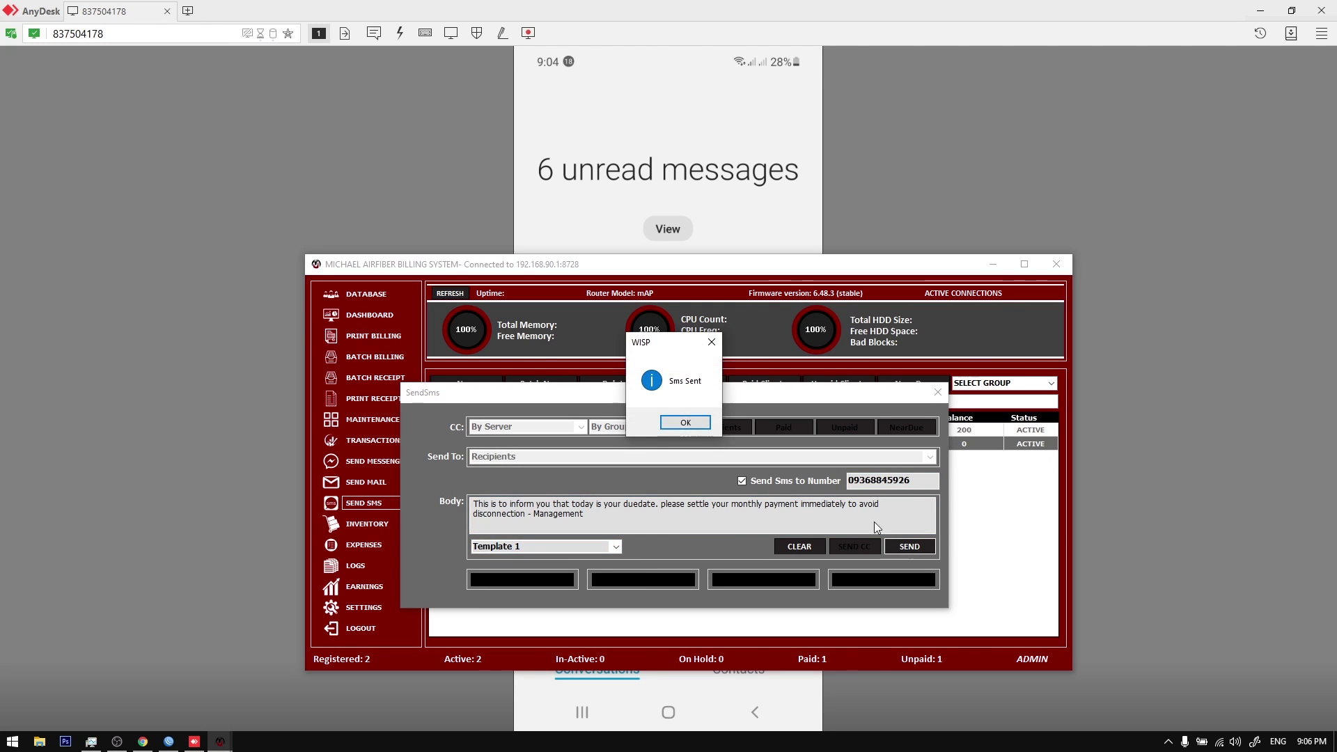
click(687, 423)
click(427, 236)
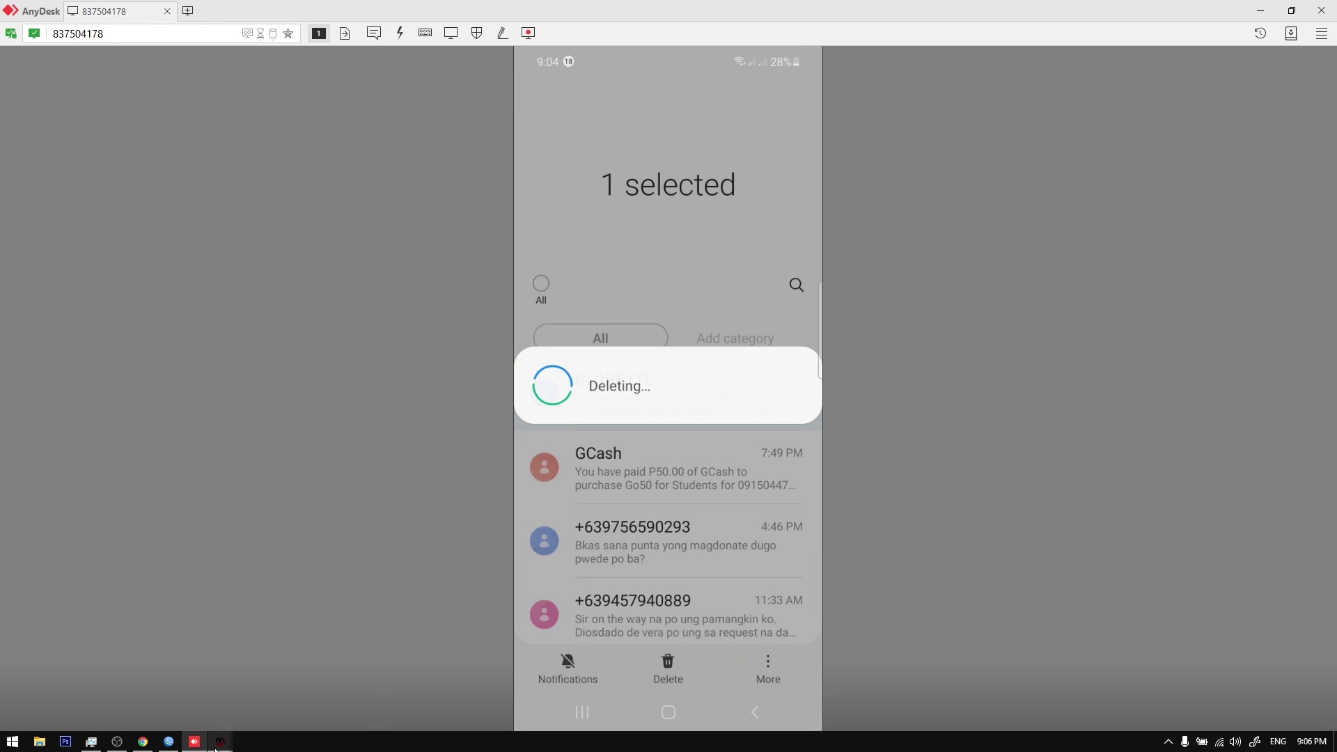
mouse_move(220, 742)
click(270, 690)
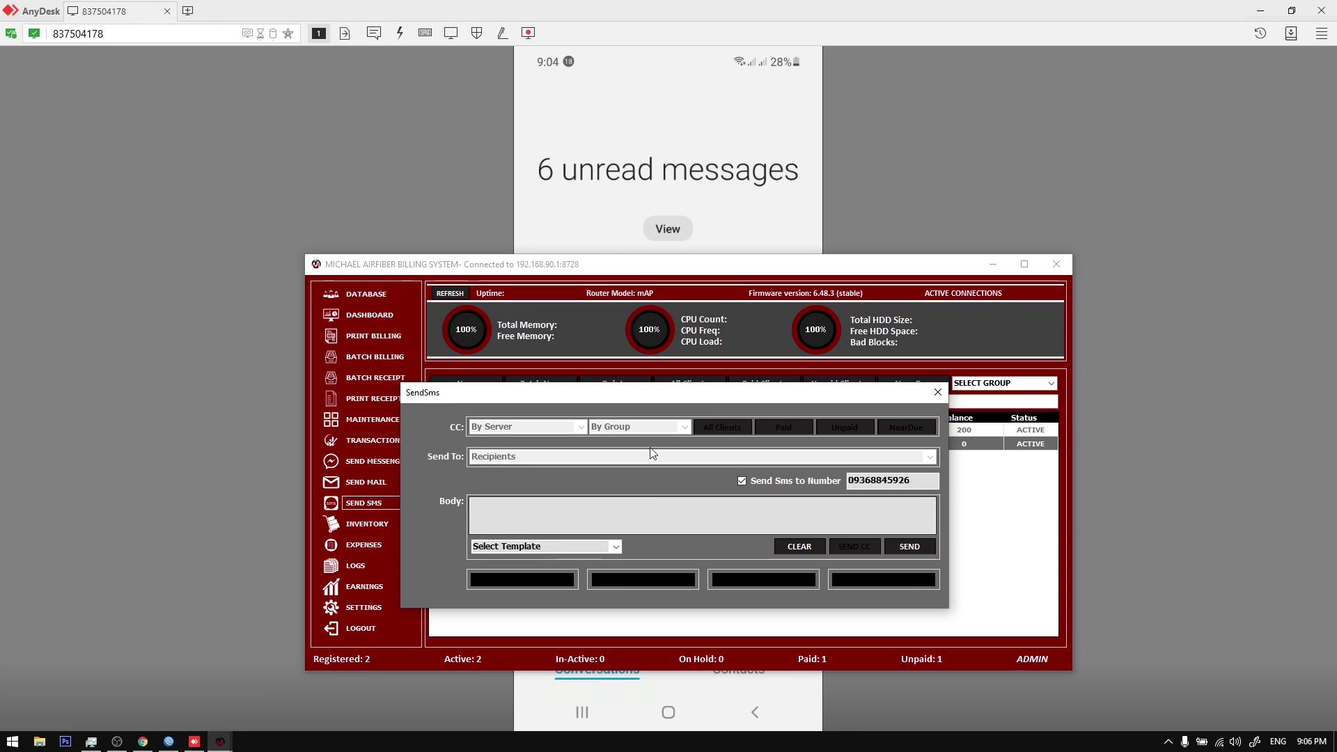
Step: Close the SMS form, then open the Send Mail form, look over its recipients and body, and close it
drag(620, 394, 637, 391)
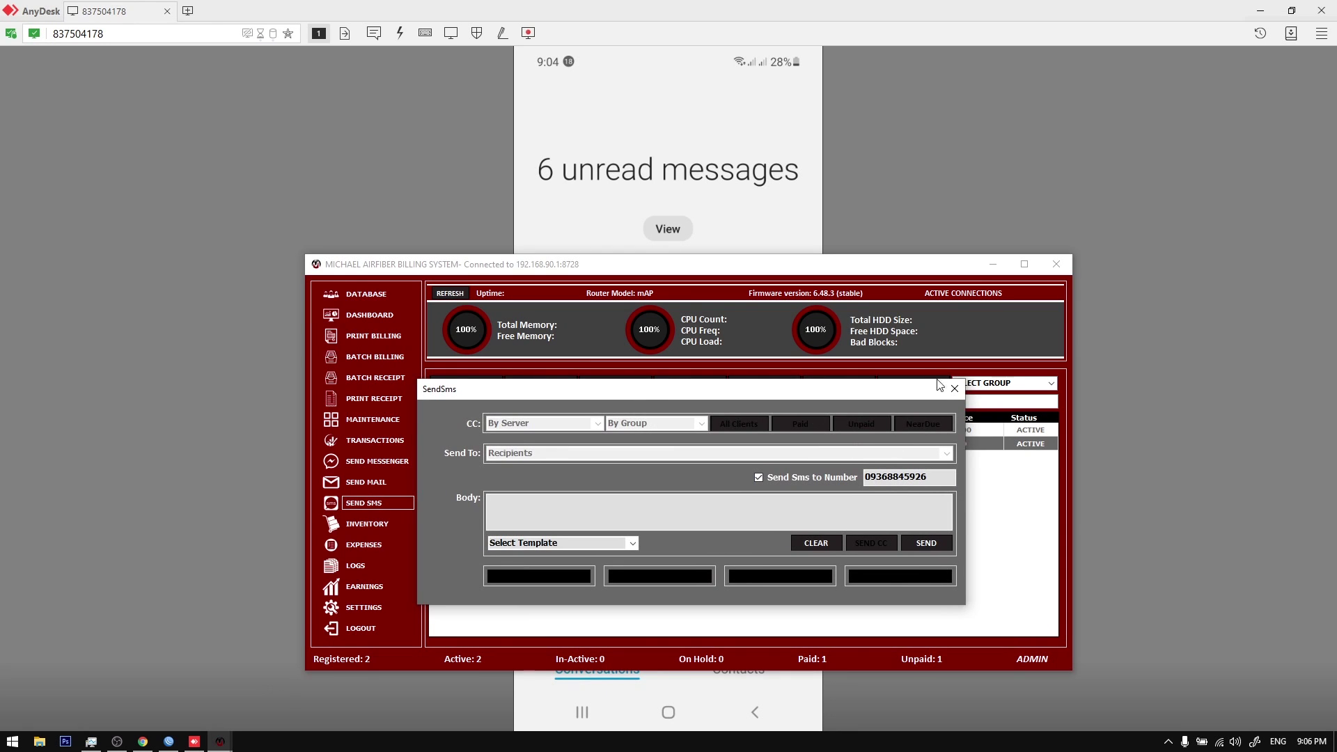
click(963, 392)
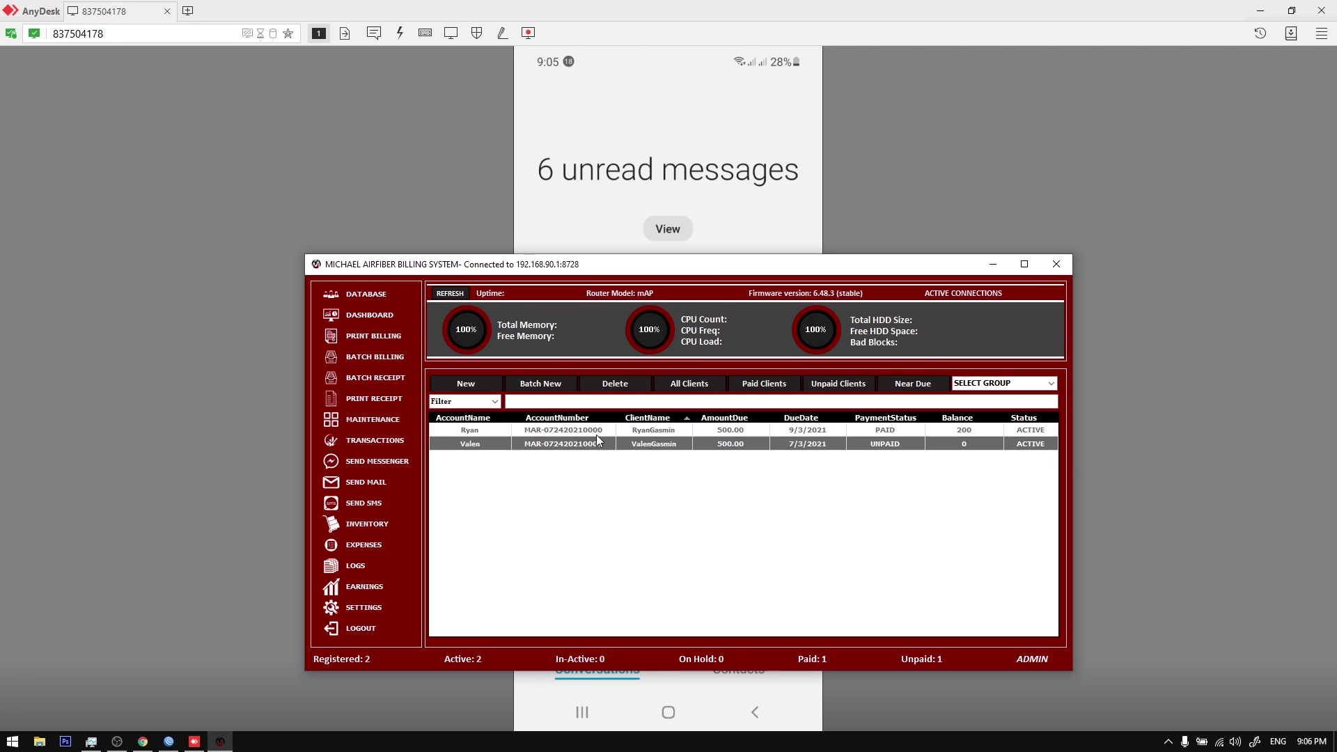
click(369, 484)
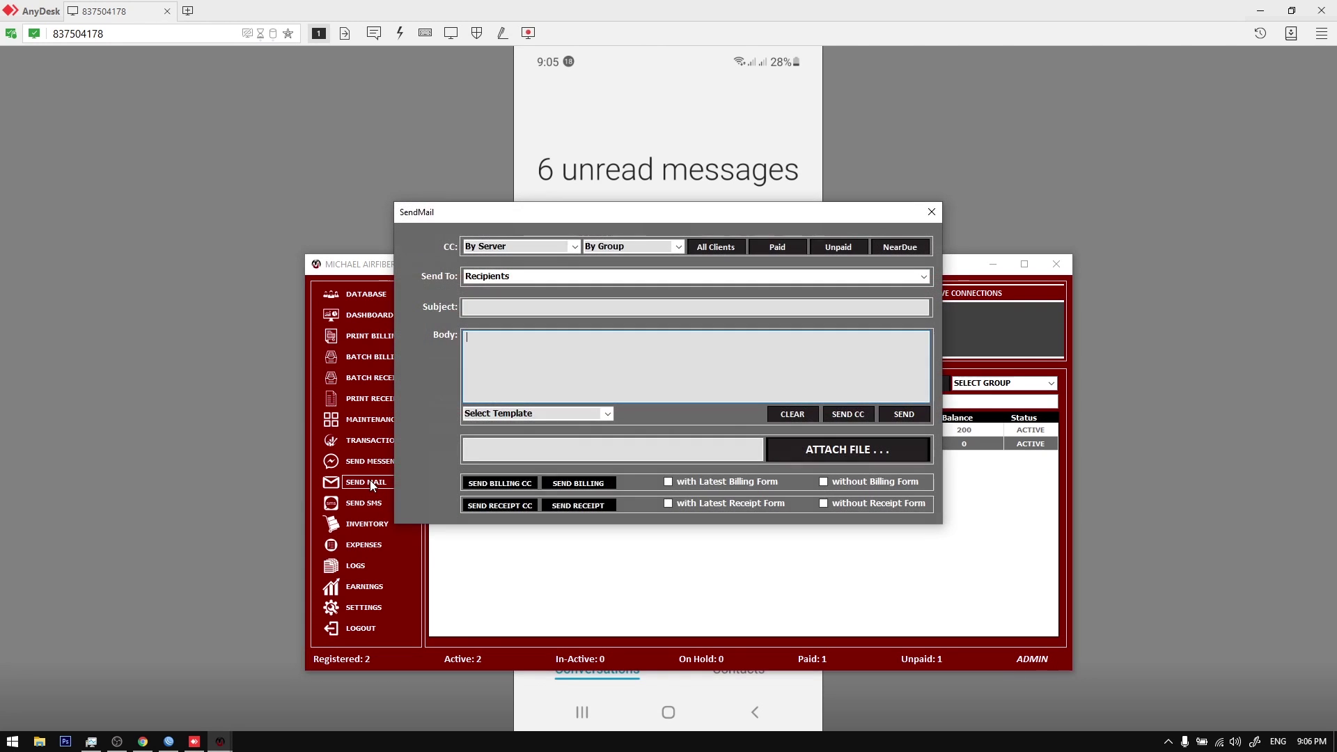
drag(655, 213, 660, 261)
click(931, 325)
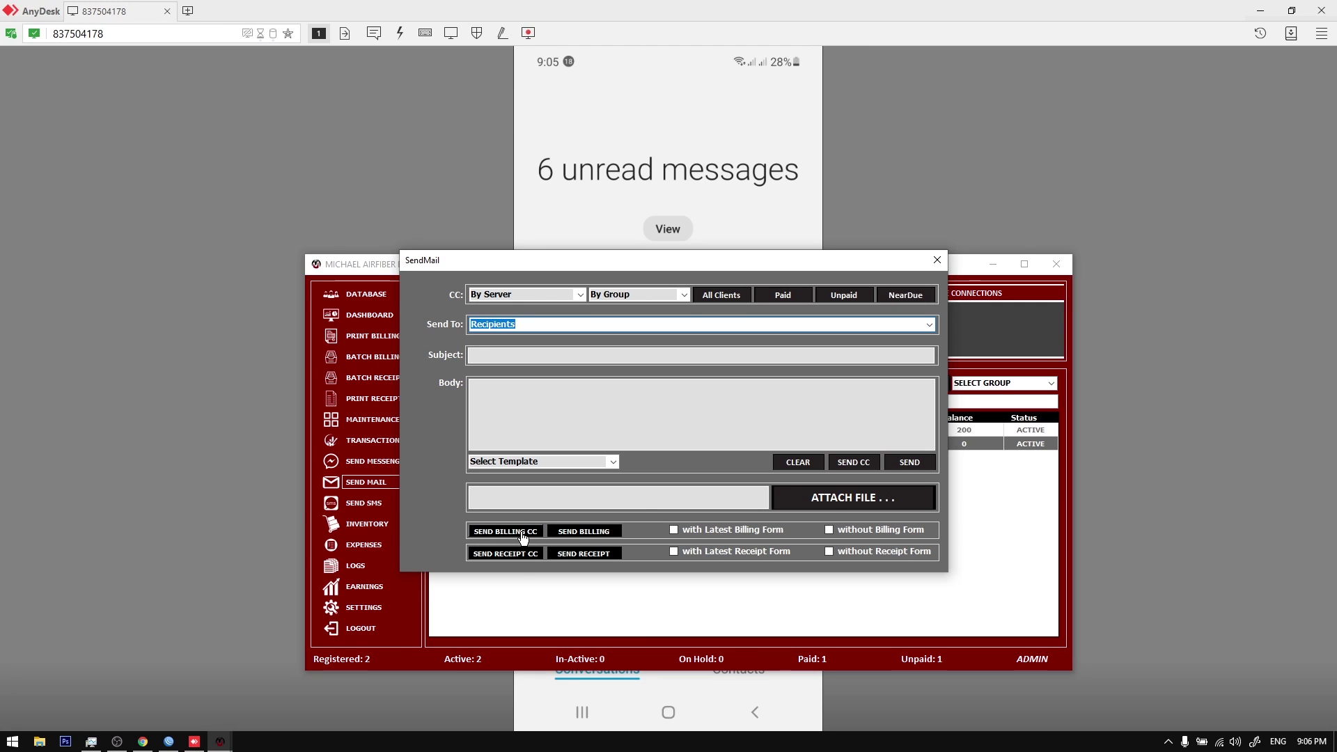
click(630, 411)
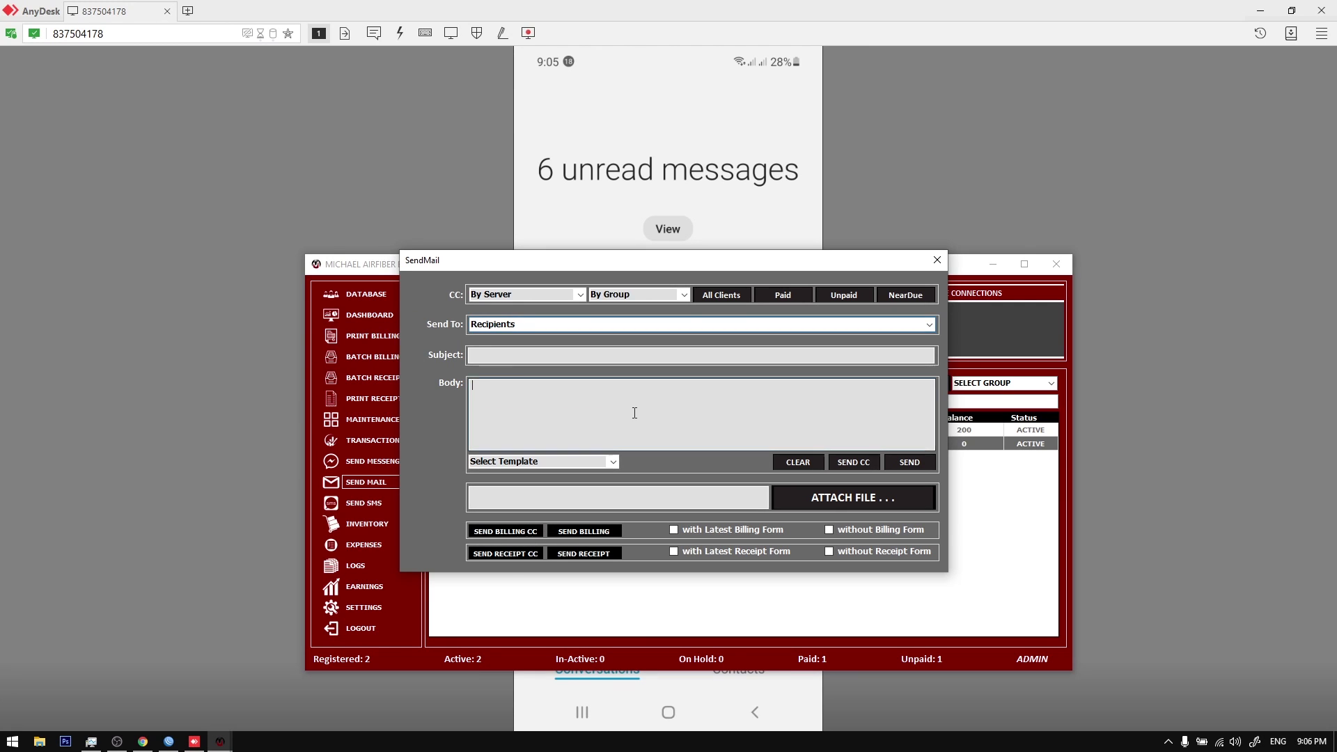
drag(670, 266, 670, 298)
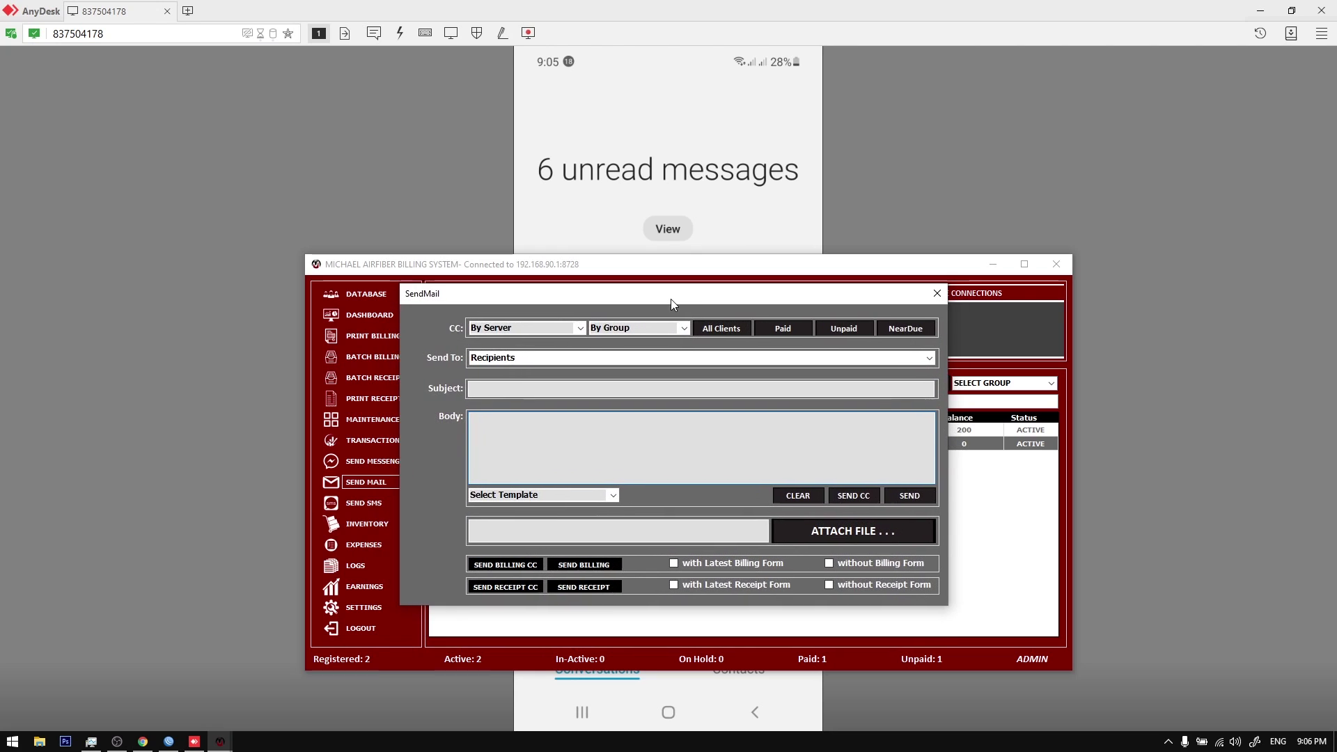
click(945, 293)
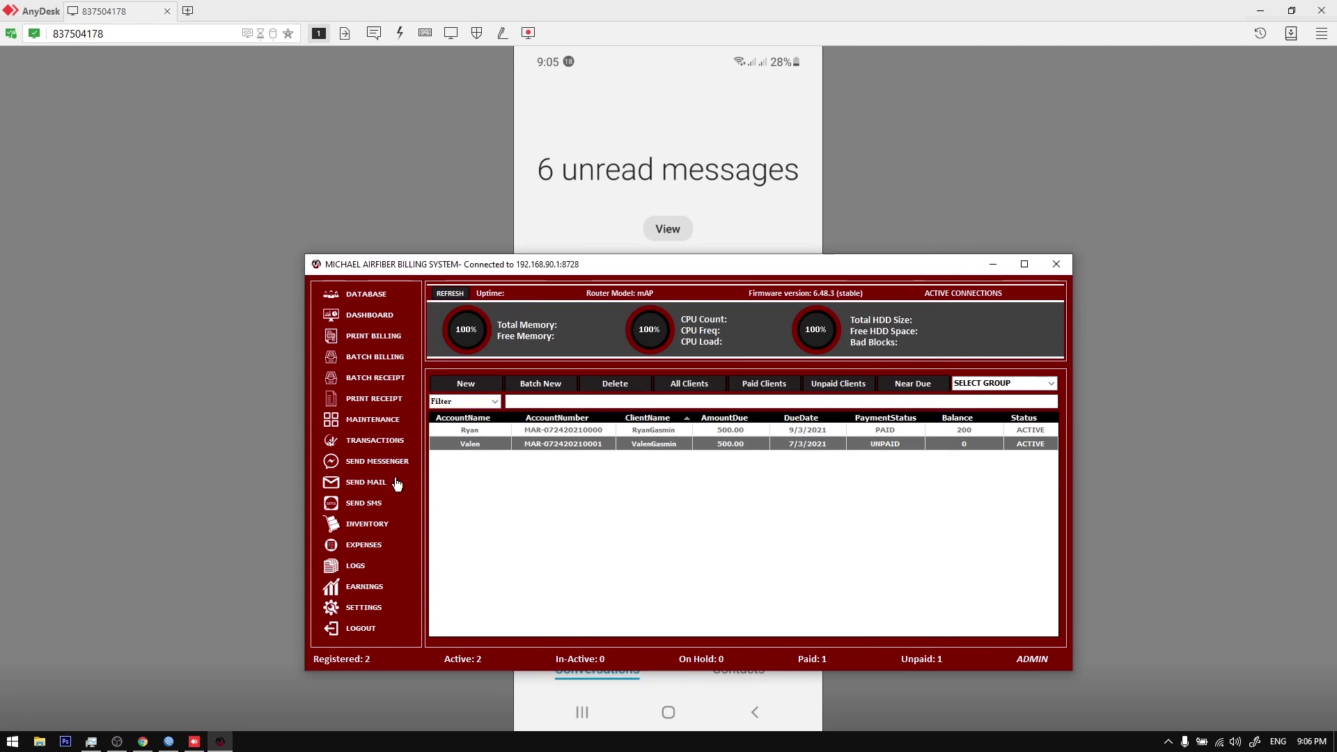
Step: Review the saved Gmail username under Settings > Credentials, then switch to the Gmail inbox in Chrome
click(364, 607)
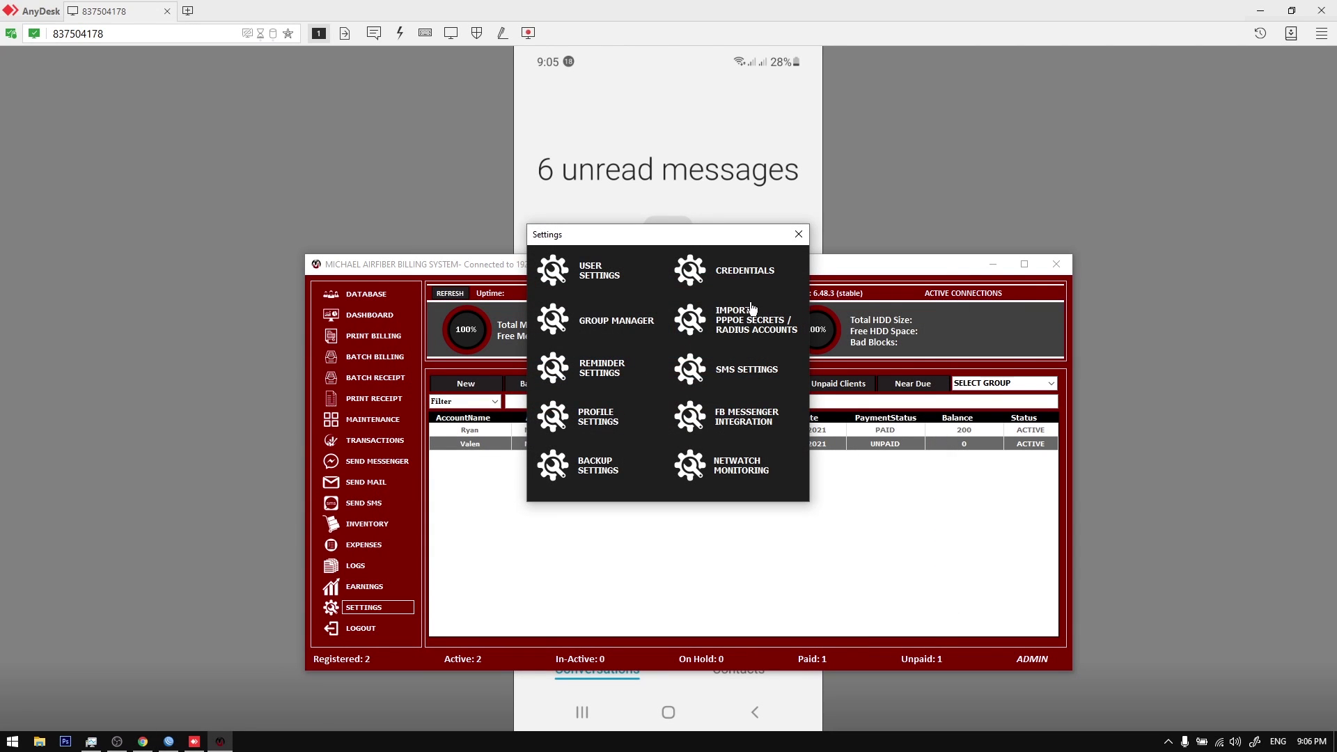
click(769, 277)
drag(664, 370, 787, 369)
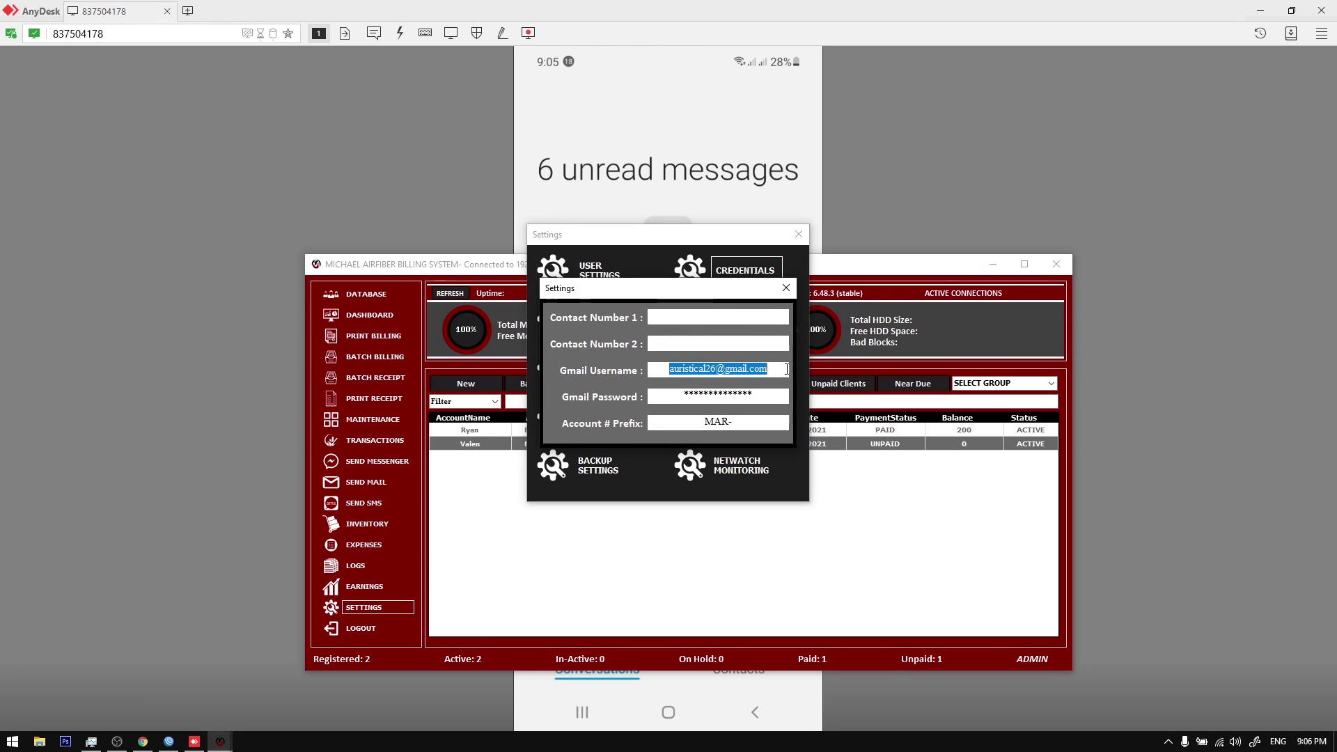
key(alt+Tab)
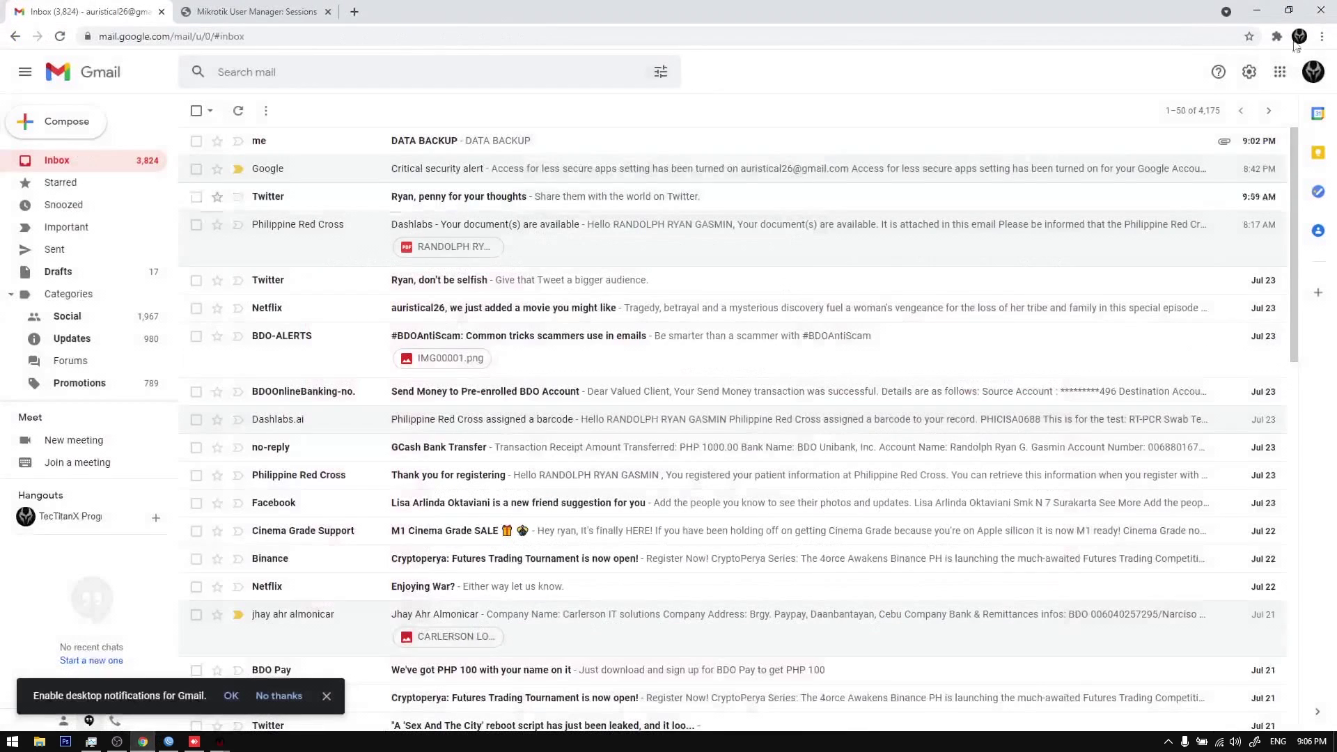
Step: Verify Less secure app access is On under Google Account Security, then close that tab
click(1318, 72)
click(1188, 137)
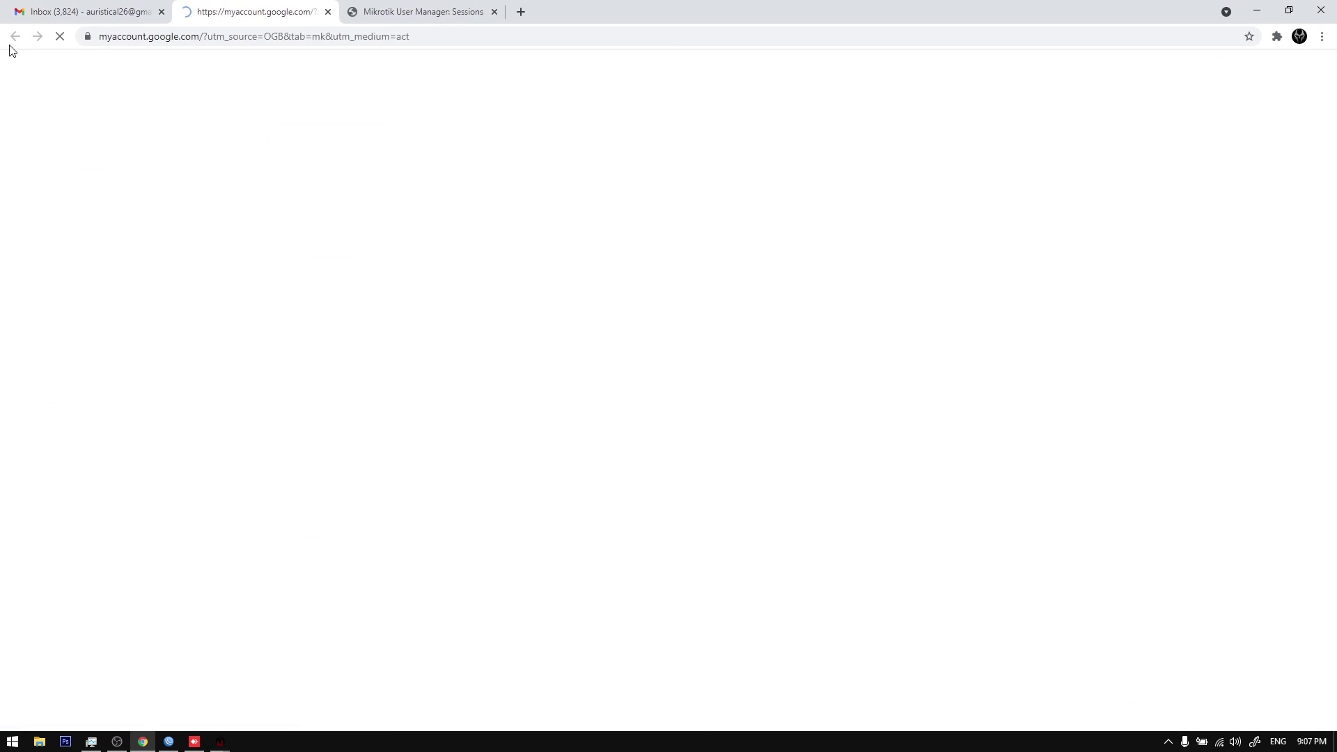
click(65, 215)
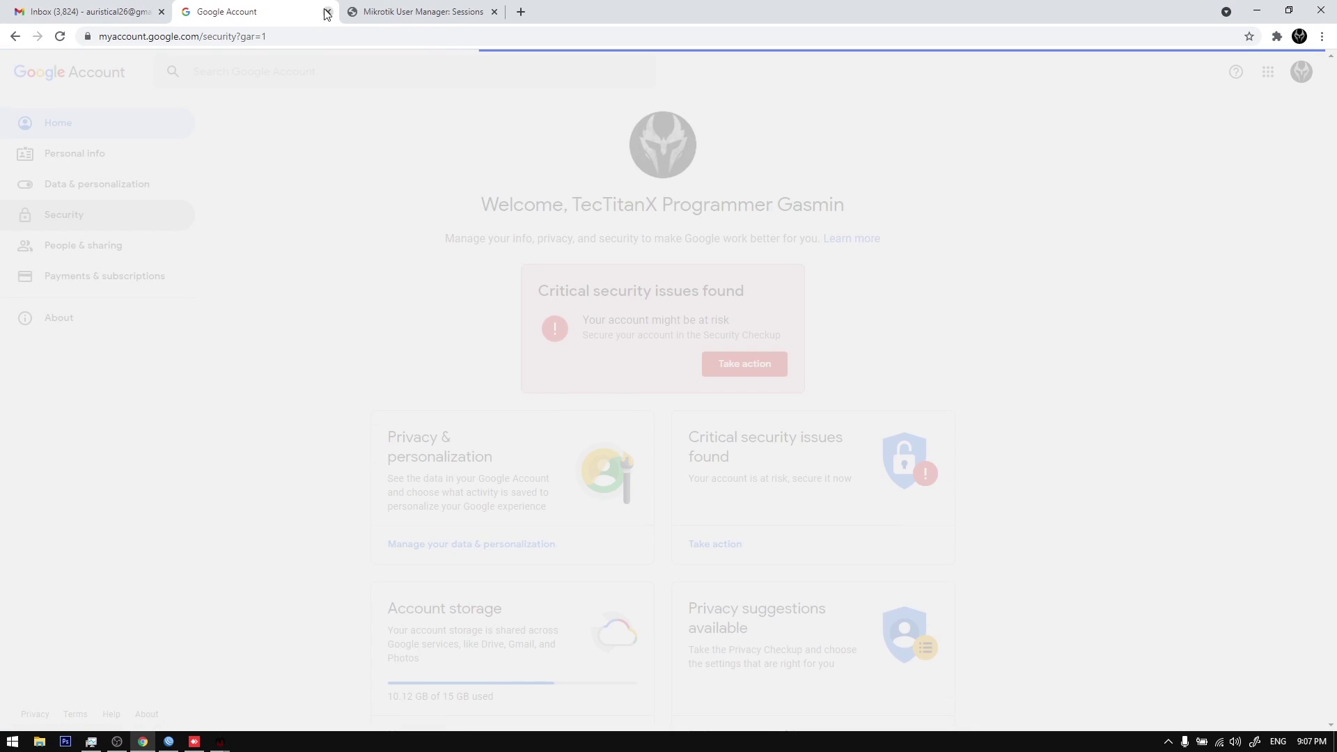
scroll(545, 309, down, 14)
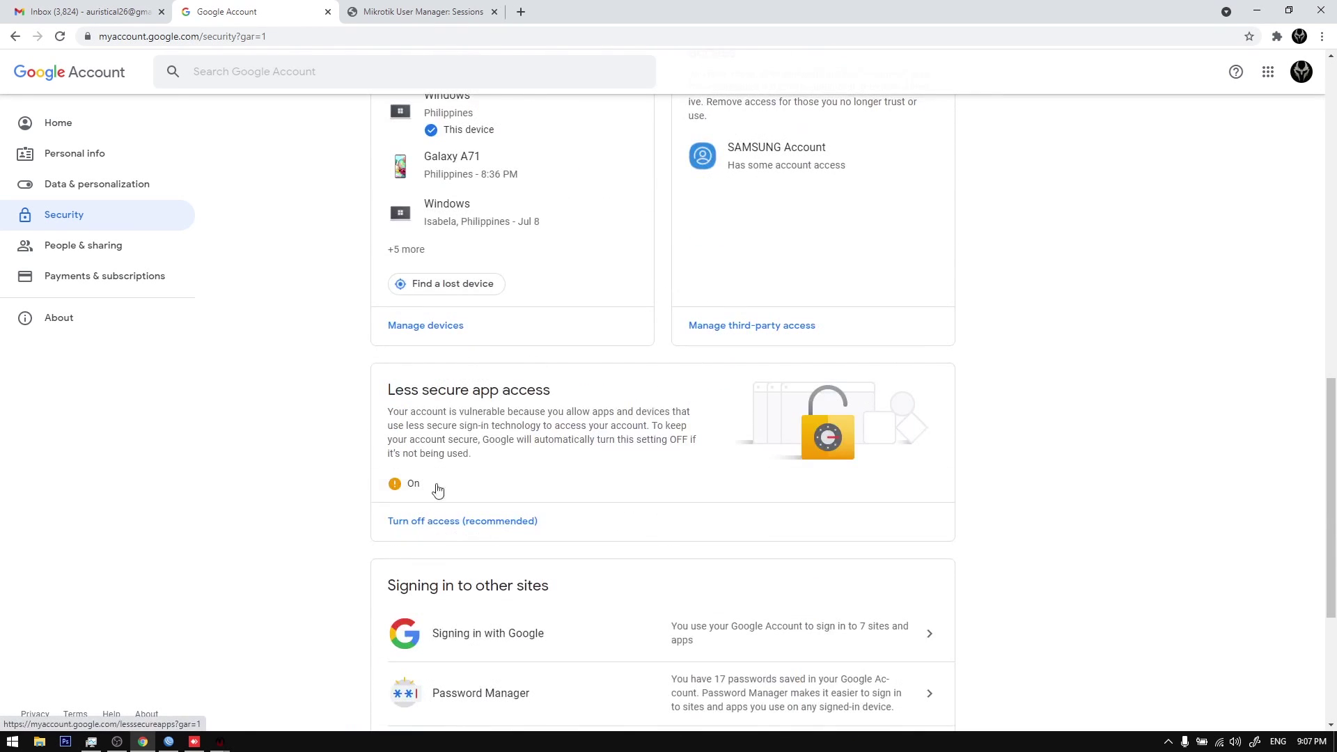
click(328, 12)
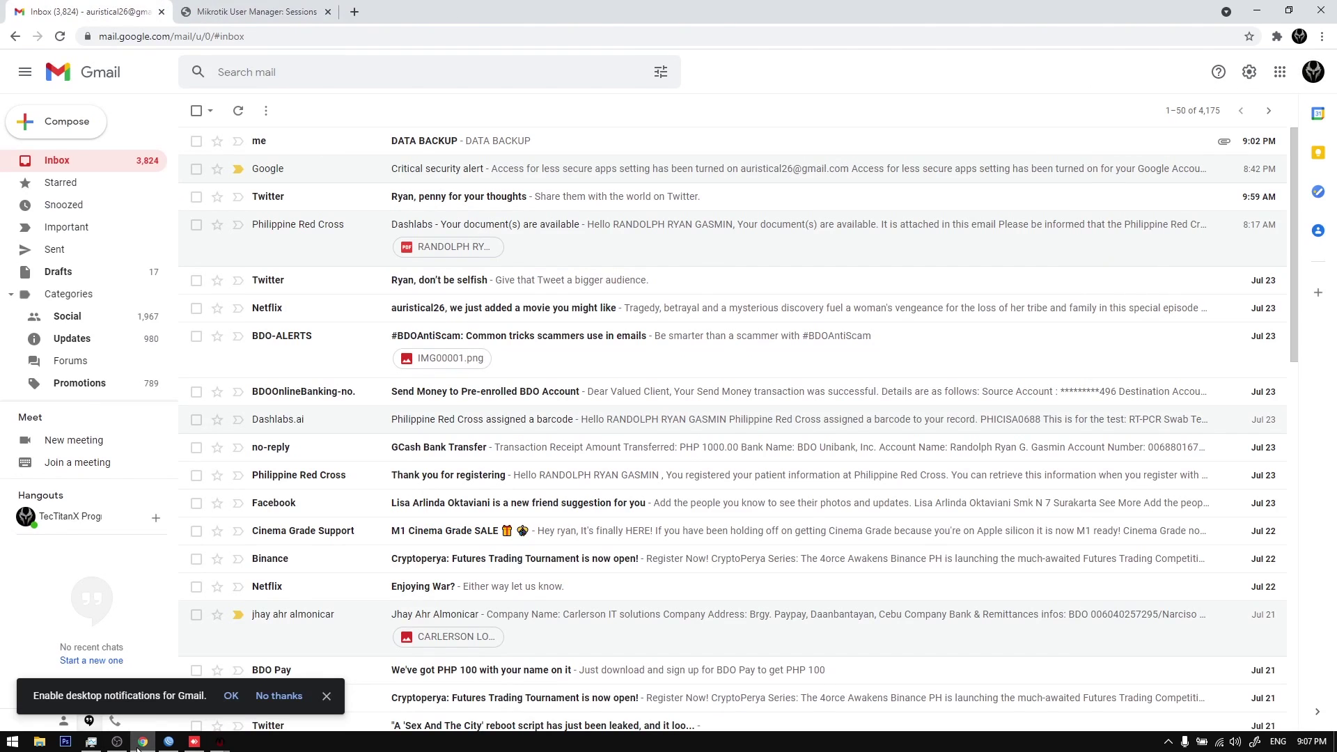
key(alt+Tab)
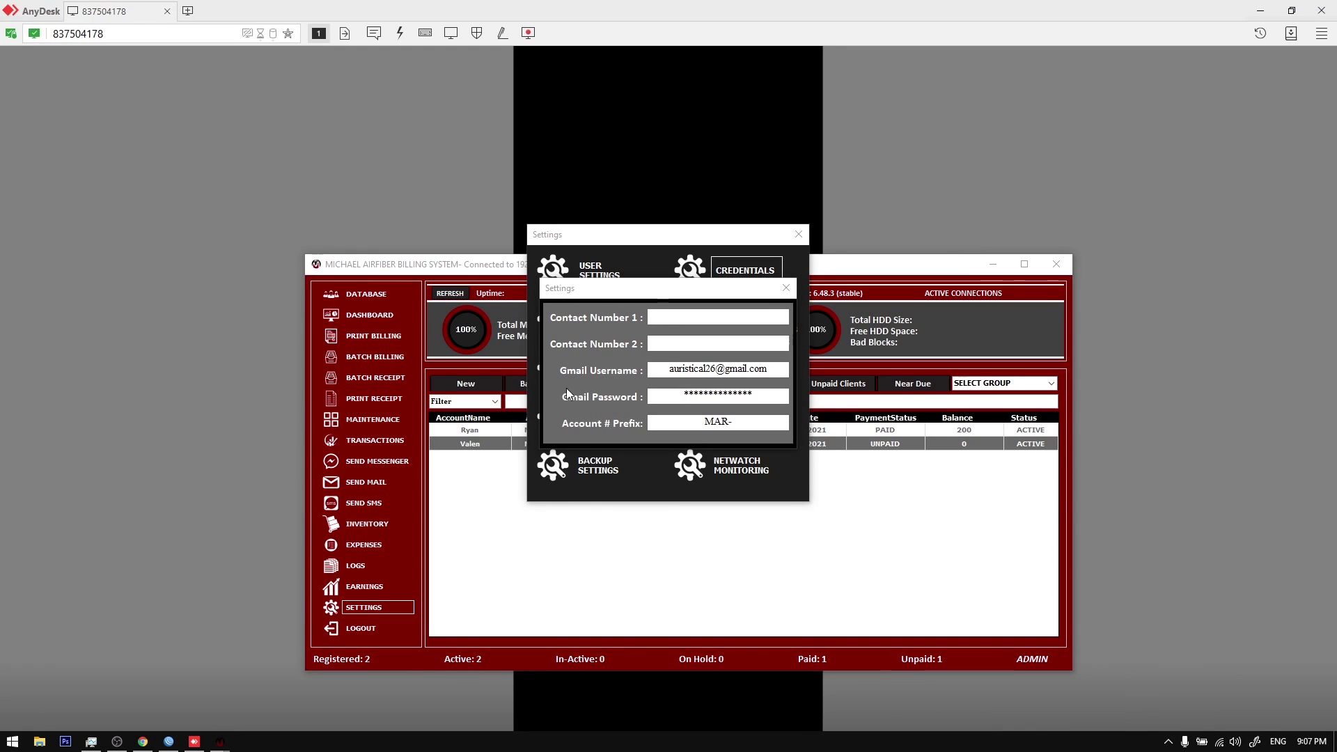
Step: Close the credentials settings and change the first client's email address to the Gmail account
click(787, 288)
click(799, 234)
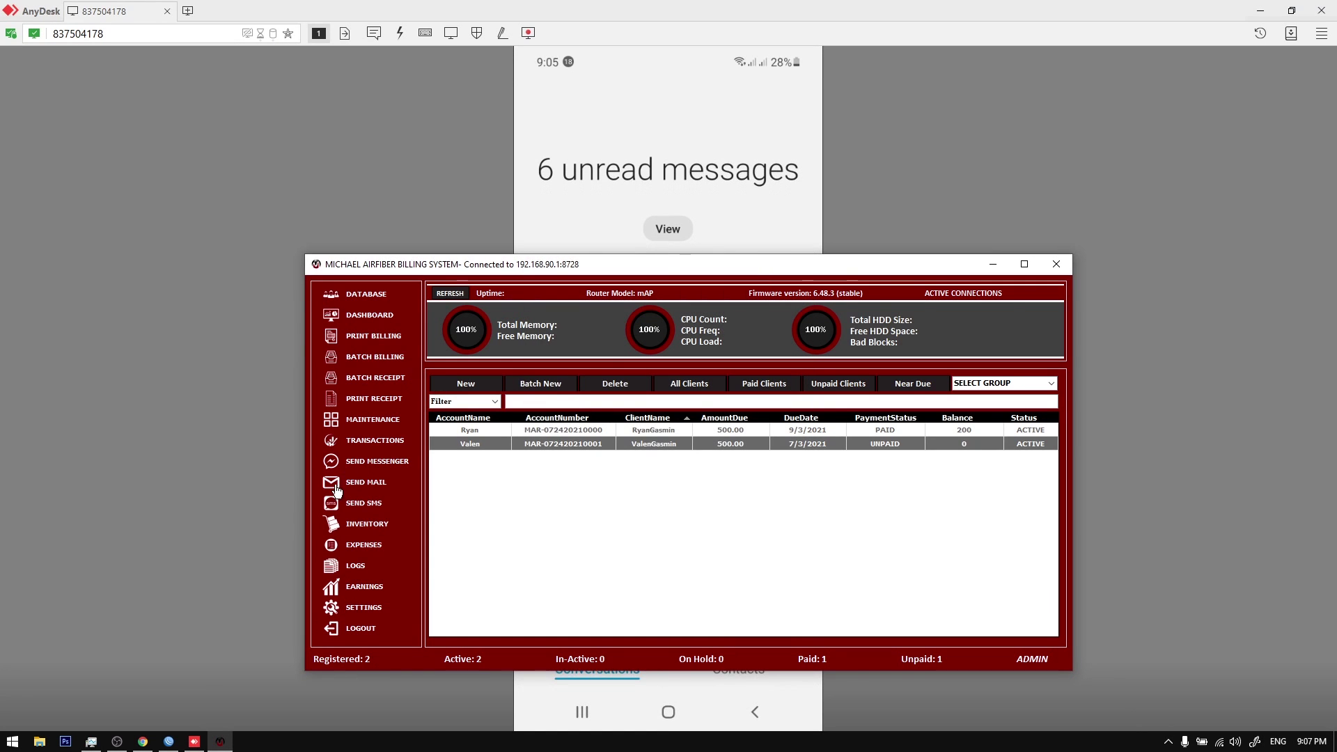
right_click(485, 434)
click(531, 464)
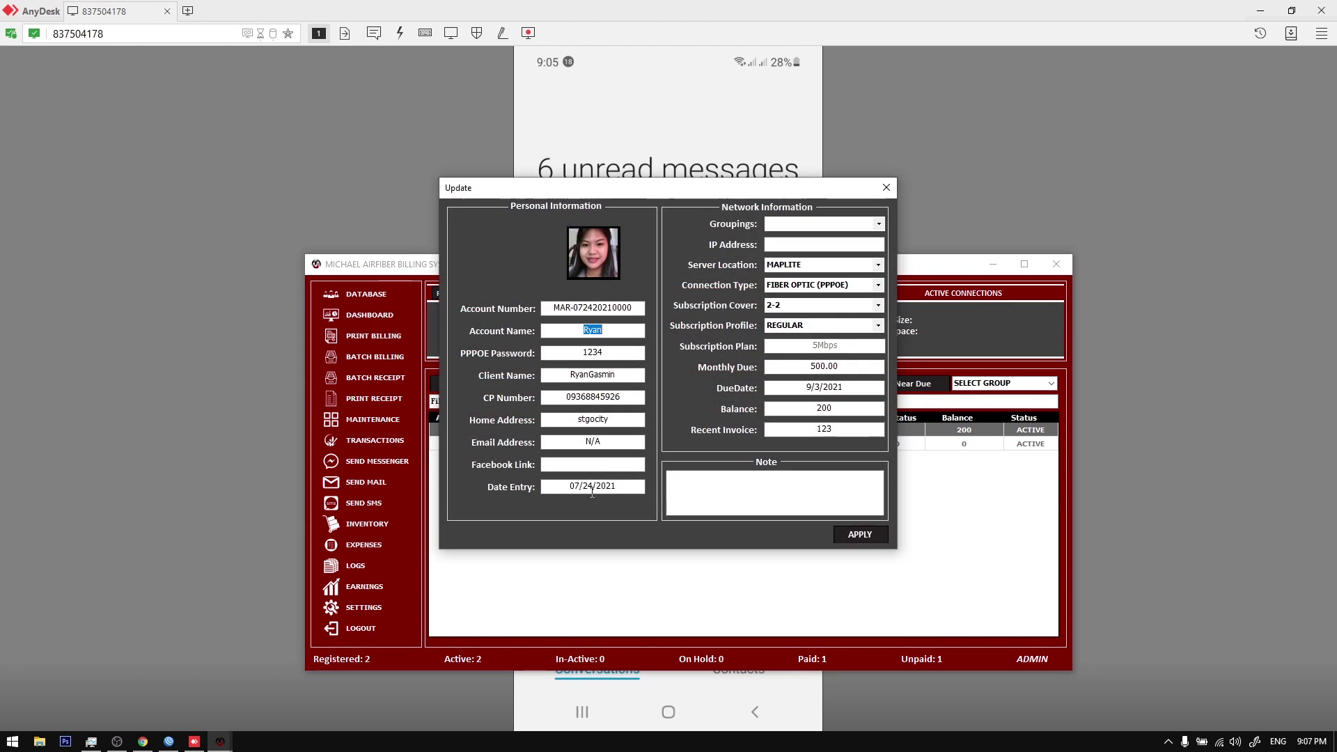
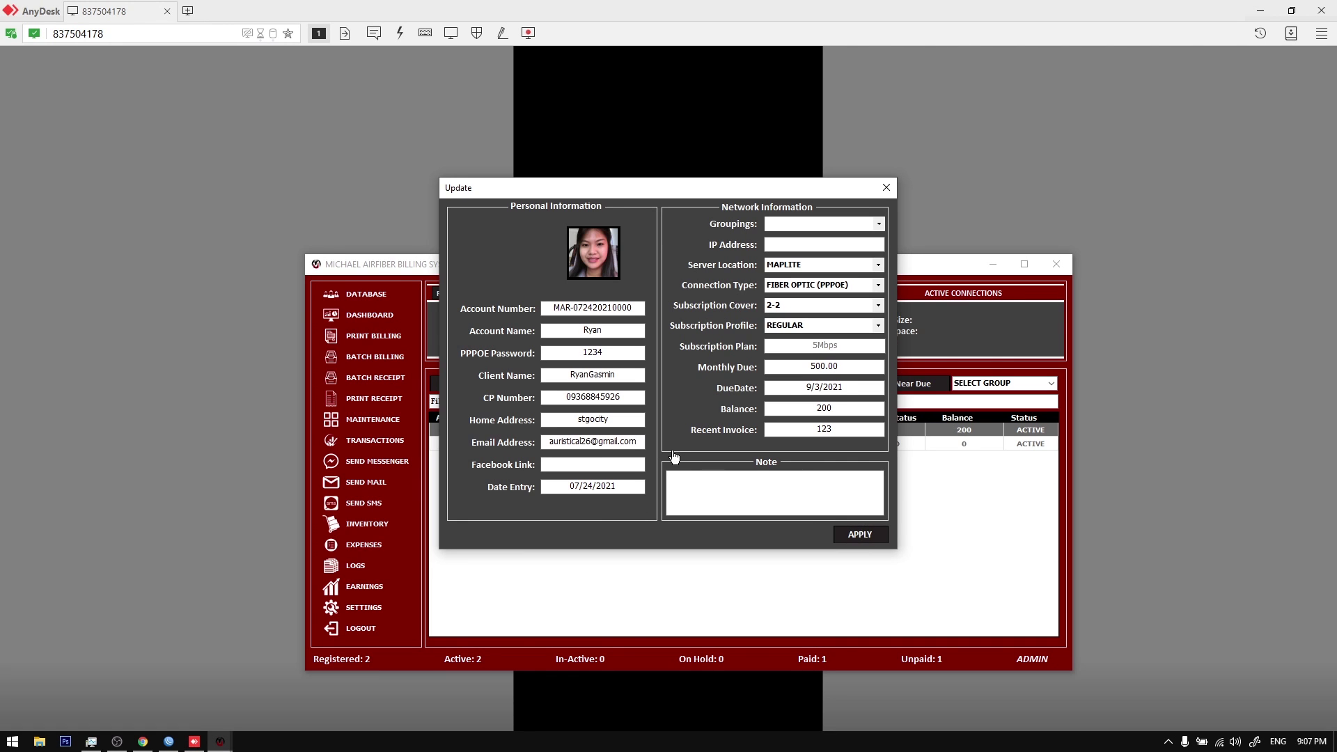
click(680, 421)
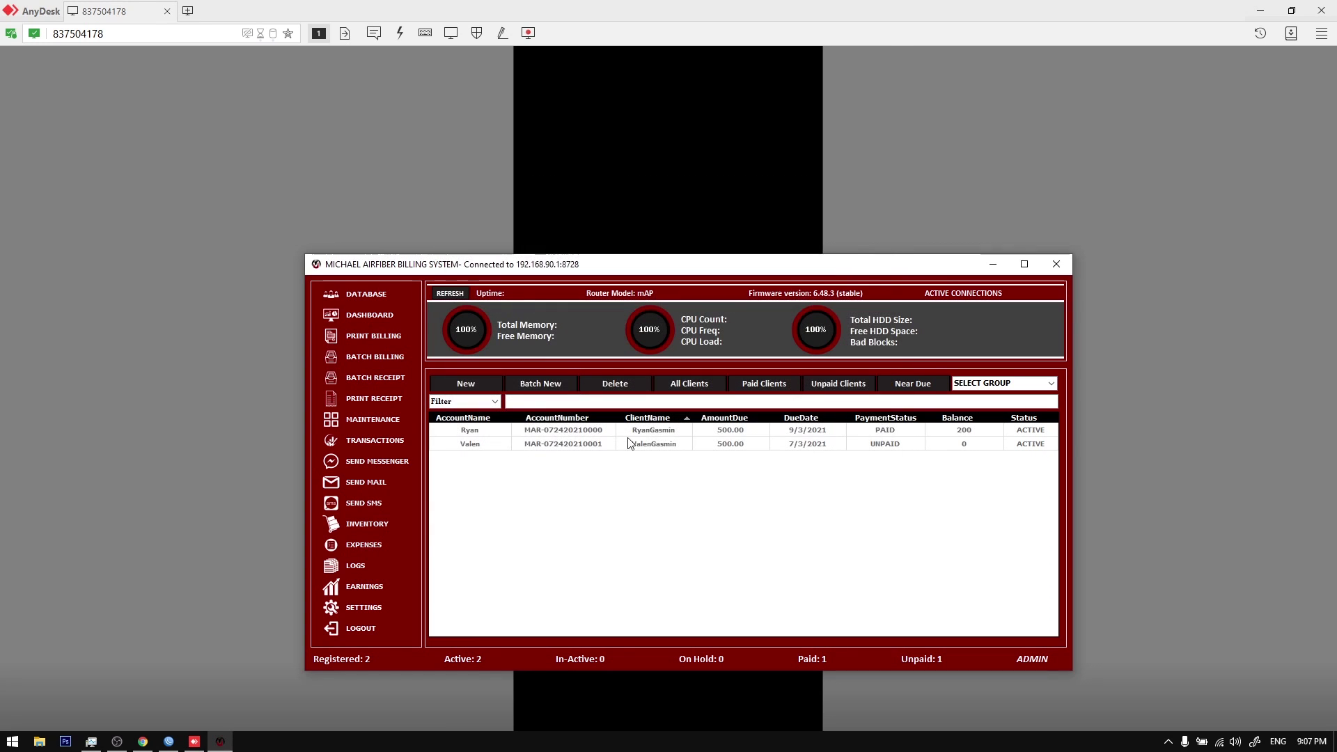
click(608, 446)
Step: Update the second client's record, replacing its N/A email with an email address
right_click(608, 446)
click(647, 492)
click(615, 461)
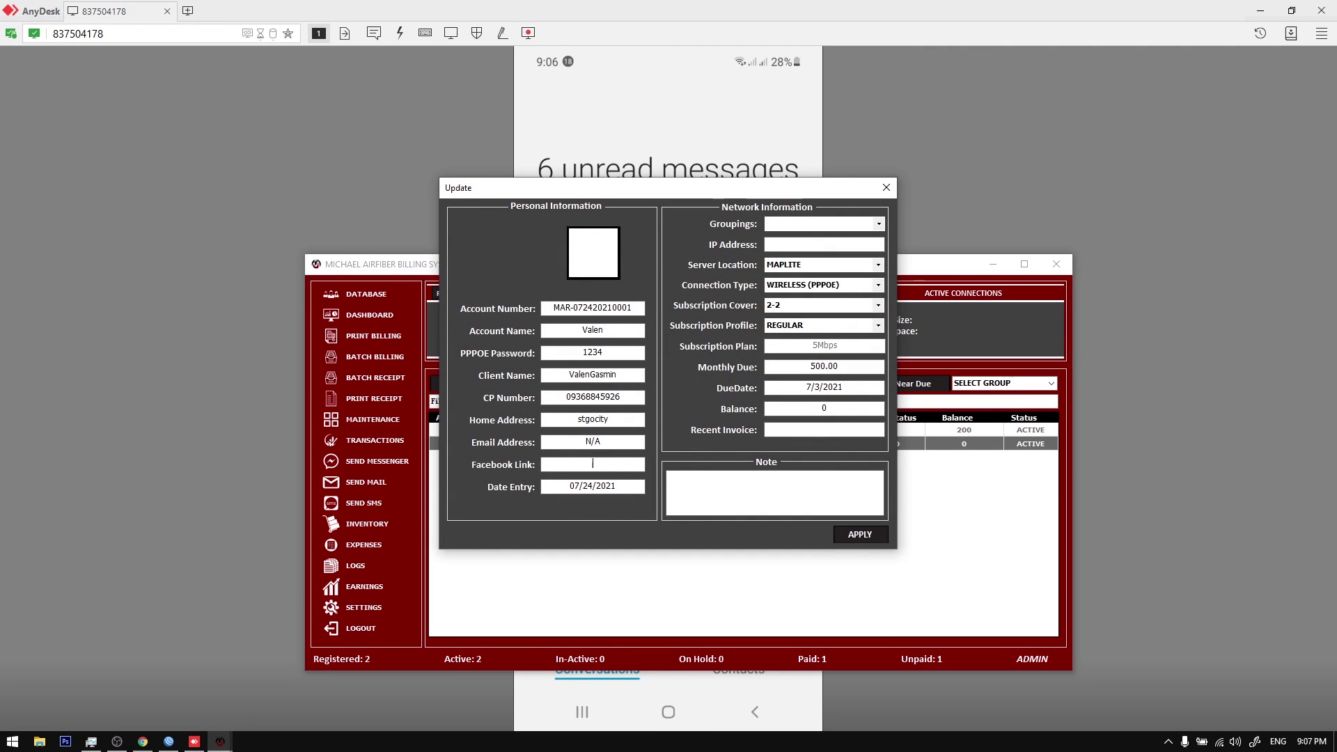
Step: Confirm the second client's update and close the remote phone session window
click(670, 423)
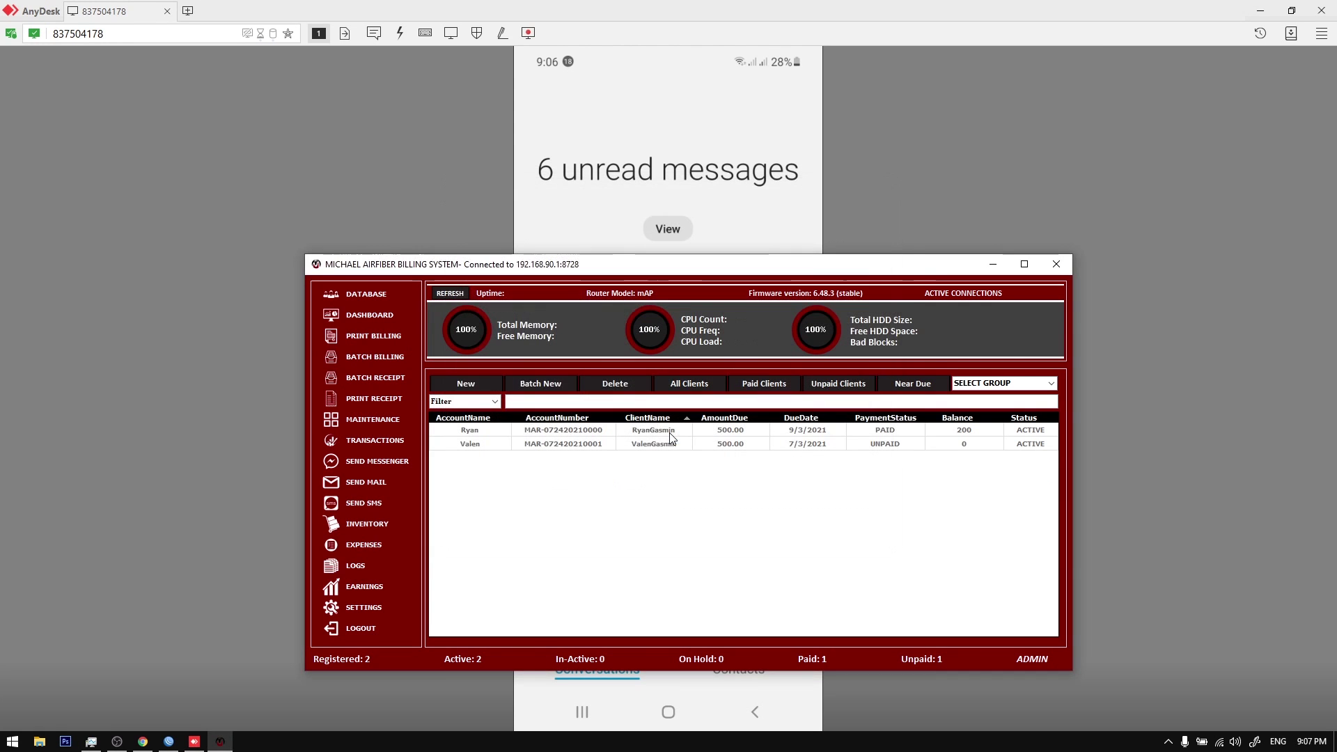
click(1321, 10)
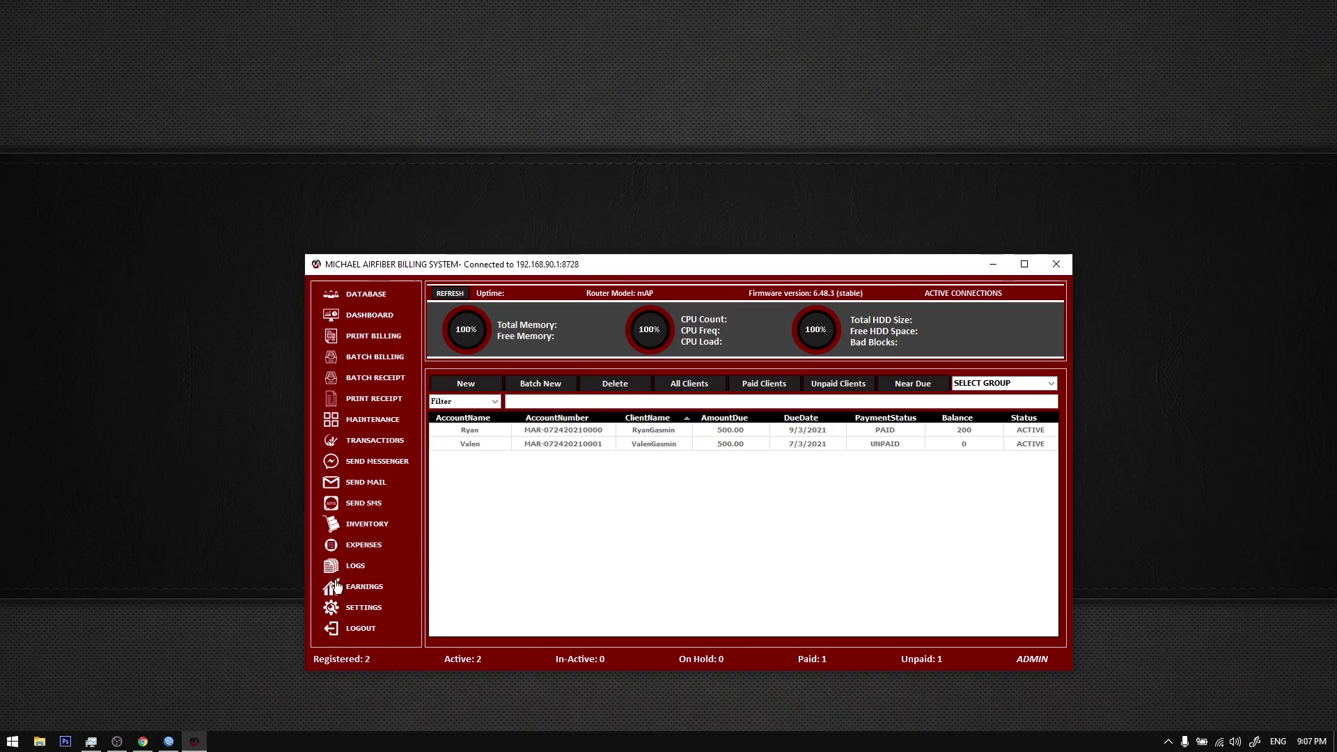
click(151, 740)
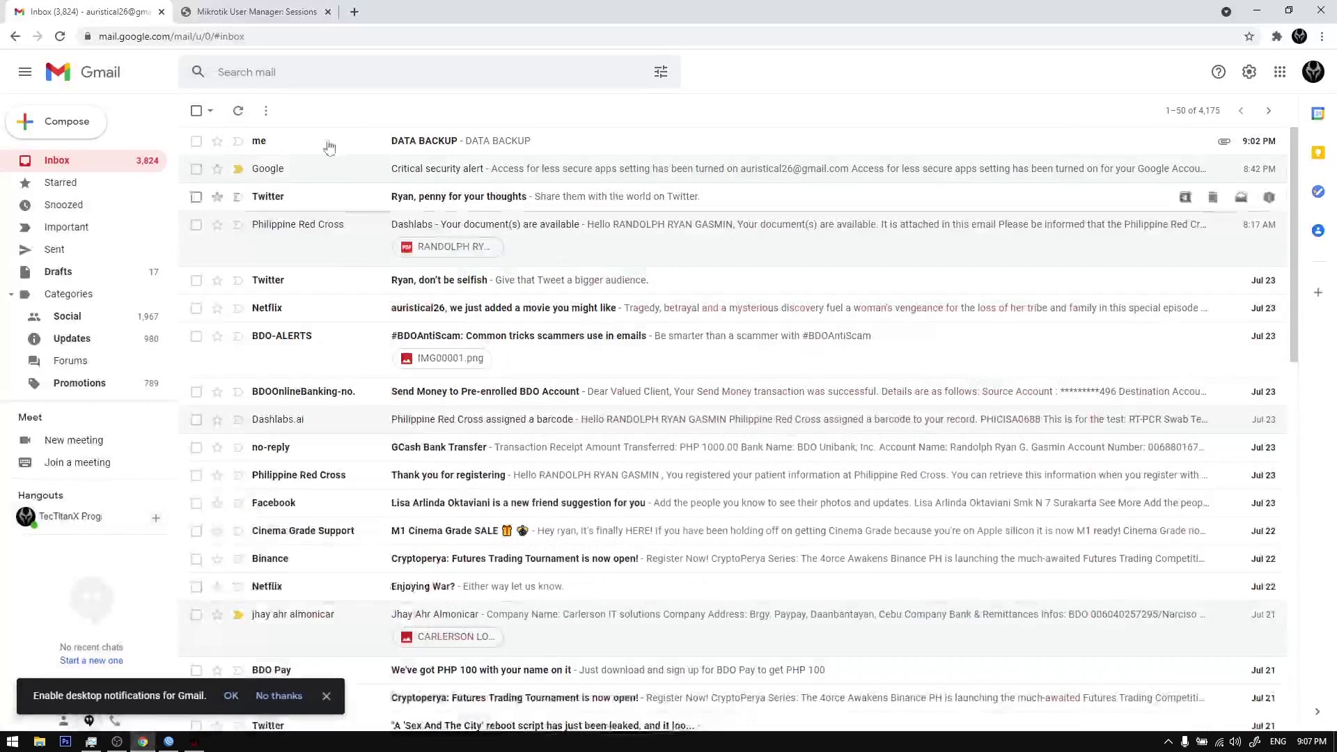
click(201, 743)
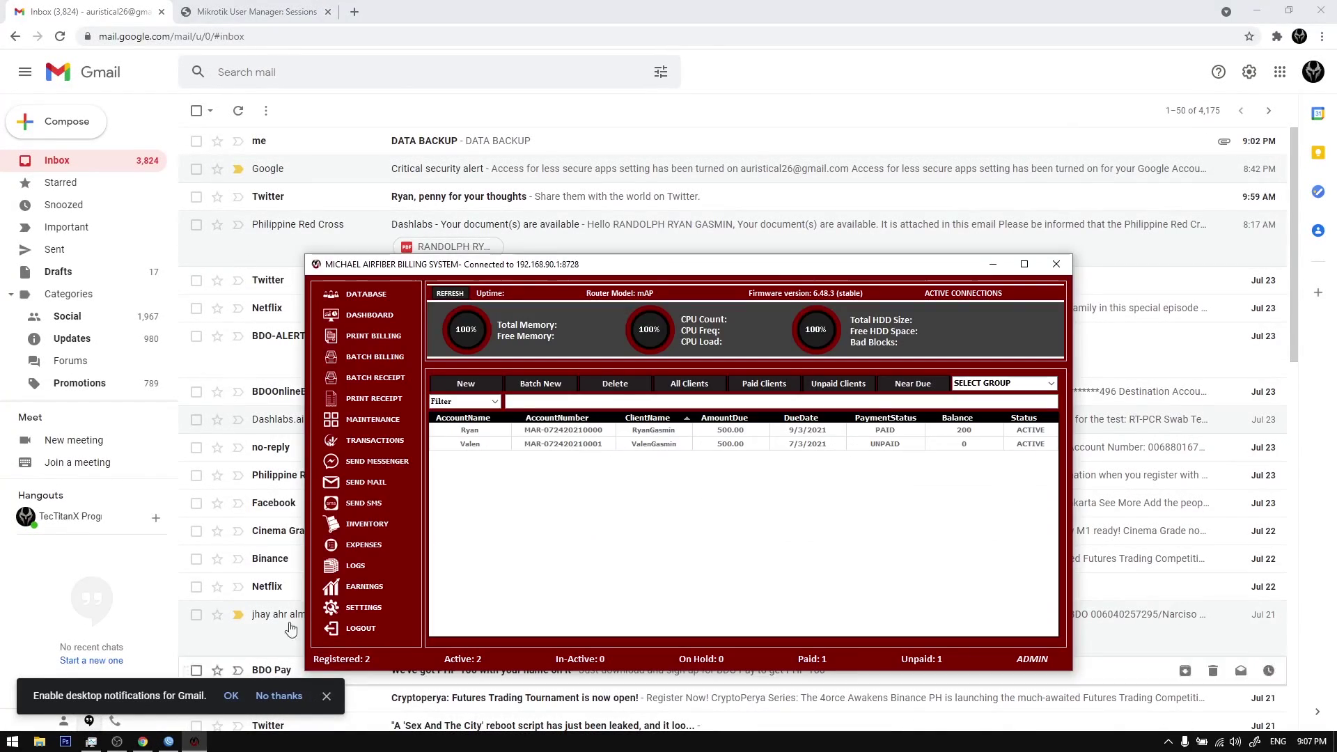
Step: Email the first client's billing statement using Send Billing - Mail
click(596, 432)
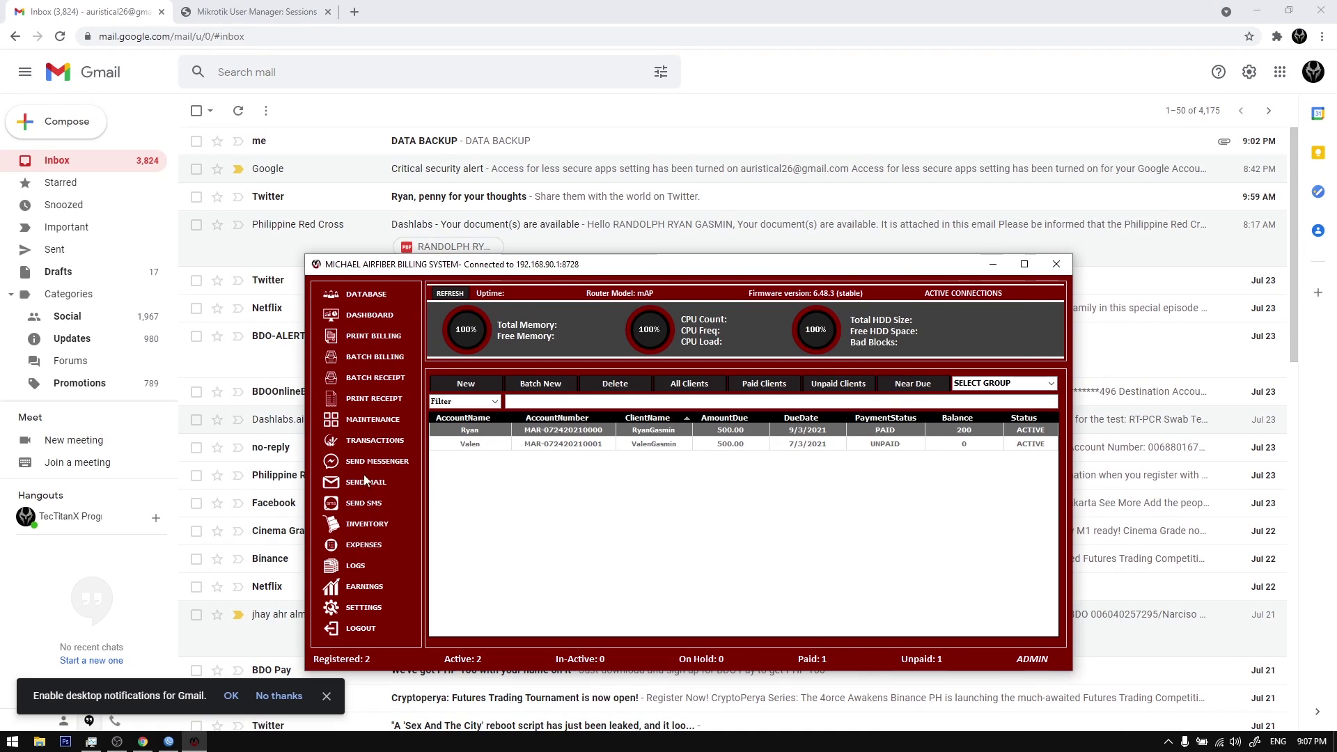
right_click(483, 433)
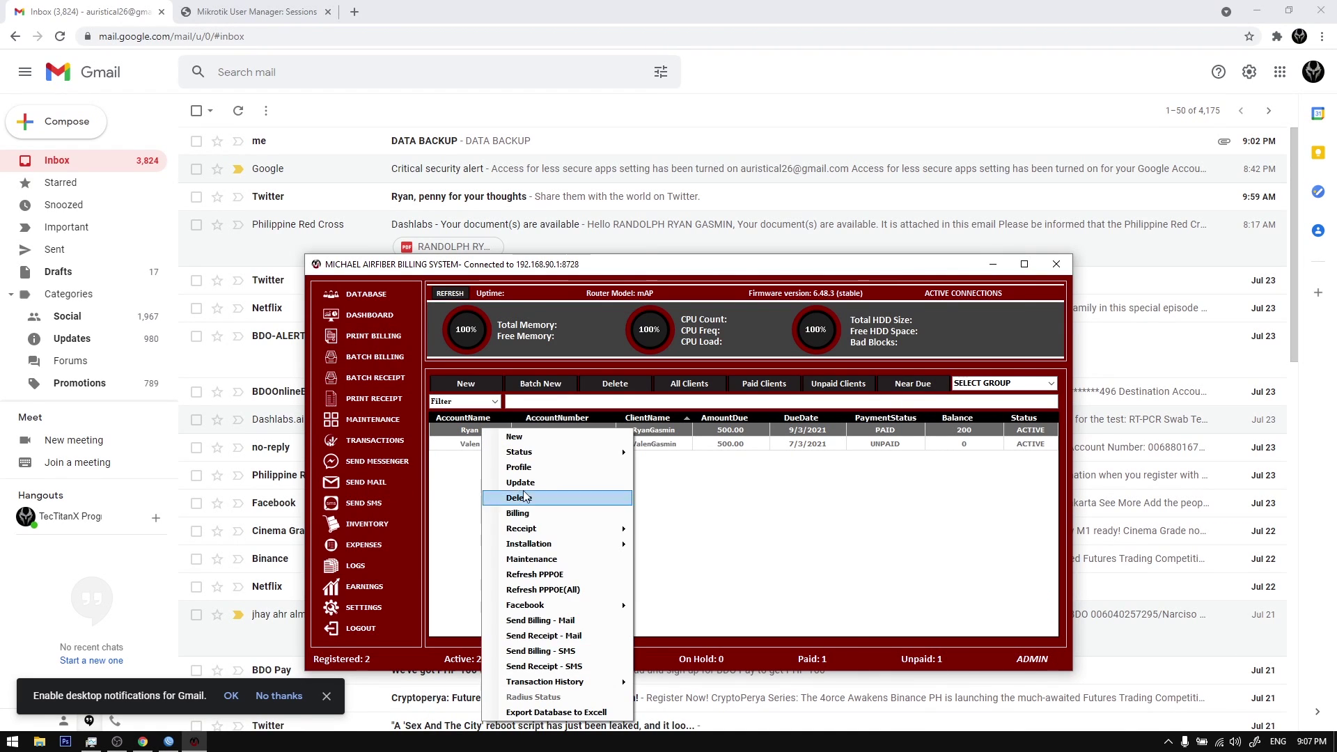
click(543, 621)
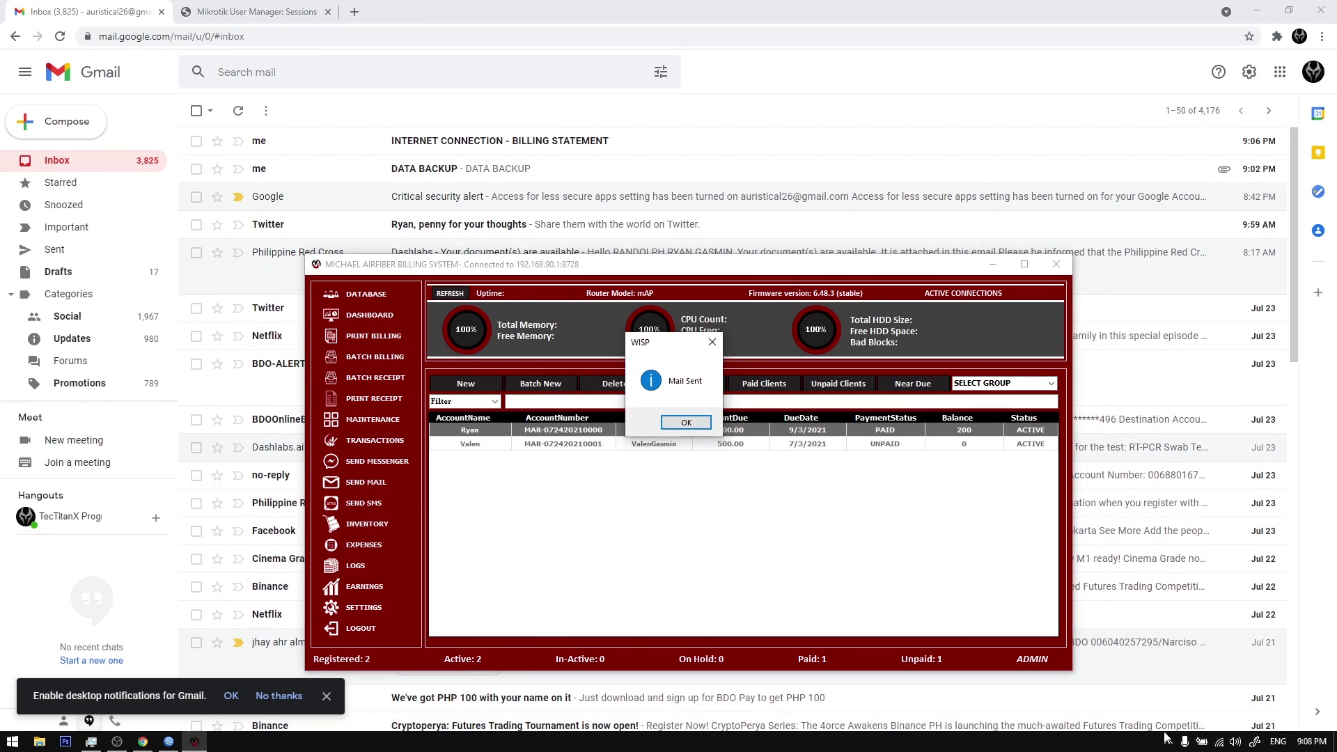
click(686, 423)
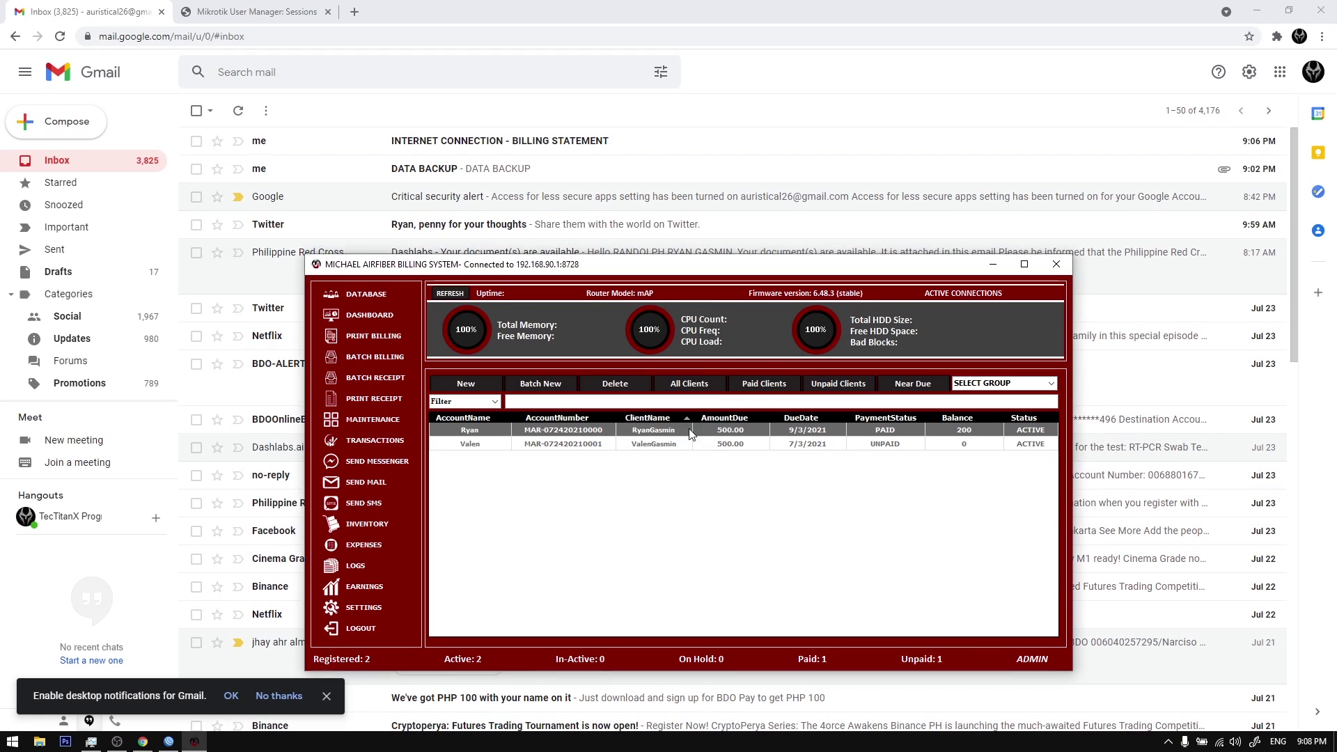
Step: Inspect the sender and recipient details of the new billing statement email in Gmail
click(547, 142)
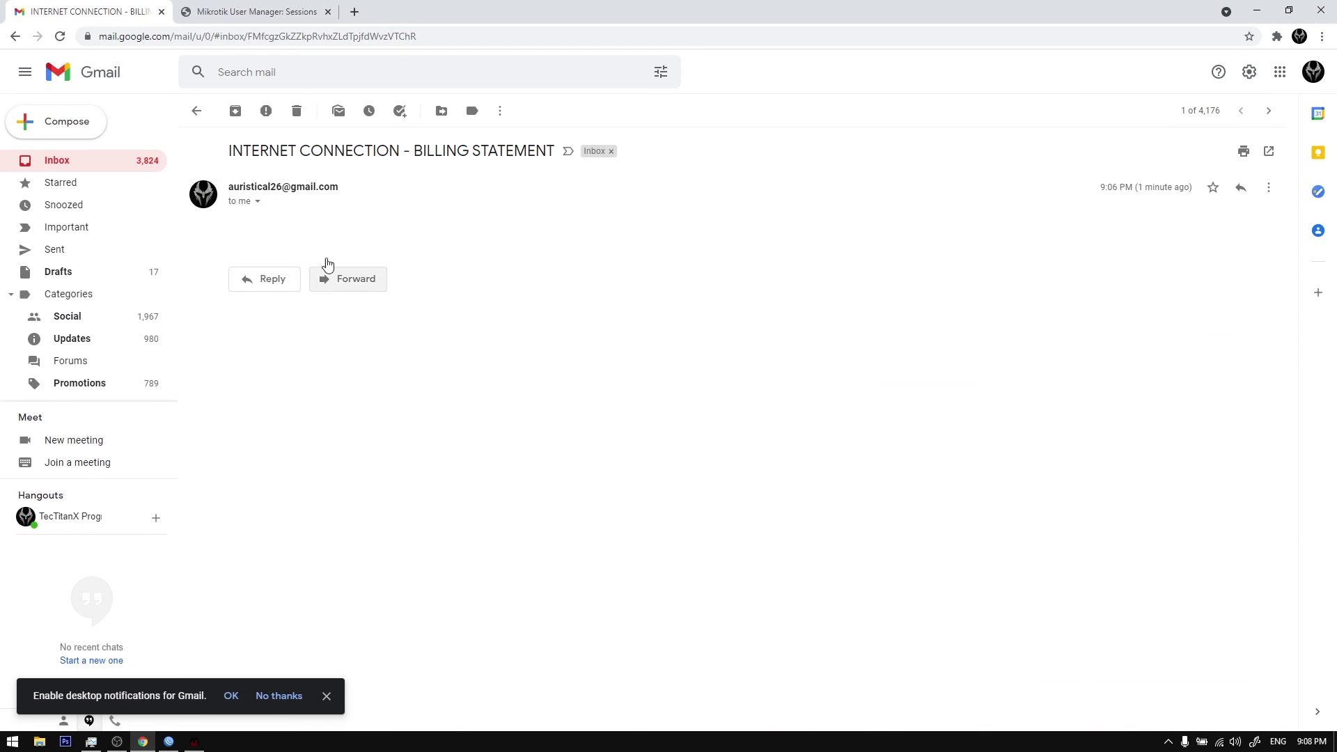
click(258, 202)
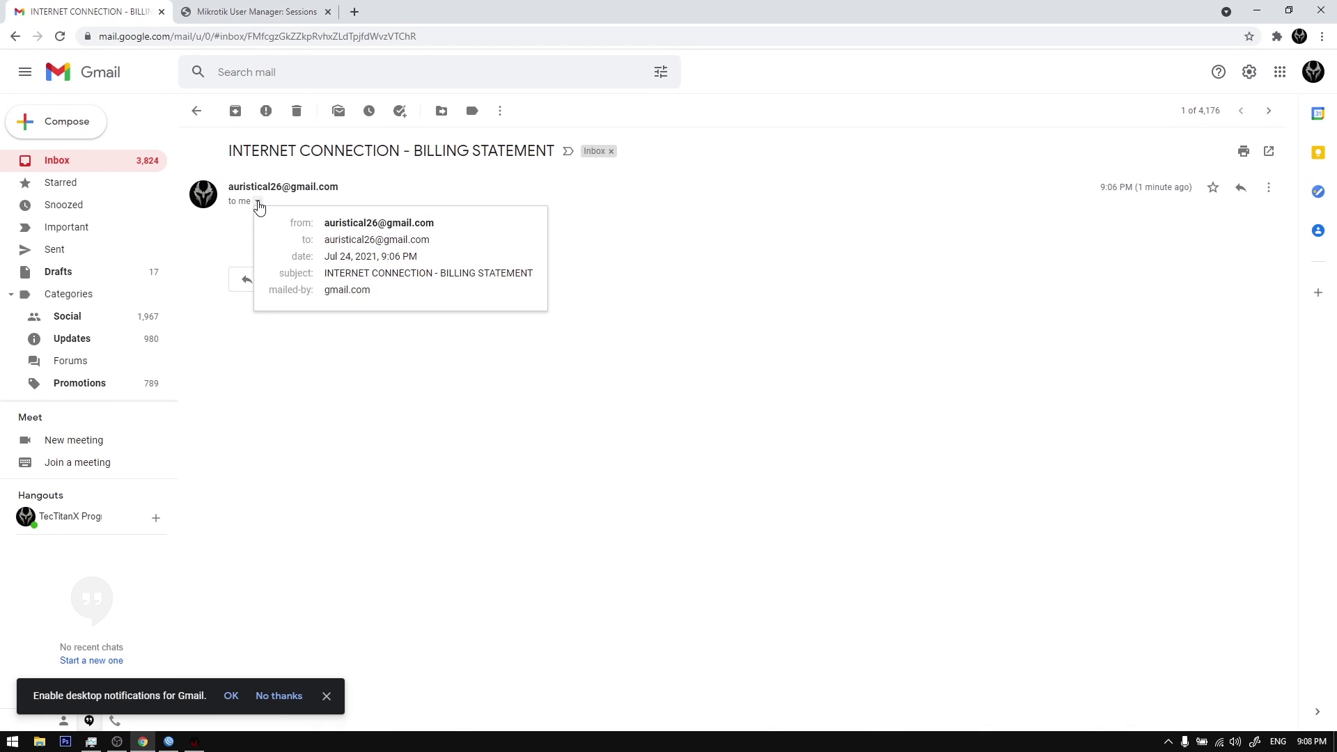
click(257, 202)
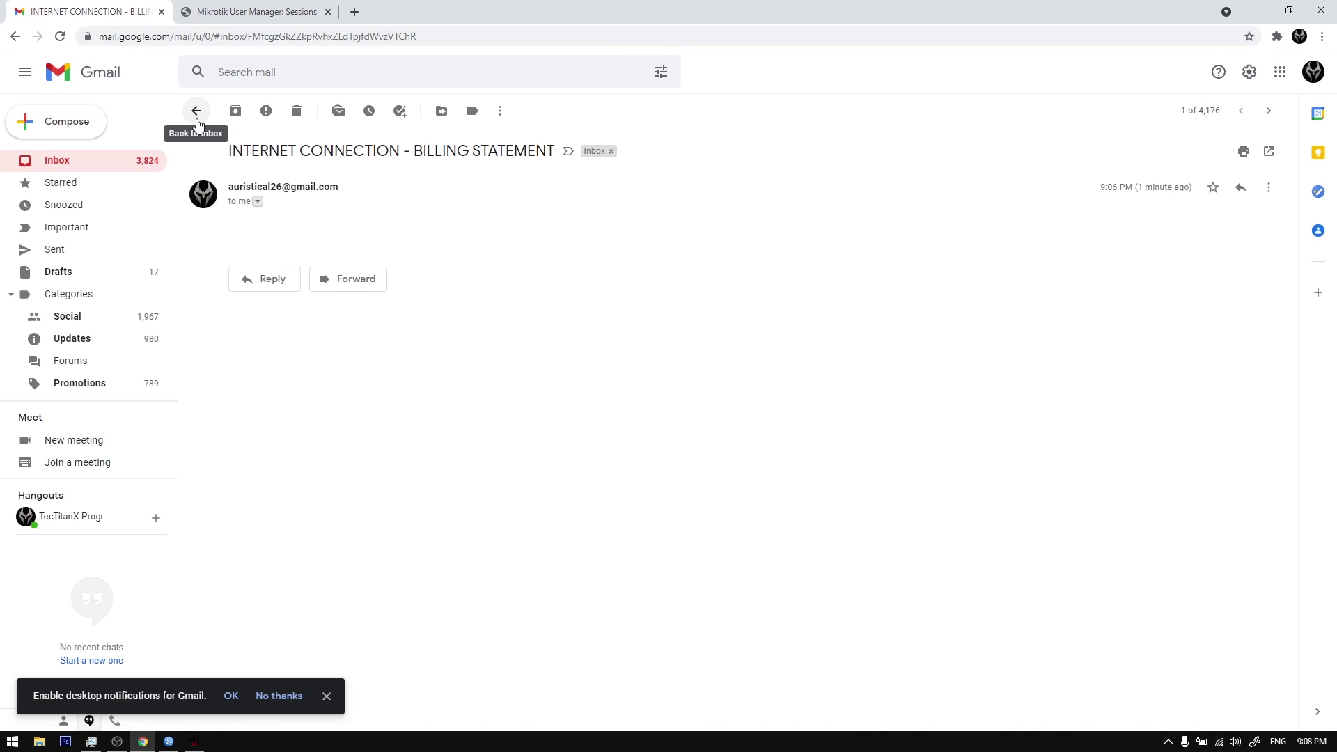
click(197, 111)
click(196, 111)
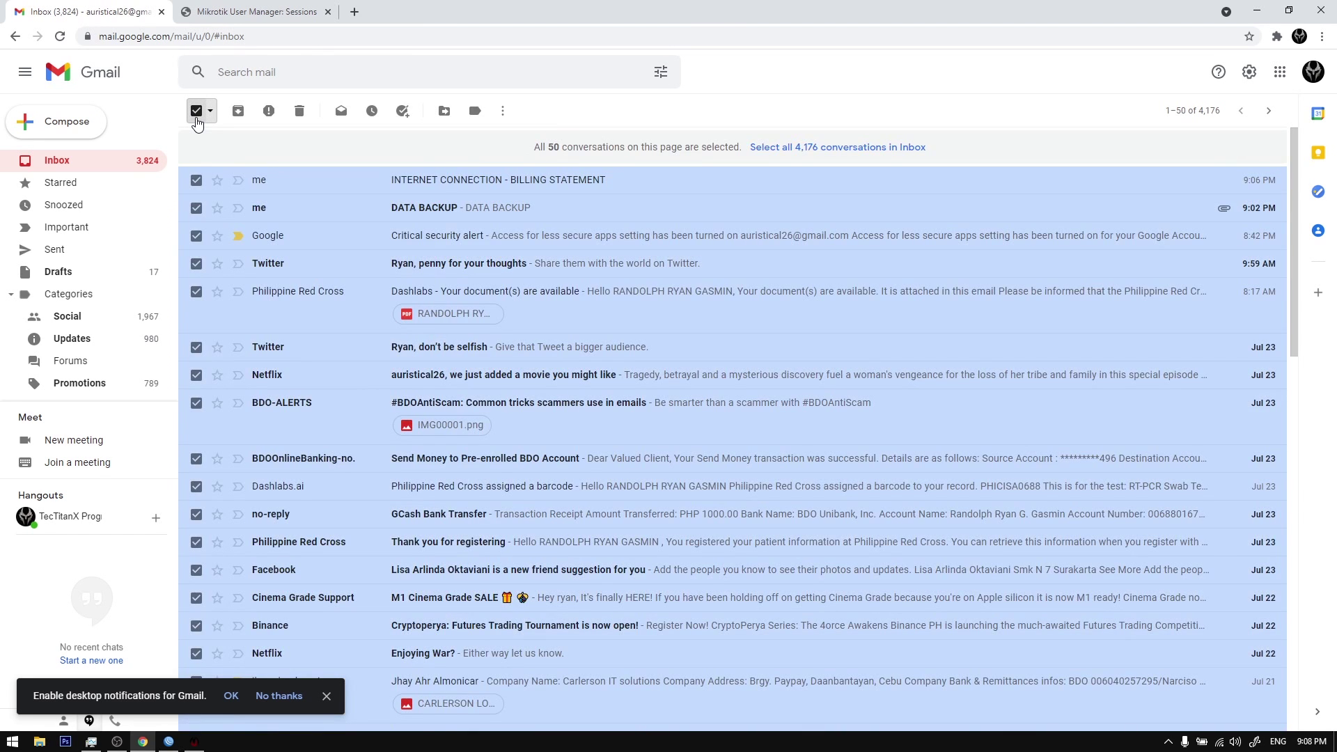
click(197, 112)
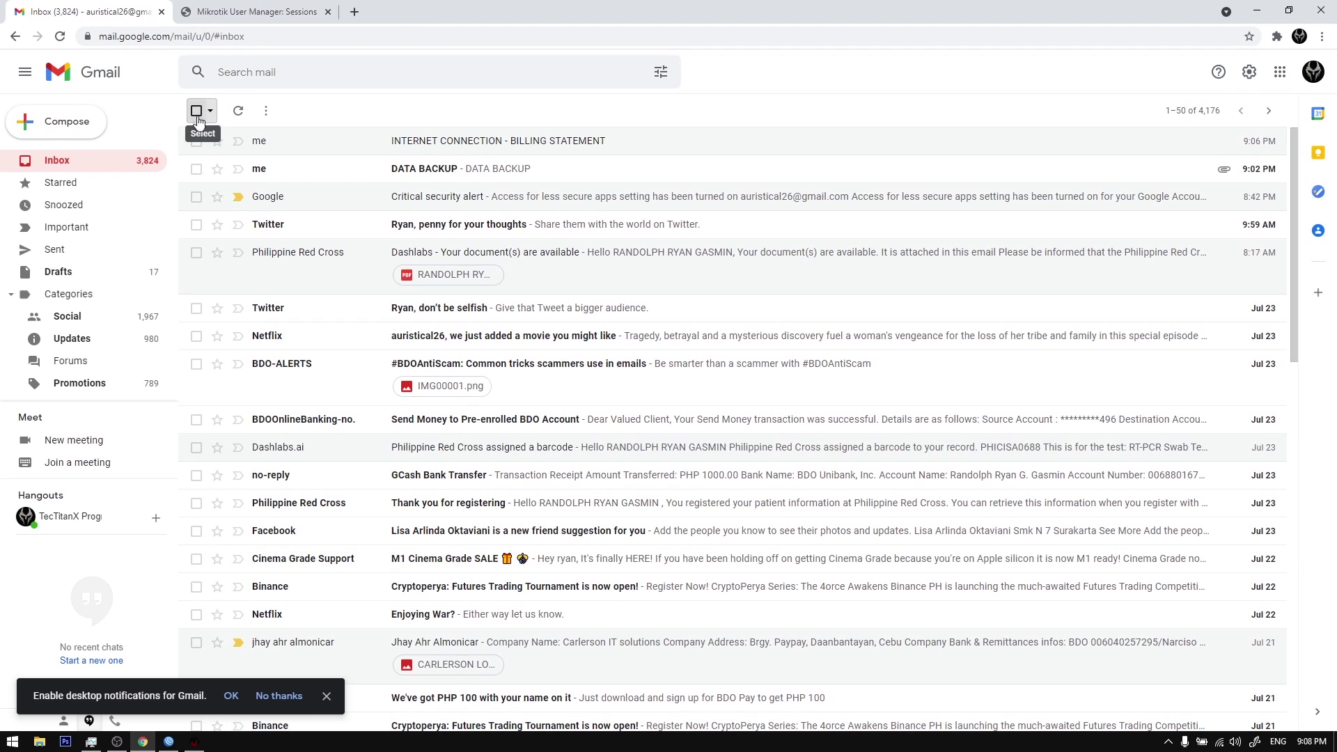
Step: Check the latest billing email's details, then move the older billing statement email to trash
click(297, 142)
click(257, 202)
click(299, 205)
click(196, 111)
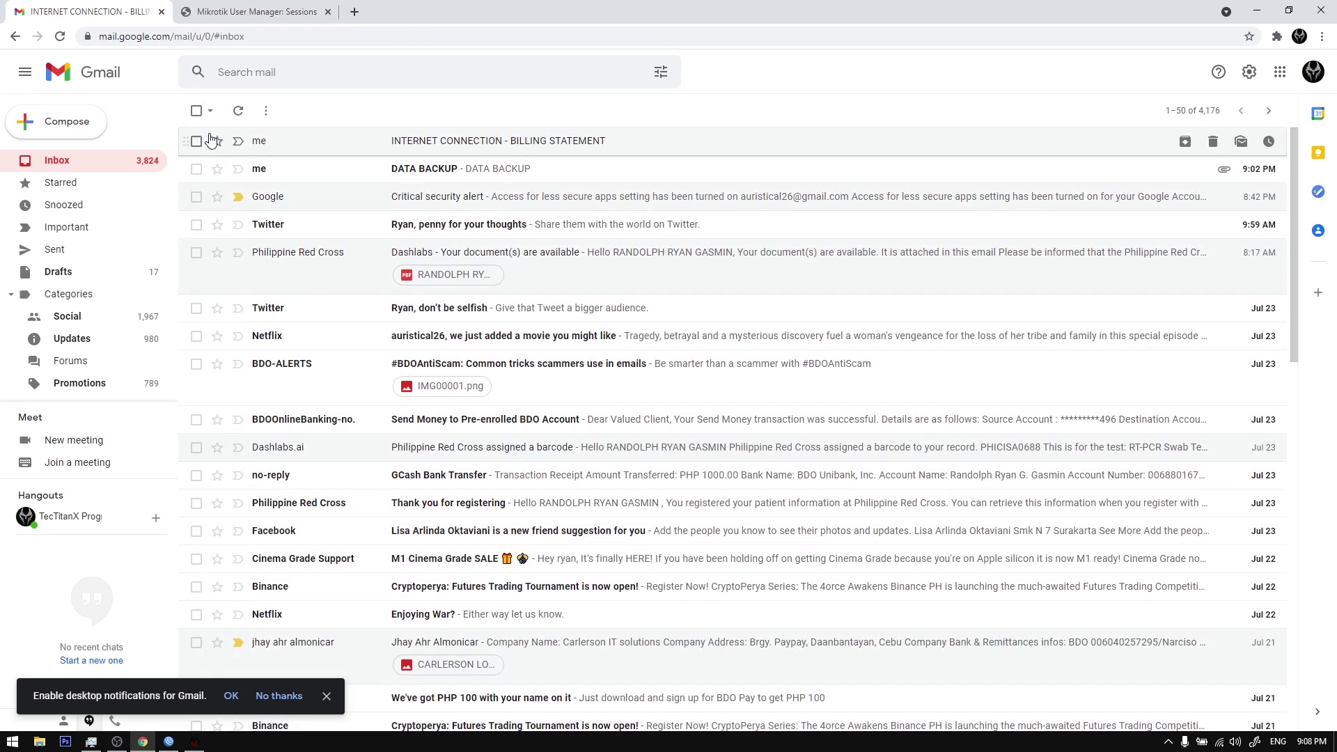
click(197, 141)
click(298, 111)
Step: Open and save the billing forms of both clients with Save Form
click(142, 742)
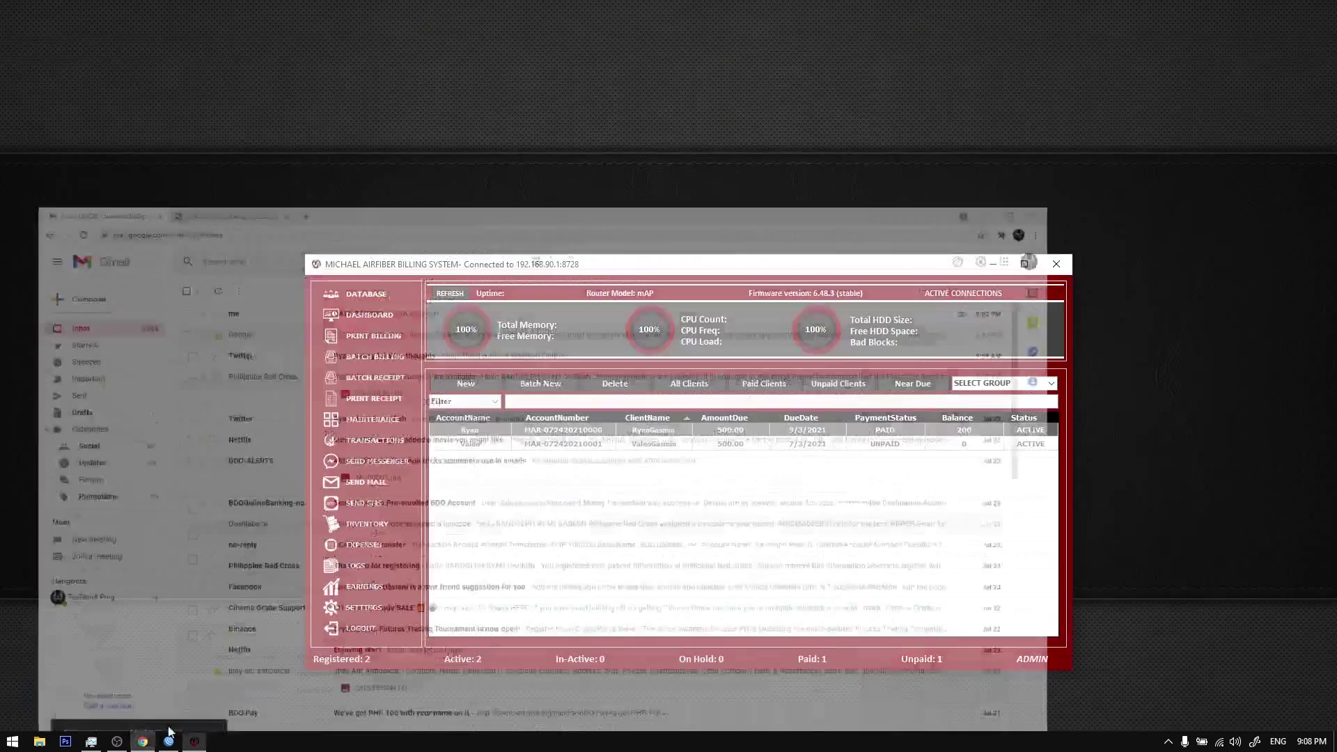
click(525, 429)
right_click(525, 429)
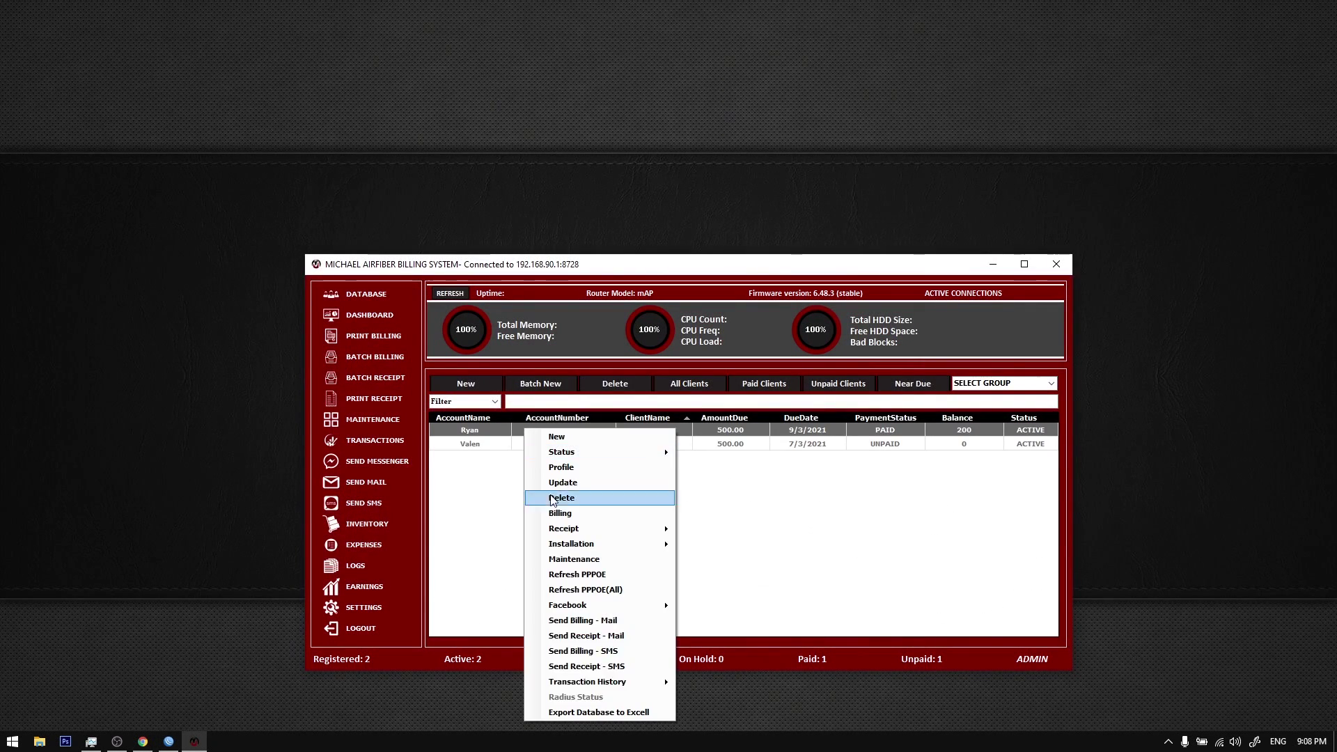
click(474, 453)
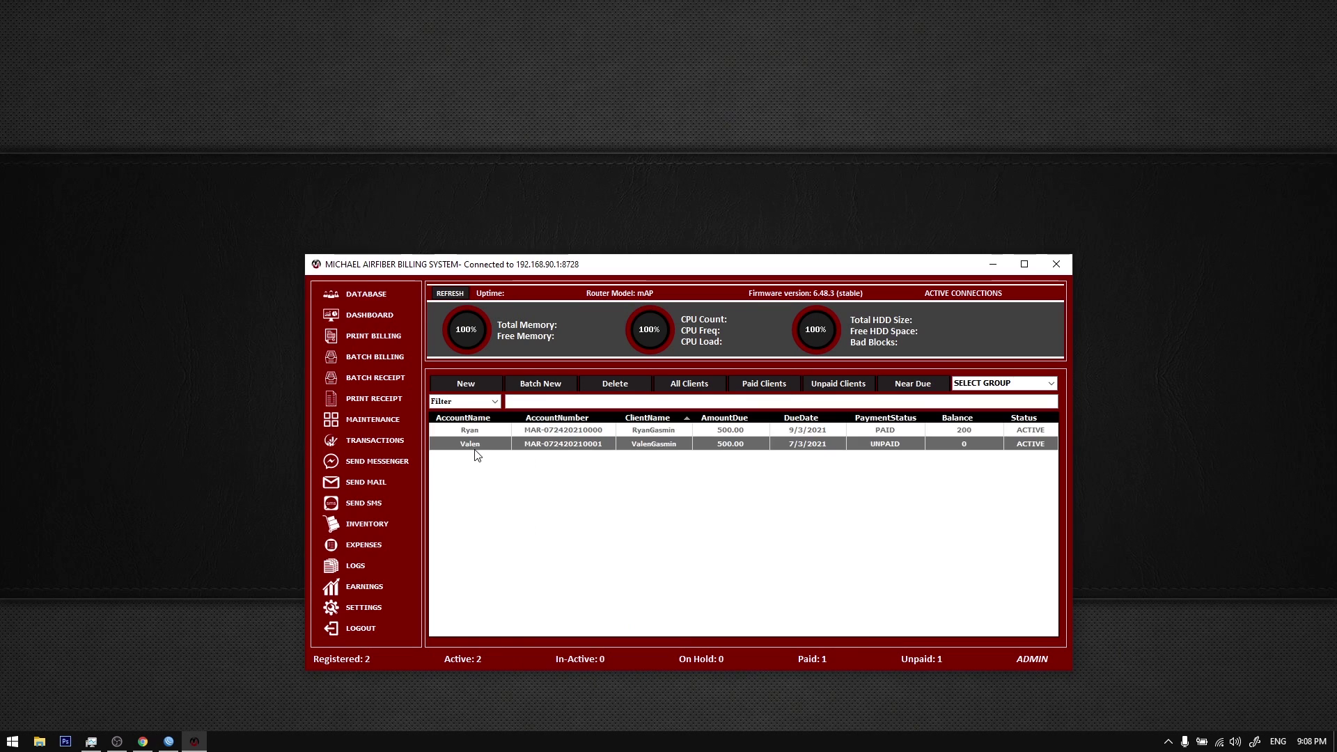
double_click(490, 435)
click(901, 499)
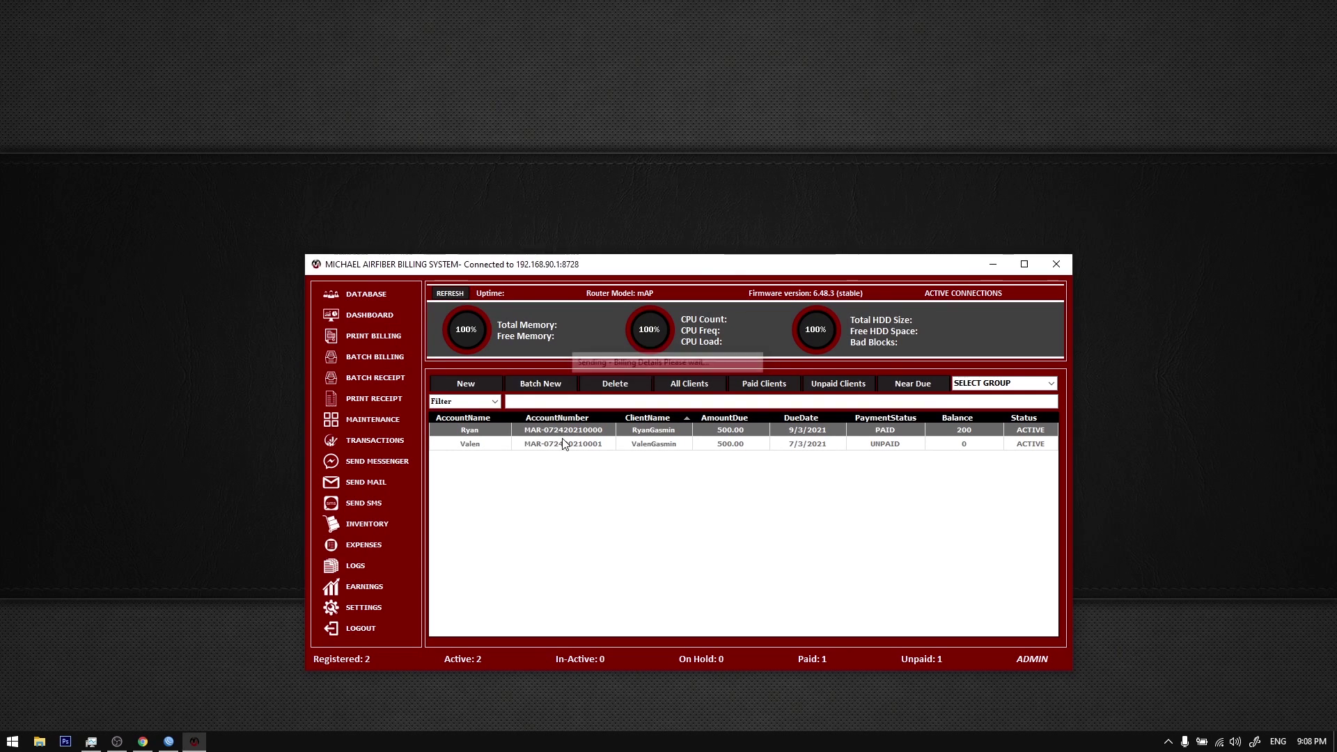
double_click(564, 443)
click(899, 499)
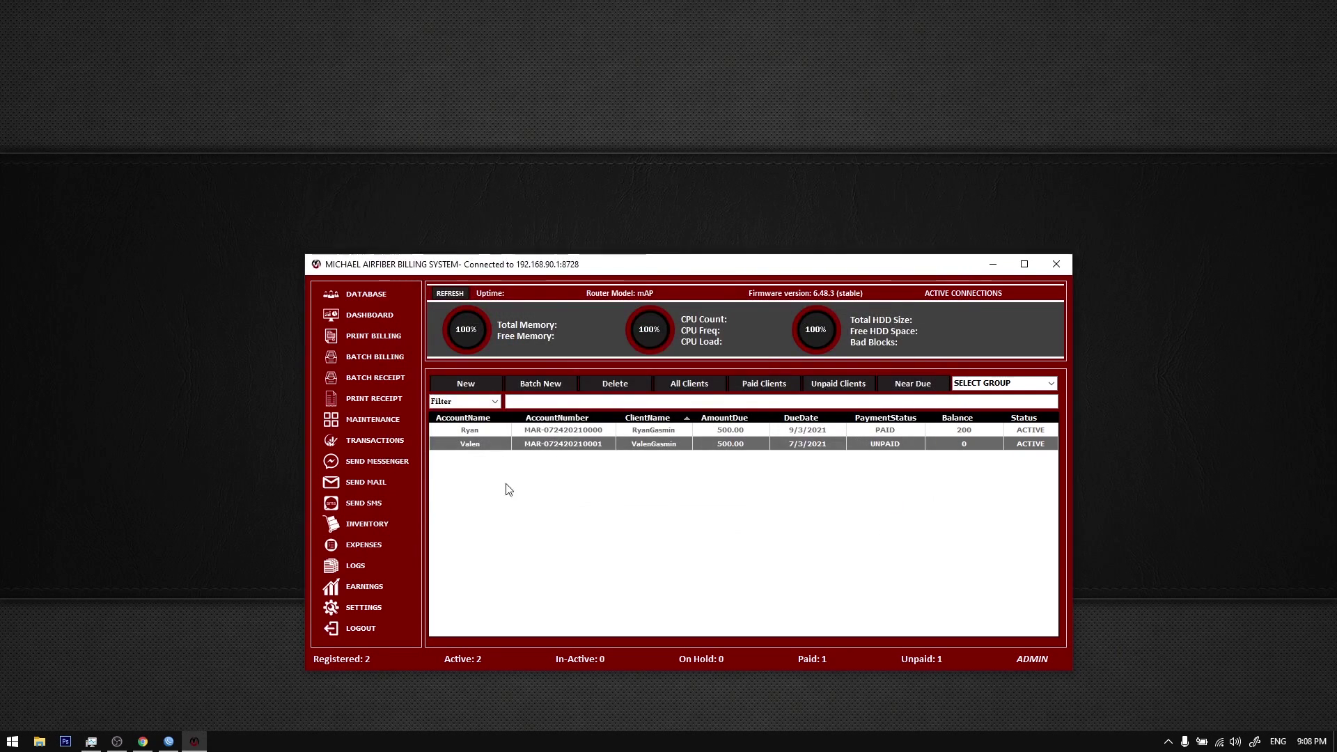
click(372, 298)
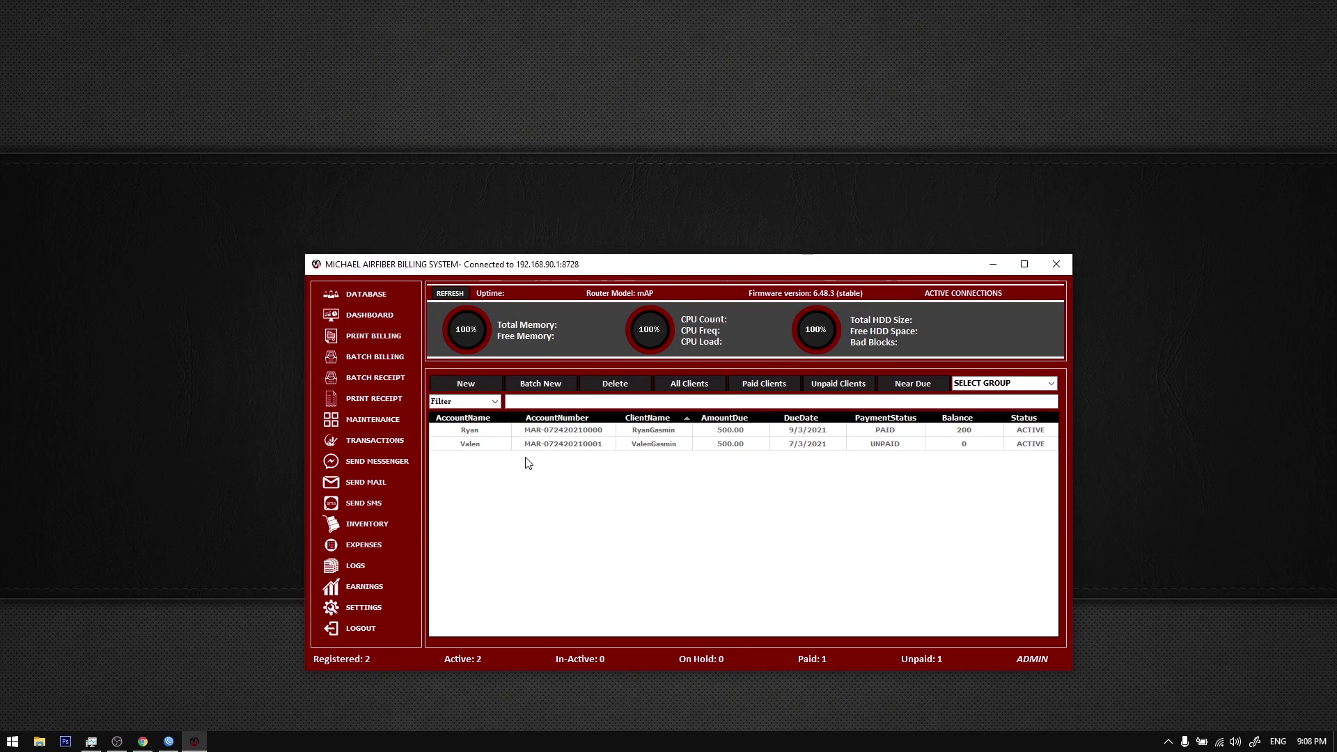
Step: Email the first client's billing statement and preview its attached statement image in Gmail
right_click(499, 434)
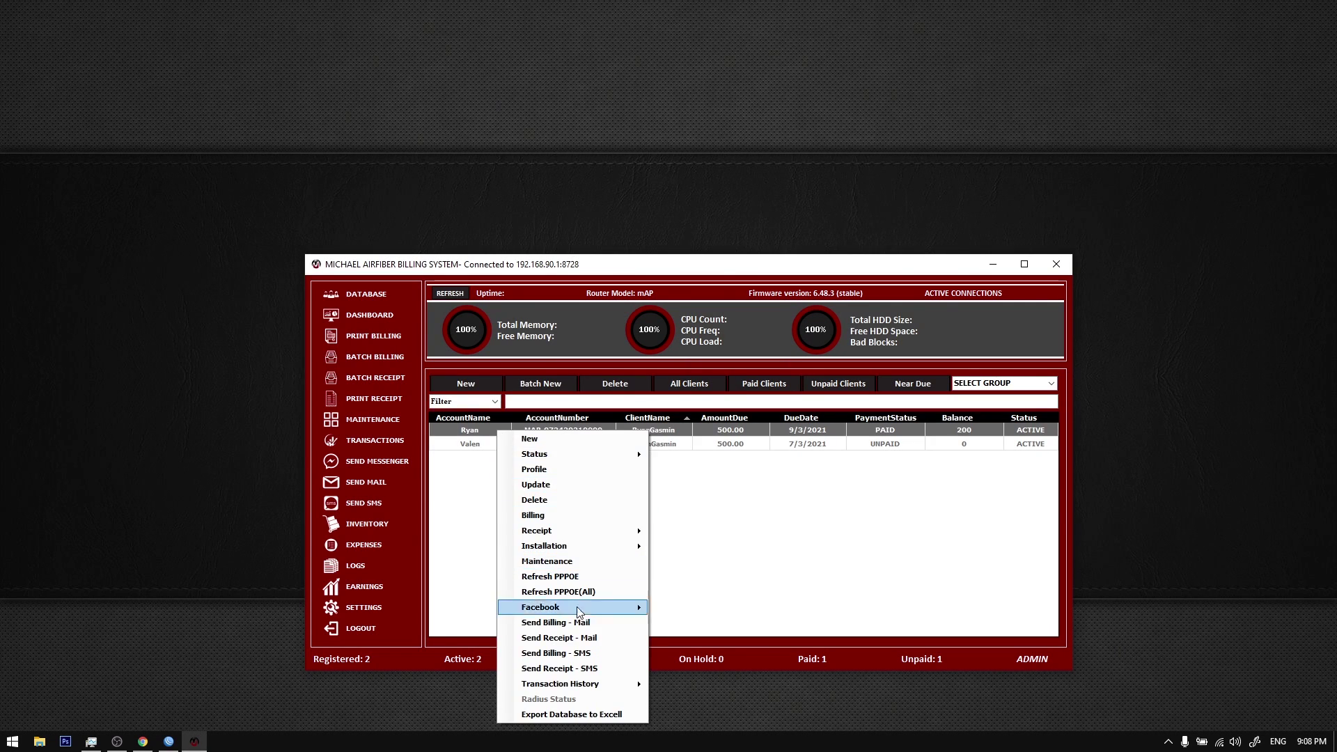
click(557, 620)
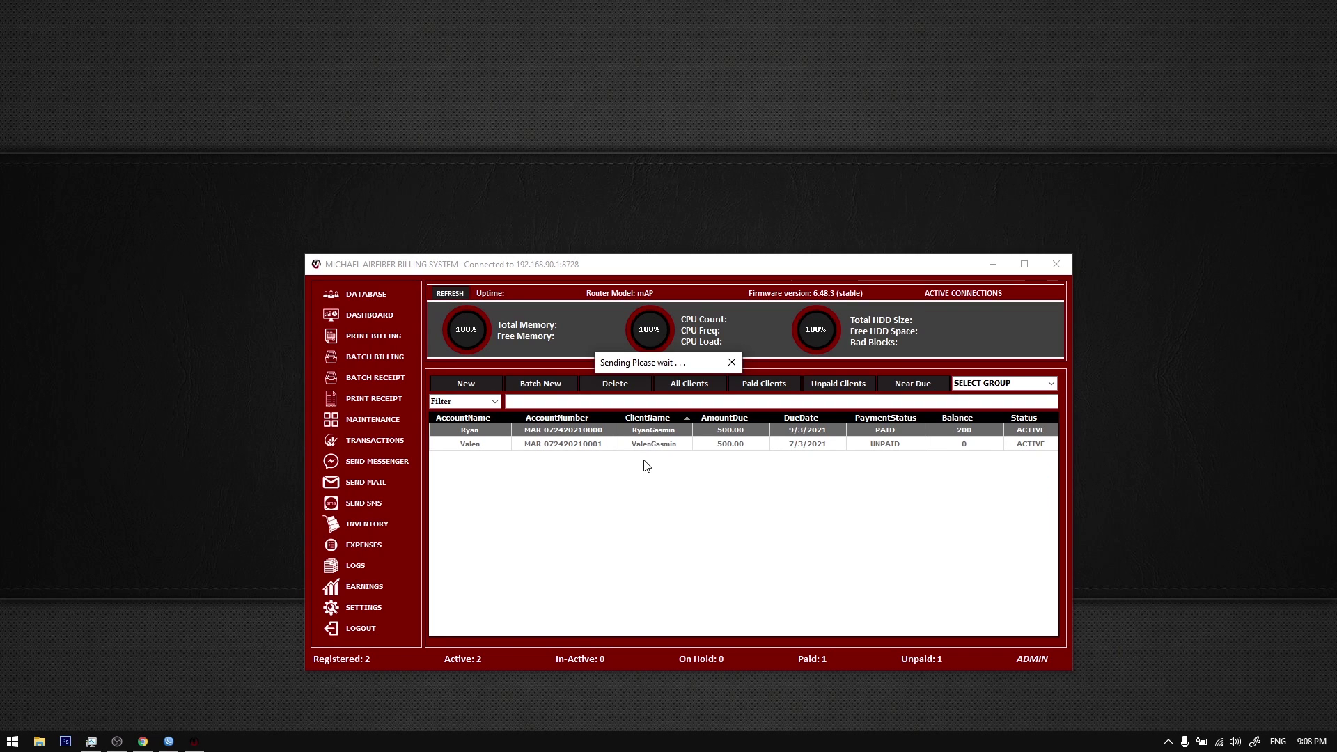
click(682, 429)
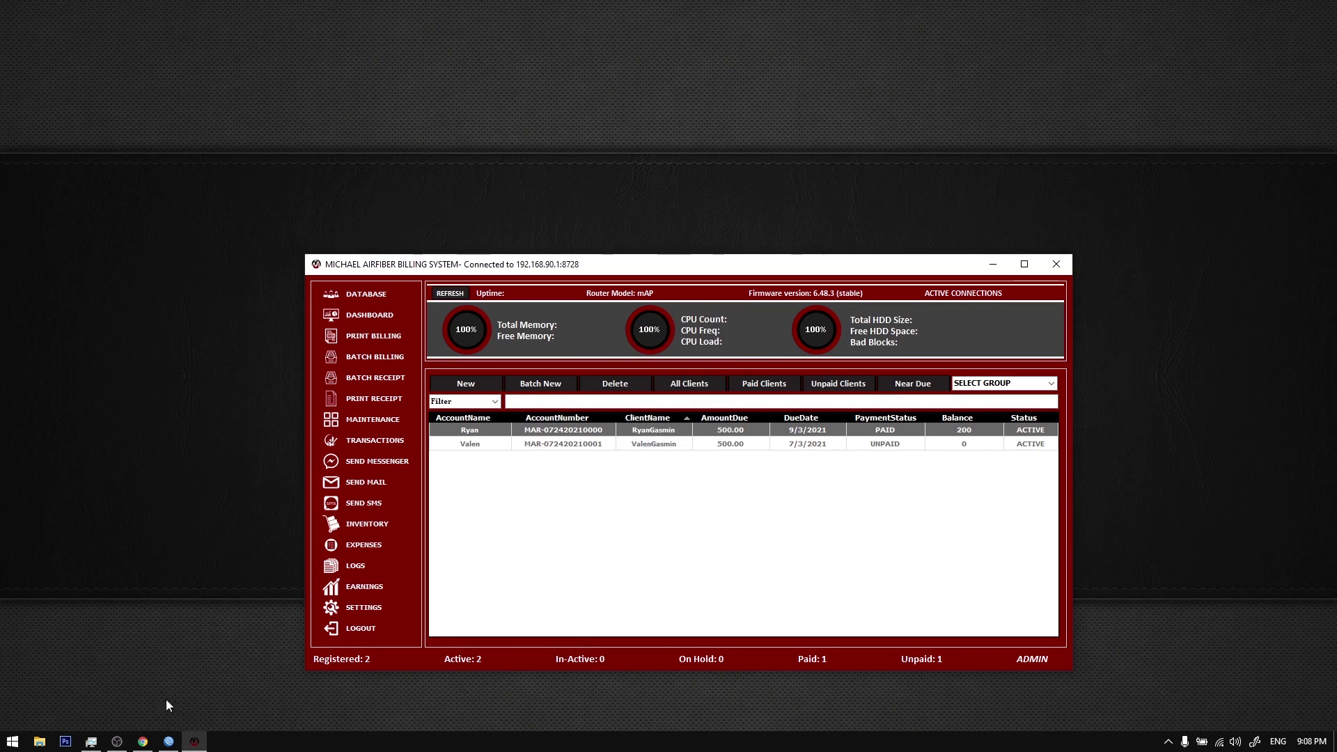
click(143, 741)
click(323, 158)
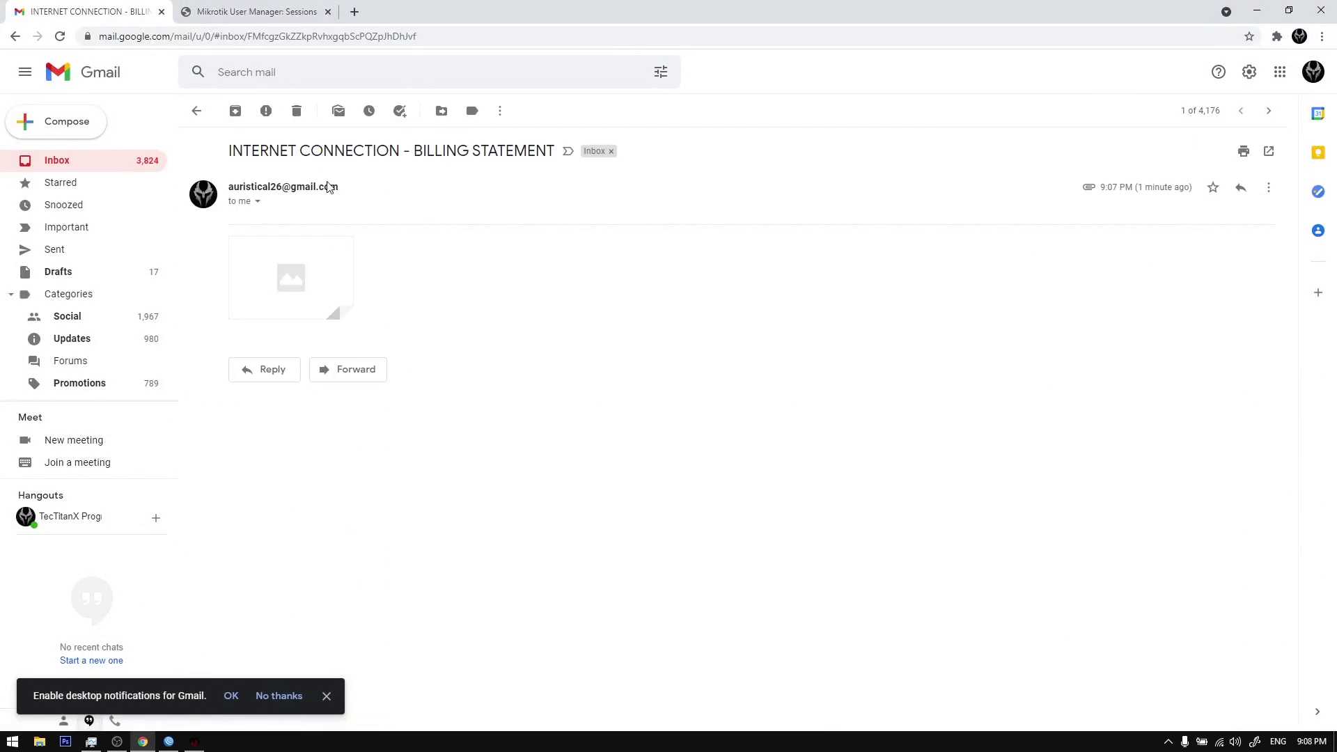
click(293, 279)
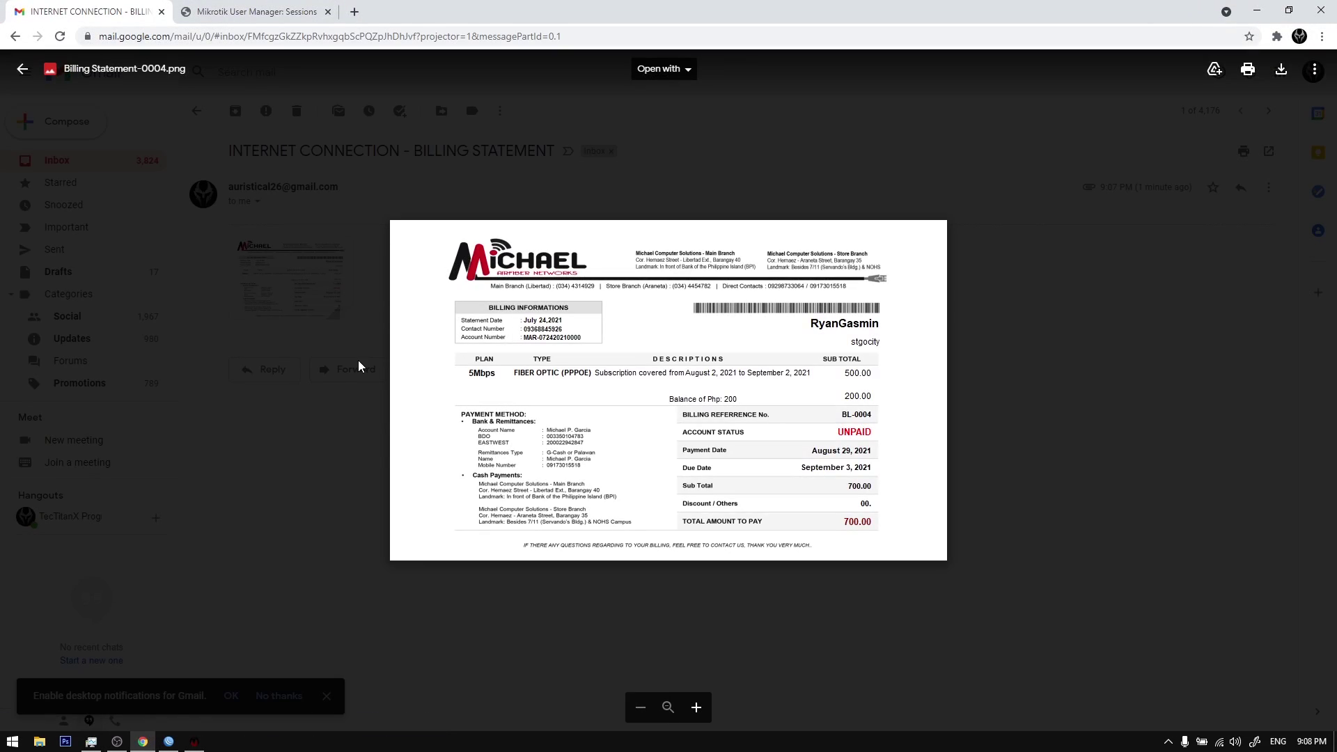
click(360, 366)
click(197, 110)
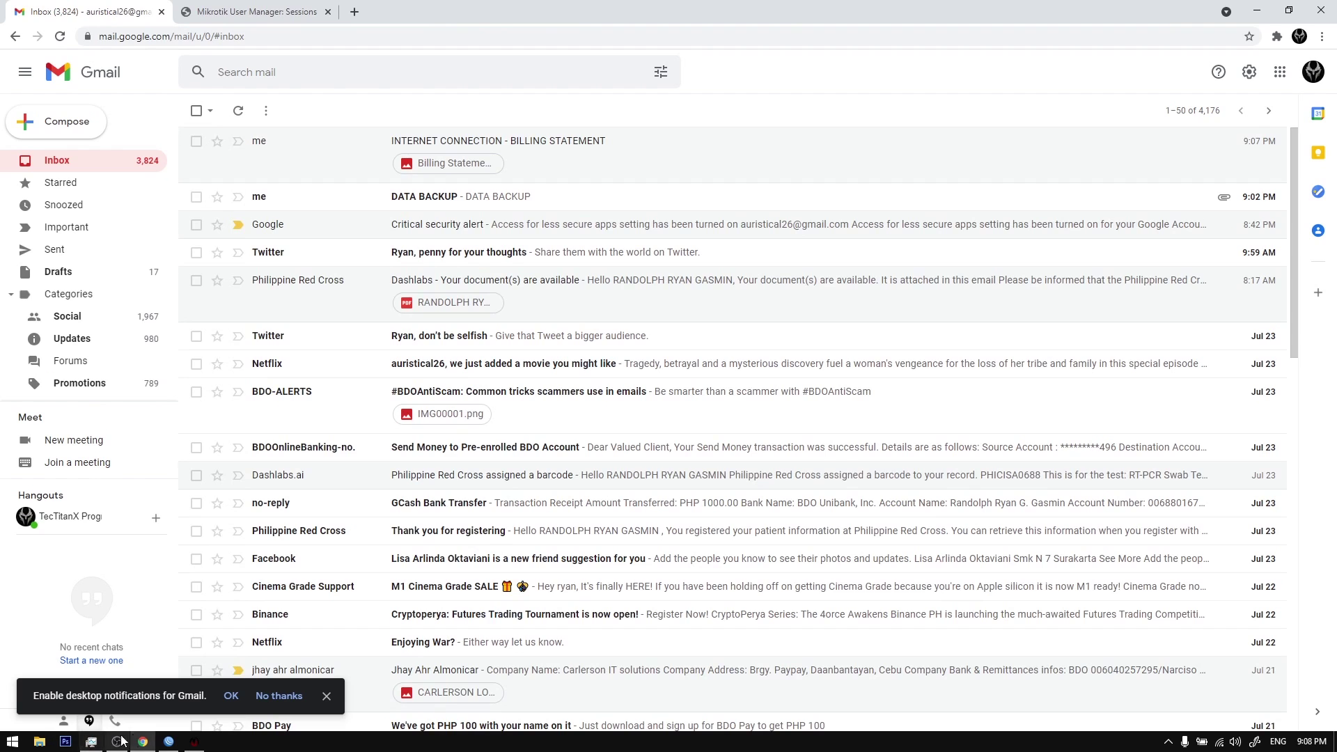
Step: Email the second client's billing statement and check the attached Billing Statement-0005.png in Gmail
click(143, 742)
right_click(526, 444)
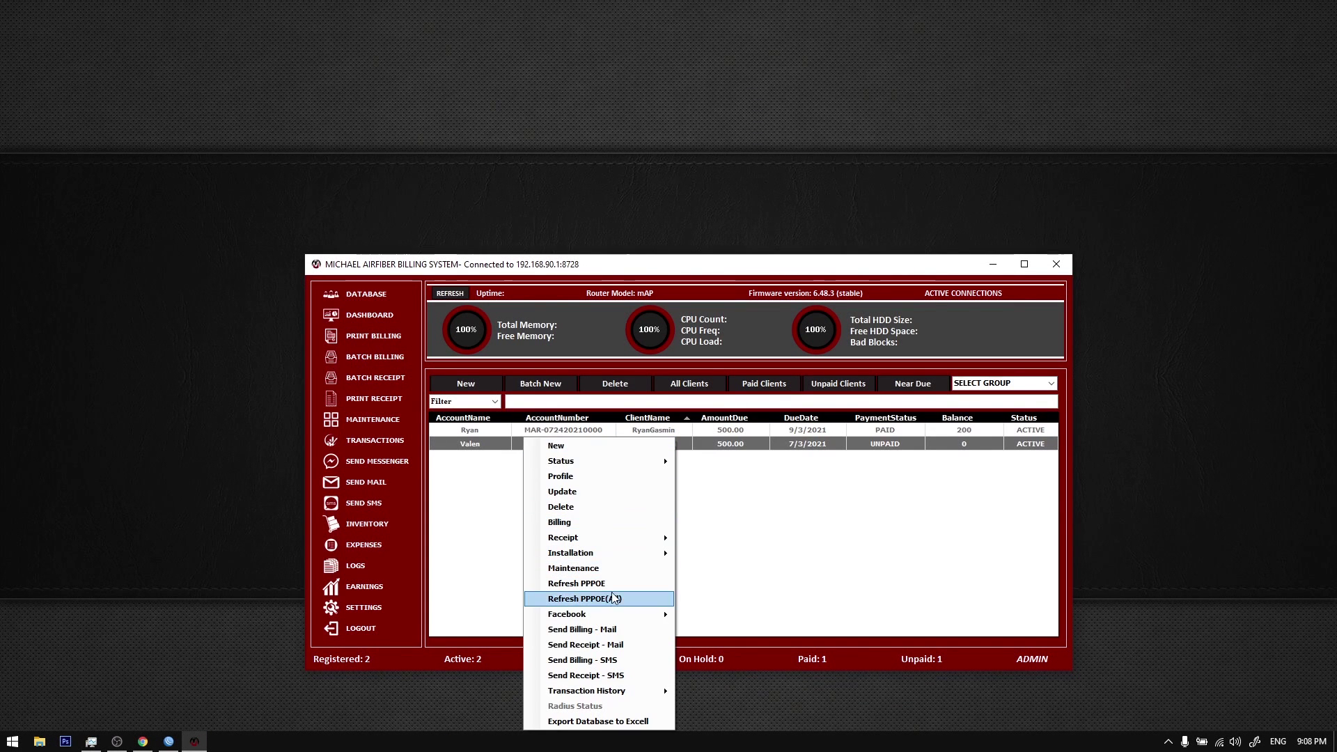
click(616, 628)
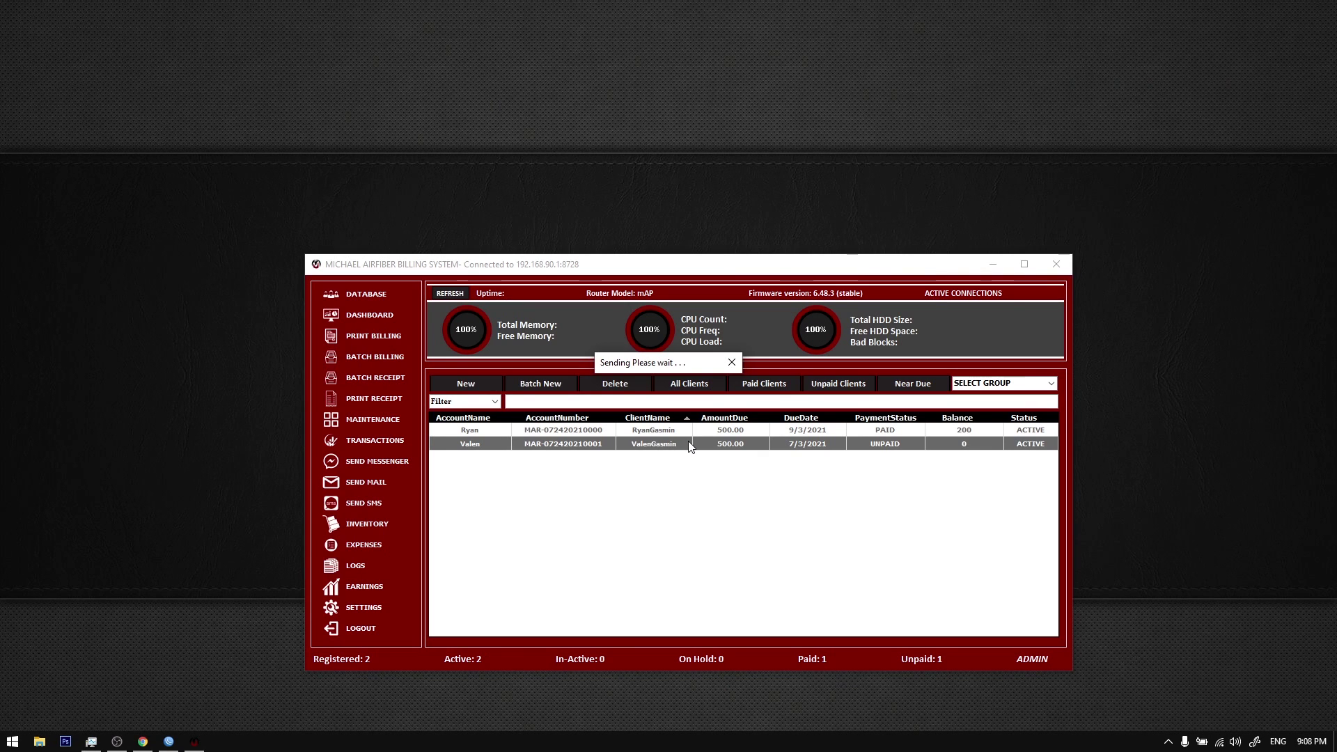
click(683, 421)
click(143, 742)
click(234, 172)
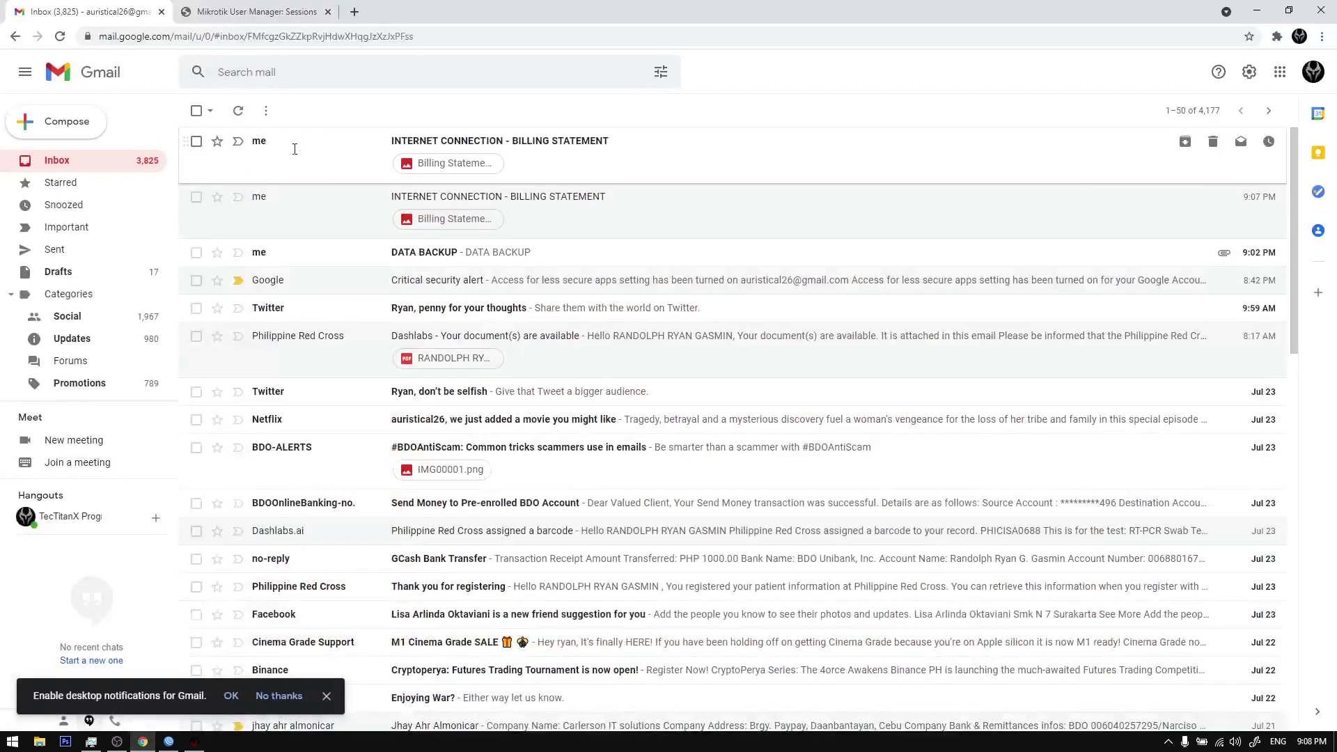
click(268, 262)
key(Escape)
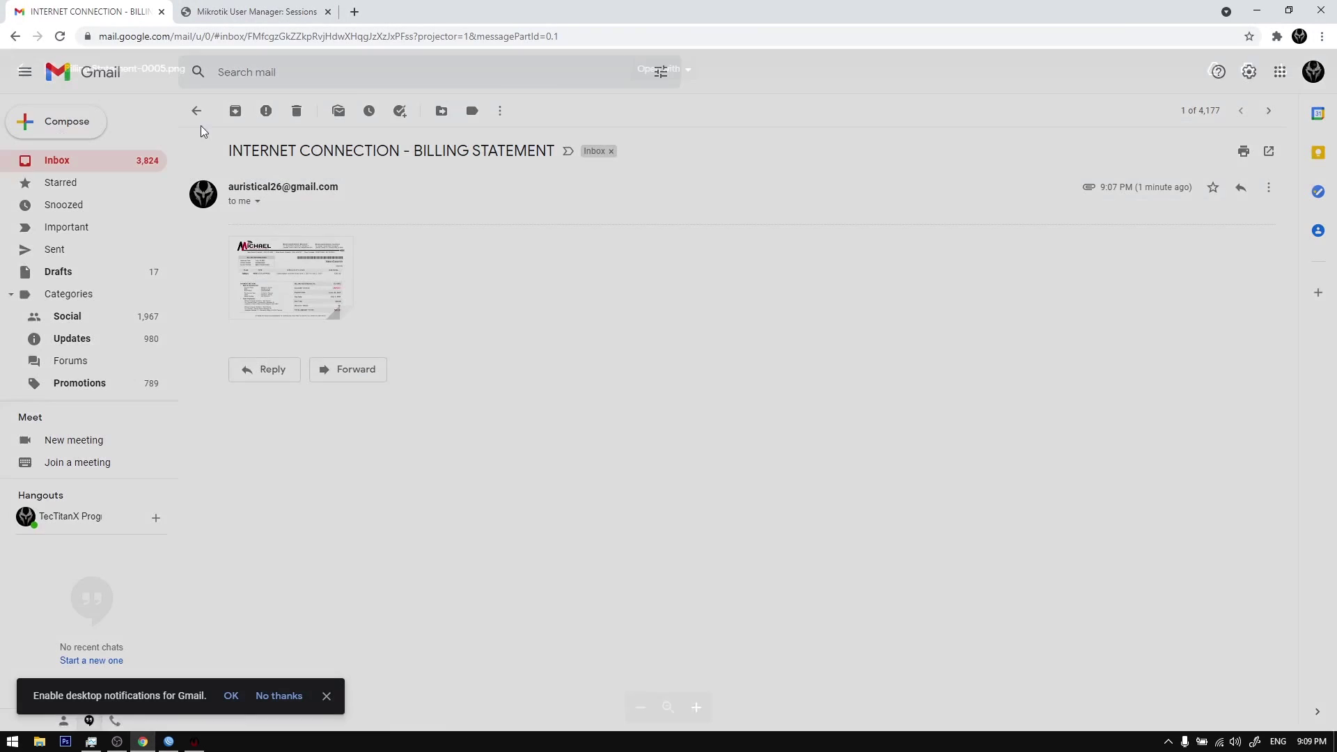
click(120, 160)
click(142, 742)
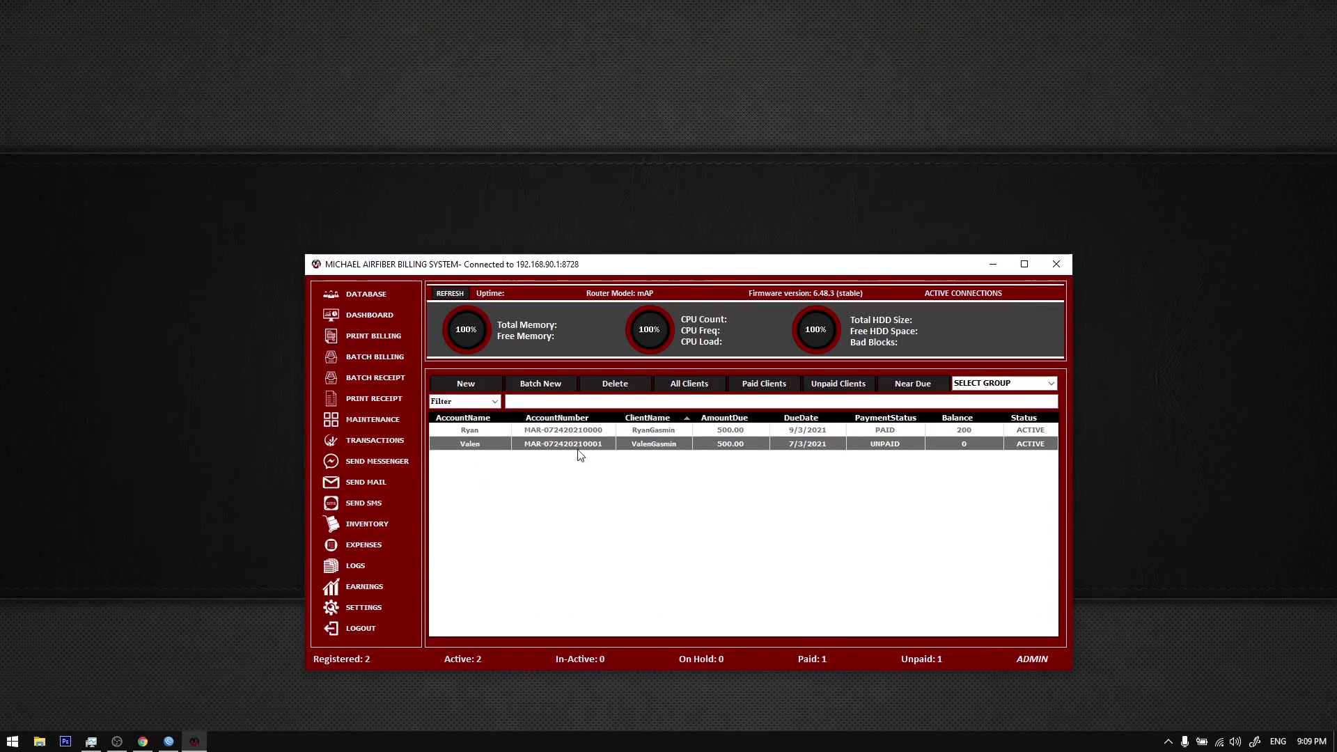
click(379, 487)
Step: Send billing without the billing form to the first client
drag(577, 211, 615, 275)
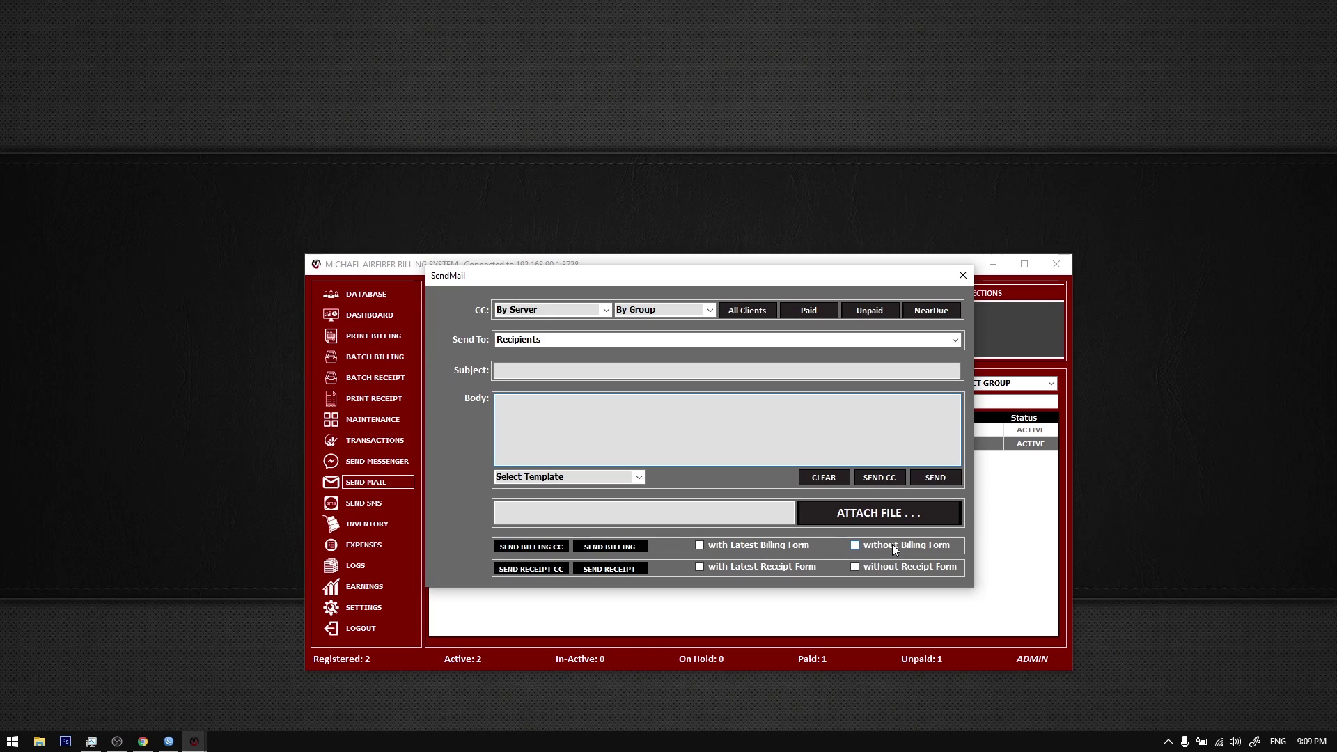
click(872, 547)
click(955, 340)
click(955, 354)
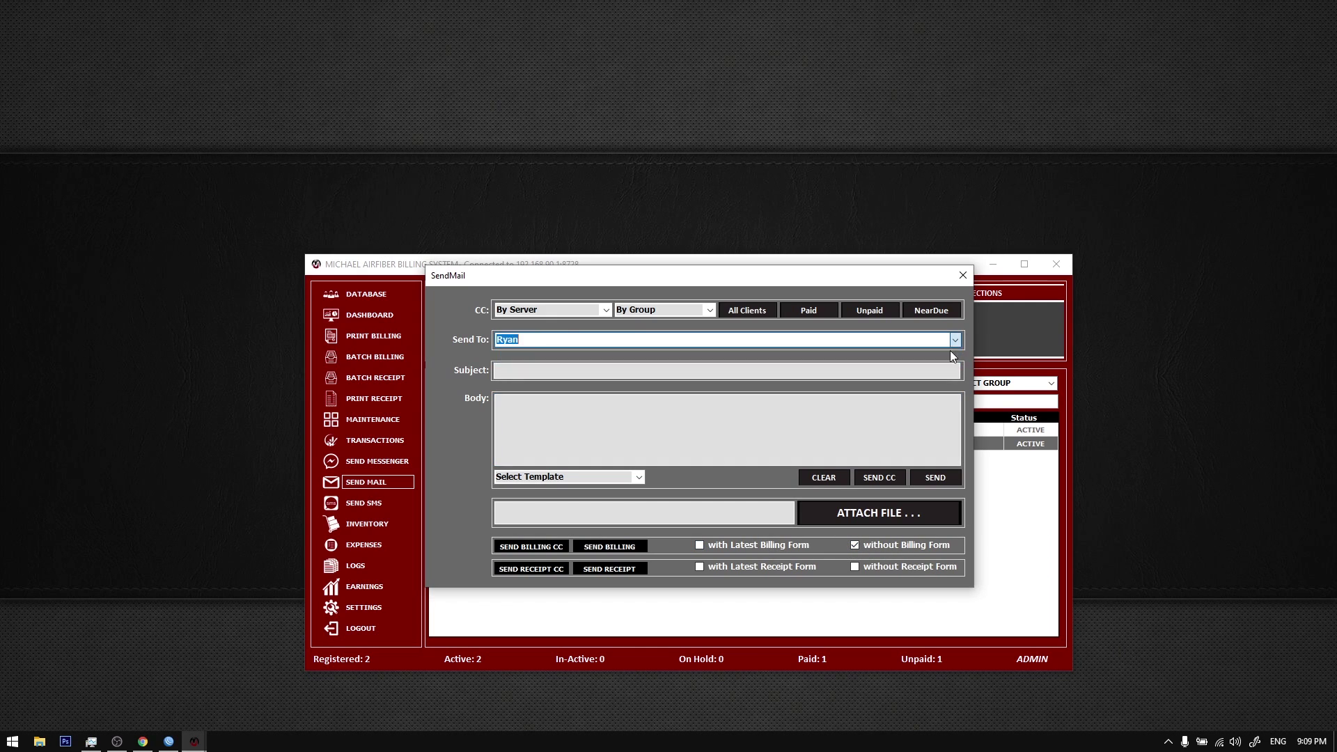
click(639, 543)
click(537, 547)
Step: Try the Unpaid, Paid, Near-due and All client filters, then resend billing to the first client
click(956, 339)
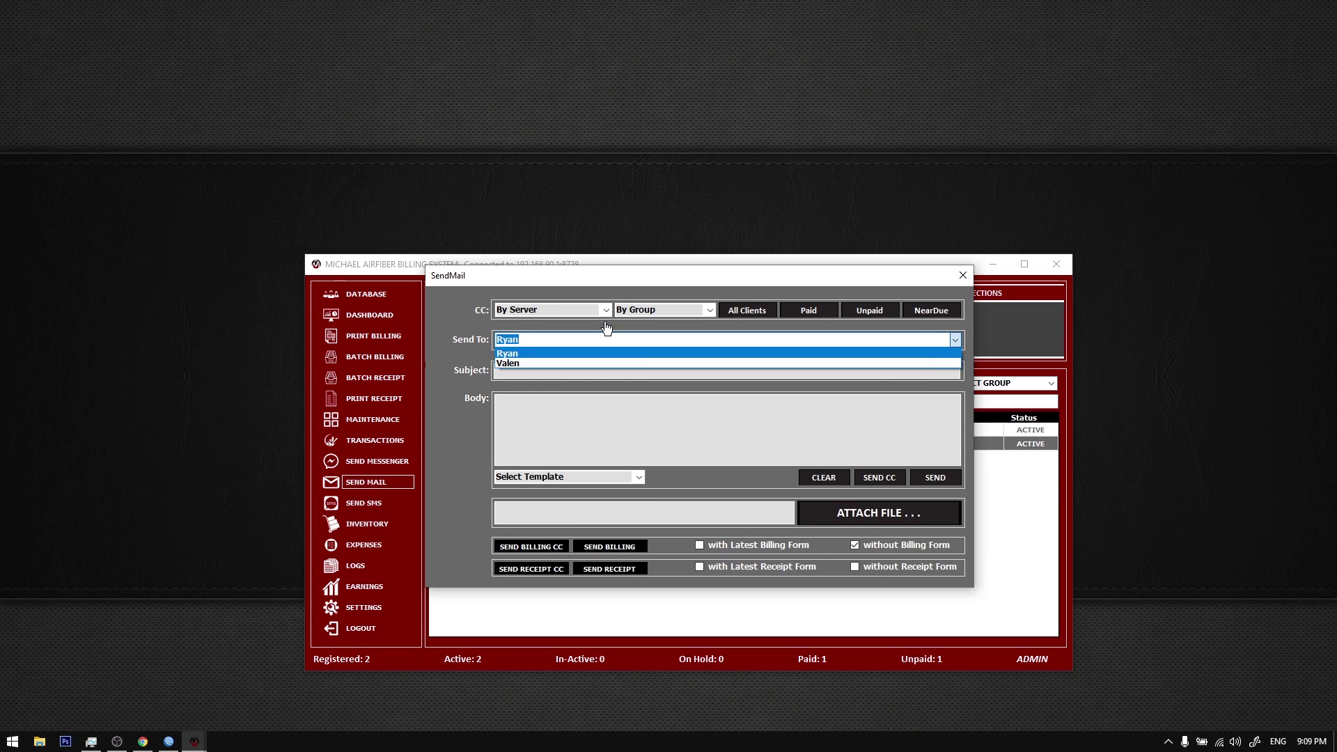
click(441, 360)
click(865, 311)
click(809, 310)
click(919, 309)
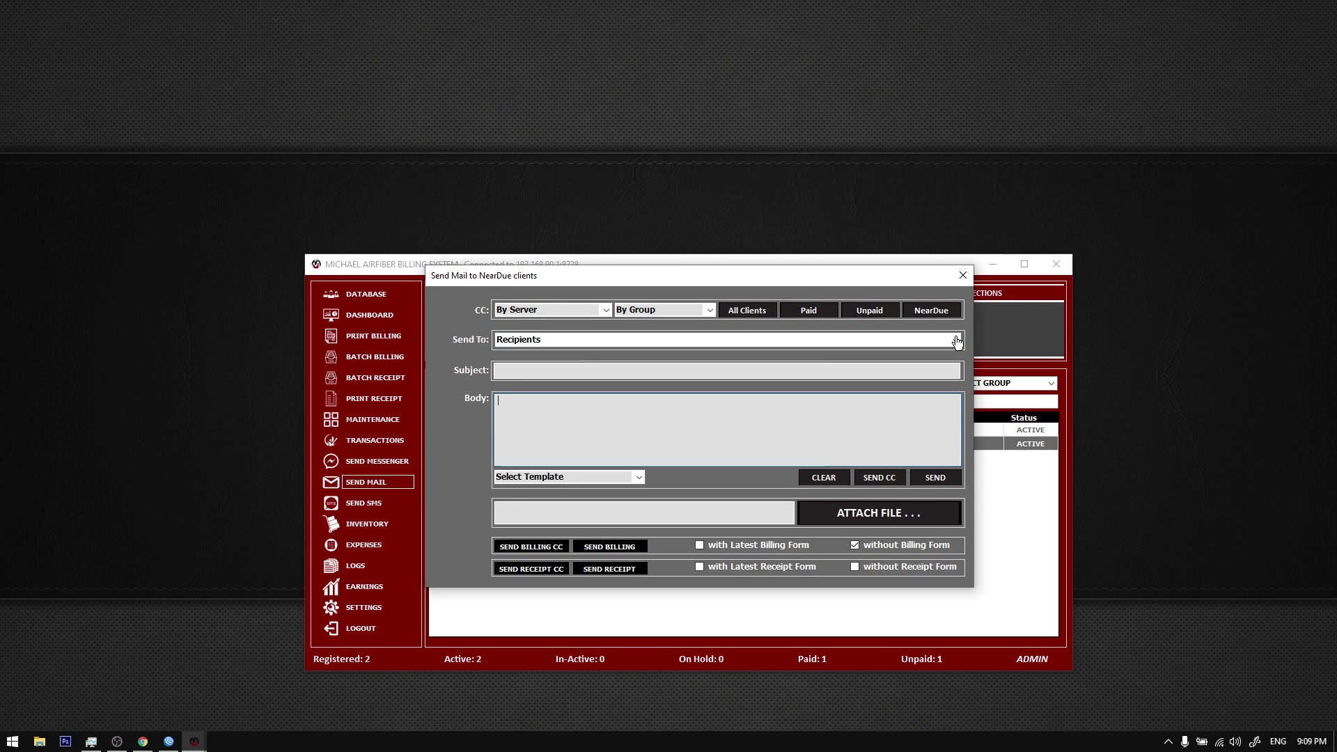
click(956, 340)
click(880, 317)
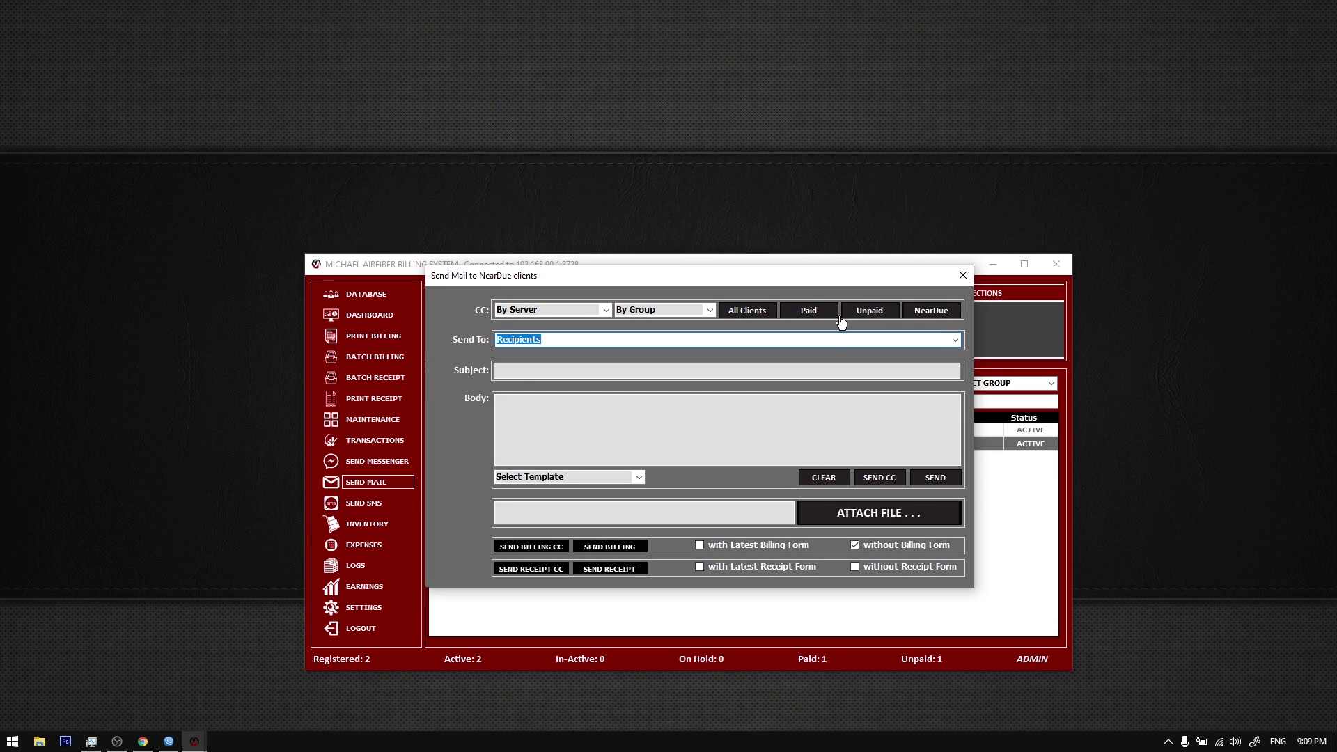
click(768, 311)
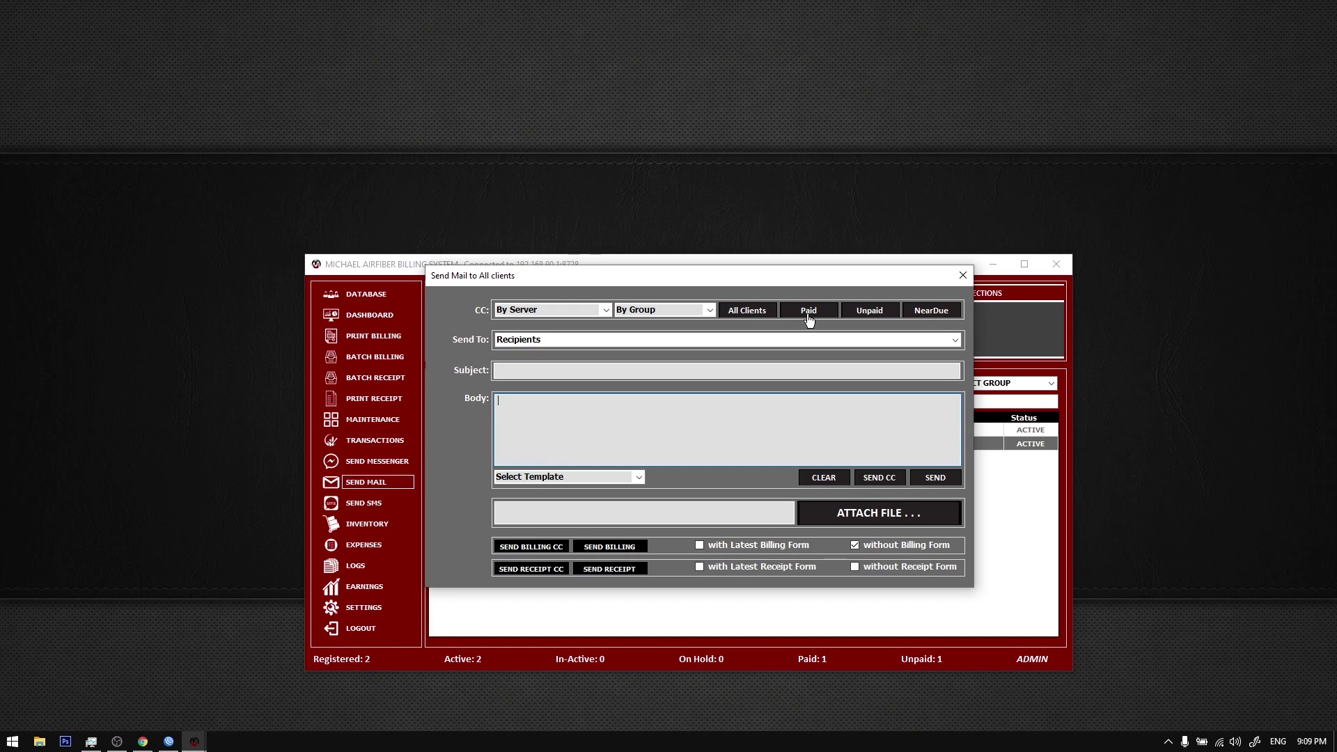
click(941, 337)
click(941, 359)
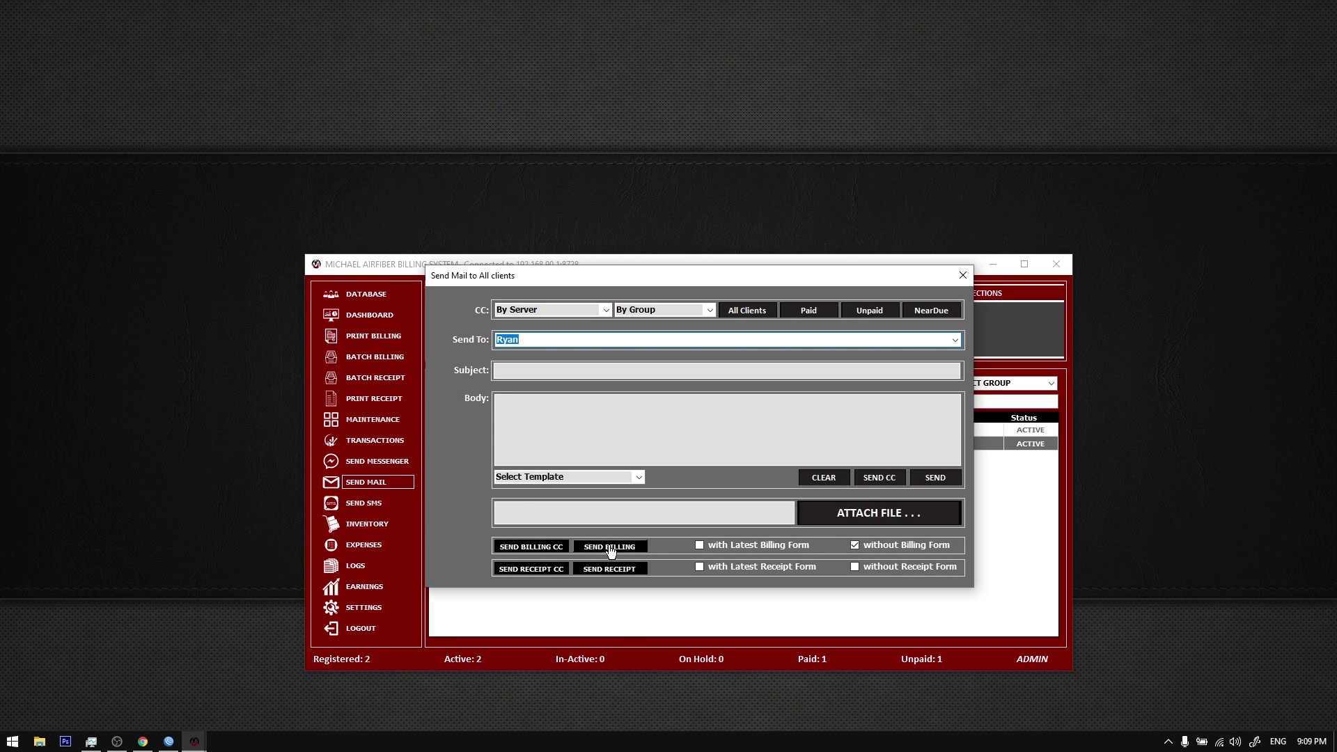
click(611, 549)
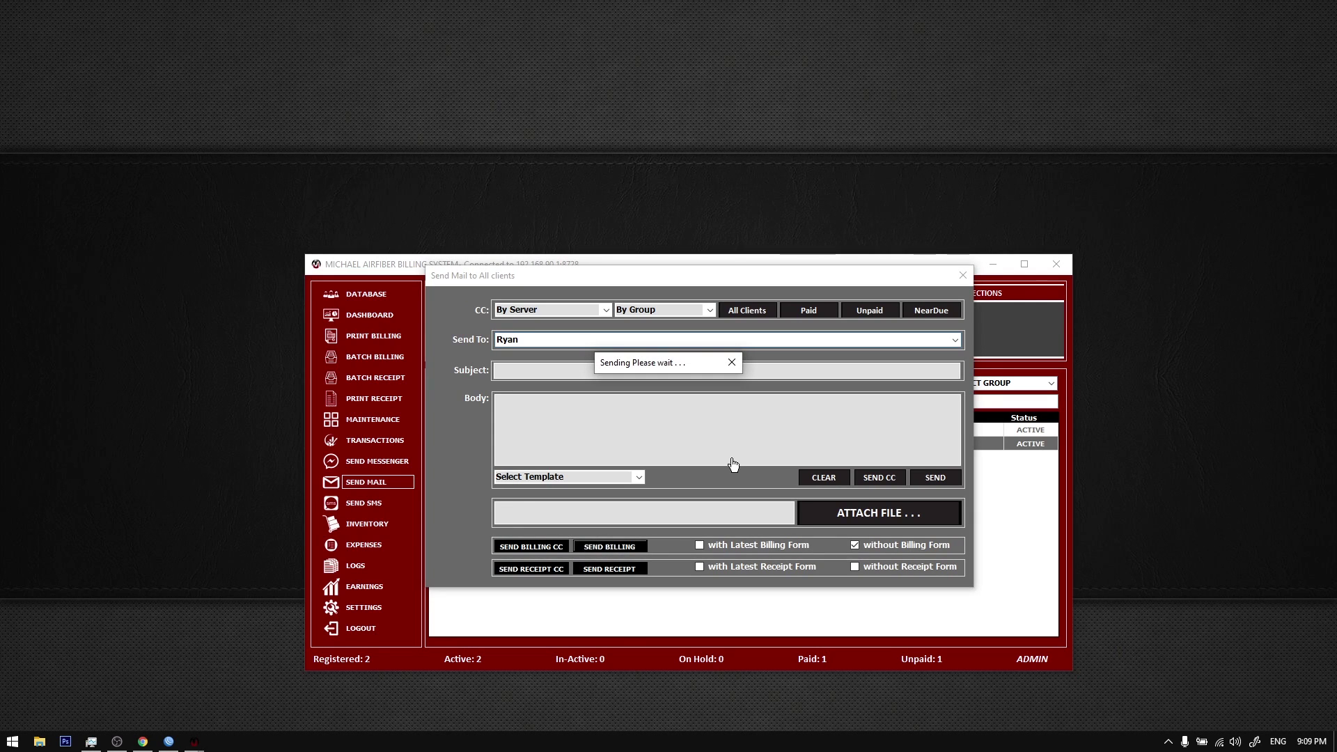
click(681, 421)
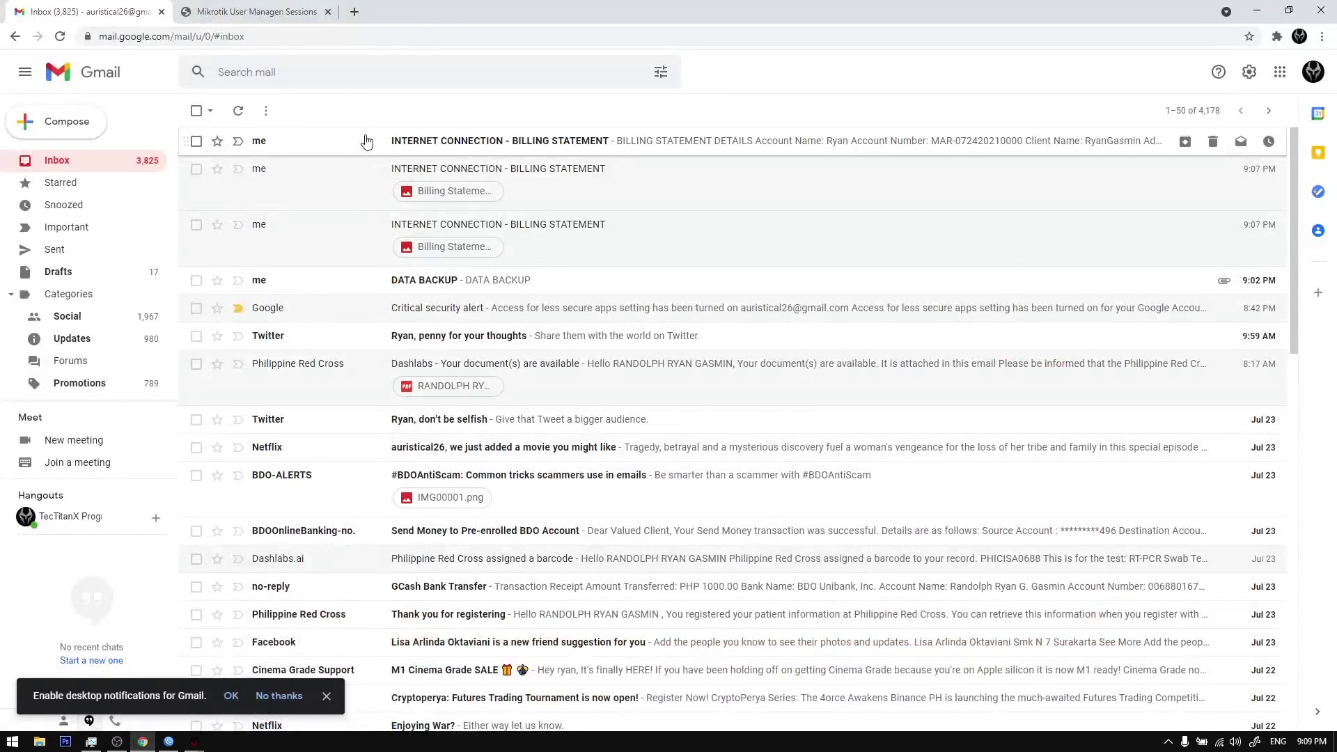
Step: Review the plain billing details down to Due Date in the newest Gmail billing email
click(365, 141)
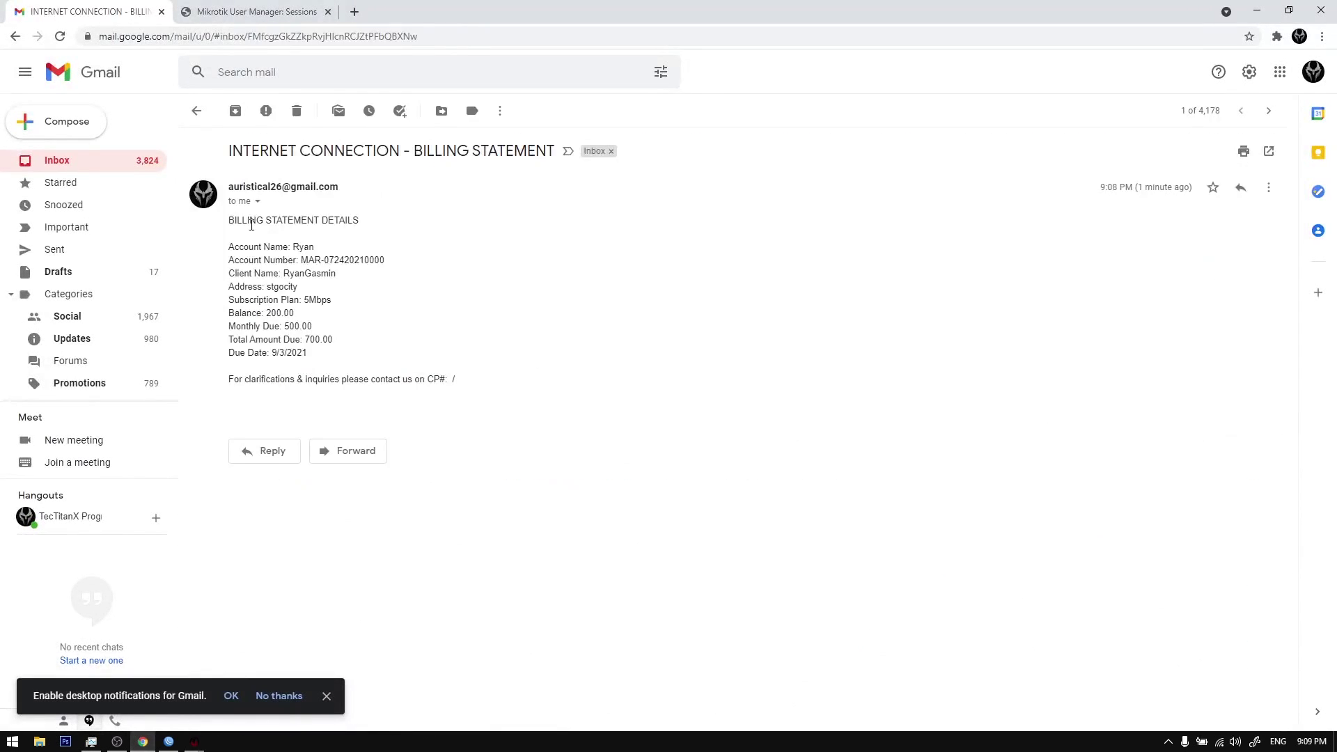
drag(232, 216, 472, 382)
click(322, 292)
drag(230, 217, 408, 358)
click(197, 111)
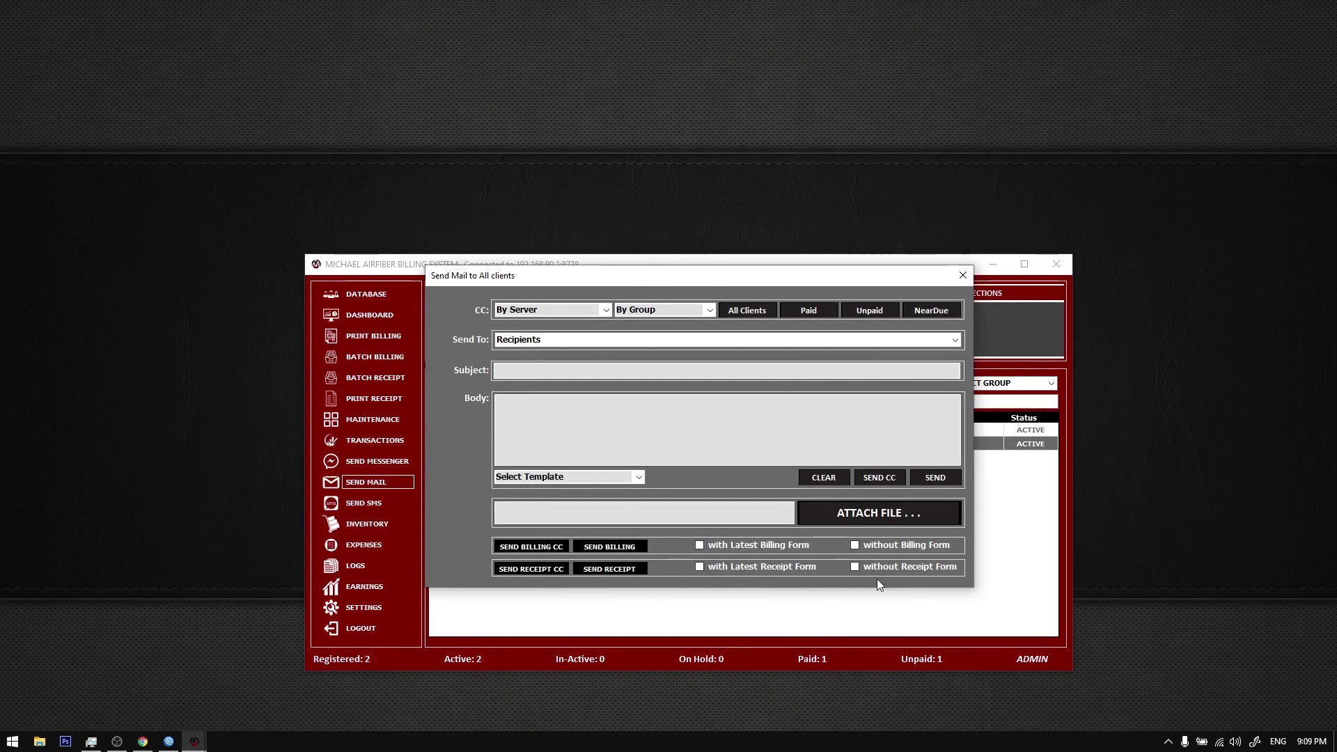
Step: Email a payment receipt to the second client and review its details in Gmail
click(955, 340)
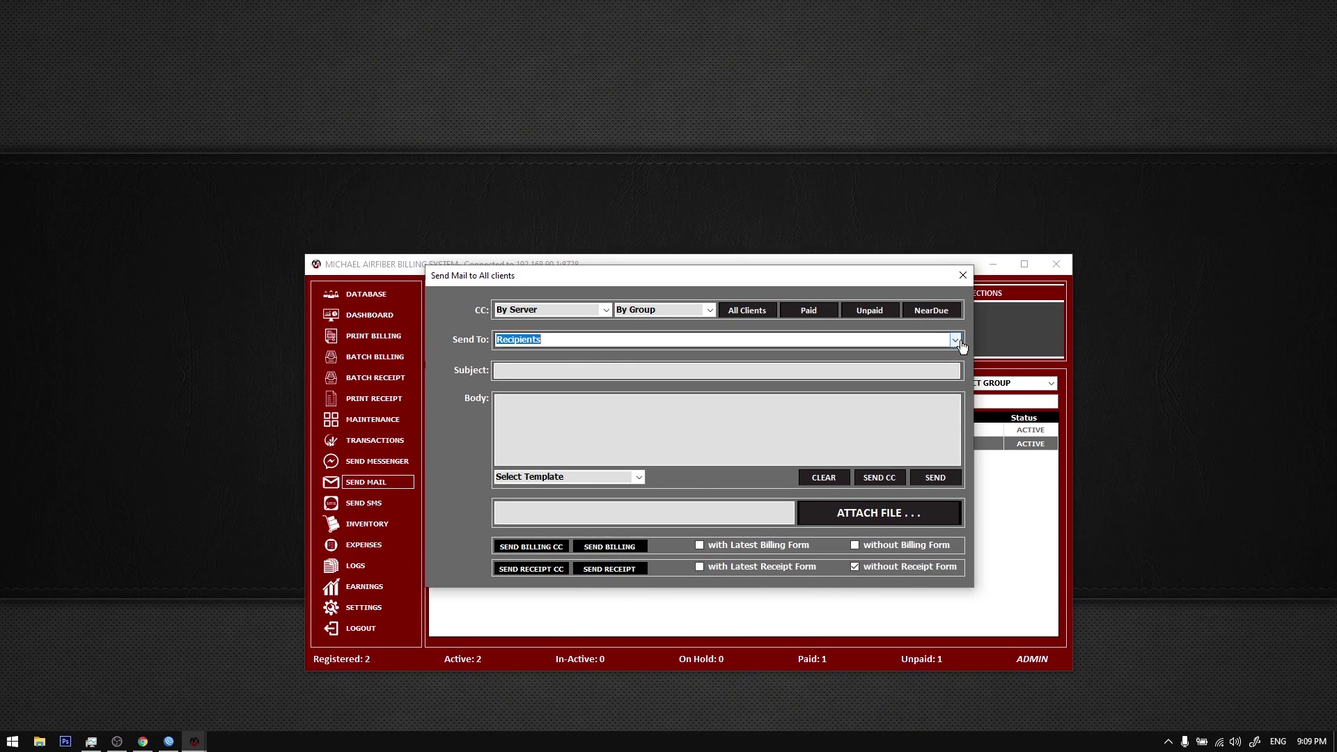
click(947, 363)
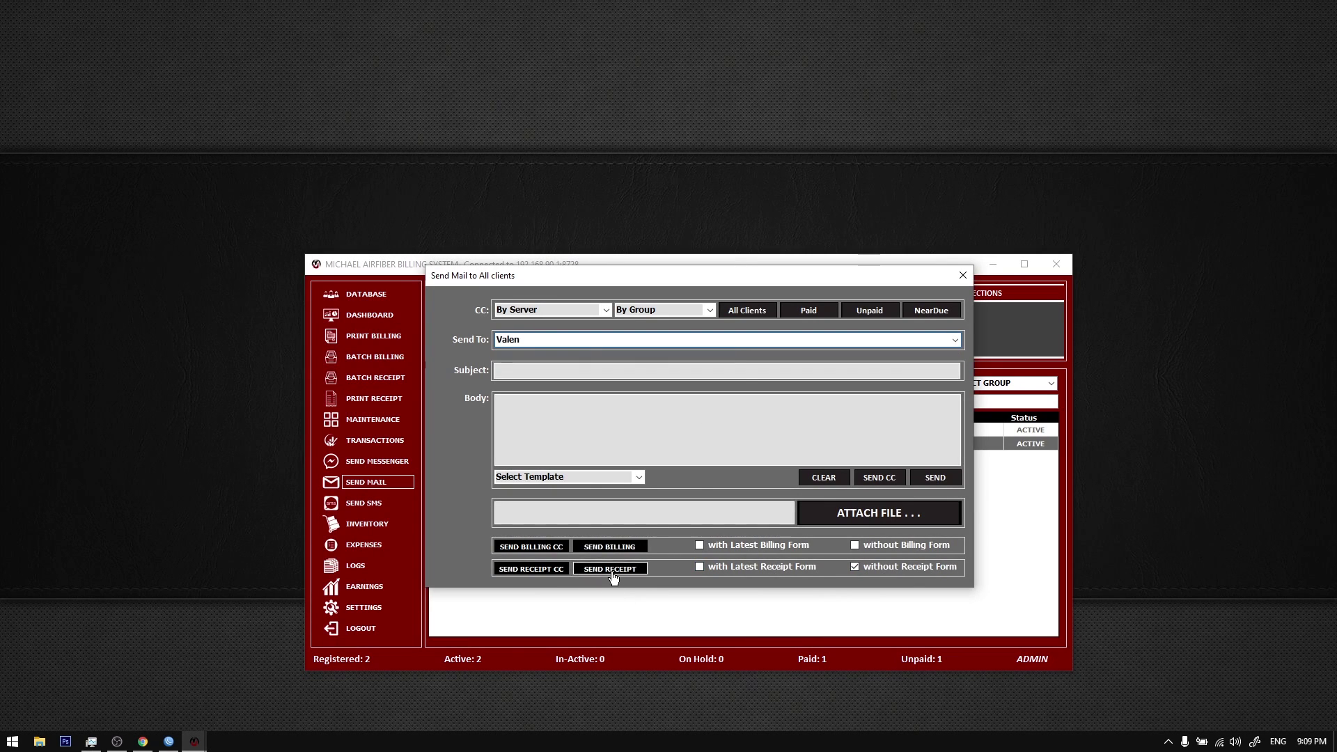
click(611, 569)
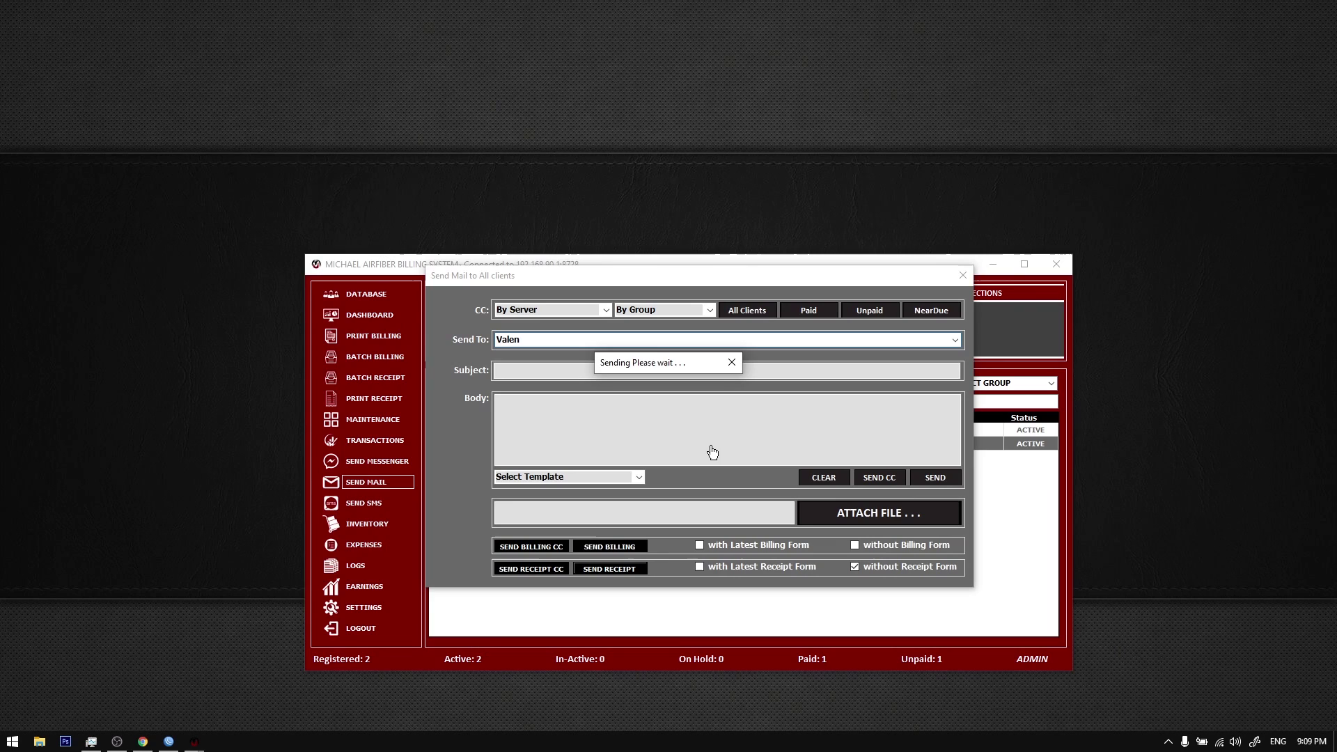
click(681, 420)
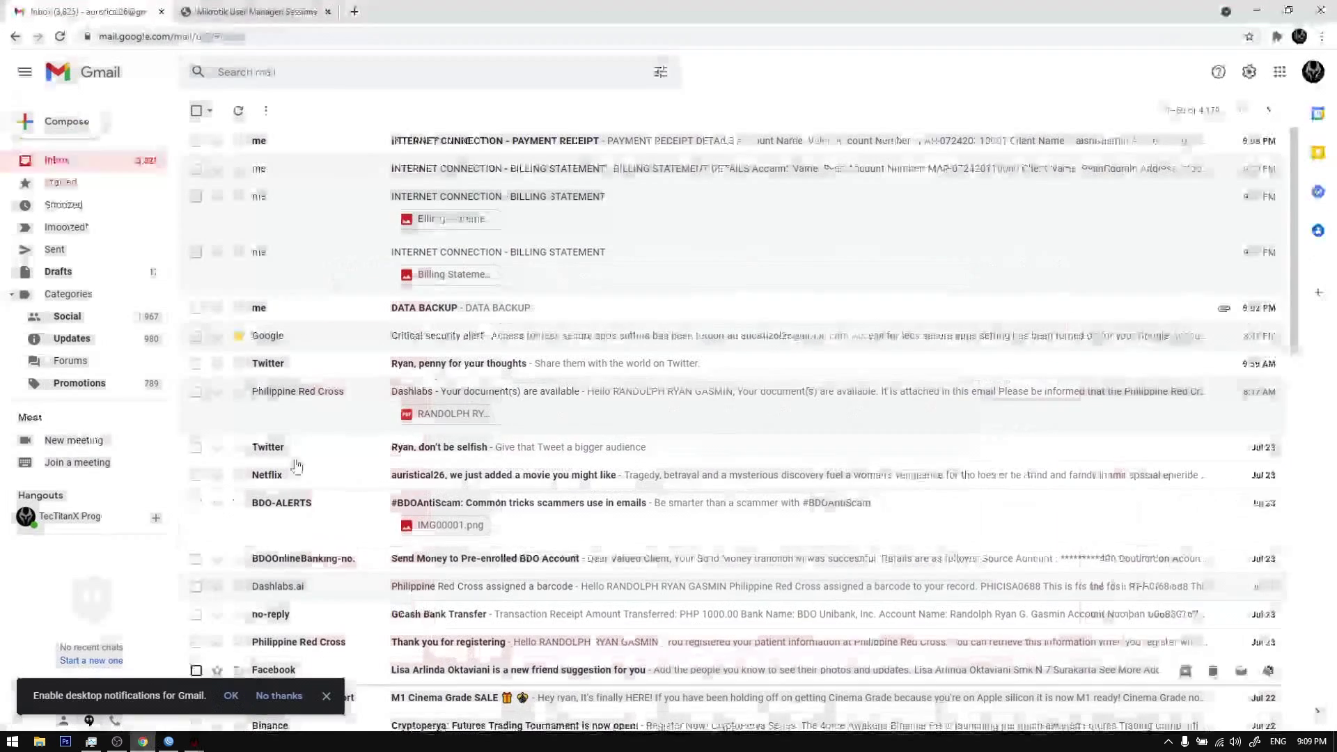
click(367, 143)
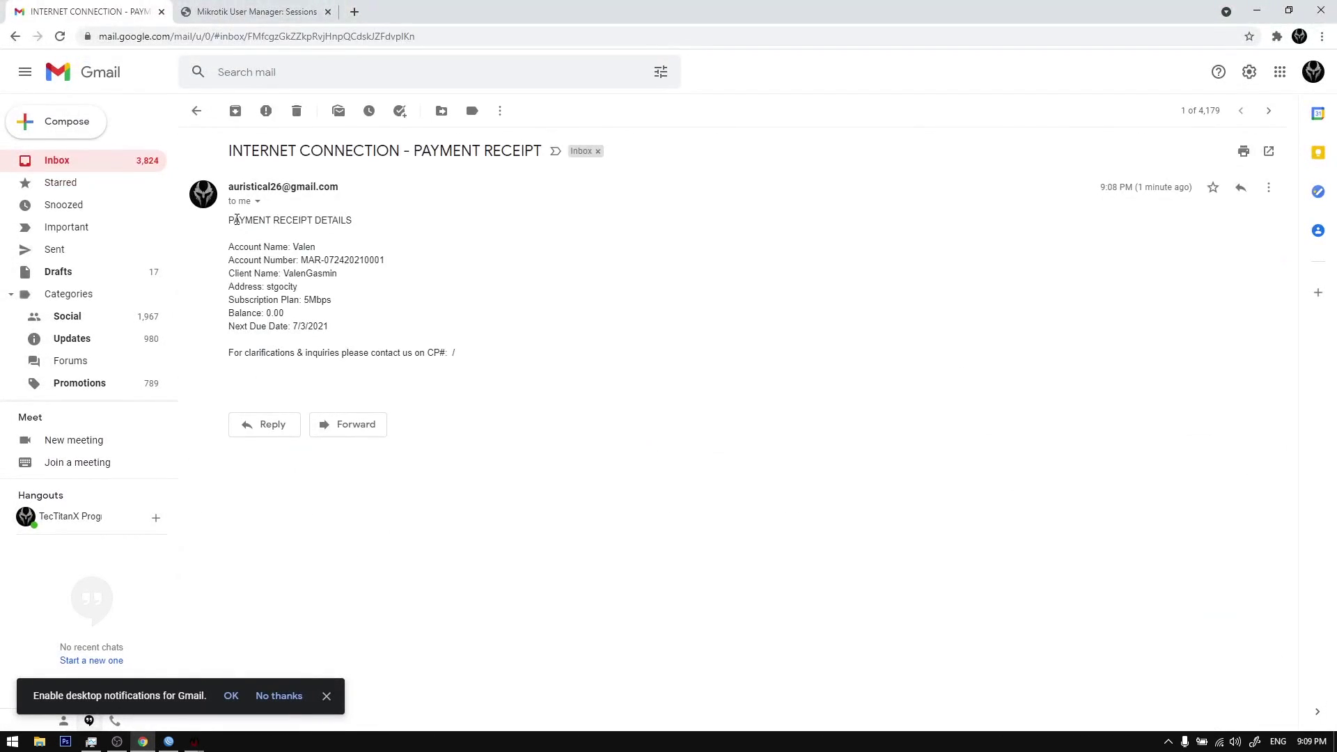
drag(236, 220, 453, 324)
click(453, 324)
click(198, 112)
Step: Delete the four test emails from the Gmail inbox
click(197, 141)
click(196, 169)
click(197, 196)
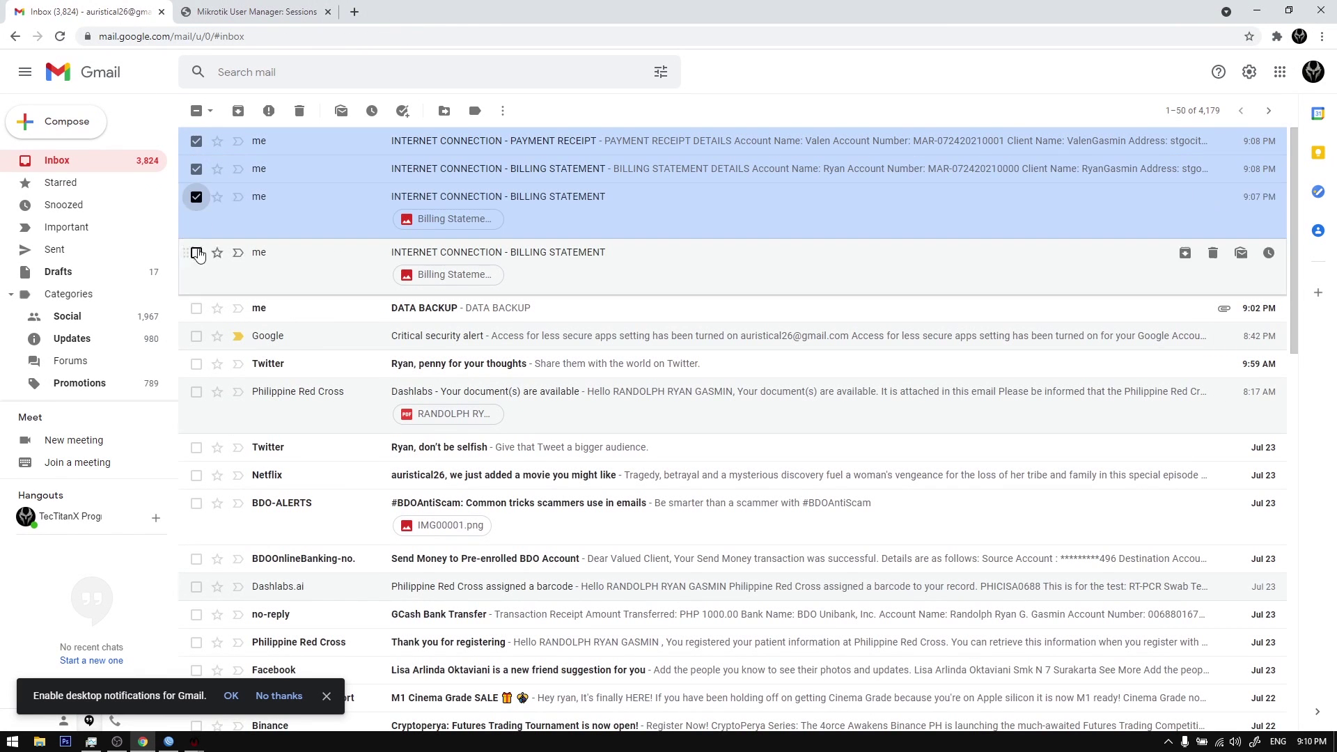
click(196, 252)
click(299, 111)
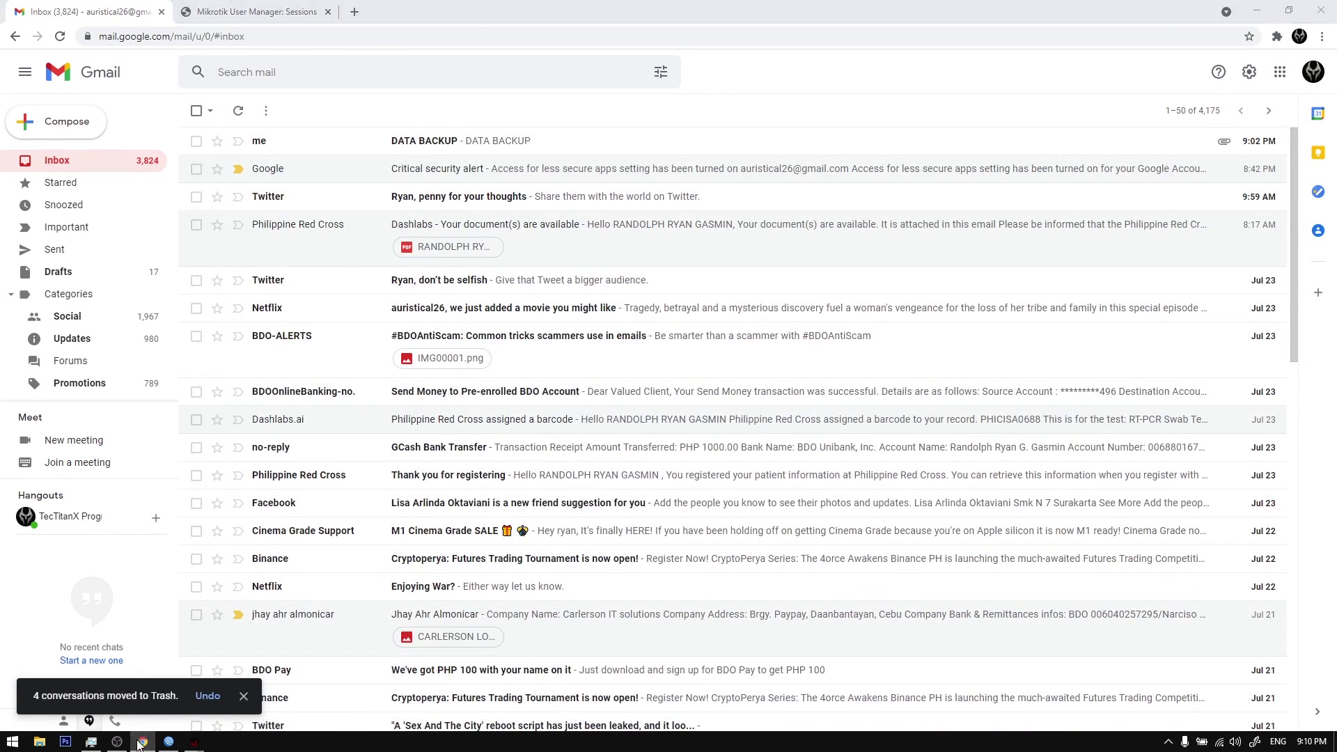
click(194, 743)
Step: Email billing statements with the latest billing form to all clients and refresh Gmail
click(655, 339)
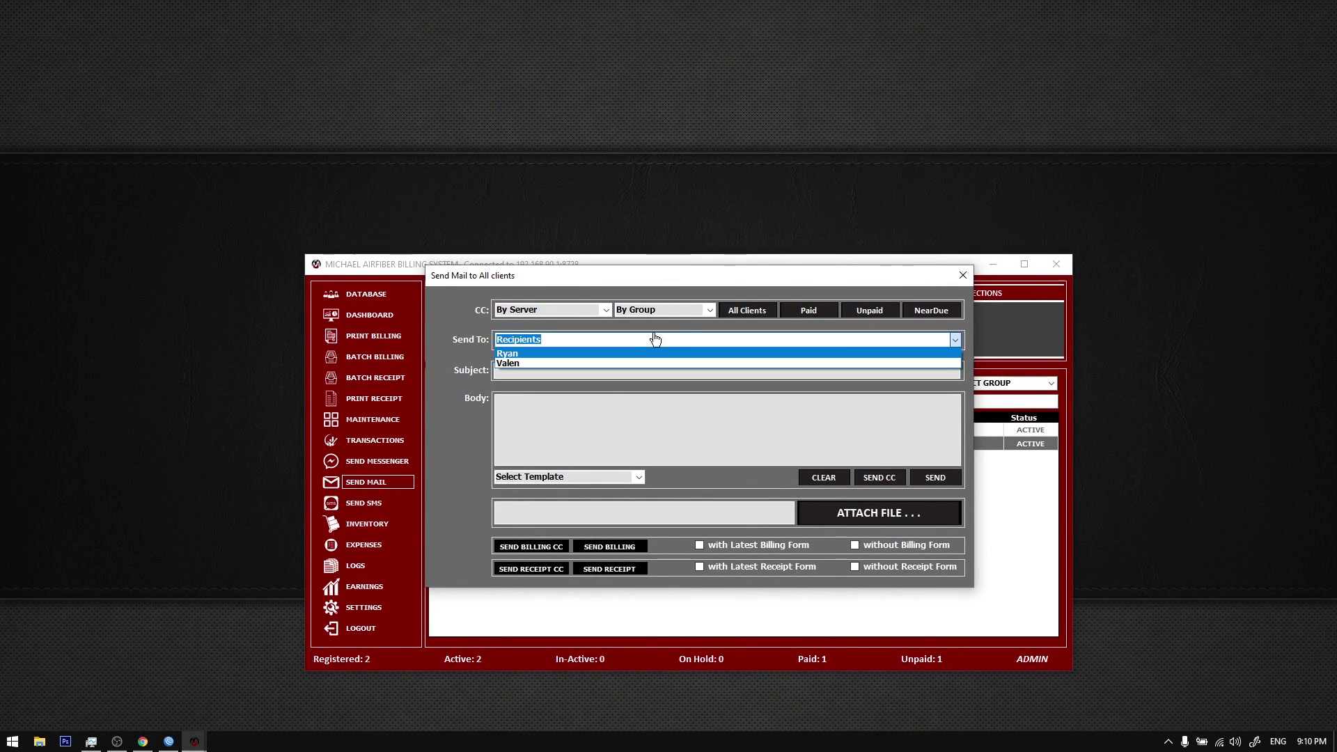
click(432, 446)
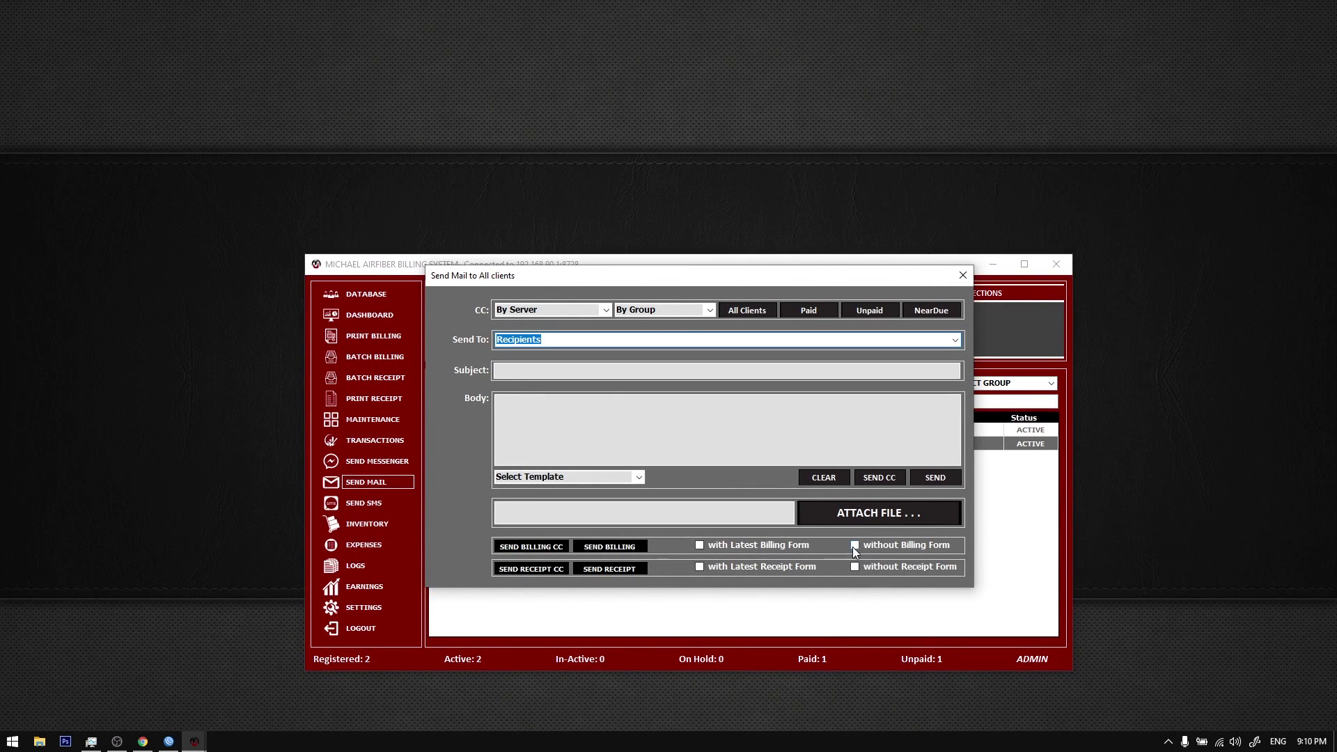
click(781, 549)
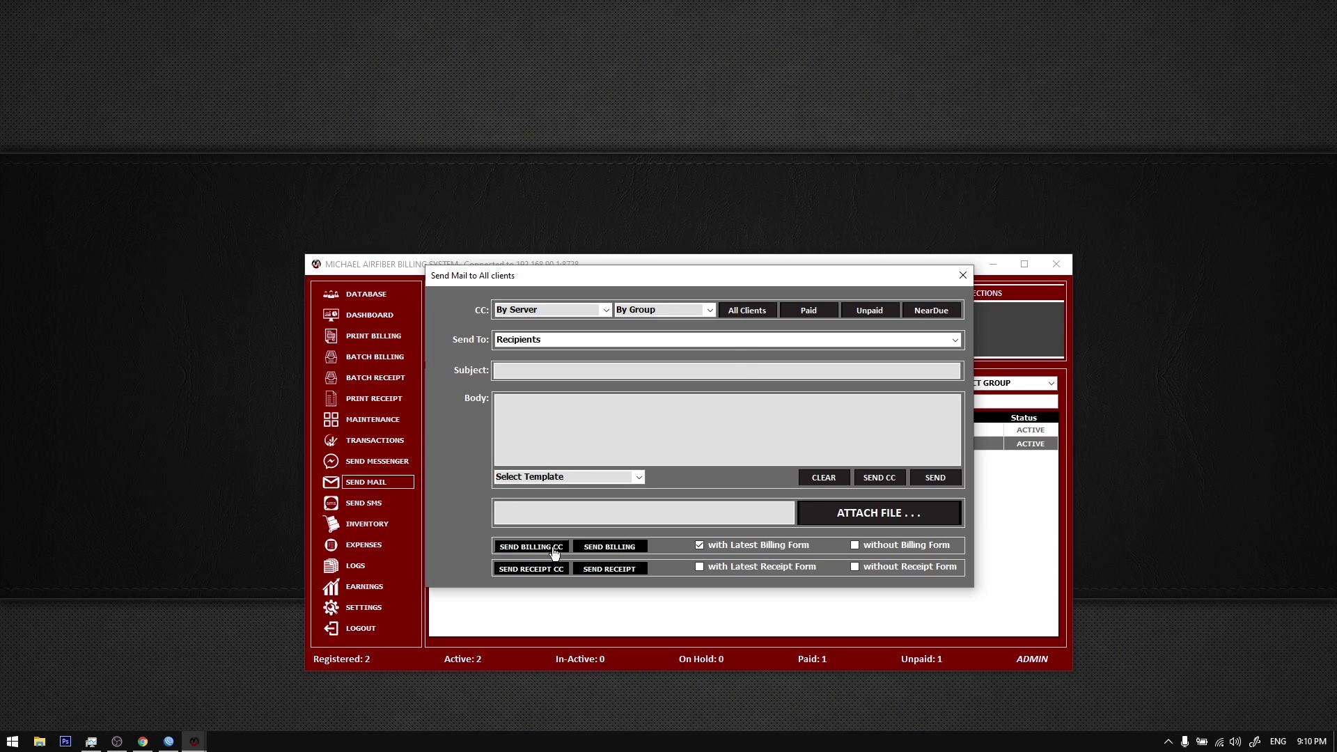
click(555, 553)
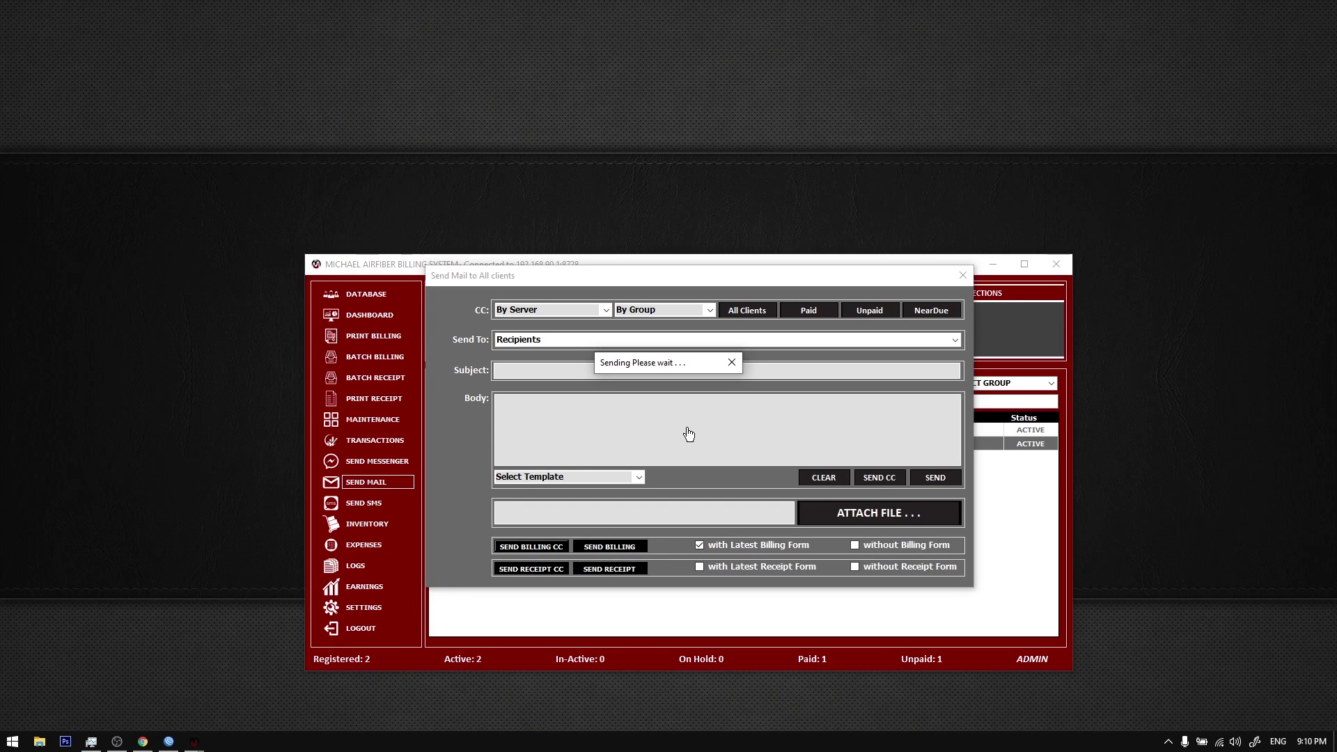
click(682, 421)
click(167, 742)
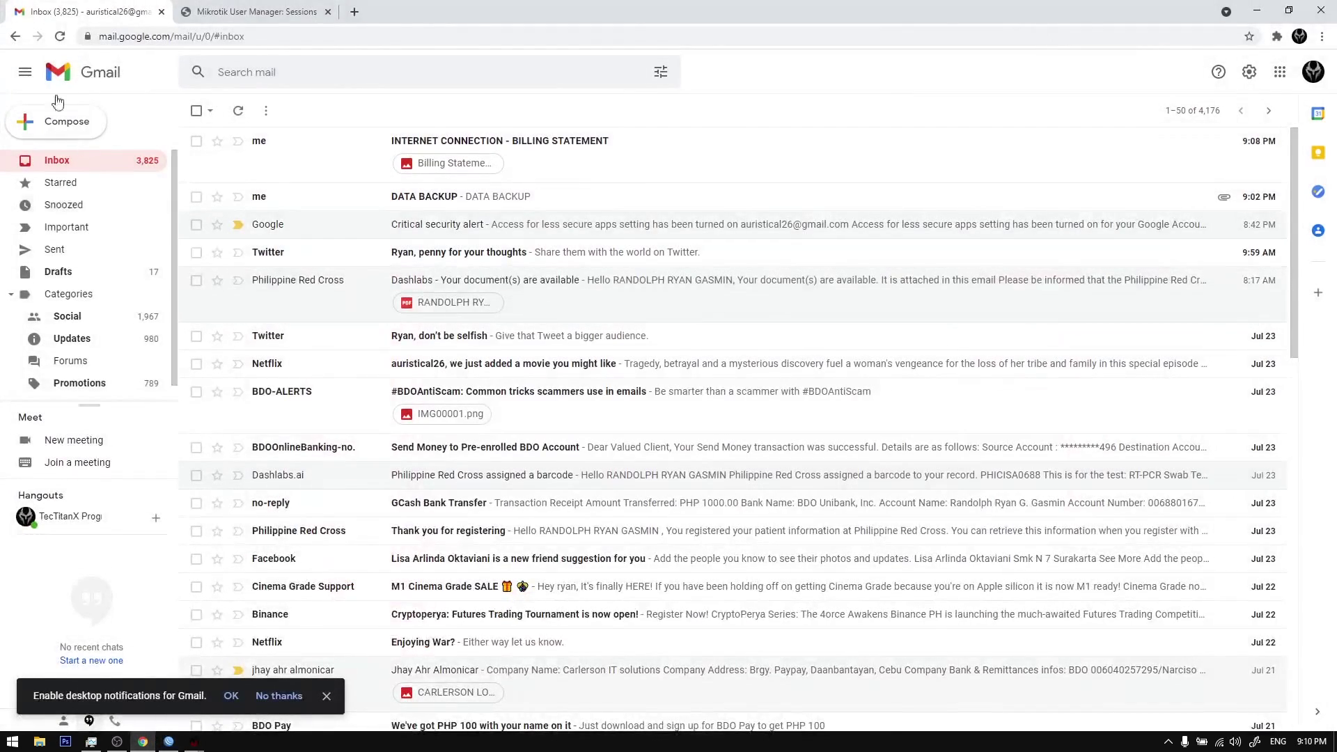
click(59, 37)
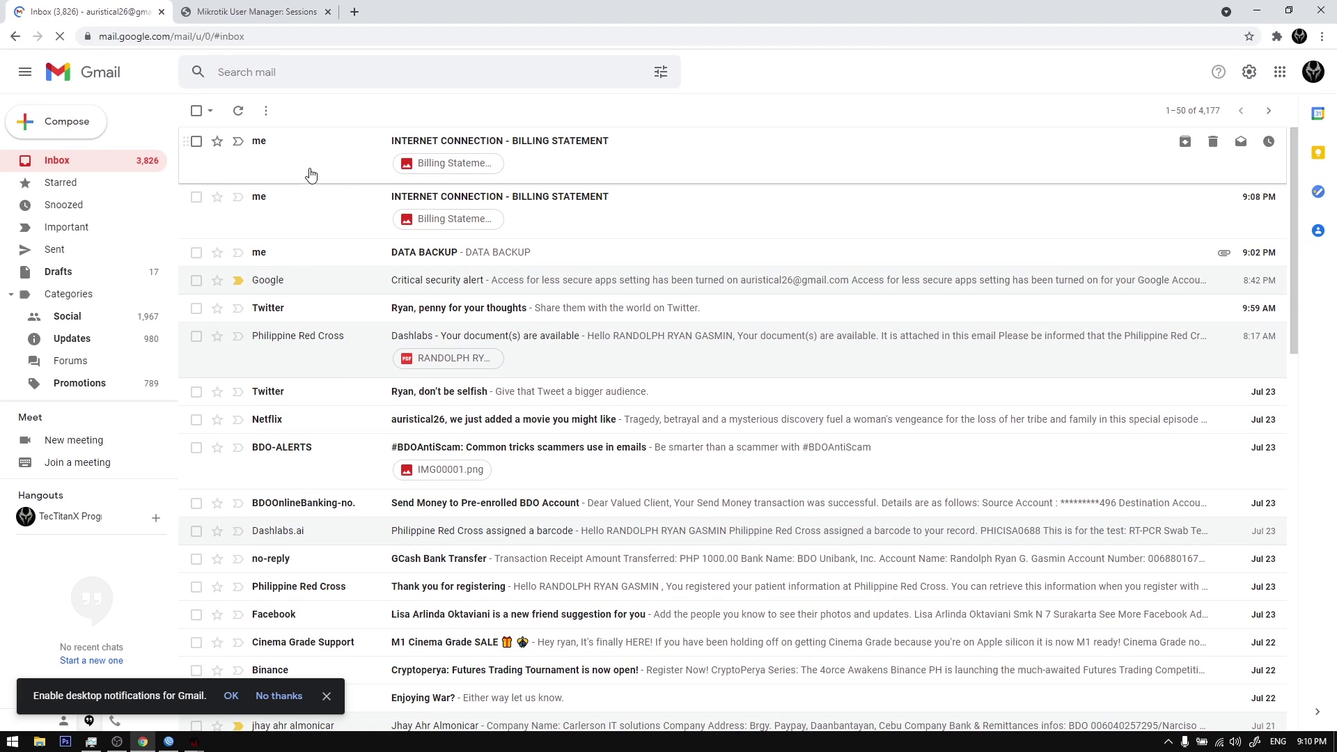
click(194, 742)
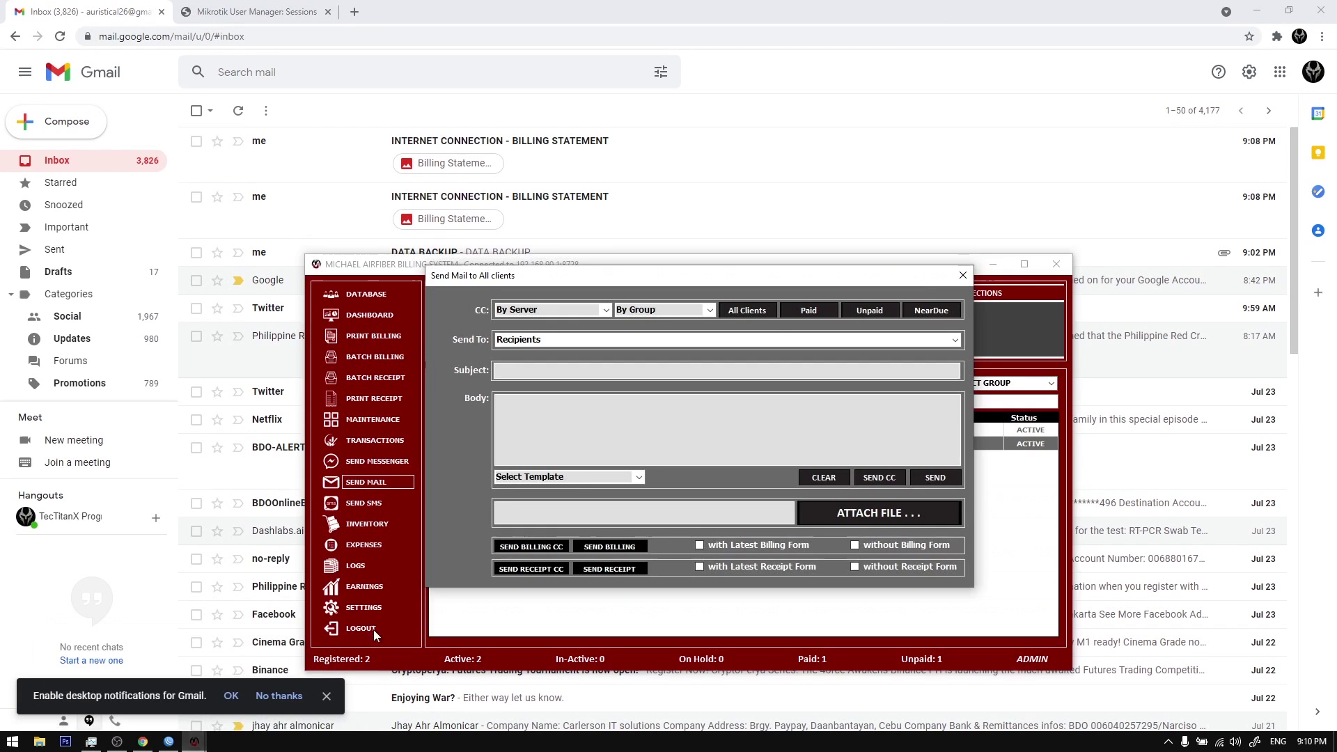
Step: Close the Send Mail window and view the newest statement email's attached image
key(Escape)
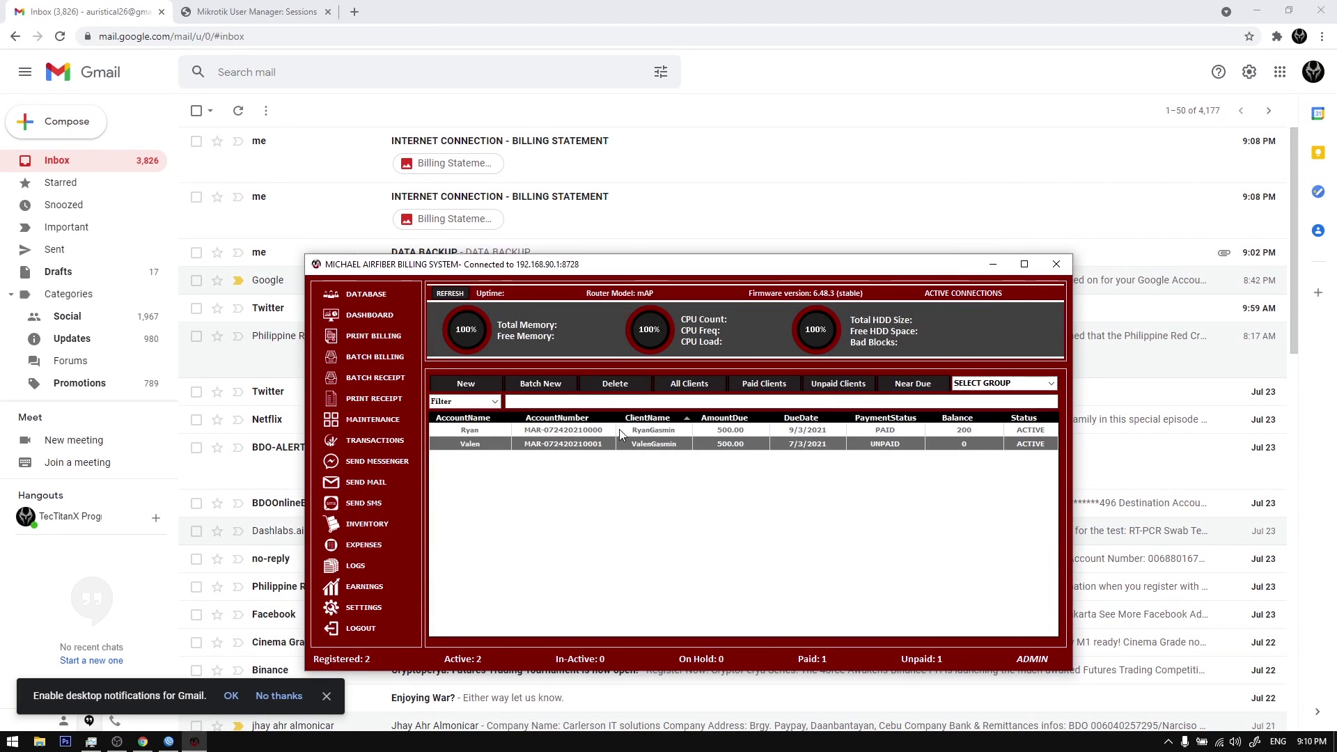
click(195, 741)
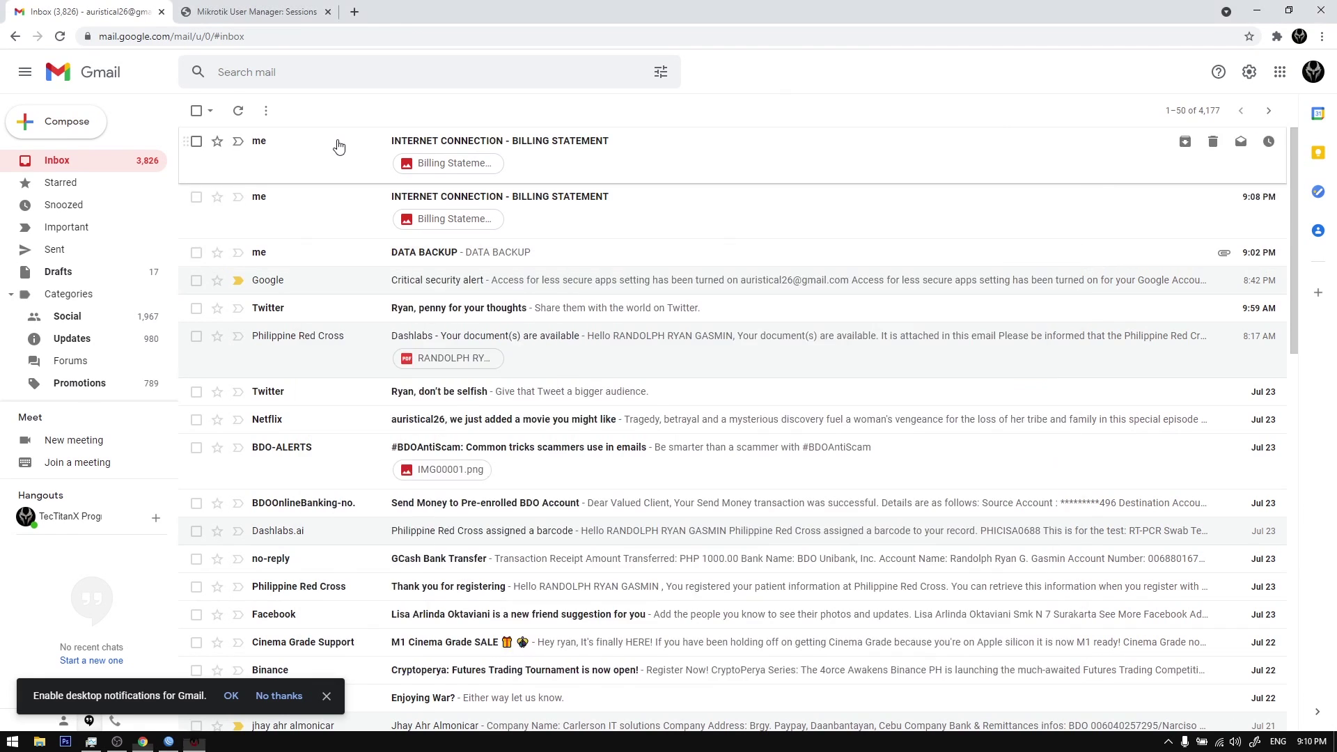
click(339, 146)
click(292, 277)
click(200, 117)
click(200, 116)
Step: Check the second statement's attachment, then delete both billing statement emails
click(325, 198)
click(277, 248)
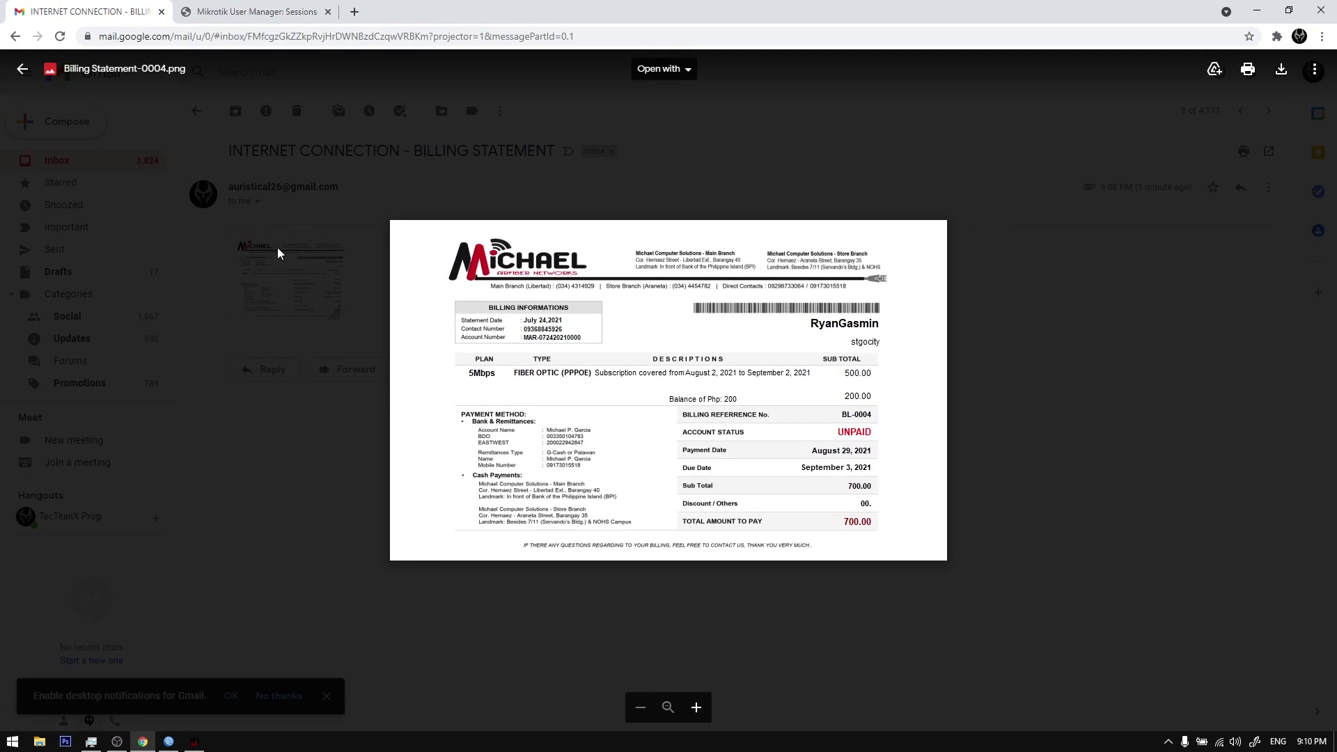
click(196, 262)
click(197, 111)
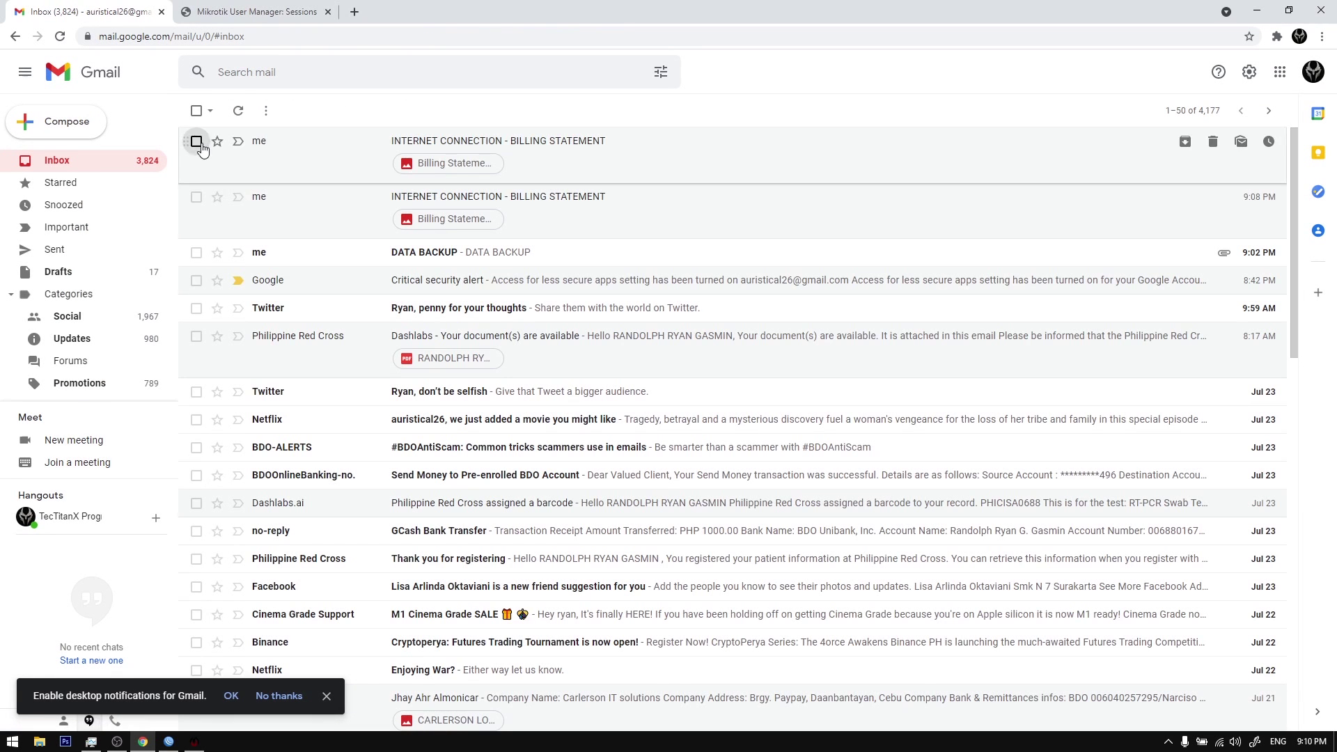
click(196, 141)
click(197, 197)
click(299, 111)
Step: Record the first client's payment with sales invoice number 14124 and save the form
click(143, 742)
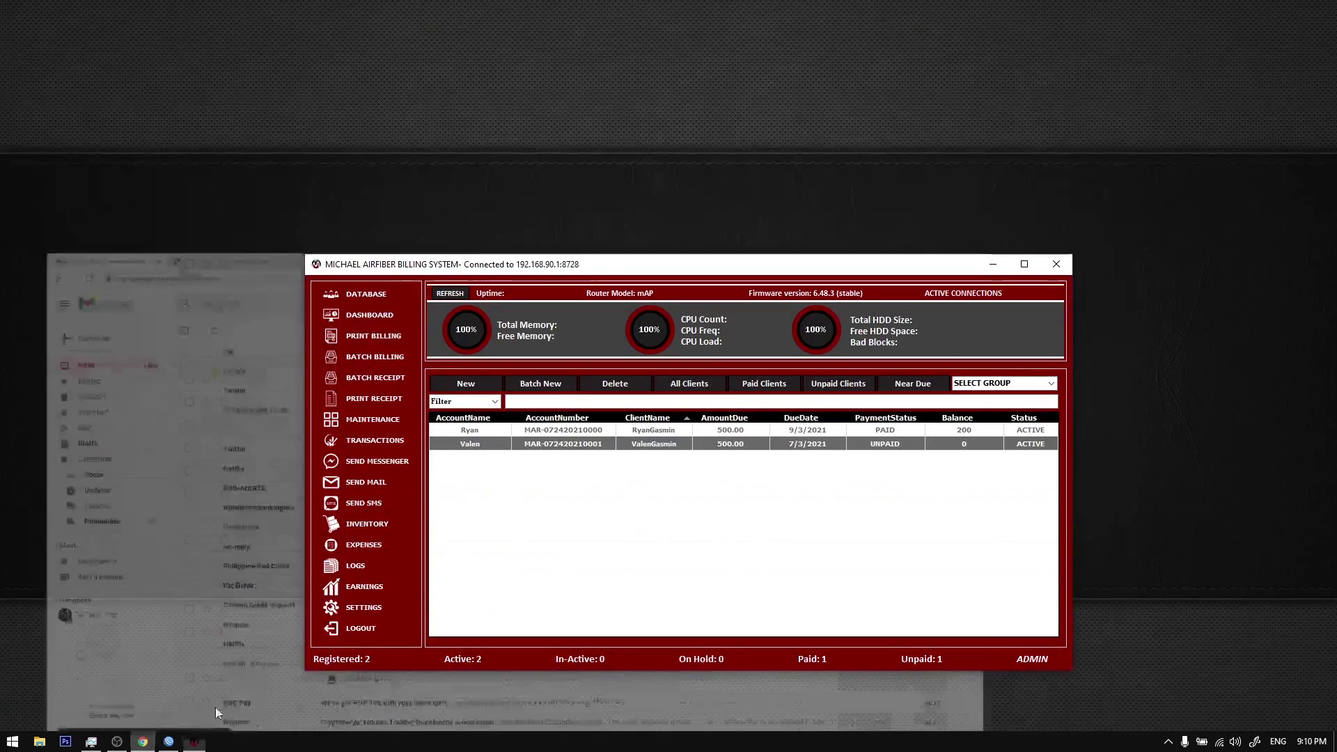
click(645, 431)
double_click(642, 433)
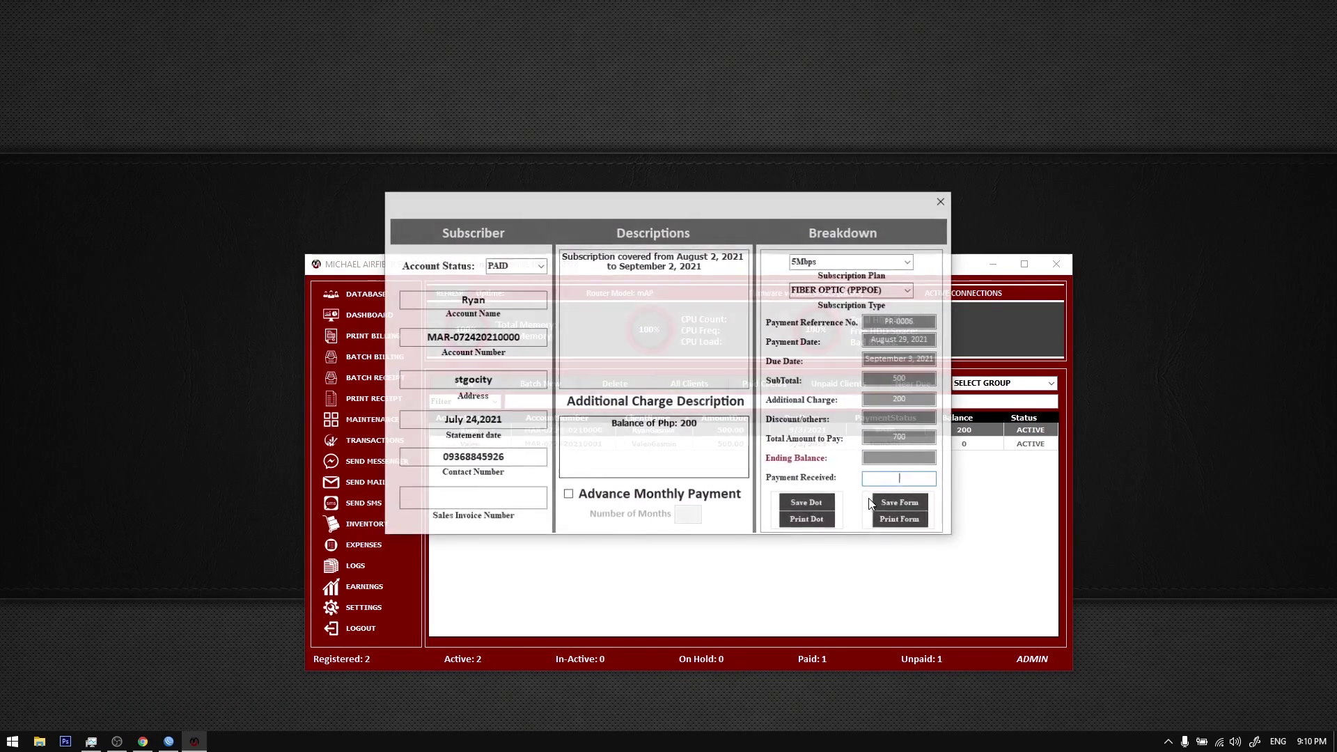
click(529, 501)
text(14124)
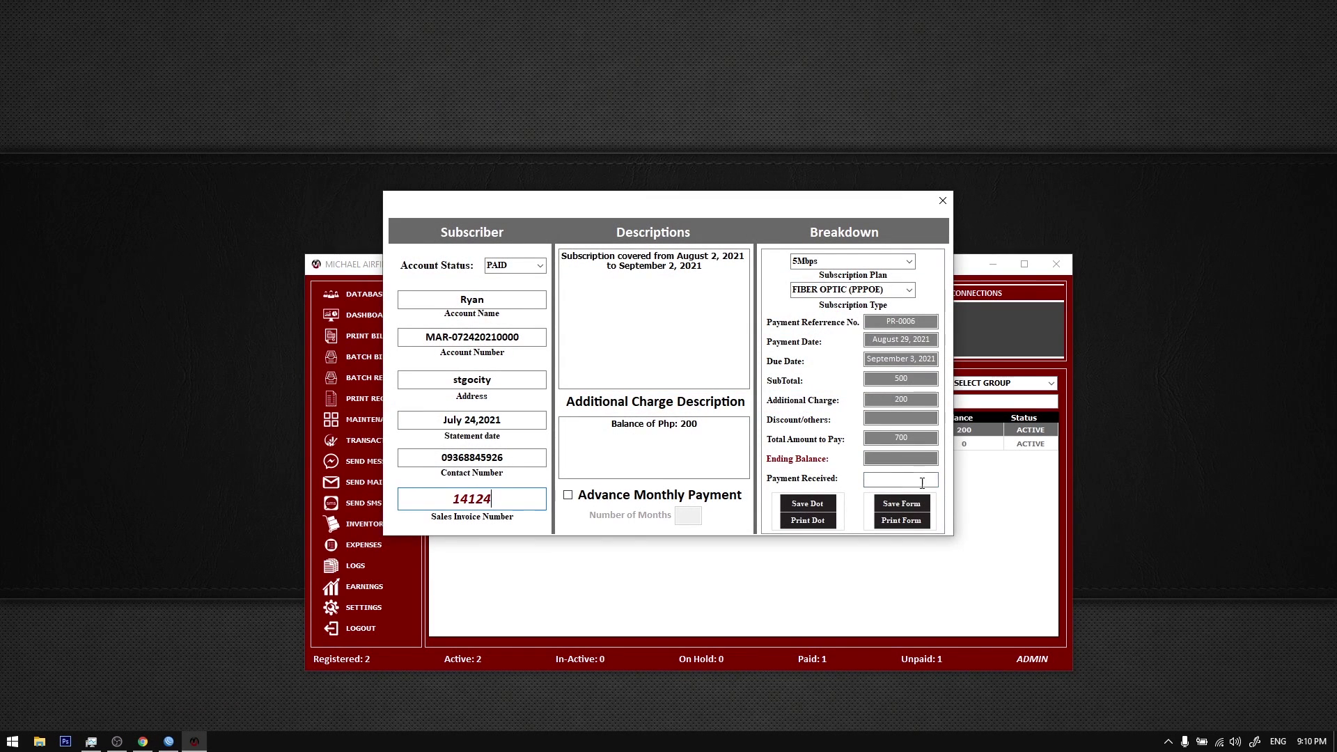
click(902, 506)
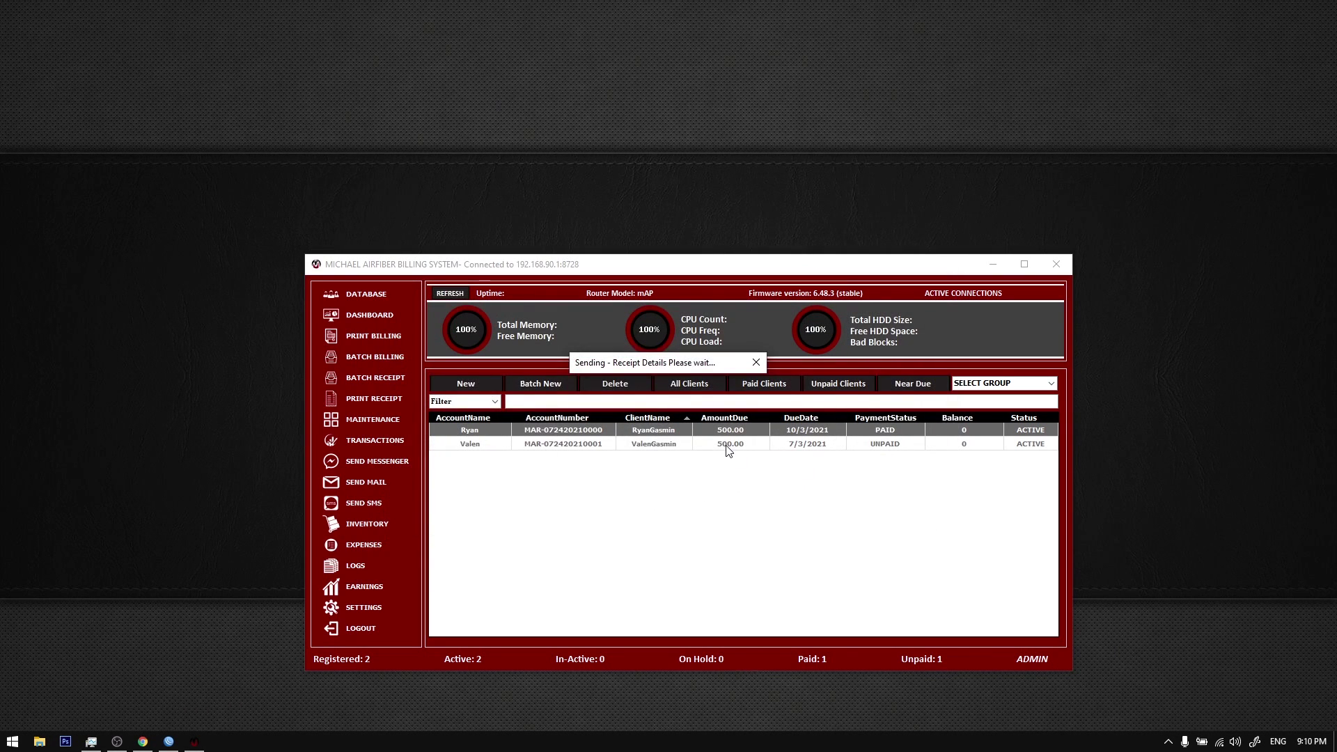
Step: Record the second client's 500.00 payment under invoice 142124, moving its due date to 8/3/2021
click(726, 446)
double_click(727, 446)
text(142124)
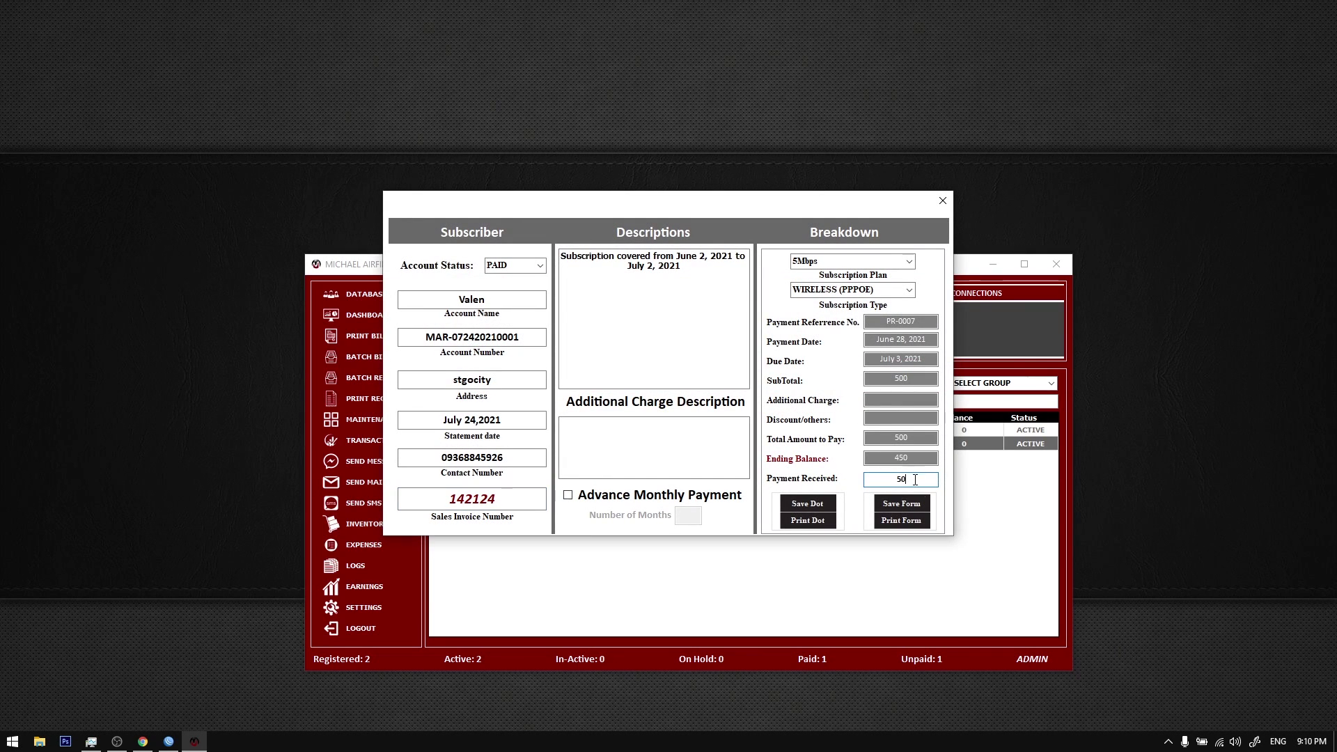
click(921, 507)
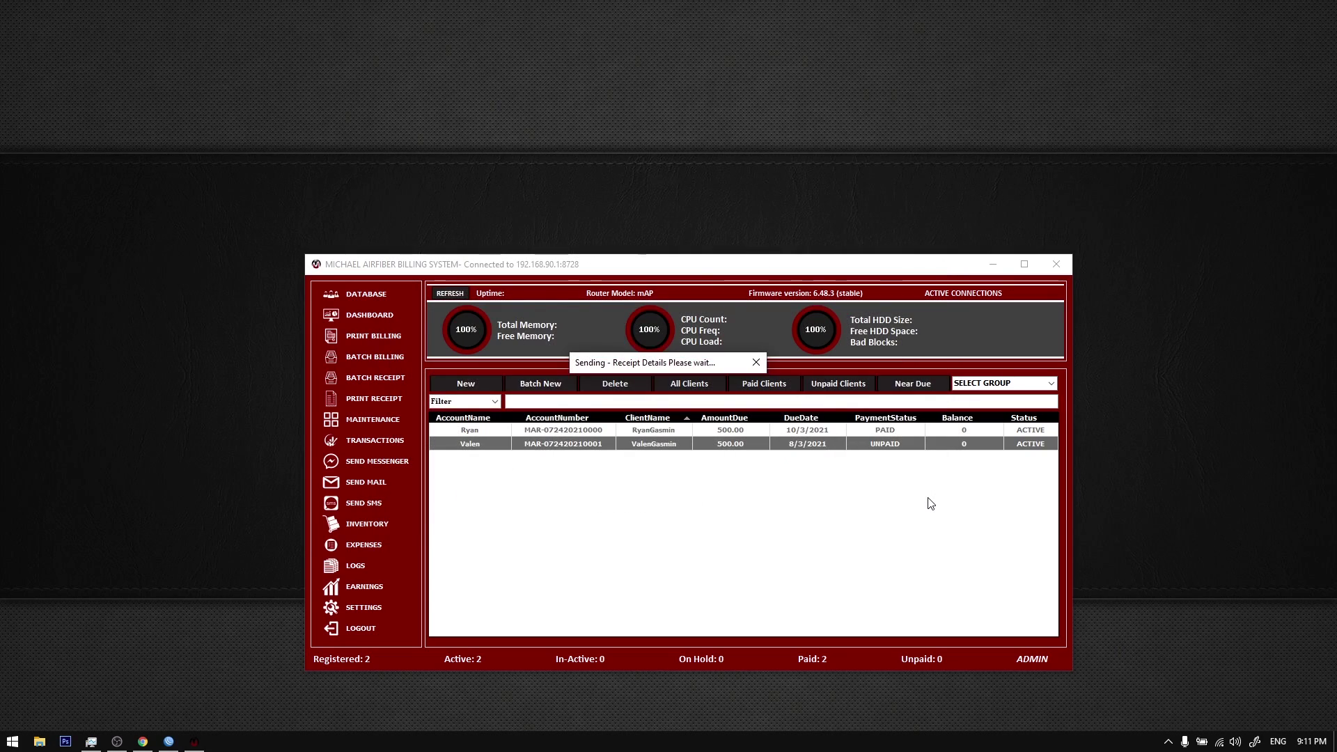
click(142, 741)
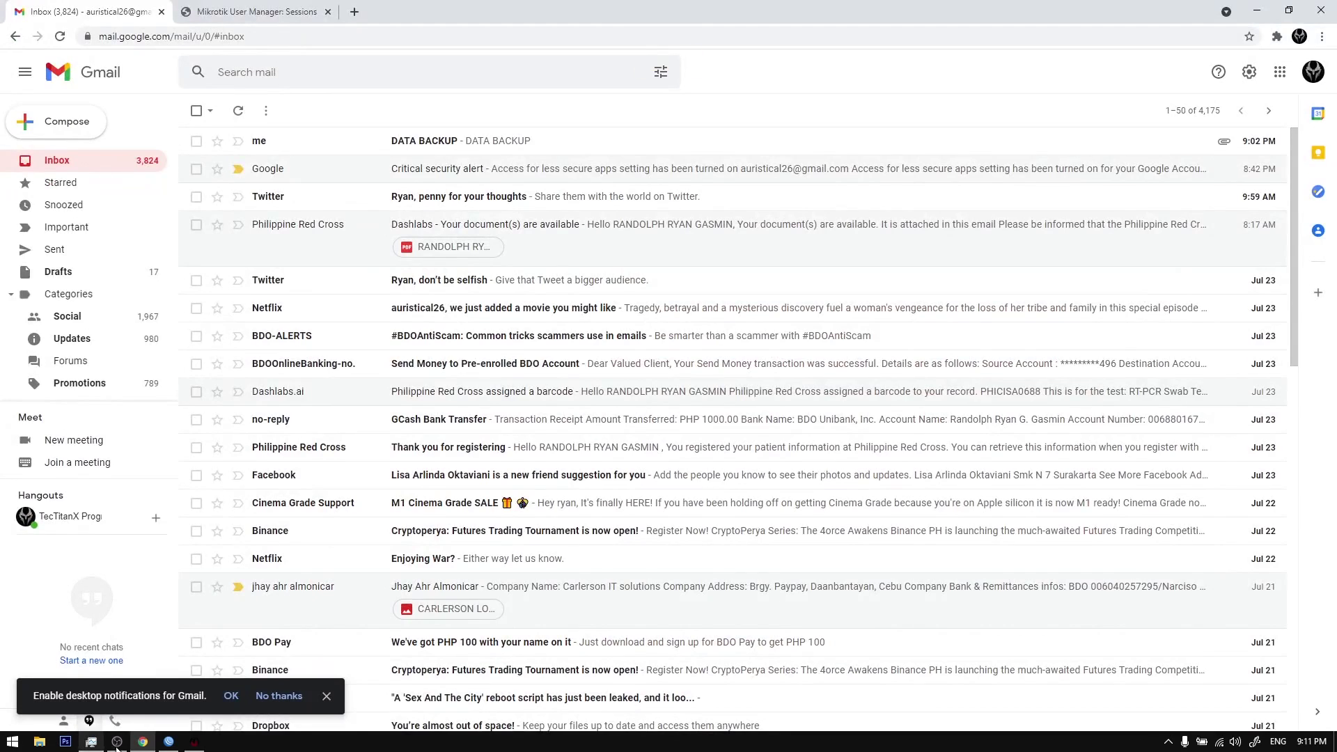
click(194, 742)
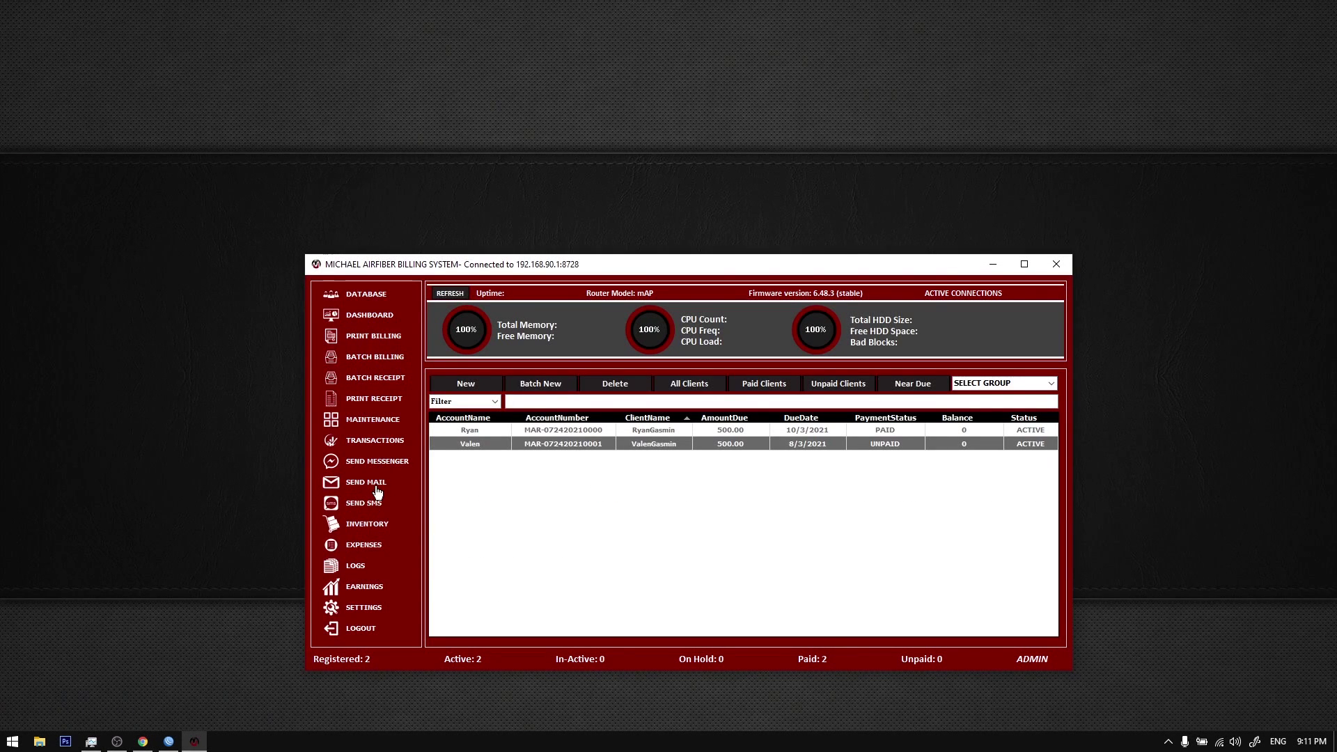
click(378, 488)
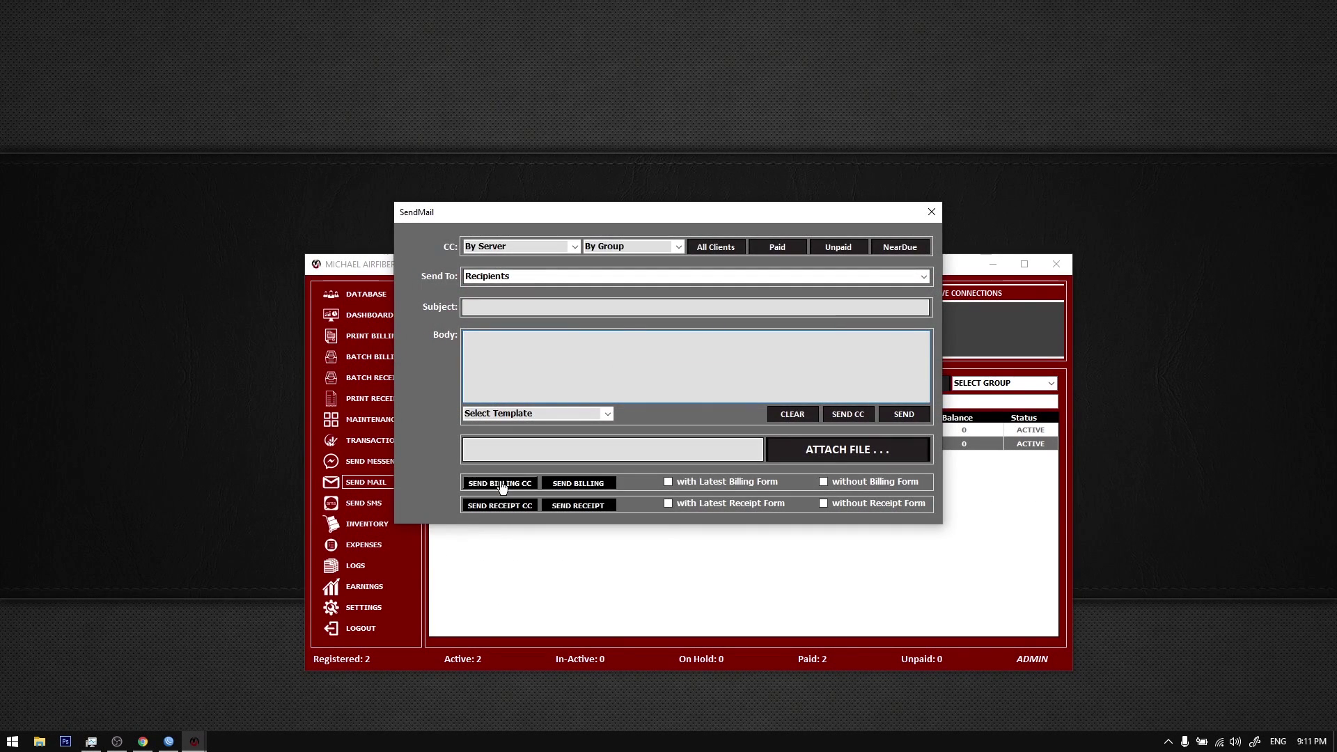
Step: Email payment receipts with the latest receipt form to all clients and dismiss the confirmation
click(723, 506)
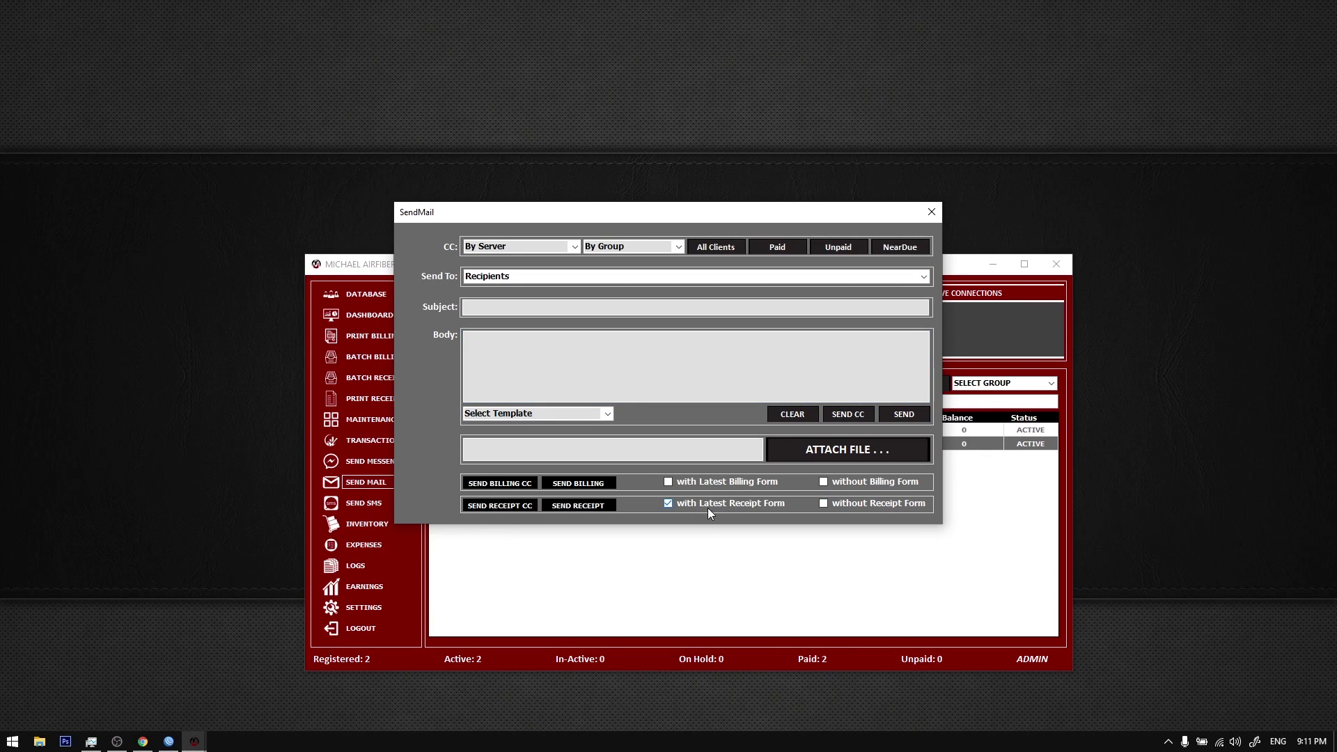
click(500, 507)
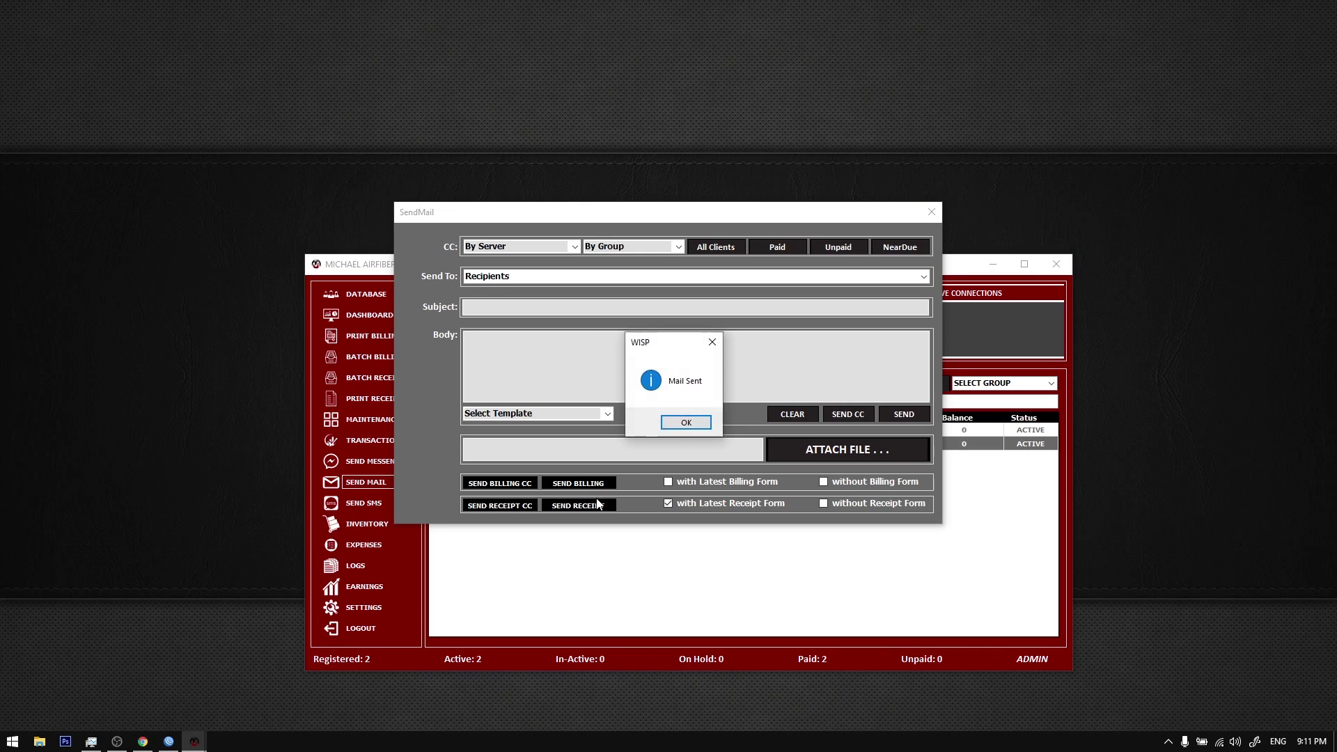
click(680, 425)
Step: Glance at the recipient list, then reload Gmail to check for the receipt emails
click(925, 277)
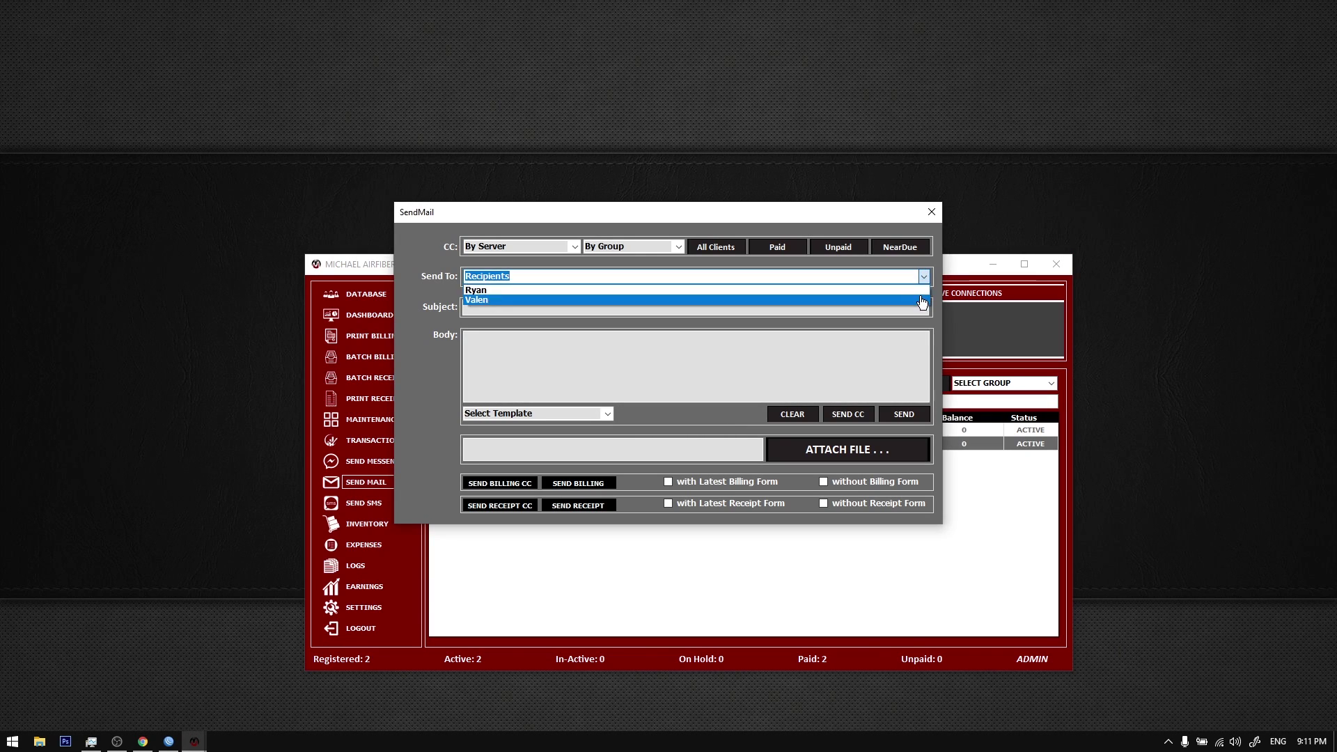
click(429, 361)
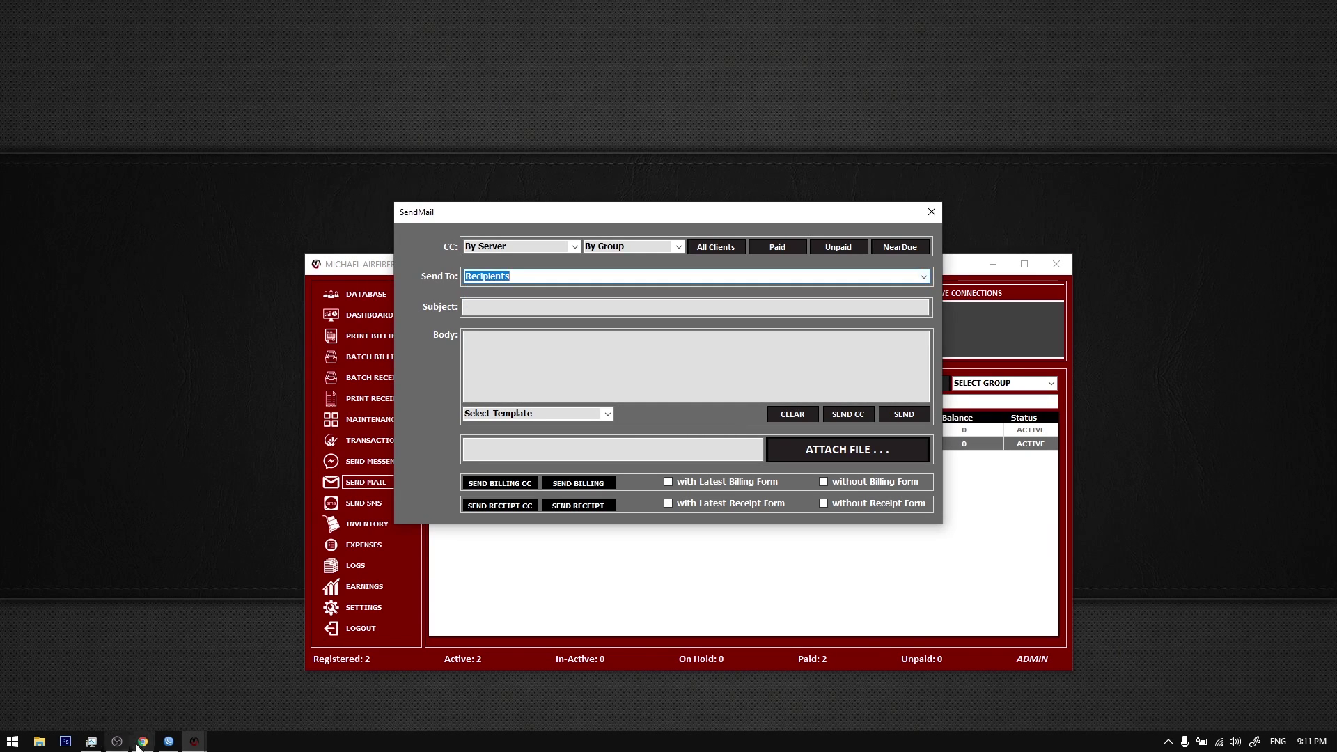
click(143, 742)
click(59, 37)
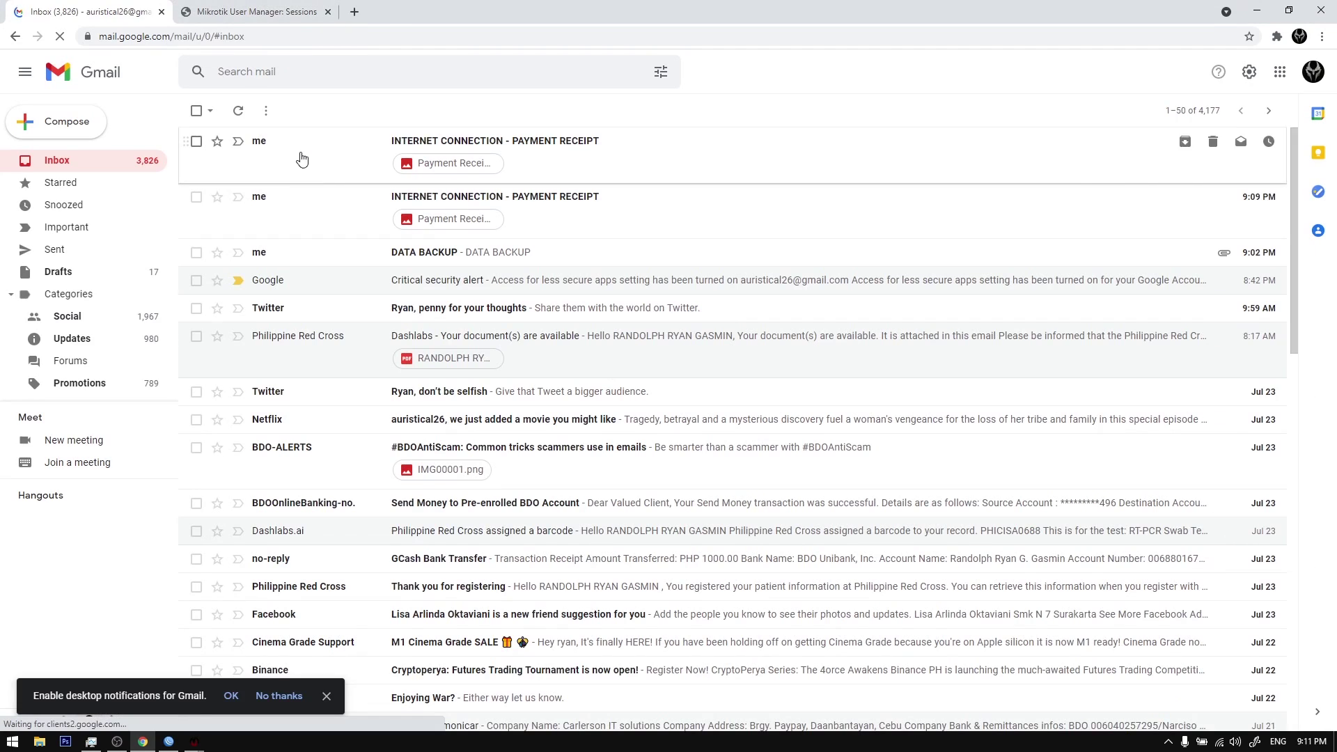
Step: View the receipt image attached to the first payment-receipt email
click(300, 157)
click(289, 269)
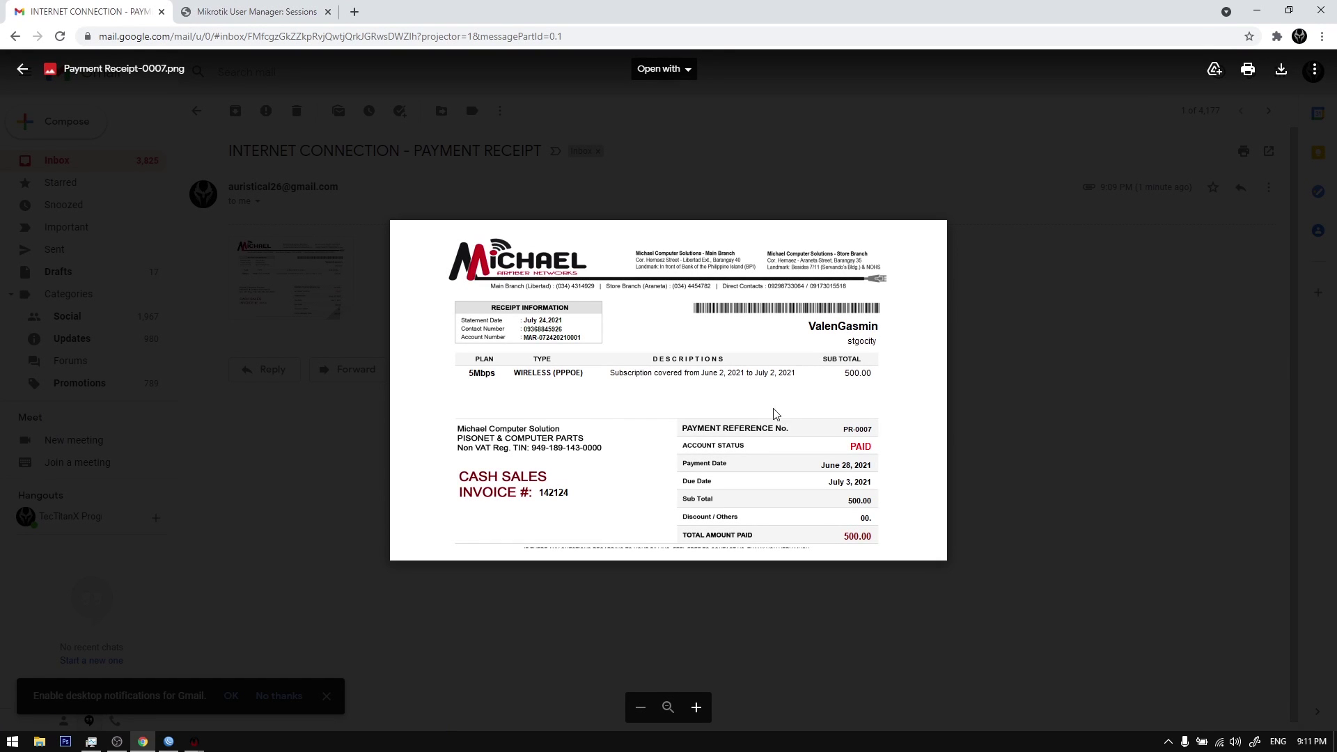
click(385, 386)
click(196, 110)
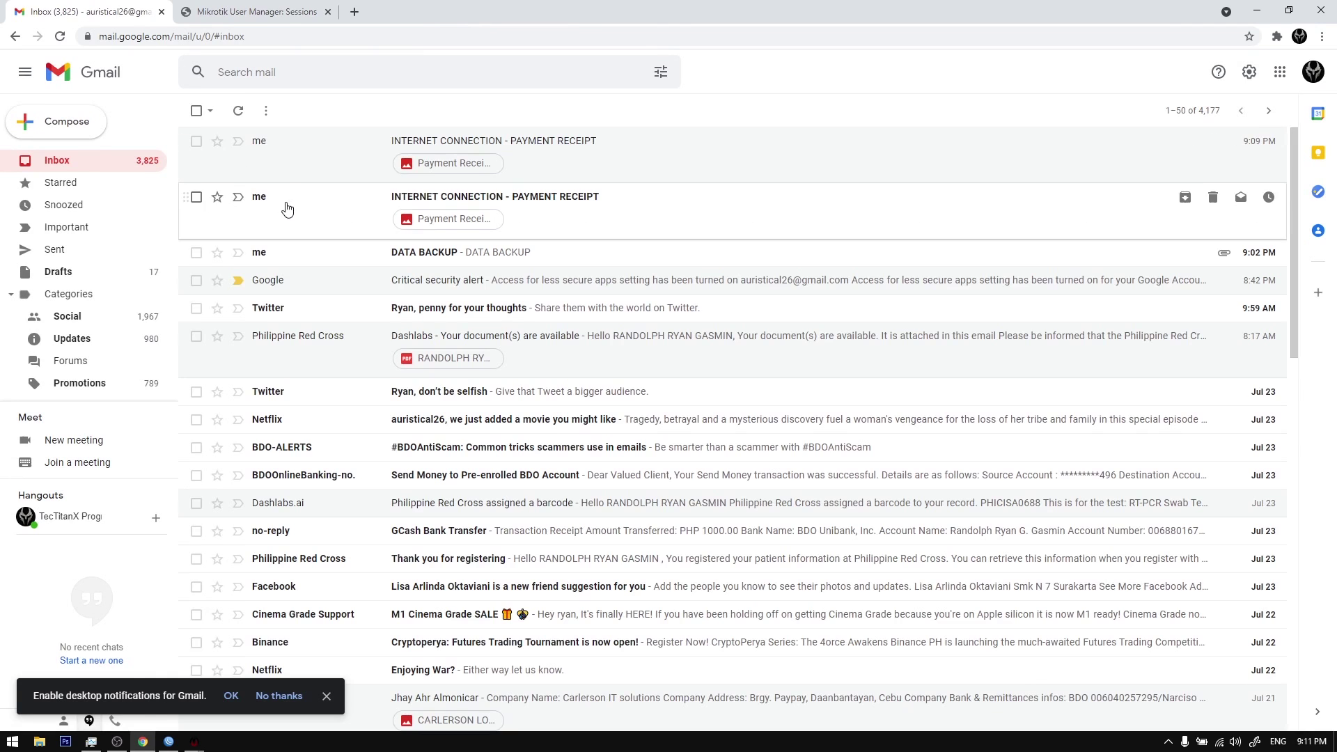
Step: View the receipt image attached to the second payment-receipt email
click(288, 209)
click(293, 279)
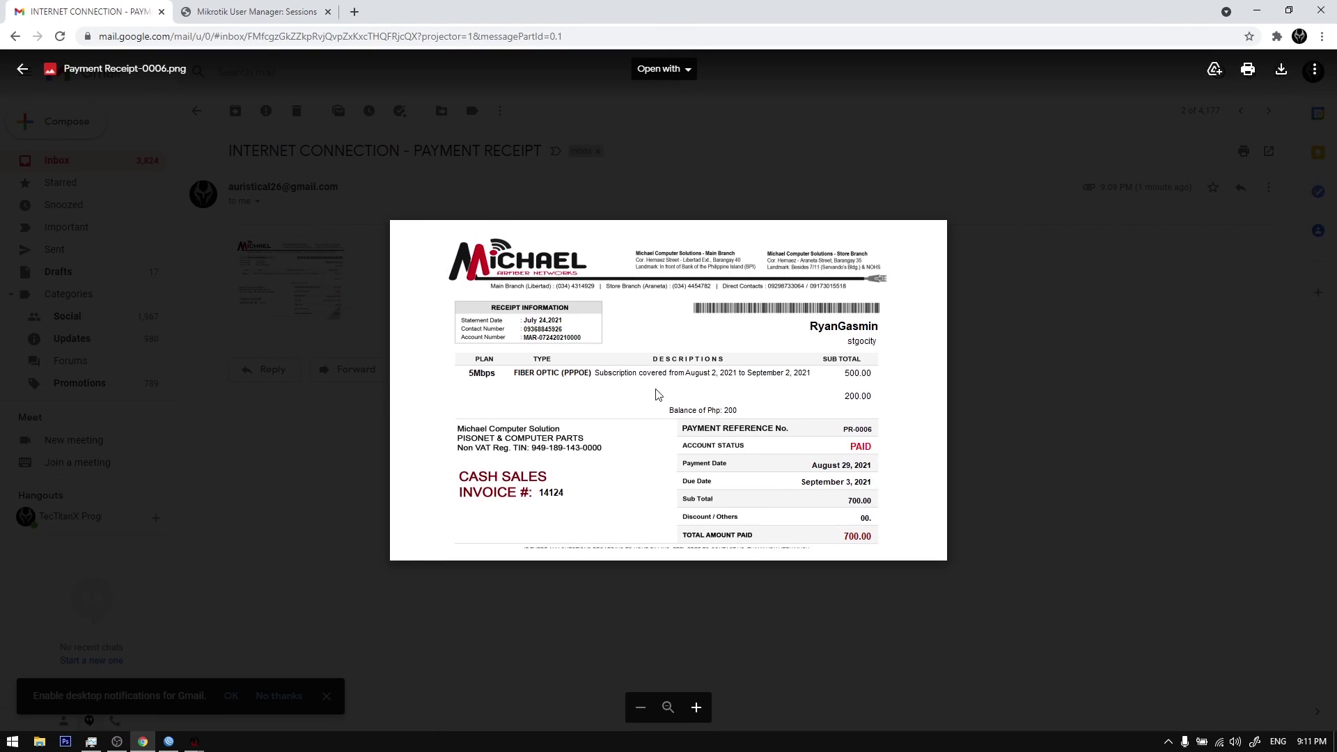
click(239, 324)
click(196, 111)
Step: Delete both payment-receipt emails and the DATA BACKUP email
click(196, 140)
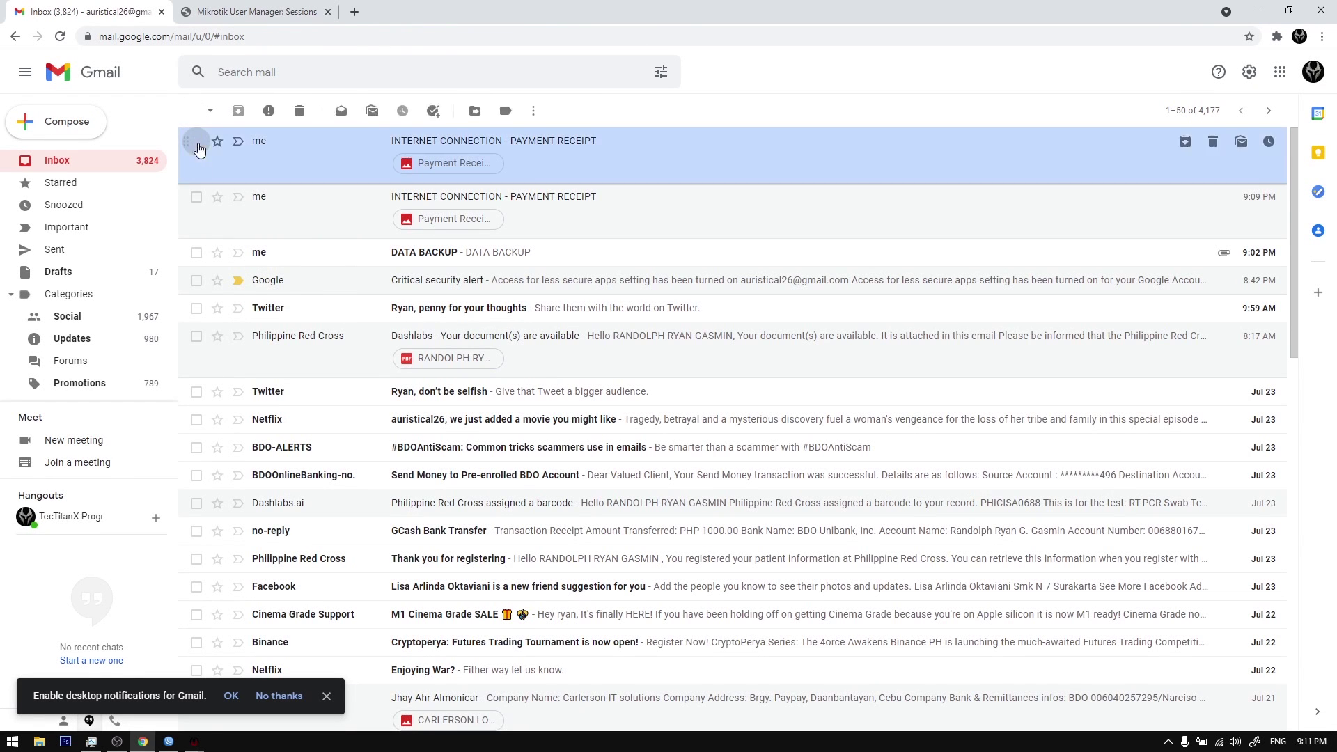
click(195, 197)
click(196, 252)
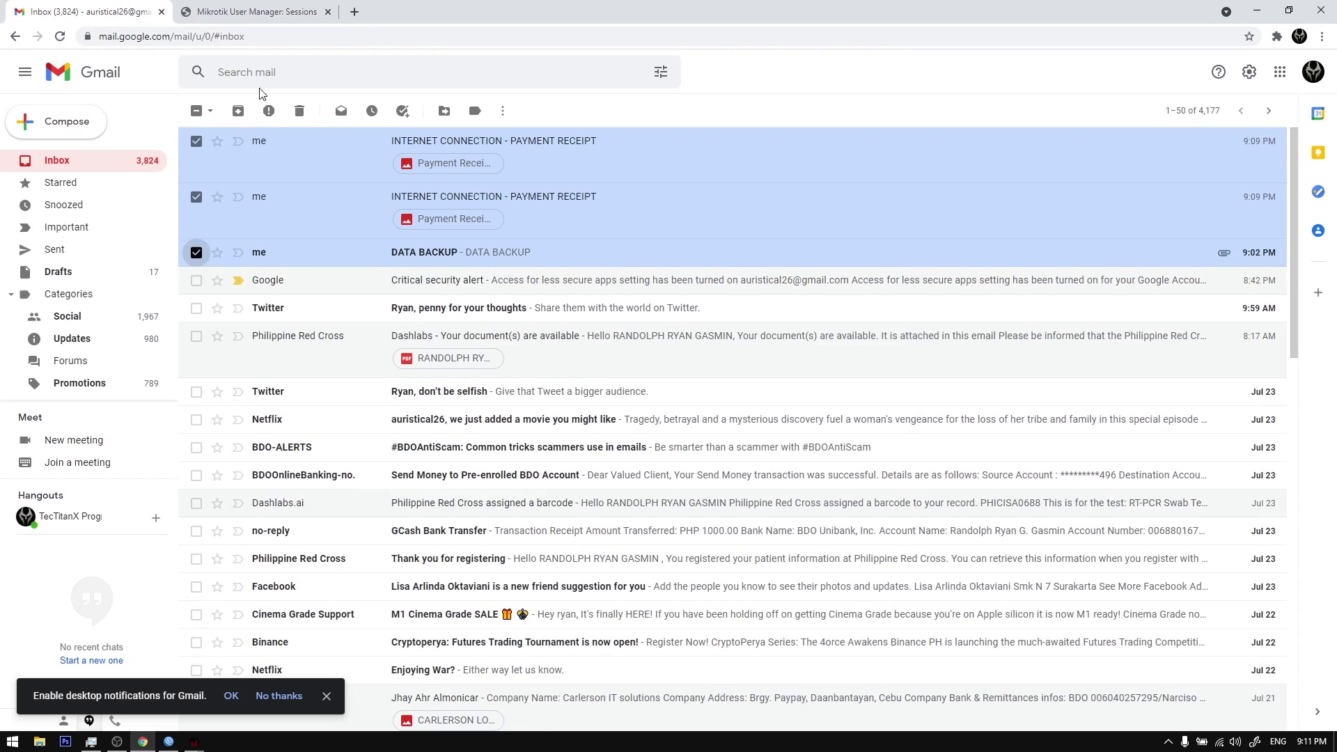
click(299, 111)
Step: Close the billing system's SendMail window and return to the browser
click(194, 742)
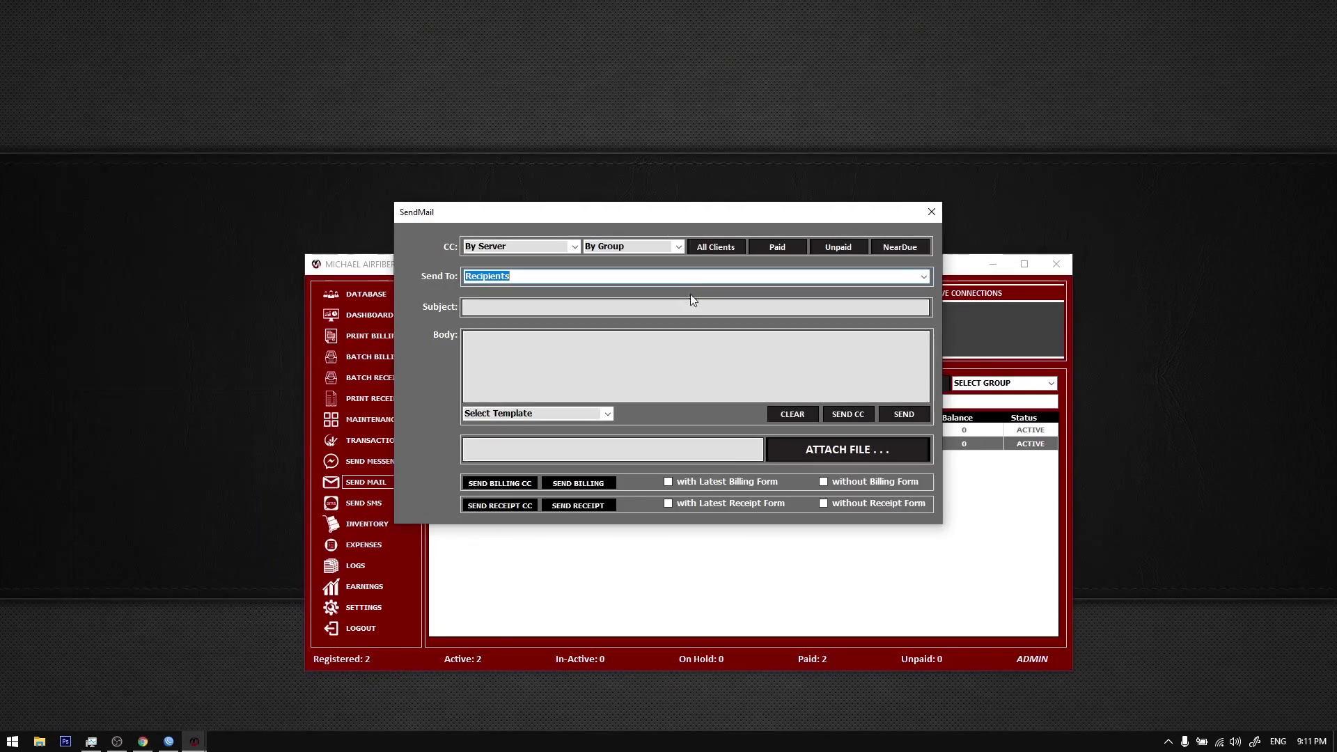
click(931, 212)
click(142, 742)
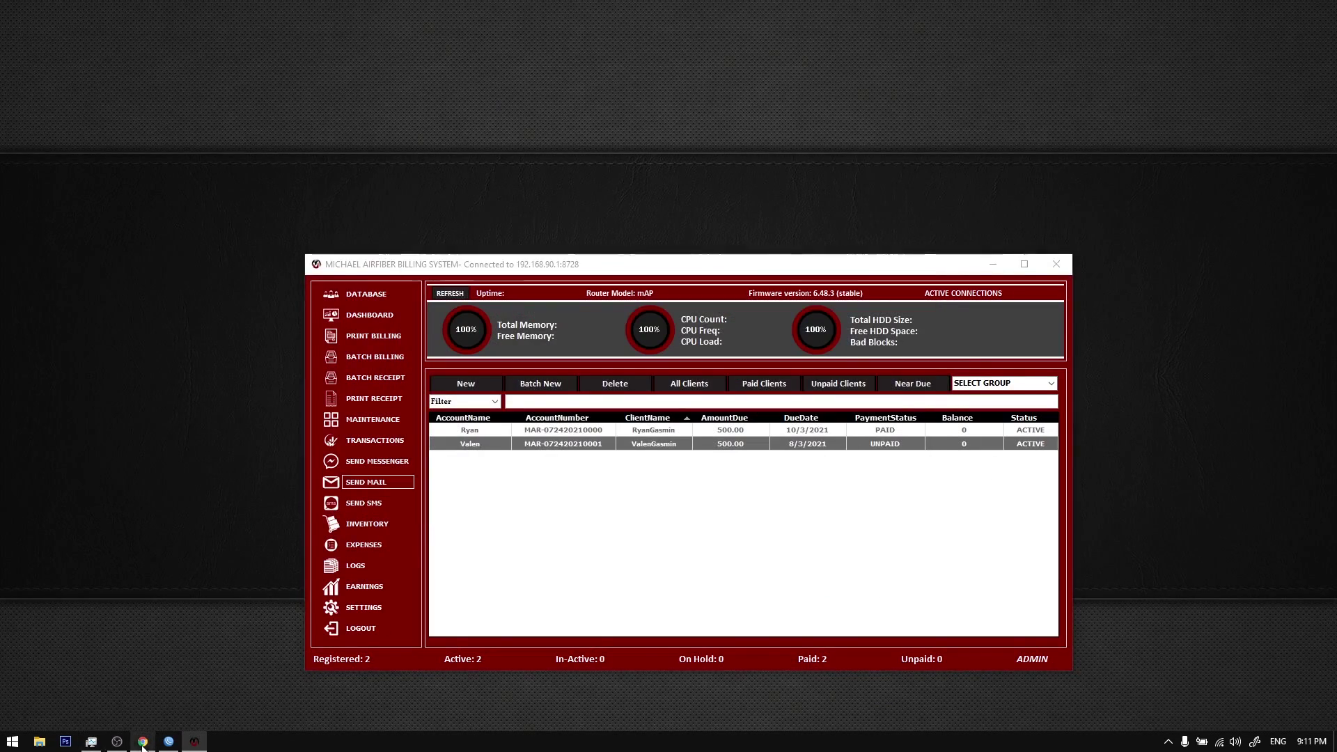
Step: Load facebook.com in a new tab and close the Mikrotik User Manager tab
key(ctrl+t)
text(facebook.com)
key(Return)
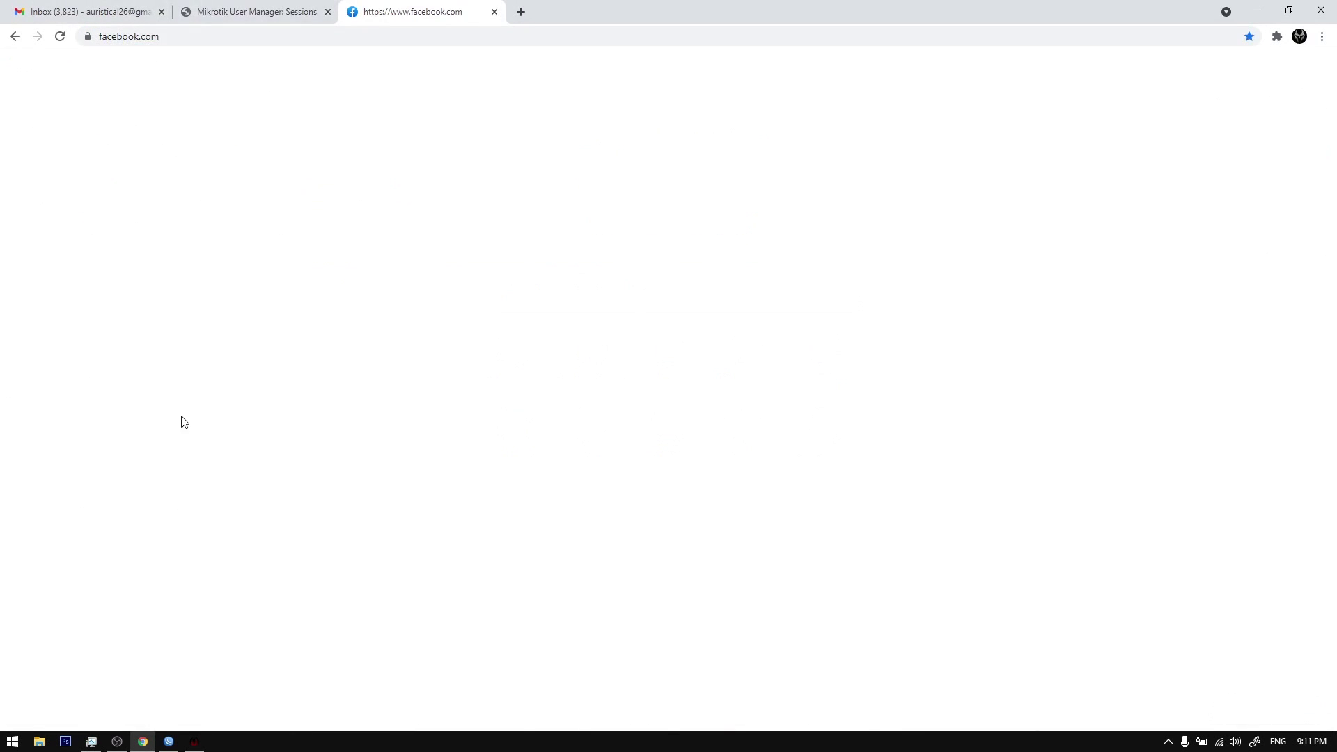
click(310, 15)
click(328, 12)
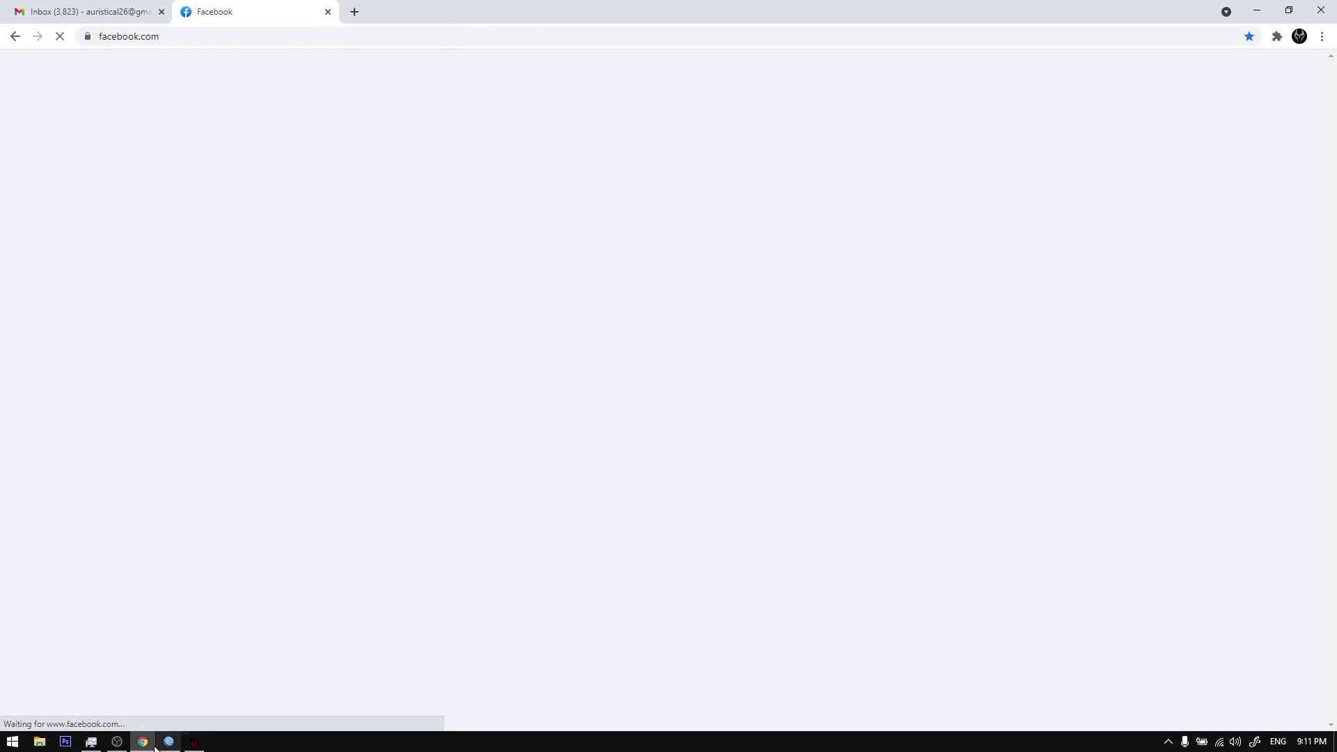
Step: Show all conversations in full Messenger, then bring back and reposition the billing window
click(192, 743)
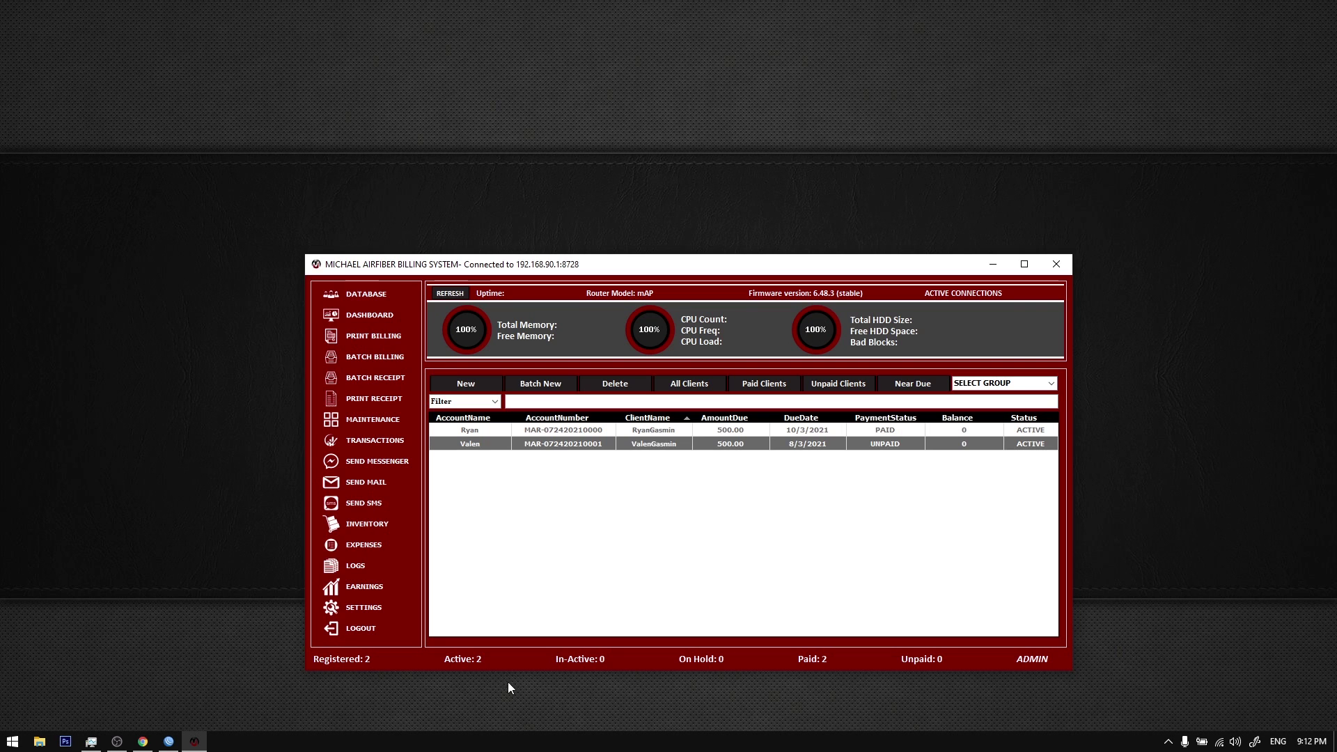
click(143, 741)
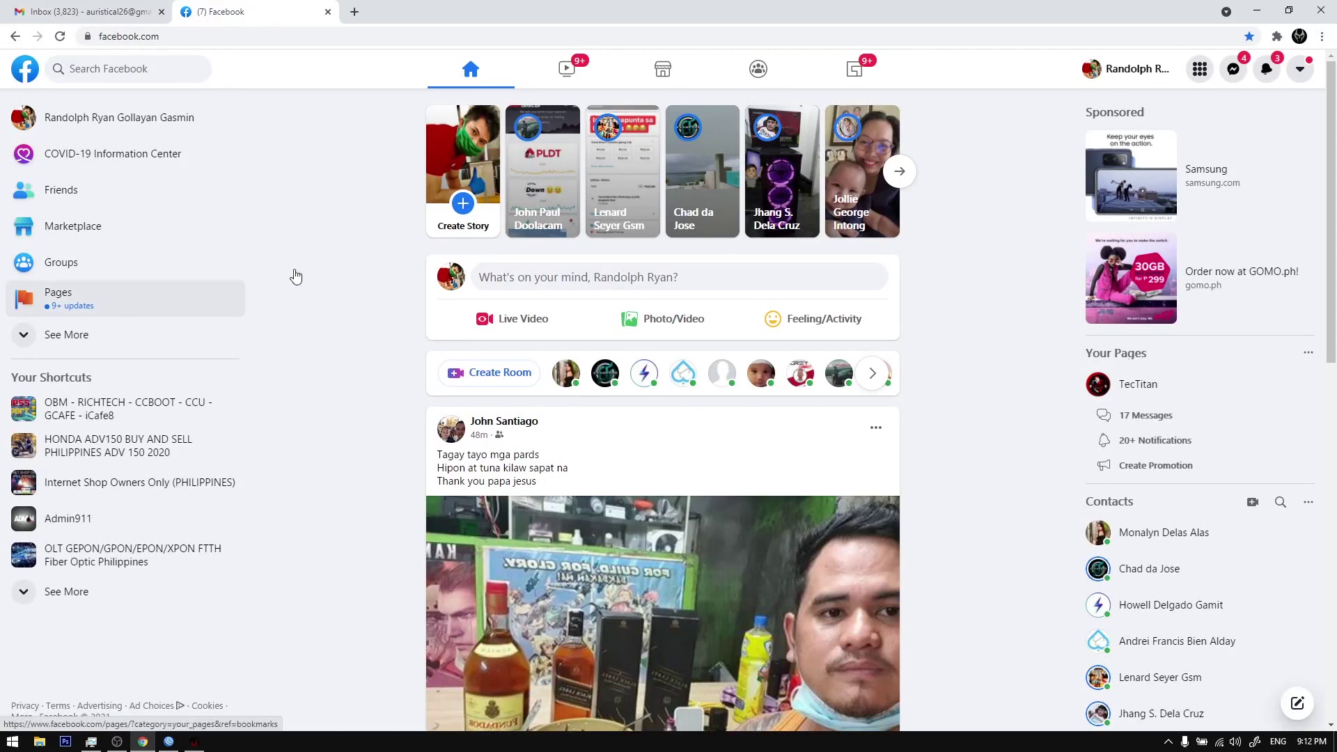
click(1234, 68)
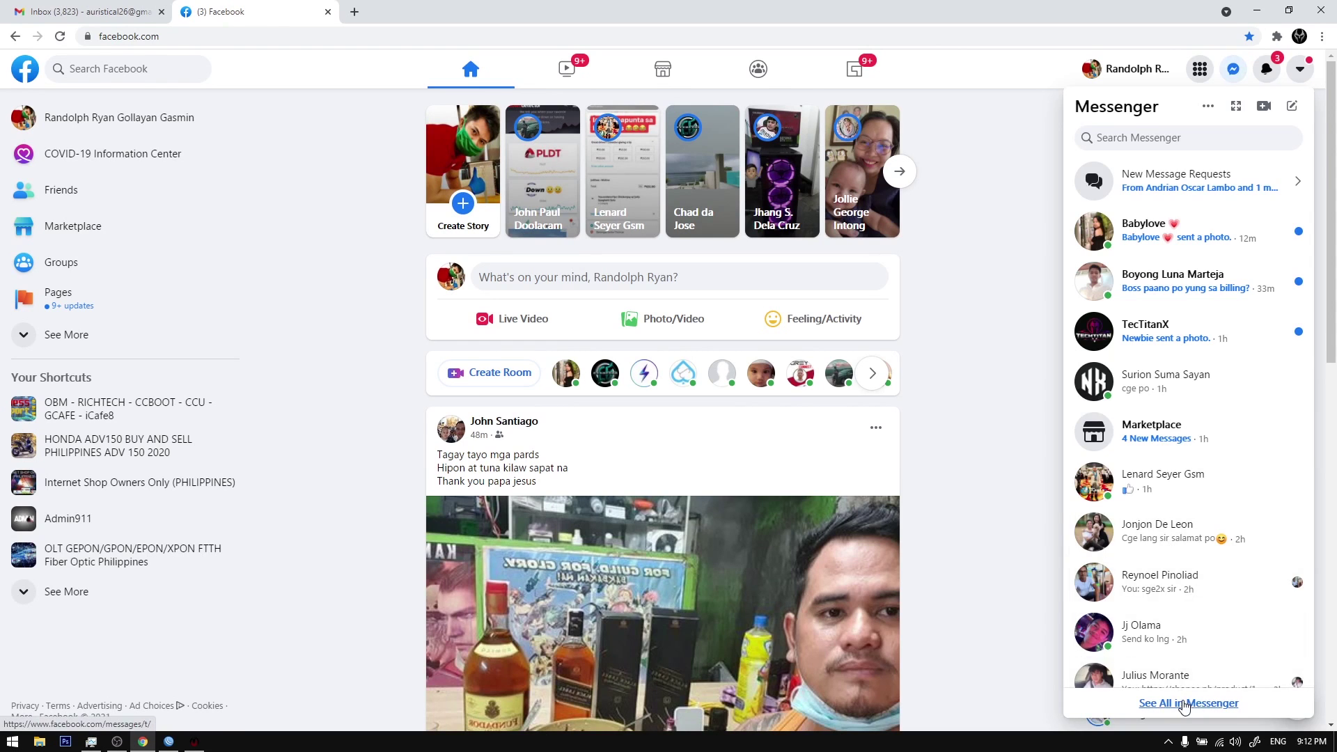
click(1184, 704)
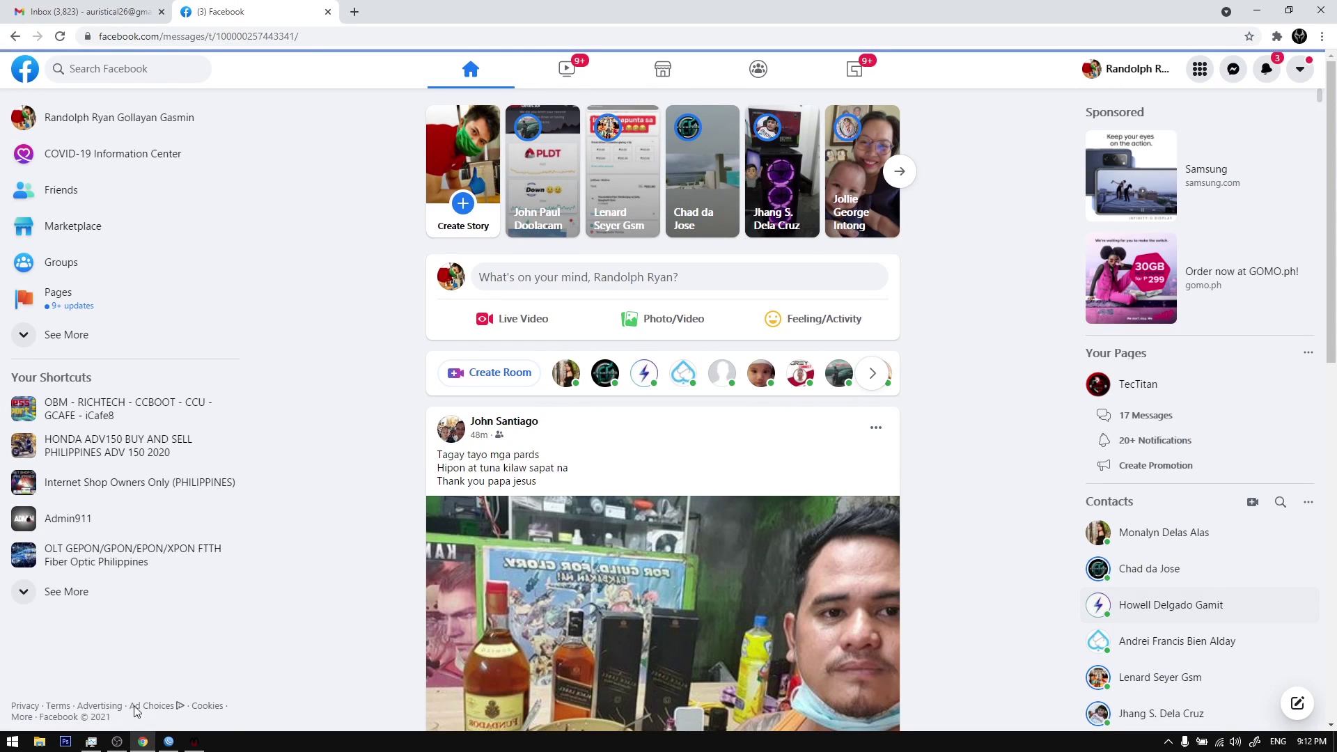
click(142, 741)
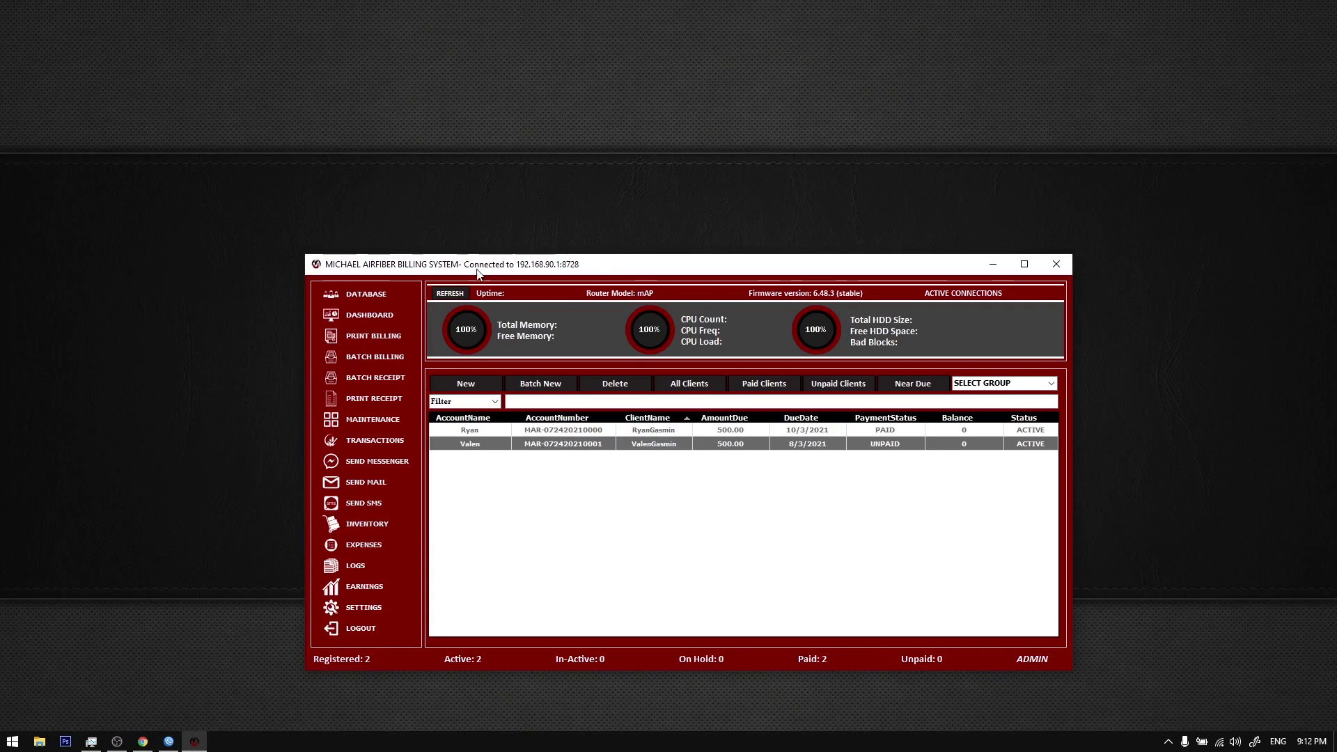
drag(479, 273, 426, 199)
Step: Select the first client, try the settings dialog, then refresh the desktop
click(452, 356)
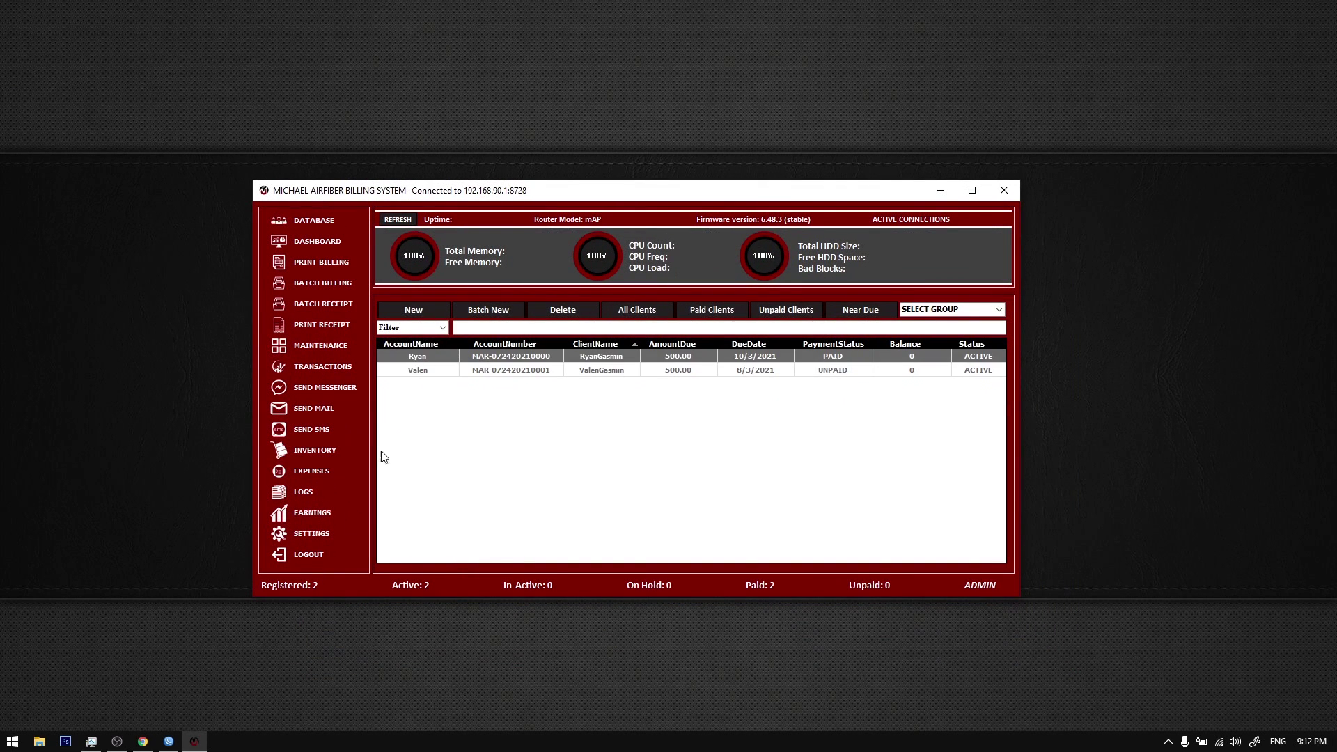
click(317, 536)
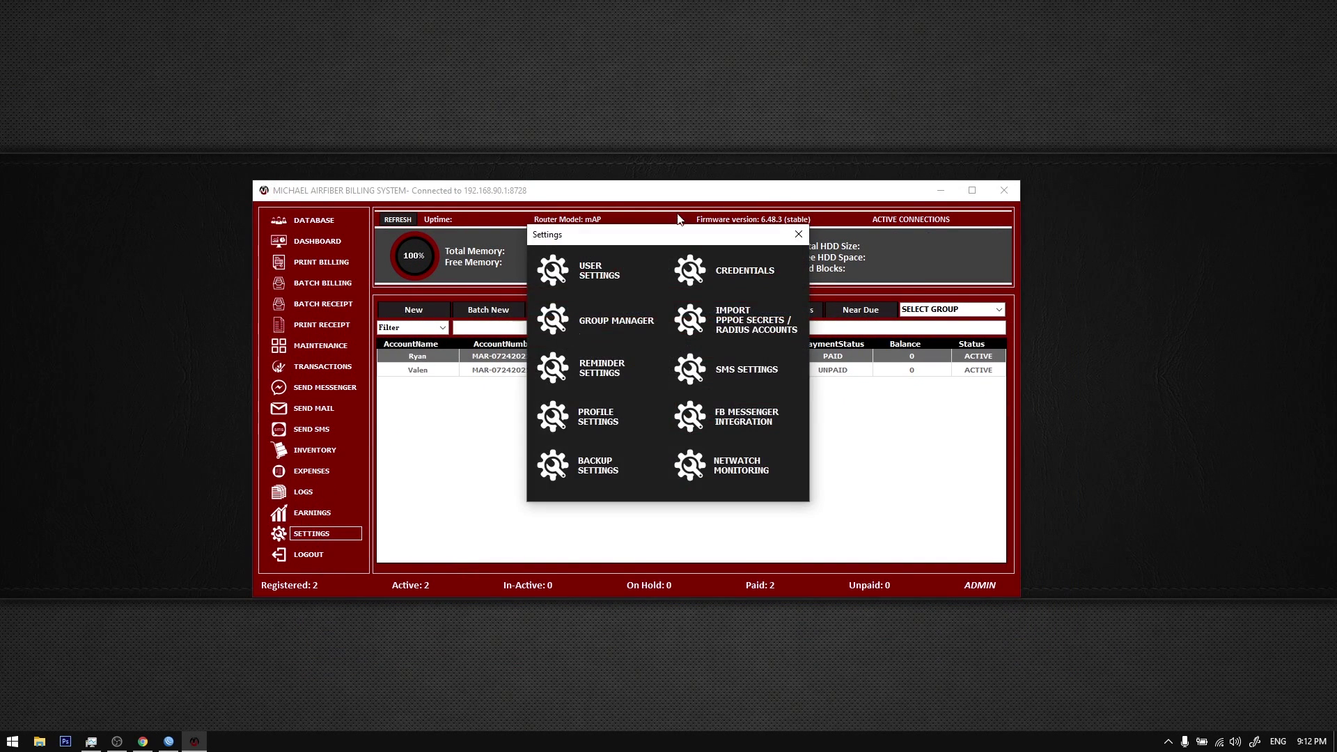
click(799, 234)
click(317, 534)
drag(663, 243, 673, 305)
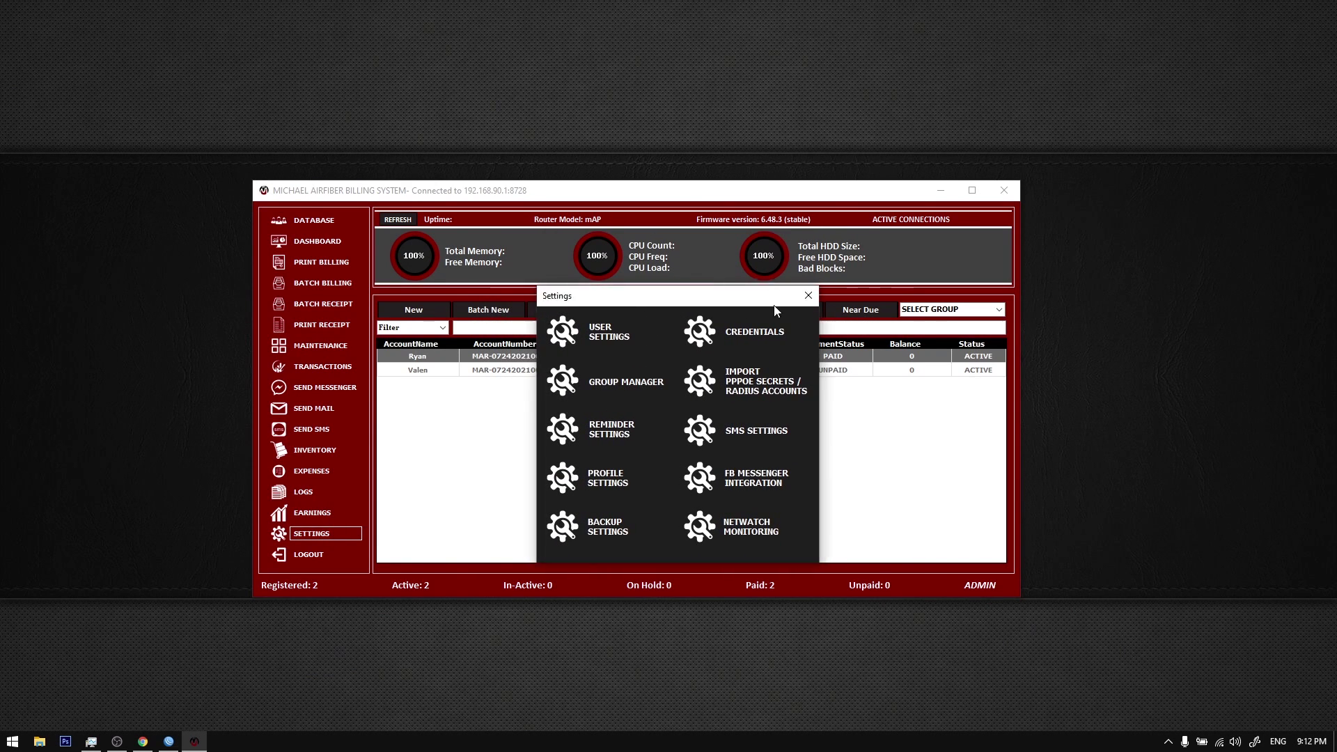
click(808, 295)
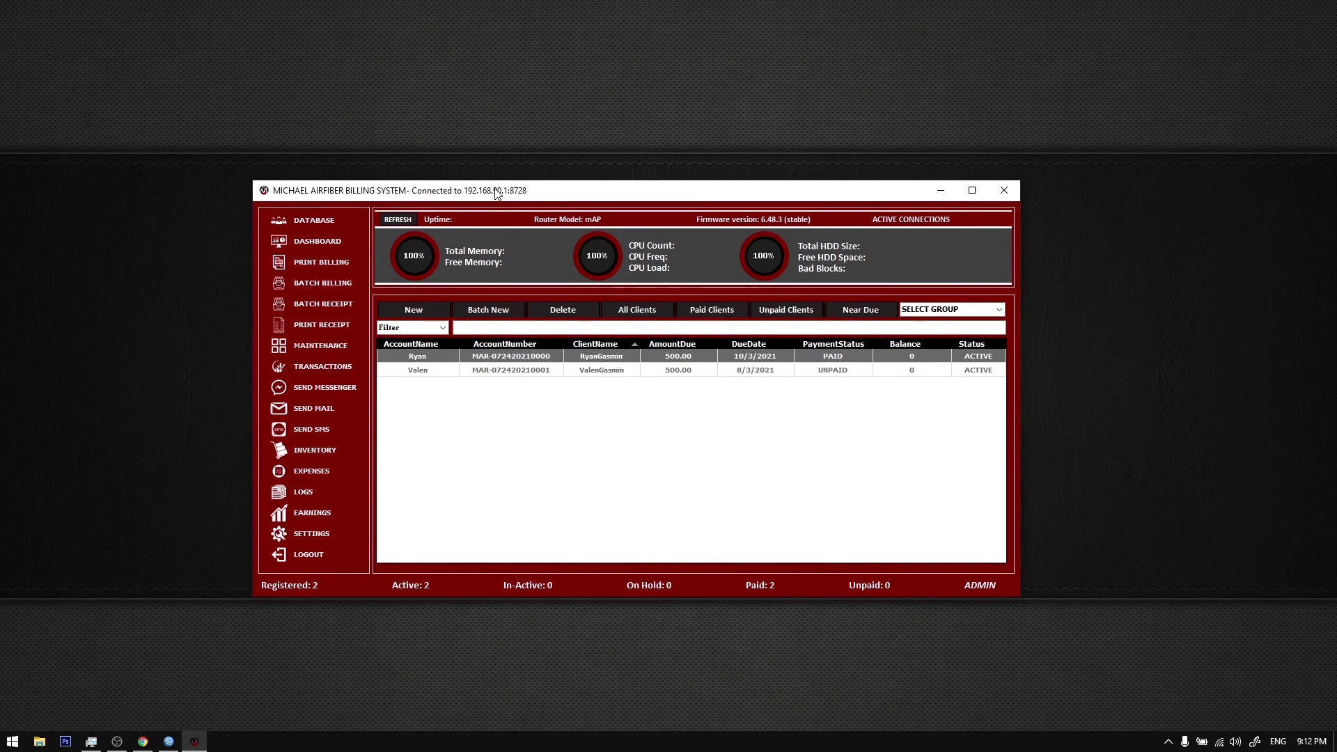
drag(494, 190, 492, 179)
right_click(475, 114)
click(509, 155)
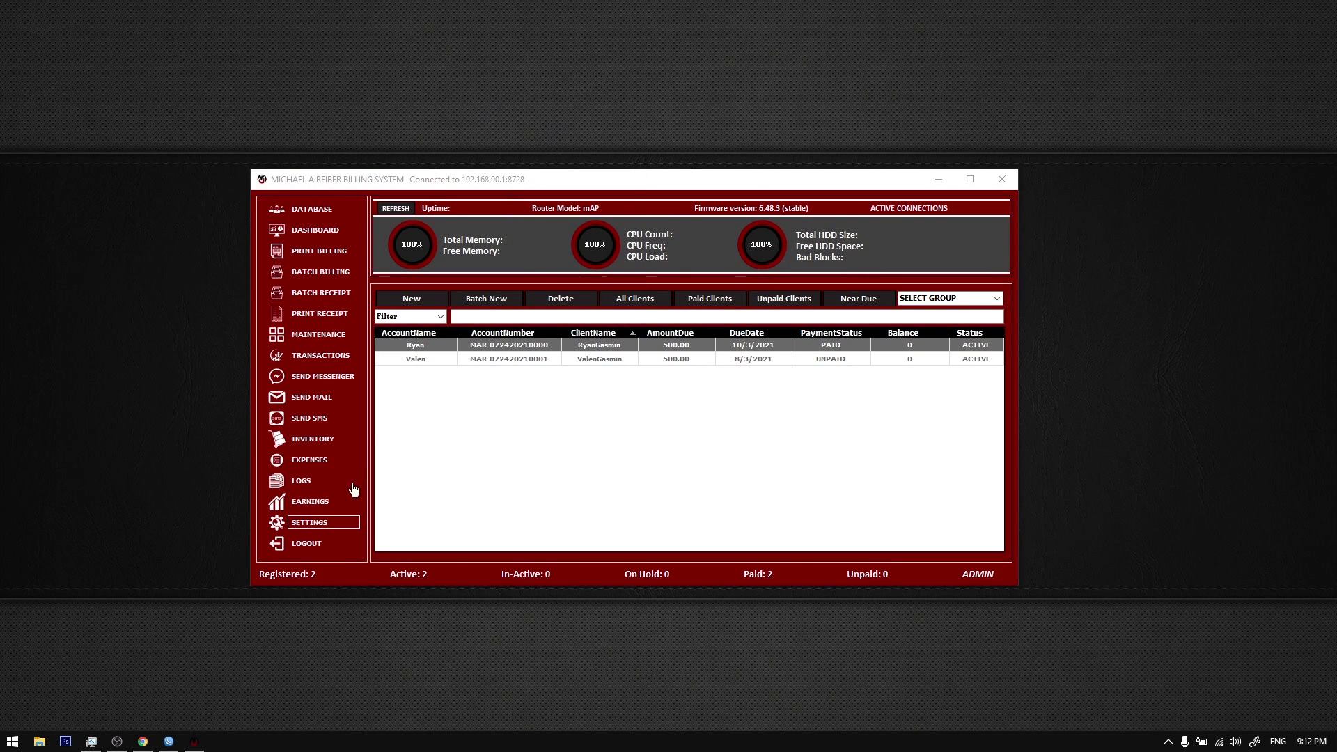
Step: Log into FB Messenger Integration with the second Facebook account and its password
click(318, 523)
click(725, 425)
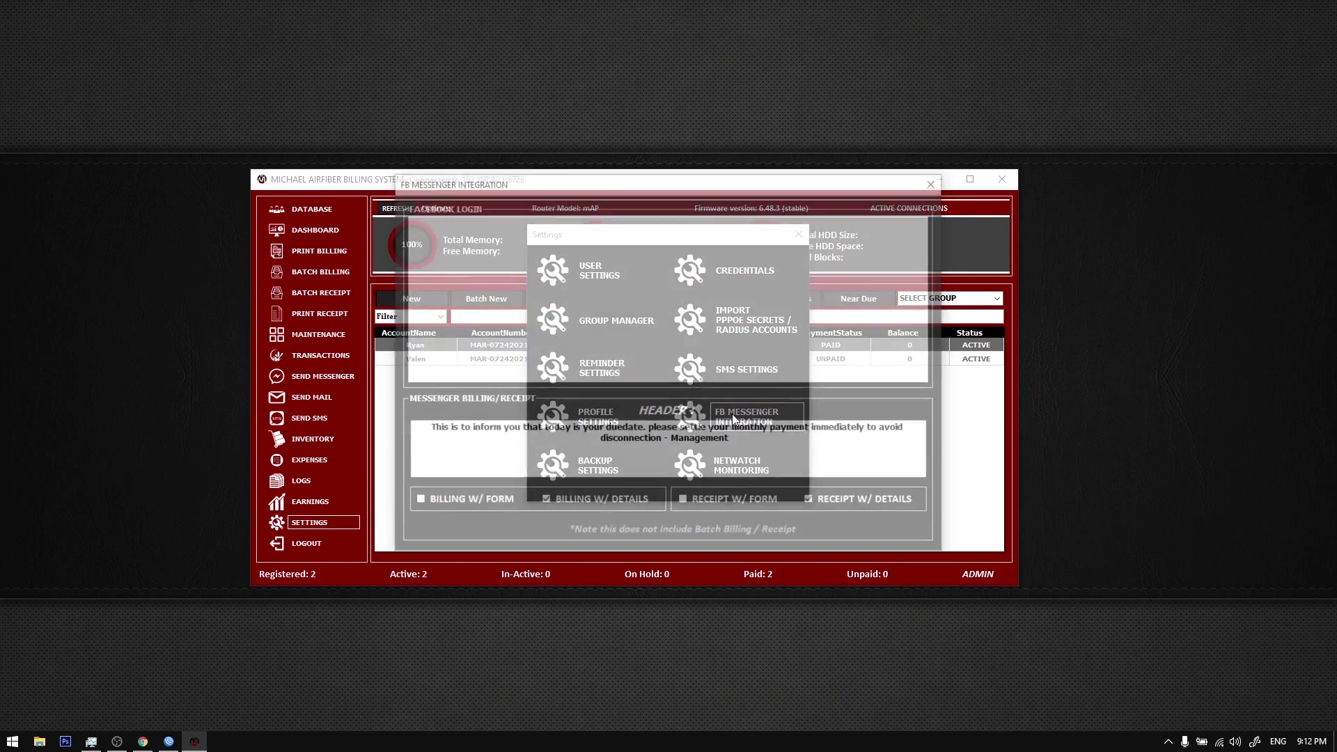
scroll(535, 322, down, 1)
scroll(541, 318, up, 1)
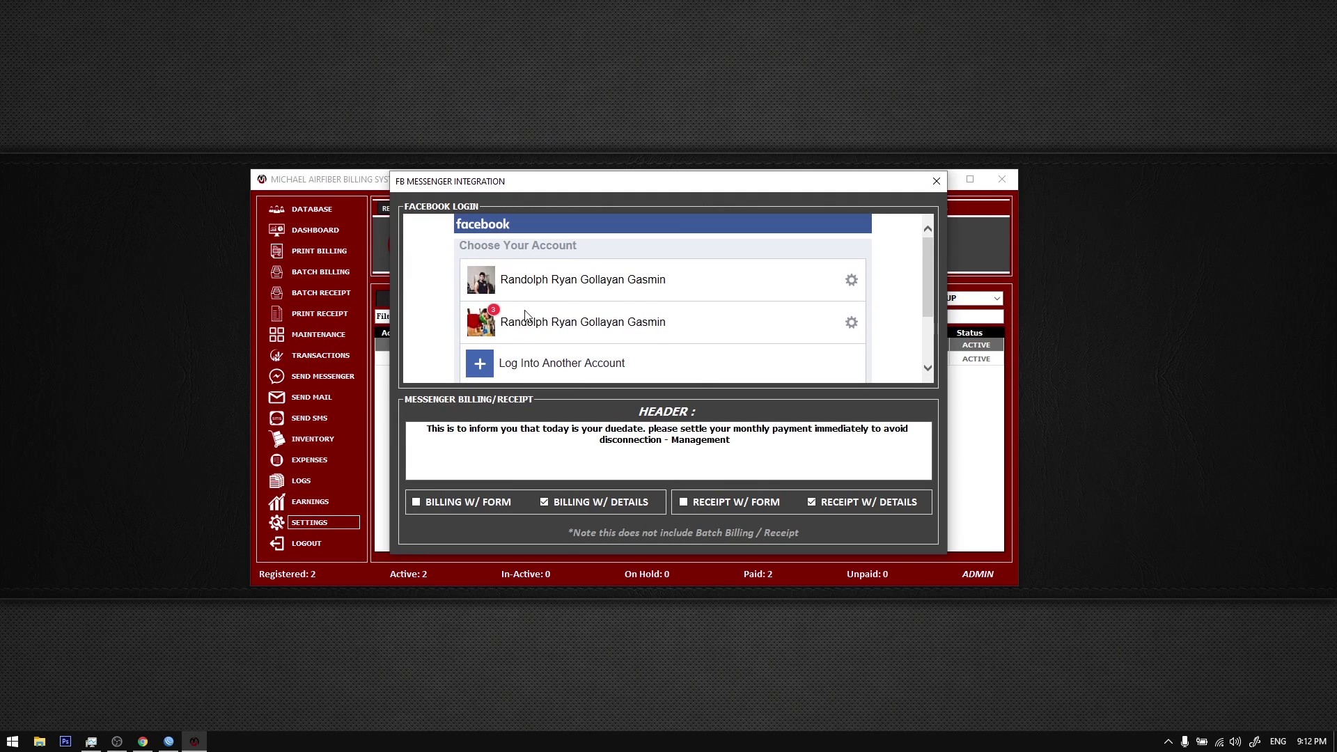
click(526, 315)
text(••••••••••••••)
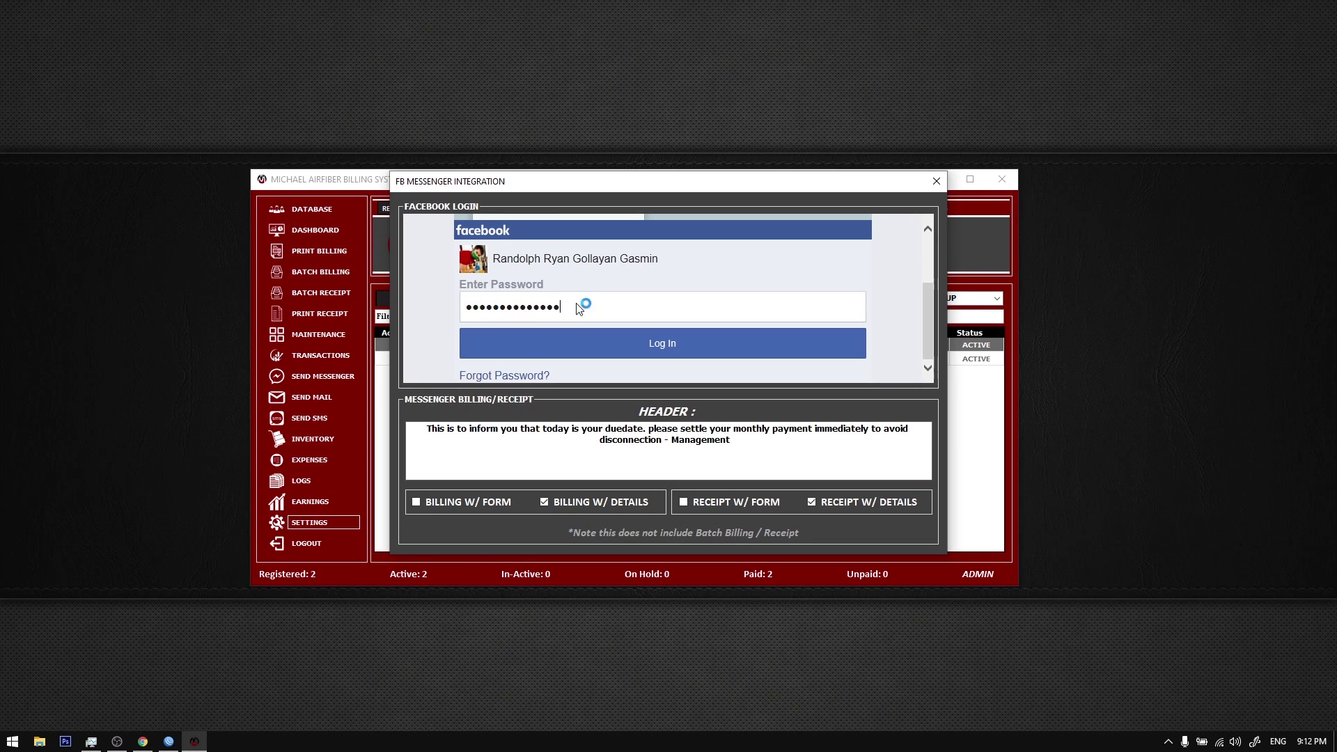
click(629, 337)
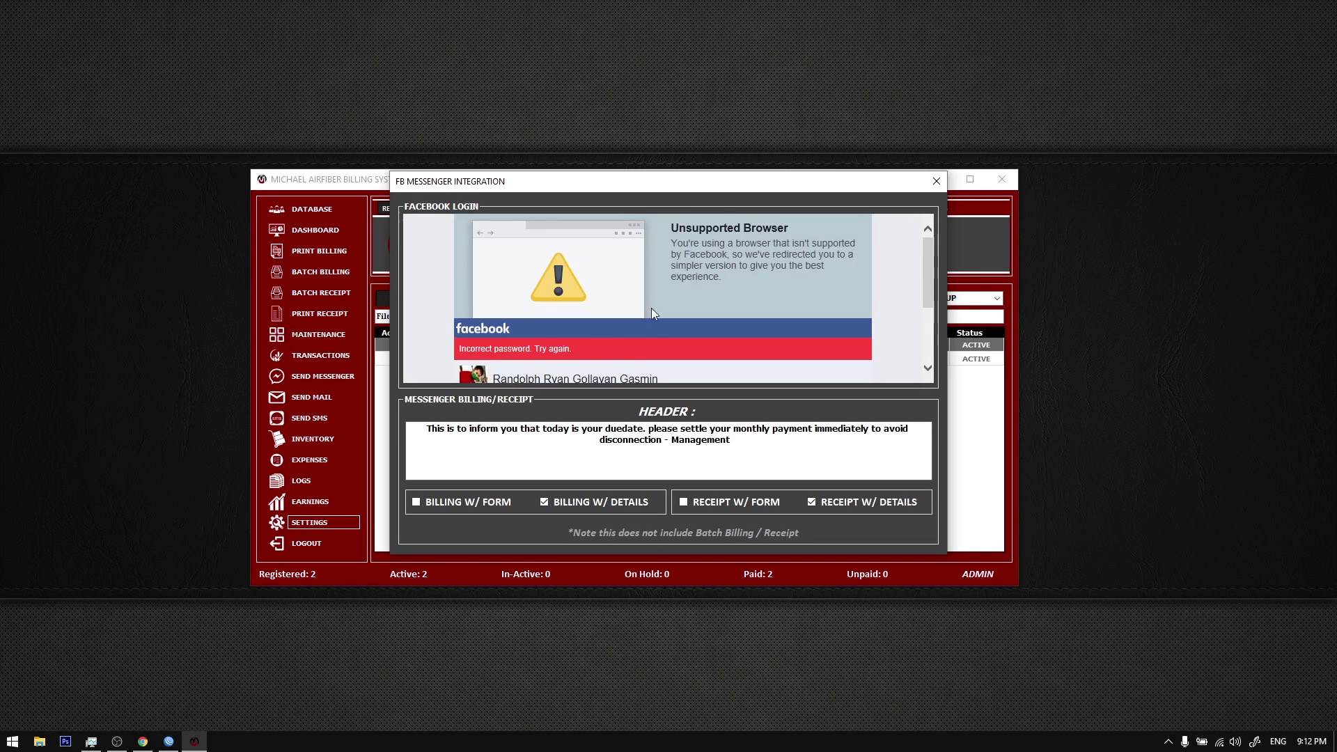
Step: Retype the Facebook password and resubmit the login several times after incorrect-password errors
text(••••••••••••)
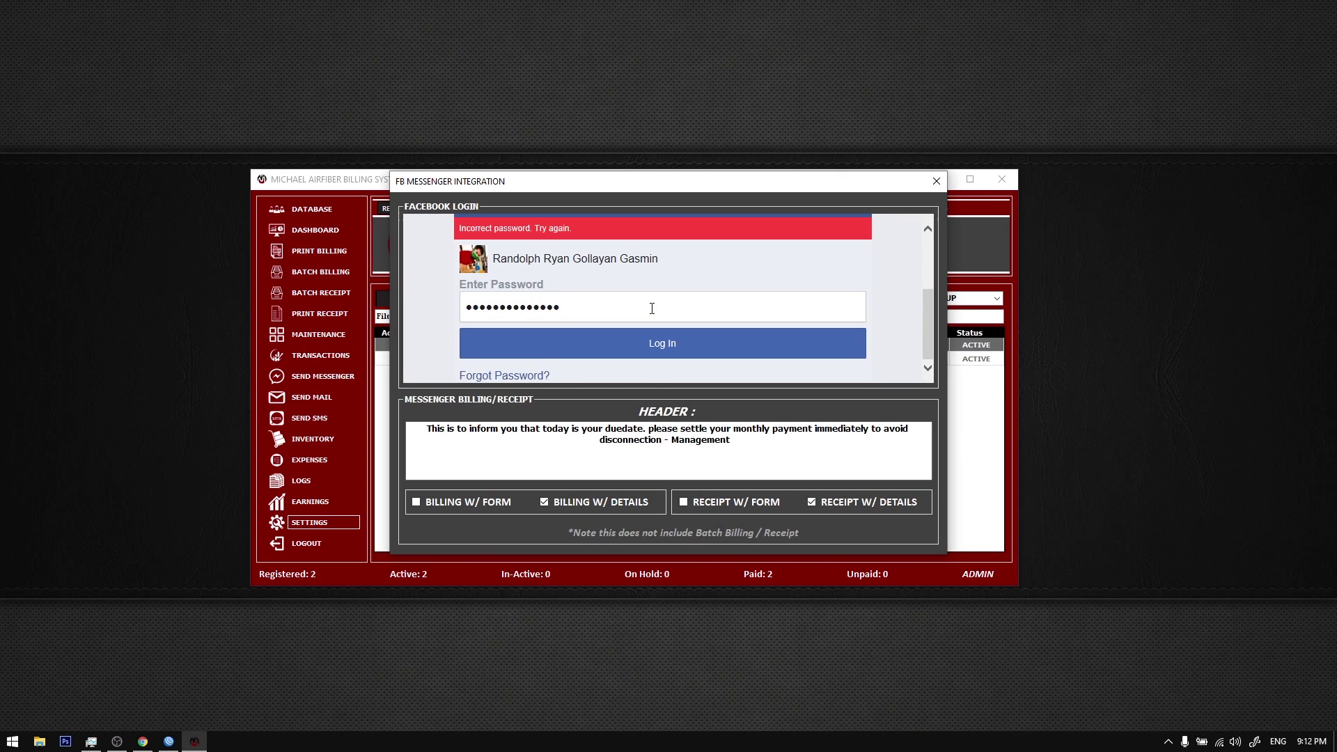
key(Return)
text(••••••••••••)
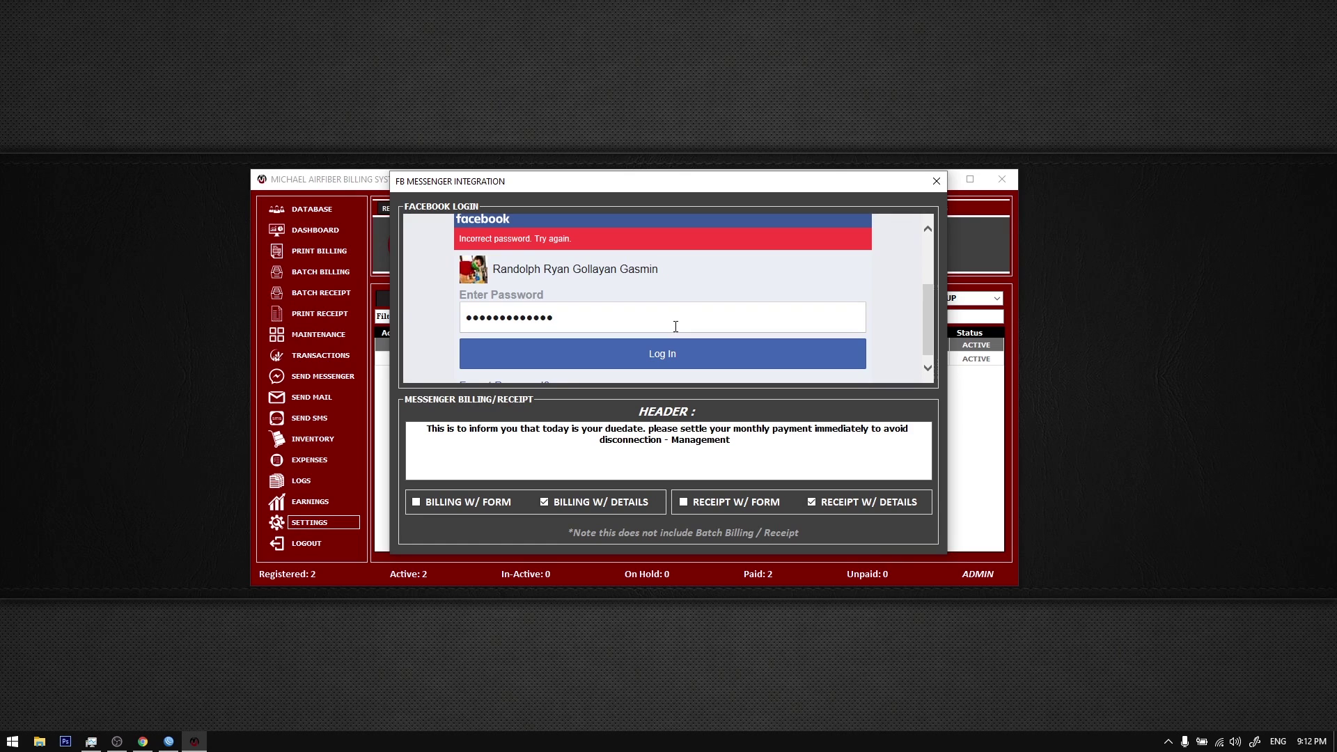
key(Return)
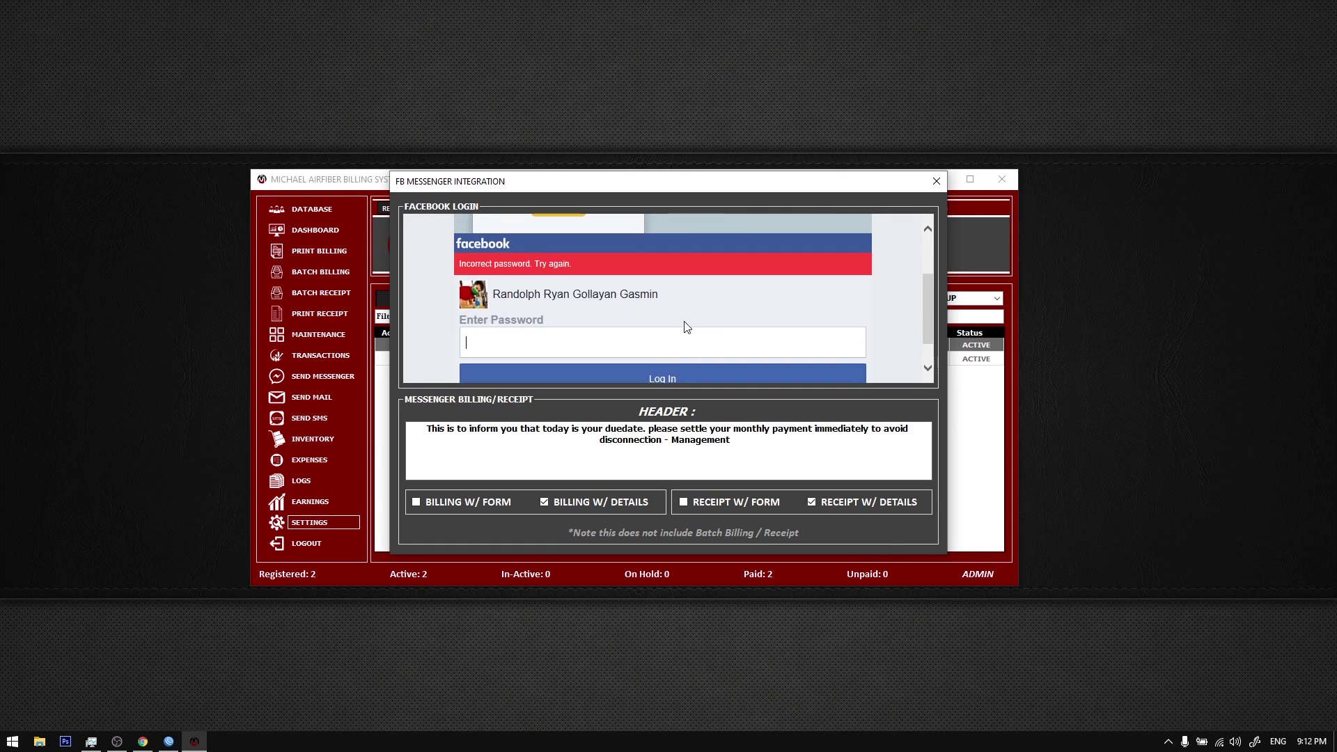
key(BackSpace)
text(••••••••••••••)
key(Return)
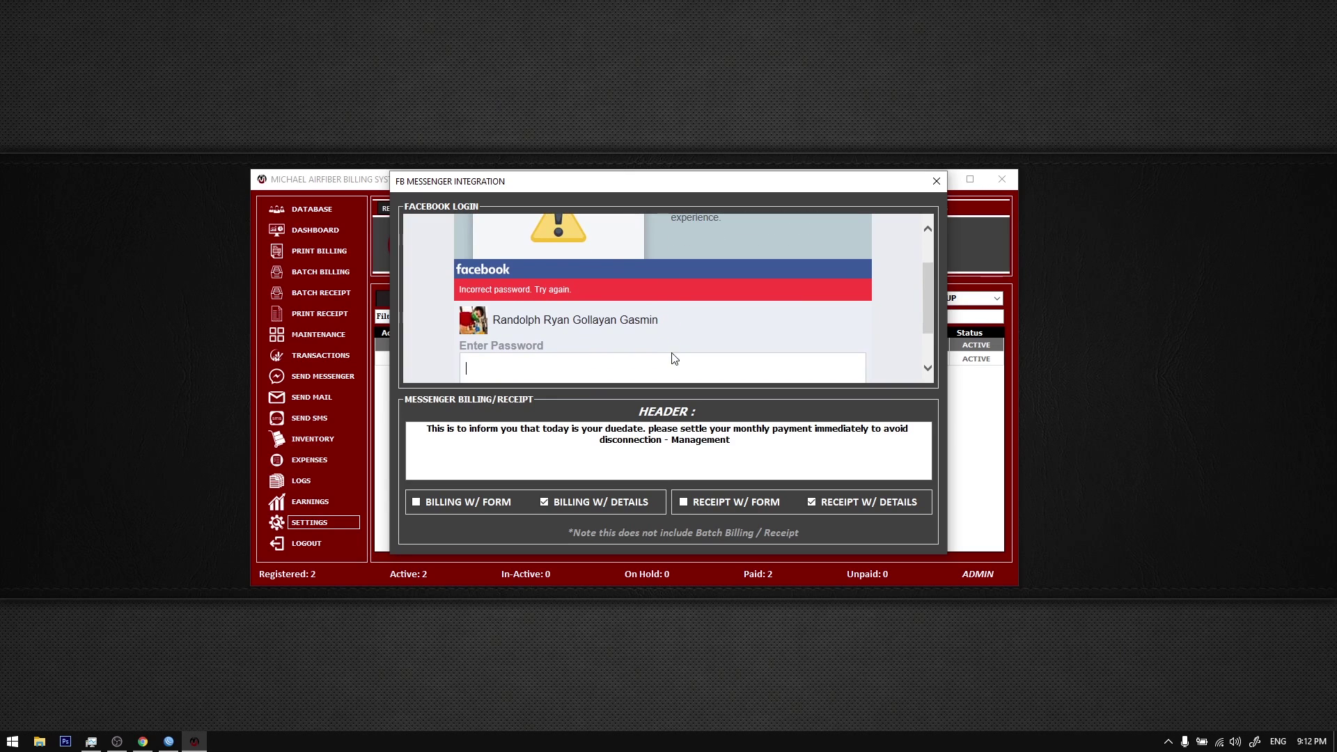
text(•••••••••••••)
key(Return)
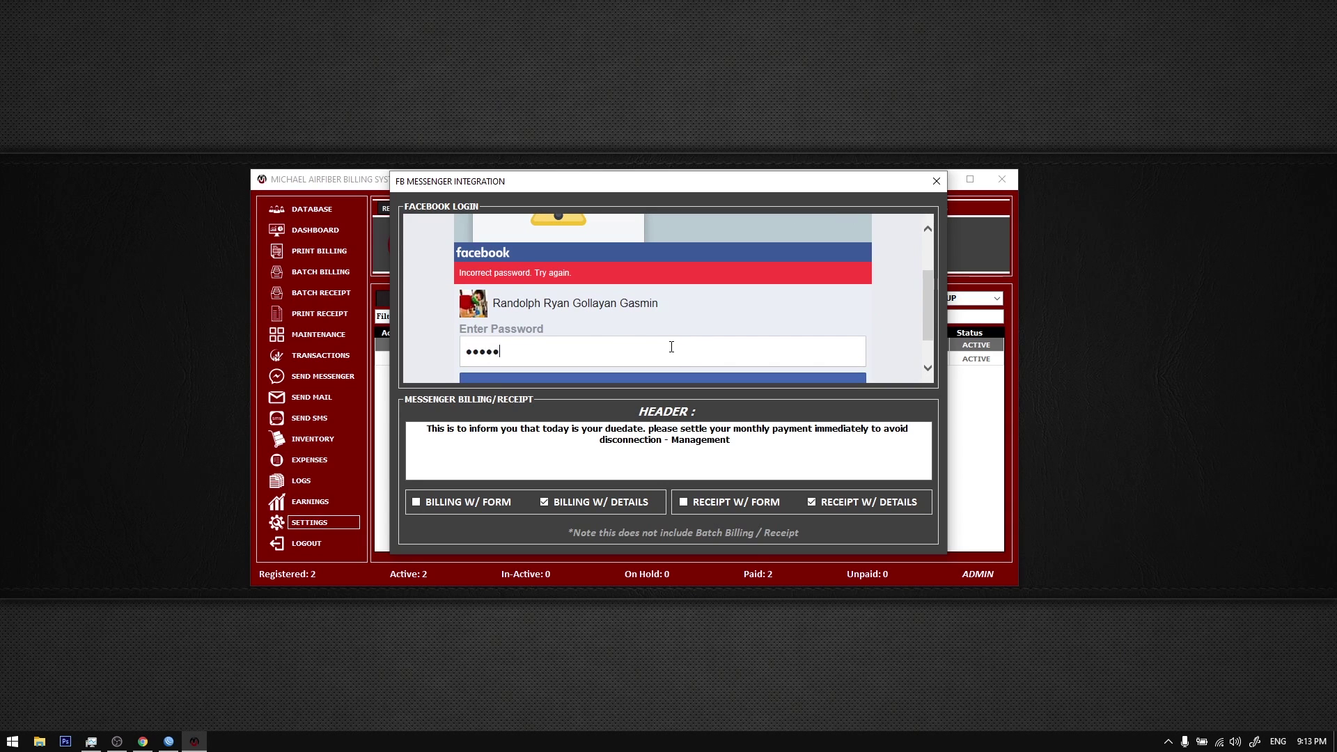
Step: Submit the re-entered Facebook password to log in to Messenger integration
scroll(671, 347, down, 1)
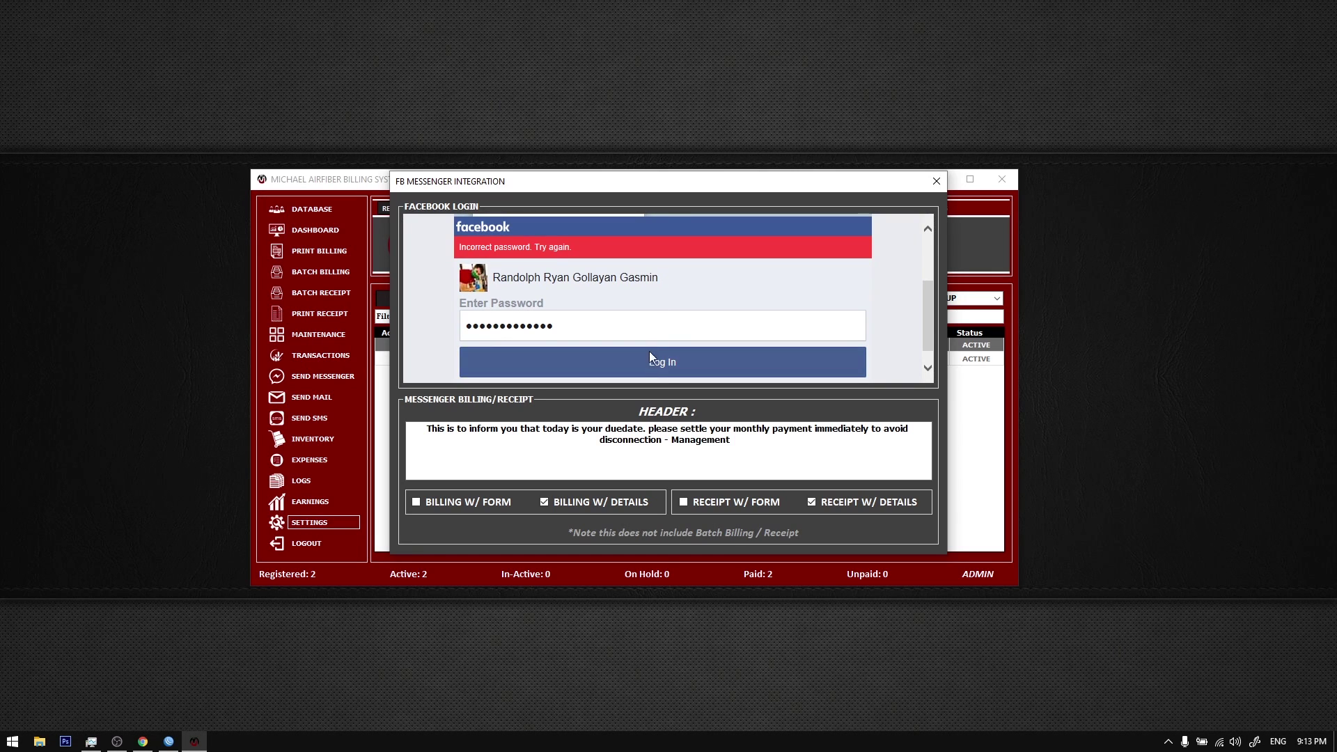
scroll(651, 342, down, 1)
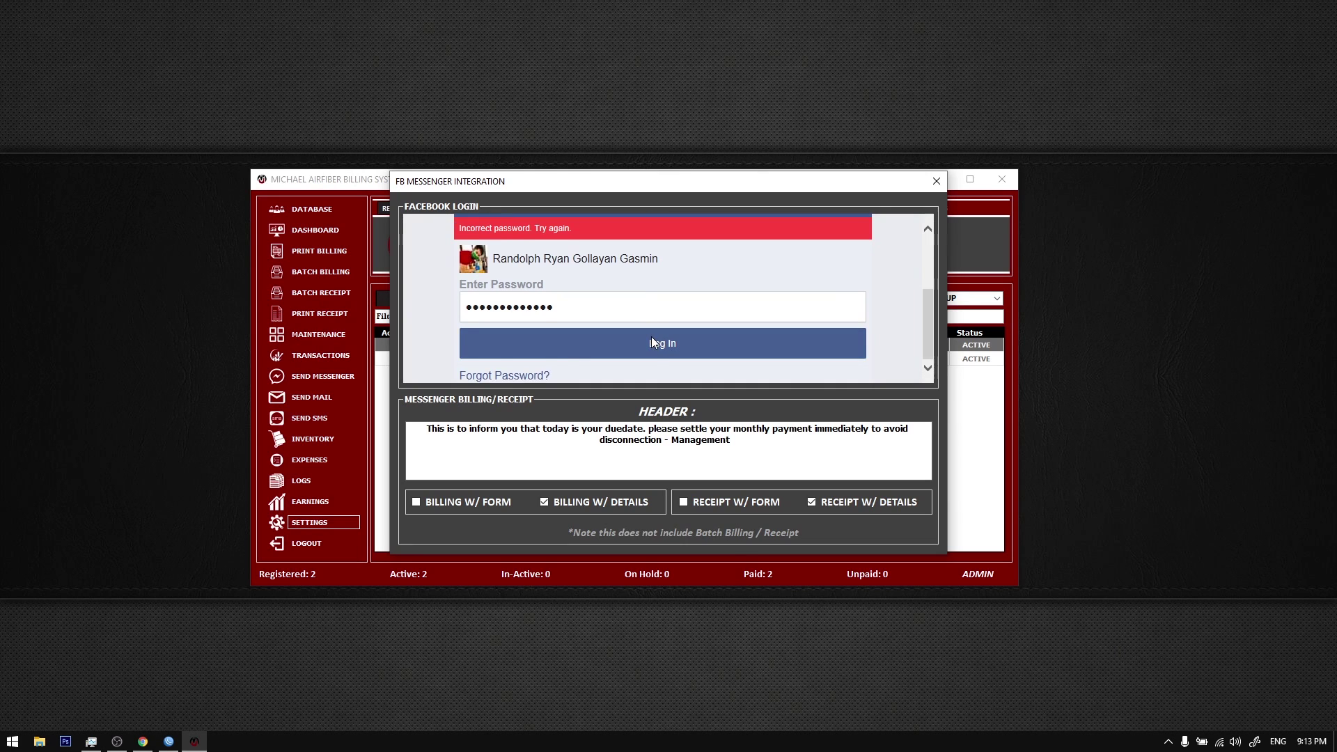
click(651, 336)
Step: Select the whole due-date reminder header message
scroll(558, 299, down, 2)
scroll(569, 311, up, 4)
scroll(582, 316, down, 3)
scroll(582, 316, up, 3)
drag(766, 446, 397, 372)
click(610, 444)
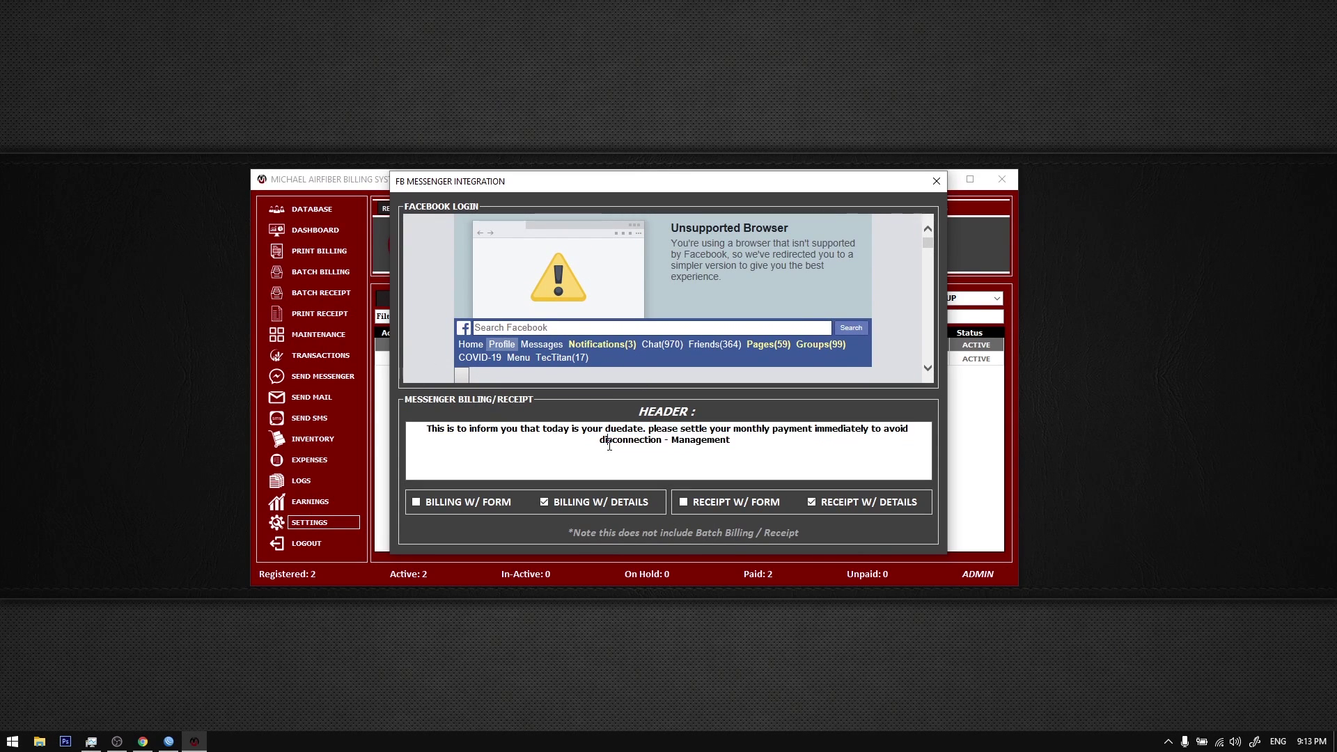
drag(734, 441, 318, 374)
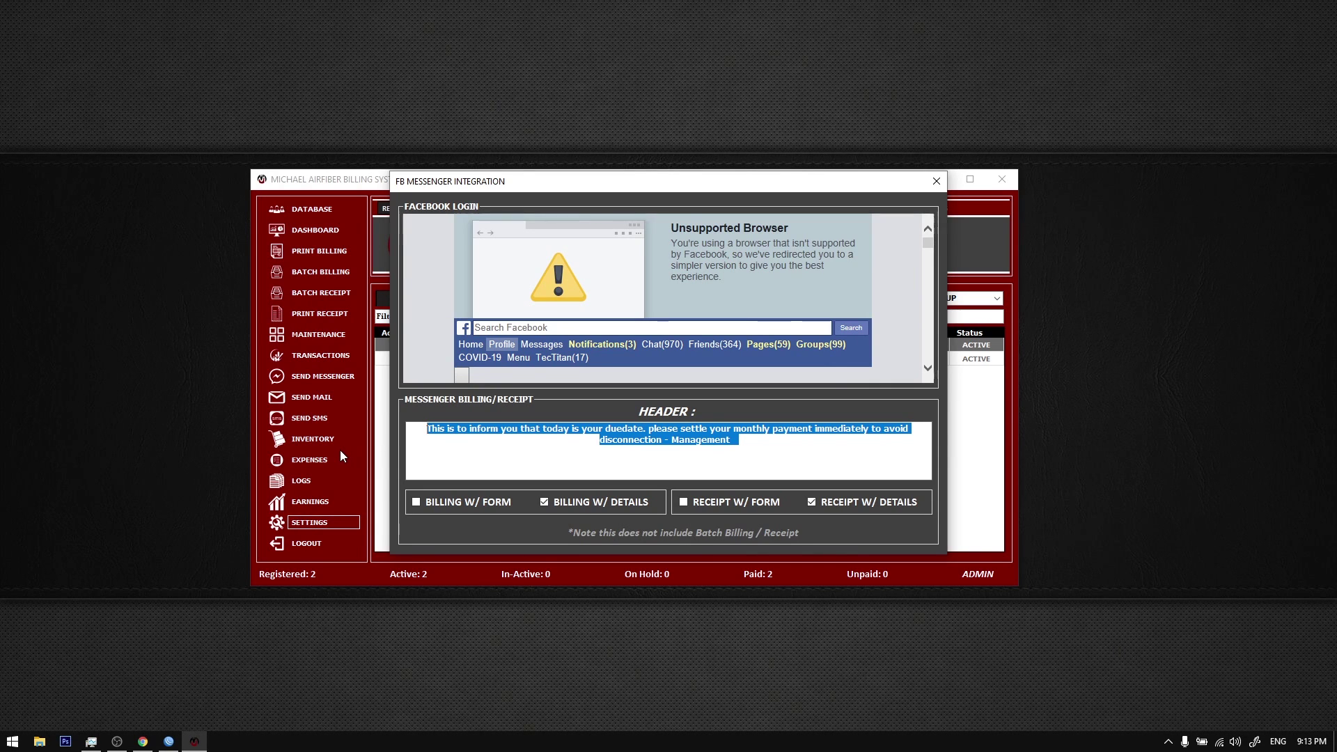
Step: Select the header message and toggle between the BILLING W/ DETAILS and W/ FORM options
click(650, 429)
drag(426, 429, 751, 443)
click(753, 443)
key(ctrl+a)
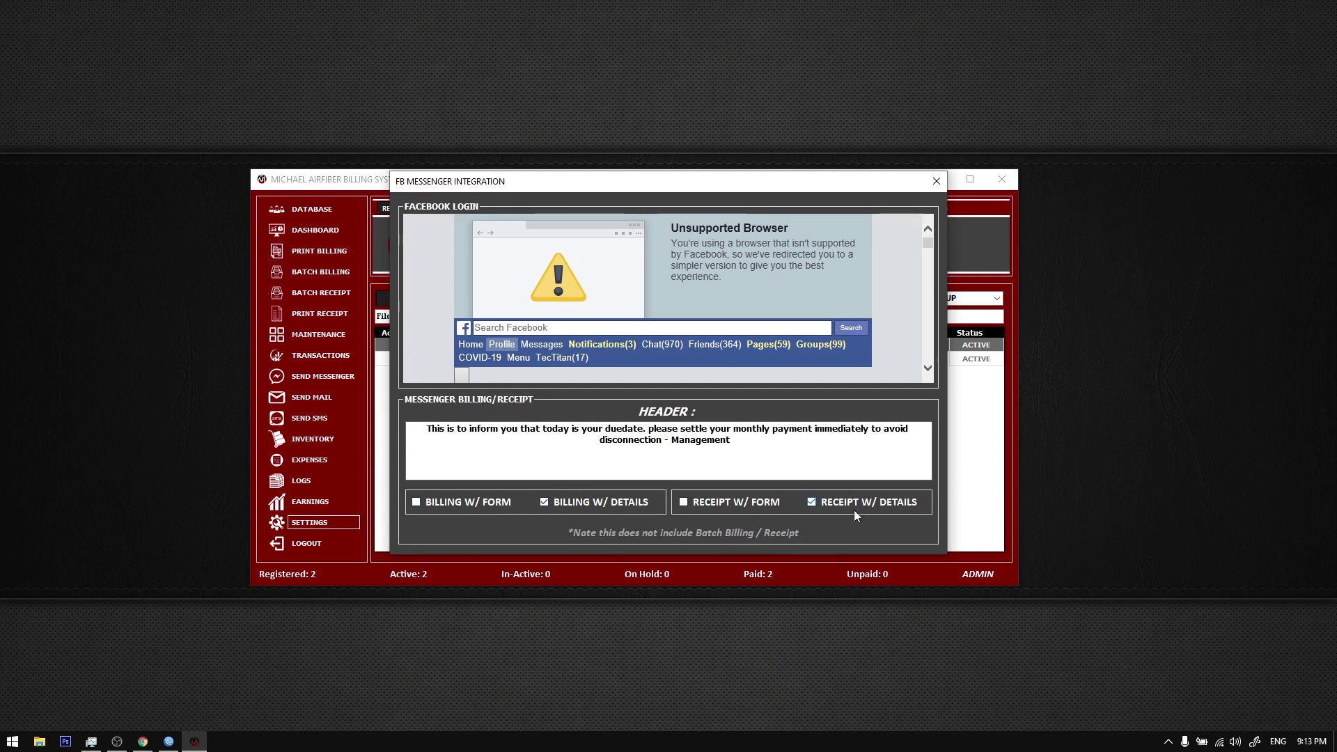
click(544, 501)
key(ctrl+a)
click(548, 470)
click(475, 503)
Step: Switch billing back to W/ DETAILS and close the FB Messenger Integration dialog
drag(755, 473, 548, 418)
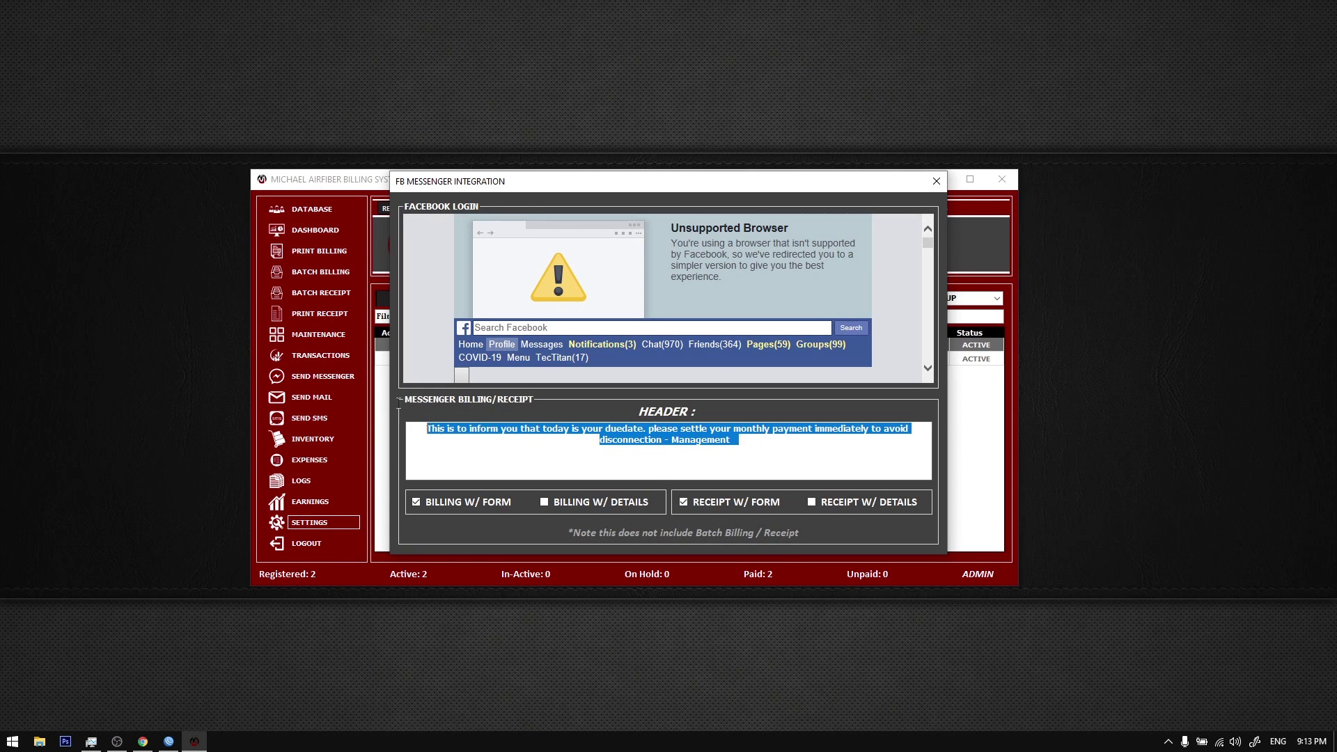
click(439, 443)
drag(427, 428, 289, 385)
click(551, 502)
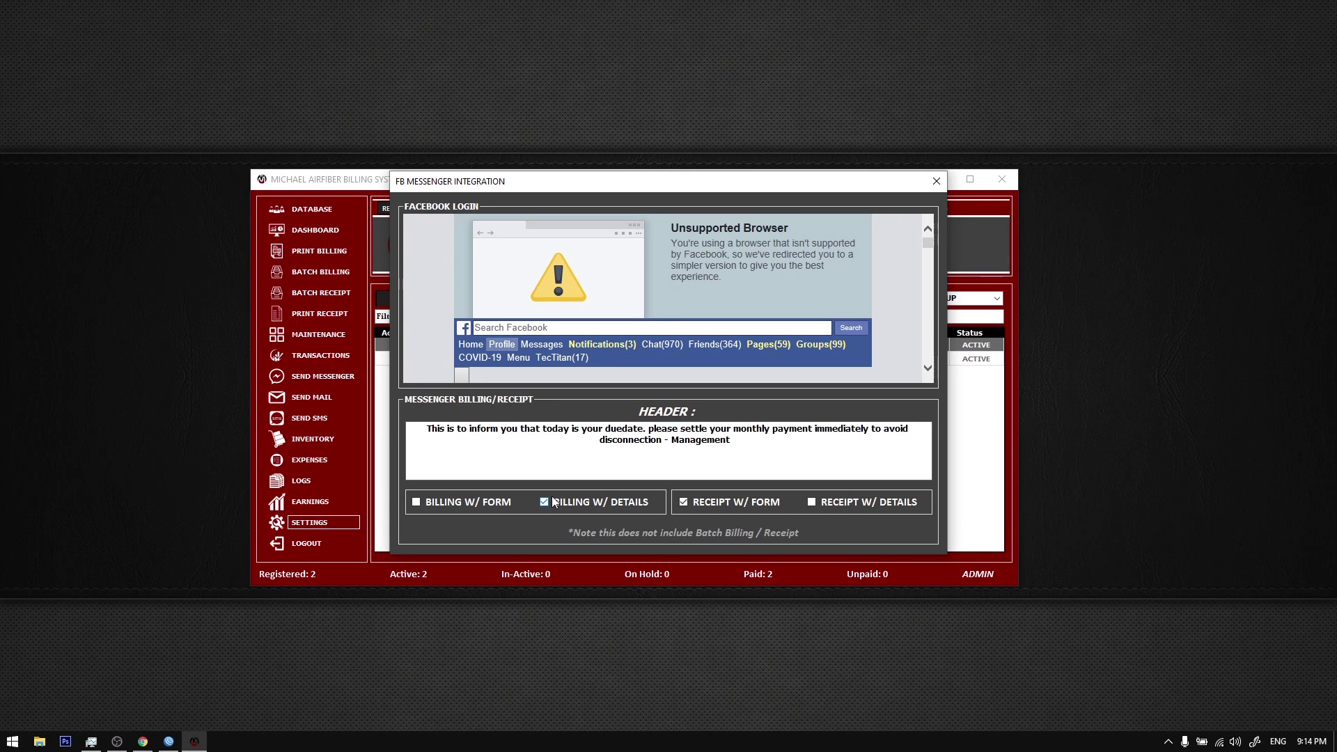
drag(821, 461, 380, 386)
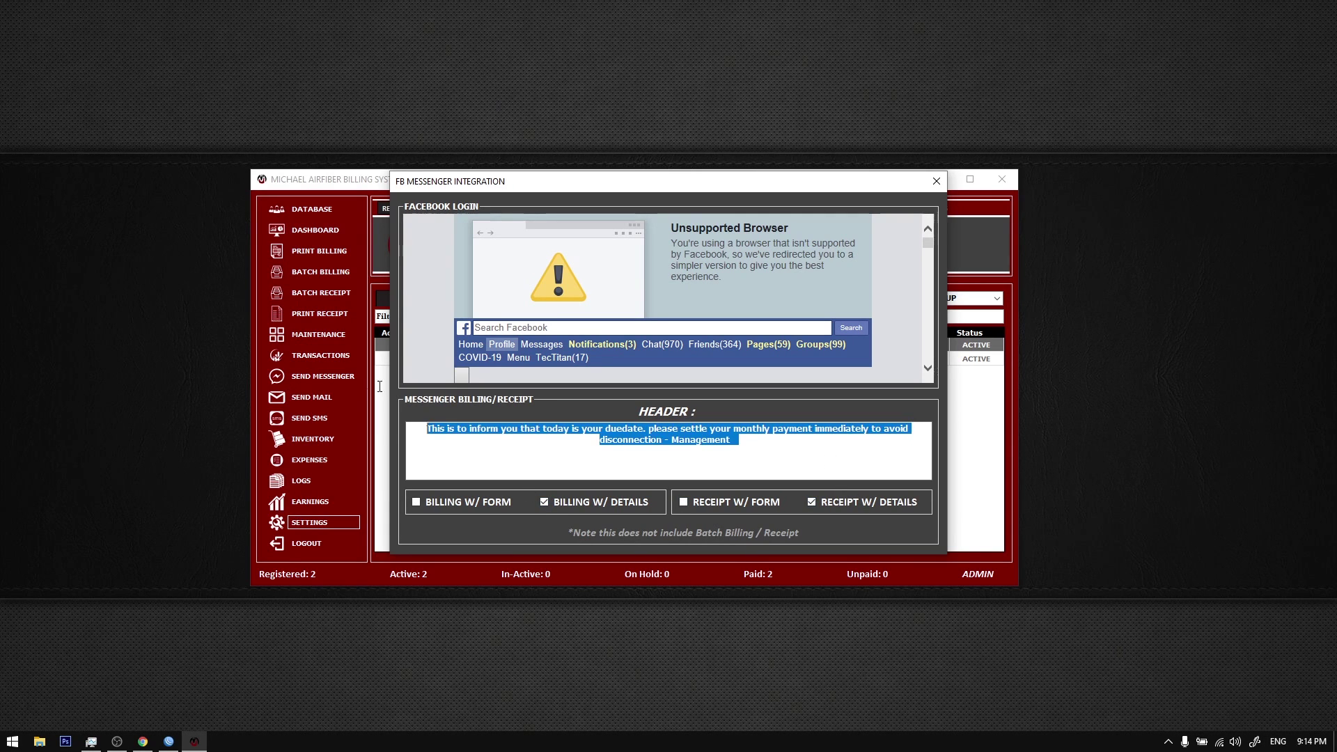
click(631, 426)
scroll(659, 284, down, 3)
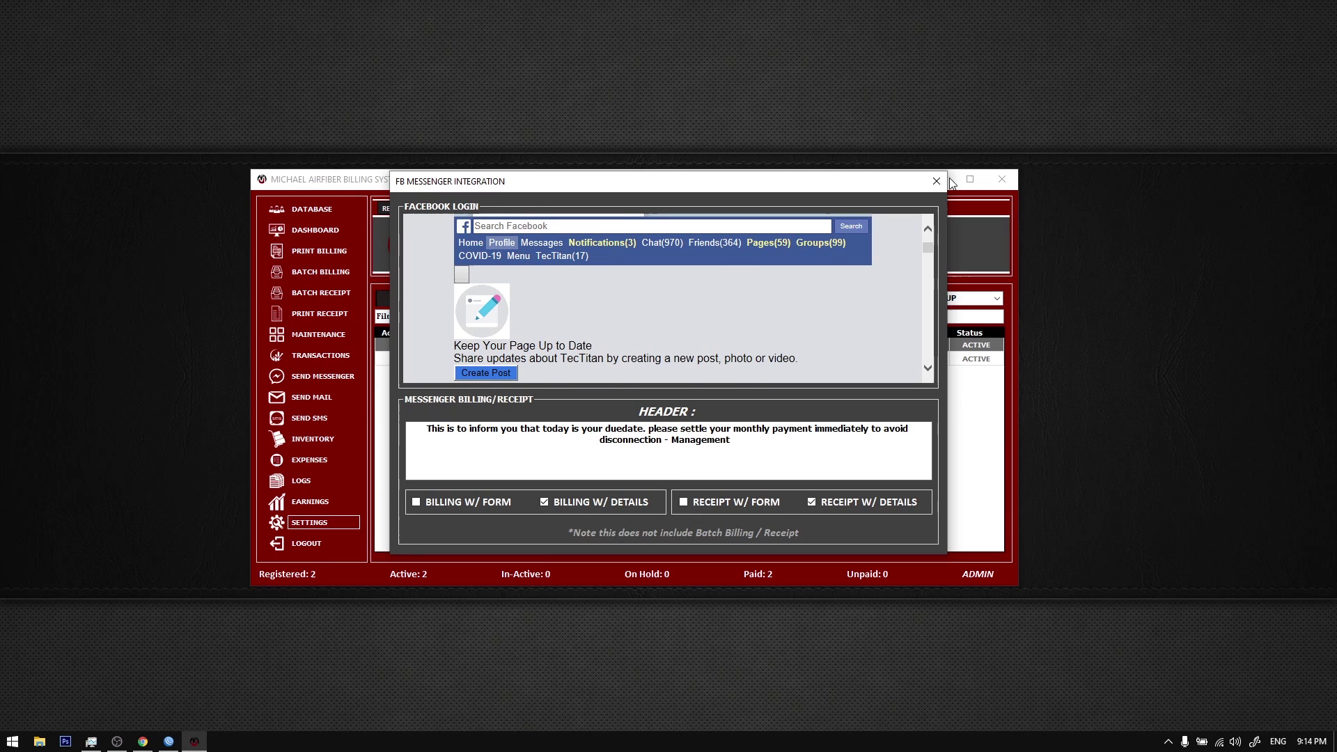
click(195, 741)
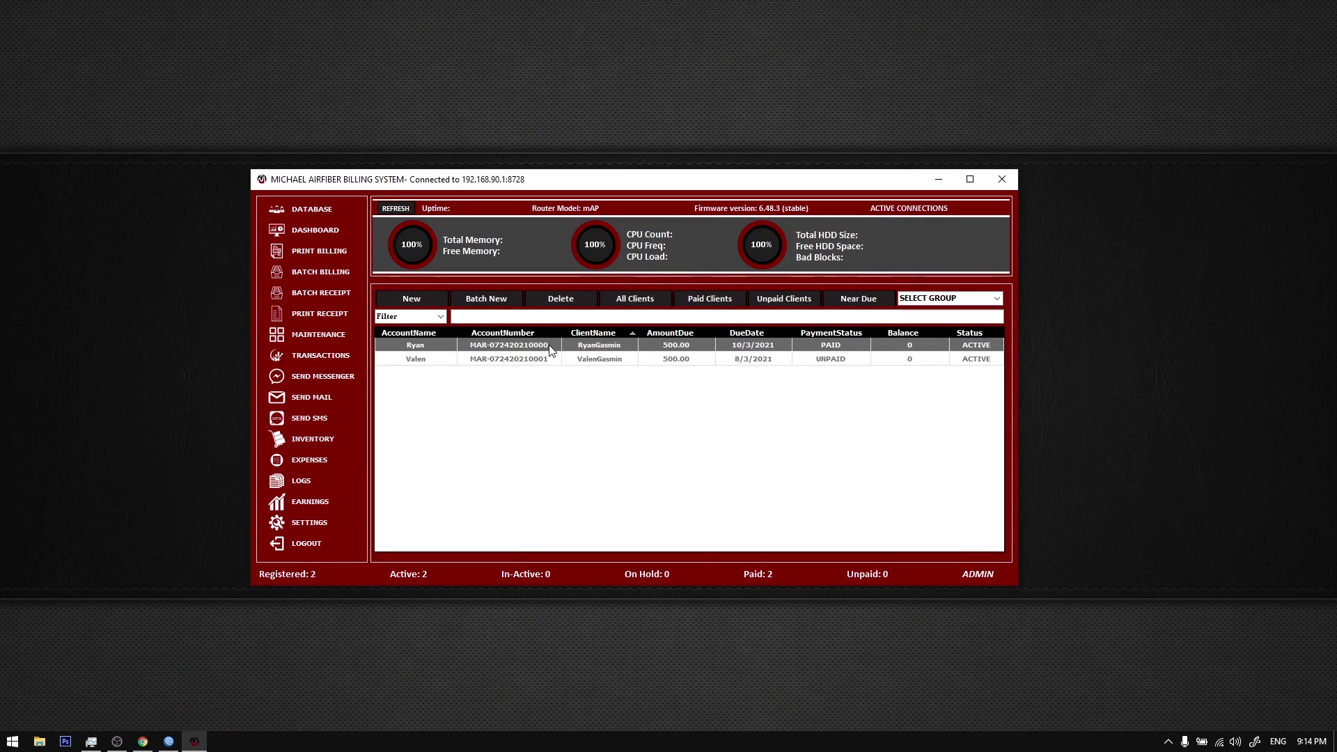
Step: Open the first client's Update form, then find the contact's conversation in Messenger
right_click(550, 347)
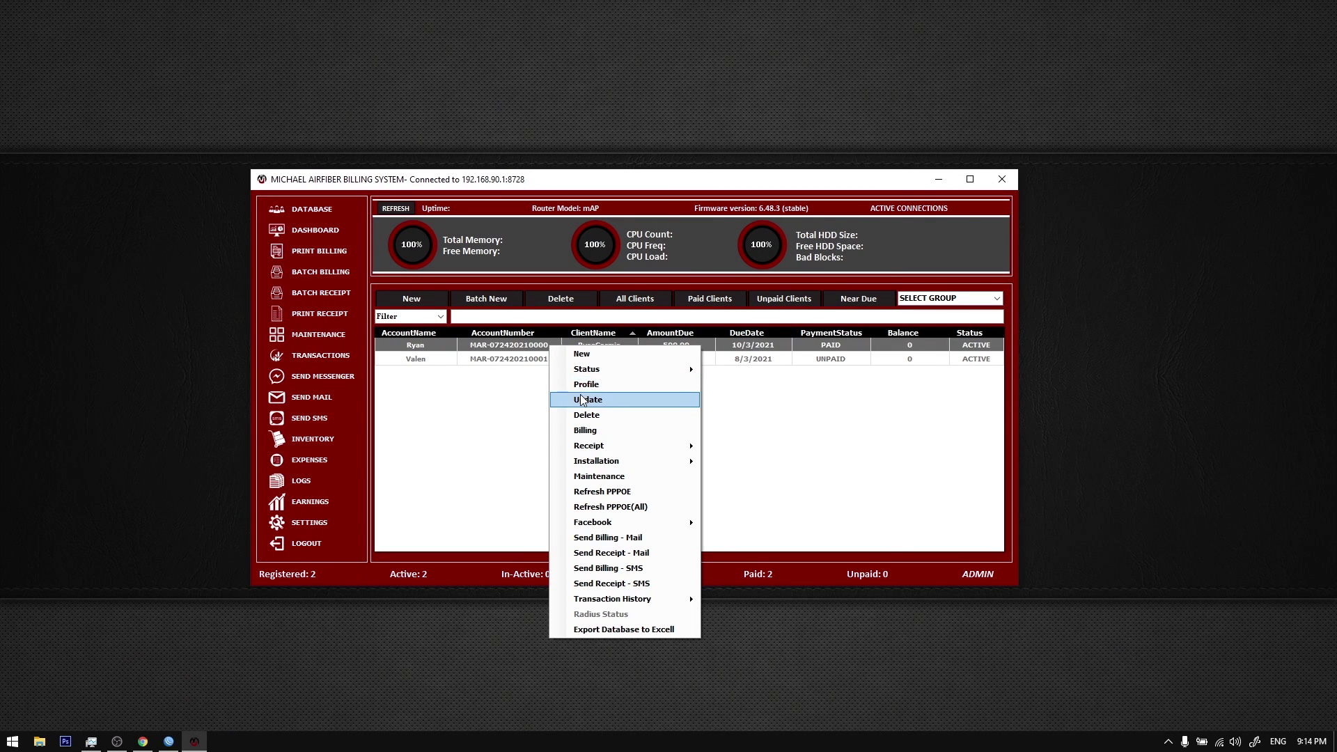
click(581, 400)
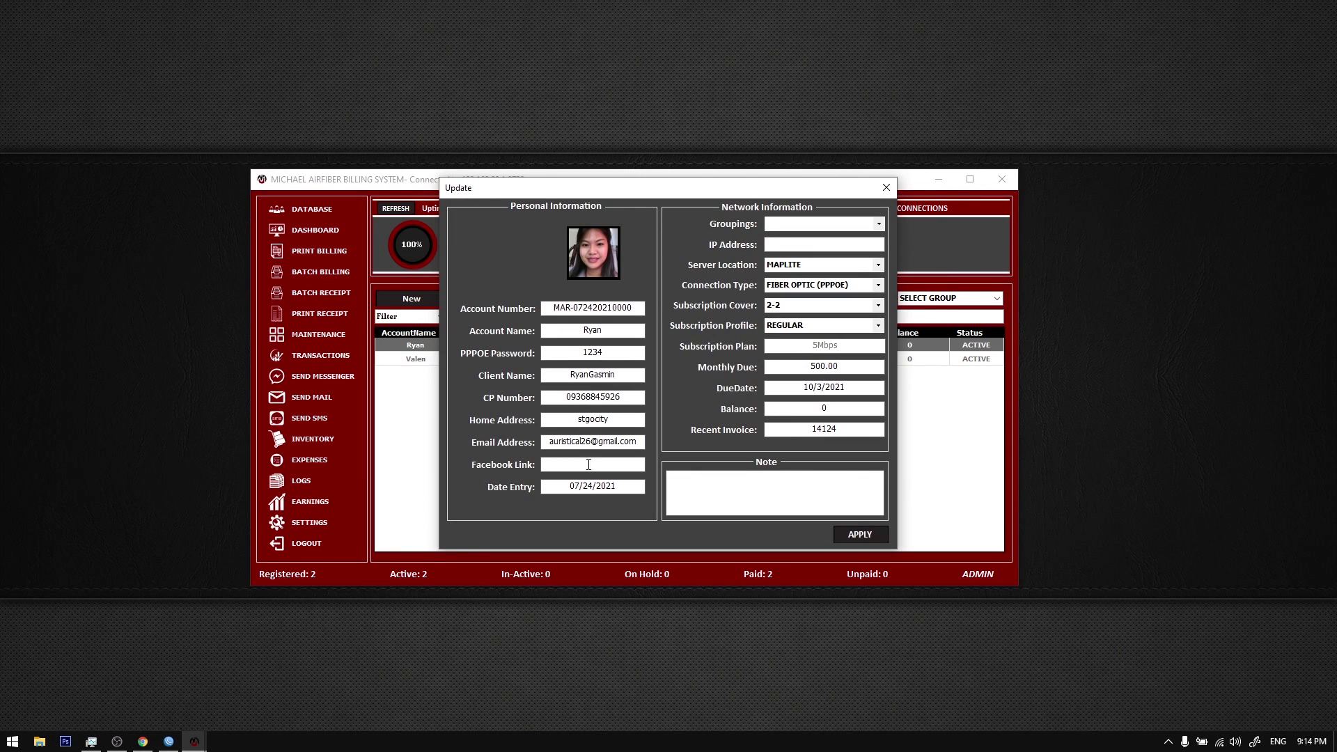
click(143, 741)
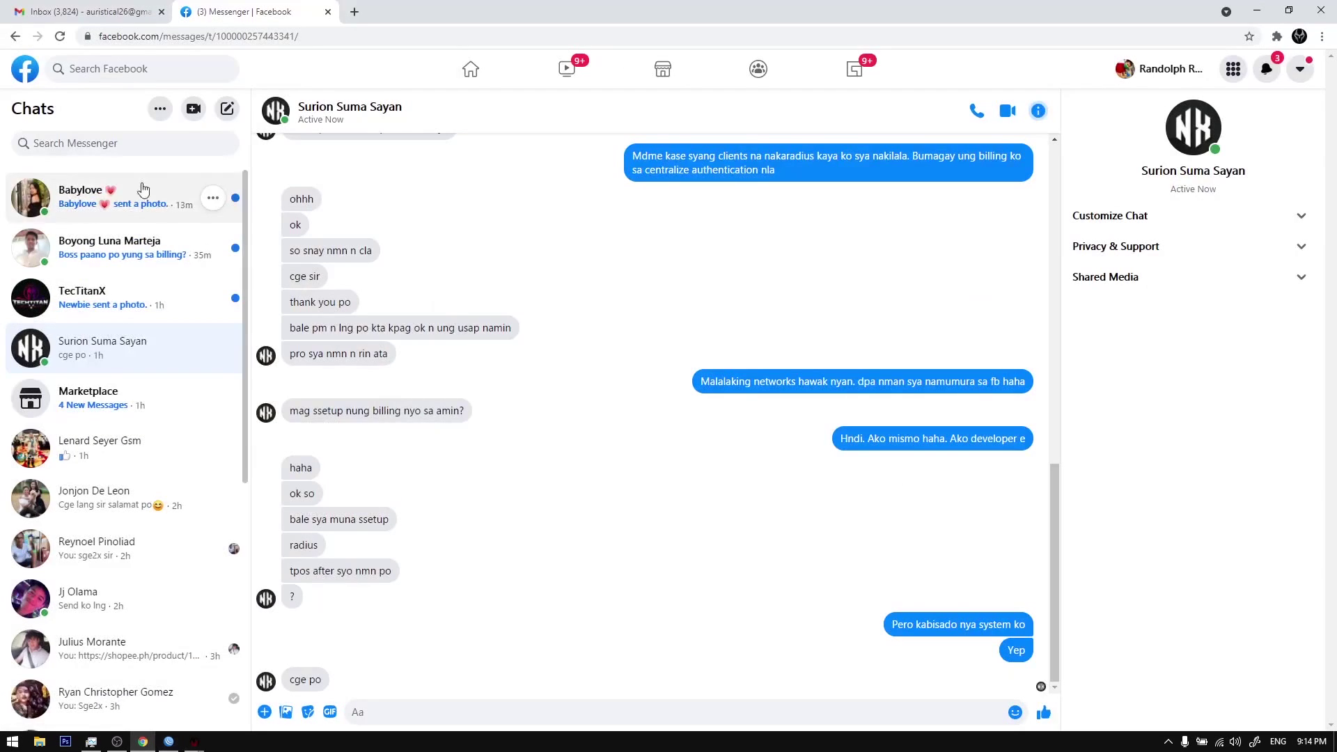
click(119, 143)
text(Randolph)
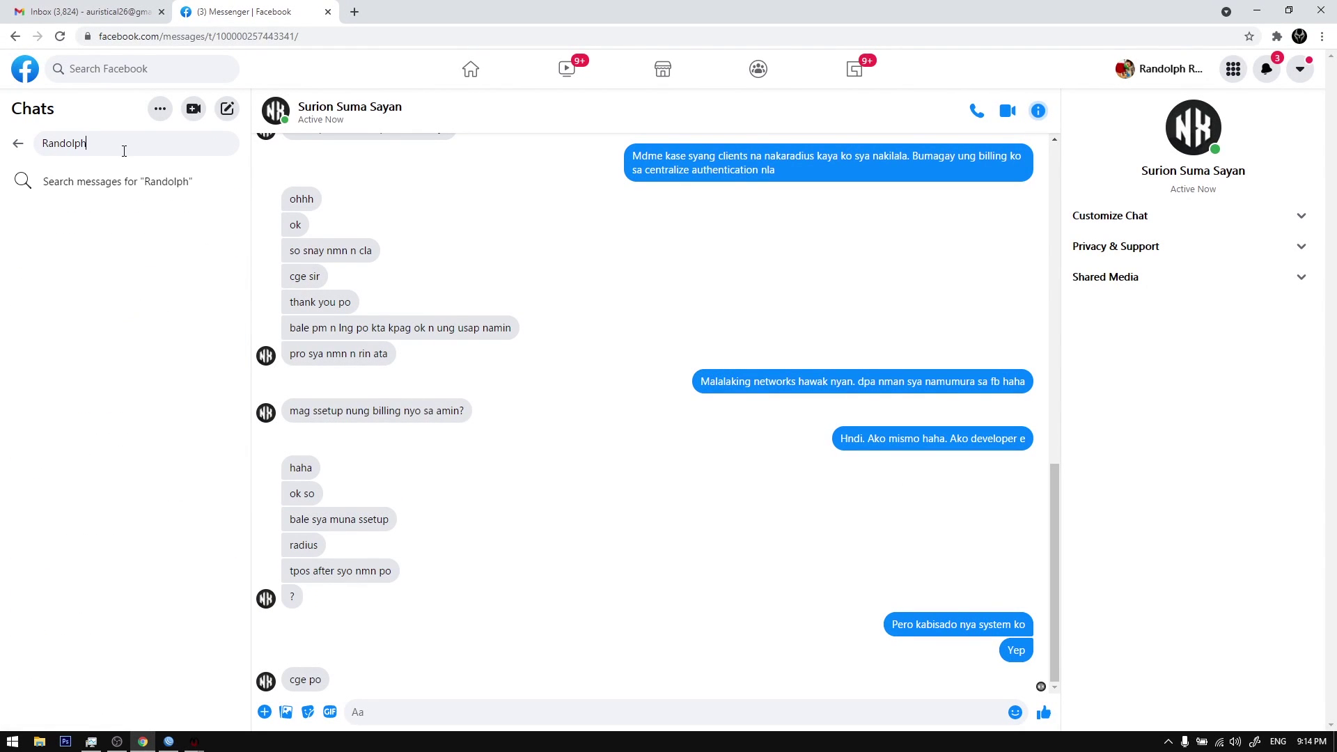
click(121, 220)
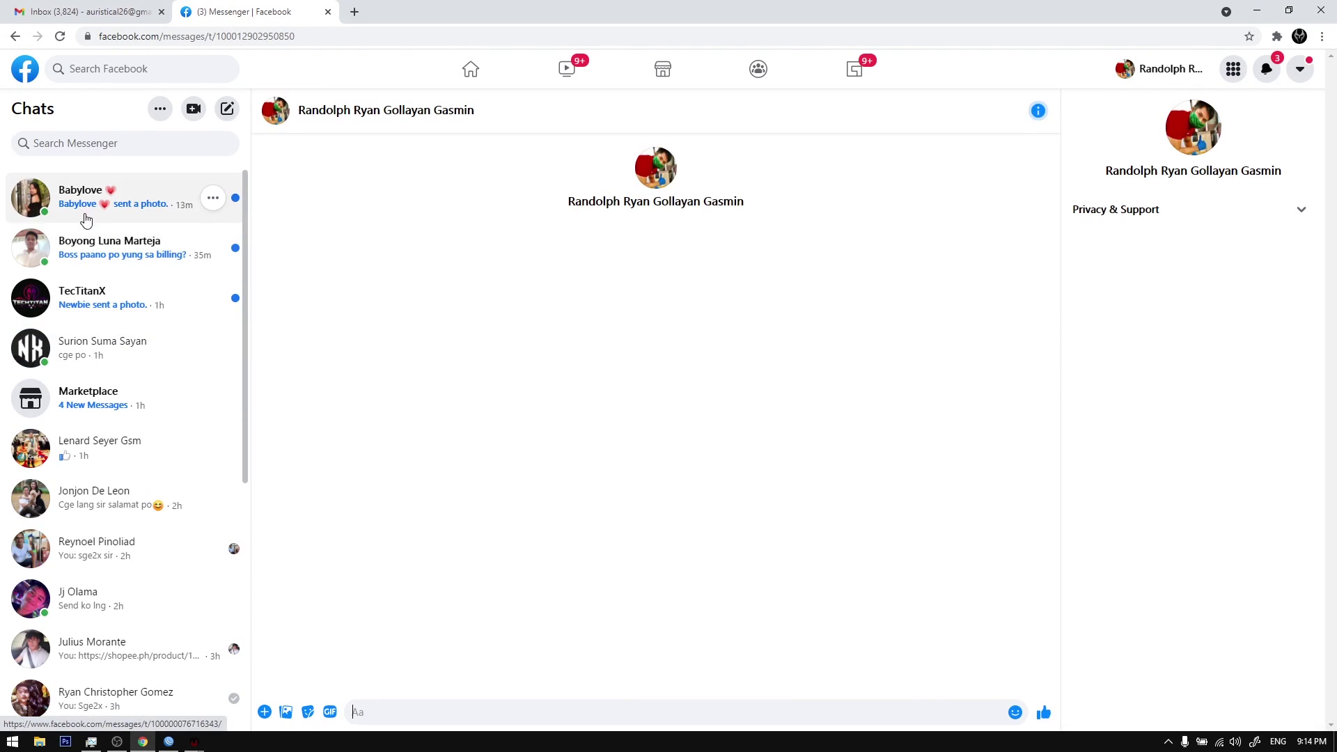
scroll(148, 355, down, 6)
scroll(149, 349, up, 3)
Step: Select the web addresses of the found chat and another conversation
key(ctrl+l)
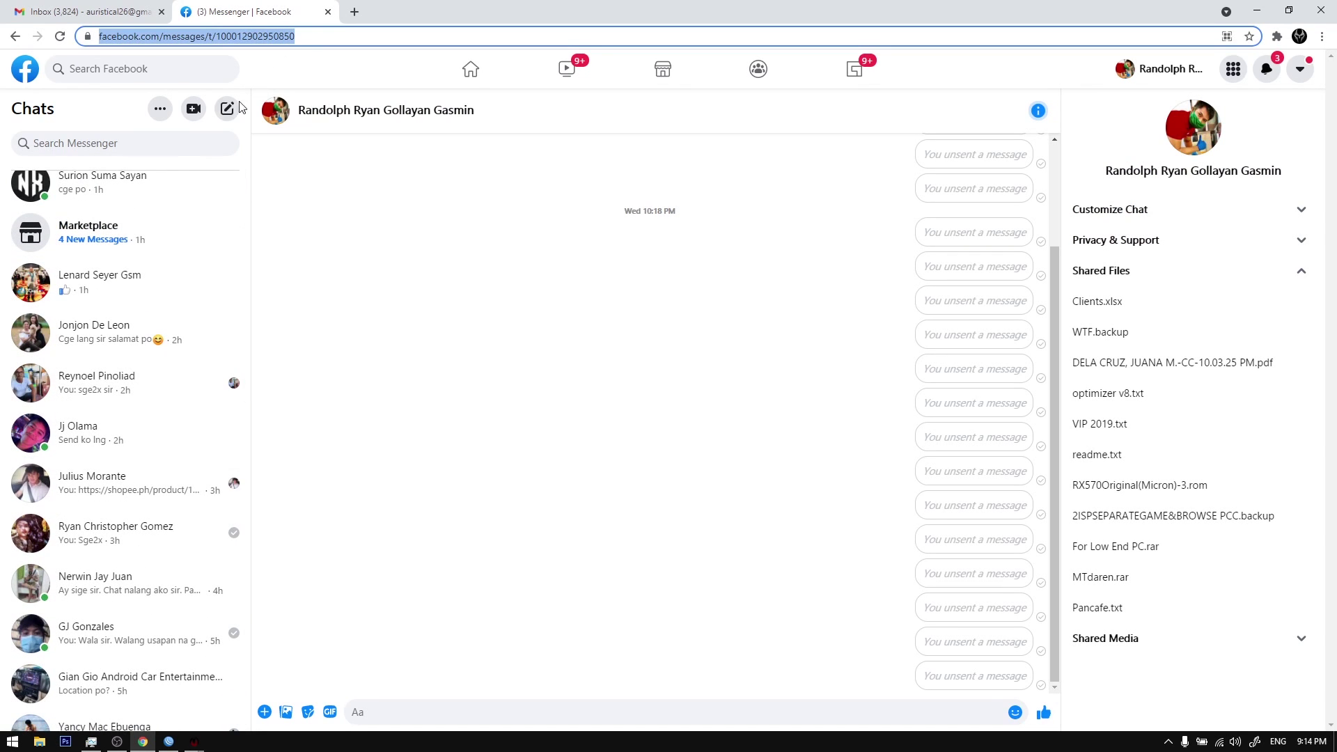
click(306, 37)
drag(349, 36, 88, 27)
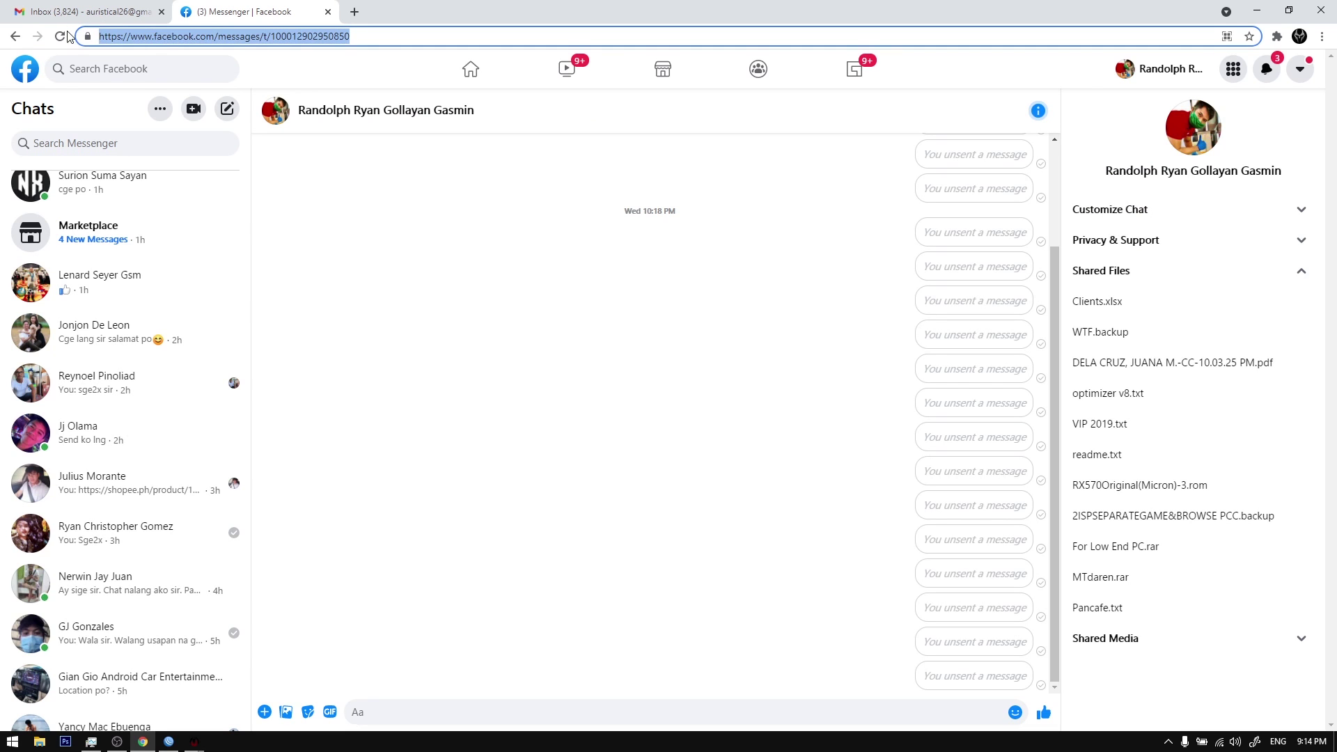
scroll(101, 320, up, 3)
scroll(98, 322, down, 2)
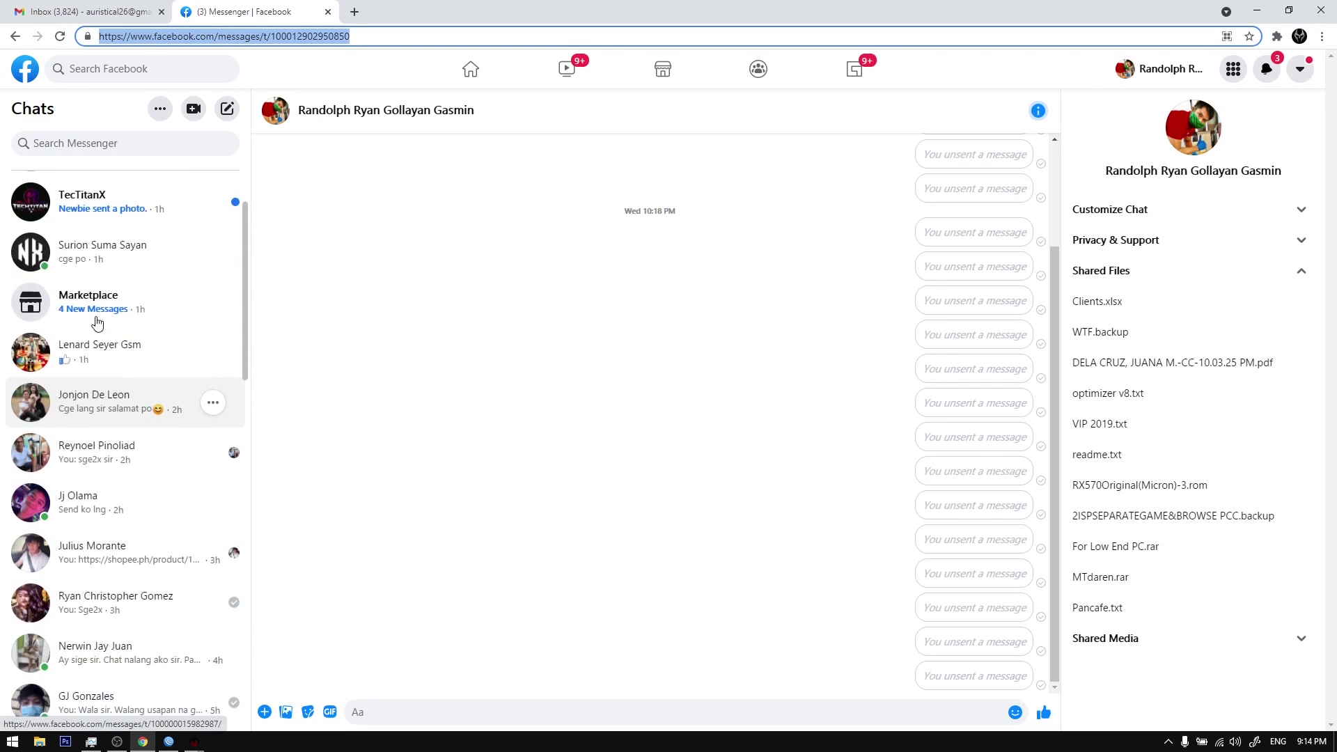
scroll(98, 322, up, 1)
click(110, 340)
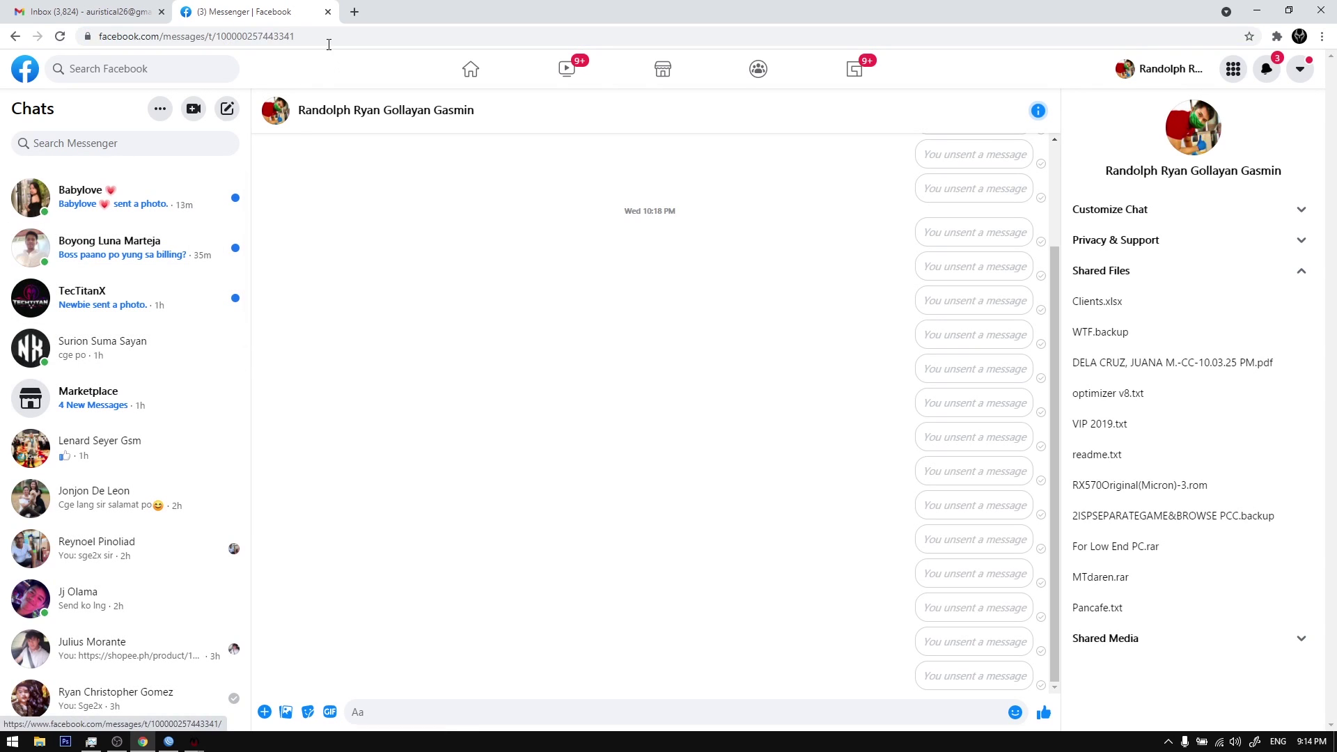
click(329, 36)
drag(351, 36, 77, 38)
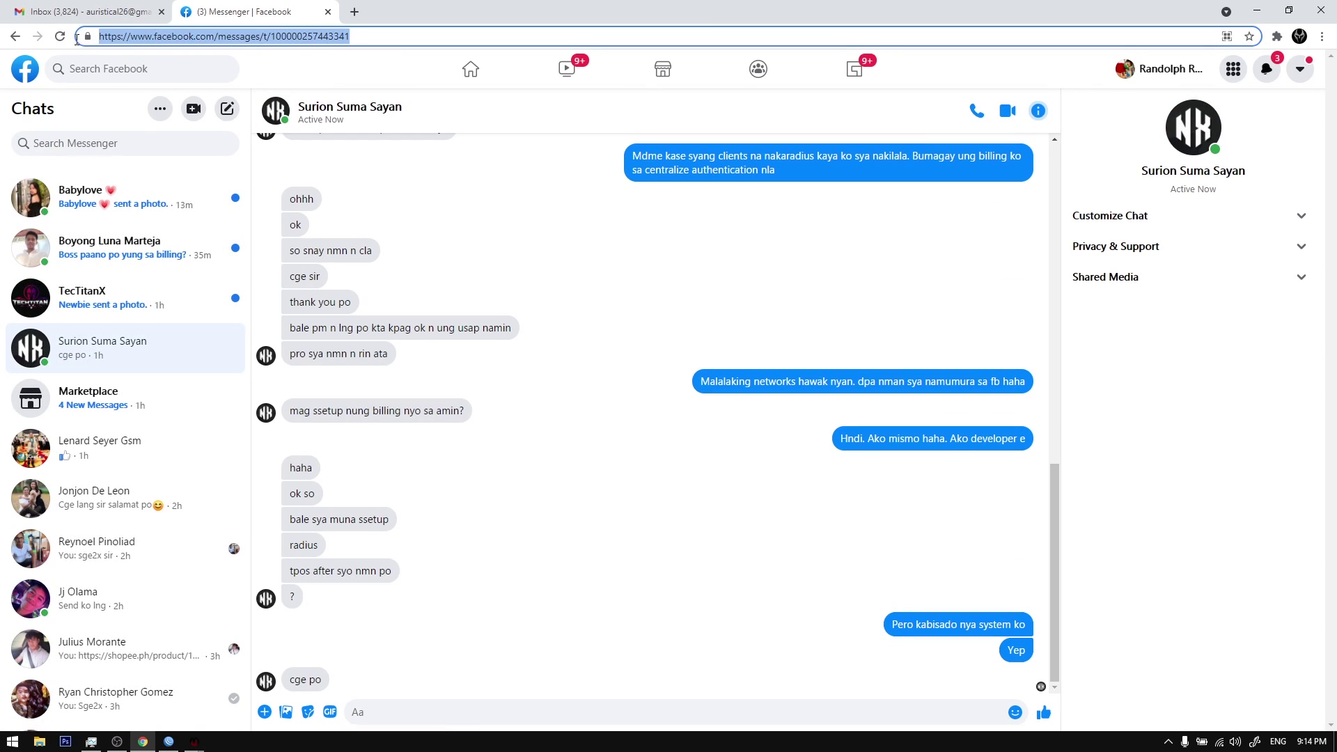
Step: Search the contact by name, copy the conversation's URL, and return to the Update form
click(140, 148)
text(rand)
text(lph)
key(BackSpace)
key(BackSpace)
key(BackSpace)
text(olph)
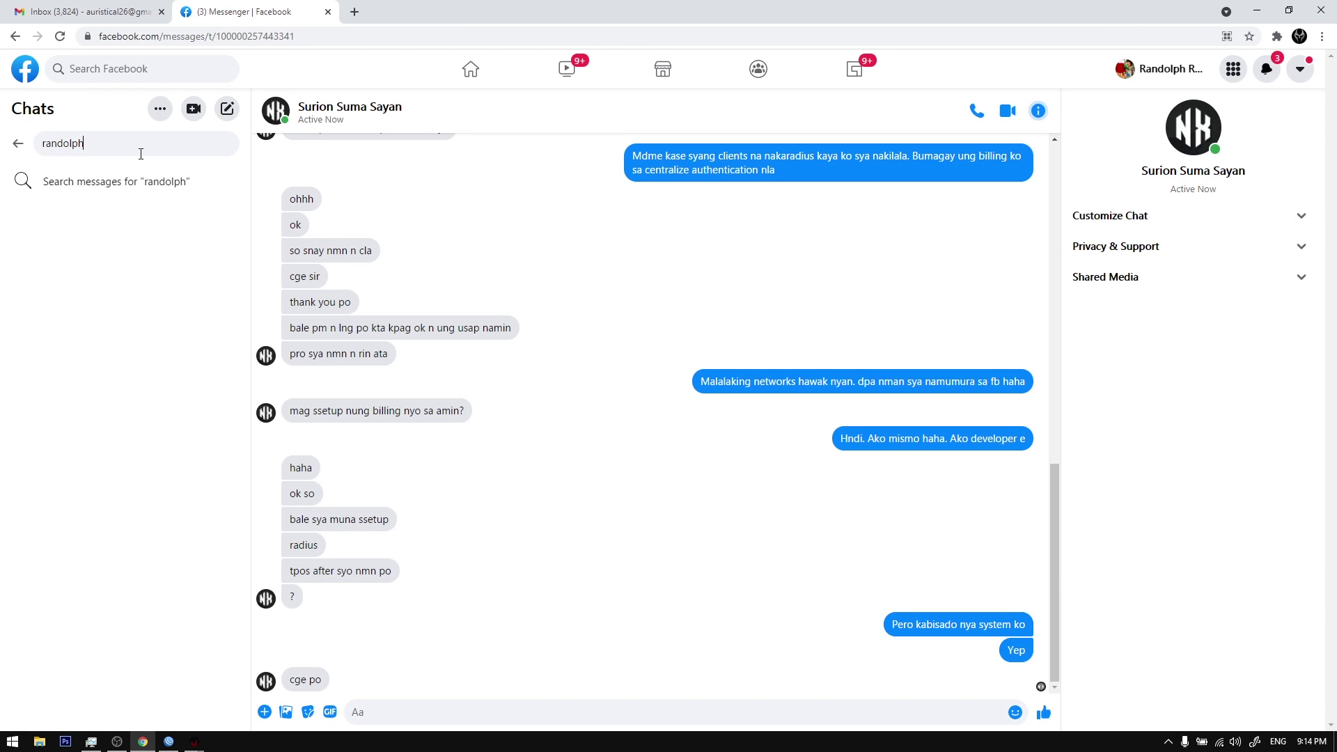
click(161, 211)
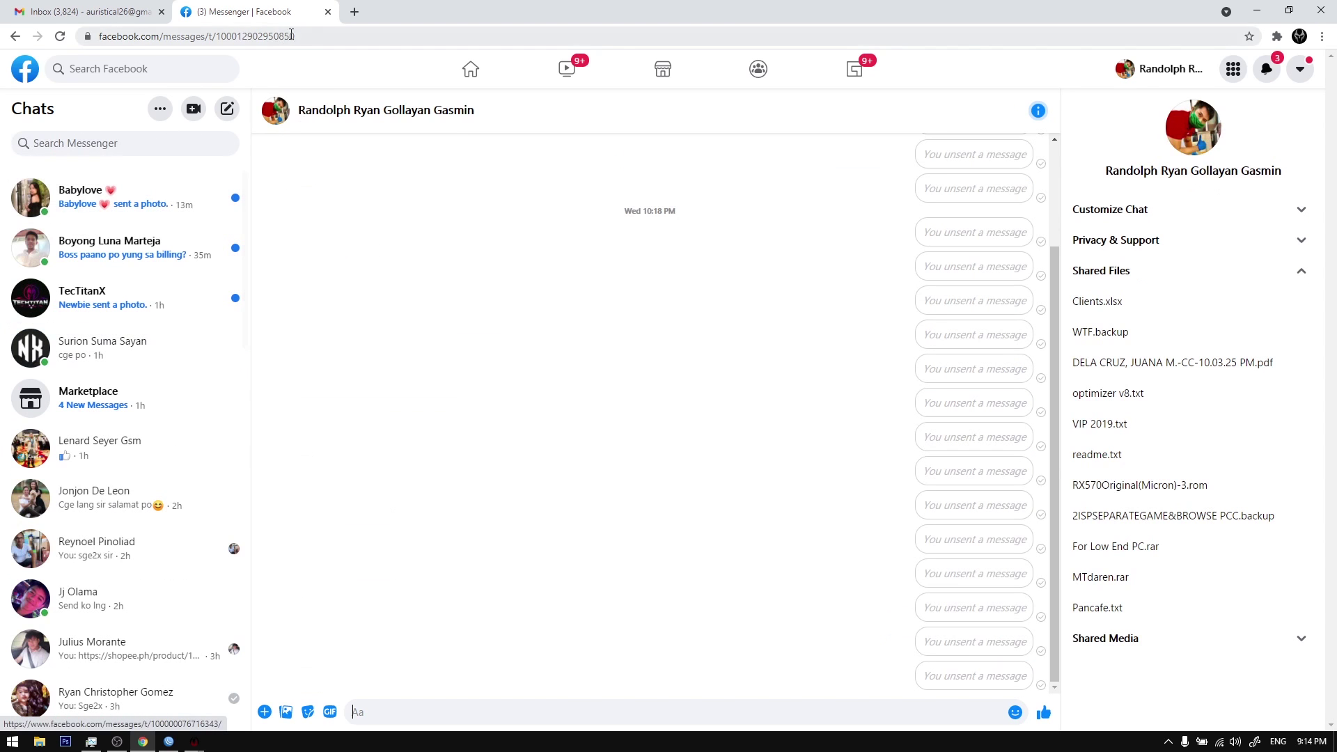
click(302, 38)
right_click(302, 38)
click(314, 106)
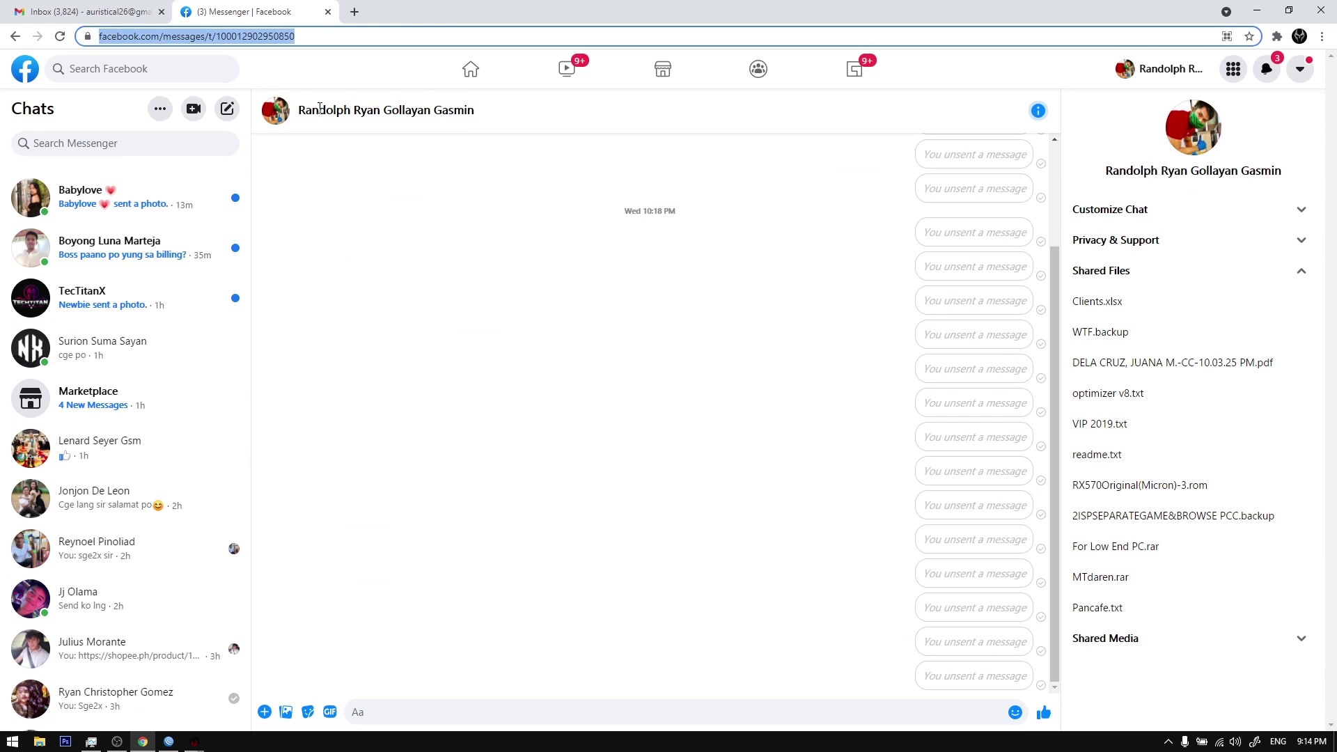
click(194, 742)
click(276, 654)
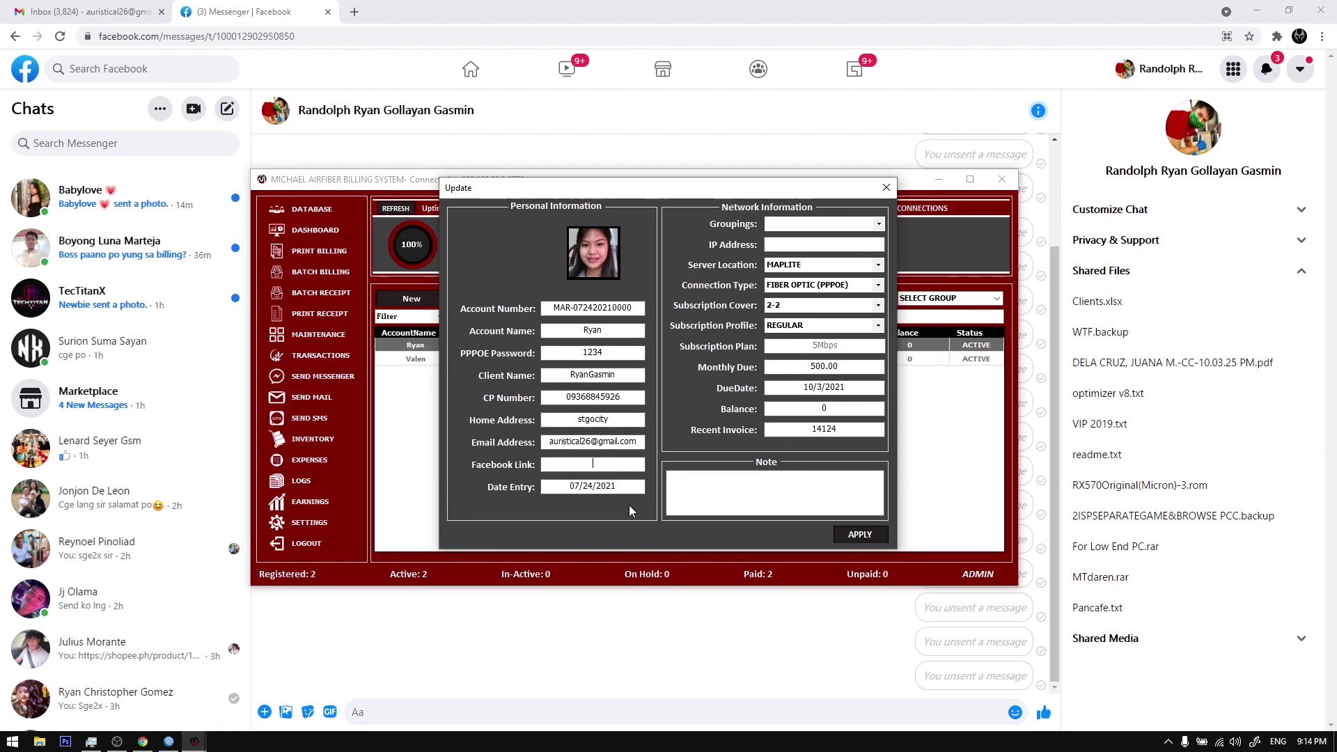
Step: Paste the conversation link into Facebook Link and apply the first client's update
right_click(608, 465)
click(644, 526)
click(860, 534)
click(683, 427)
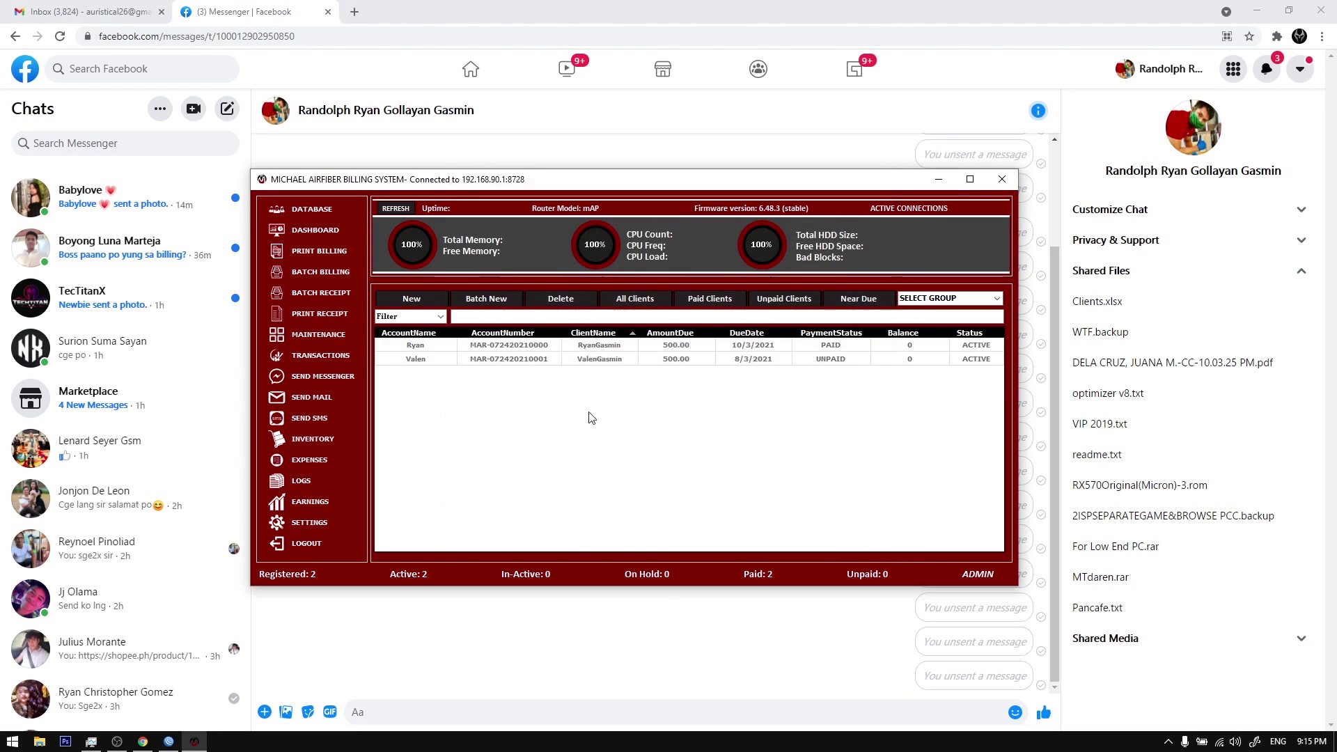
Step: Apply the second client's Update, confirming with OK
click(514, 359)
right_click(514, 359)
click(558, 416)
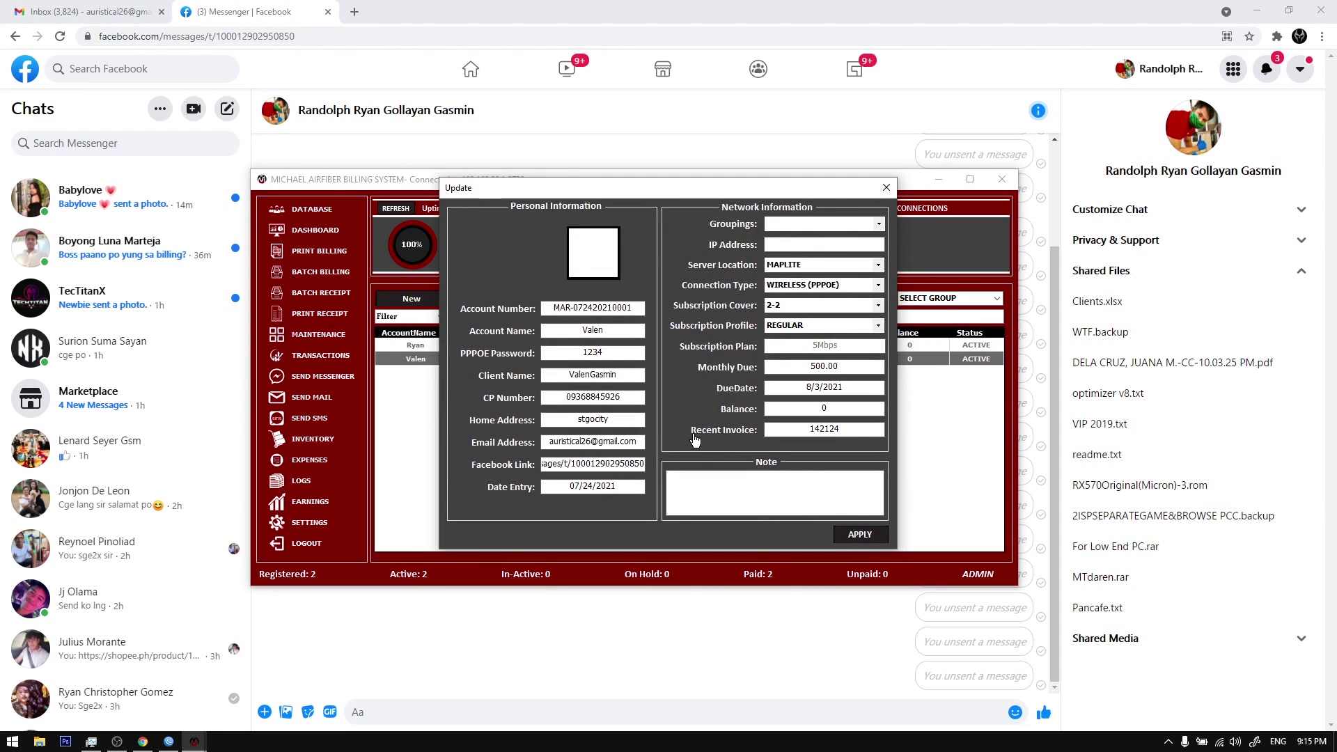
click(674, 419)
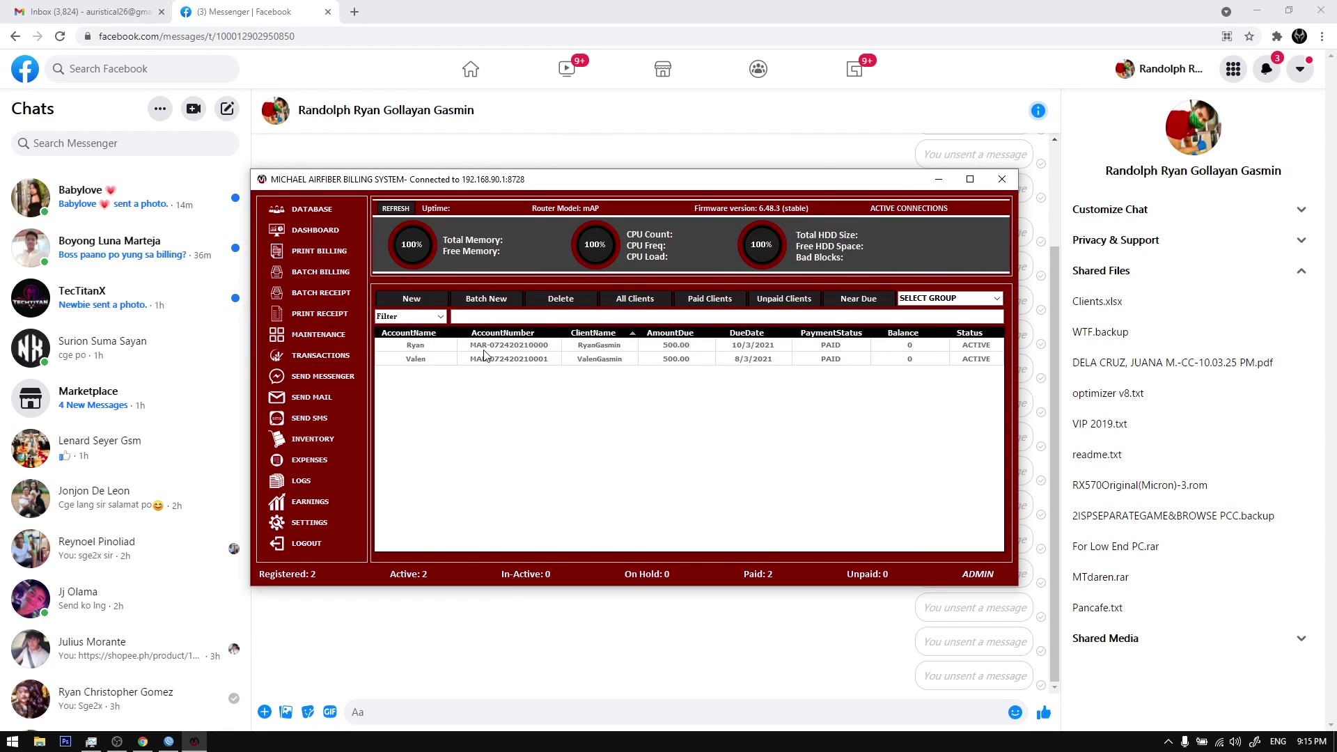
right_click(485, 347)
Step: Send the first client's detailed billing (500.00 due) via Messenger and review the sent message
mouse_move(611, 528)
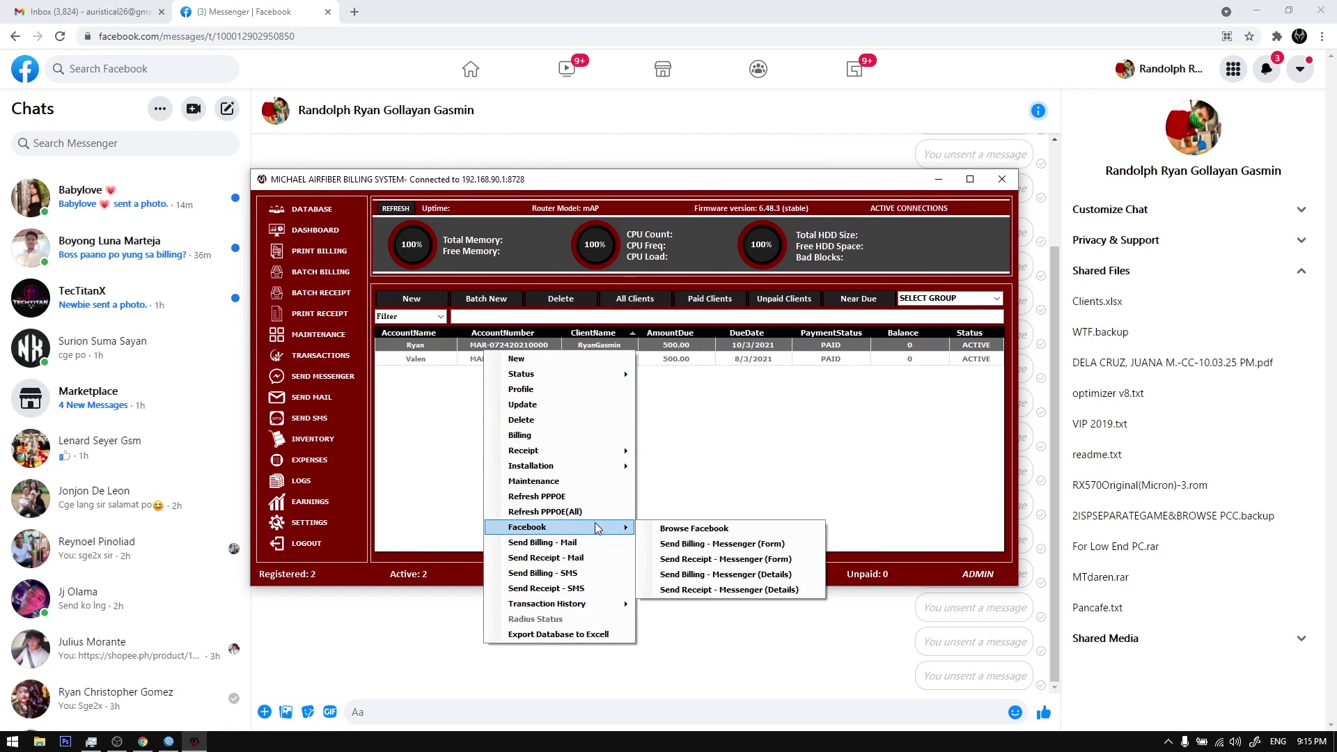
click(747, 578)
click(678, 427)
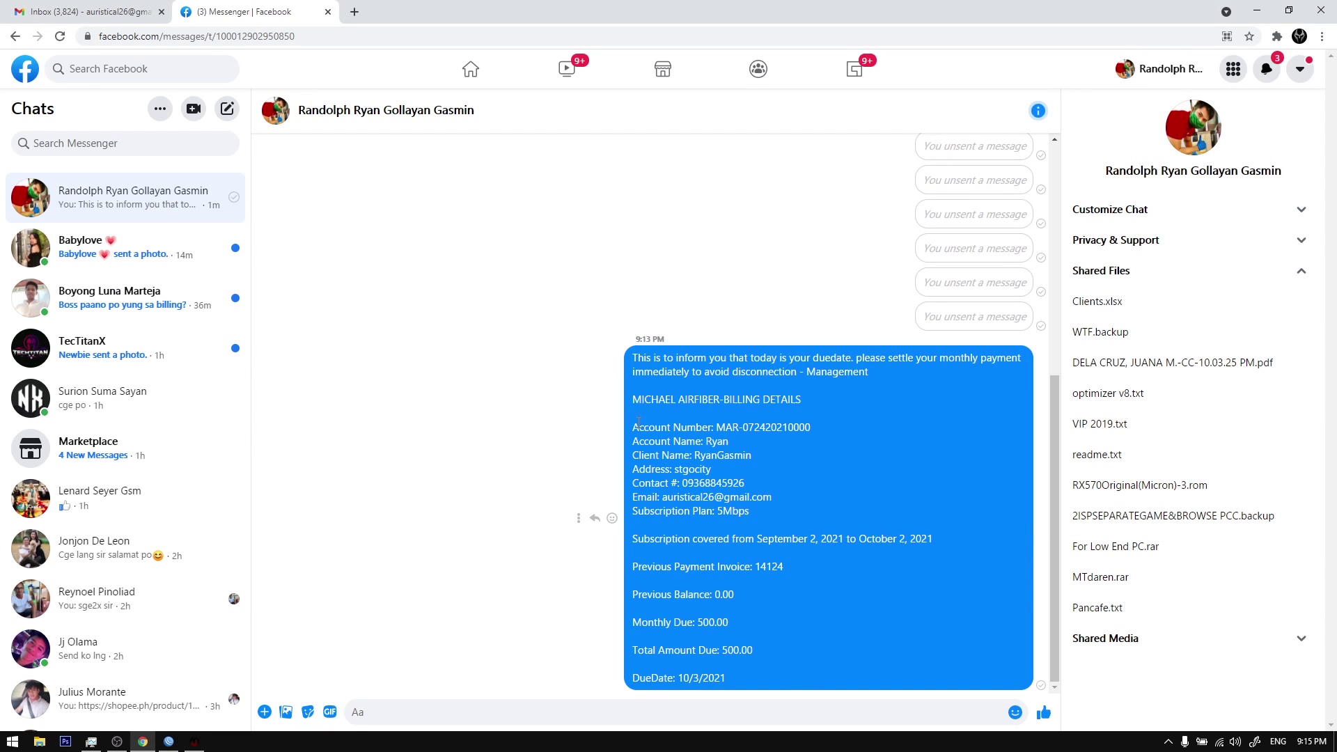
drag(649, 411, 755, 622)
drag(761, 692, 737, 616)
drag(705, 507, 846, 372)
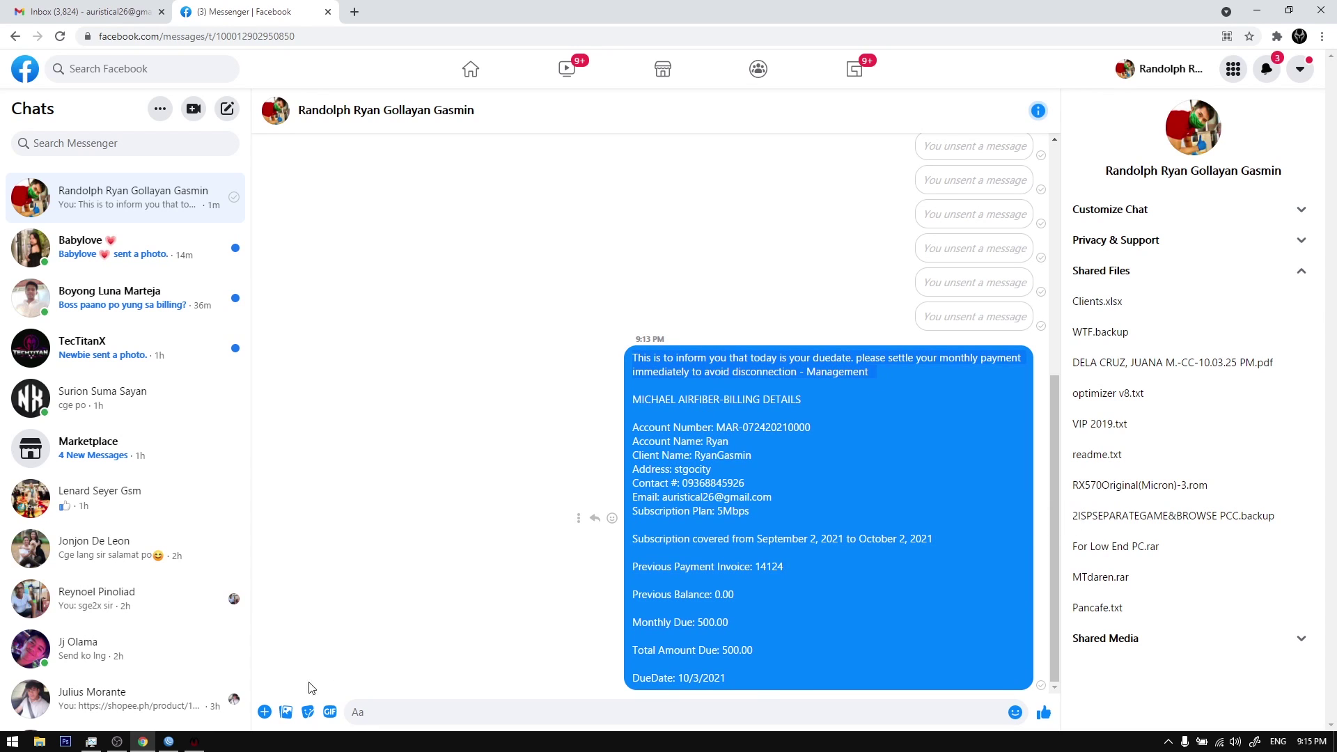
click(194, 742)
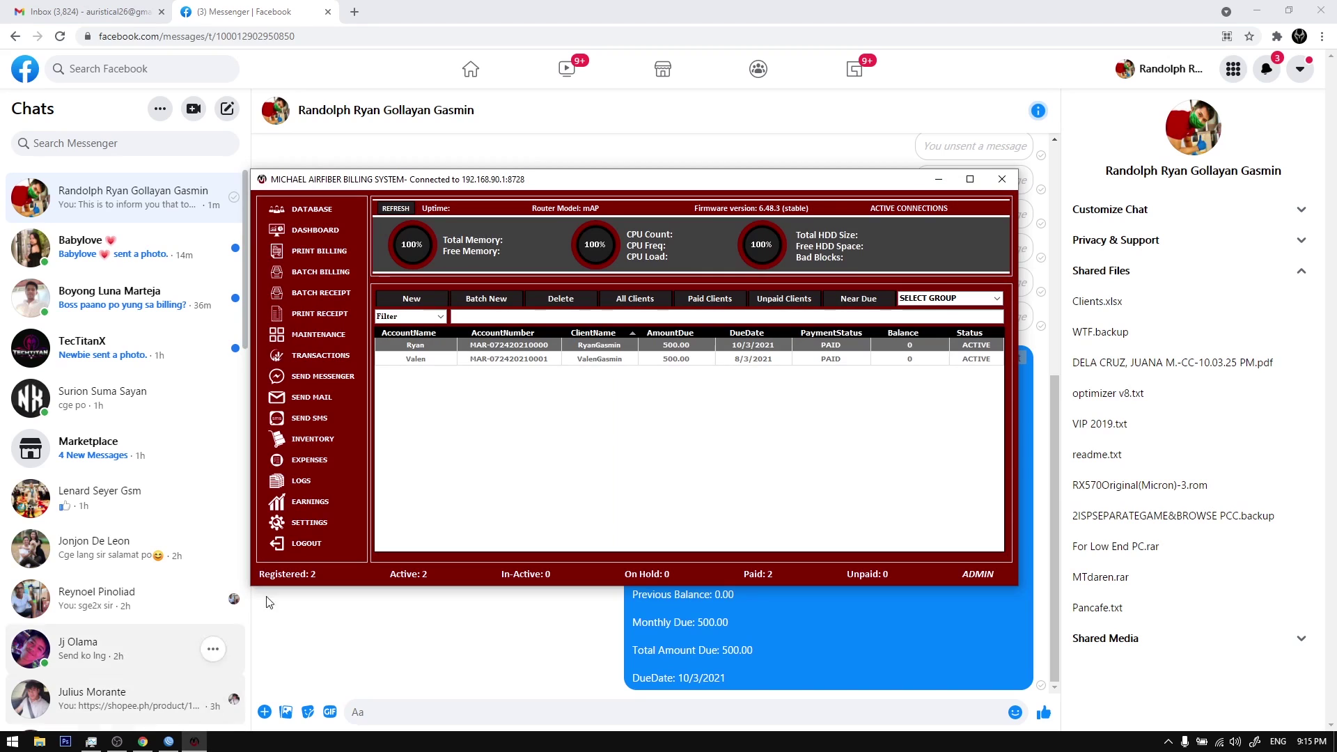
Step: Send the first client's billing form image (UNPAID, 700.00) to Messenger and view it full-size
right_click(527, 348)
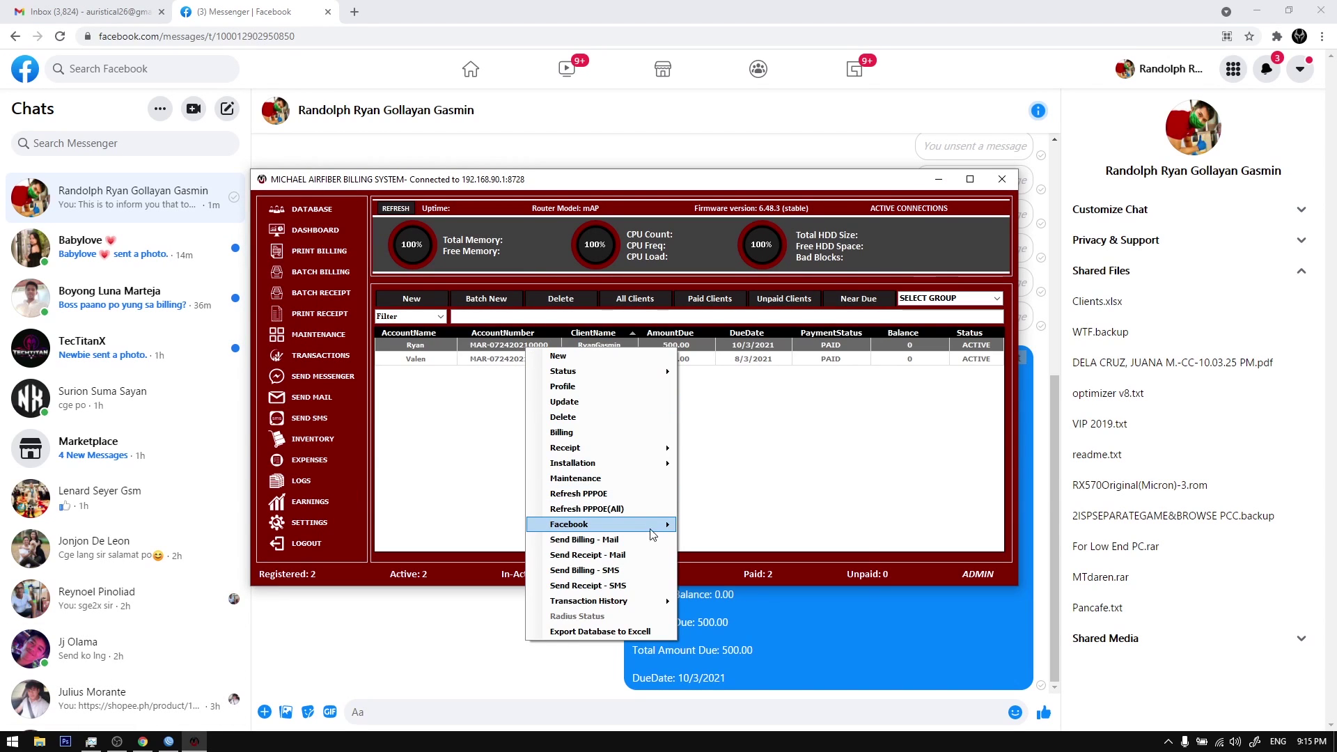
mouse_move(651, 526)
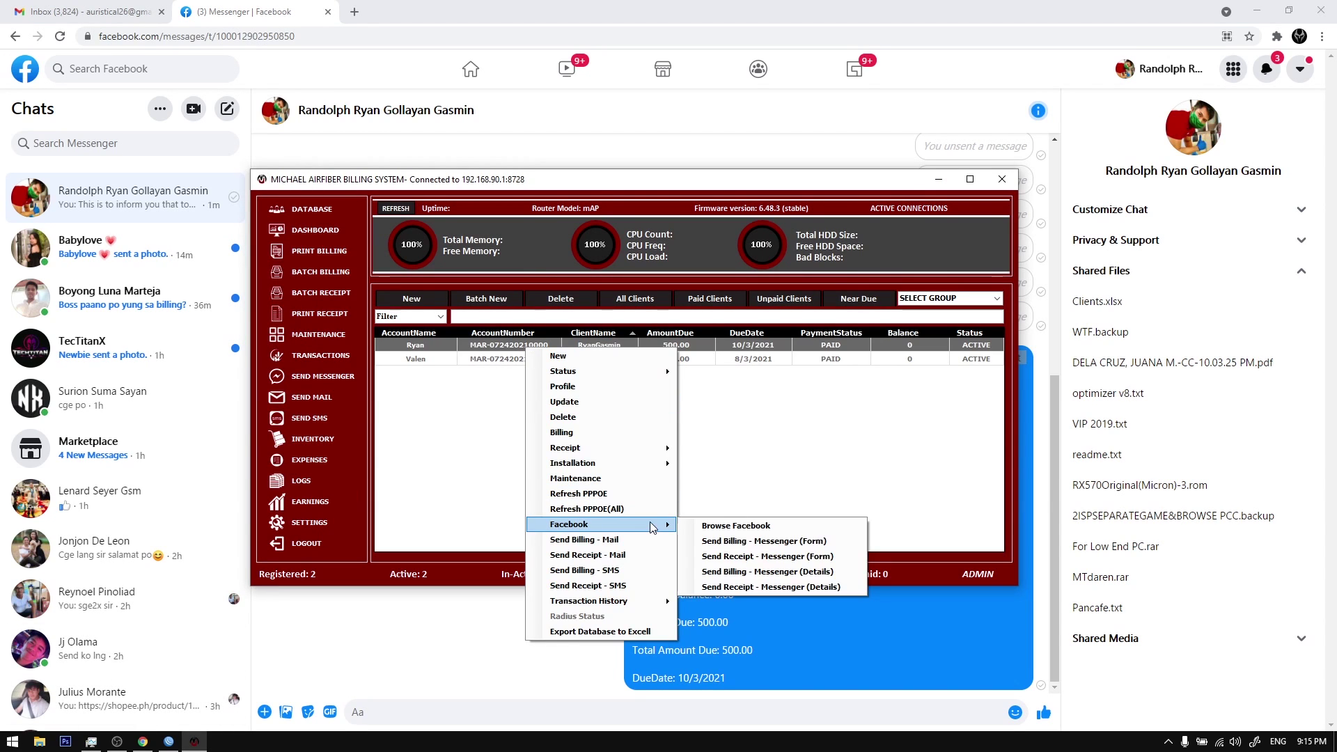
click(766, 541)
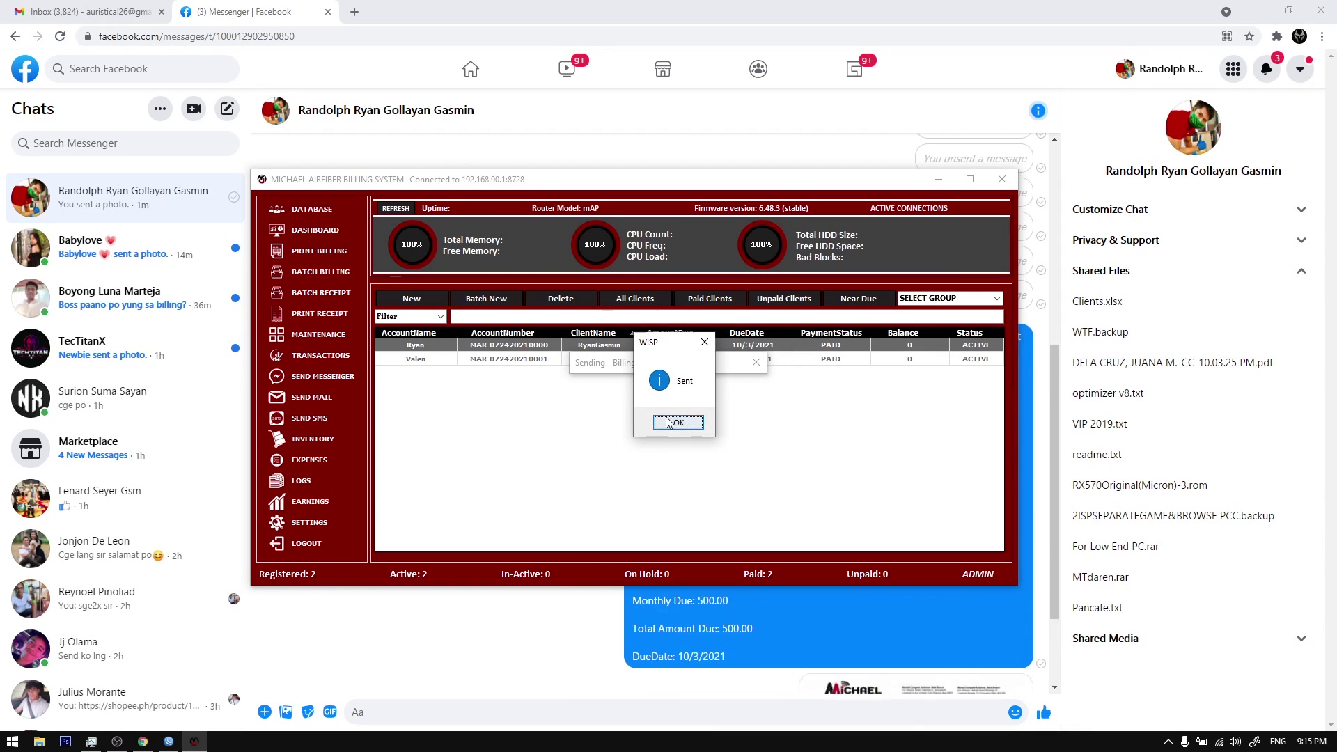
click(678, 422)
click(821, 699)
click(883, 645)
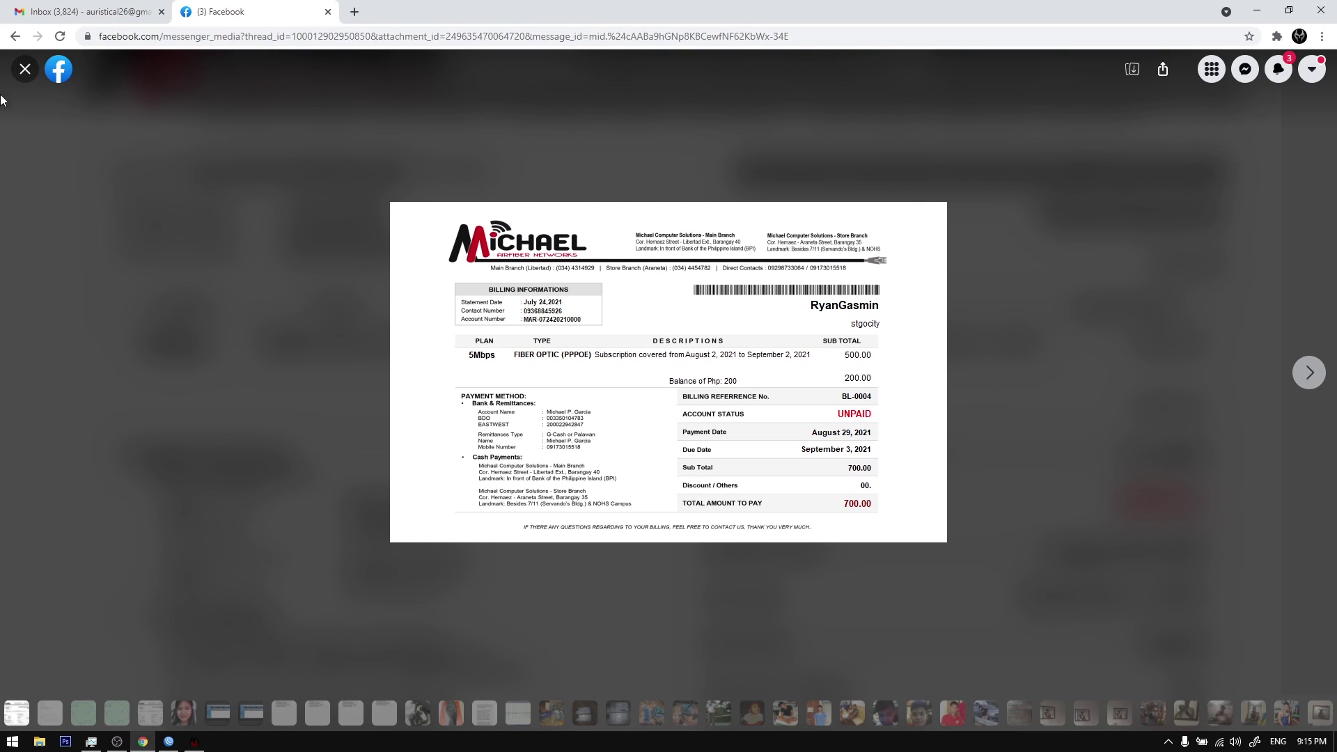
click(25, 69)
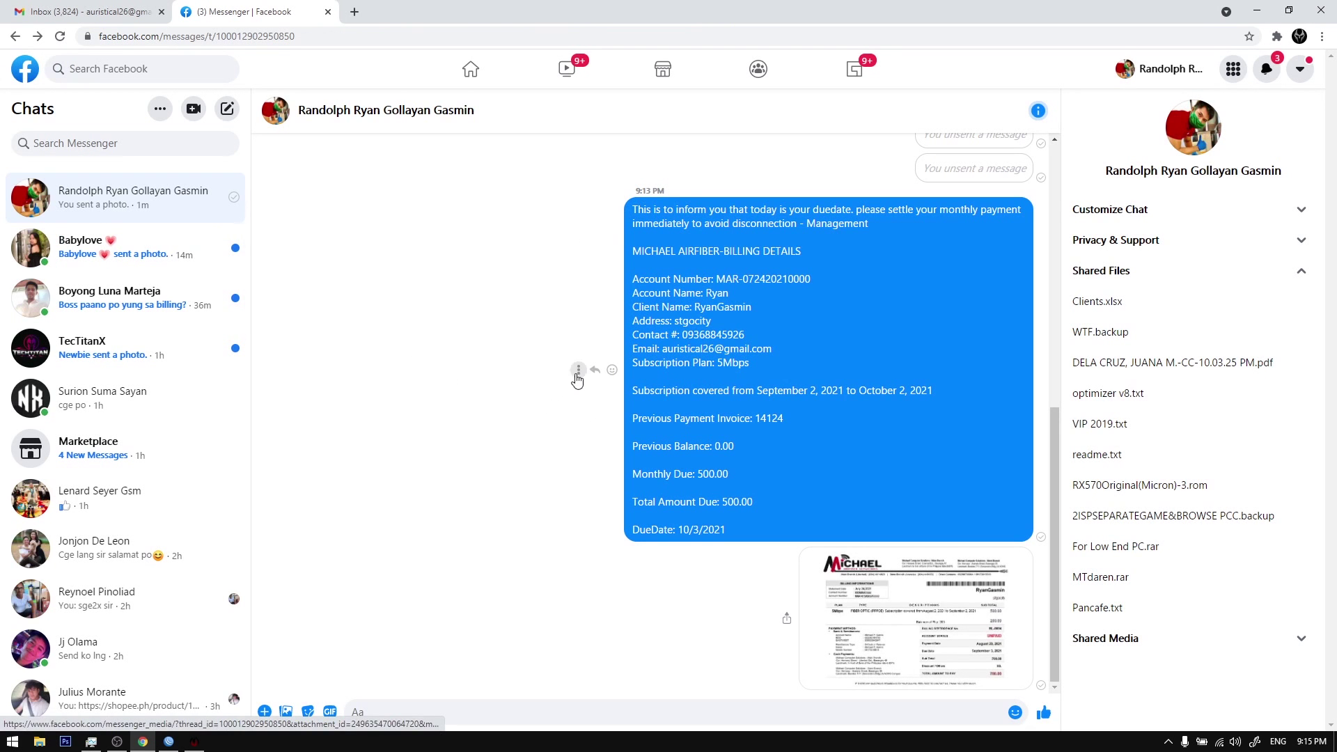
click(194, 742)
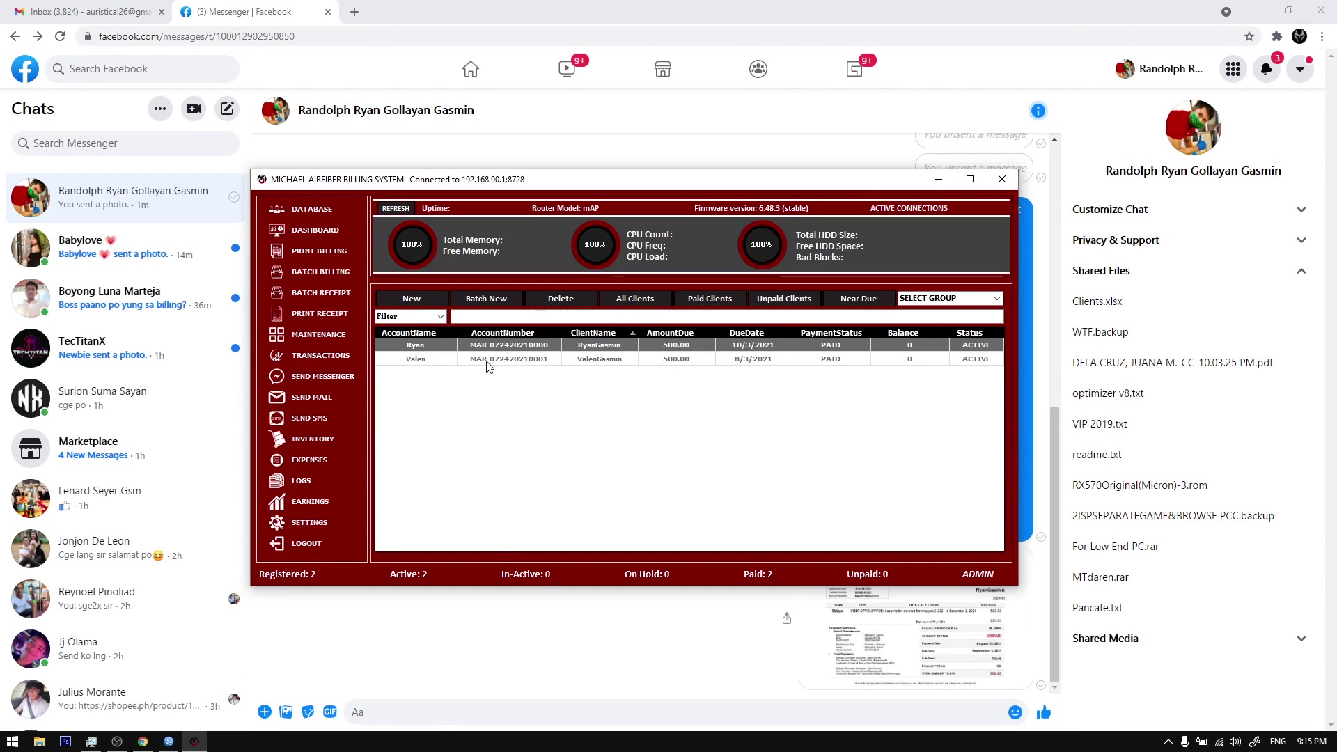
Step: Check the FB Messenger Integration settings, then close them
click(309, 522)
click(769, 420)
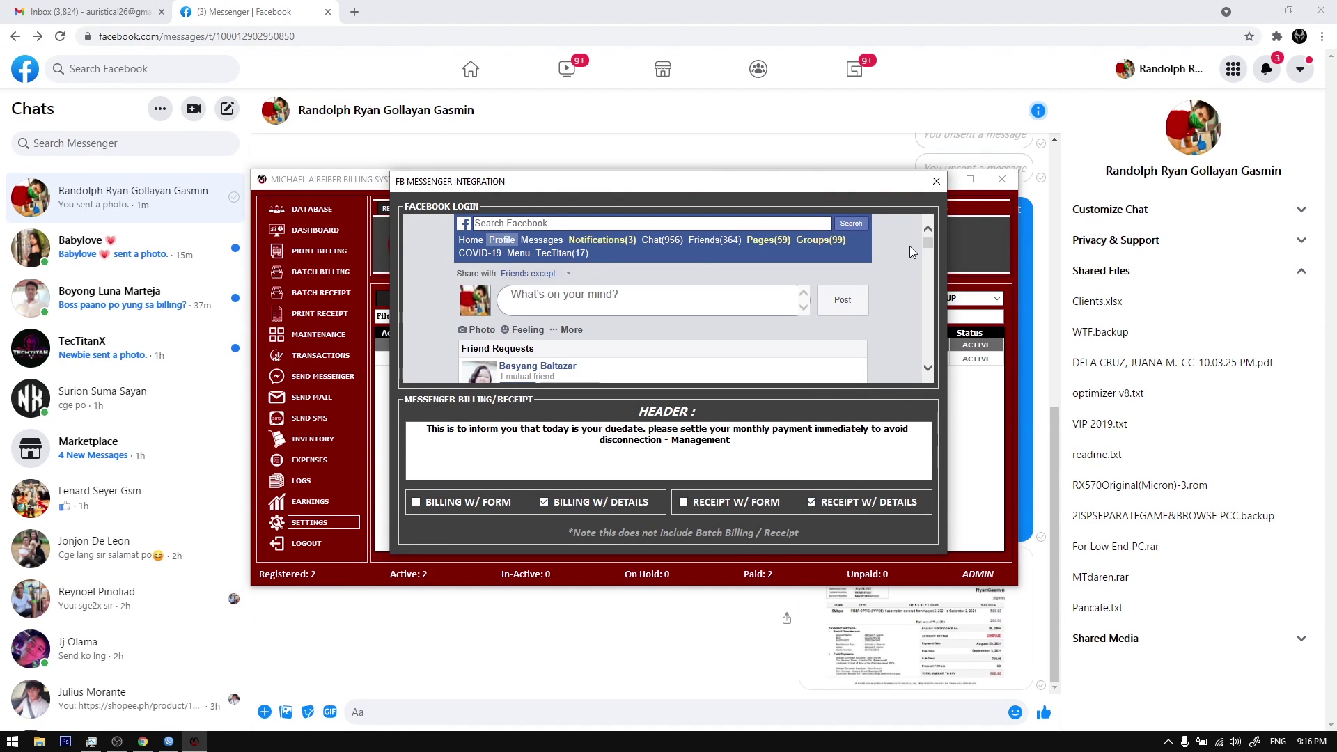
click(937, 181)
click(799, 234)
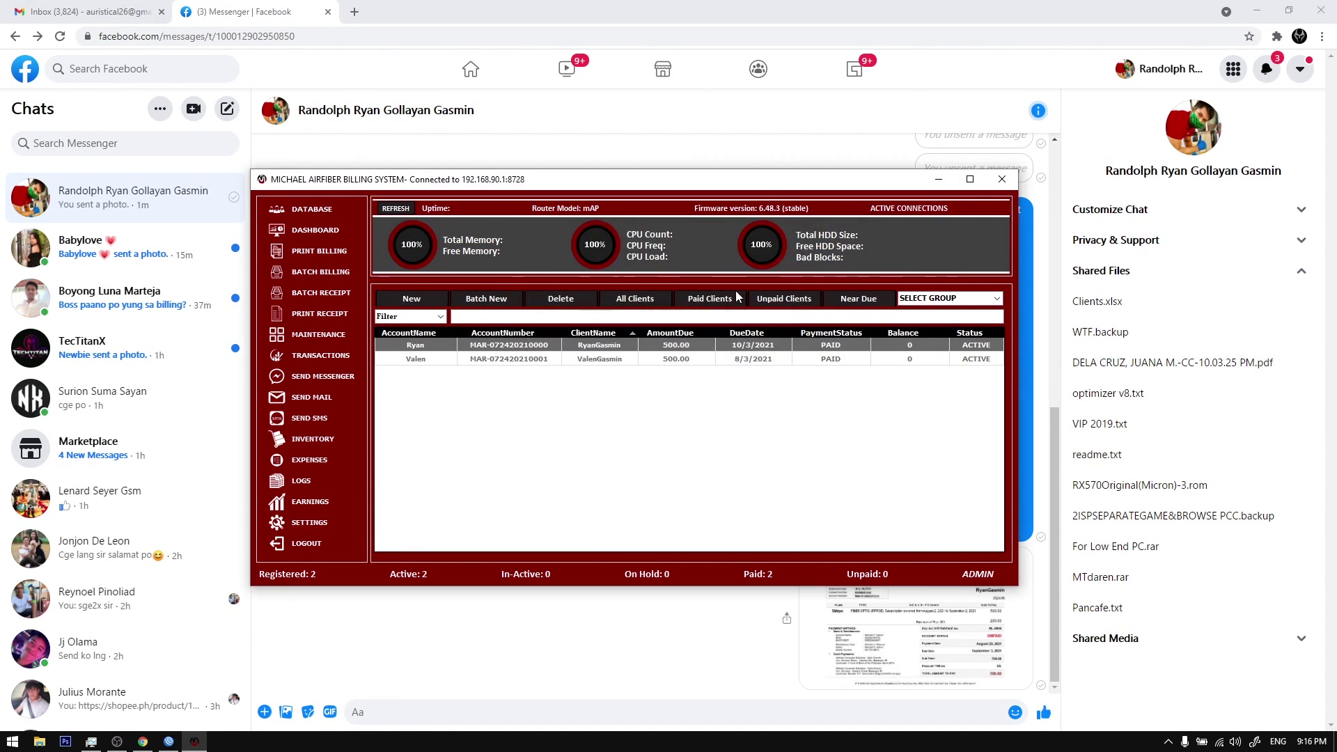
Step: Post the first client's billing details to Messenger from its billing form
double_click(836, 345)
click(914, 512)
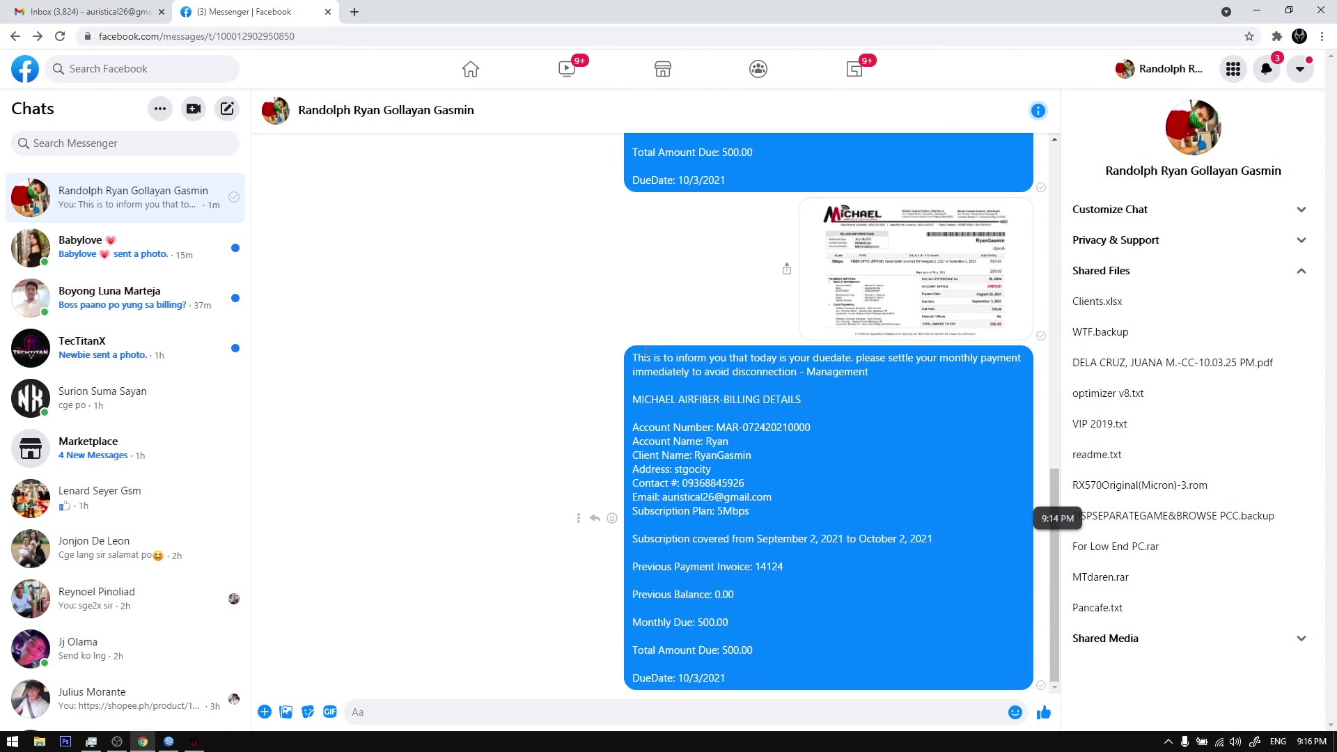
drag(646, 356, 789, 589)
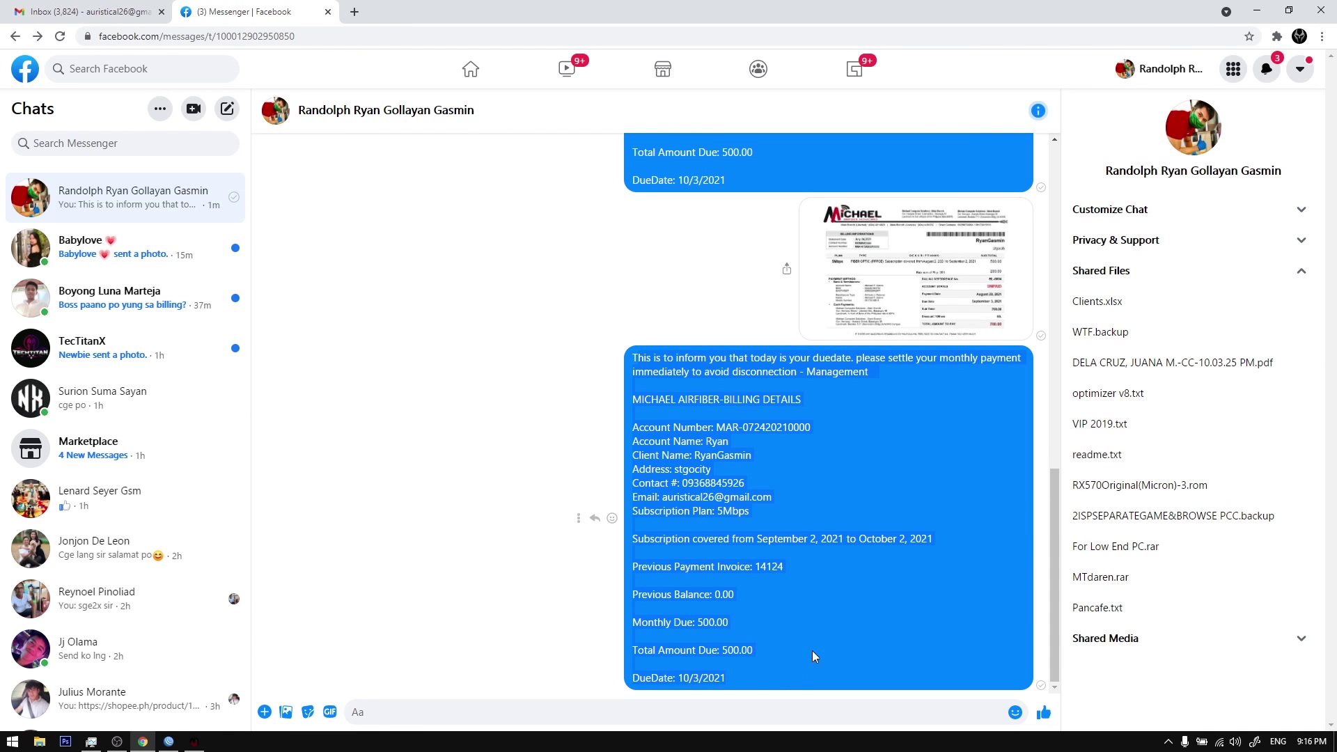
click(812, 611)
click(194, 743)
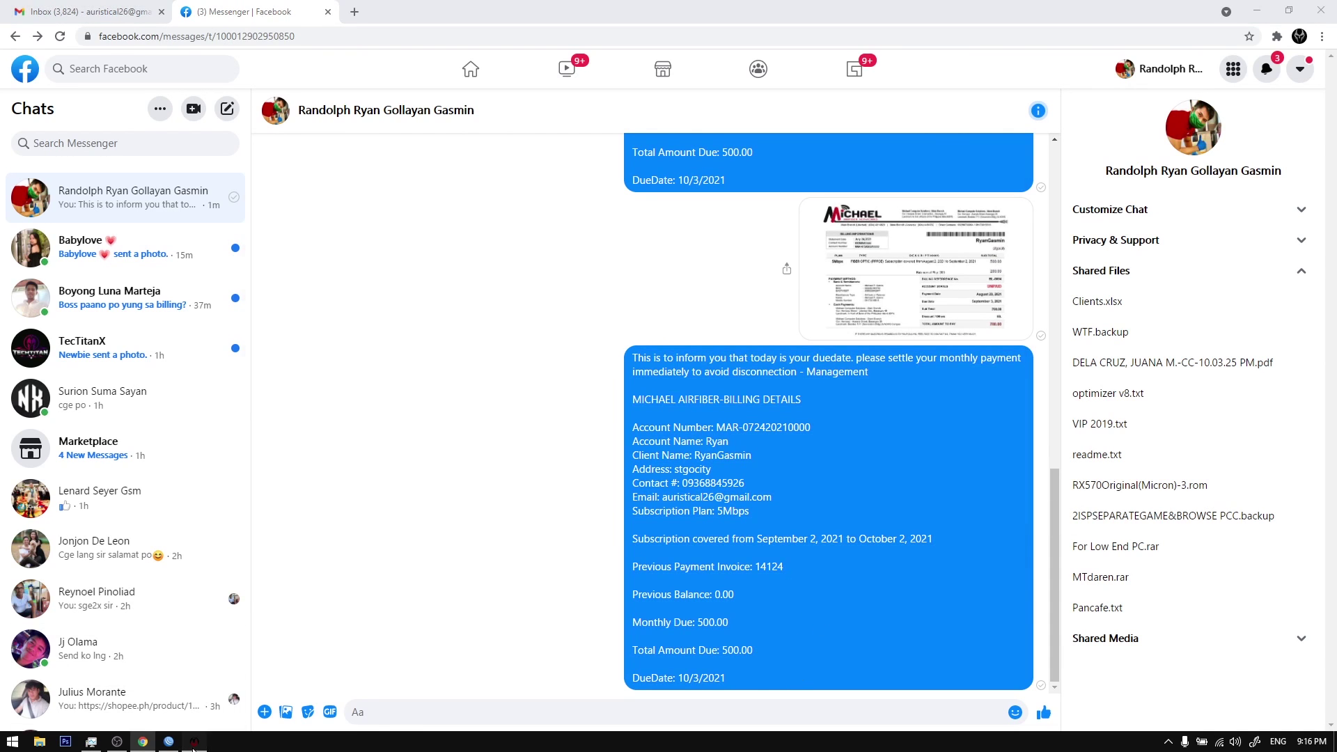
Step: Post the second client's billing details (July 2 to August 2, 2021, 500.00 due) to Messenger
double_click(486, 360)
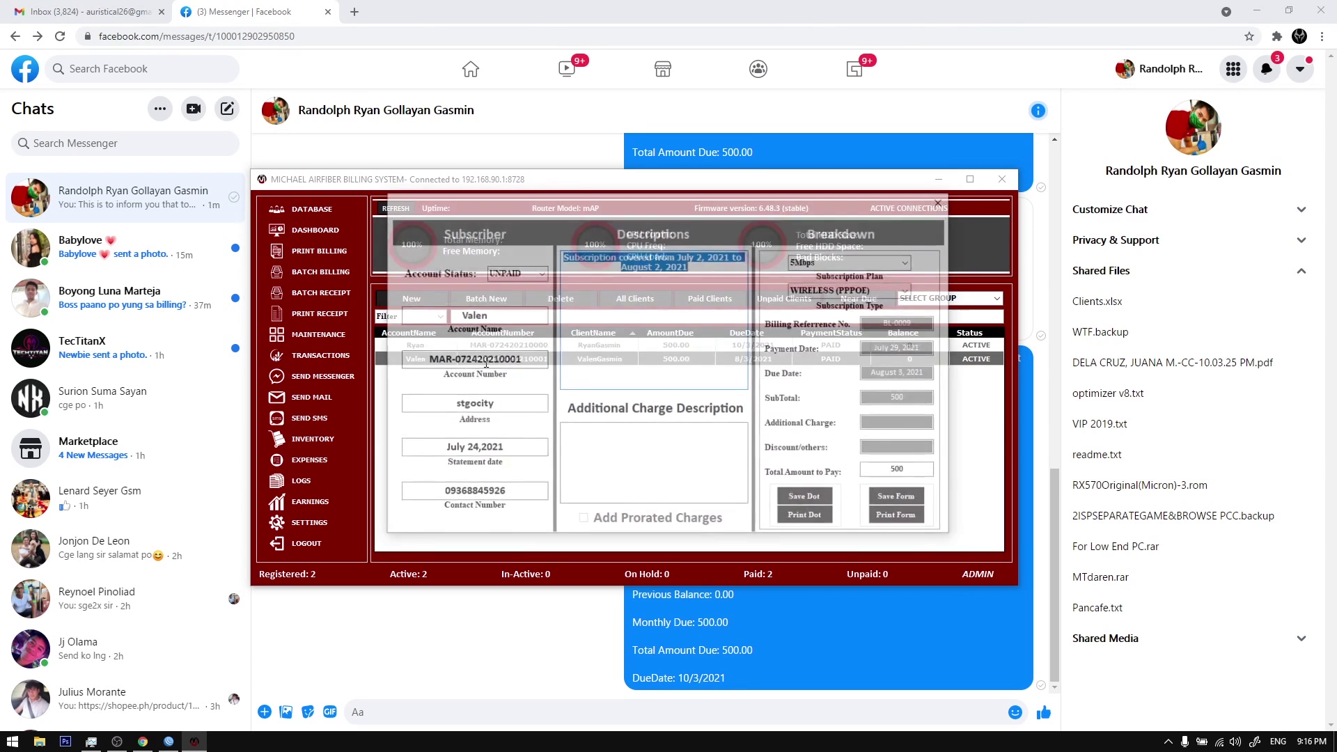
click(898, 496)
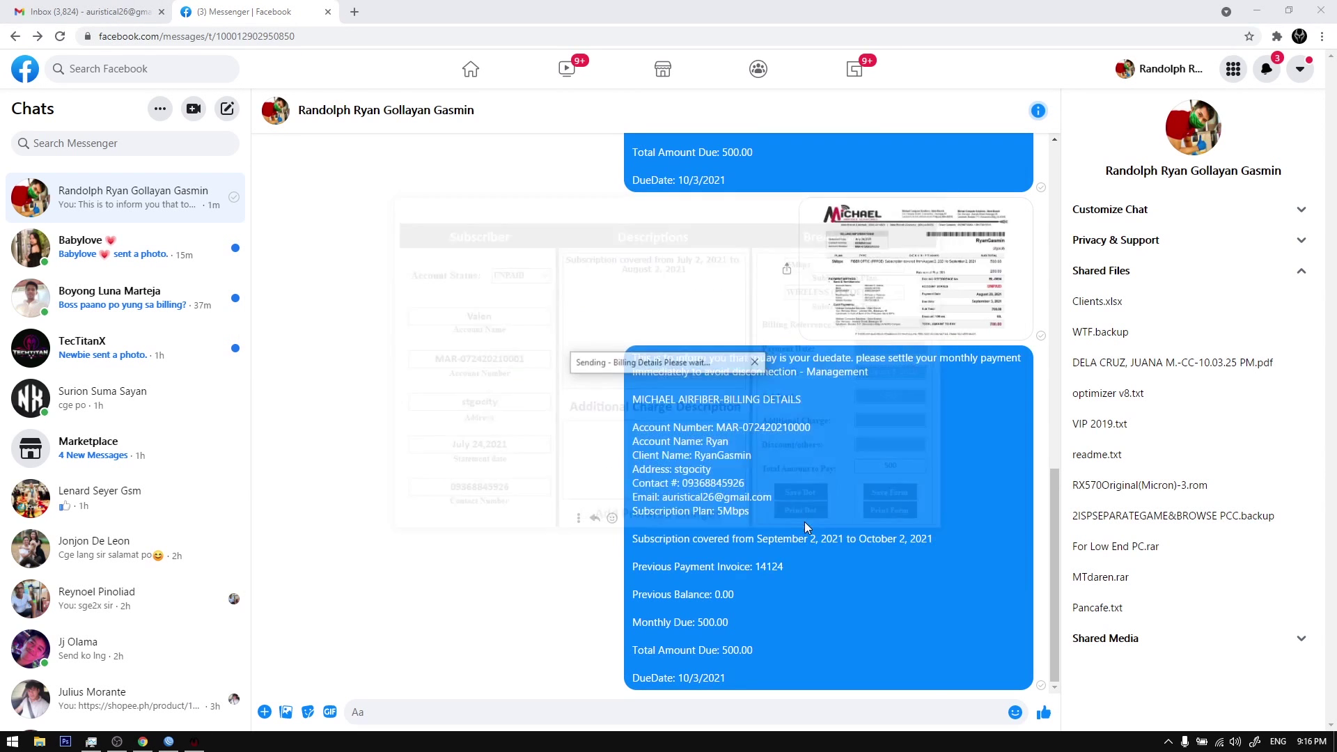
click(567, 649)
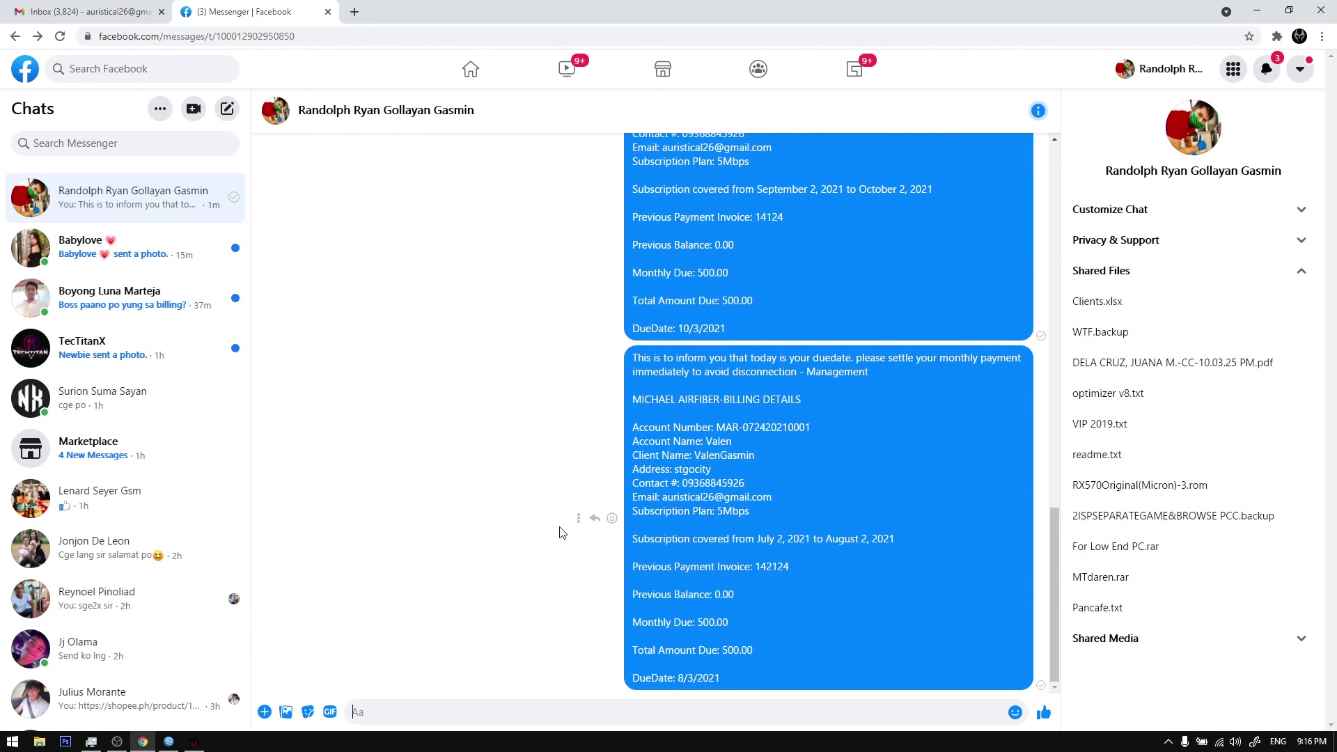
click(195, 742)
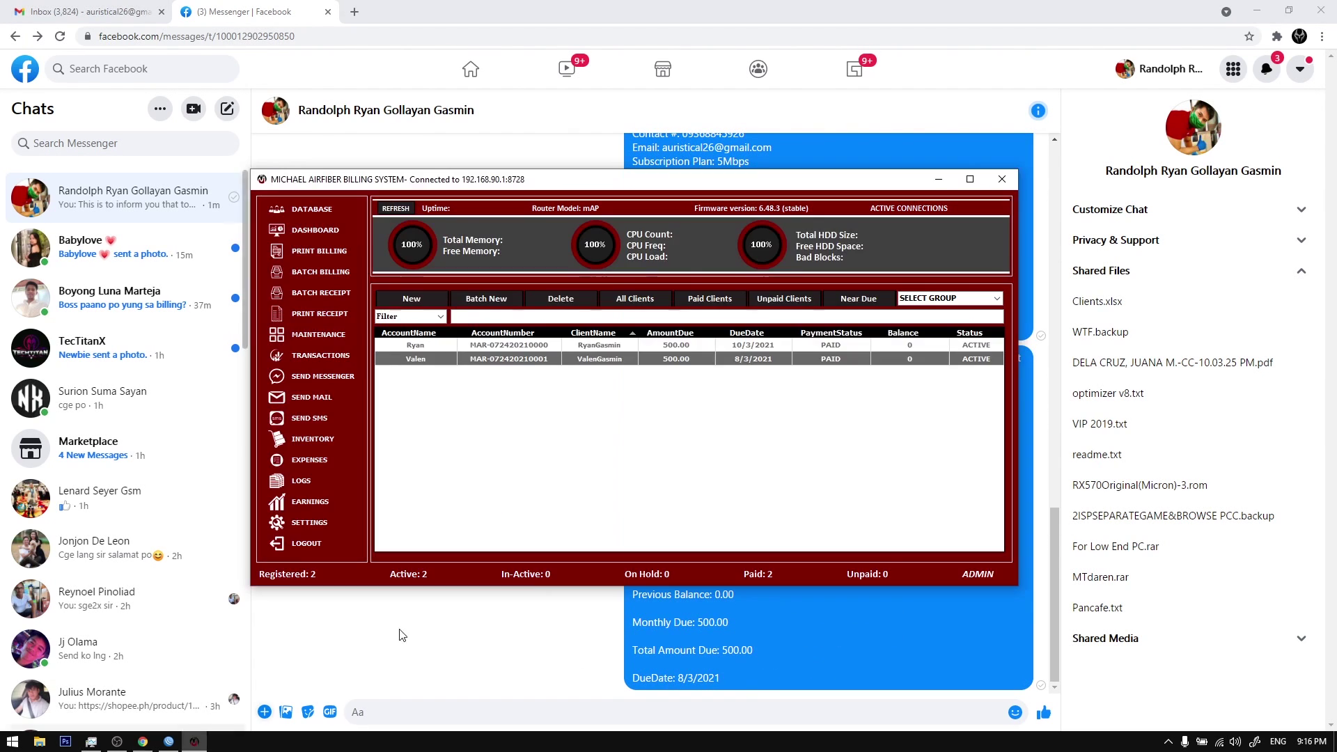
click(310, 522)
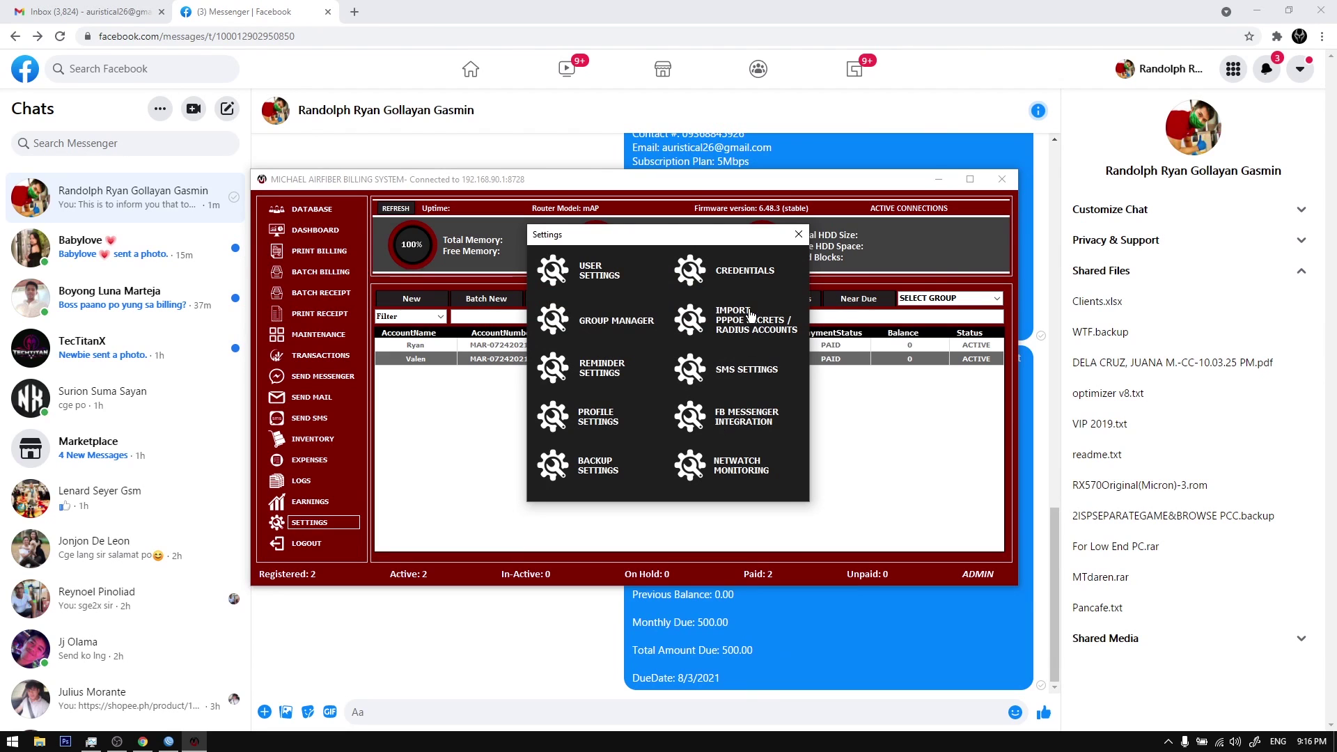
Step: Send the first client's printed billing form and view the invoice image
click(743, 432)
double_click(573, 346)
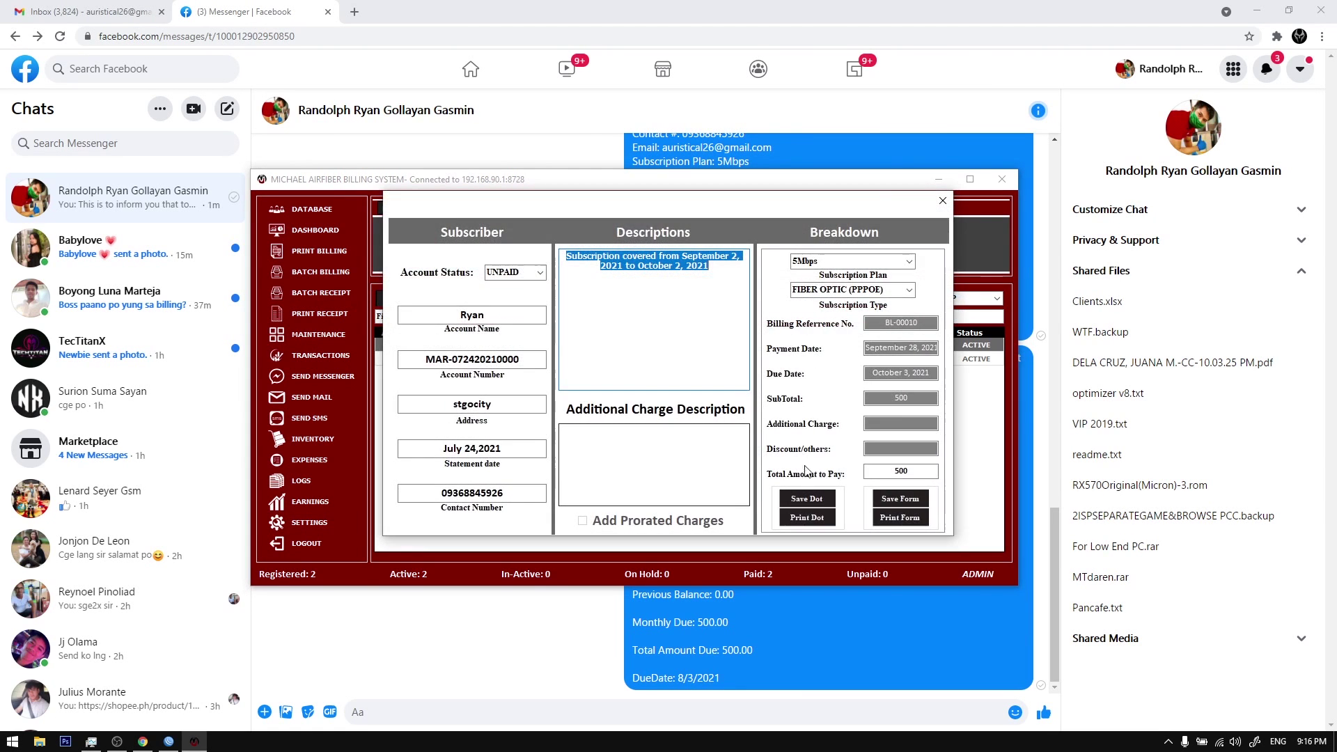
click(886, 501)
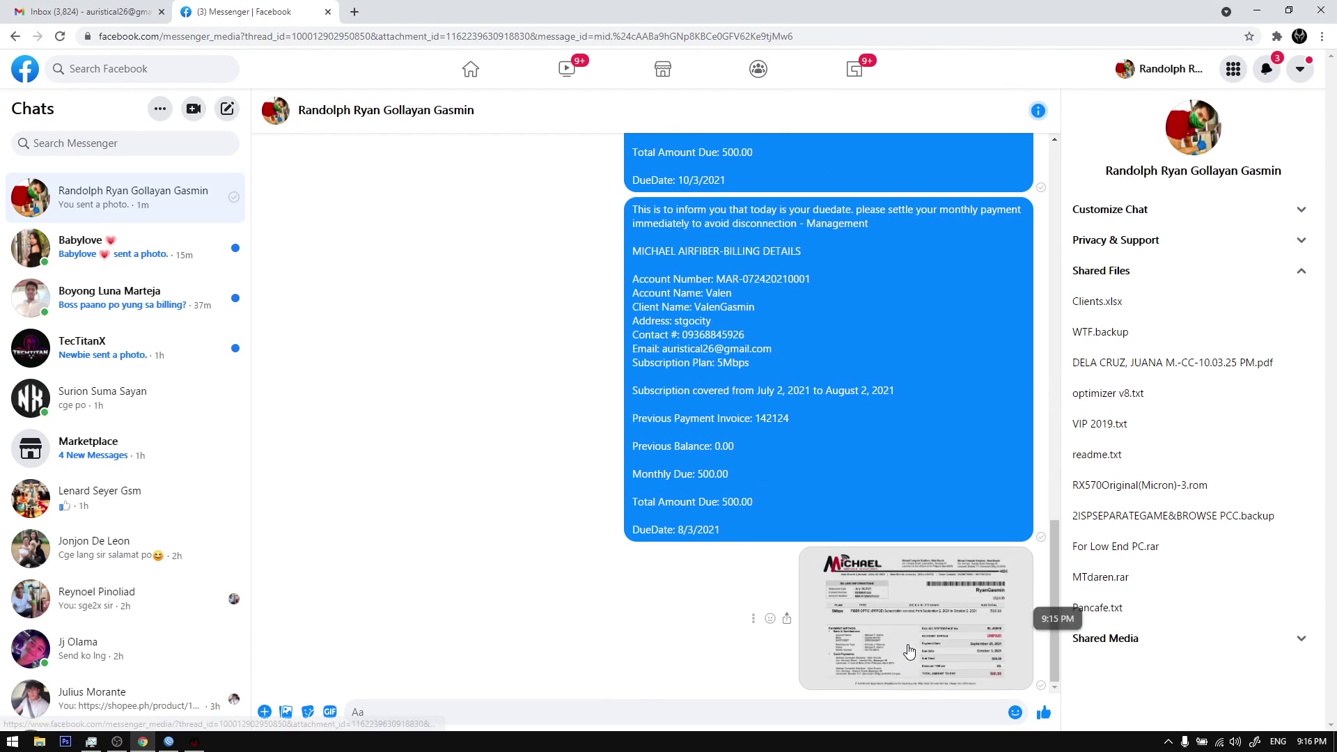
click(909, 650)
click(24, 70)
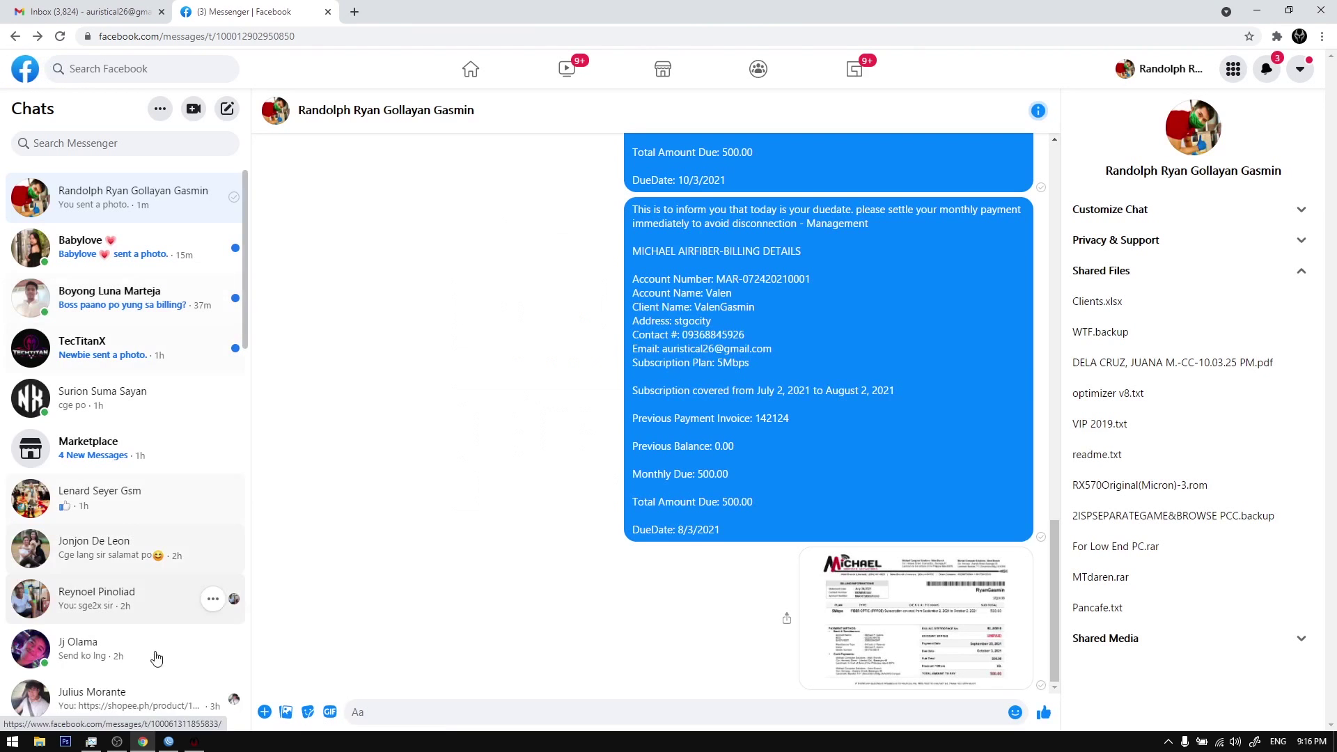
click(194, 742)
Step: Record a 250 payment for the second client and view the PAID 250.00 receipt
double_click(436, 359)
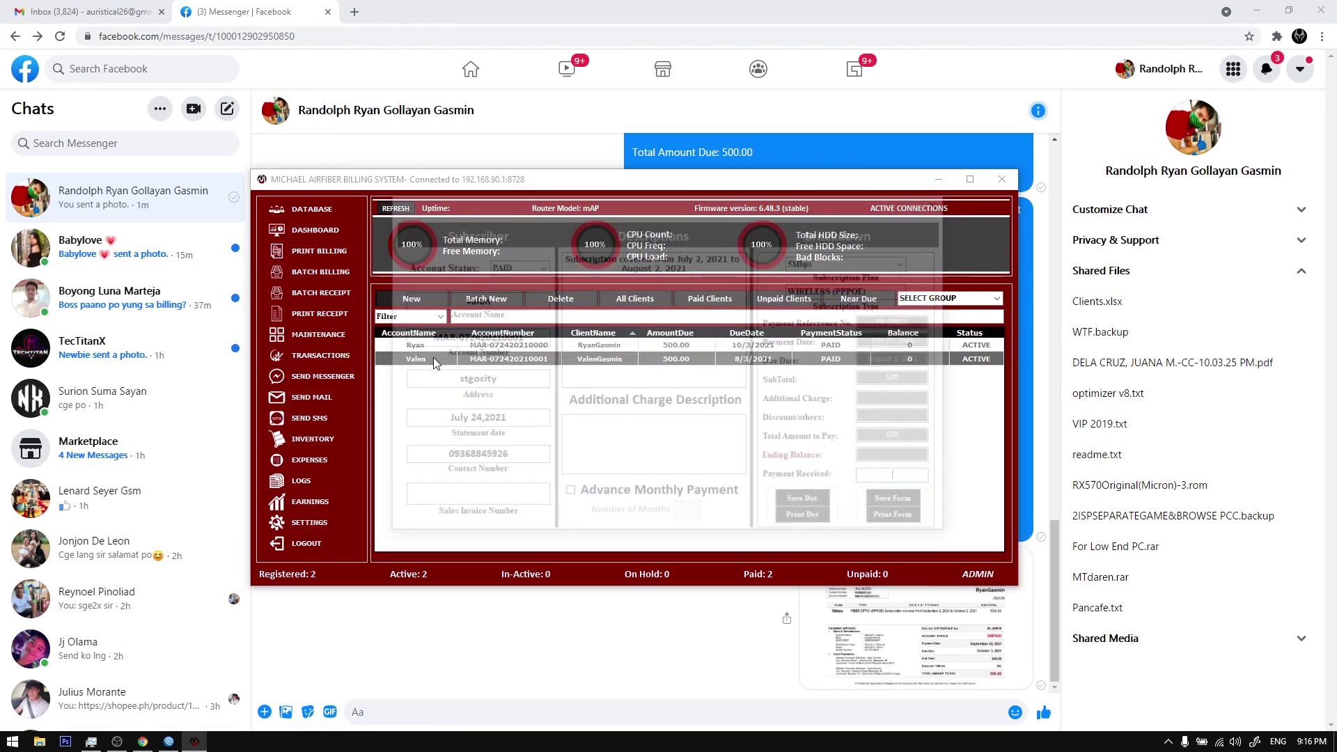
click(894, 480)
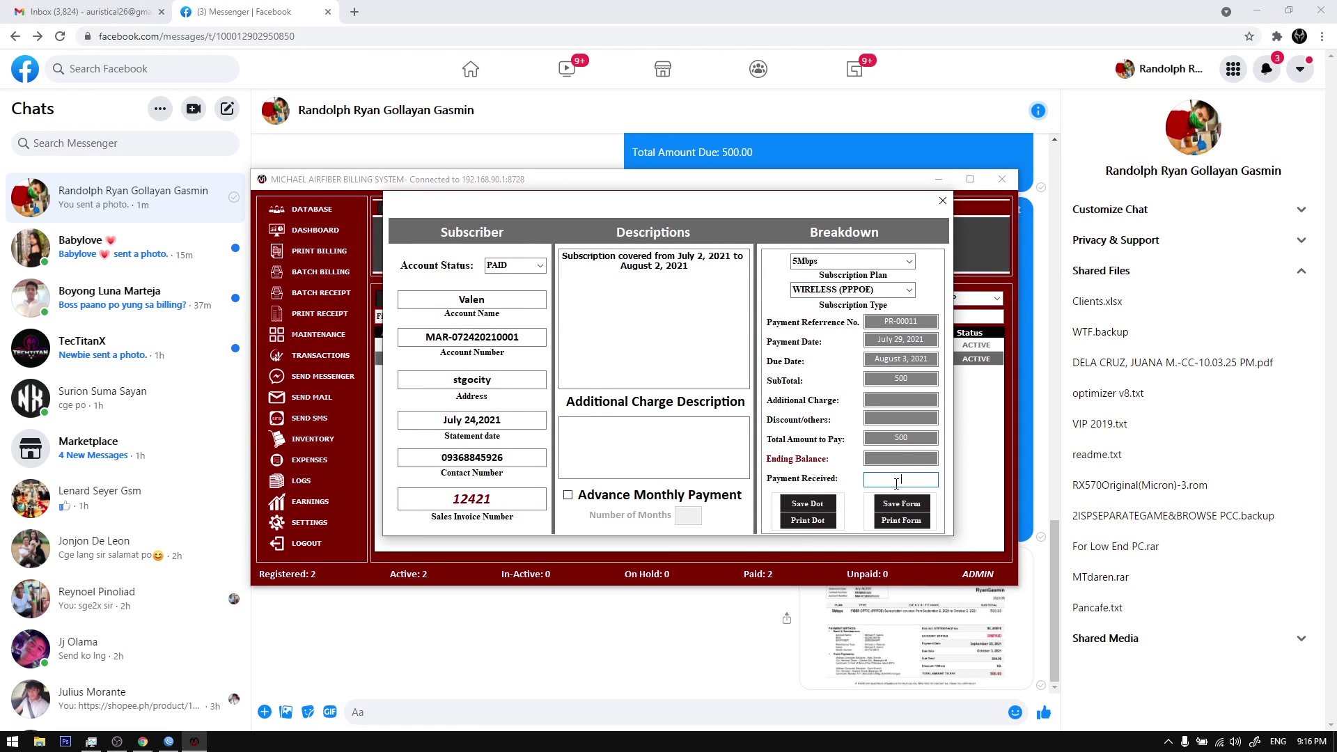
click(902, 511)
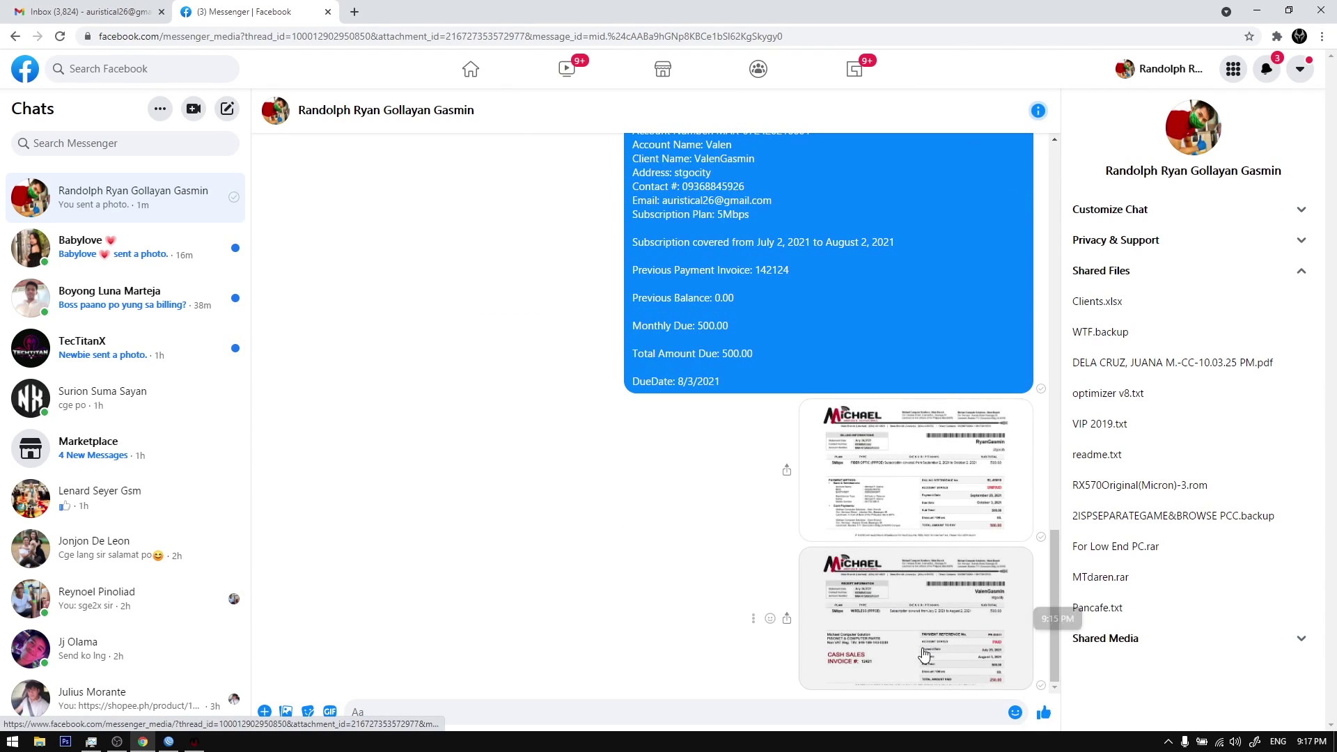
click(933, 613)
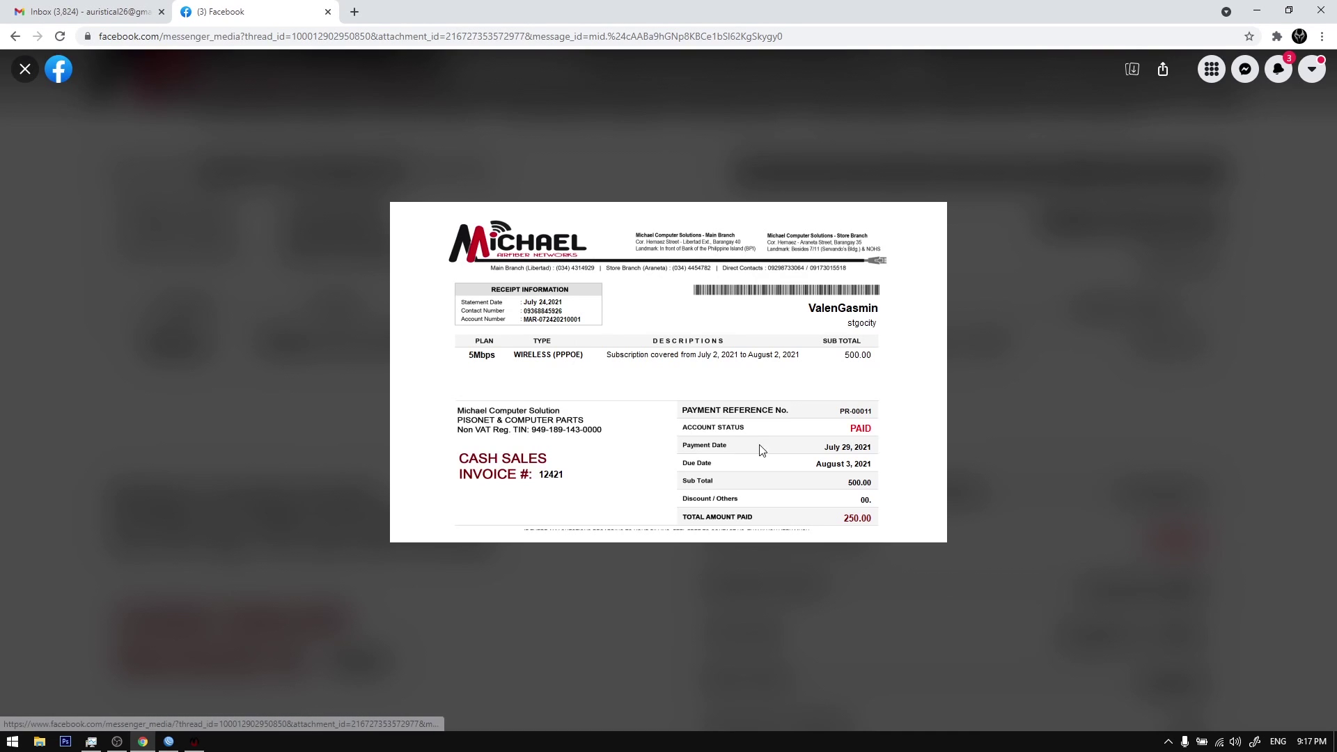
click(26, 67)
scroll(206, 597, down, 5)
Step: Look through the Messenger, SMS and mail sending panels without sending anything
click(195, 742)
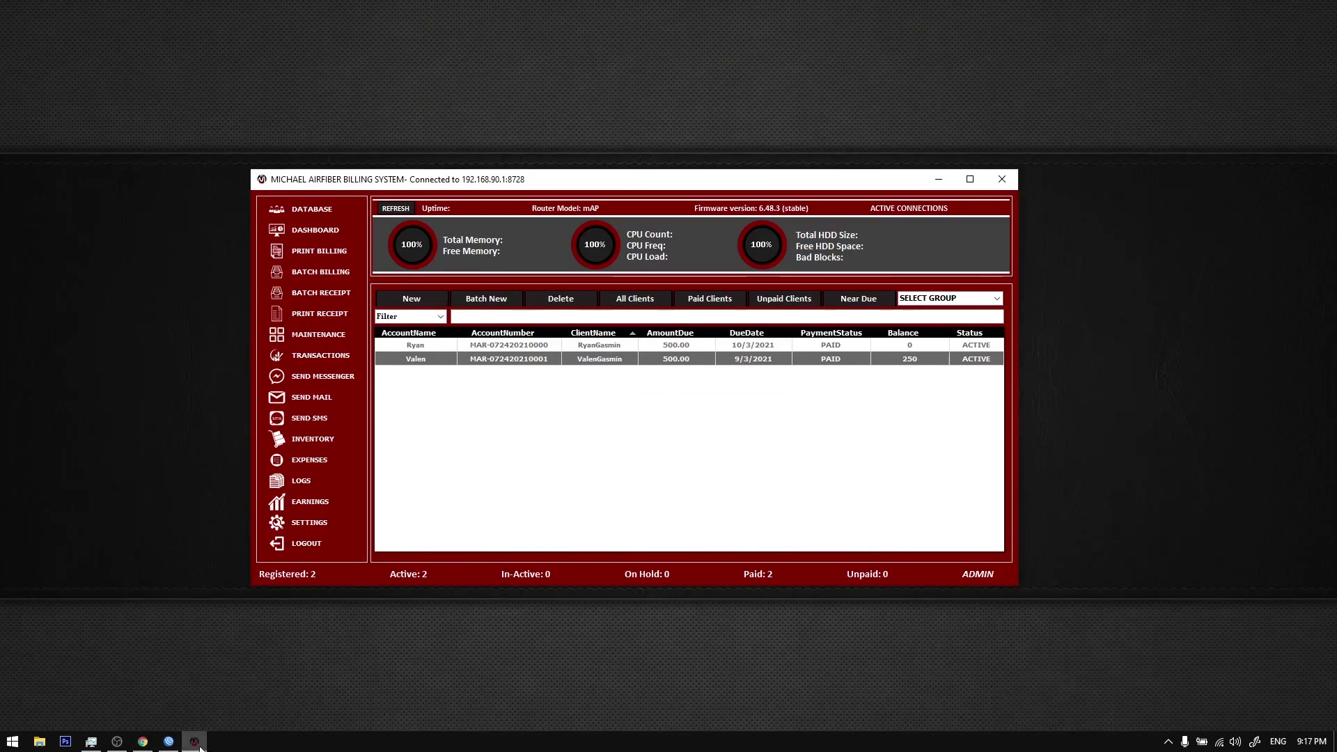
click(323, 379)
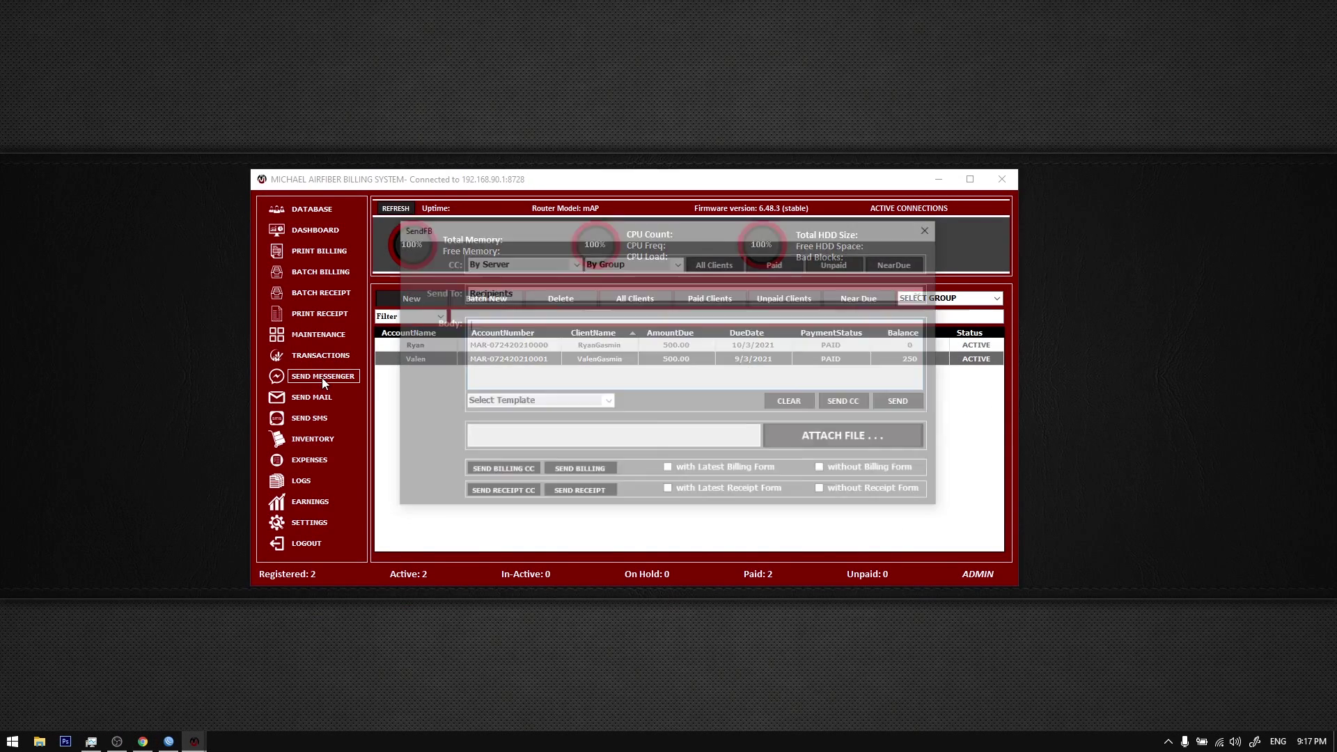
click(925, 293)
click(925, 293)
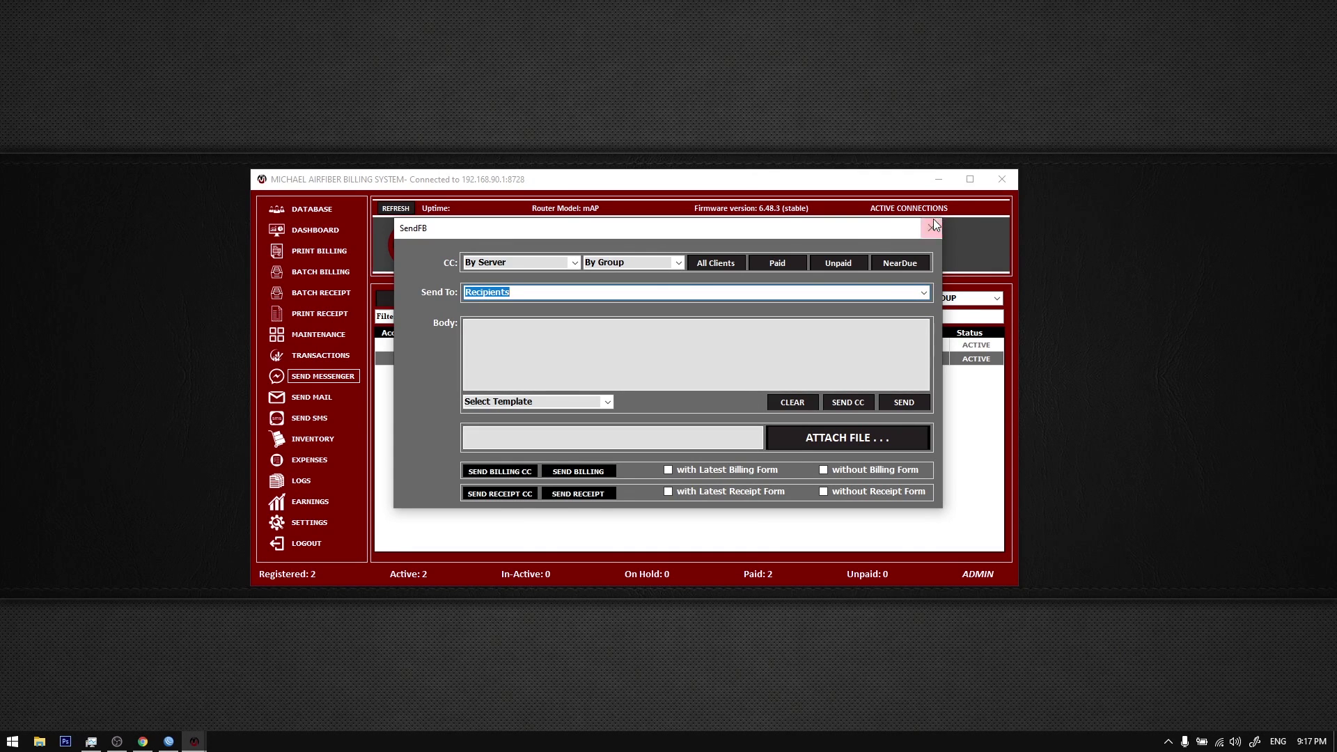
click(932, 228)
click(317, 422)
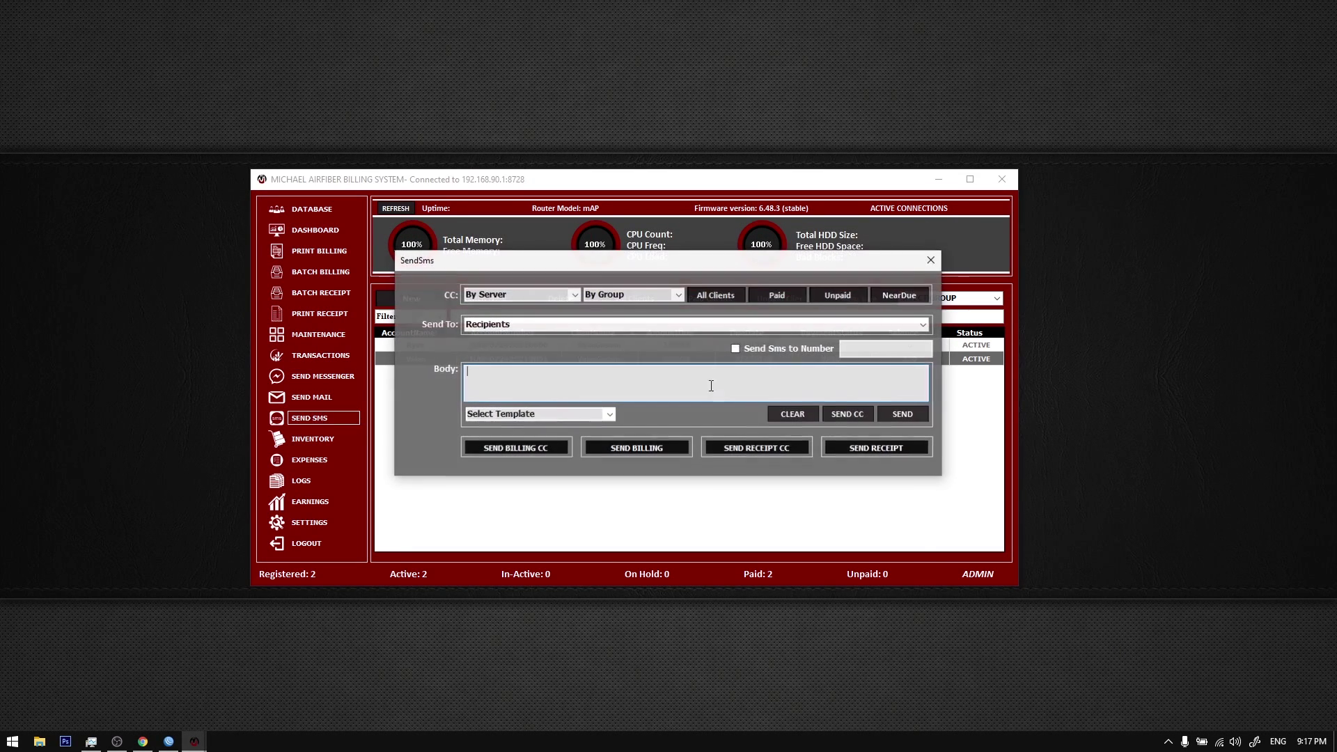
click(929, 260)
click(325, 403)
click(928, 209)
Step: Send billing details to all clients via Messenger without the billing form
click(333, 378)
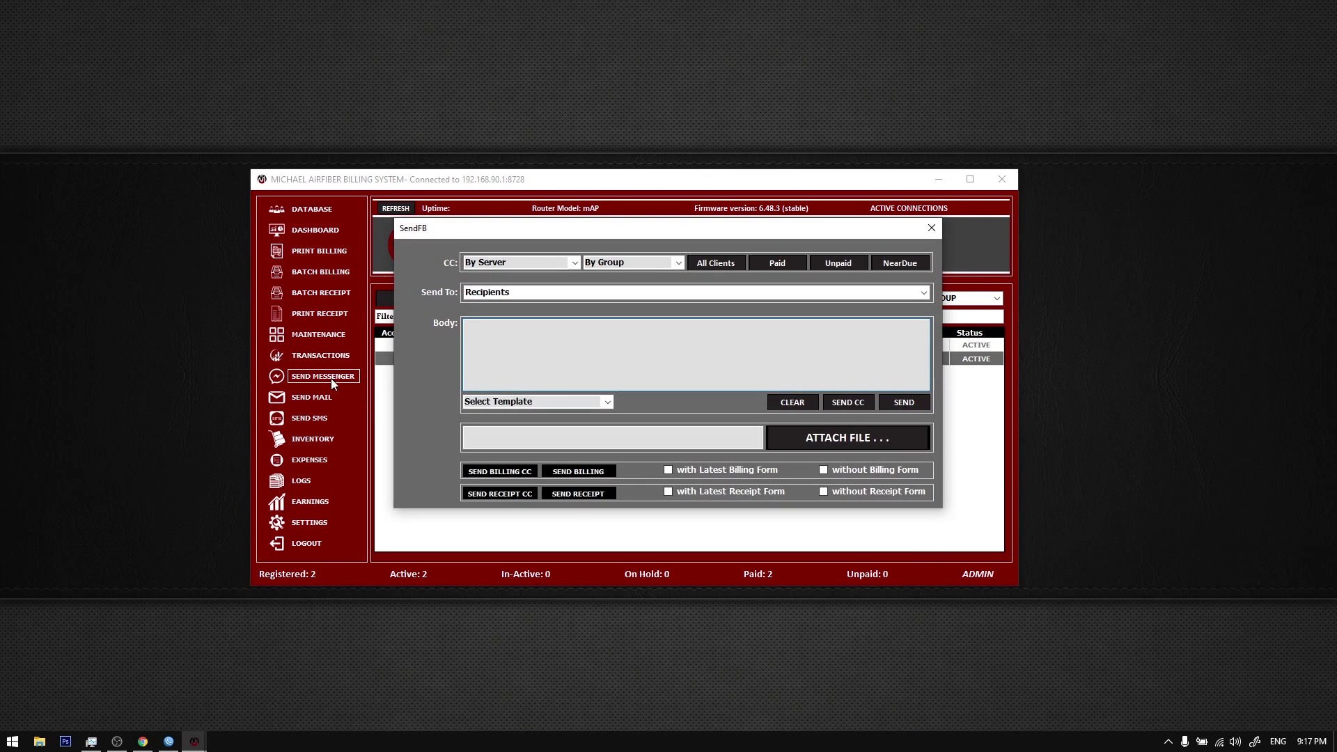
click(924, 292)
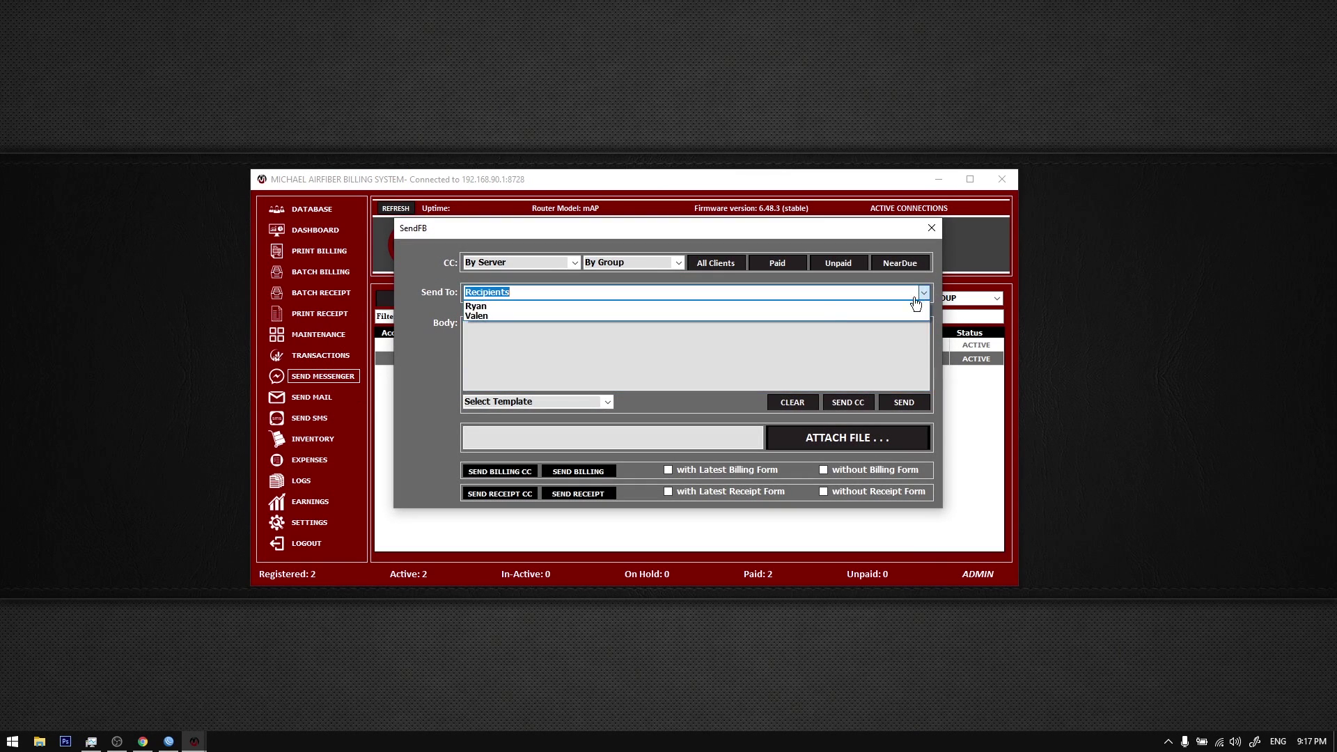
click(418, 367)
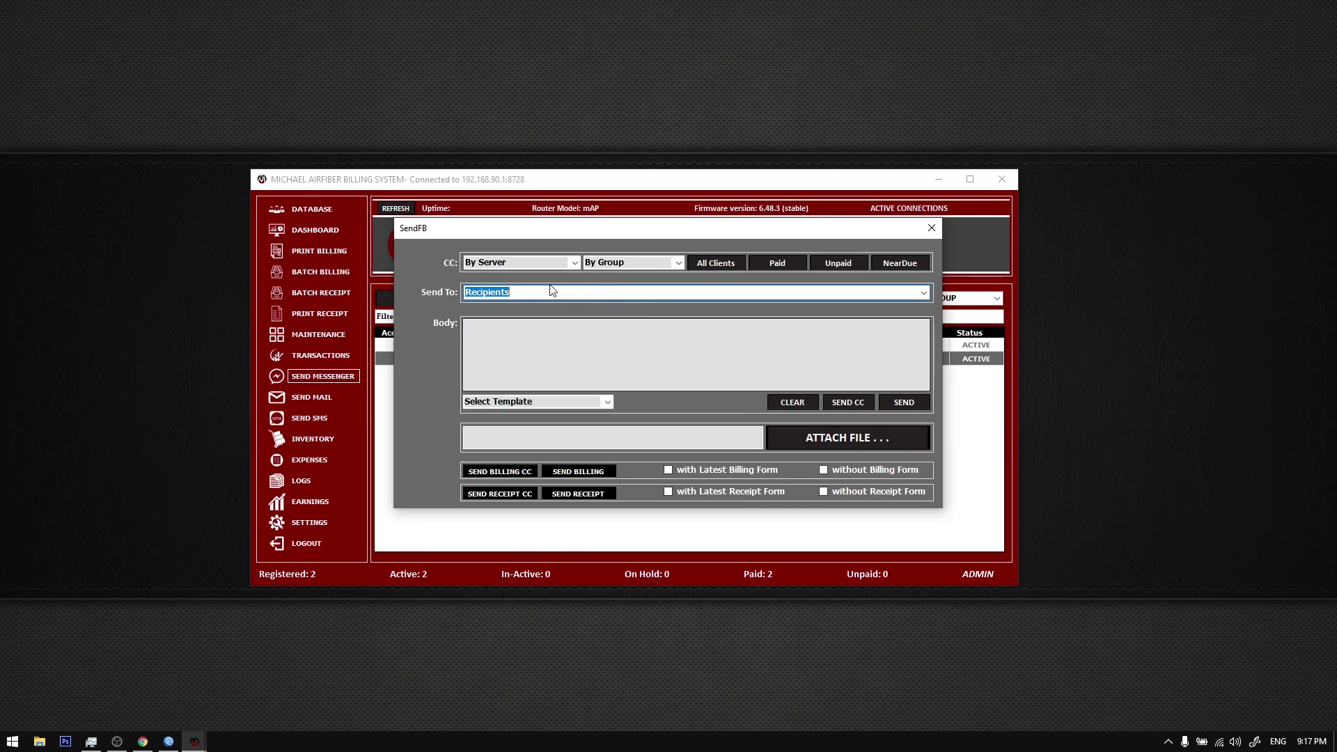
click(839, 471)
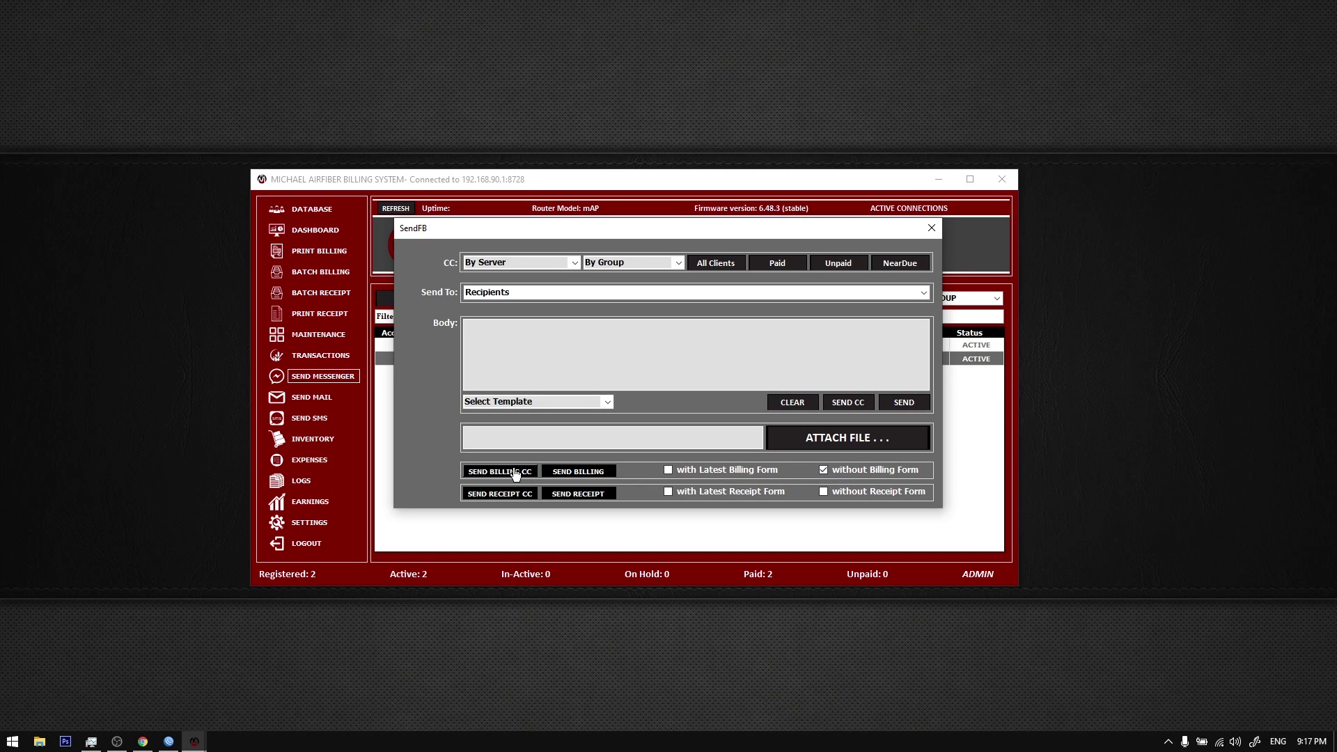
click(516, 473)
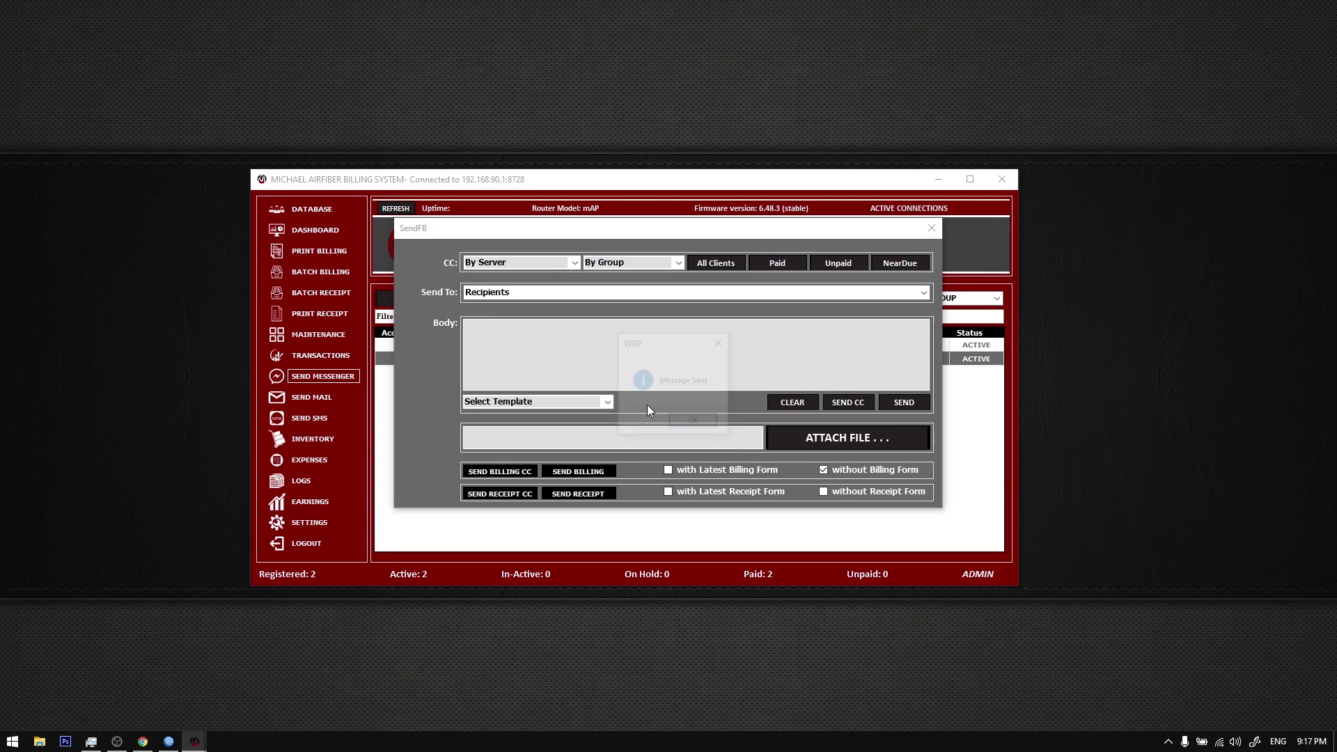
click(704, 424)
click(143, 743)
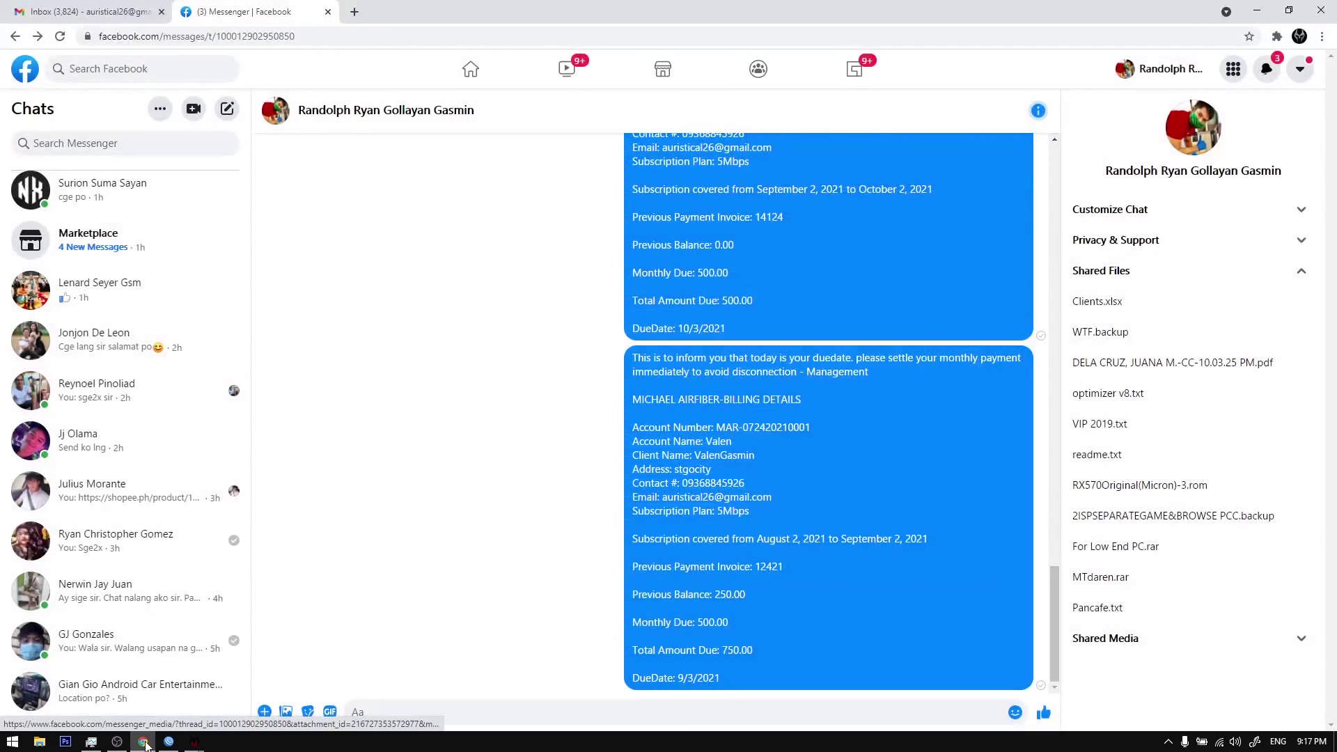
Step: Review the billing messages in the chat, cancel removing one, and close the SendFB window
scroll(641, 376, up, 3)
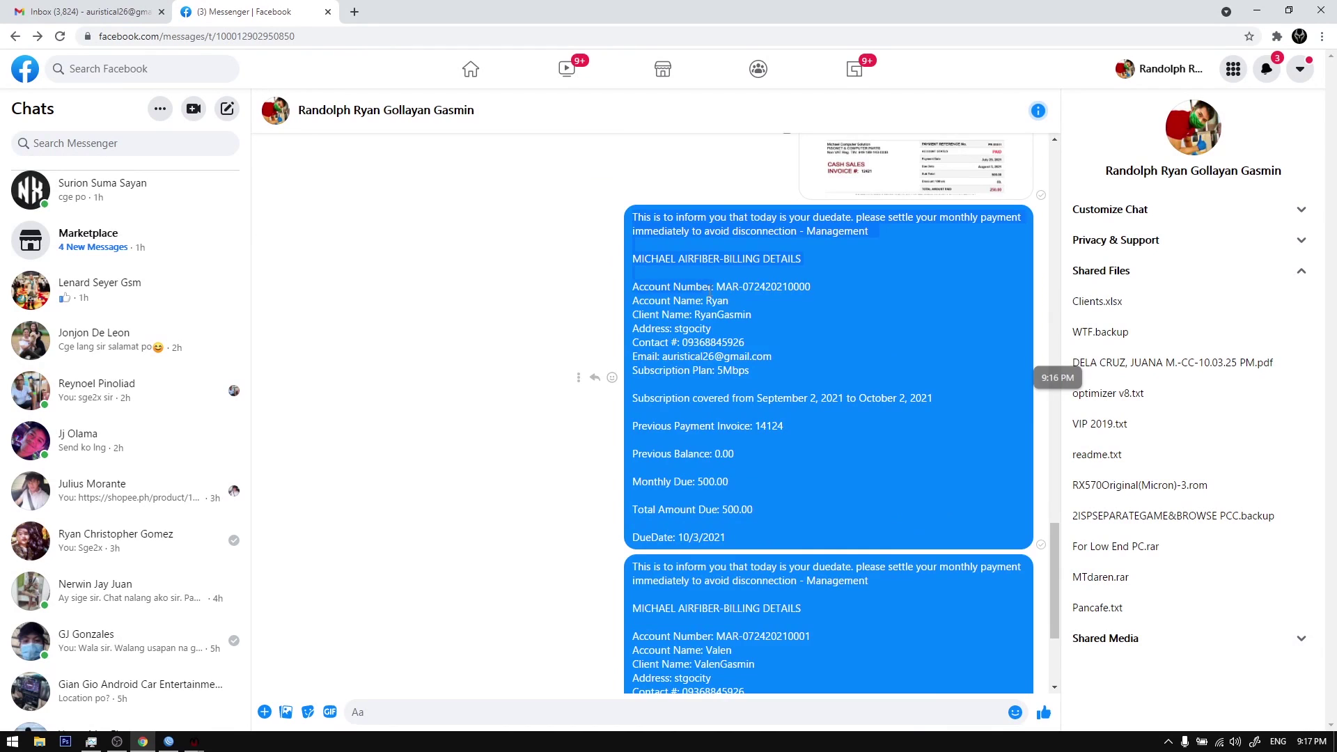
scroll(766, 376, down, 3)
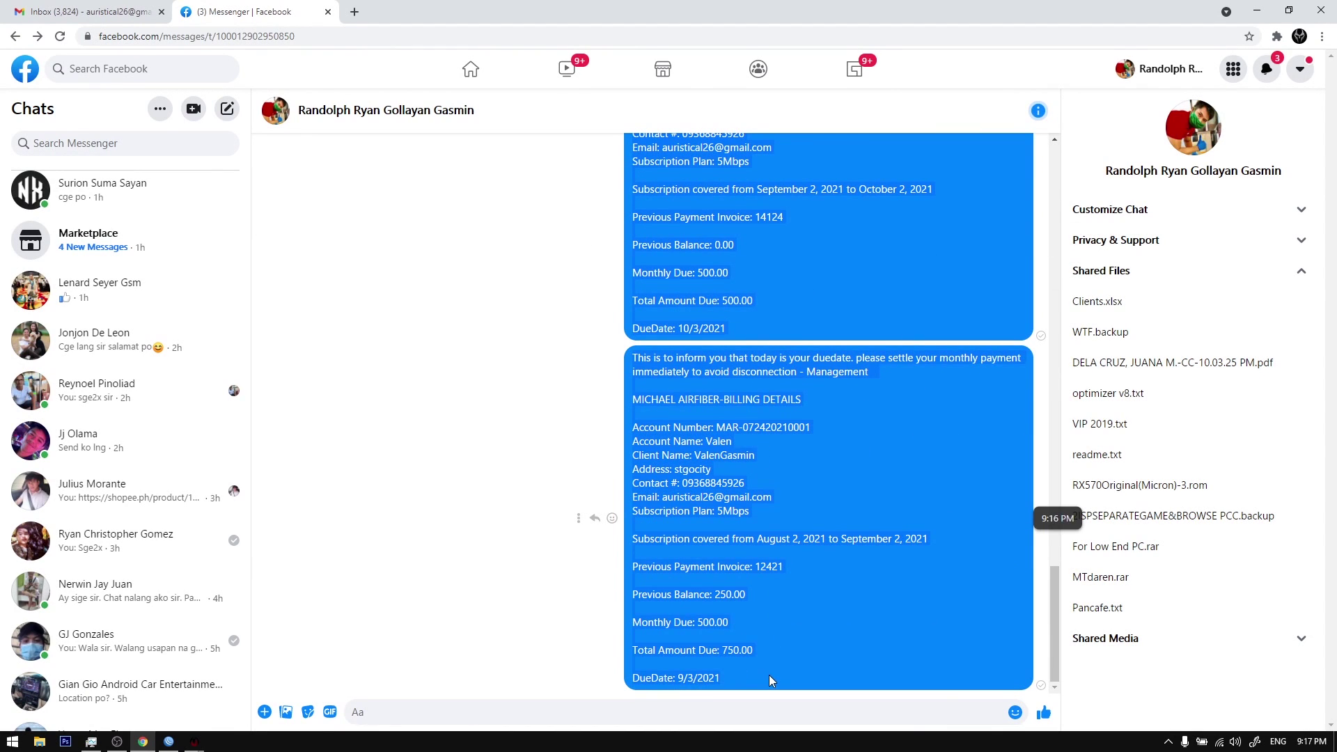
scroll(742, 249, up, 3)
scroll(742, 249, down, 2)
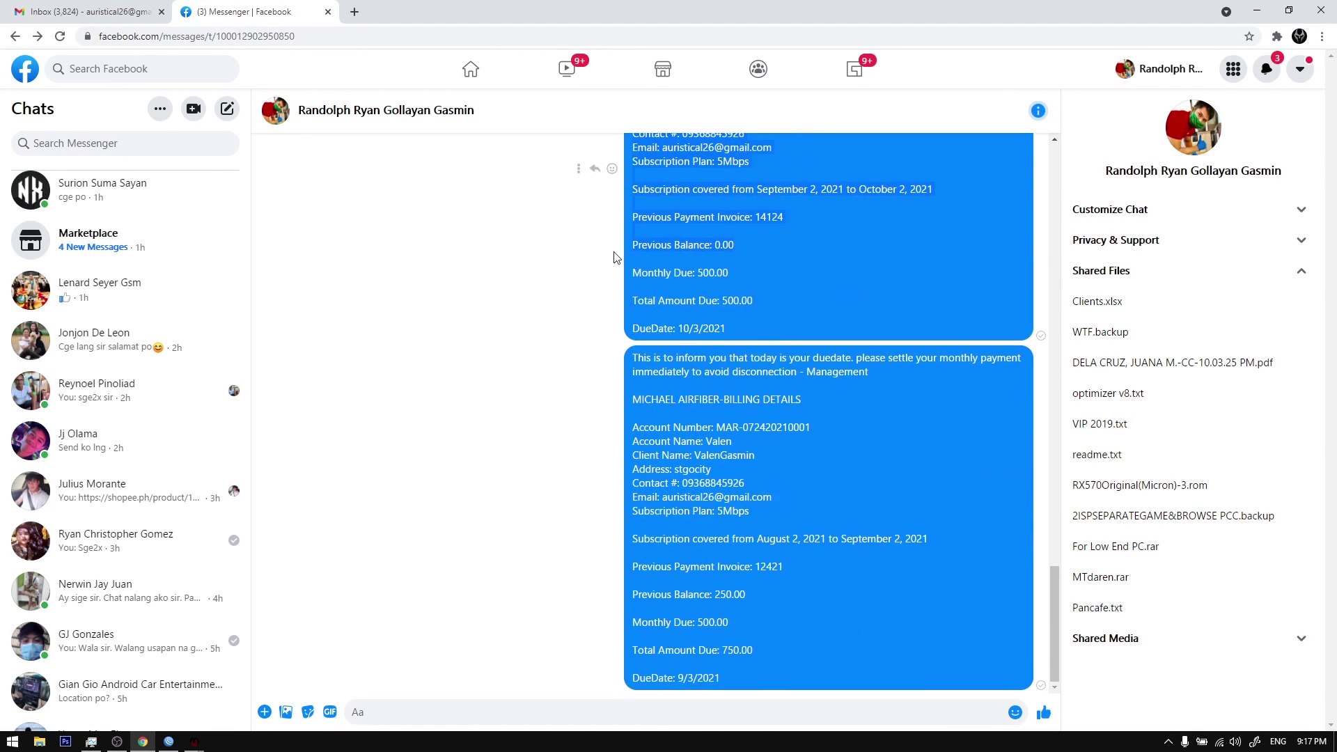
click(578, 168)
click(550, 136)
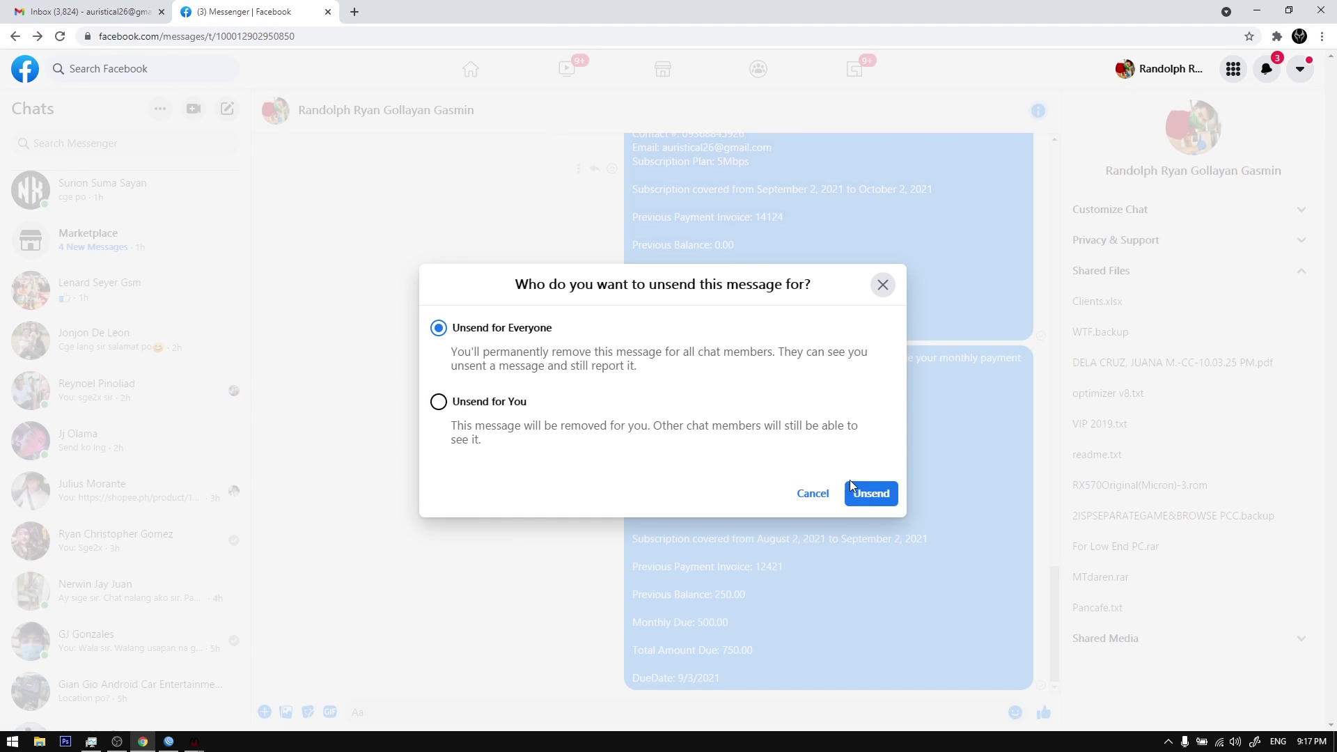
click(819, 499)
scroll(744, 428, up, 3)
click(194, 741)
click(924, 232)
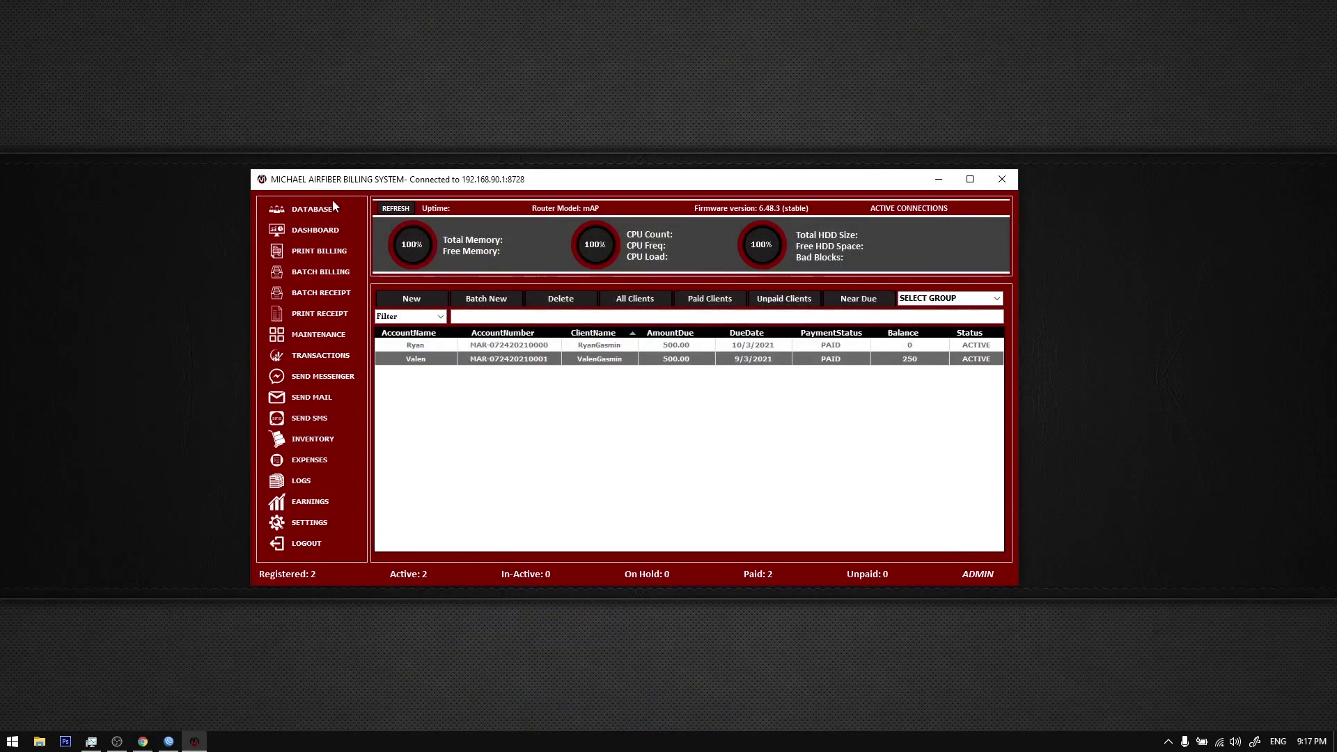
Step: Refresh the router stats, then review transactions 0000 through 00011 in the transactions list
click(395, 209)
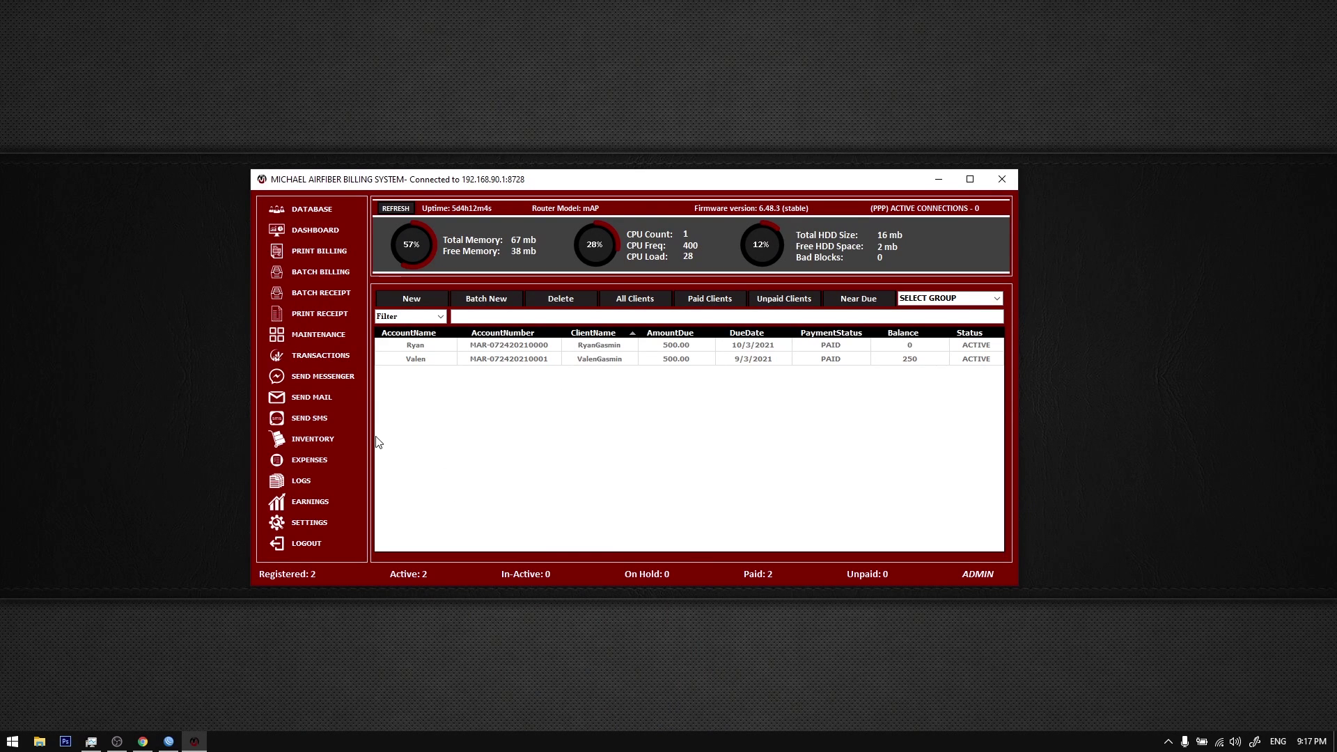
click(337, 359)
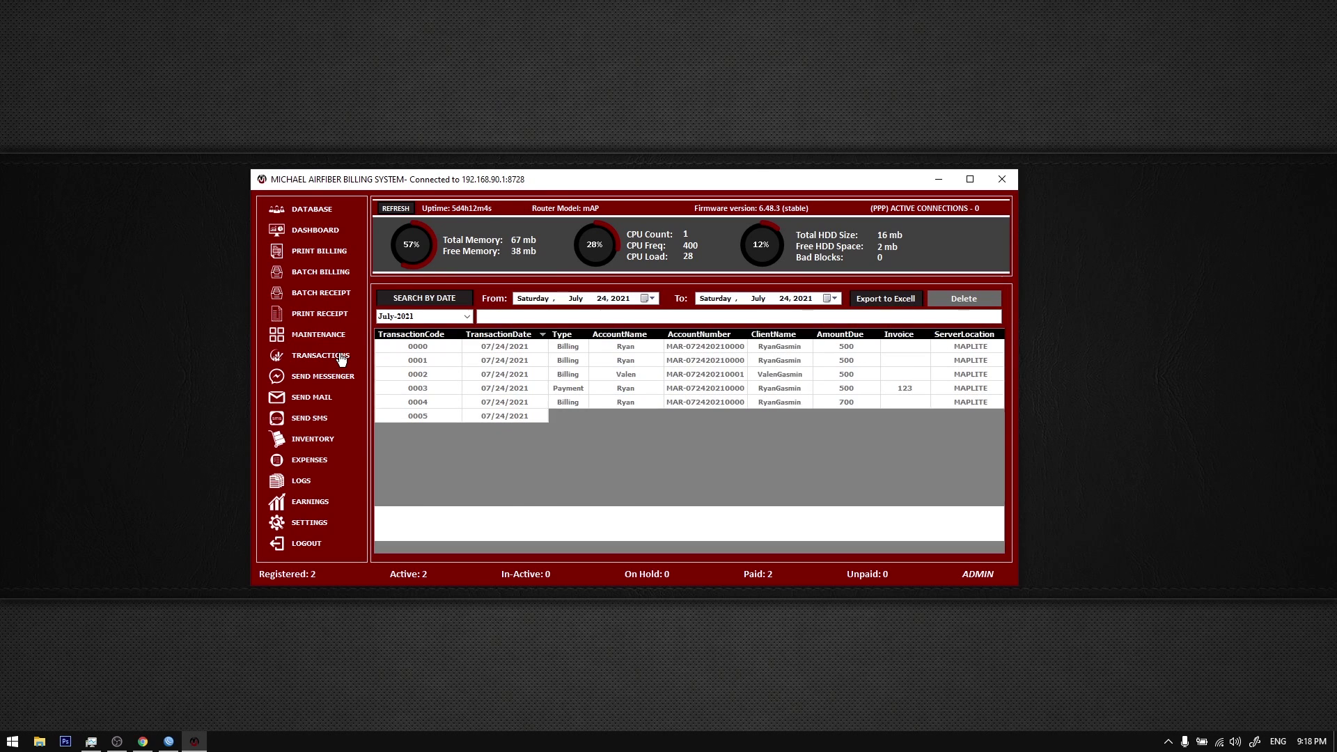
click(445, 348)
click(447, 360)
click(505, 430)
click(672, 501)
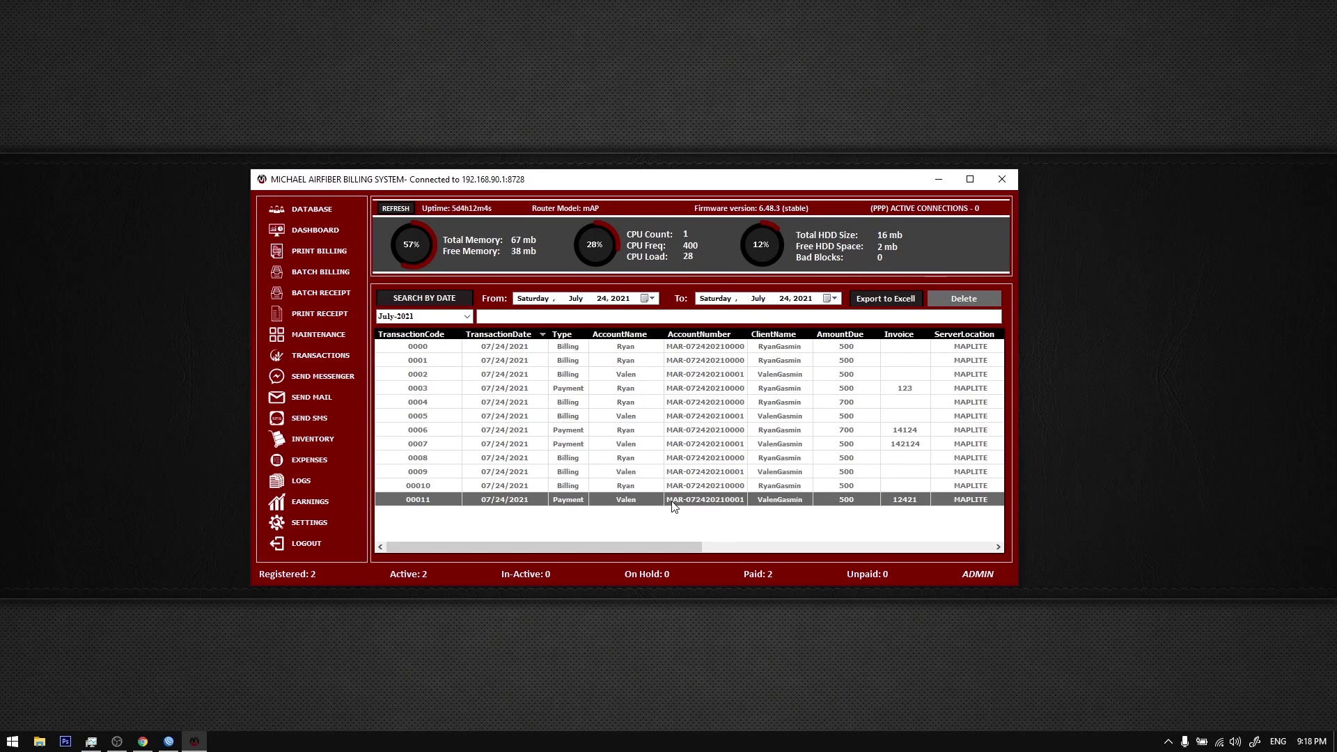
drag(486, 353, 487, 485)
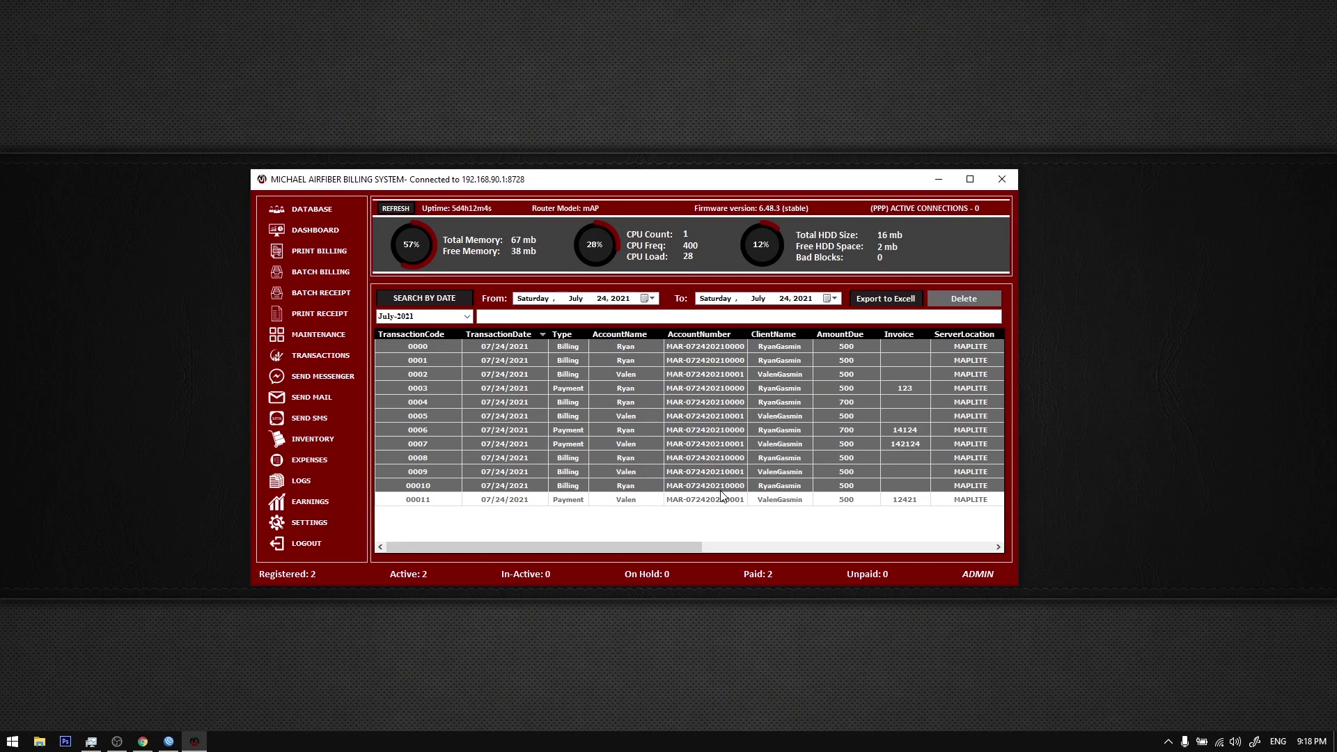
click(487, 486)
Step: Back in the client database, open and close a client's maintenance form, then reload the list
click(306, 212)
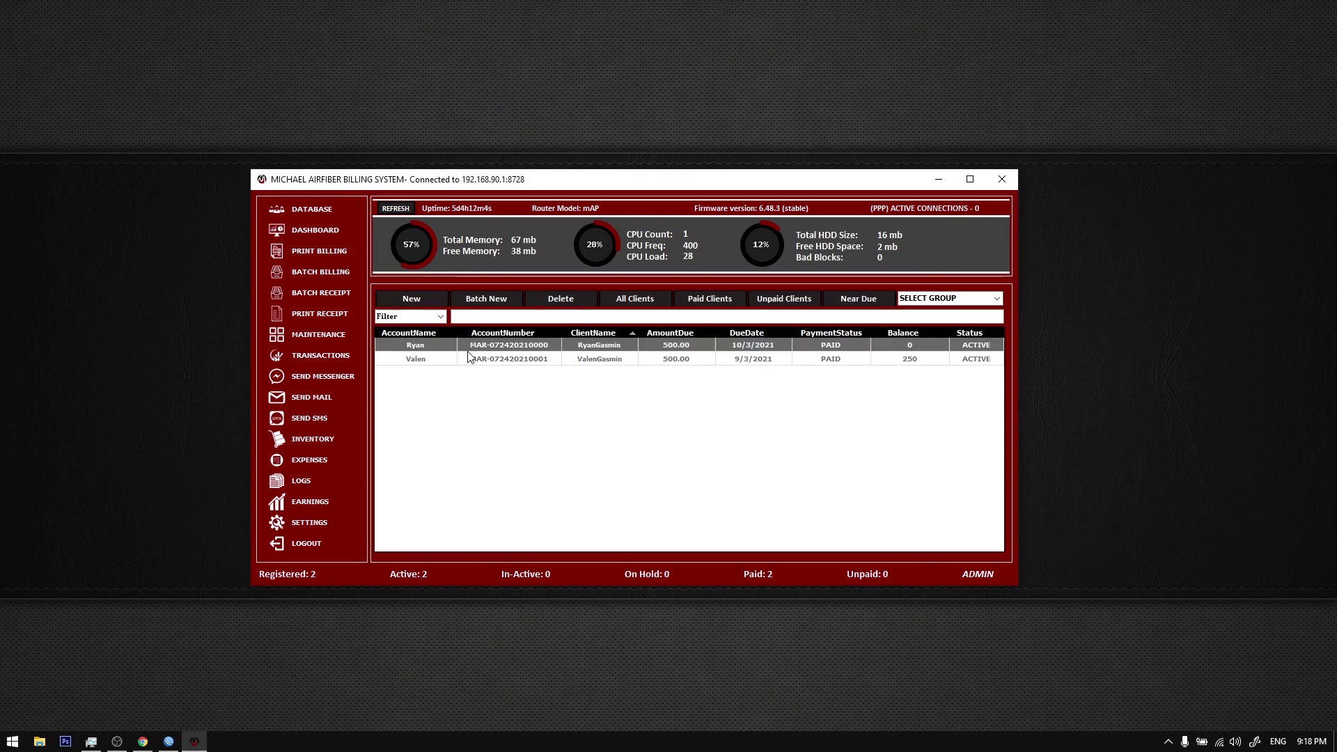
click(333, 336)
click(653, 393)
click(943, 202)
click(313, 210)
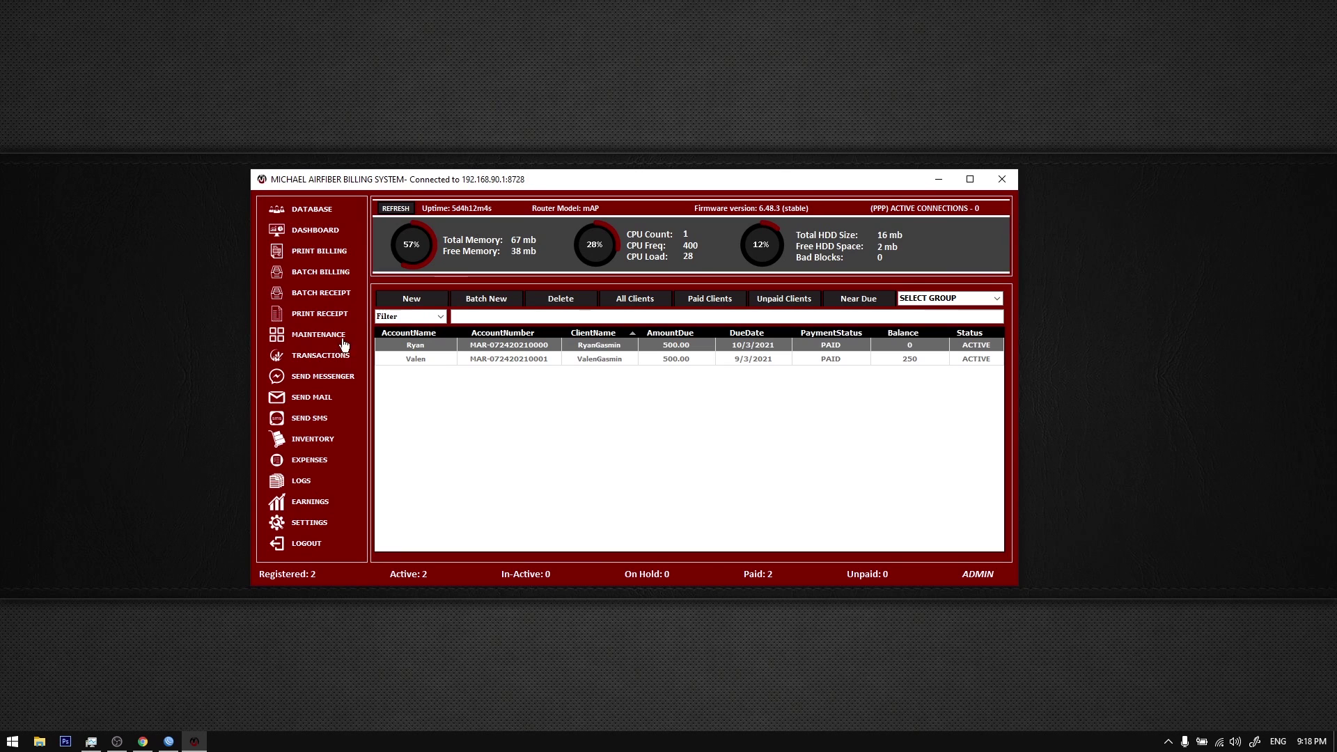
click(330, 341)
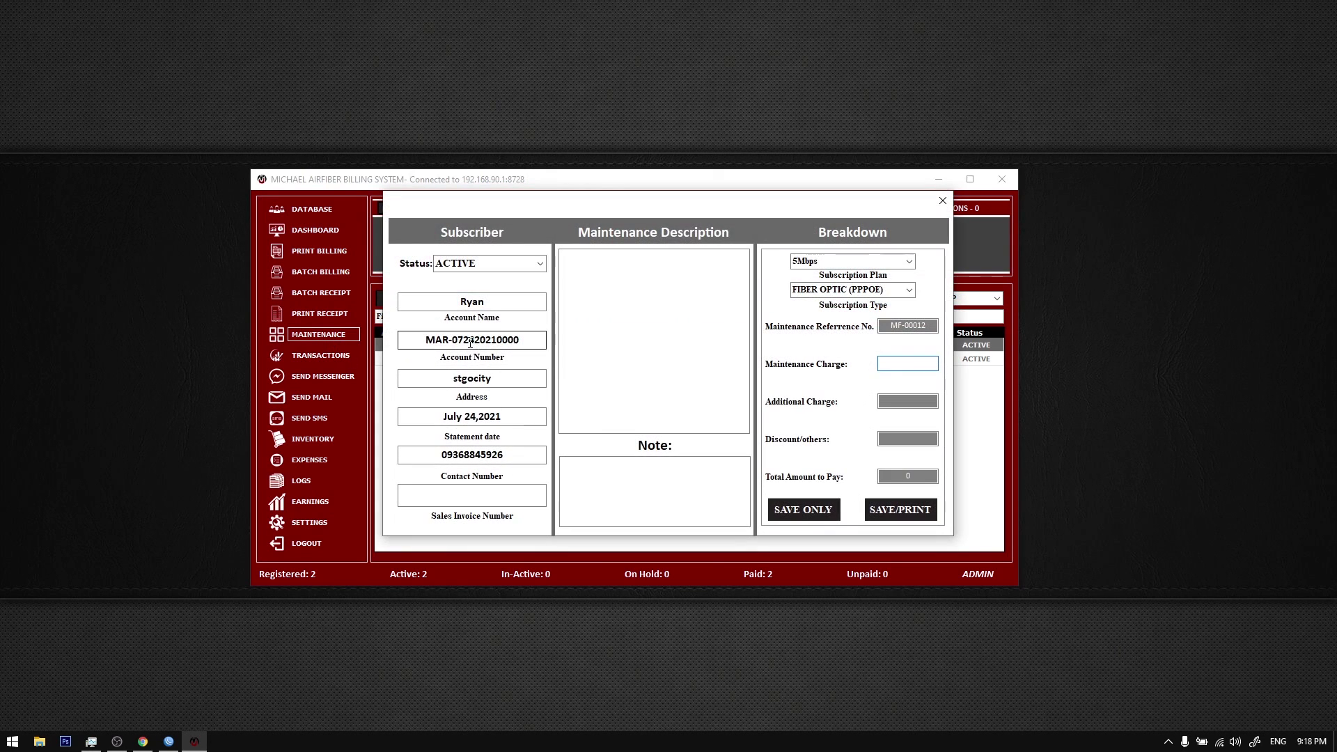
click(943, 201)
right_click(440, 345)
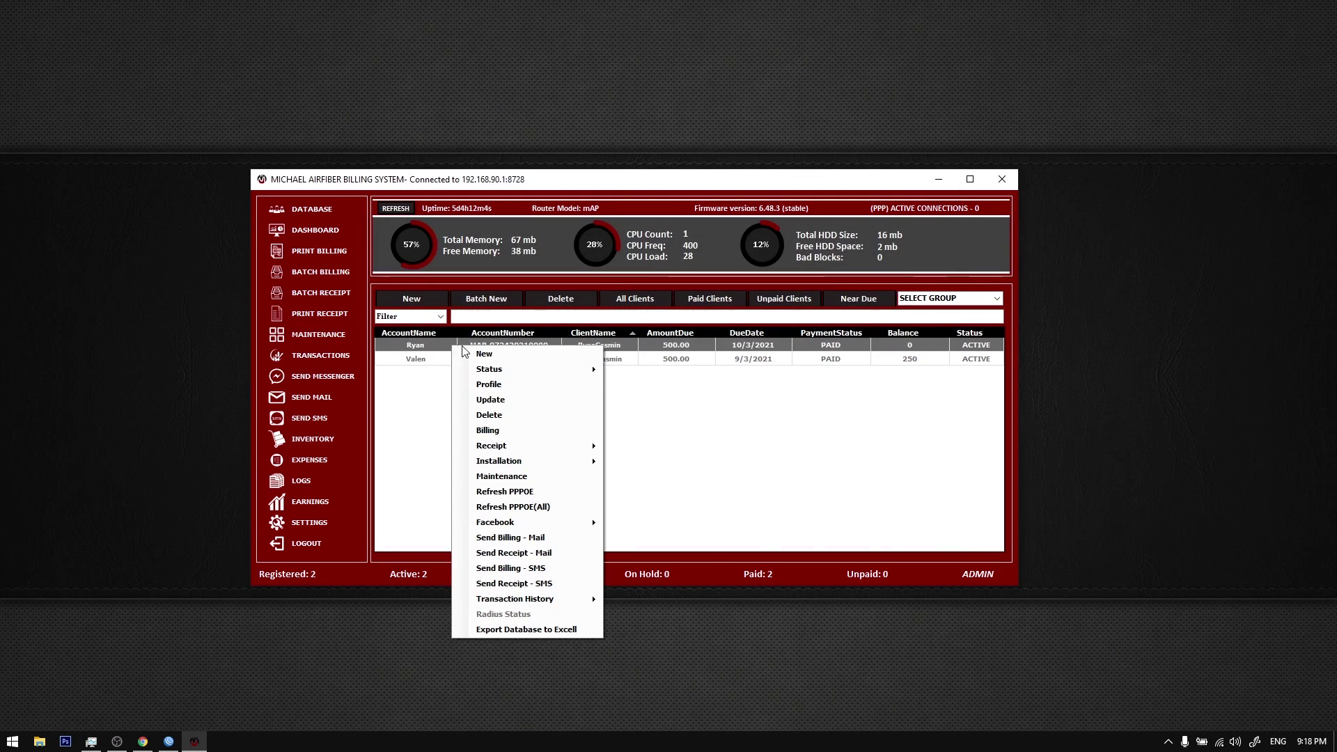
click(319, 346)
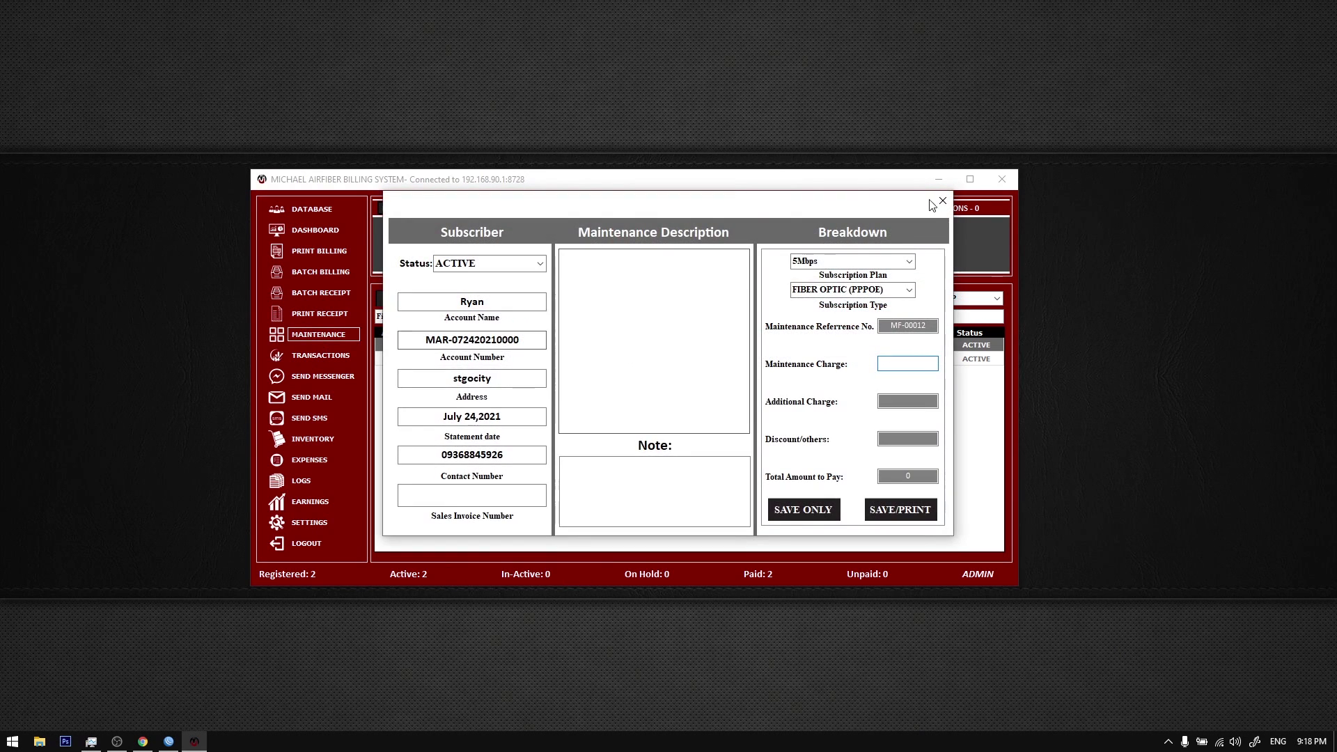
click(944, 202)
right_click(515, 348)
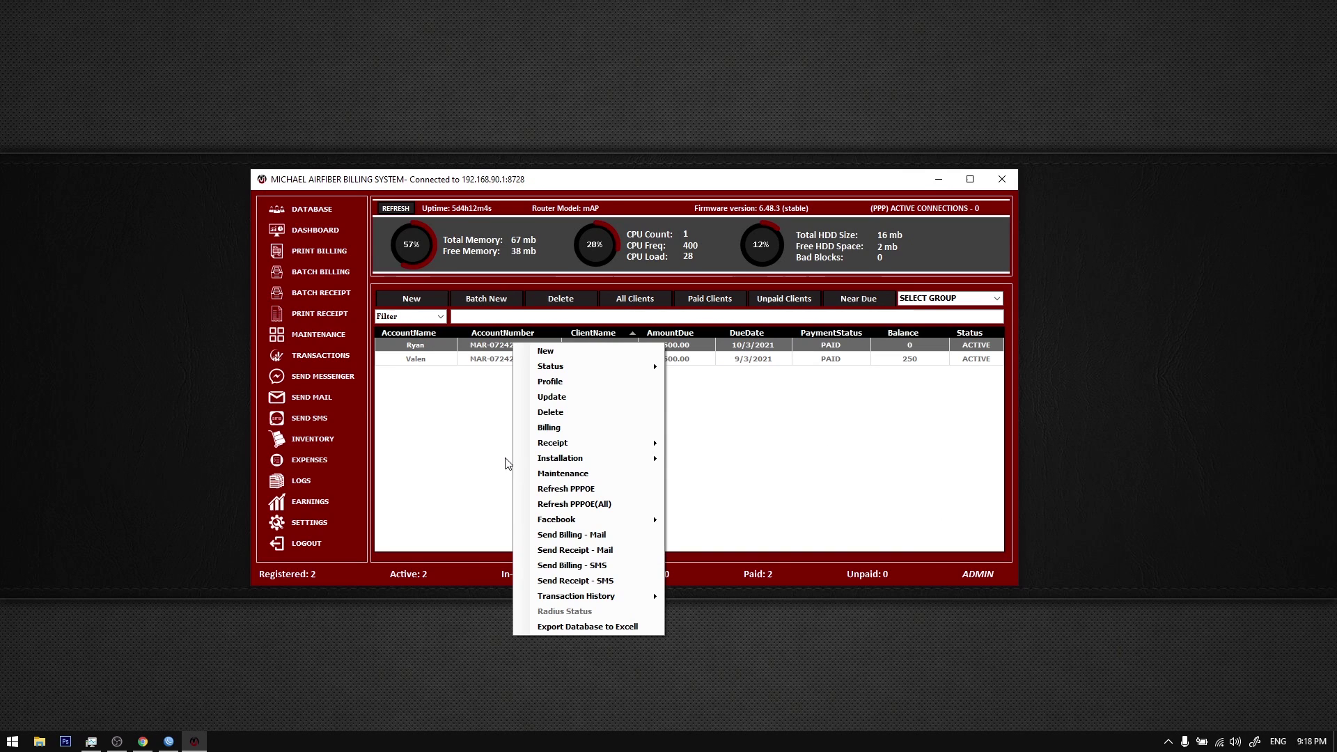
click(460, 431)
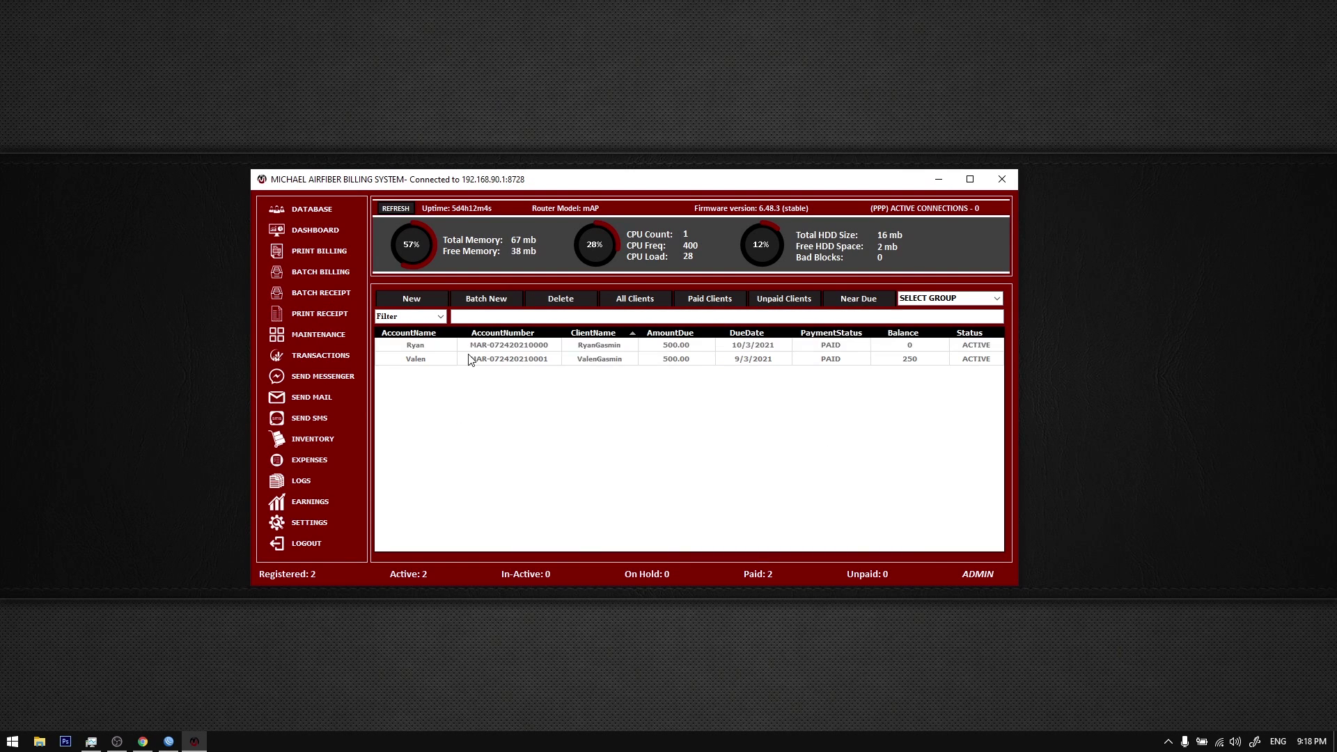
click(324, 336)
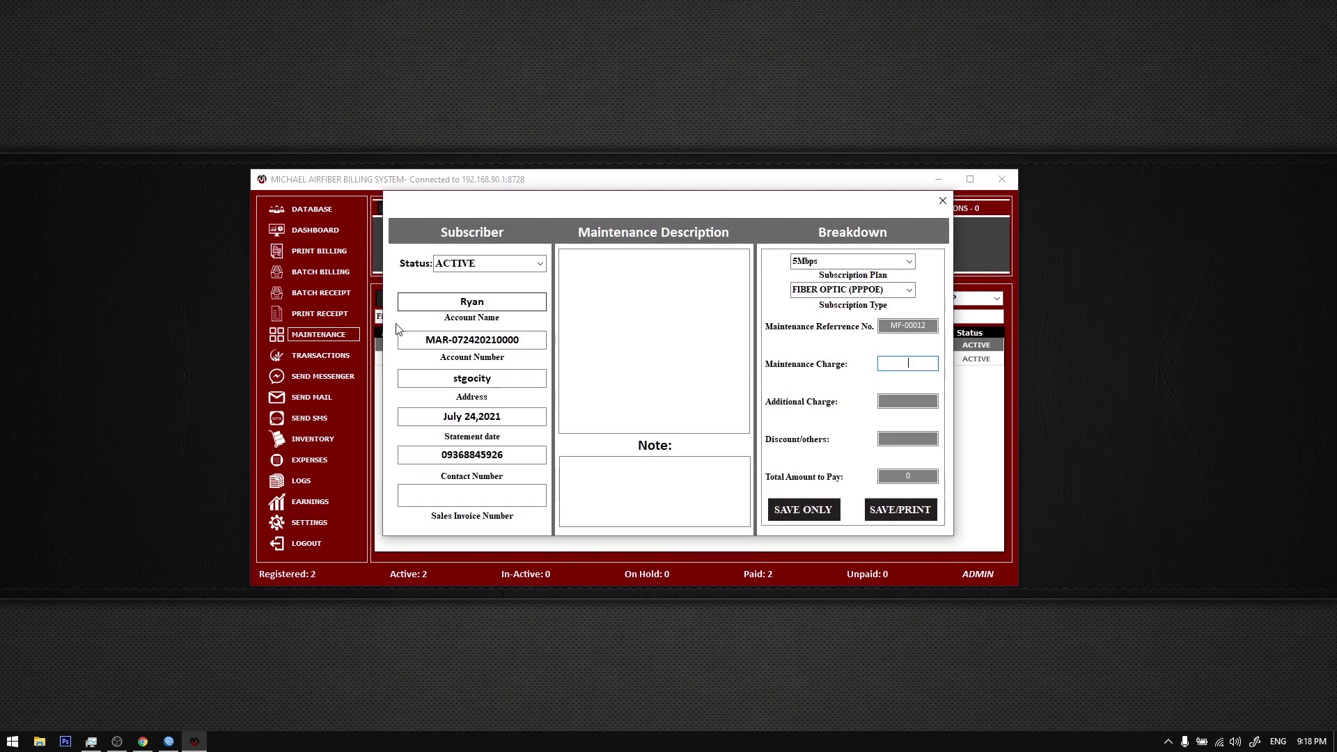
click(666, 323)
text(sdfd)
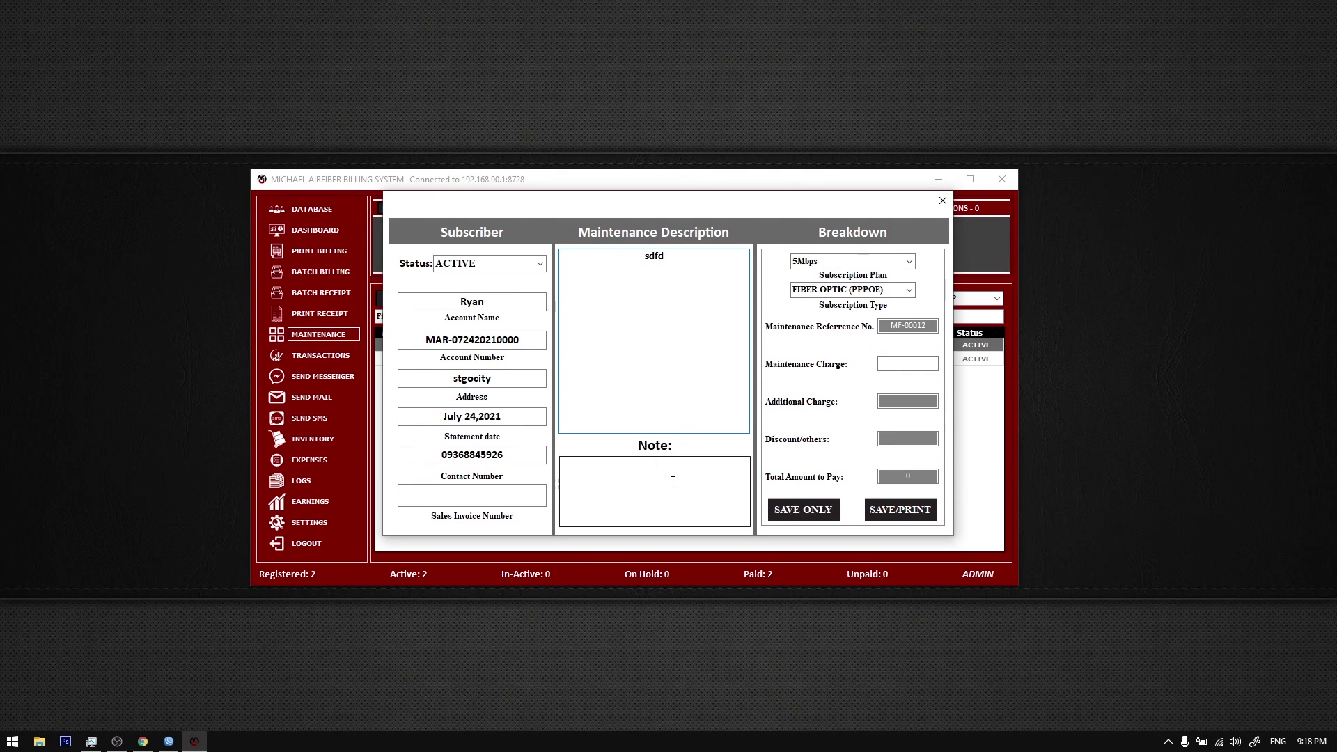
click(672, 479)
text(asdfasdf)
click(909, 364)
click(910, 363)
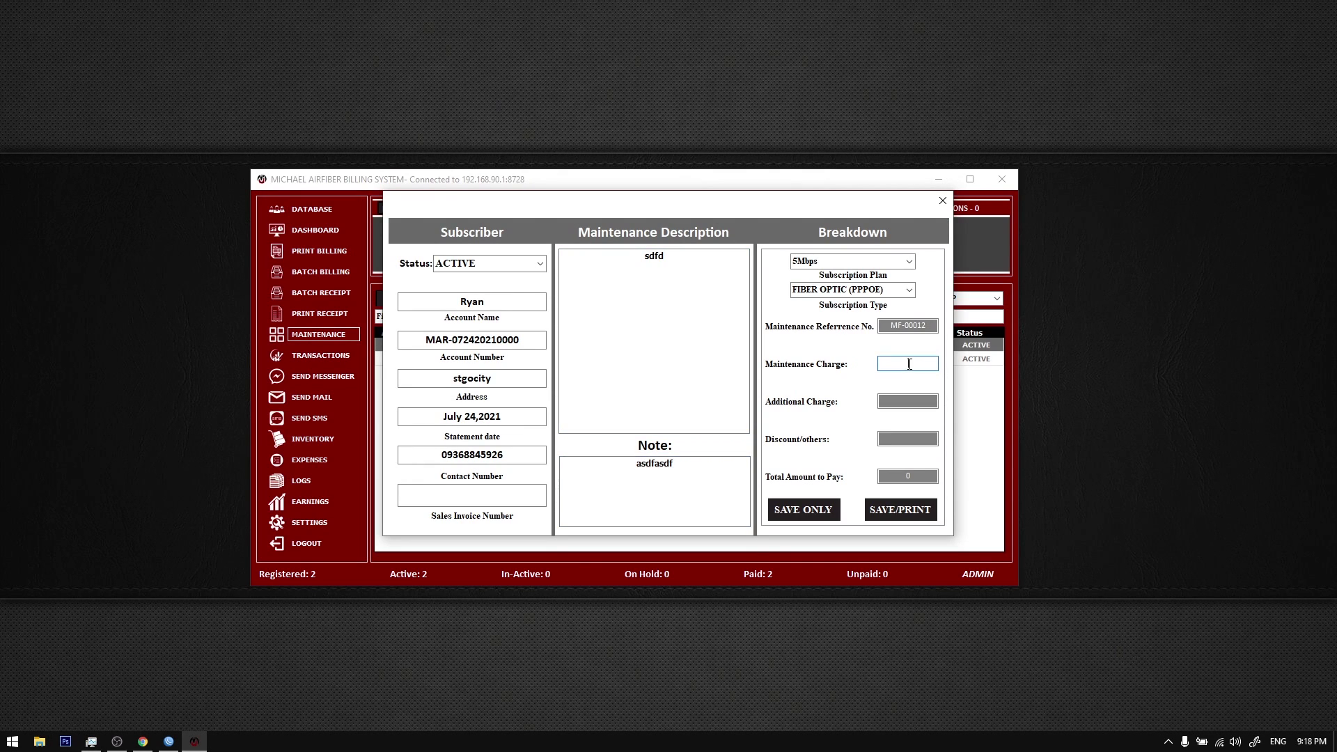
text(500)
click(943, 201)
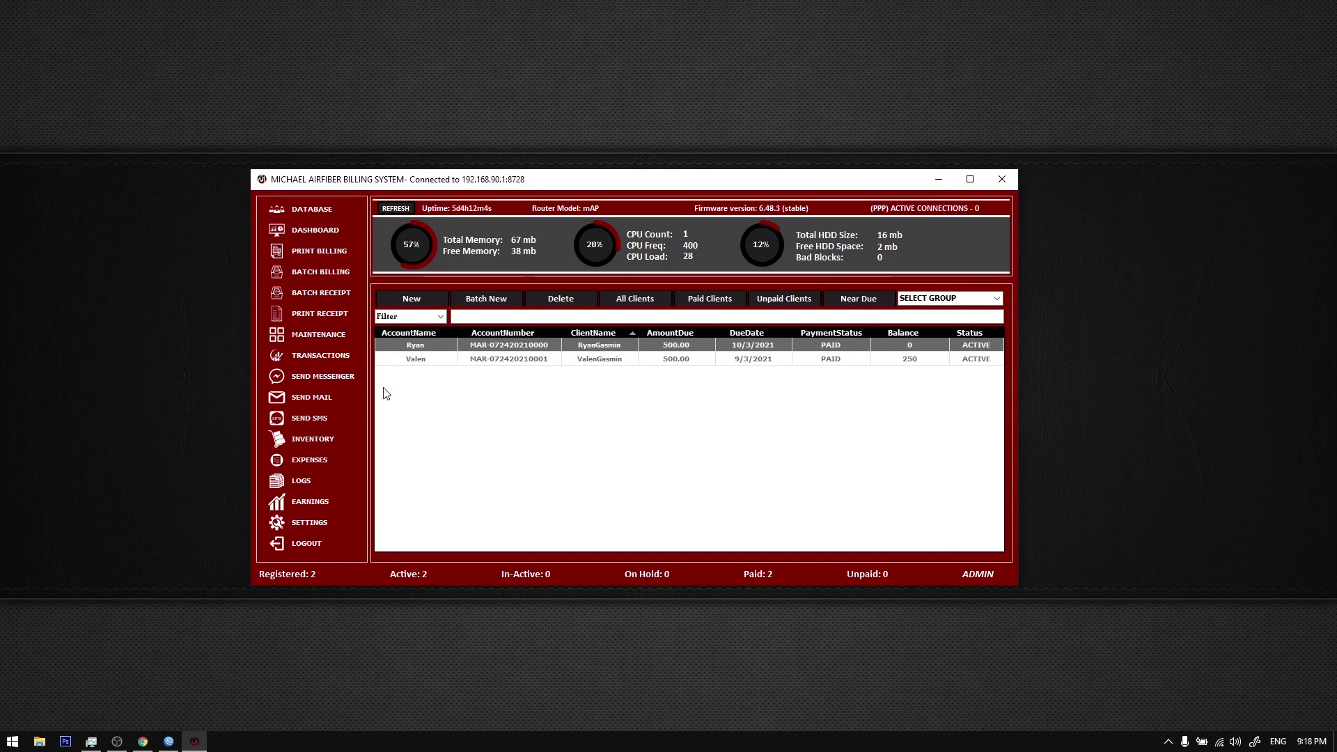
click(311, 220)
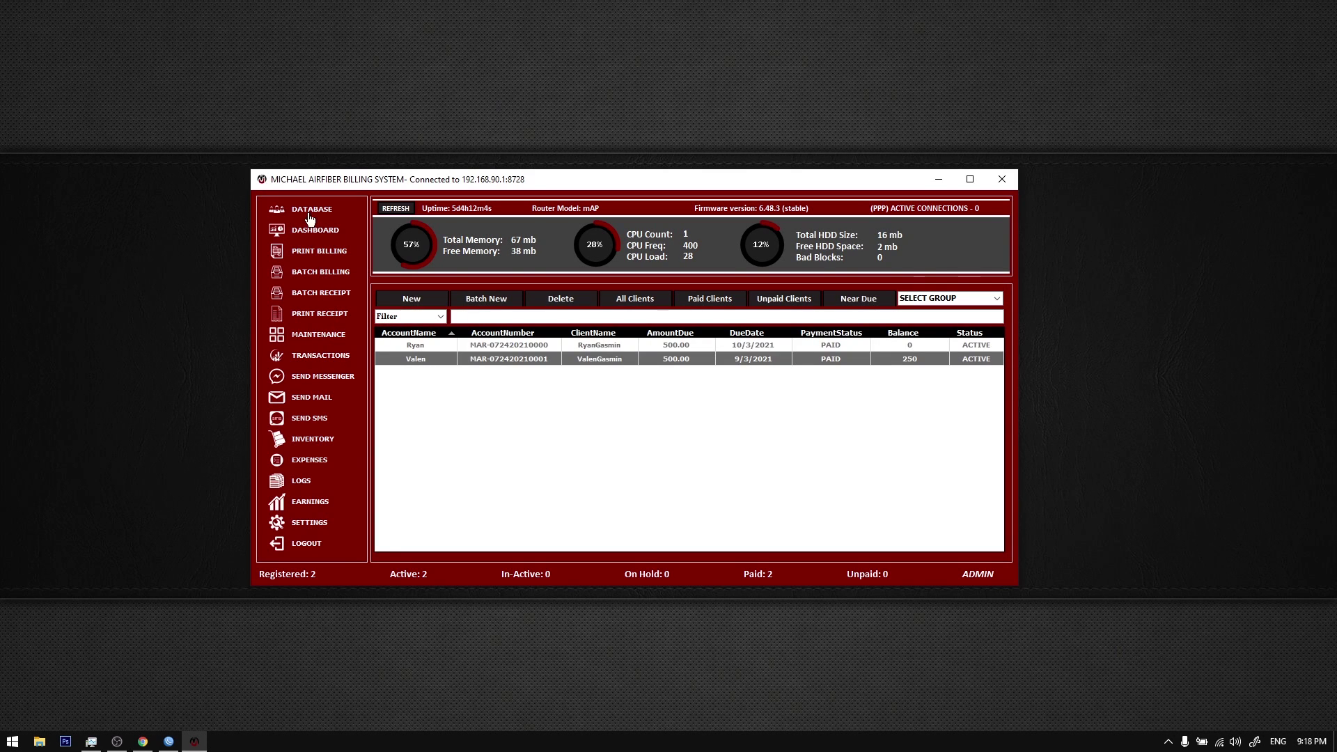
Step: Log out, disconnect from the router and log back in with the password
click(414, 347)
click(308, 550)
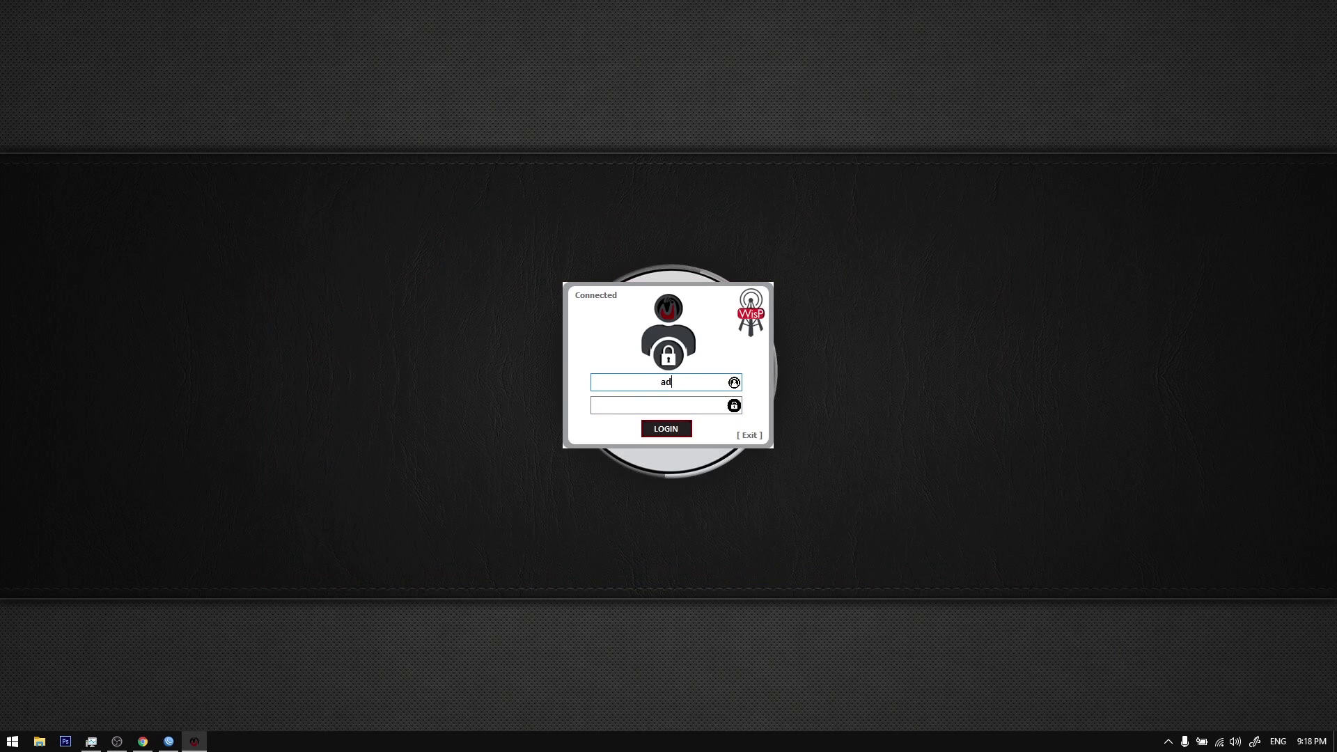
key(ctrl+shift+w)
click(673, 401)
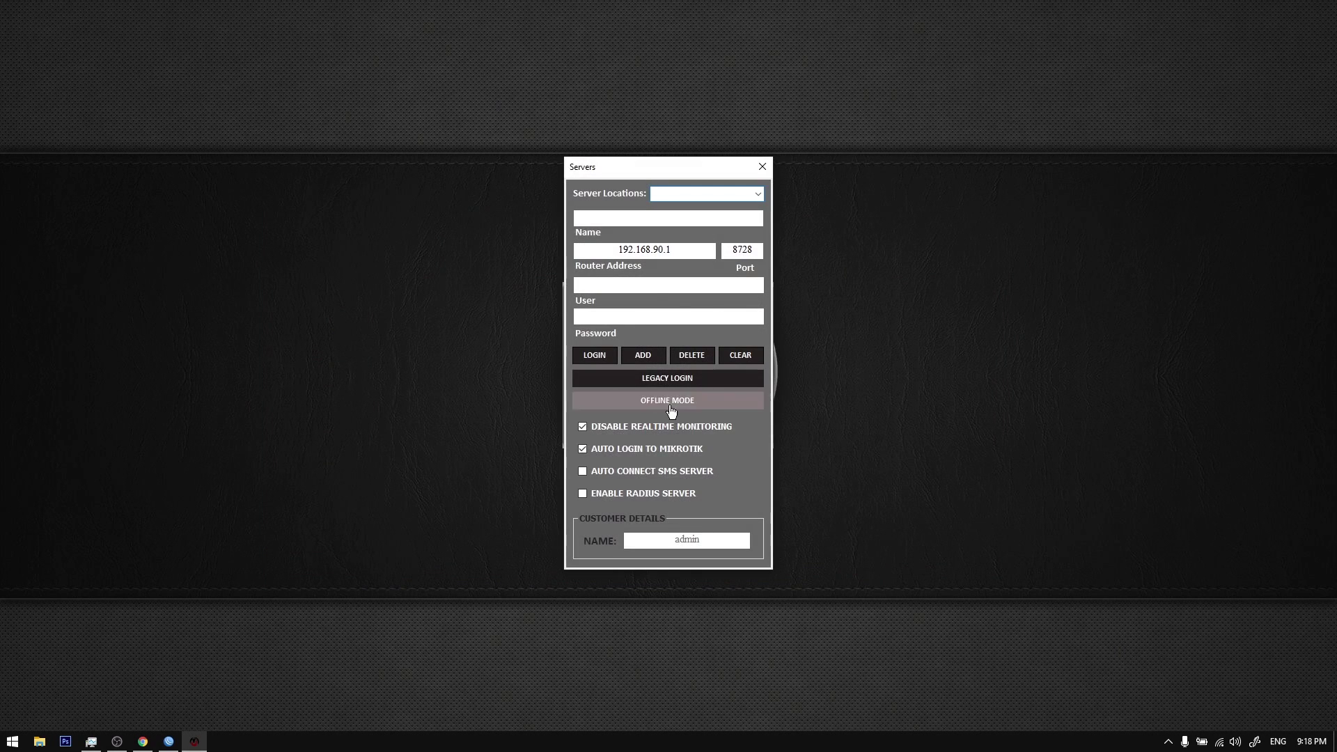
key(Tab)
key(Return)
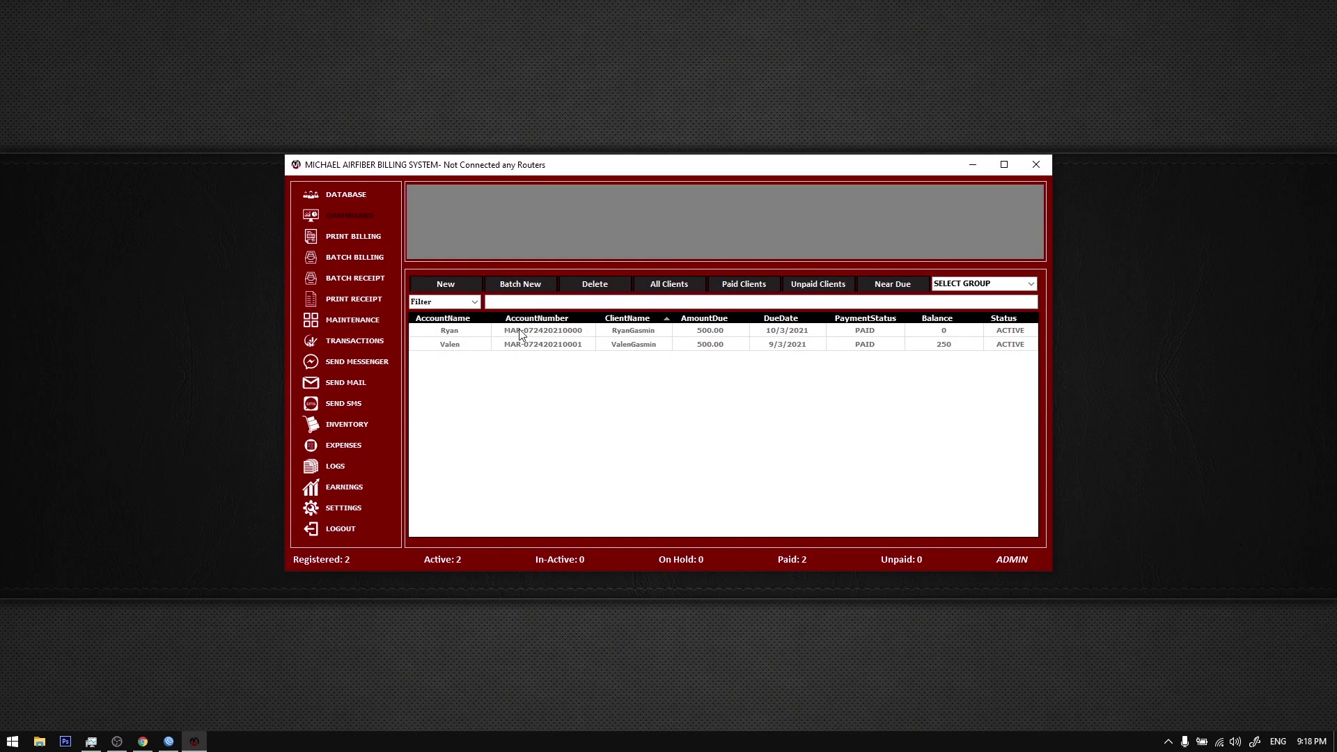
Step: Open the first client's billing form and review its subscription period, plan and additional charge fields
click(516, 332)
click(354, 236)
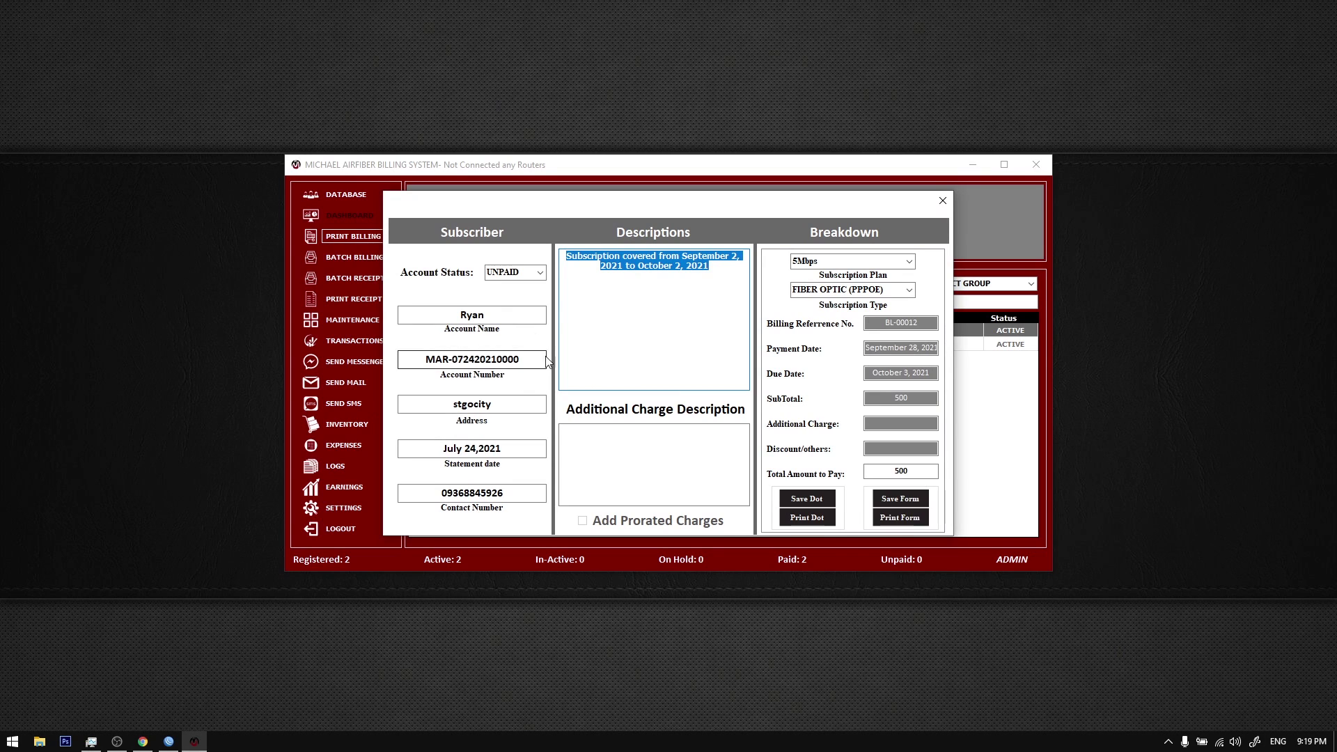
key(Tab)
drag(709, 266, 566, 256)
click(658, 266)
click(909, 290)
click(850, 299)
key(shift+Tab)
key(shift+Tab)
key(shift+Tab)
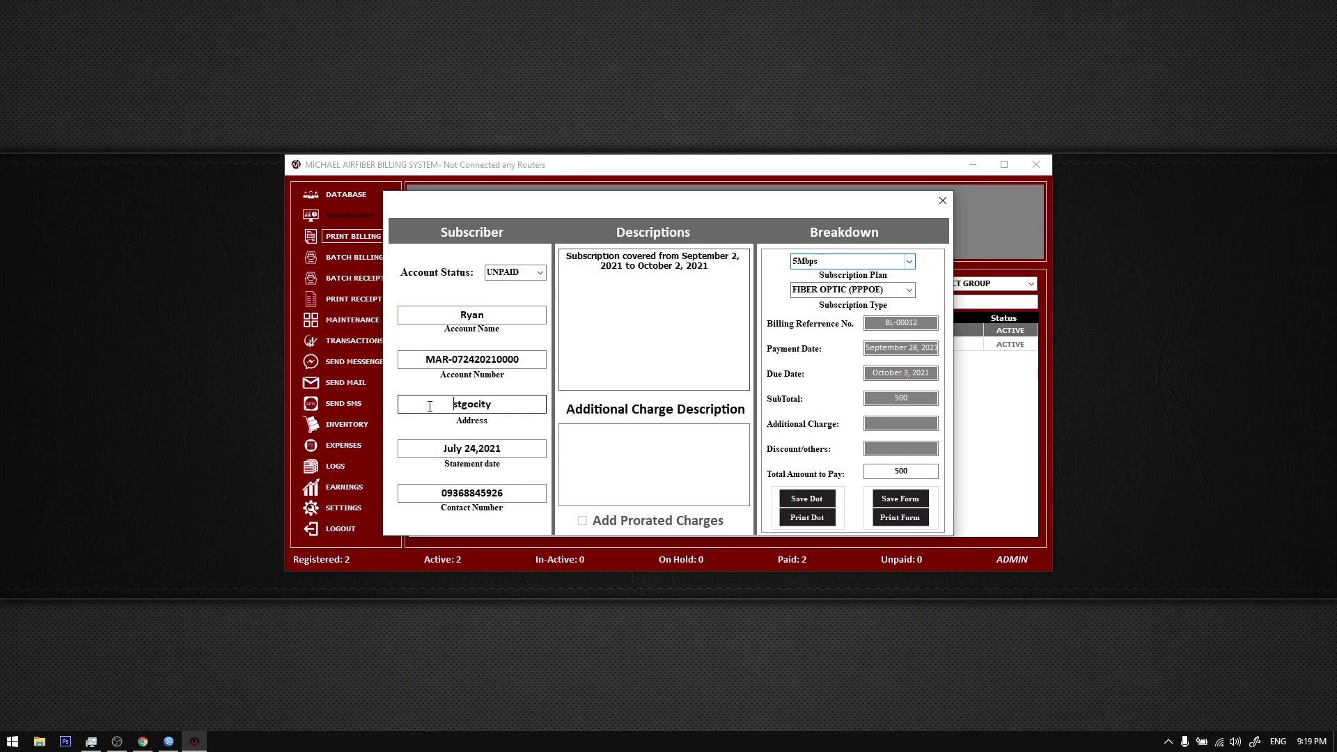
click(688, 430)
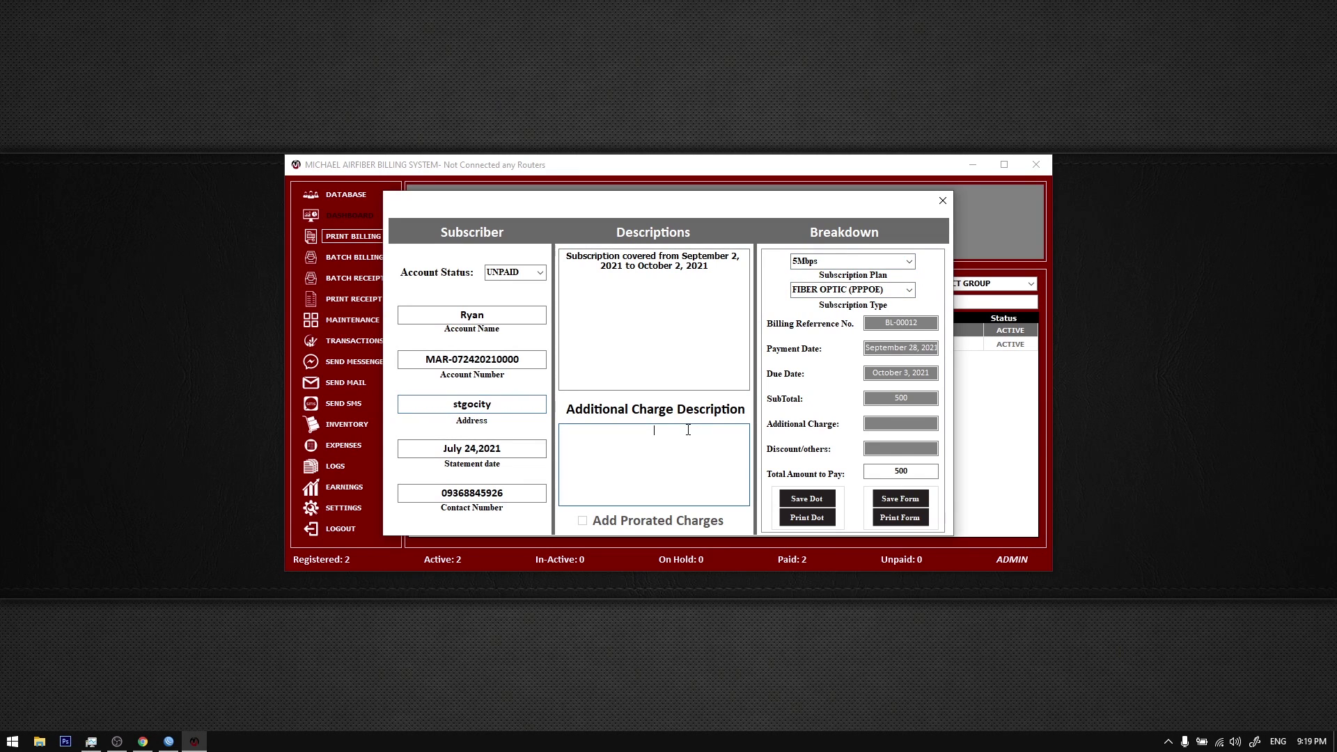
key(Tab)
key(Tab)
Step: Close the billing form and bring up Batch Billing, moving it aside to uncover the table
click(943, 201)
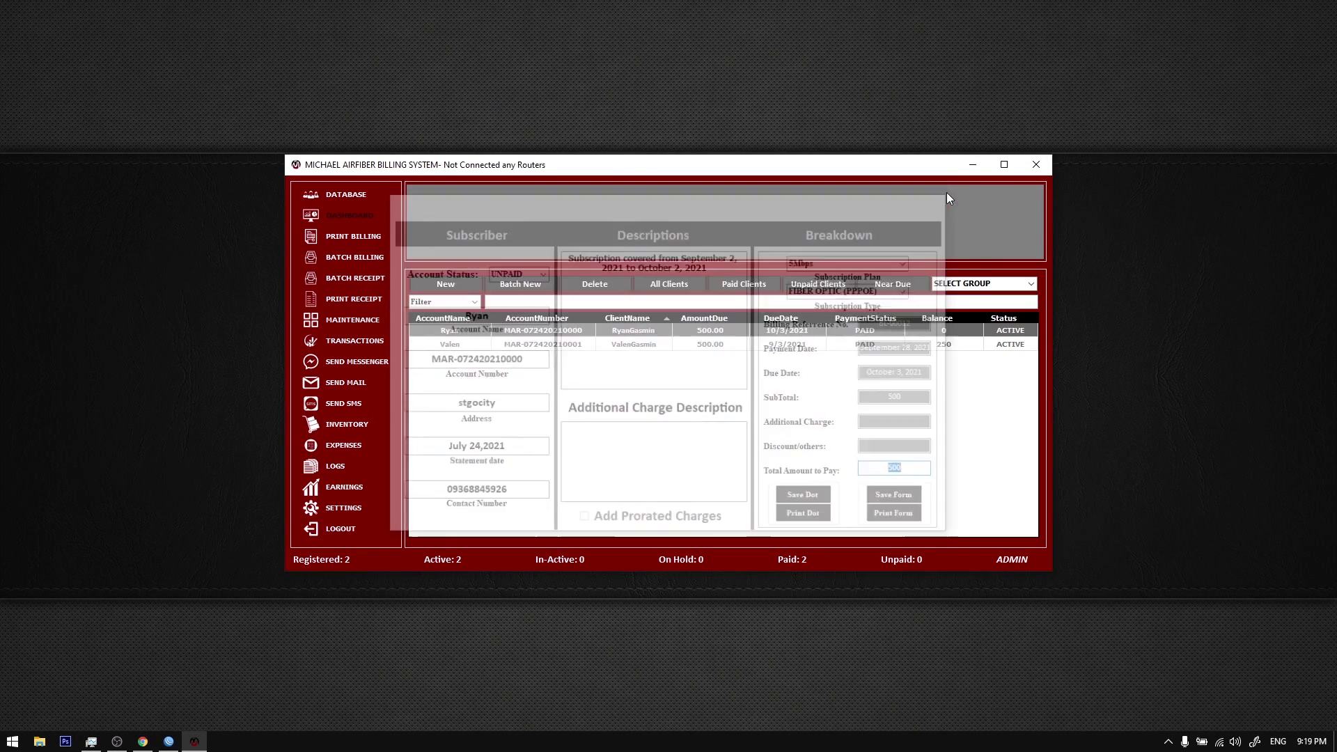
click(357, 259)
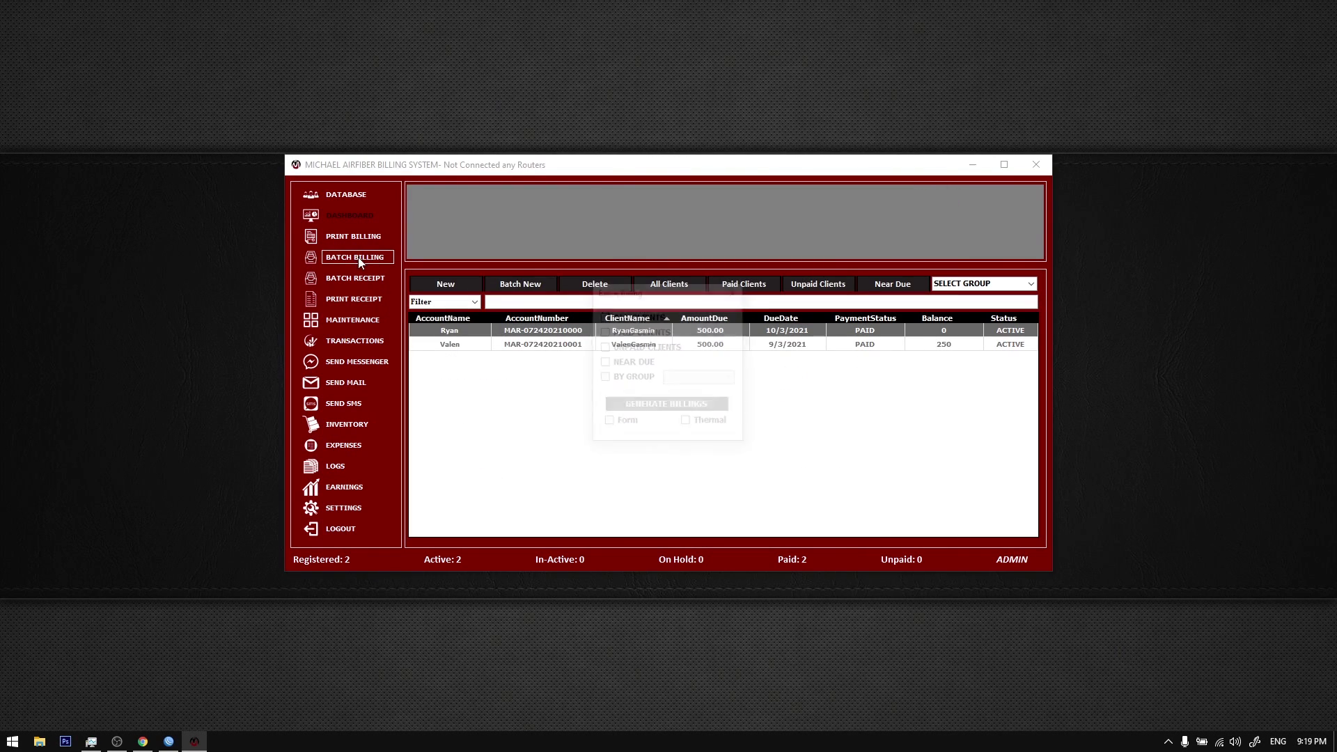
drag(647, 296, 757, 355)
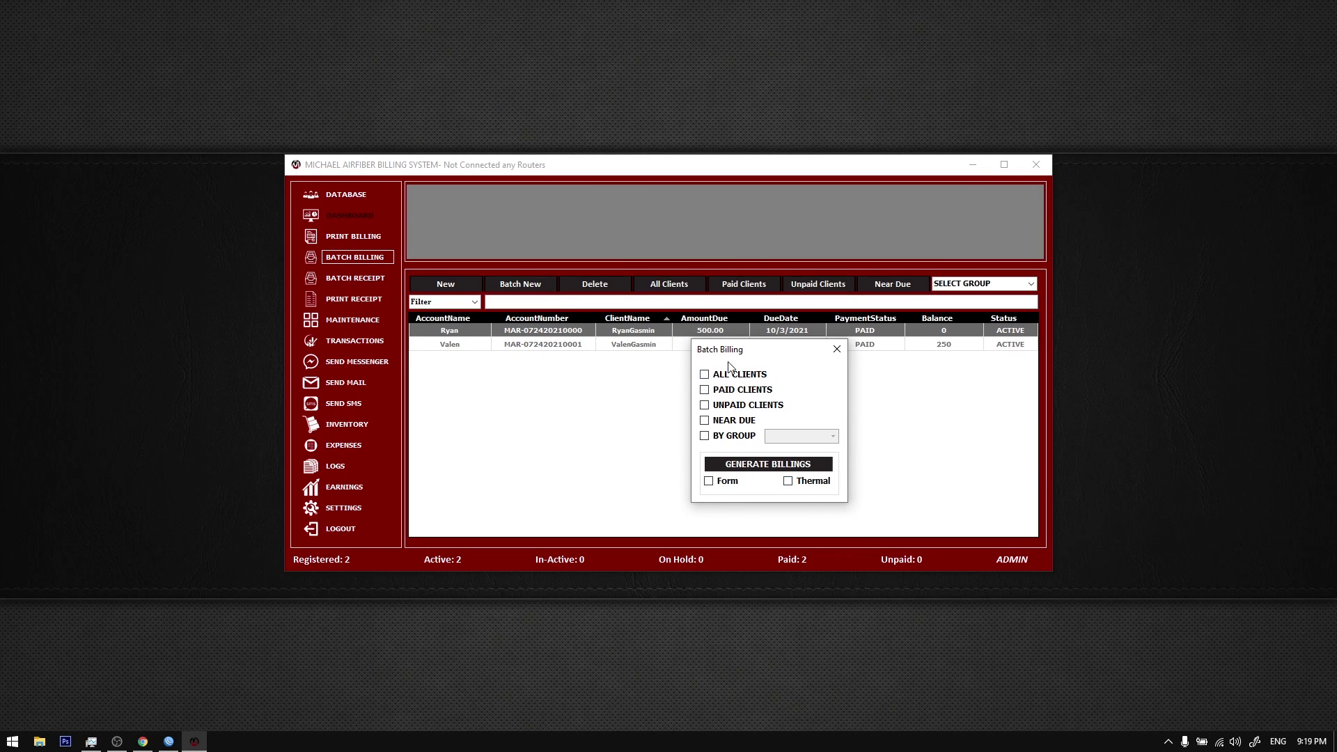
Step: Try billing by group, then cancel the group option without choosing a group
drag(730, 365, 633, 358)
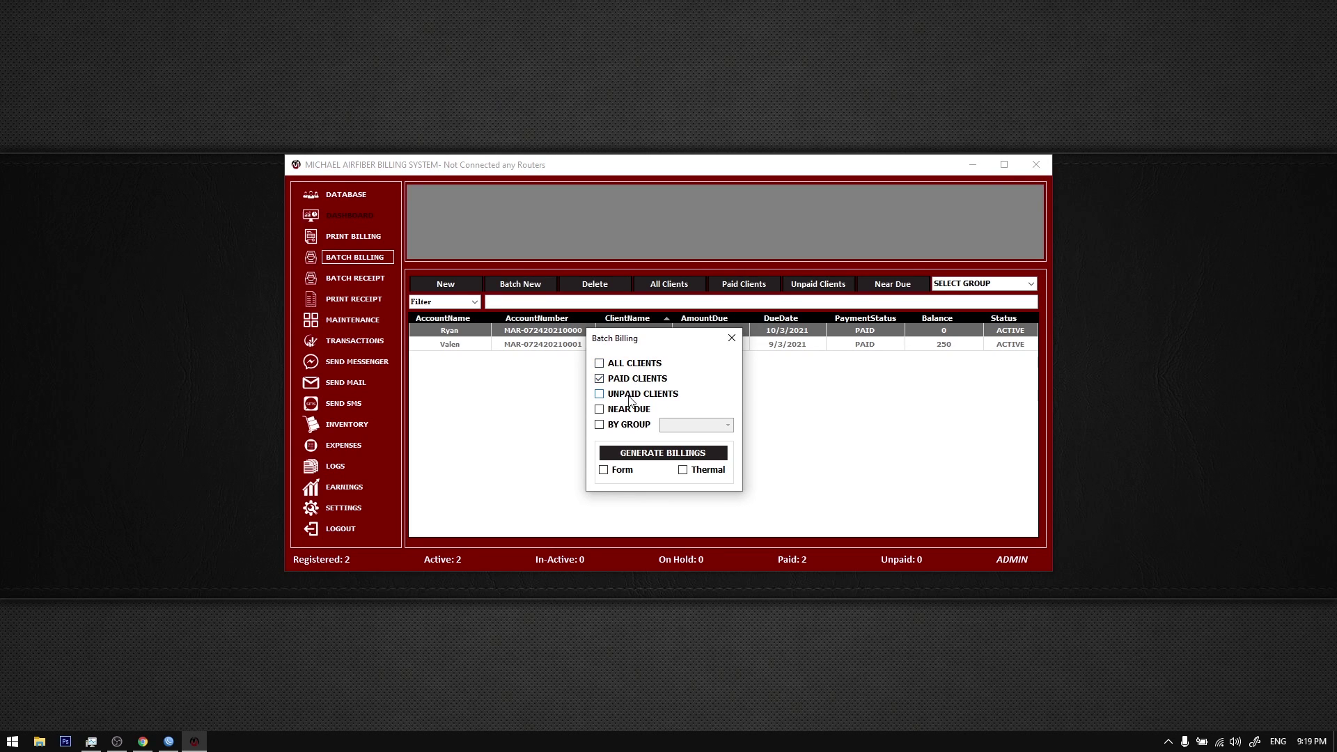
click(635, 425)
click(726, 426)
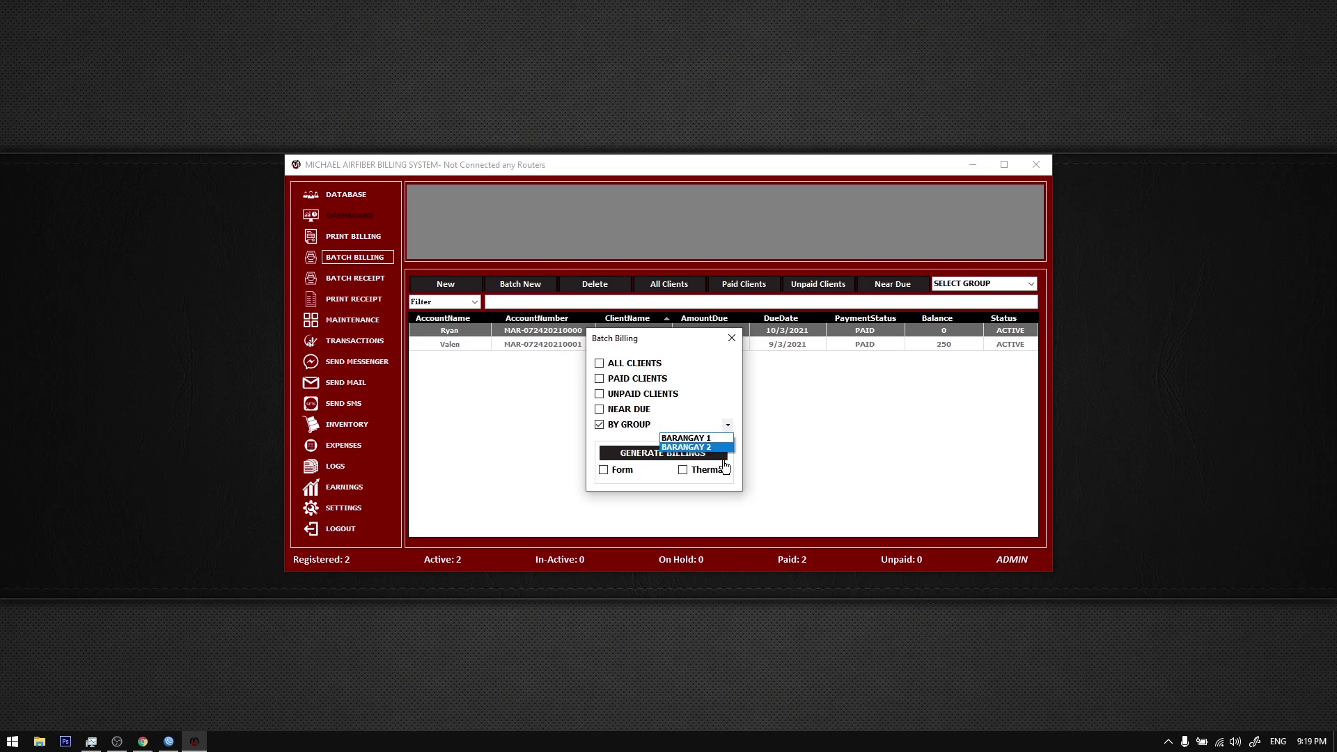
click(655, 440)
click(625, 427)
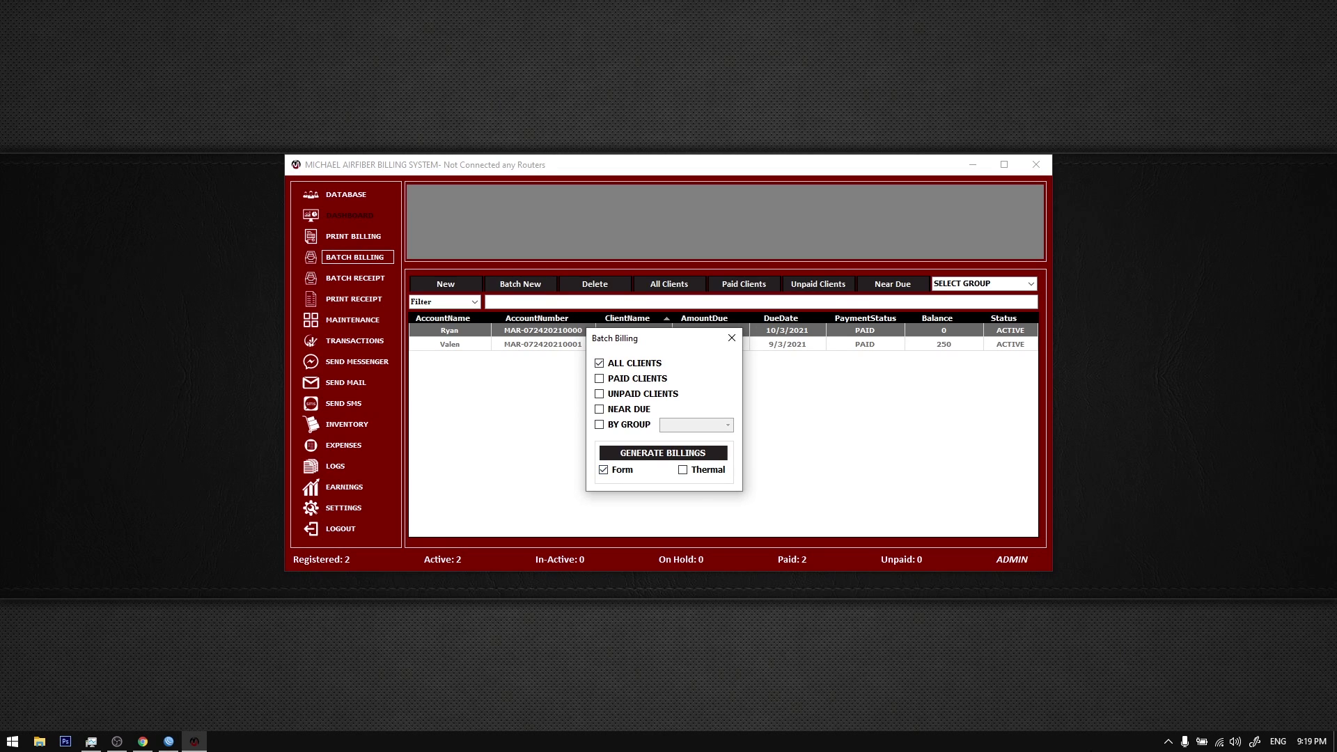
Step: Choose Form output, generate billings for all clients and acknowledge the success message
click(698, 472)
click(702, 472)
click(624, 472)
click(647, 458)
click(709, 417)
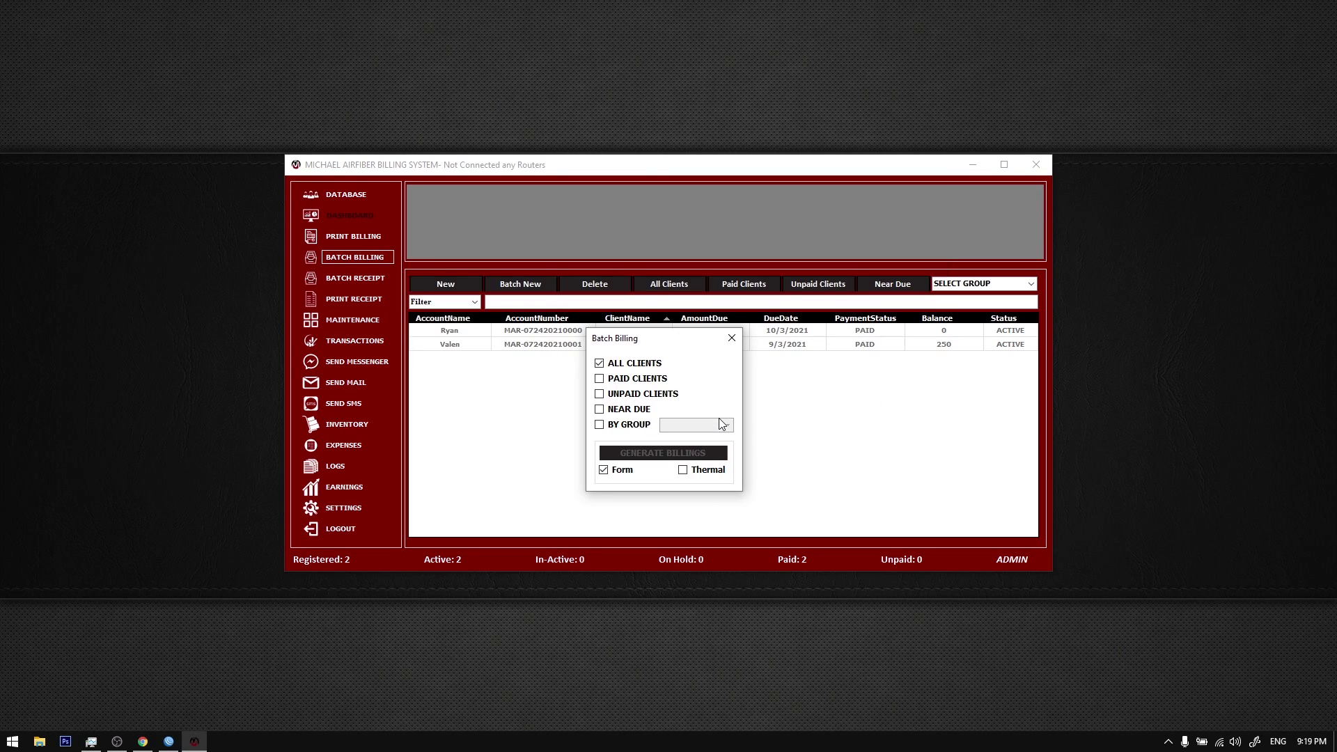
click(718, 418)
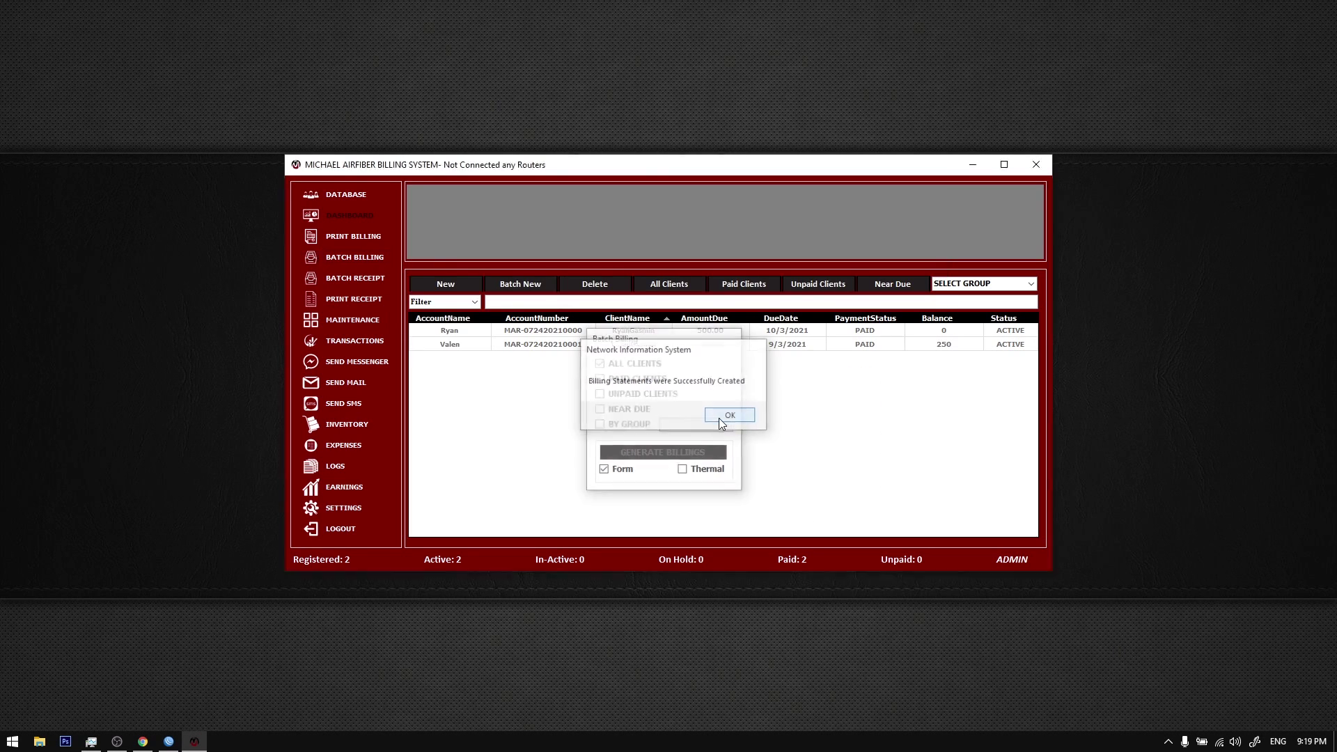
Step: Show the desktop icons and open Desktop > Billing > Billing-07-24-2021
drag(875, 412, 613, 335)
drag(742, 257, 603, 313)
click(611, 453)
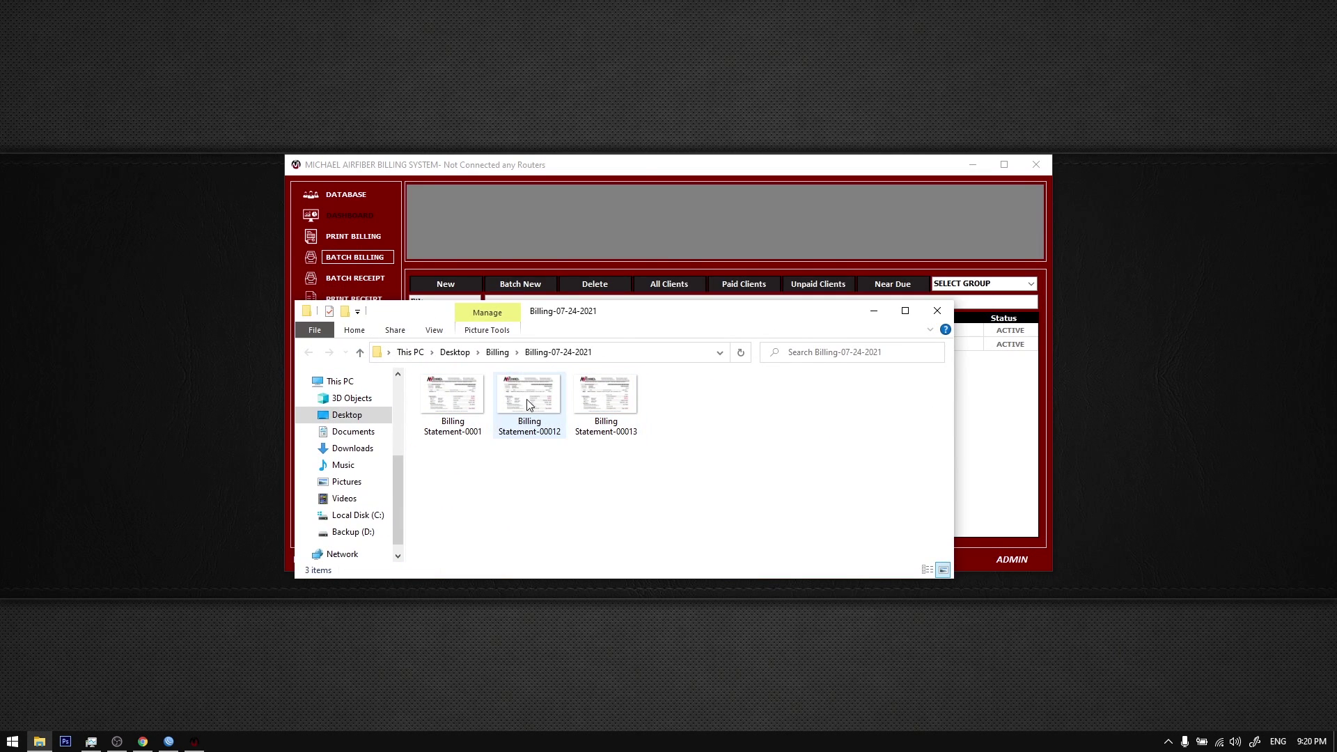
right_click(482, 70)
mouse_move(506, 83)
click(704, 165)
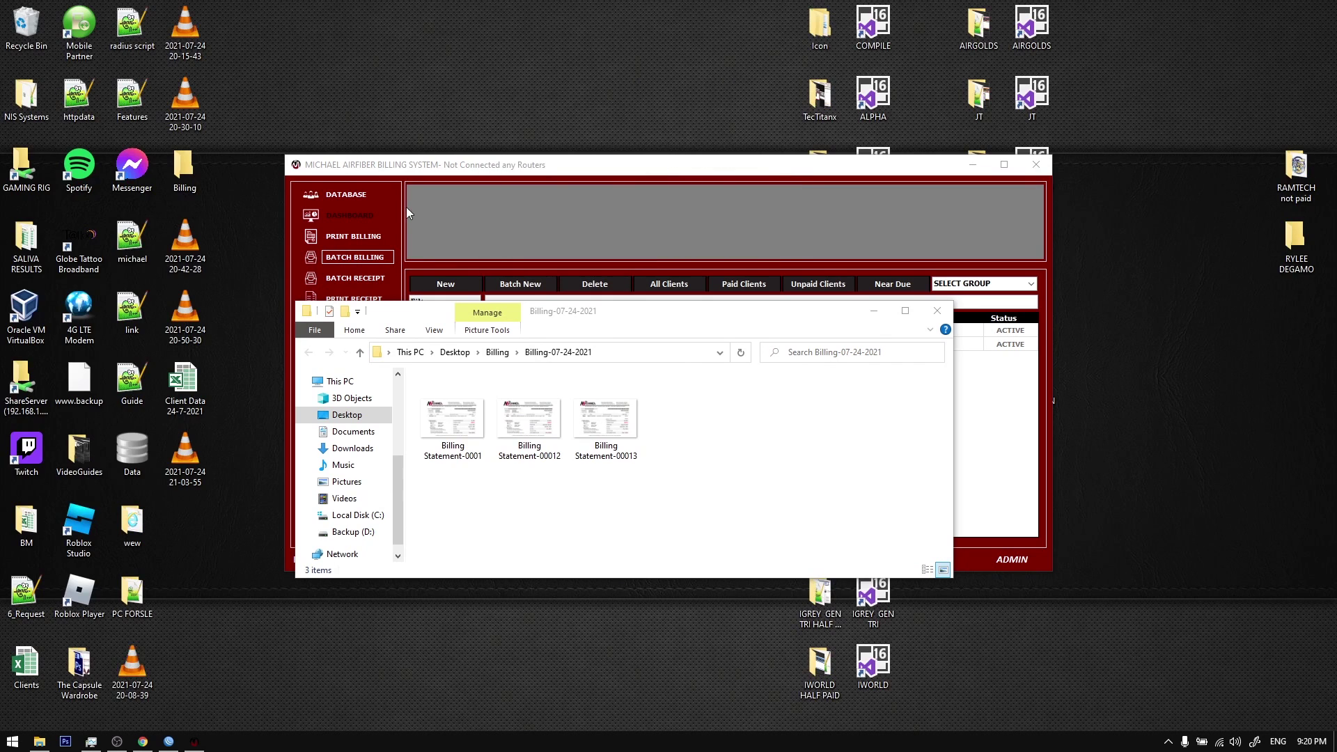
double_click(184, 169)
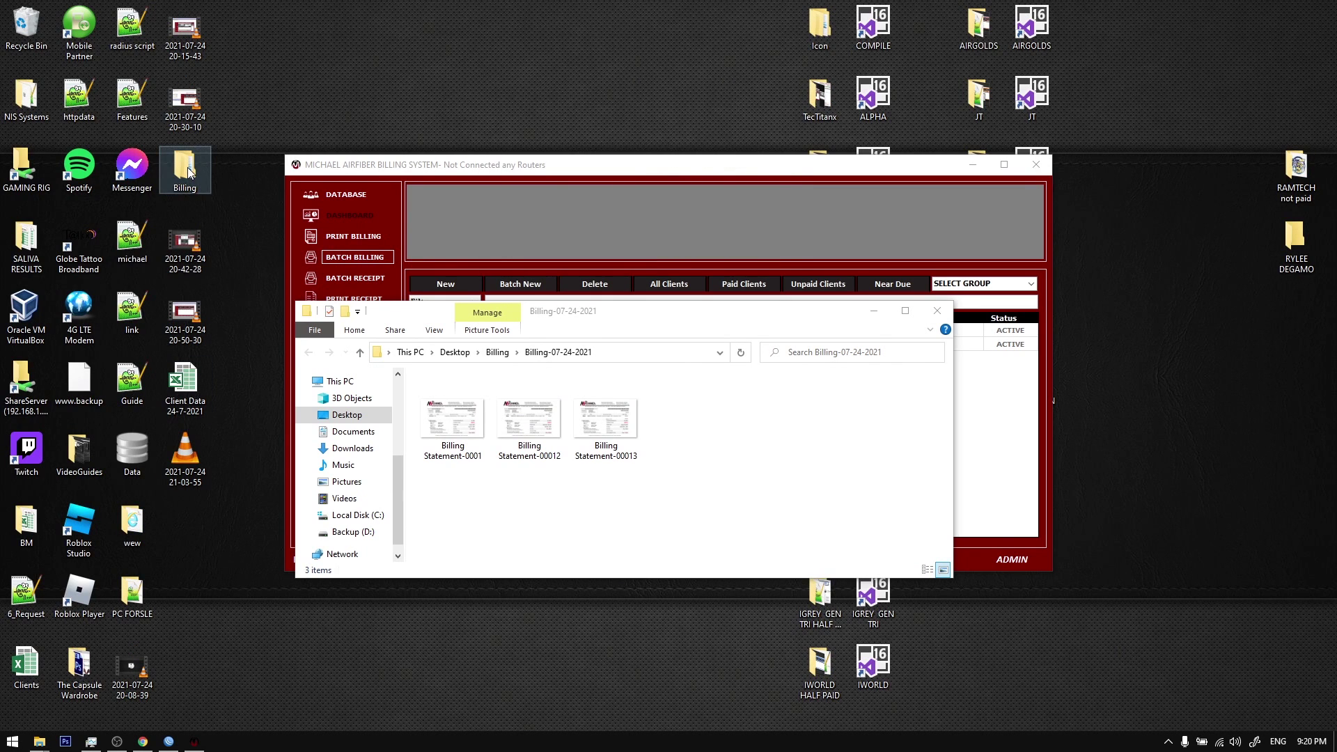
drag(662, 340, 704, 467)
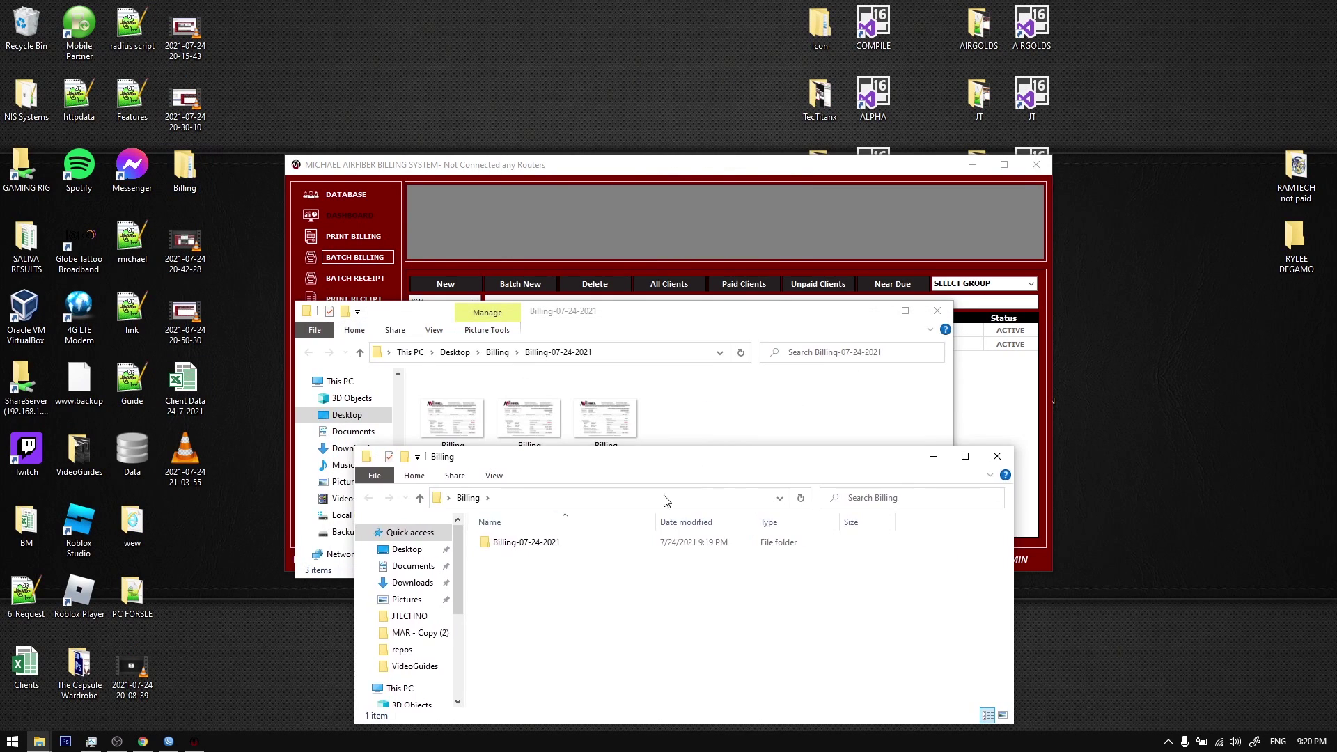
double_click(592, 541)
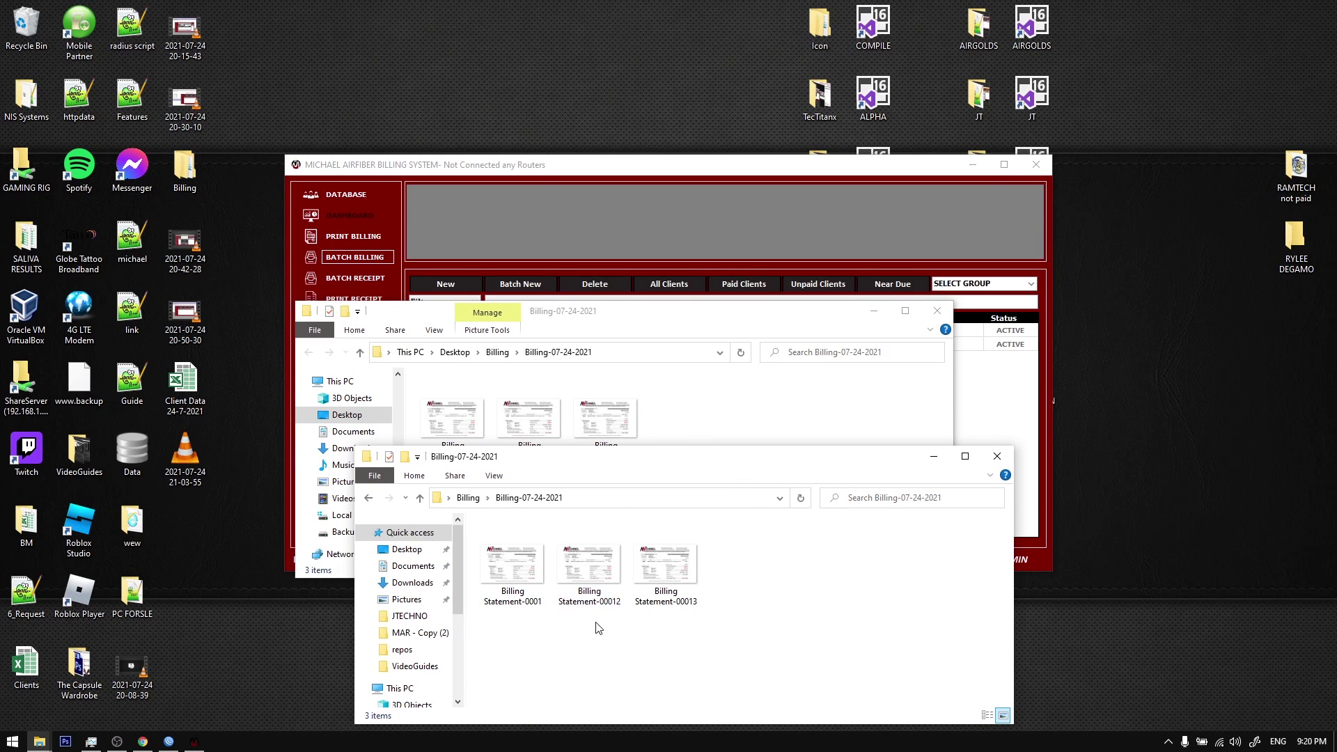
Step: Preview Billing Statement-00012 and the other statements in the photo viewer
double_click(589, 571)
key(Right)
key(Left)
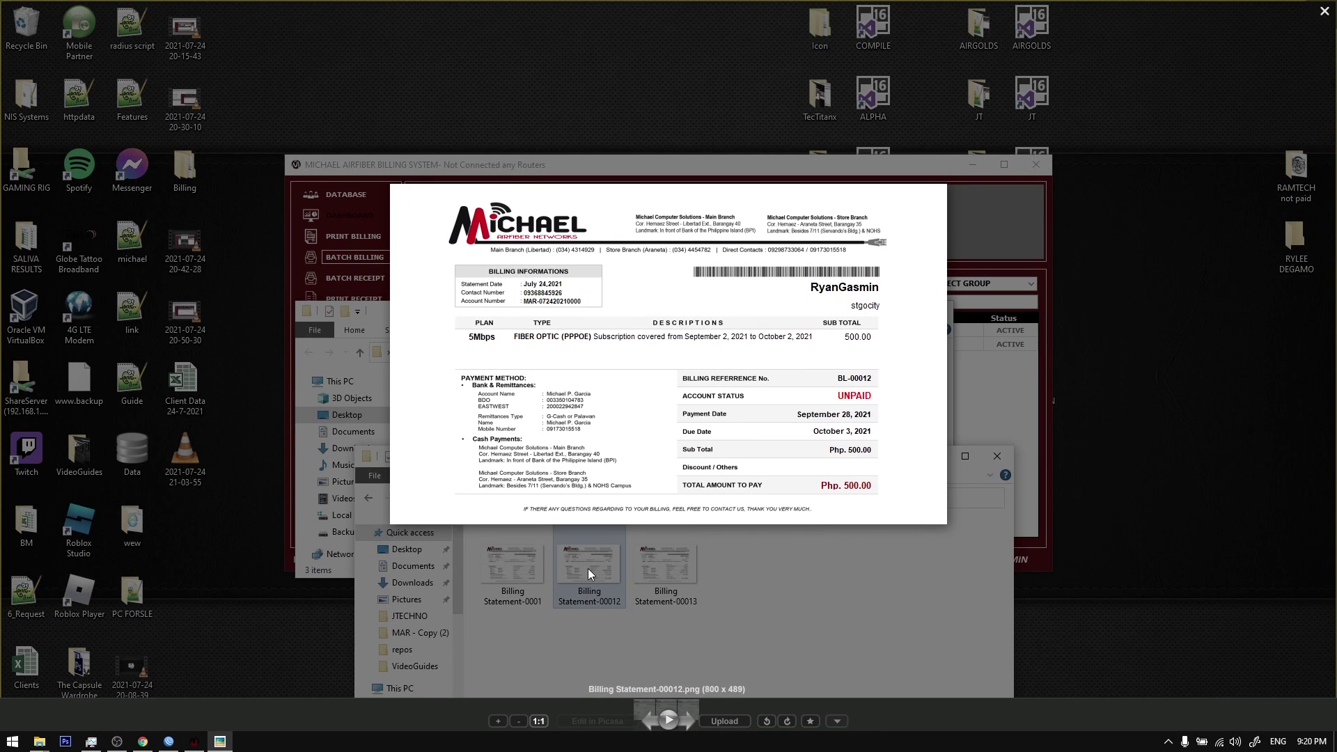
key(Escape)
Step: Delete all three billing statement files and reopen Batch Billing
drag(824, 656, 255, 421)
key(Delete)
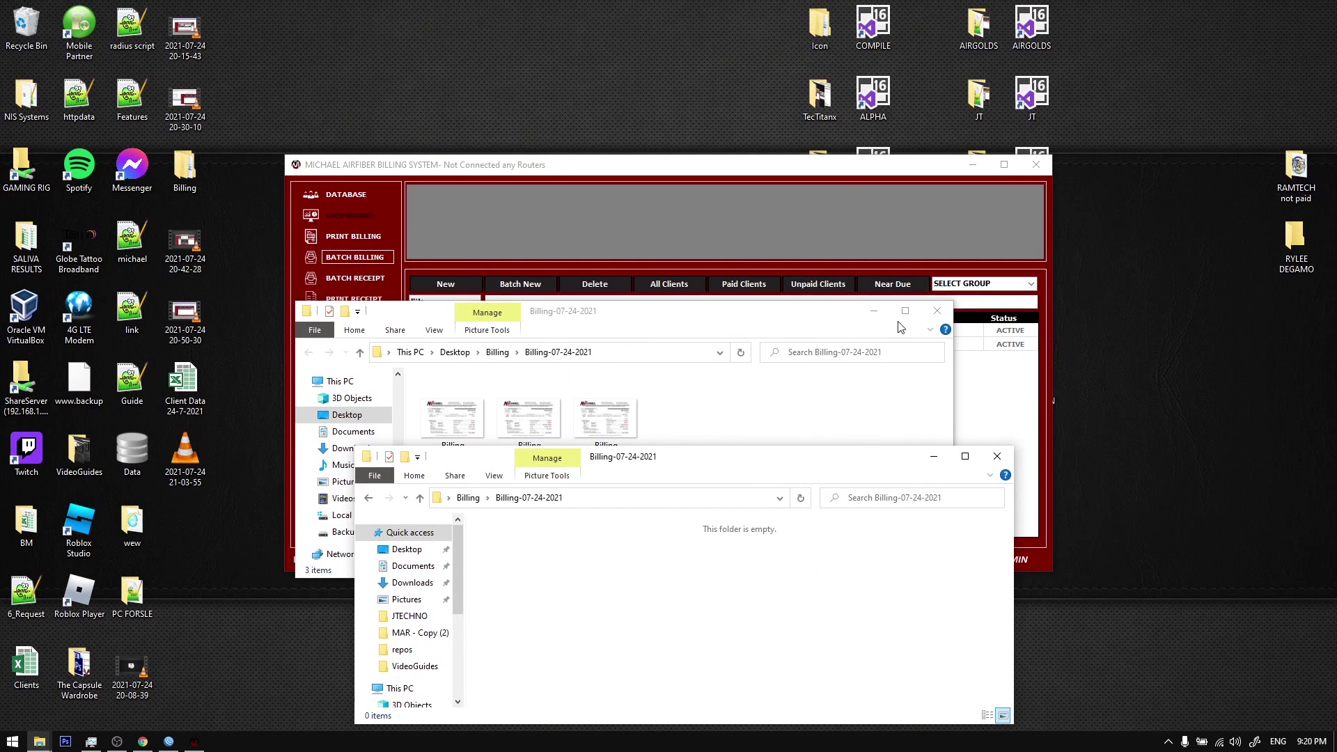
click(359, 259)
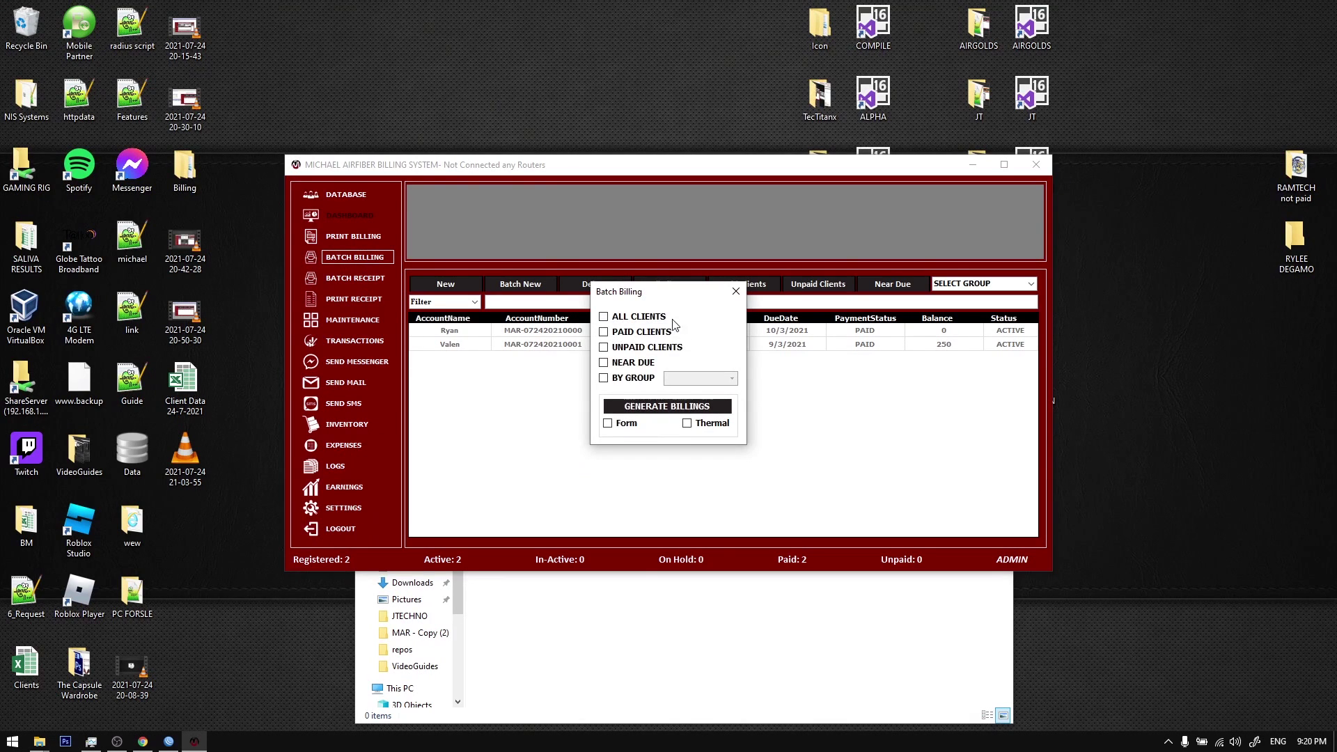
Step: Generate thermal billings for all clients, confirm, and open the dated billing folder
click(695, 409)
click(707, 418)
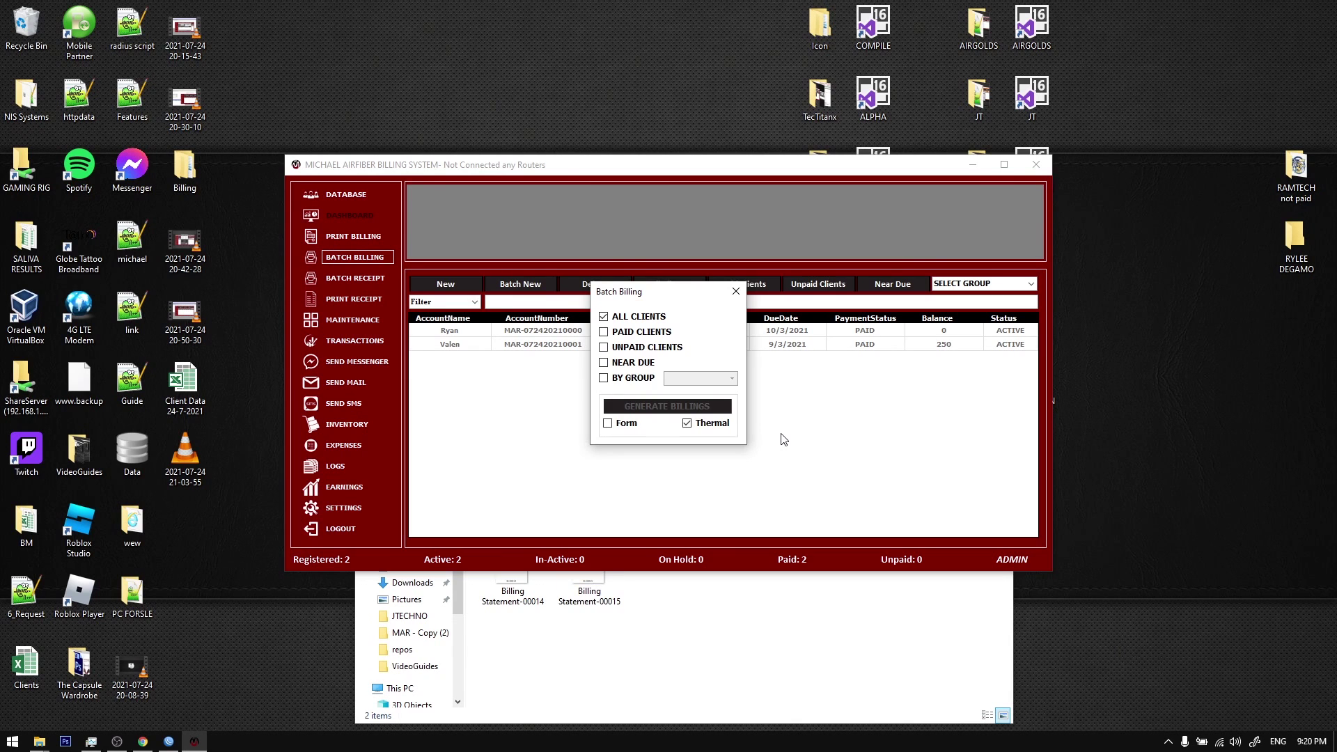
click(725, 415)
click(708, 660)
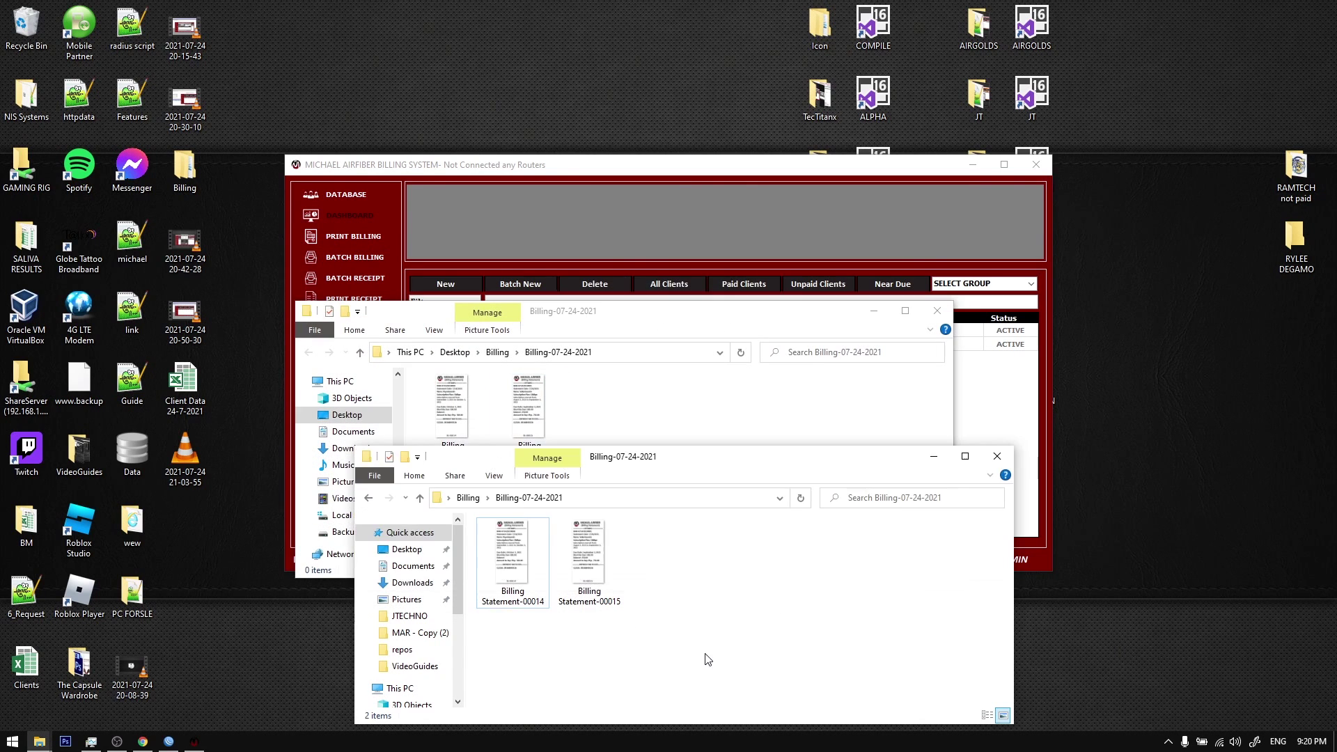
click(937, 311)
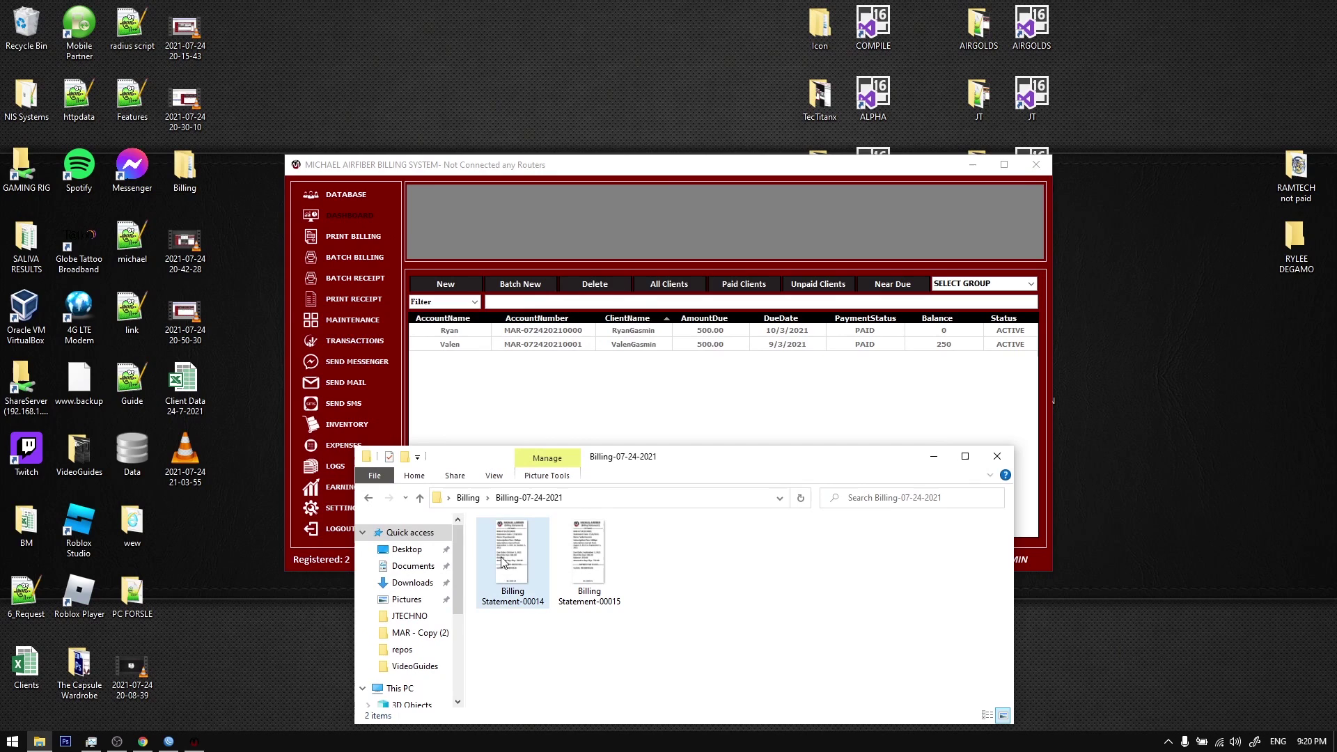
Step: View Billing Statement-00014 and -00015 in the photo viewer, flipping between them
double_click(503, 554)
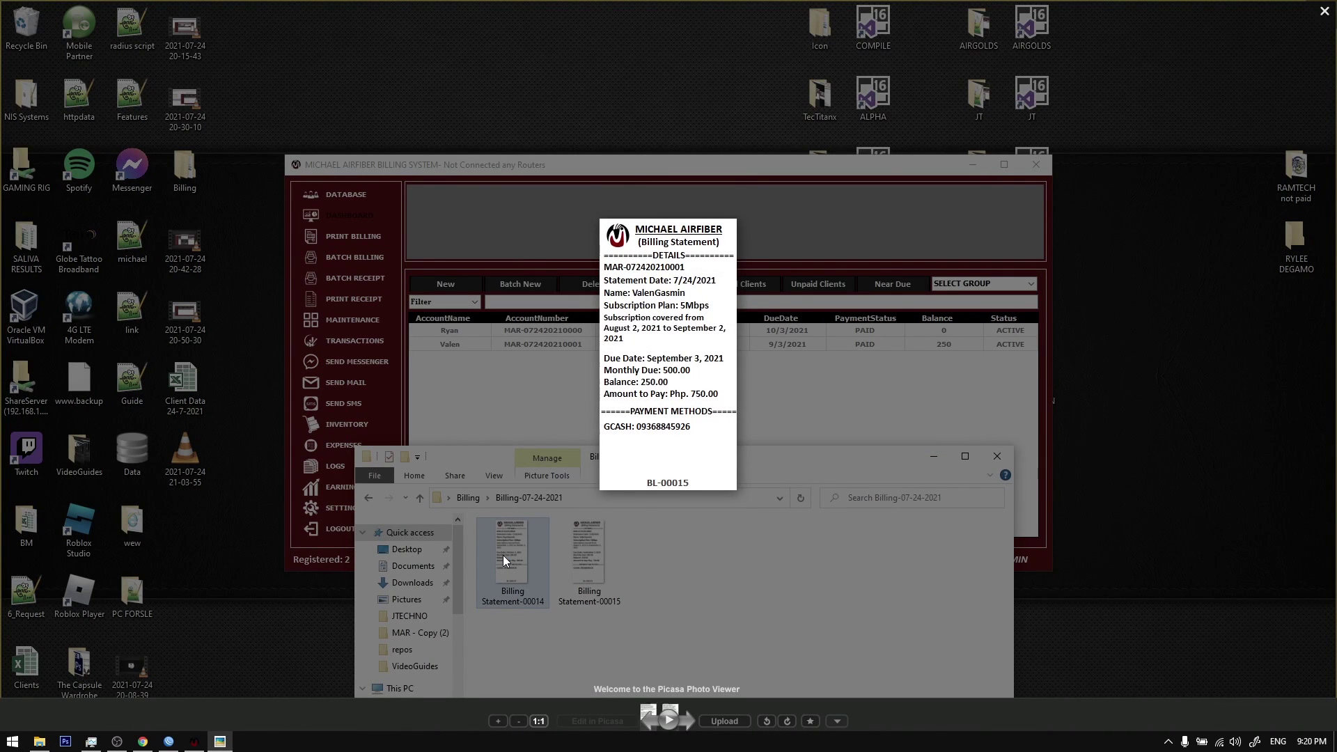
key(Right)
key(Left)
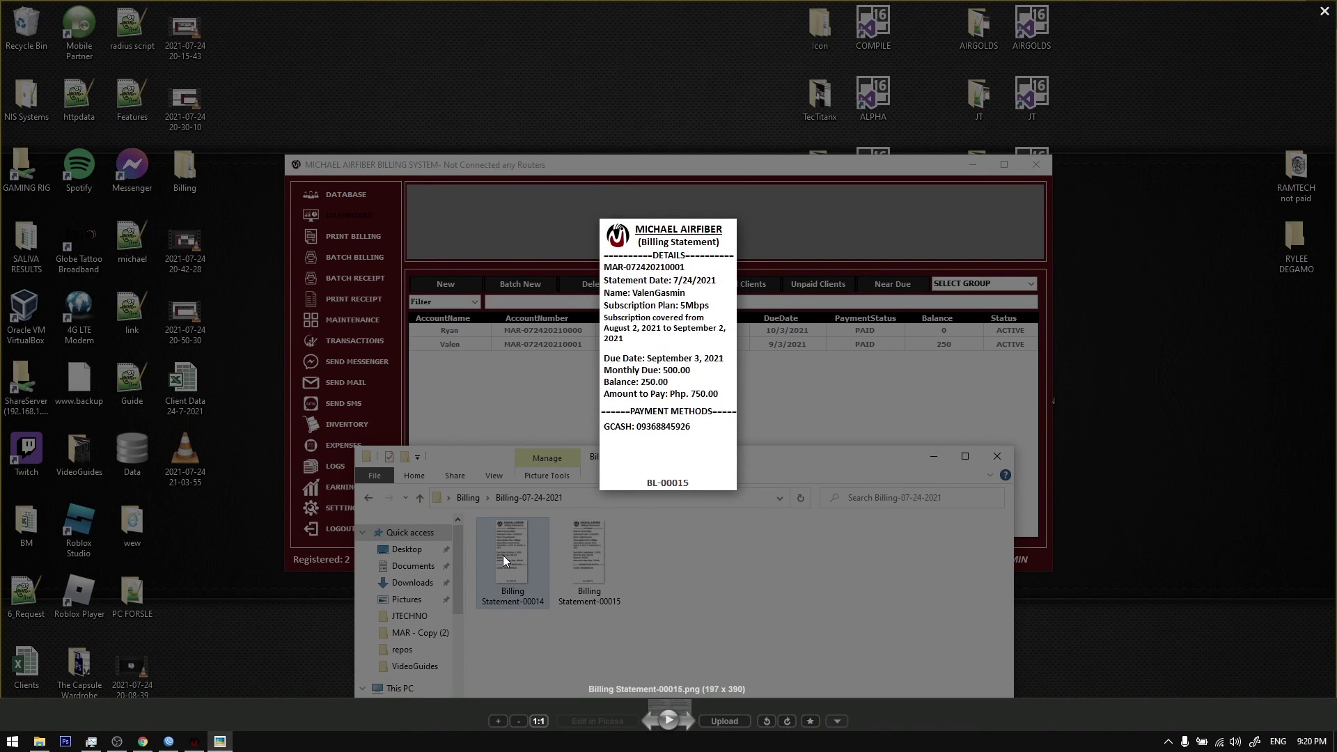
key(Right)
key(Left)
key(Right)
key(Escape)
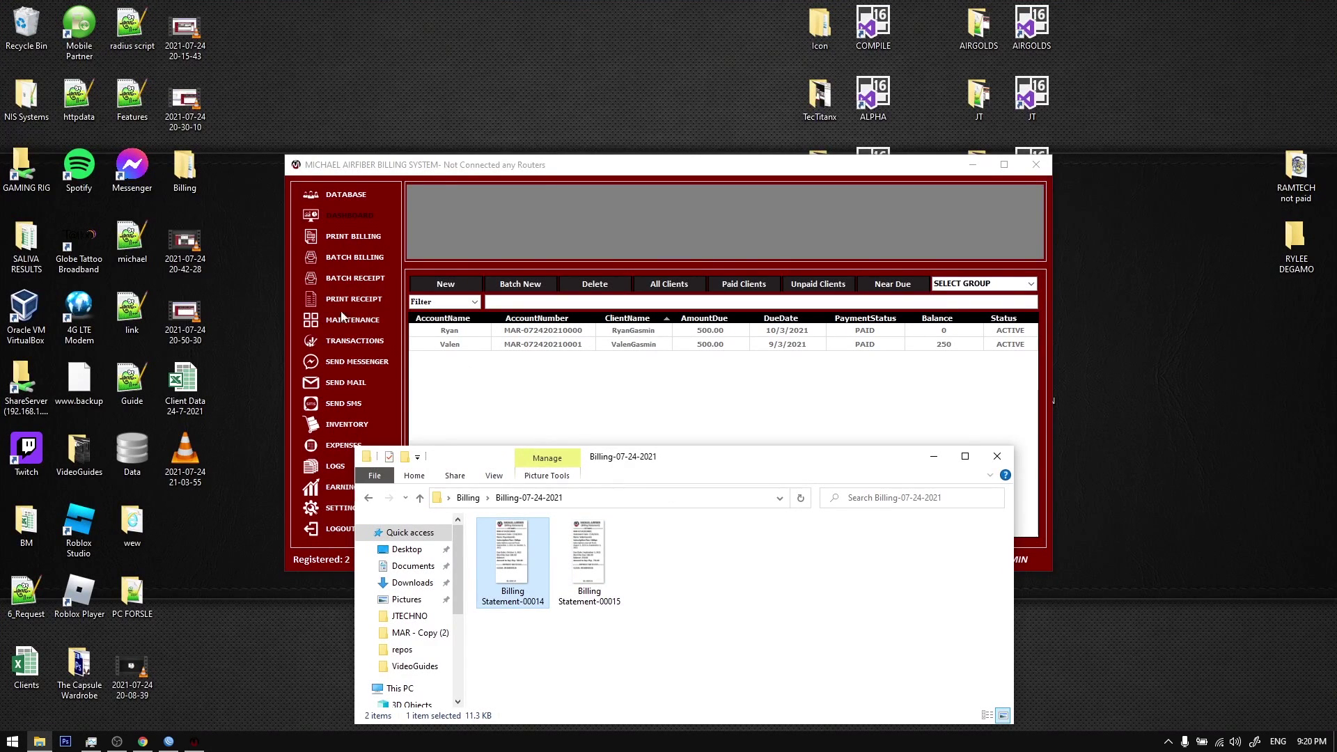
Step: Check the PAID option in Batch Receipt, then close the dialog
click(367, 286)
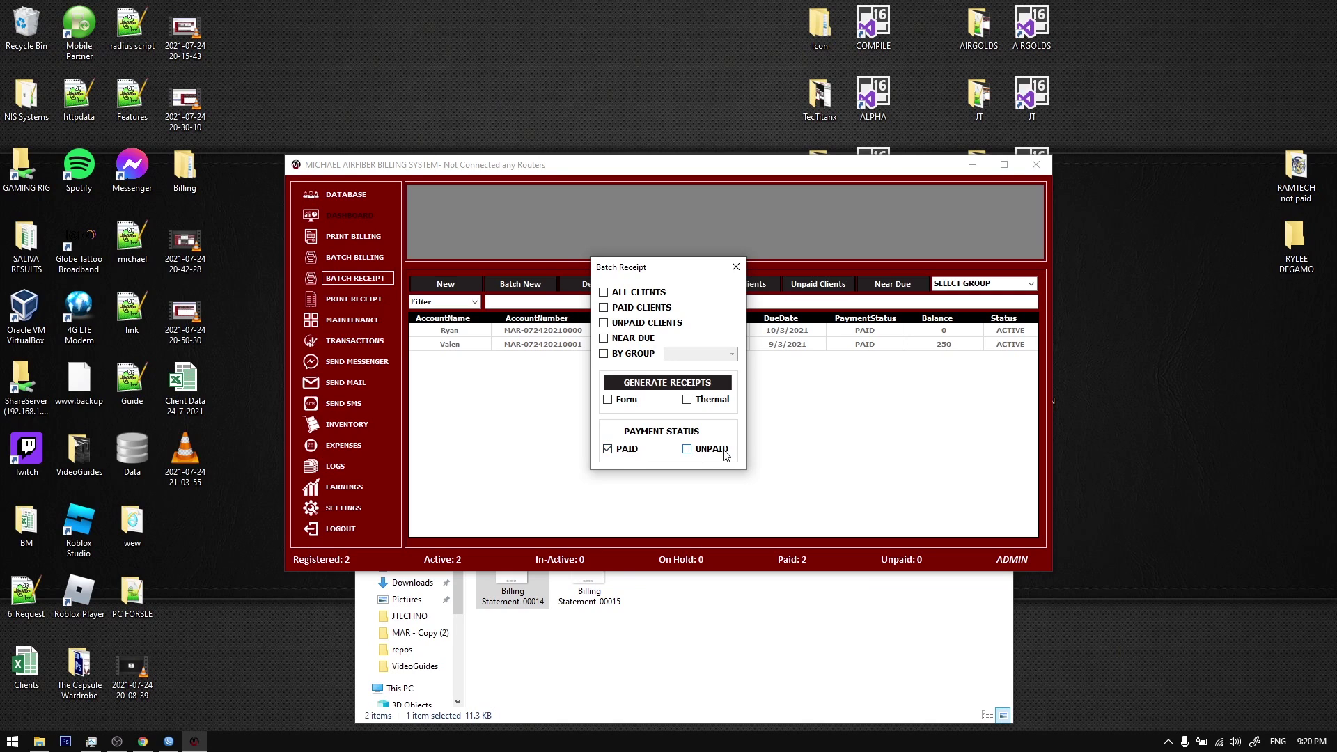
click(622, 452)
click(758, 602)
Step: Hide the desktop icons and close the folder window
right_click(451, 47)
mouse_move(473, 56)
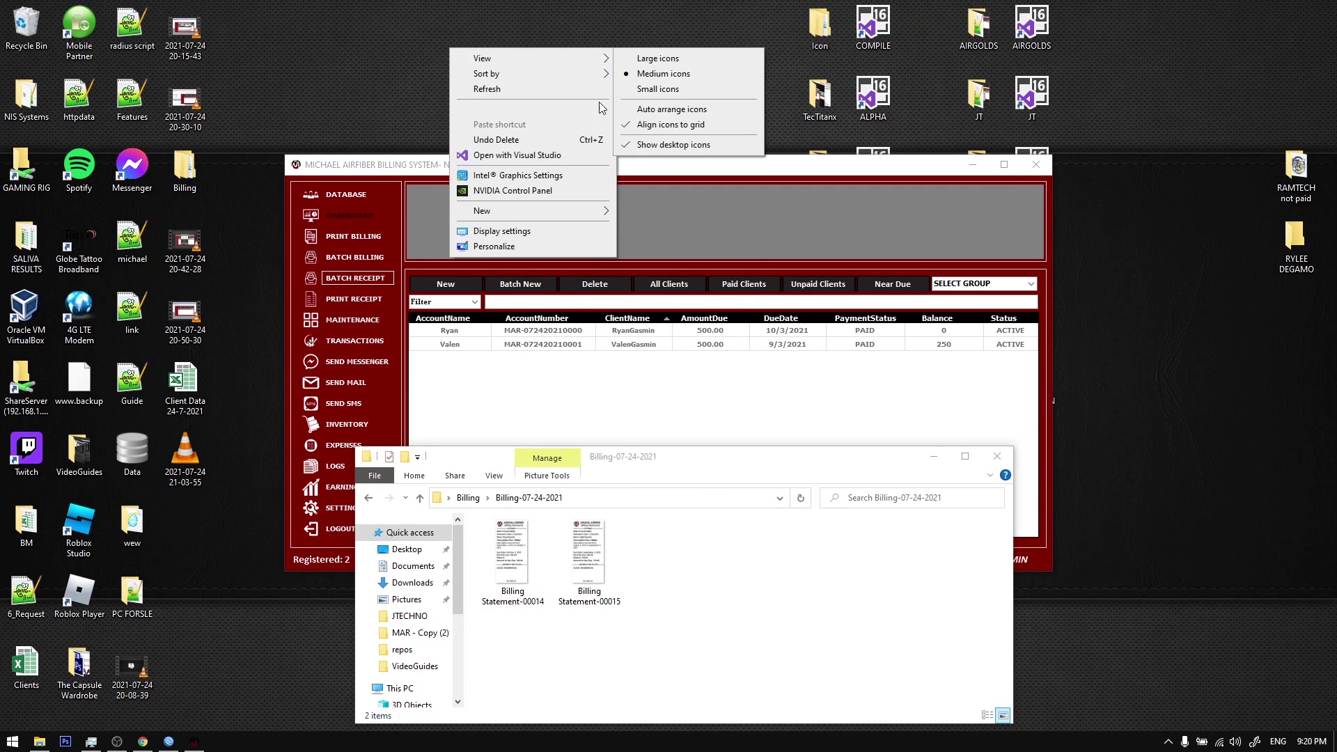
click(690, 147)
click(996, 455)
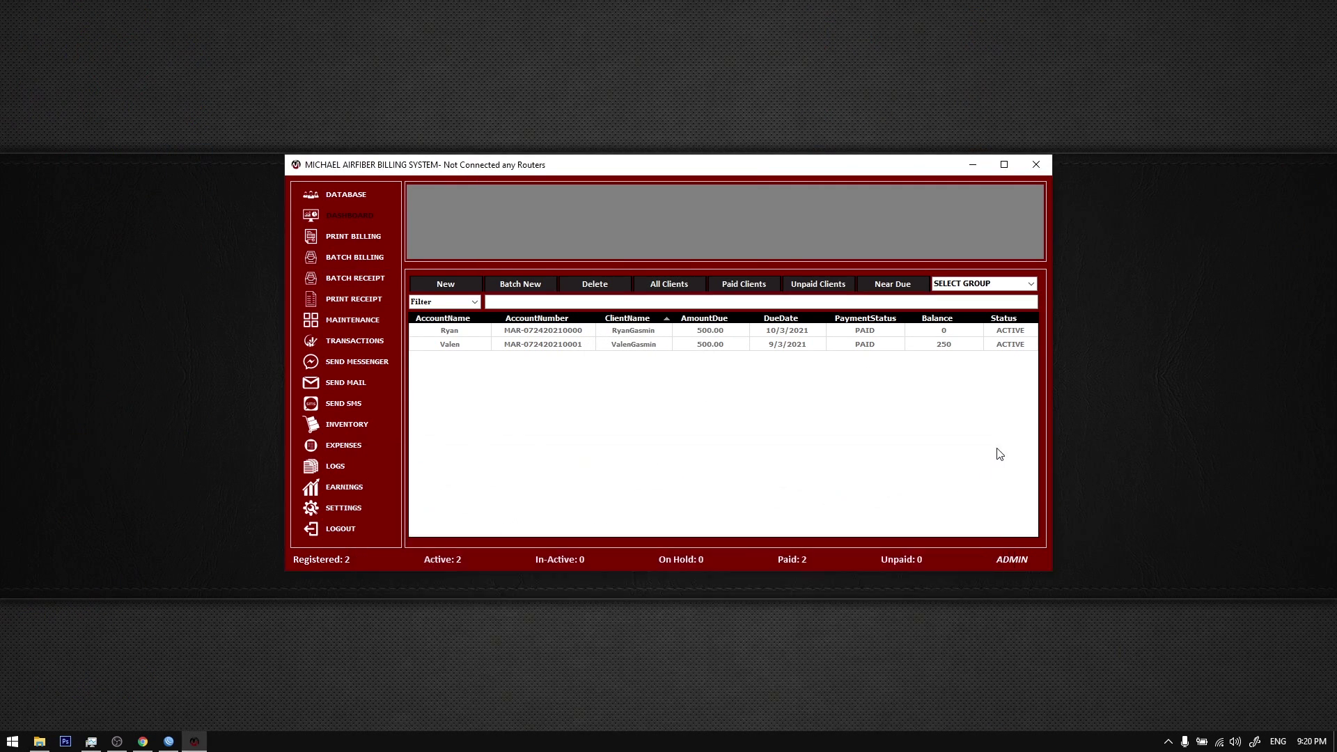
Step: Log out, connect to the saved MAPLITE router server location and submit the login credentials
click(603, 331)
click(335, 531)
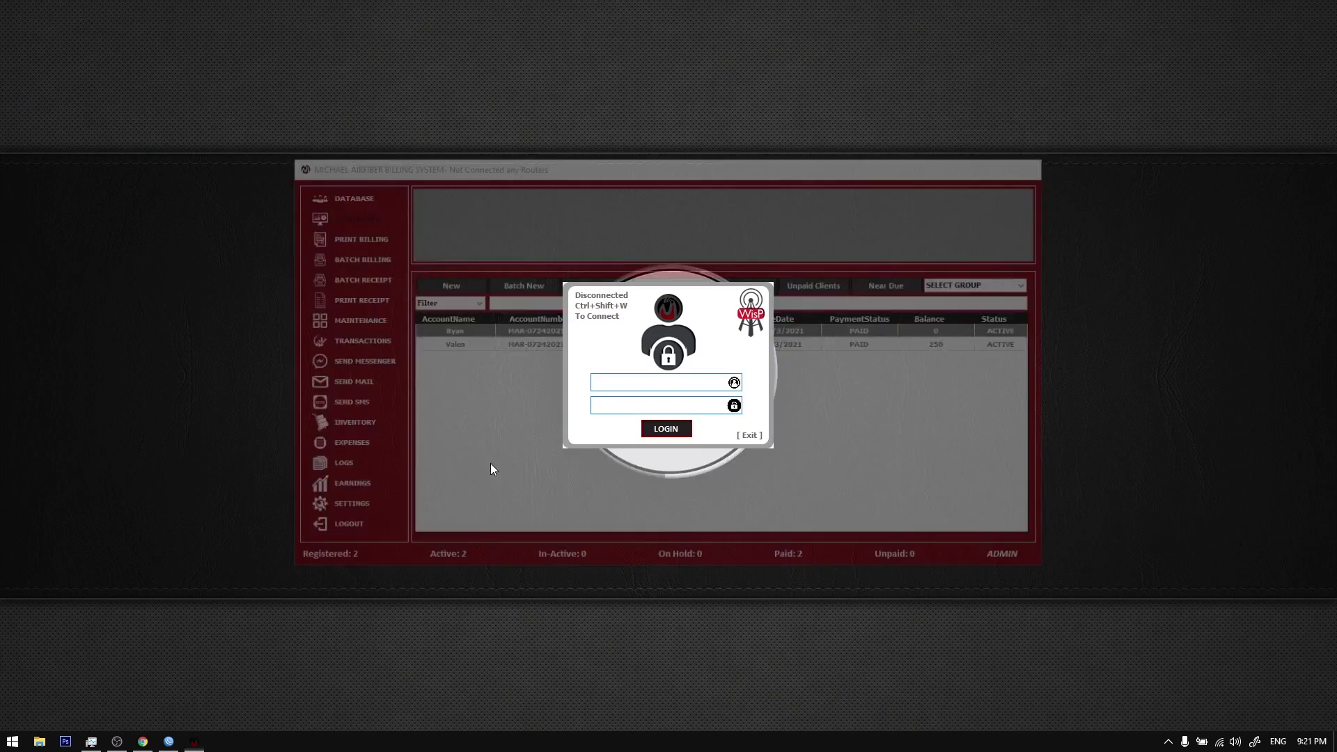
key(ctrl+shift+w)
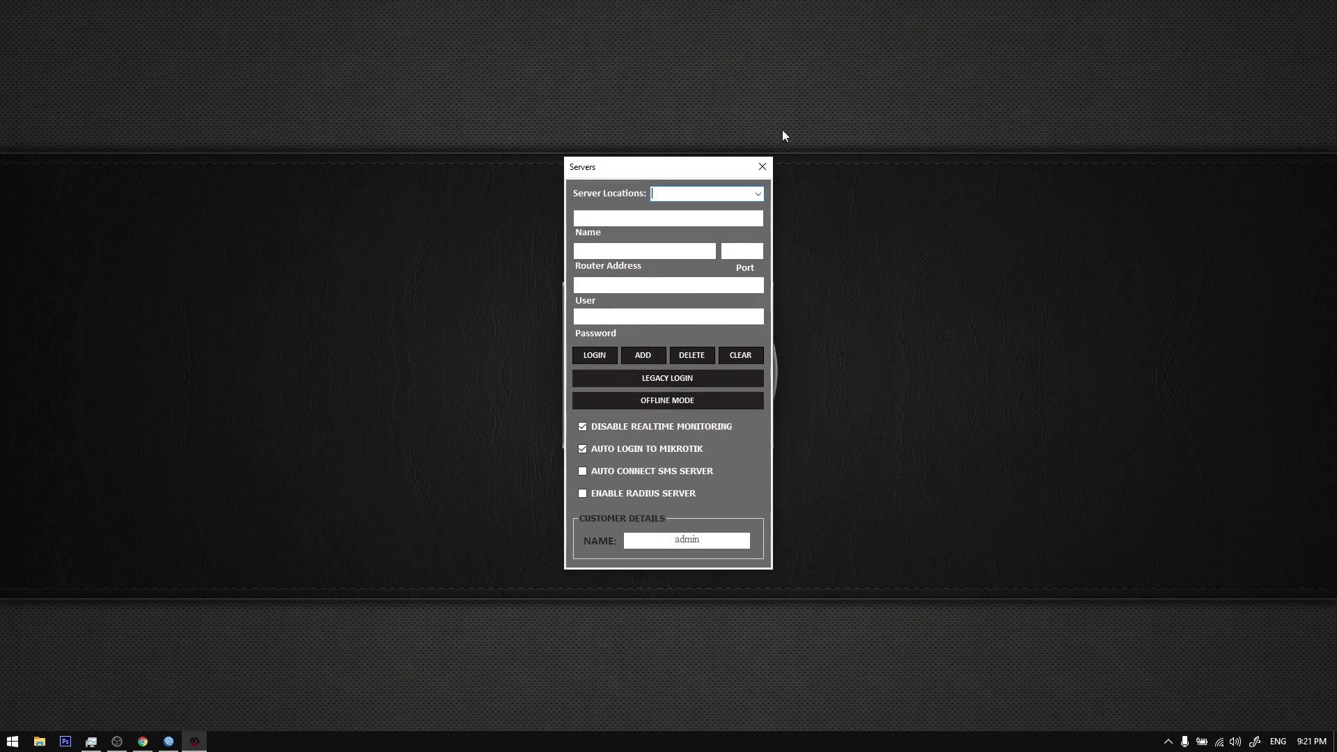
click(757, 195)
click(689, 207)
click(602, 354)
key(Tab)
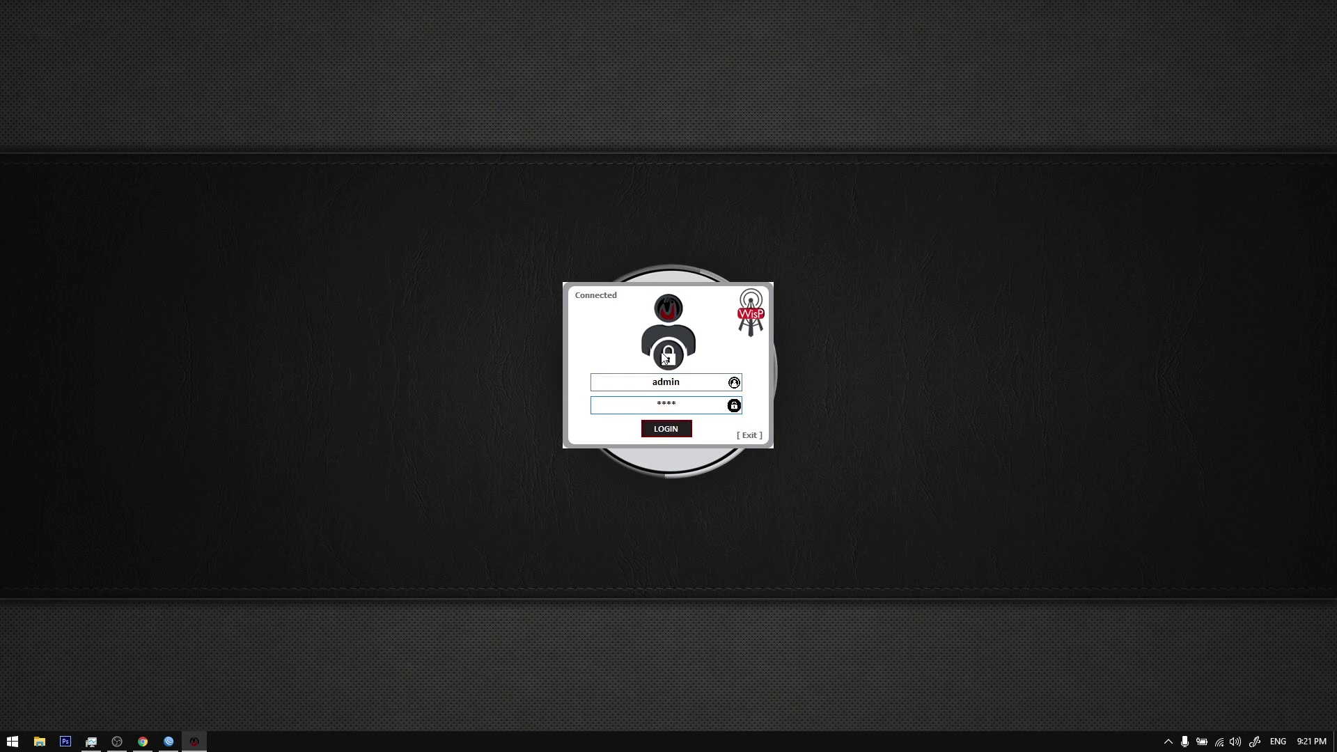
key(Return)
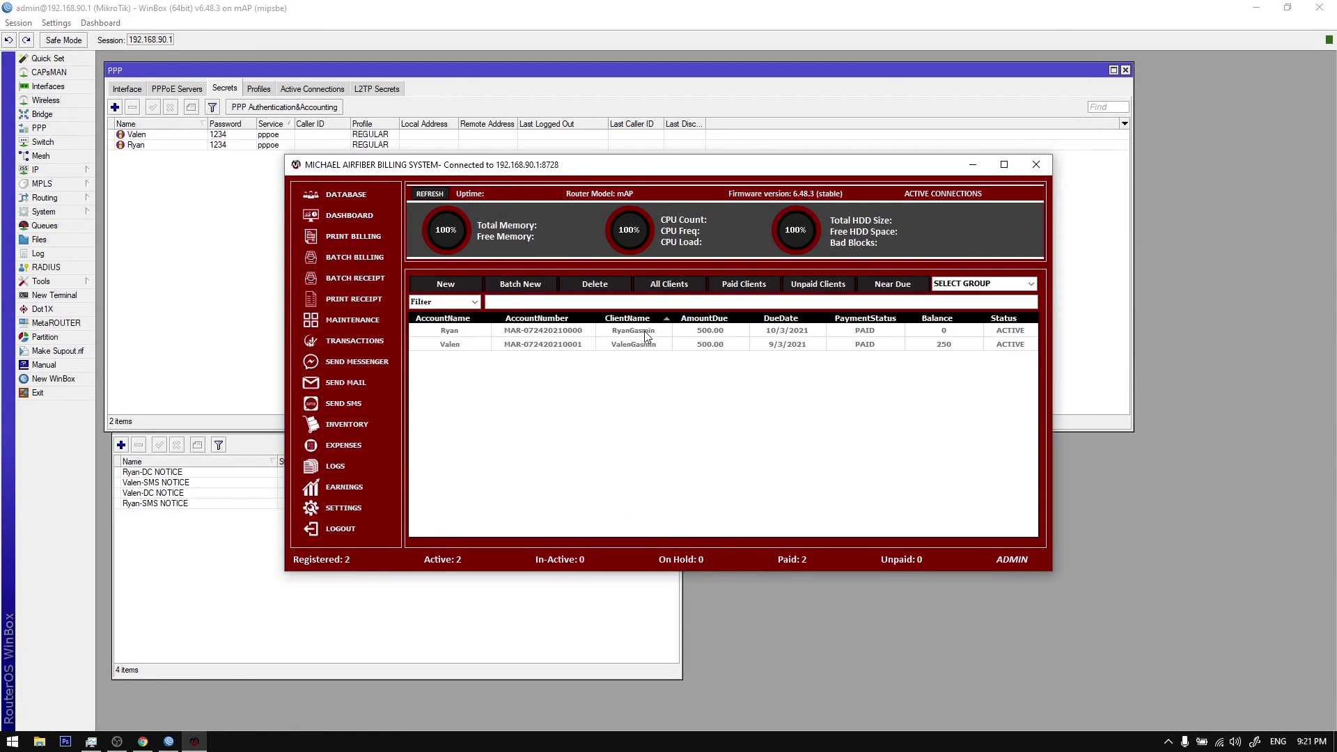
Step: Open the first client's payment form and move it into view
right_click(659, 382)
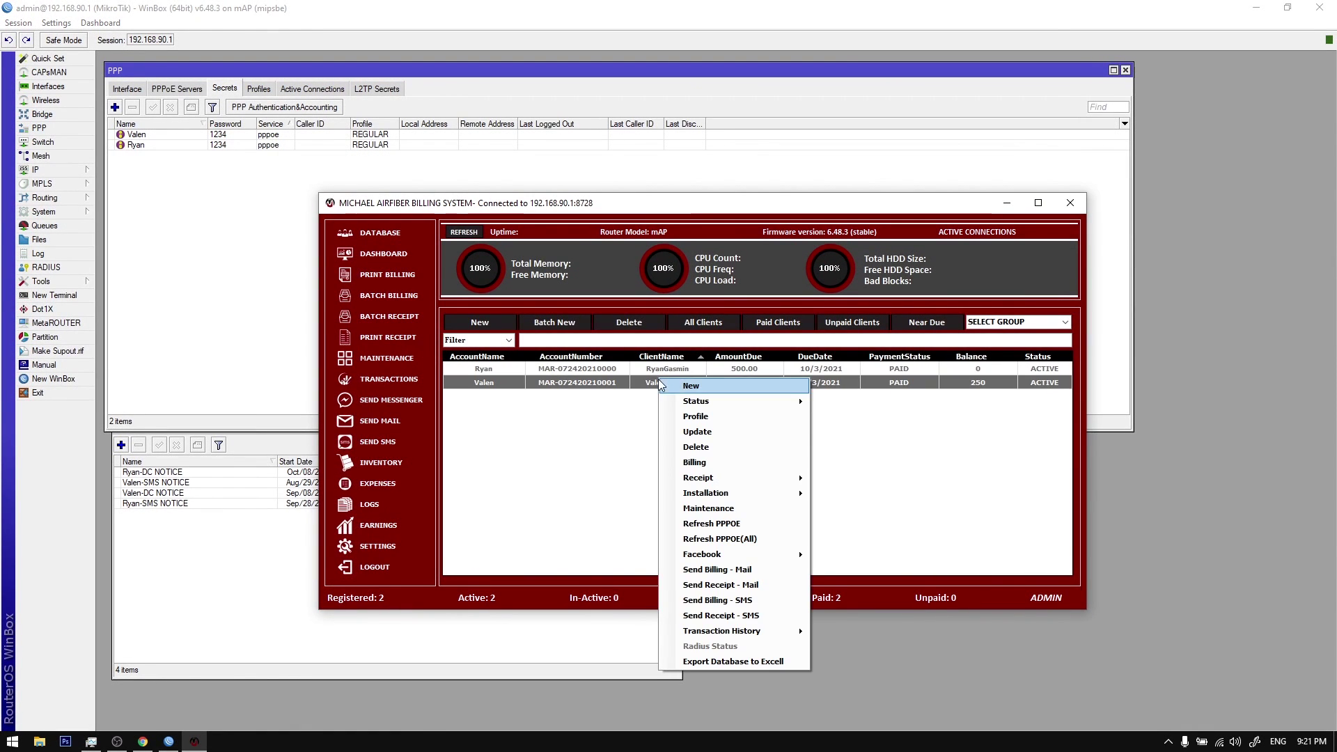
click(589, 384)
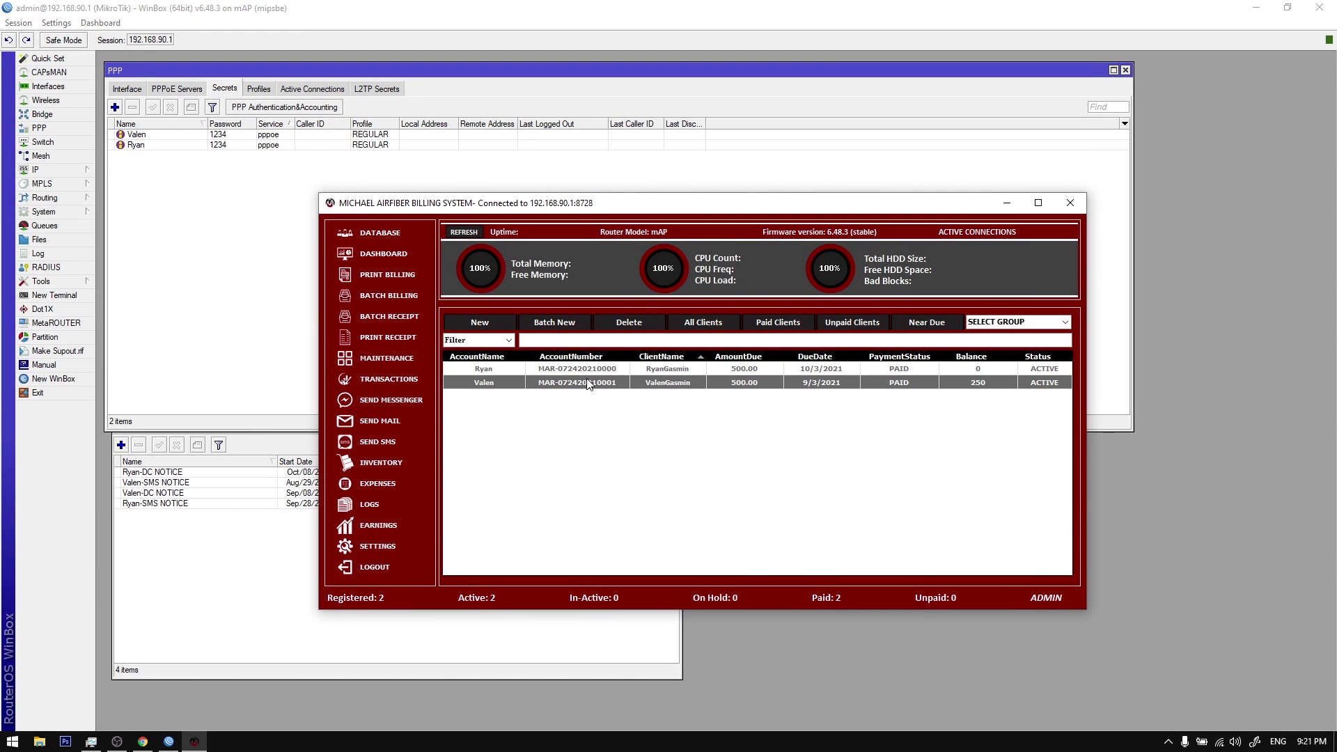
double_click(592, 369)
drag(751, 211, 500, 299)
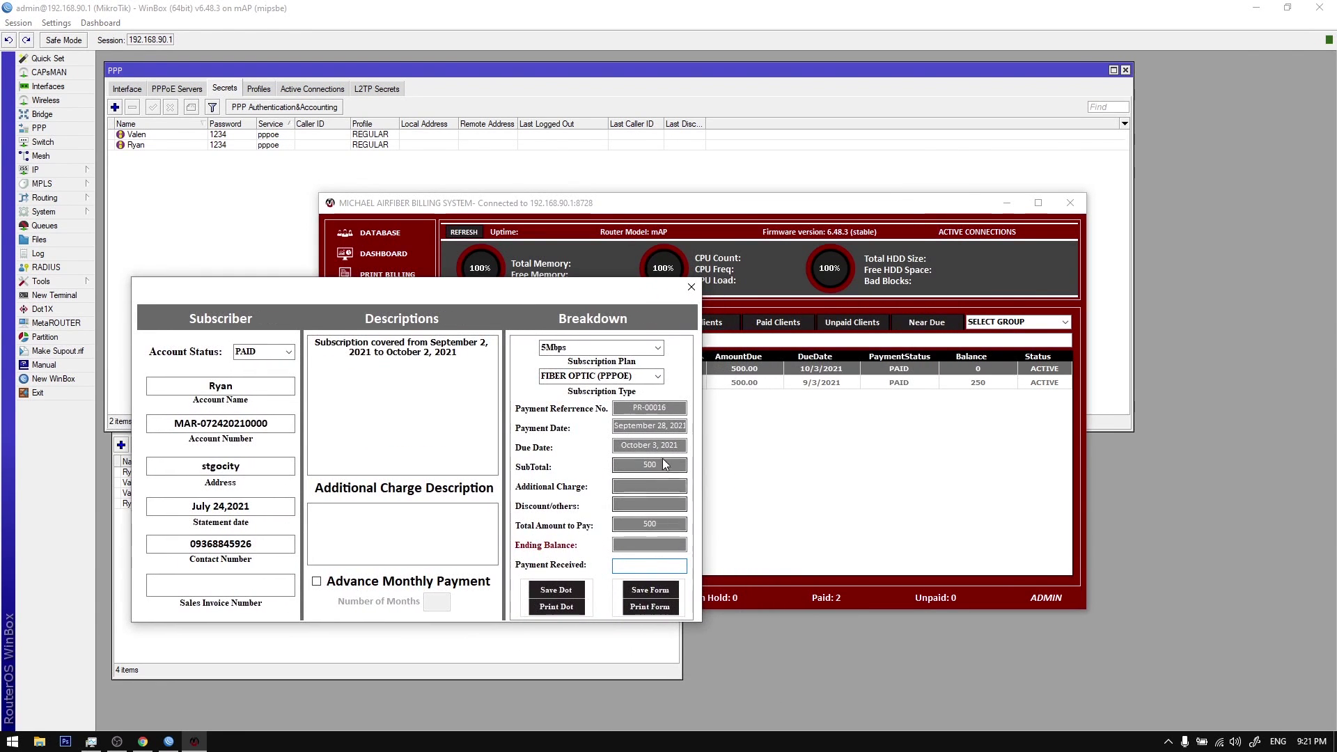
Step: Enter the sales invoice number, 500 payment received and a 1-month advance monthly payment
click(229, 589)
text(4124)
click(663, 567)
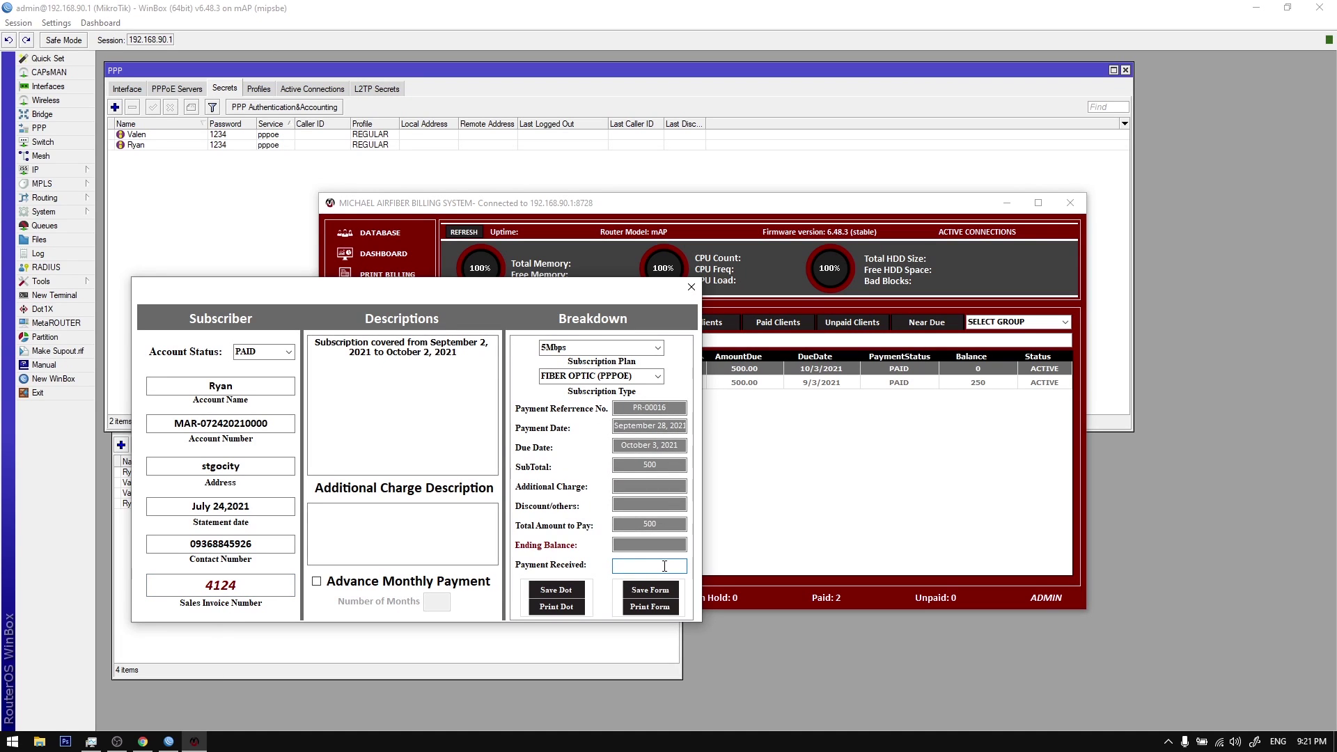
text(500)
drag(523, 289, 659, 280)
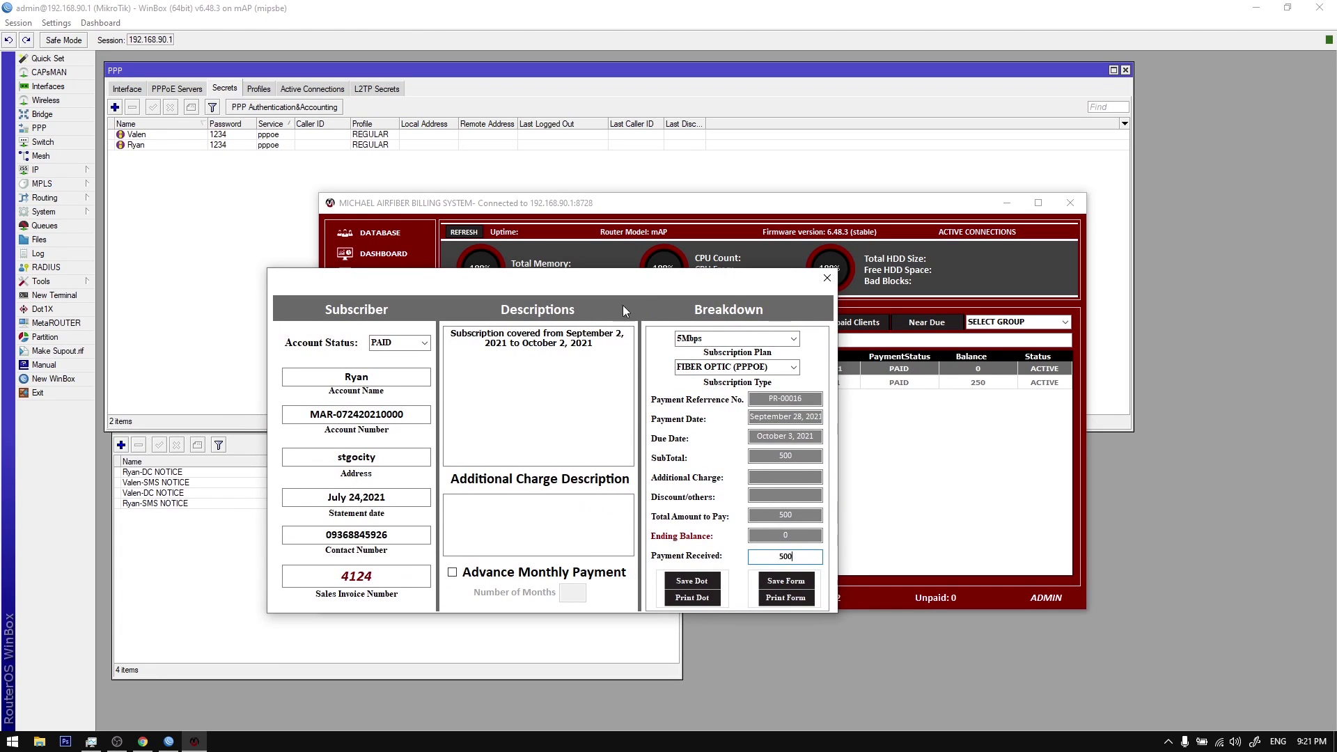
click(542, 576)
text(1)
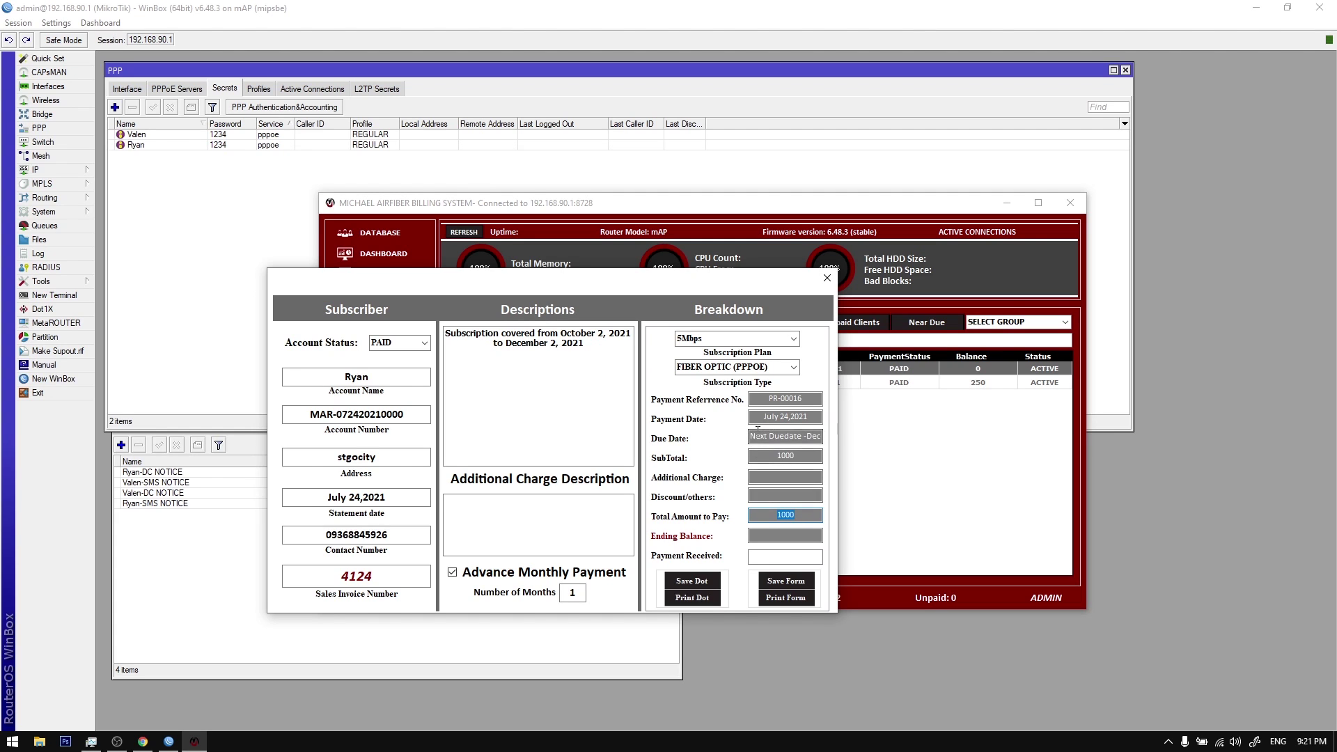
drag(751, 437, 834, 435)
mouse_move(708, 272)
mouse_down()
mouse_move(690, 278)
mouse_move(734, 268)
mouse_up()
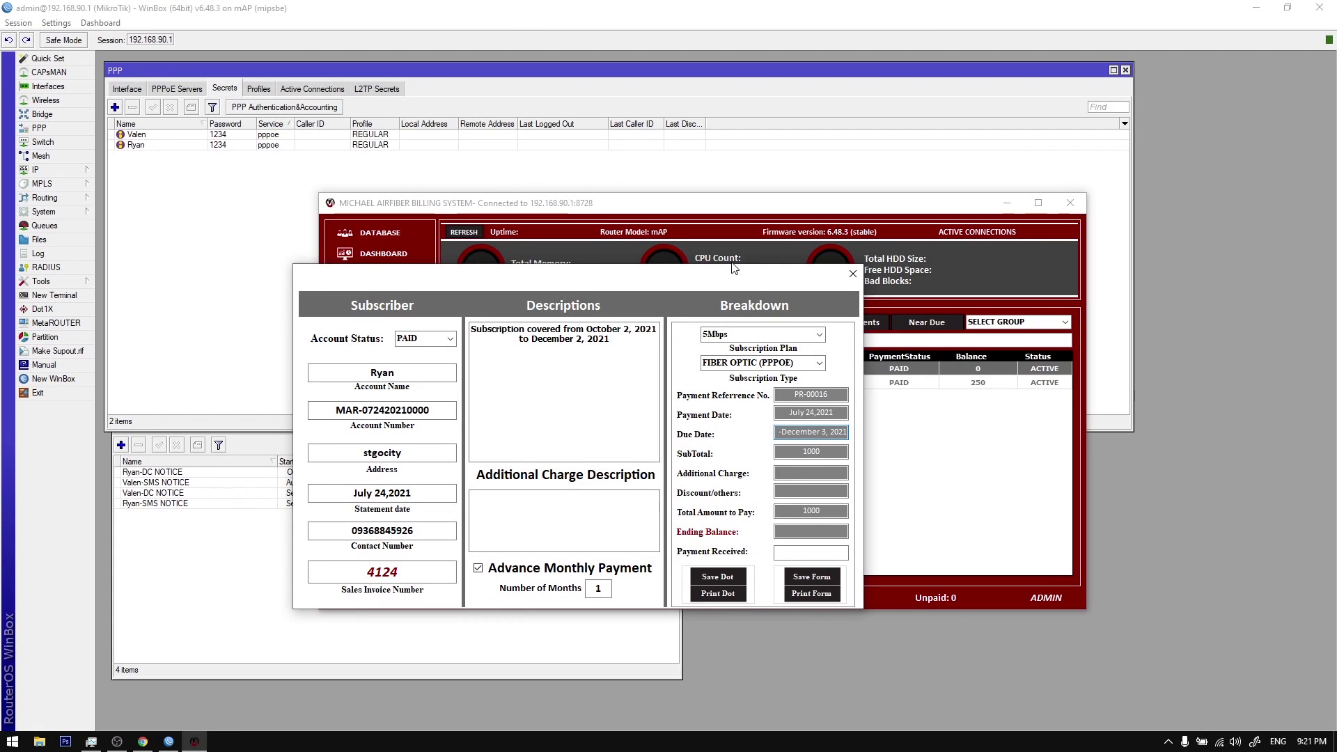
Step: Turn off advance monthly payment and check the payment received and ending balance fields
click(516, 571)
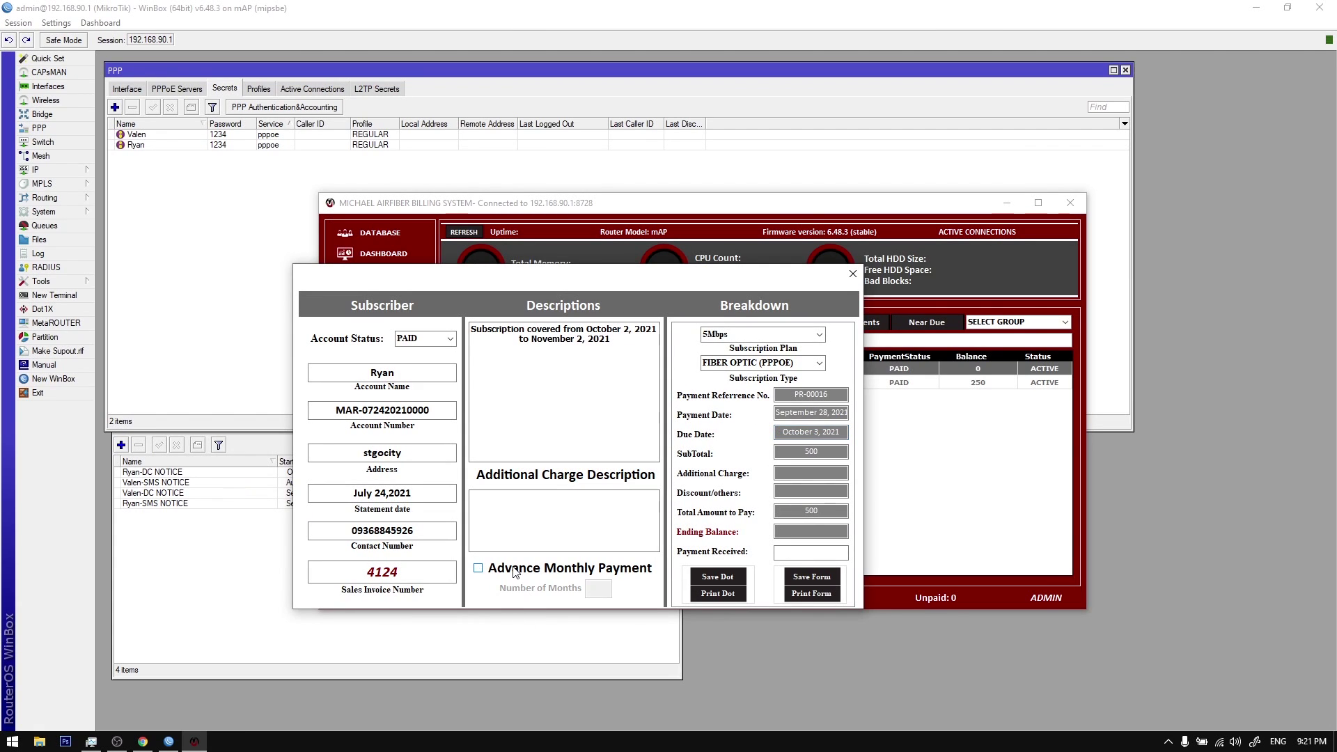
key(Tab)
key(Tab)
key(Tab)
key(Tab)
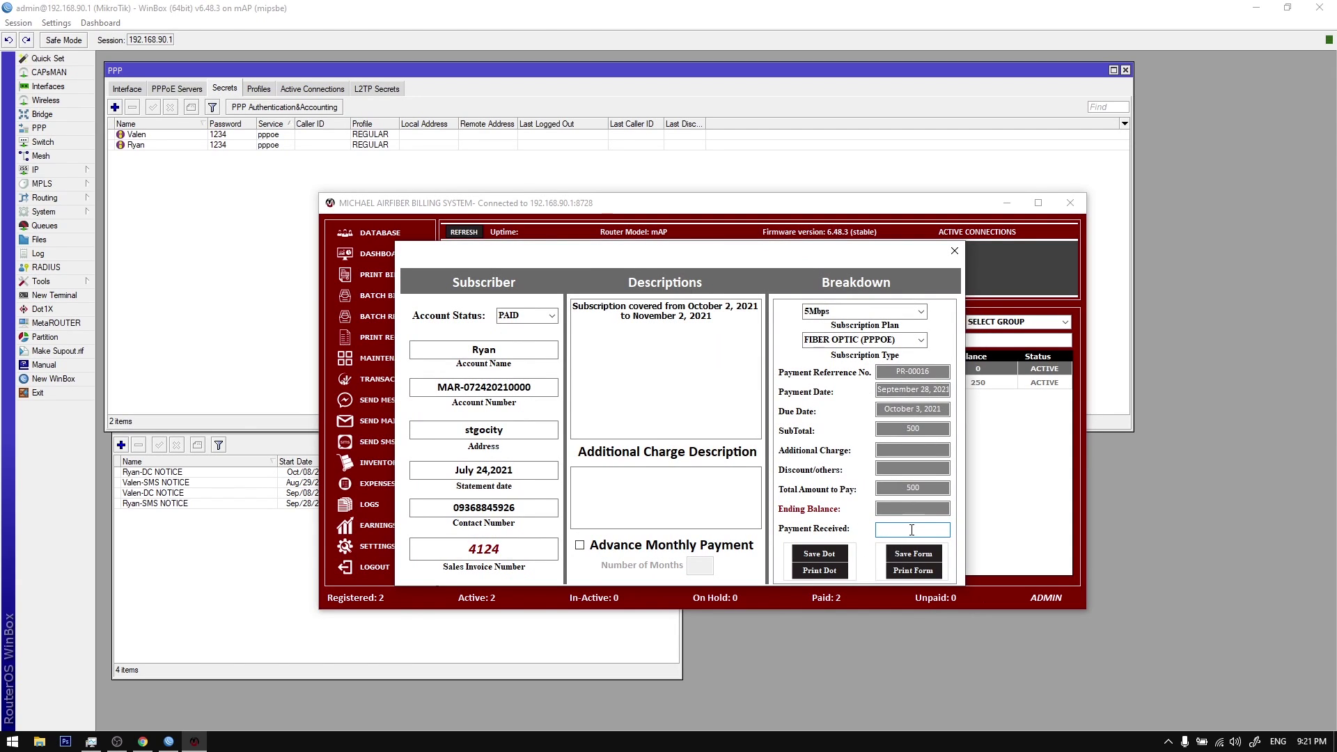
text(5)
key(BackSpace)
key(BackSpace)
key(shift+Tab)
key(shift+Tab)
key(Tab)
key(Tab)
click(902, 515)
drag(899, 514, 932, 513)
Step: Test an additional charge, a 50 discount and a payment received, checking the 150 ending balance
click(910, 457)
text(20)
double_click(928, 529)
double_click(913, 487)
click(907, 494)
click(905, 463)
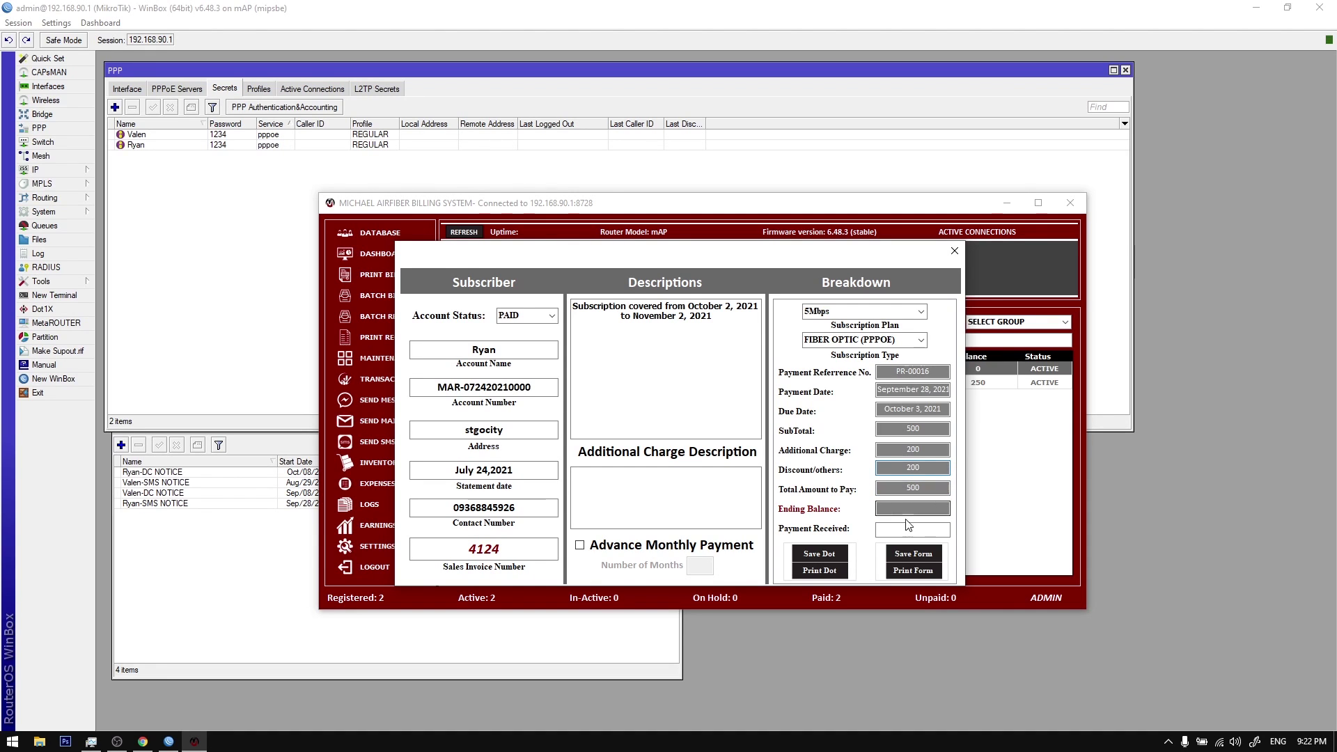
key(BackSpace)
key(BackSpace)
key(BackSpace)
text(50)
key(Tab)
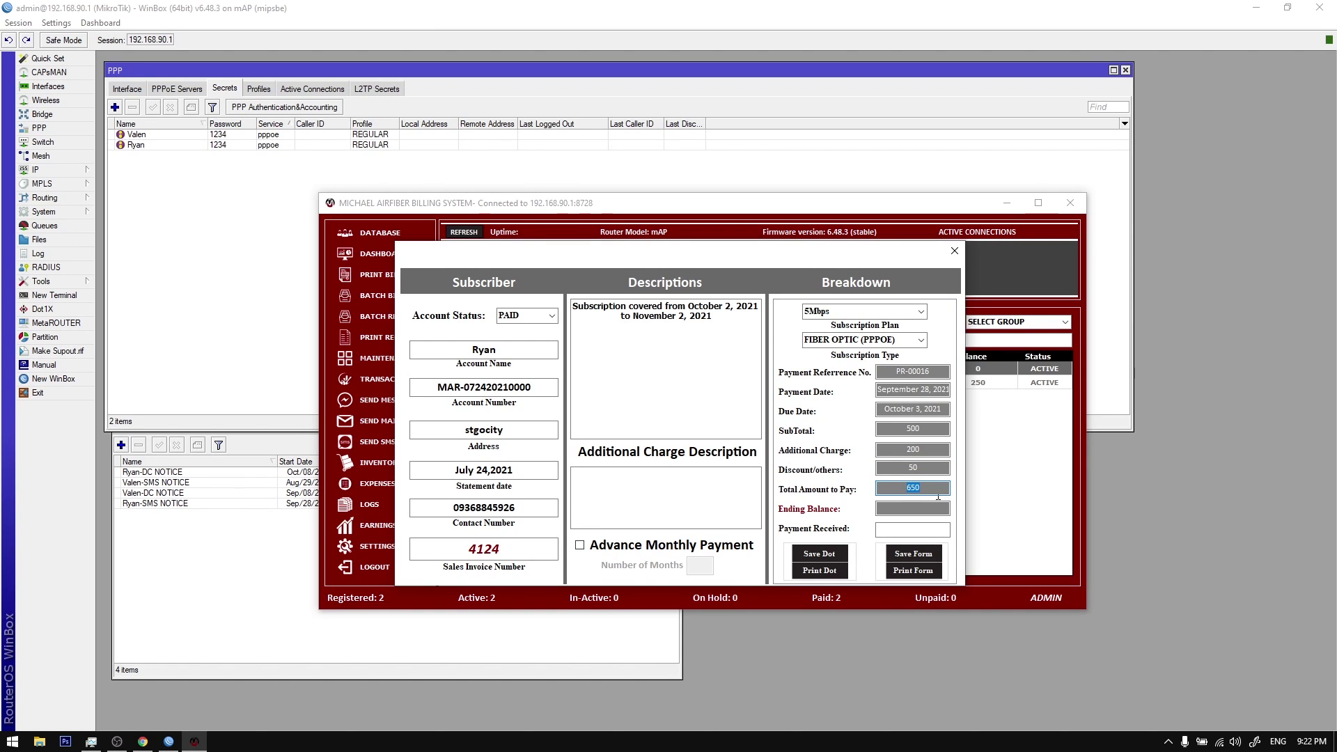
click(937, 528)
text(500)
click(942, 502)
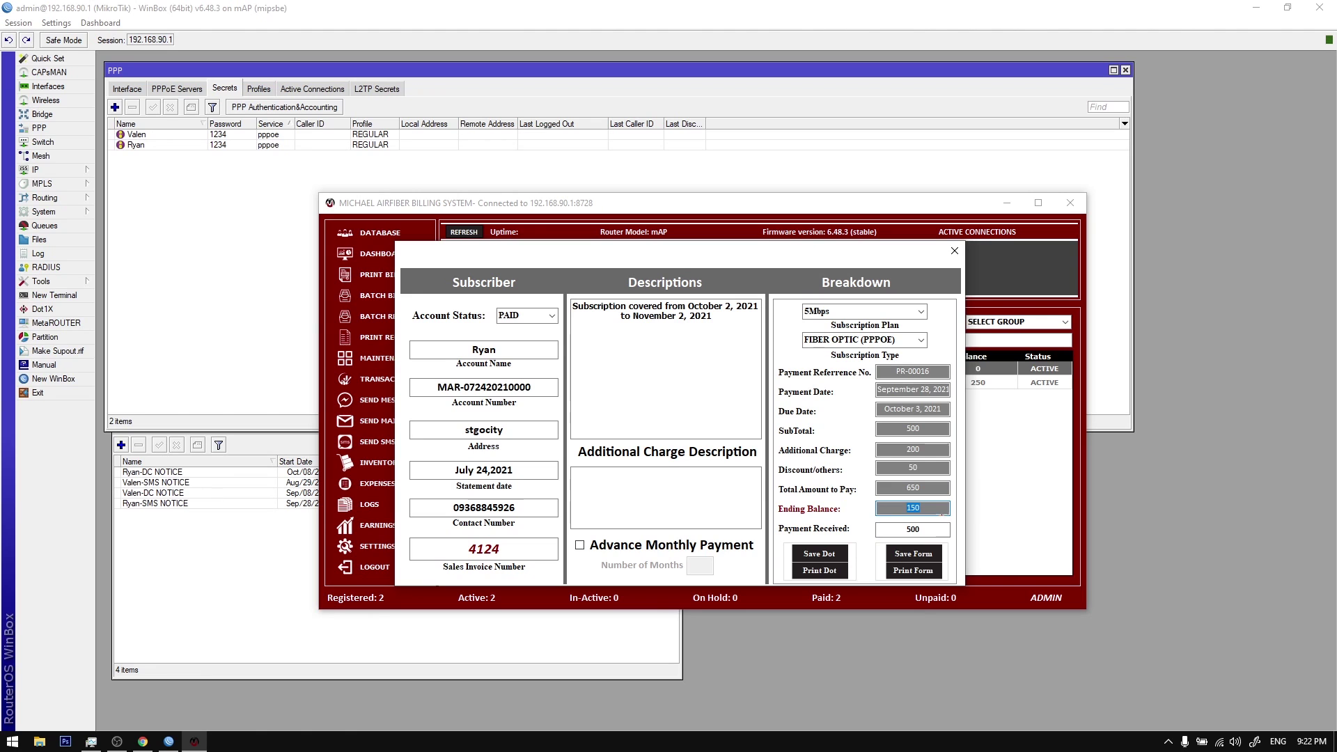
Step: Close the payment form without saving and open the Settings panel
drag(855, 256, 872, 276)
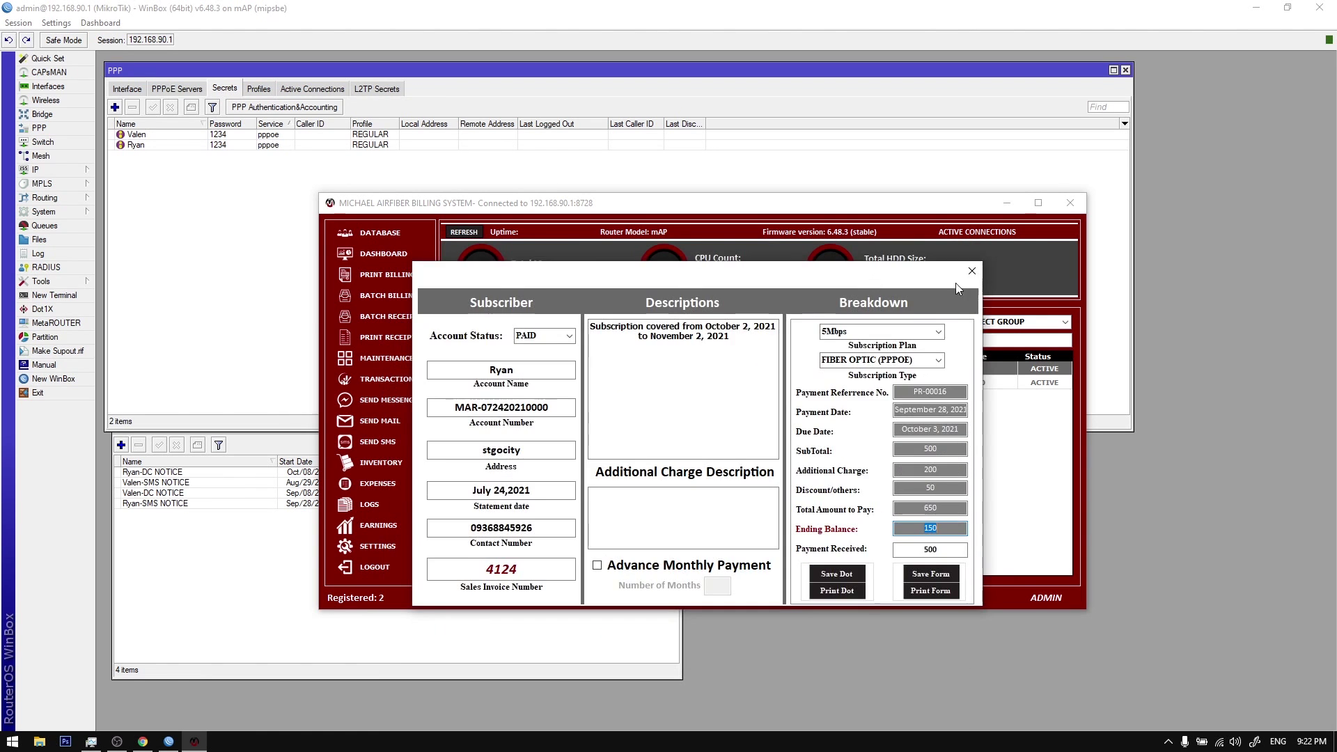
click(970, 271)
click(382, 547)
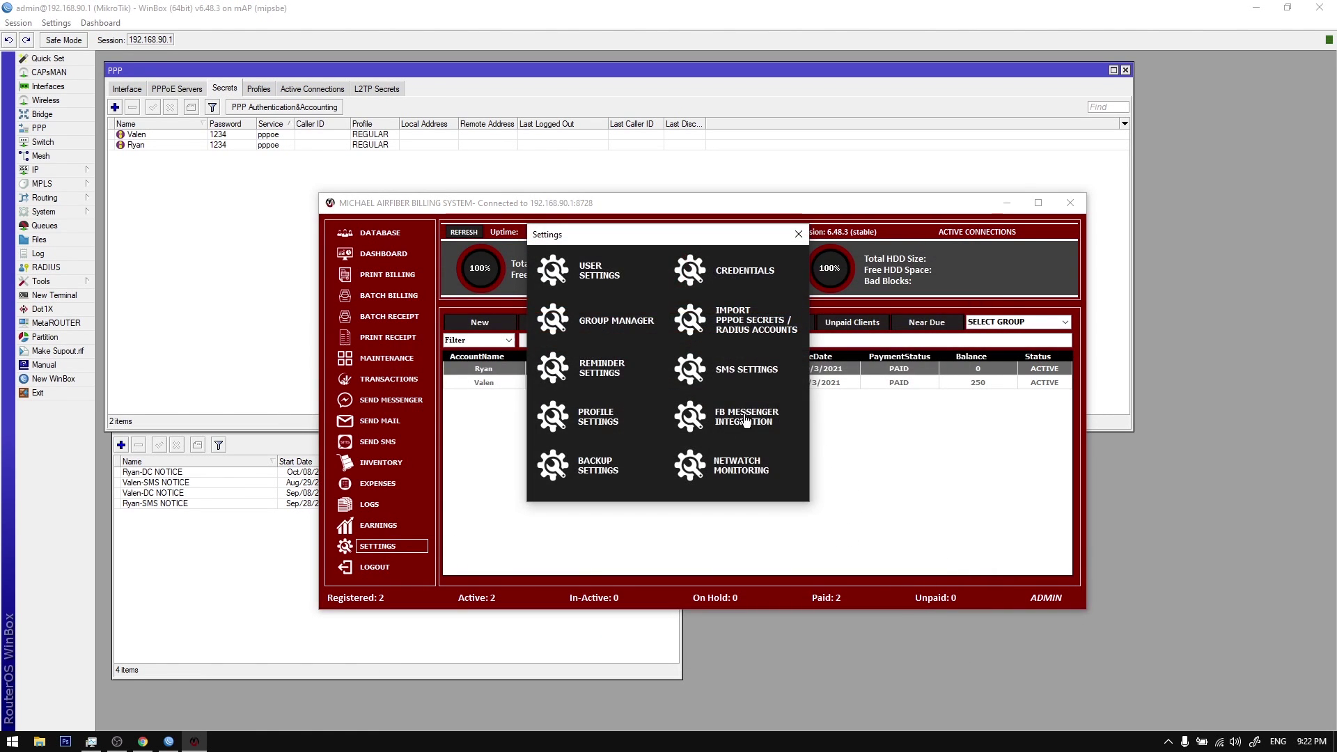
Step: Close the Messenger settings, then save a 500 payment for the first client and send its receipt
click(743, 422)
click(936, 181)
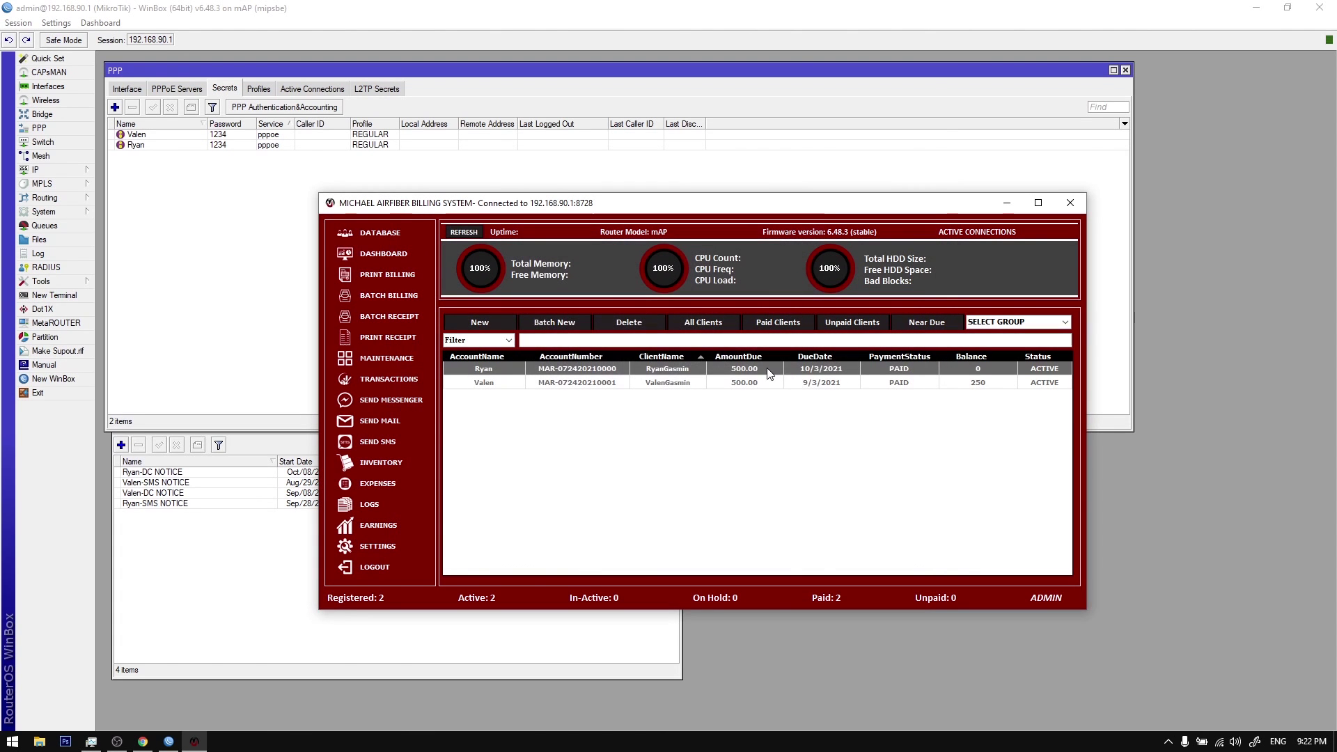
double_click(814, 374)
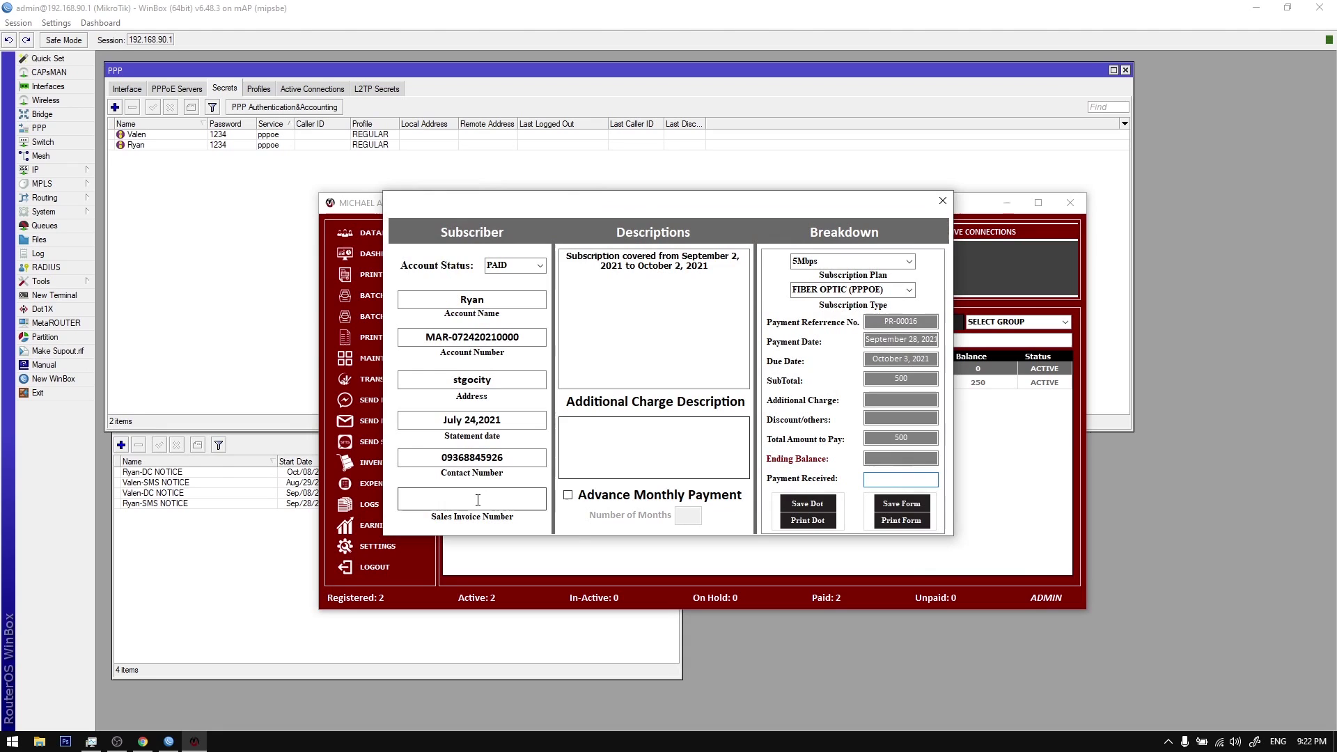
click(901, 480)
text(500)
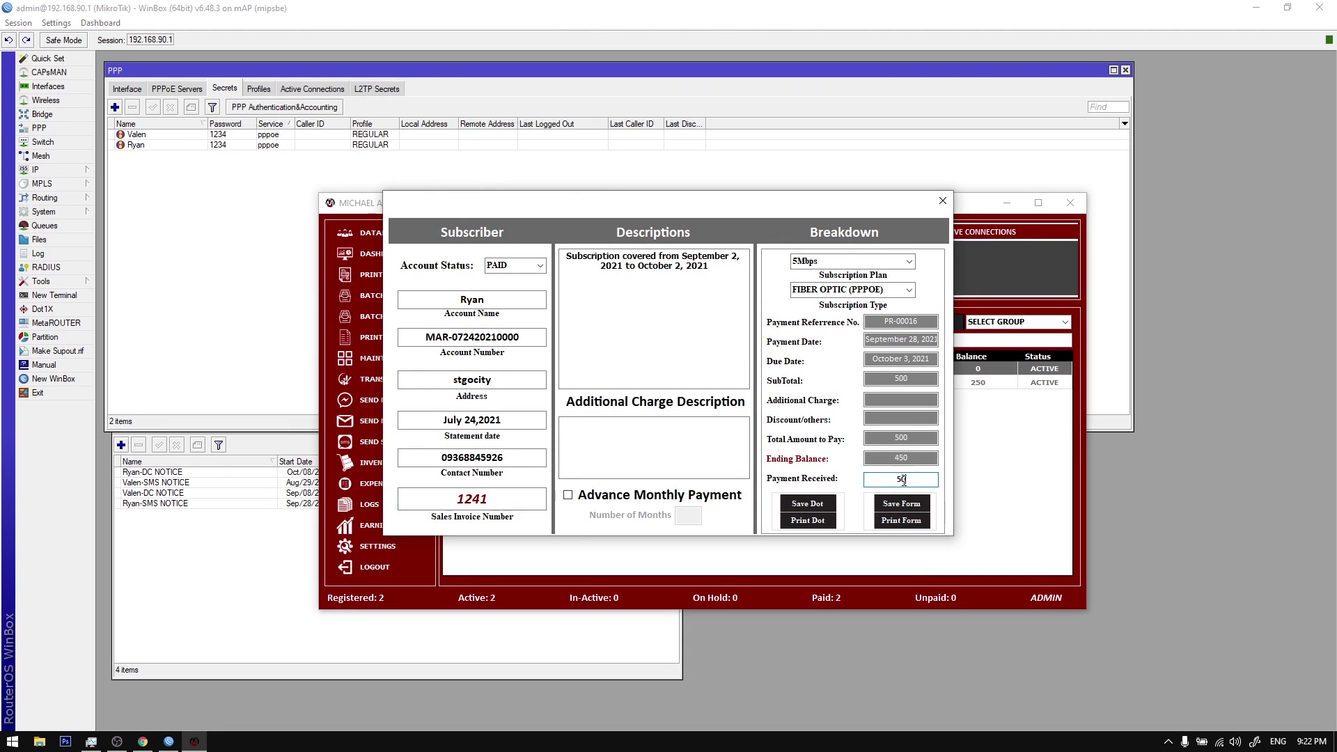
click(903, 505)
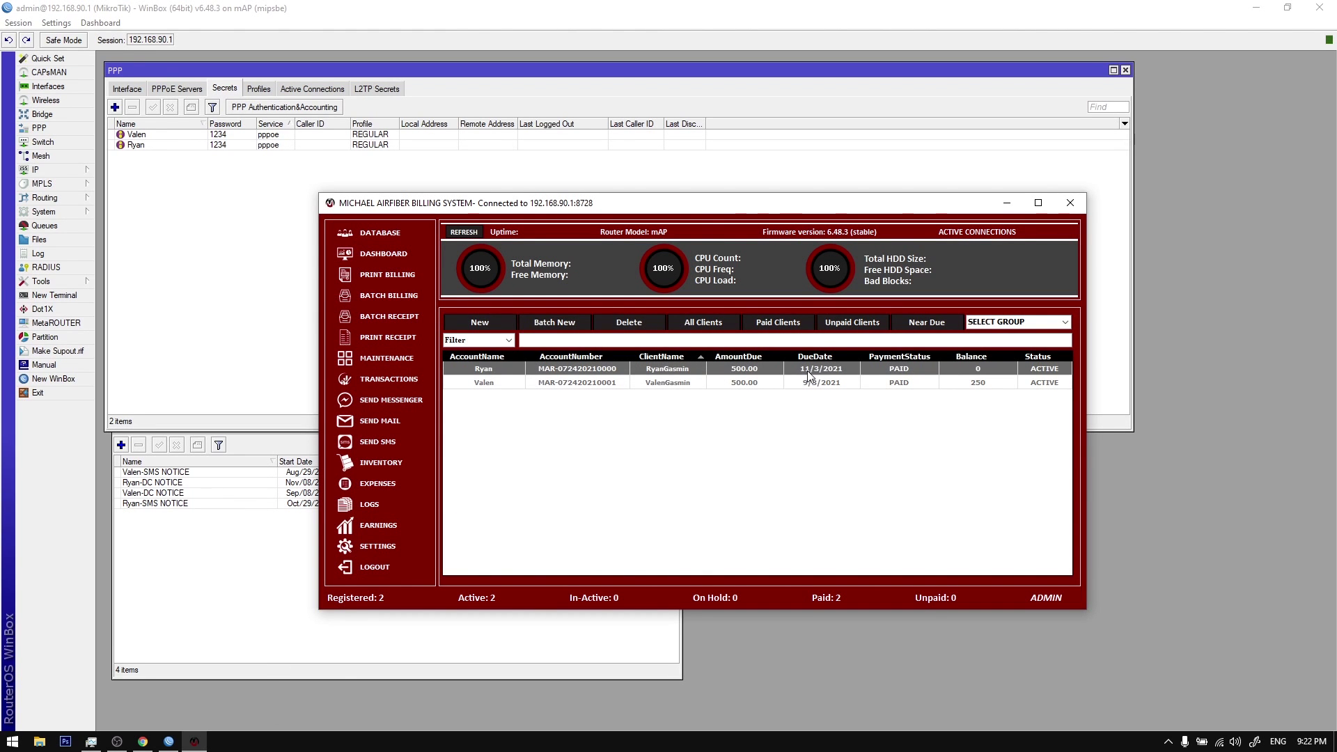
Step: Check the first client's account details from the row options, then close them unchanged
right_click(816, 373)
click(803, 374)
right_click(802, 374)
click(820, 424)
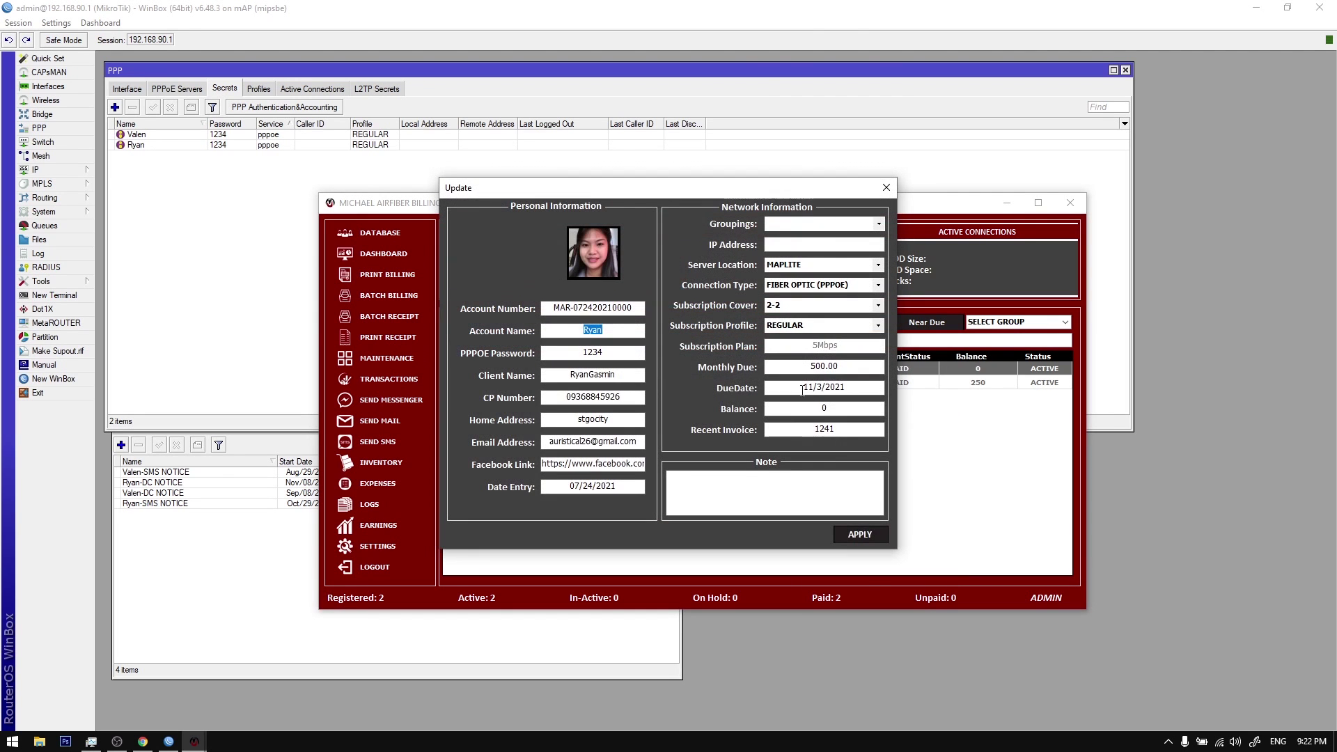
click(886, 187)
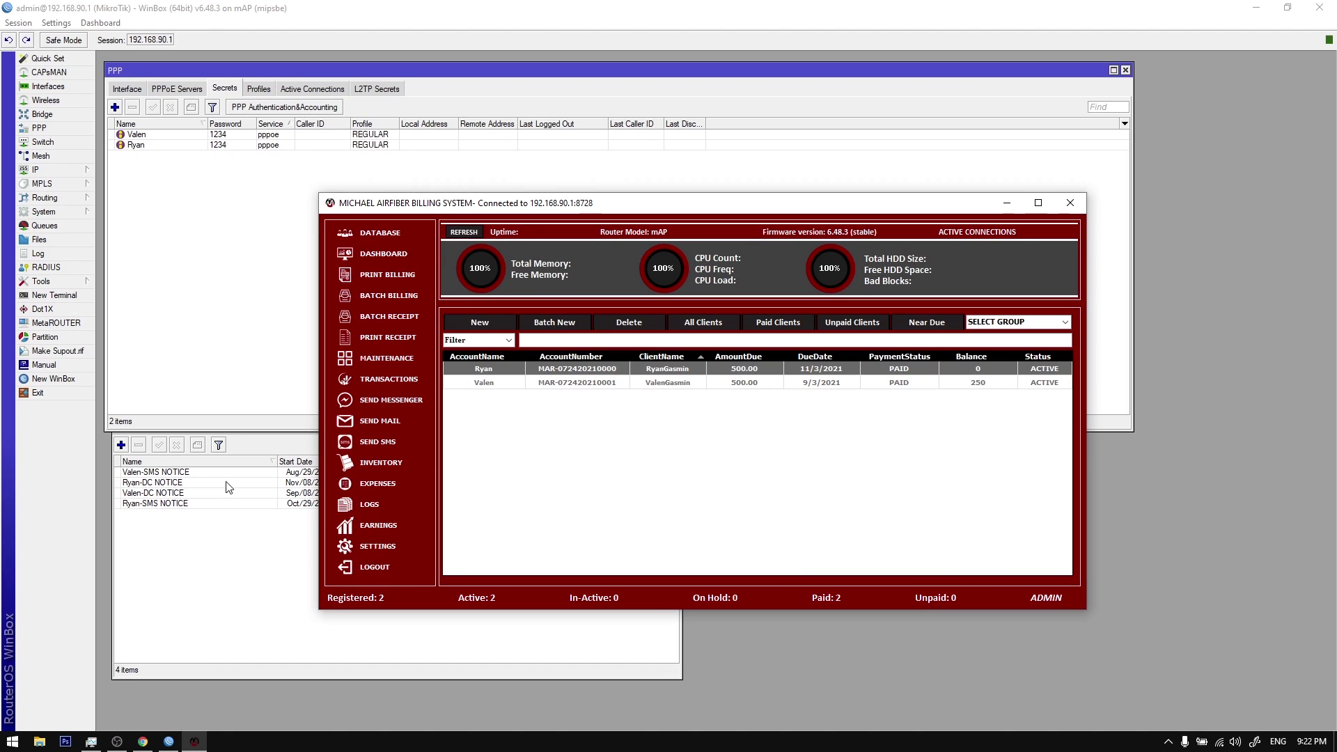
Step: In WinBox, sort the Scheduler by name and inspect the first client's disconnect and SMS notice schedules
click(158, 463)
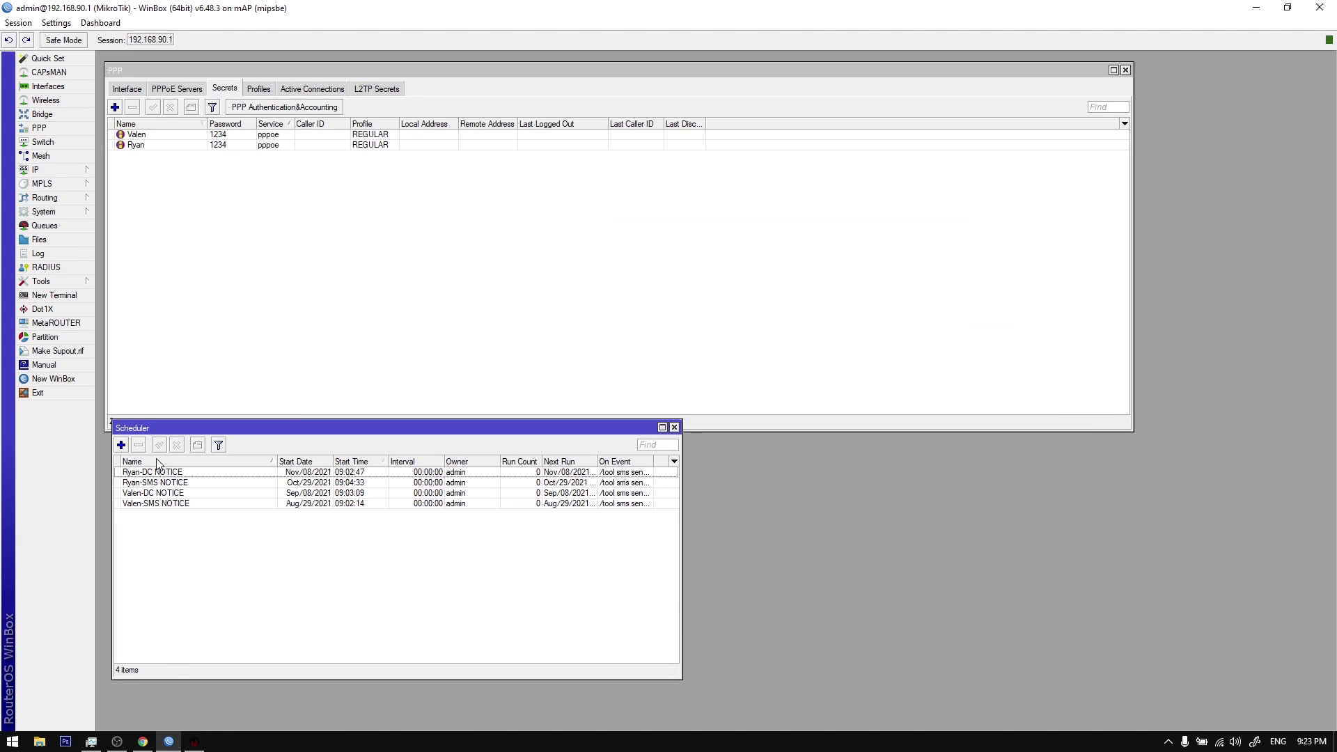
click(182, 473)
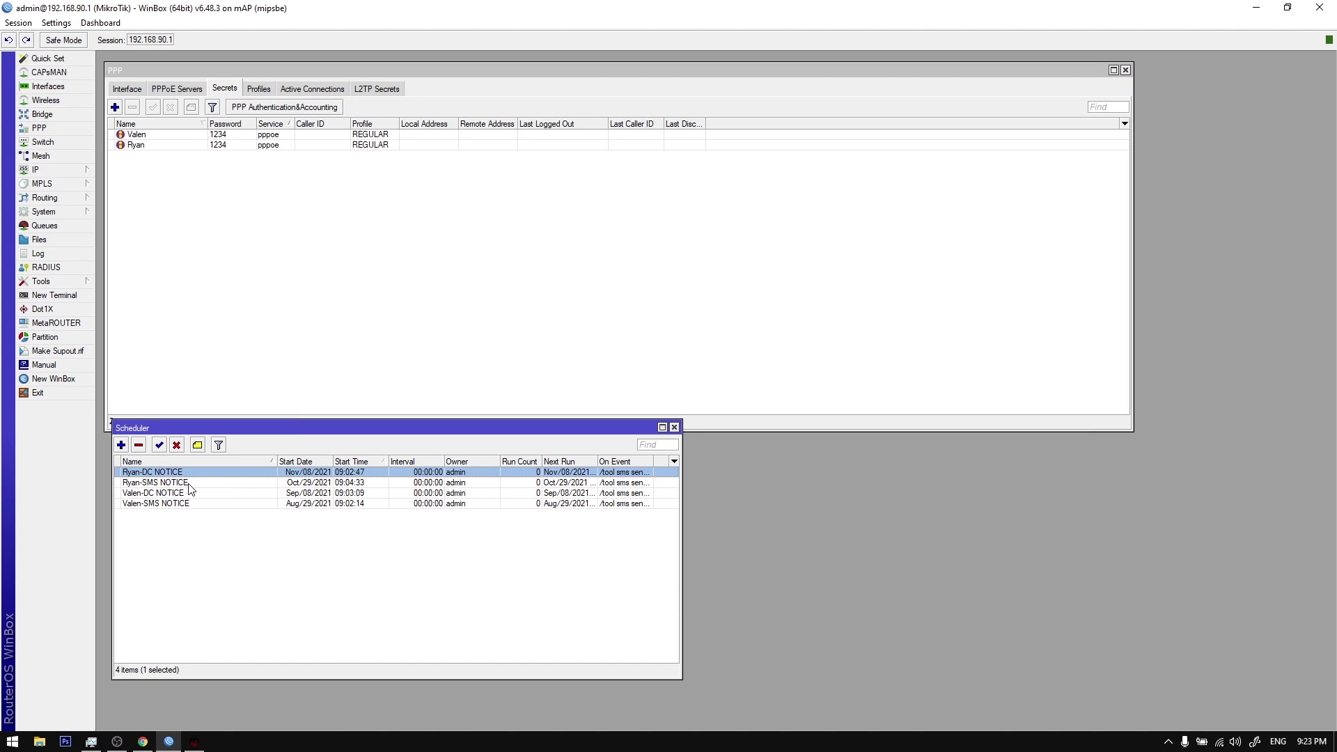
double_click(189, 473)
key(Escape)
double_click(286, 484)
key(Escape)
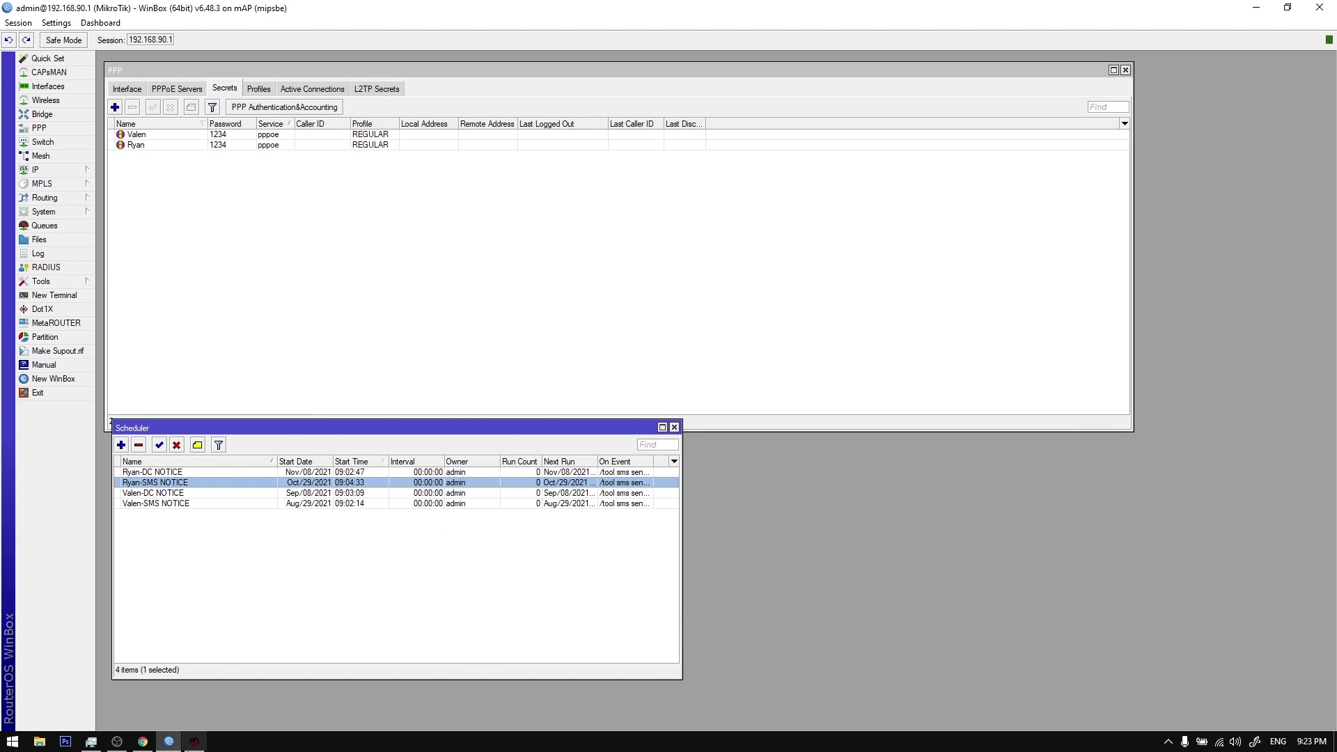
Step: Compare the billing system's client rows against the first client's SMS notice in WinBox
key(alt+Tab)
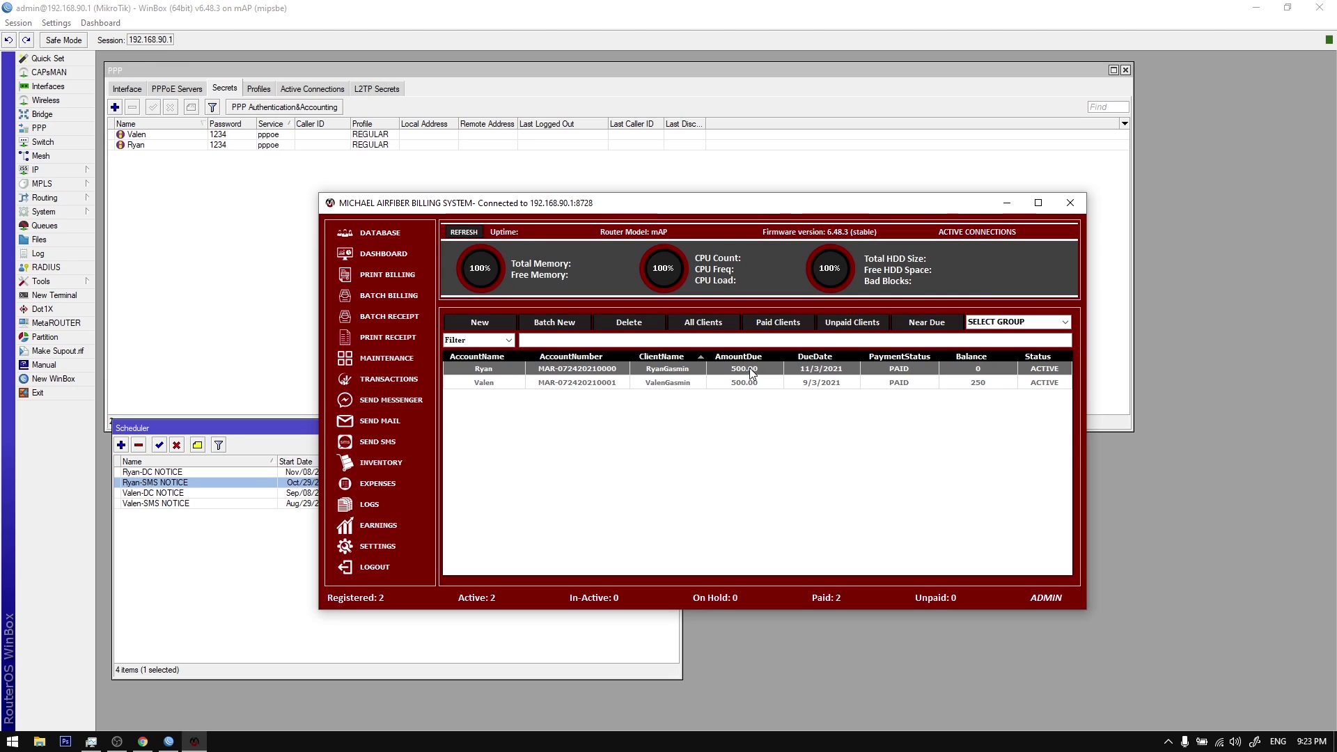
click(631, 387)
click(628, 375)
click(232, 472)
click(234, 483)
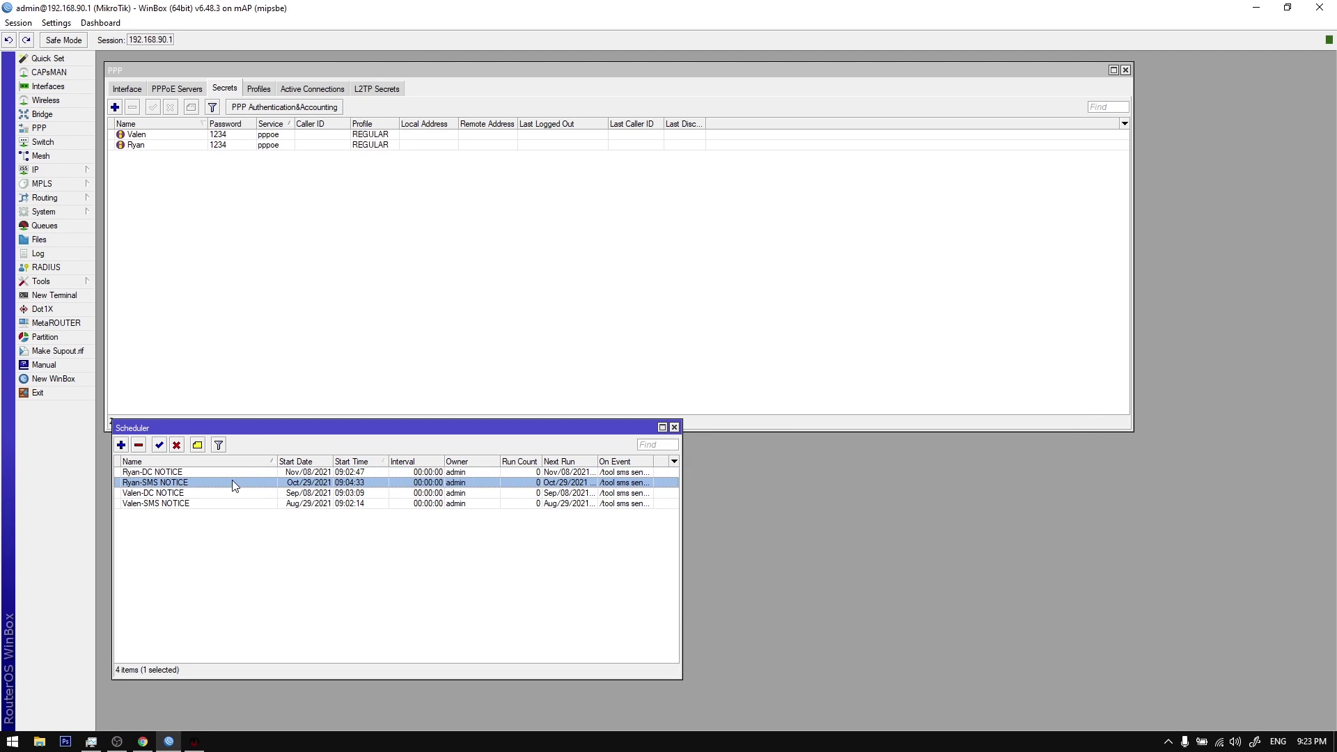
key(alt+Tab)
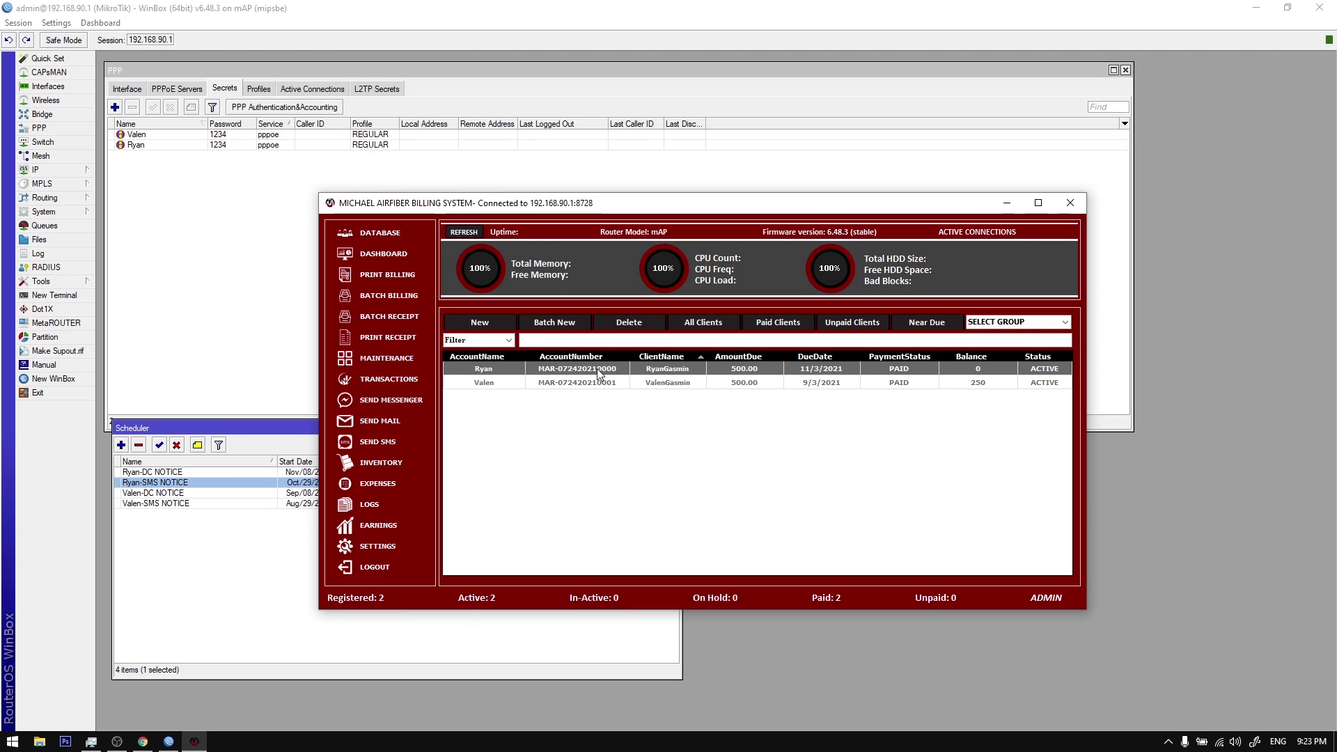
click(613, 384)
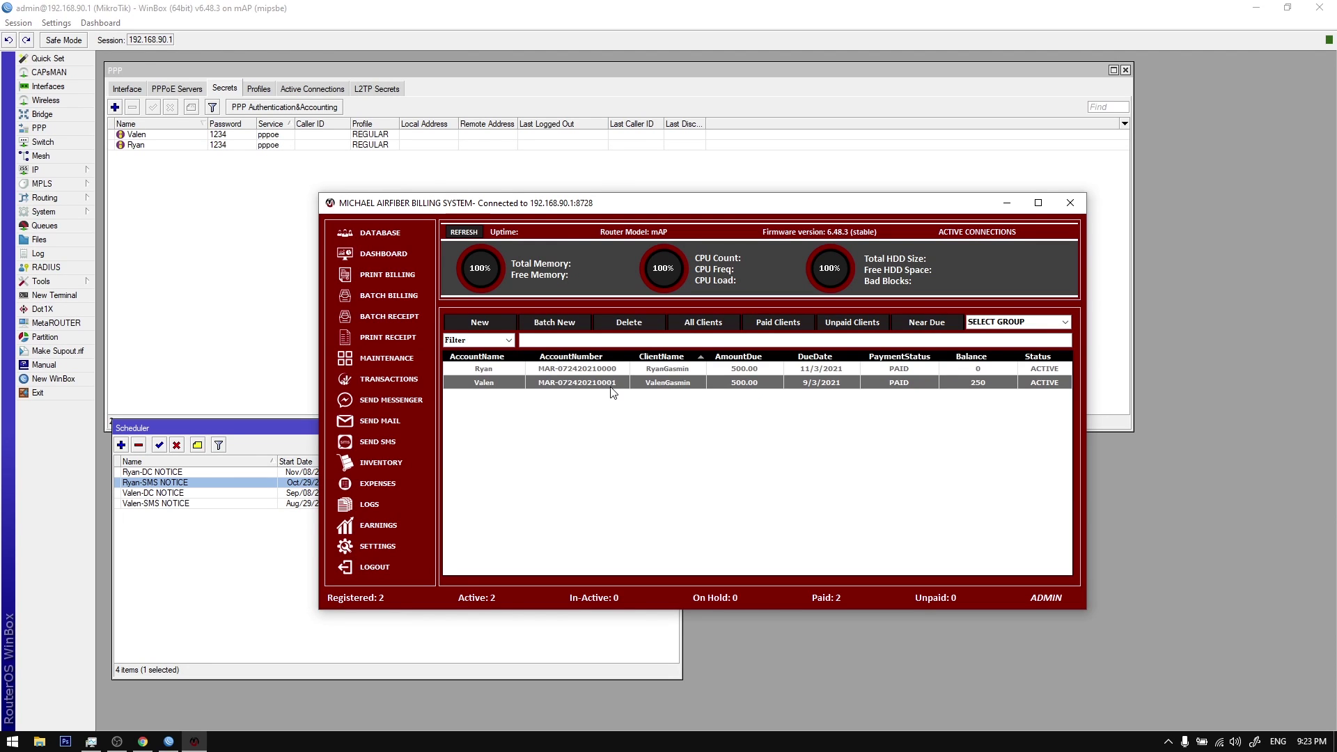
Step: Generate Form receipts for All Clients in Batch Receipt and confirm creation
click(398, 321)
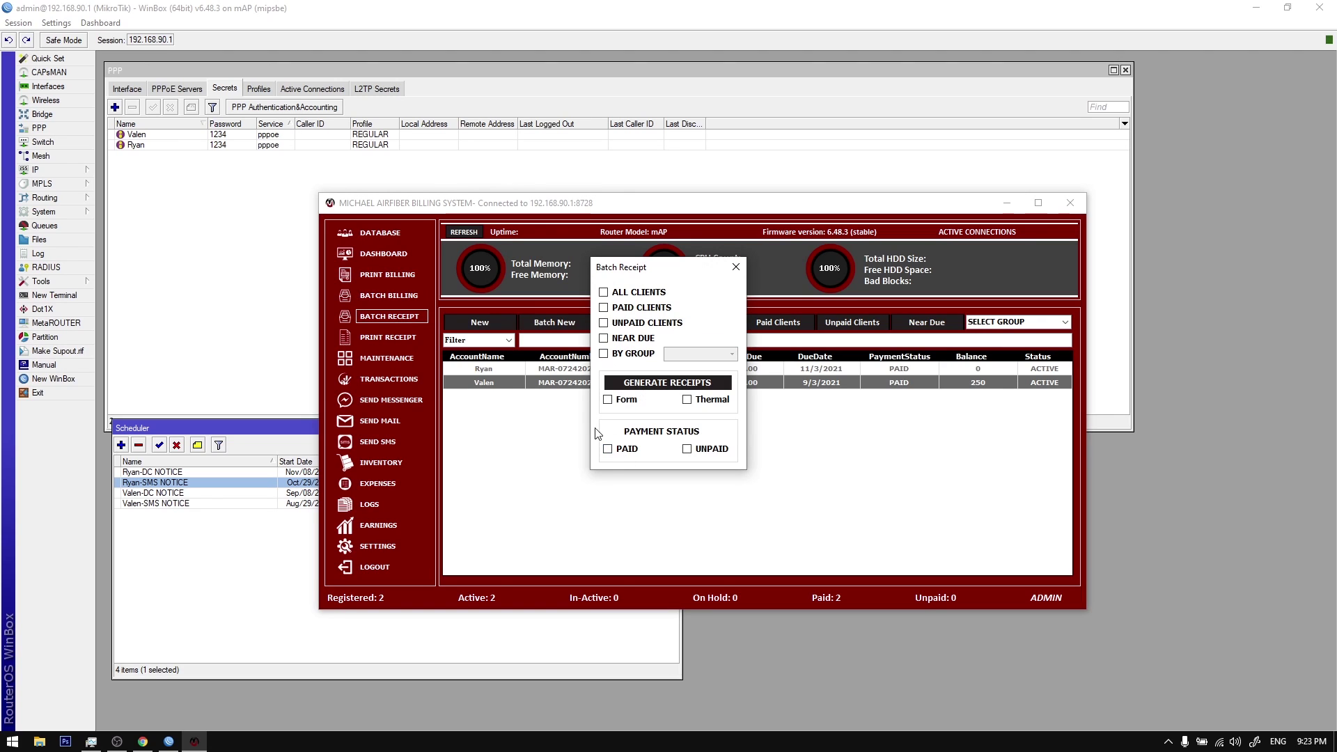
click(639, 293)
click(626, 401)
drag(663, 273, 668, 303)
click(632, 482)
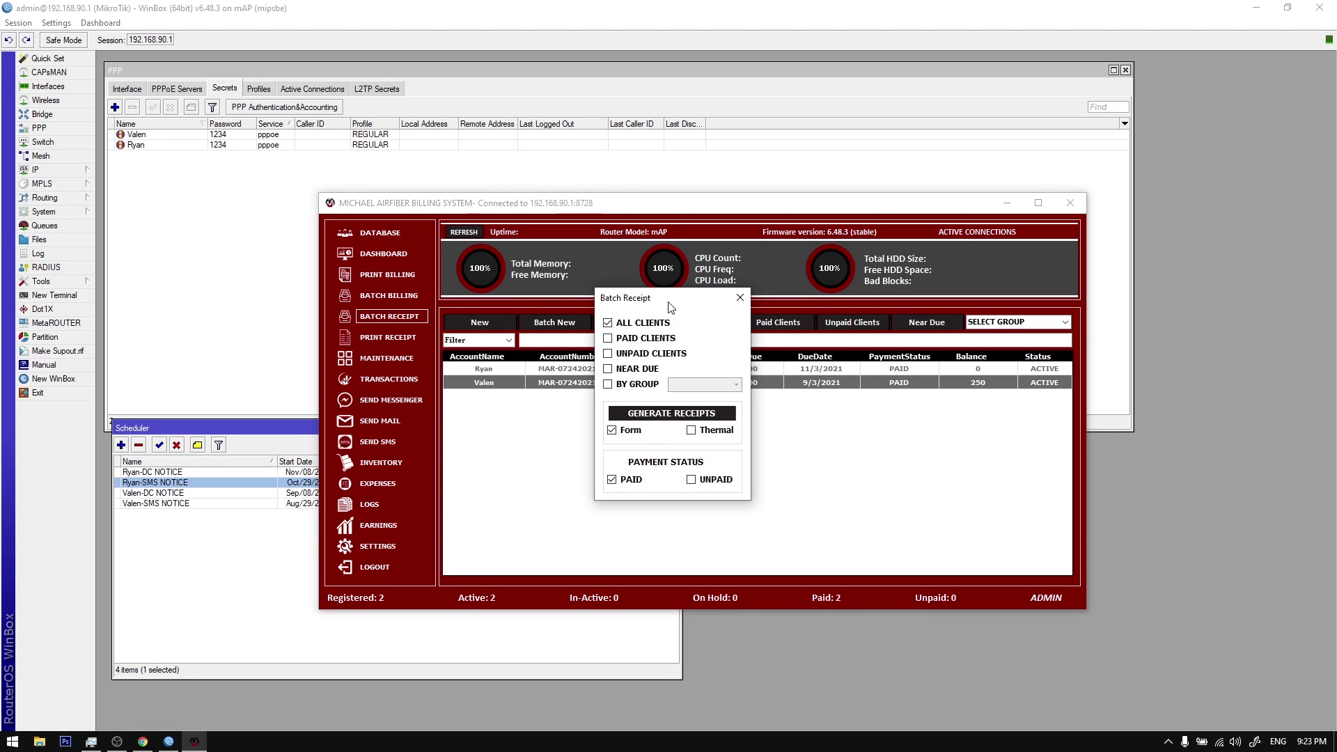
drag(670, 299, 582, 303)
click(630, 484)
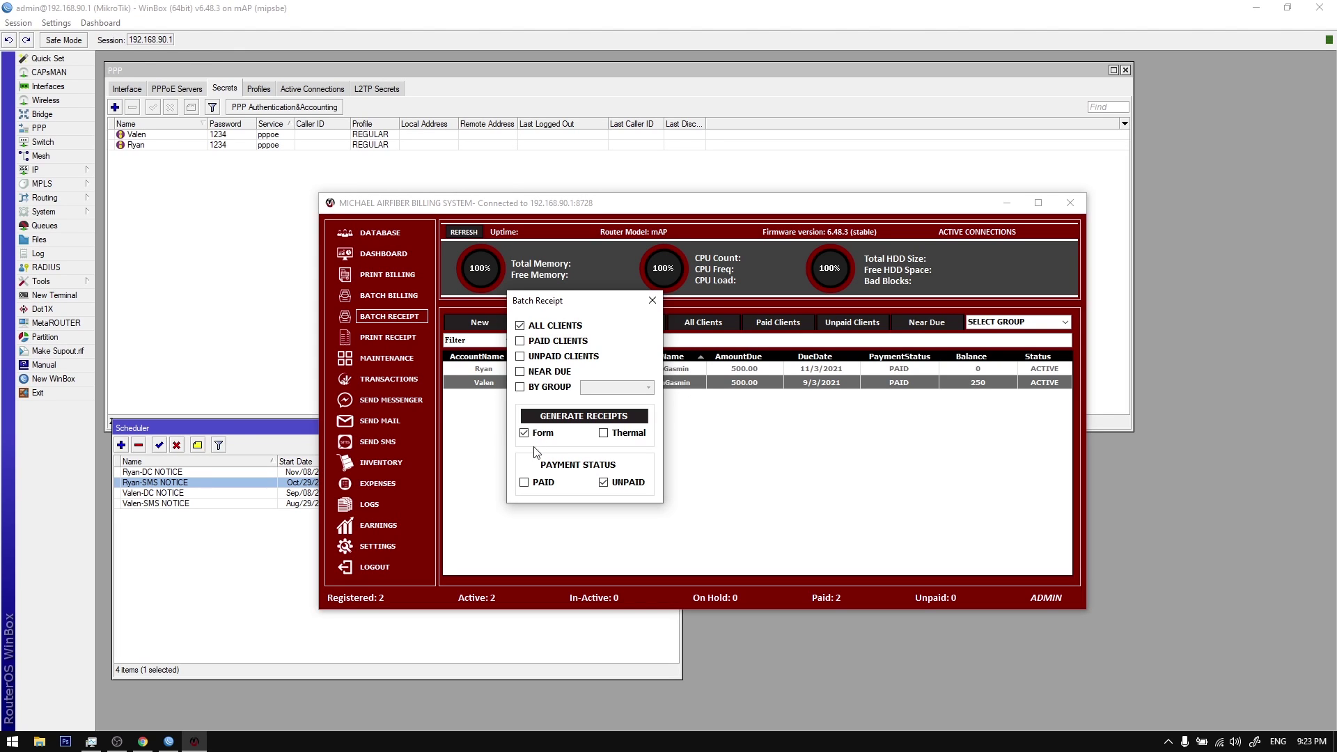
mouse_move(579, 305)
mouse_down()
mouse_move(703, 345)
mouse_move(583, 307)
mouse_up()
click(584, 407)
click(702, 418)
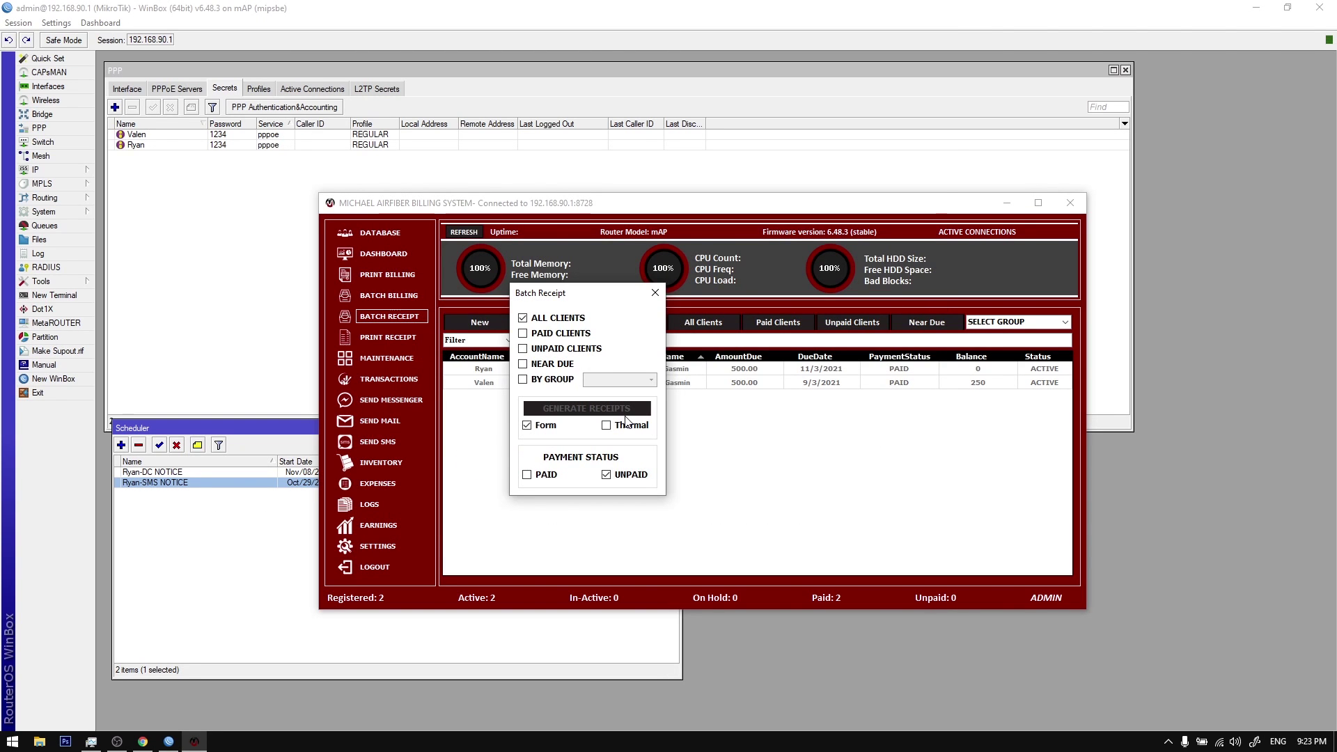
Step: Acknowledge the receipts-created message and review Payment Receipt-00017 in Picasa Photo Viewer
click(727, 417)
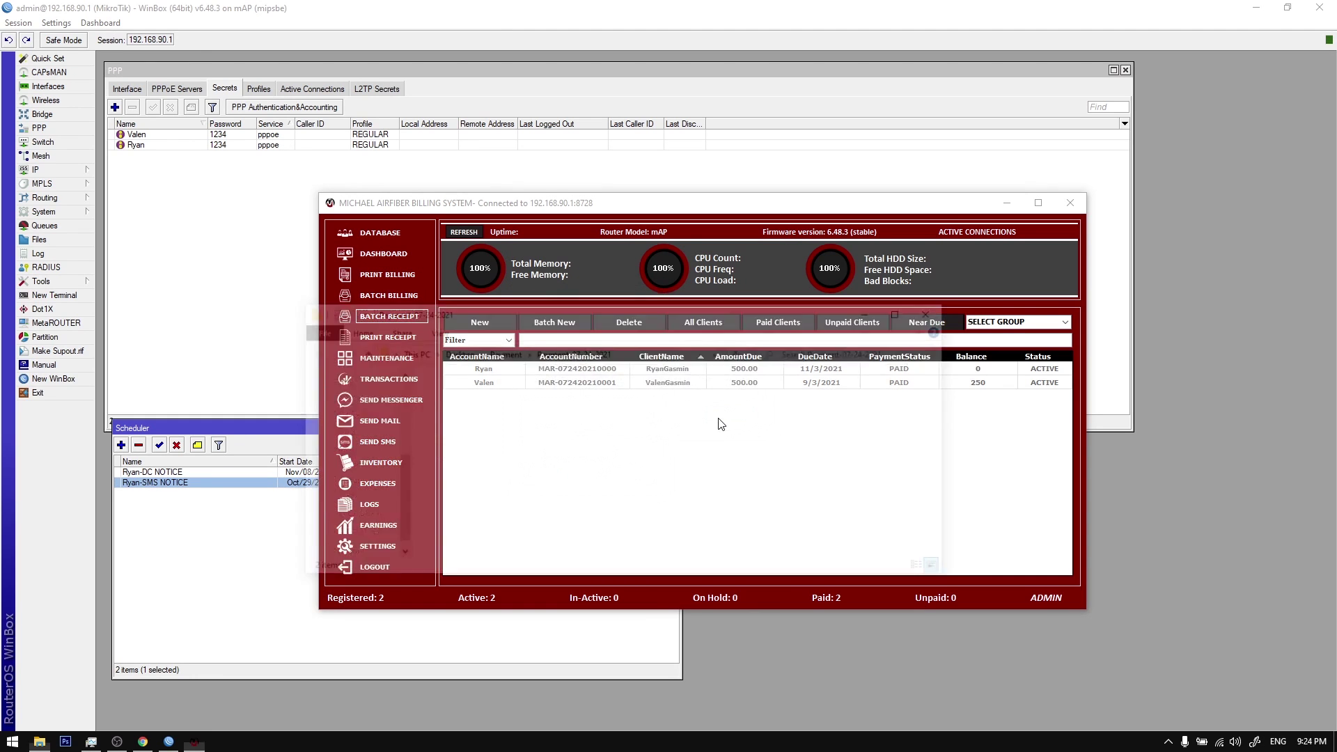
double_click(461, 416)
scroll(480, 397, down, 1)
scroll(495, 383, up, 1)
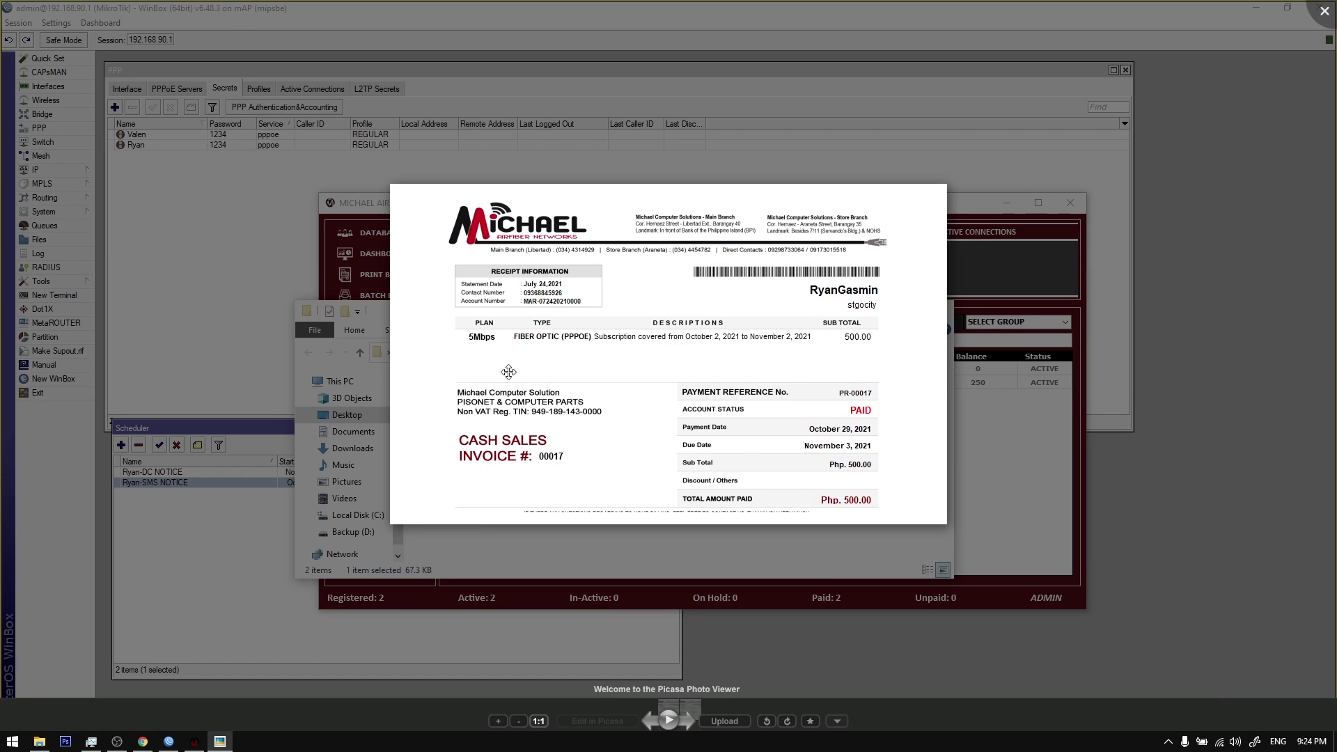
key(Escape)
Step: Move the receipts folder lower and select Payment Receipt-00018 alongside Ryan's client record
drag(592, 224, 606, 450)
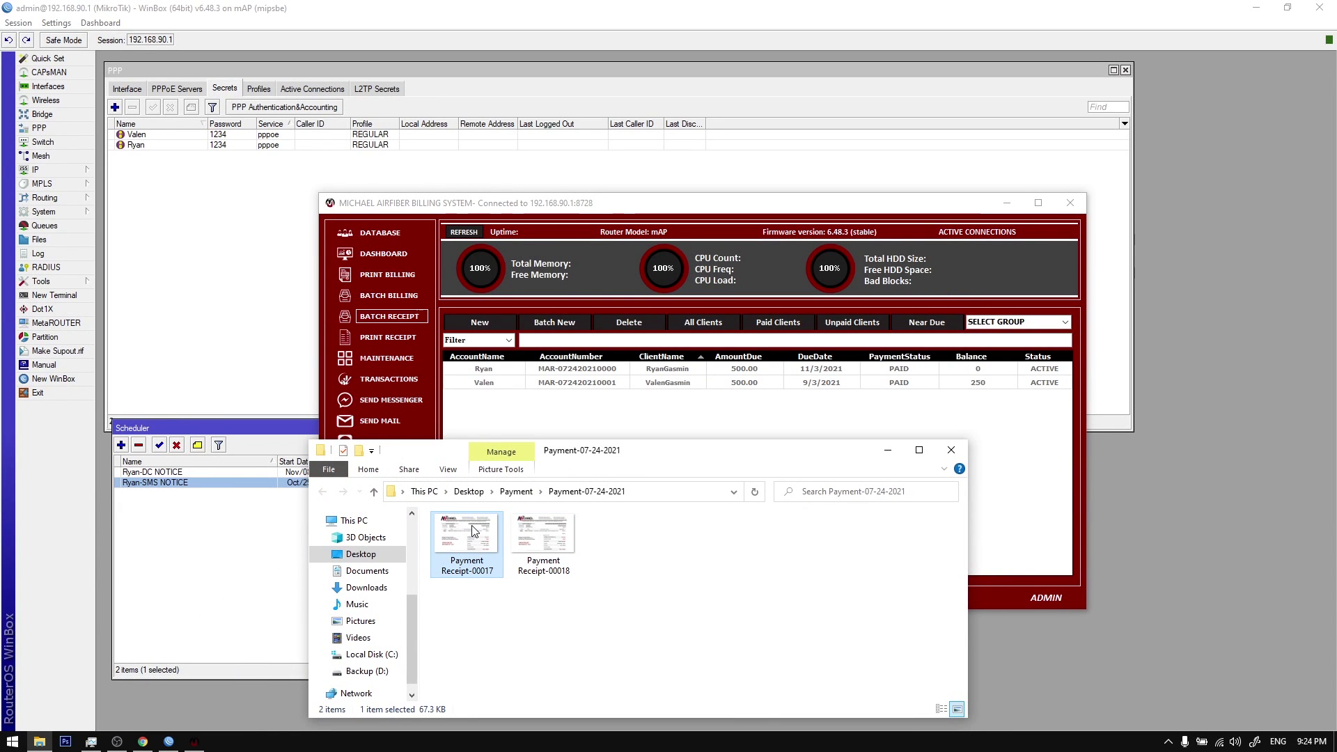
click(566, 369)
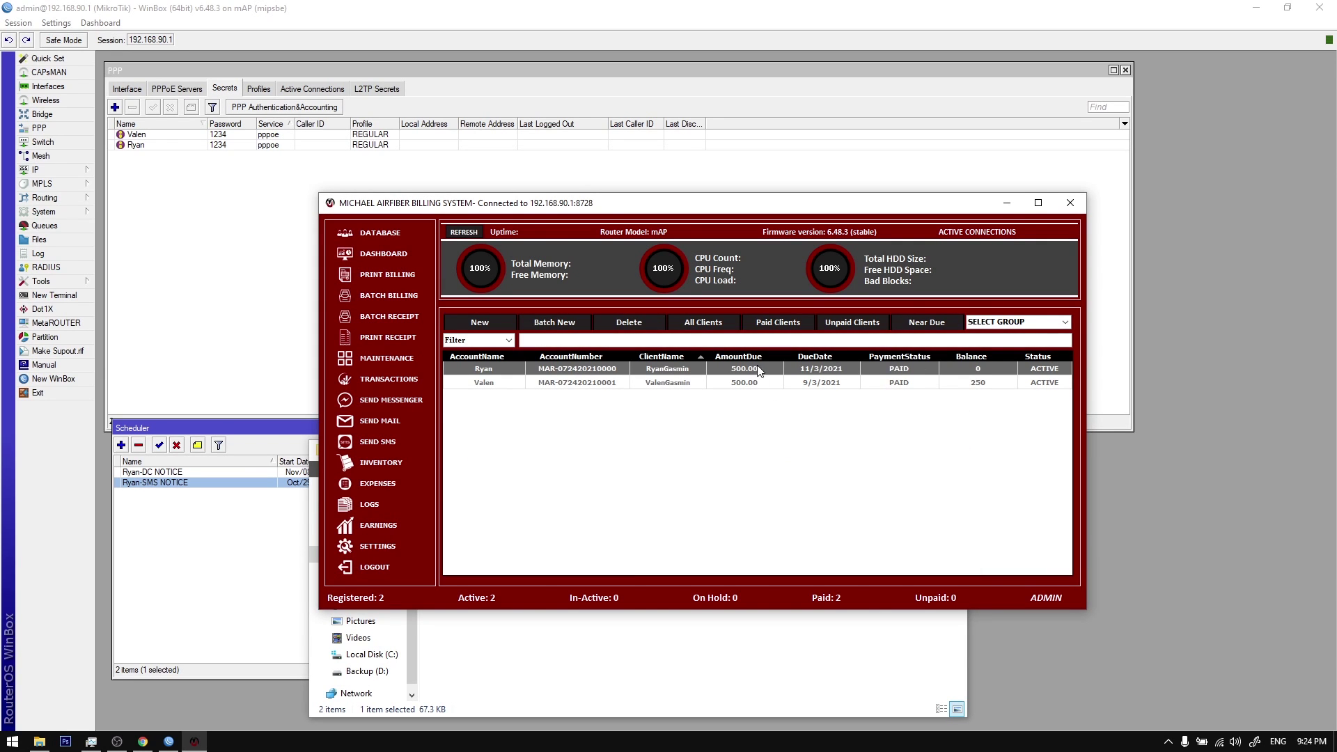
click(728, 673)
click(548, 555)
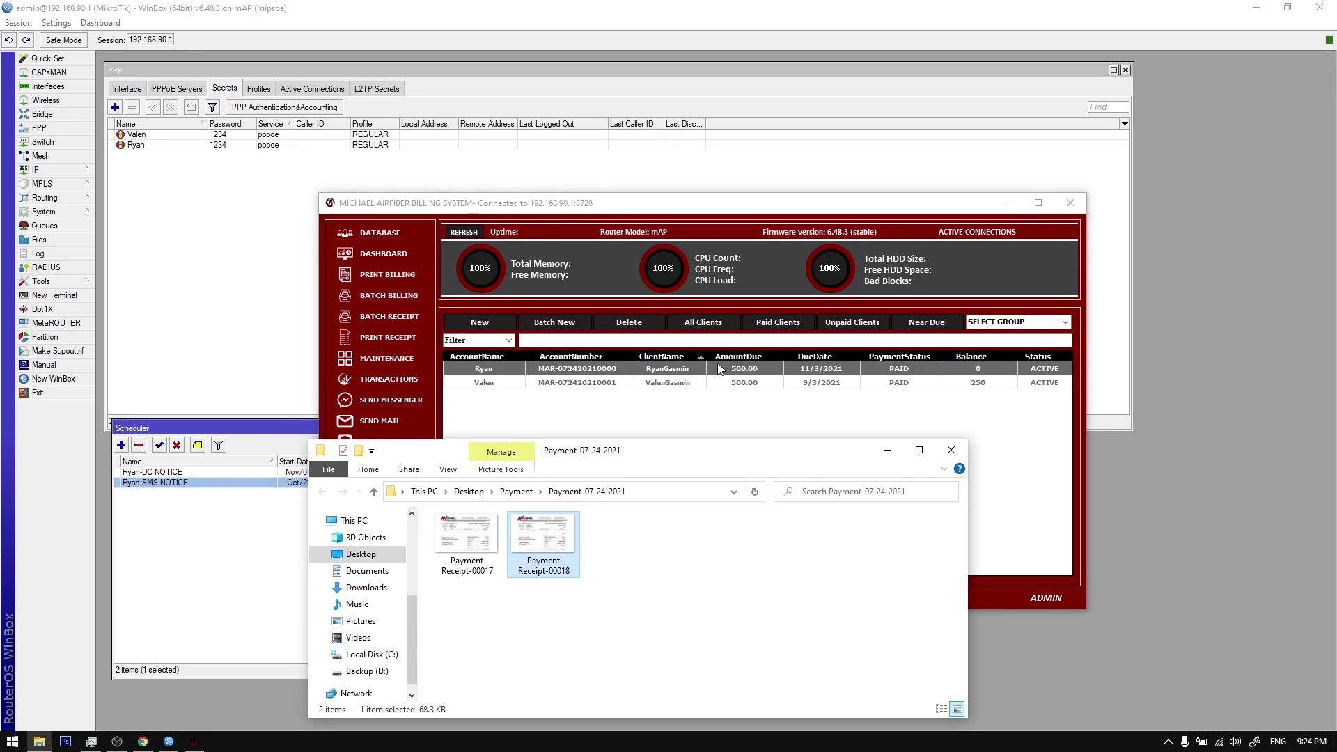
Step: Dismiss Valen's actions menu and reload the client database list
right_click(721, 384)
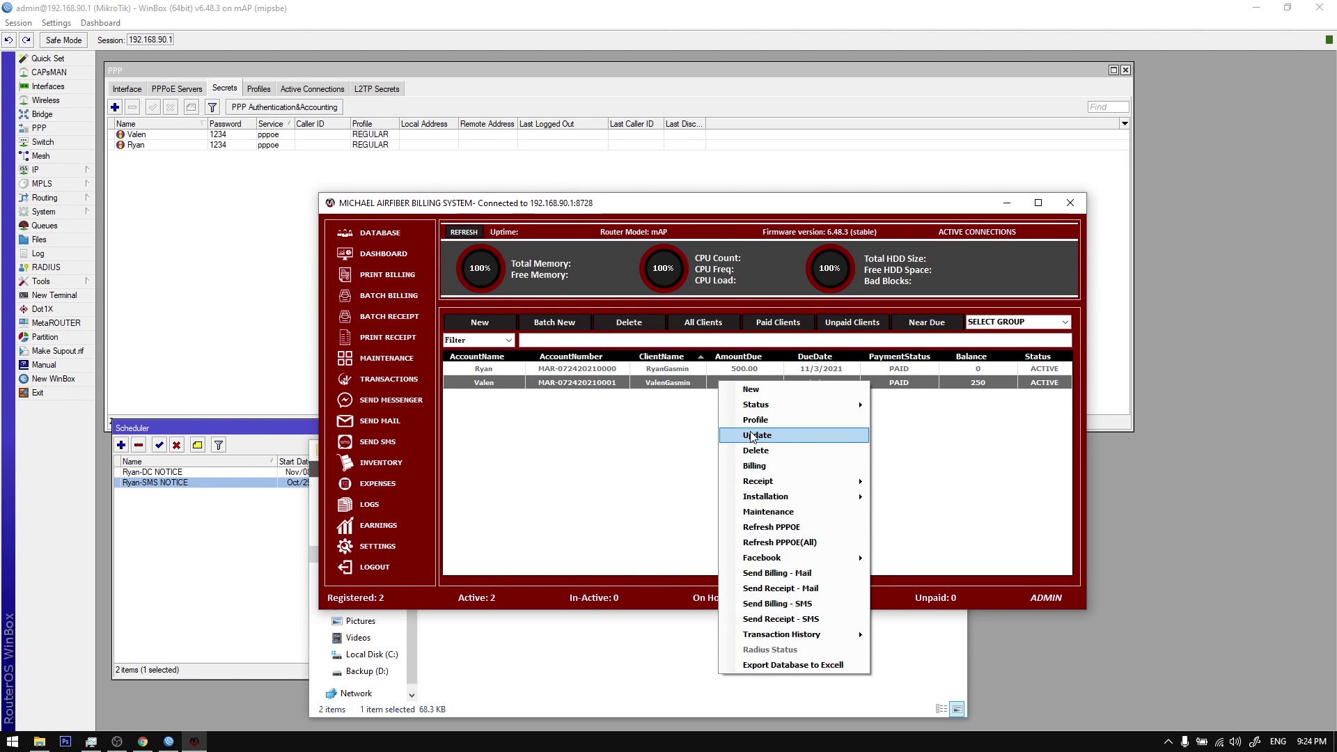
click(683, 385)
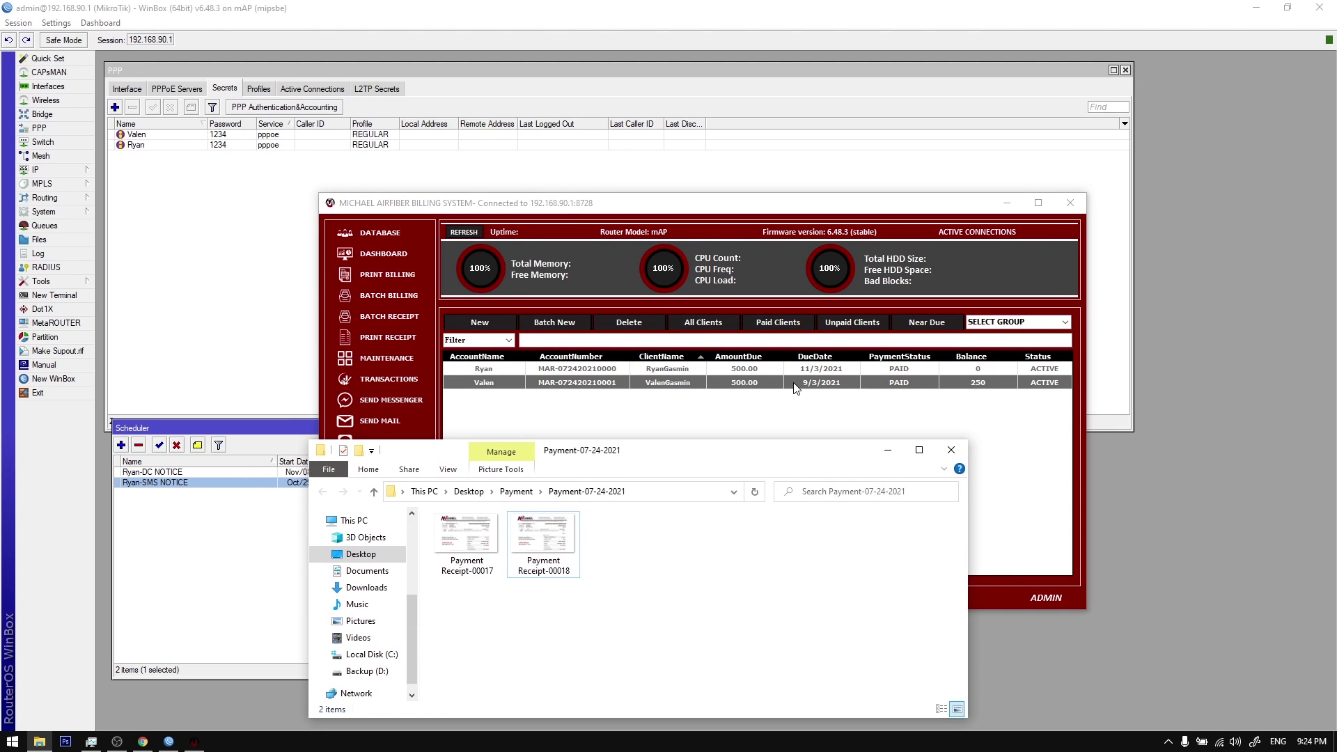
click(787, 414)
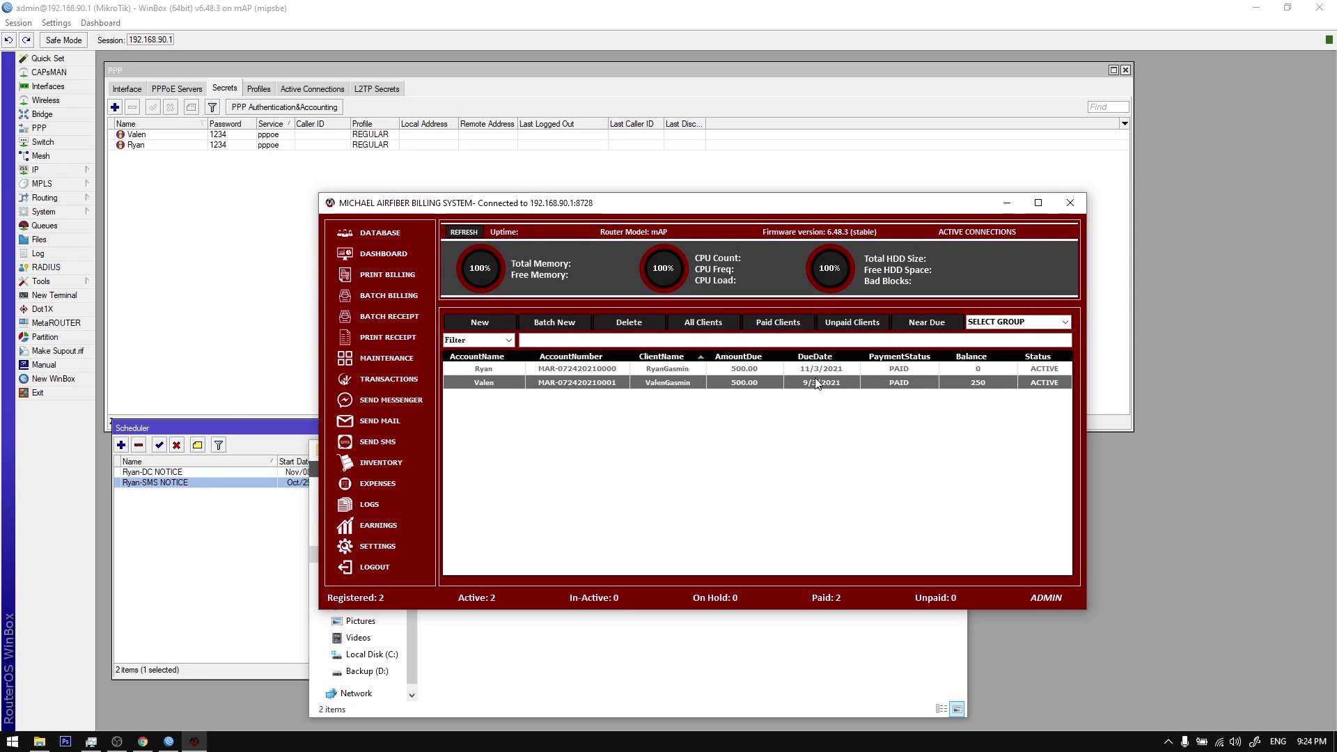
click(404, 233)
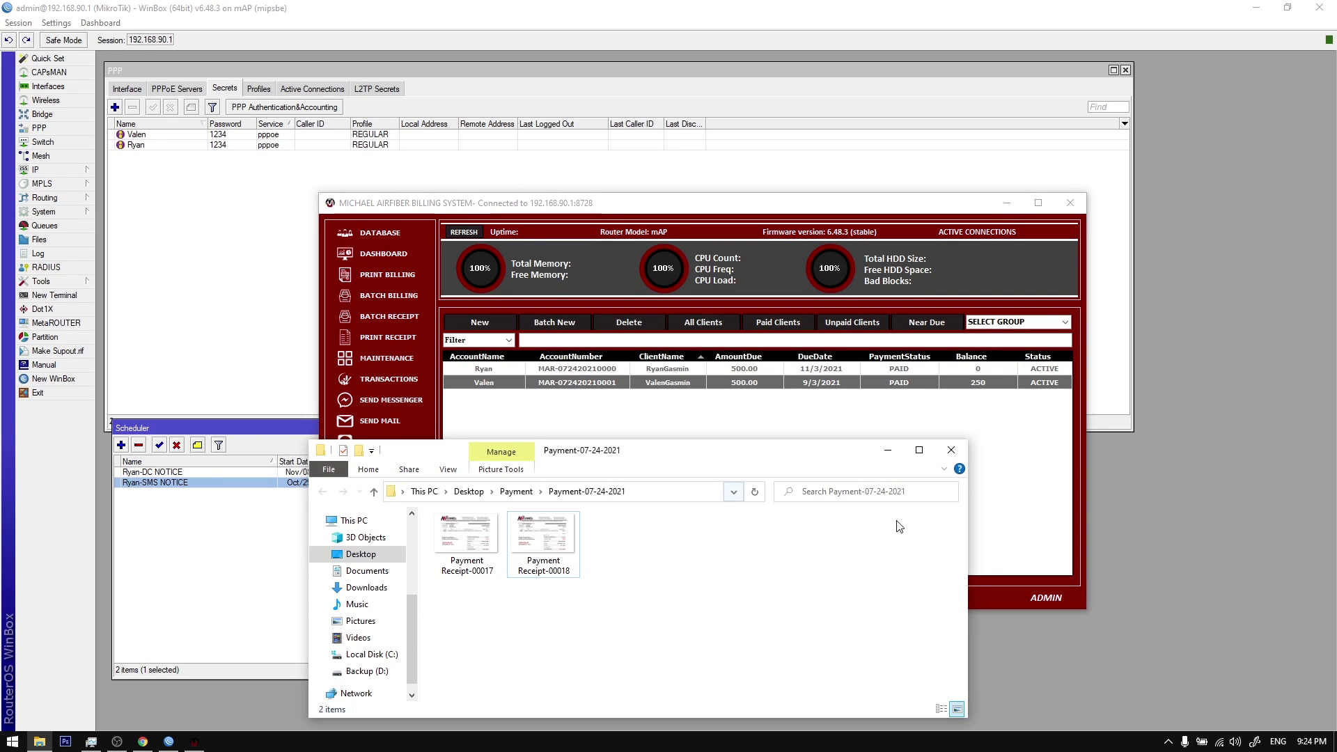
click(816, 408)
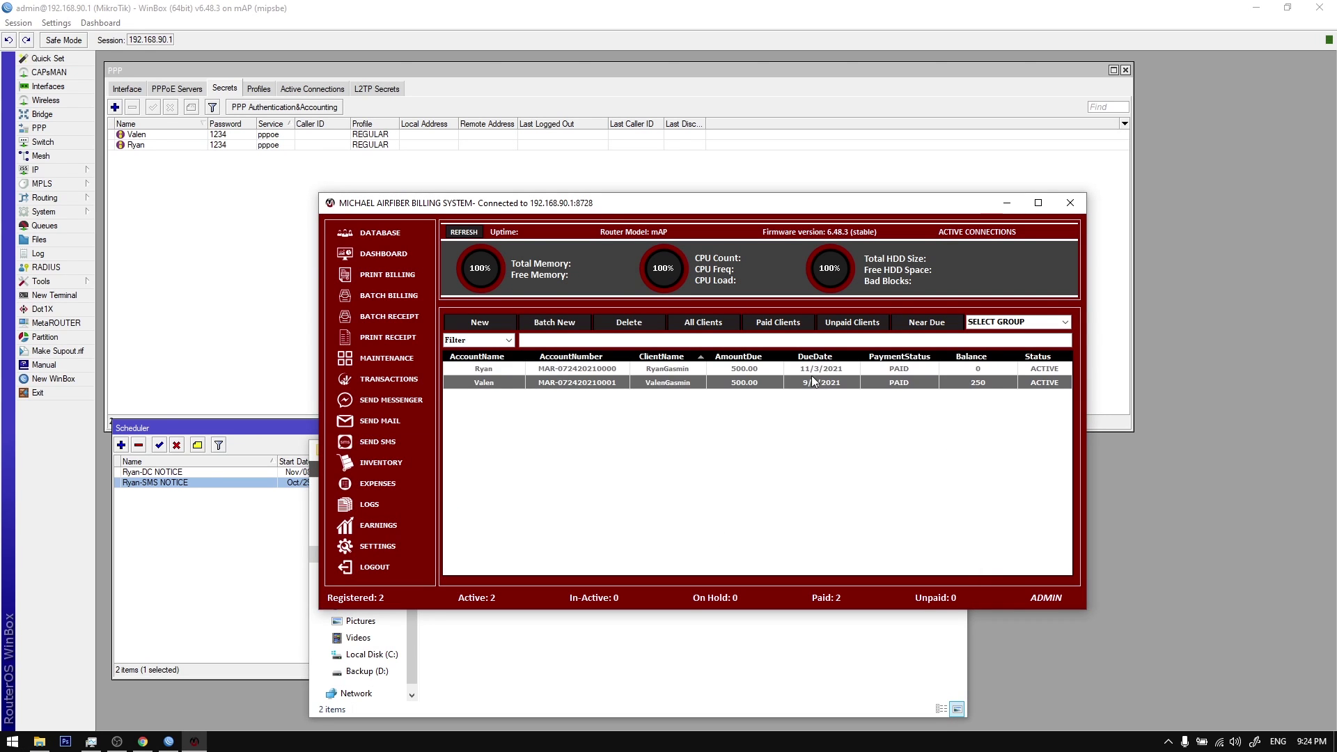
click(798, 644)
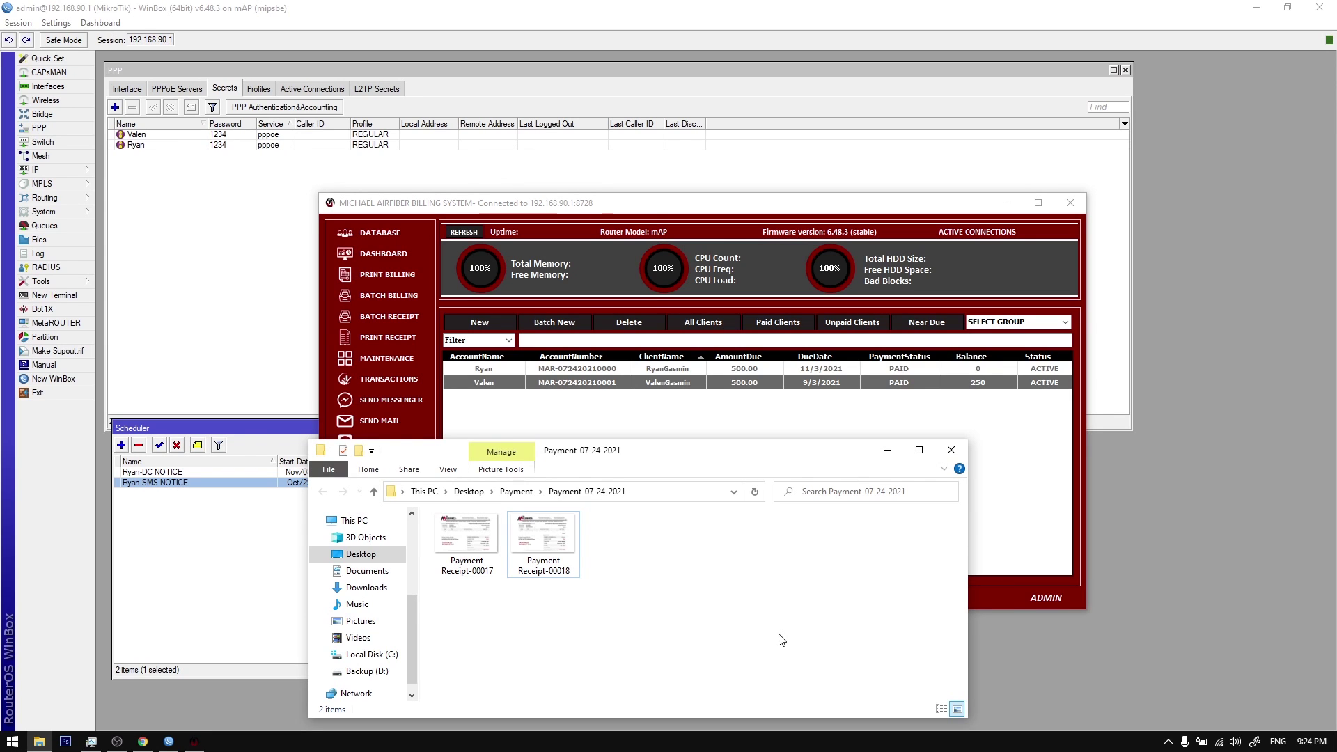
click(669, 385)
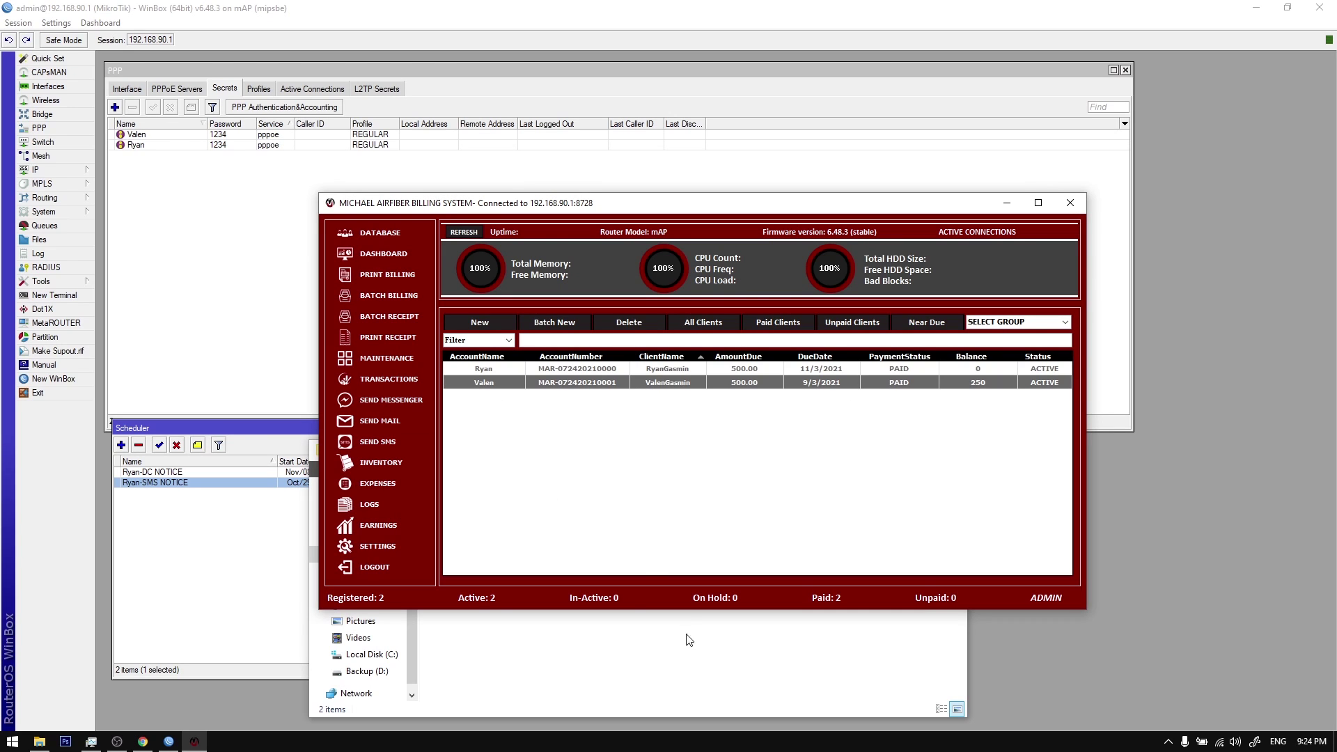
Step: Export the client database to Excel as Client Data 24-7-2021 and widen column F
right_click(608, 369)
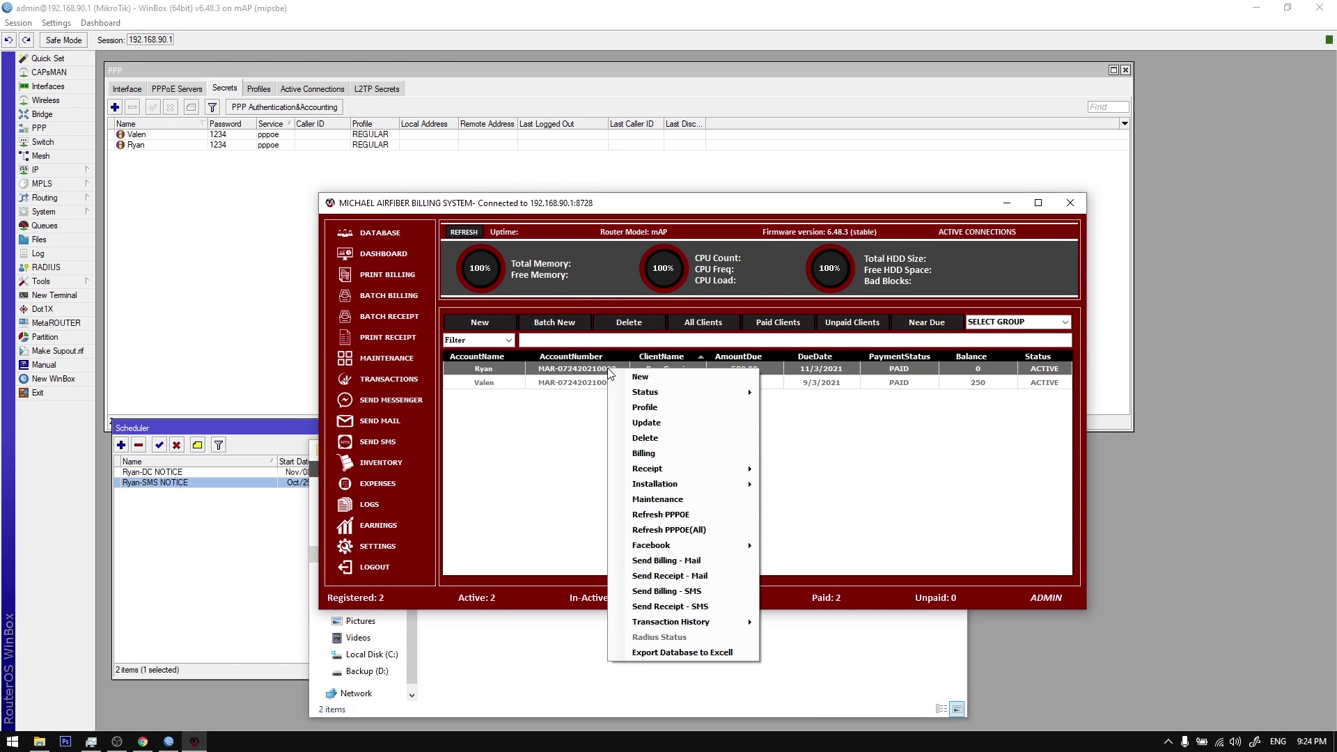
click(687, 655)
click(614, 407)
scroll(550, 358, up, 3)
drag(618, 140, 665, 140)
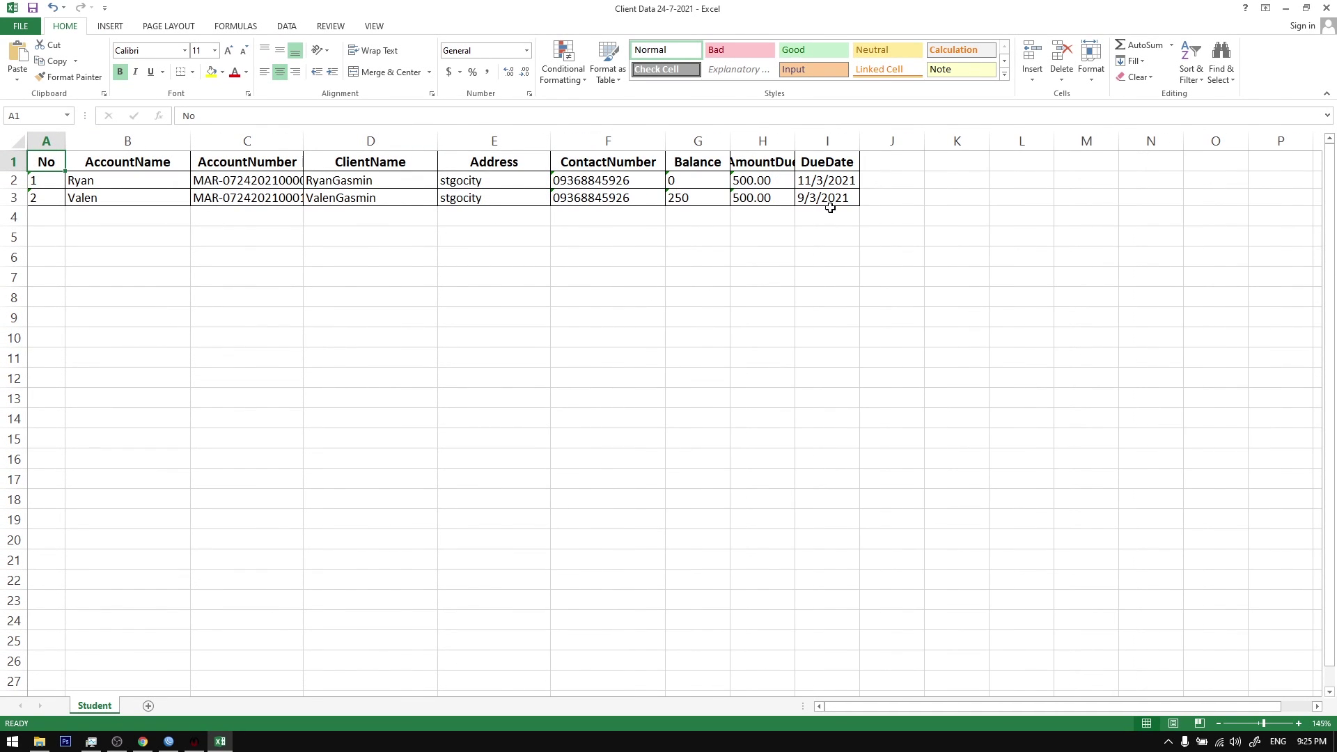
Step: Widen column H so AmountDue fits and select the client table A1:J3
drag(795, 141, 827, 140)
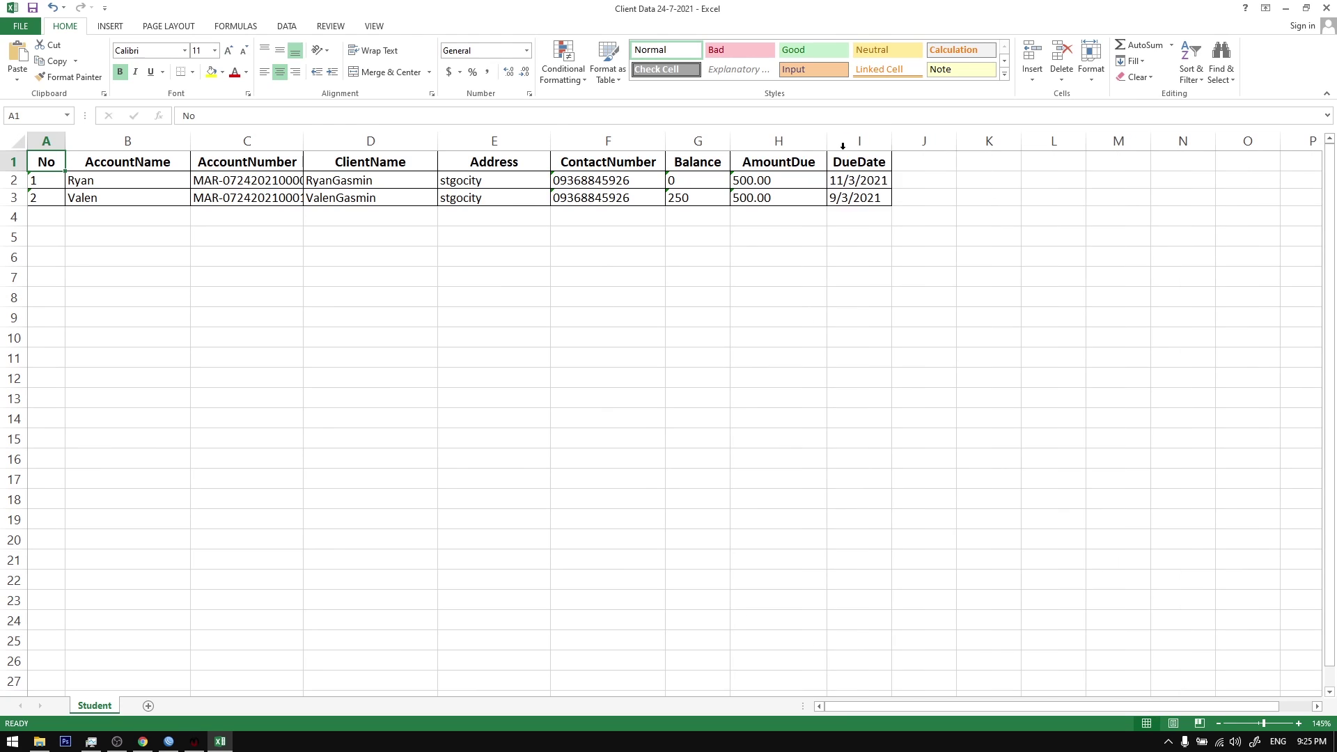
click(905, 179)
click(102, 185)
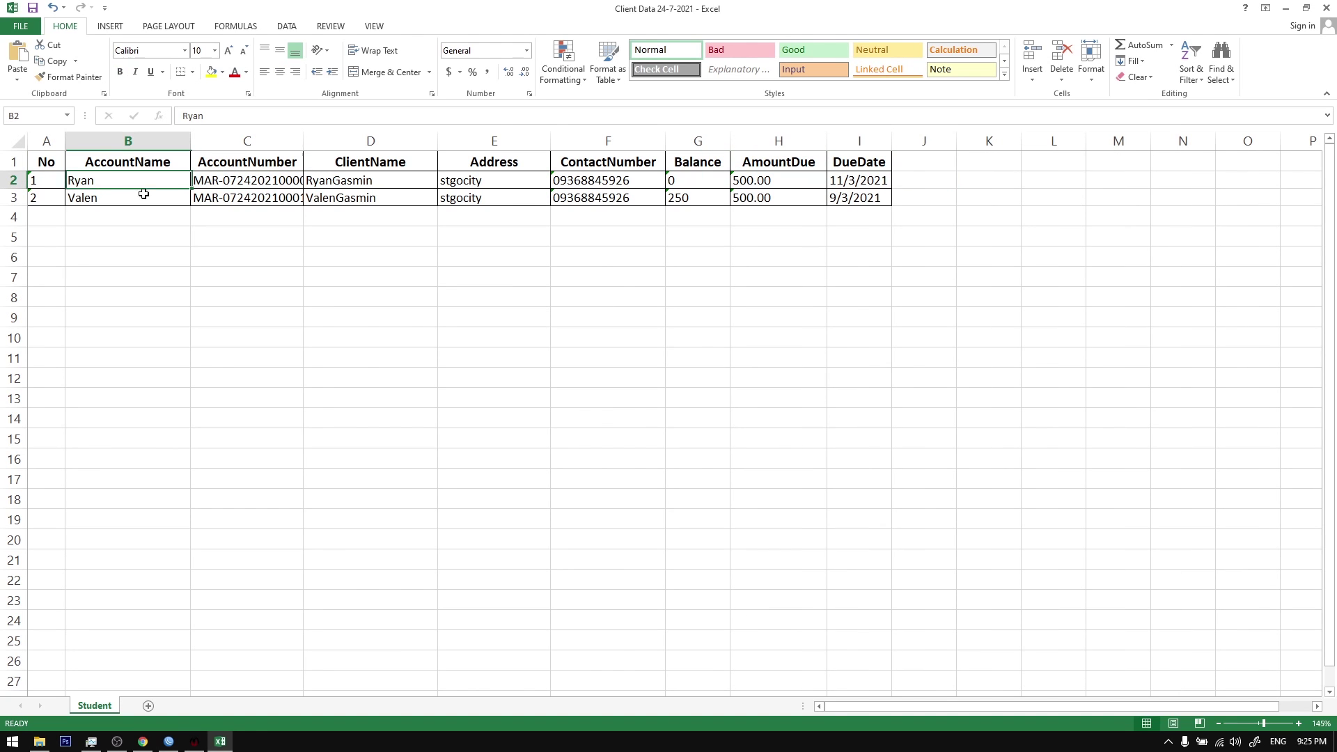
click(941, 183)
click(929, 195)
click(924, 184)
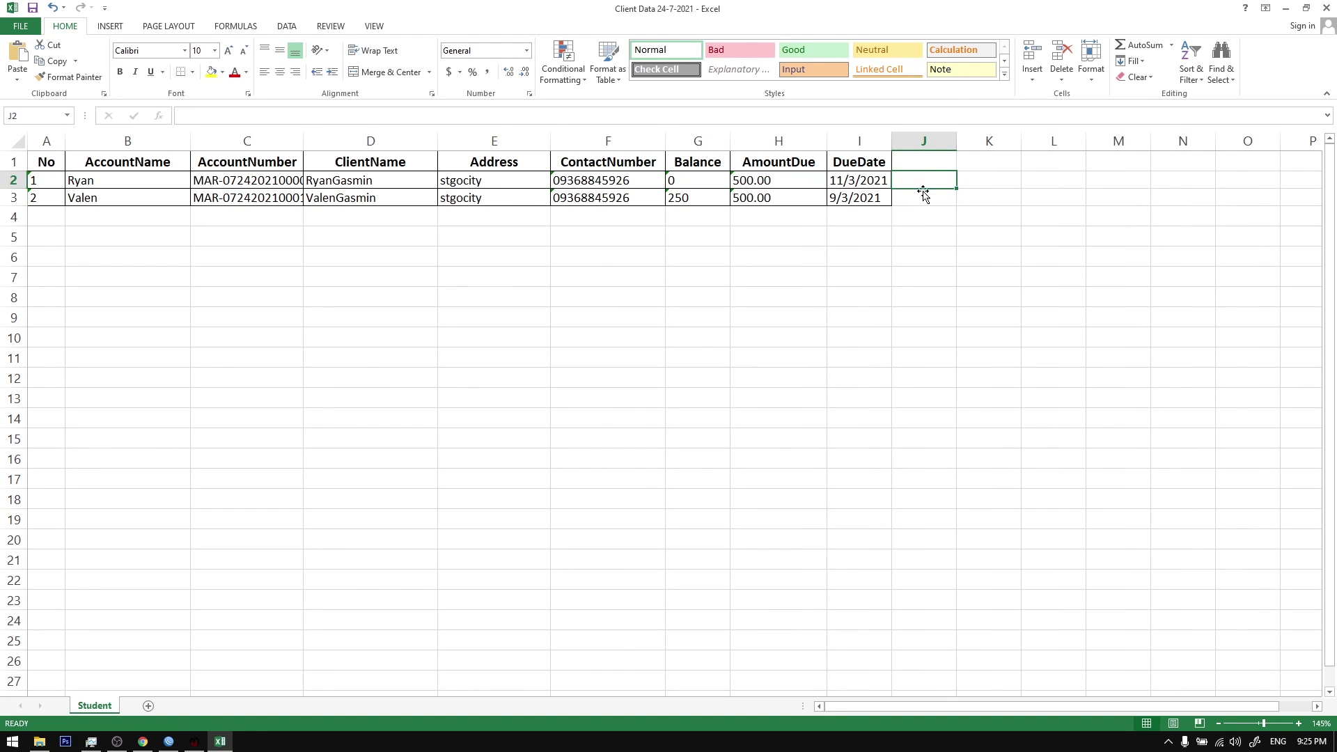
drag(46, 161, 926, 191)
click(919, 218)
Step: Add the header 'Payment' in J1 and step through the Payment cells J2 and J3
click(920, 158)
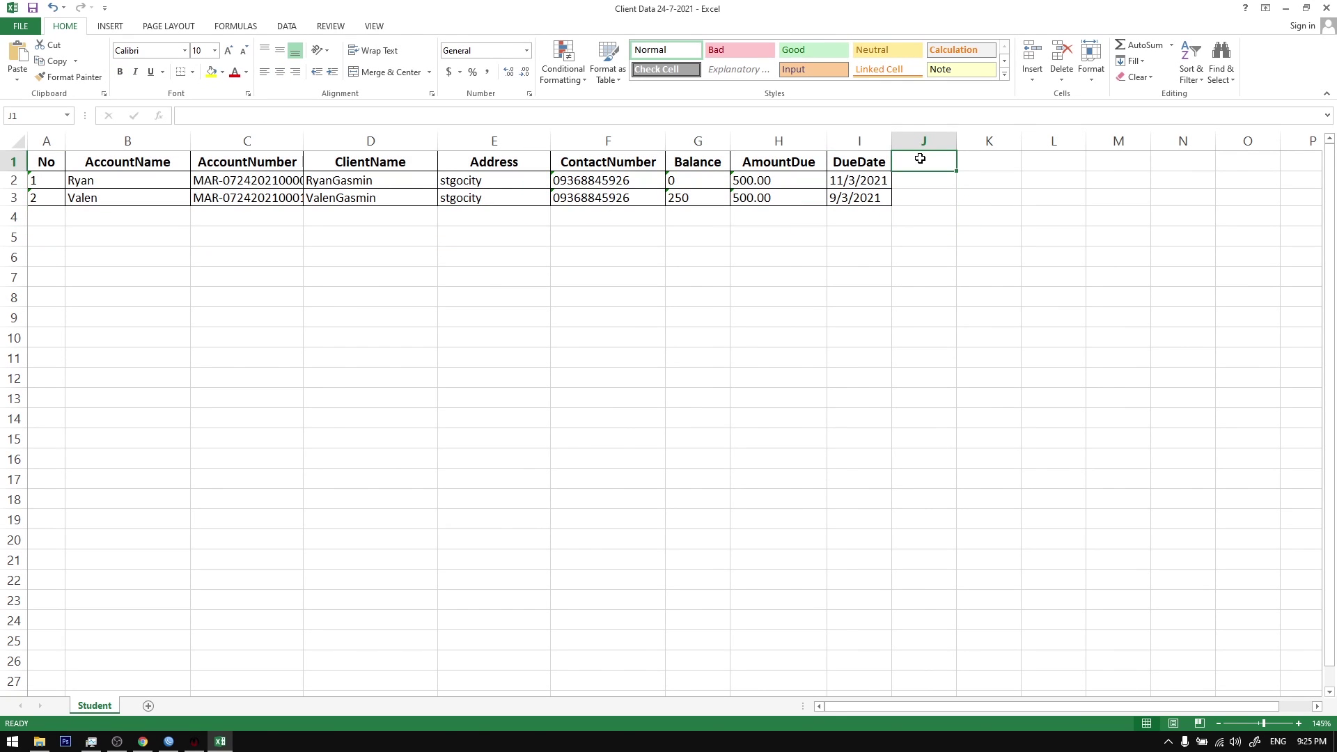
text(Payment)
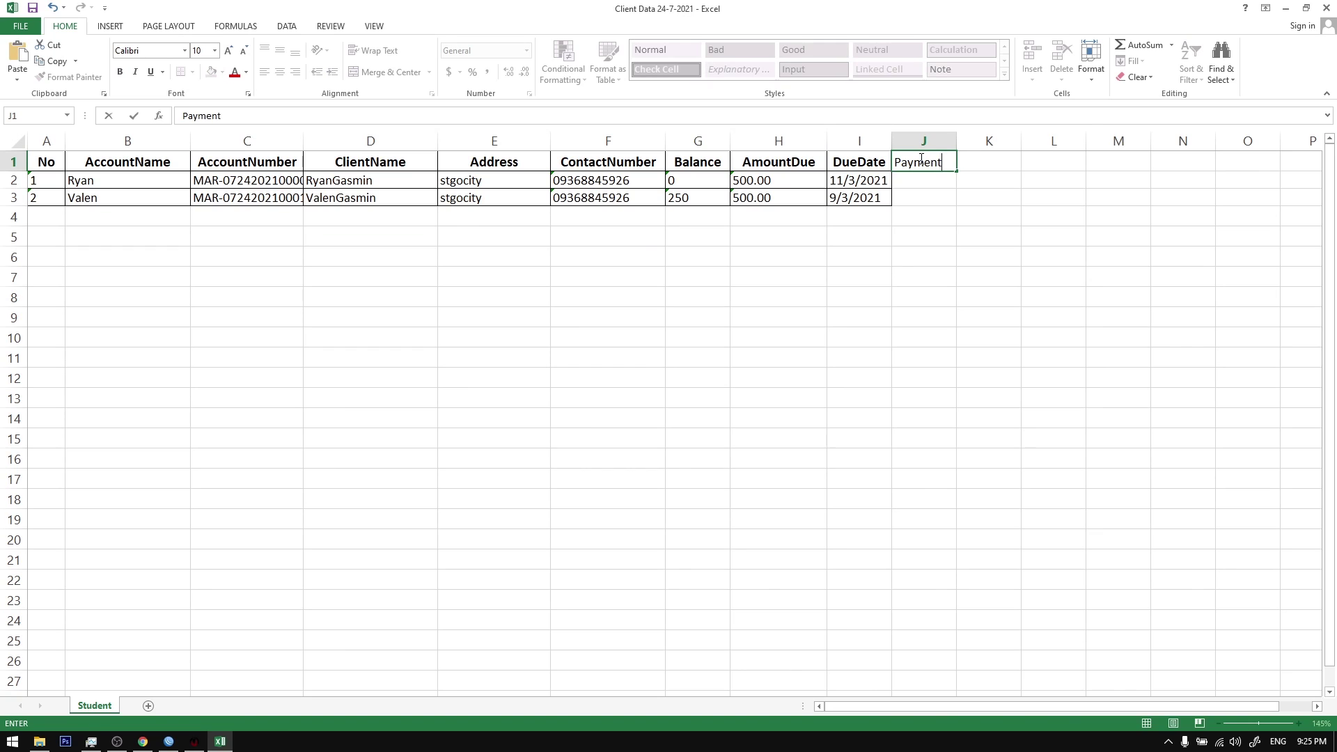
click(961, 220)
drag(931, 176, 940, 191)
click(938, 216)
click(927, 183)
click(932, 194)
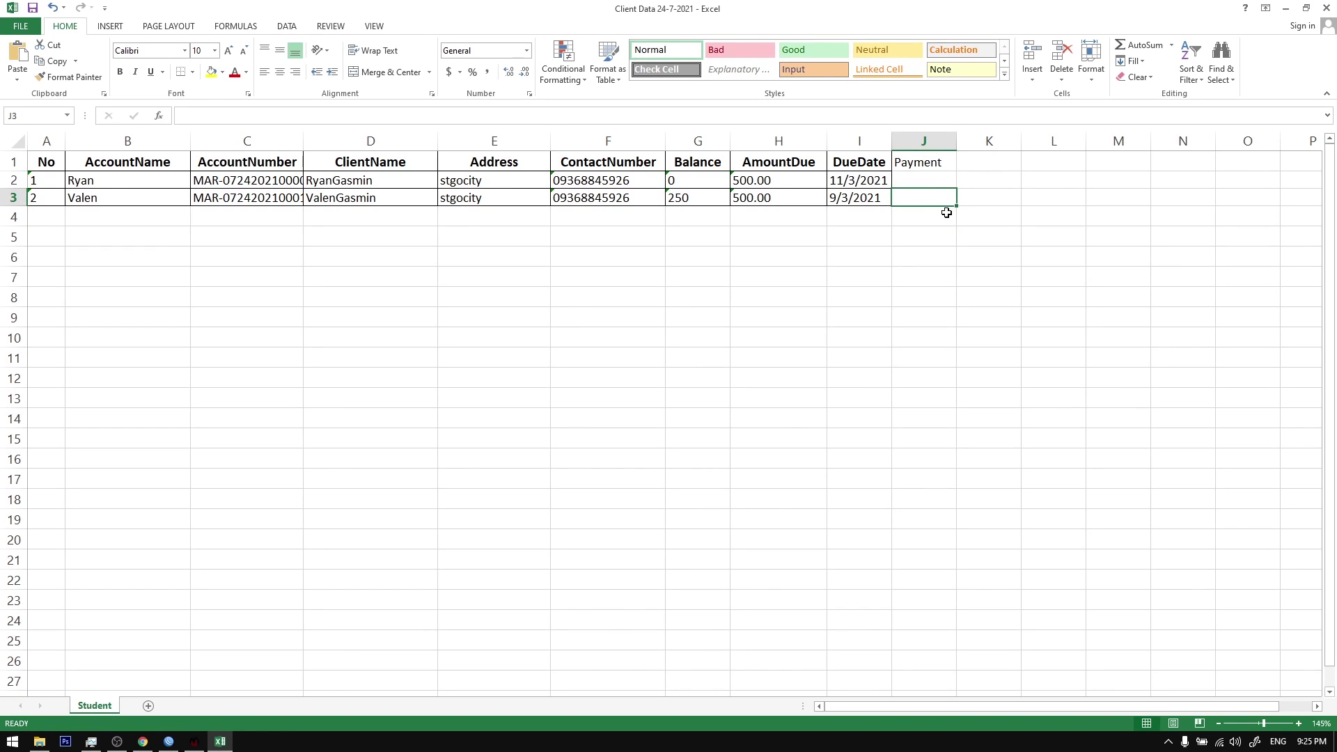
click(194, 741)
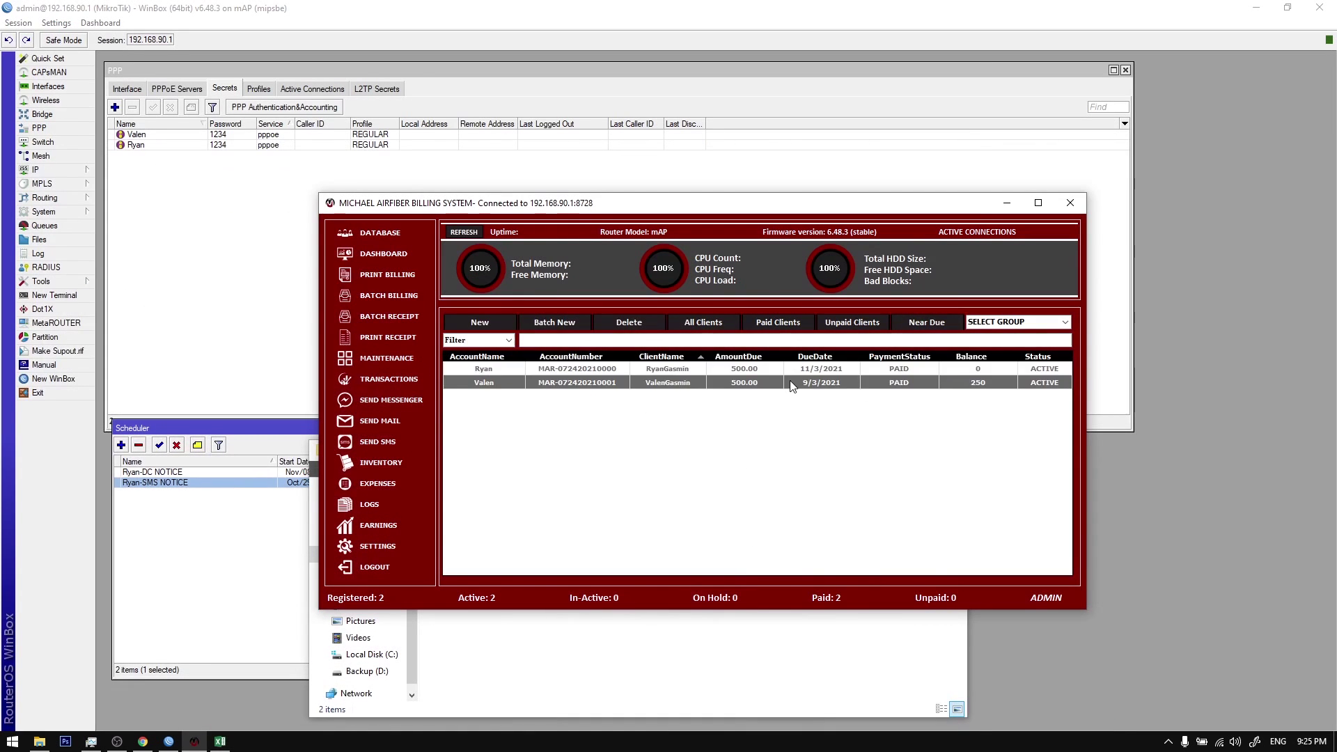
Step: Open and close the Update forms for Ryan's and Valen's records without changes
right_click(788, 371)
click(811, 401)
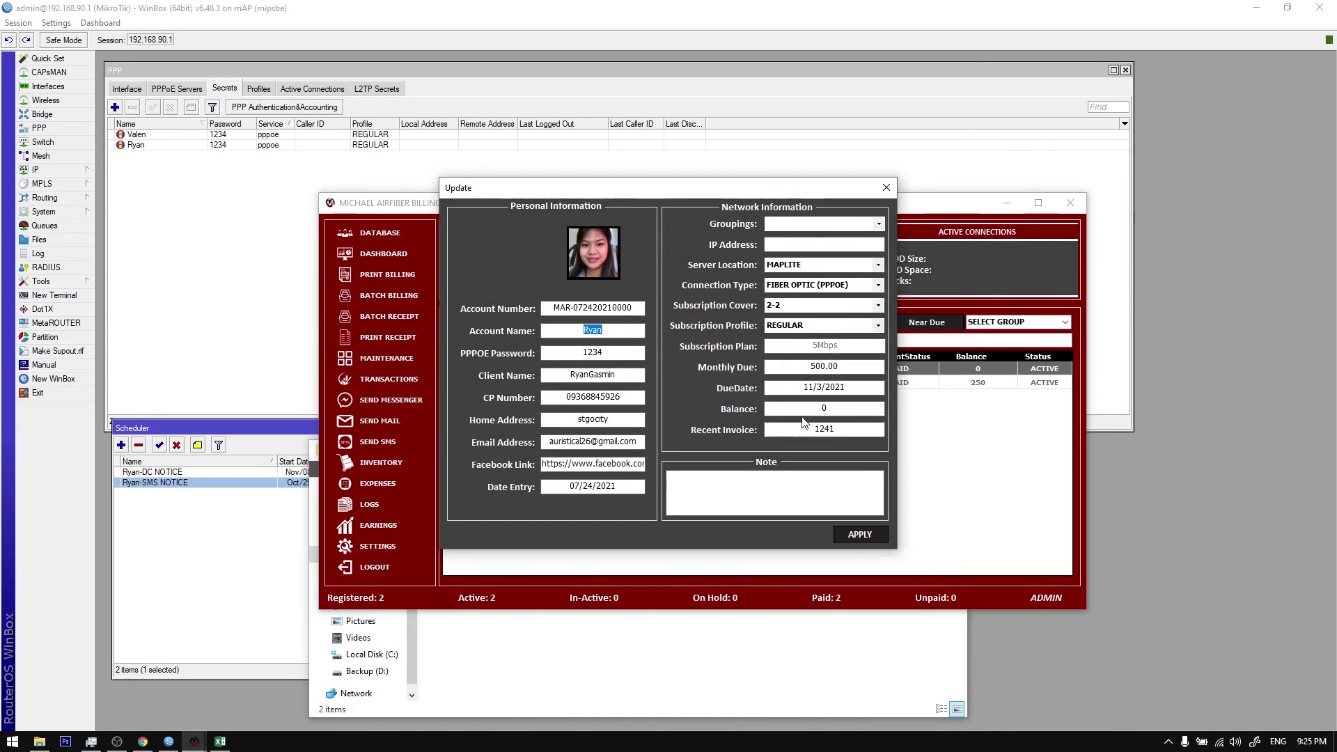
click(879, 188)
right_click(818, 383)
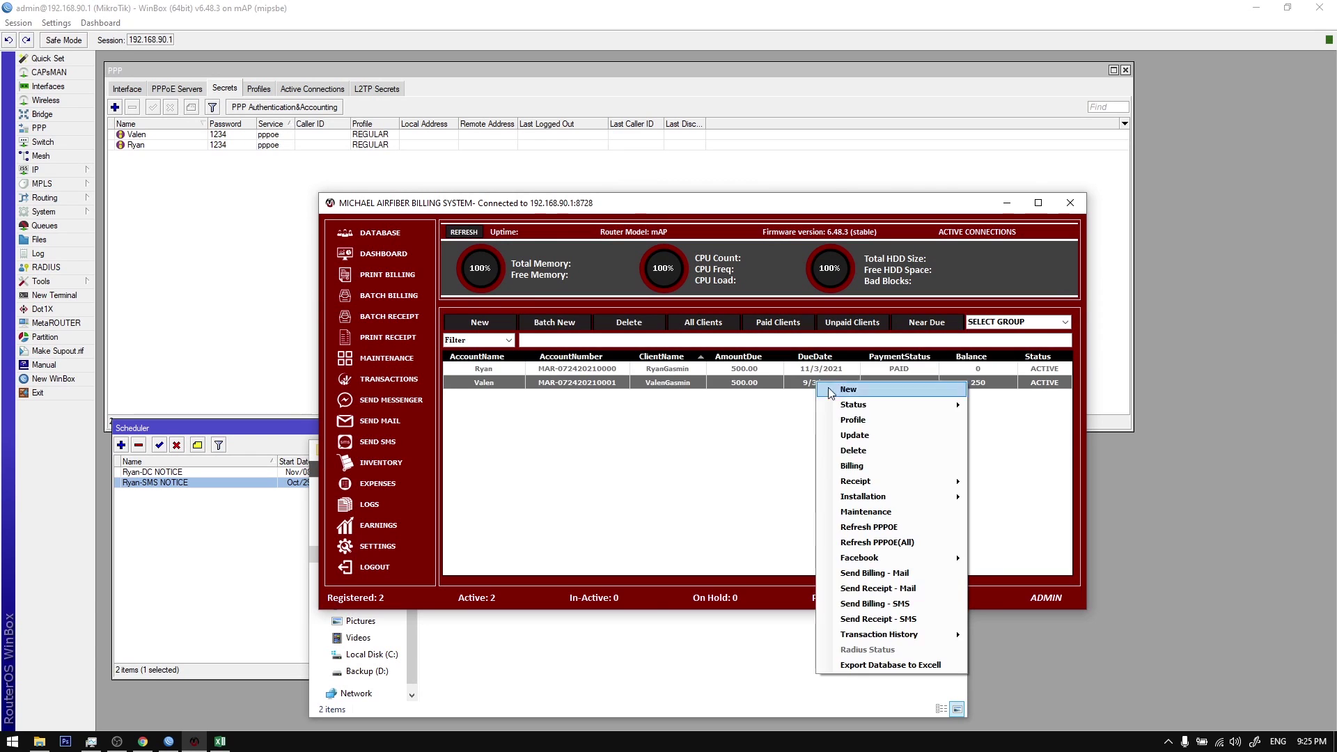
click(856, 435)
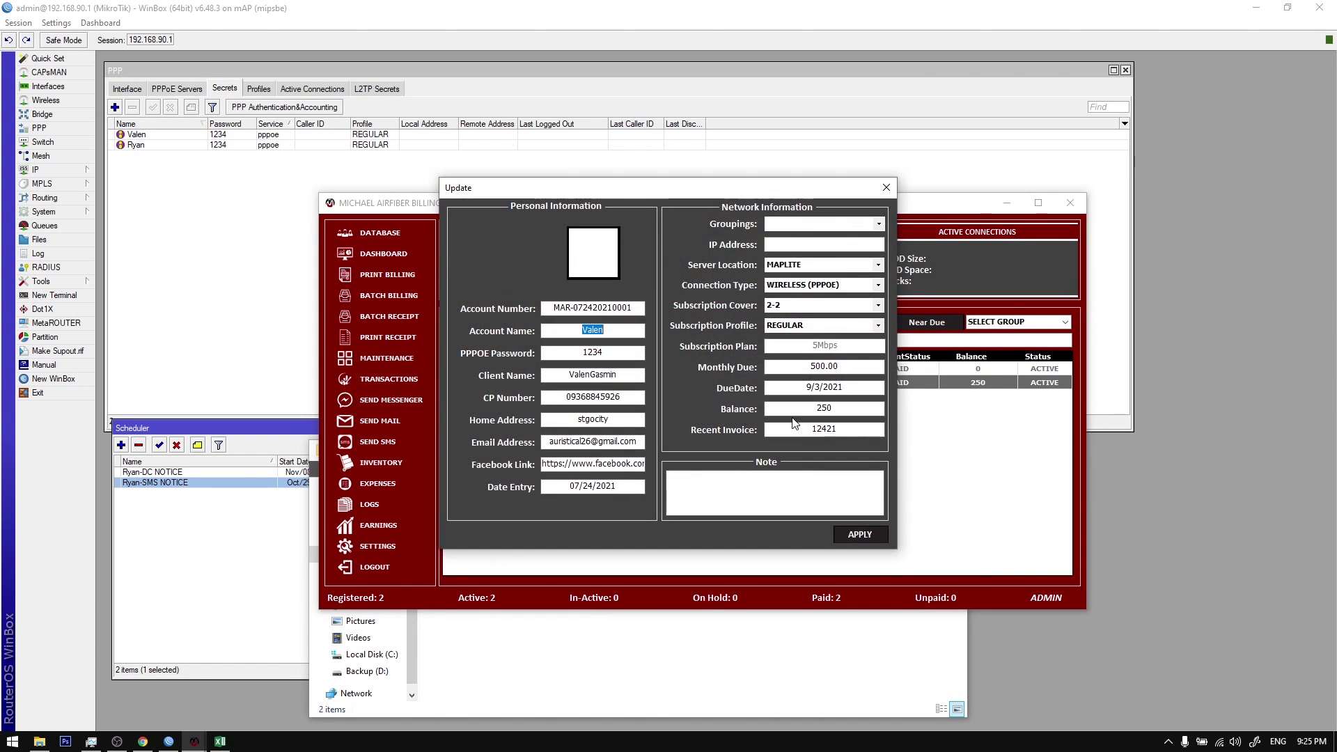
click(886, 188)
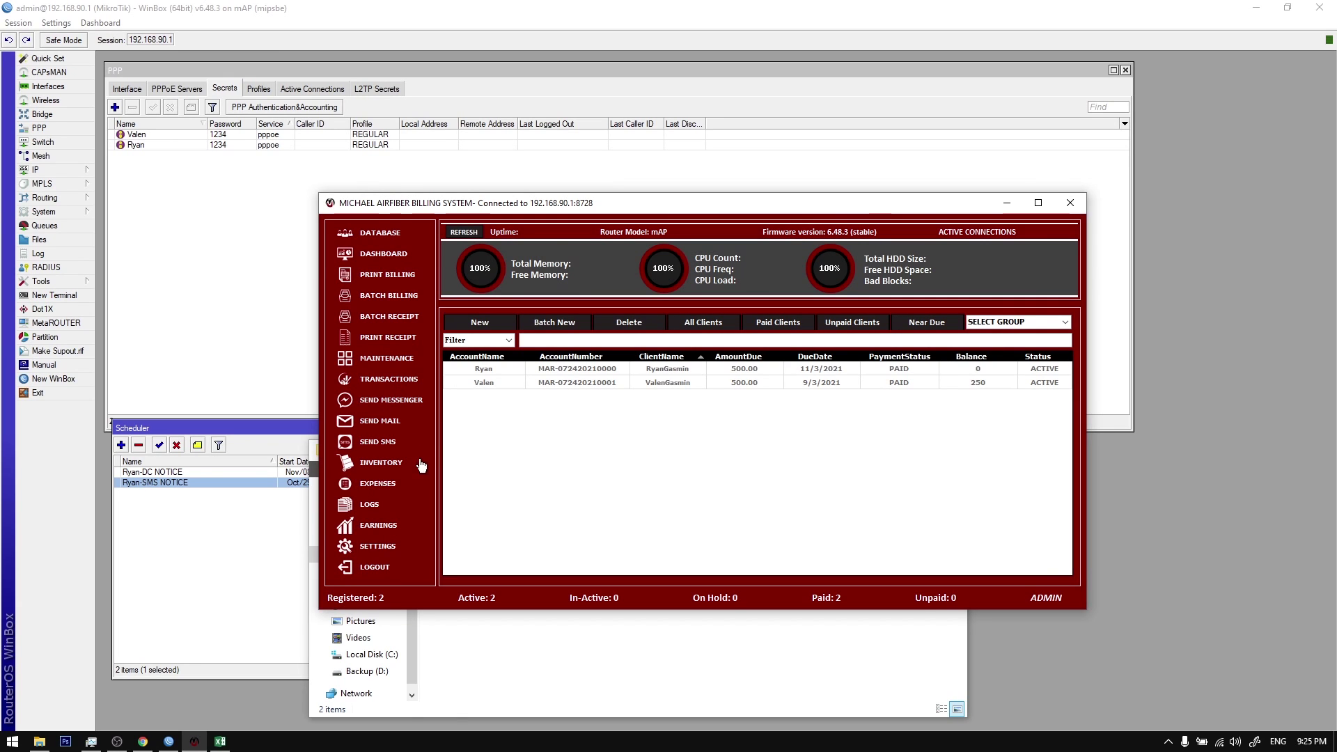
Step: Reload the client list, review the settings overview, and open the Inventory window
click(390, 233)
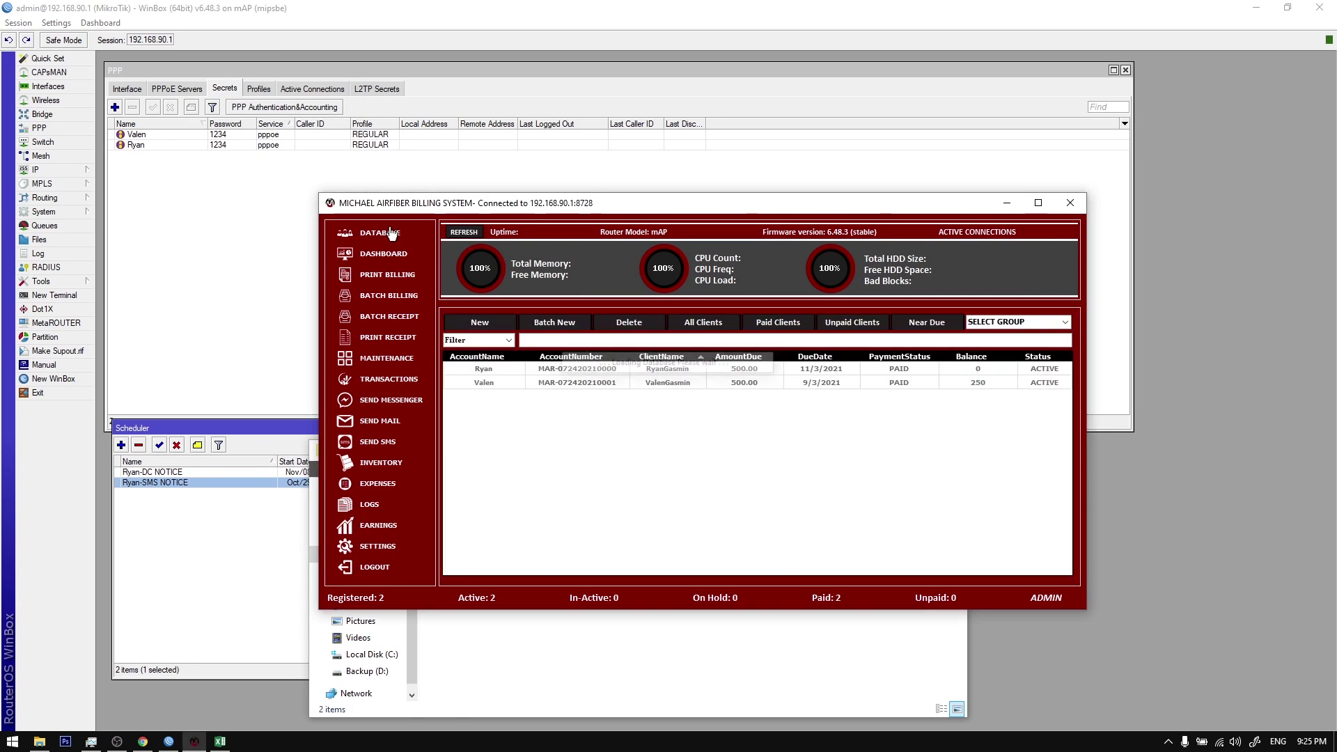
click(377, 547)
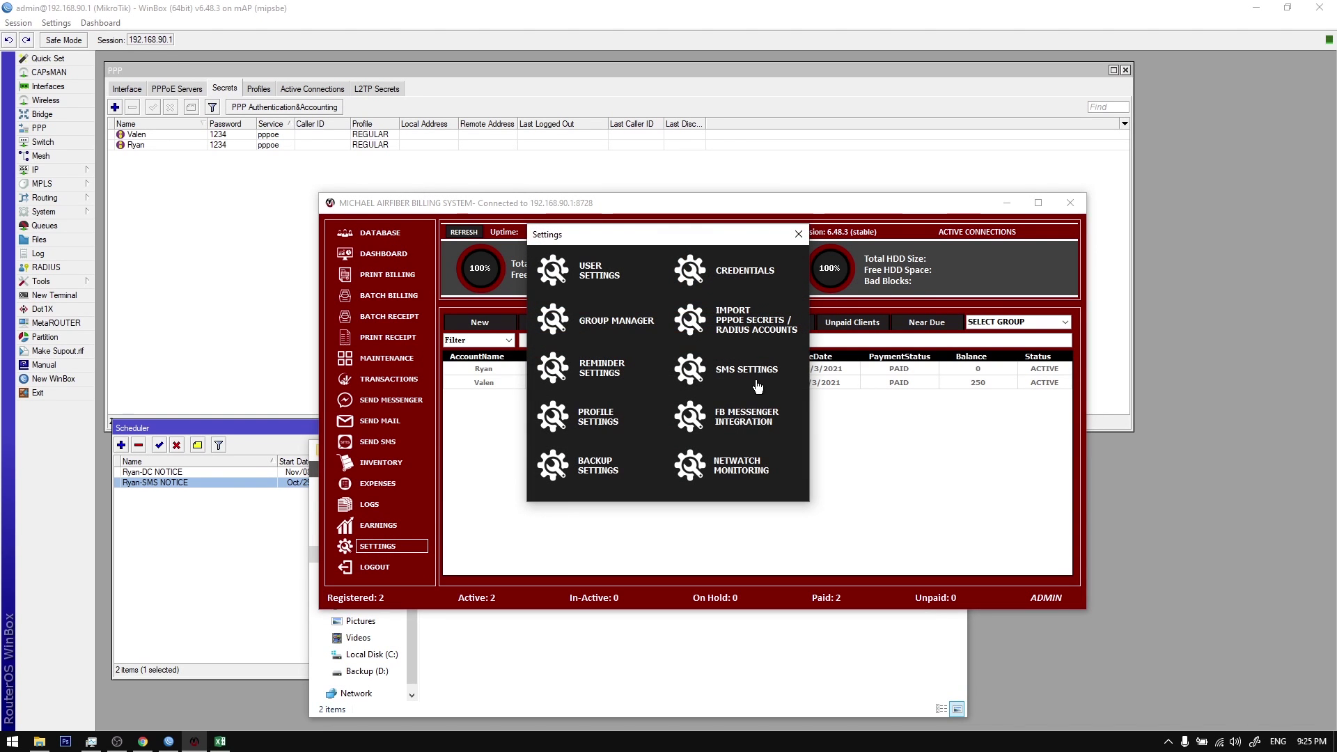
click(799, 235)
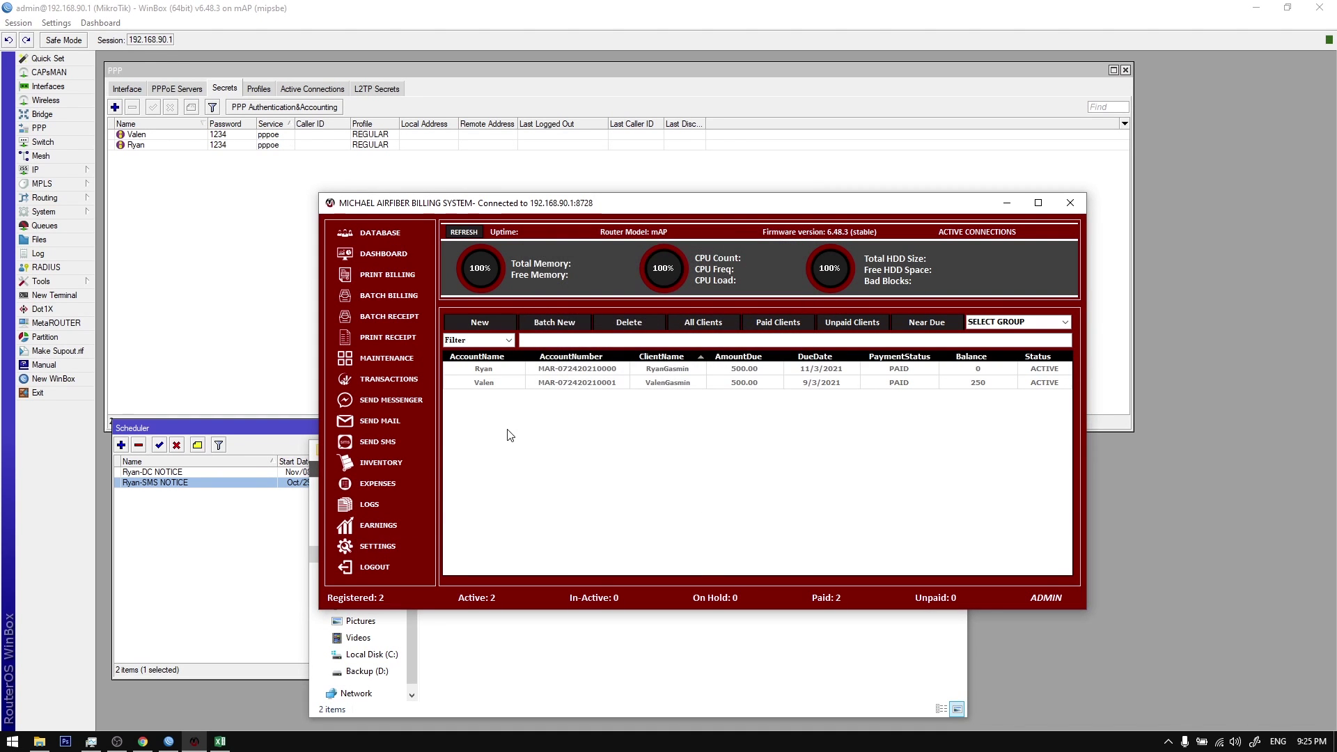
click(397, 465)
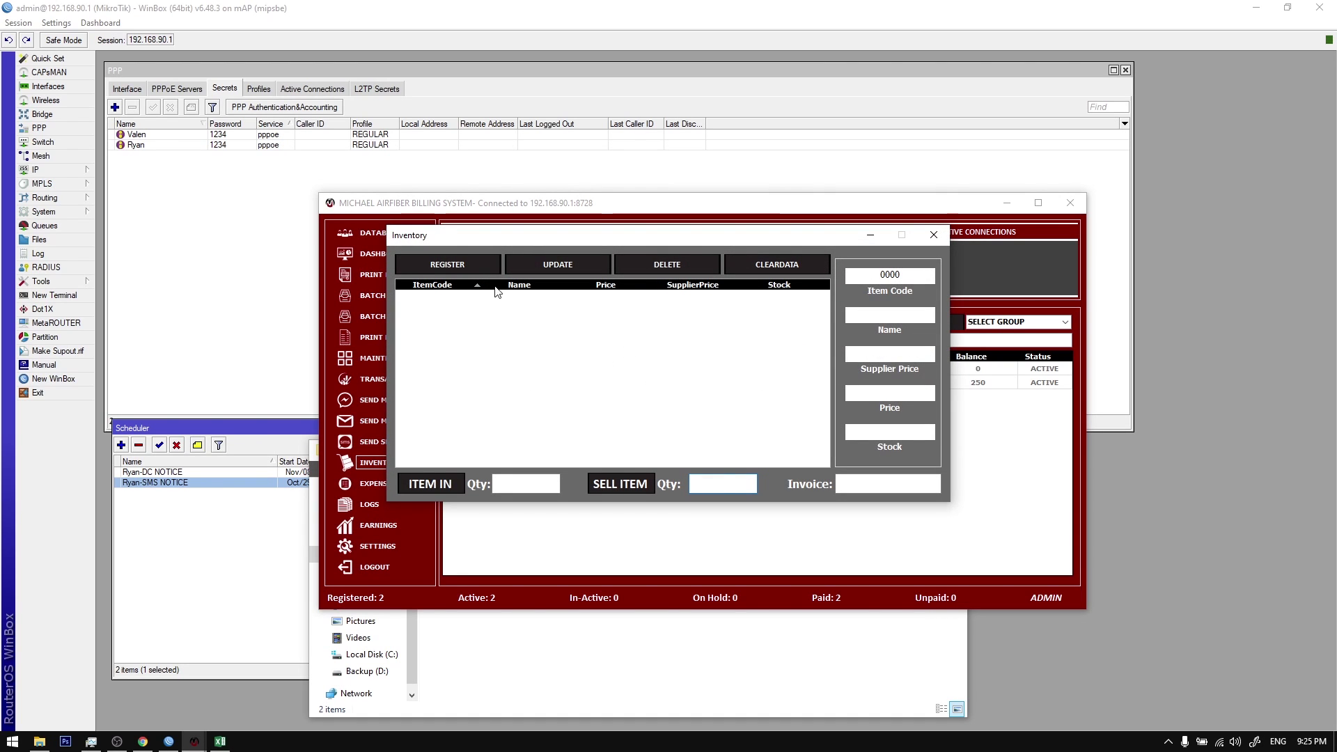
Step: Register item AP with cost 1500, price 2000 and initial stock 100
click(455, 267)
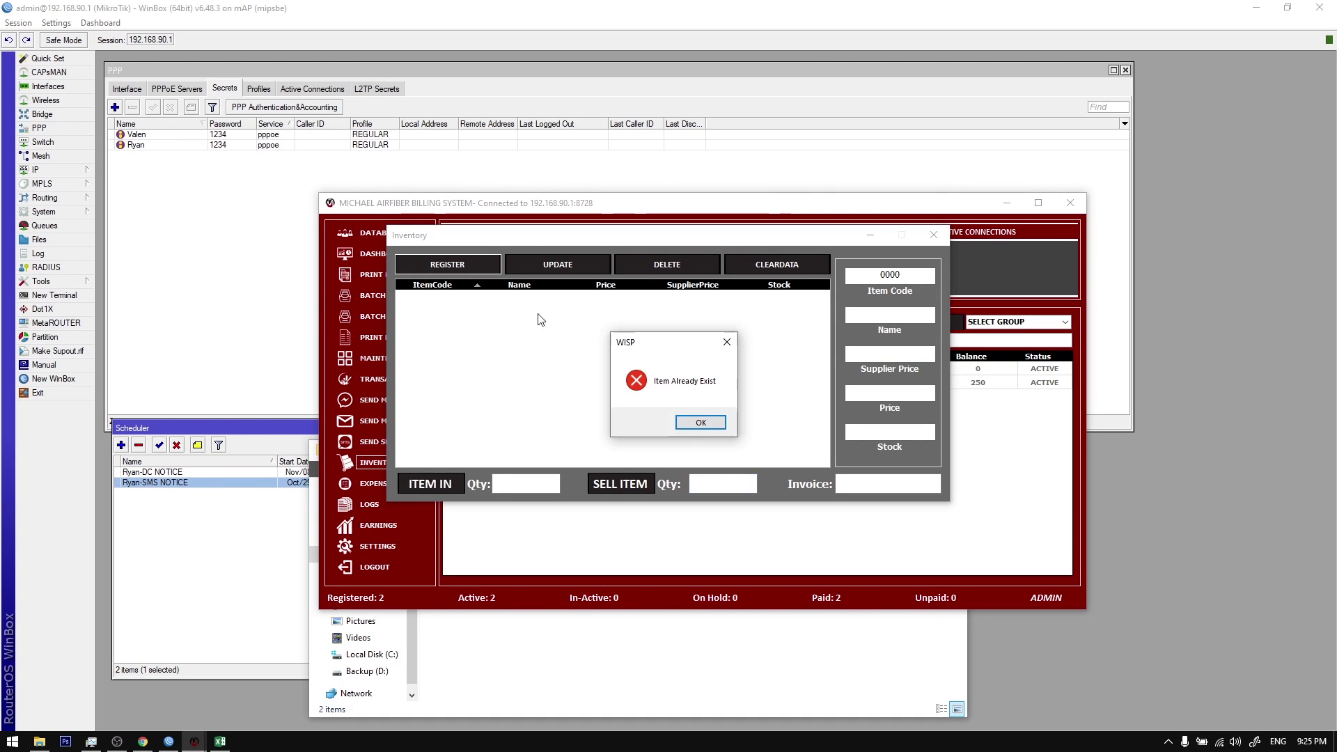
click(703, 422)
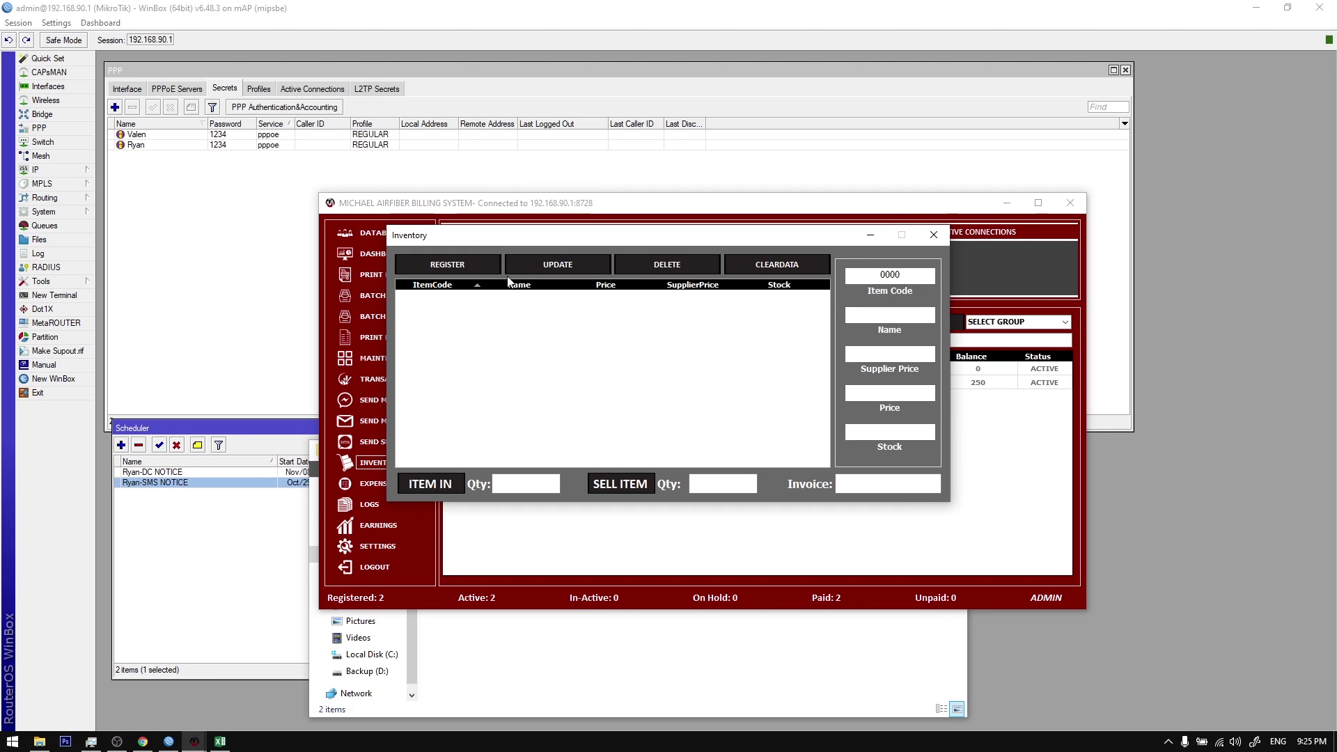
drag(786, 236, 794, 267)
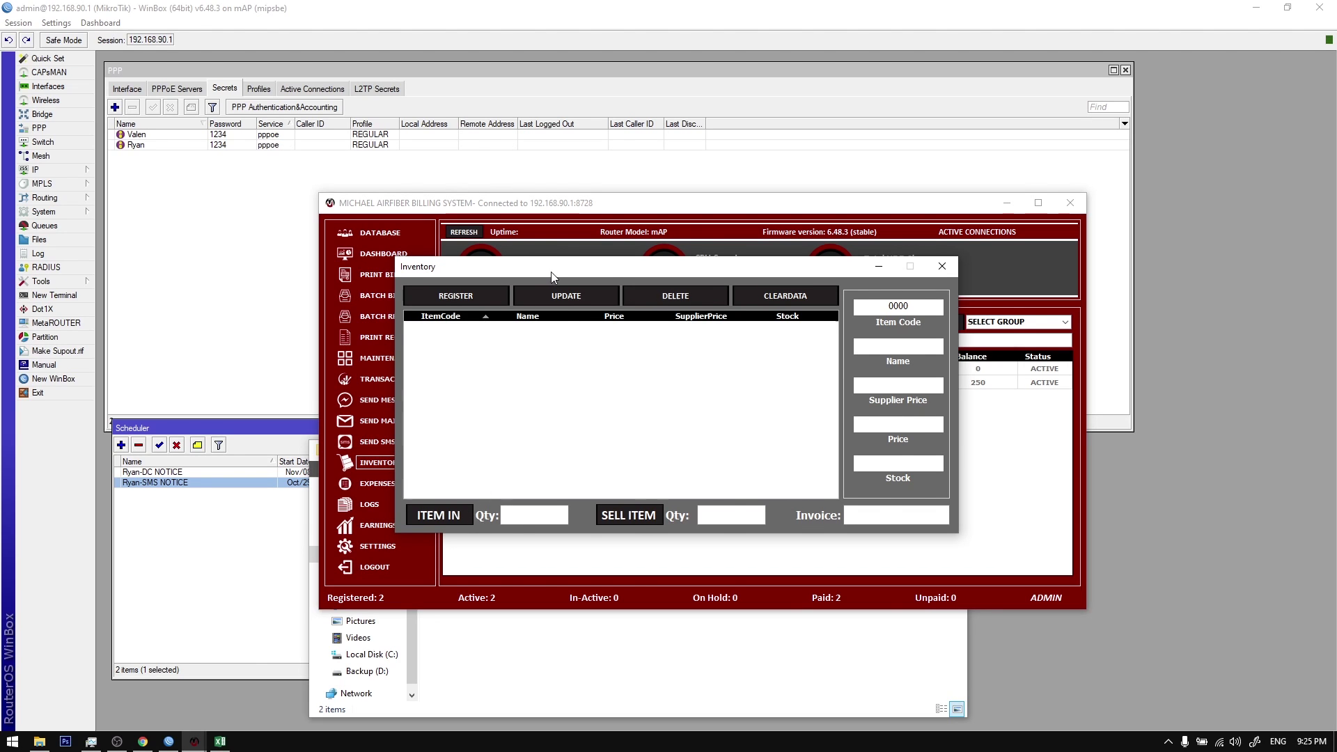
drag(551, 272, 617, 281)
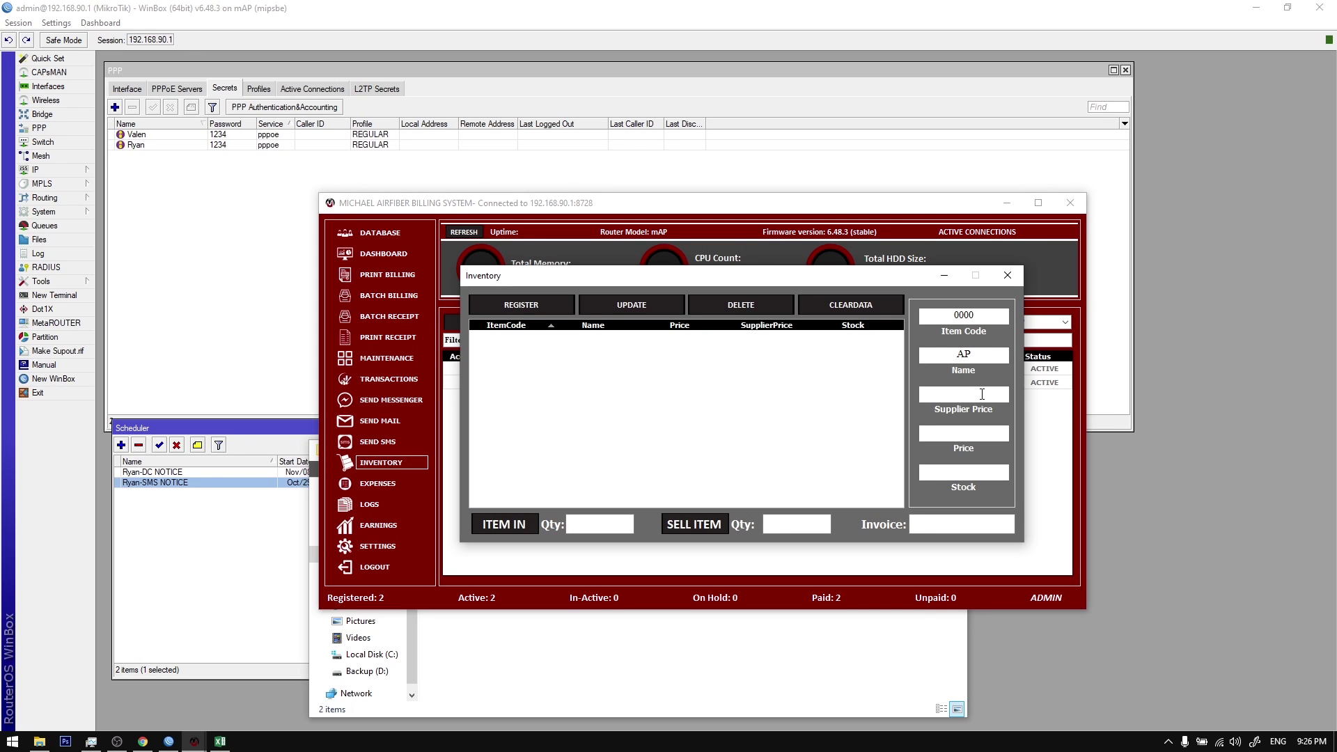
text(1500)
key(Tab)
text(2000)
key(Tab)
text(100)
click(536, 317)
click(704, 422)
Step: Add 1000 units of AP to stock, bringing it to 1100
click(676, 337)
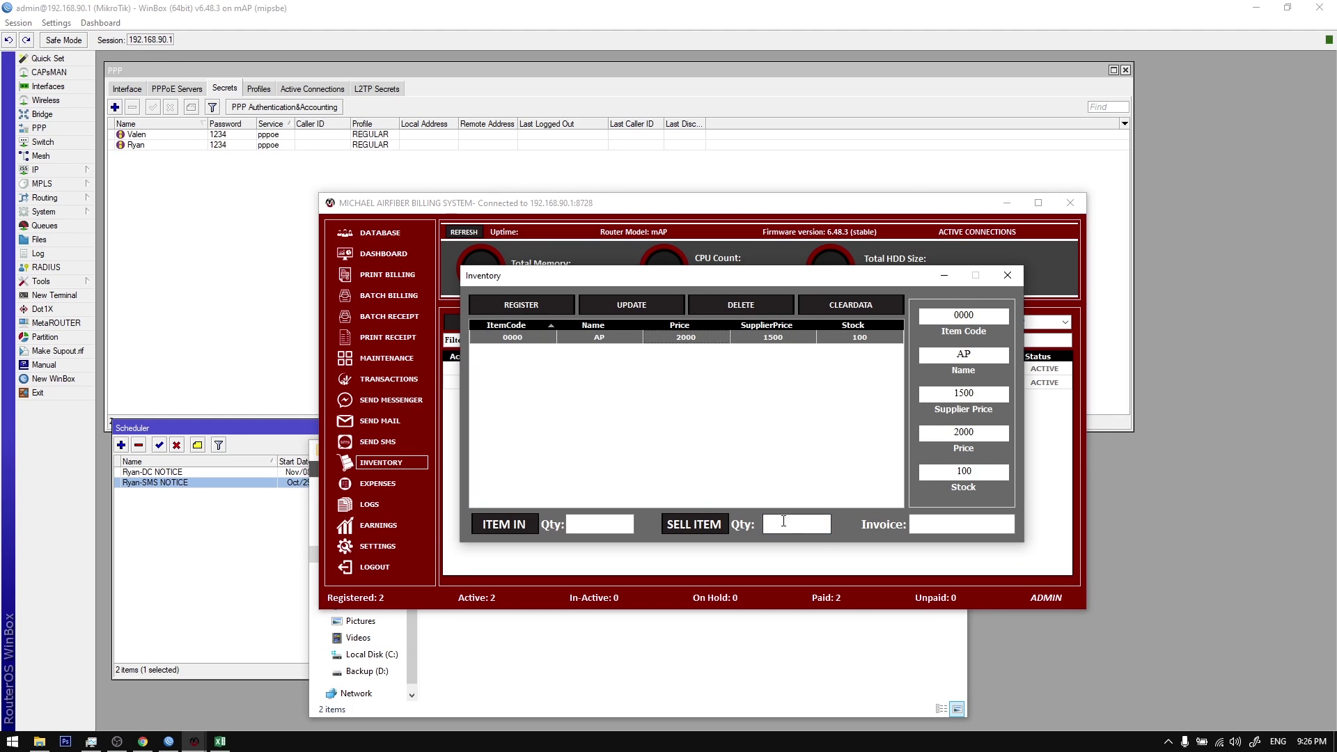
click(585, 525)
click(597, 524)
text(1000)
click(511, 532)
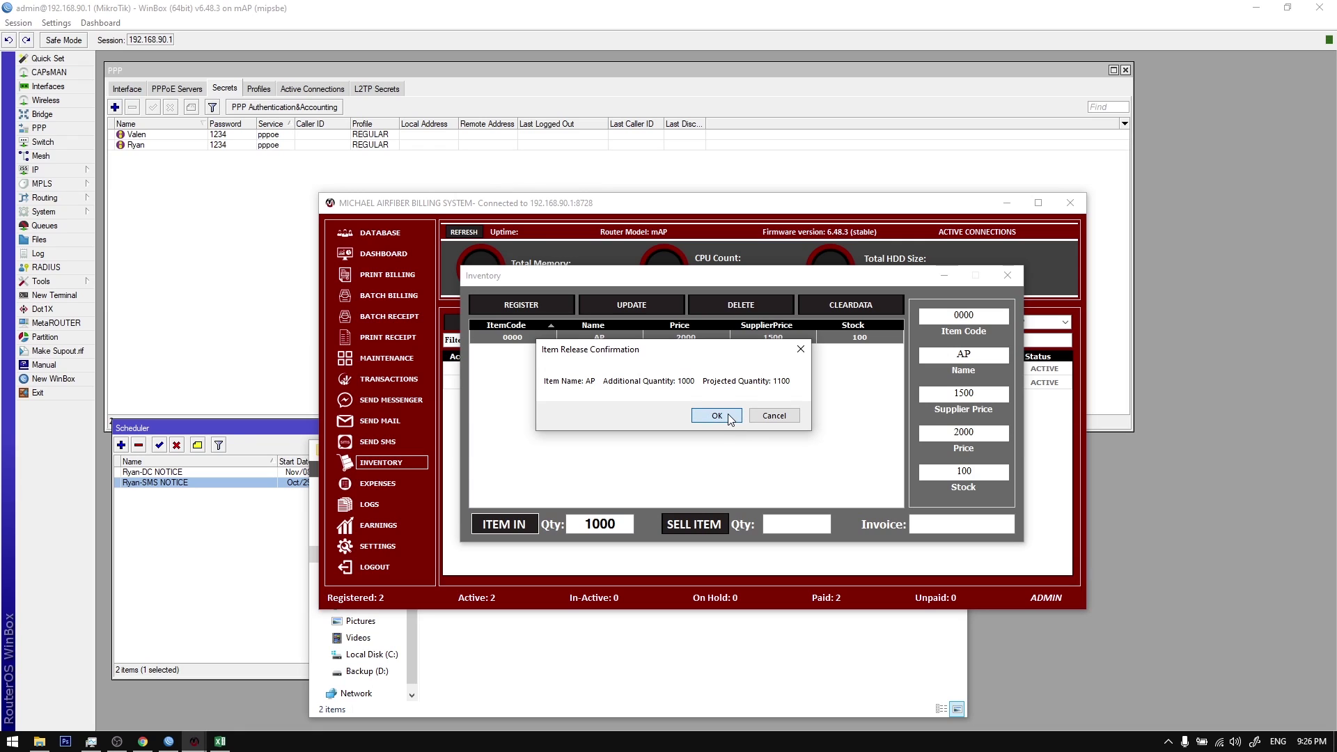
click(717, 415)
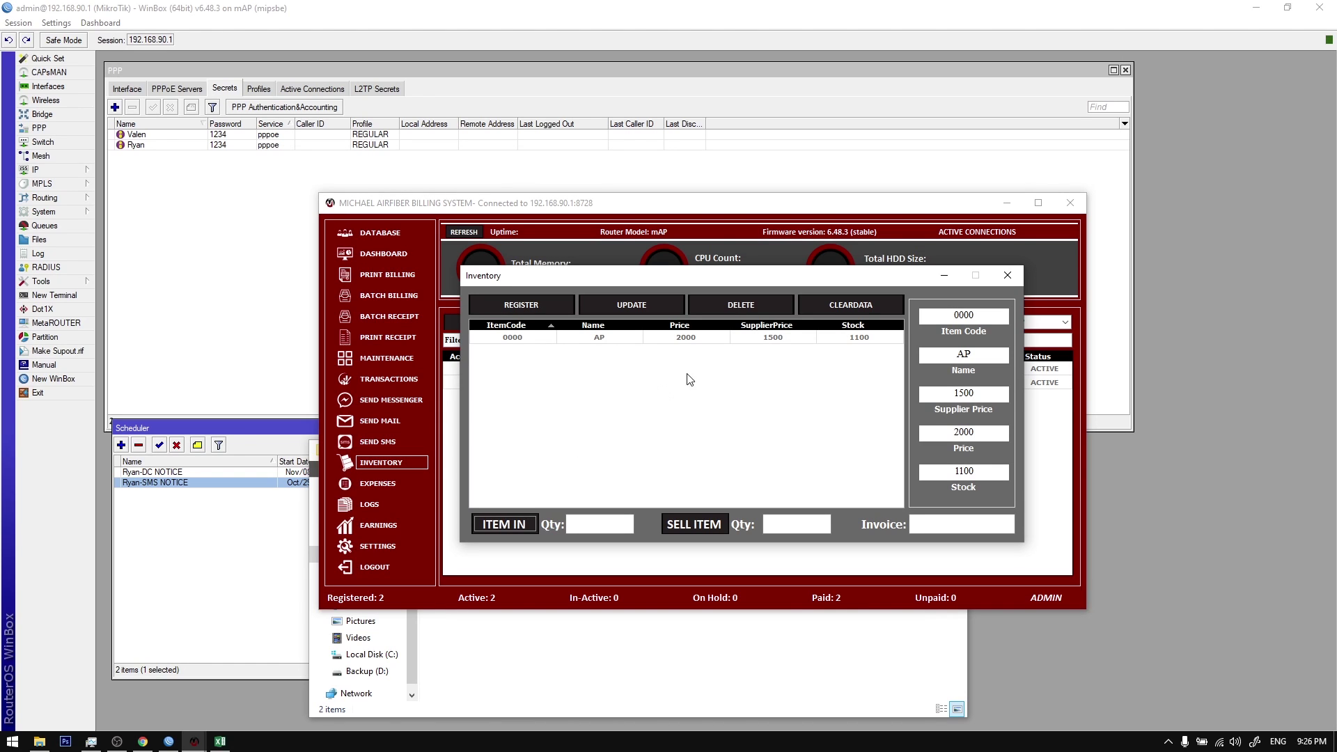
click(543, 339)
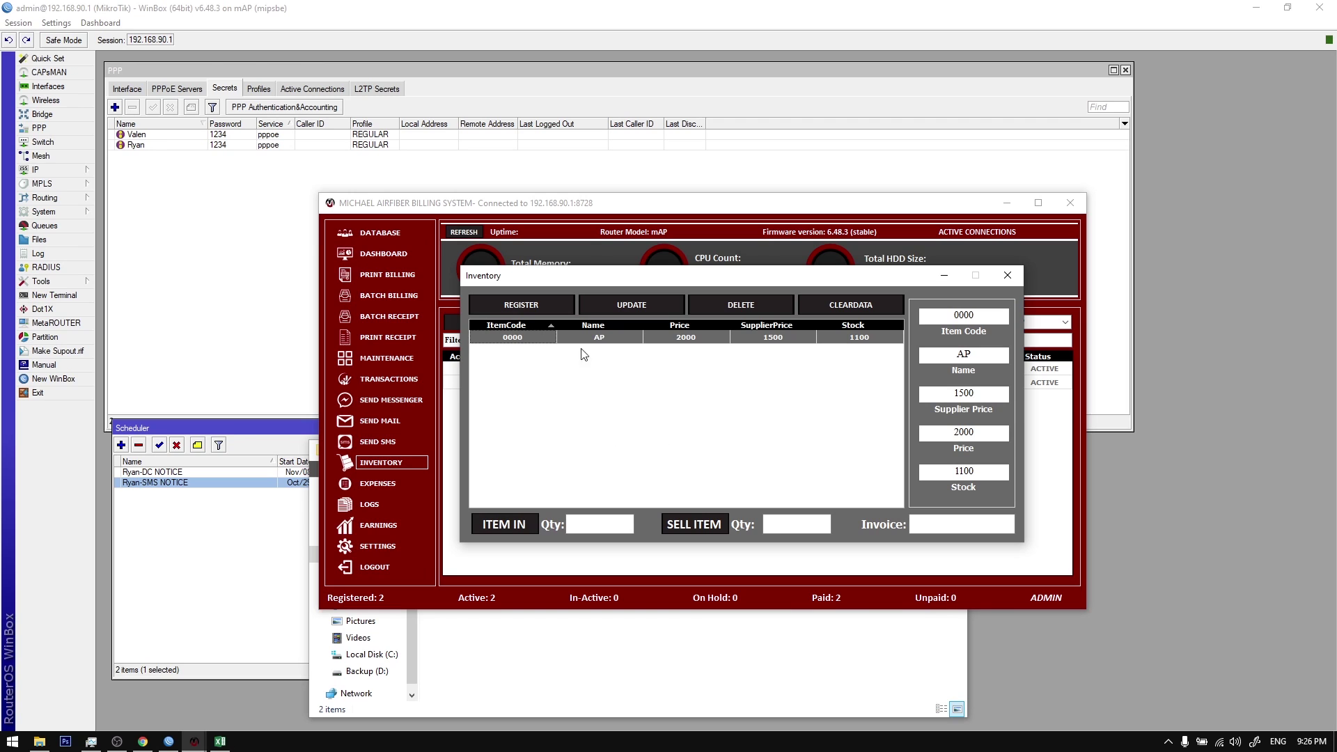
click(1008, 276)
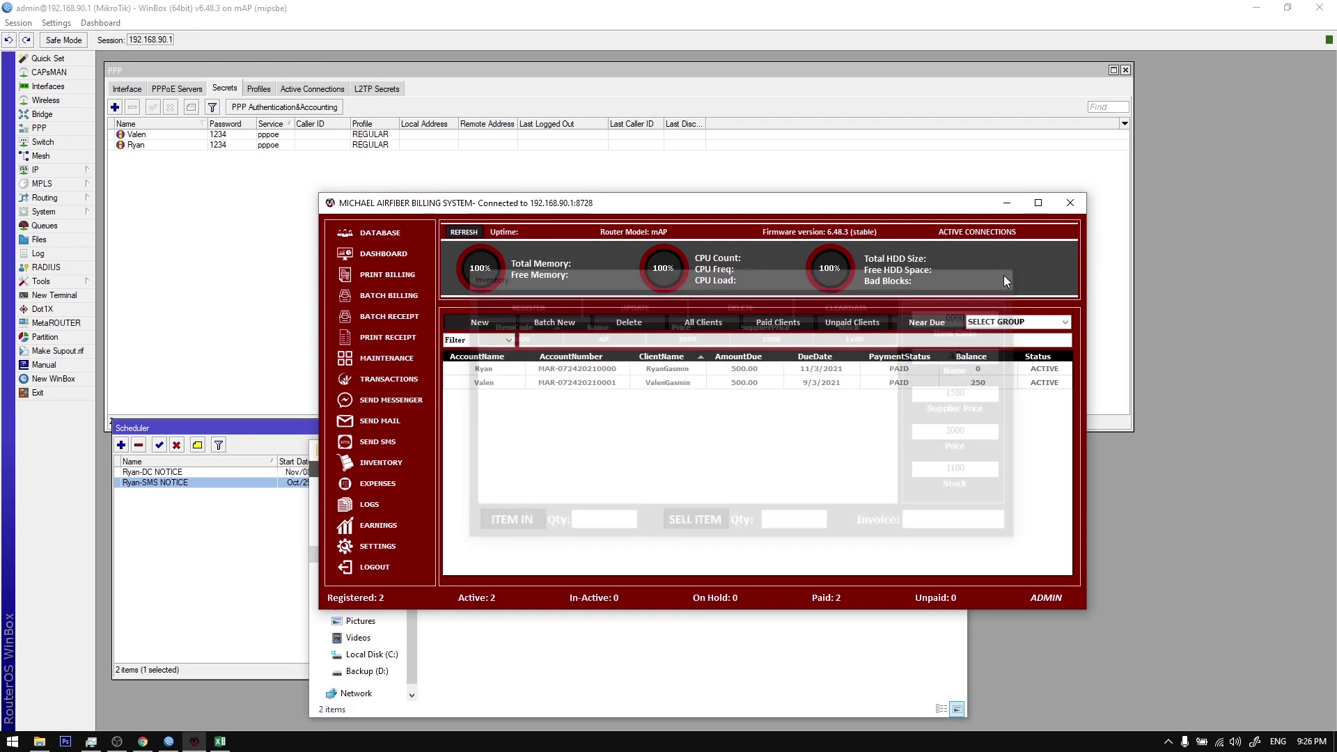
Step: Restock AP with two more 500-unit batches, raising stock to 2100
click(369, 463)
click(707, 297)
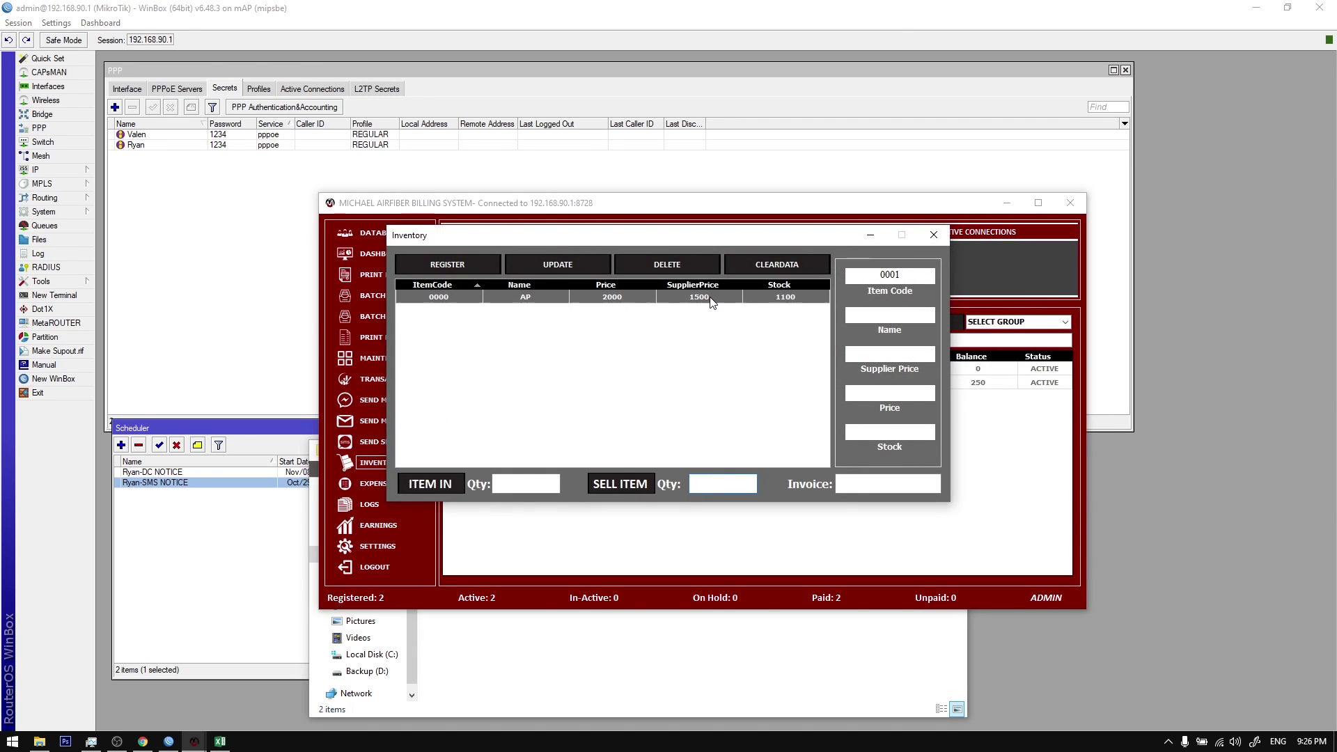
click(521, 482)
click(412, 491)
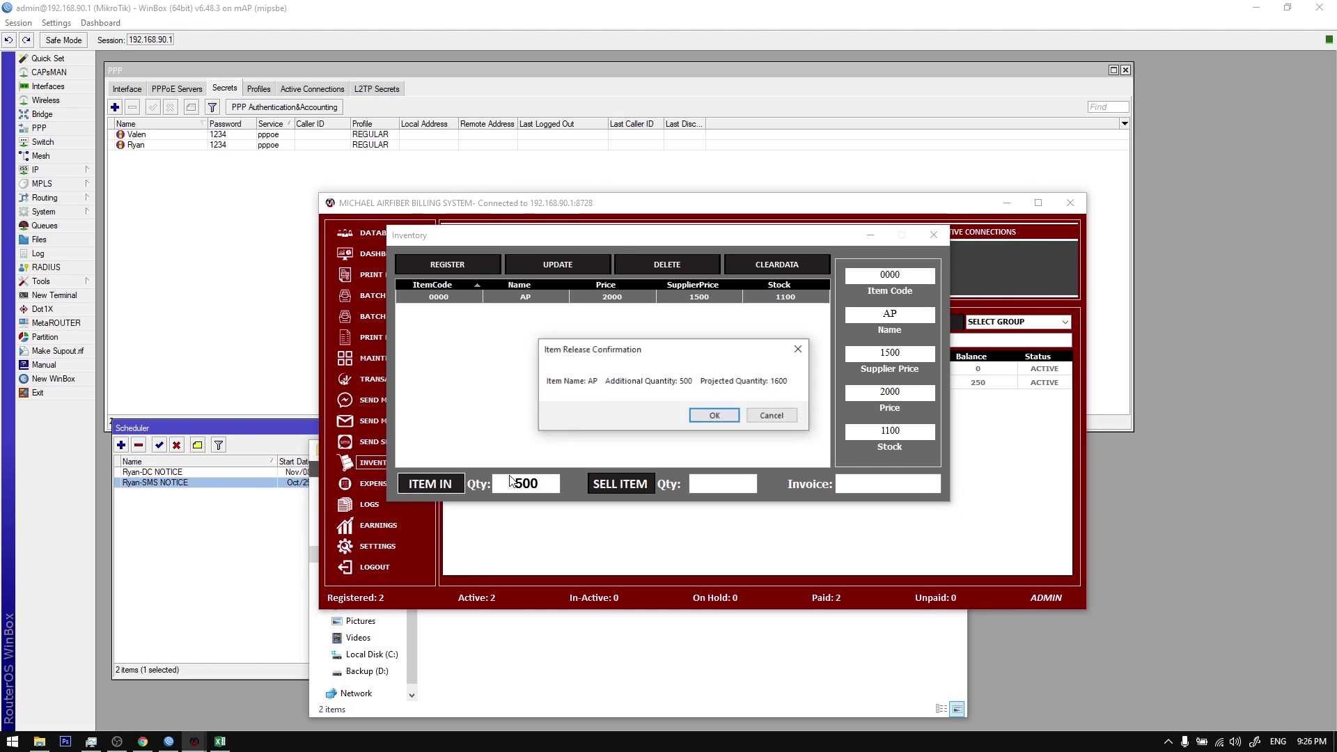
click(714, 417)
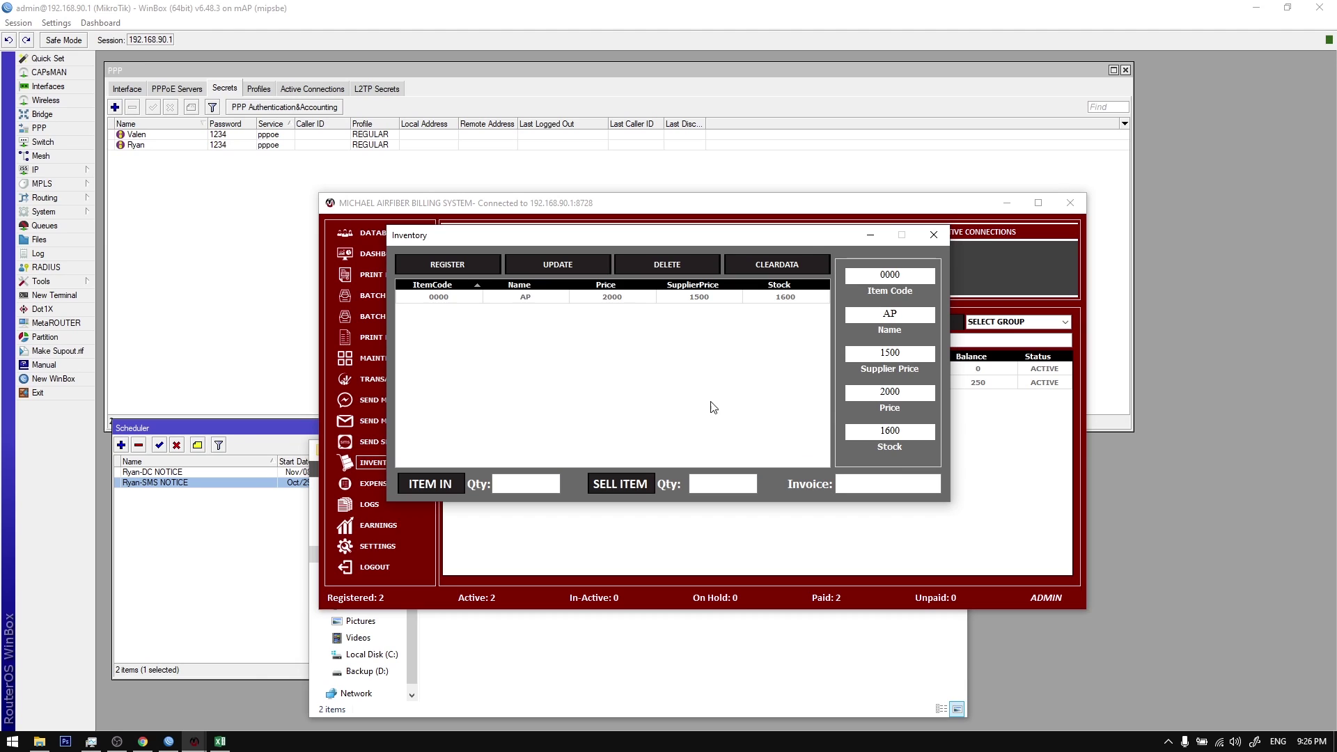
click(639, 292)
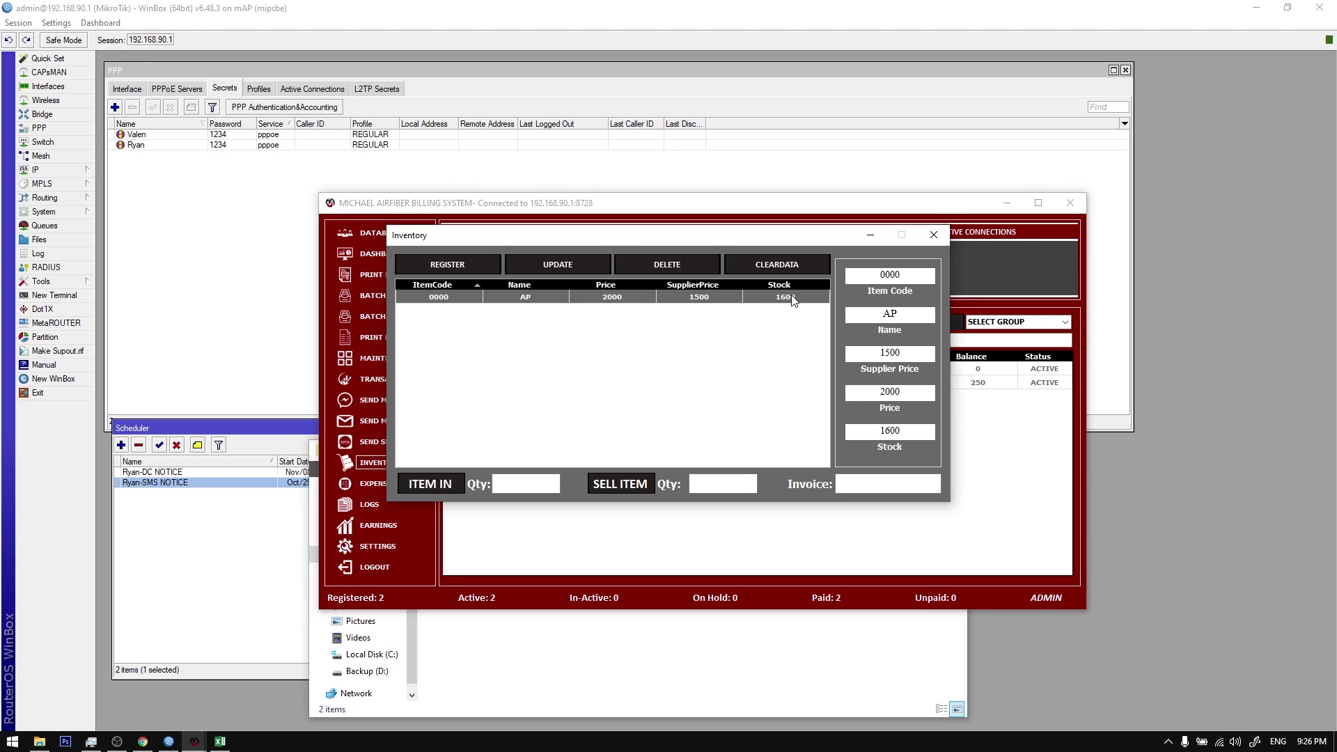
click(525, 482)
text(500)
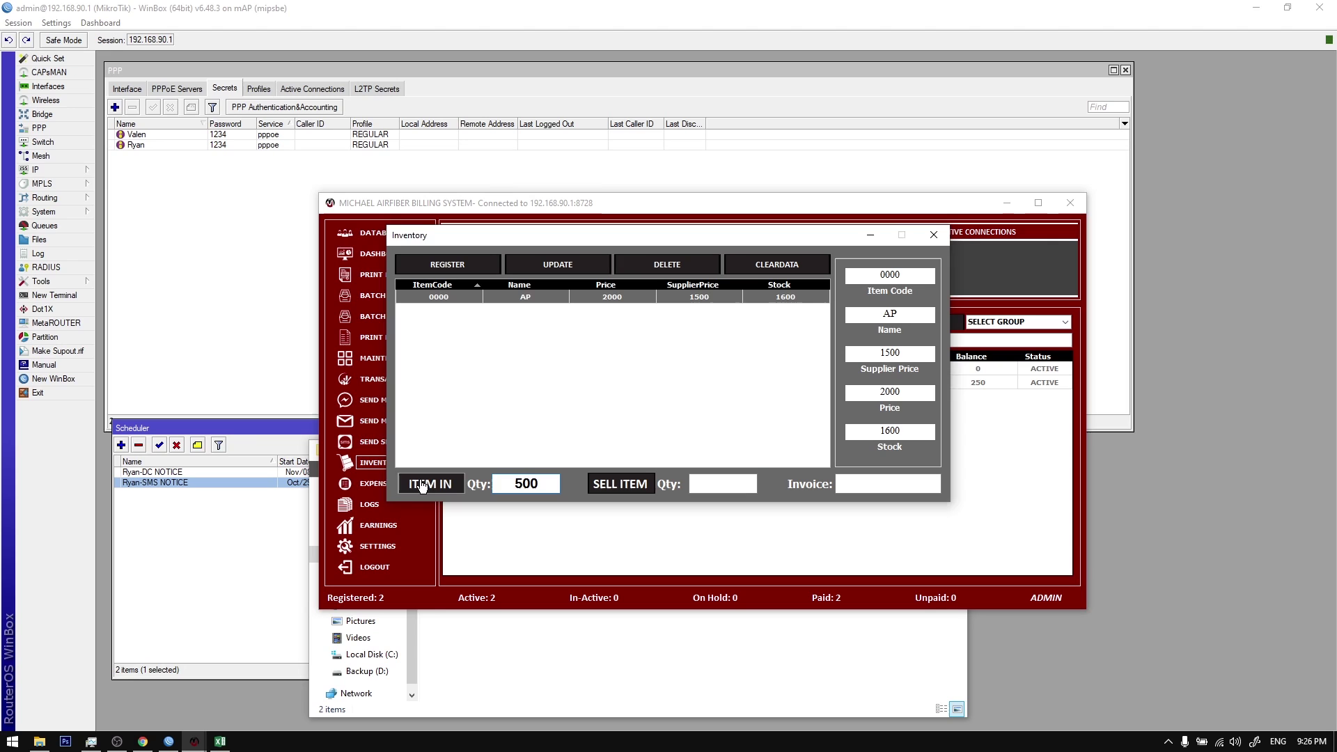
click(430, 484)
click(706, 416)
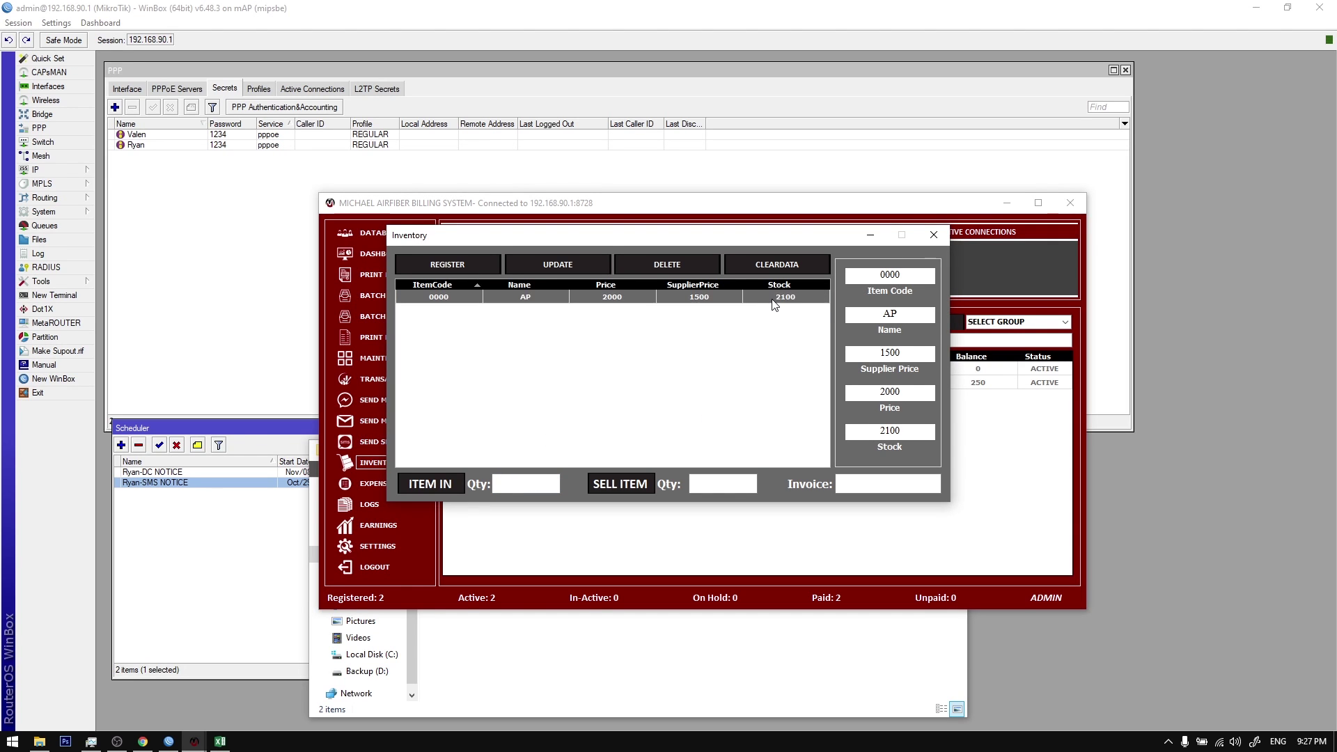
Step: Add 400 more units of AP, bringing stock to 2500
drag(762, 241, 806, 270)
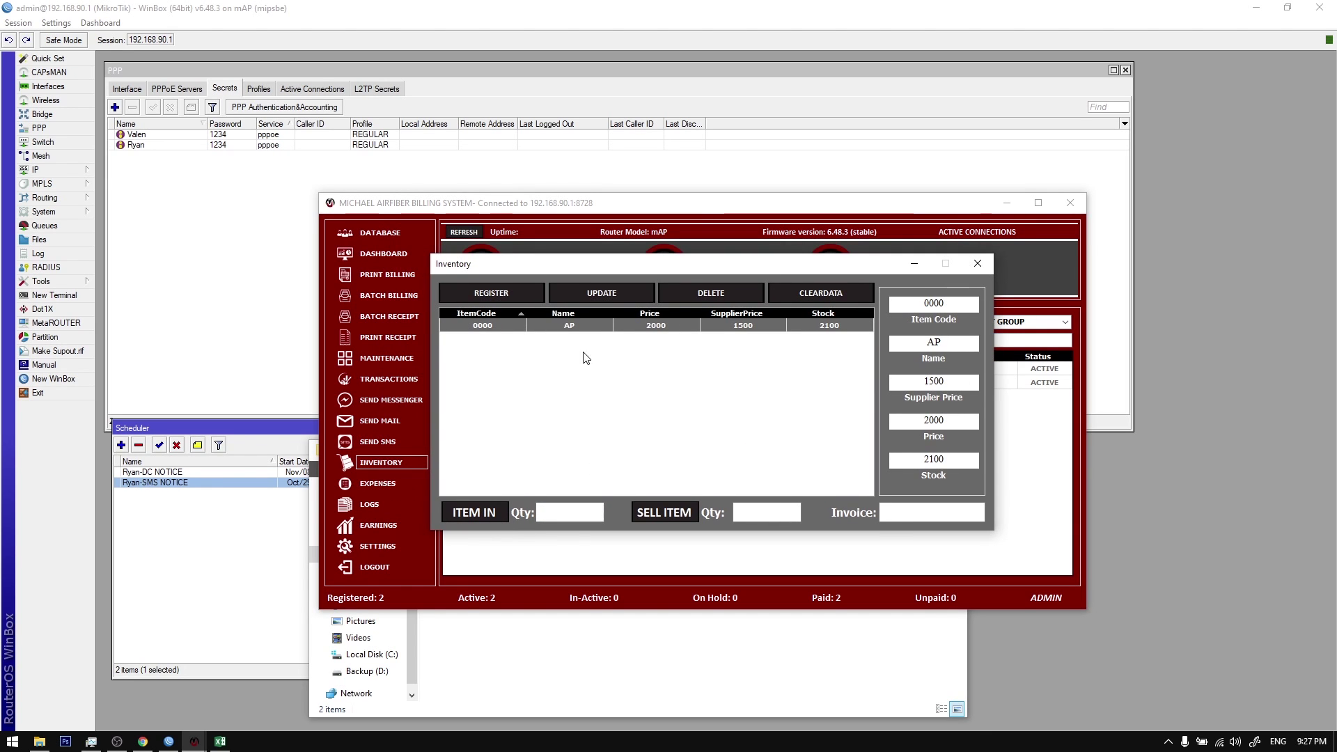
click(570, 512)
text(400)
click(463, 514)
click(703, 417)
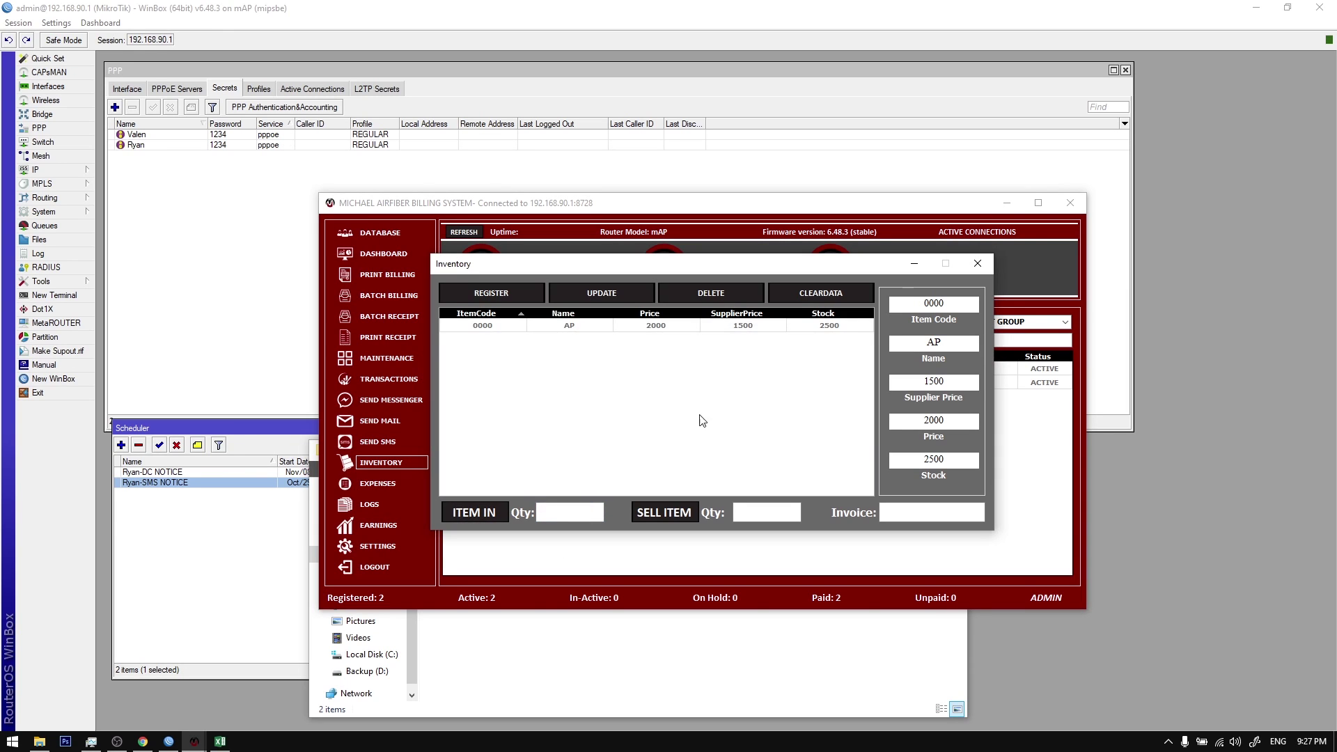
Step: Sell 500 units of AP on invoice 4124, leaving 2000 in stock
click(751, 517)
text(500)
click(899, 514)
text(4124)
click(686, 516)
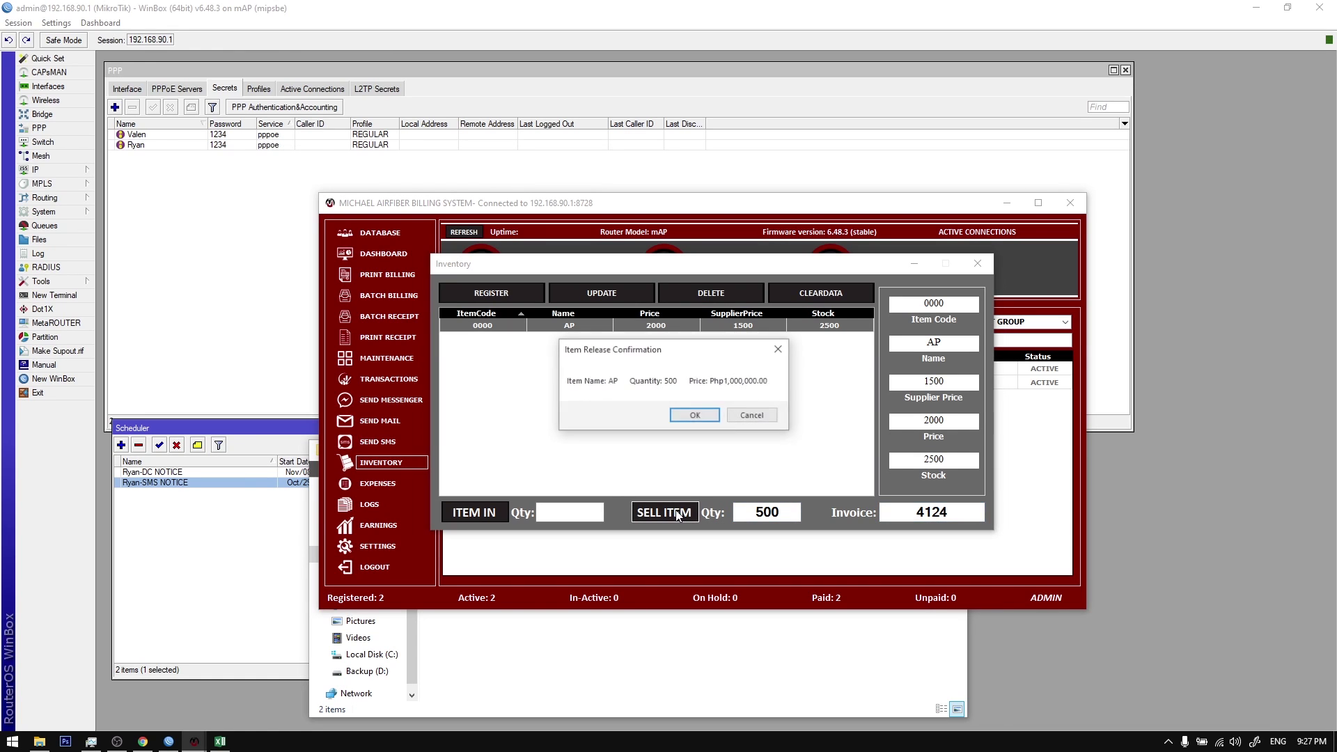
click(699, 416)
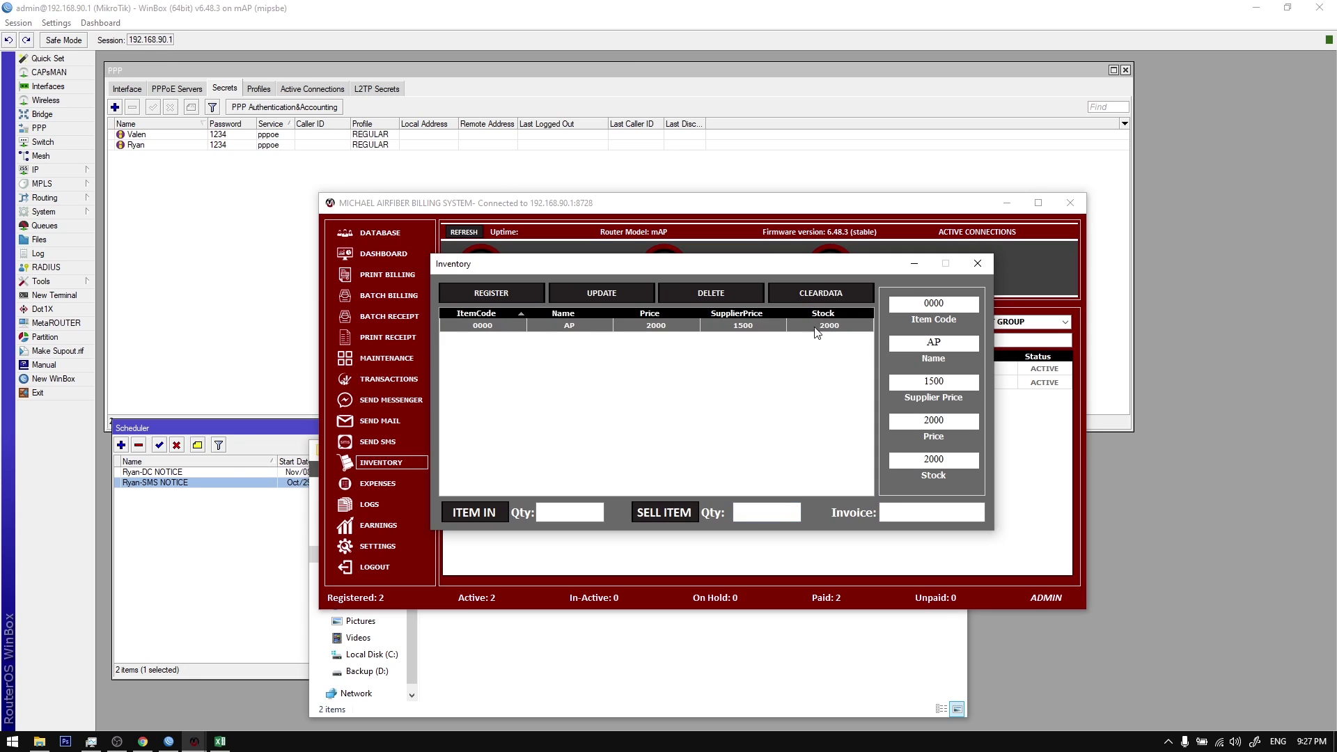
click(977, 264)
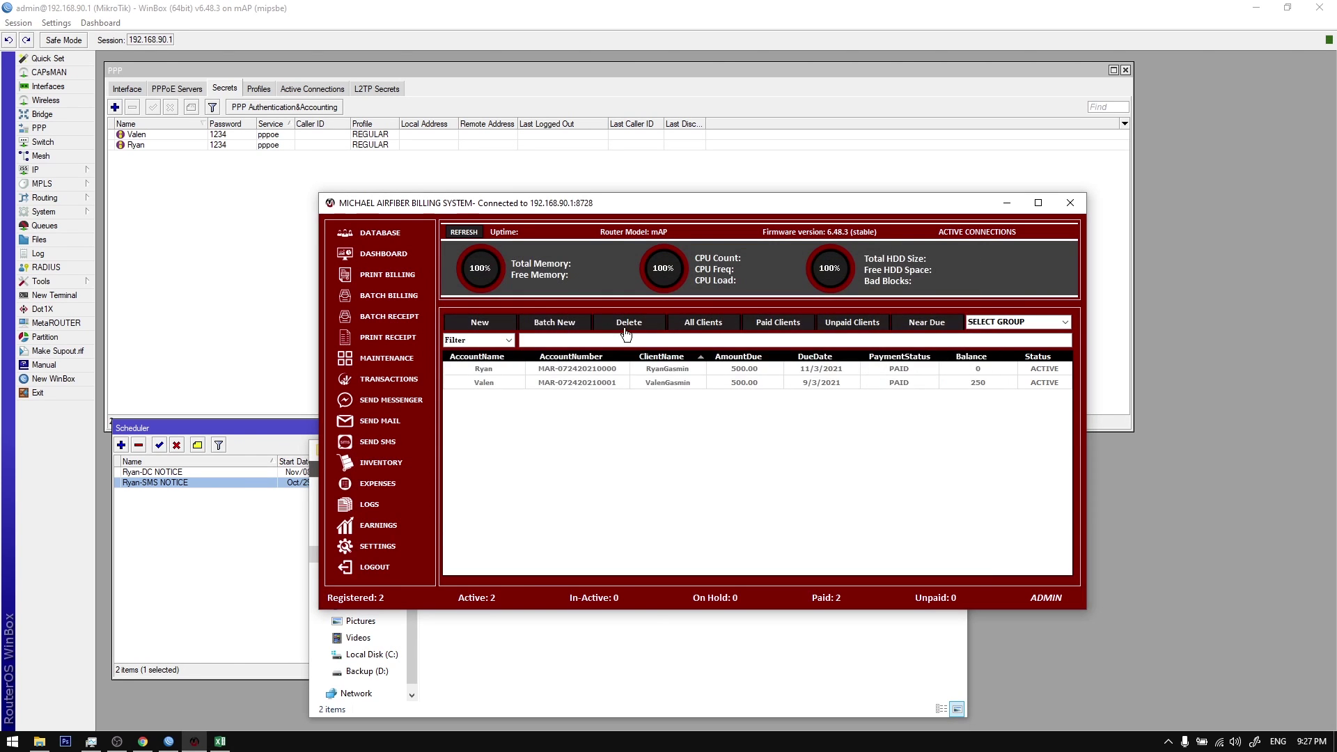
Step: Start an installation checkout for the first client with one AP as material
right_click(584, 370)
mouse_move(704, 487)
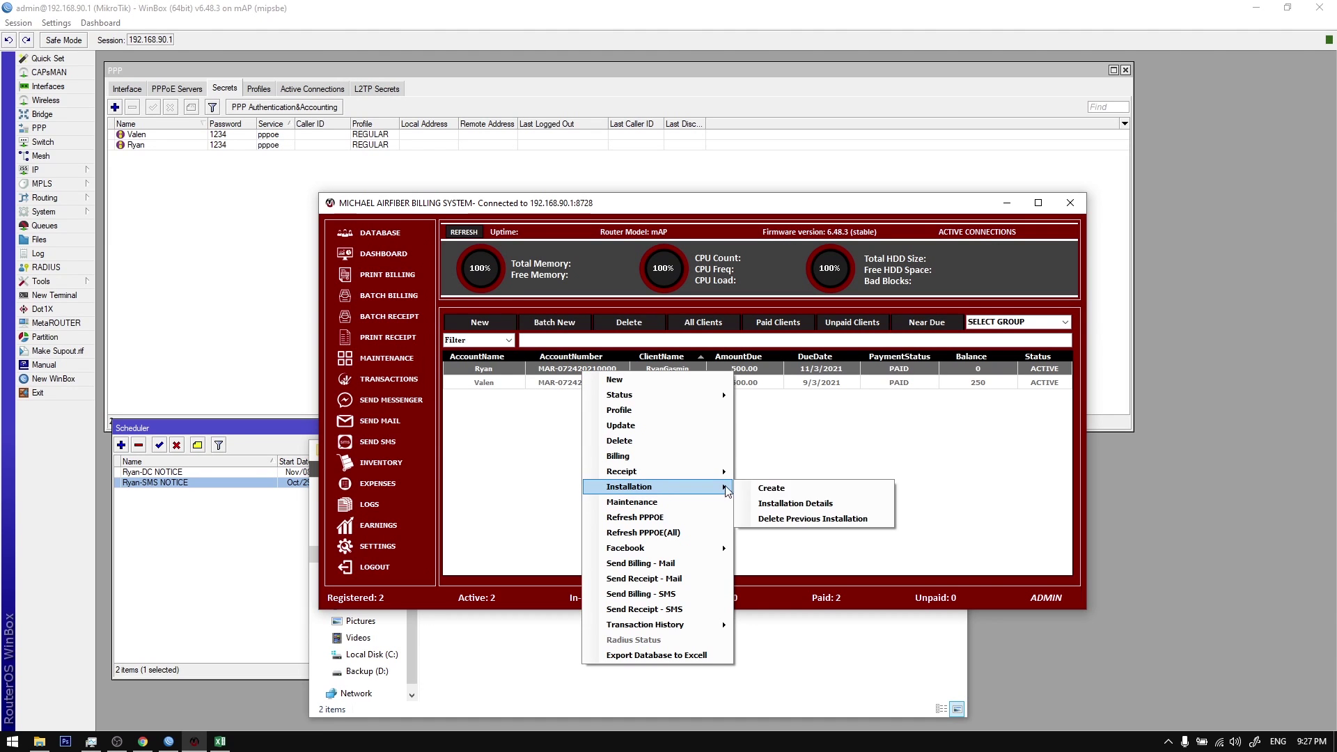
click(764, 490)
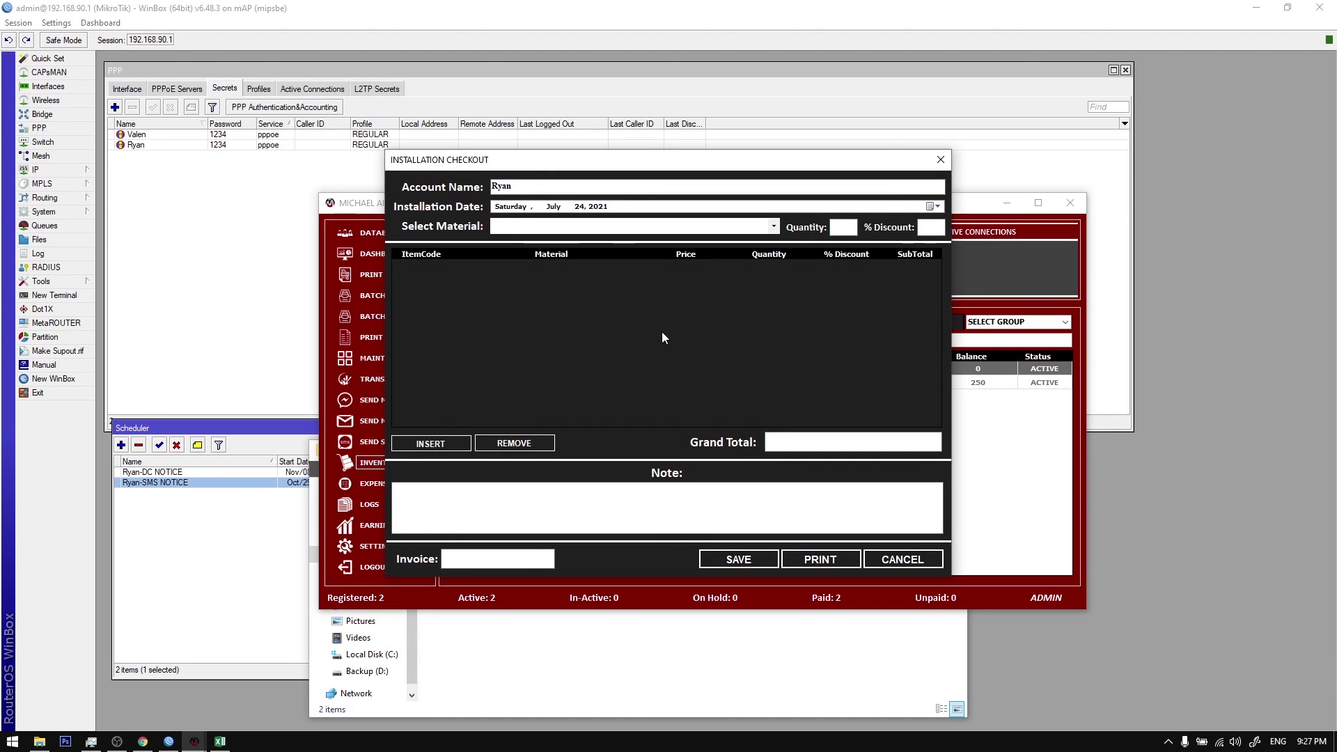
click(773, 226)
click(769, 240)
click(849, 227)
text(1)
click(921, 227)
click(429, 446)
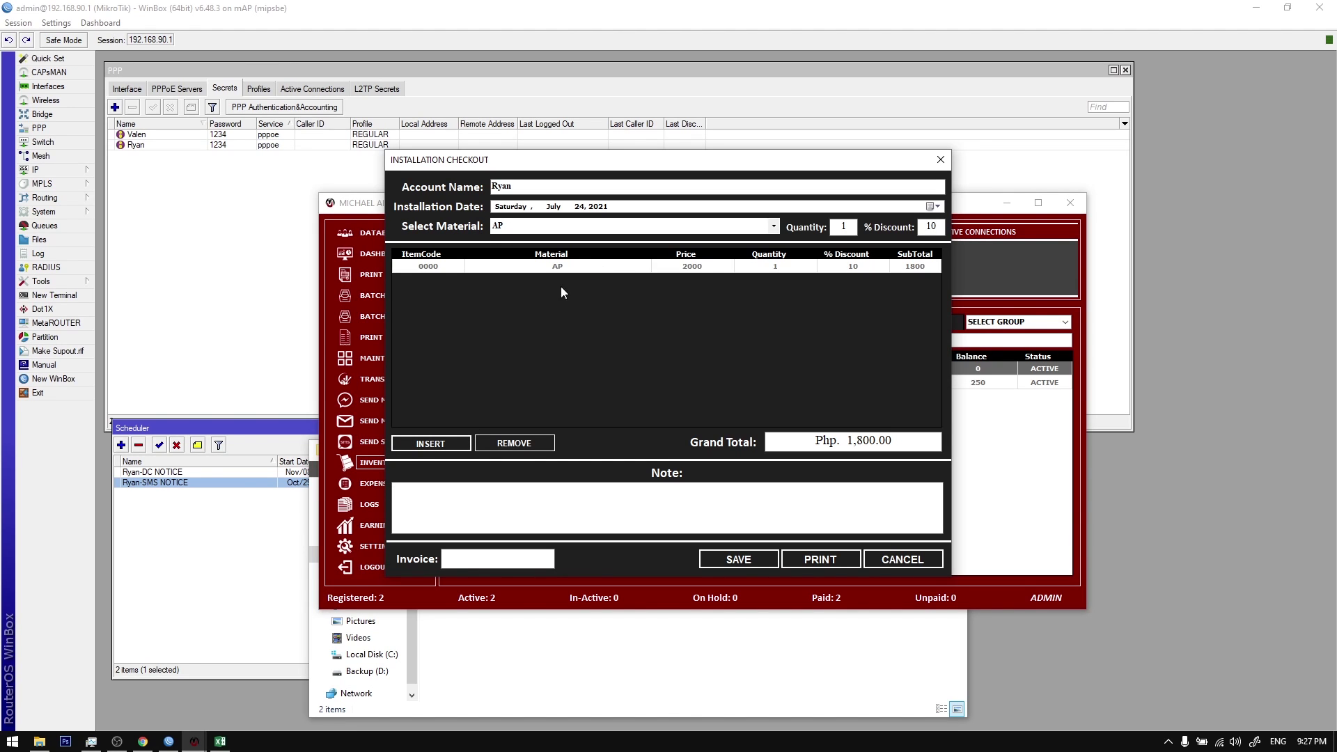
Step: Enter invoice 412412 and a 'TO BE INSTALLED BY' note with the installer's name, then save
click(483, 555)
text(412412)
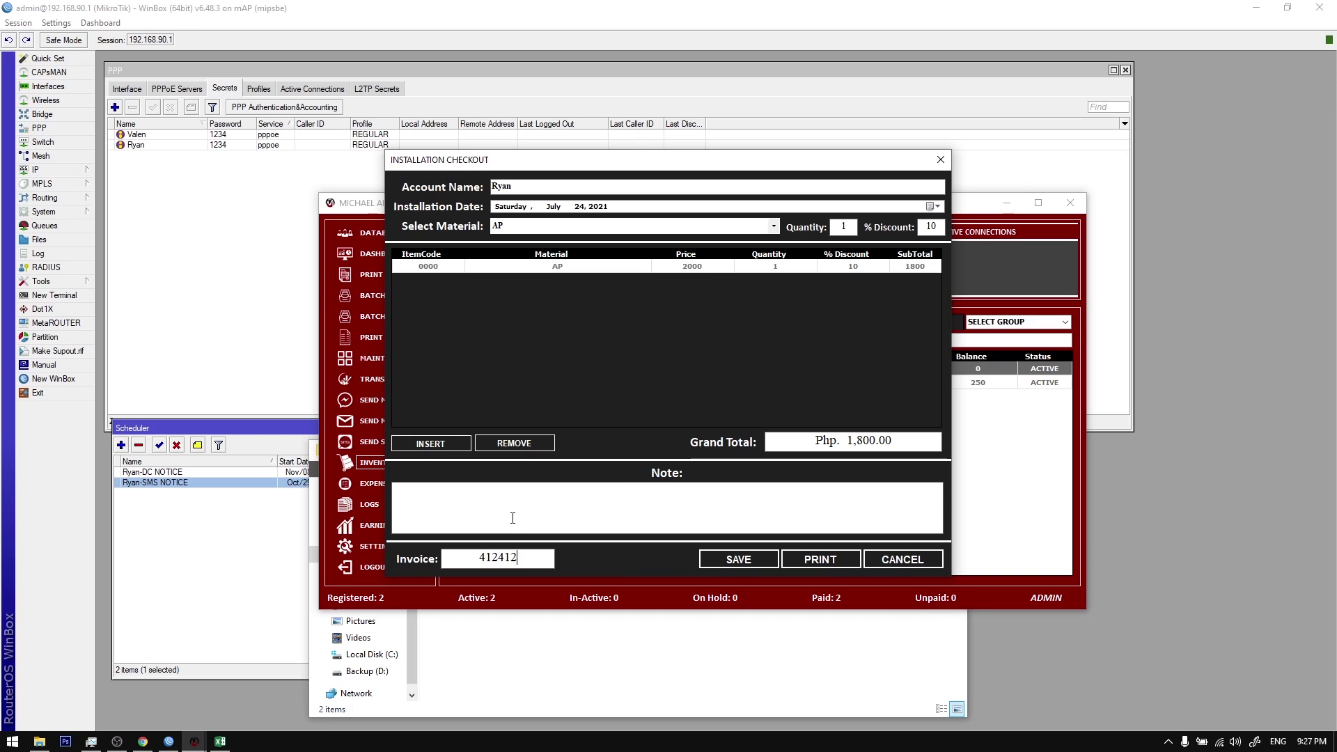
click(667, 486)
text(TO BE INSTALLD)
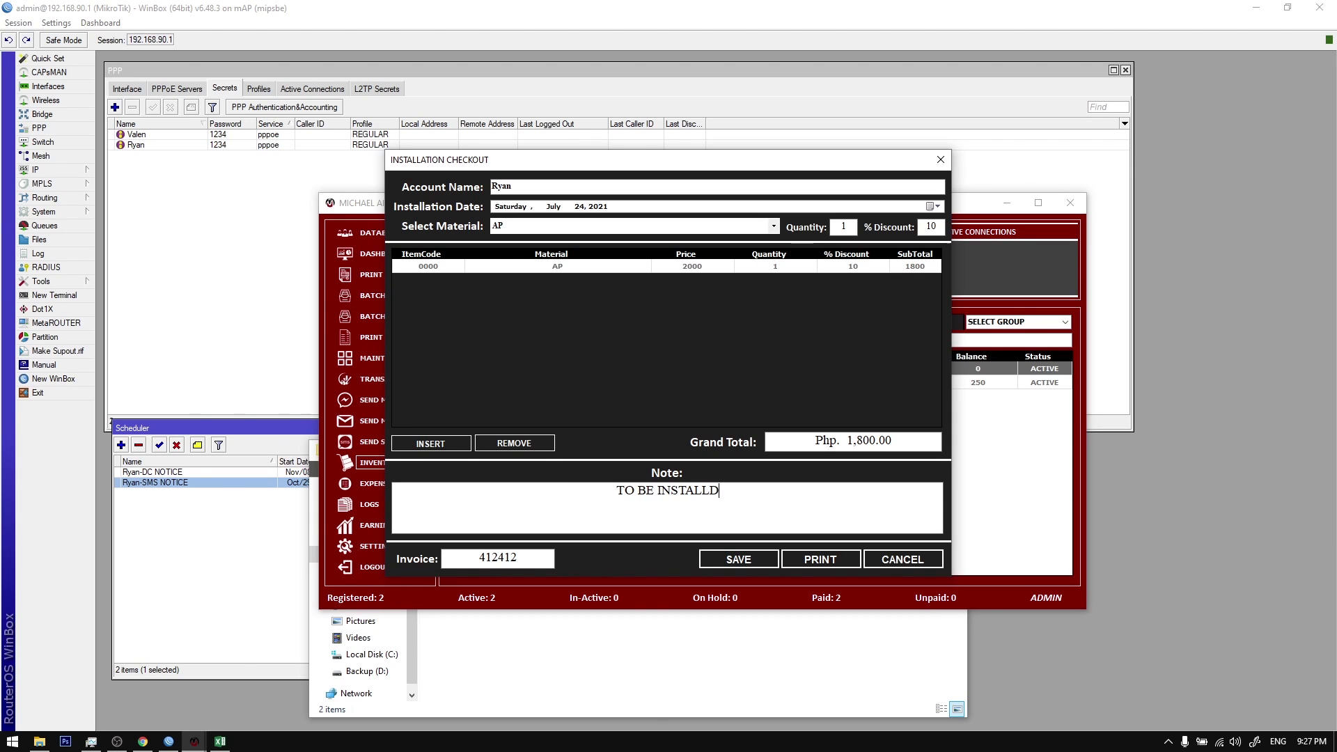
key(BackSpace)
text(Y J)
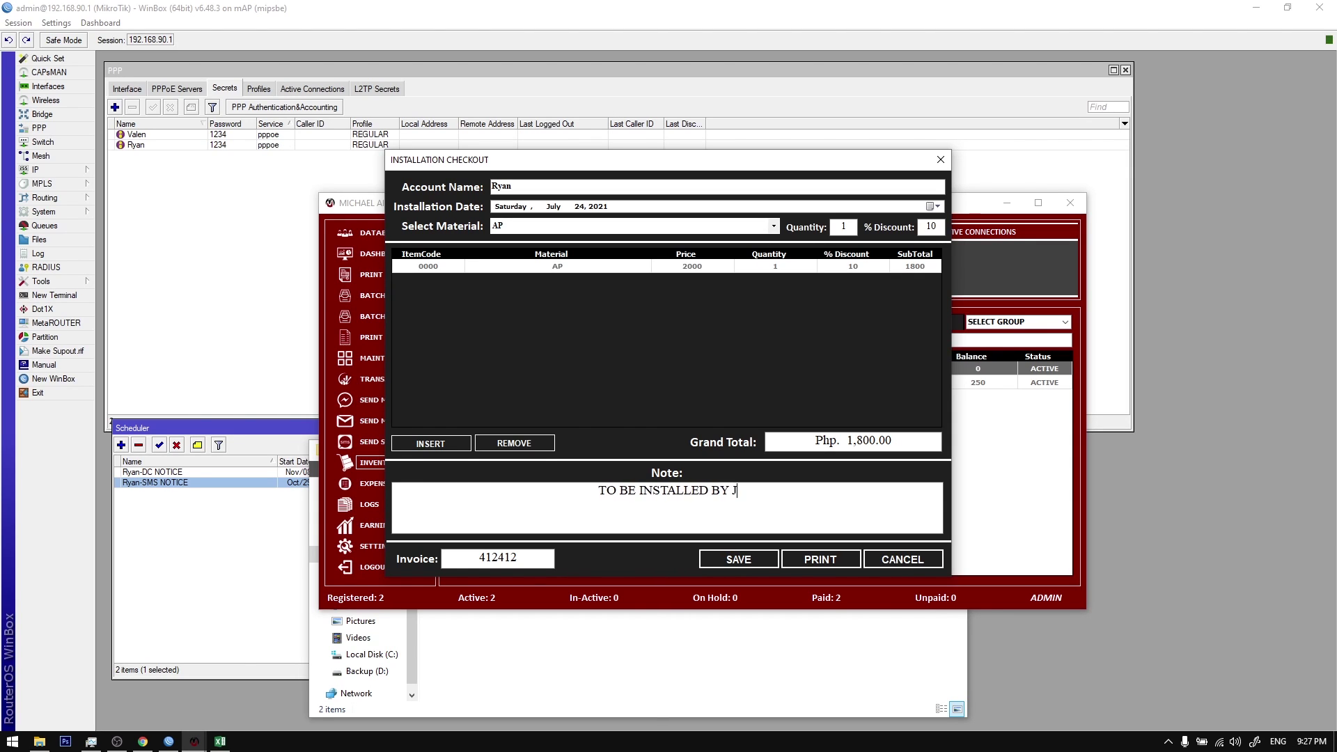
text(UAN DELA CRUZ)
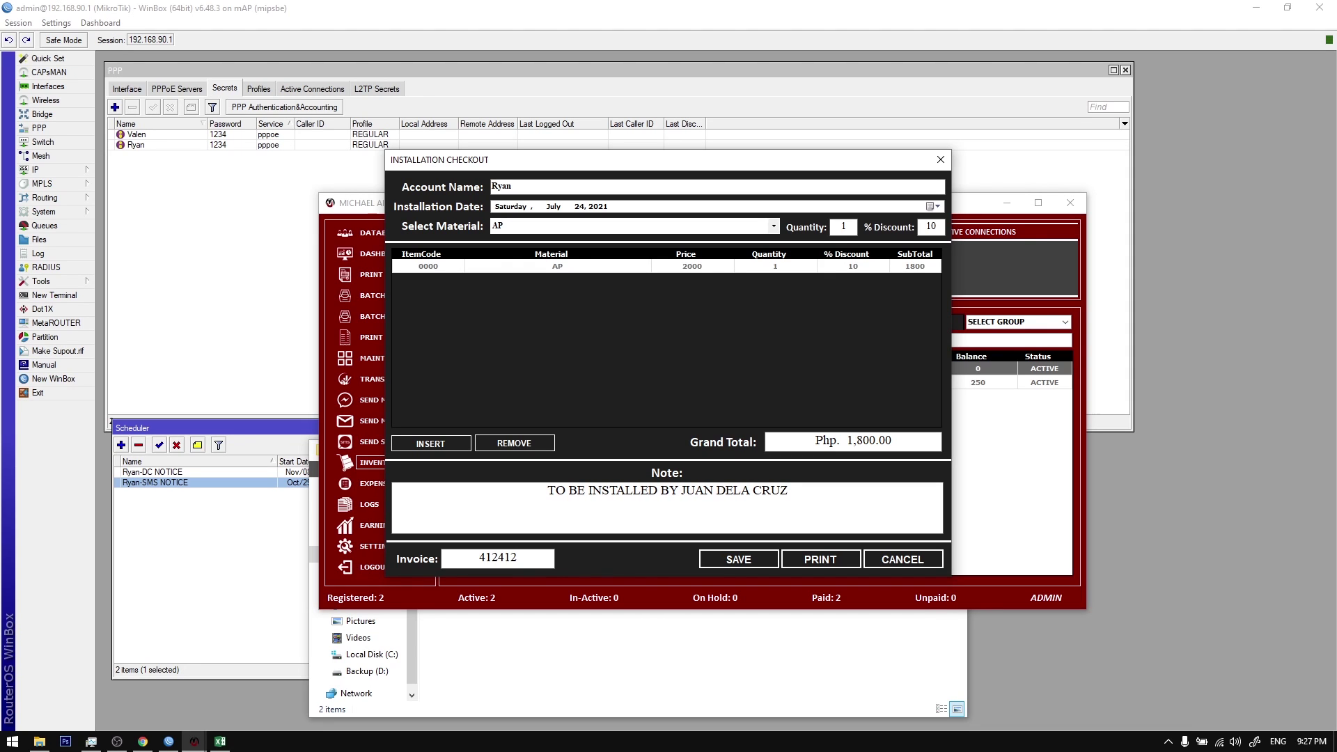
click(745, 566)
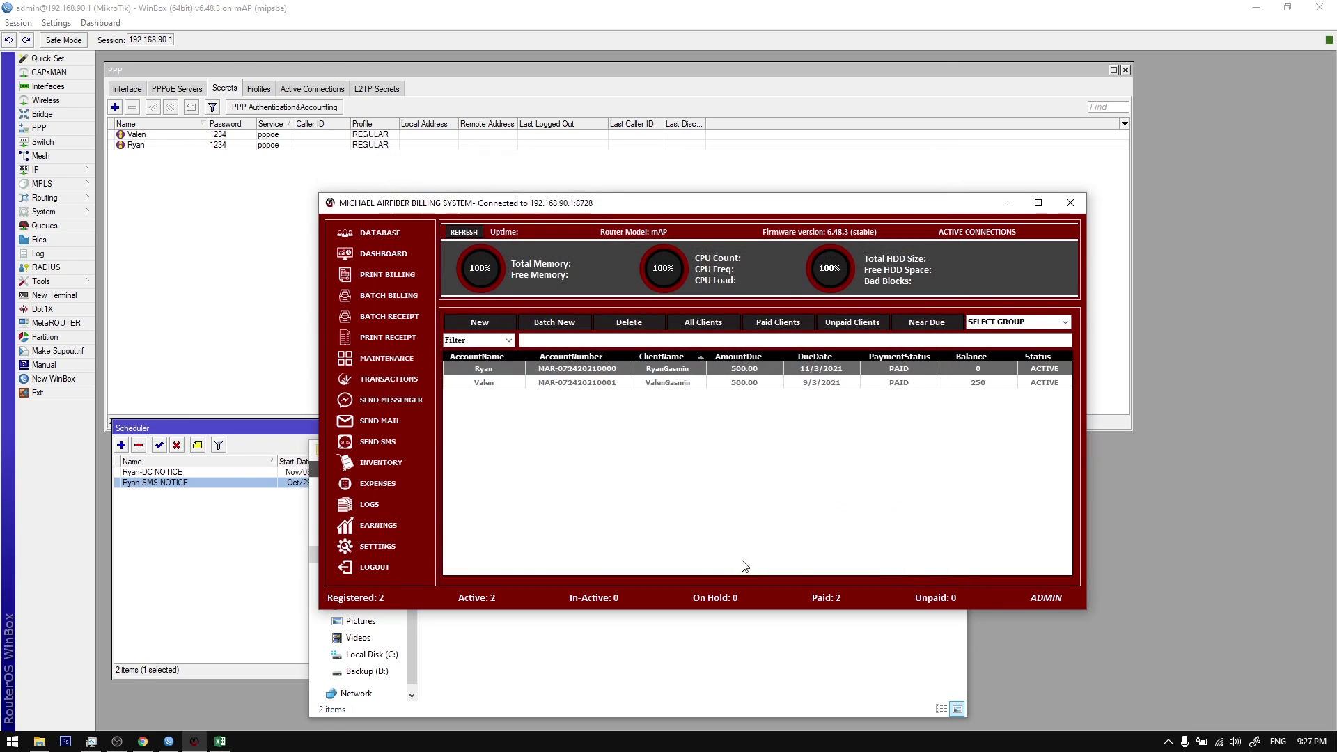
Step: View the first client's installation form image, zoom in, and close the viewer
right_click(646, 371)
mouse_move(766, 482)
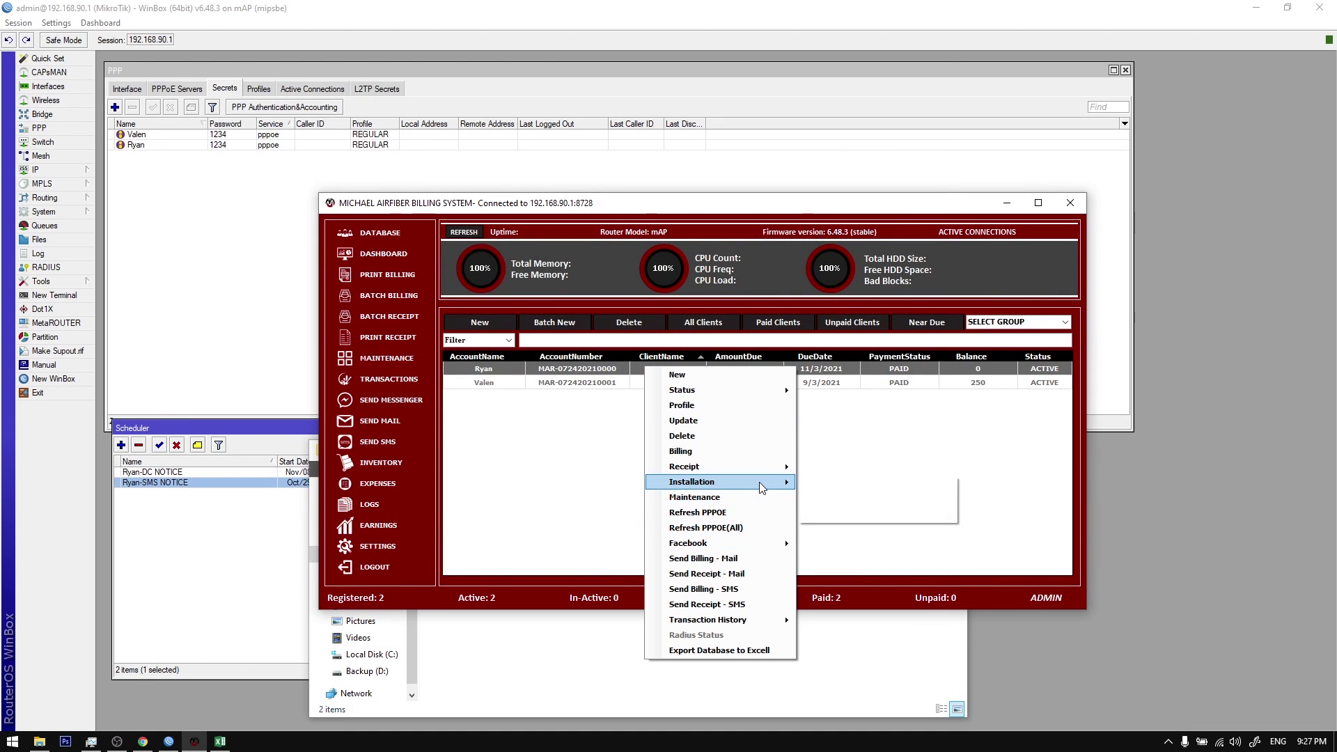
click(837, 503)
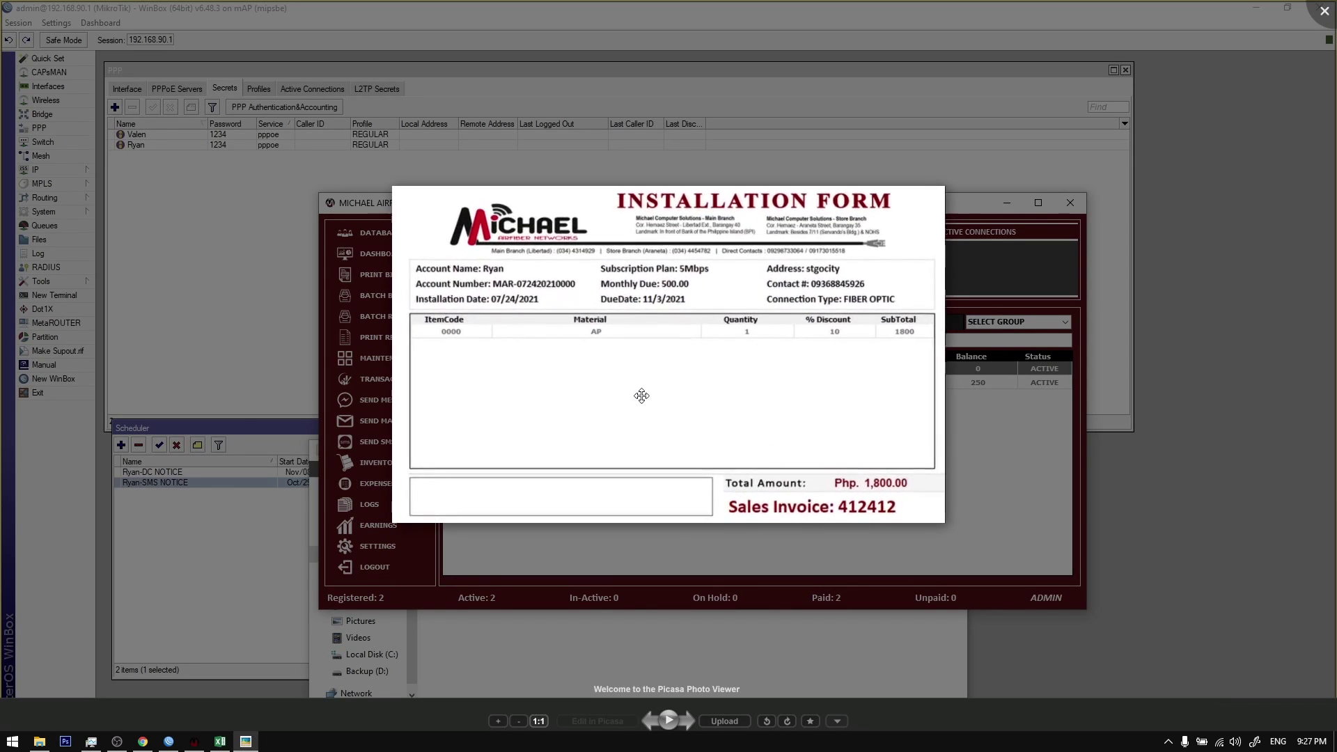
scroll(648, 349, up, 1)
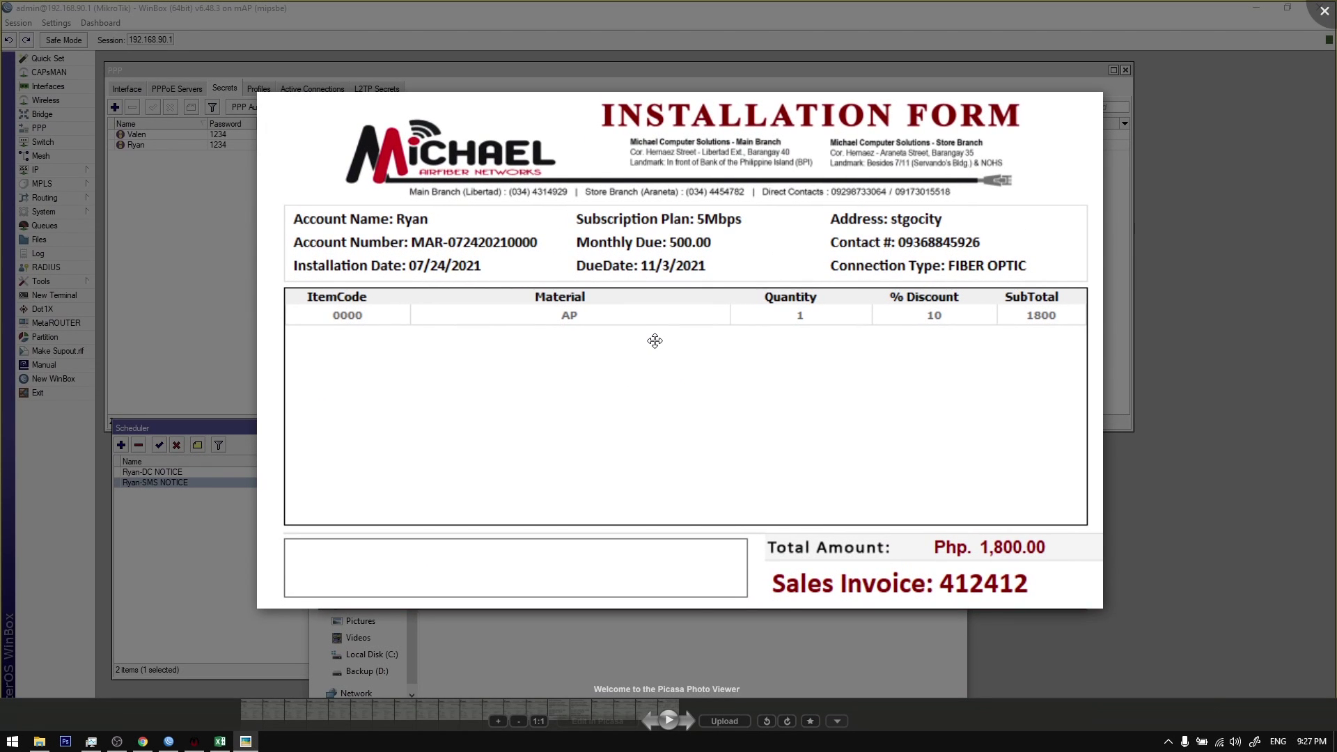
scroll(655, 340, up, 1)
key(Escape)
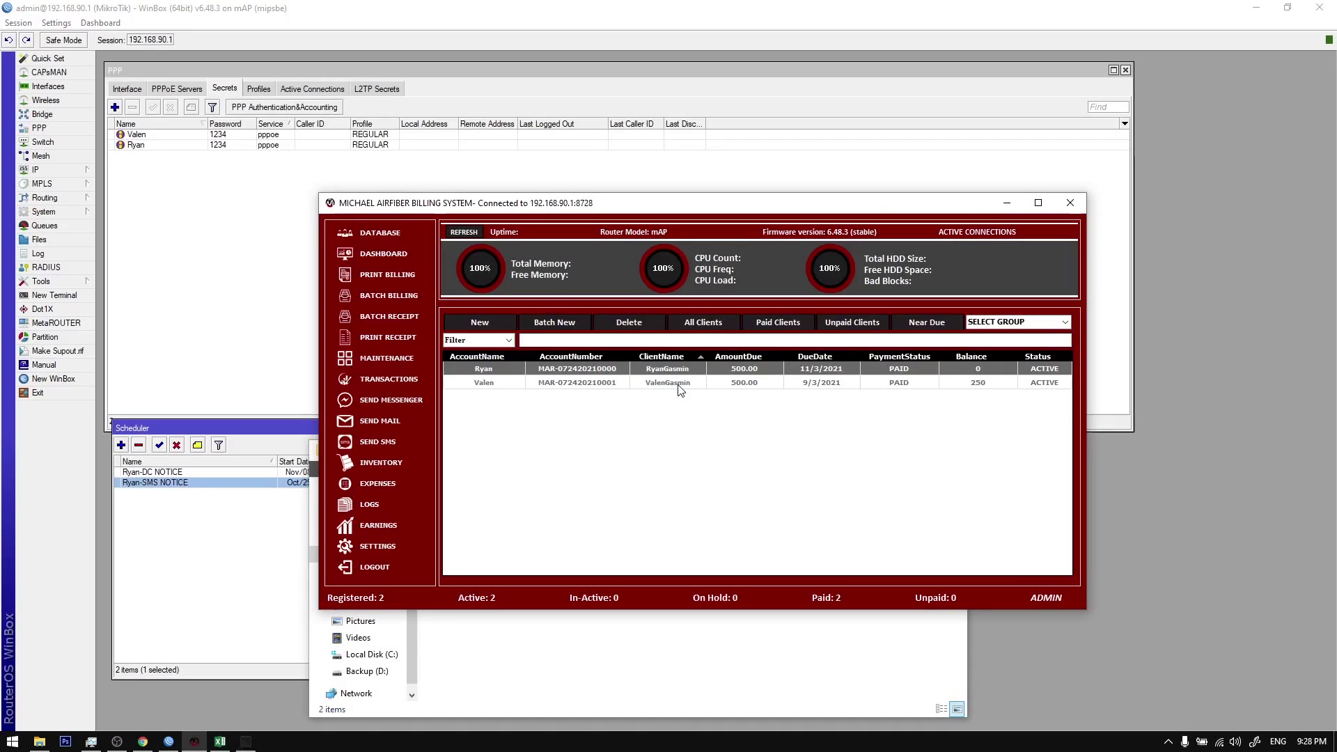
Step: Register inventory item 0001 LABOR: price 2500, supplier price 2000, stock 999
click(376, 462)
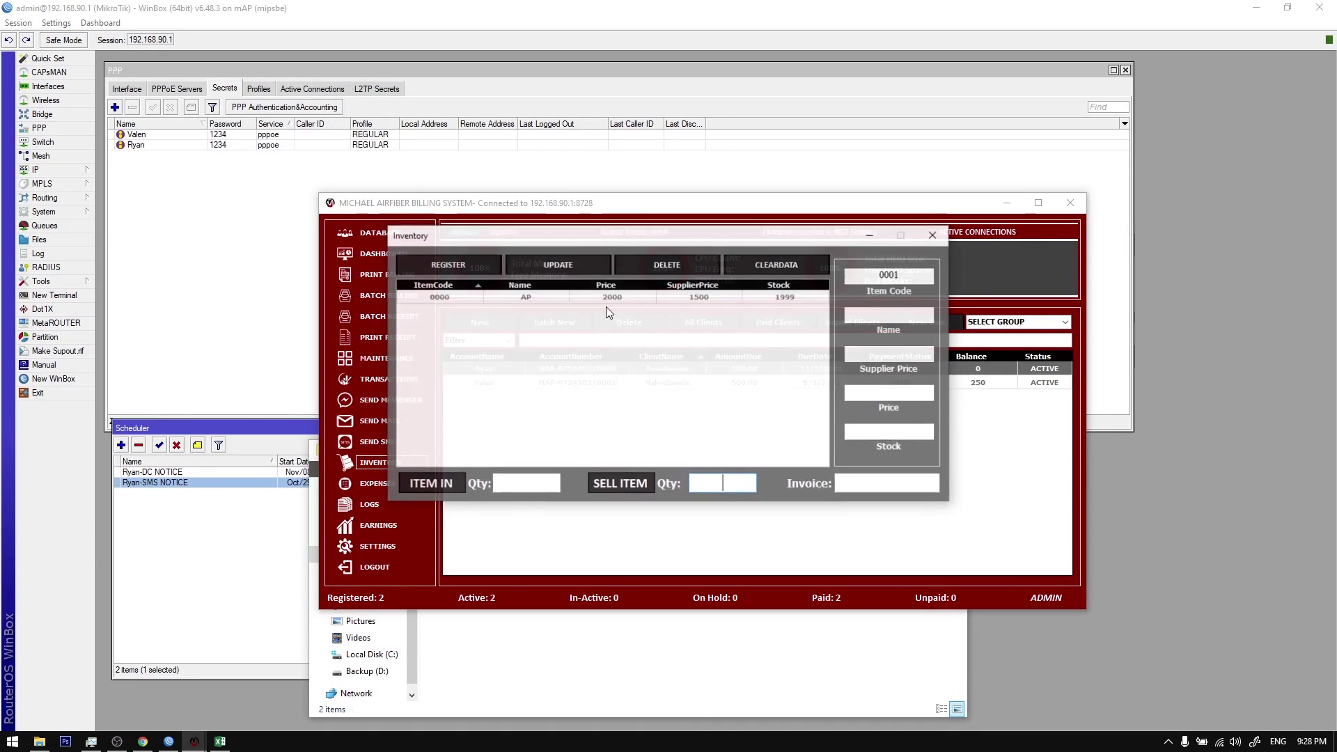
click(686, 422)
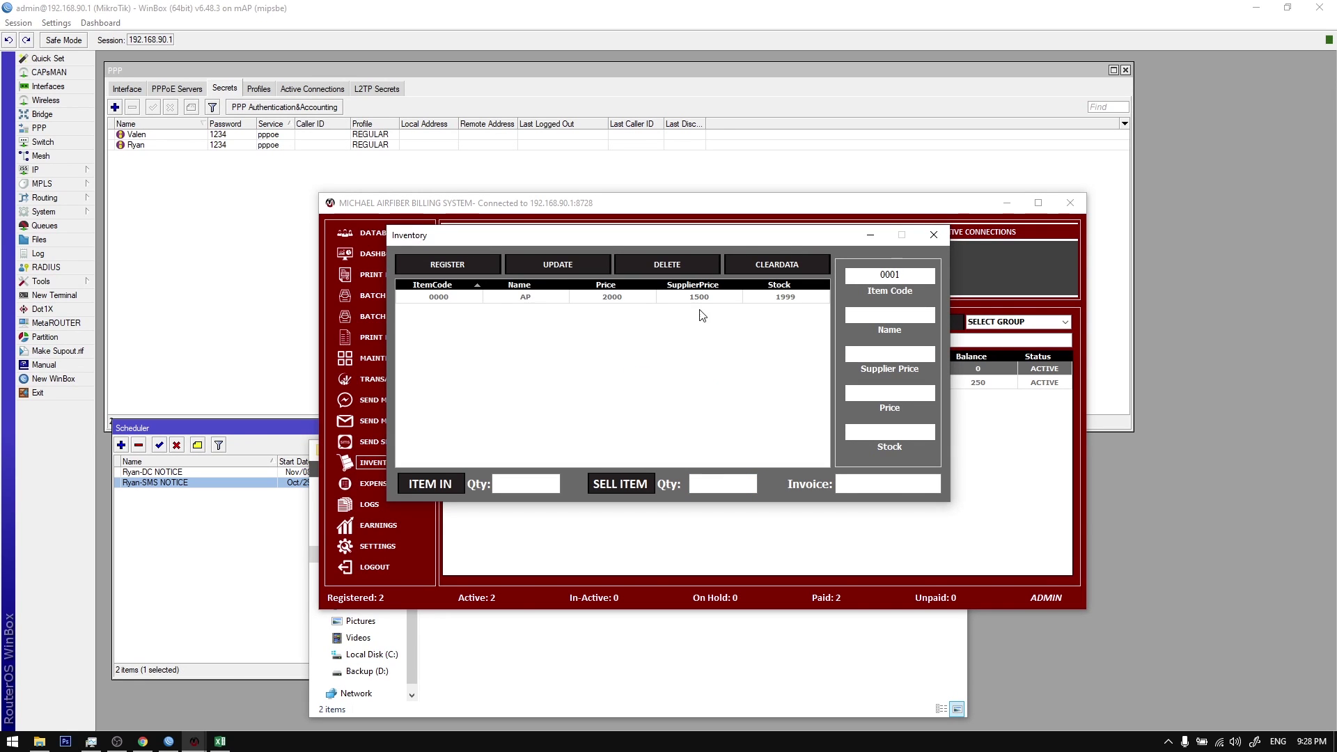
click(773, 271)
click(883, 318)
text(1aABOR)
click(891, 392)
text(20)
key(BackSpace)
text(5)
click(480, 263)
click(712, 423)
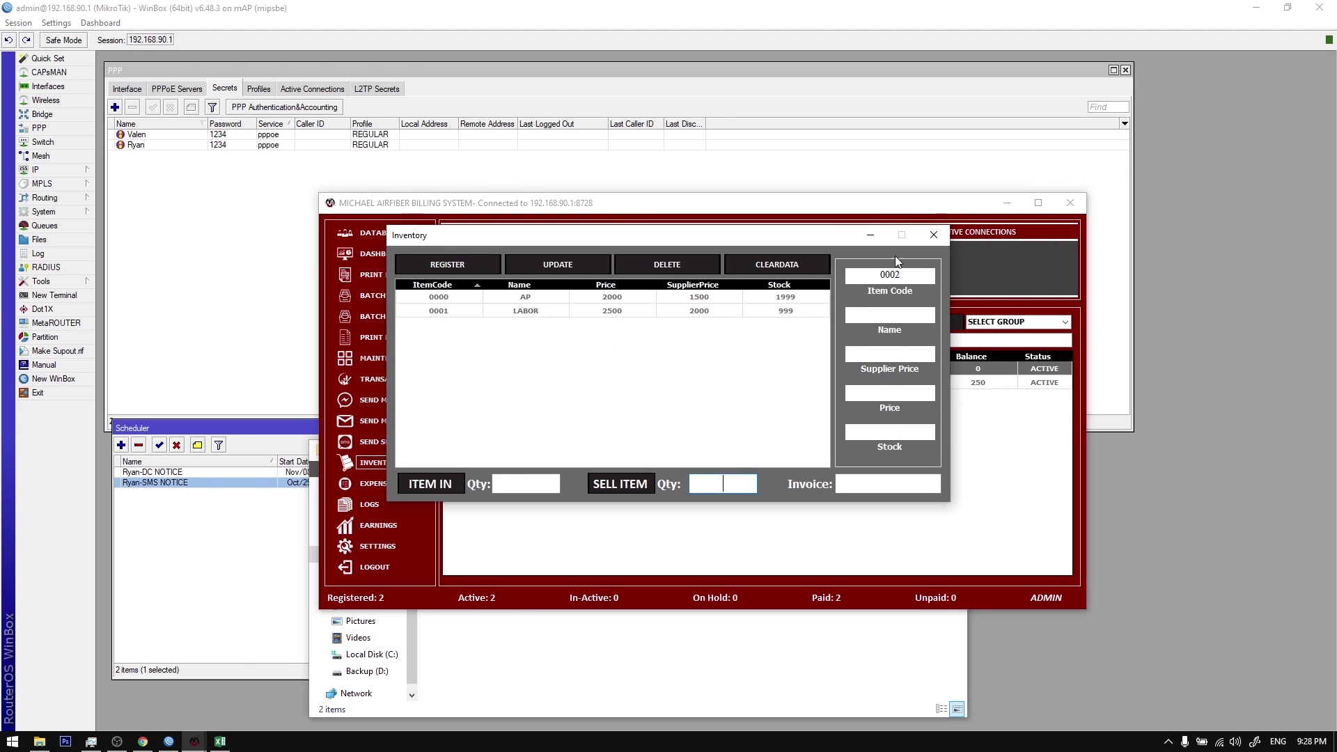
click(934, 235)
Step: Start a new installation for the first client and add 3 AP units
right_click(613, 369)
mouse_move(697, 482)
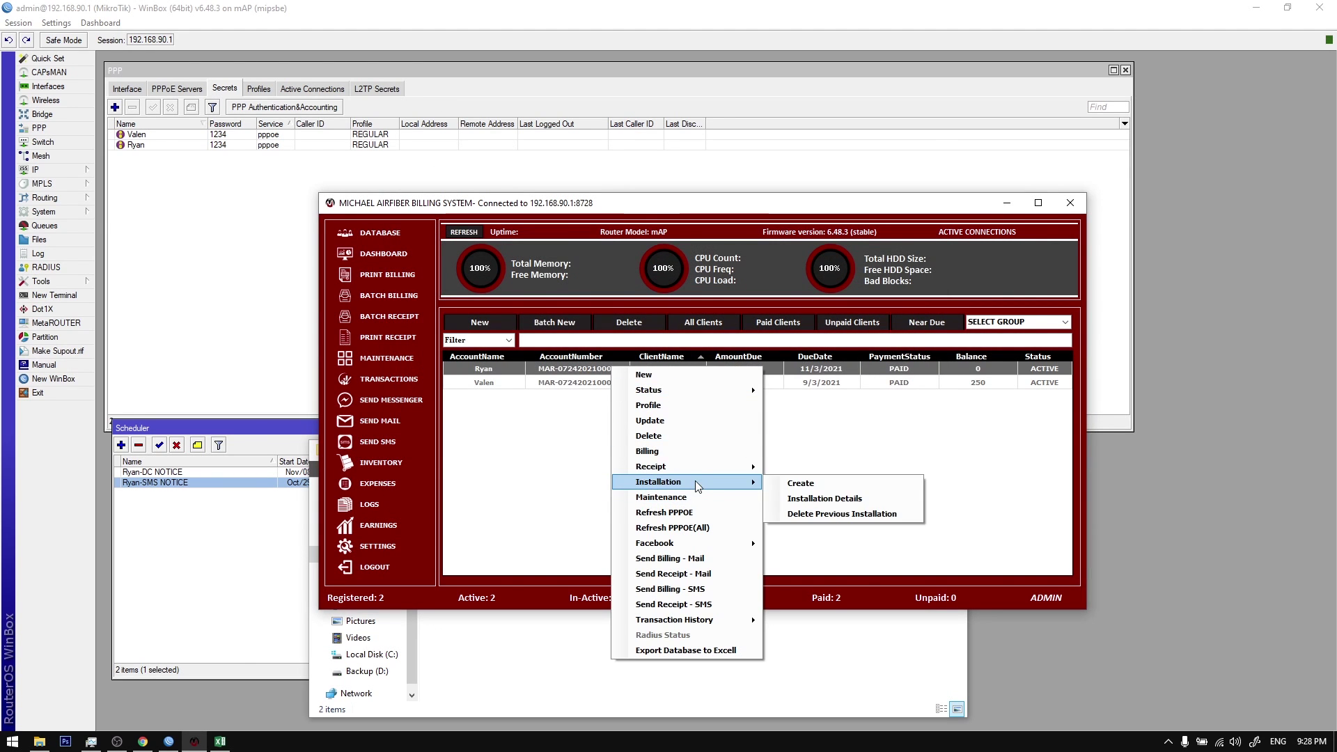
click(821, 483)
click(773, 226)
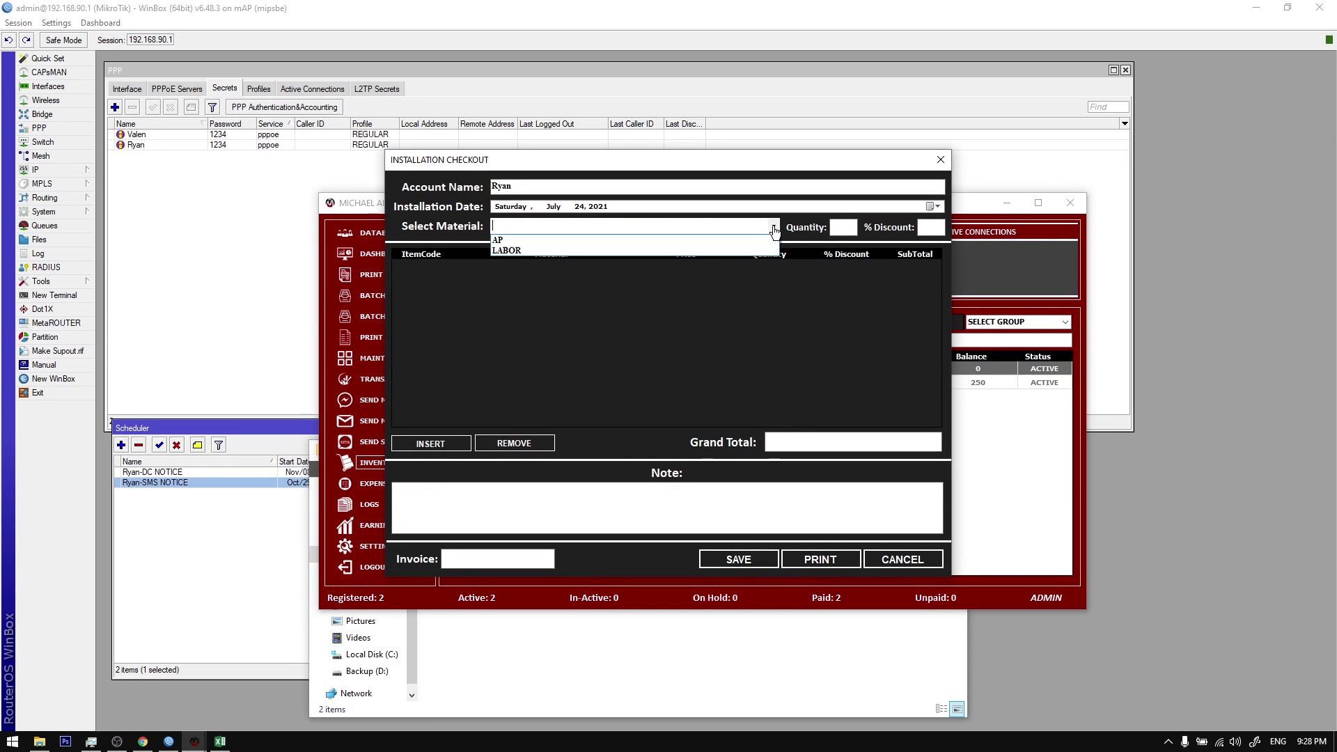
click(765, 245)
click(854, 230)
text(3)
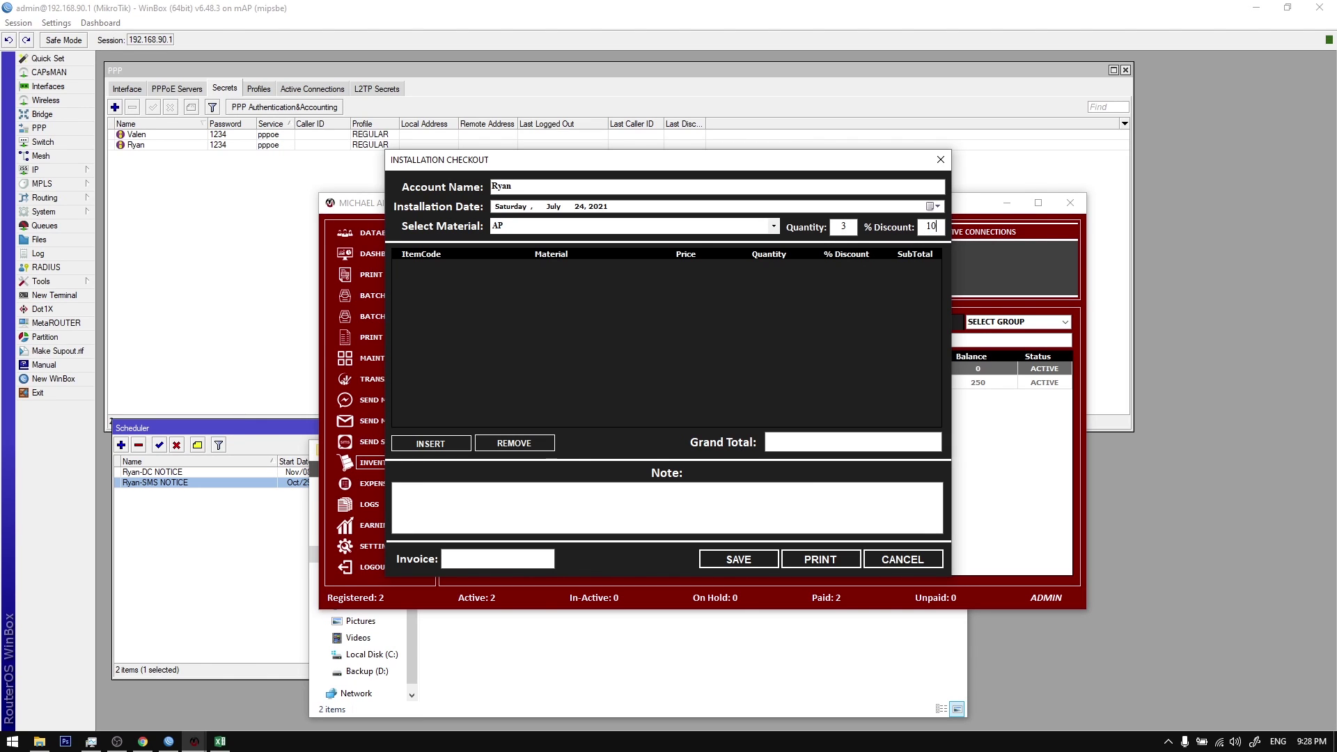
click(435, 447)
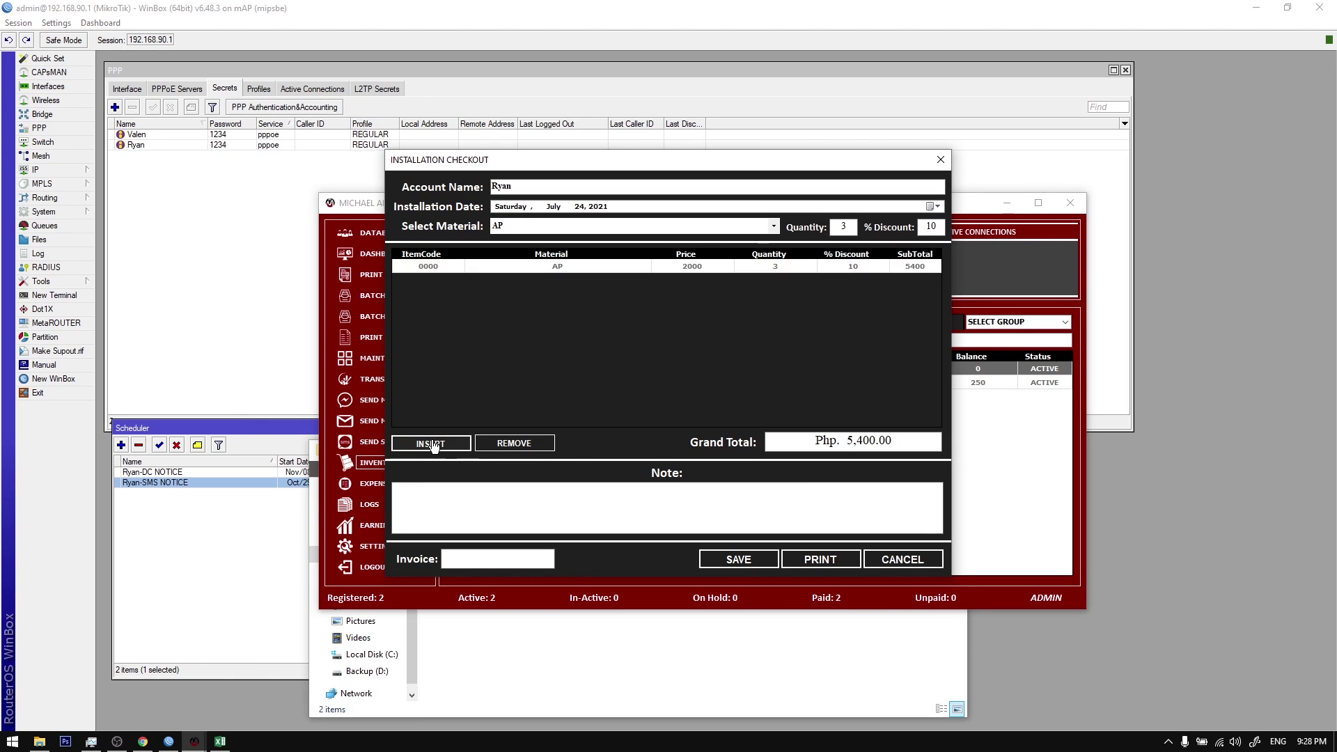
Step: Add 1 LABOR, enter the sales invoice number, and save the 10%-off installation
click(772, 230)
click(769, 250)
double_click(844, 230)
text(1)
click(436, 446)
mouse_move(818, 444)
mouse_down()
mouse_move(893, 443)
mouse_move(822, 443)
mouse_up()
click(498, 559)
text(421441)
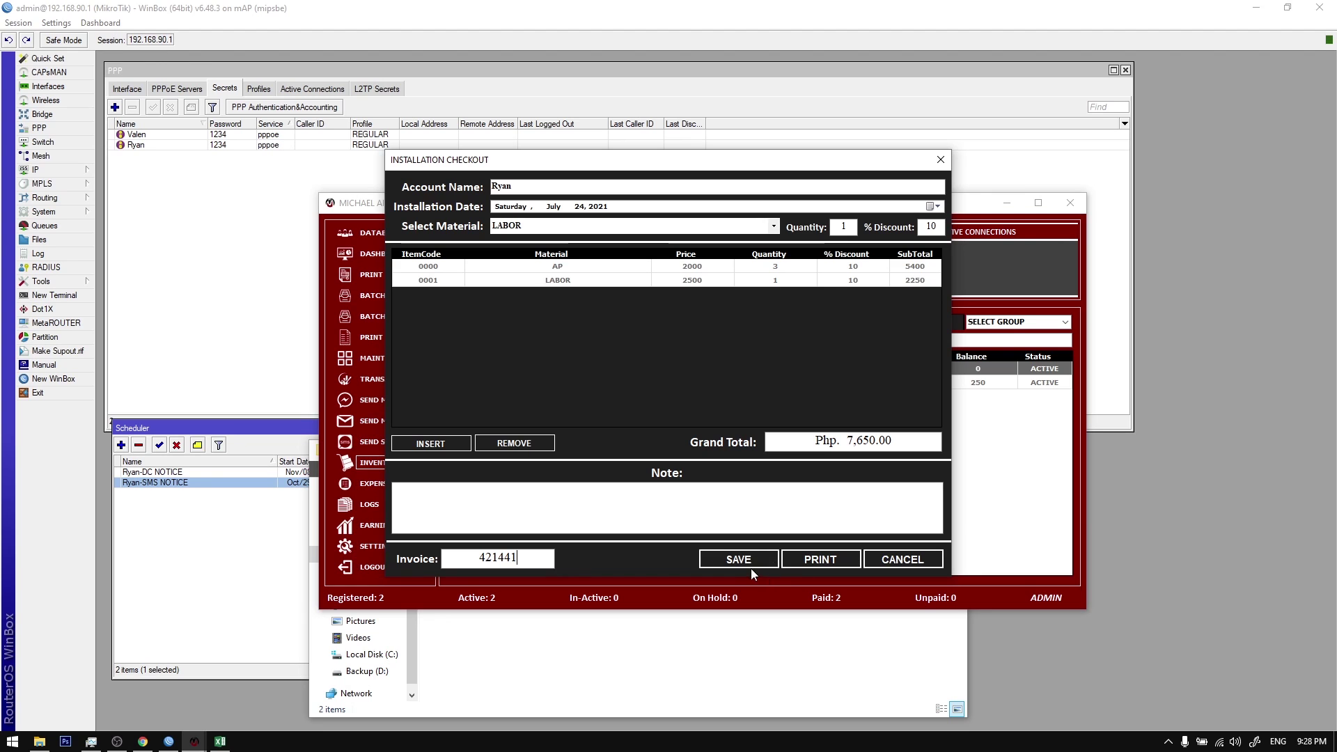
click(742, 560)
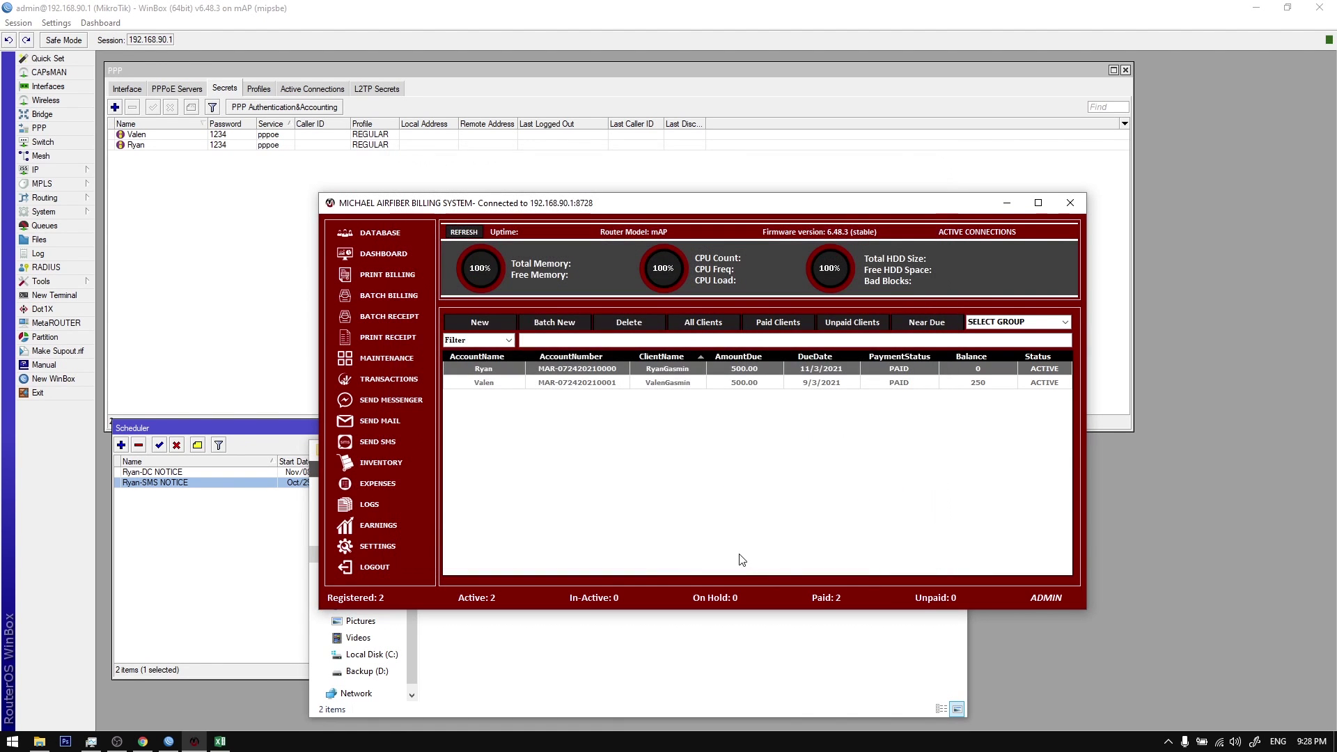
Step: Review the first client's installation form showing the Php 7,650.00 total
right_click(680, 366)
mouse_move(758, 482)
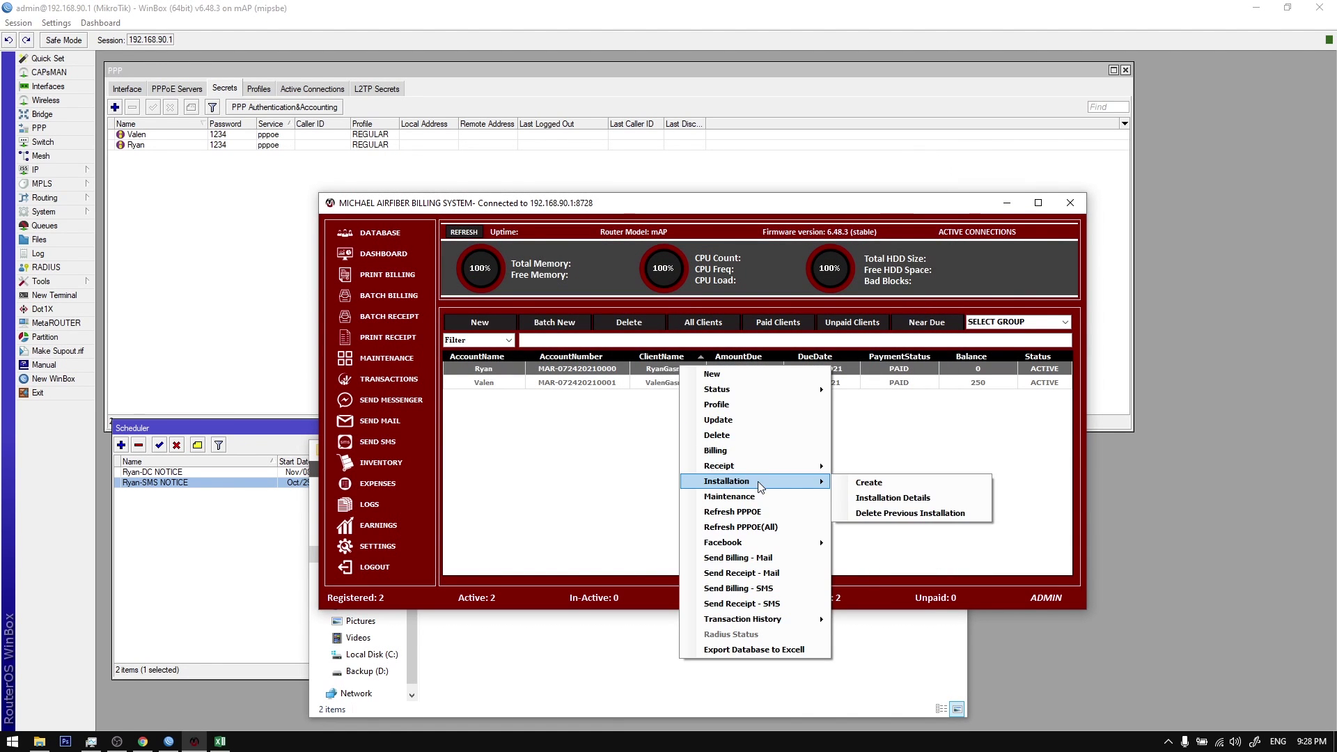
click(878, 498)
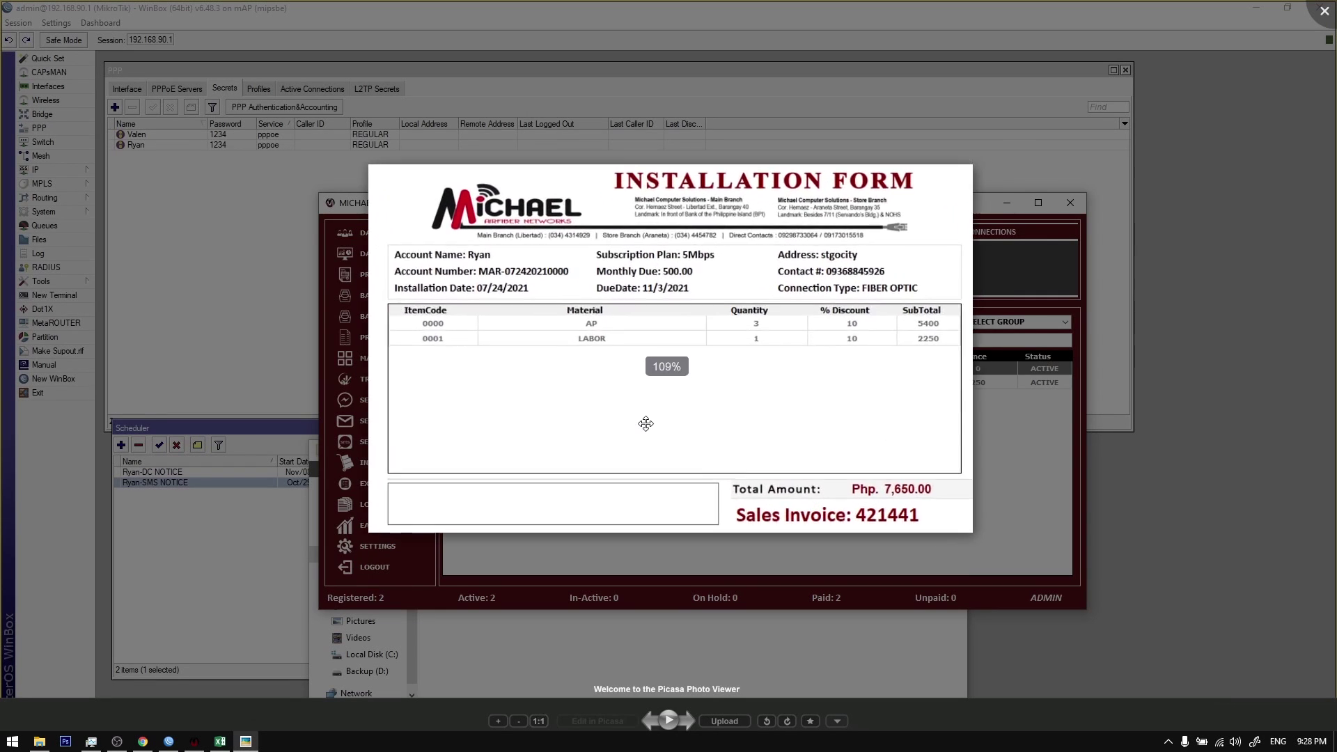
scroll(663, 412, down, 1)
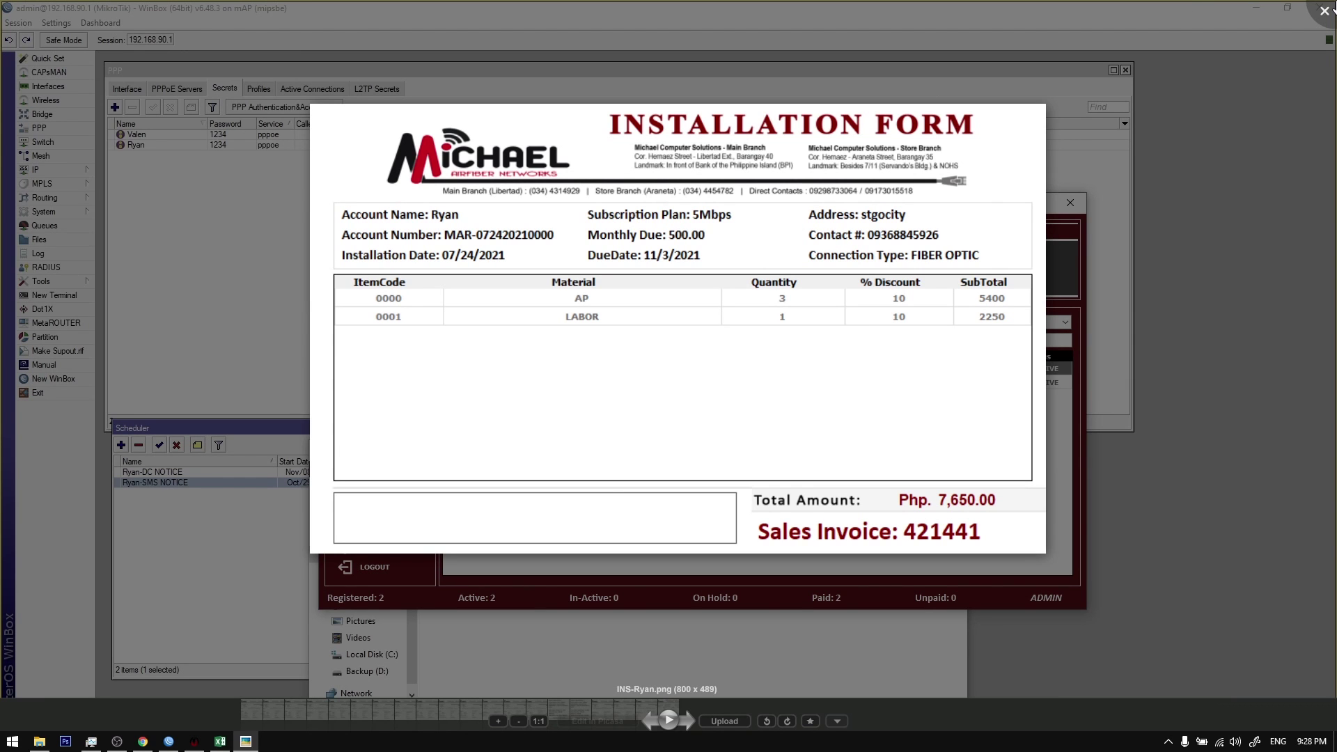
click(1325, 10)
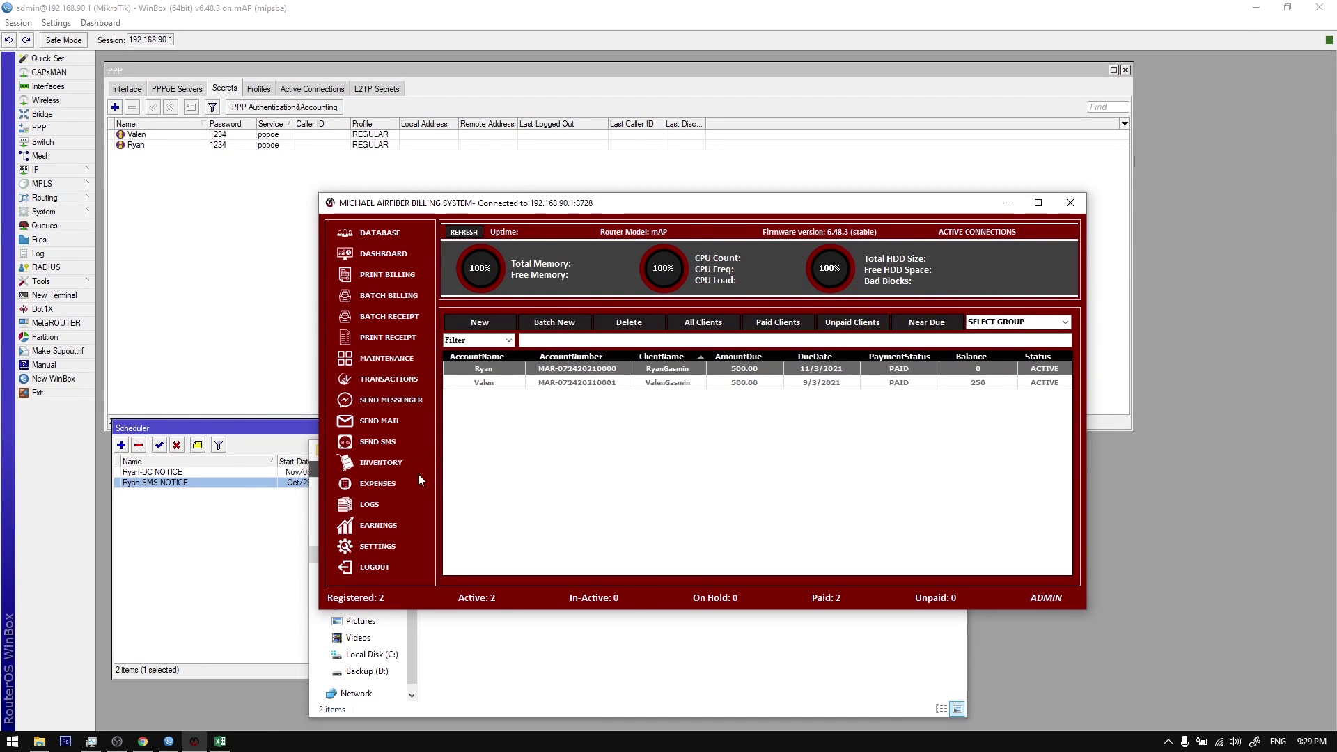
Step: Open the financial report and inspect client payment and AP transactions and the date range
click(383, 526)
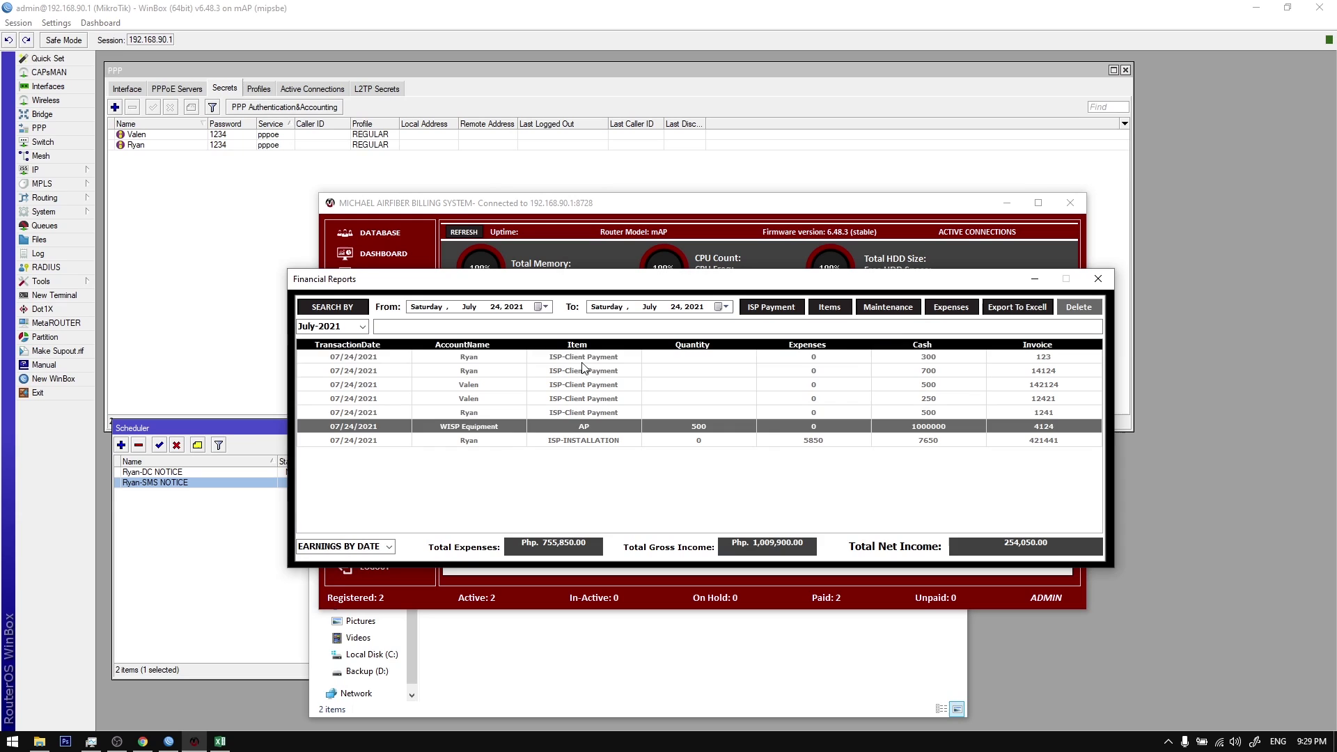
drag(582, 374, 566, 445)
click(573, 427)
click(567, 445)
click(575, 427)
click(573, 385)
click(578, 413)
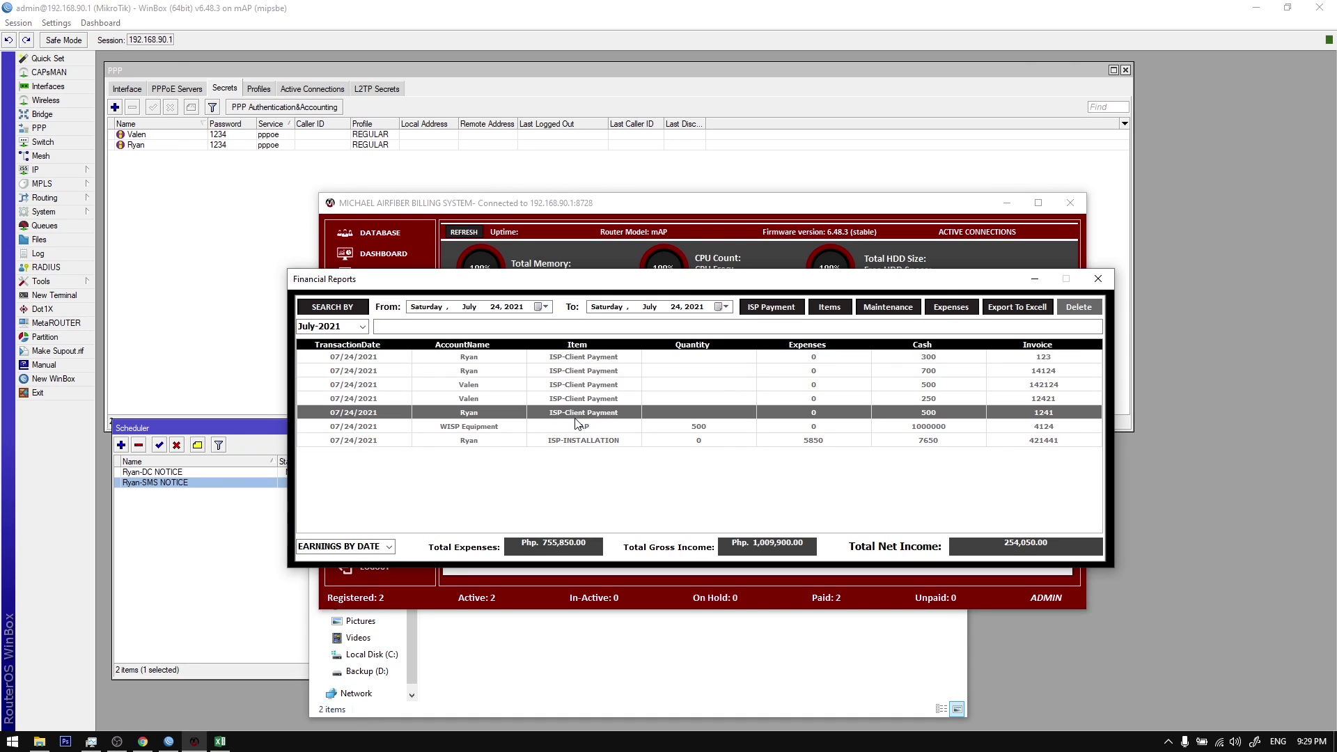
click(545, 307)
click(551, 309)
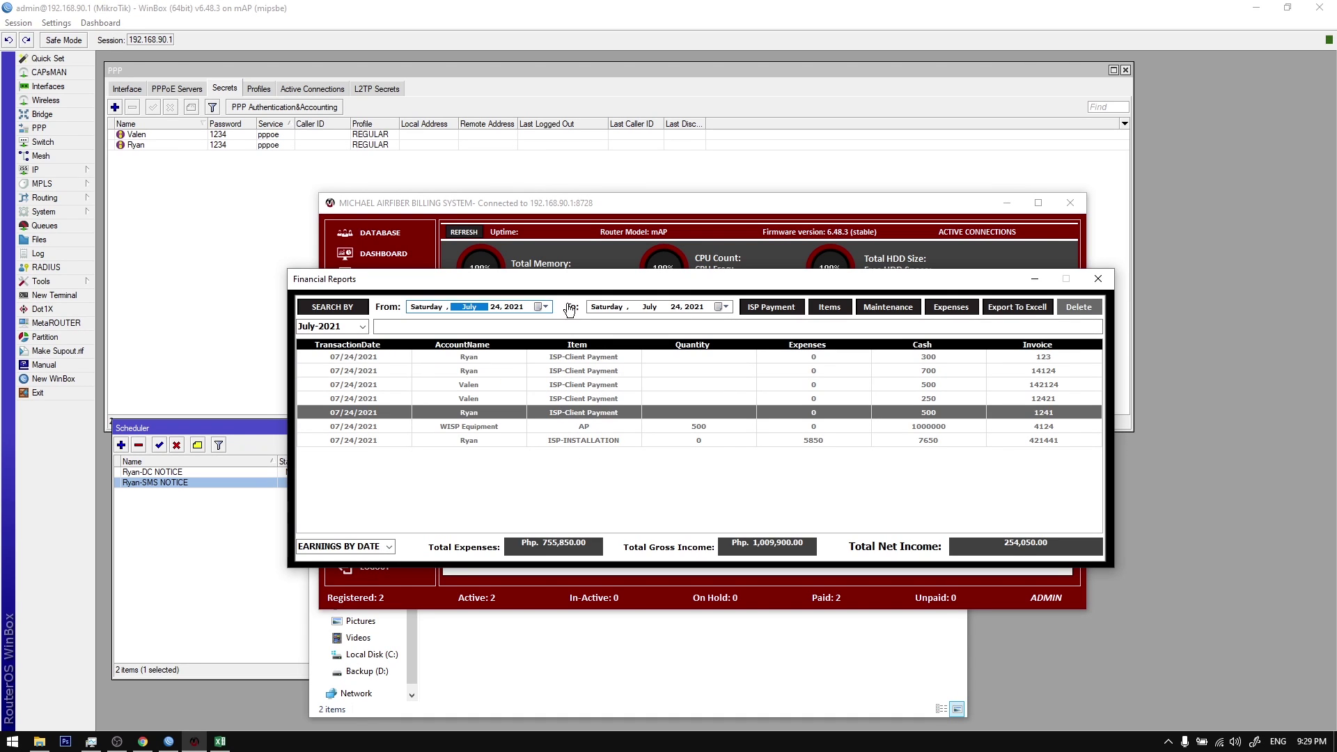
click(726, 308)
click(730, 310)
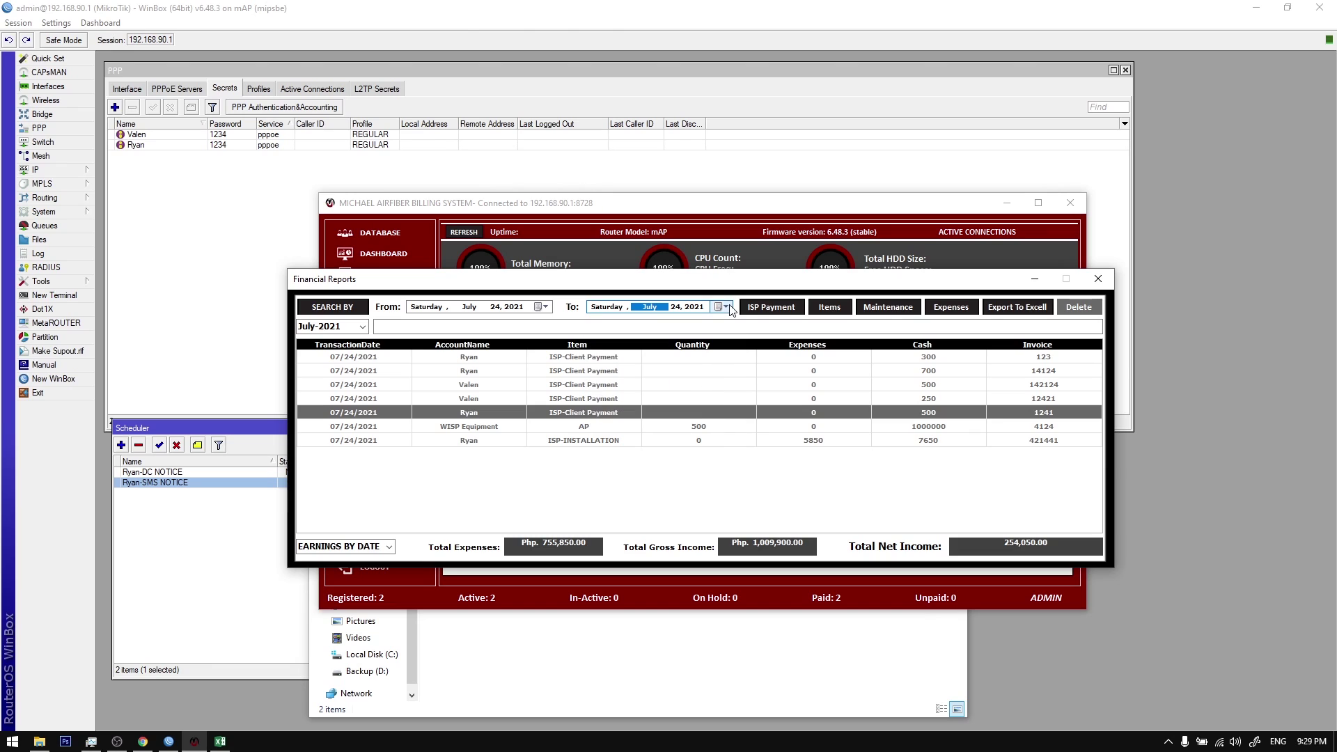
Step: Filter the report by ISP Payment, Items, Maintenance and Expenses, then start a new expense entry
click(772, 311)
click(825, 315)
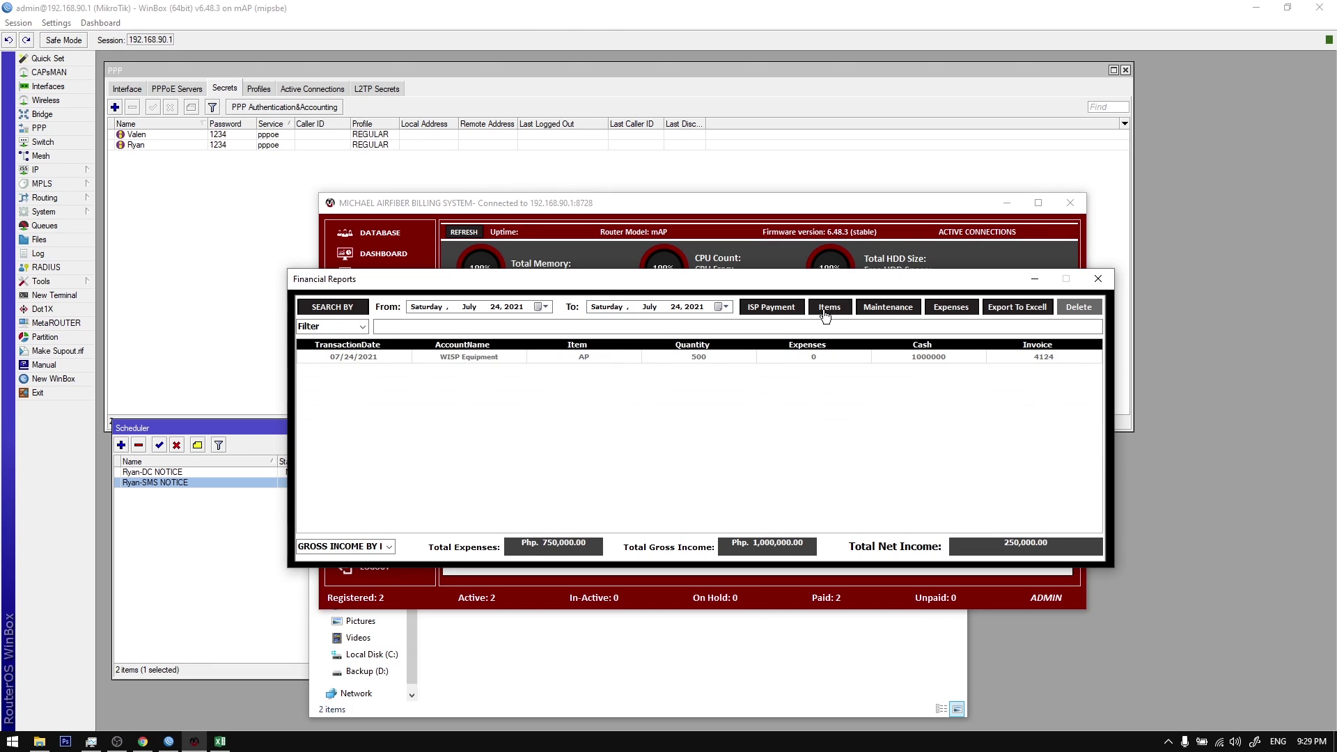
click(882, 315)
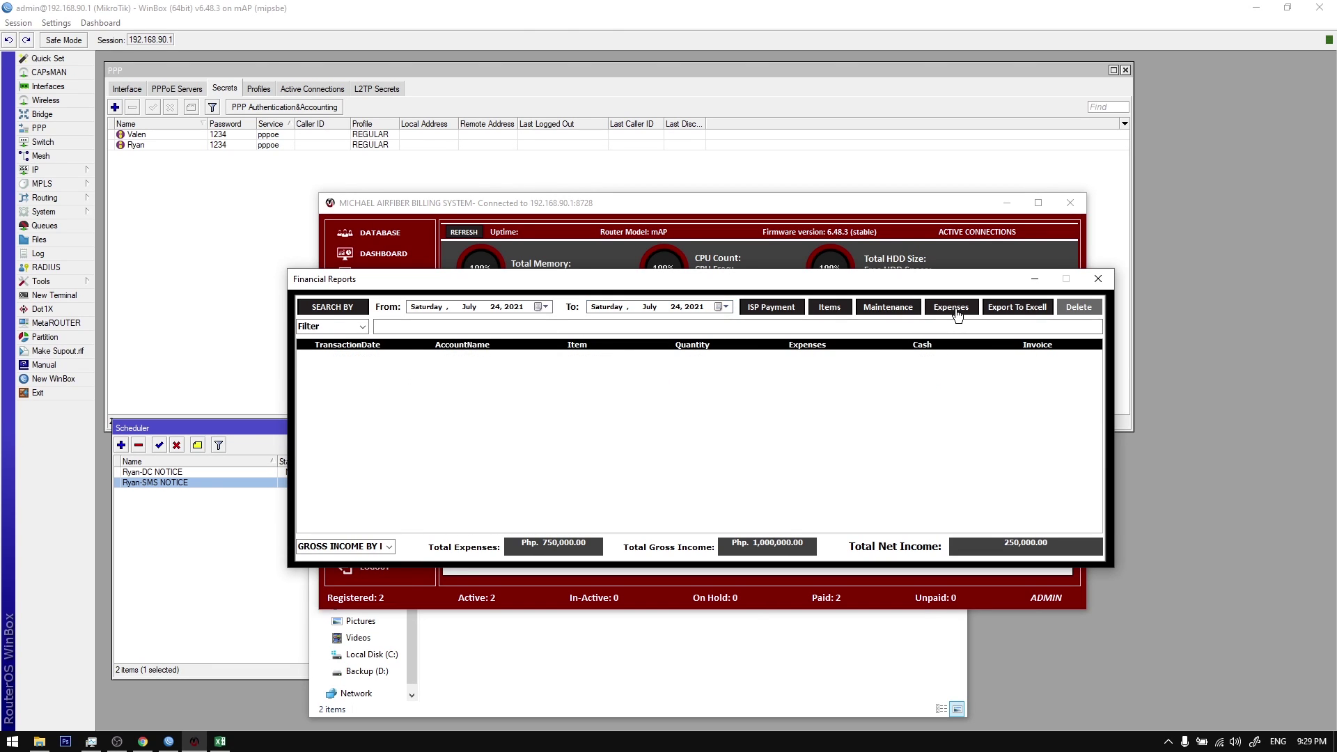
click(966, 313)
click(1098, 279)
click(381, 484)
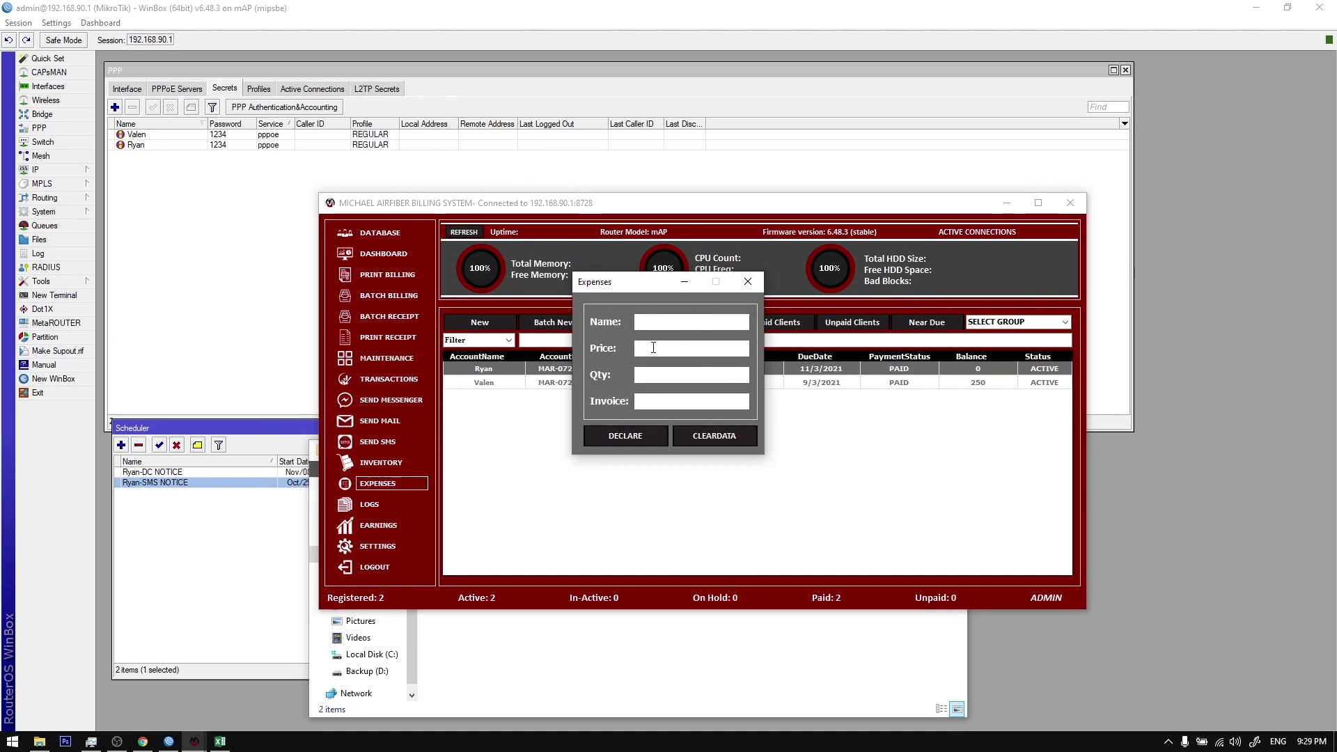
click(680, 321)
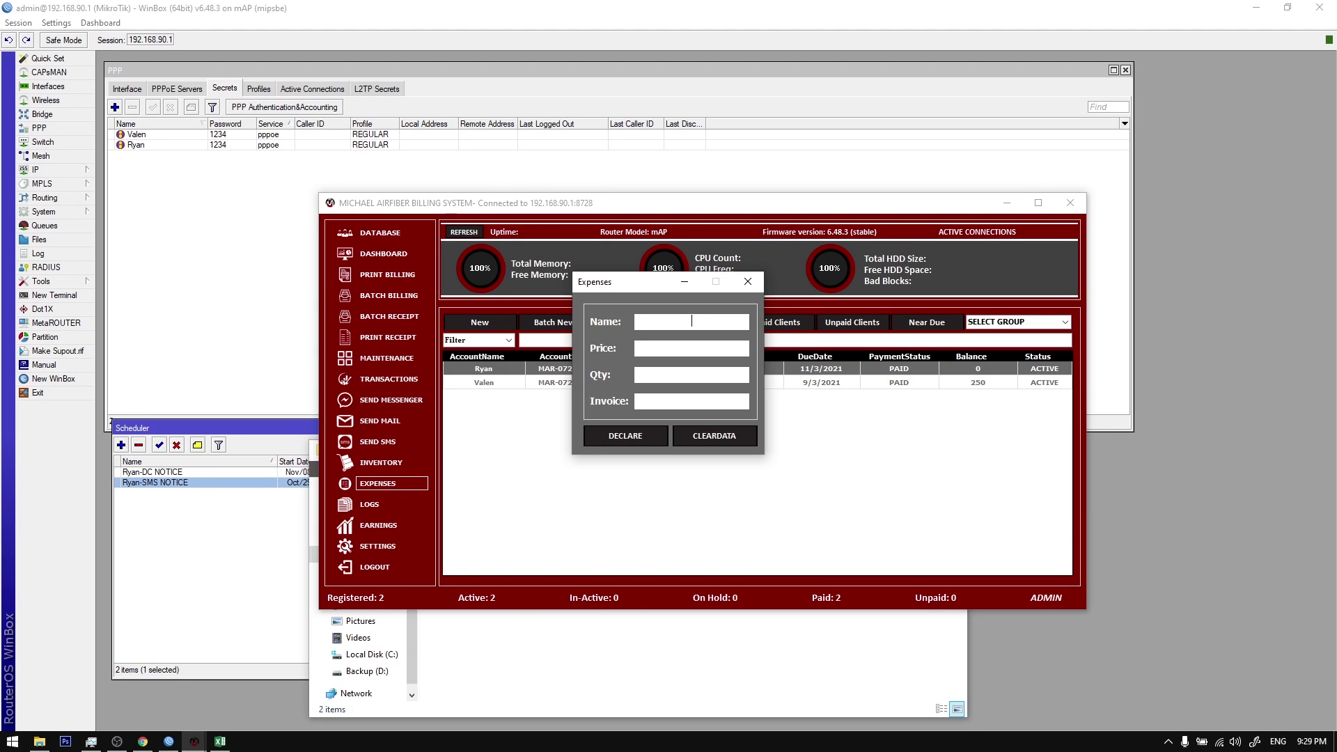
Step: Declare a FIBER CABLE expense with invoice 14214
text(BER CABLE)
key(Tab)
text(14214)
click(630, 436)
click(690, 420)
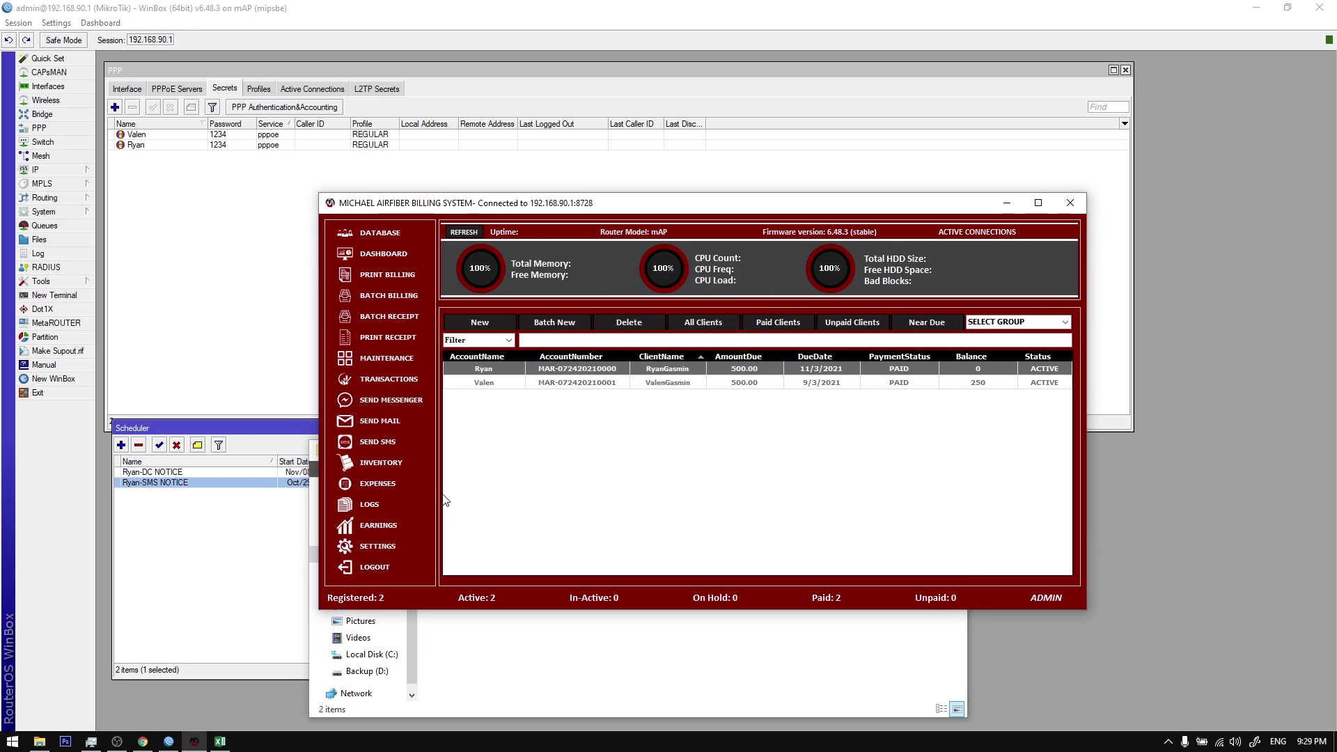
Step: Check the earnings report totals, showing July 2021 net income Php 249,050.00, then close it
click(380, 525)
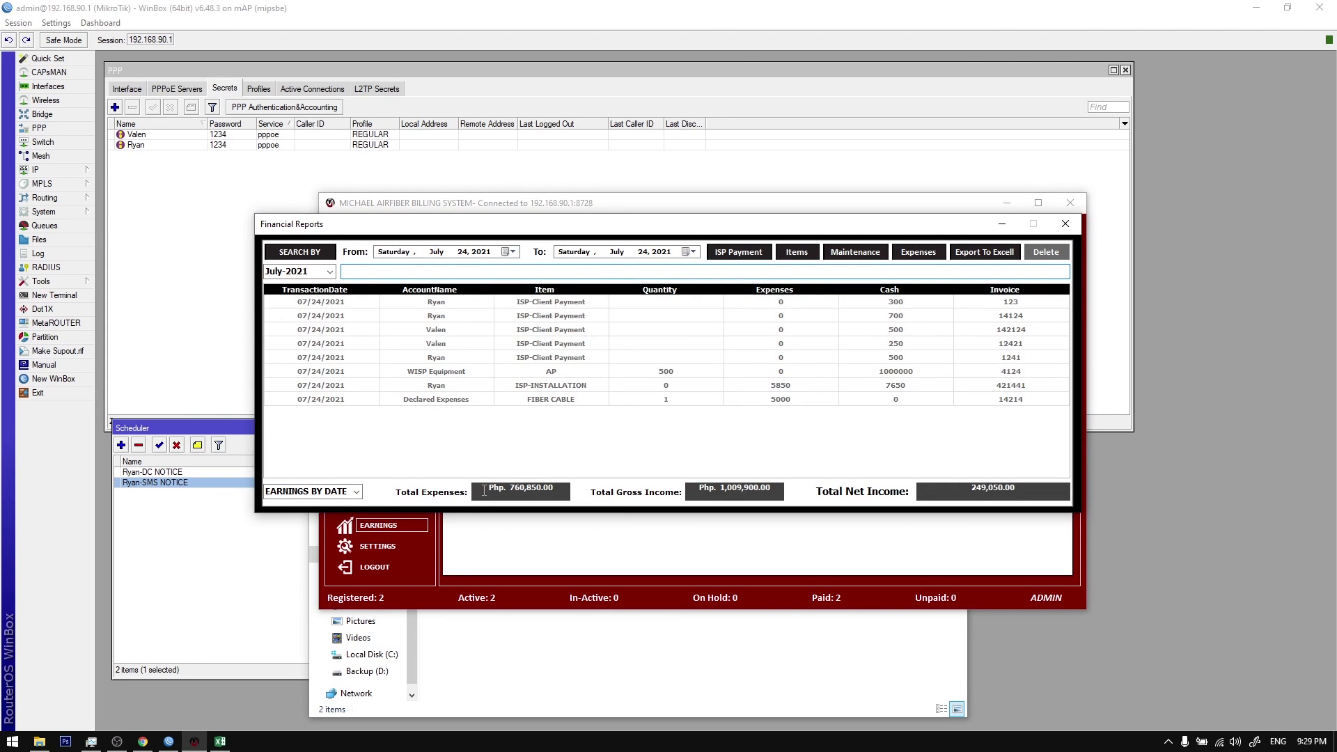
drag(484, 491, 570, 486)
drag(594, 231, 589, 373)
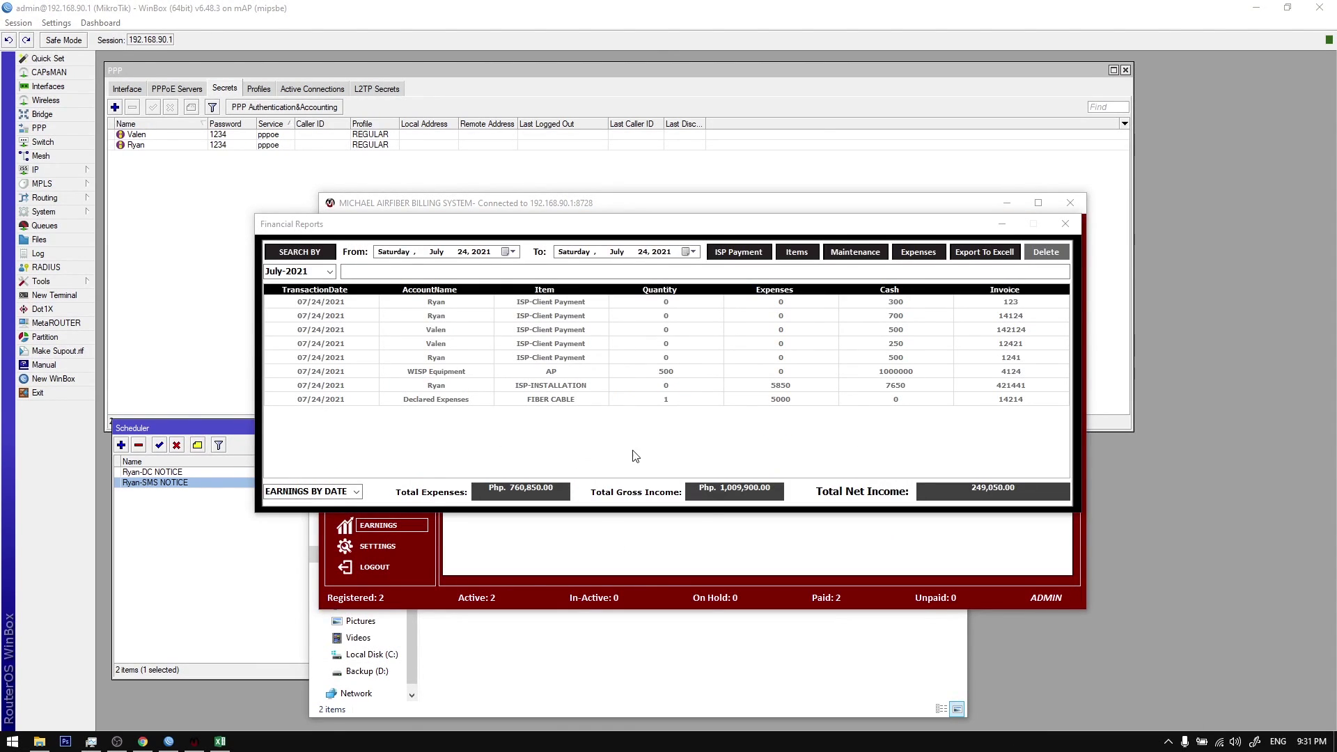
drag(493, 492, 560, 491)
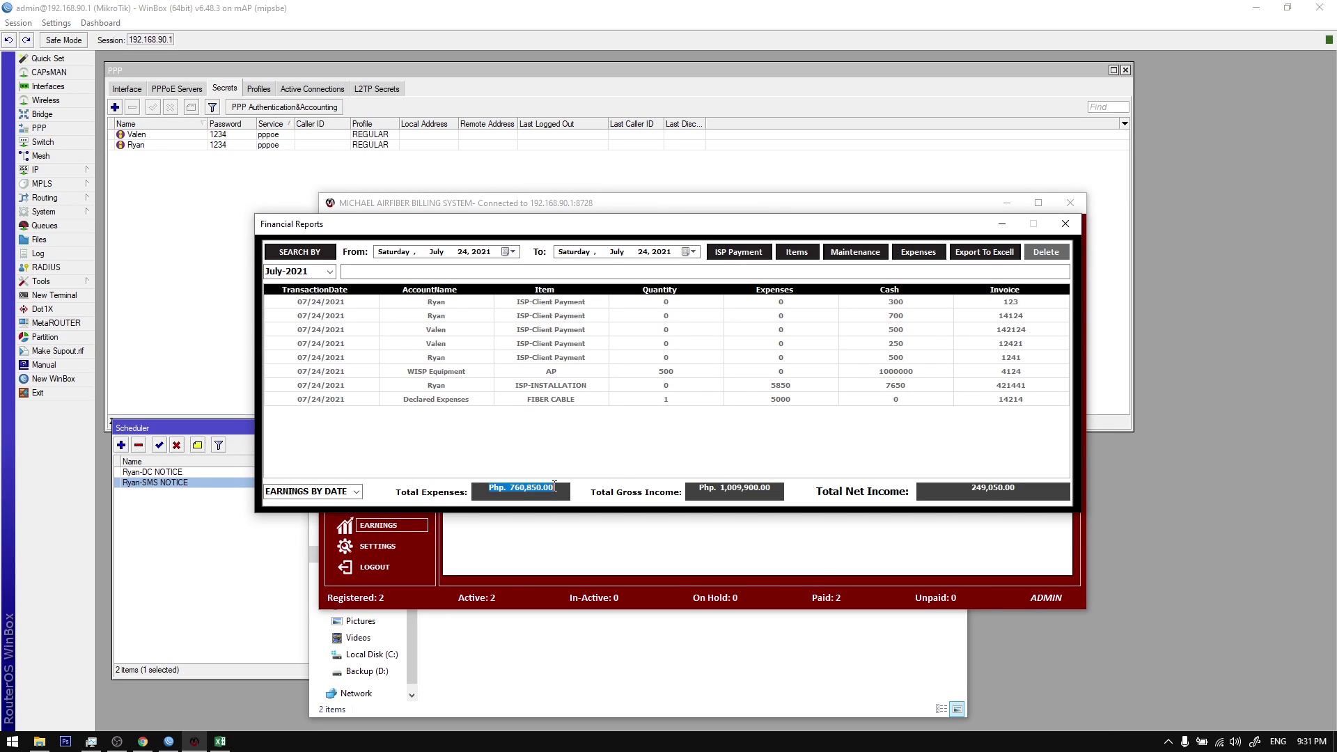
click(1066, 223)
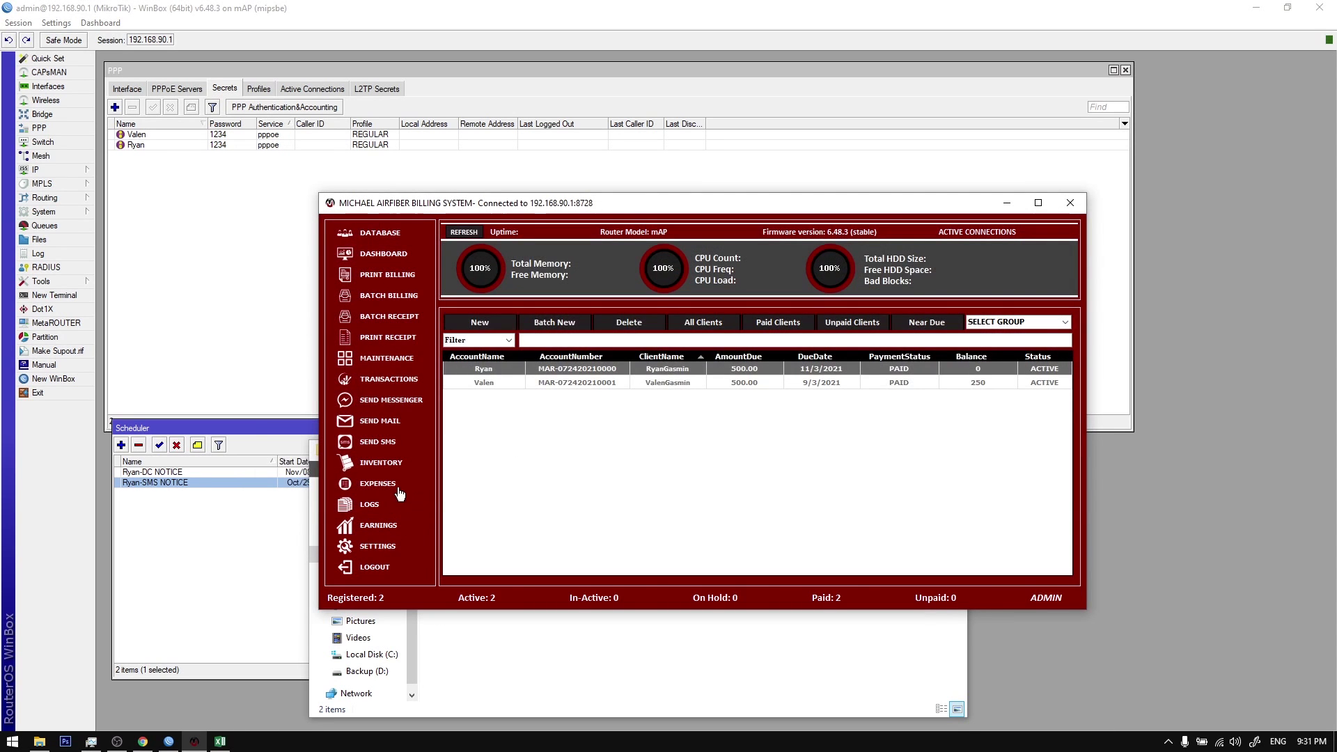
click(382, 462)
drag(579, 238, 593, 260)
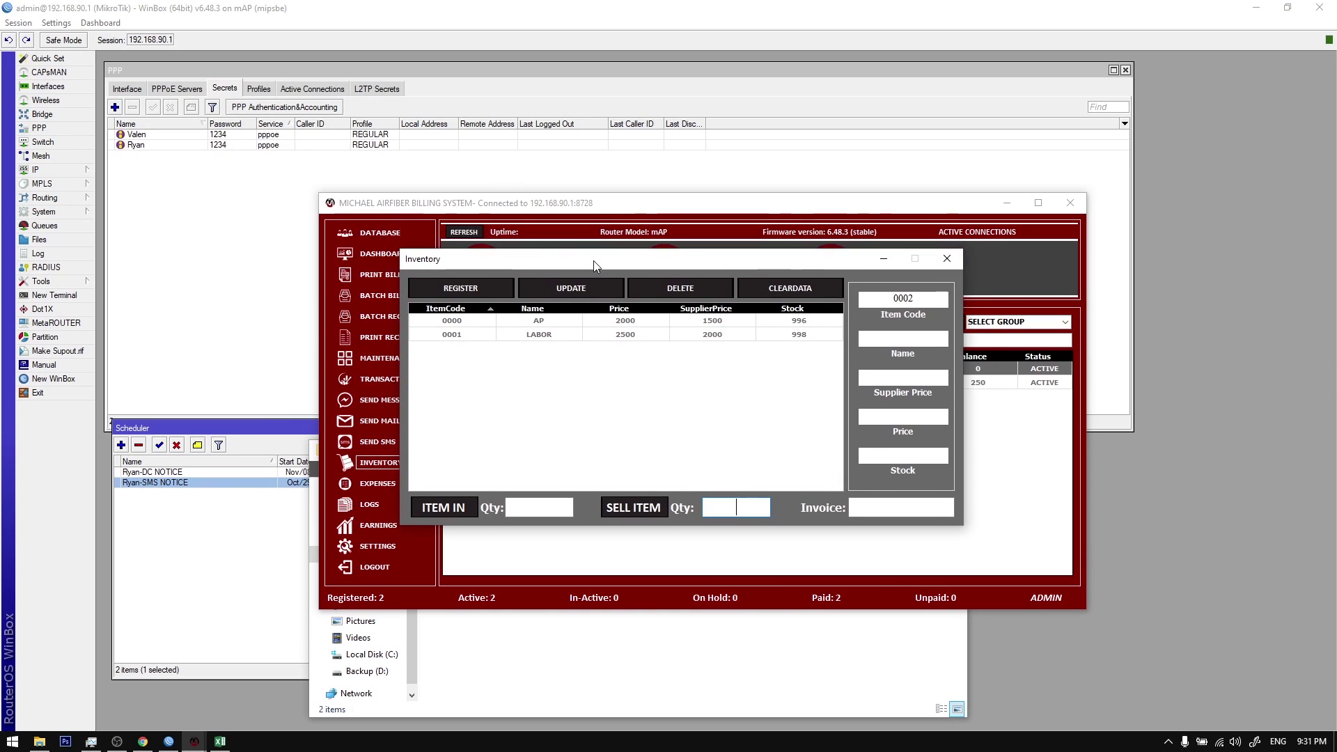
click(911, 376)
click(718, 321)
click(727, 335)
click(795, 321)
drag(890, 377, 923, 417)
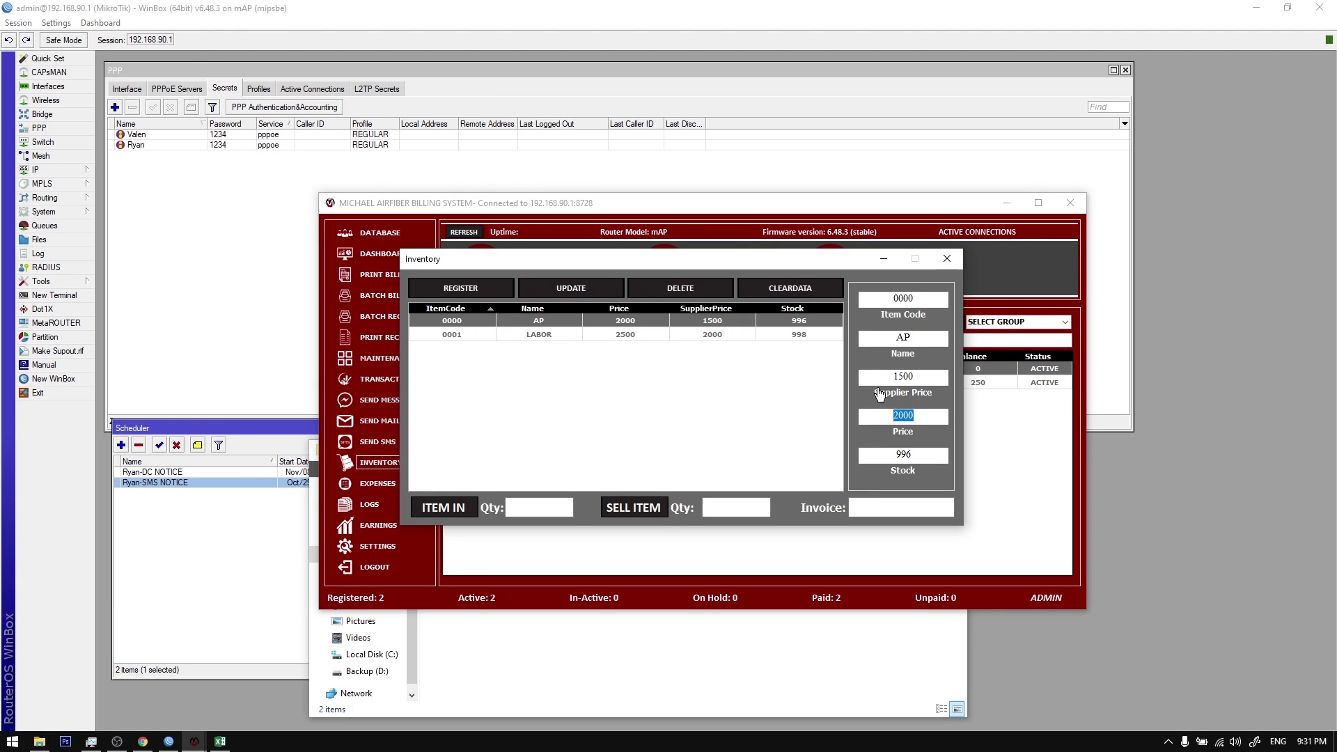
drag(881, 377, 913, 380)
click(947, 258)
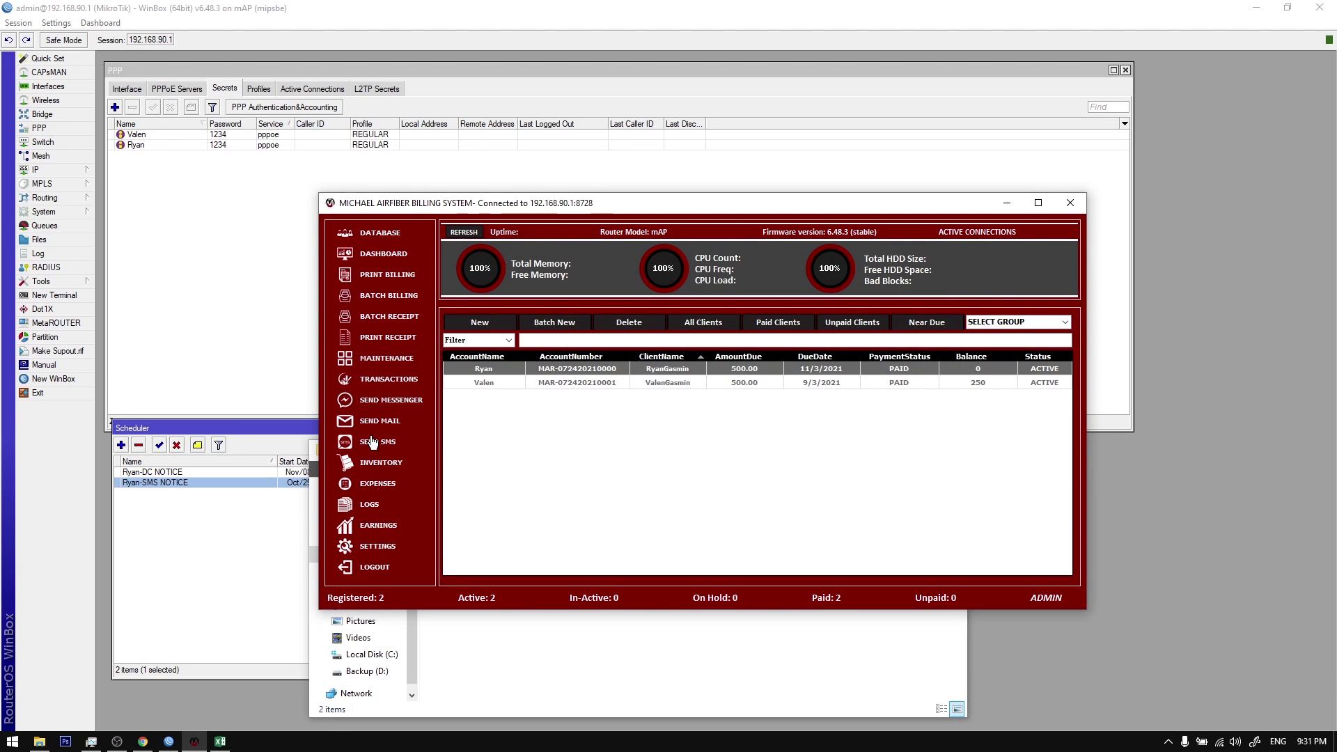
Step: Open the earnings report and examine the net income and total expenses figures
click(382, 527)
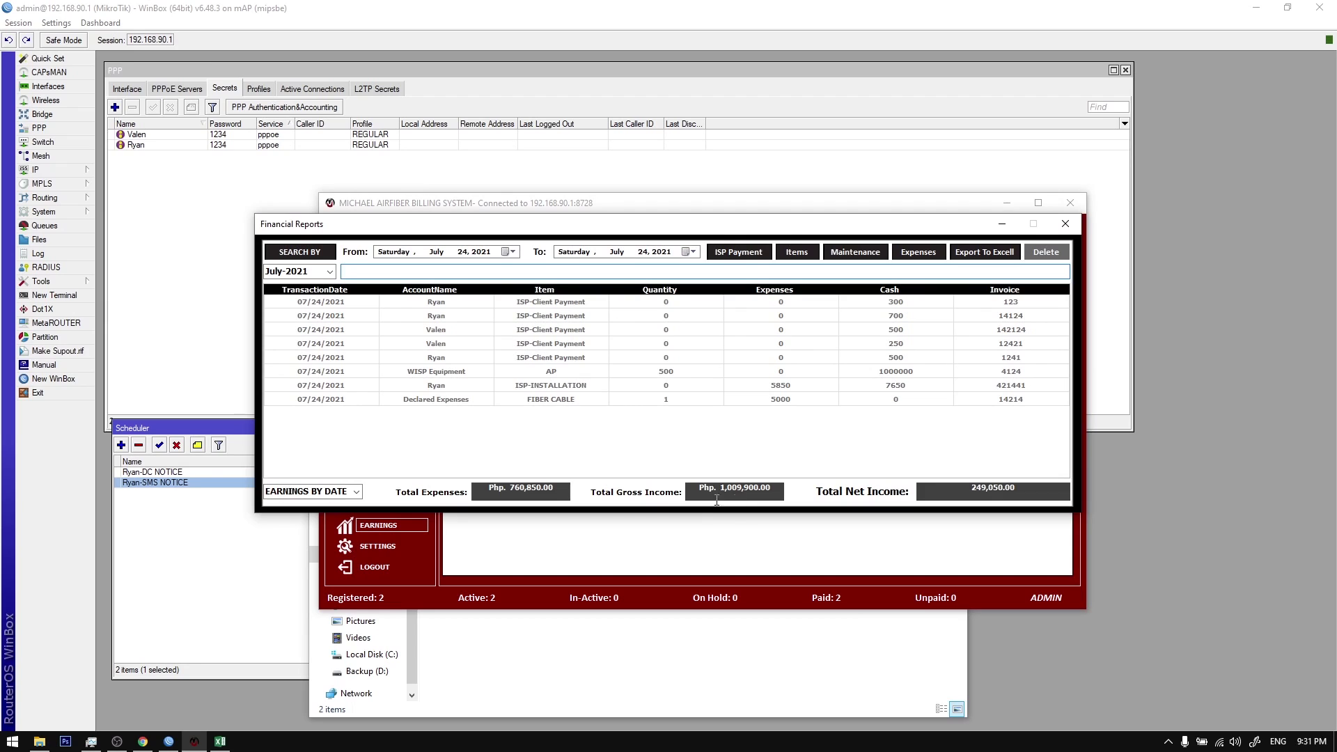
drag(965, 481, 1019, 489)
click(1019, 489)
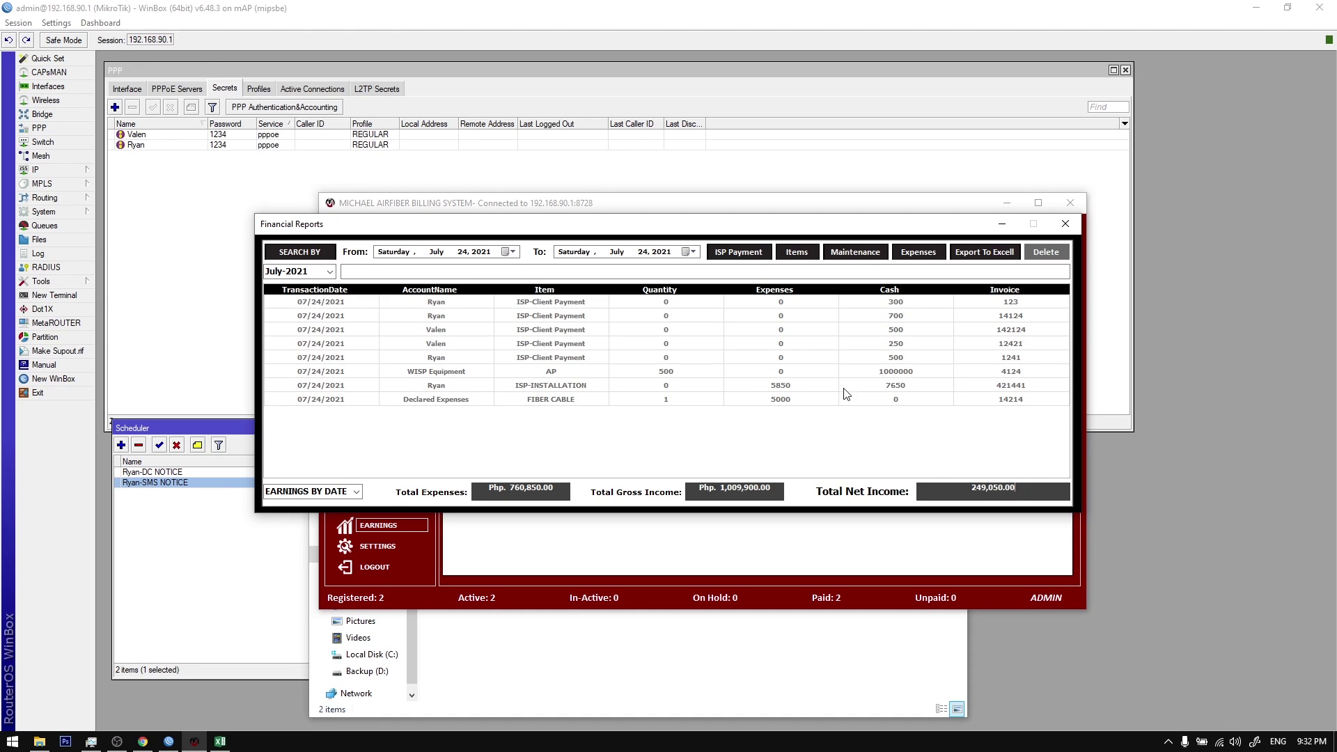
double_click(984, 493)
click(984, 491)
drag(971, 488, 1016, 488)
click(963, 484)
drag(481, 491, 563, 487)
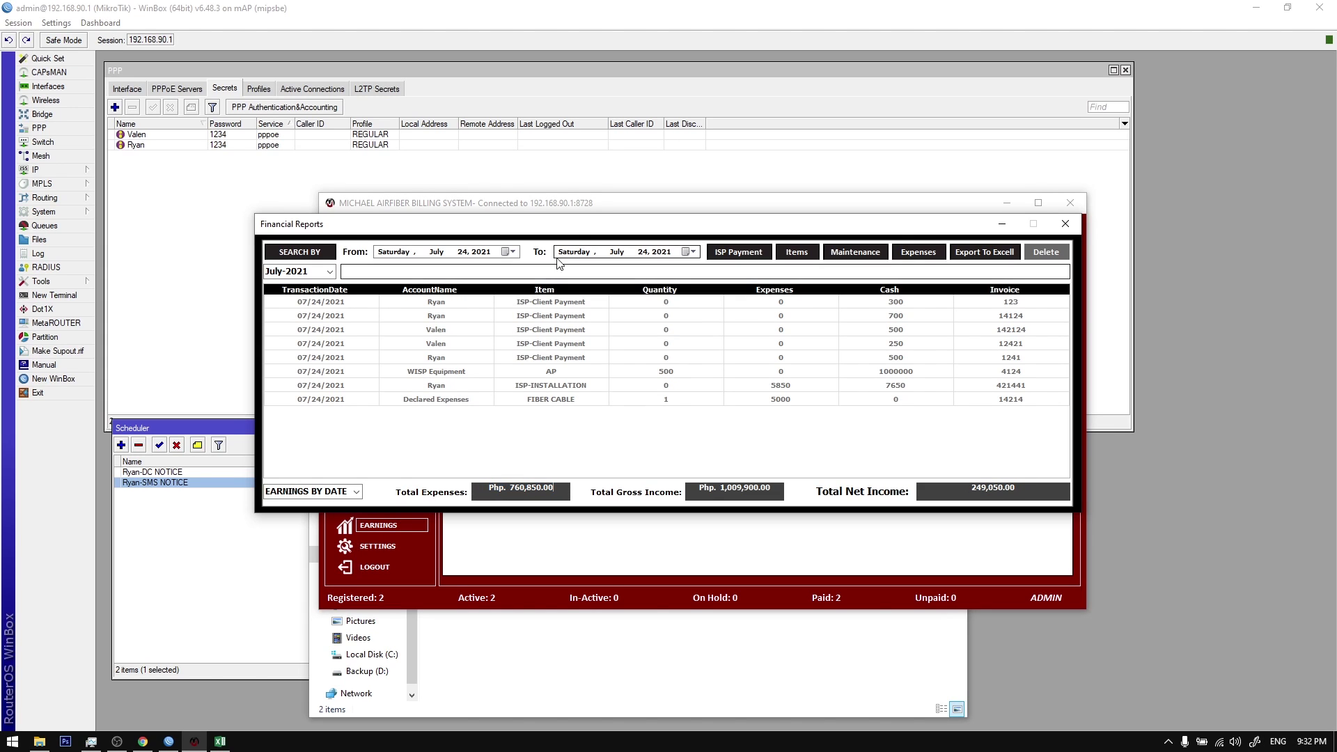
drag(400, 487, 448, 503)
drag(528, 498, 626, 505)
click(607, 505)
drag(531, 503, 608, 505)
click(605, 505)
Step: Compare gross income Php 1,009,900.00 with net income 249,050.00 and total expenses
drag(748, 502, 822, 504)
click(1019, 502)
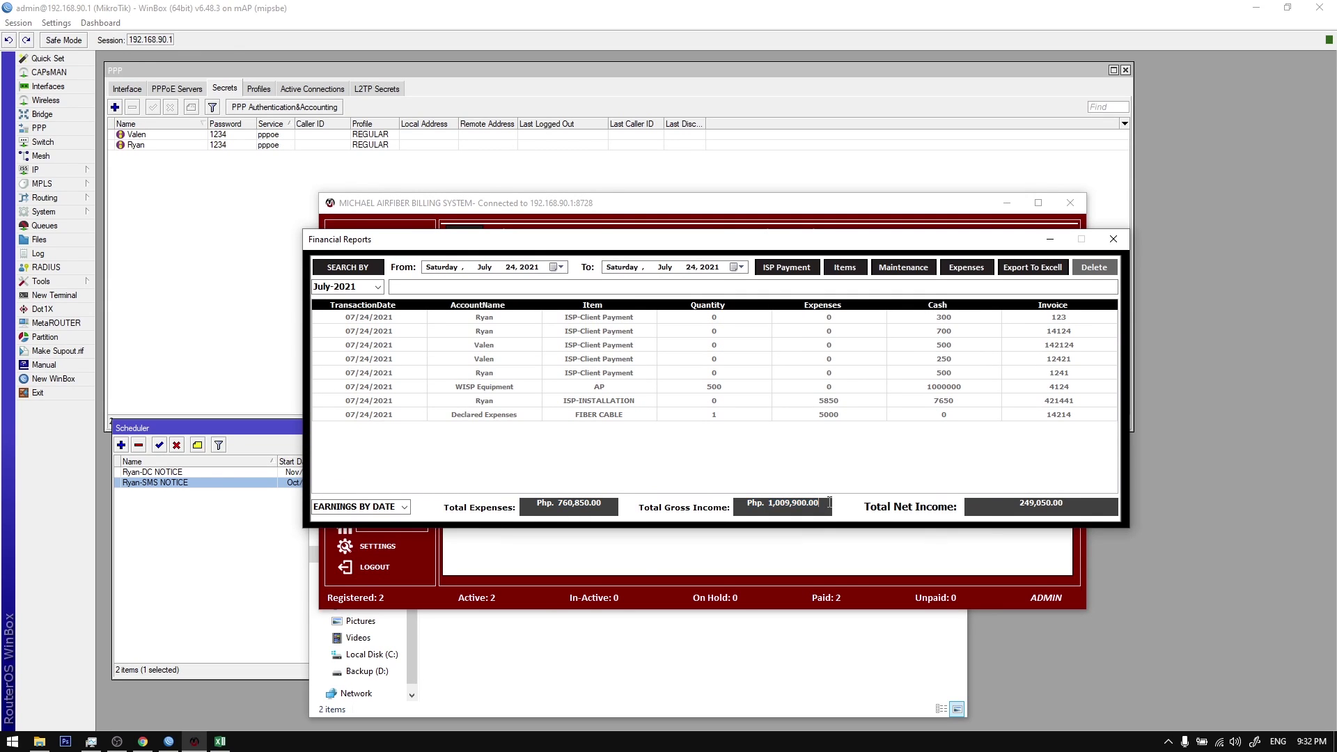
drag(1020, 503, 1054, 502)
click(1022, 505)
drag(1019, 503, 1067, 503)
drag(528, 502, 602, 503)
click(611, 504)
drag(742, 505, 829, 501)
drag(537, 503, 636, 508)
drag(989, 508, 1066, 503)
Step: Review the client payment rows, the WISP Equipment AP entry and a 250 payment, then close the report
drag(666, 340, 638, 317)
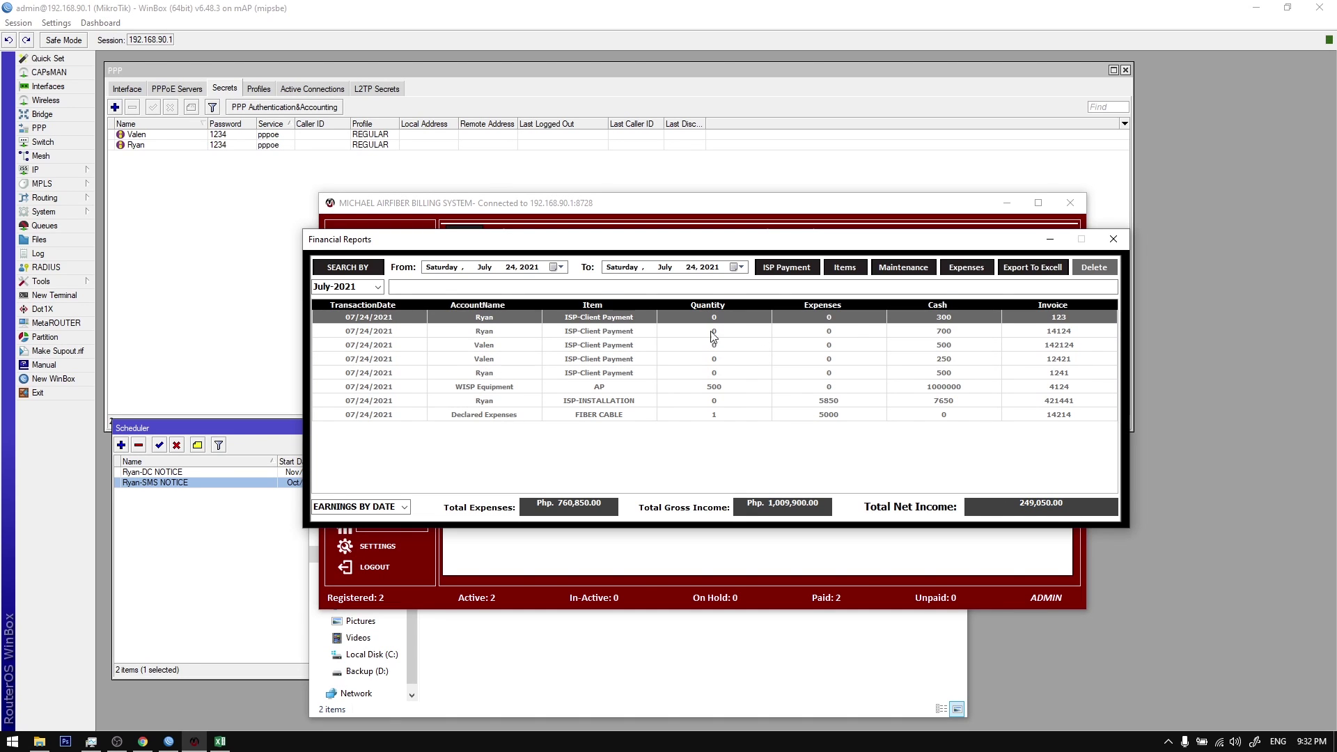
drag(846, 334, 783, 371)
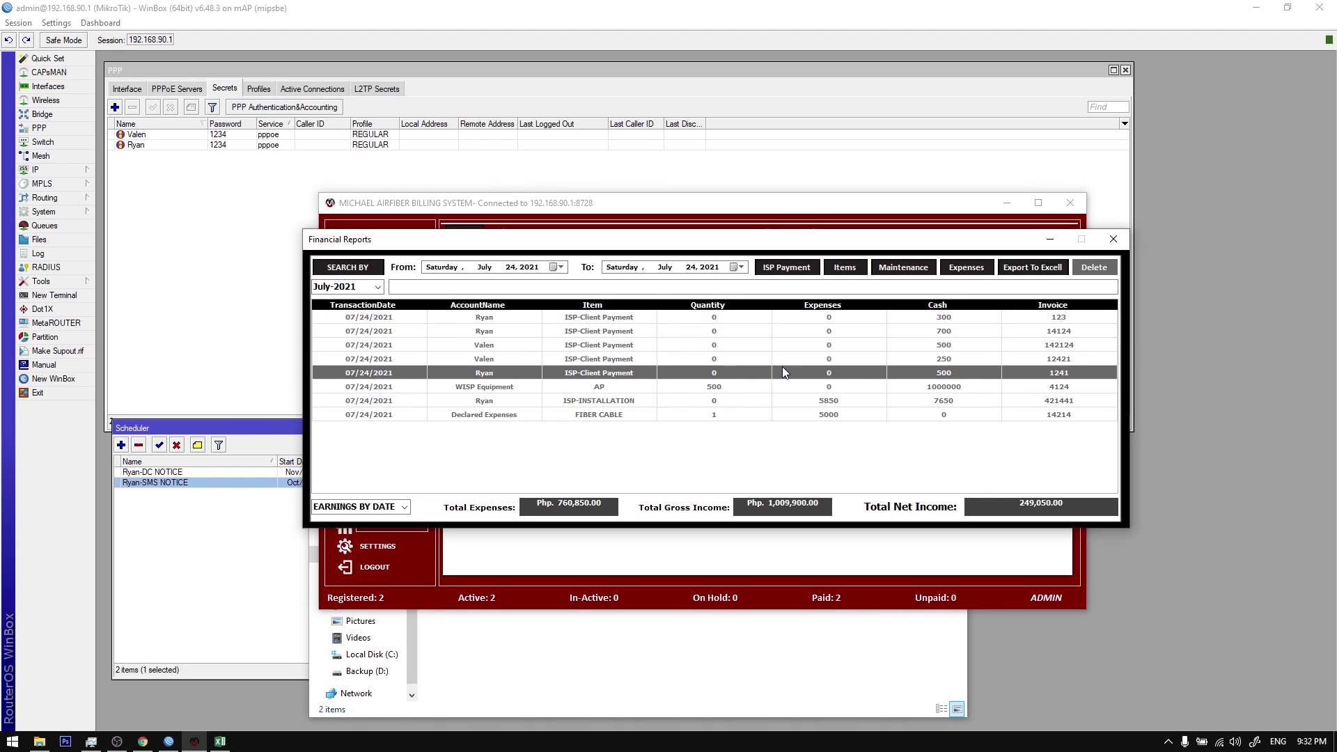
click(620, 388)
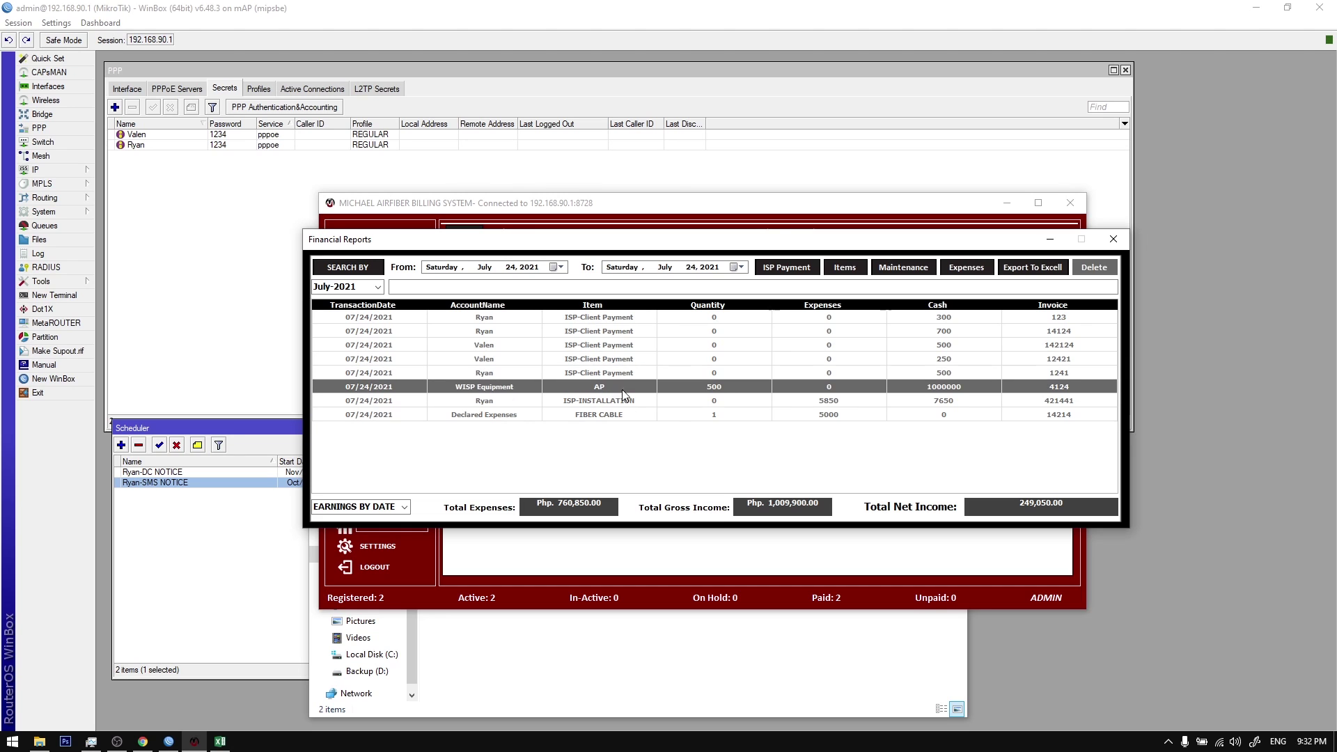
click(636, 358)
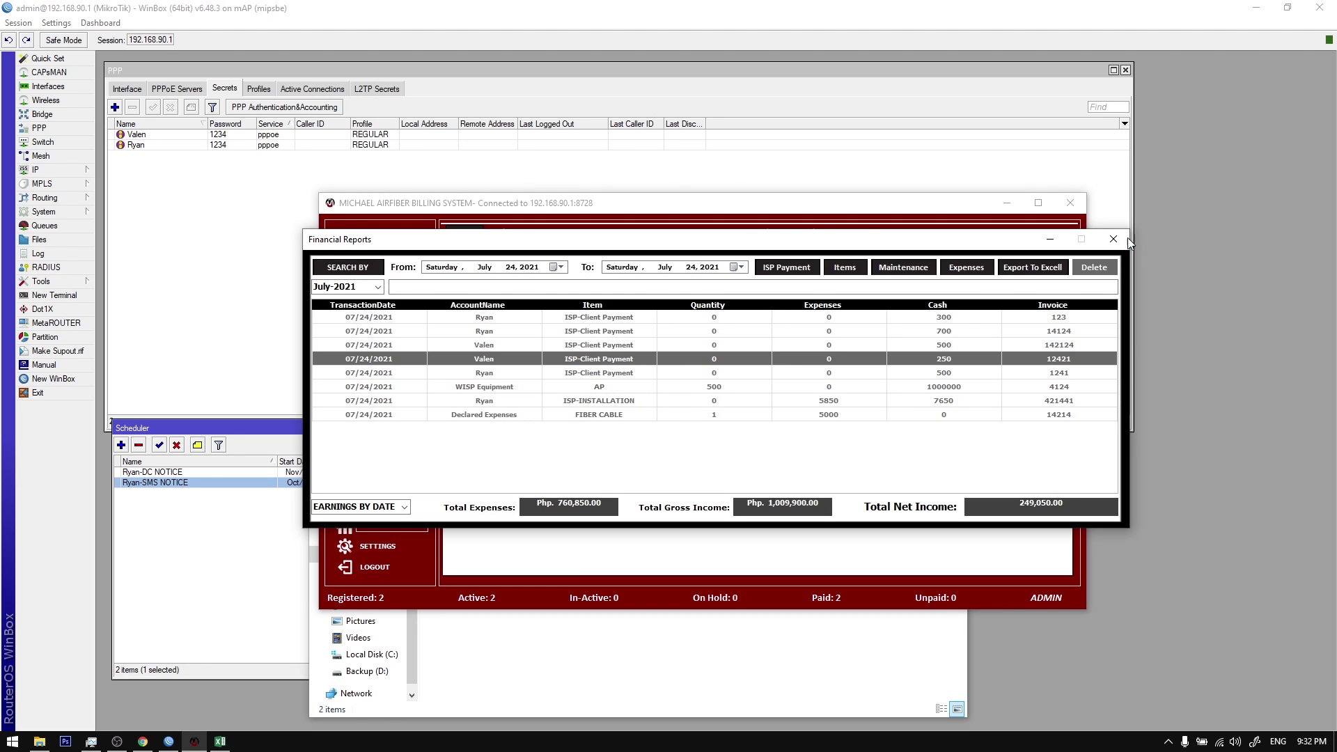
click(1128, 240)
Step: Glance at the expense form, then reopen earnings and recheck expenses, gross and net income
click(387, 483)
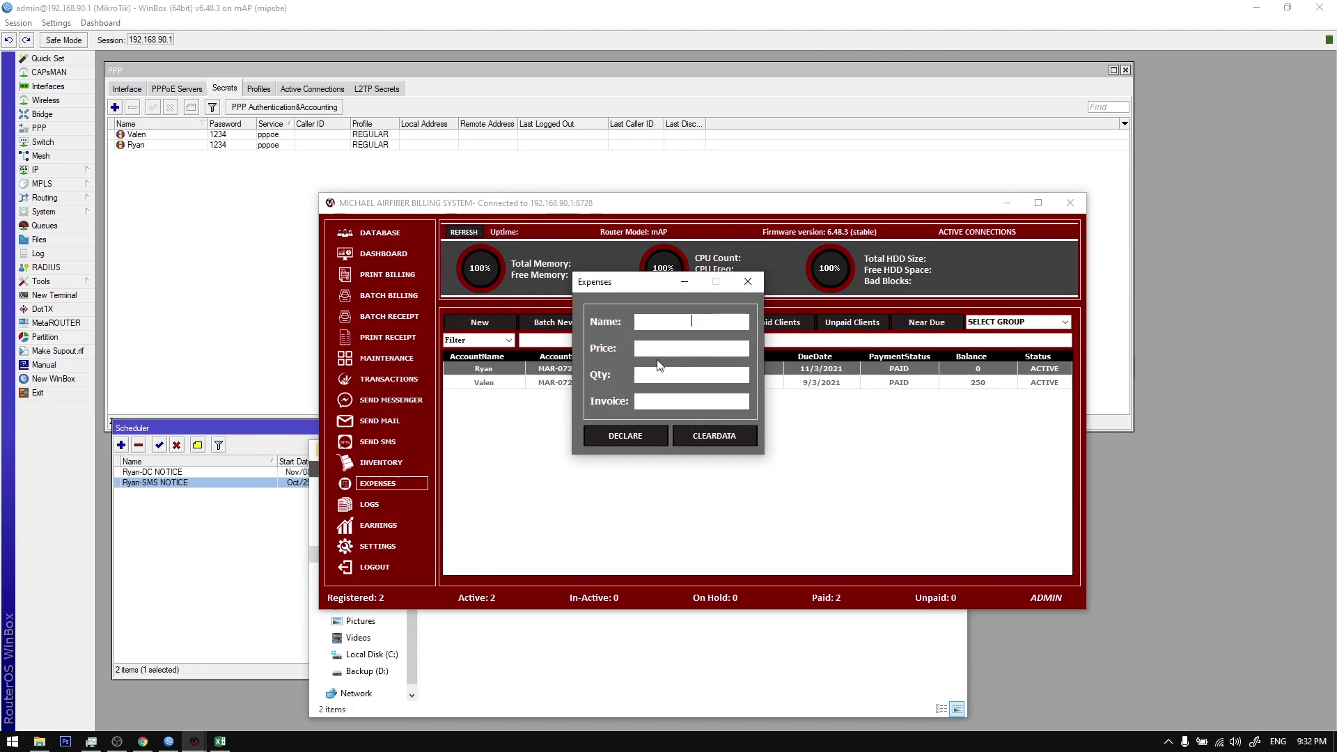
click(748, 281)
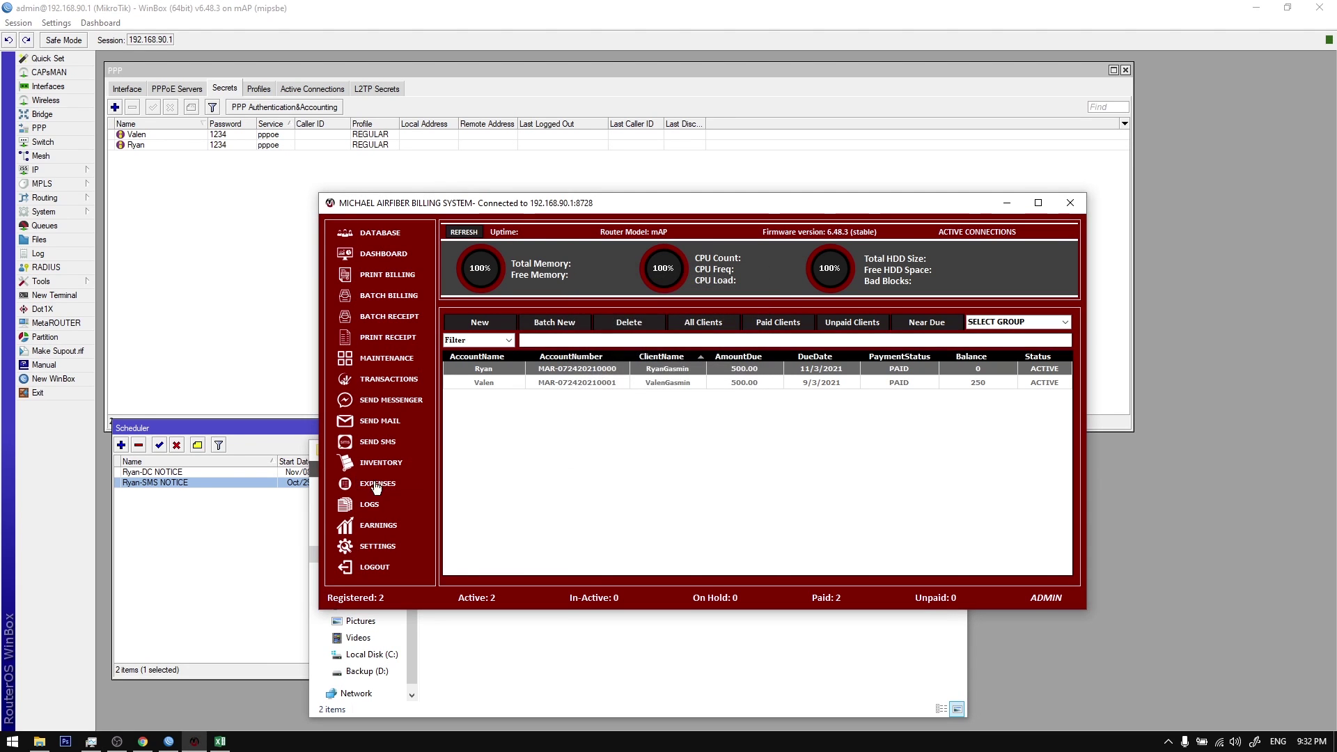
click(381, 525)
click(551, 487)
drag(491, 493, 552, 492)
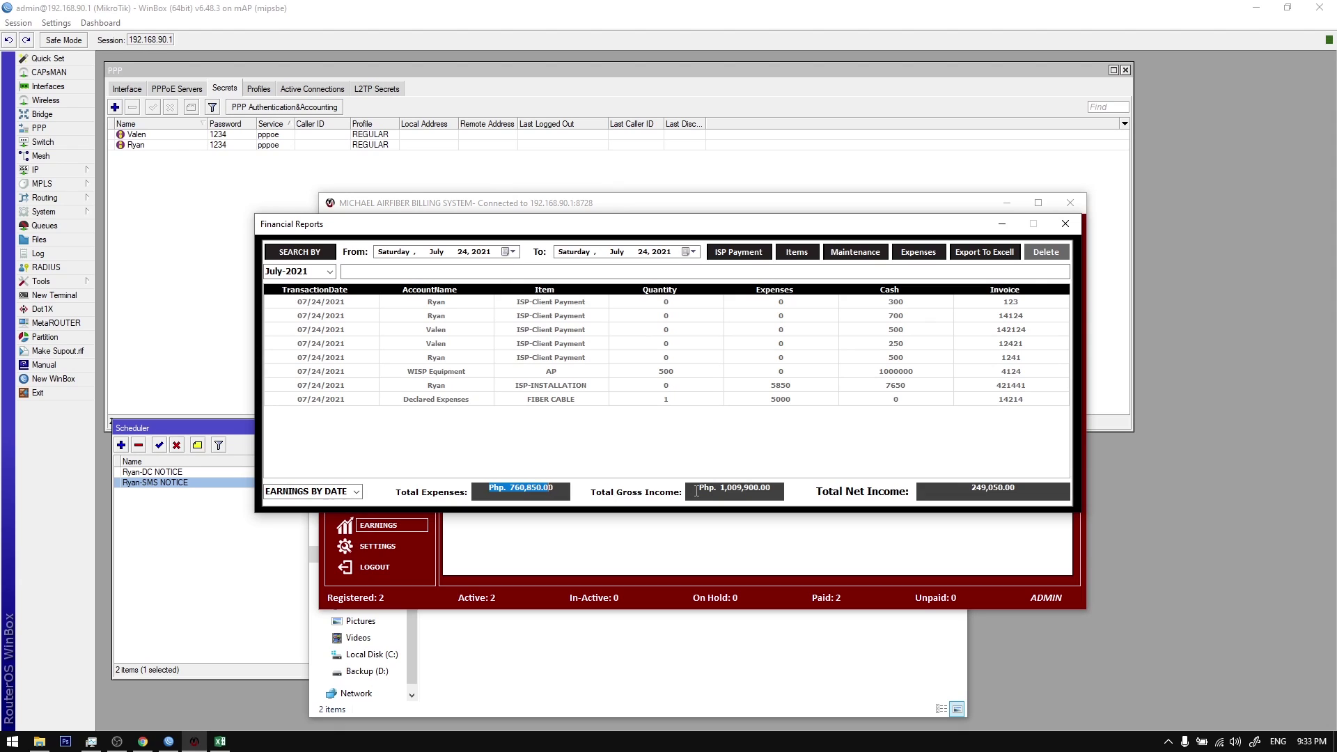
drag(698, 486, 771, 490)
click(767, 492)
drag(962, 488, 1019, 499)
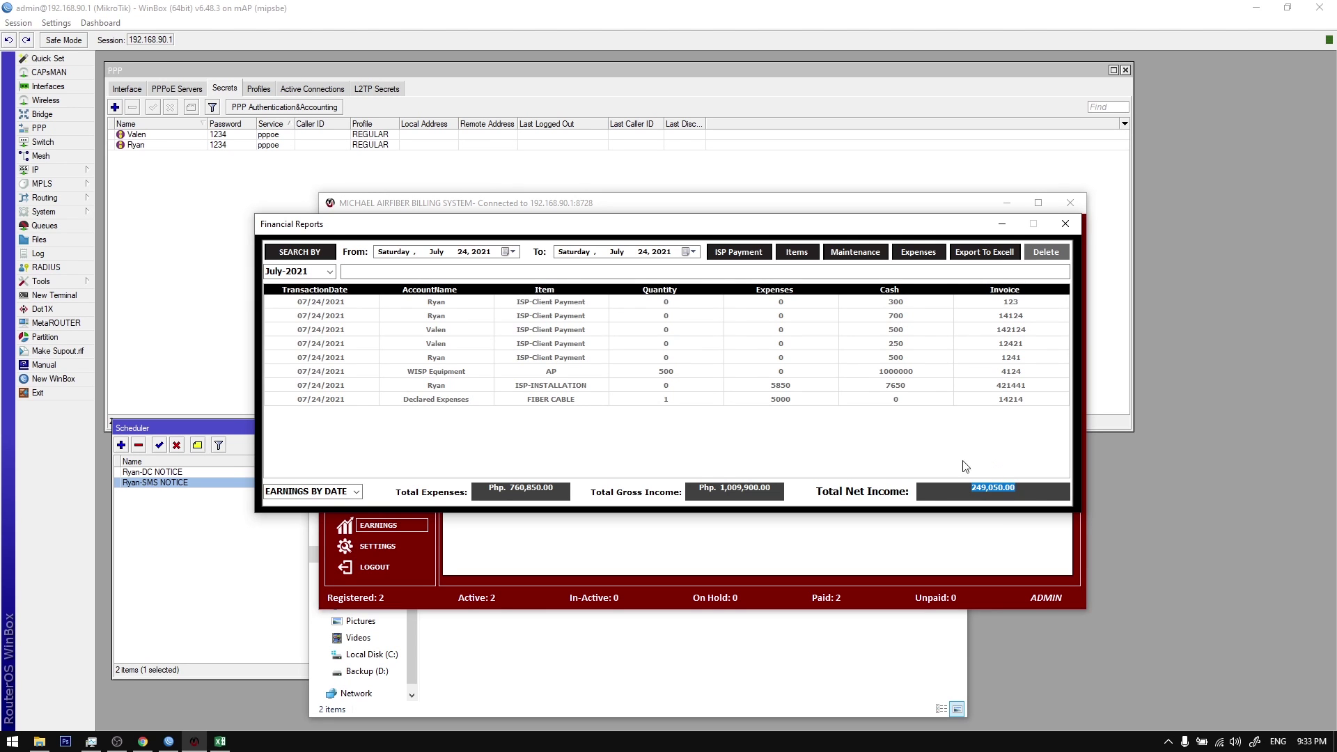
Step: Select the WISP Equipment row and export the financial report to Excel
drag(531, 321, 662, 395)
click(661, 371)
click(985, 252)
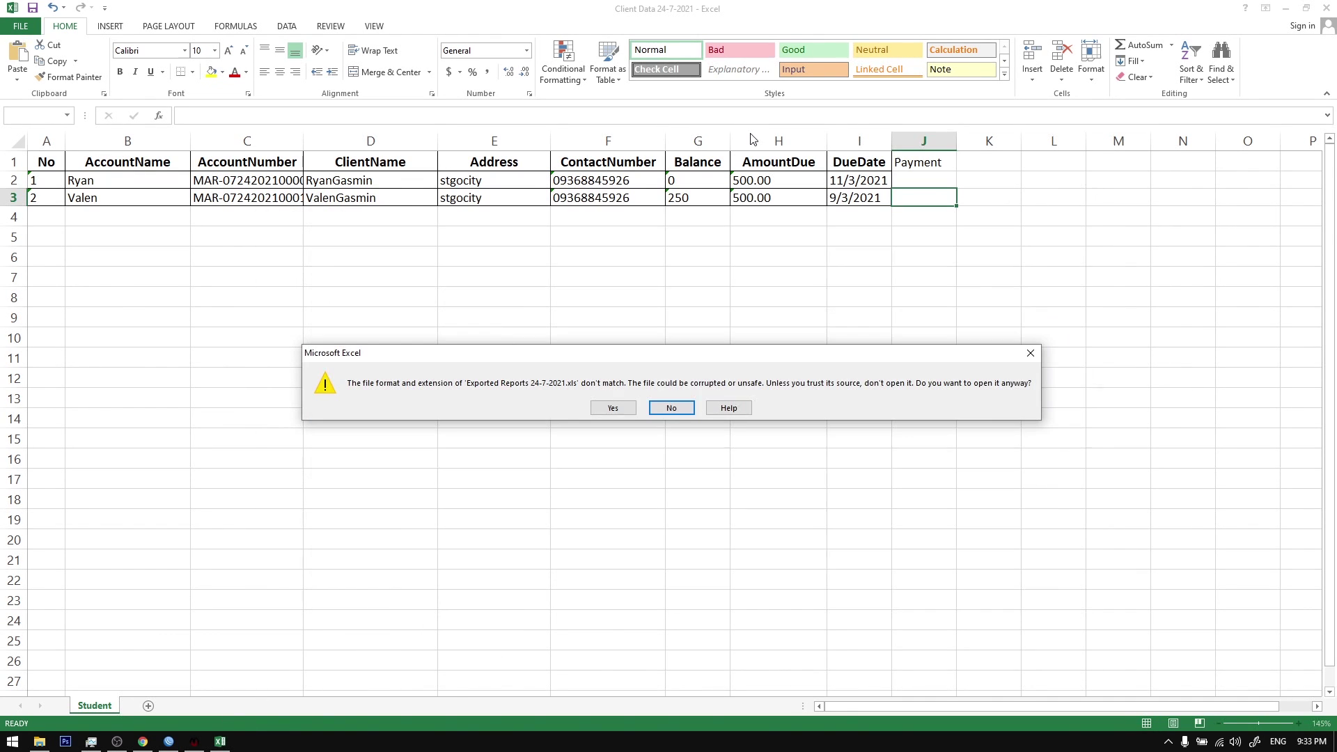
Step: Review the Exported Reports workbook, then close it and Client Data without saving
click(615, 409)
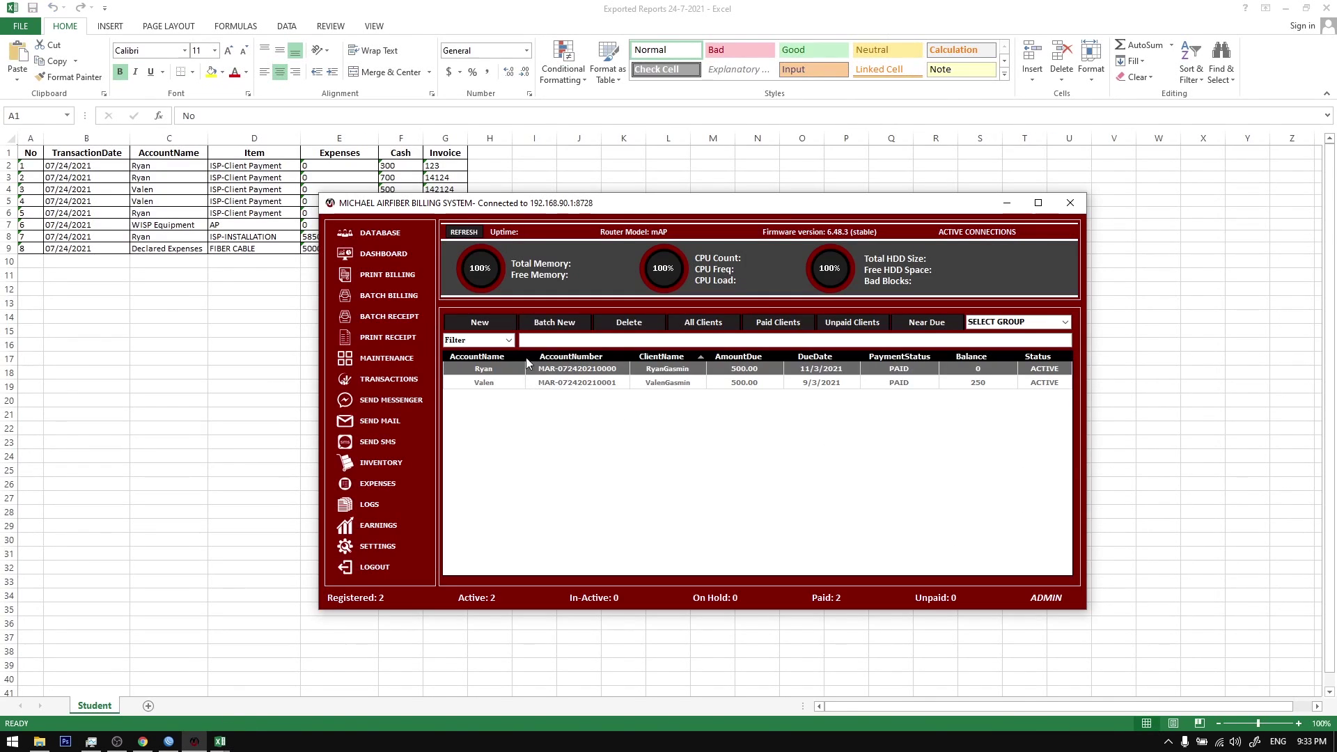
drag(30, 169, 447, 248)
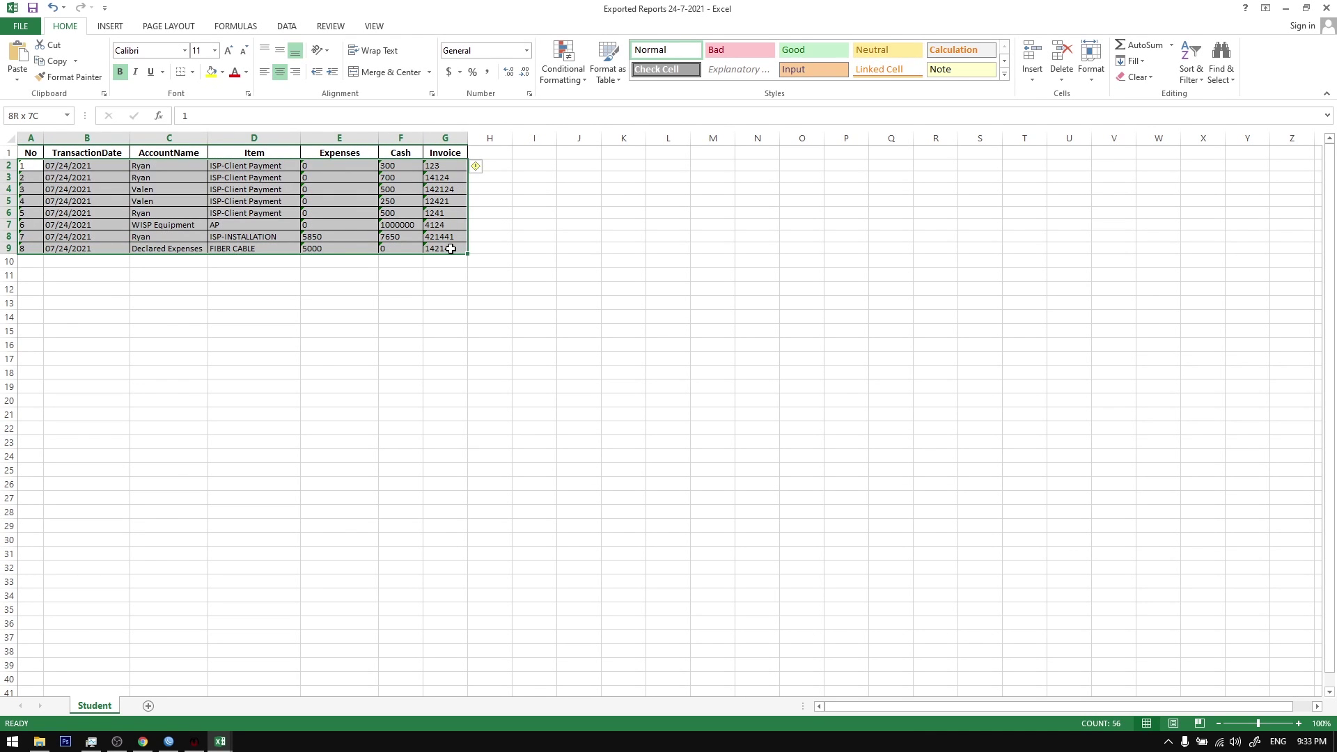
click(490, 317)
click(1325, 8)
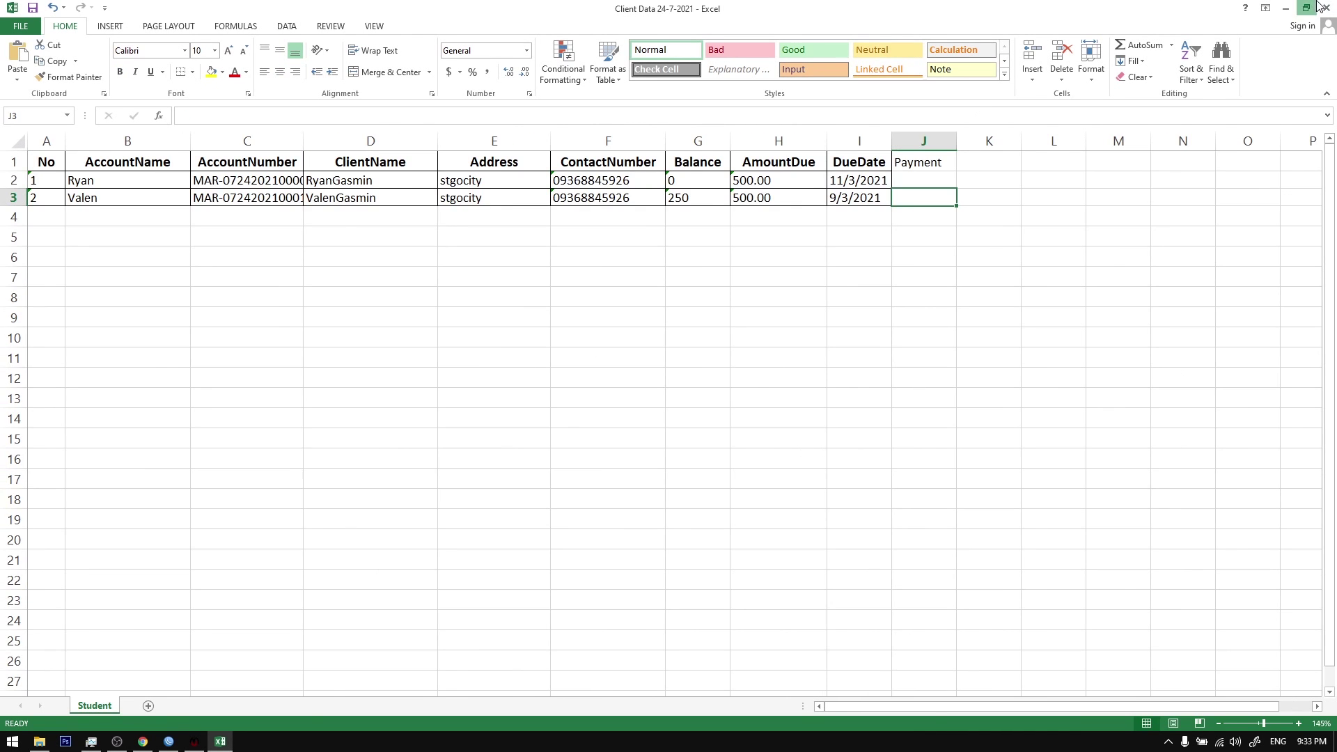
click(1305, 8)
click(708, 165)
click(1325, 7)
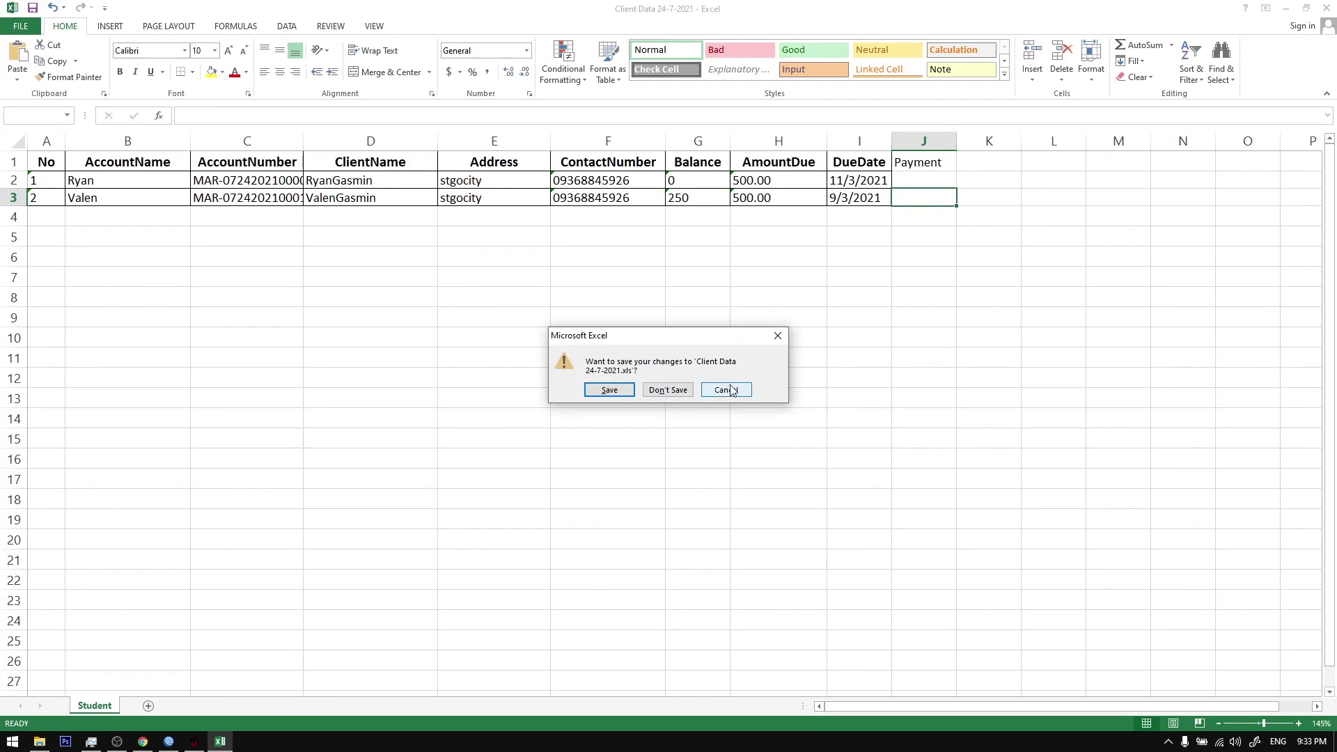
click(686, 394)
Step: Export transactions to 'Transactions 24-7-2021.xls', review its rows, and close Excel
click(388, 380)
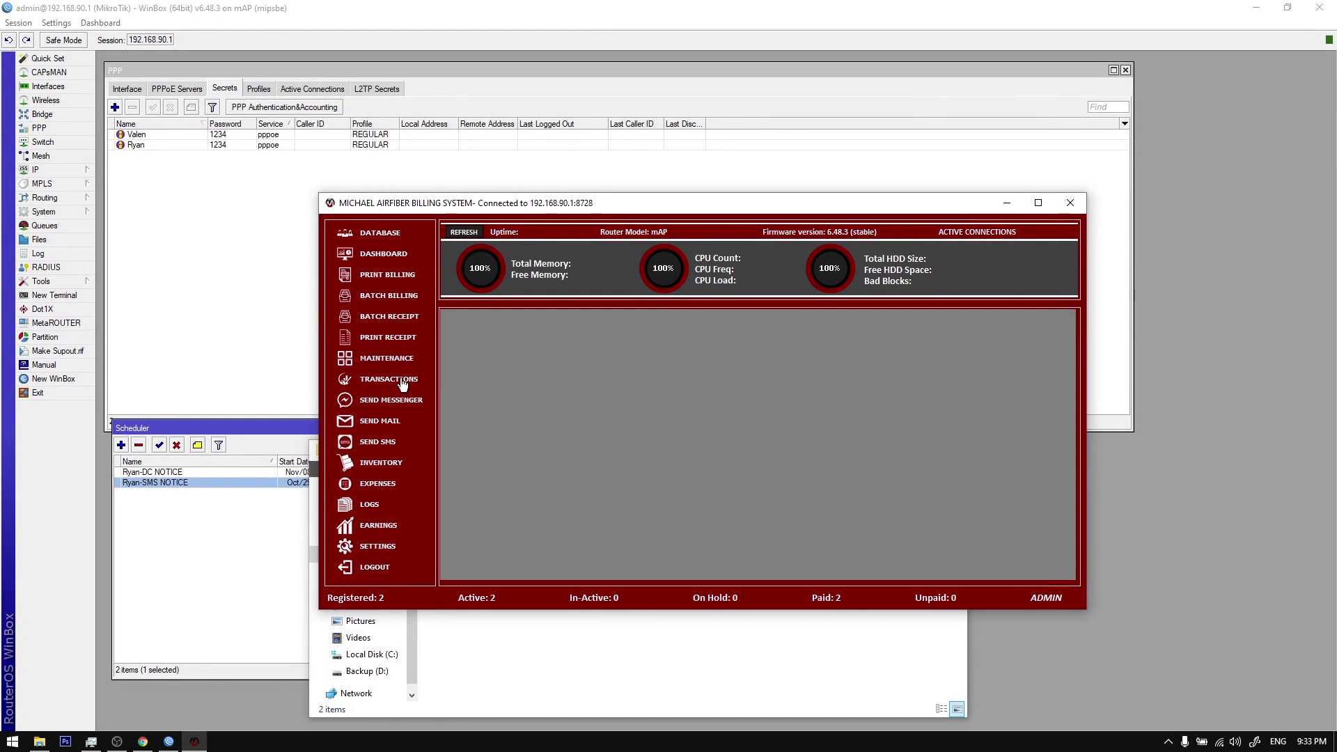
click(953, 322)
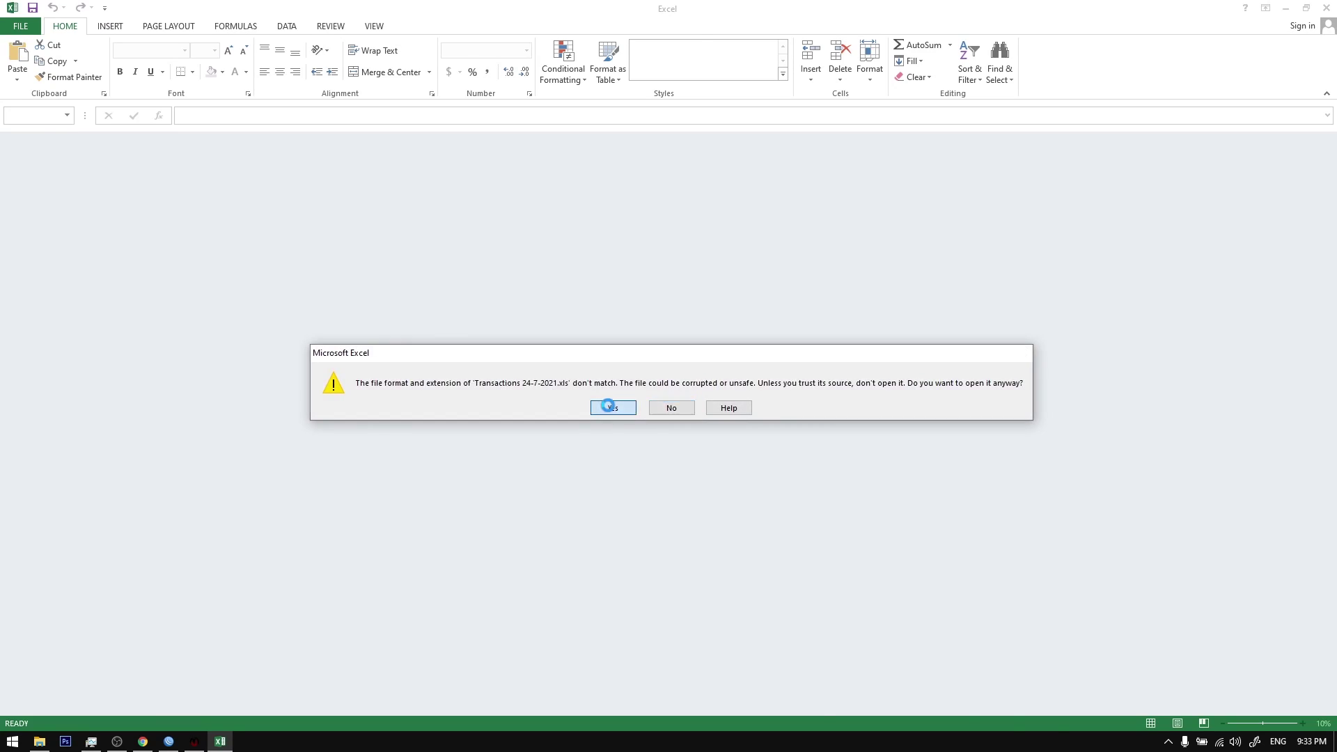
click(609, 406)
drag(86, 170, 454, 391)
click(587, 433)
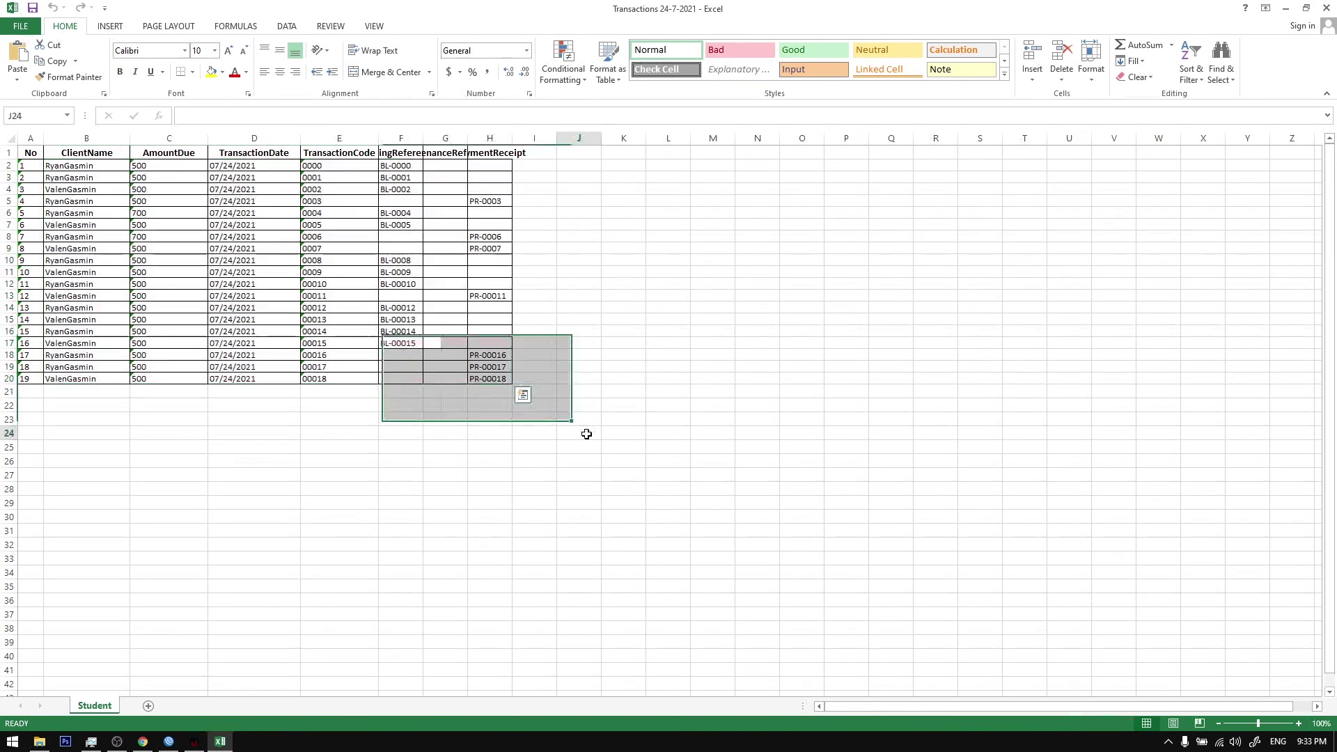
click(1326, 8)
scroll(486, 446, down, 2)
scroll(486, 447, up, 2)
click(394, 258)
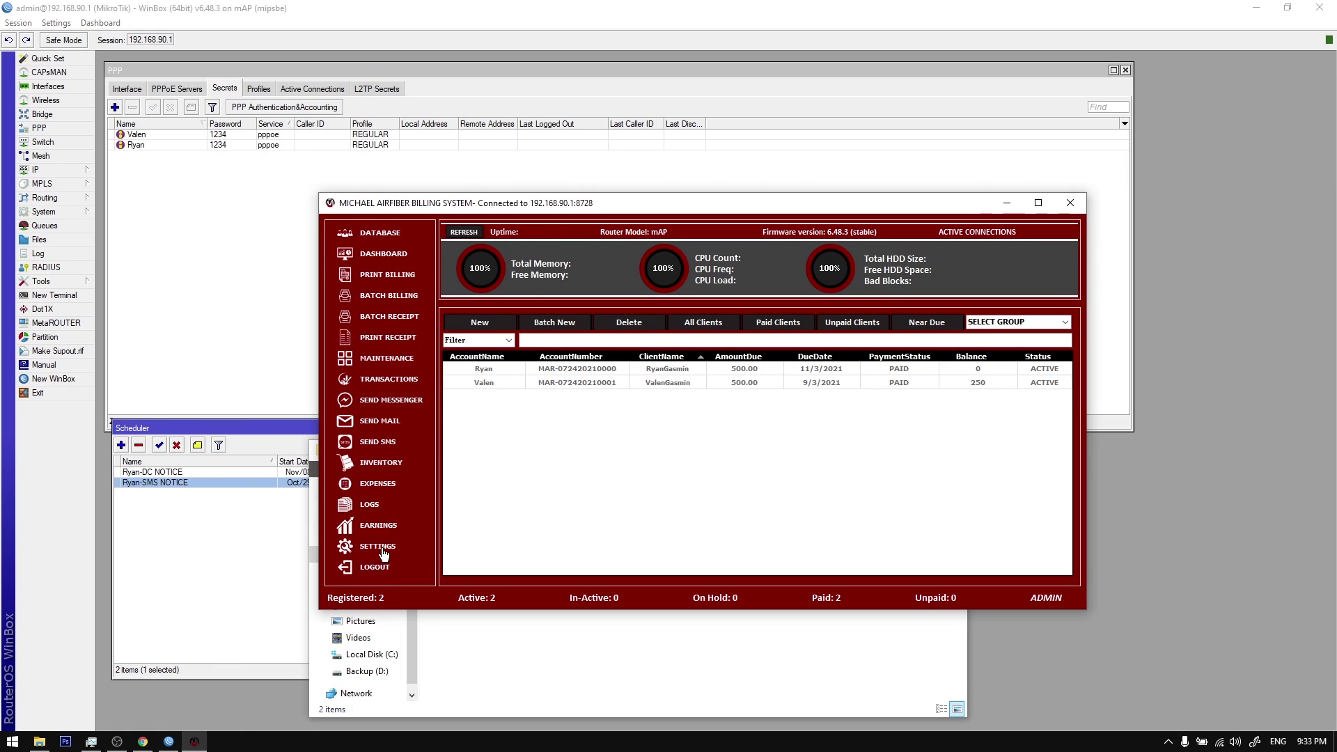
Step: Look over the Netwatch SMS monitoring settings twice, then refresh the router statistics
click(381, 549)
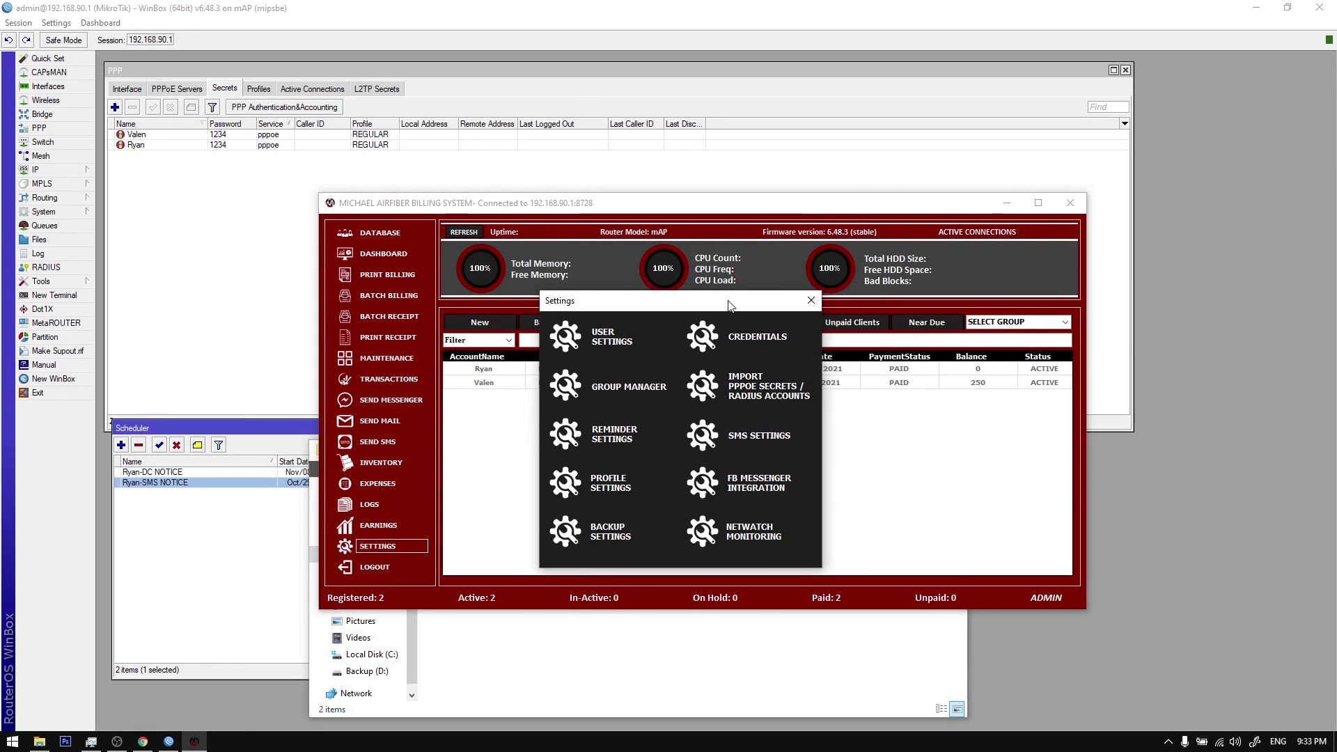
click(766, 536)
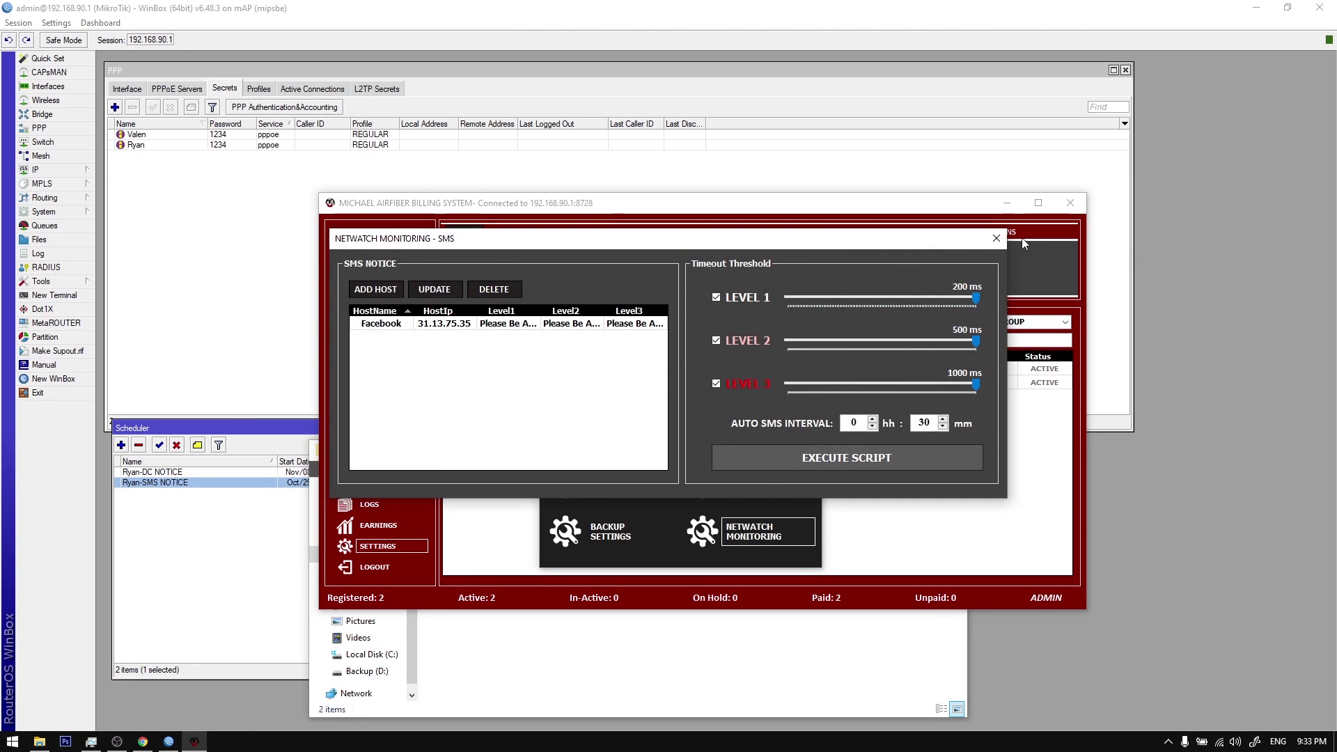
click(996, 238)
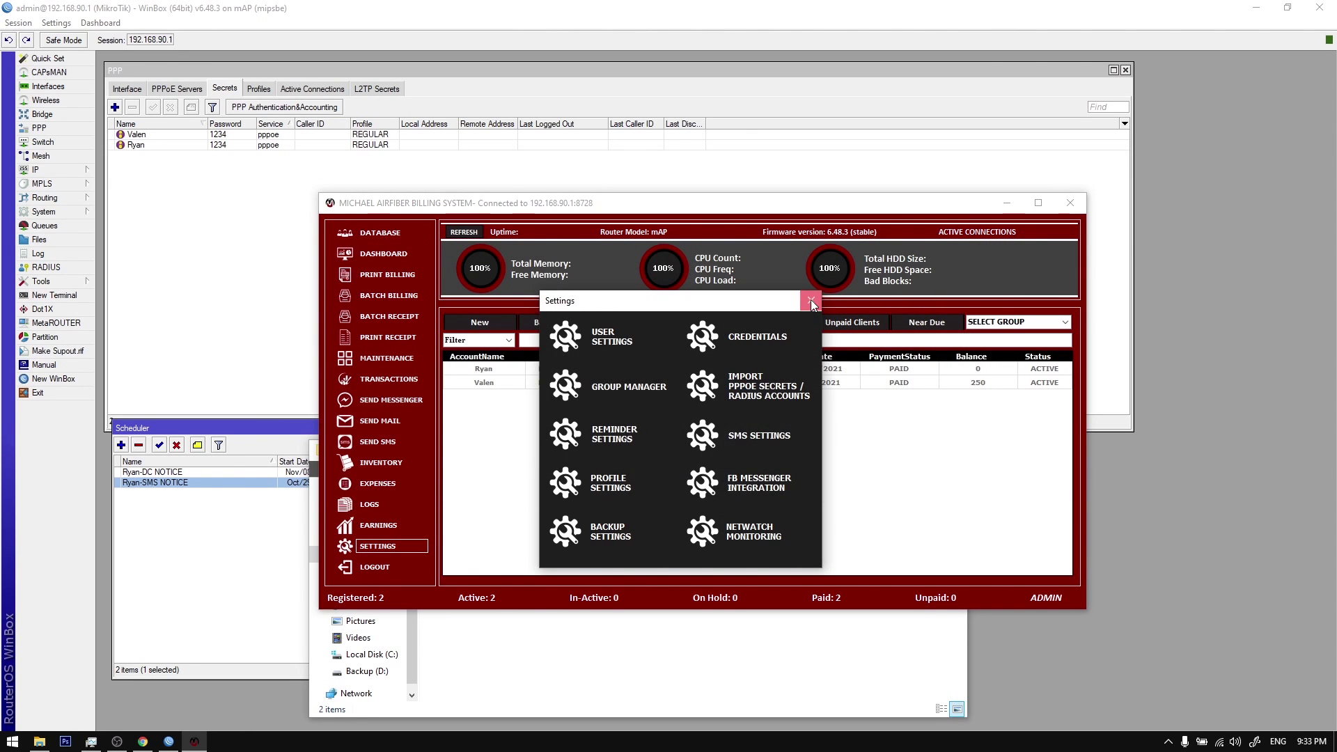
click(810, 301)
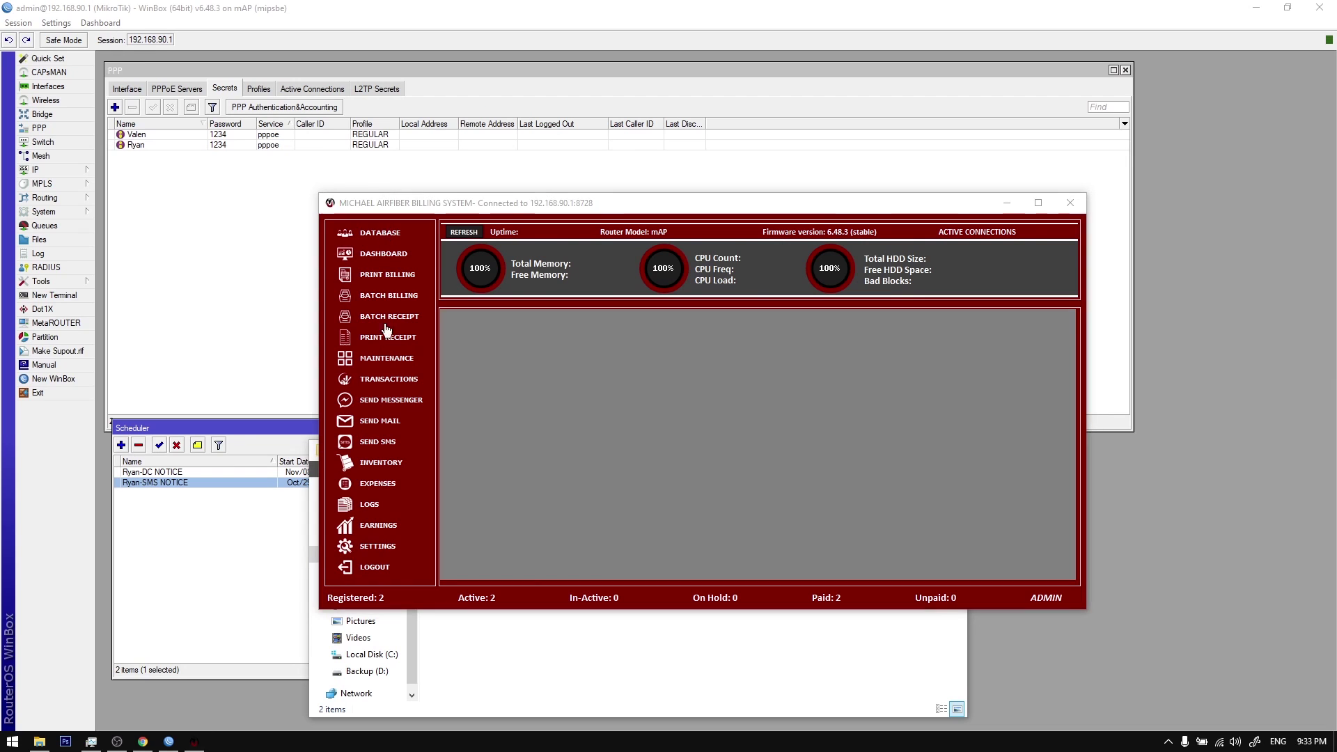
click(393, 547)
click(732, 498)
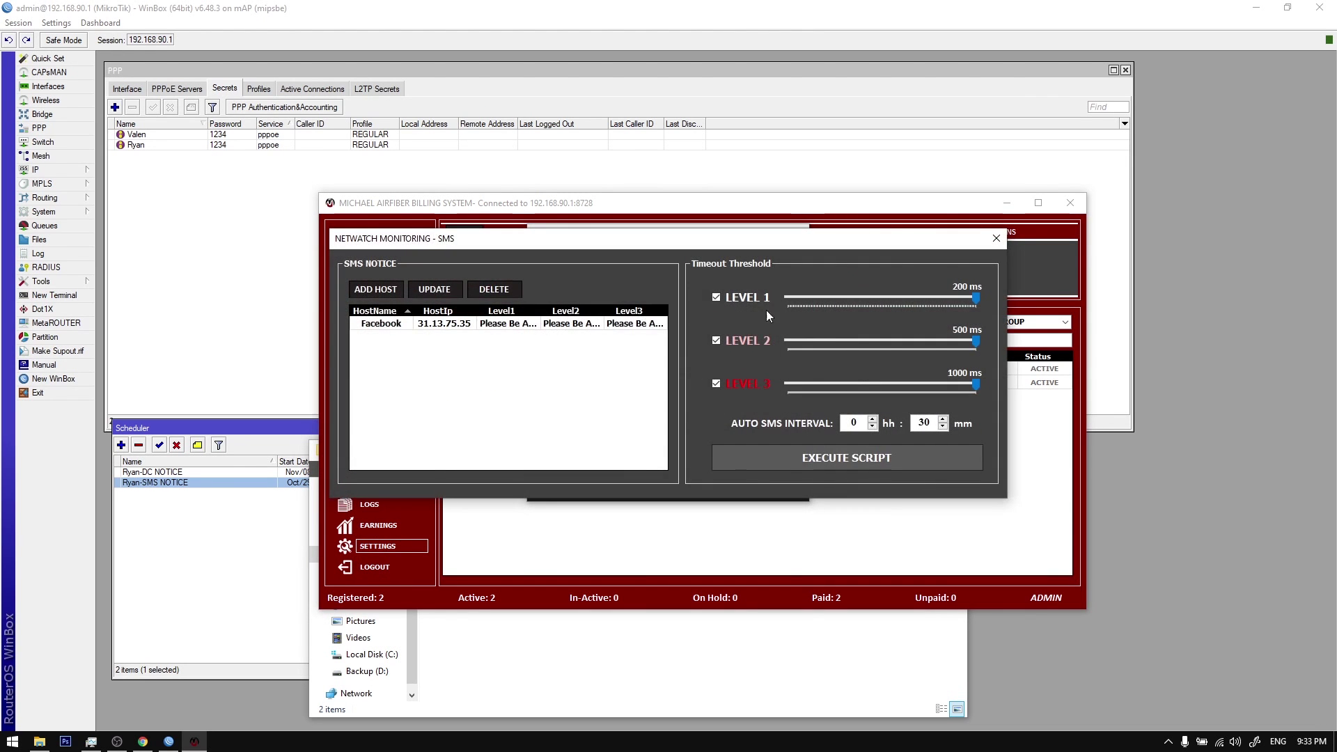
click(996, 238)
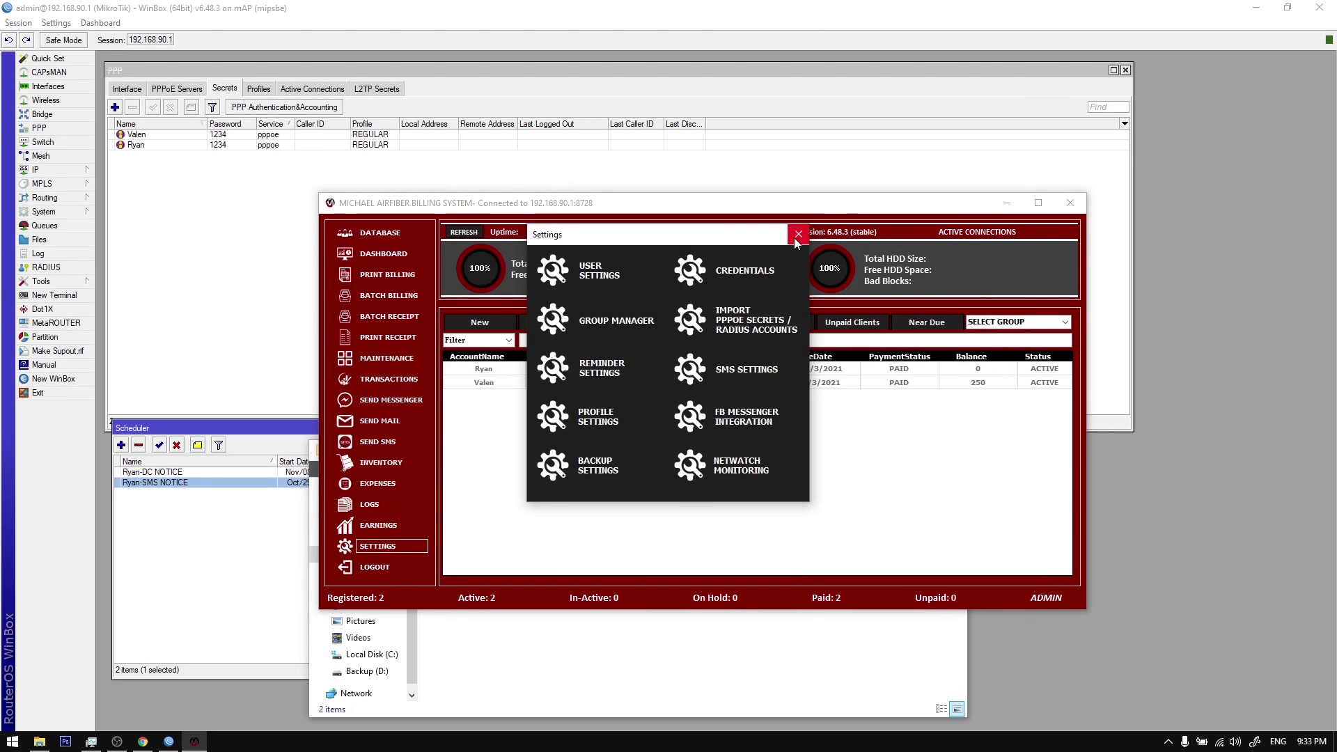
click(801, 232)
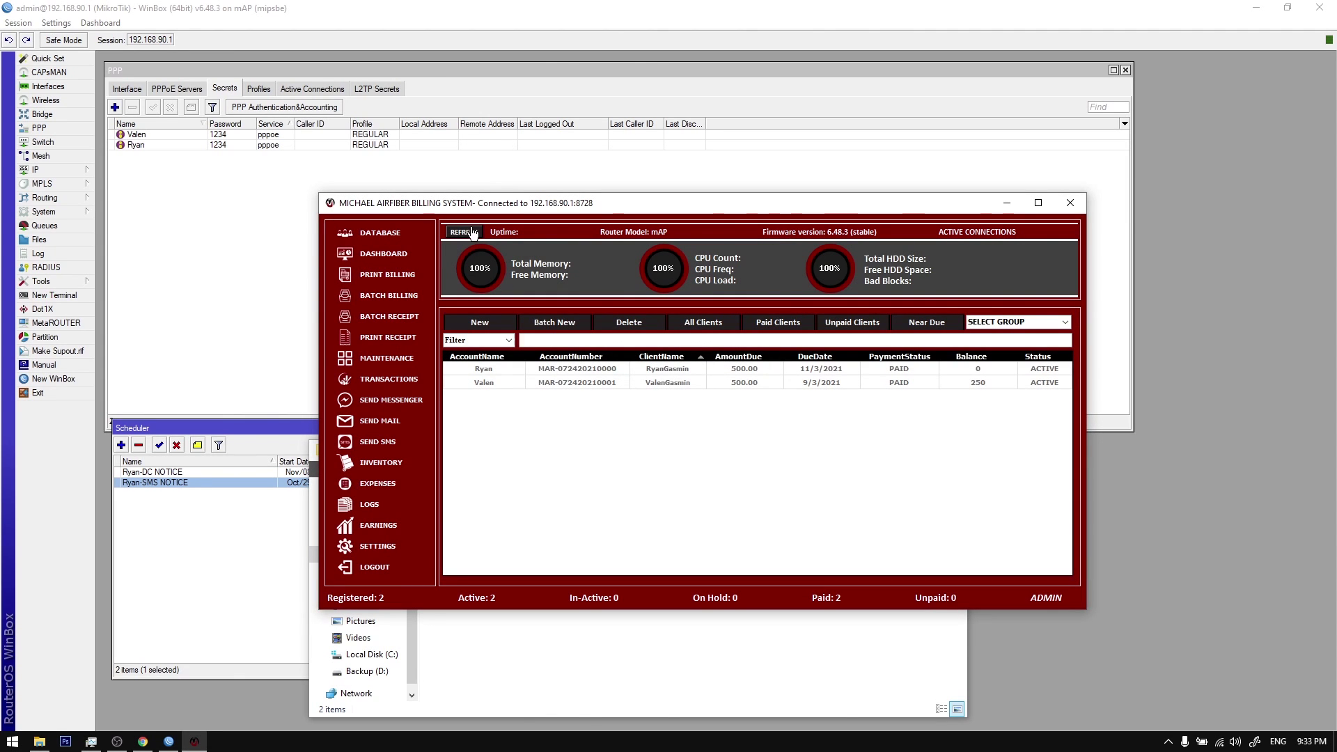
click(473, 234)
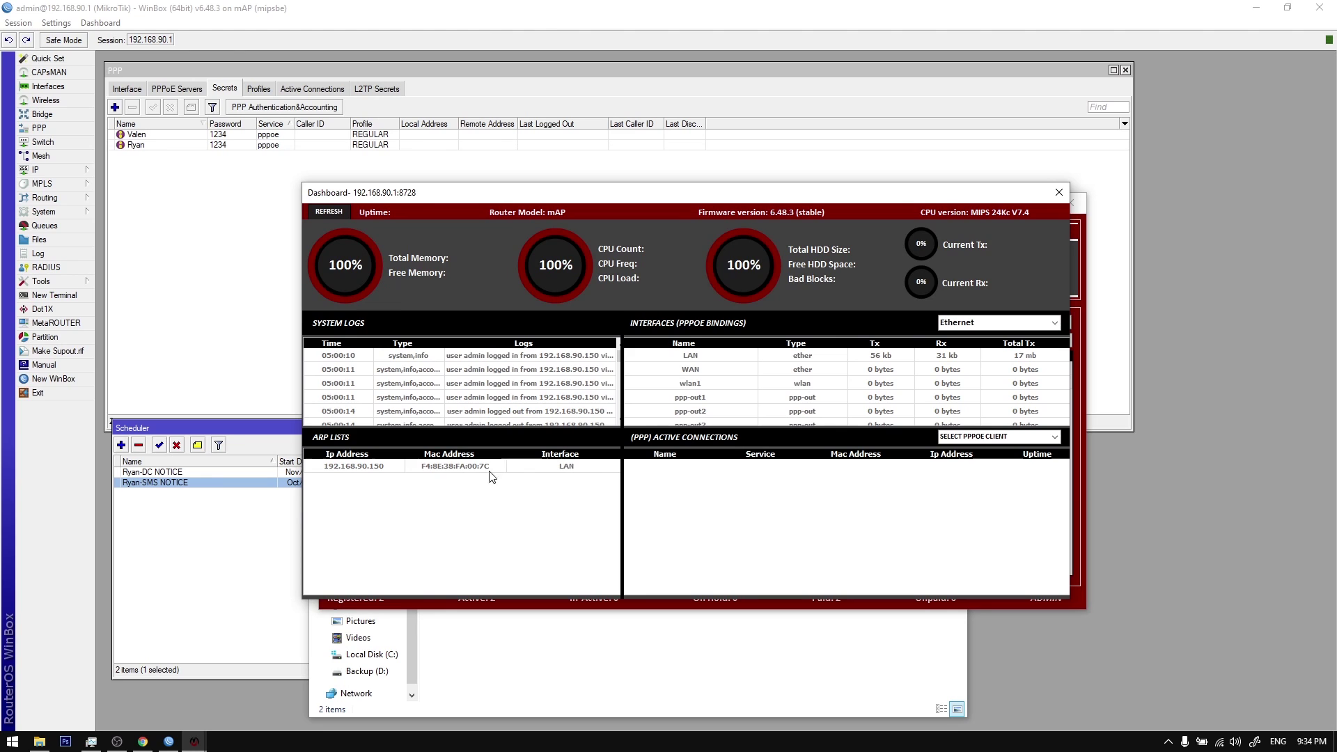
Step: Close the router Dashboard window and reposition the billing window
click(1060, 192)
mouse_move(540, 209)
mouse_down()
mouse_move(474, 240)
mouse_move(524, 222)
mouse_up()
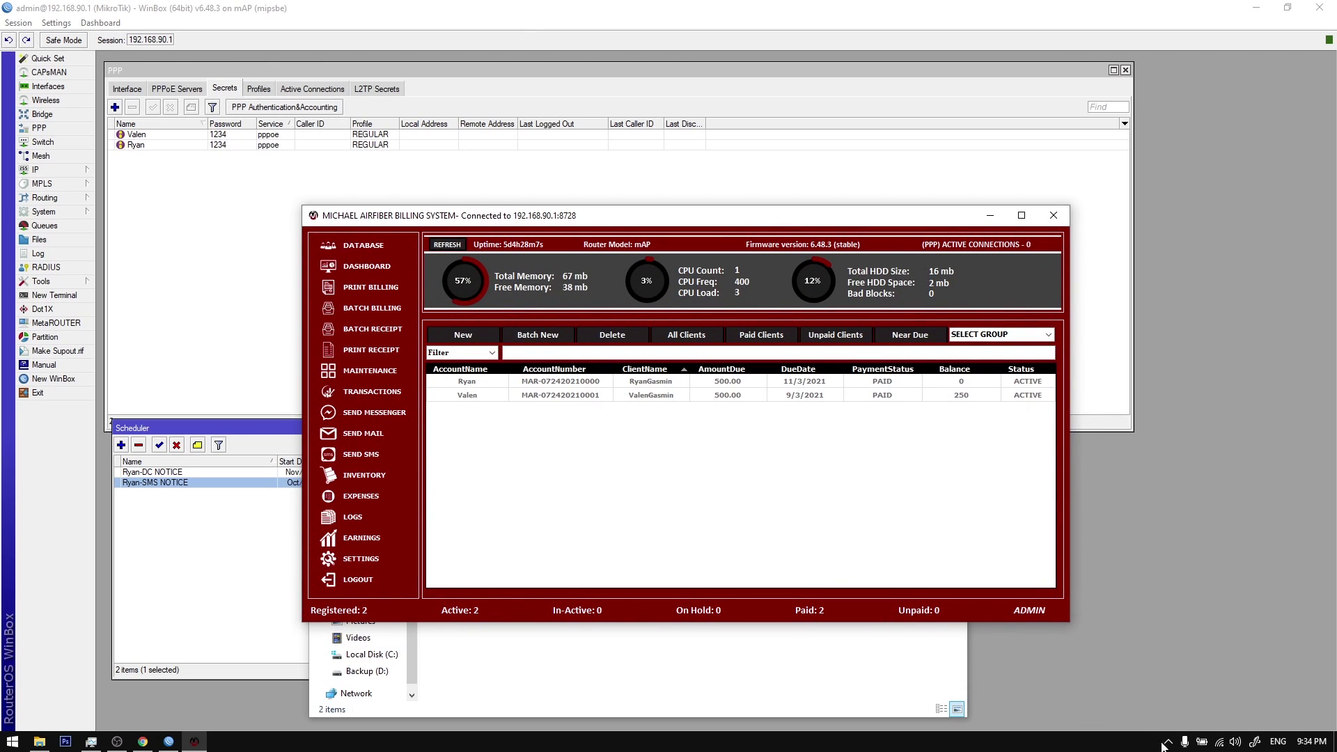
Step: Select the clients and tick the dedicated SMS server ENABLE option in SMS settings
click(568, 383)
click(586, 396)
click(582, 385)
click(577, 395)
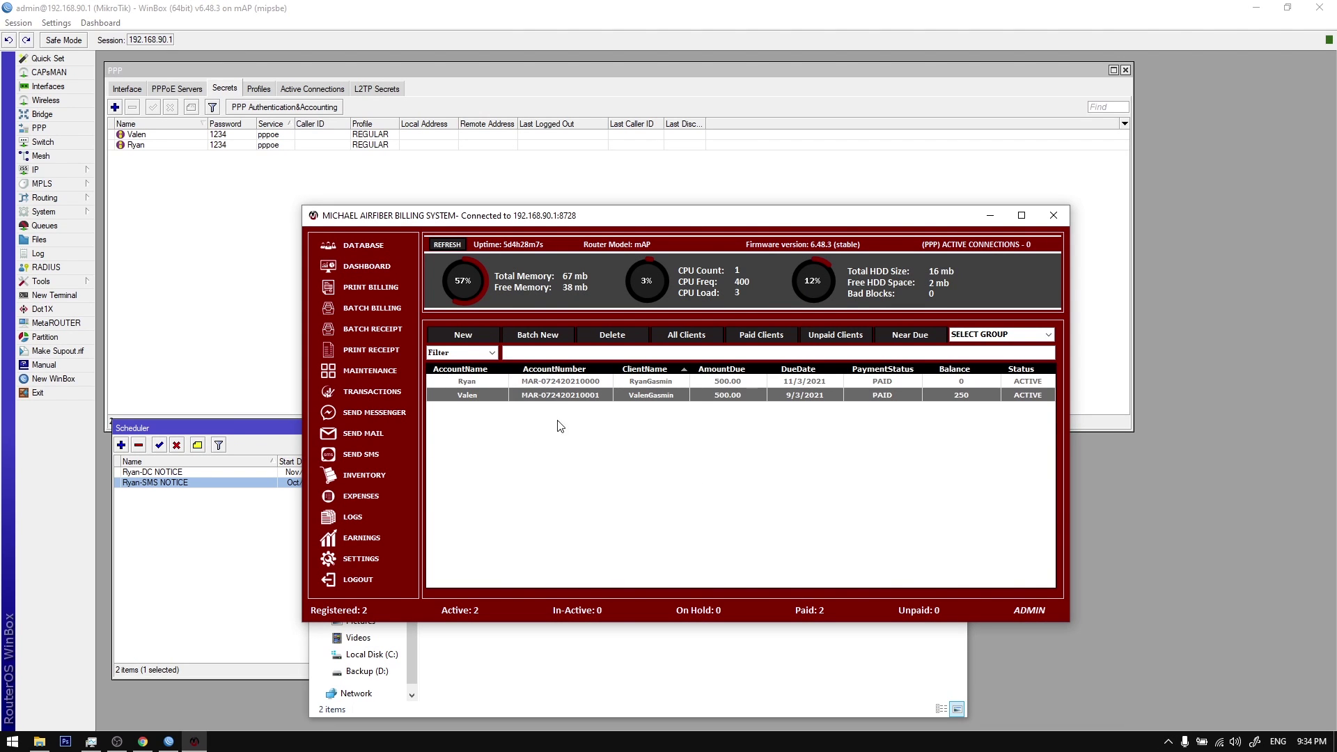
click(370, 561)
click(775, 384)
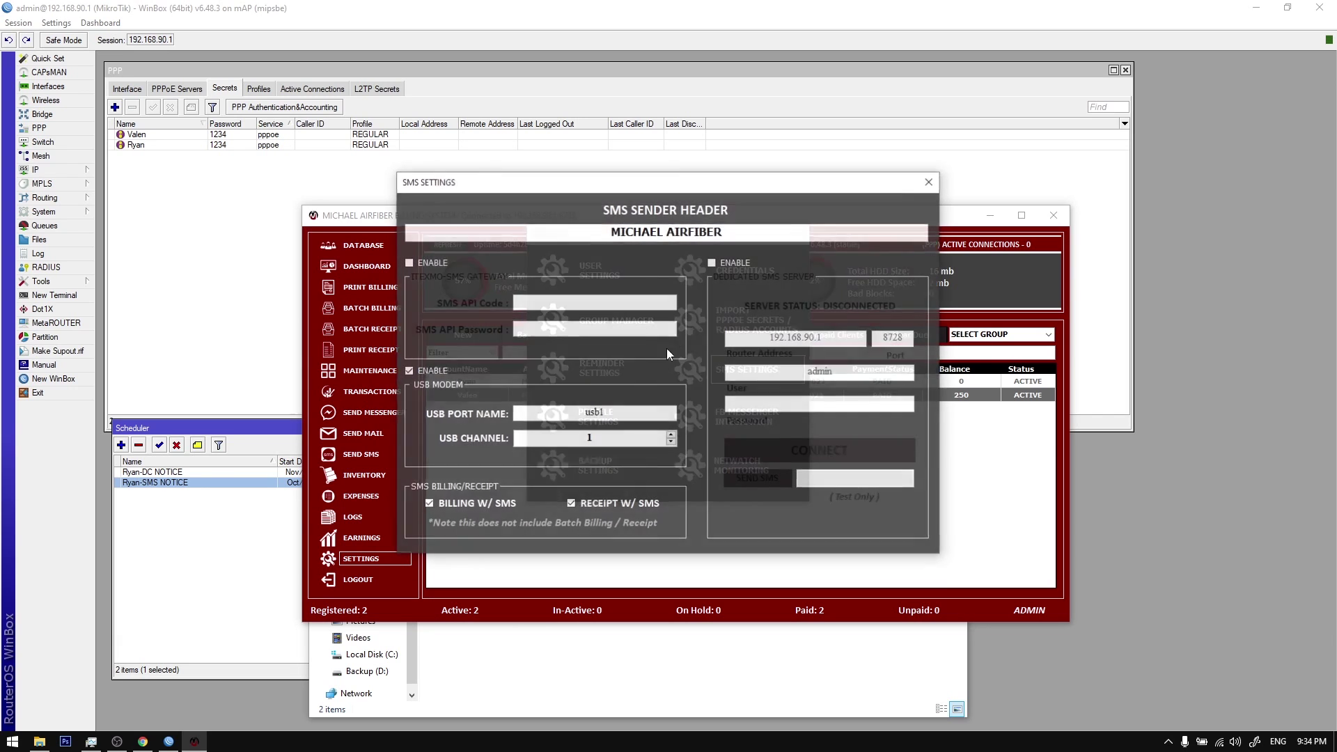
drag(709, 190, 642, 248)
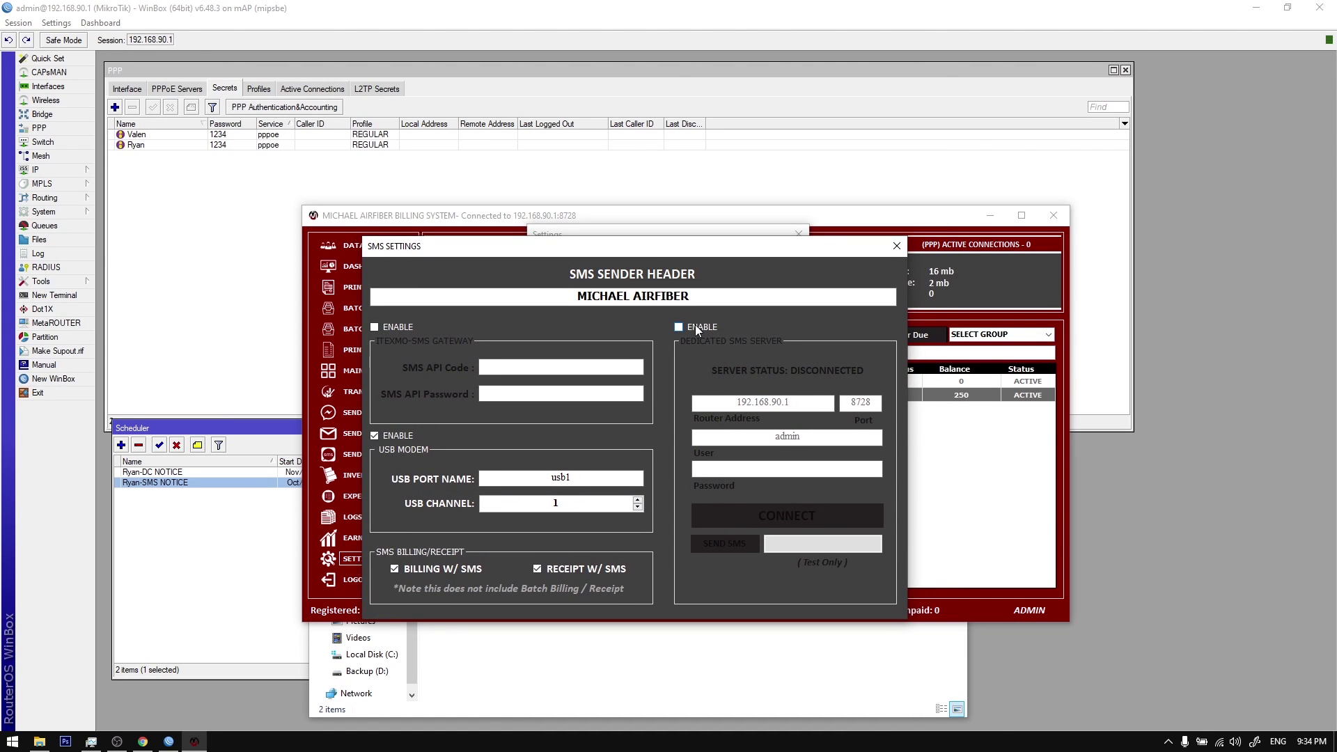
click(695, 327)
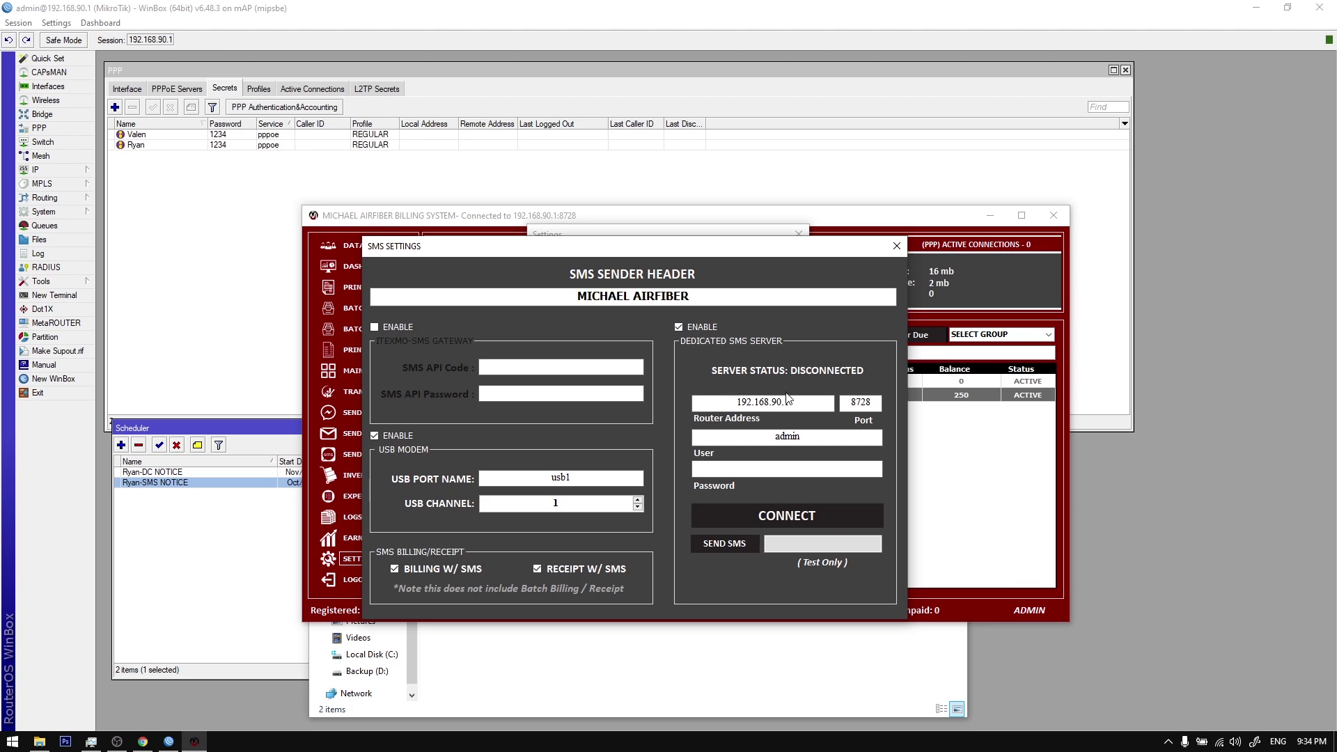
Step: Close the settings, log out, and view router server 192.168.90.1 on port 8728
click(896, 252)
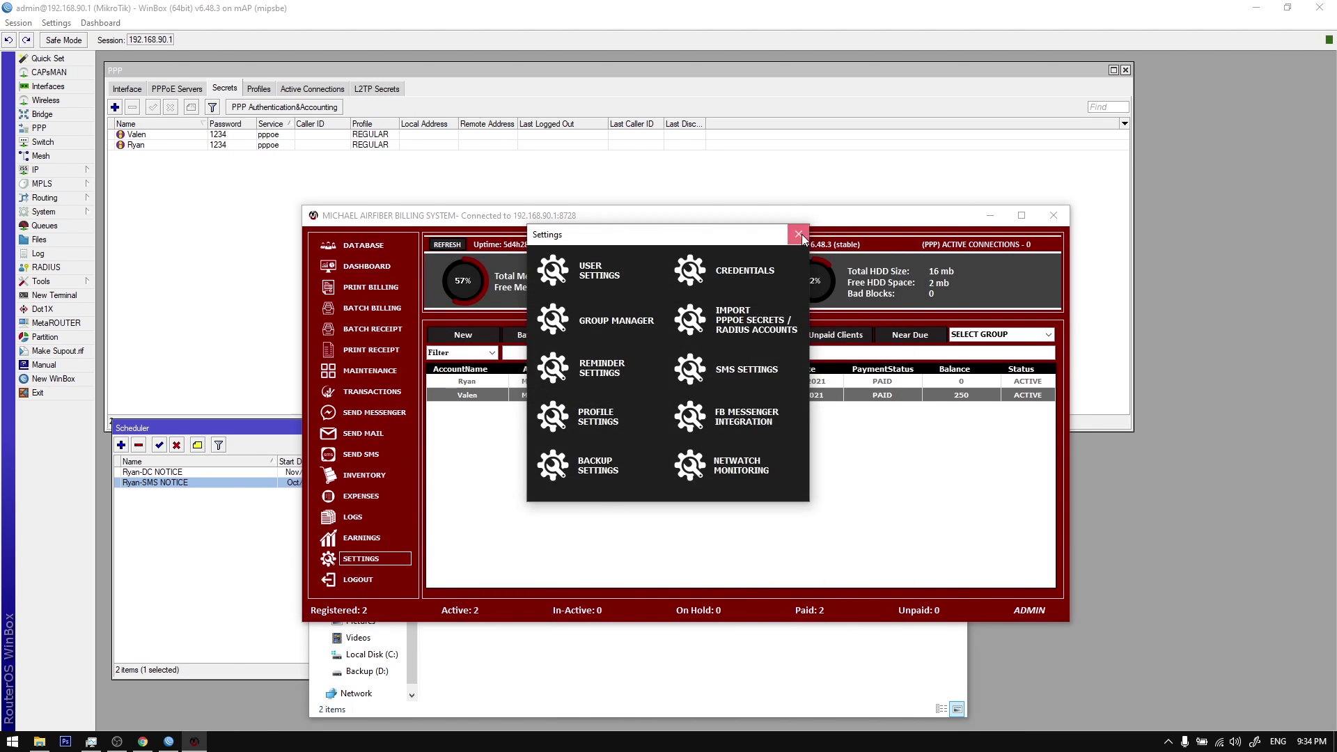
click(799, 233)
click(362, 580)
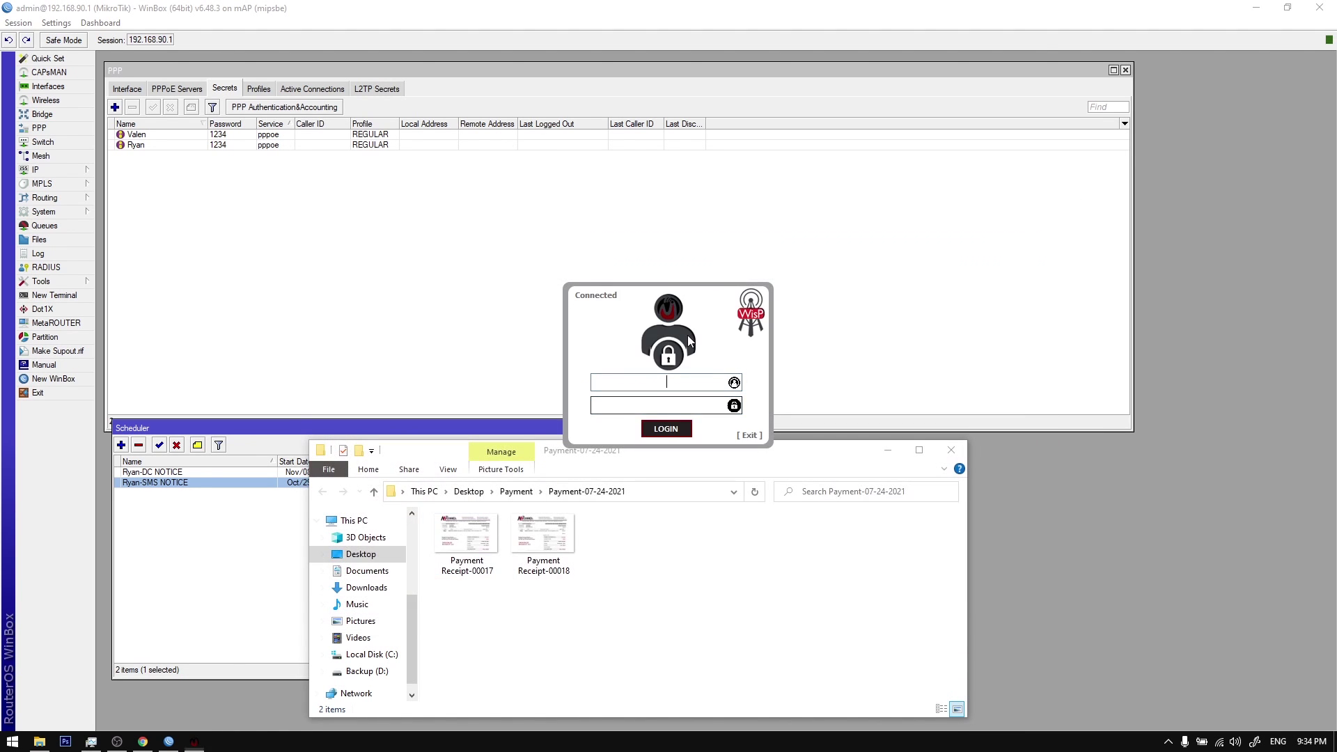
click(688, 341)
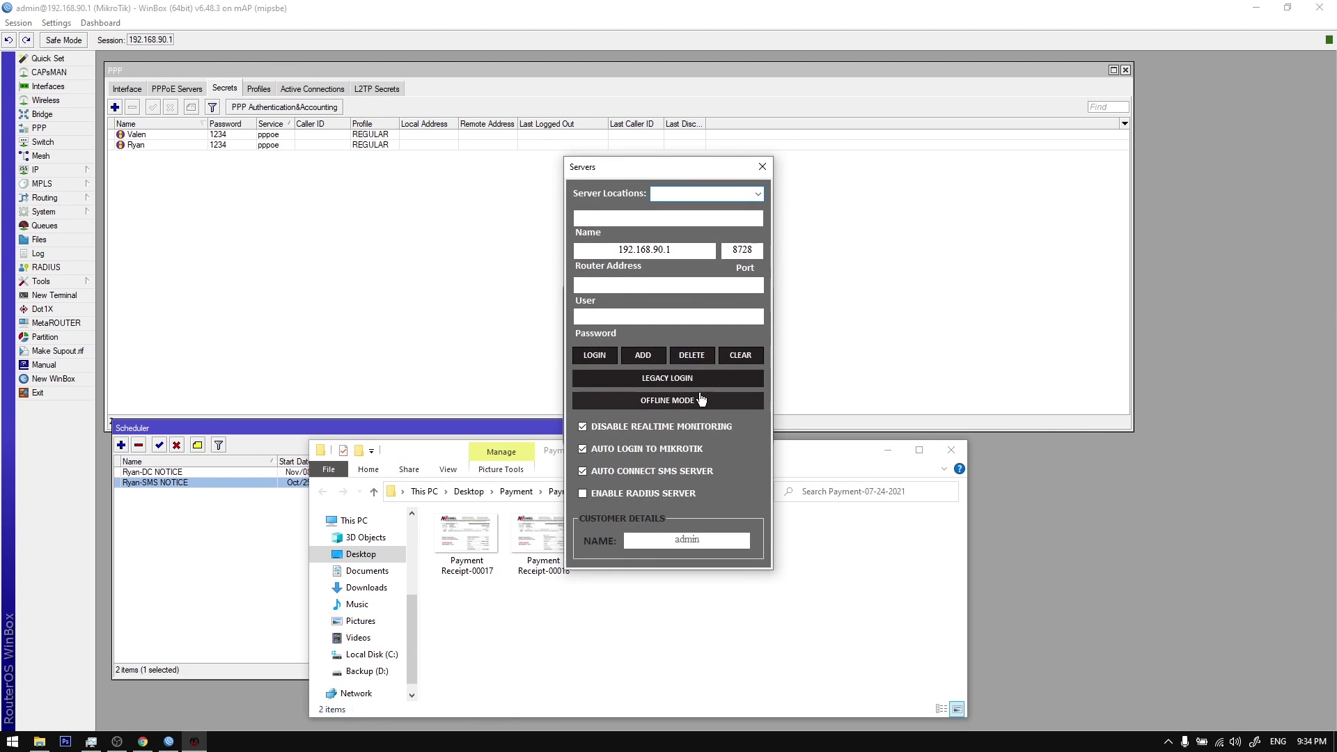
Step: Log in as admin in offline mode without connecting to the router
click(652, 379)
text(ADMIN)
double_click(700, 384)
text(admin)
key(Tab)
key(Return)
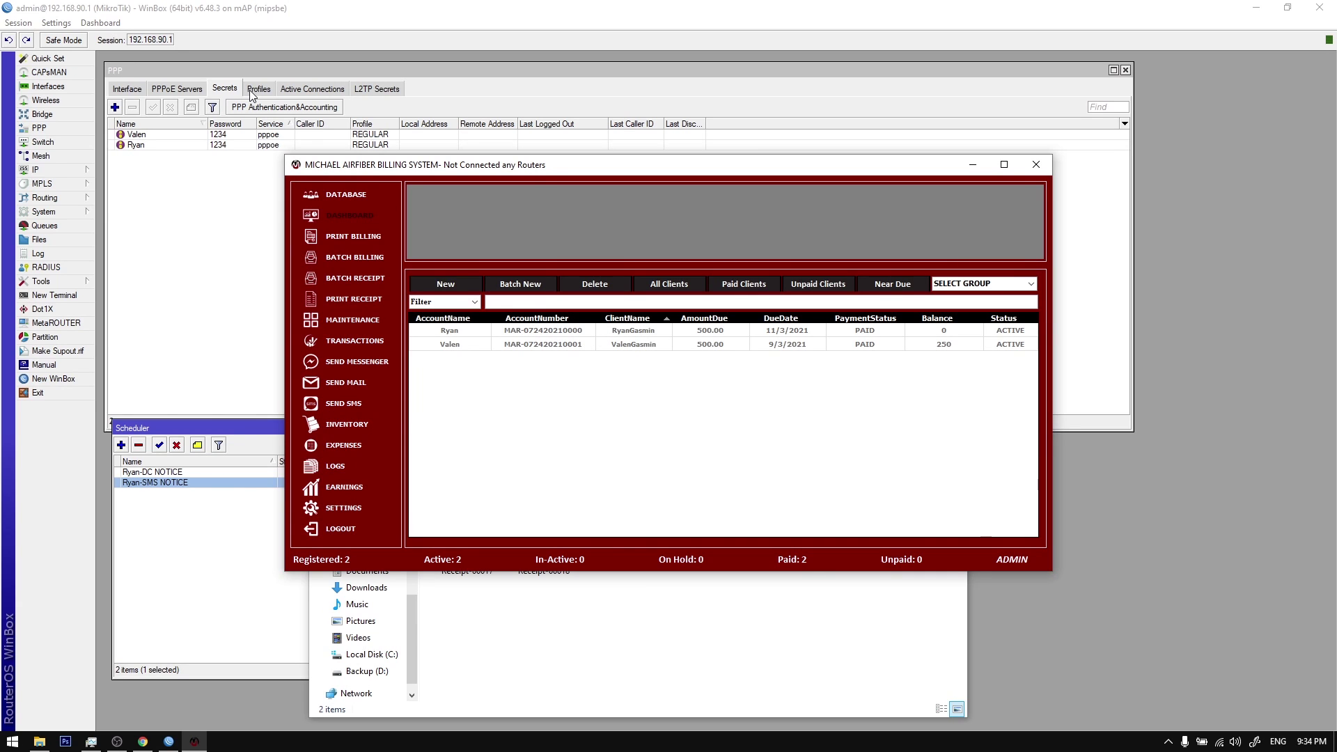
Step: Remove all PPP secrets and scheduler entries from the router in WinBox
click(179, 478)
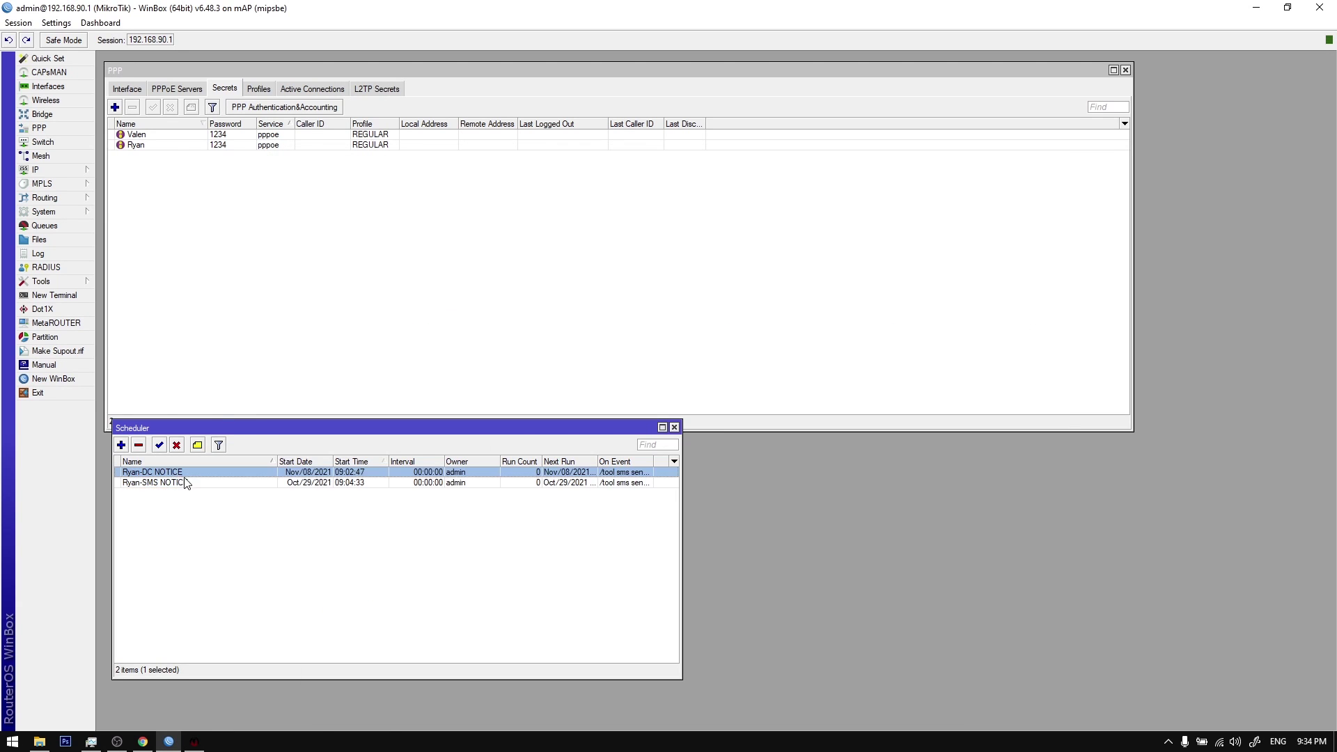
click(231, 531)
click(173, 248)
key(ctrl+a)
click(133, 107)
click(243, 498)
key(ctrl+a)
key(Delete)
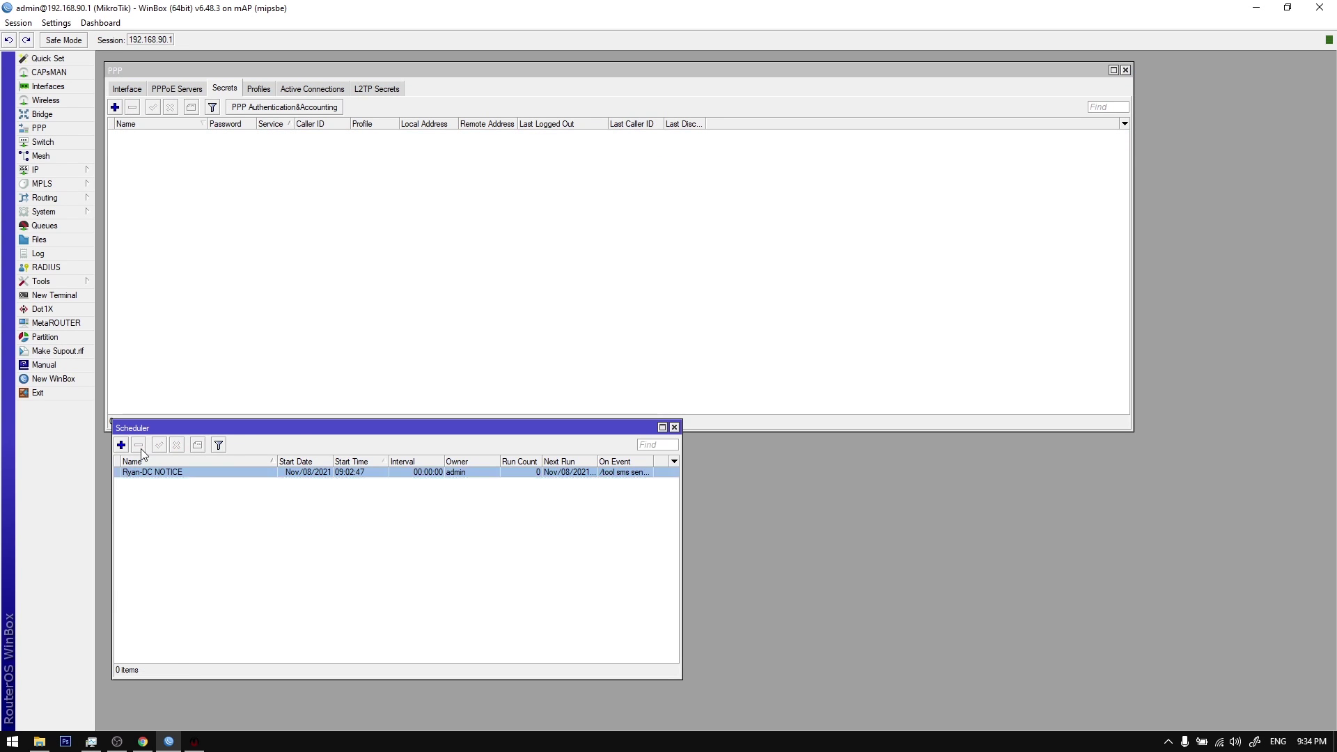
Step: Delete both client records from the billing system
click(195, 741)
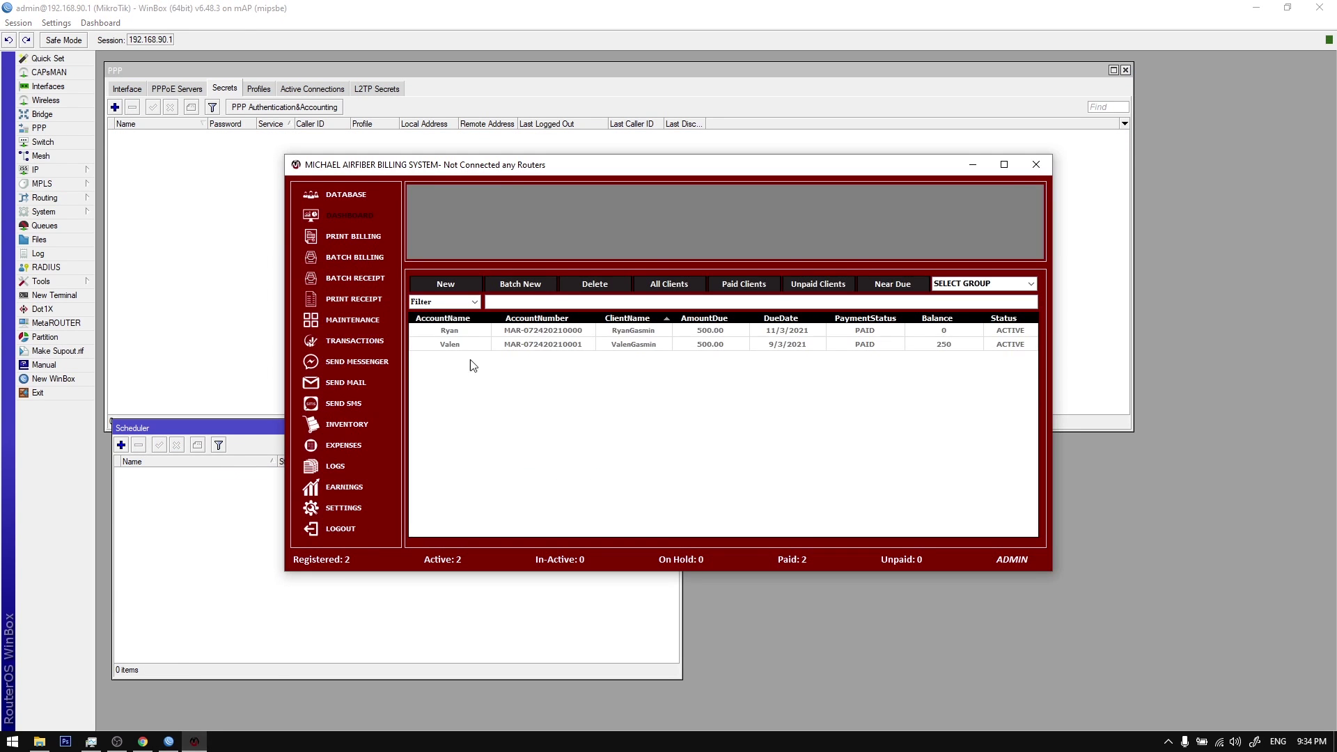
click(595, 284)
click(694, 416)
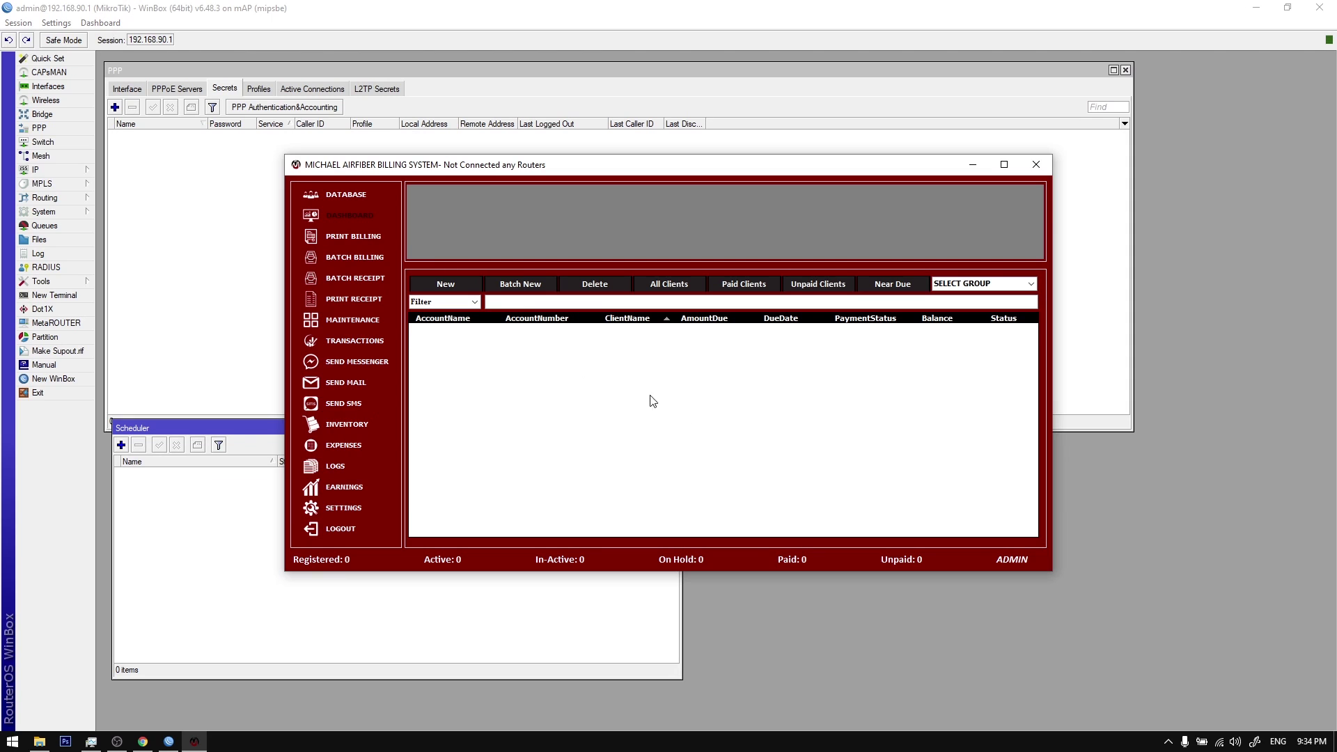
click(353, 508)
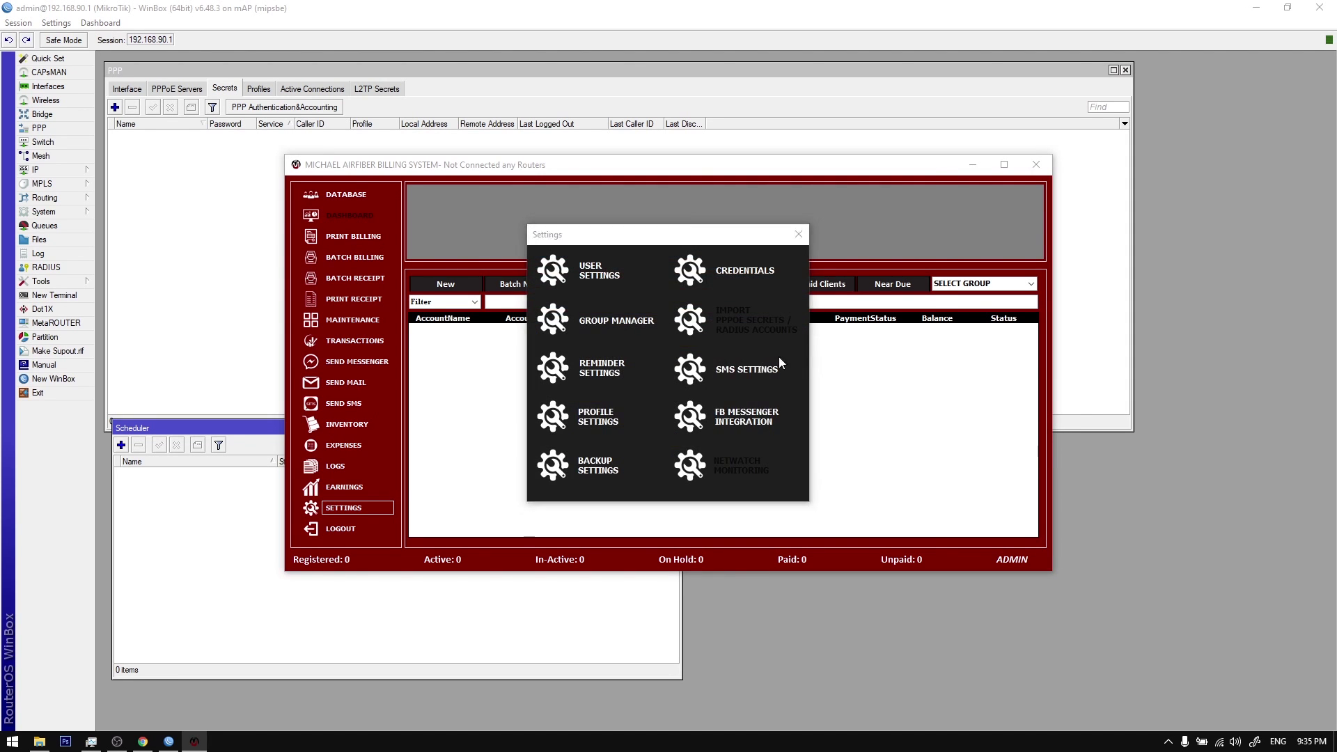
Step: Enable the dedicated SMS server, verify router 192.168.90.1 port 8728, and close the settings
click(747, 368)
click(730, 262)
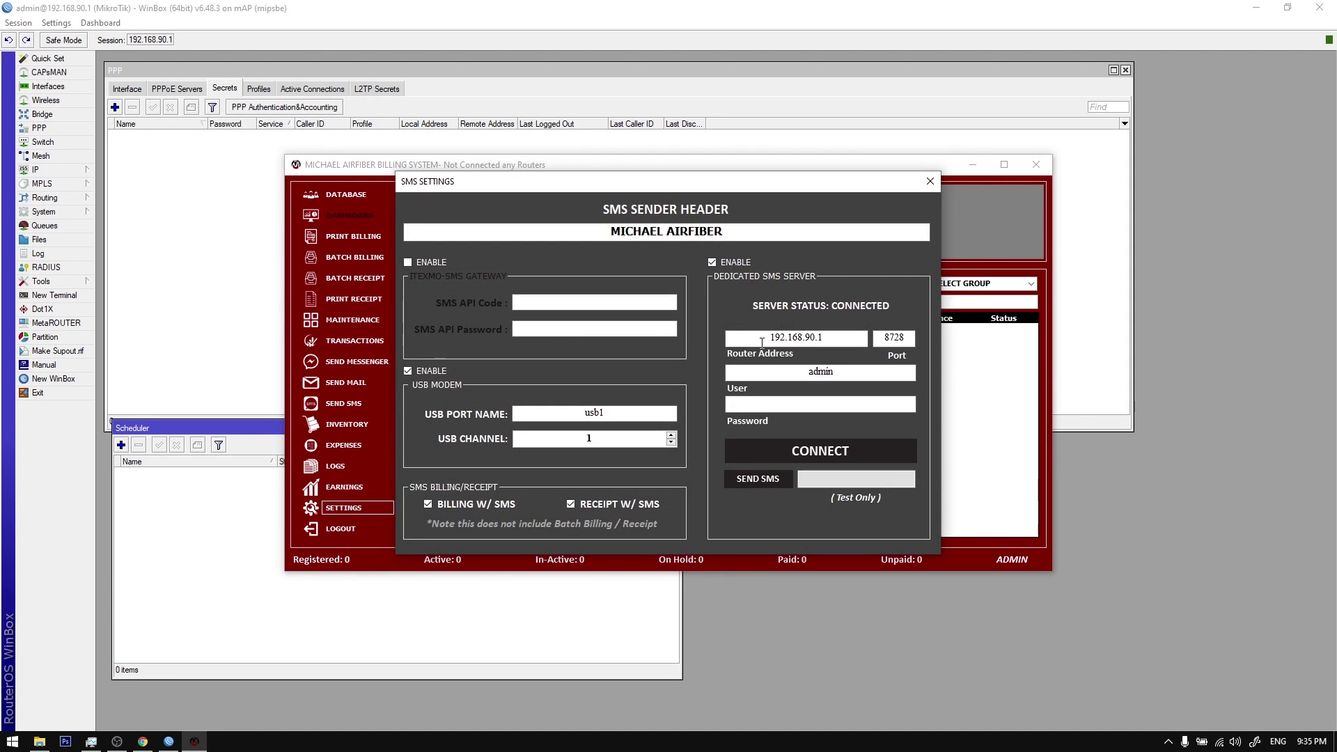
double_click(628, 413)
key(Tab)
drag(764, 338, 829, 337)
click(834, 337)
click(930, 181)
click(798, 235)
Step: Start a new client registration and enter the account name, contact number, address and e-mail
key(ctrl+n)
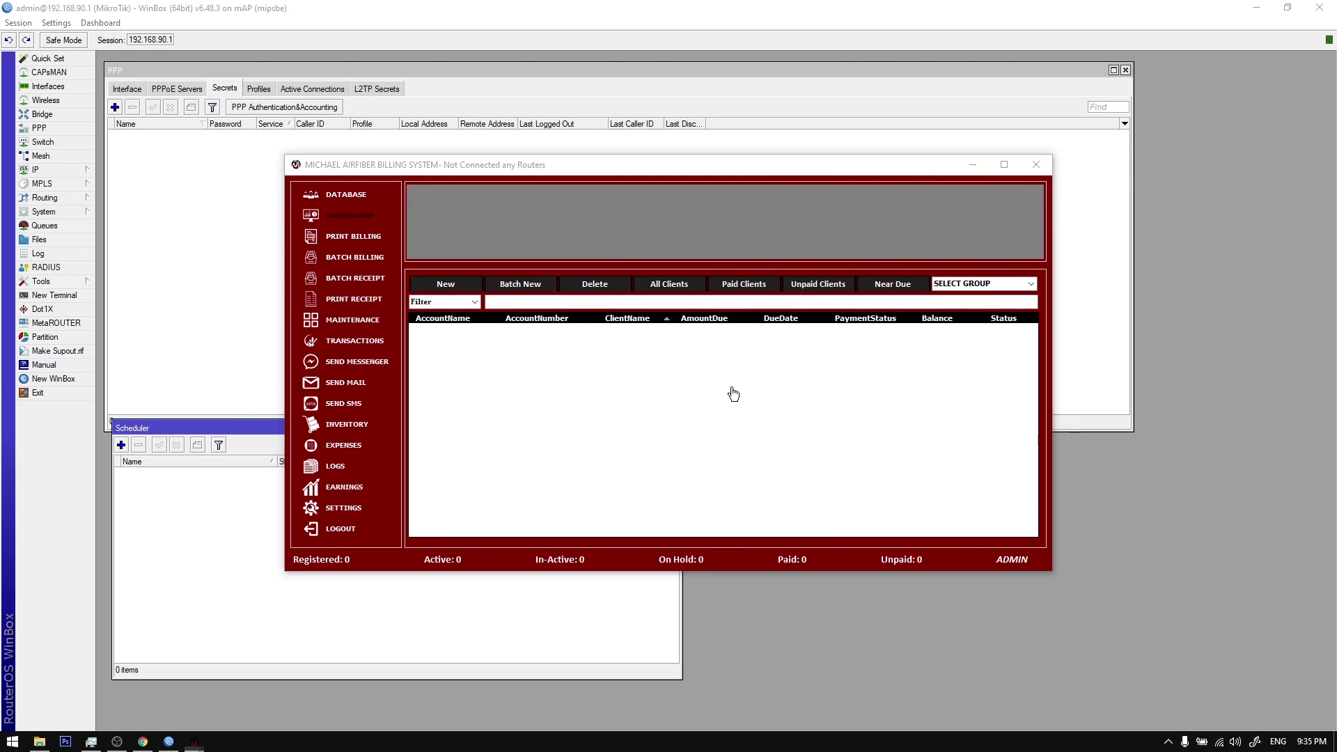
text(Ryan)
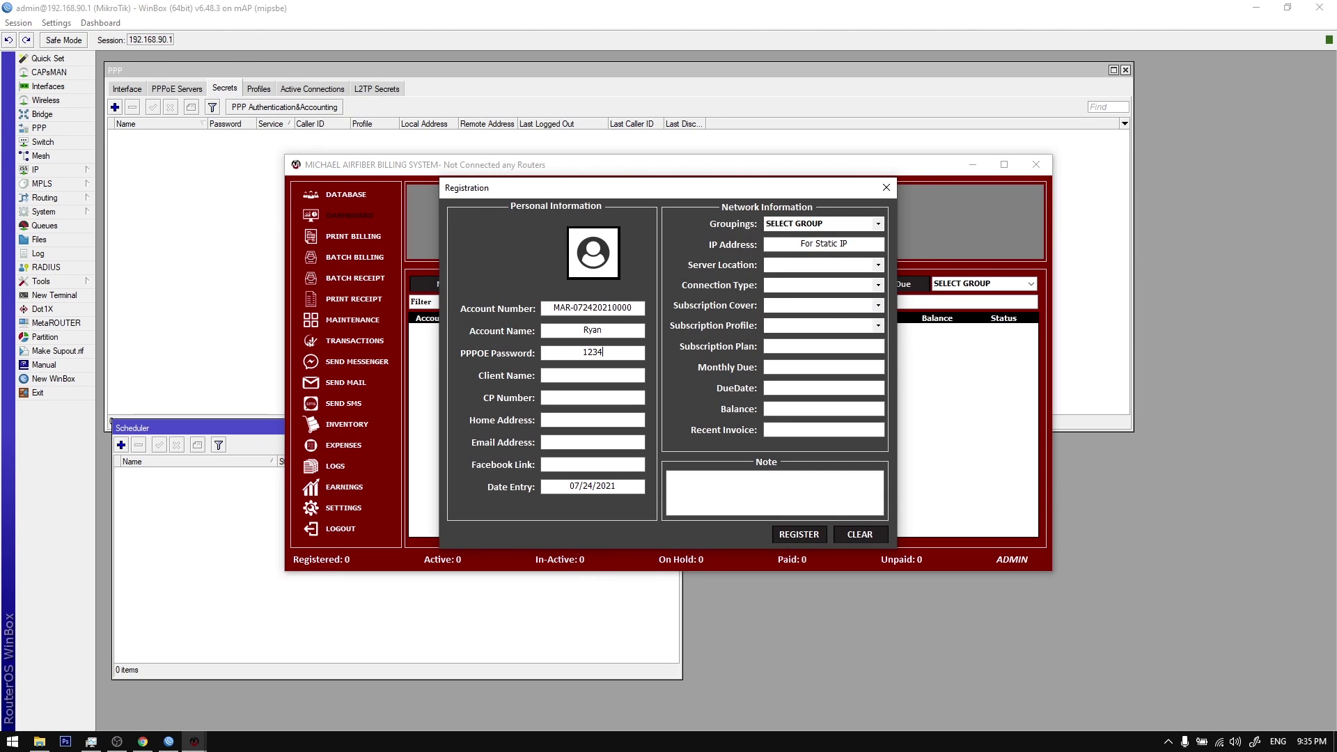
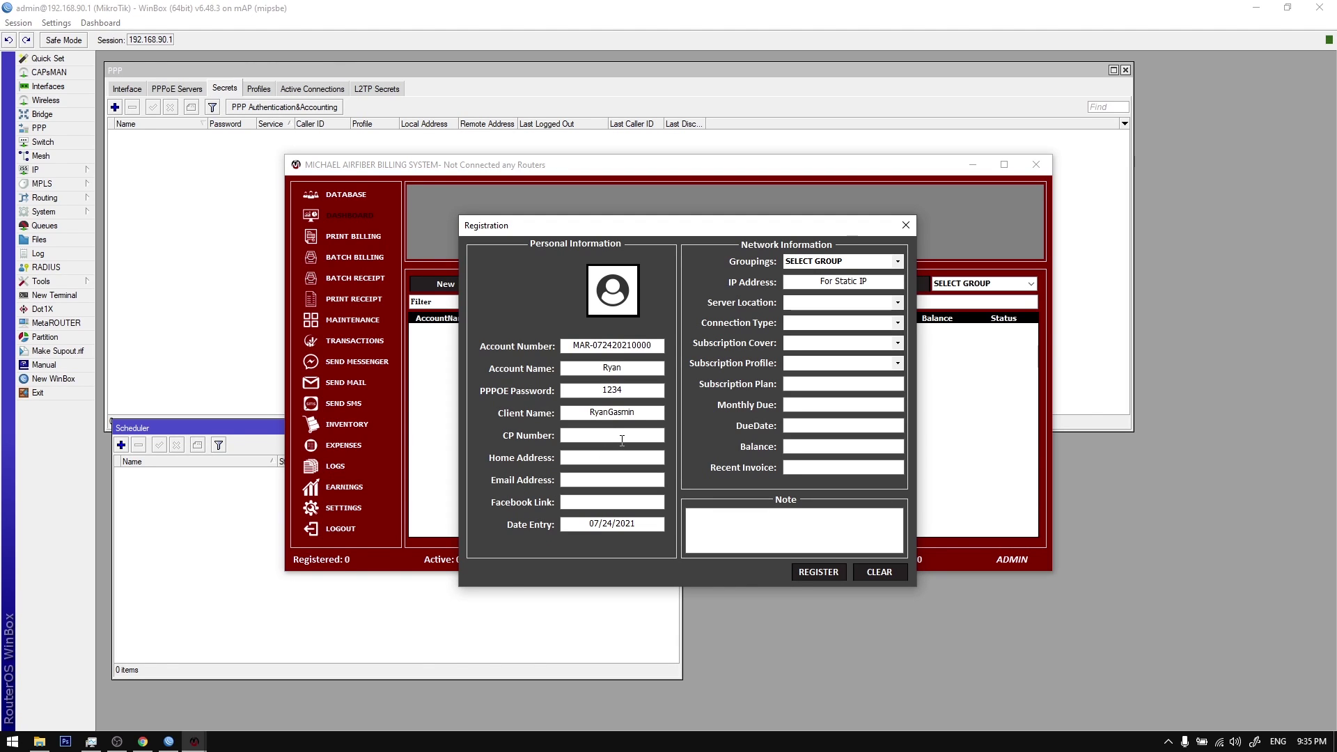
key(Tab)
text(stgocity)
key(Tab)
text(asdfs)
Step: Choose MAPLITE, FIBER OPTIC (PPPOE) and cover 2-2, then register the client
click(898, 302)
click(808, 313)
click(898, 323)
click(815, 333)
click(898, 342)
scroll(899, 354, up, 3)
click(899, 362)
click(808, 565)
click(682, 422)
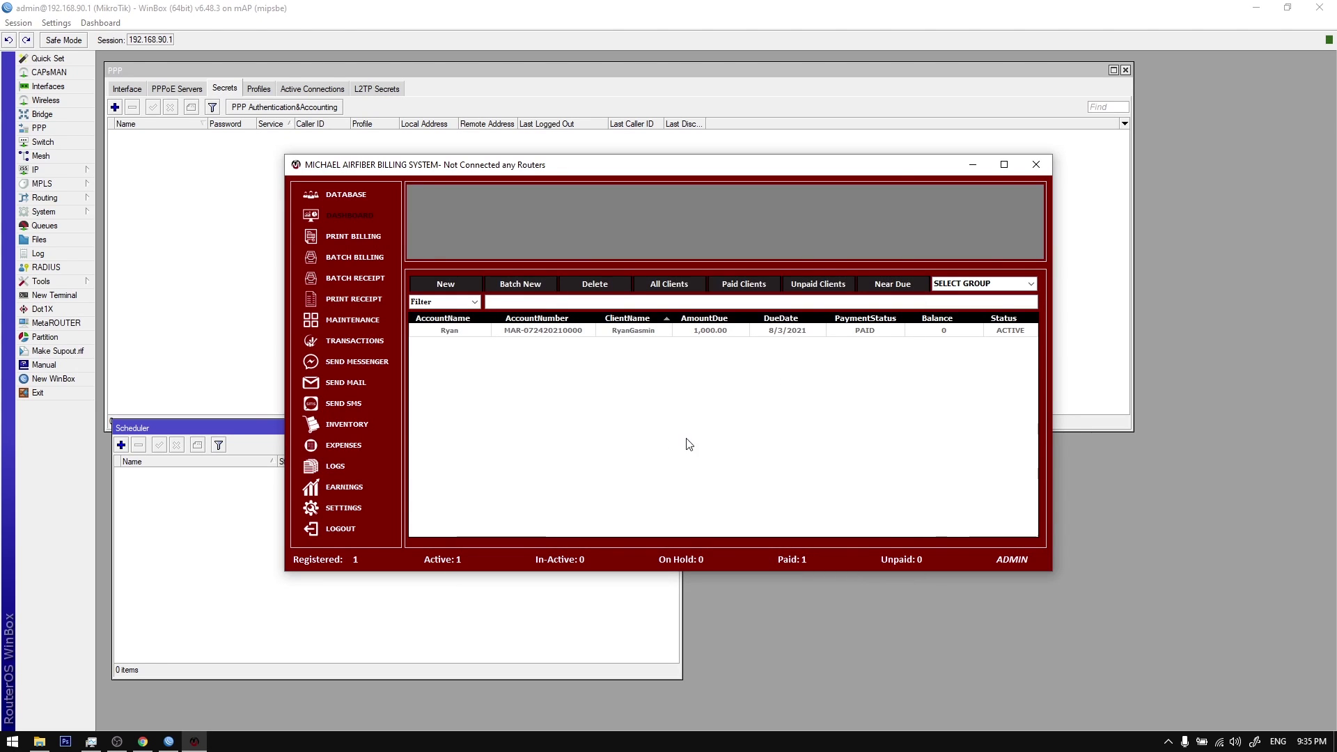
click(174, 474)
click(178, 483)
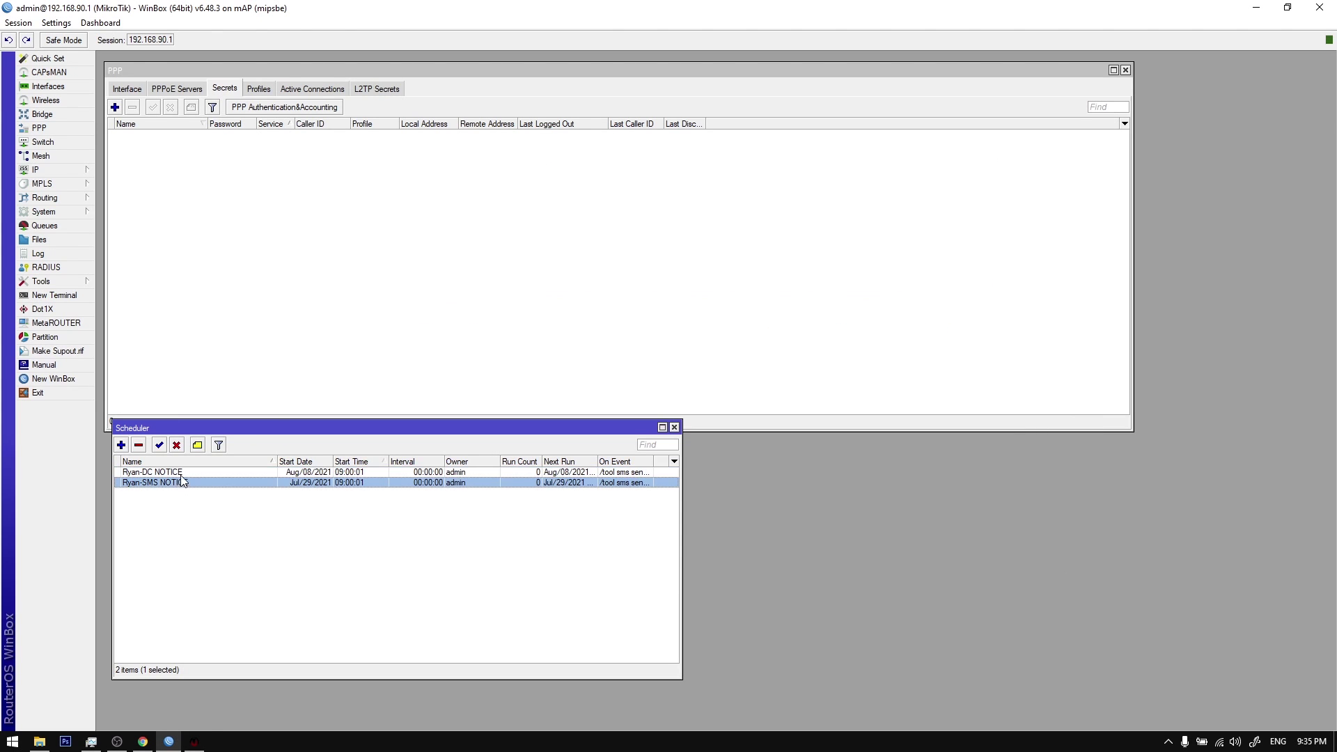
shift+click(182, 473)
click(192, 244)
click(248, 92)
click(212, 92)
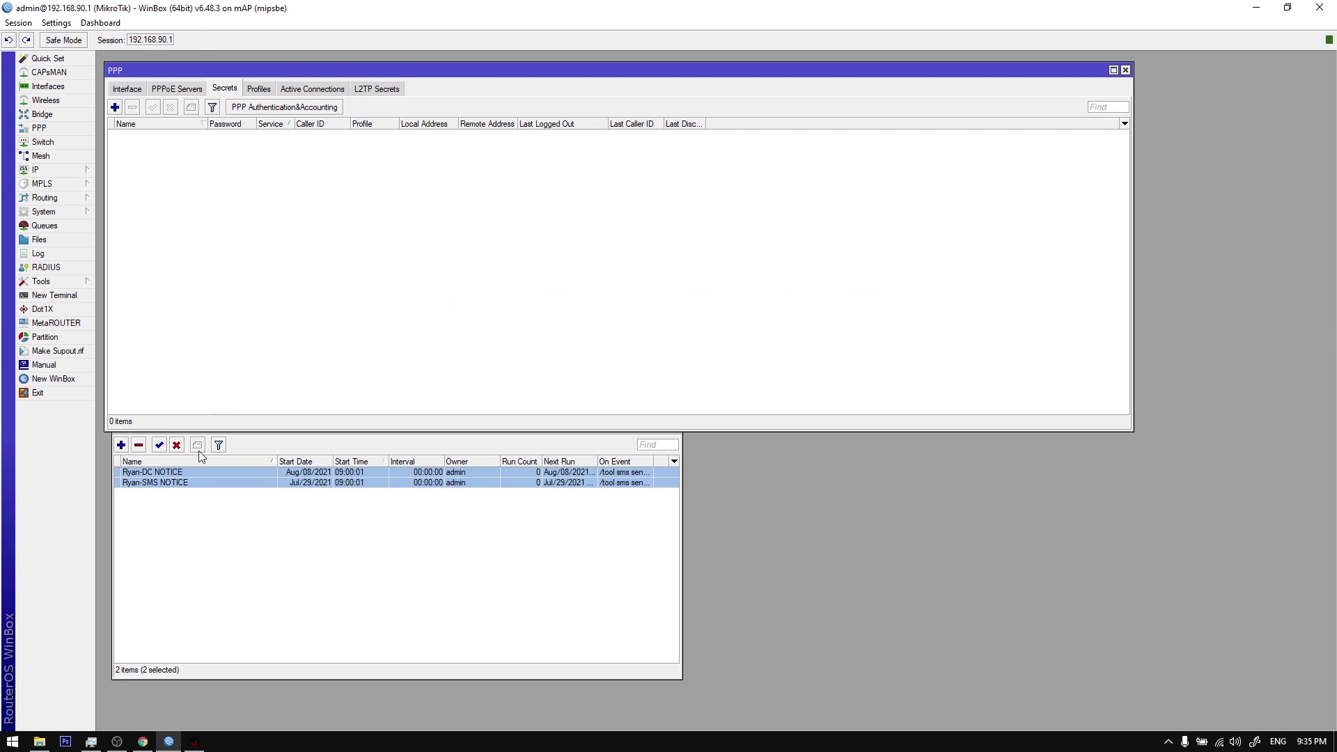
click(194, 742)
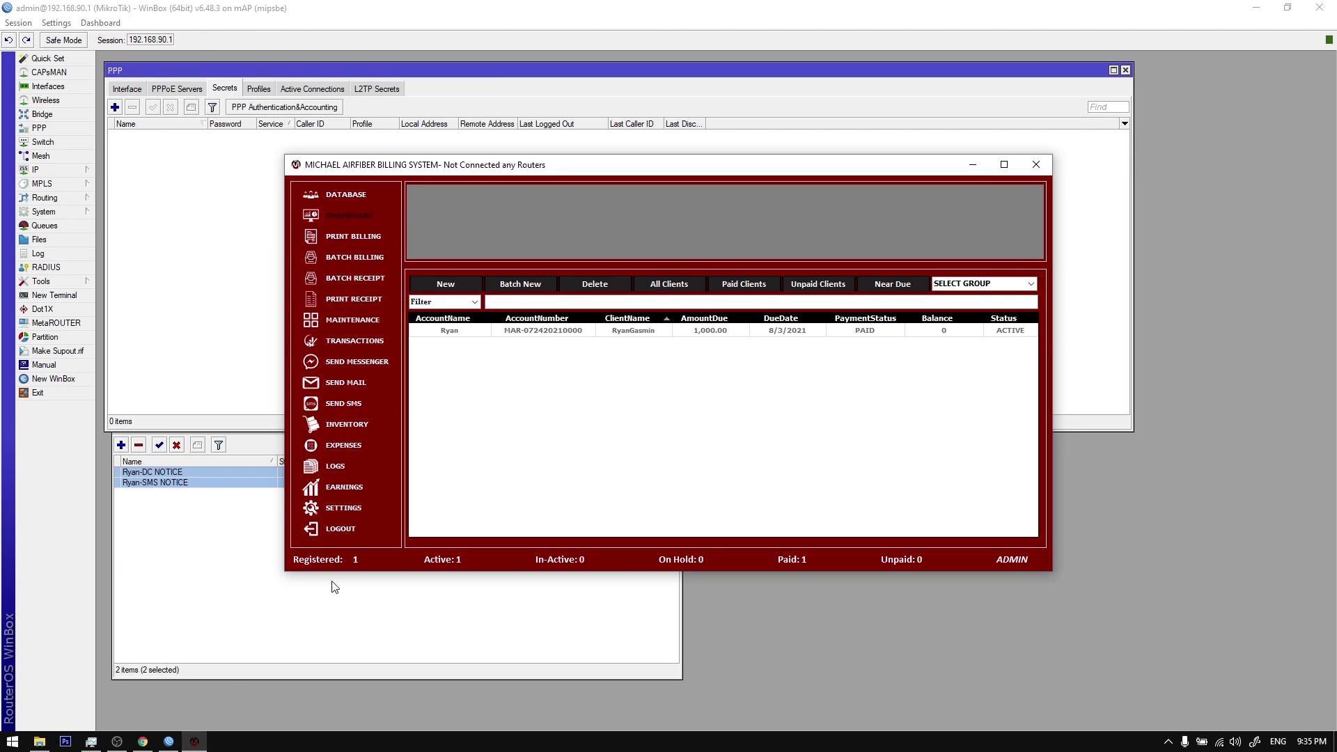
click(636, 330)
double_click(576, 170)
double_click(536, 7)
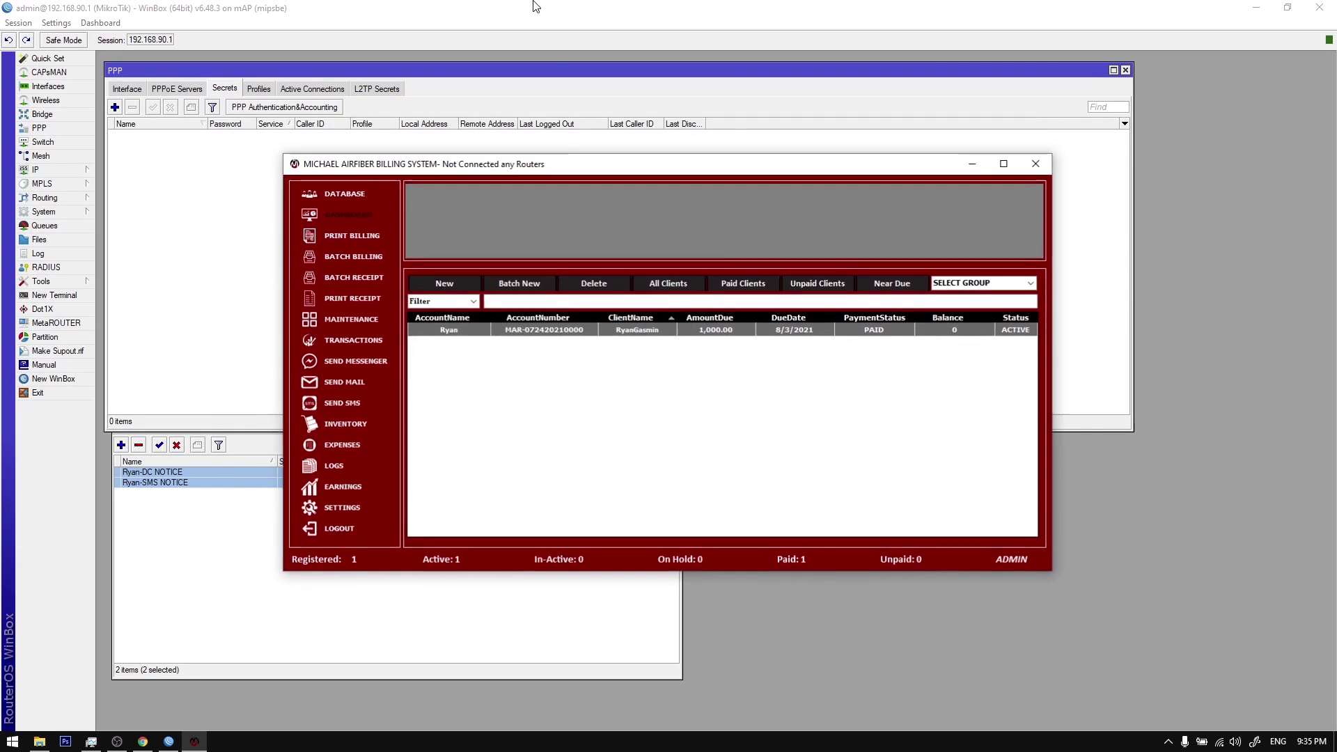
double_click(501, 171)
double_click(645, 7)
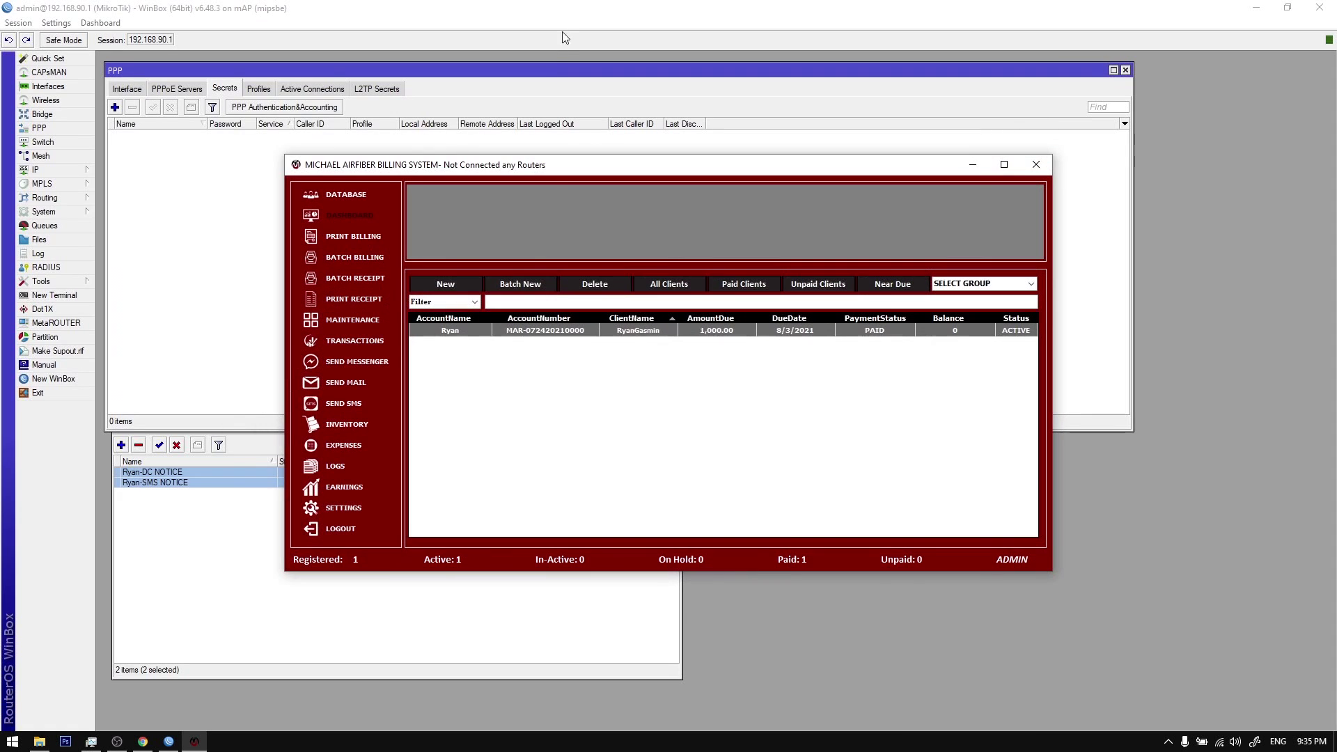
drag(365, 170, 388, 226)
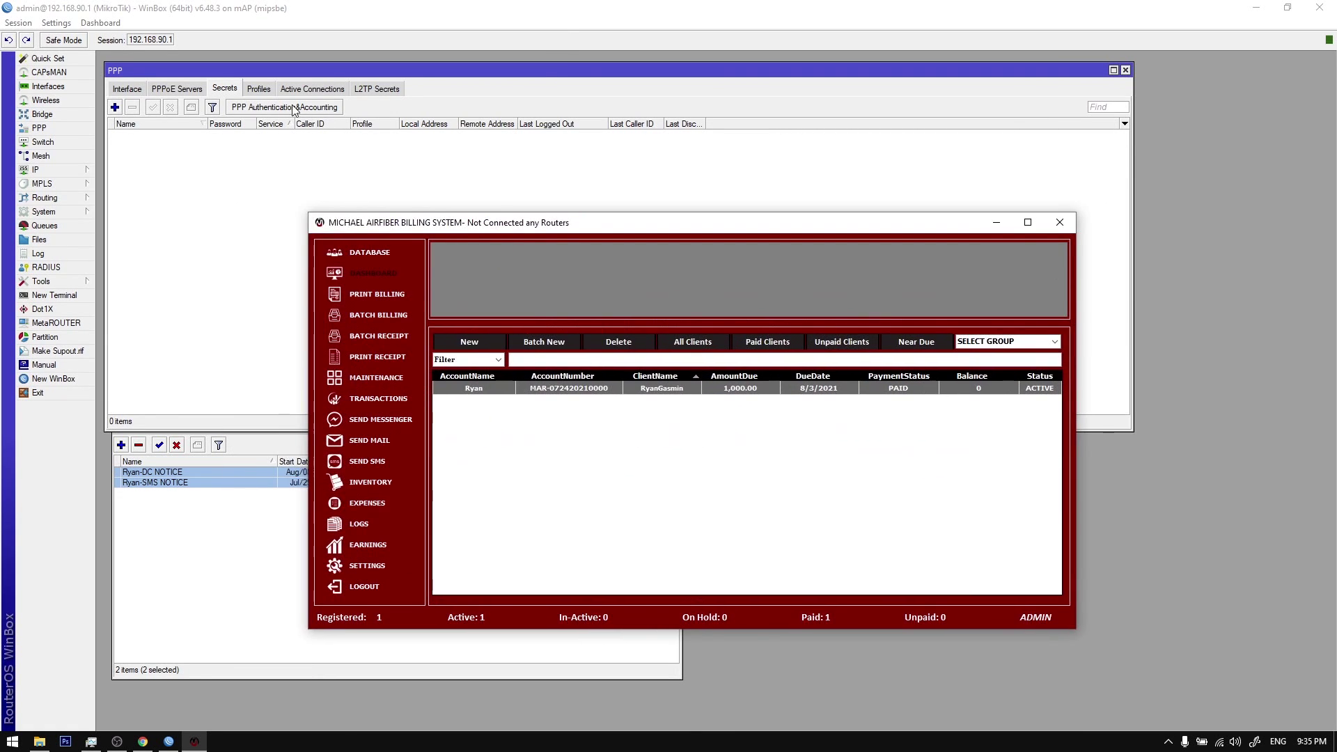
click(251, 92)
click(250, 93)
click(202, 88)
click(216, 89)
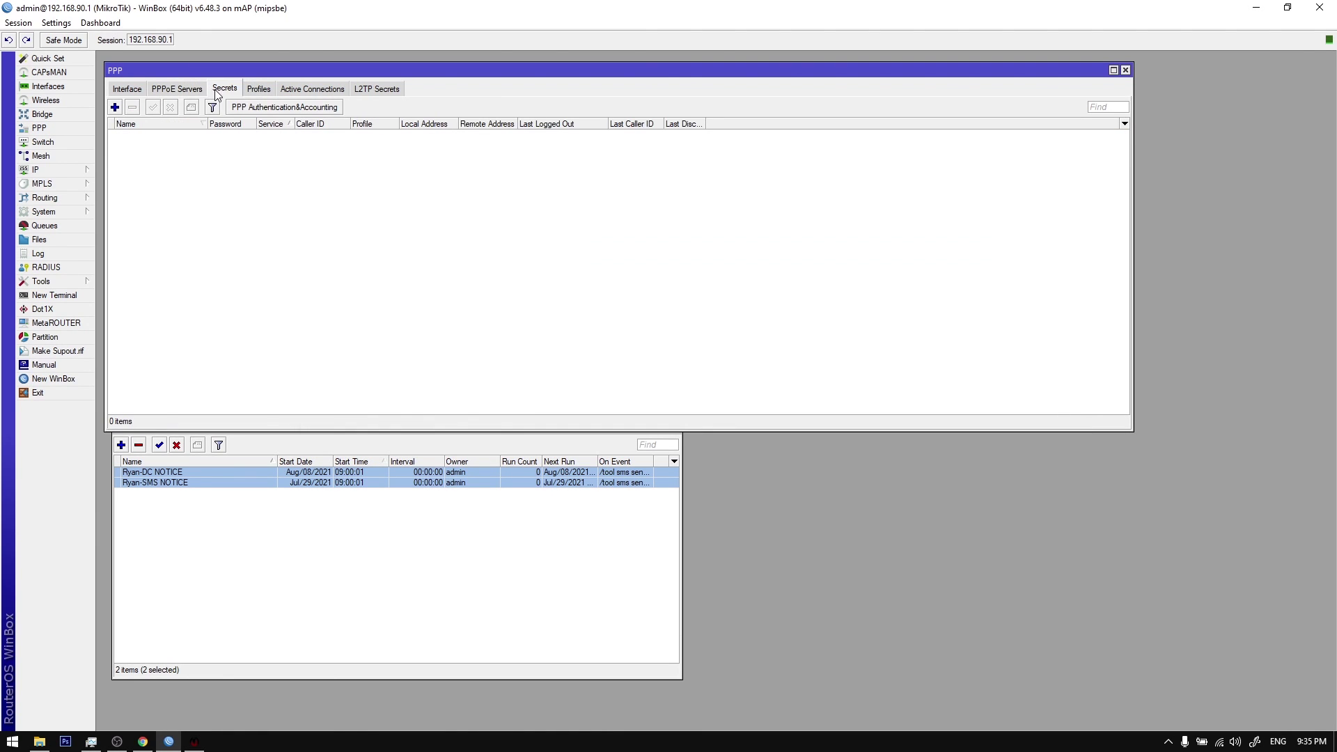
click(257, 90)
click(223, 90)
click(194, 742)
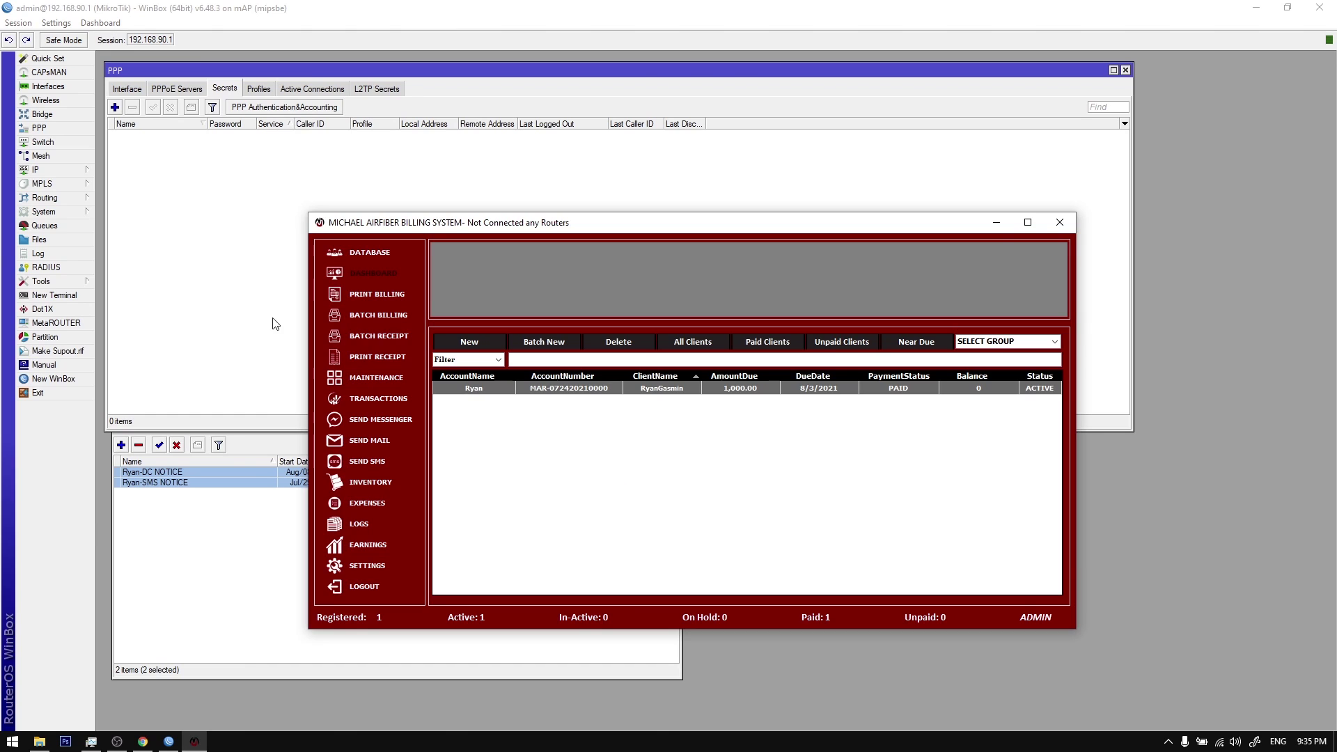
click(233, 173)
click(194, 742)
right_click(491, 391)
click(491, 392)
Step: Review the billing system's SMS settings, then close the settings panel
click(377, 566)
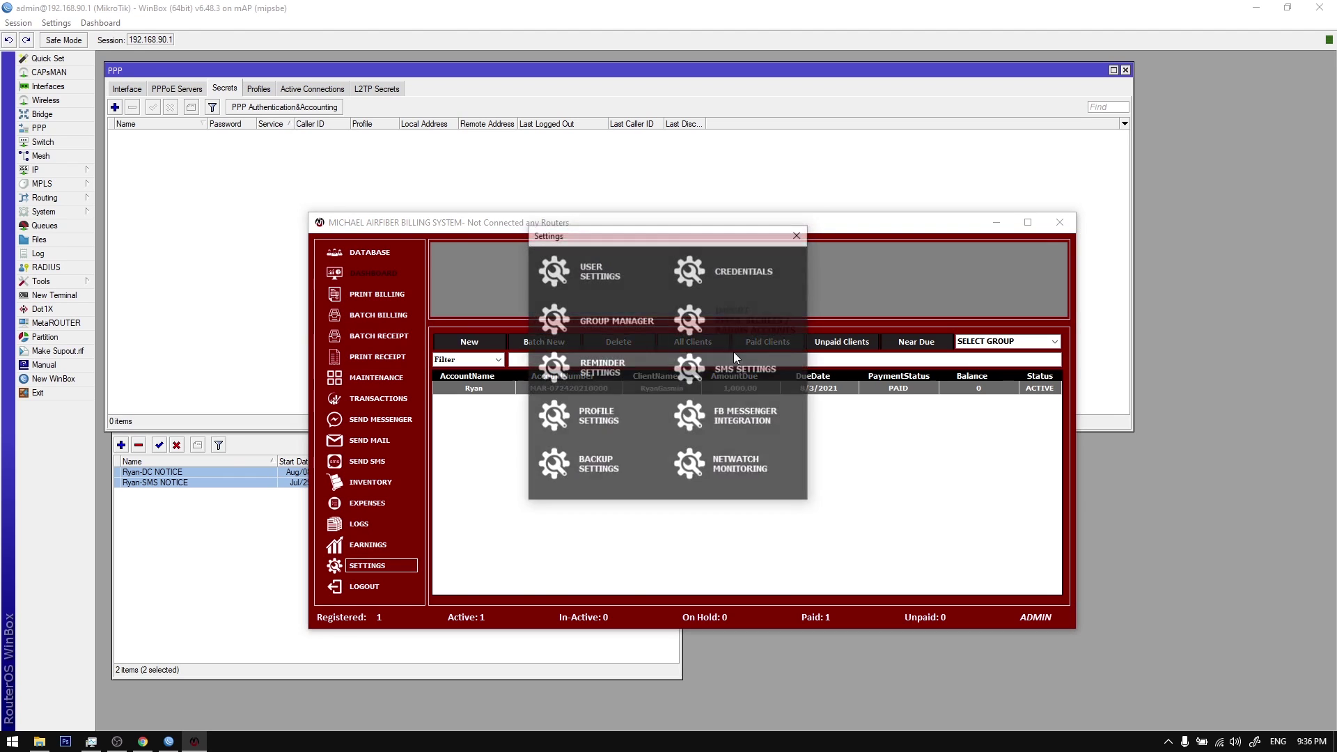
click(756, 376)
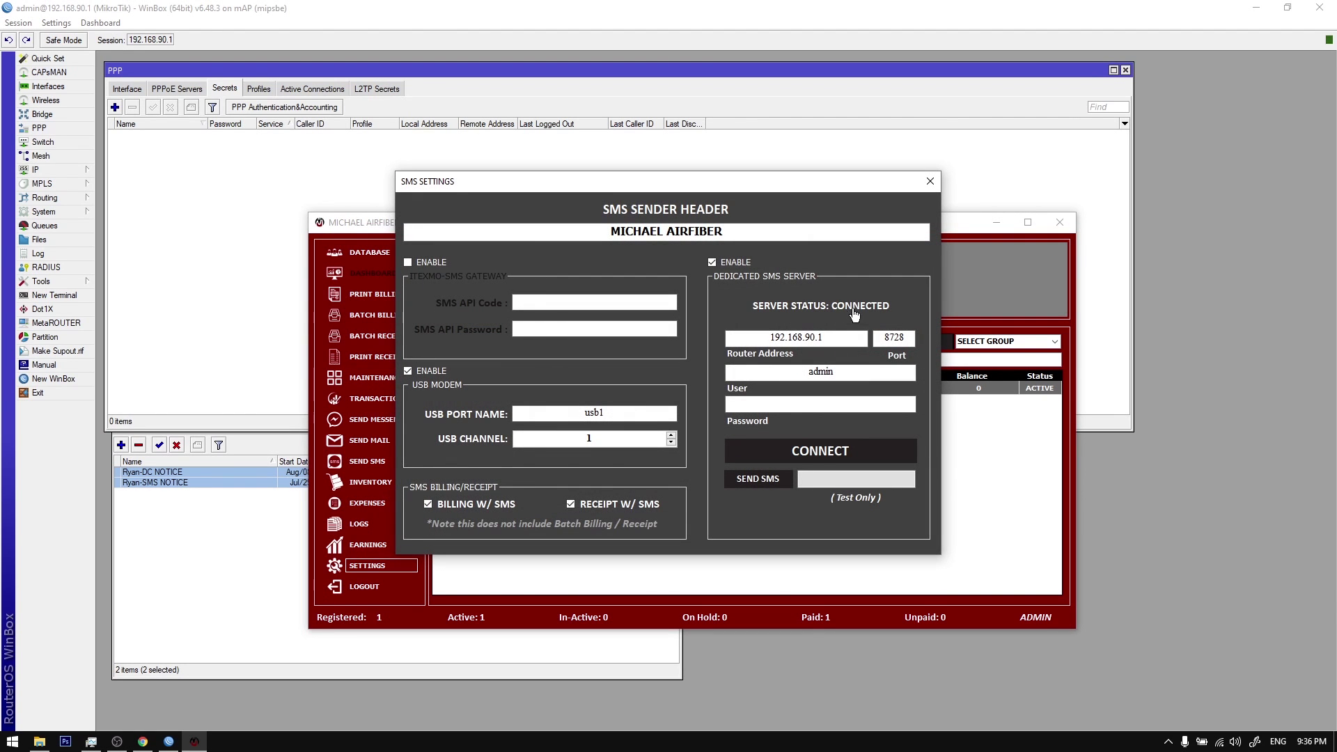
click(930, 182)
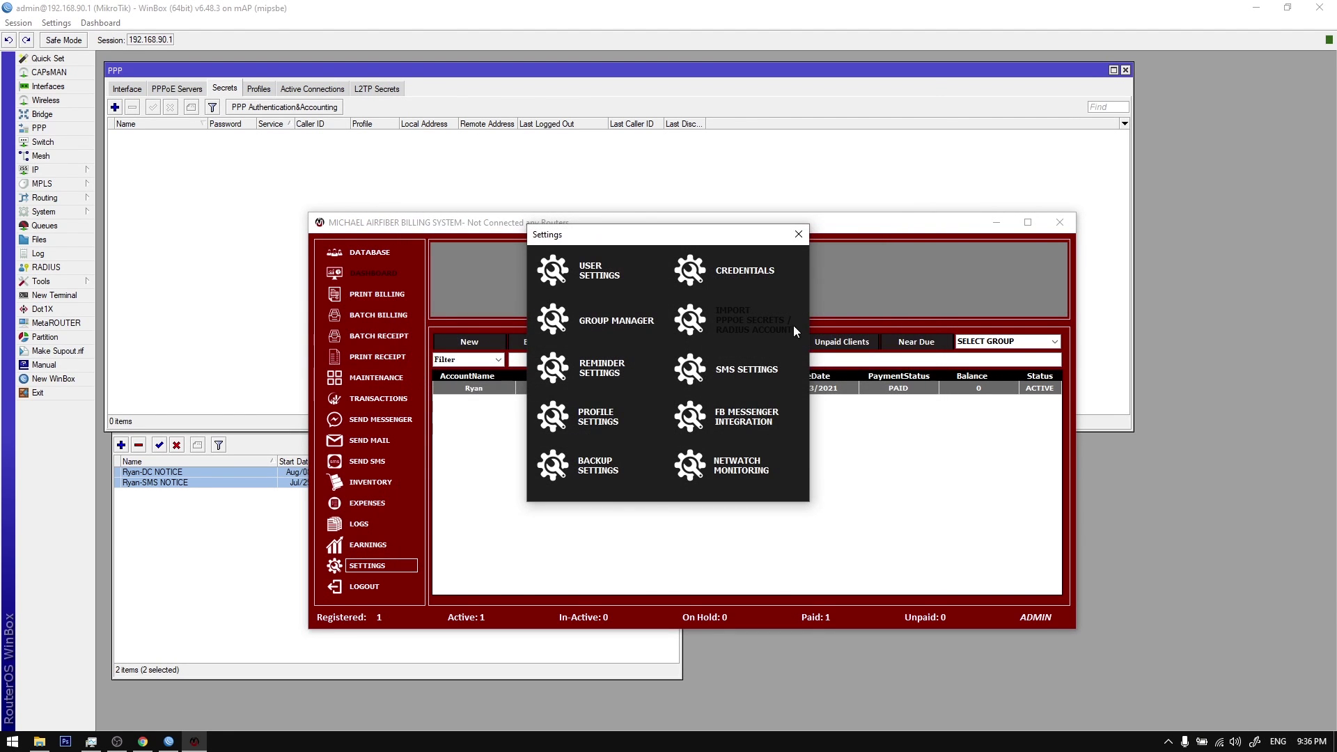
click(799, 234)
Step: Refresh the client against the router and delete the recreated WinBox scheduler entries
click(129, 438)
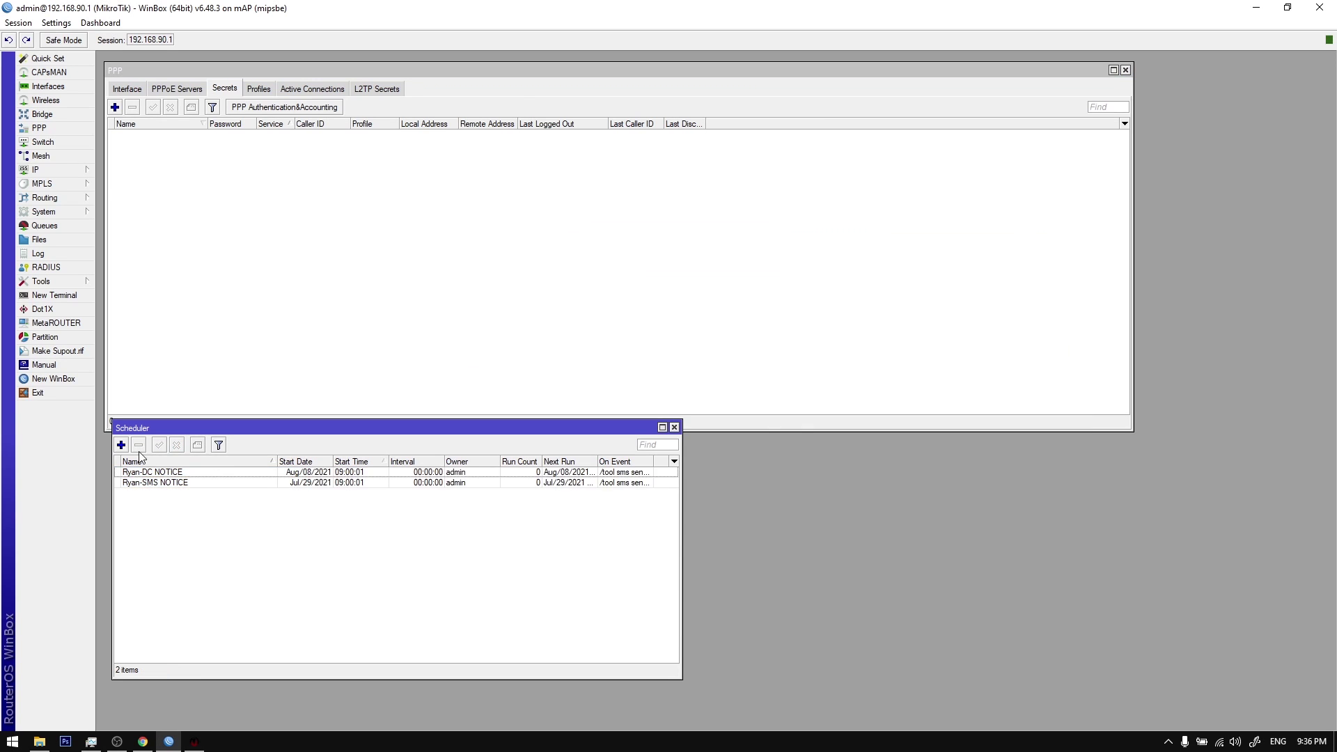
click(139, 445)
key(alt+Tab)
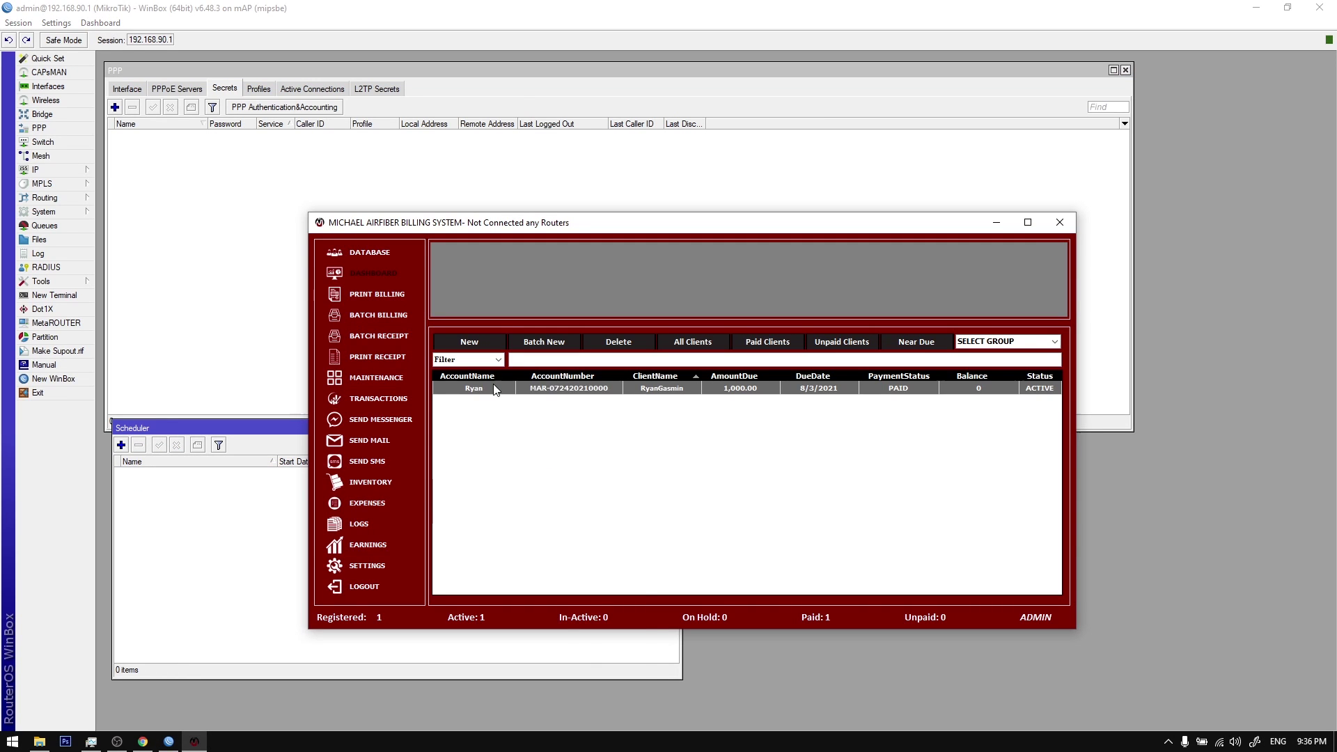
right_click(494, 387)
click(562, 532)
click(171, 486)
key(Delete)
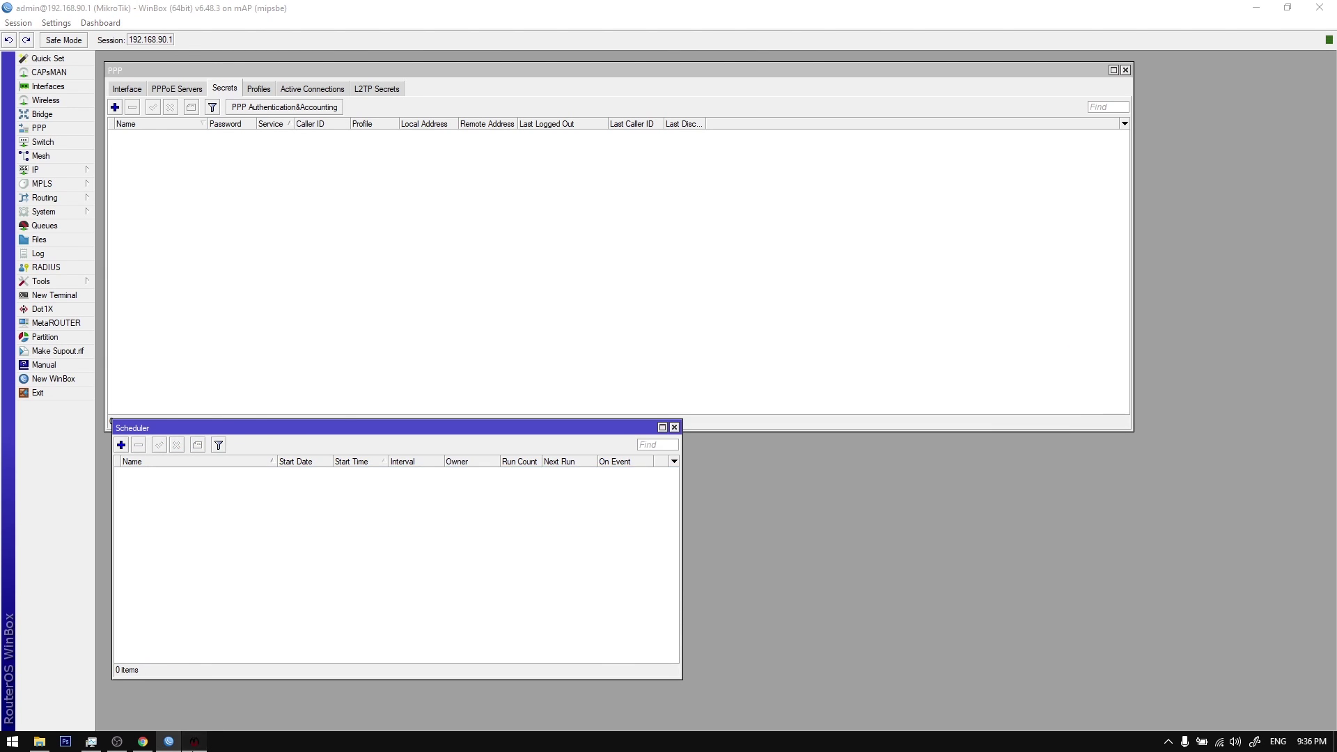
key(alt+Tab)
Step: Run Refresh on the client row again, accepting the warning and the completion message
right_click(562, 384)
click(650, 544)
click(679, 415)
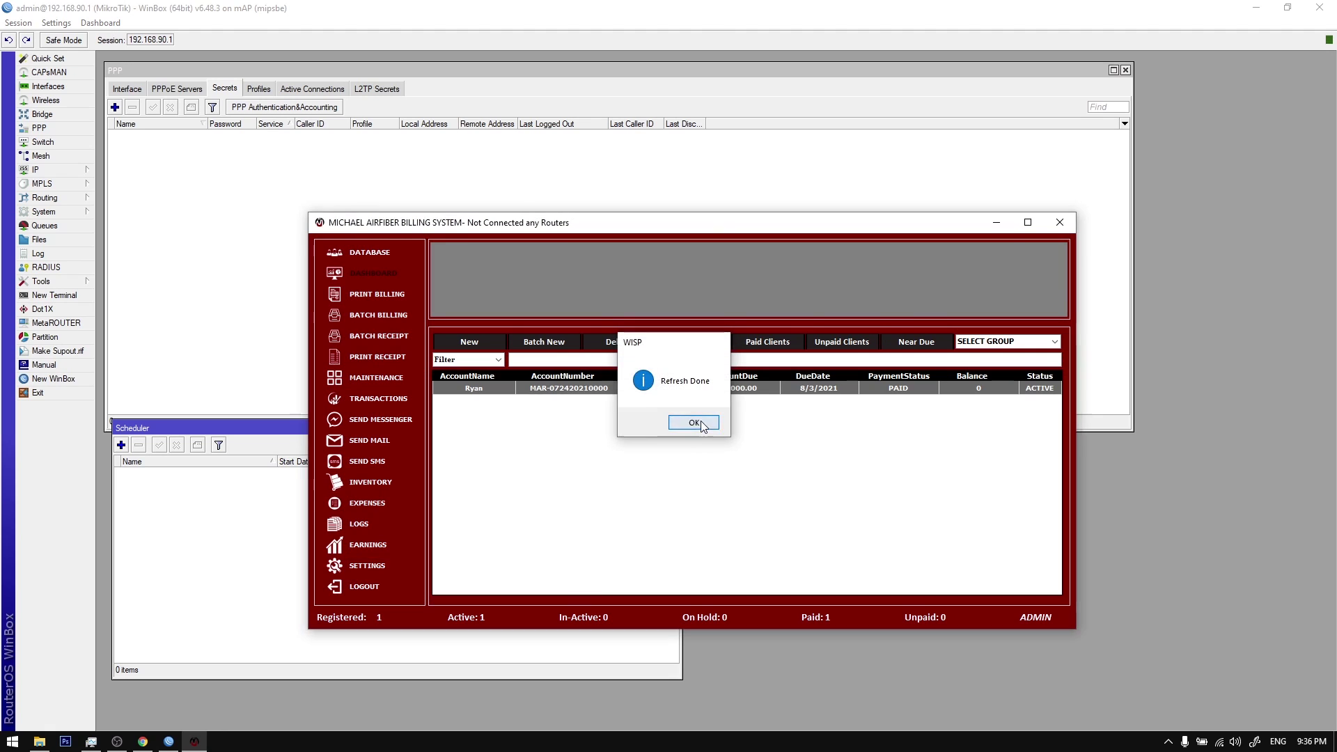
click(694, 423)
Step: Clear all router Scheduler entries to 0 items and bring up the Gmail inbox in Chrome
click(213, 491)
key(ctrl+a)
key(Delete)
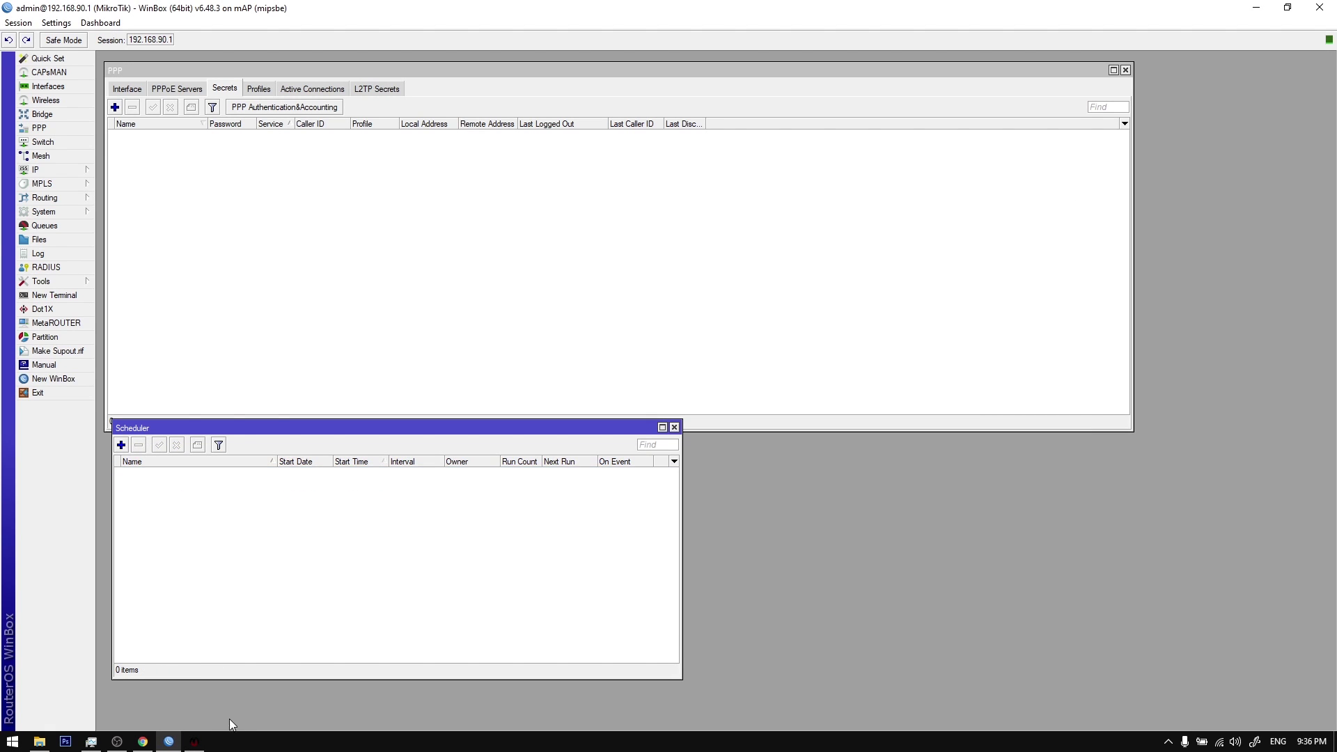
click(194, 742)
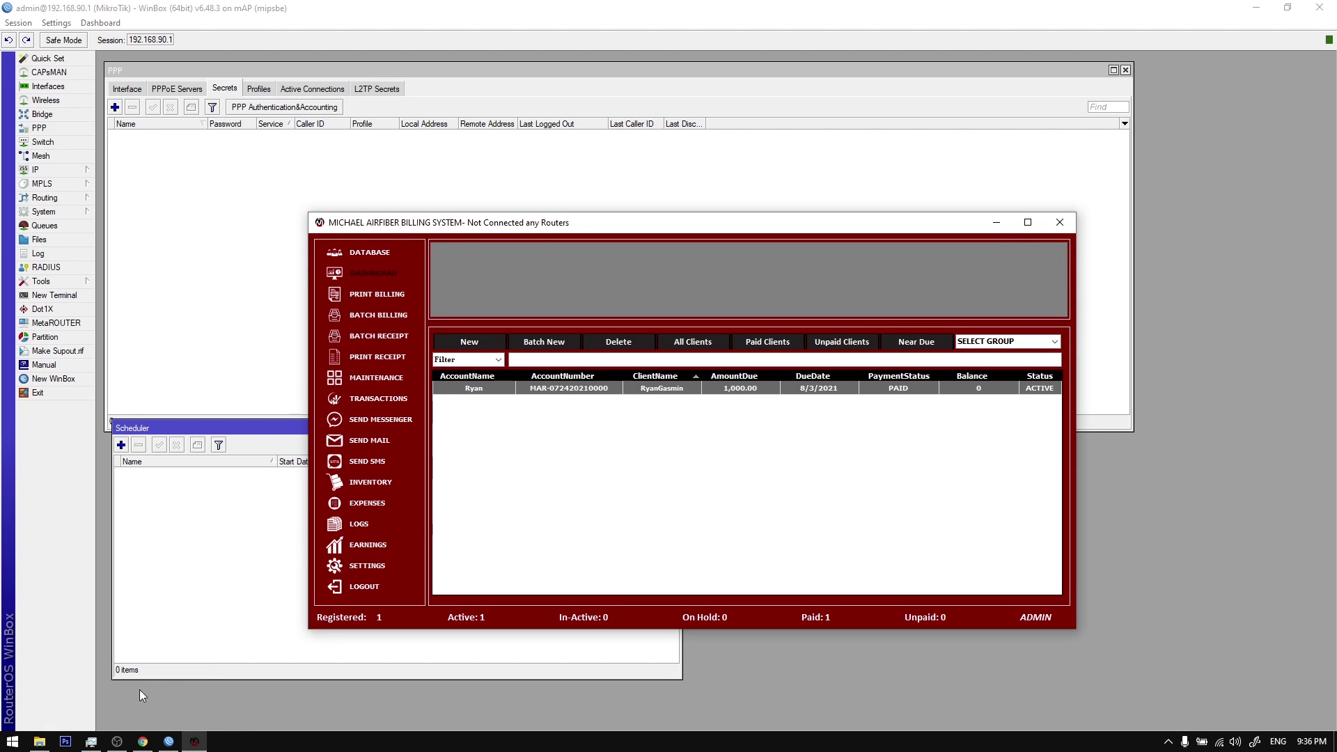
click(143, 742)
Step: Open User Manager at 192.168.90.1:9090/userman in a new tab and log in as admin
click(131, 10)
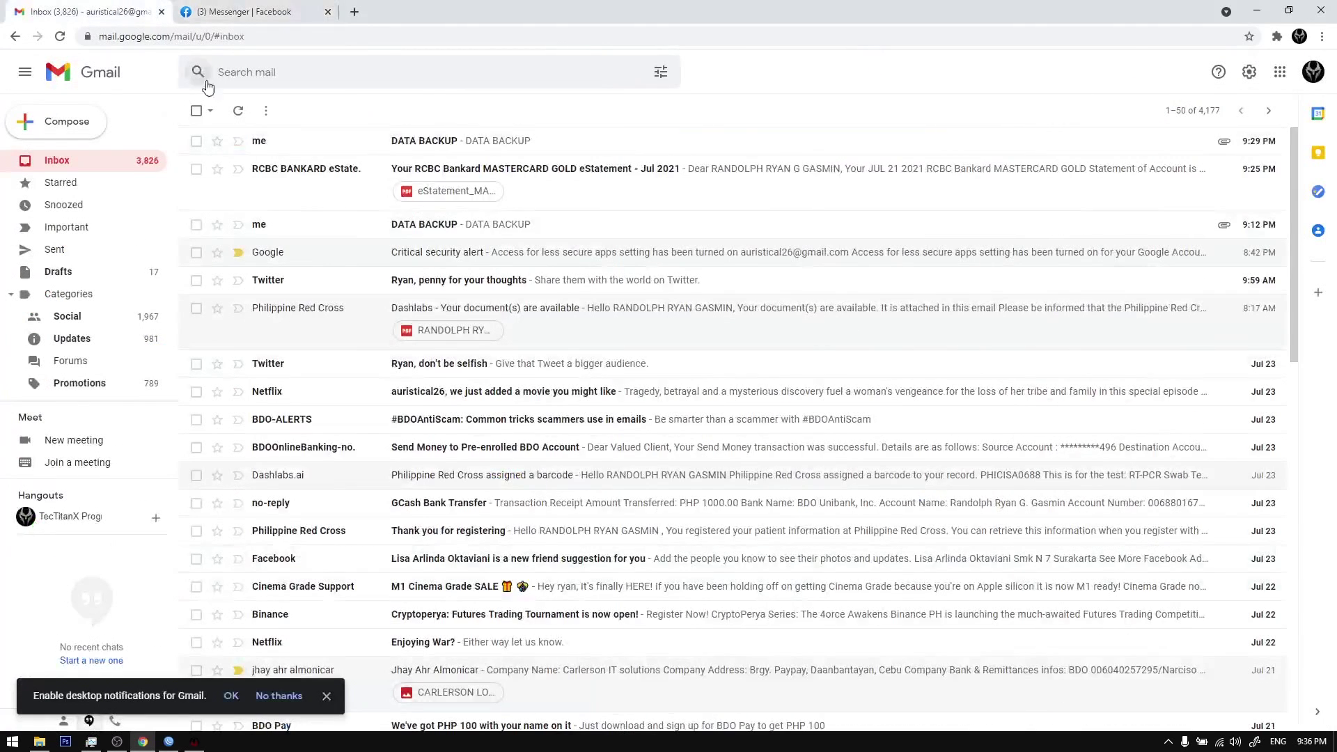
key(ctrl+t)
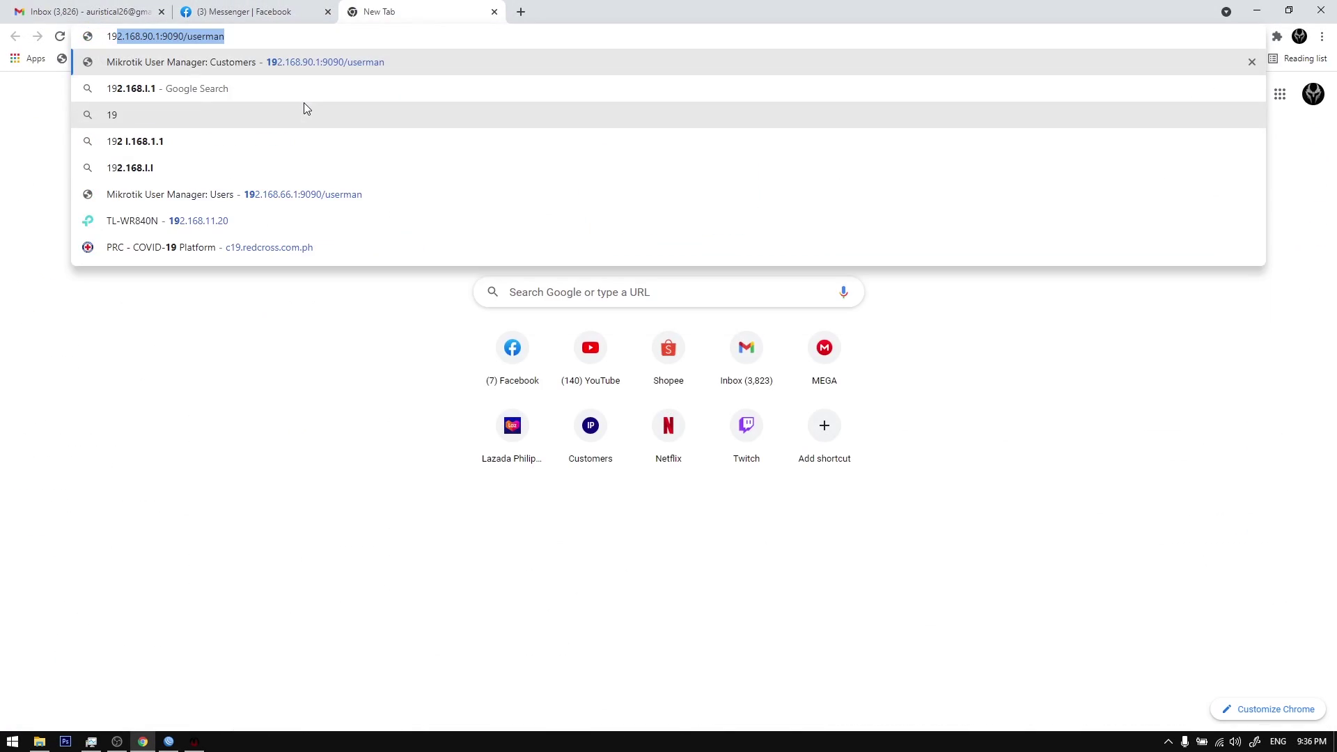
key(Return)
click(792, 108)
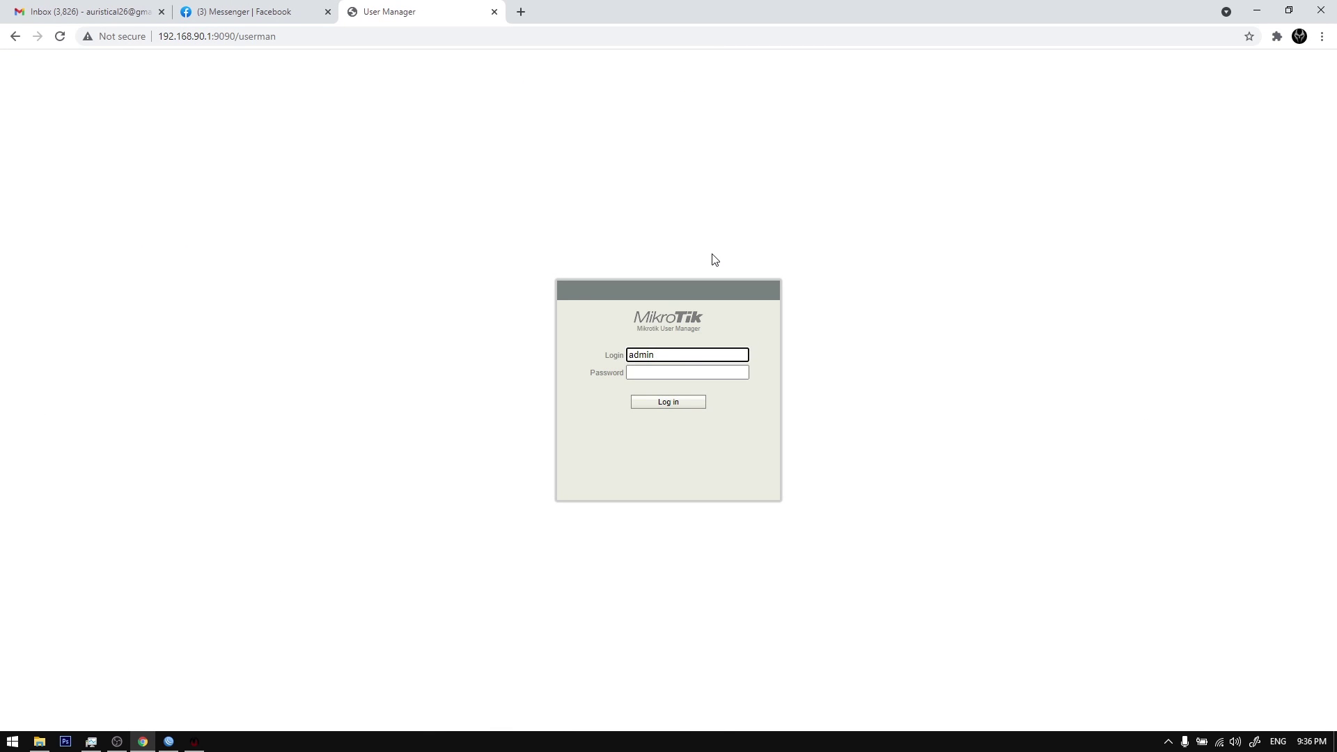
key(Return)
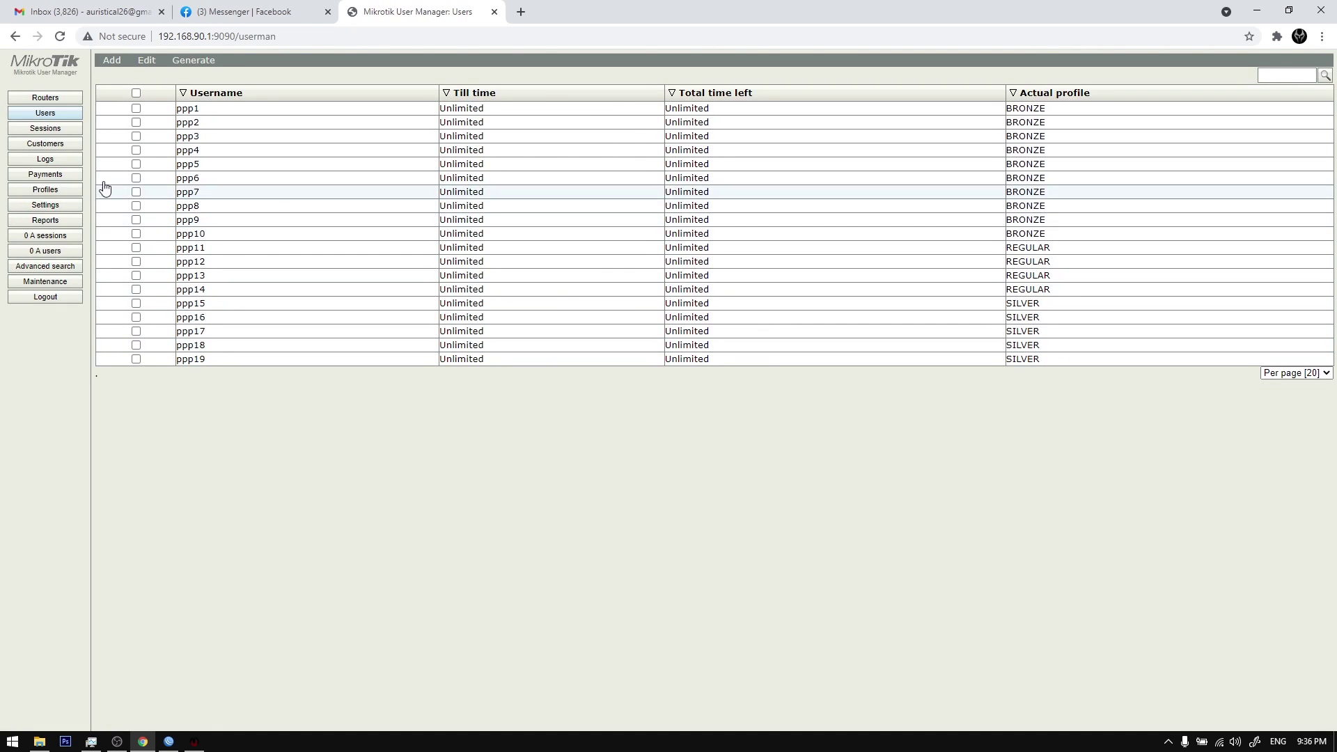
Step: Select all User Manager users and remove them permanently
click(136, 94)
click(146, 60)
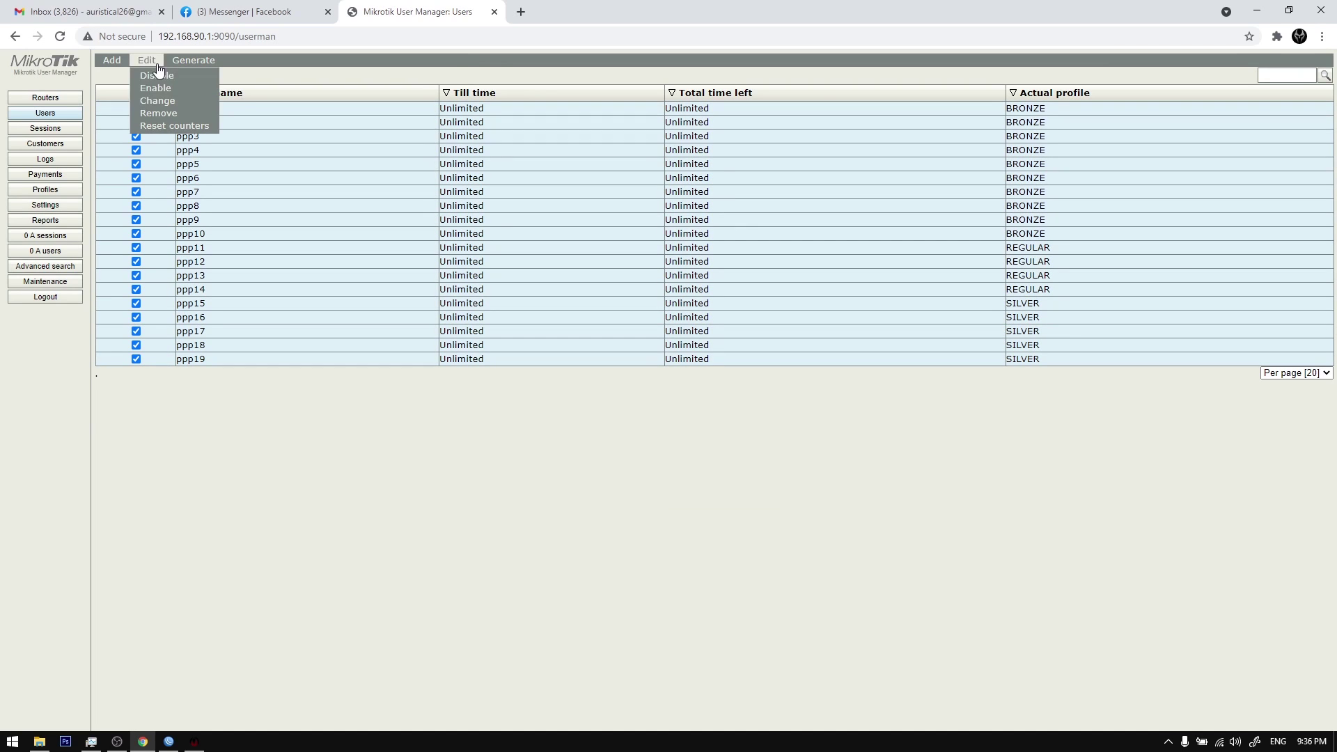
click(173, 113)
click(732, 111)
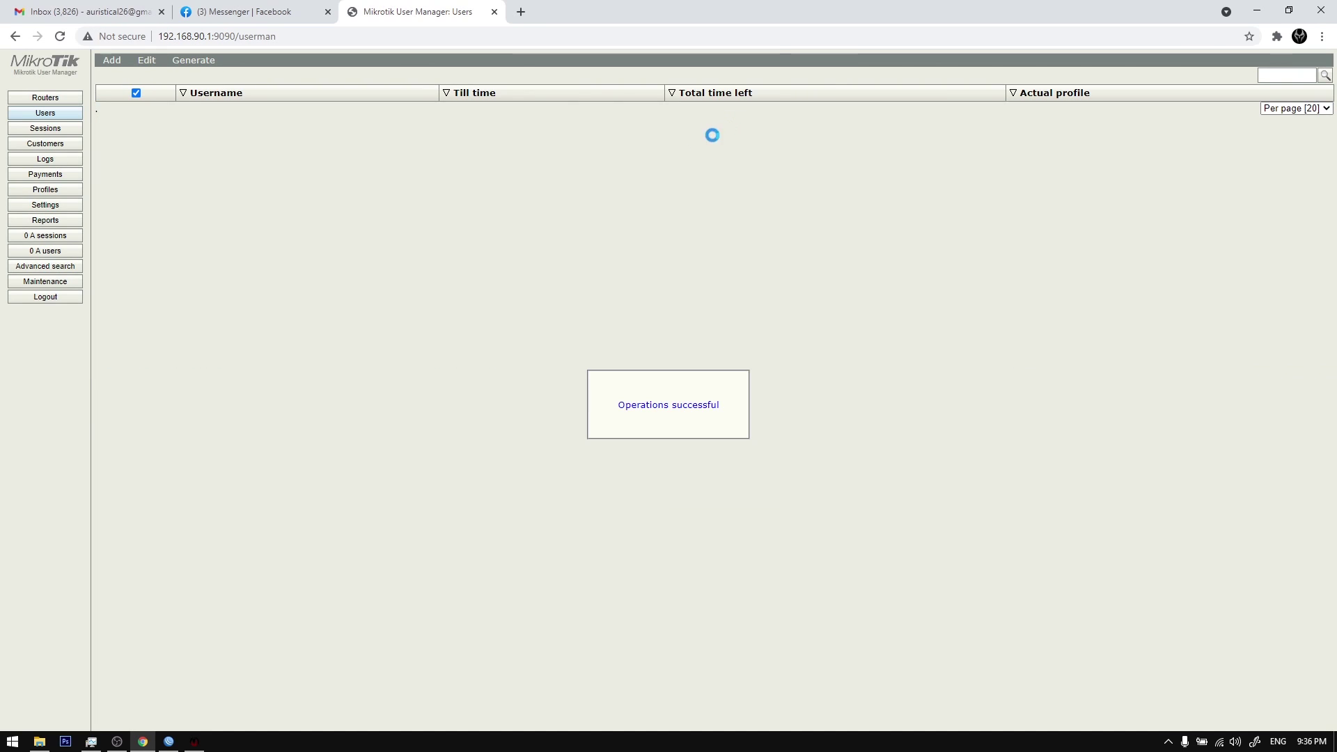
Step: Remove all three profile limitations
click(56, 192)
click(177, 63)
click(139, 114)
click(165, 97)
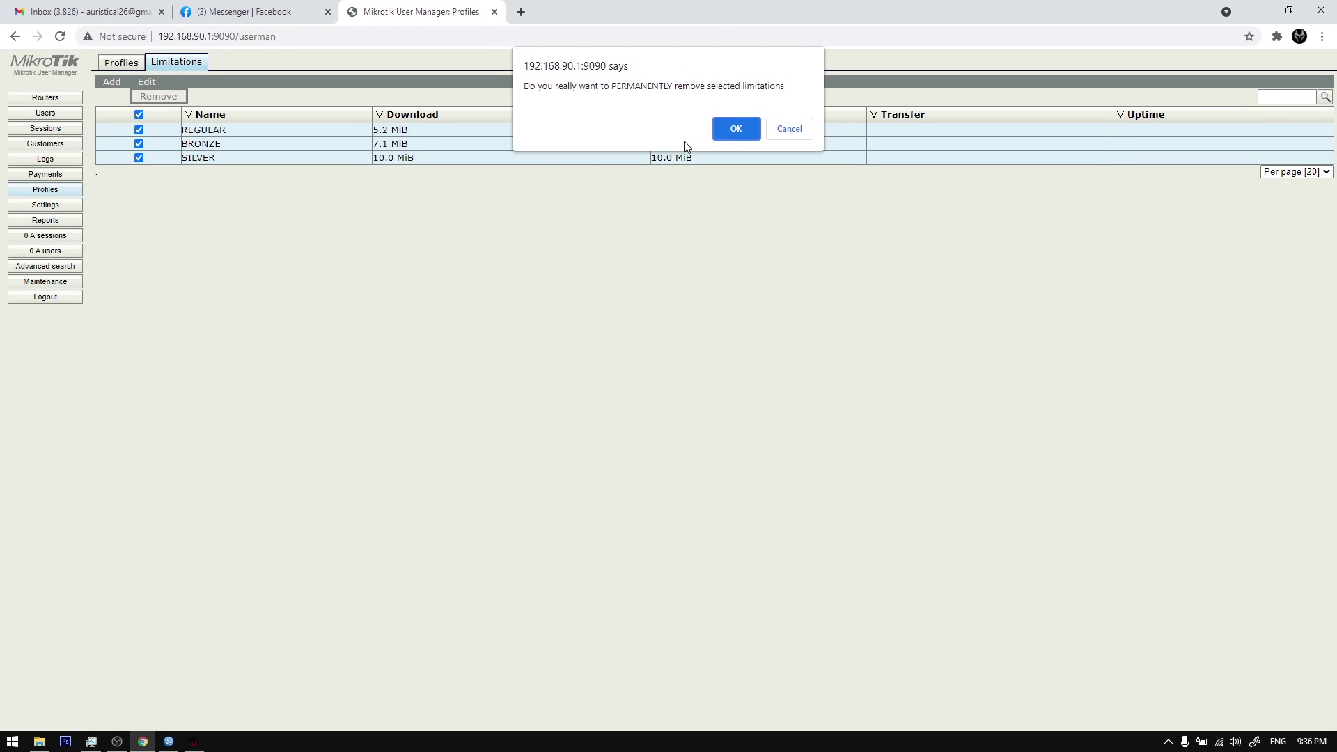
click(737, 129)
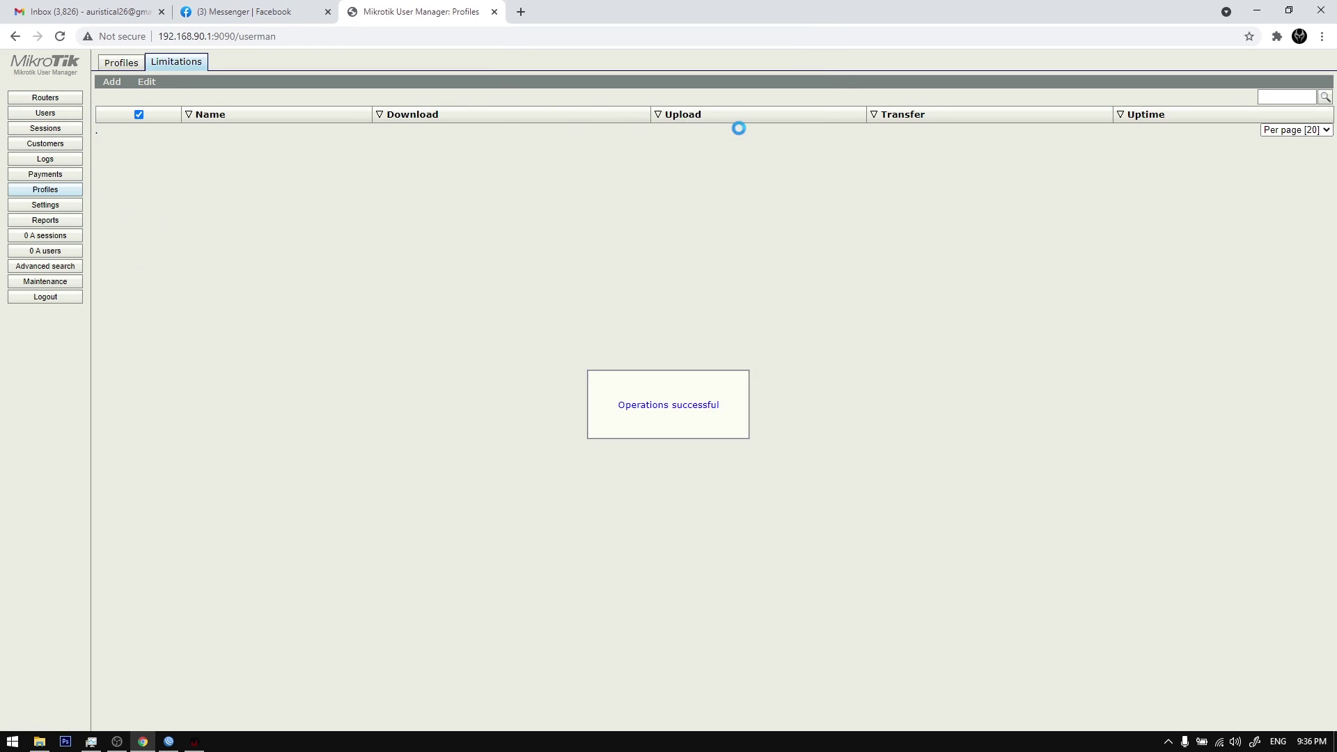
Step: Delete the REGULAR profile and attempt to delete BRONZE
click(128, 62)
click(307, 82)
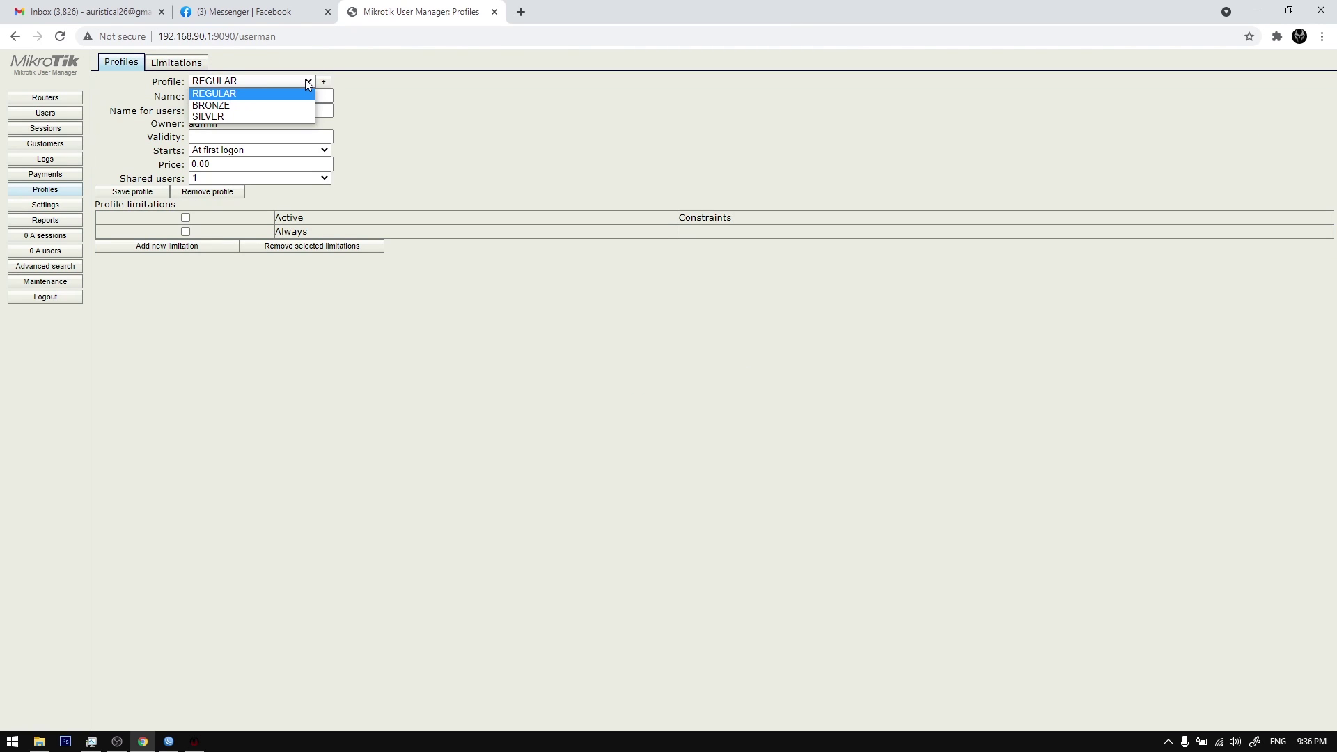
click(292, 93)
click(218, 192)
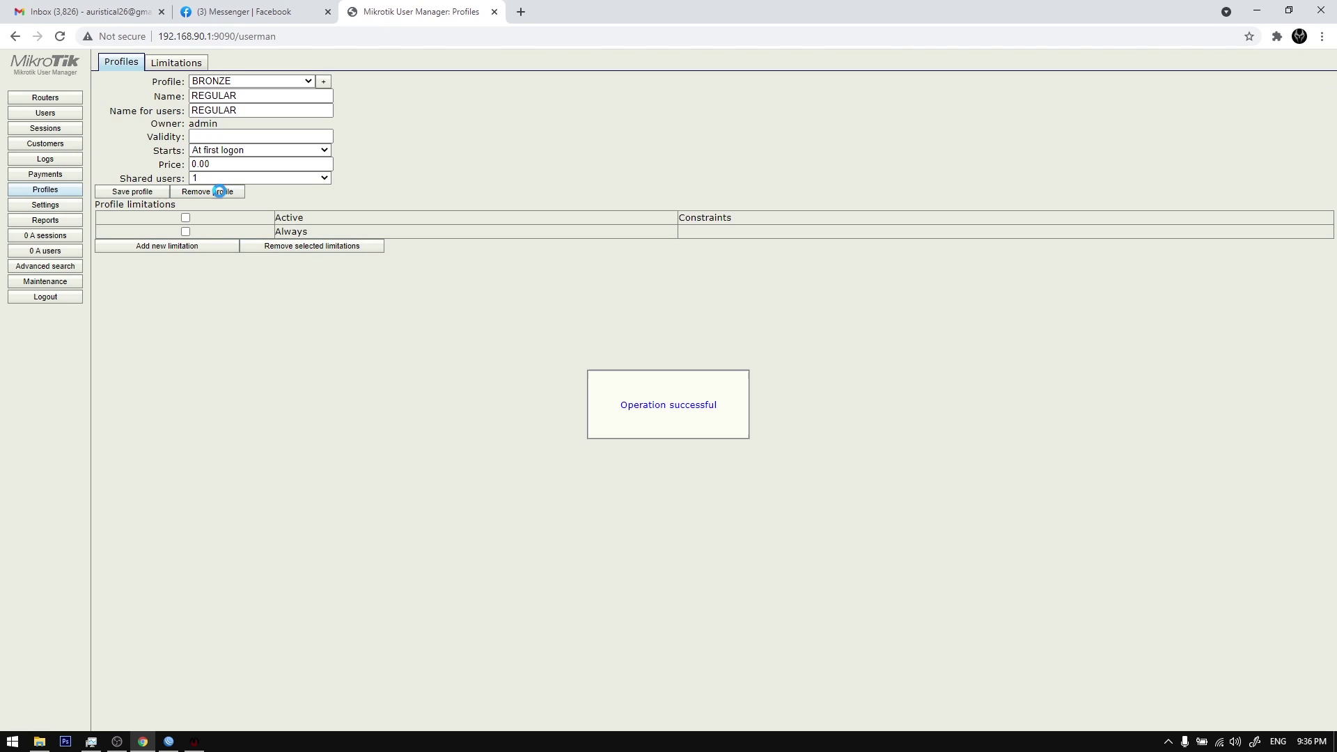
click(309, 83)
click(309, 83)
click(310, 84)
click(278, 92)
click(218, 191)
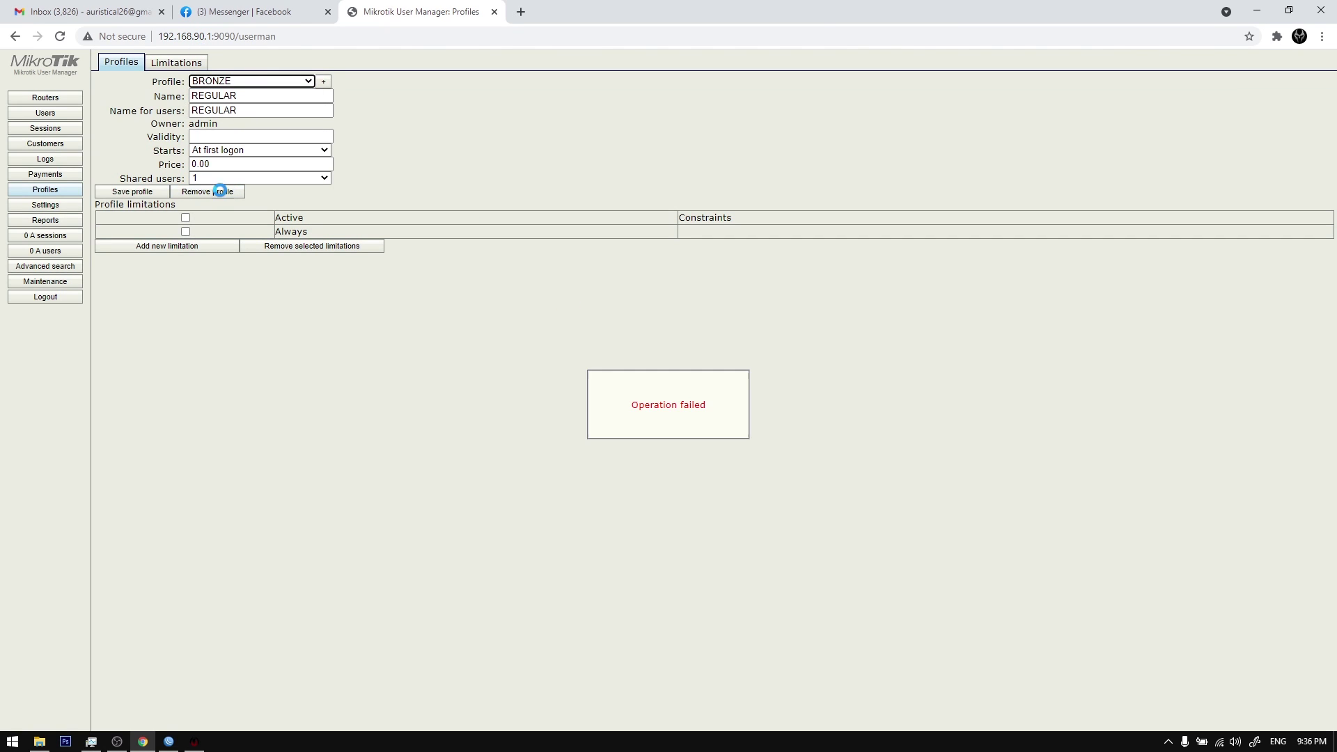
Step: Delete the SILVER profile, then the BRONZE profile, leaving no profiles
click(307, 81)
click(230, 102)
click(213, 195)
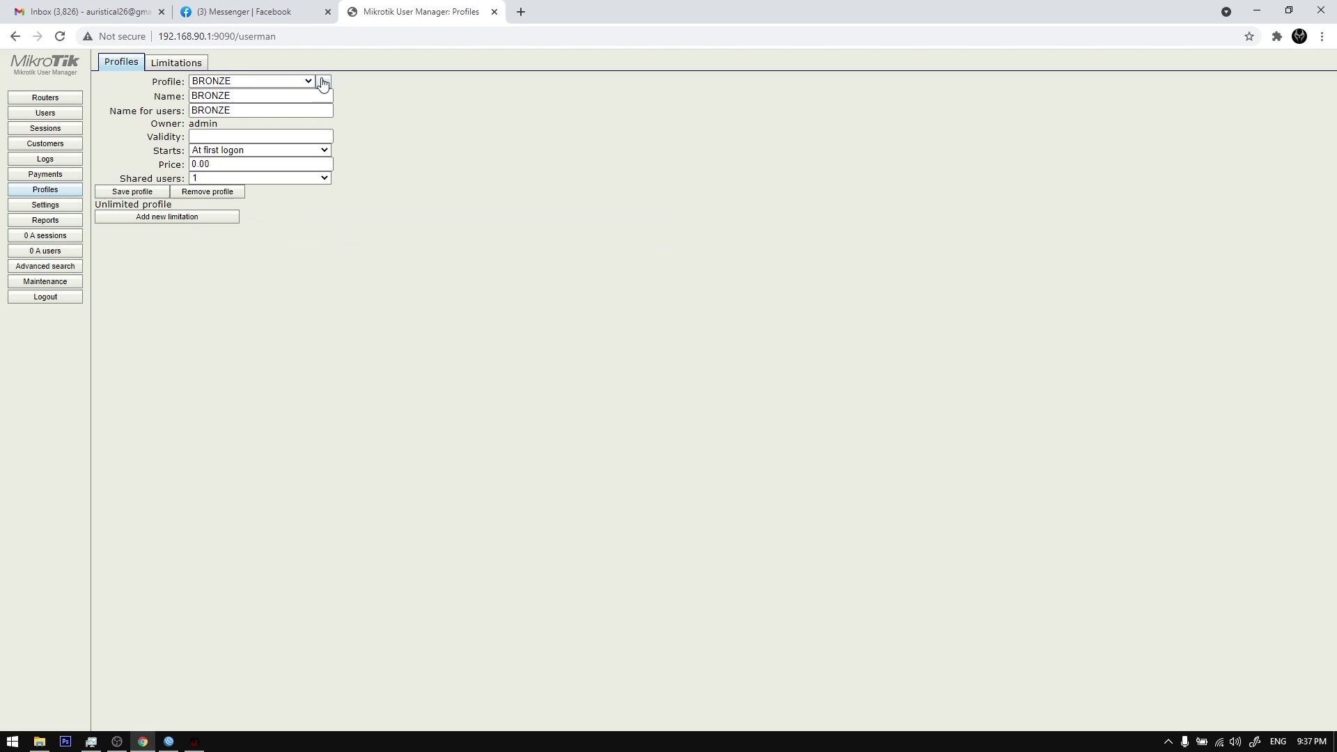
click(307, 82)
click(303, 93)
click(235, 193)
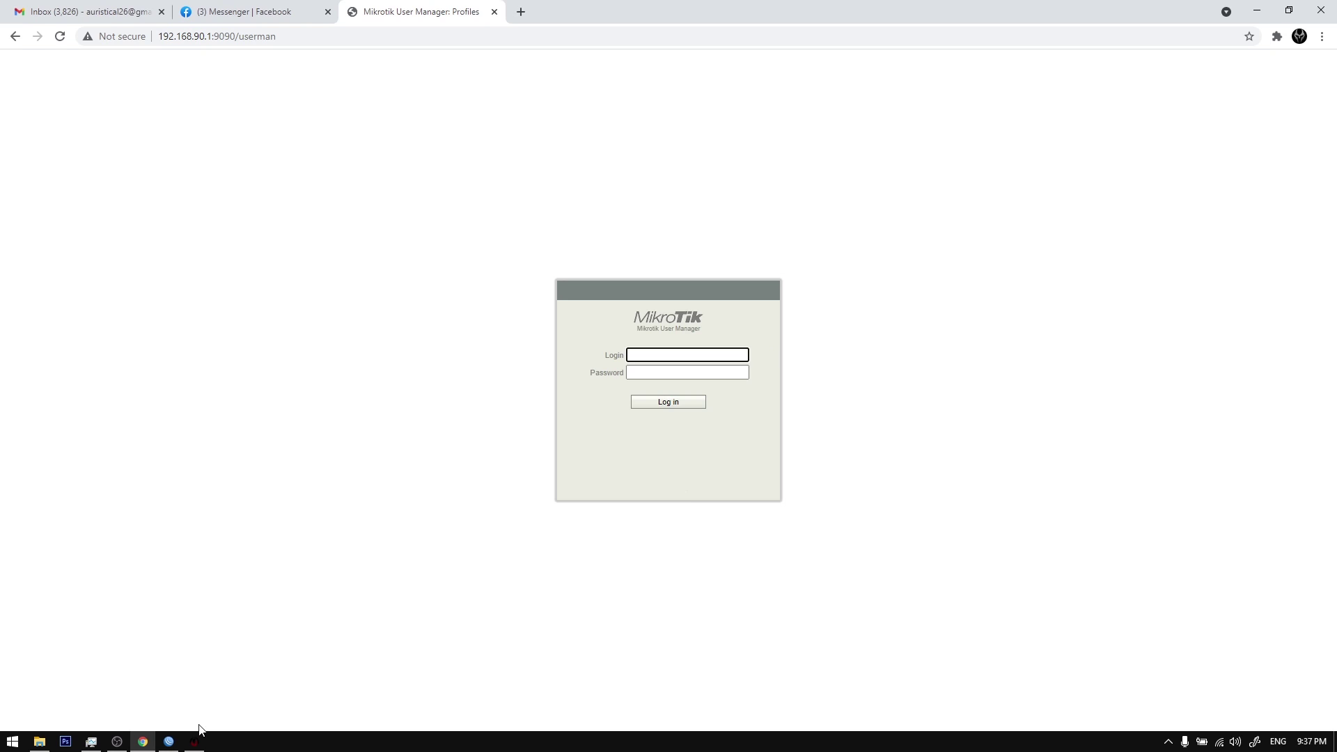
Step: Log out, reconnect to MAPLITE with Auto Connect SMS off and RADIUS Server on, and log back in
click(195, 741)
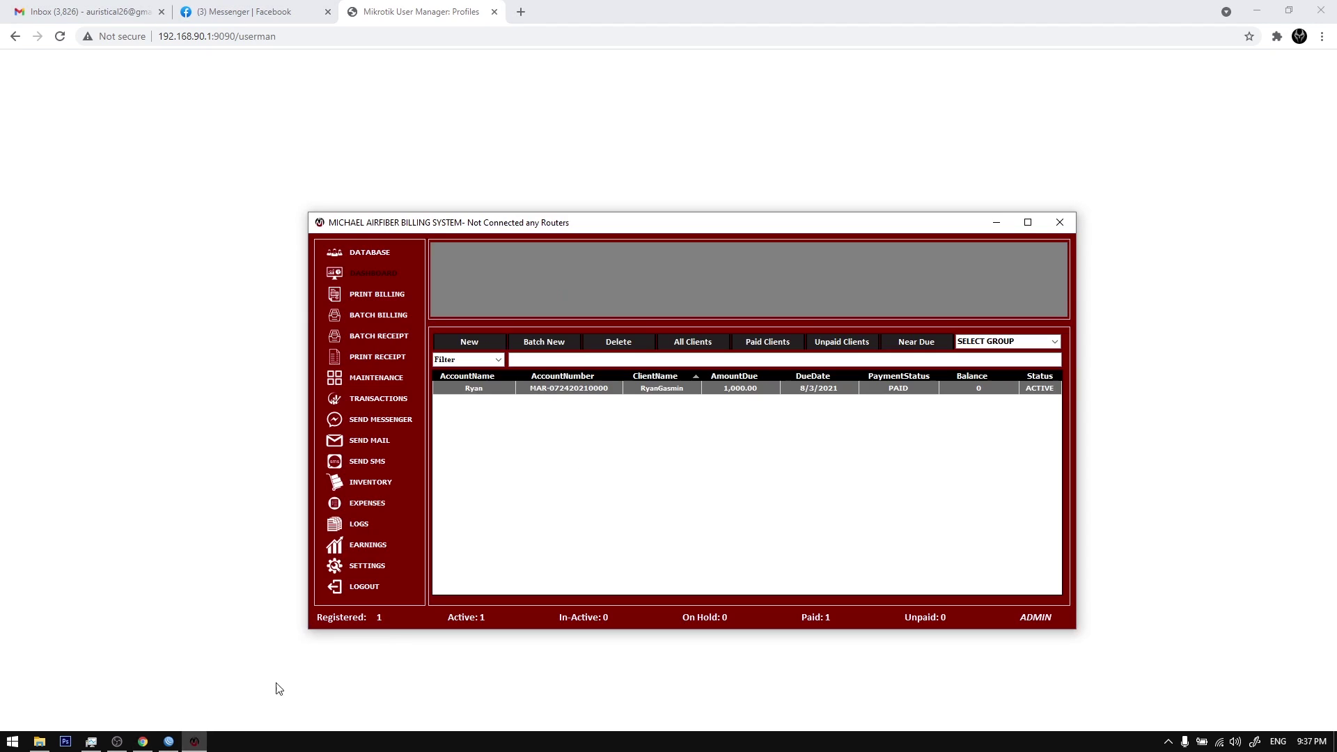
click(377, 589)
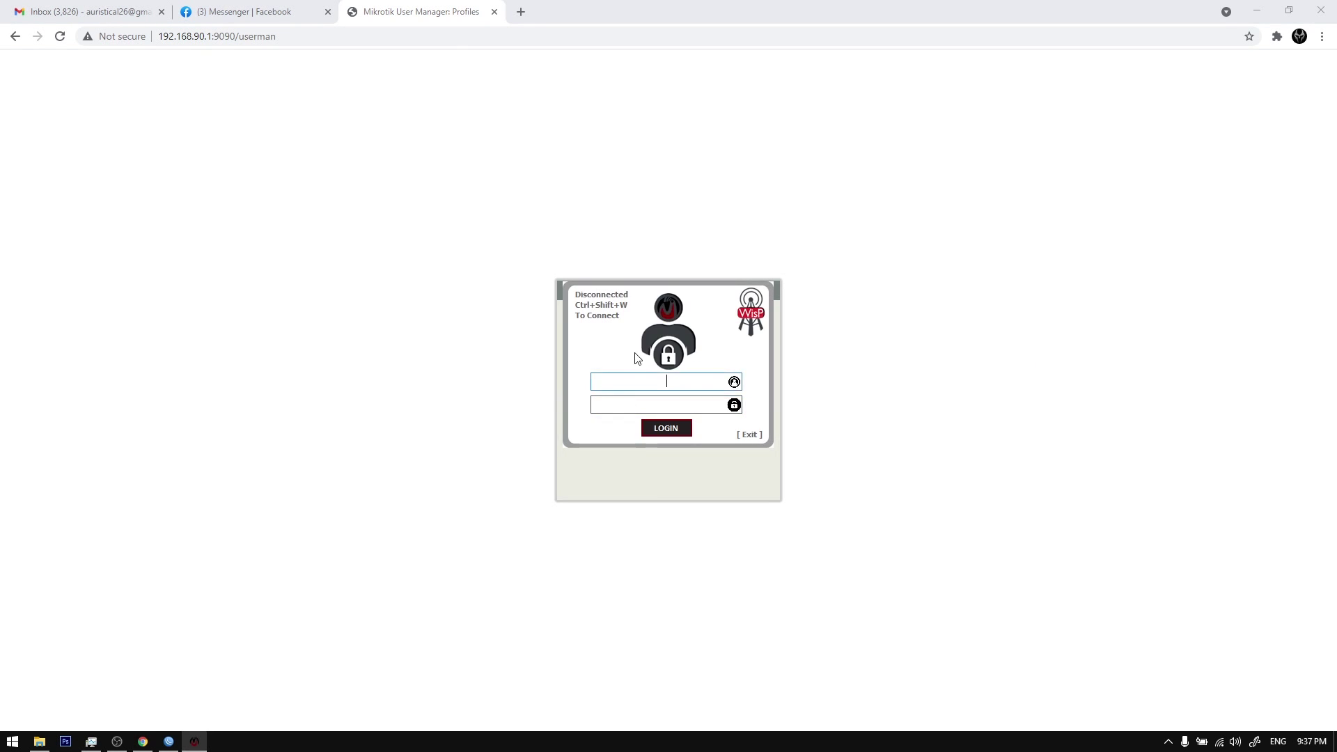
click(743, 206)
click(609, 365)
click(609, 473)
click(613, 492)
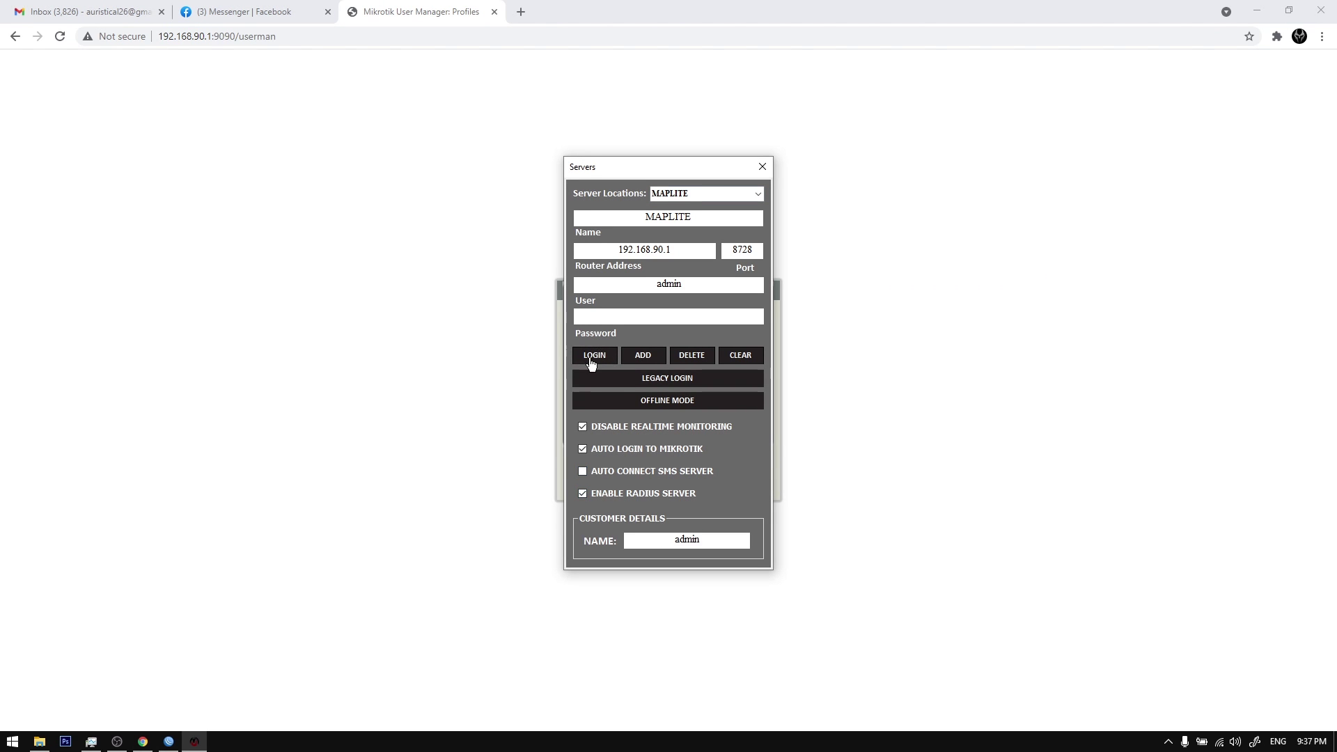
click(591, 360)
key(Return)
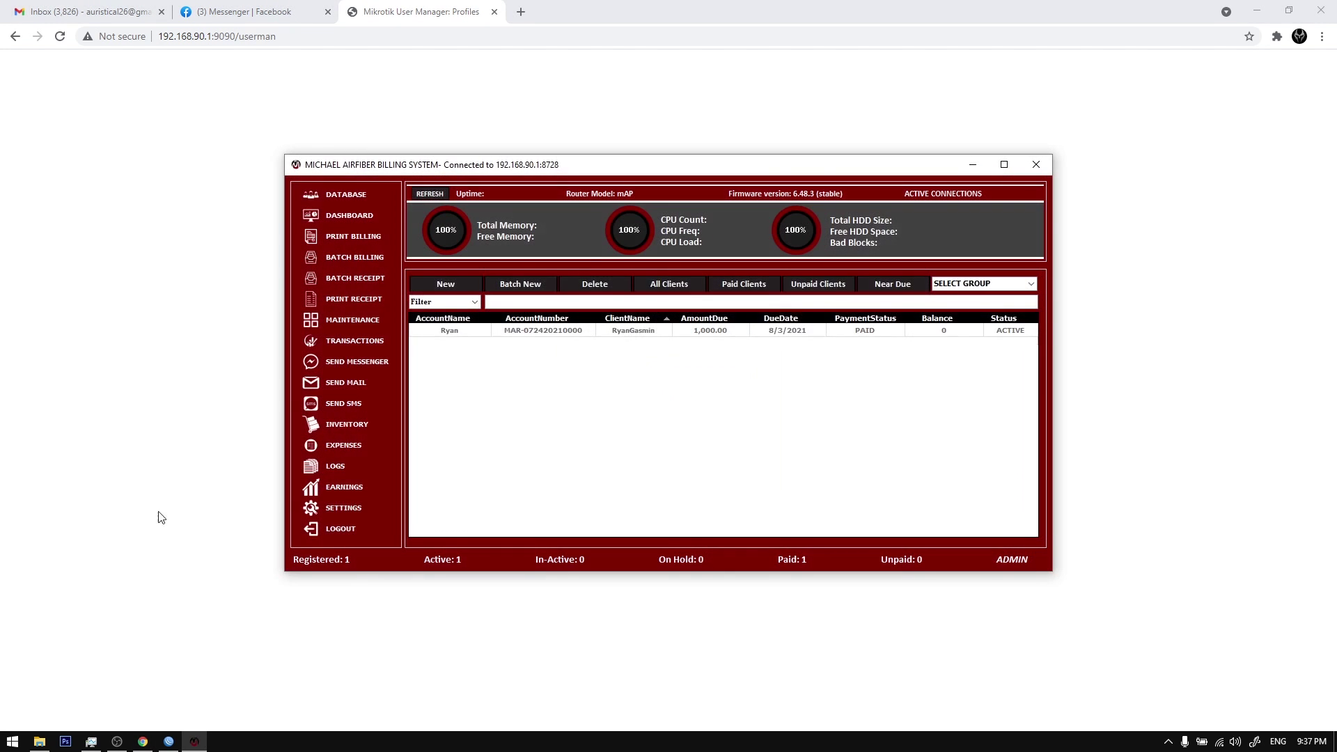
Step: Move the billing window aside and log into User Manager in the browser
click(344, 508)
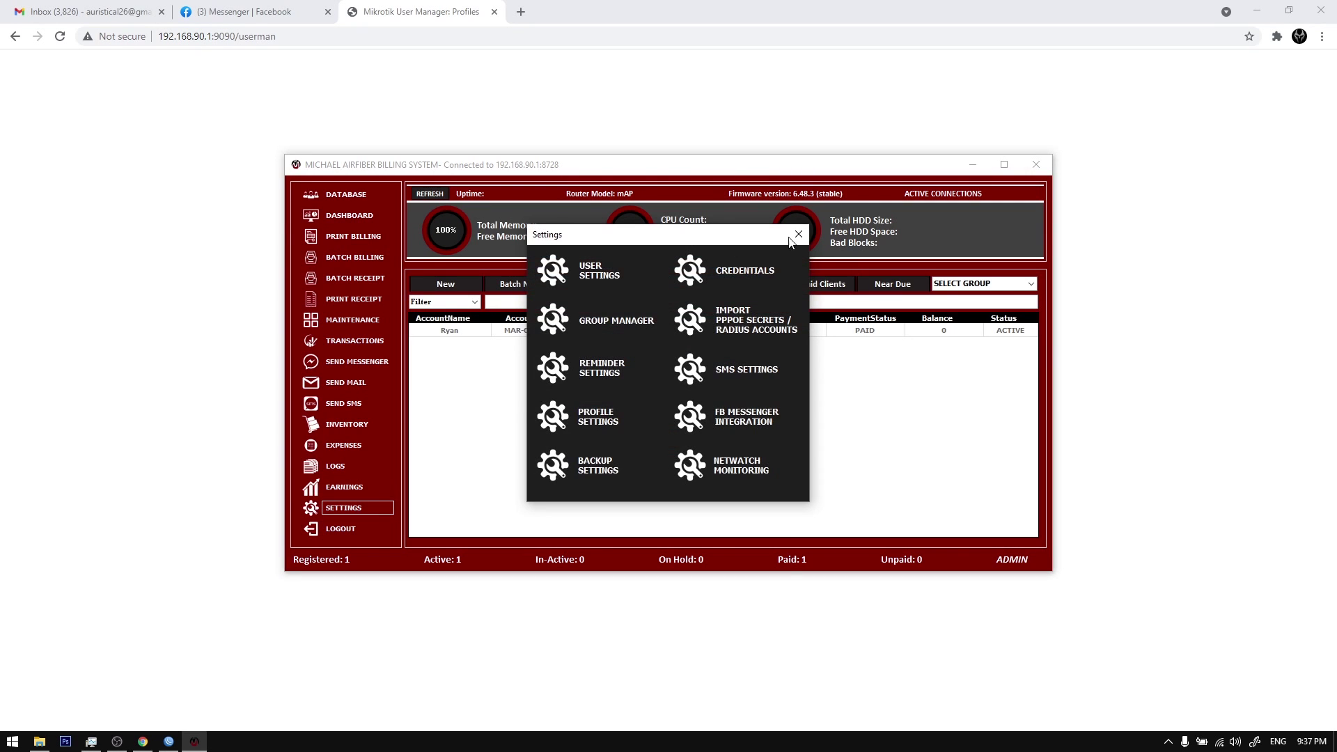
click(799, 234)
drag(758, 168, 961, 215)
click(434, 299)
click(669, 354)
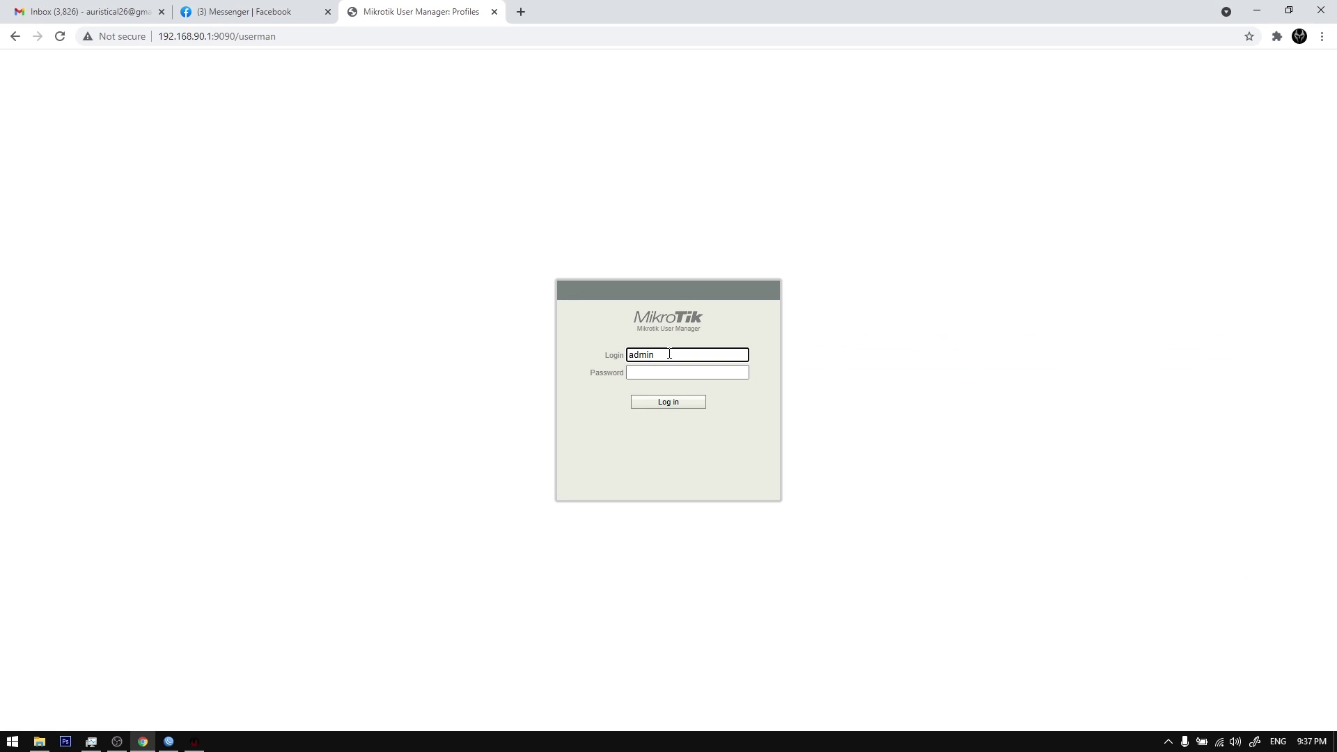
key(Return)
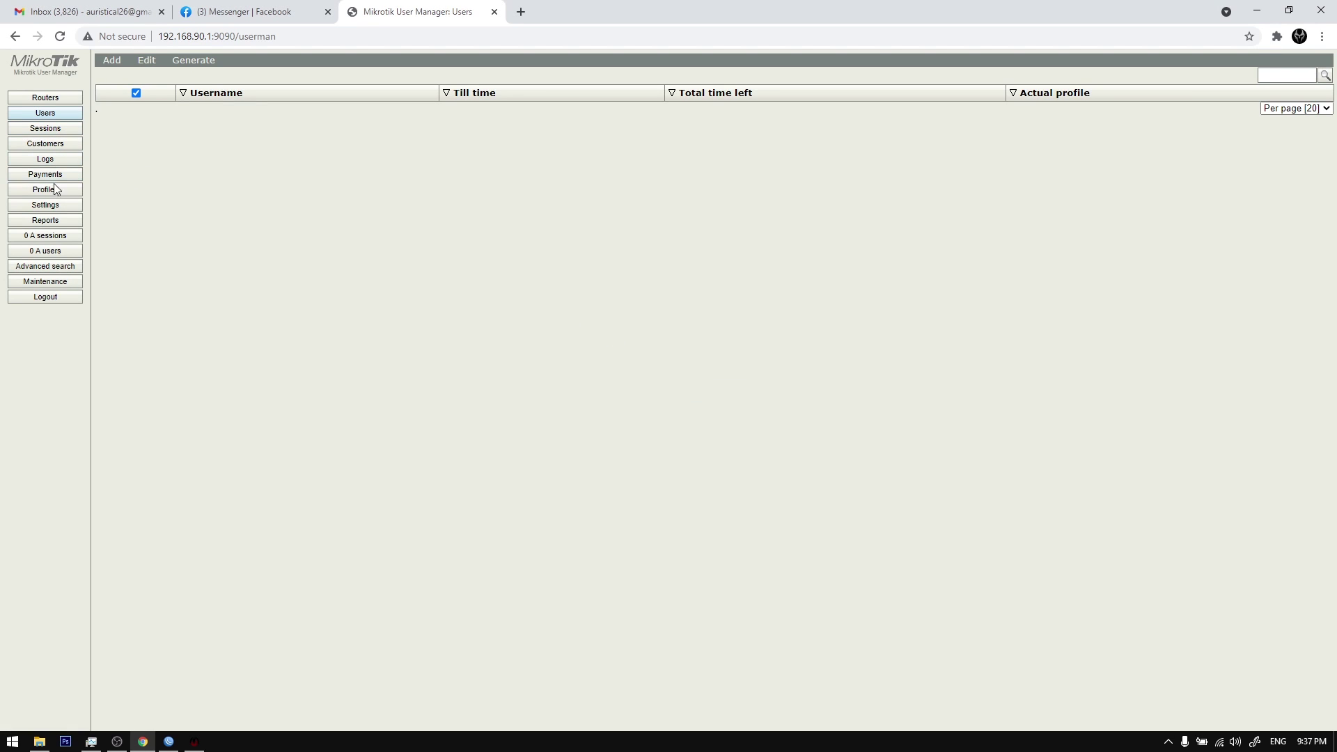
Step: Check User Manager's Profiles, Limitations and Users pages
click(55, 192)
click(176, 62)
click(125, 64)
click(55, 115)
Step: In Settings > Group Manager, run Refresh Profile on the REGULAR plan to push plans to the router
click(194, 742)
click(562, 561)
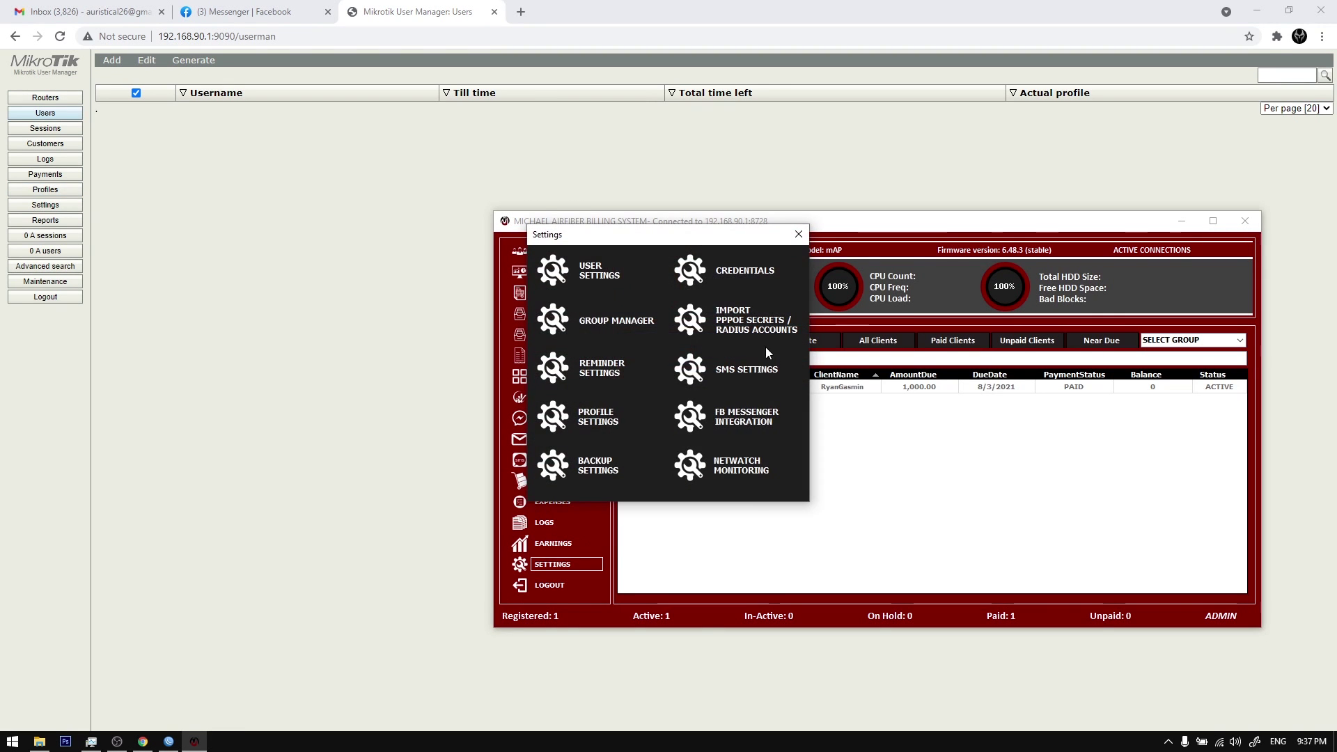
click(905, 397)
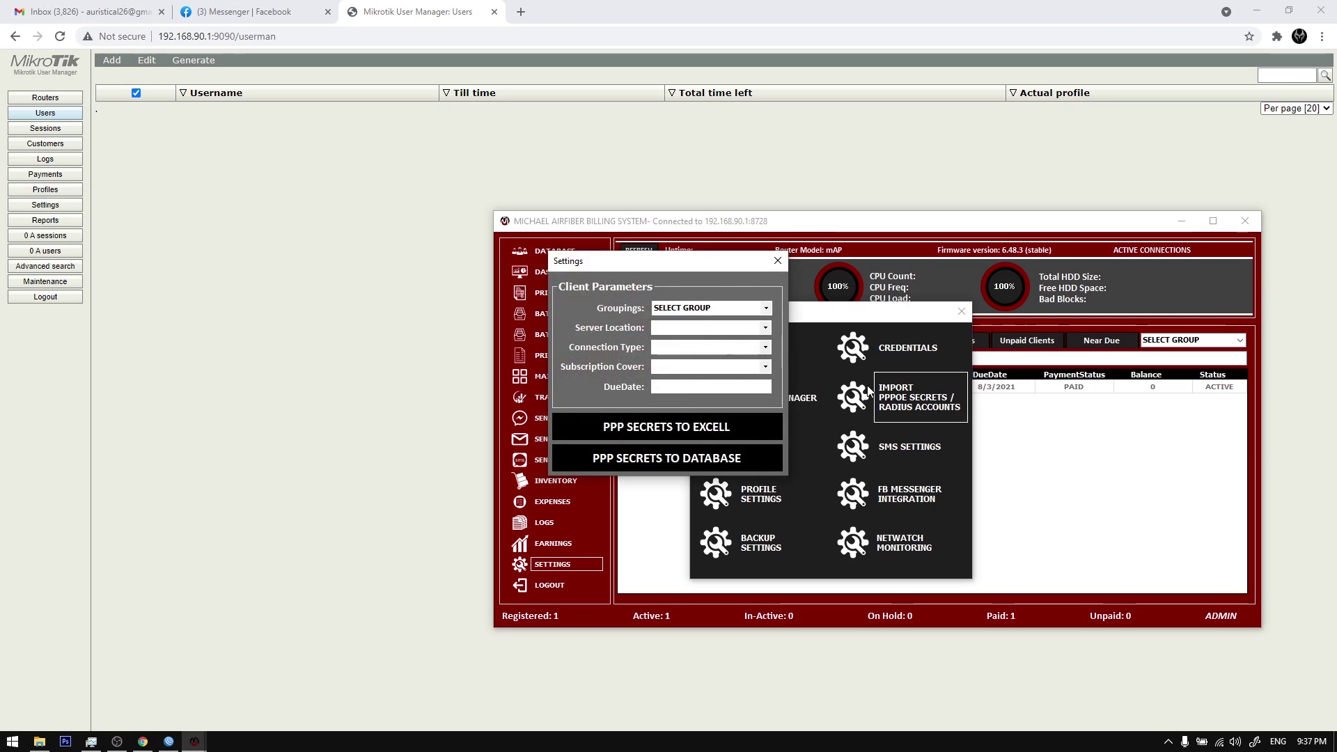
click(773, 267)
click(780, 397)
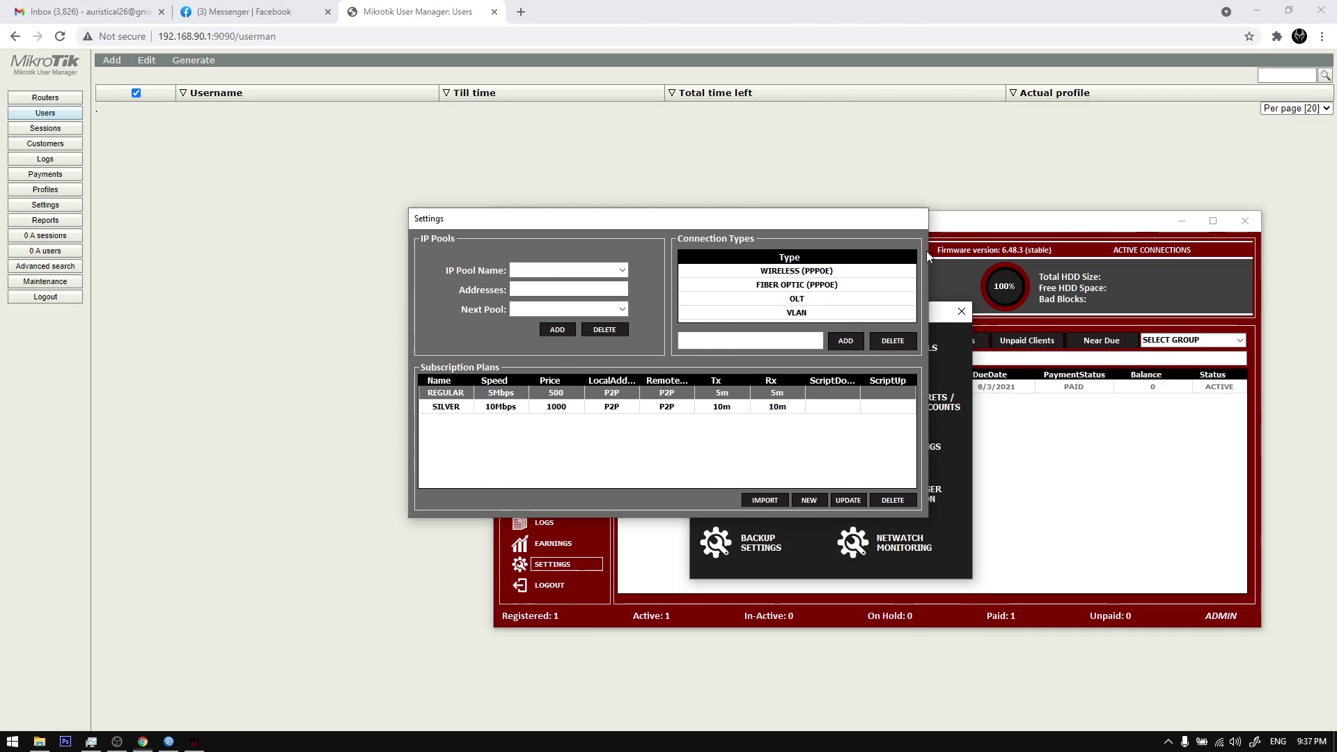
click(918, 218)
click(773, 399)
right_click(556, 393)
click(583, 414)
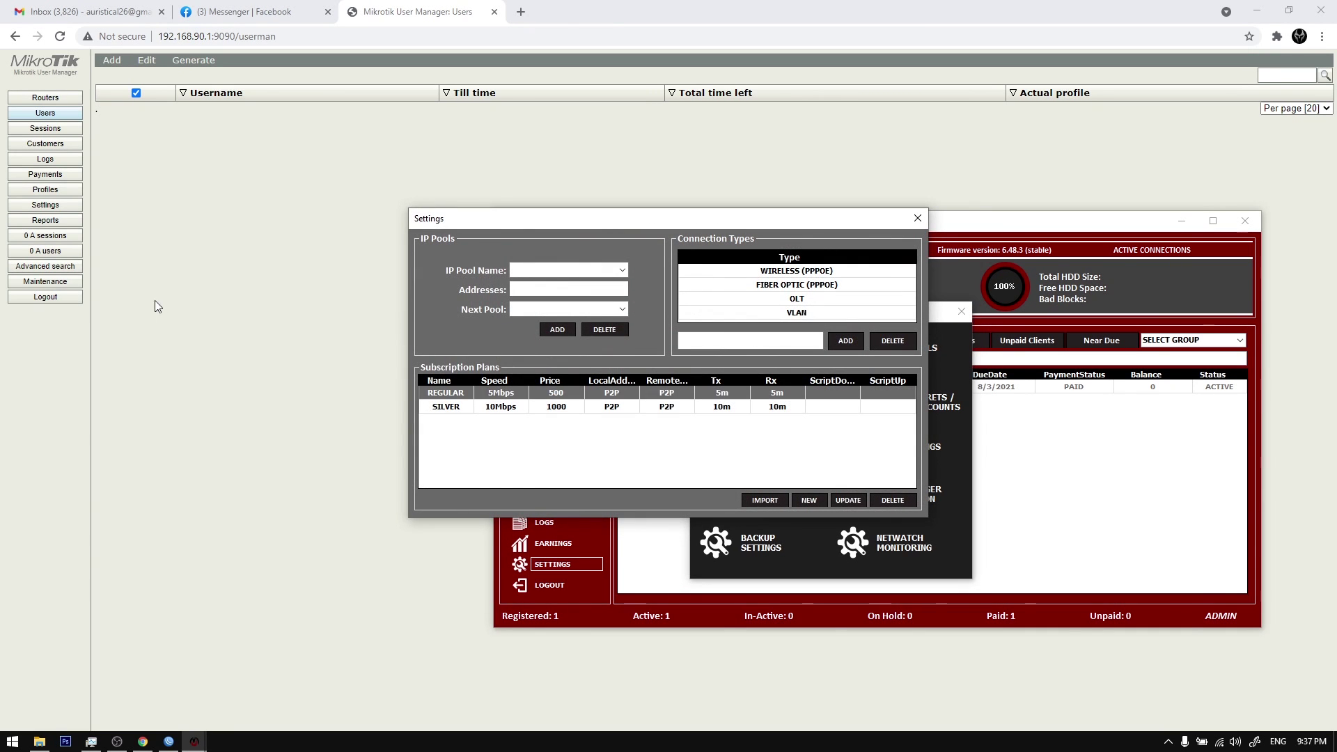
Step: Re-login to User Manager and confirm REGULAR (5.2 MiB) and SILVER (10.0 MiB) profiles and limitations
click(70, 298)
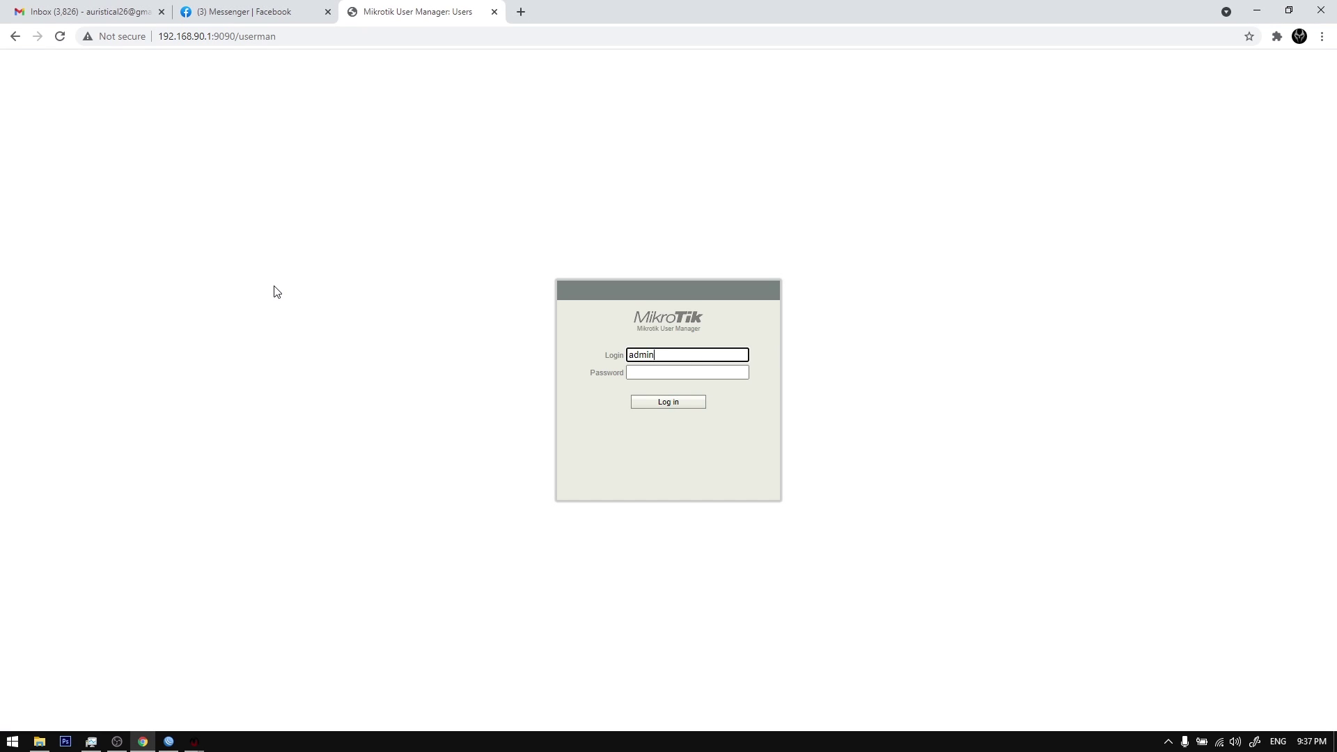
key(Return)
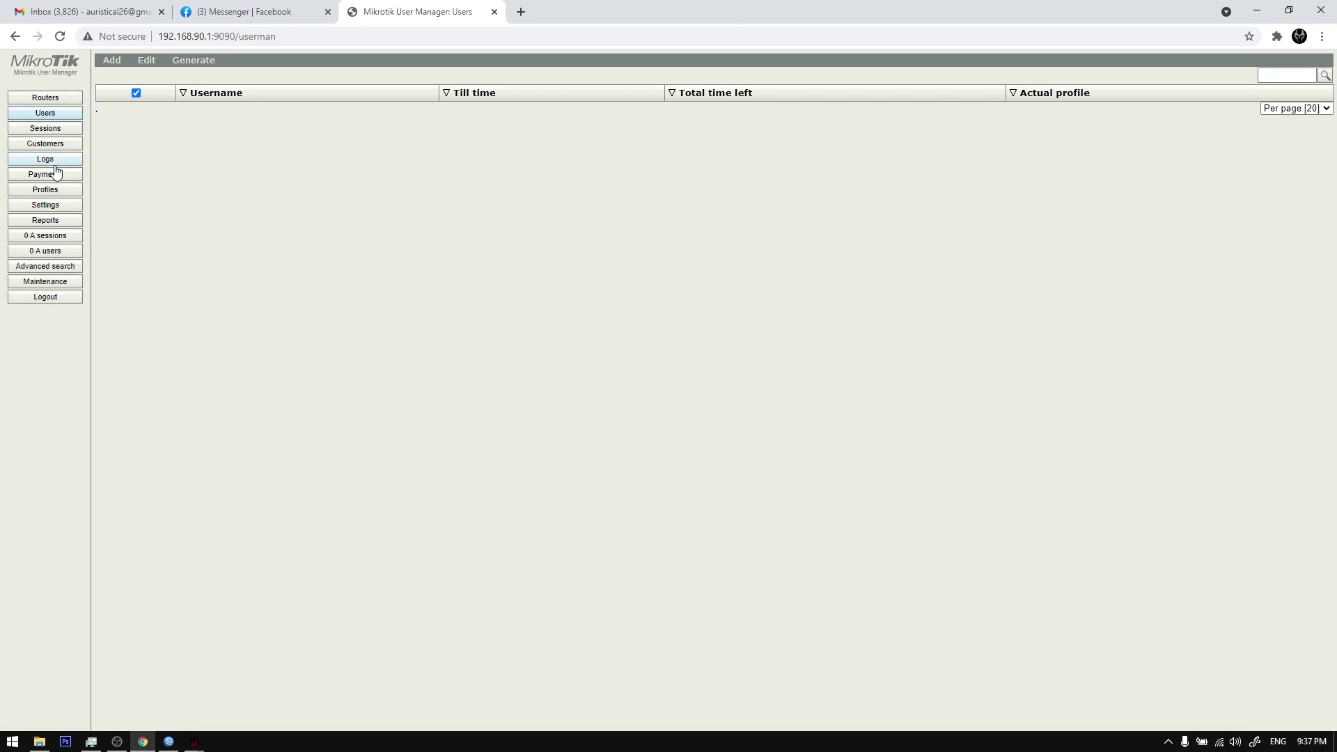
click(55, 195)
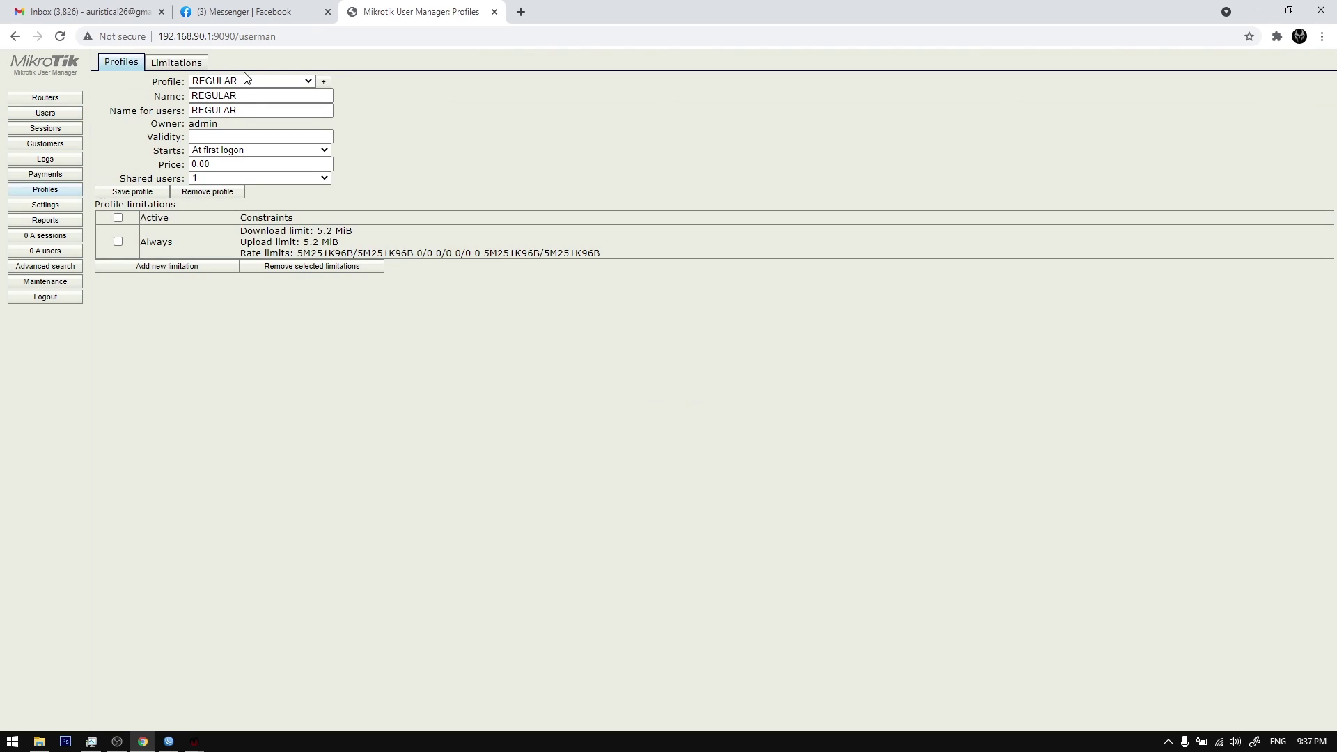
click(307, 81)
click(307, 80)
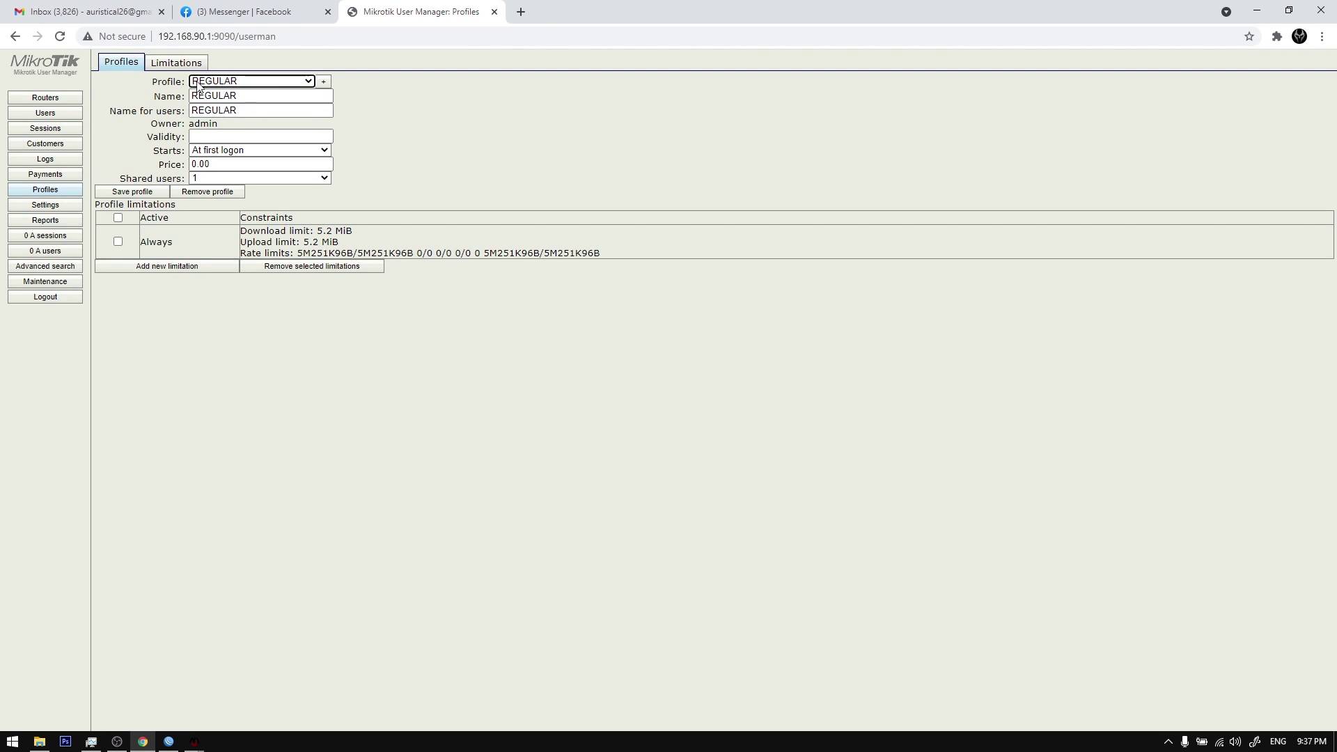
click(172, 61)
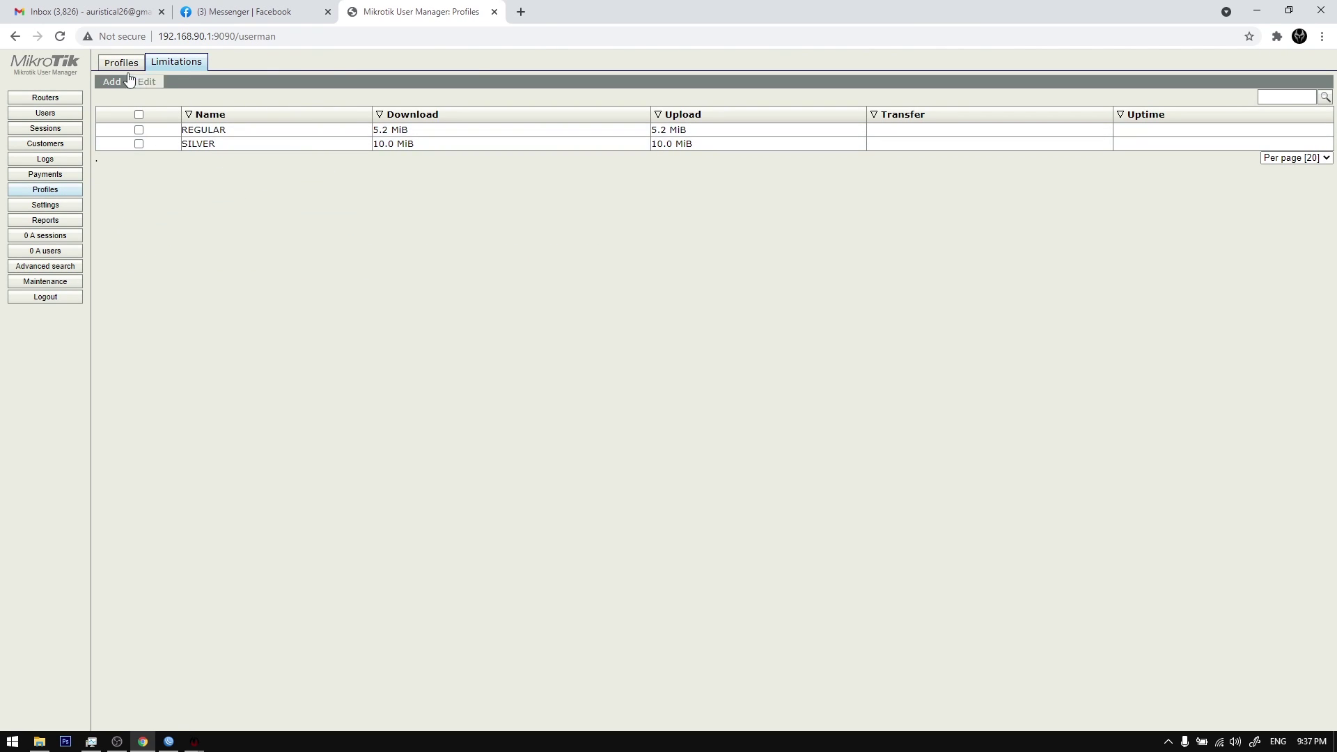
click(129, 64)
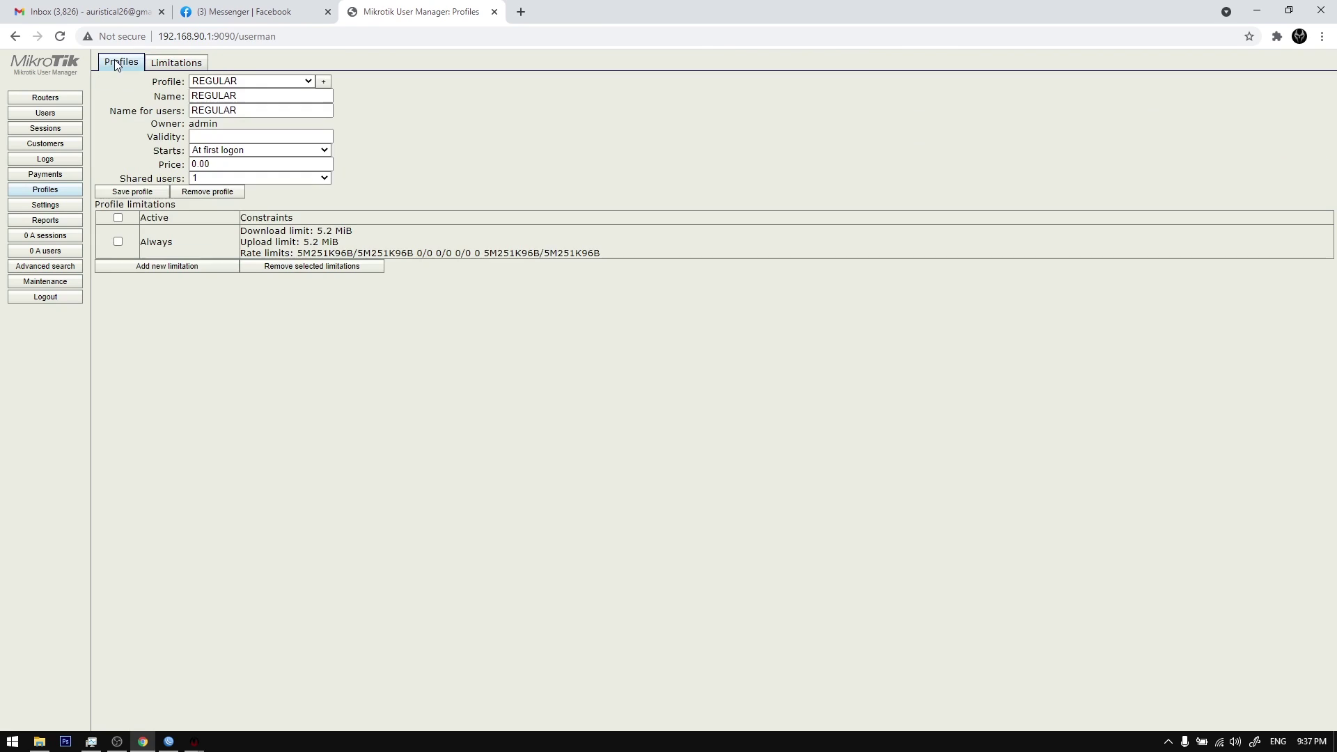
click(55, 115)
Step: Close Group Manager and Settings, then run Refresh PPPOE(All) on the test client, confirming the warning
mouse_move(230, 728)
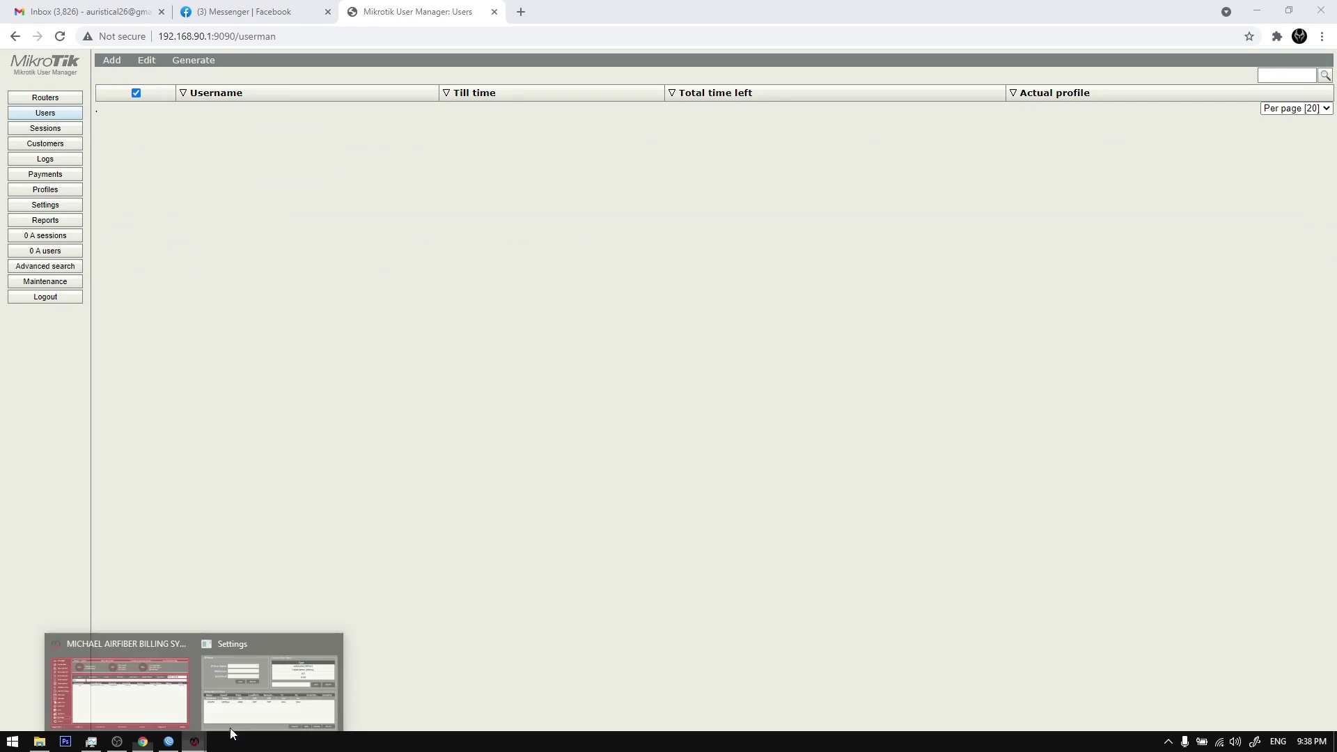
click(244, 662)
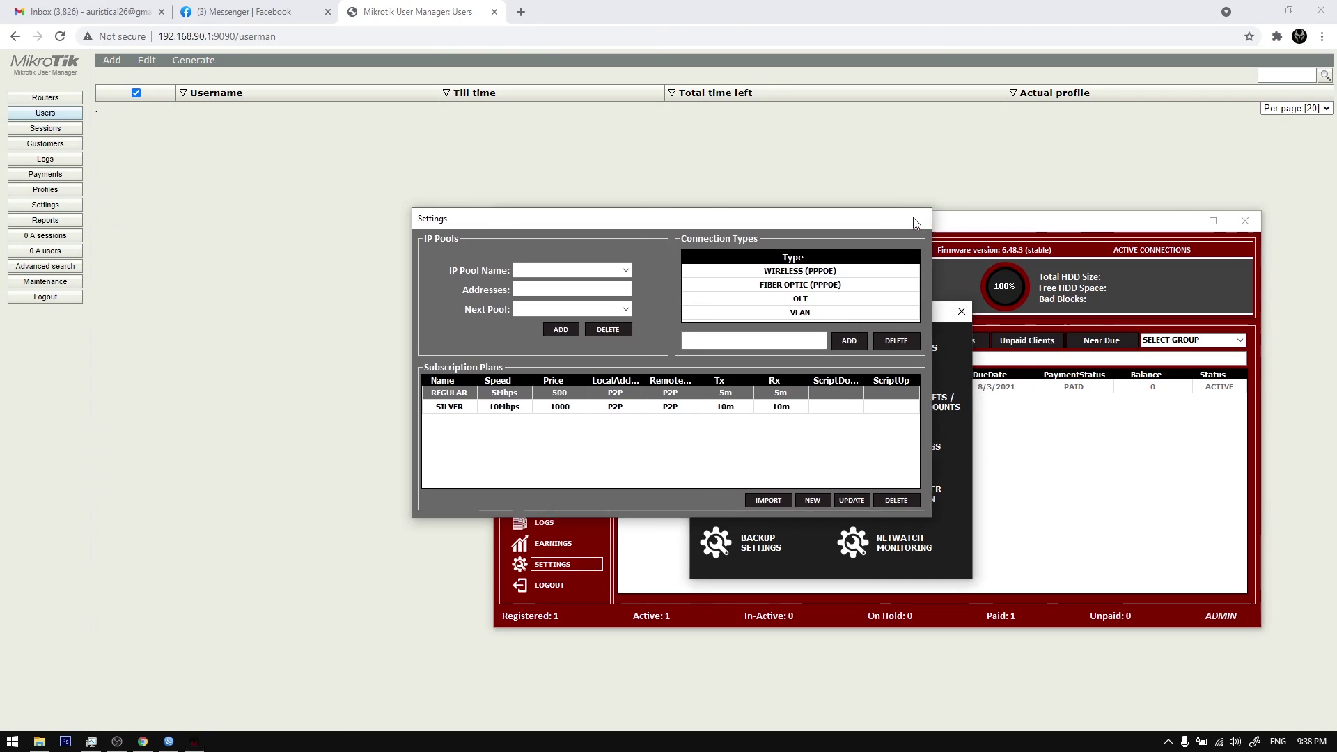
click(918, 218)
click(962, 311)
right_click(784, 394)
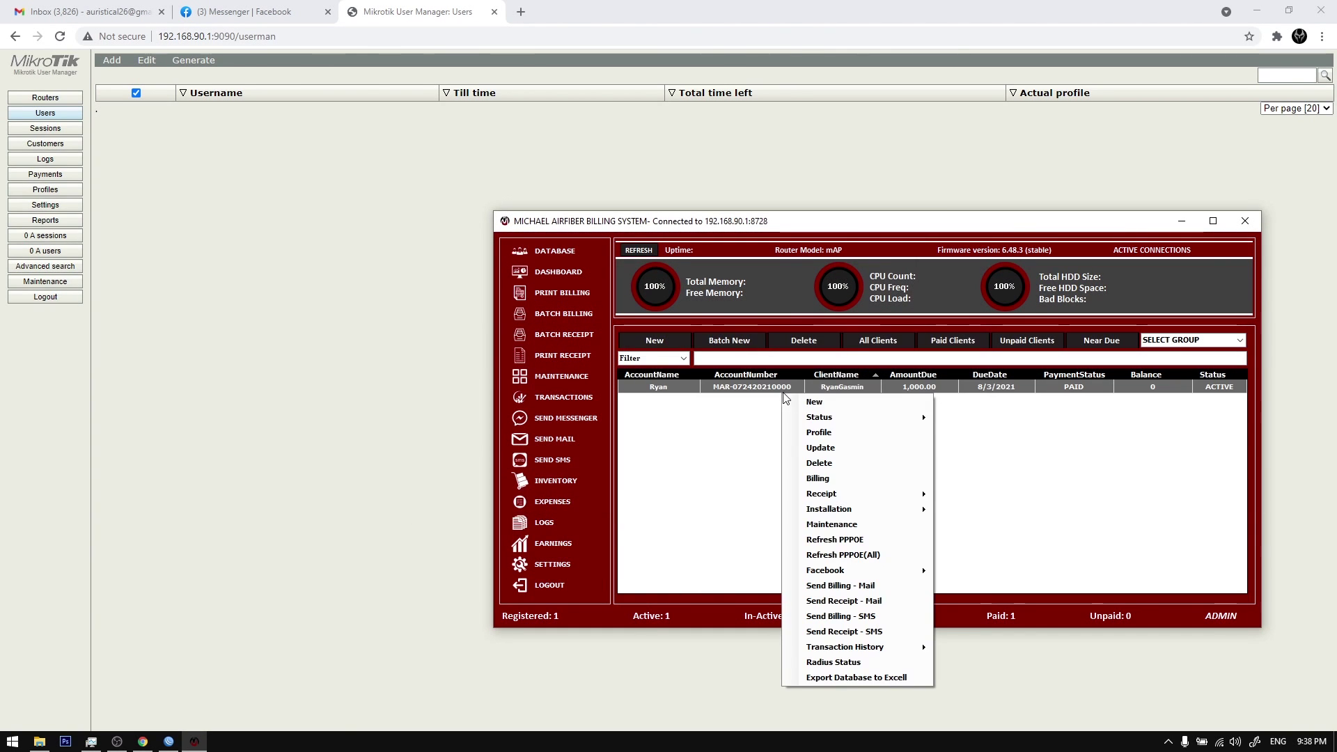
click(861, 555)
click(673, 418)
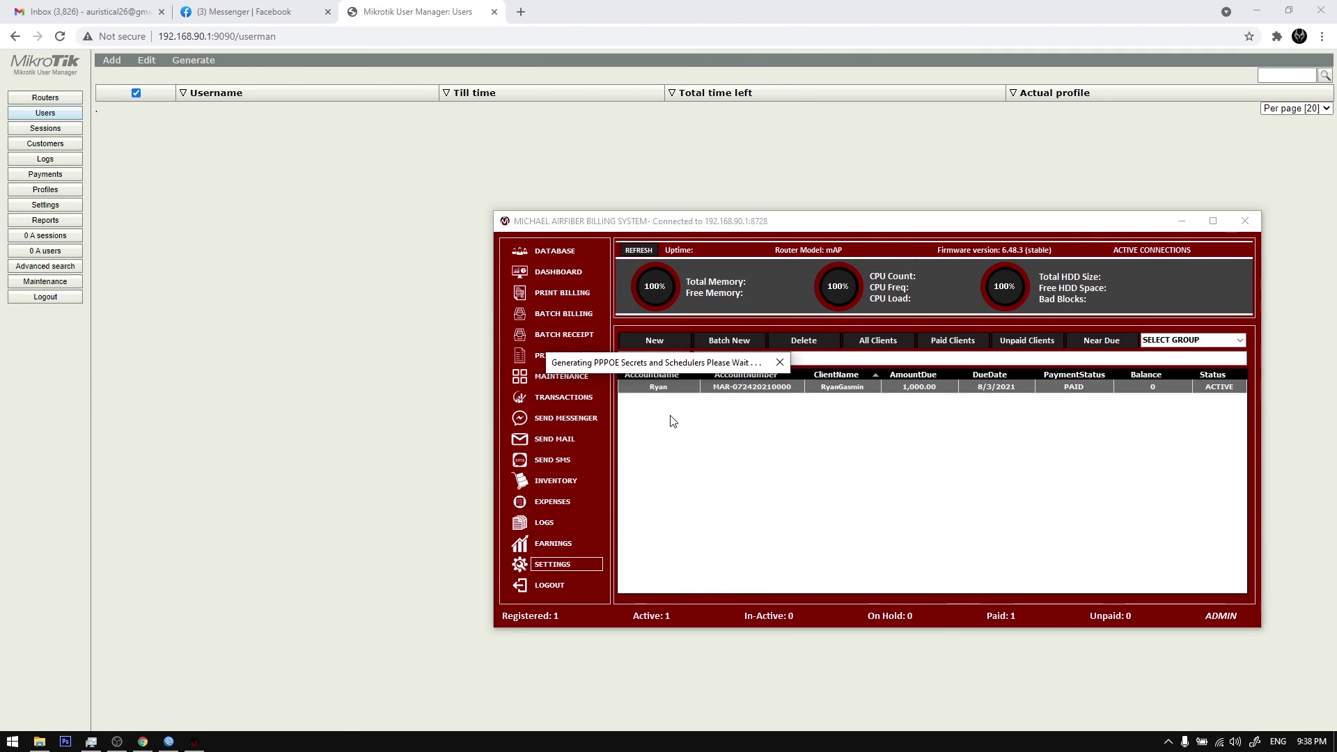
click(690, 420)
Step: Re-login to User Manager and verify the client is listed as a user with the SILVER profile
click(81, 302)
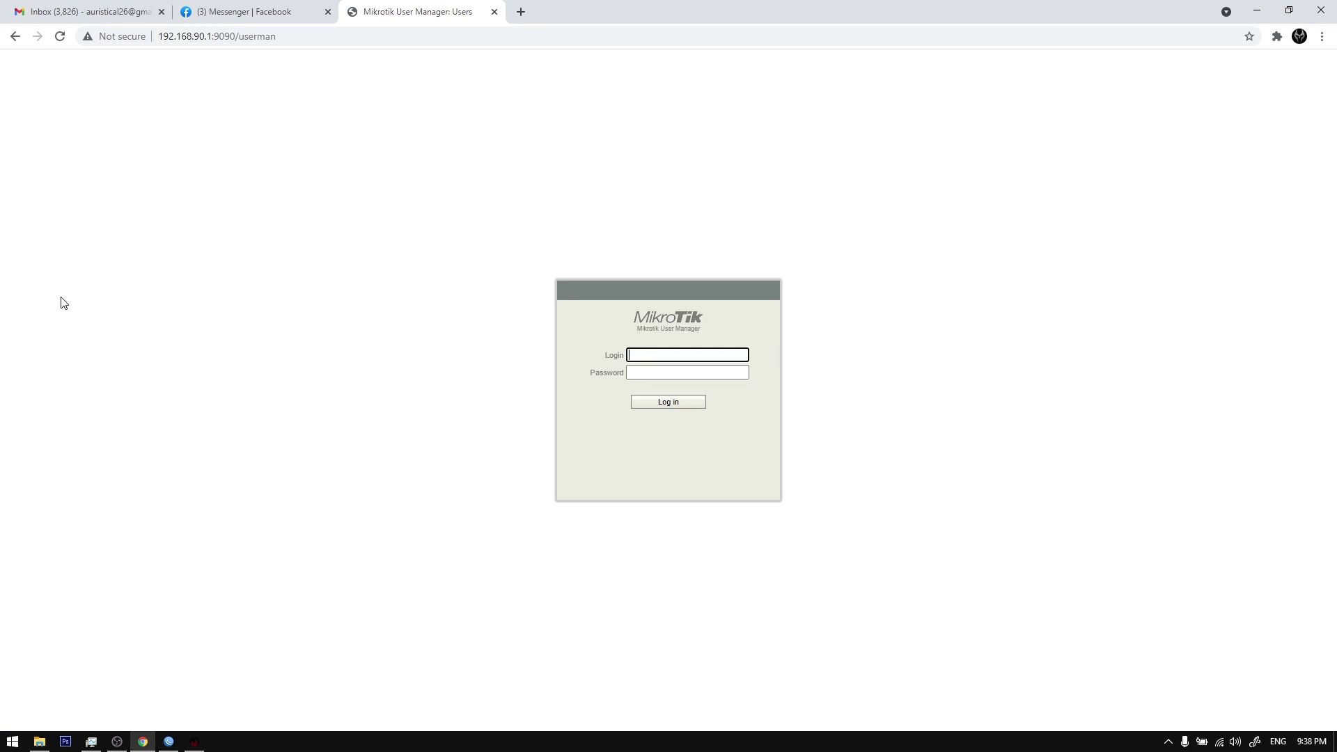
key(Return)
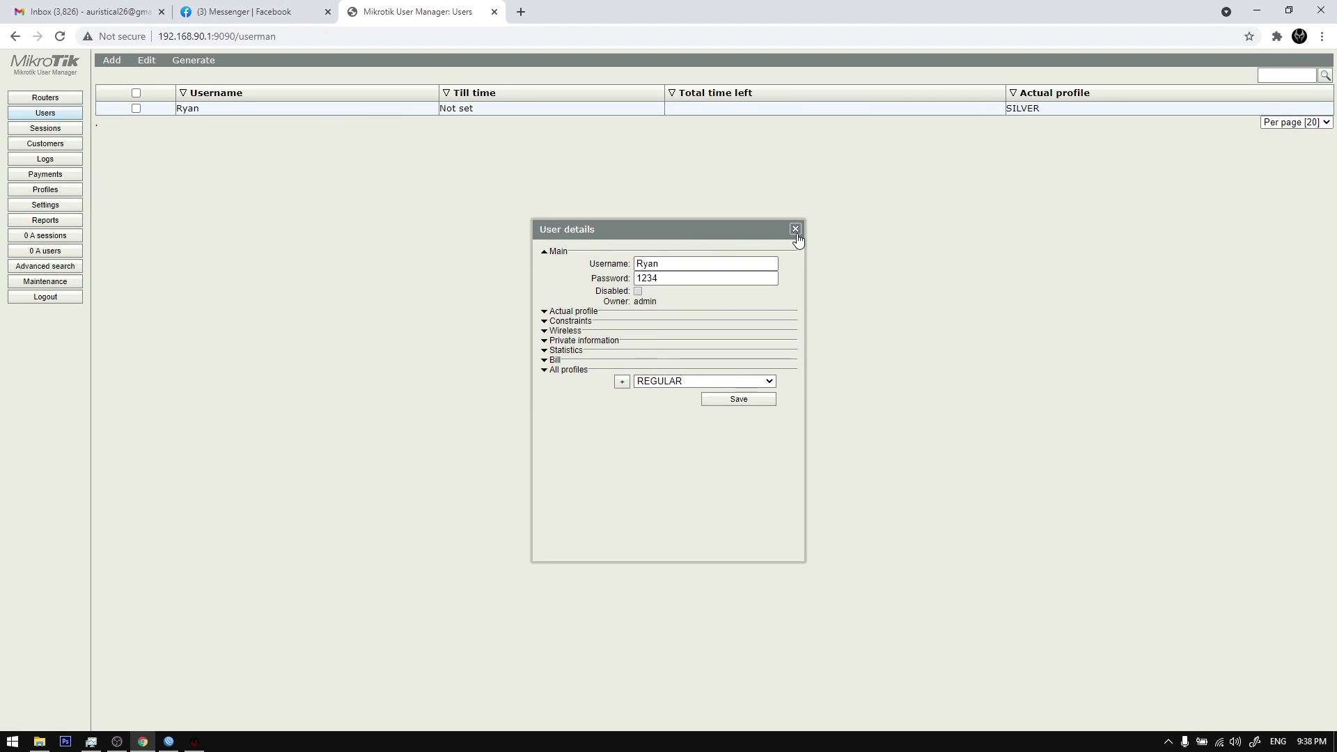
click(156, 108)
click(59, 101)
click(60, 108)
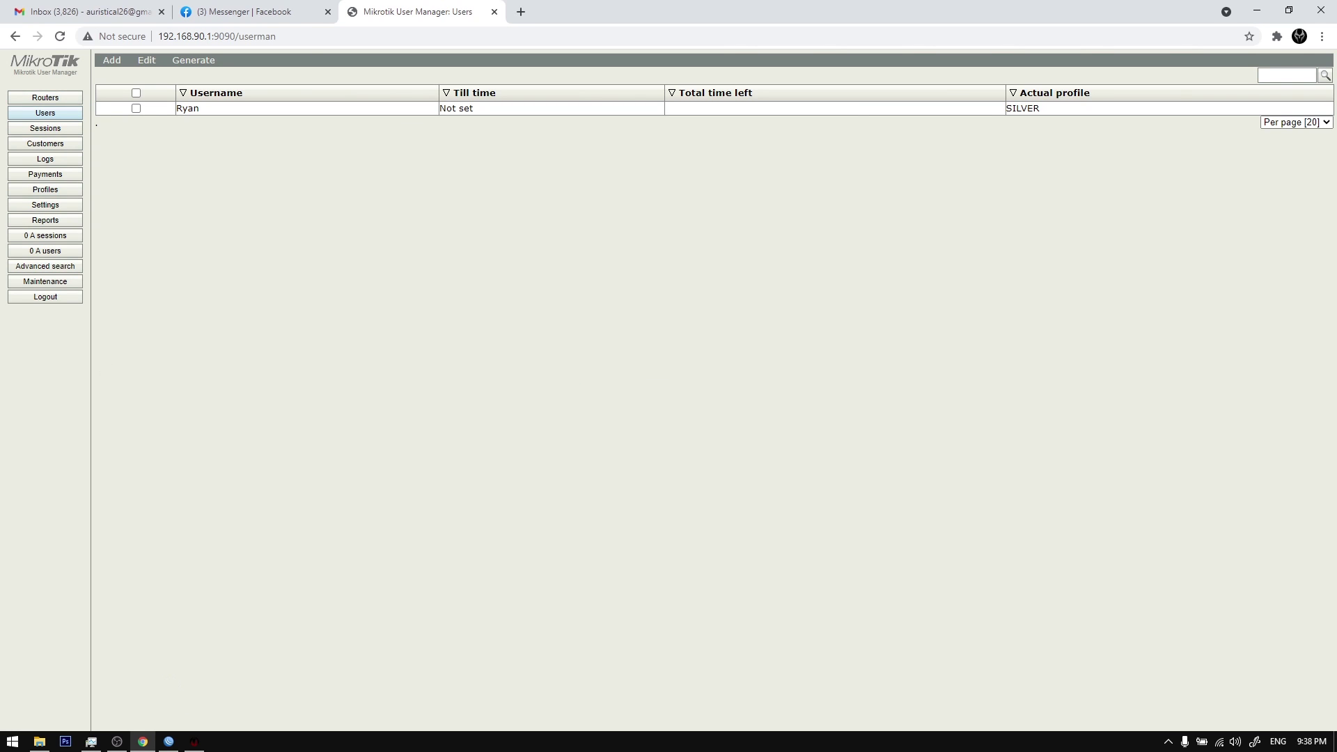
click(194, 741)
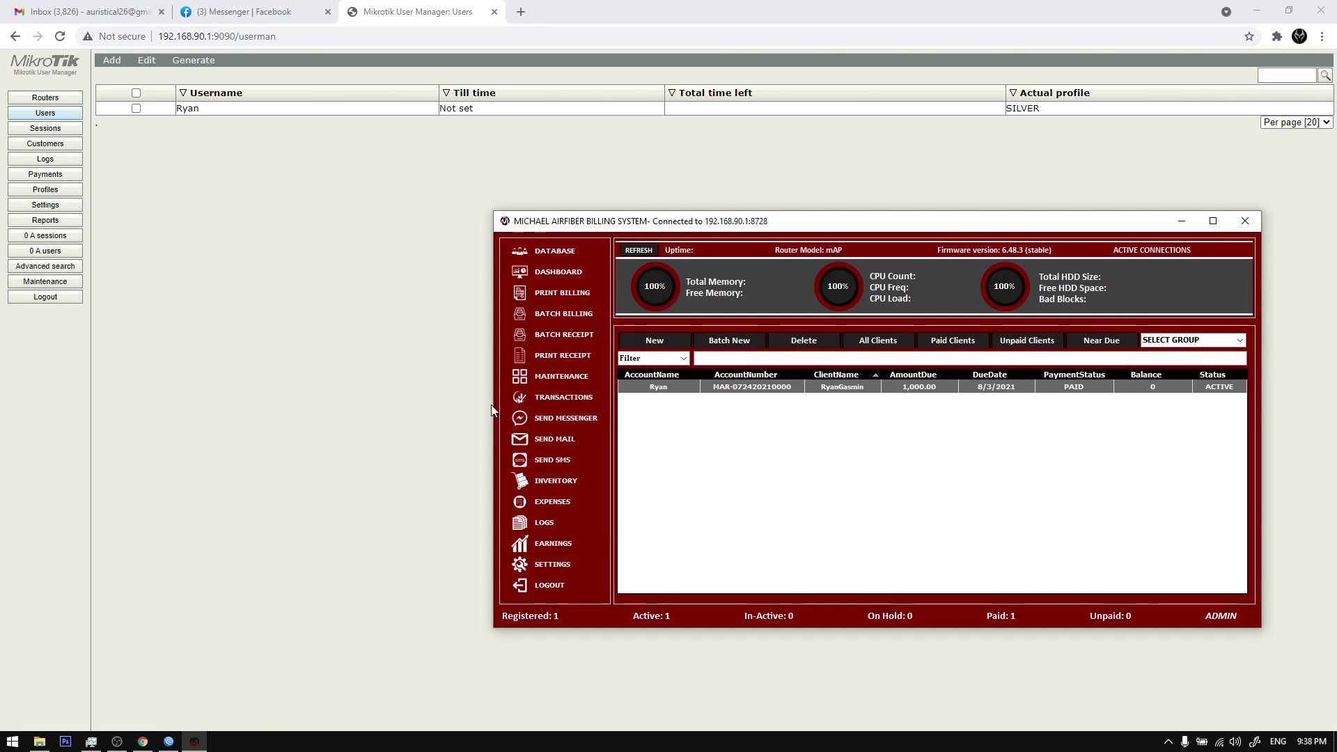
Step: Log out of the billing app, close the server connection settings, and log back in
click(557, 584)
key(ctrl+shift+w)
click(688, 399)
key(ctrl+shift+w)
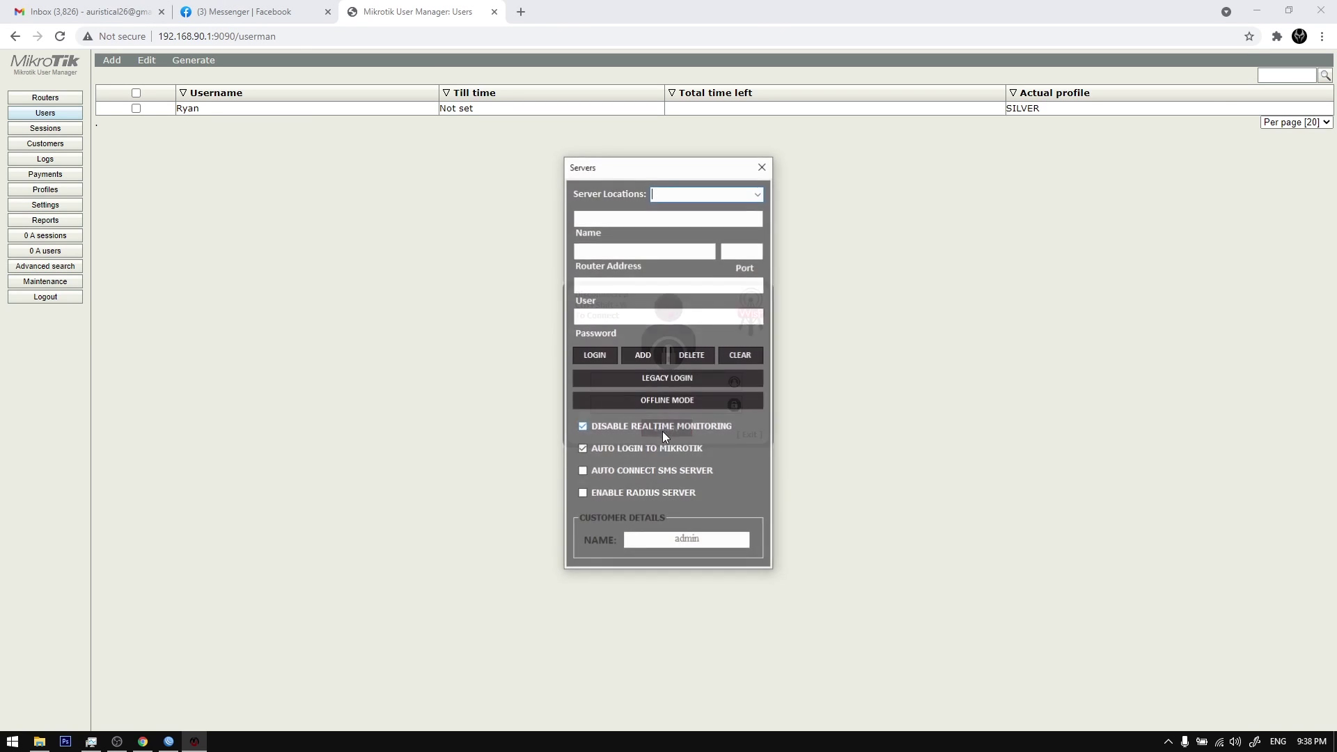
click(763, 166)
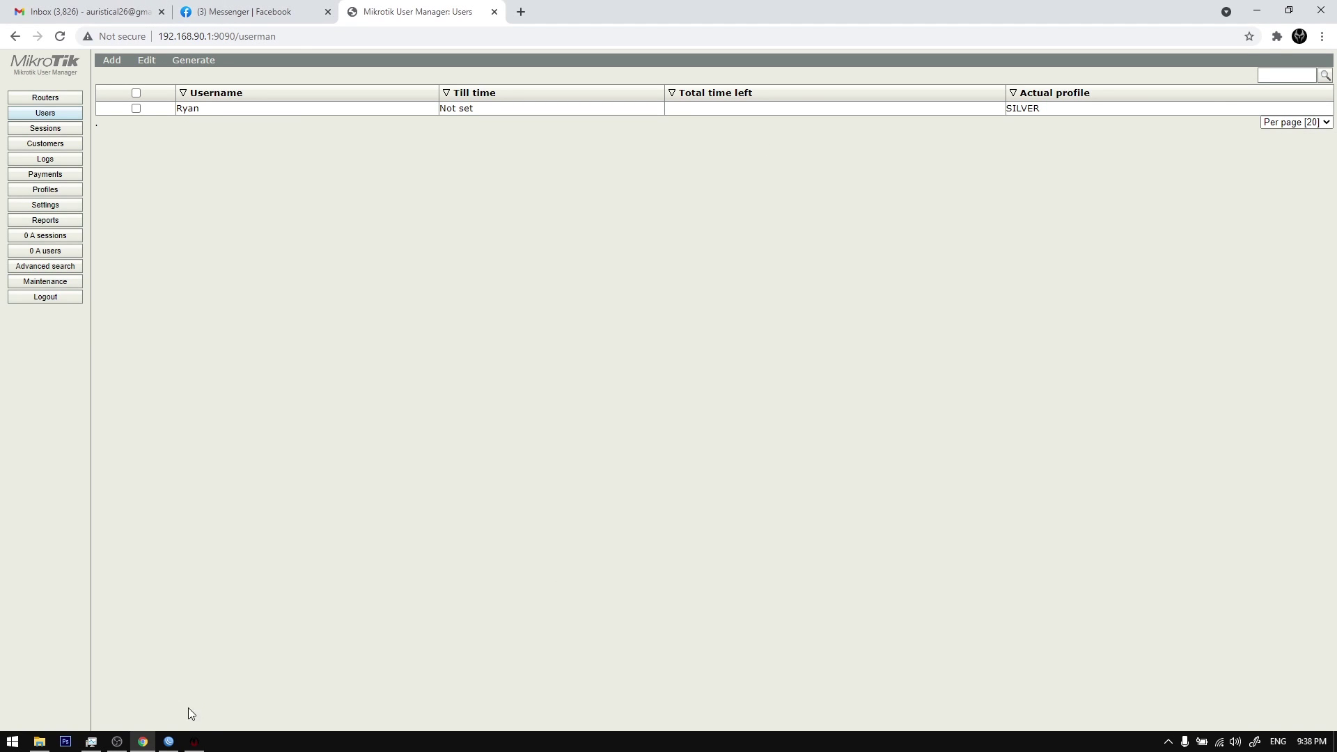
click(195, 742)
click(763, 167)
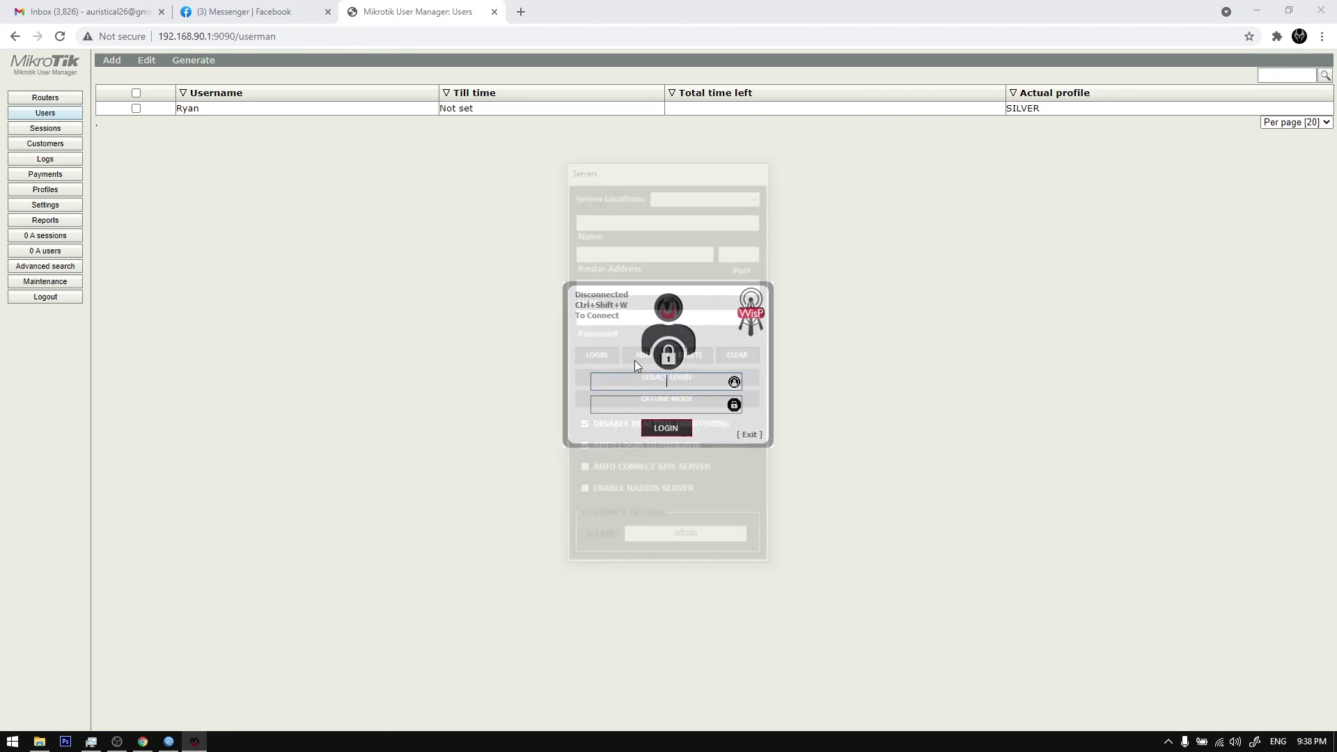
key(Return)
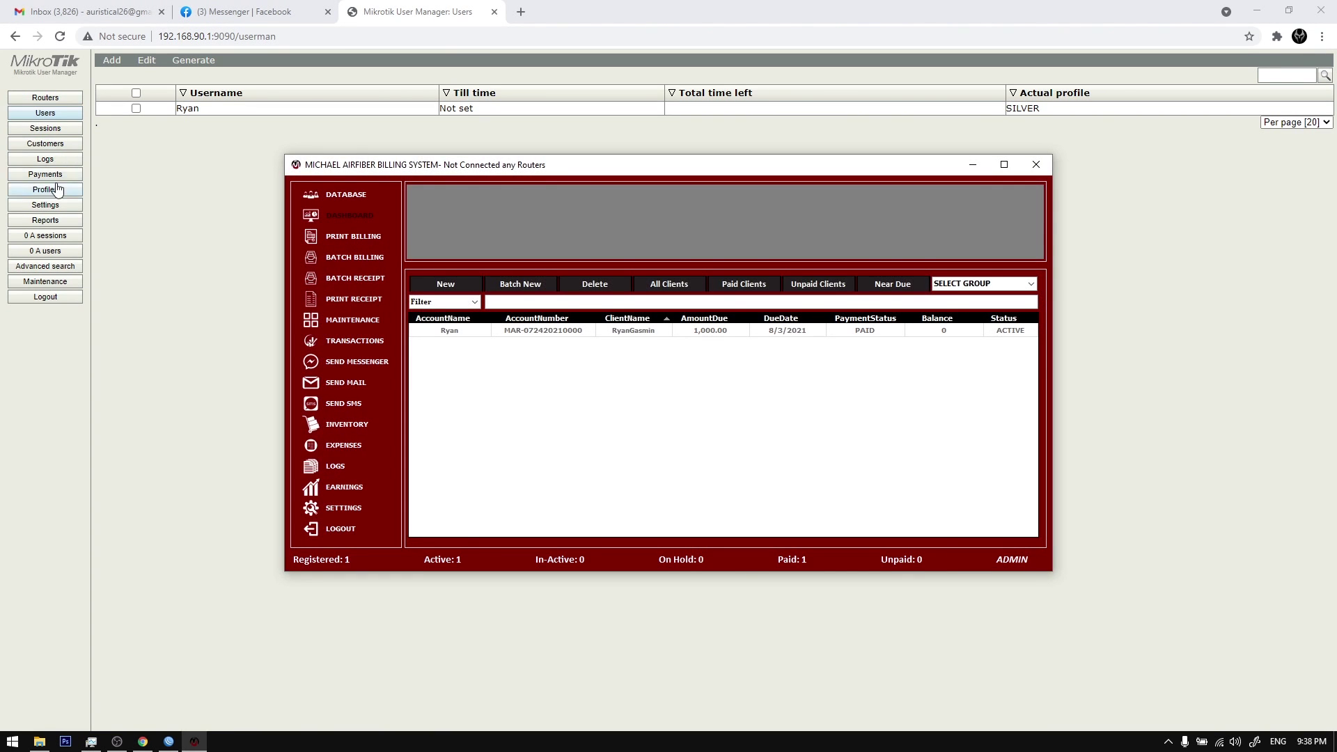
Step: Review User Manager's profiles and limitations again
click(57, 189)
click(175, 64)
click(139, 63)
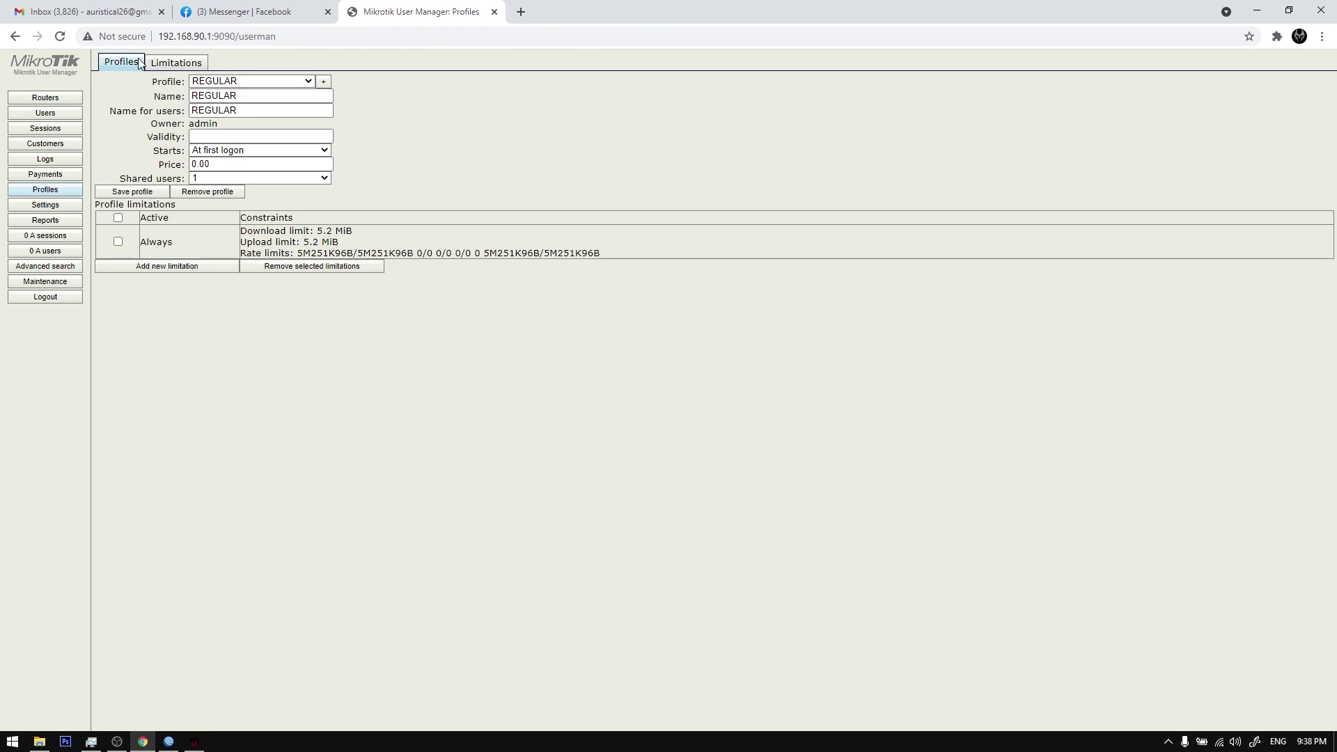
click(176, 64)
click(121, 64)
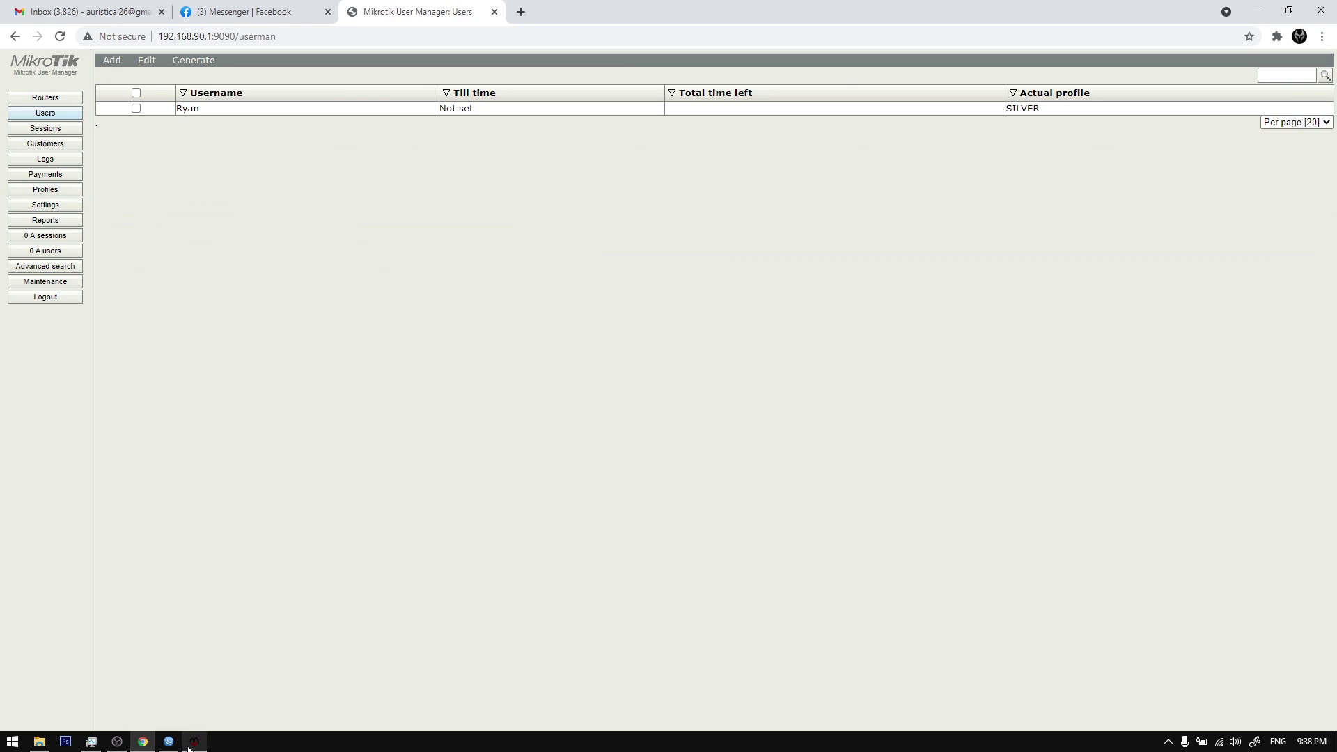
Step: Delete the test client from the billing client list
click(192, 743)
click(459, 331)
click(585, 282)
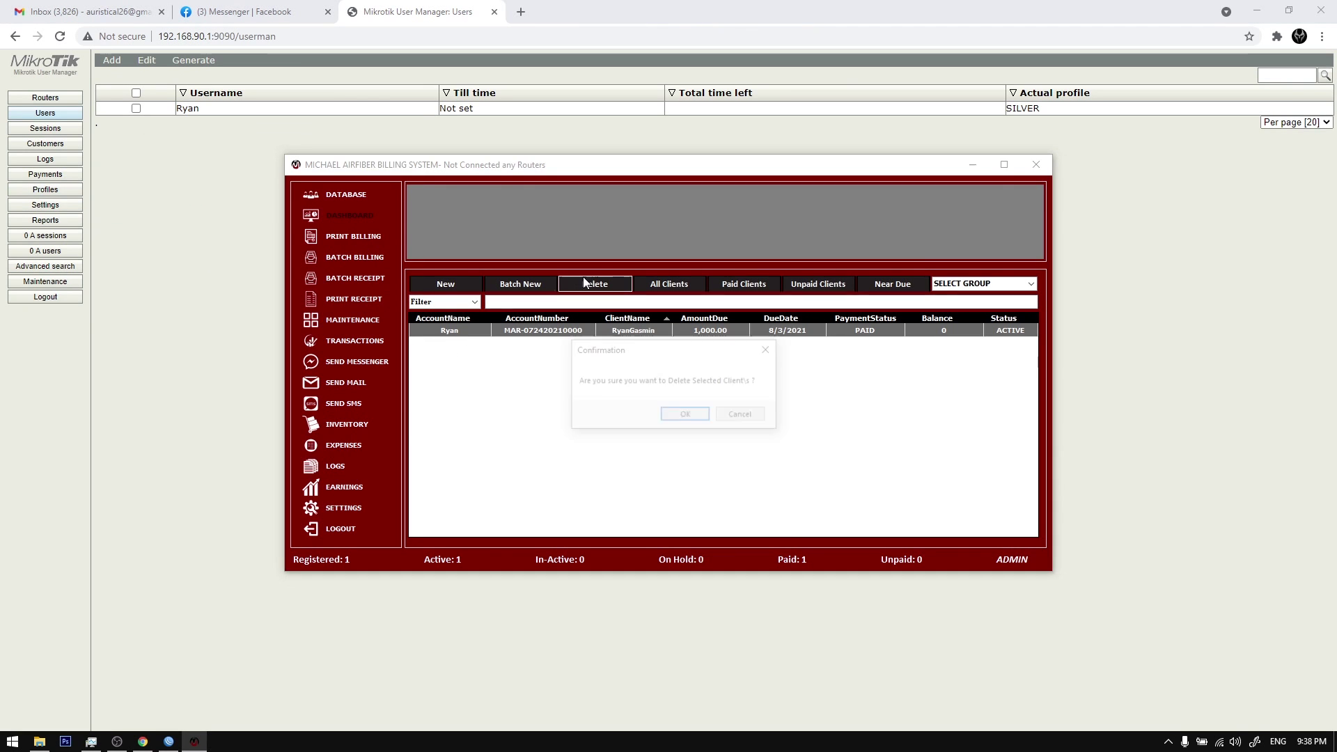
click(687, 416)
Step: Delete the SILVER and REGULAR subscription plans in Profile Settings and close Settings
click(349, 508)
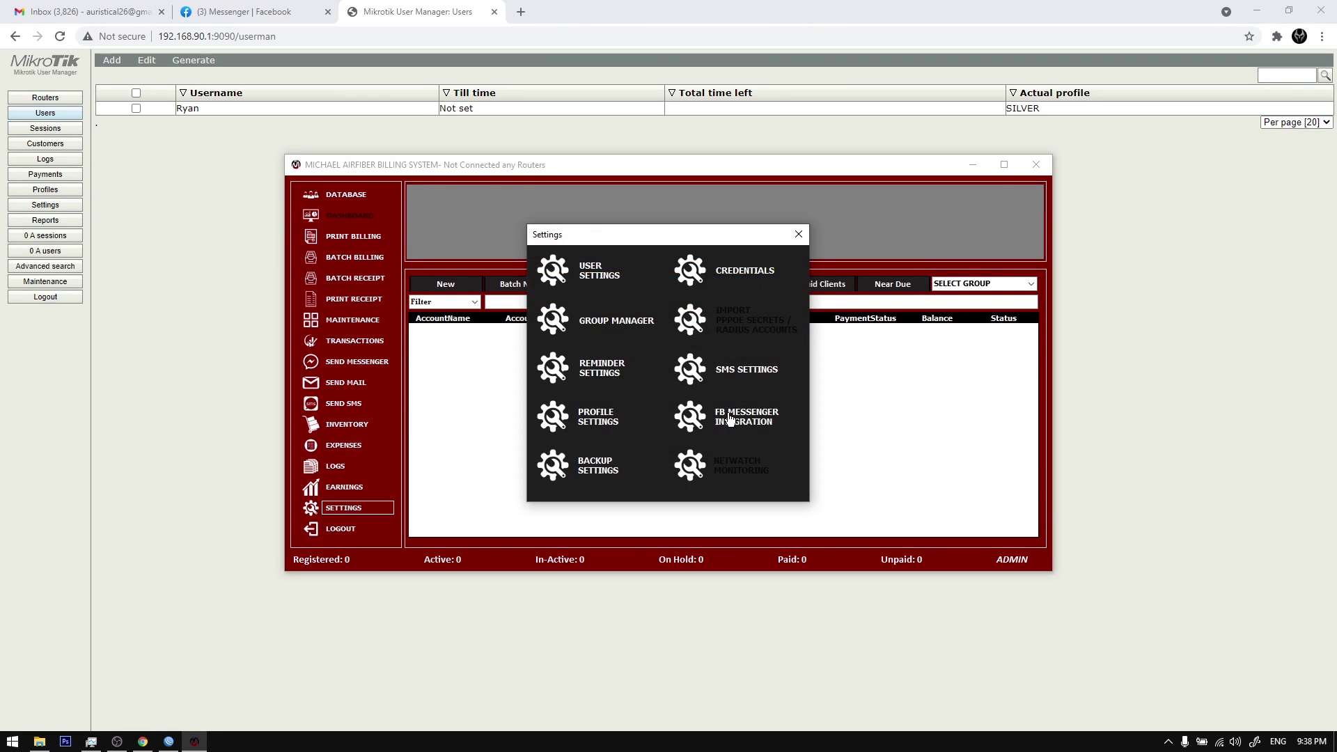
click(606, 420)
click(660, 407)
click(886, 501)
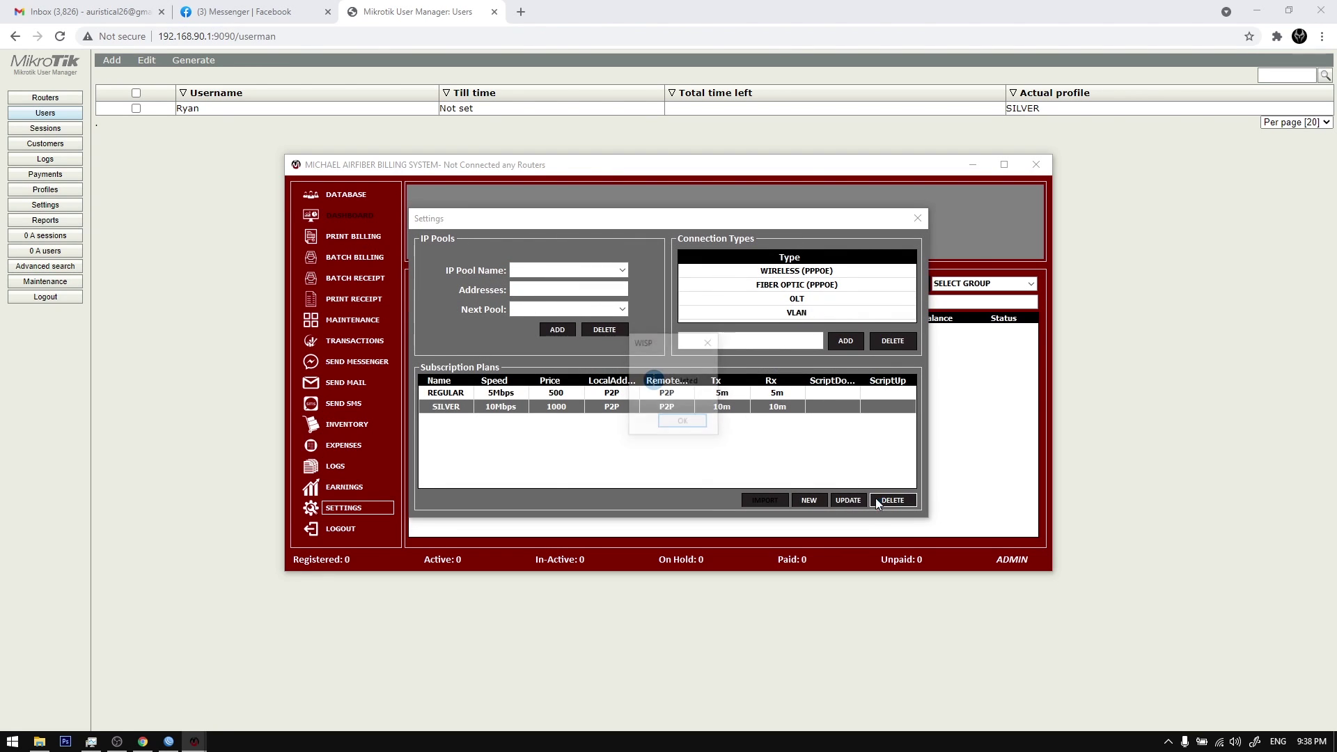
click(677, 425)
click(889, 499)
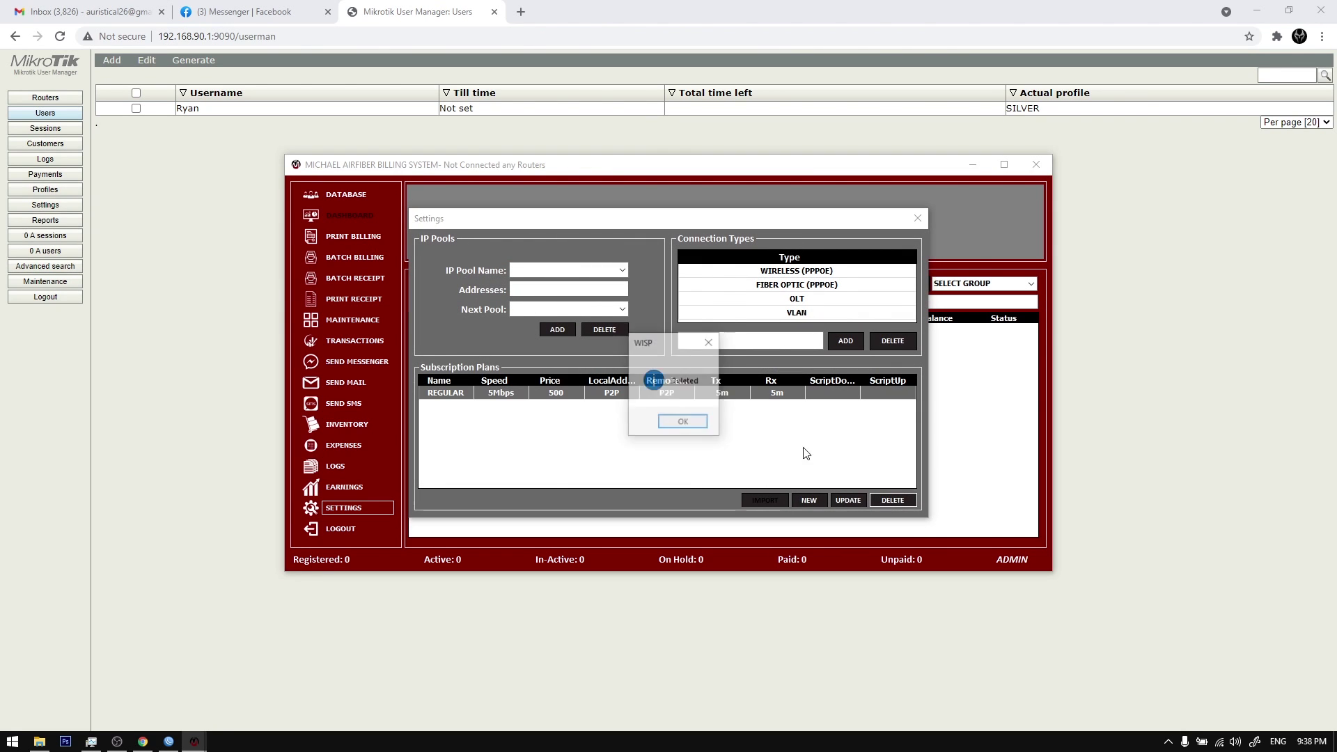
click(677, 424)
click(917, 218)
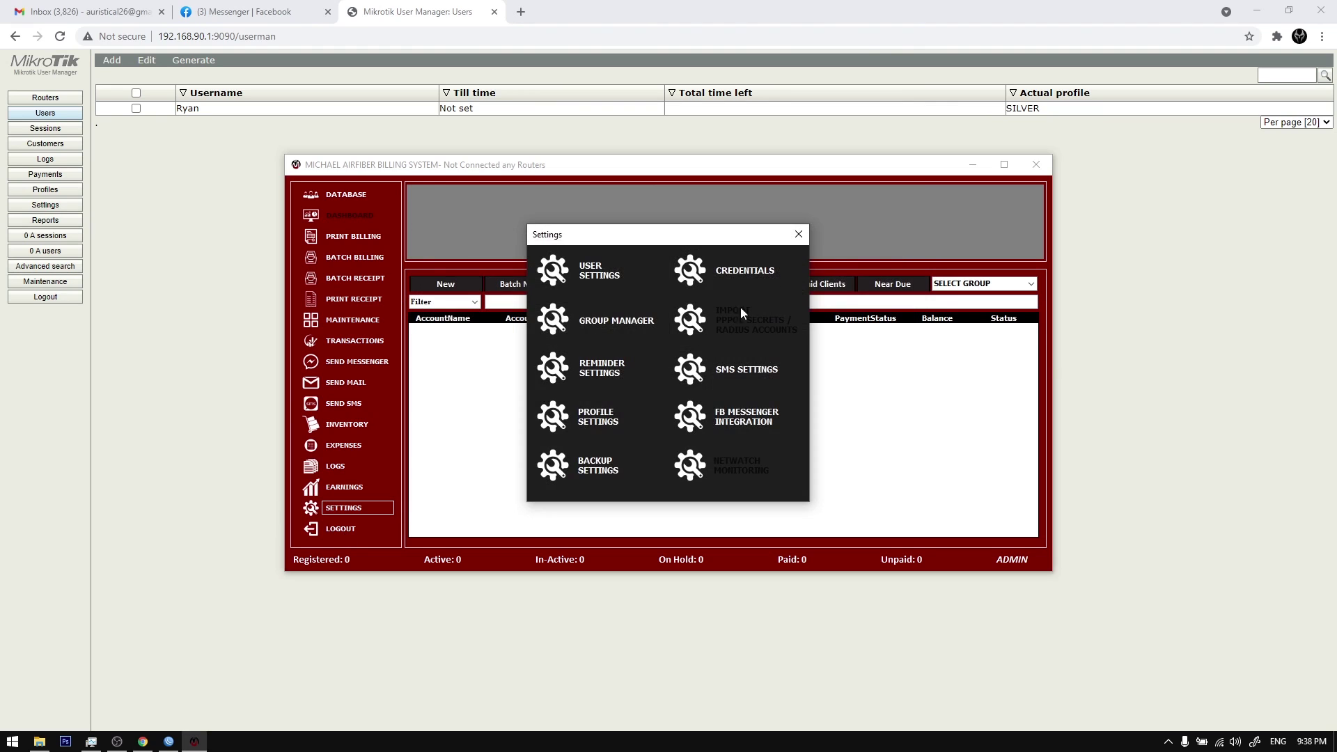
click(799, 234)
Step: Log out and log back in to the MAPLITE router at 192.168.90.1:8728
click(350, 536)
click(748, 309)
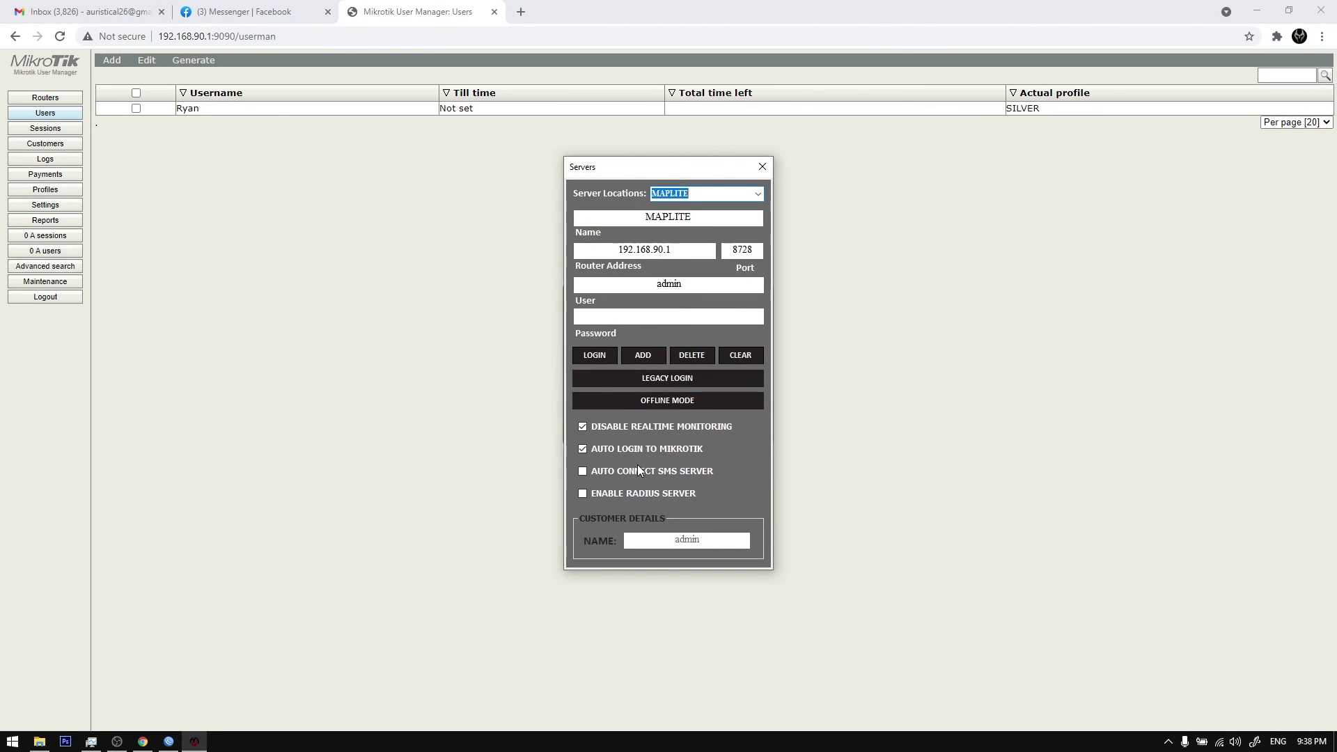
click(596, 355)
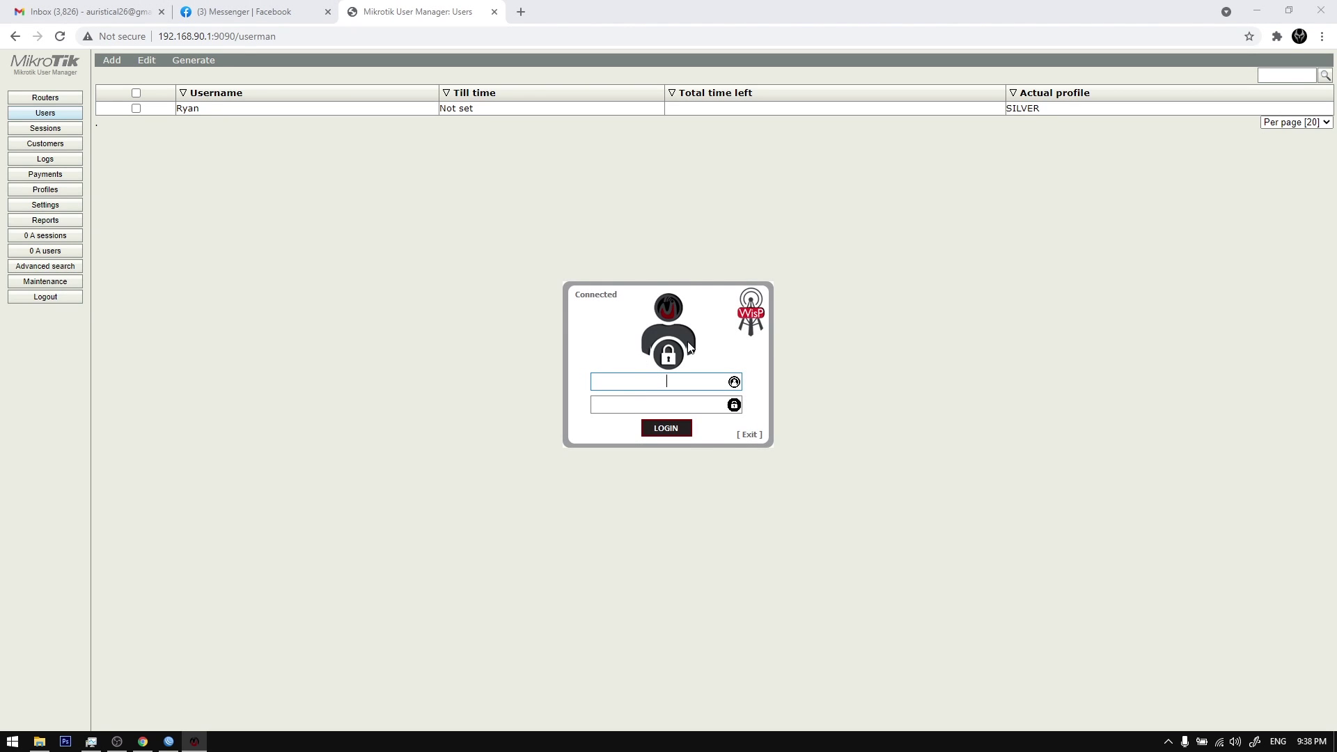
key(Return)
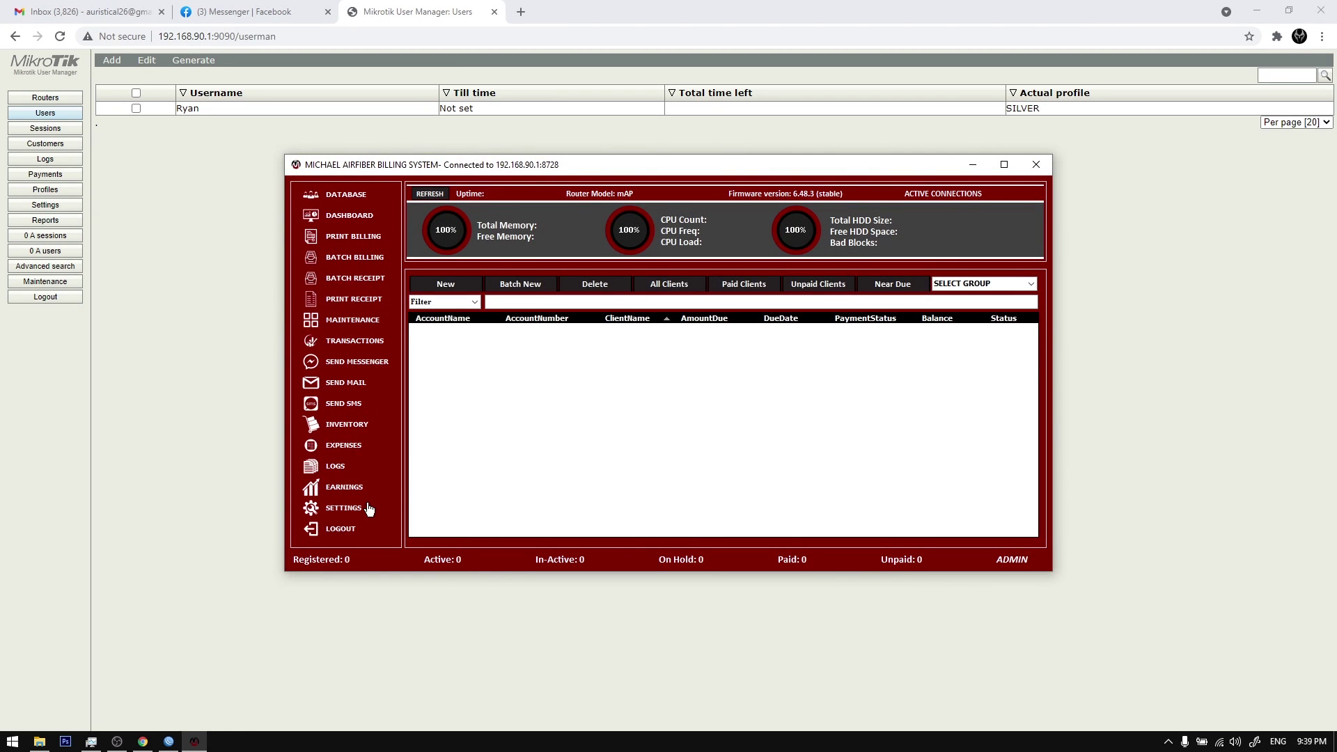
Step: Start importing subscription plans from the router's profiles in Profile Settings
click(370, 509)
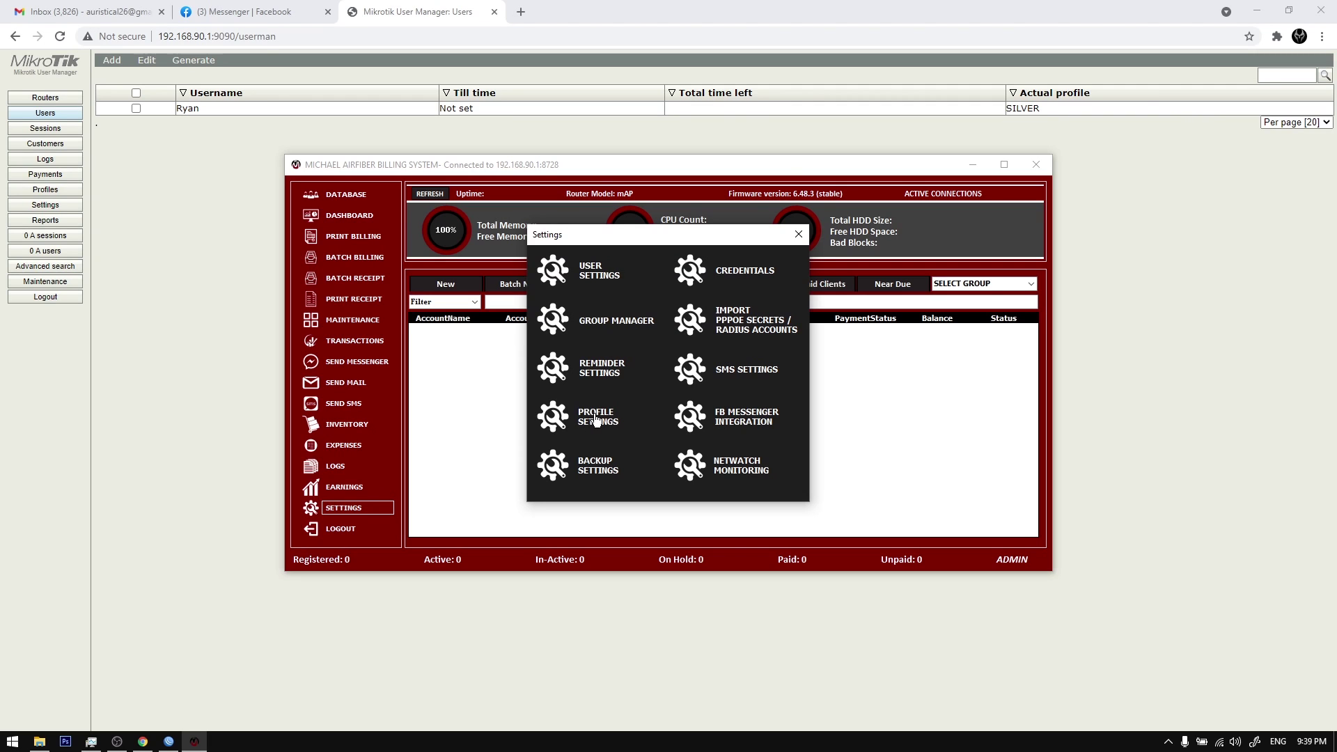
click(142, 202)
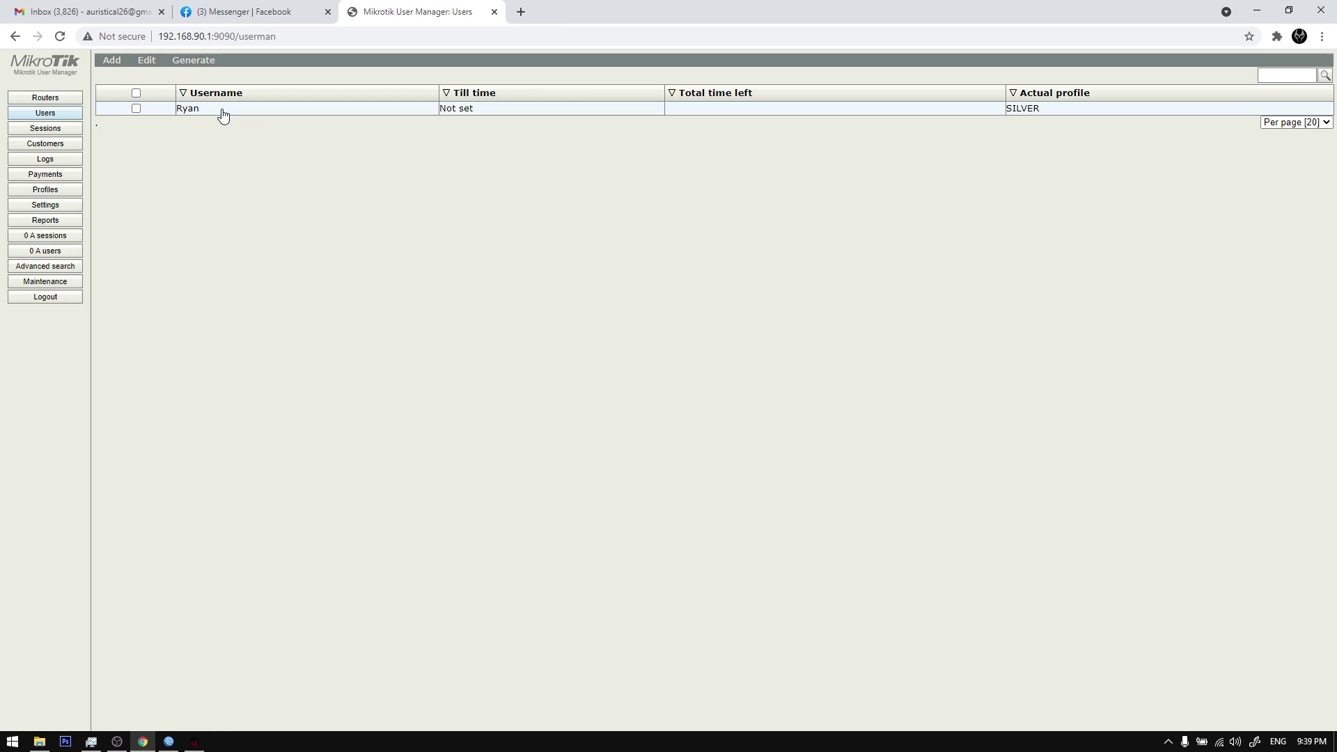
click(195, 741)
click(601, 417)
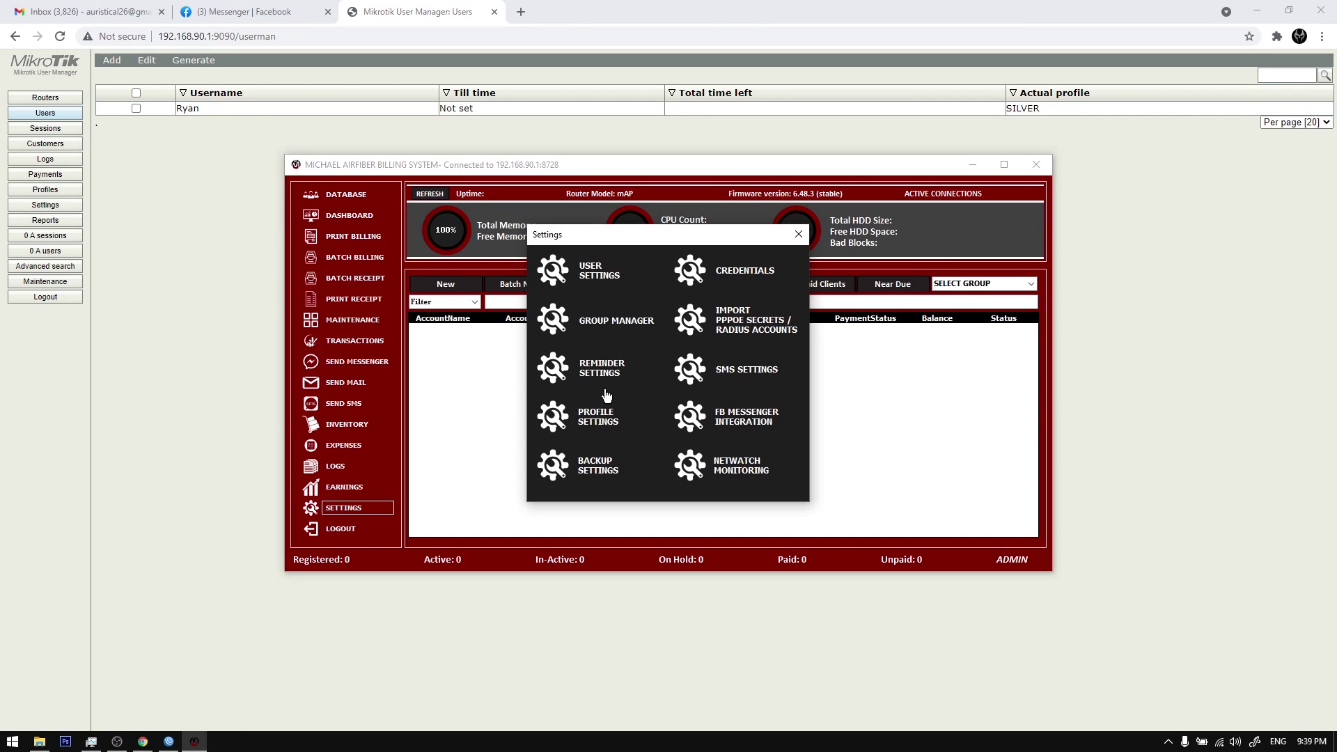
click(767, 501)
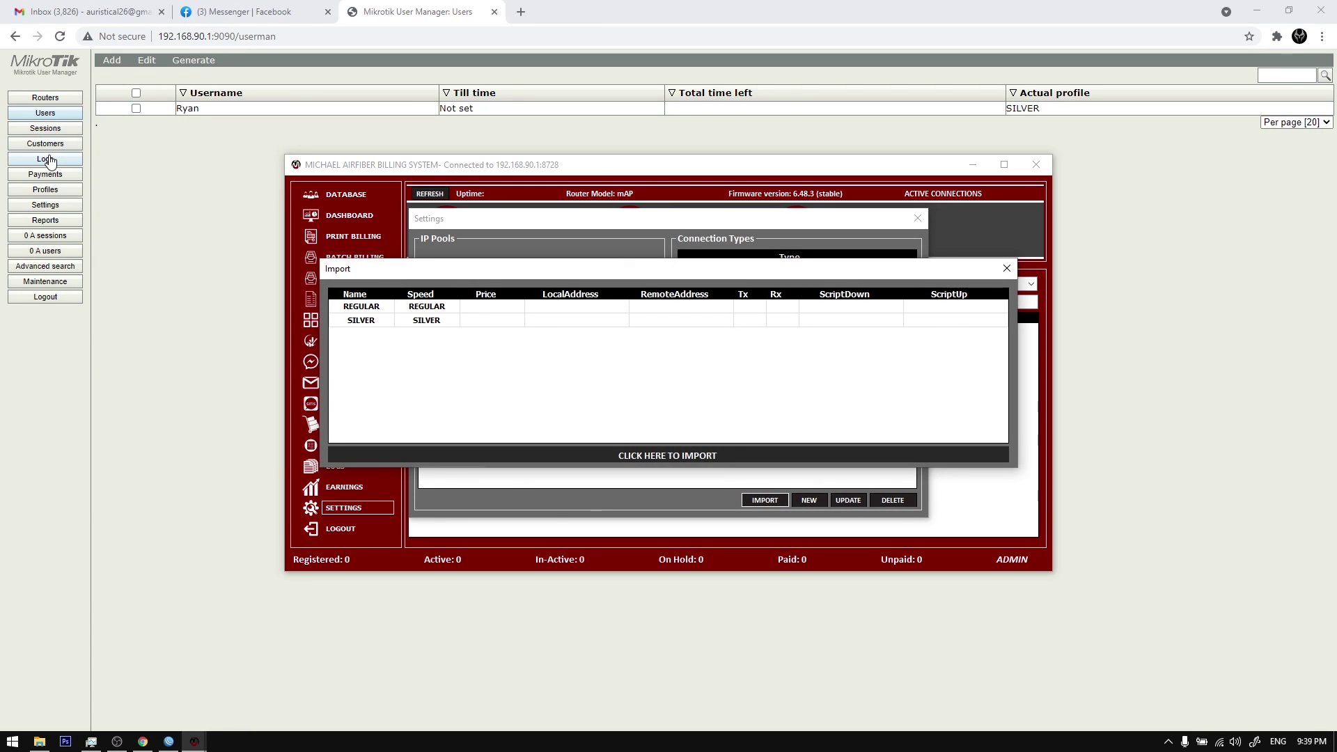
Step: Review the profile details and limitations in User Manager before returning to the import dialog
click(55, 190)
click(180, 64)
click(120, 65)
click(307, 77)
click(237, 93)
click(195, 742)
click(125, 669)
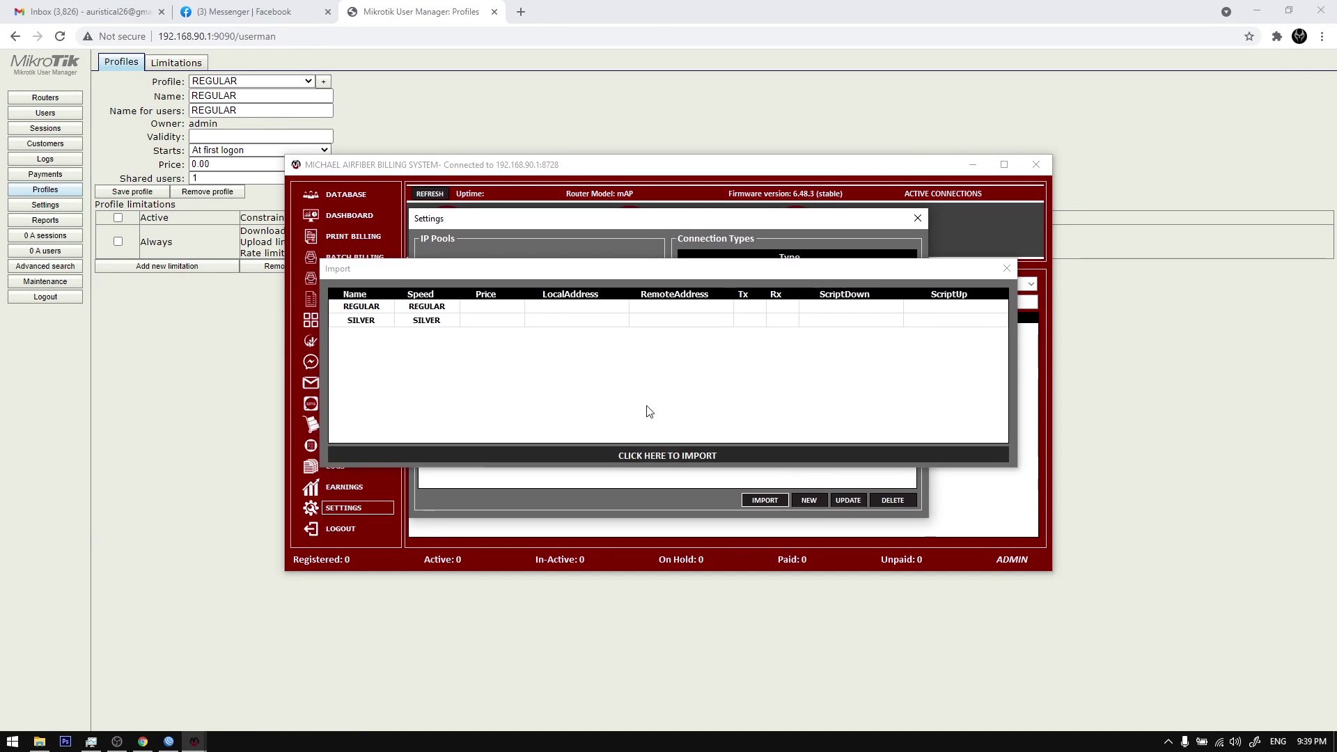
Step: Import the REGULAR plan at 500 and the SILVER plan at 1000
click(487, 307)
text(500)
key(Return)
text(1000)
click(673, 455)
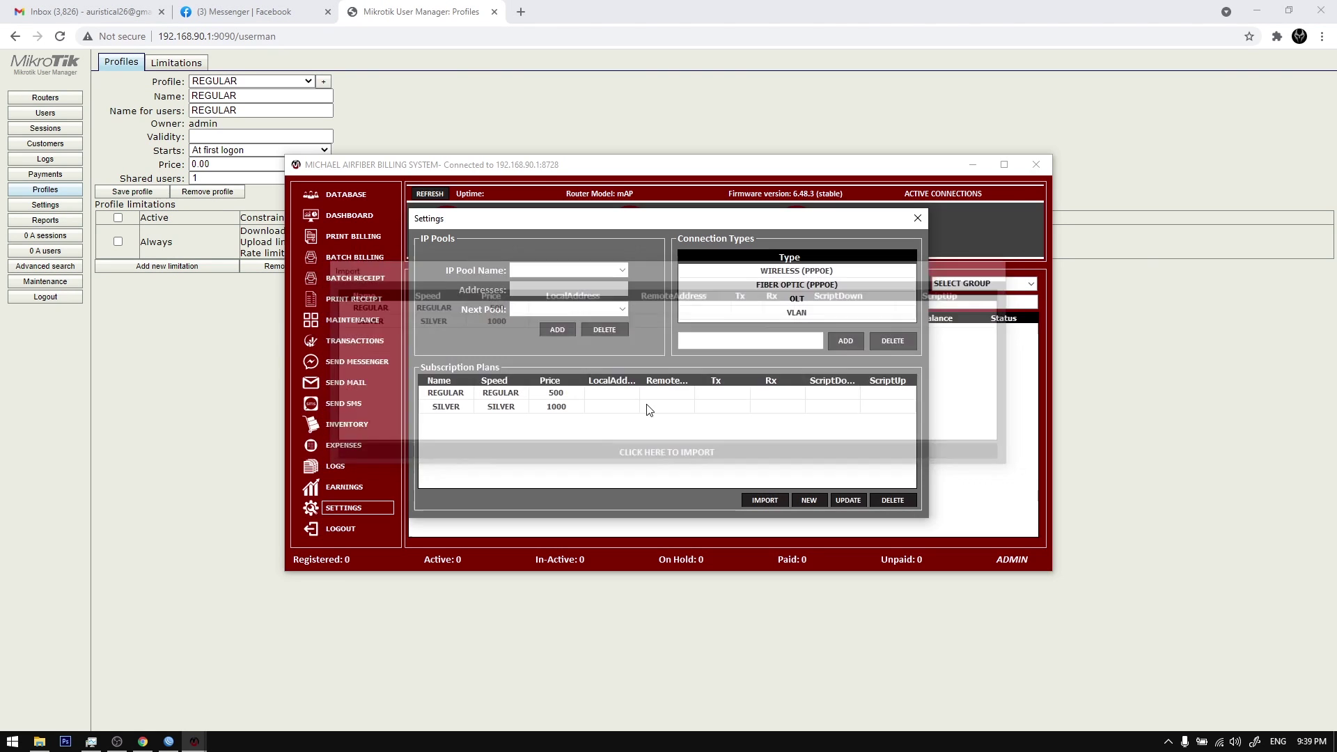
click(918, 218)
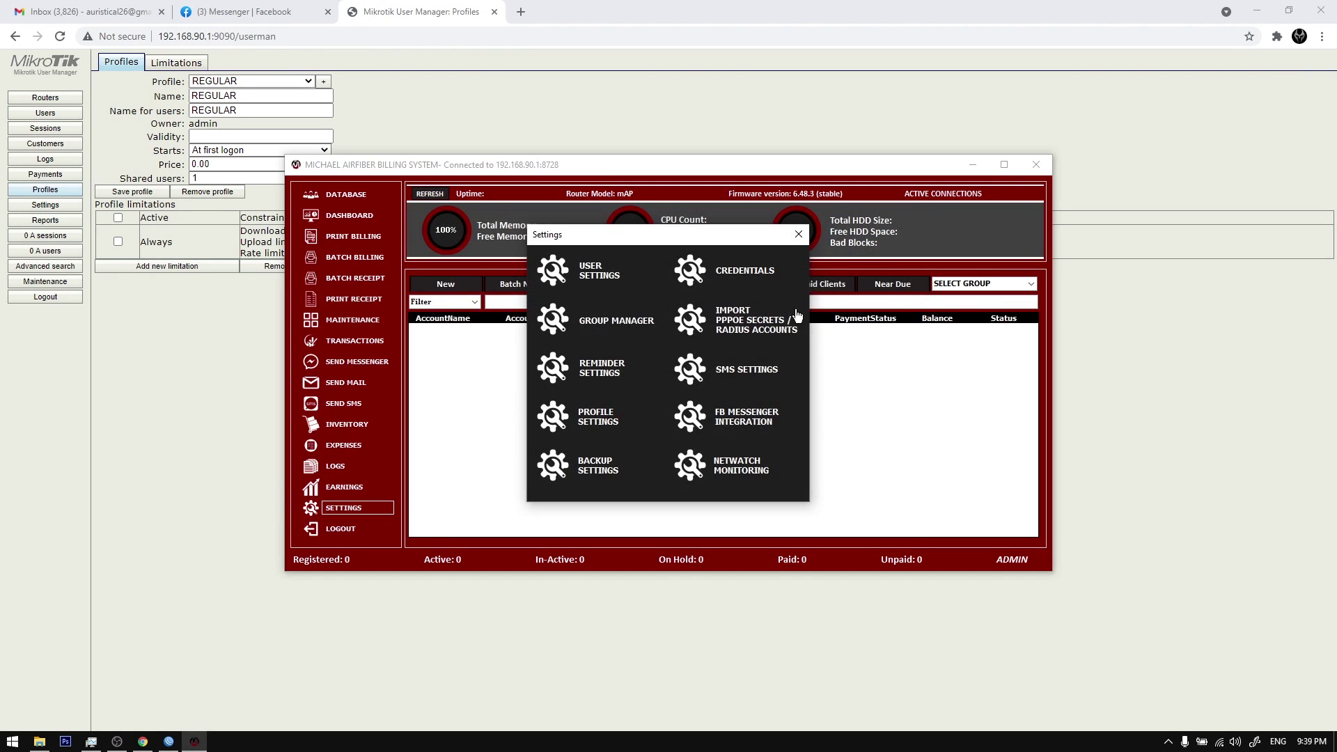
Step: Import PPPoE secrets as clients with FIBER OPTIC (PPPOE) connection and 4-4 cover, saved to the database
click(752, 315)
click(765, 347)
click(759, 369)
click(765, 367)
click(700, 411)
click(683, 460)
Step: Log back into the billing system with the admin account, then log out of User Manager
key(Tab)
key(Return)
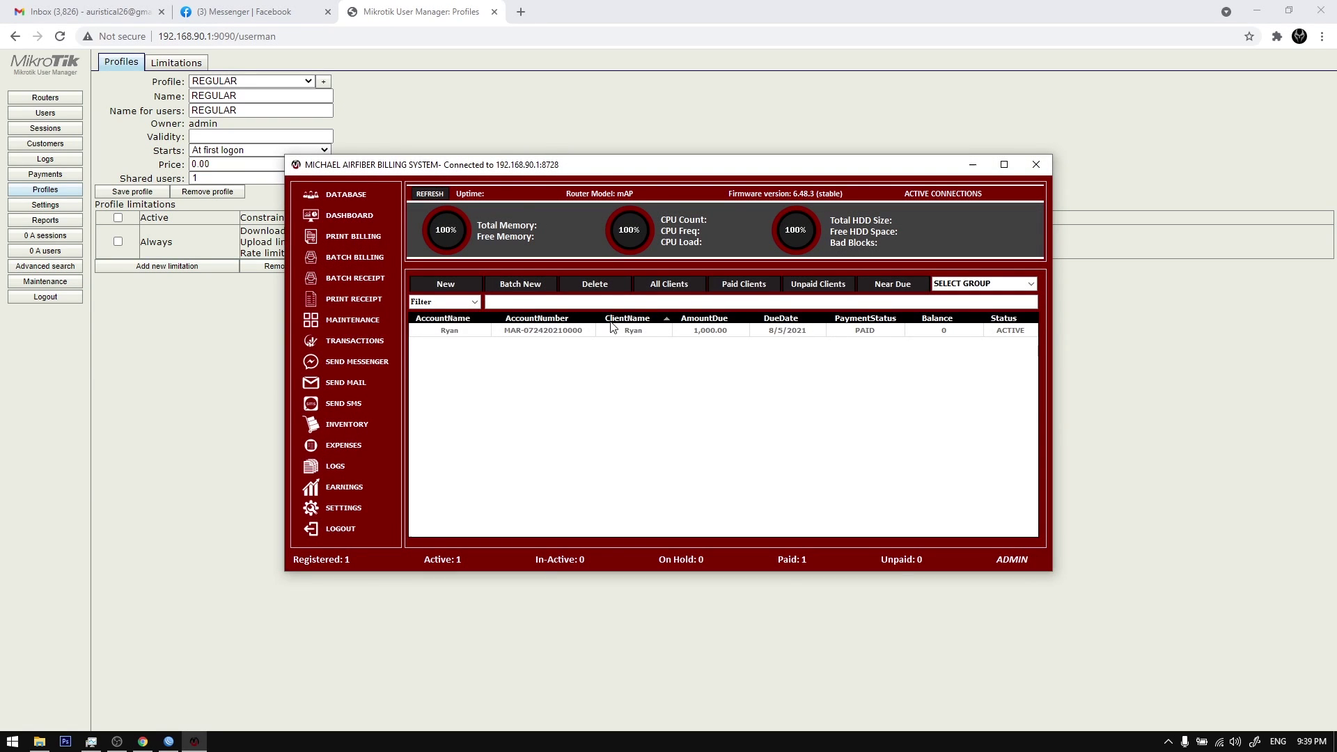
click(46, 113)
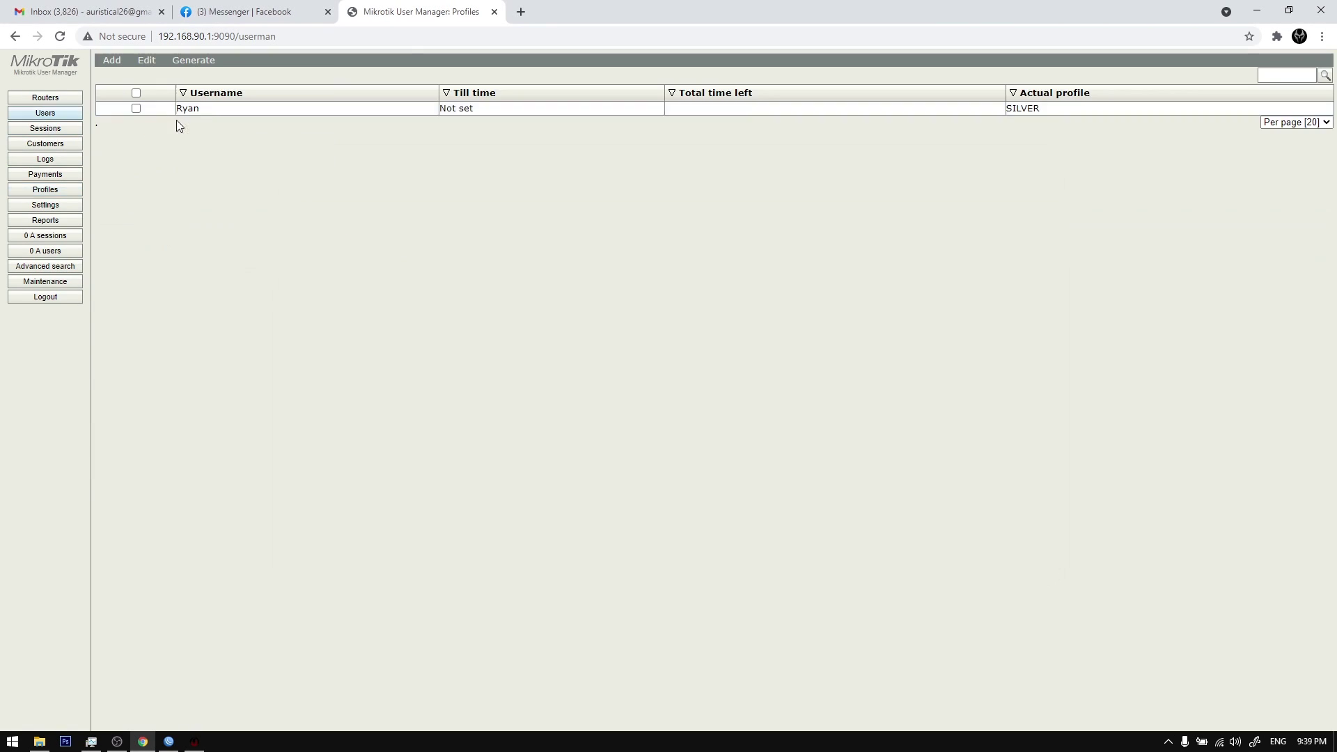
click(46, 298)
click(194, 742)
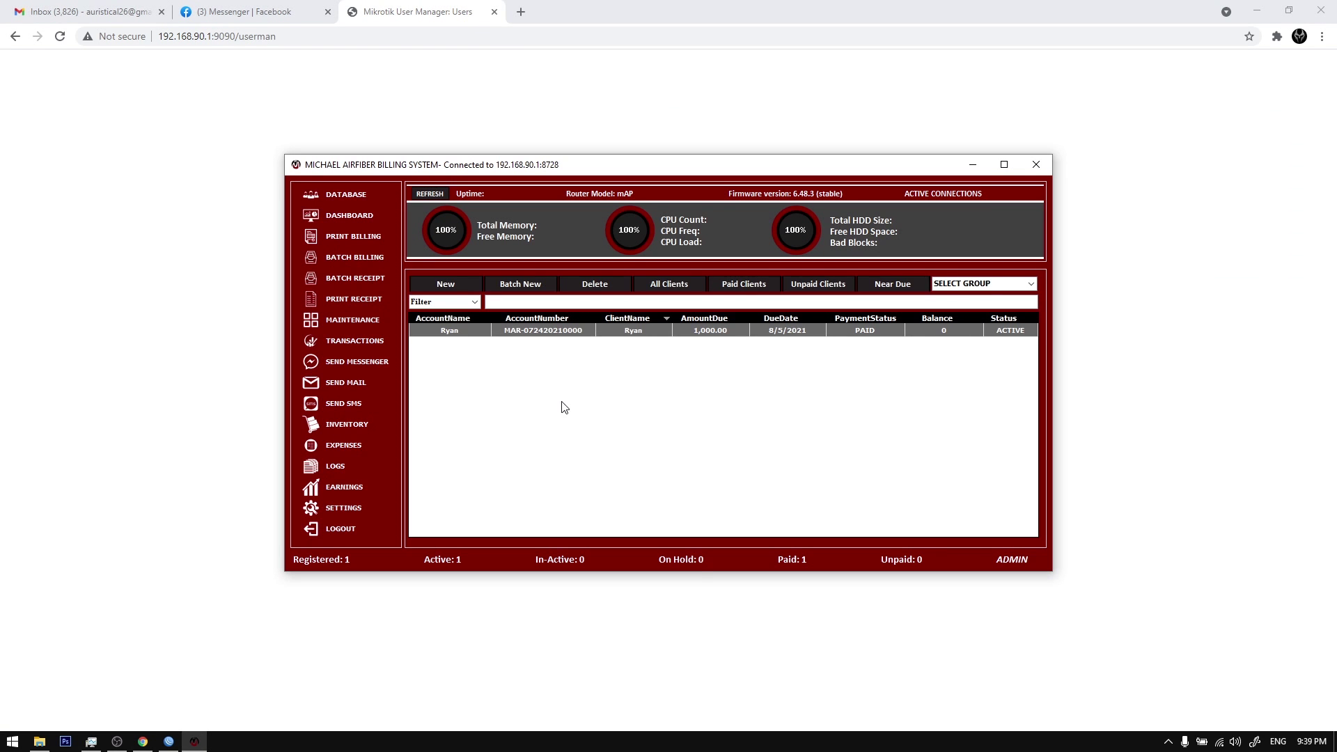
Step: Set the test client to IN-ACTIVE and log back into User Manager
right_click(550, 335)
mouse_move(661, 354)
click(743, 371)
click(281, 322)
click(685, 355)
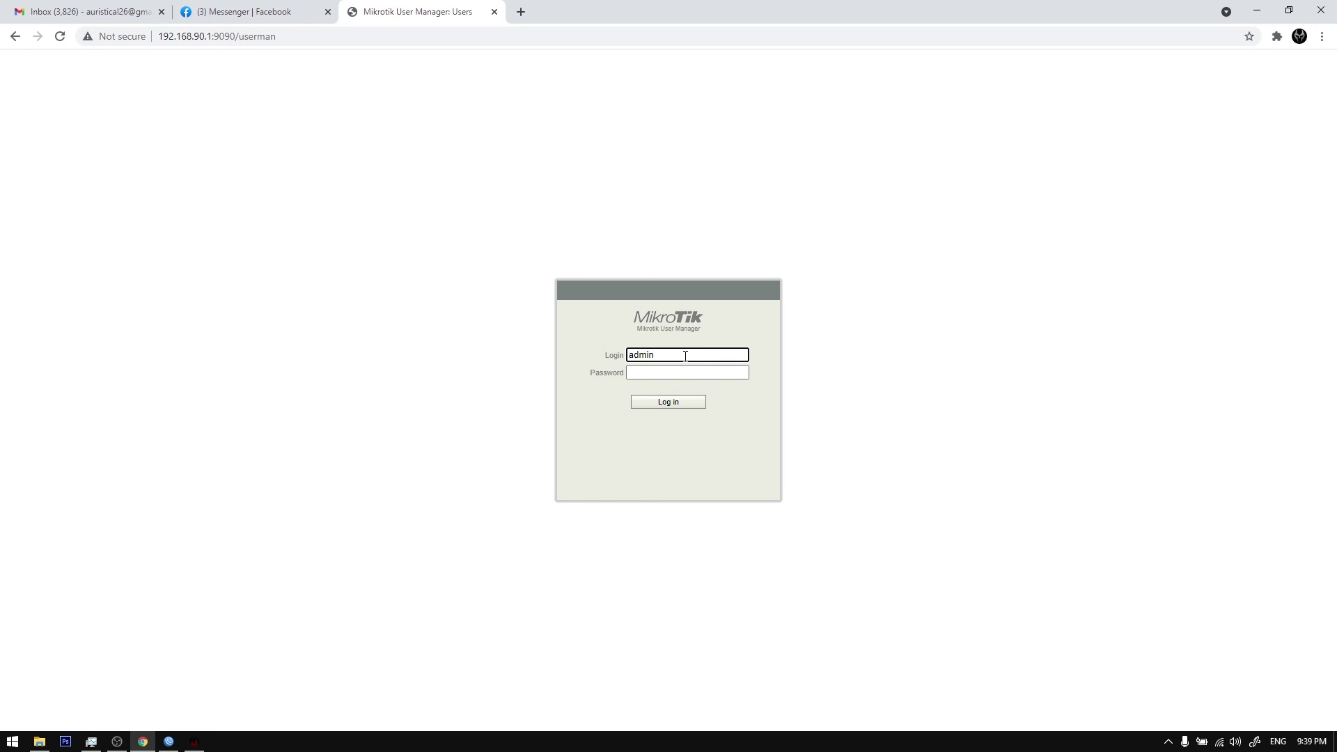
key(Return)
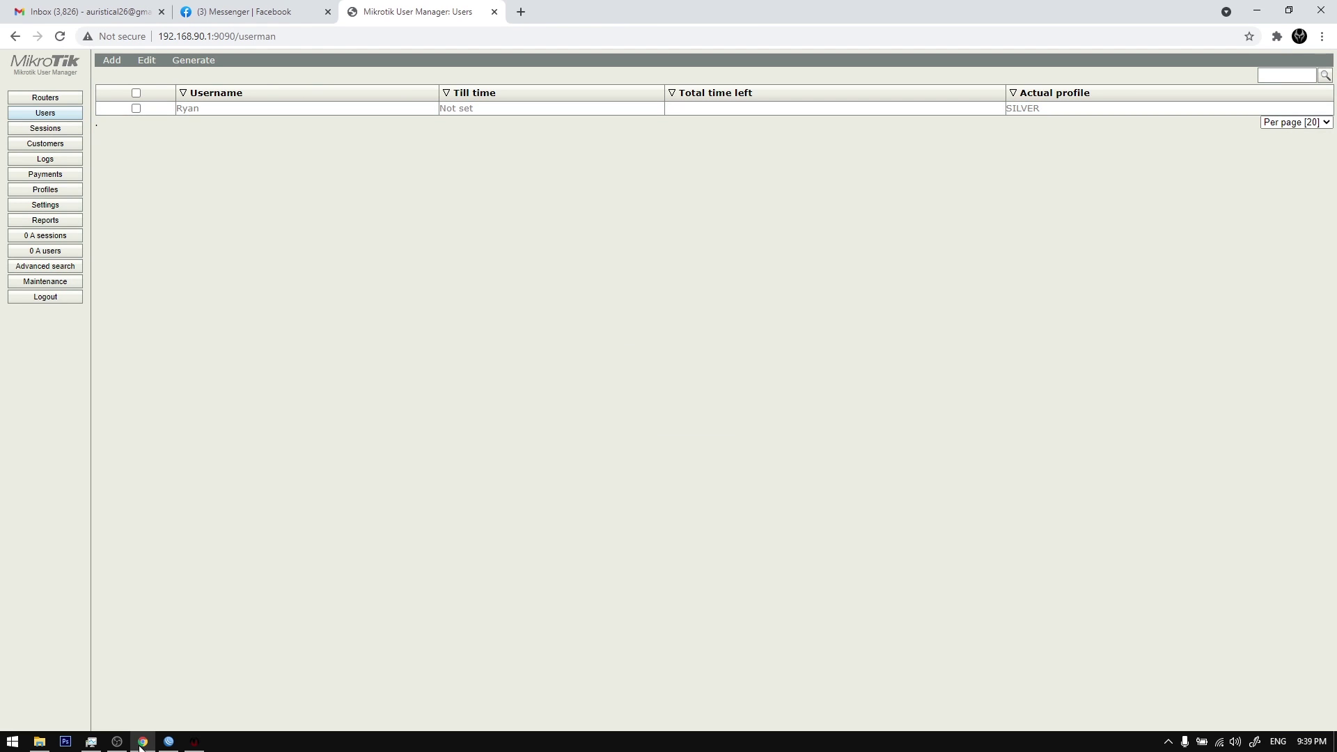
Step: Set the test client's status back to ACTIVE and check the User Manager users page
click(195, 741)
right_click(611, 331)
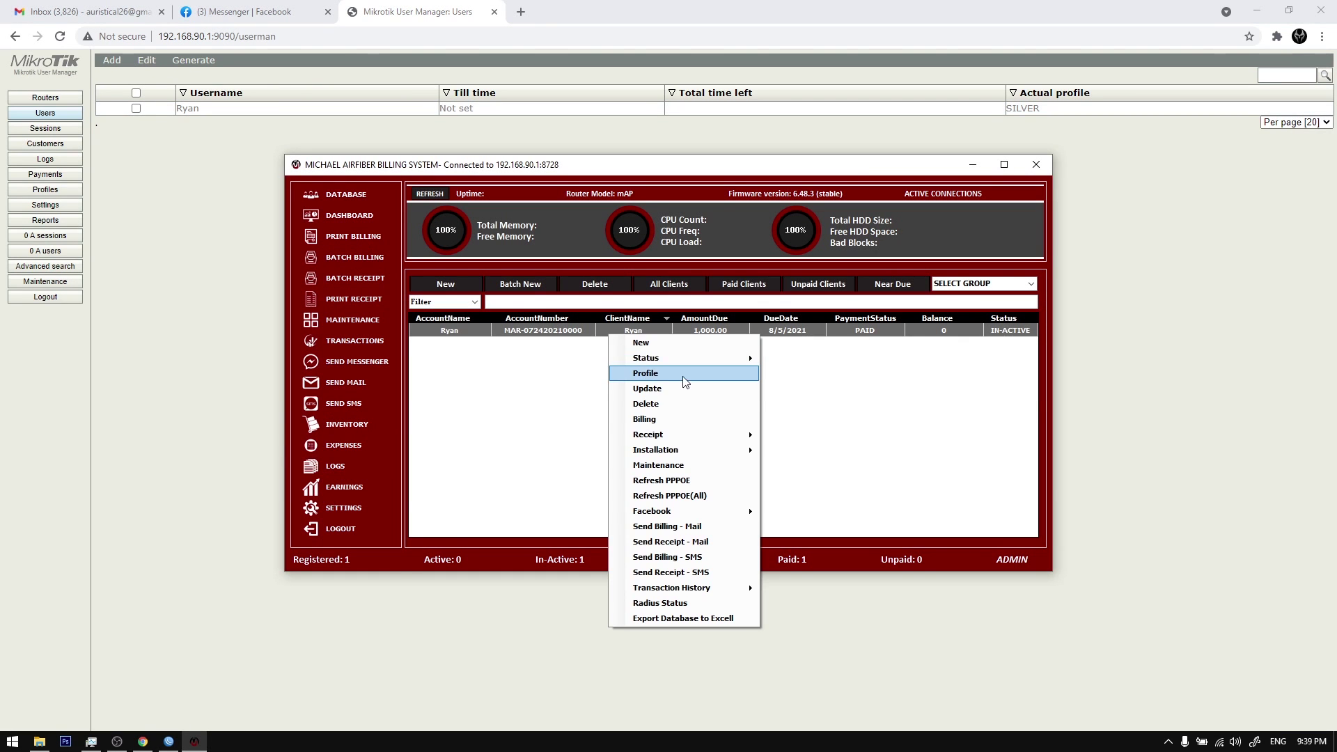
mouse_move(696, 358)
click(797, 358)
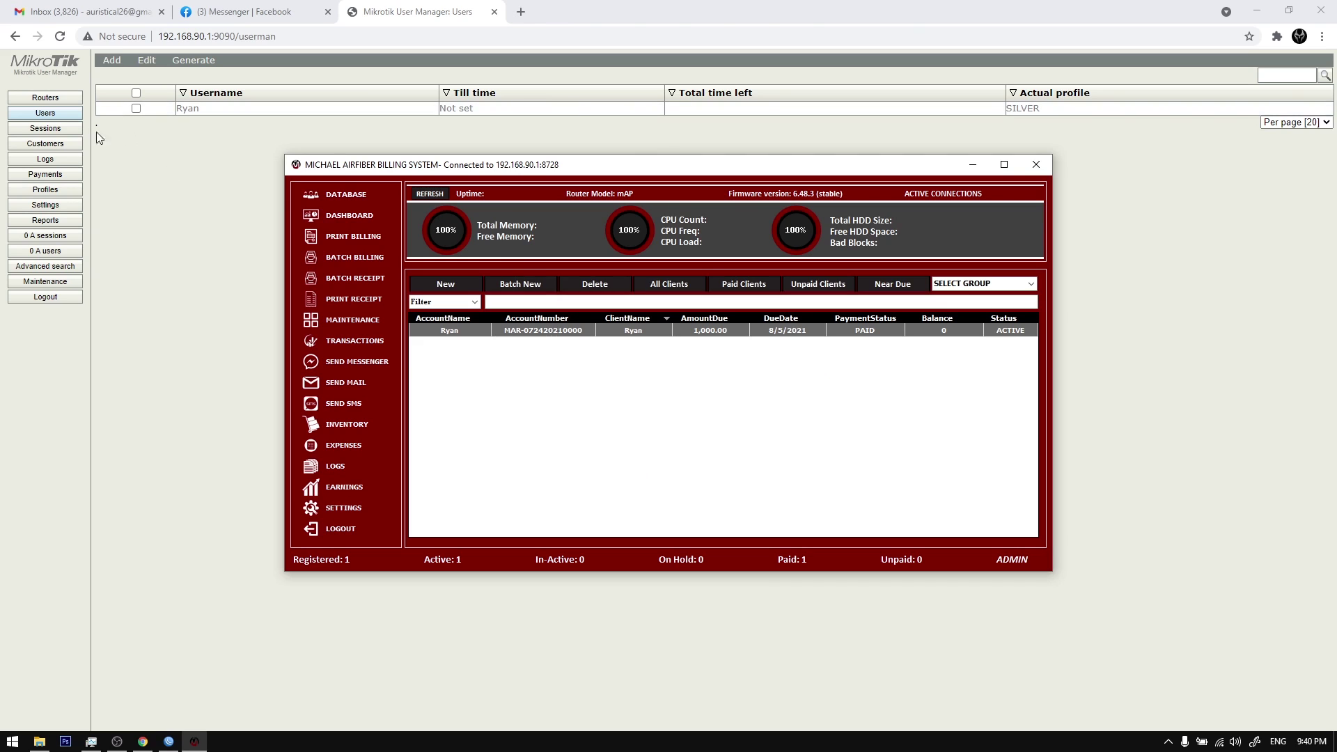
click(70, 113)
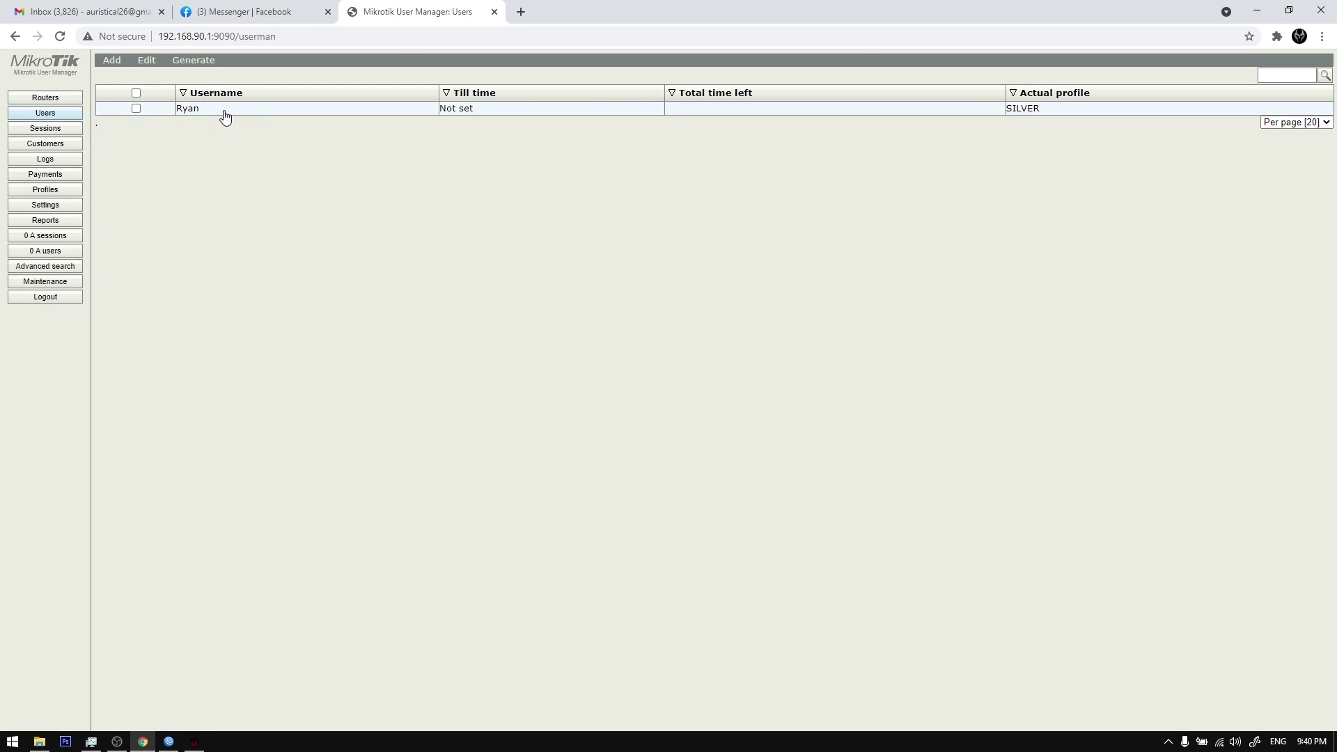
click(191, 737)
Step: Turn on Autodisconnect/Autochange profile in the billing system's Reminder Settings
click(169, 738)
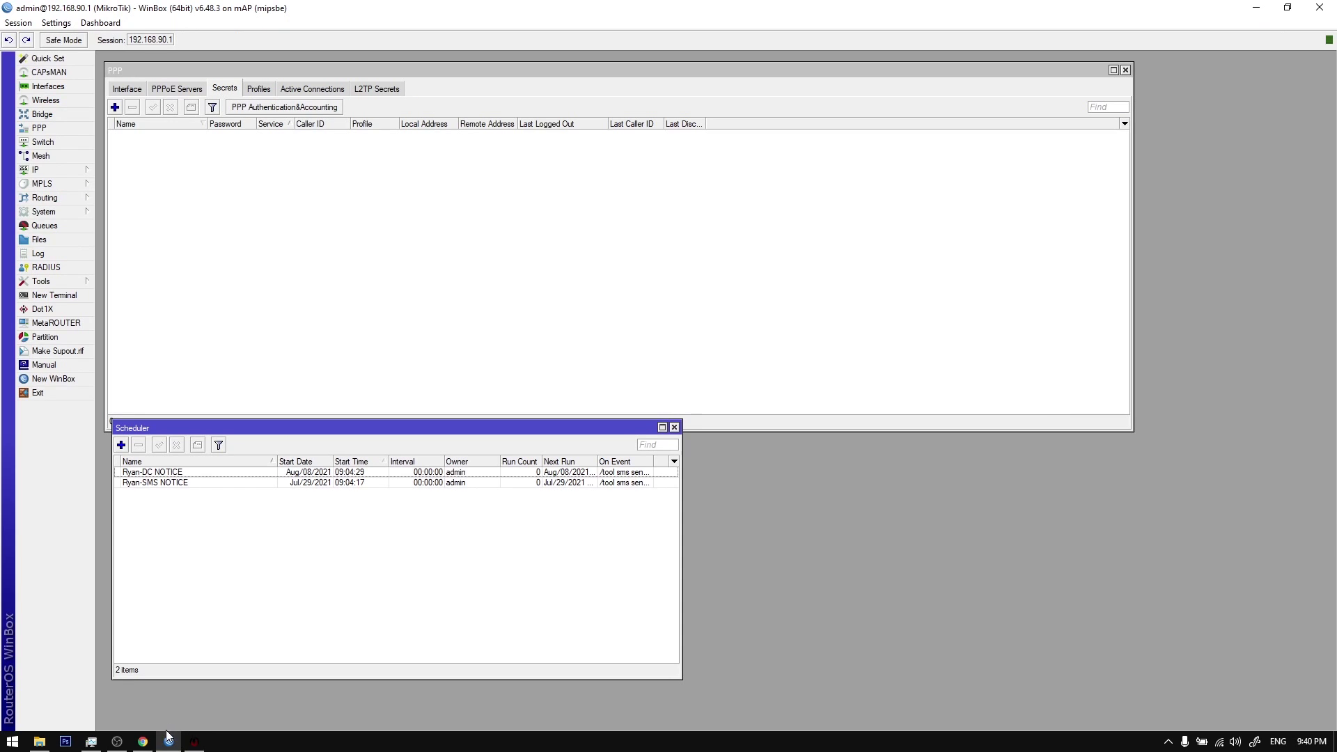
click(194, 742)
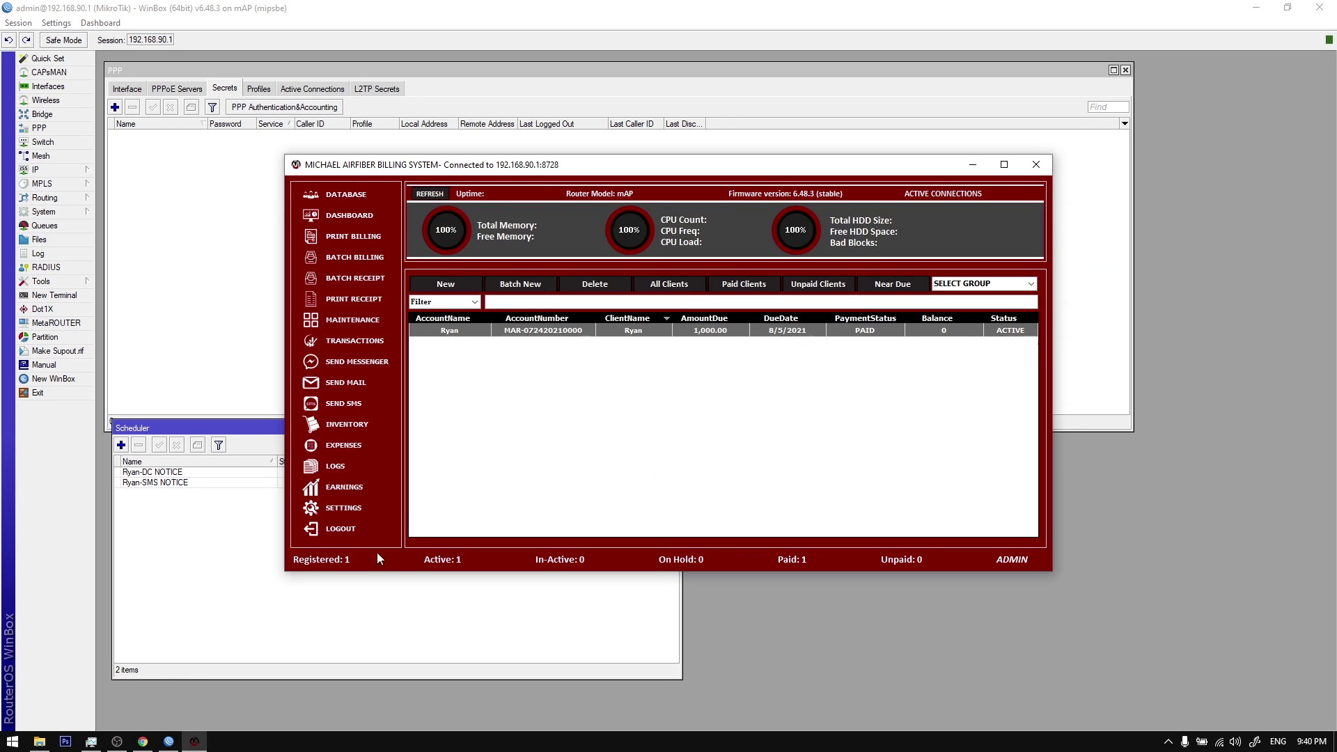
click(348, 508)
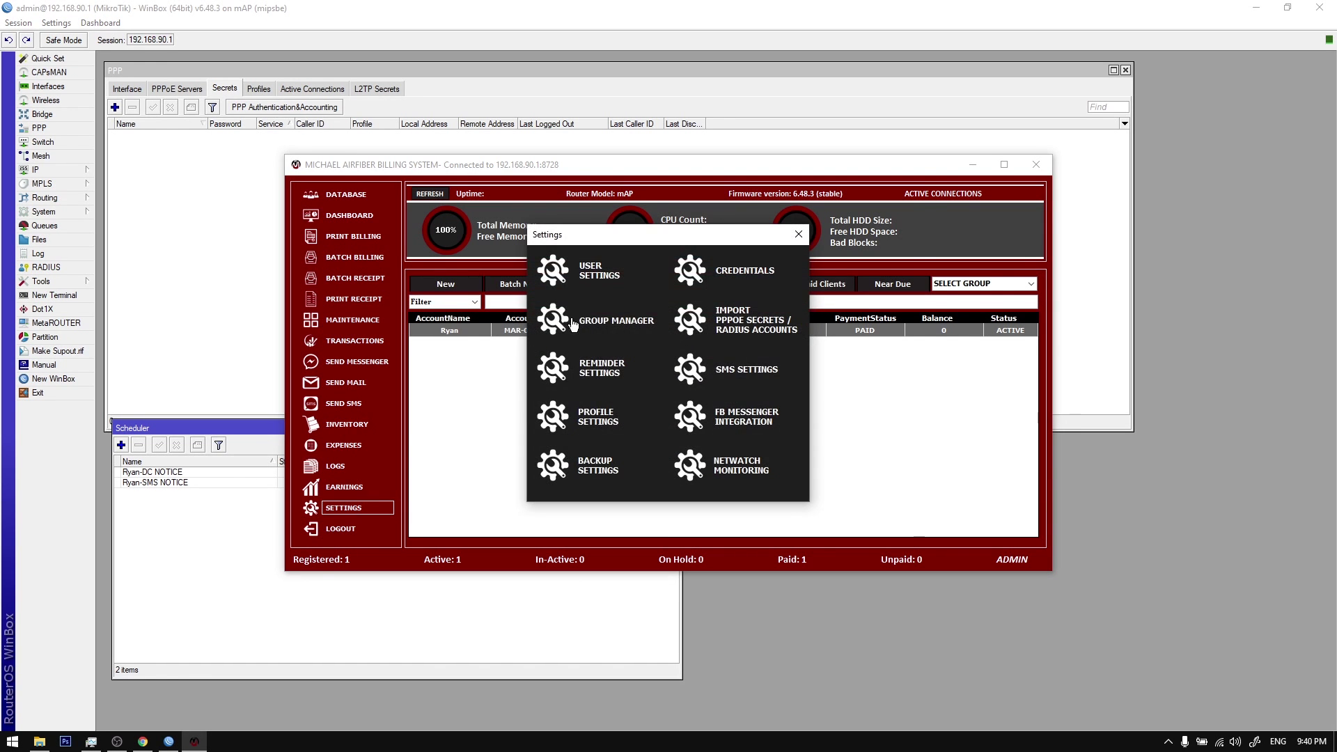
click(600, 367)
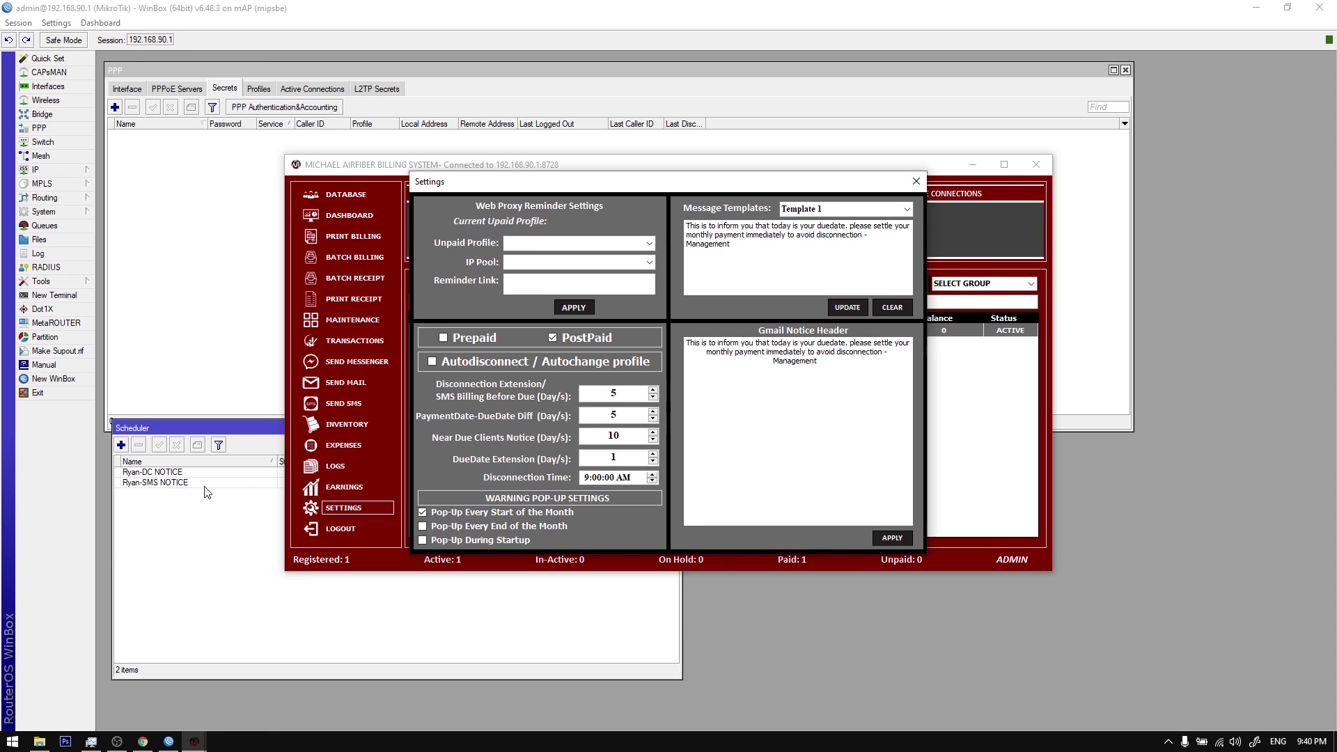
click(249, 495)
mouse_move(195, 742)
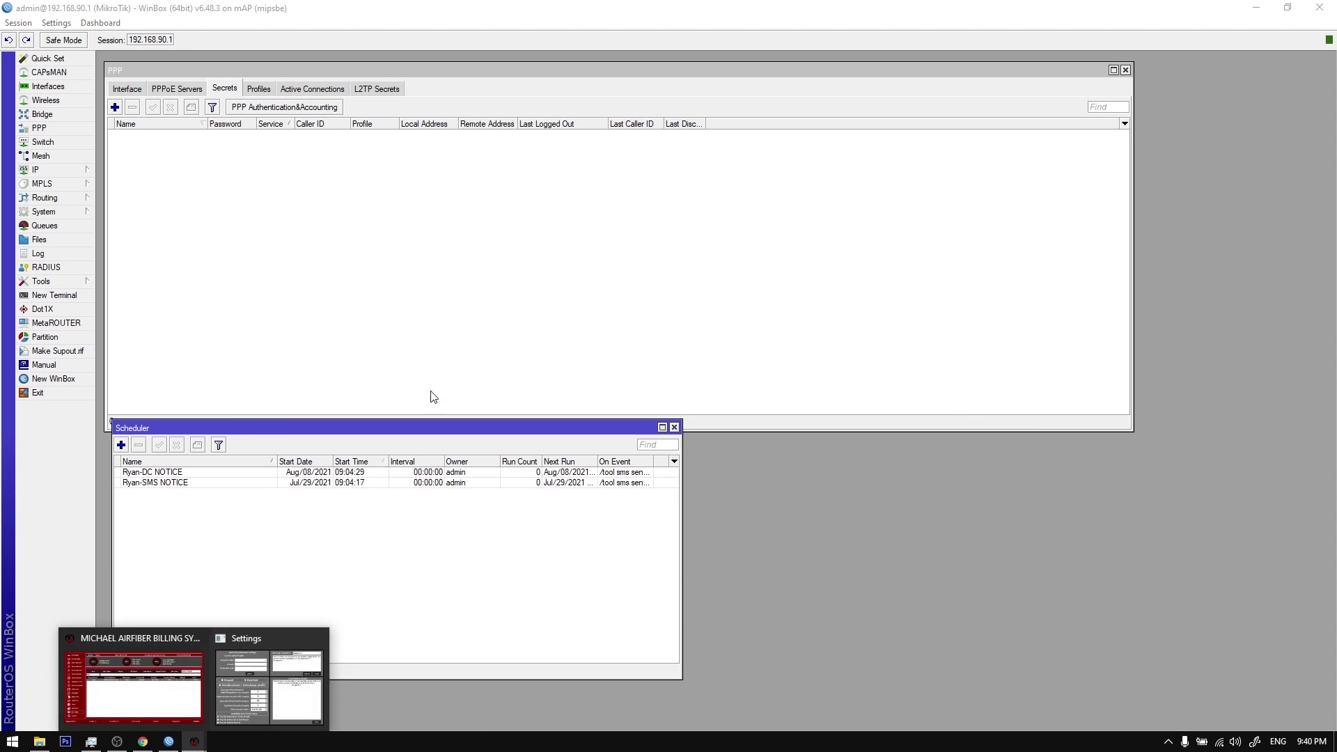
click(277, 669)
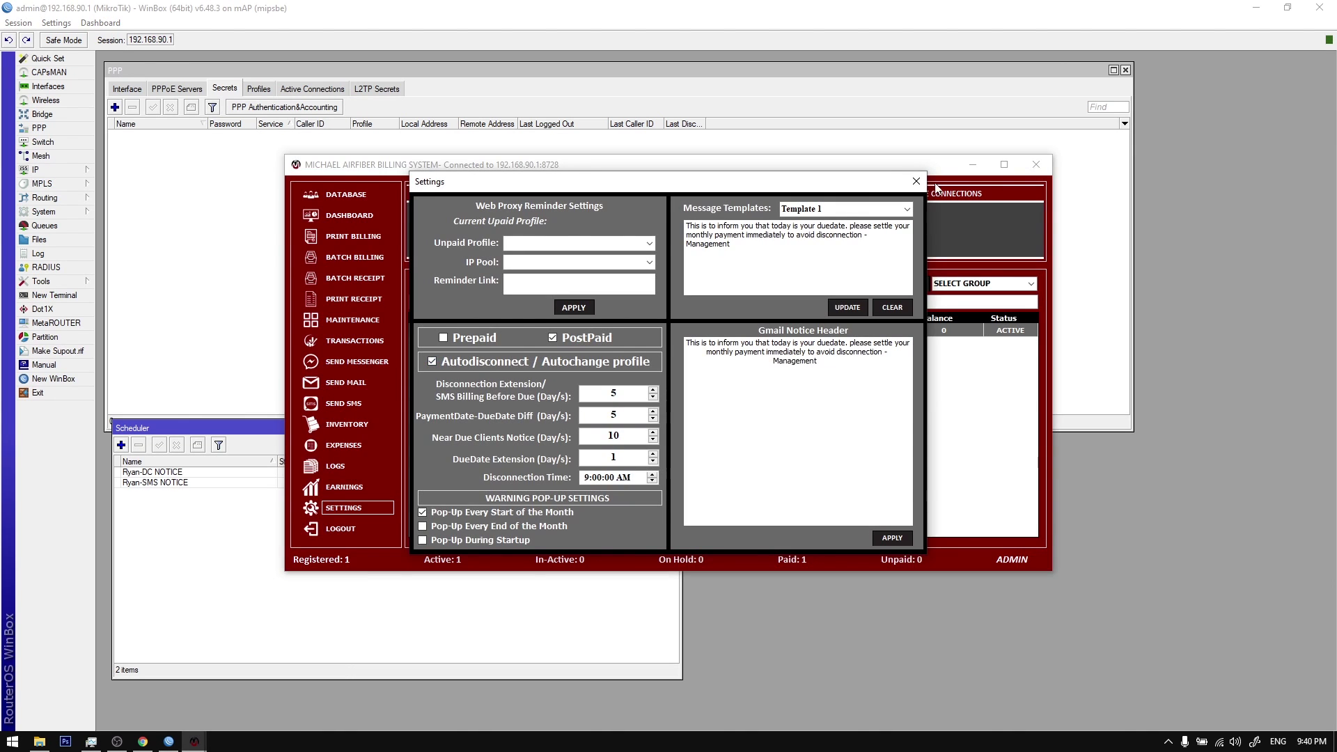
key(Escape)
click(798, 234)
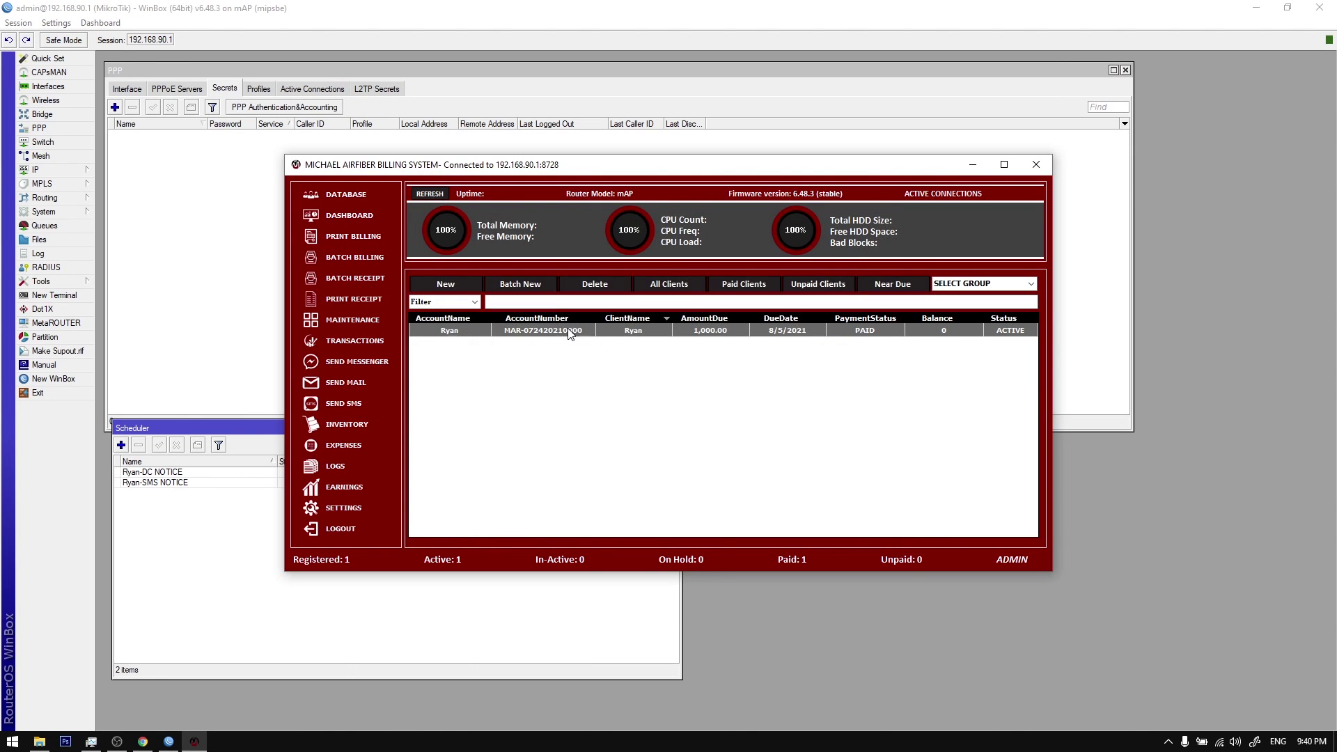
Step: Refresh the test client's PPPoE and open its new Aug/10/2021 09:00 disconnect schedule in WinBox
right_click(569, 330)
click(631, 477)
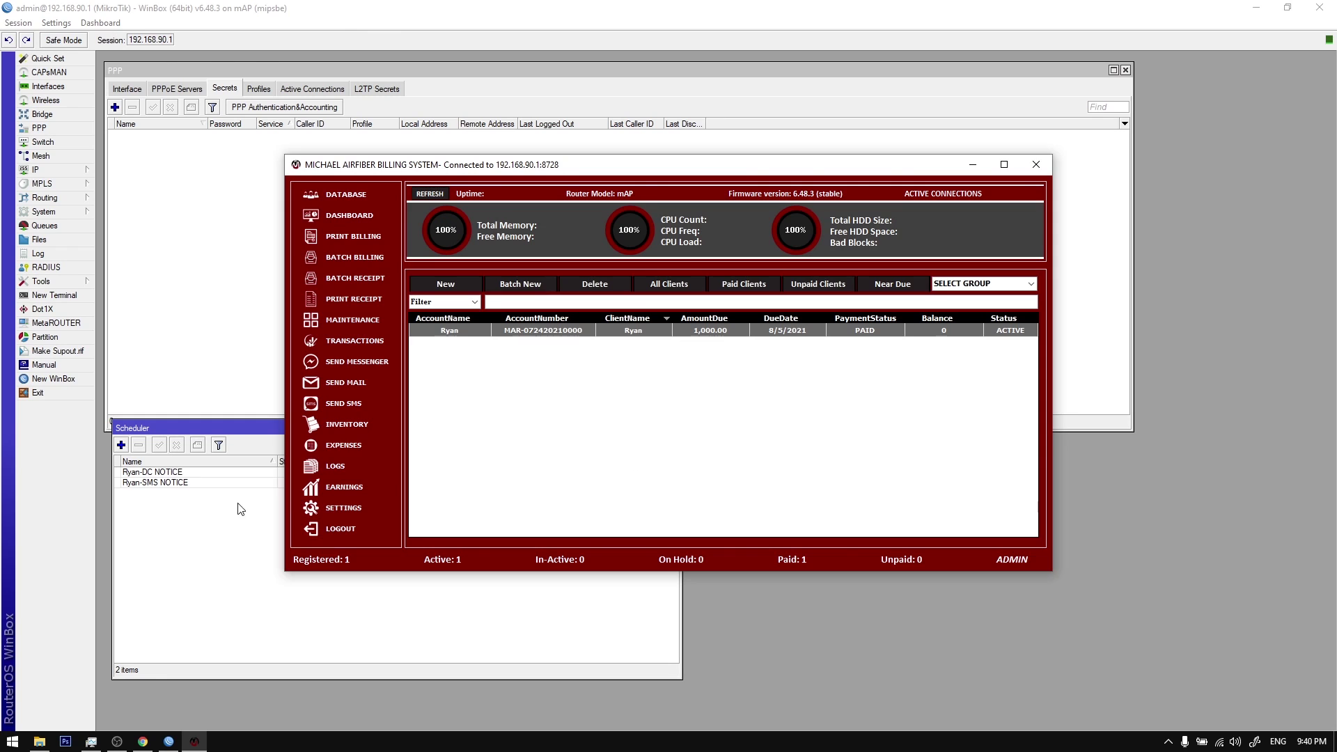
click(200, 502)
double_click(177, 474)
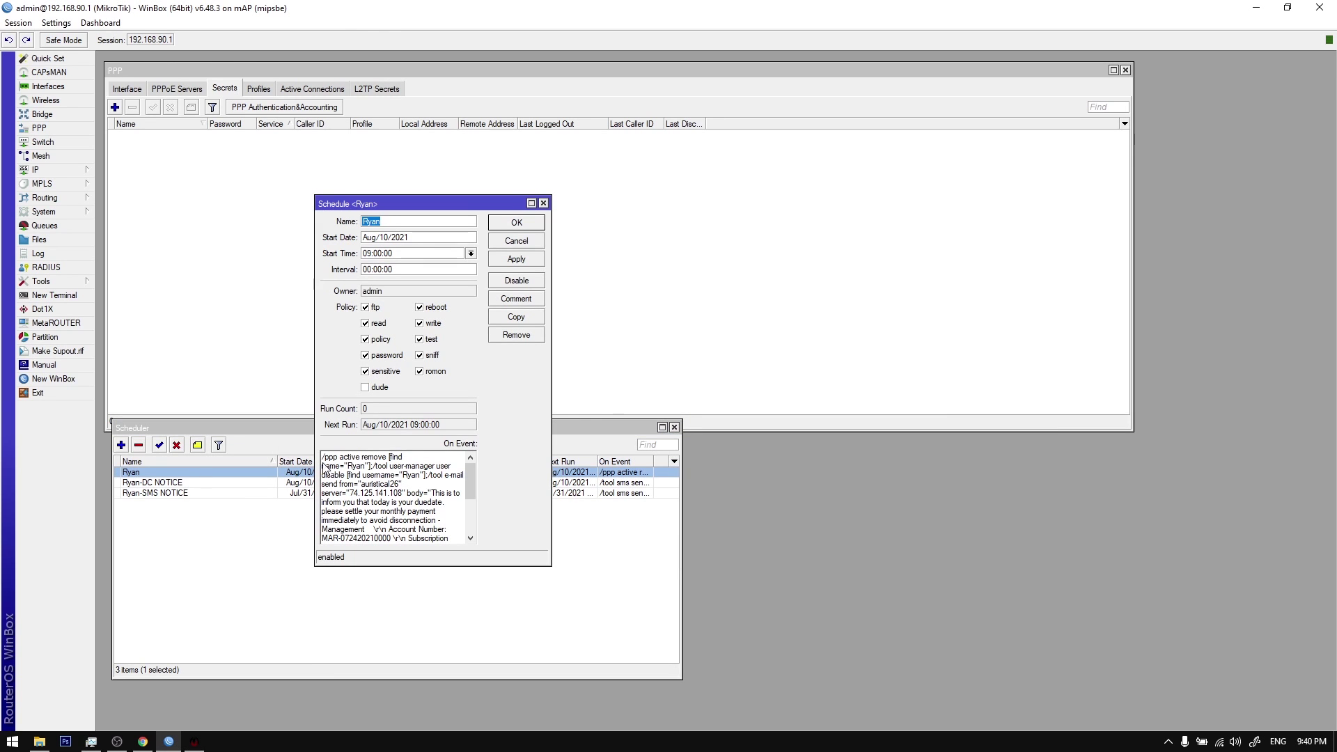
Step: Open the Ryan schedule and inspect its On Event disconnect script
click(278, 475)
double_click(235, 469)
scroll(398, 479, down, 5)
scroll(399, 480, up, 5)
double_click(332, 461)
click(344, 461)
drag(325, 460, 388, 463)
click(384, 464)
click(330, 460)
Step: Compare the script's user-manager disable command with the active PPP connections and Ryan in User Manager
click(312, 89)
click(225, 88)
click(428, 453)
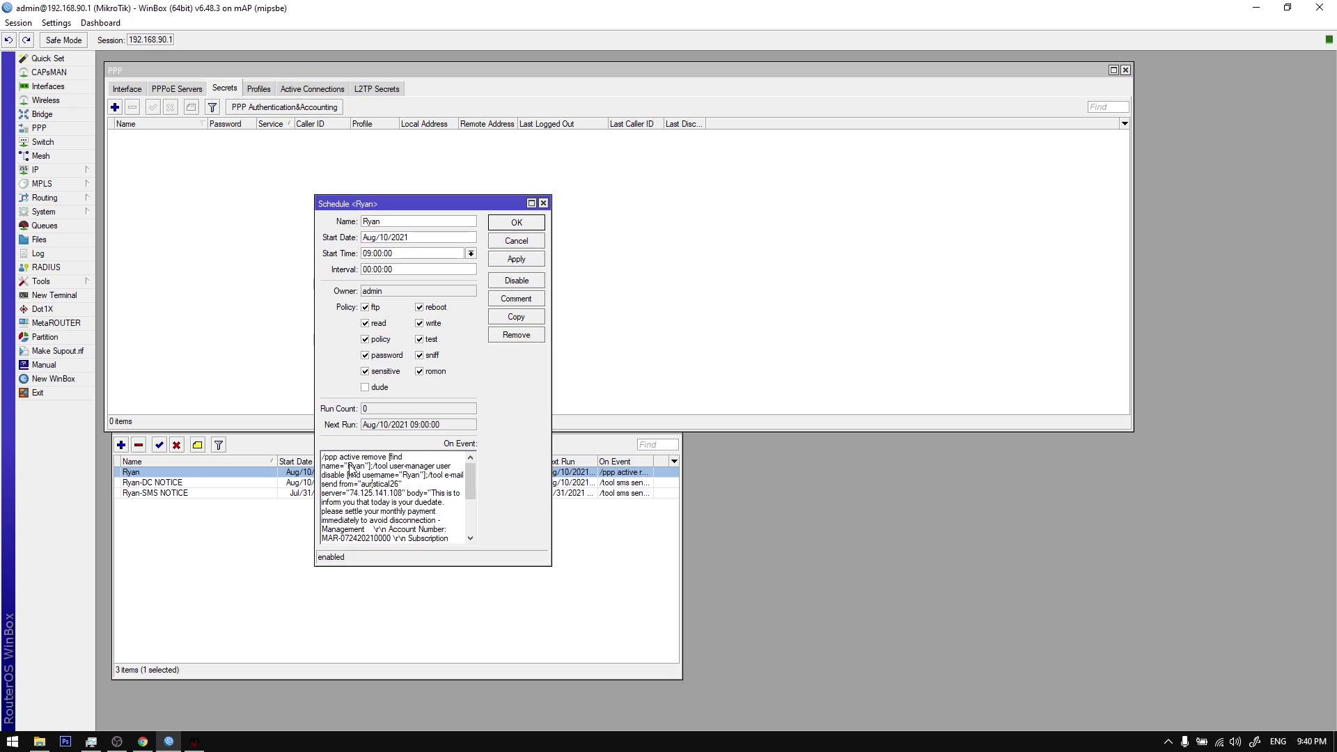
scroll(350, 473, down, 3)
scroll(349, 479, up, 3)
drag(378, 467, 443, 469)
click(333, 480)
drag(347, 476, 418, 480)
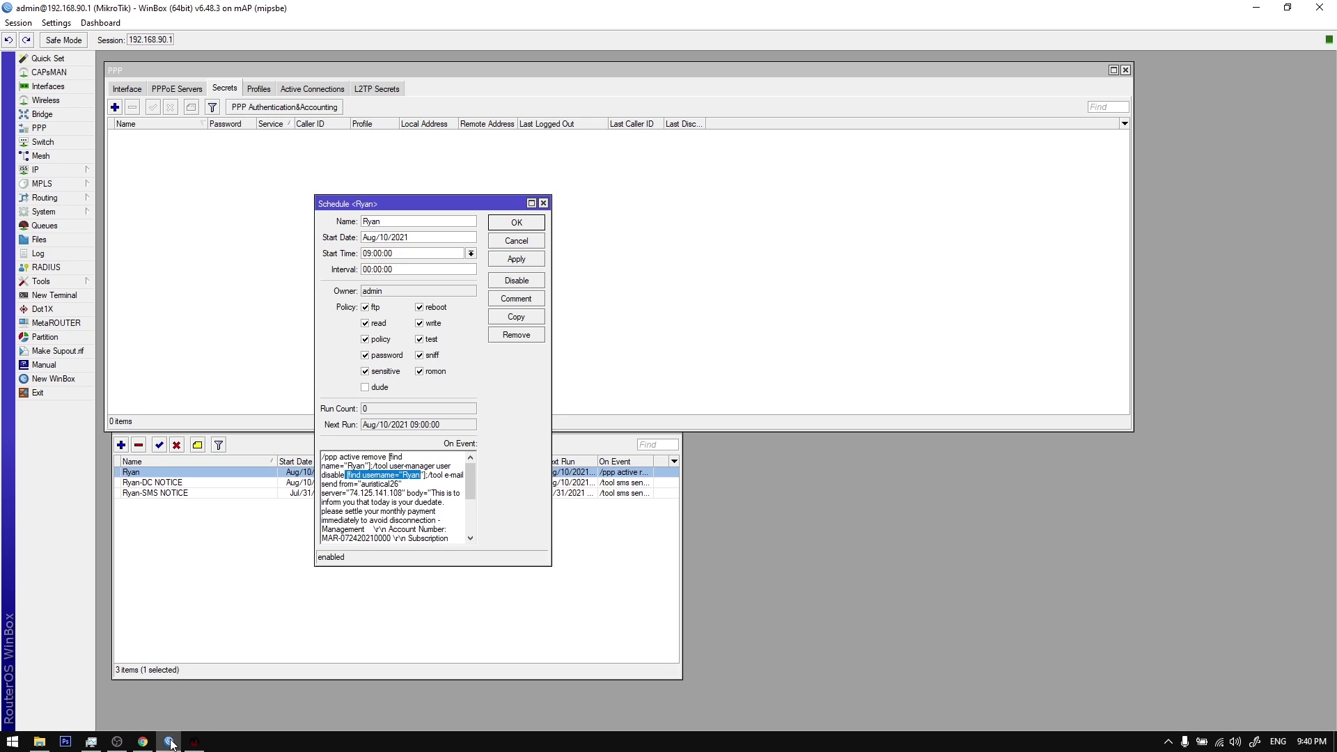
click(143, 741)
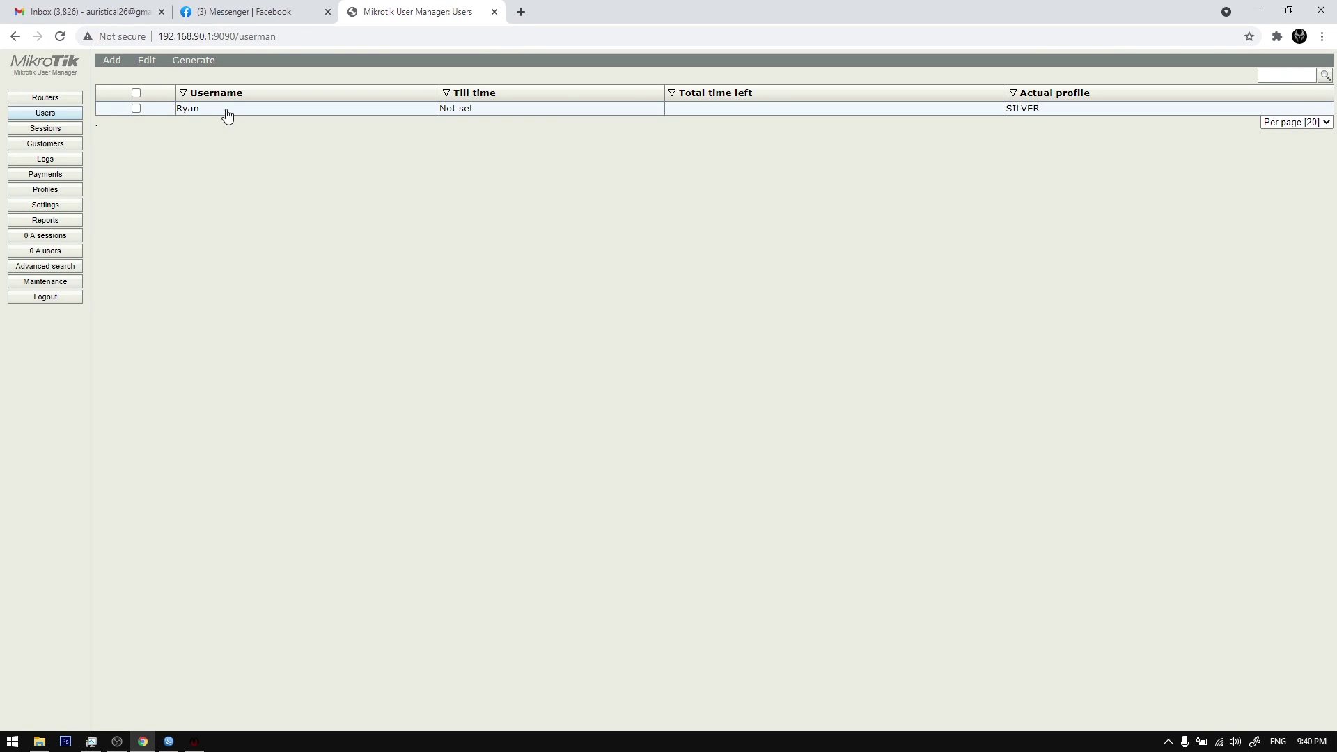
click(142, 742)
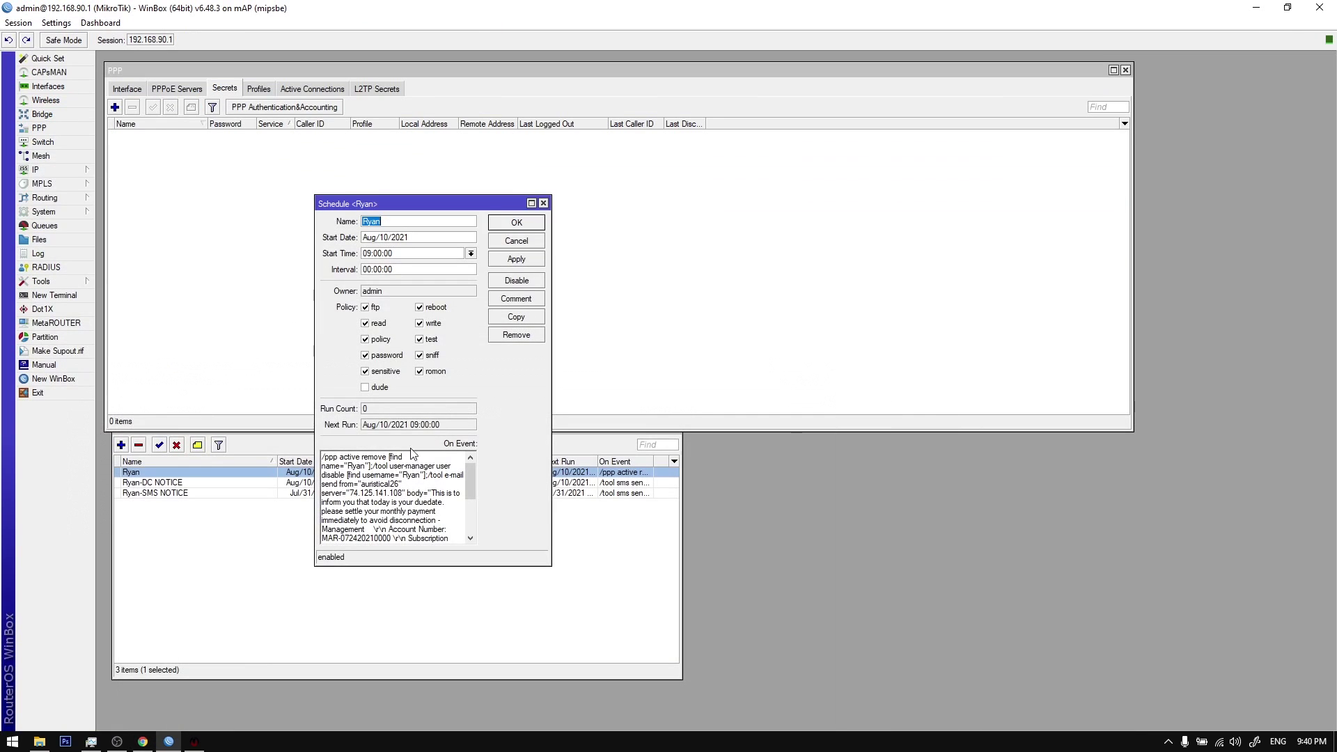
Step: Rearrange the WinBox windows and close the Ryan schedule unchanged
drag(420, 206, 269, 192)
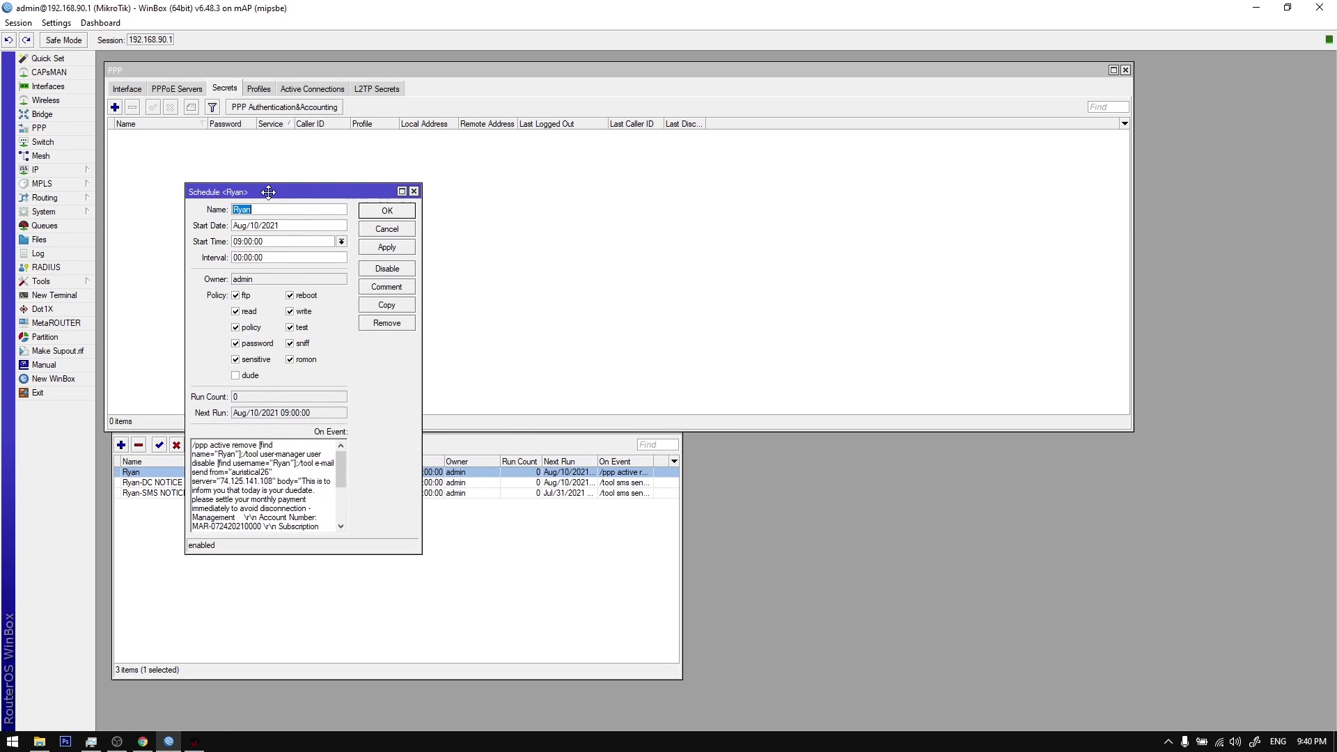
click(423, 514)
drag(460, 432, 456, 452)
click(369, 220)
click(376, 213)
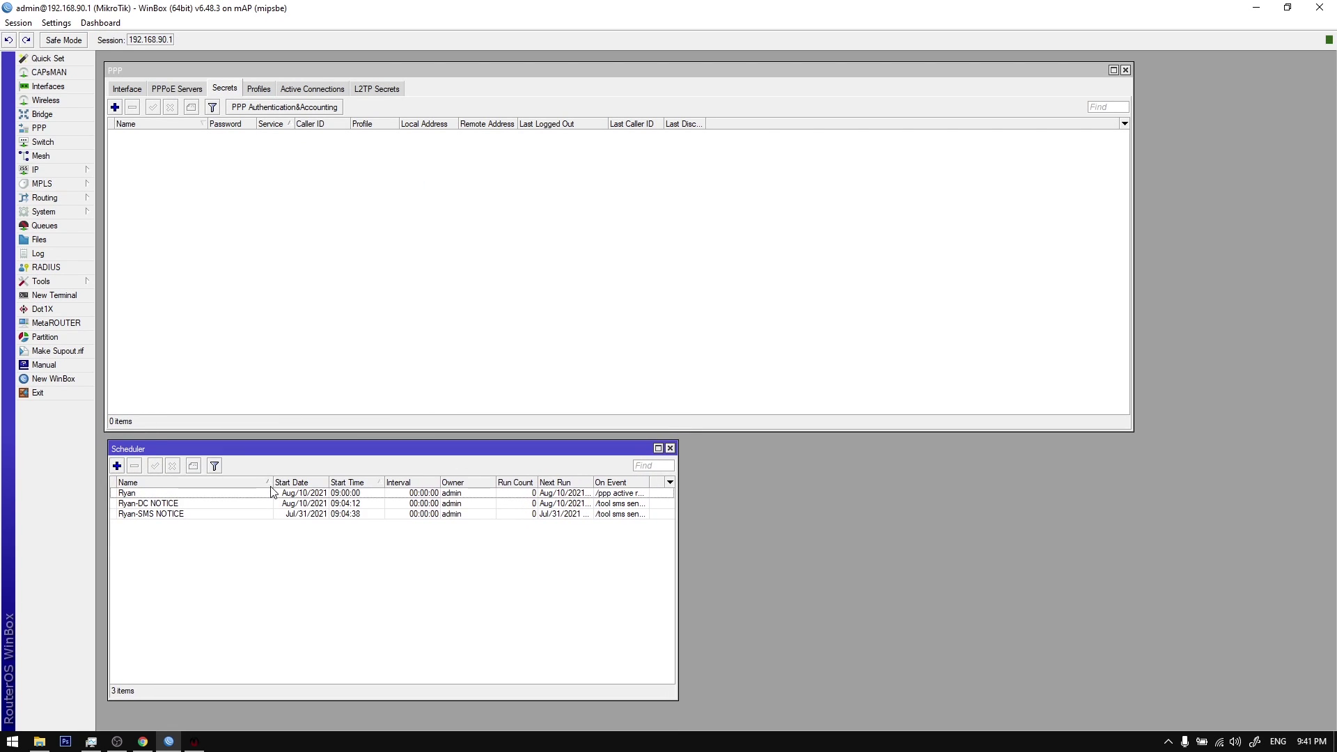
double_click(272, 493)
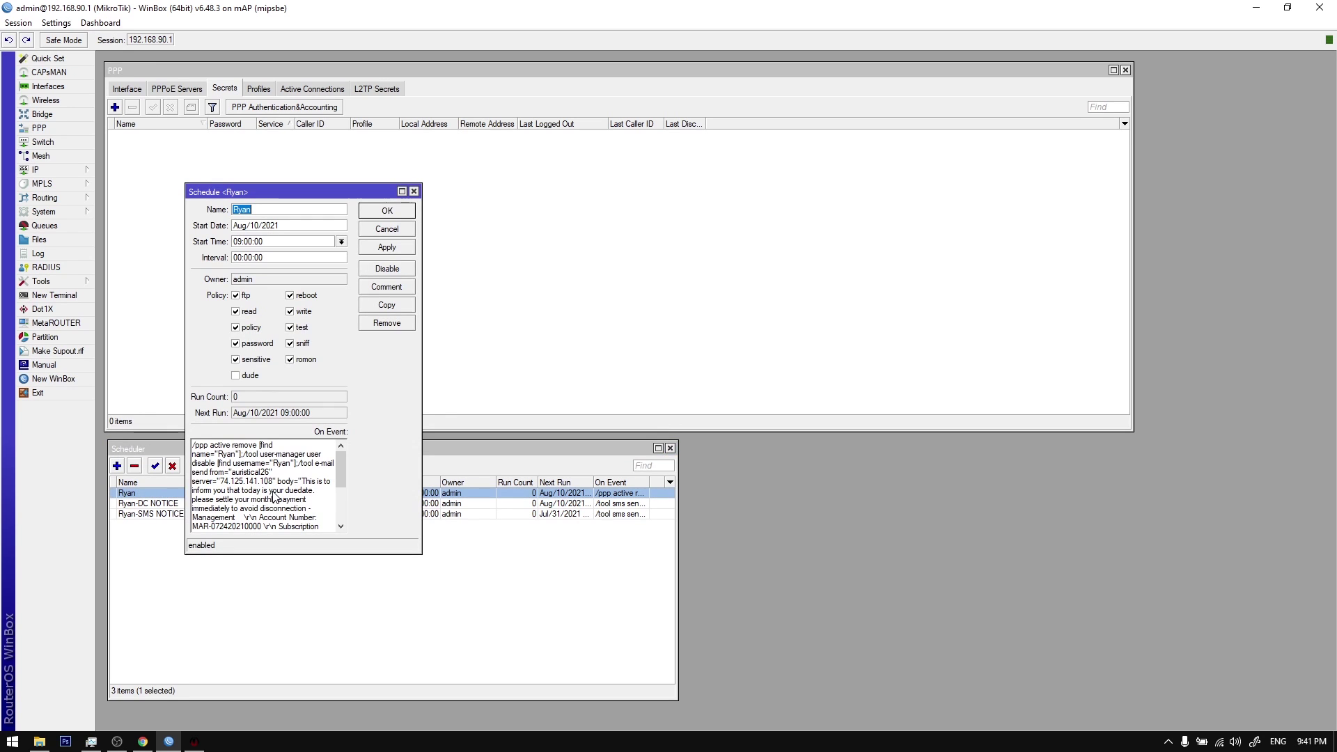
key(Escape)
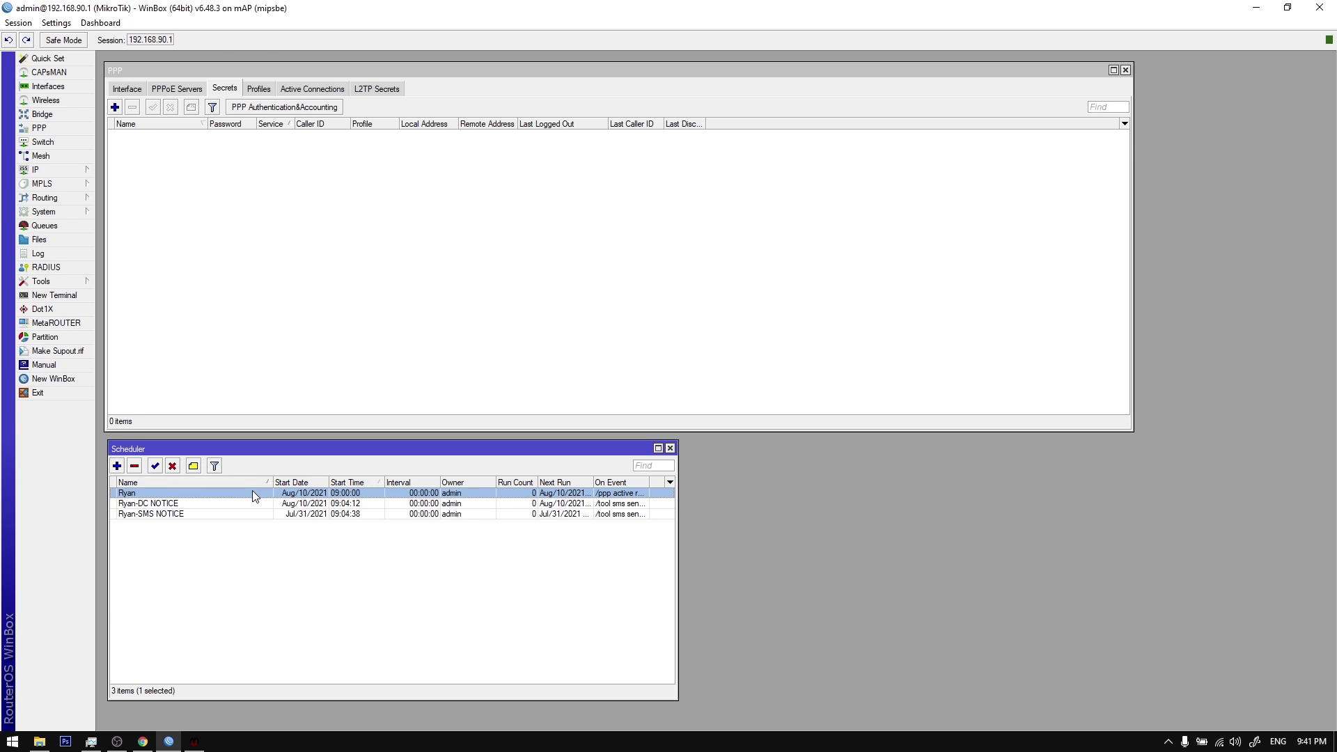
click(202, 742)
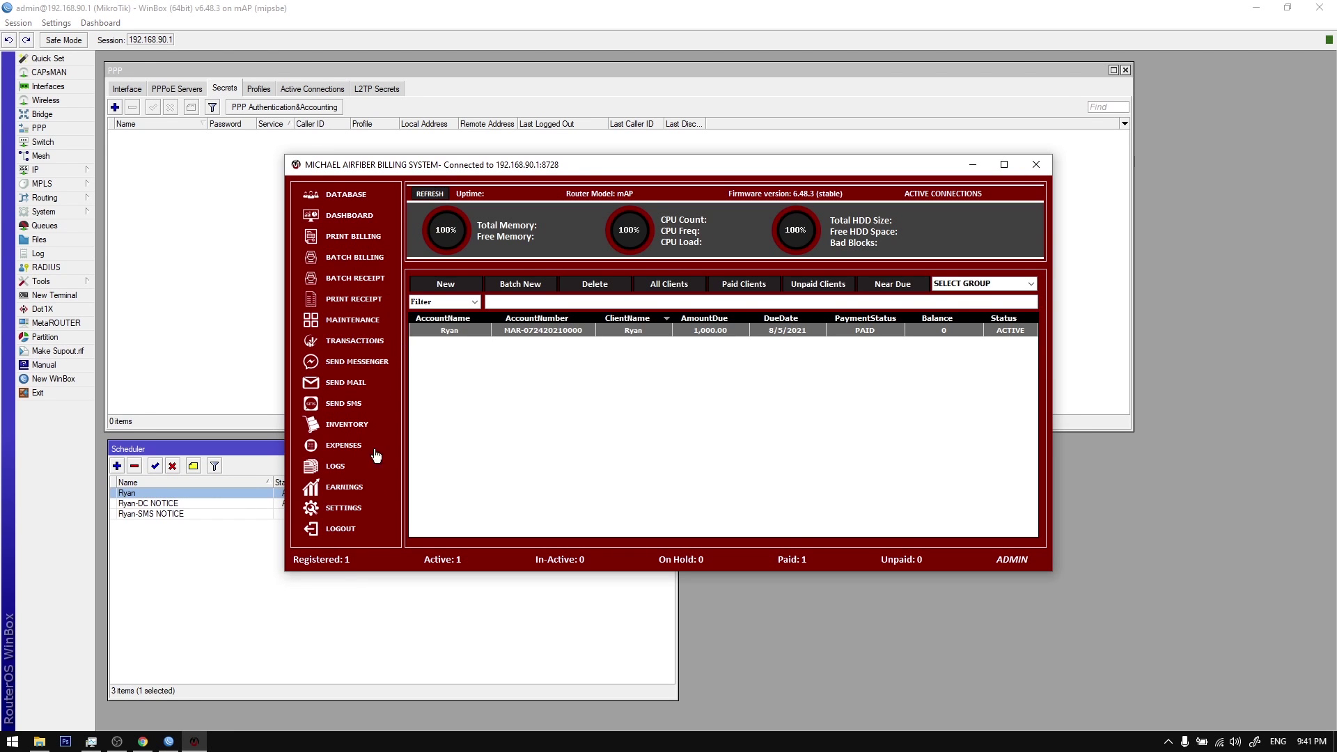
Step: Open Reminder Settings and close it without changes
click(351, 514)
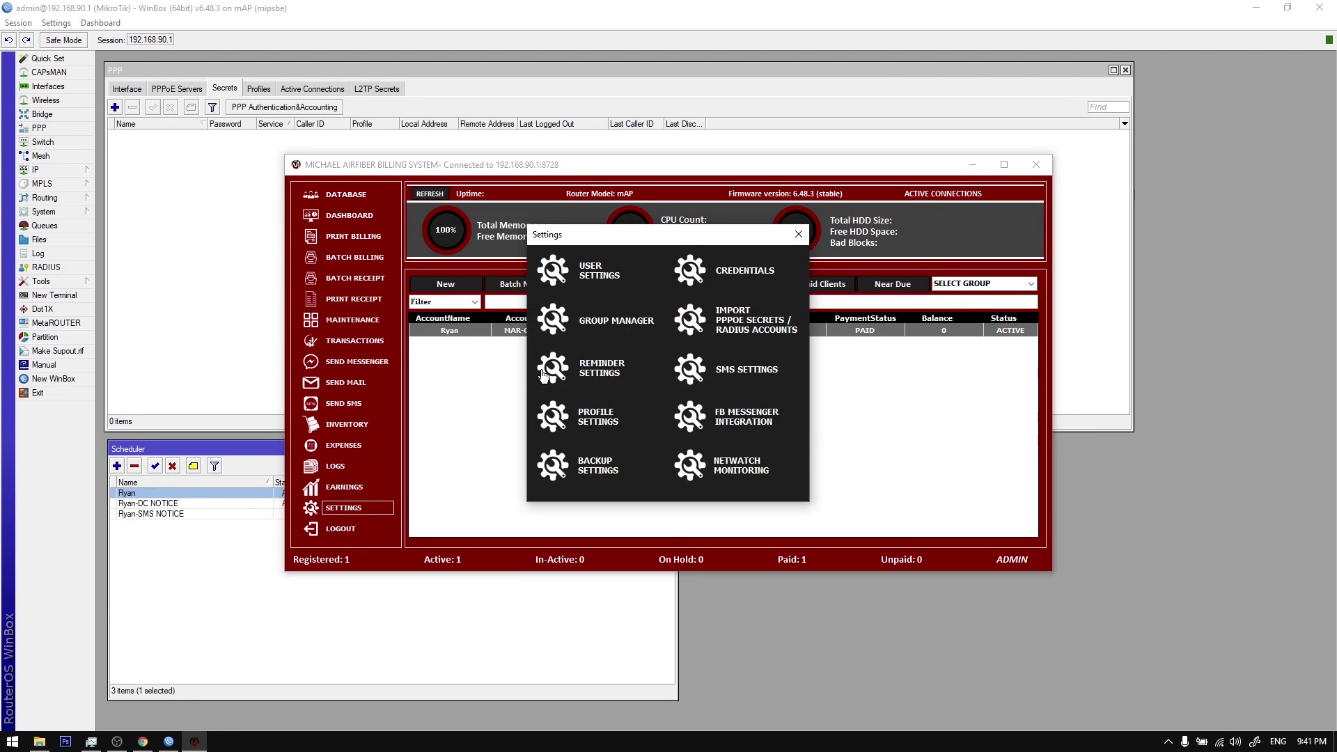
click(612, 371)
click(915, 182)
click(799, 235)
Step: Refresh Ryan's PPPoE account, then check the WinBox scheduler and User Manager
right_click(693, 332)
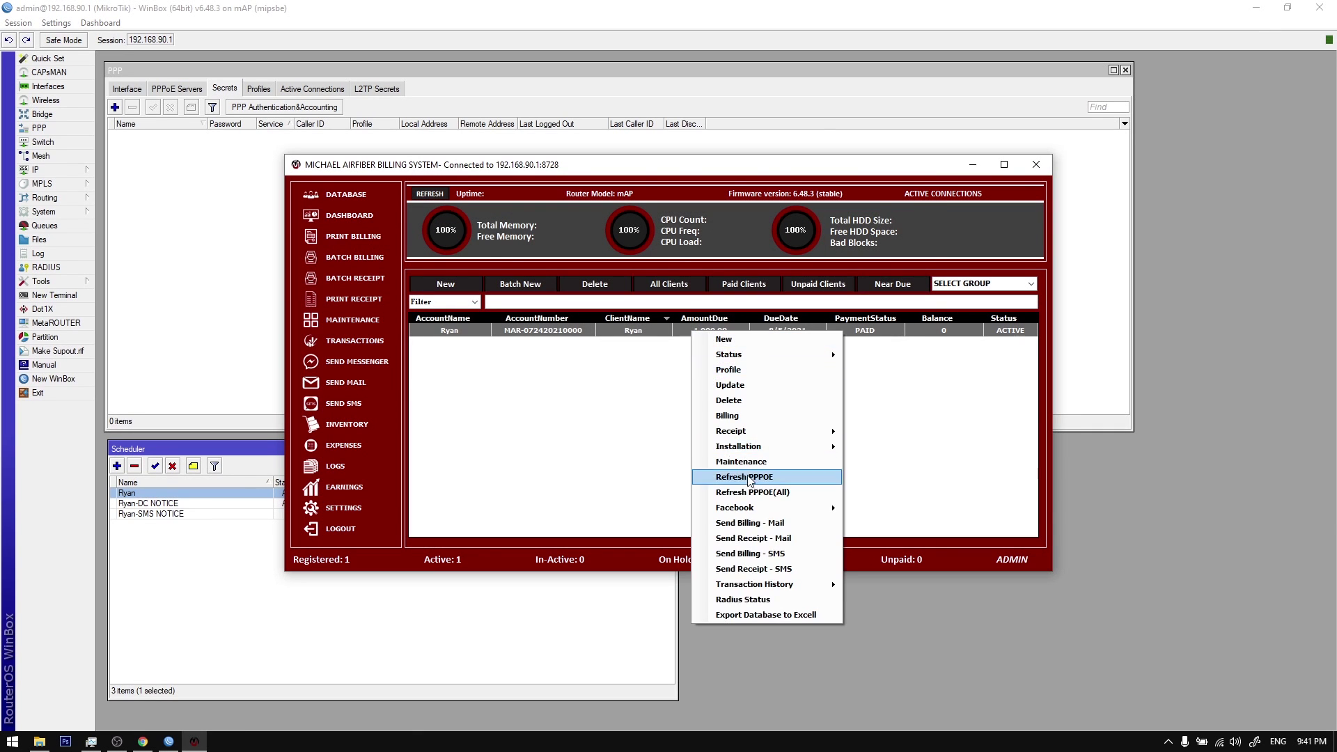
click(755, 483)
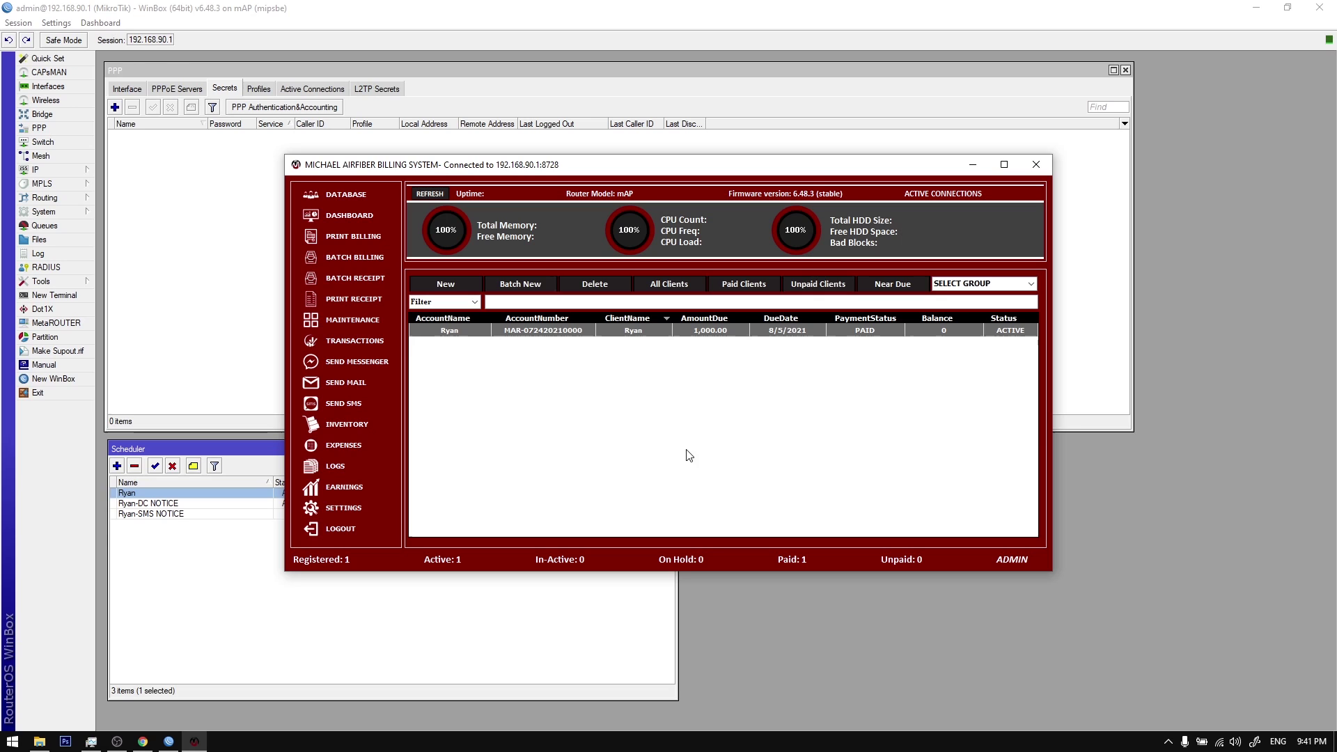
click(167, 508)
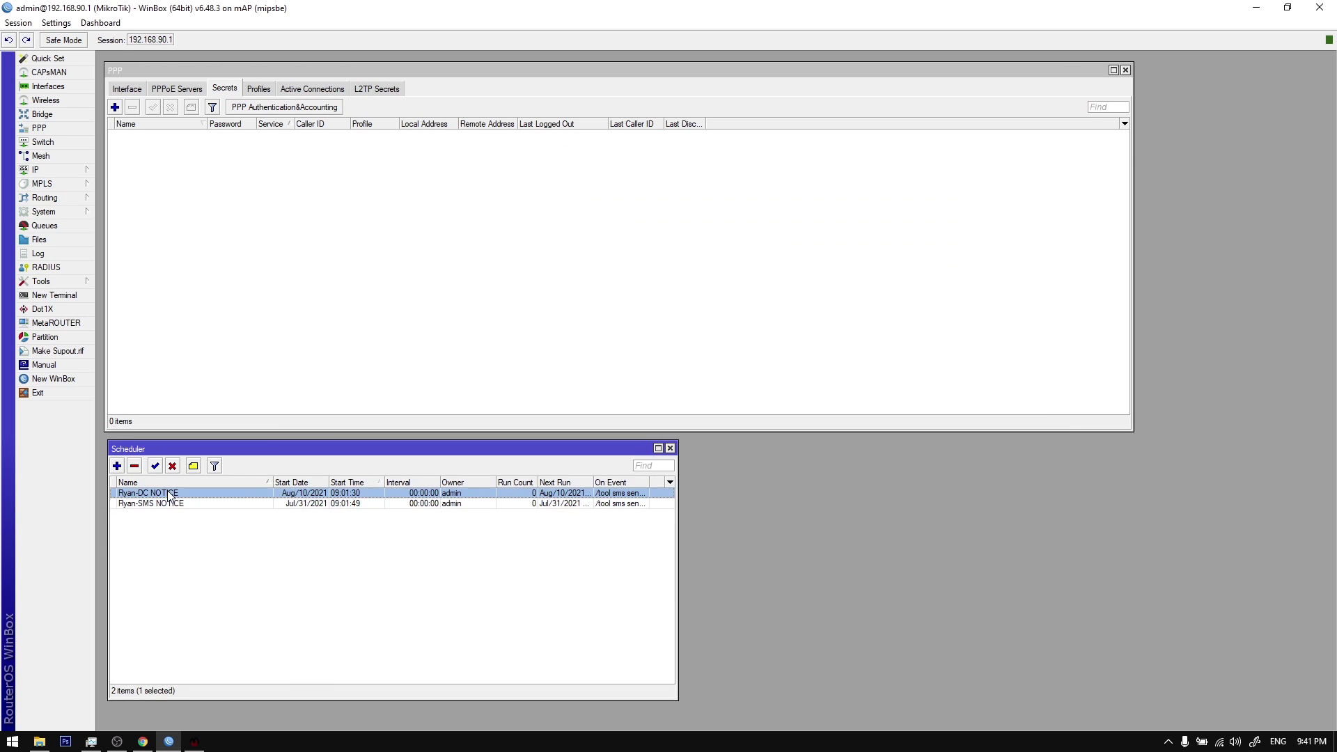
click(1168, 742)
click(194, 742)
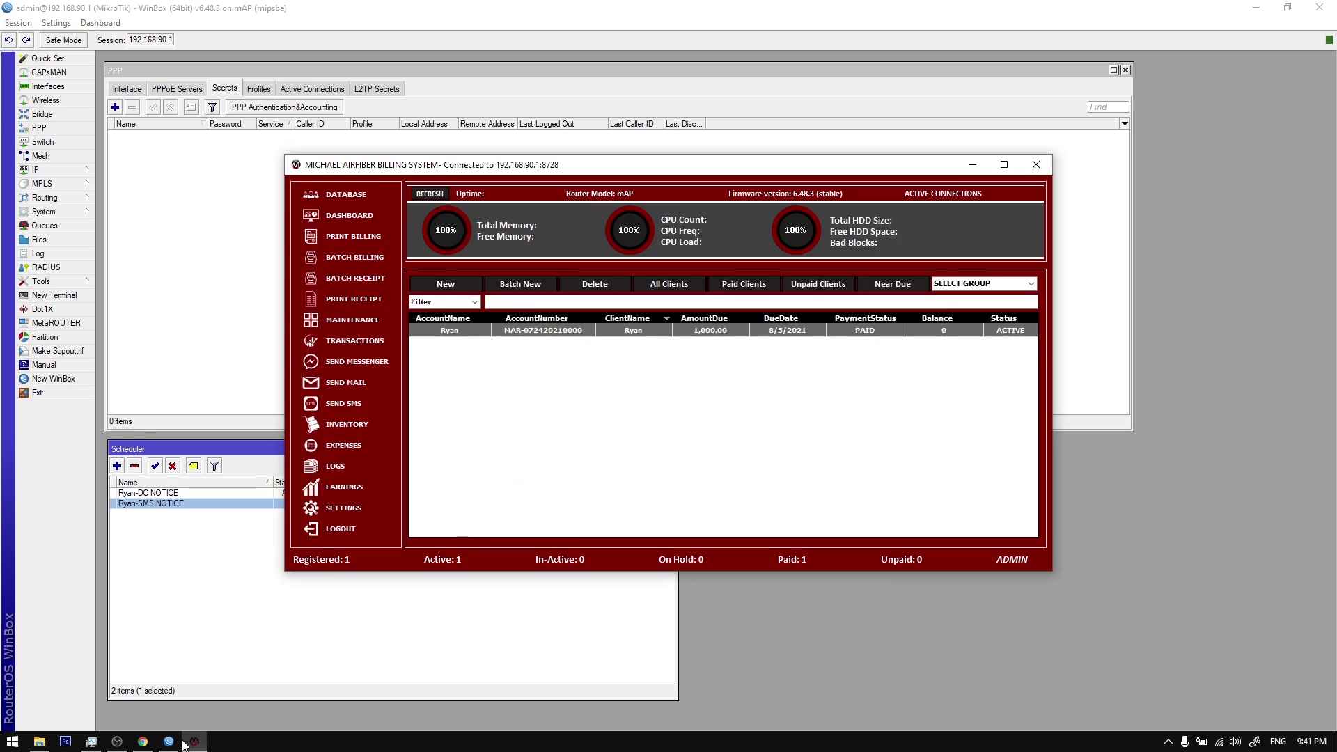
click(143, 742)
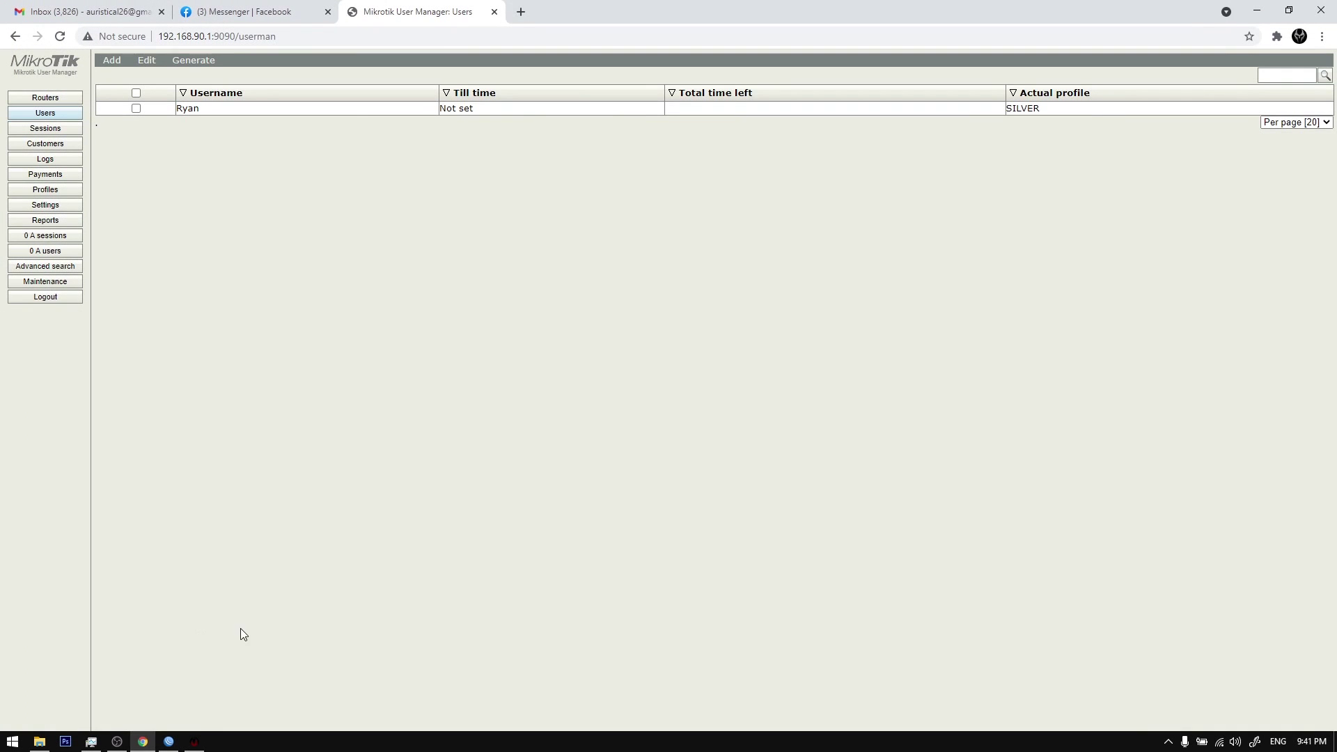
Step: Browse User Manager's Routers, Users and Profiles pages, log out, and hide the browser
click(51, 98)
click(58, 114)
click(60, 99)
click(59, 188)
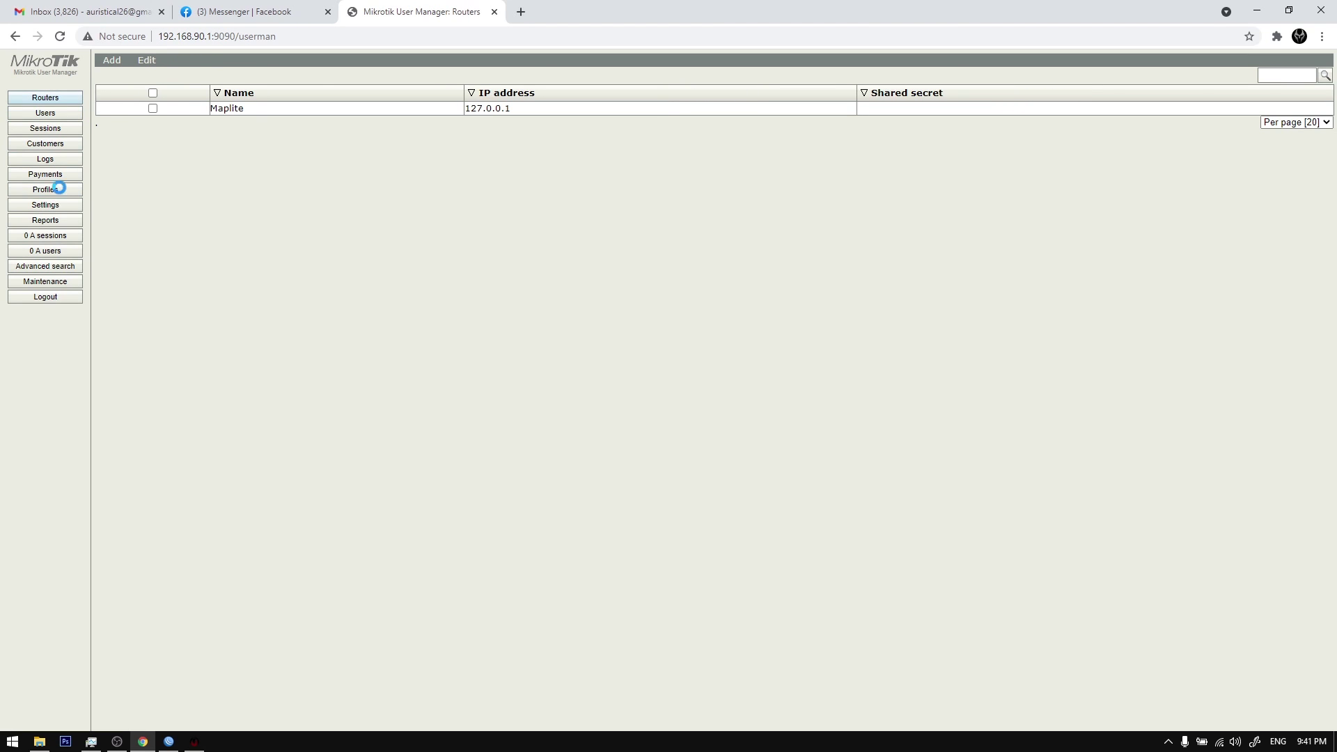
click(15, 297)
click(143, 743)
click(142, 743)
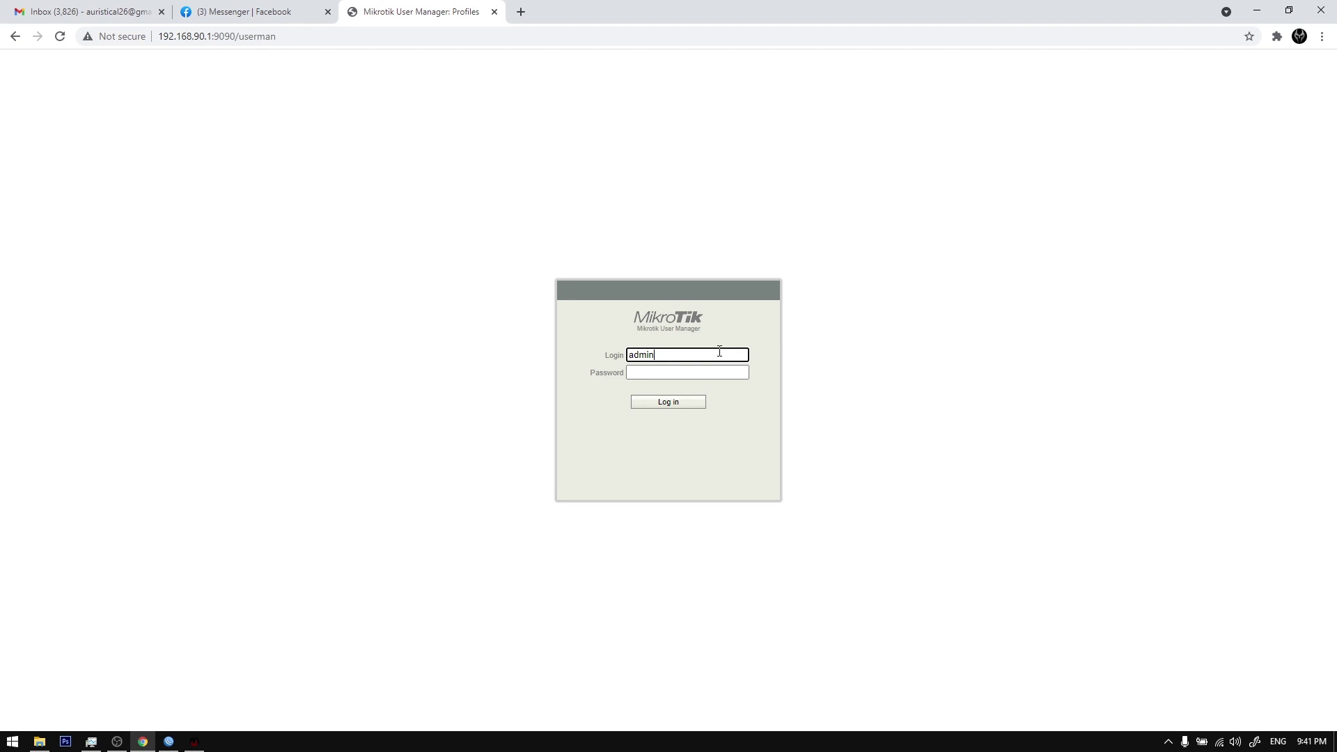
click(143, 742)
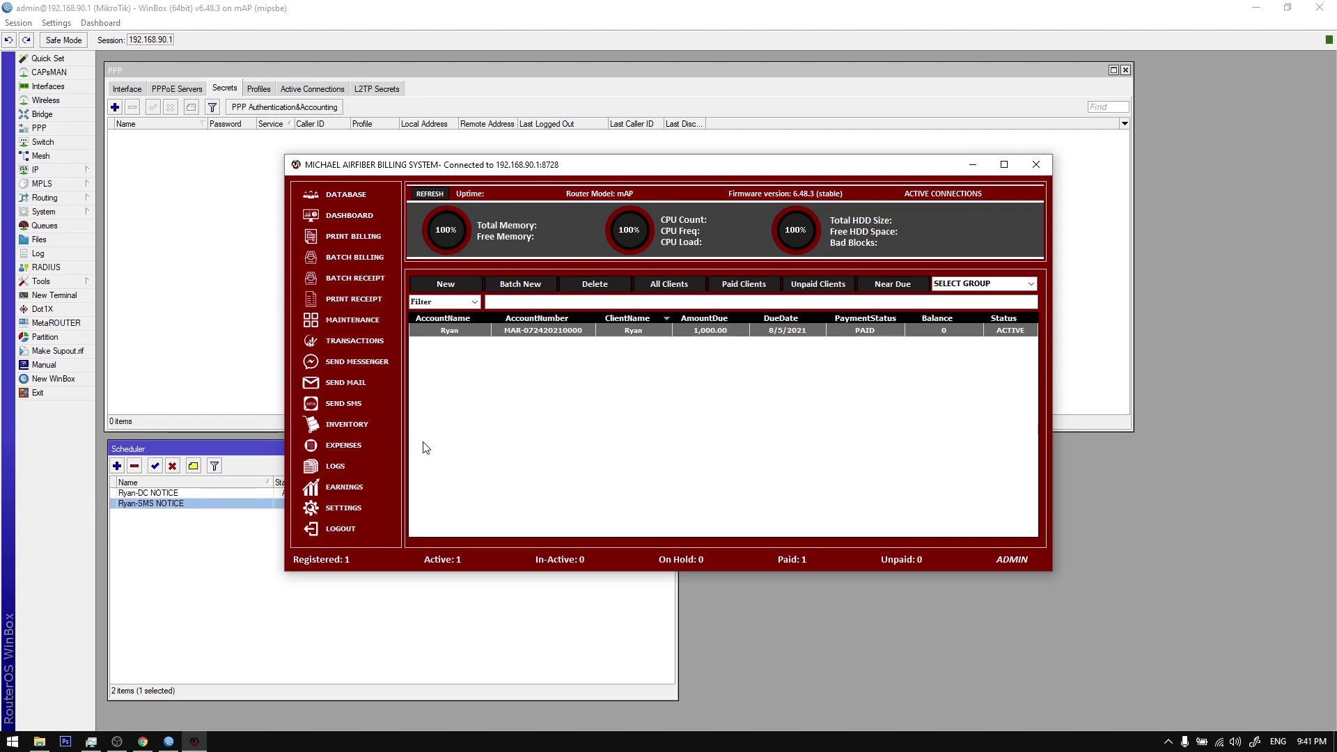
Step: View the billing system's log file in Notepad++ and close it without reloading
click(143, 742)
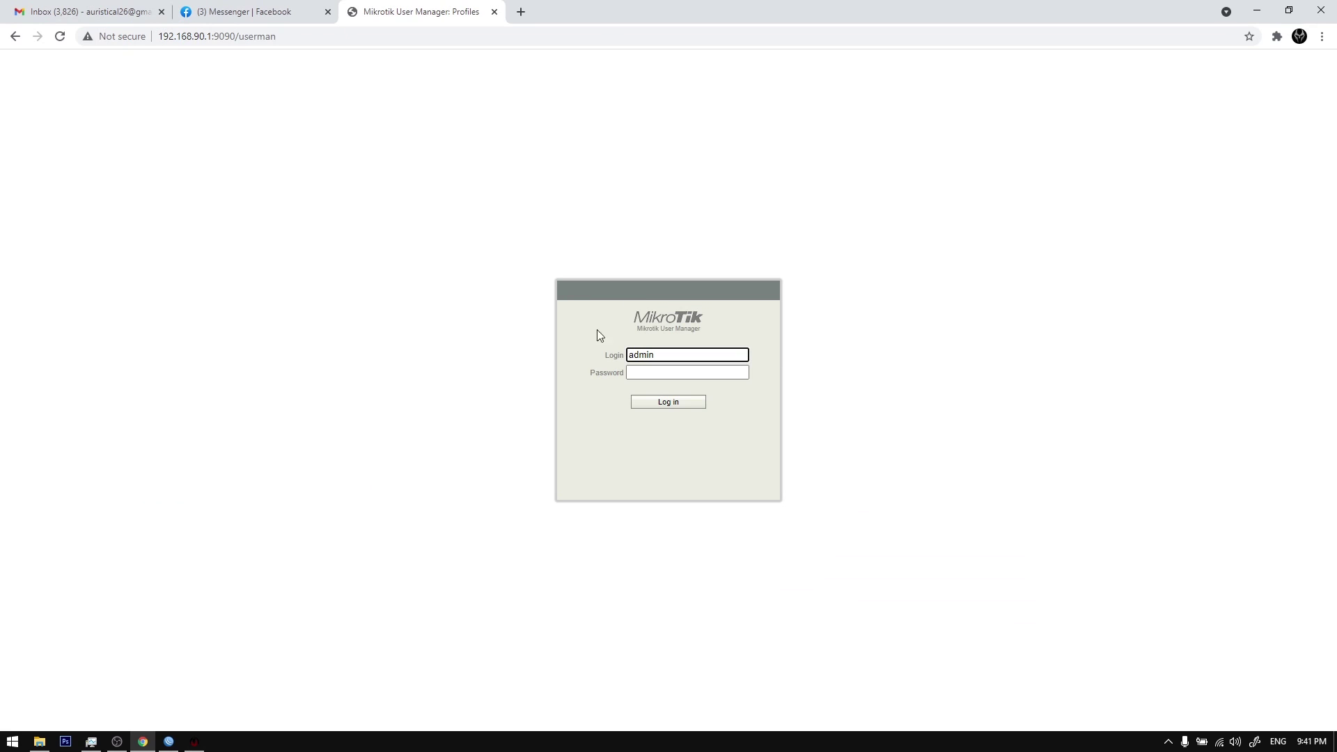
click(143, 742)
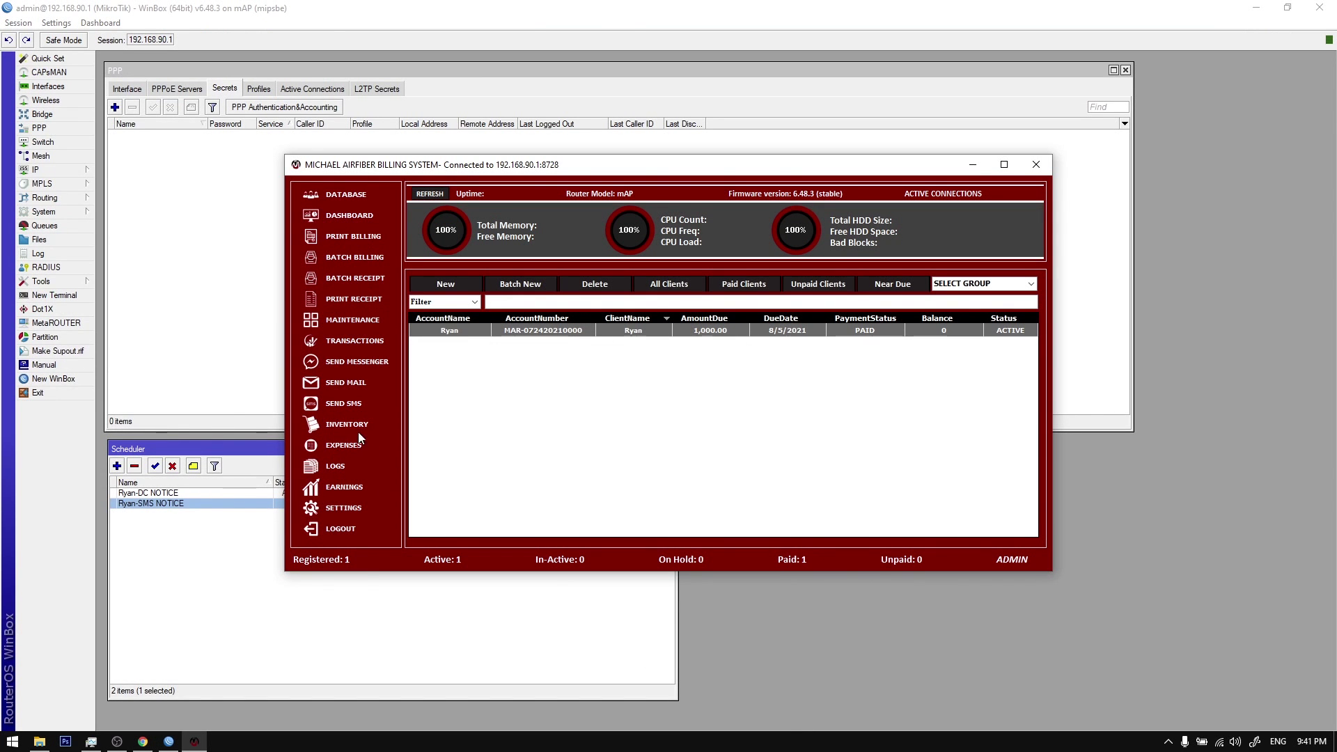
click(339, 466)
click(777, 430)
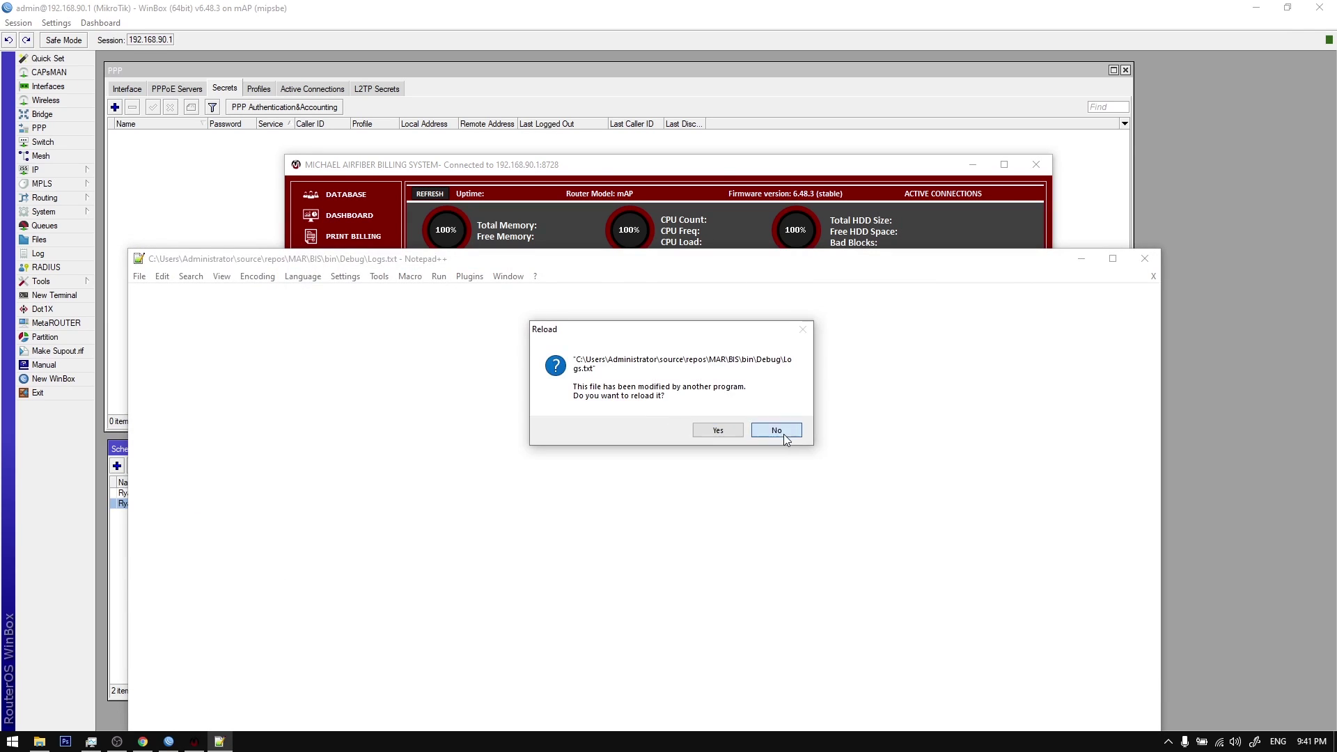
click(1145, 258)
click(717, 429)
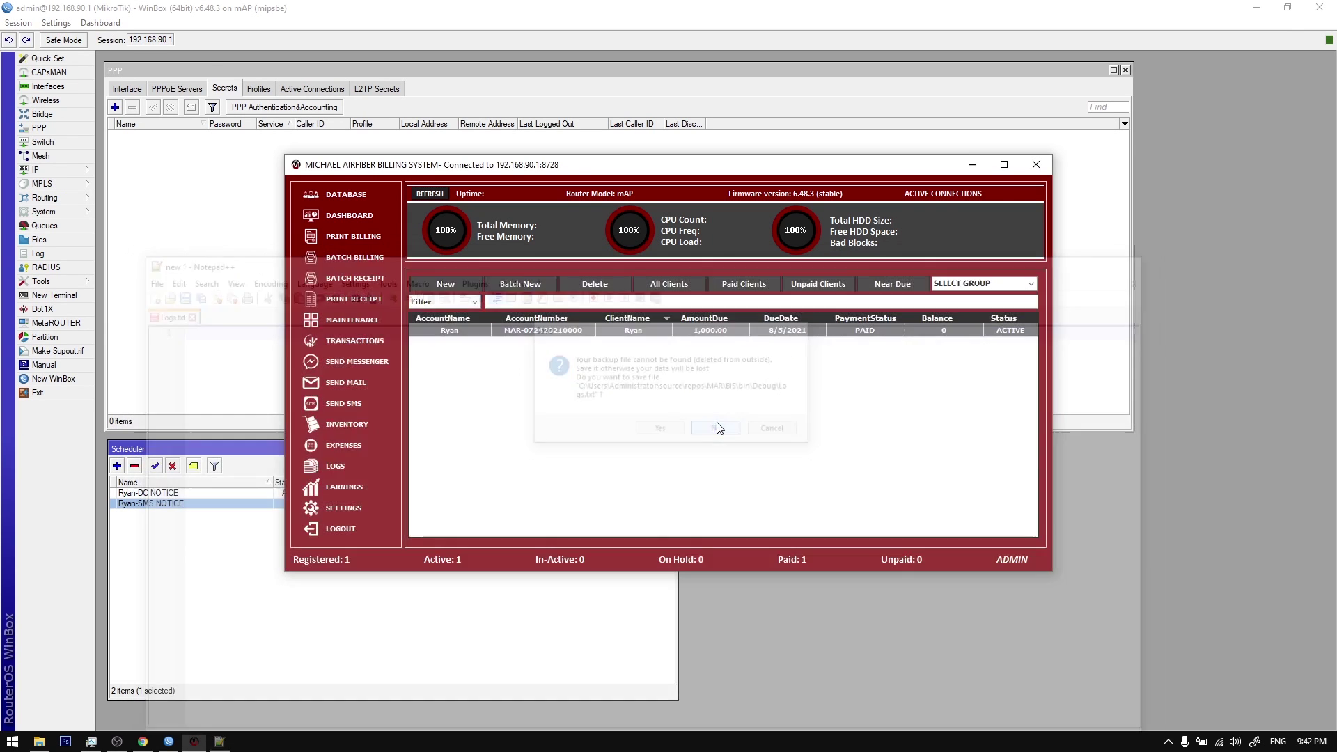
Step: Reload the client database list, select Ryan's row, and log out to the login screen
click(349, 200)
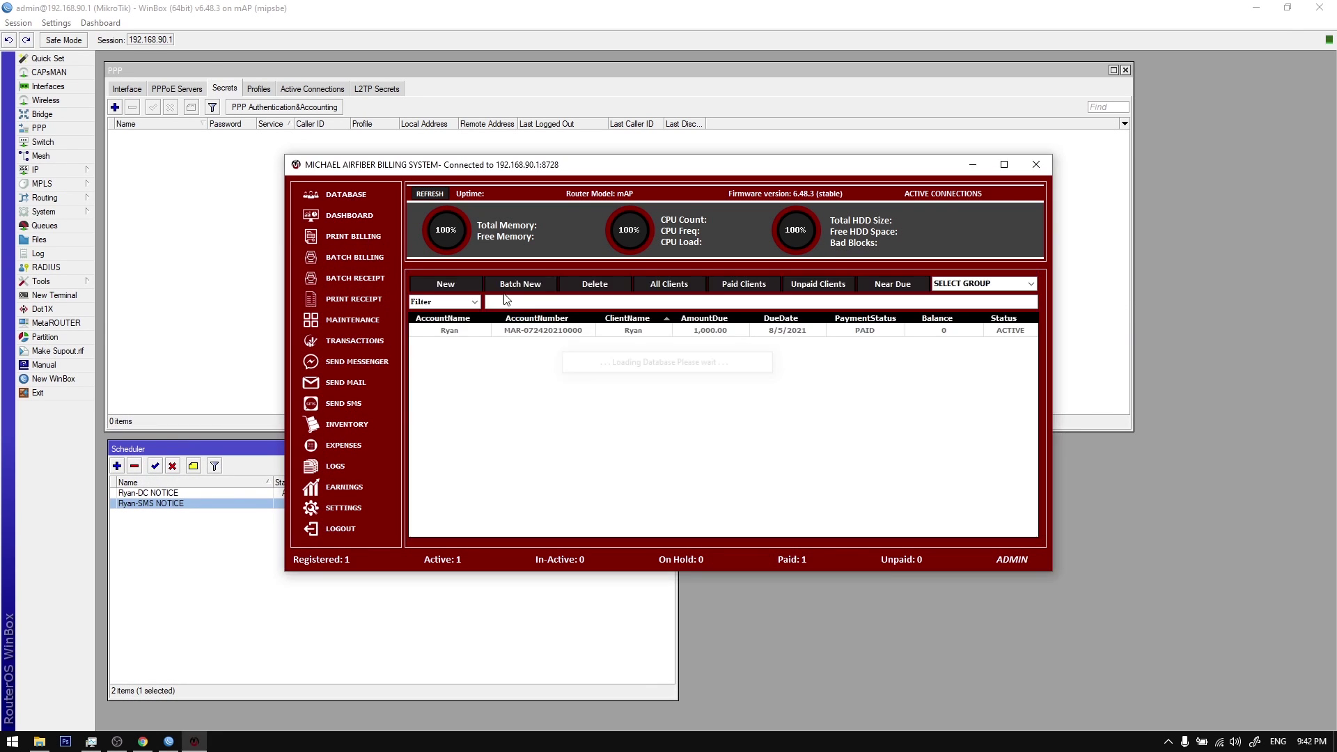
drag(565, 166, 556, 215)
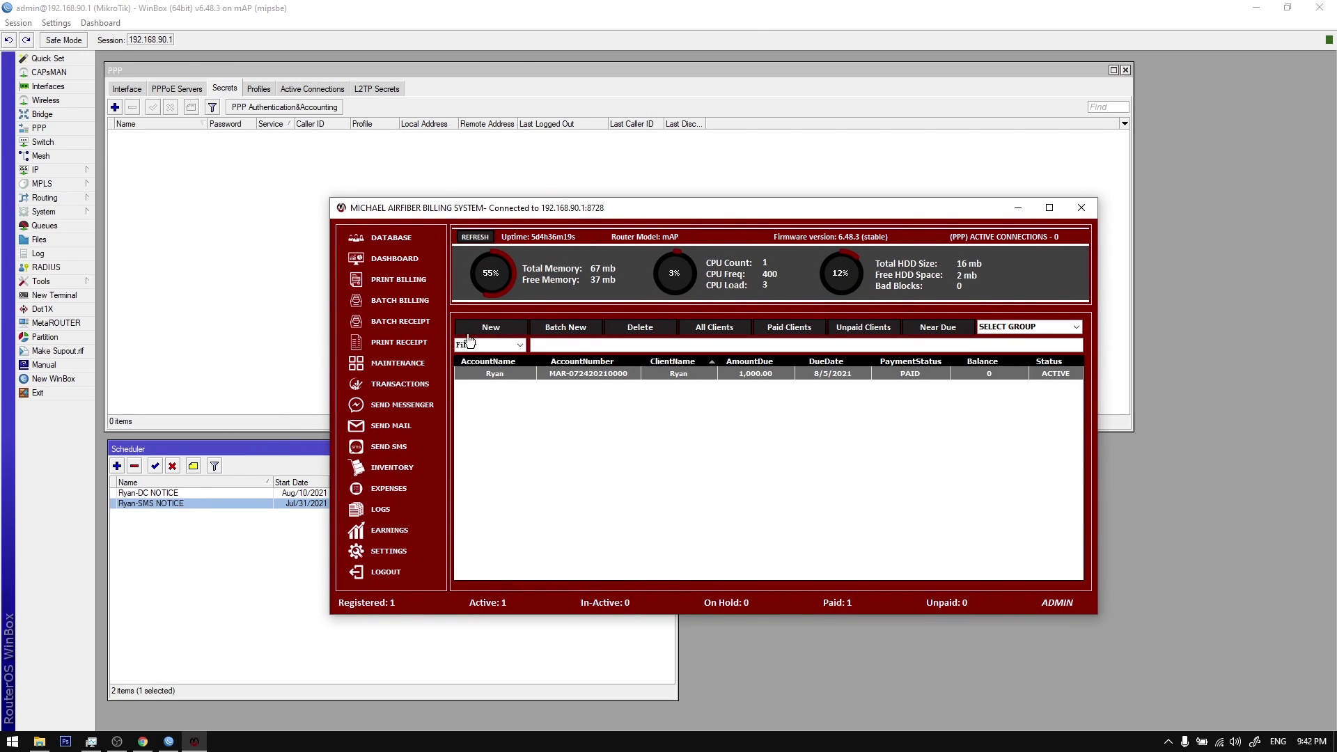
click(398, 240)
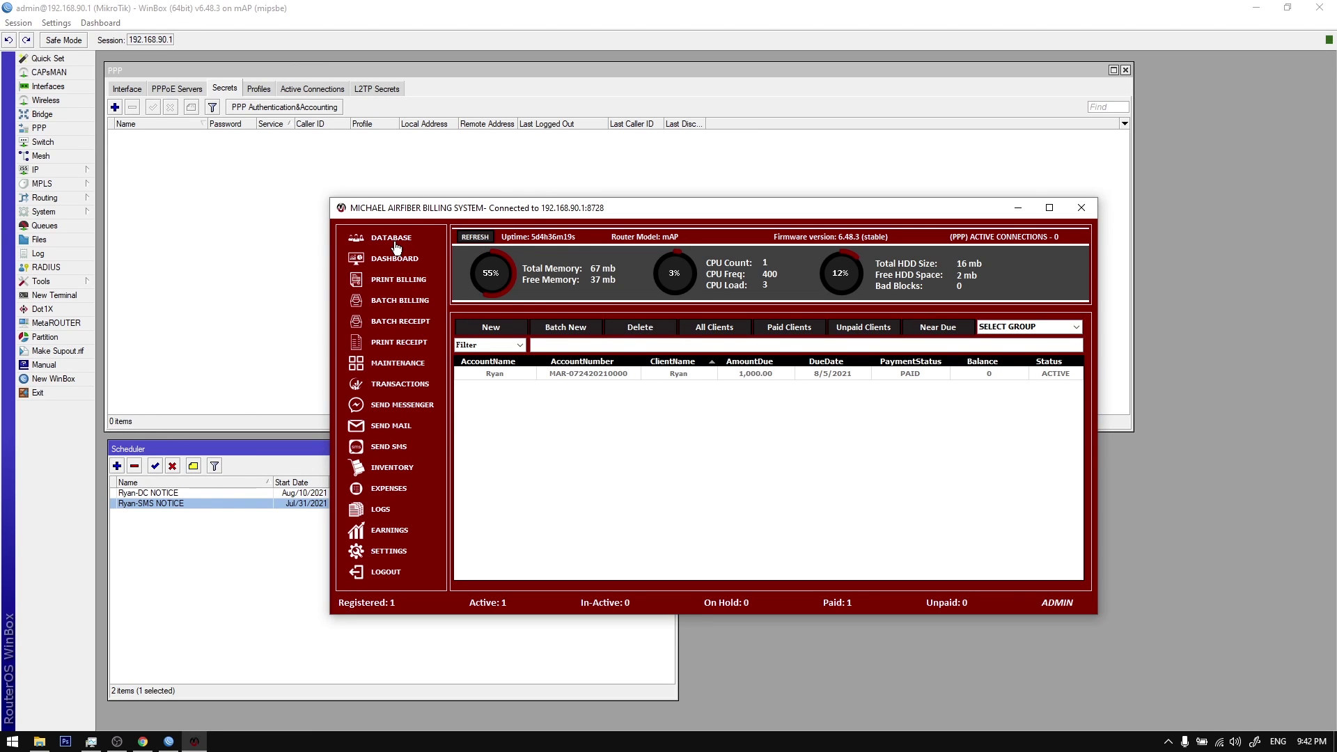
drag(448, 215, 440, 226)
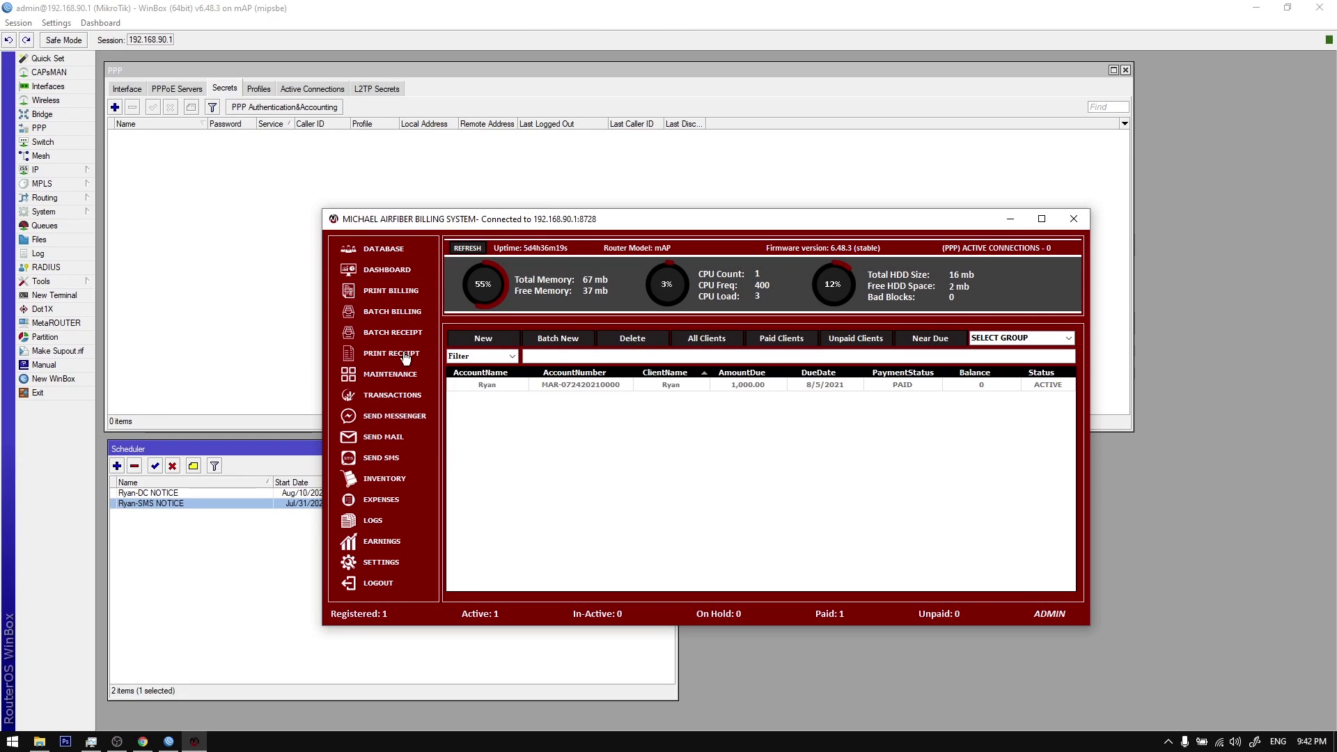
click(484, 383)
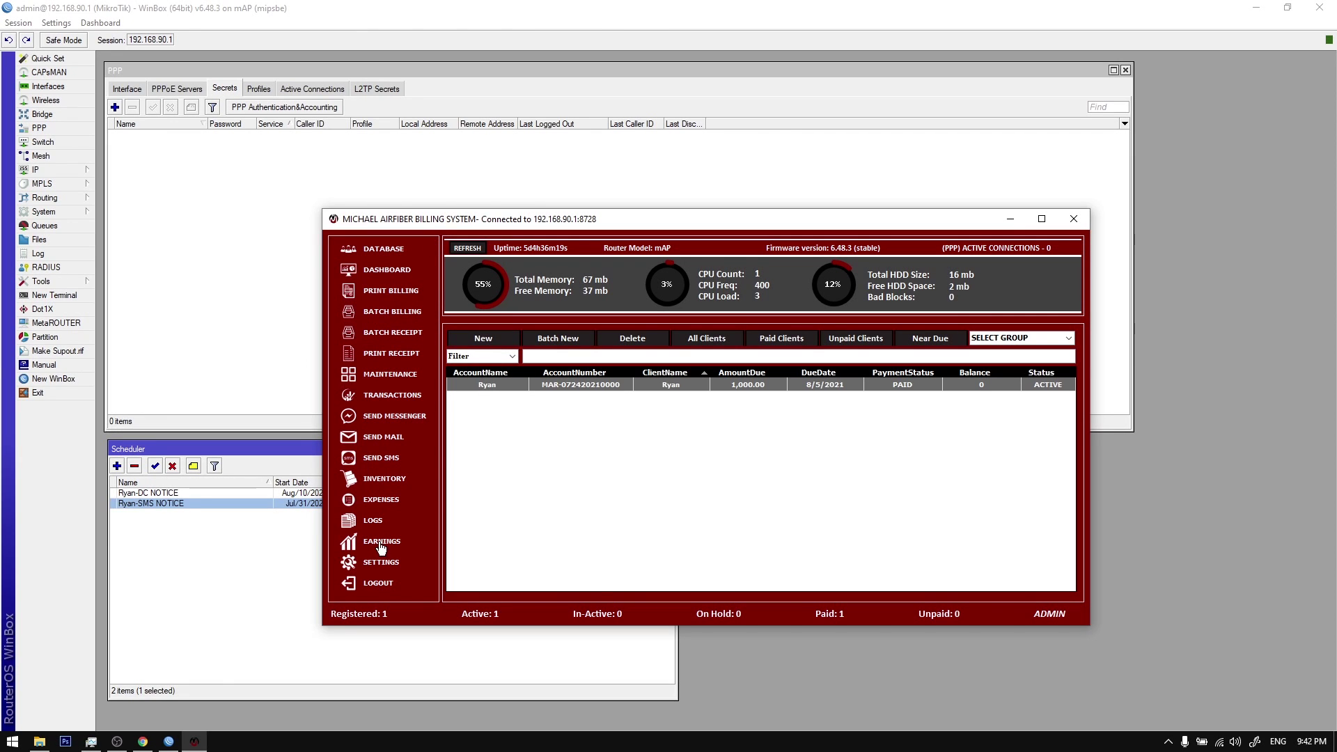
click(377, 586)
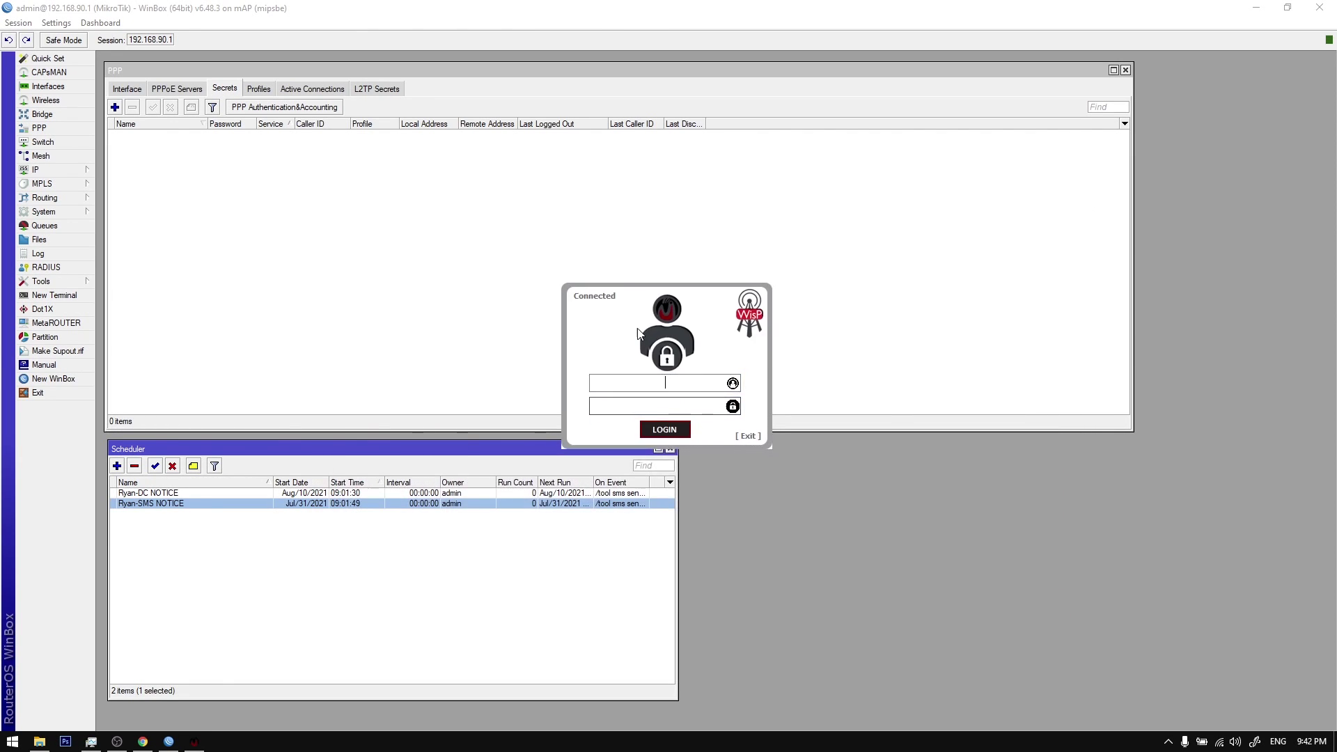
drag(638, 334, 622, 309)
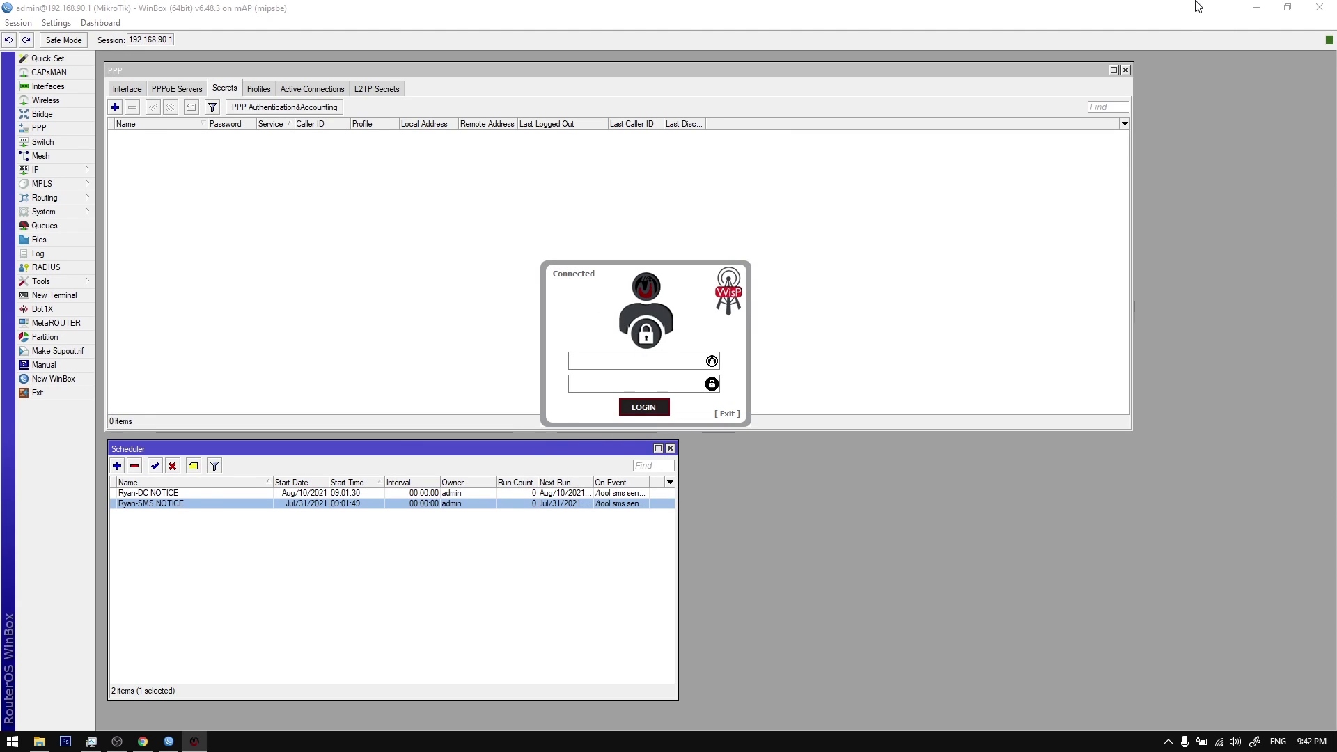